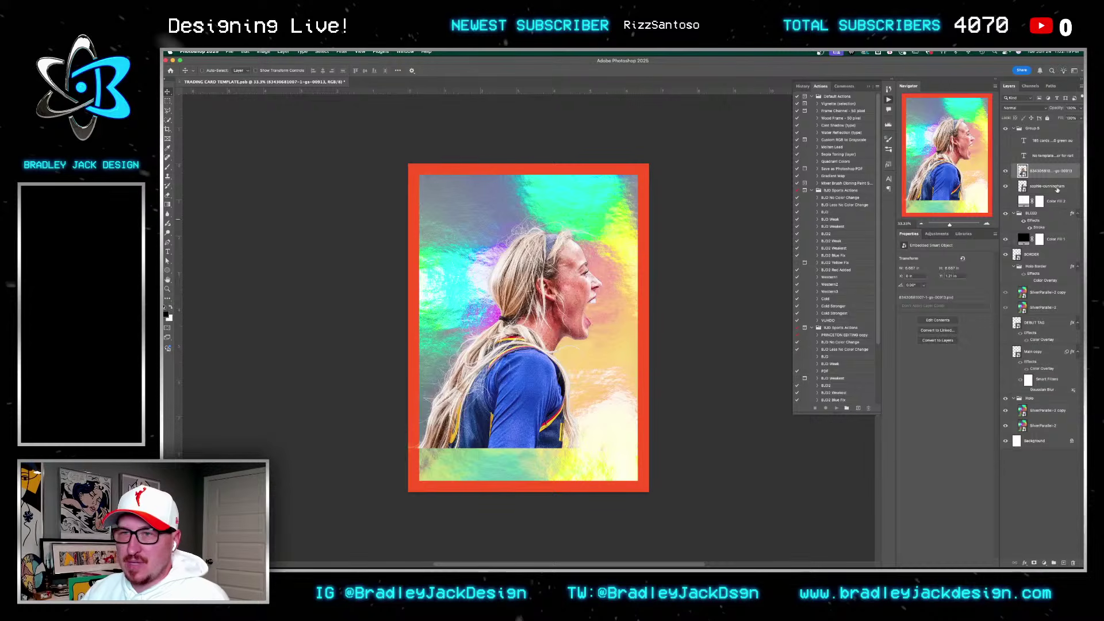
Step: Move both player photo layers below the DEBUT TAG layer, placing the full-body photo above the close-up
{"action": "left_click", "coordinate": [1059, 171], "text": "shift"}
{"action": "left_click_drag", "start_coordinate": [1060, 171], "coordinate": [1055, 337]}
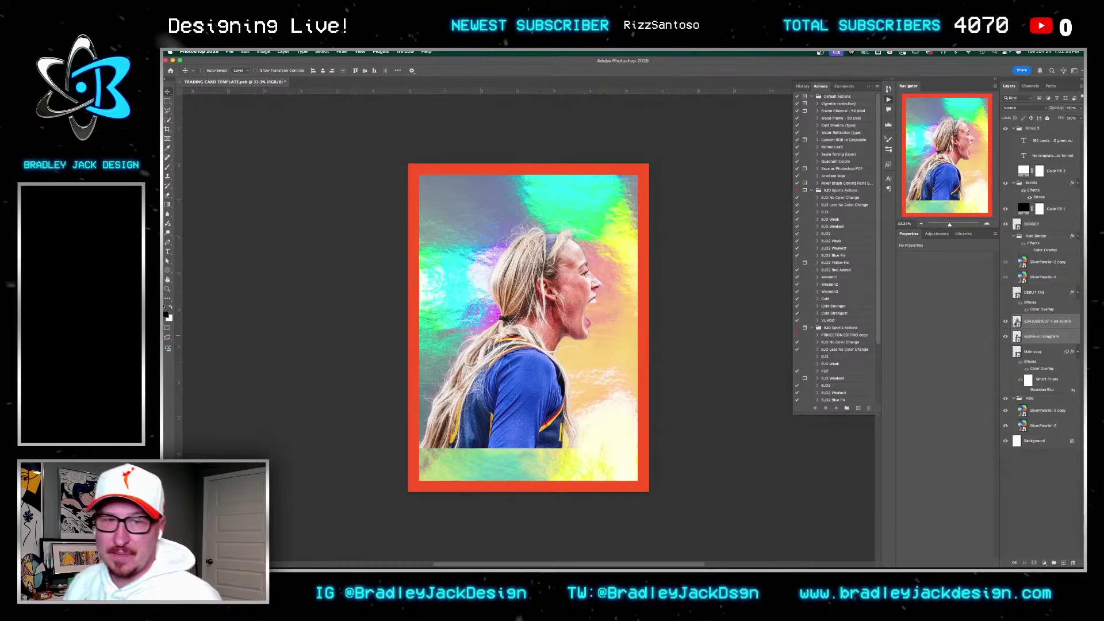
{"action": "left_click", "coordinate": [1050, 336]}
{"action": "left_click_drag", "start_coordinate": [1049, 336], "coordinate": [1050, 321]}
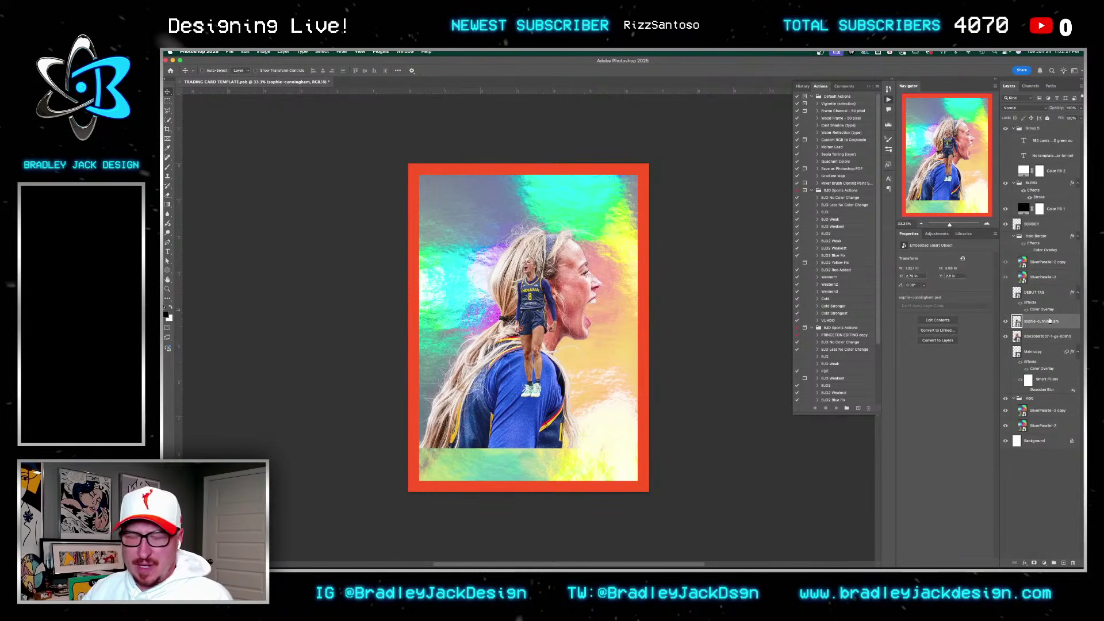
Step: Hide the close-up photo and enlarge the full-body player so she fills most of the card's height
{"action": "left_click", "coordinate": [1005, 336]}
{"action": "key", "text": "ctrl+t"}
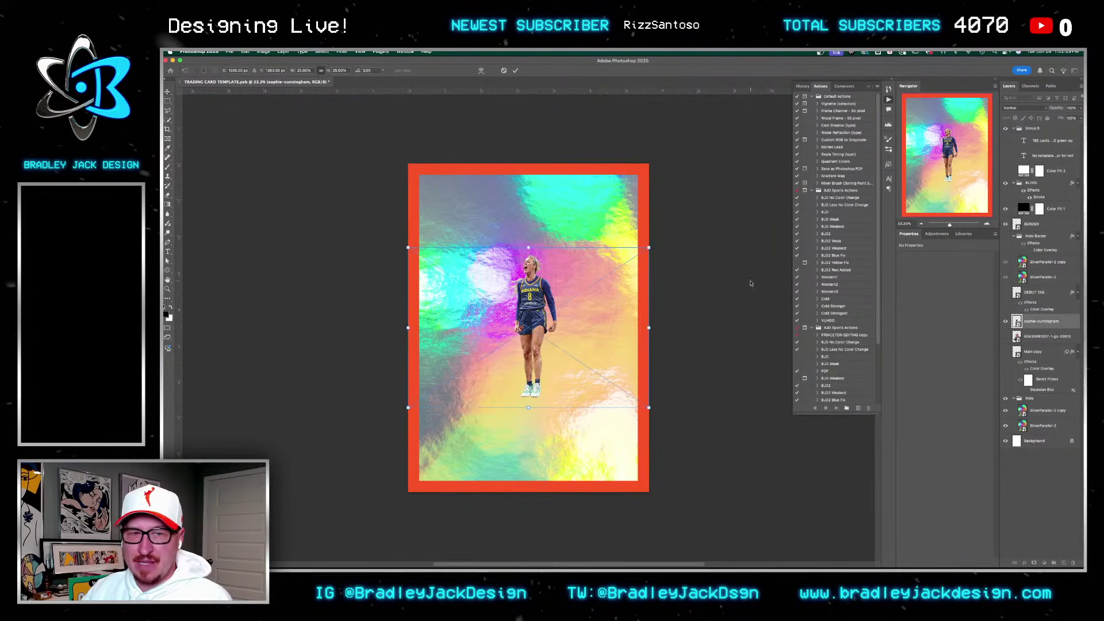
{"action": "left_click_drag", "start_coordinate": [649, 247], "coordinate": [748, 188]}
{"action": "key", "text": "Return"}
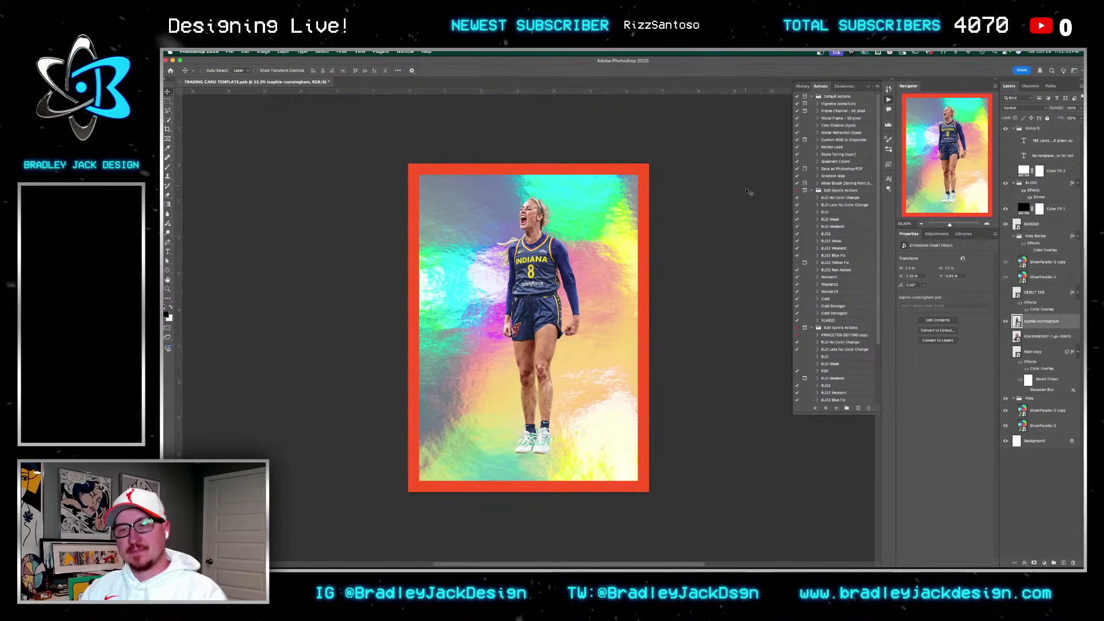
Step: Swap visibility from the full-body player to the close-up photo and enlarge the close-up to reach the card's lower border
{"action": "left_click", "coordinate": [1006, 321]}
{"action": "left_click", "coordinate": [1006, 337]}
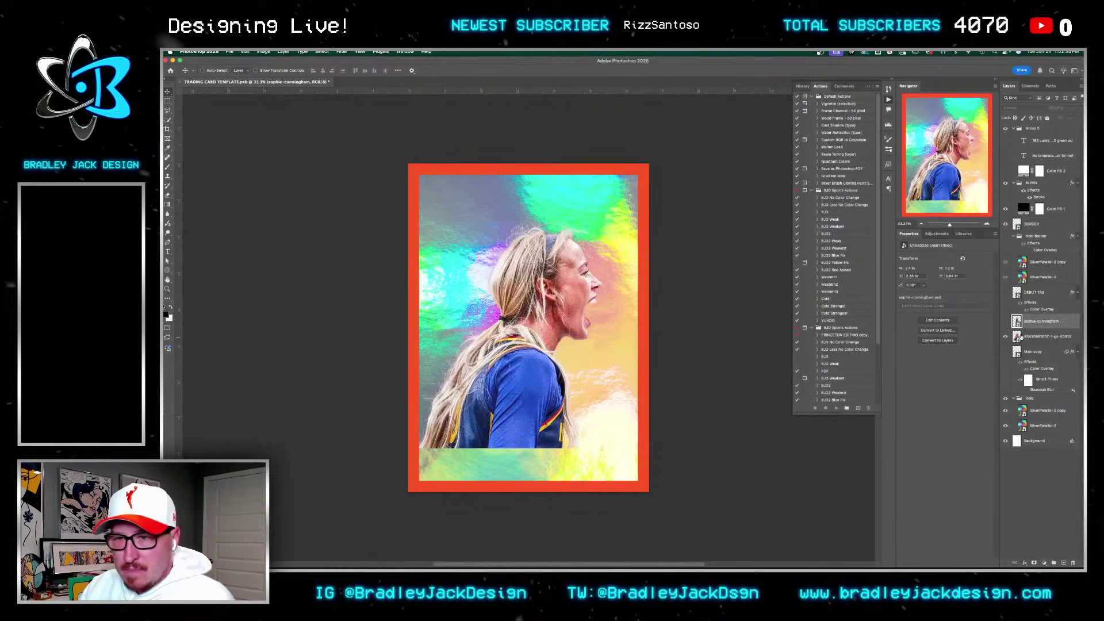
{"action": "left_click", "coordinate": [1044, 336]}
{"action": "key", "text": "ctrl+t"}
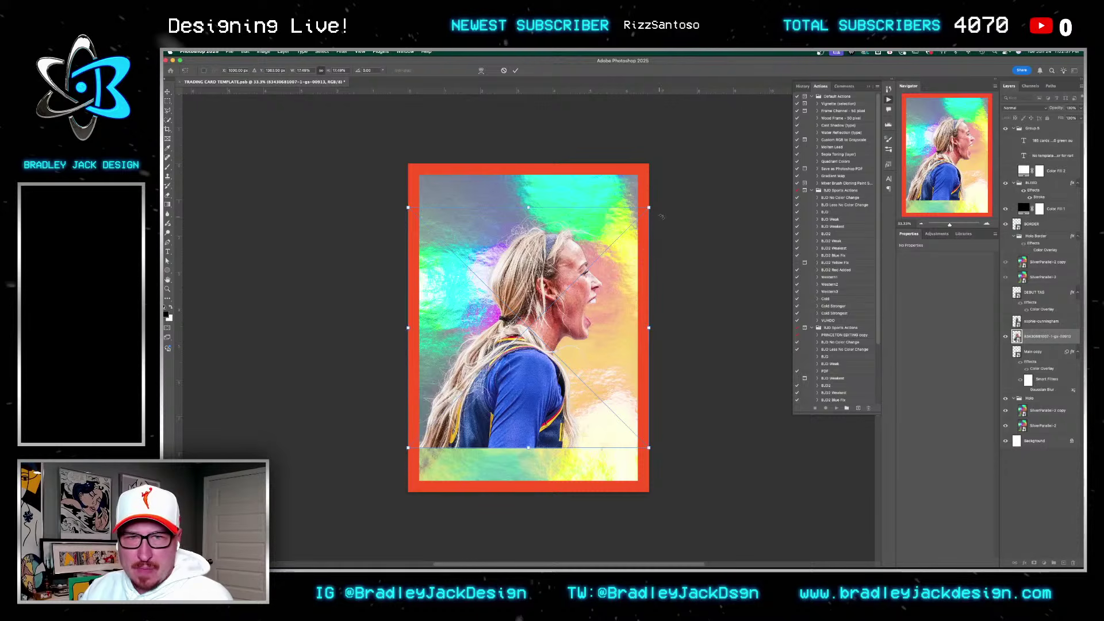
{"action": "left_click_drag", "start_coordinate": [648, 206], "coordinate": [673, 183]}
{"action": "key", "text": "Return"}
Step: Hide the foil group at the bottom of the layer stack and add a black solid color fill above the Background layer
{"action": "left_click", "coordinate": [1006, 398]}
{"action": "left_click", "coordinate": [1032, 440]}
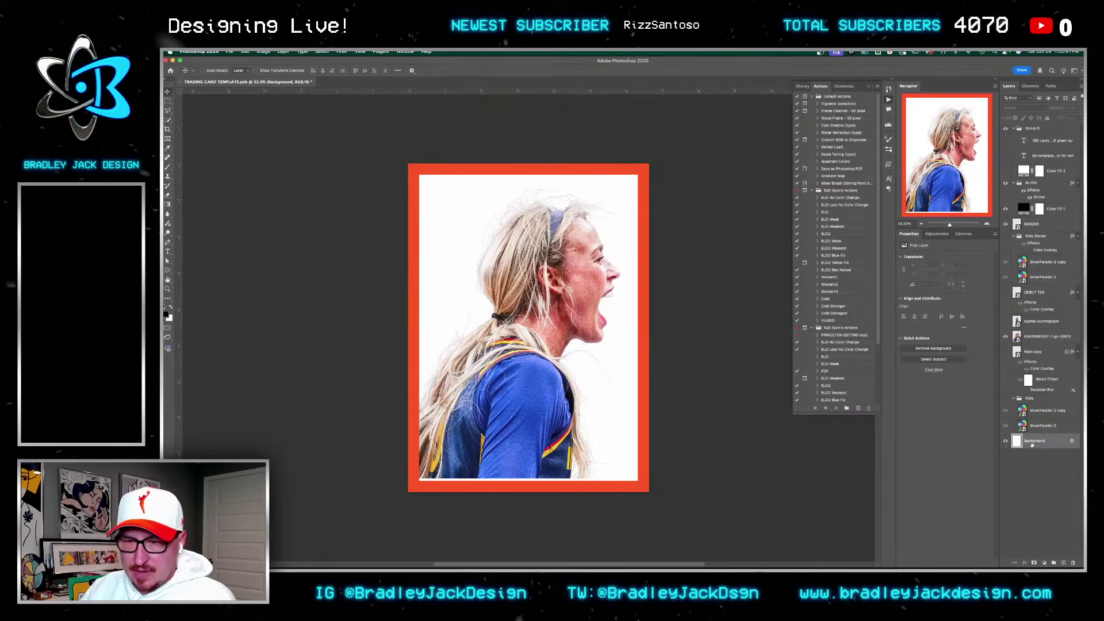
{"action": "left_click", "coordinate": [1045, 562]}
{"action": "left_click", "coordinate": [1047, 442]}
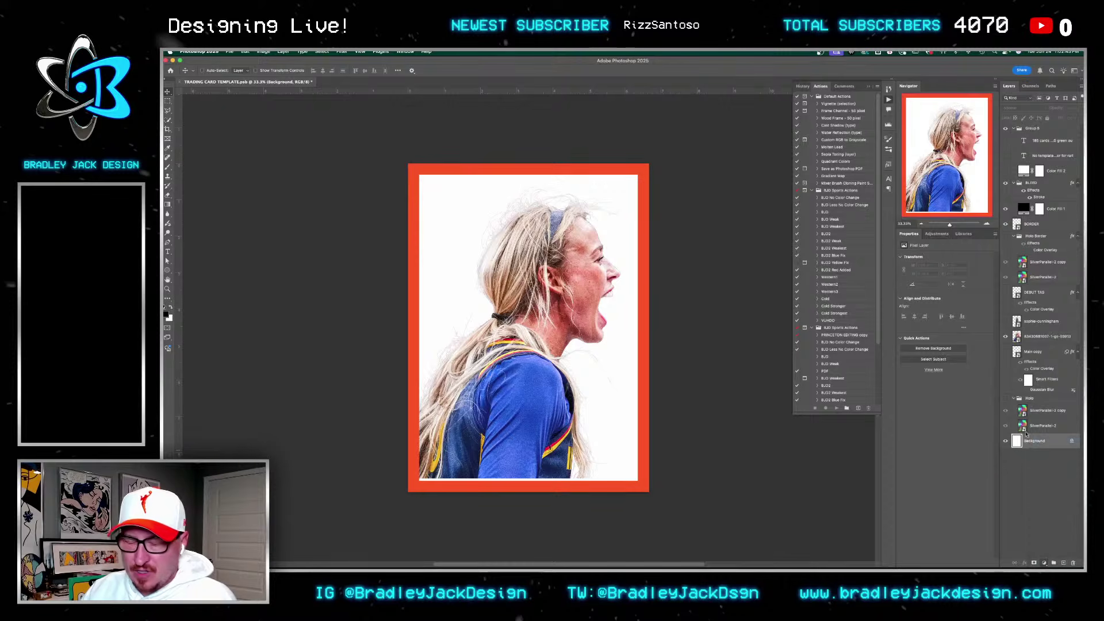
{"action": "key", "text": "z"}
{"action": "left_click_drag", "start_coordinate": [541, 200], "coordinate": [609, 203]}
{"action": "key", "text": "ctrl+0"}
{"action": "key", "text": "v"}
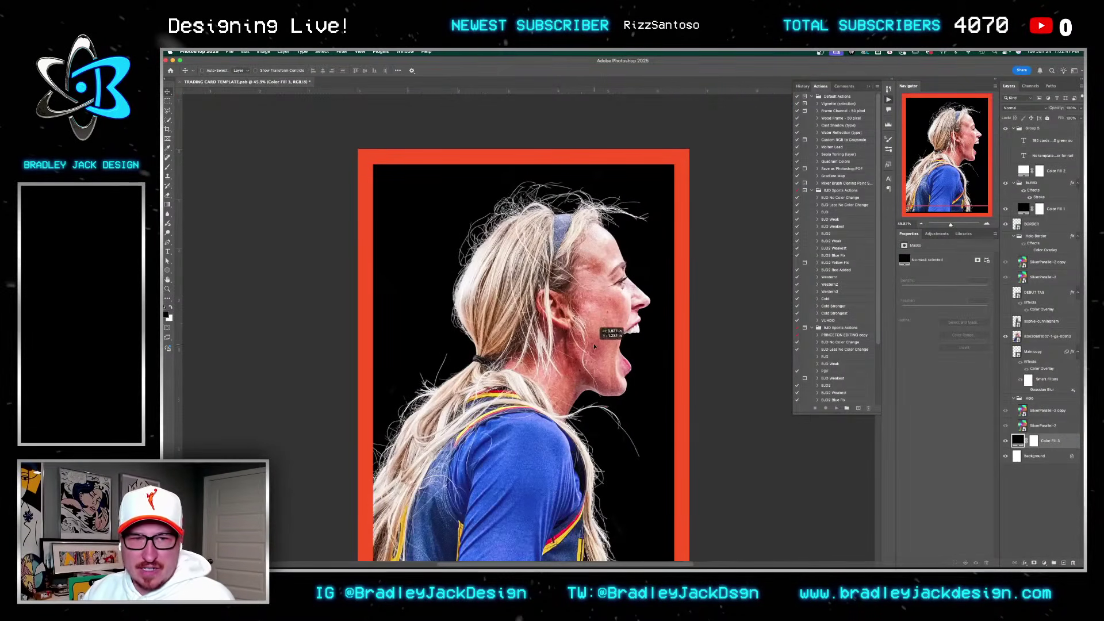
Step: Reposition the close-up player photo within the card frame
{"action": "left_click", "coordinate": [1045, 336]}
{"action": "left_click_drag", "start_coordinate": [572, 343], "coordinate": [528, 373]}
{"action": "scroll", "coordinate": [527, 373], "scroll_direction": "down", "scroll_amount": 3}
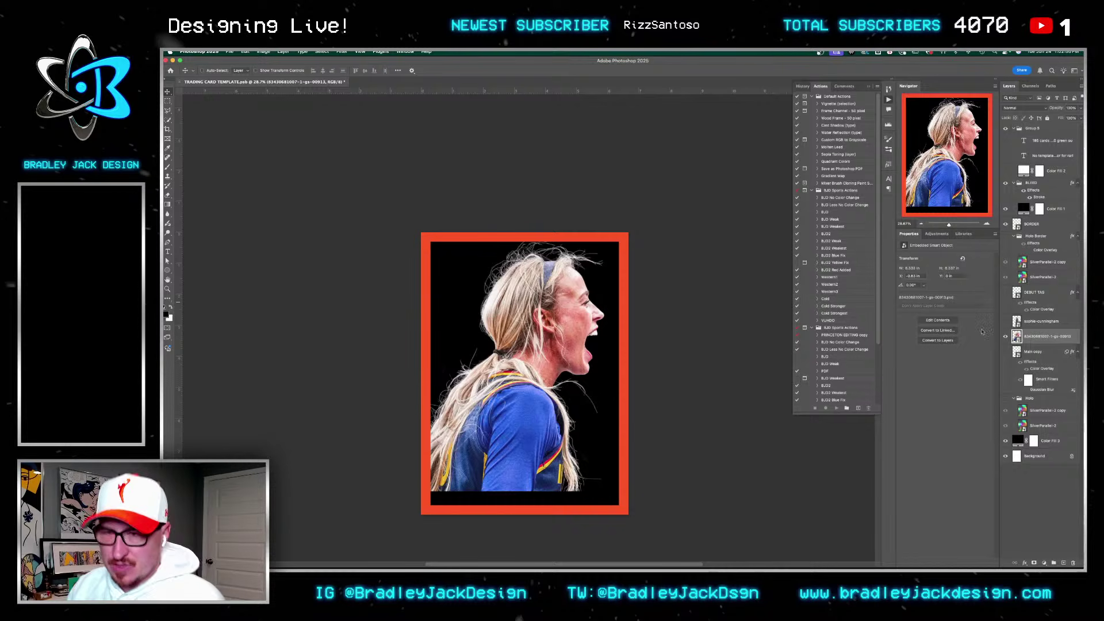
Step: Hide the close-up photo, then show and select the full-body player layer
{"action": "left_click", "coordinate": [1005, 336]}
{"action": "left_click", "coordinate": [1005, 321]}
{"action": "left_click", "coordinate": [1041, 320]}
{"action": "key", "text": "z"}
{"action": "left_click_drag", "start_coordinate": [540, 320], "coordinate": [566, 319]}
{"action": "key", "text": "v"}
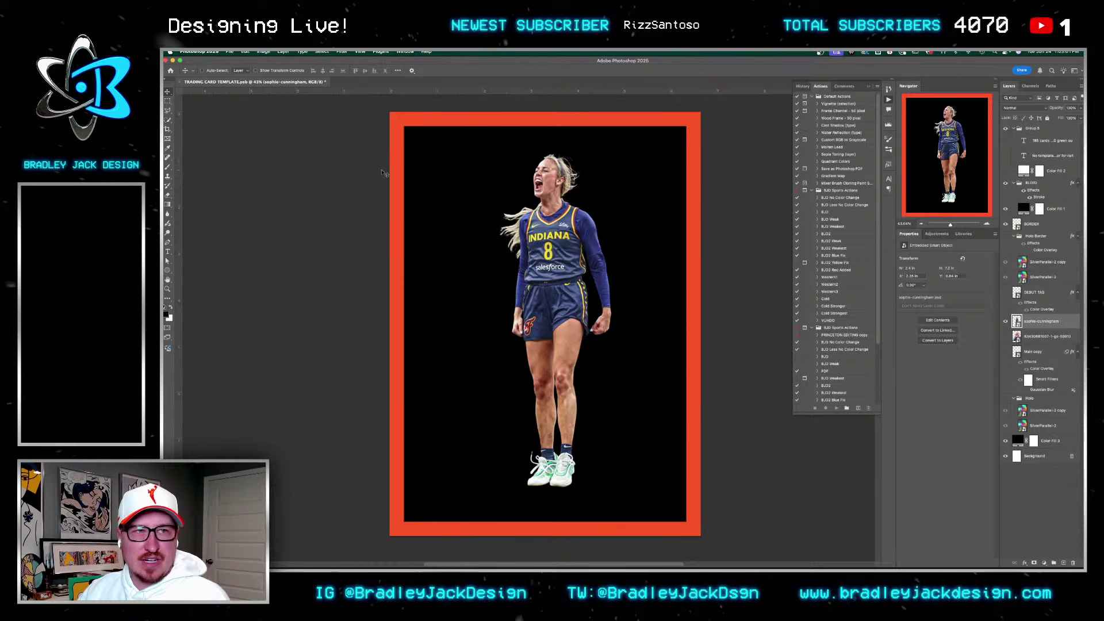
Step: Save the document to the Desktop as a Large Document Format file named TRADING CARD TEMPLATE-soph.psb
{"action": "key", "text": "super+shift+s"}
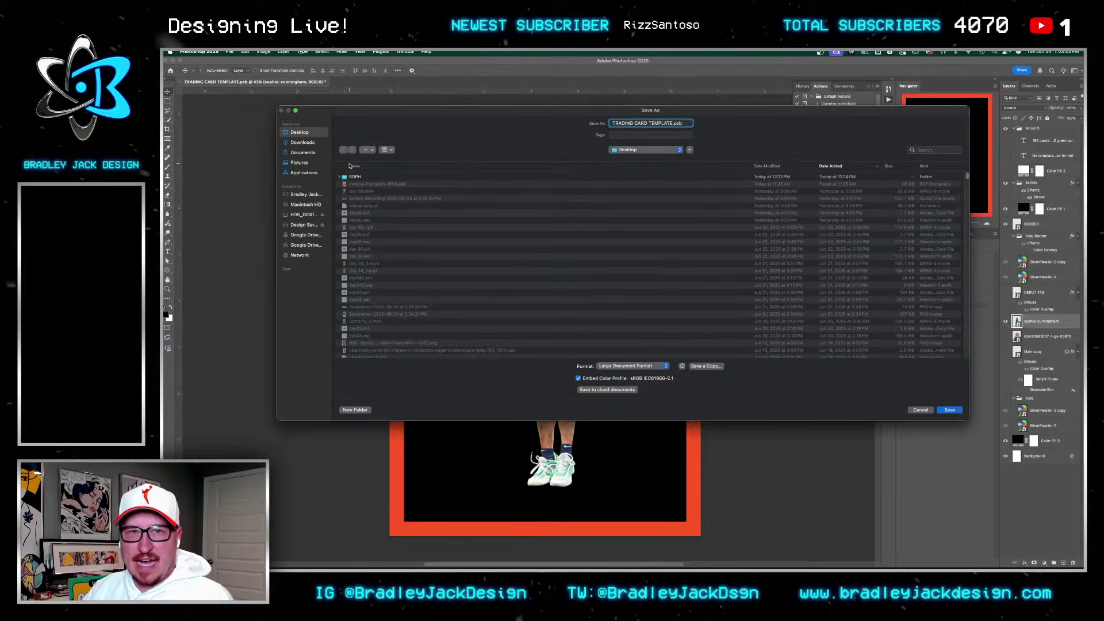
{"action": "type", "text": "-soph"}
{"action": "key", "text": "Return"}
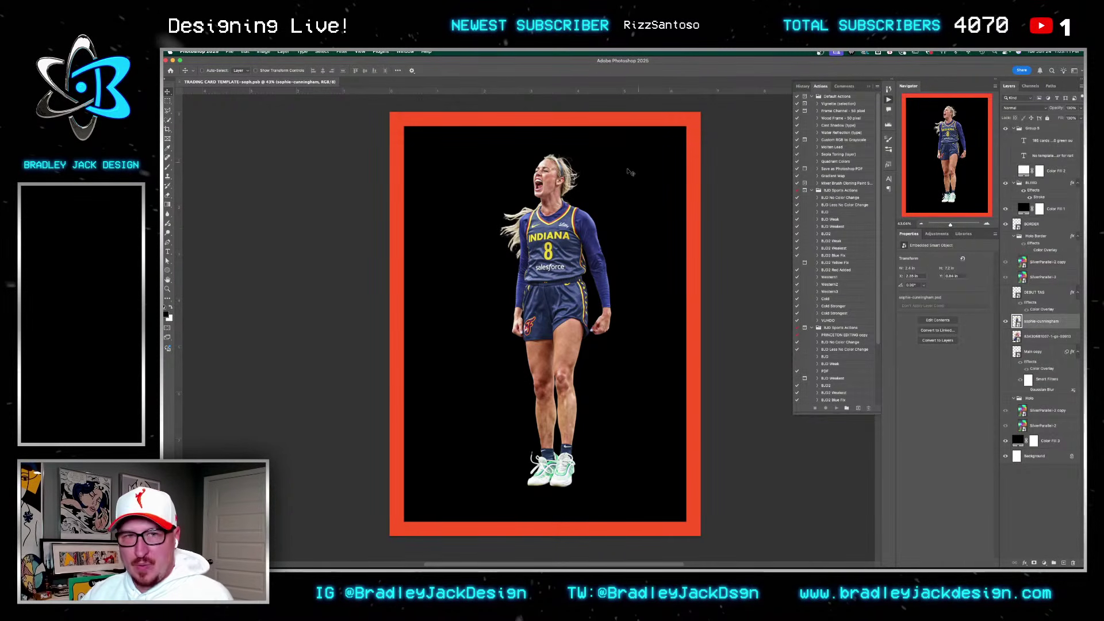
Step: Show the guides and add a vertical guide through the card's horizontal centre
{"action": "key", "text": "super+semicolon"}
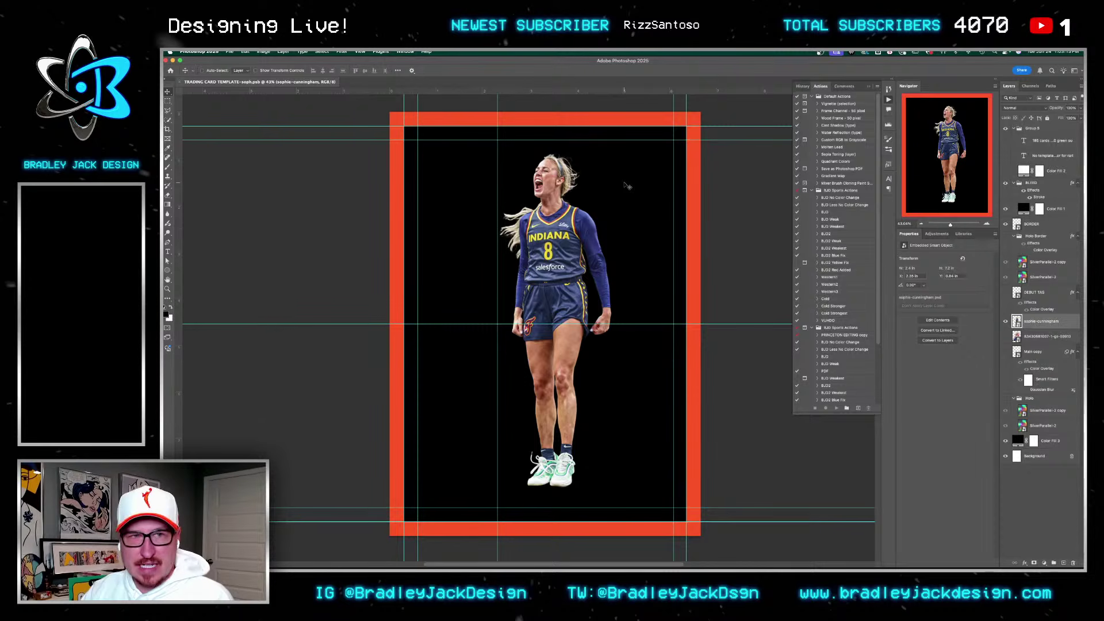
{"action": "left_click_drag", "start_coordinate": [525, 90], "coordinate": [545, 156]}
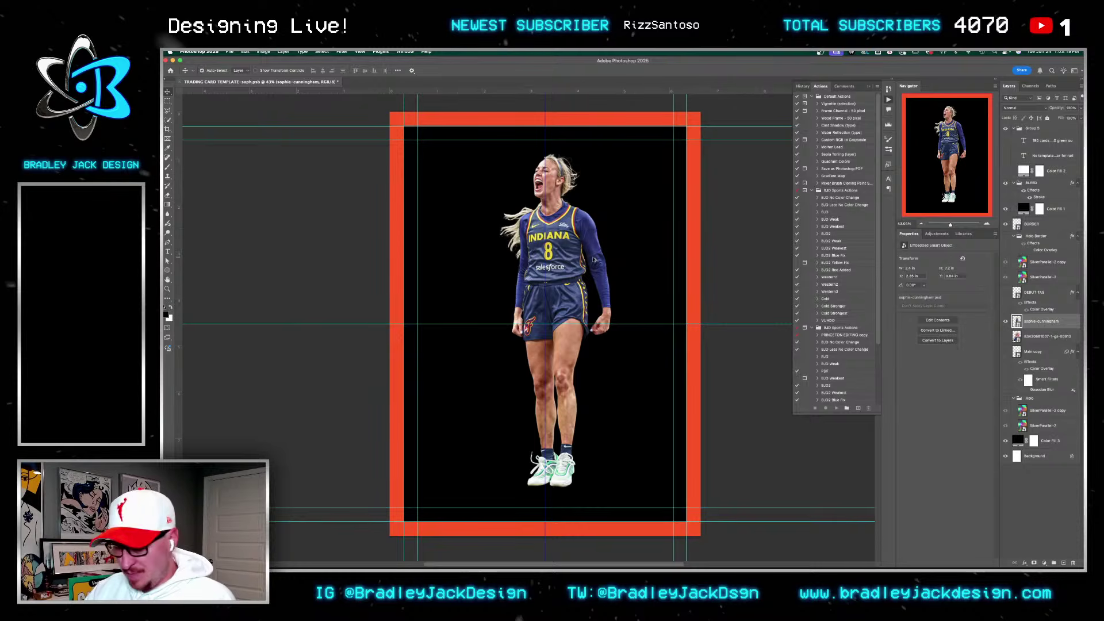
Step: Check the card document's image size without changing it
{"action": "key", "text": "super+alt+i"}
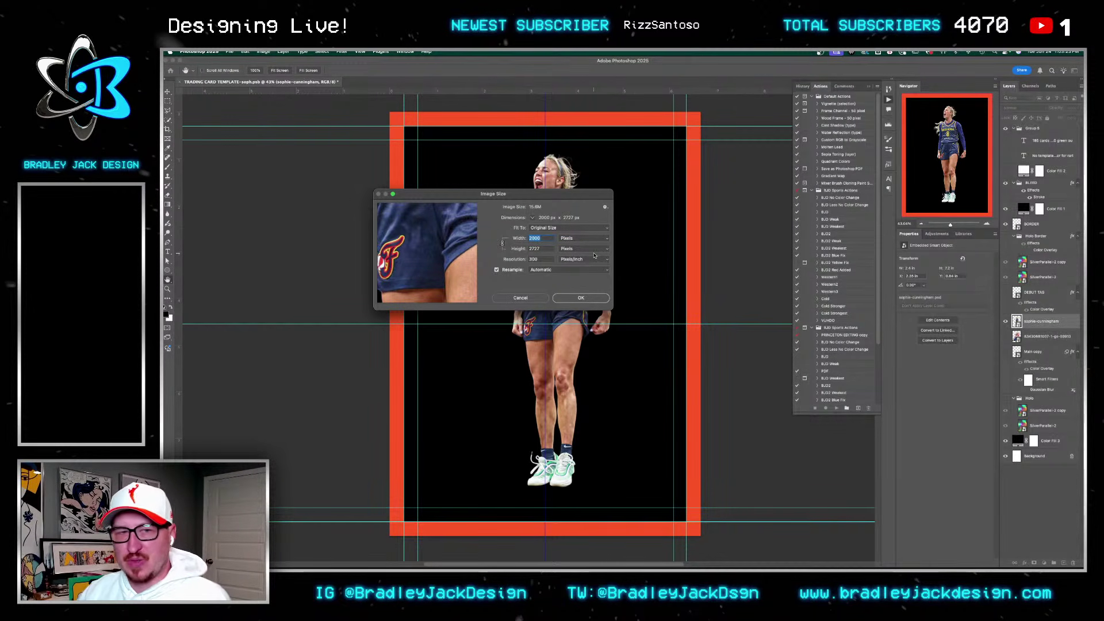
{"action": "key", "text": "Escape"}
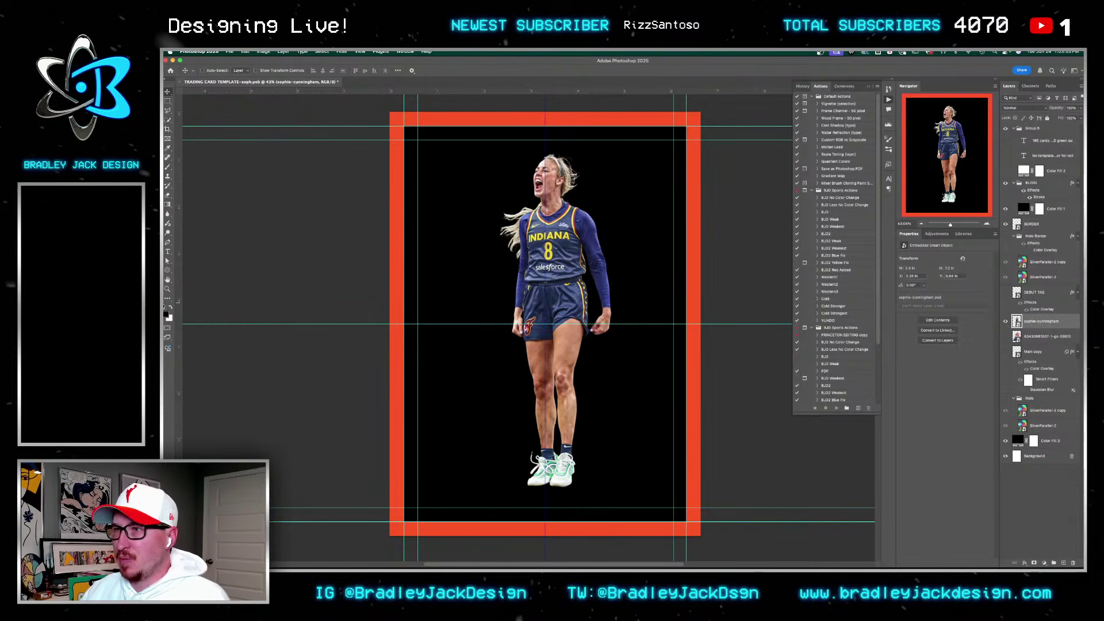
Step: Switch to the SOPH folder in Finder, show its files as icons with large thumbnails, and reposition the window
{"action": "key", "text": "super+Tab"}
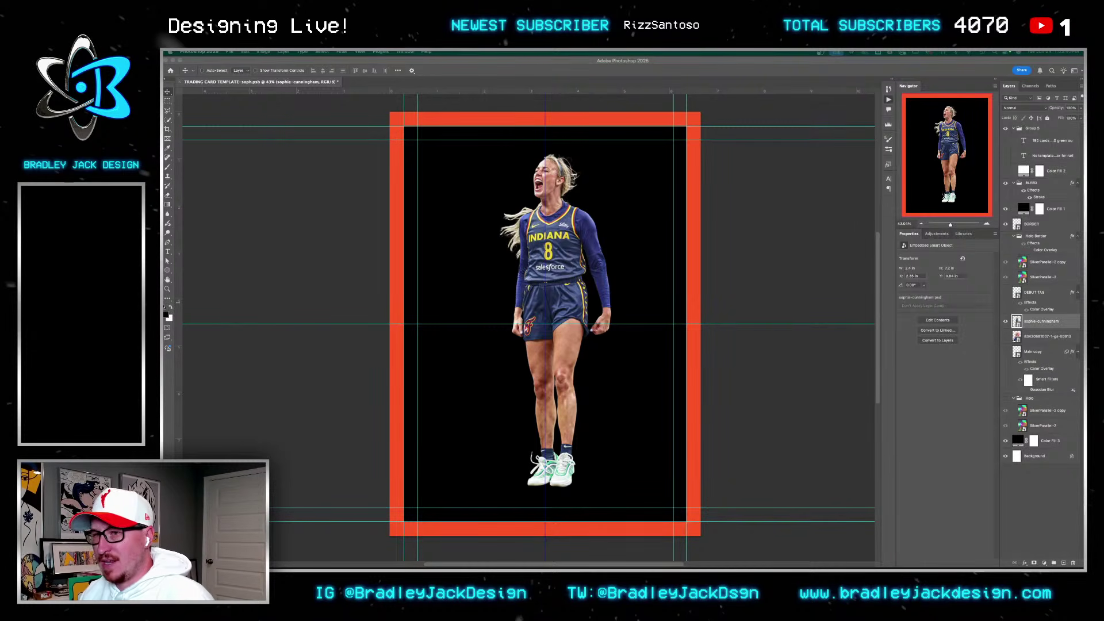
{"action": "key", "text": "super+Tab"}
{"action": "left_click", "coordinate": [619, 207]}
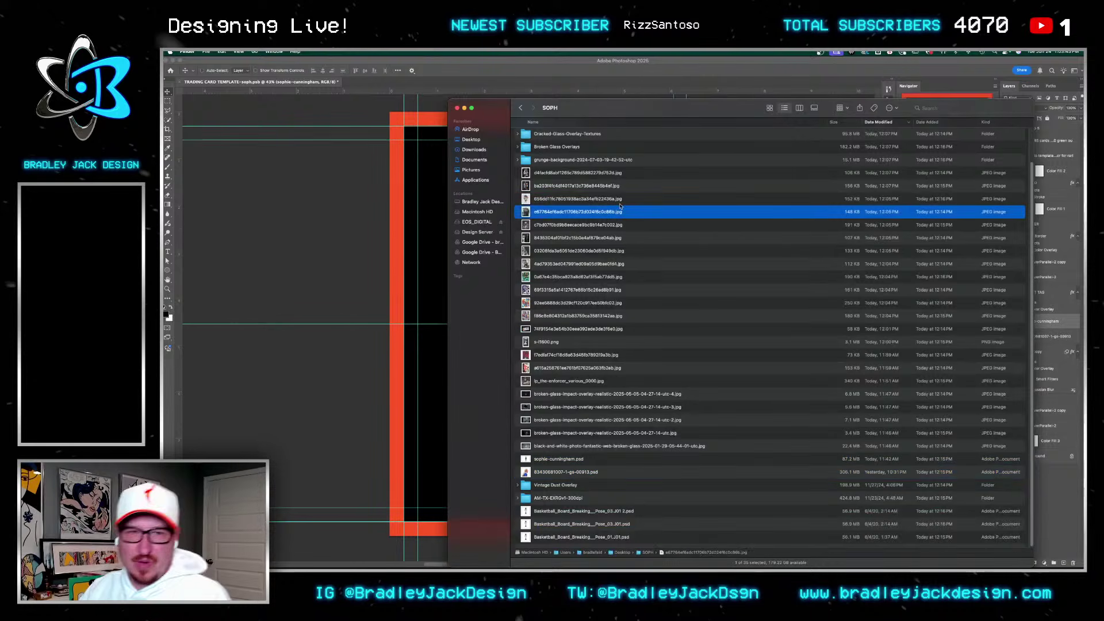
{"action": "left_click", "coordinate": [575, 186]}
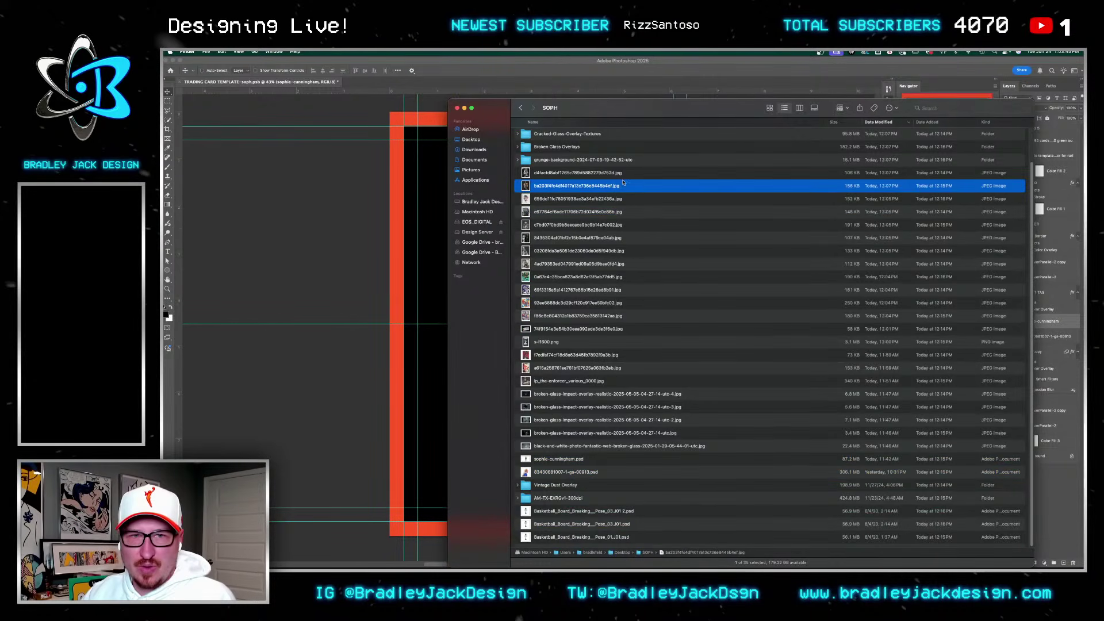
{"action": "left_click", "coordinate": [769, 107]}
{"action": "left_click_drag", "start_coordinate": [661, 108], "coordinate": [559, 83]}
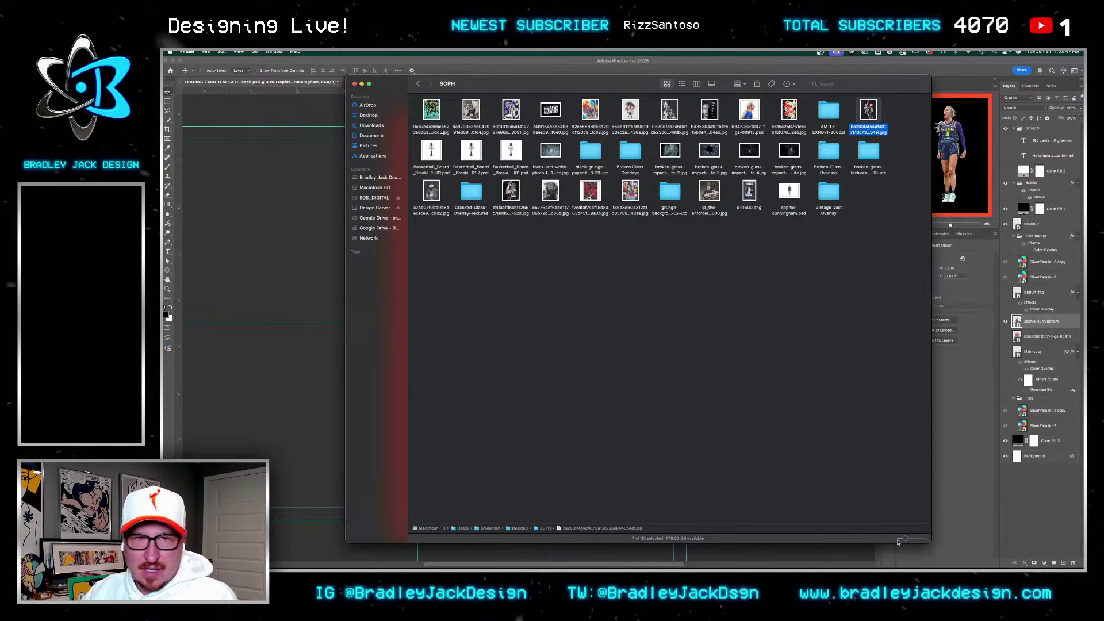
{"action": "left_click_drag", "start_coordinate": [904, 539], "coordinate": [1083, 566]}
{"action": "left_click_drag", "start_coordinate": [705, 84], "coordinate": [591, 84]}
Step: Dismiss the Adobe Bridge error report and rearrange the SOPH folder's icons to fit the window
{"action": "left_click", "coordinate": [588, 454]}
{"action": "right_click", "coordinate": [588, 453]}
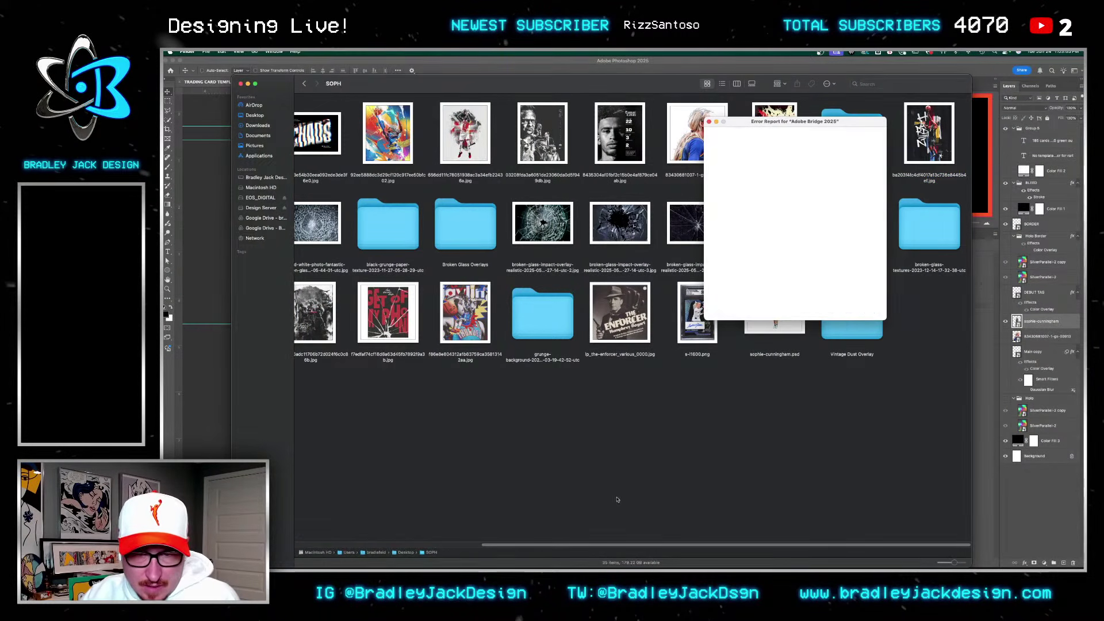
{"action": "left_click", "coordinate": [816, 307]}
{"action": "right_click", "coordinate": [568, 430]}
{"action": "mouse_move", "coordinate": [598, 489]}
{"action": "left_click", "coordinate": [651, 489]}
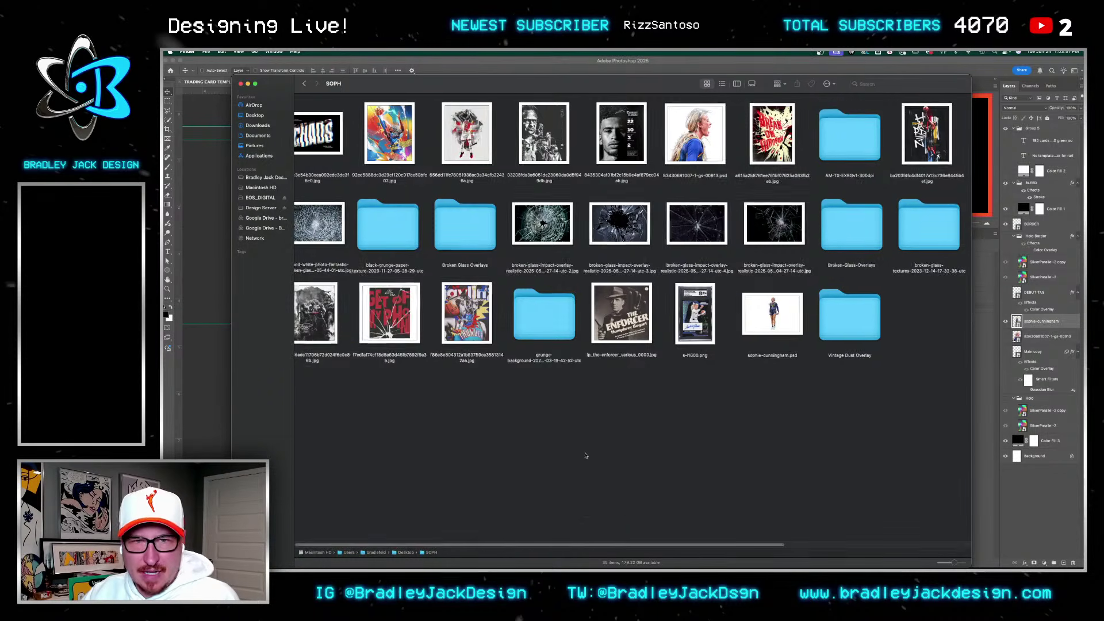
Step: Preview the reference posters in the SOPH folder's first row one after another, starting with the Augusta golf poster
{"action": "key", "text": "Right"}
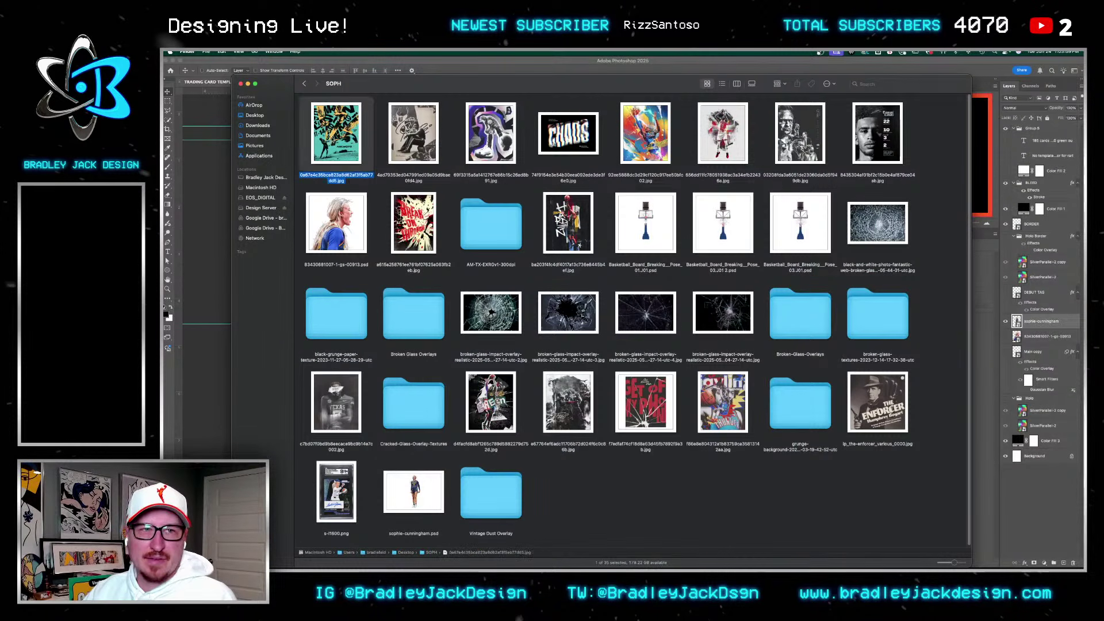
{"action": "key", "text": "space"}
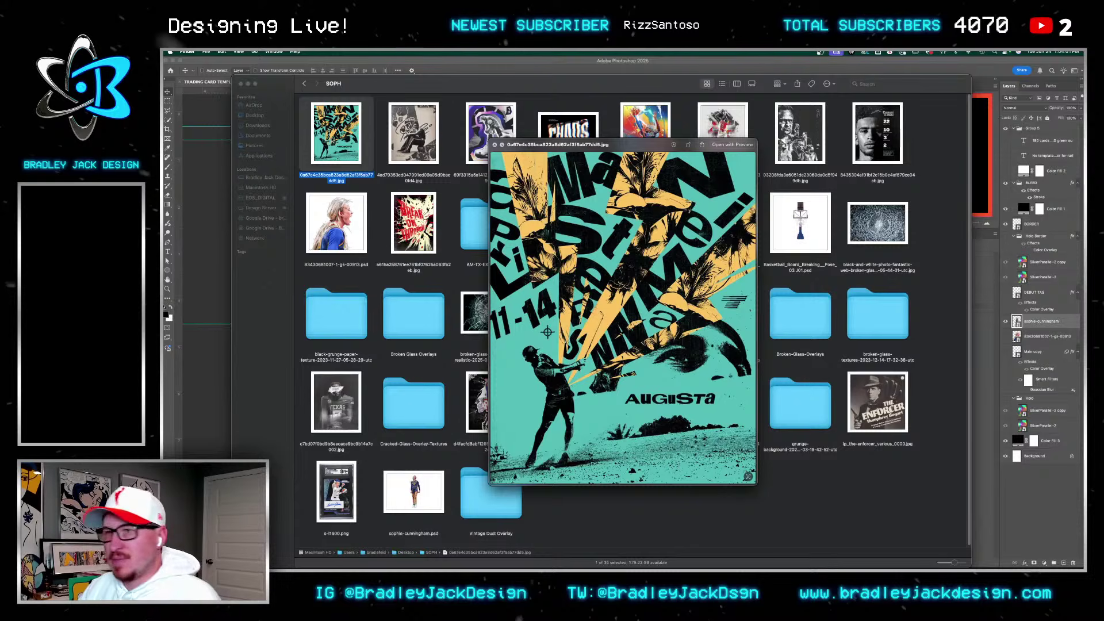
{"action": "key", "text": "Right"}
{"action": "key", "text": "Right"}
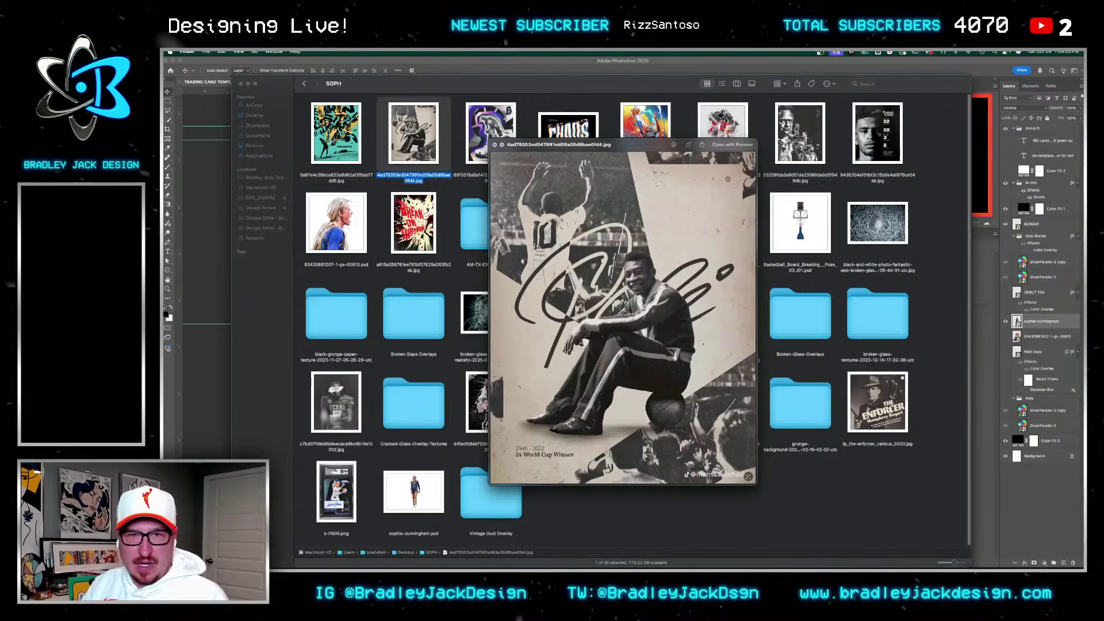
{"action": "key", "text": "Right"}
{"action": "key", "text": "Right"}
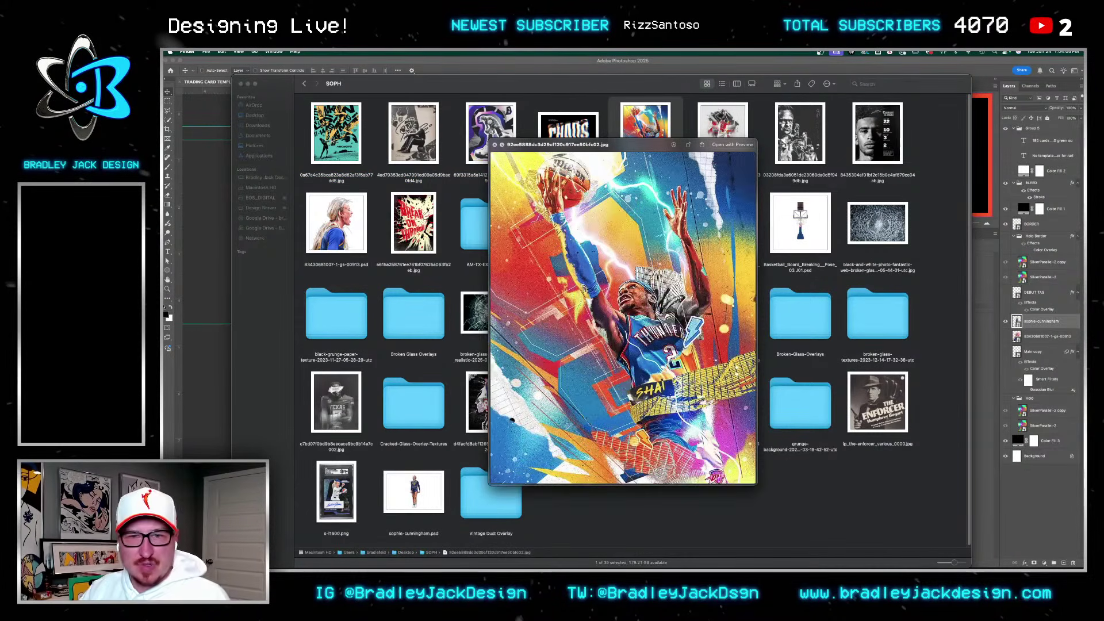
{"action": "key", "text": "Right"}
{"action": "key", "text": "Right"}
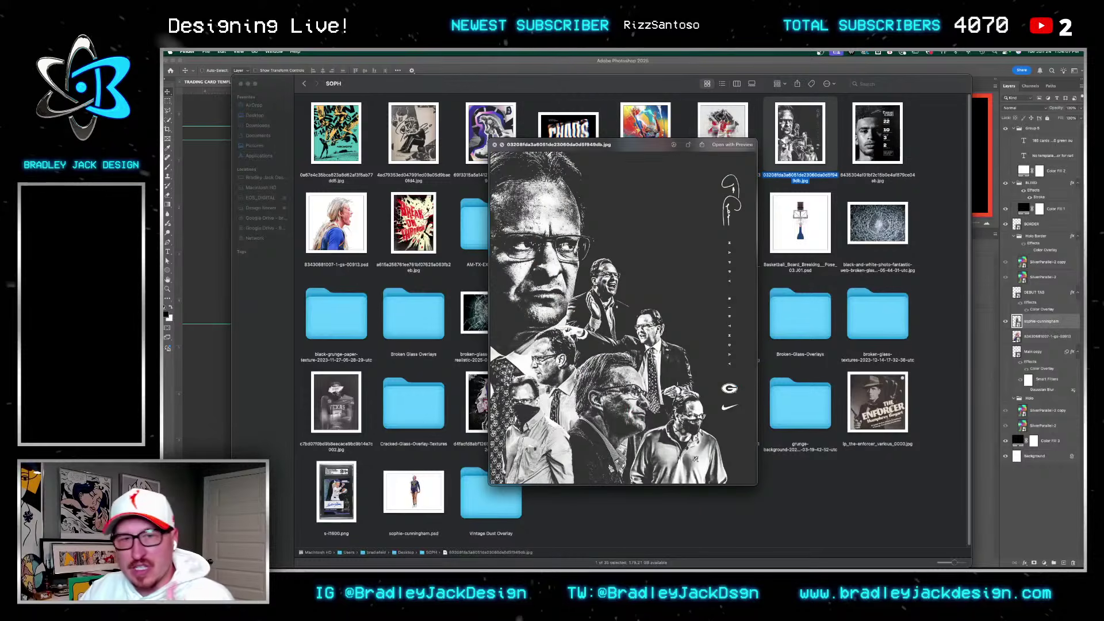
{"action": "key", "text": "Right"}
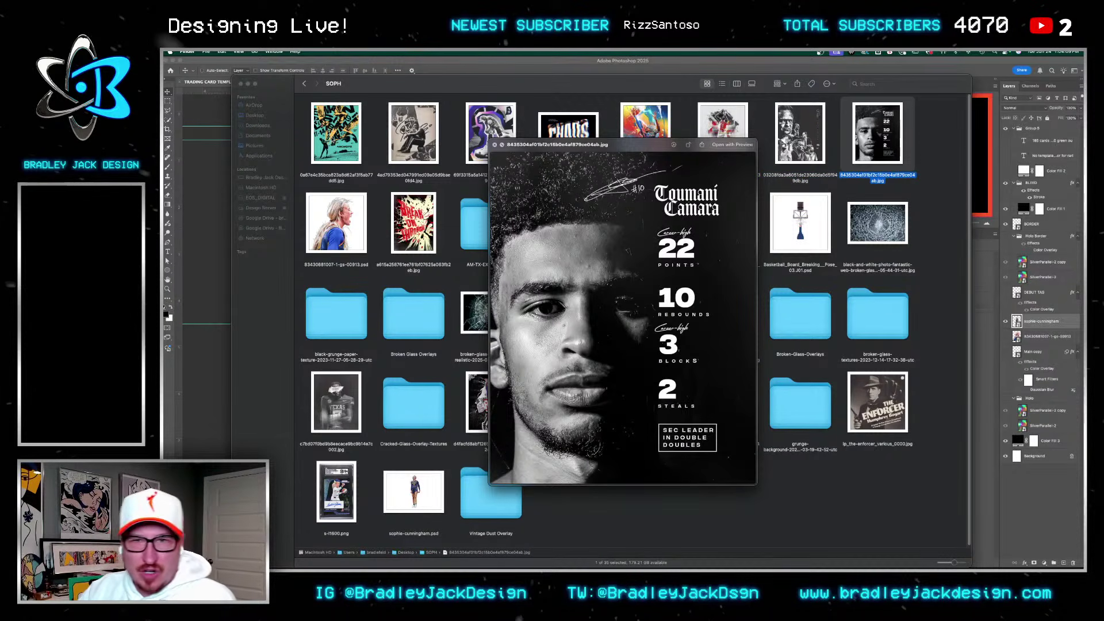
Step: Preview the broken glass web photo and compare the Basketball_Board_Breaking pose files
{"action": "key", "text": "Down"}
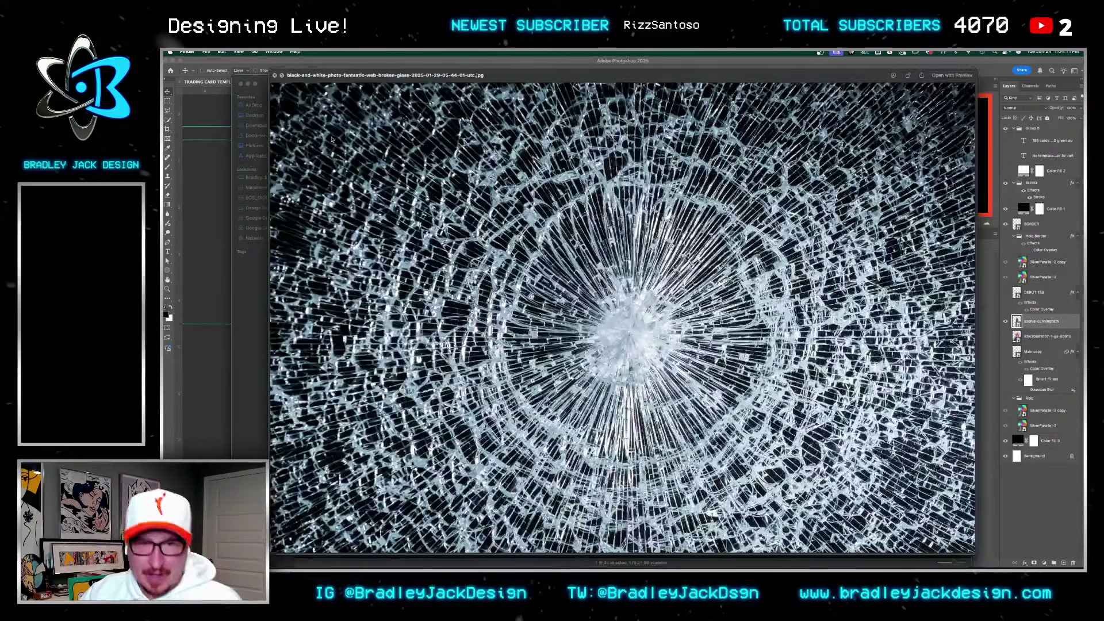
{"action": "key", "text": "Left"}
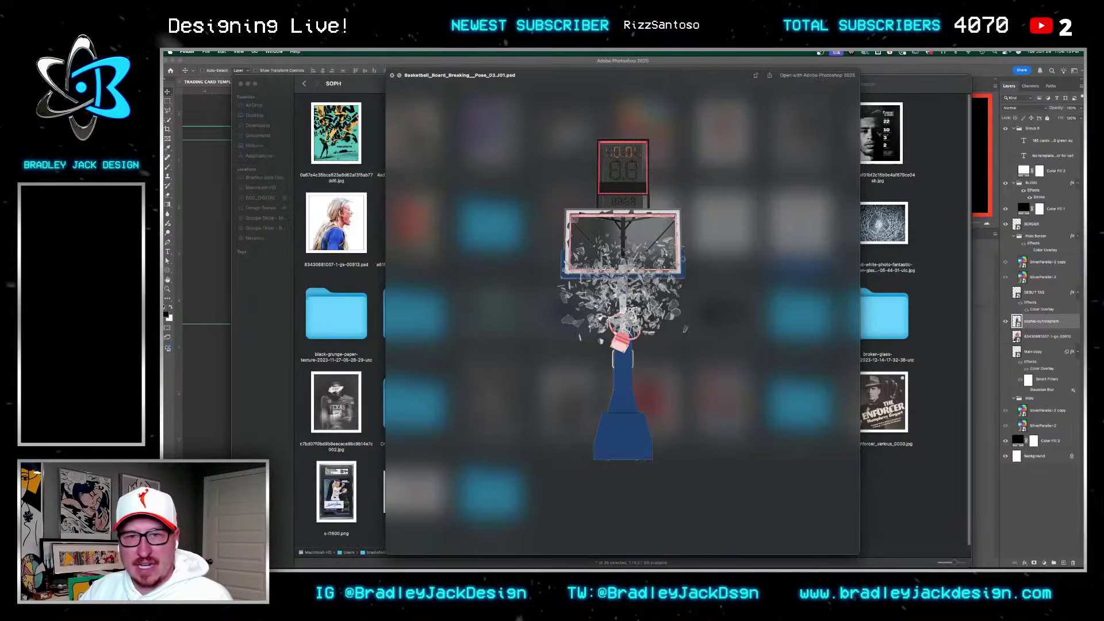
{"action": "key", "text": "Left"}
{"action": "key", "text": "Left"}
{"action": "key", "text": "Right"}
{"action": "key", "text": "Right"}
{"action": "key", "text": "space"}
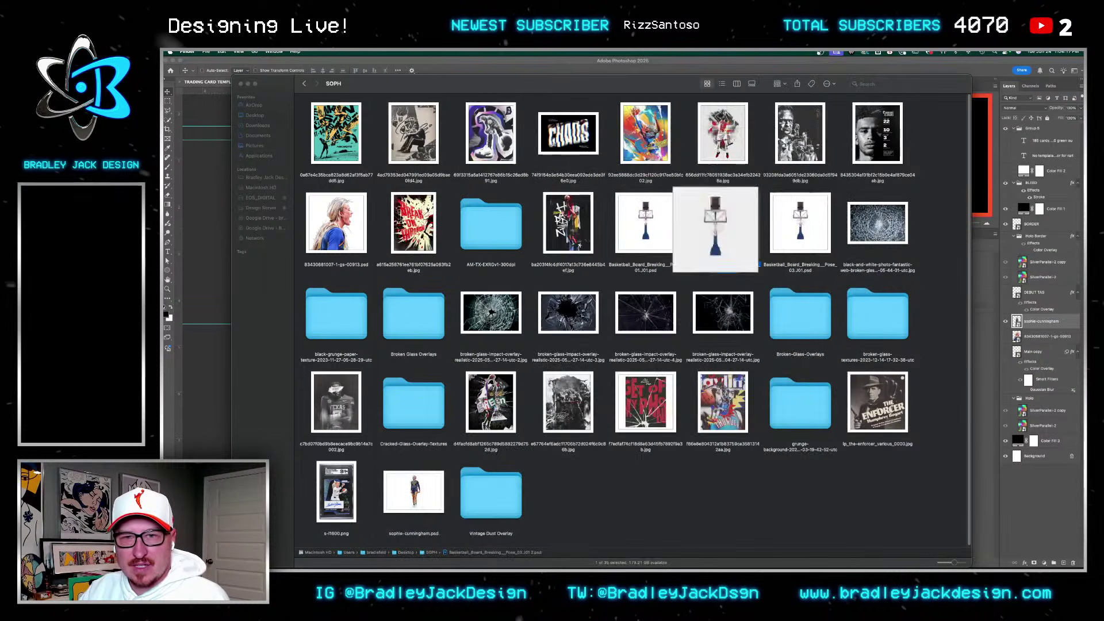
{"action": "key", "text": "Right"}
{"action": "key", "text": "Left"}
{"action": "key", "text": "space"}
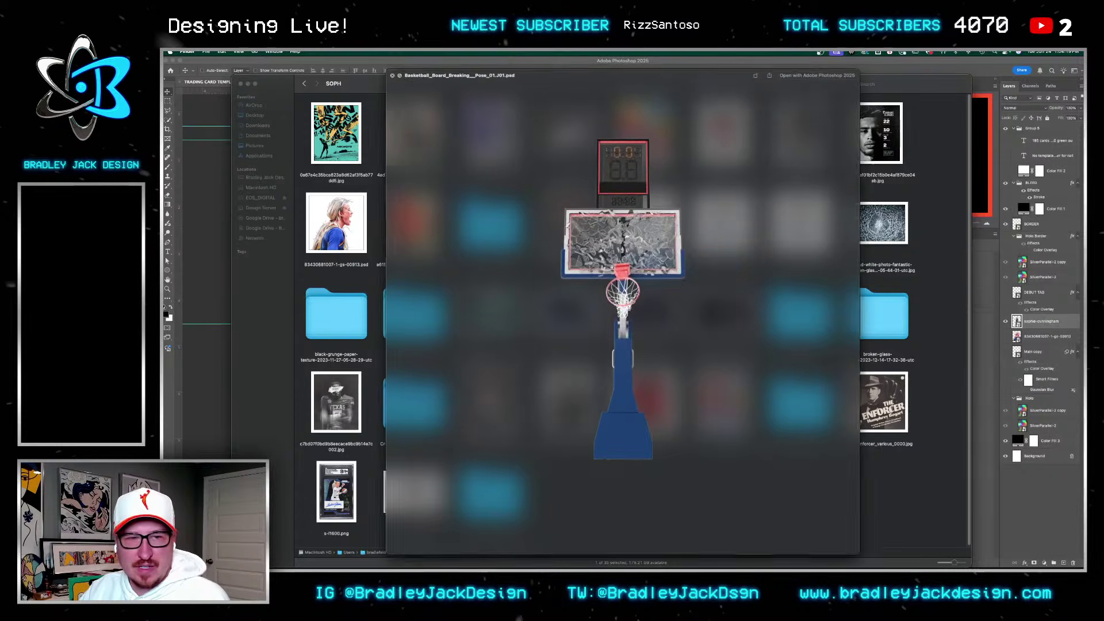
{"action": "key", "text": "Left"}
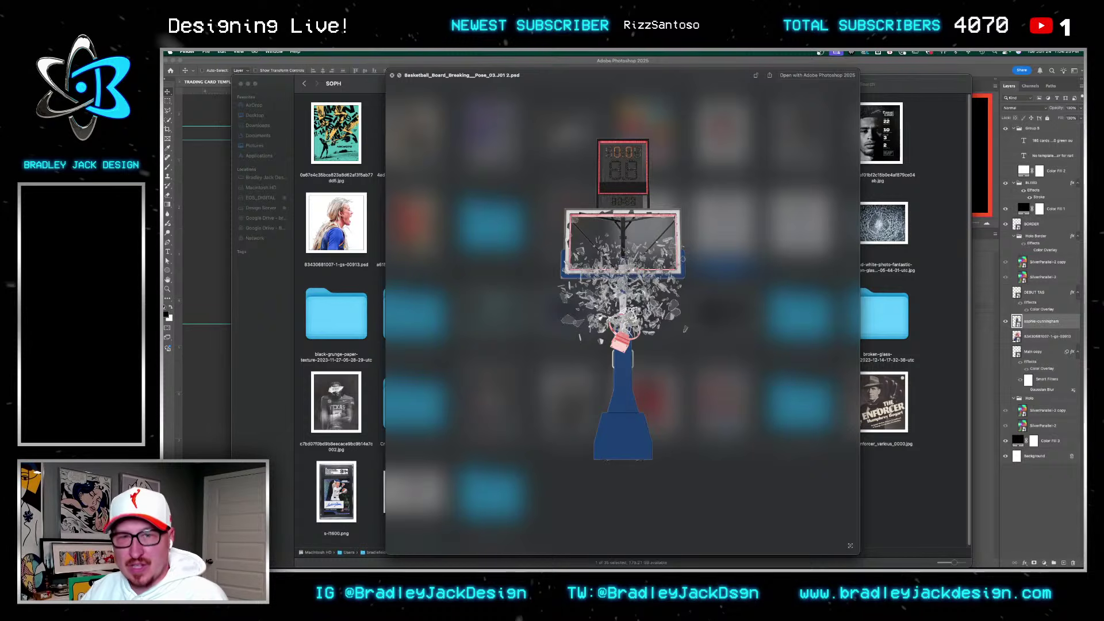
Step: Preview the black basketball reference poster with hand-painted vertical lettering
{"action": "key", "text": "space"}
{"action": "key", "text": "Left"}
{"action": "key", "text": "Left"}
{"action": "key", "text": "space"}
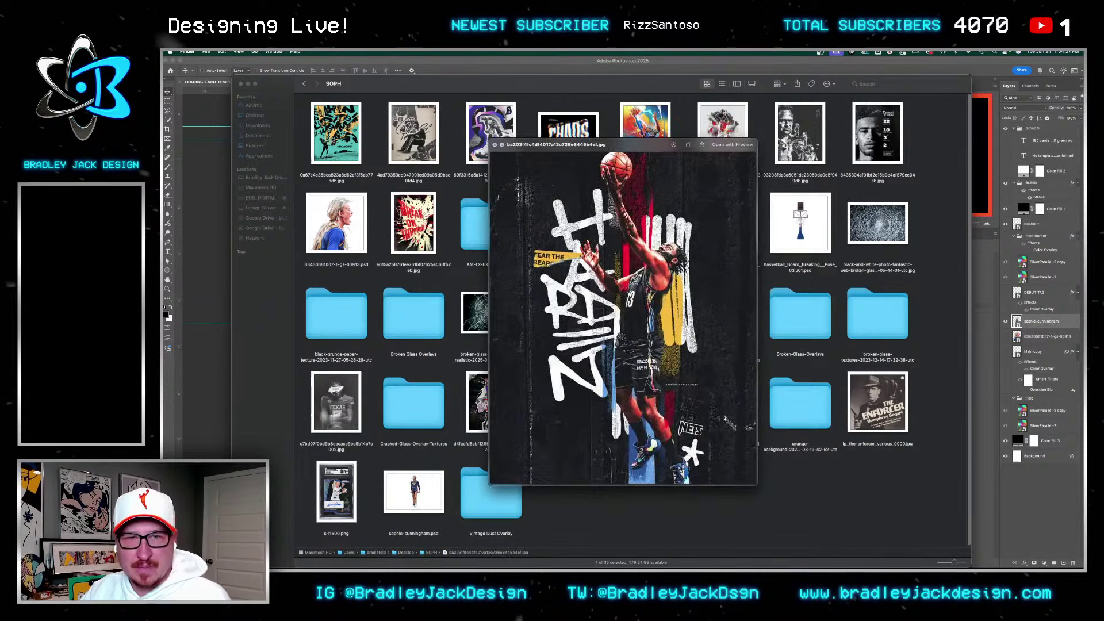
Step: Preview the Break On Through poster and the red-lettered poster with white glass cracks
{"action": "key", "text": "space"}
{"action": "key", "text": "Left"}
{"action": "key", "text": "Left"}
{"action": "key", "text": "space"}
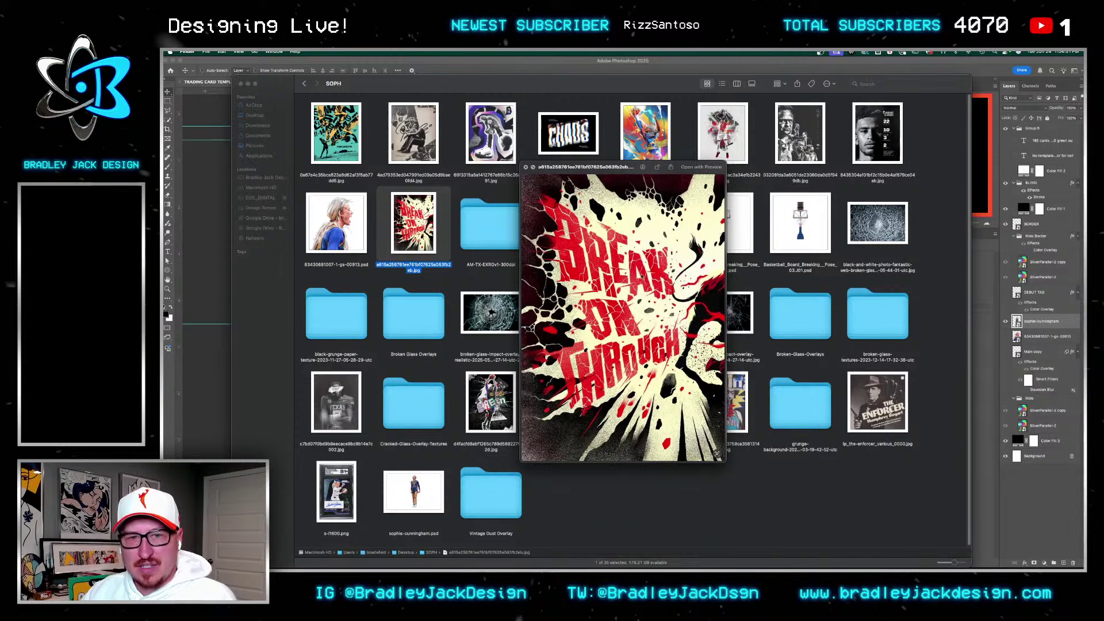
{"action": "key", "text": "space"}
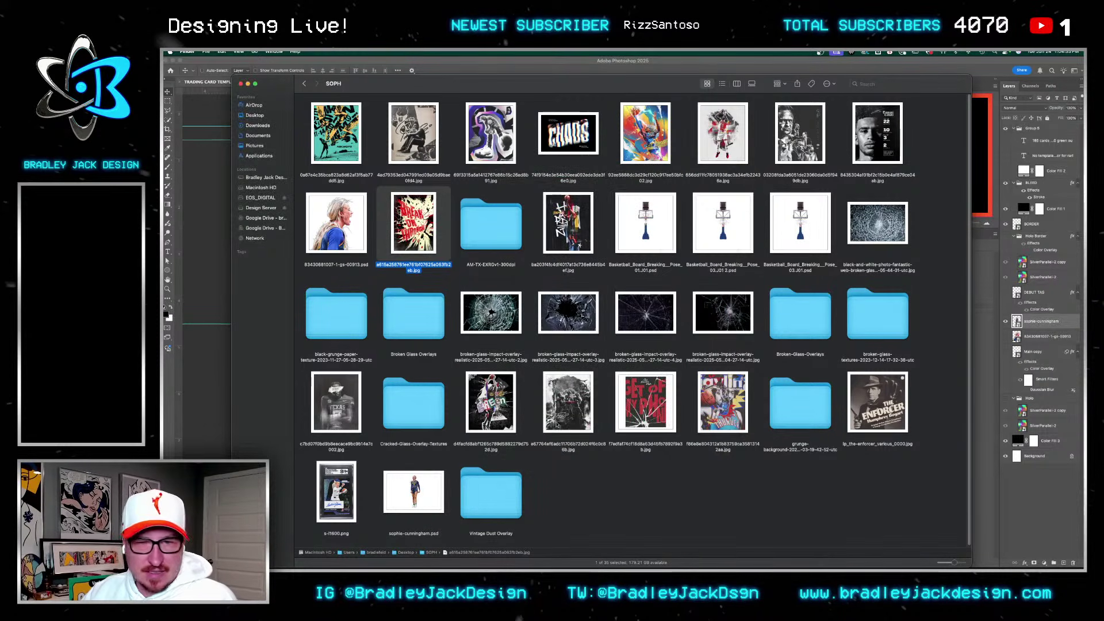
{"action": "left_click", "coordinate": [649, 403]}
{"action": "key", "text": "space"}
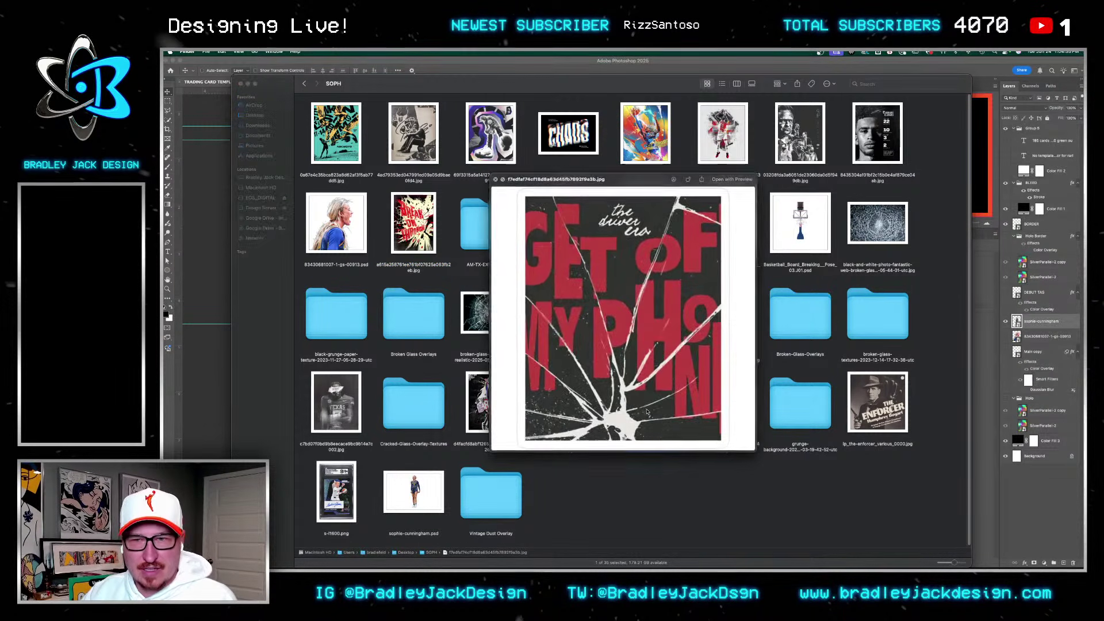
{"action": "key", "text": "space"}
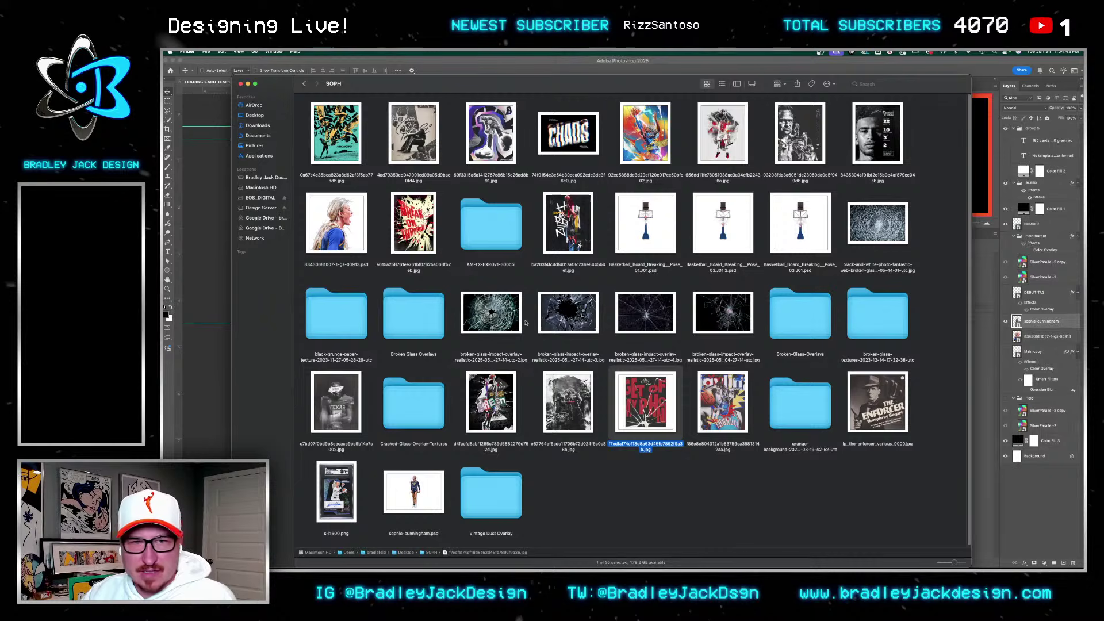
Step: Preview the broken-glass-impact-overlay images one after another and compare their crack patterns
{"action": "left_click", "coordinate": [491, 313]}
{"action": "key", "text": "space"}
{"action": "key", "text": "Right"}
{"action": "key", "text": "Right"}
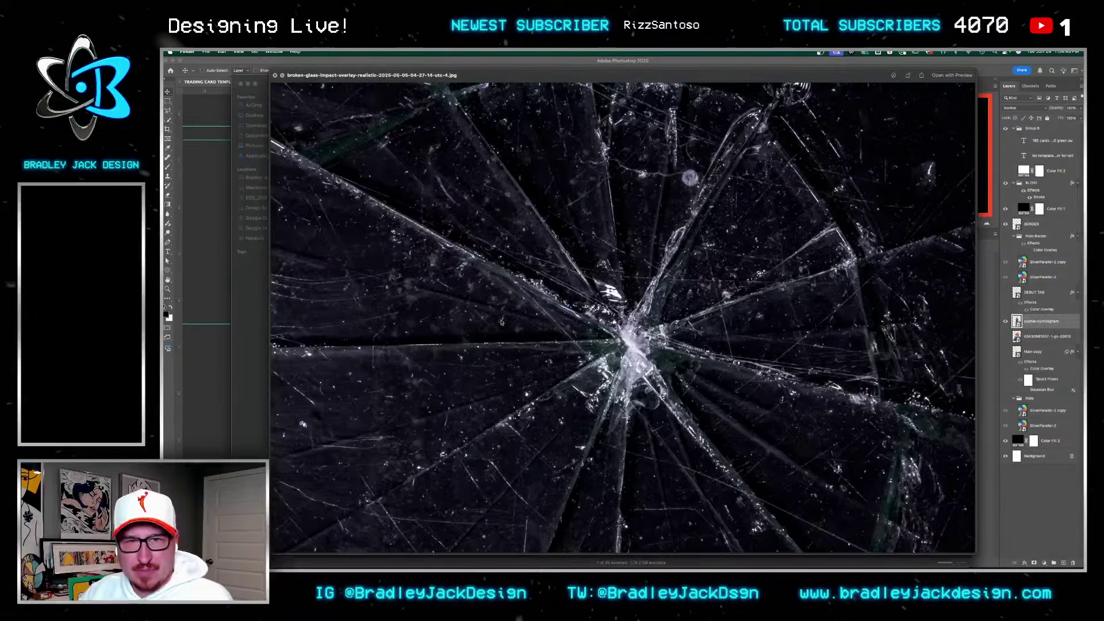
{"action": "key", "text": "Right"}
{"action": "key", "text": "Left"}
{"action": "key", "text": "space"}
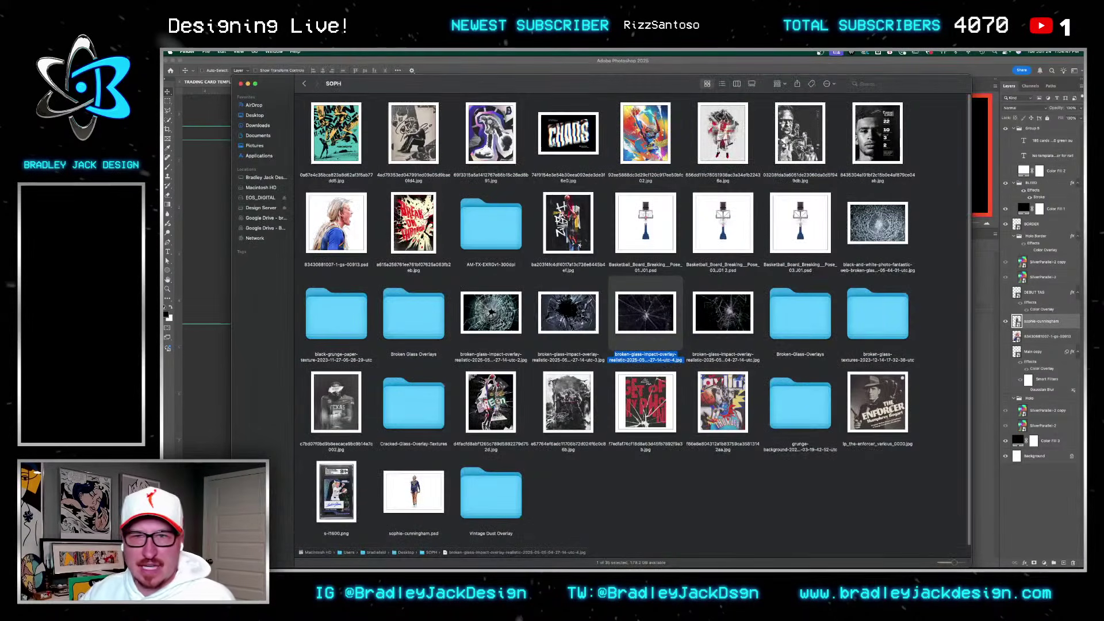
Step: Check the contents of the PSD subfolder inside the Broken-Glass-Overlays folder
{"action": "double_click", "coordinate": [812, 319]}
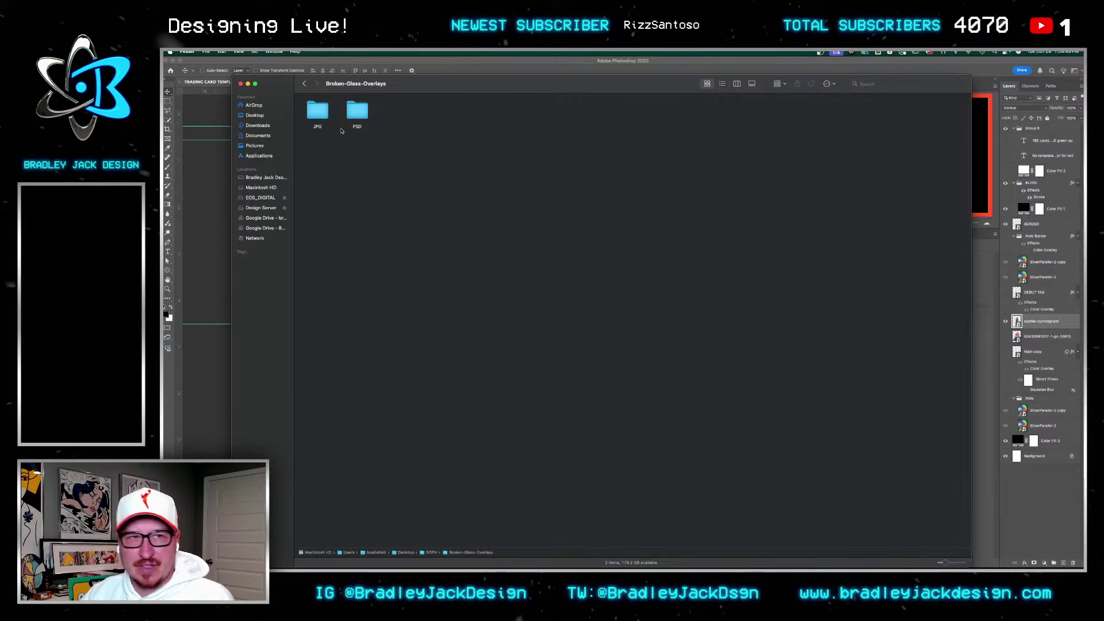
{"action": "double_click", "coordinate": [357, 111]}
{"action": "left_click", "coordinate": [316, 104]}
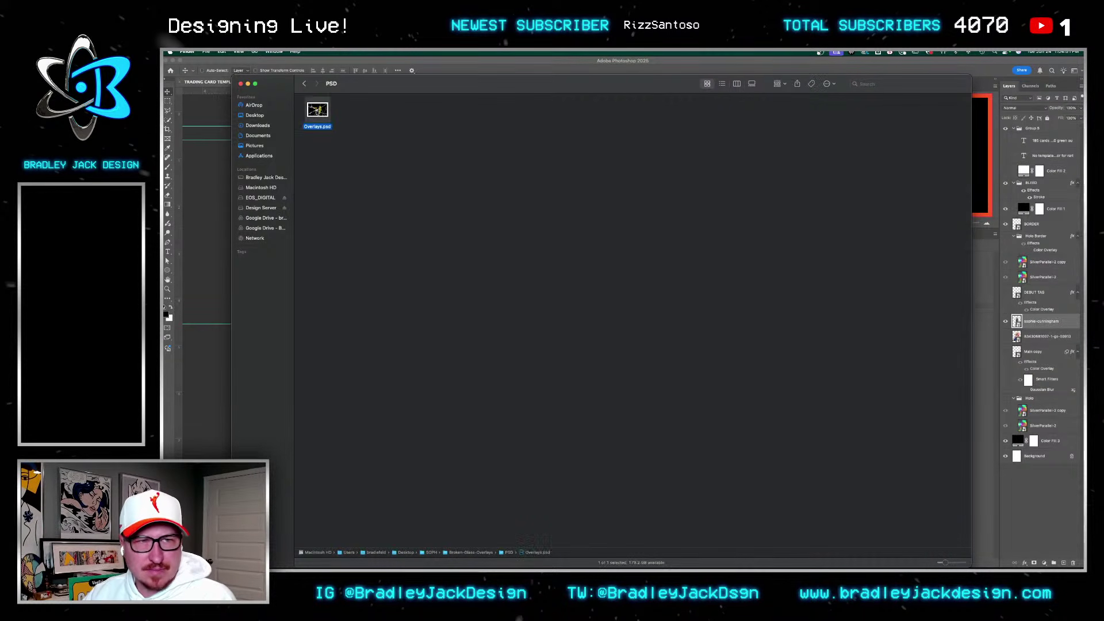
{"action": "key", "text": "super+bracketleft"}
Step: Preview the crack overlays in the JPG subfolder of Broken-Glass-Overlays and return to the SOPH folder
{"action": "double_click", "coordinate": [321, 119]}
{"action": "left_click", "coordinate": [321, 116]}
{"action": "key", "text": "space"}
{"action": "key", "text": "Right"}
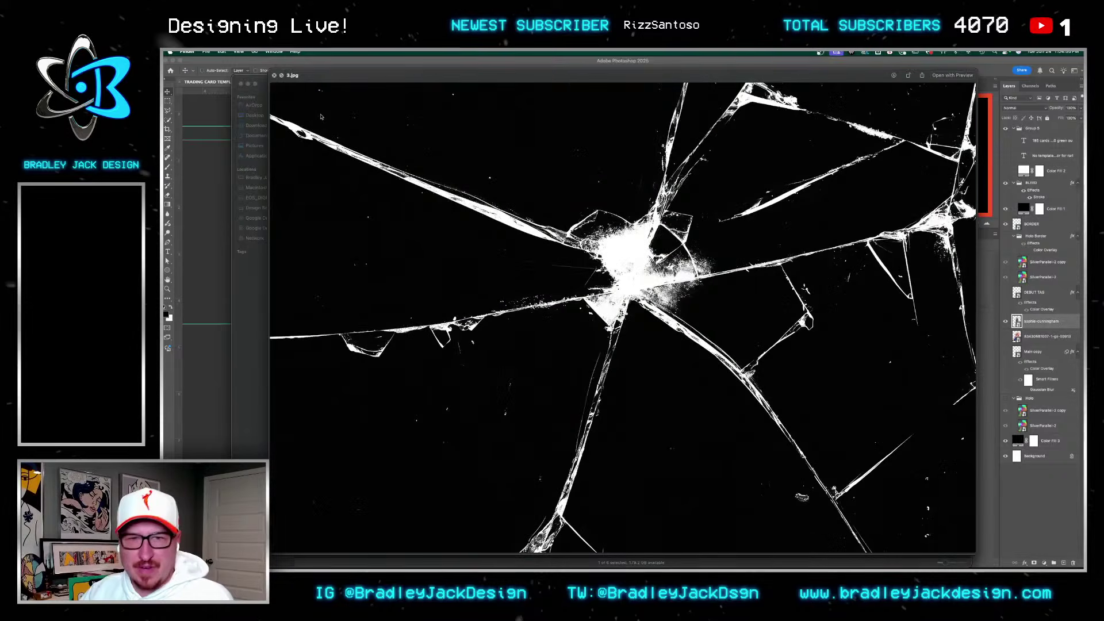
{"action": "key", "text": "Right"}
{"action": "key", "text": "Left"}
{"action": "key", "text": "space"}
{"action": "left_click", "coordinate": [304, 83]}
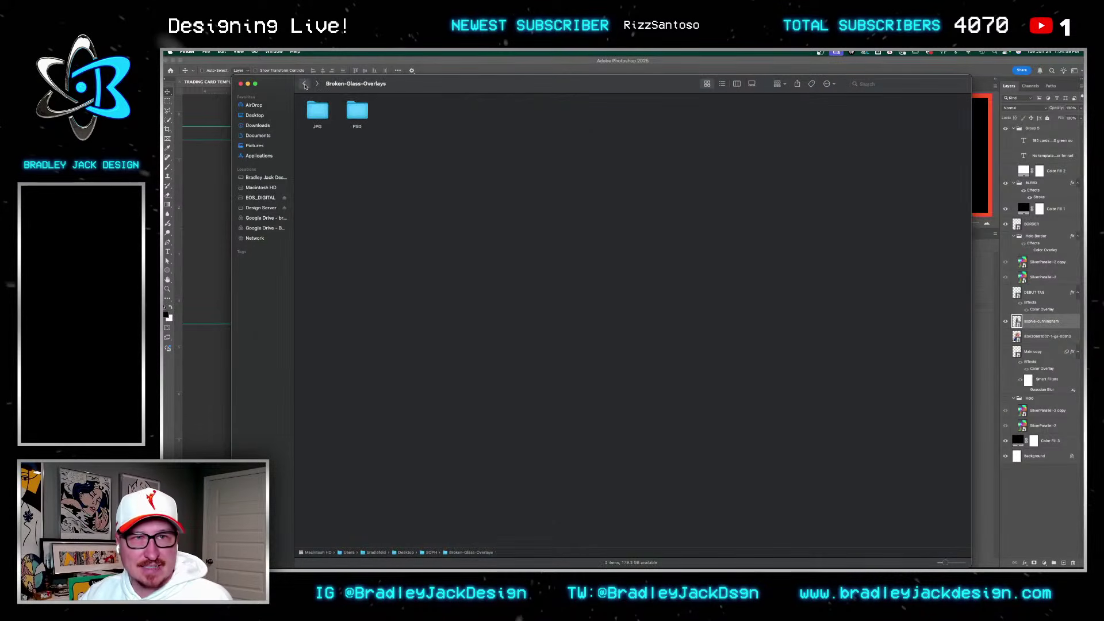
{"action": "left_click", "coordinate": [303, 84]}
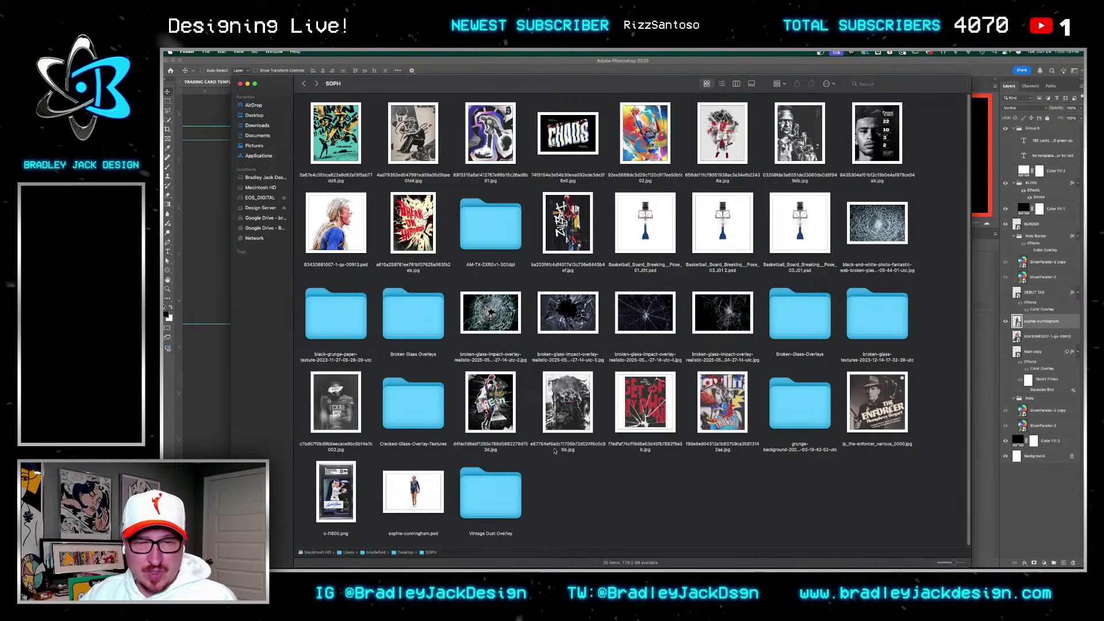
Step: Open the AM-TX grunge textures folder, preview texture 8, and return to the SOPH folder
{"action": "left_click", "coordinate": [510, 231]}
{"action": "double_click", "coordinate": [510, 231]}
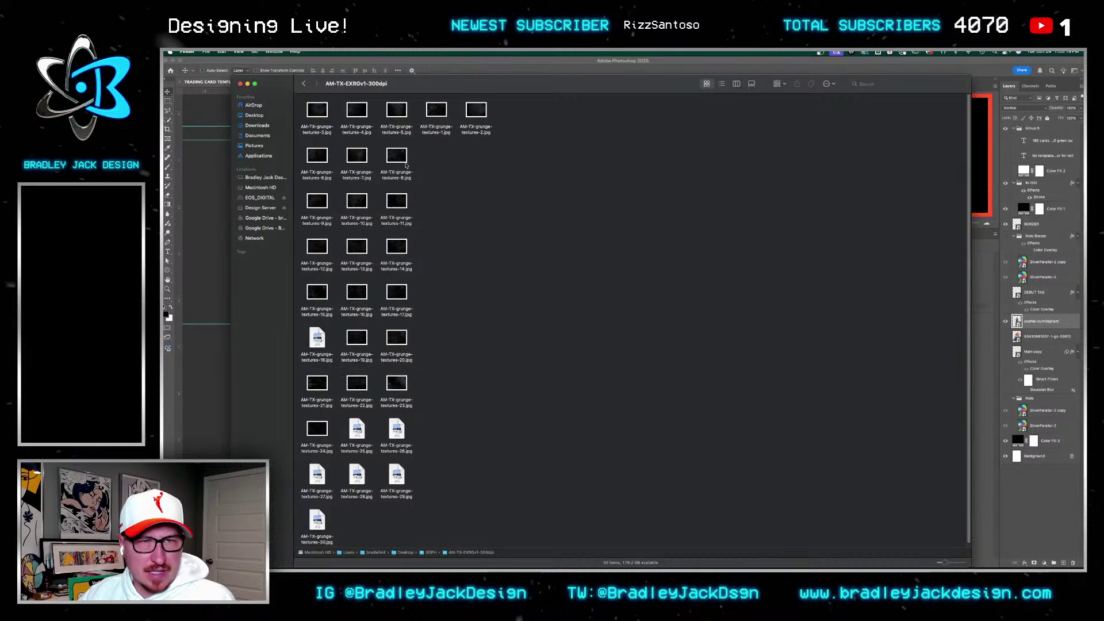
{"action": "left_click", "coordinate": [403, 160]}
{"action": "key", "text": "space"}
{"action": "key", "text": "space"}
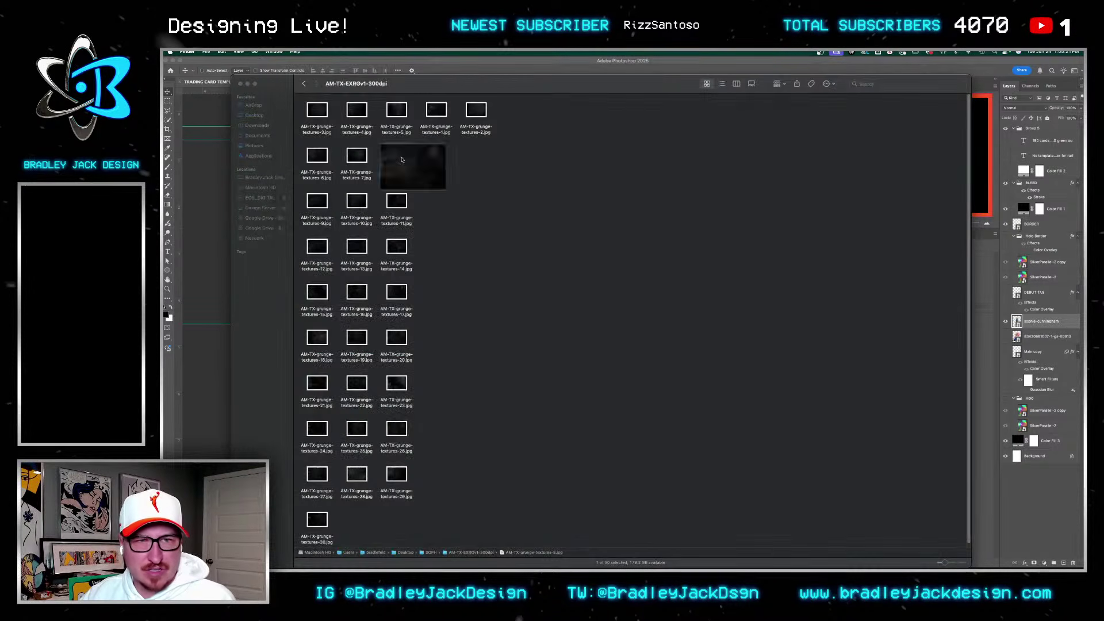
{"action": "left_click", "coordinate": [304, 83]}
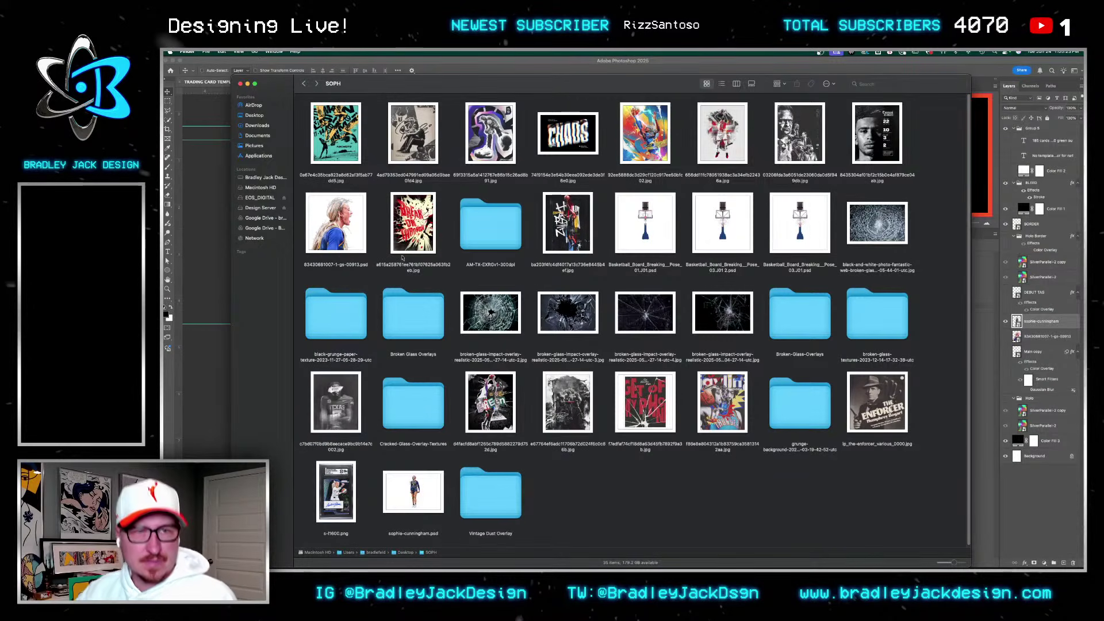
Step: Switch to Photoshop, enlarge the full-body player cutout slightly and position it in the right half of the card
{"action": "key", "text": "Right"}
{"action": "key", "text": "super+Tab"}
{"action": "left_click_drag", "start_coordinate": [557, 293], "coordinate": [596, 297]}
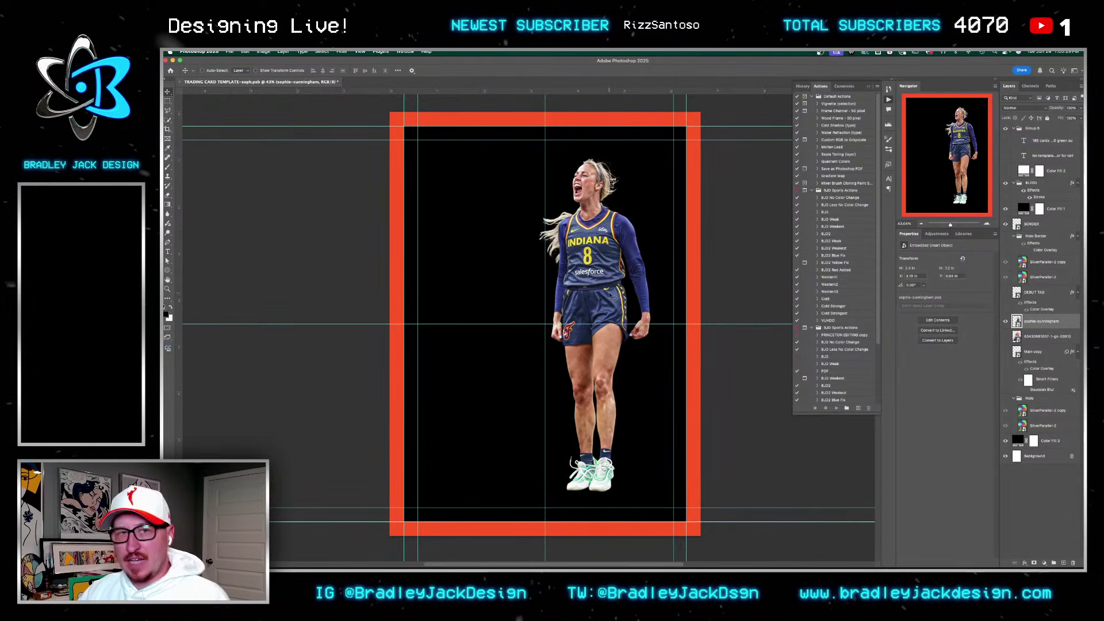
{"action": "mouse_move", "coordinate": [611, 293]}
{"action": "left_mouse_down"}
{"action": "mouse_move", "coordinate": [513, 294]}
{"action": "mouse_move", "coordinate": [613, 297]}
{"action": "left_mouse_up"}
{"action": "key", "text": "ctrl+t"}
{"action": "left_click_drag", "start_coordinate": [591, 141], "coordinate": [595, 134]}
{"action": "key", "text": "Return"}
{"action": "left_click_drag", "start_coordinate": [592, 238], "coordinate": [551, 238]}
{"action": "left_click_drag", "start_coordinate": [590, 253], "coordinate": [589, 253]}
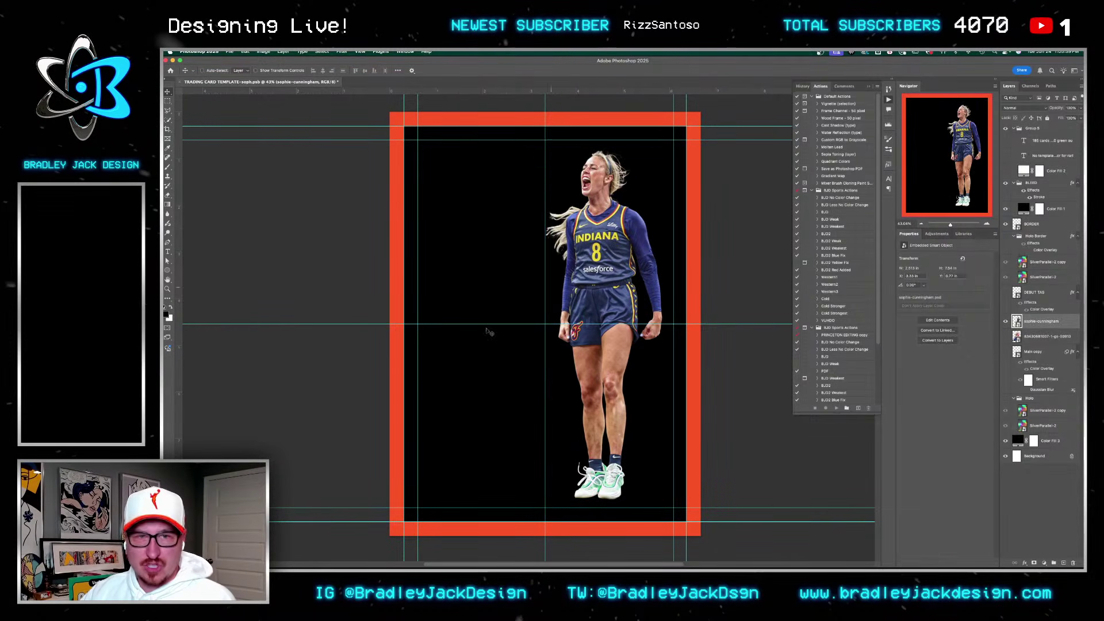
Step: Add a paragraph text layer reading ENFORCER in white over the lower half of the card
{"action": "key", "text": "t"}
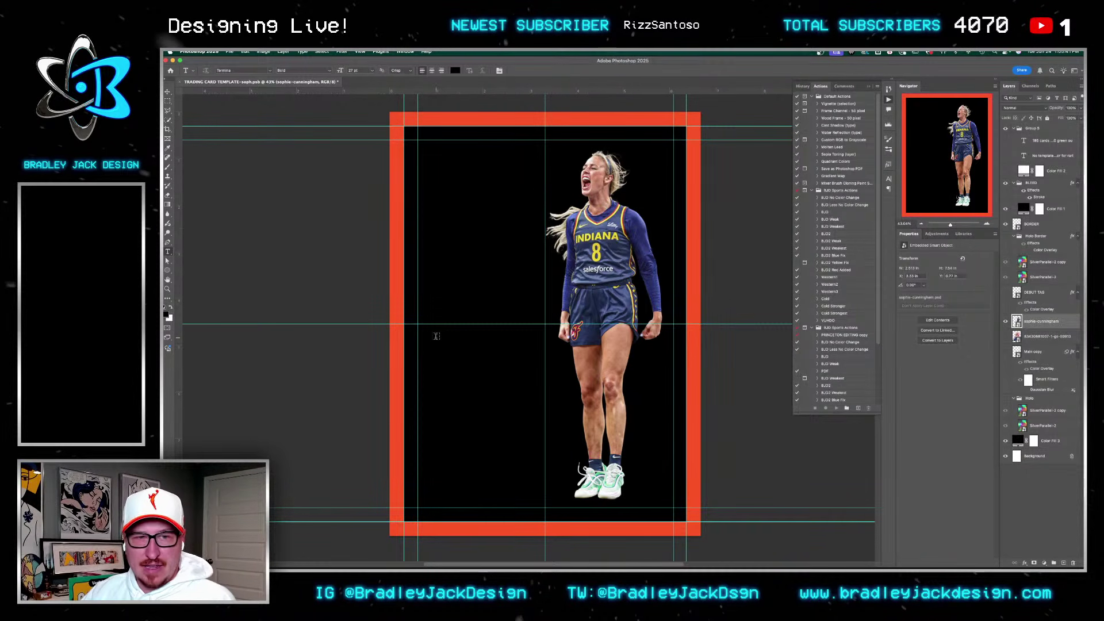
{"action": "left_click_drag", "start_coordinate": [435, 337], "coordinate": [729, 432]}
{"action": "key", "text": "BackSpace"}
{"action": "type", "text": "ENFORCER"}
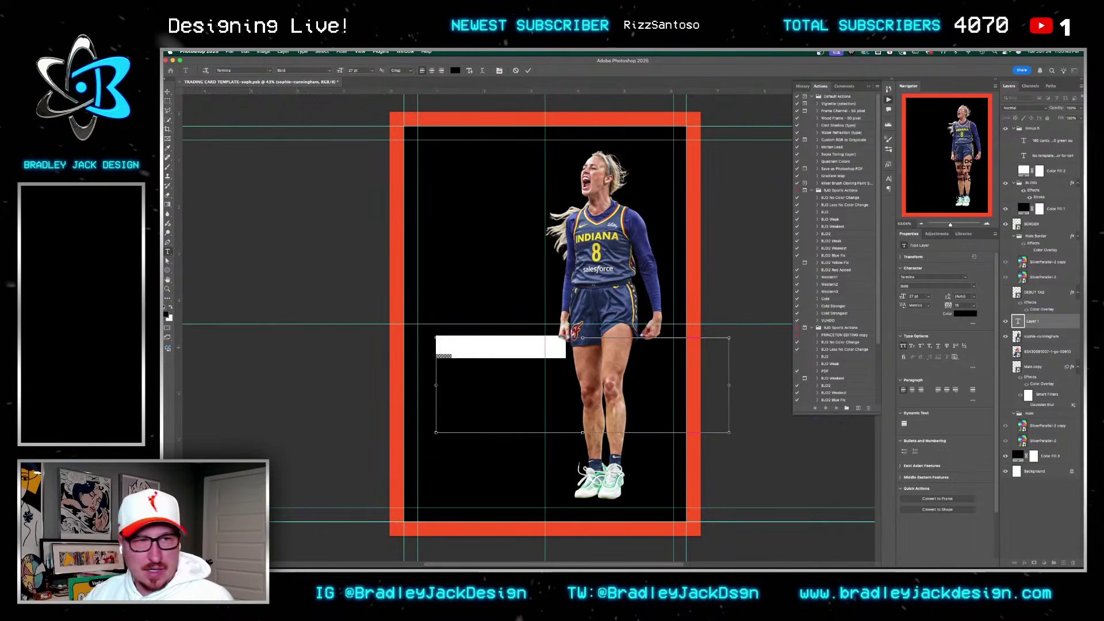
{"action": "key", "text": "ctrl+Return"}
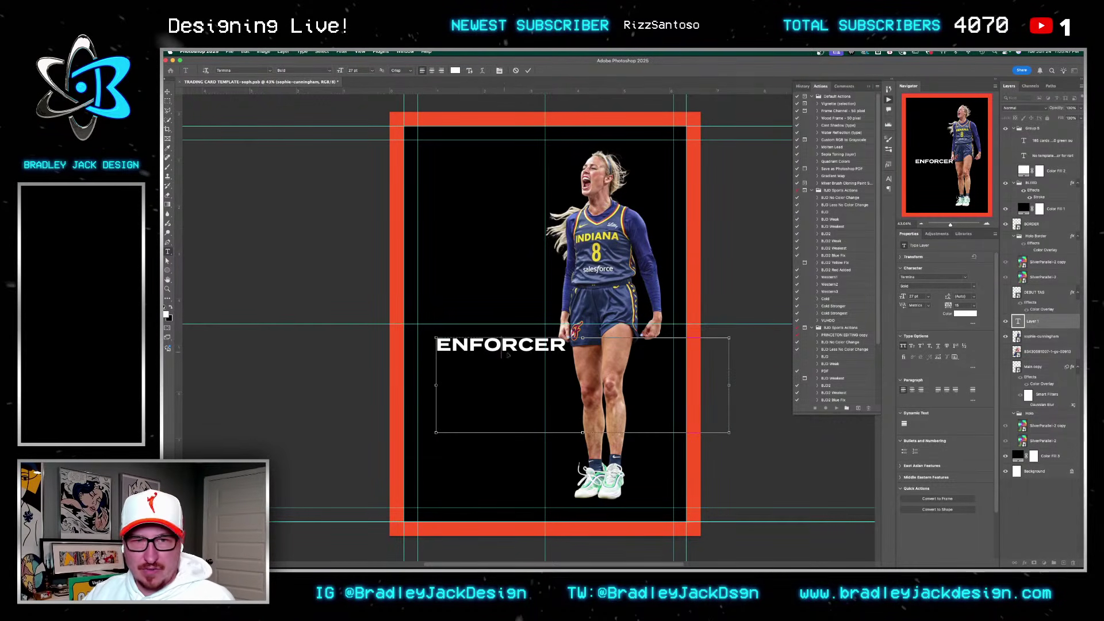
Step: Rotate the ENFORCER text 90° counterclockwise and move it beside the player on the left
{"action": "key", "text": "ctrl+t"}
{"action": "left_click_drag", "start_coordinate": [749, 372], "coordinate": [571, 216]}
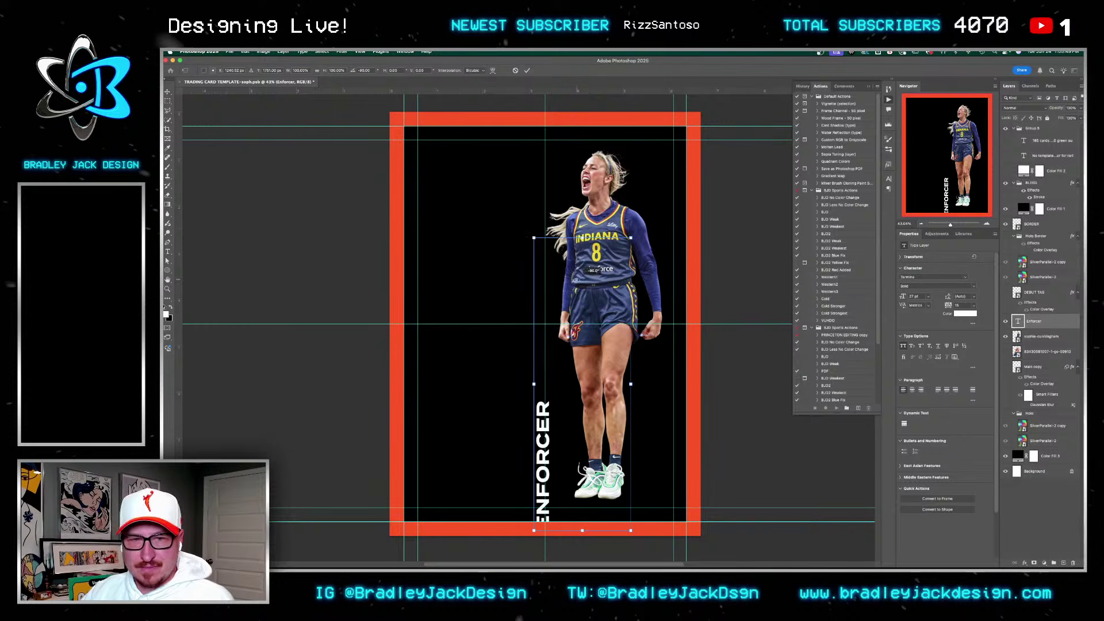
{"action": "key", "text": "Return"}
{"action": "left_click_drag", "start_coordinate": [576, 506], "coordinate": [532, 380]}
Step: Stretch the ENFORCER text box so it spans the black card area from upper to lower edge
{"action": "double_click", "coordinate": [498, 334]}
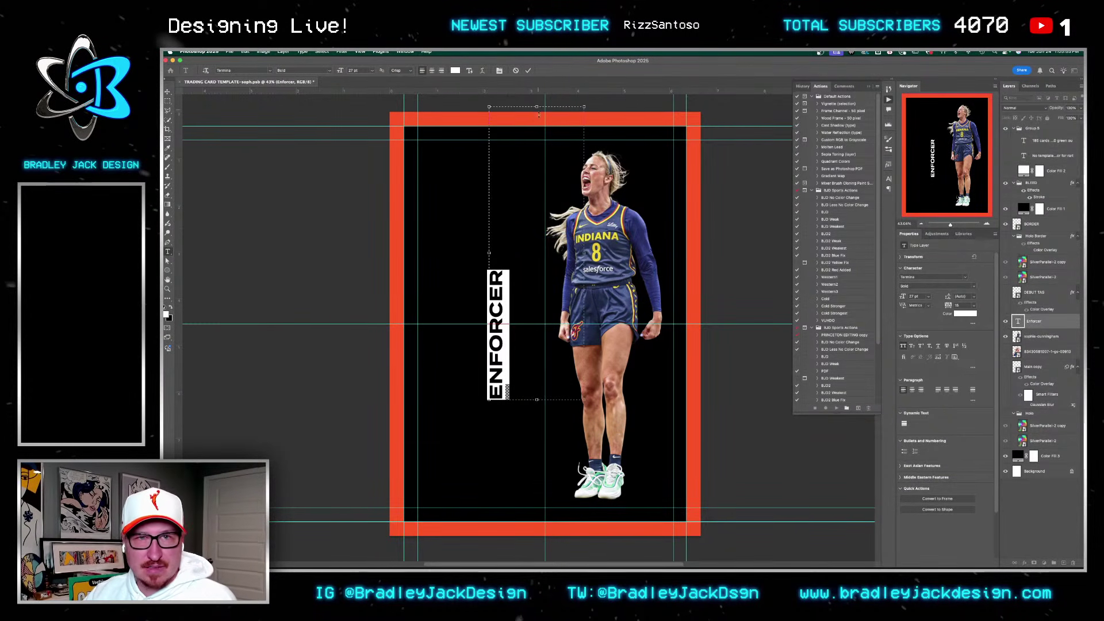
{"action": "left_click_drag", "start_coordinate": [537, 107], "coordinate": [537, 126]}
{"action": "left_click_drag", "start_coordinate": [537, 399], "coordinate": [536, 521]}
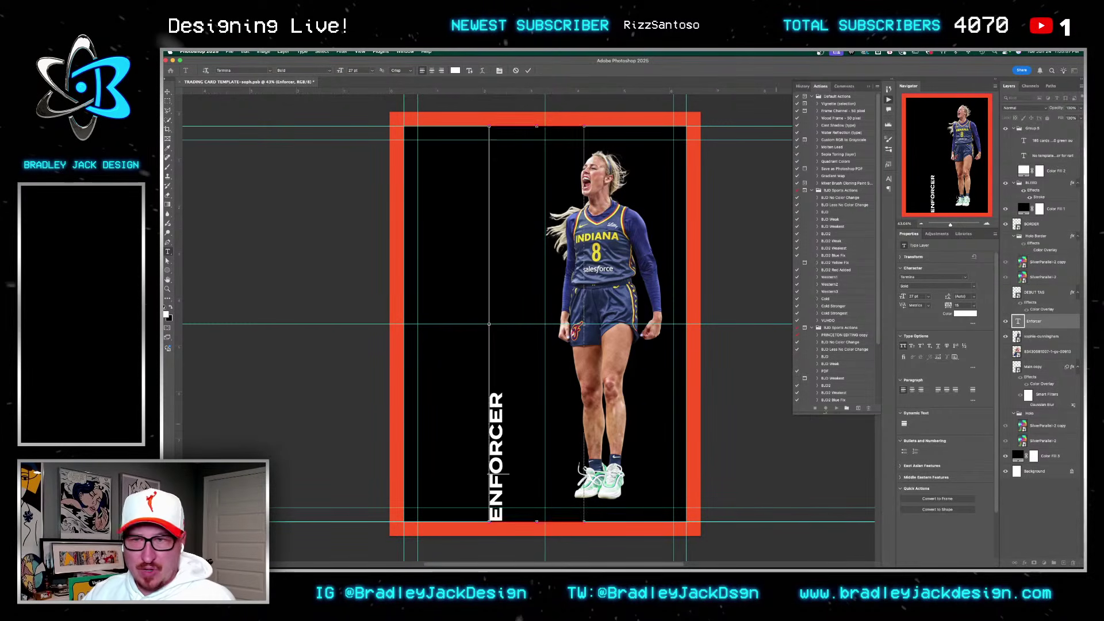
Step: Center the ENFORCER text in its box and enlarge it to about 73 pt
{"action": "left_click", "coordinate": [912, 390]}
{"action": "left_click_drag", "start_coordinate": [903, 298], "coordinate": [920, 298]}
{"action": "key", "text": "Escape"}
{"action": "key", "text": "v"}
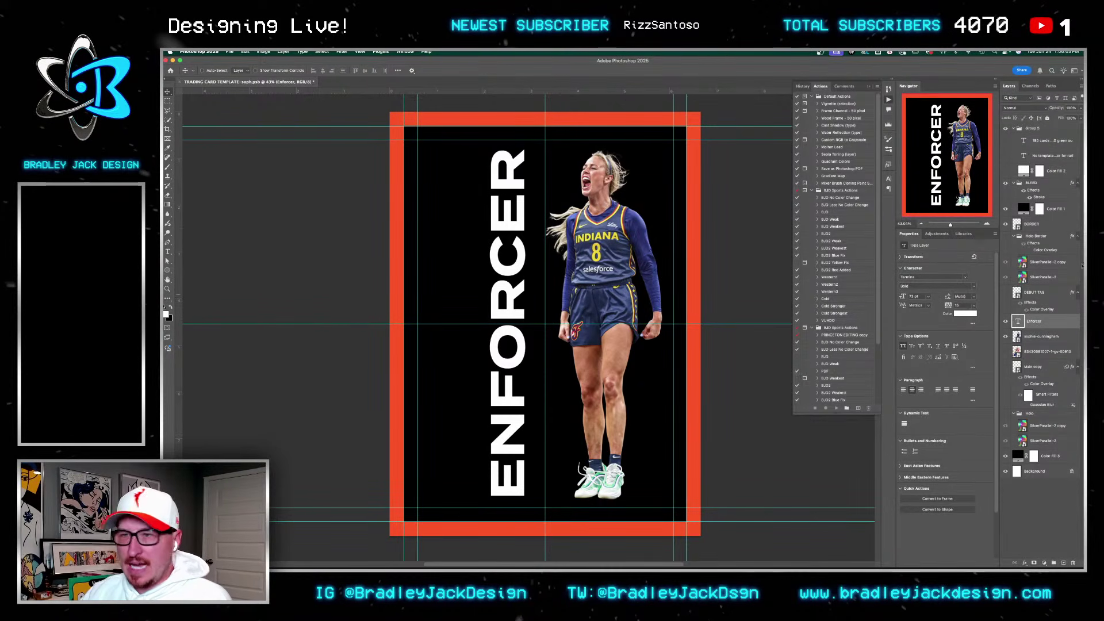
Step: Place the graded autograph card image from the SOPH folder in the document and open its smart object contents
{"action": "left_click", "coordinate": [482, 542]}
{"action": "left_click_drag", "start_coordinate": [336, 491], "coordinate": [211, 395]}
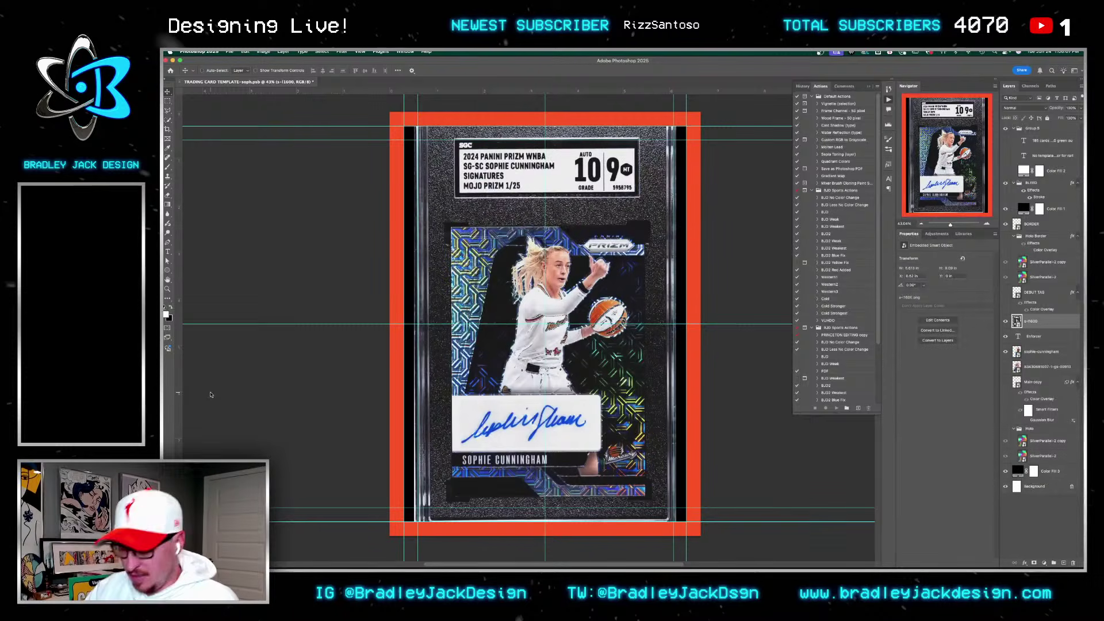
{"action": "key", "text": "z"}
{"action": "left_click_drag", "start_coordinate": [514, 420], "coordinate": [532, 433]}
{"action": "key", "text": "v"}
{"action": "double_click", "coordinate": [1016, 322]}
Step: Outline the blue signature with the Polygonal Lasso and add a layer mask that hides the rest of the card
{"action": "key", "text": "z"}
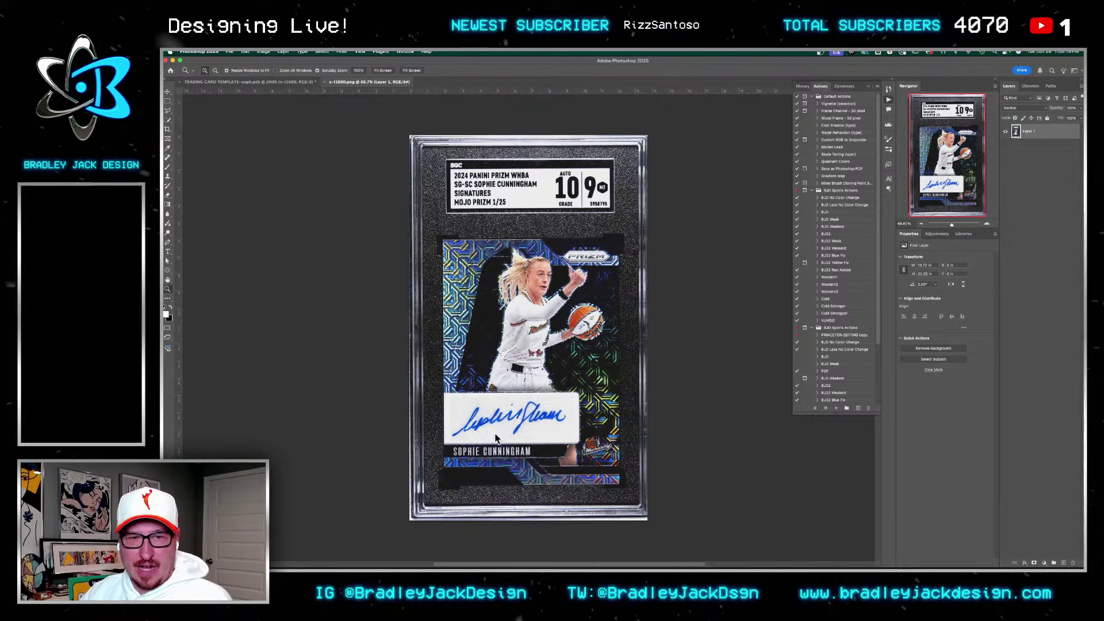
{"action": "mouse_move", "coordinate": [504, 425]}
{"action": "left_mouse_down"}
{"action": "mouse_move", "coordinate": [547, 408]}
{"action": "mouse_move", "coordinate": [578, 349]}
{"action": "left_mouse_up"}
{"action": "key", "text": "v"}
{"action": "left_click", "coordinate": [168, 111]}
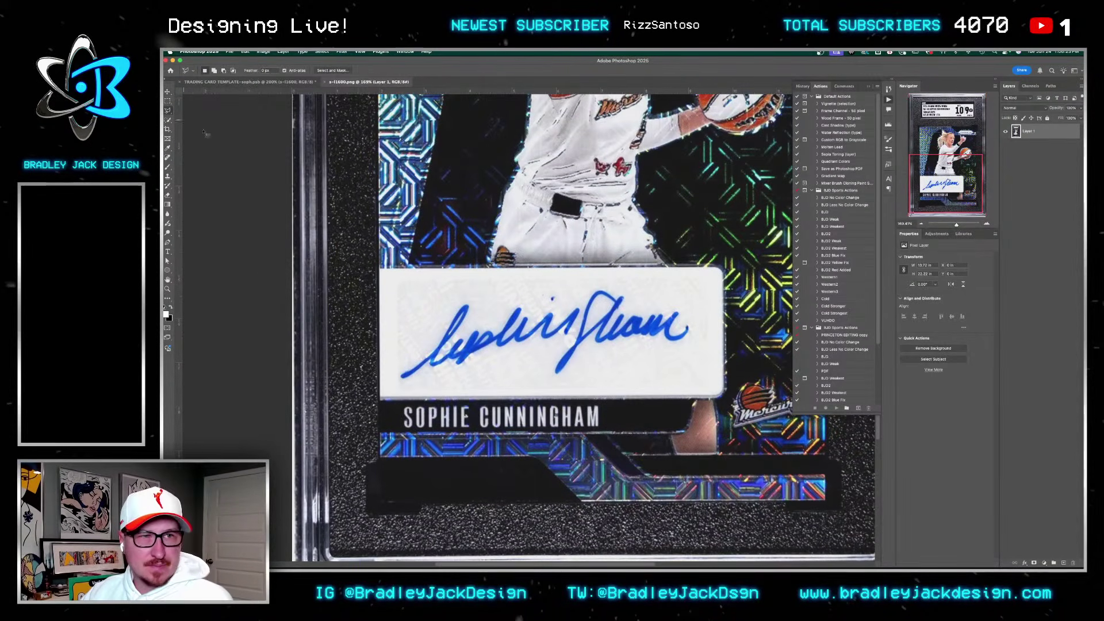
{"action": "left_click", "coordinate": [394, 372]}
{"action": "left_click", "coordinate": [467, 286]}
{"action": "left_click", "coordinate": [482, 313]}
{"action": "left_click", "coordinate": [514, 300]}
{"action": "left_click", "coordinate": [542, 300]}
{"action": "left_click", "coordinate": [565, 286]}
{"action": "left_click", "coordinate": [623, 285]}
{"action": "left_click", "coordinate": [693, 300]}
{"action": "left_click", "coordinate": [703, 327]}
{"action": "left_click", "coordinate": [690, 349]}
{"action": "left_click", "coordinate": [575, 352]}
{"action": "left_click", "coordinate": [541, 363]}
{"action": "left_click", "coordinate": [551, 385]}
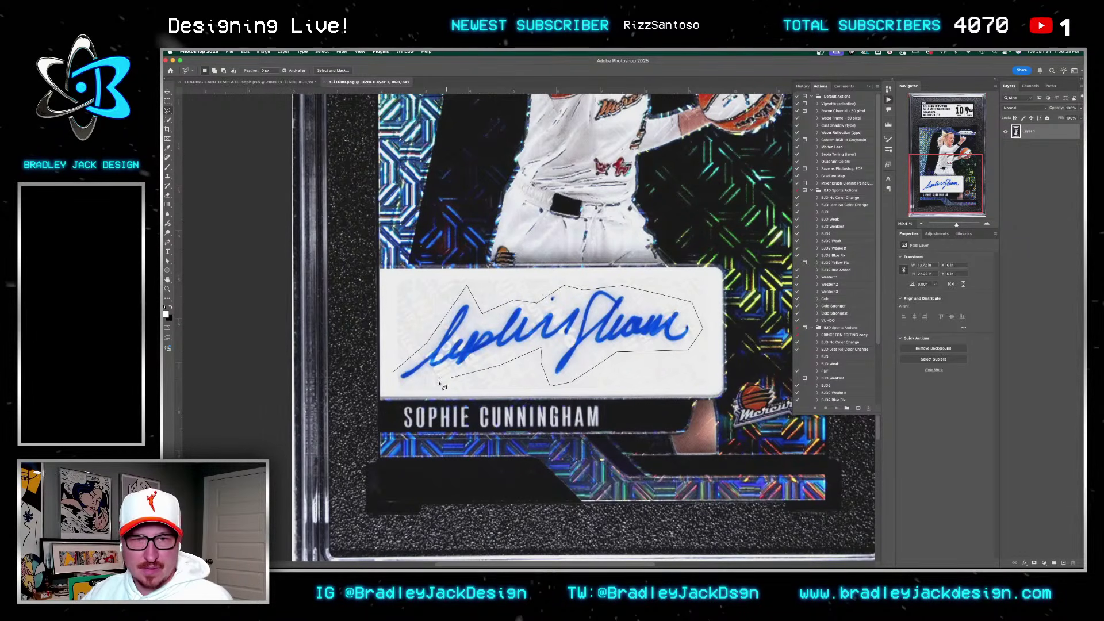
{"action": "left_click", "coordinate": [395, 376]}
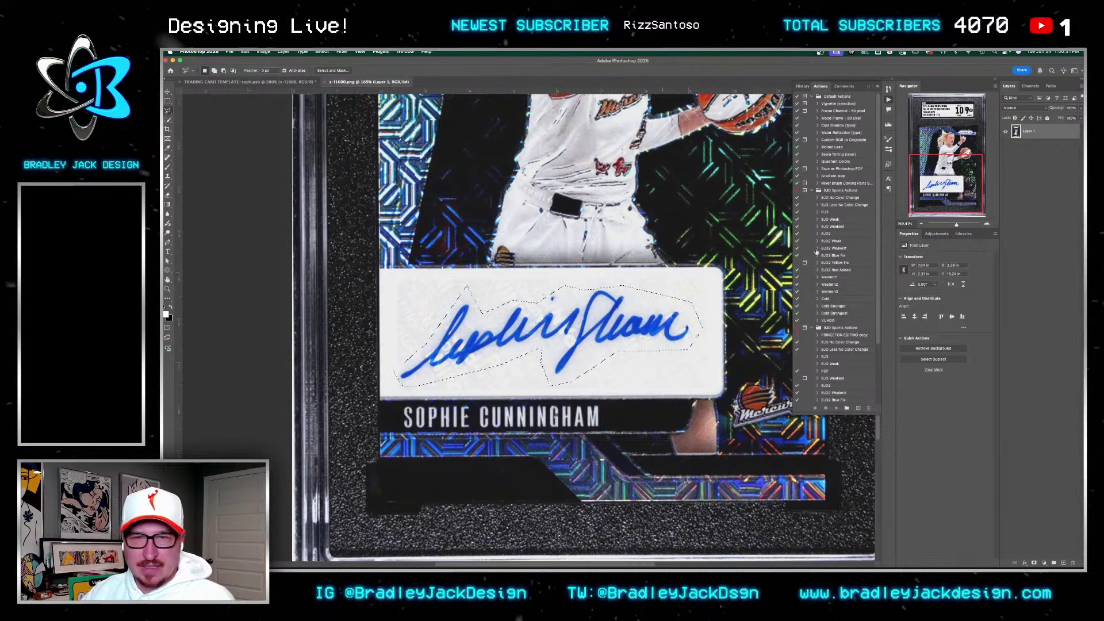
{"action": "left_click", "coordinate": [1035, 563]}
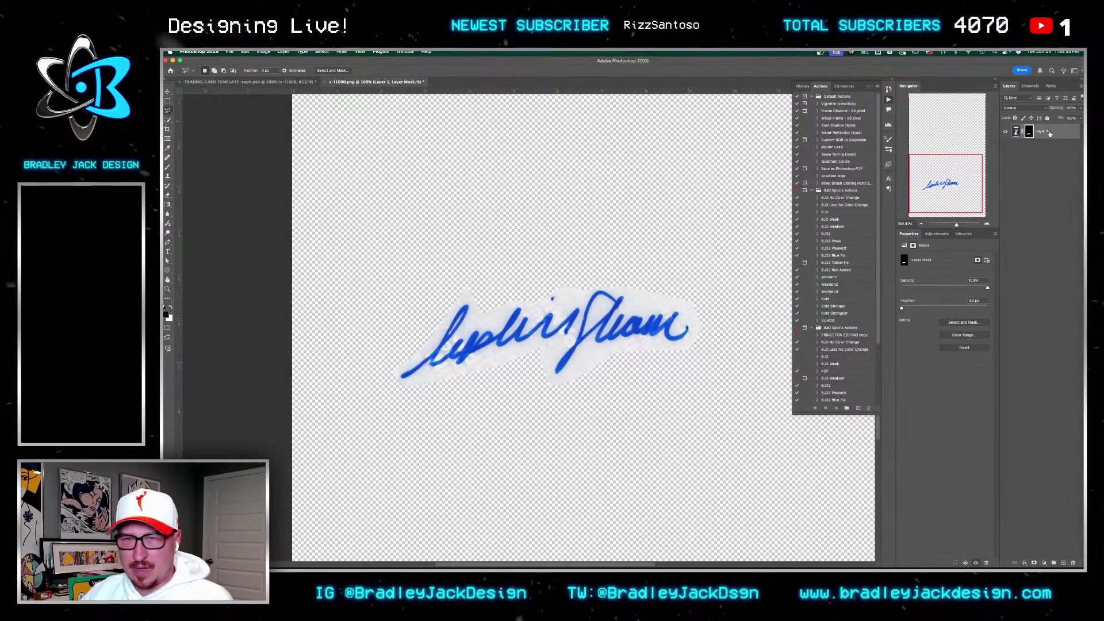
Step: Add a white solid color fill layer beneath the masked signature and reselect the signature layer
{"action": "left_click", "coordinate": [1044, 563]}
{"action": "left_click", "coordinate": [1044, 449]}
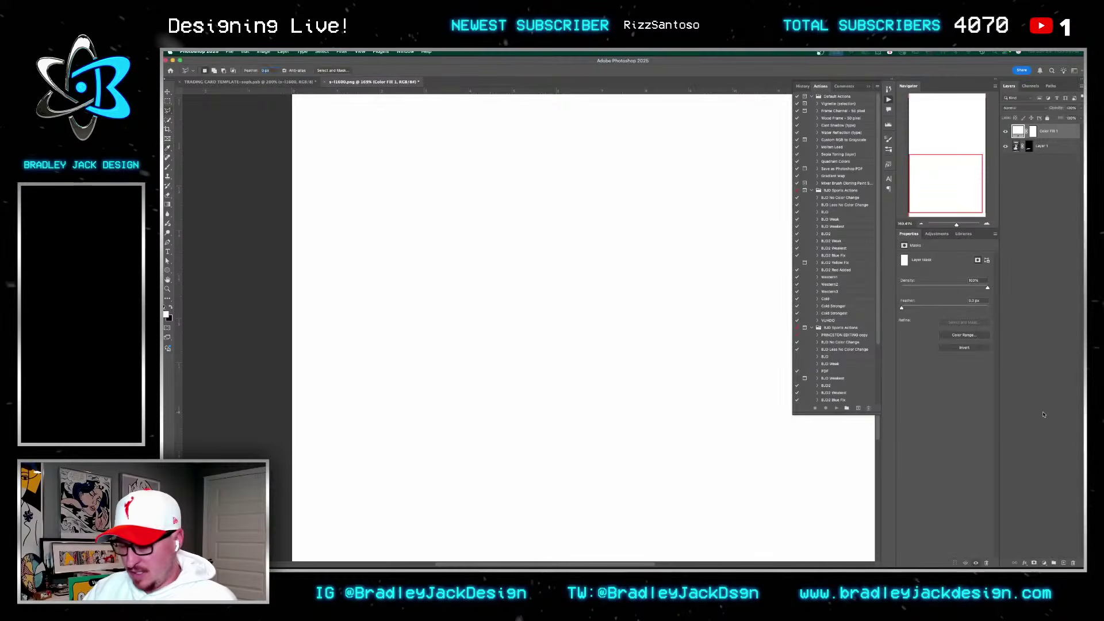
{"action": "key", "text": "Return"}
{"action": "left_click_drag", "start_coordinate": [1048, 131], "coordinate": [1039, 159]}
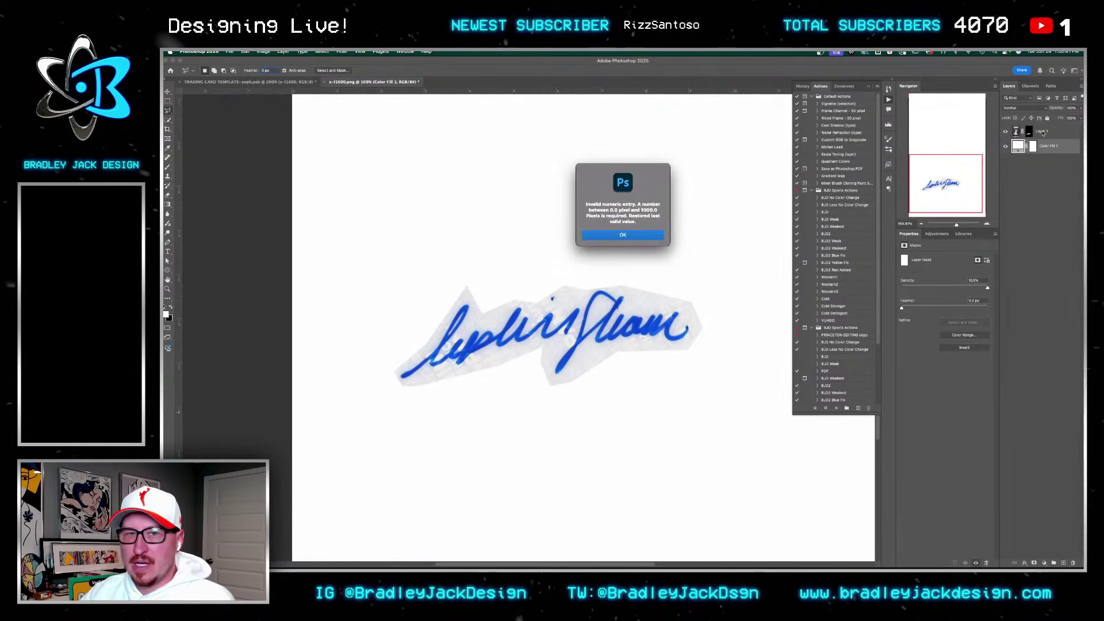
{"action": "key", "text": "Return"}
{"action": "left_click", "coordinate": [1043, 132]}
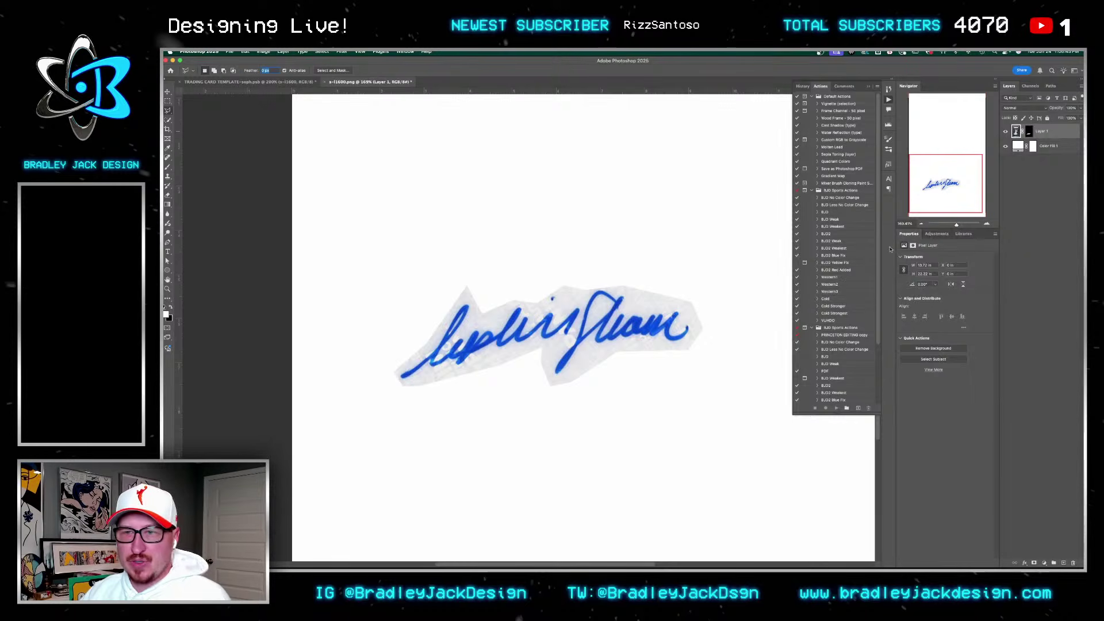
Step: Add a Curves adjustment clipped to the signature layer and set the white point from the grey area around the signature
{"action": "left_click", "coordinate": [936, 234]}
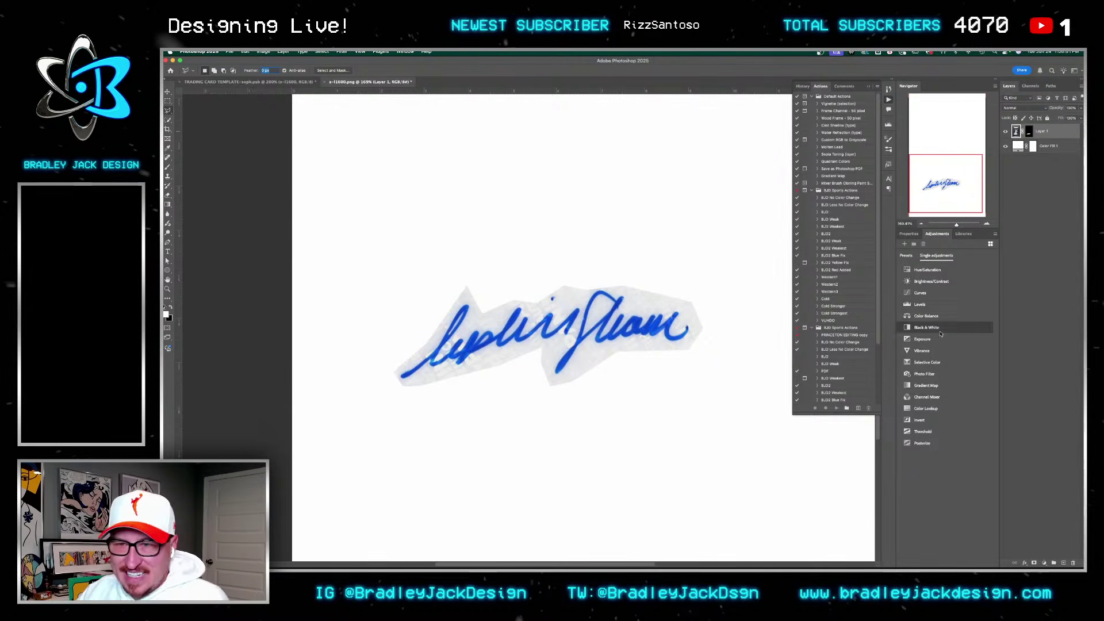
{"action": "left_click", "coordinate": [923, 293]}
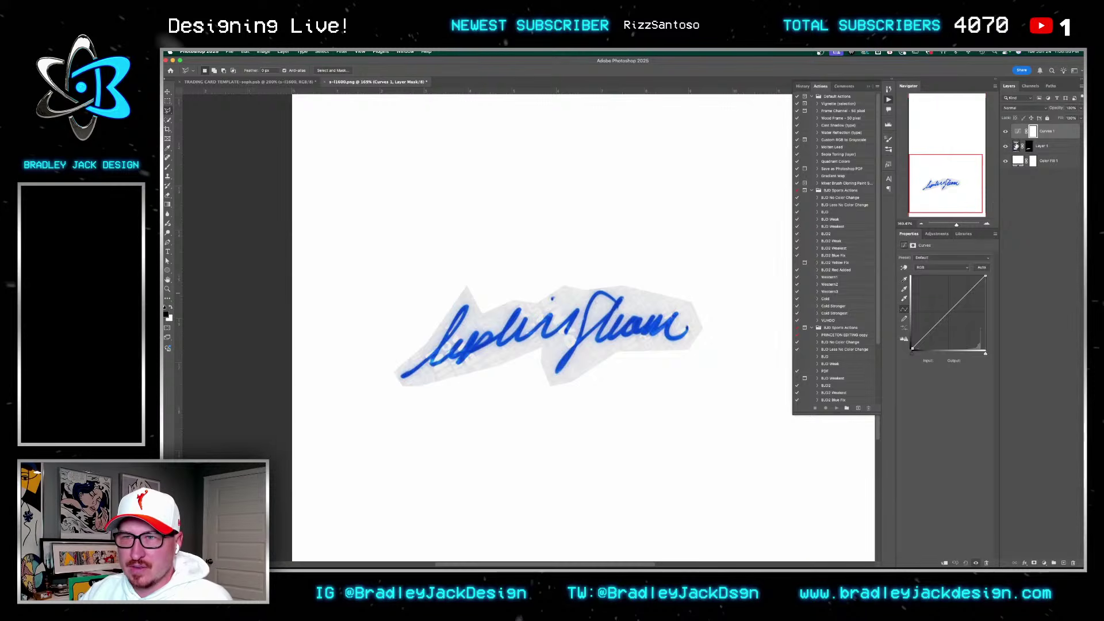
{"action": "left_click", "coordinate": [904, 298]}
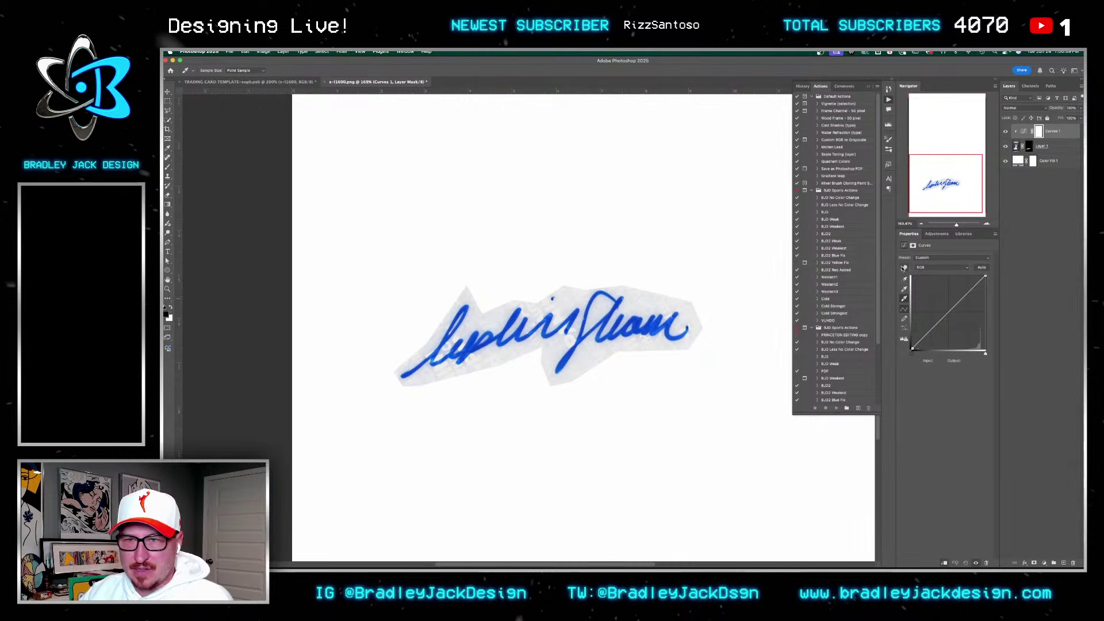
{"action": "left_click", "coordinate": [637, 296]}
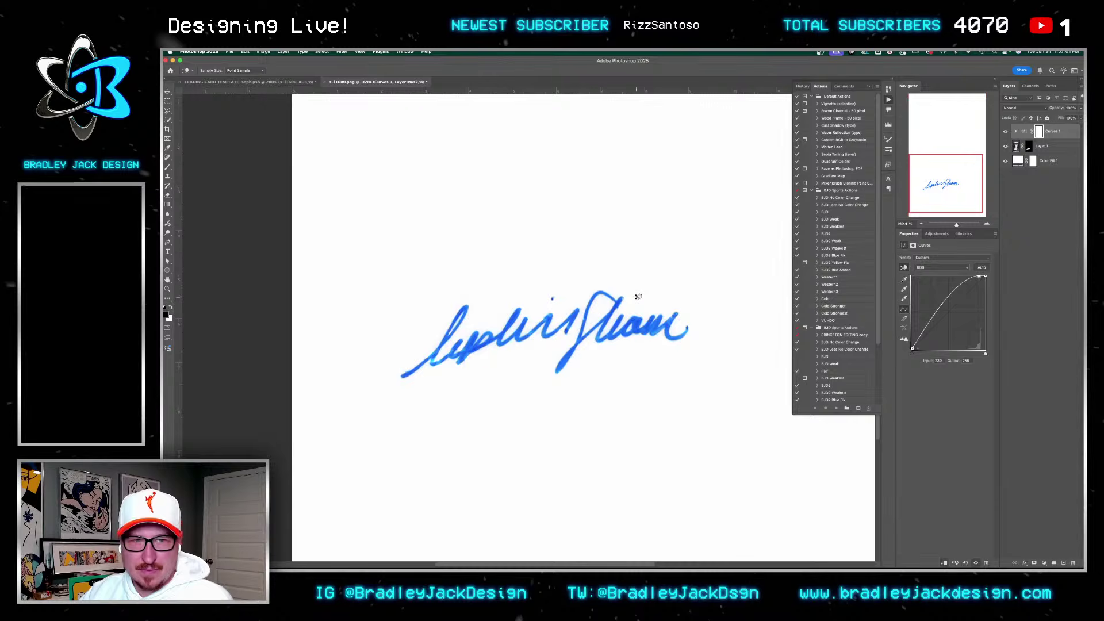
{"action": "key", "text": "v"}
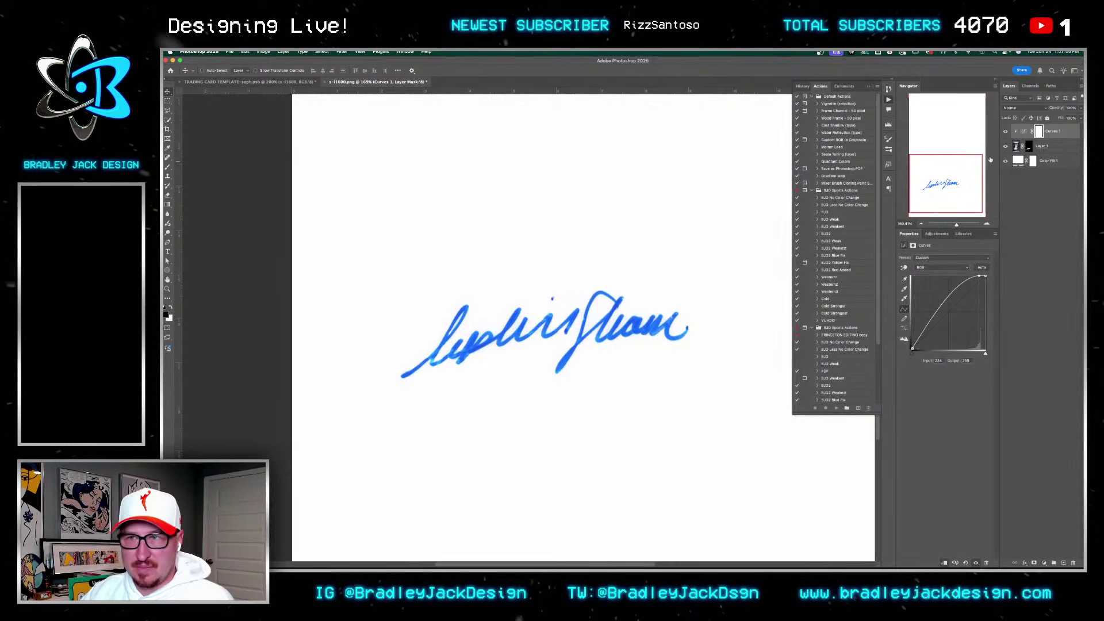
Step: Hide the white fill layer, load the signature layer's mask as a selection and crop the canvas to it
{"action": "left_click", "coordinate": [1005, 162]}
{"action": "left_click", "coordinate": [1029, 147]}
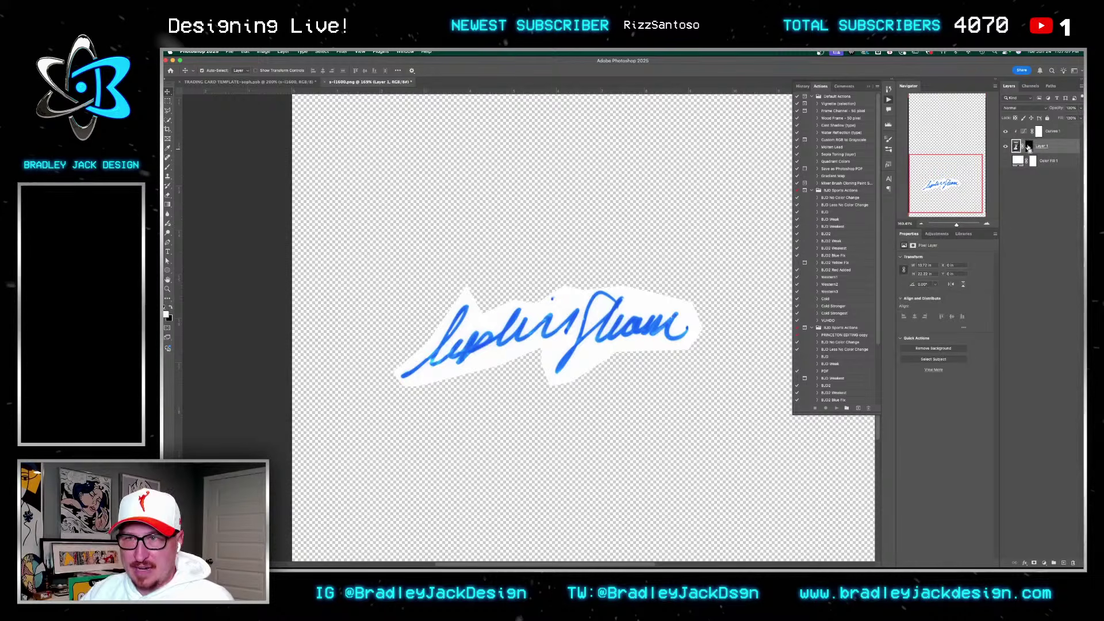
{"action": "left_click", "coordinate": [1029, 148], "text": "super"}
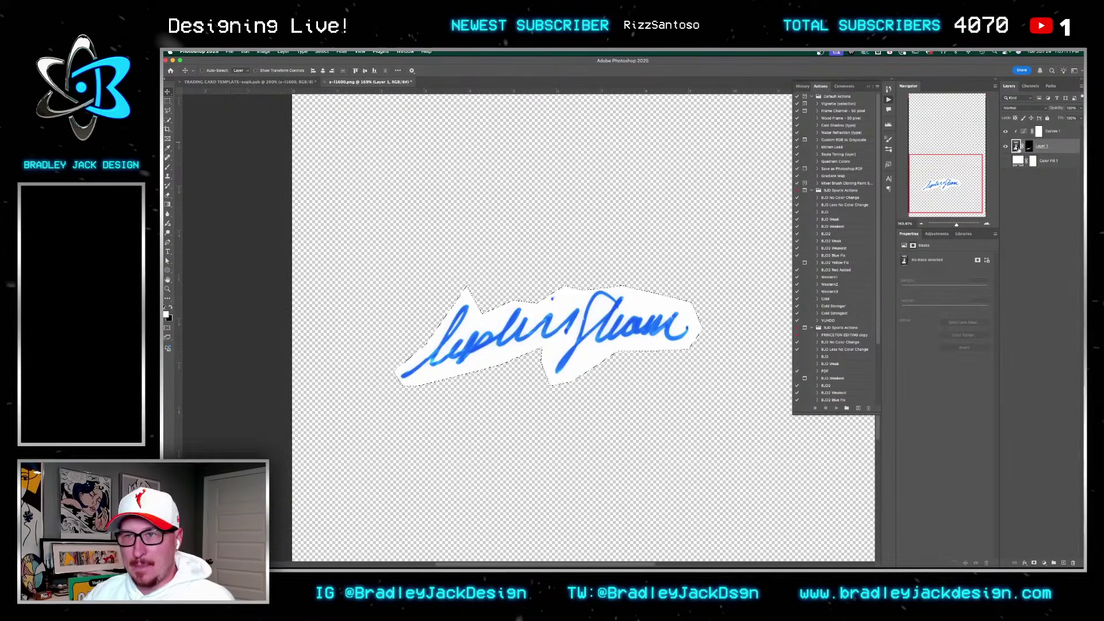
{"action": "key", "text": "c"}
{"action": "key", "text": "Return"}
Step: Save the cropped signature document as Auto.psb in Large Document Format
{"action": "key", "text": "super+shift+s"}
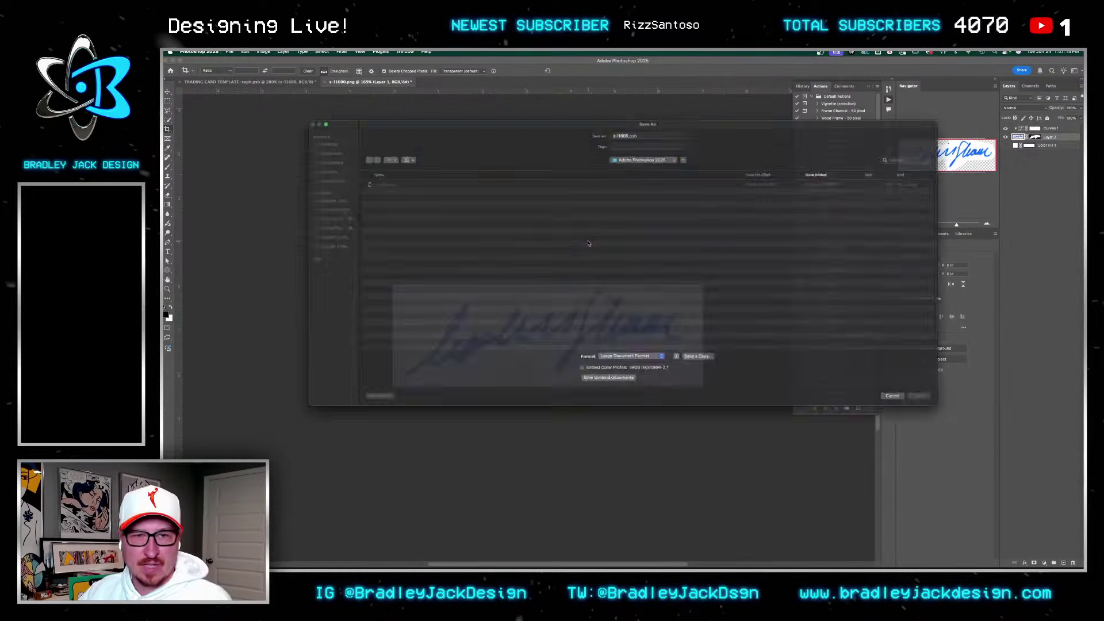
{"action": "type", "text": "Auto"}
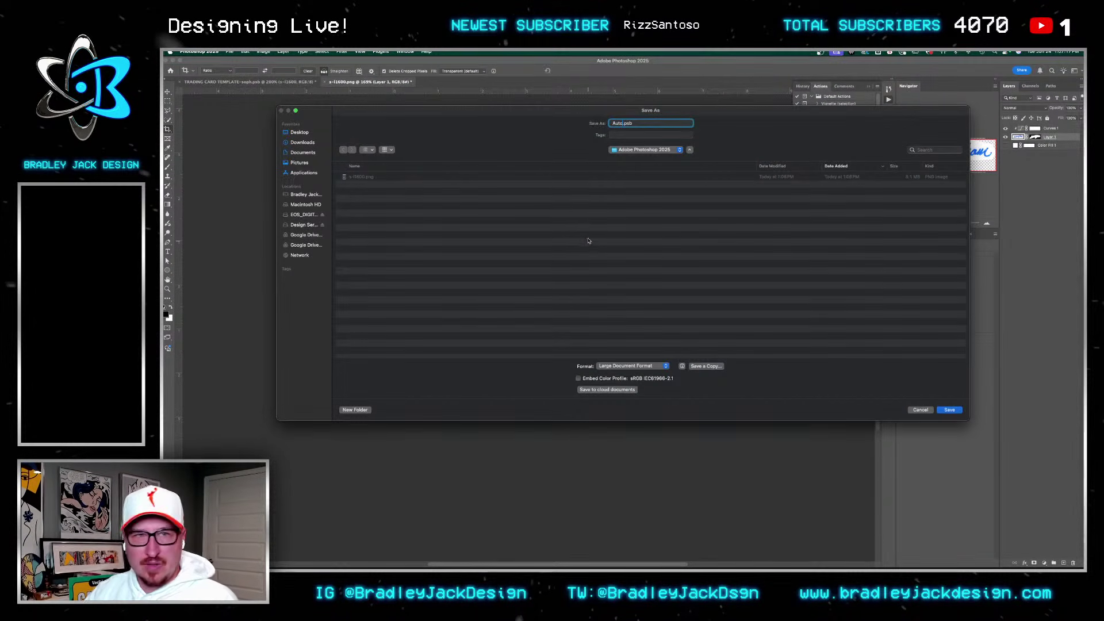
{"action": "key", "text": "Return"}
Step: Delete the graded card image from the trading card template and place the Auto file from the Desktop instead
{"action": "key", "text": "ctrl+Tab"}
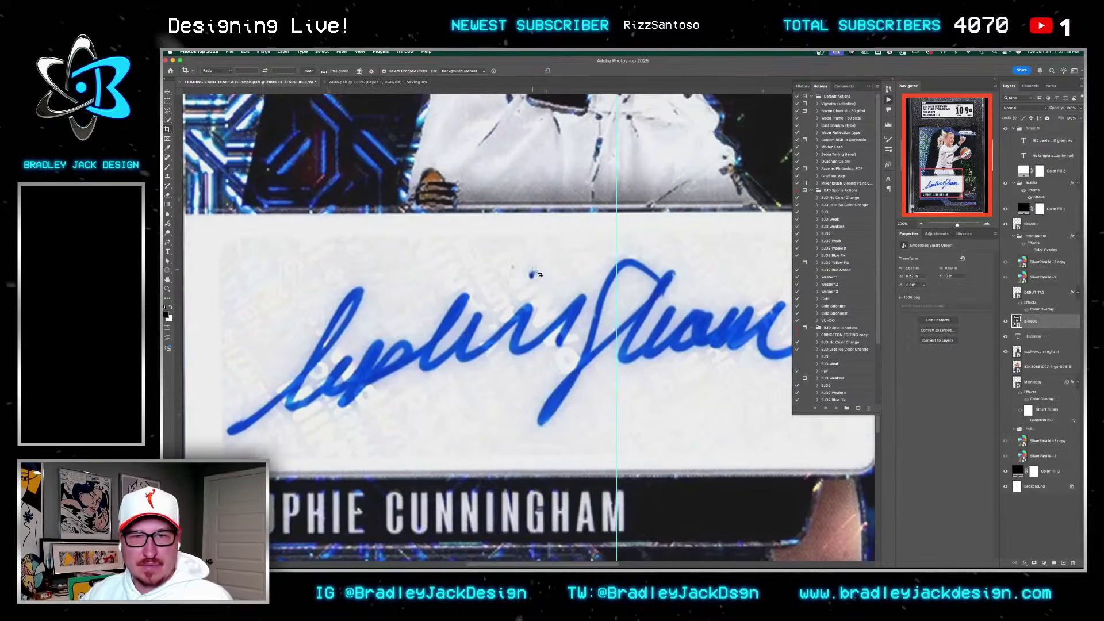
{"action": "key", "text": "Delete"}
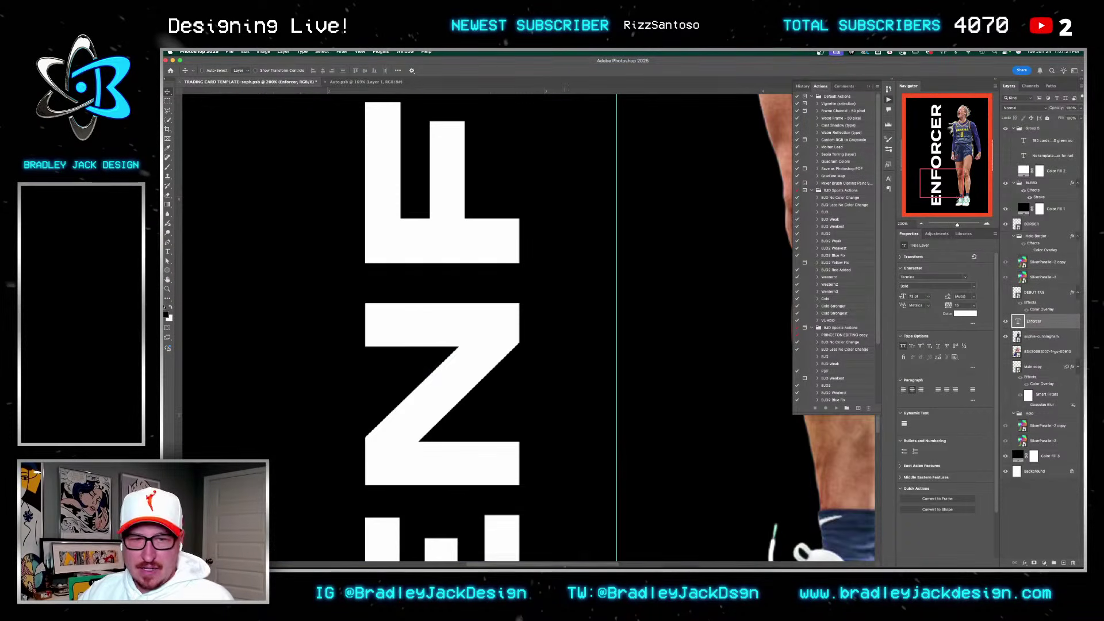
{"action": "left_click", "coordinate": [481, 543]}
{"action": "left_click", "coordinate": [254, 115]}
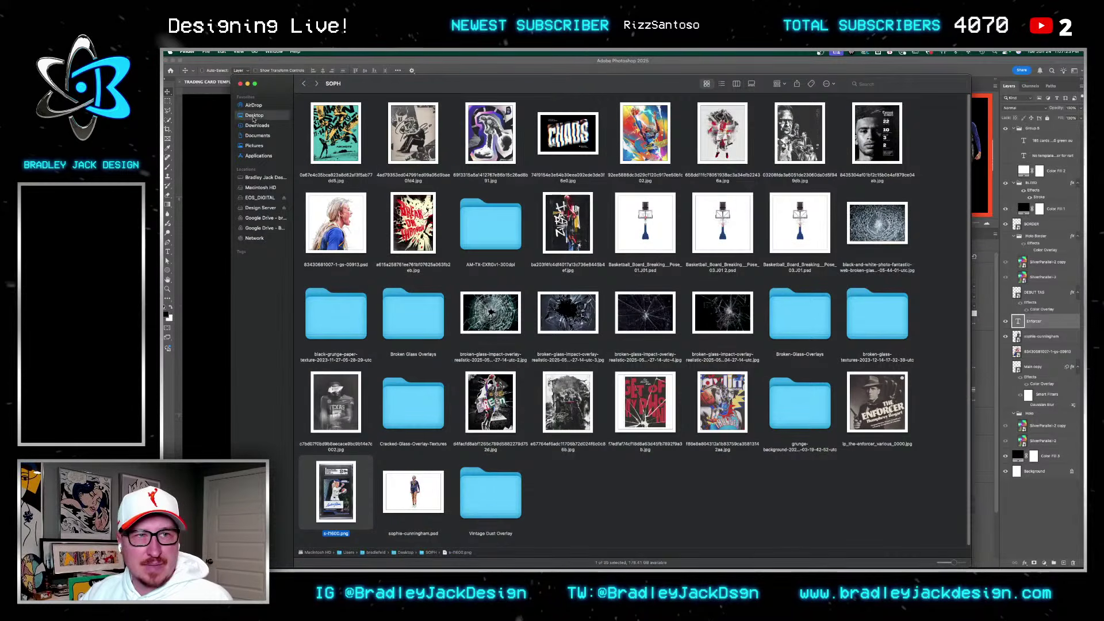
{"action": "left_click_drag", "start_coordinate": [327, 111], "coordinate": [460, 290]}
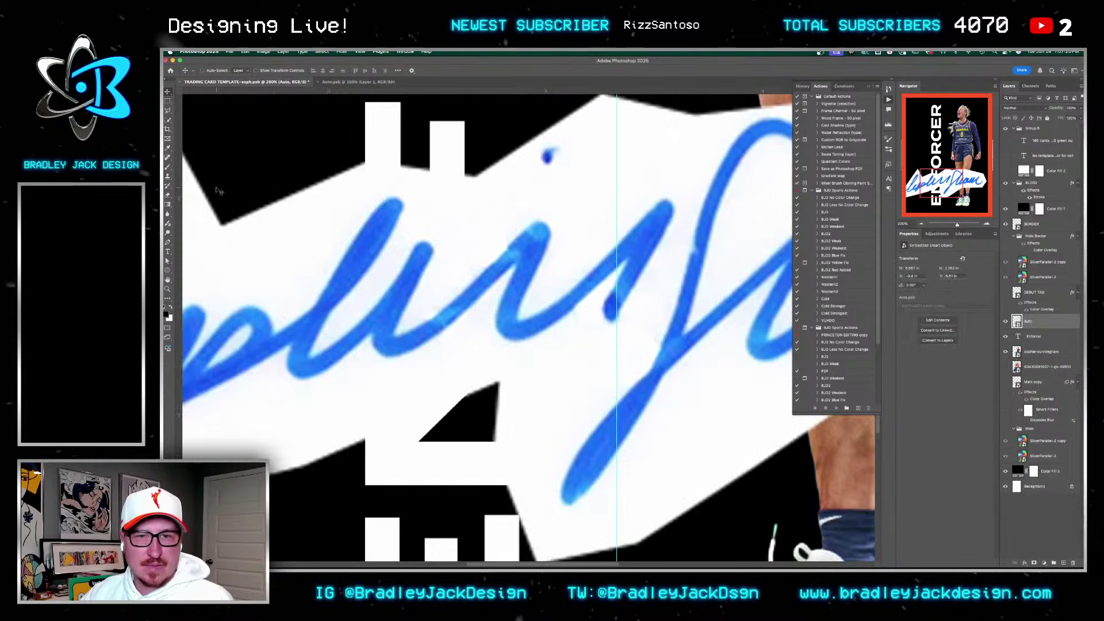
Step: Scale the placed signature down so it fits within the lower part of the card, across the lettering and the player's legs
{"action": "key", "text": "super+t"}
{"action": "left_click_drag", "start_coordinate": [578, 234], "coordinate": [526, 250]}
{"action": "key", "text": "Return"}
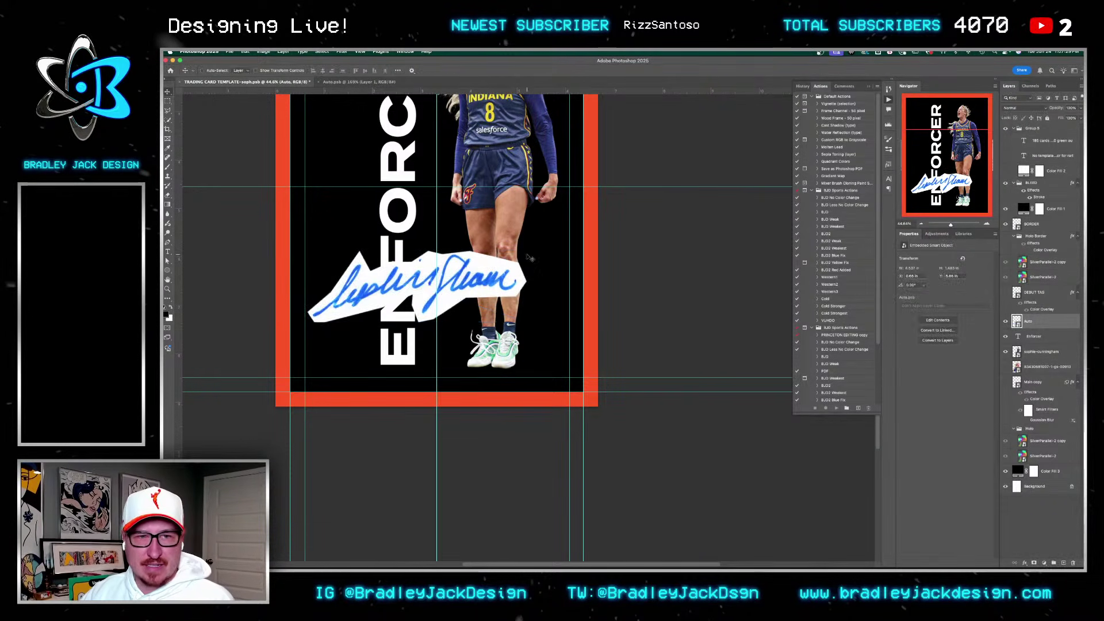
Step: Hide the signature's white background by splitting the Current Layer white slider in Blend If, and shift the signature slightly right
{"action": "double_click", "coordinate": [1051, 320]}
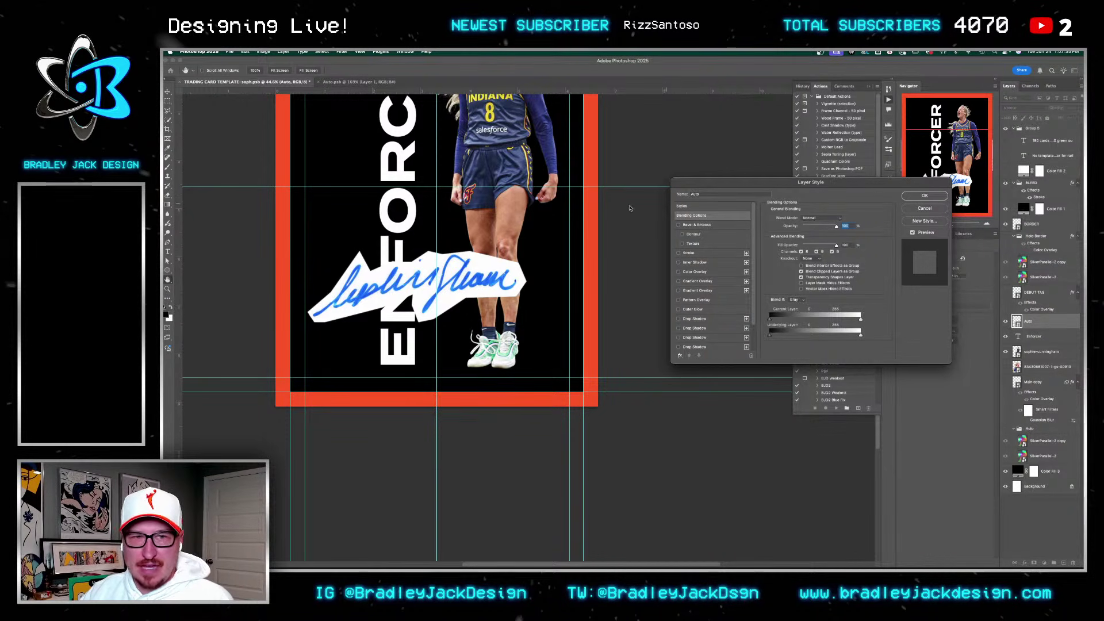
{"action": "left_click_drag", "start_coordinate": [859, 181], "coordinate": [673, 200]}
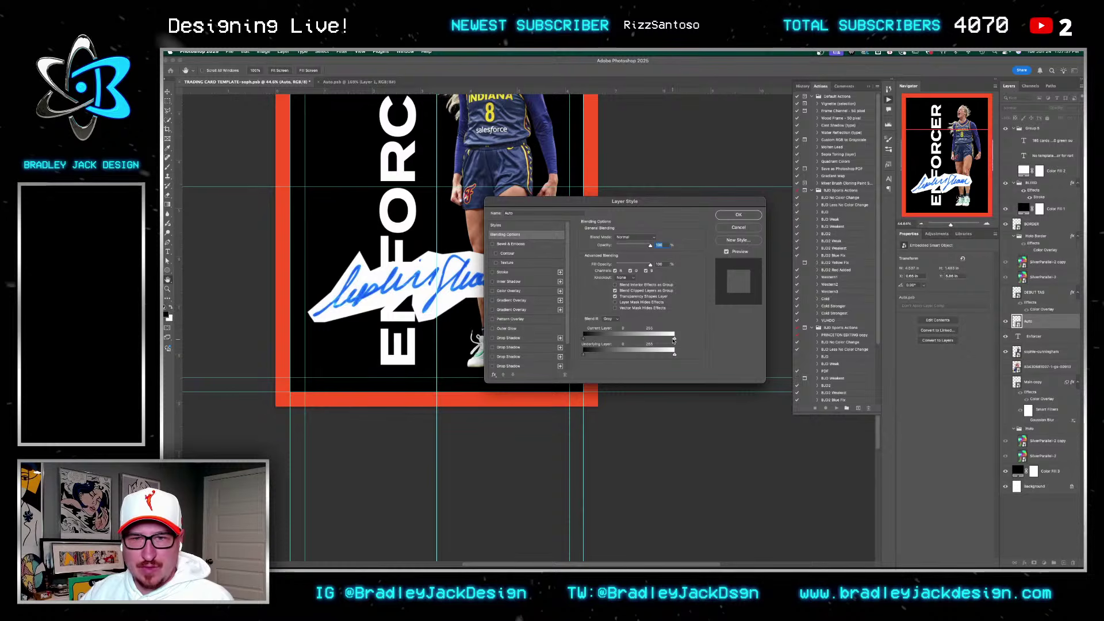
{"action": "left_click_drag", "start_coordinate": [675, 340], "coordinate": [642, 339]}
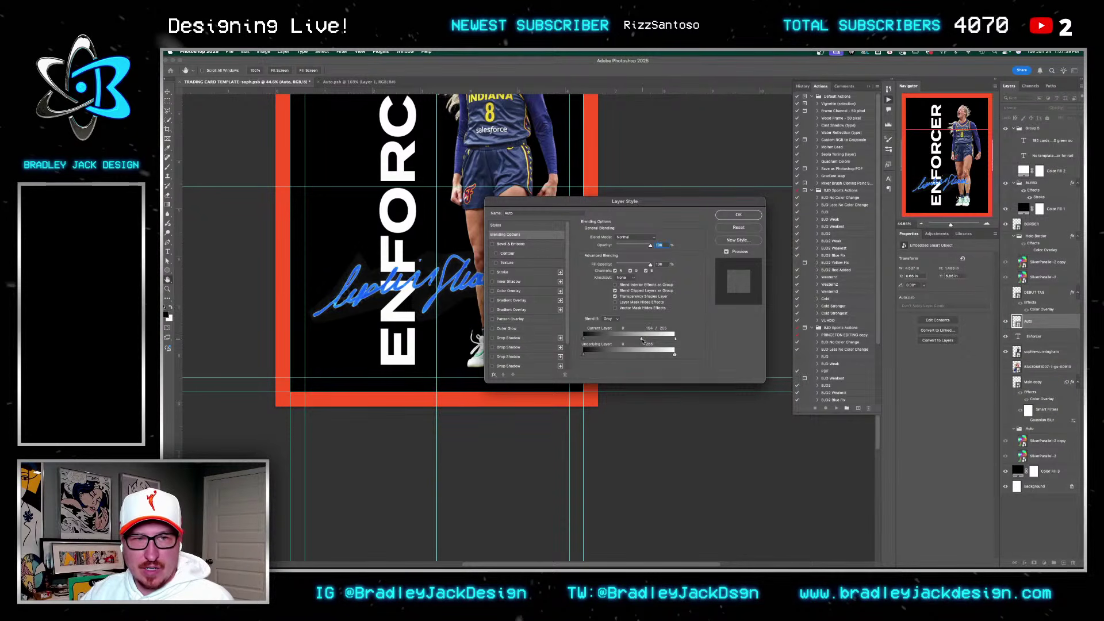
{"action": "key", "text": "Return"}
{"action": "key", "text": "v"}
{"action": "left_click_drag", "start_coordinate": [473, 300], "coordinate": [497, 303]}
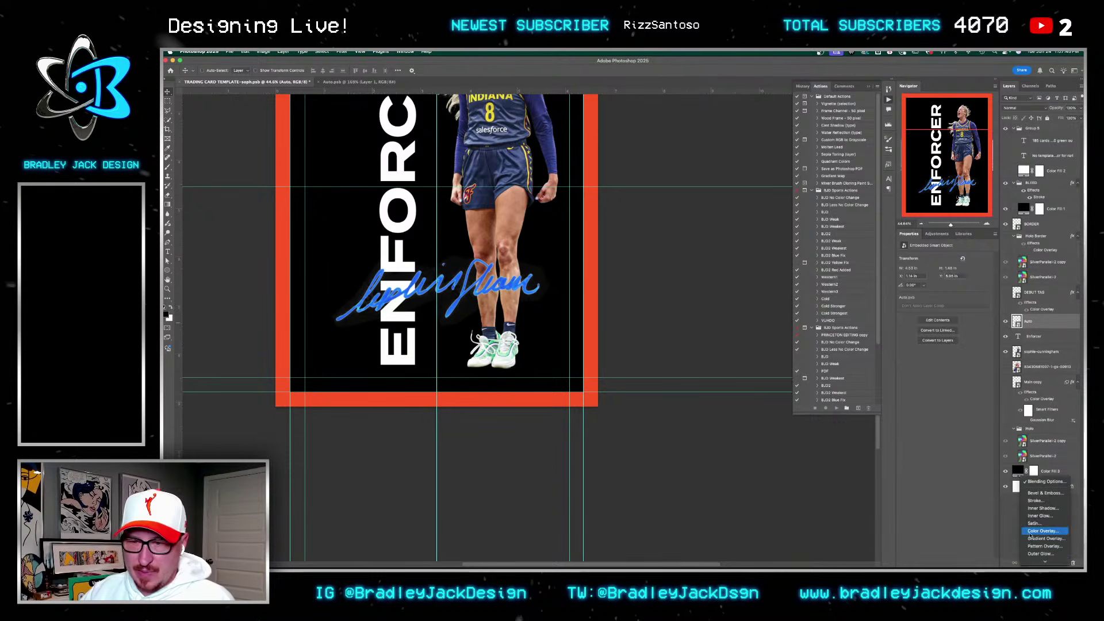
Step: Add a Color Overlay effect in bright red to the signature layer
{"action": "left_click", "coordinate": [654, 238]}
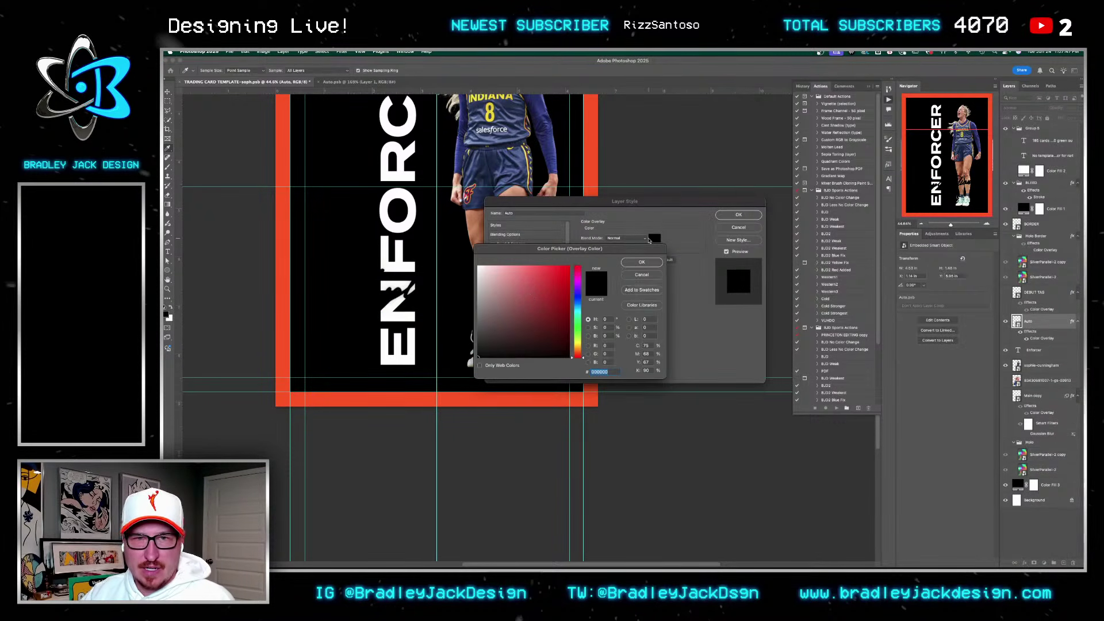
{"action": "left_click", "coordinate": [567, 270]}
{"action": "left_click", "coordinate": [642, 261]}
{"action": "left_click", "coordinate": [738, 215]}
Step: Move the red signature down and left so it crosses the first letters of ENFORCER near the card's lower edge
{"action": "key", "text": "v"}
{"action": "mouse_move", "coordinate": [526, 267]}
{"action": "left_mouse_down"}
{"action": "mouse_move", "coordinate": [535, 288]}
{"action": "mouse_move", "coordinate": [483, 301]}
{"action": "left_mouse_up"}
{"action": "scroll", "coordinate": [483, 300], "scroll_direction": "left", "scroll_amount": 4}
{"action": "scroll", "coordinate": [483, 300], "scroll_direction": "up", "scroll_amount": 4}
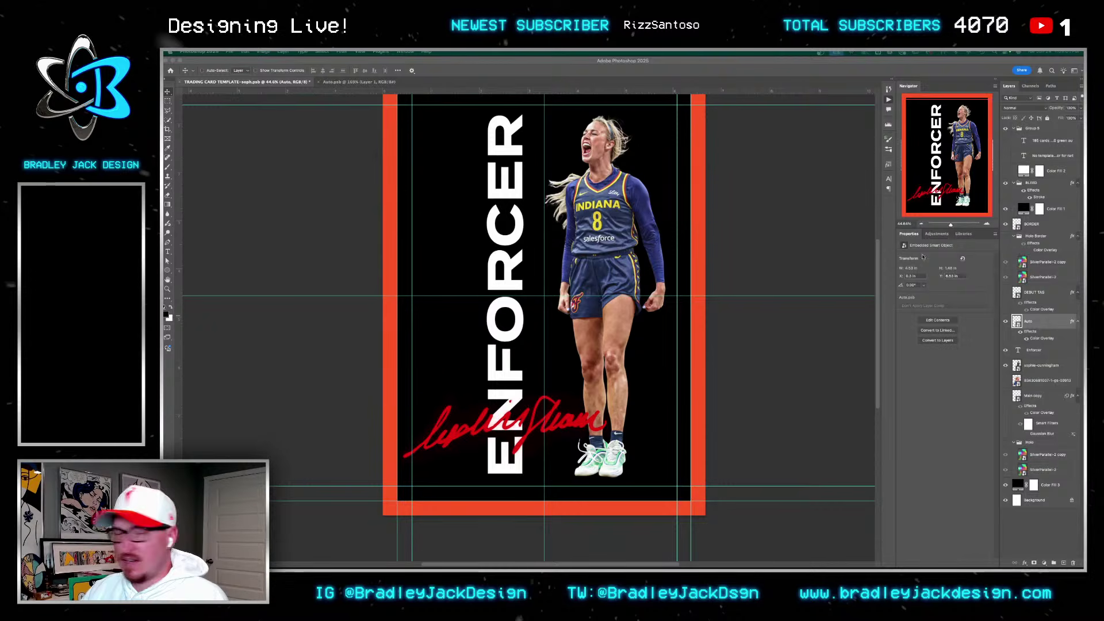
{"action": "left_click", "coordinate": [708, 302]}
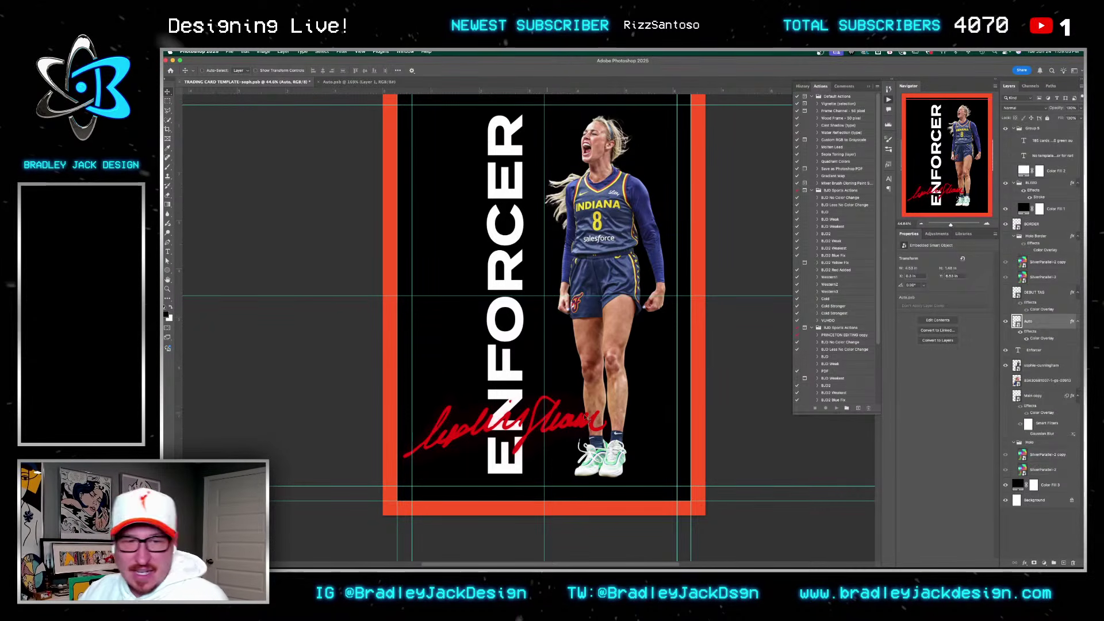
{"action": "left_click_drag", "start_coordinate": [623, 360], "coordinate": [597, 373]}
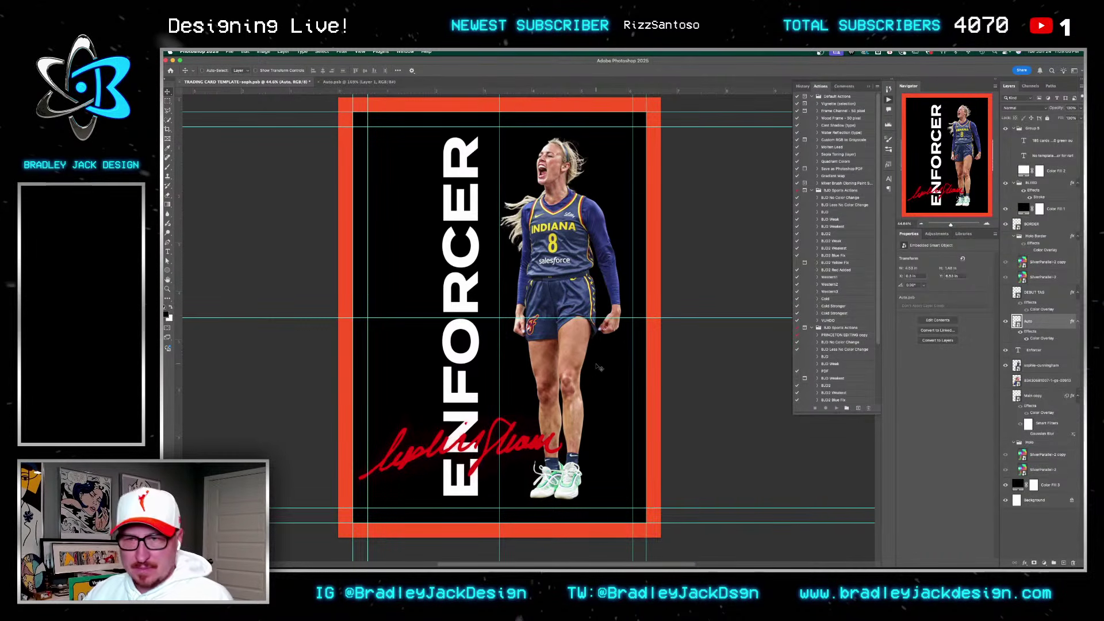
{"action": "key", "text": "t"}
{"action": "double_click", "coordinate": [475, 370]}
{"action": "key", "text": "Escape"}
Step: Switch to the Adobe Fonts page in the Safari browser to look for another typeface
{"action": "left_click", "coordinate": [522, 540]}
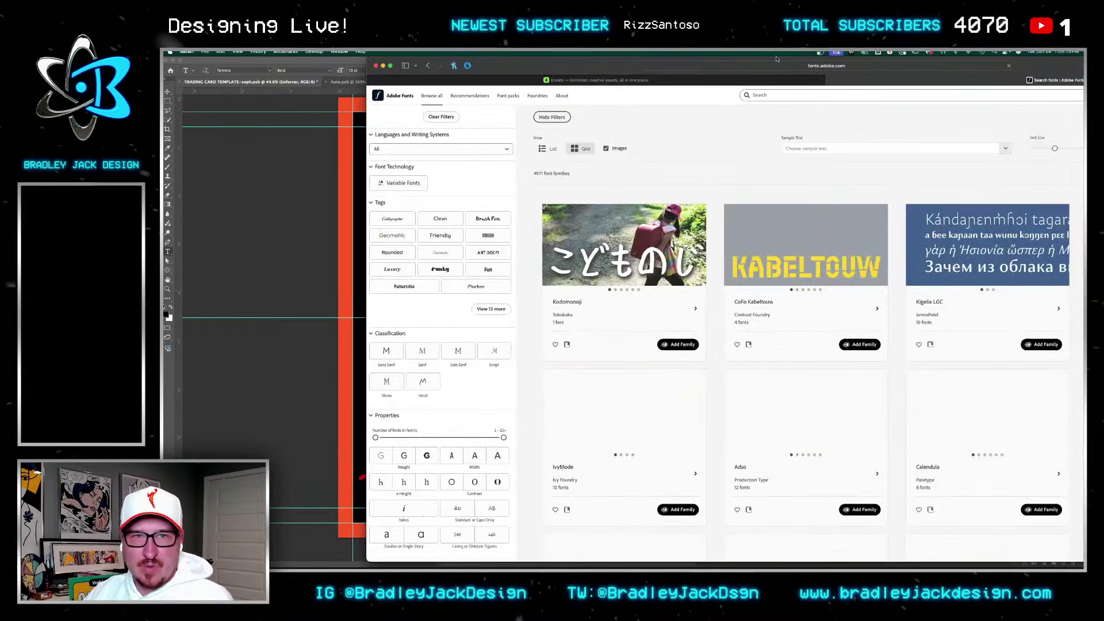
{"action": "left_click", "coordinate": [770, 62]}
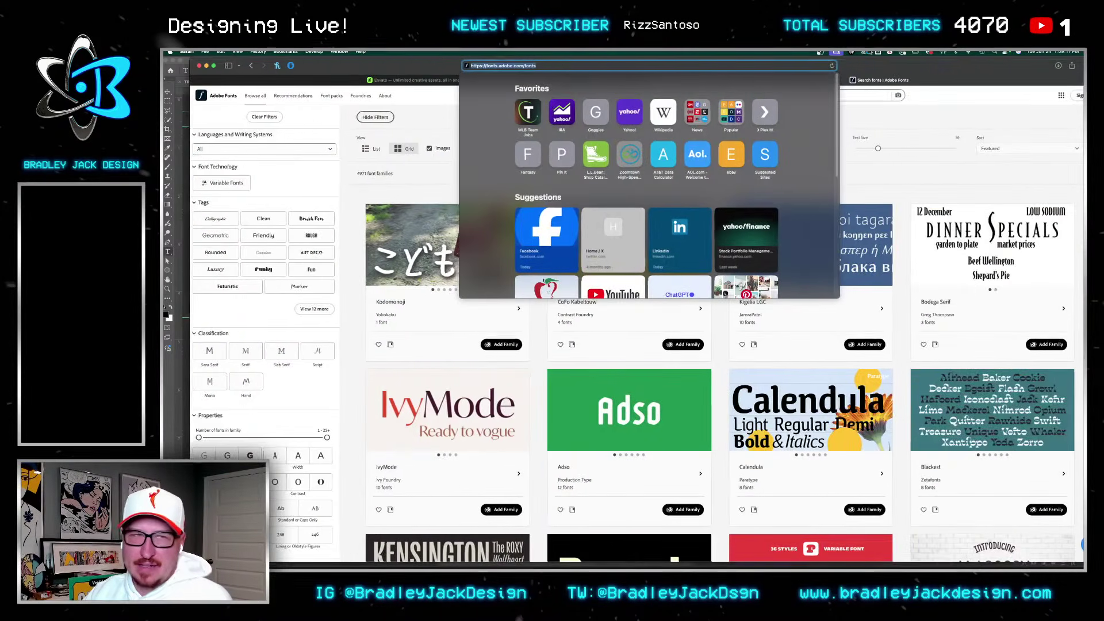
{"action": "left_click", "coordinate": [907, 122]}
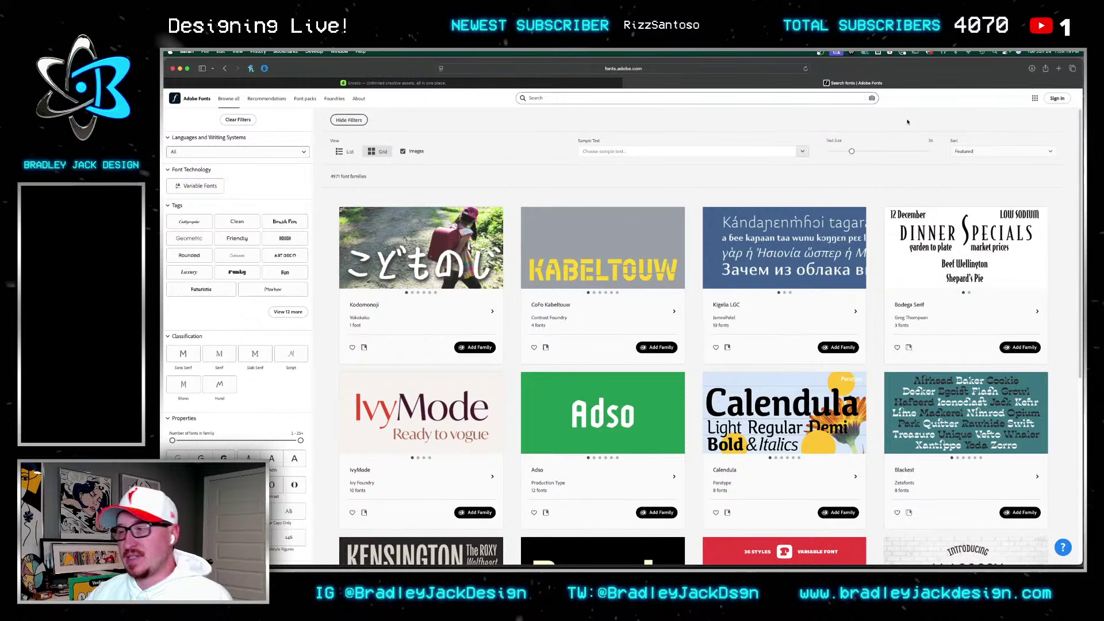
{"action": "left_click", "coordinate": [397, 83]}
{"action": "left_click", "coordinate": [854, 83]}
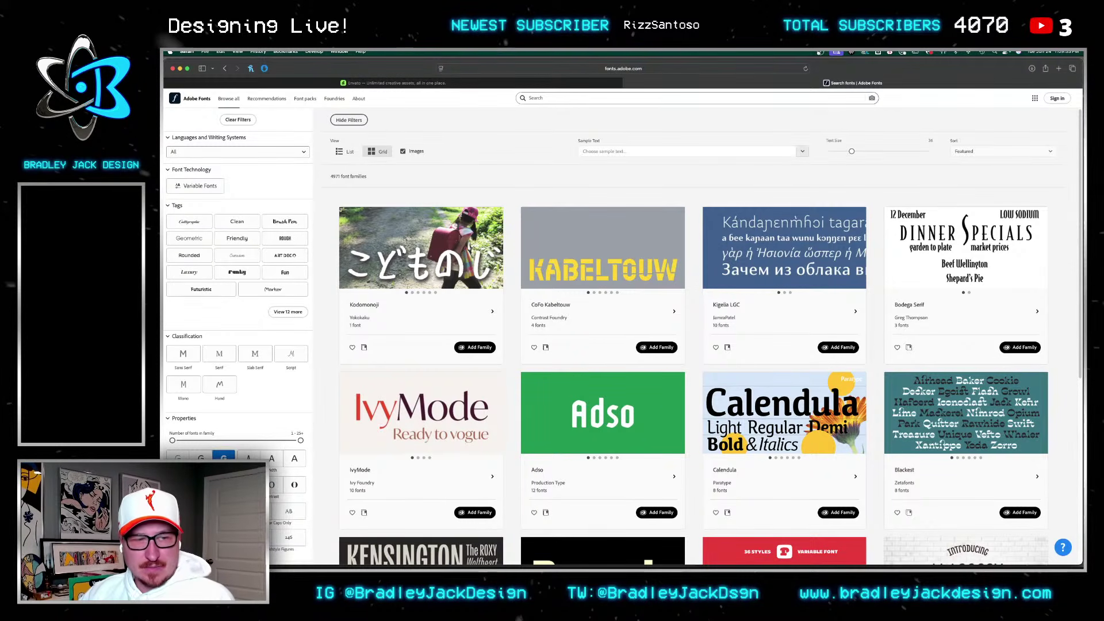
Step: Filter the font families by heavy weight and condensed width, showing the results as a grid
{"action": "left_click", "coordinate": [224, 458]}
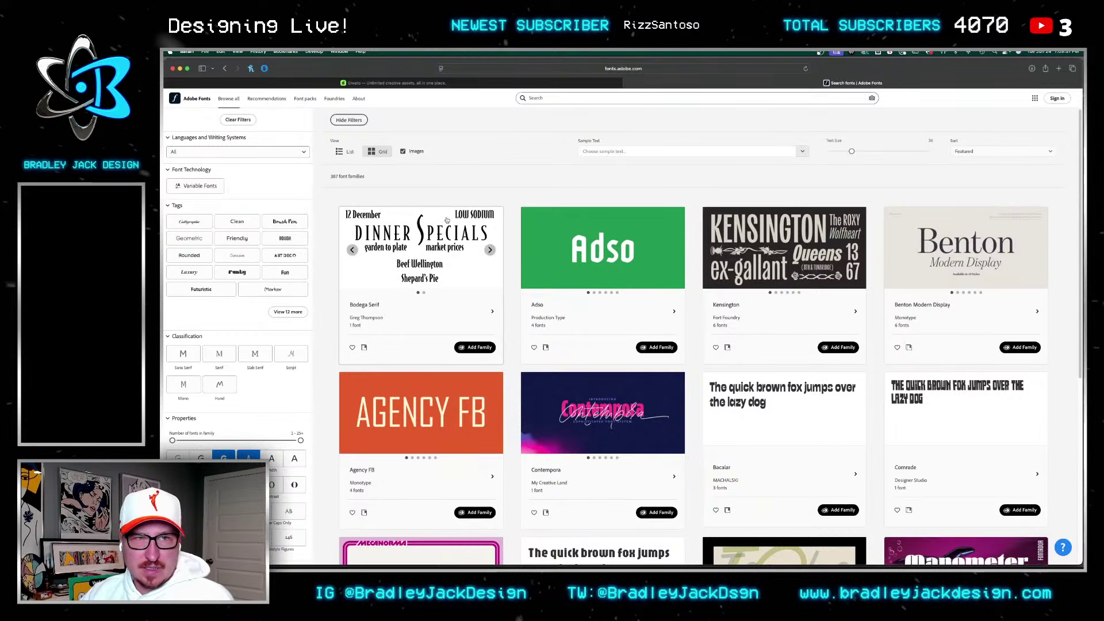
{"action": "left_click", "coordinate": [352, 152]}
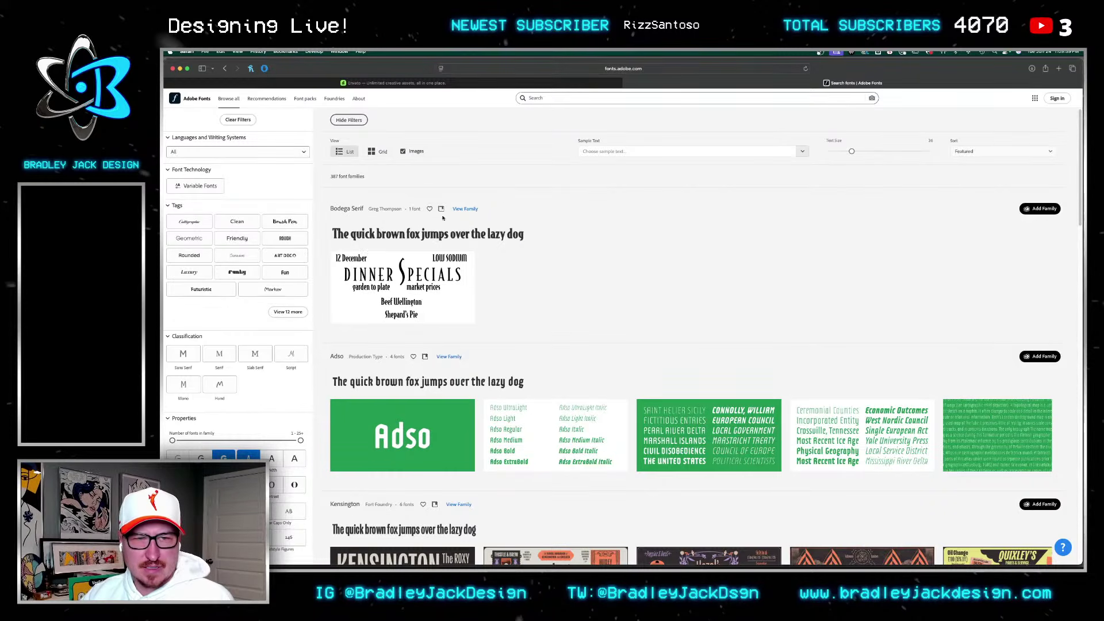
{"action": "left_click", "coordinate": [382, 151]}
Step: Set the sample text to ENFORCER, enlarge the preview text size and show the fonts as a grid
{"action": "left_click", "coordinate": [651, 151]}
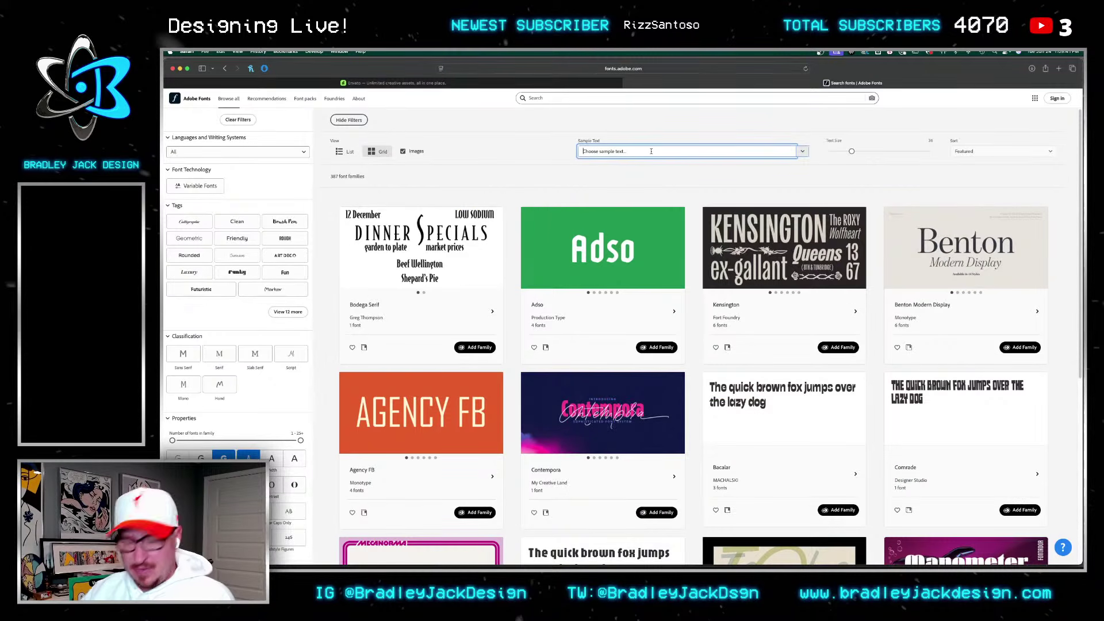
{"action": "type", "text": "ENFORCER"}
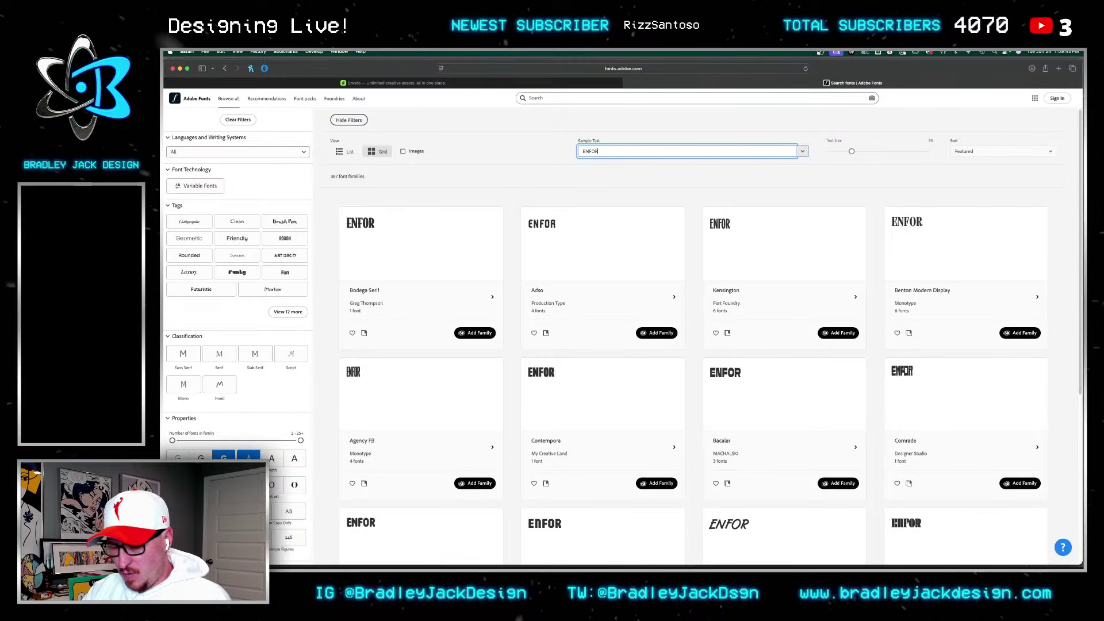
{"action": "left_click", "coordinate": [347, 151]}
{"action": "left_click_drag", "start_coordinate": [852, 151], "coordinate": [909, 151]}
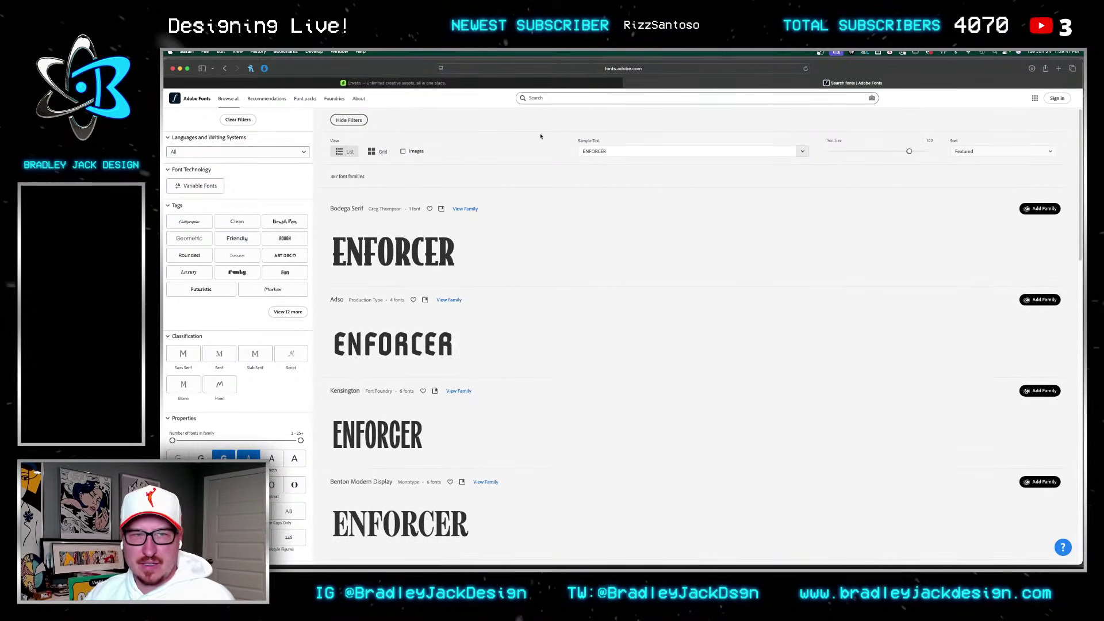
{"action": "left_click", "coordinate": [372, 151]}
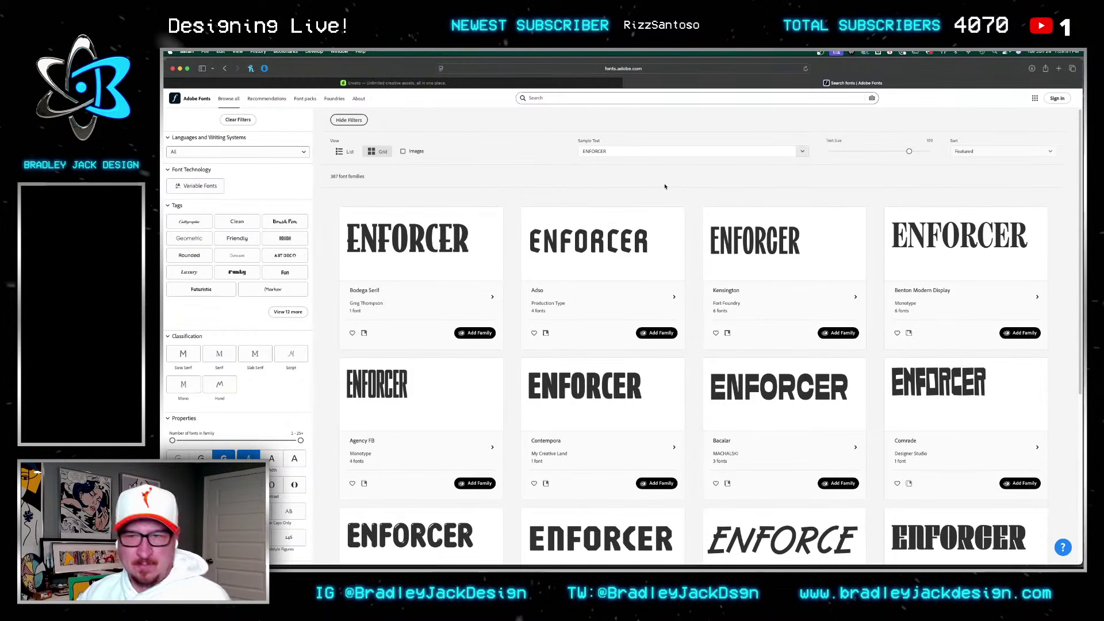
Step: Examine the ENFORCER previews on the first page of filtered fonts and continue to the second page
{"action": "scroll", "coordinate": [665, 189], "scroll_direction": "down", "scroll_amount": 1}
{"action": "scroll", "coordinate": [664, 189], "scroll_direction": "down", "scroll_amount": 5}
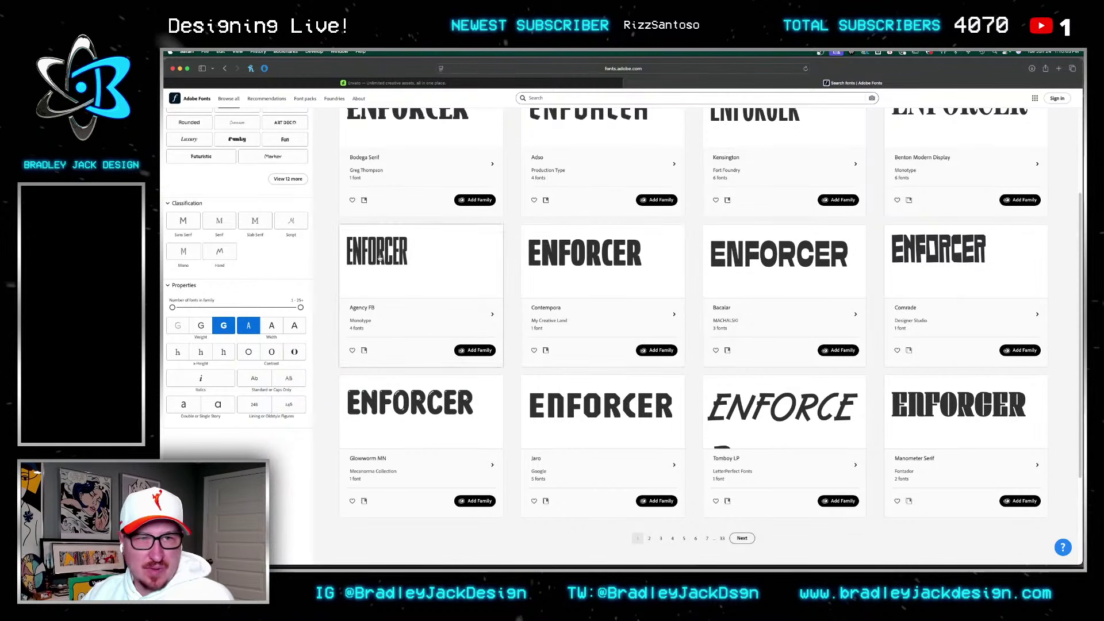
{"action": "left_click", "coordinate": [742, 538]}
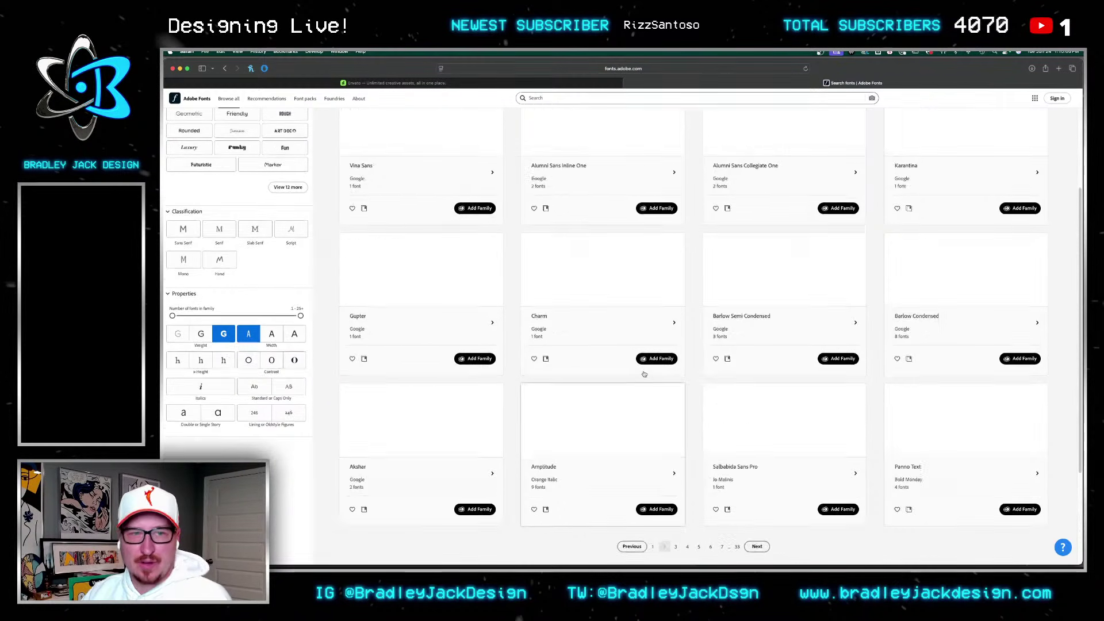
{"action": "scroll", "coordinate": [632, 350], "scroll_direction": "up", "scroll_amount": 3}
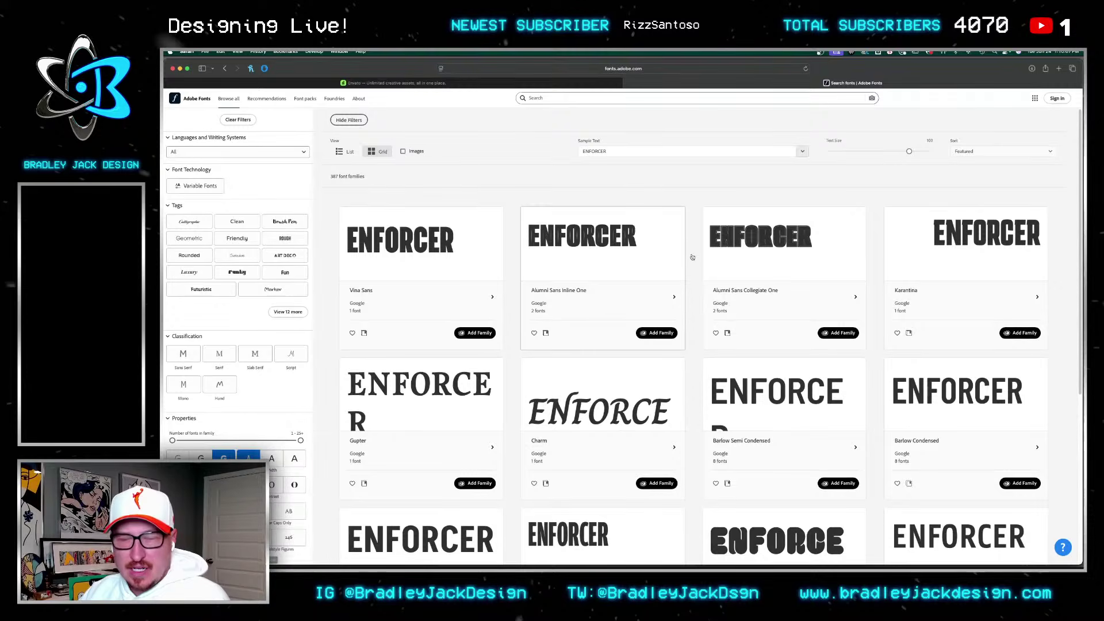
Step: Switch to the SOPH folder in Finder and preview the Enforcer soundtrack cover and the graffiti-lettered basketball poster
{"action": "key", "text": "super+Tab"}
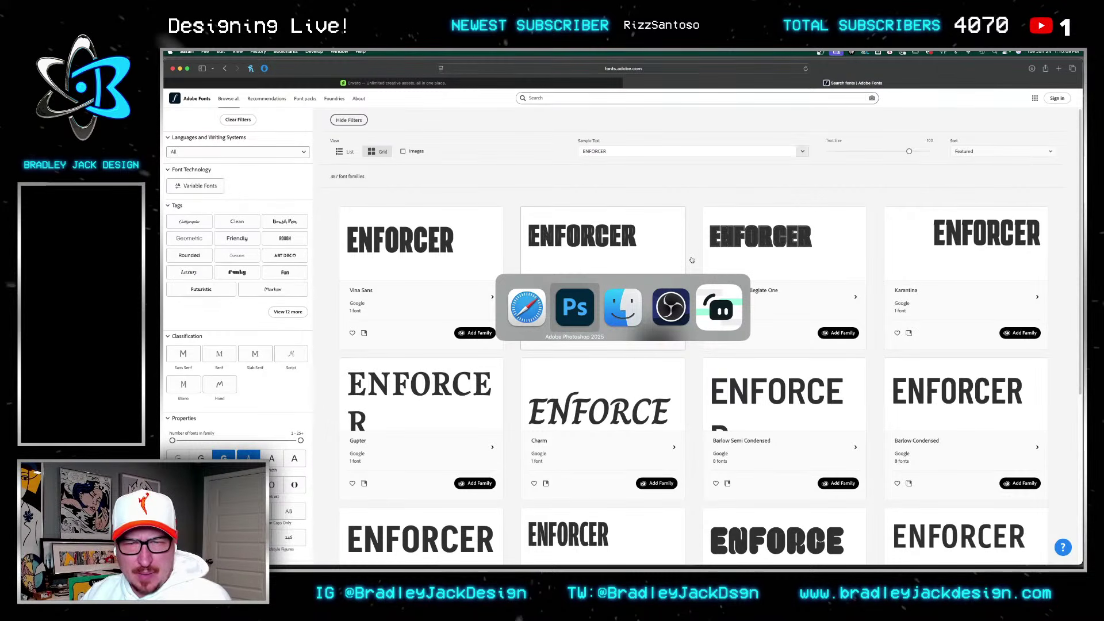
{"action": "key", "text": "super+Tab"}
{"action": "double_click", "coordinate": [313, 138]}
{"action": "key", "text": "super+1"}
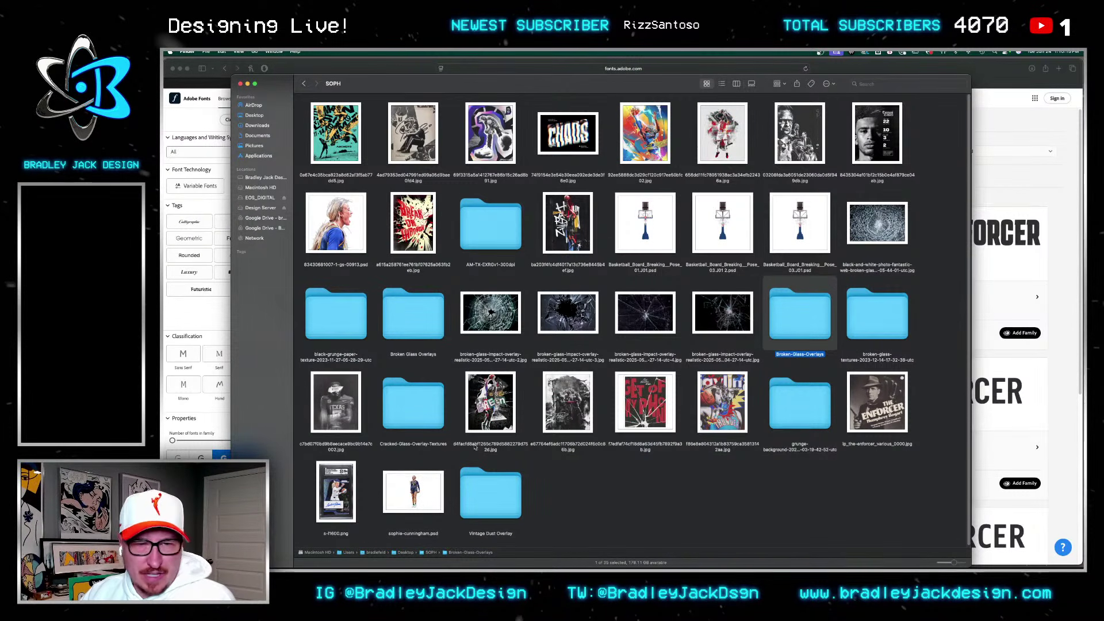
{"action": "left_click", "coordinate": [875, 403]}
{"action": "key", "text": "space"}
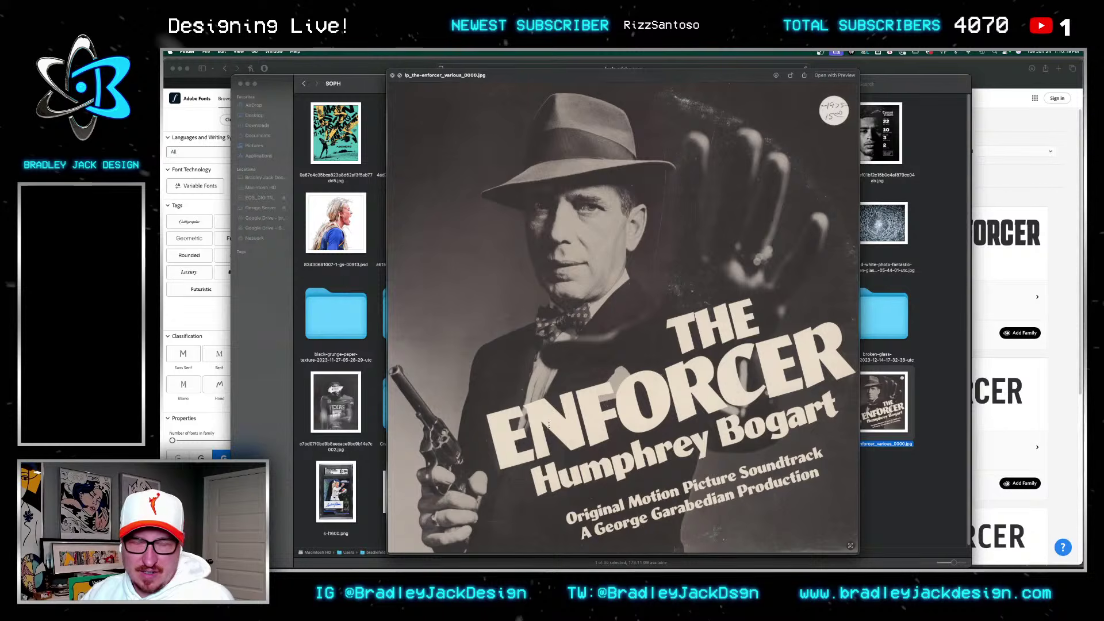
{"action": "key", "text": "space"}
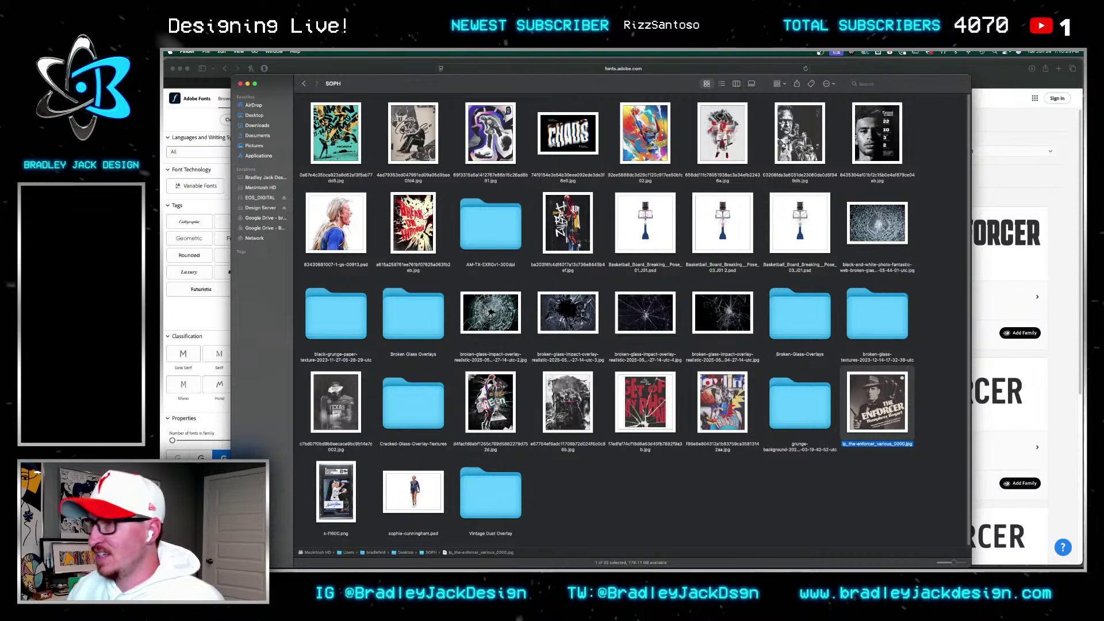
{"action": "left_click", "coordinate": [569, 241]}
{"action": "key", "text": "space"}
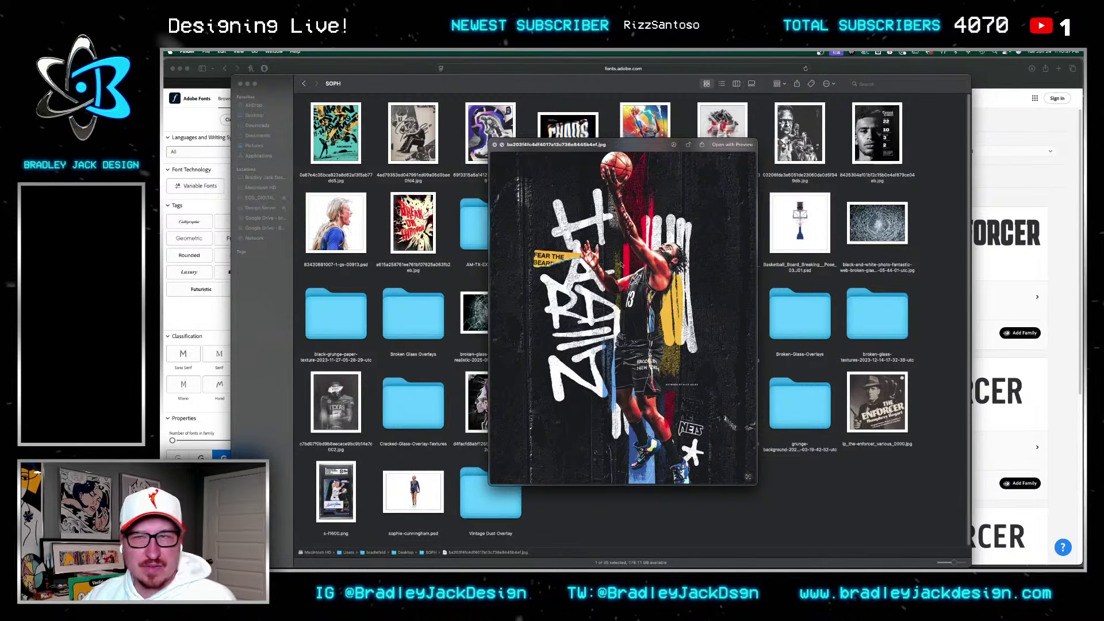
{"action": "key", "text": "space"}
Step: Return to Adobe Fonts in Safari and examine the ENFORCER previews on the second to fourth pages
{"action": "key", "text": "super+Tab"}
{"action": "scroll", "coordinate": [688, 255], "scroll_direction": "down", "scroll_amount": 5}
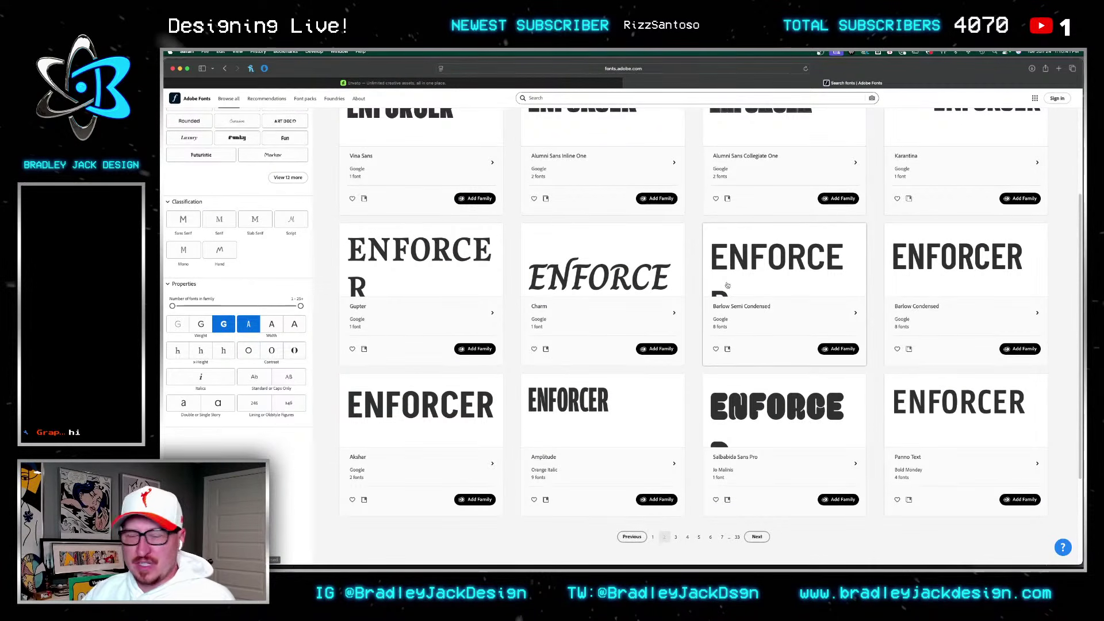
{"action": "left_click", "coordinate": [757, 536]}
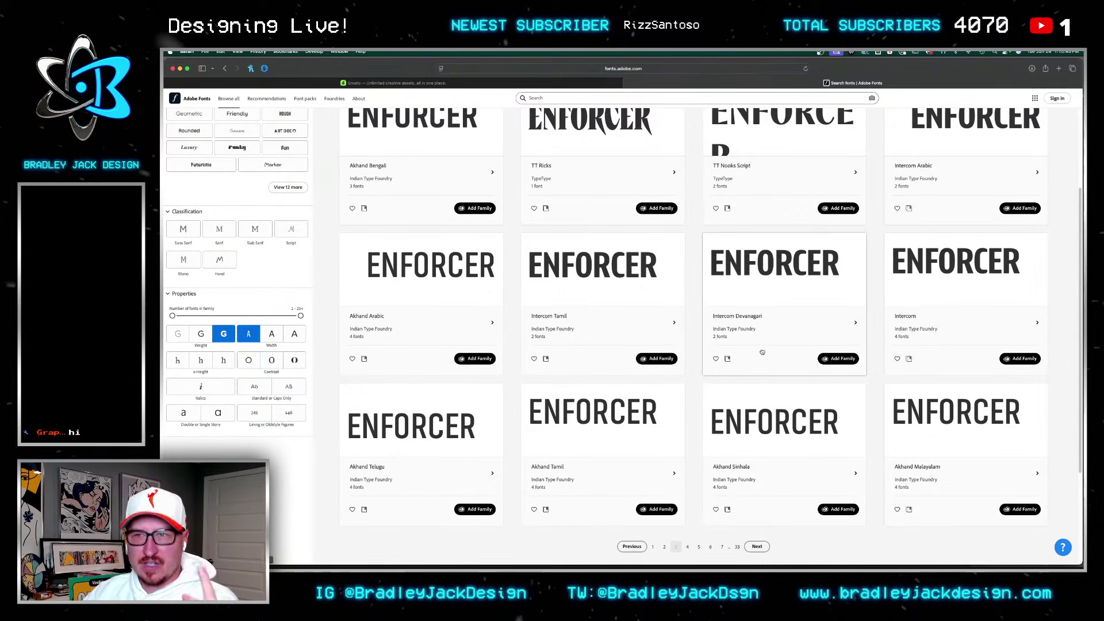
{"action": "scroll", "coordinate": [763, 343], "scroll_direction": "up", "scroll_amount": 3}
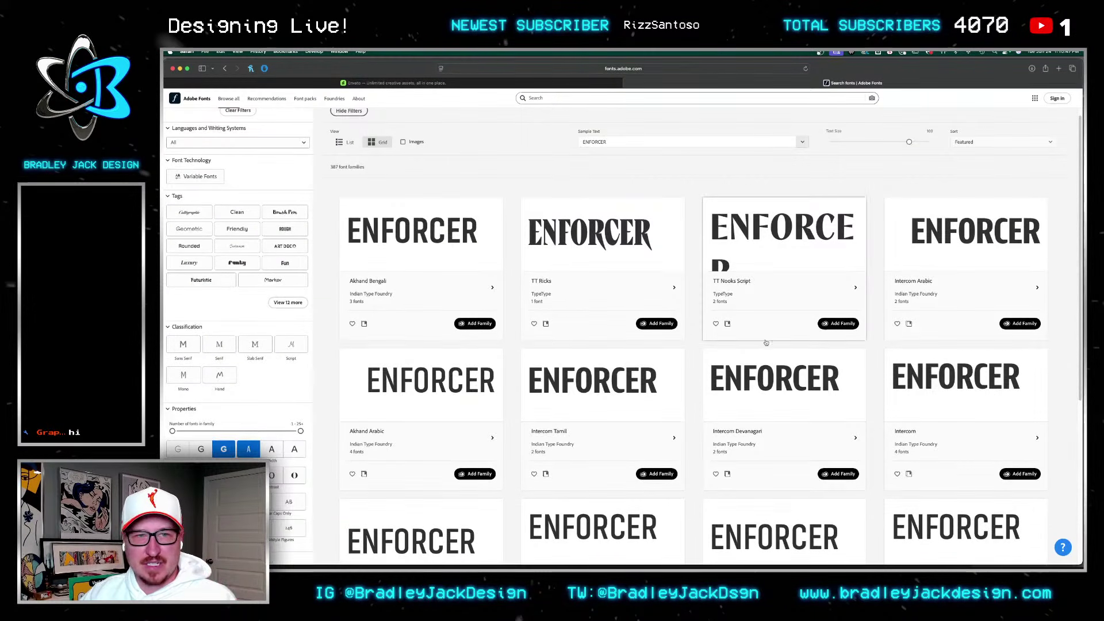
{"action": "scroll", "coordinate": [756, 414], "scroll_direction": "down", "scroll_amount": 3}
{"action": "scroll", "coordinate": [756, 466], "scroll_direction": "up", "scroll_amount": 2}
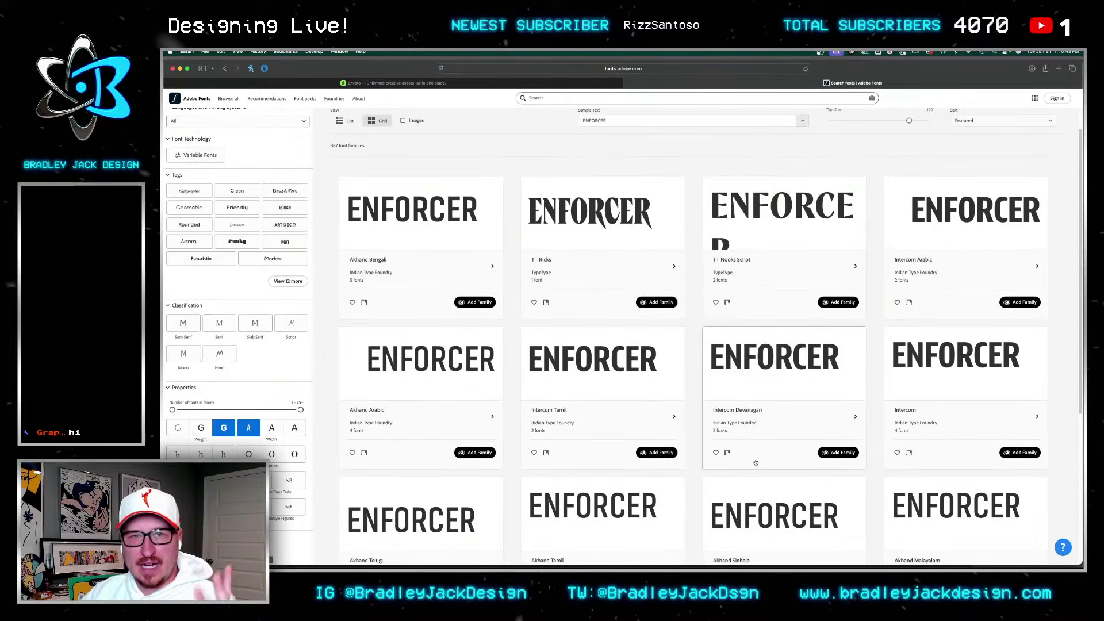
{"action": "scroll", "coordinate": [767, 440], "scroll_direction": "down", "scroll_amount": 3}
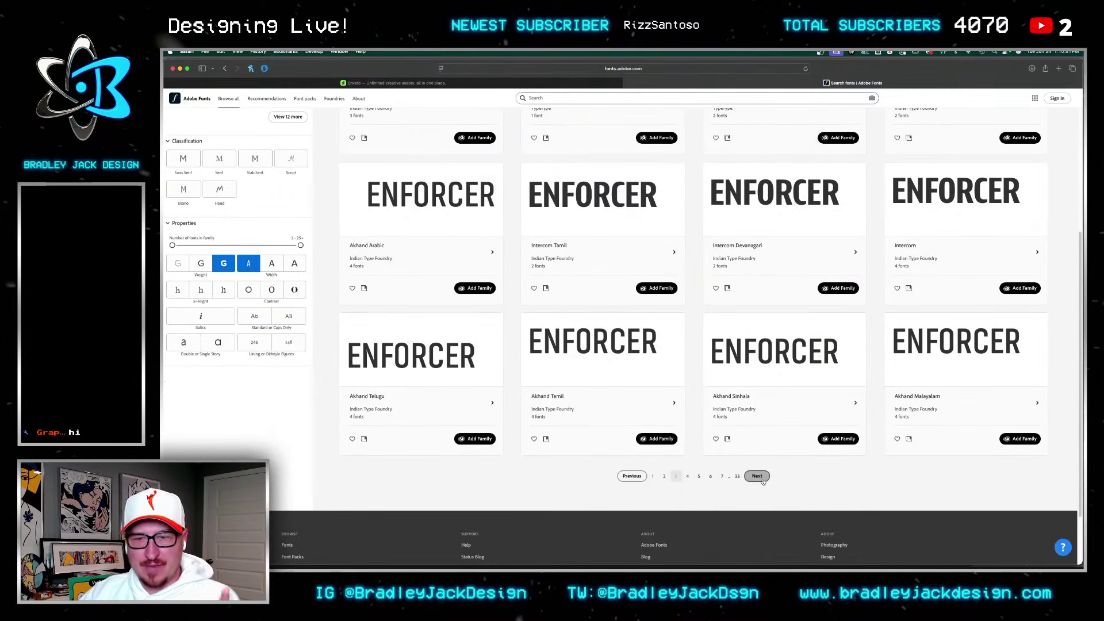
{"action": "left_click", "coordinate": [757, 477]}
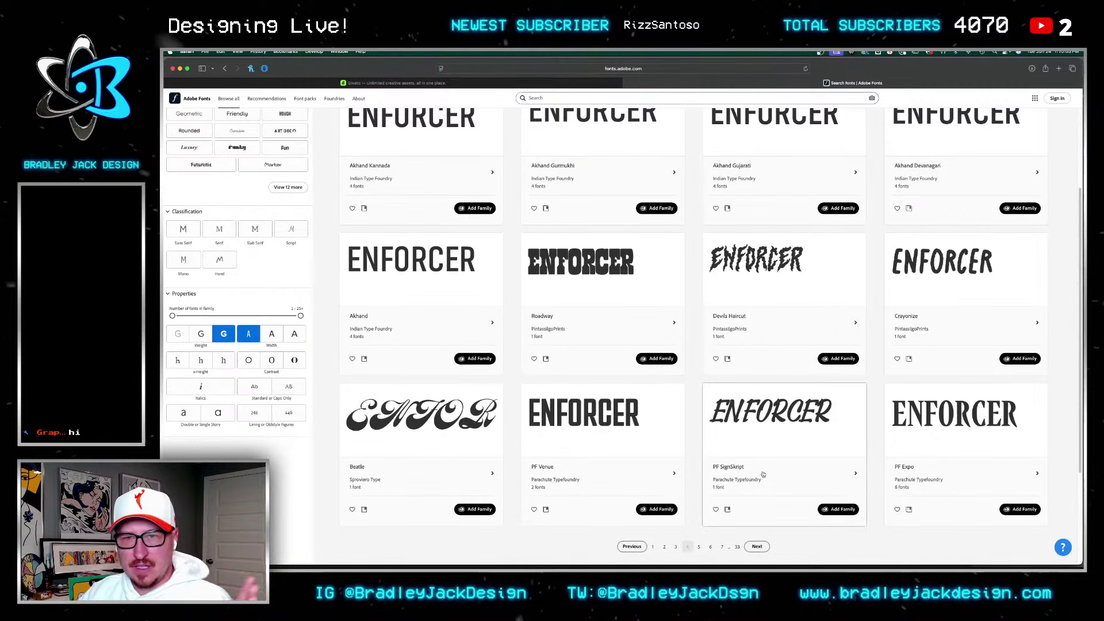
{"action": "scroll", "coordinate": [716, 258], "scroll_direction": "down", "scroll_amount": 2}
Step: Preview the graffiti-lettered basketball poster in Finder again and return to the Adobe Fonts results in Safari
{"action": "key", "text": "super+Tab"}
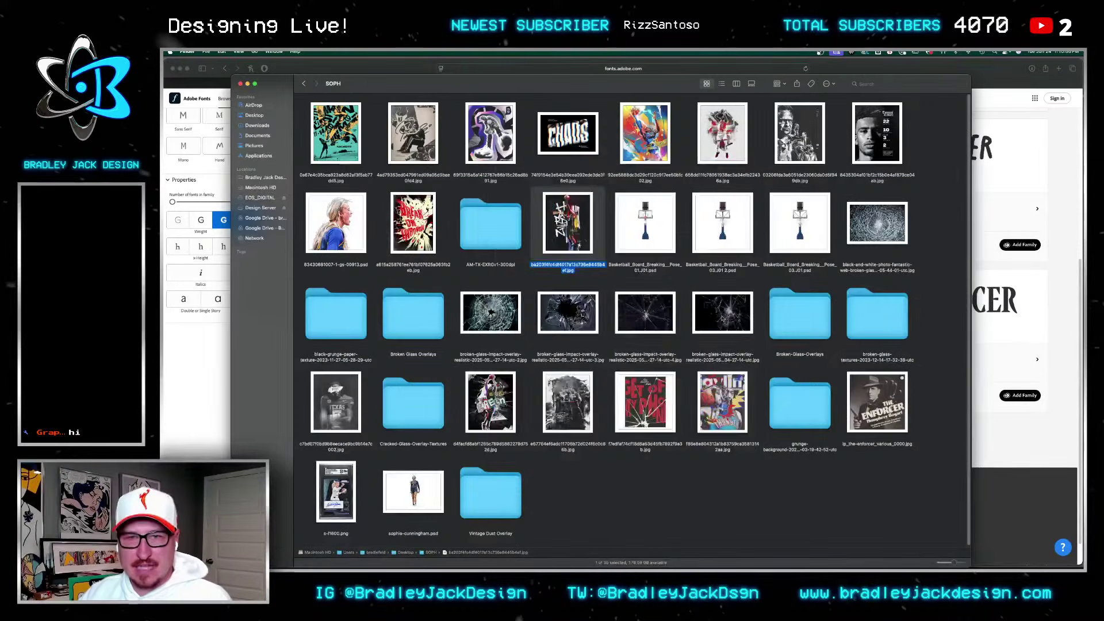
{"action": "key", "text": "space"}
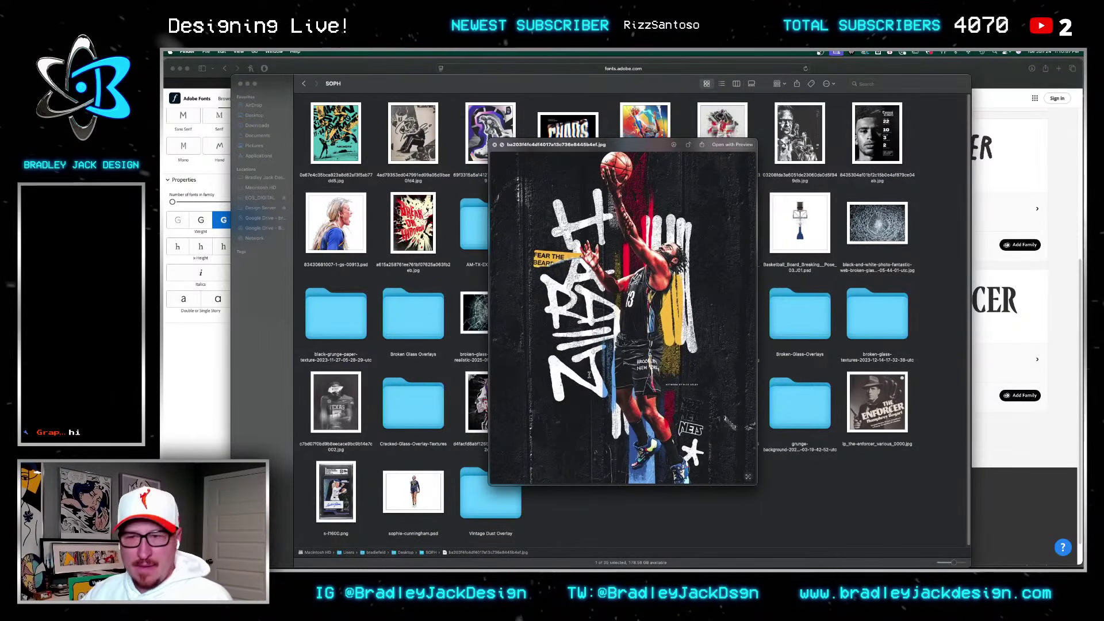
{"action": "key", "text": "space"}
{"action": "key", "text": "super+Tab"}
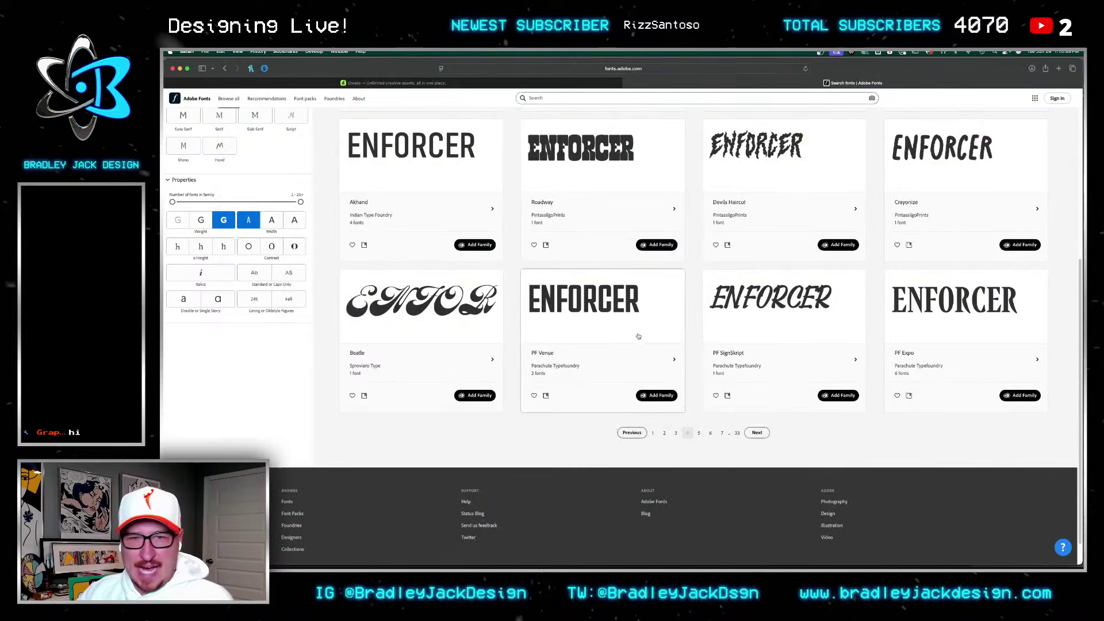
Step: Examine the ENFORCER previews on the fifth and sixth pages and try to add the Field Gothic Narrow family
{"action": "scroll", "coordinate": [755, 431], "scroll_direction": "up", "scroll_amount": 2}
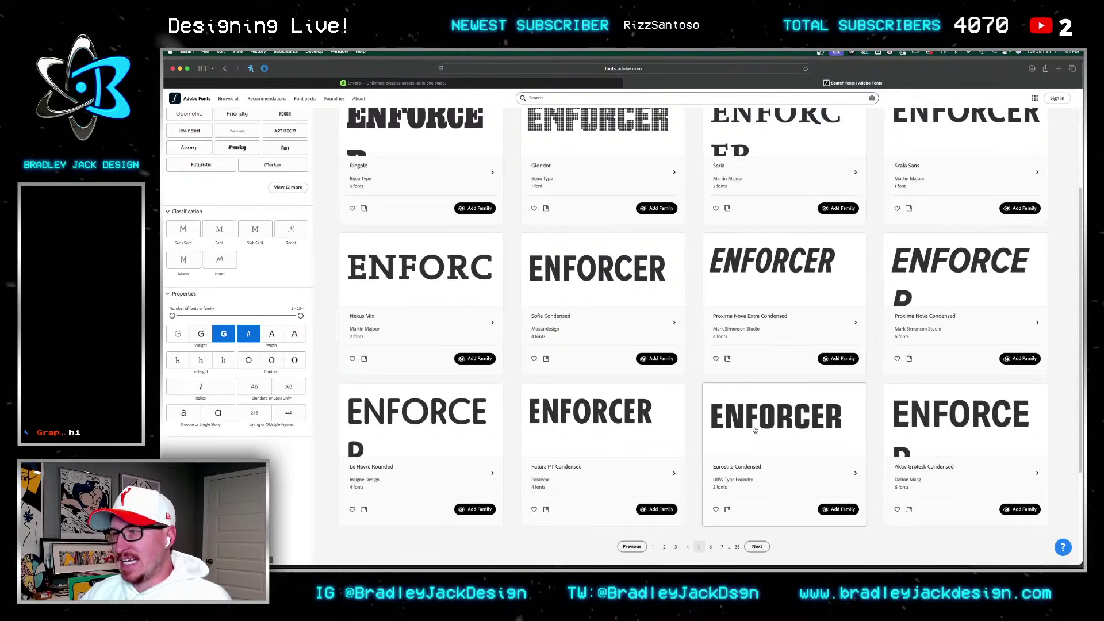
{"action": "scroll", "coordinate": [710, 310], "scroll_direction": "up", "scroll_amount": 2}
{"action": "scroll", "coordinate": [719, 357], "scroll_direction": "down", "scroll_amount": 3}
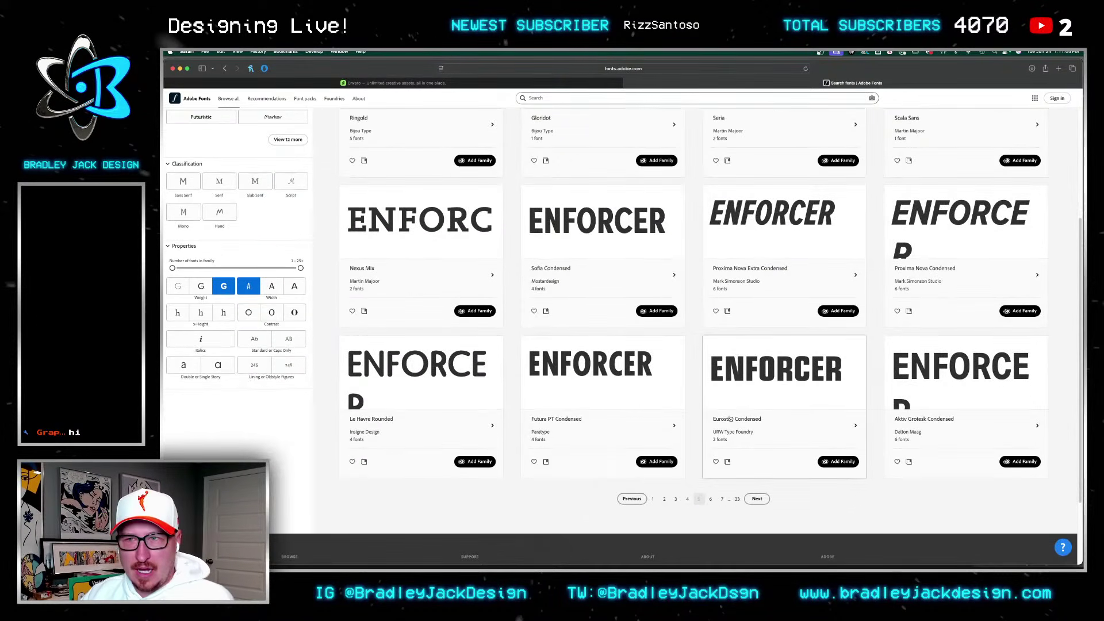
{"action": "left_click", "coordinate": [757, 499]}
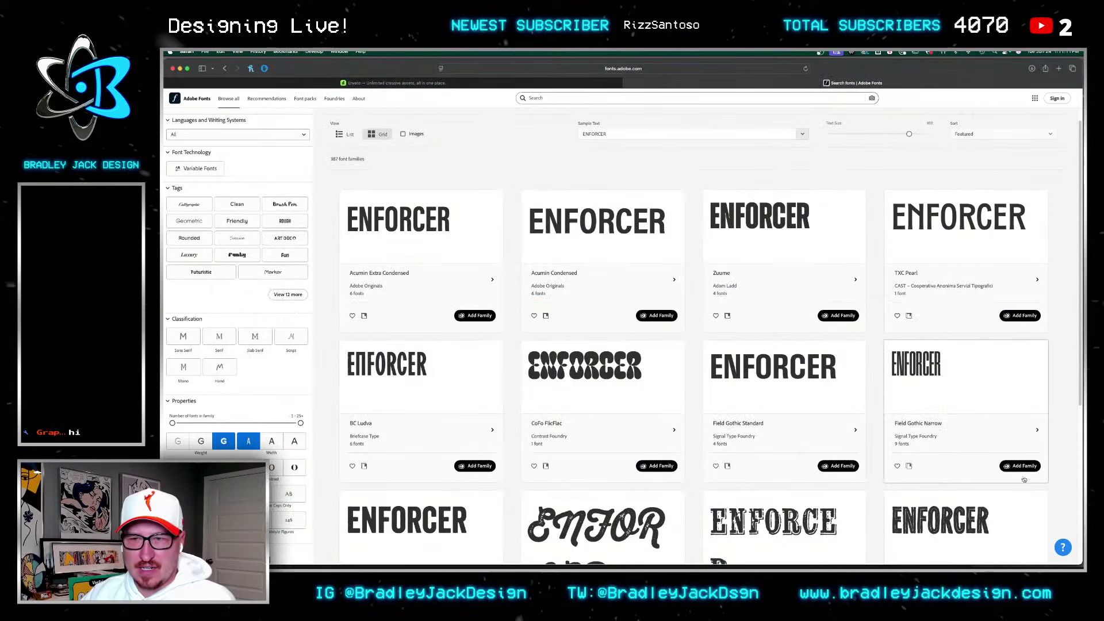
{"action": "left_click", "coordinate": [1020, 466]}
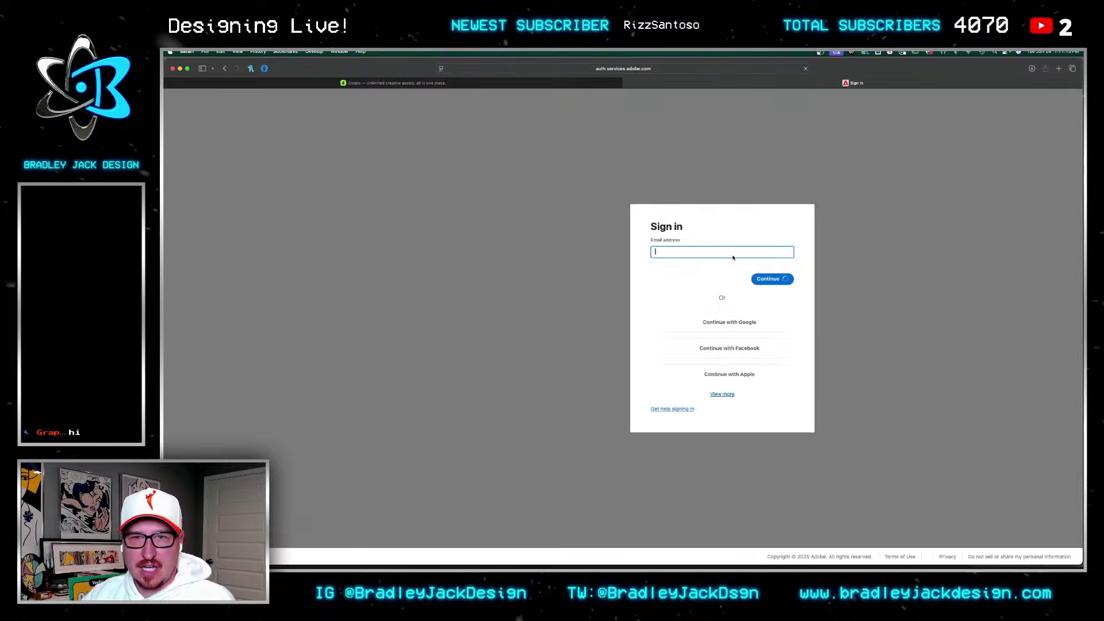
Step: Switch to Photoshop and set the vertical ENFORCER text's font to Field Gothic No.17 XXBold XXXCond
{"action": "key", "text": "ctrl+Right"}
{"action": "key", "text": "ctrl+Right"}
{"action": "key", "text": "ctrl+Right"}
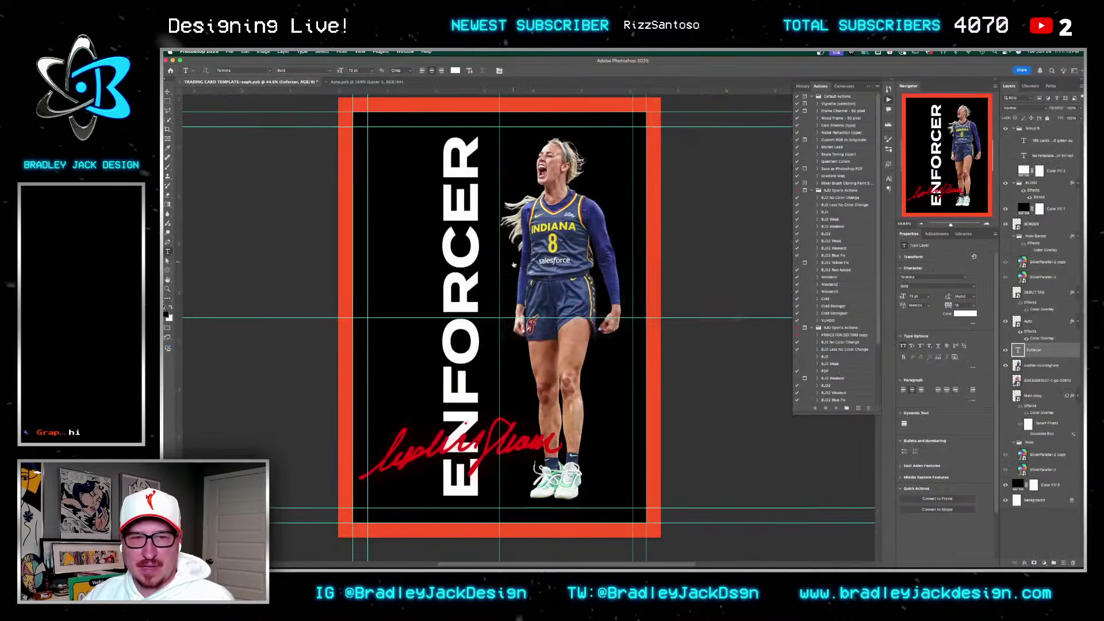
{"action": "double_click", "coordinate": [469, 293]}
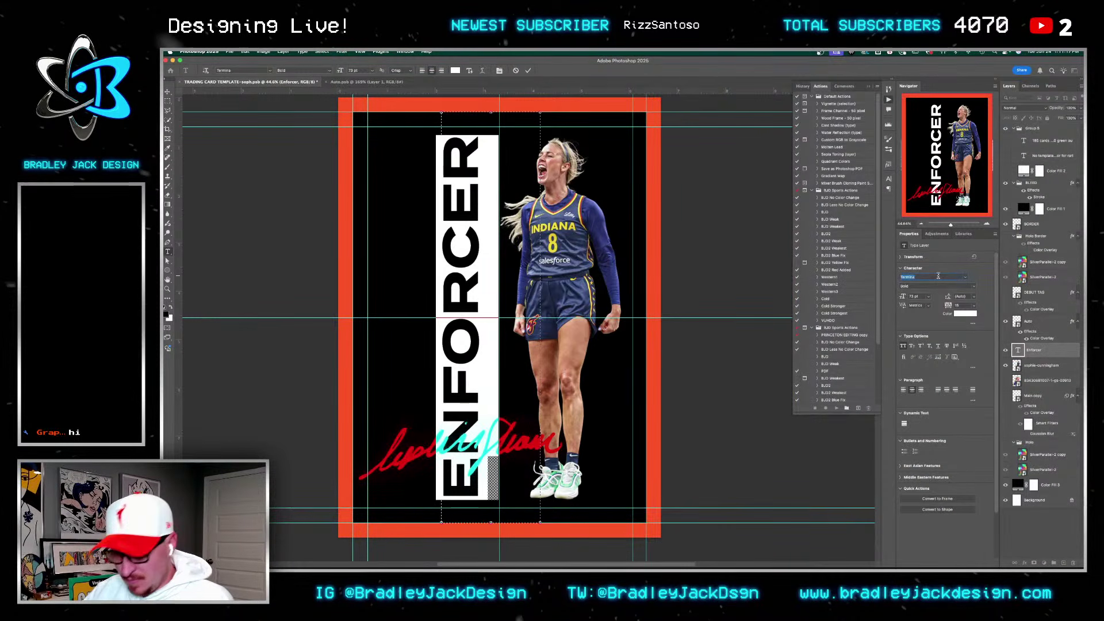
{"action": "type", "text": "Field Gothic"}
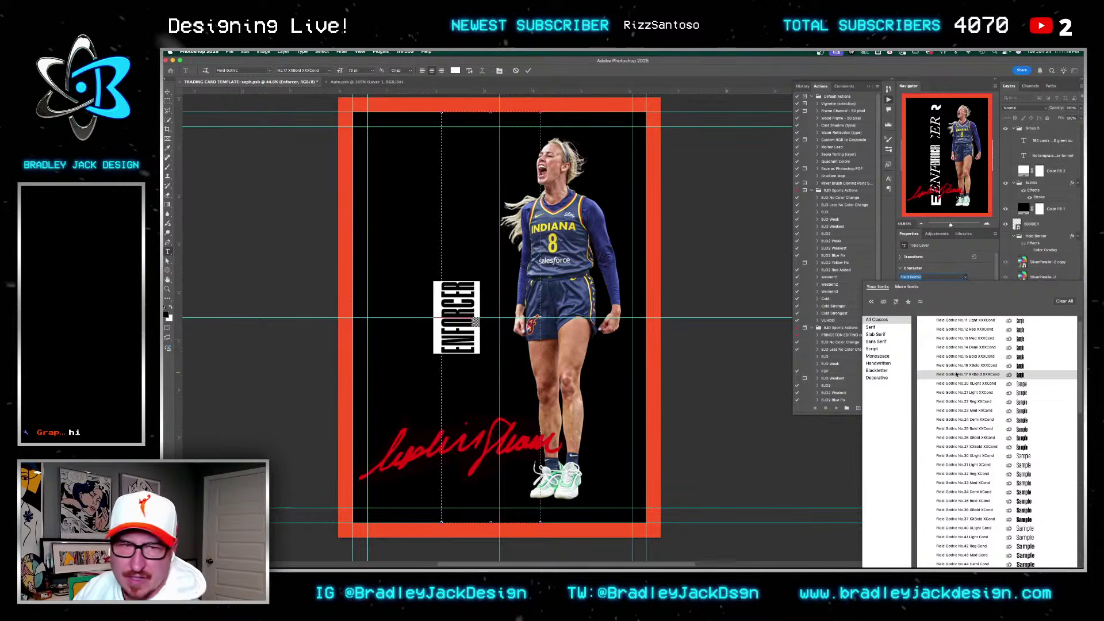
{"action": "left_click", "coordinate": [956, 374]}
Step: Enlarge the vertical ENFORCER text until it spans most of the card's height
{"action": "left_click", "coordinate": [913, 296]}
{"action": "type", "text": "80"}
{"action": "key", "text": "Return"}
{"action": "left_click_drag", "start_coordinate": [913, 296], "coordinate": [936, 305]}
{"action": "left_click", "coordinate": [537, 333]}
{"action": "left_click_drag", "start_coordinate": [540, 318], "coordinate": [727, 318]}
{"action": "left_click", "coordinate": [1019, 350]}
{"action": "left_click_drag", "start_coordinate": [904, 297], "coordinate": [964, 301]}
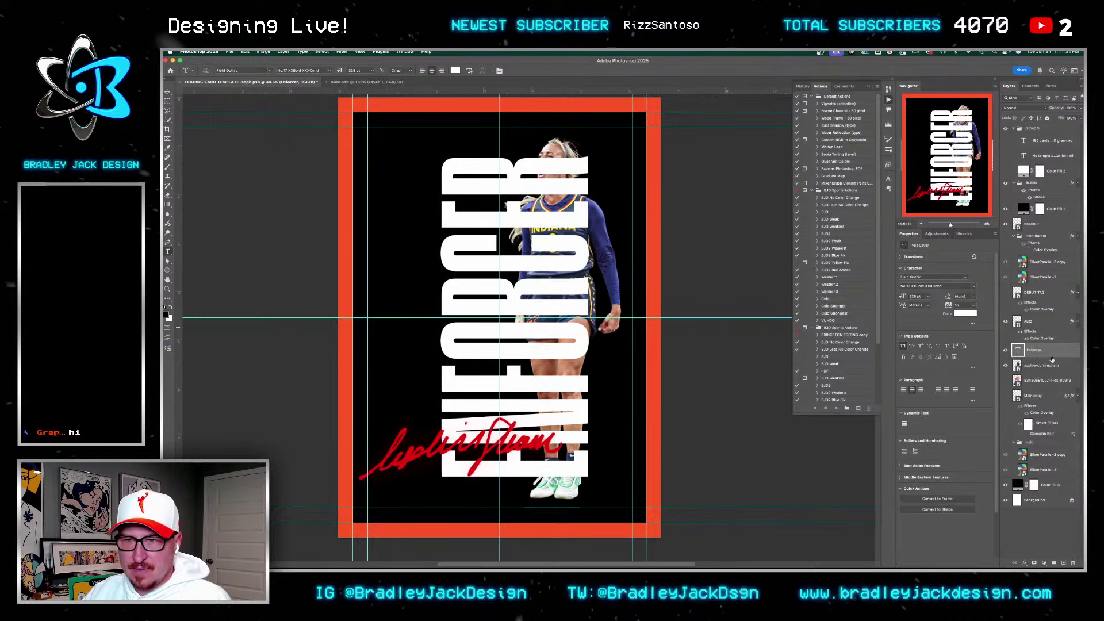
Step: Place the ENFORCER text behind the player cutout in the card's left half and hide the red signature
{"action": "key", "text": "ctrl+bracketleft"}
{"action": "key", "text": "v"}
{"action": "left_click_drag", "start_coordinate": [534, 322], "coordinate": [480, 322]}
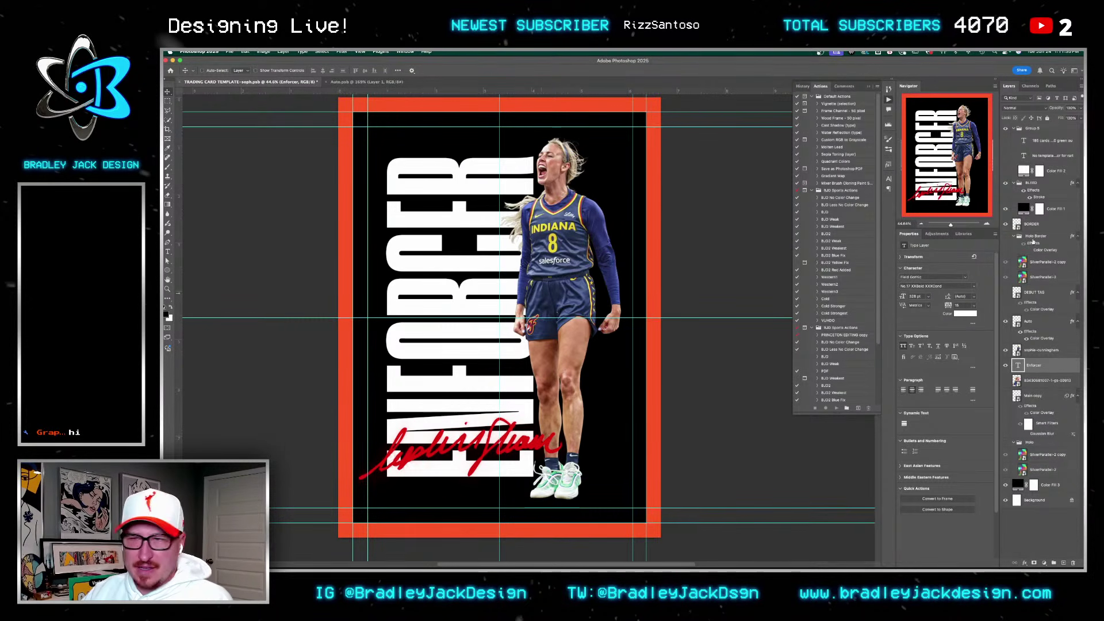
{"action": "left_click", "coordinate": [1005, 322]}
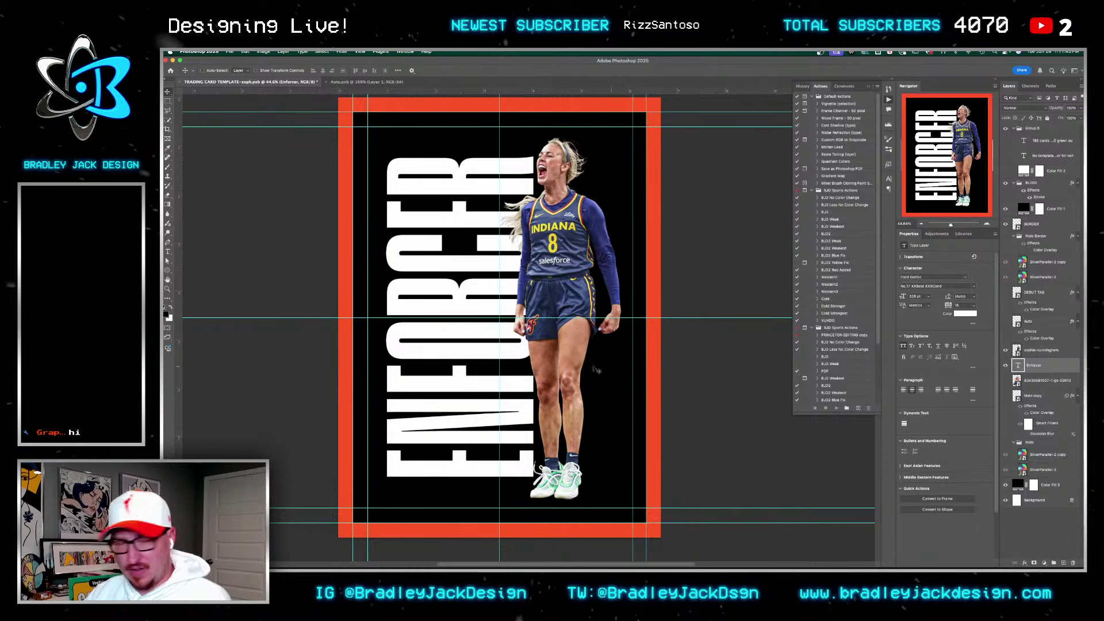
{"action": "key", "text": "u"}
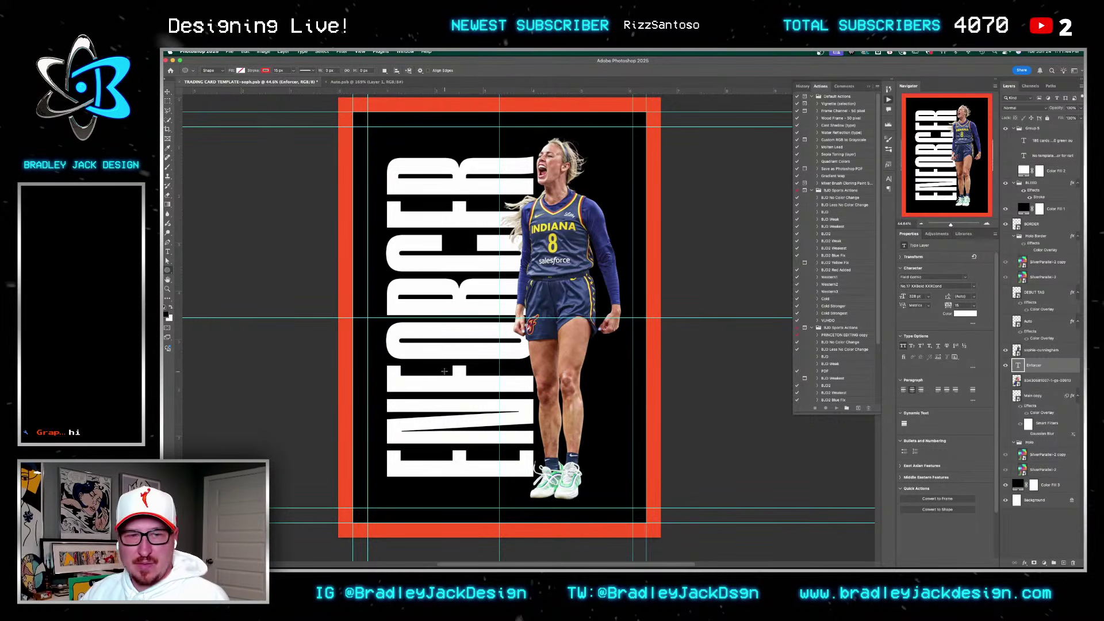
{"action": "right_click", "coordinate": [172, 270]}
{"action": "left_click", "coordinate": [189, 269]}
{"action": "left_click", "coordinate": [408, 348]}
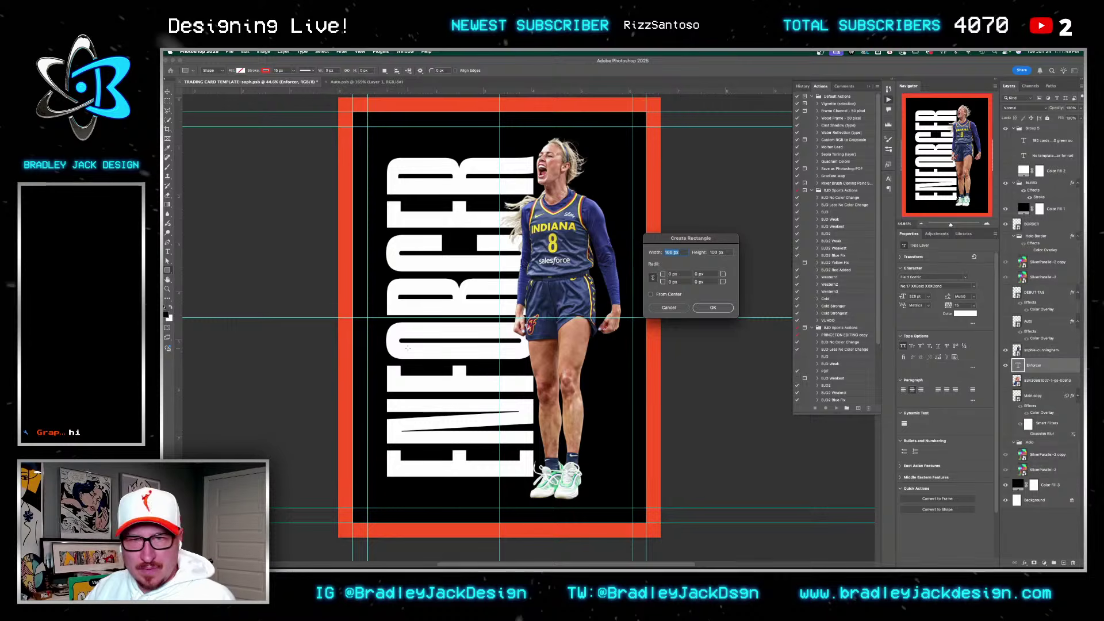
{"action": "key", "text": "BackSpace"}
{"action": "type", "text": ".9 in"}
{"action": "key", "text": "Tab"}
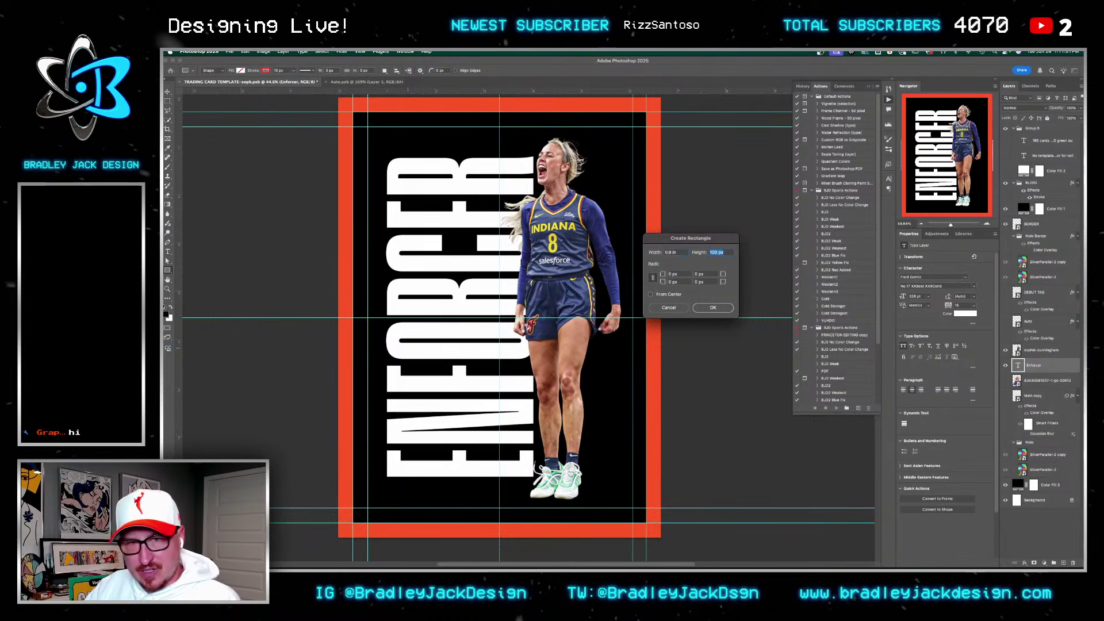
{"action": "key", "text": "Return"}
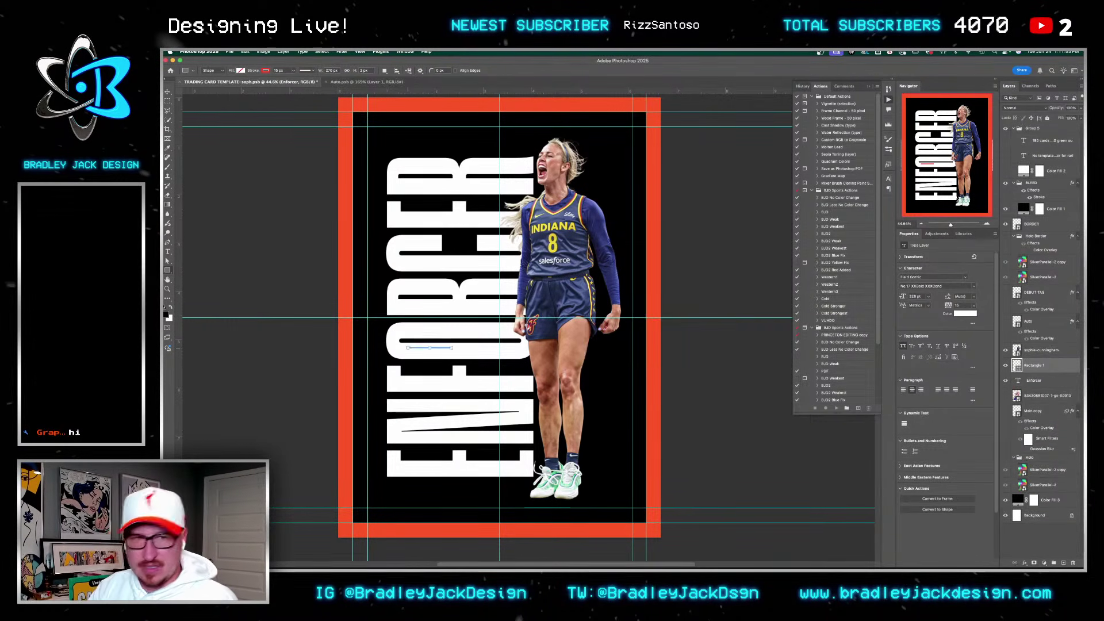
{"action": "key", "text": "ctrl+z"}
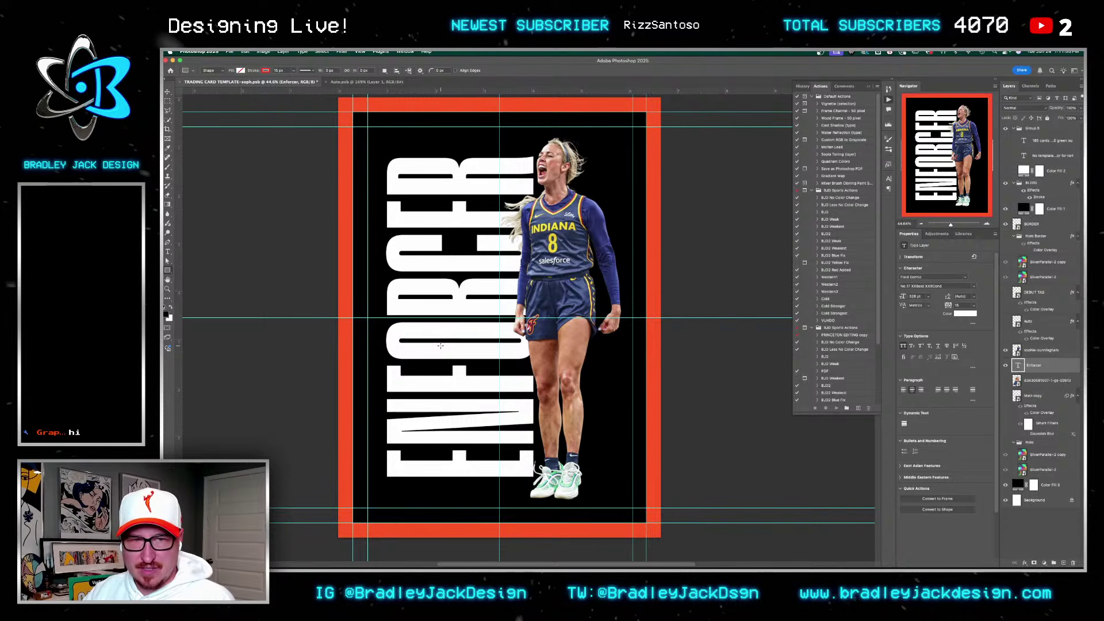
Step: Create a red-outlined rectangle shape 2 in wide over the ENFORCER lettering
{"action": "left_click", "coordinate": [441, 348]}
{"action": "type", "text": "2 in"}
{"action": "key", "text": "Tab"}
{"action": "type", "text": ".8"}
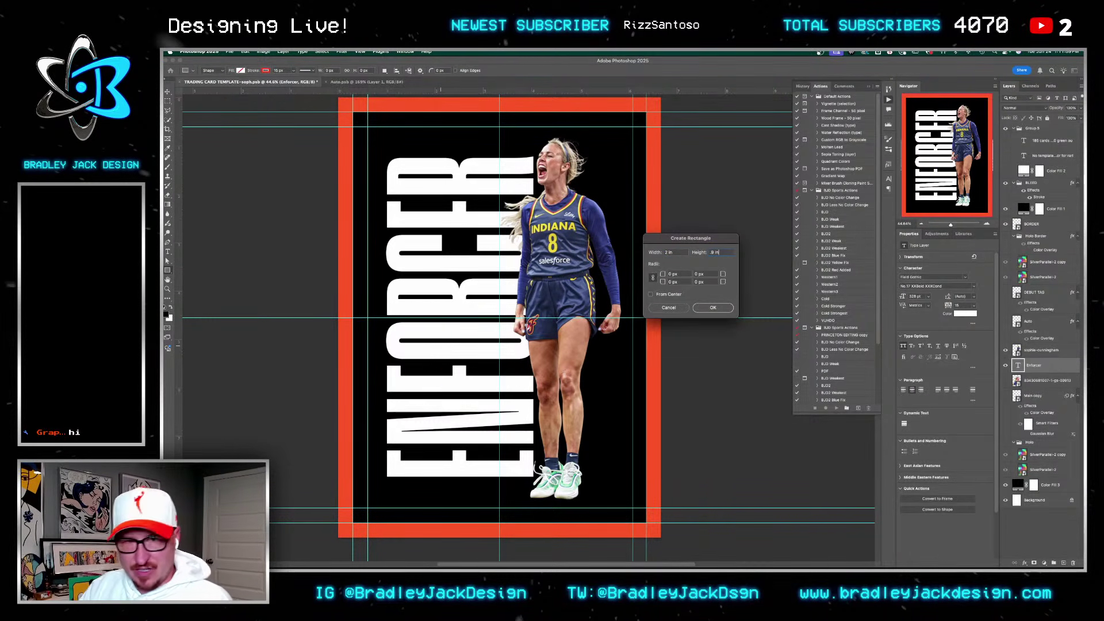
{"action": "key", "text": "Return"}
Step: Enlarge the rectangle to about 4.44 by 2 in and place it over the lower left of the card
{"action": "key", "text": "ctrl+t"}
{"action": "left_click_drag", "start_coordinate": [538, 364], "coordinate": [645, 454]}
{"action": "left_click_drag", "start_coordinate": [634, 349], "coordinate": [558, 428]}
{"action": "key", "text": "Return"}
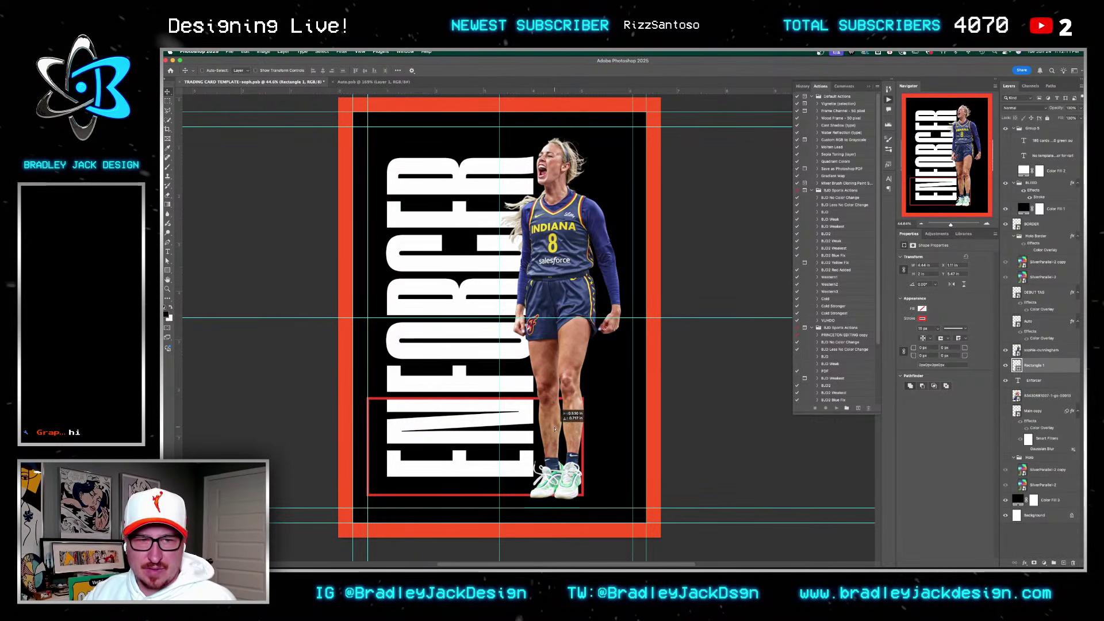
Step: Rotate and enlarge the rectangle into an upright frame over the card's lower half and hide its layer
{"action": "key", "text": "ctrl+t"}
{"action": "left_click_drag", "start_coordinate": [462, 498], "coordinate": [526, 458]}
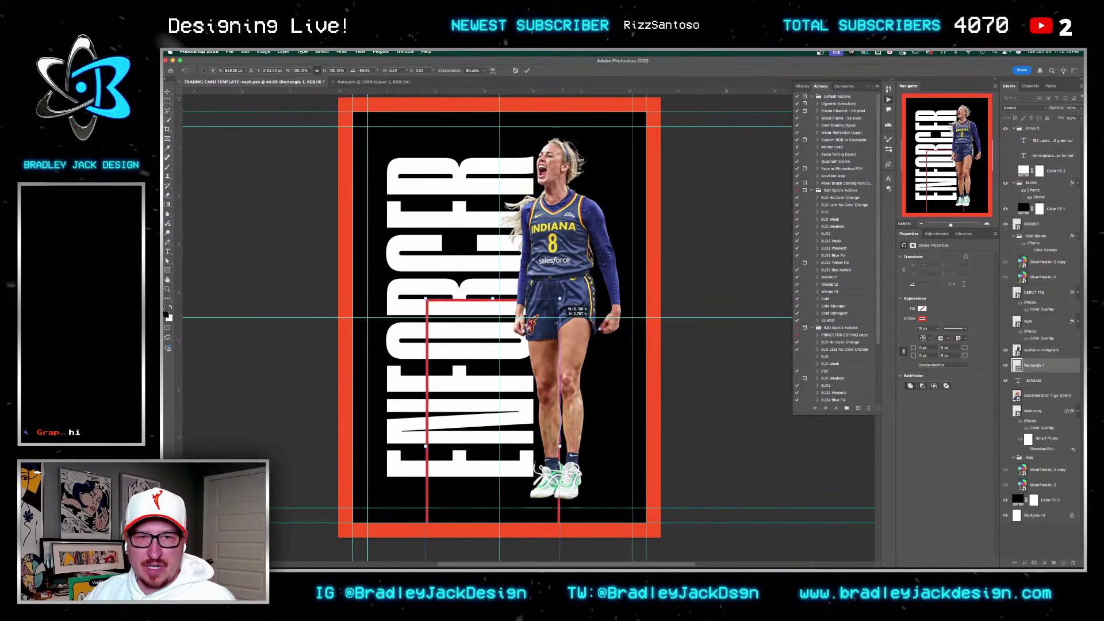
{"action": "key", "text": "Return"}
{"action": "left_click", "coordinate": [1005, 365]}
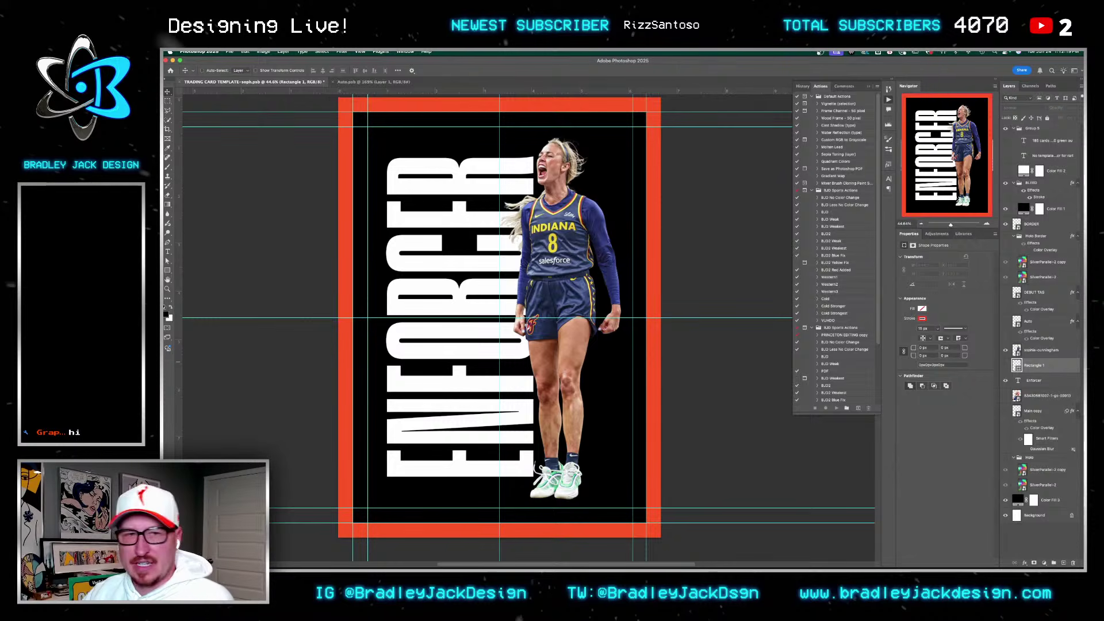
Step: Show the large close-up player photo behind the ENFORCER lettering and select its layer
{"action": "left_click", "coordinate": [1038, 380]}
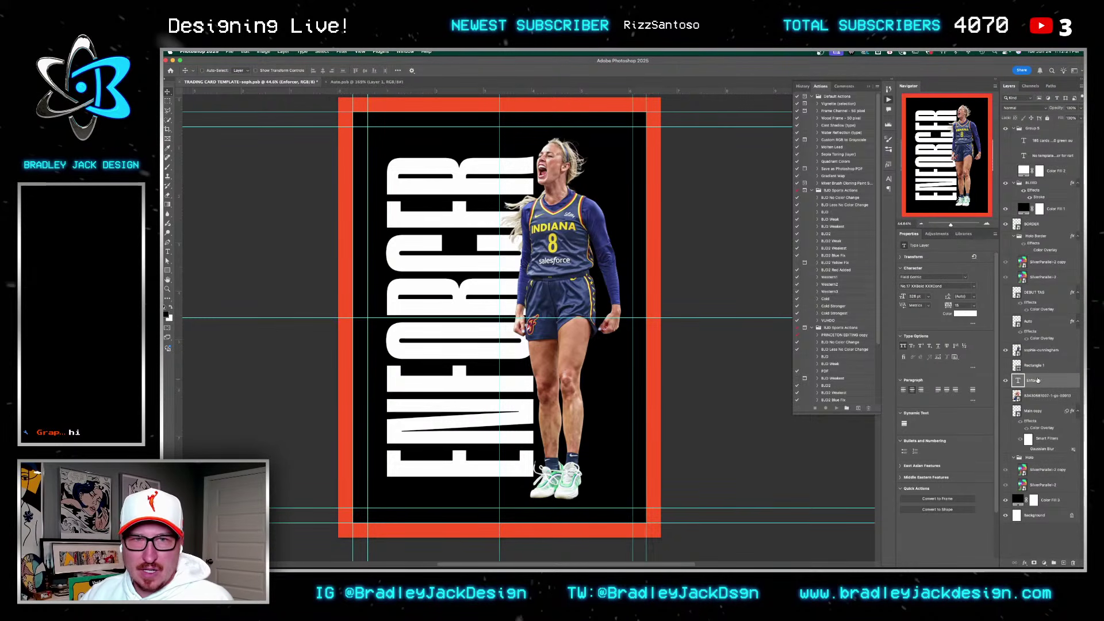
{"action": "left_click", "coordinate": [1006, 396]}
{"action": "left_click", "coordinate": [1035, 397]}
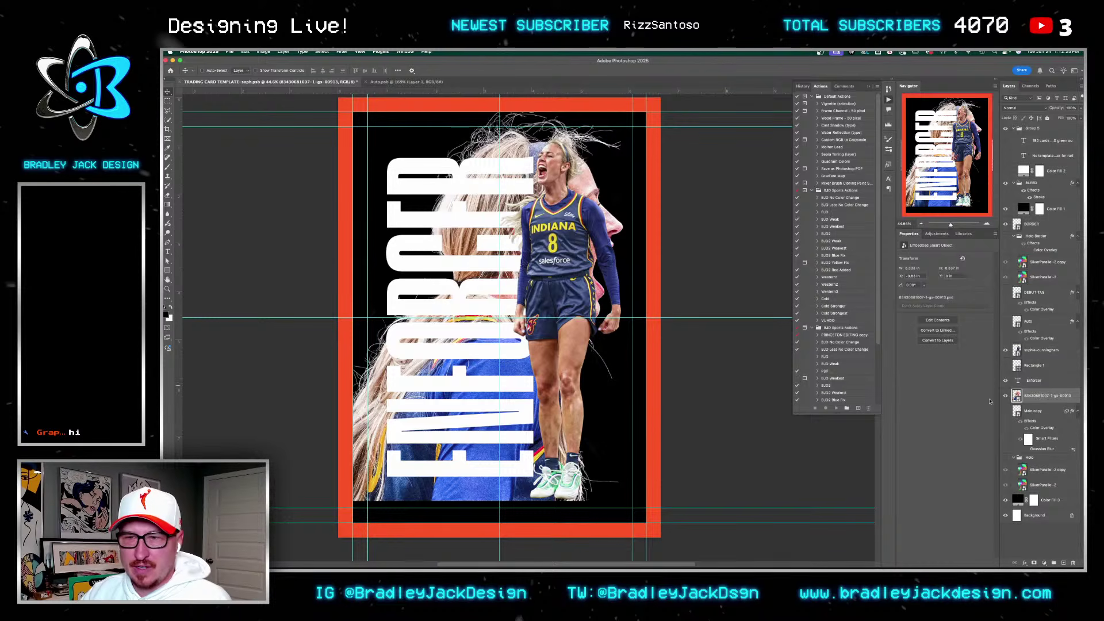
Step: Enlarge the close-up player photo to reach the card's lower inner edge and flip it horizontally
{"action": "key", "text": "super+t"}
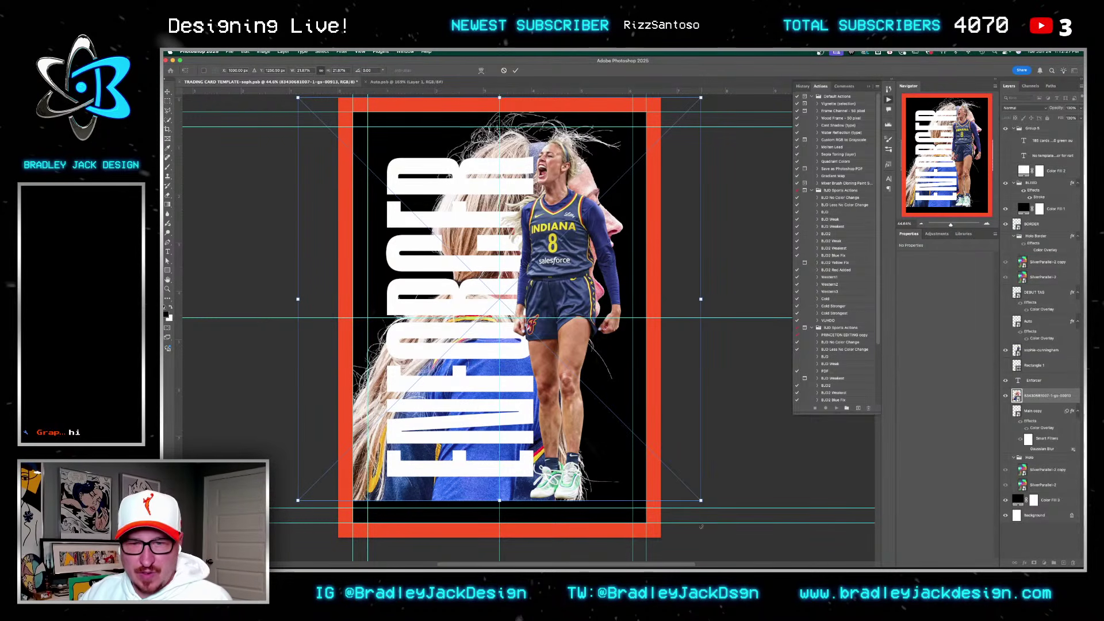
{"action": "left_click_drag", "start_coordinate": [700, 500], "coordinate": [672, 500]}
{"action": "key", "text": "Return"}
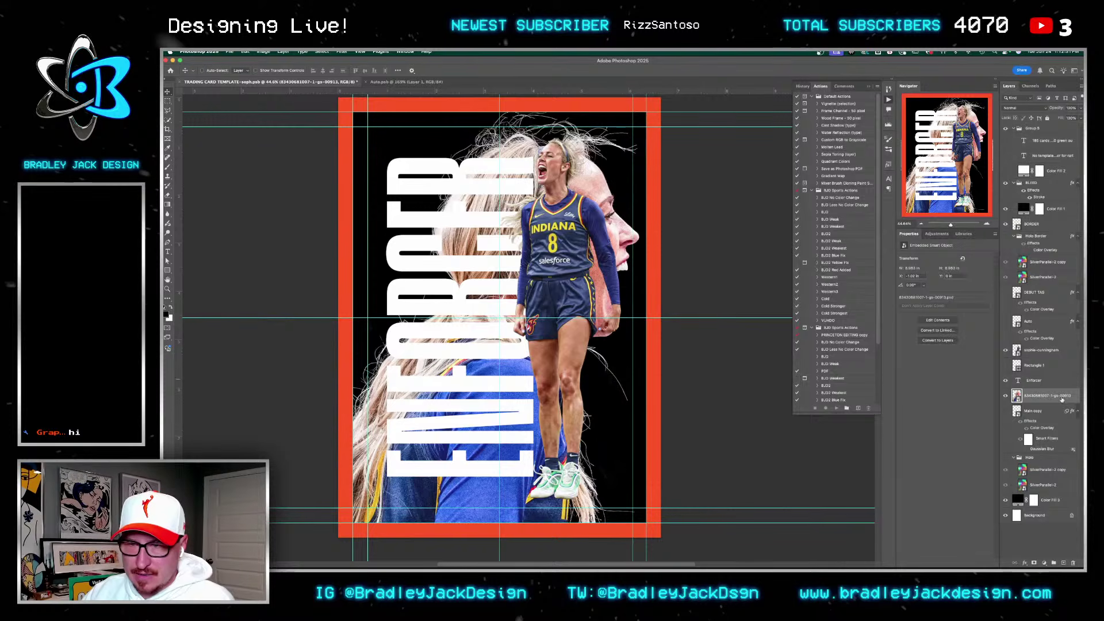
{"action": "key", "text": "super+t"}
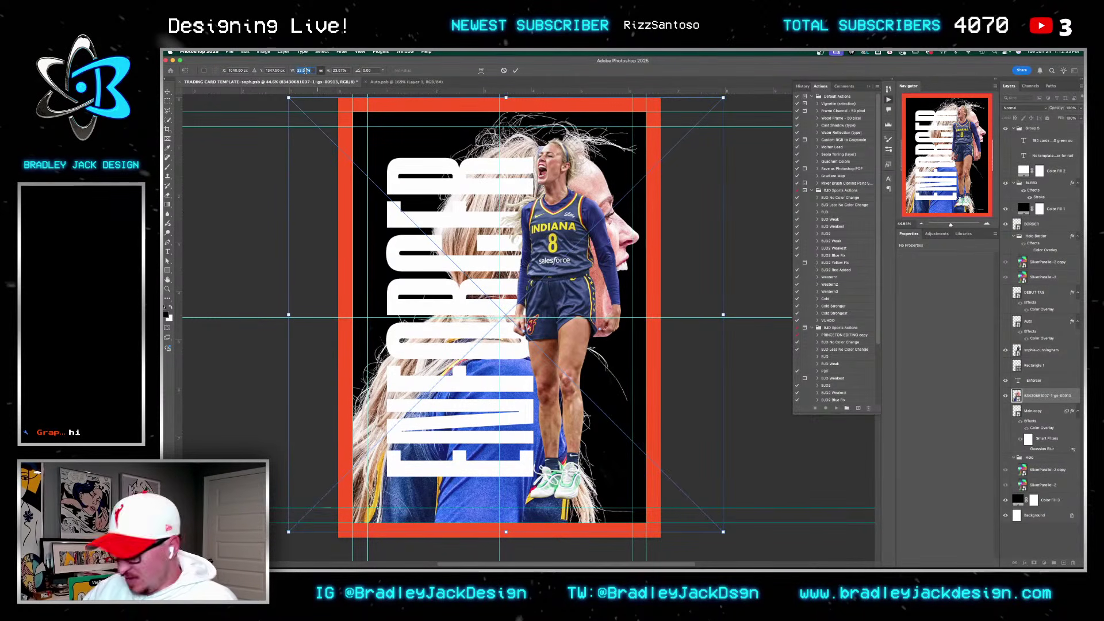
{"action": "type", "text": "-"}
{"action": "key", "text": "Return"}
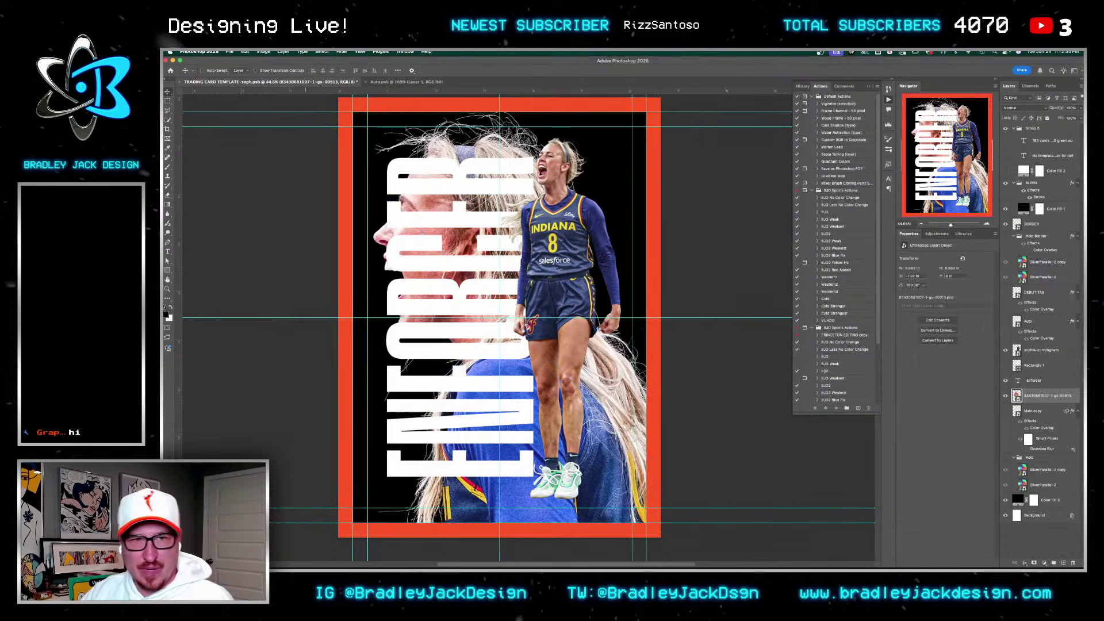
Step: Hide the ENFORCER lettering and apply a red Color Overlay to the close-up player photo
{"action": "left_click", "coordinate": [1006, 380]}
{"action": "left_click", "coordinate": [1025, 563]}
{"action": "mouse_move", "coordinate": [1042, 562]}
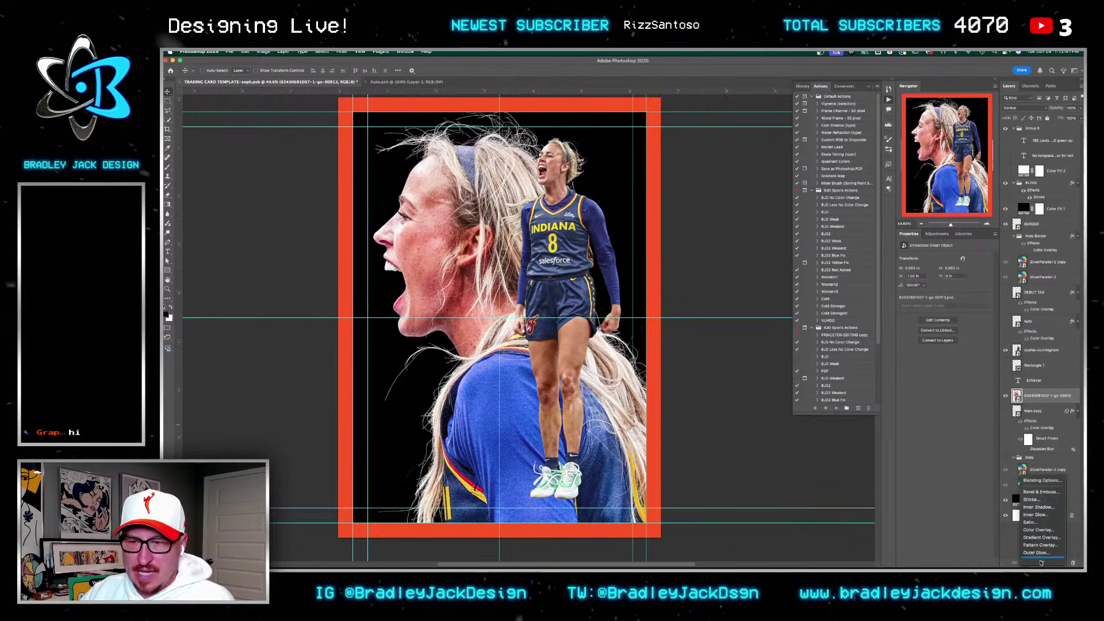
{"action": "left_click", "coordinate": [1037, 529]}
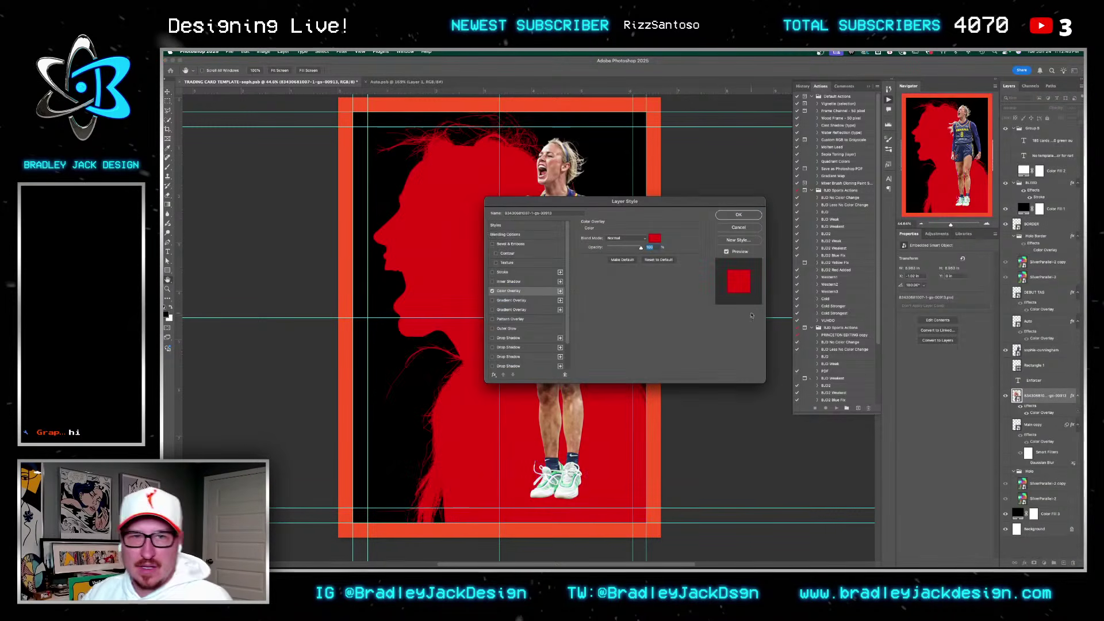
{"action": "key", "text": "Escape"}
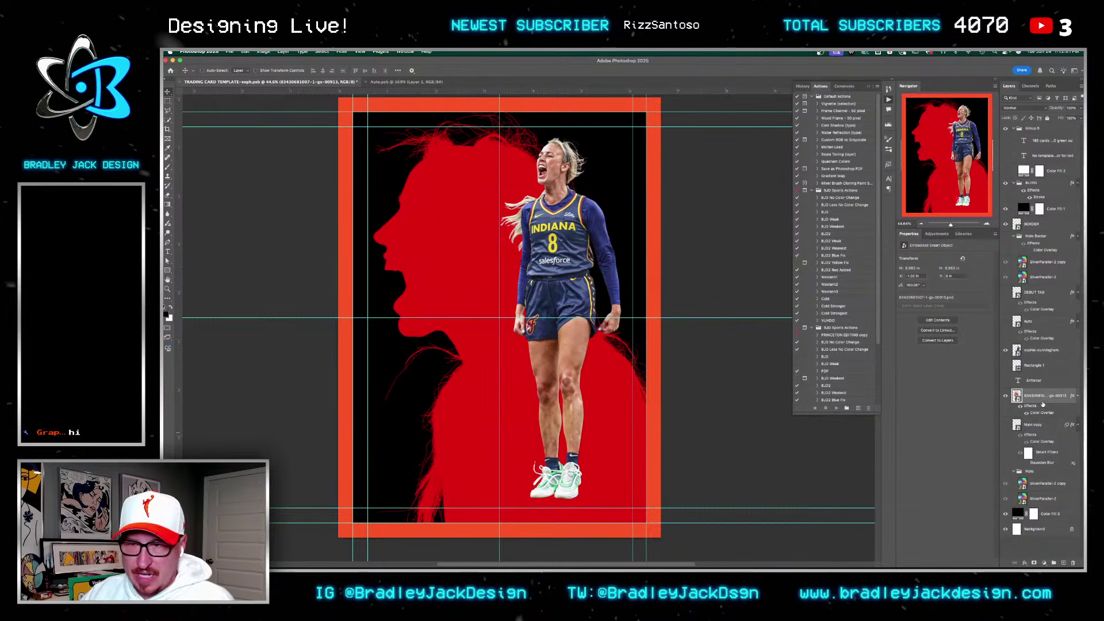
Step: Preview the ENFORCER lettering over the red silhouette and hide it again
{"action": "left_click", "coordinate": [1006, 380]}
{"action": "left_click", "coordinate": [1029, 380]}
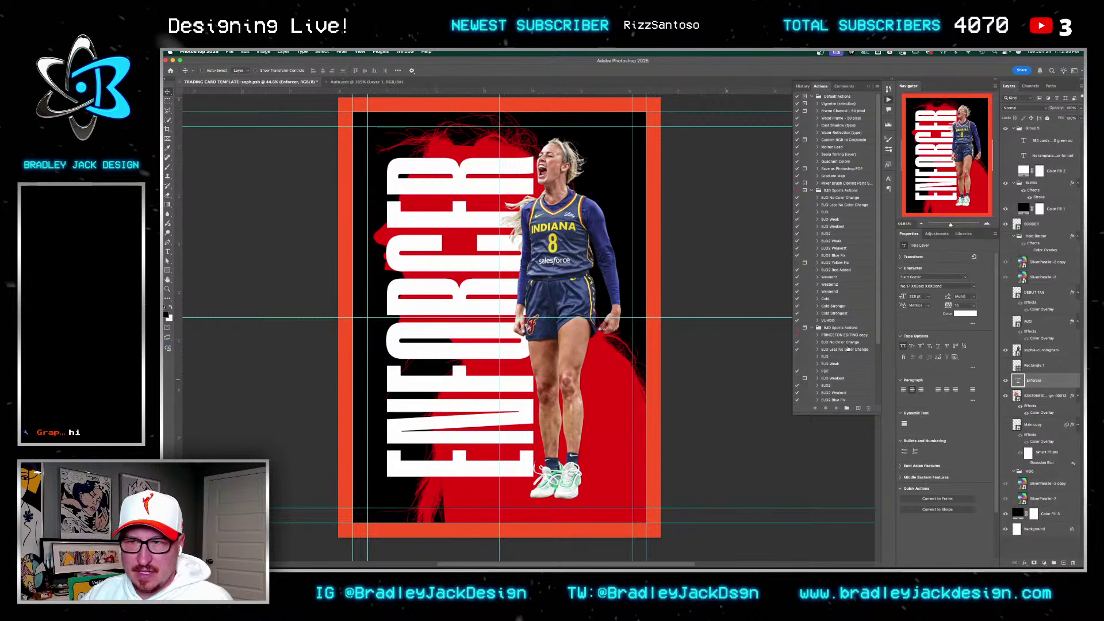
{"action": "left_click", "coordinate": [1006, 381]}
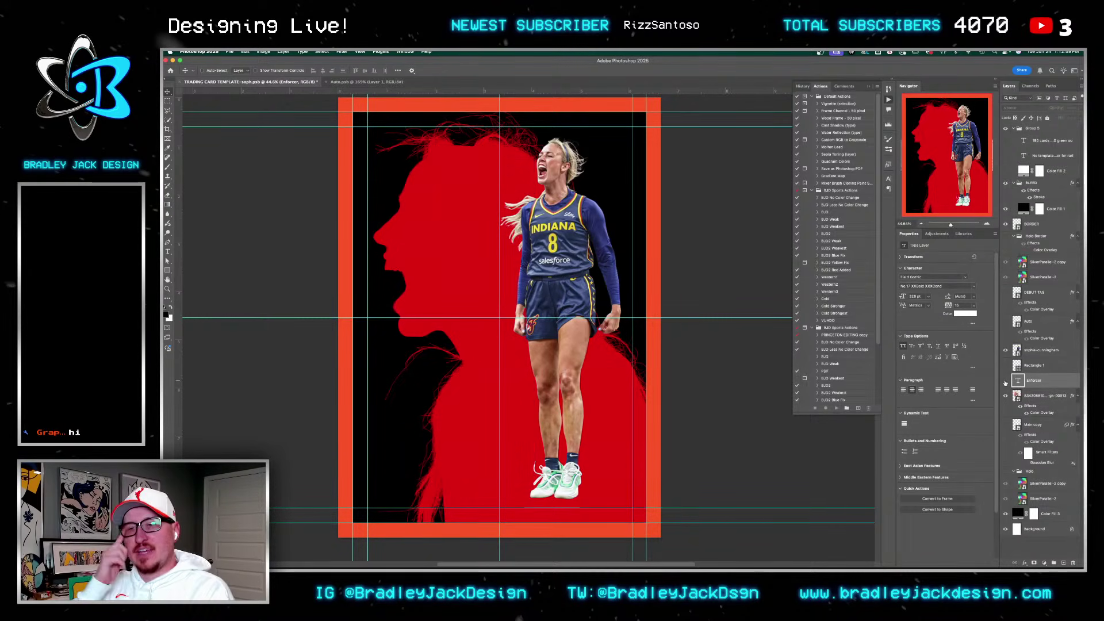
Step: Nudge the full-body player cutout slightly downward
{"action": "left_click", "coordinate": [1044, 350]}
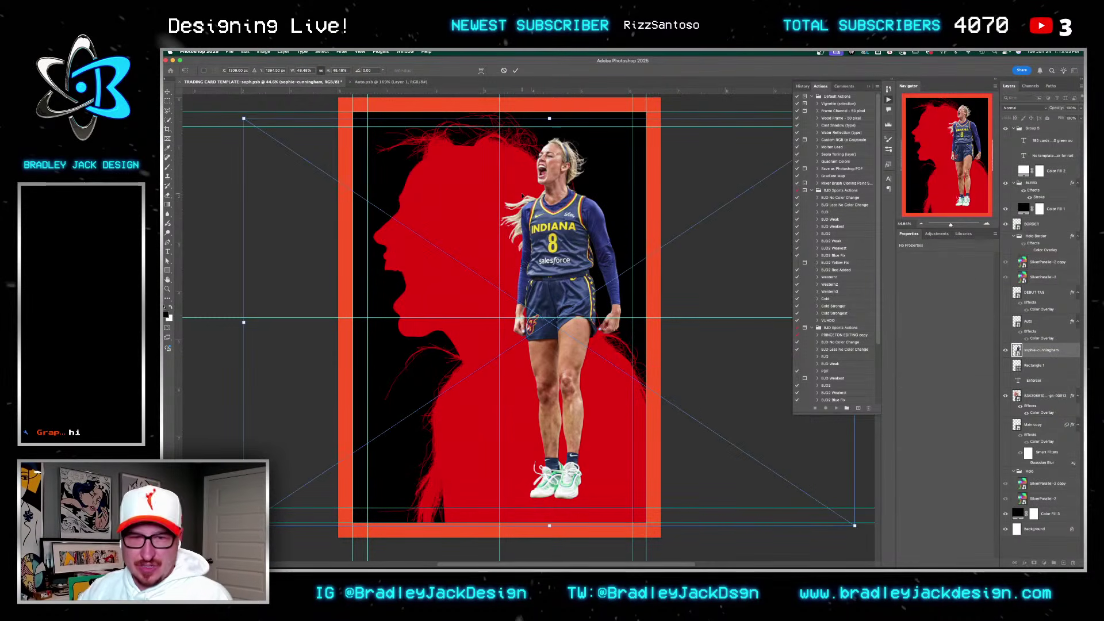
{"action": "key", "text": "Down"}
{"action": "key", "text": "Down"}
{"action": "key", "text": "Down"}
{"action": "key", "text": "Down"}
{"action": "key", "text": "Down"}
{"action": "key", "text": "Down"}
{"action": "key", "text": "Down"}
{"action": "key", "text": "Down"}
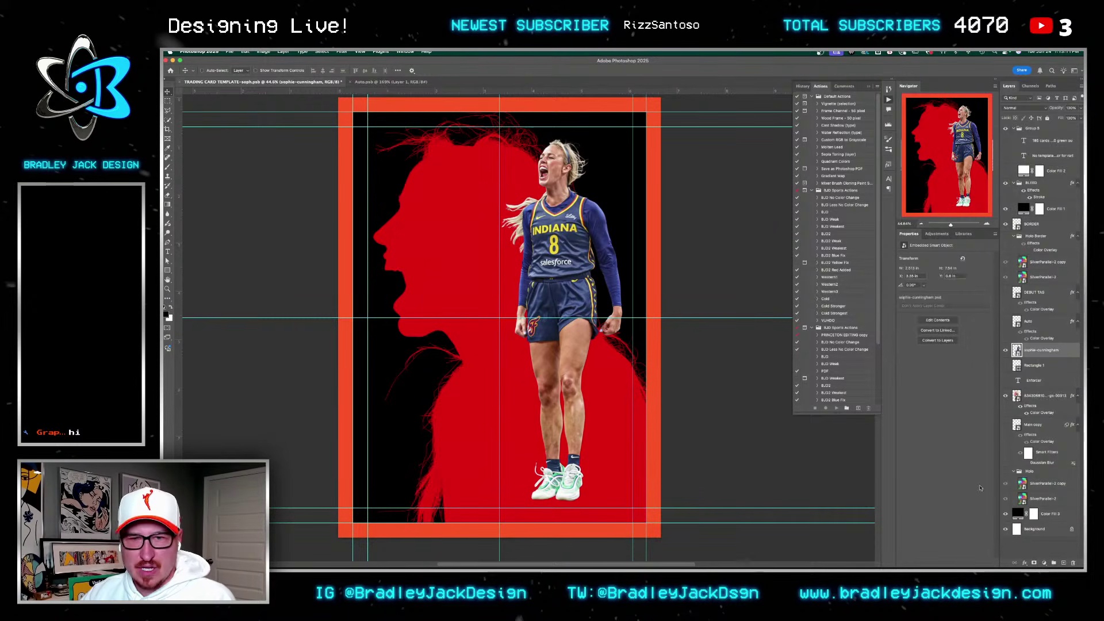
Step: Switch to Finder, preview the JPG images in Cracked-Glass-Overlay-Textures and place the second one above the red silhouette layer in the card
{"action": "left_click", "coordinate": [1031, 396]}
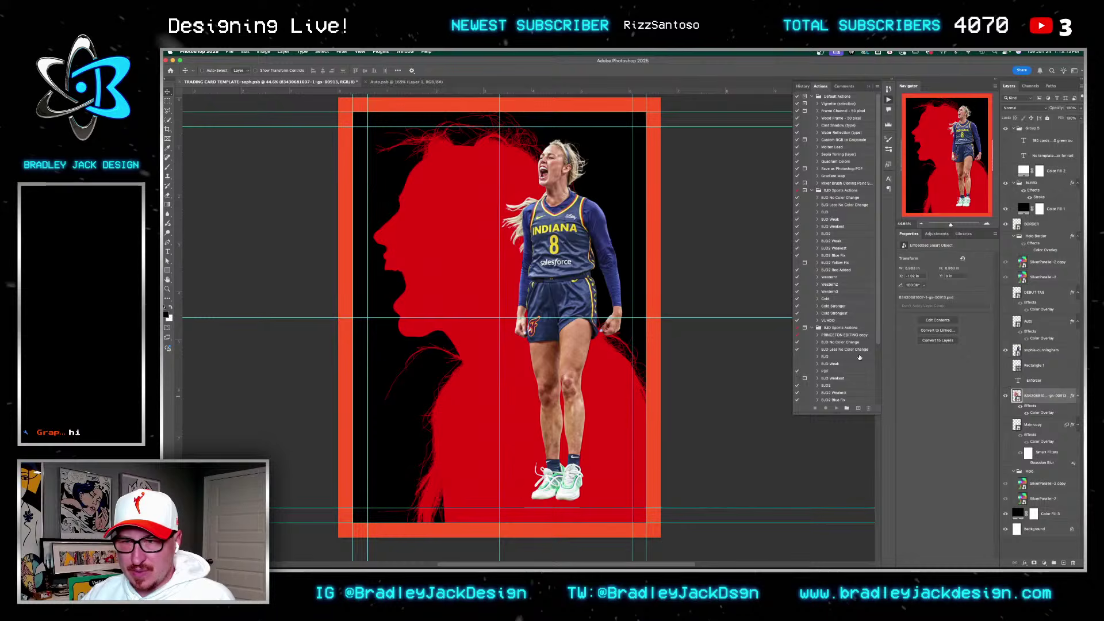
{"action": "key", "text": "super+Tab"}
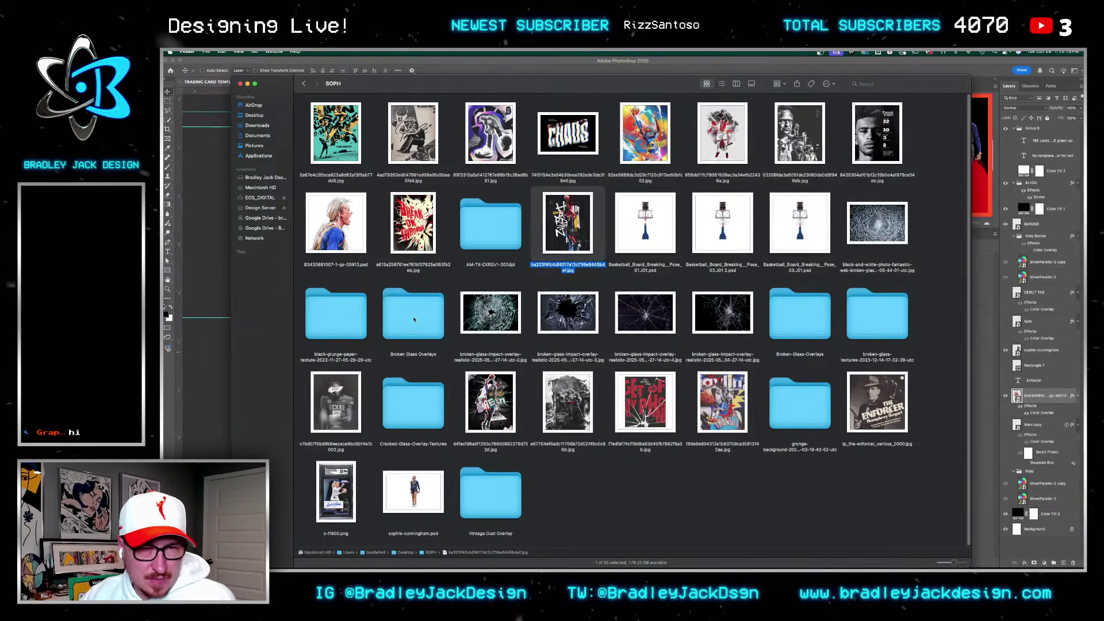
{"action": "double_click", "coordinate": [413, 403]}
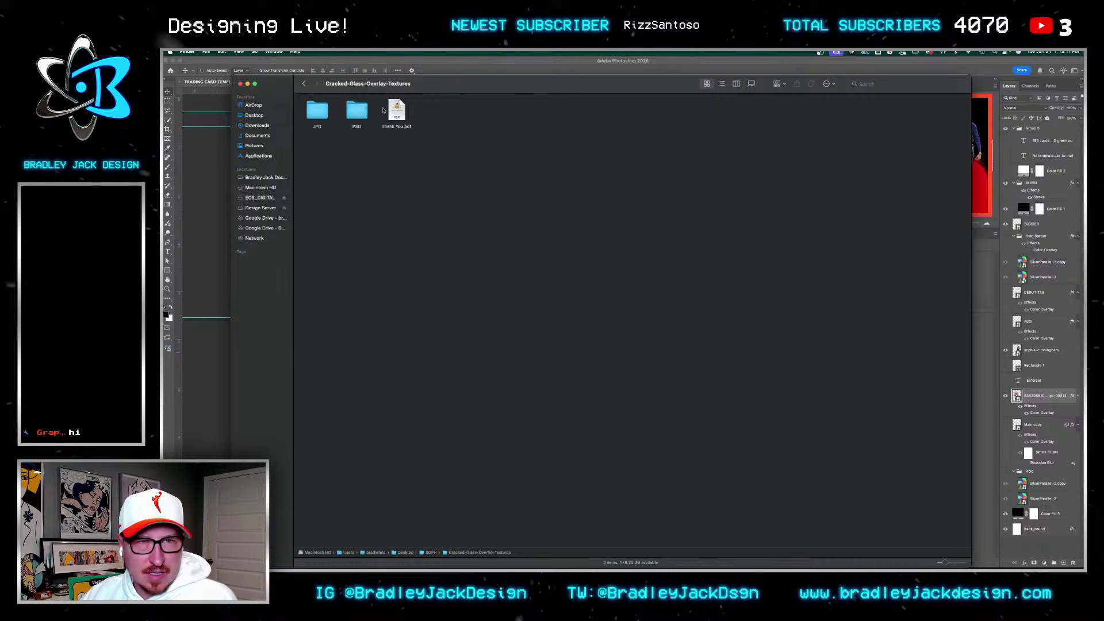
{"action": "double_click", "coordinate": [318, 111]}
{"action": "left_click", "coordinate": [322, 115]}
{"action": "key", "text": "space"}
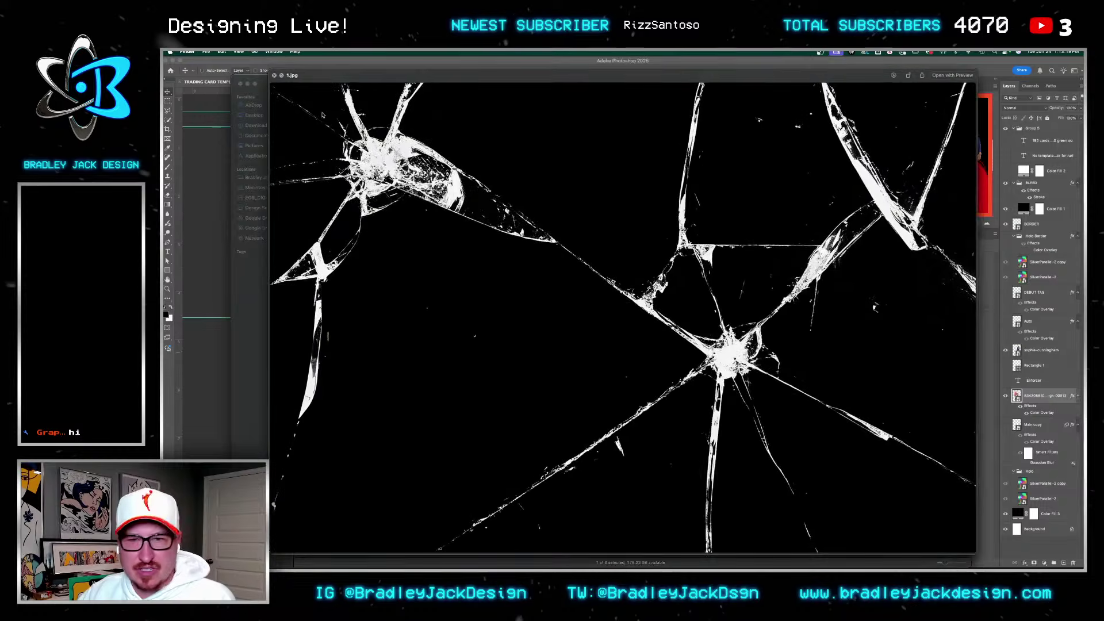
{"action": "key", "text": "Right"}
{"action": "key", "text": "space"}
{"action": "left_click_drag", "start_coordinate": [357, 109], "coordinate": [208, 223]}
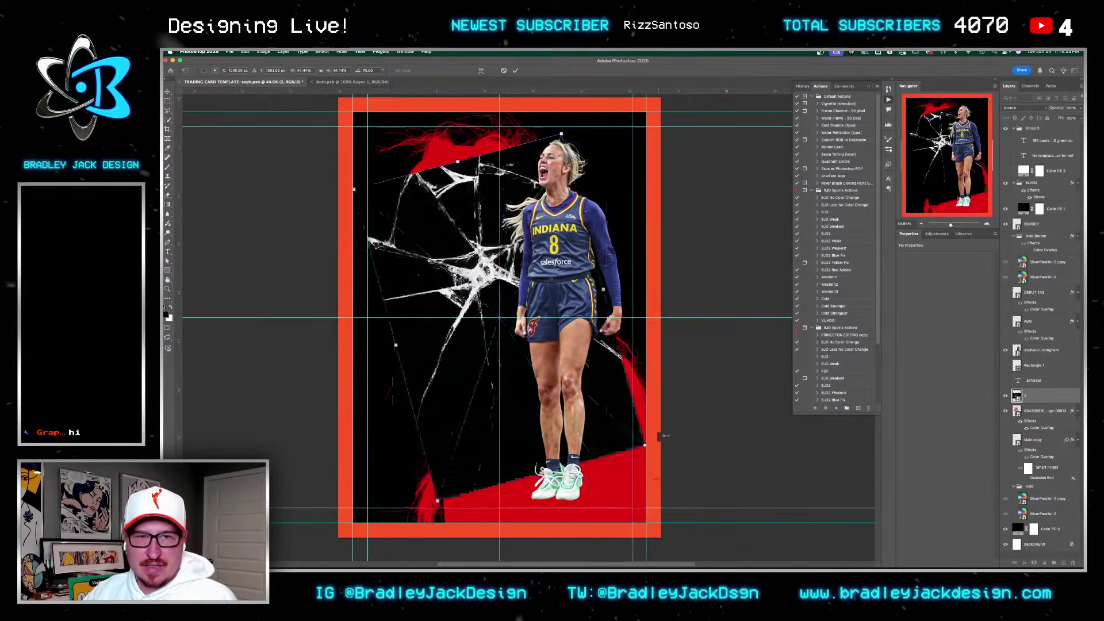
Step: Rotate and enlarge the cracked-glass texture to cover the card, with the impact point beside the player's waist
{"action": "left_click_drag", "start_coordinate": [607, 479], "coordinate": [827, 563]}
{"action": "left_click_drag", "start_coordinate": [756, 476], "coordinate": [792, 386]}
{"action": "left_click_drag", "start_coordinate": [646, 432], "coordinate": [668, 451]}
{"action": "left_click_drag", "start_coordinate": [555, 308], "coordinate": [585, 425]}
{"action": "key", "text": "Return"}
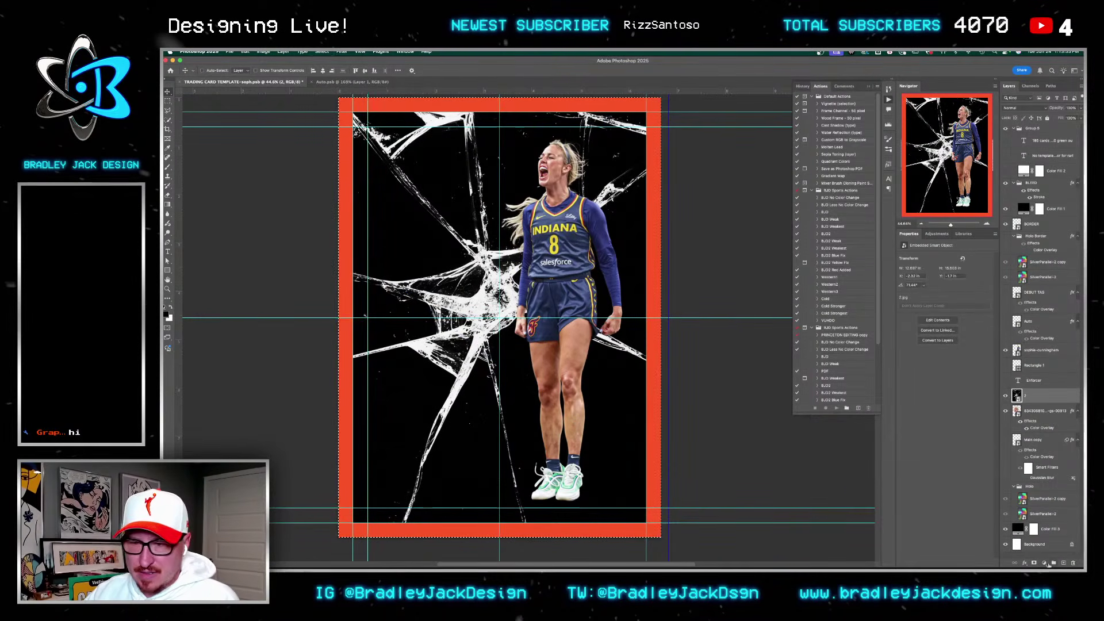
Step: Mask the cracked-glass texture to the canvas and convert both it and the red silhouette into smart objects
{"action": "left_click", "coordinate": [1045, 393]}
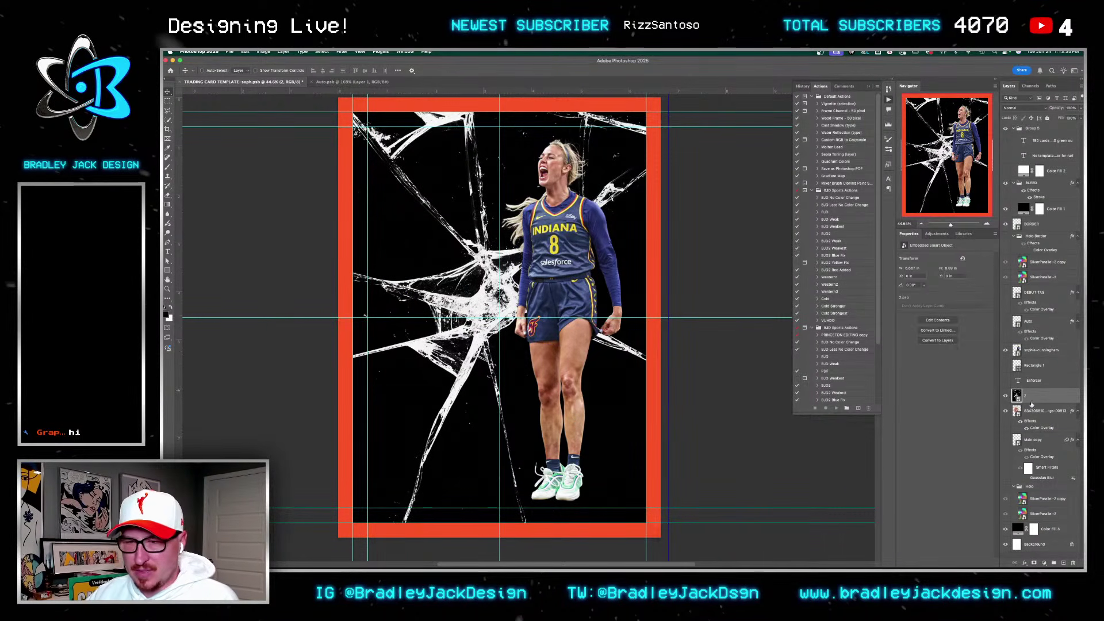
{"action": "left_click", "coordinate": [1031, 413]}
{"action": "key", "text": "F2"}
{"action": "left_click", "coordinate": [1037, 398]}
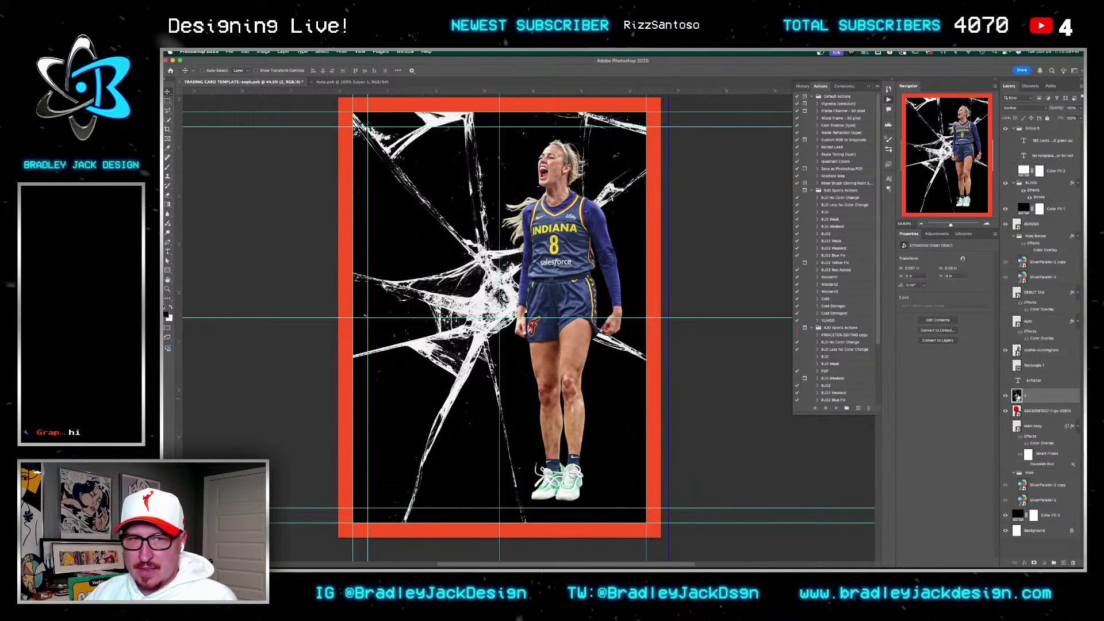
Step: Open the cracked-glass smart object's contents and add a black Solid Color fill beneath the texture
{"action": "double_click", "coordinate": [1017, 396]}
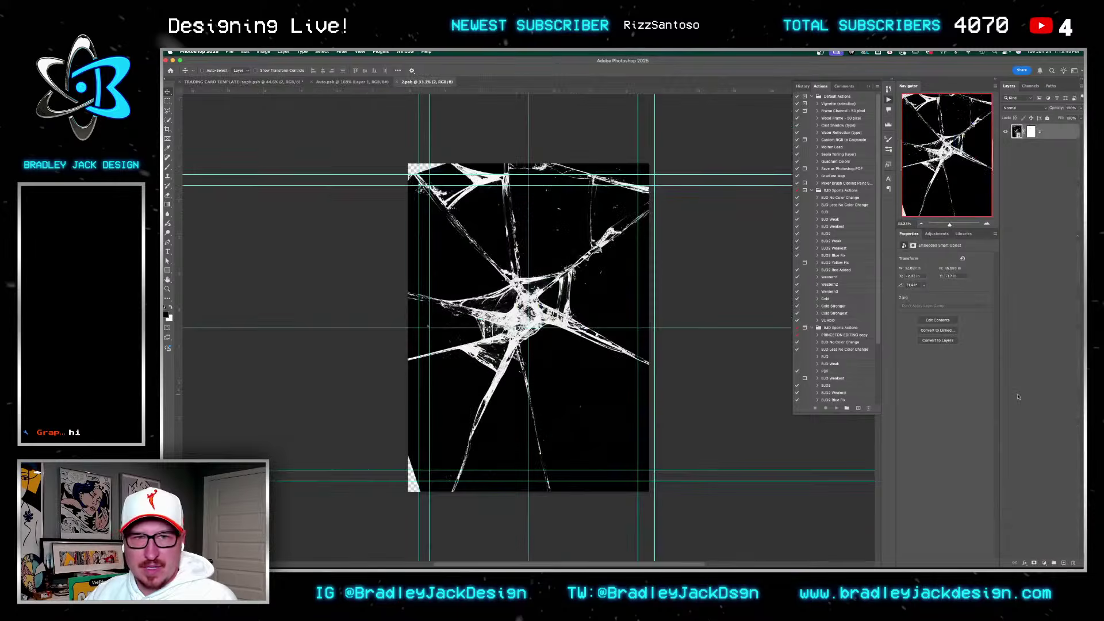
{"action": "left_click", "coordinate": [1043, 563]}
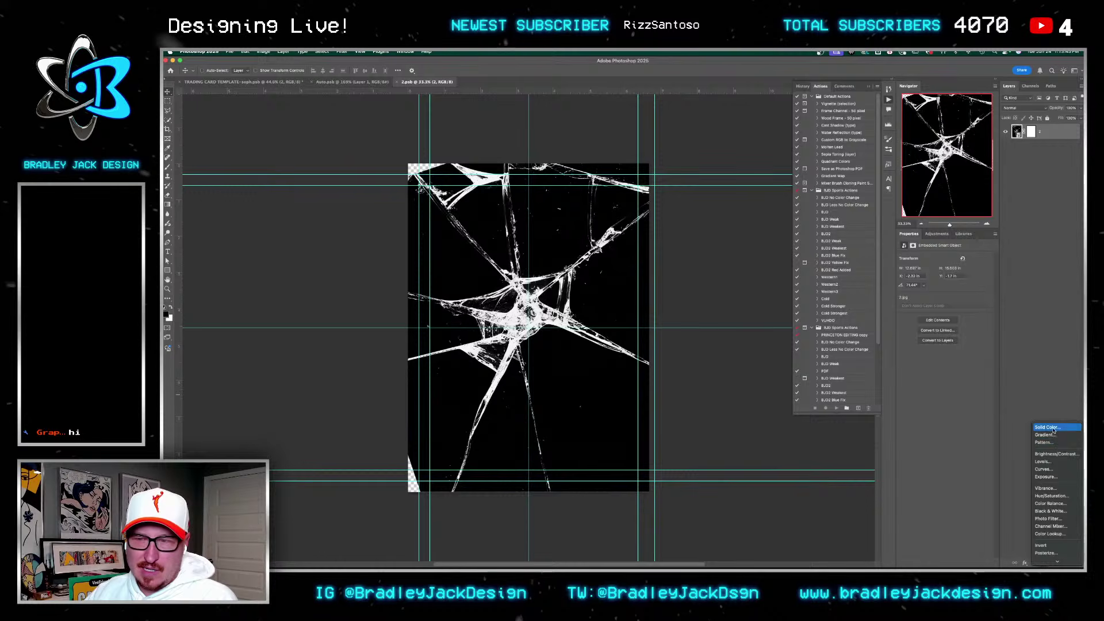
{"action": "left_click", "coordinate": [1054, 430]}
{"action": "key", "text": "Return"}
{"action": "left_click_drag", "start_coordinate": [1058, 146], "coordinate": [1062, 135]}
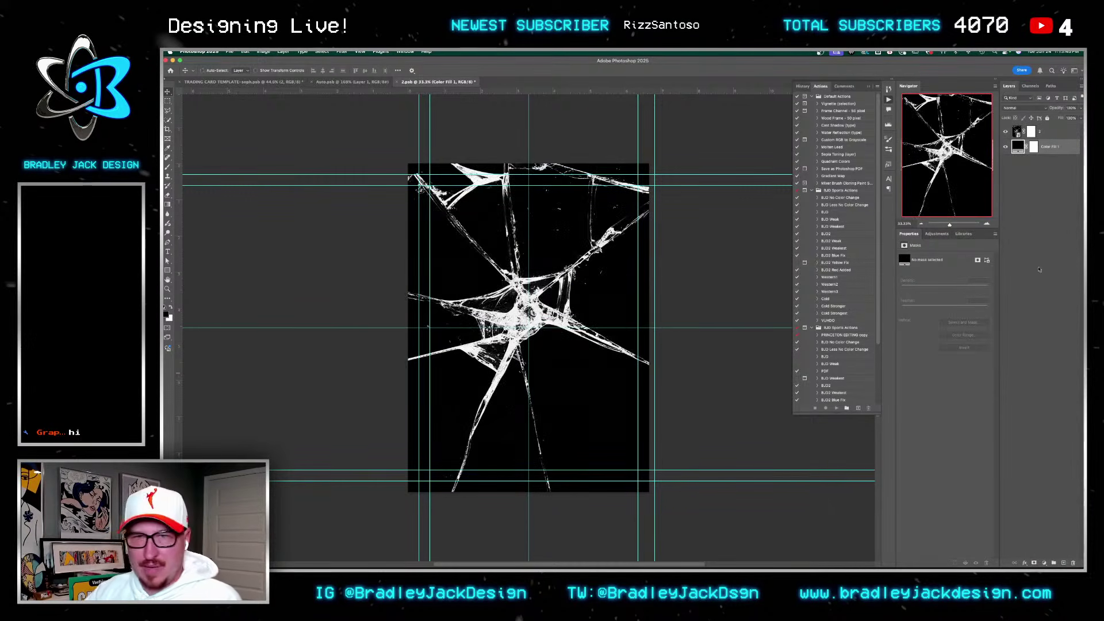
Step: Convert the masked cracked-glass layer into a smart object and apply a slight Gaussian Blur
{"action": "left_click", "coordinate": [1063, 134]}
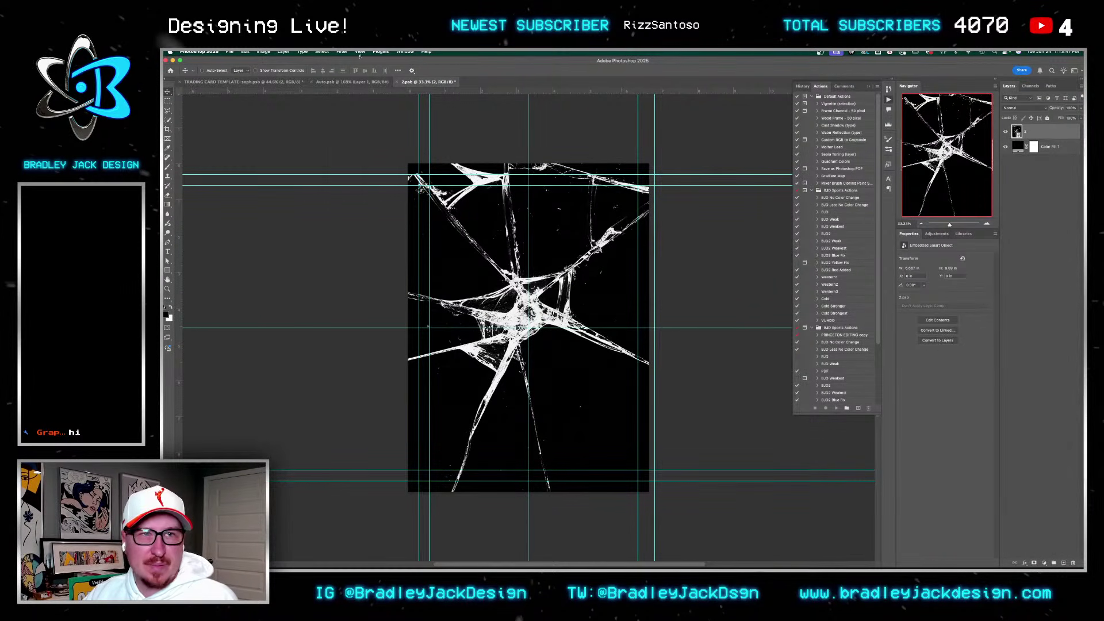
{"action": "left_click", "coordinate": [342, 52]}
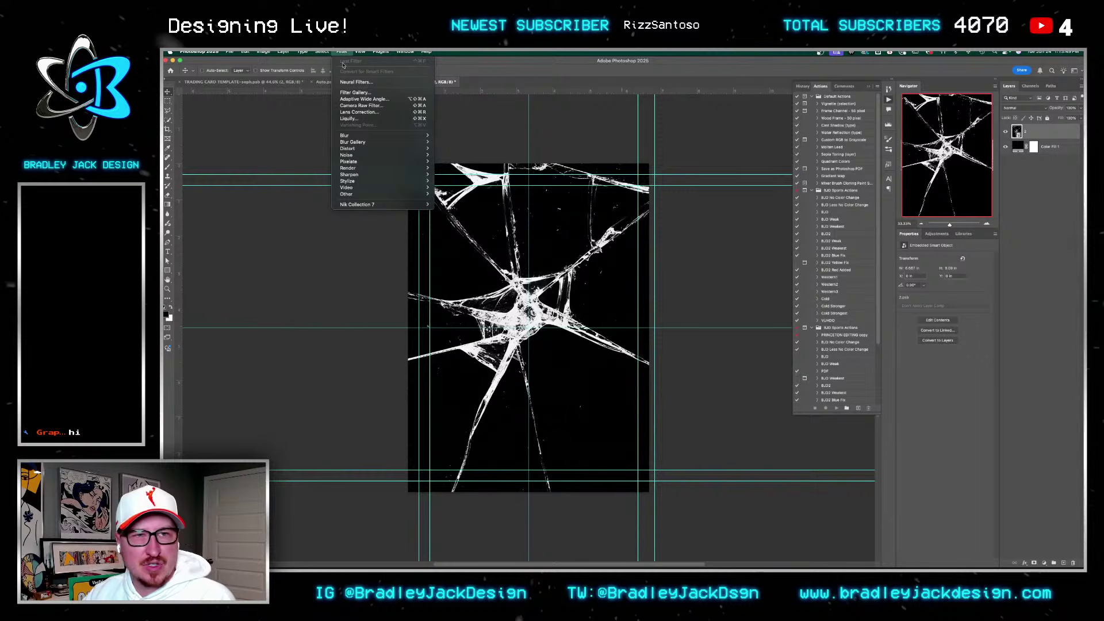
{"action": "mouse_move", "coordinate": [397, 148]}
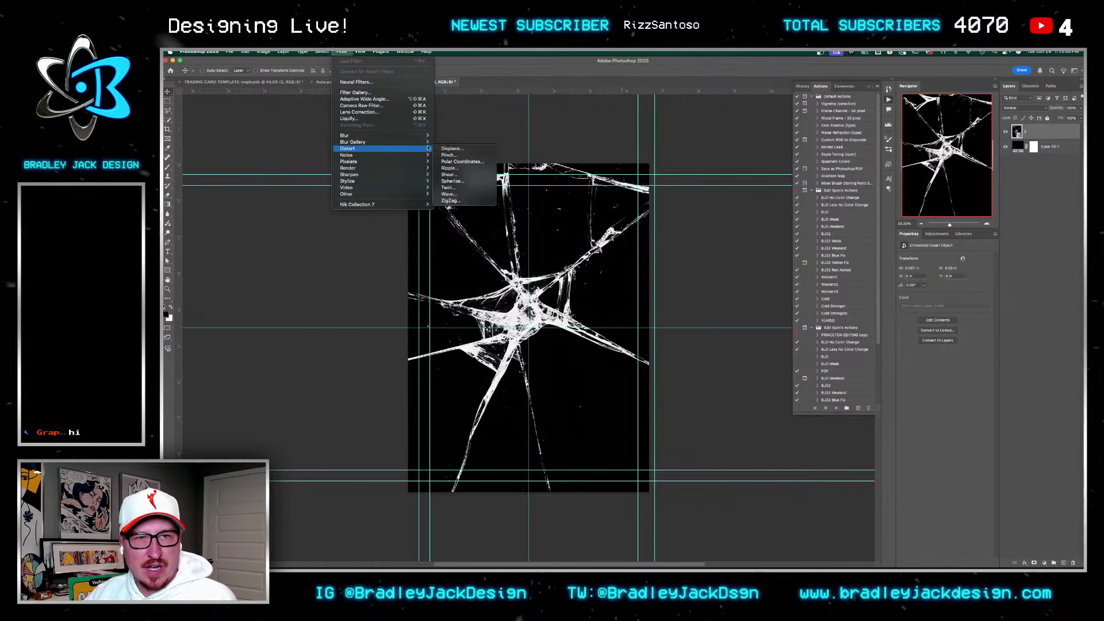
{"action": "left_click", "coordinate": [461, 137]}
{"action": "left_click", "coordinate": [348, 52]}
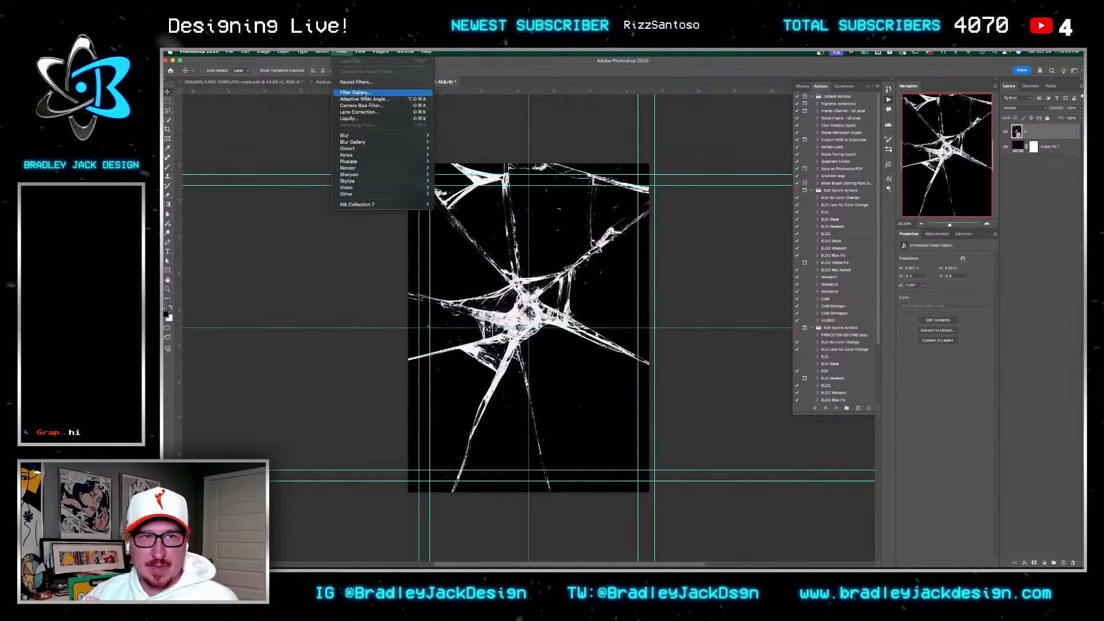
{"action": "mouse_move", "coordinate": [348, 136]}
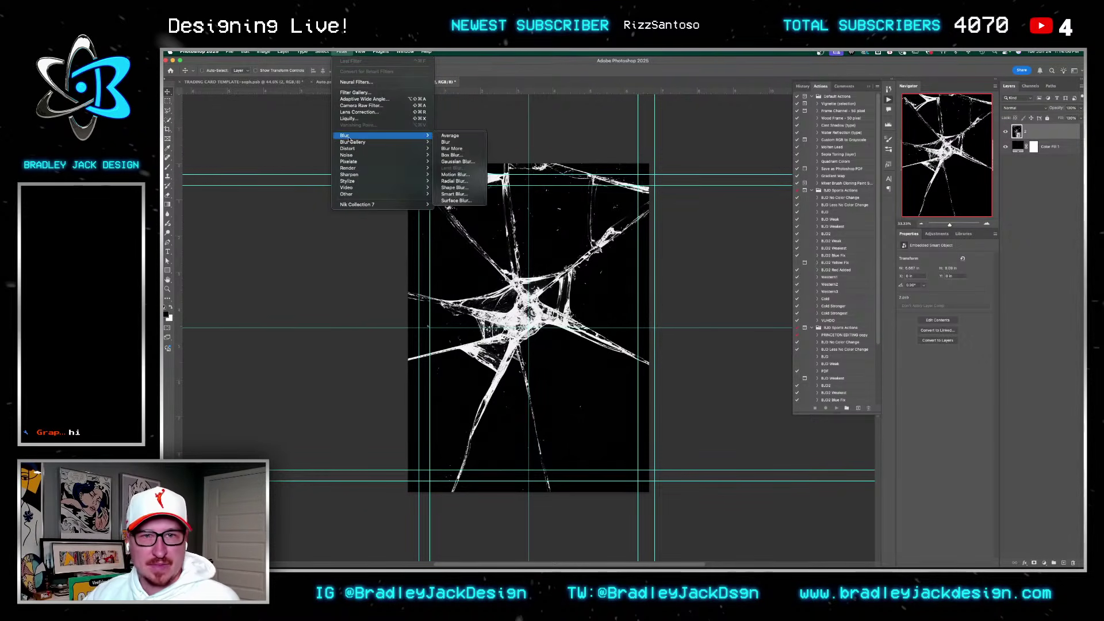
{"action": "left_click", "coordinate": [457, 162]}
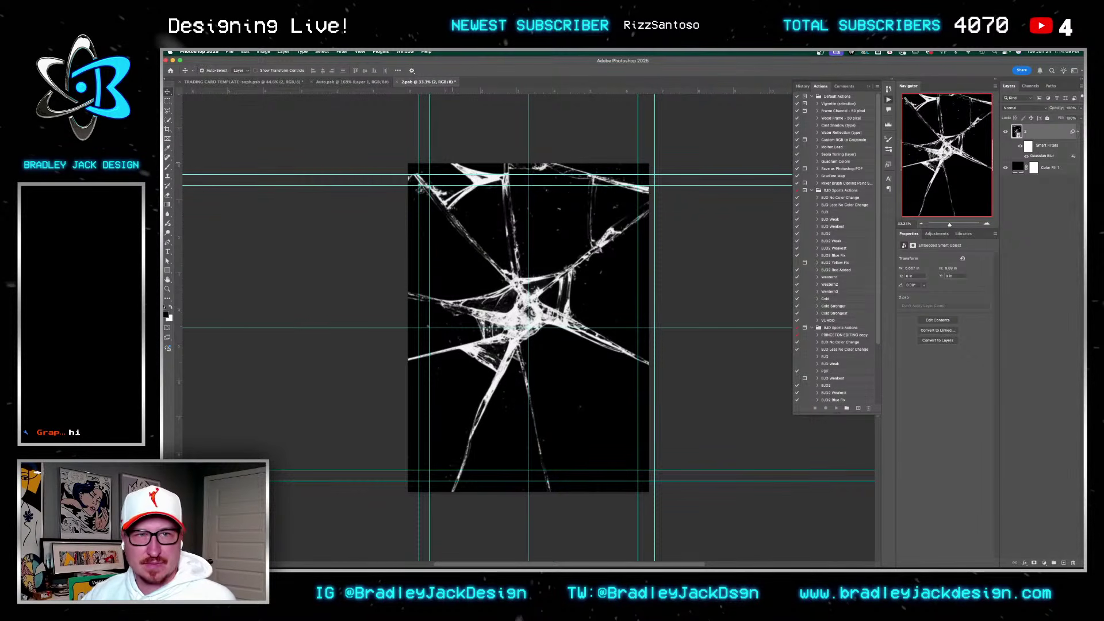
Step: Save the blurred cracked-glass document to the Desktop as glassdiplace in Photoshop format
{"action": "key", "text": "super+shift+s"}
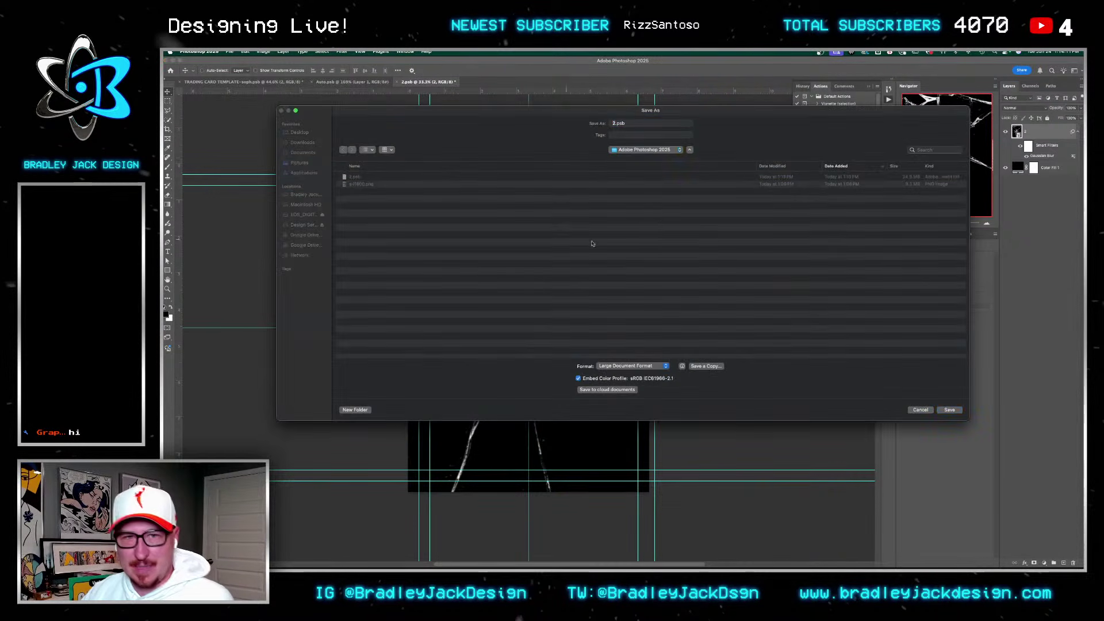
{"action": "type", "text": "glassdiplace"}
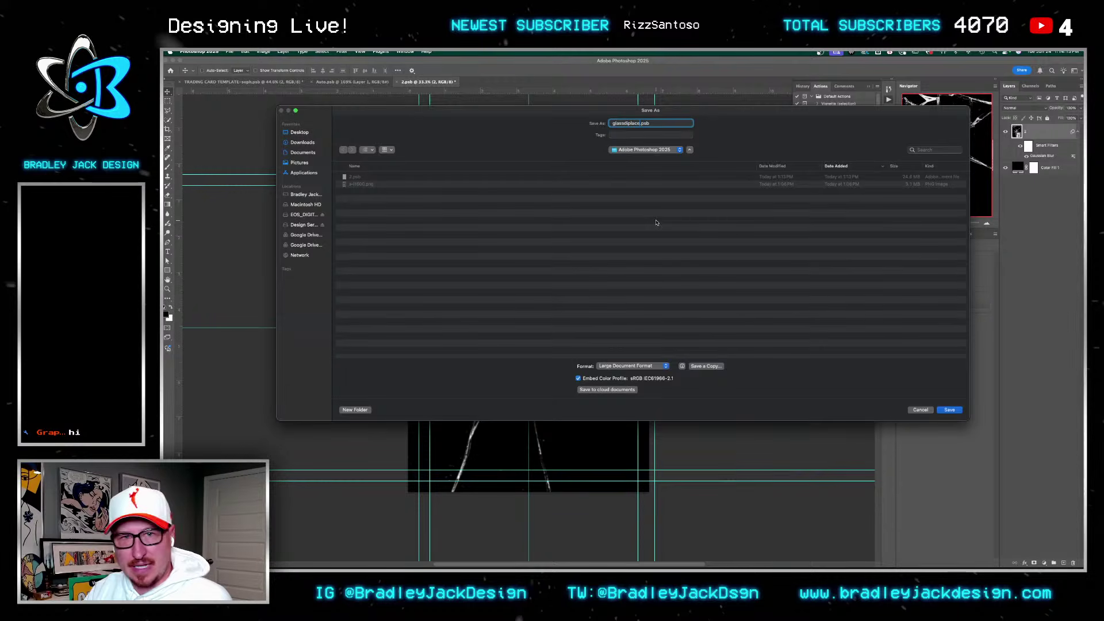
{"action": "left_click", "coordinate": [630, 365]}
{"action": "left_click", "coordinate": [616, 356]}
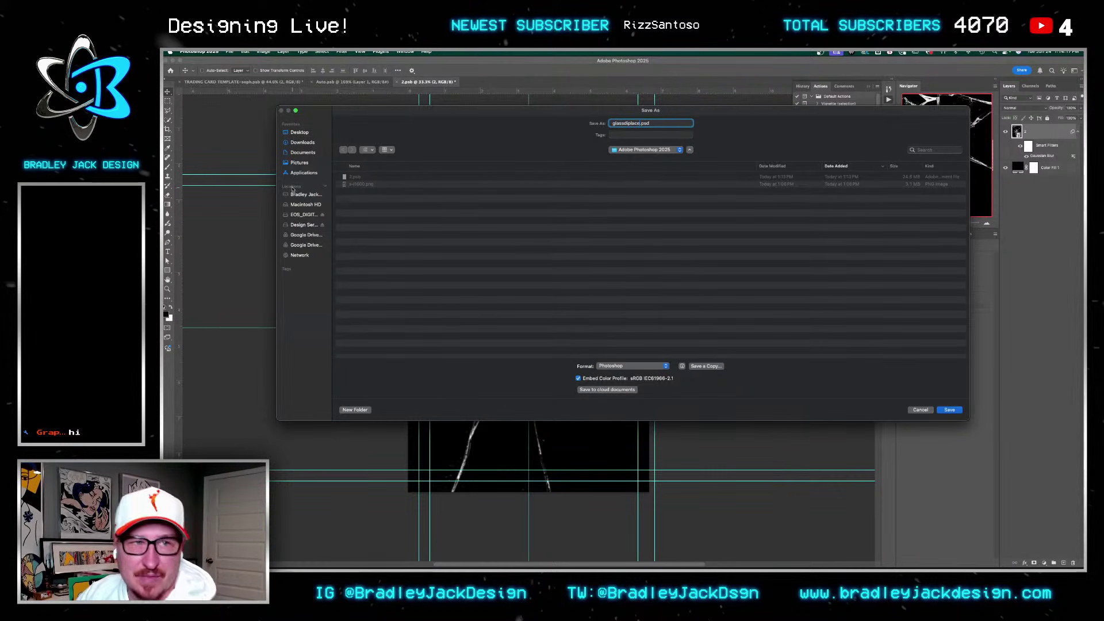
{"action": "left_click", "coordinate": [307, 133]}
{"action": "key", "text": "Return"}
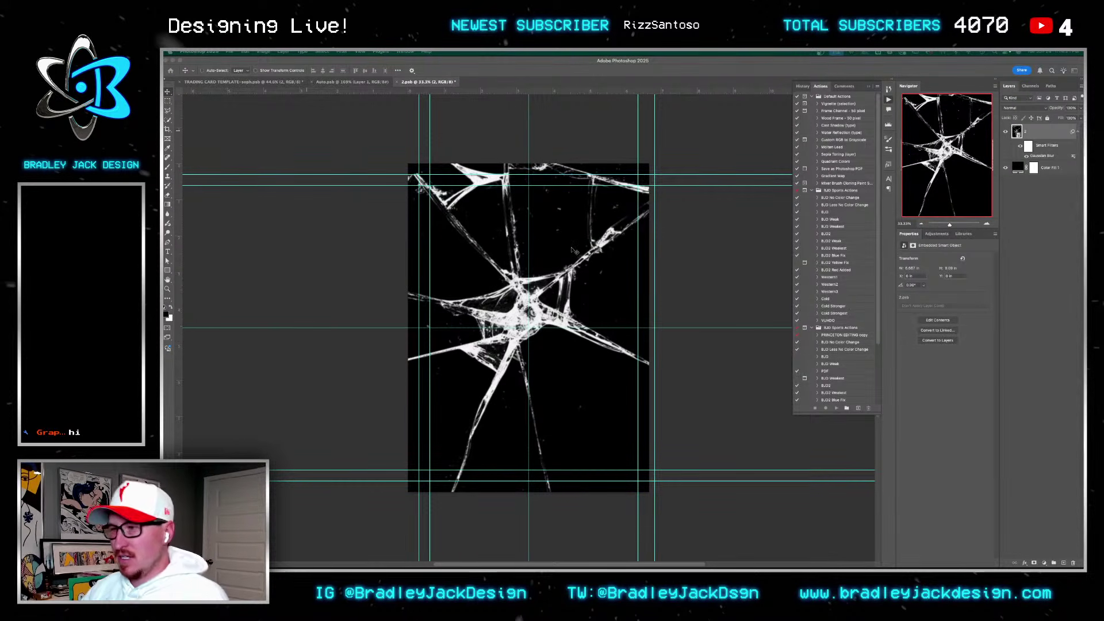
Step: Return to the trading card document, set the cracked-glass layer's blend mode to Screen and select the red silhouette layer
{"action": "key", "text": "ctrl+shift+Tab"}
{"action": "key", "text": "ctrl+shift+Tab"}
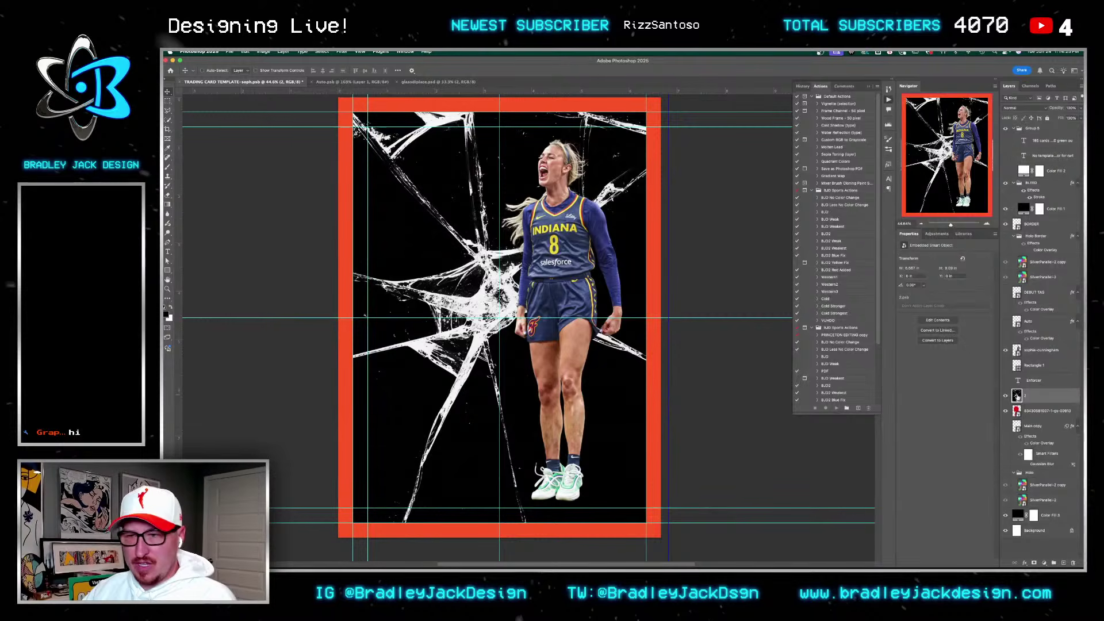
{"action": "key", "text": "alt+shift+s"}
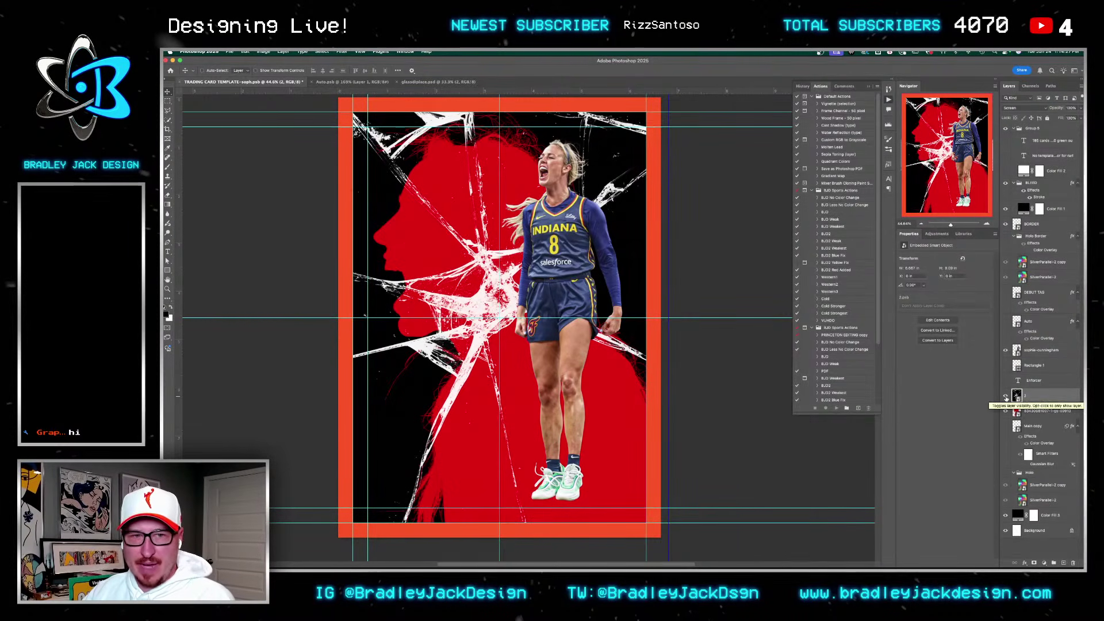
{"action": "left_click", "coordinate": [1039, 410]}
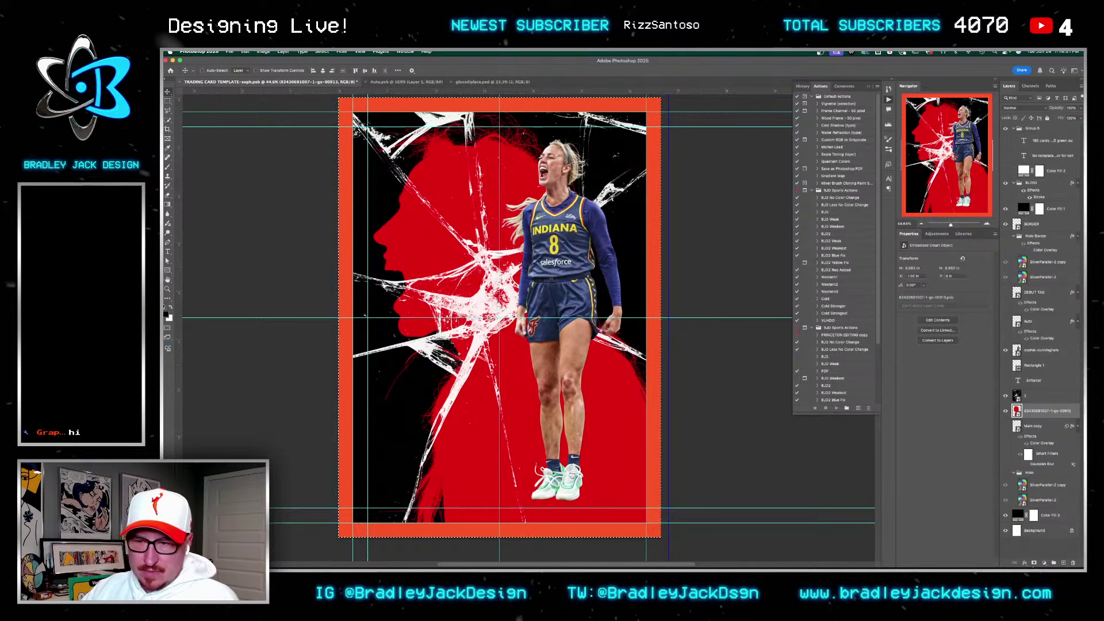
Step: Apply a Displace filter to the red silhouette with a horizontal scale of -10, using glassdiplace.psd as the displacement map
{"action": "left_click", "coordinate": [1034, 563]}
{"action": "key", "text": "super+z"}
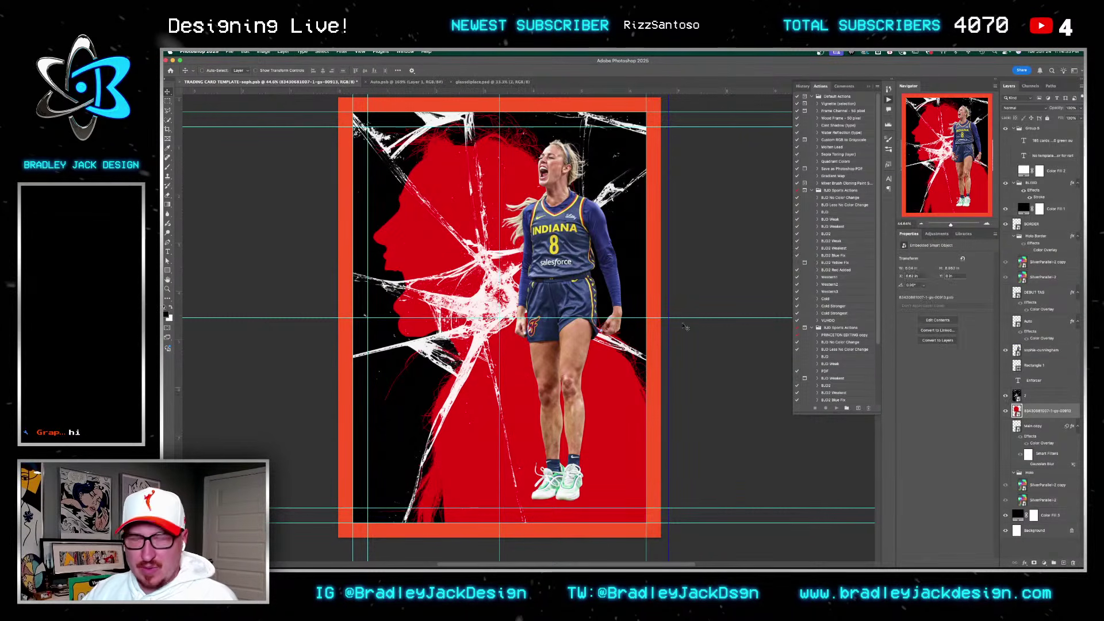
{"action": "left_click", "coordinate": [342, 52]}
{"action": "mouse_move", "coordinate": [366, 137]}
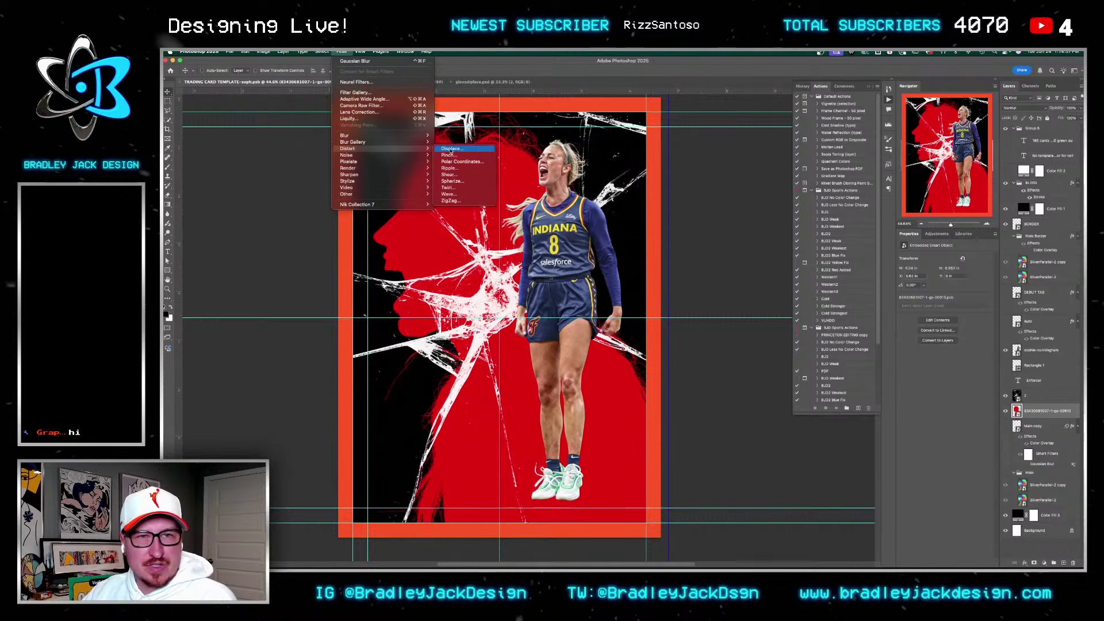
{"action": "left_click", "coordinate": [452, 155]}
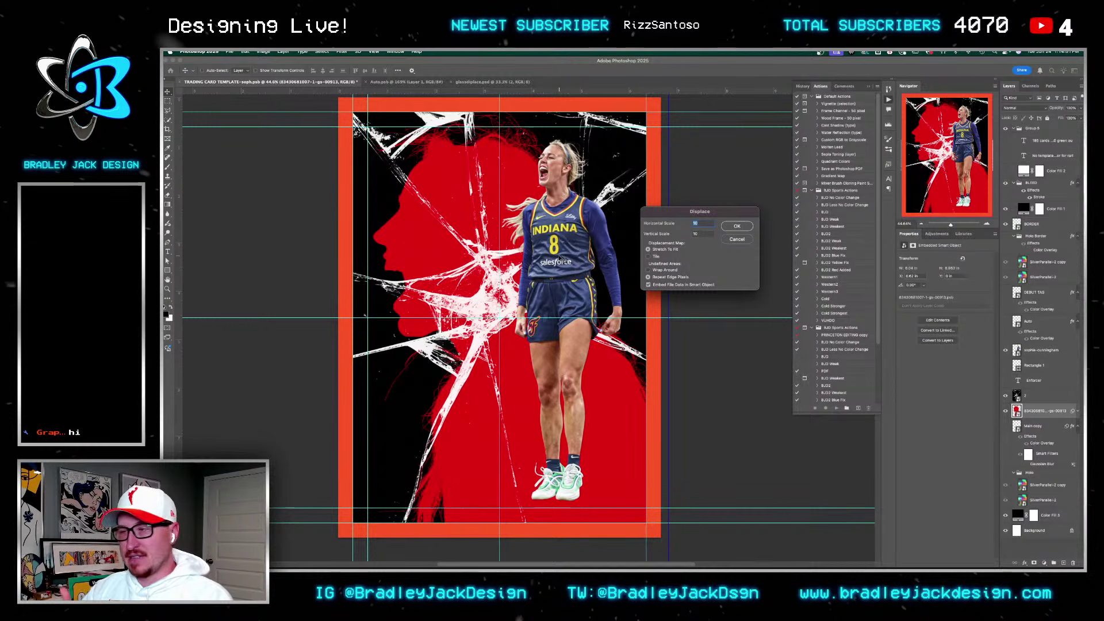
{"action": "type", "text": "-10"}
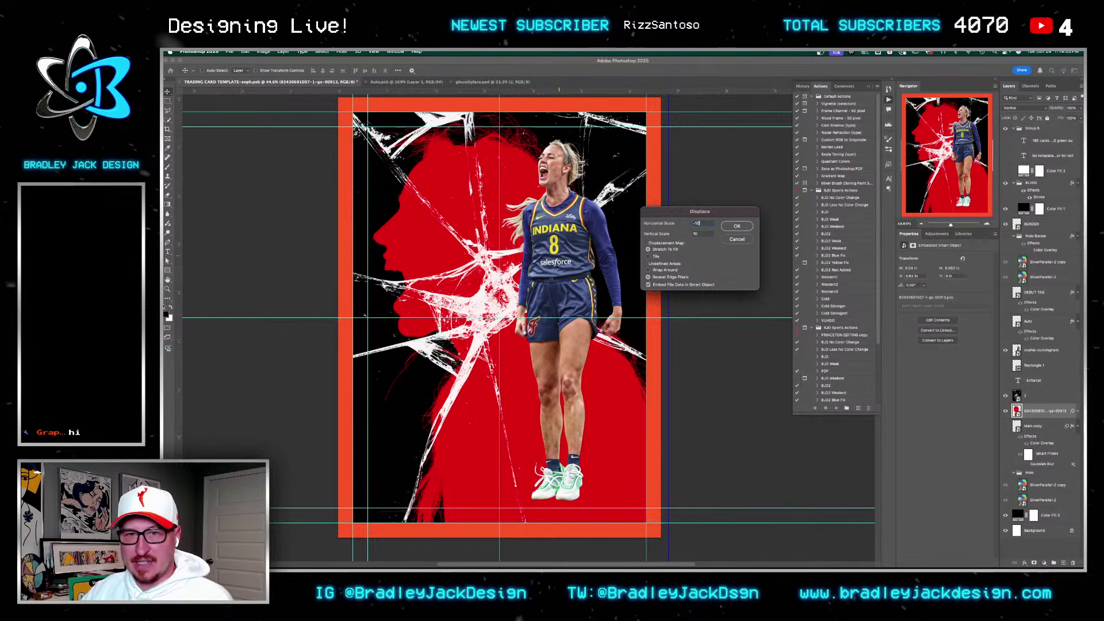
{"action": "key", "text": "Return"}
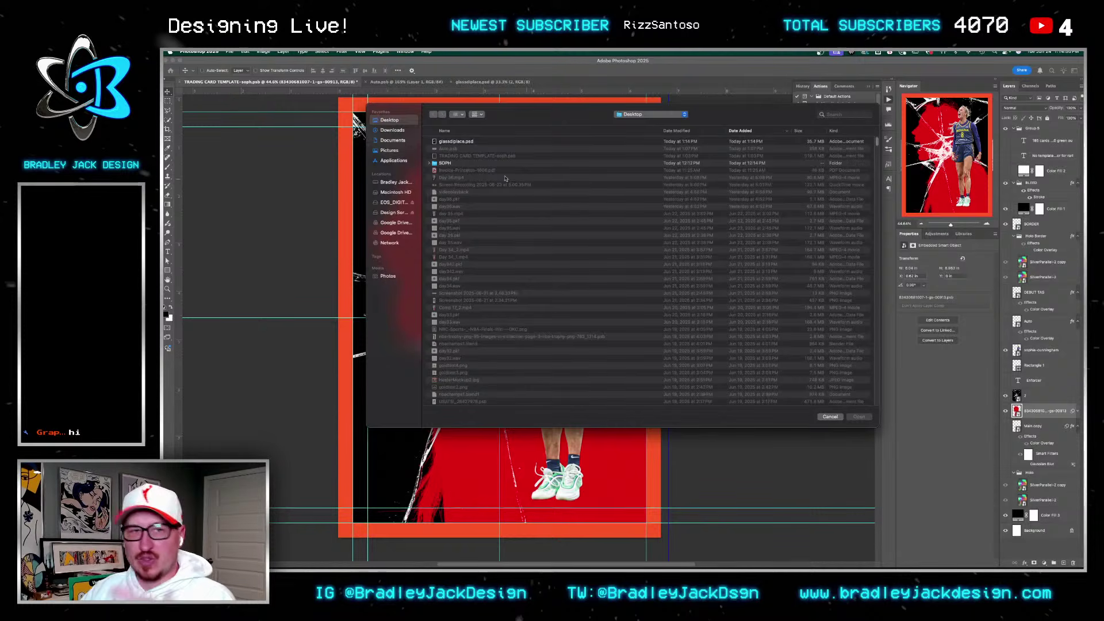
{"action": "double_click", "coordinate": [451, 142]}
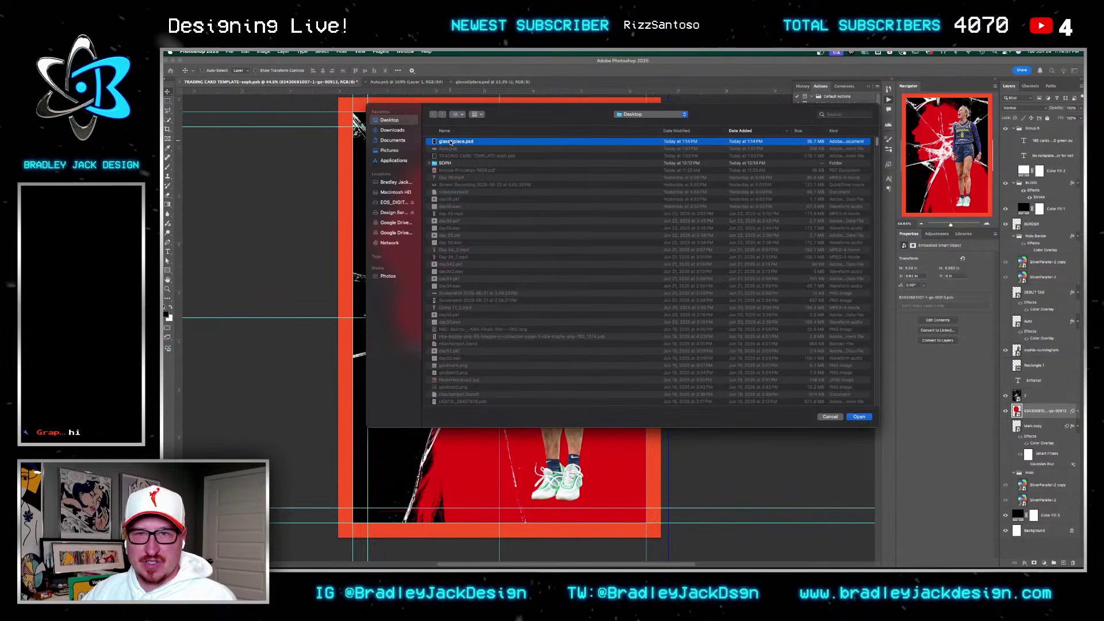
Step: Hide the cracked-glass layer and reapply the silhouette's existing Displace filter with the glassdiplace.psd map
{"action": "left_click", "coordinate": [1007, 396]}
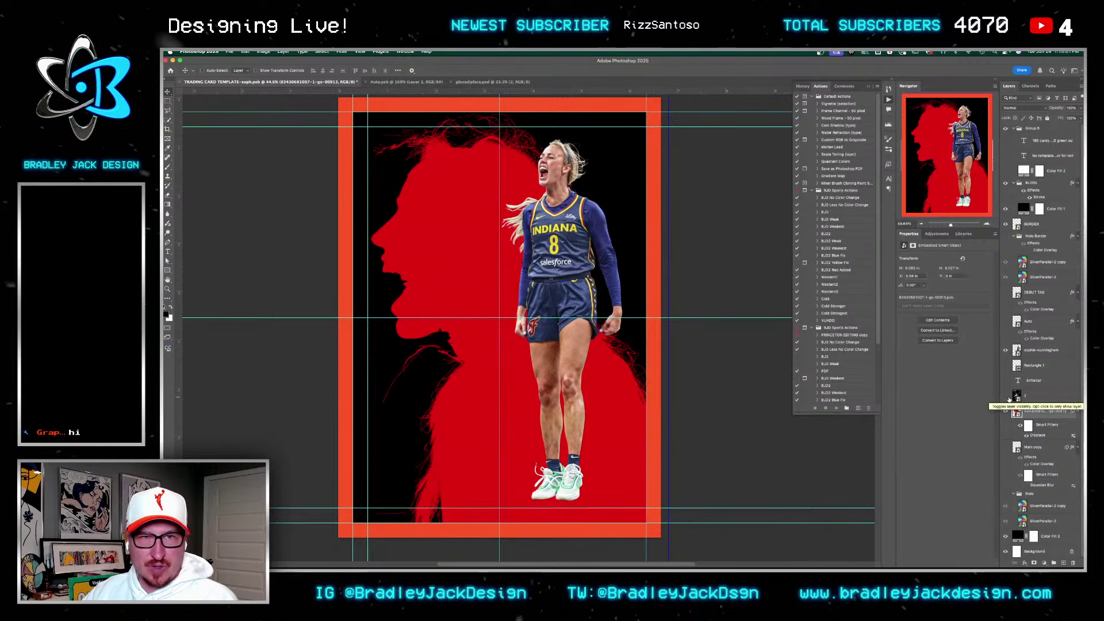
{"action": "double_click", "coordinate": [1039, 436]}
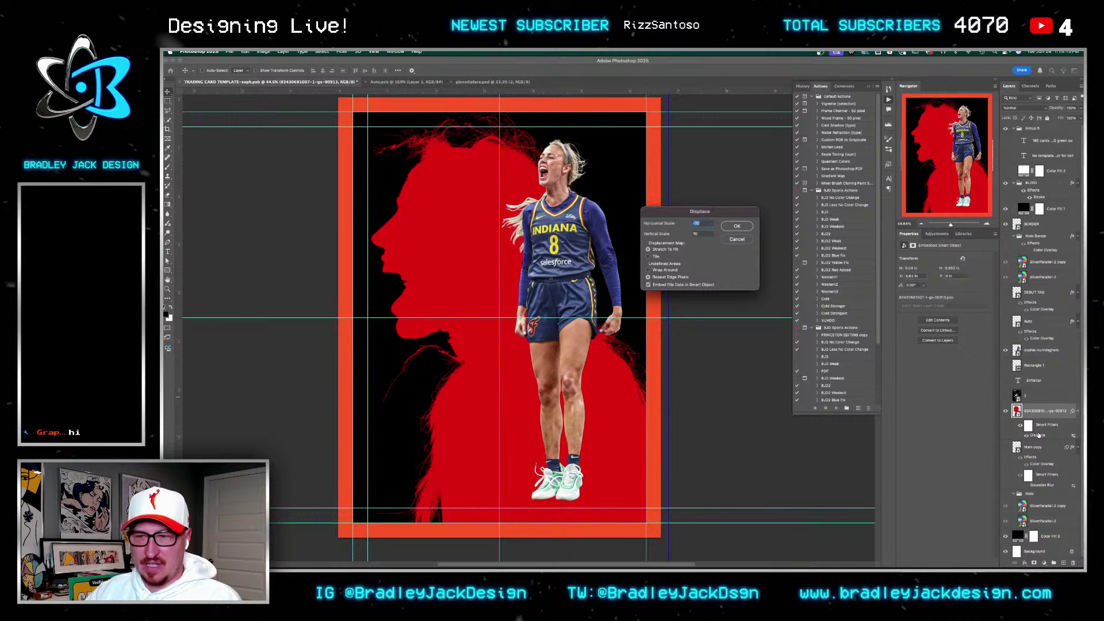
{"action": "key", "text": "Return"}
{"action": "double_click", "coordinate": [551, 142]}
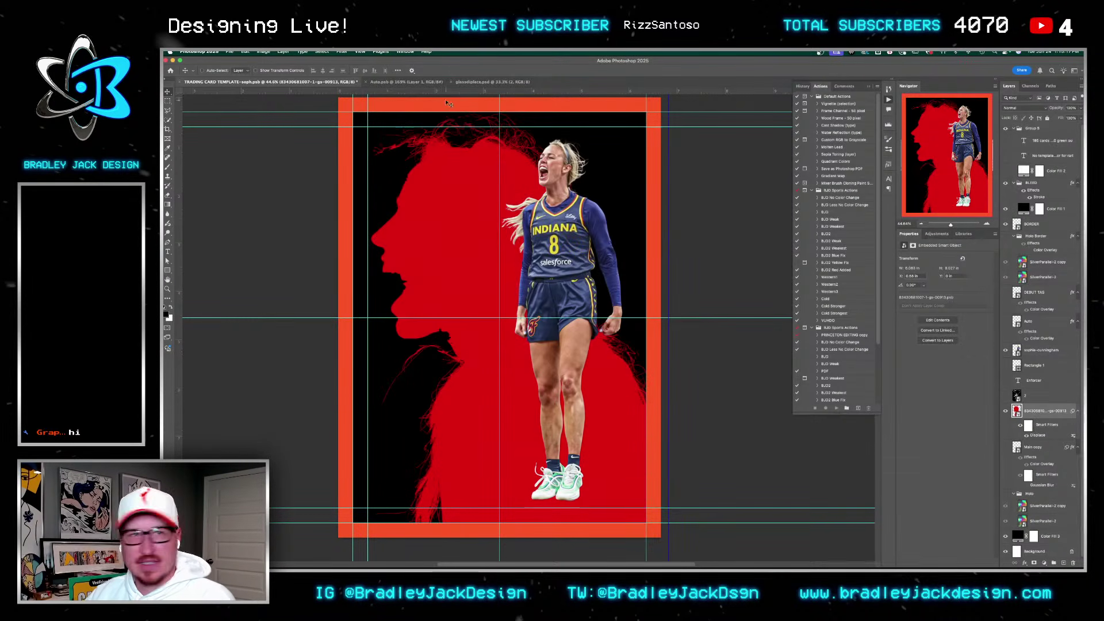
Step: Try a second Displace filter on the silhouette at -100 horizontal and 100 vertical with glassdiplace.psd, and delete it
{"action": "left_click", "coordinate": [342, 52]}
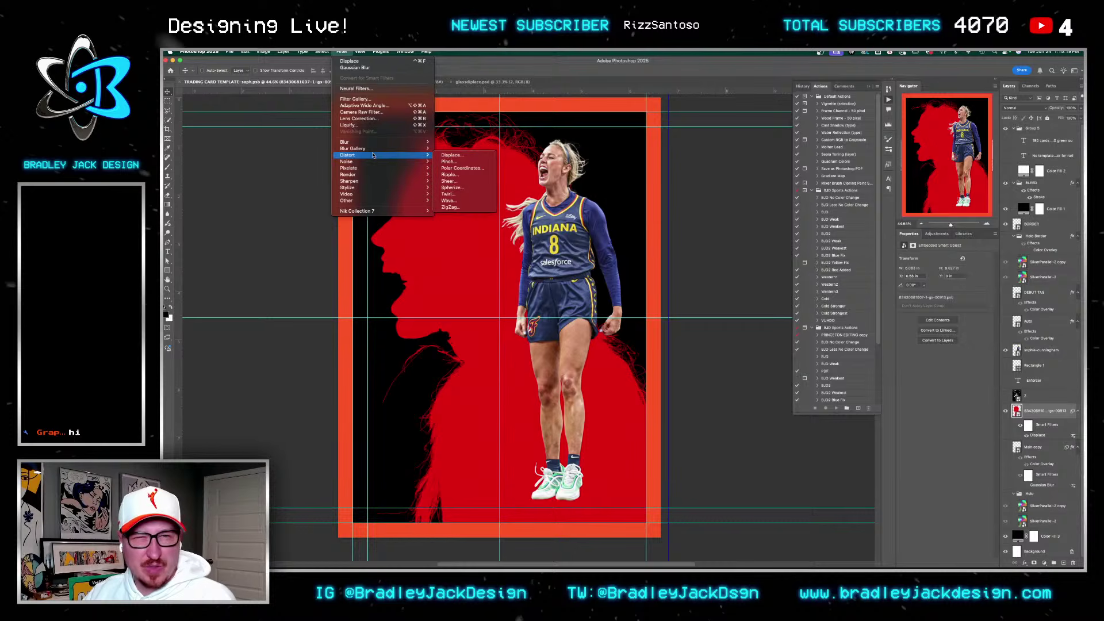
{"action": "left_click", "coordinate": [454, 155]}
{"action": "type", "text": "-100"}
{"action": "key", "text": "Tab"}
{"action": "type", "text": "100"}
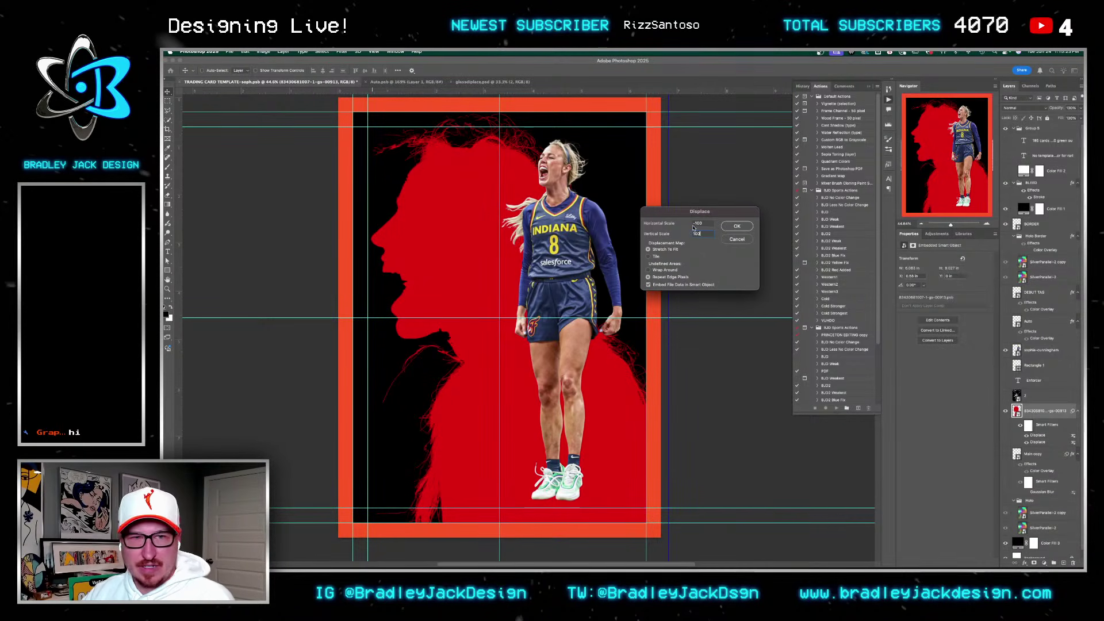
{"action": "key", "text": "Return"}
{"action": "double_click", "coordinate": [457, 141]}
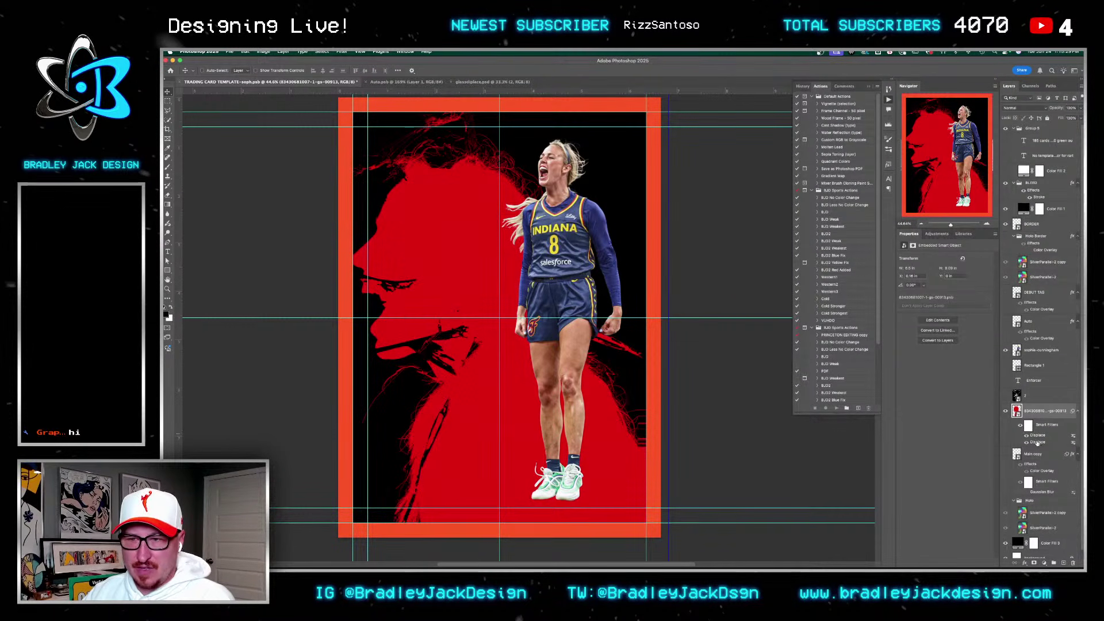
{"action": "right_click", "coordinate": [1041, 436]}
{"action": "left_click", "coordinate": [1030, 464]}
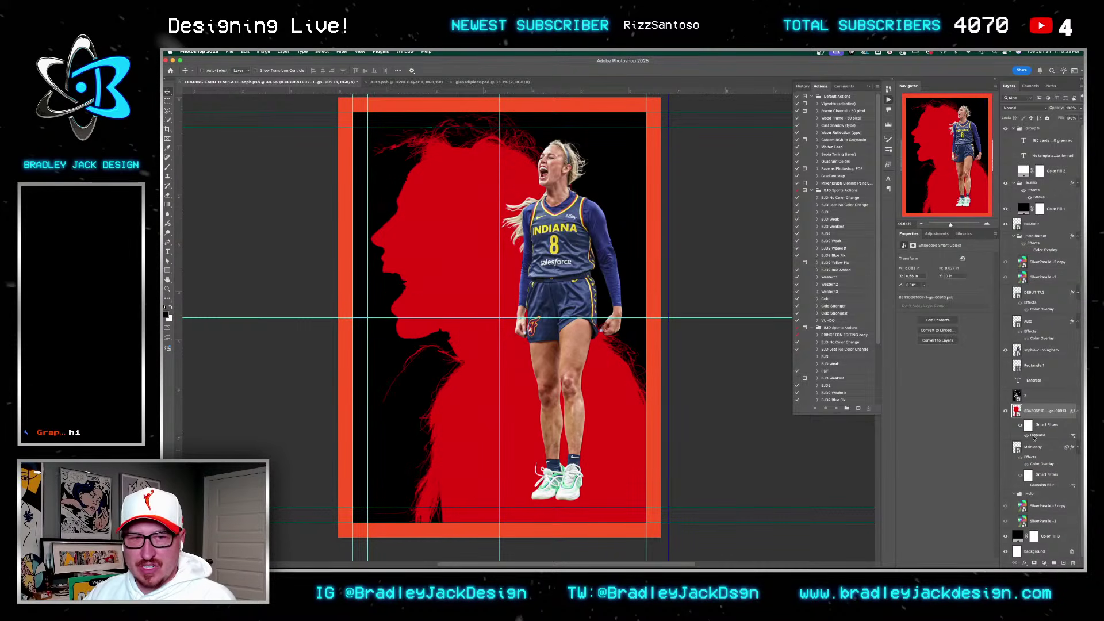
Step: Edit the silhouette's remaining Displace filter to a horizontal scale of -100 and a vertical scale of 100
{"action": "double_click", "coordinate": [1038, 435]}
{"action": "type", "text": "-100"}
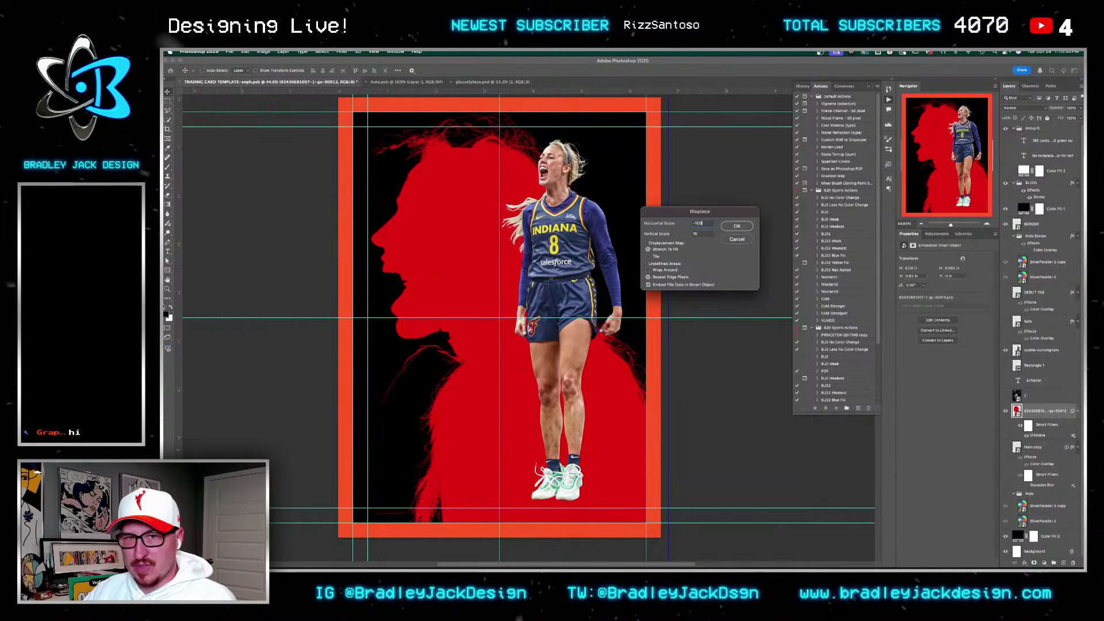
{"action": "type", "text": "100"}
{"action": "key", "text": "Return"}
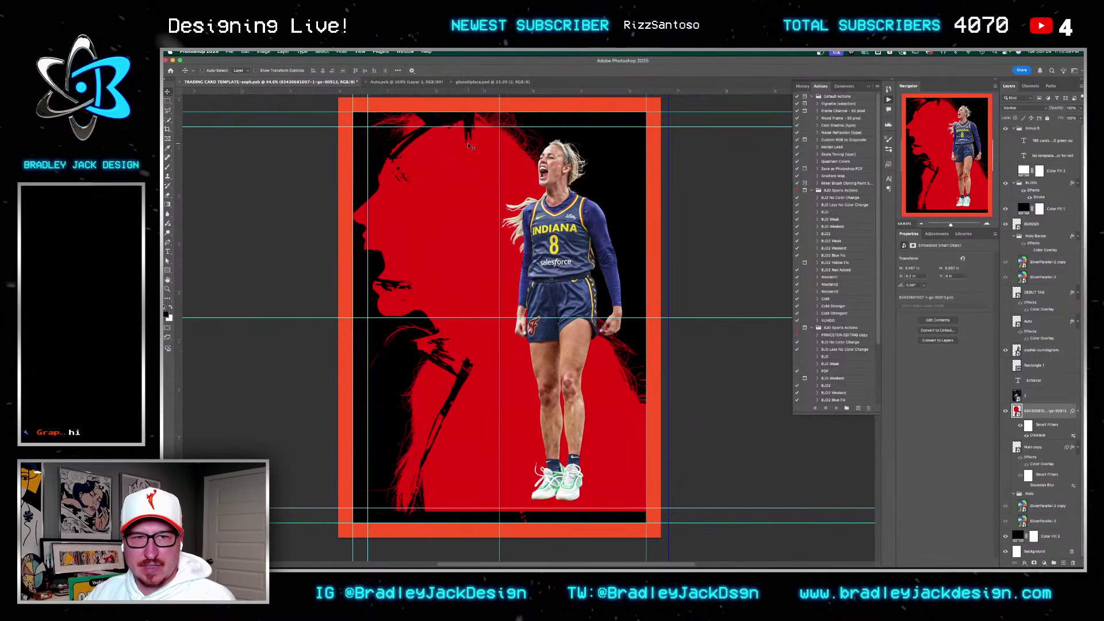
Step: Show the cracked-glass layer, invert its colors and set its blend mode to Multiply
{"action": "left_click", "coordinate": [1017, 396]}
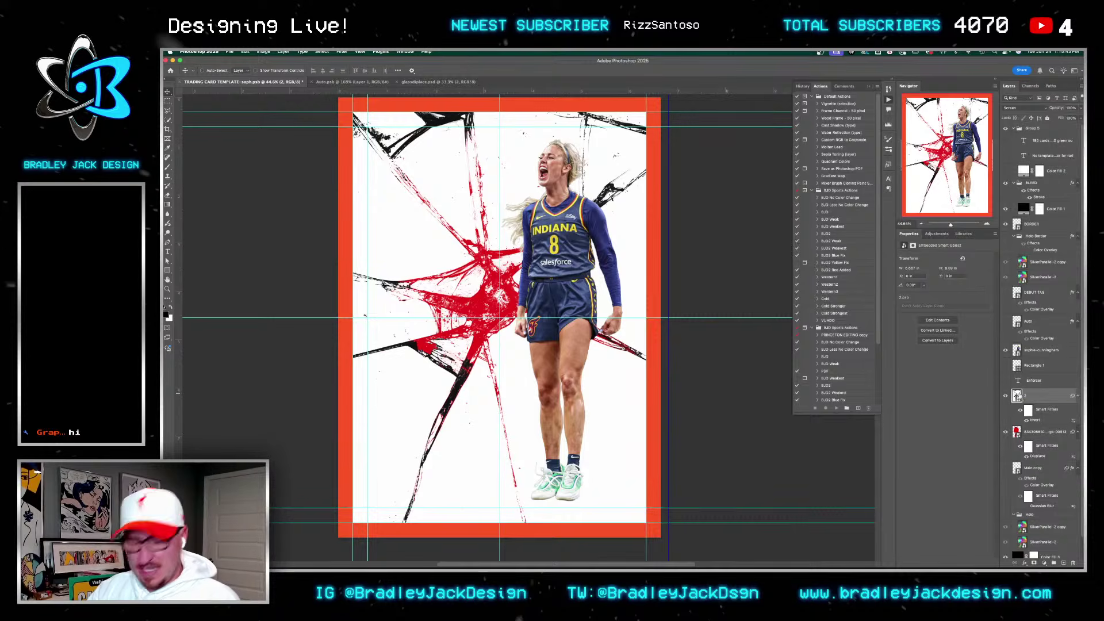
{"action": "key", "text": "shift+alt+m"}
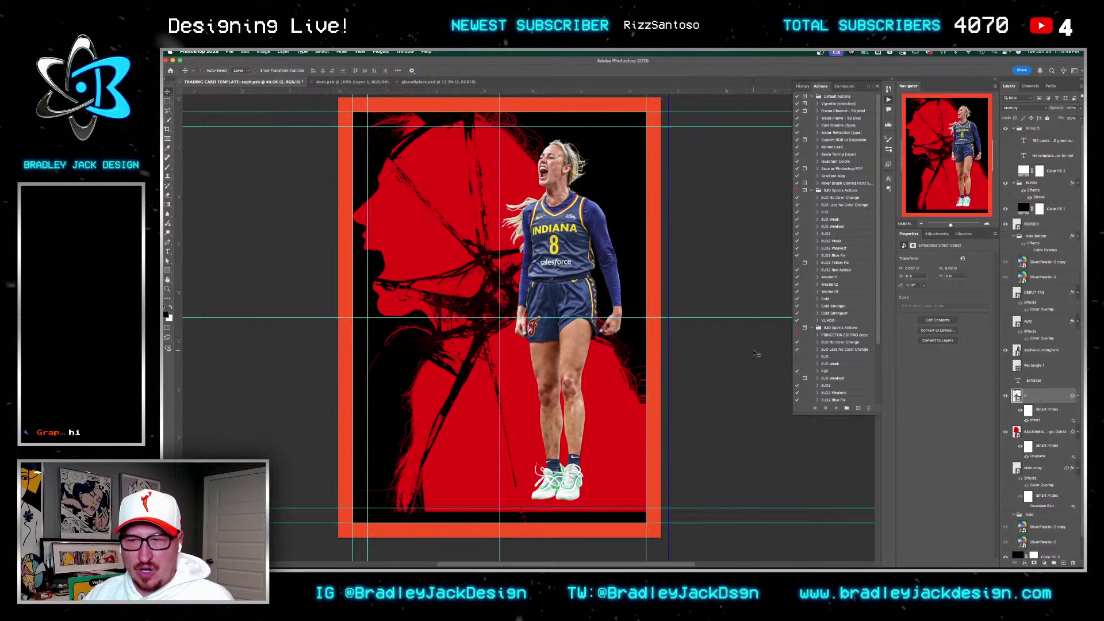
Step: Add another Displace filter to the red silhouette at 100 horizontal and -100 vertical, using the glassdiplace.psd map
{"action": "left_click", "coordinate": [1039, 458]}
{"action": "key", "text": "ctrl+super+f"}
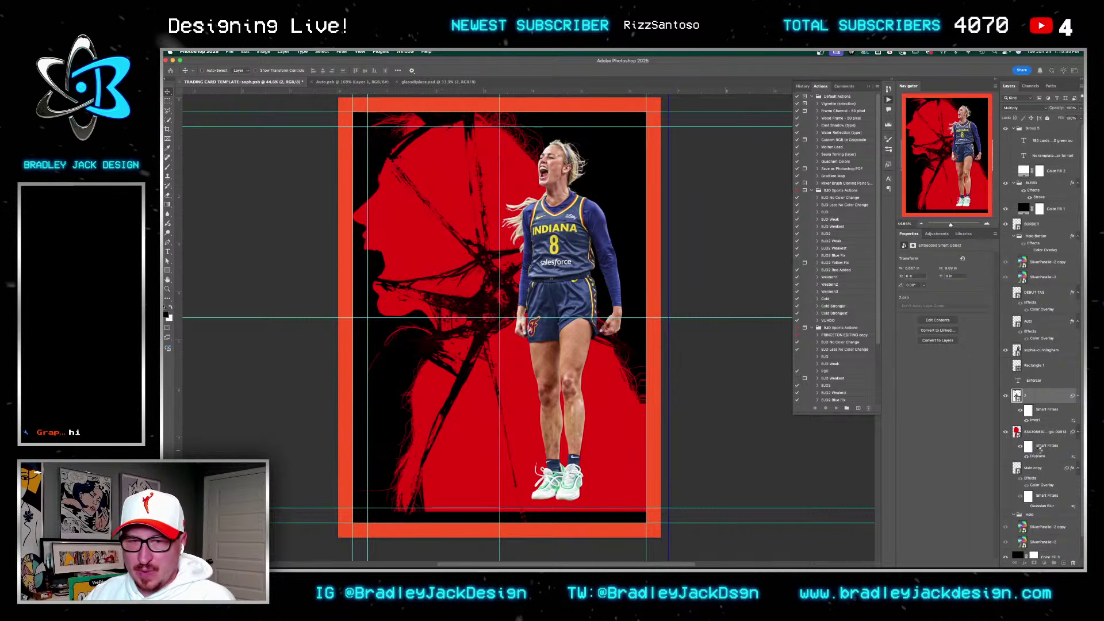
{"action": "double_click", "coordinate": [1040, 456]}
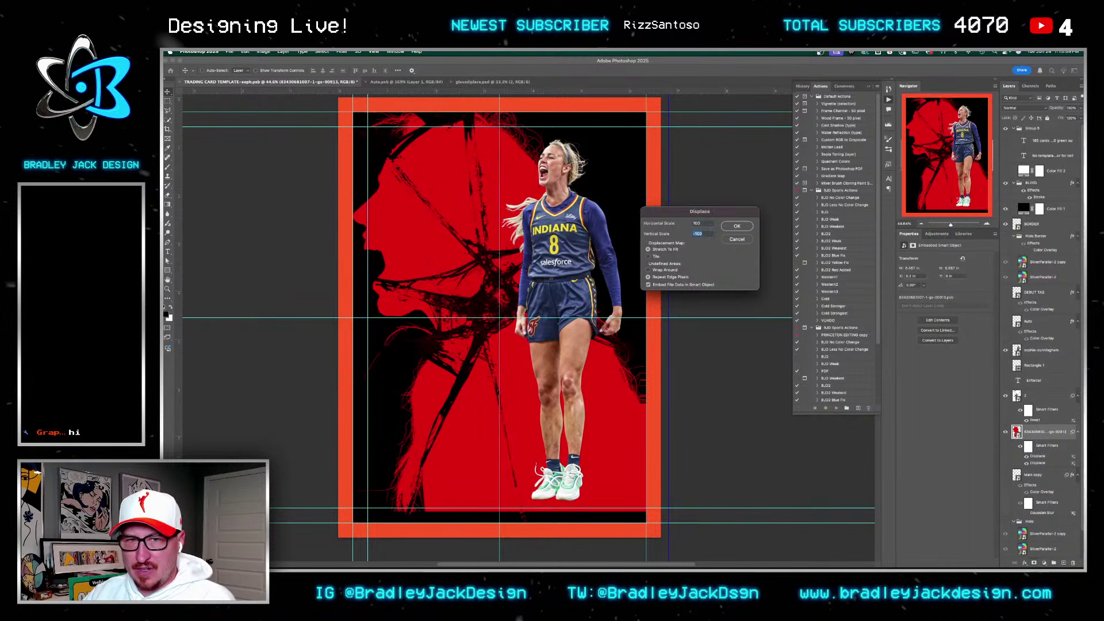
{"action": "left_click", "coordinate": [741, 226]}
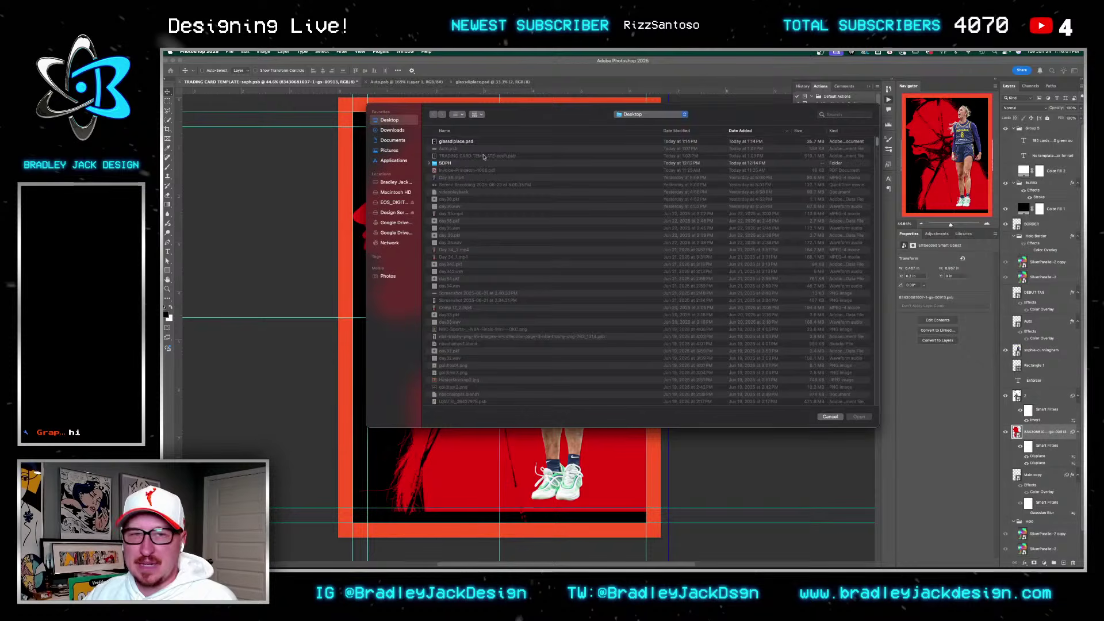
{"action": "double_click", "coordinate": [551, 139]}
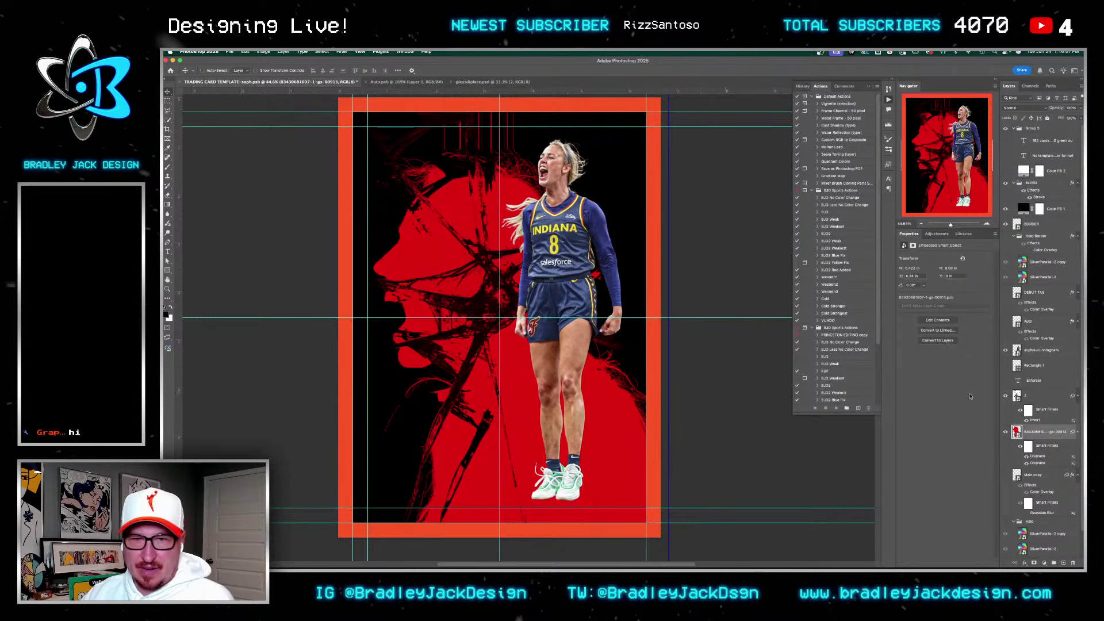
Step: Hide the cracked-glass layer and duplicate the red silhouette's two Displace filters
{"action": "left_click", "coordinate": [1005, 396]}
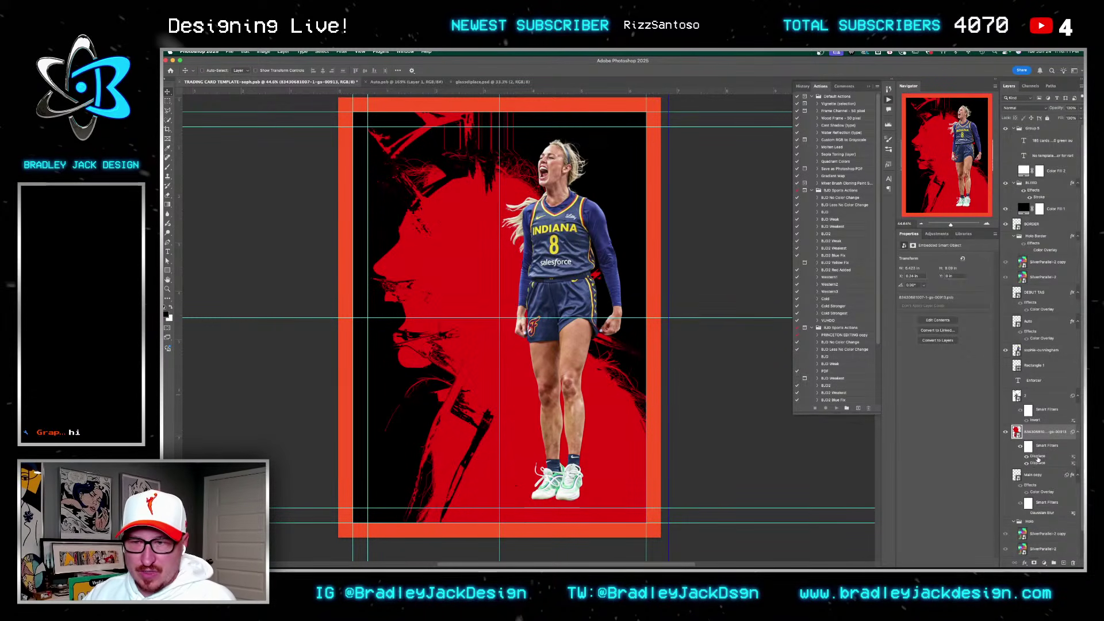
{"action": "left_click_drag", "start_coordinate": [1038, 464], "coordinate": [1039, 473]}
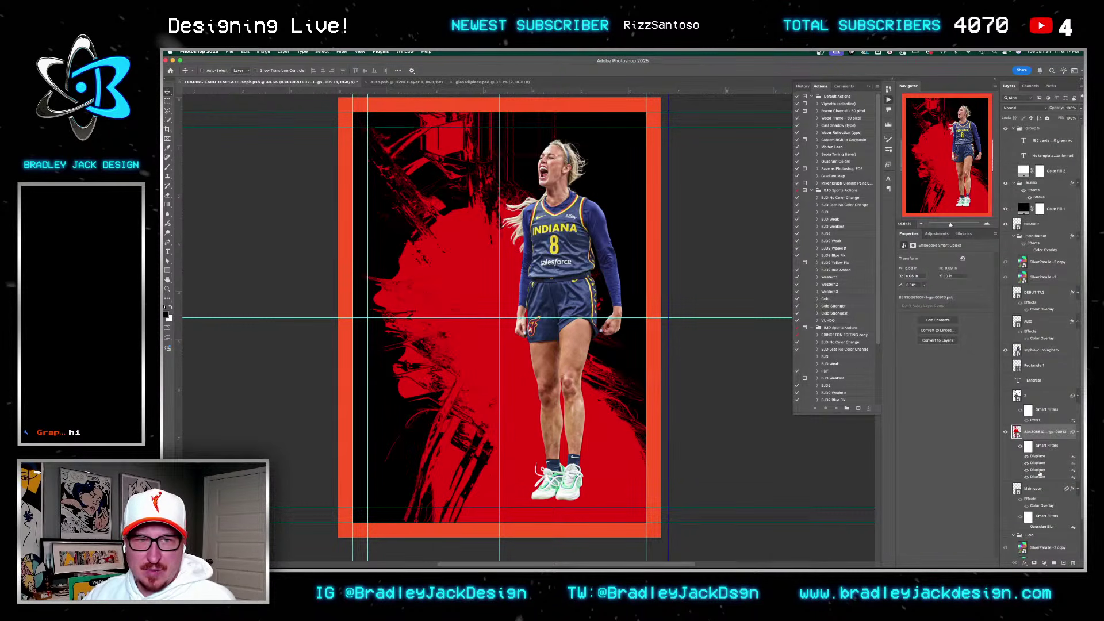
Step: Set the lowest Displace filter's horizontal and vertical scales to -500, using the glassdiplace.psd map
{"action": "double_click", "coordinate": [1030, 457]}
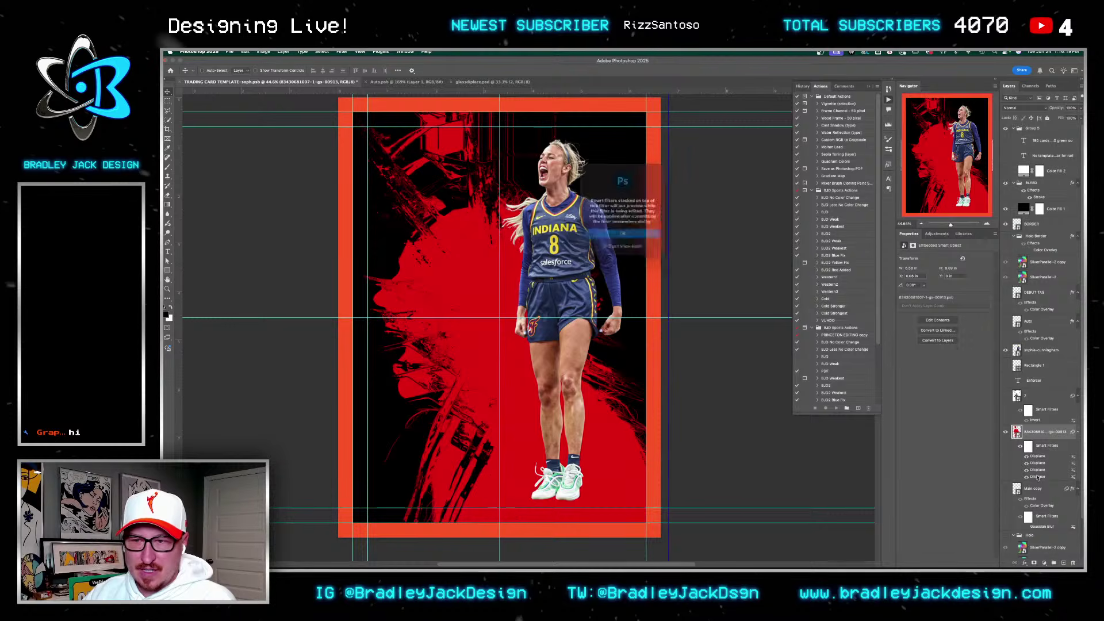
{"action": "key", "text": "Return"}
{"action": "type", "text": "-500"}
{"action": "key", "text": "Tab"}
{"action": "type", "text": "-500"}
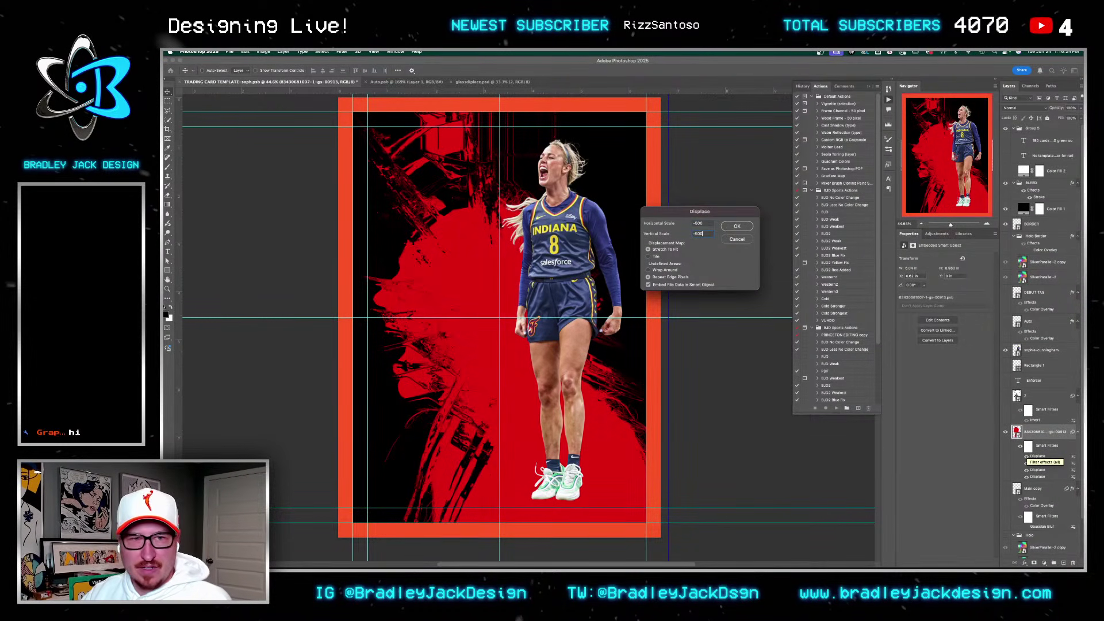
{"action": "key", "text": "Return"}
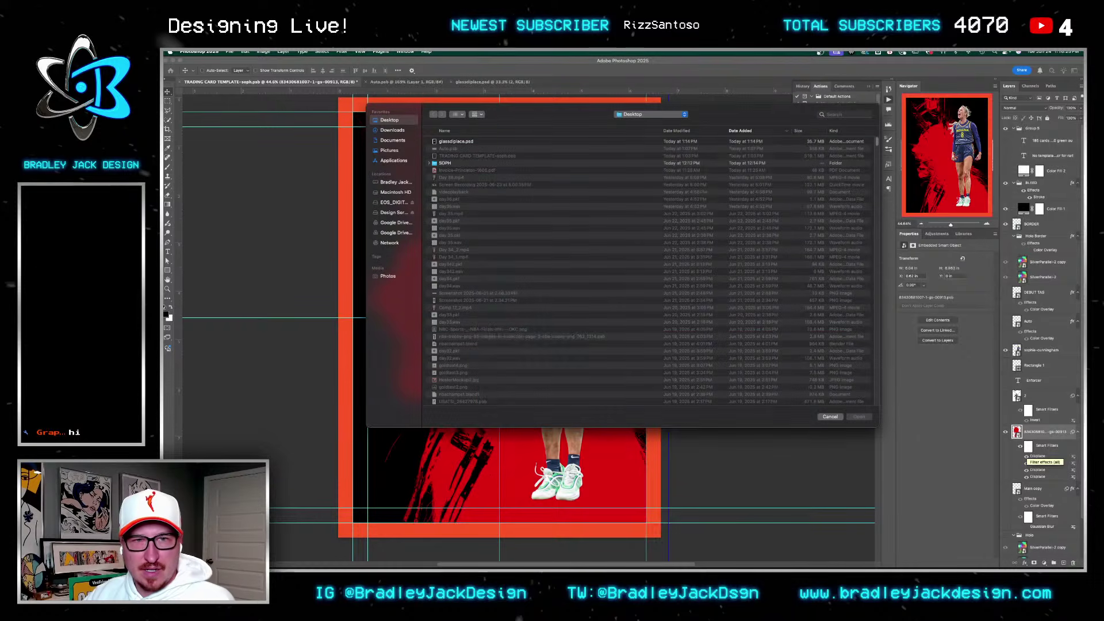
{"action": "double_click", "coordinate": [451, 142]}
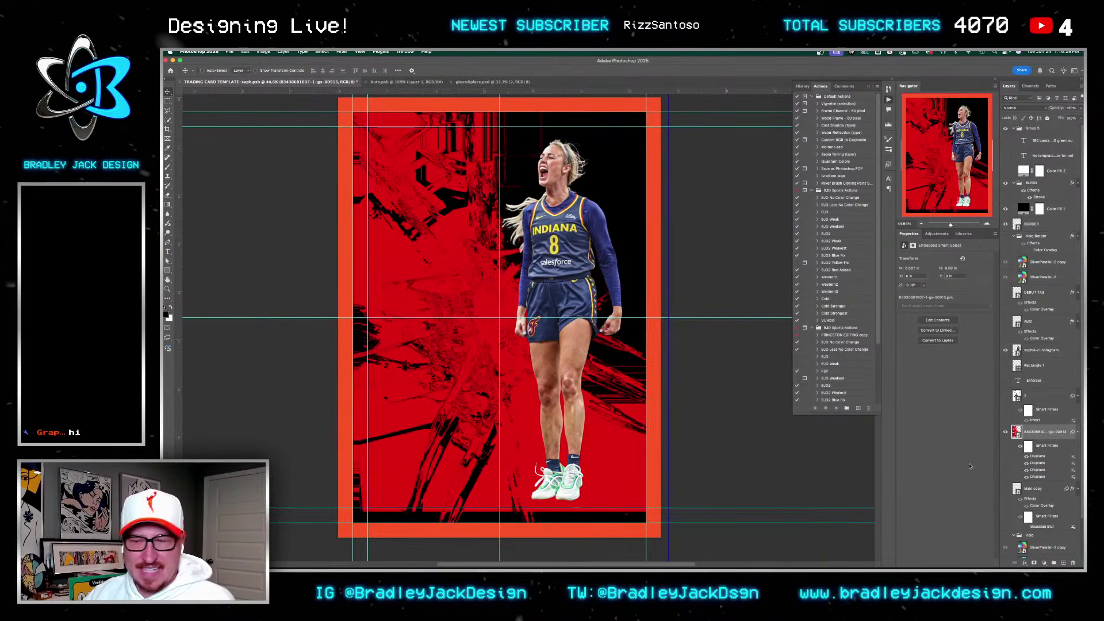
Step: Set the lowest Displace filter's horizontal and vertical scales to -250, using the glassdiplace.psd map
{"action": "double_click", "coordinate": [1044, 477]}
{"action": "key", "text": "Return"}
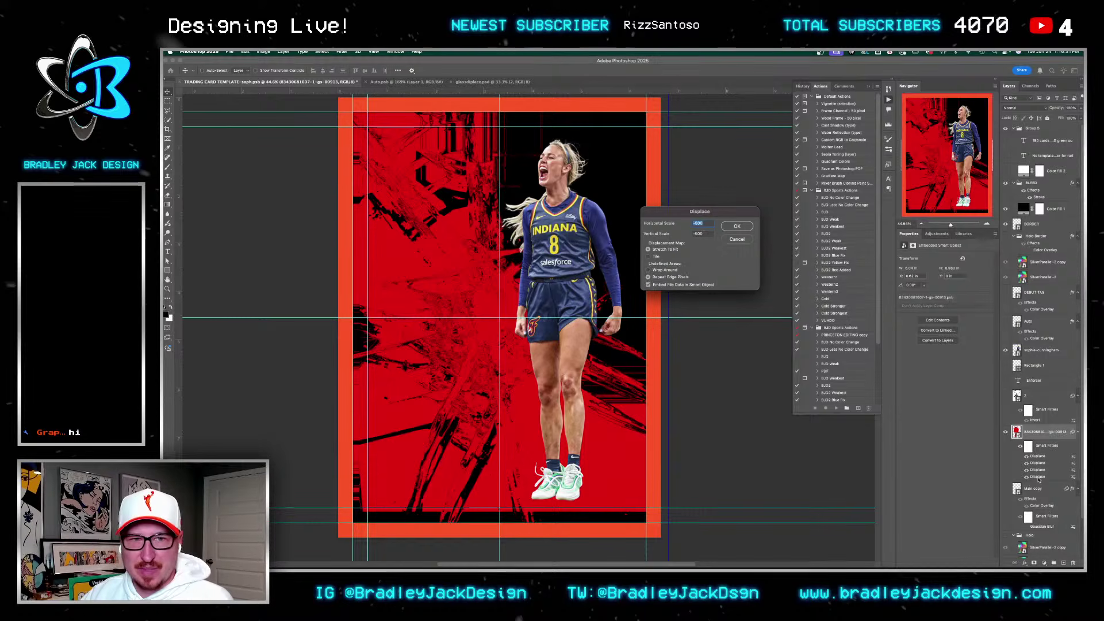
{"action": "type", "text": "-250"}
{"action": "key", "text": "Tab"}
{"action": "type", "text": "-250"}
{"action": "key", "text": "Return"}
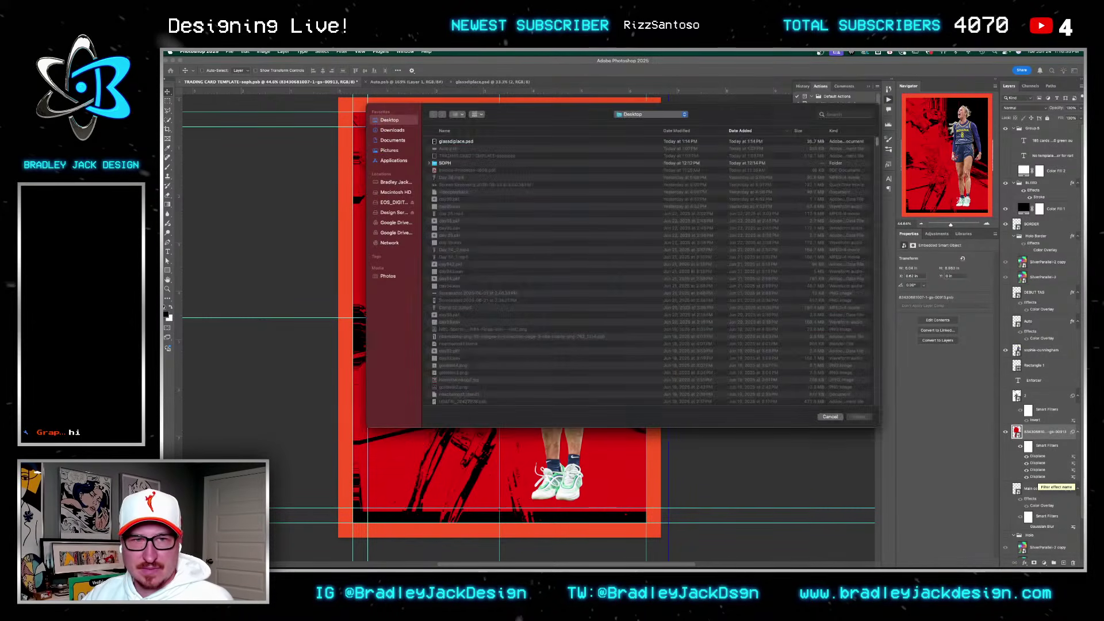
{"action": "double_click", "coordinate": [463, 142]}
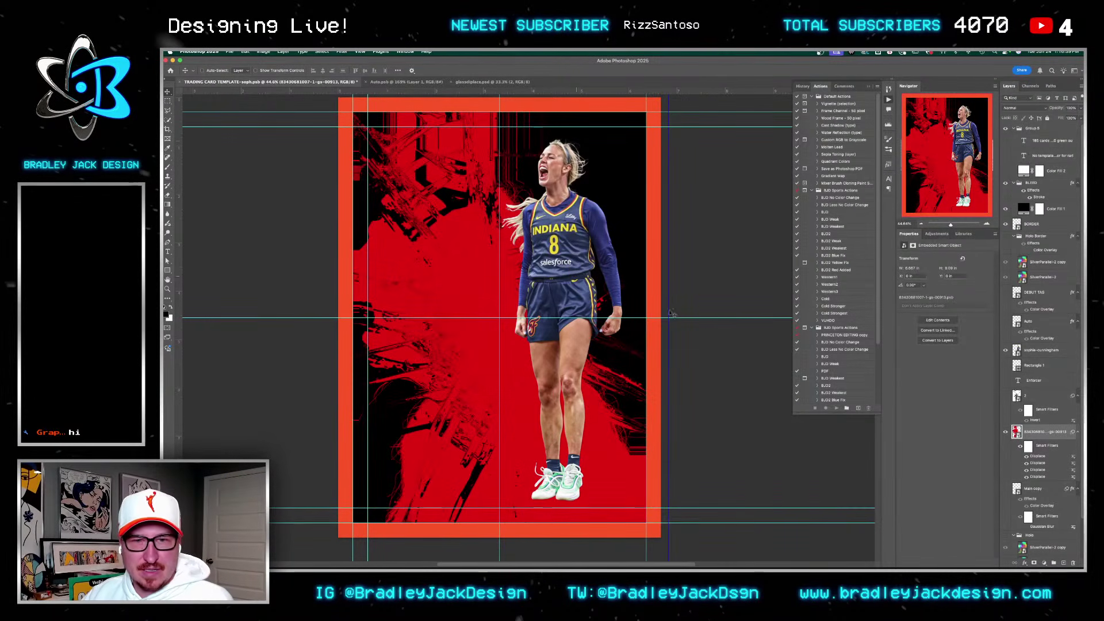
Step: Show the cracked-glass layer again and reapply the silhouette's uppermost Displace filter with the glassdiplace.psd map
{"action": "left_click", "coordinate": [1006, 396]}
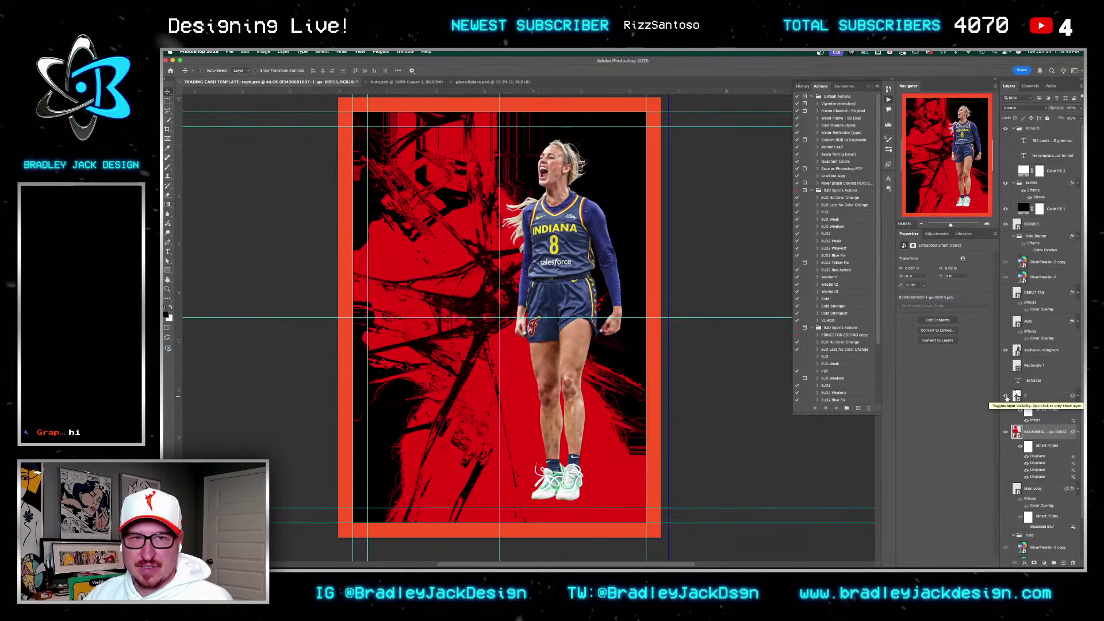
{"action": "double_click", "coordinate": [1037, 457]}
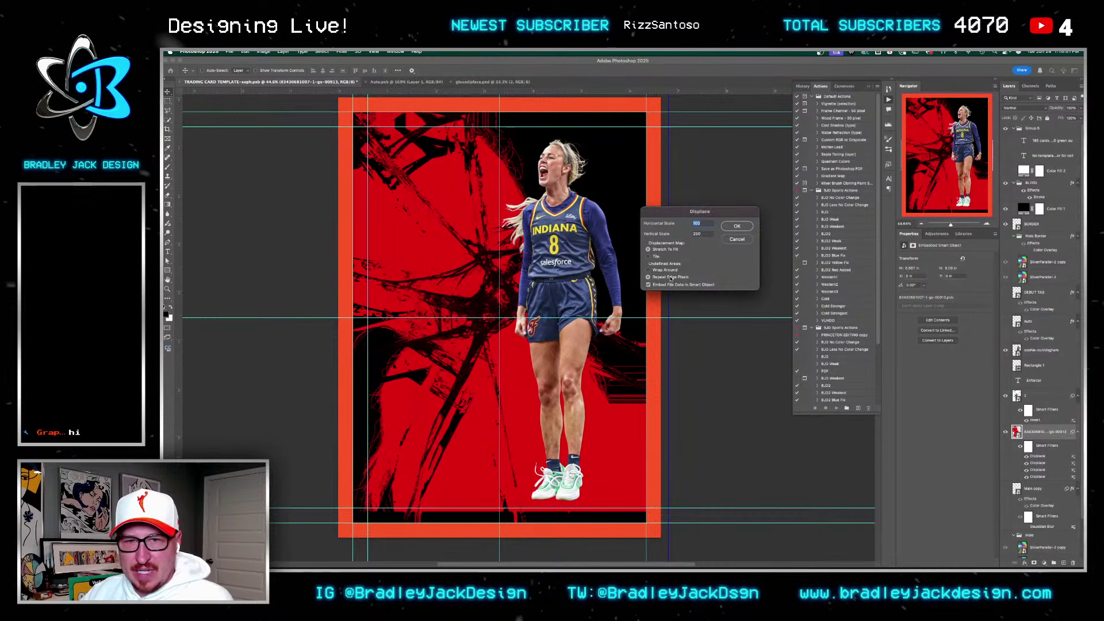
{"action": "key", "text": "Return"}
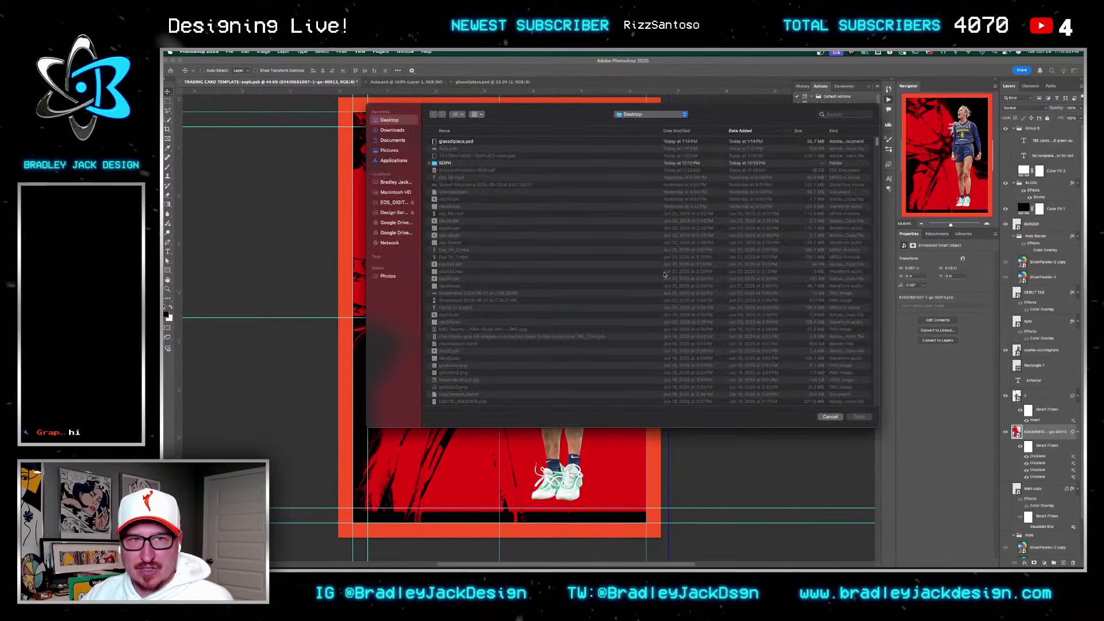
{"action": "double_click", "coordinate": [541, 141]}
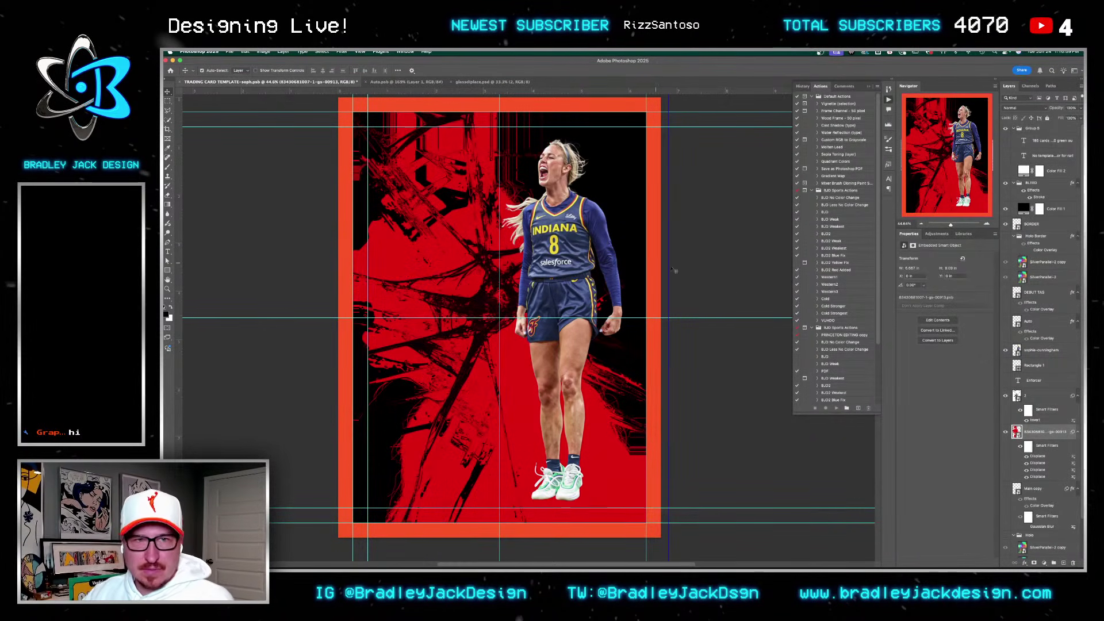
Step: Enlarge the displaced red silhouette toward the card's upper-right corner, keeping its lower-left corner fixed
{"action": "key", "text": "super+t"}
{"action": "key", "text": "super+minus"}
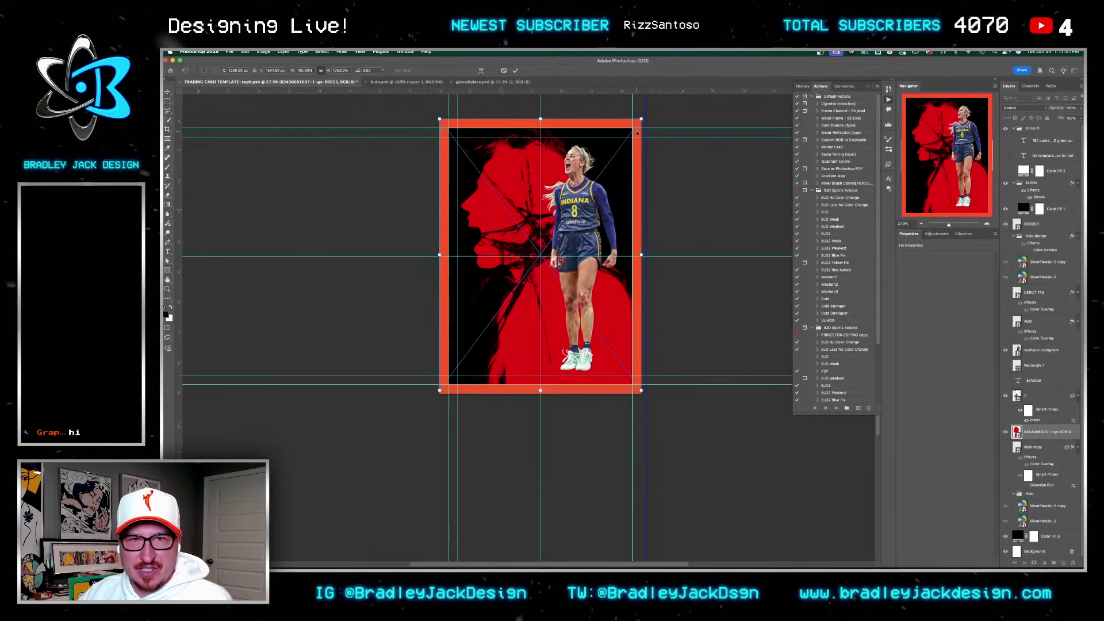
{"action": "left_click_drag", "start_coordinate": [641, 119], "coordinate": [666, 93]}
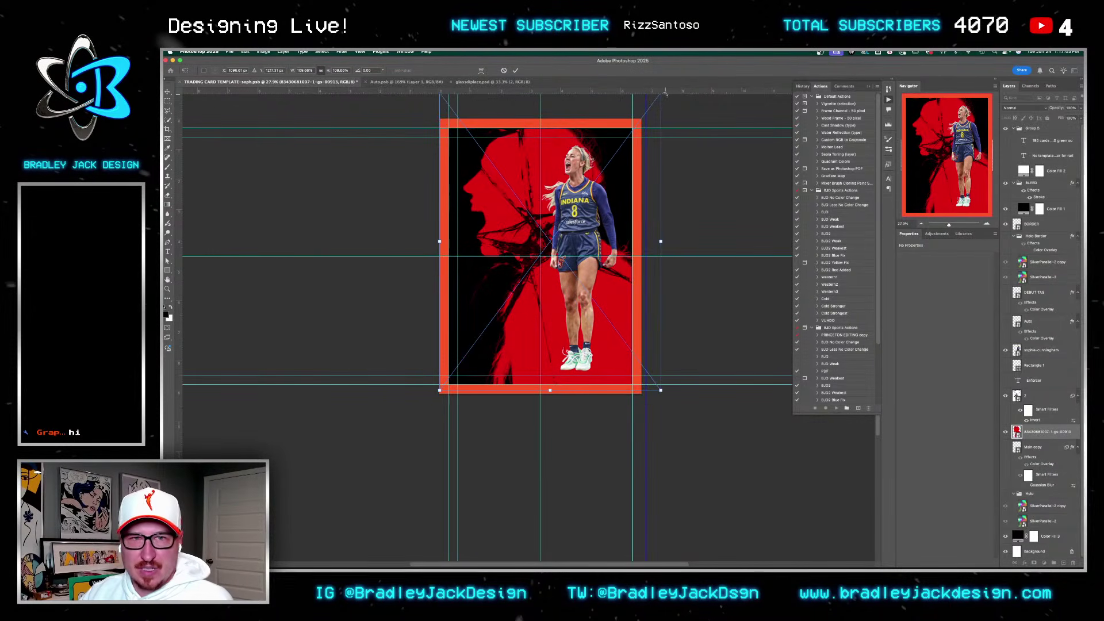
{"action": "key", "text": "Return"}
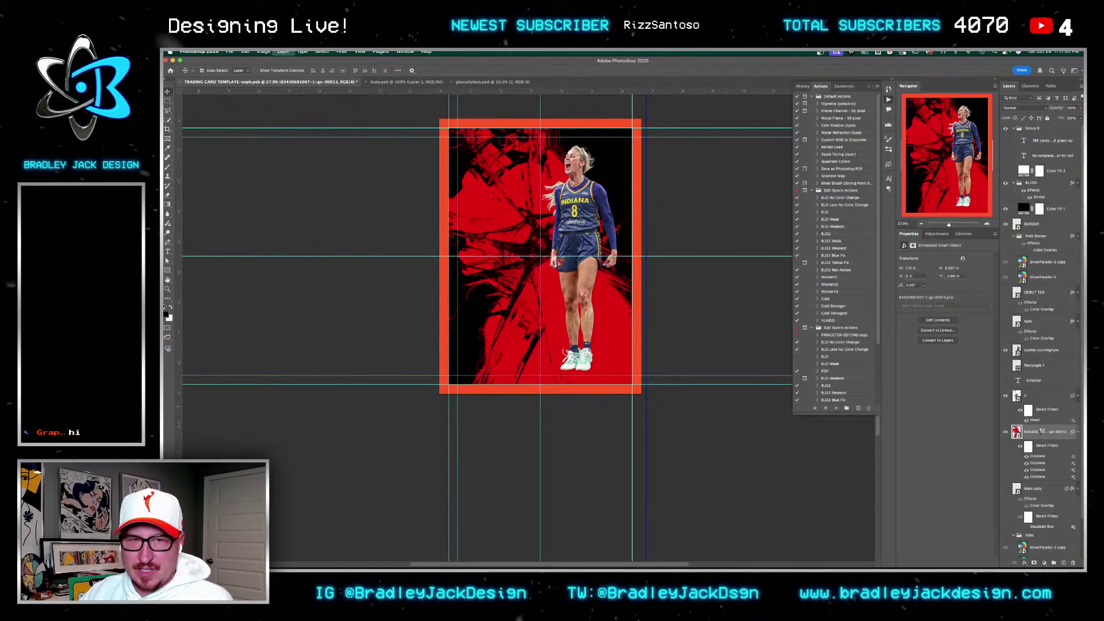
Step: Convert the displaced silhouette with its filters into a smart object and enlarge it slightly toward the upper right
{"action": "key", "text": "ctrl+t"}
{"action": "scroll", "coordinate": [621, 213], "scroll_direction": "up", "scroll_amount": 2}
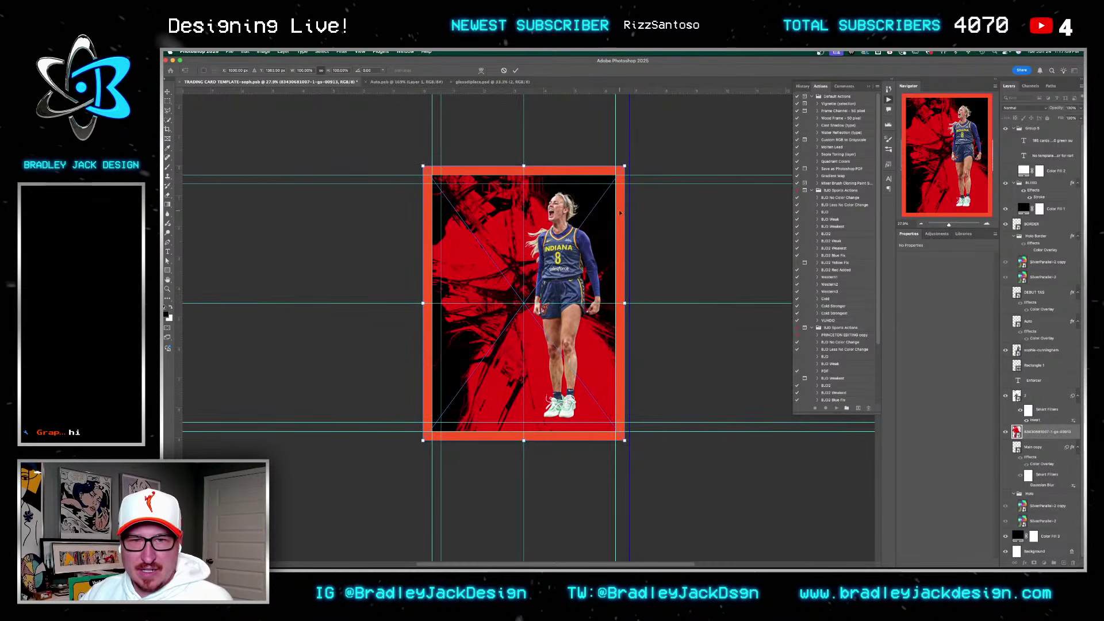
{"action": "left_click_drag", "start_coordinate": [628, 166], "coordinate": [637, 149]}
{"action": "key", "text": "Return"}
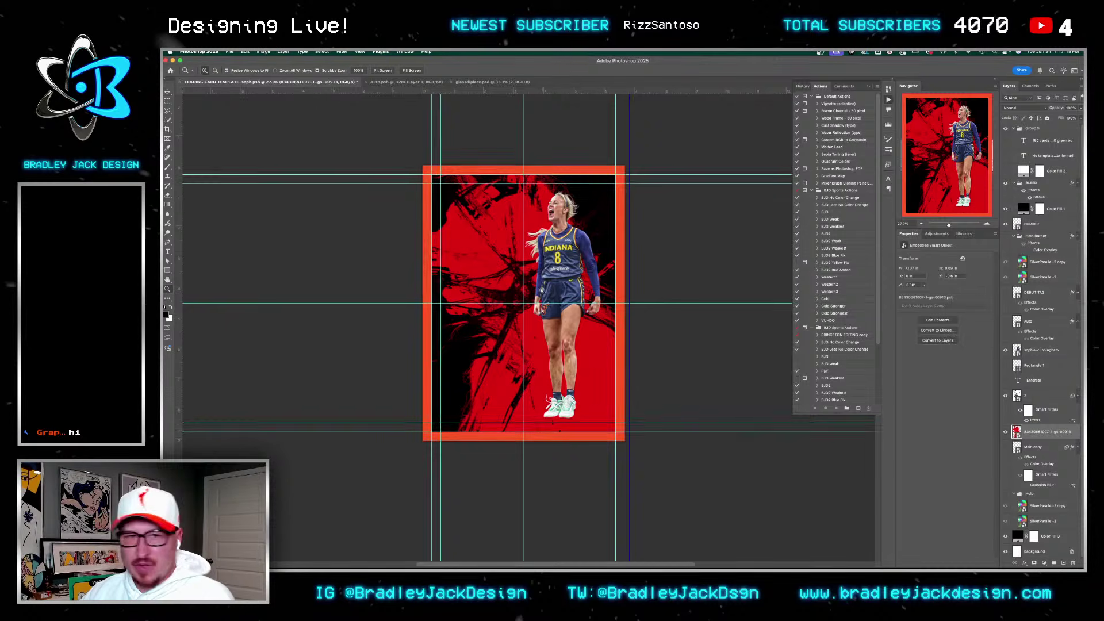
Step: Hide the cracked-glass layer and flip the silhouette smart object horizontally
{"action": "scroll", "coordinate": [557, 296], "scroll_direction": "up", "scroll_amount": 1}
{"action": "left_click", "coordinate": [1006, 396]}
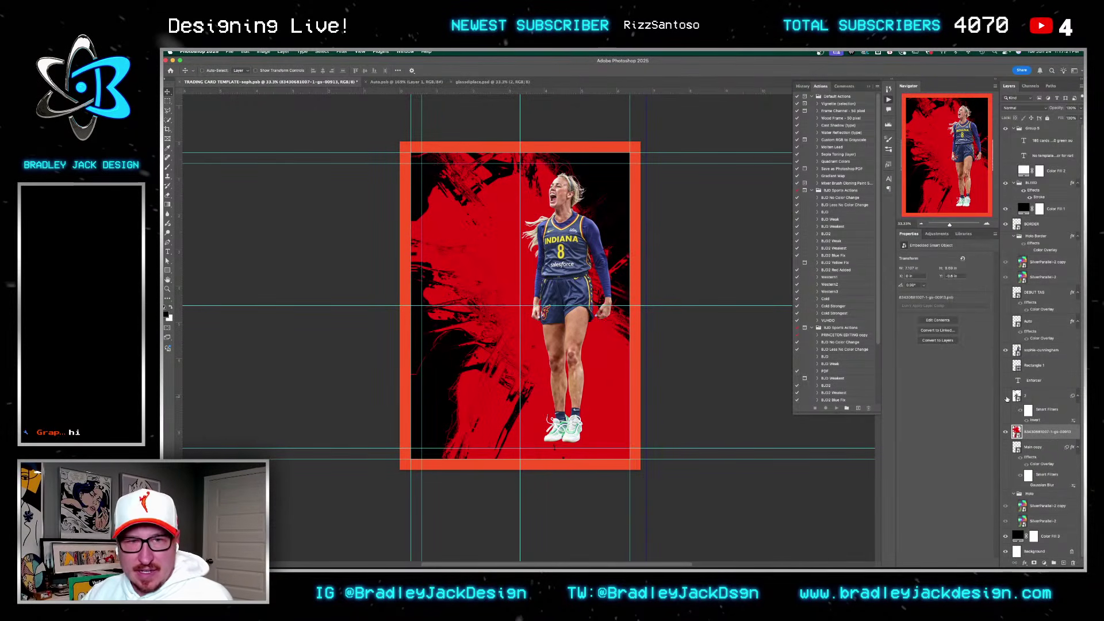
{"action": "key", "text": "super+t"}
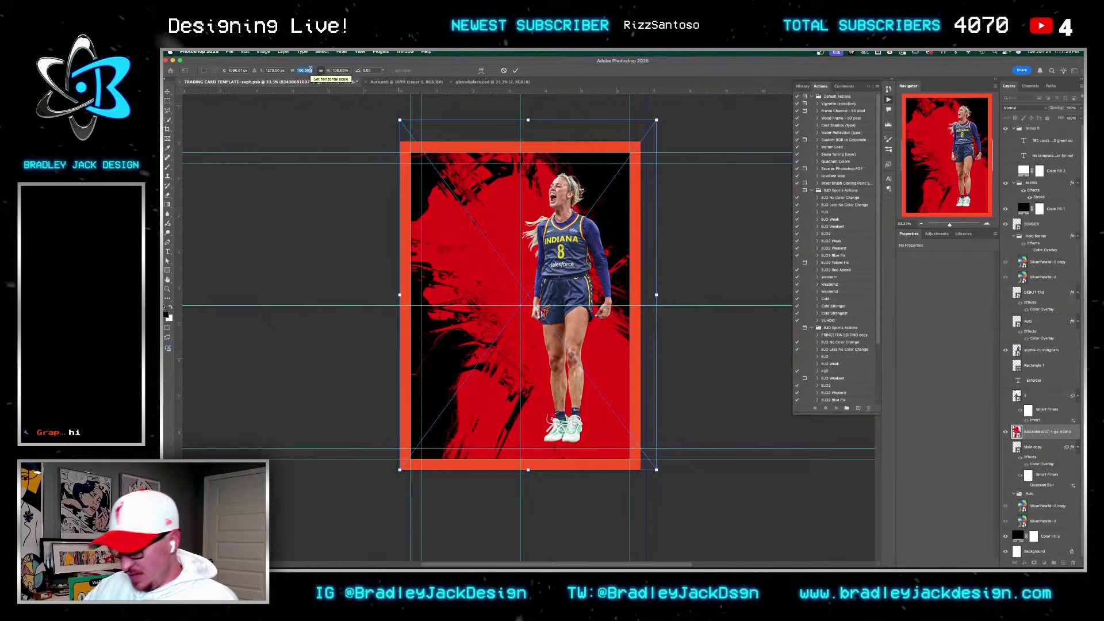
{"action": "key", "text": "Return"}
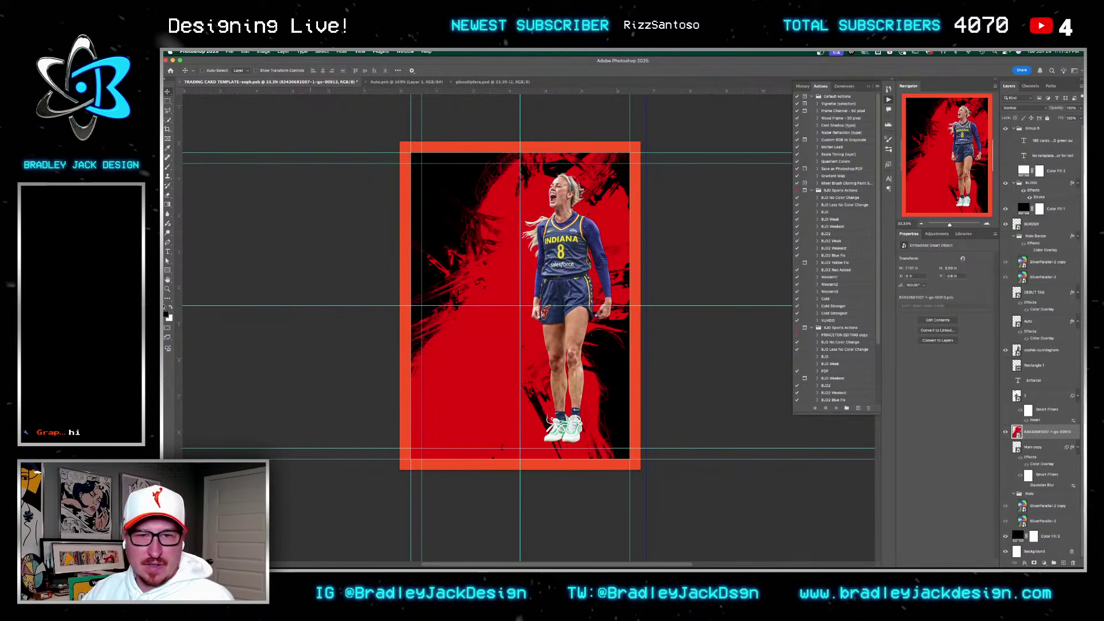
Step: Shift the flipped silhouette toward the right side of the card and rotate it slightly behind the player
{"action": "left_click_drag", "start_coordinate": [596, 281], "coordinate": [633, 281]}
{"action": "key", "text": "super+t"}
{"action": "left_click_drag", "start_coordinate": [718, 402], "coordinate": [801, 464]}
{"action": "key", "text": "Return"}
Step: Nudge the silhouette left and up behind the player and enlarge it slightly
{"action": "key", "text": "shift+Left"}
{"action": "key", "text": "shift+Left"}
{"action": "key", "text": "shift+Left"}
{"action": "key", "text": "shift+Left"}
{"action": "key", "text": "shift+Left"}
{"action": "key", "text": "shift+Left"}
{"action": "key", "text": "shift+Left"}
{"action": "key", "text": "shift+Left"}
{"action": "key", "text": "shift+Left"}
{"action": "key", "text": "shift+Left"}
{"action": "key", "text": "shift+Left"}
{"action": "key", "text": "shift+Left"}
{"action": "key", "text": "shift+Up"}
{"action": "key", "text": "shift+Up"}
{"action": "key", "text": "shift+Up"}
{"action": "key", "text": "shift+Up"}
{"action": "key", "text": "shift+Up"}
{"action": "key", "text": "shift+Up"}
{"action": "key", "text": "shift+Left"}
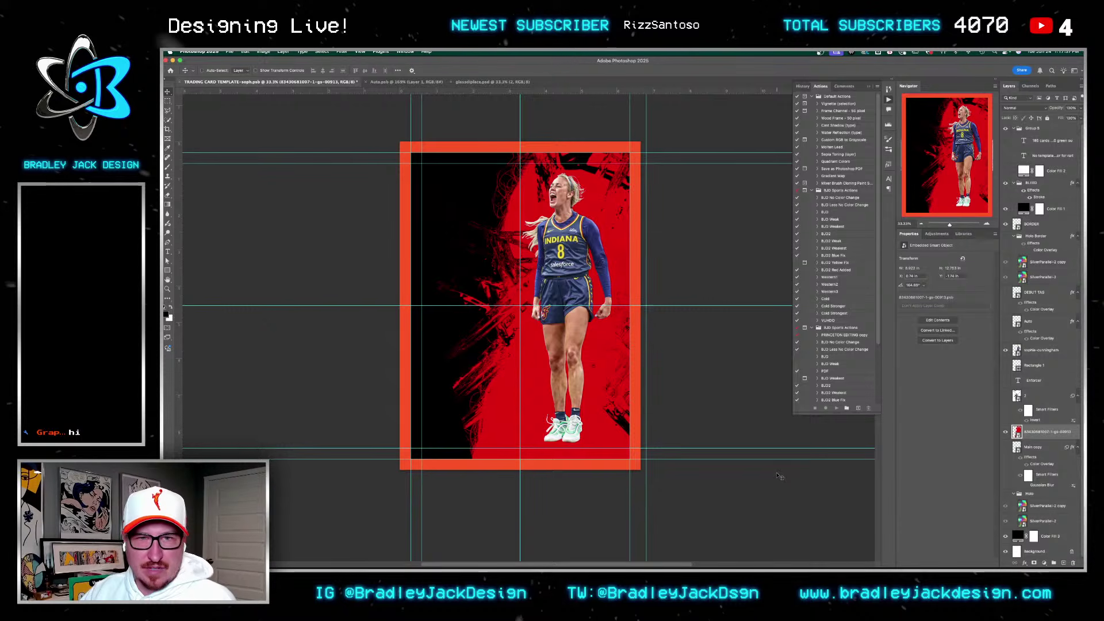
{"action": "key", "text": "ctrl+t"}
{"action": "left_click_drag", "start_coordinate": [786, 456], "coordinate": [793, 459]}
{"action": "key", "text": "Return"}
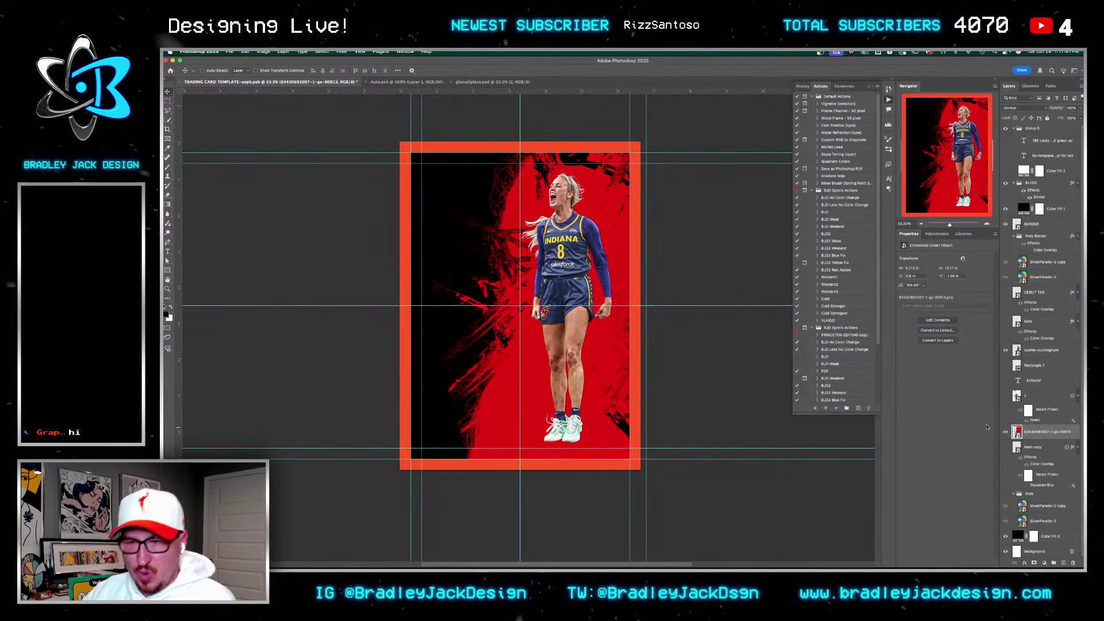
Step: Show the cracked-glass texture again, move it up and right over the silhouette, and rotate it
{"action": "left_click", "coordinate": [1040, 397]}
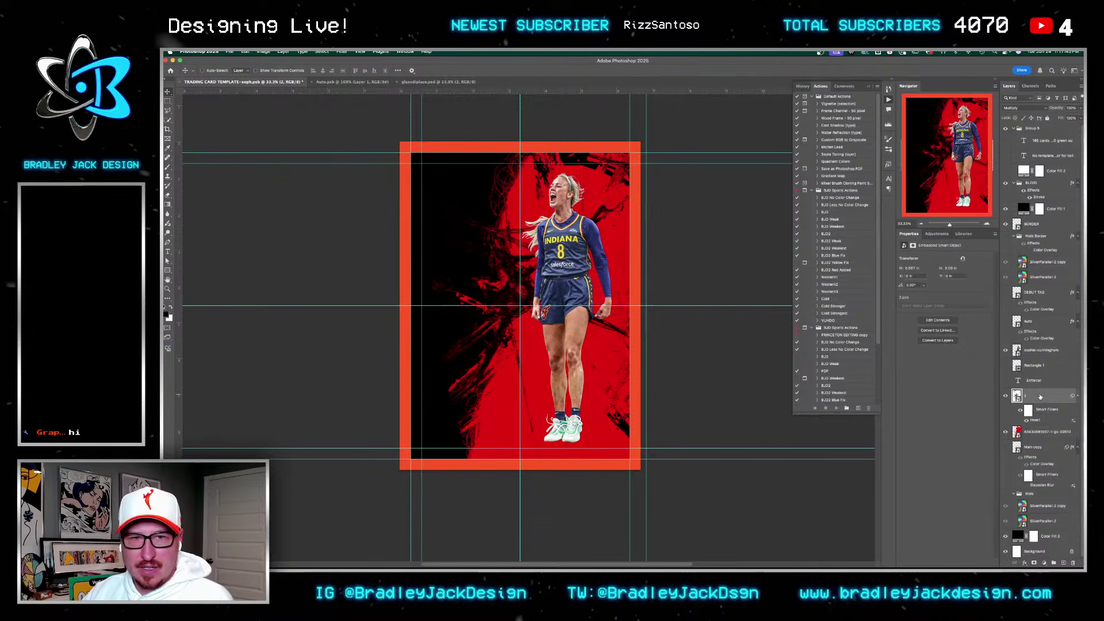
{"action": "left_click_drag", "start_coordinate": [431, 414], "coordinate": [577, 244]}
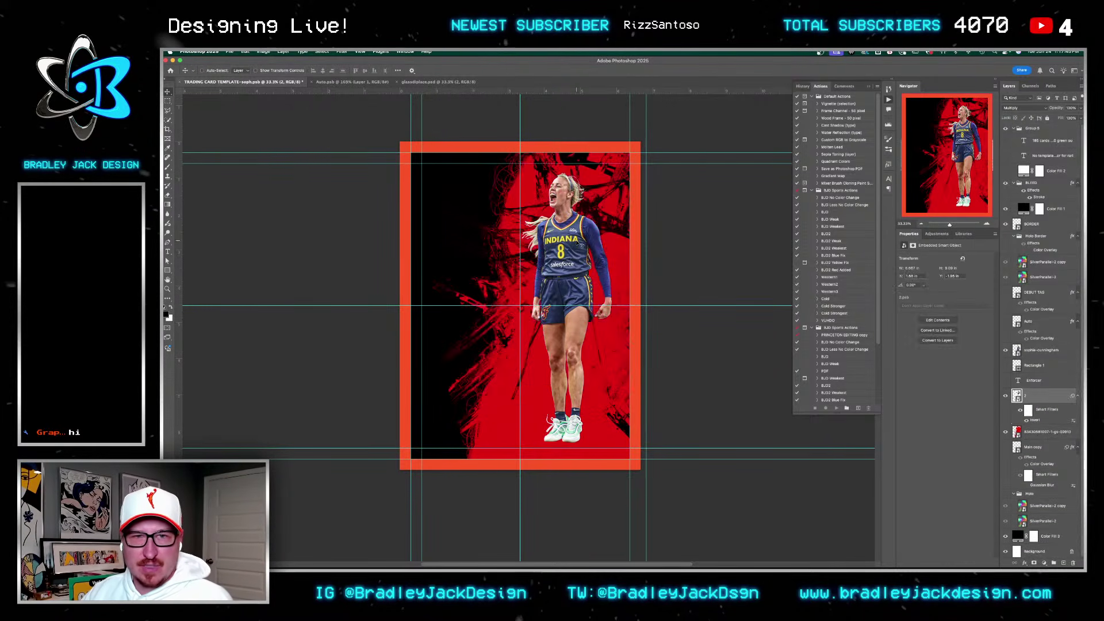
{"action": "key", "text": "ctrl+t"}
{"action": "left_click_drag", "start_coordinate": [759, 256], "coordinate": [750, 344]}
{"action": "key", "text": "Return"}
Step: Switch to Finder and preview the cracked-glass JPG textures one after another
{"action": "key", "text": "super+Tab"}
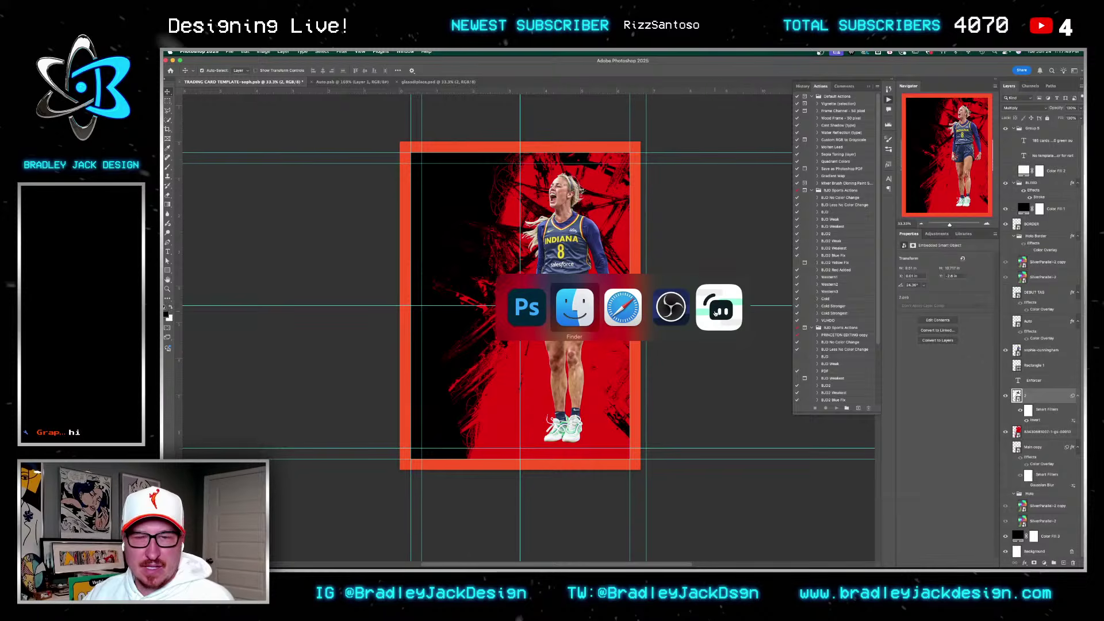
{"action": "key", "text": "Right"}
{"action": "key", "text": "Right"}
{"action": "key", "text": "space"}
{"action": "key", "text": "space"}
{"action": "key", "text": "Right"}
{"action": "key", "text": "space"}
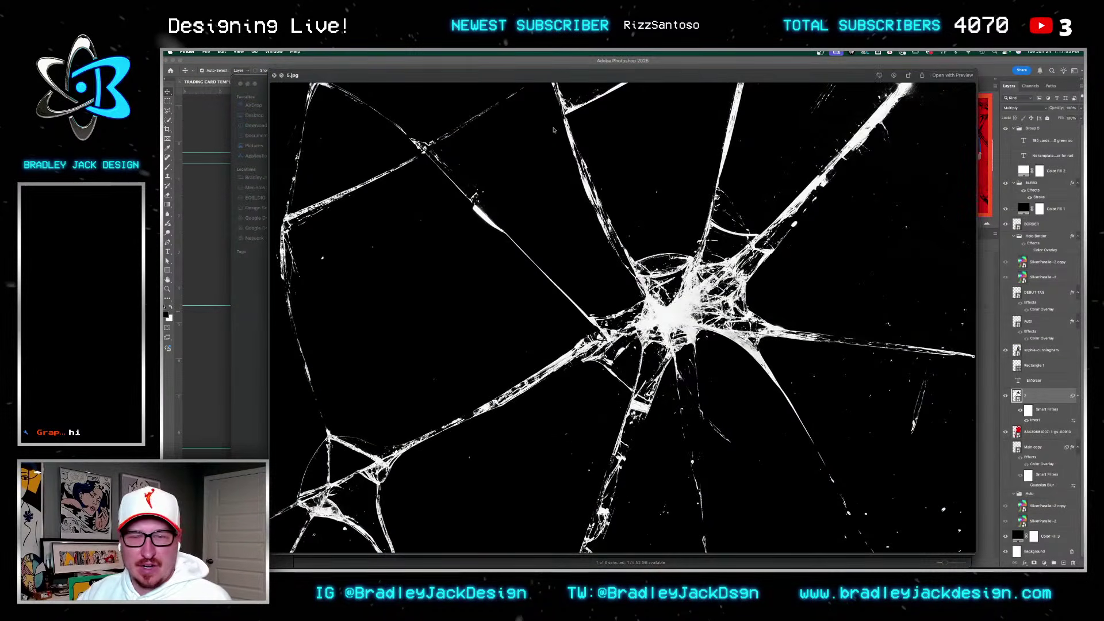
{"action": "key", "text": "Right"}
{"action": "key", "text": "space"}
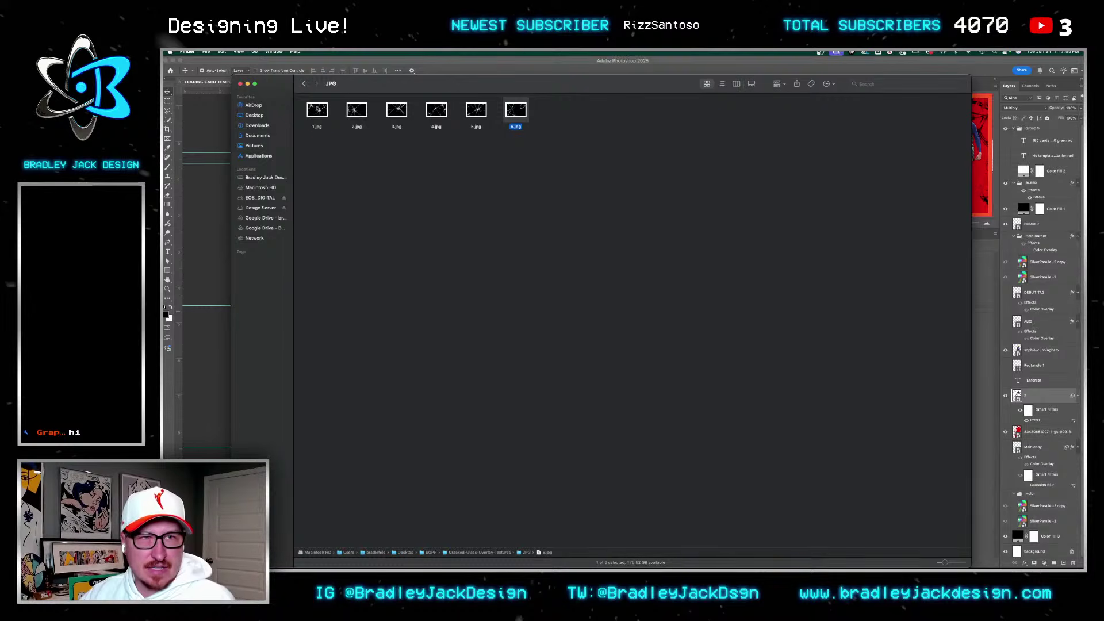
Step: Preview 1.jpg, place it in the card above the existing glass texture, and invert it
{"action": "left_click", "coordinate": [318, 111]}
{"action": "key", "text": "space"}
{"action": "key", "text": "space"}
{"action": "left_click_drag", "start_coordinate": [318, 110], "coordinate": [196, 203]}
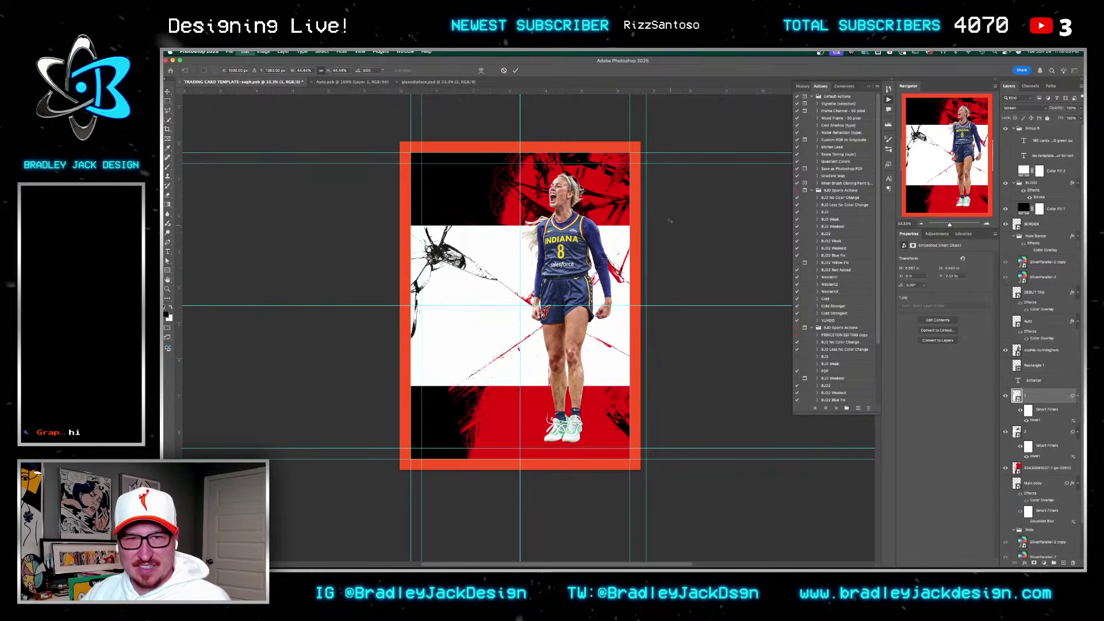
Step: Rotate the new glass texture to a diagonal angle and set its blend mode to Multiply
{"action": "key", "text": "alt+shift+s"}
{"action": "key", "text": "super+t"}
{"action": "key", "text": "Return"}
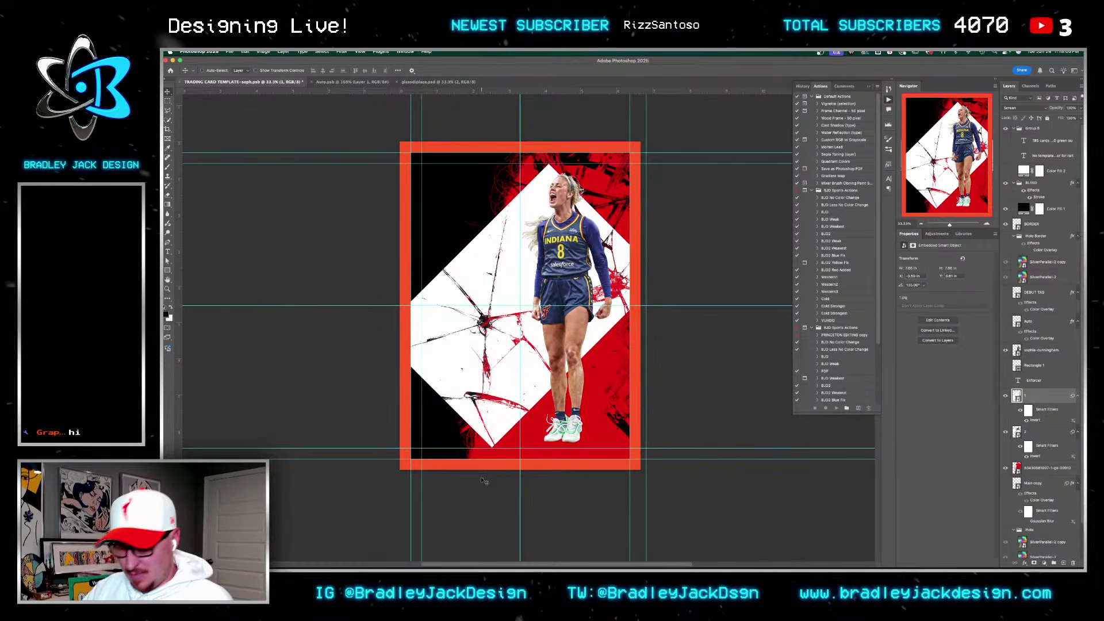
{"action": "key", "text": "alt+shift+m"}
Step: Move the new glass texture over the card's lower half, rotate it further, and save the card
{"action": "key", "text": "super+t"}
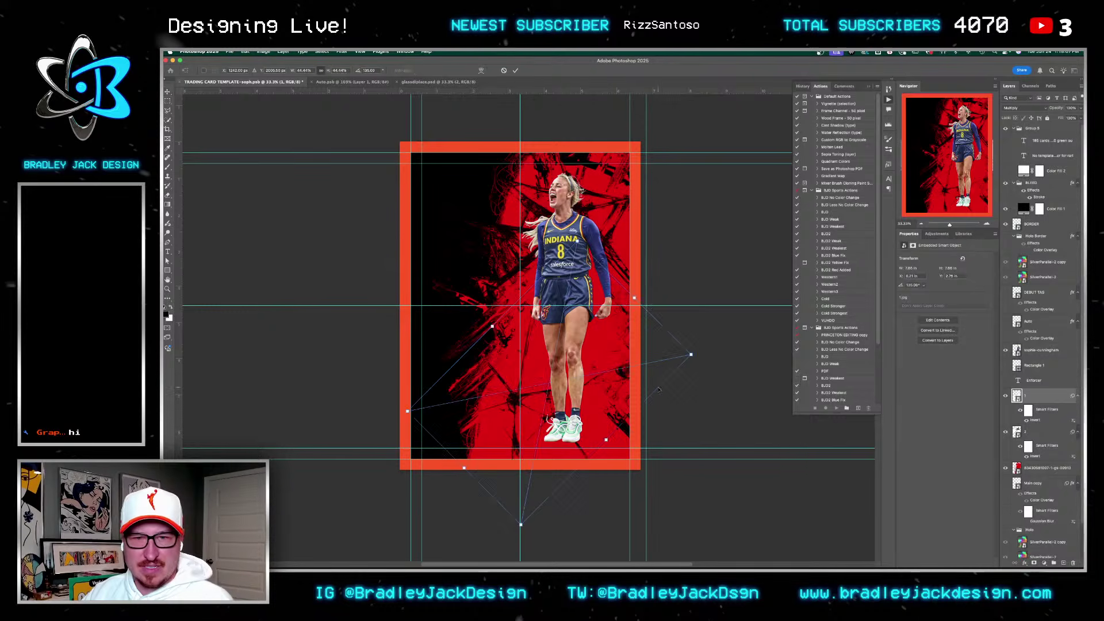
{"action": "left_click_drag", "start_coordinate": [689, 361], "coordinate": [689, 408]}
{"action": "key", "text": "Return"}
{"action": "key", "text": "super+s"}
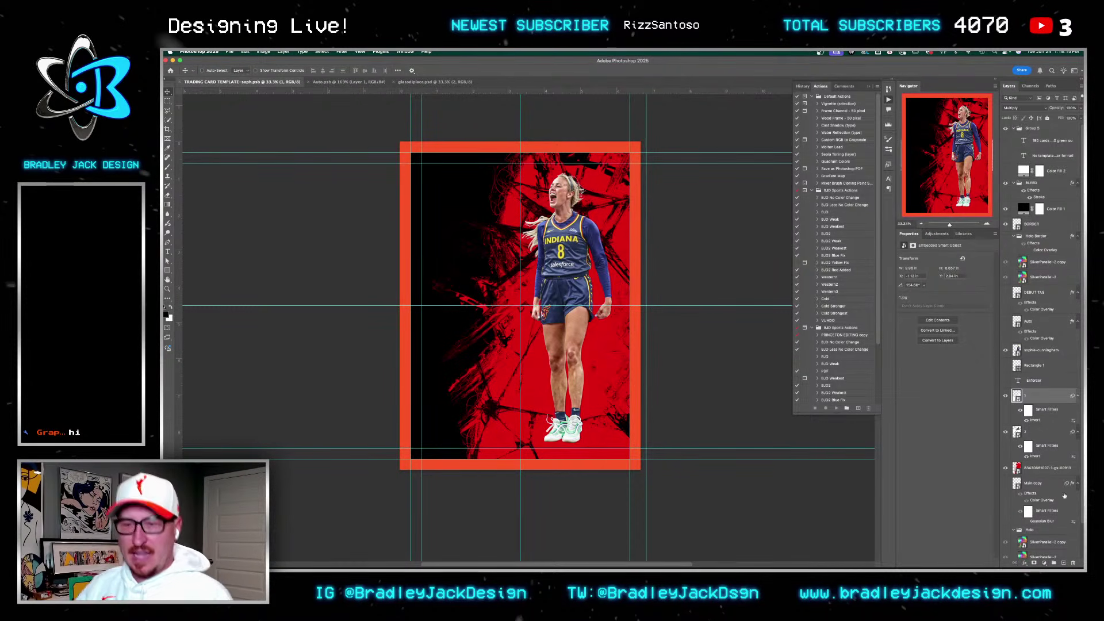
Step: Inspect the contents of the silhouette's smart object and the original silhouette nested inside it, and close both
{"action": "left_click", "coordinate": [1034, 473]}
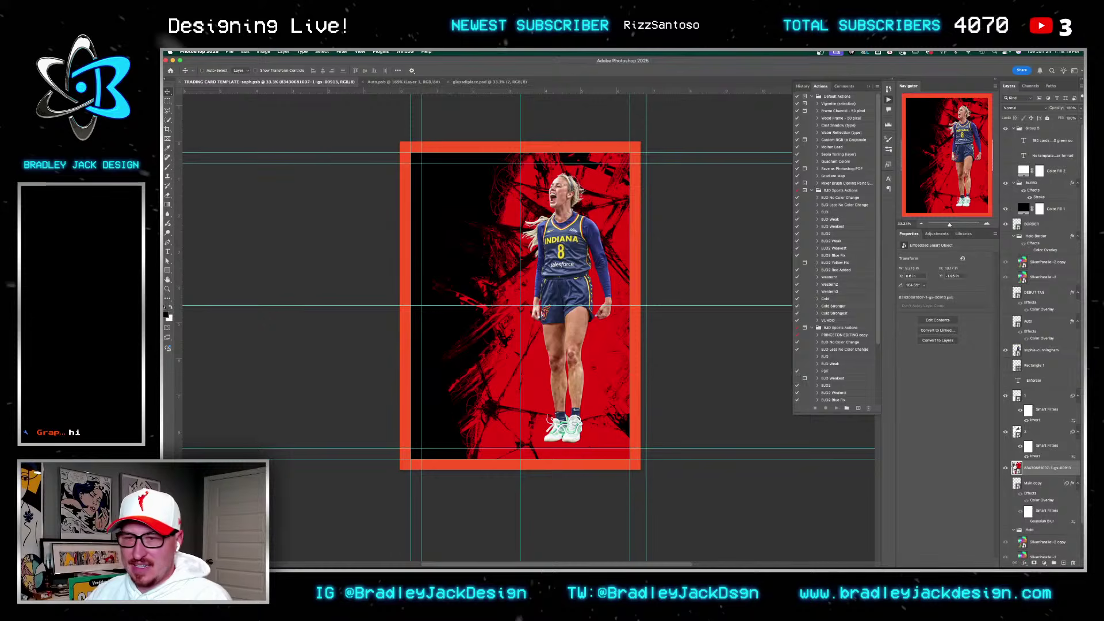
{"action": "double_click", "coordinate": [1016, 467]}
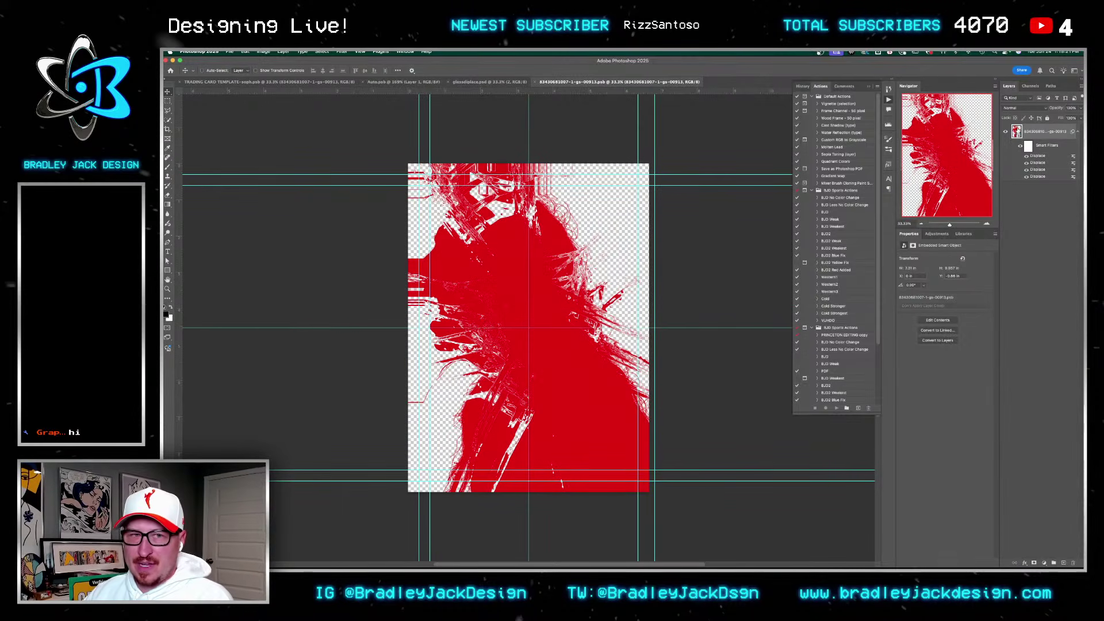
{"action": "double_click", "coordinate": [1017, 132]}
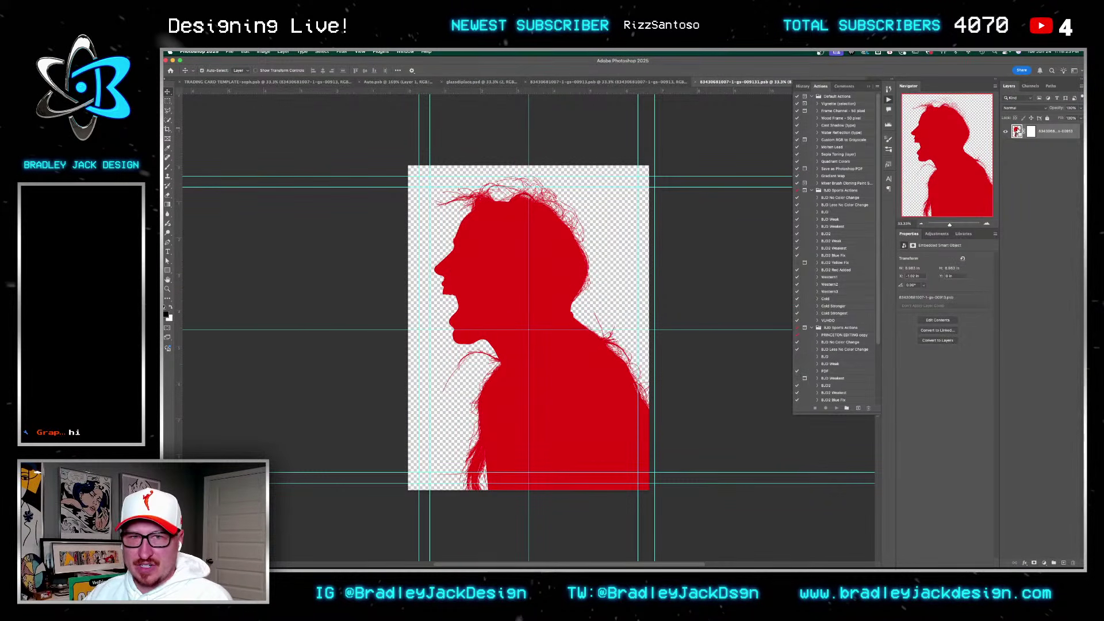
{"action": "key", "text": "super+w"}
{"action": "key", "text": "super+w"}
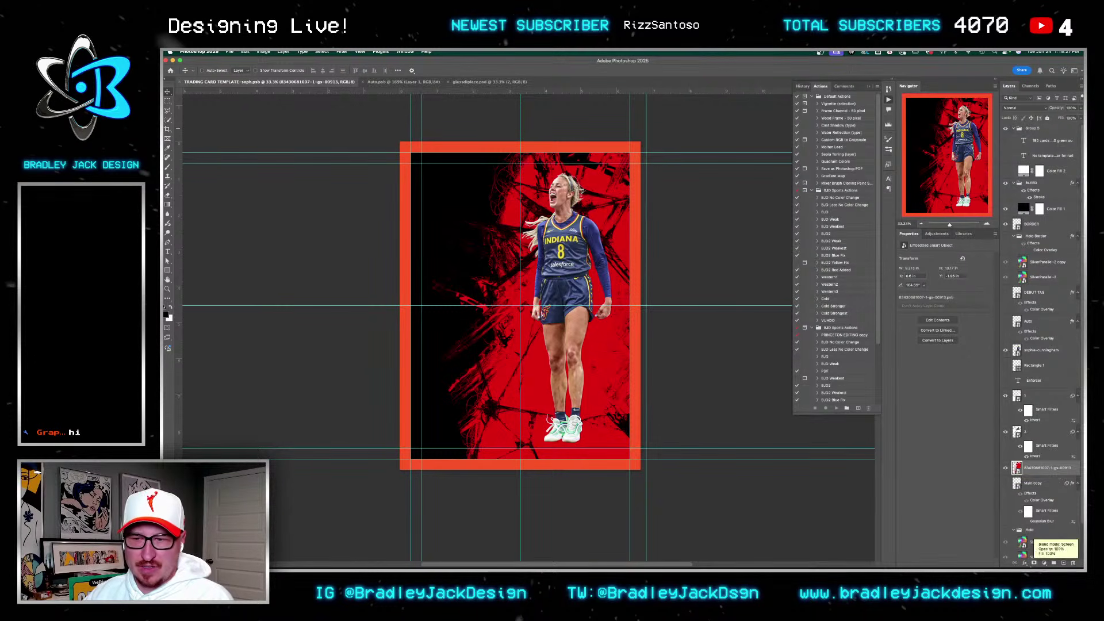
Step: Add a yellow Color Overlay effect to the silhouette layer
{"action": "left_click", "coordinate": [1024, 563]}
{"action": "left_click", "coordinate": [1032, 529]}
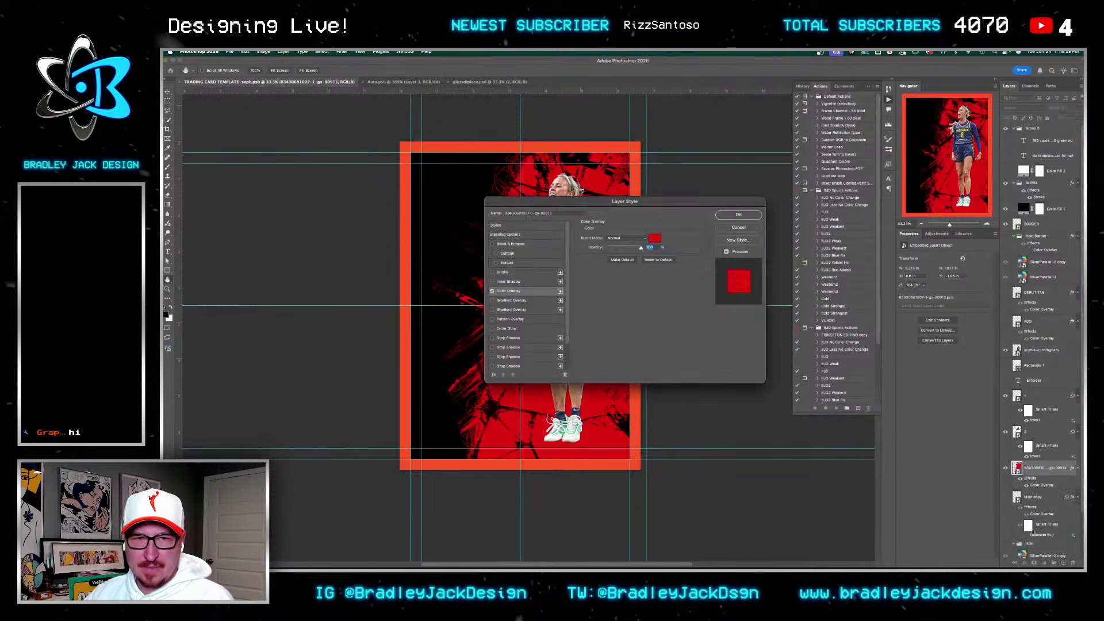
{"action": "left_click", "coordinate": [655, 239]}
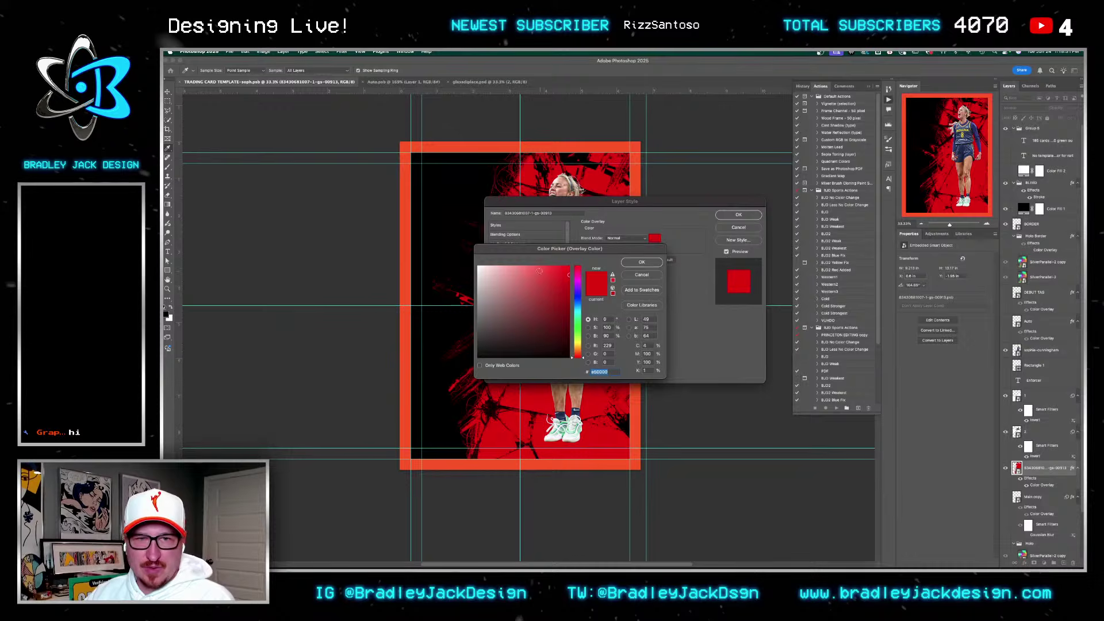
{"action": "left_click", "coordinate": [479, 267]}
{"action": "left_click_drag", "start_coordinate": [576, 297], "coordinate": [577, 347]}
{"action": "left_click", "coordinate": [566, 270]}
{"action": "key", "text": "Return"}
{"action": "key", "text": "Return"}
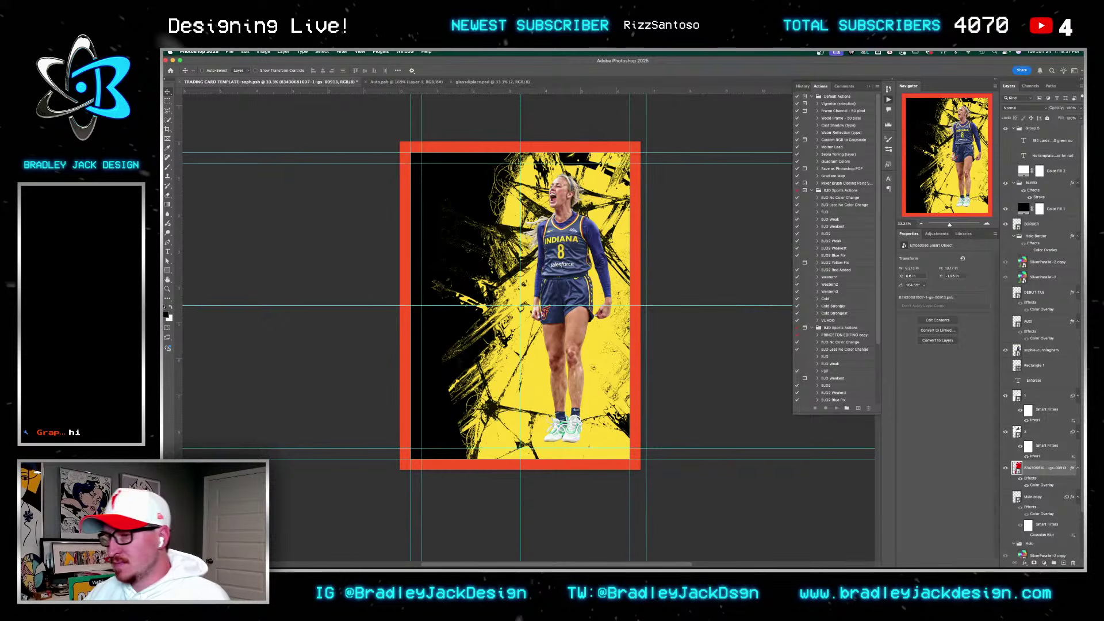
{"action": "key", "text": "super+Tab"}
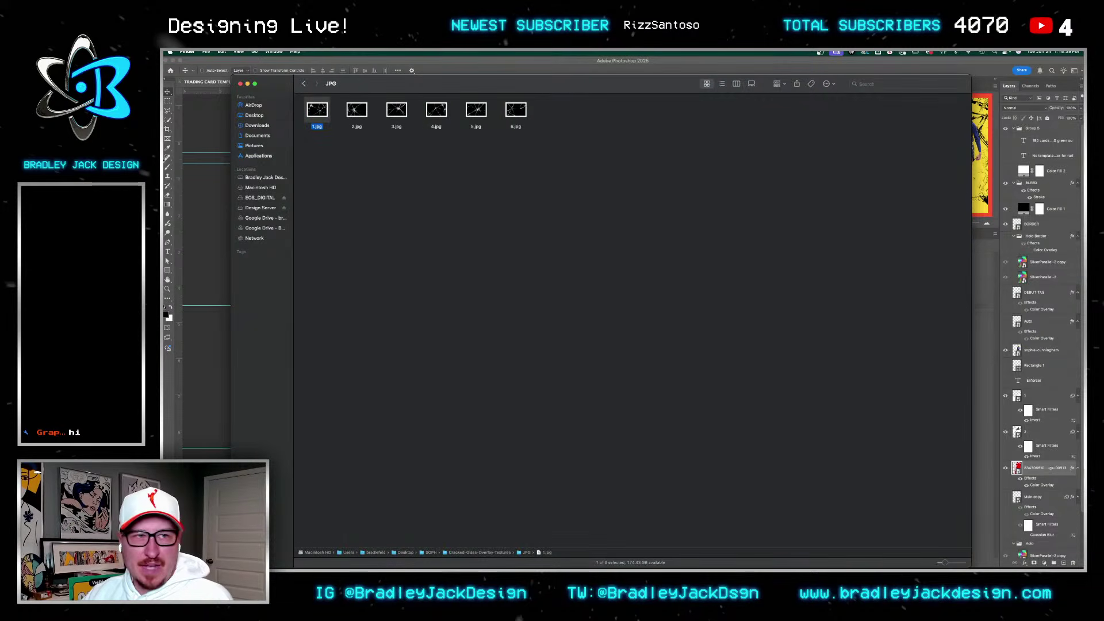
{"action": "left_click", "coordinate": [201, 164]}
{"action": "key", "text": "alt+bracketright"}
{"action": "key", "text": "alt+bracketright"}
{"action": "key", "text": "alt+bracketright"}
{"action": "key", "text": "alt+bracketright"}
{"action": "key", "text": "alt+bracketright"}
{"action": "key", "text": "alt+bracketright"}
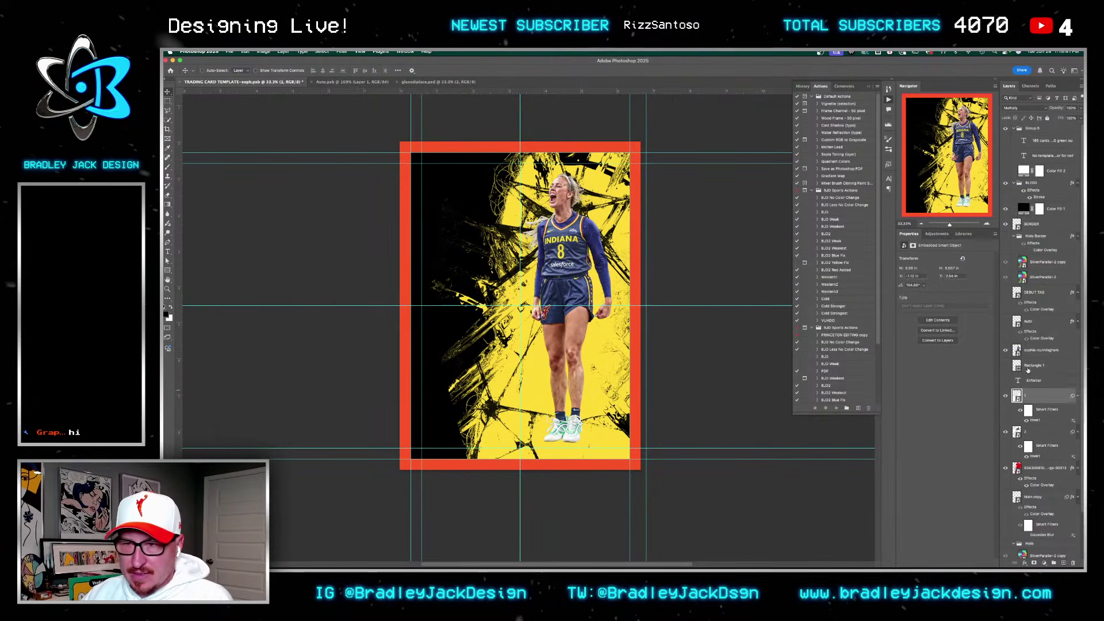
Step: Open the player cutout's smart object and add a new clipped layer above its topmost layer
{"action": "double_click", "coordinate": [1016, 350]}
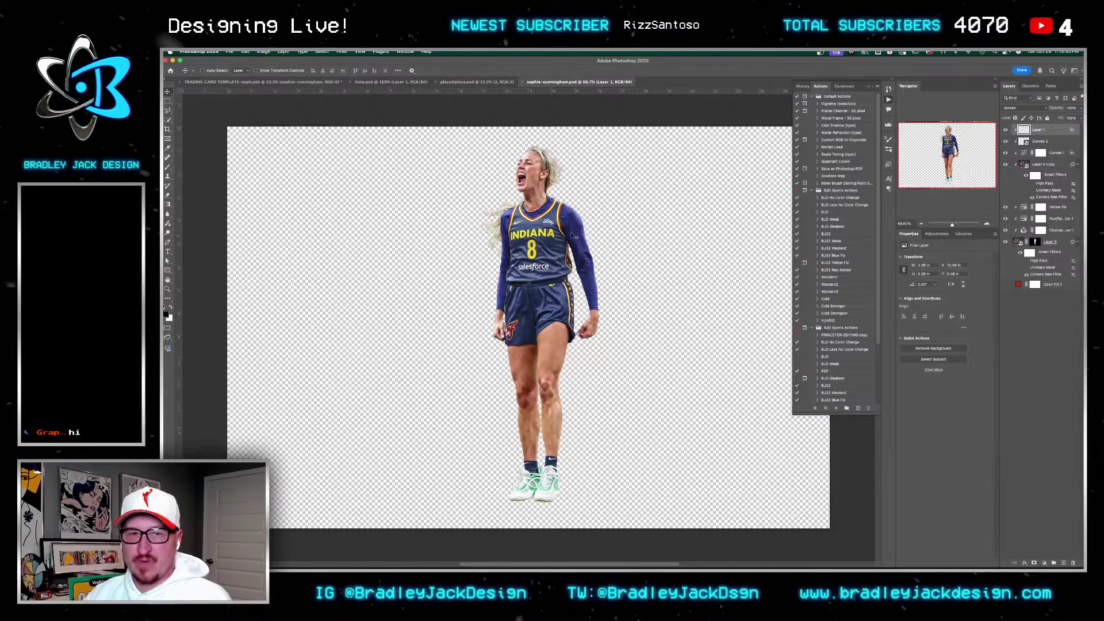
{"action": "key", "text": "z"}
{"action": "left_click", "coordinate": [572, 214]}
{"action": "left_click", "coordinate": [572, 214]}
{"action": "left_click_drag", "start_coordinate": [572, 214], "coordinate": [627, 205]}
{"action": "key", "text": "super+shift+alt+n"}
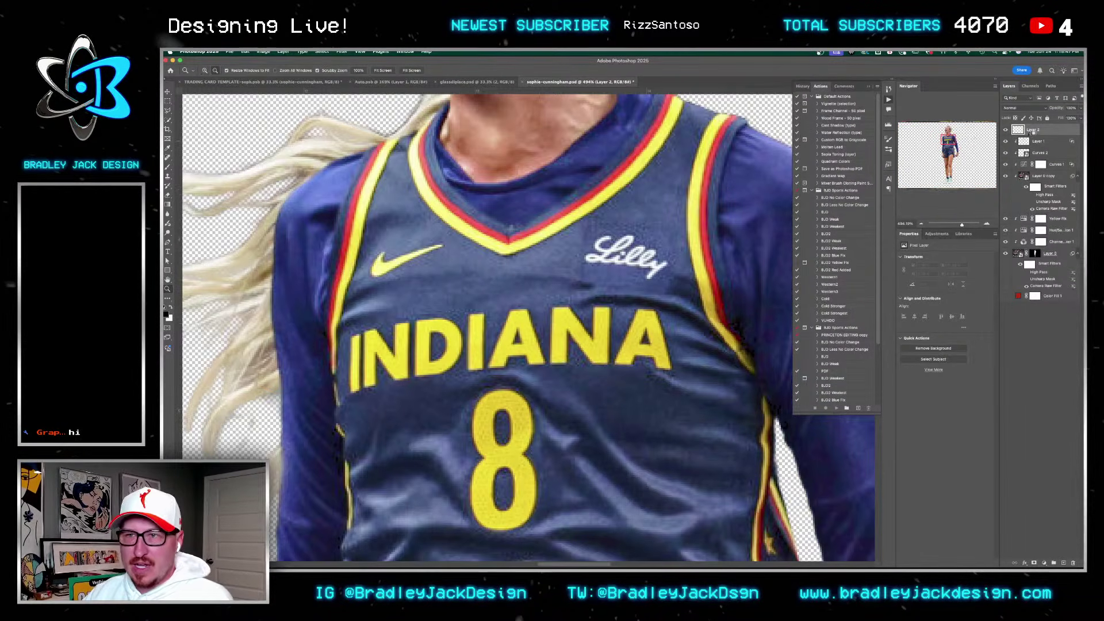
Step: Outline the Lilly logo and the Nike swoosh on the jersey as one combined Polygonal Lasso selection
{"action": "left_click", "coordinate": [168, 110]}
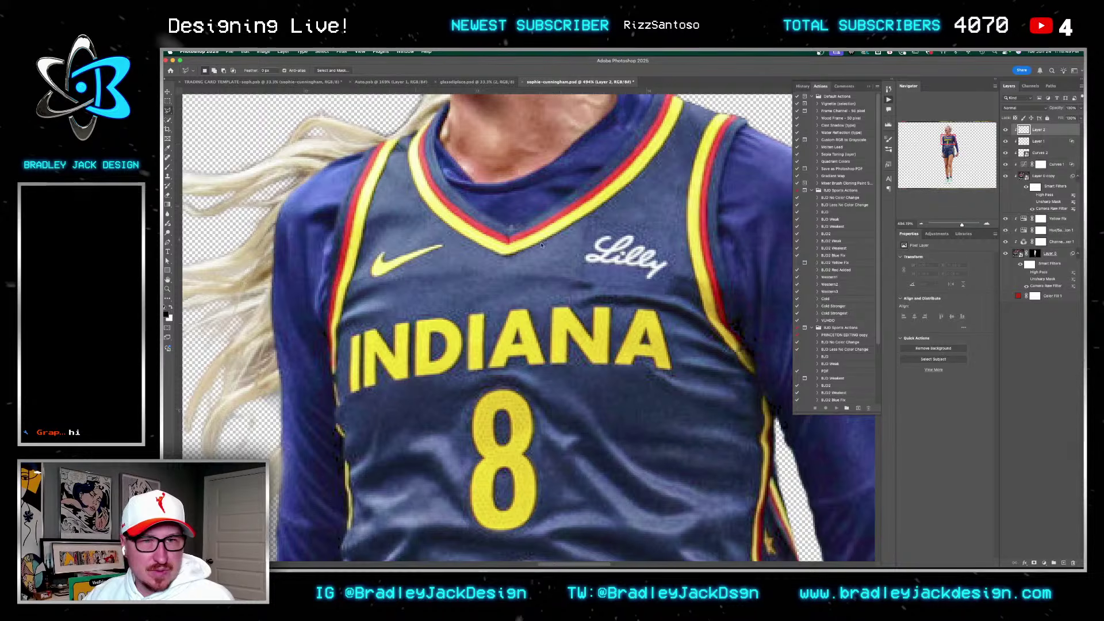
{"action": "left_click", "coordinate": [607, 226]}
{"action": "left_click", "coordinate": [654, 284]}
{"action": "left_click", "coordinate": [677, 264]}
{"action": "left_click", "coordinate": [608, 227]}
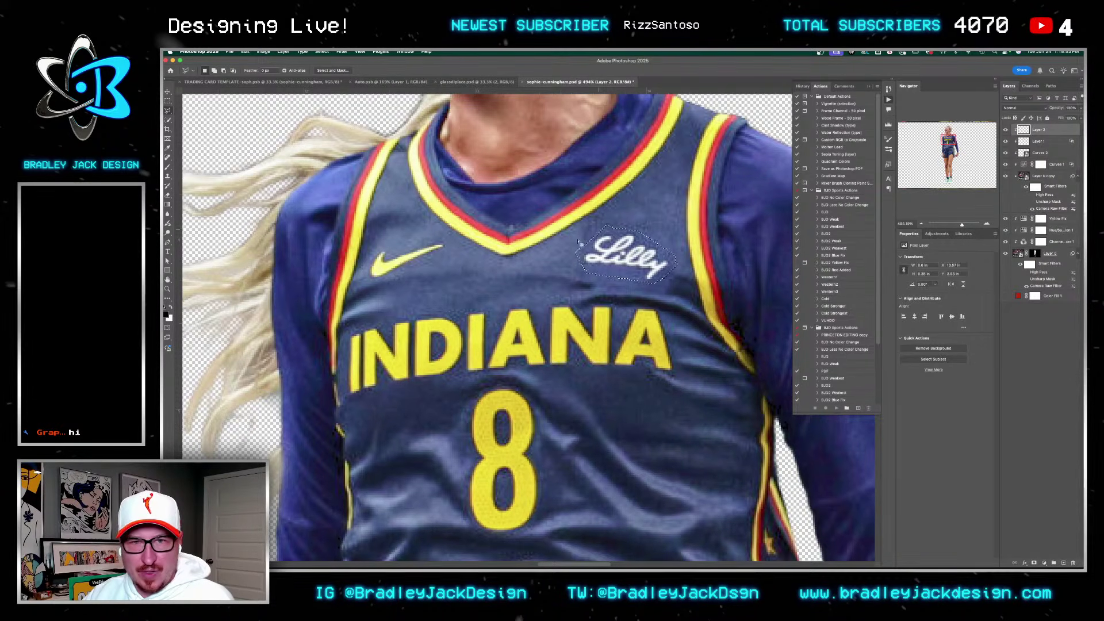
{"action": "left_click", "coordinate": [374, 248]}
{"action": "left_click", "coordinate": [363, 281]}
{"action": "left_click", "coordinate": [448, 241]}
Step: Add a new layer and run Generative Fill without a prompt on the selected Lilly logo and Nike swoosh
{"action": "right_click", "coordinate": [440, 248]}
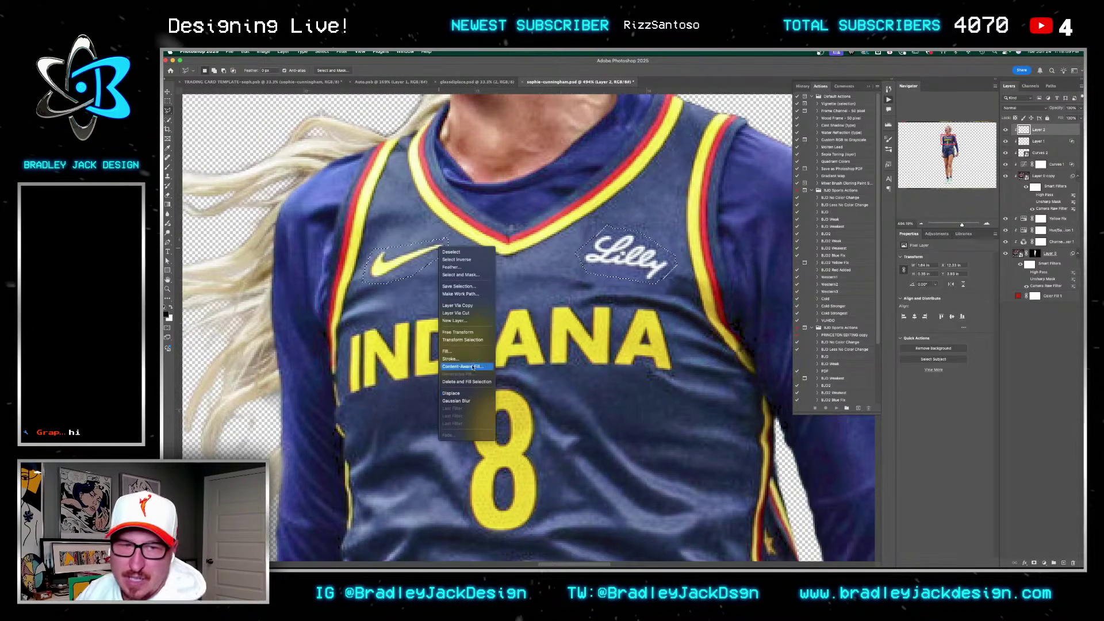
{"action": "left_click", "coordinate": [457, 306]}
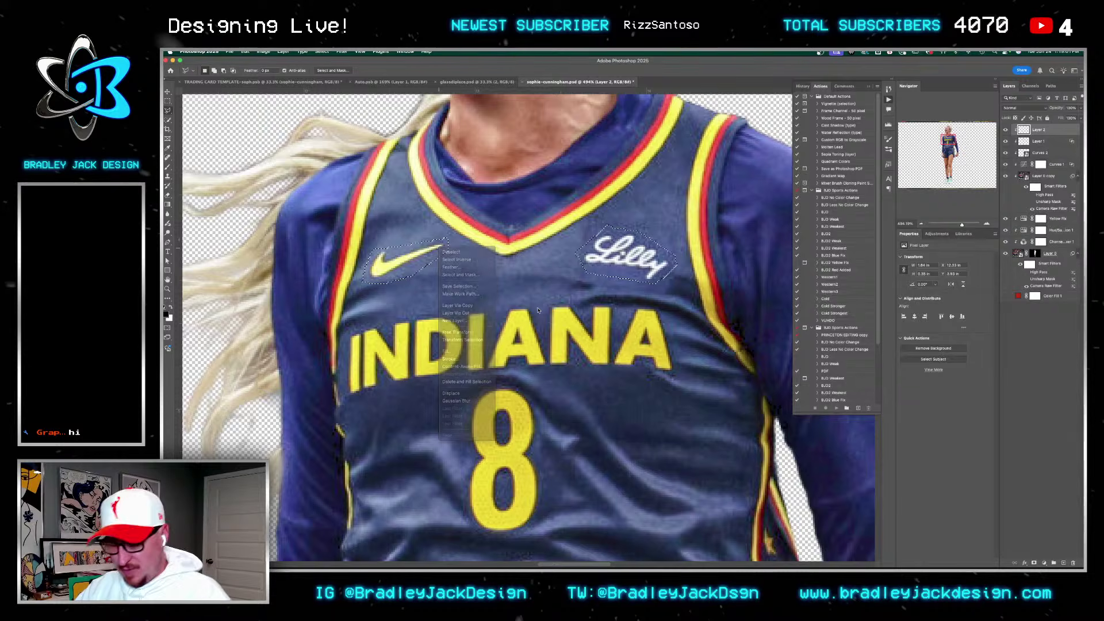
{"action": "right_click", "coordinate": [408, 261]}
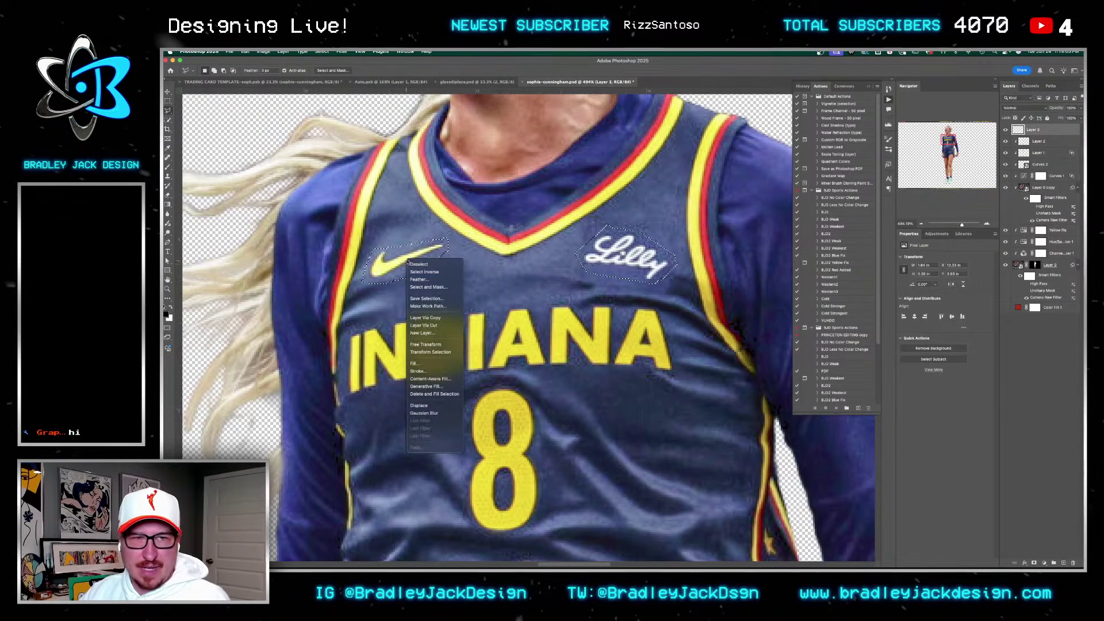
{"action": "left_click", "coordinate": [435, 387]}
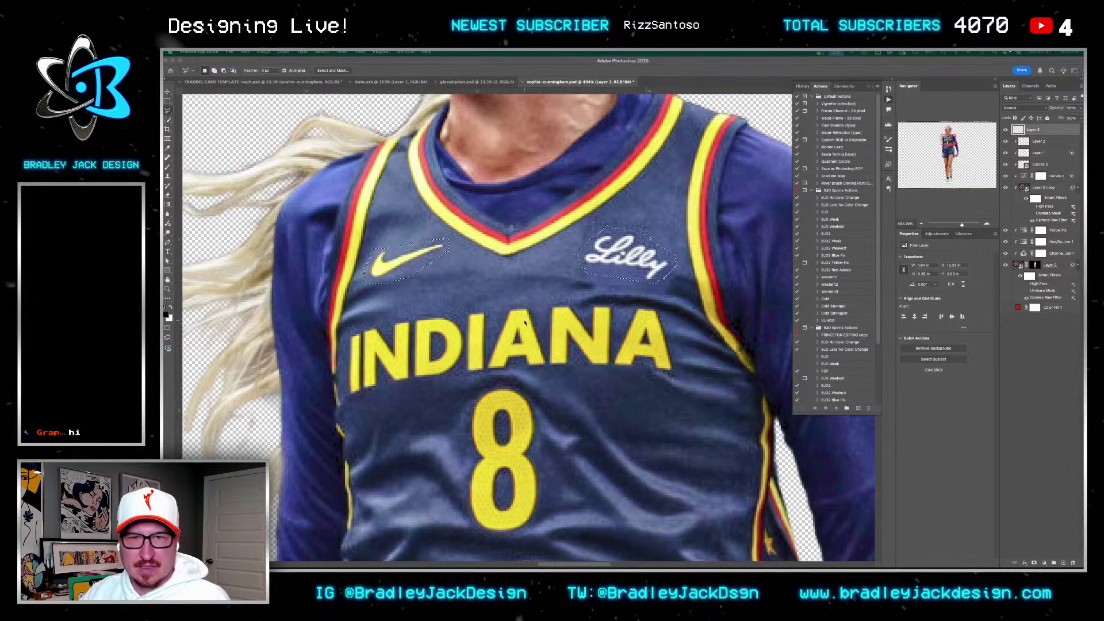
{"action": "key", "text": "Return"}
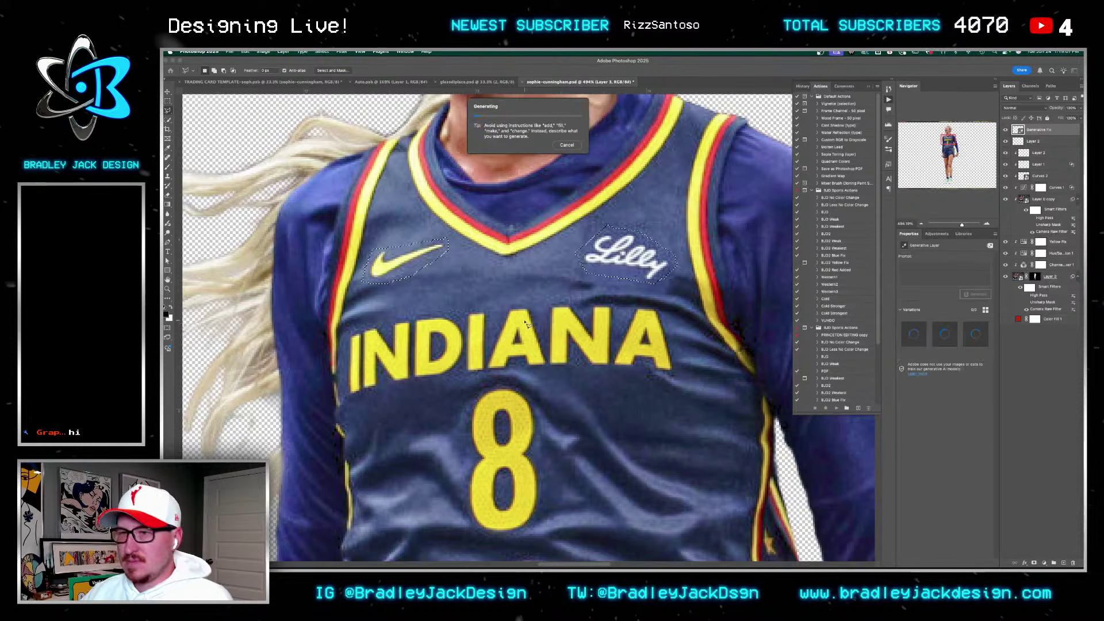
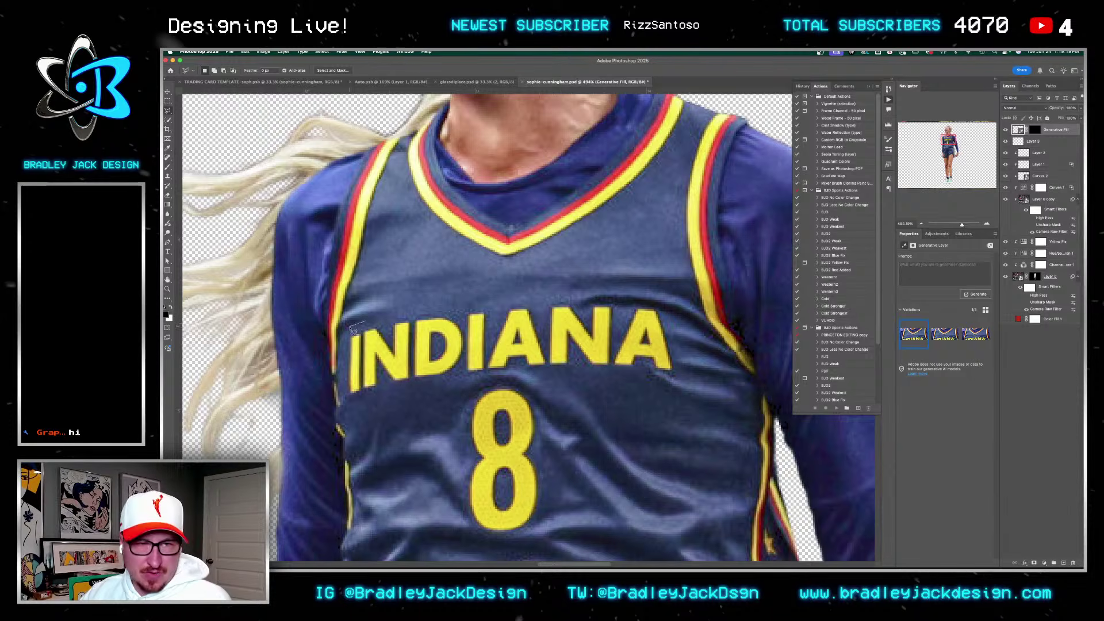
Step: Outline the INDIANA wordmark and the number 8 on the jersey as one combined Polygonal Lasso selection
{"action": "left_click", "coordinate": [348, 404]}
{"action": "left_click", "coordinate": [500, 375]}
{"action": "left_click", "coordinate": [692, 374]}
{"action": "left_click", "coordinate": [664, 290]}
{"action": "left_click", "coordinate": [455, 297]}
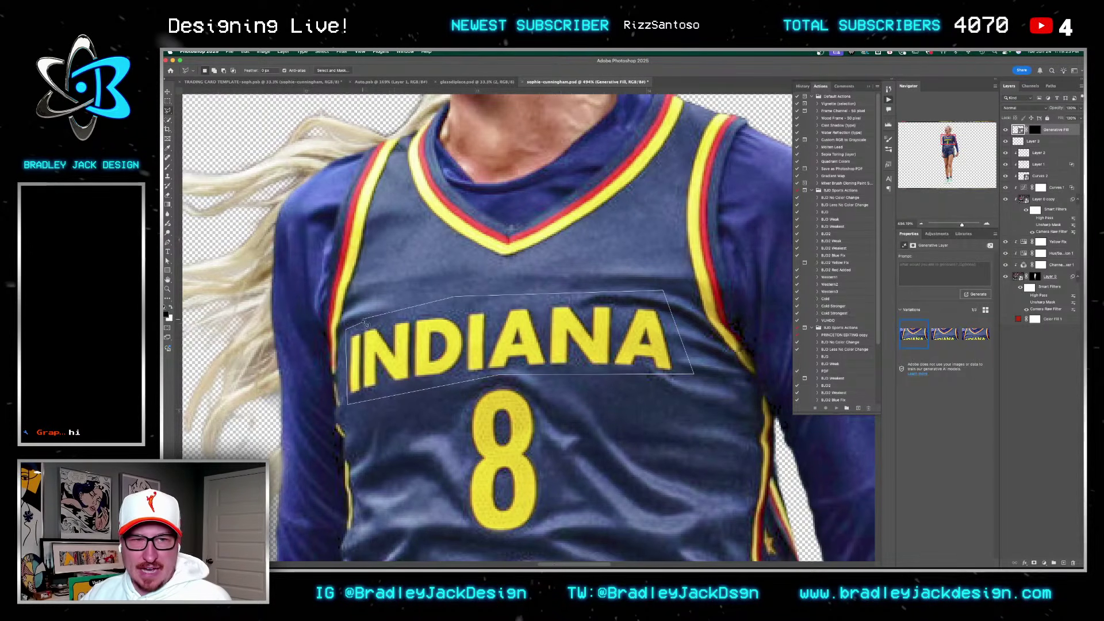
{"action": "left_click", "coordinate": [363, 326]}
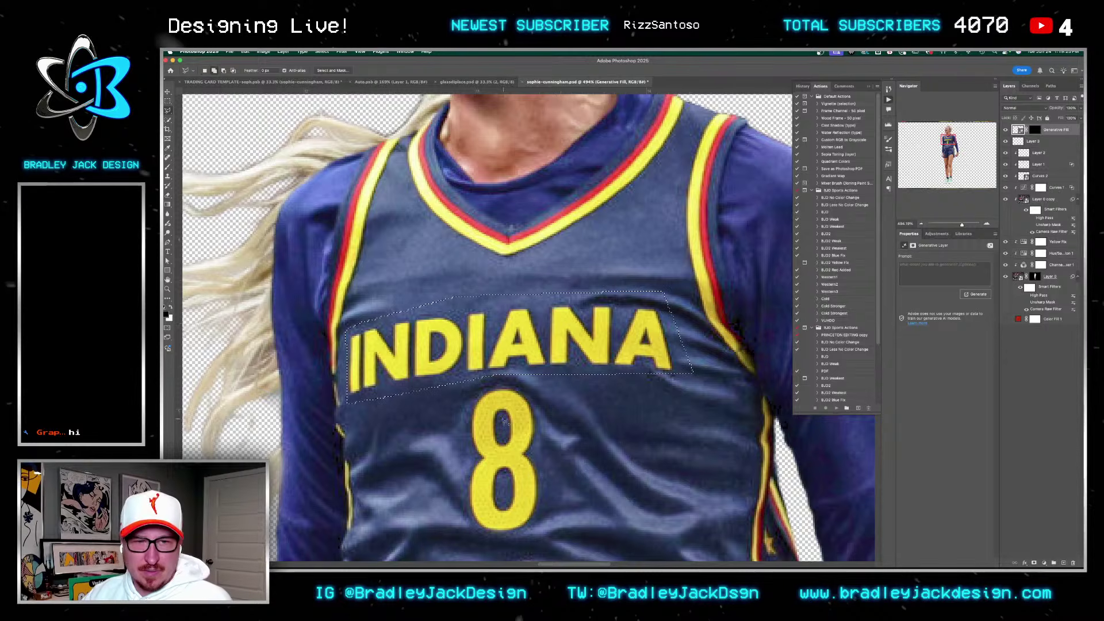
{"action": "left_click", "coordinate": [460, 525]}
{"action": "left_click", "coordinate": [509, 543]}
{"action": "left_click", "coordinate": [558, 528]}
{"action": "left_click", "coordinate": [536, 386]}
{"action": "left_click", "coordinate": [481, 388]}
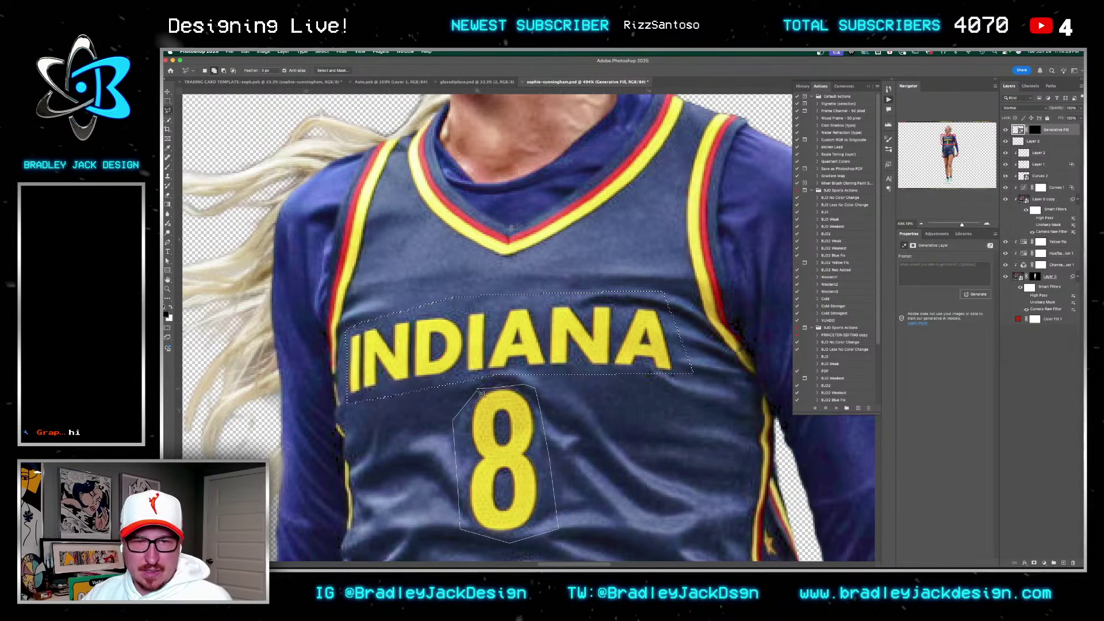
Step: Replace the selected wordmark and number using Generative Fill without a prompt, and choose the second variation
{"action": "right_click", "coordinate": [483, 374]}
{"action": "left_click", "coordinate": [502, 499]}
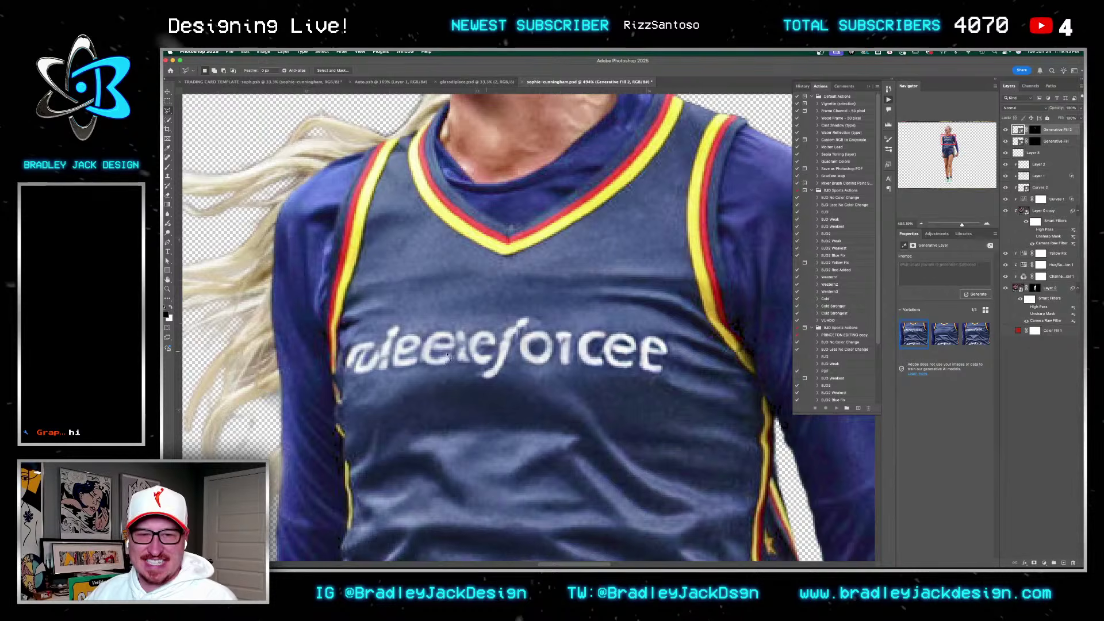
{"action": "left_click", "coordinate": [945, 333]}
Step: Outline the salesforce wordmark on the lower jersey and remove it with Generative Fill
{"action": "scroll", "coordinate": [591, 407], "scroll_direction": "down", "scroll_amount": 5}
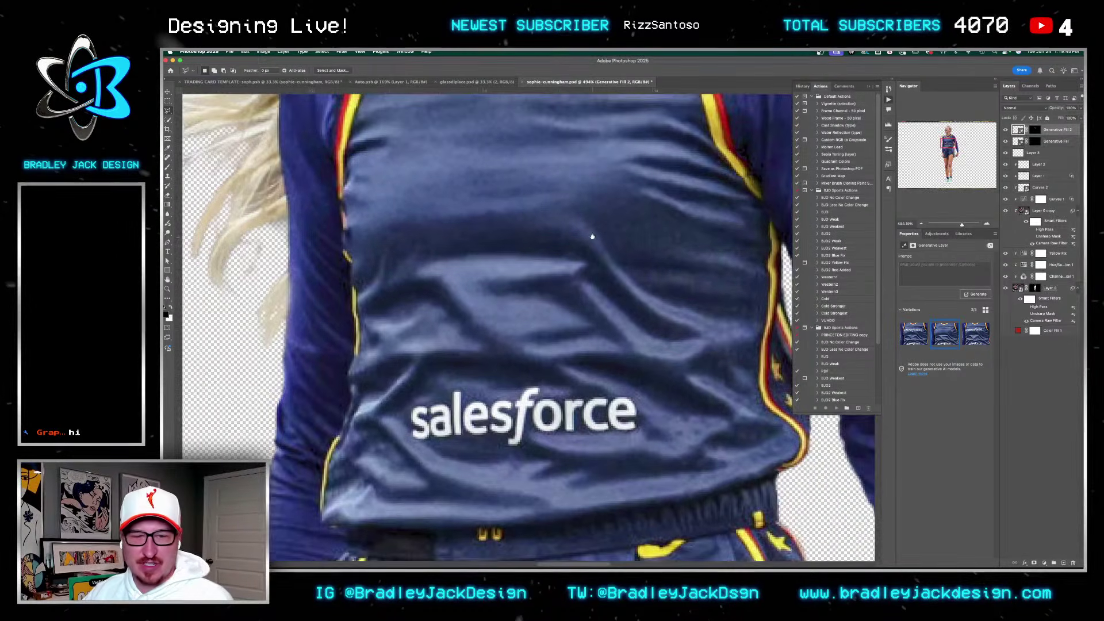
{"action": "mouse_move", "coordinate": [547, 381]}
{"action": "left_mouse_down"}
{"action": "mouse_move", "coordinate": [654, 394]}
{"action": "mouse_move", "coordinate": [648, 440]}
{"action": "mouse_move", "coordinate": [546, 464]}
{"action": "left_mouse_up"}
{"action": "left_click_drag", "start_coordinate": [404, 411], "coordinate": [402, 405]}
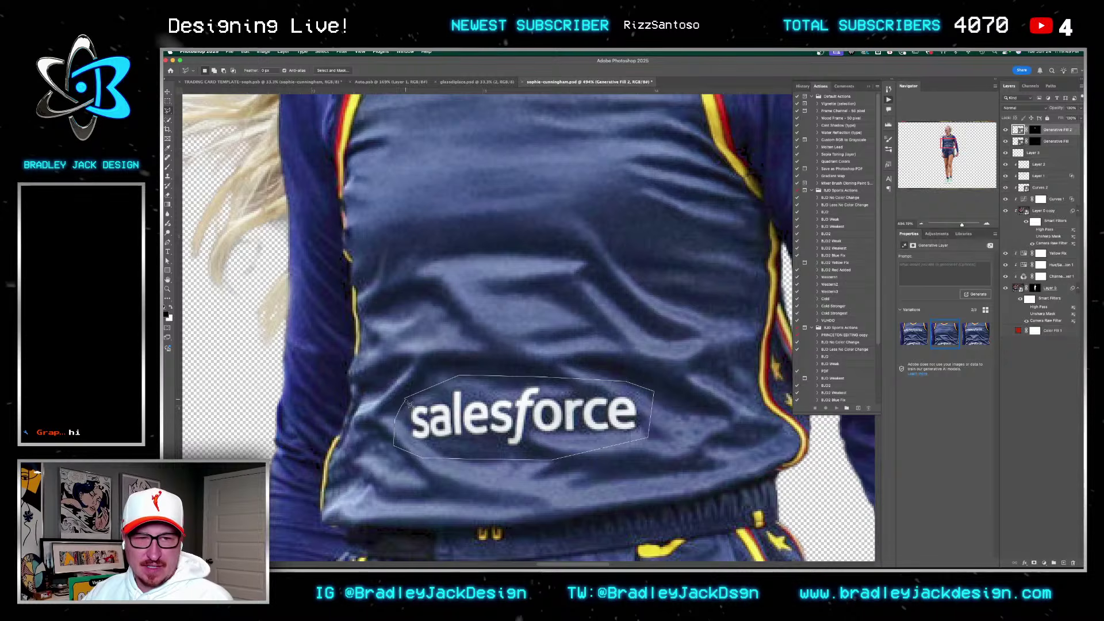
{"action": "right_click", "coordinate": [460, 448]}
{"action": "left_click", "coordinate": [491, 500]}
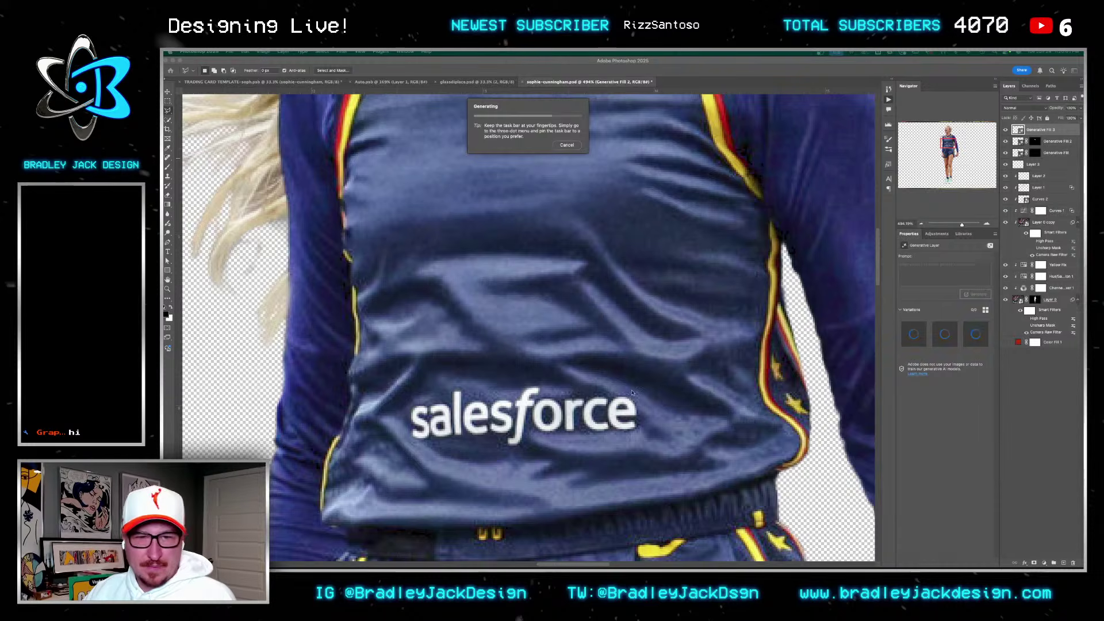
Step: Outline the red and yellow F logo on the shorts with the Polygonal Lasso
{"action": "scroll", "coordinate": [582, 377], "scroll_direction": "down", "scroll_amount": 5}
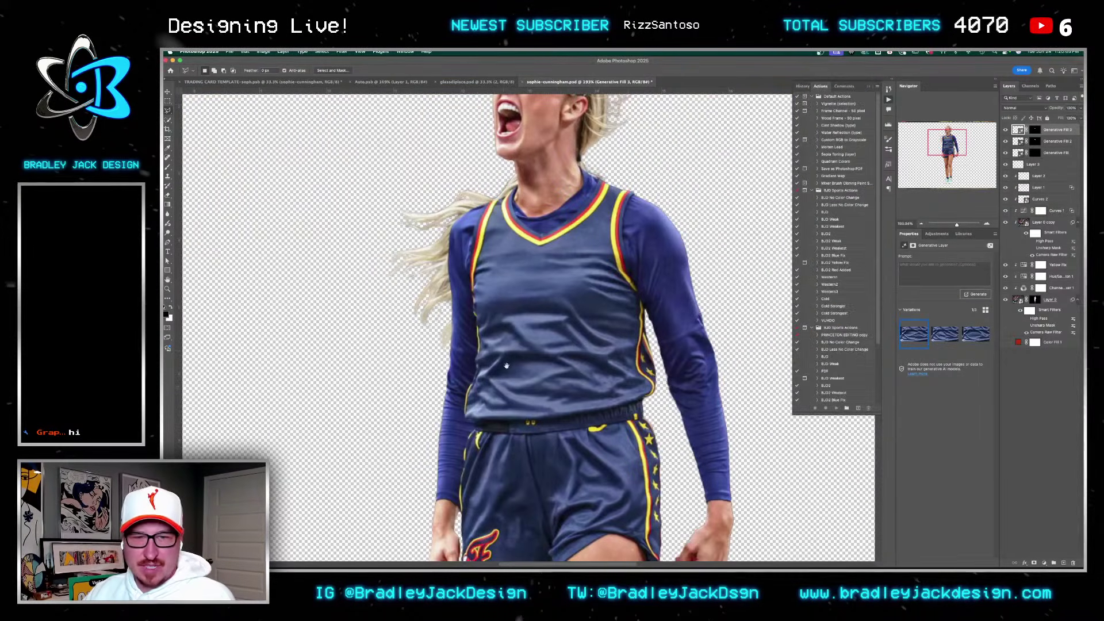
{"action": "scroll", "coordinate": [514, 392], "scroll_direction": "up", "scroll_amount": 5}
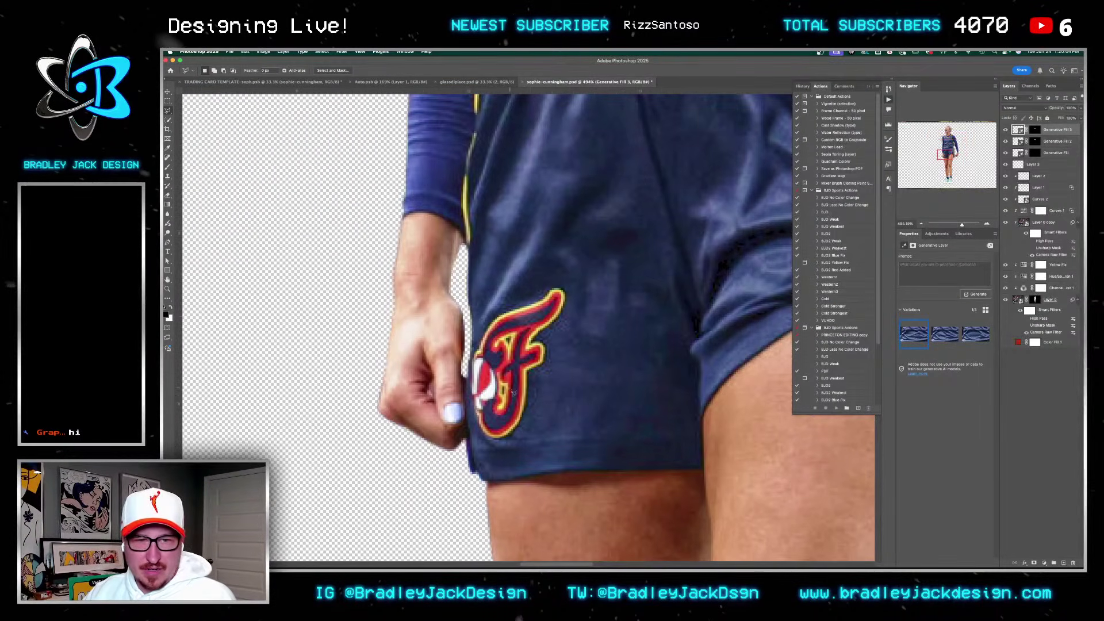
{"action": "left_click_drag", "start_coordinate": [505, 307], "coordinate": [482, 322]}
{"action": "mouse_move", "coordinate": [476, 365]}
{"action": "left_mouse_down"}
{"action": "mouse_move", "coordinate": [469, 403]}
{"action": "mouse_move", "coordinate": [487, 454]}
{"action": "mouse_move", "coordinate": [519, 444]}
{"action": "mouse_move", "coordinate": [541, 416]}
{"action": "mouse_move", "coordinate": [557, 363]}
{"action": "left_mouse_up"}
{"action": "left_click_drag", "start_coordinate": [533, 296], "coordinate": [507, 312]}
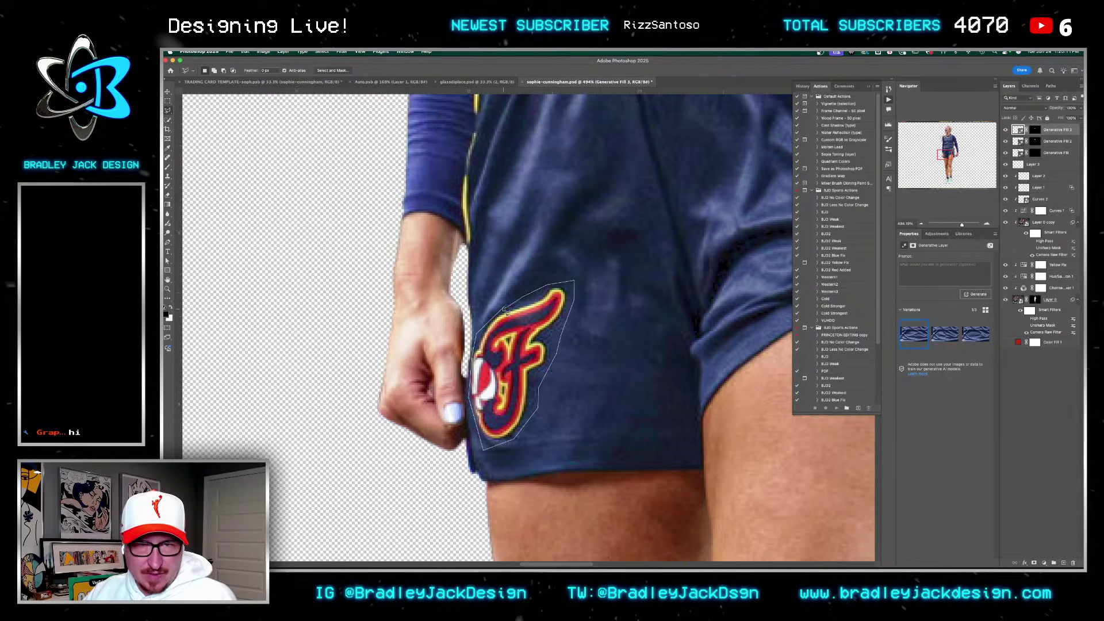
Step: Try to replace the selected F logo with fabric from higher on the shorts using the Patch tool
{"action": "left_click", "coordinate": [169, 157]}
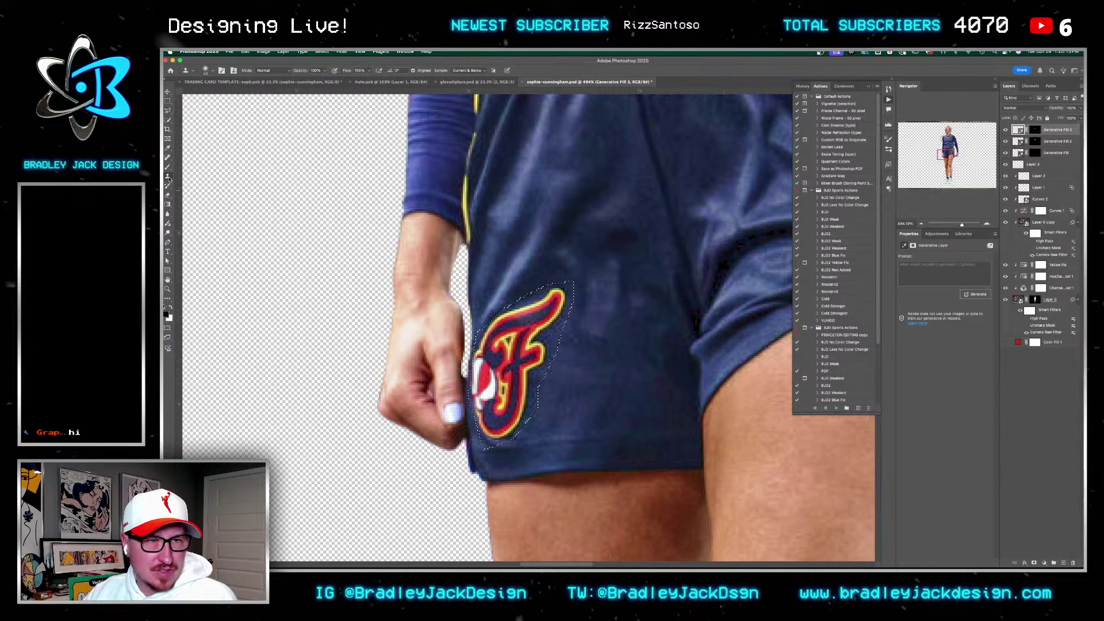
{"action": "left_click", "coordinate": [168, 157]}
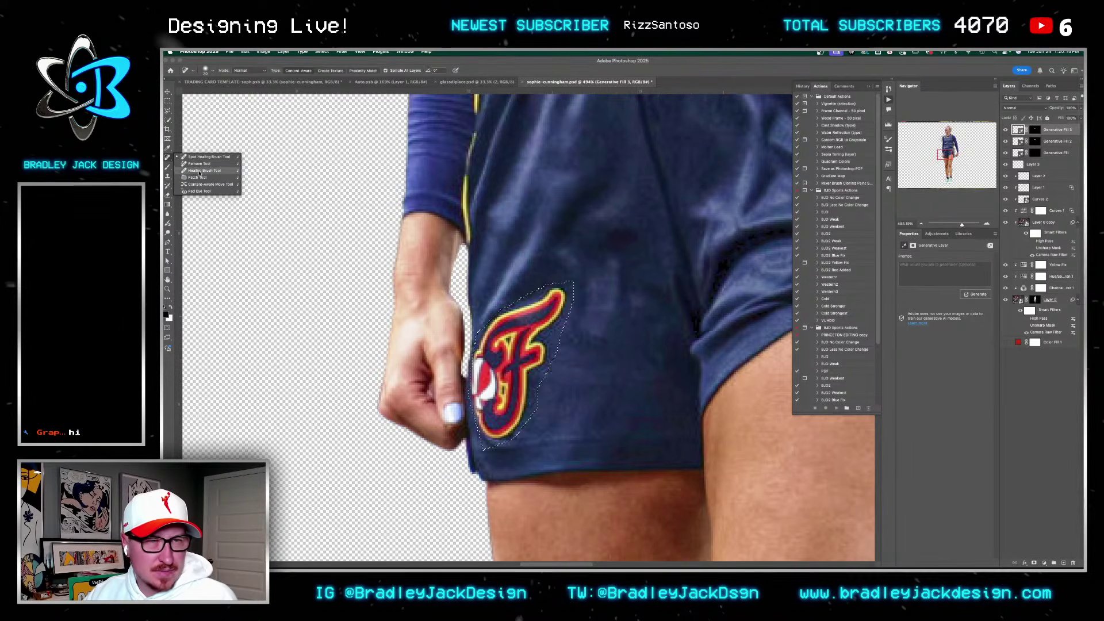
{"action": "left_click", "coordinate": [198, 178]}
{"action": "left_click", "coordinate": [502, 311]}
{"action": "left_click", "coordinate": [618, 233]}
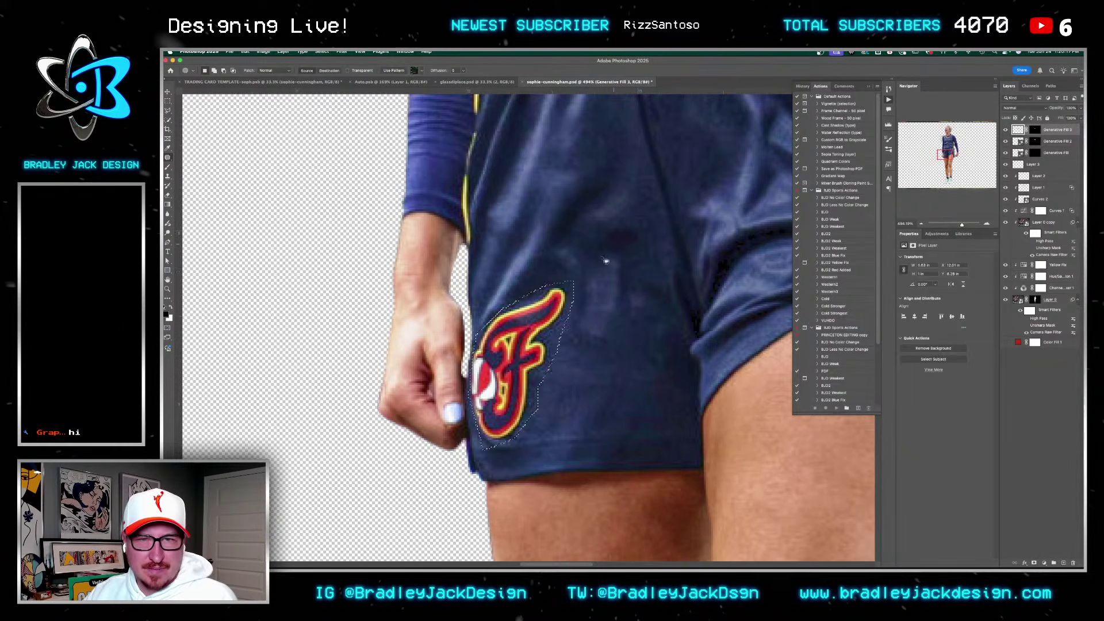
{"action": "left_click", "coordinate": [529, 352]}
{"action": "left_click", "coordinate": [625, 232]}
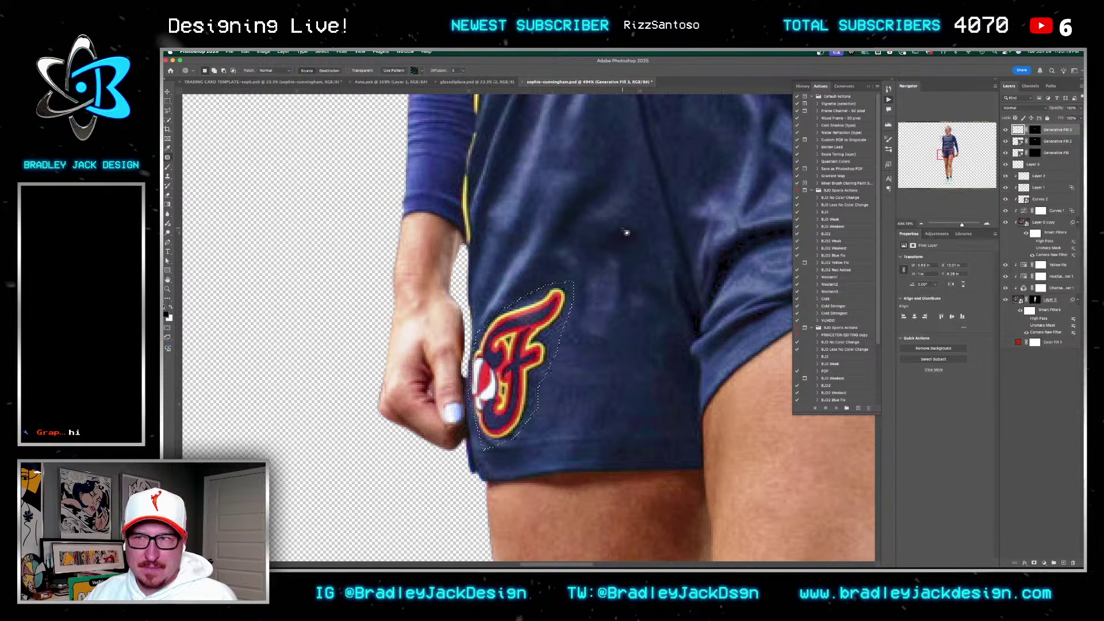
{"action": "left_click", "coordinate": [286, 70]}
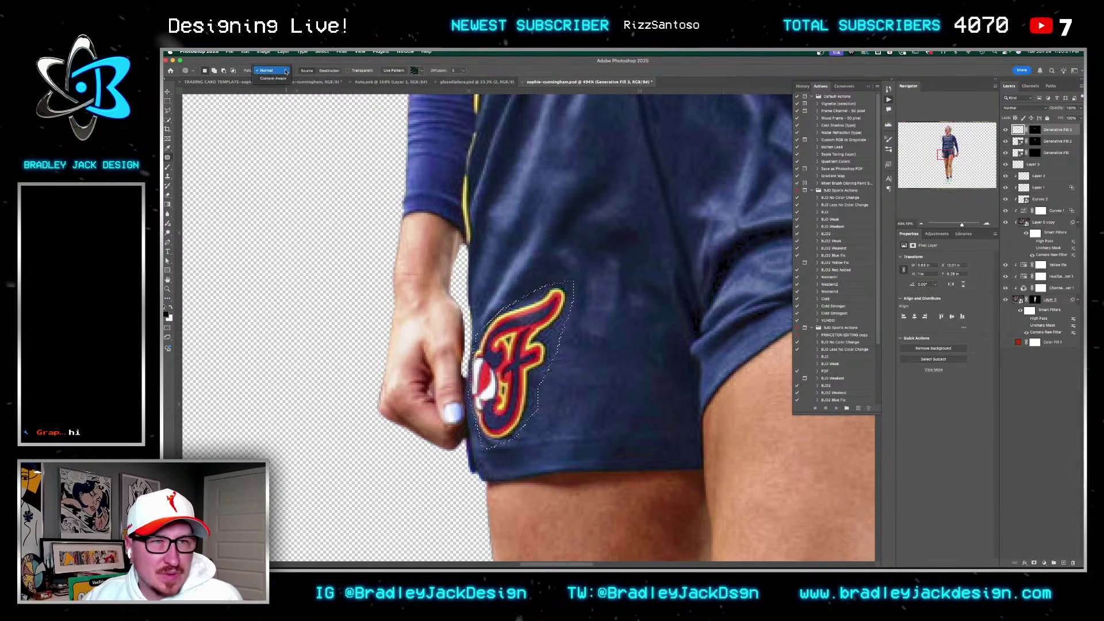
{"action": "left_click", "coordinate": [285, 71]}
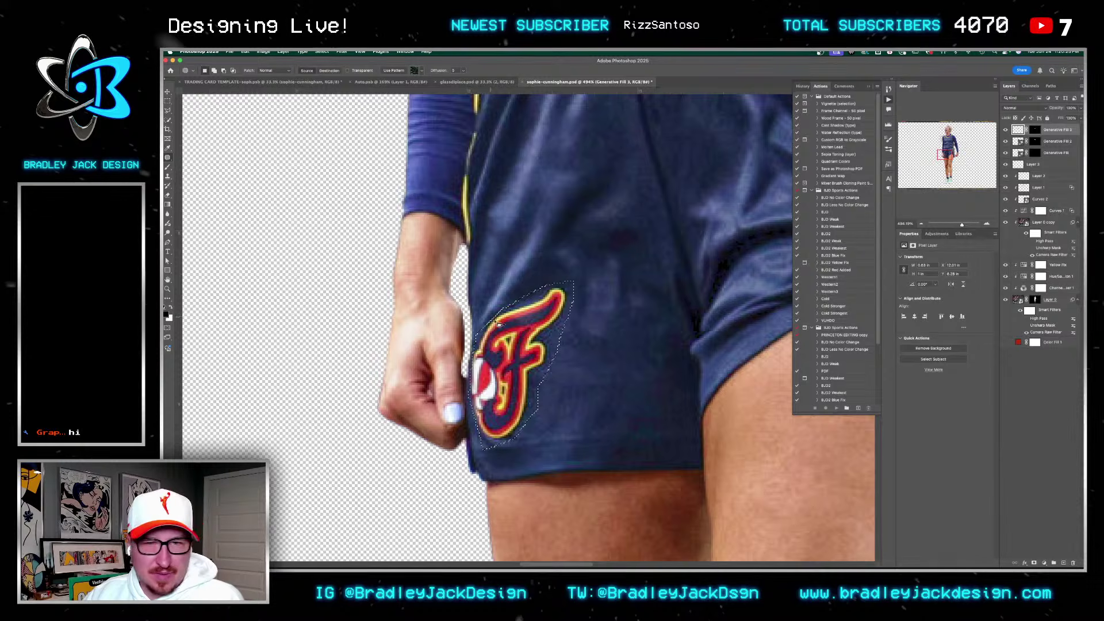
Step: Remove the selected F logo from the shorts with Generative Fill, using no prompt
{"action": "right_click", "coordinate": [520, 334]}
{"action": "left_click", "coordinate": [506, 301]}
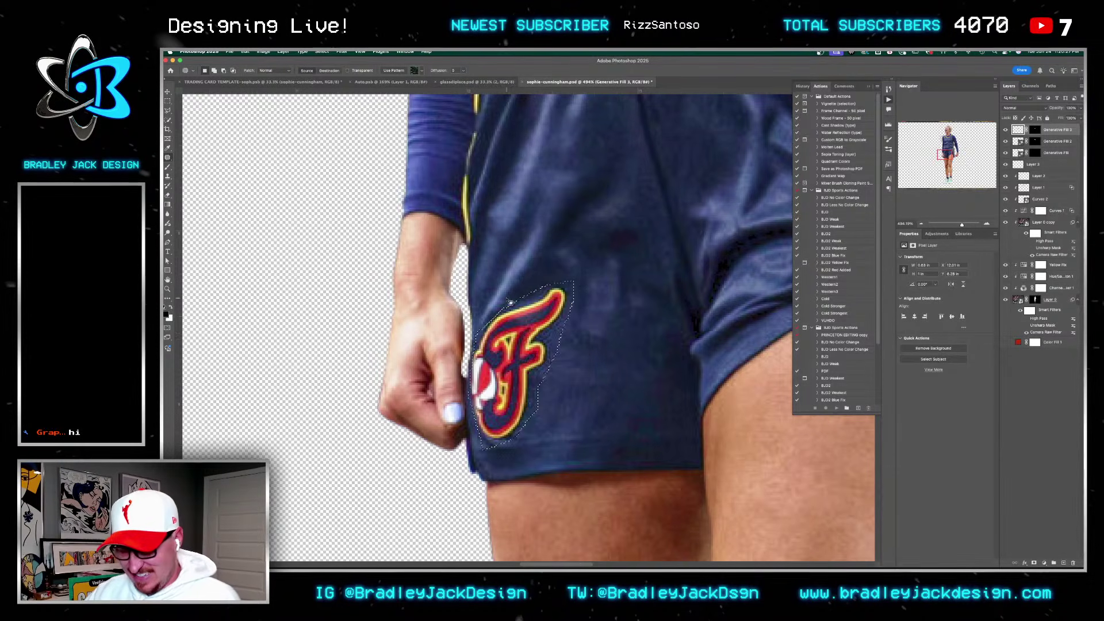
{"action": "right_click", "coordinate": [517, 324]}
{"action": "key", "text": "Escape"}
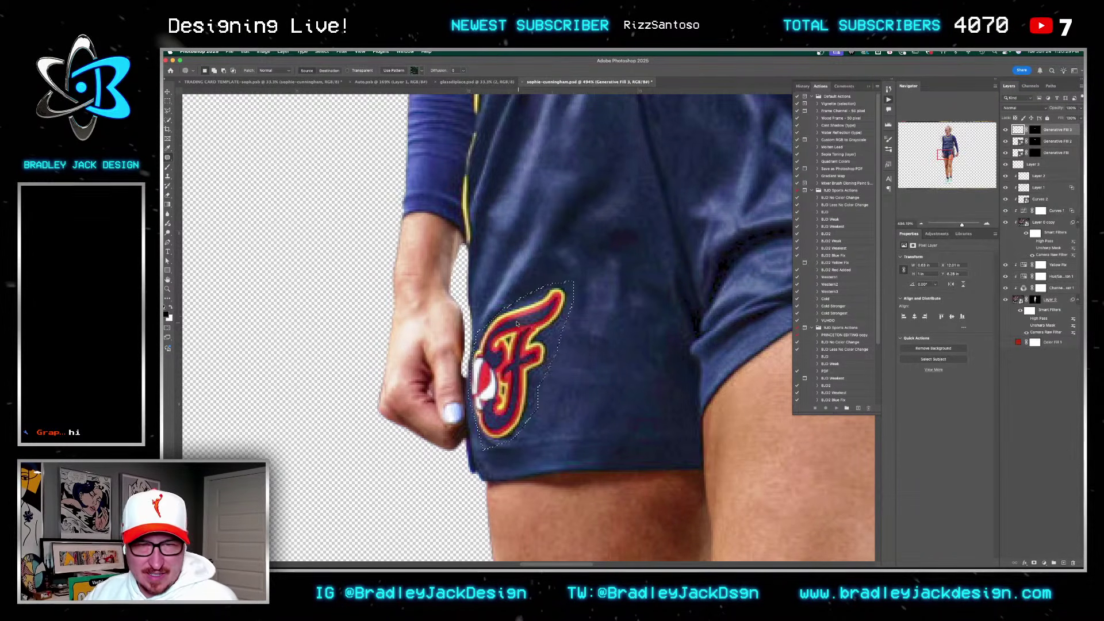
{"action": "key", "text": "v"}
{"action": "left_click", "coordinate": [518, 329]}
{"action": "key", "text": "Return"}
{"action": "key", "text": "m"}
{"action": "right_click", "coordinate": [534, 341]}
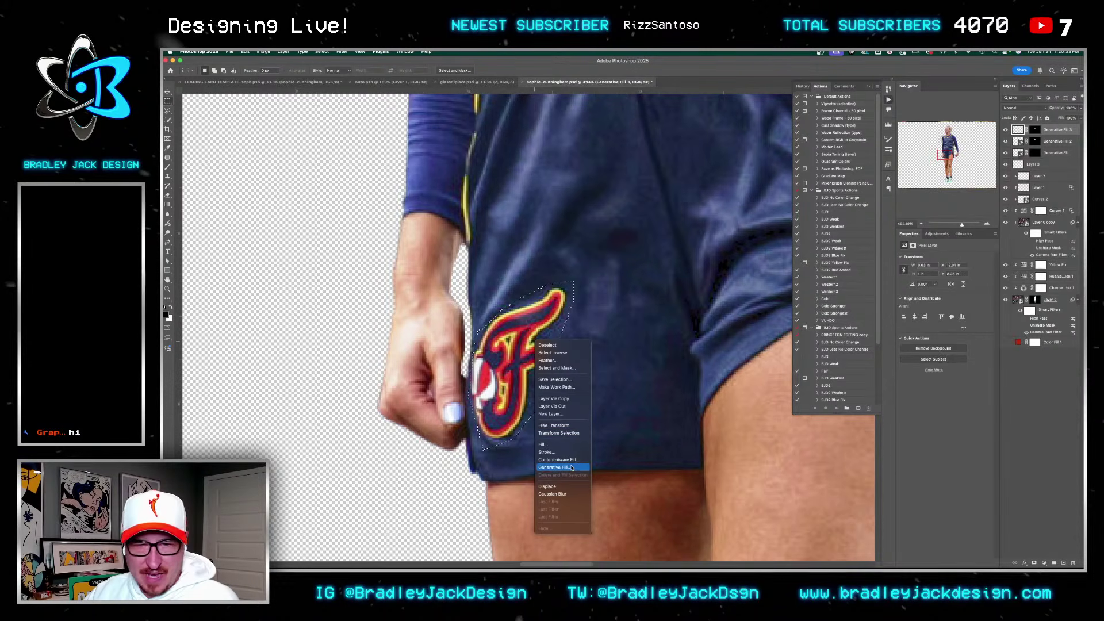
{"action": "left_click", "coordinate": [570, 468]}
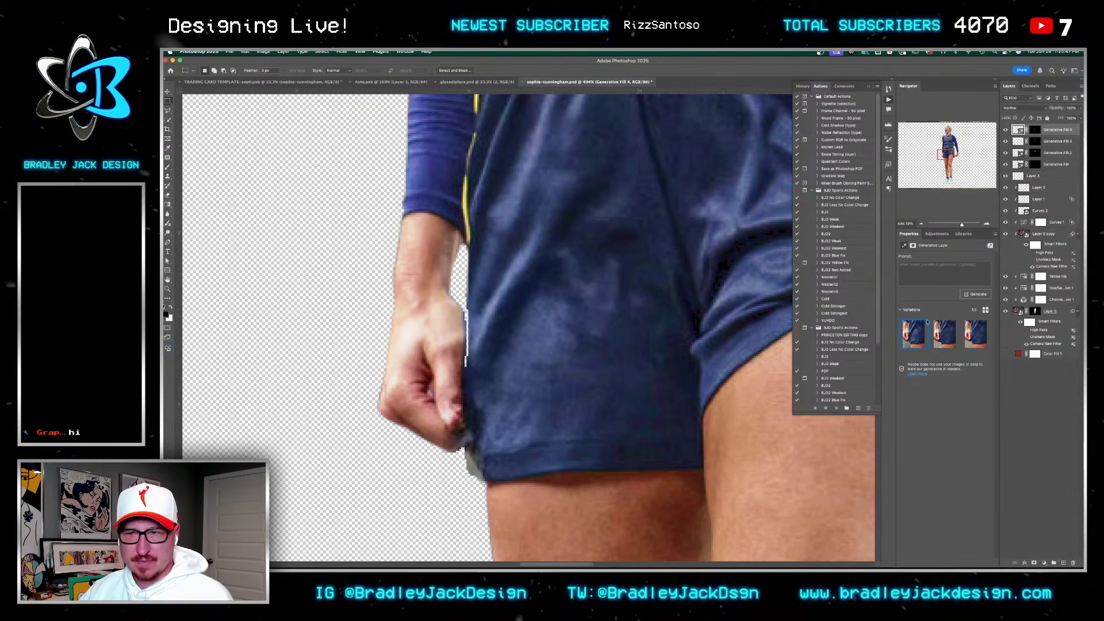
Step: Clip the four Generative Fill layers and the blank layer beneath them to the player cutout
{"action": "left_click", "coordinate": [1050, 176], "text": "shift"}
{"action": "key", "text": "ctrl+alt+g"}
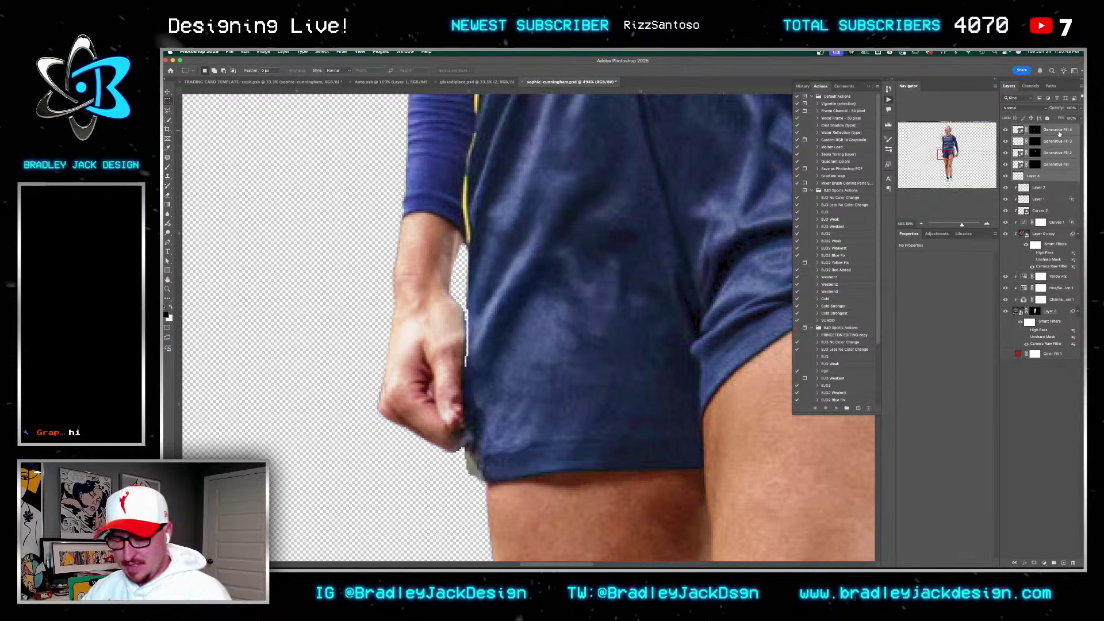
{"action": "key", "text": "ctrl+d"}
{"action": "key", "text": "v"}
Step: Add a new layer clipped above the topmost Generative Fill layer for retouching the shorts' edge
{"action": "scroll", "coordinate": [522, 454], "scroll_direction": "up", "scroll_amount": 5}
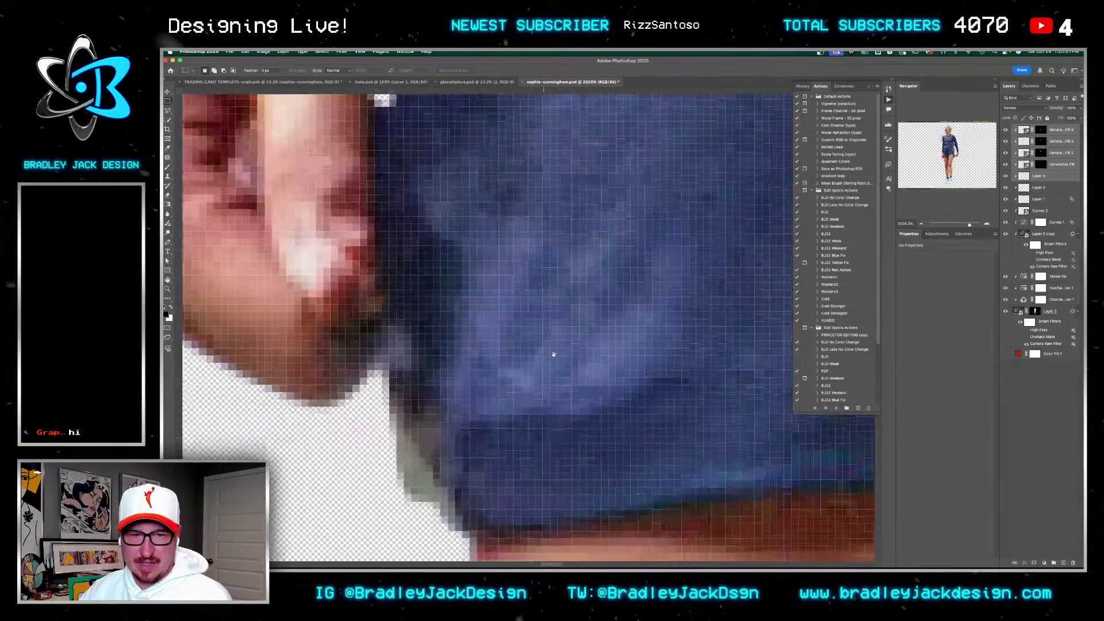
{"action": "scroll", "coordinate": [522, 368], "scroll_direction": "down", "scroll_amount": 3}
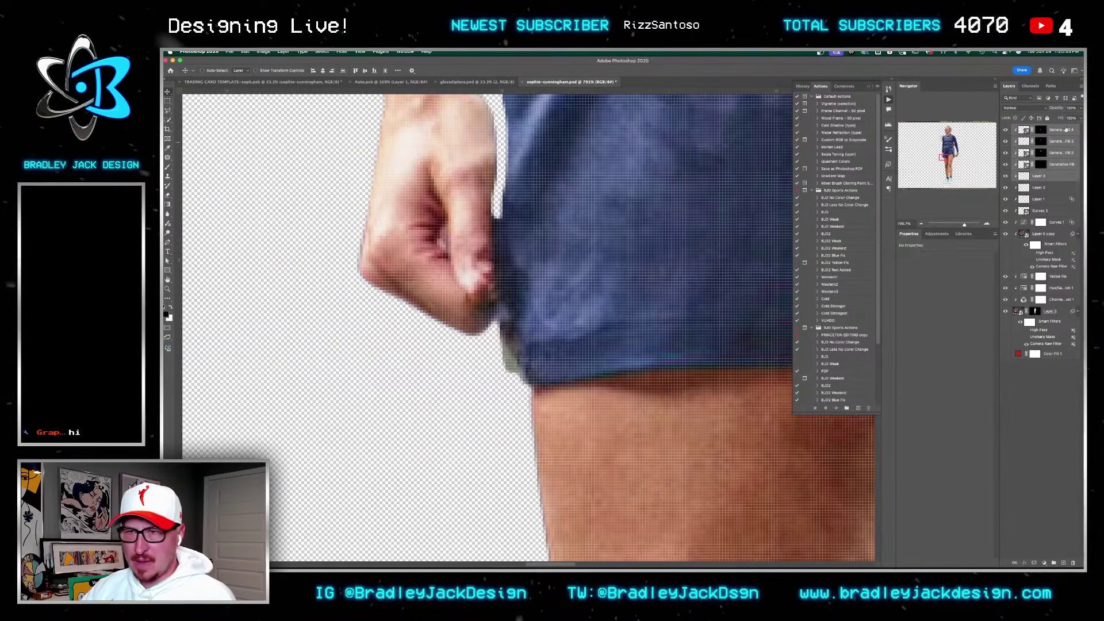
{"action": "left_click", "coordinate": [1065, 129]}
{"action": "key", "text": "ctrl+shift+alt+n"}
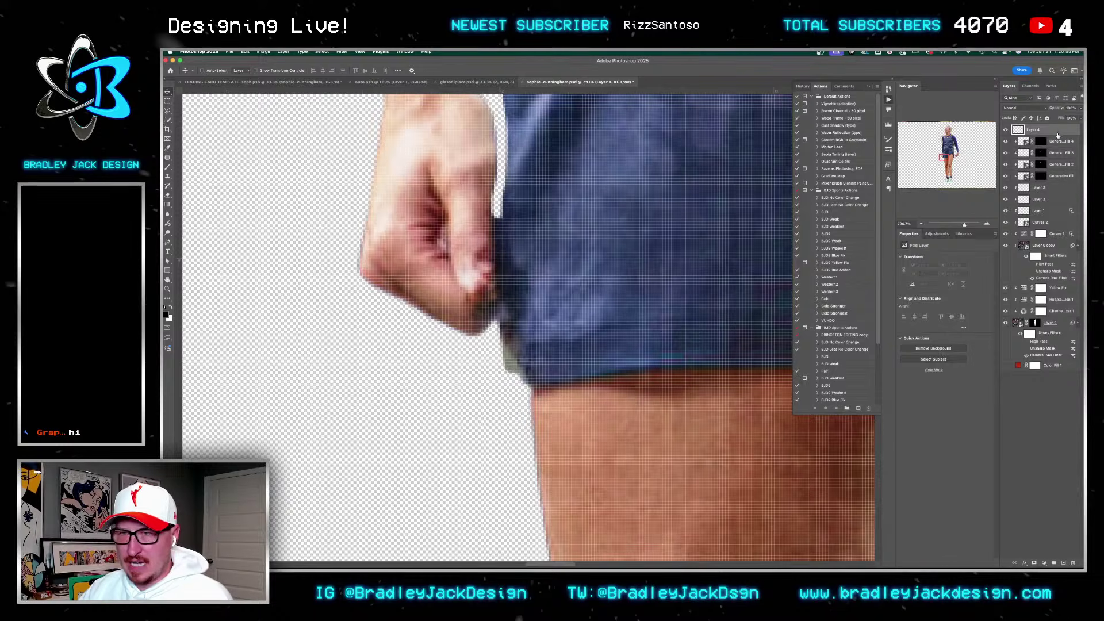
Step: Clone navy fabric over the pale patch at the shorts' lower edge beside the fist with a smaller Clone Stamp brush
{"action": "key", "text": "s"}
{"action": "left_click", "coordinate": [567, 313], "text": "alt"}
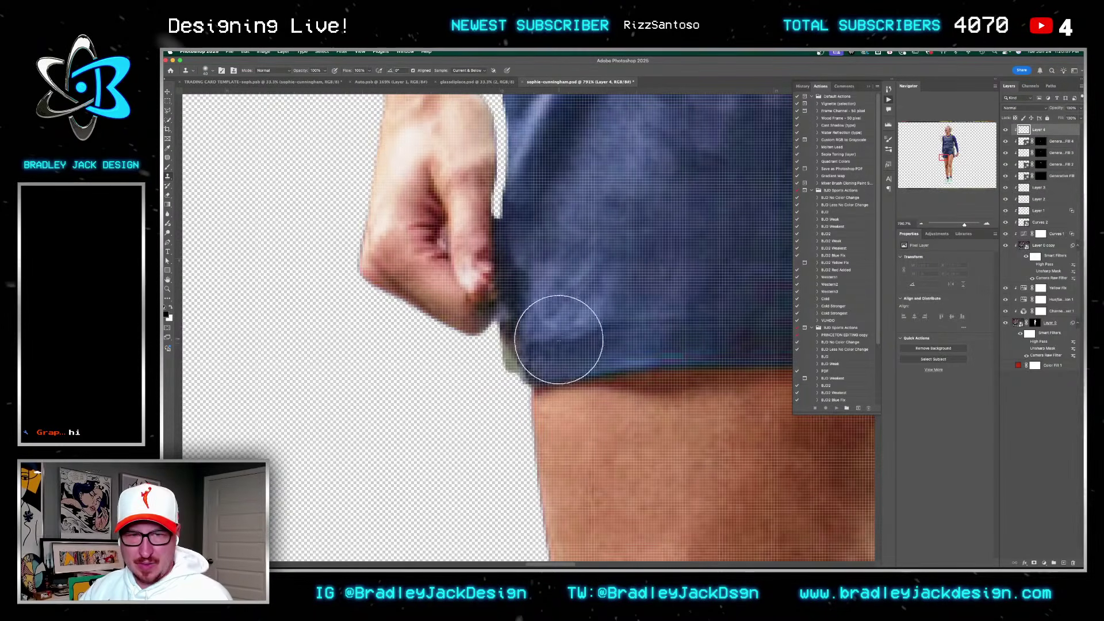
{"action": "key", "text": "["}
{"action": "key", "text": "["}
{"action": "key", "text": "["}
{"action": "mouse_move", "coordinate": [517, 345]}
{"action": "left_mouse_down"}
{"action": "mouse_move", "coordinate": [506, 341]}
{"action": "mouse_move", "coordinate": [516, 372]}
{"action": "left_mouse_up"}
Step: Clone navy sock fabric over the Nike swoosh on the player's left sock
{"action": "scroll", "coordinate": [513, 333], "scroll_direction": "down", "scroll_amount": 10}
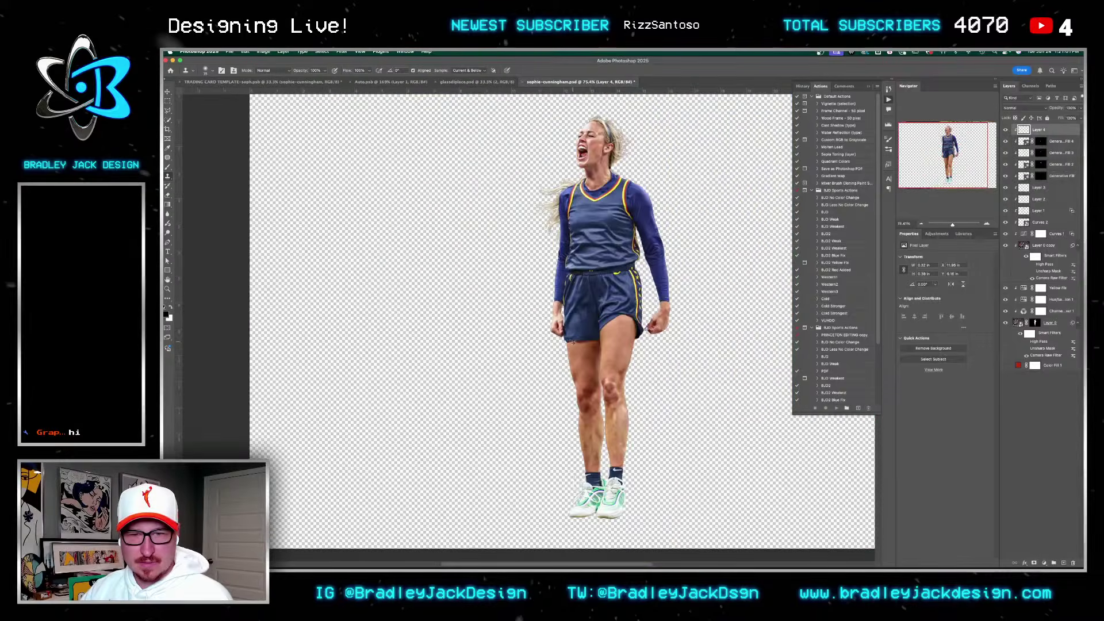
{"action": "scroll", "coordinate": [627, 475], "scroll_direction": "up", "scroll_amount": 10}
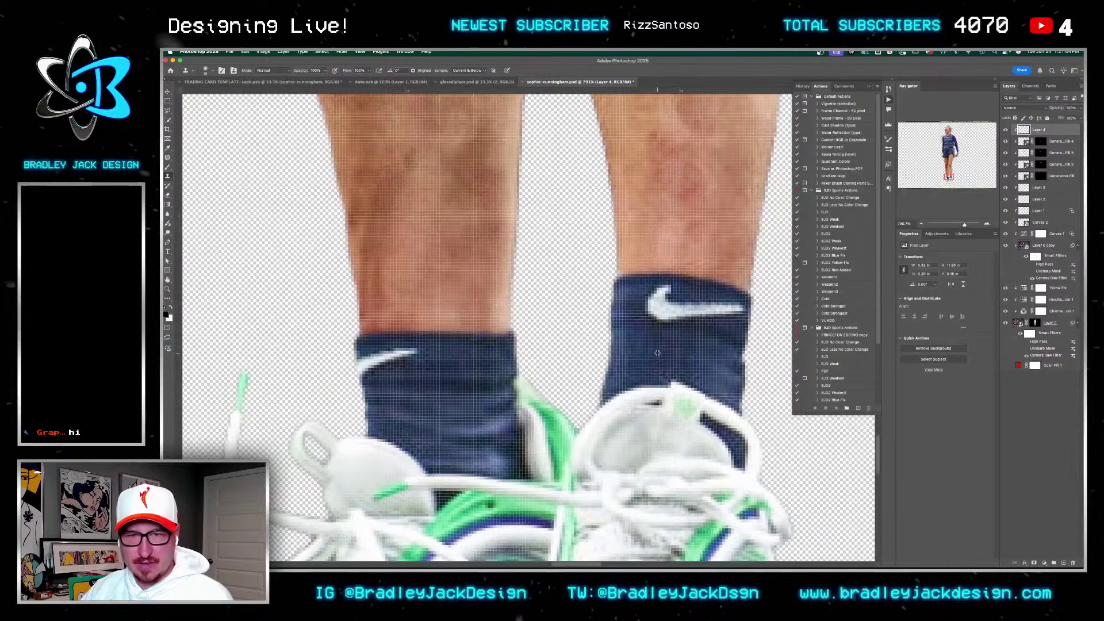
{"action": "mouse_move", "coordinate": [657, 353]}
{"action": "left_mouse_down"}
{"action": "mouse_move", "coordinate": [659, 320]}
{"action": "mouse_move", "coordinate": [675, 314]}
{"action": "mouse_move", "coordinate": [654, 306]}
{"action": "mouse_move", "coordinate": [663, 299]}
{"action": "mouse_move", "coordinate": [681, 363]}
{"action": "left_mouse_up"}
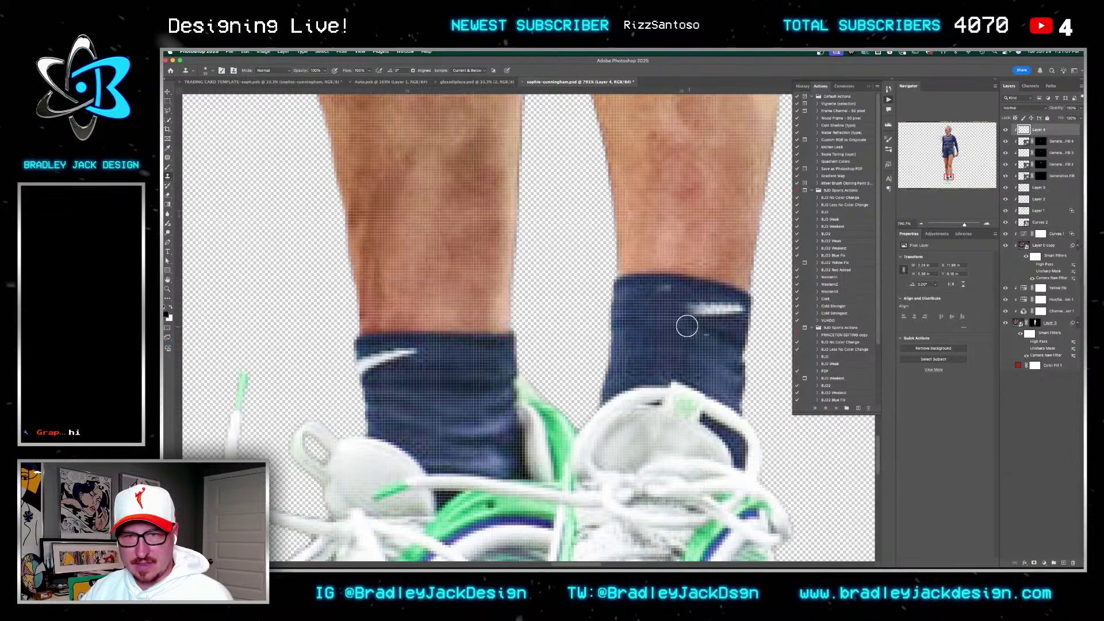
{"action": "mouse_move", "coordinate": [733, 328]}
{"action": "left_mouse_down"}
{"action": "mouse_move", "coordinate": [723, 310]}
{"action": "mouse_move", "coordinate": [678, 303]}
{"action": "left_mouse_up"}
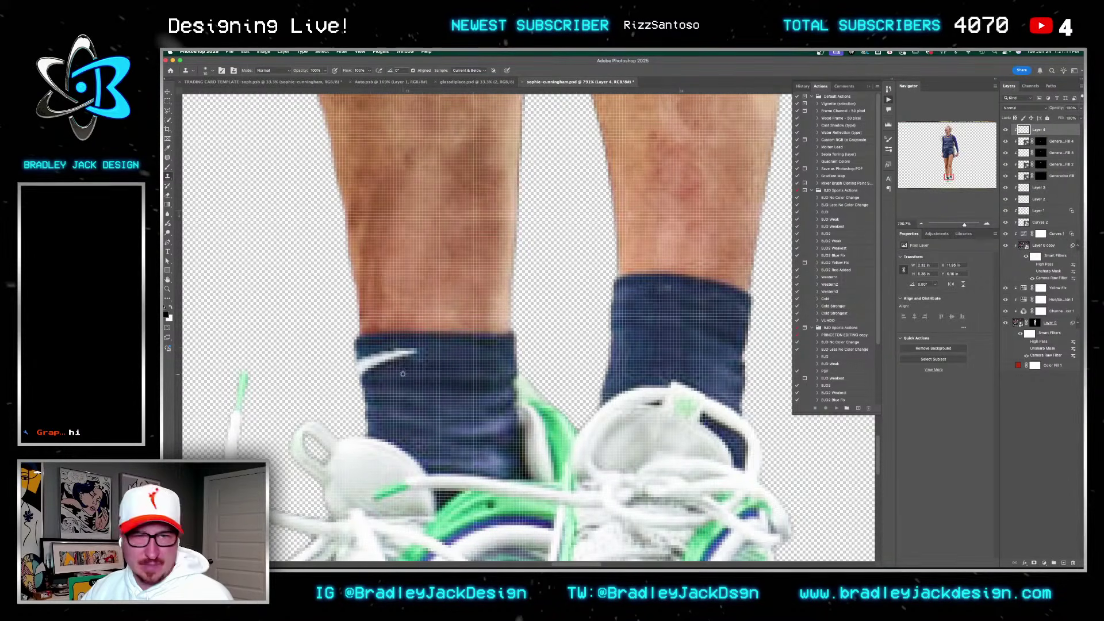
Step: Clone navy sock fabric over the white swoosh on the player's right sock
{"action": "mouse_move", "coordinate": [400, 356]}
{"action": "left_mouse_down"}
{"action": "mouse_move", "coordinate": [361, 369]}
{"action": "mouse_move", "coordinate": [382, 359]}
{"action": "left_mouse_up"}
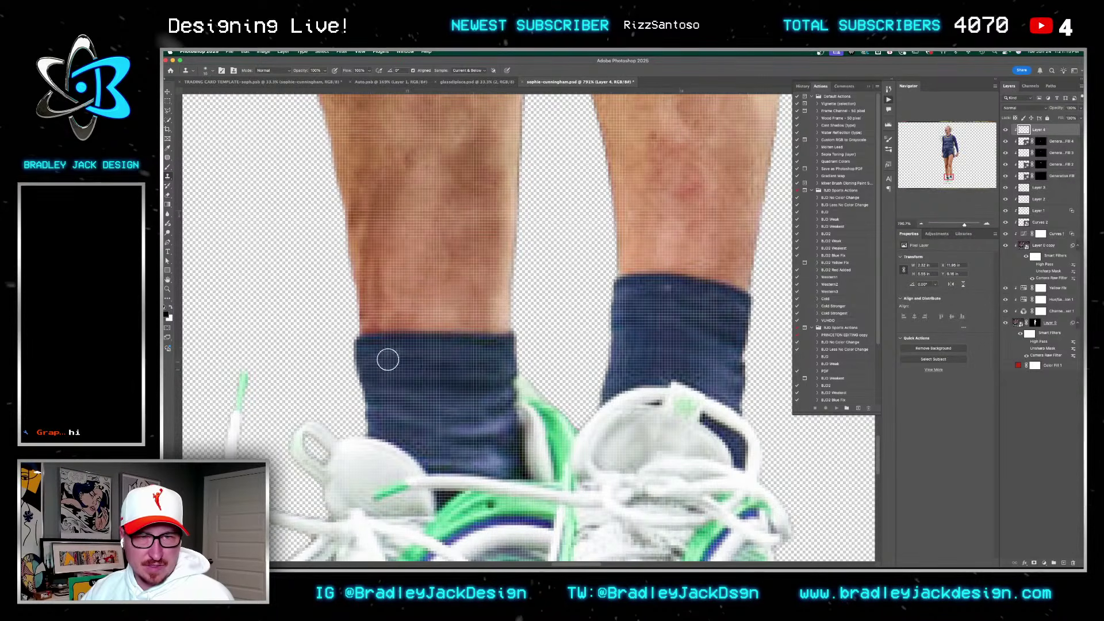
{"action": "scroll", "coordinate": [457, 388], "scroll_direction": "down", "scroll_amount": 5}
{"action": "scroll", "coordinate": [458, 389], "scroll_direction": "up", "scroll_amount": 10}
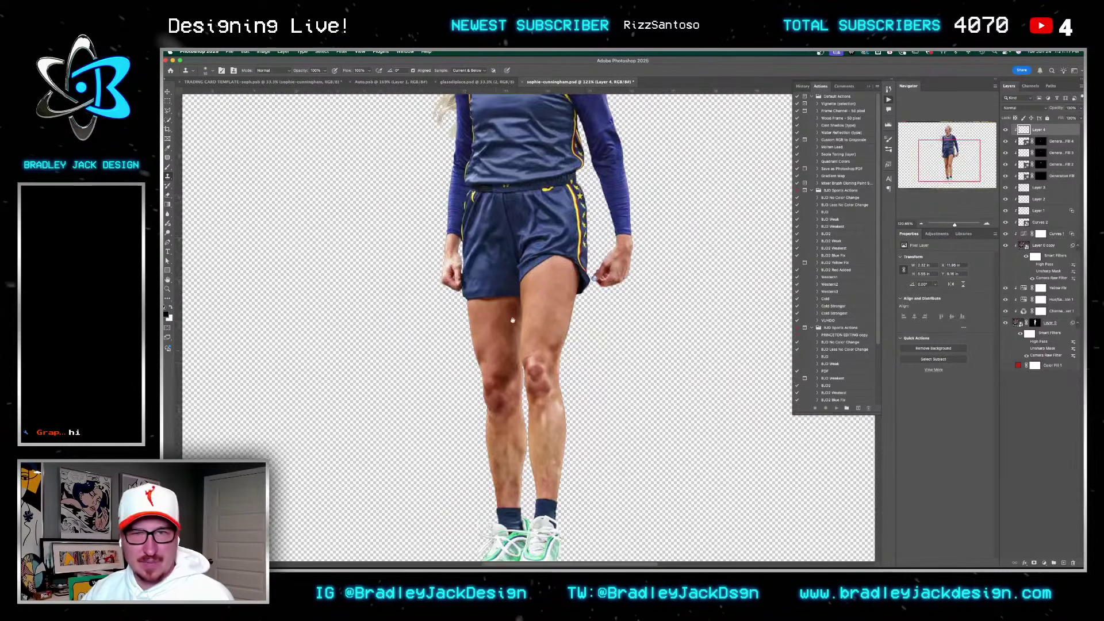
{"action": "scroll", "coordinate": [619, 366], "scroll_direction": "down", "scroll_amount": 2}
{"action": "scroll", "coordinate": [619, 365], "scroll_direction": "up", "scroll_amount": 3}
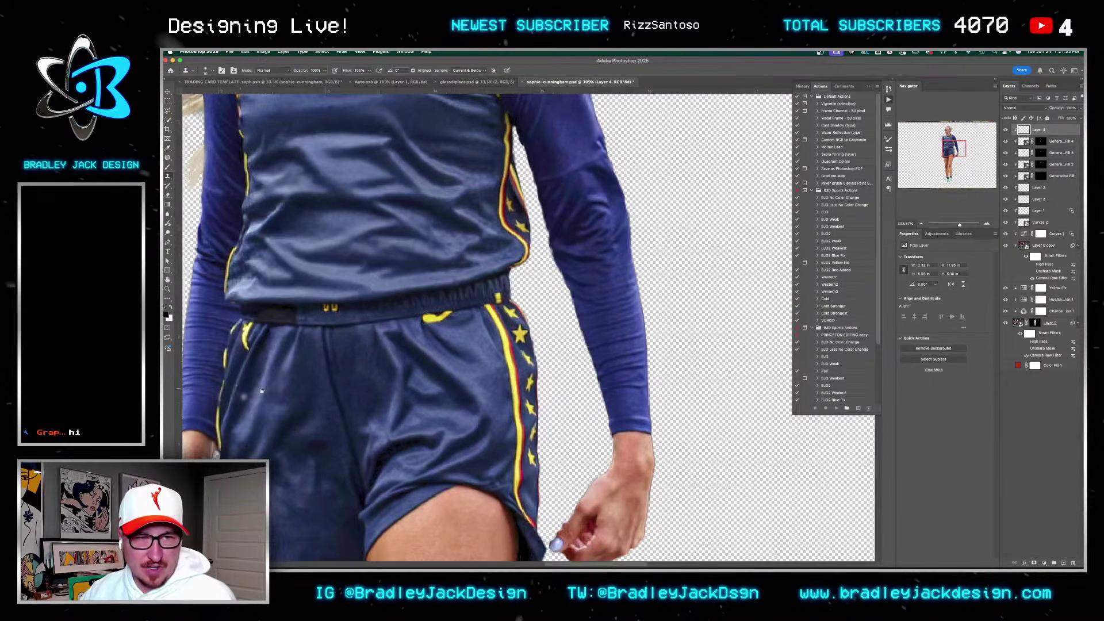
Step: Clone navy fabric over the yellow swoosh just below the shorts' waistband
{"action": "scroll", "coordinate": [525, 362], "scroll_direction": "left", "scroll_amount": 3}
{"action": "scroll", "coordinate": [386, 335], "scroll_direction": "up", "scroll_amount": 2}
{"action": "mouse_move", "coordinate": [386, 335]}
{"action": "left_mouse_down"}
{"action": "mouse_move", "coordinate": [396, 322]}
{"action": "mouse_move", "coordinate": [390, 353]}
{"action": "mouse_move", "coordinate": [406, 320]}
{"action": "left_mouse_up"}
{"action": "scroll", "coordinate": [569, 336], "scroll_direction": "right", "scroll_amount": 3}
{"action": "mouse_move", "coordinate": [559, 323]}
{"action": "left_mouse_down"}
{"action": "mouse_move", "coordinate": [548, 318]}
{"action": "mouse_move", "coordinate": [573, 308]}
{"action": "left_mouse_up"}
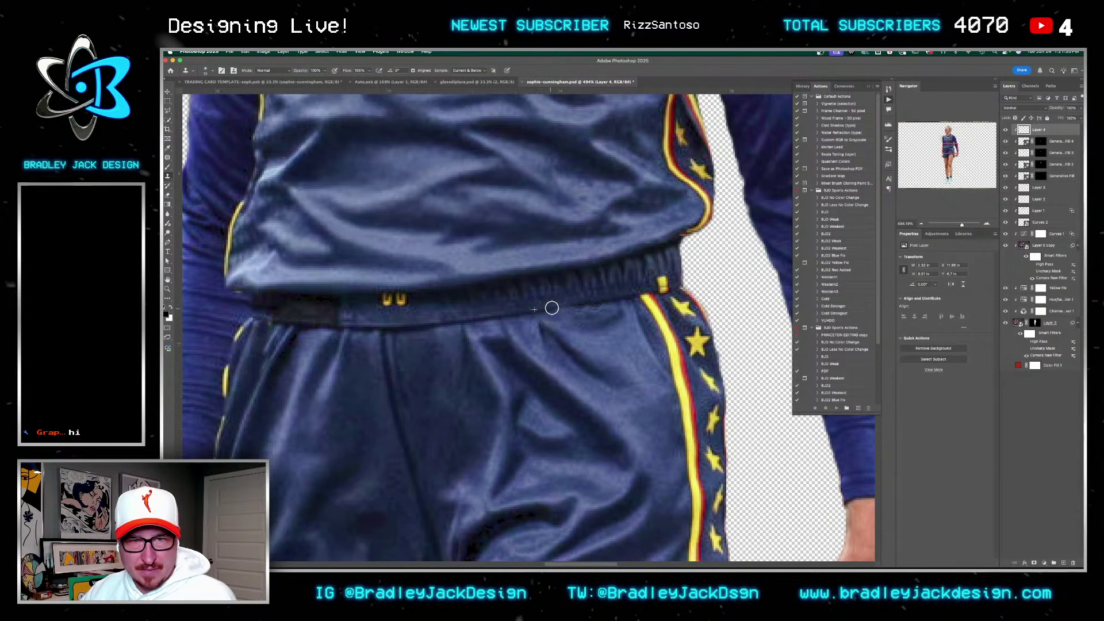
Step: Sample the navy waistband and clone it over the two yellow marks at its centre
{"action": "scroll", "coordinate": [574, 316], "scroll_direction": "down", "scroll_amount": 3}
{"action": "scroll", "coordinate": [477, 318], "scroll_direction": "up", "scroll_amount": 3}
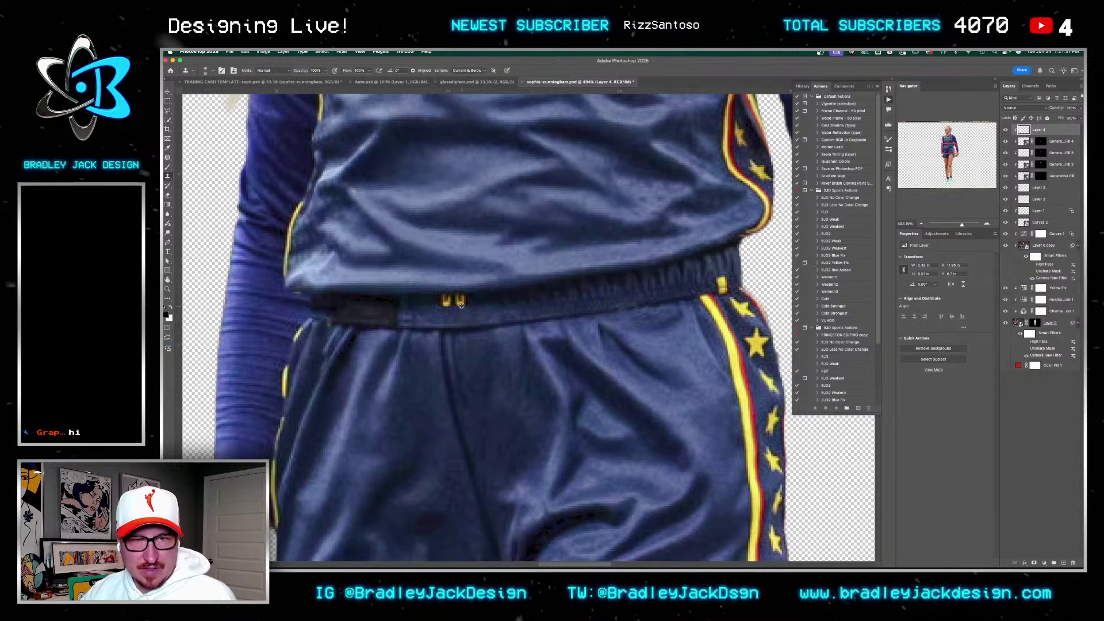
{"action": "left_click", "coordinate": [479, 297], "text": "alt"}
{"action": "left_click_drag", "start_coordinate": [464, 299], "coordinate": [439, 301]}
{"action": "scroll", "coordinate": [503, 300], "scroll_direction": "down", "scroll_amount": 8}
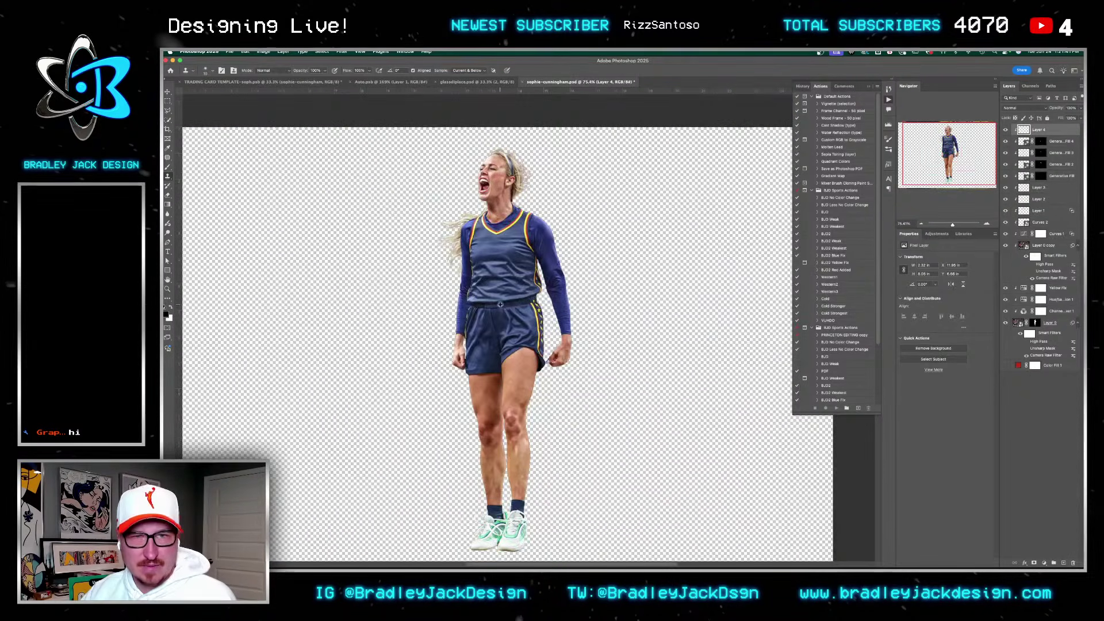
Step: Save the retouched player cutout and close its document to return to the trading card
{"action": "key", "text": "super+s"}
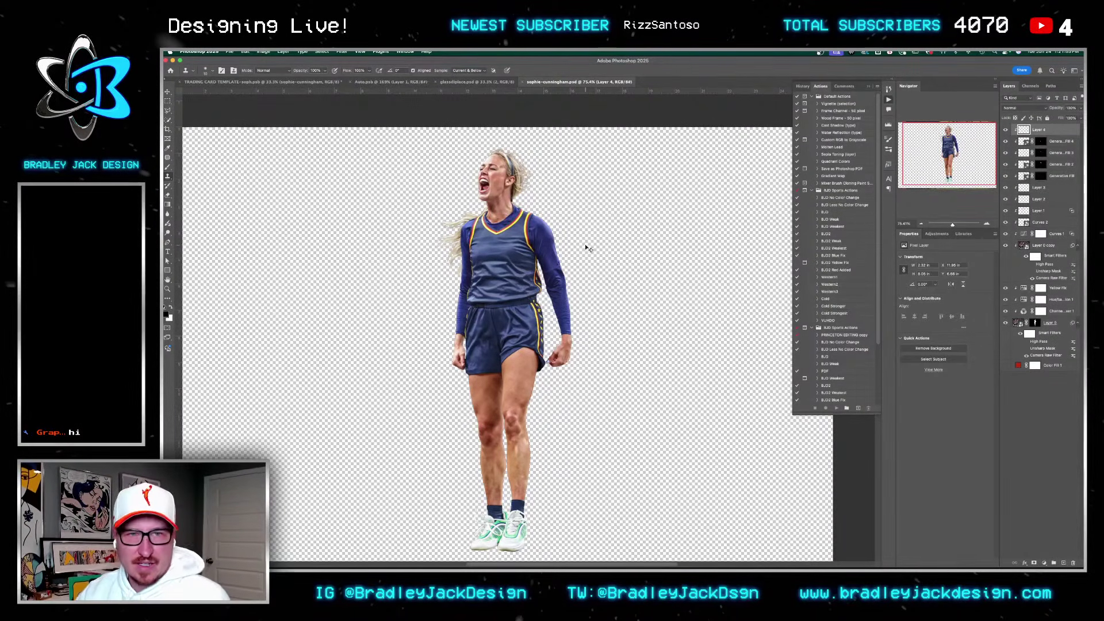
{"action": "key", "text": "v"}
{"action": "left_click", "coordinate": [1035, 396]}
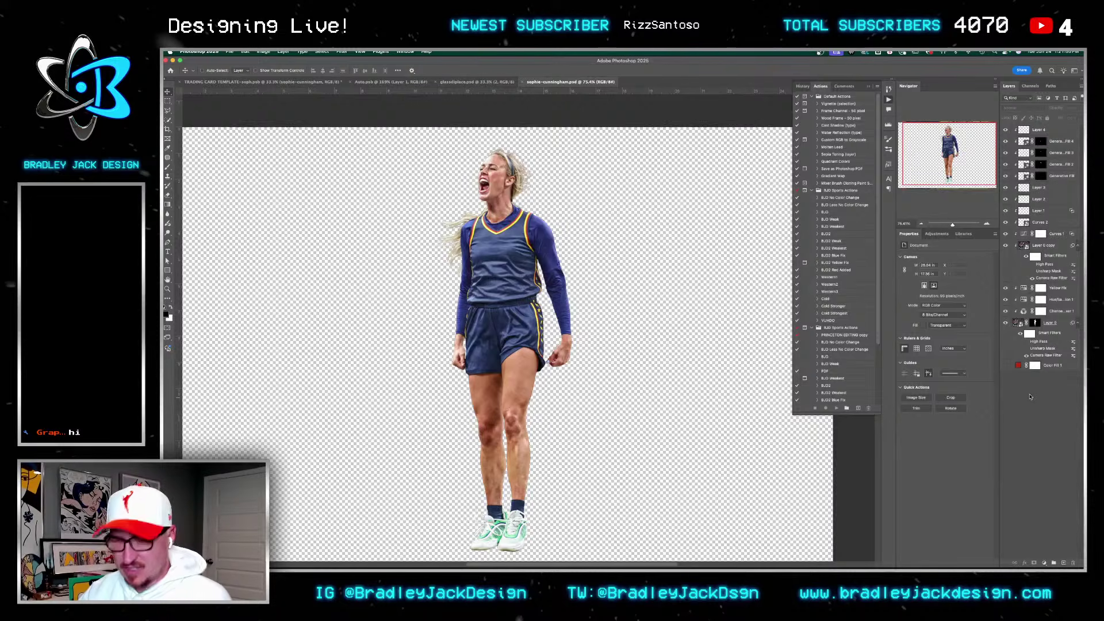
{"action": "key", "text": "ctrl+w"}
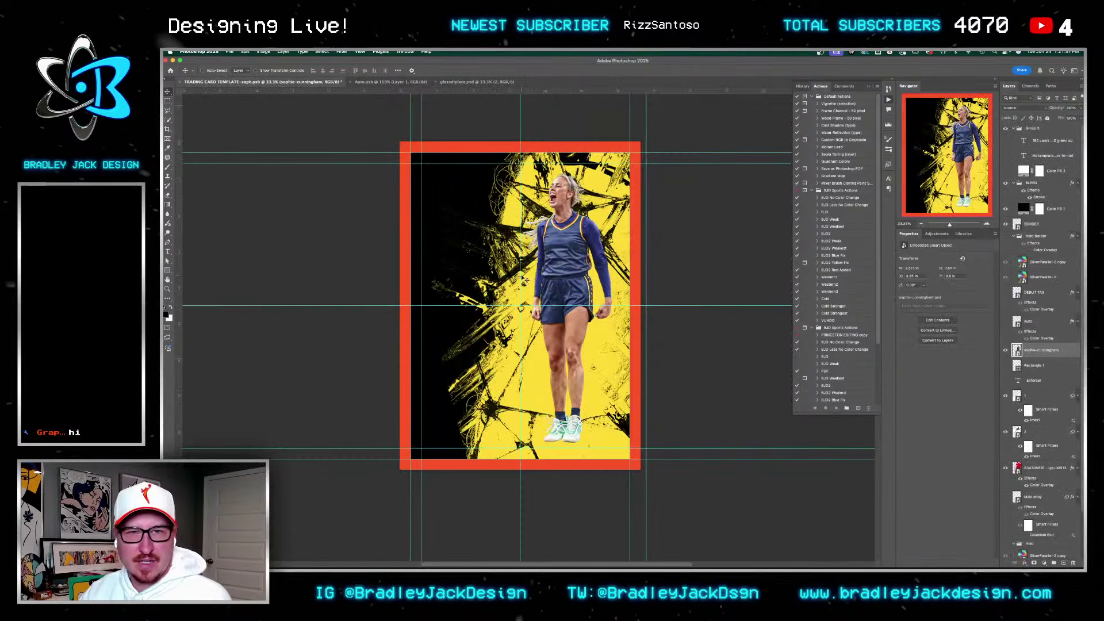
Step: Switch to Safari and open tysonbeck.com in a new tab
{"action": "key", "text": "z"}
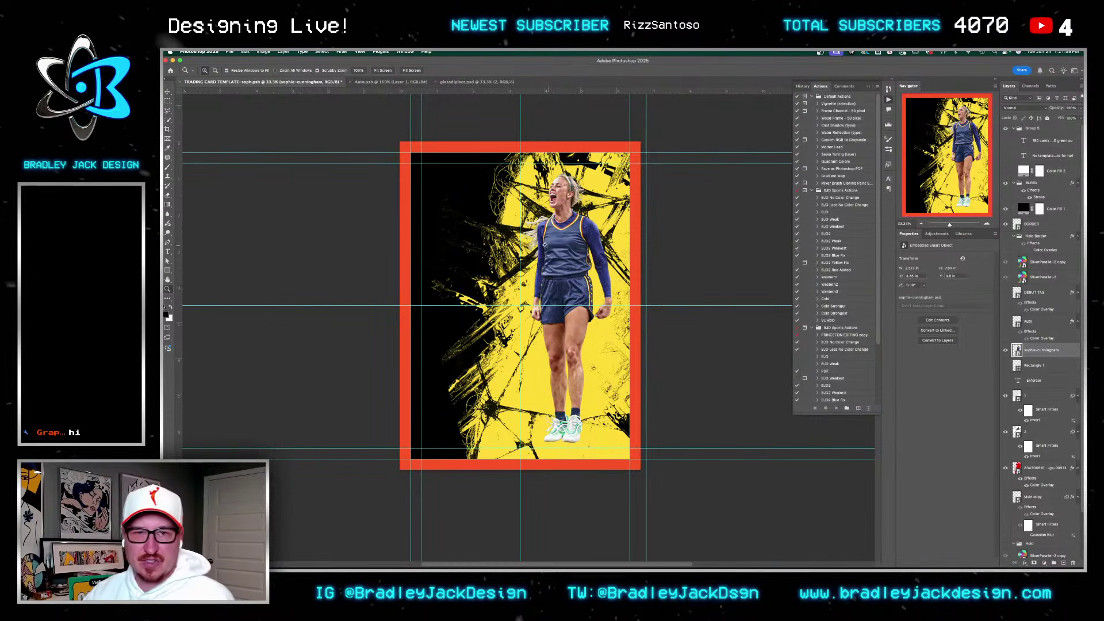
{"action": "left_click", "coordinate": [533, 542]}
{"action": "key", "text": "super+t"}
{"action": "type", "text": "tysonbeck.com"}
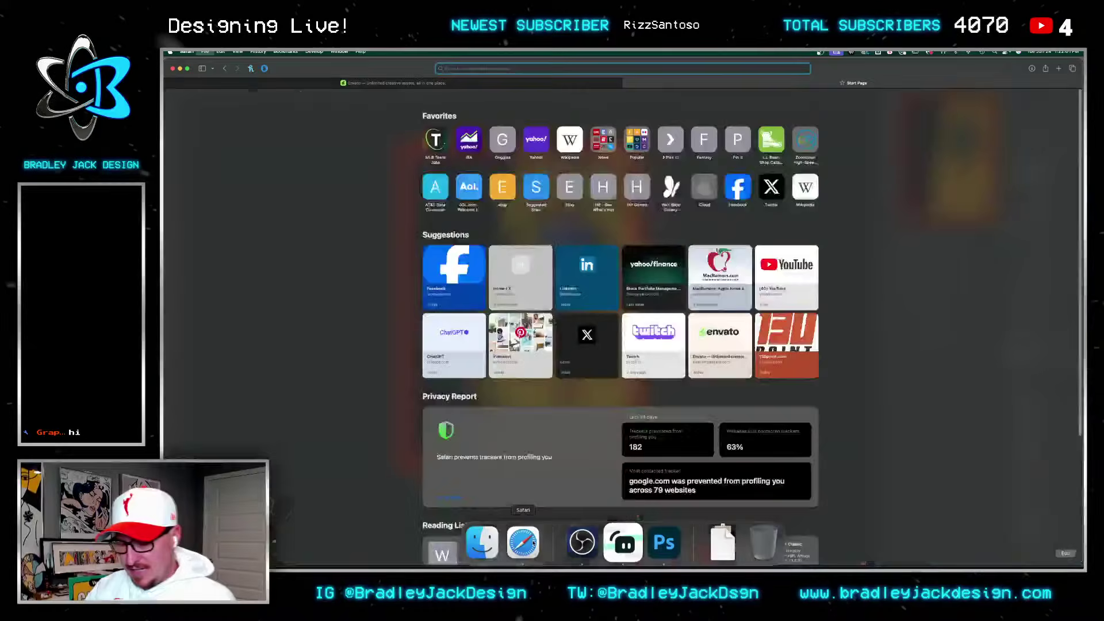
{"action": "key", "text": "Return"}
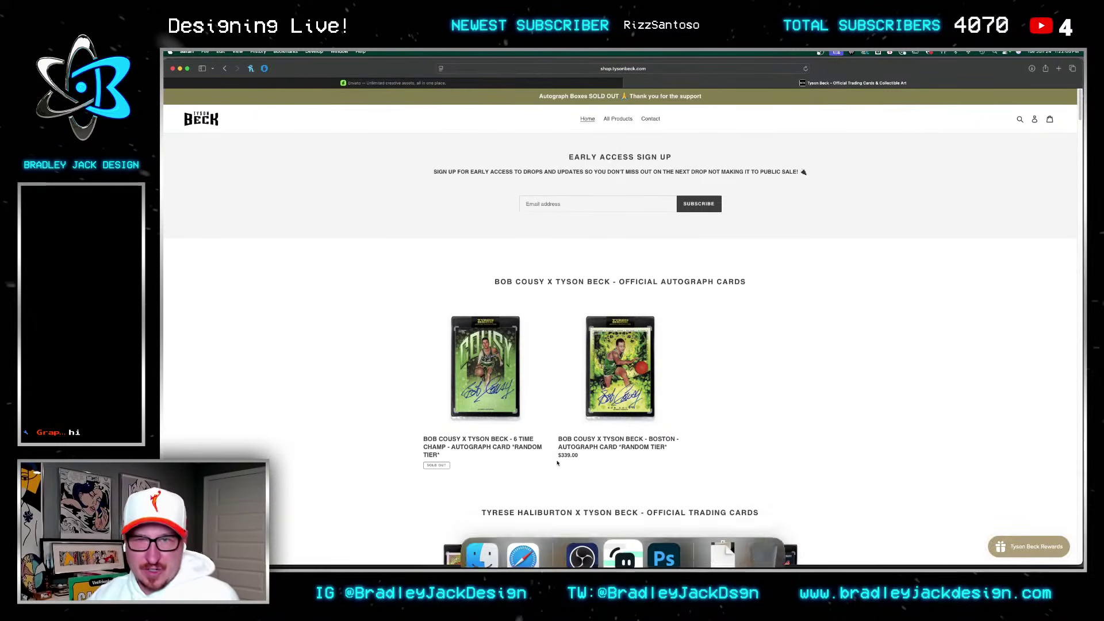
Step: Browse the shop's official trading cards for design references, down to the Allen Iverson Gem Rush autographs
{"action": "scroll", "coordinate": [663, 233], "scroll_direction": "down", "scroll_amount": 5}
{"action": "scroll", "coordinate": [663, 232], "scroll_direction": "down", "scroll_amount": 3}
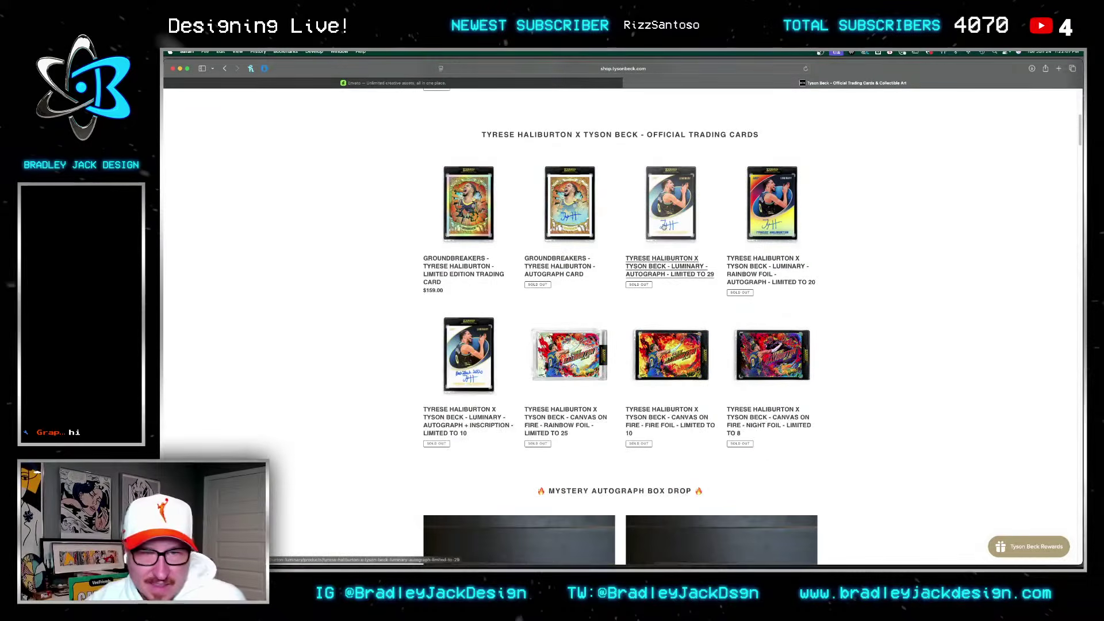
{"action": "scroll", "coordinate": [664, 226], "scroll_direction": "down", "scroll_amount": 4}
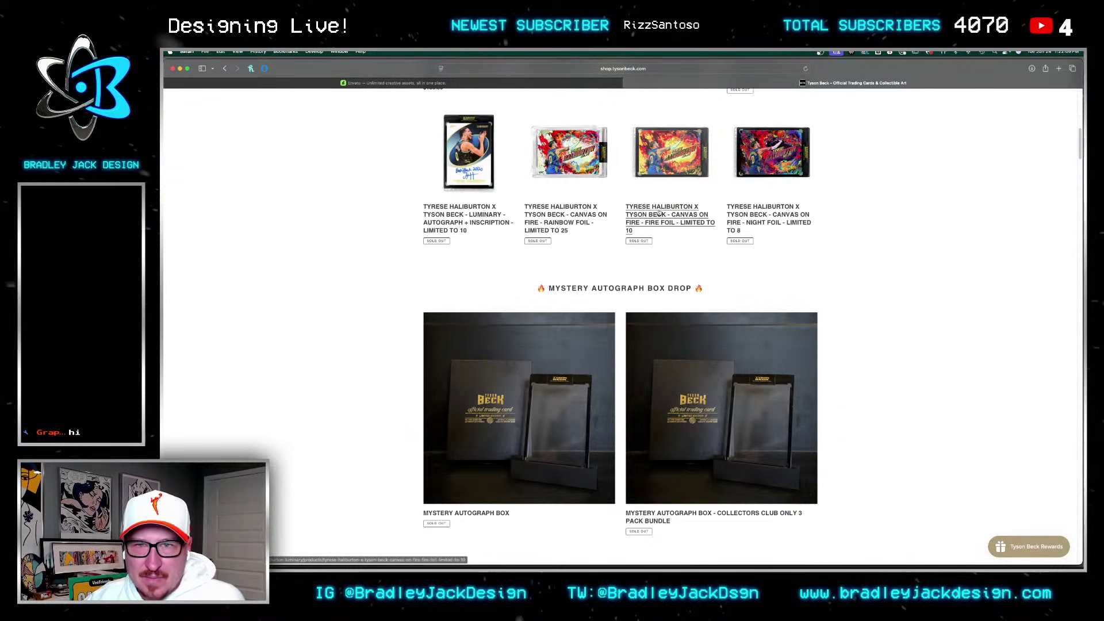
{"action": "scroll", "coordinate": [641, 259], "scroll_direction": "down", "scroll_amount": 5}
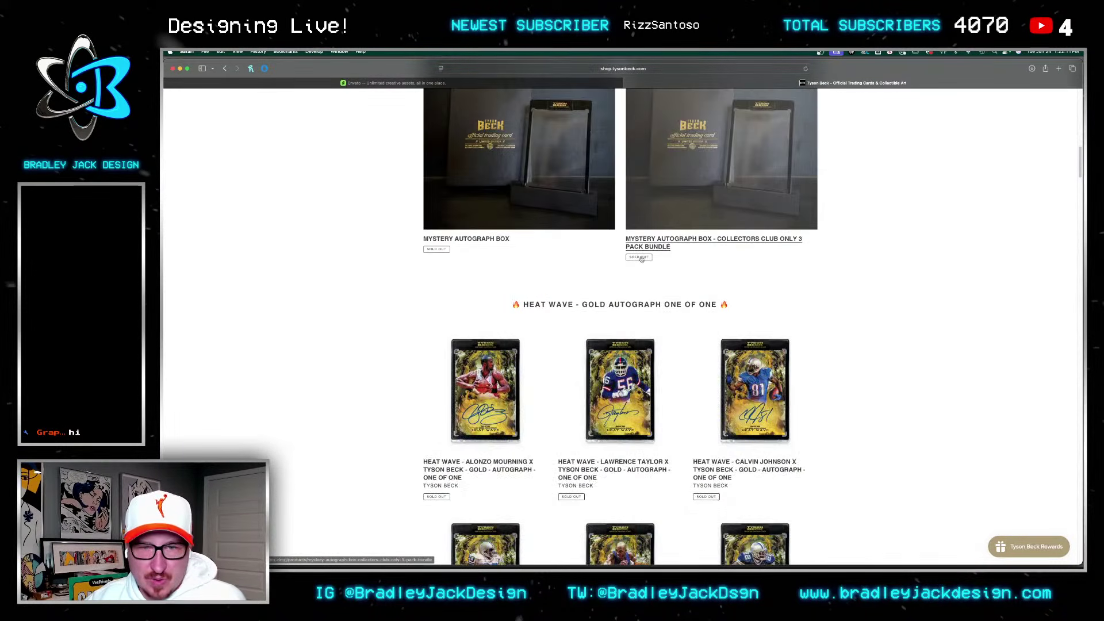
{"action": "scroll", "coordinate": [641, 258], "scroll_direction": "down", "scroll_amount": 6}
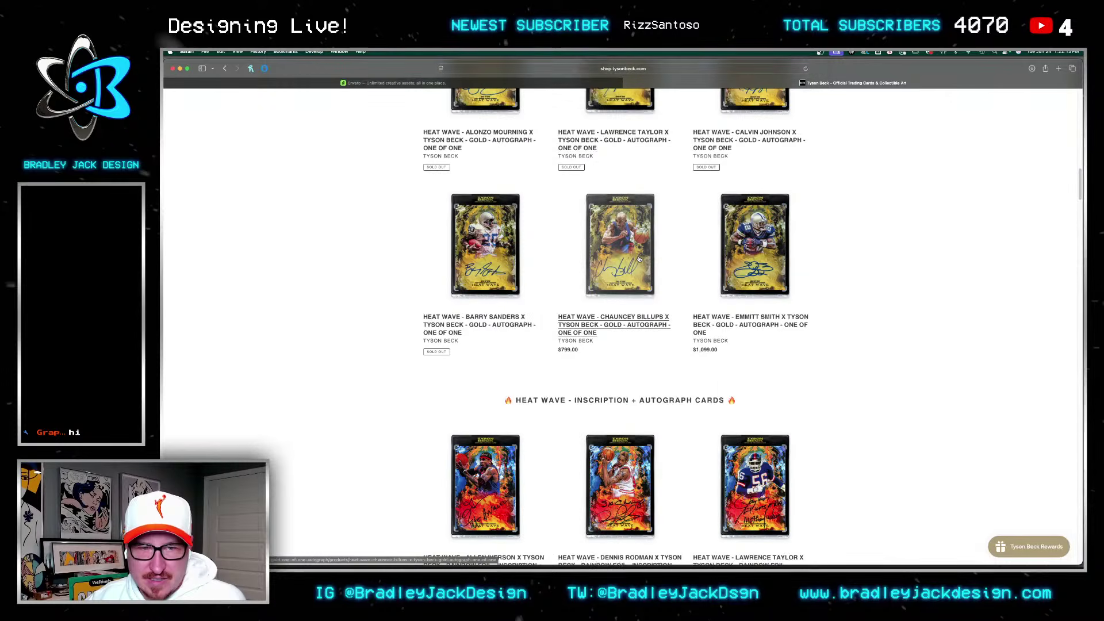
{"action": "scroll", "coordinate": [639, 259], "scroll_direction": "down", "scroll_amount": 8}
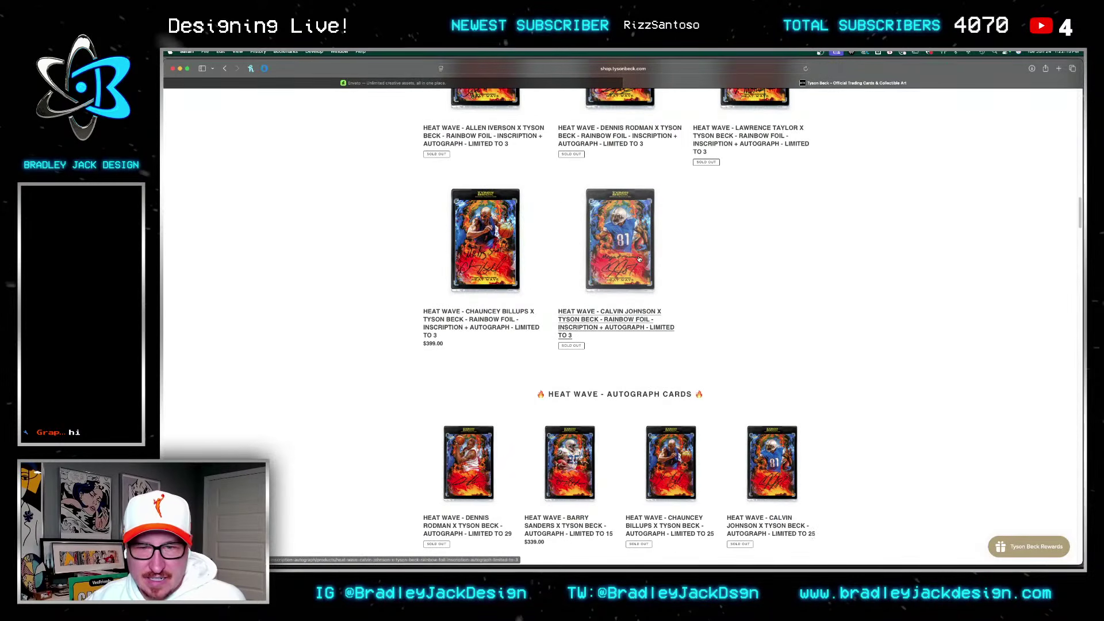
{"action": "scroll", "coordinate": [639, 258], "scroll_direction": "down", "scroll_amount": 8}
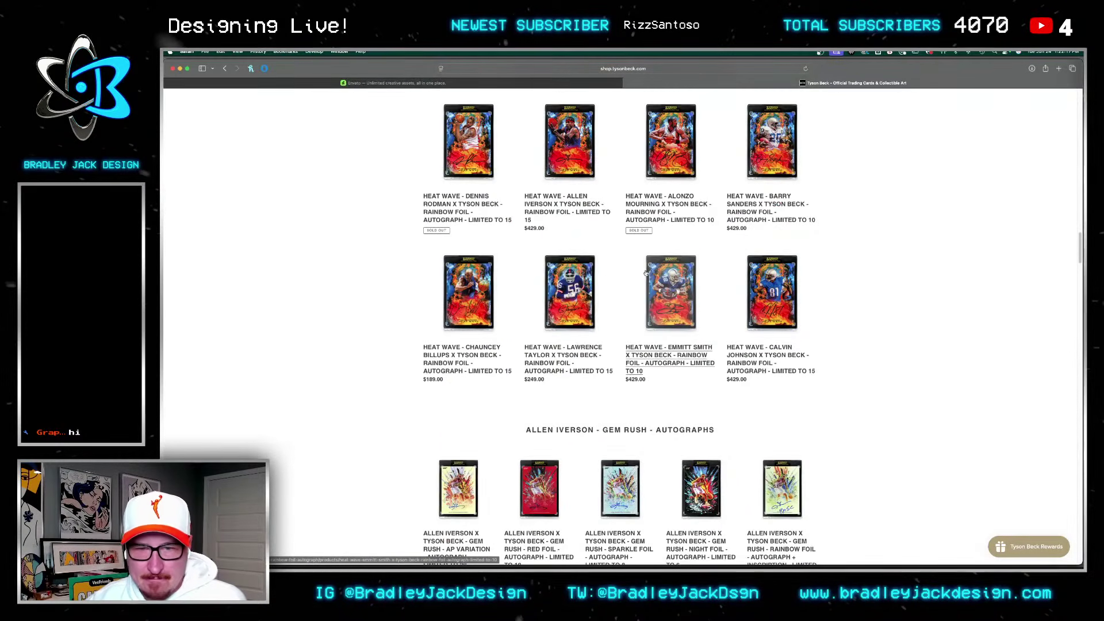
{"action": "scroll", "coordinate": [647, 273], "scroll_direction": "down", "scroll_amount": 4}
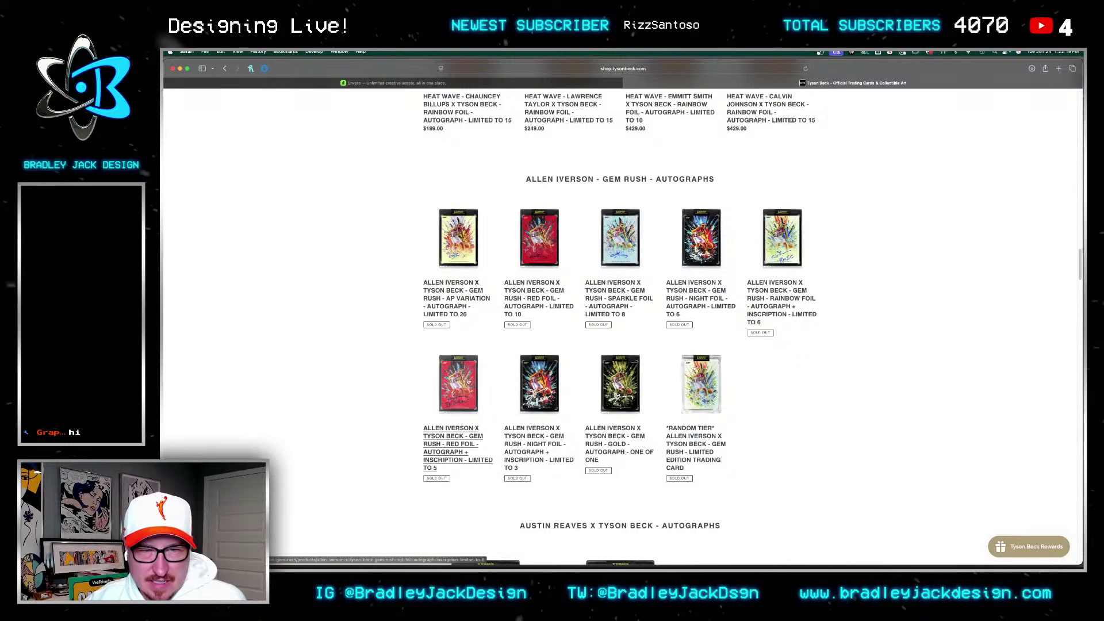
Step: Examine the Allen Iverson Gem Rush Red Foil autograph and inscription card up close, close its page and return to Photoshop
{"action": "left_click", "coordinate": [453, 391]}
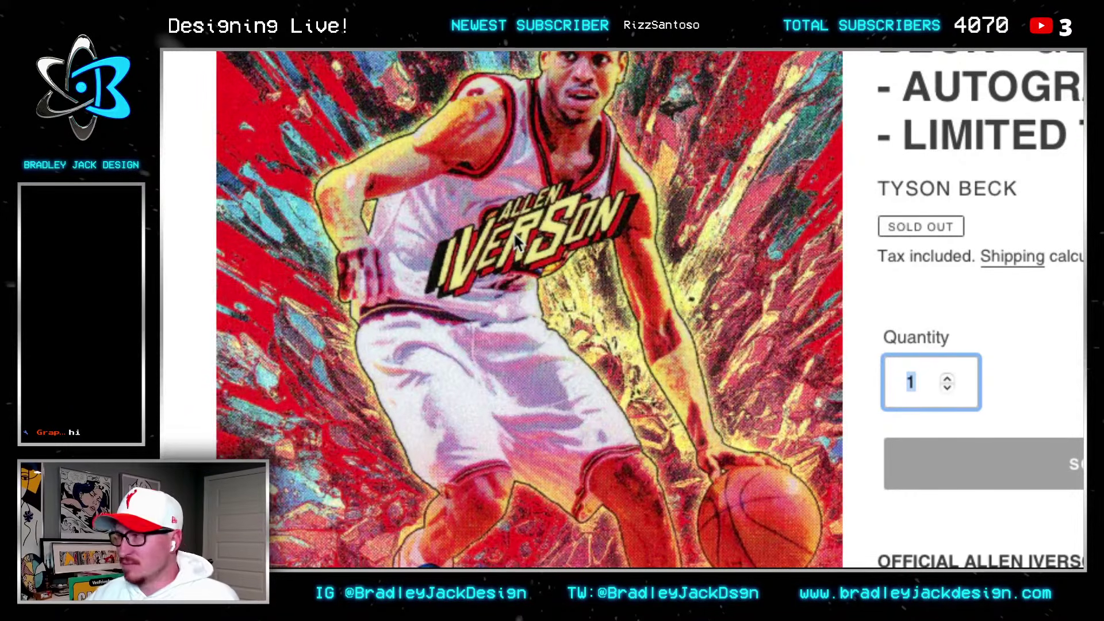
{"action": "key", "text": "super+w"}
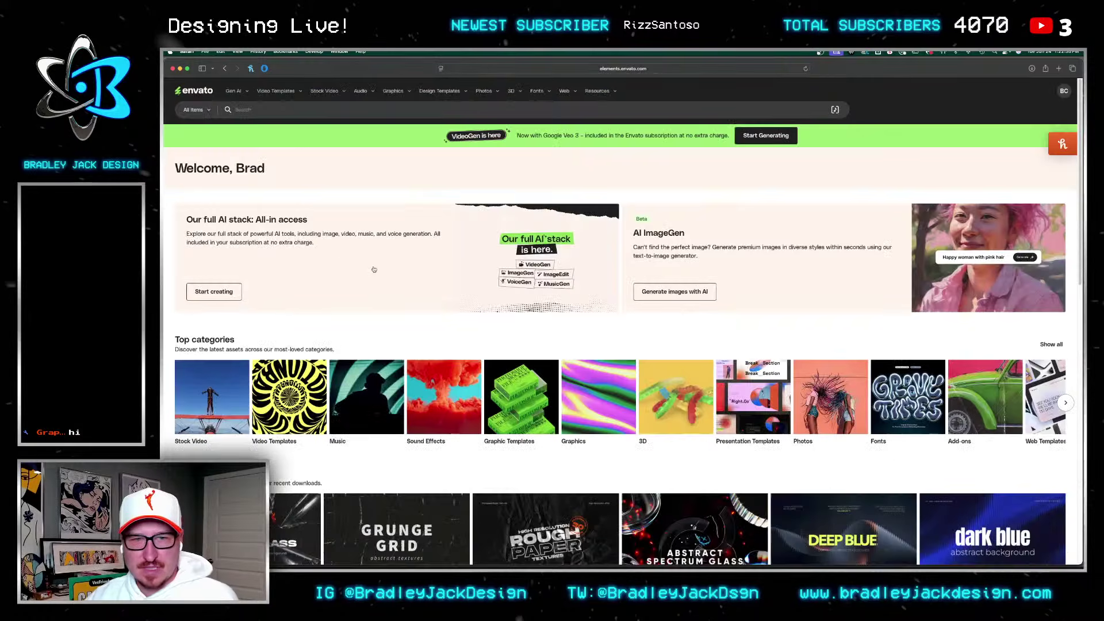
{"action": "key", "text": "super+Tab"}
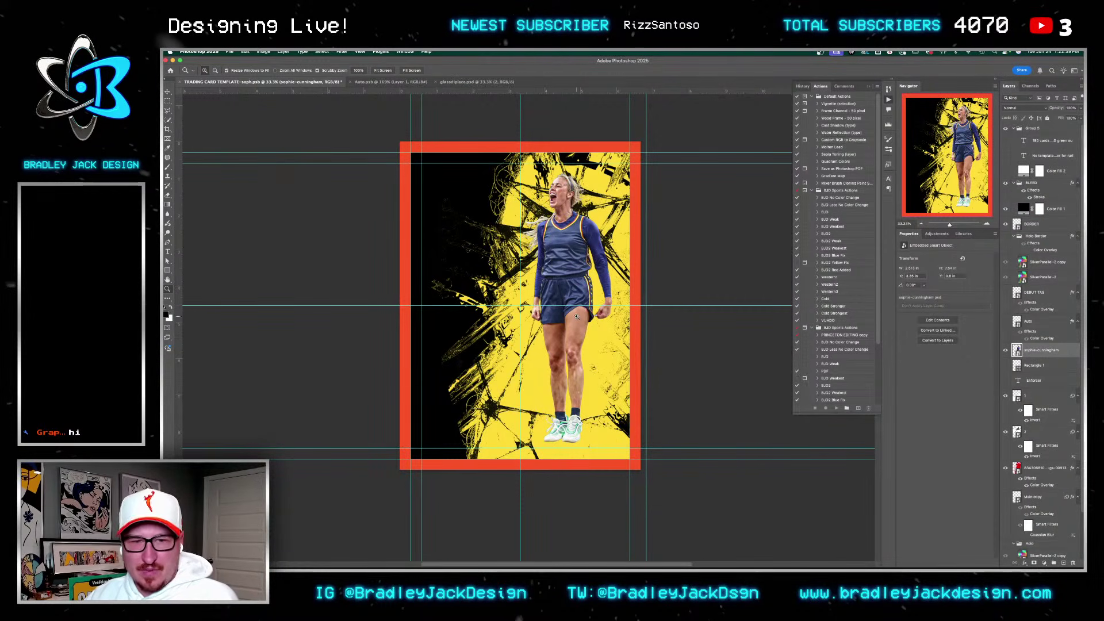
Step: Create an independent smart object copy of the player layer and open its contents
{"action": "right_click", "coordinate": [1033, 357]}
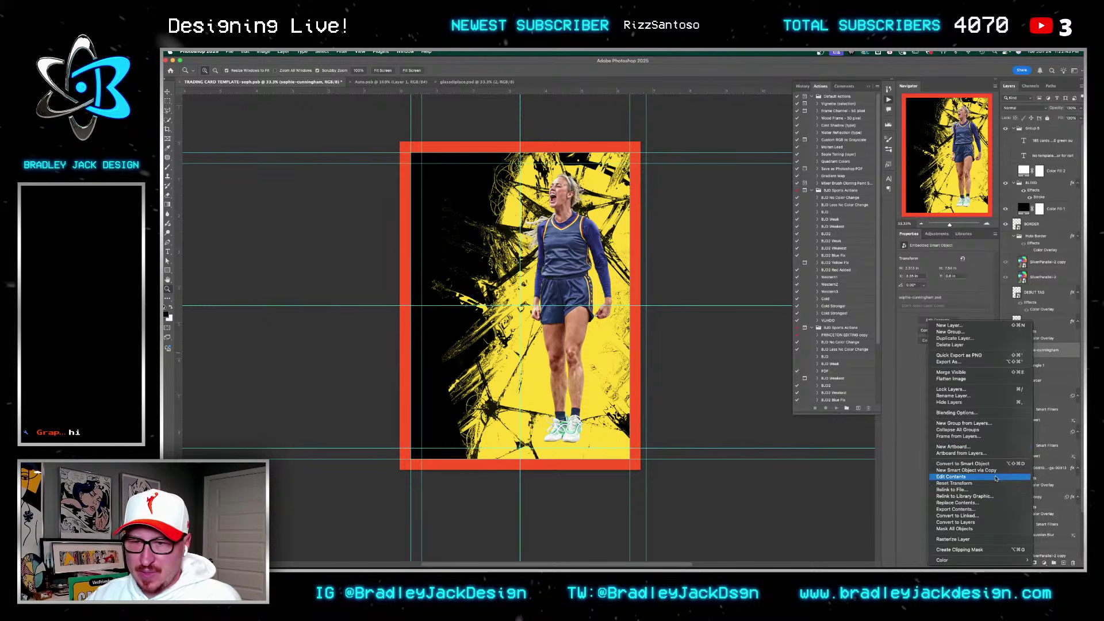
{"action": "left_click", "coordinate": [978, 470]}
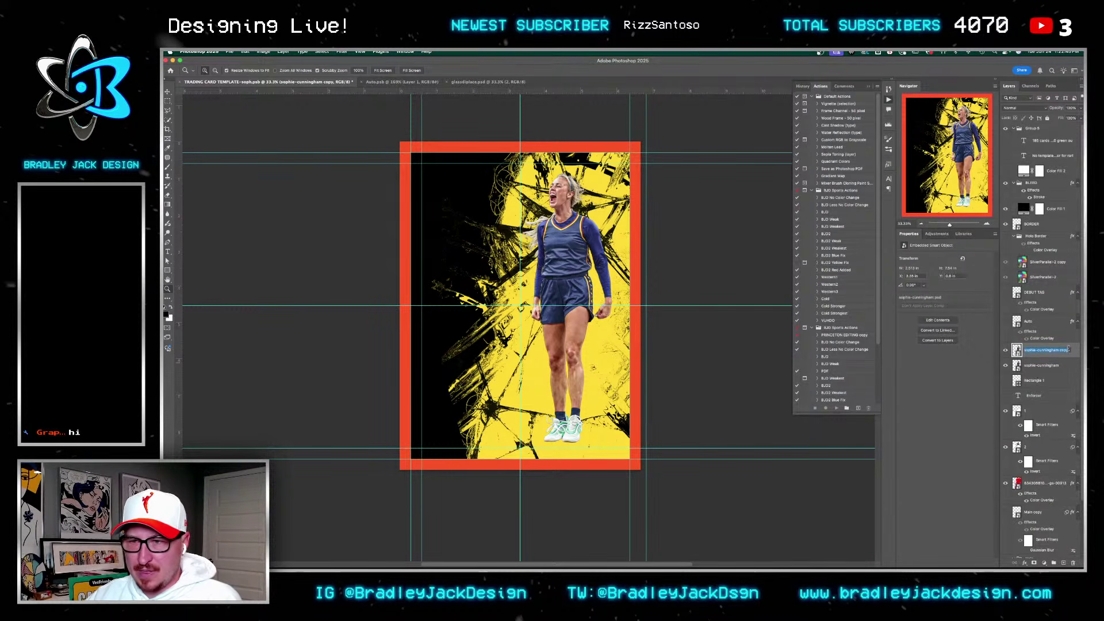
{"action": "double_click", "coordinate": [1017, 350]}
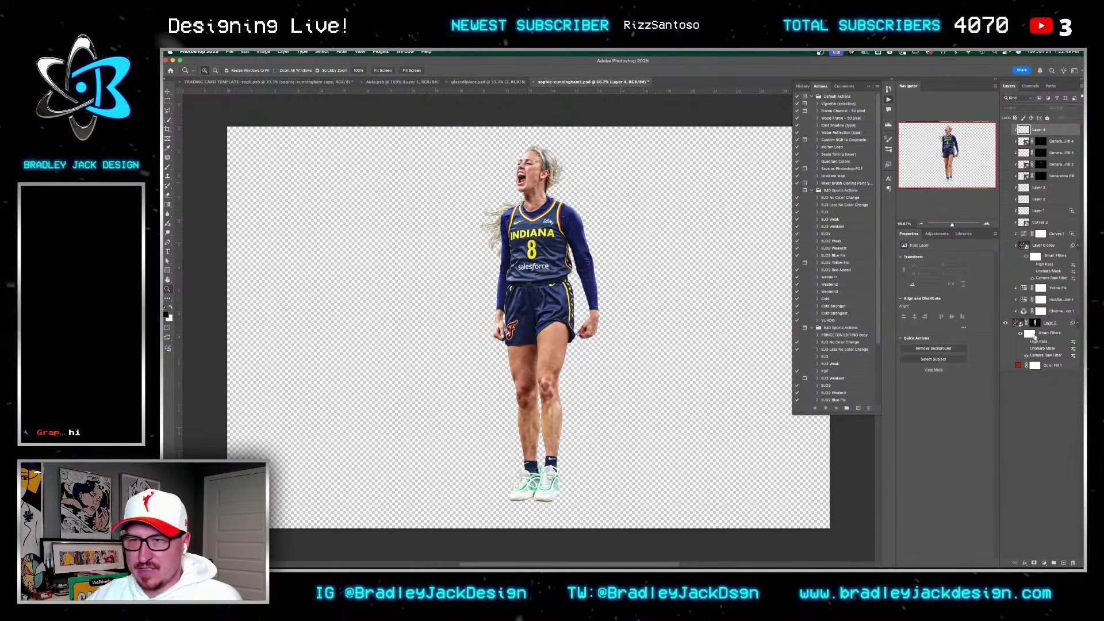
Step: Delete the player photo's layer mask to restore the arena background, save the contents and return to the card document
{"action": "right_click", "coordinate": [1035, 323]}
{"action": "left_click", "coordinate": [1023, 341]}
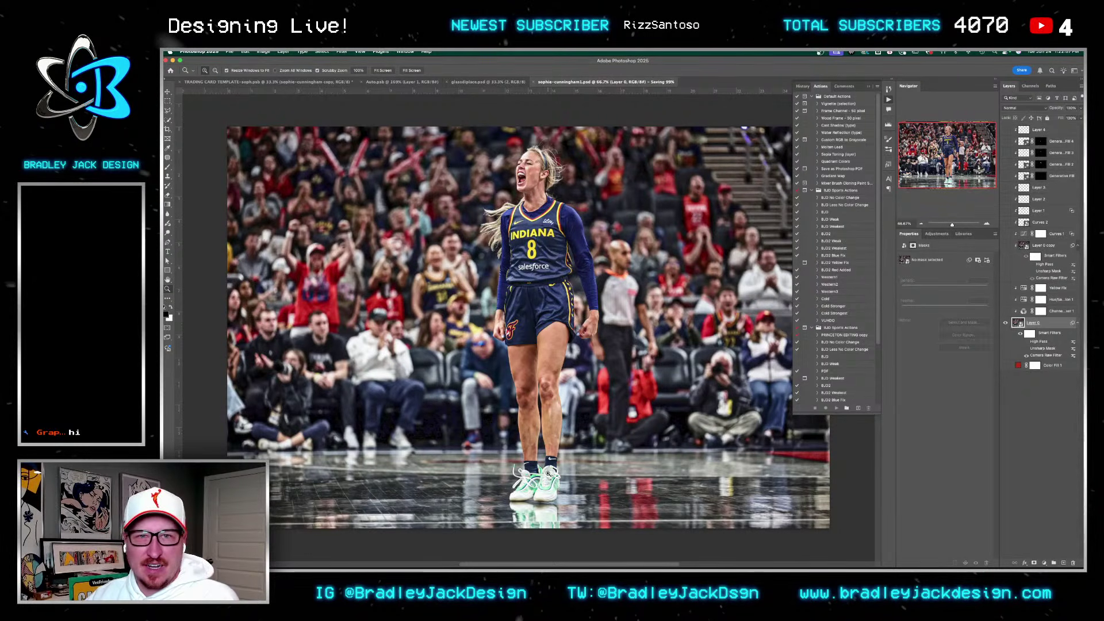
{"action": "key", "text": "ctrl+shift+Tab"}
{"action": "key", "text": "ctrl+shift+Tab"}
{"action": "key", "text": "ctrl+shift+Tab"}
Step: Move the arena photo copy below the two inverted texture layers, group the color-overlaid layer beneath it and clip the photo to that group
{"action": "key", "text": "v"}
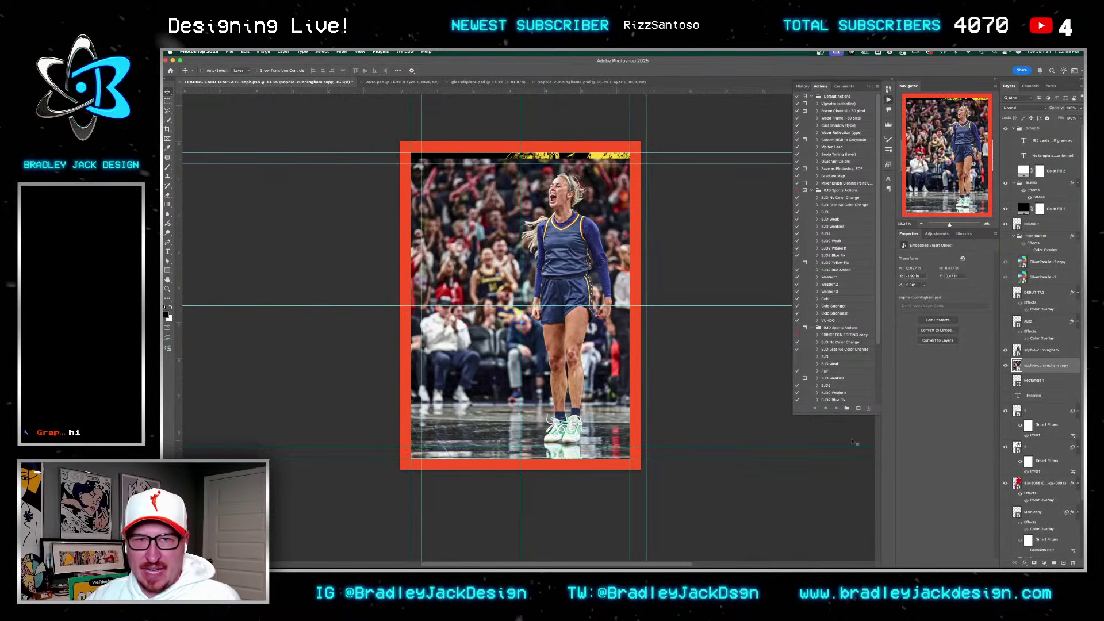
{"action": "left_click_drag", "start_coordinate": [1035, 365], "coordinate": [1031, 476]}
{"action": "left_click", "coordinate": [1030, 483]}
{"action": "key", "text": "ctrl+g"}
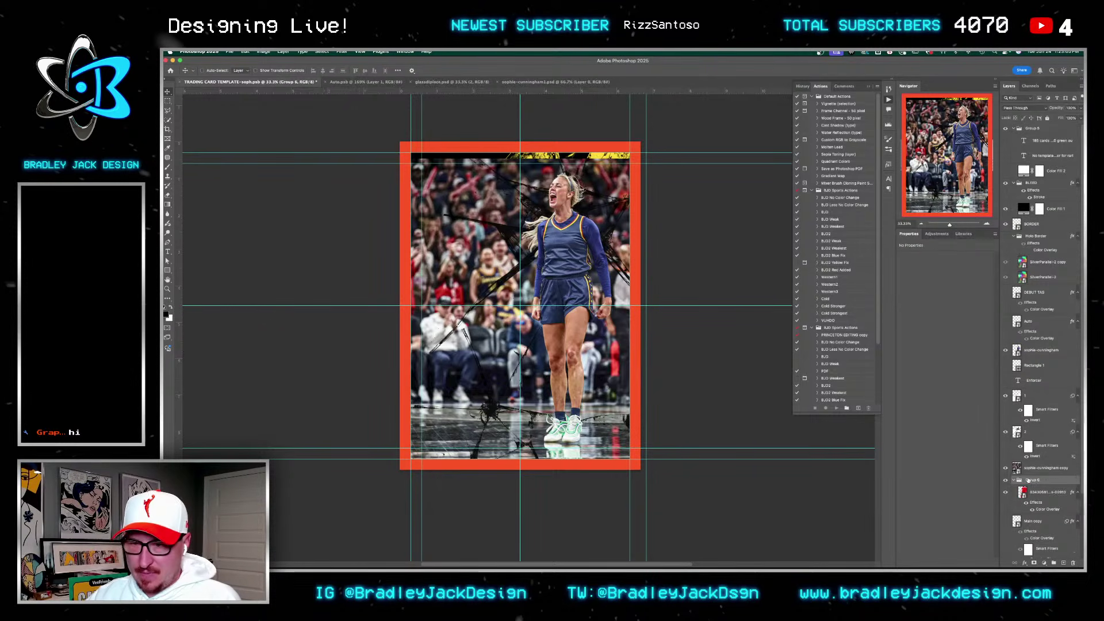
{"action": "left_click", "coordinate": [1021, 469]}
Step: Try Multiply at 50% opacity and Screen on the clipped arena photo, and settle on Overlay at 100% opacity
{"action": "key", "text": "shift+alt+m"}
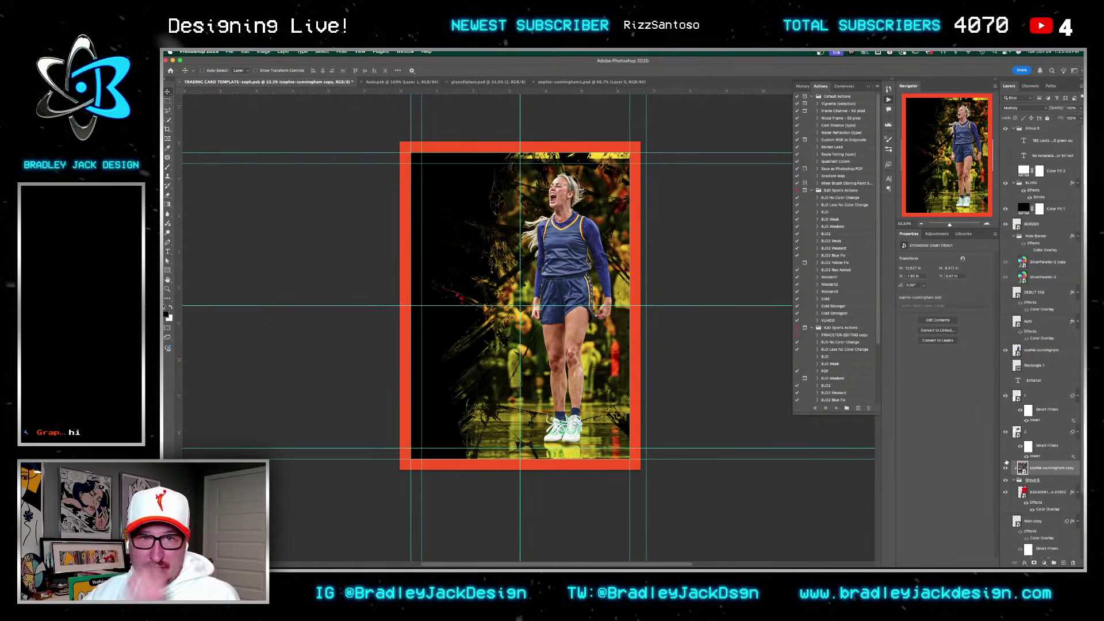
{"action": "key", "text": "5"}
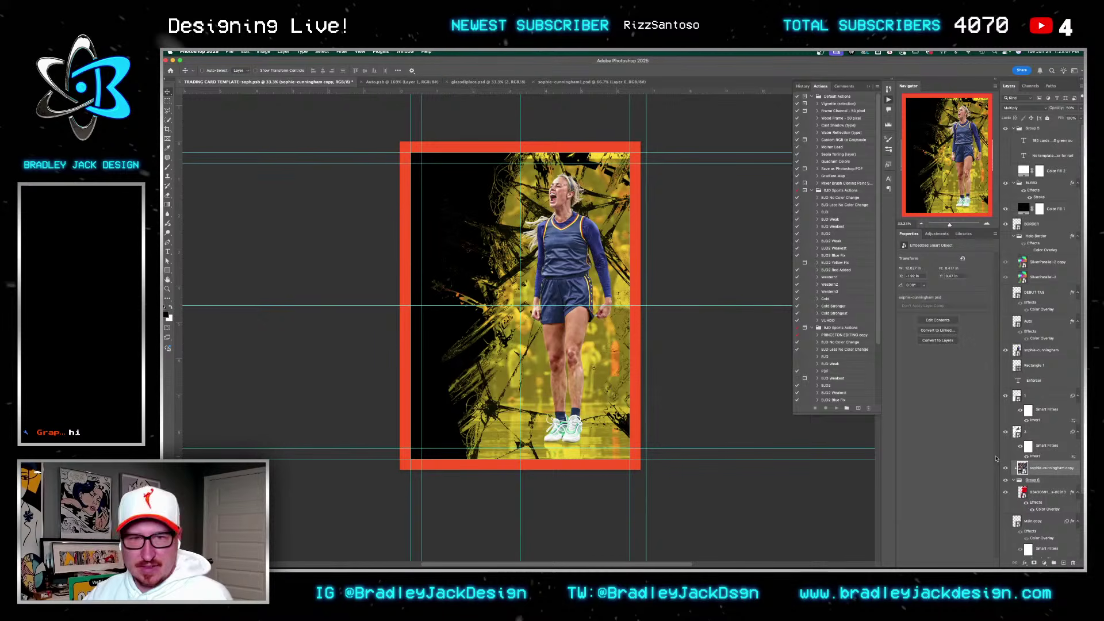
{"action": "key", "text": "b"}
{"action": "key", "text": "v"}
{"action": "key", "text": "alt+shift+s"}
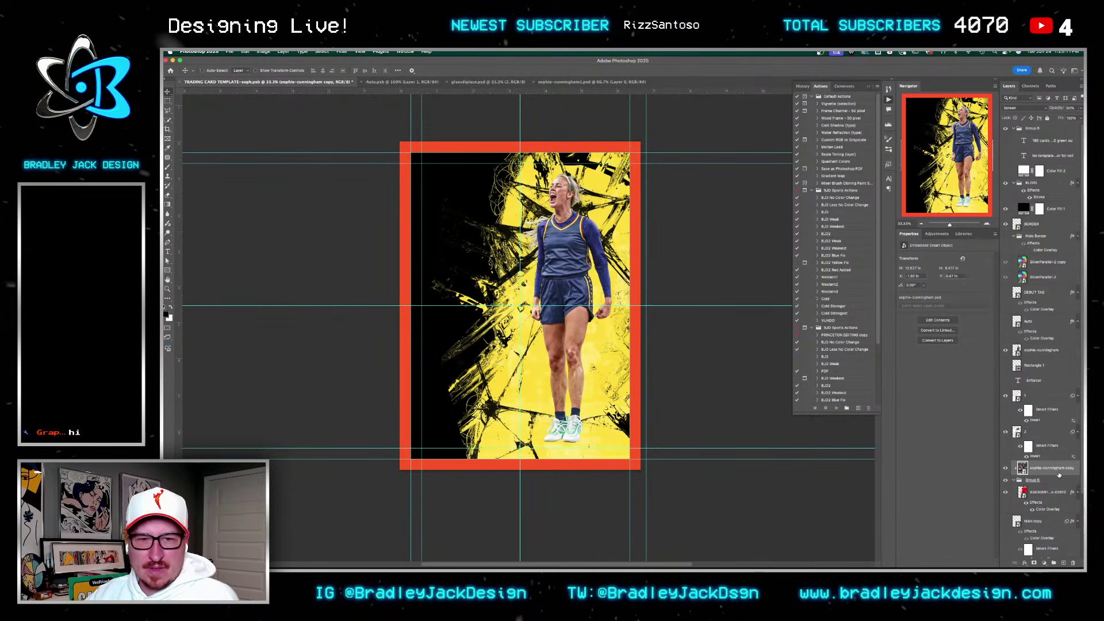
{"action": "key", "text": "alt+shift+o"}
{"action": "key", "text": "0"}
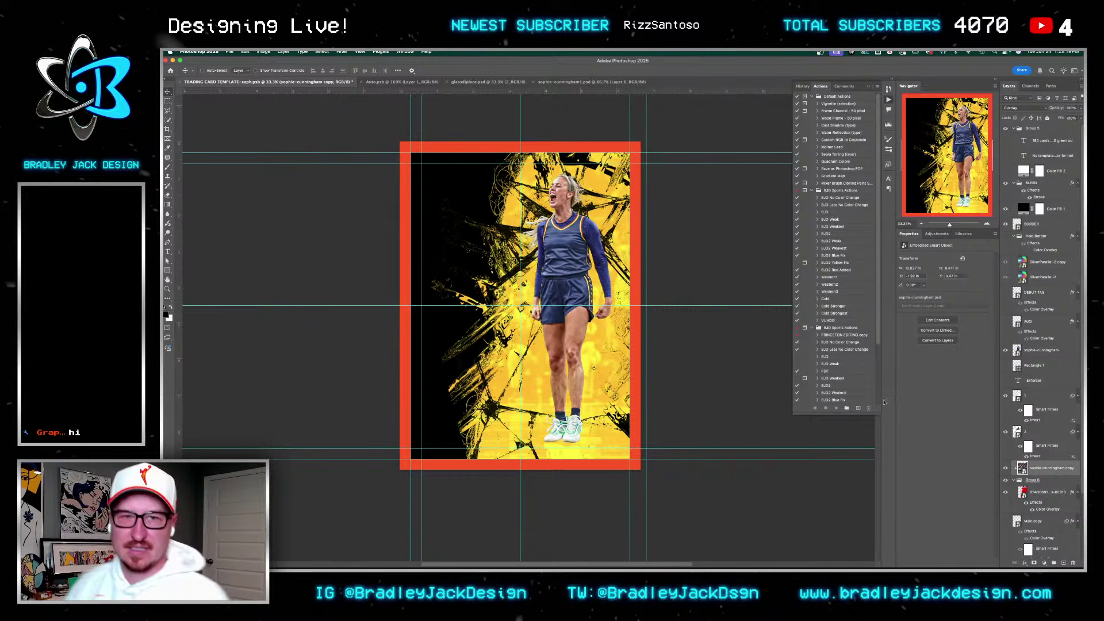
Step: Show the ENFORCER lettering layer and inspect how it sits with the player and the blended background
{"action": "left_click", "coordinate": [1006, 381]}
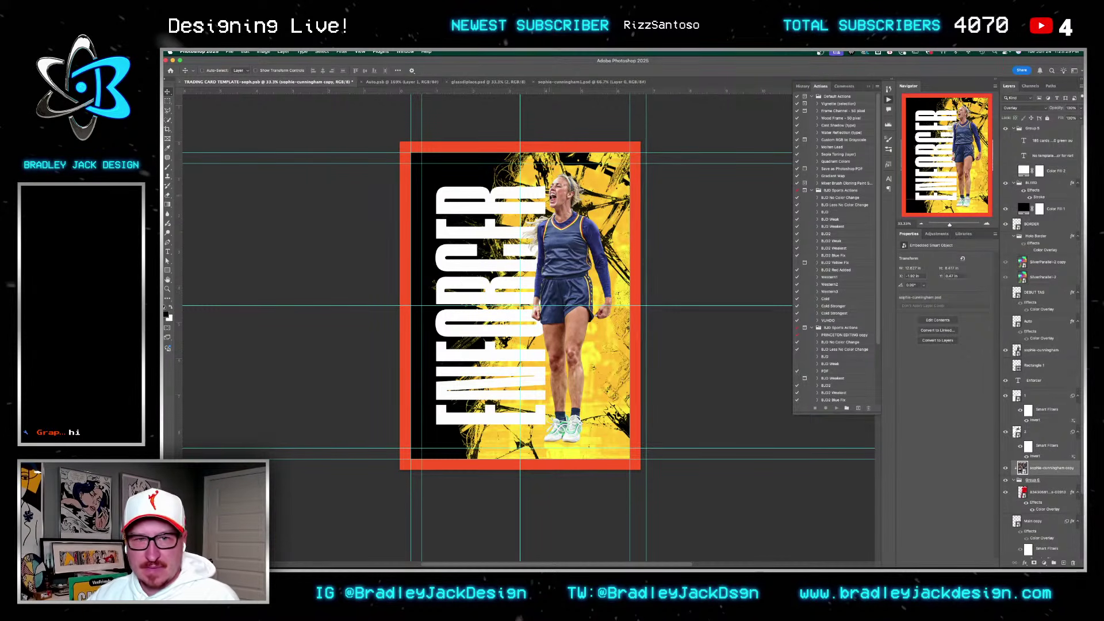
{"action": "scroll", "coordinate": [550, 197], "scroll_direction": "up", "scroll_amount": 5}
{"action": "scroll", "coordinate": [555, 199], "scroll_direction": "down", "scroll_amount": 2}
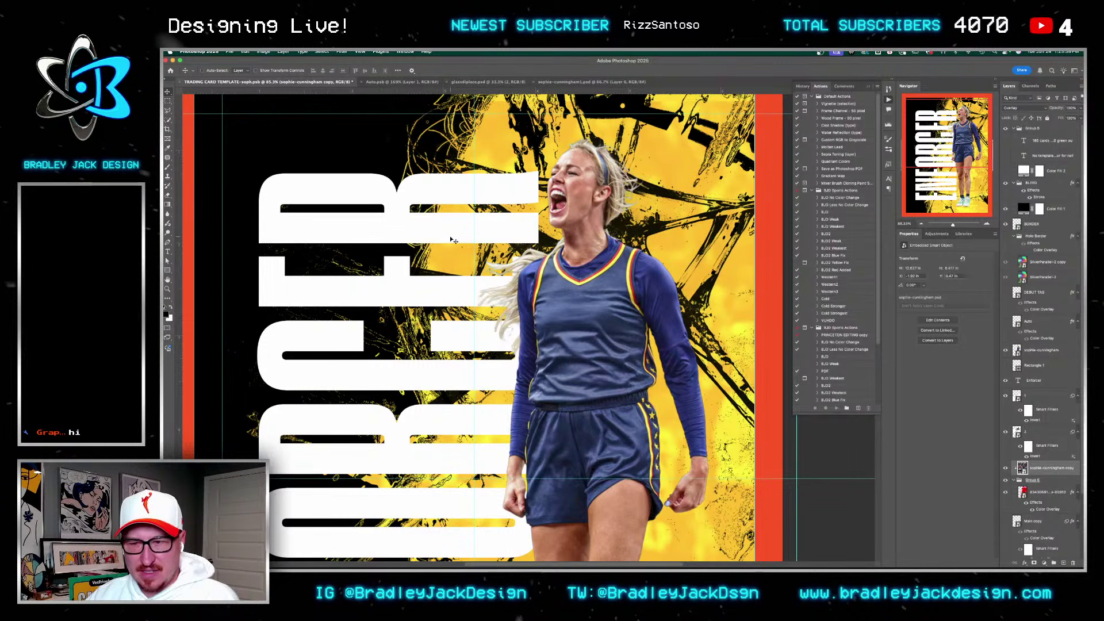
{"action": "scroll", "coordinate": [452, 240], "scroll_direction": "down", "scroll_amount": 3}
{"action": "scroll", "coordinate": [469, 248], "scroll_direction": "down", "scroll_amount": 2}
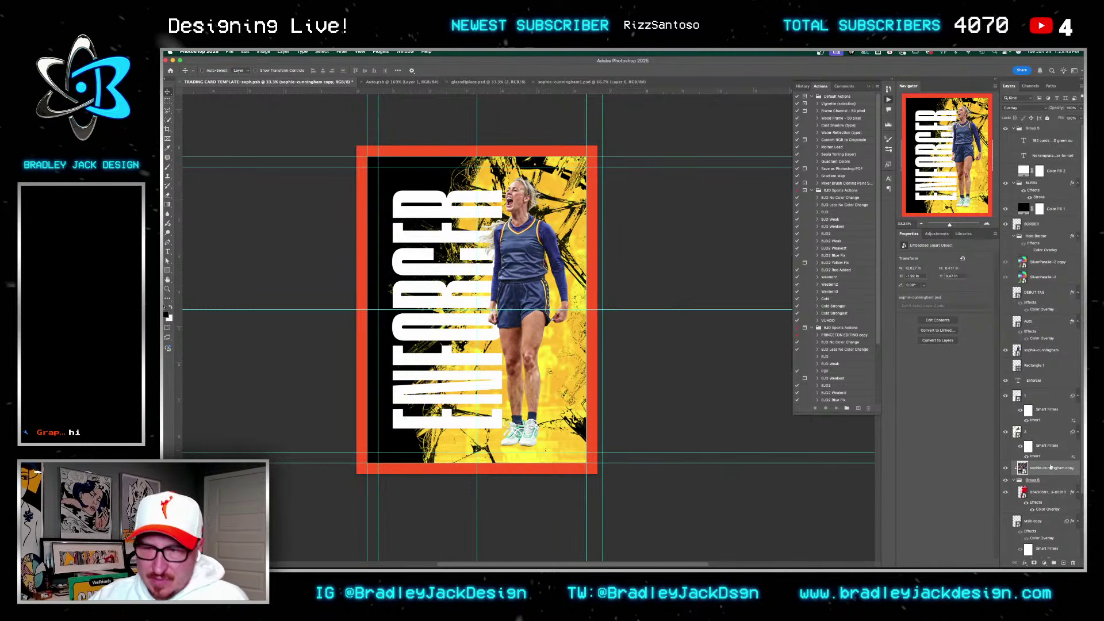
Step: Try displacing the ENFORCER lettering as a smart object, using glassdisplace.psd as the displacement map
{"action": "left_click", "coordinate": [1035, 380]}
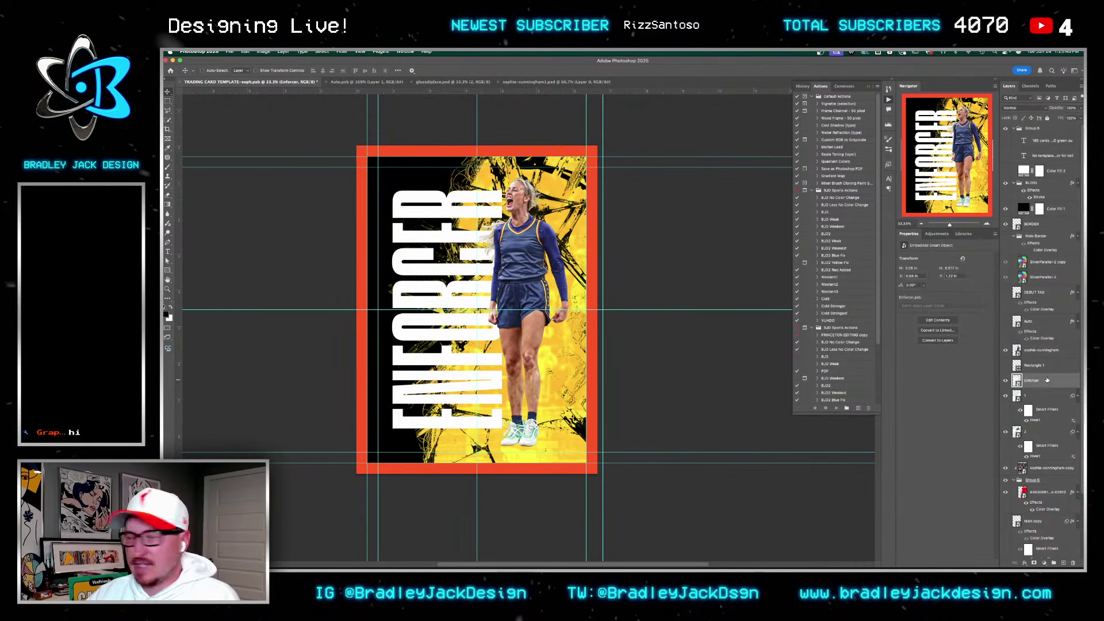
{"action": "left_click", "coordinate": [272, 52]}
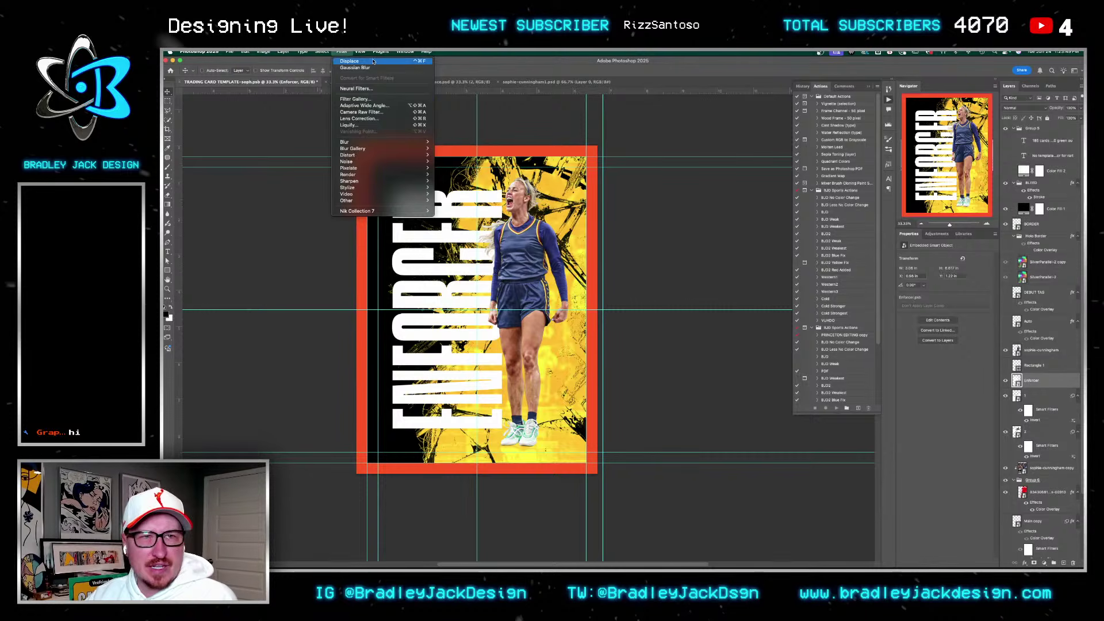
{"action": "left_click", "coordinate": [283, 52]}
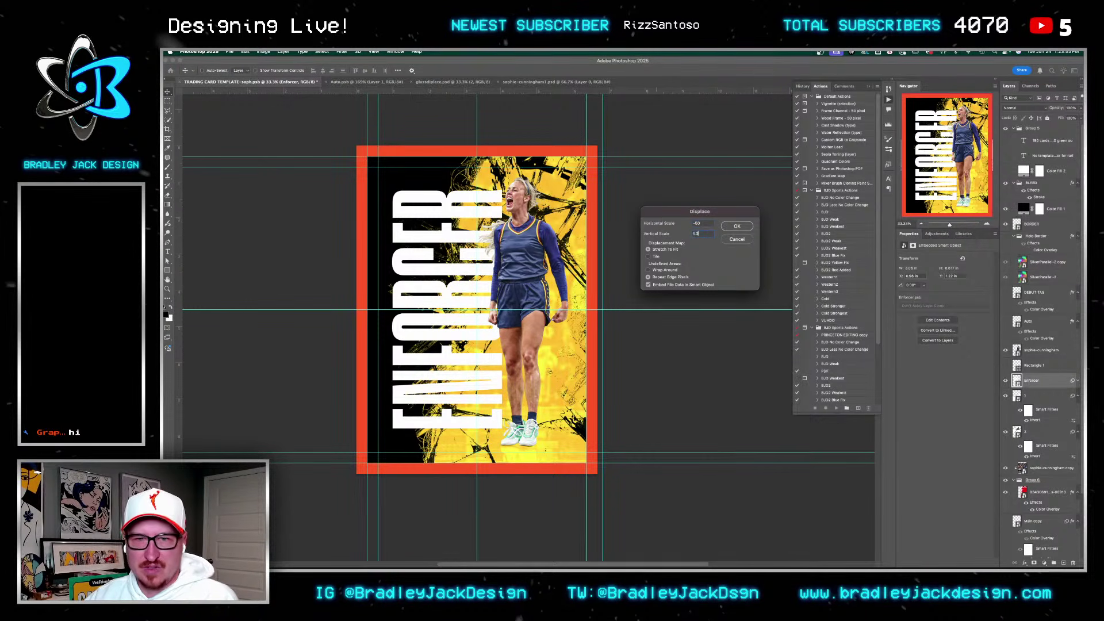
{"action": "key", "text": "Return"}
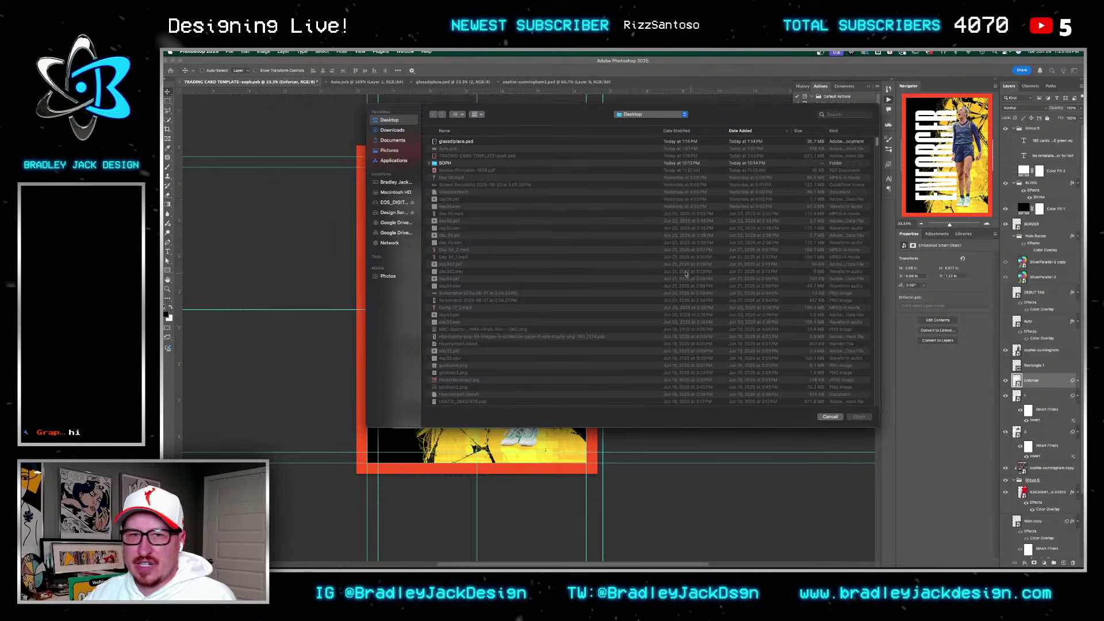
{"action": "left_click", "coordinate": [444, 142]}
{"action": "double_click", "coordinate": [444, 142]}
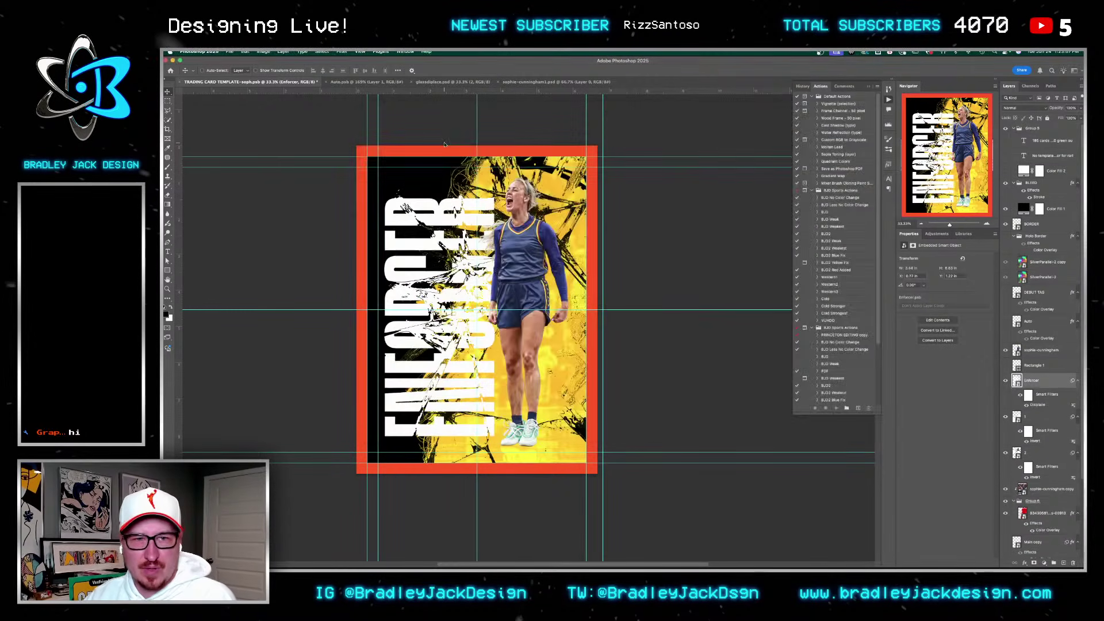
{"action": "scroll", "coordinate": [473, 296], "scroll_direction": "up", "scroll_amount": 3}
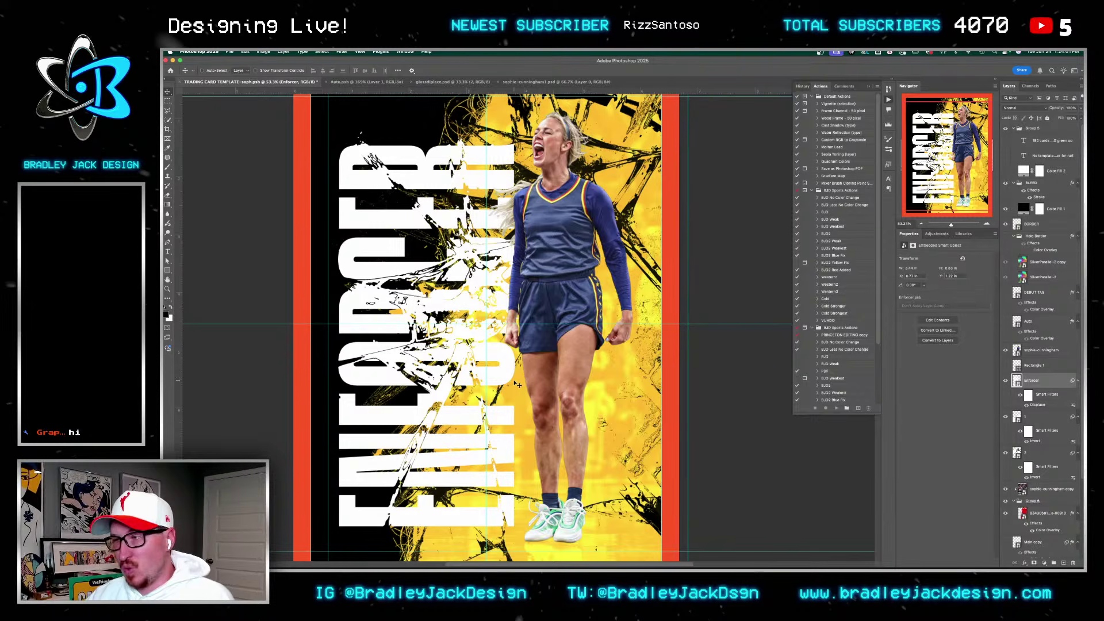
Step: Undo the lettering displacement and compare the card with the ENFORCER lettering hidden and shown
{"action": "key", "text": "ctrl+z"}
{"action": "scroll", "coordinate": [593, 411], "scroll_direction": "down", "scroll_amount": 3}
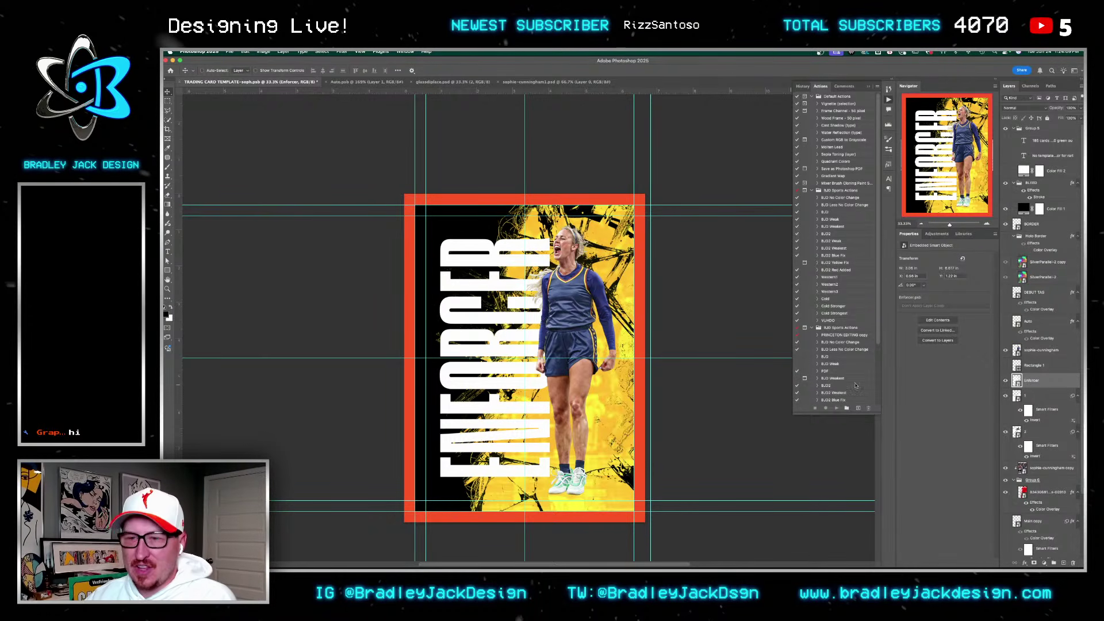
{"action": "left_click", "coordinate": [1006, 380]}
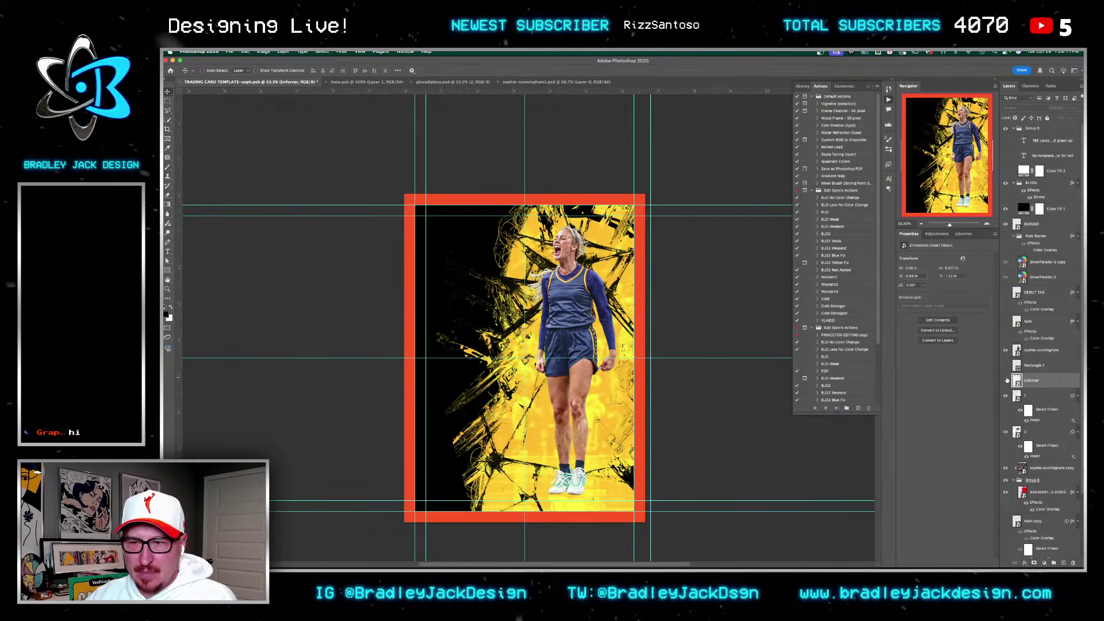
{"action": "left_click", "coordinate": [1006, 381]}
Step: Switch to Safari, search for "indiana fever hexcodes", open the Team Color Codes page and copy the red hex value C8102E
{"action": "left_click", "coordinate": [530, 549]}
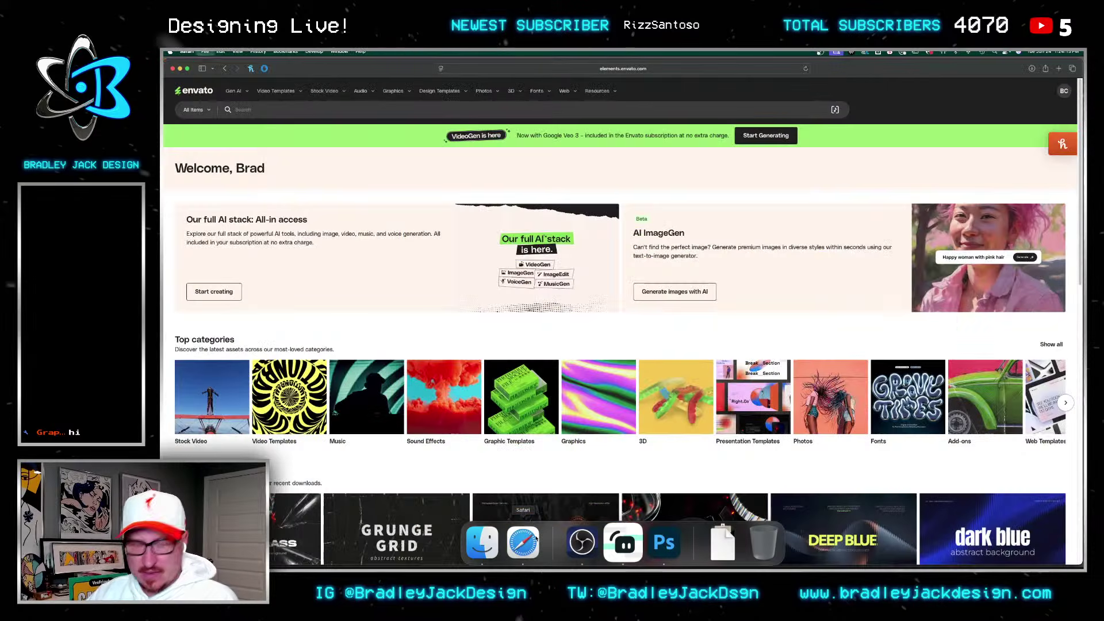
{"action": "key", "text": "super+t"}
{"action": "type", "text": "indiana fever hexcodes"}
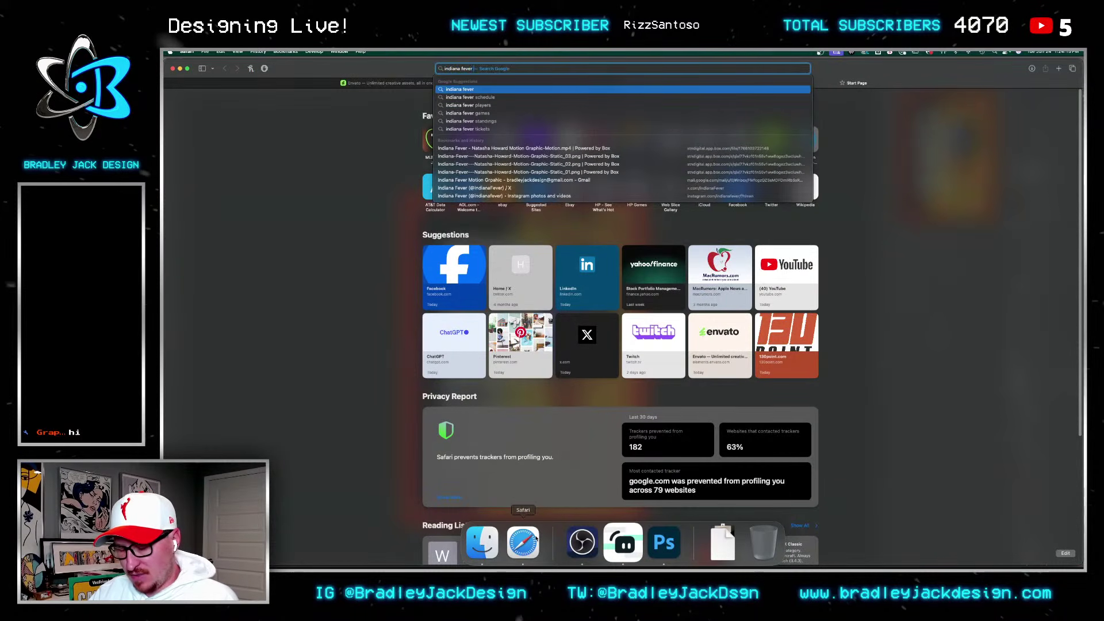
{"action": "key", "text": "Return"}
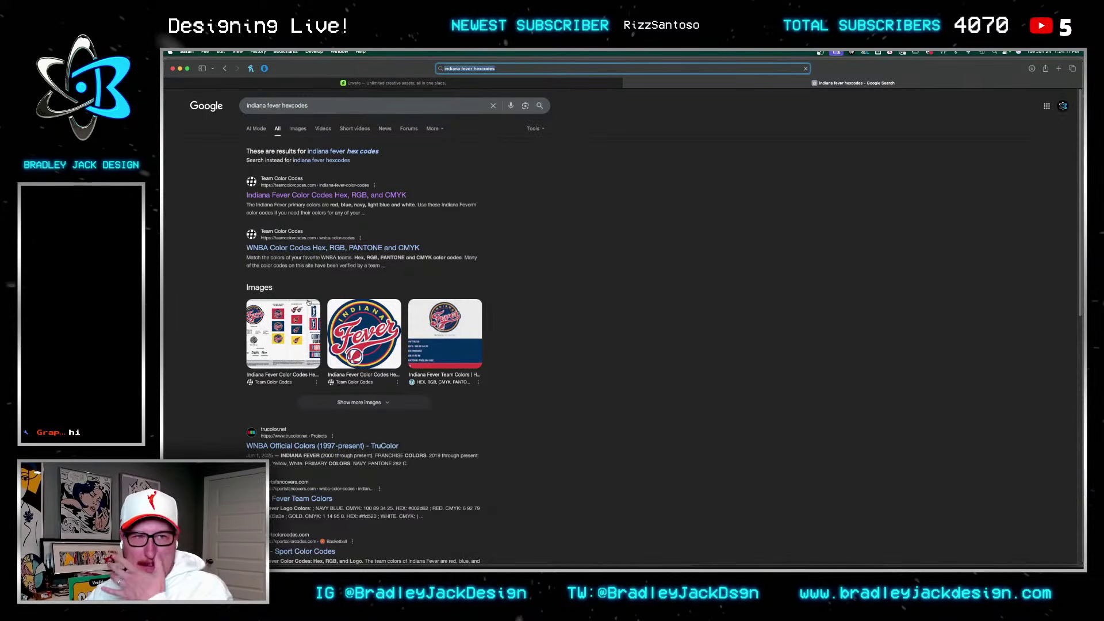
{"action": "left_click", "coordinate": [320, 197]}
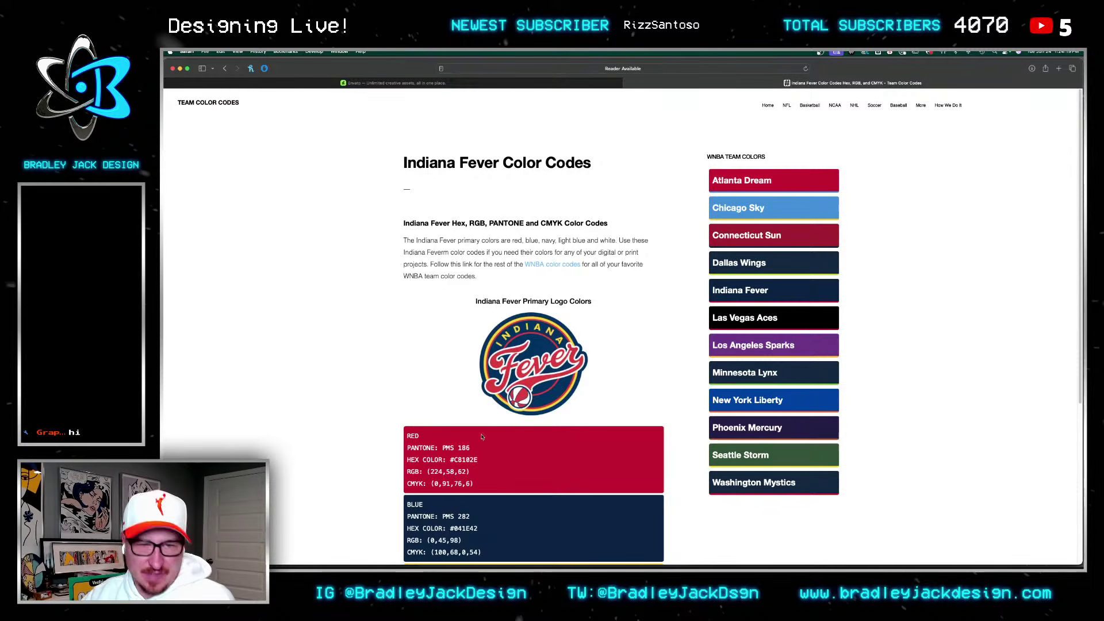
{"action": "left_click_drag", "start_coordinate": [480, 459], "coordinate": [450, 459]}
{"action": "key", "text": "super+c"}
Step: Switch back to Photoshop and change the Color Overlay of the yellow texture layer in the group to the copied red C8102E
{"action": "key", "text": "super+Tab"}
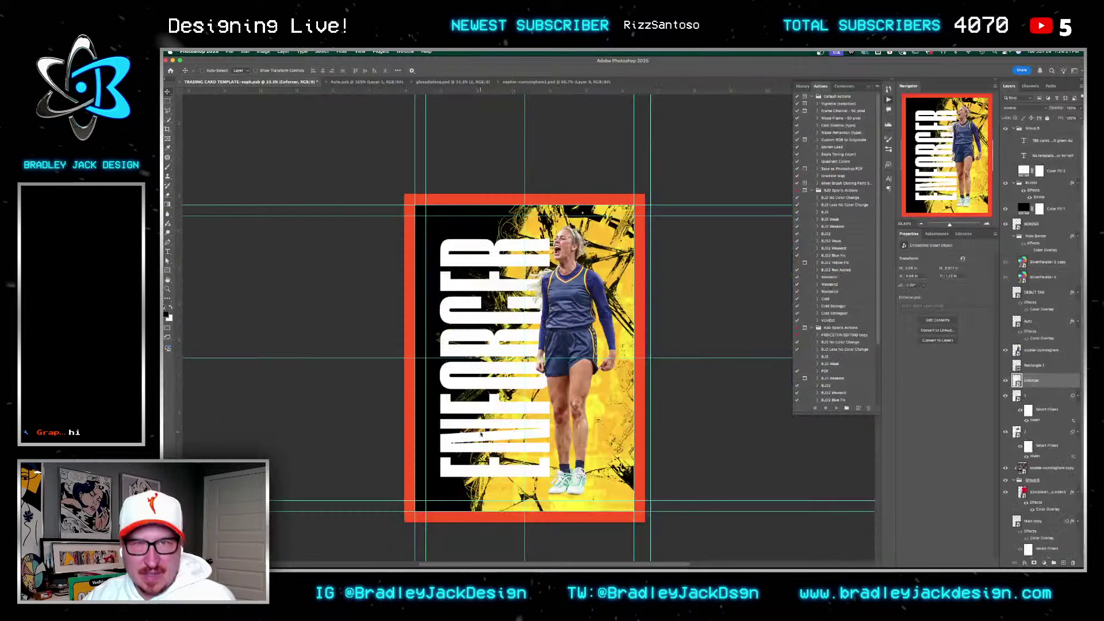
{"action": "double_click", "coordinate": [1038, 510]}
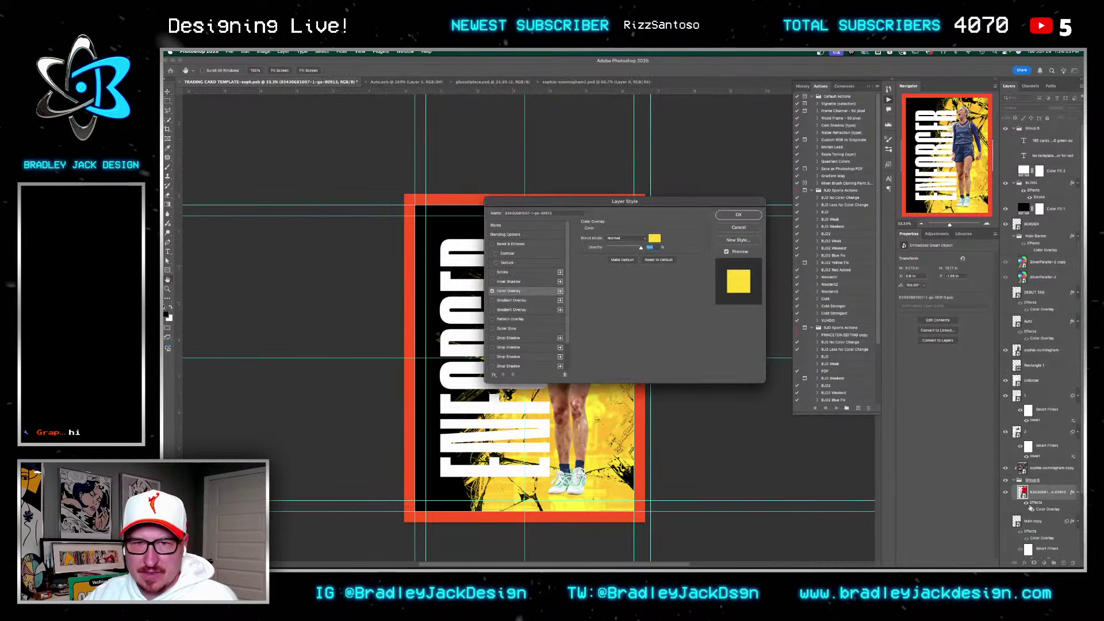
{"action": "key", "text": "super+v"}
{"action": "left_click", "coordinate": [657, 241]}
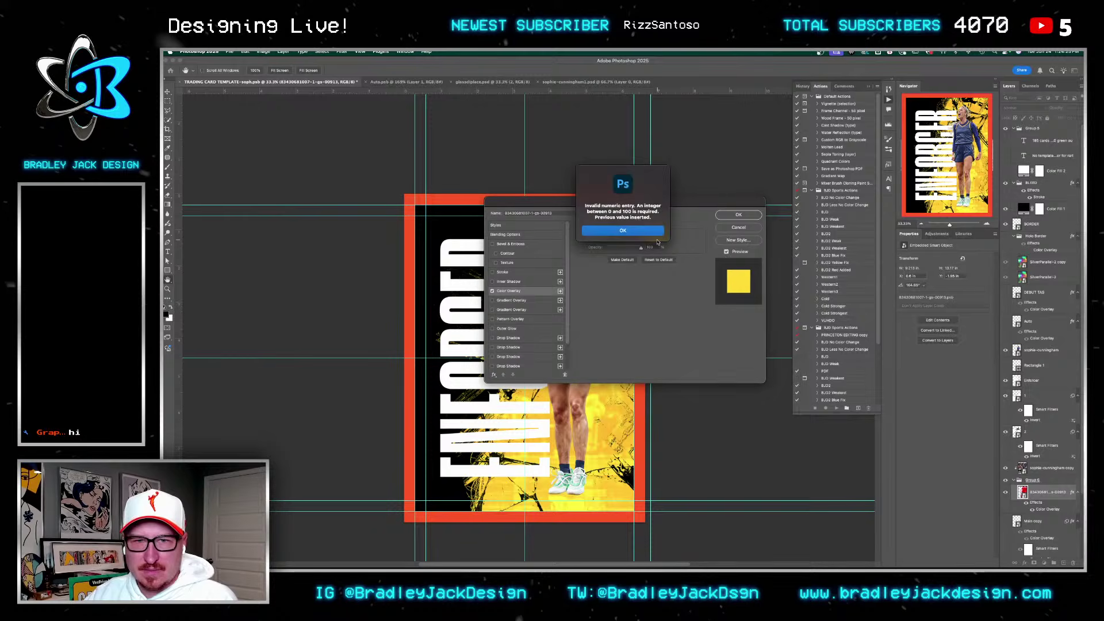
{"action": "key", "text": "Return"}
{"action": "left_click", "coordinate": [656, 238]}
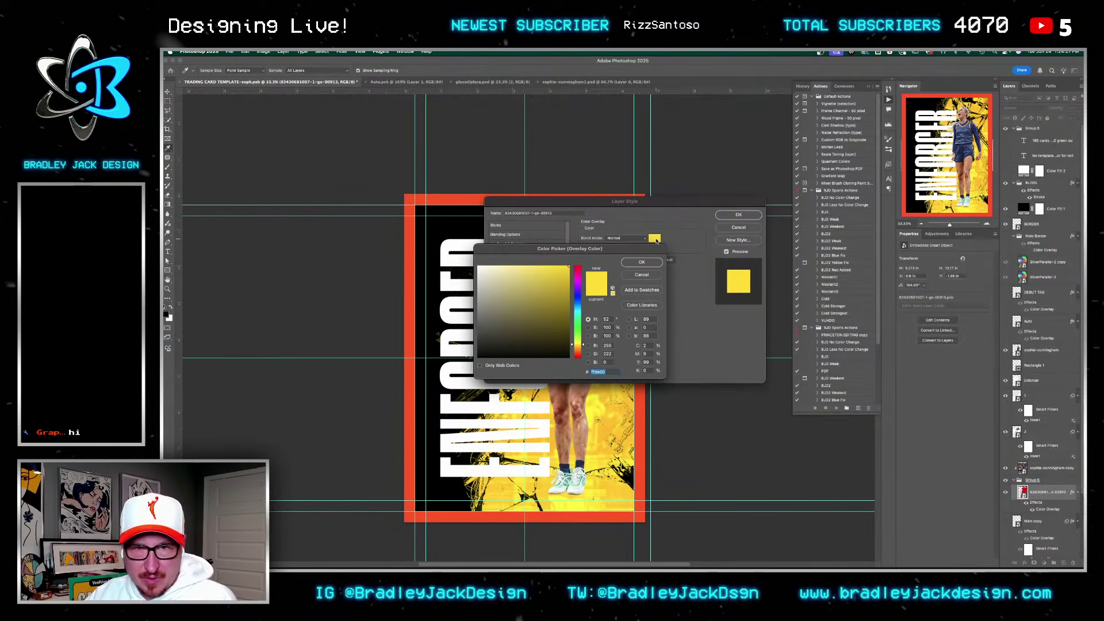
{"action": "key", "text": "super+v"}
{"action": "key", "text": "Return"}
{"action": "key", "text": "Return"}
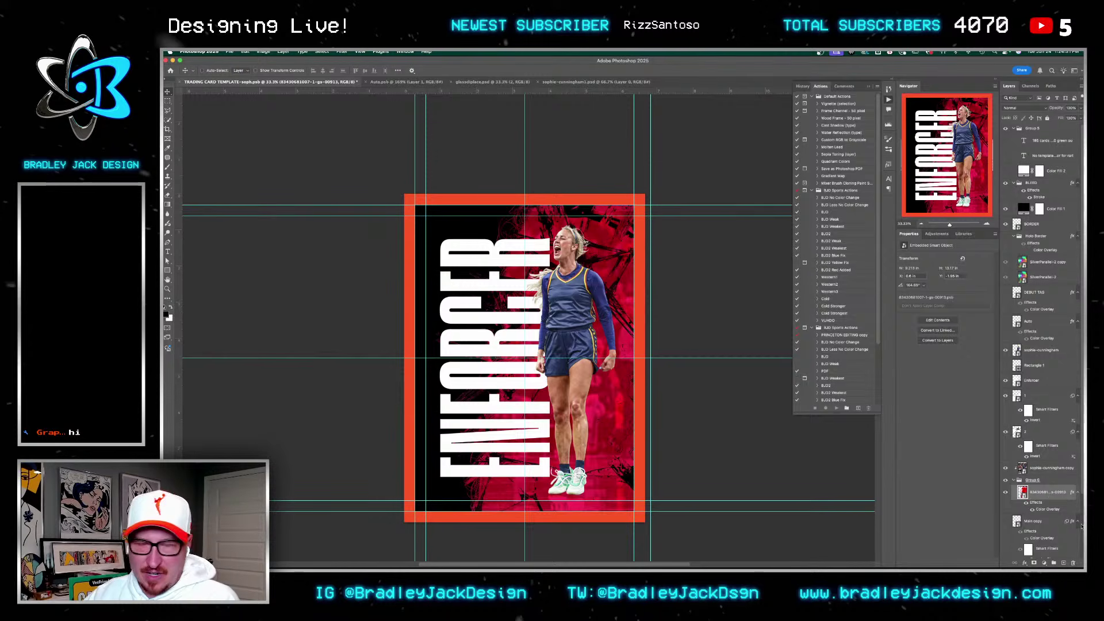
Step: Duplicate the red texture layer, convert the copy to a smart object and set its blend mode to Multiply
{"action": "key", "text": "super+j"}
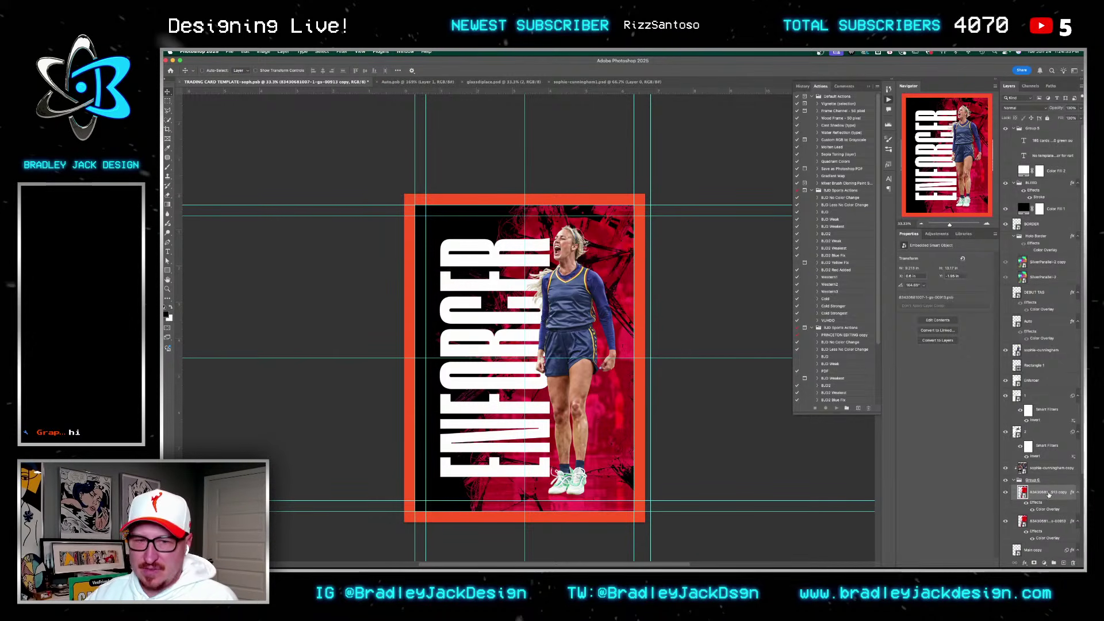
{"action": "key", "text": "super+alt+s"}
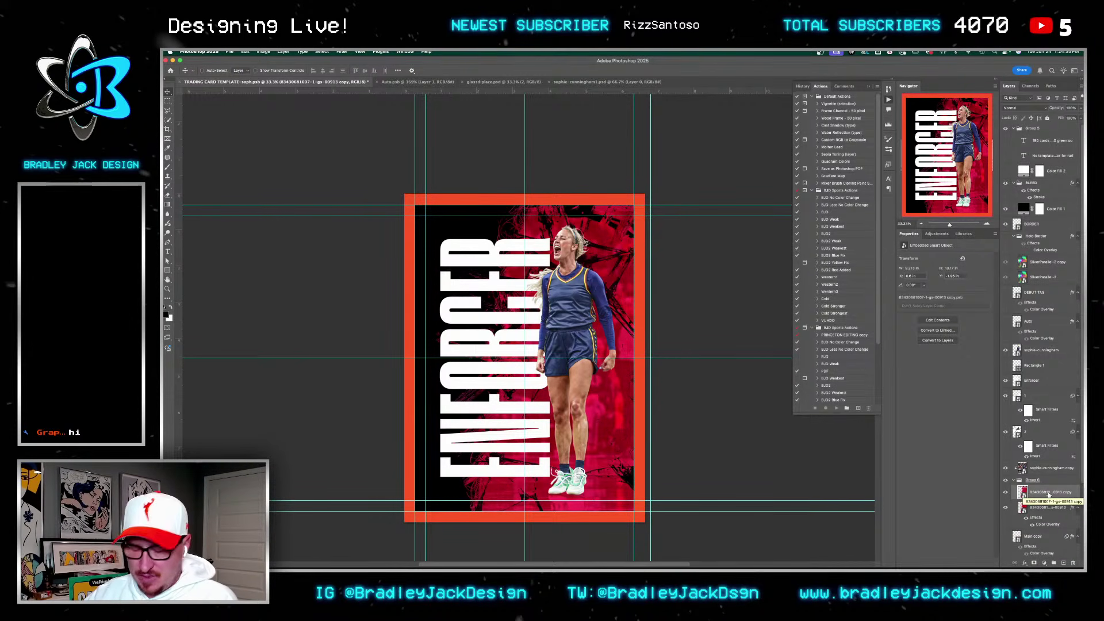
{"action": "key", "text": "alt+shift+m"}
Step: Add a layer mask to the Multiply copy and fade it vertically with a linear gradient starting near the player's head
{"action": "left_click", "coordinate": [1033, 562]}
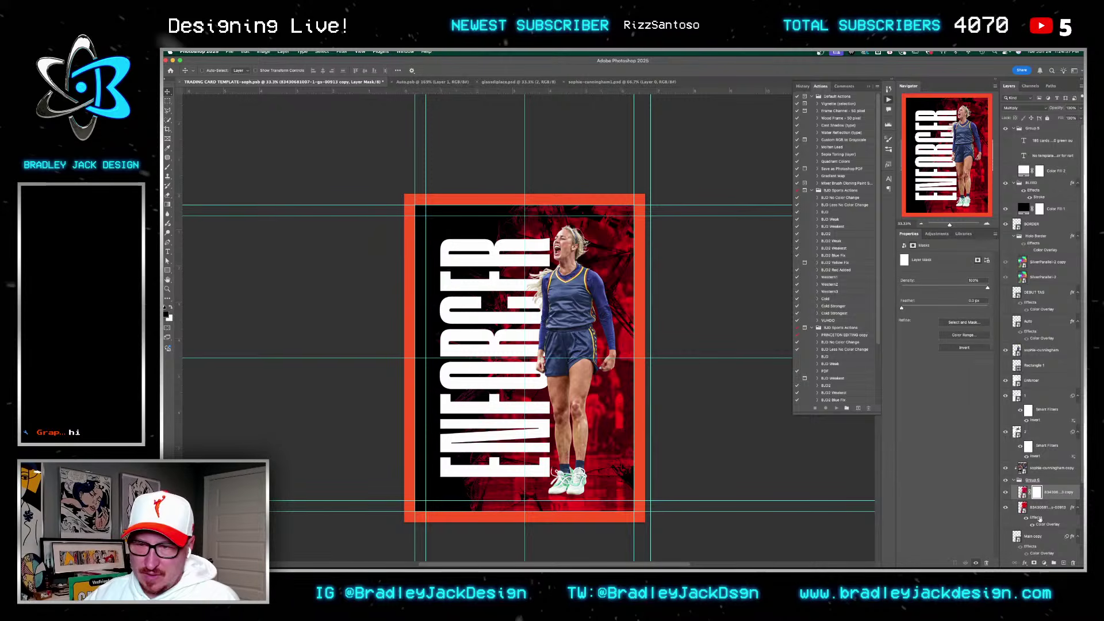
{"action": "key", "text": "g"}
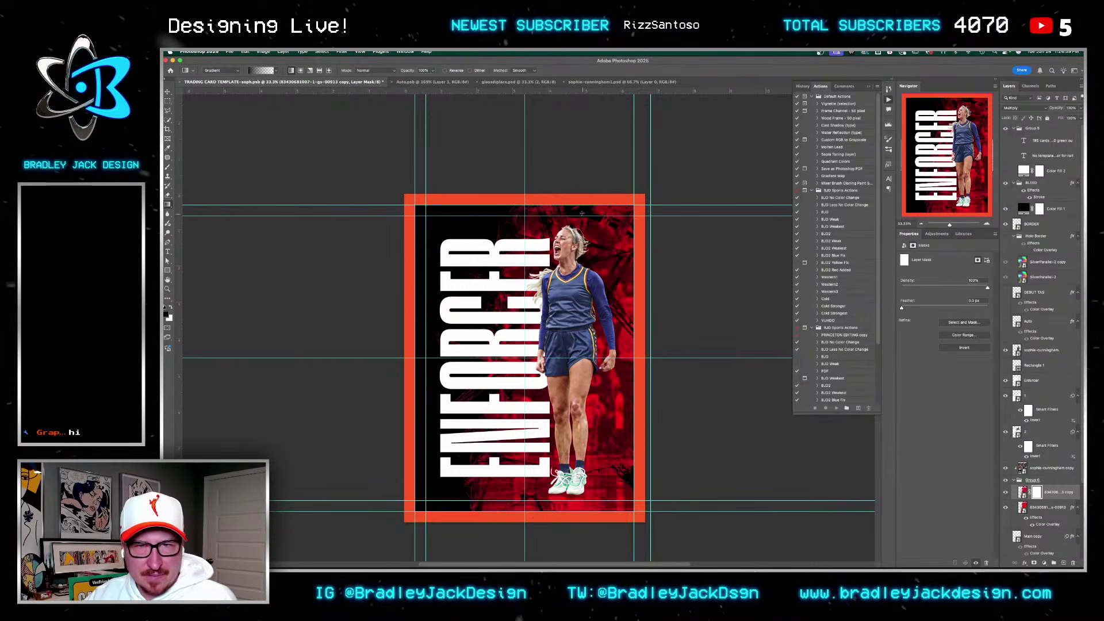
{"action": "left_click_drag", "start_coordinate": [577, 205], "coordinate": [613, 510]}
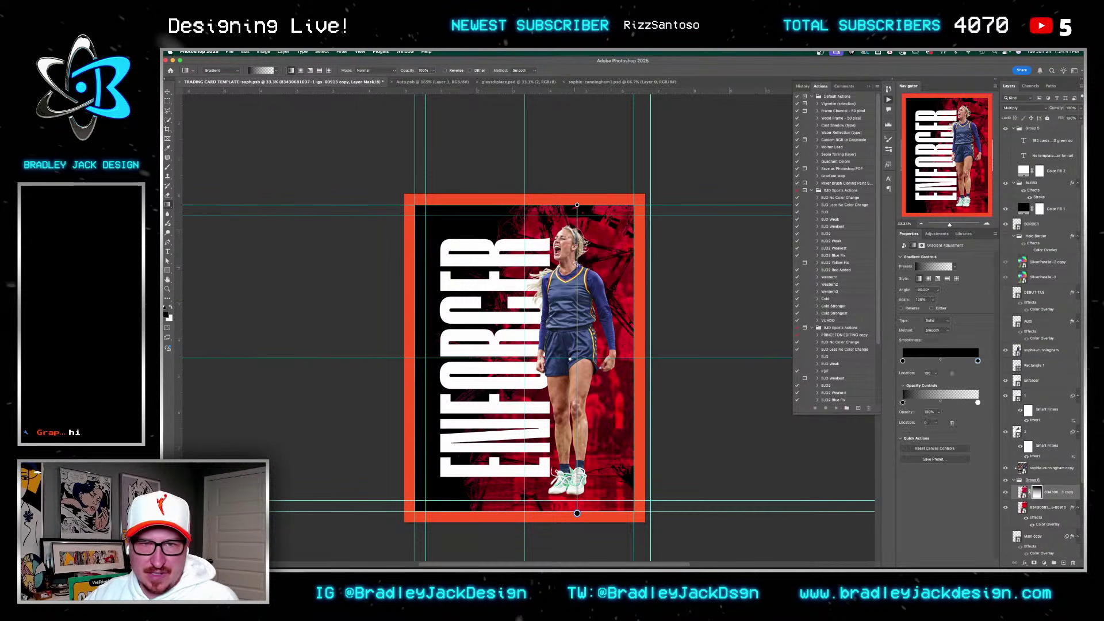
{"action": "left_click_drag", "start_coordinate": [577, 204], "coordinate": [576, 249]}
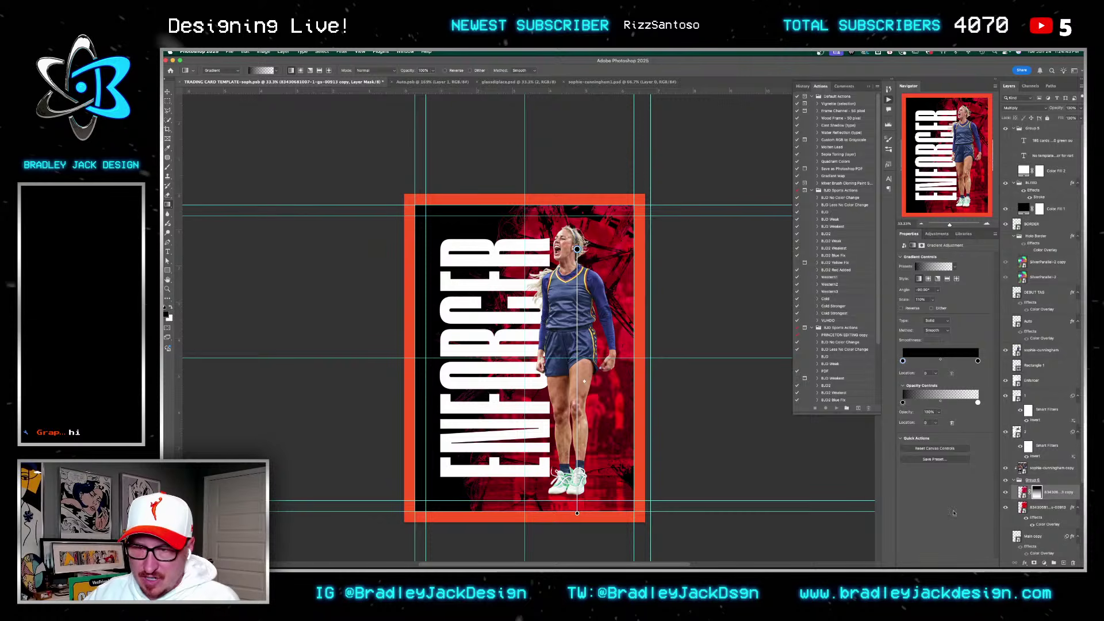
Step: Duplicate the masked red copy, with the upper one in Screen and the lower one in Multiply, using opposing mask fades
{"action": "key", "text": "v"}
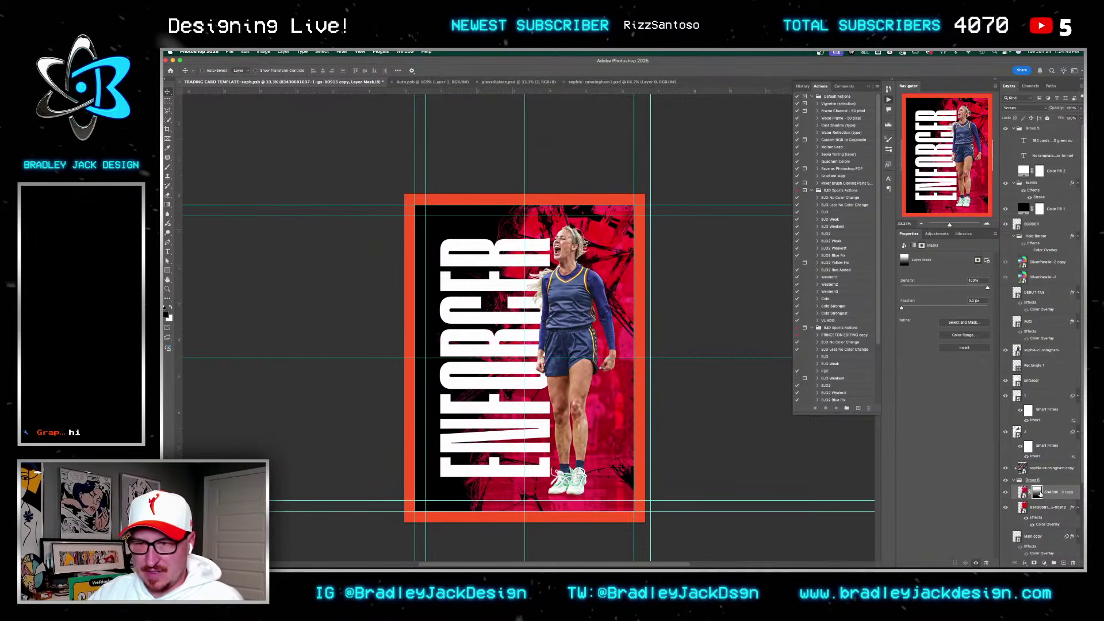
{"action": "key", "text": "ctrl+j"}
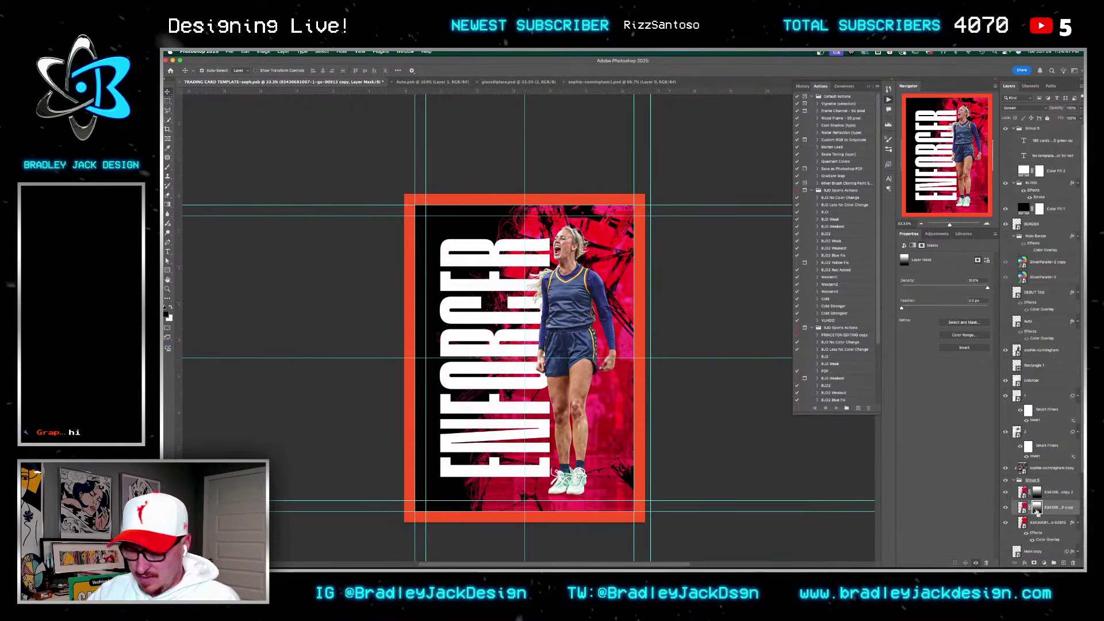
{"action": "key", "text": "shift+alt+m"}
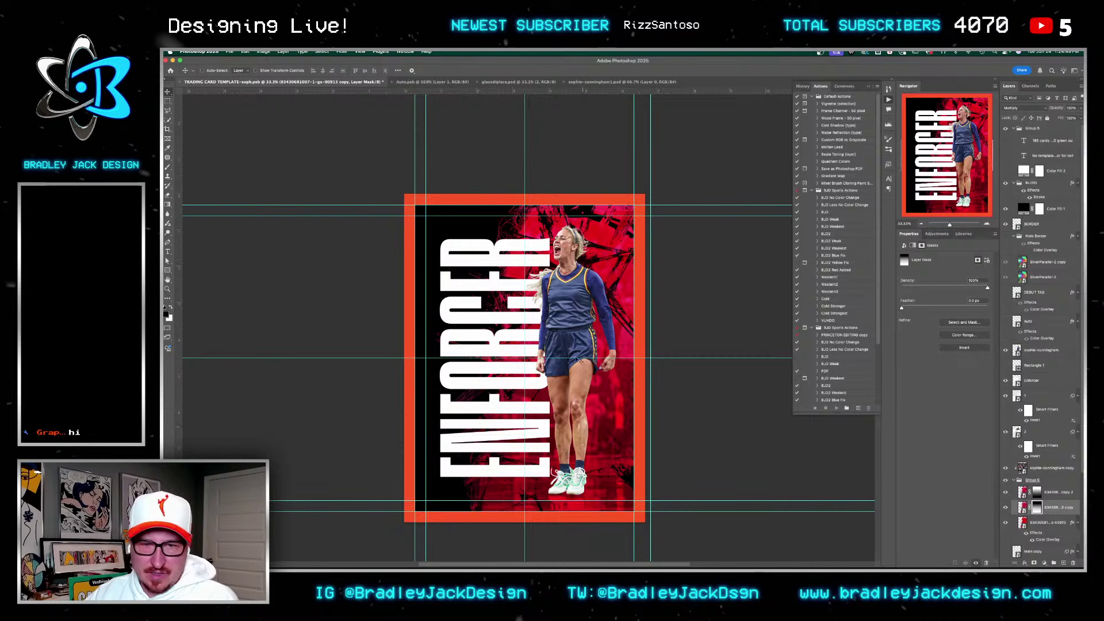
Step: Open the arena photo copy's contents and set Saturation to -100 in its Camera Raw filter
{"action": "left_click", "coordinate": [1042, 467]}
{"action": "key", "text": "ctrl+shift+Tab"}
{"action": "scroll", "coordinate": [1050, 184], "scroll_direction": "down", "scroll_amount": 5}
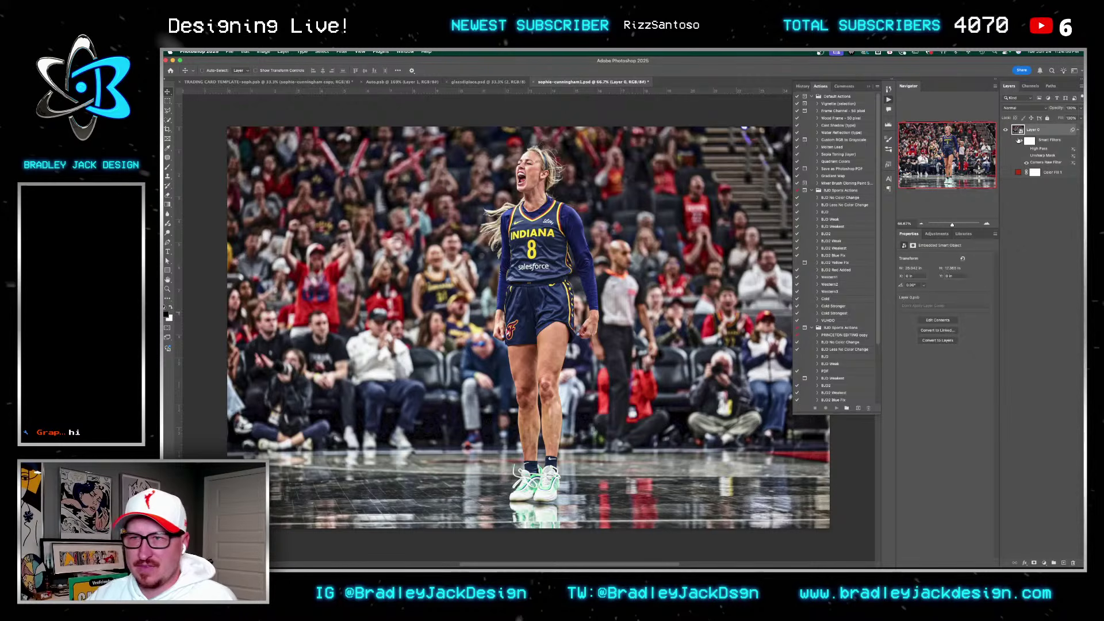
{"action": "double_click", "coordinate": [1036, 163]}
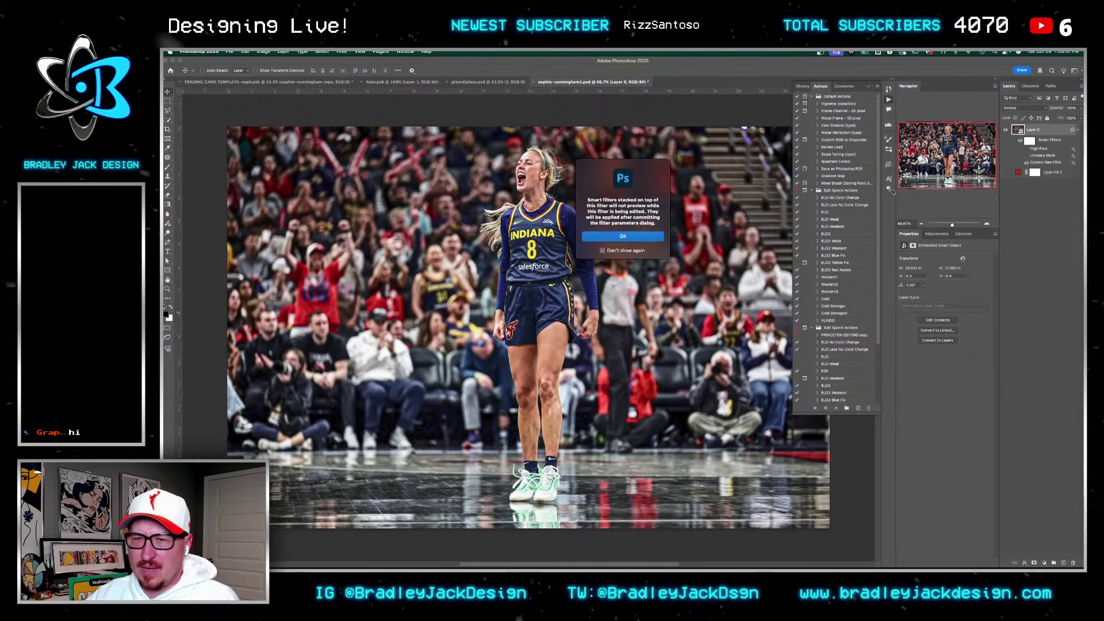
{"action": "left_click", "coordinate": [636, 241]}
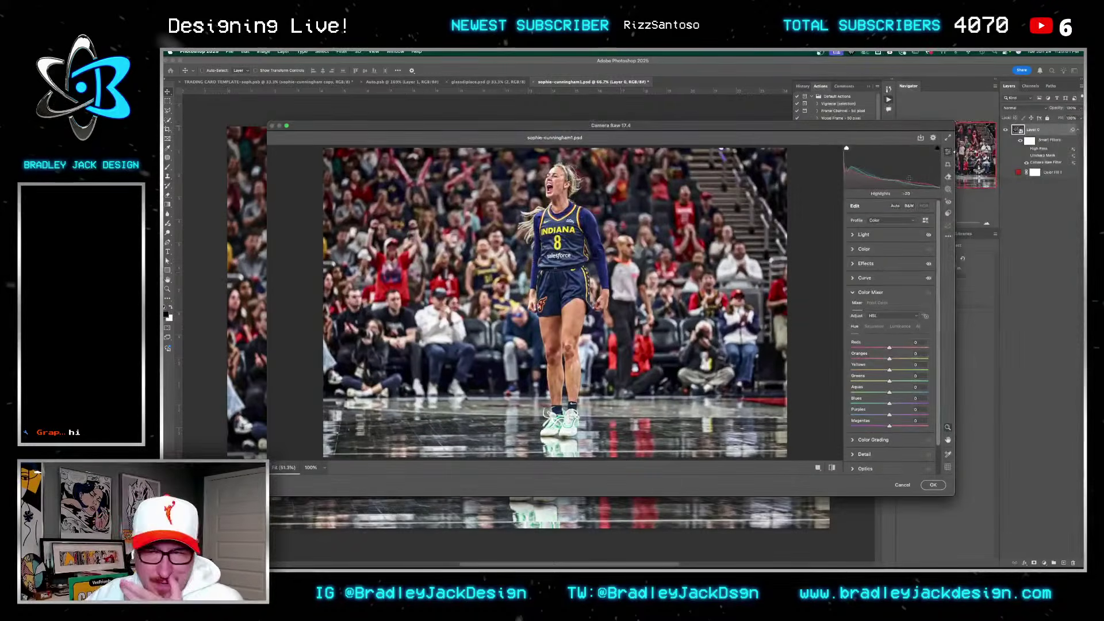
{"action": "left_click", "coordinate": [853, 250]}
{"action": "left_click_drag", "start_coordinate": [890, 312], "coordinate": [776, 310]}
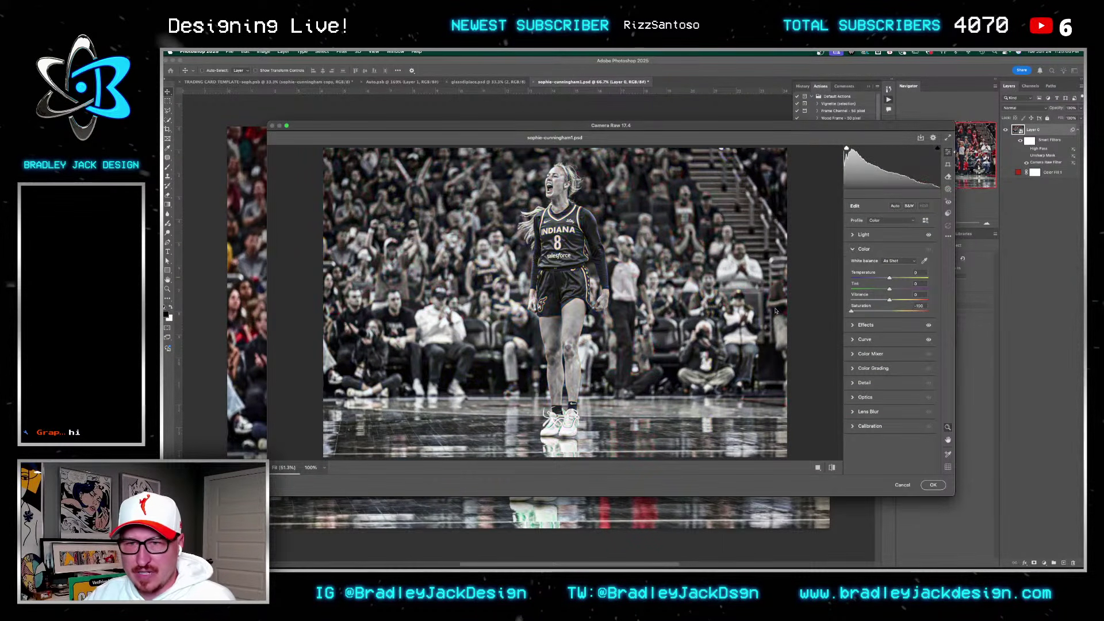
{"action": "key", "text": "Return"}
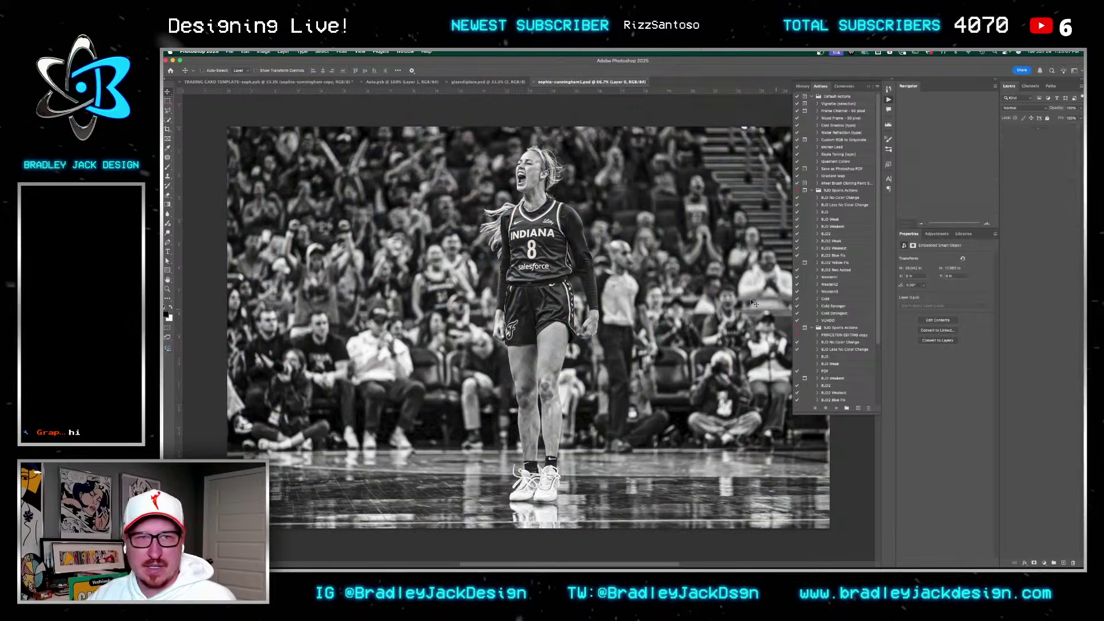
Step: Save and close the desaturated arena photo's contents and return to the card document
{"action": "key", "text": "ctrl+w"}
{"action": "key", "text": "ctrl+Tab"}
{"action": "key", "text": "ctrl+Tab"}
{"action": "key", "text": "z"}
{"action": "key", "text": "v"}
{"action": "key", "text": "ctrl+a"}
{"action": "key", "text": "ctrl+d"}
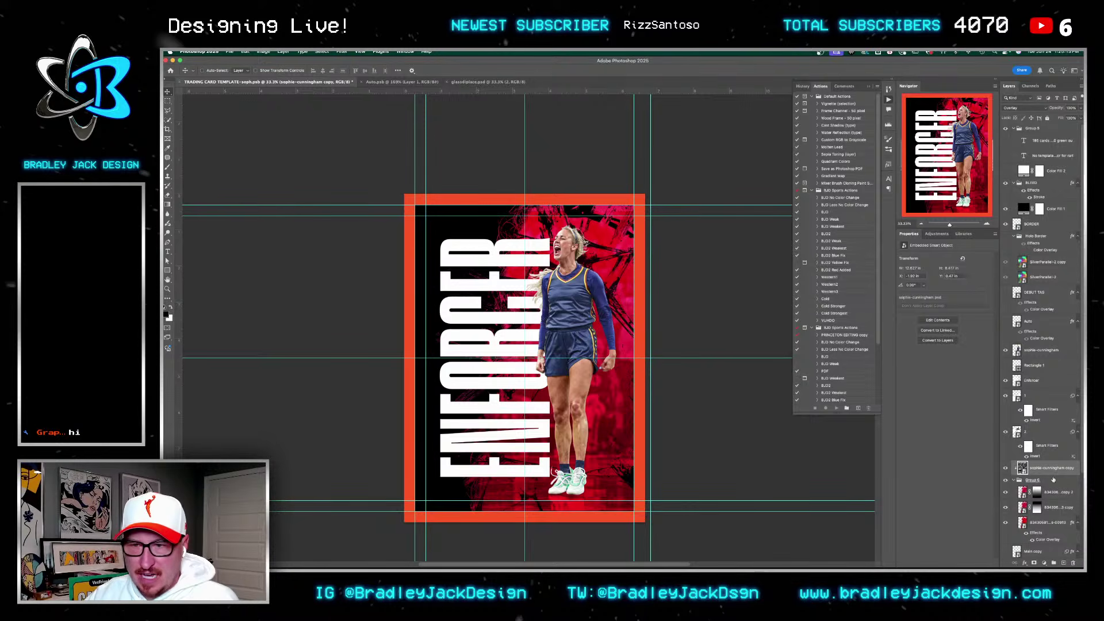
Step: Reopen the arena photo's contents, extend the canvas above the crowd with Generative Expand, then save and close it
{"action": "double_click", "coordinate": [1023, 467]}
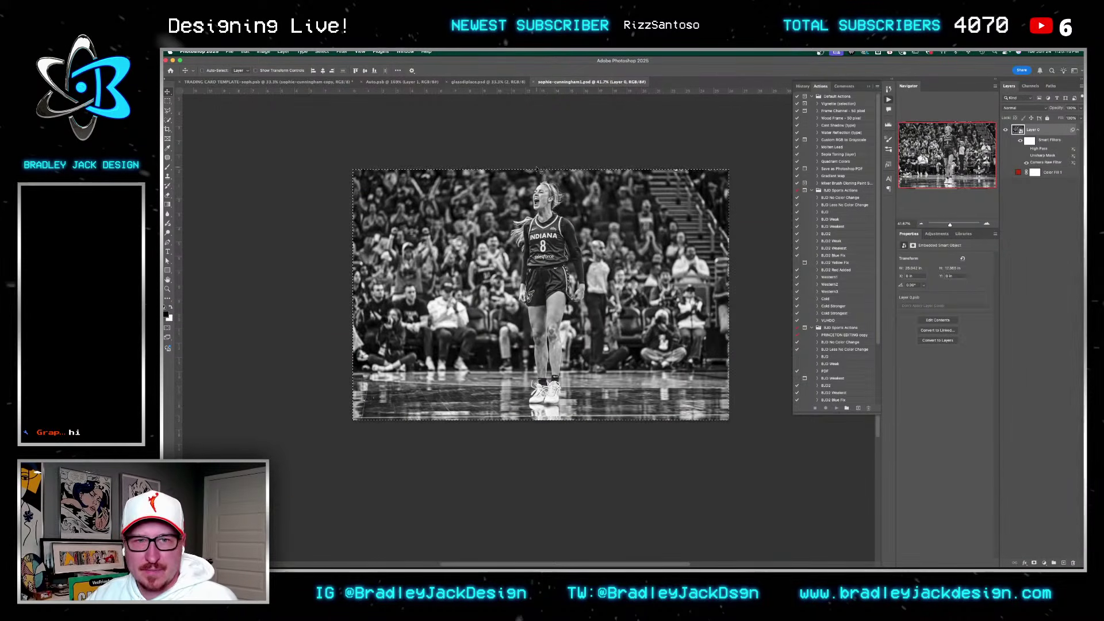
{"action": "key", "text": "c"}
{"action": "left_click_drag", "start_coordinate": [537, 170], "coordinate": [540, 152]}
{"action": "left_click", "coordinate": [480, 68]}
{"action": "left_click", "coordinate": [470, 83]}
{"action": "key", "text": "Return"}
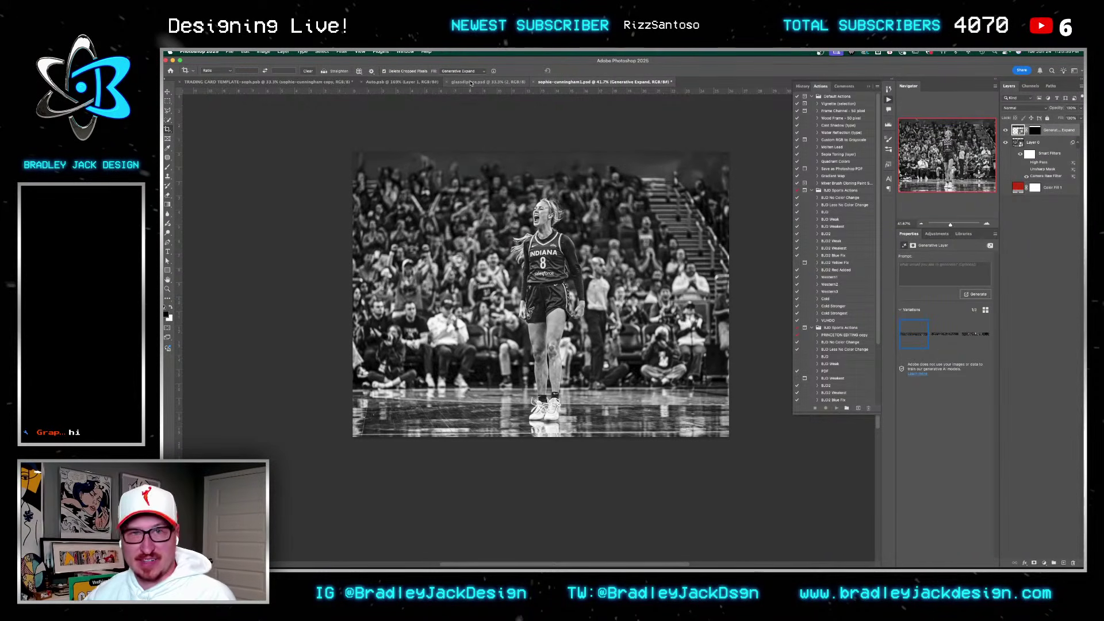
{"action": "key", "text": "super+w"}
{"action": "key", "text": "Return"}
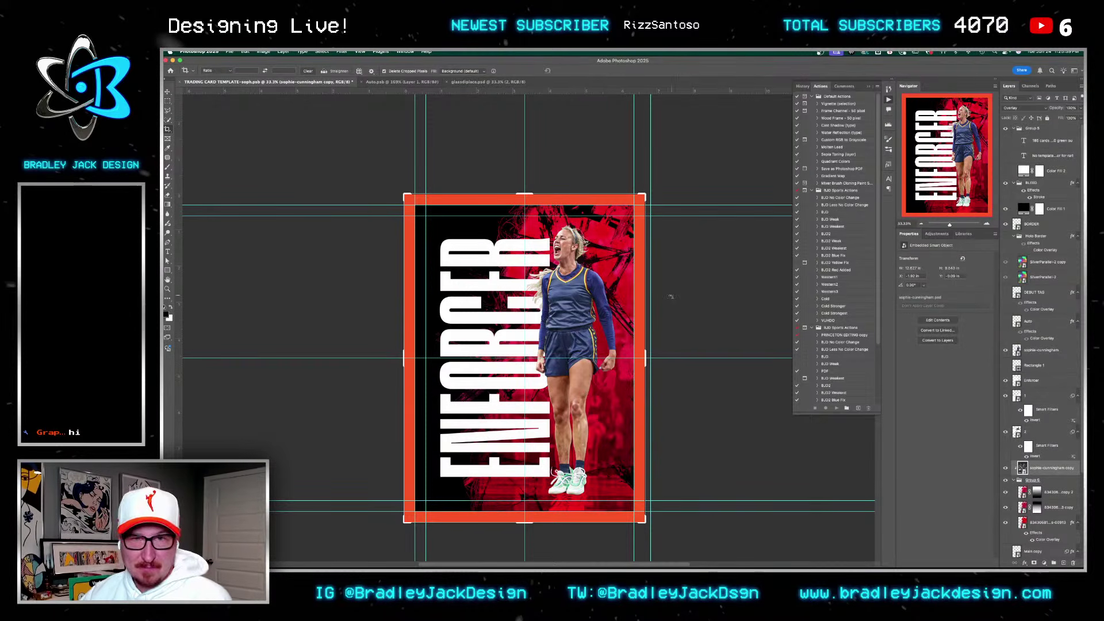
Step: Delete the vertical ENFORCER lettering layer from the card
{"action": "key", "text": "v"}
{"action": "scroll", "coordinate": [594, 492], "scroll_direction": "up", "scroll_amount": 5}
{"action": "left_click_drag", "start_coordinate": [633, 379], "coordinate": [635, 443]}
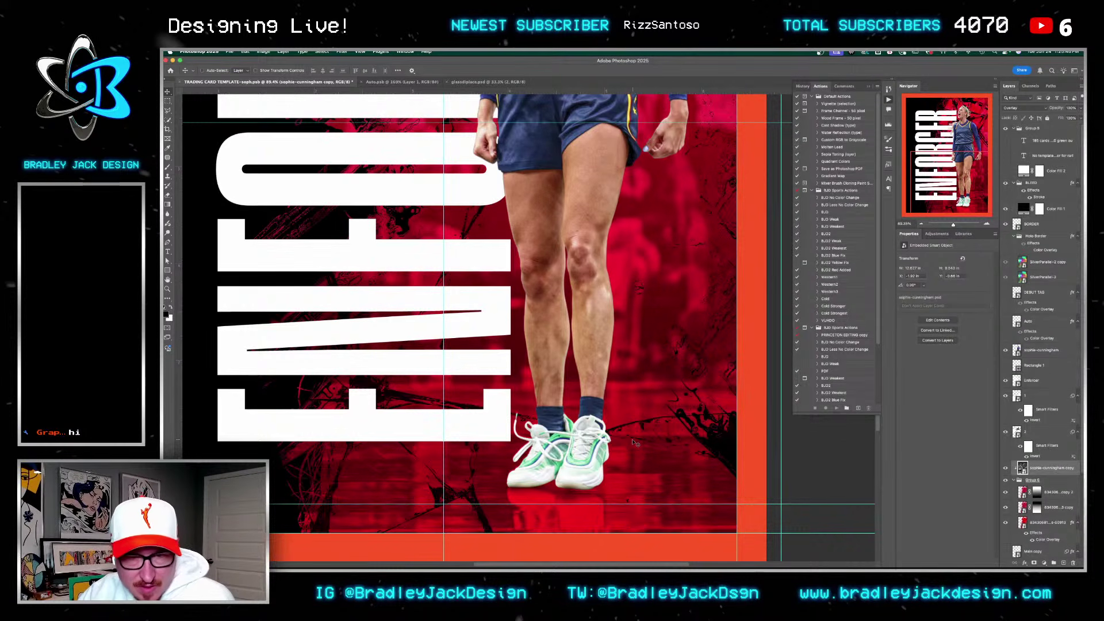
{"action": "key", "text": "super+0"}
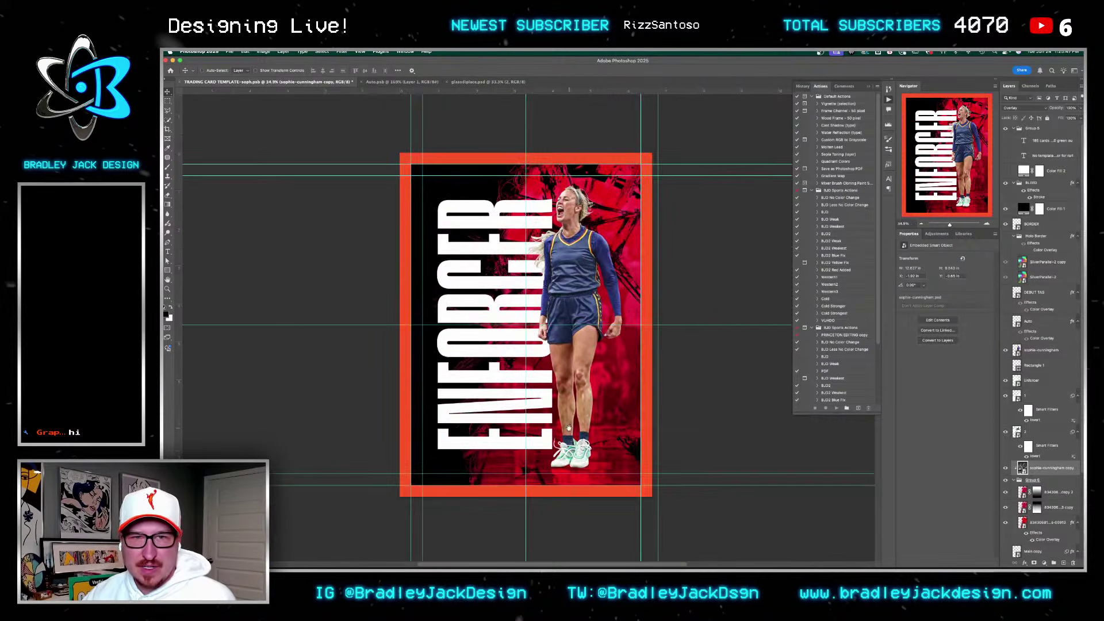
{"action": "left_click", "coordinate": [1033, 384]}
{"action": "key", "text": "BackSpace"}
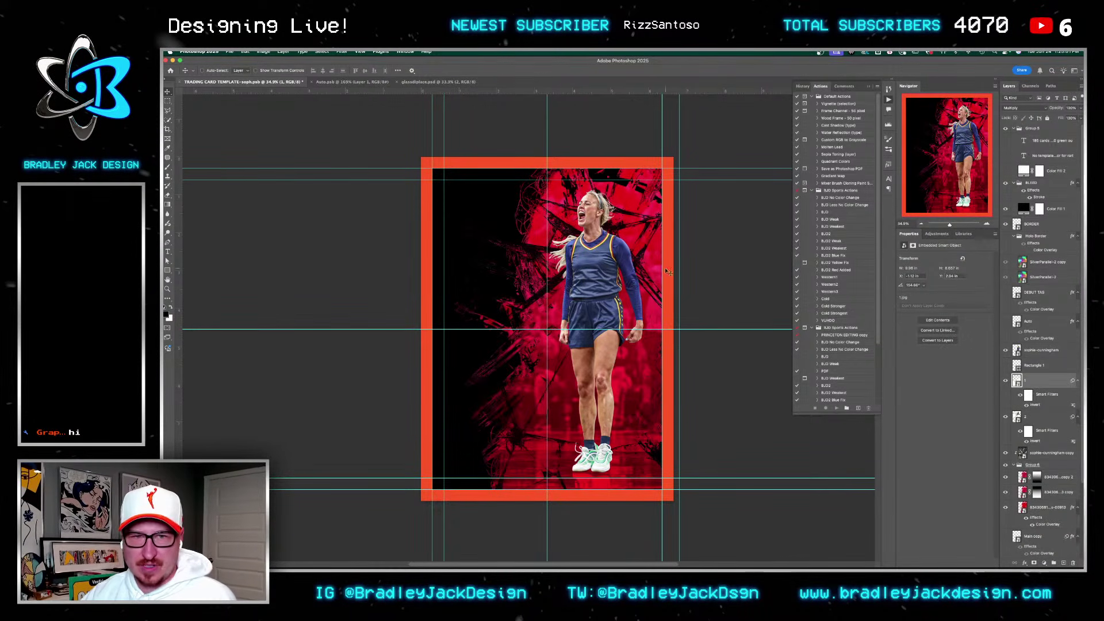
Step: Switch to Finder, preview the BREAK ON THROUGH and hand-lettered basketball posters in the SOPH folder for lettering reference, and return to Photoshop
{"action": "key", "text": "t"}
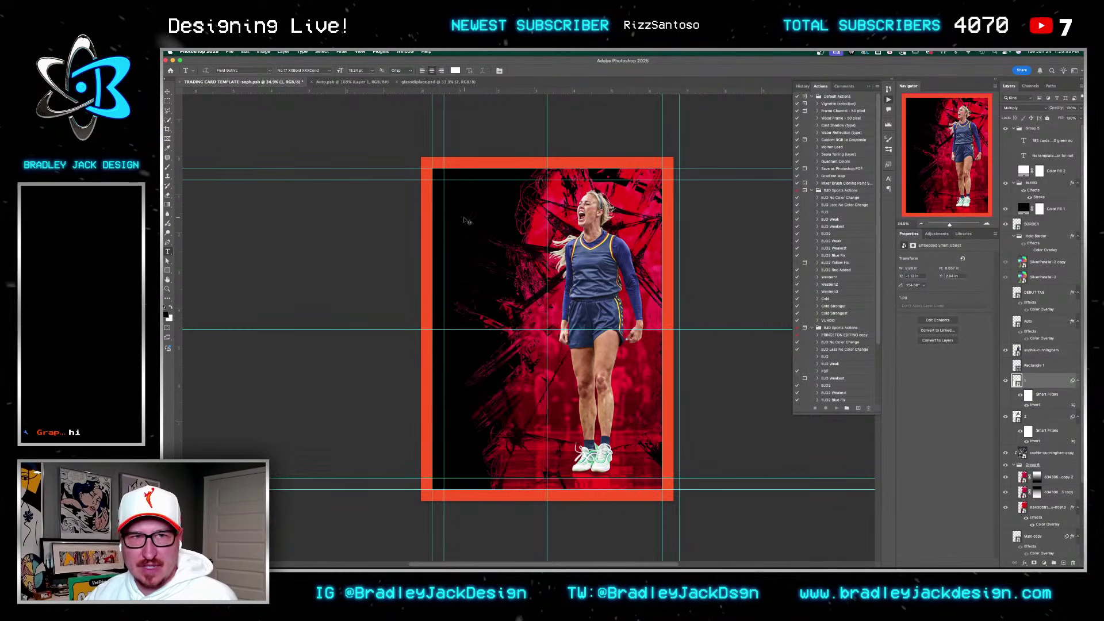
{"action": "key", "text": "super+Tab"}
{"action": "key", "text": "Tab"}
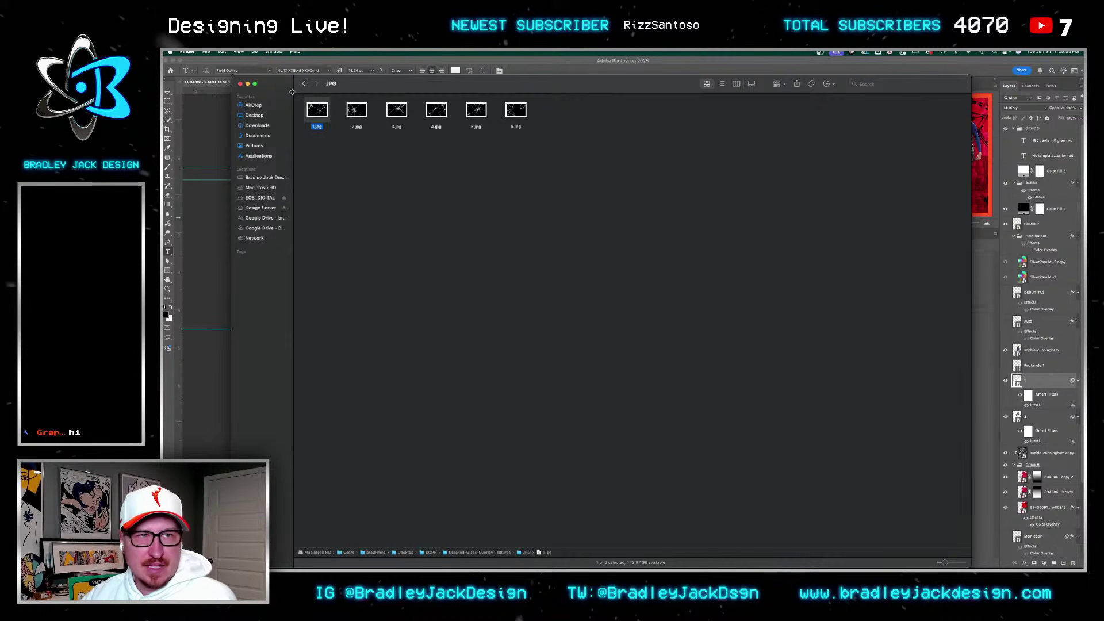
{"action": "left_click", "coordinate": [304, 84]}
{"action": "left_click", "coordinate": [304, 84]}
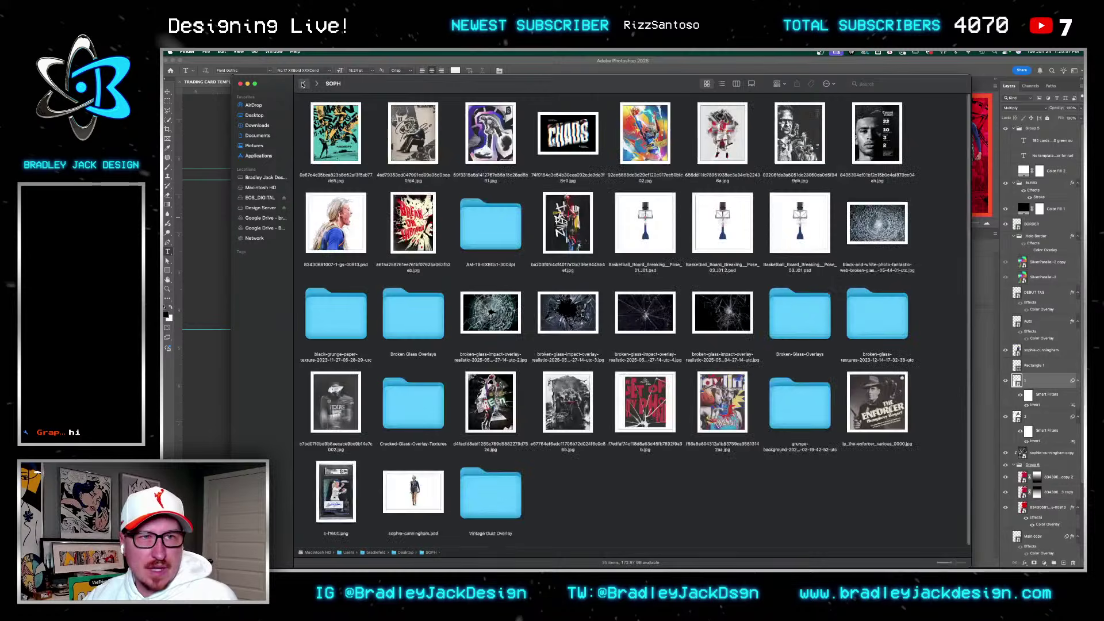
{"action": "left_click", "coordinate": [413, 225]}
{"action": "key", "text": "space"}
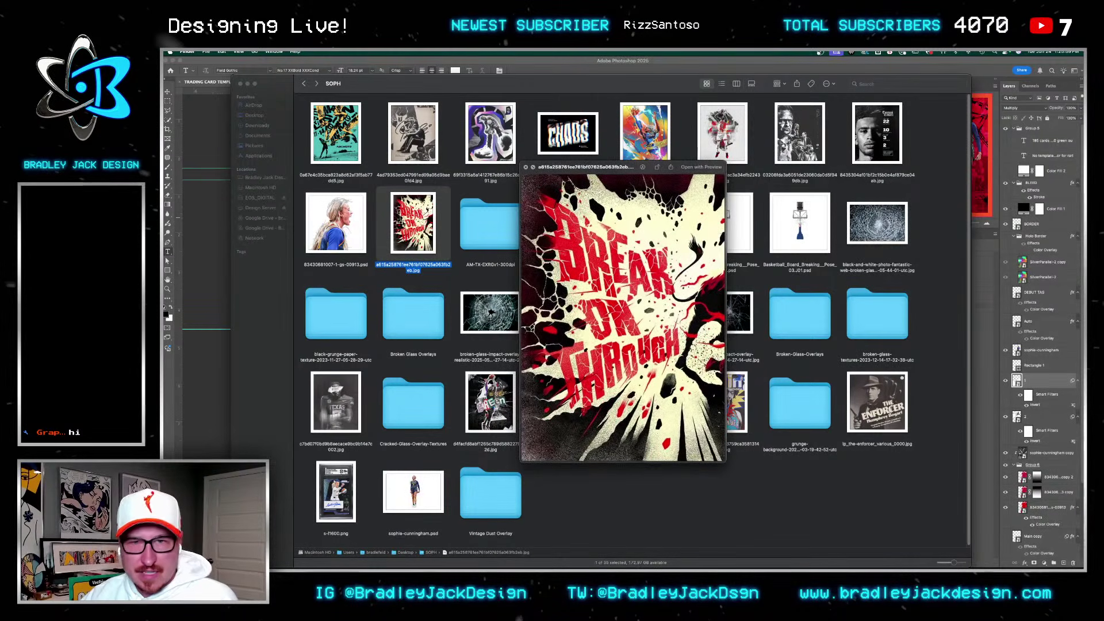
{"action": "key", "text": "space"}
{"action": "left_click", "coordinate": [579, 235]}
{"action": "key", "text": "space"}
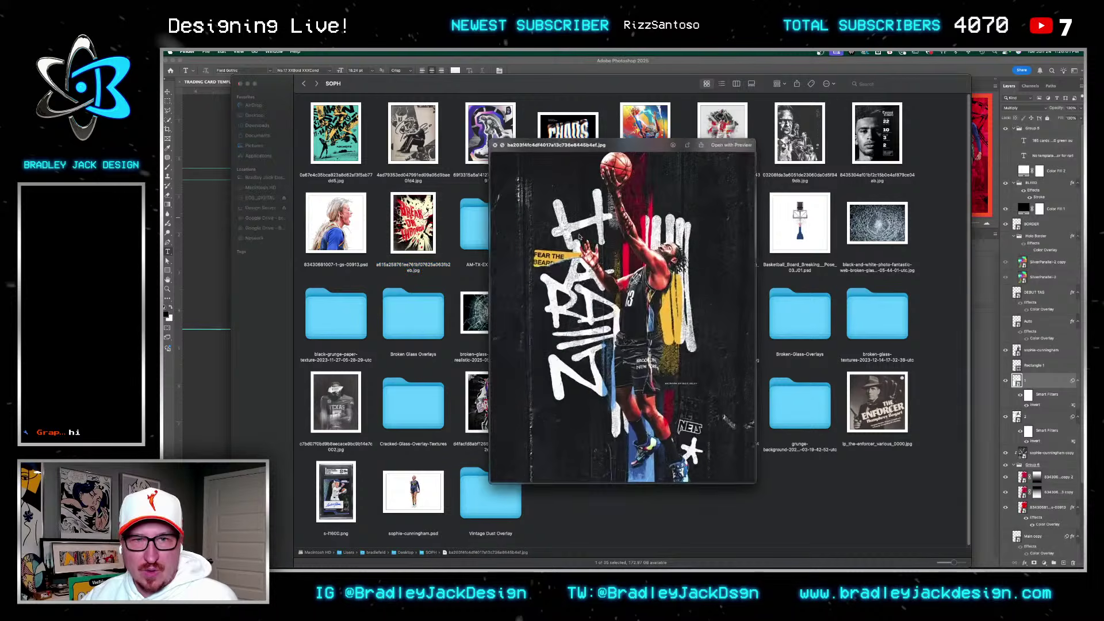
{"action": "key", "text": "space"}
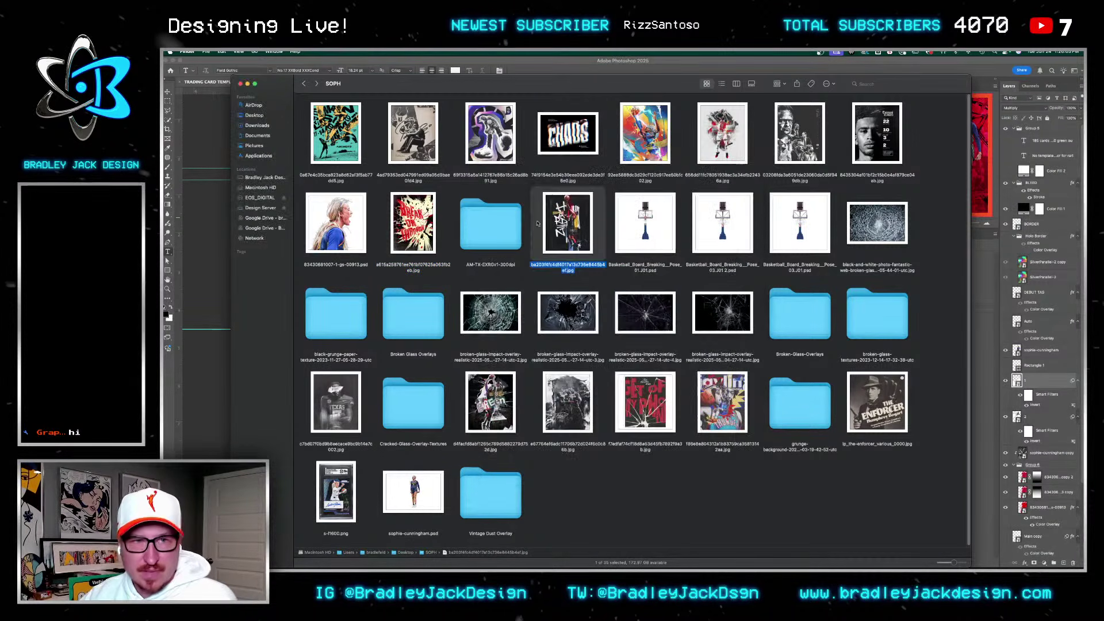
{"action": "key", "text": "Left"}
{"action": "key", "text": "Left"}
{"action": "key", "text": "space"}
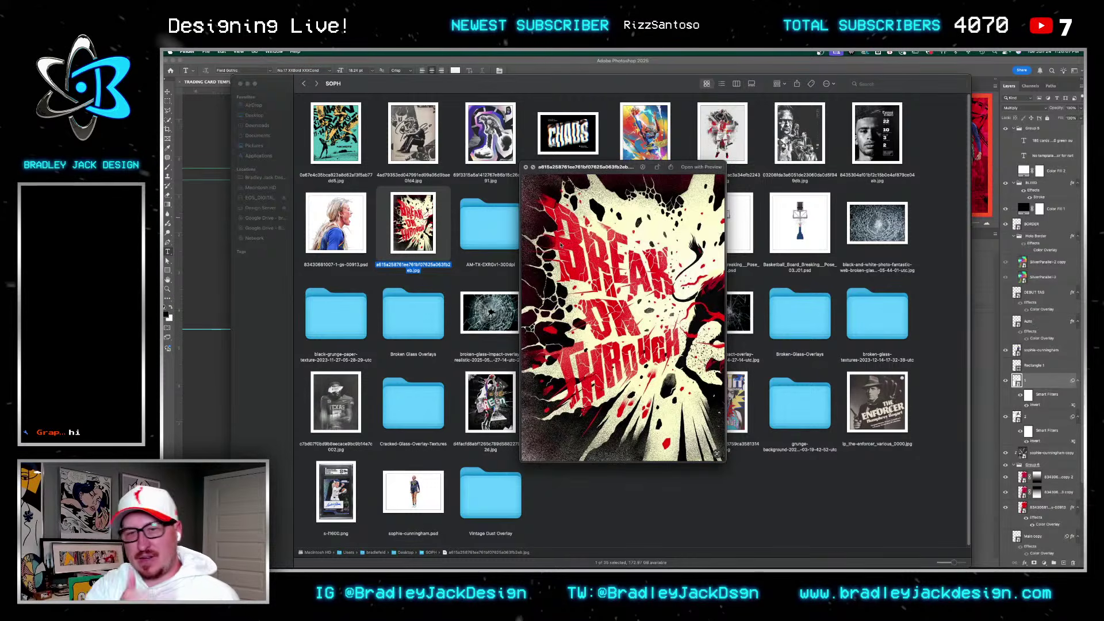
{"action": "key", "text": "super+Tab"}
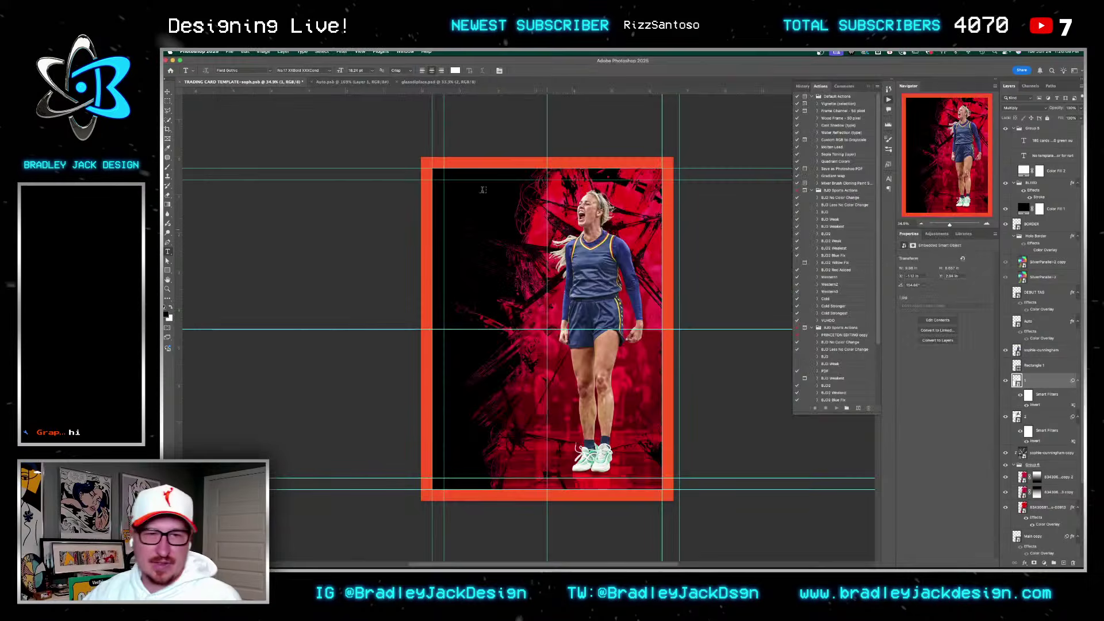
Step: Add white three-line text reading EN / FOR / CER beside the player and enlarge it to nearly fill the card's height
{"action": "left_click", "coordinate": [474, 274]}
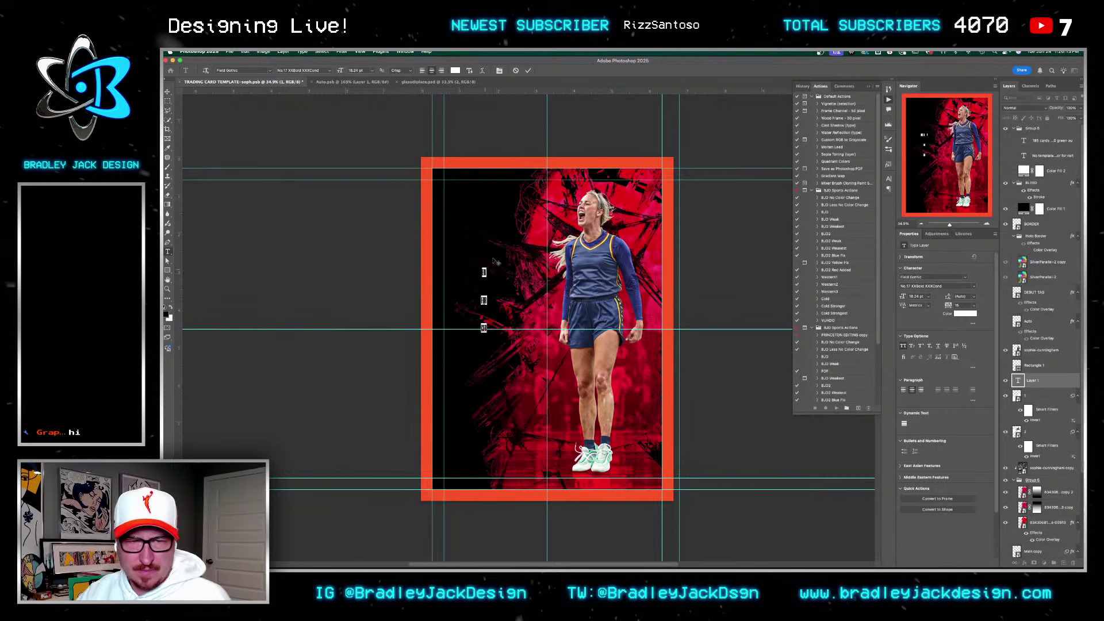
{"action": "mouse_move", "coordinate": [905, 298]}
{"action": "left_mouse_down"}
{"action": "mouse_move", "coordinate": [959, 296]}
{"action": "mouse_move", "coordinate": [920, 301]}
{"action": "left_mouse_up"}
{"action": "key", "text": "ctrl+Return"}
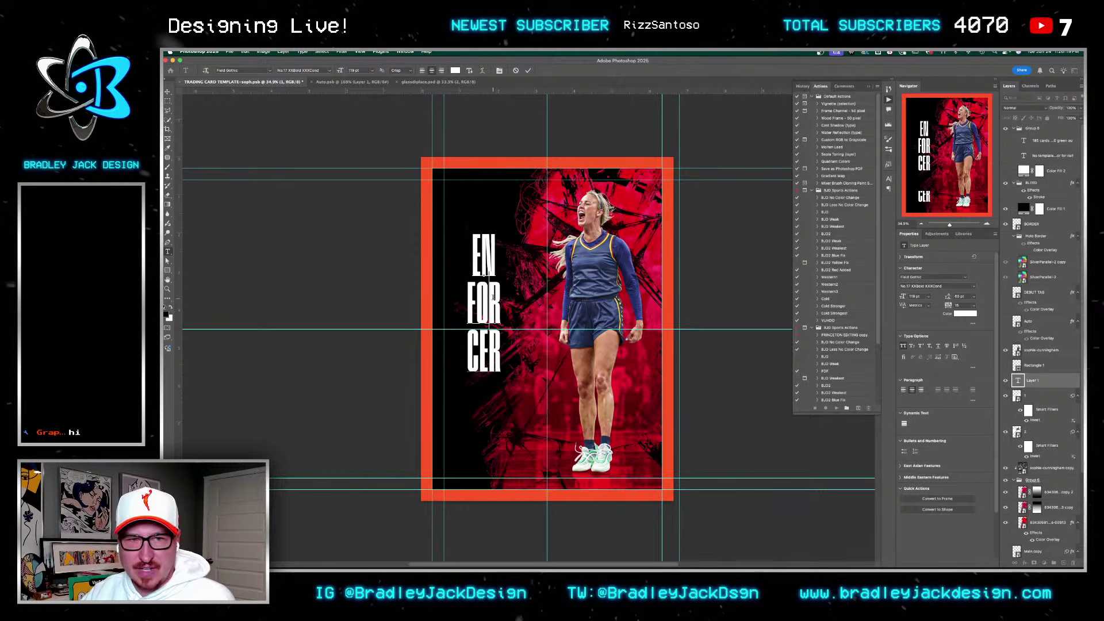
{"action": "key", "text": "ctrl+t"}
{"action": "mouse_move", "coordinate": [519, 387]}
{"action": "left_mouse_down"}
{"action": "mouse_move", "coordinate": [512, 428]}
{"action": "mouse_move", "coordinate": [512, 364]}
{"action": "mouse_move", "coordinate": [504, 378]}
{"action": "left_mouse_up"}
{"action": "key", "text": "Return"}
Step: Save the card document and try the Gotham font on the stacked EN / FOR / CER text
{"action": "left_click", "coordinate": [506, 367]}
{"action": "key", "text": "ctrl+a"}
{"action": "left_click", "coordinate": [492, 341]}
{"action": "key", "text": "ctrl+a"}
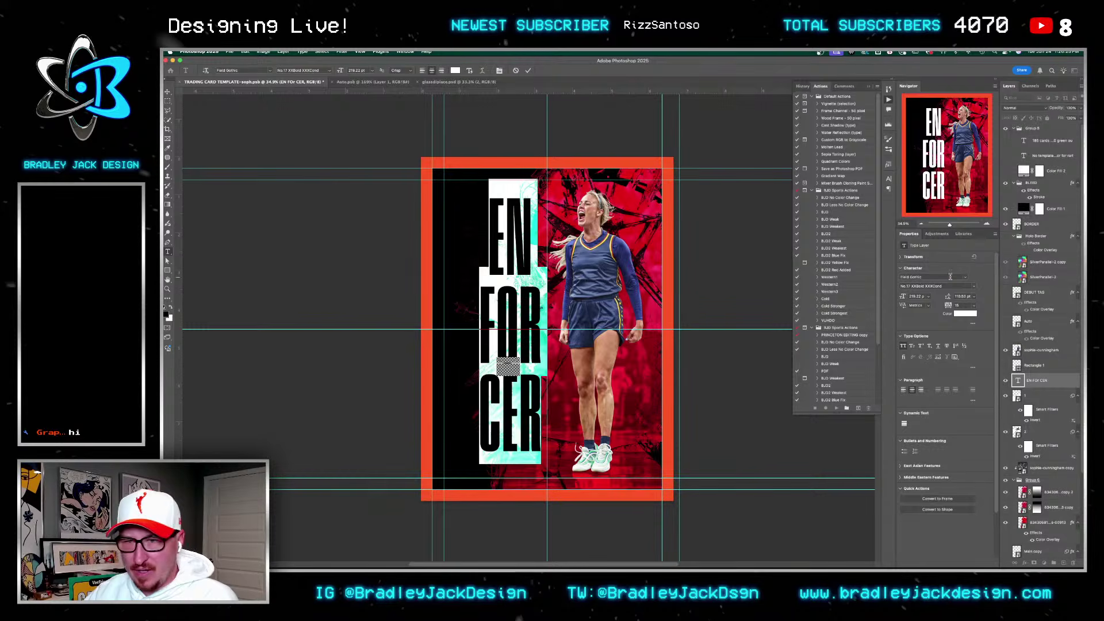
{"action": "type", "text": "va"}
{"action": "key", "text": "Escape"}
{"action": "key", "text": "Escape"}
{"action": "key", "text": "a"}
{"action": "key", "text": "super+s"}
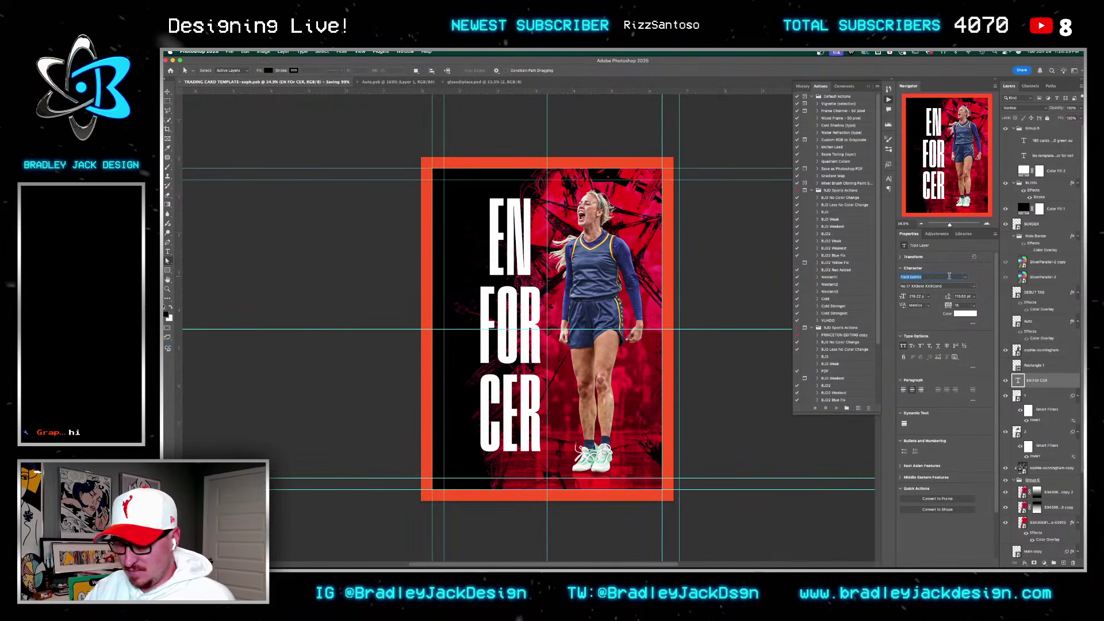
{"action": "type", "text": "gotham"}
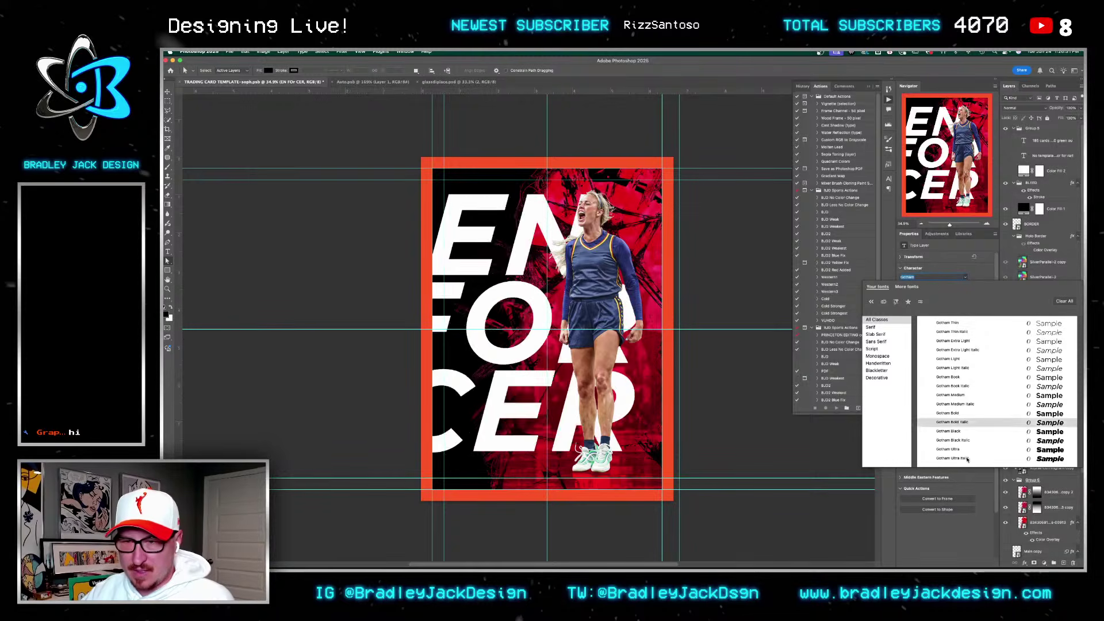
{"action": "key", "text": "Escape"}
Step: Set the stacked text's font to Futura Condensed ExtraBold and tighten its letter tracking
{"action": "type", "text": "futura"}
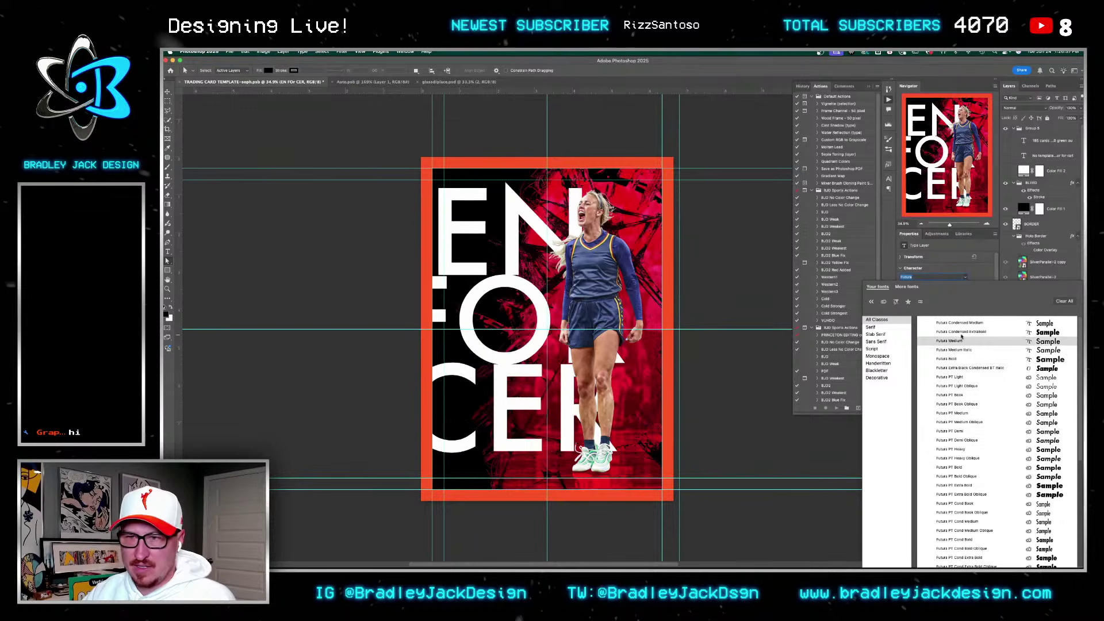
{"action": "left_click", "coordinate": [962, 332]}
{"action": "key", "text": "Return"}
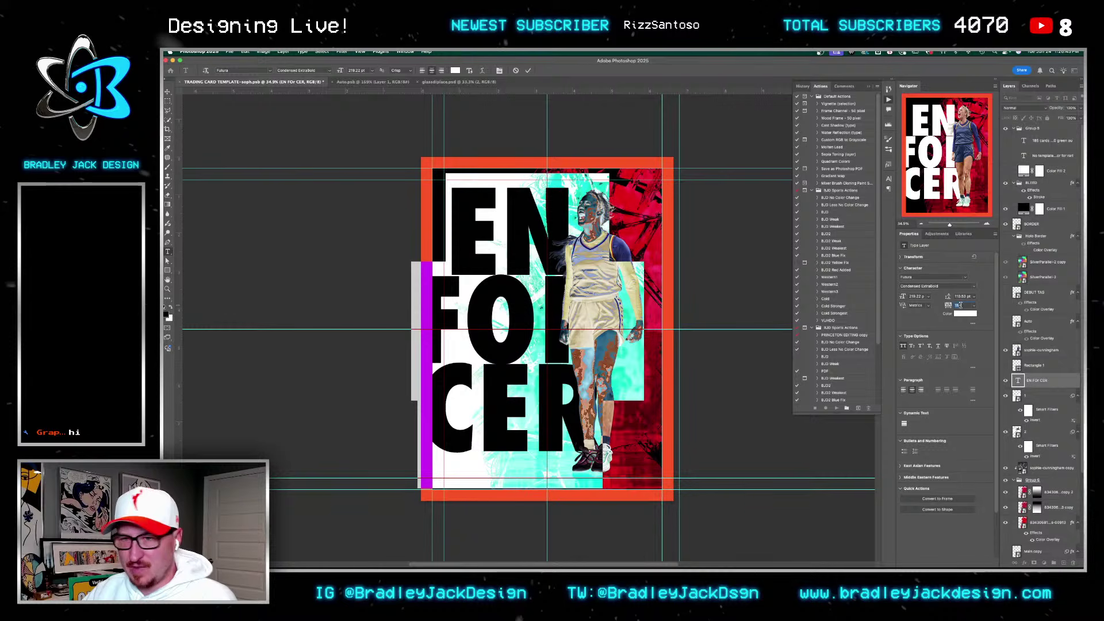
{"action": "key", "text": "Return"}
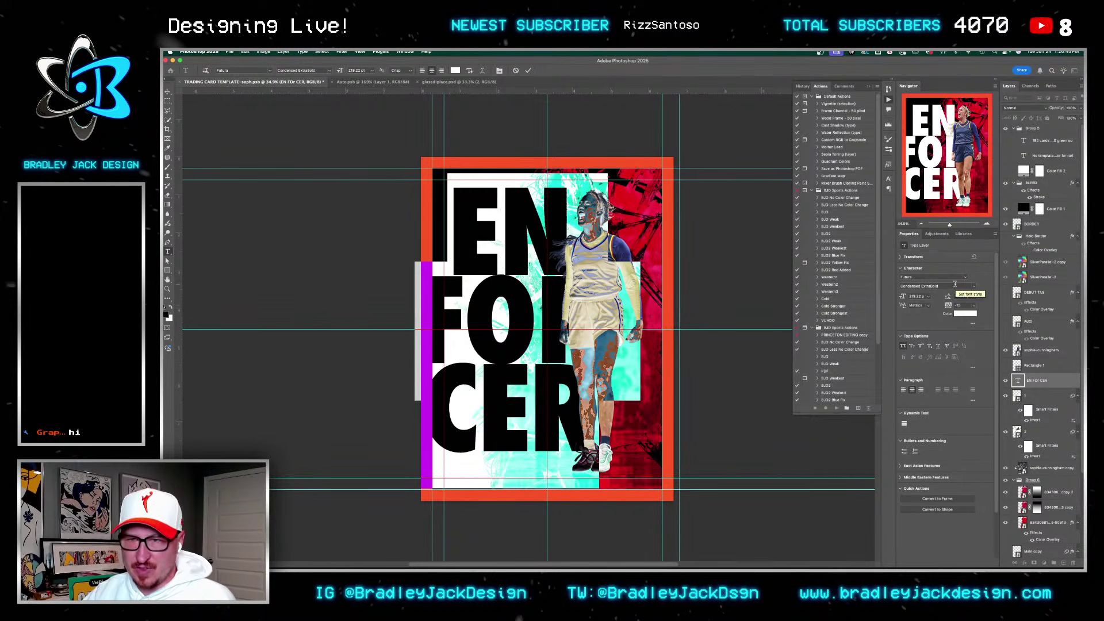
Step: Cut the text block down to EN, duplicate it downward, and change the middle copy's wording to FOR
{"action": "key", "text": "ctrl+Return"}
{"action": "left_click_drag", "start_coordinate": [581, 410], "coordinate": [355, 305]}
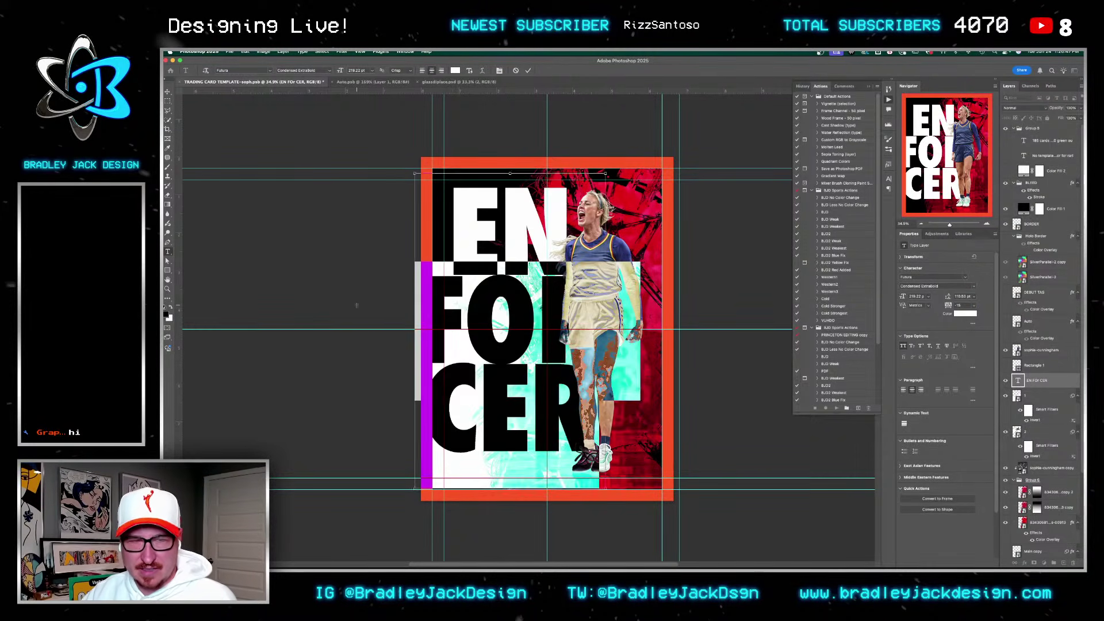
{"action": "key", "text": "super+x"}
{"action": "key", "text": "super+Return"}
{"action": "key", "text": "v"}
{"action": "left_click_drag", "start_coordinate": [510, 235], "coordinate": [509, 417]}
{"action": "key", "text": "t"}
{"action": "double_click", "coordinate": [506, 344]}
{"action": "type", "text": "FOR"}
{"action": "key", "text": "super+Return"}
Step: Change the lowest text copy's wording to CER, leaving each syllable on its own layer
{"action": "key", "text": "v"}
{"action": "key", "text": "t"}
{"action": "double_click", "coordinate": [510, 420]}
{"action": "type", "text": "CER"}
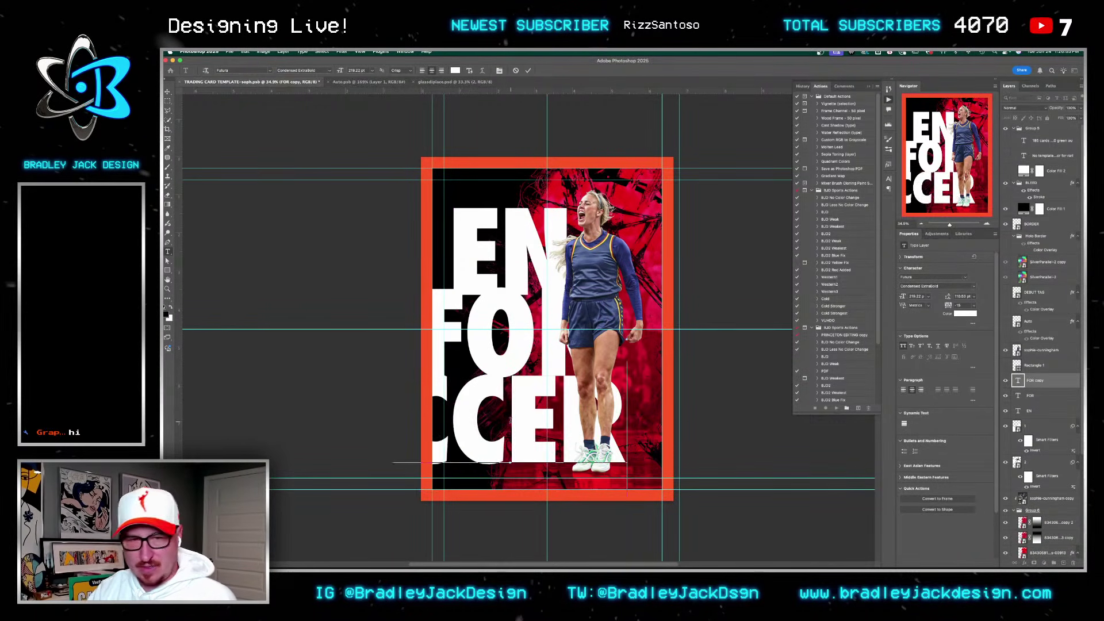
{"action": "key", "text": "super+Return"}
{"action": "key", "text": "v"}
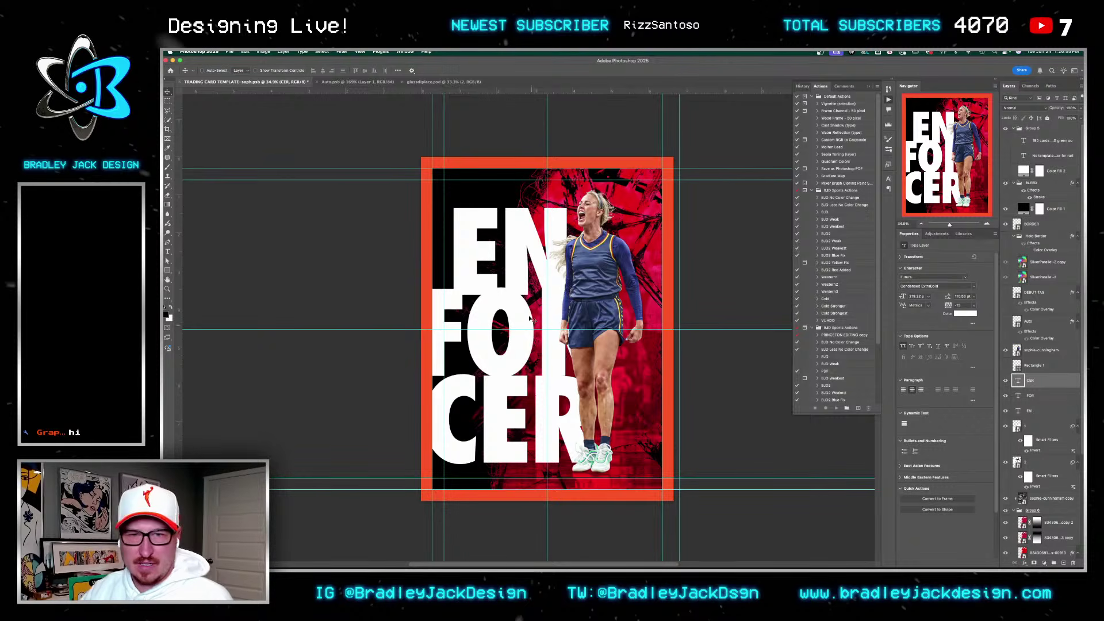
Step: Convert the EN, FOR and CER text layers into separate smart objects
{"action": "left_click", "coordinate": [1032, 411]}
{"action": "key", "text": "super+shift+o"}
{"action": "left_click", "coordinate": [1032, 395]}
{"action": "key", "text": "super+shift+o"}
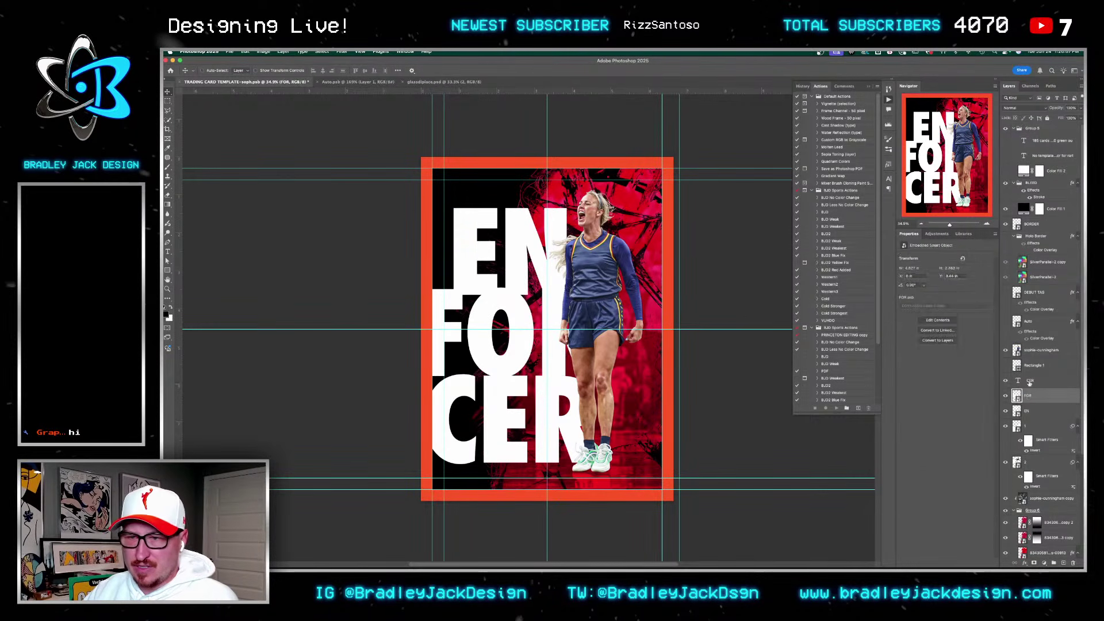
{"action": "left_click", "coordinate": [1030, 380]}
{"action": "key", "text": "super+shift+o"}
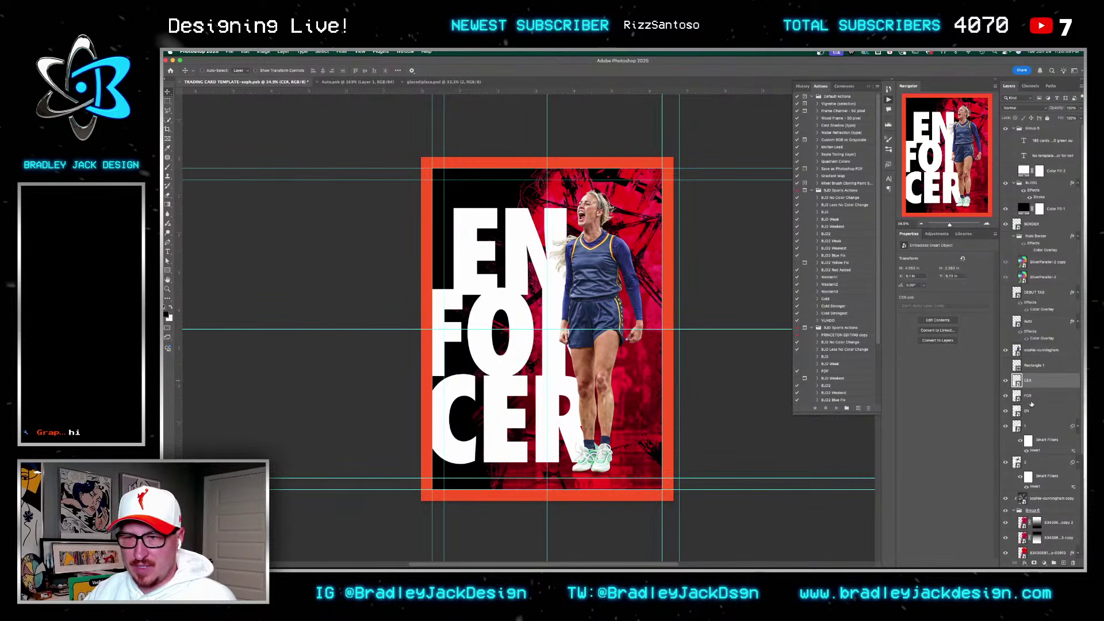
Step: Hide the FOR and CER layers and distort EN into a narrower perspective shape that slopes down toward the player
{"action": "left_click", "coordinate": [1006, 410]}
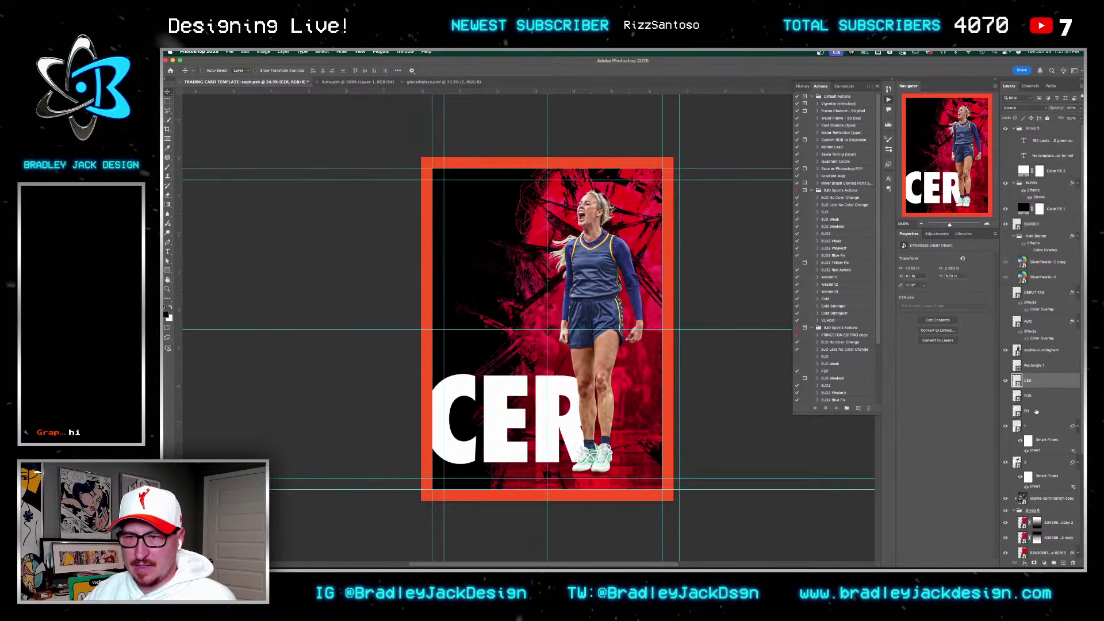
{"action": "left_click", "coordinate": [1007, 381]}
{"action": "left_click", "coordinate": [1006, 411]}
{"action": "left_click", "coordinate": [1032, 411]}
{"action": "key", "text": "super+t"}
{"action": "left_click_drag", "start_coordinate": [565, 209], "coordinate": [550, 288]}
{"action": "key", "text": "Return"}
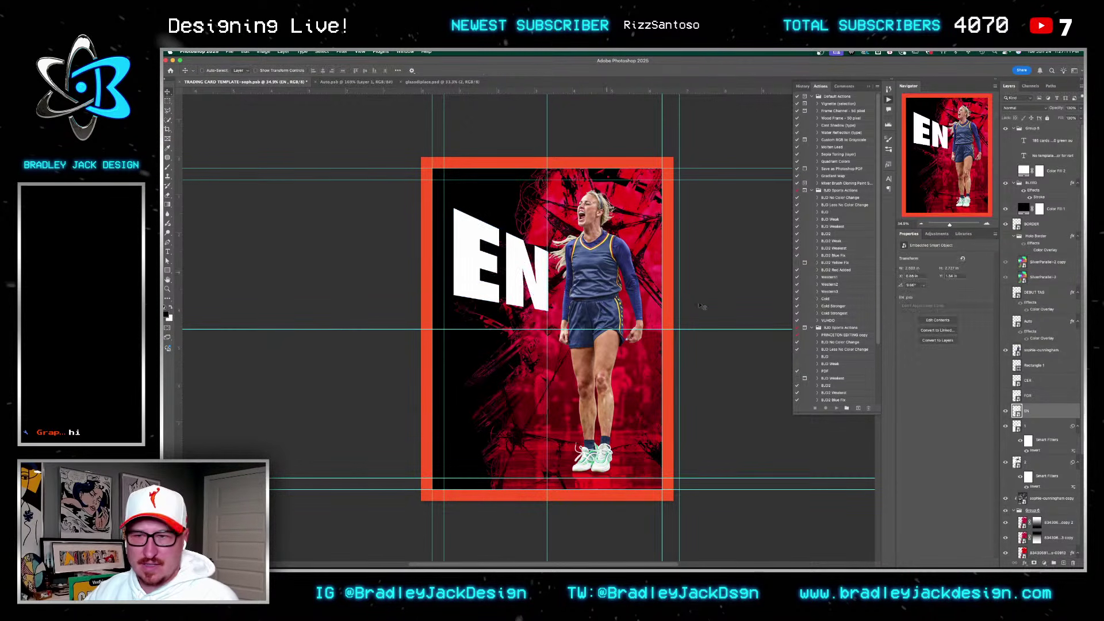
Step: Show FOR, narrow it to EN's width, and distort it to follow EN's sloping lower edge with its outer corner stretched downward
{"action": "key", "text": "alt+bracketright"}
{"action": "key", "text": "ctrl+comma"}
{"action": "key", "text": "ctrl+t"}
{"action": "left_click_drag", "start_coordinate": [488, 343], "coordinate": [516, 353]}
{"action": "left_click_drag", "start_coordinate": [637, 353], "coordinate": [548, 351]}
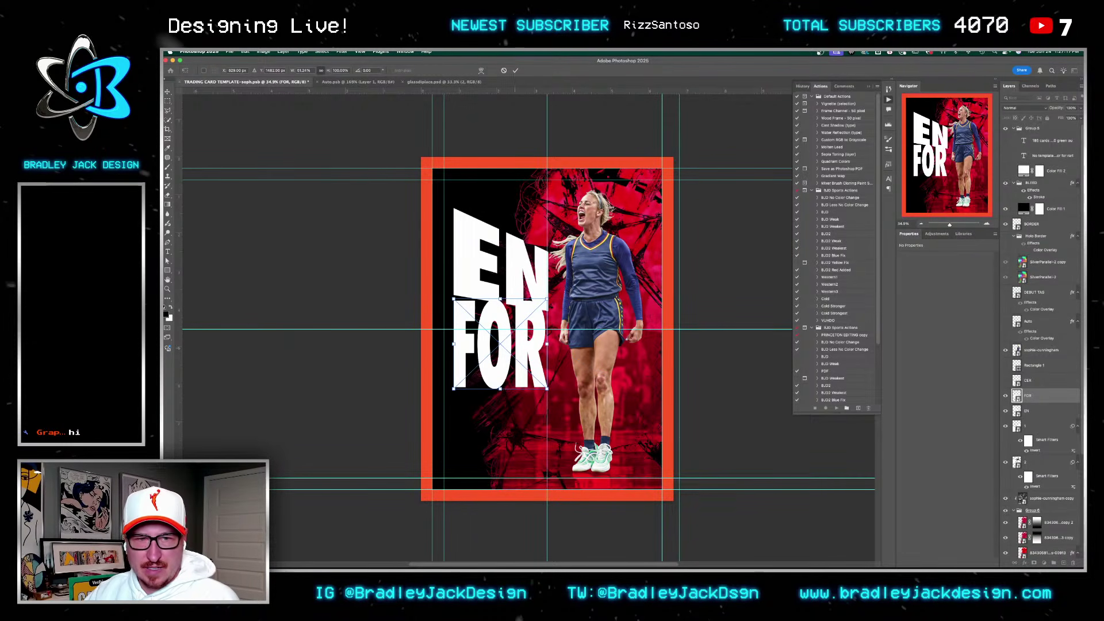
{"action": "left_click_drag", "start_coordinate": [544, 301], "coordinate": [546, 312]}
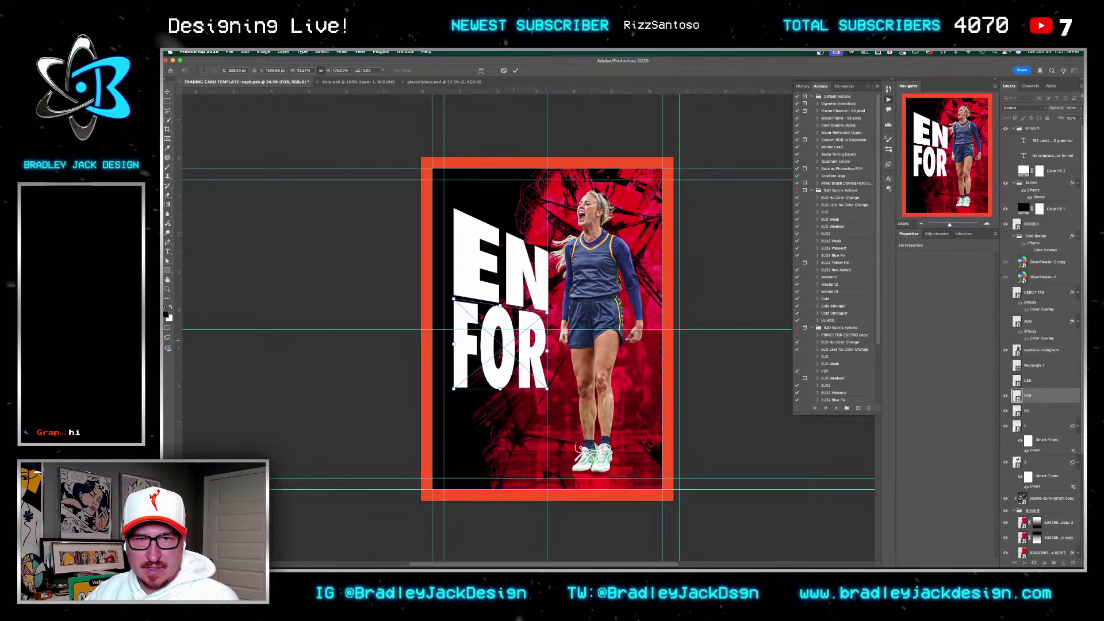
{"action": "left_click_drag", "start_coordinate": [454, 391], "coordinate": [456, 415]}
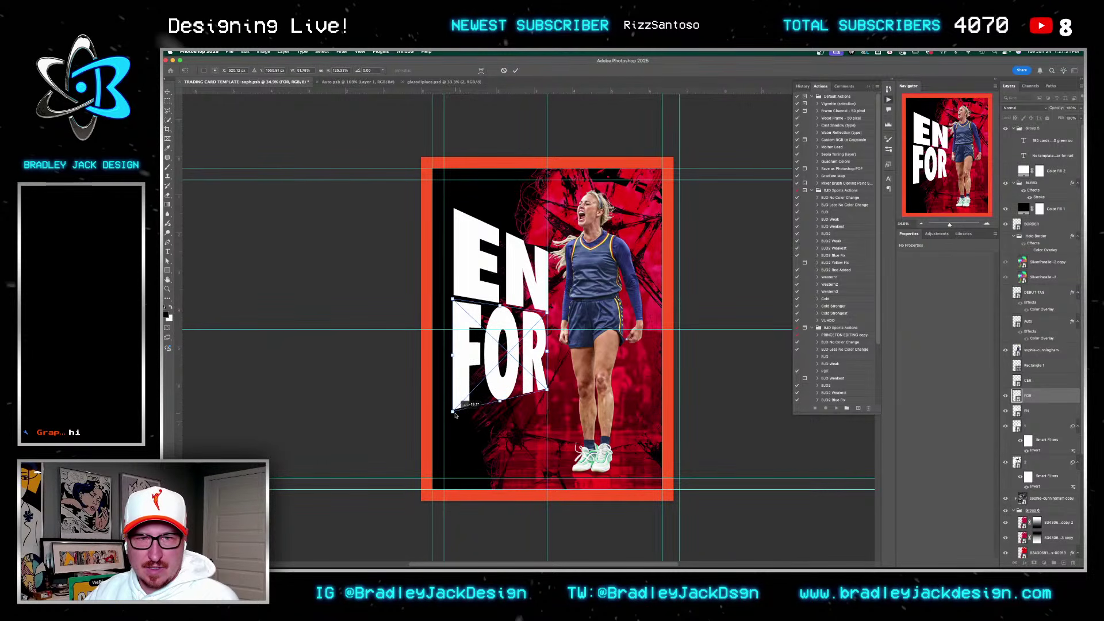
{"action": "key", "text": "Return"}
Step: Distort EN again by raising its upper corner beside the player so the top edge slopes upward
{"action": "key", "text": "alt+bracketleft"}
{"action": "key", "text": "ctrl+t"}
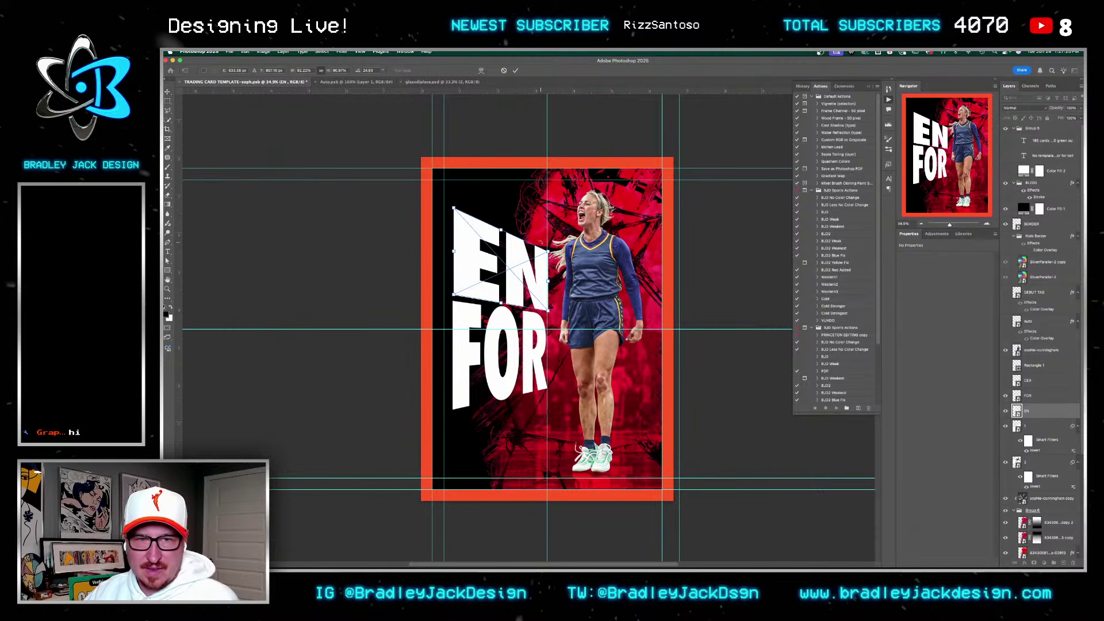
{"action": "left_click_drag", "start_coordinate": [546, 252], "coordinate": [538, 183]}
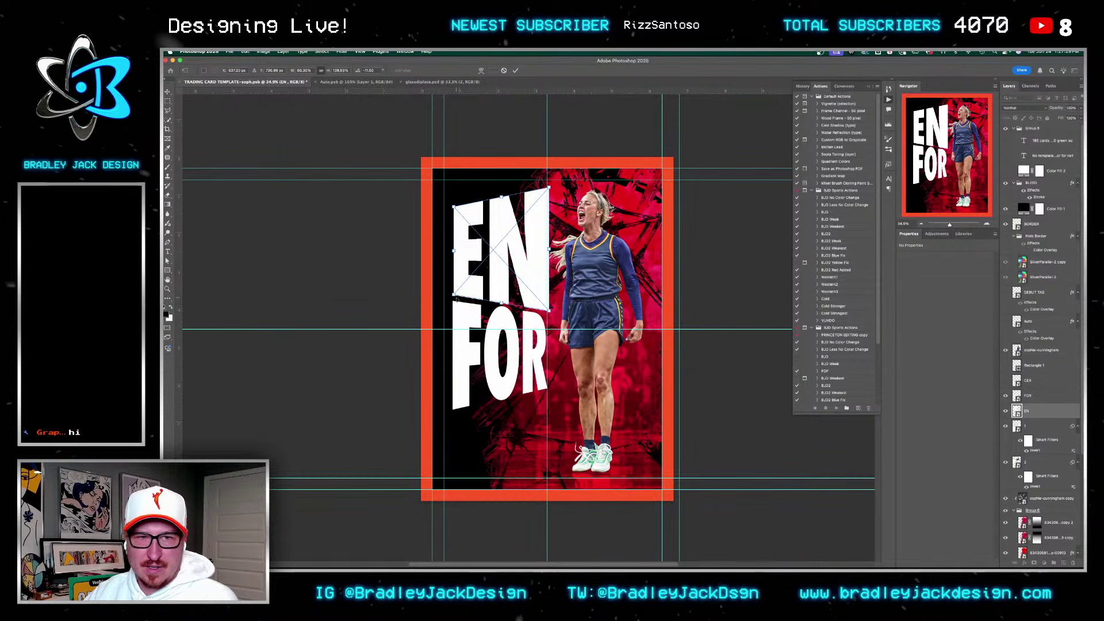
Step: Adjust the left-hand corners of the distorted EN and FOR text layers to refine the gap between the two words
{"action": "left_click_drag", "start_coordinate": [455, 299], "coordinate": [454, 295]}
{"action": "key", "text": "Return"}
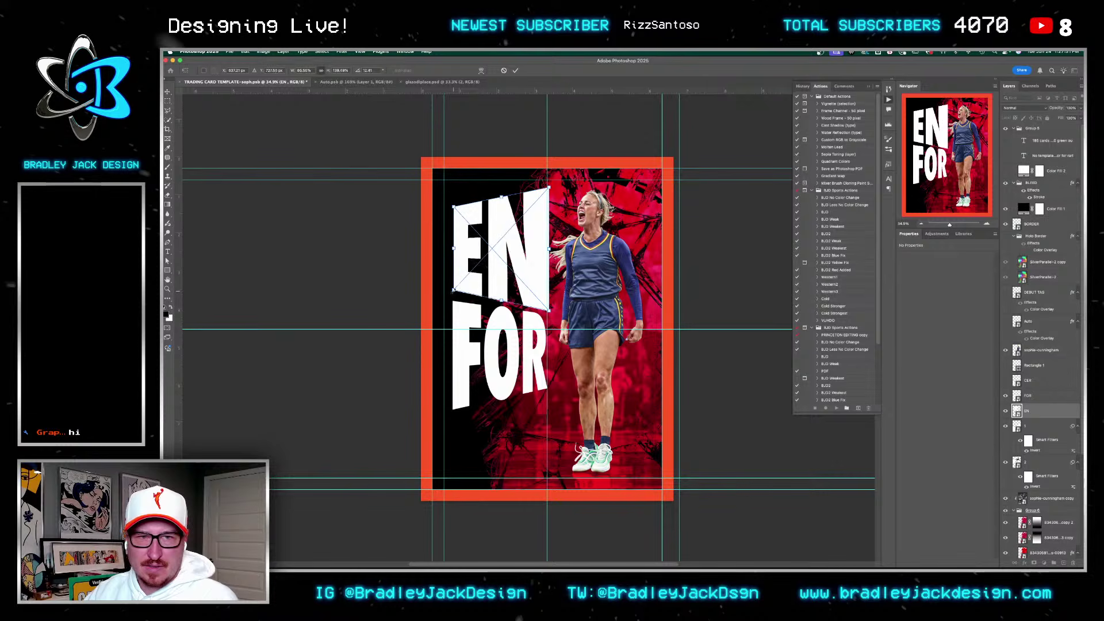
{"action": "key", "text": "alt+bracketright"}
{"action": "key", "text": "ctrl+t"}
{"action": "left_click_drag", "start_coordinate": [453, 298], "coordinate": [453, 294]}
{"action": "key", "text": "Return"}
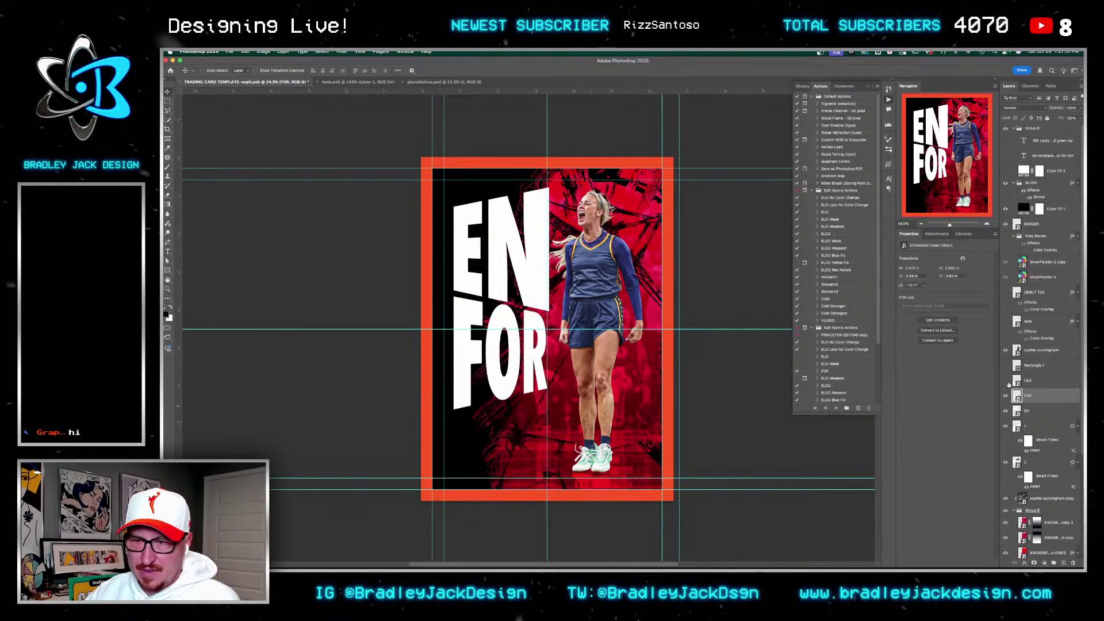
Step: Show the CER text layer, narrow it to fit beneath FOR, and distort its corners to match the slanted EN and FOR lettering
{"action": "key", "text": "alt+bracketright"}
{"action": "key", "text": "ctrl+comma"}
{"action": "key", "text": "ctrl+t"}
{"action": "left_click_drag", "start_coordinate": [505, 462], "coordinate": [505, 453]}
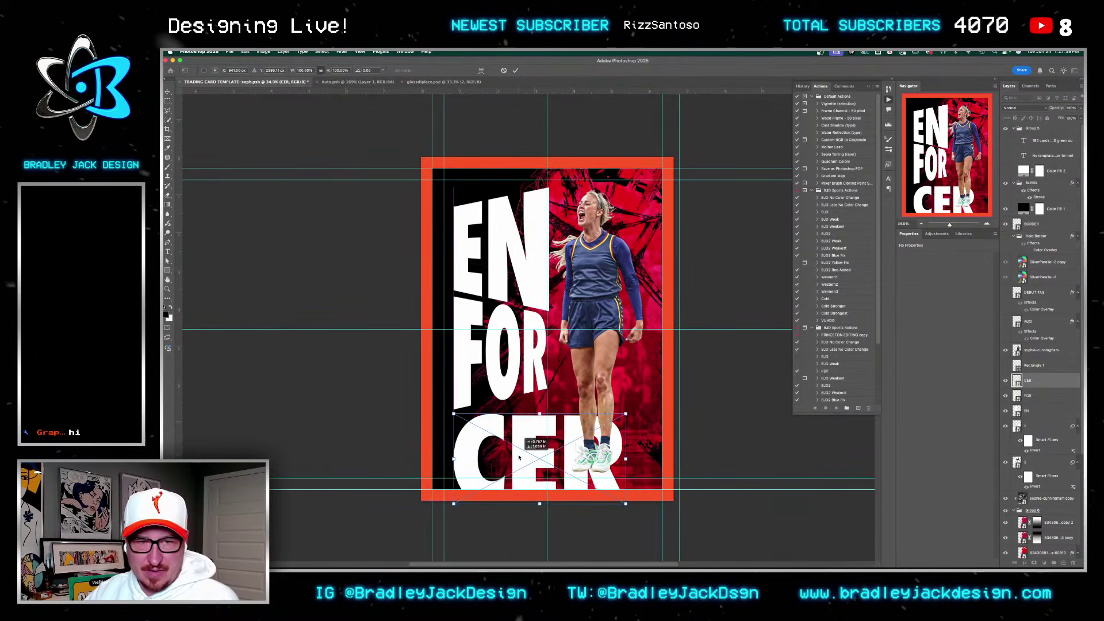
{"action": "left_click_drag", "start_coordinate": [597, 455], "coordinate": [549, 451]}
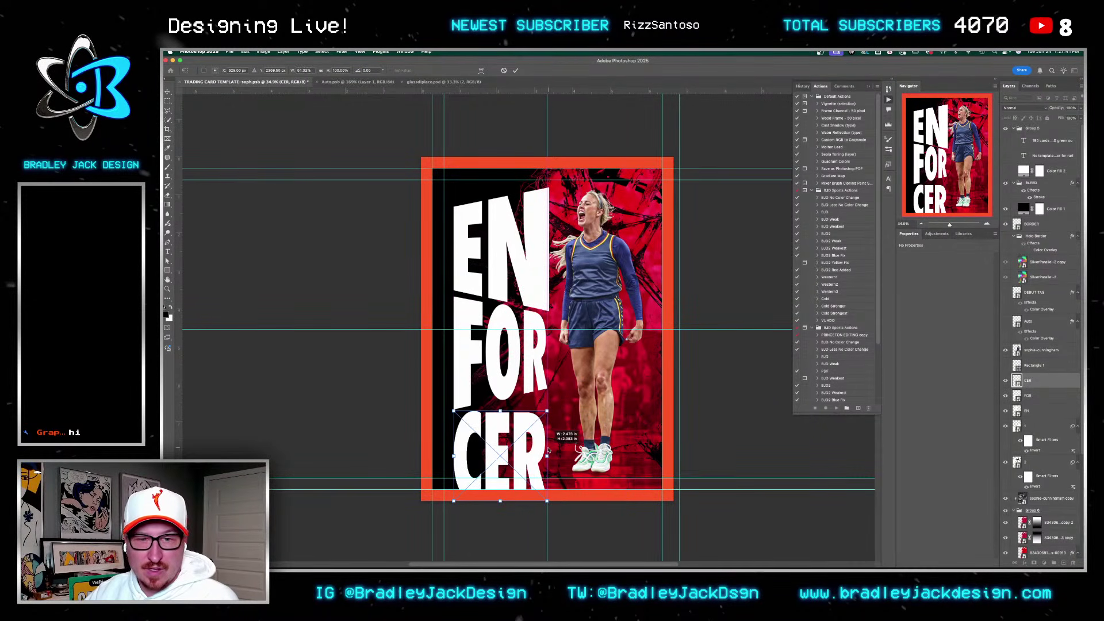
{"action": "left_click_drag", "start_coordinate": [547, 411], "coordinate": [547, 391]}
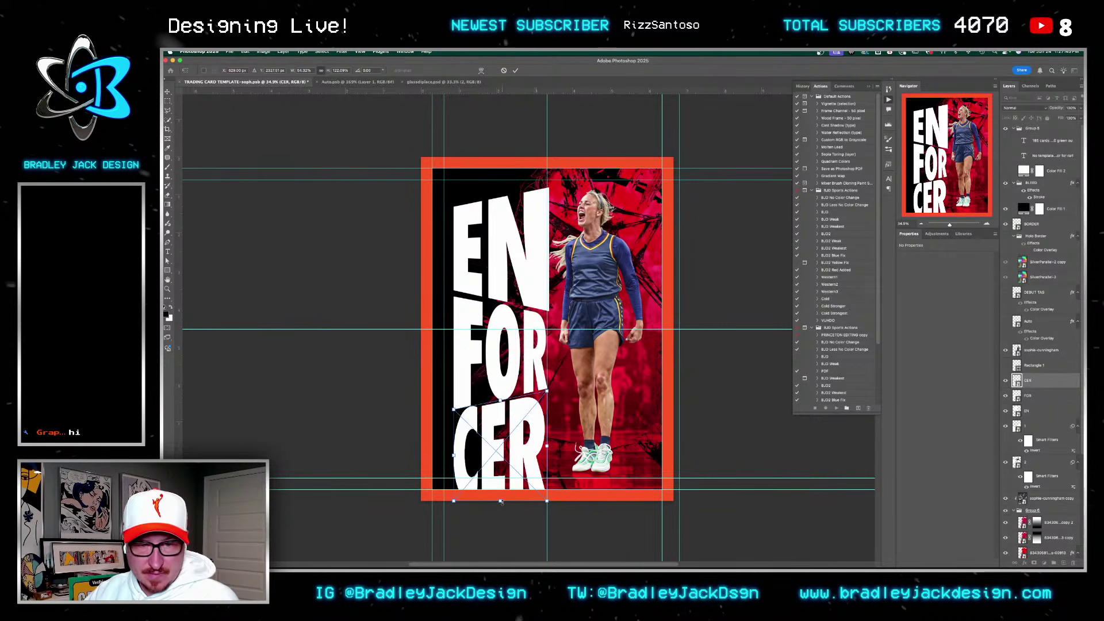
{"action": "left_click_drag", "start_coordinate": [536, 500], "coordinate": [535, 477]}
{"action": "left_click_drag", "start_coordinate": [454, 480], "coordinate": [451, 467]}
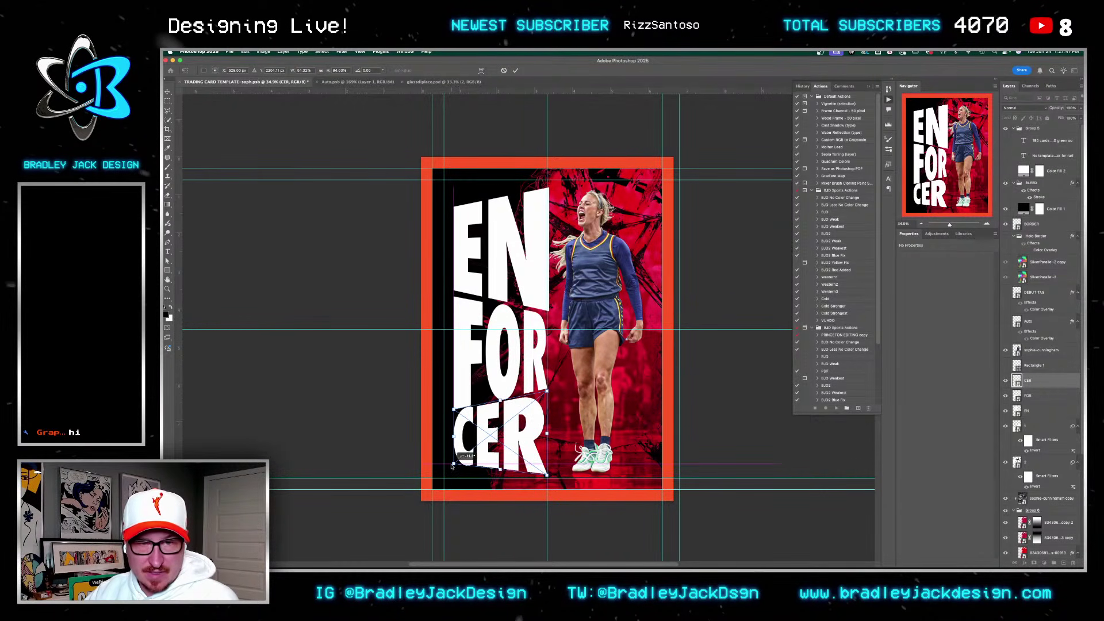
{"action": "key", "text": "Return"}
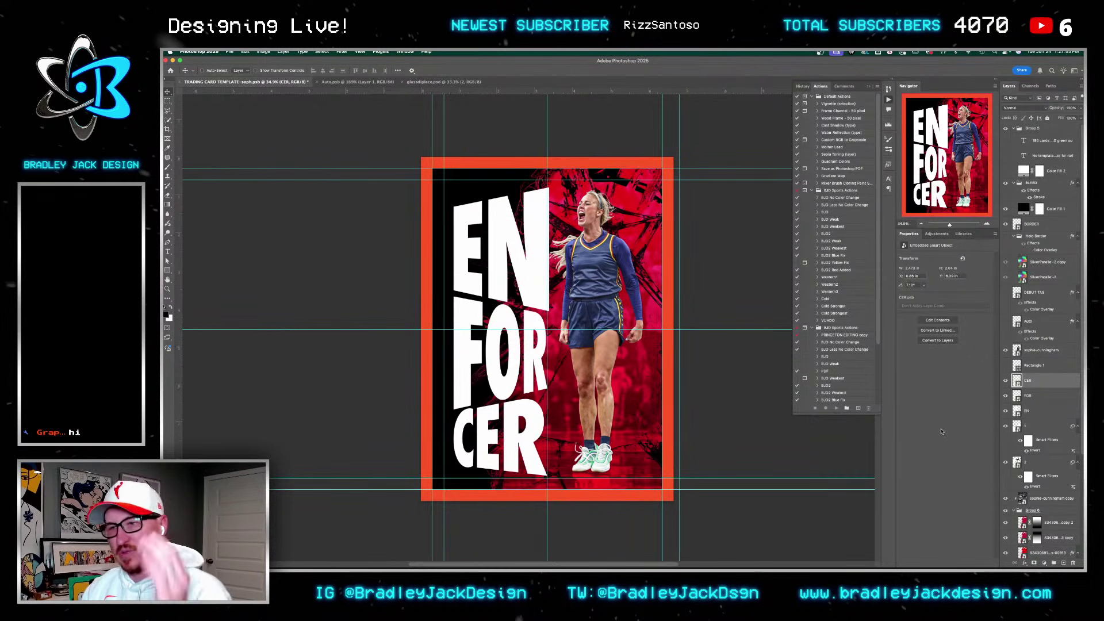
Step: Delete the EN, FOR and CER text layers from the trading card
{"action": "left_click", "coordinate": [1044, 410], "text": "shift"}
{"action": "key", "text": "Delete"}
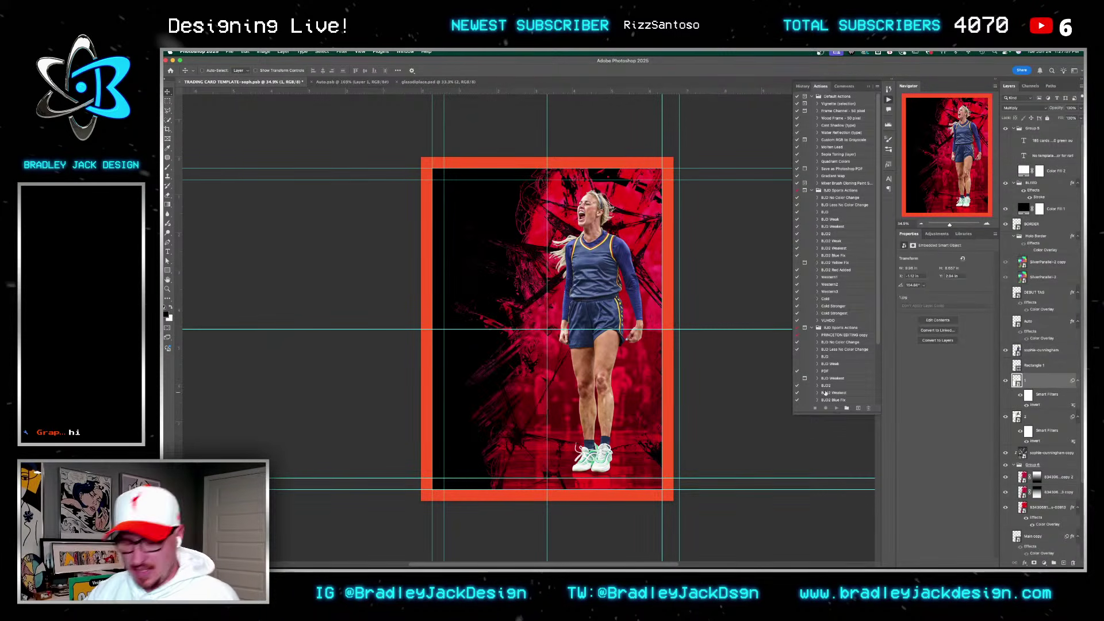
Step: Switch to Finder and preview the Thunder basketball poster and the cracked-glass red lettering poster in the SOPH folder for reference
{"action": "key", "text": "super+Tab"}
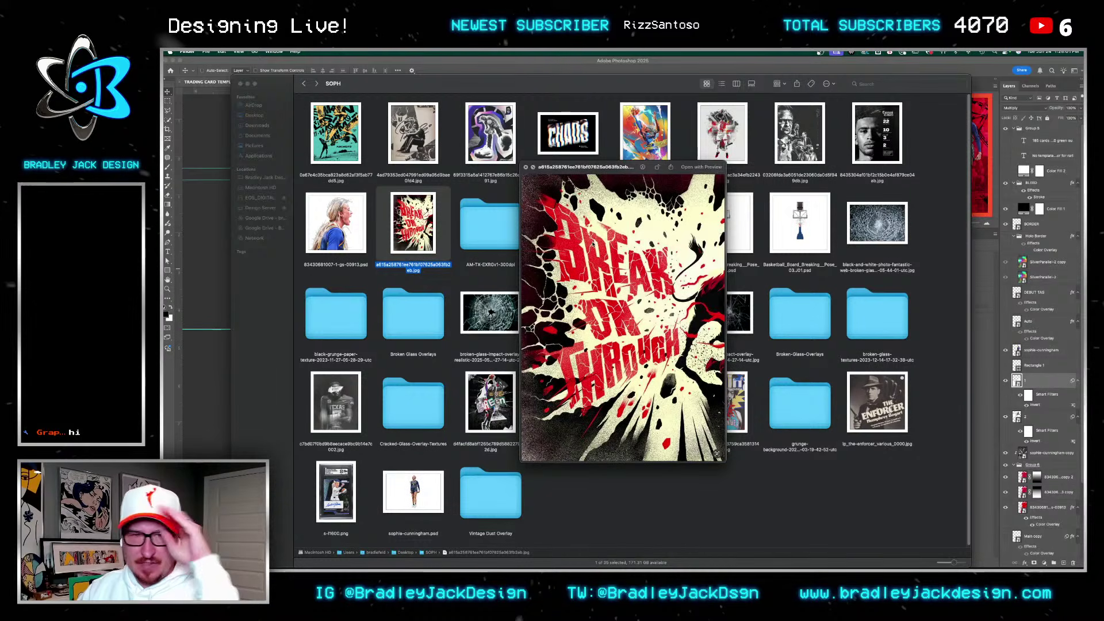
{"action": "key", "text": "space"}
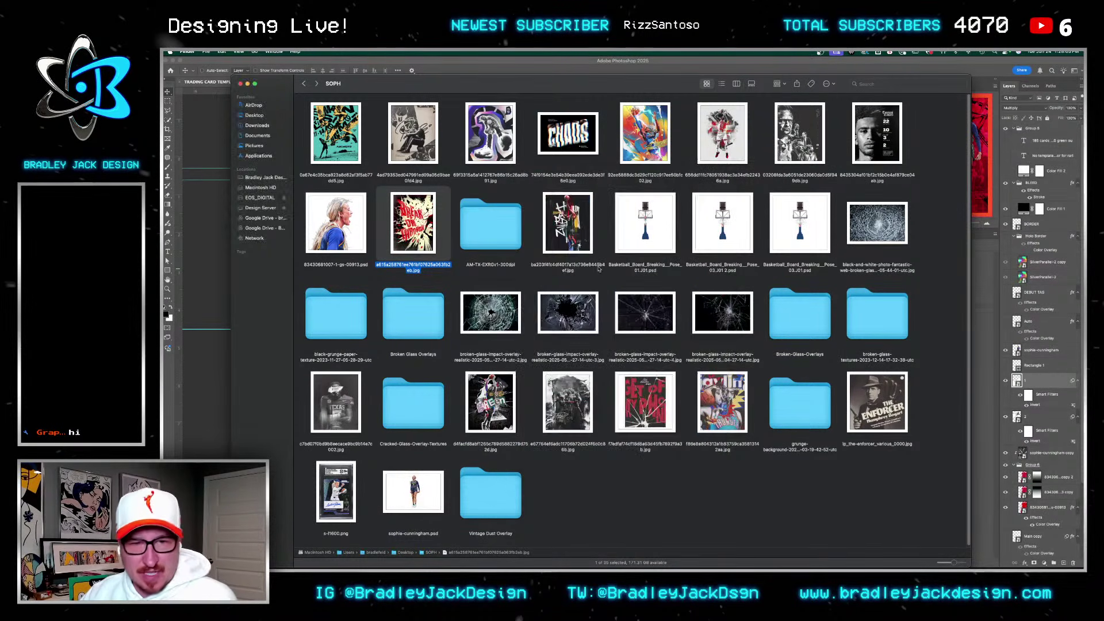
{"action": "left_click", "coordinate": [722, 403]}
{"action": "key", "text": "space"}
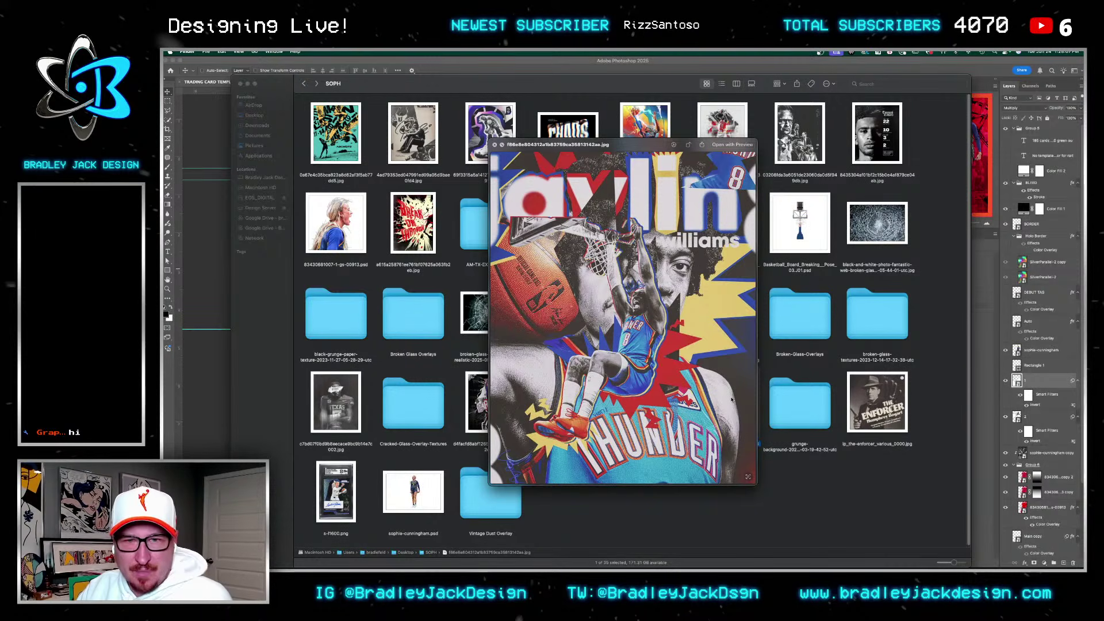
{"action": "key", "text": "Left"}
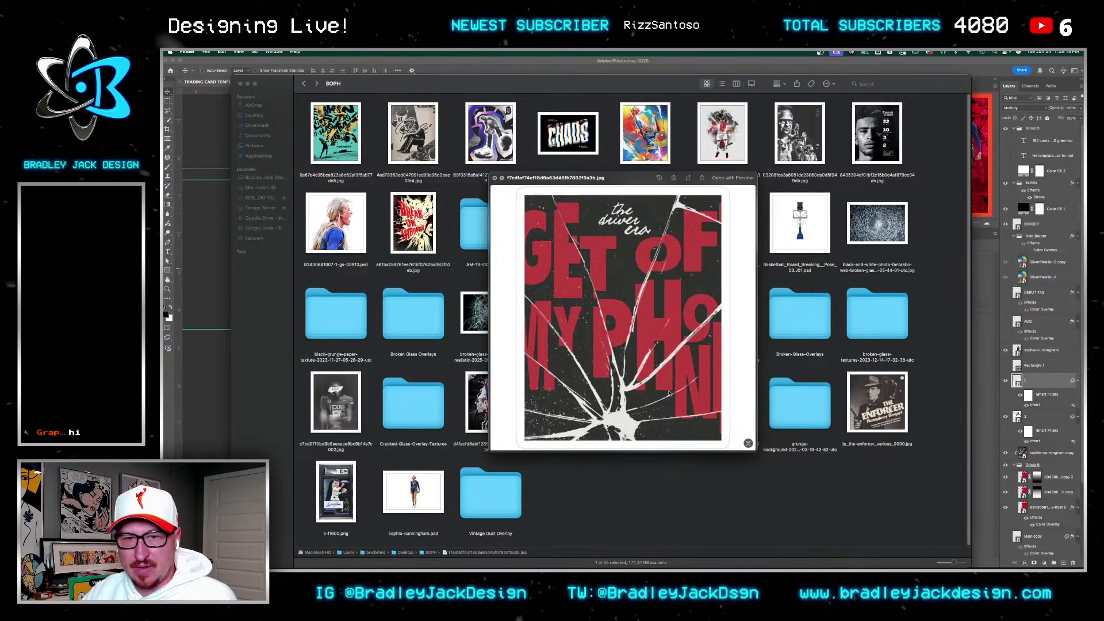
{"action": "key", "text": "space"}
Step: Preview the Green cut-out lettering basketball poster and the monochrome Texas football poster for type ideas
{"action": "left_click", "coordinate": [507, 422]}
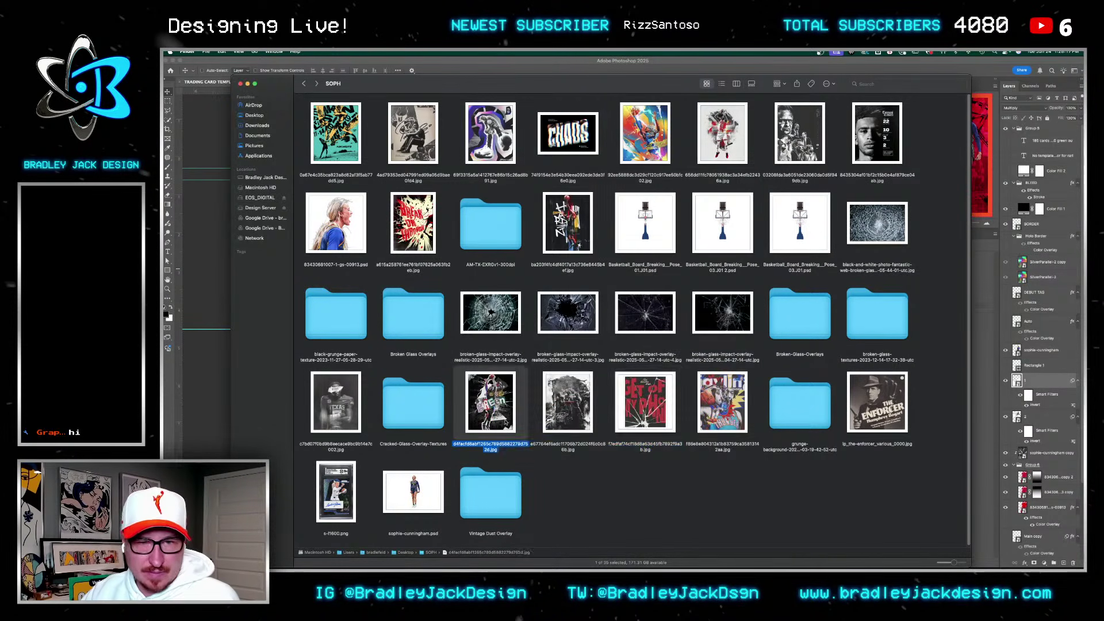
{"action": "key", "text": "space"}
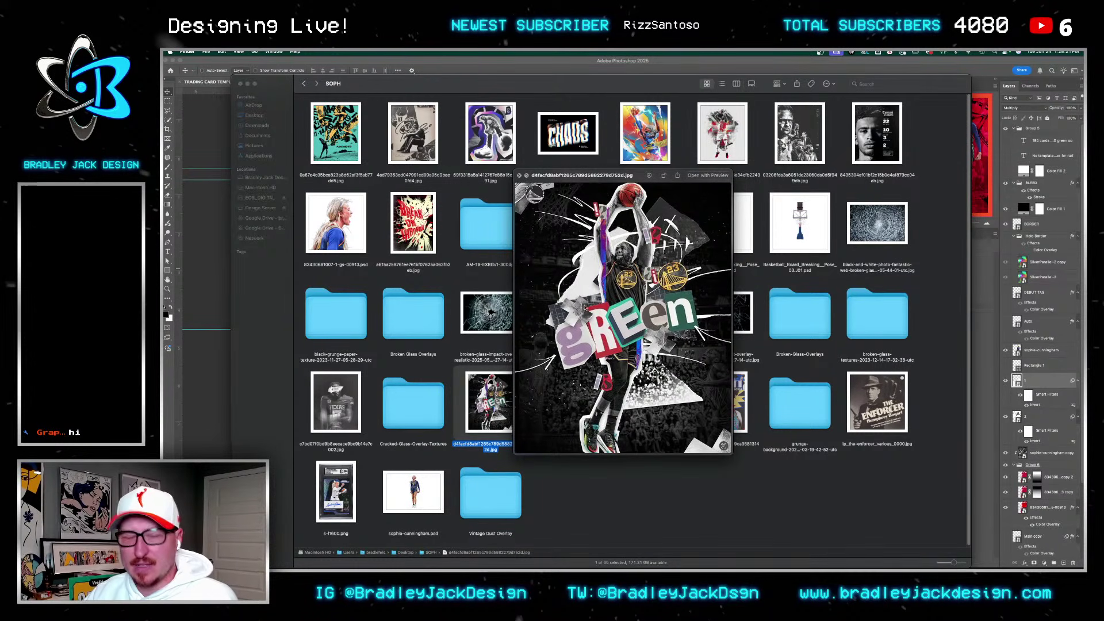
{"action": "key", "text": "space"}
{"action": "key", "text": "Left"}
{"action": "key", "text": "Left"}
{"action": "key", "text": "space"}
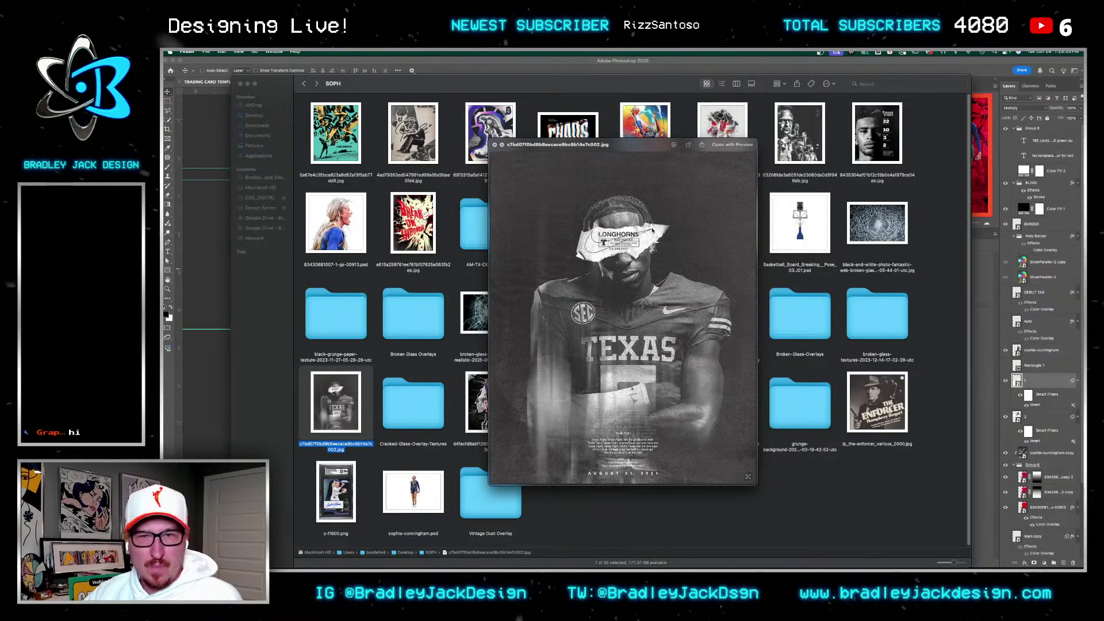
{"action": "key", "text": "space"}
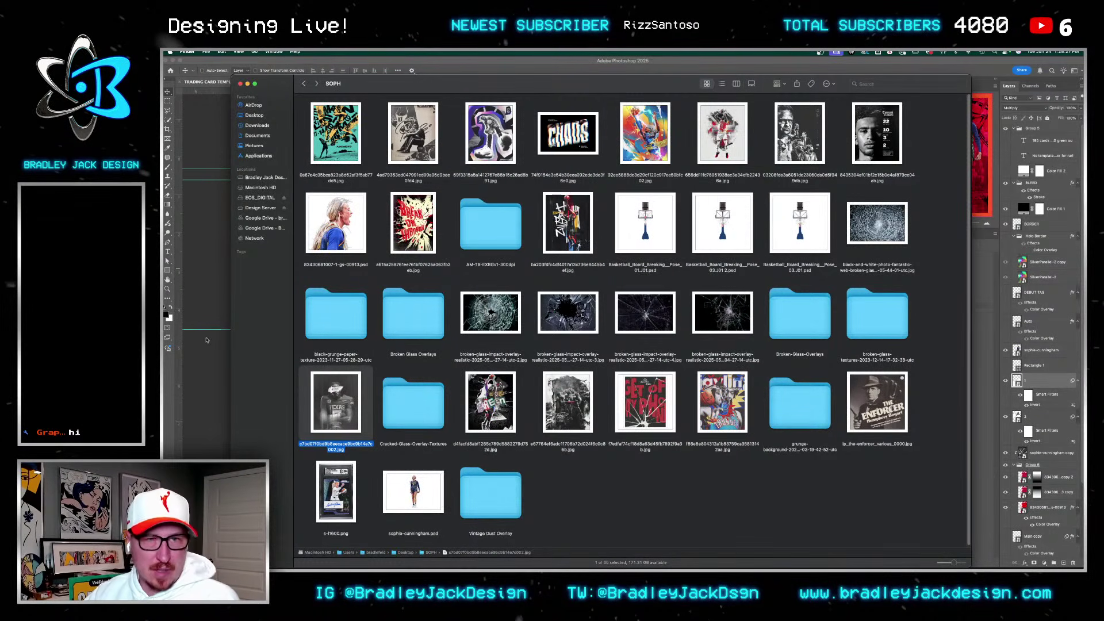
Step: Switch to Safari and search the web for Adobe Fonts
{"action": "key", "text": "super+Tab"}
{"action": "key", "text": "super+Tab"}
{"action": "key", "text": "super+Tab"}
{"action": "key", "text": "super+Tab"}
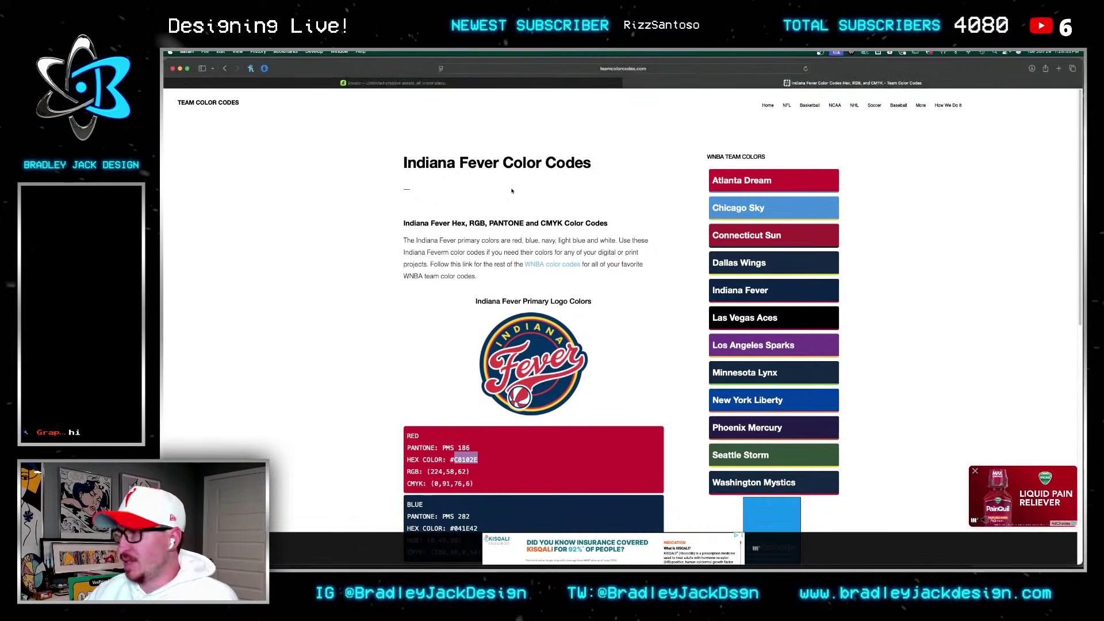
{"action": "key", "text": "super+l"}
{"action": "type", "text": "adobe fotns"}
{"action": "key", "text": "Return"}
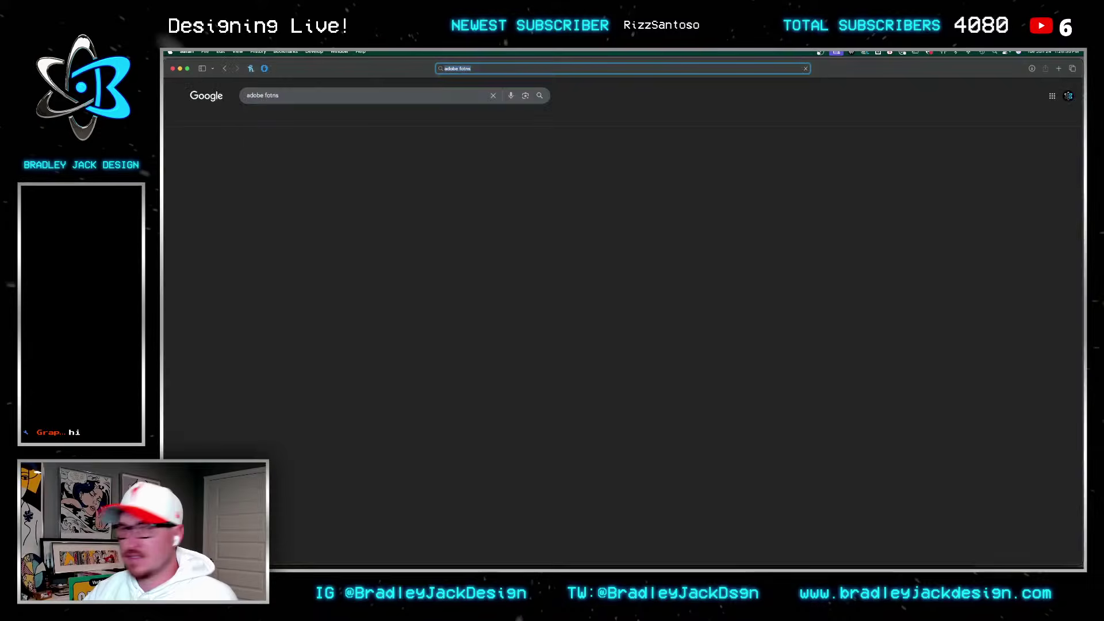
Step: Bring the Adobe Fonts browser window to the front and reposition it over the team color codes page
{"action": "double_click", "coordinate": [548, 76]}
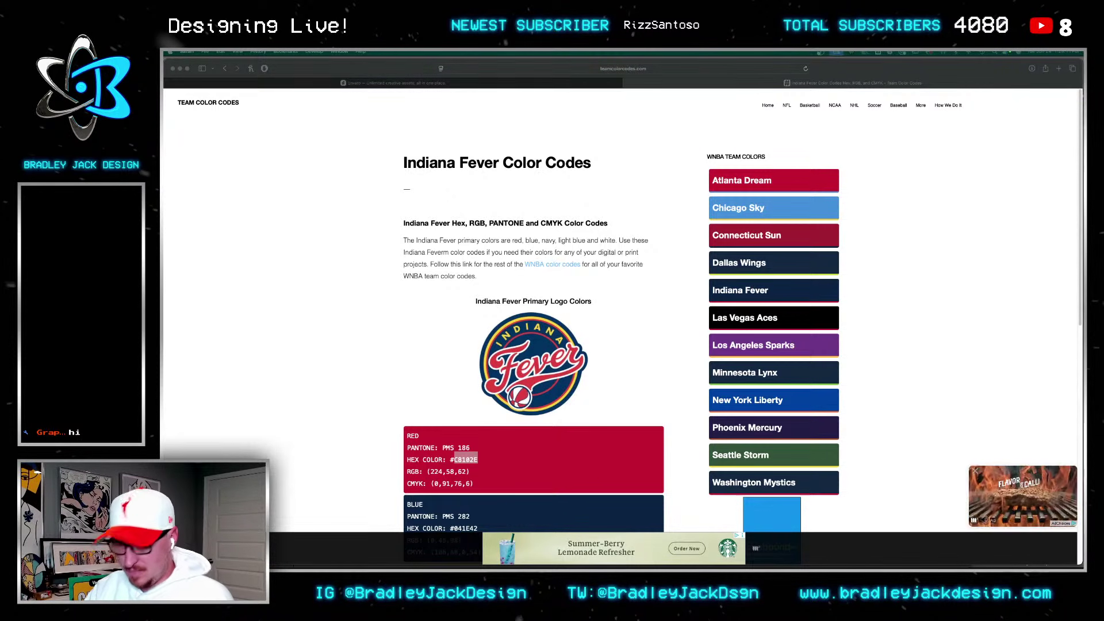
{"action": "key", "text": "super+grave"}
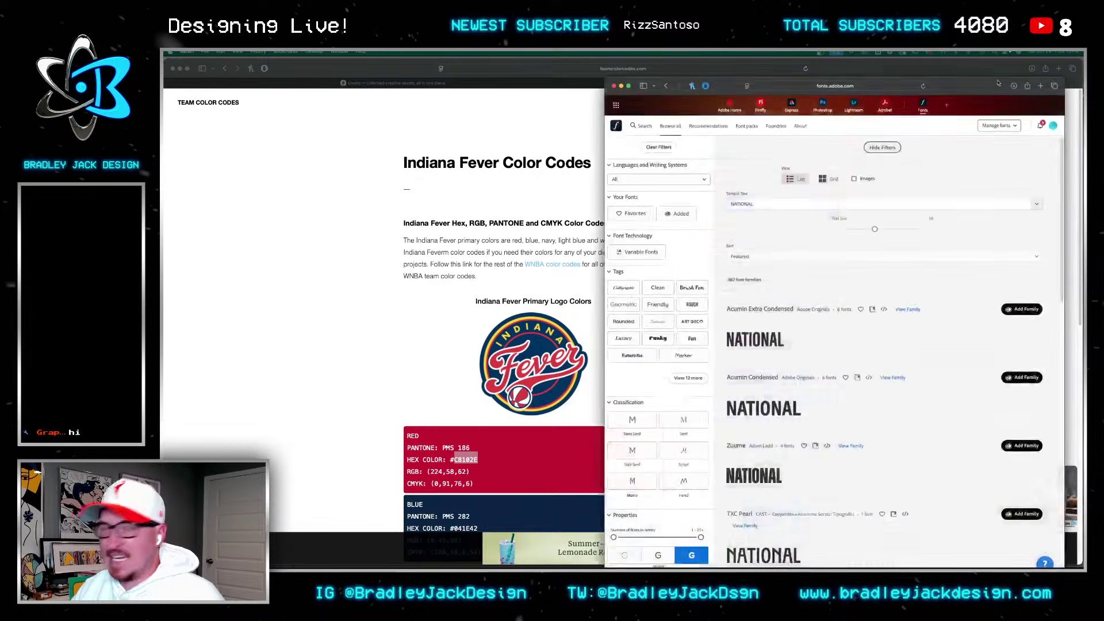
{"action": "left_click_drag", "start_coordinate": [511, 61], "coordinate": [341, 56]}
Step: Set the font preview sample text to ENFORCER and filter the font list by the Horror tag
{"action": "left_click", "coordinate": [633, 157]}
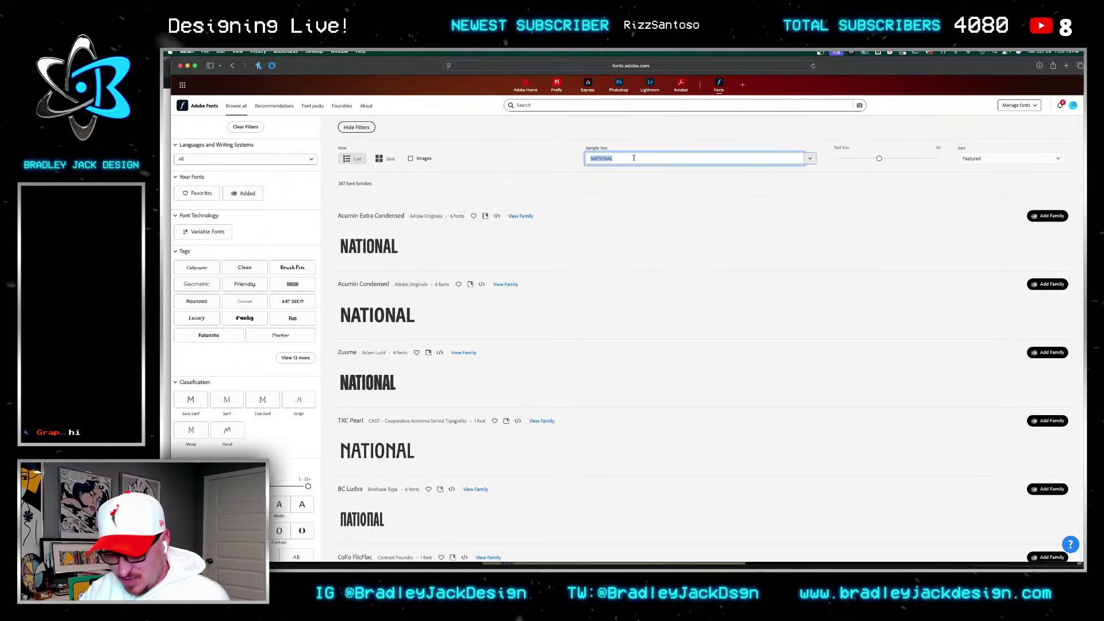
{"action": "type", "text": "ENFORCER"}
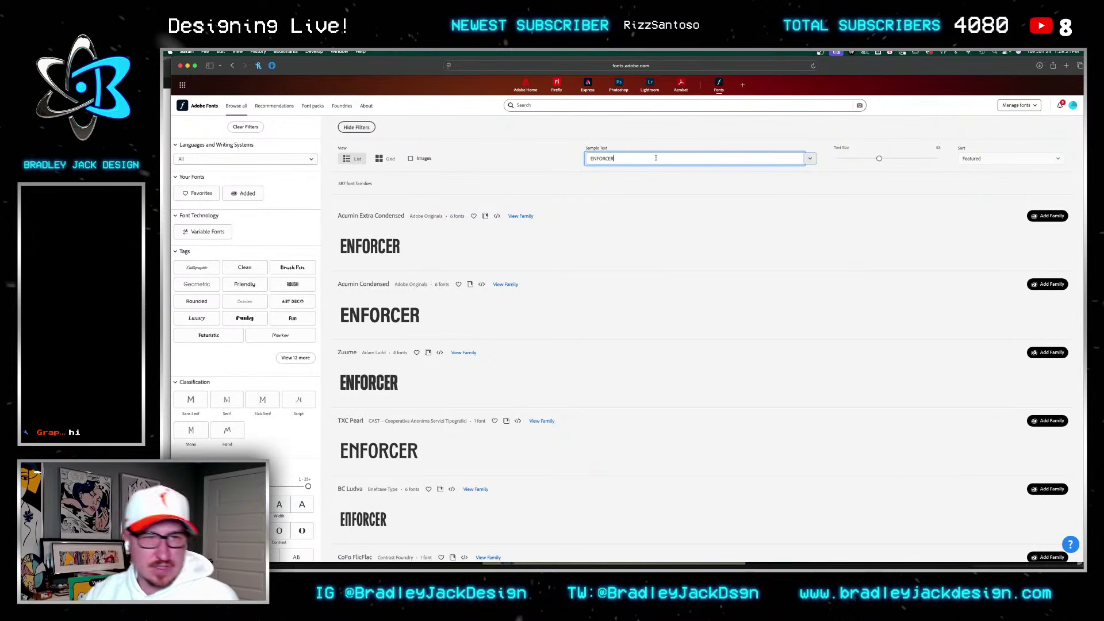
{"action": "left_click", "coordinate": [295, 357]}
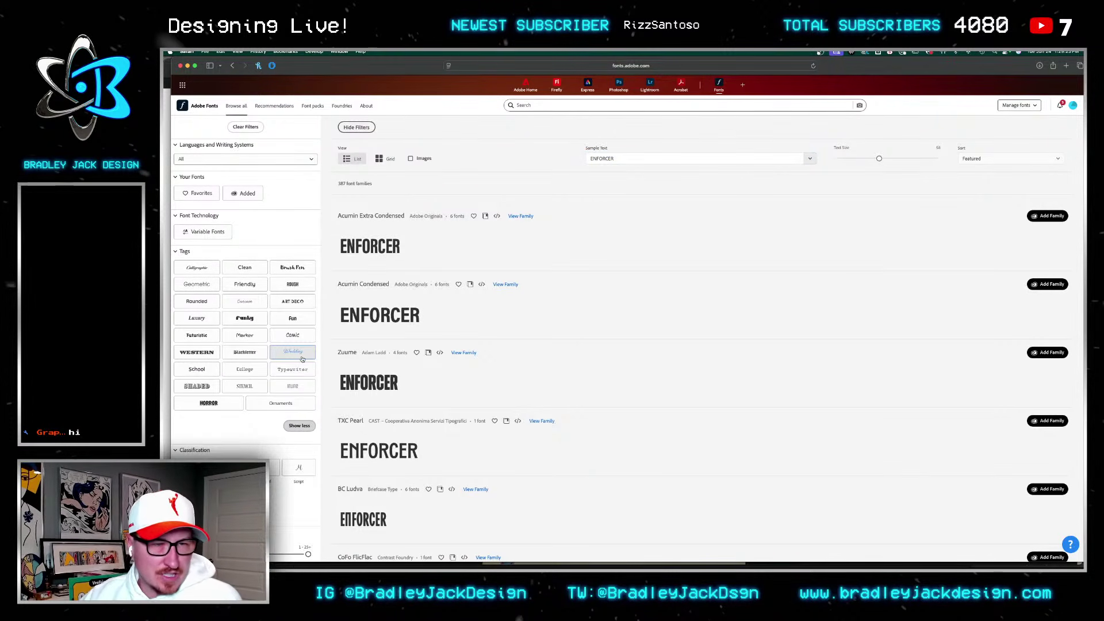
{"action": "left_click", "coordinate": [209, 403]}
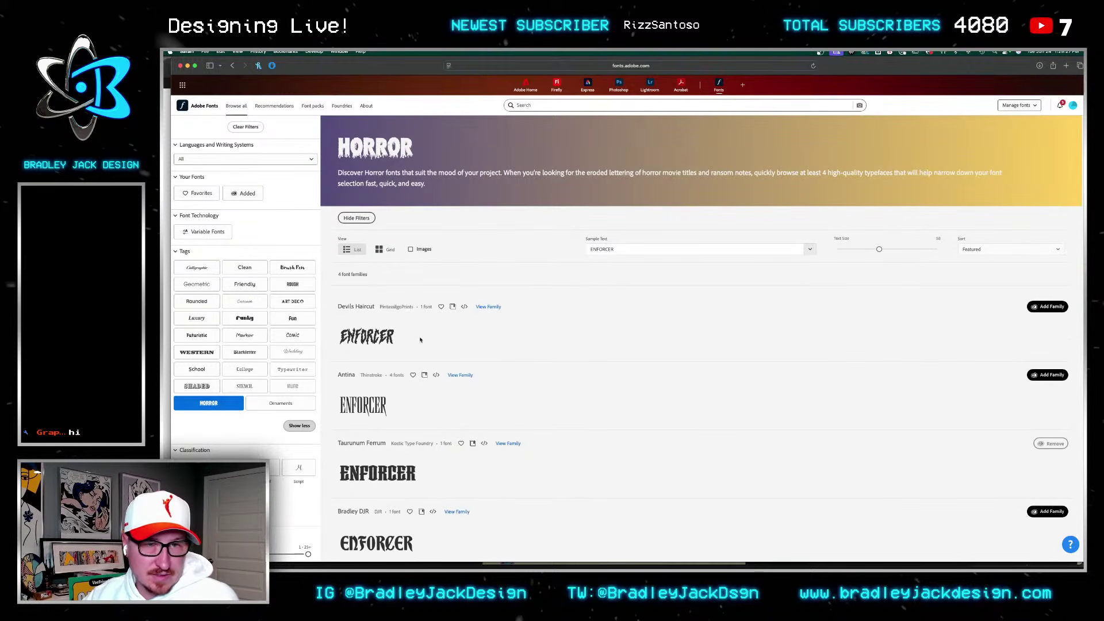
Step: Display the Horror fonts as a grid and set the sample text size to about 92
{"action": "left_click_drag", "start_coordinate": [879, 249], "coordinate": [943, 254]}
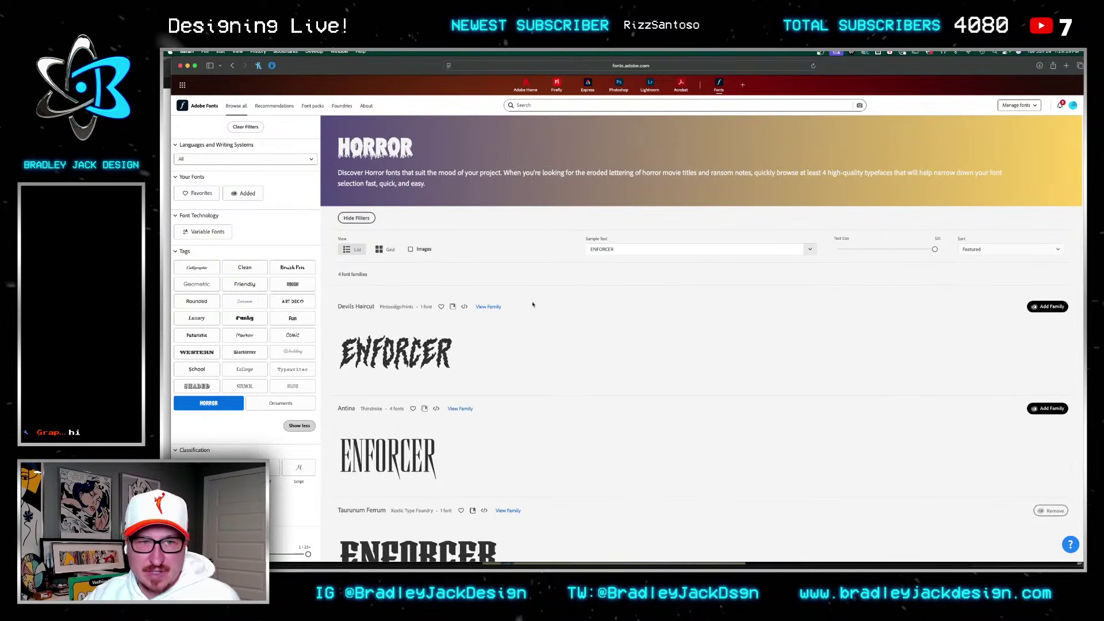
{"action": "left_click", "coordinate": [382, 249]}
{"action": "scroll", "coordinate": [615, 311], "scroll_direction": "down", "scroll_amount": 3}
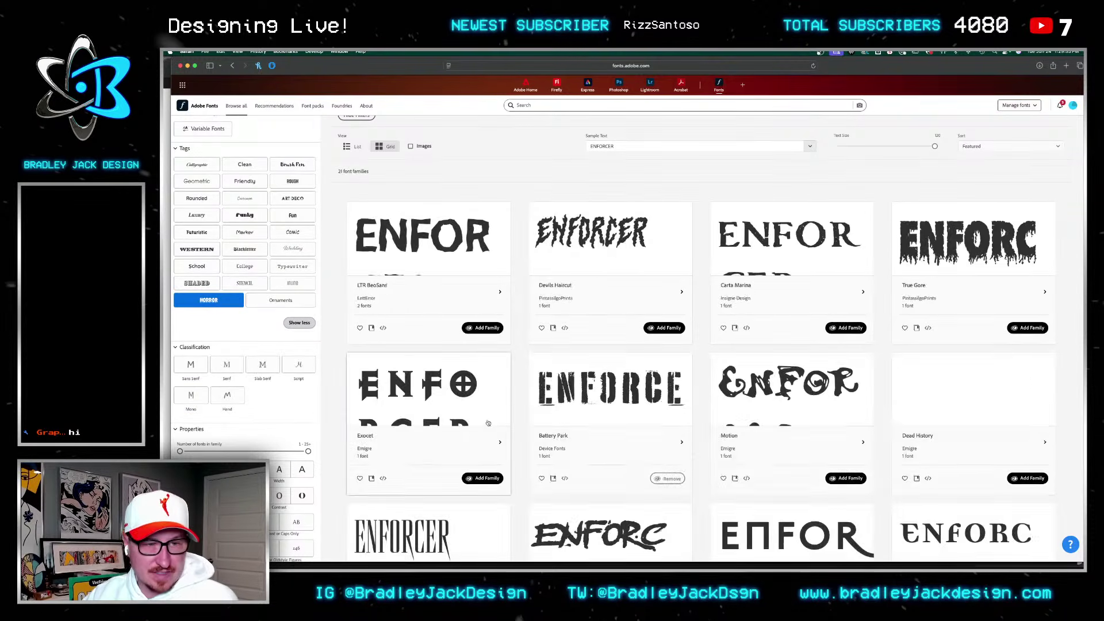
{"action": "left_click_drag", "start_coordinate": [935, 146], "coordinate": [909, 147]}
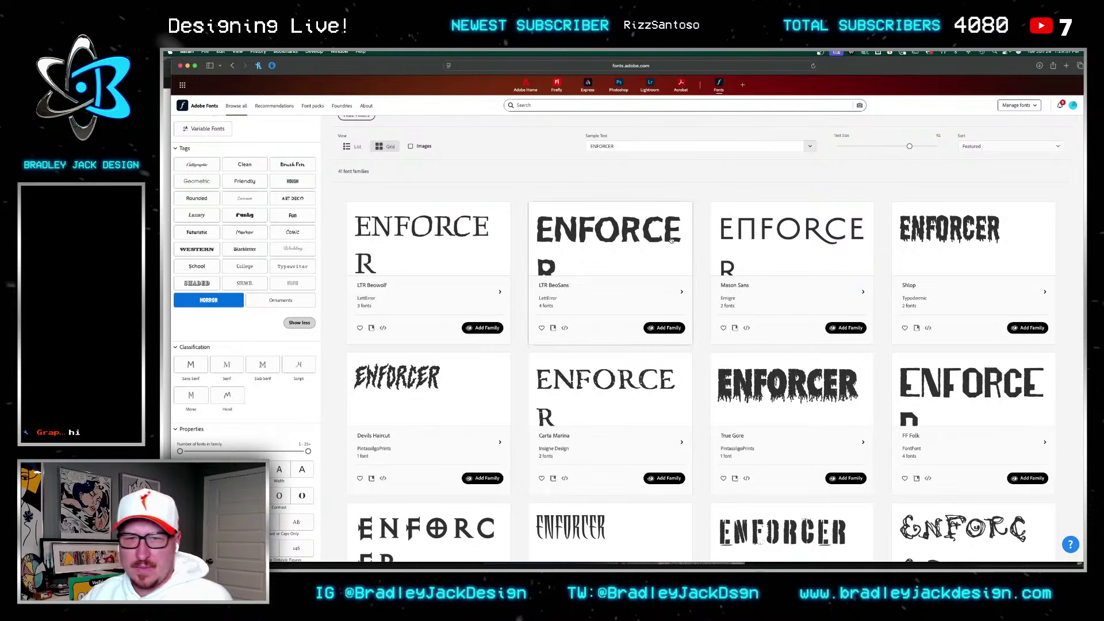
Step: Browse to the second page of Horror fonts and add the Burnaby font family
{"action": "scroll", "coordinate": [696, 230], "scroll_direction": "down", "scroll_amount": 2}
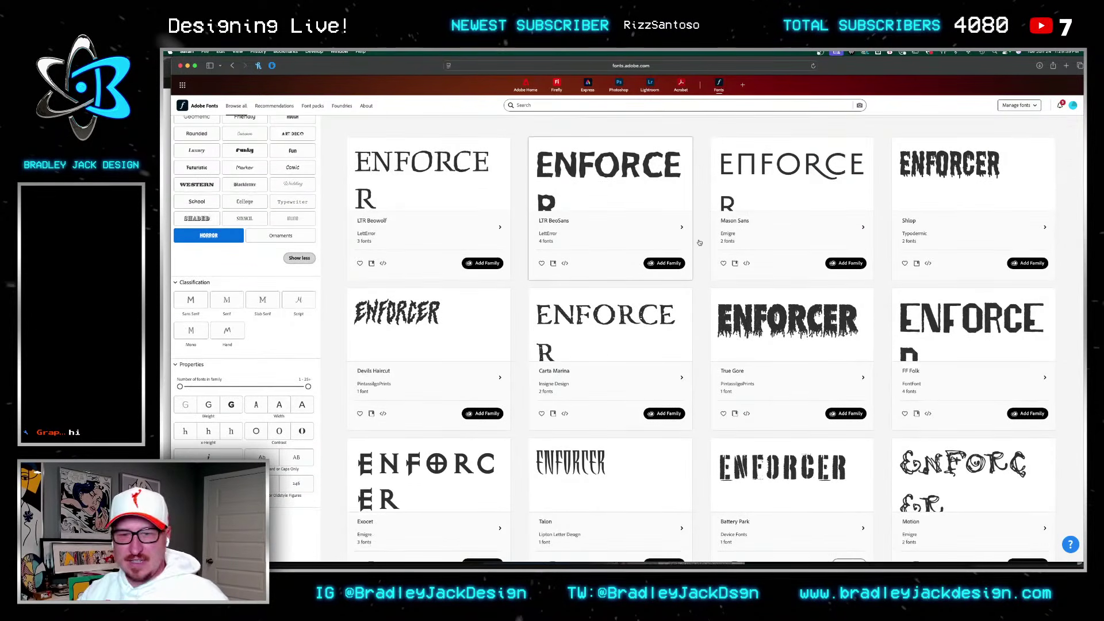
{"action": "scroll", "coordinate": [700, 242], "scroll_direction": "down", "scroll_amount": 4}
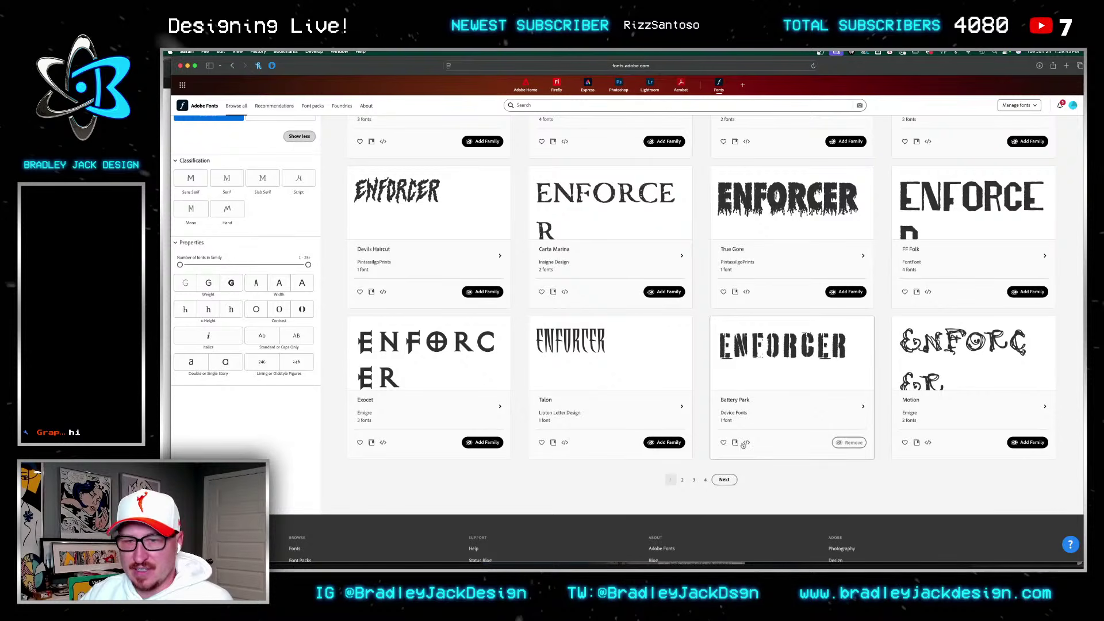
{"action": "left_click", "coordinate": [724, 479]}
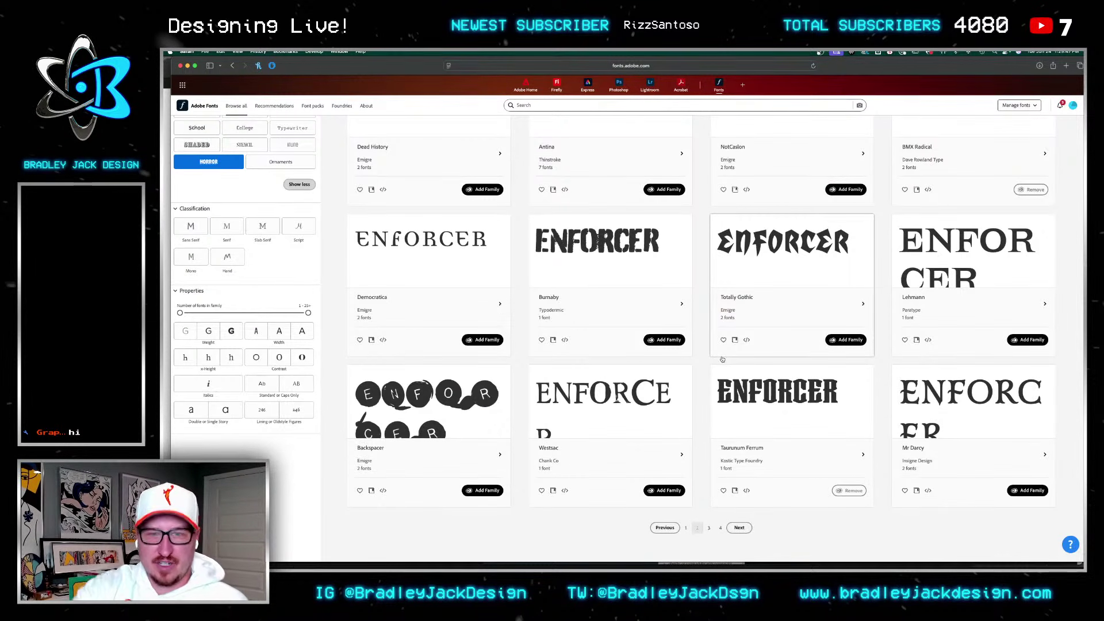
{"action": "scroll", "coordinate": [675, 390], "scroll_direction": "up", "scroll_amount": 3}
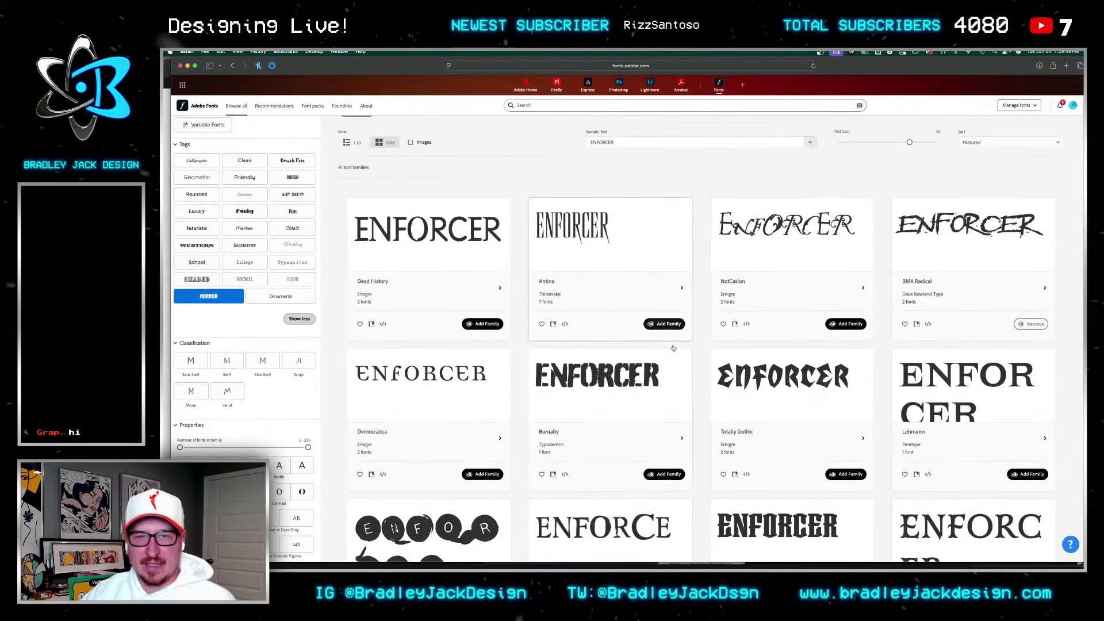
{"action": "left_click", "coordinate": [667, 474]}
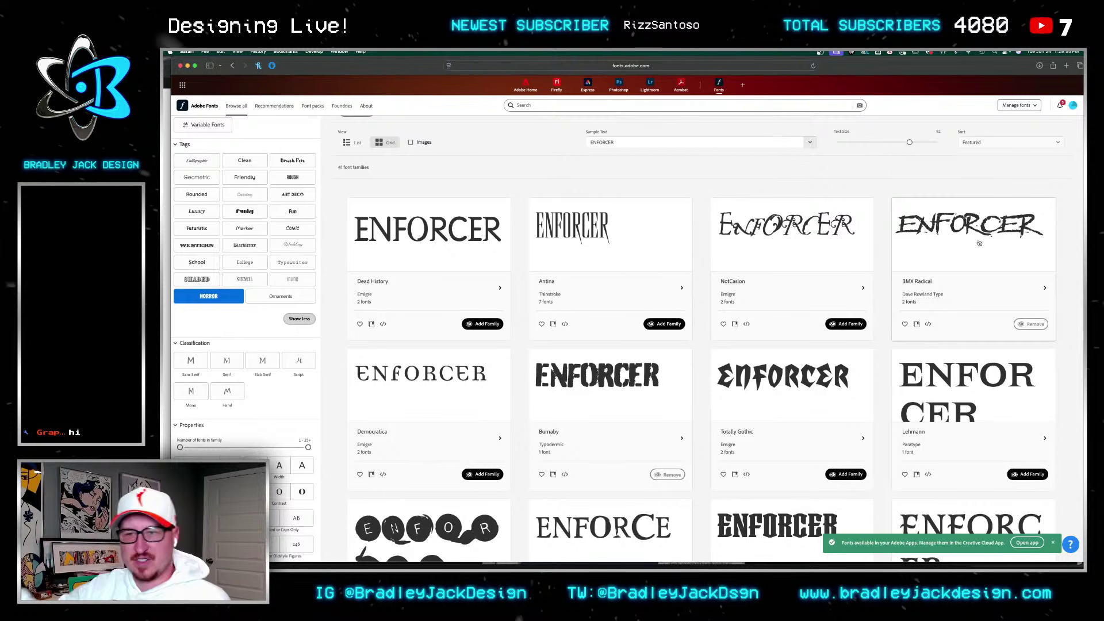
Step: Examine the ENFORCER previews on the third page of Horror fonts
{"action": "scroll", "coordinate": [840, 253], "scroll_direction": "down", "scroll_amount": 5}
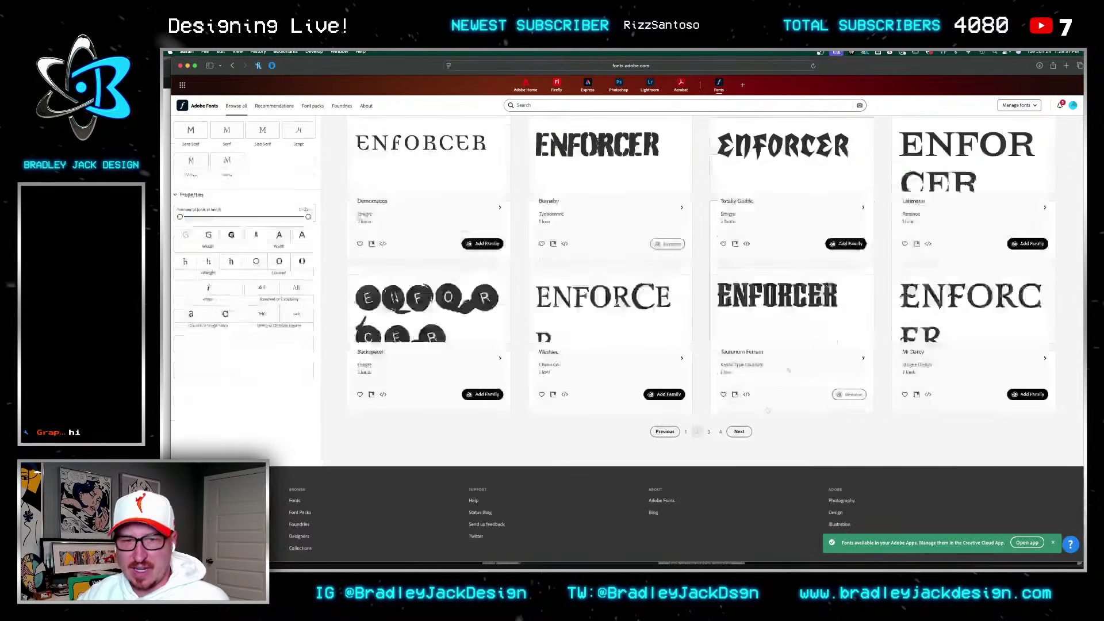
{"action": "left_click", "coordinate": [739, 431]}
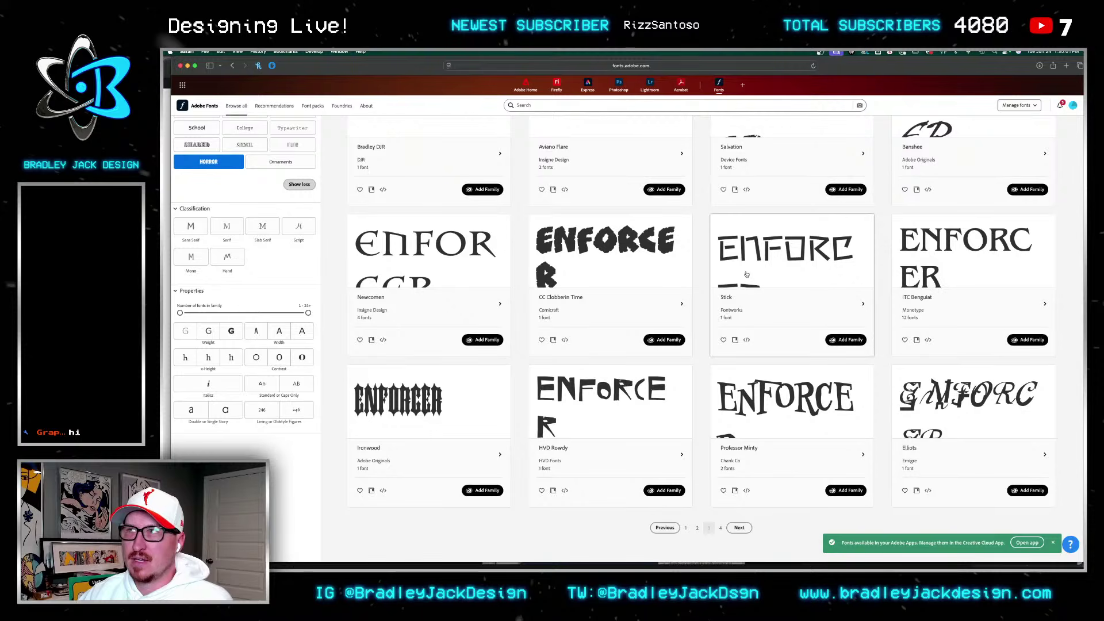
{"action": "scroll", "coordinate": [712, 337], "scroll_direction": "up", "scroll_amount": 2}
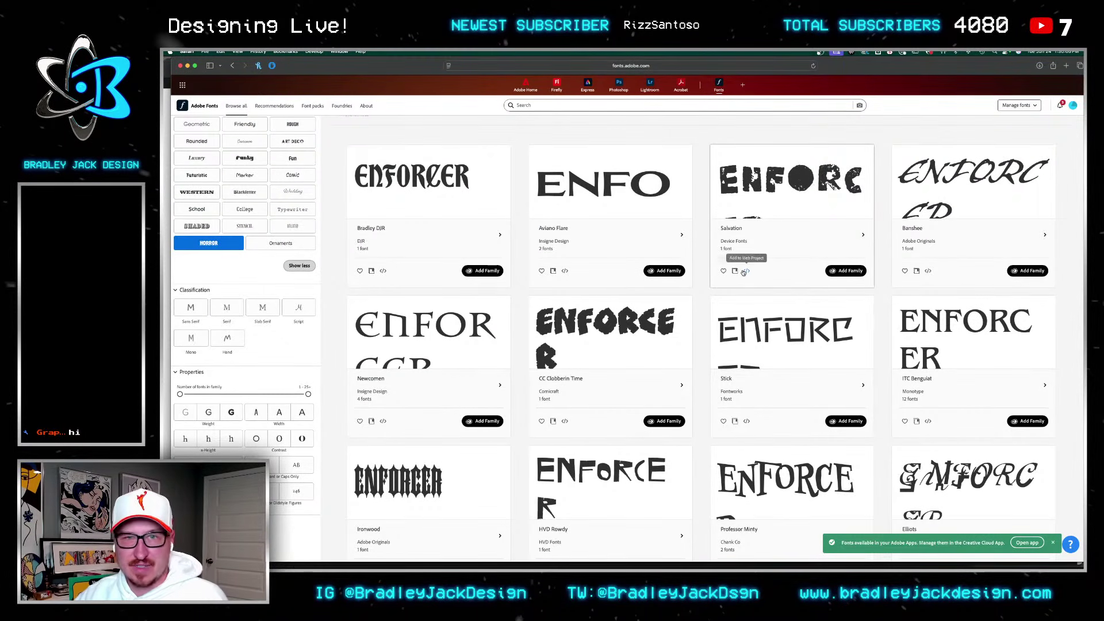
Step: Replace the Horror tag filter with the Hand classification and the heaviest weight property
{"action": "scroll", "coordinate": [743, 274], "scroll_direction": "down", "scroll_amount": 3}
{"action": "left_click", "coordinate": [740, 483]}
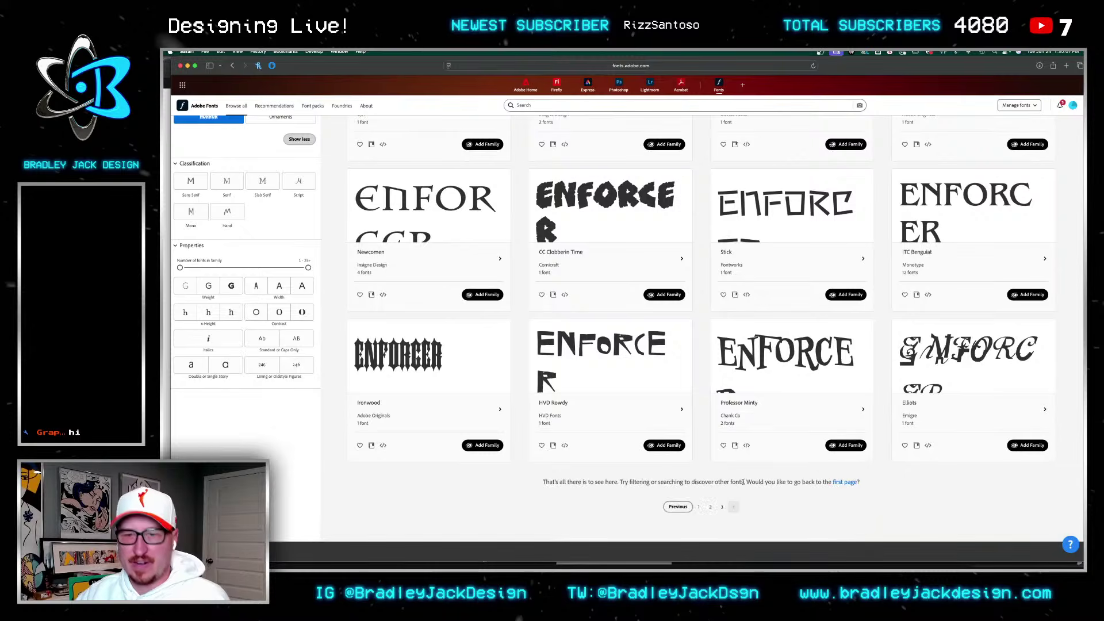
{"action": "scroll", "coordinate": [702, 380], "scroll_direction": "up", "scroll_amount": 3}
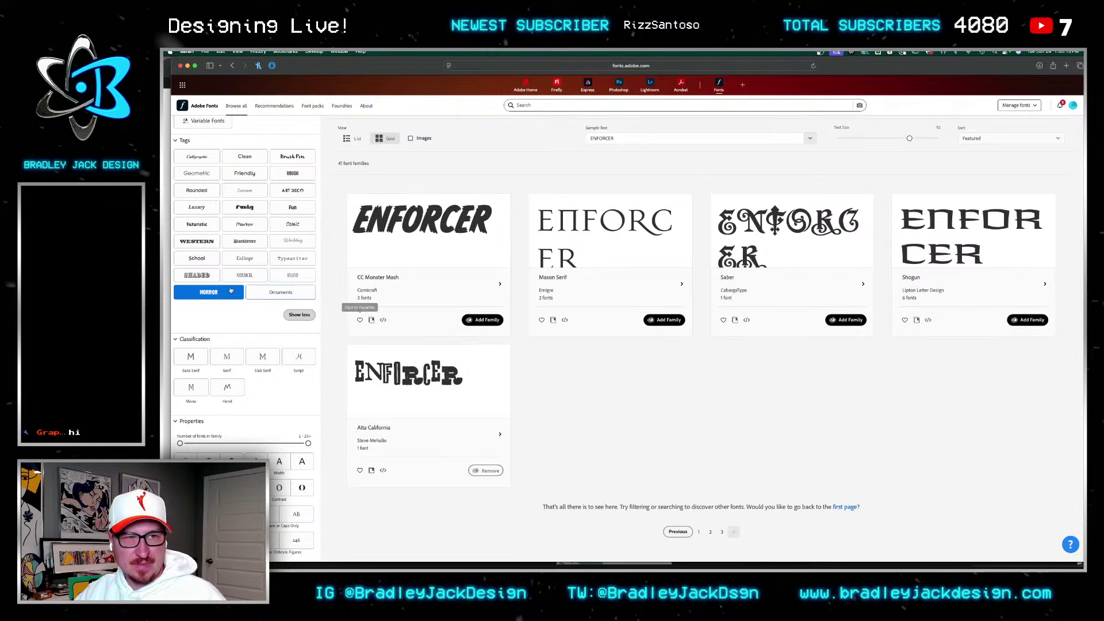
{"action": "left_click", "coordinate": [208, 292]}
{"action": "left_click", "coordinate": [262, 357]}
{"action": "left_click", "coordinate": [238, 390]}
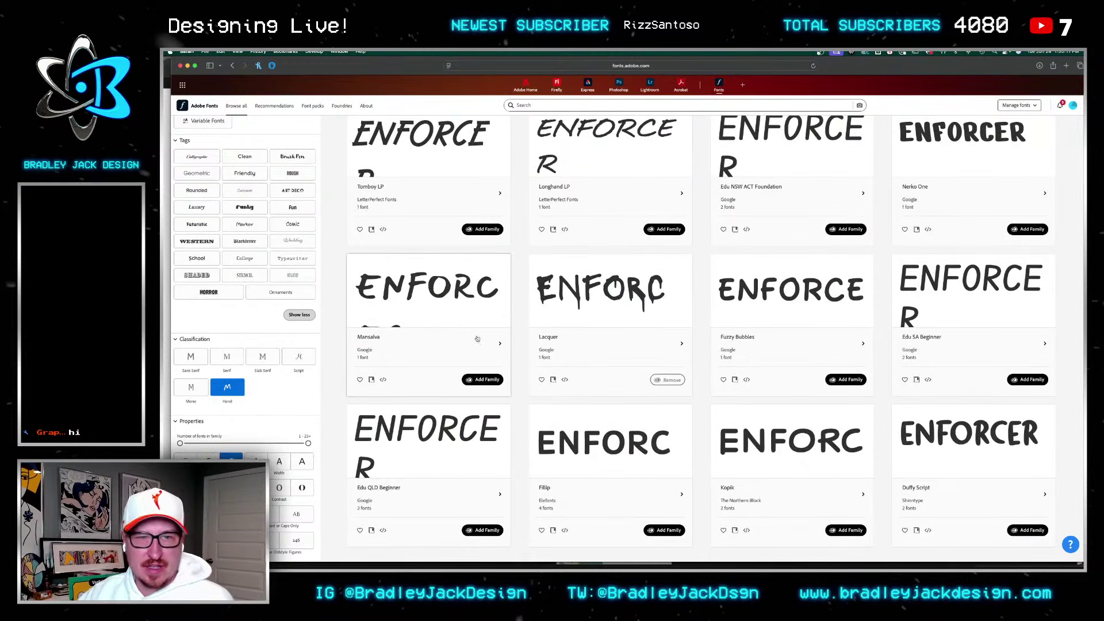
Step: Reduce the sample text size to about 70
{"action": "scroll", "coordinate": [541, 317], "scroll_direction": "up", "scroll_amount": 2}
{"action": "scroll", "coordinate": [540, 318], "scroll_direction": "up", "scroll_amount": 2}
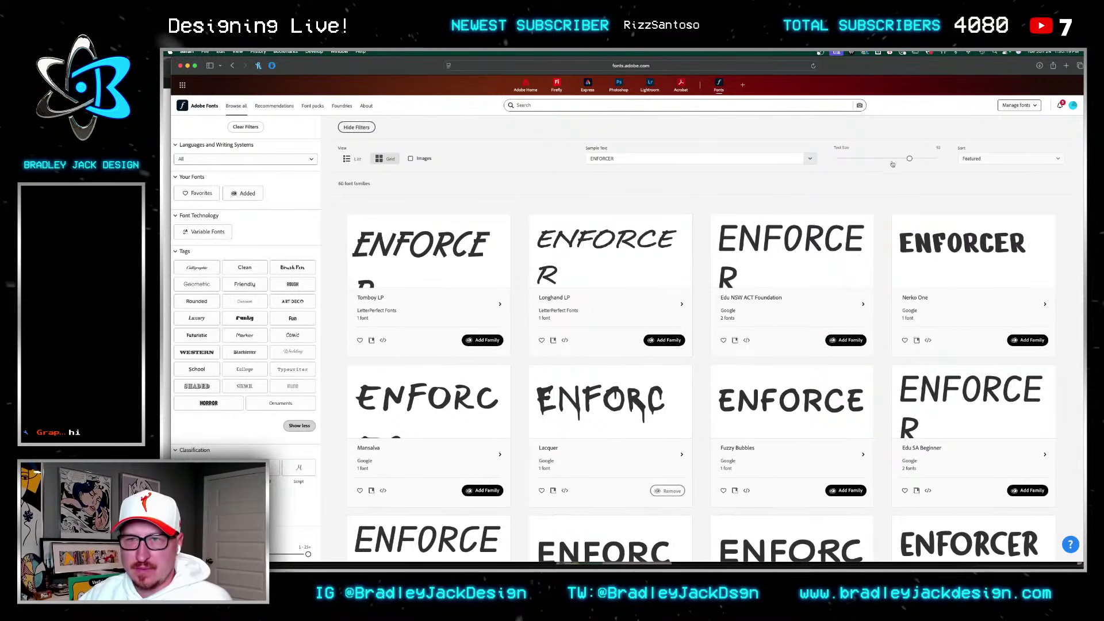
{"action": "left_click_drag", "start_coordinate": [914, 158], "coordinate": [889, 158]}
Step: Browse the ENFORCER previews of the Hand fonts through to the fifth page and add the Felt Tip font family
{"action": "scroll", "coordinate": [694, 243], "scroll_direction": "down", "scroll_amount": 5}
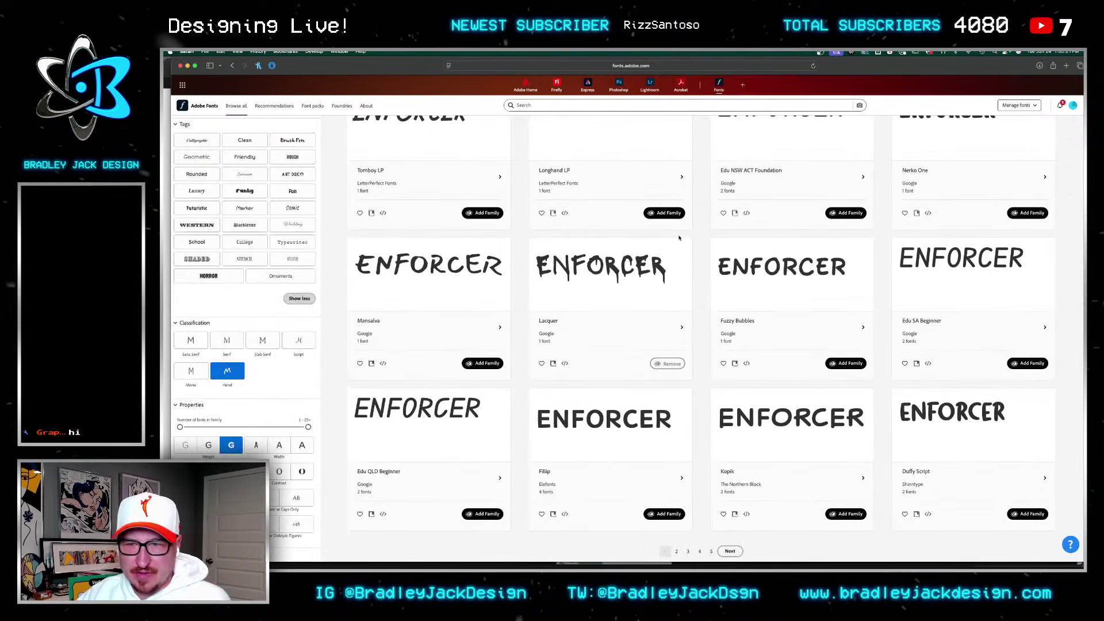
{"action": "left_click", "coordinate": [729, 412]}
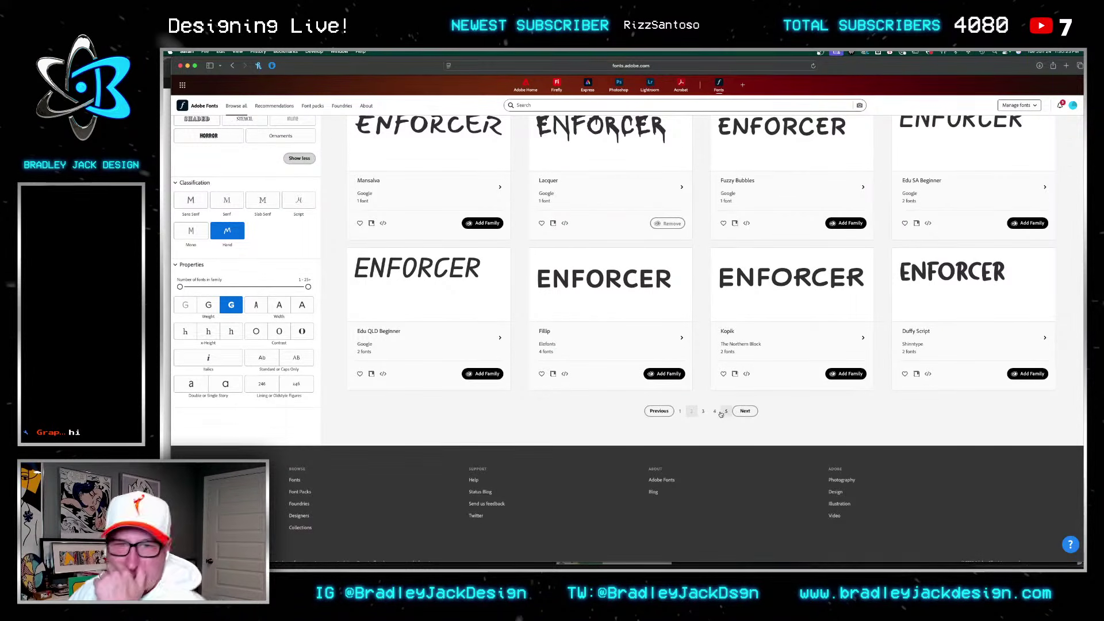
{"action": "scroll", "coordinate": [712, 376], "scroll_direction": "up", "scroll_amount": 5}
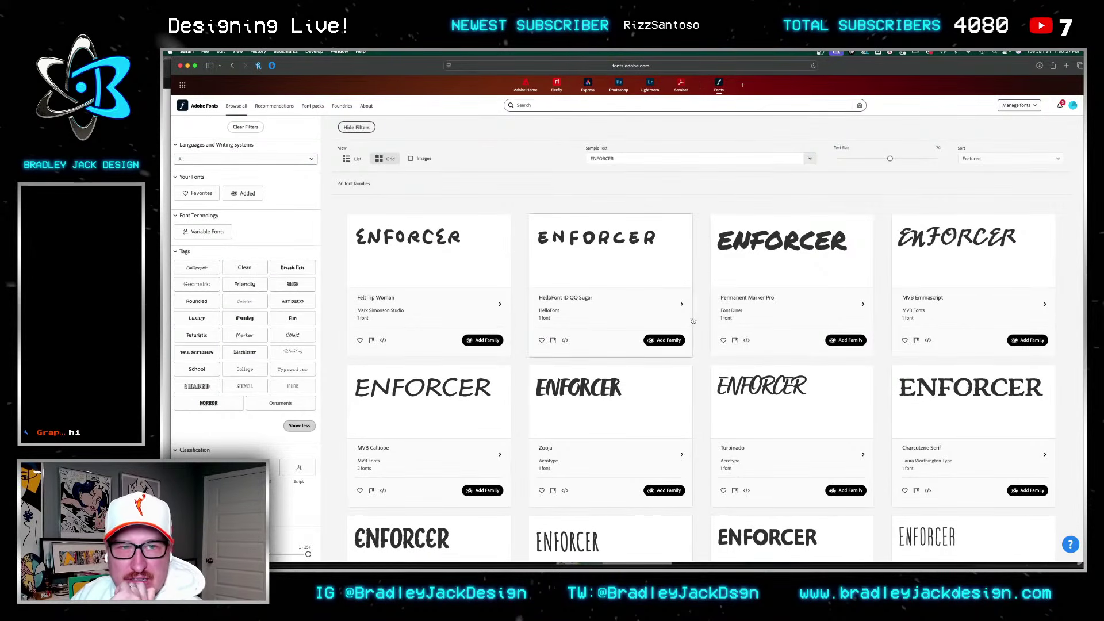
{"action": "scroll", "coordinate": [712, 363], "scroll_direction": "down", "scroll_amount": 4}
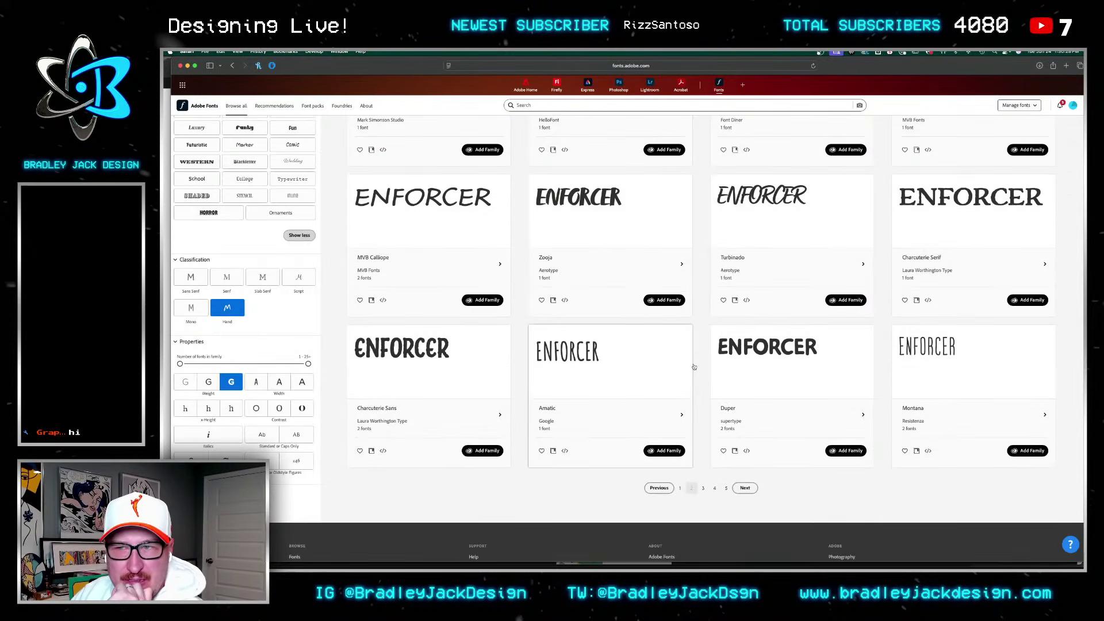
{"action": "left_click", "coordinate": [742, 488]}
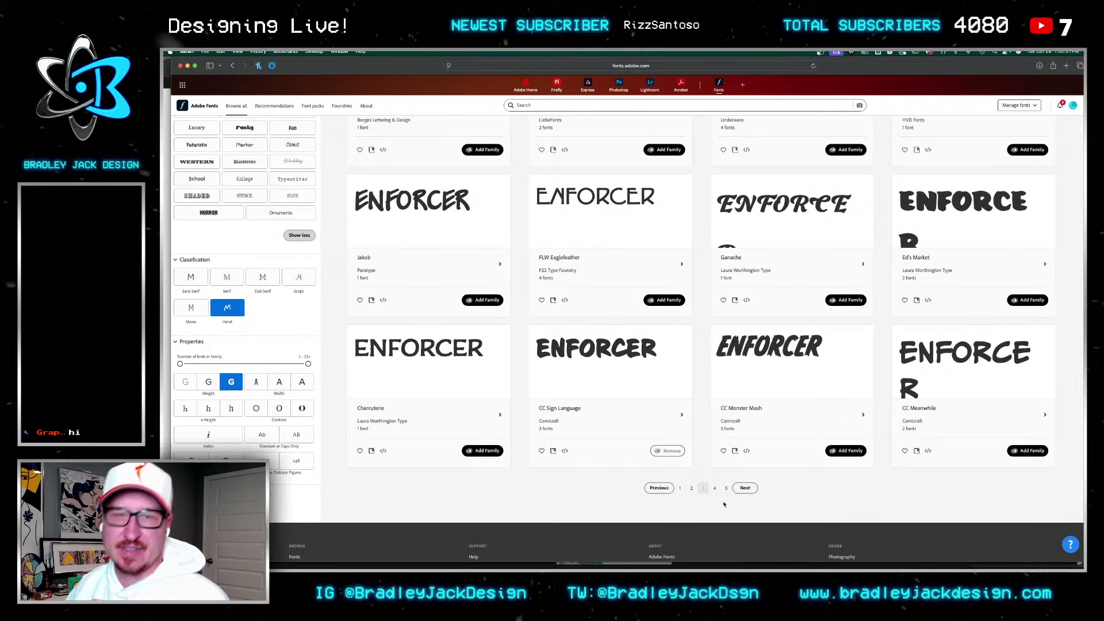
{"action": "scroll", "coordinate": [685, 397], "scroll_direction": "up", "scroll_amount": 3}
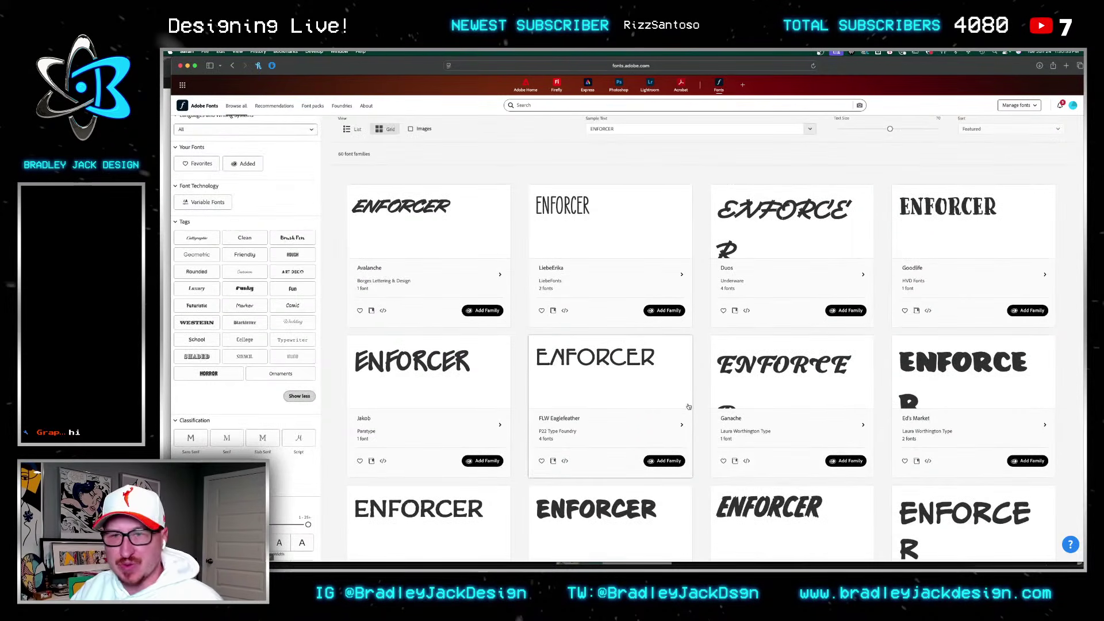
{"action": "scroll", "coordinate": [682, 386], "scroll_direction": "down", "scroll_amount": 4}
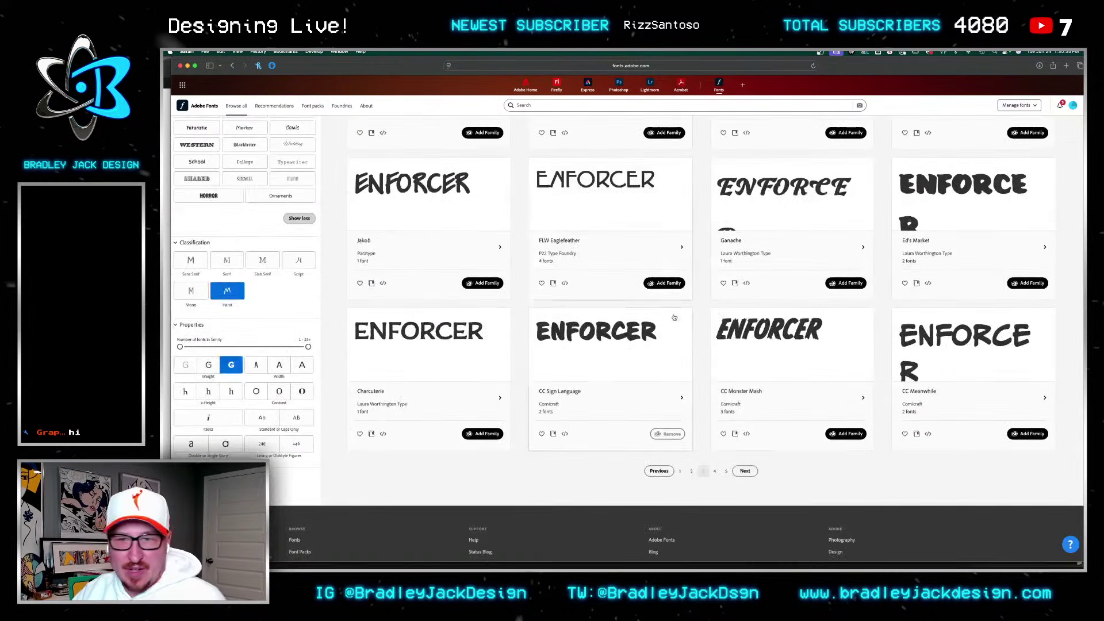
{"action": "left_click", "coordinate": [743, 471]}
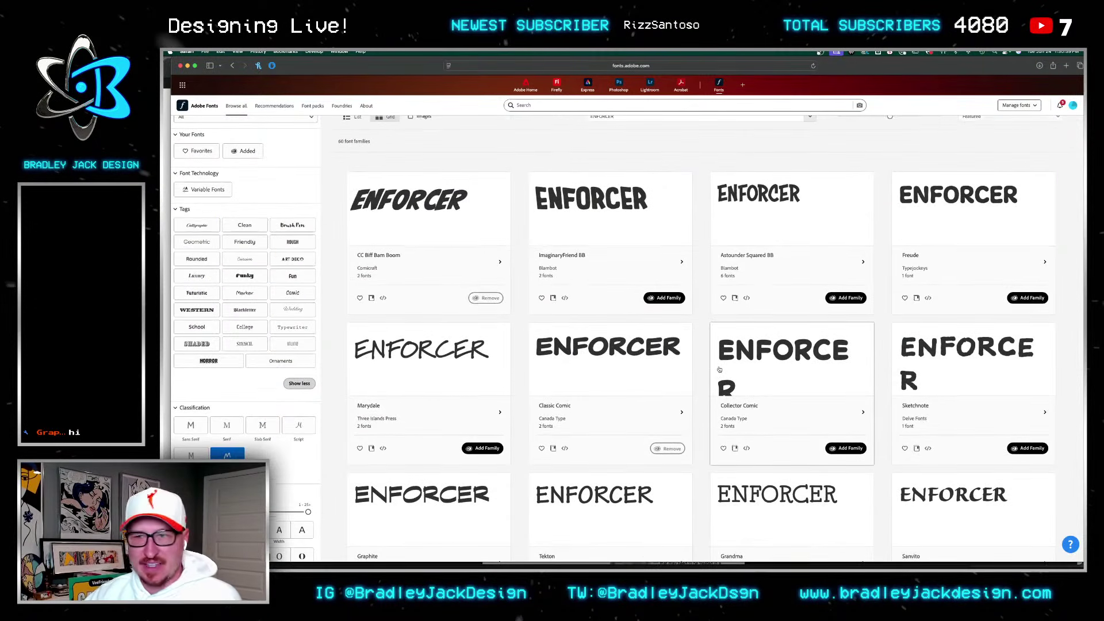
{"action": "scroll", "coordinate": [648, 268], "scroll_direction": "down", "scroll_amount": 10}
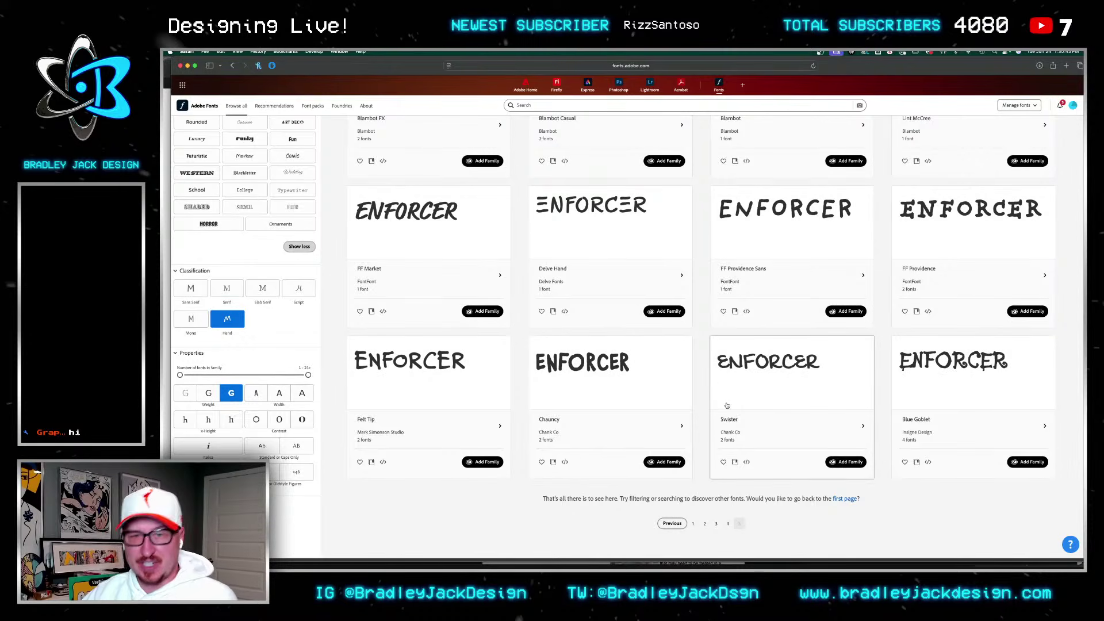
{"action": "scroll", "coordinate": [704, 398], "scroll_direction": "up", "scroll_amount": 3}
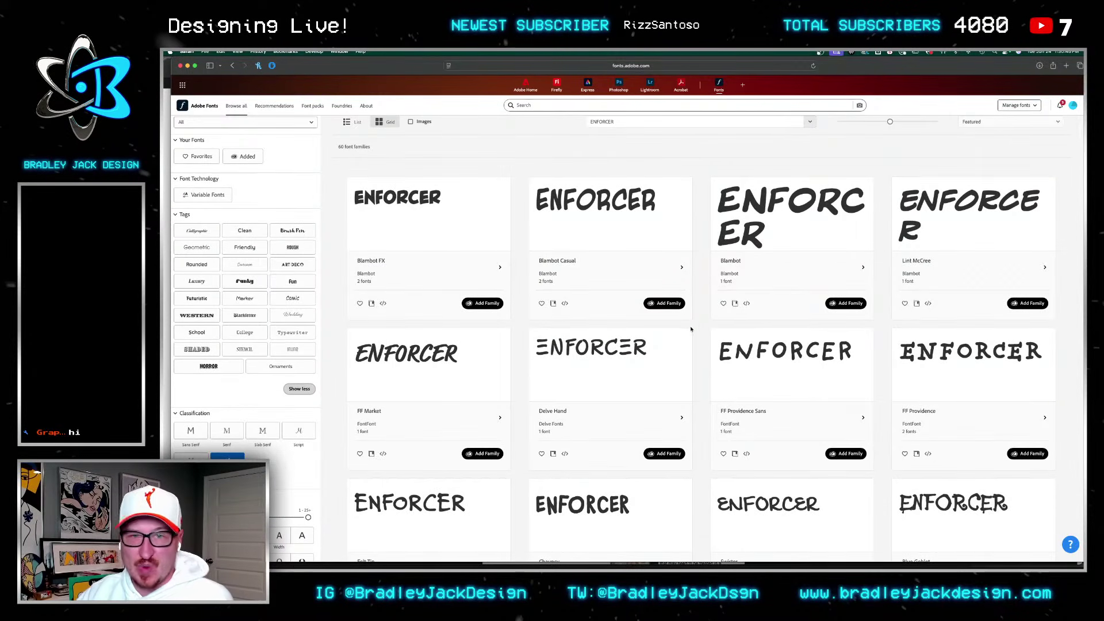
{"action": "scroll", "coordinate": [725, 403], "scroll_direction": "down", "scroll_amount": 3}
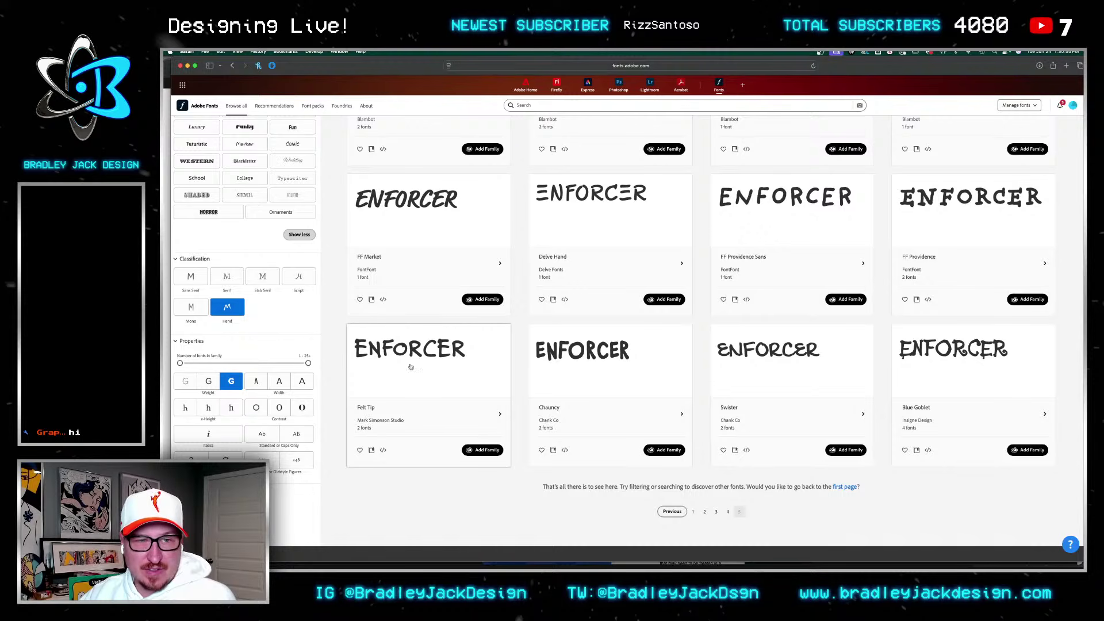
{"action": "left_click", "coordinate": [482, 449]}
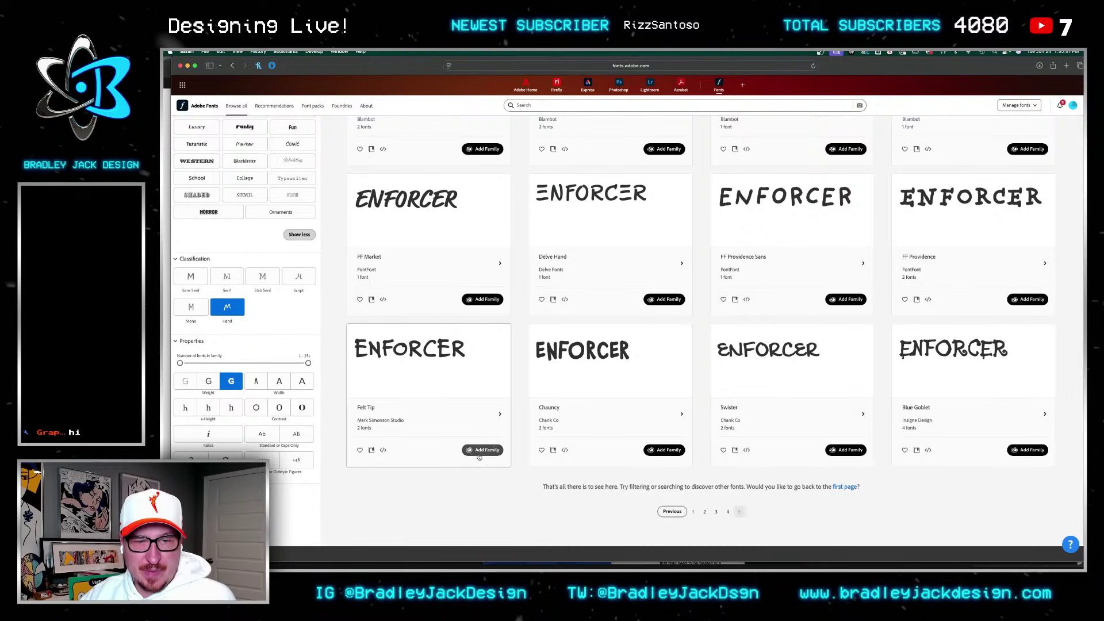
Step: Switch to Photoshop and add the text EN on the dark upper area of the card beside the player
{"action": "key", "text": "super+Tab"}
{"action": "key", "text": "super+Tab"}
{"action": "key", "text": "super+Tab"}
{"action": "key", "text": "super+Tab"}
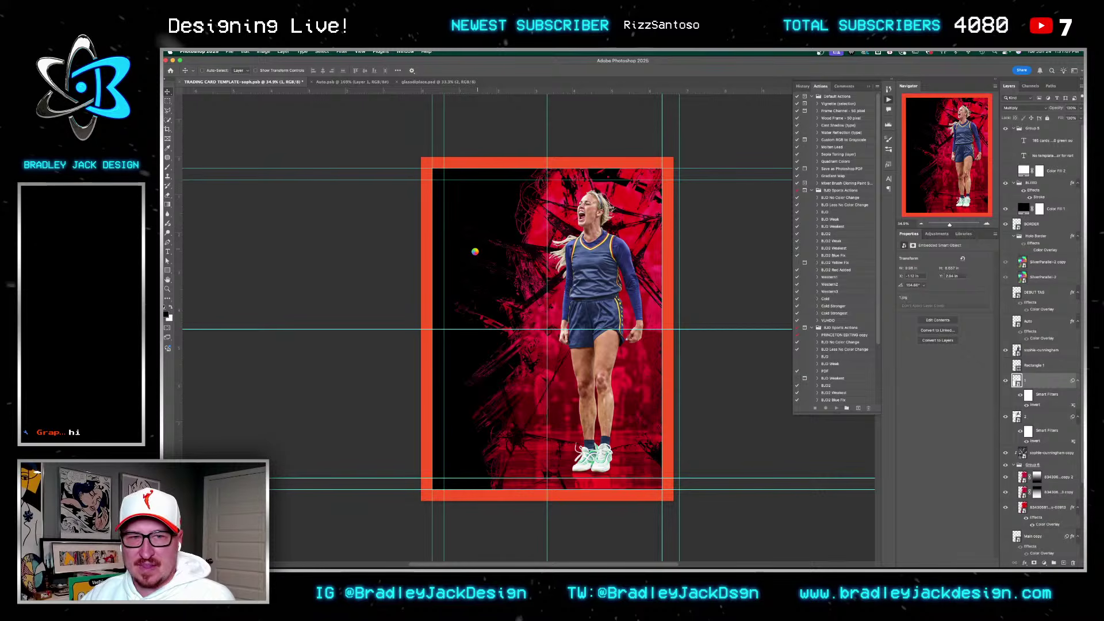
{"action": "key", "text": "t"}
{"action": "left_click", "coordinate": [475, 250]}
{"action": "type", "text": "T"}
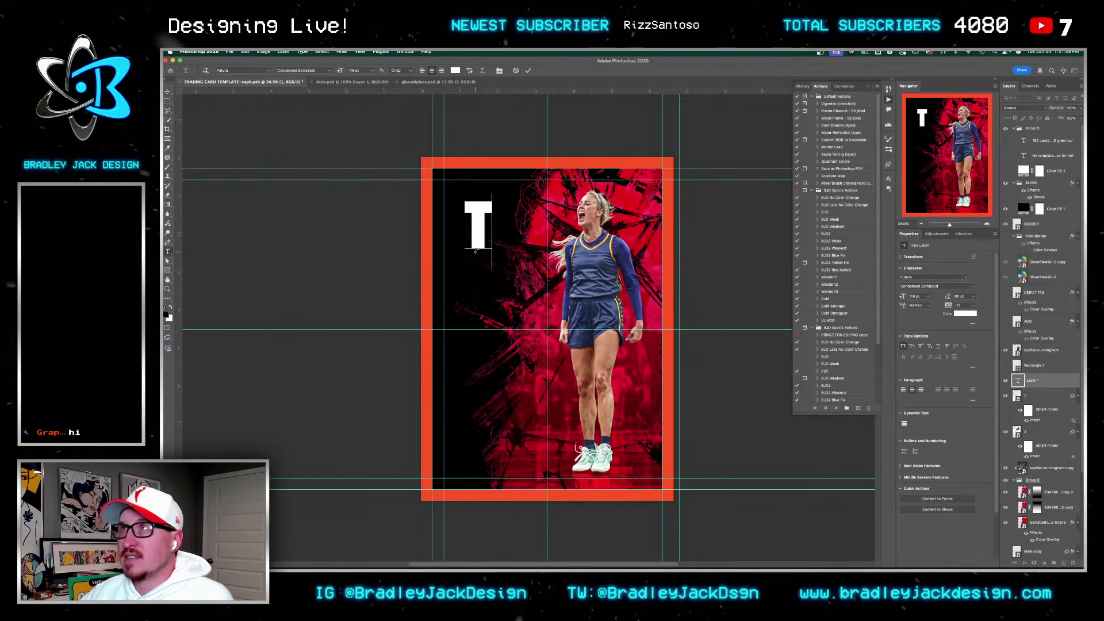
{"action": "key", "text": "super+a"}
{"action": "type", "text": "EN"}
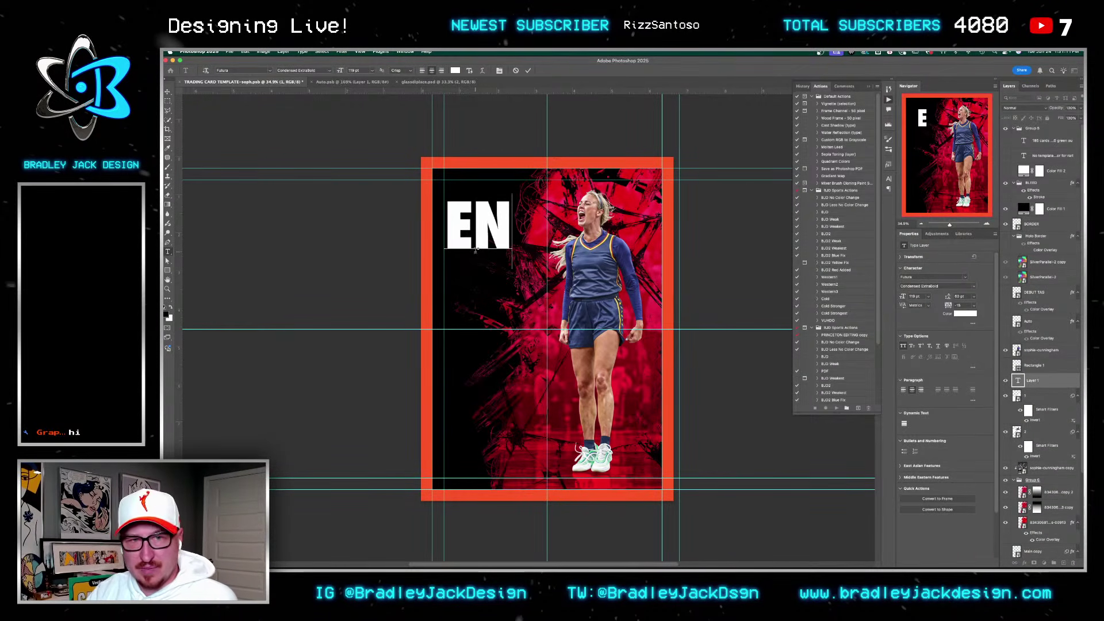
Step: Set the font of the EN text to Marker Felt Wide
{"action": "key", "text": "super+a"}
{"action": "left_click", "coordinate": [926, 275]}
{"action": "key", "text": "super+Tab"}
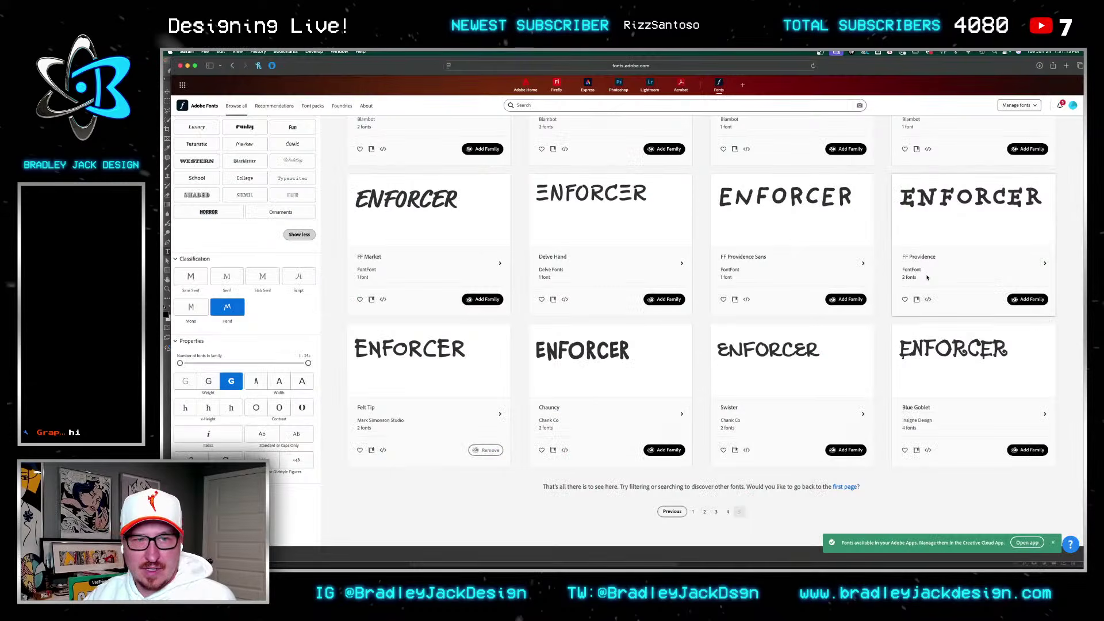
{"action": "key", "text": "super+Tab"}
{"action": "left_click", "coordinate": [926, 276]}
{"action": "type", "text": "elt"}
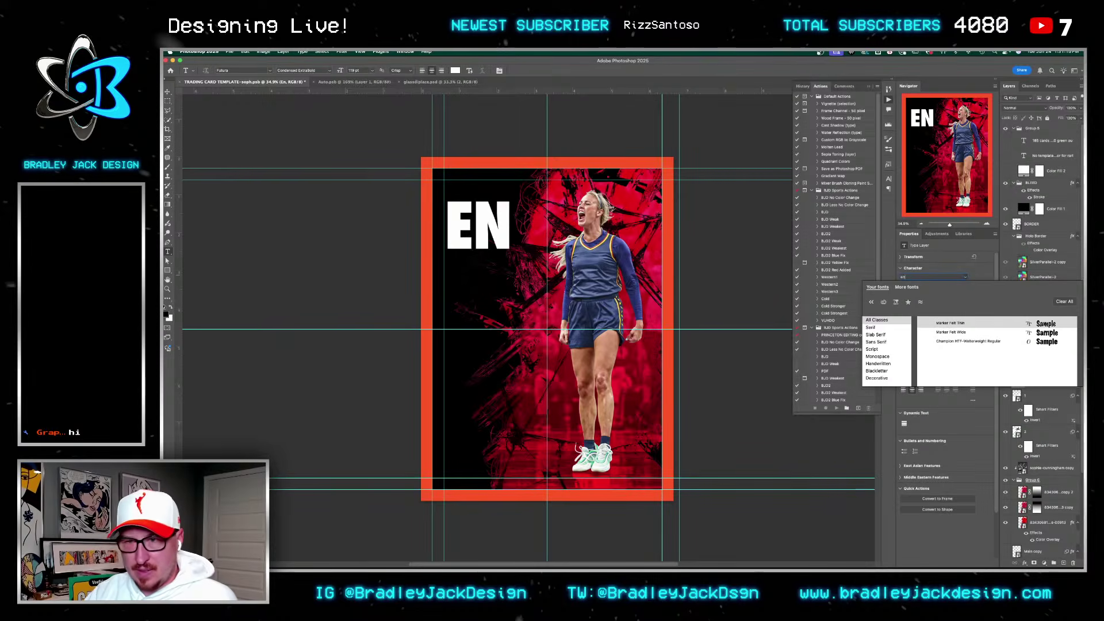
{"action": "key", "text": "Down"}
{"action": "key", "text": "Return"}
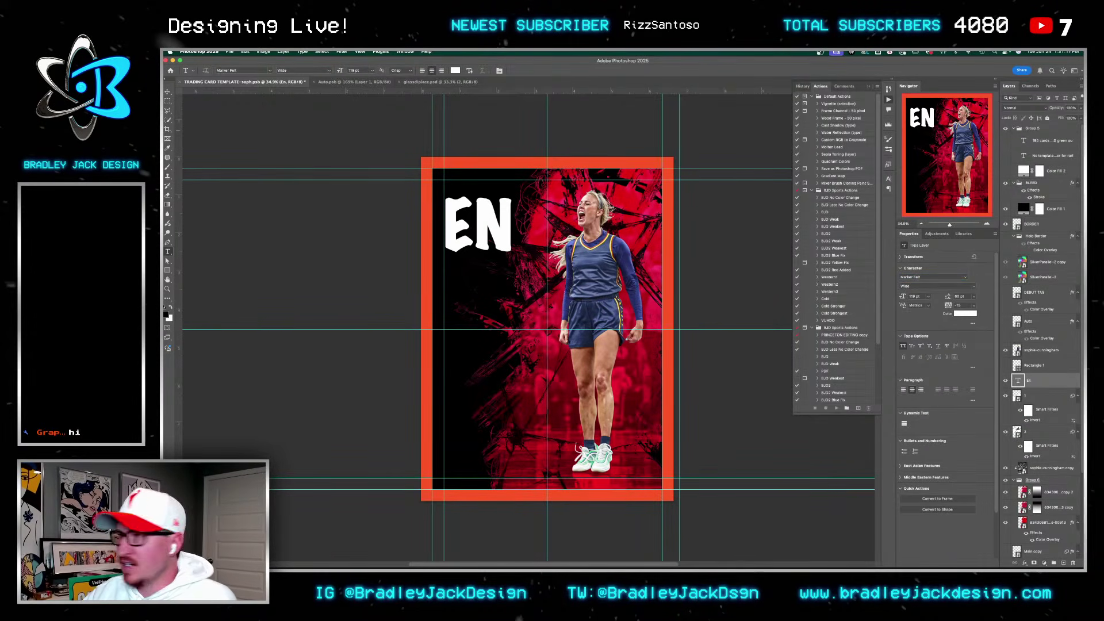
{"action": "key", "text": "super+Tab"}
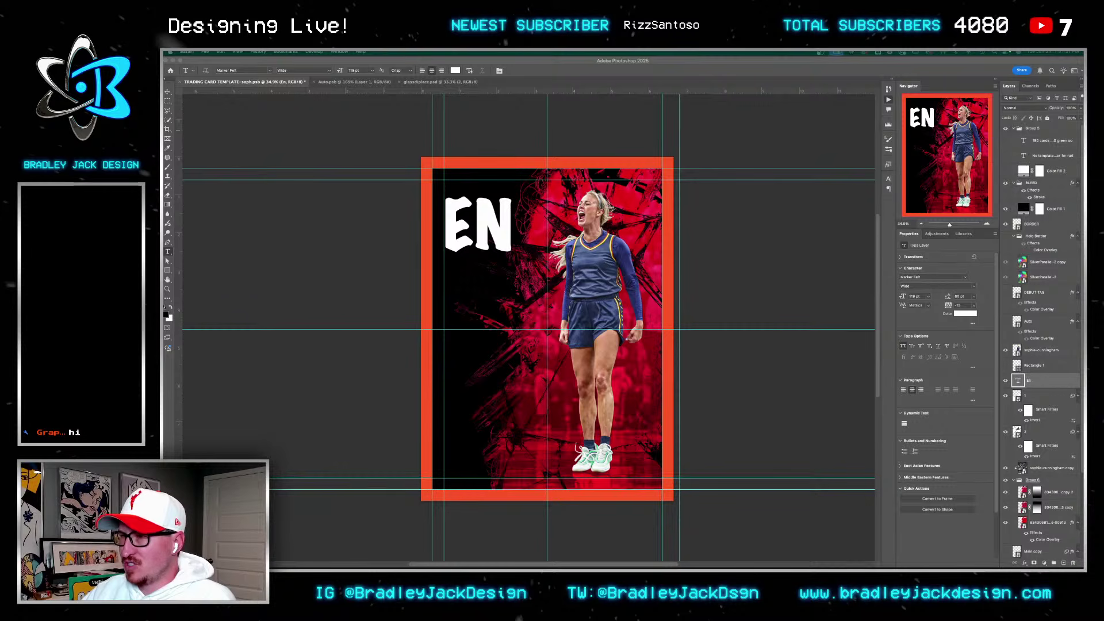
{"action": "key", "text": "alt+F9"}
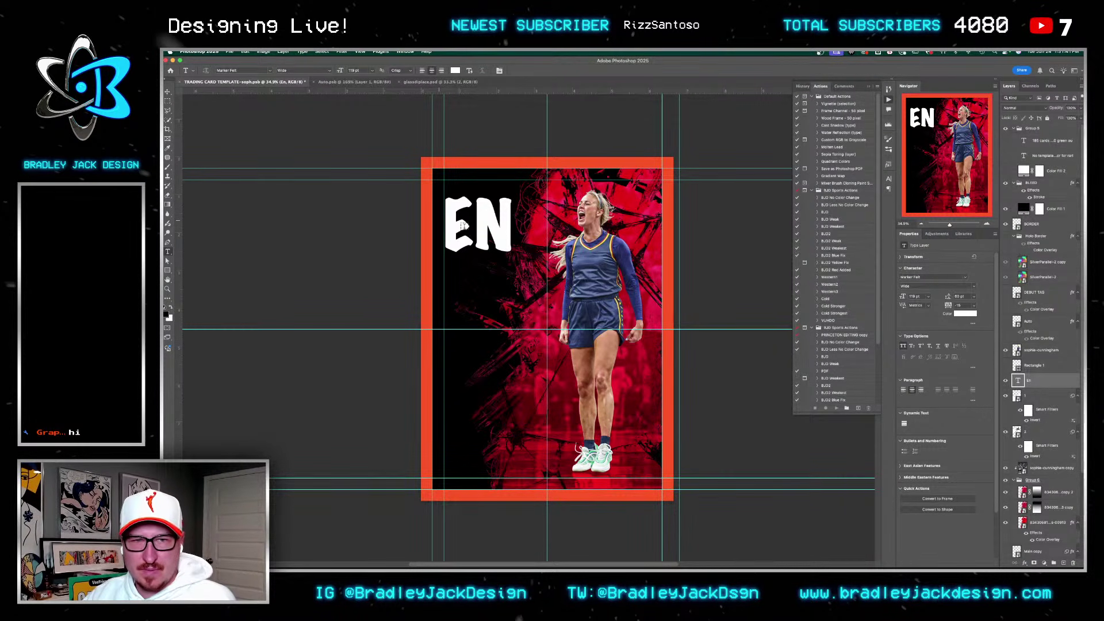
{"action": "left_click", "coordinate": [497, 230]}
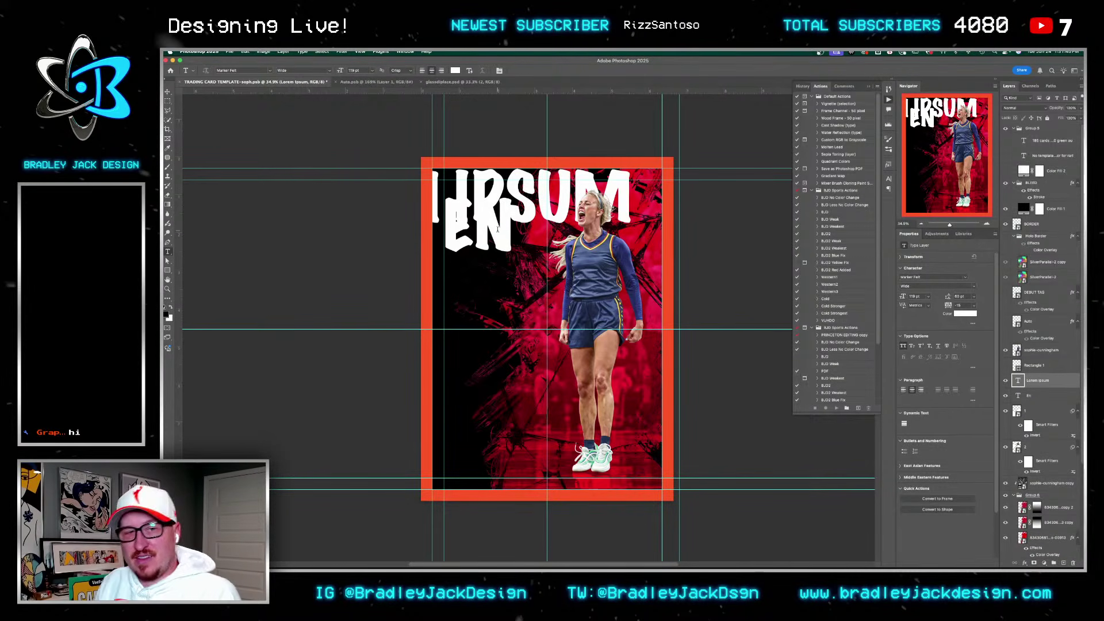
{"action": "key", "text": "Escape"}
Step: Set the font of the EN text to Felt Tip Roman Heavy
{"action": "double_click", "coordinate": [497, 230]}
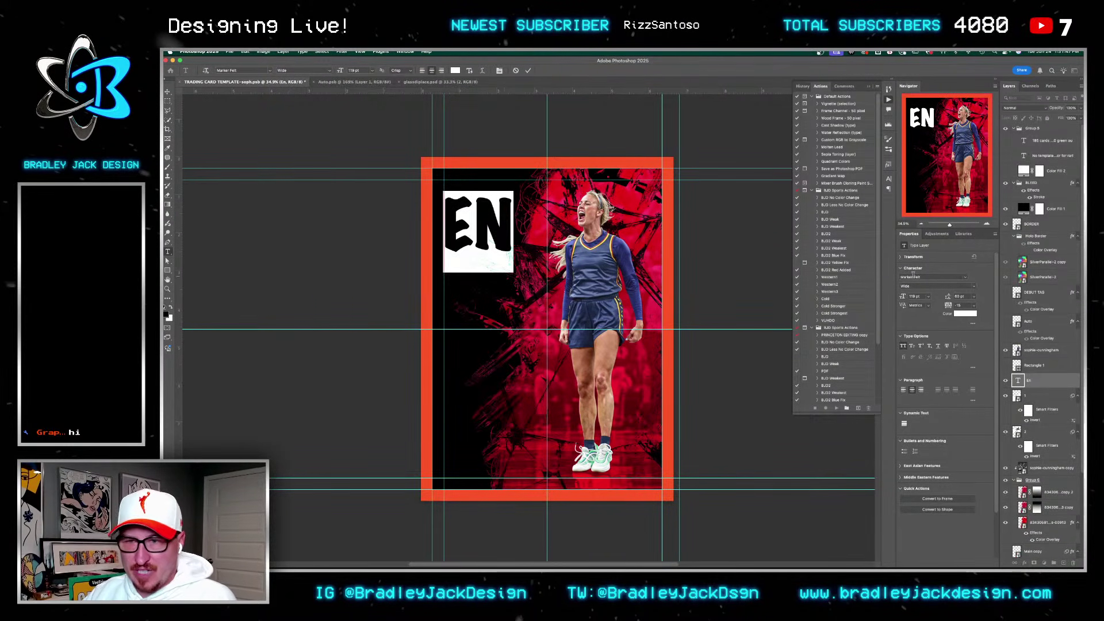
{"action": "left_click", "coordinate": [944, 278]}
{"action": "type", "text": "Felt Tip Roman"}
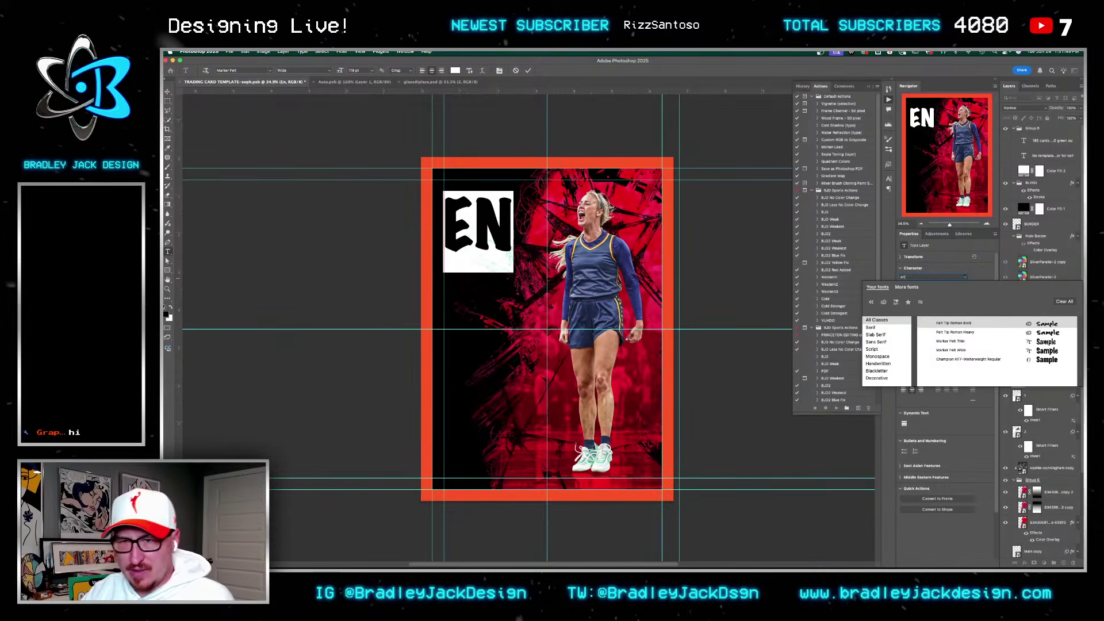
{"action": "left_click", "coordinate": [963, 331]}
{"action": "key", "text": "Escape"}
Step: Reposition the EN text closer to the player and place a copy directly beneath it reading FO
{"action": "double_click", "coordinate": [489, 237]}
{"action": "key", "text": "Escape"}
{"action": "key", "text": "v"}
{"action": "left_click_drag", "start_coordinate": [490, 238], "coordinate": [521, 325]}
{"action": "double_click", "coordinate": [517, 289]}
{"action": "type", "text": "FO"}
{"action": "key", "text": "Escape"}
Step: Duplicate the FO text directly below it and change the copy to RC
{"action": "key", "text": "v"}
{"action": "double_click", "coordinate": [520, 325]}
{"action": "type", "text": "RC"}
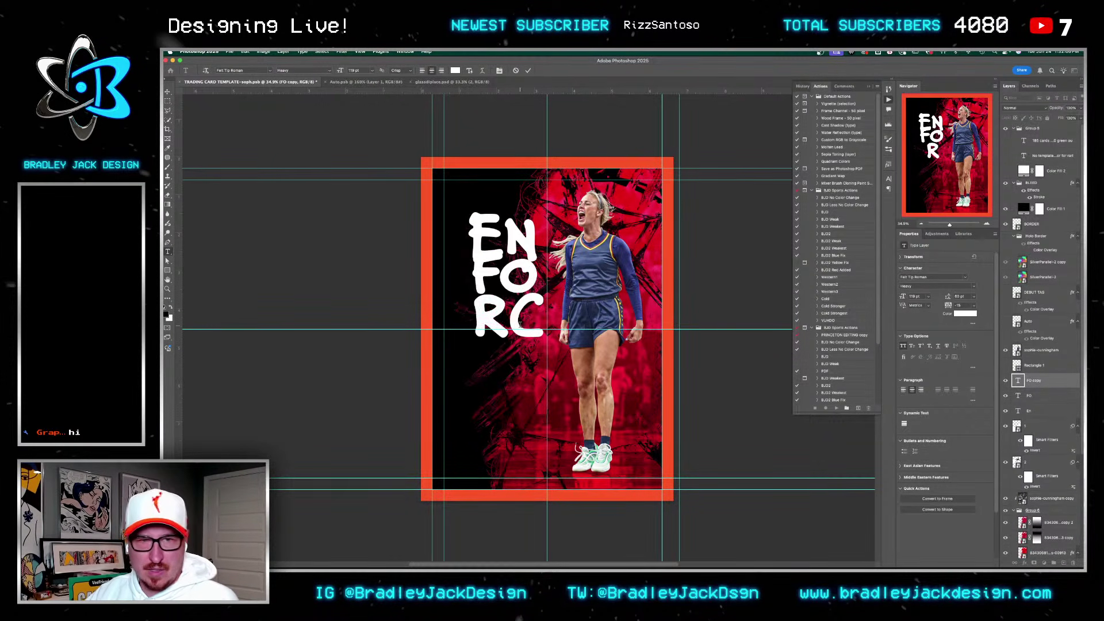
{"action": "key", "text": "Escape"}
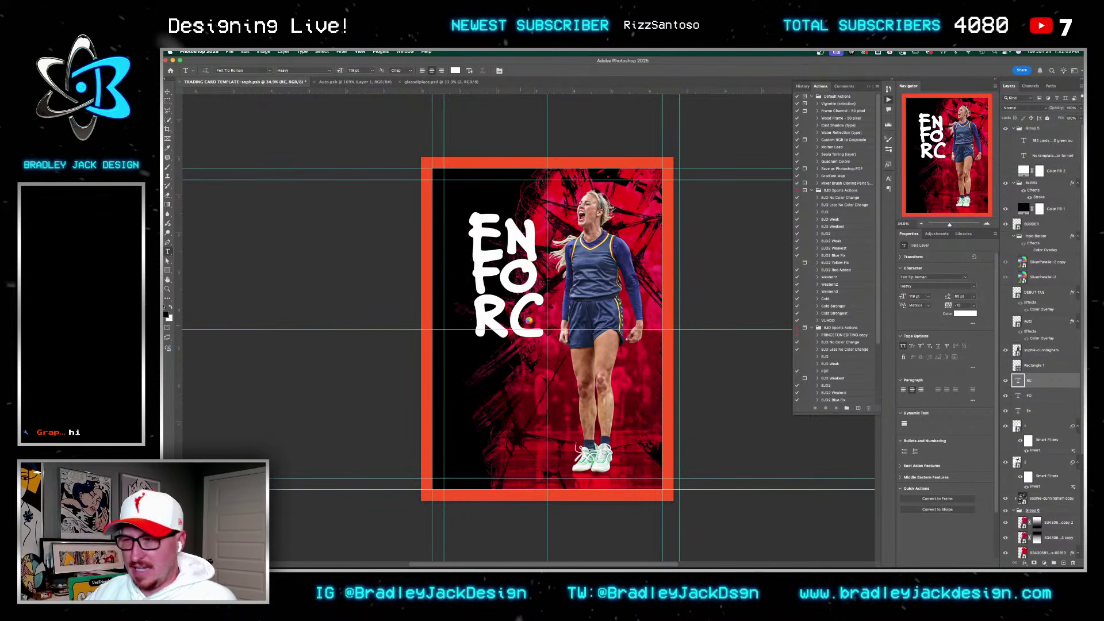
Step: Duplicate the RC text below it as the line ER, and move the EN line slightly upward
{"action": "key", "text": "v"}
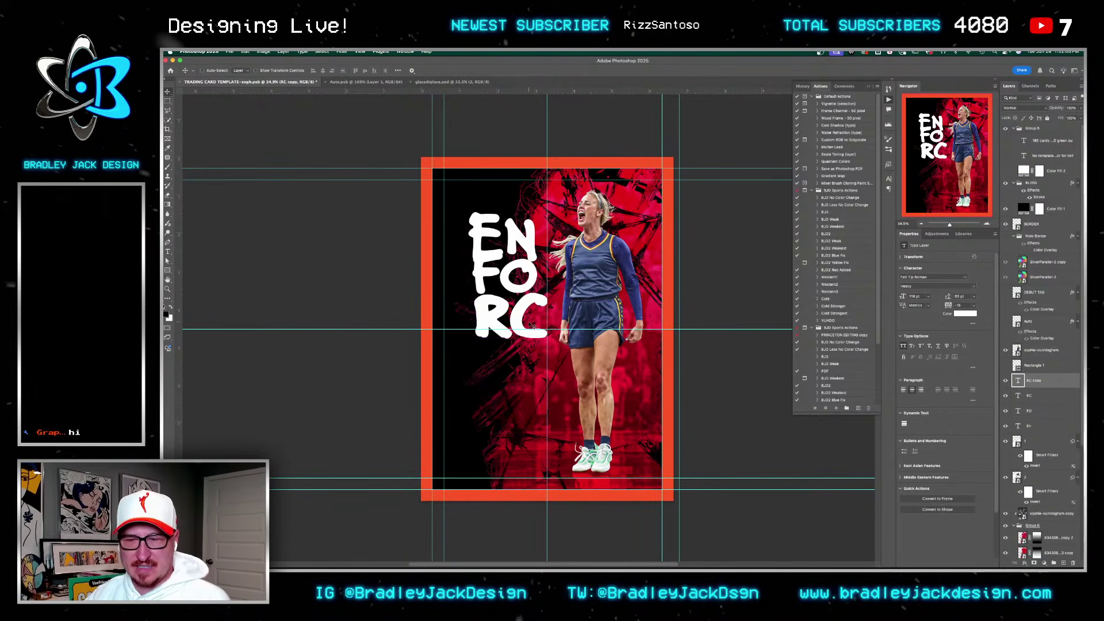
{"action": "left_click_drag", "start_coordinate": [528, 326], "coordinate": [523, 368]}
{"action": "double_click", "coordinate": [520, 372]}
{"action": "type", "text": "er"}
{"action": "key", "text": "ctrl+Return"}
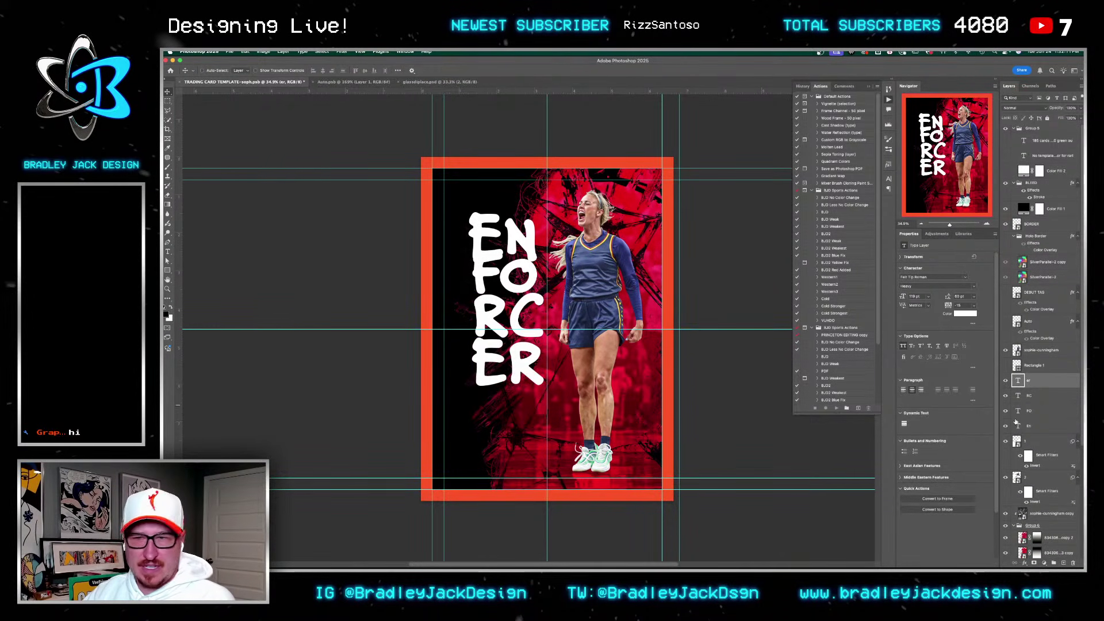
{"action": "left_click", "coordinate": [1039, 424]}
{"action": "left_click_drag", "start_coordinate": [567, 270], "coordinate": [566, 259]}
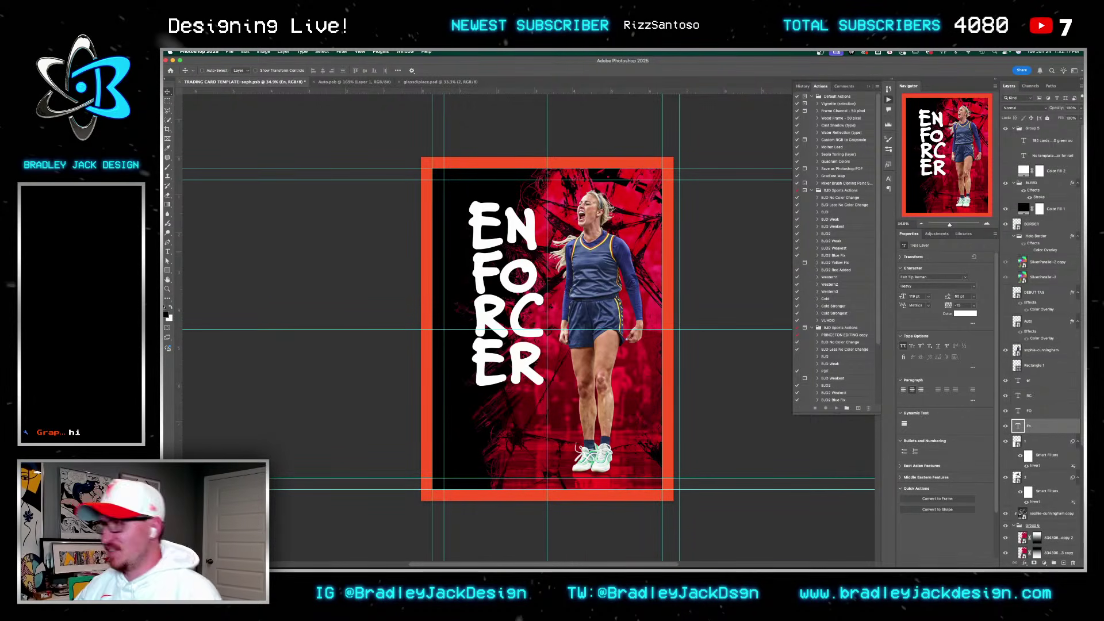
Step: Switch to Finder and preview the basketball poster with vertical white brush lettering in the SOPH folder
{"action": "mouse_move", "coordinate": [521, 567]}
{"action": "left_click", "coordinate": [501, 543]}
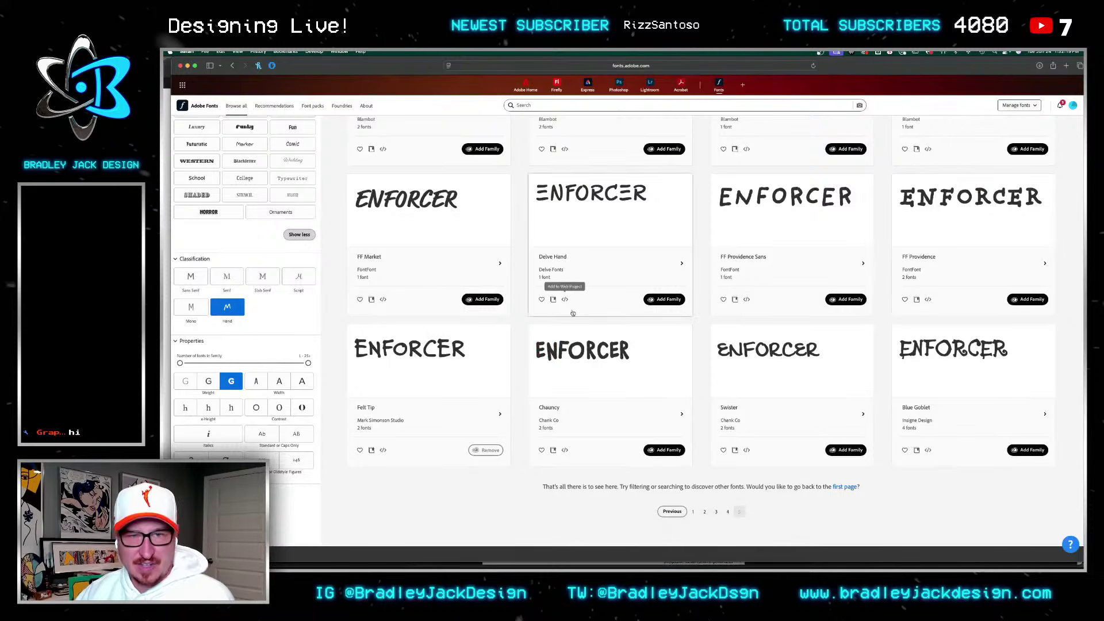
{"action": "left_click", "coordinate": [462, 543]}
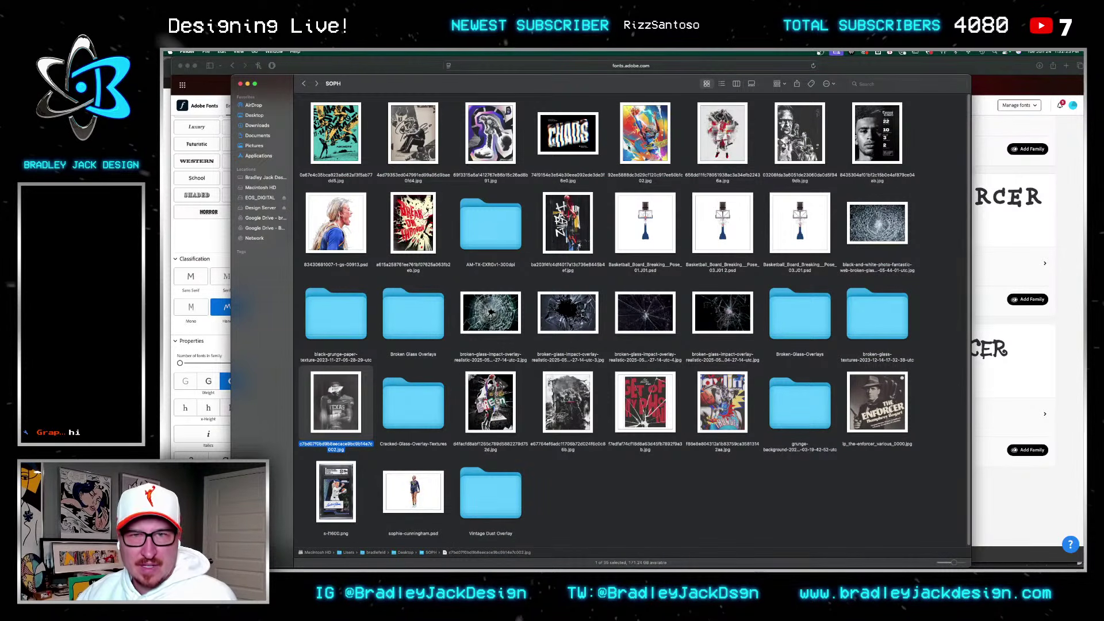
{"action": "left_click", "coordinate": [586, 239]}
{"action": "key", "text": "space"}
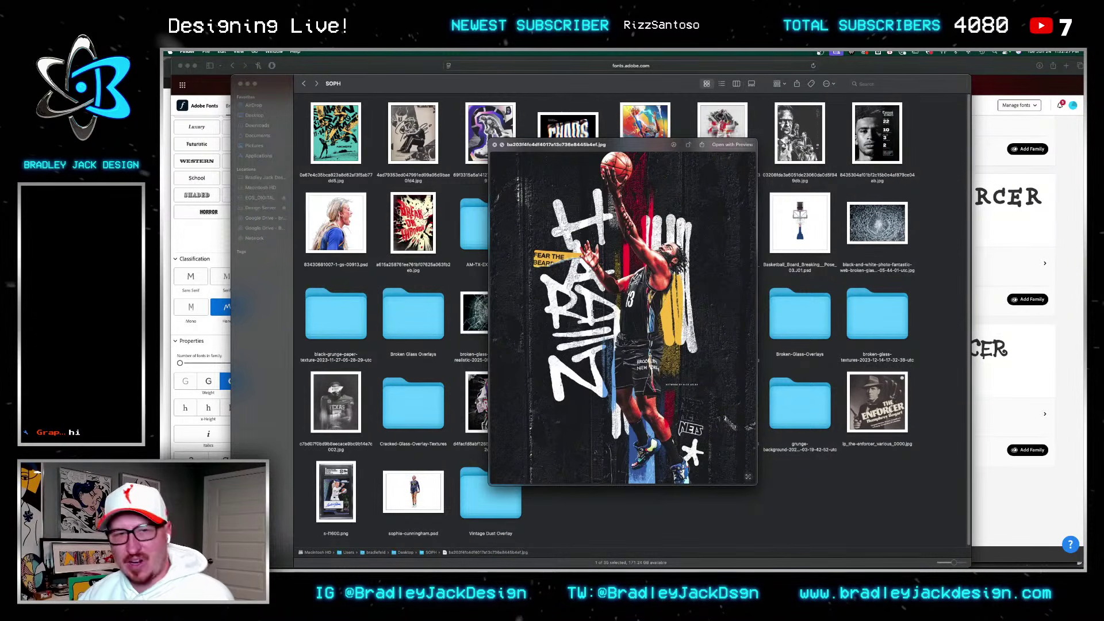
Step: Preview the red and cream BREAK ON THROUGH poster in the SOPH folder
{"action": "key", "text": "space"}
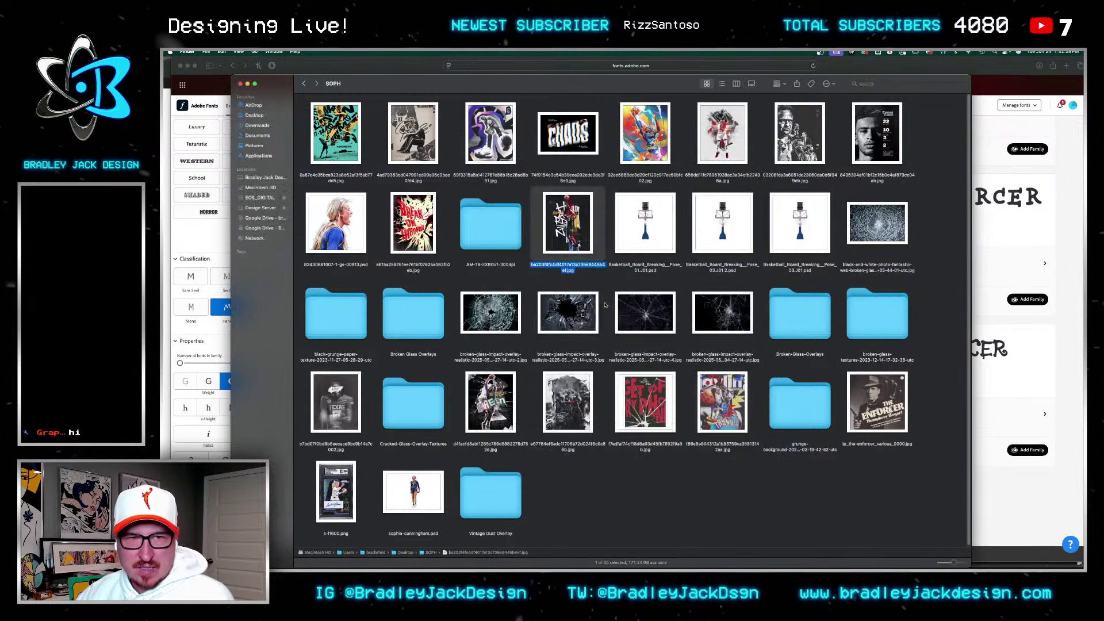
{"action": "key", "text": "Left"}
{"action": "key", "text": "Left"}
{"action": "key", "text": "space"}
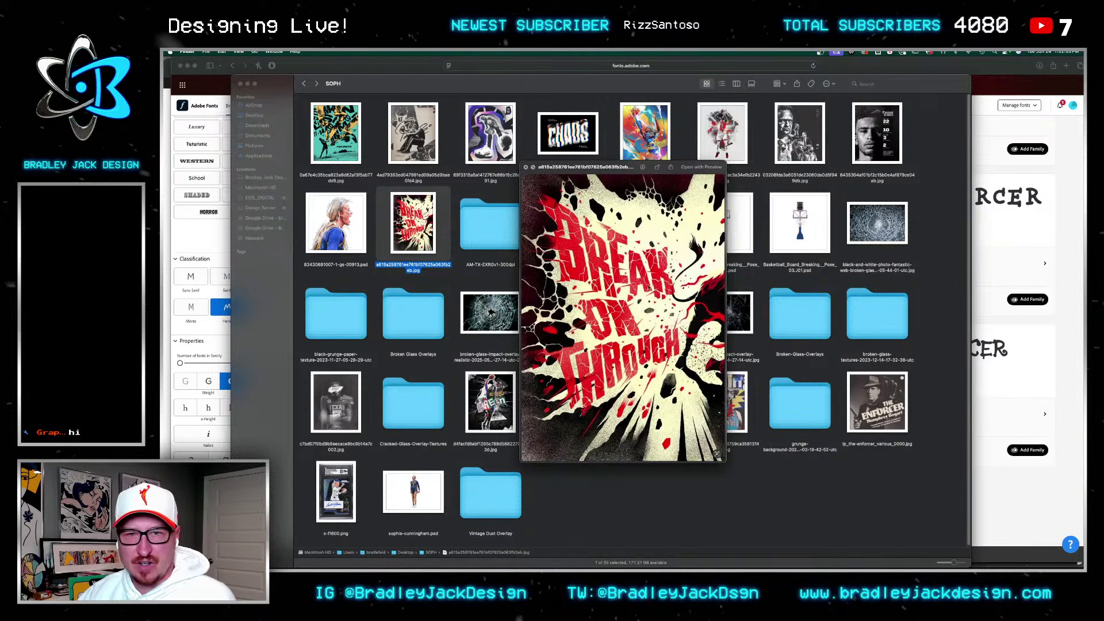
Step: Switch to Photoshop, duplicate the four ENFORCER title lines and set the copies in the Burnaby Stencil font
{"action": "key", "text": "super+Tab"}
{"action": "key", "text": "super+Tab"}
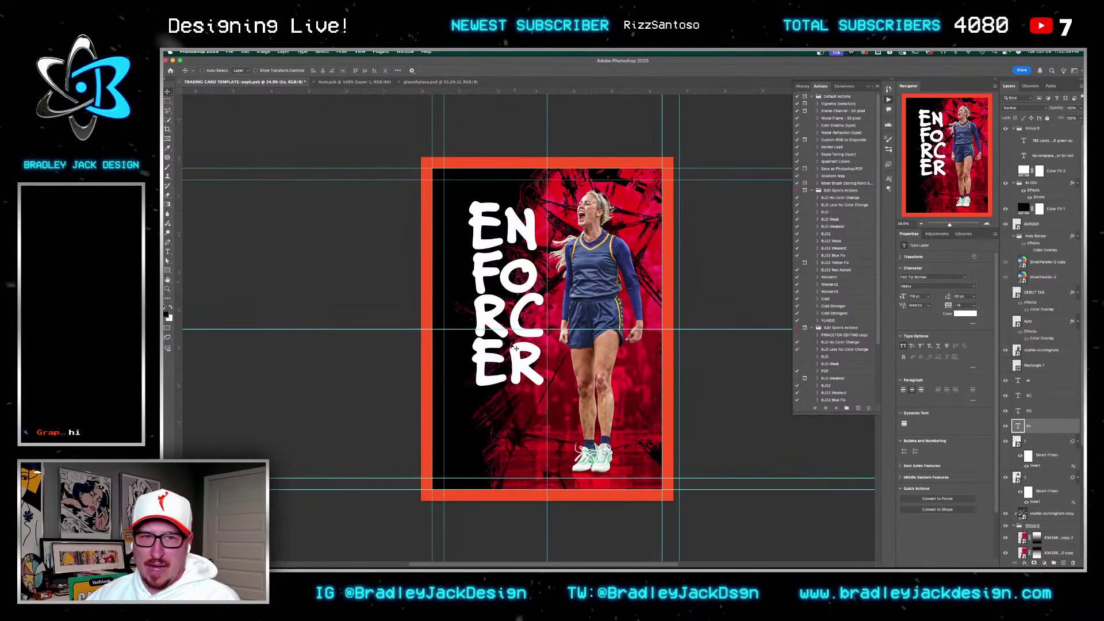
{"action": "key", "text": "super+j"}
{"action": "left_click", "coordinate": [1036, 387]}
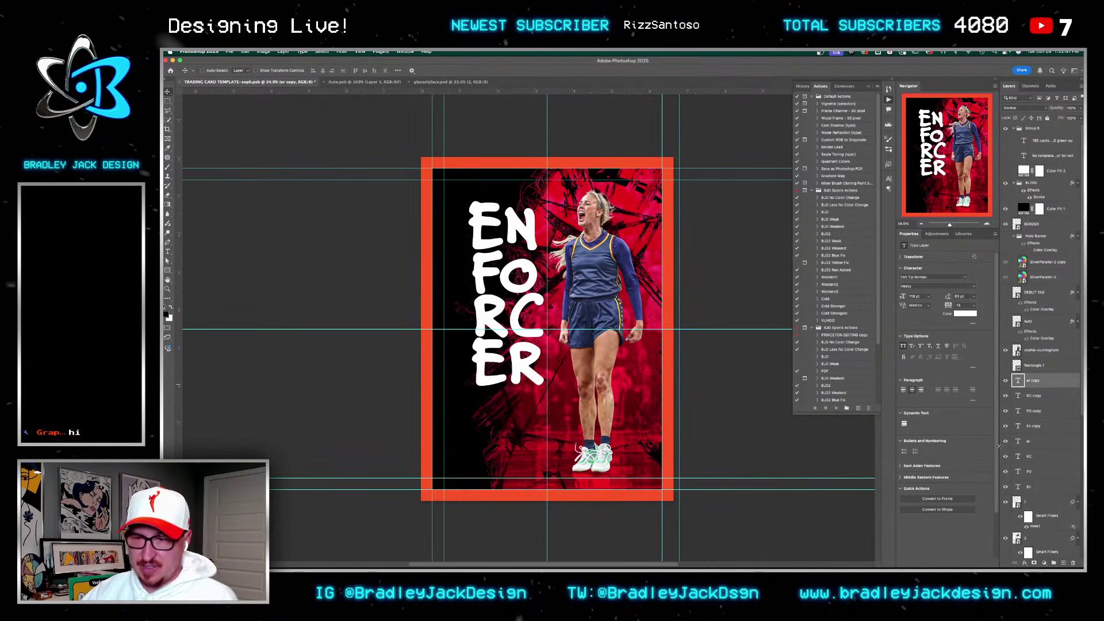
{"action": "left_click", "coordinate": [1037, 430], "text": "shift"}
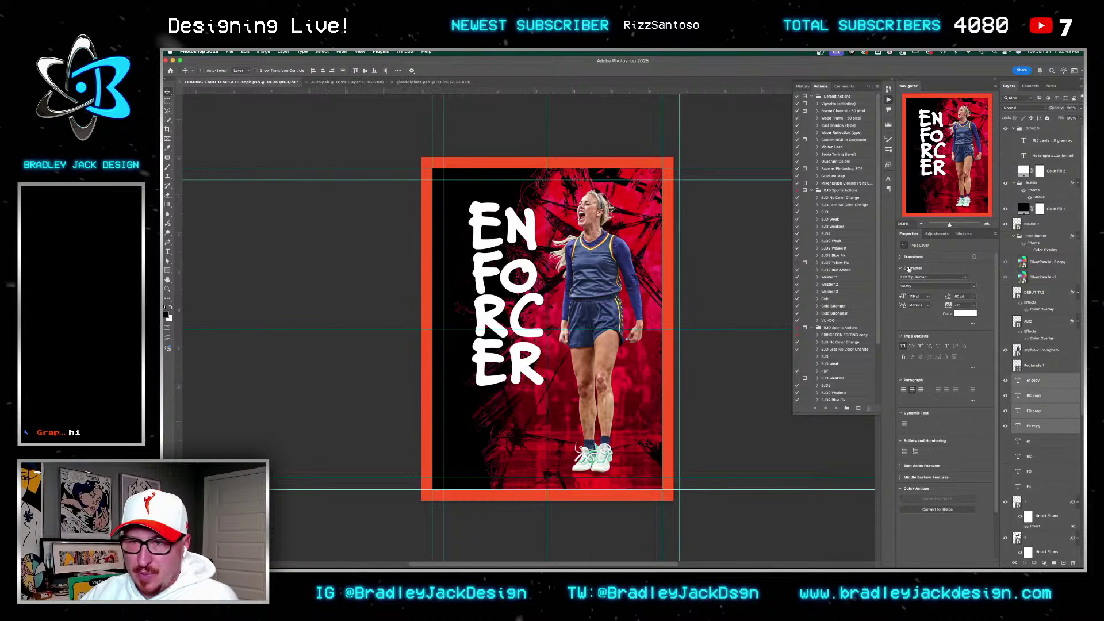
{"action": "type", "text": "urnaby"}
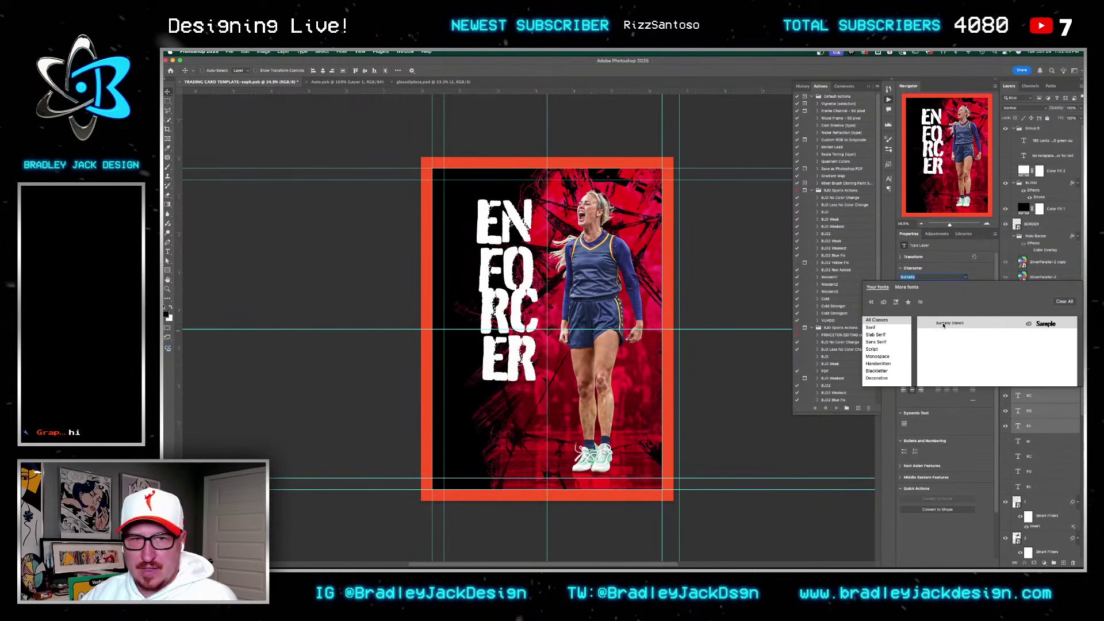
{"action": "key", "text": "Return"}
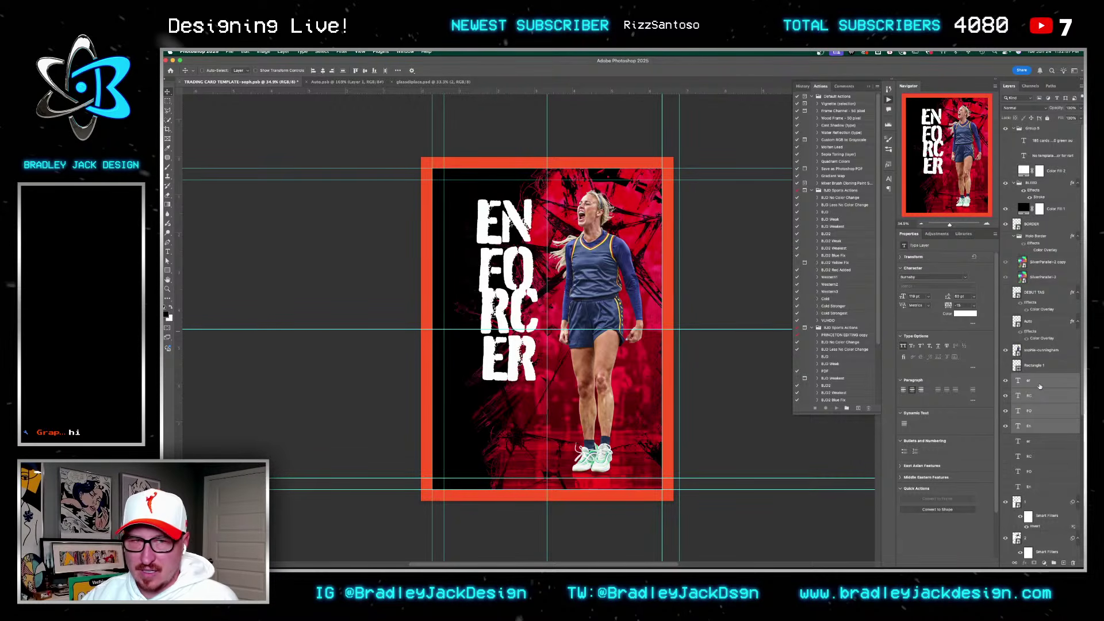
Step: Browse fonts for the copied title lines and set them in Mars Attack Regular
{"action": "left_click", "coordinate": [963, 277]}
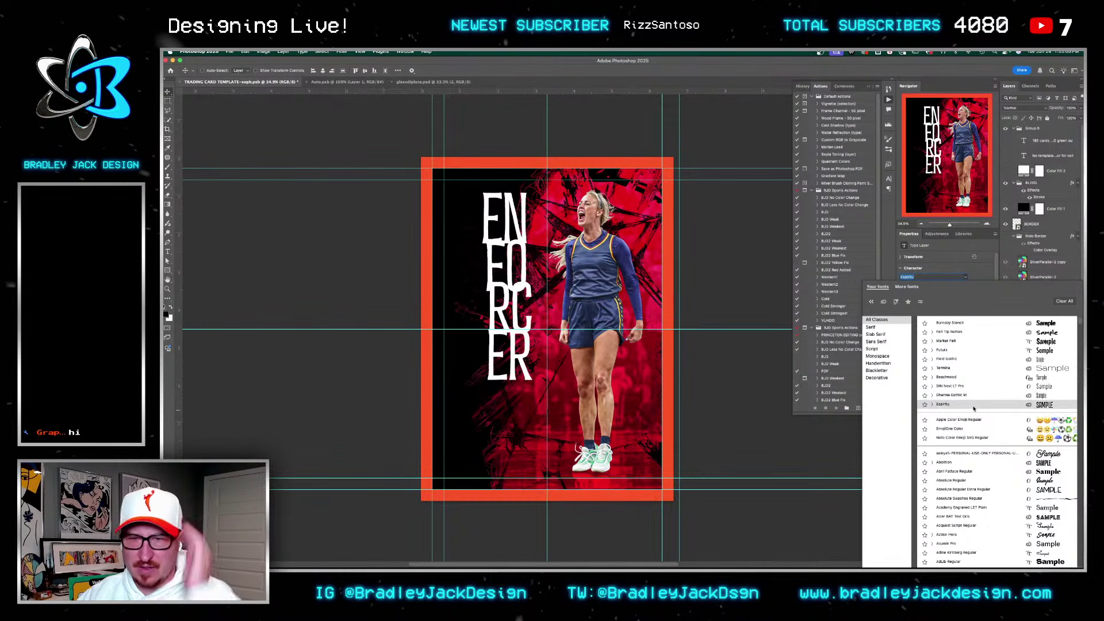
{"action": "scroll", "coordinate": [972, 425], "scroll_direction": "down", "scroll_amount": 8}
{"action": "scroll", "coordinate": [970, 445], "scroll_direction": "down", "scroll_amount": 5}
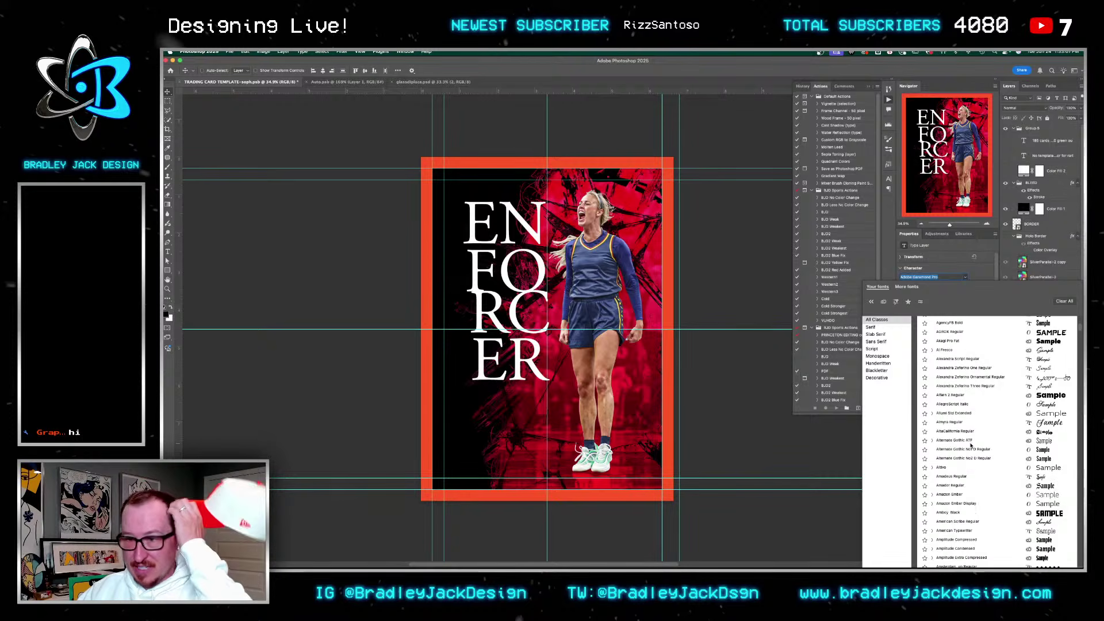
{"action": "scroll", "coordinate": [971, 445], "scroll_direction": "down", "scroll_amount": 5}
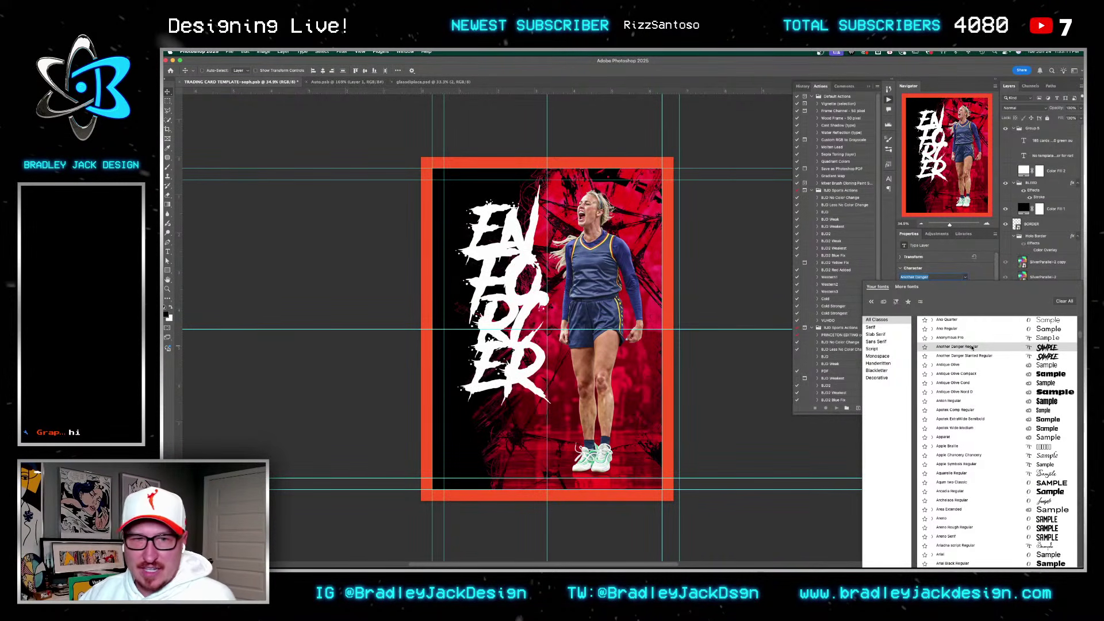
{"action": "scroll", "coordinate": [975, 368], "scroll_direction": "down", "scroll_amount": 10}
{"action": "type", "text": "mat"}
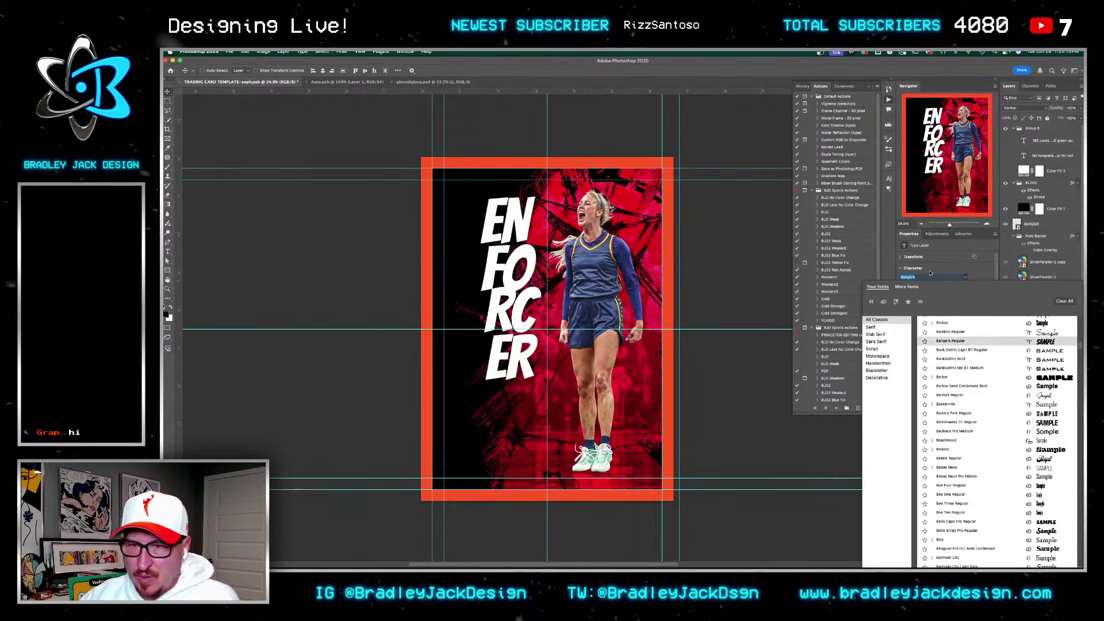
{"action": "type", "text": "s"}
{"action": "key", "text": "BackSpace"}
{"action": "key", "text": "BackSpace"}
{"action": "type", "text": "rs Attack"}
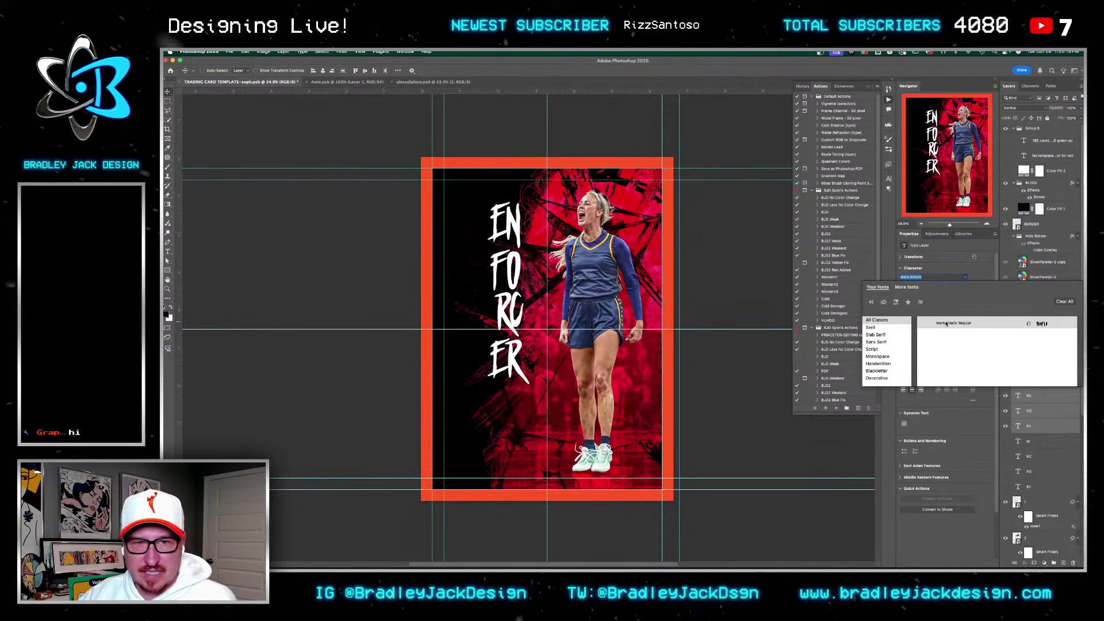
{"action": "left_click", "coordinate": [946, 324]}
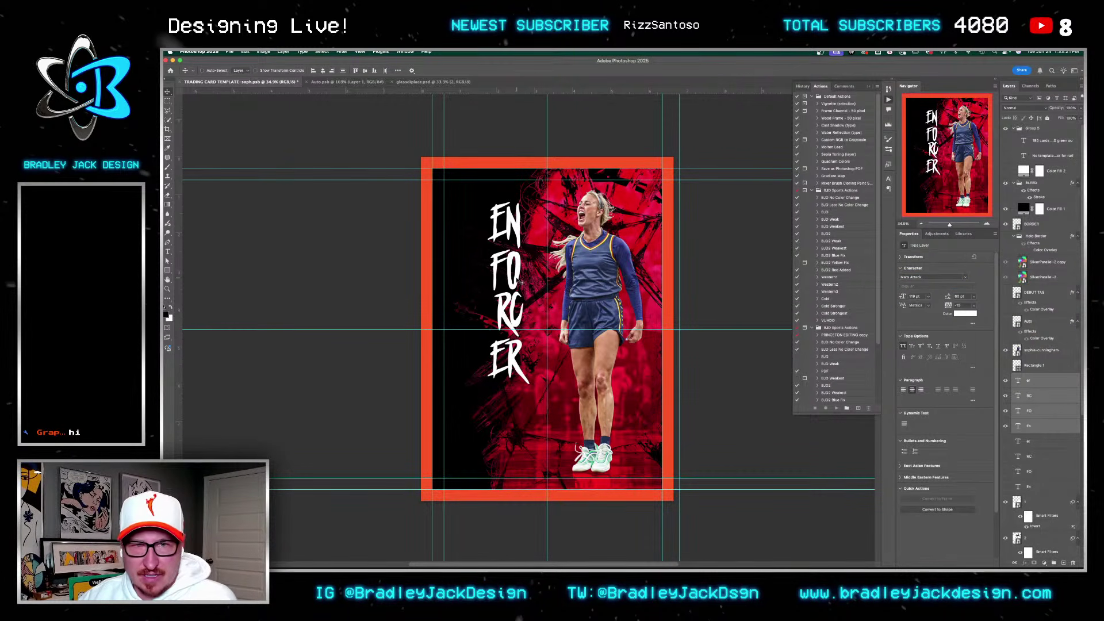
Step: Change the copied EN line to the full word ENFORCER, rotate it vertically and enlarge it beside the player
{"action": "left_click", "coordinate": [1028, 426]}
{"action": "key", "text": "t"}
{"action": "left_click", "coordinate": [521, 230]}
{"action": "type", "text": "FORCER"}
{"action": "key", "text": "super+Return"}
{"action": "key", "text": "super+t"}
{"action": "left_click_drag", "start_coordinate": [630, 265], "coordinate": [581, 460]}
{"action": "left_click_drag", "start_coordinate": [517, 227], "coordinate": [532, 384]}
{"action": "key", "text": "Return"}
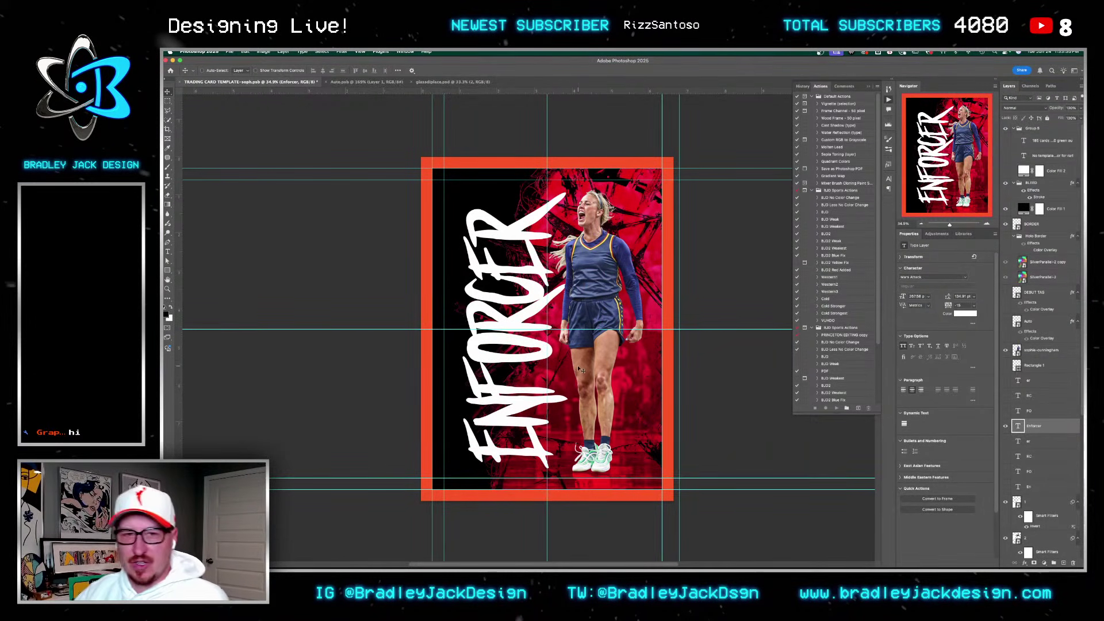
Step: Switch to Finder and preview textures in the black-grunge-paper-texture folder, returning to the SOPH folder
{"action": "left_click", "coordinate": [463, 541]}
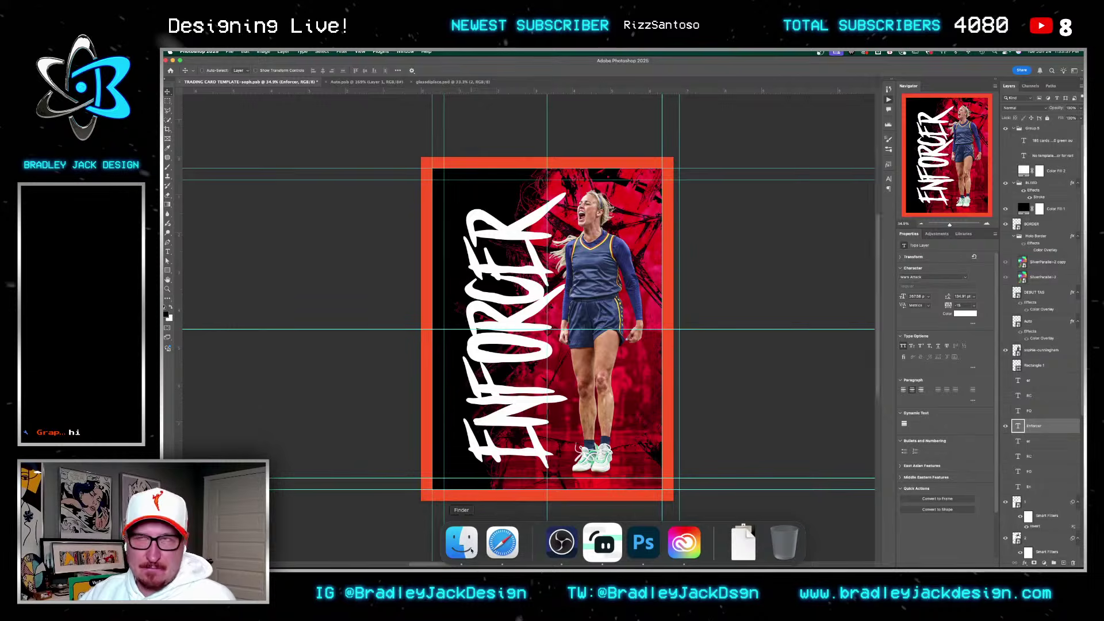
{"action": "key", "text": "space"}
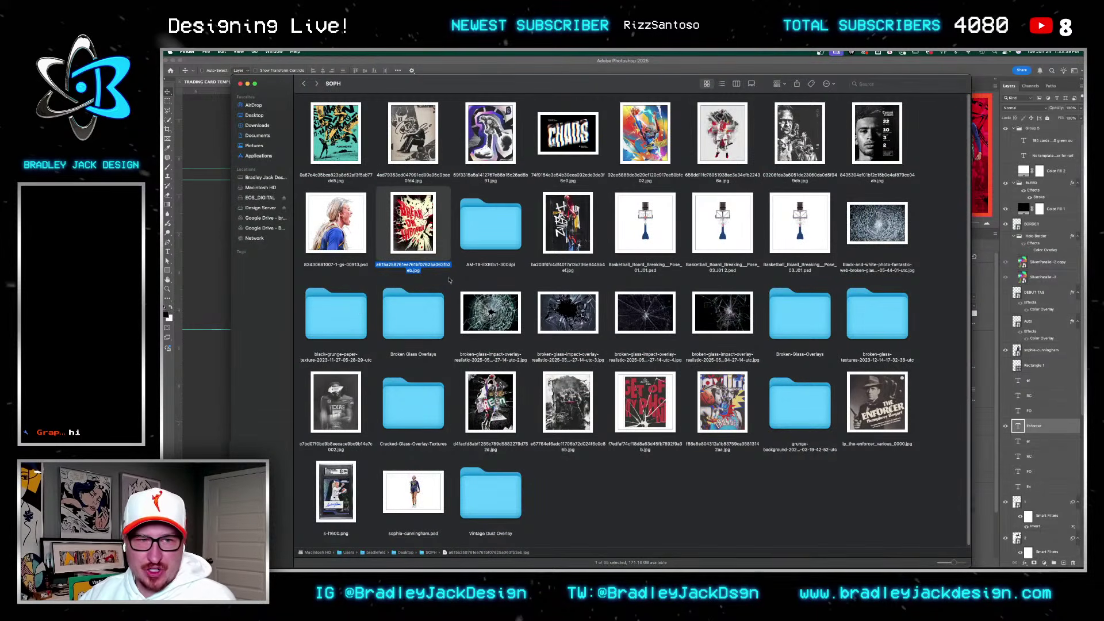
{"action": "double_click", "coordinate": [355, 312]}
{"action": "double_click", "coordinate": [356, 112]}
{"action": "left_click", "coordinate": [354, 114]}
{"action": "key", "text": "space"}
{"action": "key", "text": "space"}
{"action": "key", "text": "space"}
{"action": "left_click", "coordinate": [601, 112]}
{"action": "key", "text": "space"}
{"action": "key", "text": "space"}
{"action": "key", "text": "space"}
{"action": "left_click", "coordinate": [305, 84]}
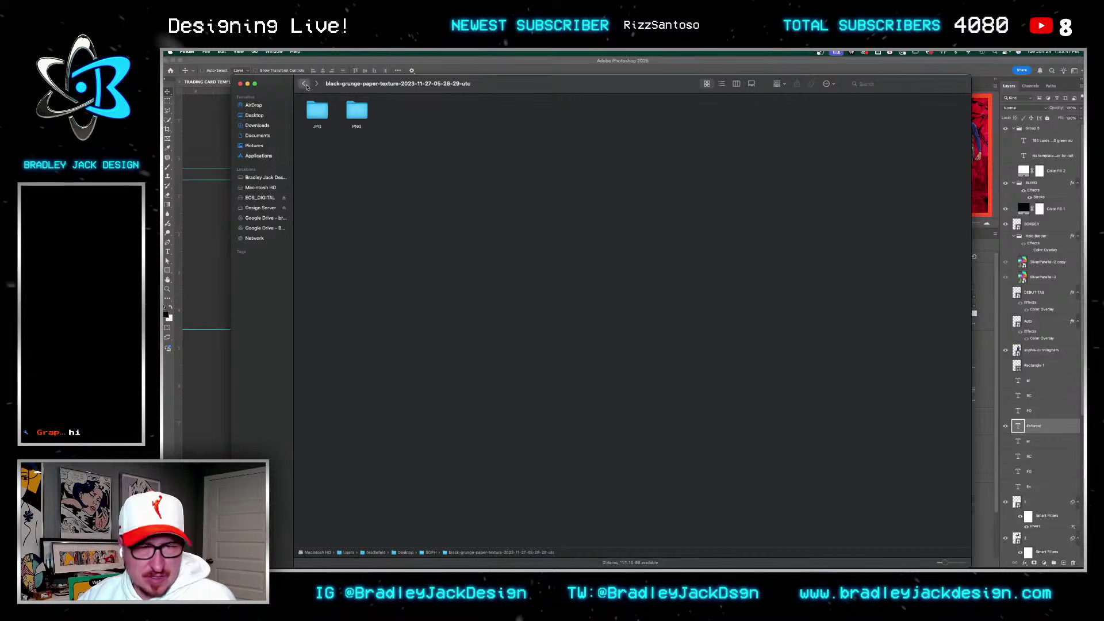
{"action": "left_click", "coordinate": [305, 84]}
Step: Place AM-TX-grunge-textures-8.jpg from the AM-TX-EXRGv1-300dpi folder into the card, above the ENFORCER text
{"action": "left_click", "coordinate": [492, 490]}
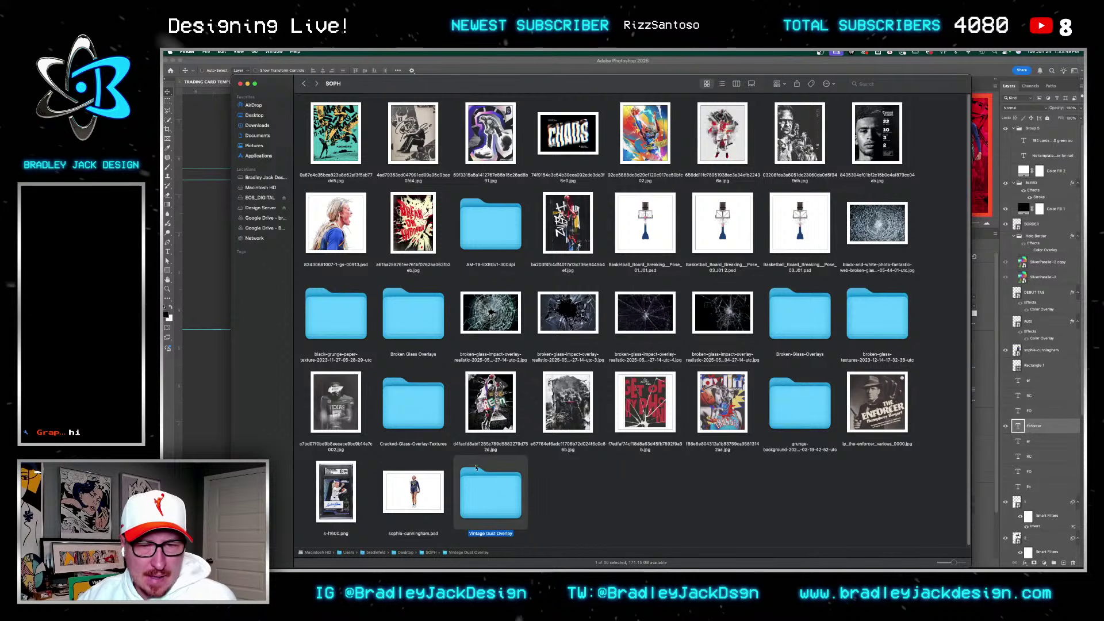
{"action": "double_click", "coordinate": [491, 227]}
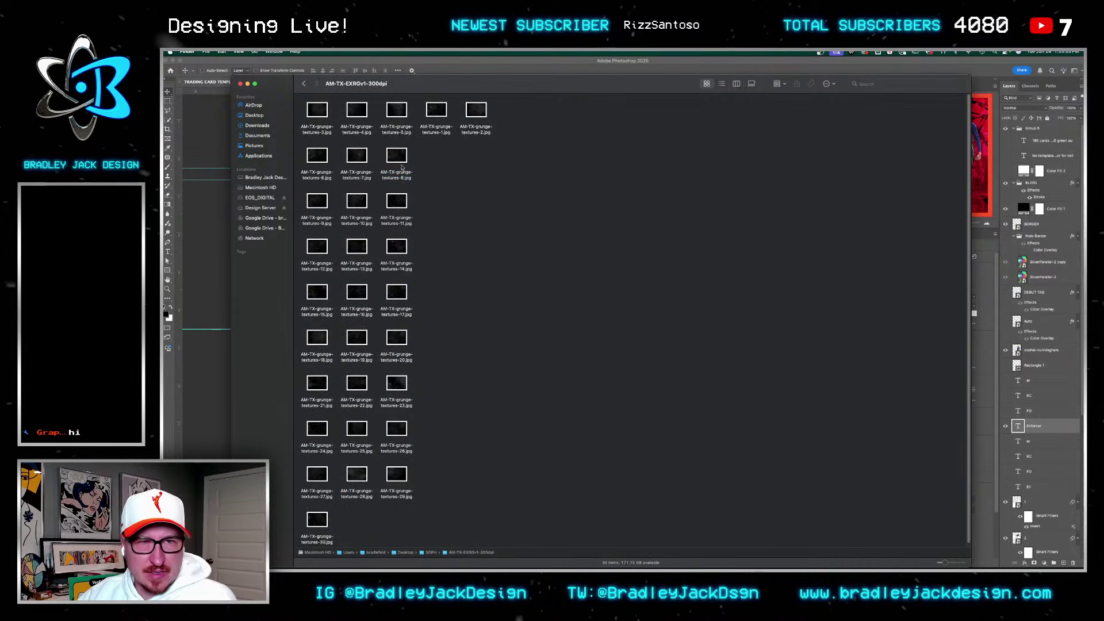
{"action": "left_click", "coordinate": [388, 161]}
{"action": "key", "text": "space"}
{"action": "key", "text": "space"}
{"action": "left_click_drag", "start_coordinate": [389, 161], "coordinate": [211, 265]}
{"action": "key", "text": "super+Tab"}
{"action": "left_click_drag", "start_coordinate": [540, 303], "coordinate": [541, 304]}
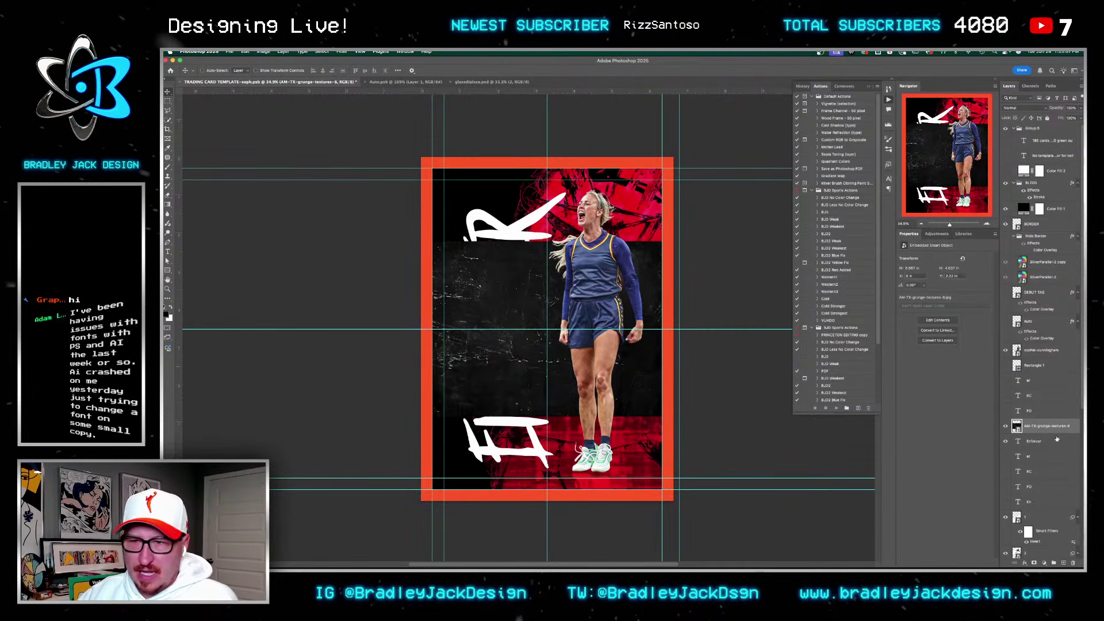
Step: Clip the grunge texture to the ENFORCER text, invert it, rotate it vertically and scale it to cover the lettering
{"action": "key", "text": "super+equal"}
{"action": "left_click", "coordinate": [1033, 433], "text": "alt"}
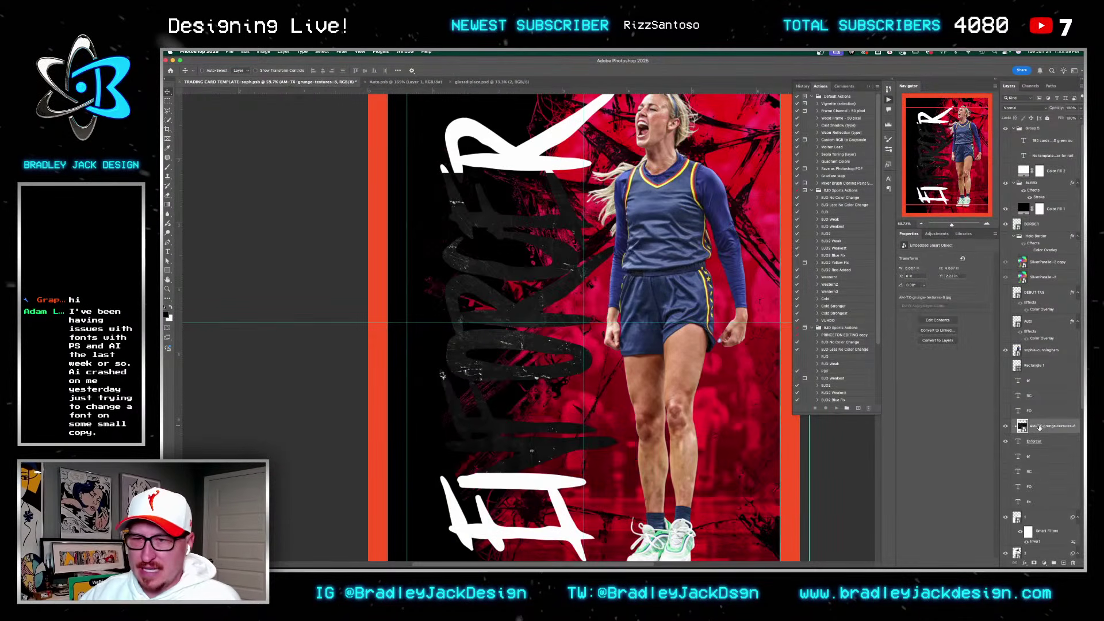
{"action": "key", "text": "super+i"}
{"action": "key", "text": "super+t"}
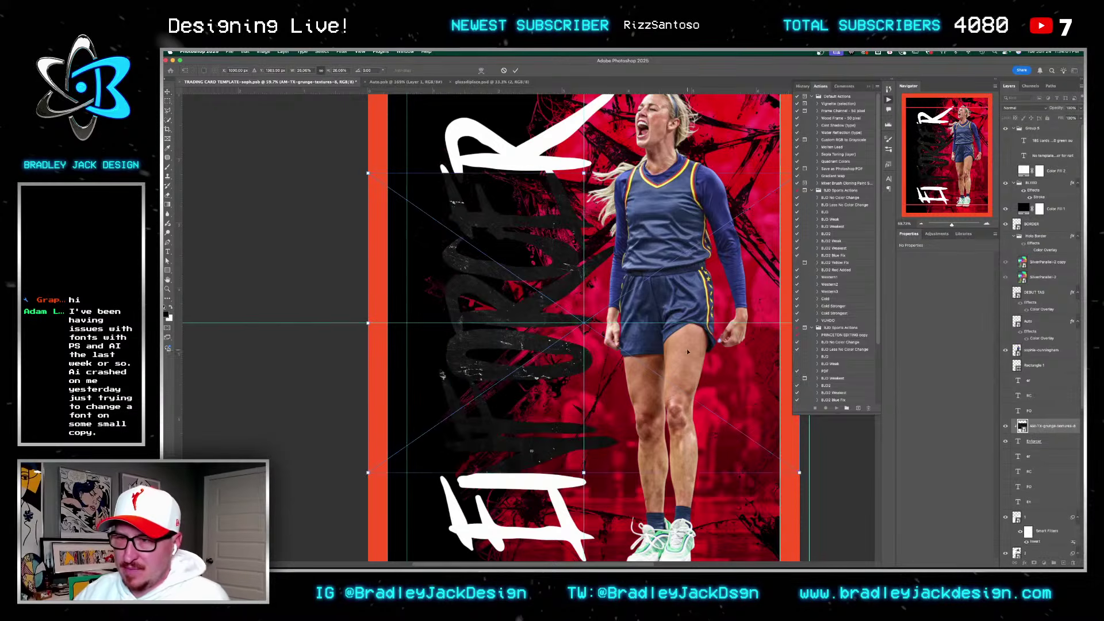
{"action": "scroll", "coordinate": [634, 293], "scroll_direction": "down", "scroll_amount": 3}
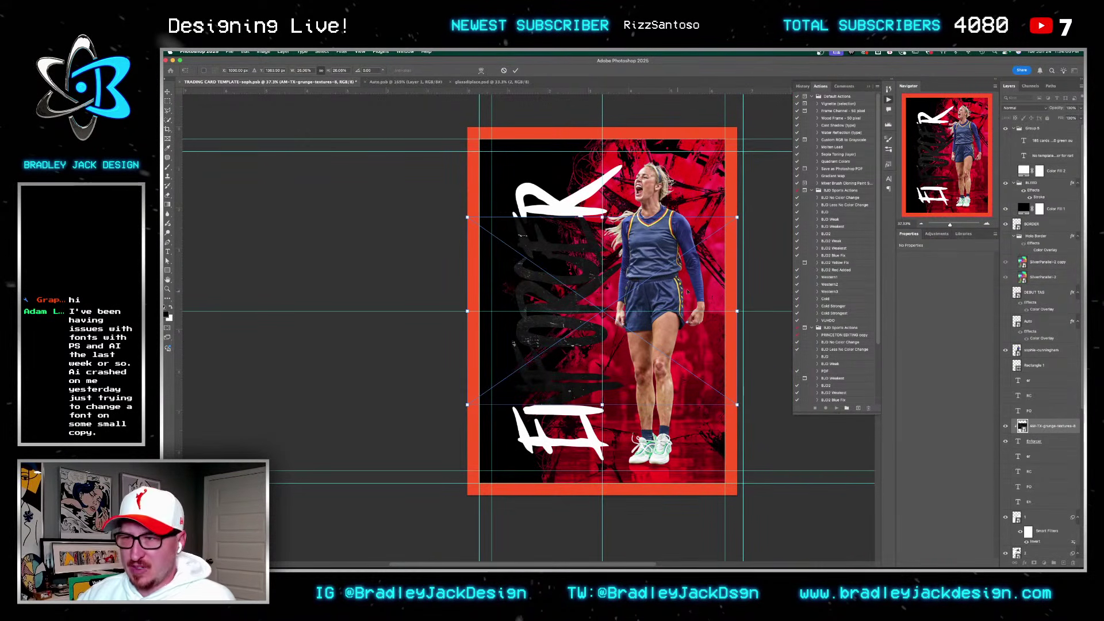
{"action": "left_click_drag", "start_coordinate": [764, 225], "coordinate": [520, 167]}
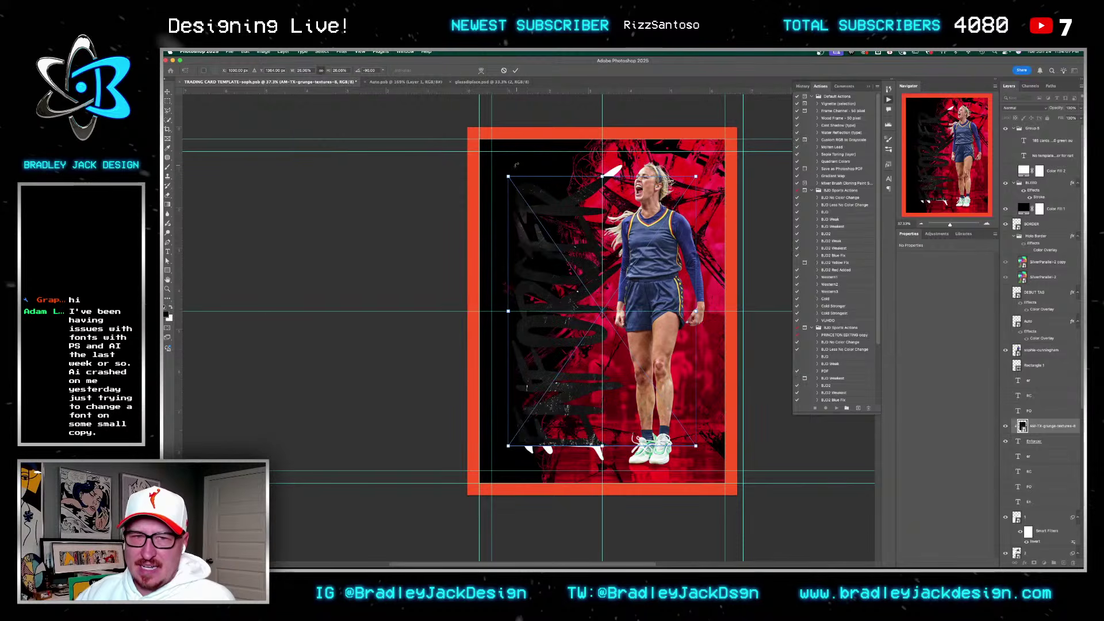
{"action": "key", "text": "Return"}
{"action": "key", "text": "ctrl+t"}
{"action": "left_click_drag", "start_coordinate": [696, 175], "coordinate": [716, 149]}
{"action": "key", "text": "Return"}
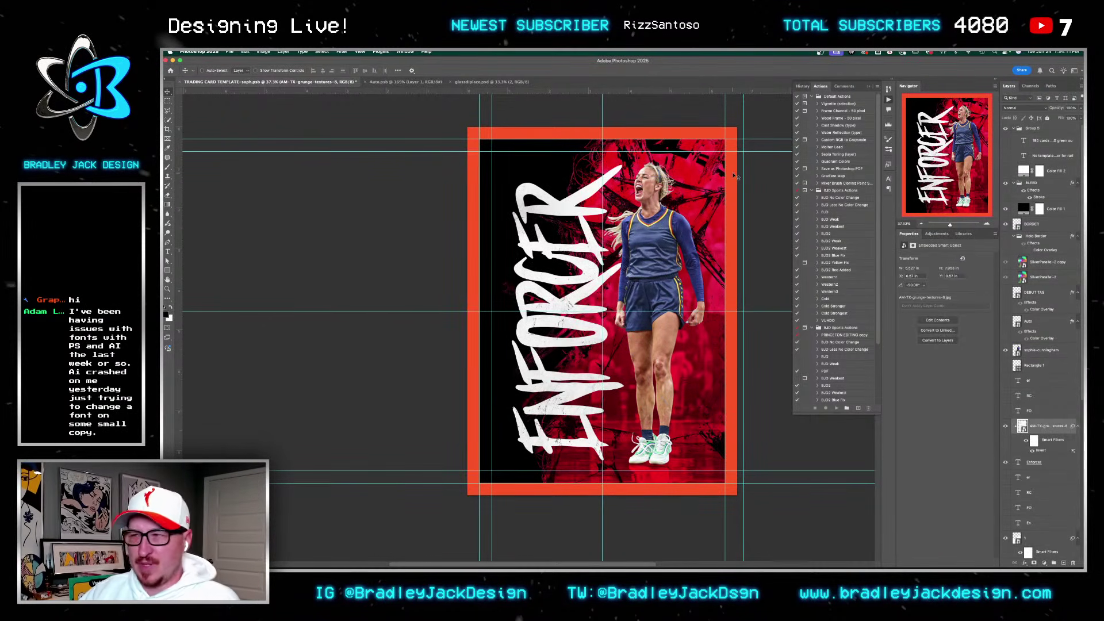
Step: Rotate the ENFORCER text back to horizontal and move it up behind the player's upper body
{"action": "key", "text": "t"}
{"action": "left_click", "coordinate": [570, 310]}
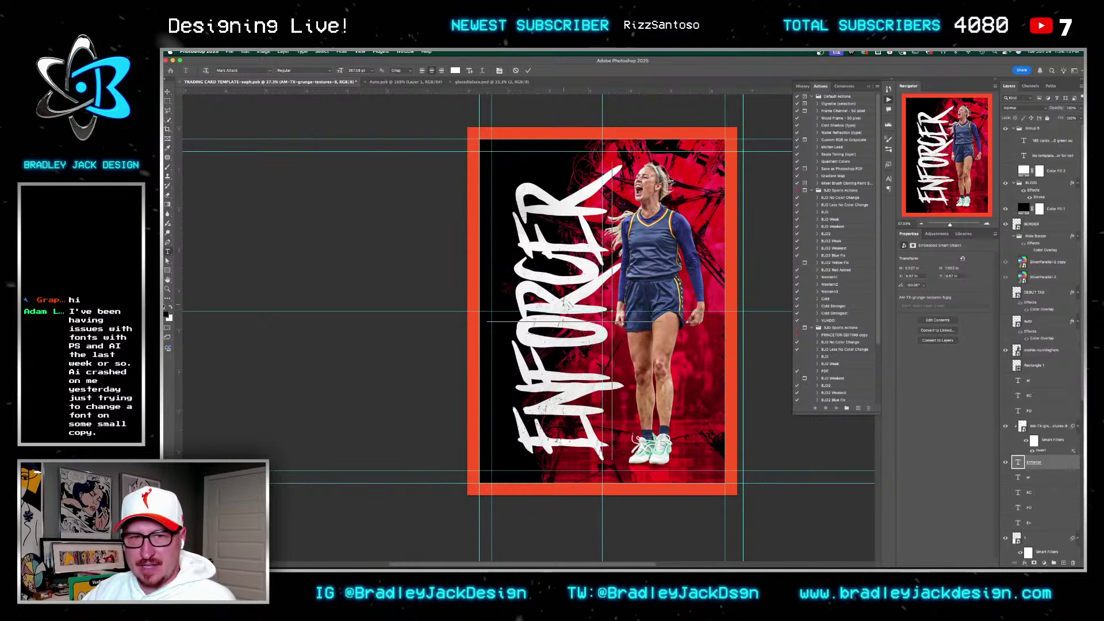
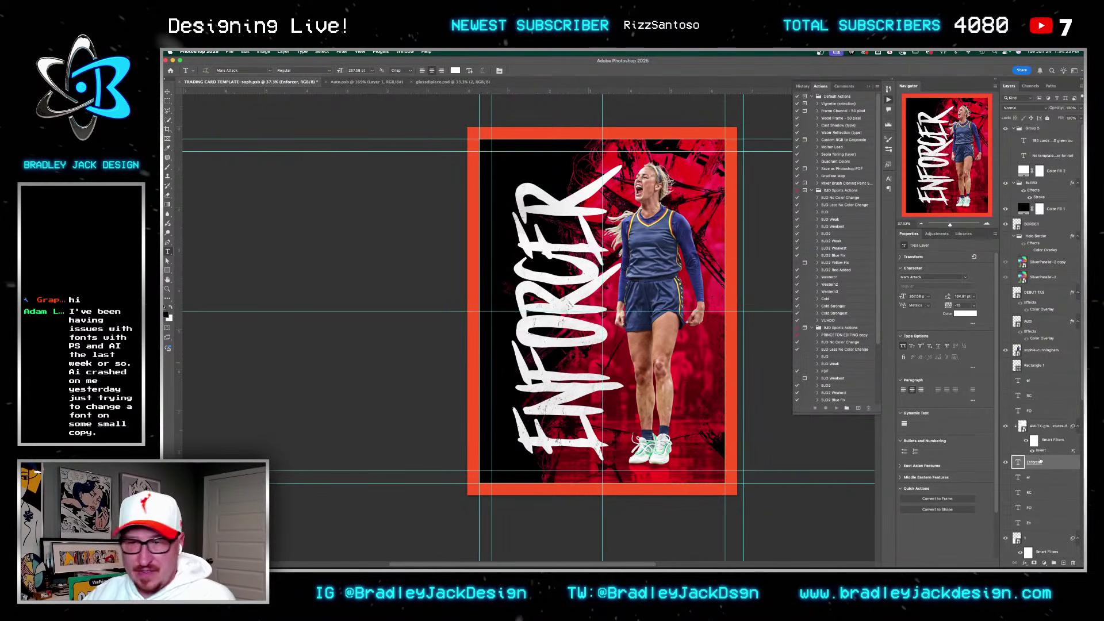
{"action": "key", "text": "super+t"}
{"action": "left_click_drag", "start_coordinate": [667, 158], "coordinate": [728, 404]}
{"action": "key", "text": "Return"}
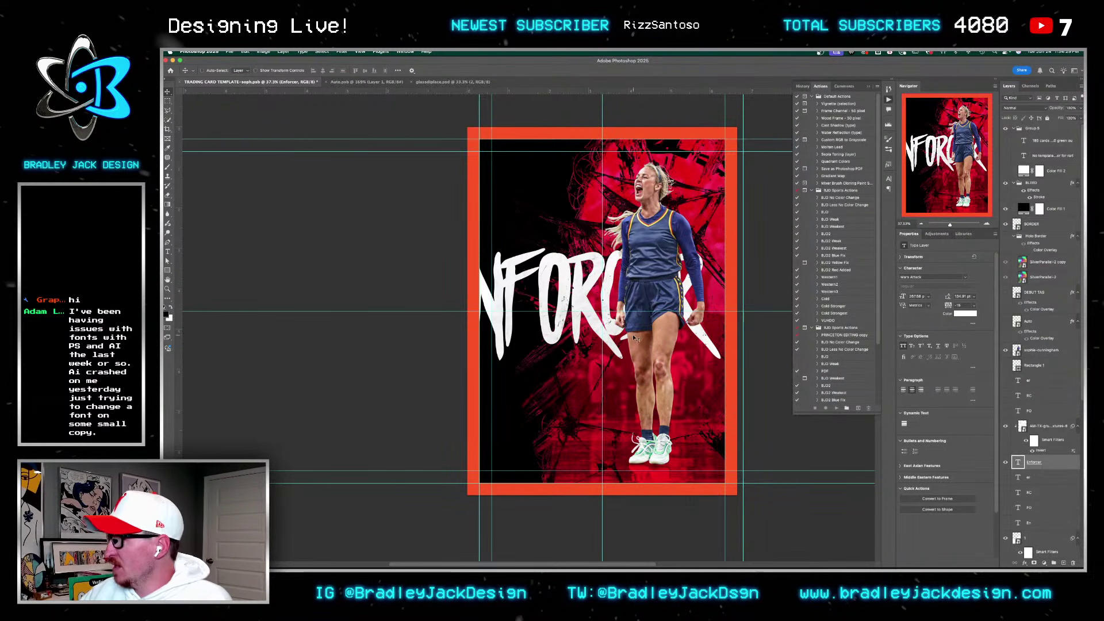
{"action": "left_click_drag", "start_coordinate": [532, 345], "coordinate": [596, 275]}
Step: Reduce the ENFORCER text to a single E and stagger five copies of it down the card beside the player
{"action": "key", "text": "t"}
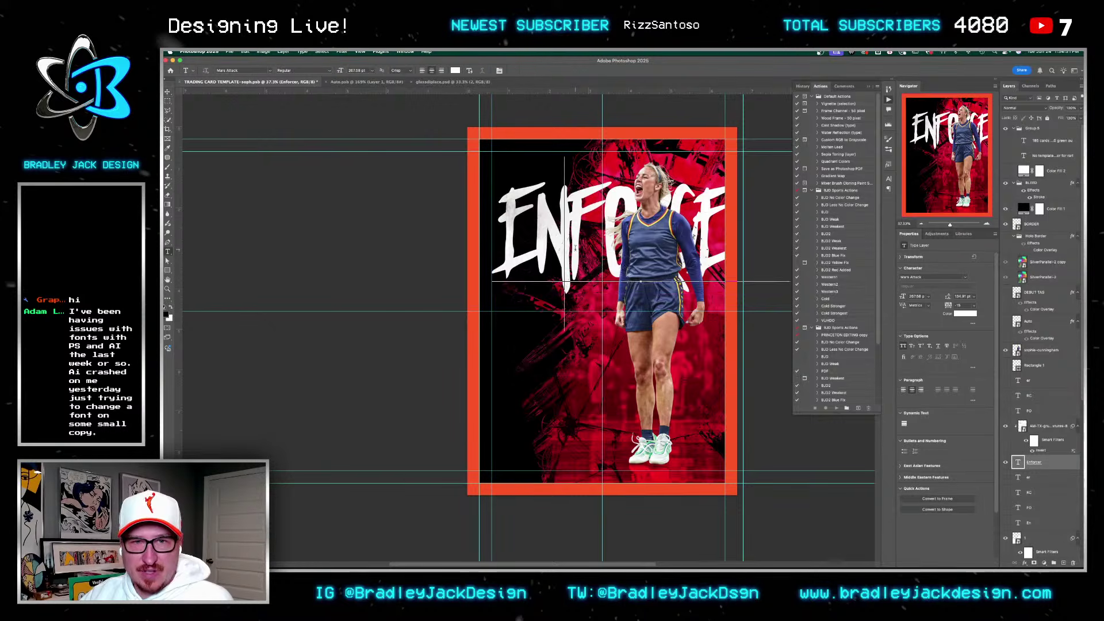
{"action": "double_click", "coordinate": [575, 248]}
{"action": "type", "text": "E"}
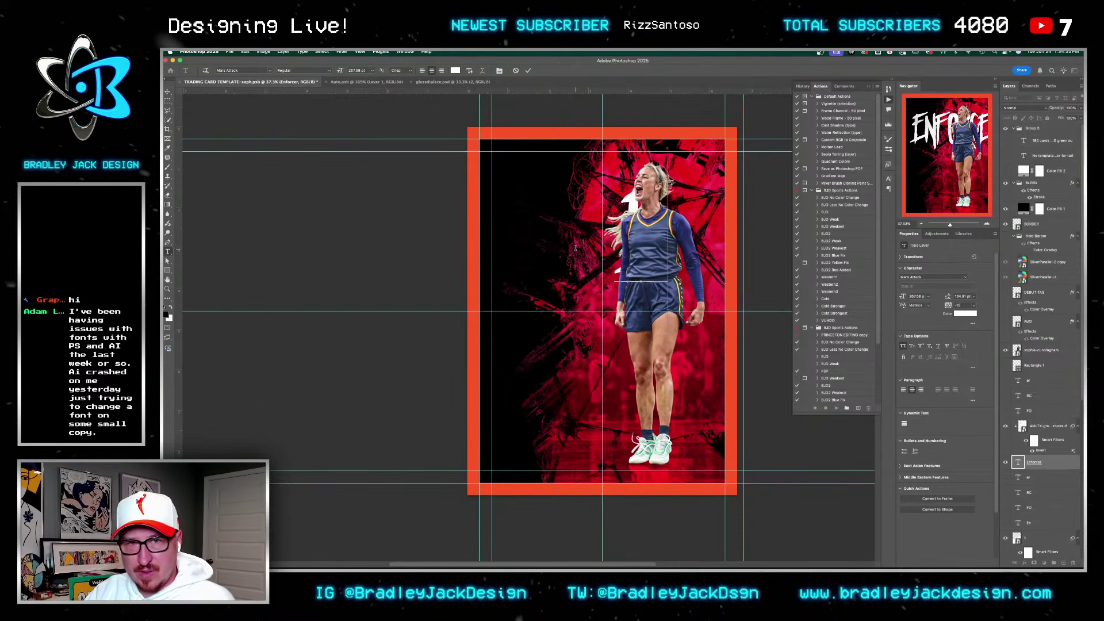
{"action": "key", "text": "Escape"}
{"action": "key", "text": "v"}
{"action": "left_click_drag", "start_coordinate": [635, 240], "coordinate": [557, 443]}
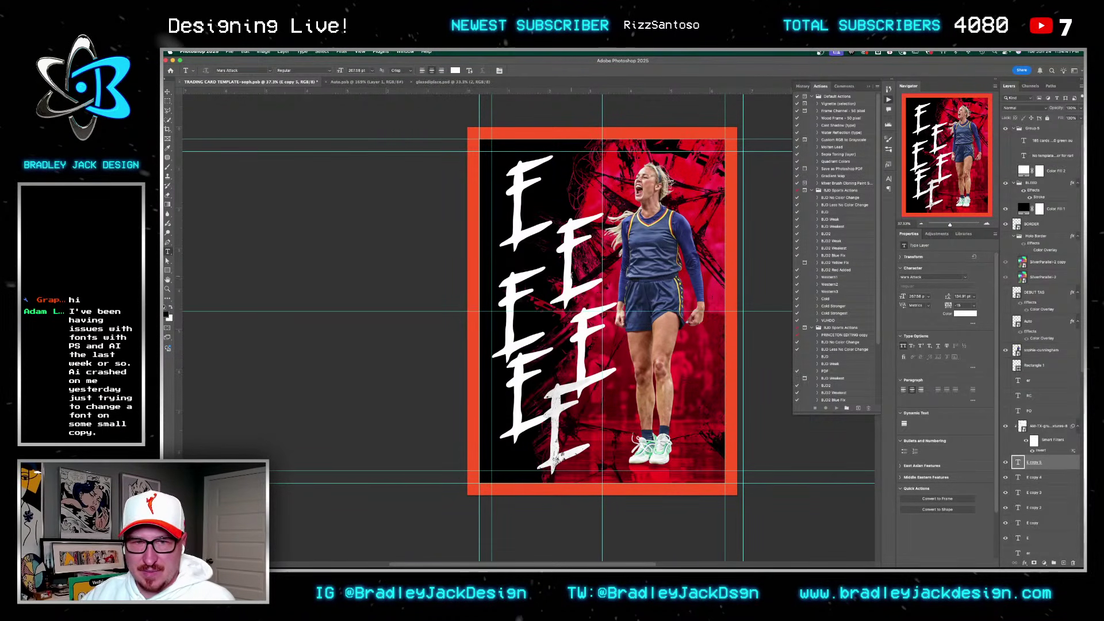
Step: Change the second E to N and move it up close beside the first E
{"action": "double_click", "coordinate": [1019, 493]}
{"action": "type", "text": "E"}
{"action": "key", "text": "Escape"}
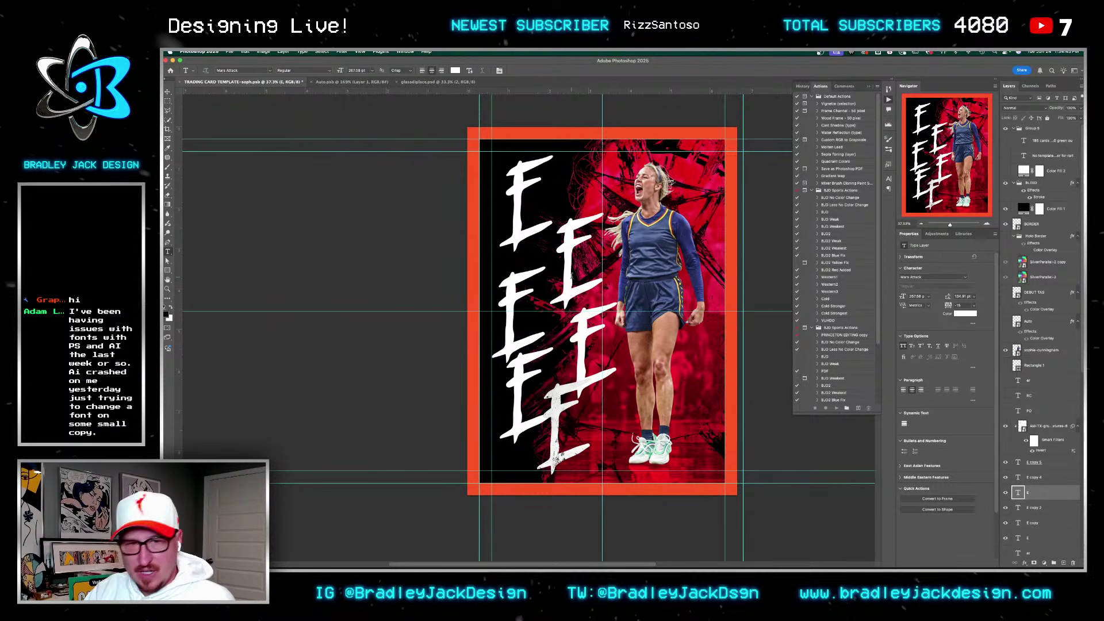
{"action": "double_click", "coordinate": [571, 276]}
{"action": "type", "text": "n"}
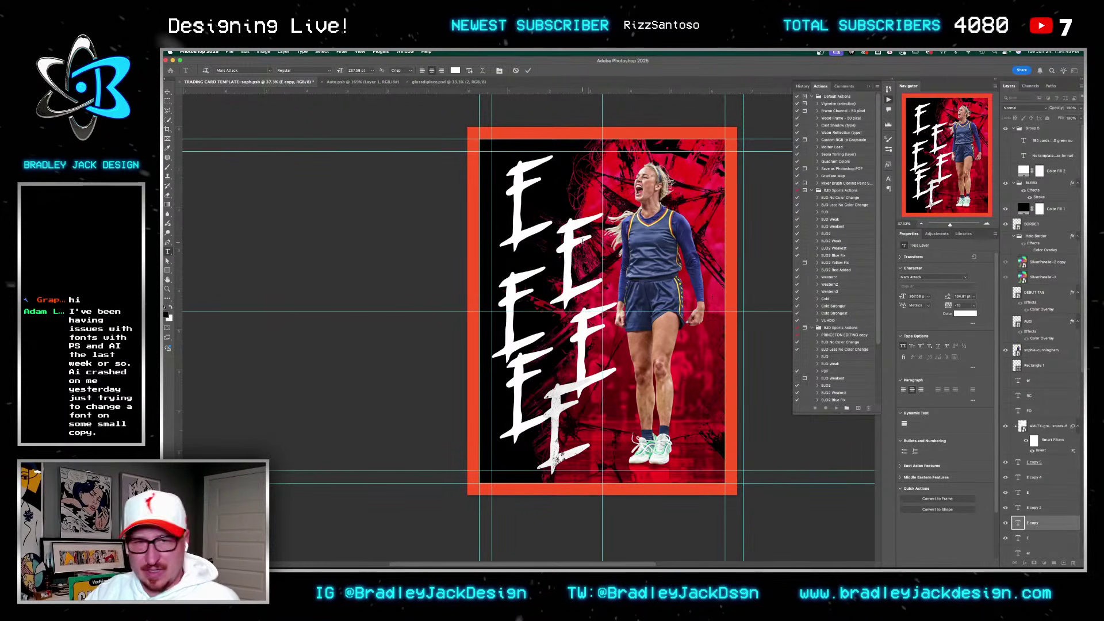
{"action": "key", "text": "Escape"}
{"action": "left_click_drag", "start_coordinate": [598, 244], "coordinate": [587, 198]}
Step: Change the third E to F and move it up beside the N
{"action": "double_click", "coordinate": [524, 311]}
{"action": "type", "text": "f"}
{"action": "left_click_drag", "start_coordinate": [525, 309], "coordinate": [610, 231]}
{"action": "double_click", "coordinate": [608, 248]}
Step: Change the next two E letters to O and R, moving them up after ENF behind the player
{"action": "left_click", "coordinate": [588, 358]}
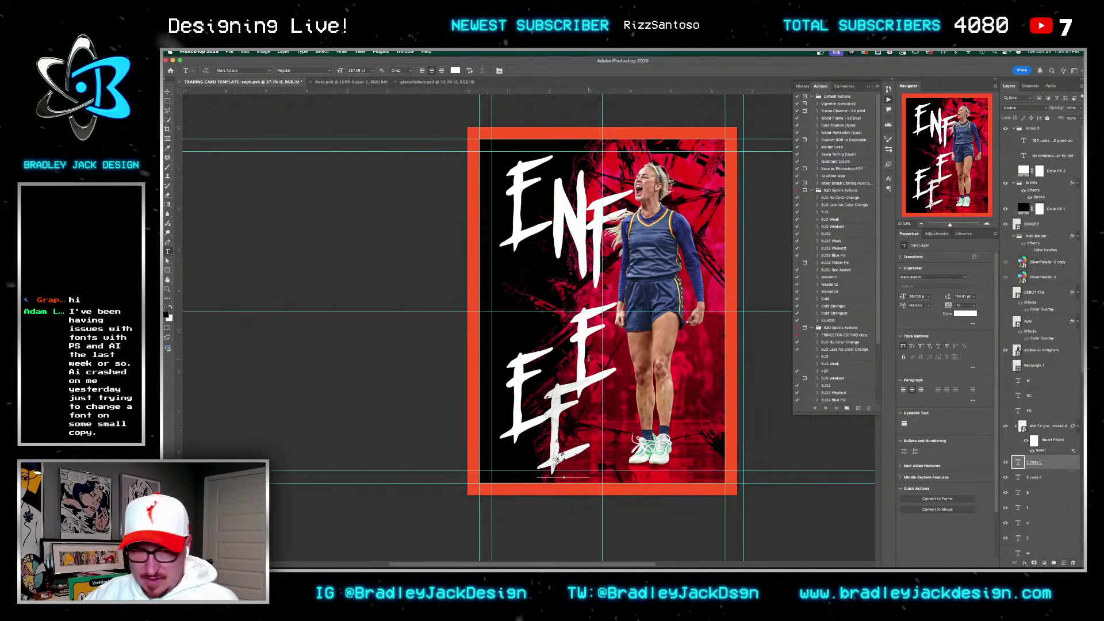
{"action": "type", "text": "E"}
{"action": "key", "text": "Escape"}
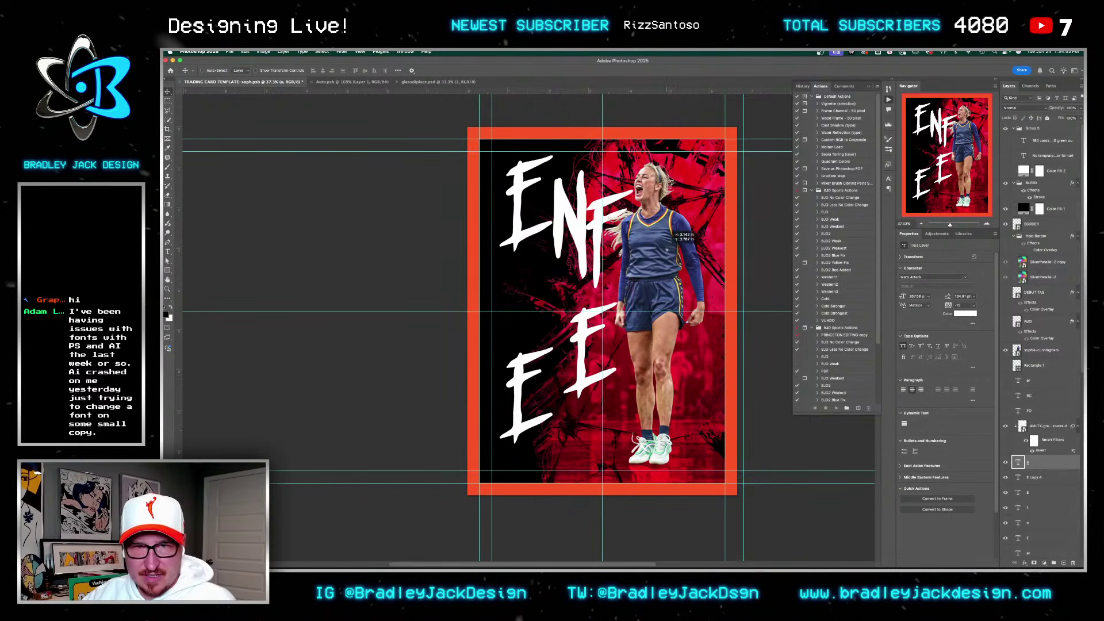
{"action": "double_click", "coordinate": [585, 352]}
{"action": "type", "text": "r"}
{"action": "key", "text": "Escape"}
Step: Change the remaining E to C and add the final E and R as duplicated letters low on the card
{"action": "left_click", "coordinate": [524, 405]}
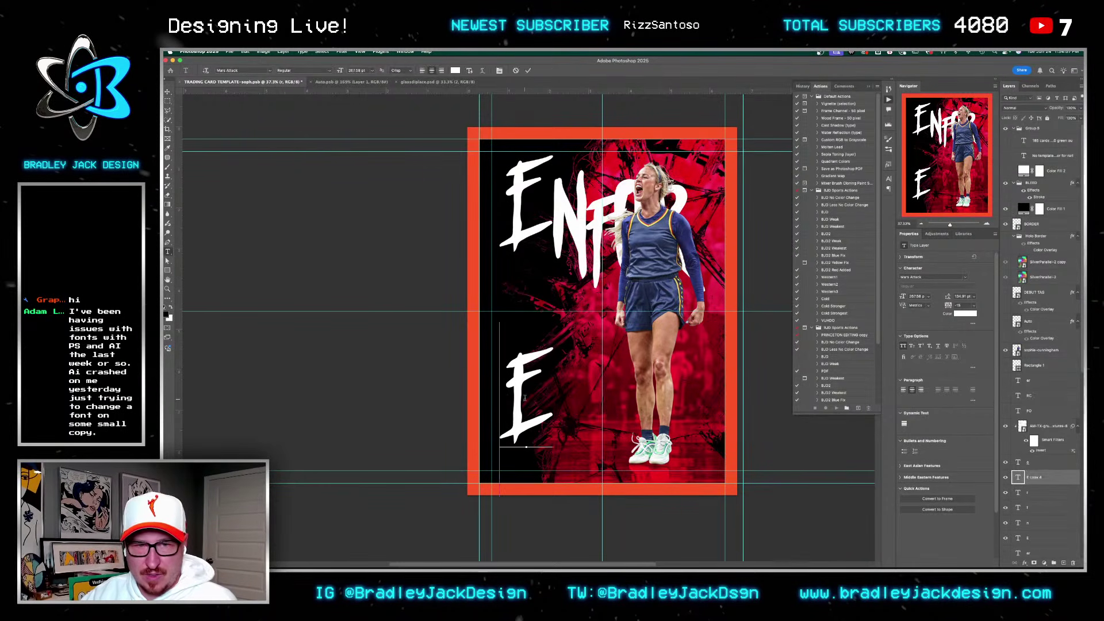
{"action": "left_click_drag", "start_coordinate": [543, 405], "coordinate": [551, 373]}
{"action": "key", "text": "t"}
{"action": "left_click", "coordinate": [532, 371]}
{"action": "key", "text": "ctrl+a"}
{"action": "type", "text": "cc"}
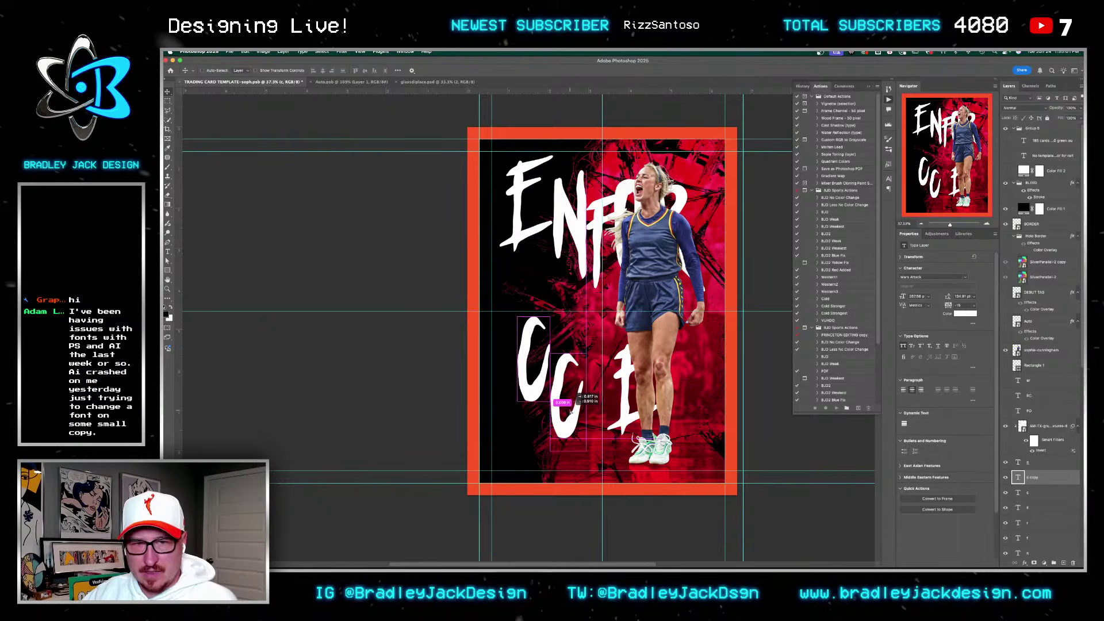
{"action": "key", "text": "Escape"}
{"action": "key", "text": "ctrl+z"}
{"action": "key", "text": "ctrl+z"}
{"action": "key", "text": "ctrl+z"}
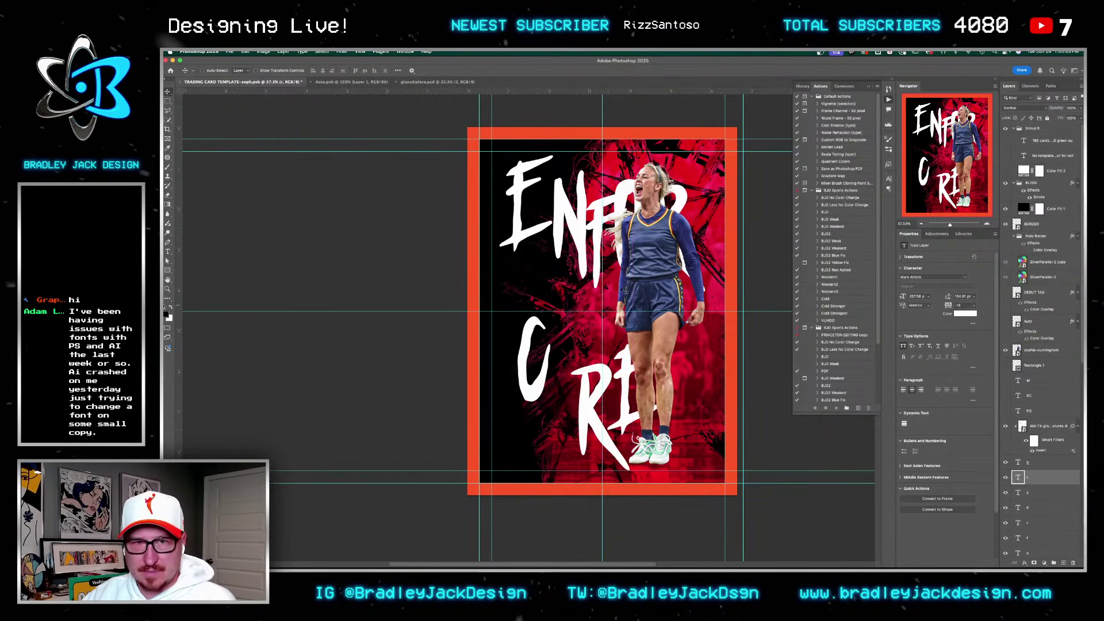
Step: Reorder the single-letter text layers so the stack follows the spelling of ENFORCER
{"action": "scroll", "coordinate": [1056, 475], "scroll_direction": "down", "scroll_amount": 4}
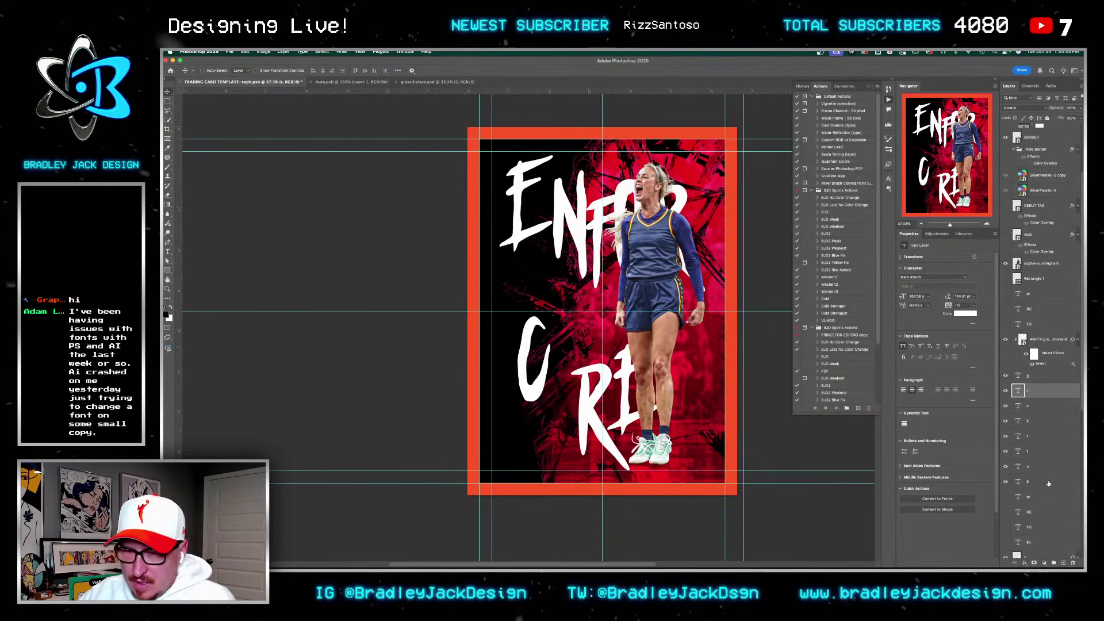
{"action": "left_click", "coordinate": [1046, 482]}
{"action": "left_click", "coordinate": [1035, 452]}
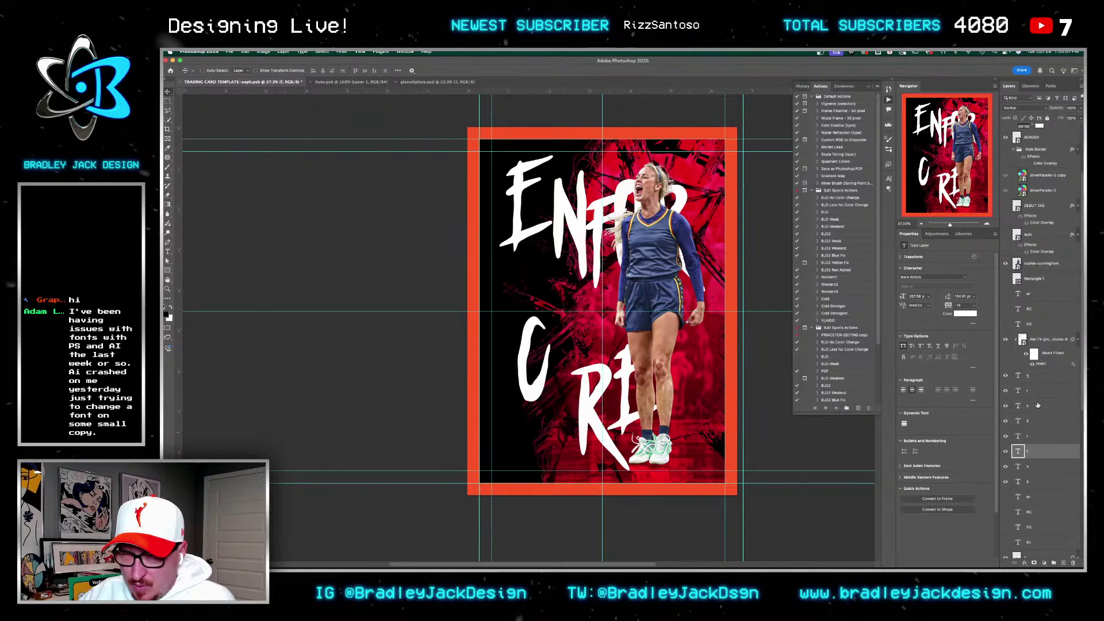
{"action": "key", "text": "ctrl+z"}
{"action": "left_click", "coordinate": [1039, 405]}
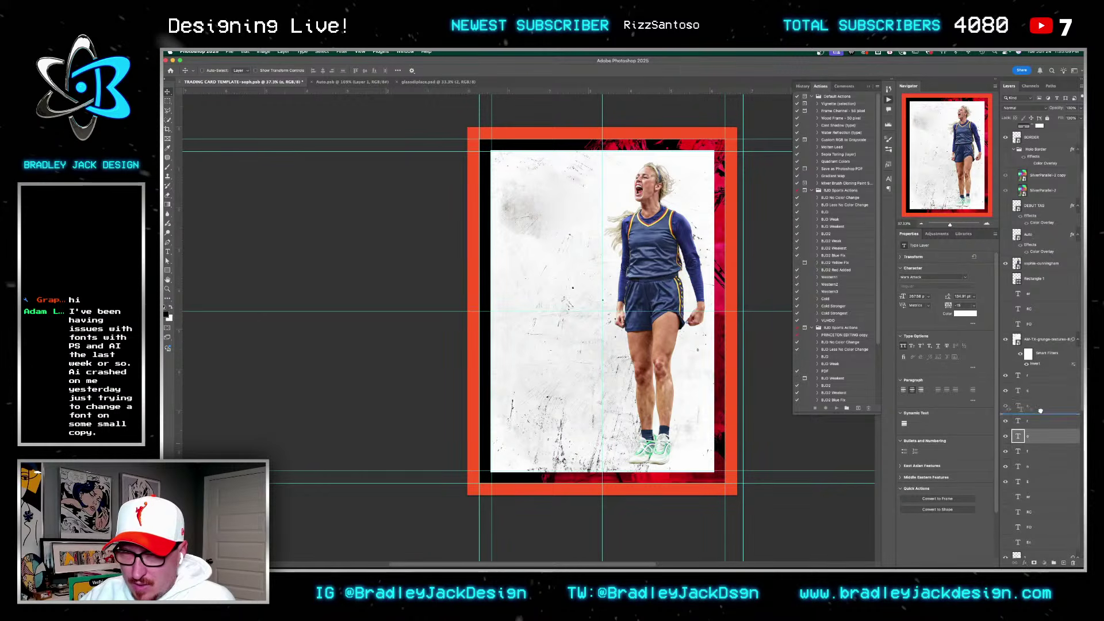
Step: Group all eight letter layers and clip the grunge texture to the group
{"action": "left_click", "coordinate": [1041, 377], "text": "shift"}
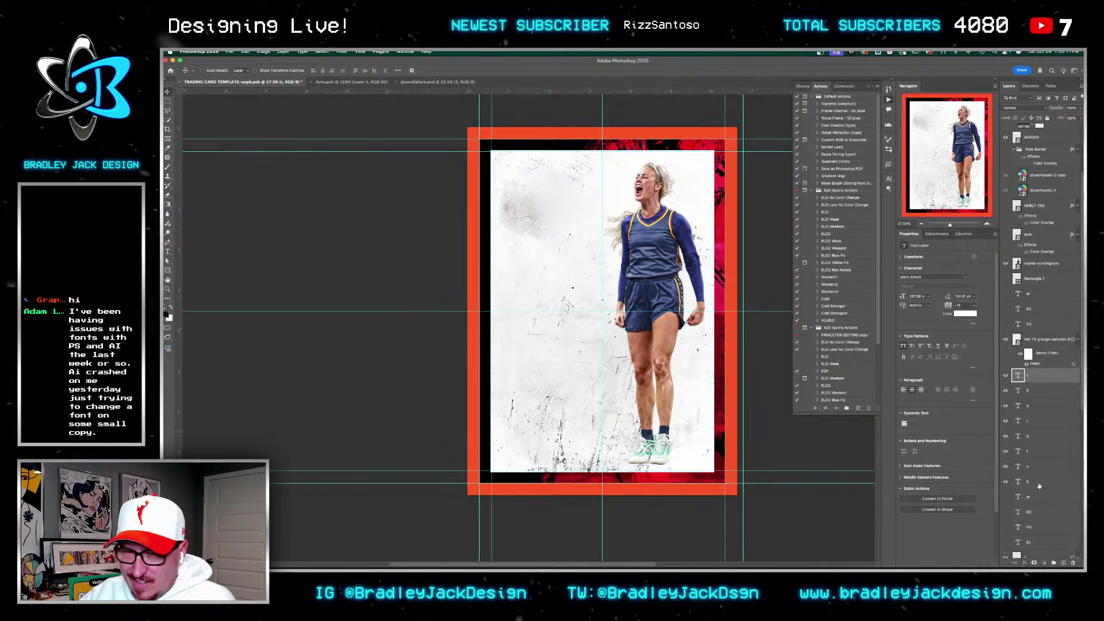
{"action": "key", "text": "ctrl+g"}
{"action": "left_click", "coordinate": [1033, 368], "text": "alt"}
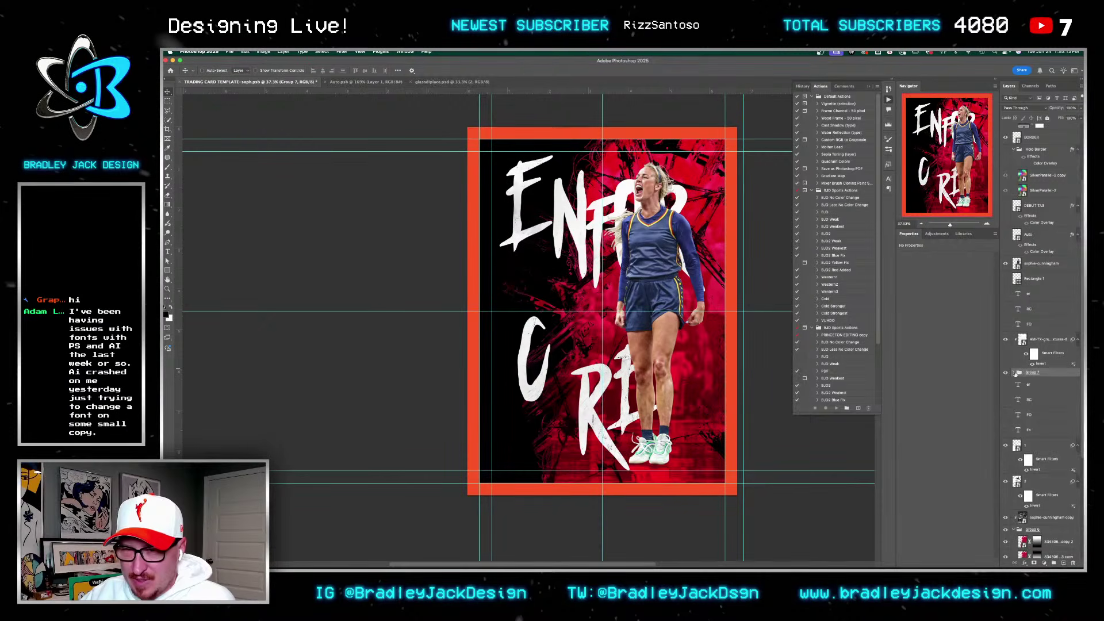
Step: Scale down the N inside the letter group and tuck it against the upper part of the first E
{"action": "left_click", "coordinate": [1014, 372]}
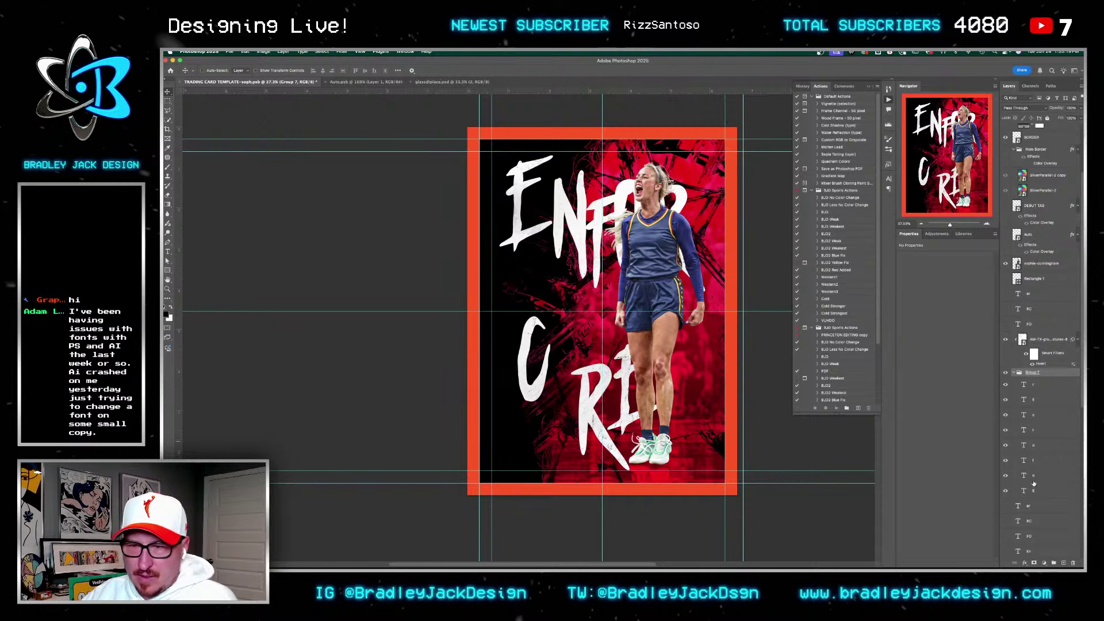
{"action": "left_click", "coordinate": [1031, 476]}
{"action": "key", "text": "ctrl+t"}
{"action": "left_click_drag", "start_coordinate": [585, 317], "coordinate": [562, 189]}
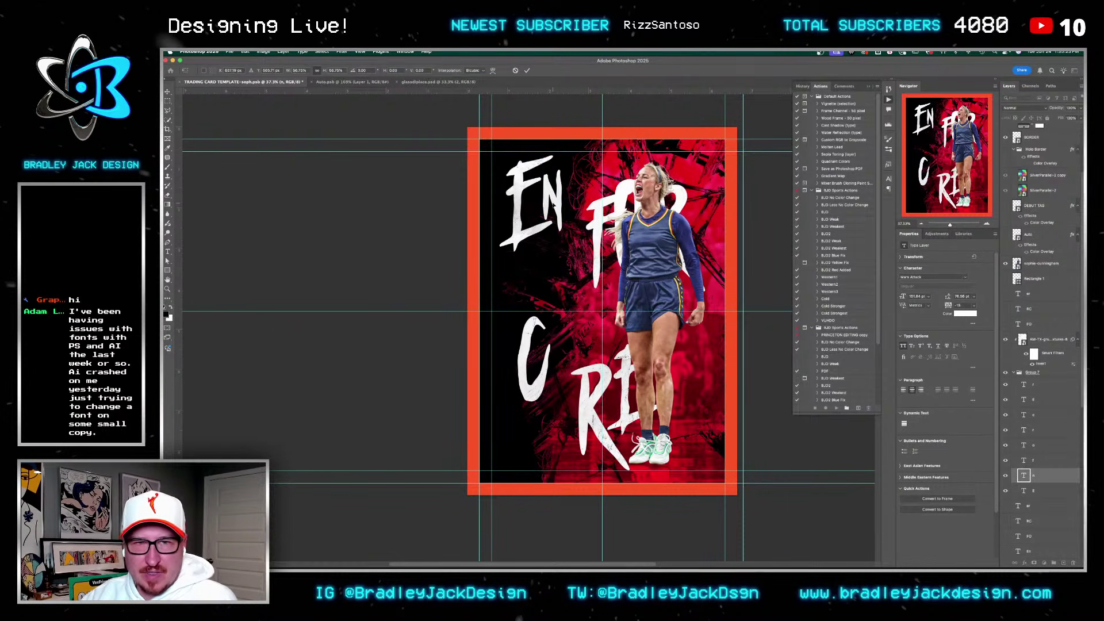
{"action": "key", "text": "Return"}
Step: Scale down the F and place it below the first E to start a second row
{"action": "key", "text": "alt+bracketright"}
{"action": "left_click_drag", "start_coordinate": [607, 241], "coordinate": [539, 277]}
{"action": "key", "text": "ctrl+t"}
{"action": "left_click_drag", "start_coordinate": [564, 208], "coordinate": [587, 197]}
{"action": "key", "text": "Return"}
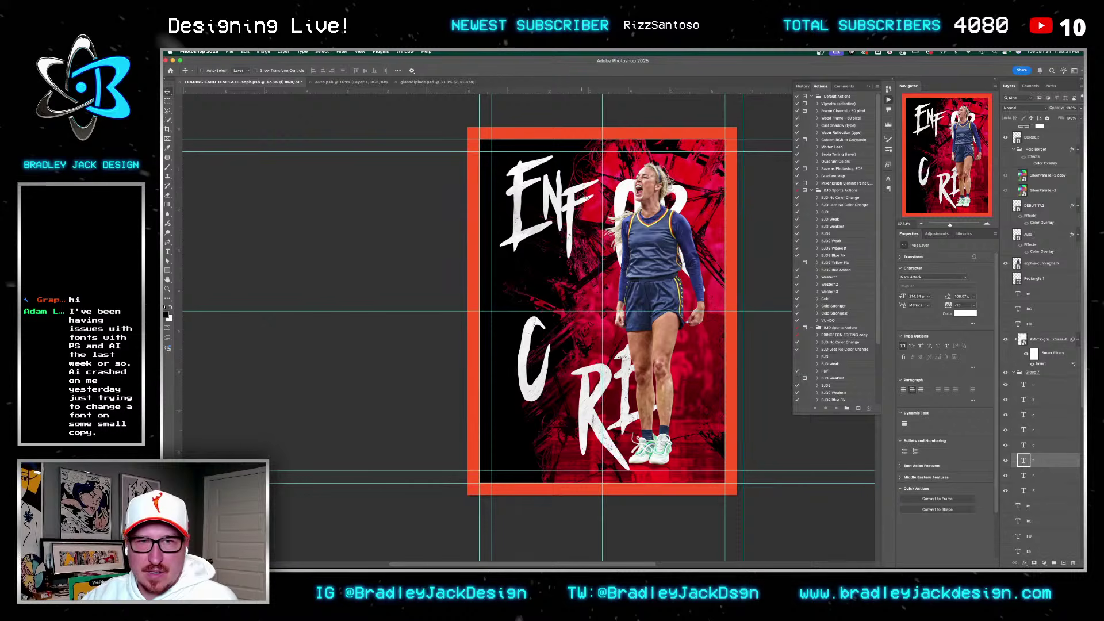
{"action": "key", "text": "ctrl+z"}
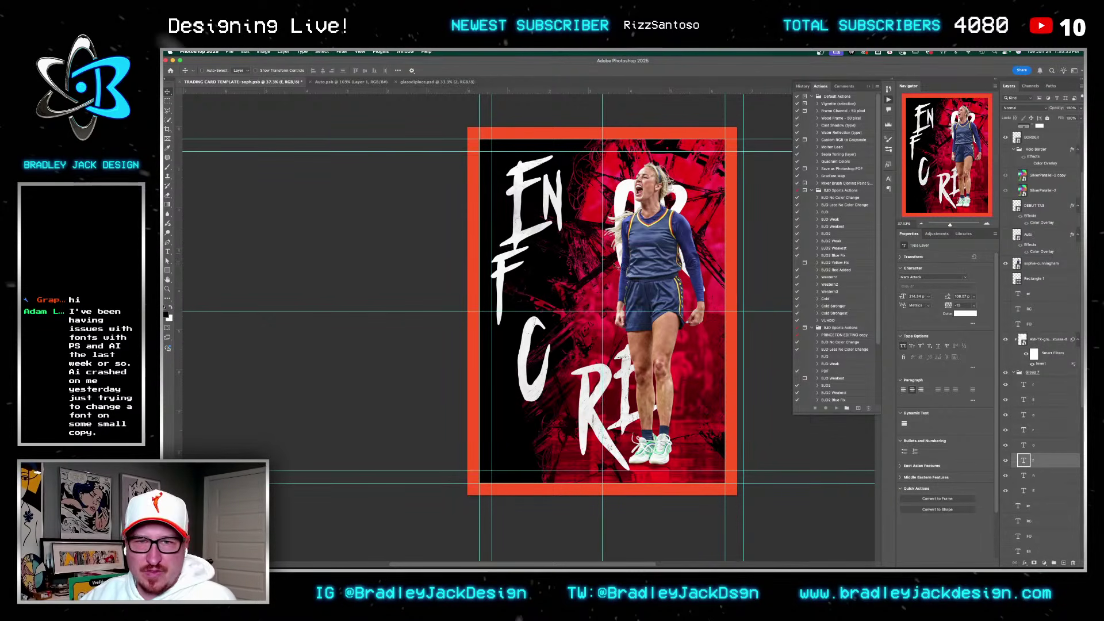
Step: Scale down the O and place it directly after the F in the second row
{"action": "key", "text": "alt+bracketright"}
{"action": "key", "text": "ctrl+t"}
{"action": "left_click_drag", "start_coordinate": [640, 257], "coordinate": [526, 277]}
{"action": "key", "text": "Return"}
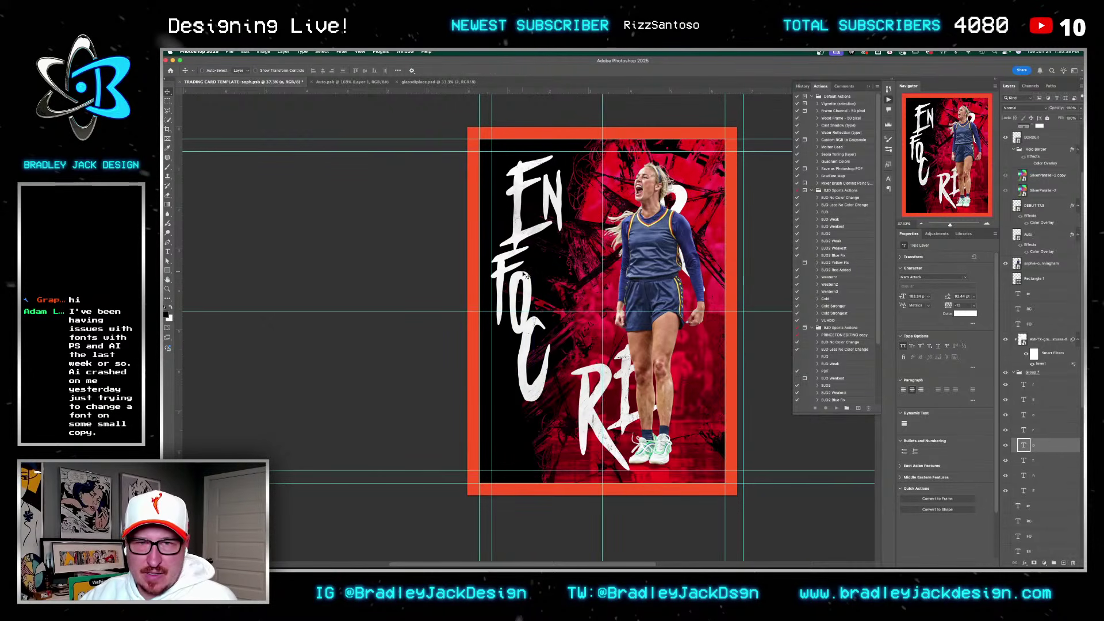
Step: Scale down the first R and fit it after the O in the second row
{"action": "left_click", "coordinate": [1047, 461]}
{"action": "key", "text": "super+t"}
{"action": "key", "text": "Escape"}
{"action": "left_click", "coordinate": [1037, 476]}
{"action": "left_click", "coordinate": [1048, 462]}
{"action": "left_click", "coordinate": [1044, 431]}
{"action": "key", "text": "super+t"}
{"action": "left_click_drag", "start_coordinate": [677, 247], "coordinate": [561, 303]}
{"action": "left_click_drag", "start_coordinate": [592, 211], "coordinate": [576, 225]}
{"action": "key", "text": "Return"}
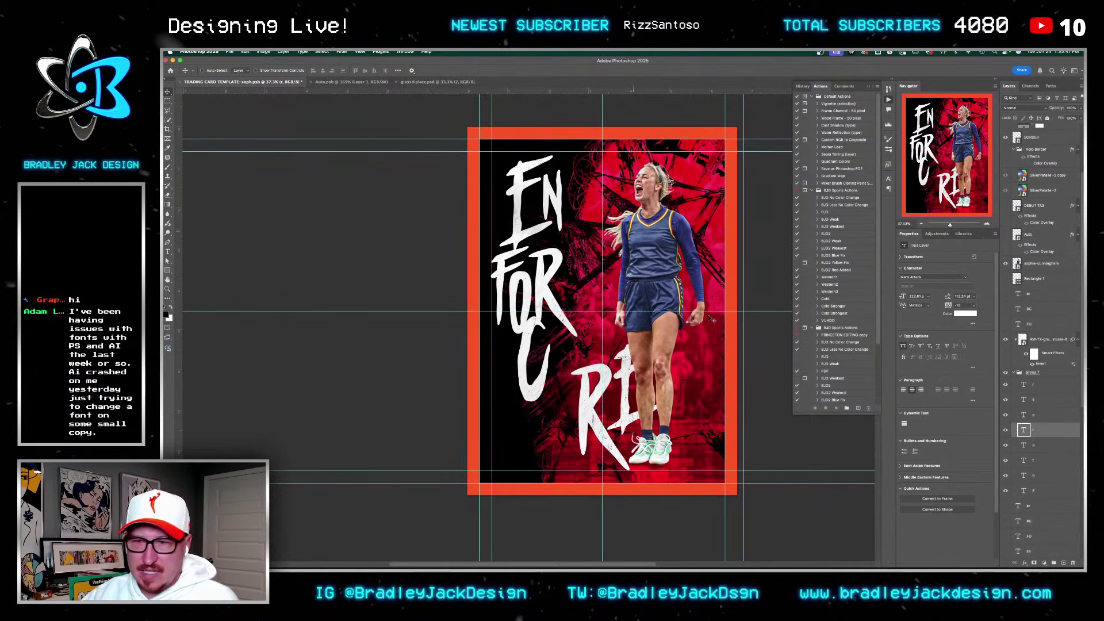
Step: Scale down the C and move it up against the R in the second row
{"action": "left_click", "coordinate": [1046, 420]}
{"action": "key", "text": "super+t"}
{"action": "left_click_drag", "start_coordinate": [549, 397], "coordinate": [593, 329]}
{"action": "left_click_drag", "start_coordinate": [596, 395], "coordinate": [580, 359]}
{"action": "key", "text": "Return"}
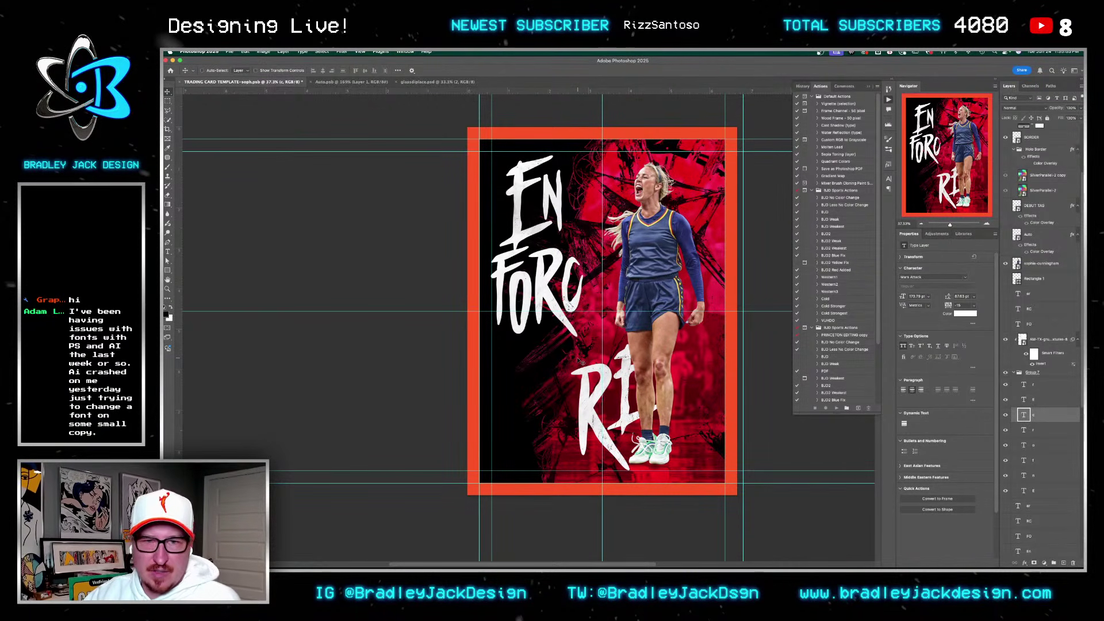
Step: Scale down the second E and place it after the C to complete FORCE
{"action": "left_click", "coordinate": [1056, 397]}
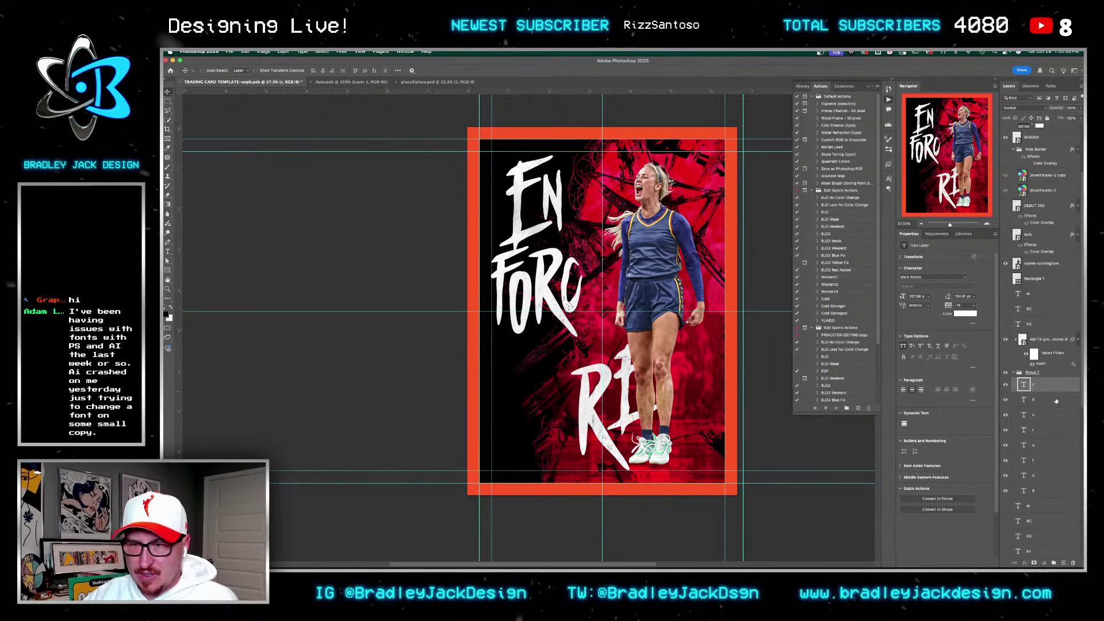
{"action": "key", "text": "ctrl+t"}
{"action": "left_click_drag", "start_coordinate": [672, 440], "coordinate": [650, 348]}
{"action": "key", "text": "ctrl+z"}
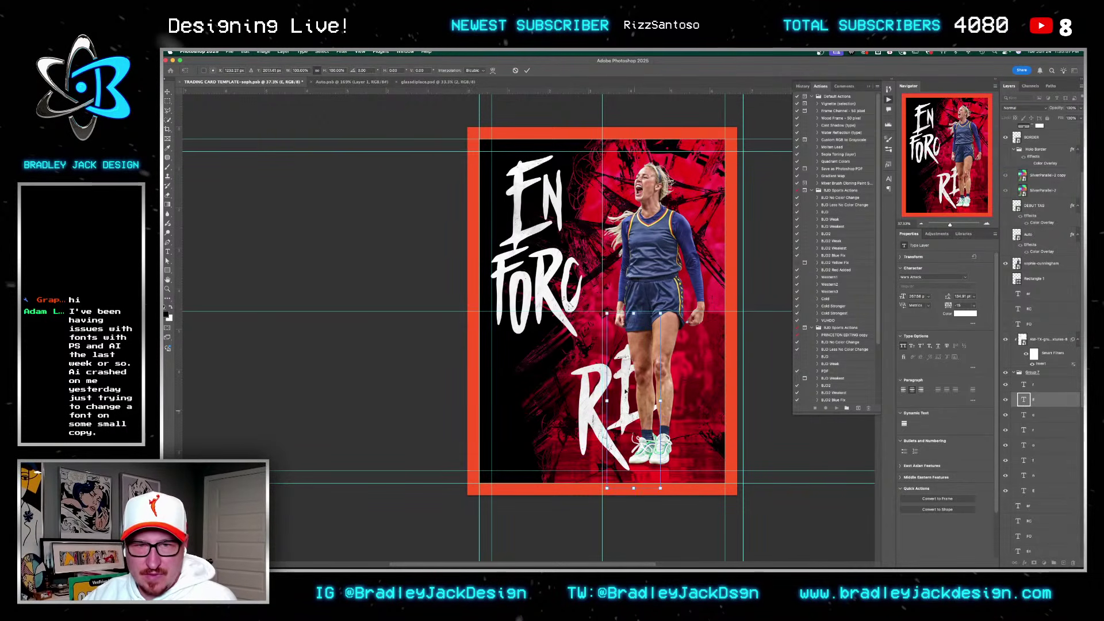
{"action": "left_click_drag", "start_coordinate": [638, 411], "coordinate": [604, 299]}
{"action": "left_click_drag", "start_coordinate": [625, 201], "coordinate": [604, 279]}
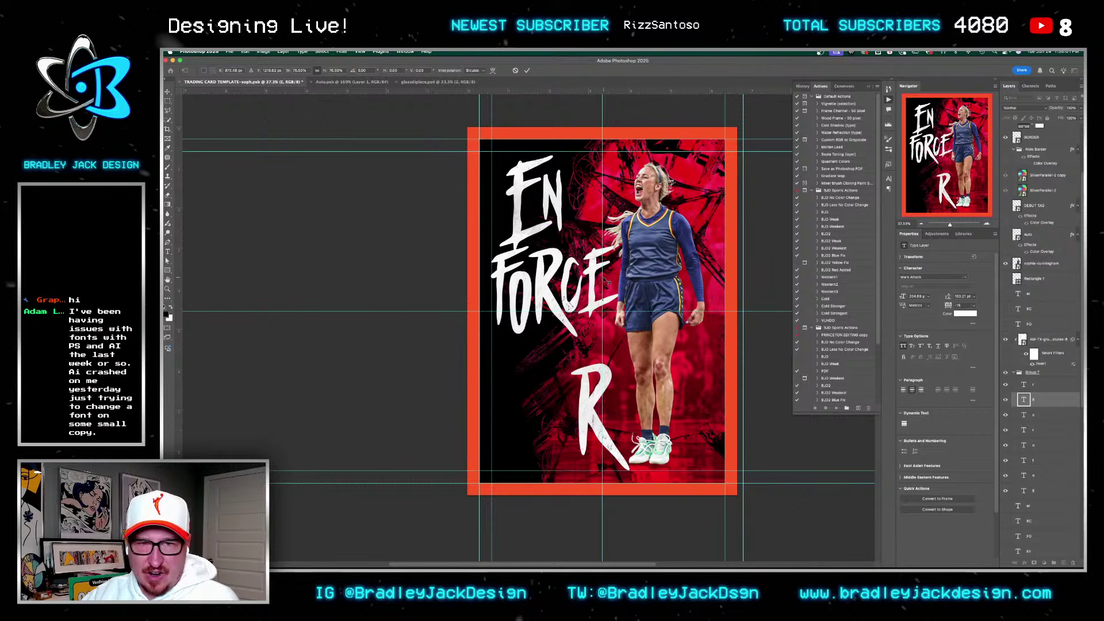
{"action": "key", "text": "Return"}
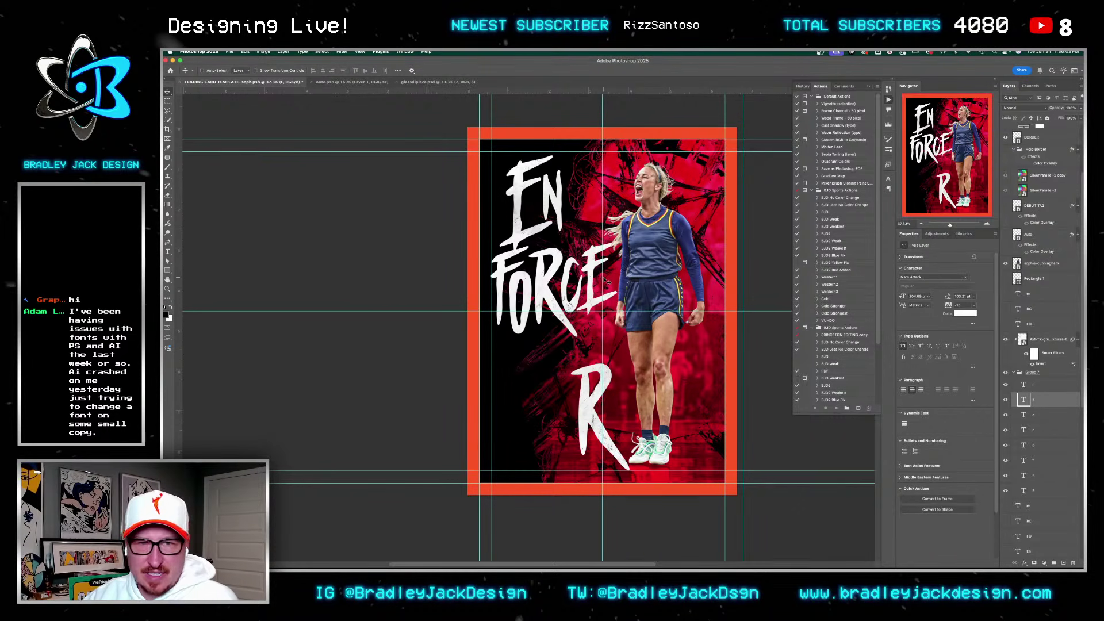
Step: Move the letters FORCE together down to the lower half of the card
{"action": "left_click", "coordinate": [1045, 460]}
{"action": "left_click", "coordinate": [1042, 399], "text": "shift"}
{"action": "left_click_drag", "start_coordinate": [613, 349], "coordinate": [601, 394]}
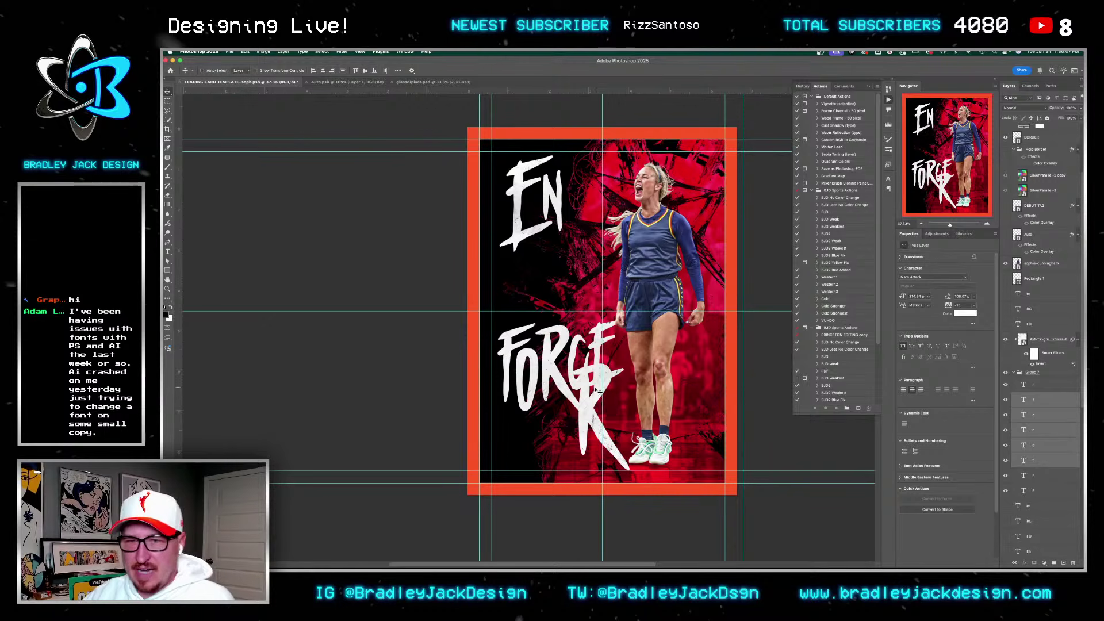
Step: Scale down the final R beside FORCE and shift the whole FORCER row toward the card's left edge
{"action": "left_click_drag", "start_coordinate": [598, 446], "coordinate": [645, 384]}
{"action": "key", "text": "super+t"}
{"action": "left_click_drag", "start_coordinate": [608, 460], "coordinate": [630, 362]}
{"action": "key", "text": "Return"}
{"action": "left_click", "coordinate": [1033, 460], "text": "shift"}
{"action": "left_click_drag", "start_coordinate": [698, 380], "coordinate": [657, 388]}
Step: Resize the final R again and nudge it into place close against the preceding E
{"action": "left_click", "coordinate": [1053, 387]}
{"action": "key", "text": "ctrl+t"}
{"action": "left_click_drag", "start_coordinate": [623, 280], "coordinate": [572, 406]}
{"action": "key", "text": "Return"}
{"action": "scroll", "coordinate": [587, 359], "scroll_direction": "up", "scroll_amount": 5}
{"action": "scroll", "coordinate": [587, 358], "scroll_direction": "up", "scroll_amount": 5}
{"action": "scroll", "coordinate": [571, 406], "scroll_direction": "down", "scroll_amount": 5}
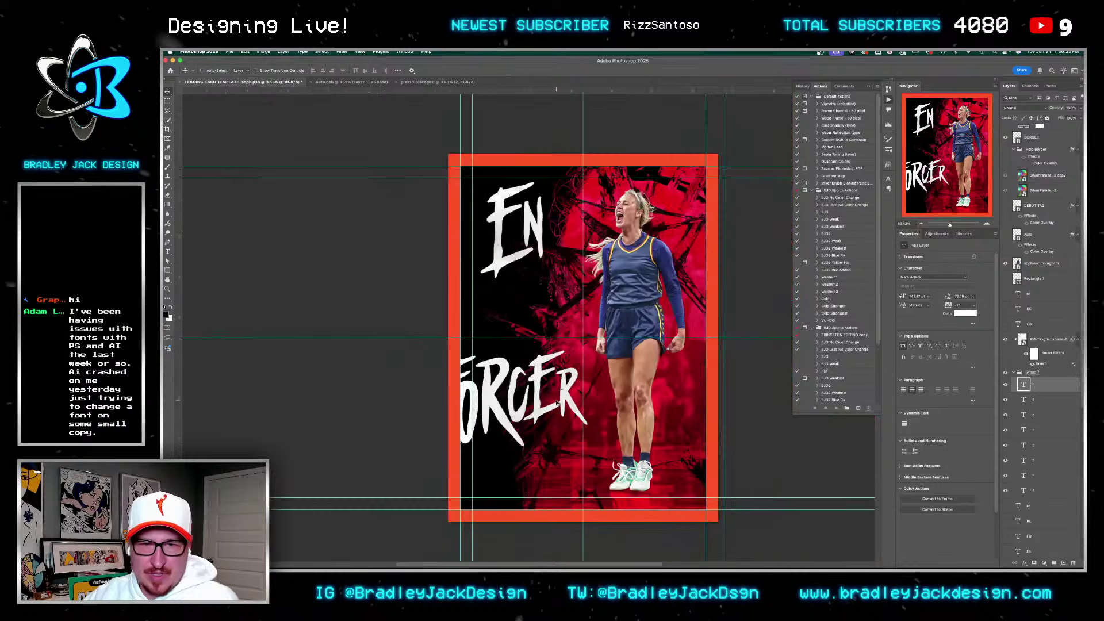
{"action": "scroll", "coordinate": [686, 411], "scroll_direction": "up", "scroll_amount": 3}
{"action": "key", "text": "shift+Left"}
{"action": "key", "text": "shift+Left"}
{"action": "key", "text": "shift+Down"}
{"action": "key", "text": "shift+Down"}
{"action": "key", "text": "shift+Down"}
{"action": "key", "text": "shift+Up"}
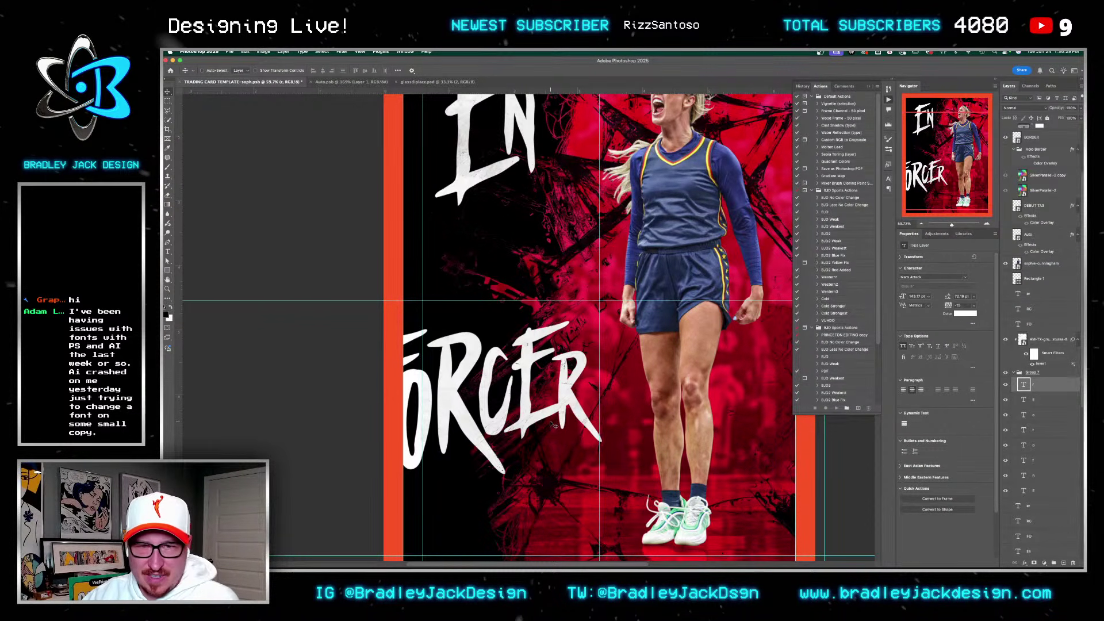
Step: Move the complete FORCER row back to the right so the F sits fully inside the card
{"action": "left_click", "coordinate": [1035, 463], "text": "shift"}
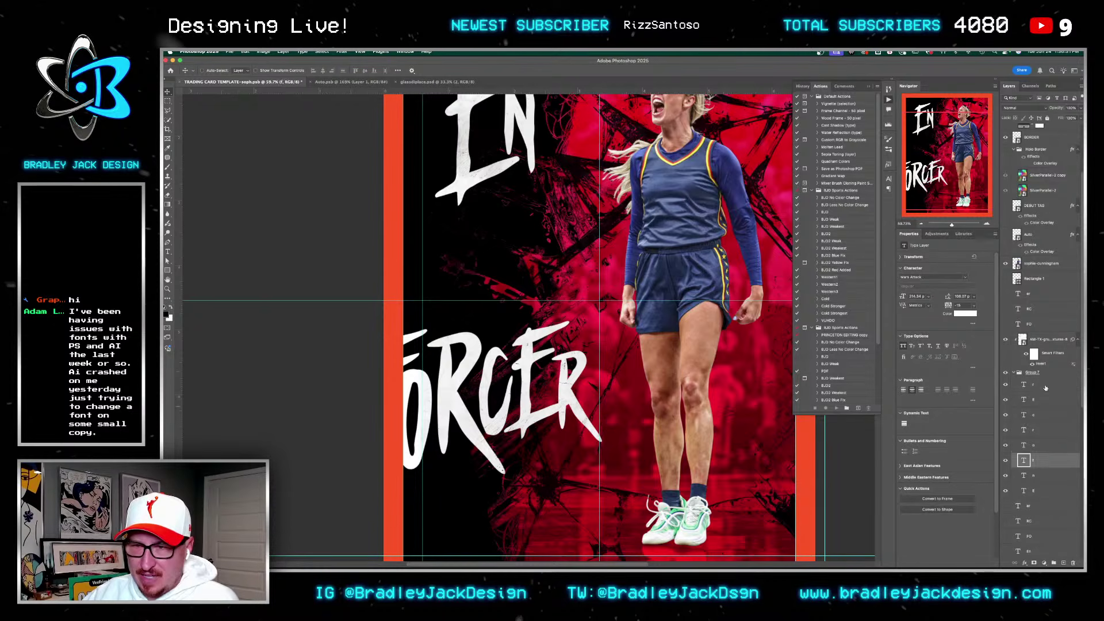
{"action": "left_click_drag", "start_coordinate": [531, 409], "coordinate": [580, 409]}
{"action": "key", "text": "ctrl+z"}
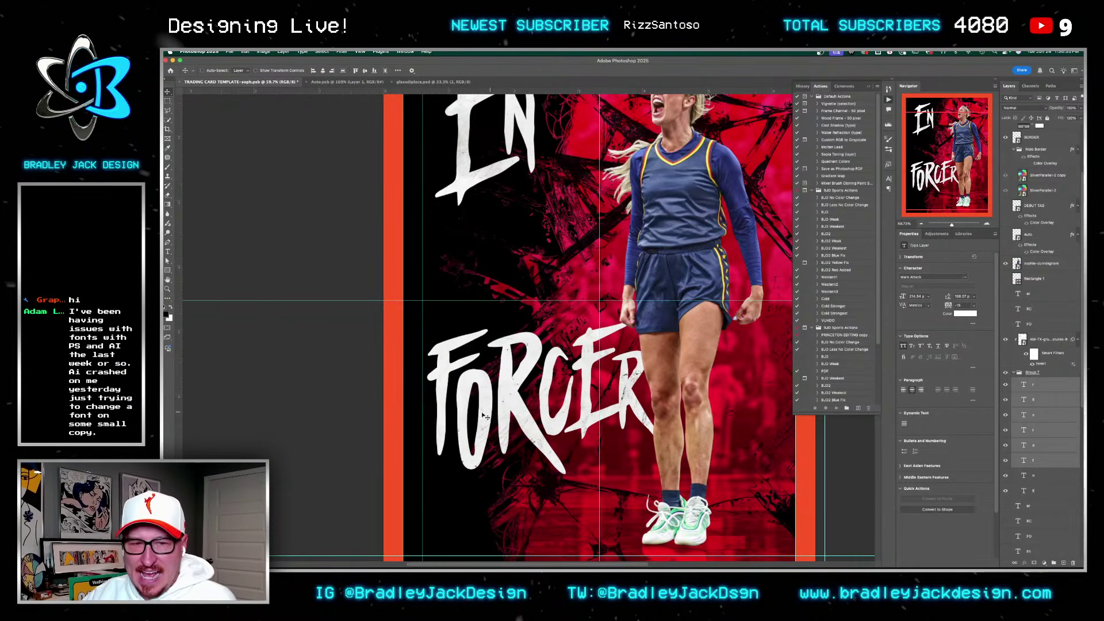
Step: Fine-tune the spacing of the individual letters in FORCER by nudging them one after another
{"action": "left_click", "coordinate": [1040, 448]}
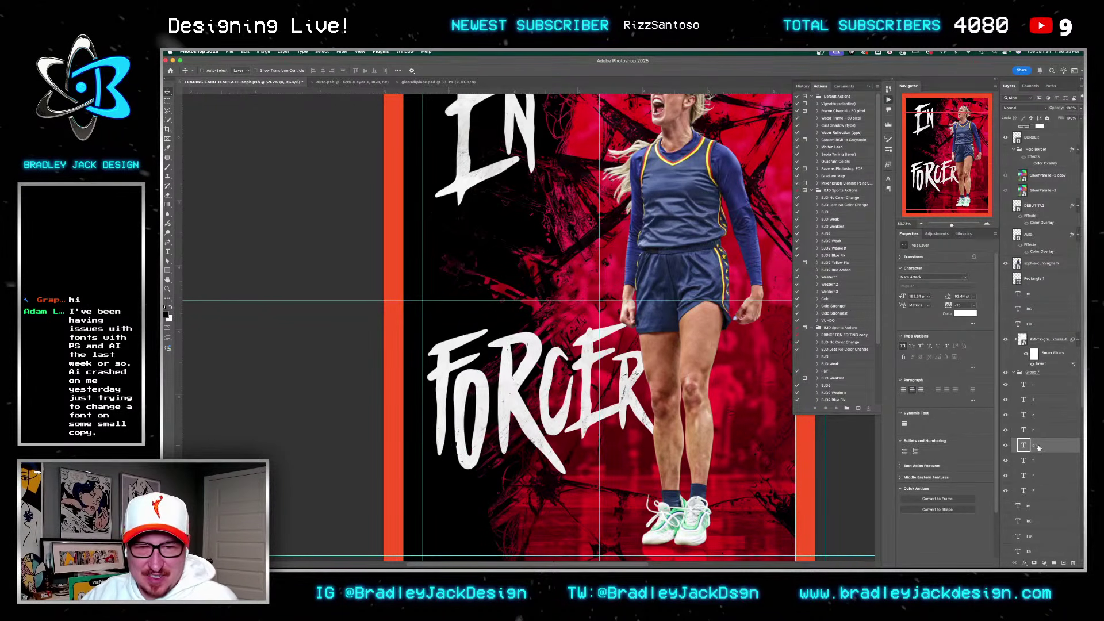
{"action": "left_click", "coordinate": [1044, 430]}
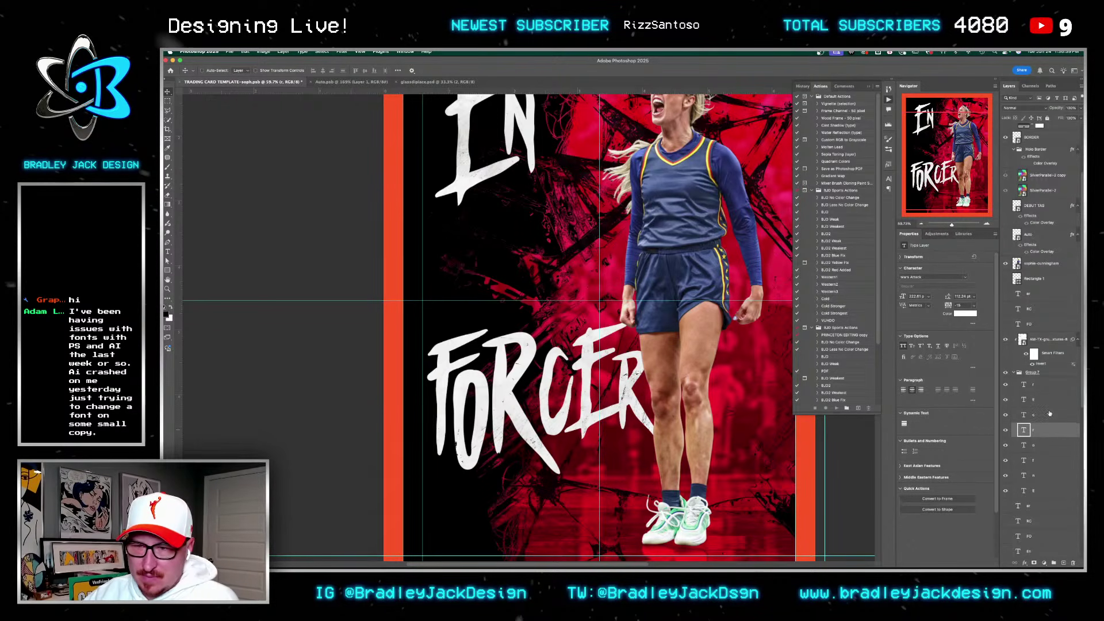
{"action": "left_click", "coordinate": [1050, 414]}
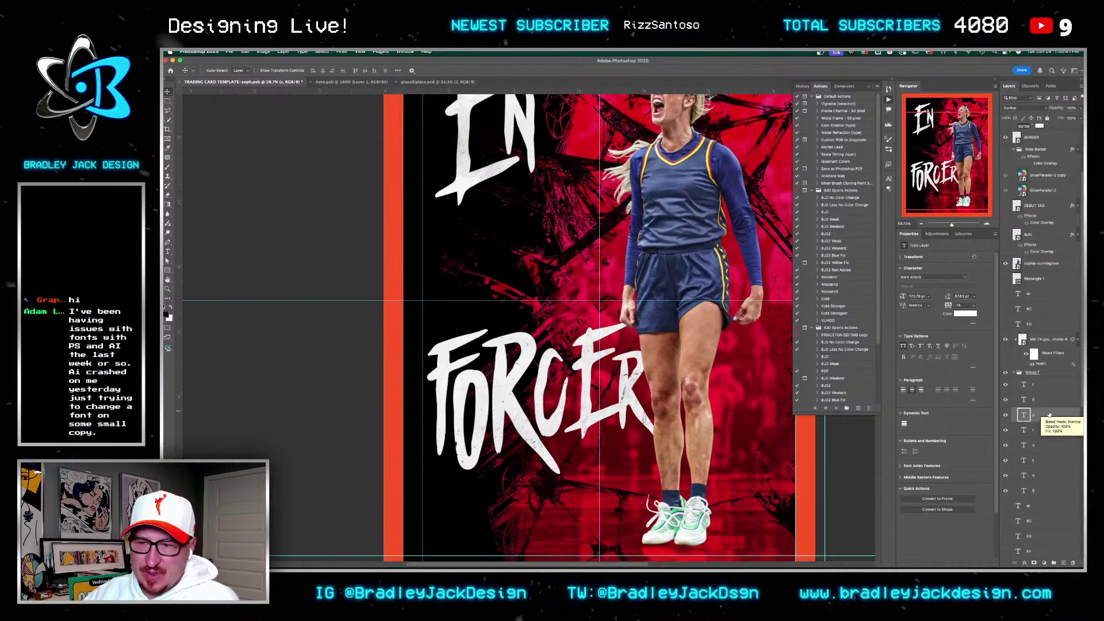
{"action": "left_click", "coordinate": [1044, 400]}
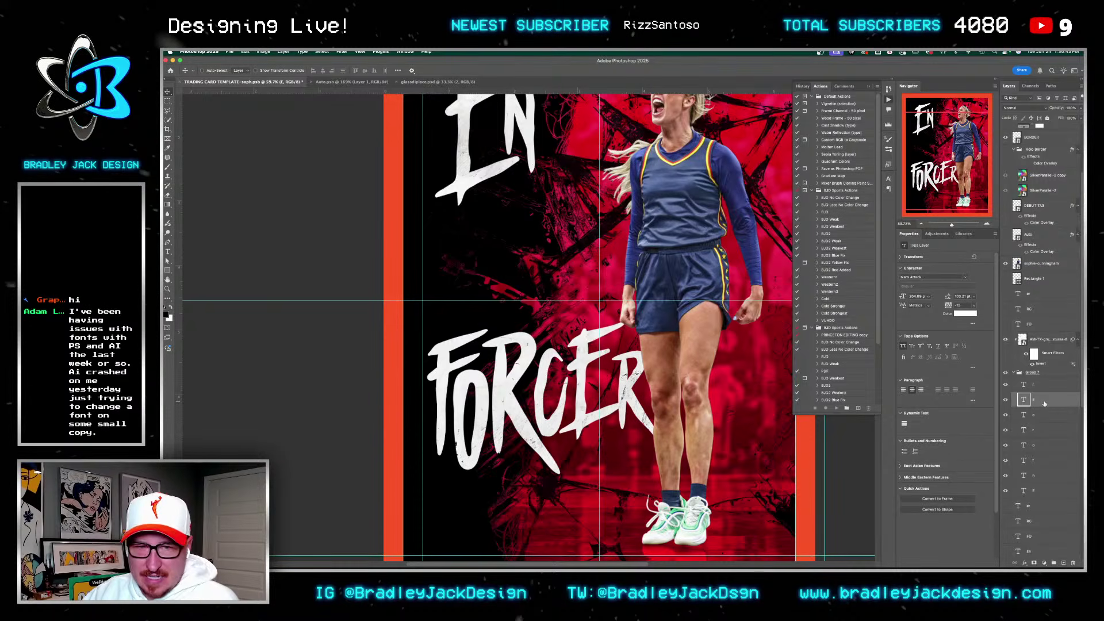
{"action": "left_click", "coordinate": [1045, 387]}
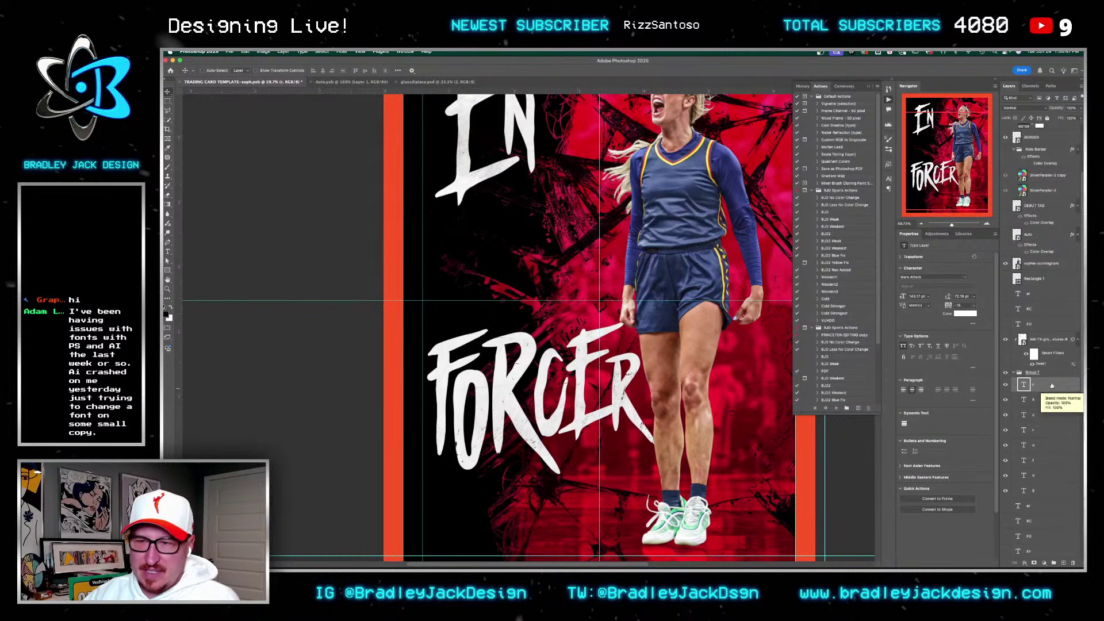
Step: Move FORCER up behind the player and place EN in front of it, so ENFORCER forms one line
{"action": "left_click", "coordinate": [1040, 463], "text": "shift"}
{"action": "left_click_drag", "start_coordinate": [575, 426], "coordinate": [707, 247]}
{"action": "key", "text": "ctrl+z"}
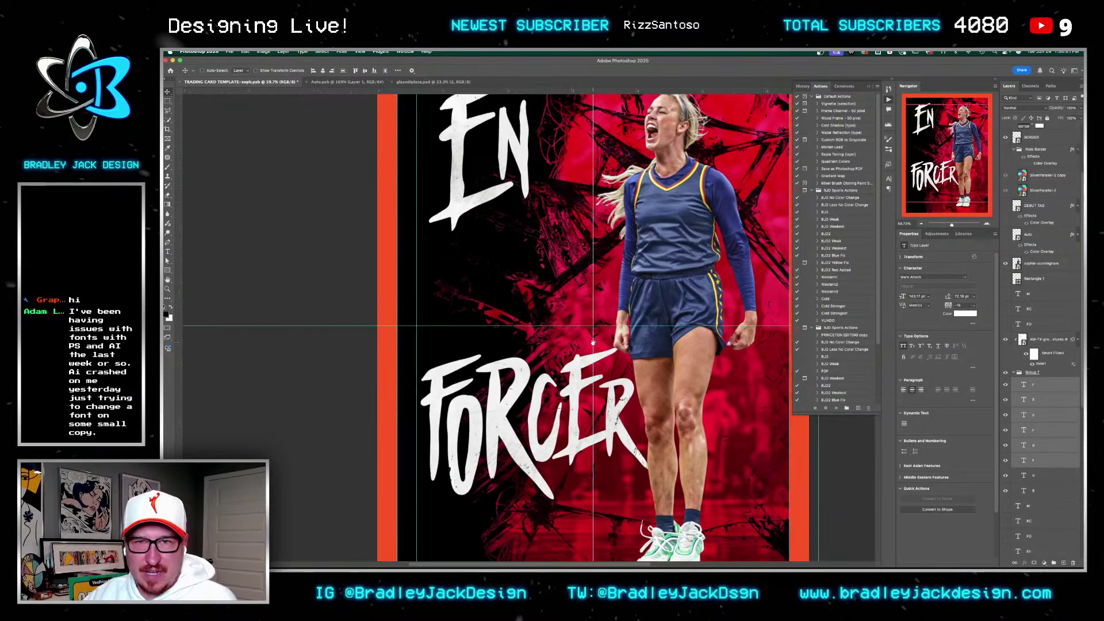
{"action": "left_click_drag", "start_coordinate": [632, 310], "coordinate": [593, 358]}
{"action": "left_click_drag", "start_coordinate": [610, 286], "coordinate": [651, 168]}
{"action": "left_click", "coordinate": [1041, 491]}
{"action": "left_click", "coordinate": [1042, 478], "text": "shift"}
{"action": "left_click_drag", "start_coordinate": [569, 261], "coordinate": [494, 432]}
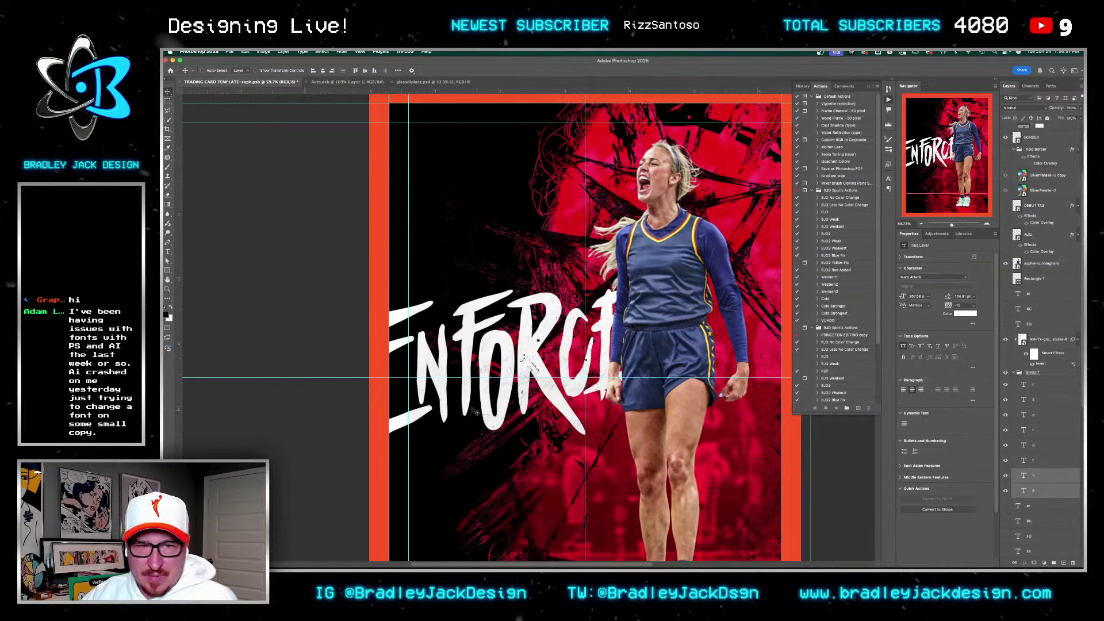
Step: Transform all ENFORCER letters together, trying a near-vertical angle and settling them higher on the card at a slight upward slant
{"action": "left_click", "coordinate": [1041, 384], "text": "shift"}
{"action": "key", "text": "ctrl+t"}
{"action": "left_click_drag", "start_coordinate": [615, 330], "coordinate": [469, 220]}
{"action": "left_click_drag", "start_coordinate": [611, 224], "coordinate": [615, 214]}
{"action": "key", "text": "ctrl+z"}
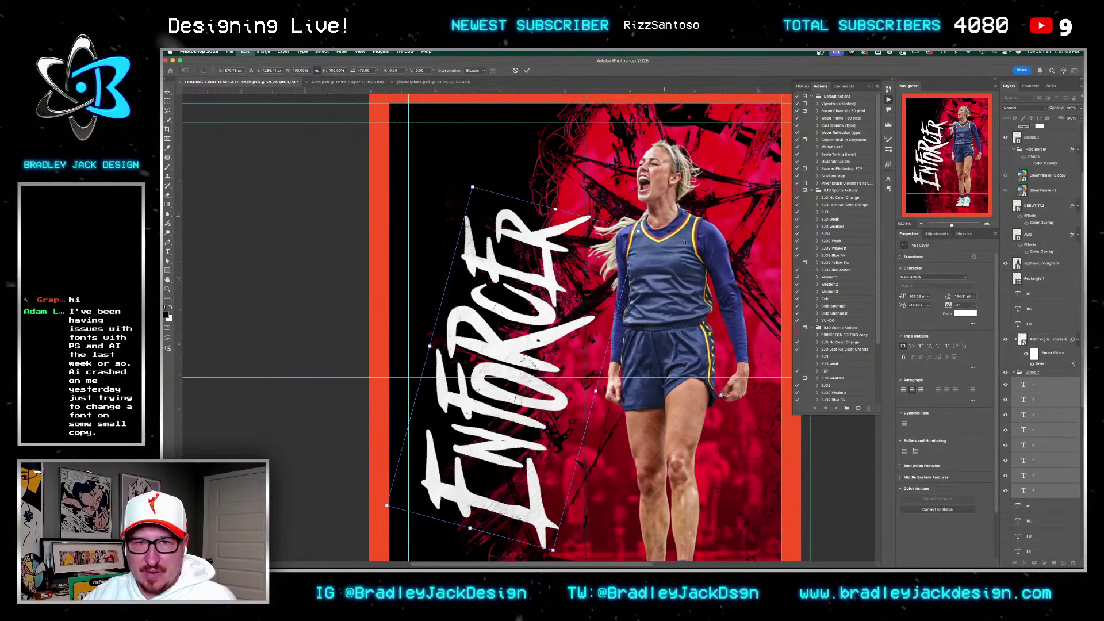
{"action": "scroll", "coordinate": [486, 230], "scroll_direction": "down", "scroll_amount": 3}
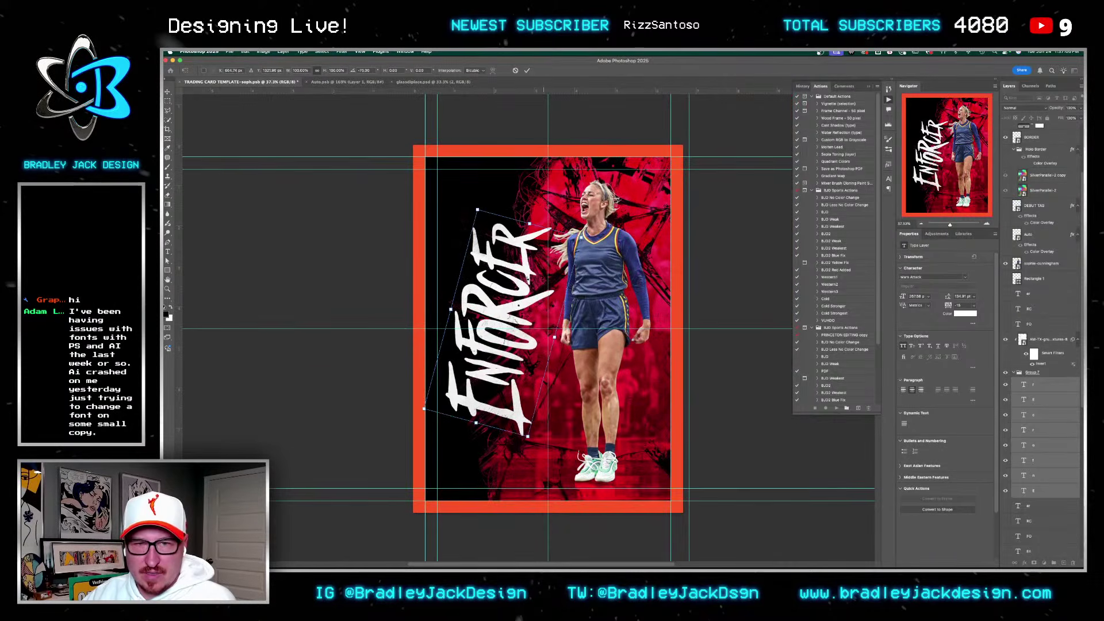
{"action": "left_click_drag", "start_coordinate": [521, 296], "coordinate": [535, 212]}
{"action": "key", "text": "ctrl+z"}
{"action": "key", "text": "Escape"}
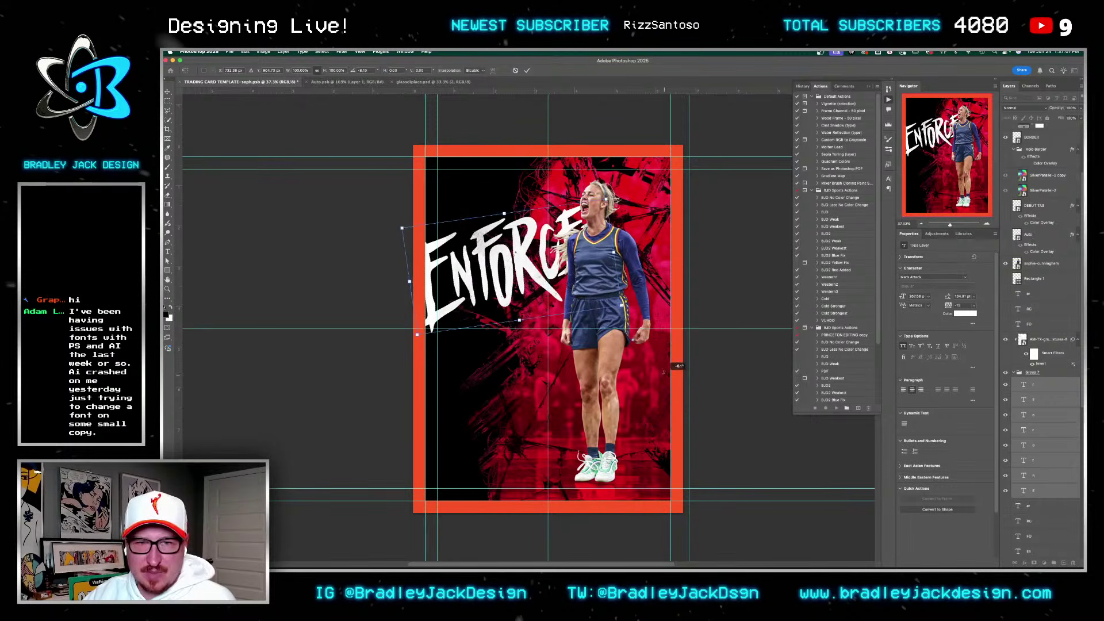
{"action": "left_click", "coordinate": [1015, 373]}
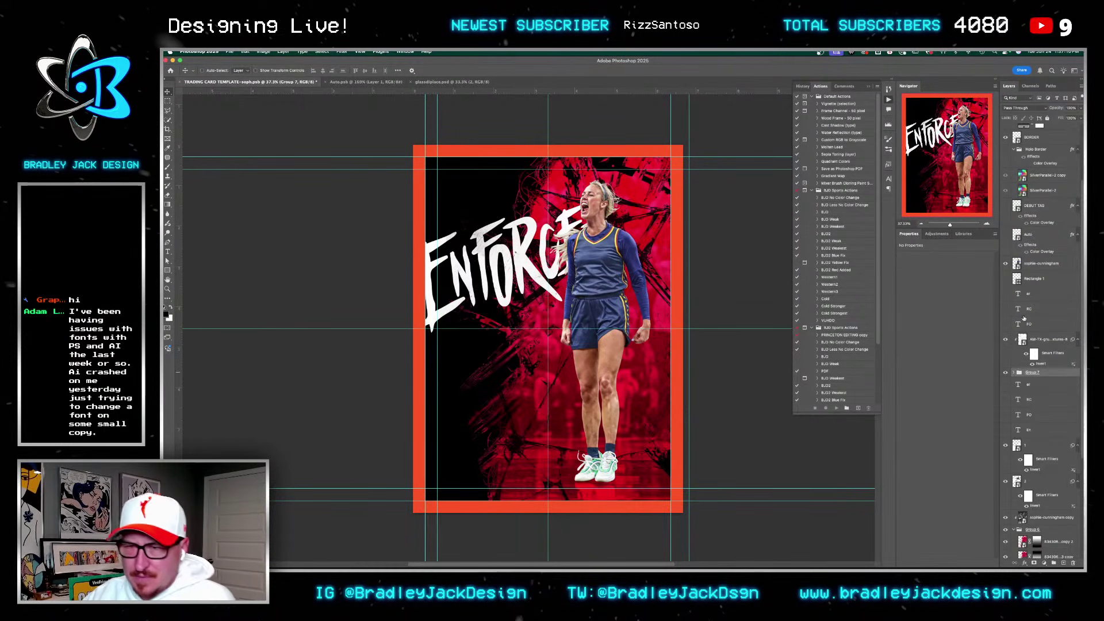
Step: Show the Auto signature layer and change its Color Overlay to white (ffffff)
{"action": "left_click", "coordinate": [1019, 234]}
{"action": "left_click", "coordinate": [1006, 234]}
{"action": "double_click", "coordinate": [1039, 252]}
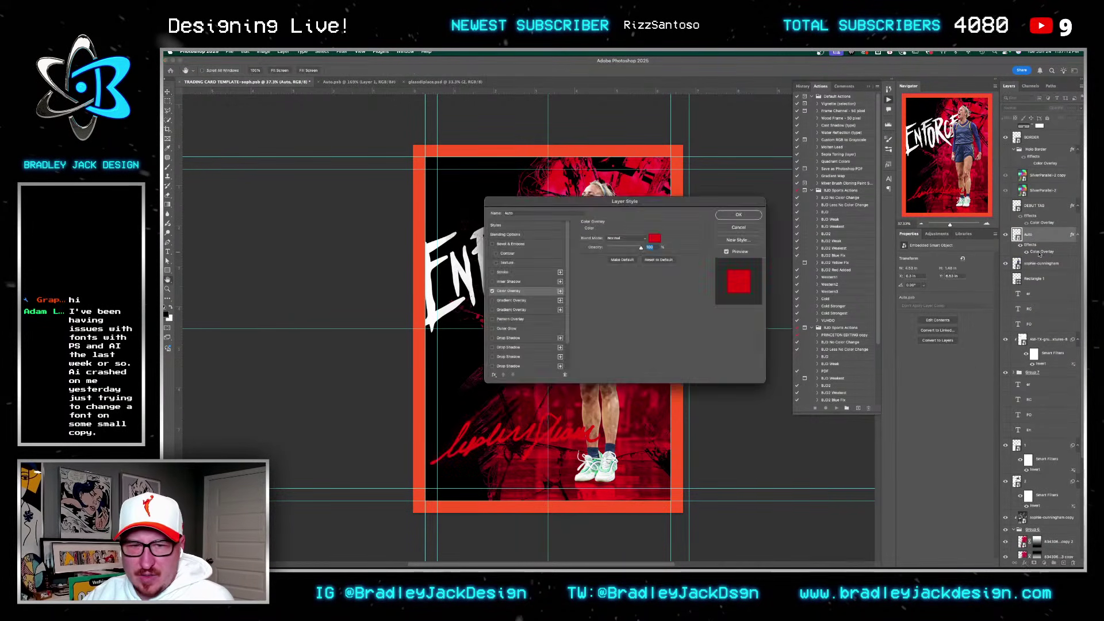
{"action": "left_click", "coordinate": [654, 238]}
{"action": "type", "text": "ffffff"}
{"action": "key", "text": "Return"}
{"action": "key", "text": "Return"}
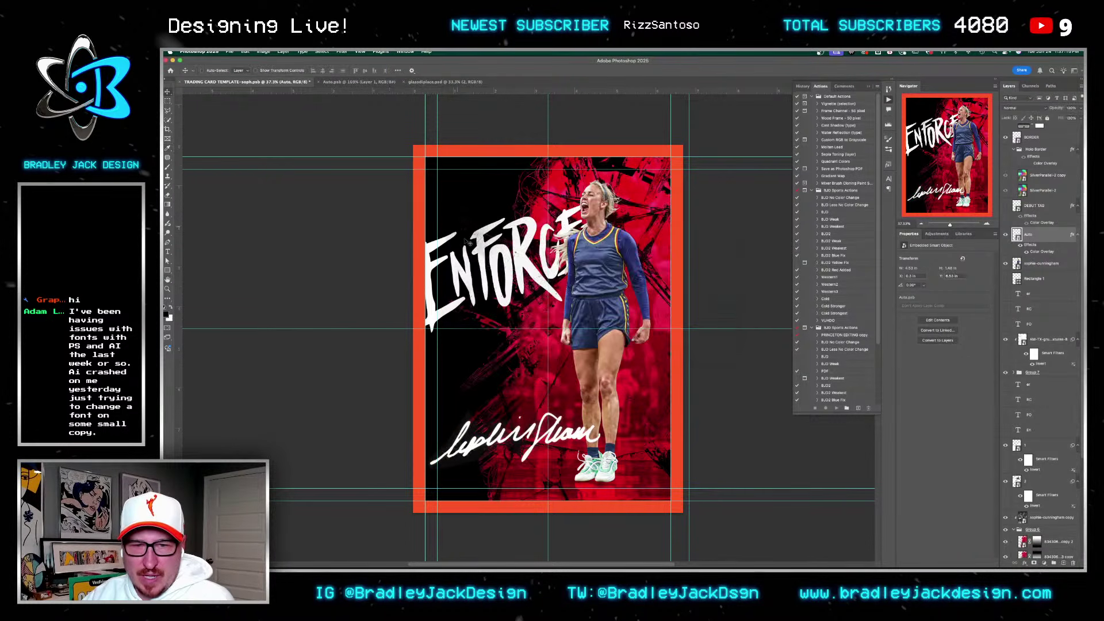
Step: Move the white signature slightly down and to the right, so its end overlaps the player's ankles
{"action": "left_click_drag", "start_coordinate": [528, 456], "coordinate": [534, 466]}
{"action": "key", "text": "super+t"}
{"action": "key", "text": "Return"}
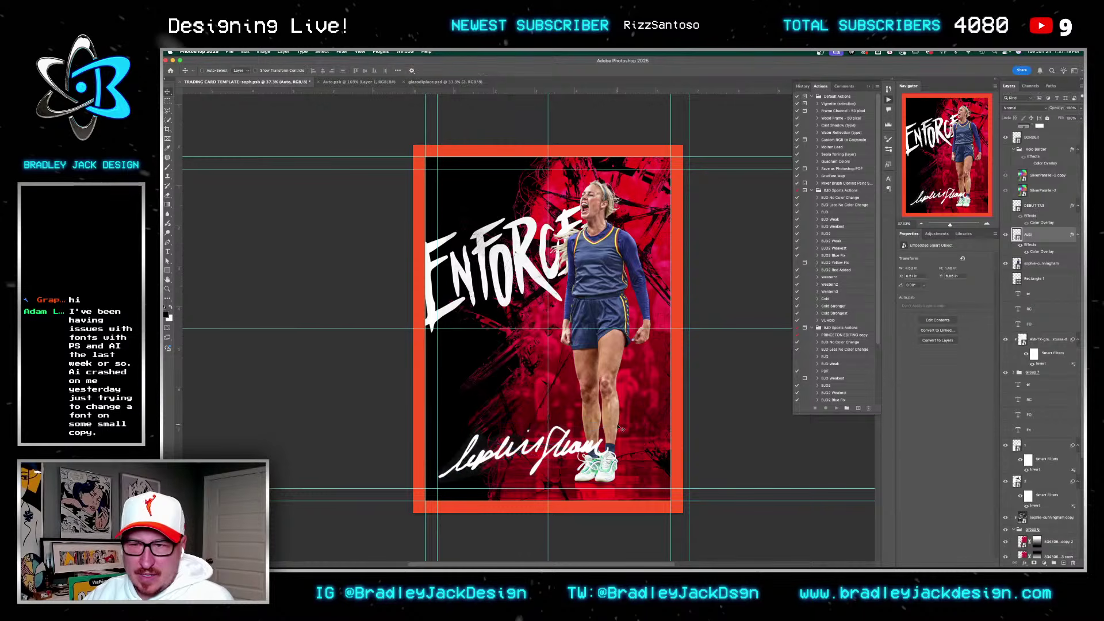
Step: Duplicate the signature with New Smart Object via Copy and open the copy down to its nested source artwork
{"action": "right_click", "coordinate": [1032, 240]}
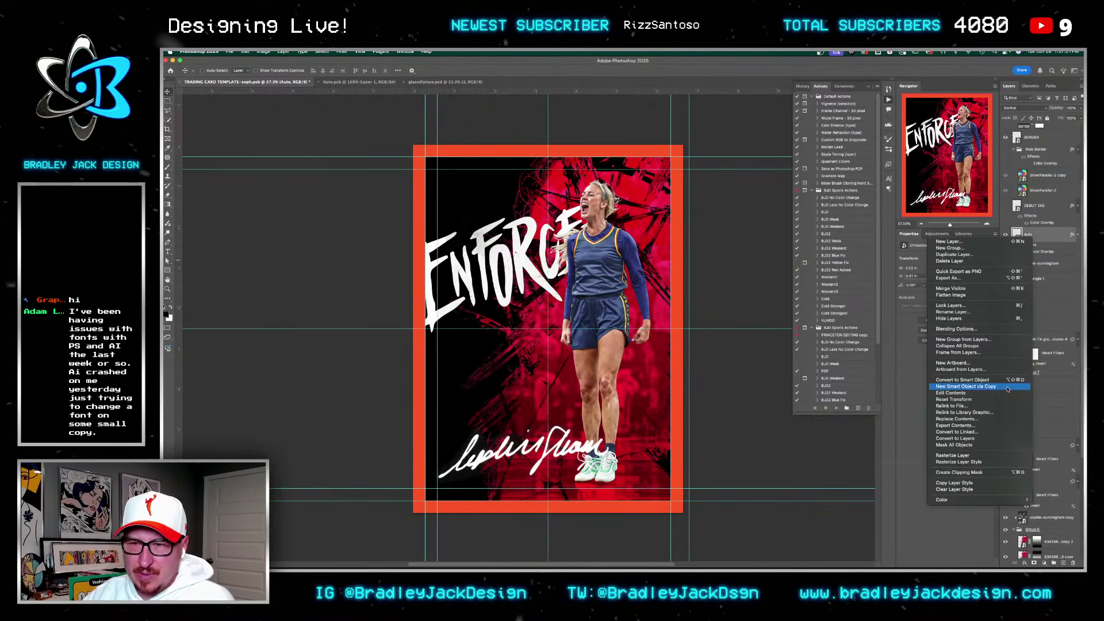
{"action": "left_click", "coordinate": [977, 387]}
{"action": "double_click", "coordinate": [1016, 235]}
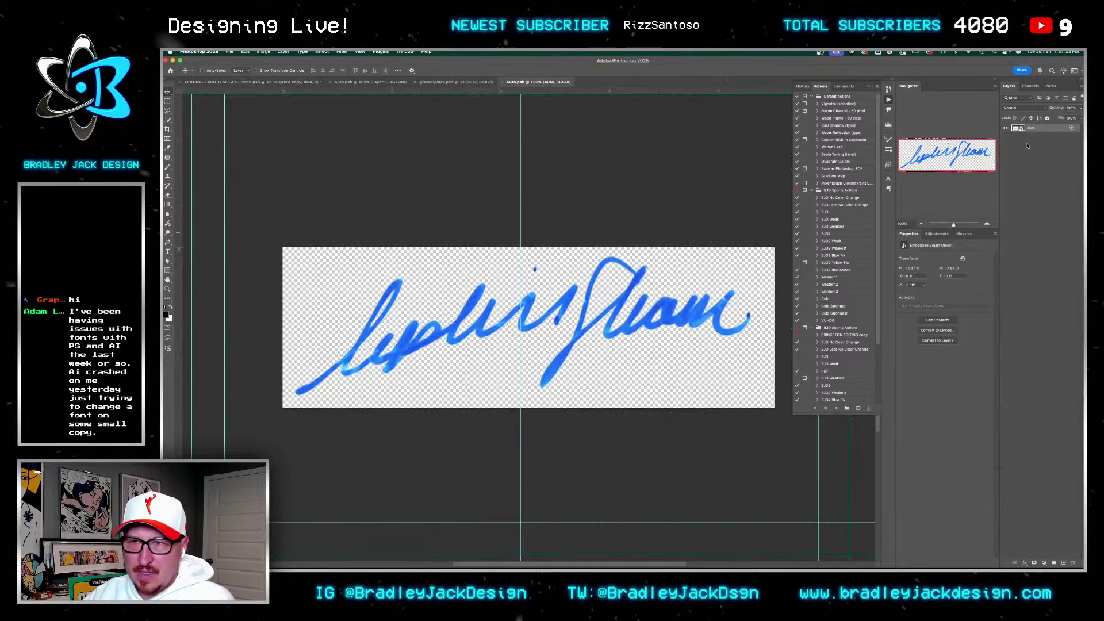
{"action": "right_click", "coordinate": [1018, 131]}
{"action": "left_click", "coordinate": [1025, 134]}
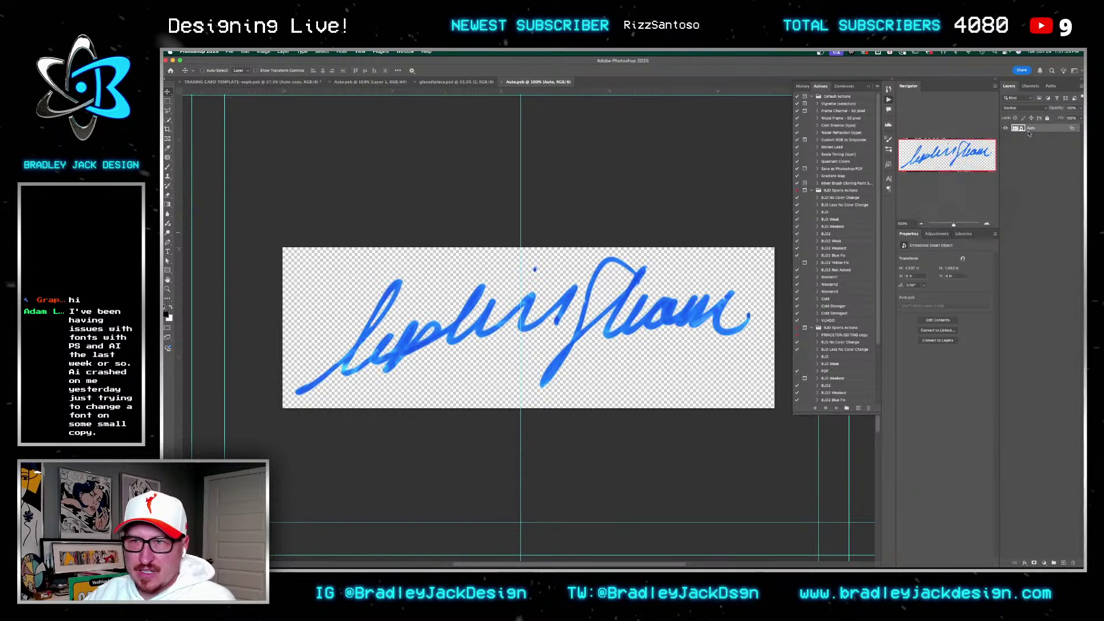
{"action": "double_click", "coordinate": [1044, 132]}
{"action": "key", "text": "Escape"}
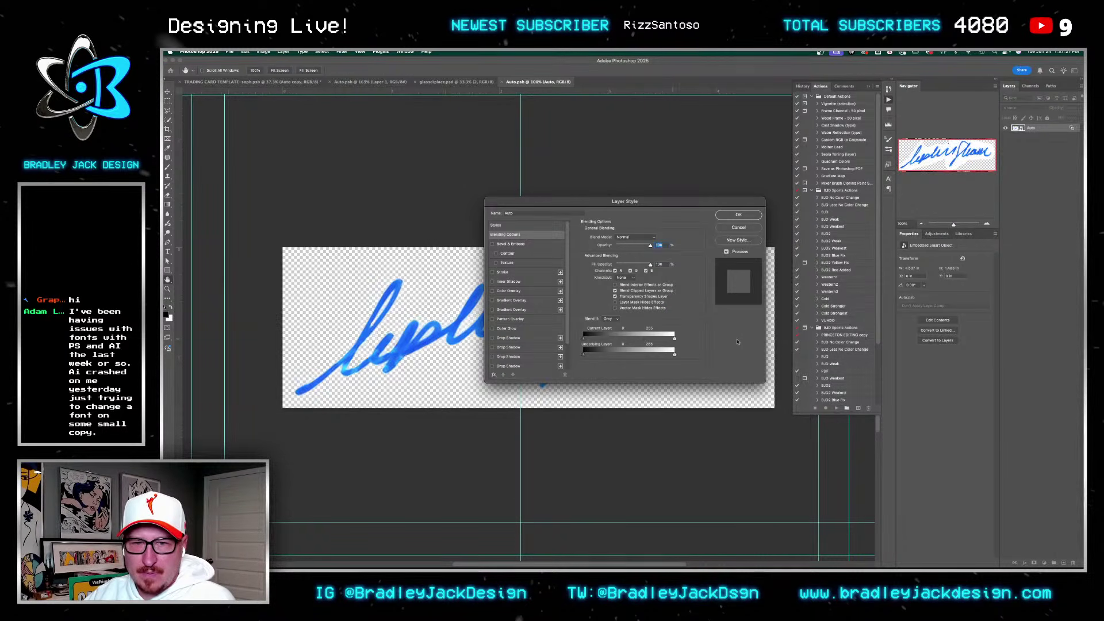
{"action": "double_click", "coordinate": [1018, 127]}
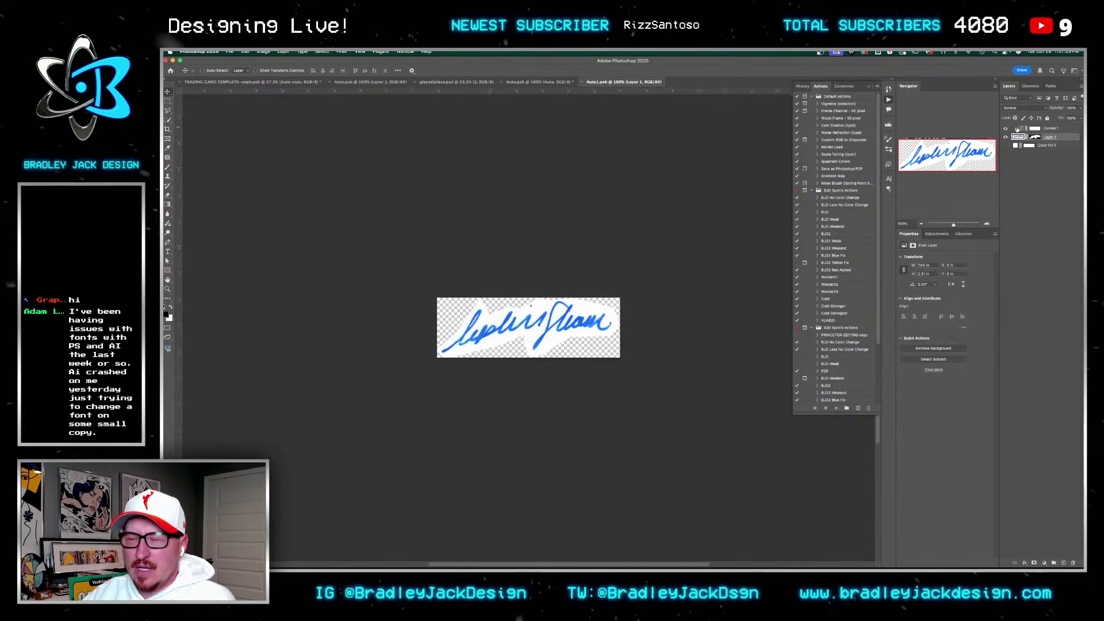
Step: Try deleting the mask on Layer 1, hiding the Curves adjustment and revealing the full canvas of the signature source
{"action": "right_click", "coordinate": [1034, 137]}
{"action": "left_click", "coordinate": [1001, 154]}
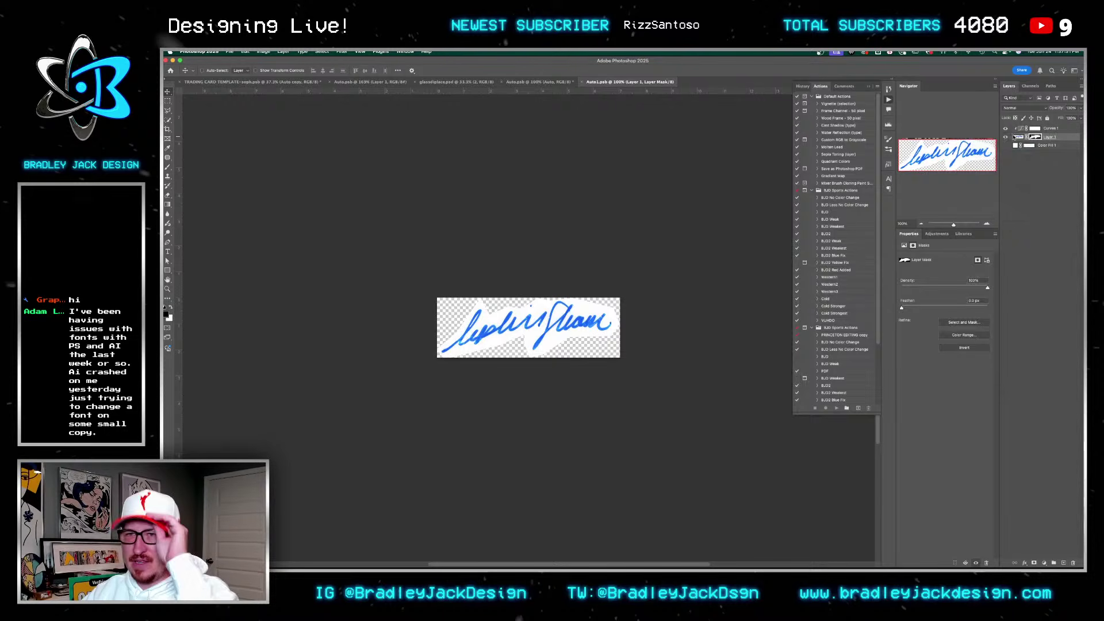
{"action": "left_click", "coordinate": [1006, 128]}
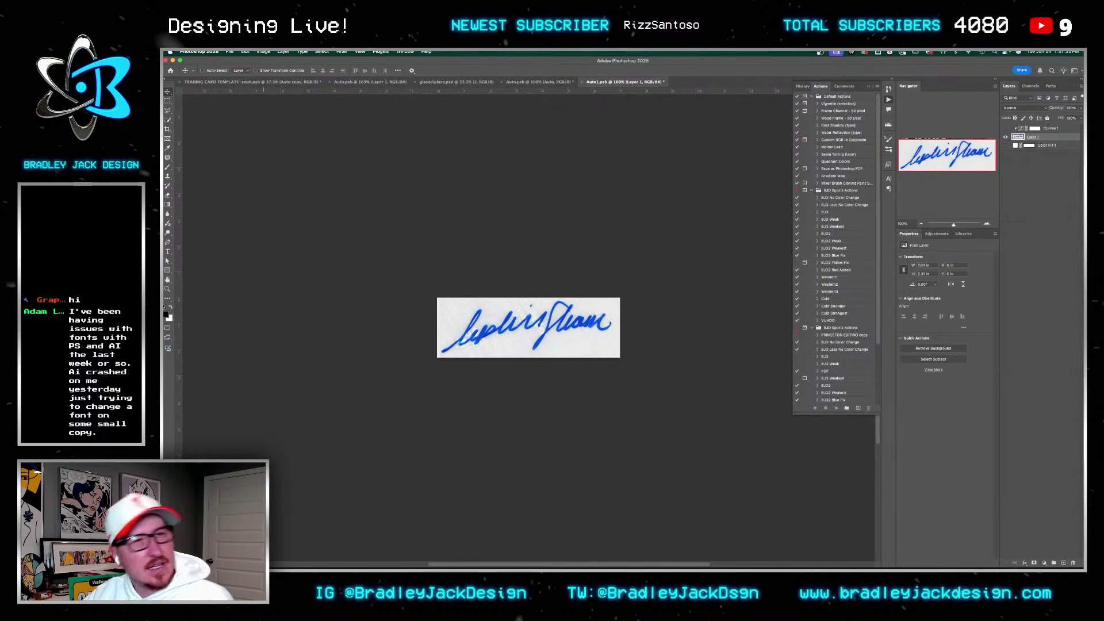
{"action": "left_click", "coordinate": [264, 51]}
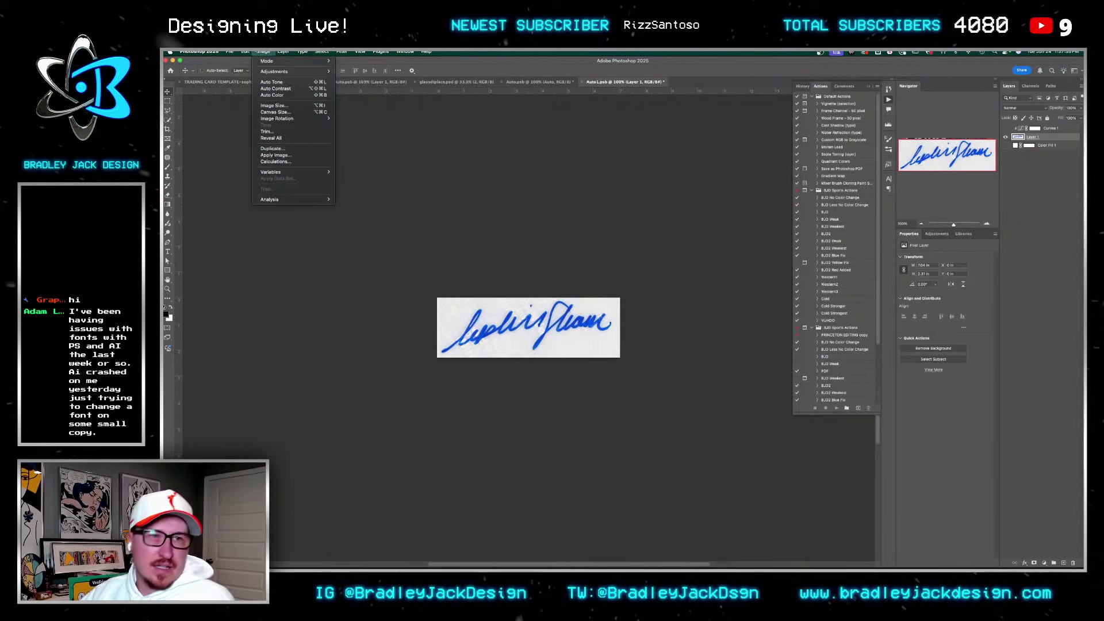
{"action": "left_click", "coordinate": [271, 138]}
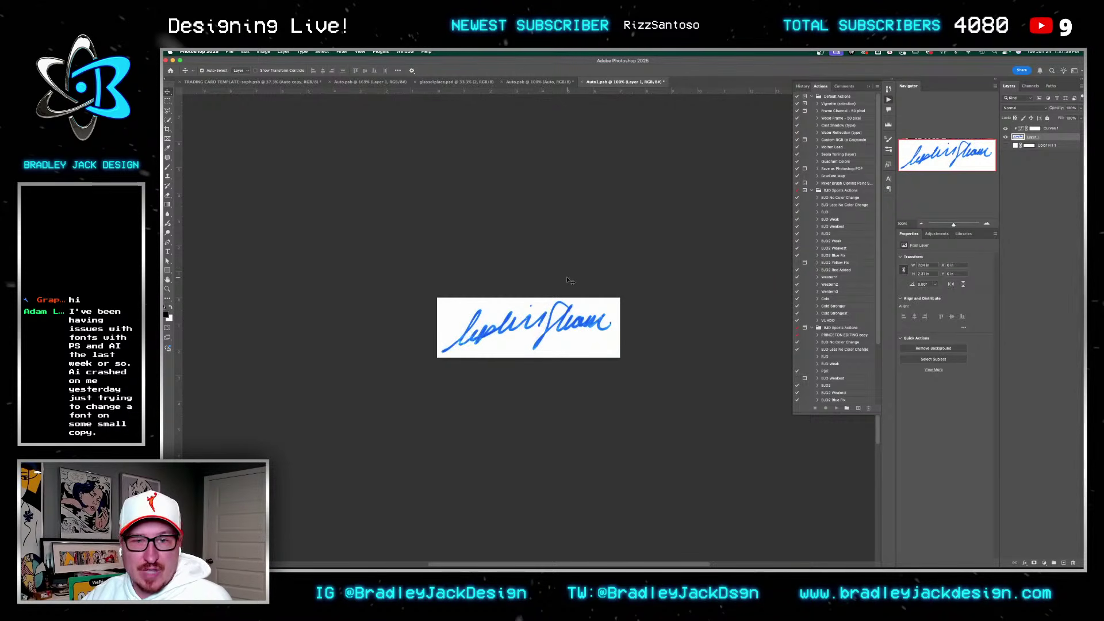
Step: Close the nested signature source, check it once more, and save and close Auto.psb to return to the trading card
{"action": "key", "text": "super+w"}
{"action": "key", "text": "Return"}
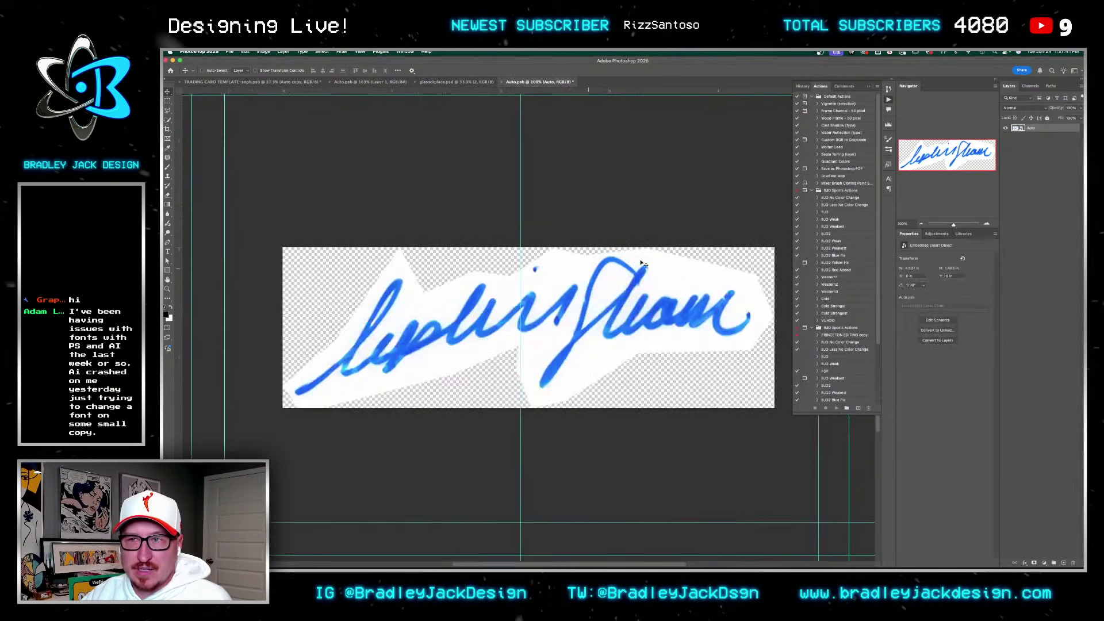
{"action": "double_click", "coordinate": [1015, 128]}
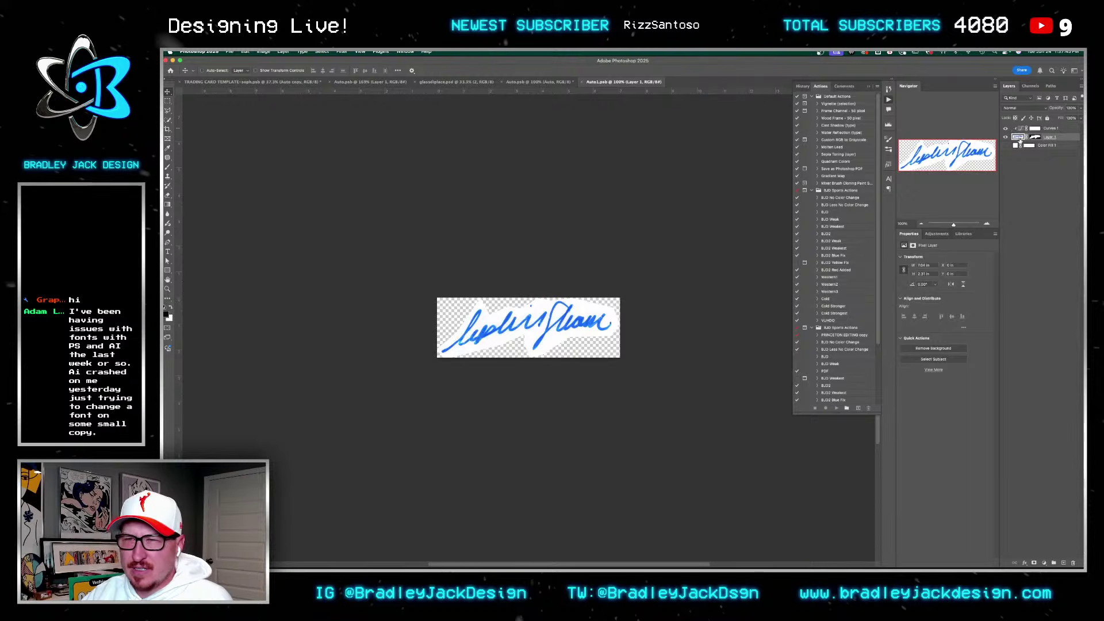
{"action": "key", "text": "super+w"}
{"action": "key", "text": "super+w"}
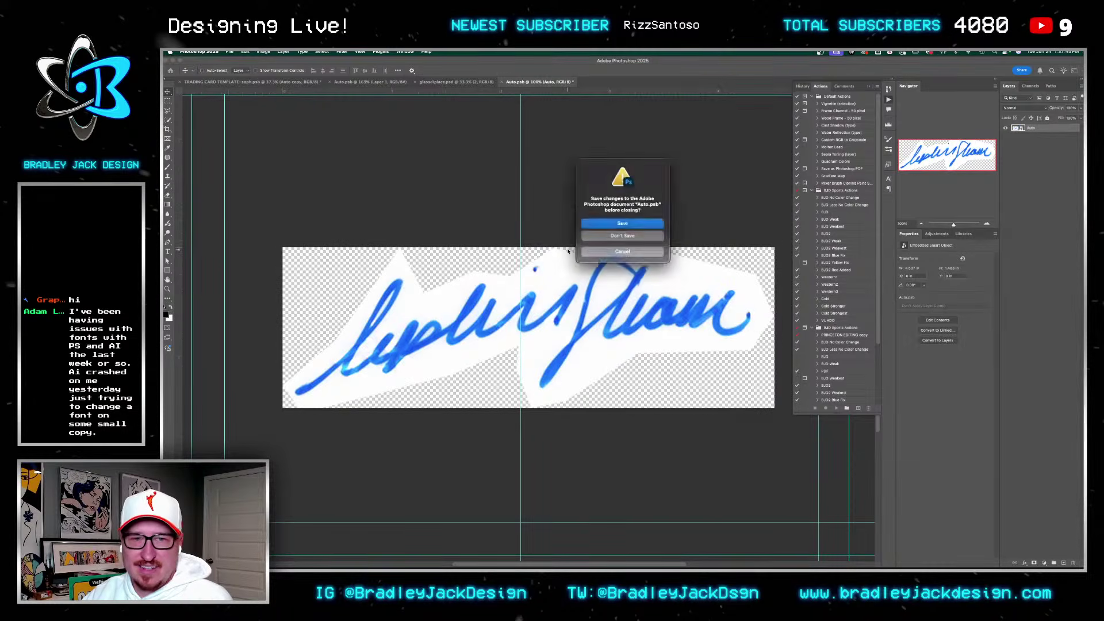
{"action": "key", "text": "Return"}
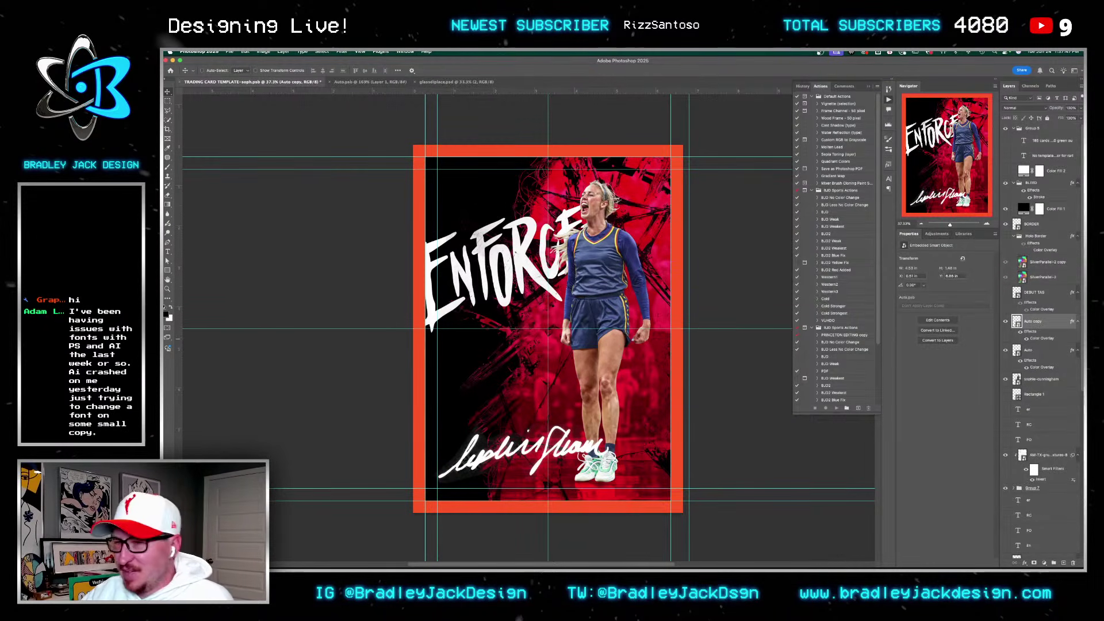
Step: Switch to Finder, place the s-l1600 reference image of a signed Prizm card, and scale it to cover the card
{"action": "left_click", "coordinate": [461, 537]}
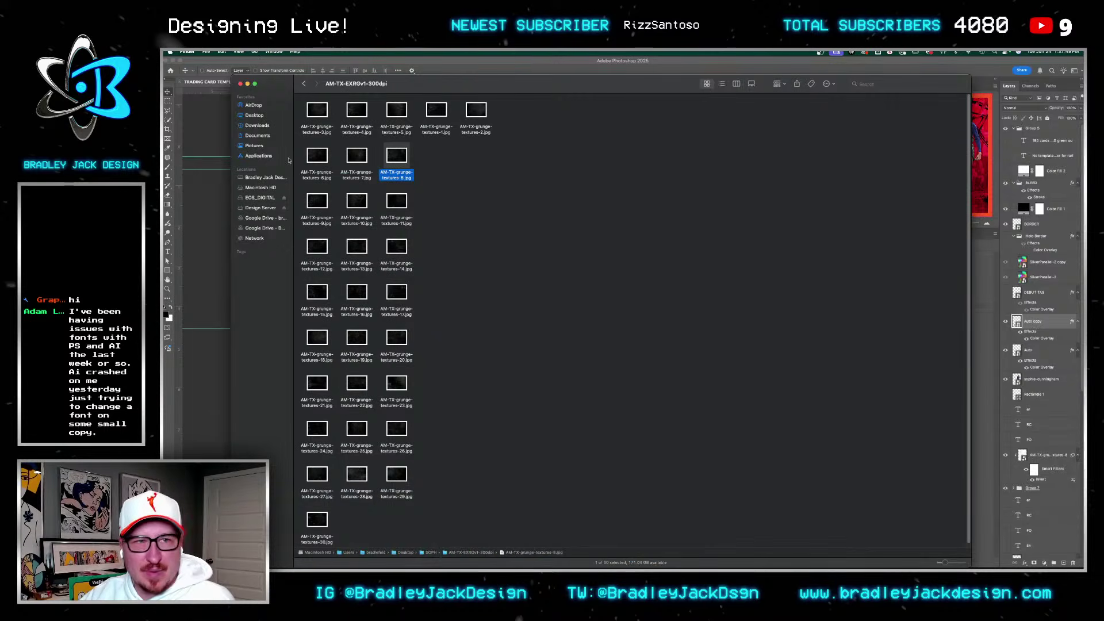
{"action": "left_click", "coordinate": [253, 115]}
{"action": "left_click", "coordinate": [305, 84]}
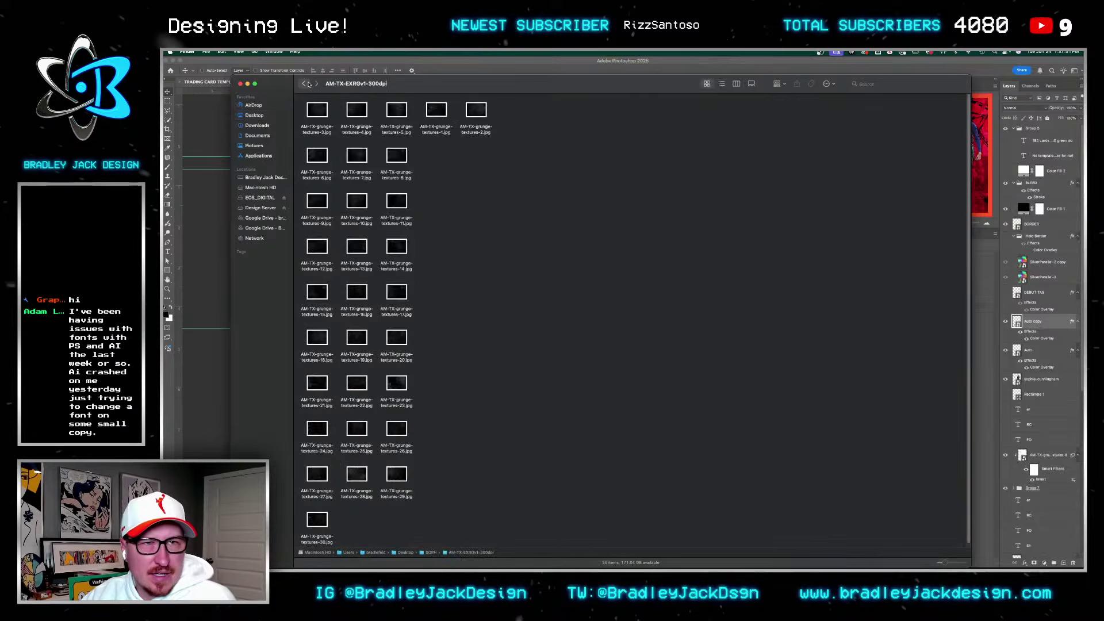
{"action": "left_click_drag", "start_coordinate": [336, 491], "coordinate": [196, 363]}
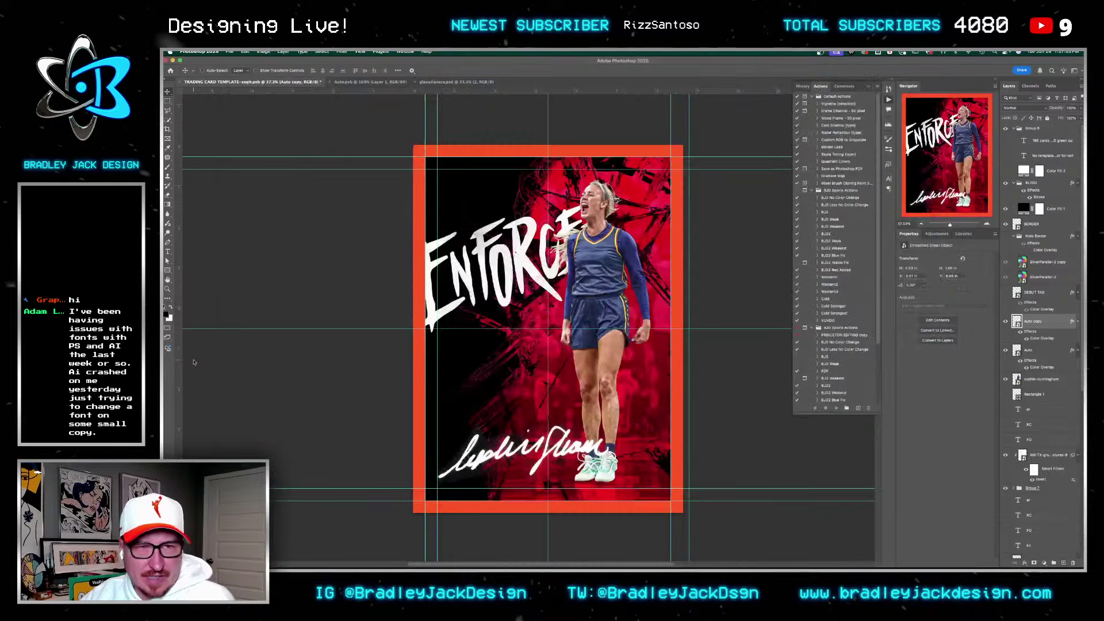
{"action": "key", "text": "ctrl+t"}
{"action": "left_click_drag", "start_coordinate": [547, 345], "coordinate": [545, 299]}
{"action": "left_click_drag", "start_coordinate": [660, 467], "coordinate": [766, 520], "text": "alt"}
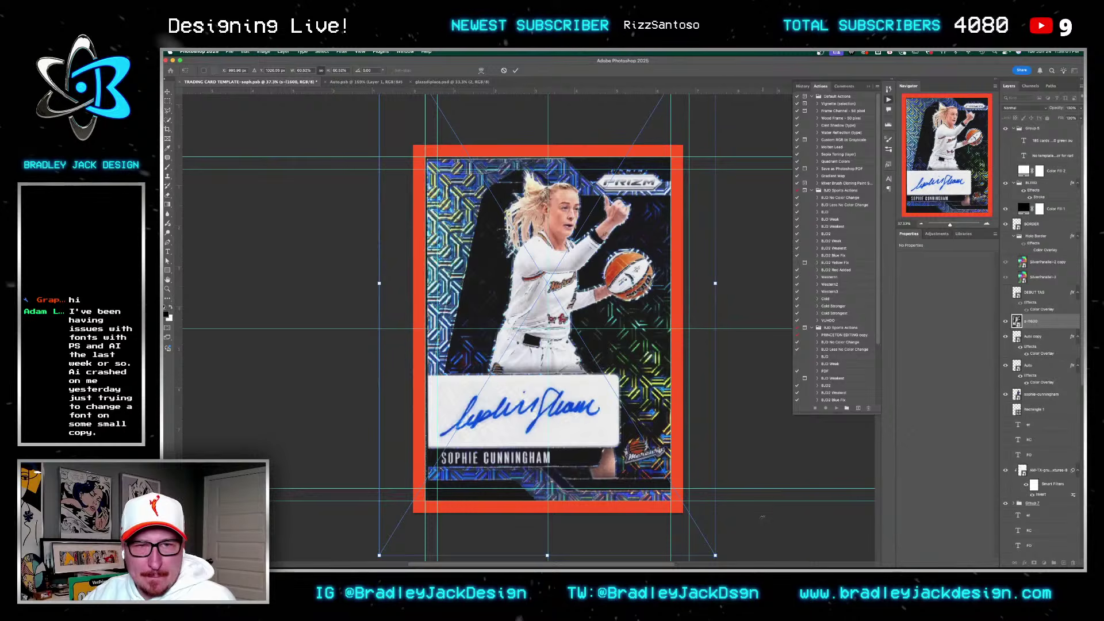
{"action": "key", "text": "Return"}
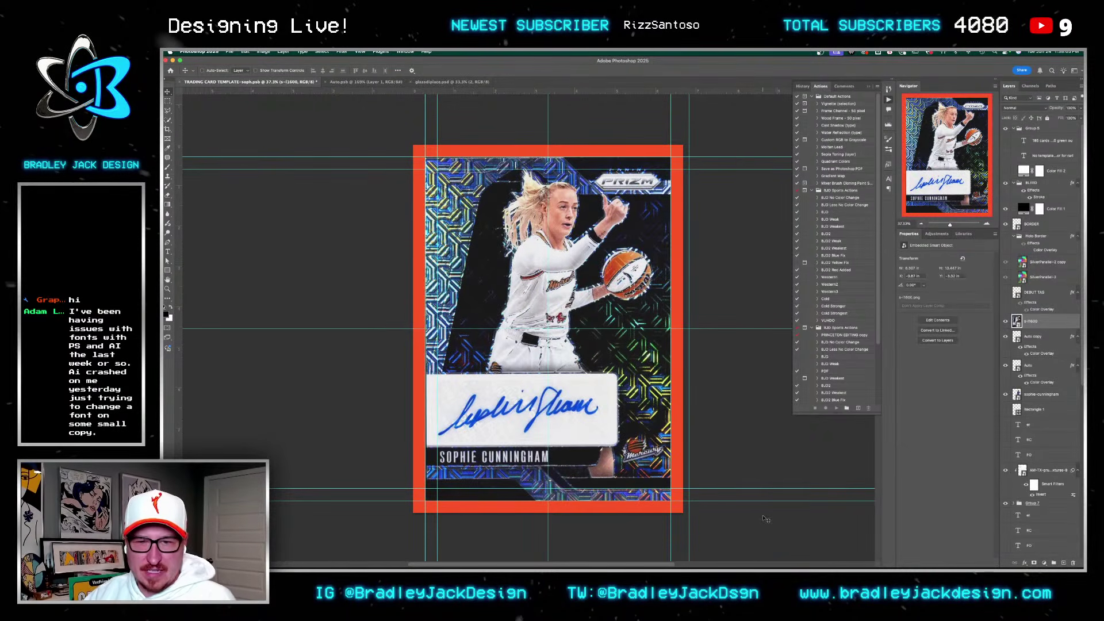
Step: Hide the original signature layer, bring the signature copy above the reference card, and lay it over the printed blue signature
{"action": "left_click", "coordinate": [1013, 368]}
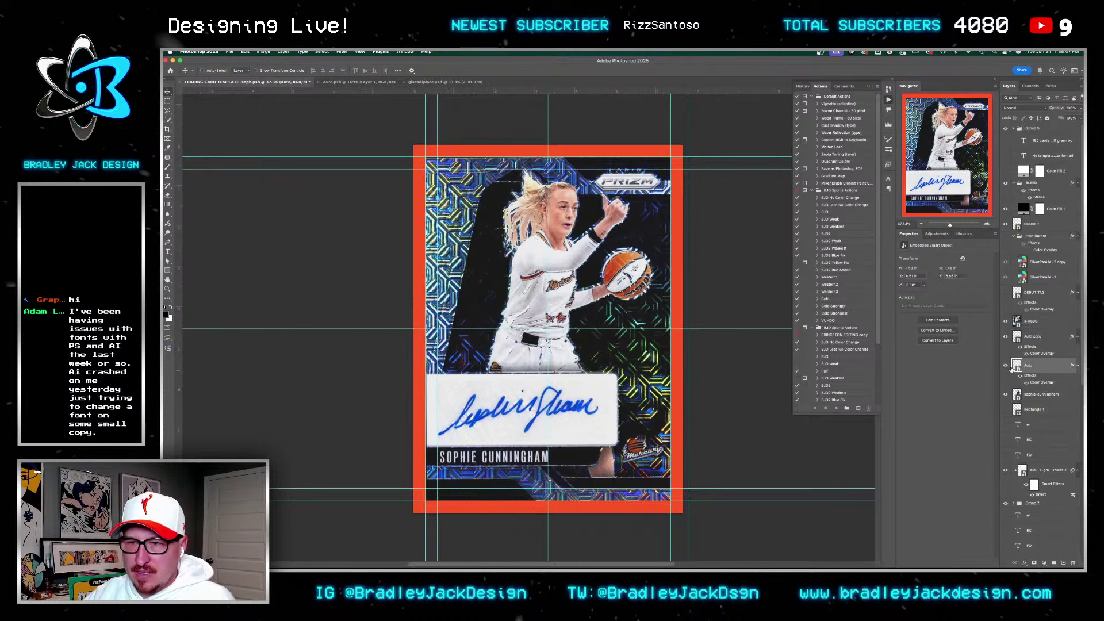
{"action": "left_click_drag", "start_coordinate": [1035, 348], "coordinate": [1034, 318]}
{"action": "left_click_drag", "start_coordinate": [605, 430], "coordinate": [602, 389]}
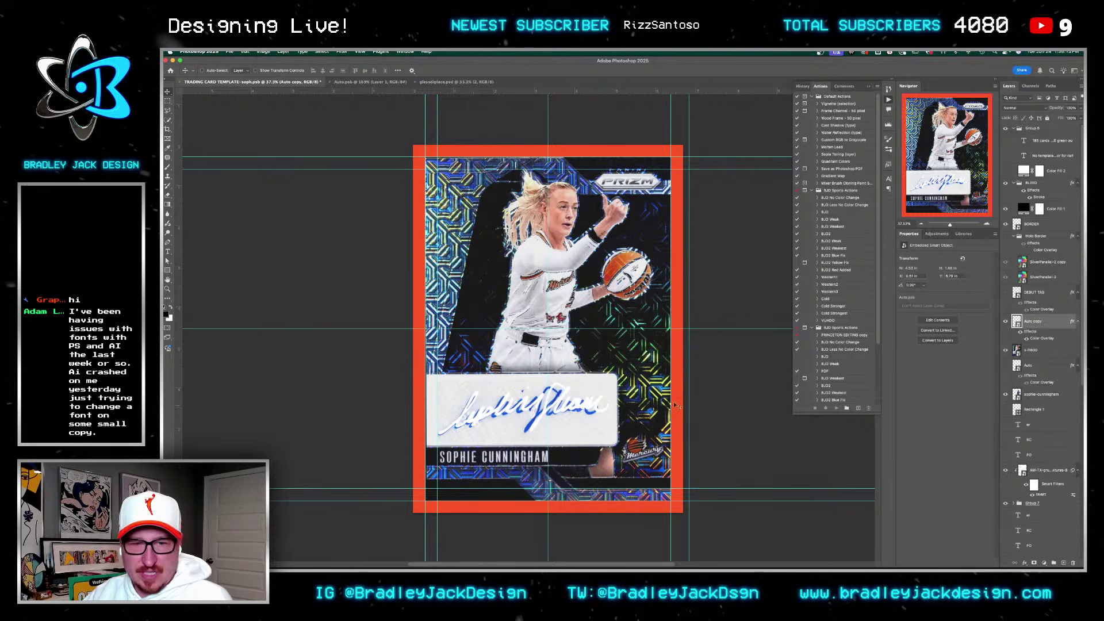
Step: Hide the reference card, move the signature copy back down near the player's feet, and hide it
{"action": "left_click", "coordinate": [1005, 350]}
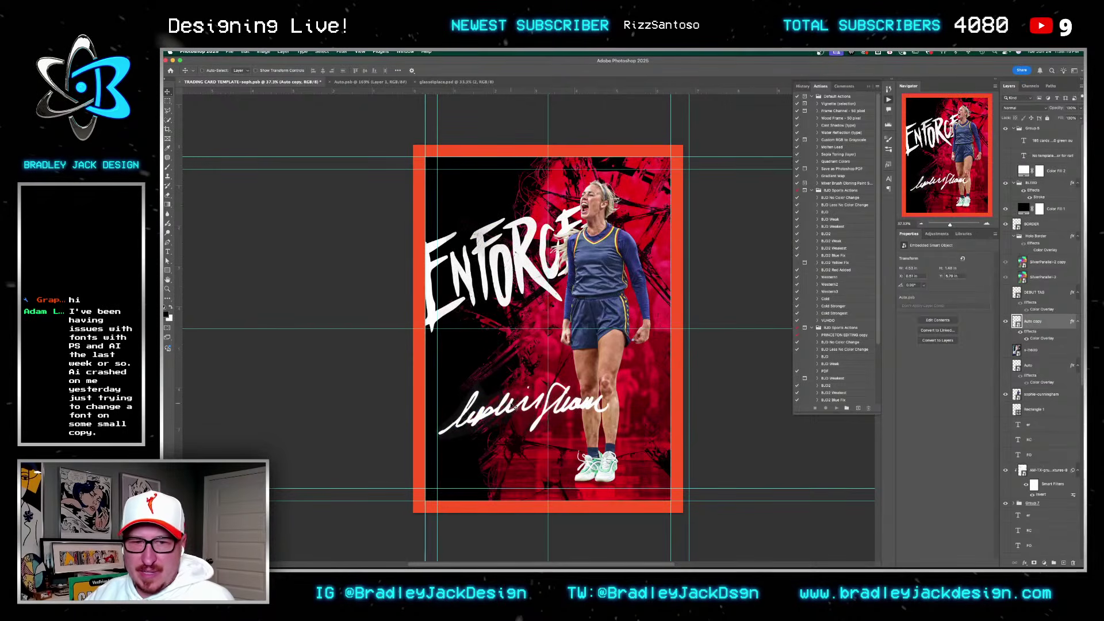
{"action": "left_click_drag", "start_coordinate": [572, 368], "coordinate": [572, 441]}
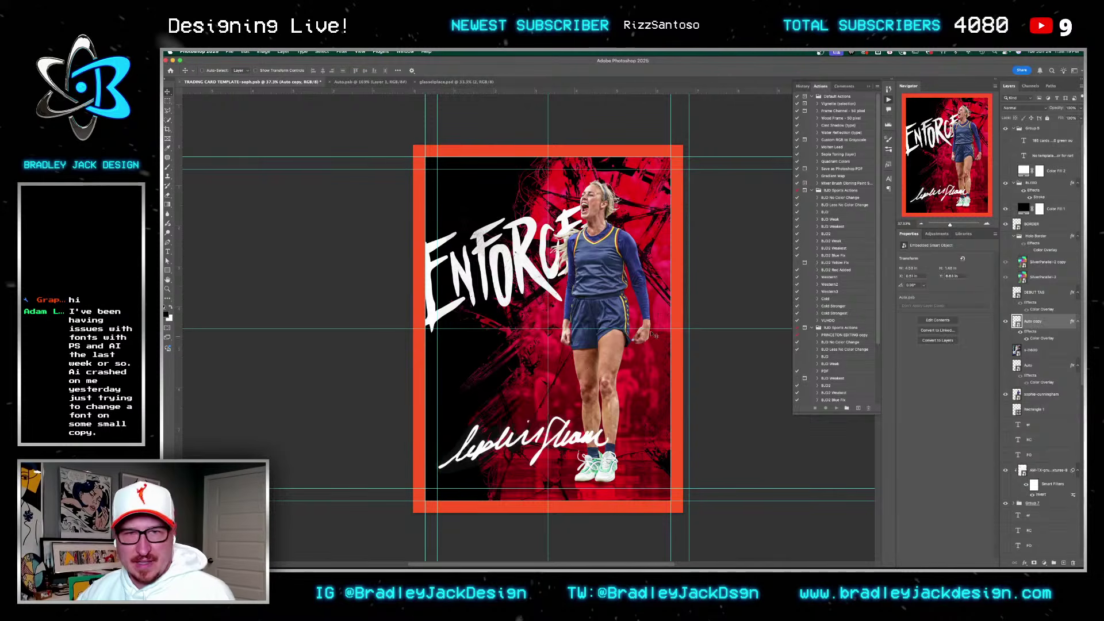
{"action": "left_click", "coordinate": [1006, 322]}
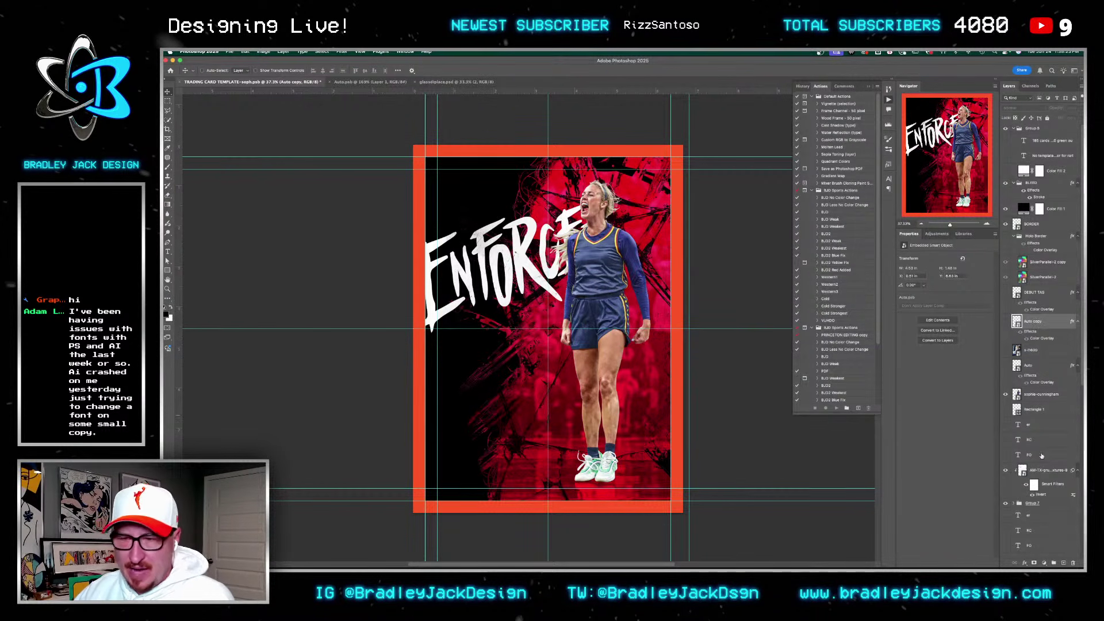
Step: Bring the ENFORCER group and its grunge texture layer in front of the player and move the lettering down across her legs
{"action": "scroll", "coordinate": [1042, 456], "scroll_direction": "down", "scroll_amount": 3}
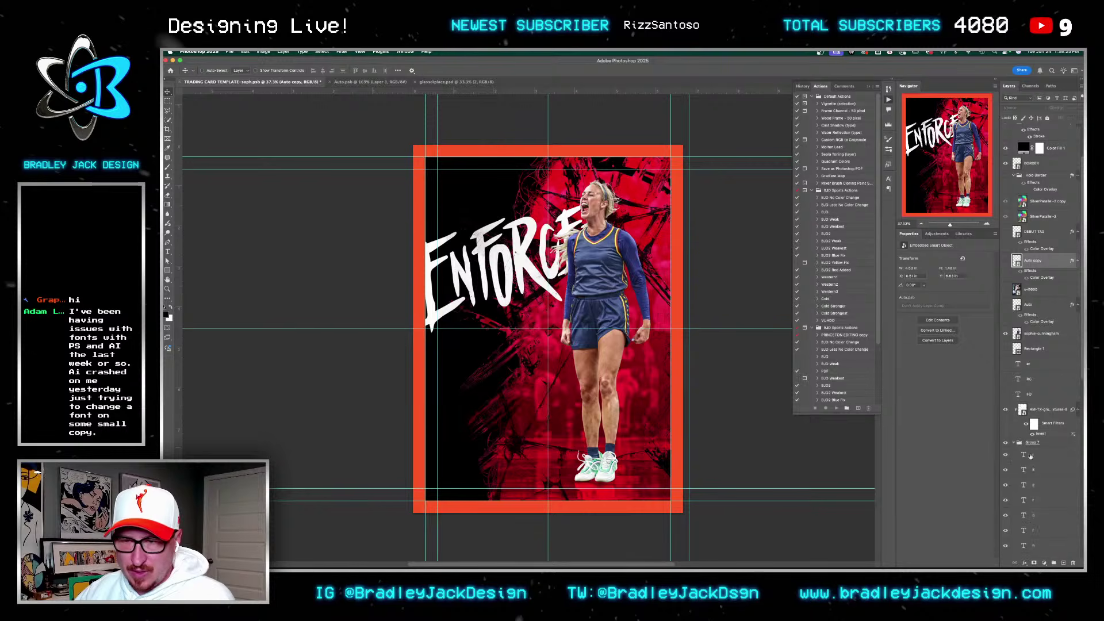
{"action": "left_click", "coordinate": [1025, 455]}
{"action": "left_click", "coordinate": [1041, 545], "text": "shift"}
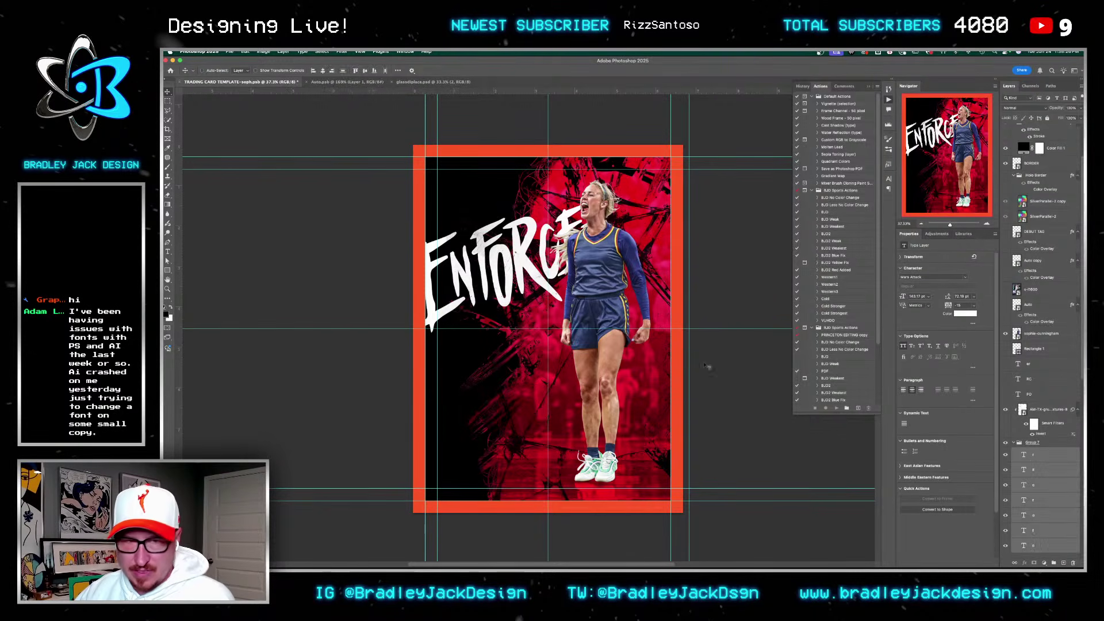
{"action": "left_click", "coordinate": [1032, 443]}
{"action": "left_click", "coordinate": [1041, 409]}
{"action": "left_click", "coordinate": [1032, 442], "text": "shift"}
{"action": "left_click_drag", "start_coordinate": [1041, 409], "coordinate": [1037, 329]}
{"action": "left_click_drag", "start_coordinate": [561, 252], "coordinate": [593, 382]}
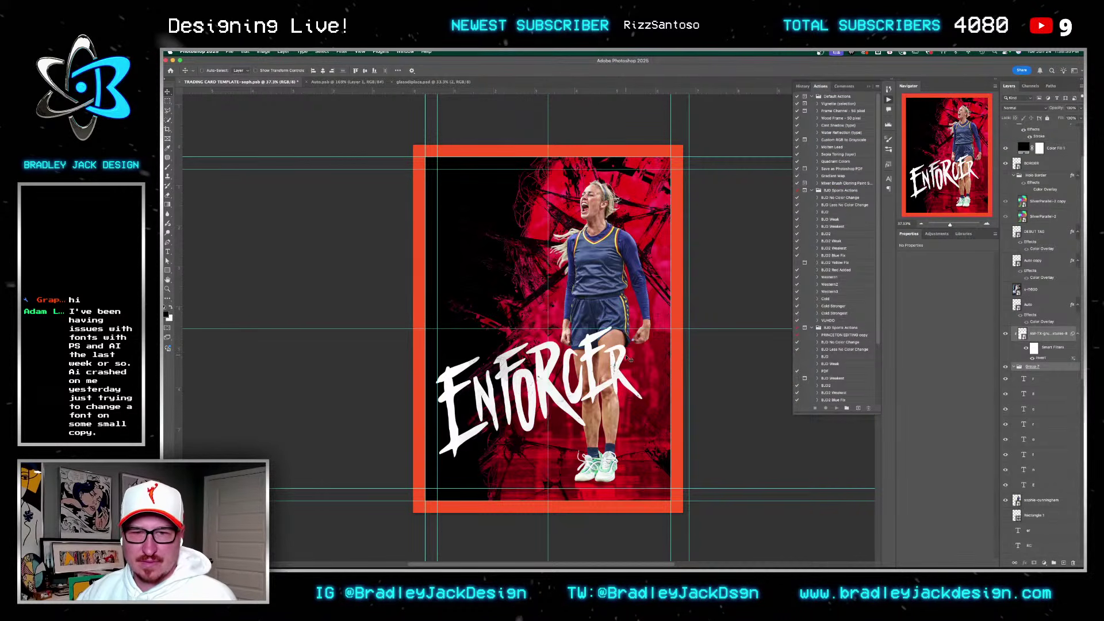
Step: Nudge the final R of the ENFORCER lettering slightly to the right
{"action": "left_click", "coordinate": [1052, 384]}
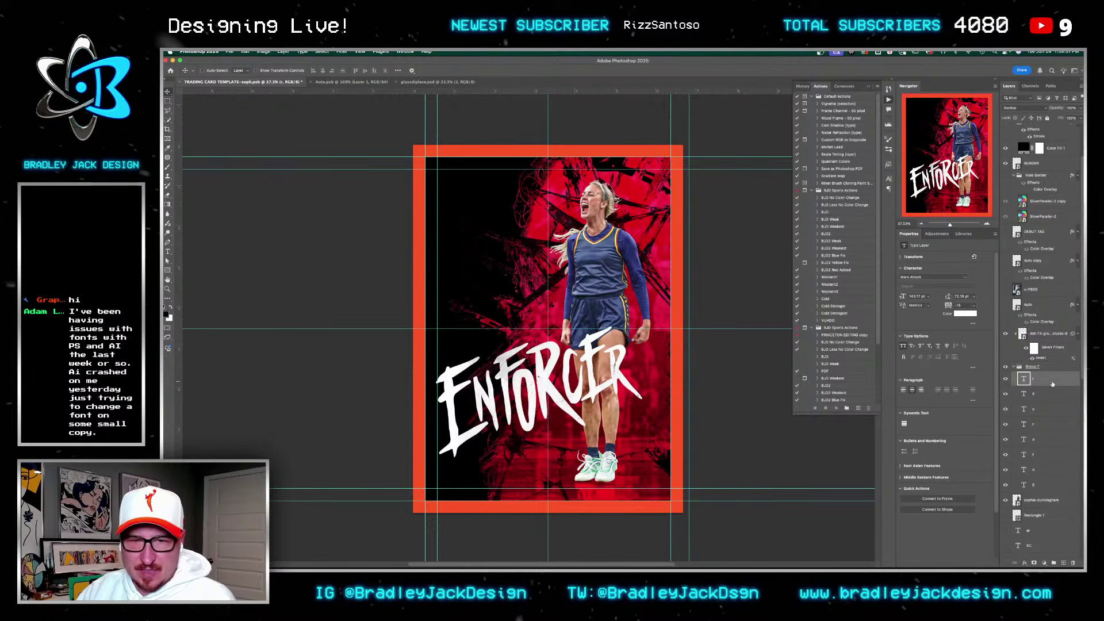
{"action": "key", "text": "shift+Right"}
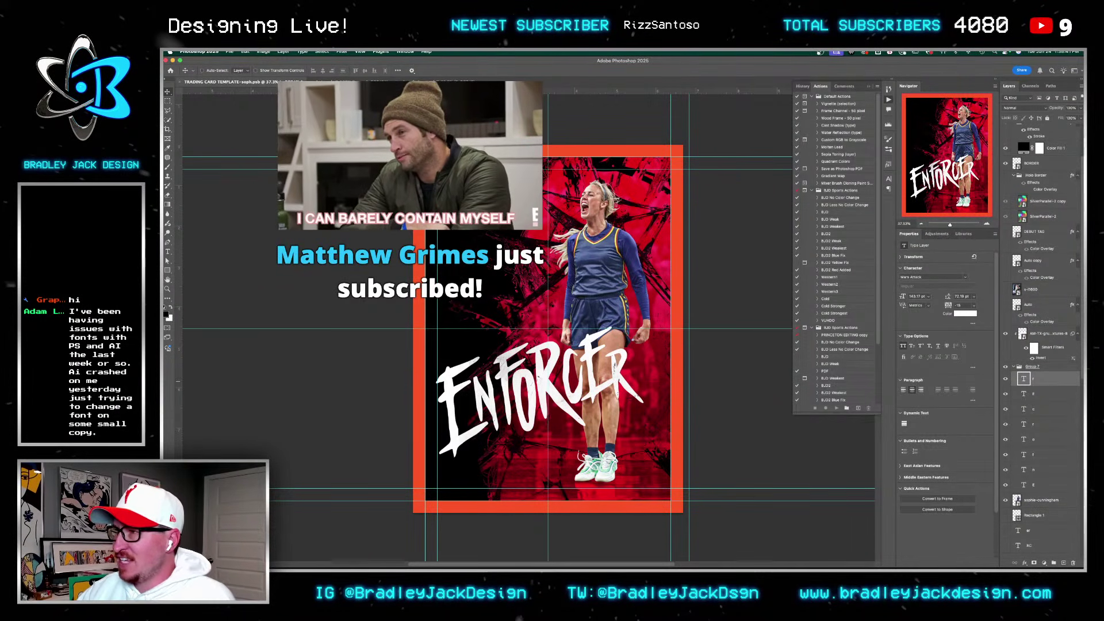
{"action": "key", "text": "super+Tab"}
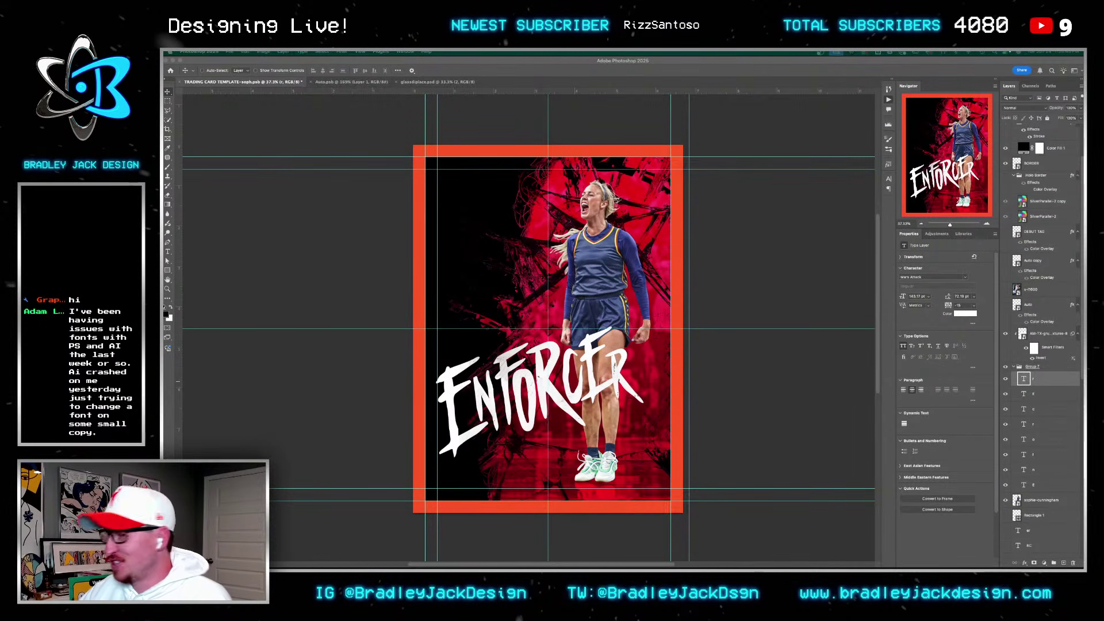
{"action": "key", "text": "super+Tab"}
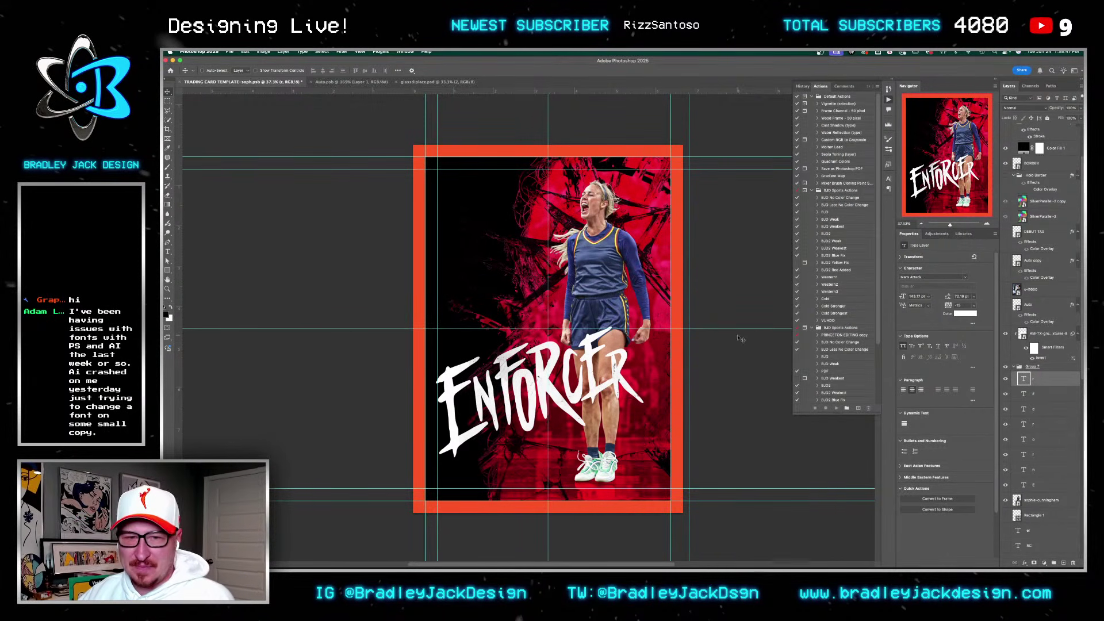
Step: Duplicate the first E of ENFORCER above the word, change its text to THE, and turn off all caps for it
{"action": "left_click", "coordinate": [1042, 481], "text": "shift"}
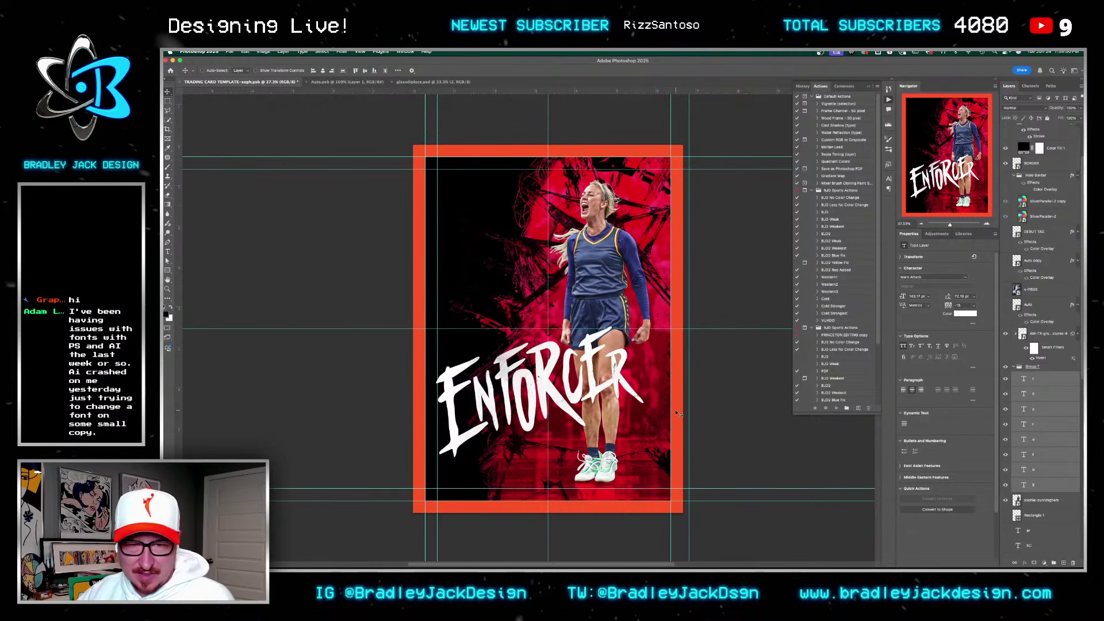
{"action": "left_click", "coordinate": [1051, 483]}
{"action": "left_click_drag", "start_coordinate": [460, 402], "coordinate": [484, 317]}
{"action": "double_click", "coordinate": [484, 318]}
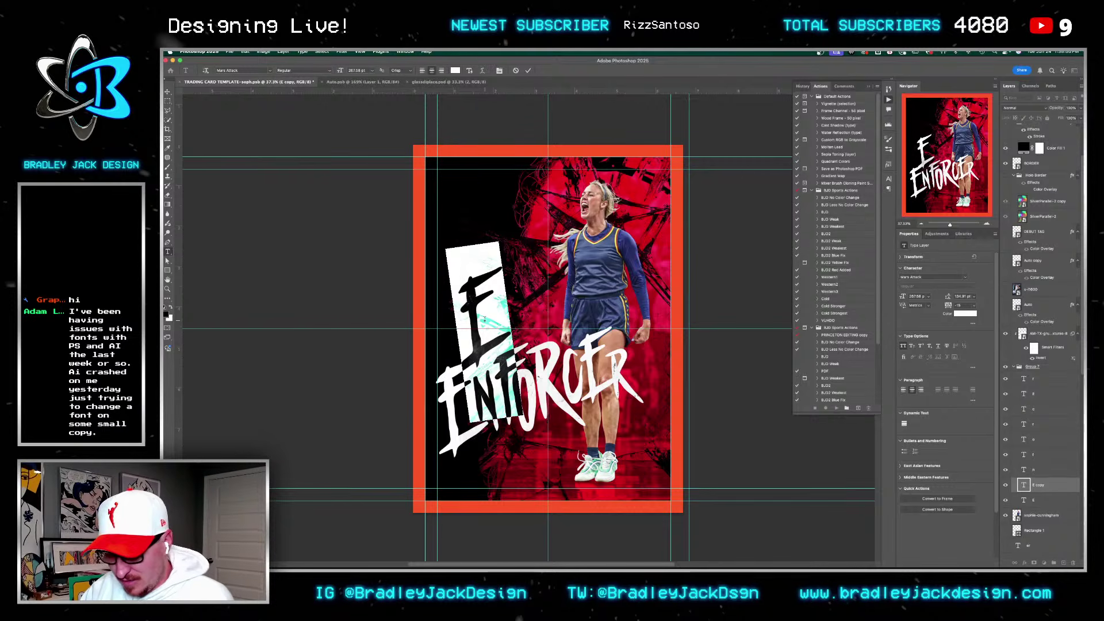
{"action": "type", "text": "THE"}
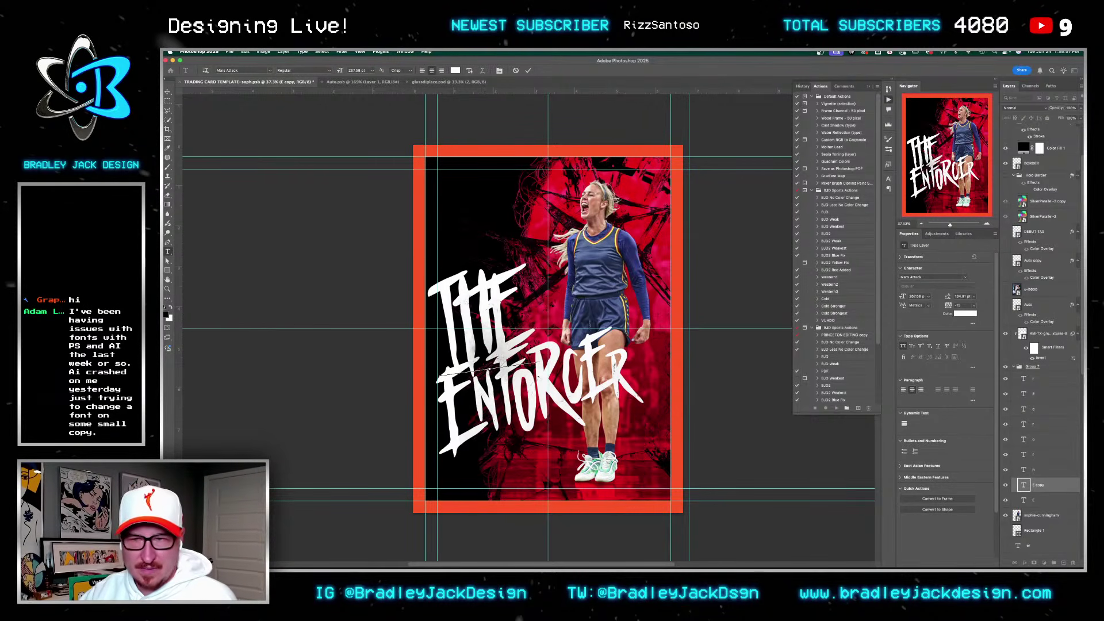
{"action": "key", "text": "ctrl+a"}
{"action": "left_click", "coordinate": [904, 347]}
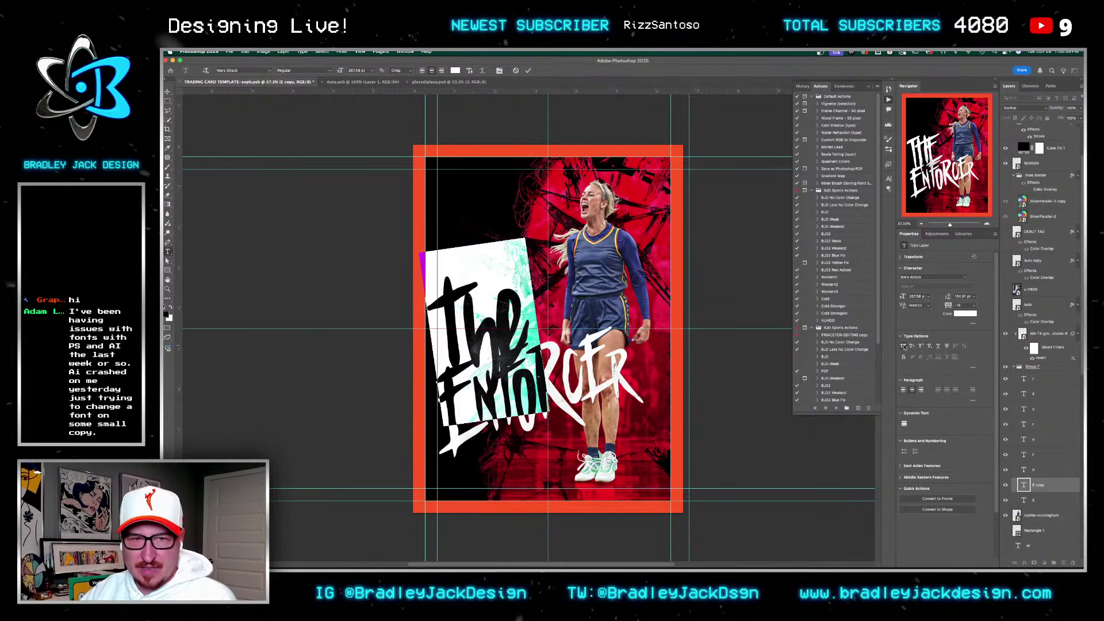
{"action": "key", "text": "Escape"}
Step: Scale down the word "the" and position it just above the start of ENFORCER
{"action": "key", "text": "ctrl+t"}
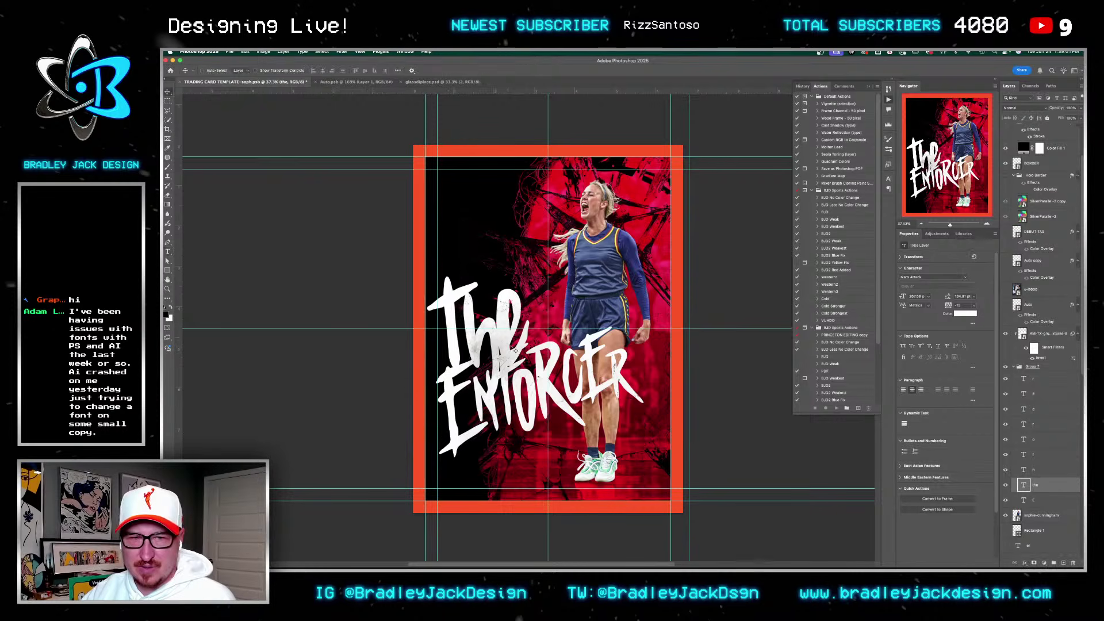
{"action": "left_click_drag", "start_coordinate": [549, 425], "coordinate": [528, 360]}
{"action": "key", "text": "Return"}
{"action": "key", "text": "shift+Down"}
{"action": "key", "text": "shift+Down"}
{"action": "key", "text": "shift+Down"}
{"action": "key", "text": "shift+Down"}
{"action": "key", "text": "shift+Down"}
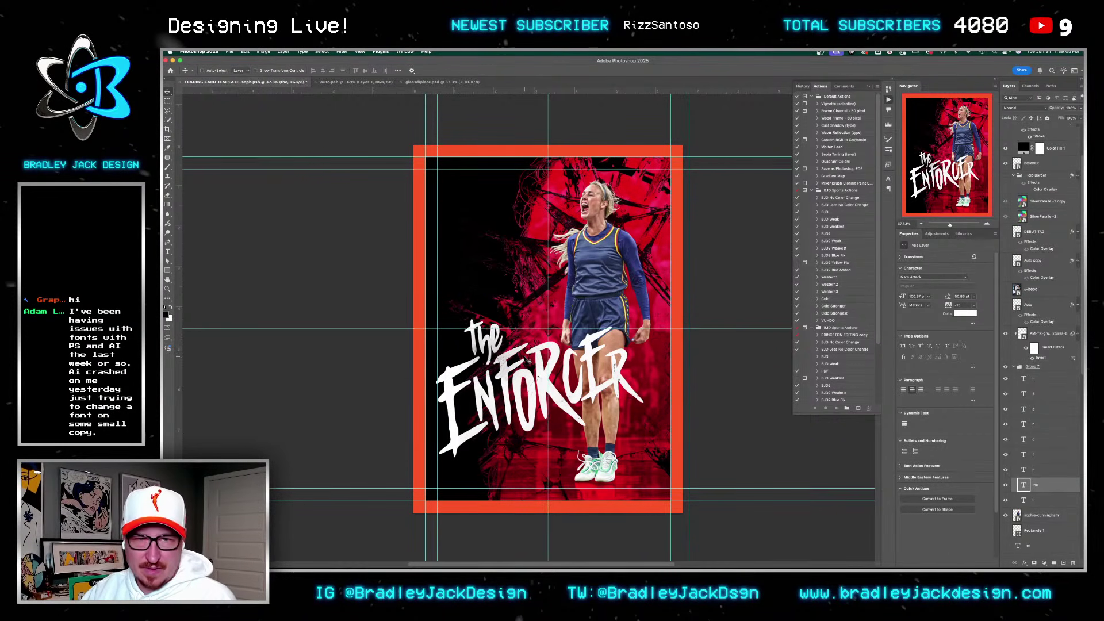
{"action": "key", "text": "shift+Left"}
{"action": "key", "text": "shift+Left"}
{"action": "key", "text": "shift+Left"}
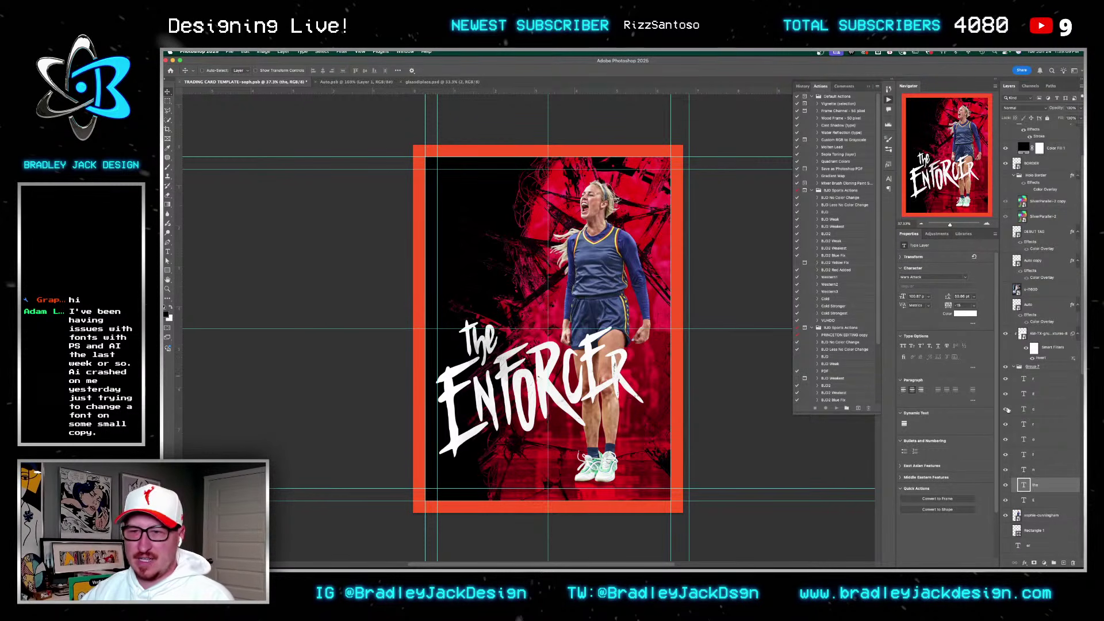
Step: Resize the grunge texture layer so it covers the whole "the ENFORCER" lettering
{"action": "left_click", "coordinate": [1029, 368]}
{"action": "left_click_drag", "start_coordinate": [743, 417], "coordinate": [766, 371]}
{"action": "left_click", "coordinate": [1042, 337]}
{"action": "key", "text": "ctrl+t"}
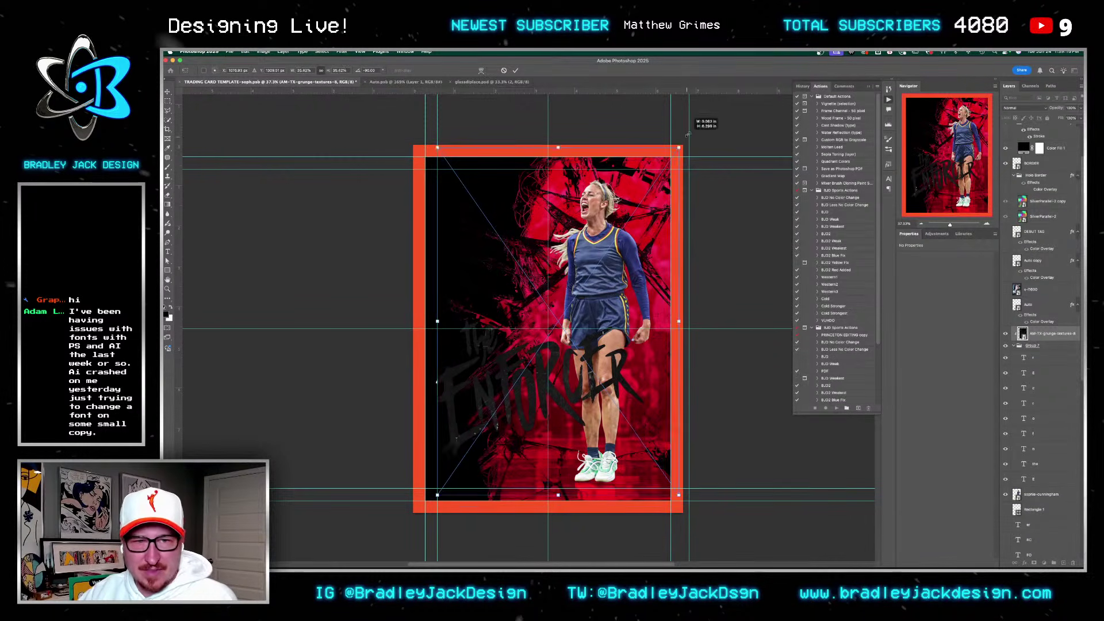
{"action": "key", "text": "Return"}
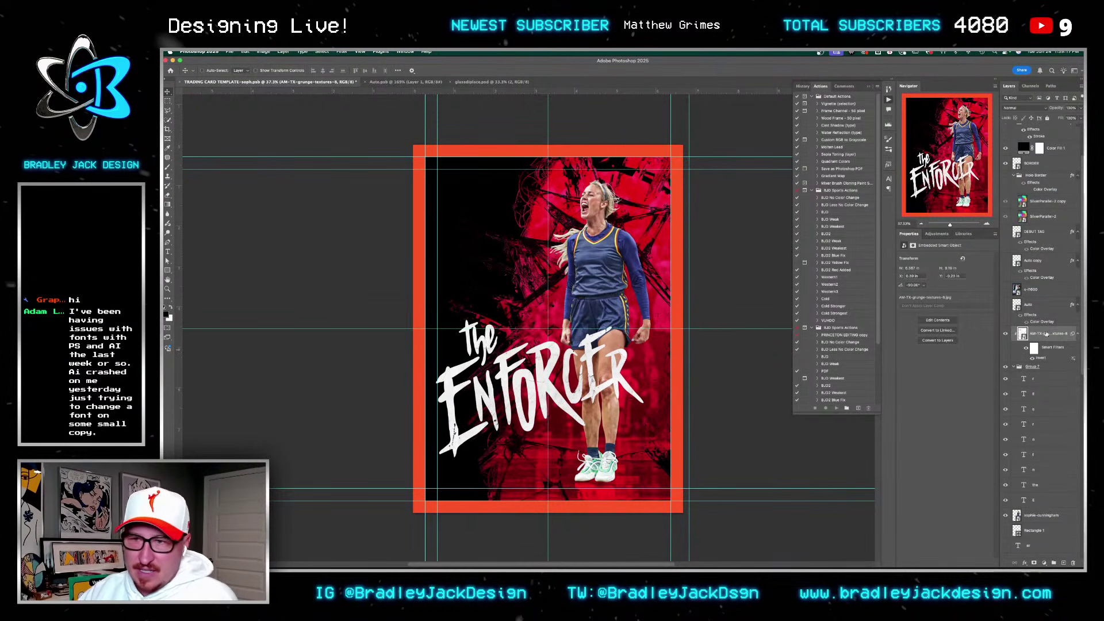
Step: Group the grunge texture with the lettering group and name the new group Enforcer
{"action": "left_click", "coordinate": [1032, 366], "text": "shift"}
{"action": "key", "text": "ctrl+g"}
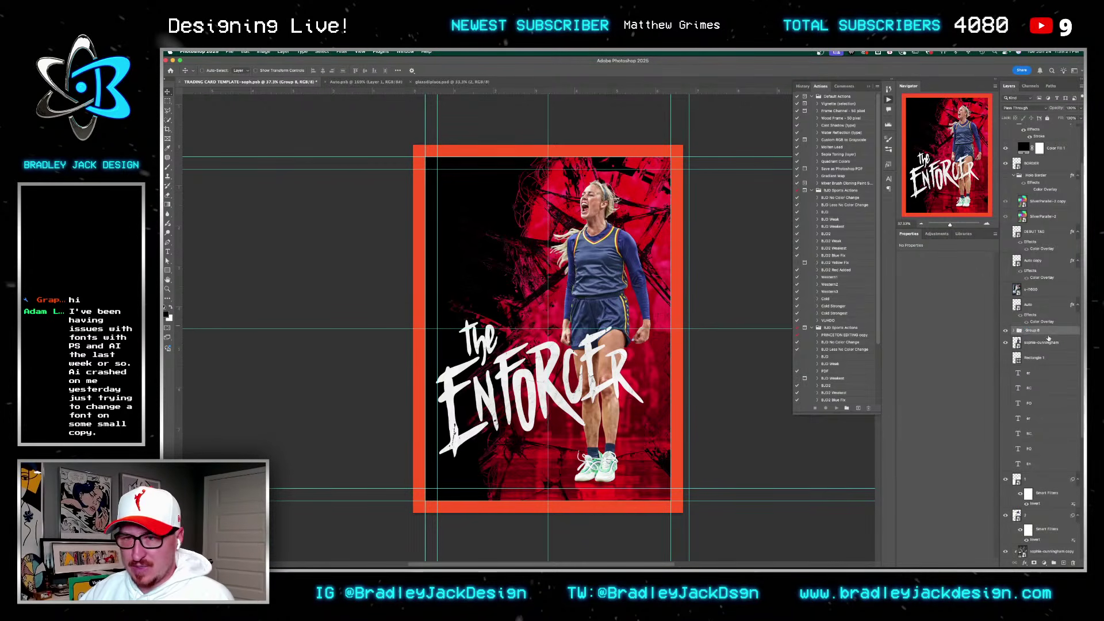
{"action": "key", "text": "Return"}
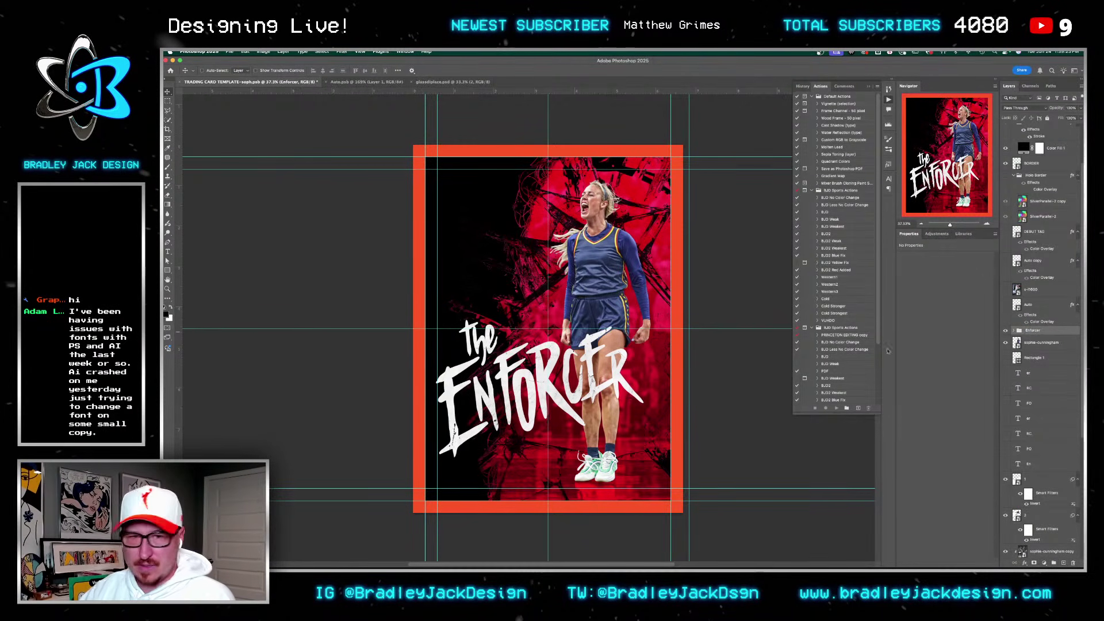
Step: Move the Enforcer group up to the top of the card and bring the player layer in front of it
{"action": "left_click_drag", "start_coordinate": [564, 401], "coordinate": [572, 257]}
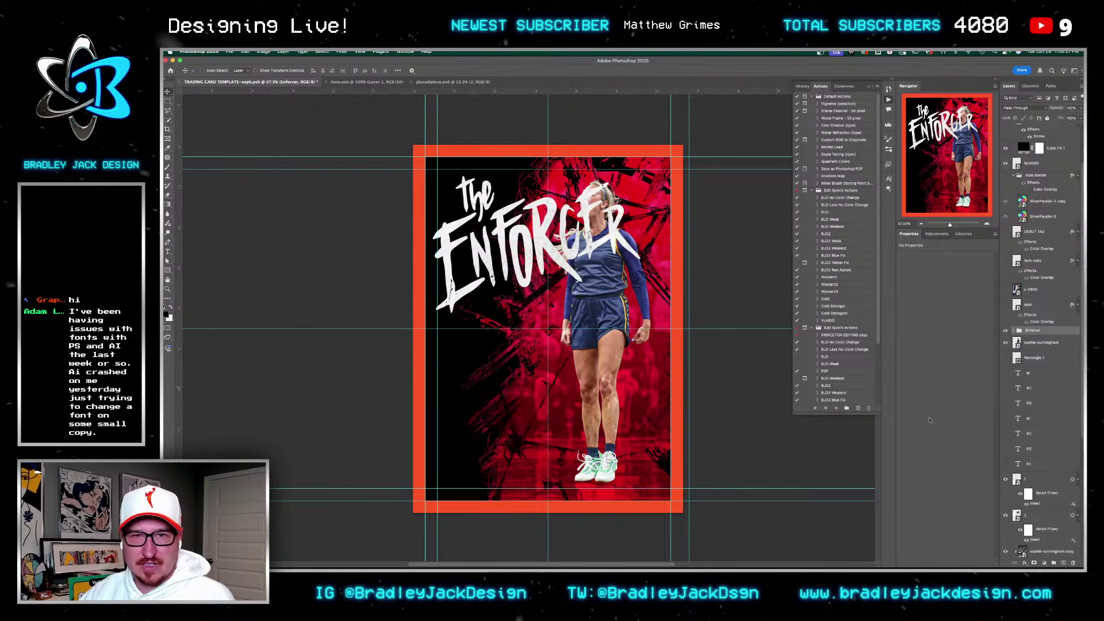
{"action": "left_click_drag", "start_coordinate": [1033, 347], "coordinate": [1035, 329]}
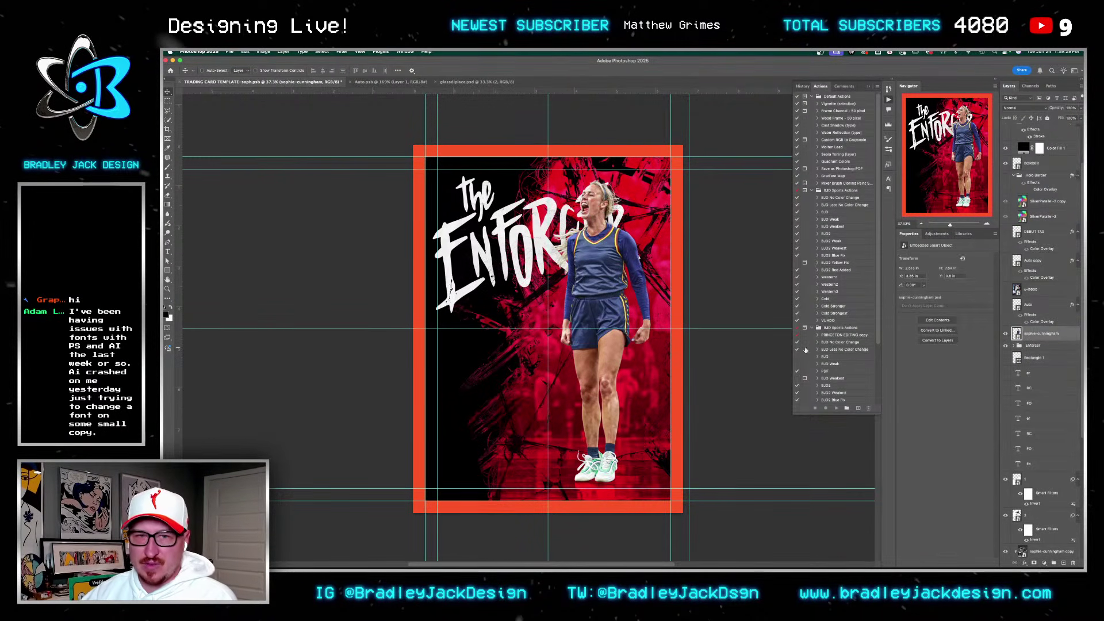
{"action": "key", "text": "super+t"}
{"action": "key", "text": "Escape"}
Step: Link the player layer with its copy and enlarge both so her lower legs run off the card's bottom edge
{"action": "scroll", "coordinate": [1047, 511], "scroll_direction": "down", "scroll_amount": 3}
{"action": "left_click", "coordinate": [1050, 475], "text": "super"}
{"action": "right_click", "coordinate": [1049, 474]}
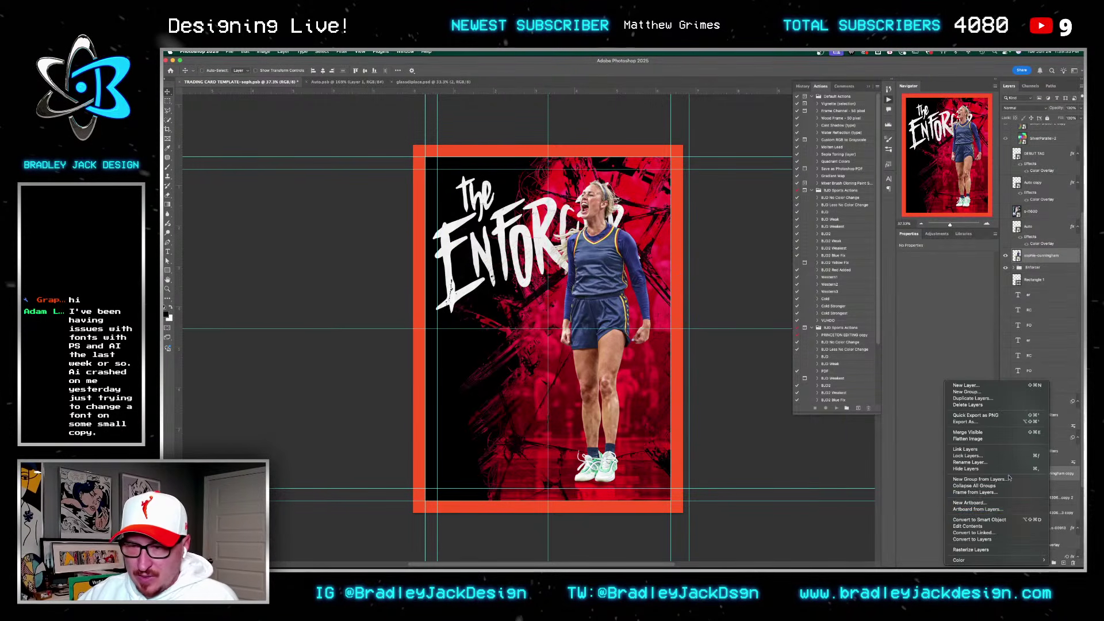
{"action": "left_click", "coordinate": [765, 396]}
{"action": "key", "text": "super+t"}
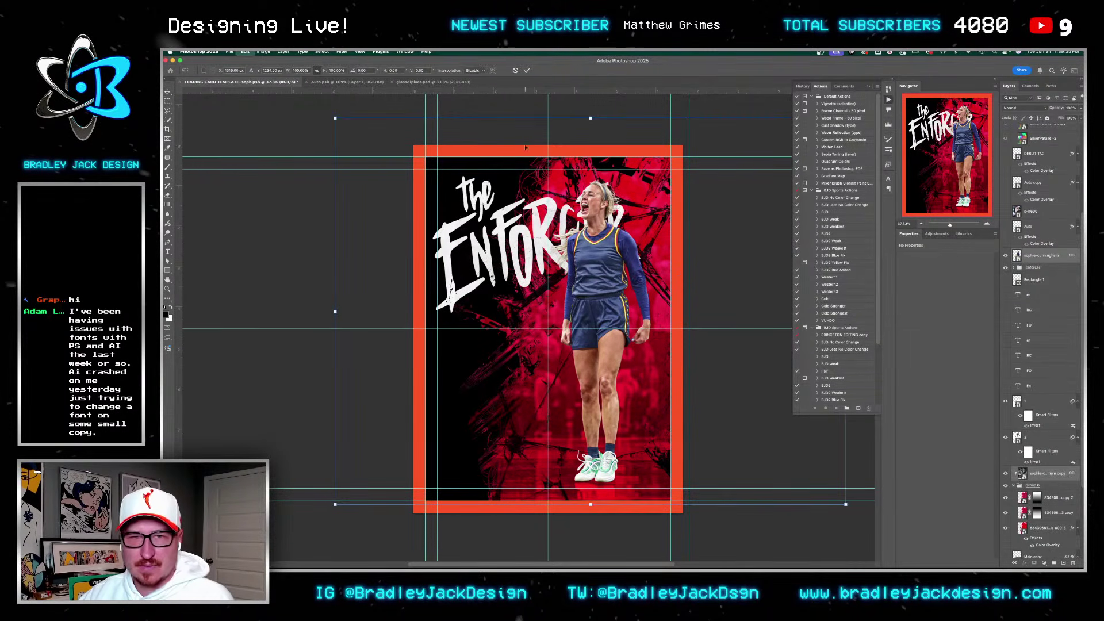
{"action": "left_click_drag", "start_coordinate": [336, 119], "coordinate": [251, 74]}
{"action": "left_click_drag", "start_coordinate": [643, 287], "coordinate": [643, 317]}
{"action": "key", "text": "Return"}
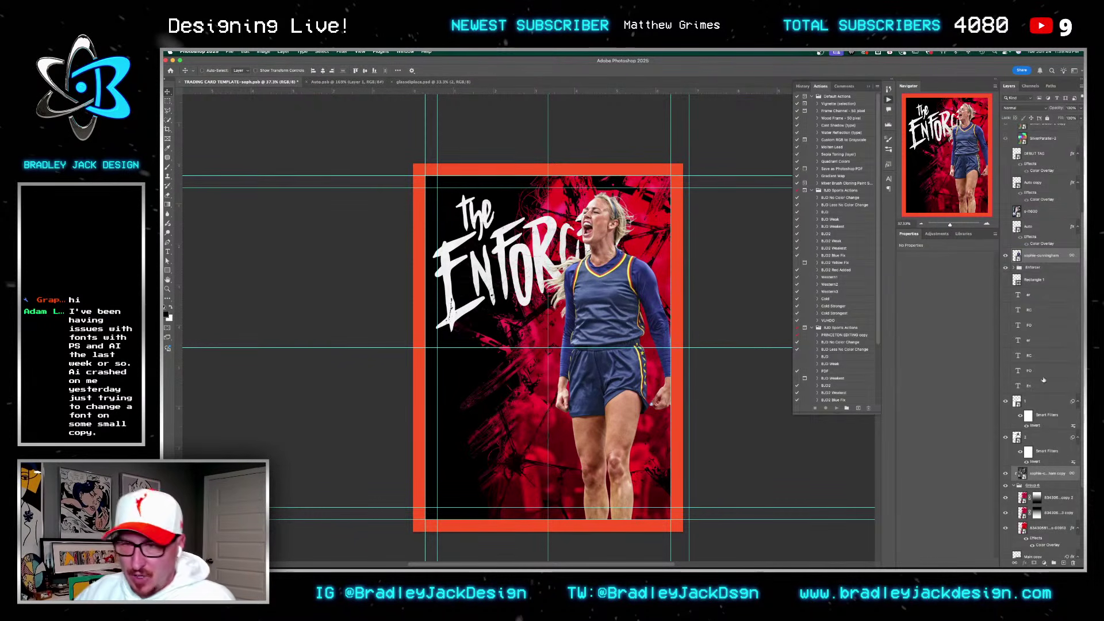
Step: Bring the Enforcer group in front of the player and rotate it to read upward along the card's dark side
{"action": "left_click_drag", "start_coordinate": [1033, 268], "coordinate": [1032, 253]}
{"action": "left_click_drag", "start_coordinate": [603, 276], "coordinate": [604, 344]}
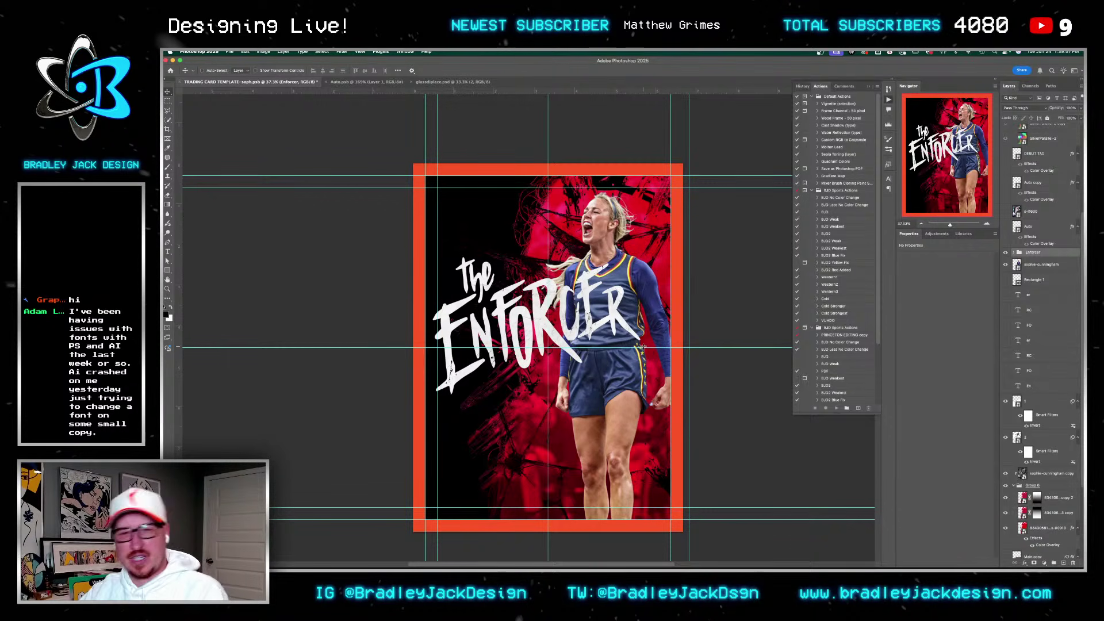
{"action": "key", "text": "ctrl+t"}
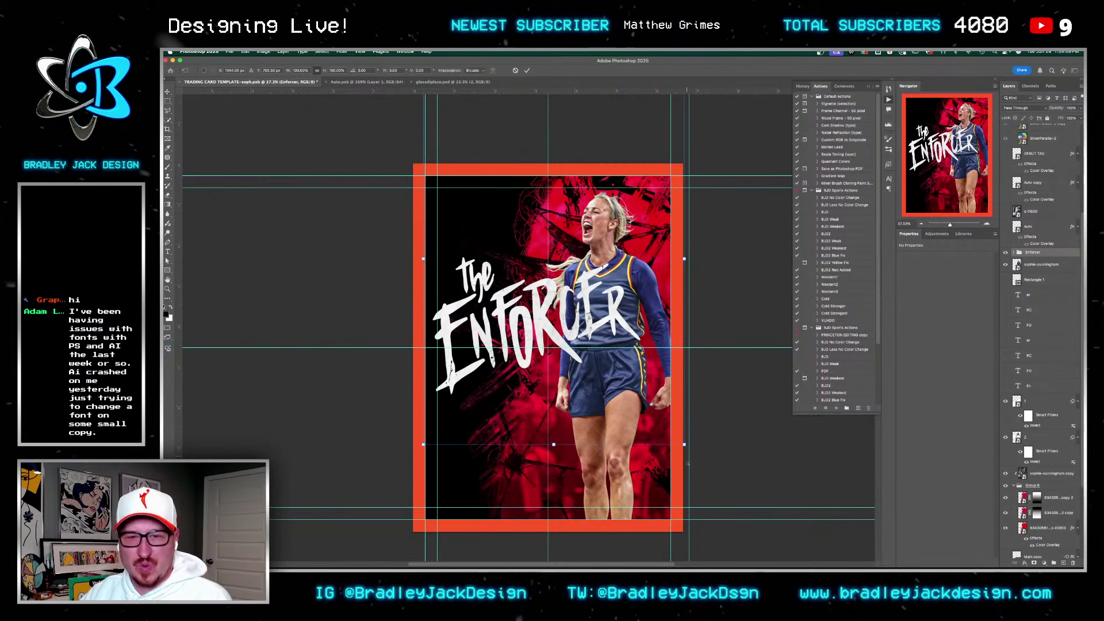
{"action": "left_click_drag", "start_coordinate": [678, 488], "coordinate": [569, 336]}
{"action": "left_click_drag", "start_coordinate": [688, 382], "coordinate": [696, 358]}
{"action": "key", "text": "Return"}
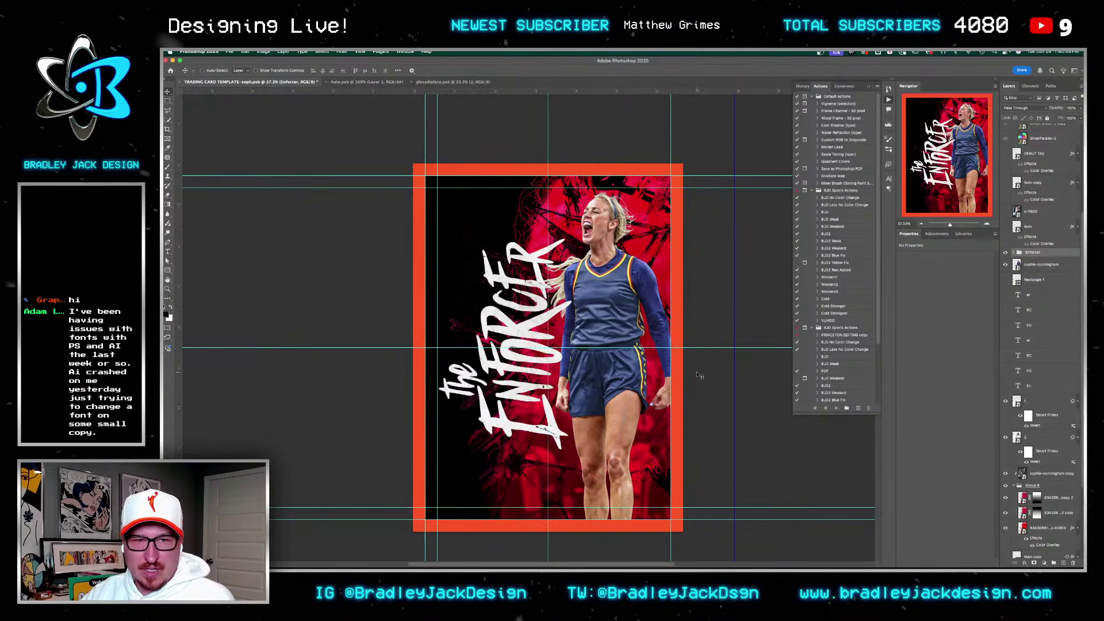
Step: Move the word "the" below the vertical ENFORCER lettering, then hide it
{"action": "left_click", "coordinate": [1016, 253]}
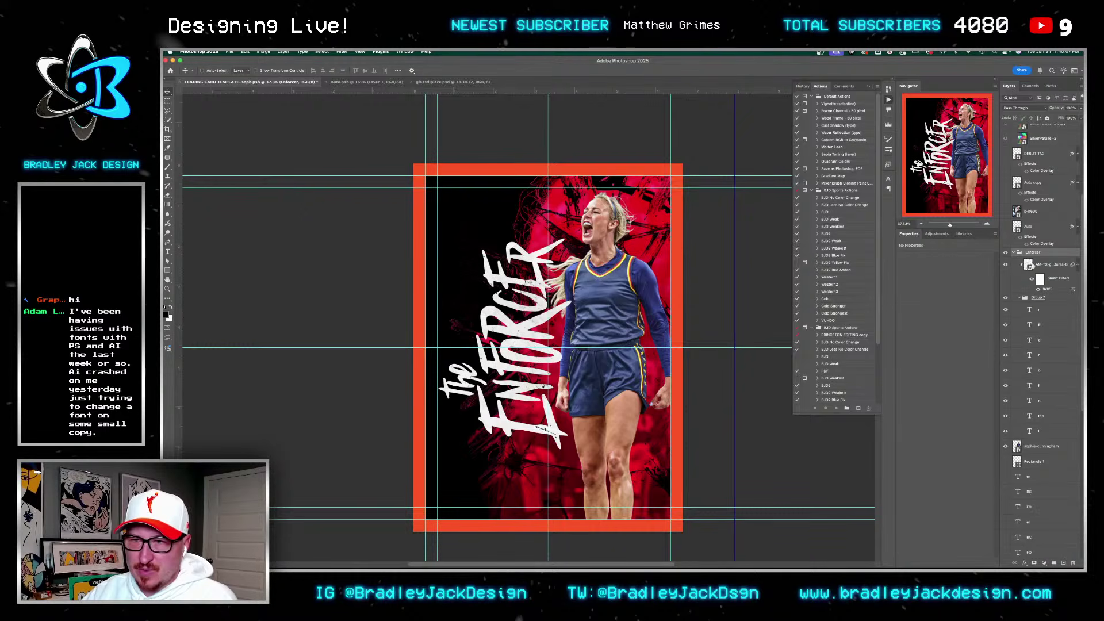
{"action": "left_click", "coordinate": [1029, 415]}
{"action": "left_click_drag", "start_coordinate": [556, 437], "coordinate": [602, 489]}
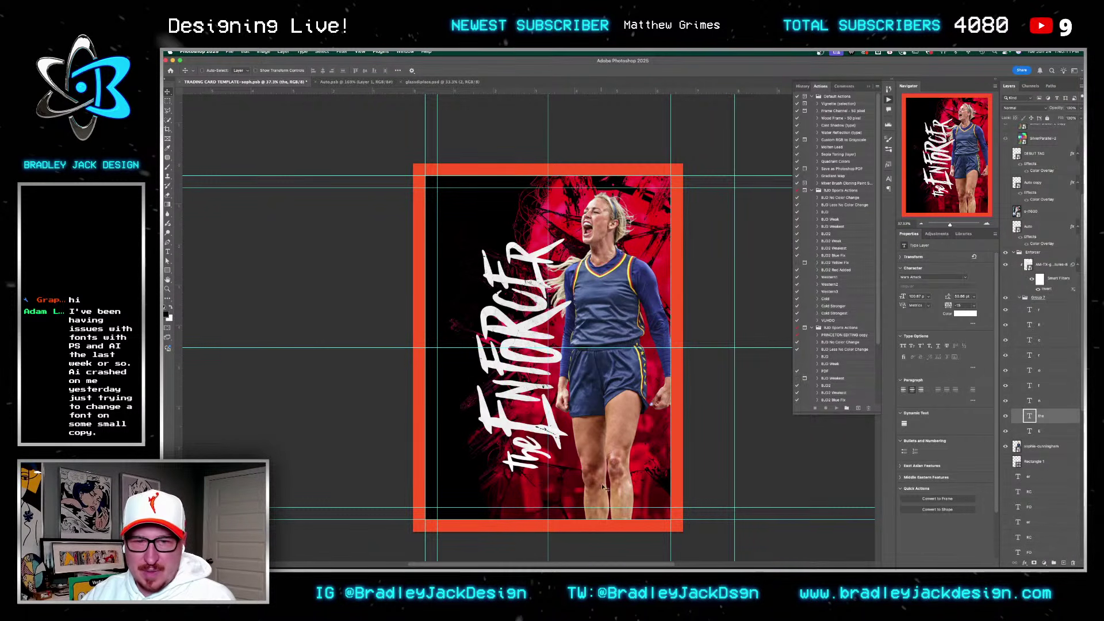
{"action": "left_click", "coordinate": [1006, 416]}
Step: Enlarge the vertical ENFORCER letter group and position it beside the player, leaving room beneath it
{"action": "left_click", "coordinate": [1038, 297]}
{"action": "key", "text": "ctrl+t"}
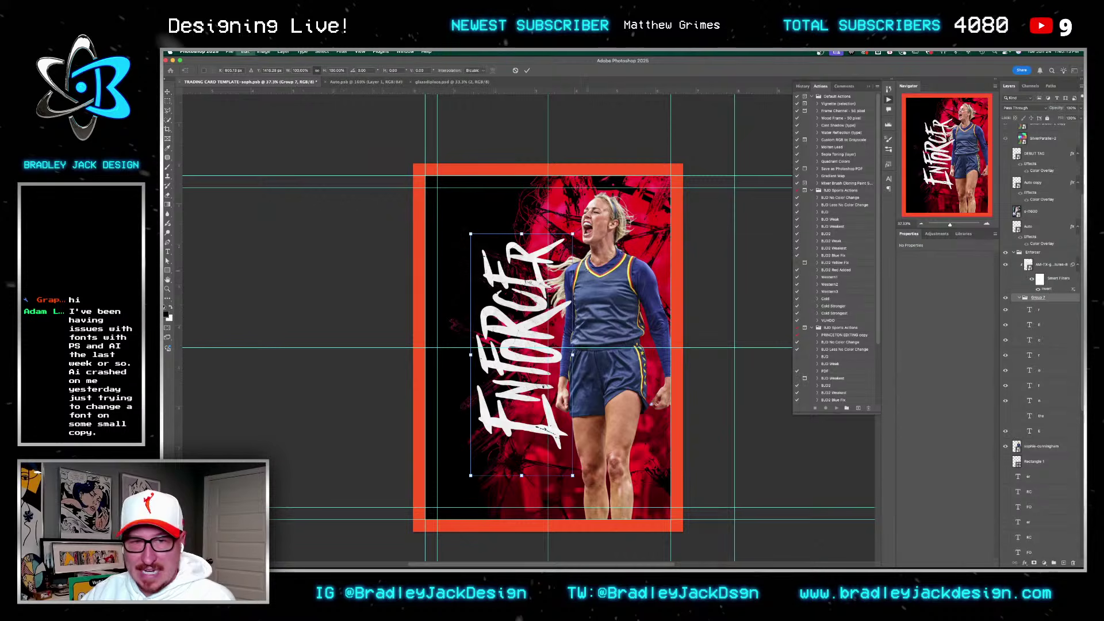
{"action": "left_click_drag", "start_coordinate": [580, 240], "coordinate": [601, 197]}
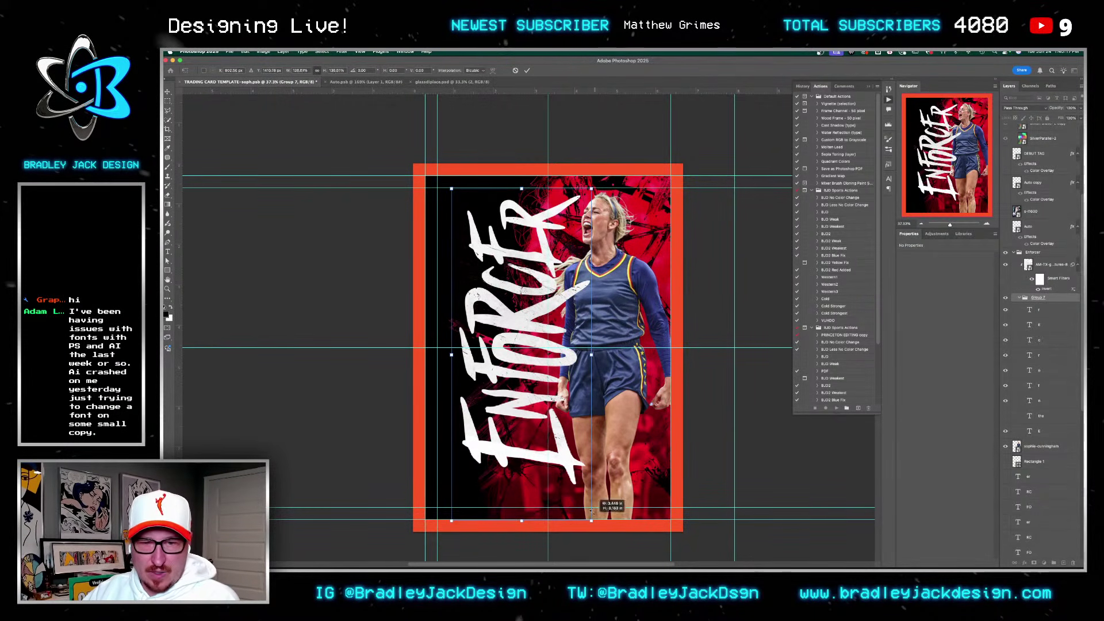
{"action": "key", "text": "Return"}
Step: Show the autograph layer and slightly adjust its size and tilt below the vertical lettering
{"action": "left_click", "coordinate": [1006, 228]}
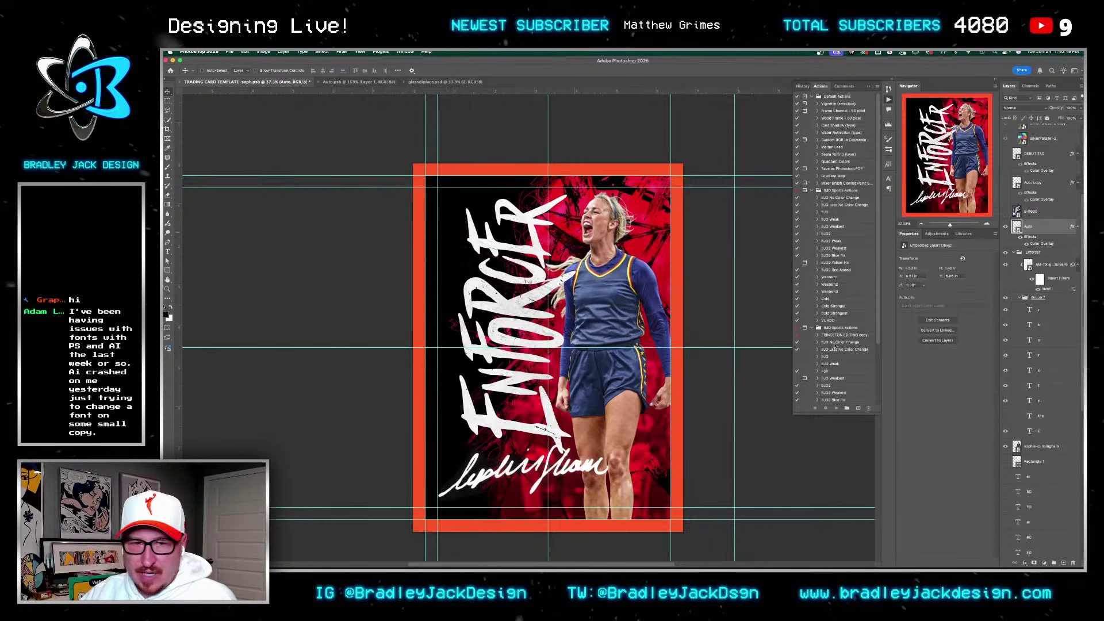
{"action": "key", "text": "ctrl+t"}
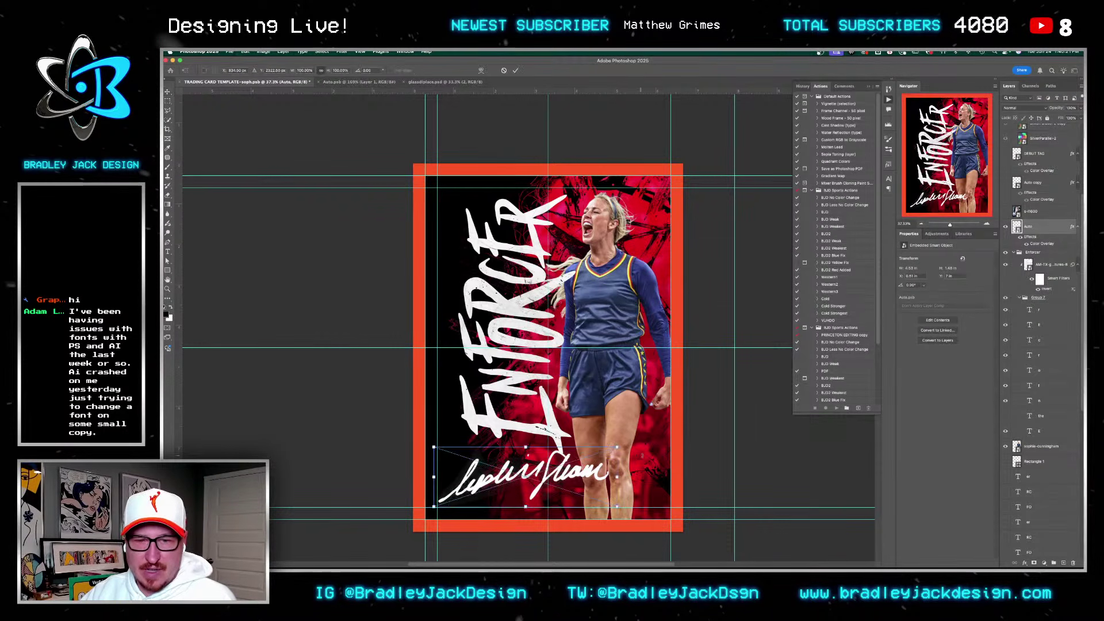
{"action": "left_click_drag", "start_coordinate": [636, 444], "coordinate": [644, 465]}
{"action": "key", "text": "Return"}
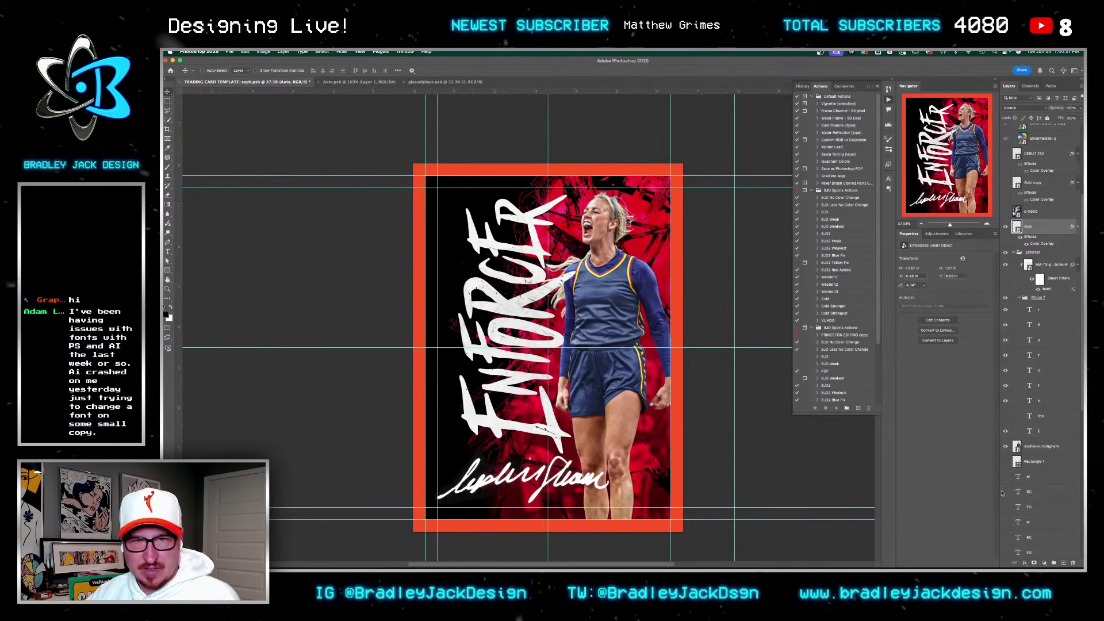
Step: Shift all the ENFORCER letter layers together to the left, away from the player
{"action": "left_click", "coordinate": [1045, 314]}
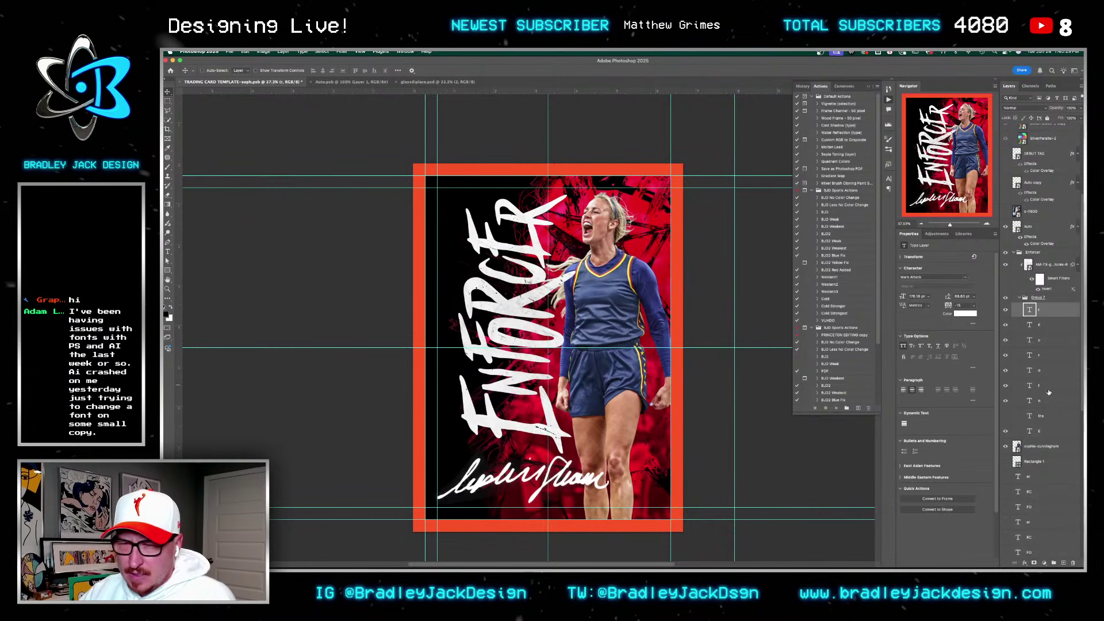
{"action": "left_click", "coordinate": [1047, 430], "text": "shift"}
{"action": "key", "text": "shift+Left"}
{"action": "key", "text": "shift+Left"}
{"action": "key", "text": "shift+Left"}
{"action": "key", "text": "shift+Left"}
{"action": "key", "text": "shift+Left"}
{"action": "key", "text": "shift+Left"}
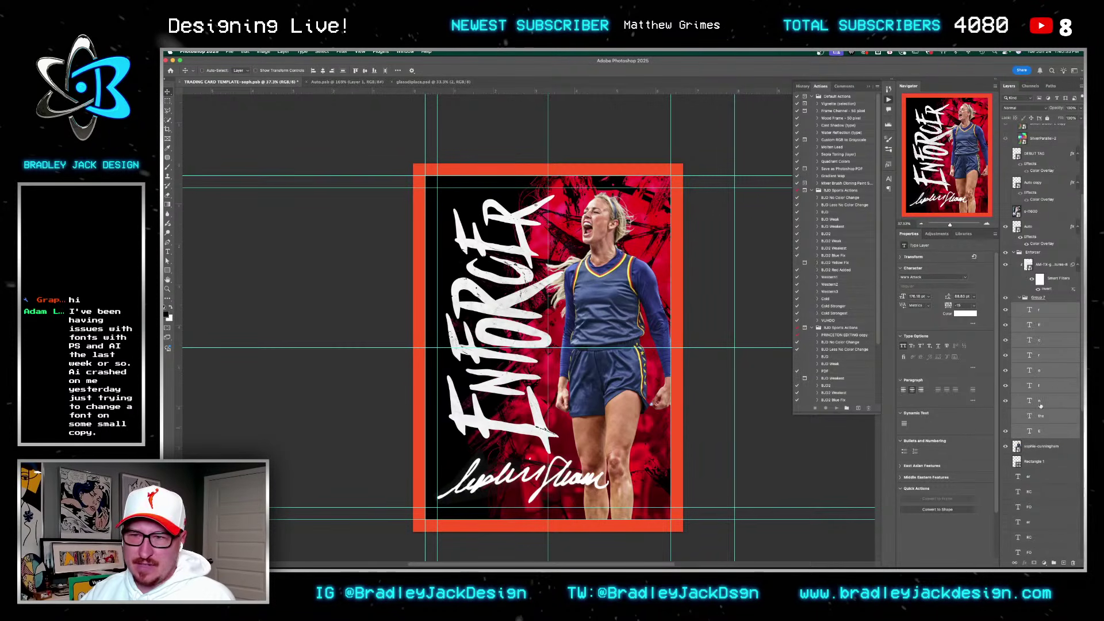
Step: Nudge the final R of the vertical lettering left, away from the player's face
{"action": "left_click", "coordinate": [1052, 401]}
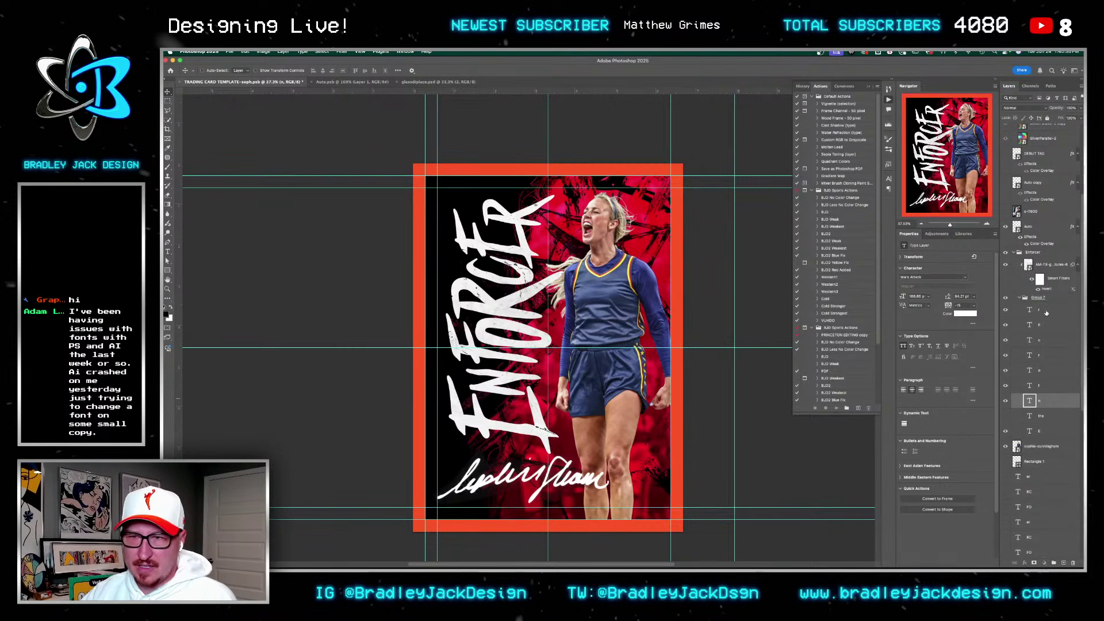
{"action": "left_click", "coordinate": [1047, 313]}
{"action": "key", "text": "shift+Left"}
{"action": "key", "text": "shift+Left"}
{"action": "key", "text": "shift+Left"}
{"action": "key", "text": "shift+Left"}
{"action": "key", "text": "shift+Left"}
{"action": "key", "text": "shift+Left"}
{"action": "key", "text": "shift+Left"}
{"action": "key", "text": "shift+Left"}
{"action": "key", "text": "shift+Left"}
{"action": "key", "text": "shift+Left"}
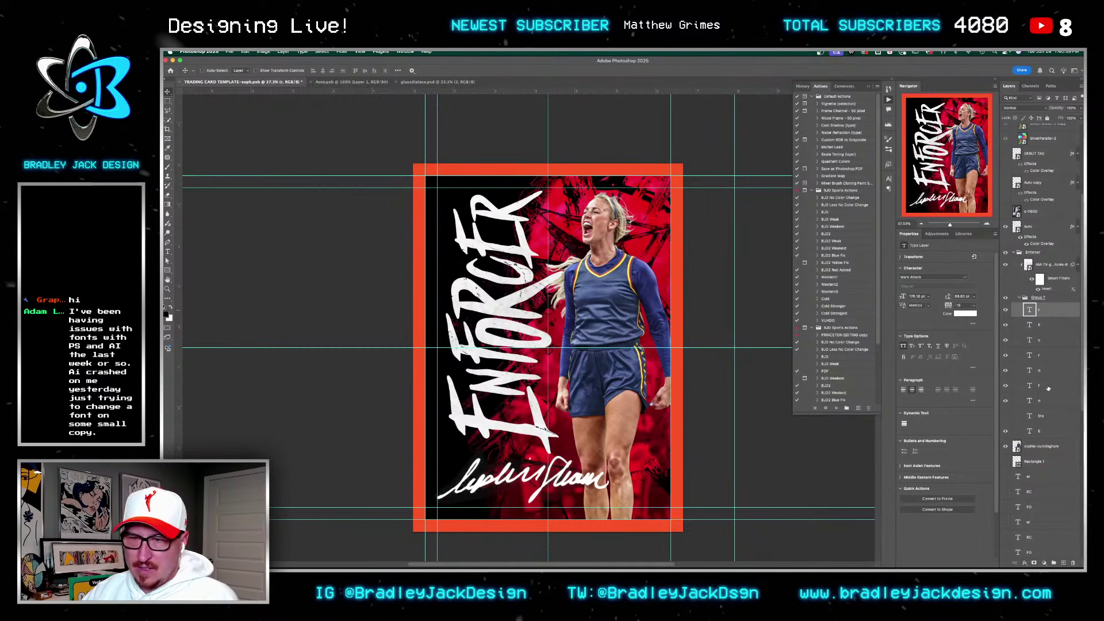
Step: Nudge the F of the vertical ENFORCER lettering to the left
{"action": "left_click", "coordinate": [1048, 387]}
{"action": "key", "text": "shift+Left"}
{"action": "key", "text": "shift+Left"}
{"action": "key", "text": "shift+Left"}
{"action": "key", "text": "shift+Left"}
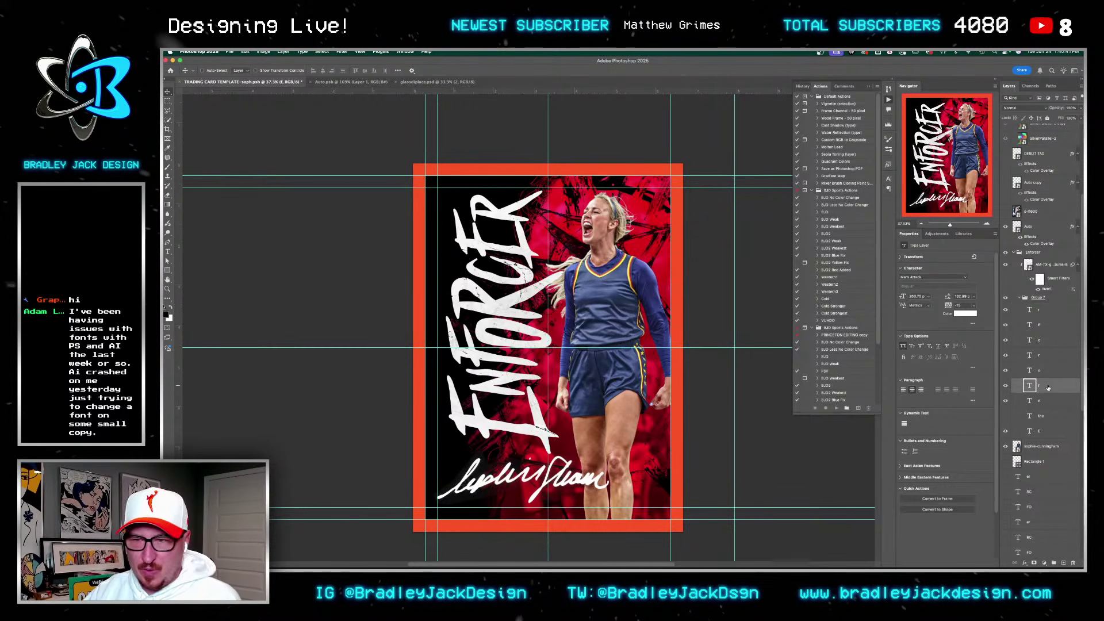
Step: Nudge the O, first R and C of the vertical ENFORCER lettering to the left, one letter layer at a time
{"action": "left_click", "coordinate": [1053, 371]}
{"action": "key", "text": "shift+Left"}
{"action": "key", "text": "shift+Left"}
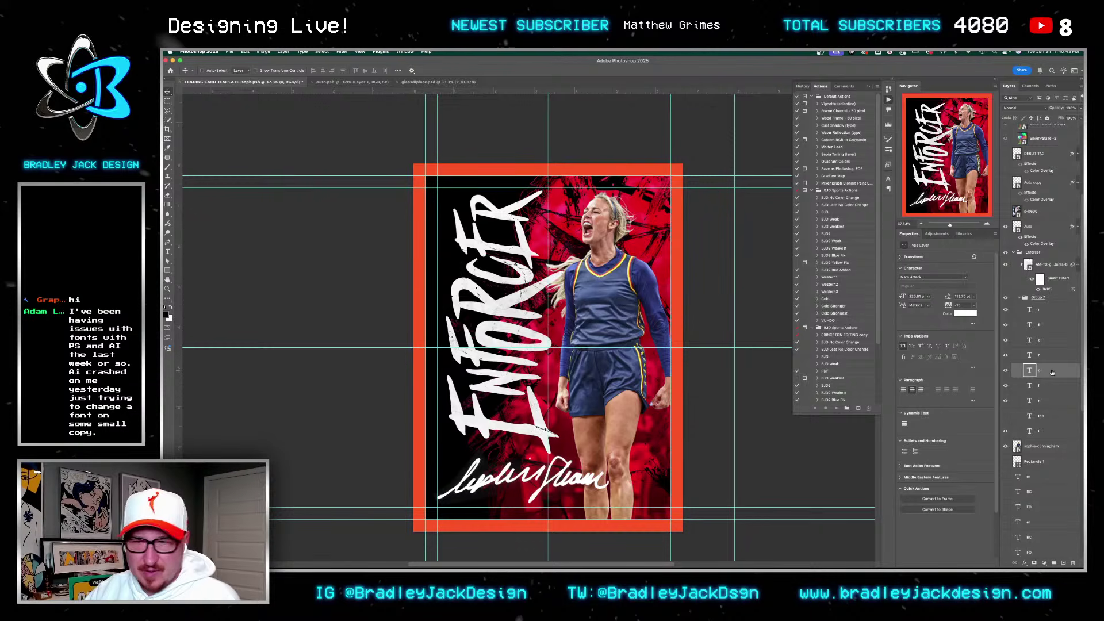
{"action": "key", "text": "shift+Left"}
{"action": "key", "text": "shift+Left"}
{"action": "key", "text": "shift+Left"}
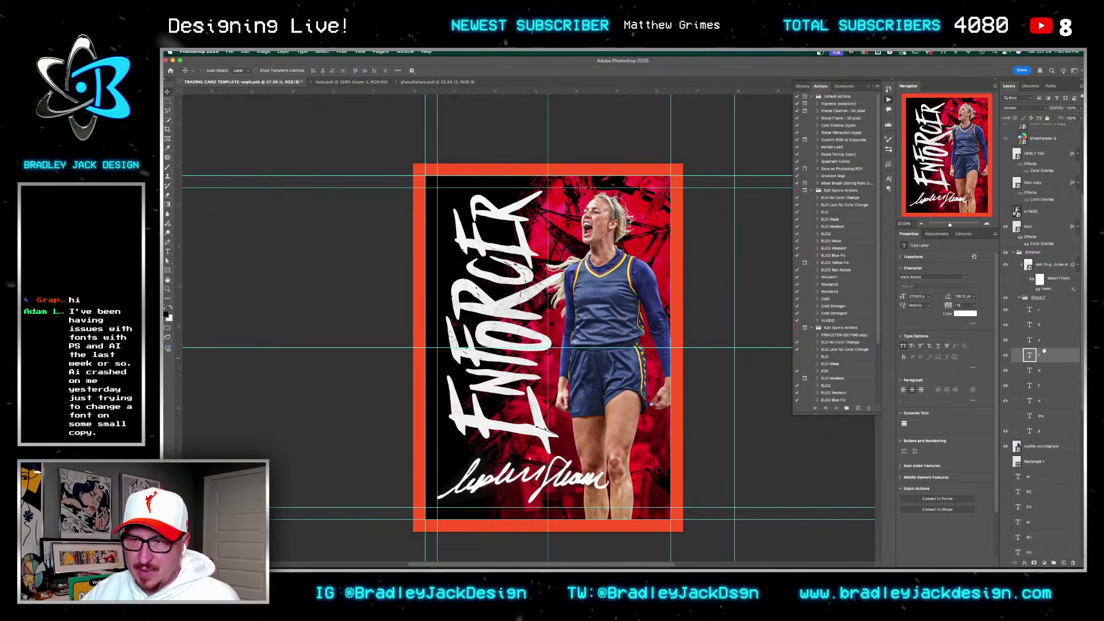
{"action": "left_click", "coordinate": [1039, 338]}
{"action": "key", "text": "shift+Left"}
{"action": "key", "text": "shift+Left"}
{"action": "key", "text": "shift+Left"}
{"action": "key", "text": "shift+Left"}
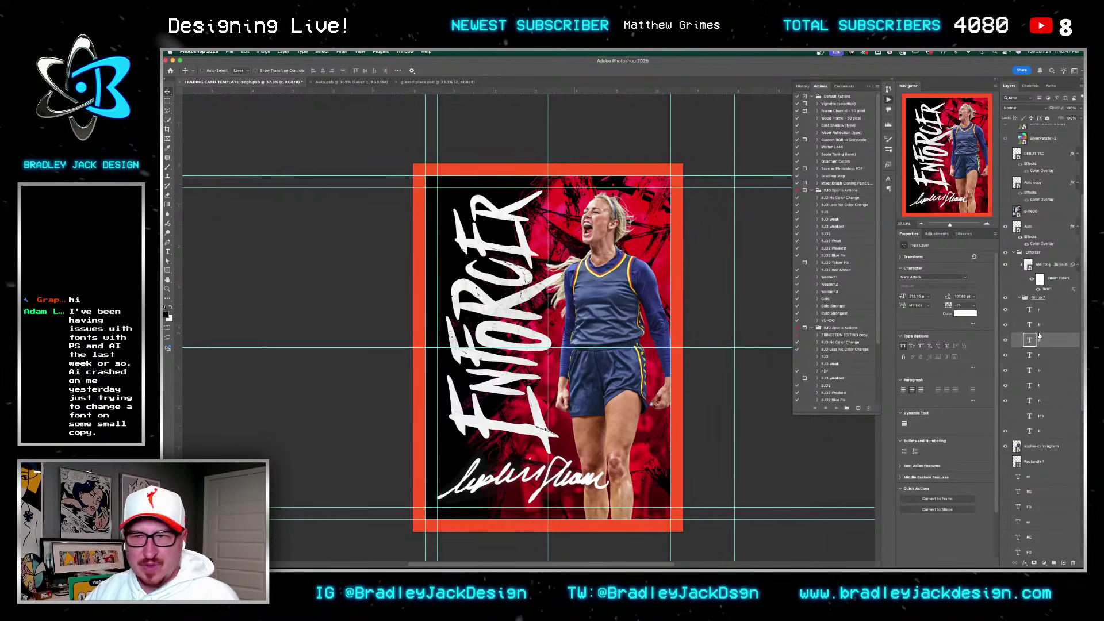
Step: Nudge the second E of the vertical ENFORCER lettering to the right
{"action": "left_click", "coordinate": [1044, 326]}
{"action": "key", "text": "shift+Right"}
{"action": "key", "text": "shift+Right"}
{"action": "key", "text": "shift+Right"}
{"action": "key", "text": "shift+Right"}
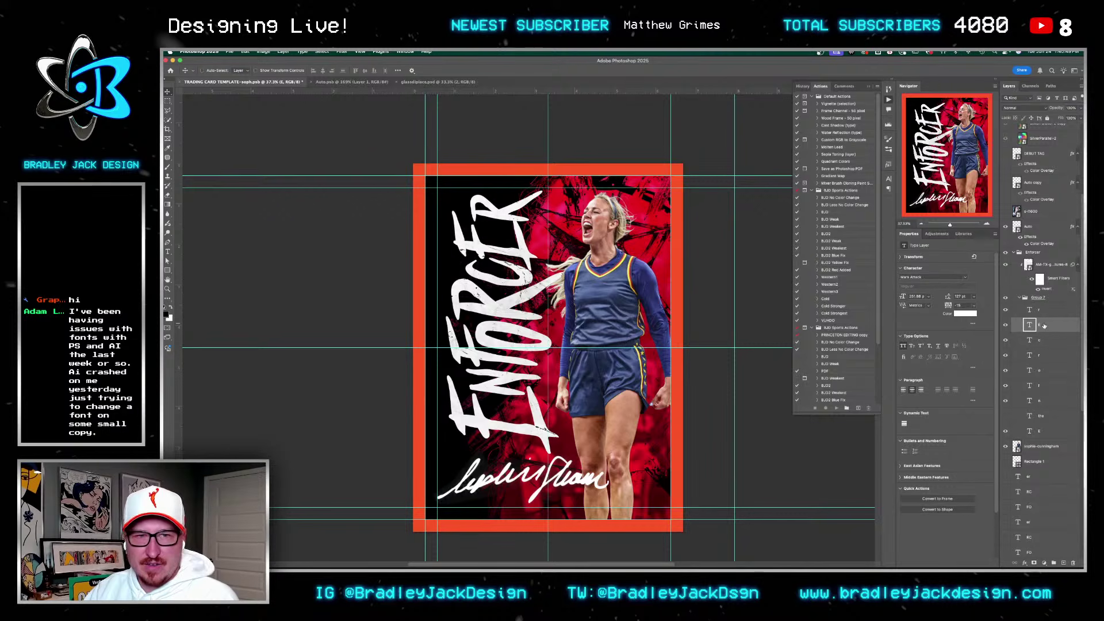
Step: Try flipping the final R of the vertical lettering and repositioning it against the neighbouring E
{"action": "left_click", "coordinate": [1050, 315]}
{"action": "key", "text": "super+t"}
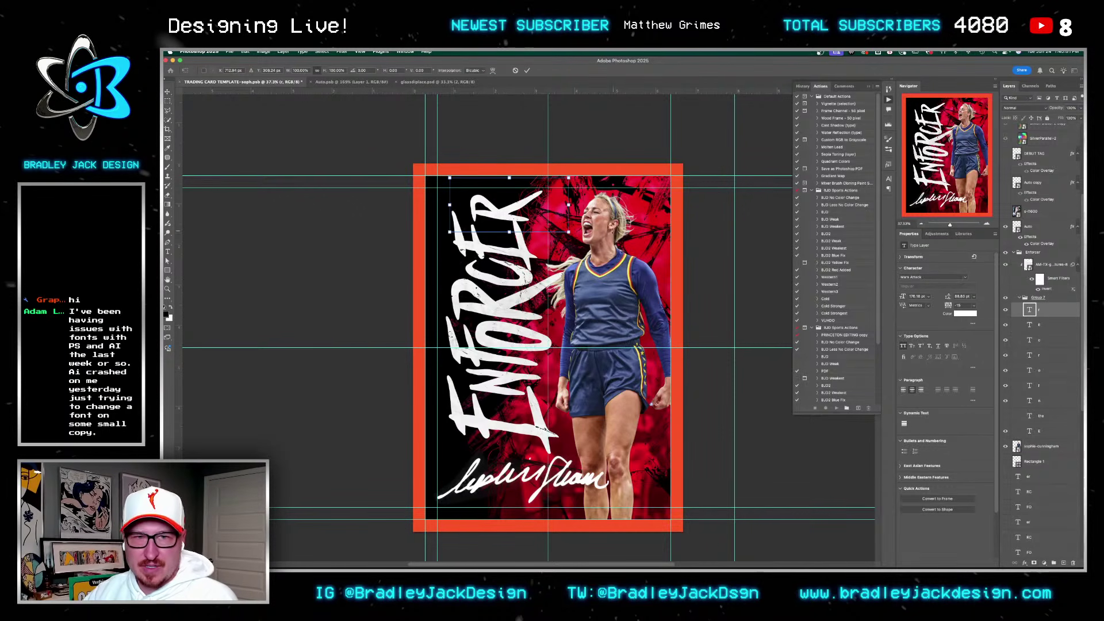
{"action": "left_click", "coordinate": [334, 70]}
{"action": "type", "text": "-1000"}
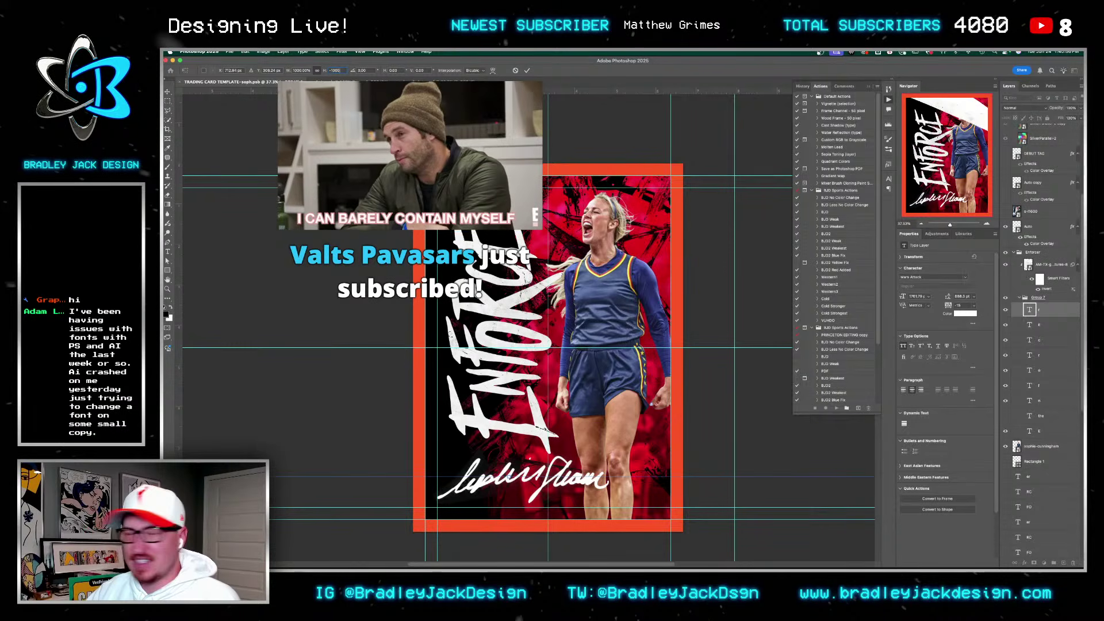
{"action": "key", "text": "Return"}
{"action": "key", "text": "ctrl+z"}
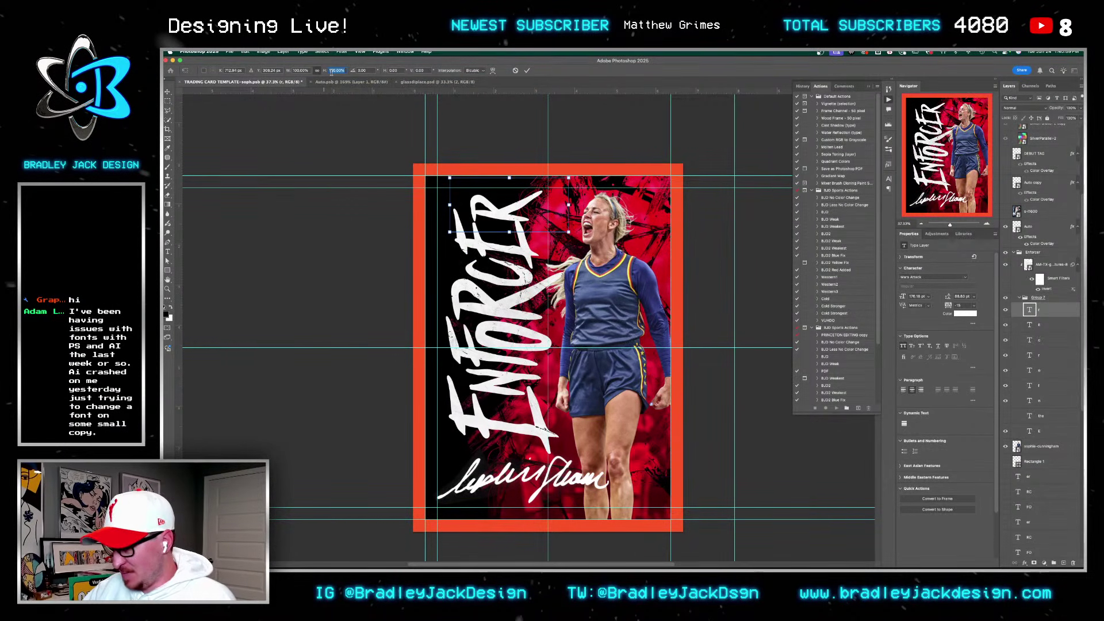
{"action": "key", "text": "Return"}
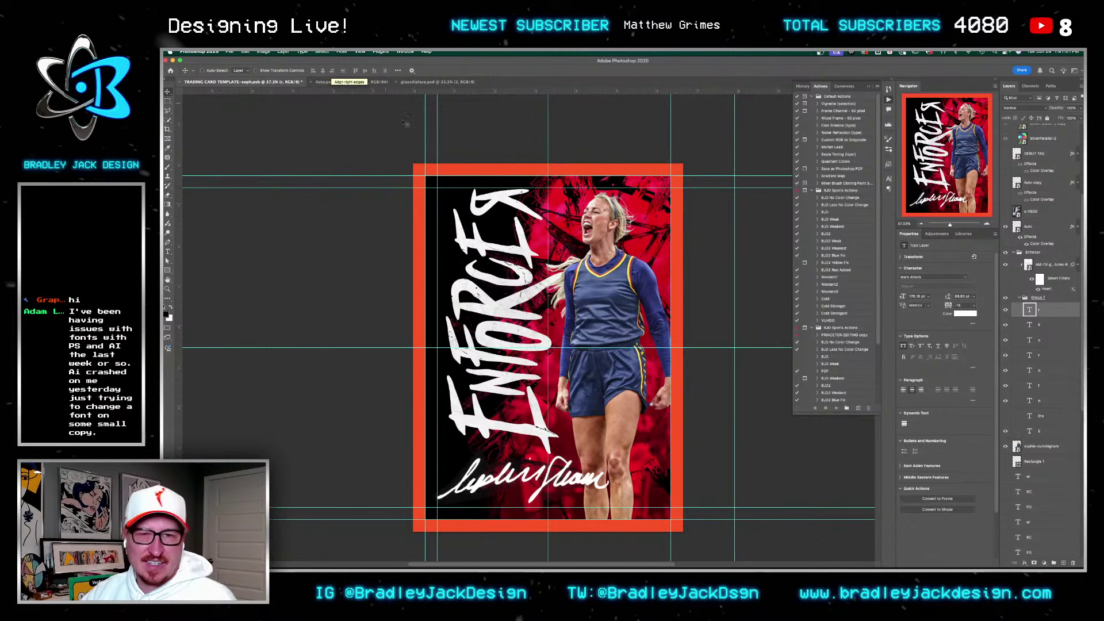
{"action": "left_click_drag", "start_coordinate": [489, 205], "coordinate": [502, 220]}
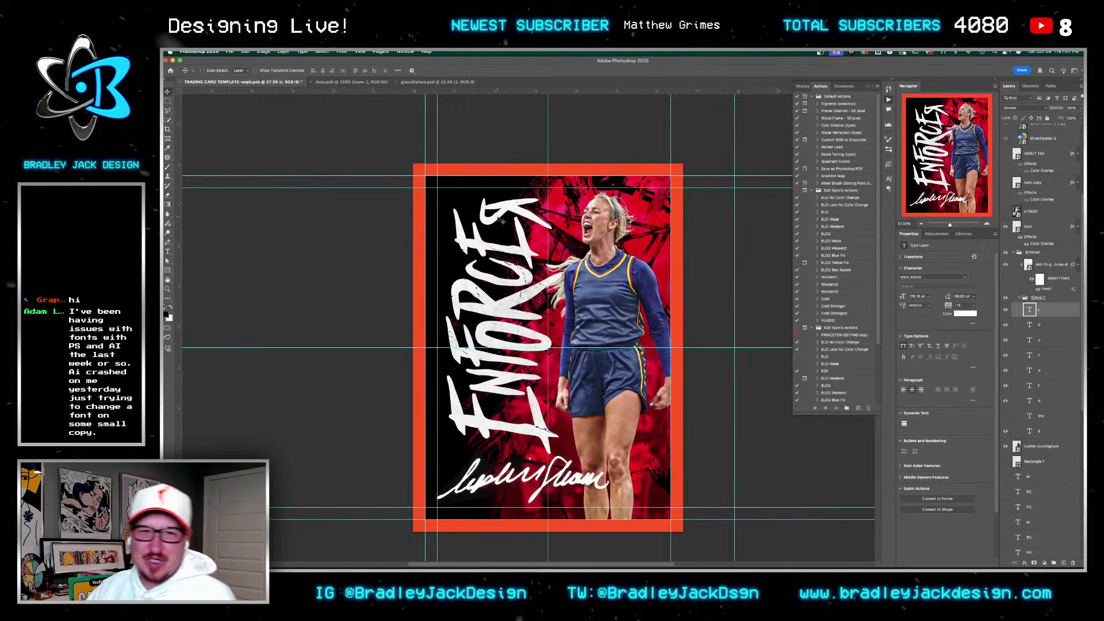
{"action": "mouse_move", "coordinate": [503, 210]}
{"action": "left_mouse_down"}
{"action": "mouse_move", "coordinate": [529, 221]}
{"action": "mouse_move", "coordinate": [498, 210]}
{"action": "mouse_move", "coordinate": [514, 208]}
{"action": "left_mouse_up"}
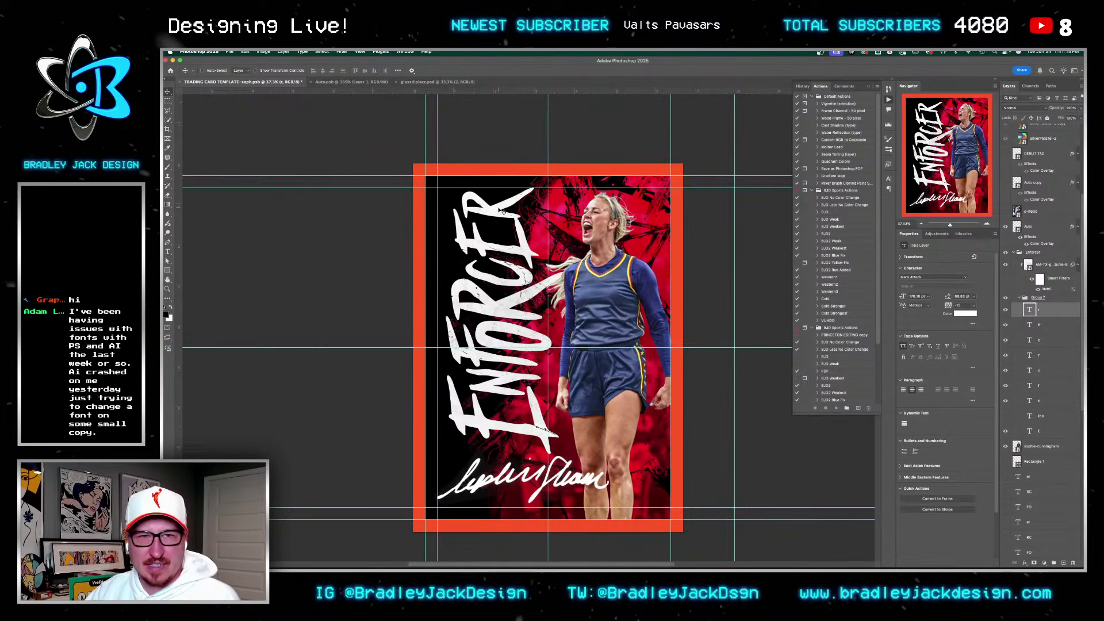
Step: Show the DEBUT TAG layer and change its colour overlay to white
{"action": "left_click", "coordinate": [1035, 183]}
{"action": "scroll", "coordinate": [1029, 219], "scroll_direction": "up", "scroll_amount": 3}
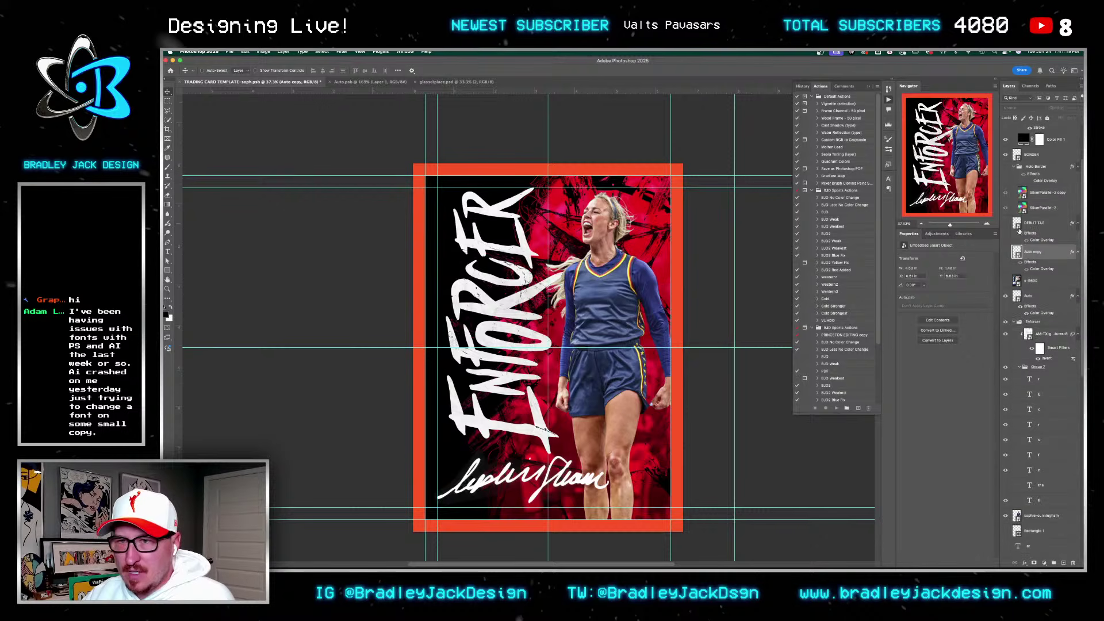
{"action": "double_click", "coordinate": [1032, 242]}
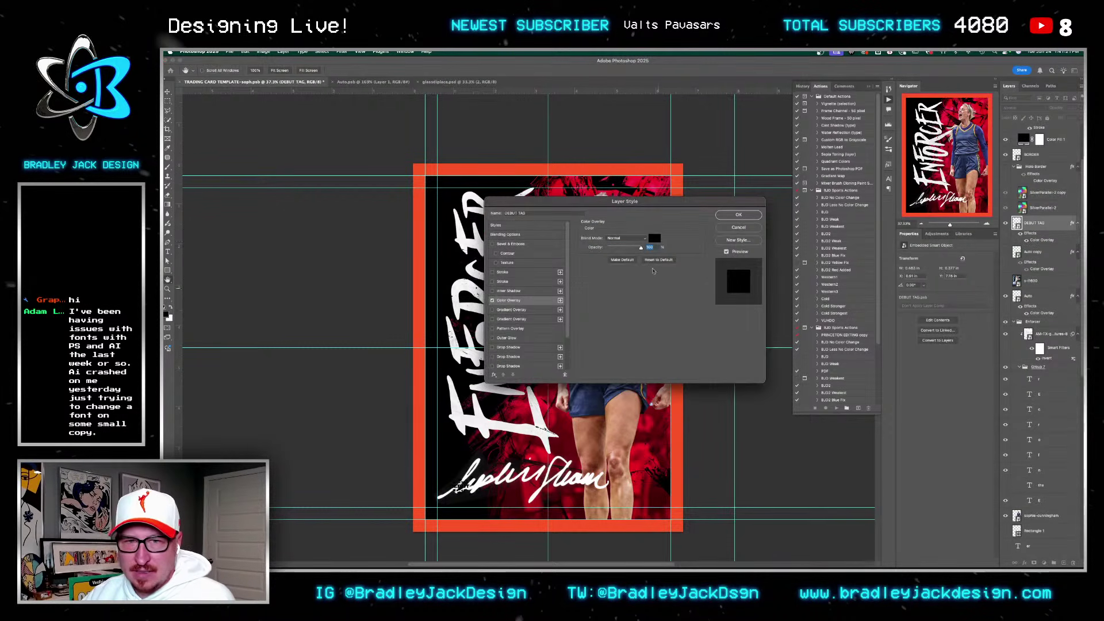
{"action": "left_click", "coordinate": [655, 238]}
{"action": "left_click_drag", "start_coordinate": [543, 299], "coordinate": [368, 205]}
{"action": "key", "text": "Return"}
{"action": "key", "text": "Return"}
Step: Enlarge the DEBUT tag and move it into the card's upper-right corner beside the player's head
{"action": "key", "text": "super+t"}
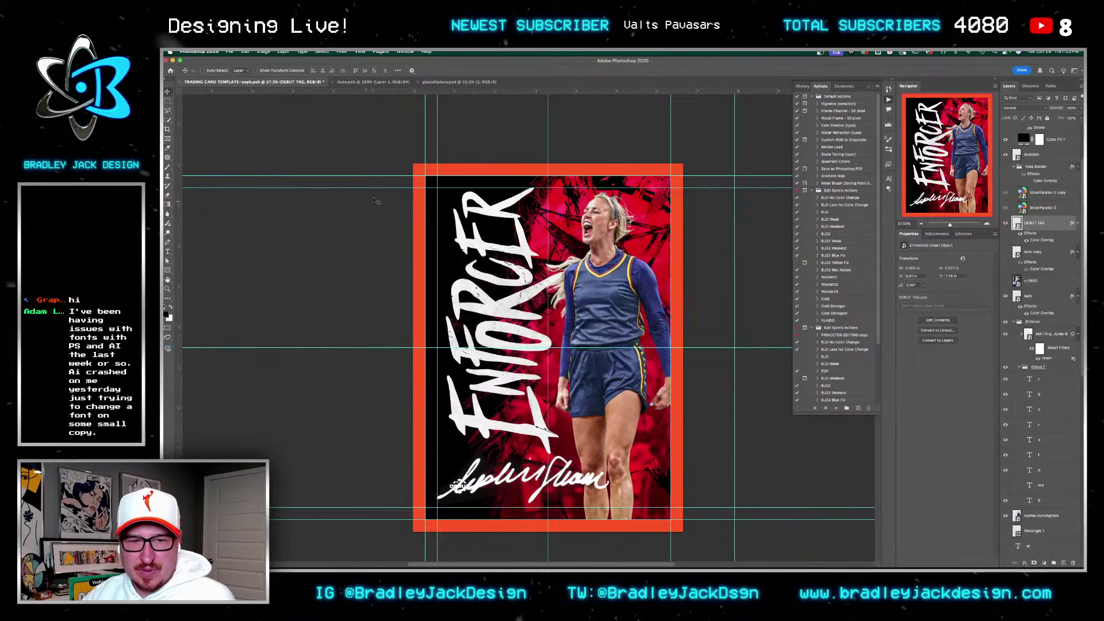
{"action": "key", "text": "Return"}
{"action": "mouse_move", "coordinate": [466, 495]}
{"action": "left_mouse_down"}
{"action": "mouse_move", "coordinate": [552, 354]}
{"action": "mouse_move", "coordinate": [669, 218]}
{"action": "left_mouse_up"}
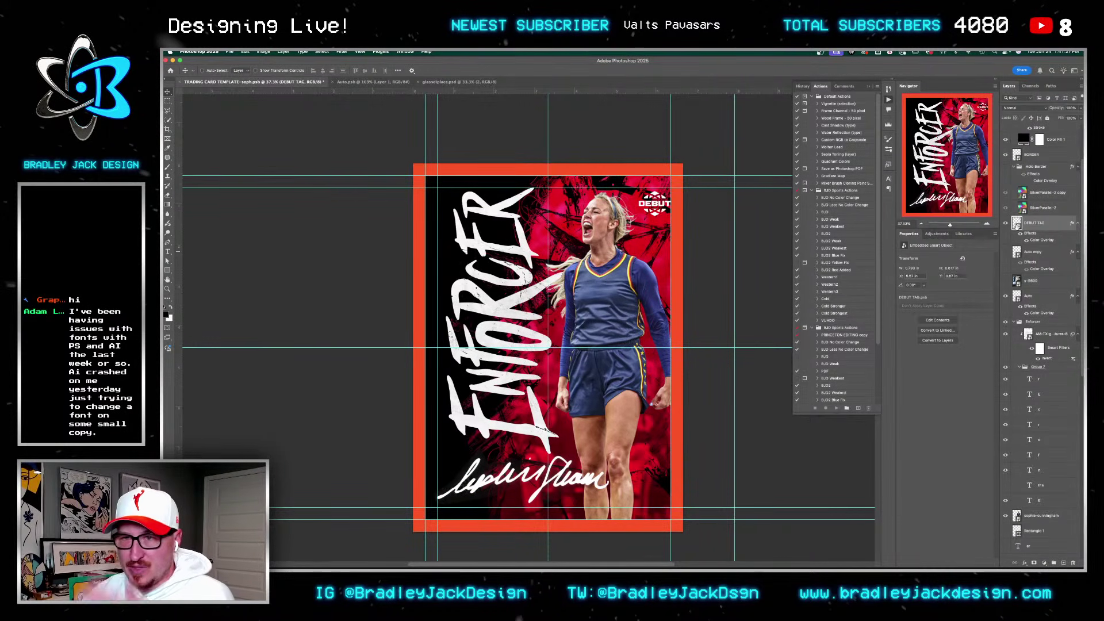
Step: Change the colour overlay of the Main copy logo layer to white
{"action": "scroll", "coordinate": [1035, 316], "scroll_direction": "down", "scroll_amount": 10}
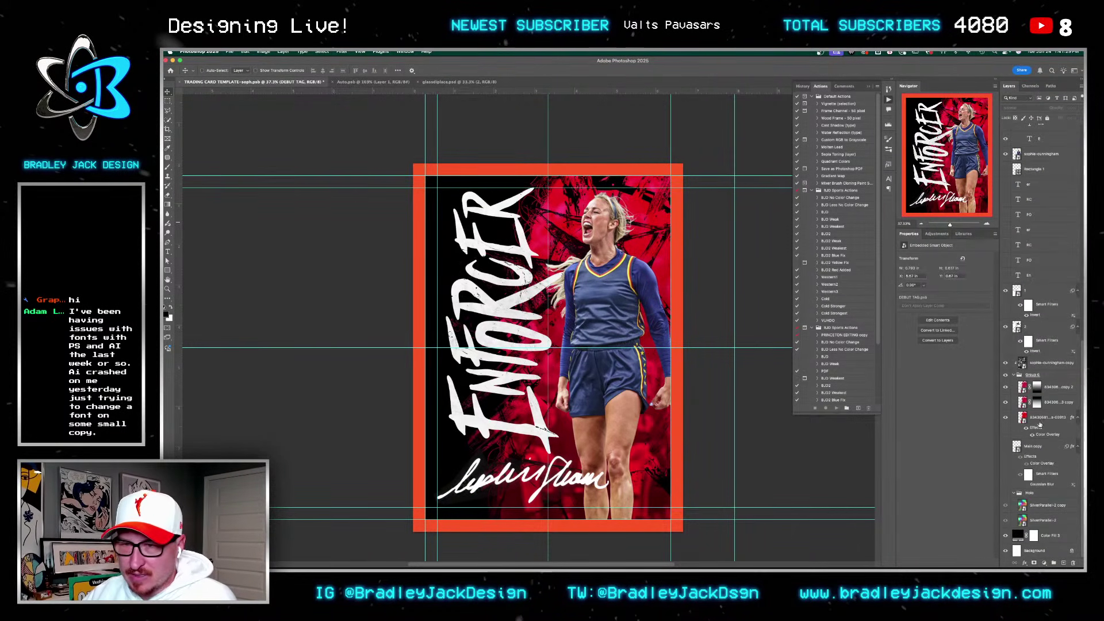
{"action": "left_click", "coordinate": [1027, 465]}
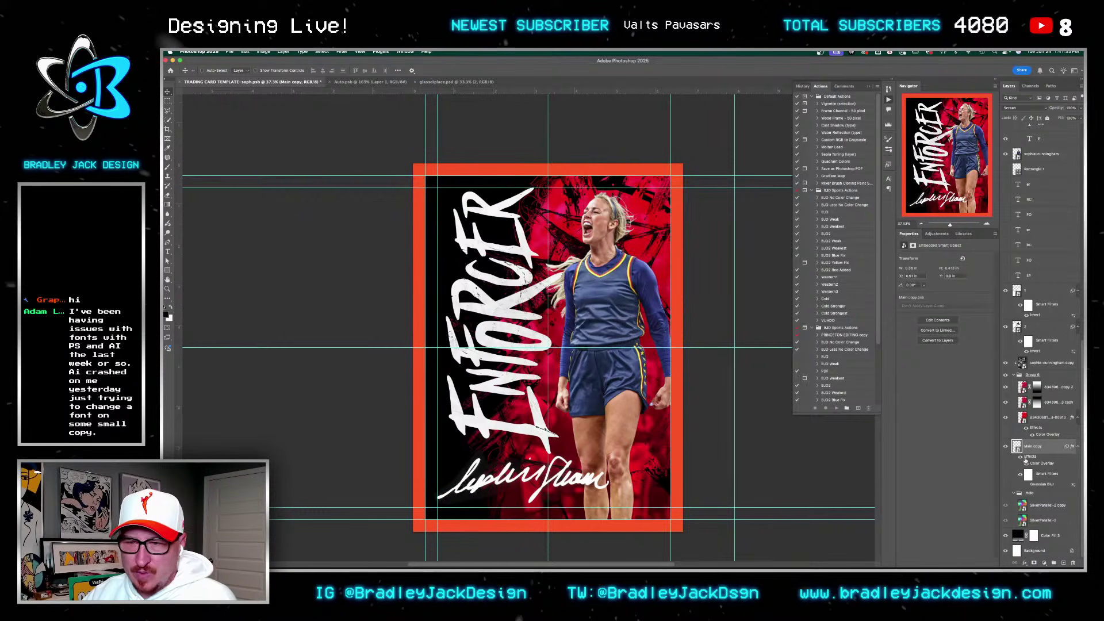
{"action": "double_click", "coordinate": [1035, 463]}
{"action": "left_click", "coordinate": [656, 238]}
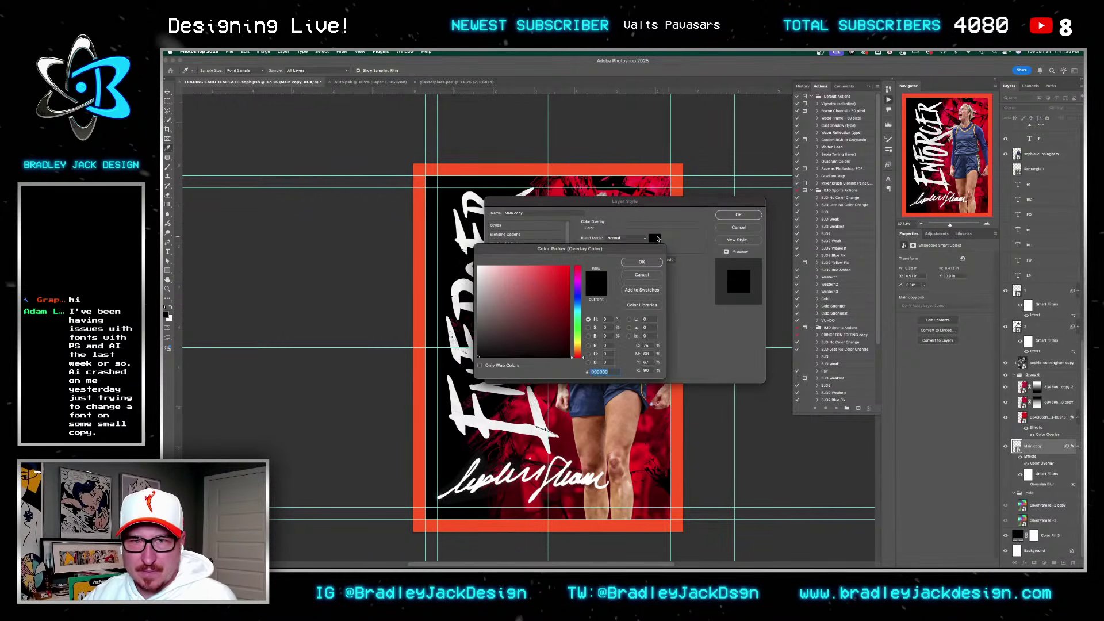
{"action": "key", "text": "Return"}
{"action": "key", "text": "Return"}
Step: Bring the atom logo to the front, move it to the card's lower-right corner and align it with a guide inside the right edge
{"action": "key", "text": "super+t"}
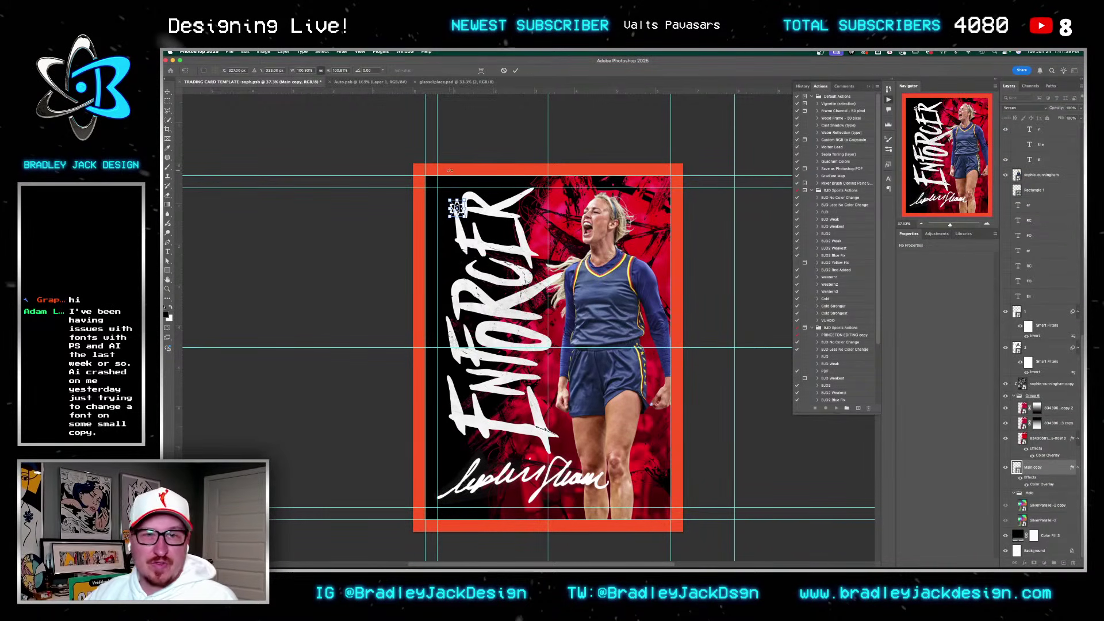
{"action": "key", "text": "Return"}
{"action": "scroll", "coordinate": [480, 208], "scroll_direction": "up", "scroll_amount": 3}
{"action": "scroll", "coordinate": [477, 213], "scroll_direction": "down", "scroll_amount": 3}
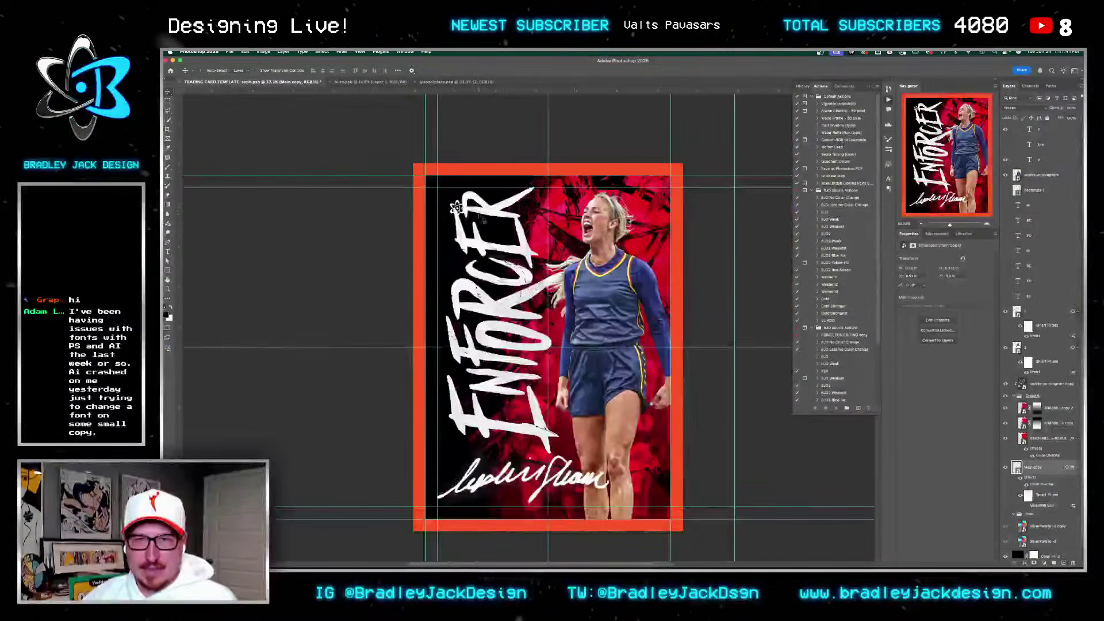
{"action": "left_click_drag", "start_coordinate": [465, 219], "coordinate": [647, 500]}
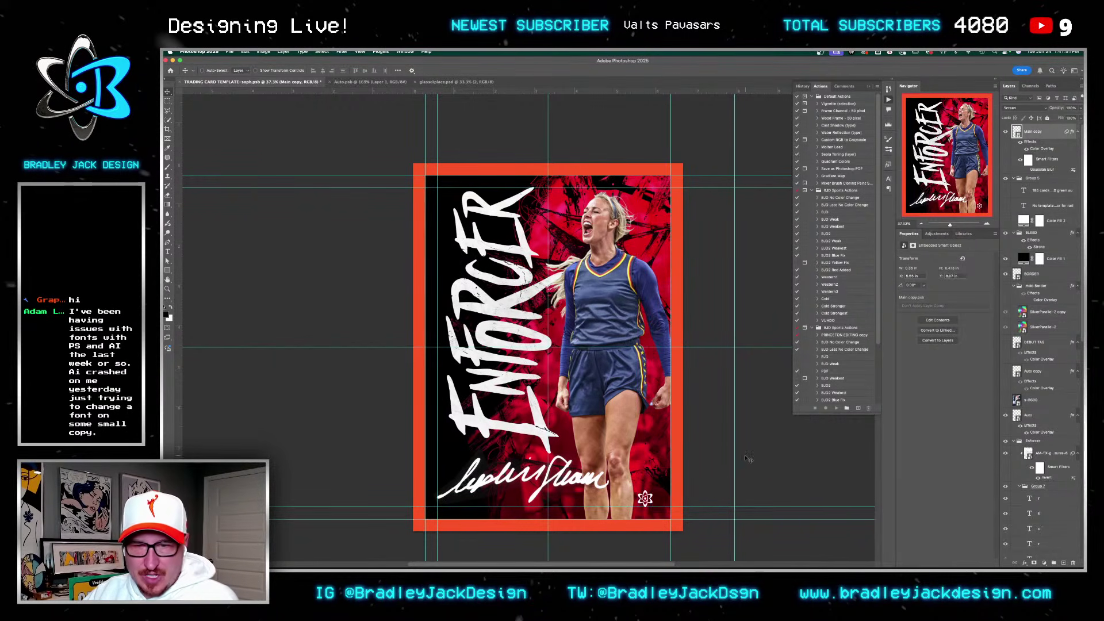
{"action": "left_click_drag", "start_coordinate": [733, 460], "coordinate": [660, 474]}
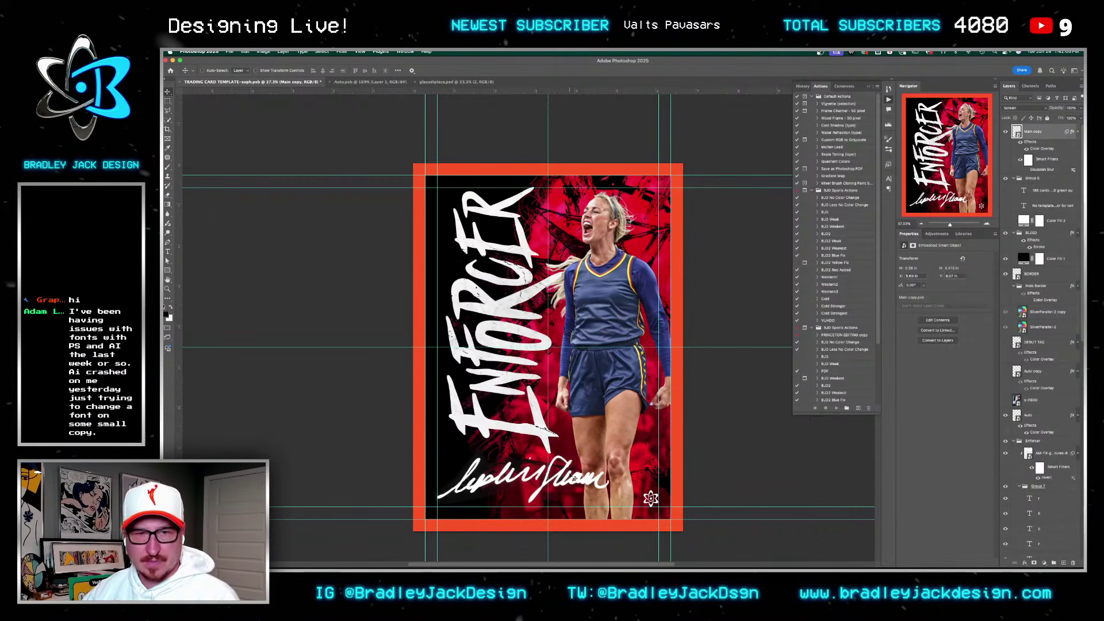
Step: Show the small "the" text layer and change its font to a wide bold italic style of Beachwood
{"action": "left_click", "coordinate": [1044, 500]}
{"action": "scroll", "coordinate": [1044, 494], "scroll_direction": "down", "scroll_amount": 3}
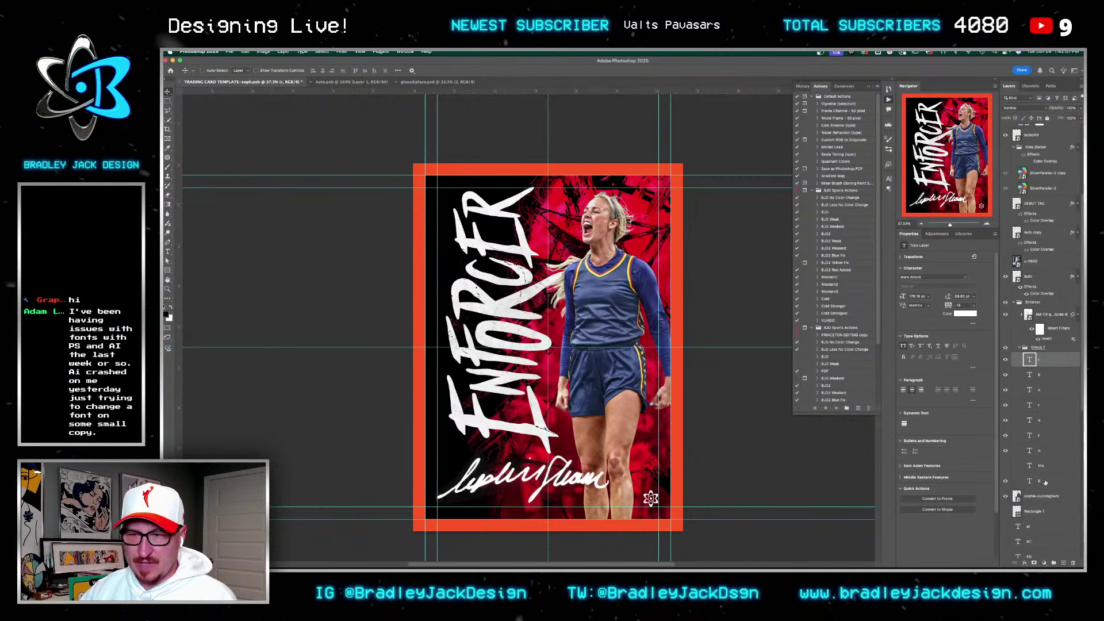
{"action": "left_click", "coordinate": [1042, 465]}
{"action": "left_click", "coordinate": [1006, 466]}
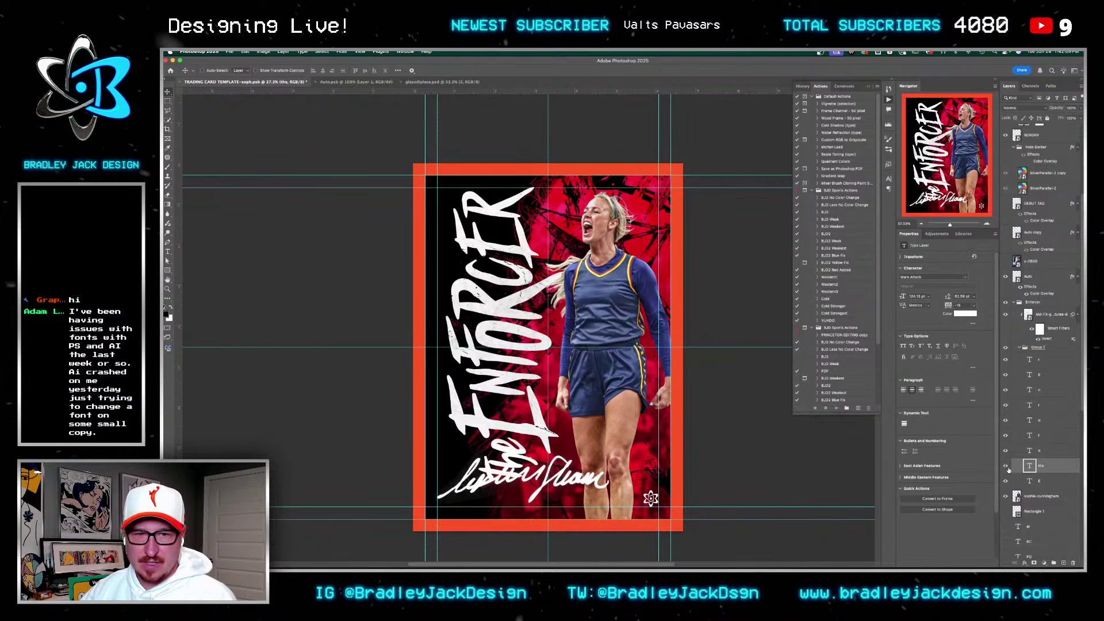
{"action": "double_click", "coordinate": [1030, 466]}
{"action": "left_click", "coordinate": [931, 277]}
{"action": "type", "text": "beach"}
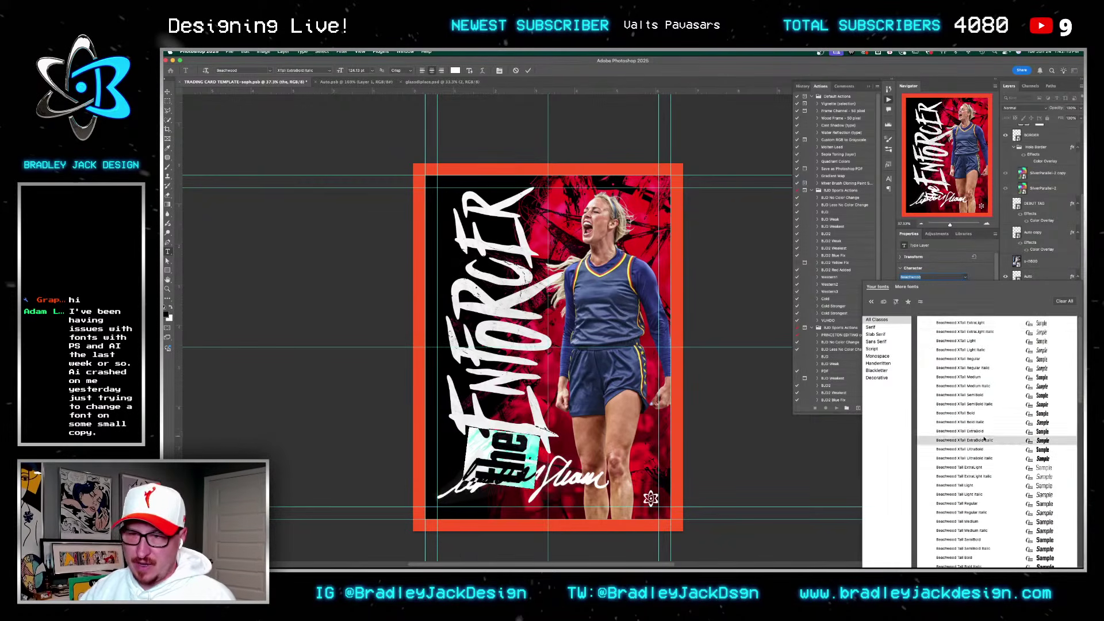
{"action": "scroll", "coordinate": [1001, 501], "scroll_direction": "down", "scroll_amount": 5}
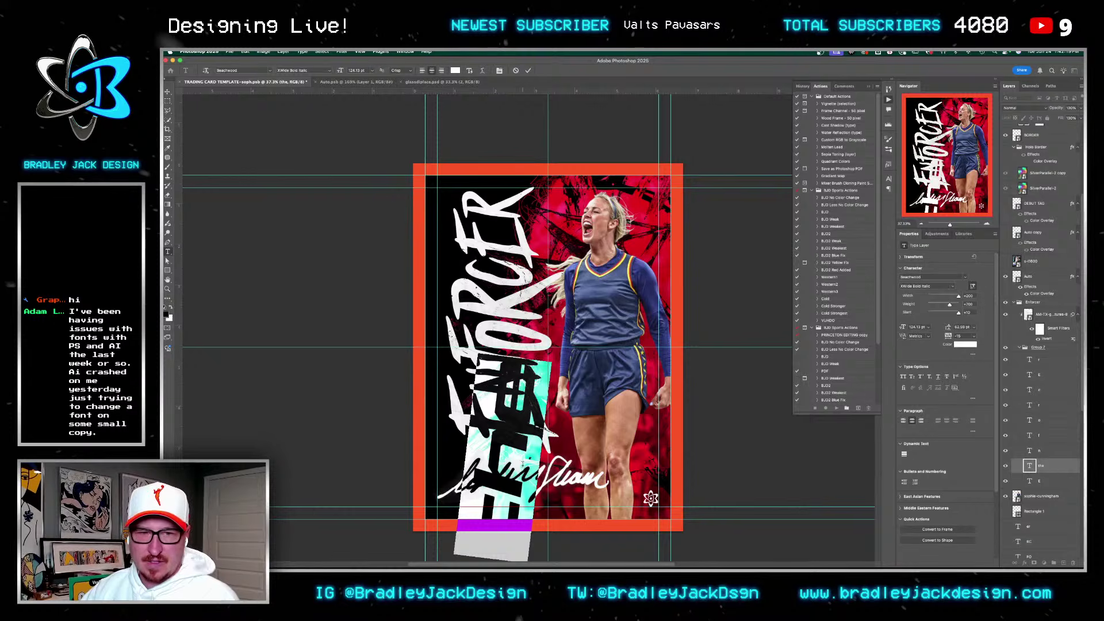
Step: Shrink the "the" text, rotate it to match the lettering and place it just below the first E
{"action": "key", "text": "ctrl+Return"}
{"action": "key", "text": "ctrl+t"}
{"action": "left_click_drag", "start_coordinate": [565, 379], "coordinate": [408, 392]}
{"action": "left_click_drag", "start_coordinate": [610, 499], "coordinate": [561, 409]}
{"action": "key", "text": "Return"}
{"action": "scroll", "coordinate": [551, 440], "scroll_direction": "up", "scroll_amount": 5}
{"action": "key", "text": "ctrl+t"}
{"action": "key", "text": "Return"}
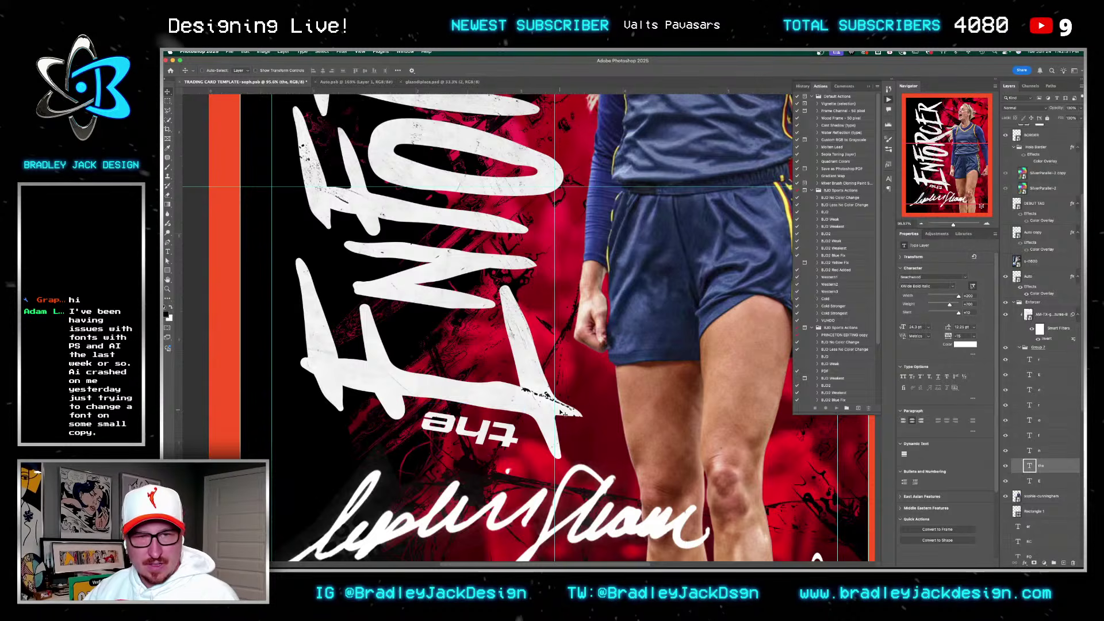
{"action": "key", "text": "ctrl+0"}
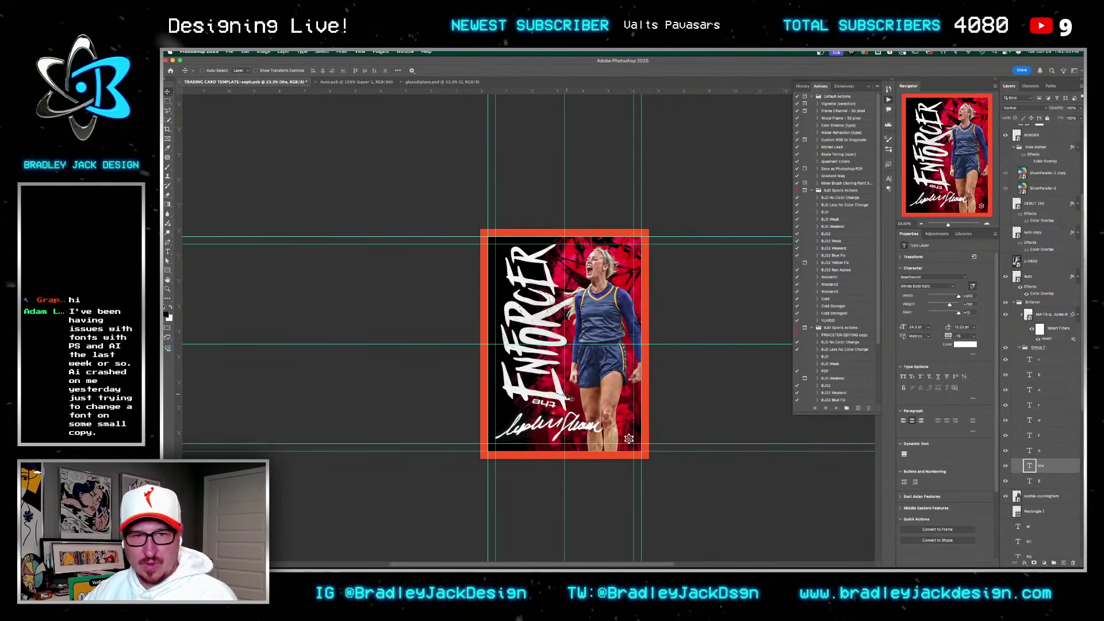
Step: Rotate the "the" and ENFORCER letter layers together slightly clockwise
{"action": "left_click", "coordinate": [1042, 359]}
{"action": "left_click", "coordinate": [1041, 481], "text": "shift"}
{"action": "key", "text": "ctrl+t"}
{"action": "left_click_drag", "start_coordinate": [619, 209], "coordinate": [627, 215]}
{"action": "key", "text": "Return"}
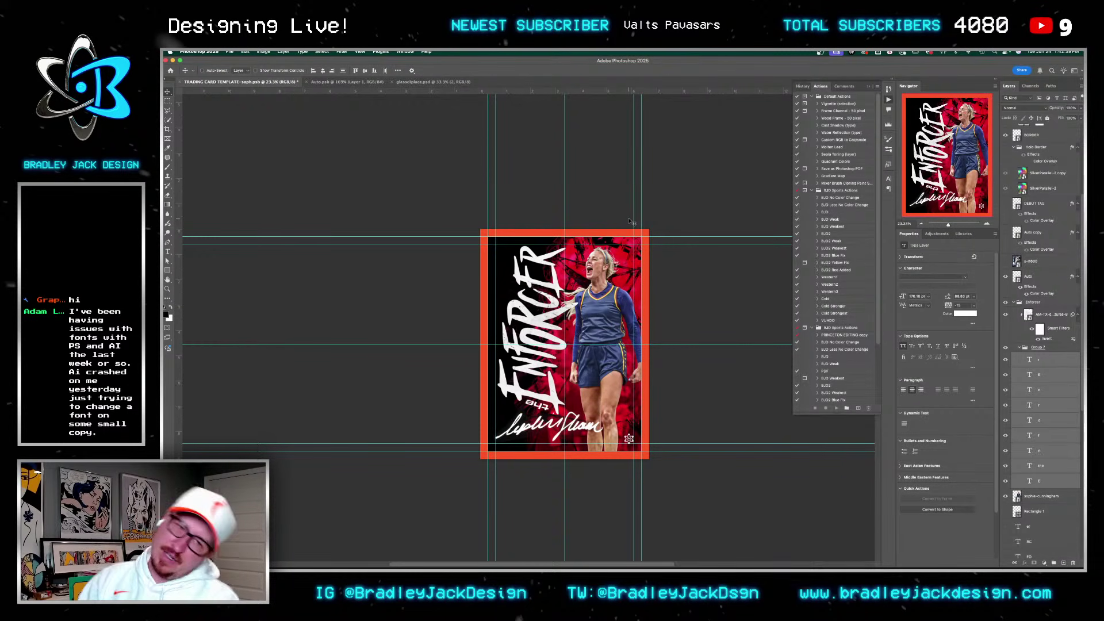
Step: Set the "the" text to 17 pt and turn on all caps
{"action": "double_click", "coordinate": [544, 410]}
{"action": "left_click", "coordinate": [919, 327]}
{"action": "type", "text": "17"}
{"action": "key", "text": "Tab"}
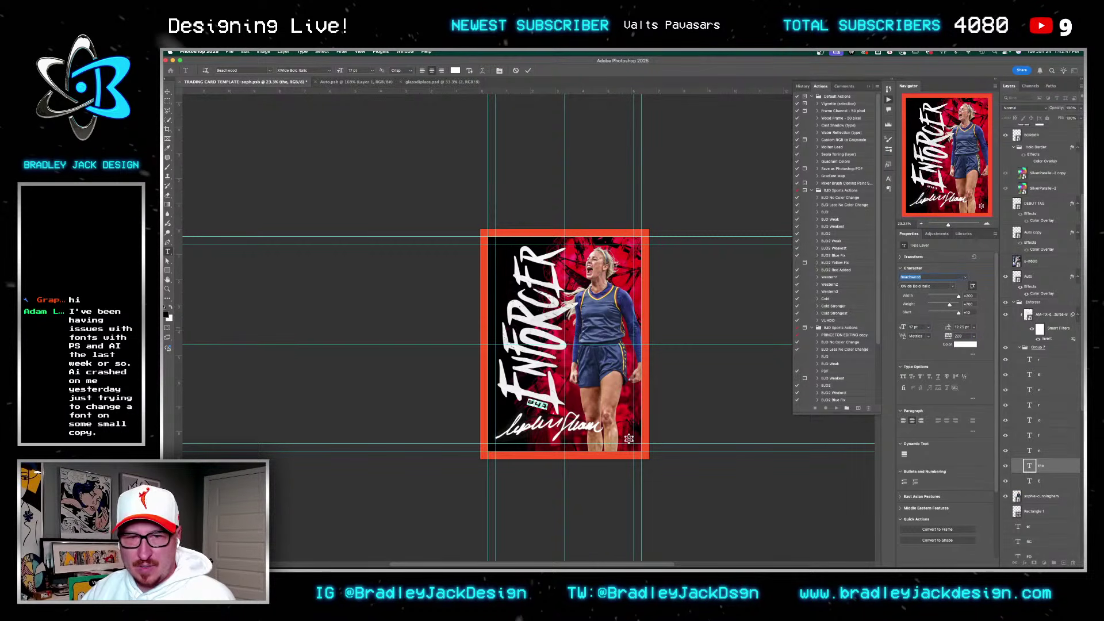
{"action": "left_click", "coordinate": [903, 376]}
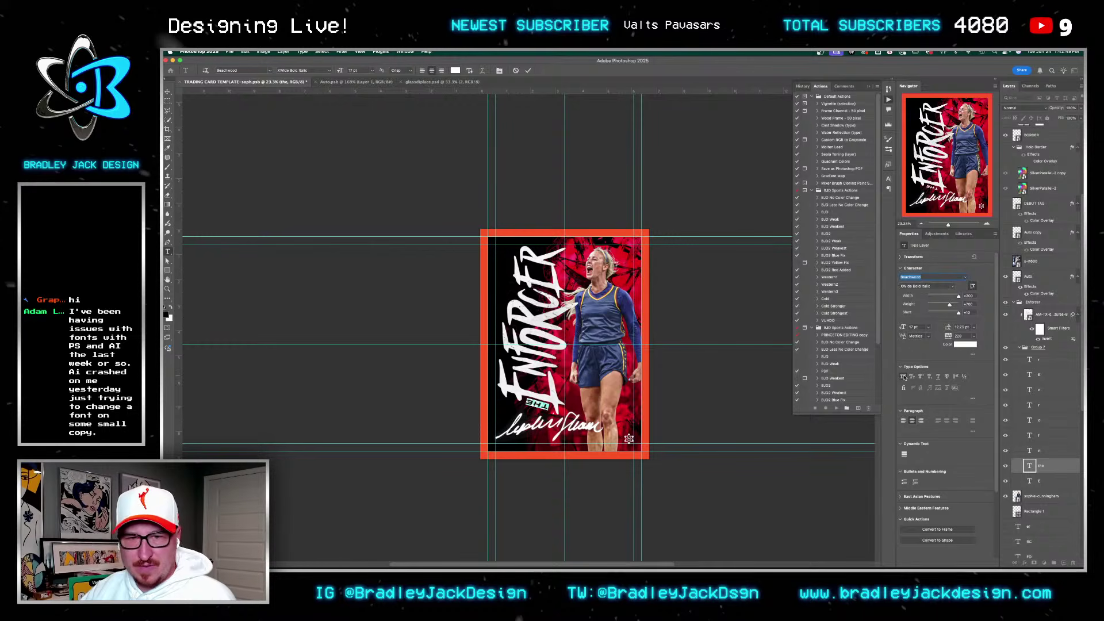
Step: Set the small THE text to 15 pt with 550 tracking and adjust its position below the first E
{"action": "left_click", "coordinate": [917, 326]}
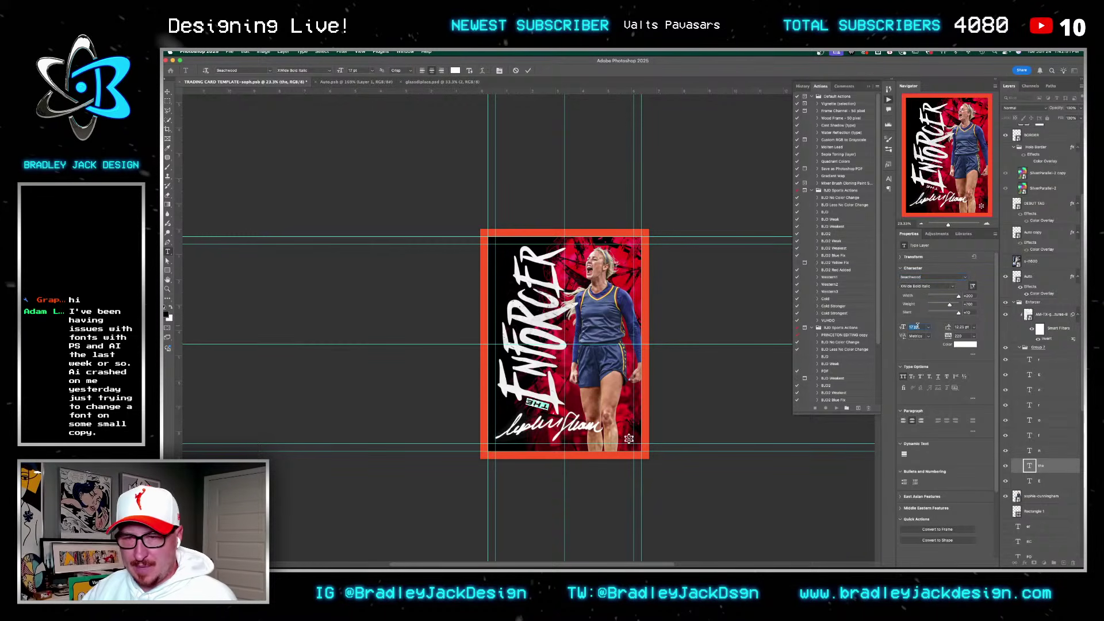
{"action": "type", "text": "15"}
{"action": "key", "text": "Tab"}
{"action": "type", "text": "550"}
{"action": "key", "text": "Tab"}
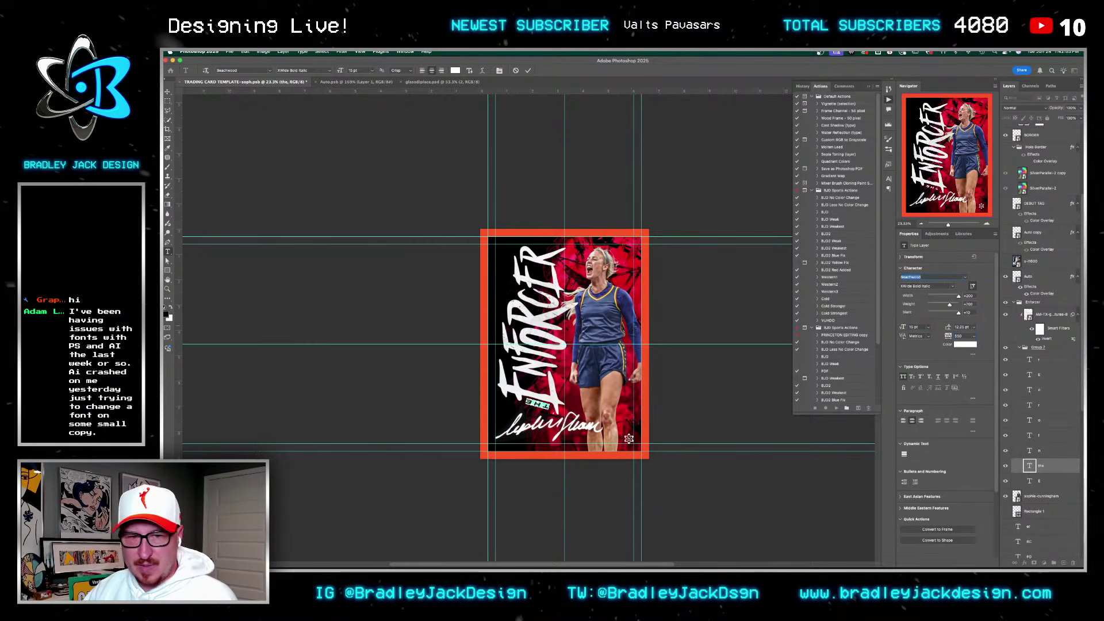
{"action": "key", "text": "v"}
{"action": "mouse_move", "coordinate": [544, 396]}
{"action": "left_mouse_down"}
{"action": "mouse_move", "coordinate": [545, 374]}
{"action": "mouse_move", "coordinate": [546, 397]}
{"action": "left_mouse_up"}
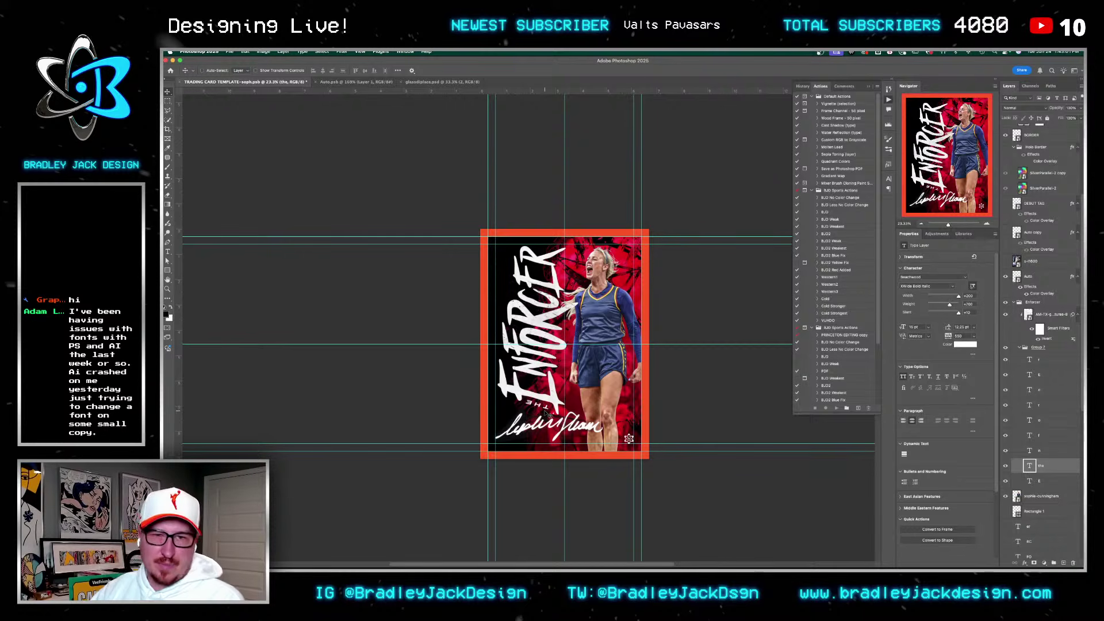
Step: Combine all the THE ENFORCER text layers into one smart object and slightly adjust its size and tilt
{"action": "left_click", "coordinate": [1038, 359]}
{"action": "left_click", "coordinate": [1042, 483], "text": "shift"}
{"action": "key", "text": "ctrl+e"}
{"action": "key", "text": "ctrl+t"}
{"action": "left_click_drag", "start_coordinate": [599, 242], "coordinate": [602, 245]}
{"action": "key", "text": "Return"}
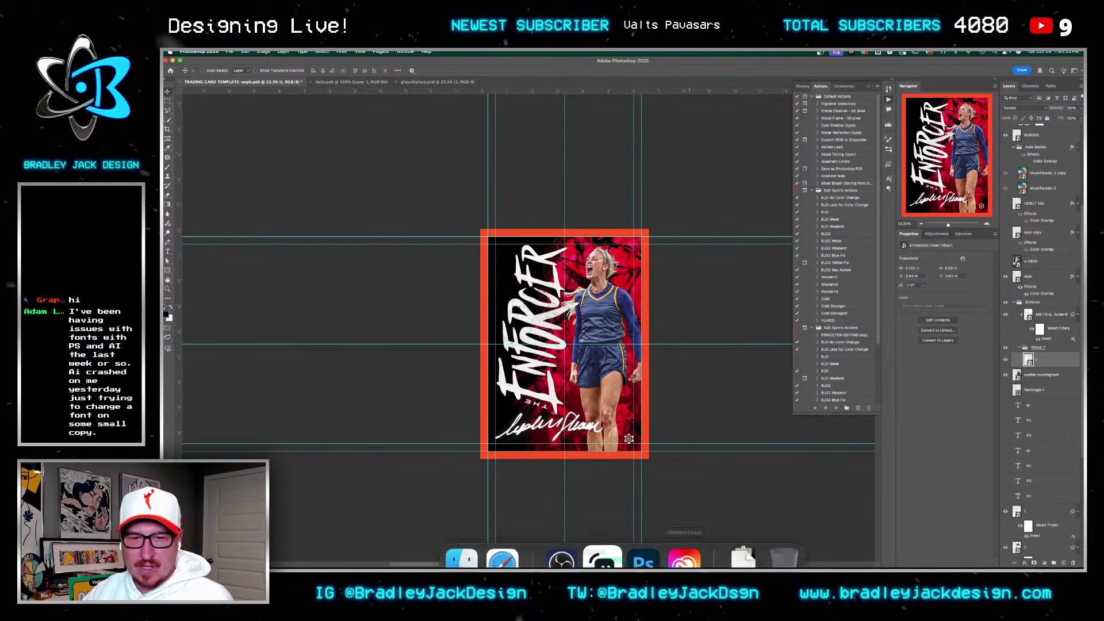
Step: Switch to Finder, open the AM-TX-EXR0v1-300dpi texture folder and arrange its images by name as larger icons
{"action": "left_click", "coordinate": [464, 535]}
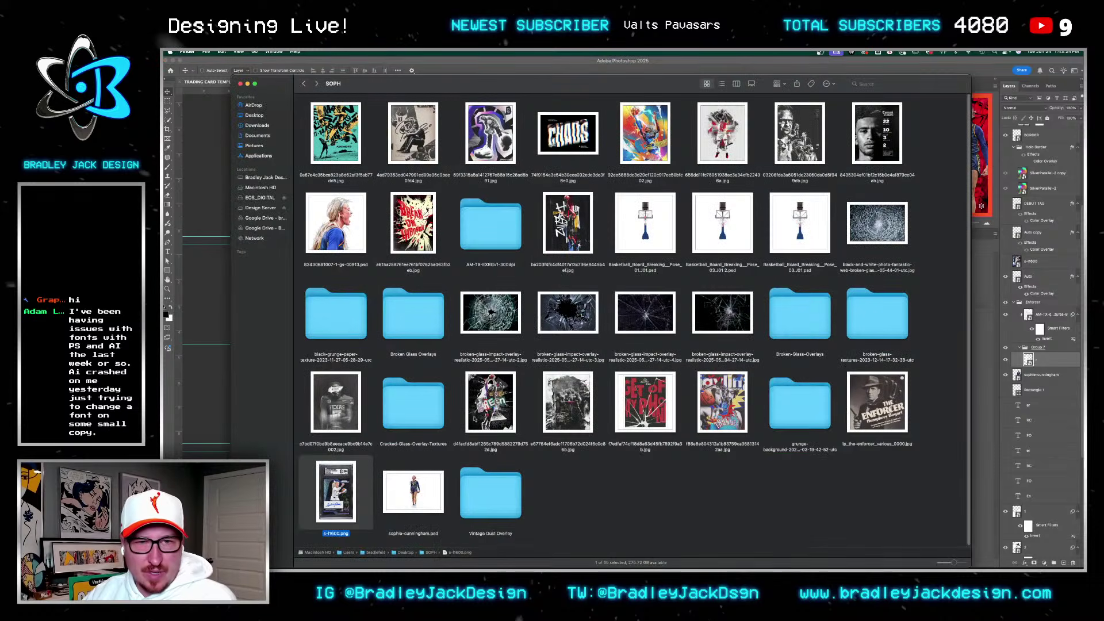
{"action": "double_click", "coordinate": [490, 225]}
{"action": "left_click", "coordinate": [517, 229]}
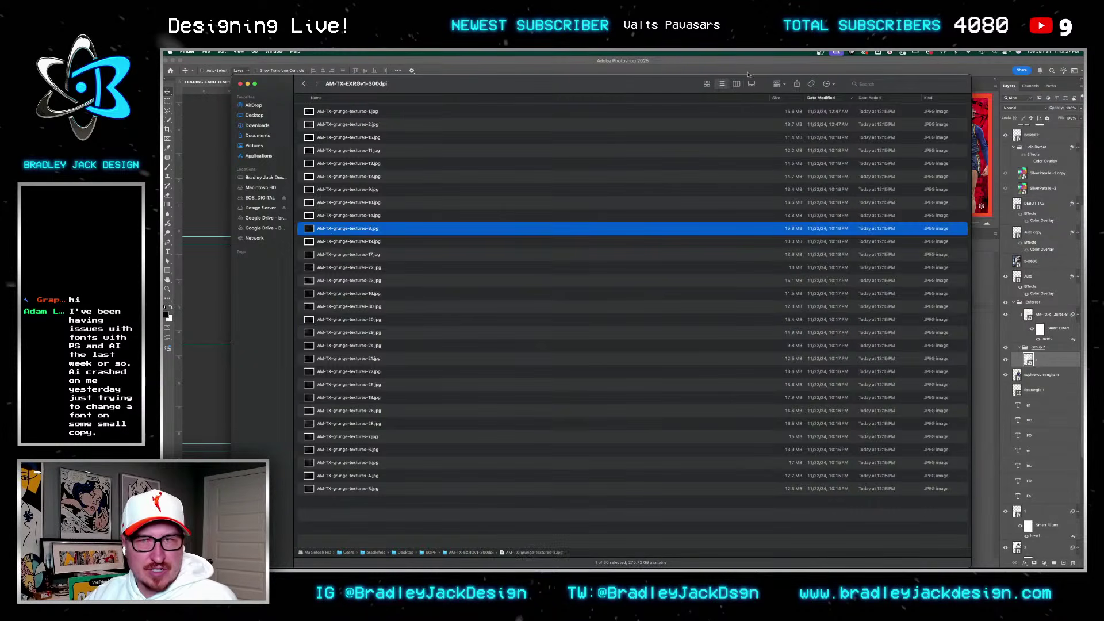
{"action": "left_click", "coordinate": [706, 83]}
{"action": "left_click", "coordinate": [544, 546]}
{"action": "left_click_drag", "start_coordinate": [945, 562], "coordinate": [955, 563]}
{"action": "right_click", "coordinate": [630, 304]}
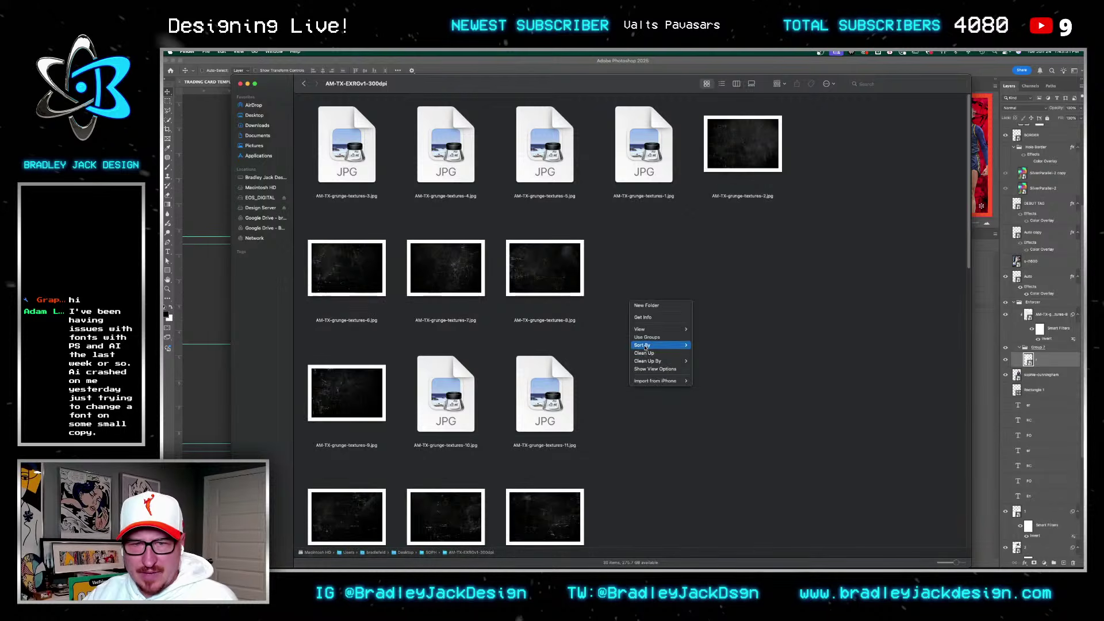
{"action": "mouse_move", "coordinate": [662, 361]}
{"action": "left_click", "coordinate": [709, 366]}
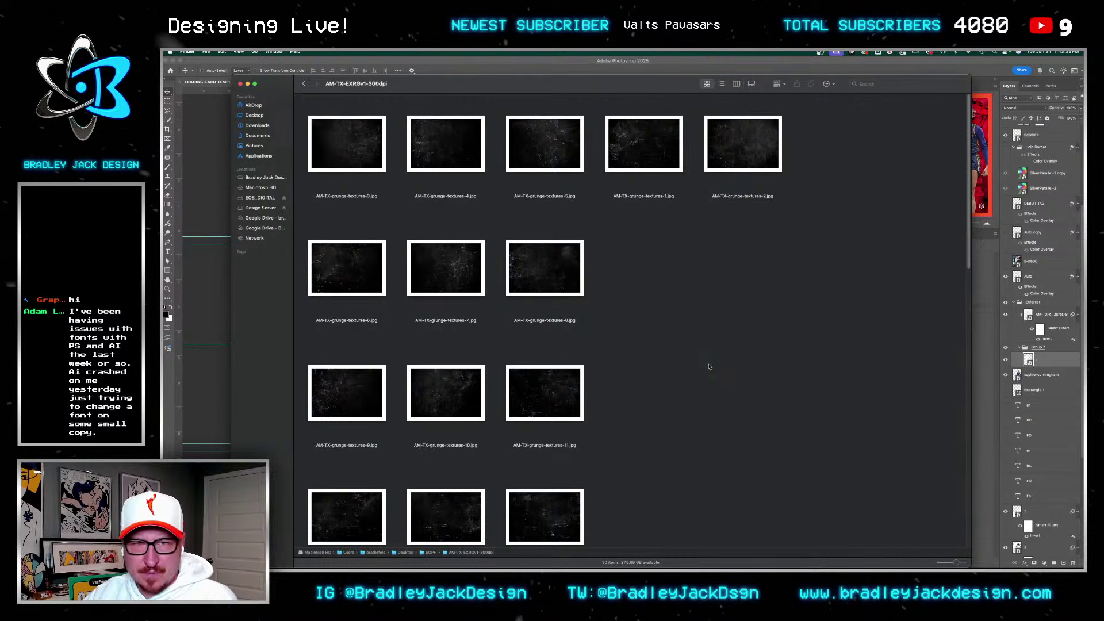
Step: Preview AM-TX-grunge-textures-7.jpg and place it into the trading card document in Photoshop
{"action": "left_click", "coordinate": [360, 238]}
{"action": "key", "text": "space"}
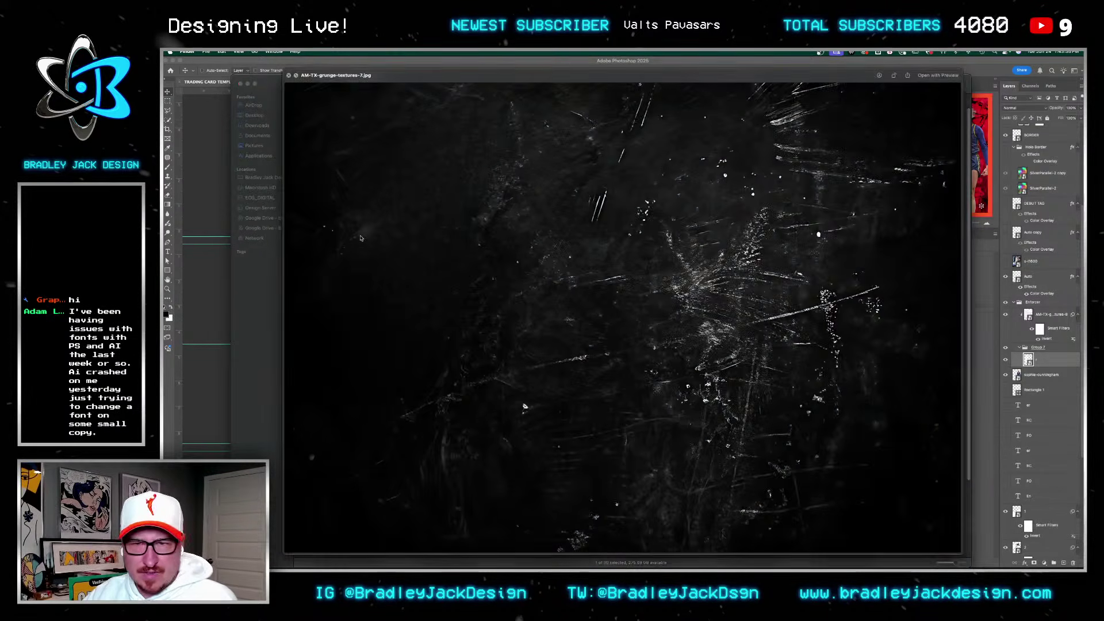
{"action": "key", "text": "space"}
{"action": "left_click", "coordinate": [224, 261]}
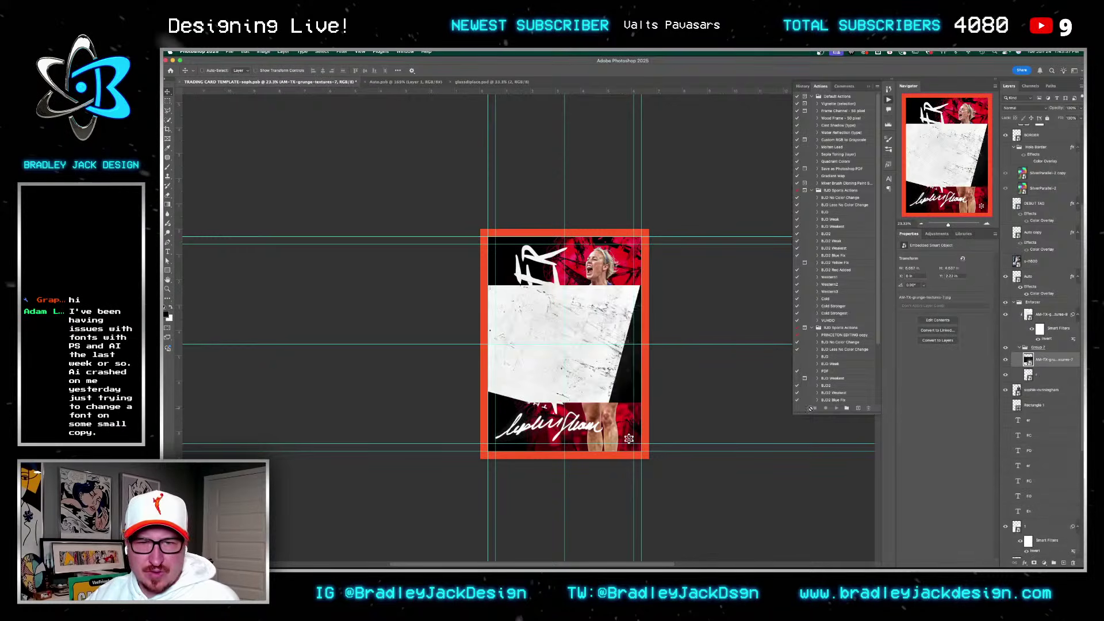
Step: Move grunge texture 7 unclipped atop the Enforcer group, rotate and enlarge it to fill the card, and mask it as a smart object
{"action": "left_click_drag", "start_coordinate": [1044, 396], "coordinate": [1035, 312]}
{"action": "key", "text": "ctrl+t"}
{"action": "left_click_drag", "start_coordinate": [662, 276], "coordinate": [476, 448]}
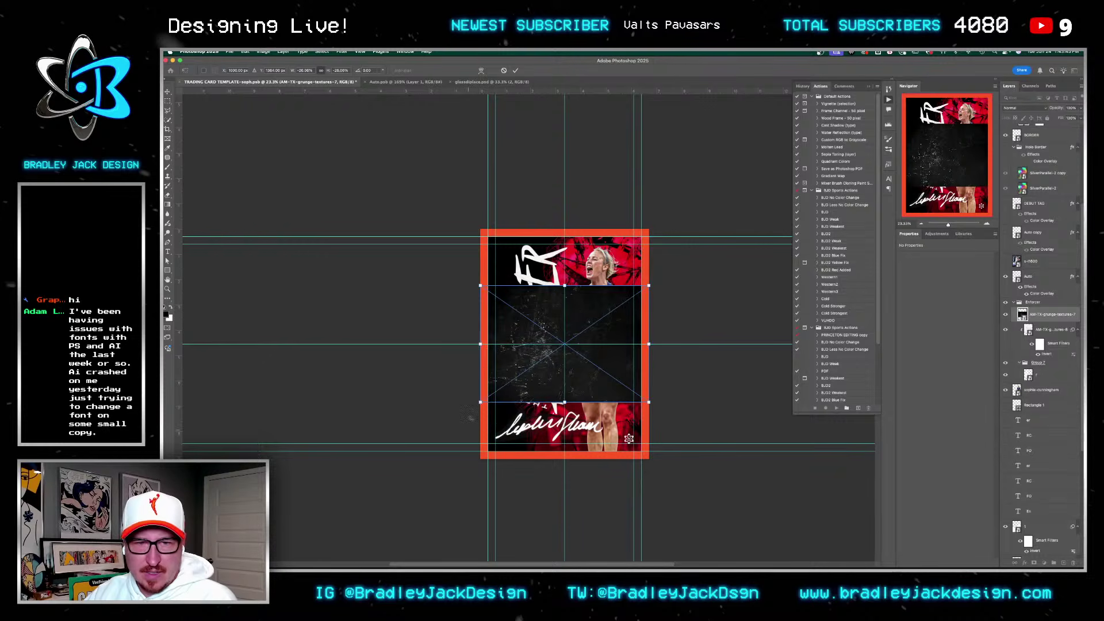
{"action": "mouse_move", "coordinate": [480, 403]}
{"action": "left_mouse_down"}
{"action": "mouse_move", "coordinate": [396, 476]}
{"action": "mouse_move", "coordinate": [477, 402]}
{"action": "left_mouse_up"}
{"action": "key", "text": "Return"}
{"action": "left_click", "coordinate": [1034, 562]}
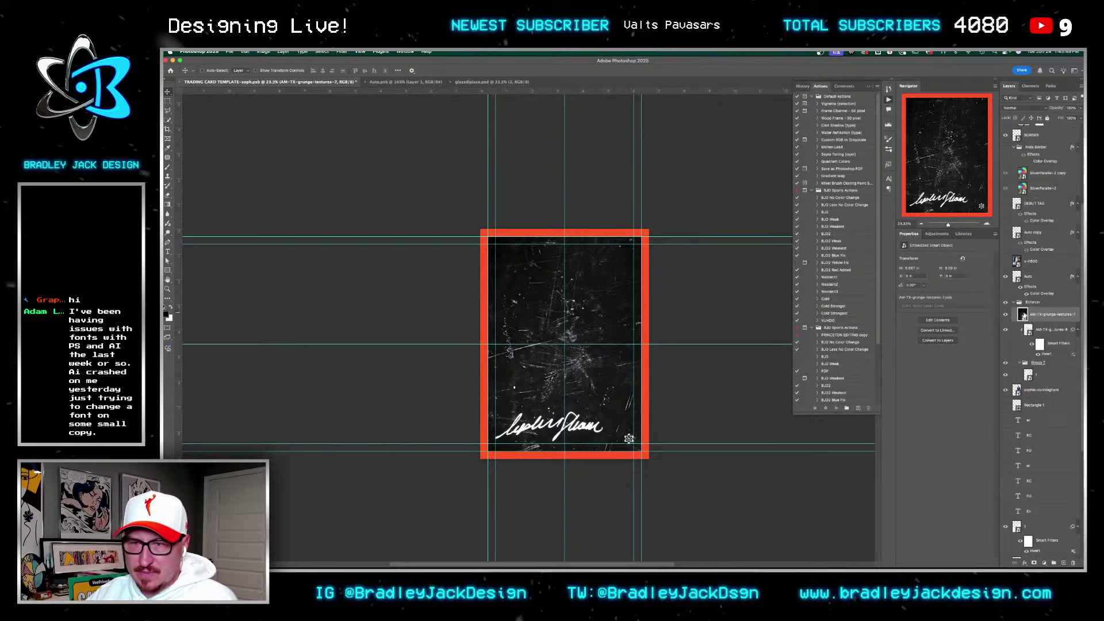
Step: Open the contents of the grunge texture 7 smart object, save them to the Desktop as displacetext.psd, and return to the card document
{"action": "double_click", "coordinate": [1022, 315]}
{"action": "key", "text": "super+shift+s"}
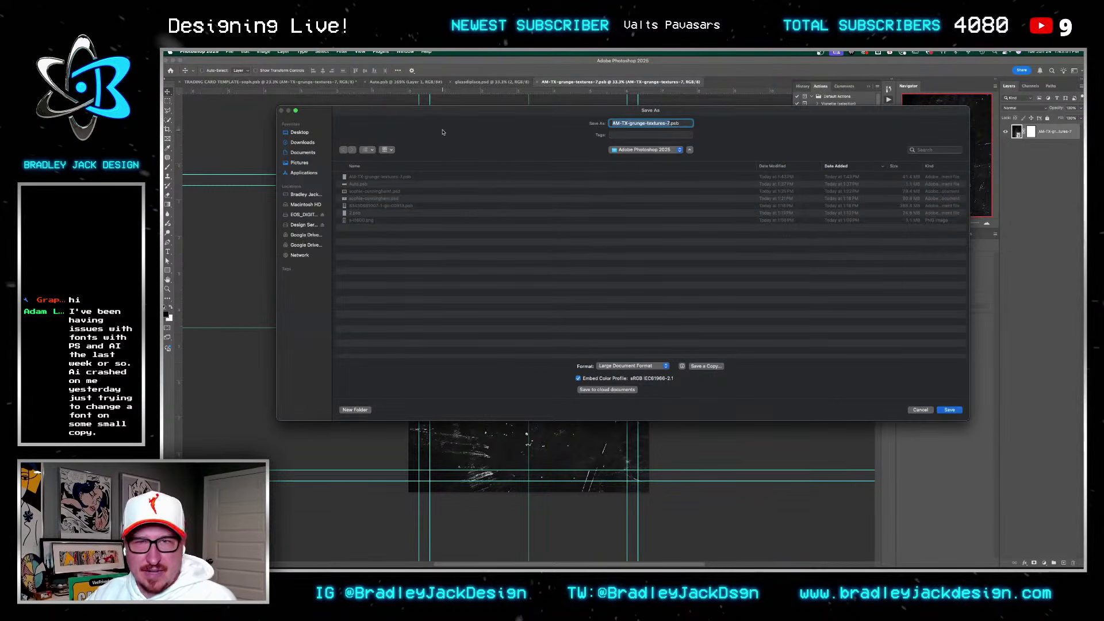
{"action": "type", "text": "displace"}
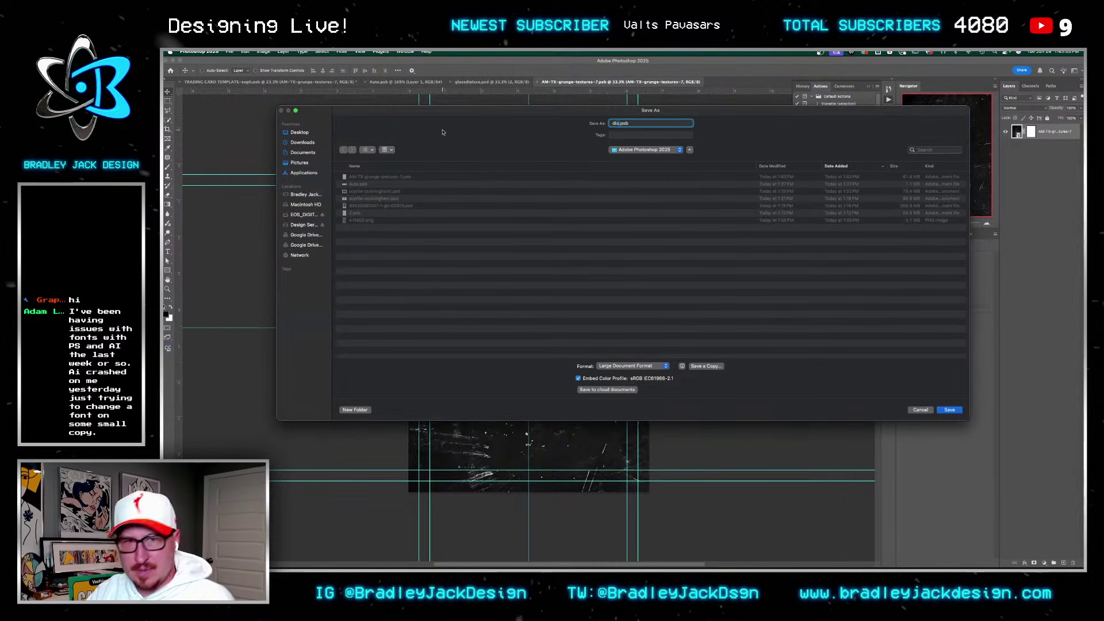
{"action": "type", "text": "text"}
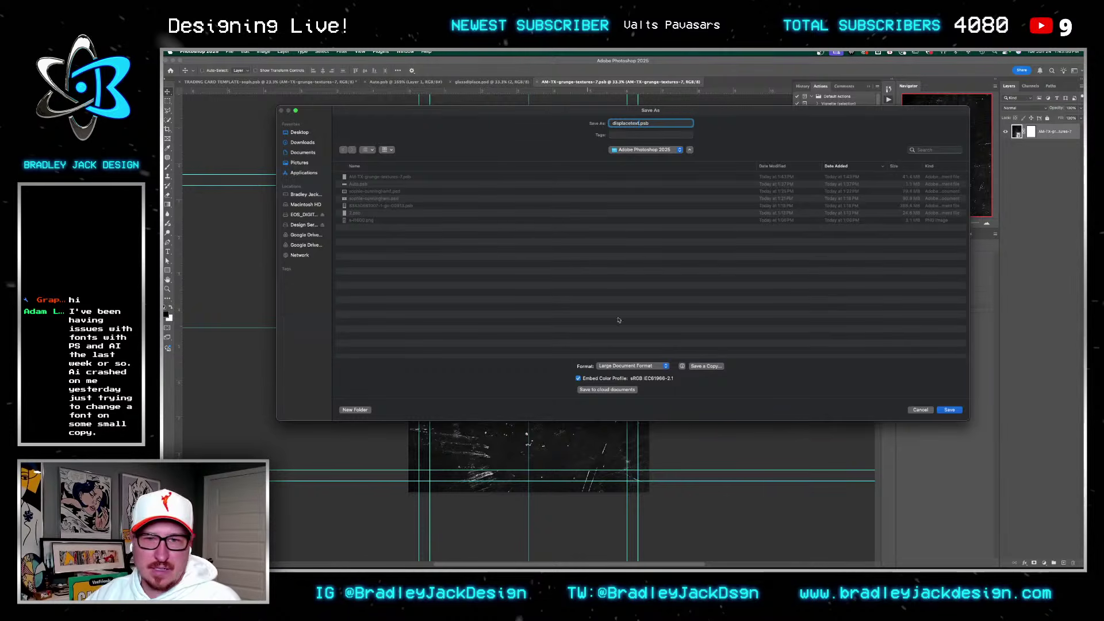
{"action": "left_click", "coordinate": [632, 366]}
{"action": "left_click", "coordinate": [611, 357]}
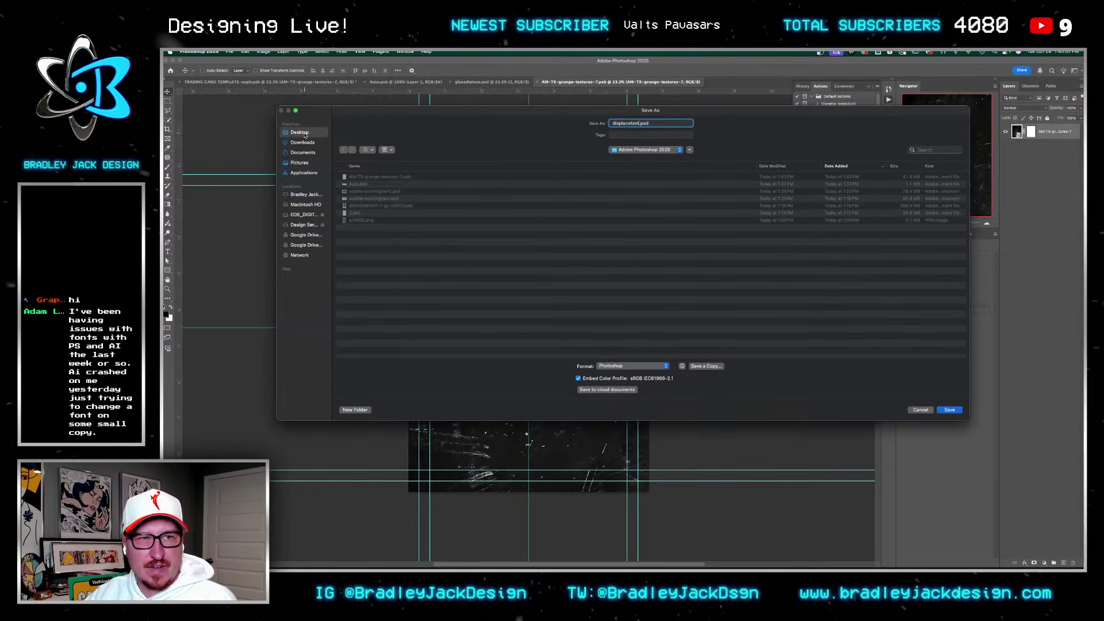
{"action": "key", "text": "Return"}
{"action": "key", "text": "ctrl+Tab"}
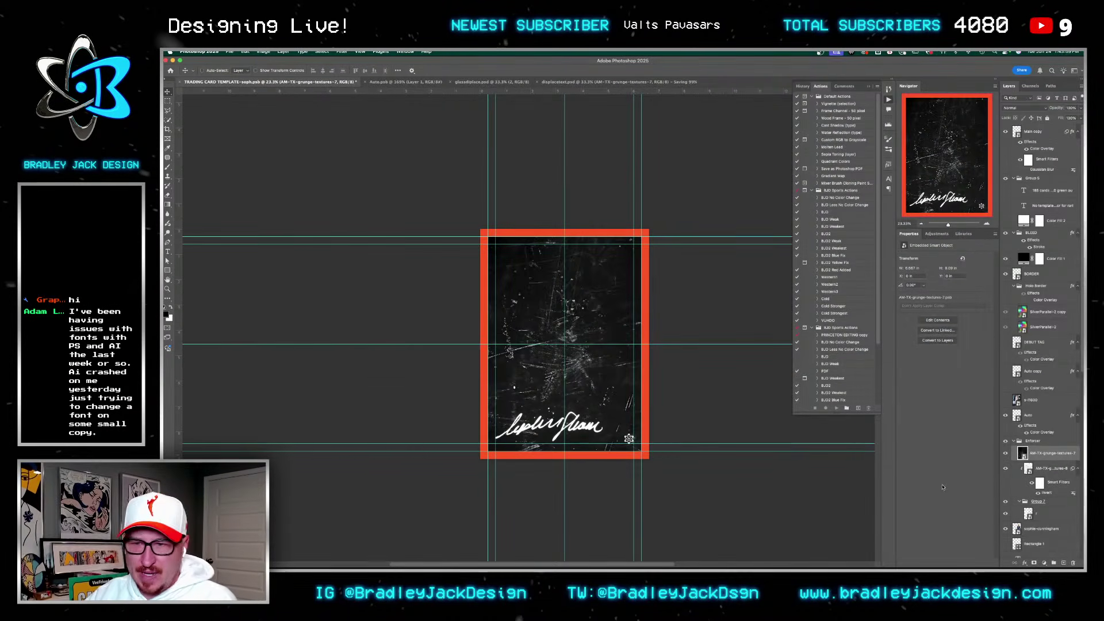
Step: Hide the grunge texture 7 layer and rename the lettering smart object "Enforcer Text"
{"action": "left_click", "coordinate": [1006, 450], "text": "alt"}
{"action": "left_click", "coordinate": [1038, 518]}
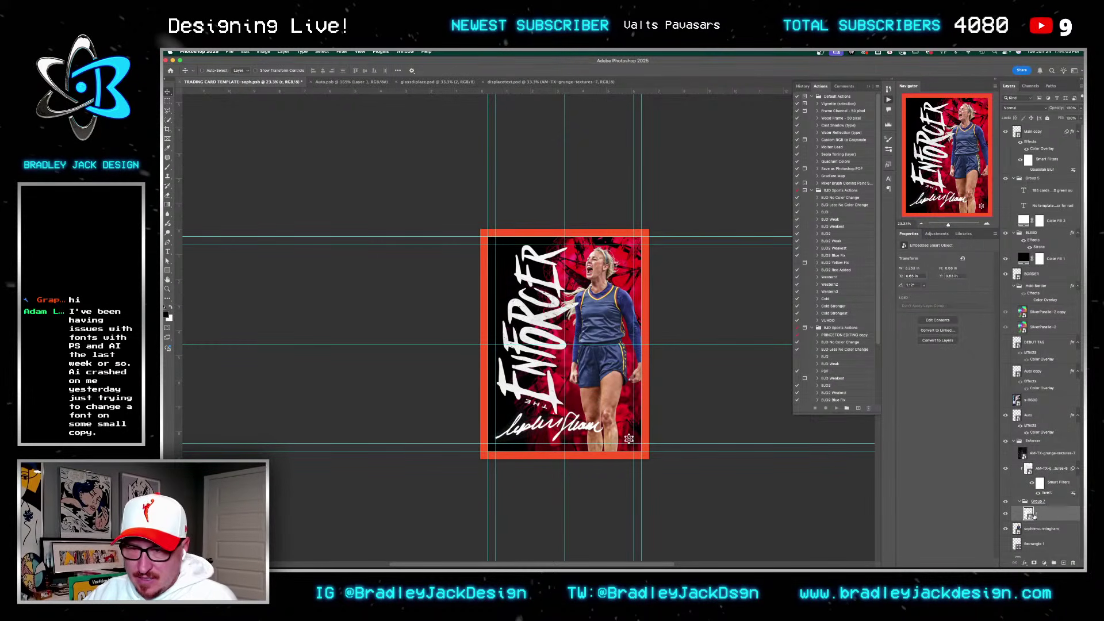
{"action": "type", "text": "Enforcer Text"}
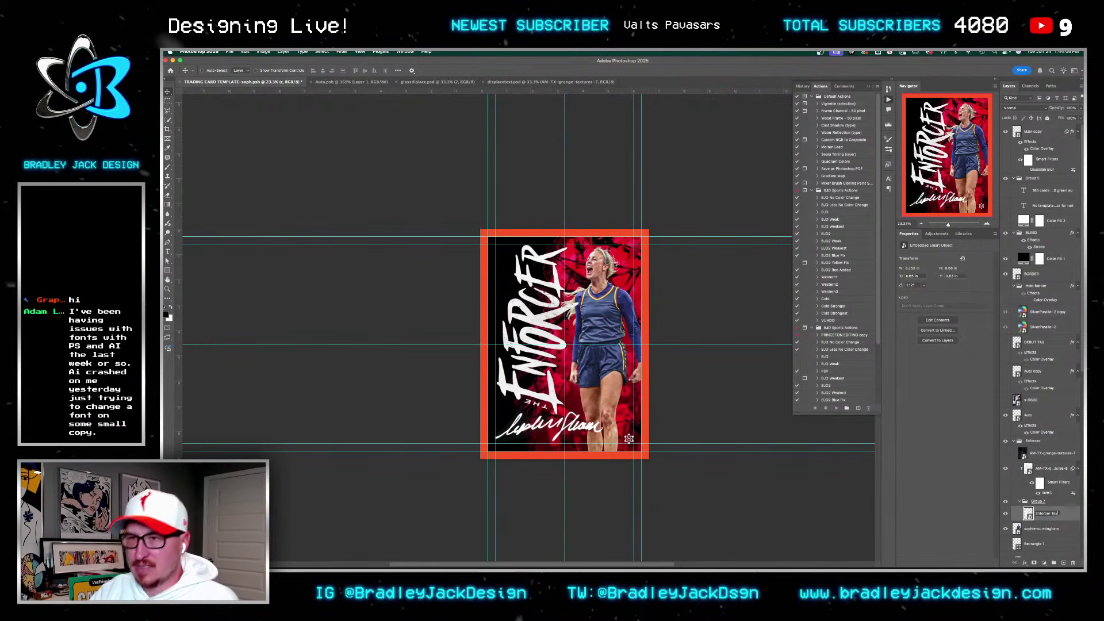
{"action": "key", "text": "Return"}
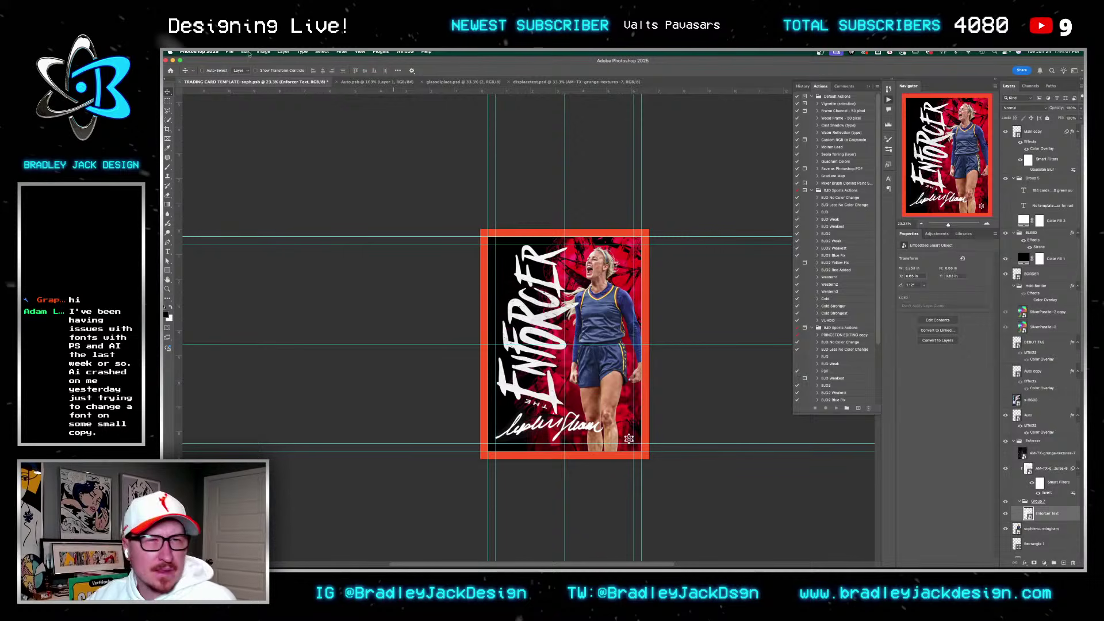
Step: Apply a Displace filter to the Enforcer Text layer with a vertical scale of 25, using displacetext.psd as the map
{"action": "left_click", "coordinate": [341, 51]}
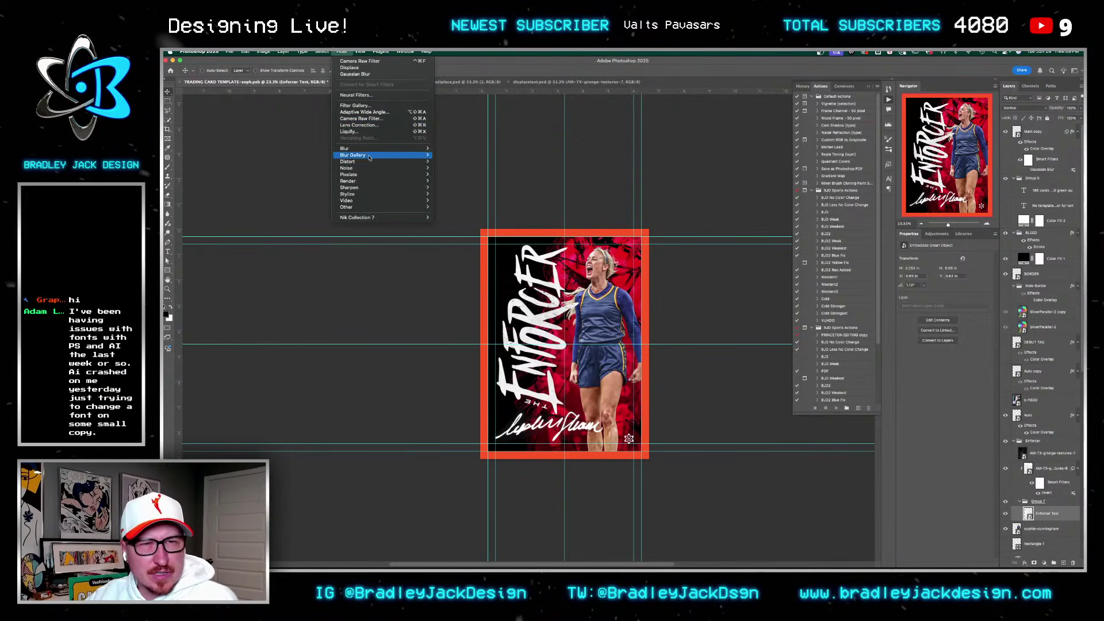
{"action": "mouse_move", "coordinate": [370, 163]}
{"action": "left_click", "coordinate": [454, 161]}
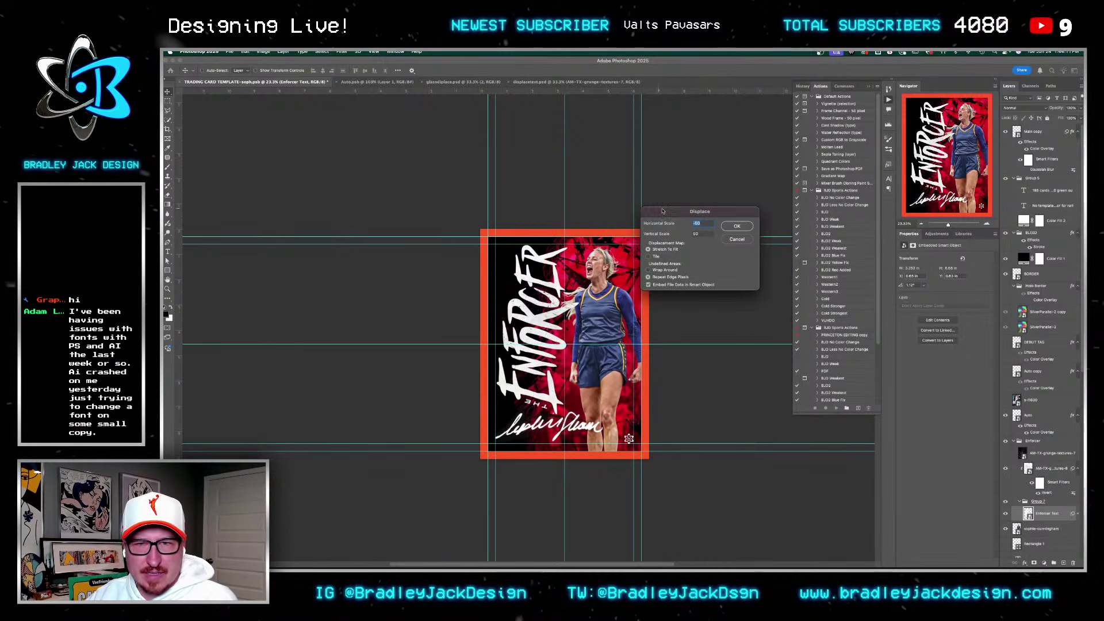
{"action": "key", "text": "Tab"}
{"action": "type", "text": "25"}
{"action": "key", "text": "Return"}
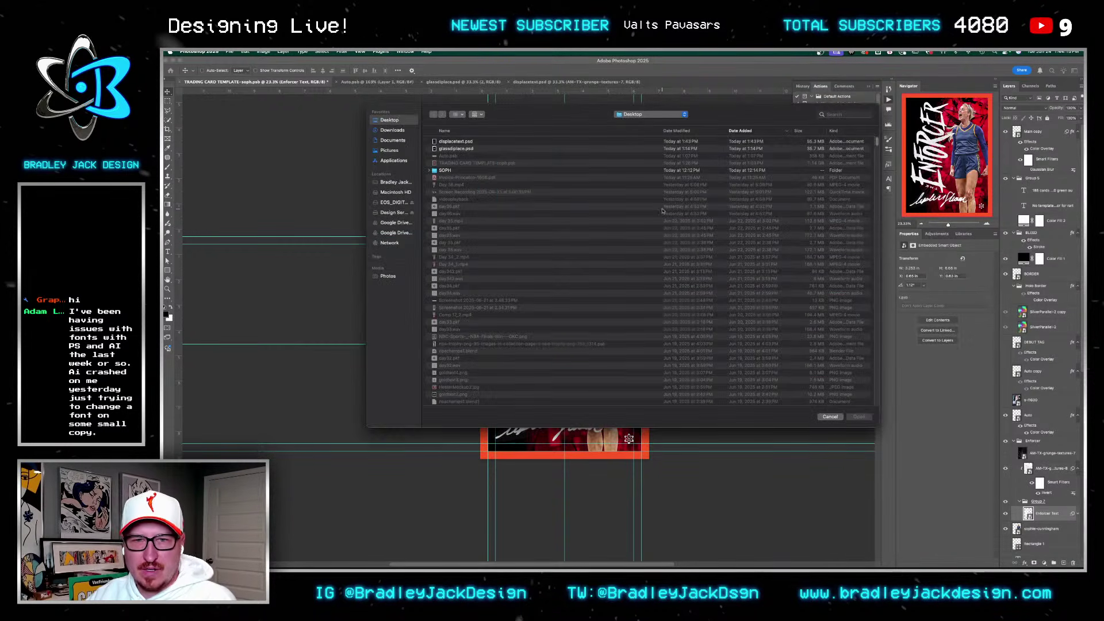
{"action": "left_click", "coordinate": [475, 141]}
{"action": "double_click", "coordinate": [464, 141]}
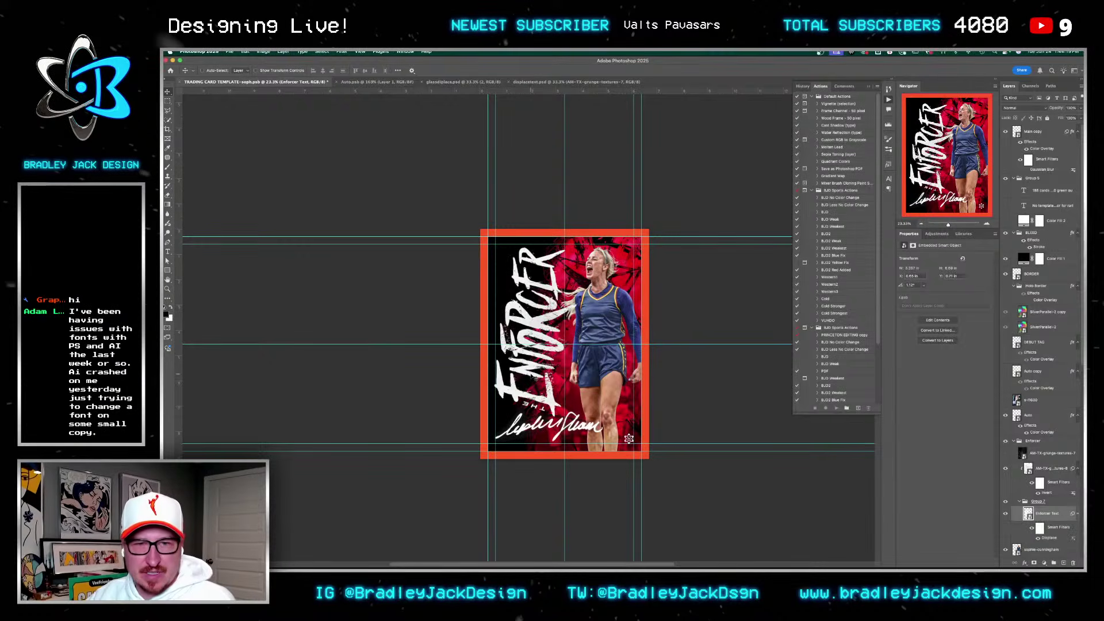
{"action": "scroll", "coordinate": [539, 346], "scroll_direction": "up", "scroll_amount": 5}
{"action": "scroll", "coordinate": [539, 347], "scroll_direction": "down", "scroll_amount": 3}
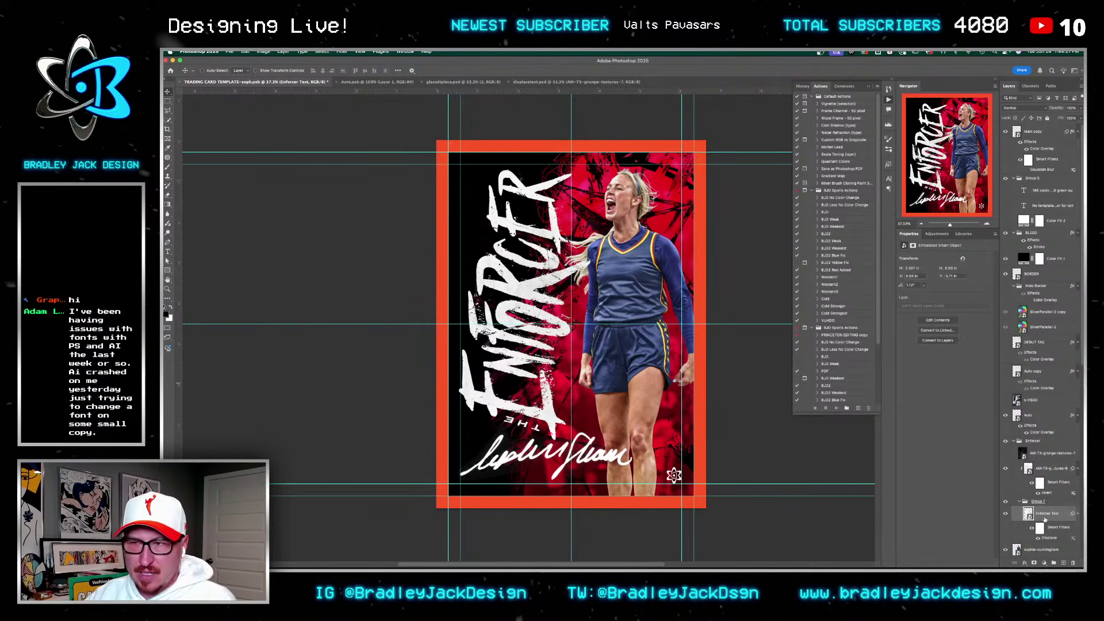
Step: Switch to Finder, preview further grunge textures, and place AM-TX-grunge-textures-16.jpg into the trading card document
{"action": "key", "text": "super+Tab"}
{"action": "scroll", "coordinate": [620, 407], "scroll_direction": "down", "scroll_amount": 1}
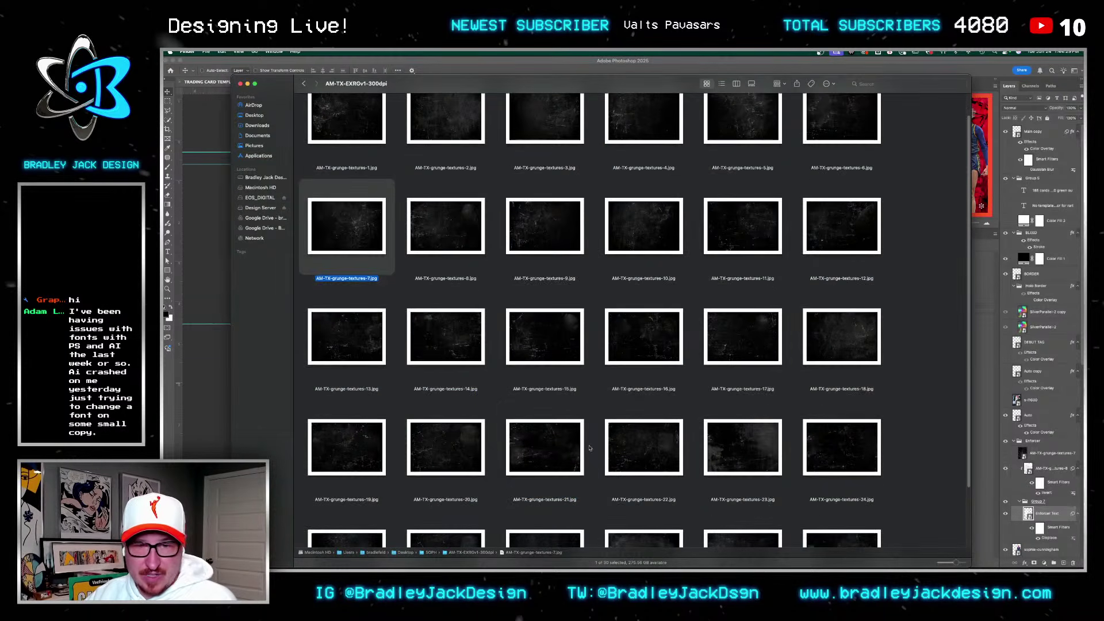
{"action": "left_click", "coordinate": [557, 455]}
{"action": "left_click", "coordinate": [638, 454]}
{"action": "key", "text": "space"}
{"action": "key", "text": "space"}
{"action": "left_click", "coordinate": [631, 334]}
{"action": "key", "text": "space"}
{"action": "key", "text": "space"}
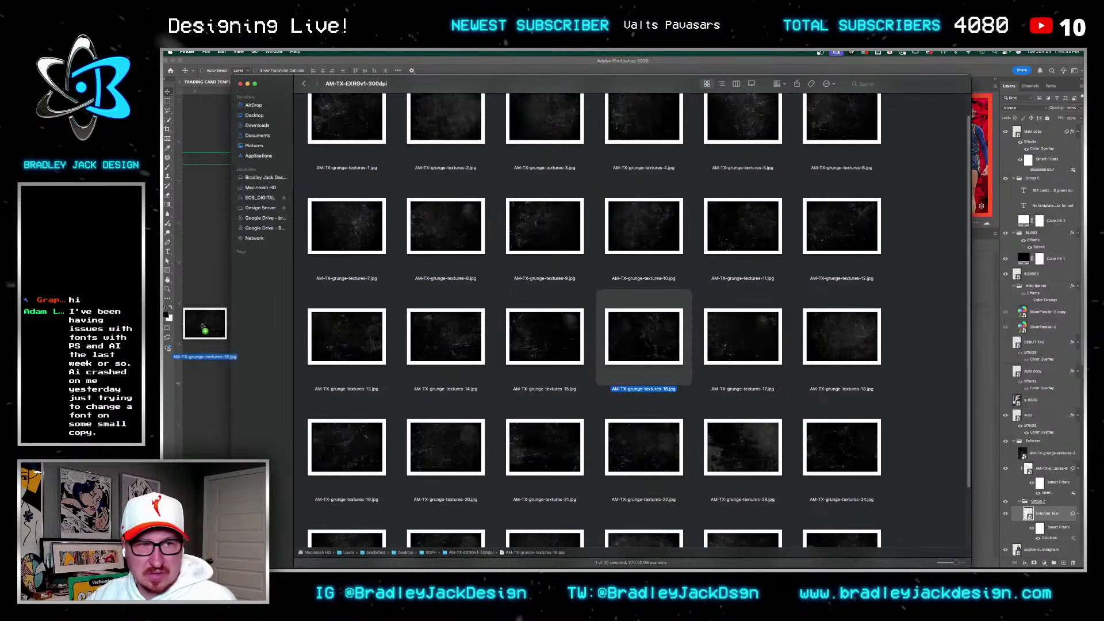
{"action": "left_click", "coordinate": [205, 321]}
{"action": "left_click_drag", "start_coordinate": [207, 319], "coordinate": [209, 320]}
{"action": "key", "text": "Return"}
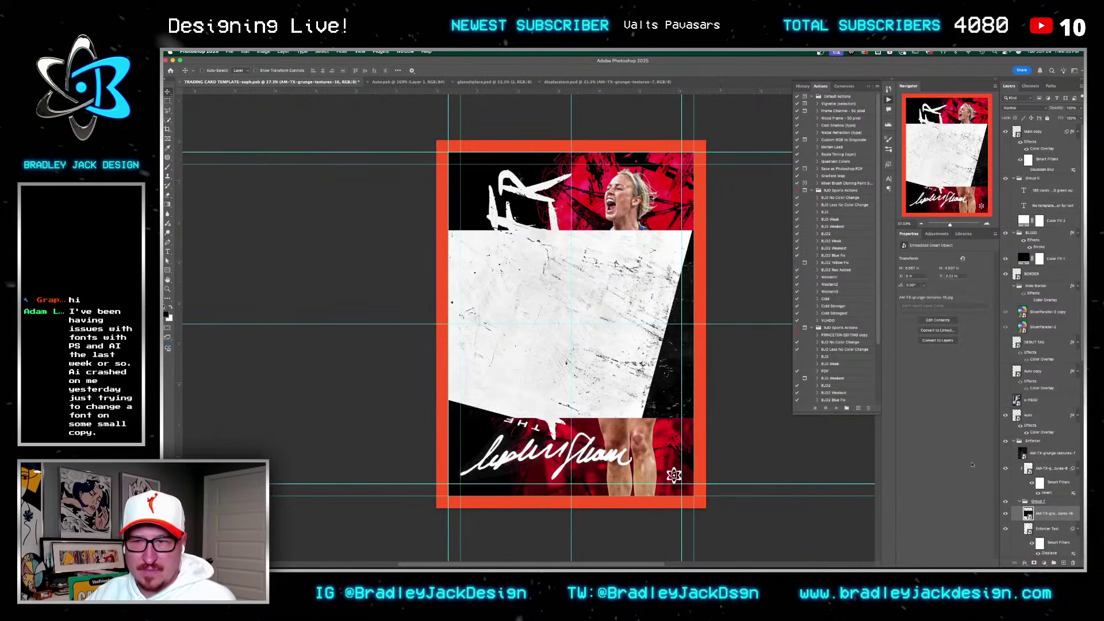
Step: Move grunge texture 16 above the clipped texture, rotate and scale it to fill the card, and mask it to the card bounds
{"action": "left_click_drag", "start_coordinate": [1046, 513], "coordinate": [1042, 464]}
{"action": "left_click", "coordinate": [1061, 481]}
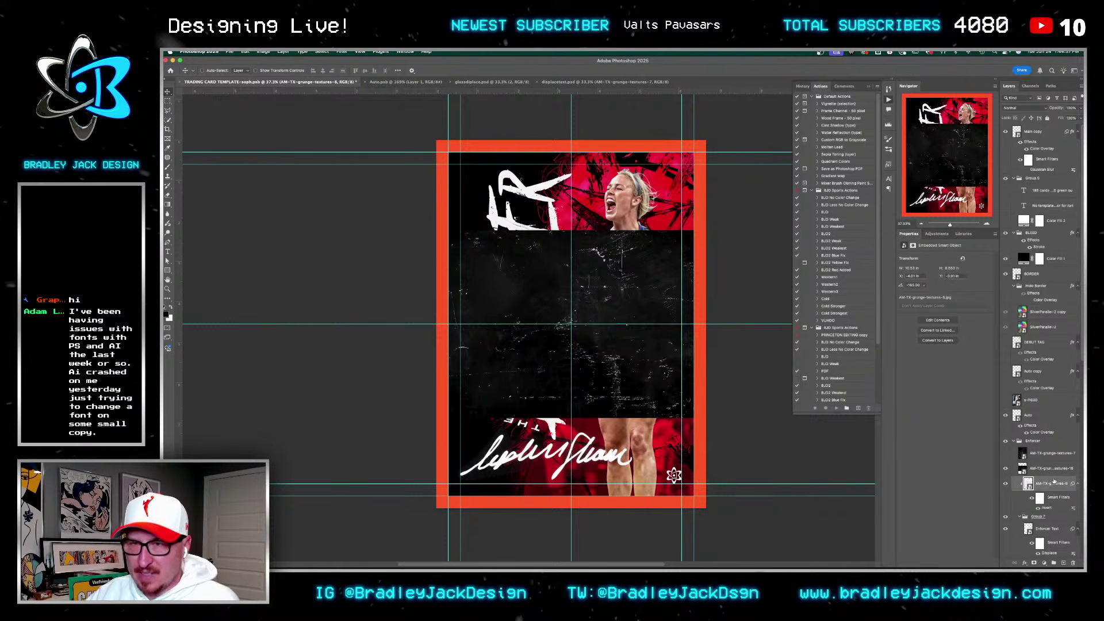
{"action": "key", "text": "shift+alt+m"}
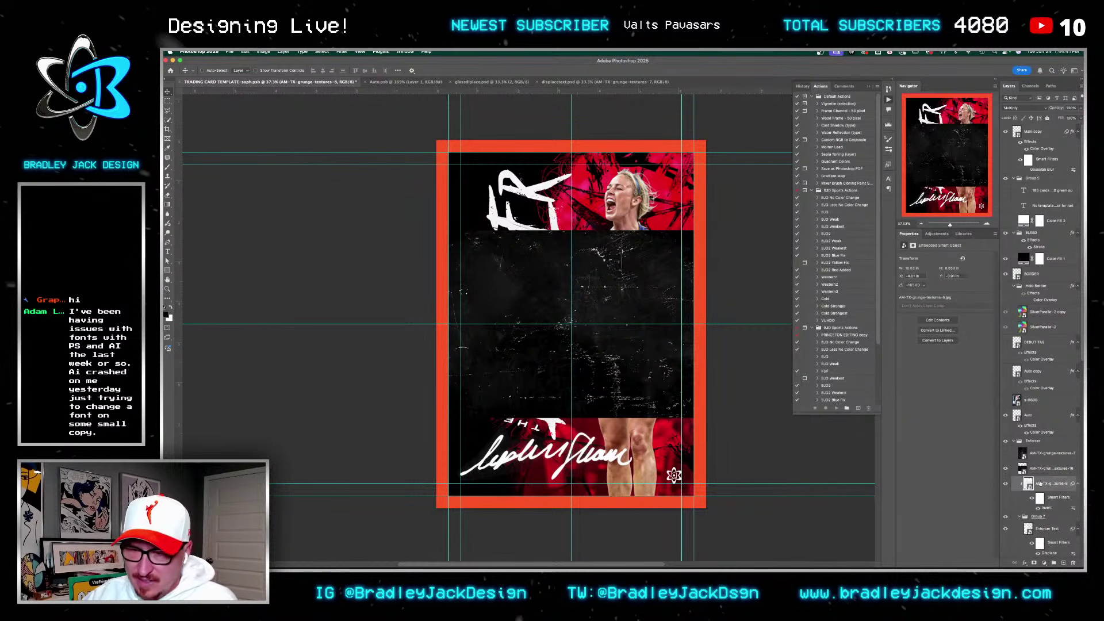
{"action": "key", "text": "alt+bracketright"}
{"action": "key", "text": "super+t"}
{"action": "left_click_drag", "start_coordinate": [713, 223], "coordinate": [742, 498]}
{"action": "key", "text": "Return"}
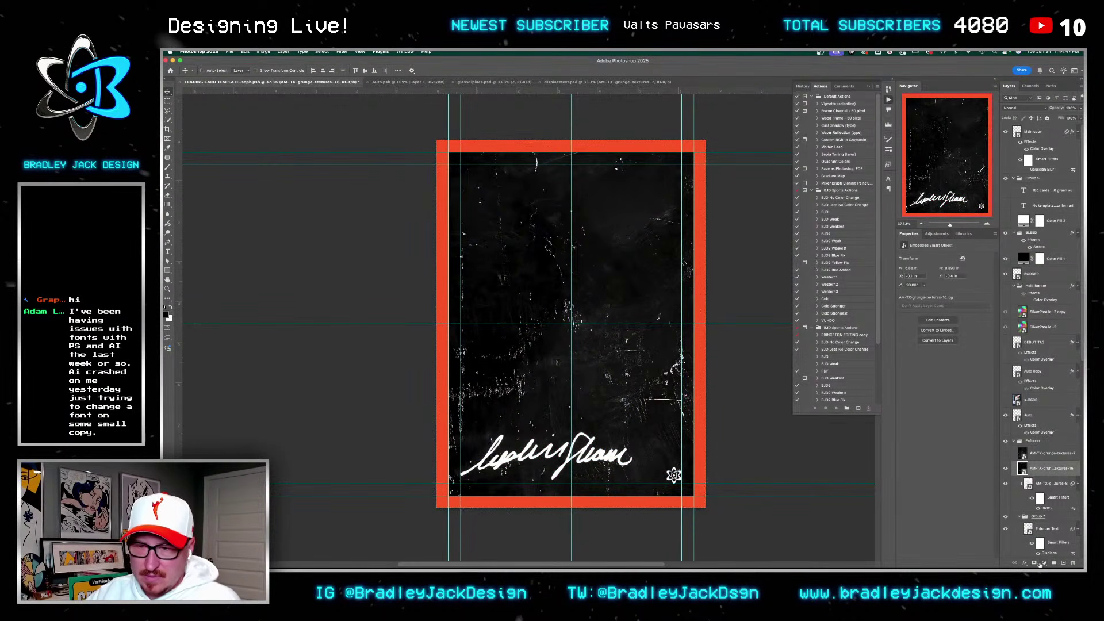
{"action": "left_click", "coordinate": [1035, 564]}
Step: Open the contents of the grunge texture 16 smart object and save them as a second text displacement map in Photoshop format
{"action": "double_click", "coordinate": [1023, 468]}
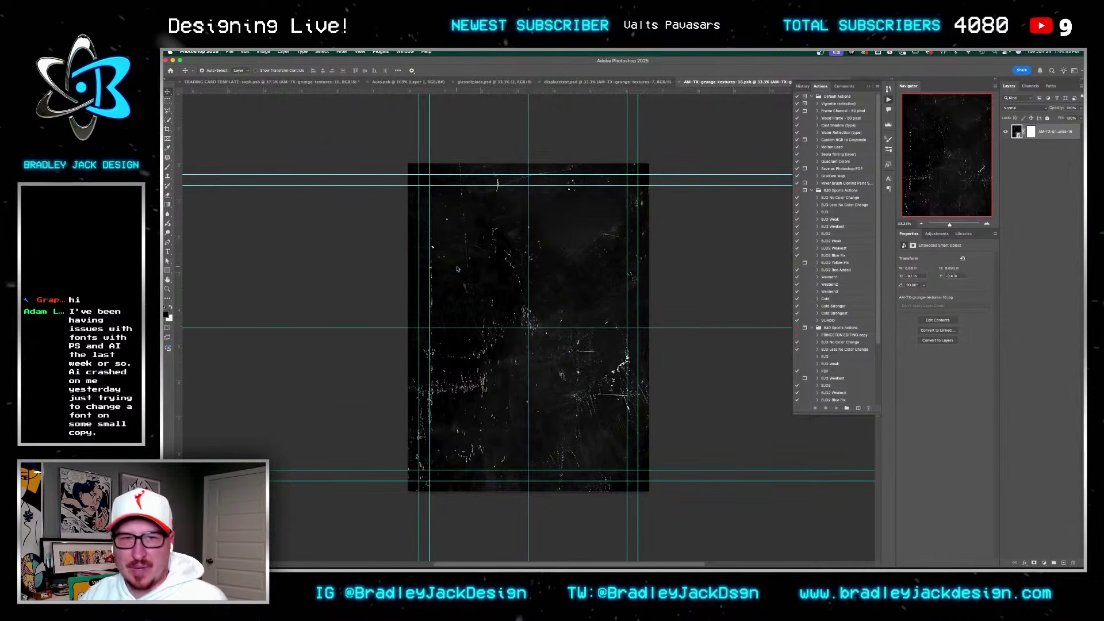
{"action": "key", "text": "super+shift+s"}
{"action": "type", "text": "dispalcd"}
{"action": "type", "text": "menttext.psb"}
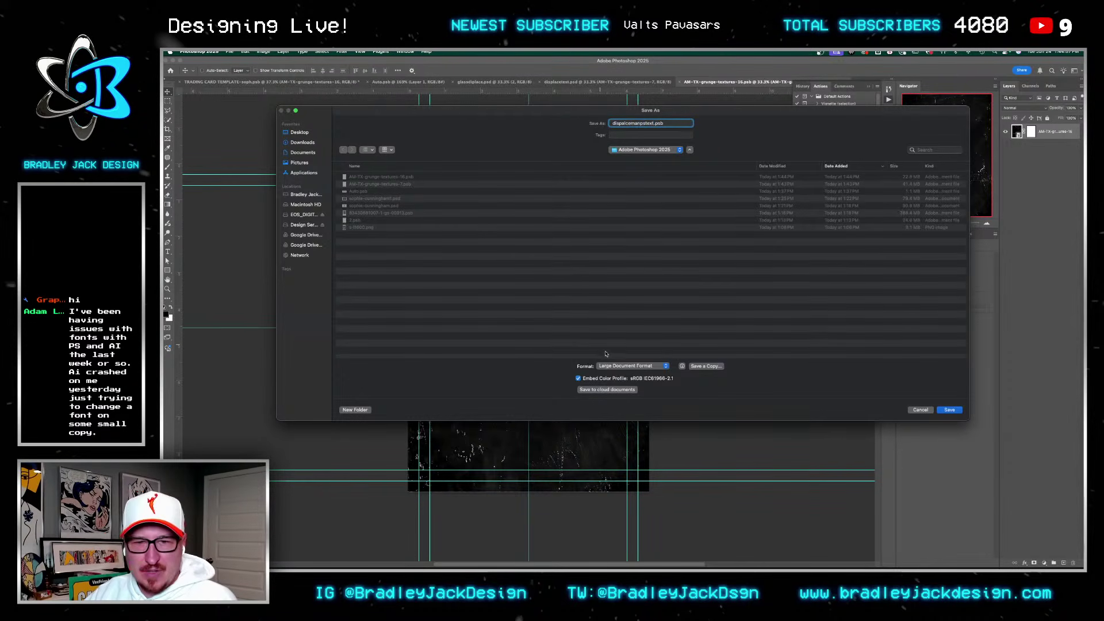
{"action": "left_click", "coordinate": [631, 366]}
{"action": "left_click", "coordinate": [611, 358]}
{"action": "key", "text": "Return"}
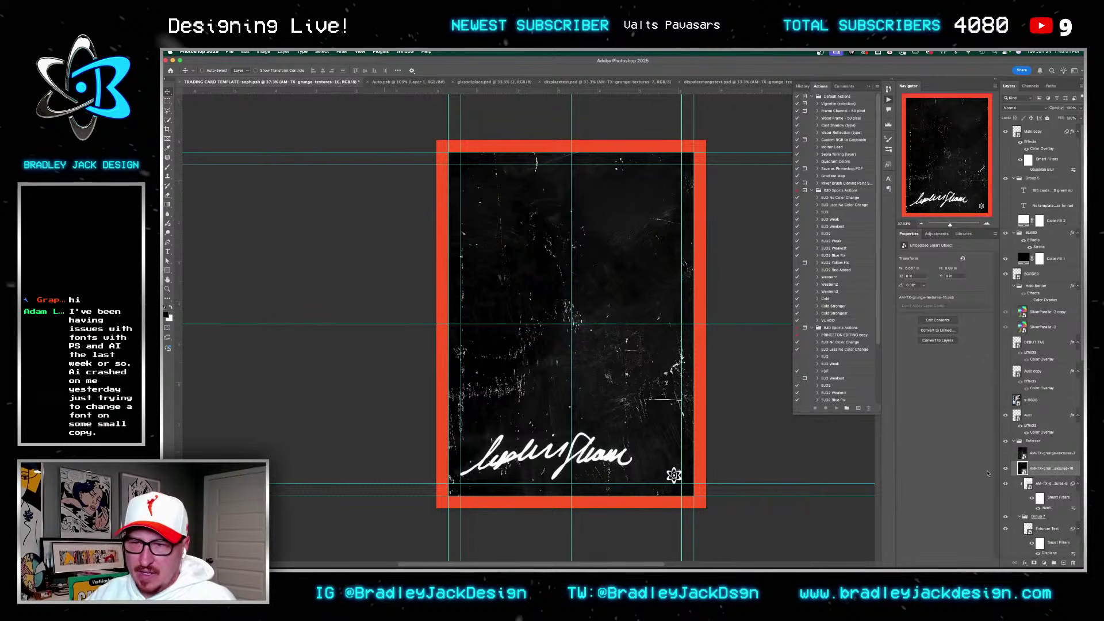
Step: Hide the grunge texture 16 layer and duplicate the Displace smart filter on the Enforcer Text layer
{"action": "left_click", "coordinate": [1006, 469], "text": "alt"}
{"action": "scroll", "coordinate": [1035, 495], "scroll_direction": "down", "scroll_amount": 2}
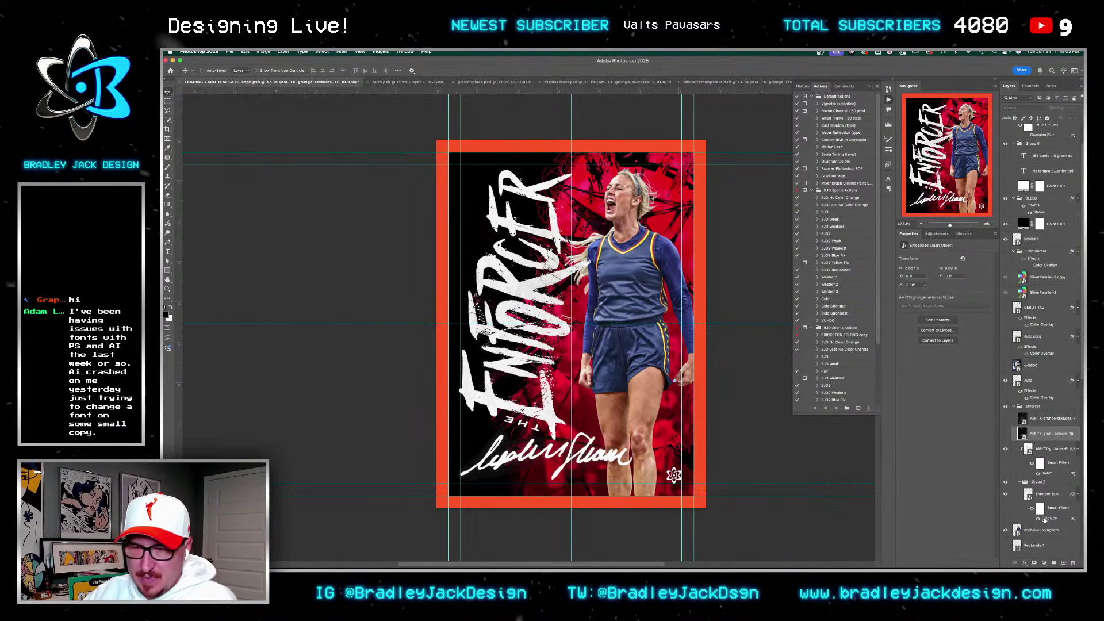
{"action": "left_click_drag", "start_coordinate": [1048, 519], "coordinate": [1049, 521]}
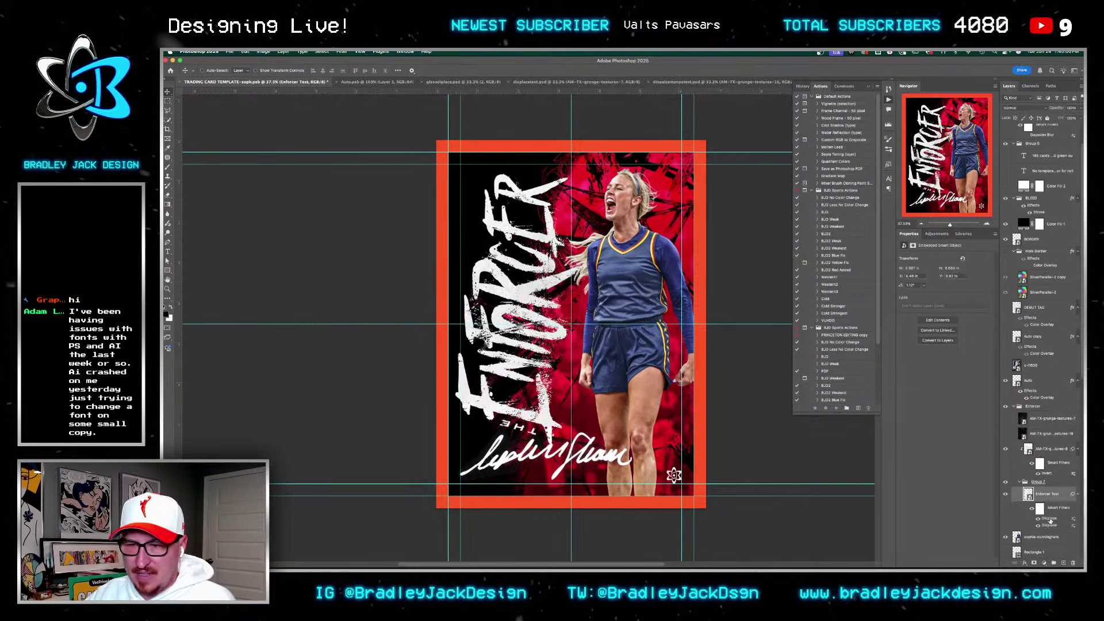
Step: Set the upper Displace filter's horizontal scale to -15 and load the second text displacement map
{"action": "double_click", "coordinate": [1049, 521]}
{"action": "type", "text": "25"}
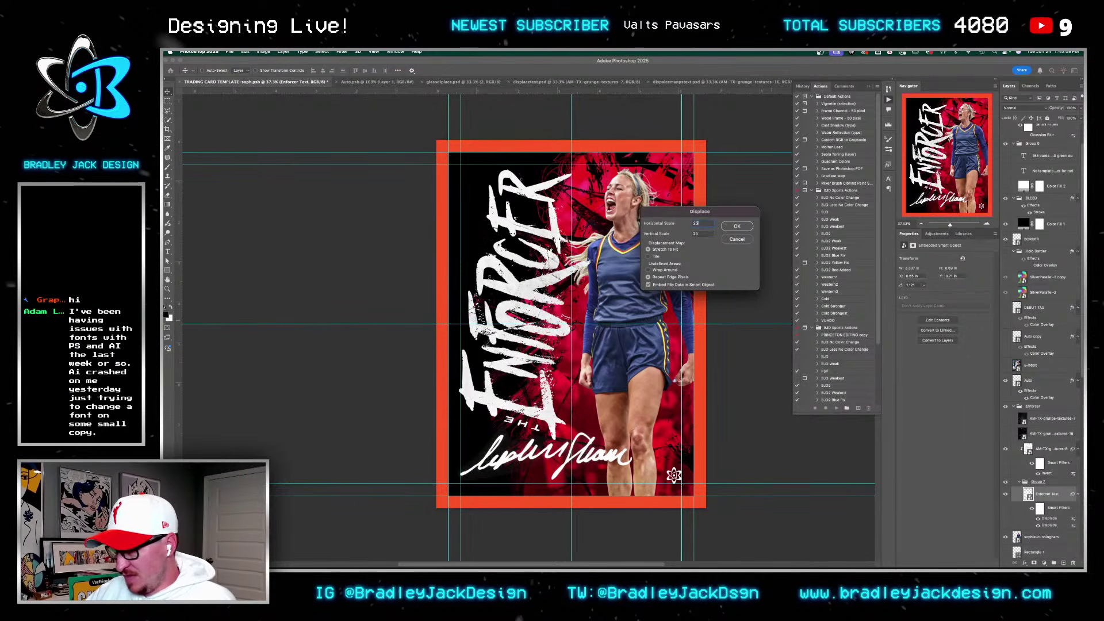
{"action": "type", "text": "-15"}
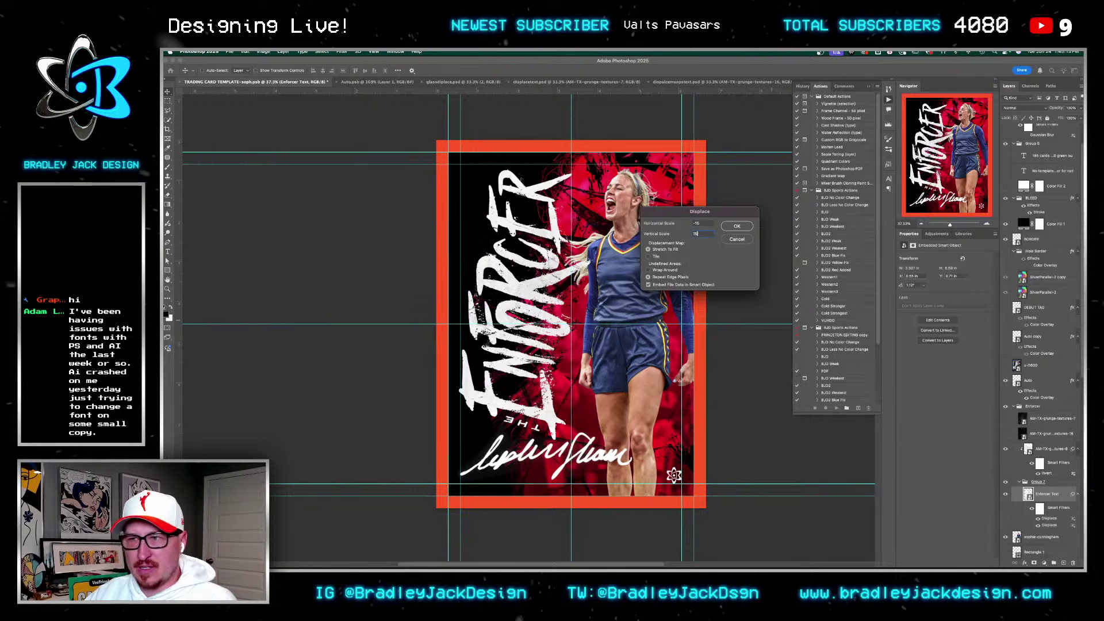
{"action": "key", "text": "Return"}
{"action": "left_click", "coordinate": [452, 142]}
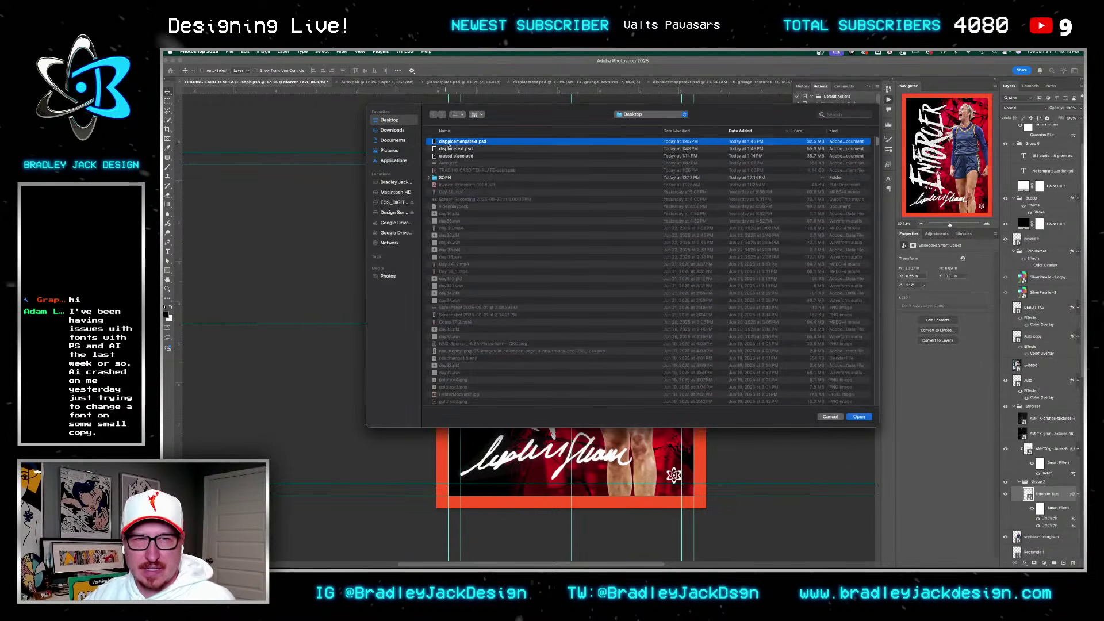
{"action": "double_click", "coordinate": [452, 142]}
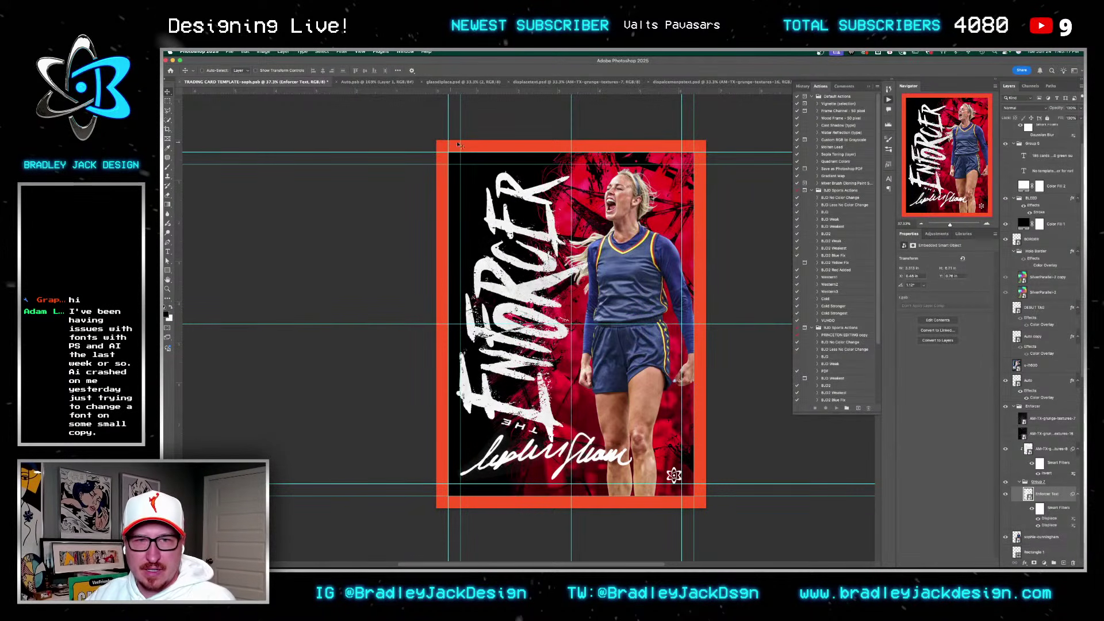
Step: Set the upper Displace filter's horizontal and vertical scale to 25, using the first text displacement map
{"action": "double_click", "coordinate": [1050, 519]}
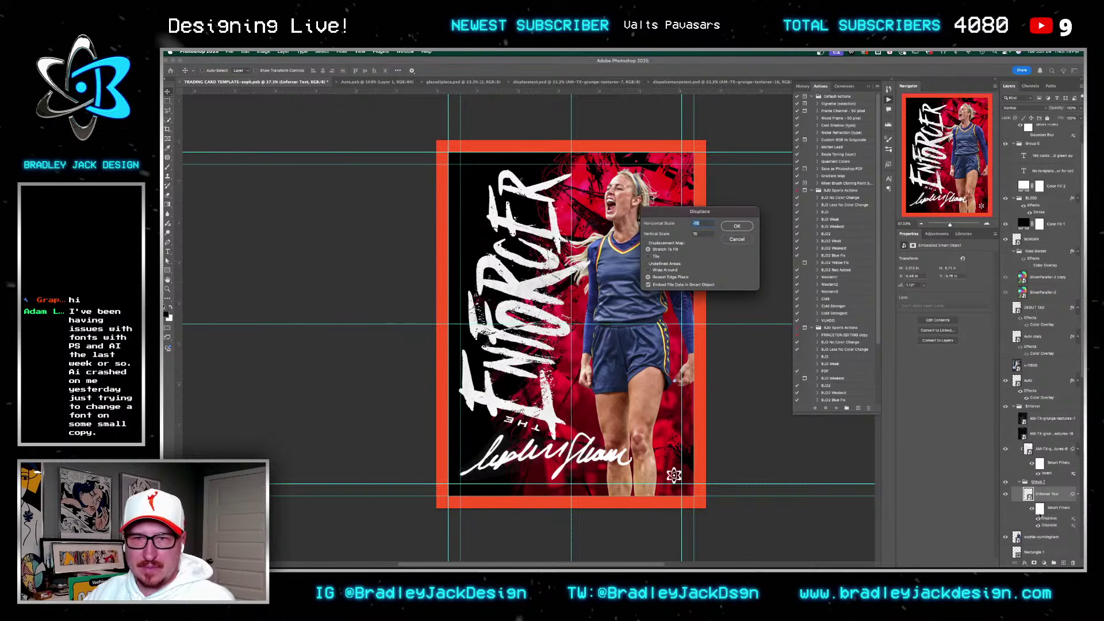
{"action": "type", "text": "25"}
{"action": "key", "text": "Tab"}
{"action": "type", "text": "25"}
{"action": "key", "text": "Return"}
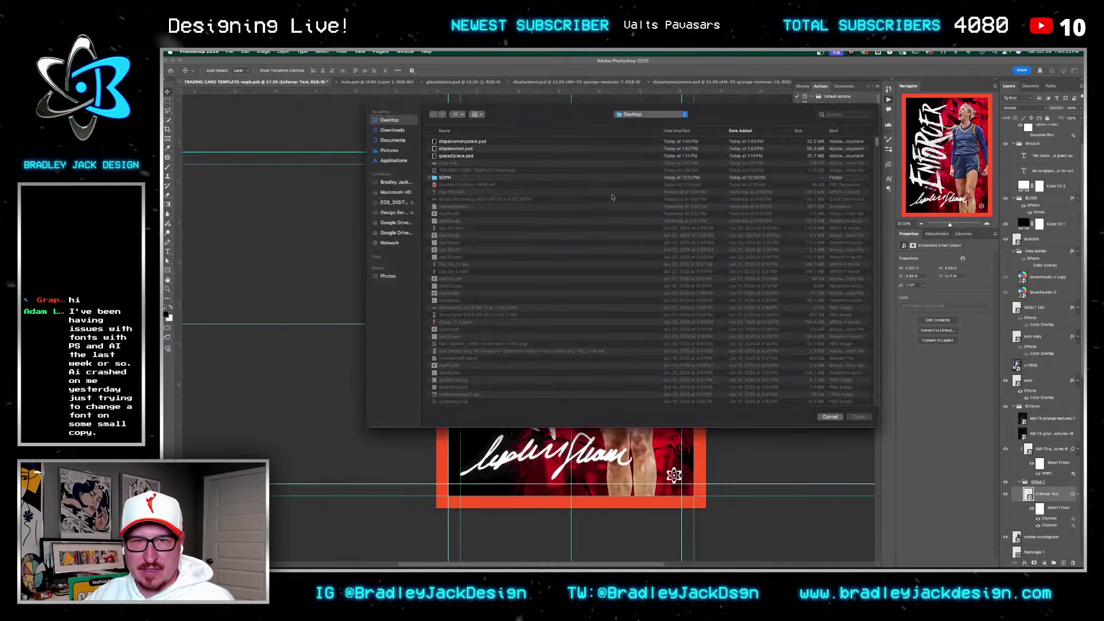
{"action": "double_click", "coordinate": [456, 148]}
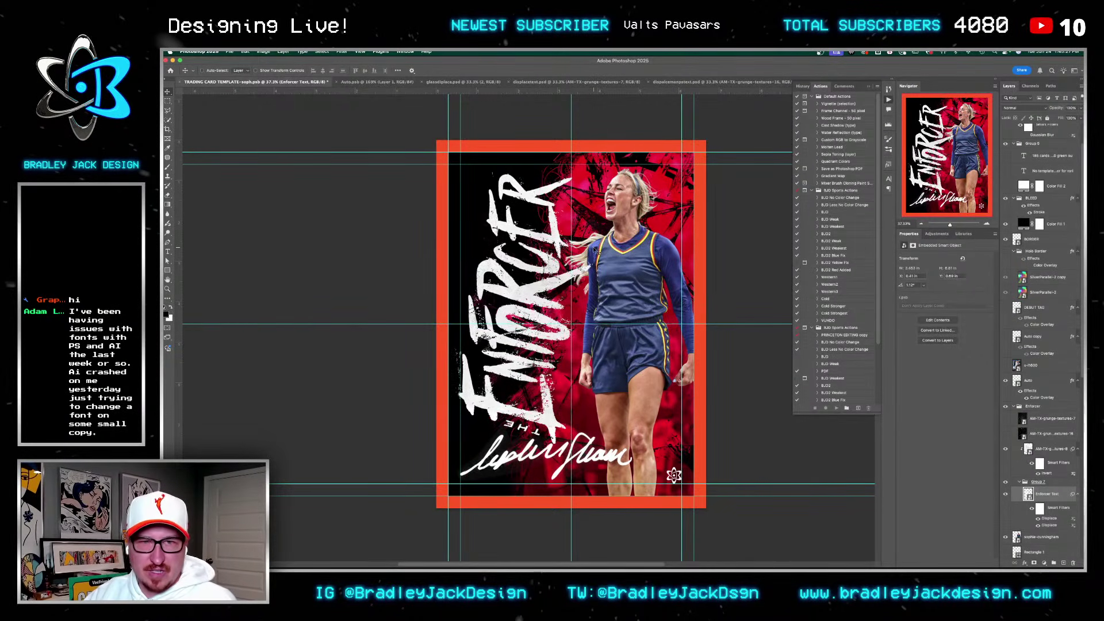
Step: Rotate the Enforcer Text layer to about 4.24° and nudge the lettering slightly up and to the right
{"action": "key", "text": "super+t"}
{"action": "left_click_drag", "start_coordinate": [710, 270], "coordinate": [640, 210]}
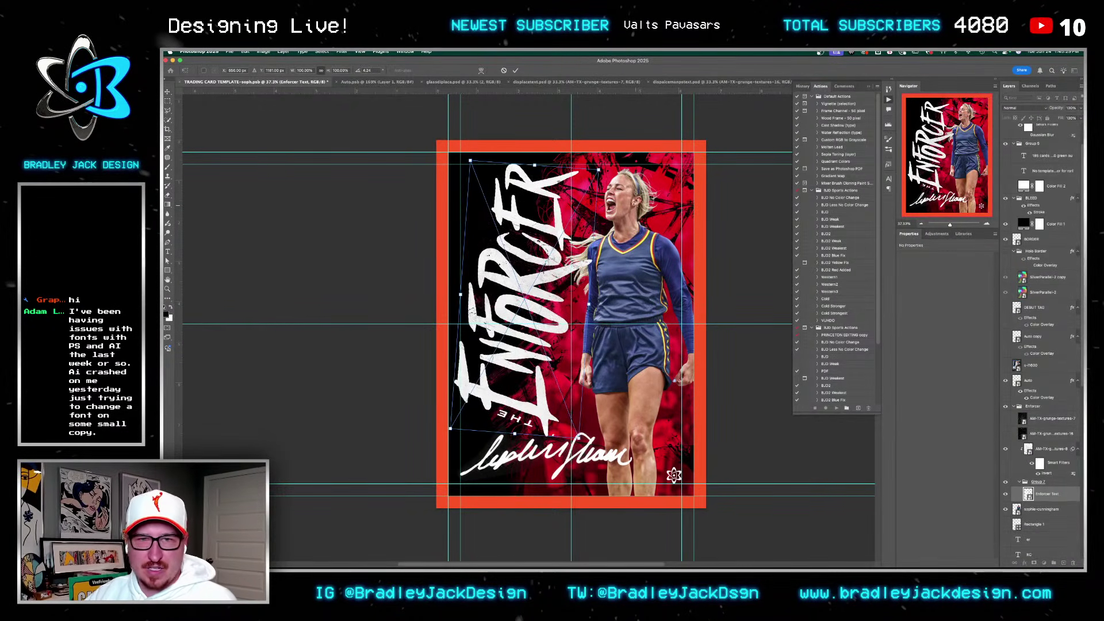
{"action": "key", "text": "Return"}
{"action": "key", "text": "shift+Up"}
{"action": "key", "text": "shift+Up"}
{"action": "key", "text": "shift+Right"}
{"action": "key", "text": "shift+Right"}
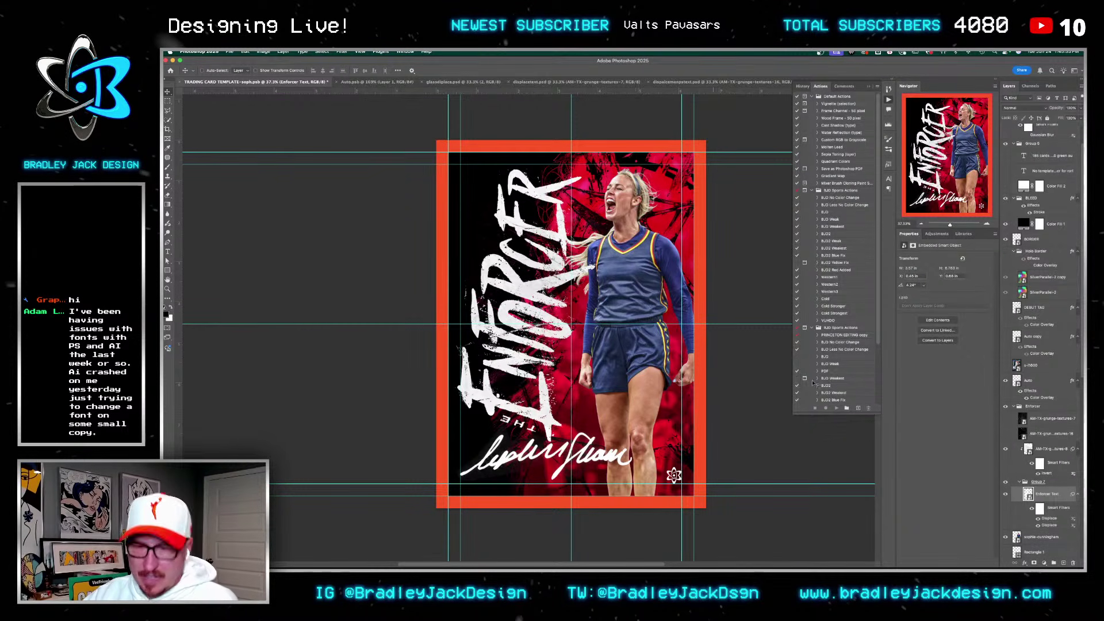
Step: Open the contents of the Enforcer Text smart object
{"action": "double_click", "coordinate": [1030, 493]}
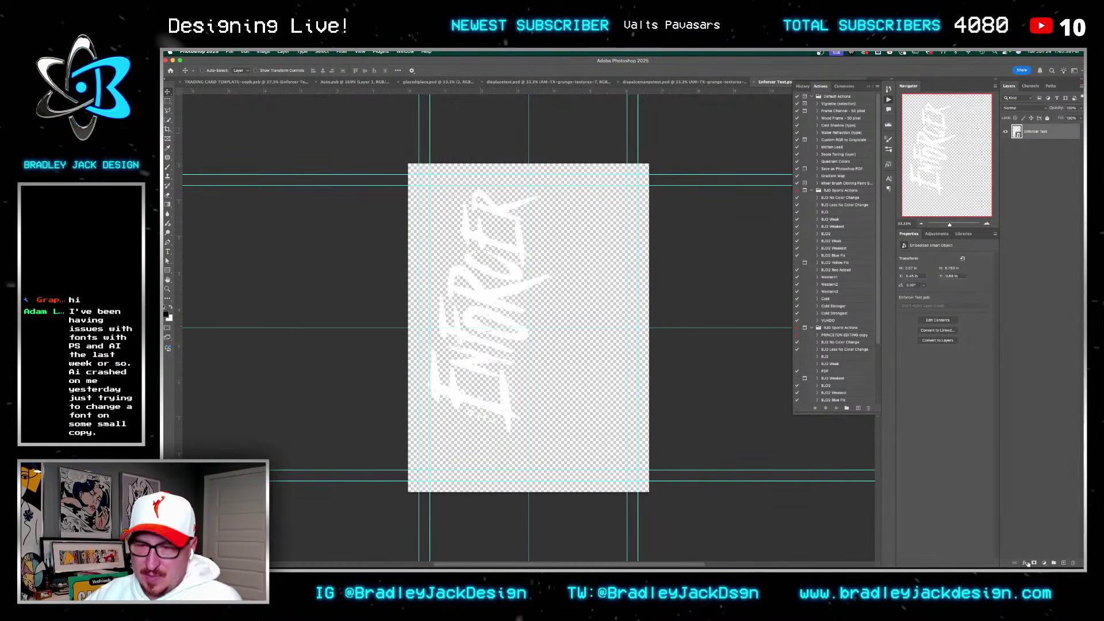
Step: Try a black solid color fill beneath the outer Enforcer Text lettering with a Threshold adjustment above it
{"action": "left_click", "coordinate": [1050, 563]}
{"action": "left_click", "coordinate": [1055, 442]}
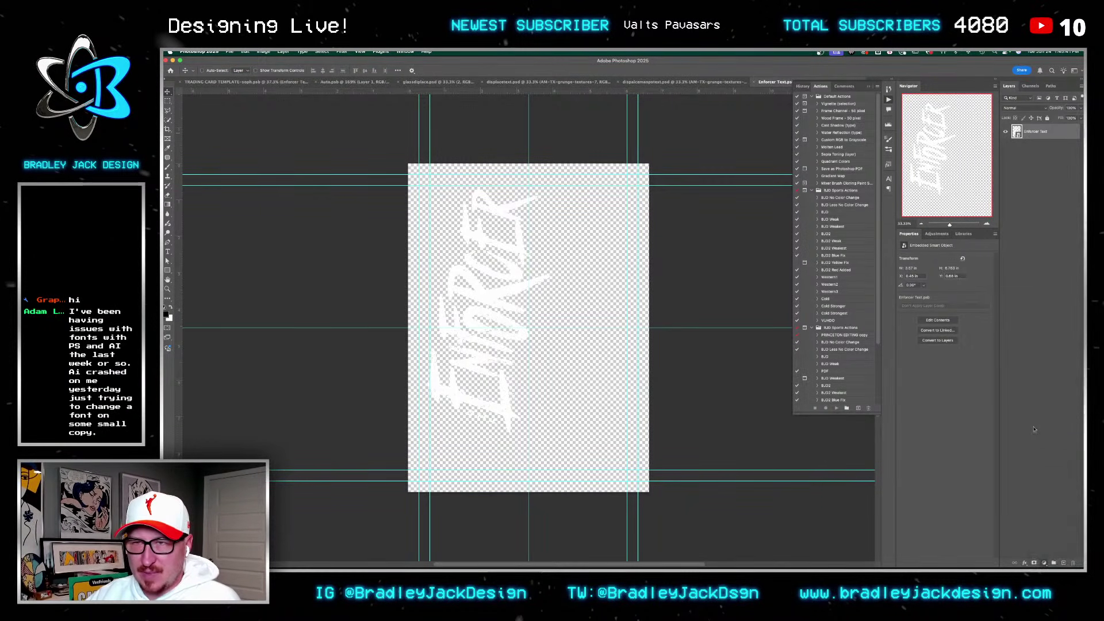
{"action": "key", "text": "Return"}
{"action": "left_click_drag", "start_coordinate": [1037, 146], "coordinate": [1030, 131]}
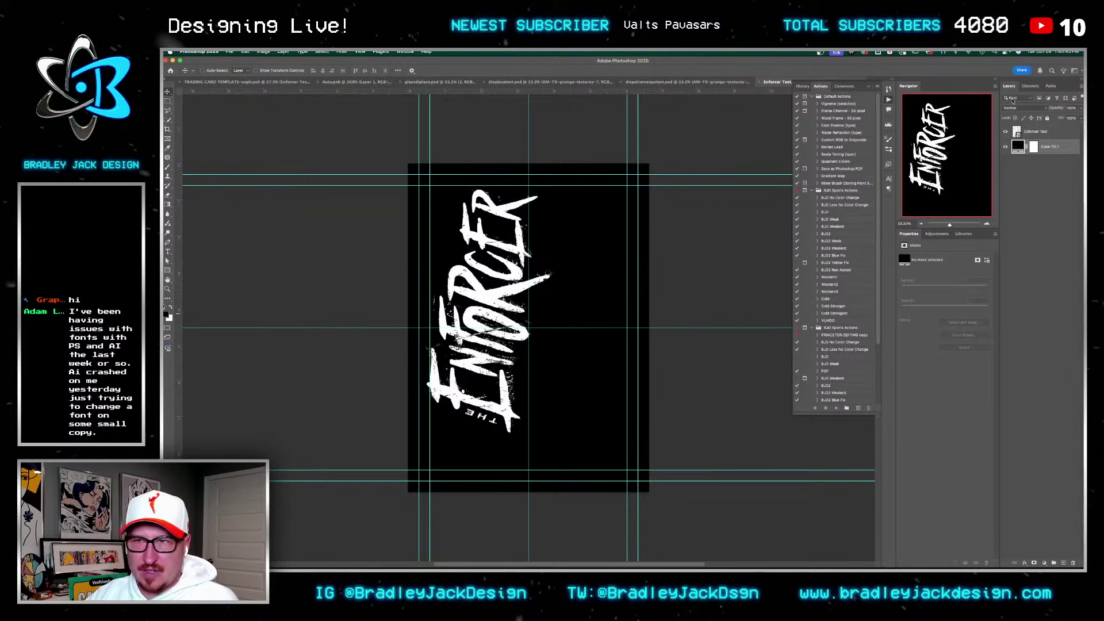
{"action": "left_click", "coordinate": [937, 234]}
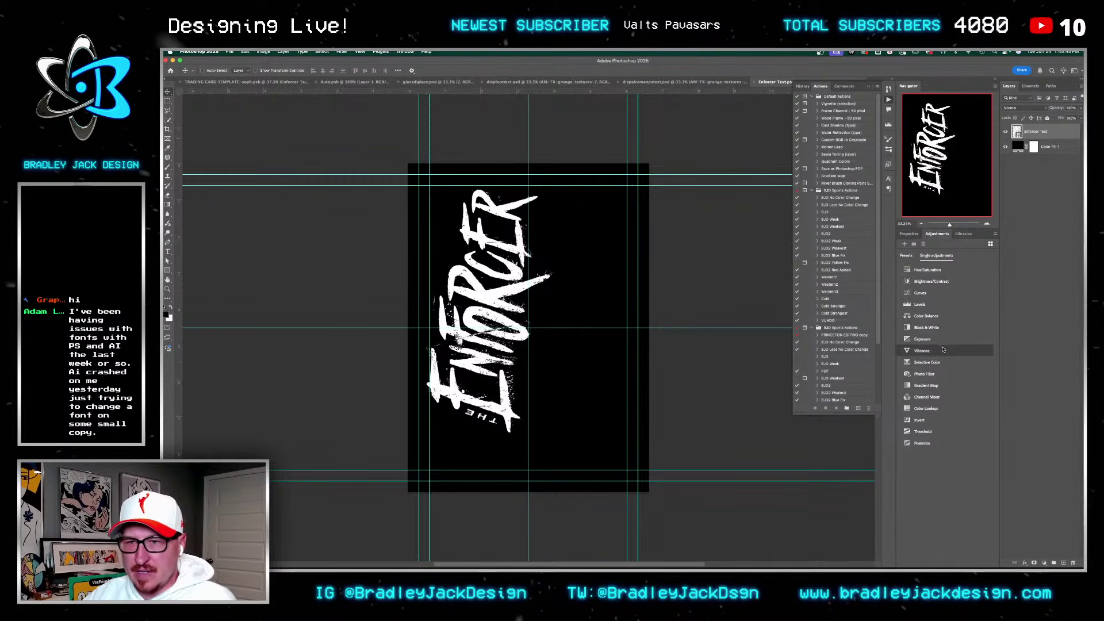
{"action": "left_click", "coordinate": [927, 431]}
Step: Delete the Threshold adjustment and the black color fill layer from the outer Enforcer Text contents
{"action": "left_click", "coordinate": [1050, 150]}
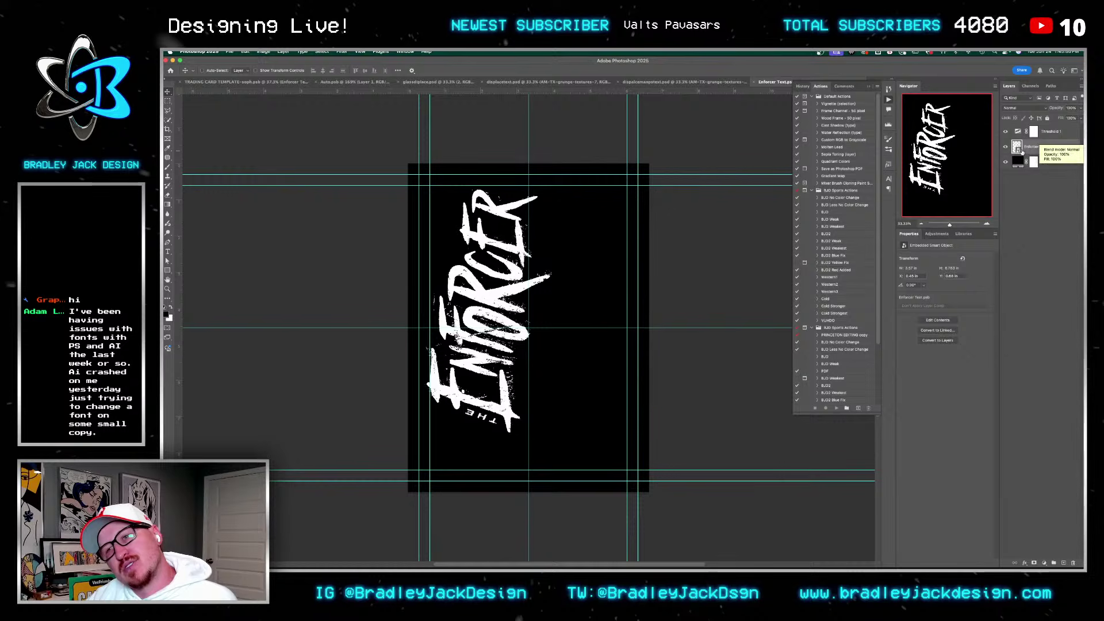
{"action": "left_click", "coordinate": [1059, 133]}
{"action": "left_click", "coordinate": [1055, 163], "text": "super"}
{"action": "key", "text": "Delete"}
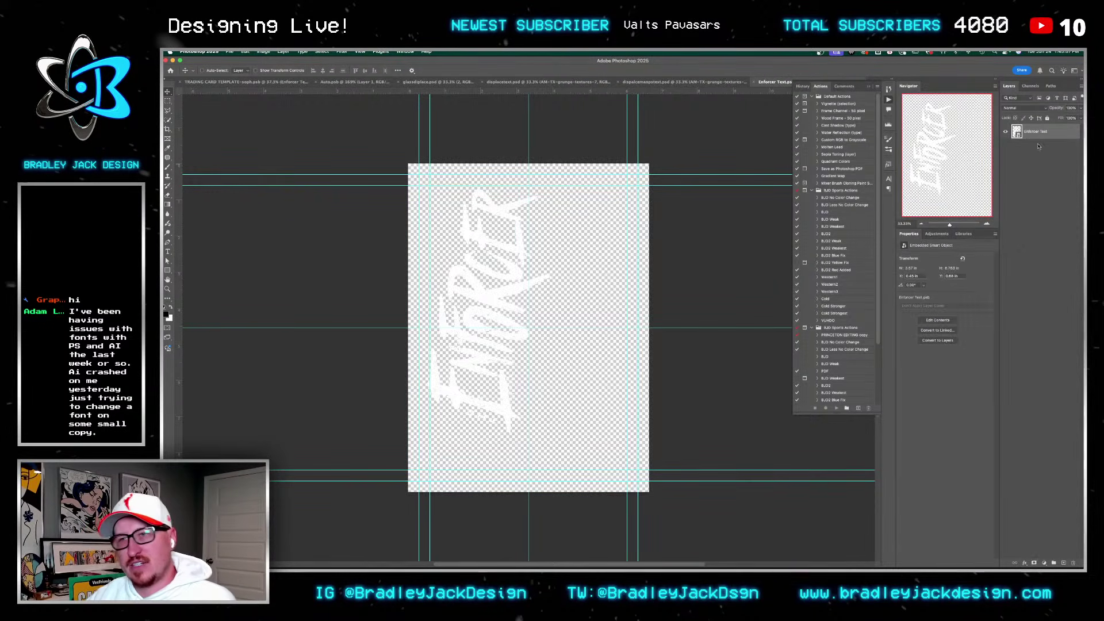
Step: Open the nested lettering, combine its letters into a smart object between a black fill and a Threshold adjustment, and enlarge the canvas
{"action": "double_click", "coordinate": [1016, 132]}
{"action": "double_click", "coordinate": [1017, 132]}
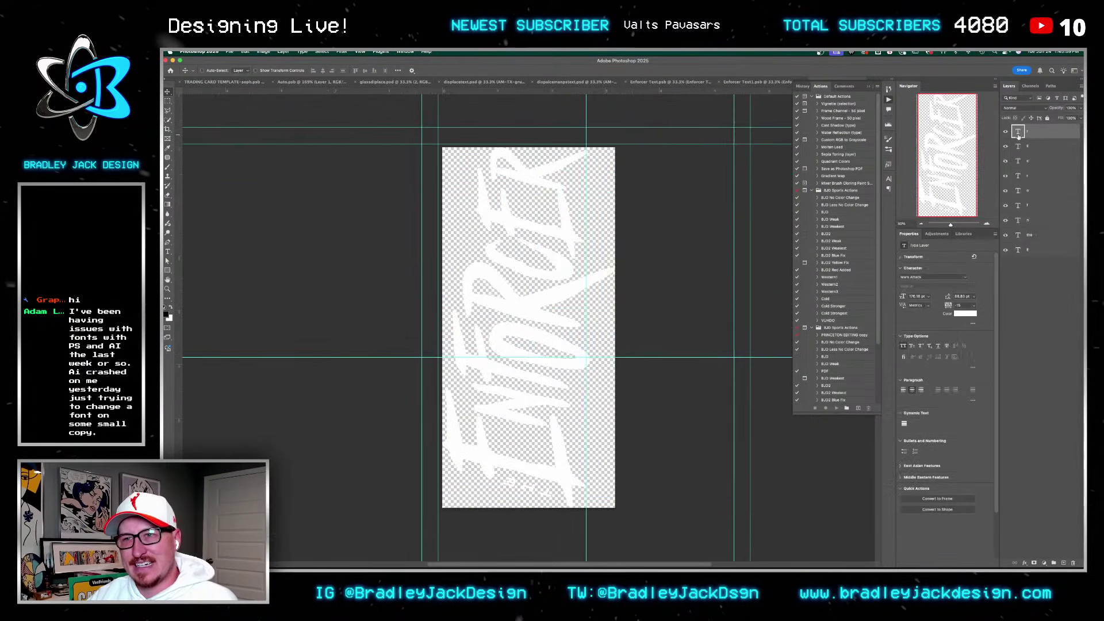
{"action": "key", "text": "super+w"}
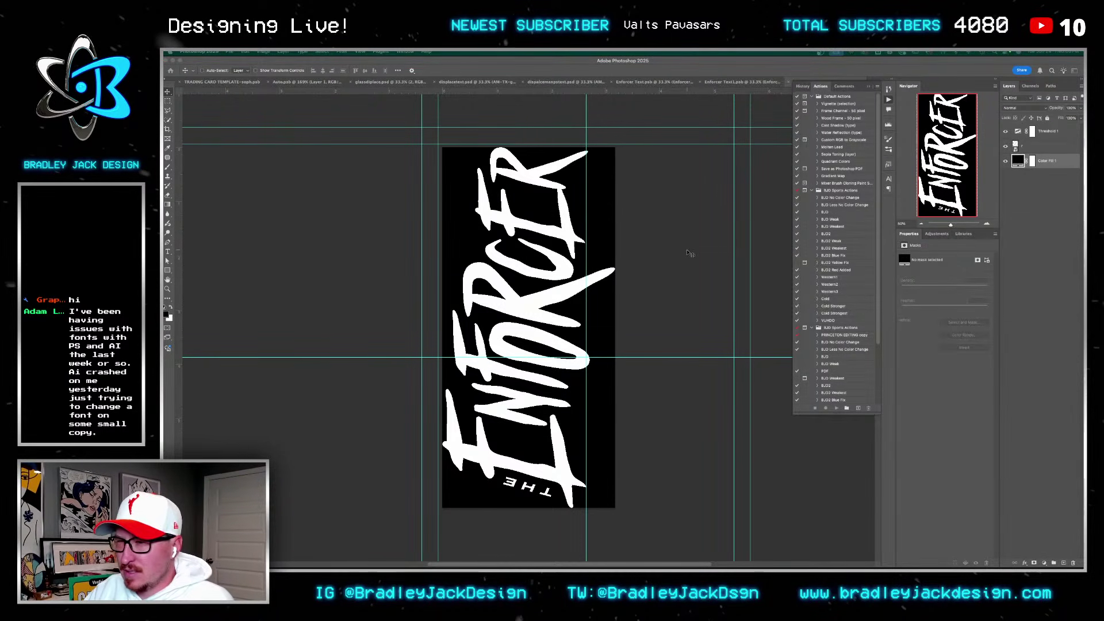
{"action": "key", "text": "super+equal"}
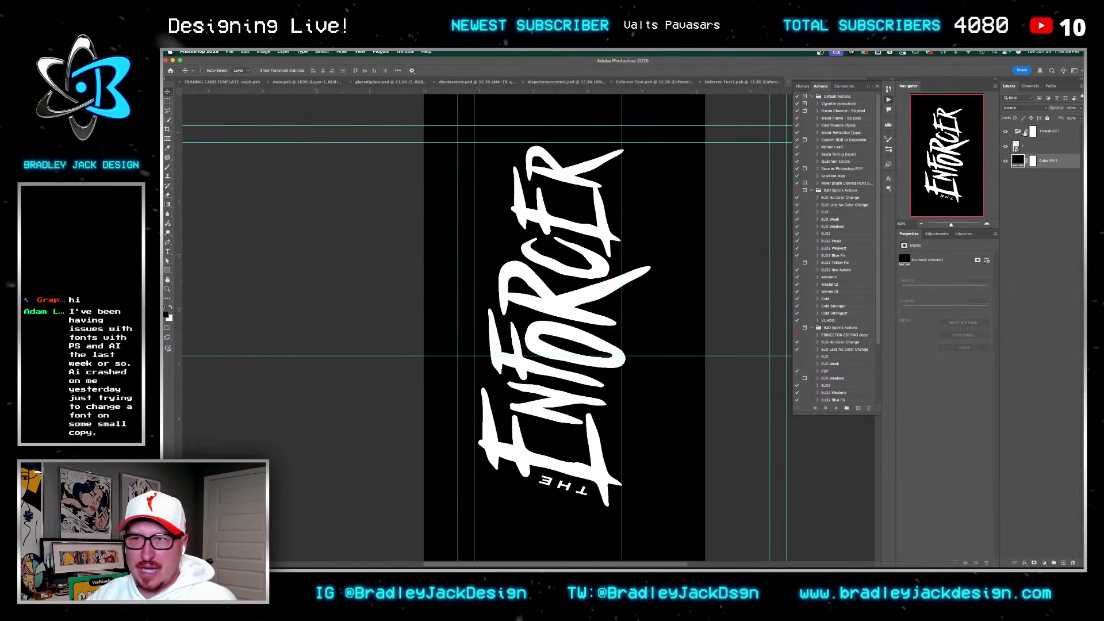
Step: Apply a Gaussian Blur smart filter to the combined lettering beneath the Threshold adjustment
{"action": "left_click", "coordinate": [1036, 132]}
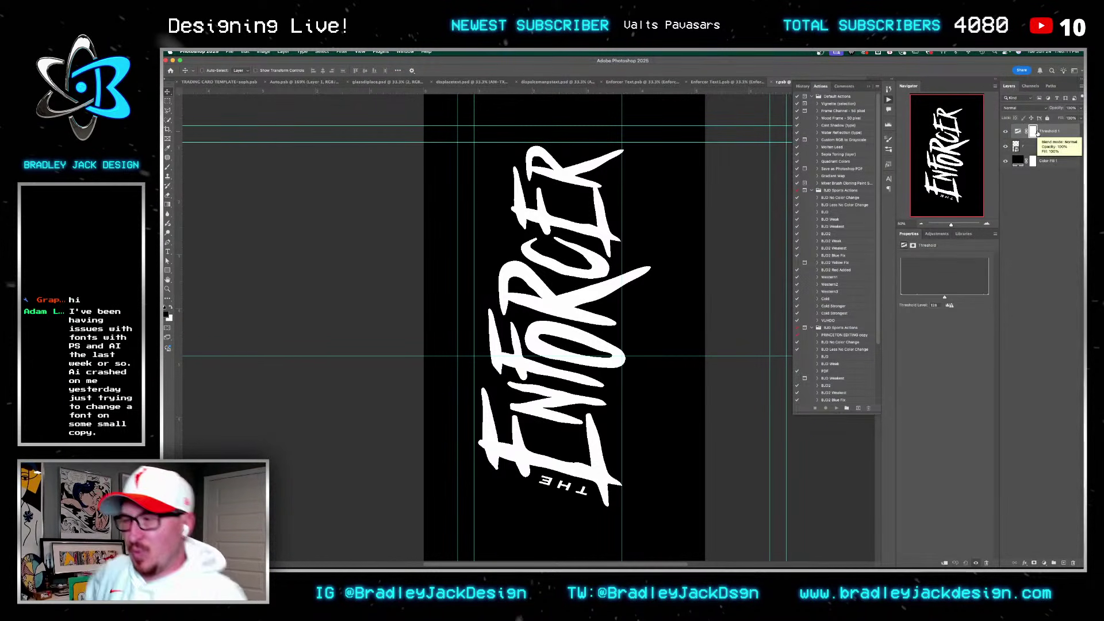
{"action": "left_click", "coordinate": [1028, 148]}
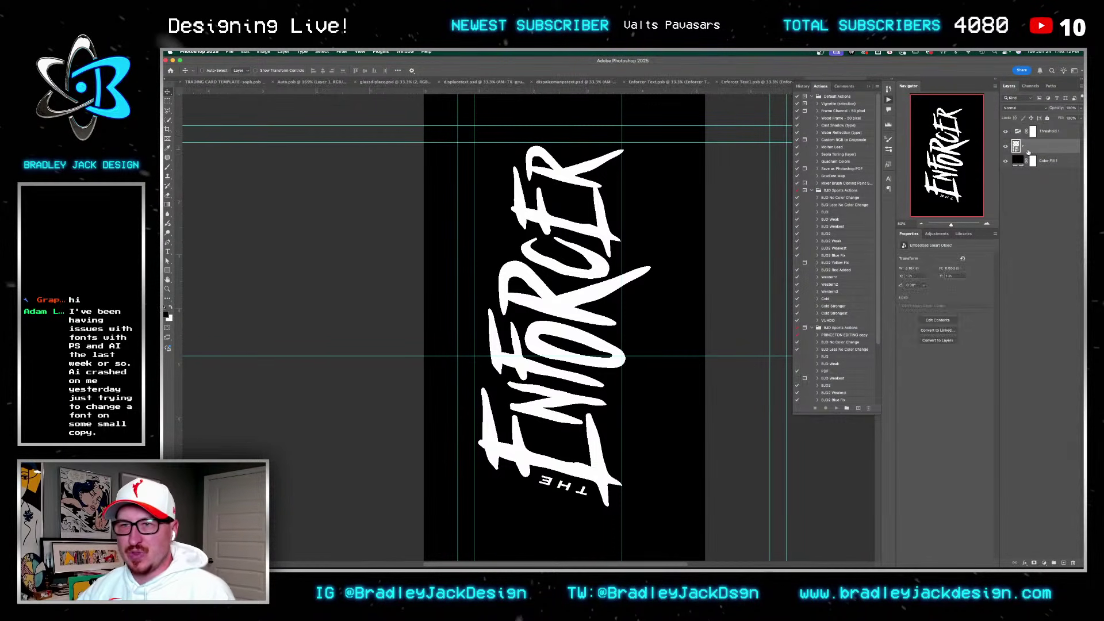
{"action": "left_click", "coordinate": [343, 53]}
{"action": "mouse_move", "coordinate": [371, 150]}
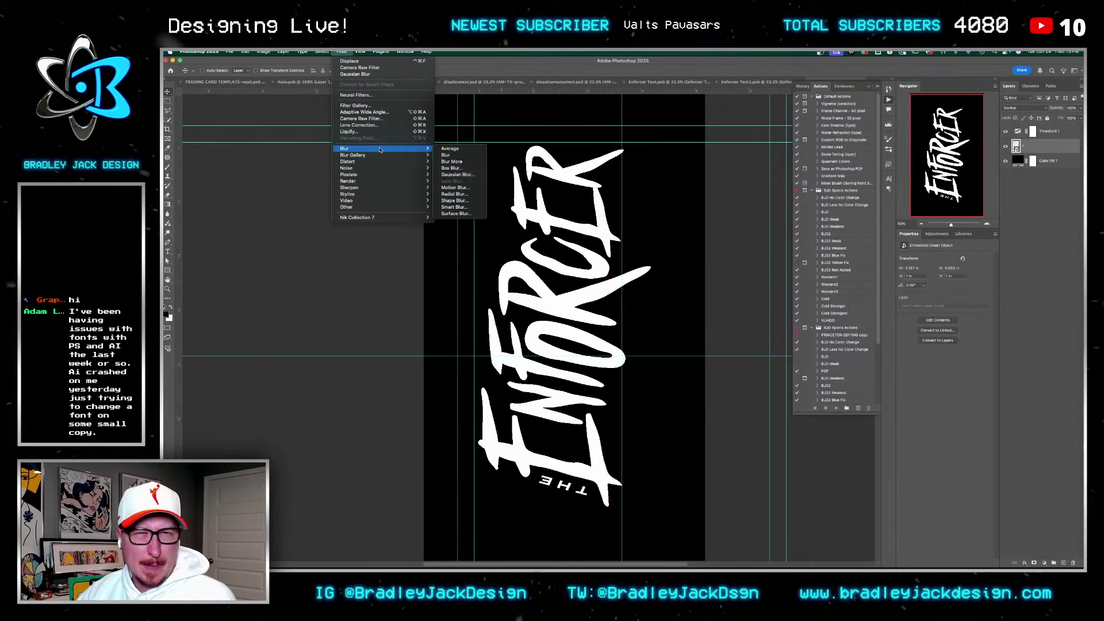
{"action": "left_click", "coordinate": [446, 178]}
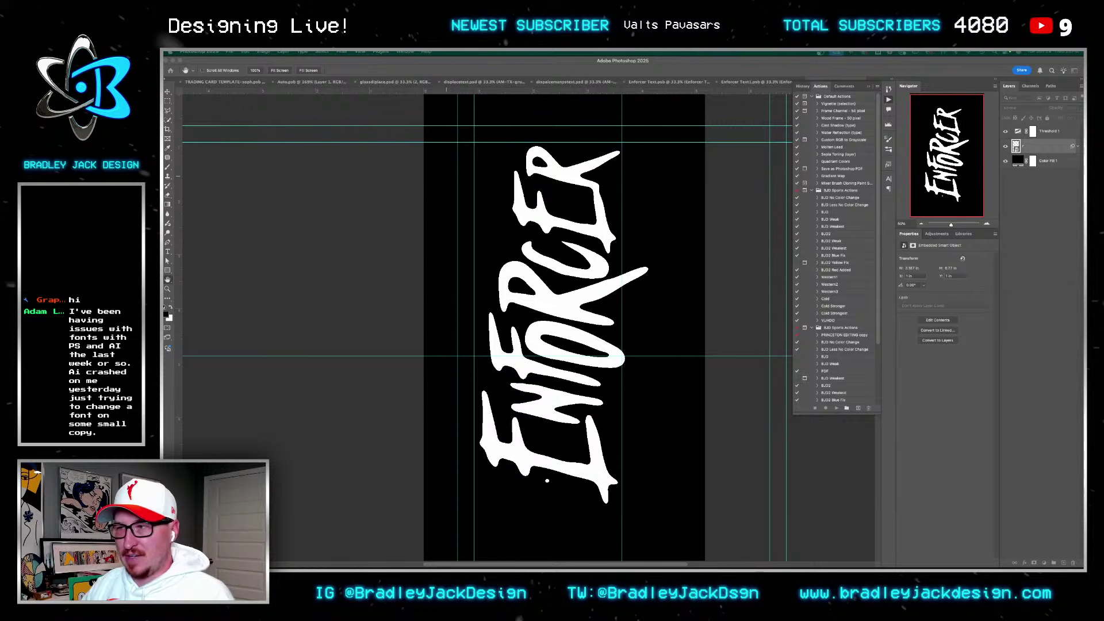
{"action": "key", "text": "Return"}
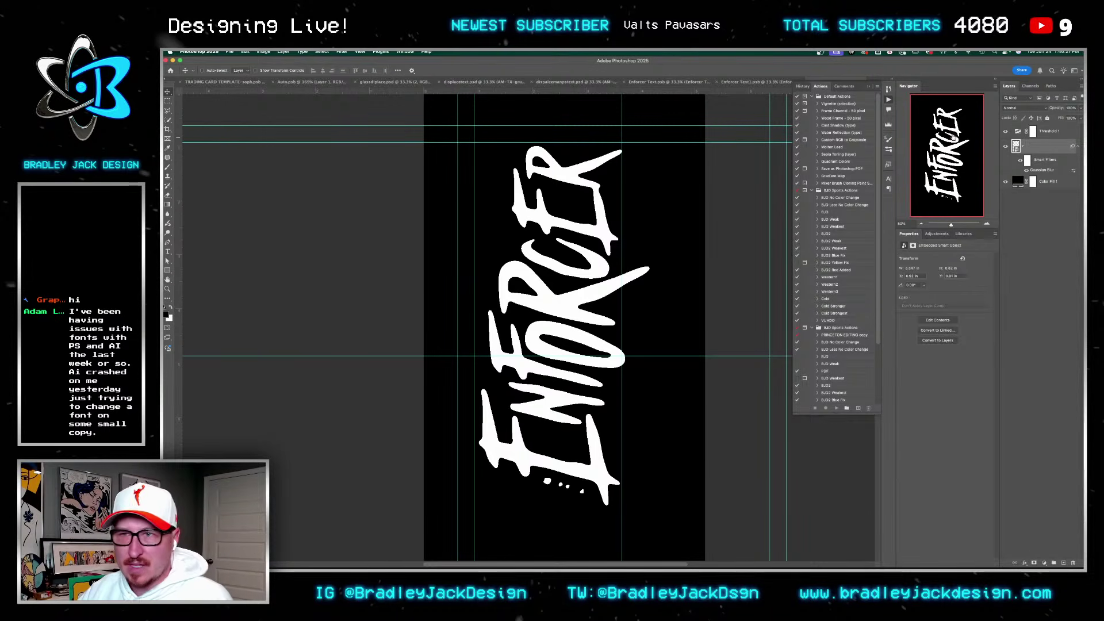
Step: Compare the lettering with the Threshold adjustment hidden and shown, and reduce the Gaussian Blur to keep THE legible
{"action": "left_click", "coordinate": [1006, 131]}
{"action": "left_click", "coordinate": [1005, 132]}
{"action": "left_click", "coordinate": [1005, 132]}
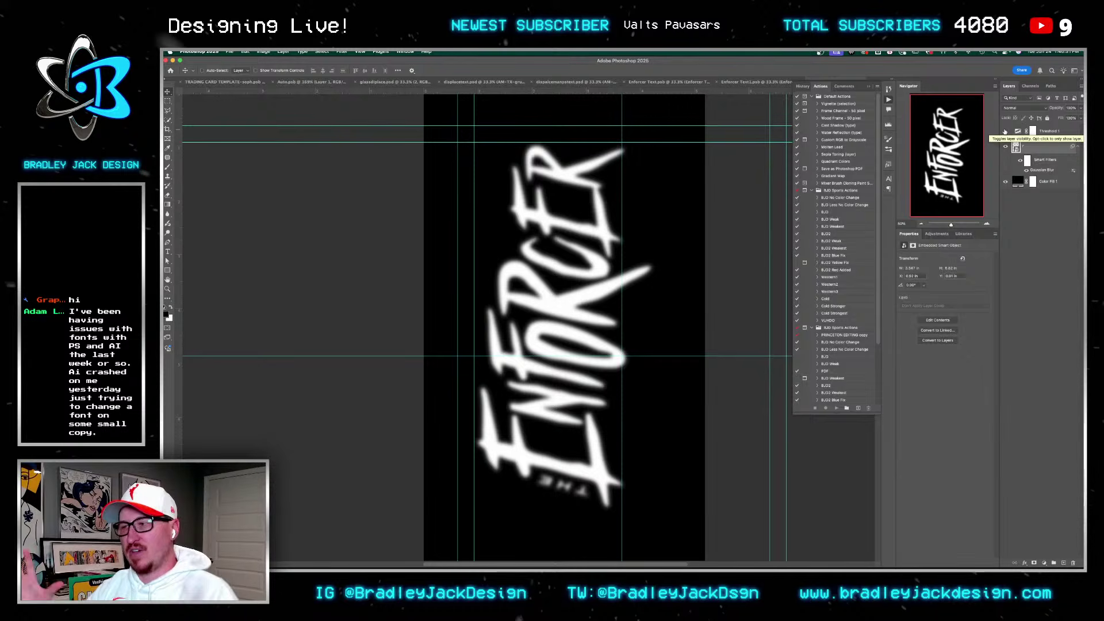
{"action": "left_click", "coordinate": [1005, 132]}
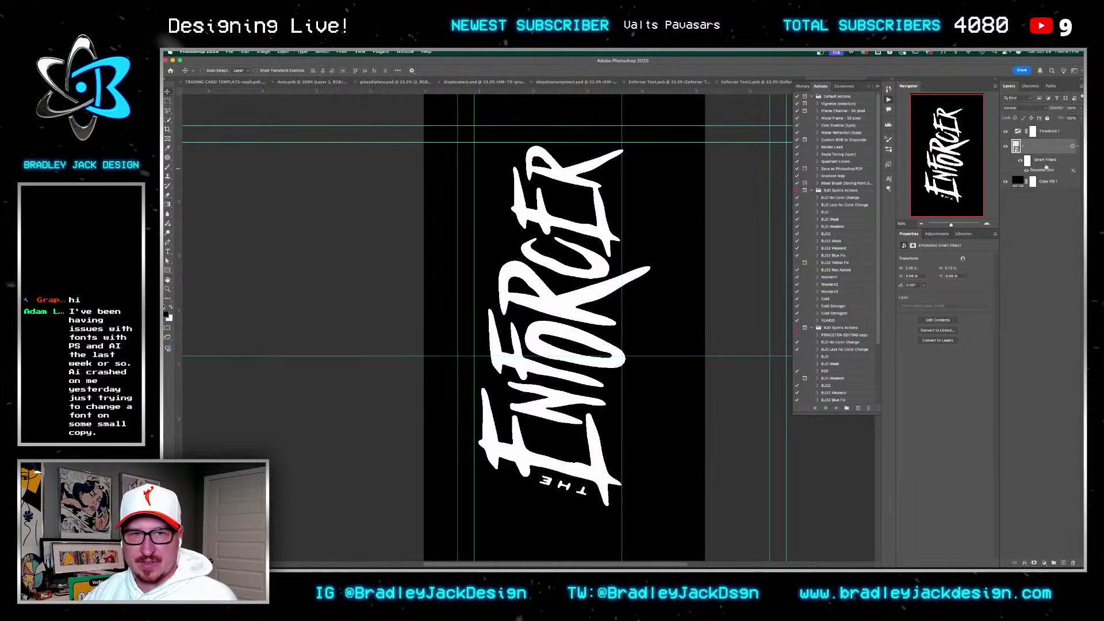
Step: Save the nested lettering edits back through the Enforcer Text smart object documents
{"action": "key", "text": "super+w"}
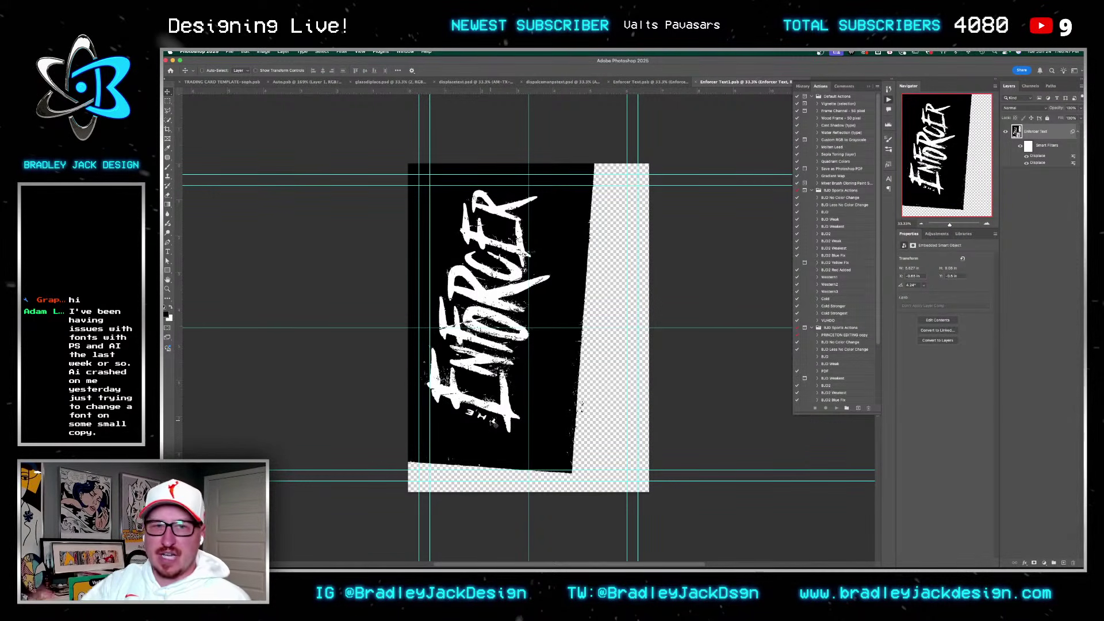
{"action": "key", "text": "super"}
{"action": "key", "text": "ctrl+shift+Tab"}
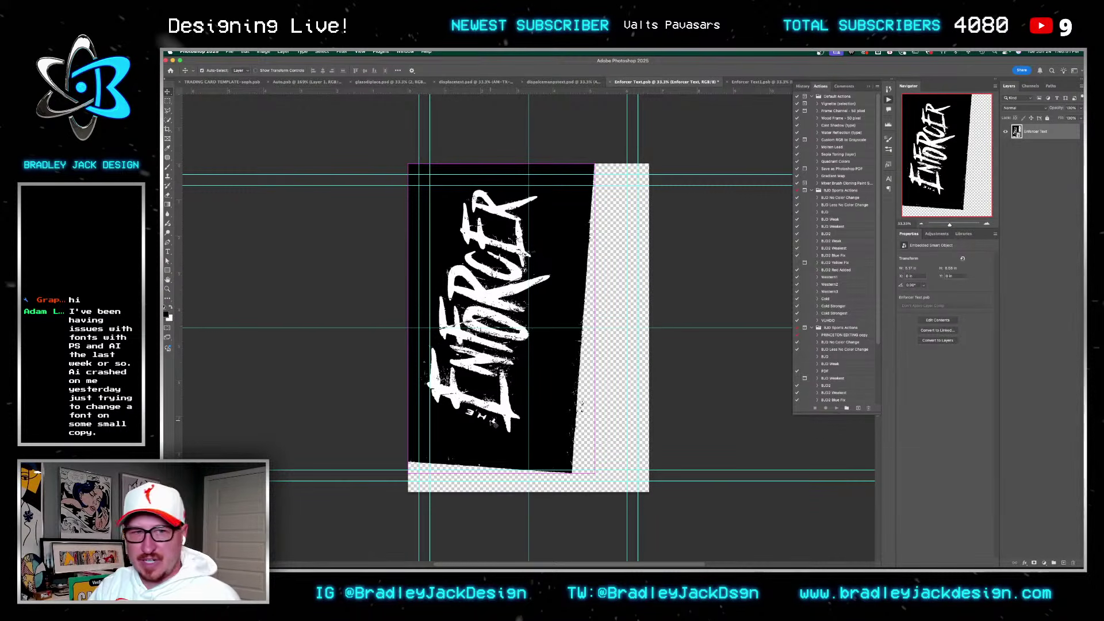
Step: Close the displacement map and Auto documents and return to the trading card document
{"action": "key", "text": "ctrl+shift+Tab"}
{"action": "key", "text": "super+w"}
{"action": "key", "text": "ctrl+shift+Tab"}
{"action": "key", "text": "super+w"}
{"action": "key", "text": "ctrl+shift+Tab"}
{"action": "key", "text": "super+w"}
{"action": "key", "text": "ctrl+shift+Tab"}
{"action": "key", "text": "super+w"}
{"action": "key", "text": "ctrl+shift+Tab"}
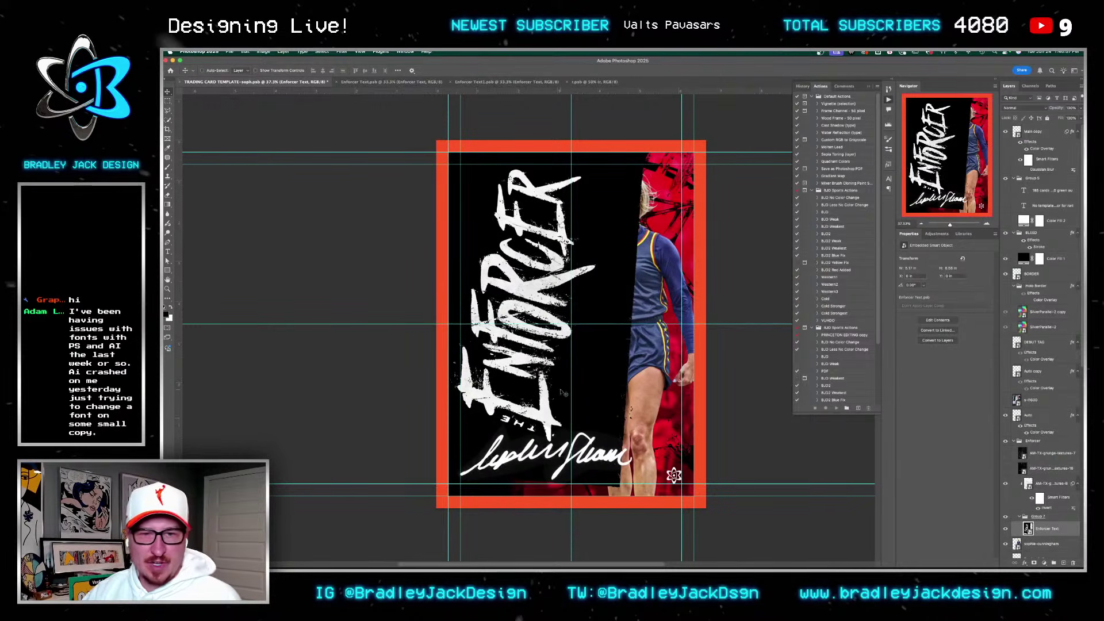
Step: Examine the rounded edges and grunge breakup of the THE ENFORCER lettering up close
{"action": "key", "text": "z"}
{"action": "left_click_drag", "start_coordinate": [559, 429], "coordinate": [567, 428]}
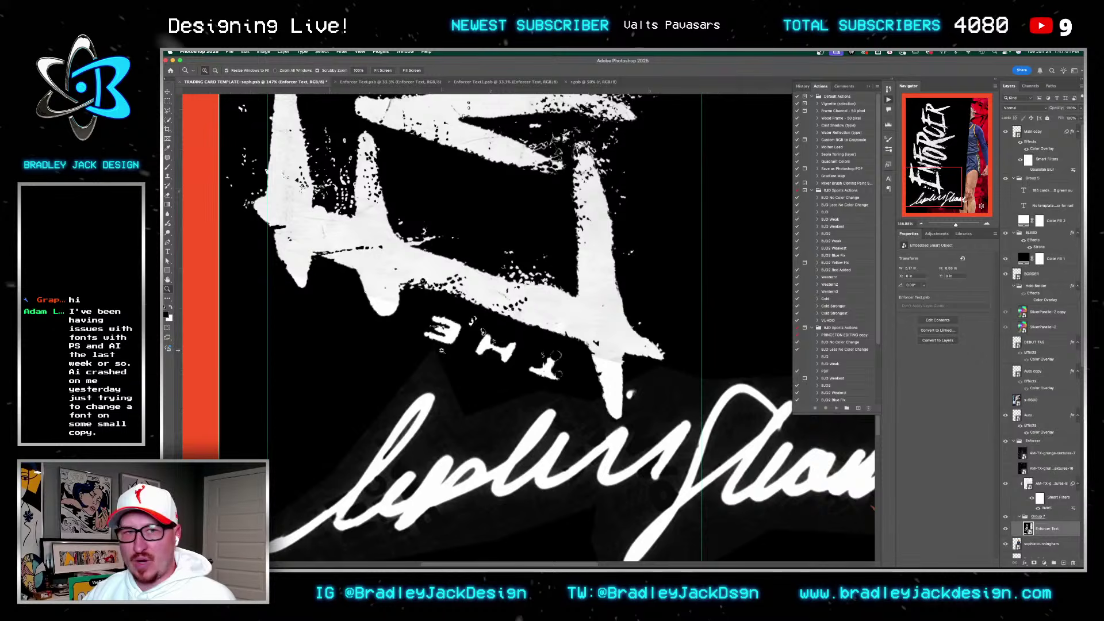
{"action": "left_click_drag", "start_coordinate": [441, 349], "coordinate": [416, 345]}
{"action": "scroll", "coordinate": [506, 316], "scroll_direction": "up", "scroll_amount": 4}
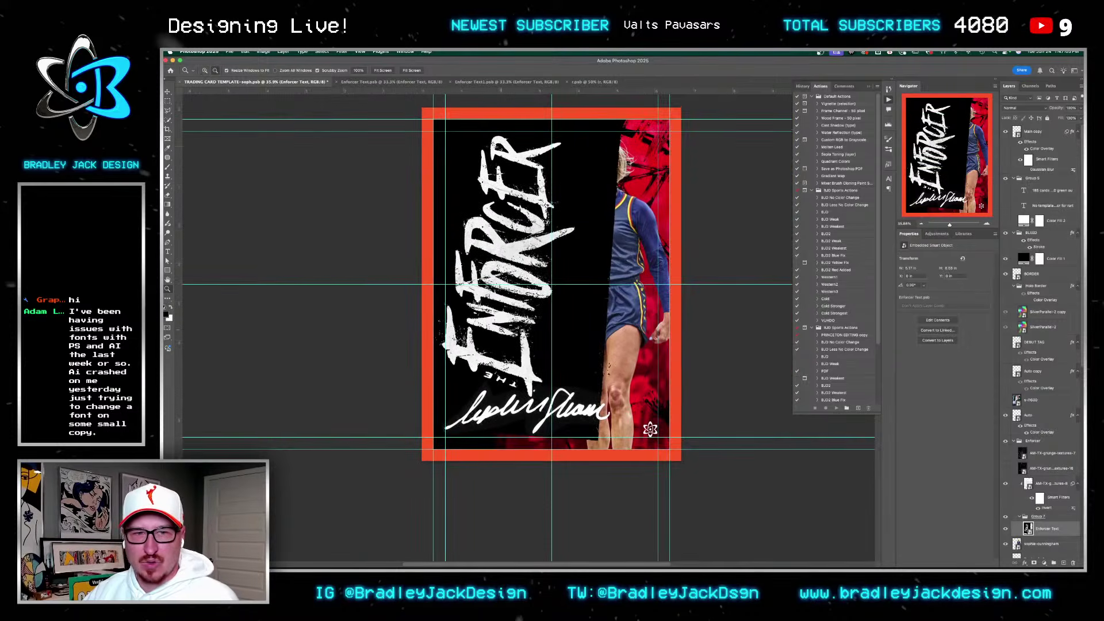
{"action": "scroll", "coordinate": [511, 328], "scroll_direction": "up", "scroll_amount": 10}
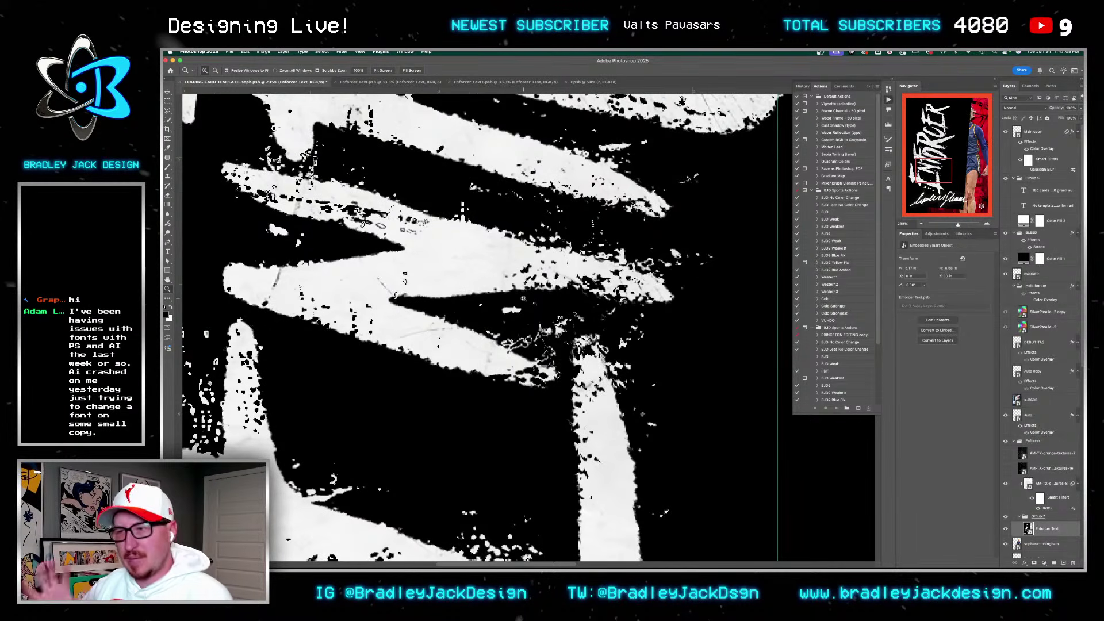
{"action": "scroll", "coordinate": [523, 297], "scroll_direction": "down", "scroll_amount": 14}
Step: Set the Enforcer Text layer's blend mode to Screen and rotate the lettering slightly clockwise
{"action": "key", "text": "v"}
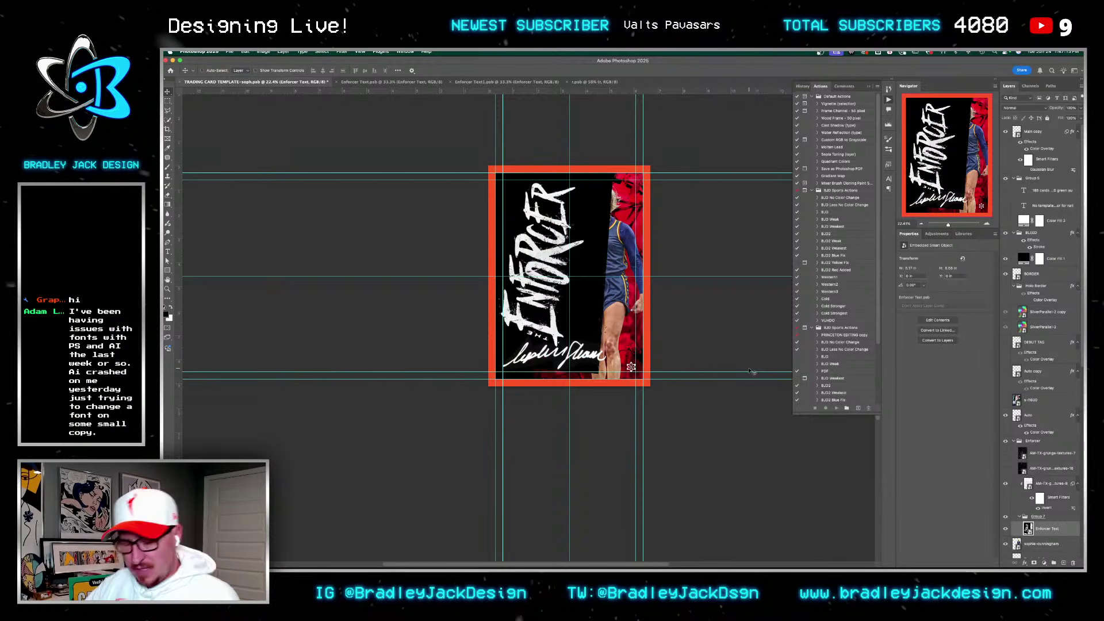
{"action": "key", "text": "alt+shift+s"}
{"action": "key", "text": "ctrl+t"}
{"action": "left_click_drag", "start_coordinate": [684, 152], "coordinate": [688, 143]}
{"action": "key", "text": "Return"}
{"action": "key", "text": "z"}
{"action": "mouse_move", "coordinate": [594, 232]}
{"action": "left_mouse_down"}
{"action": "mouse_move", "coordinate": [618, 241]}
{"action": "mouse_move", "coordinate": [582, 244]}
{"action": "left_mouse_up"}
{"action": "key", "text": "v"}
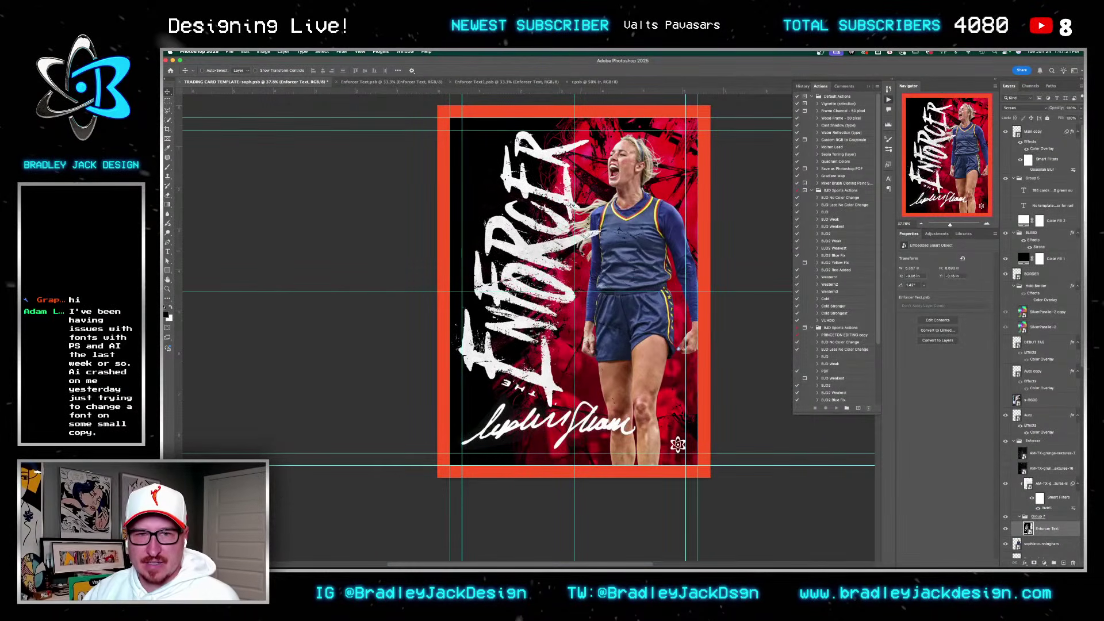
Step: Select the three red background image layers in the group below the player and try shifting them to the left
{"action": "scroll", "coordinate": [1041, 345], "scroll_direction": "down", "scroll_amount": 10}
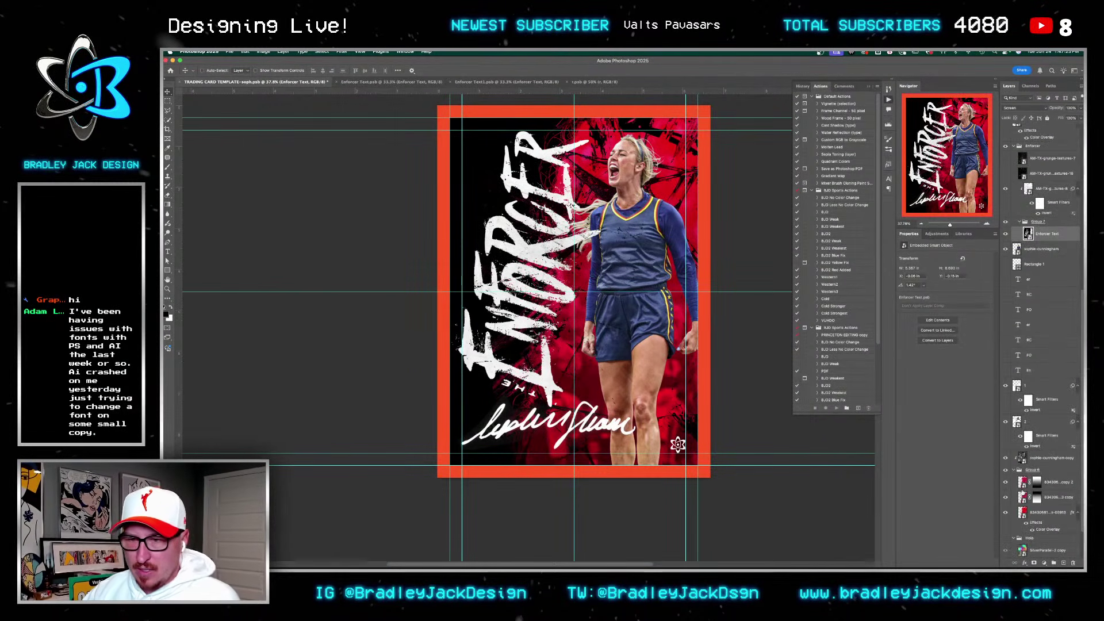
{"action": "left_click", "coordinate": [1042, 482]}
{"action": "left_click", "coordinate": [1042, 512], "text": "shift"}
{"action": "left_click_drag", "start_coordinate": [649, 397], "coordinate": [519, 395]}
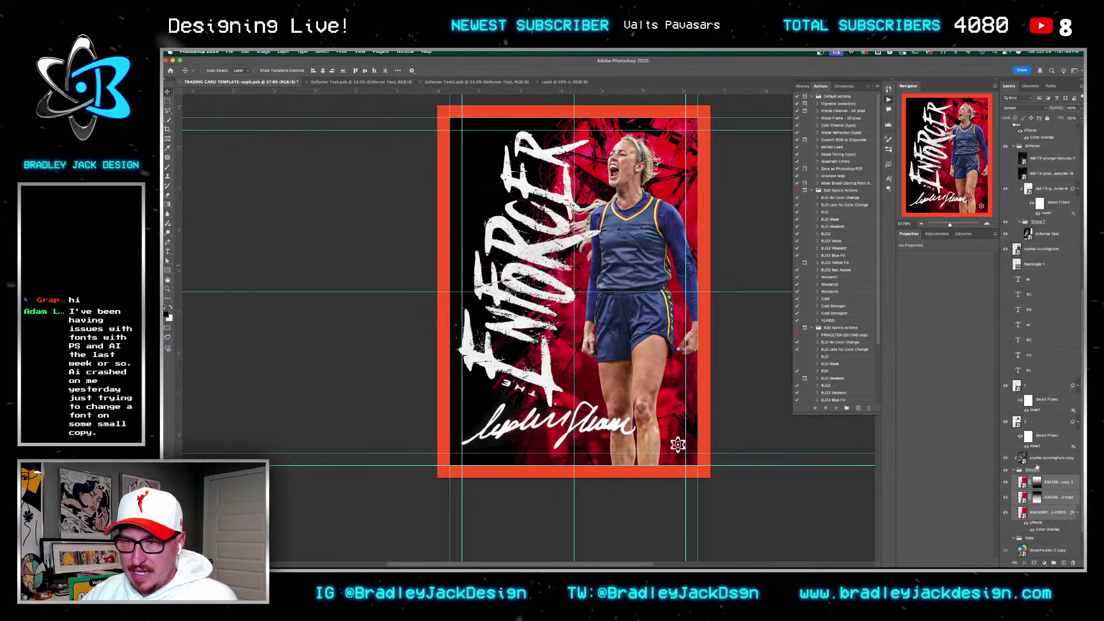
Step: Select the player cut-out layer above the Enforcer group and scale it to 110%
{"action": "scroll", "coordinate": [1043, 290], "scroll_direction": "up", "scroll_amount": 3}
{"action": "left_click_drag", "start_coordinate": [1032, 354], "coordinate": [1037, 253]}
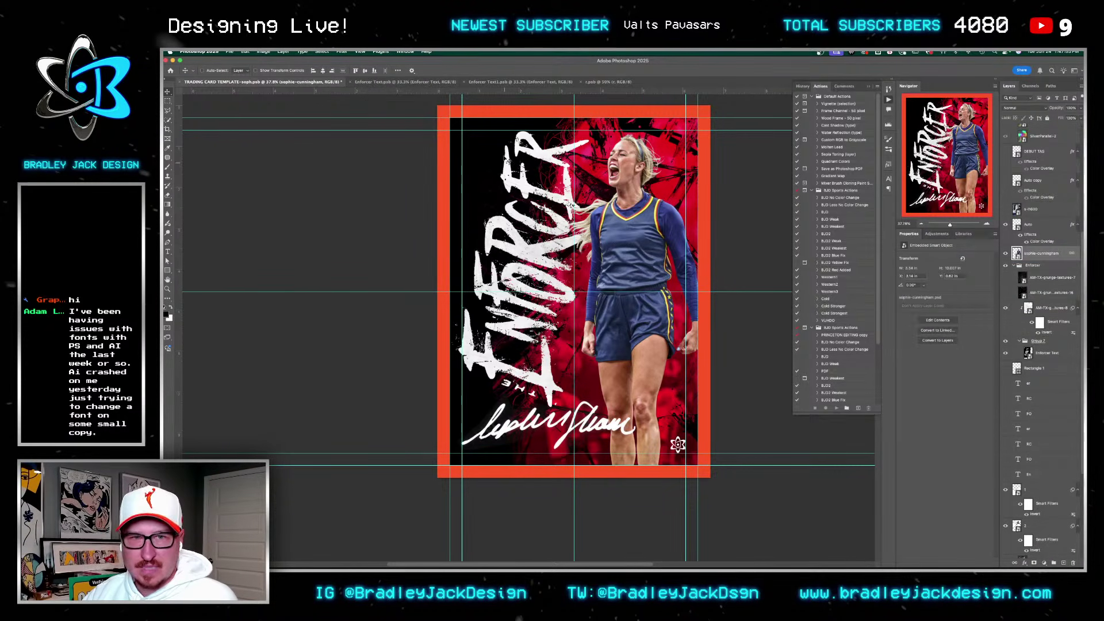
{"action": "key", "text": "super+t"}
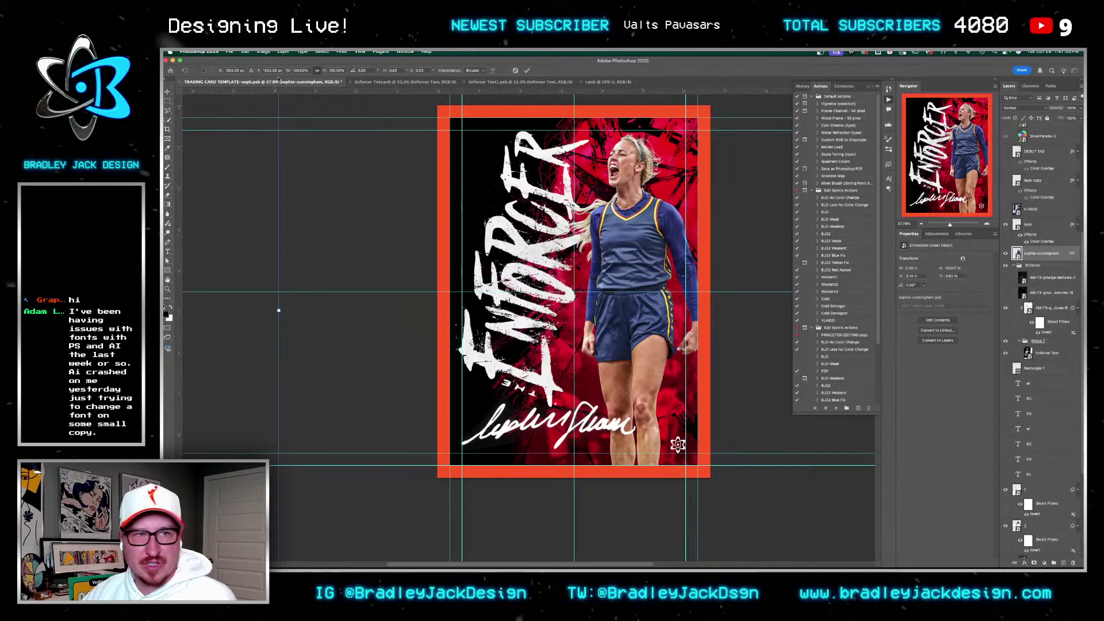
{"action": "left_click", "coordinate": [307, 71]}
{"action": "type", "text": "110"}
{"action": "key", "text": "Return"}
{"action": "key", "text": "Return"}
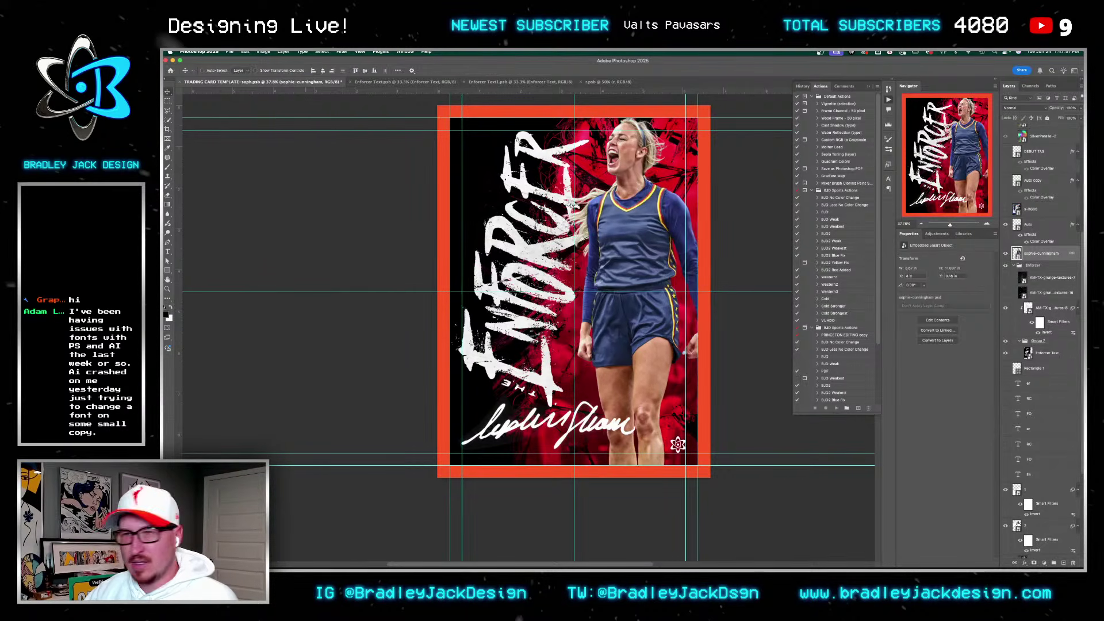
Step: Shift the enlarged player cut-out down, fine-tune its horizontal position, and compare the card with the player hidden and shown
{"action": "key", "text": "shift+Down"}
{"action": "key", "text": "shift+Down"}
{"action": "key", "text": "shift+Down"}
{"action": "key", "text": "shift+Down"}
{"action": "key", "text": "shift+Down"}
{"action": "key", "text": "shift+Down"}
{"action": "key", "text": "shift+Down"}
{"action": "key", "text": "shift+Down"}
{"action": "key", "text": "shift+Down"}
{"action": "key", "text": "shift+Down"}
{"action": "key", "text": "shift+Down"}
{"action": "key", "text": "shift+Down"}
{"action": "key", "text": "shift+Down"}
{"action": "key", "text": "shift+Down"}
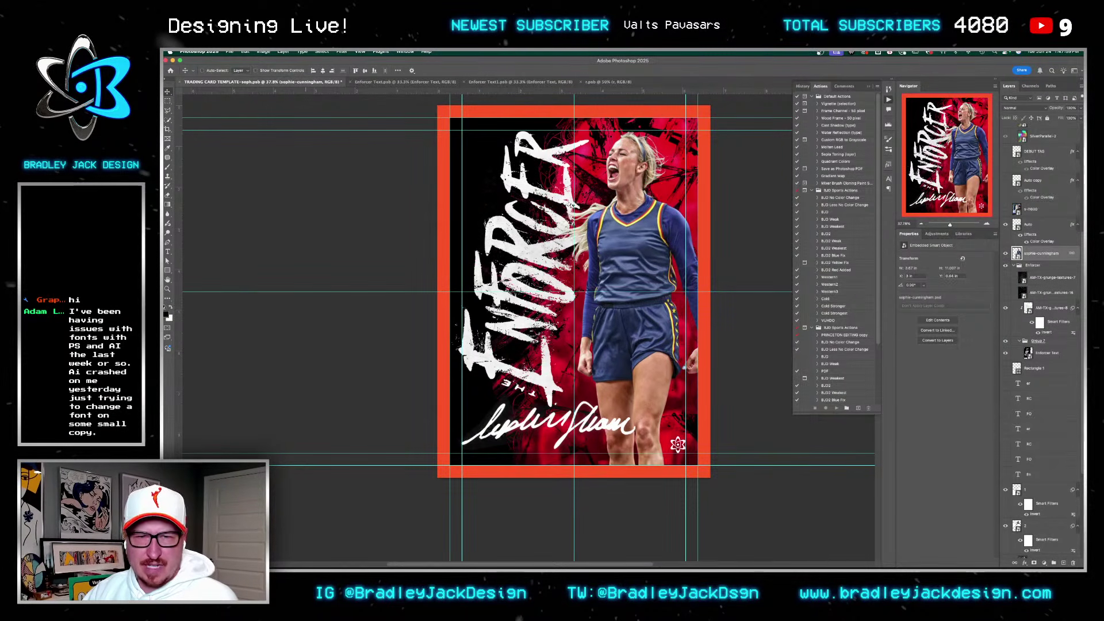
{"action": "key", "text": "shift+Up"}
{"action": "key", "text": "shift+Up"}
{"action": "key", "text": "shift+Left"}
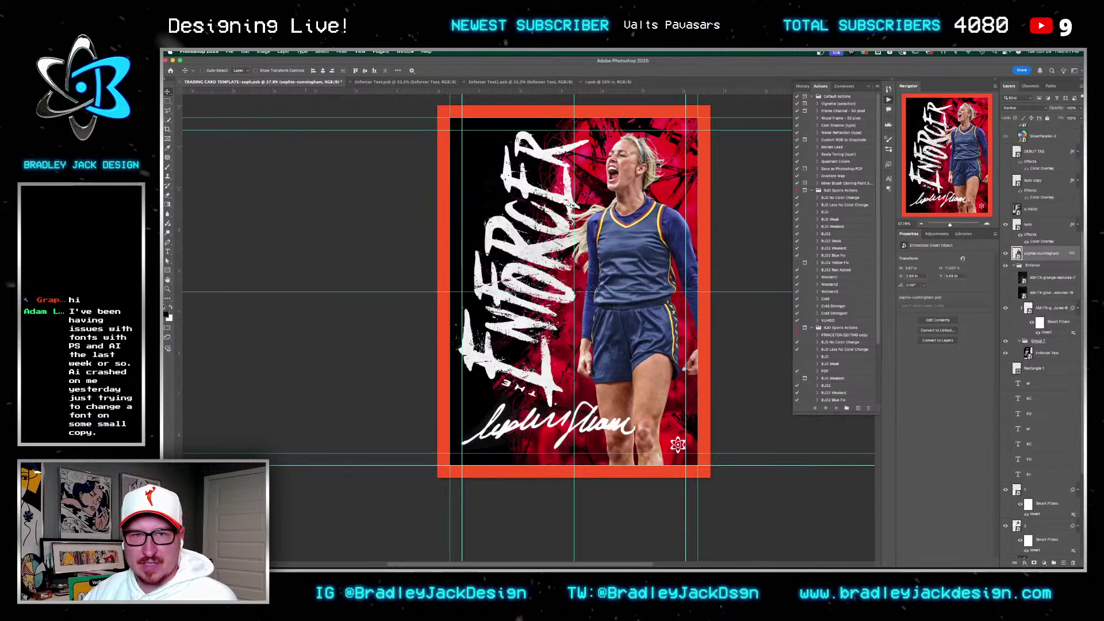
{"action": "key", "text": "Right"}
{"action": "key", "text": "Right"}
{"action": "key", "text": "Right"}
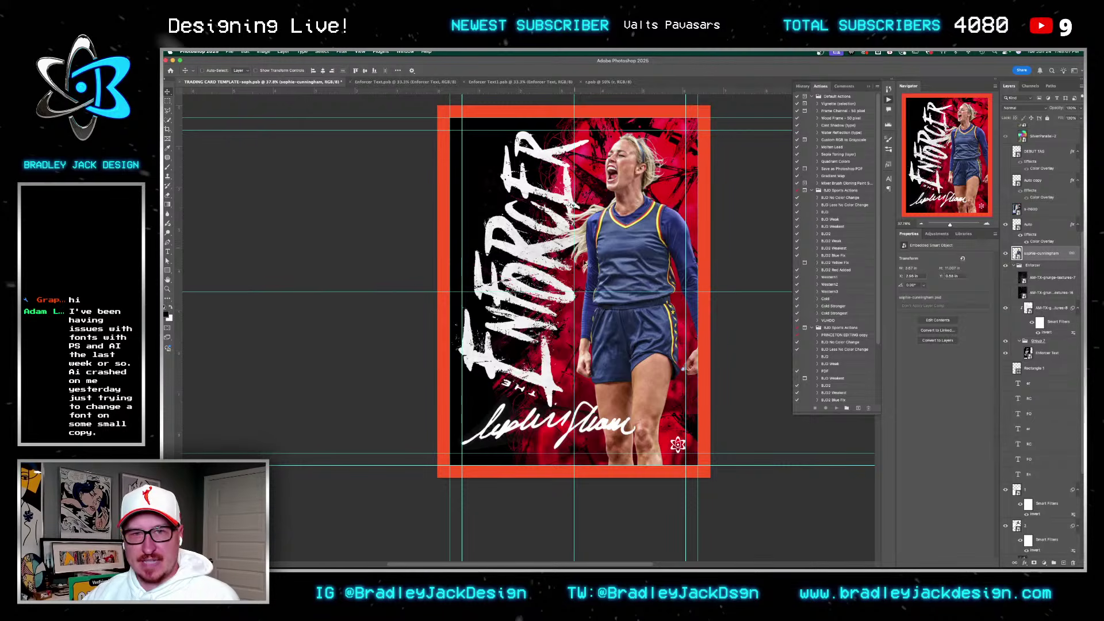
{"action": "left_click", "coordinate": [1003, 254]}
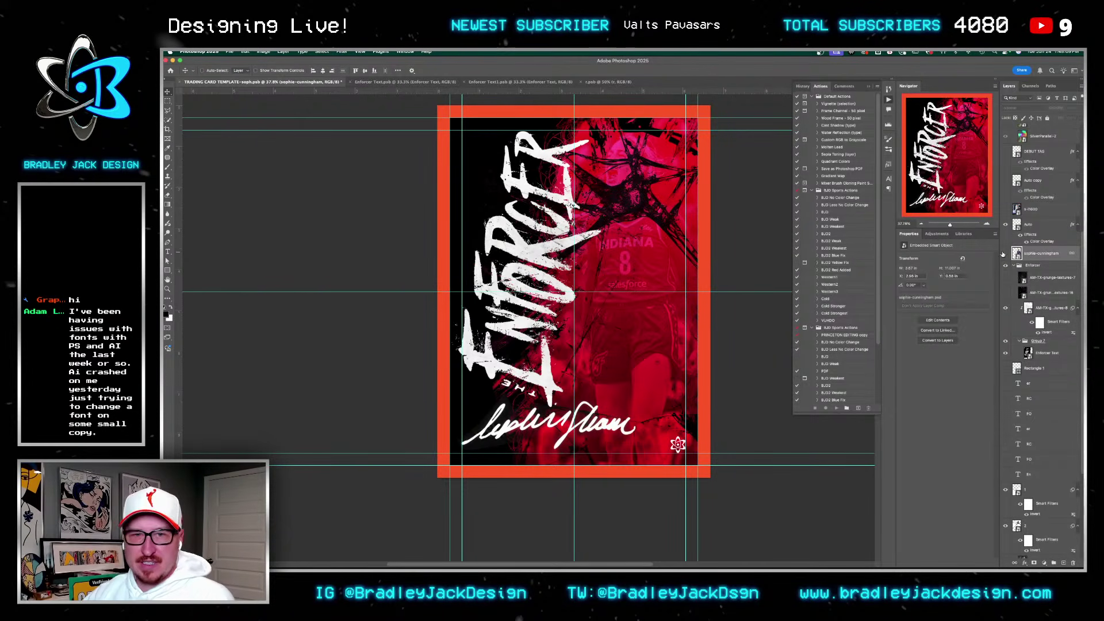
{"action": "left_click", "coordinate": [1003, 253]}
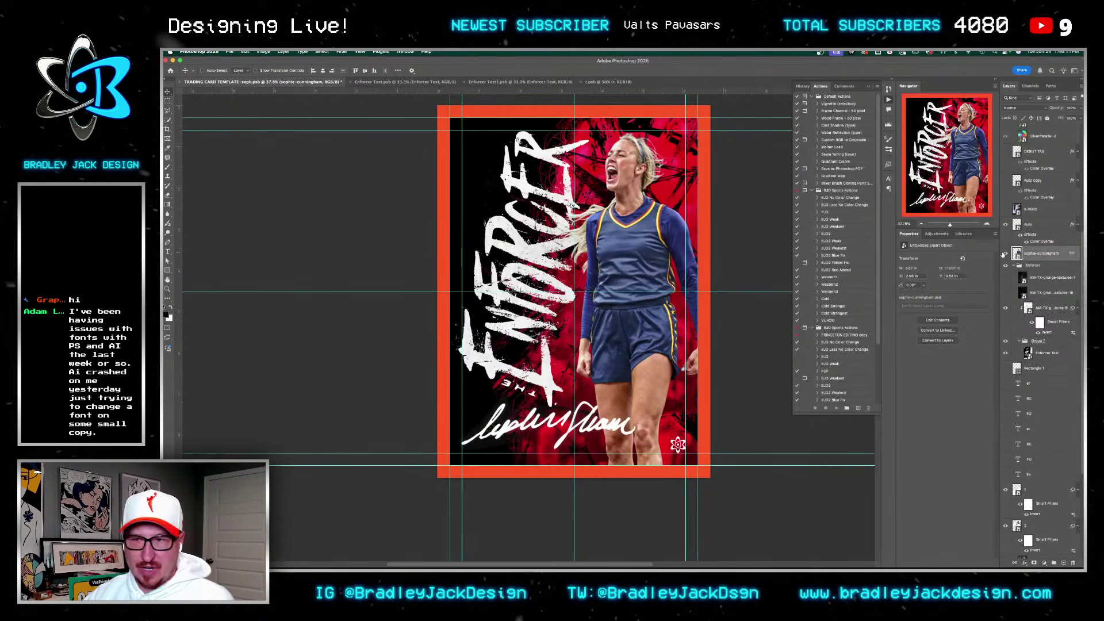
Step: Open the background crowd photo's smart object below the player and add a Threshold adjustment layer on top
{"action": "scroll", "coordinate": [1029, 353], "scroll_direction": "down", "scroll_amount": 5}
{"action": "left_click", "coordinate": [1041, 412]}
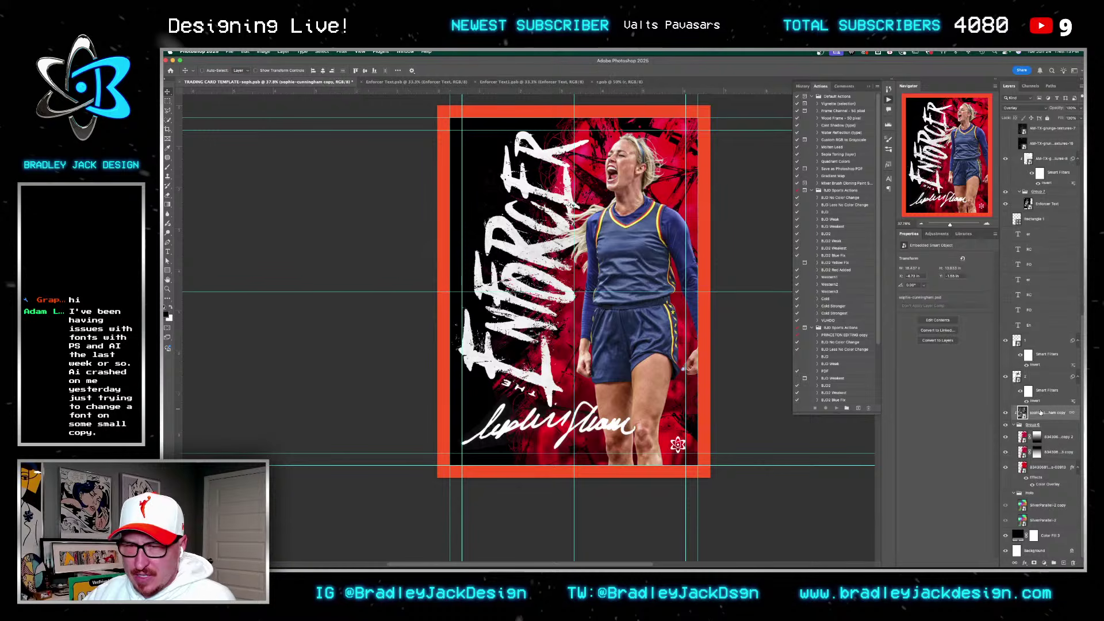
{"action": "double_click", "coordinate": [1023, 413]}
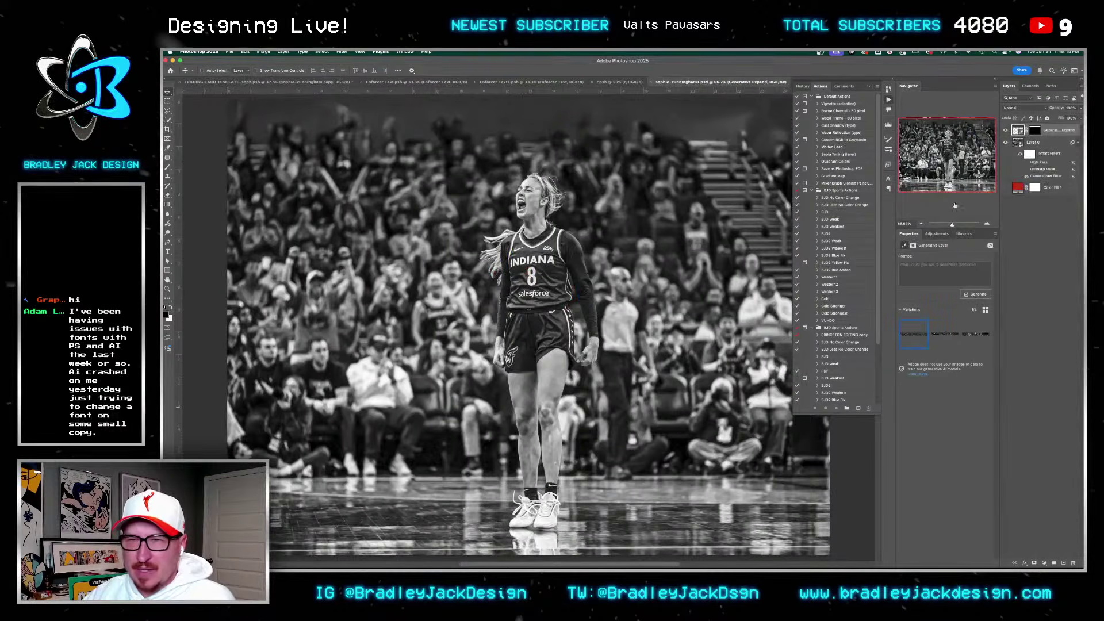
{"action": "left_click", "coordinate": [937, 234]}
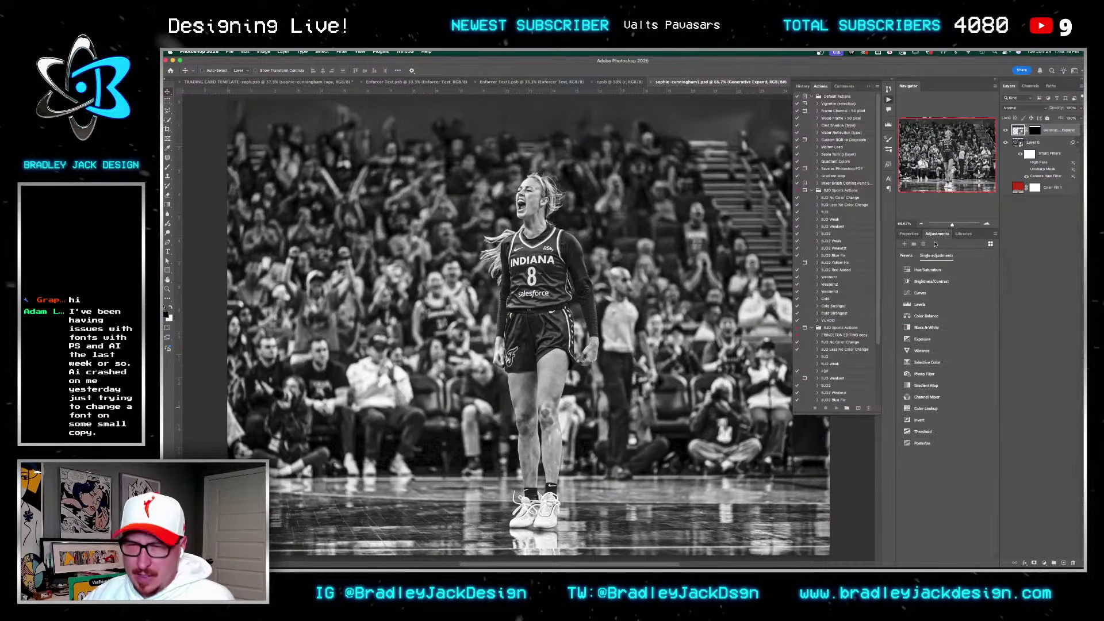
{"action": "left_click", "coordinate": [932, 430]}
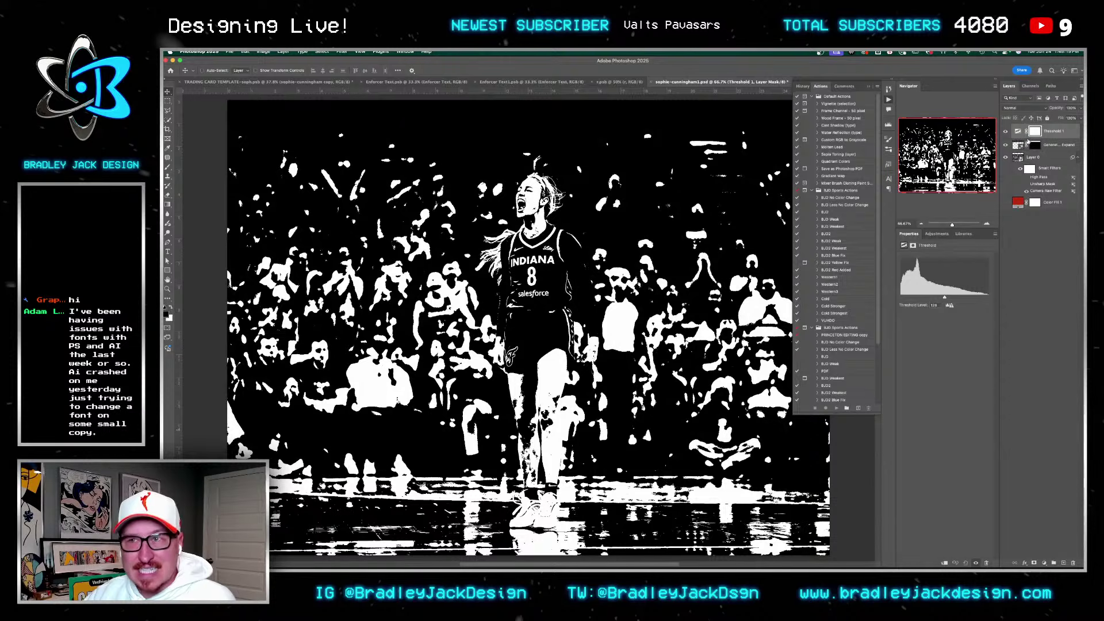
Step: Set the Threshold layer's opacity to 25%, then save and close the crowd photo smart object
{"action": "key", "text": "5"}
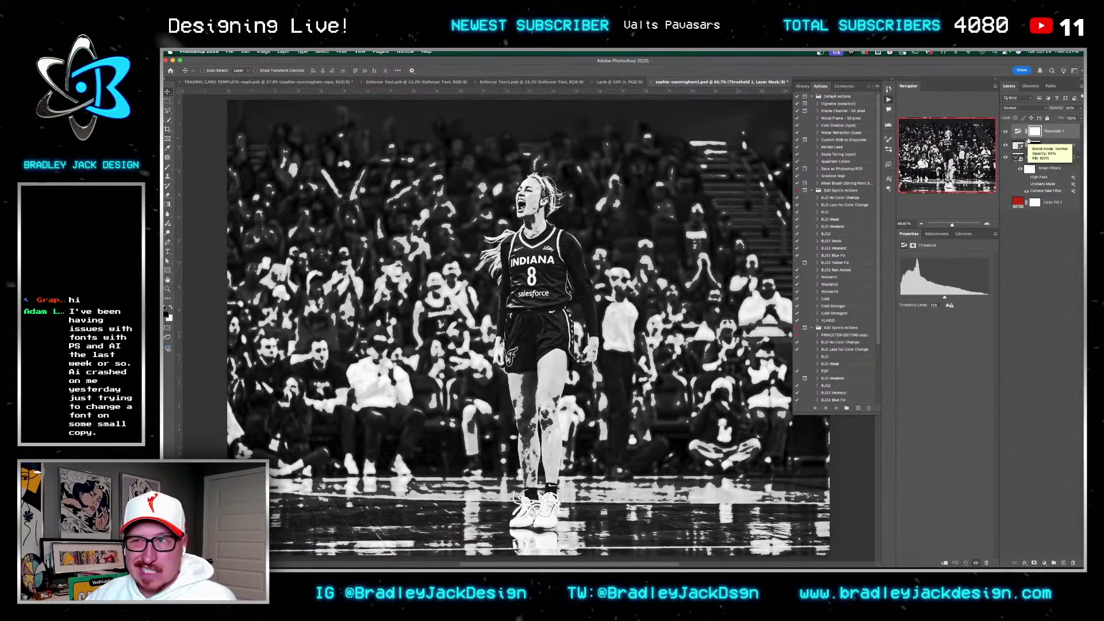
{"action": "key", "text": "2"}
{"action": "key", "text": "5"}
{"action": "key", "text": "1"}
{"action": "key", "text": "5"}
{"action": "key", "text": "2"}
{"action": "key", "text": "5"}
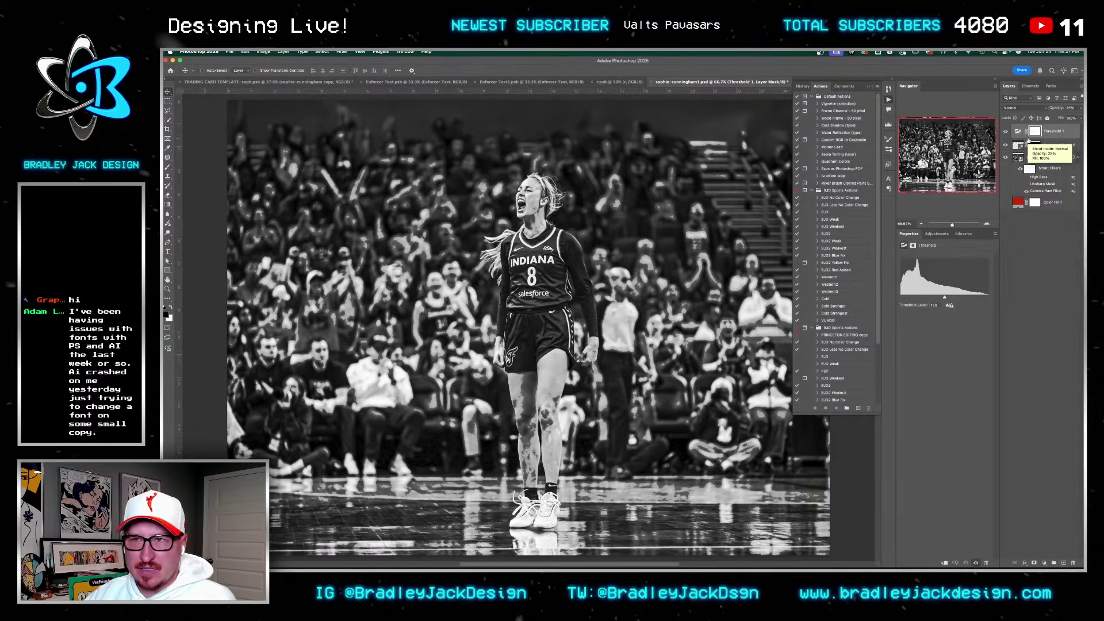
{"action": "key", "text": "super+s"}
{"action": "key", "text": "super+w"}
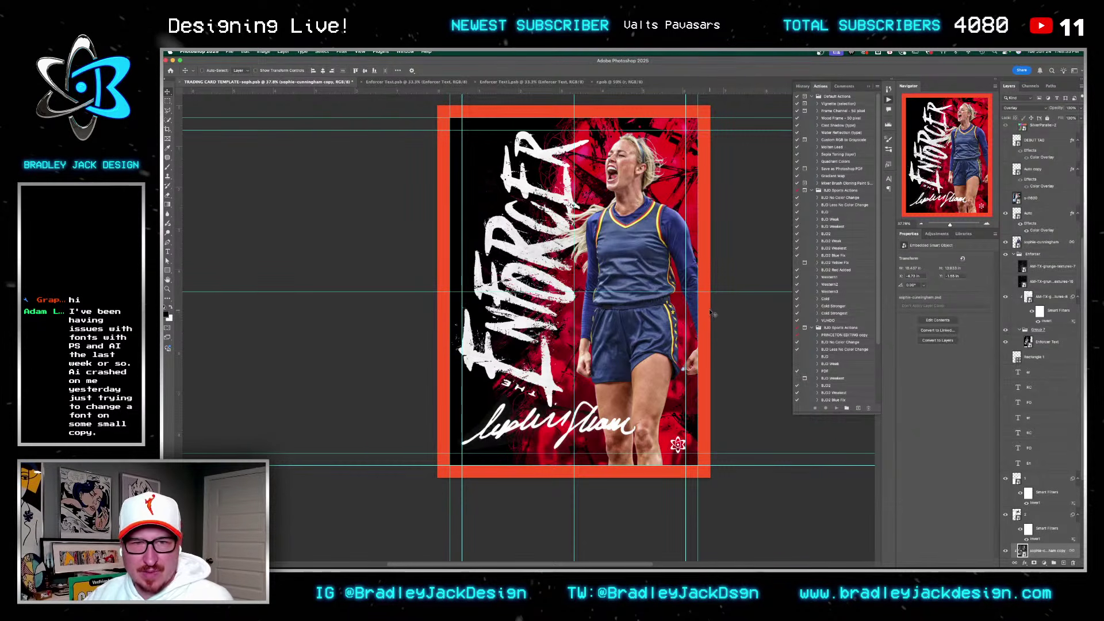
Step: Delete the unused Rectangle 1 layer and the hidden single-letter text layers below the Enforcer group
{"action": "left_click", "coordinate": [1025, 358]}
{"action": "key", "text": "Delete"}
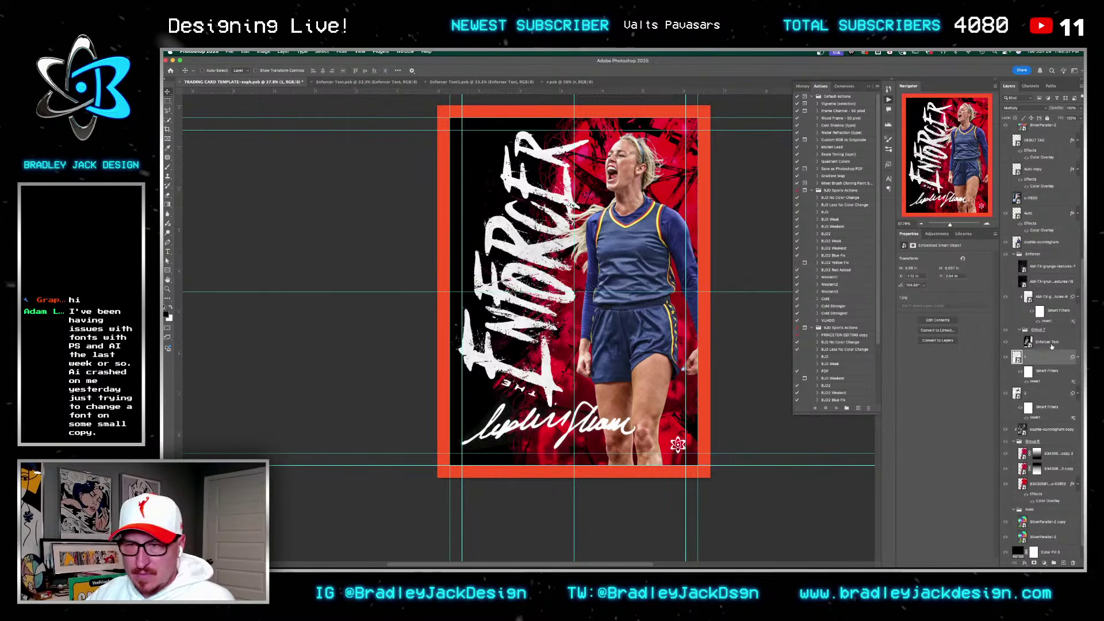
Step: Set the Enforcer Text layer's blend mode to Normal and hide its black background with the Blend If Current Layer range
{"action": "left_click", "coordinate": [1051, 343]}
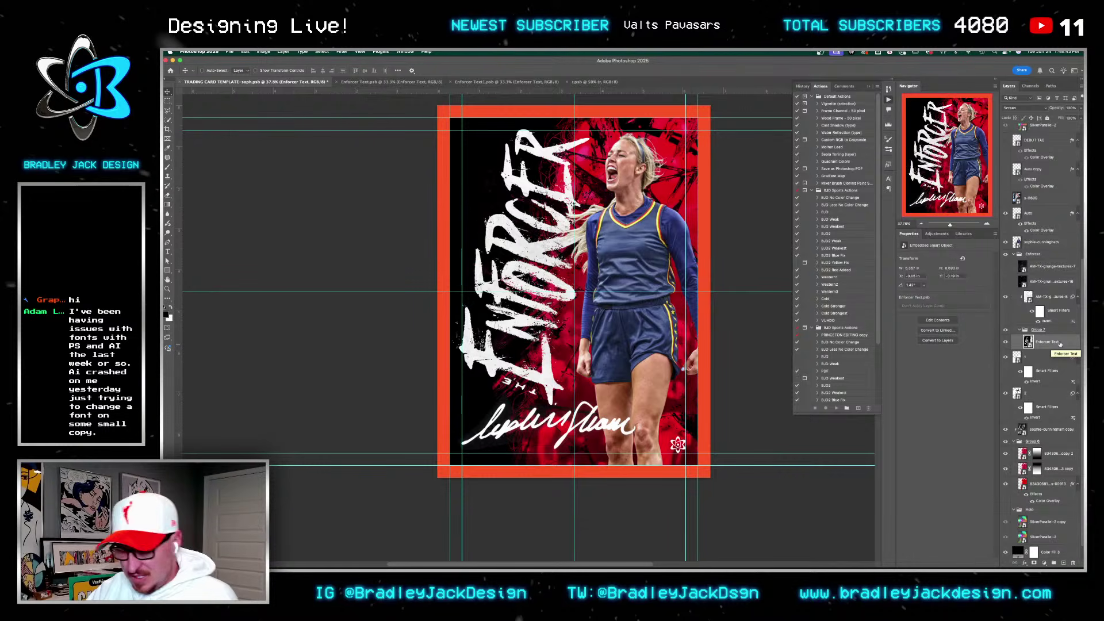
{"action": "key", "text": "alt+shift+n"}
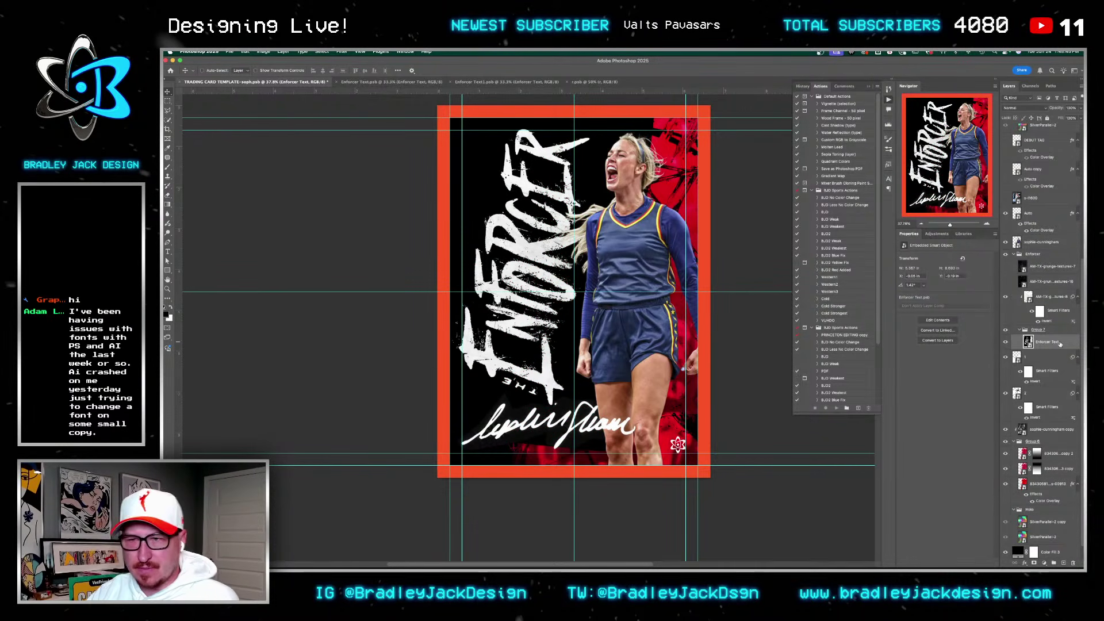
{"action": "double_click", "coordinate": [1068, 345]}
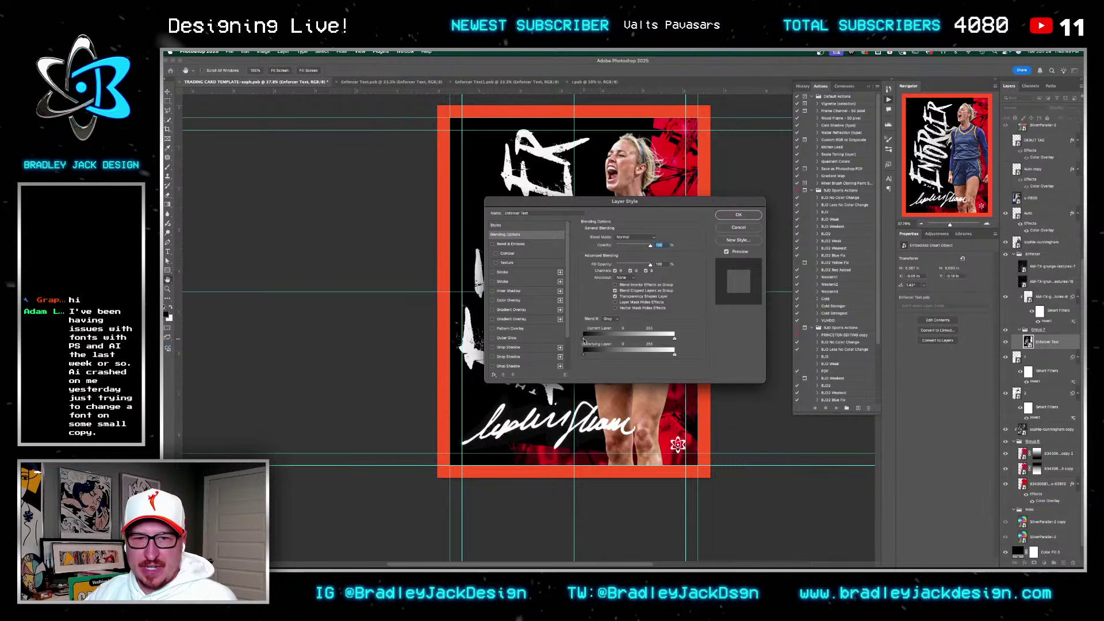
{"action": "left_click_drag", "start_coordinate": [584, 339], "coordinate": [618, 340]}
{"action": "key", "text": "Return"}
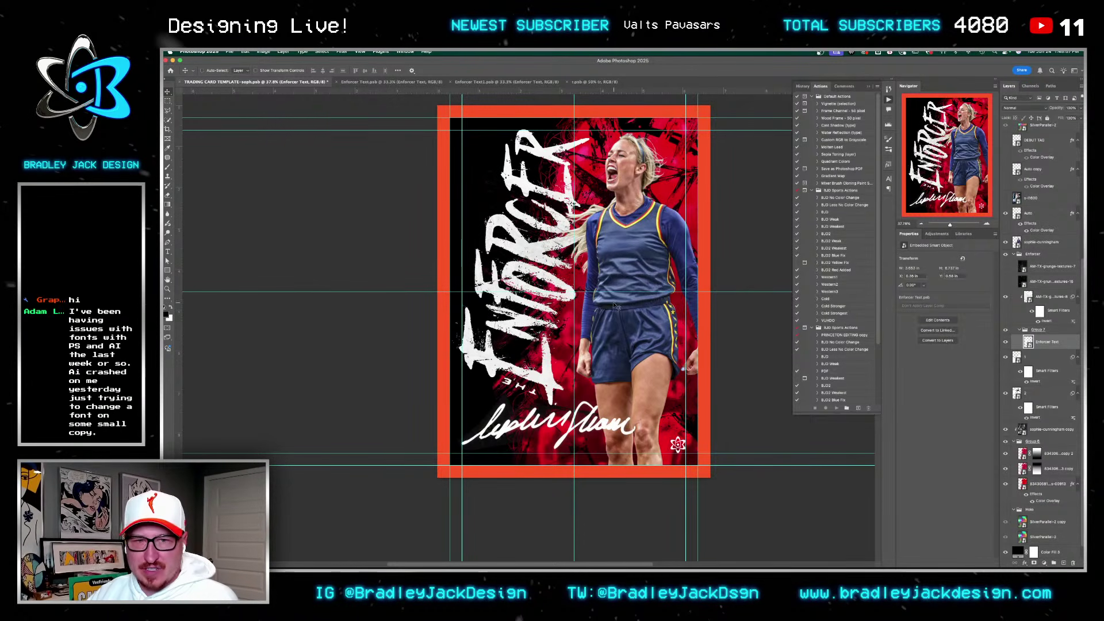
{"action": "left_click_drag", "start_coordinate": [545, 311], "coordinate": [558, 278]}
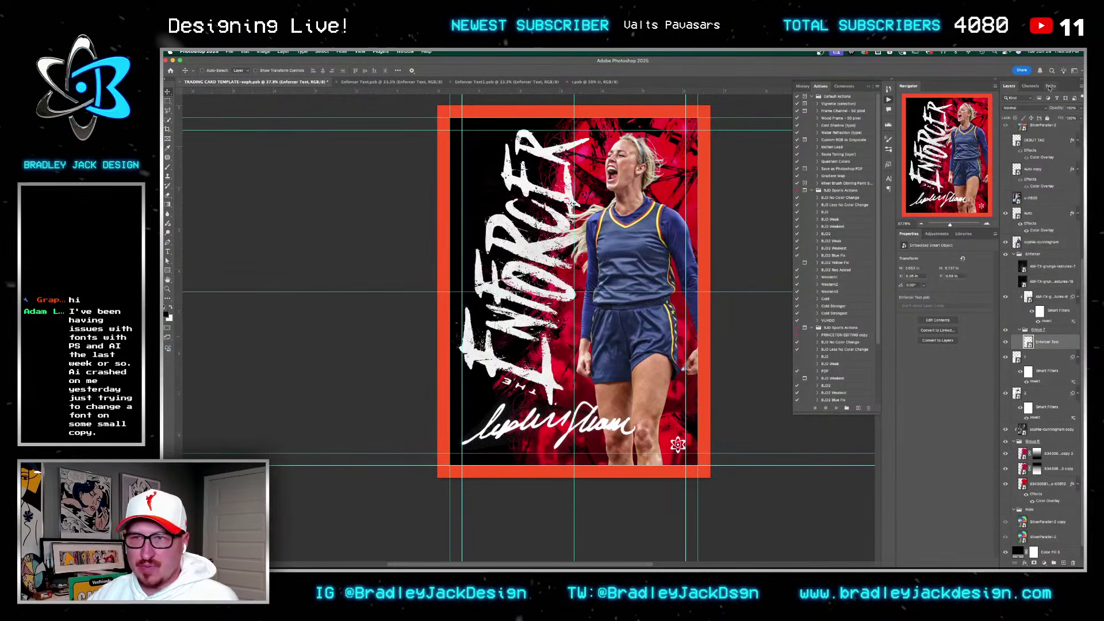
Step: Add a Color Overlay effect in Normal blend mode to the Enforcer Text layer
{"action": "left_click", "coordinate": [1024, 563]}
{"action": "left_click", "coordinate": [1035, 545]}
{"action": "left_click_drag", "start_coordinate": [658, 208], "coordinate": [871, 208]}
{"action": "left_click", "coordinate": [840, 238]}
{"action": "left_click", "coordinate": [836, 237]}
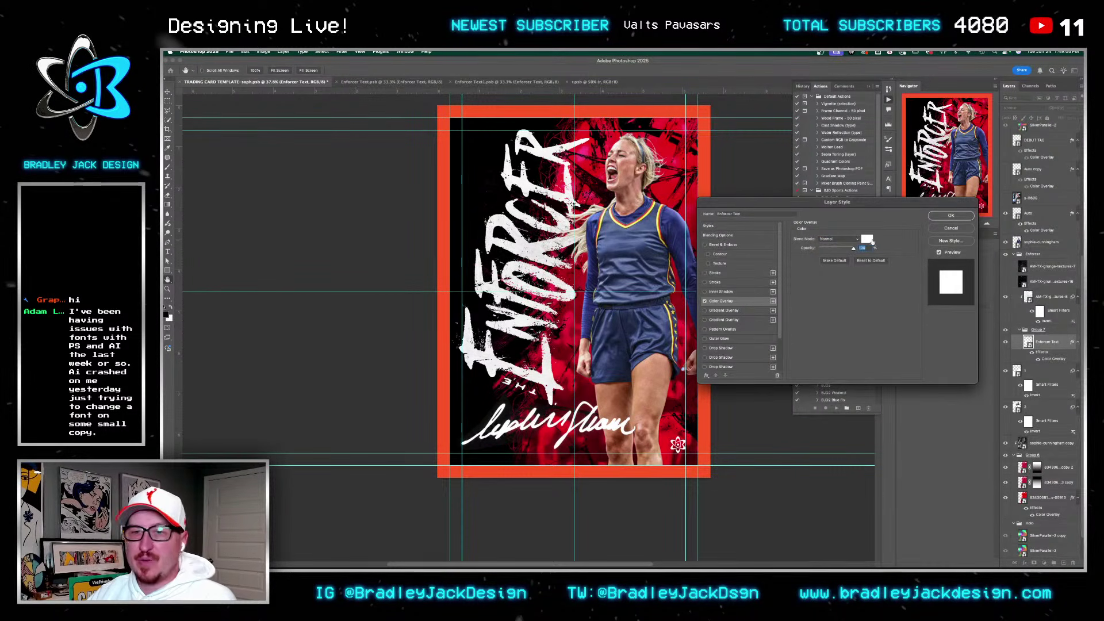
Step: Open the overlay's colour for editing and try orange and lighter golden shades on the lettering
{"action": "left_click", "coordinate": [867, 239]}
{"action": "left_click", "coordinate": [577, 346]}
{"action": "left_click", "coordinate": [569, 266]}
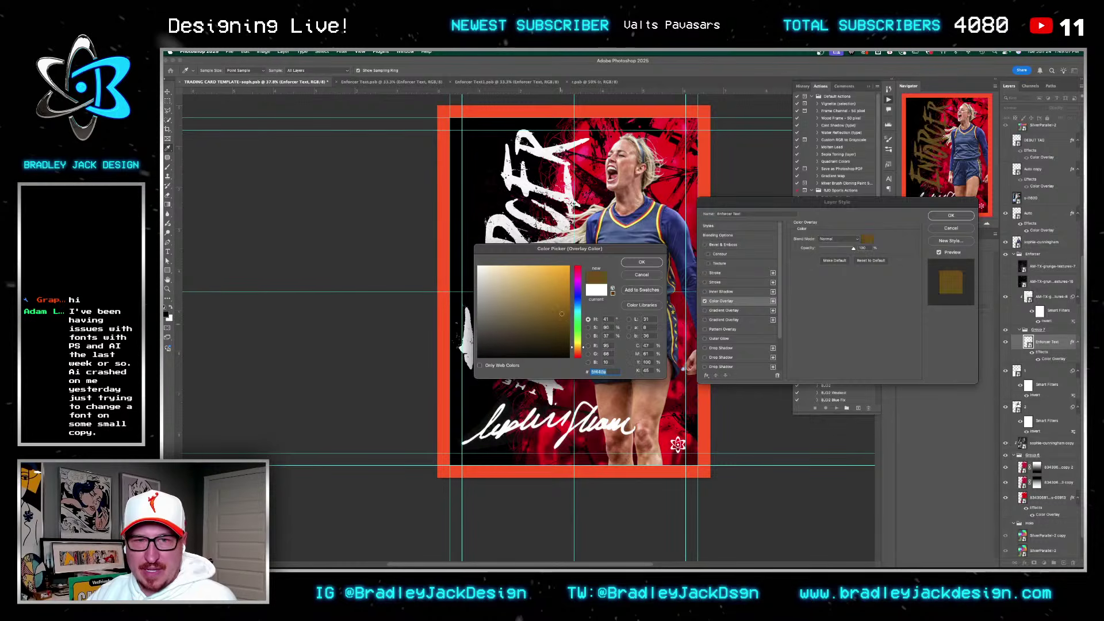
{"action": "left_click_drag", "start_coordinate": [588, 247], "coordinate": [757, 247]}
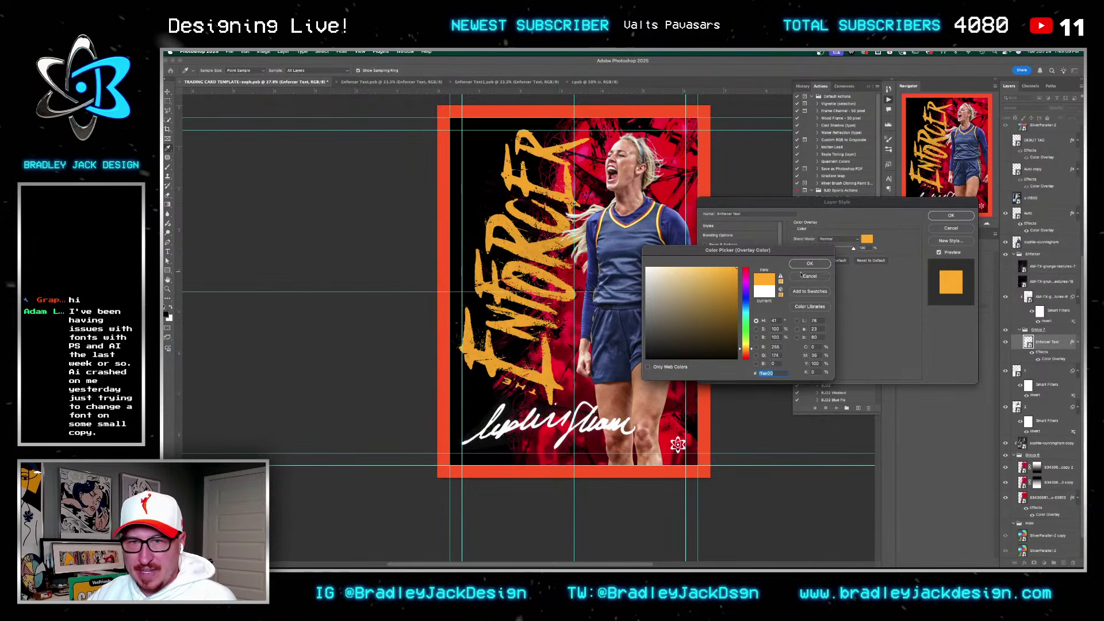
{"action": "left_click", "coordinate": [718, 268]}
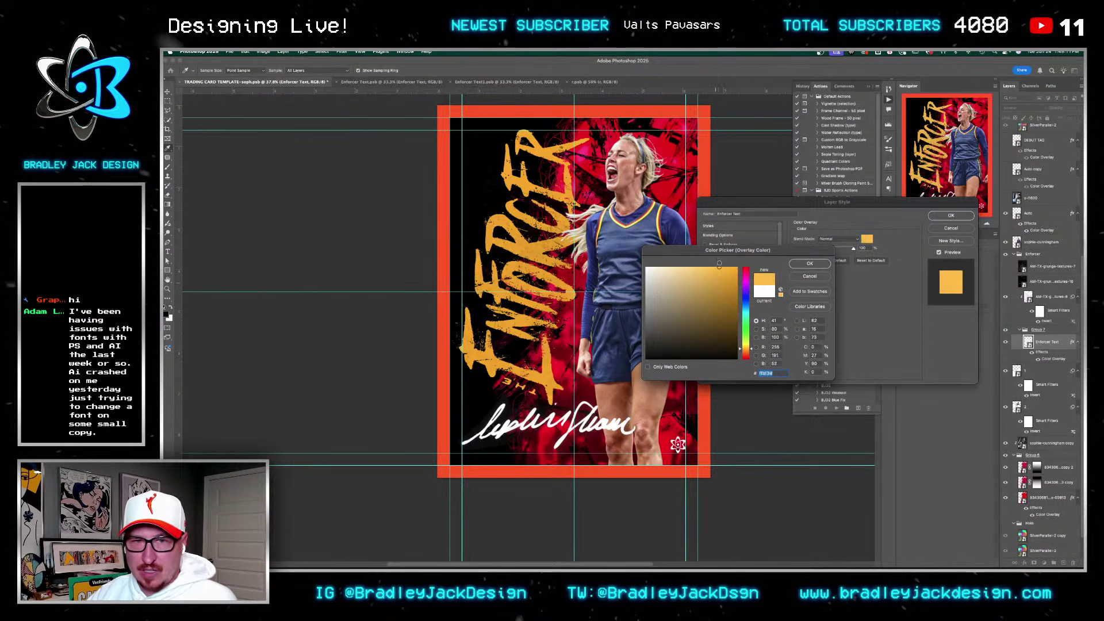
Step: Switch to Safari, search for the Fever hex code, and copy the yellow hex value from the Indiana Fever page on Team Color Codes
{"action": "key", "text": "super+Tab"}
{"action": "key", "text": "super+Tab"}
{"action": "key", "text": "super+Tab"}
{"action": "key", "text": "super+Tab"}
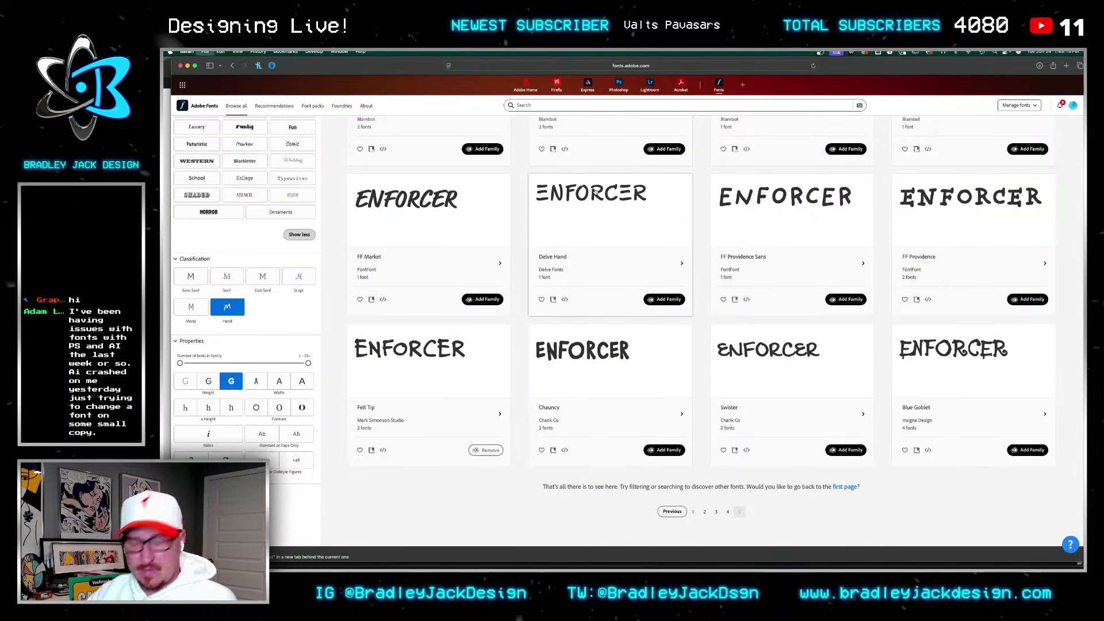
{"action": "key", "text": "super+t"}
{"action": "type", "text": "fever hexzcode"}
{"action": "key", "text": "Return"}
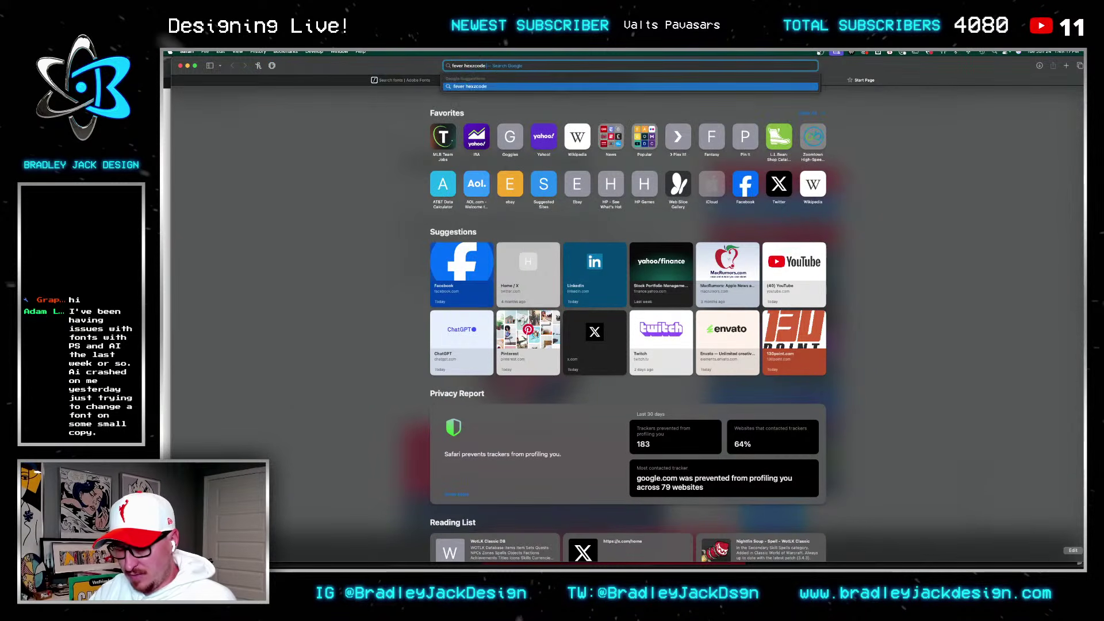
{"action": "left_click", "coordinate": [319, 193]}
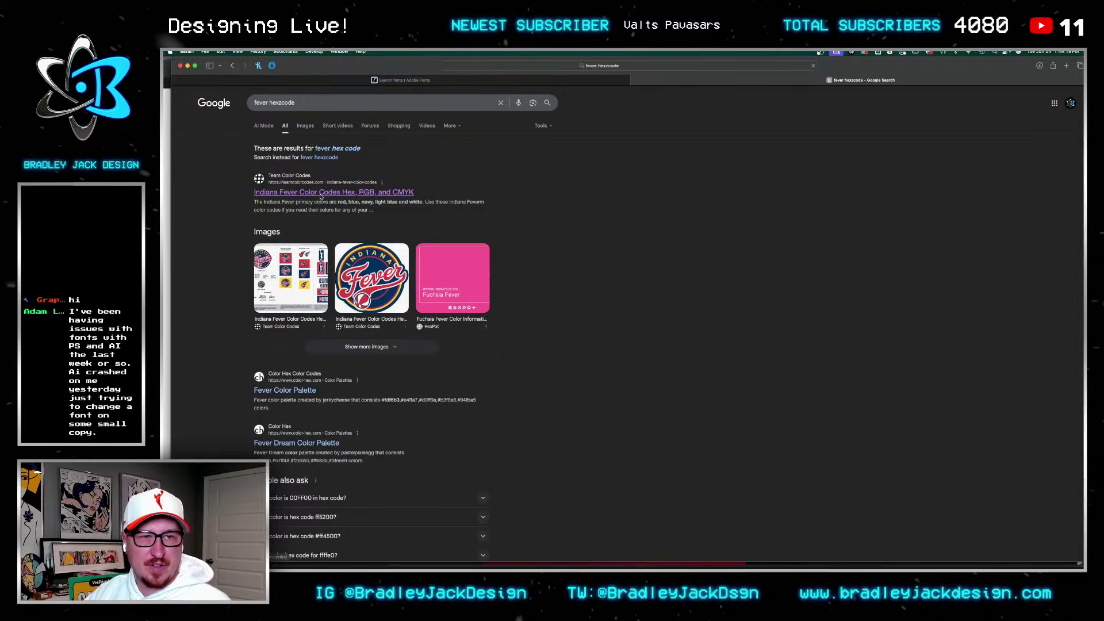
{"action": "scroll", "coordinate": [515, 475], "scroll_direction": "down", "scroll_amount": 5}
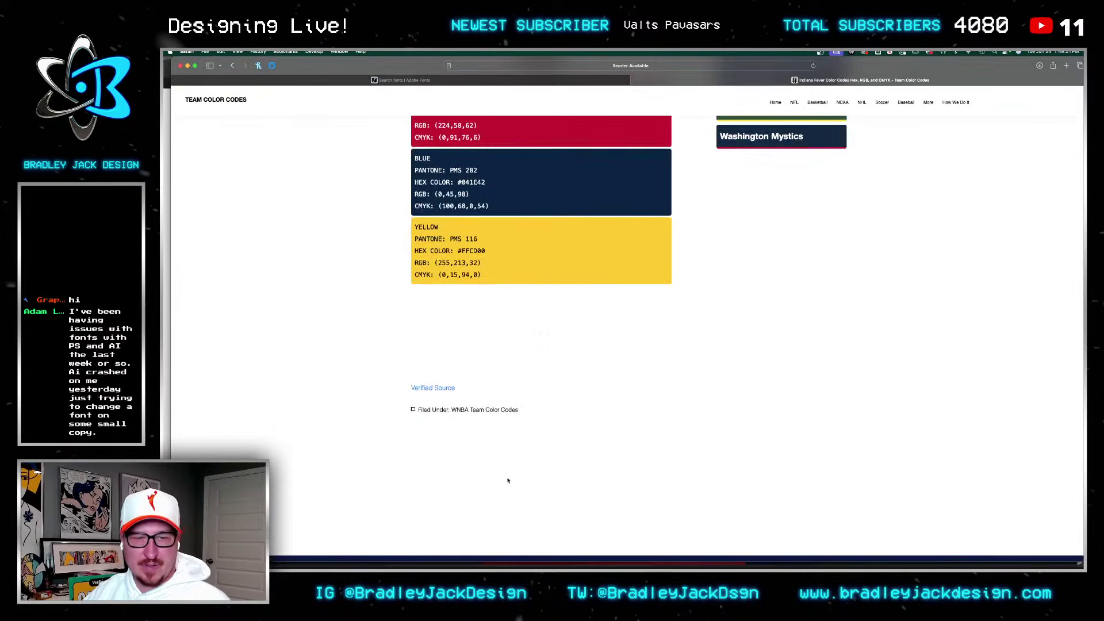
{"action": "double_click", "coordinate": [477, 254]}
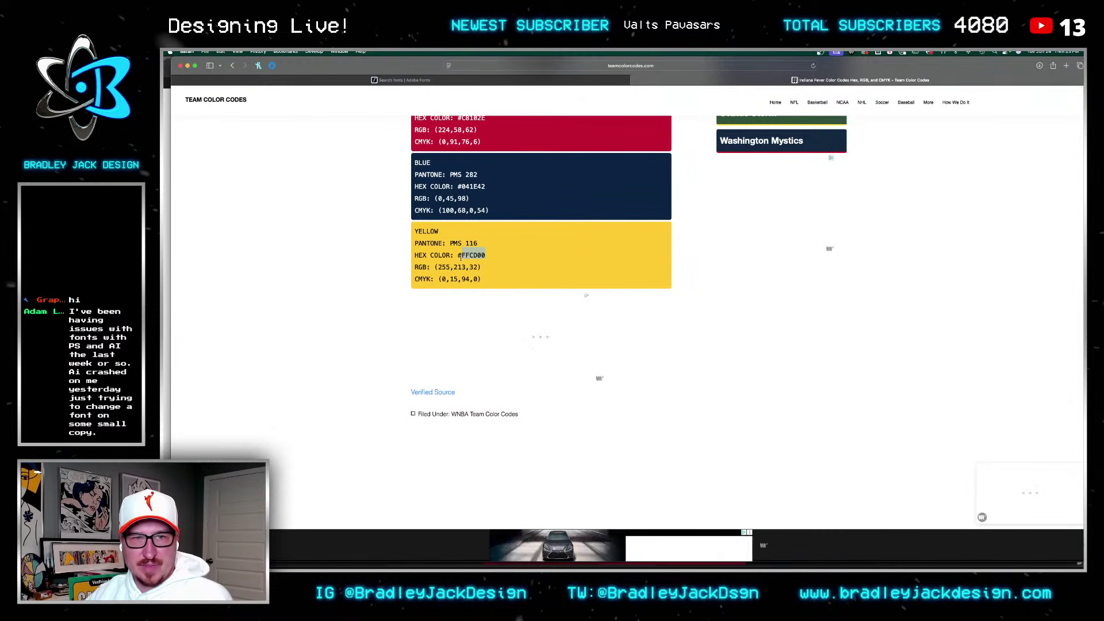
Step: Return to Photoshop and set the lettering's Color Overlay to hex FFCD00
{"action": "key", "text": "super+Tab"}
{"action": "type", "text": "ffcd00"}
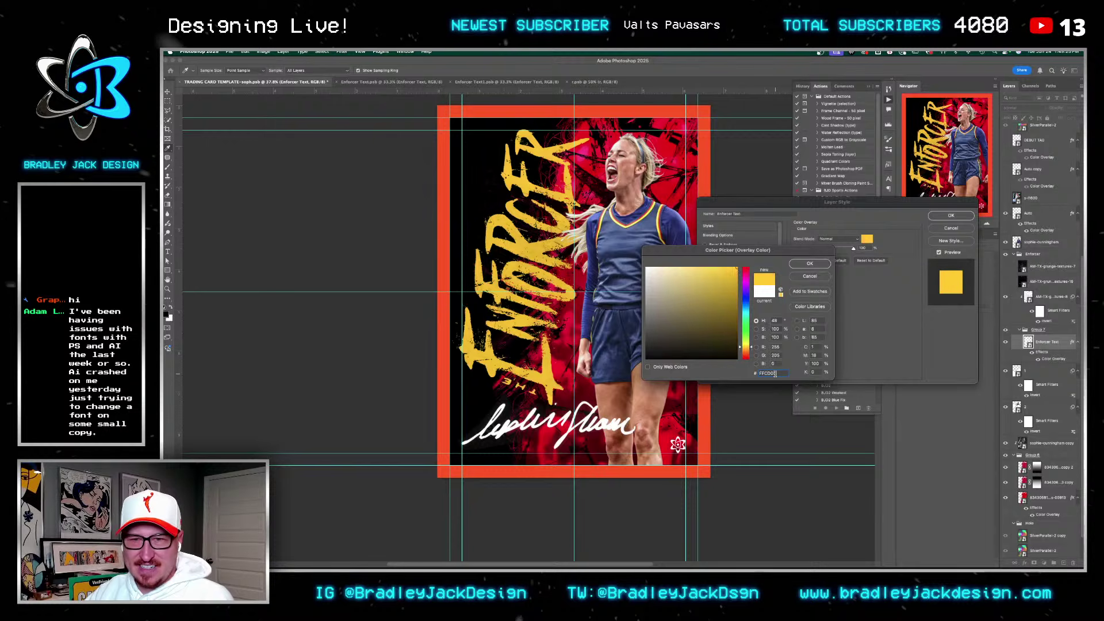
{"action": "key", "text": "Return"}
{"action": "key", "text": "Return"}
Step: Rotate the Enforcer lettering slightly clockwise, nudge it right and up, and scale it down a little
{"action": "key", "text": "super+t"}
{"action": "left_click_drag", "start_coordinate": [680, 200], "coordinate": [684, 153]}
{"action": "key", "text": "Return"}
{"action": "key", "text": "shift+Right"}
{"action": "key", "text": "shift+Right"}
{"action": "key", "text": "shift+Up"}
{"action": "key", "text": "super+t"}
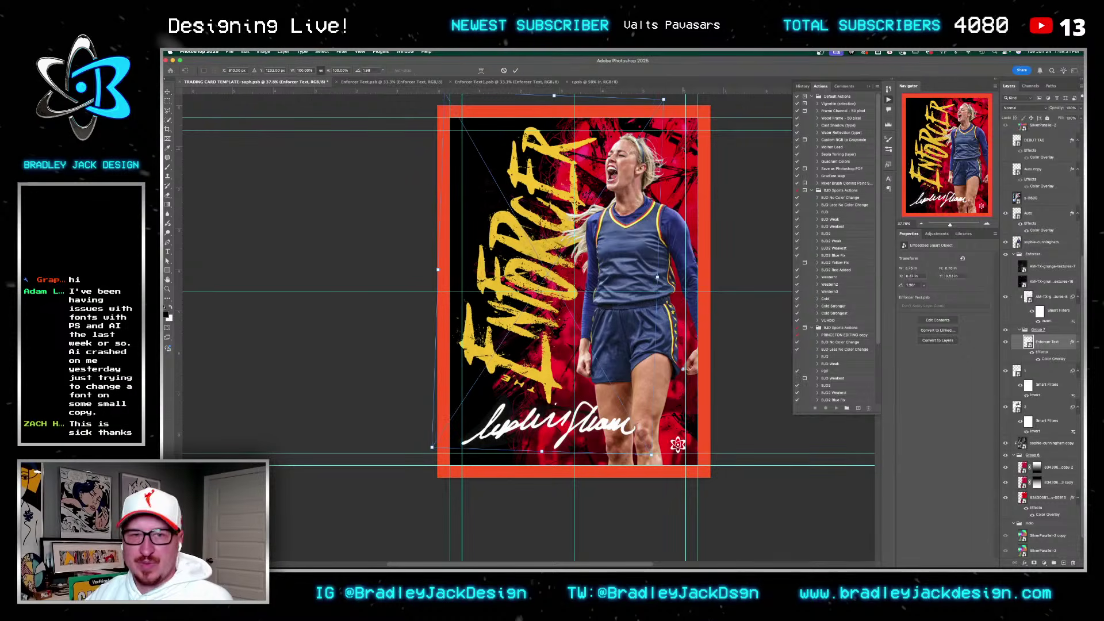
{"action": "key", "text": "Return"}
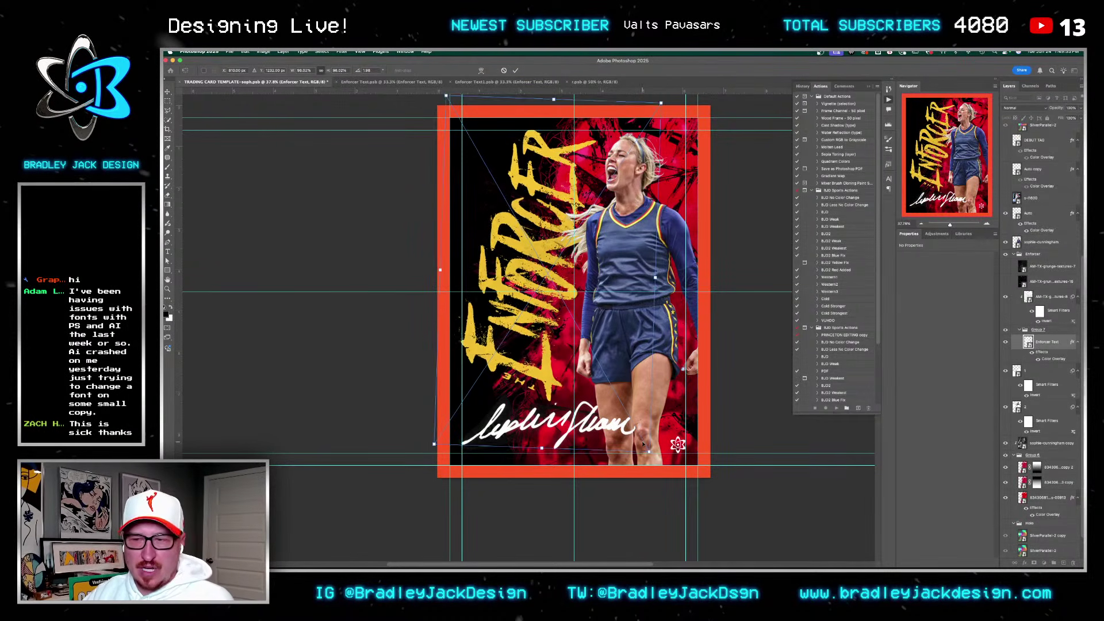
Step: Hide the Color Overlay effect on the Enforcer Text layer and switch to the Finder folder of AM-TX grunge textures
{"action": "left_click", "coordinate": [1029, 356]}
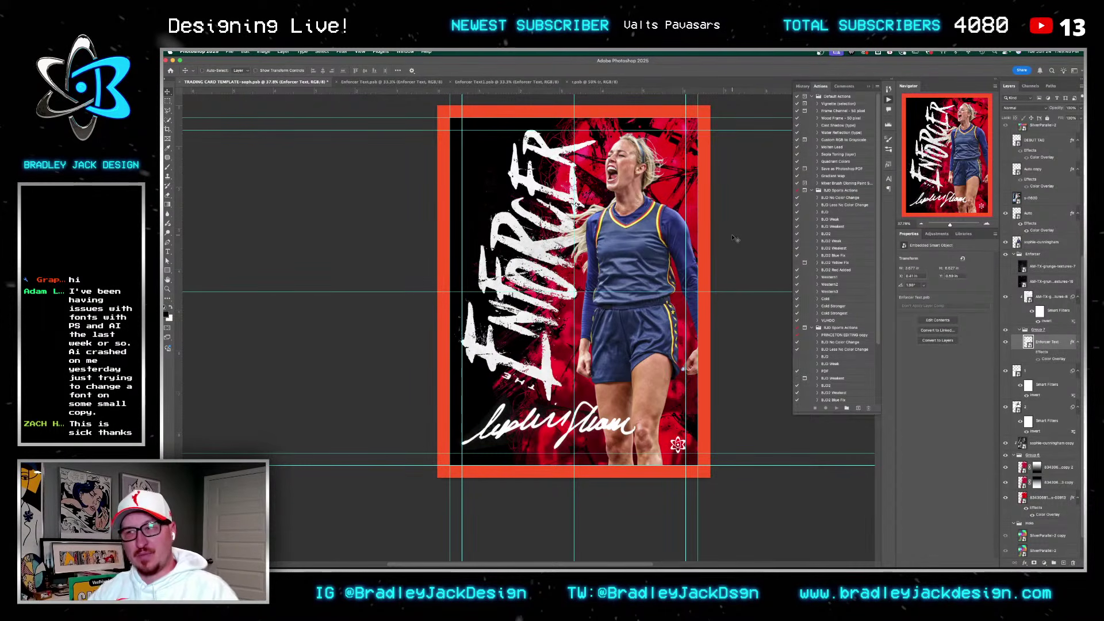
{"action": "key", "text": "super+Tab"}
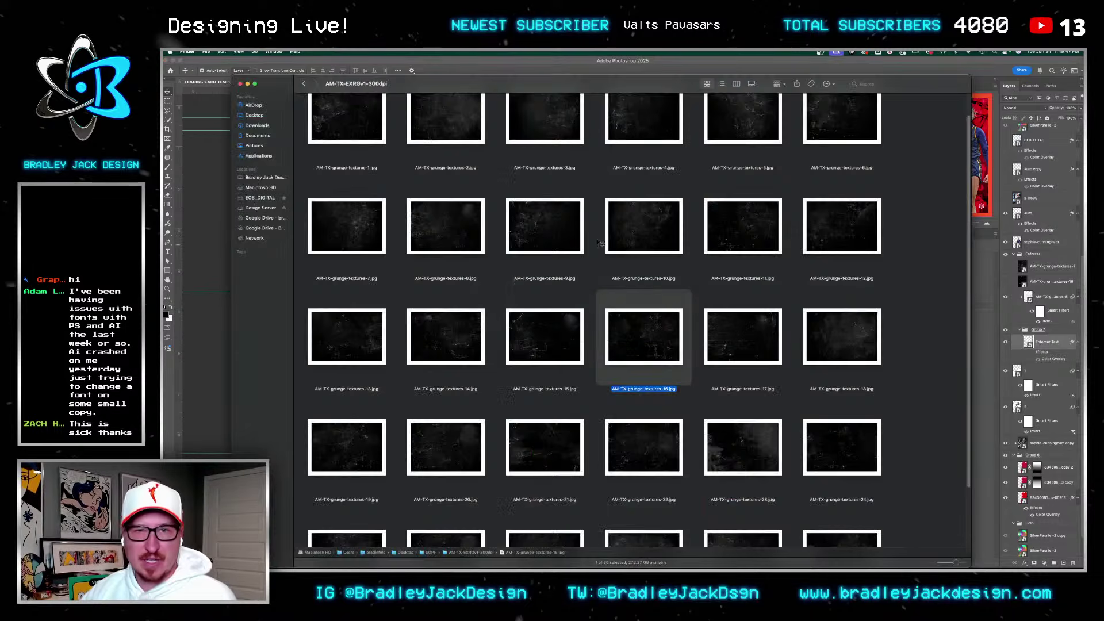
Step: Go back to the SOPH folder and preview the first row of reference posters, from the golf poster to the basketball dunk artwork
{"action": "left_click", "coordinate": [303, 84]}
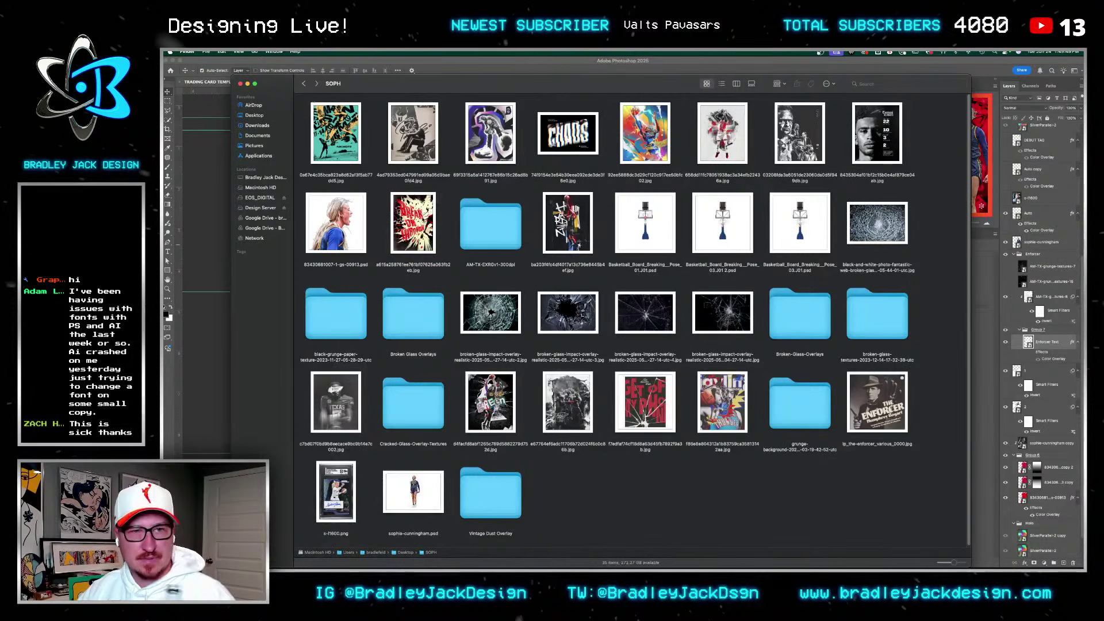
{"action": "left_click", "coordinate": [413, 224]}
{"action": "key", "text": "Up"}
{"action": "key", "text": "Left"}
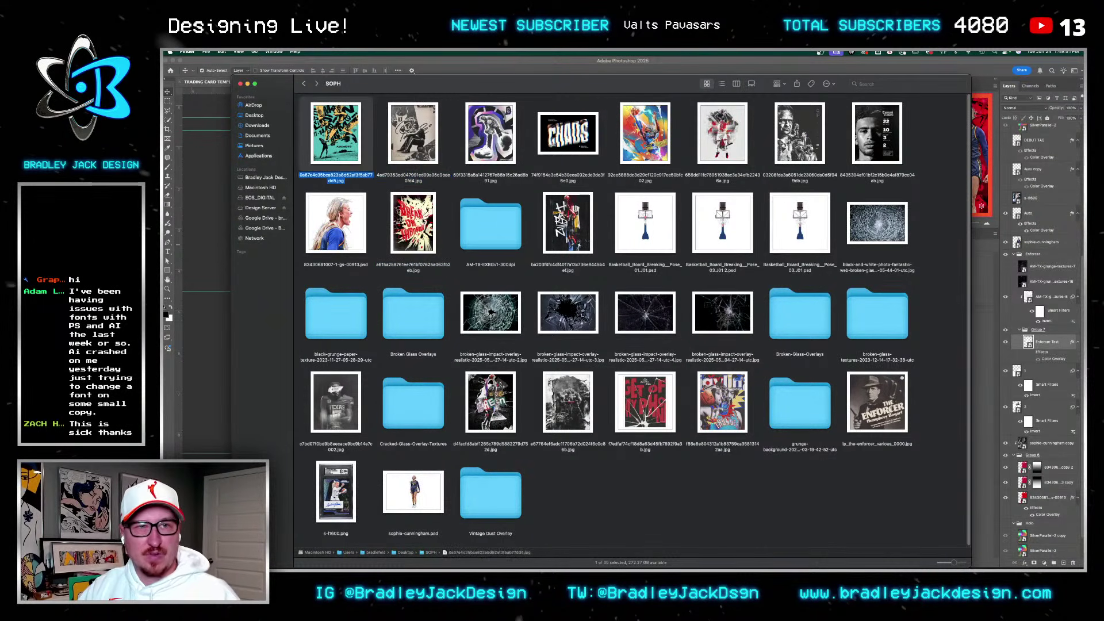
{"action": "key", "text": "space"}
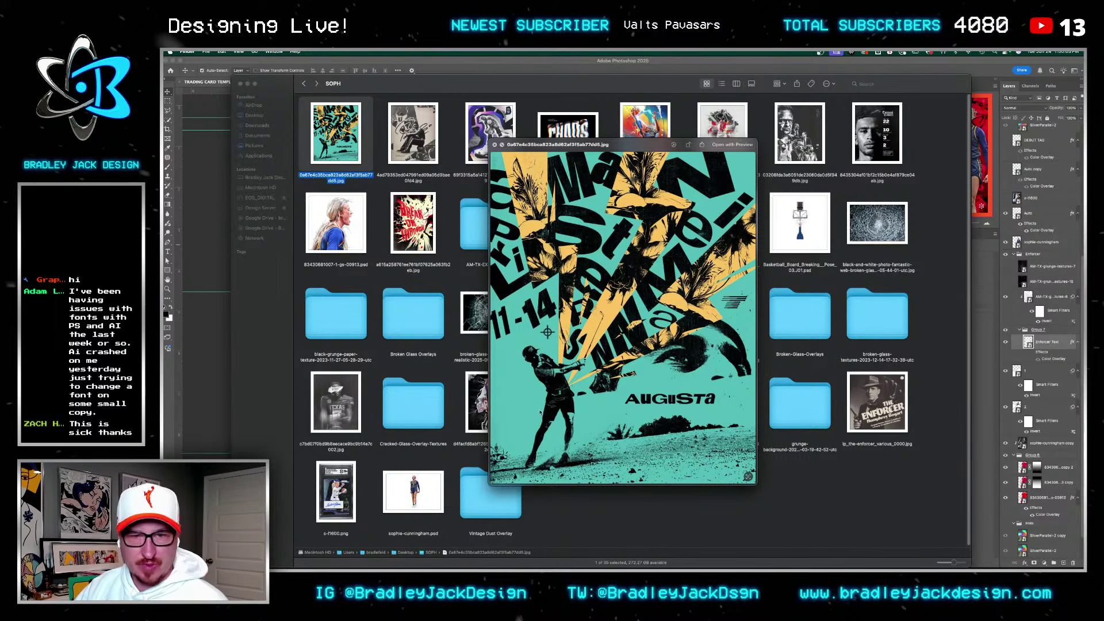
{"action": "key", "text": "Right"}
{"action": "key", "text": "Right"}
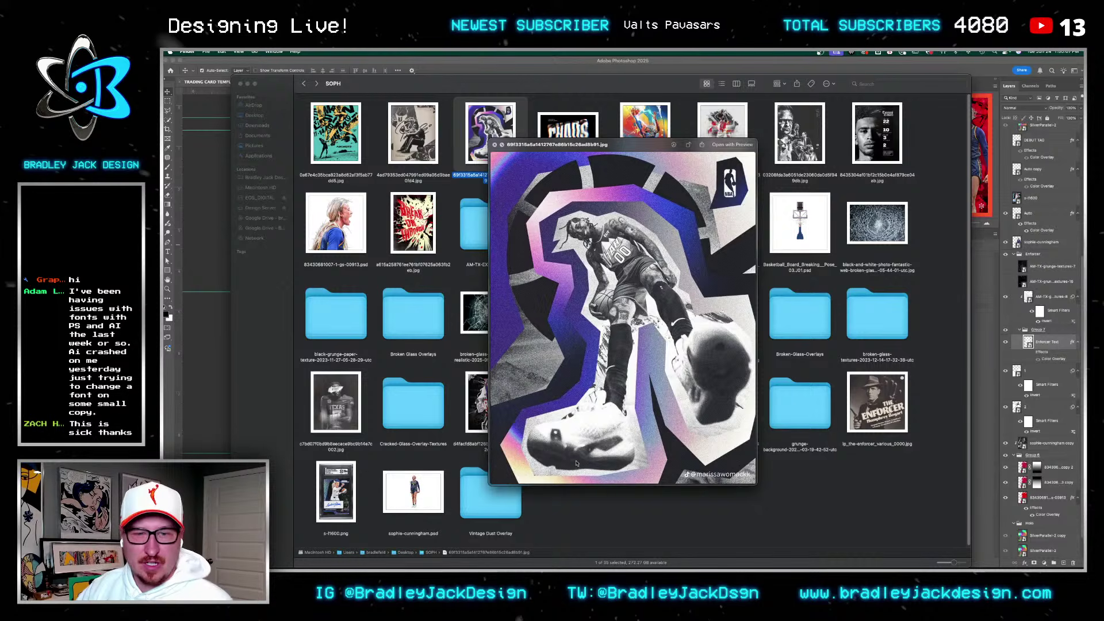
{"action": "key", "text": "Right"}
{"action": "key", "text": "Right"}
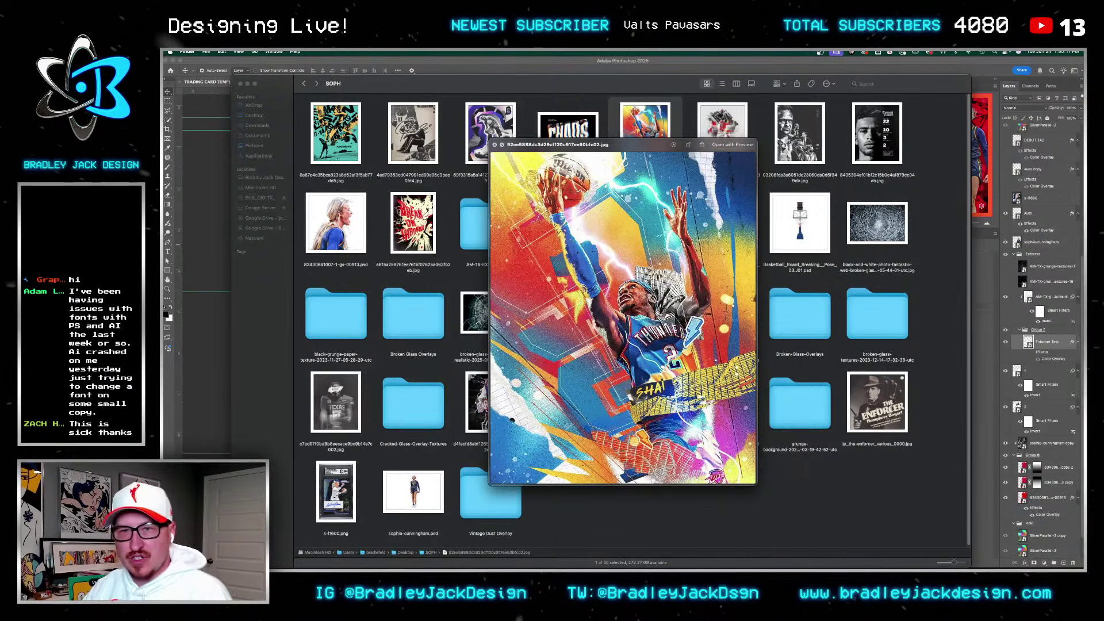
{"action": "key", "text": "space"}
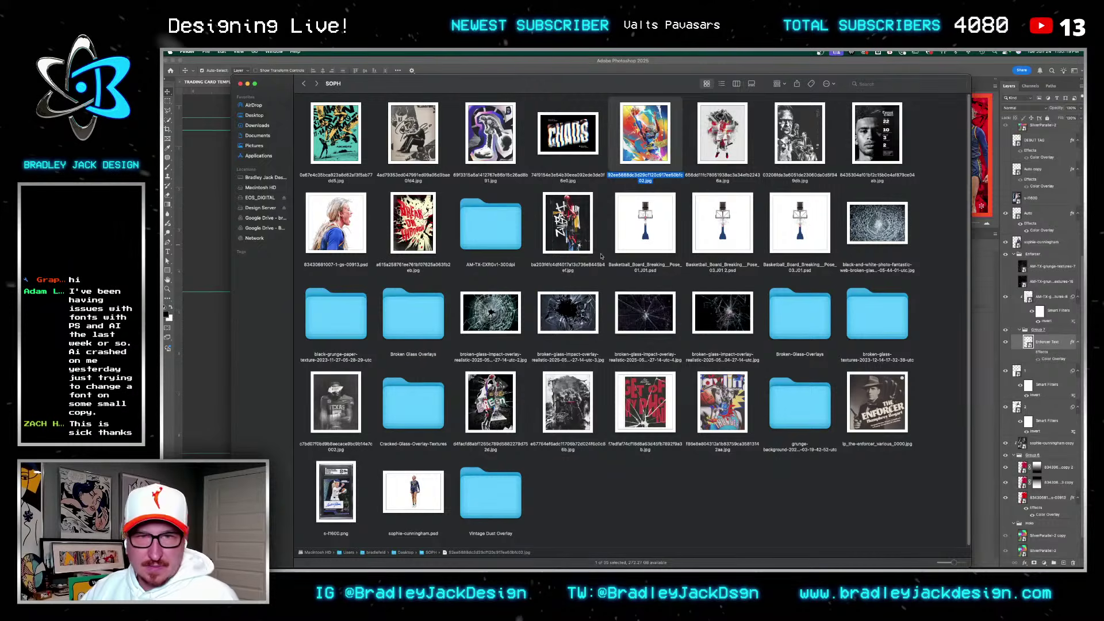
Step: Preview further poster references in the SOPH folder, including the black-and-white football poster with the signature
{"action": "left_click", "coordinate": [567, 223]}
{"action": "key", "text": "space"}
{"action": "key", "text": "space"}
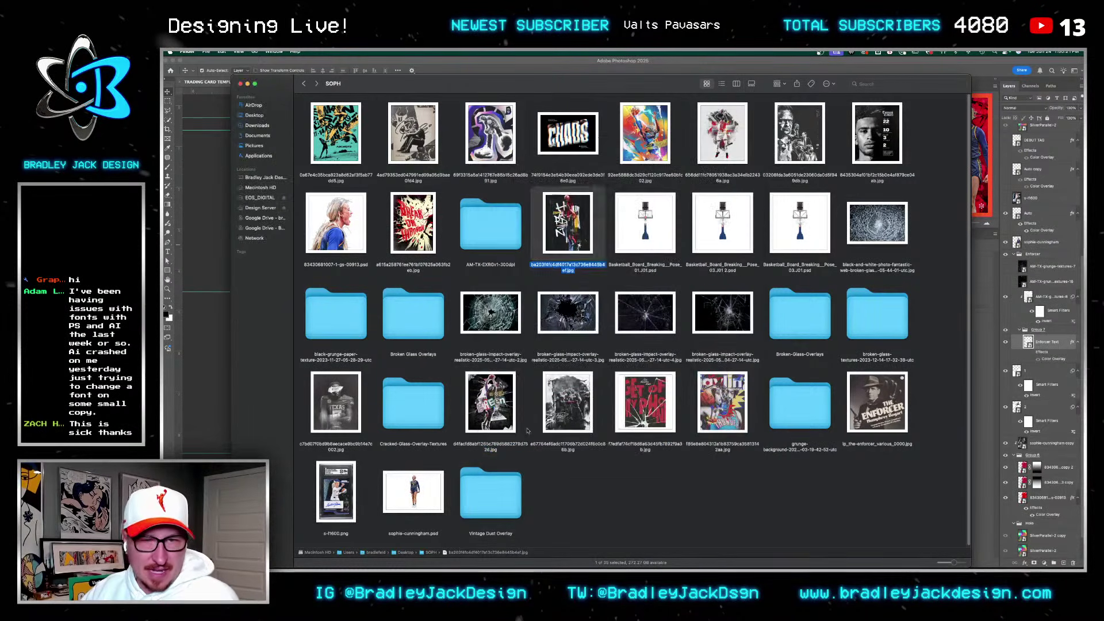
{"action": "left_click", "coordinate": [490, 401]}
{"action": "key", "text": "Right"}
{"action": "key", "text": "space"}
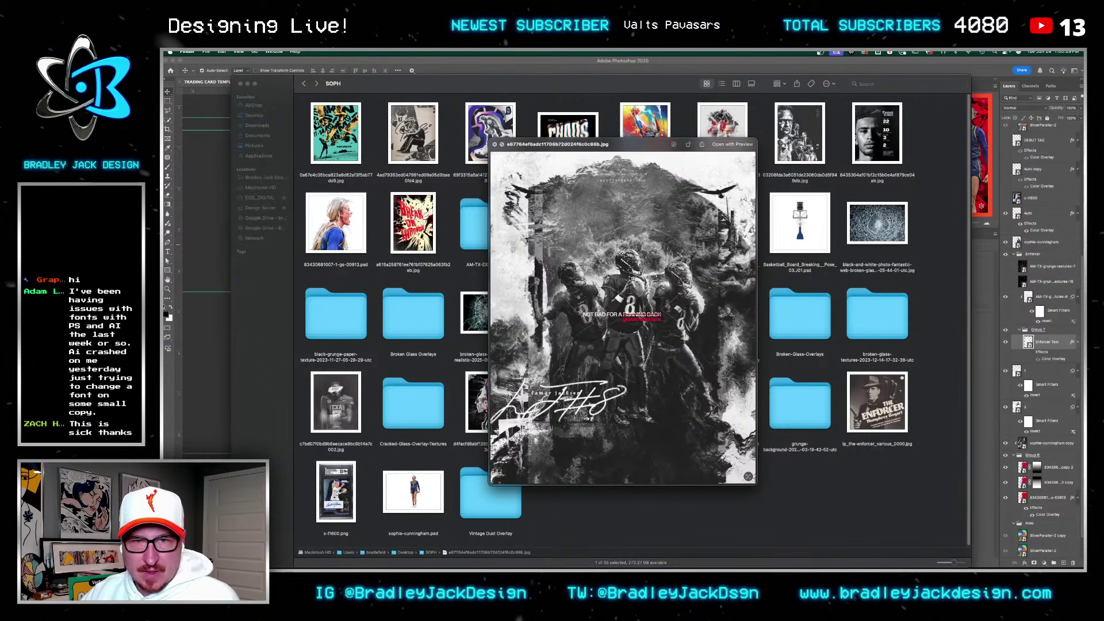
{"action": "key", "text": "space"}
Step: Return to Photoshop and select the Enforcer group
{"action": "left_click", "coordinate": [215, 302]}
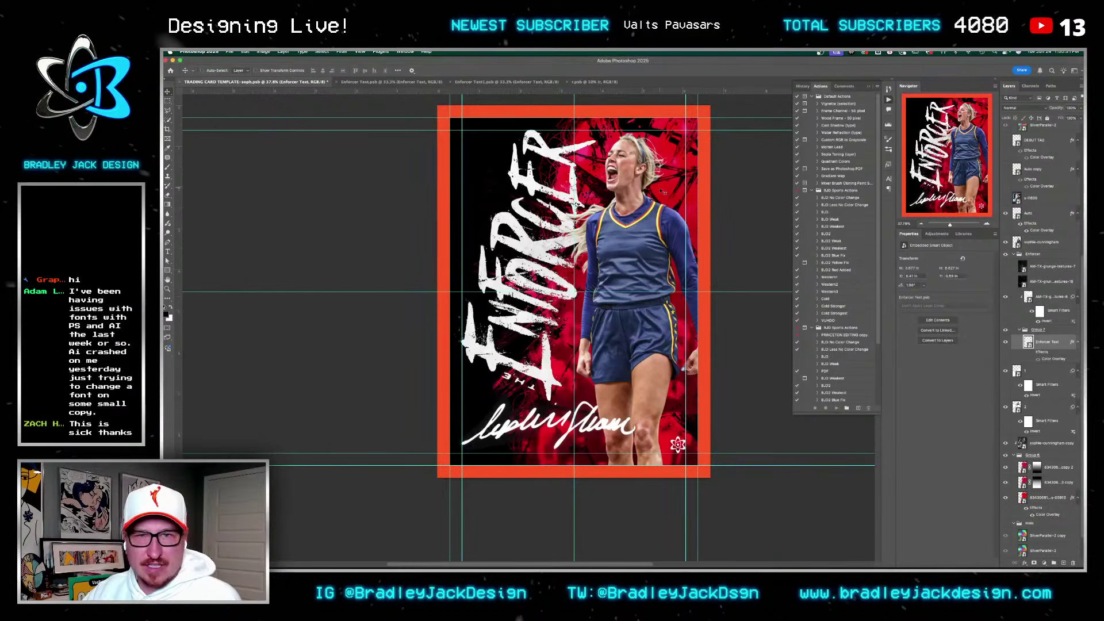
{"action": "right_click", "coordinate": [628, 222]}
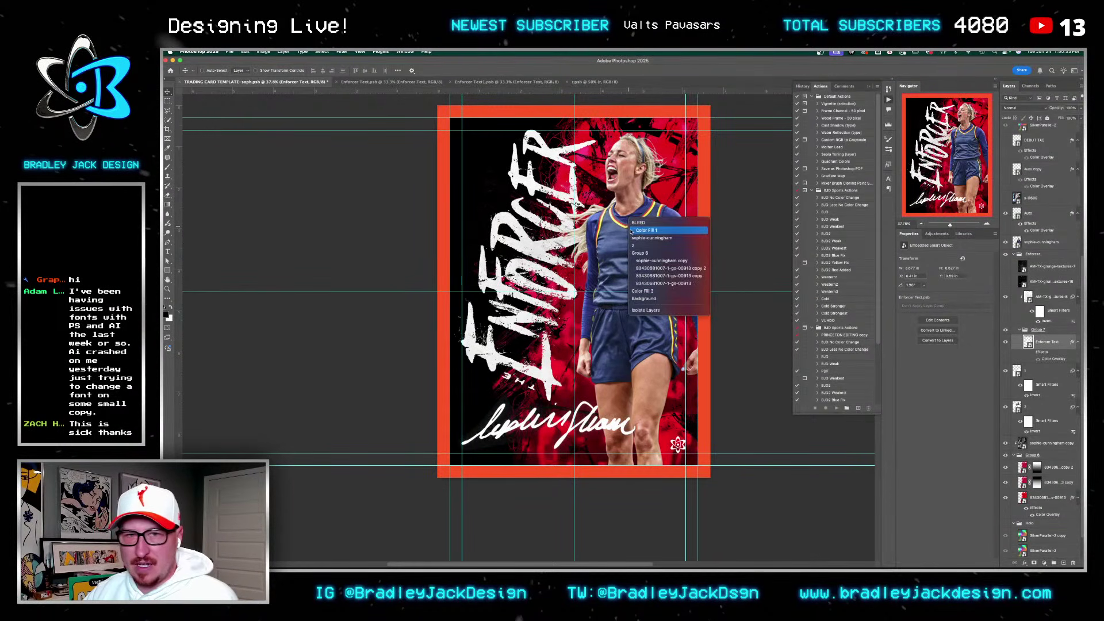
{"action": "left_click", "coordinate": [647, 210]}
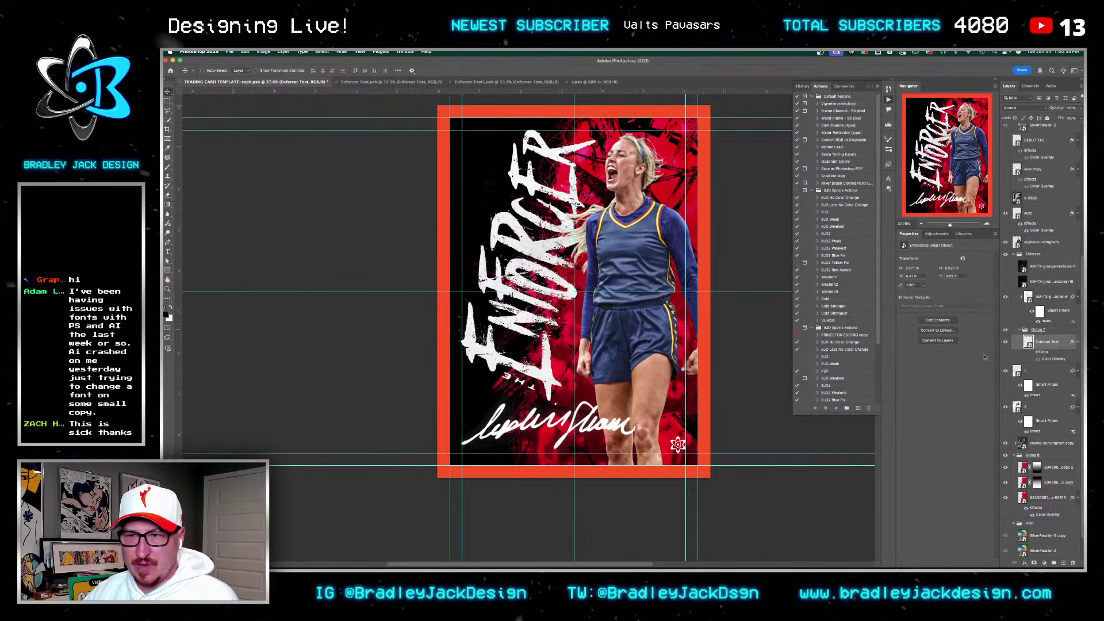
{"action": "left_click", "coordinate": [1037, 405]}
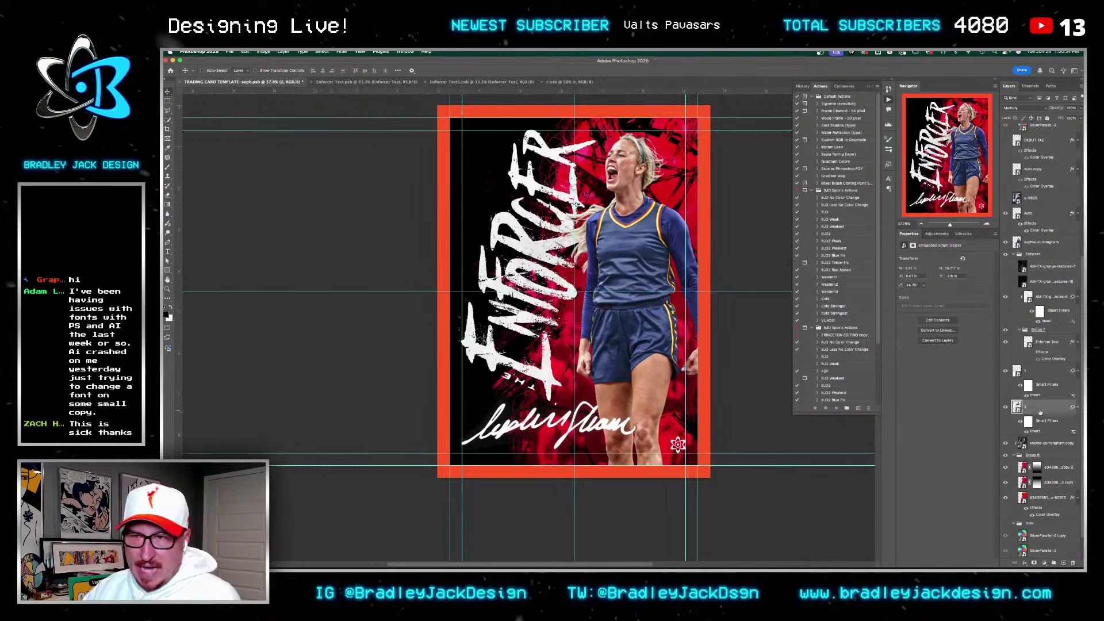
{"action": "left_click", "coordinate": [1042, 242]}
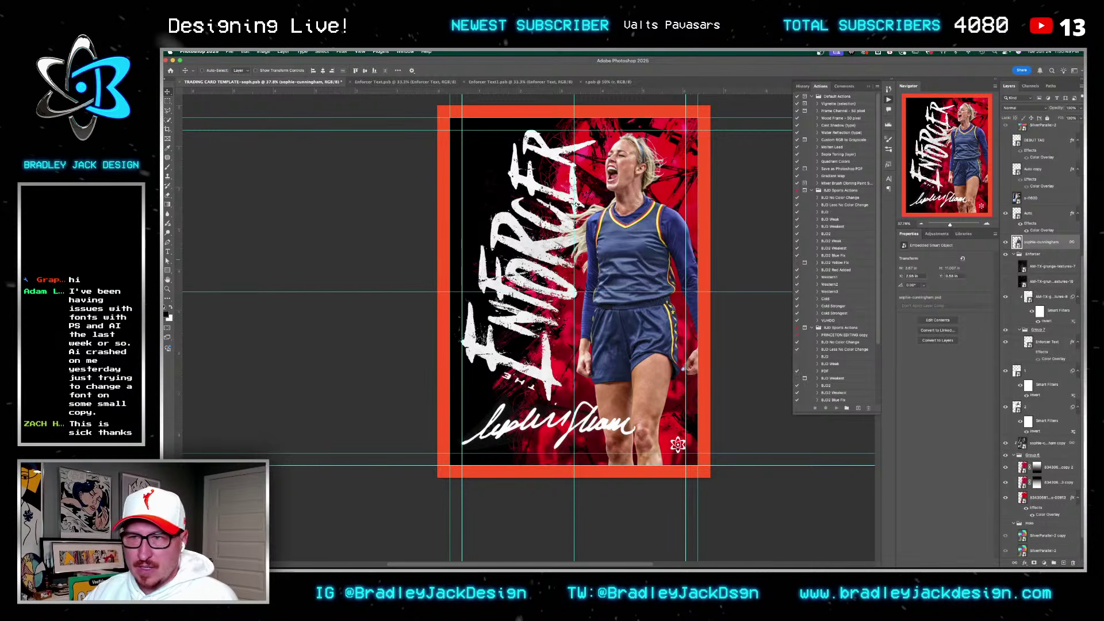
{"action": "left_click", "coordinate": [1036, 257]}
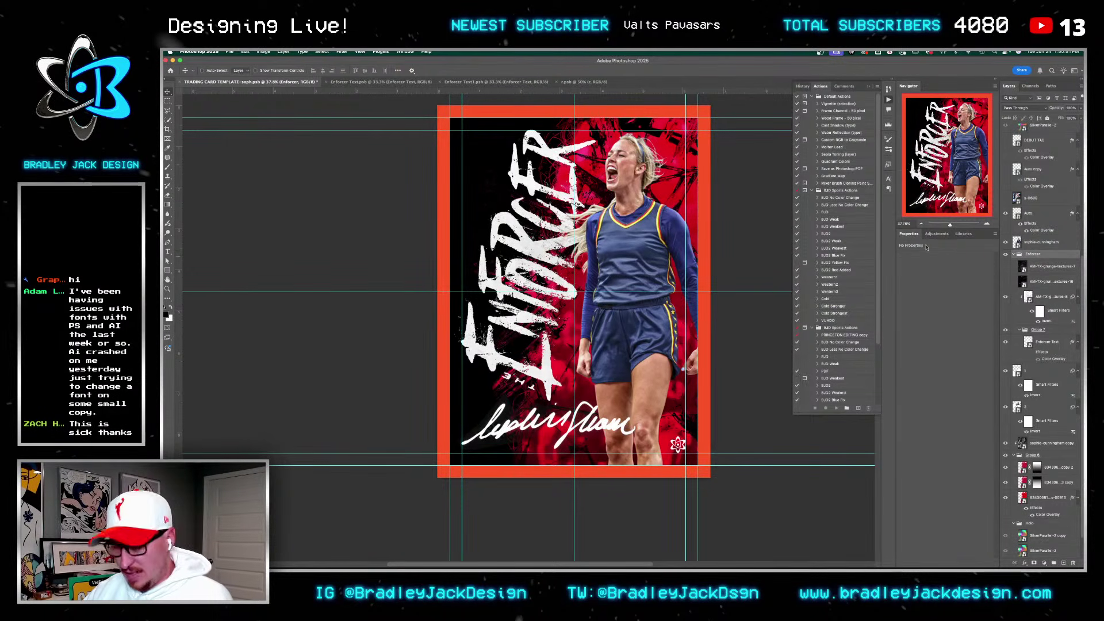
Step: Draw a yellow shape without stroke using the Pen tool, fanning from the player's mouth past the card's upper-left edge
{"action": "key", "text": "p"}
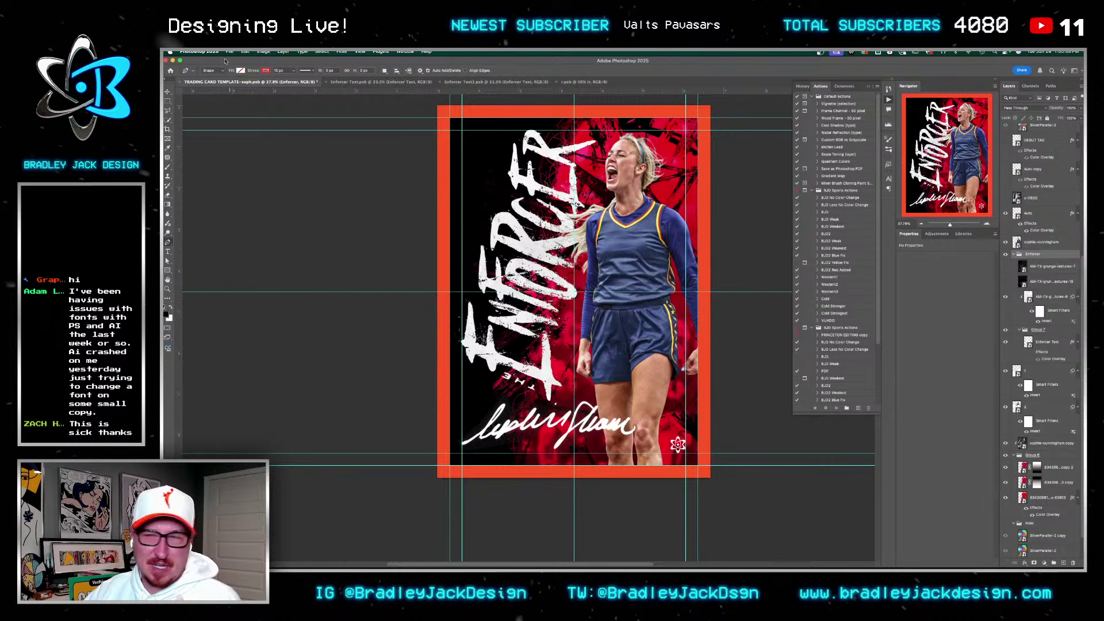
{"action": "left_click", "coordinate": [240, 71]}
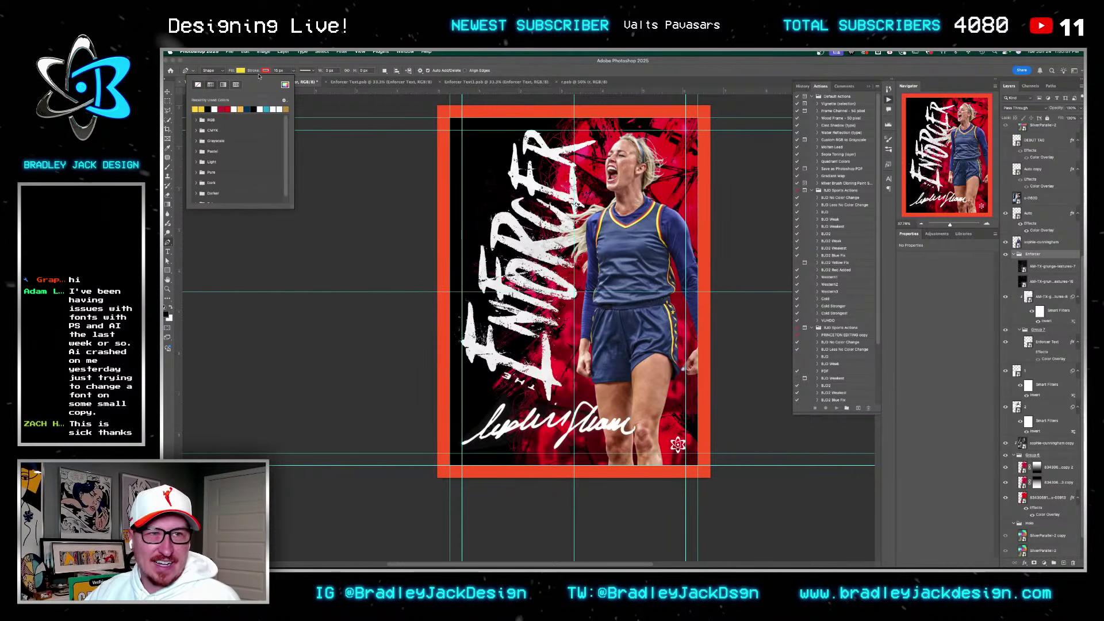
{"action": "left_click", "coordinate": [224, 84]}
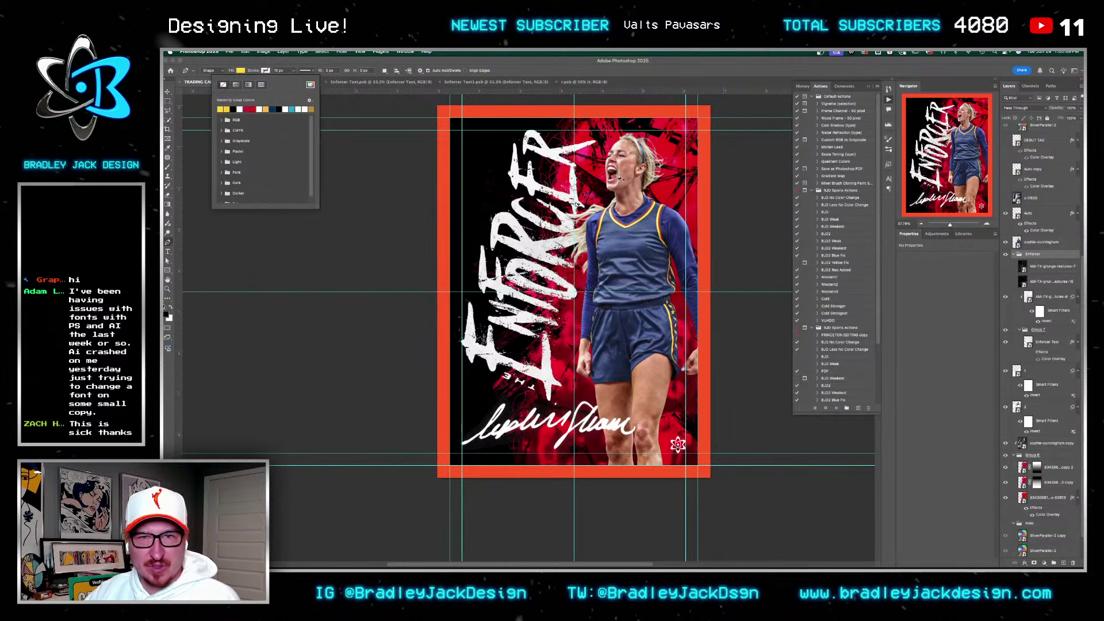
{"action": "left_click", "coordinate": [605, 168]}
{"action": "left_click", "coordinate": [547, 150]}
{"action": "left_click", "coordinate": [594, 141]}
{"action": "left_click", "coordinate": [494, 108]}
{"action": "left_click", "coordinate": [392, 111]}
{"action": "left_click", "coordinate": [407, 221]}
{"action": "left_click", "coordinate": [414, 263]}
{"action": "left_click", "coordinate": [496, 211]}
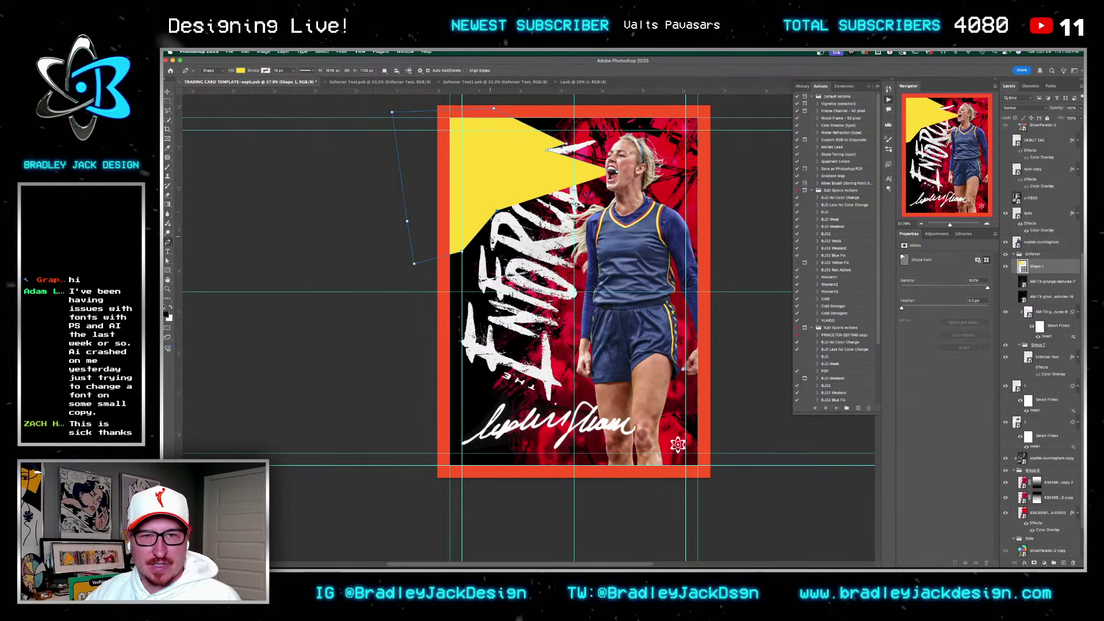
{"action": "left_click", "coordinate": [487, 236]}
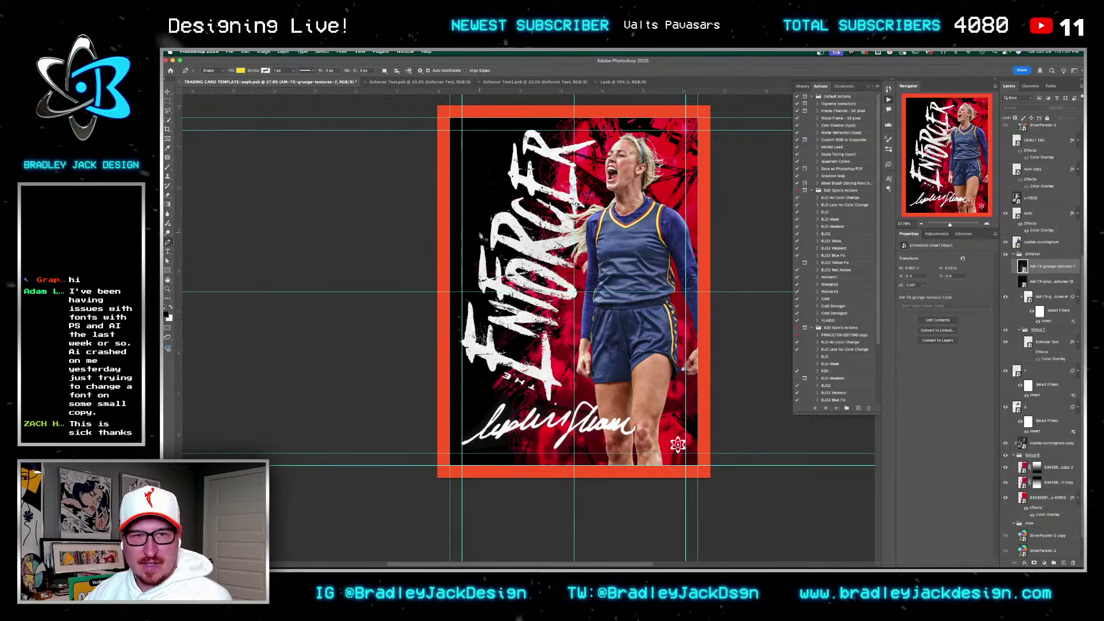
Step: Reshape the yellow fan's lower edge by pulling its anchor point inward and cutting a small spike near the player's hair
{"action": "key", "text": "a"}
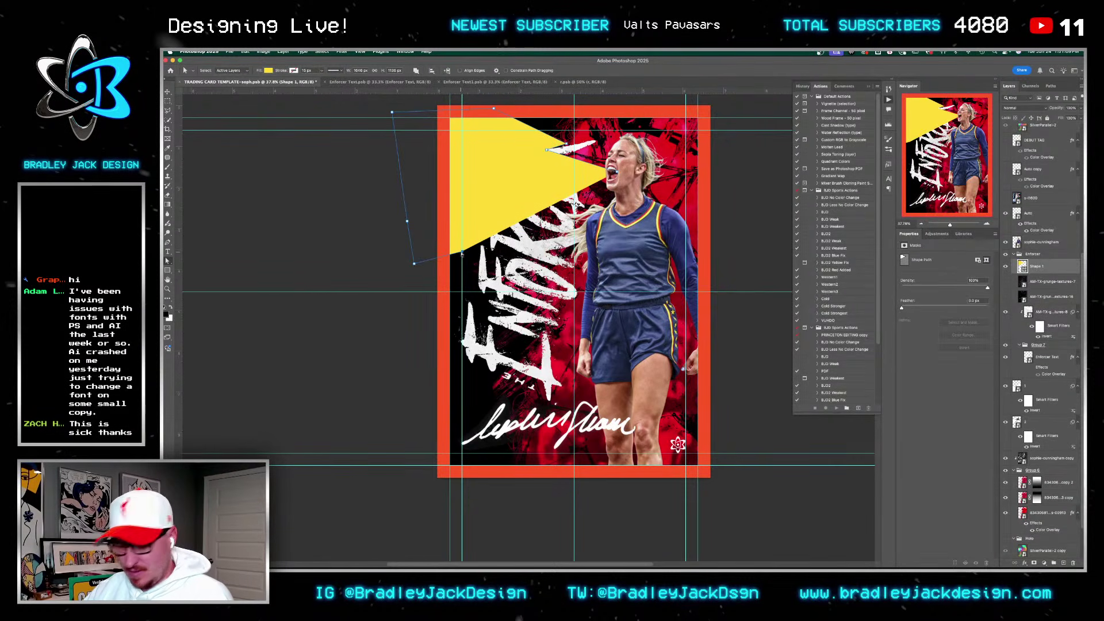
{"action": "left_click_drag", "start_coordinate": [465, 251], "coordinate": [483, 229]}
{"action": "key", "text": "p"}
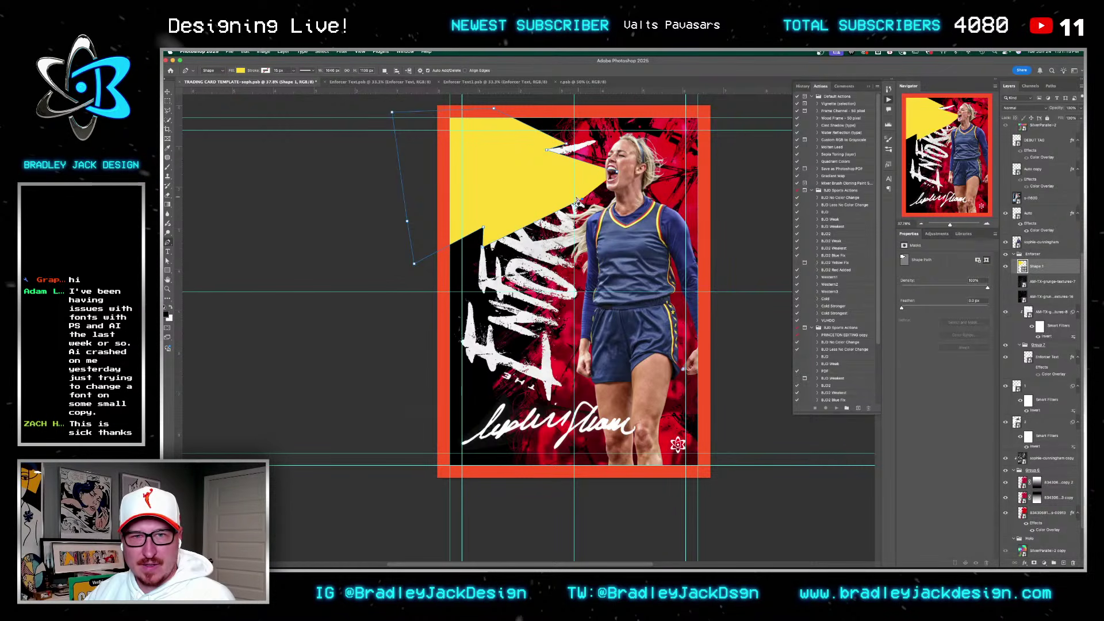
{"action": "left_click", "coordinate": [570, 194]}
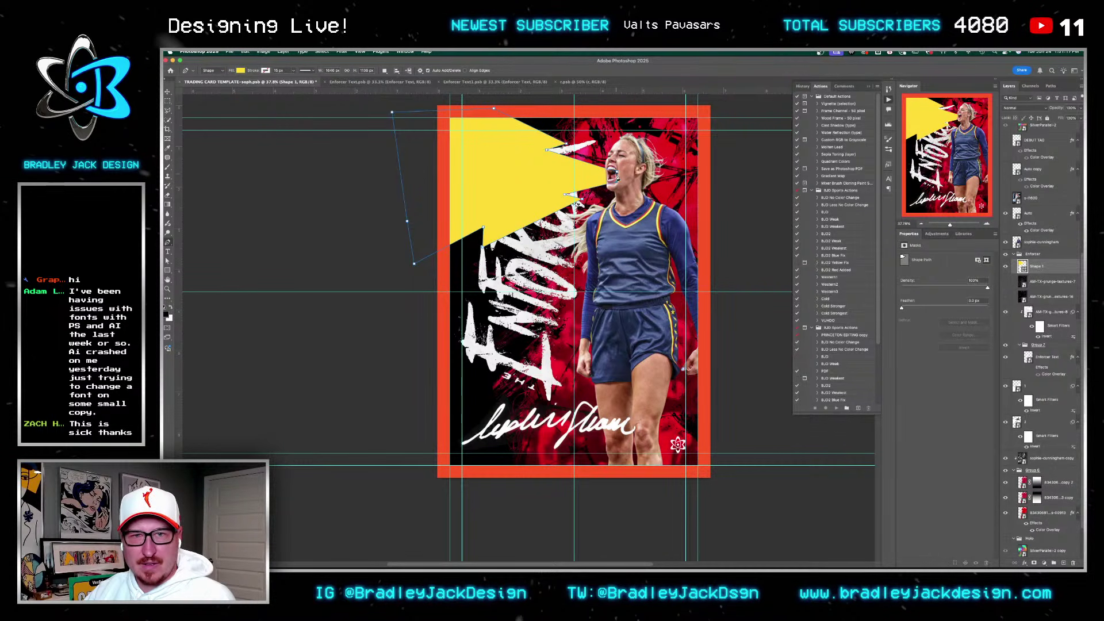
{"action": "key", "text": "v"}
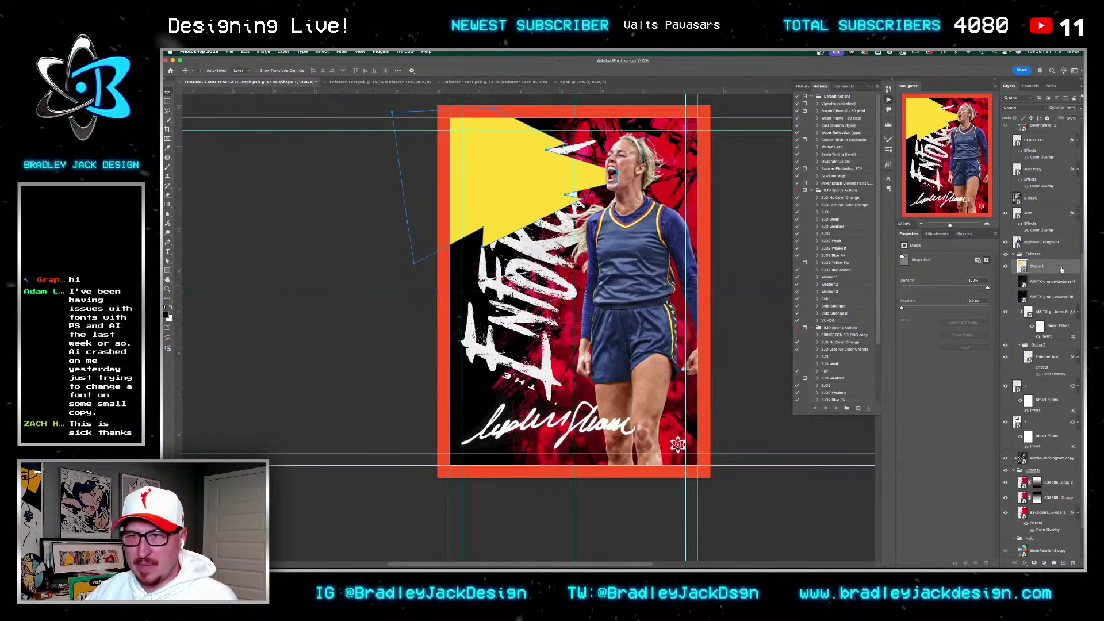
Step: Move the Shape 1 layer out of the Enforcer group to just above it and set its blend mode to Difference
{"action": "left_click_drag", "start_coordinate": [1056, 269], "coordinate": [1046, 258]}
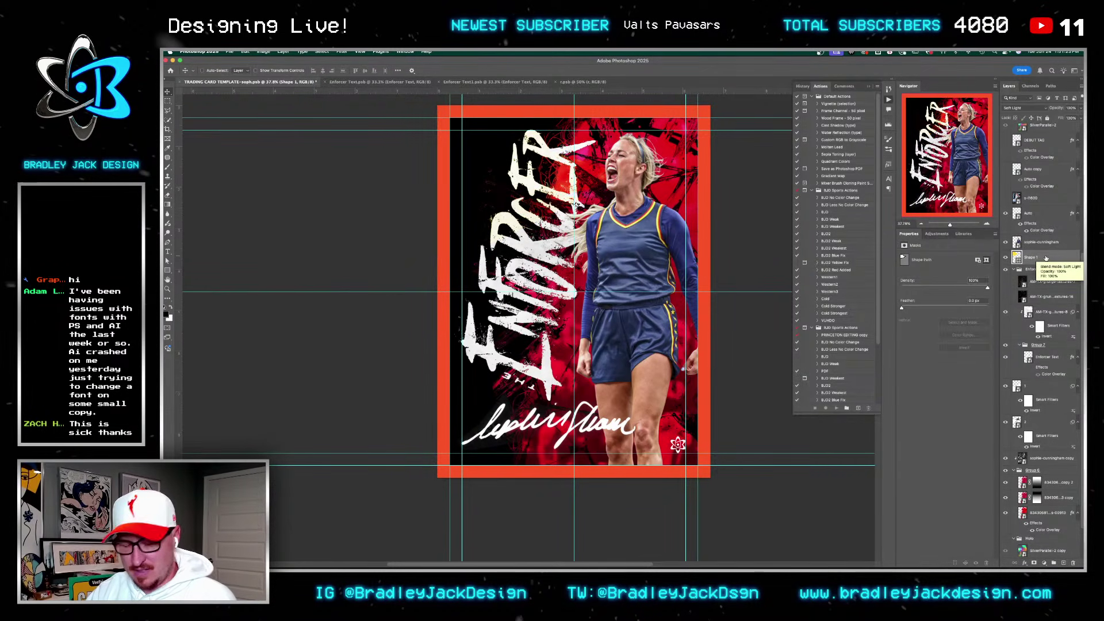
{"action": "key", "text": "alt+shift+d"}
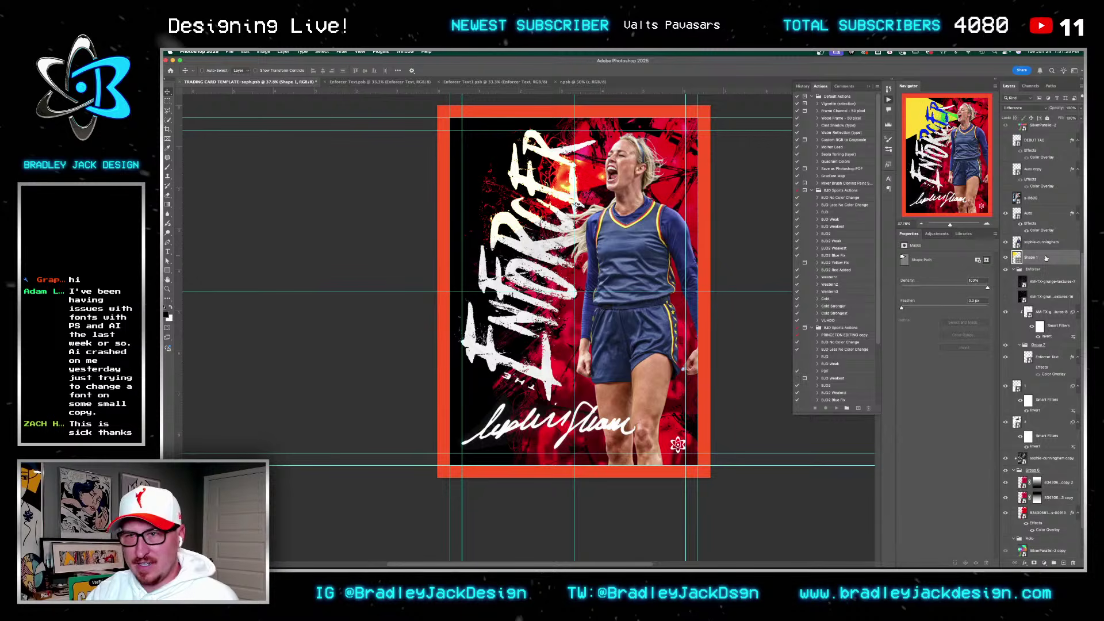
{"action": "key", "text": "alt+shift+e"}
Step: Skew the outer side of the yellow shape downward and pull its upper anchor point out beyond the card's left edge
{"action": "key", "text": "ctrl+t"}
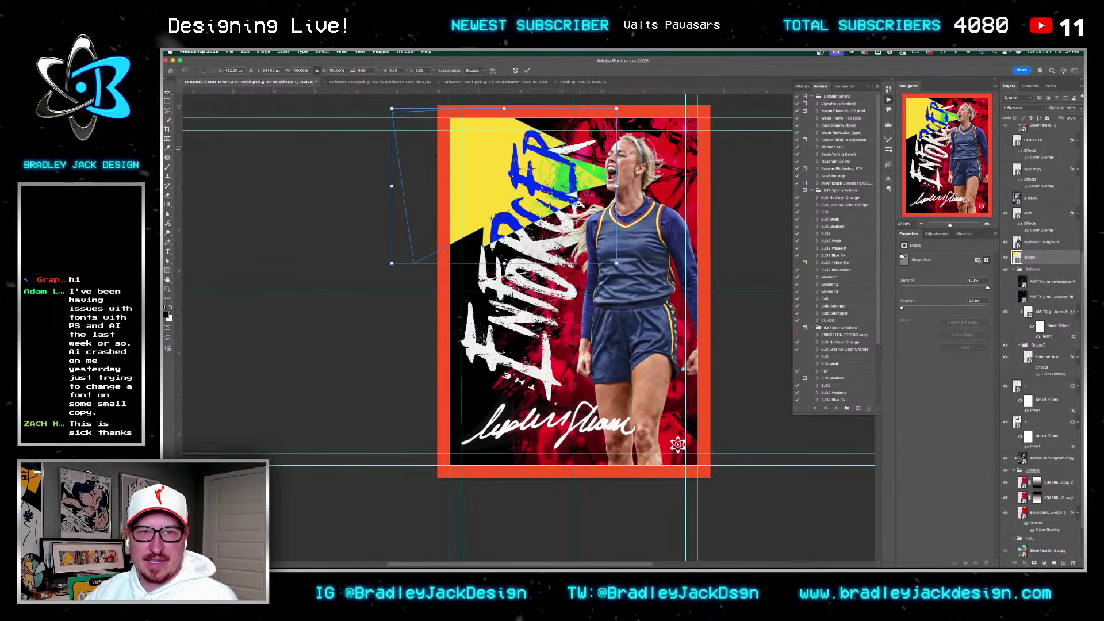
{"action": "left_click_drag", "start_coordinate": [392, 187], "coordinate": [408, 220]}
{"action": "key", "text": "Return"}
{"action": "key", "text": "a"}
{"action": "left_click_drag", "start_coordinate": [494, 133], "coordinate": [402, 111]}
{"action": "key", "text": "v"}
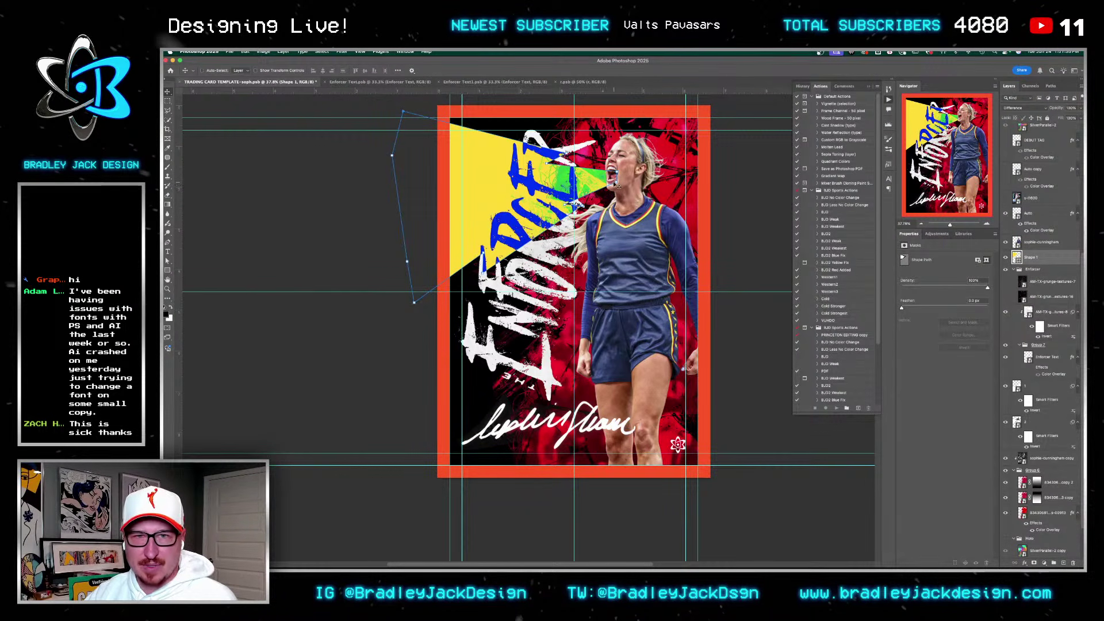
Step: Place Shape 1 above the player, extend its tip deeper into the mouth, and return the layer beneath the player
{"action": "left_click_drag", "start_coordinate": [1041, 263], "coordinate": [1039, 237]}
{"action": "scroll", "coordinate": [615, 179], "scroll_direction": "up", "scroll_amount": 3}
{"action": "key", "text": "a"}
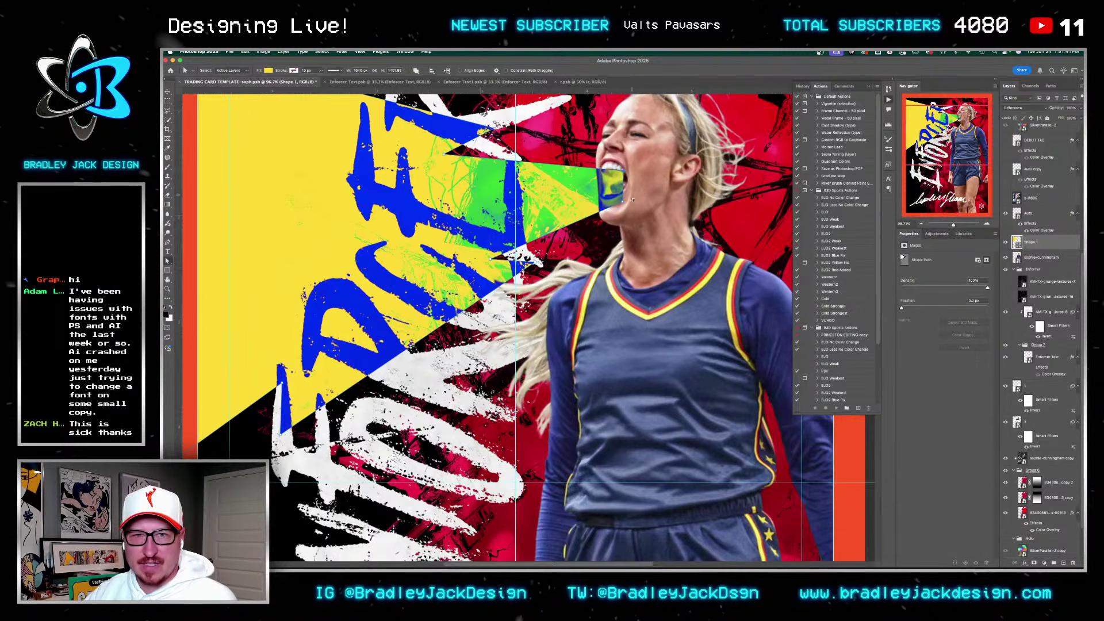
{"action": "left_click_drag", "start_coordinate": [635, 189], "coordinate": [645, 177]}
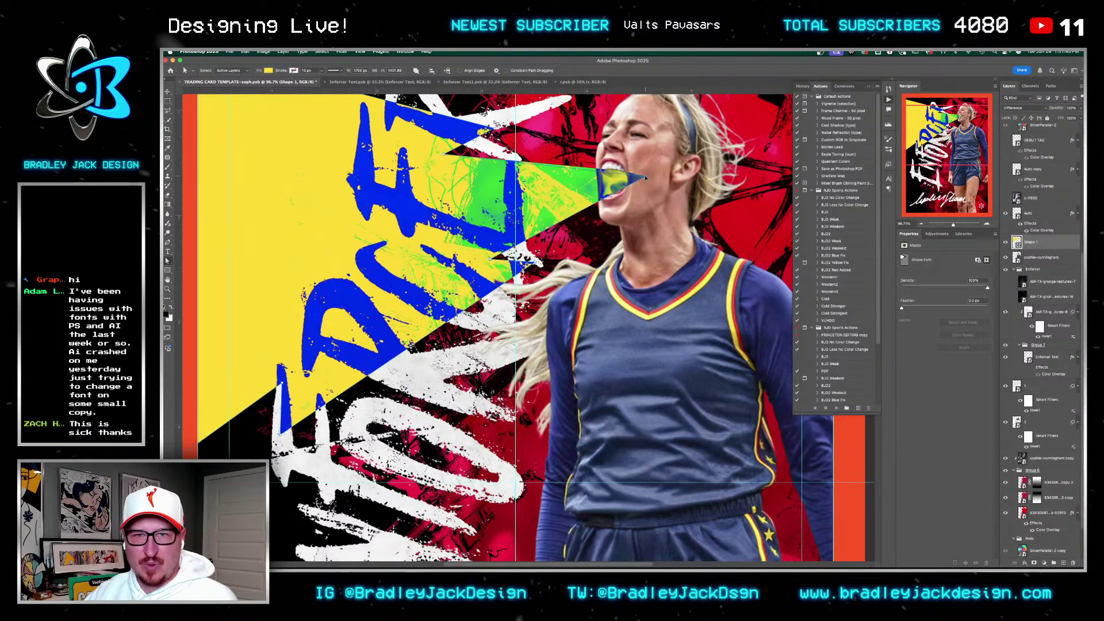
{"action": "scroll", "coordinate": [645, 177], "scroll_direction": "down", "scroll_amount": 3}
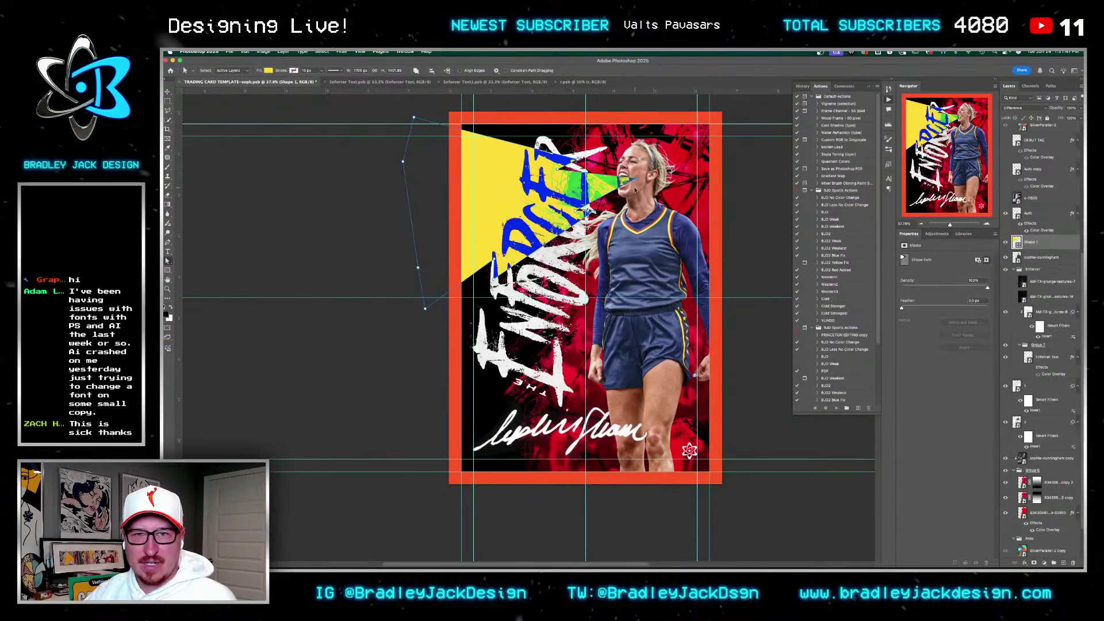
{"action": "left_click_drag", "start_coordinate": [1033, 248], "coordinate": [1033, 263]}
Step: Switch to Finder to view the SOPH reference folder again
{"action": "key", "text": "v"}
{"action": "key", "text": "super+t"}
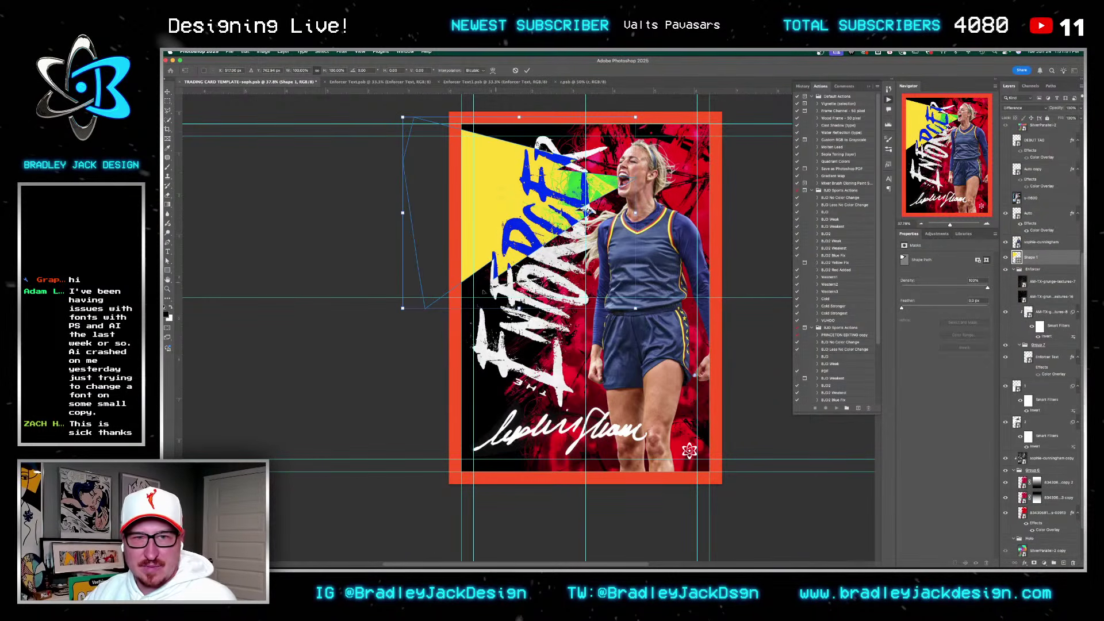
{"action": "key", "text": "Return"}
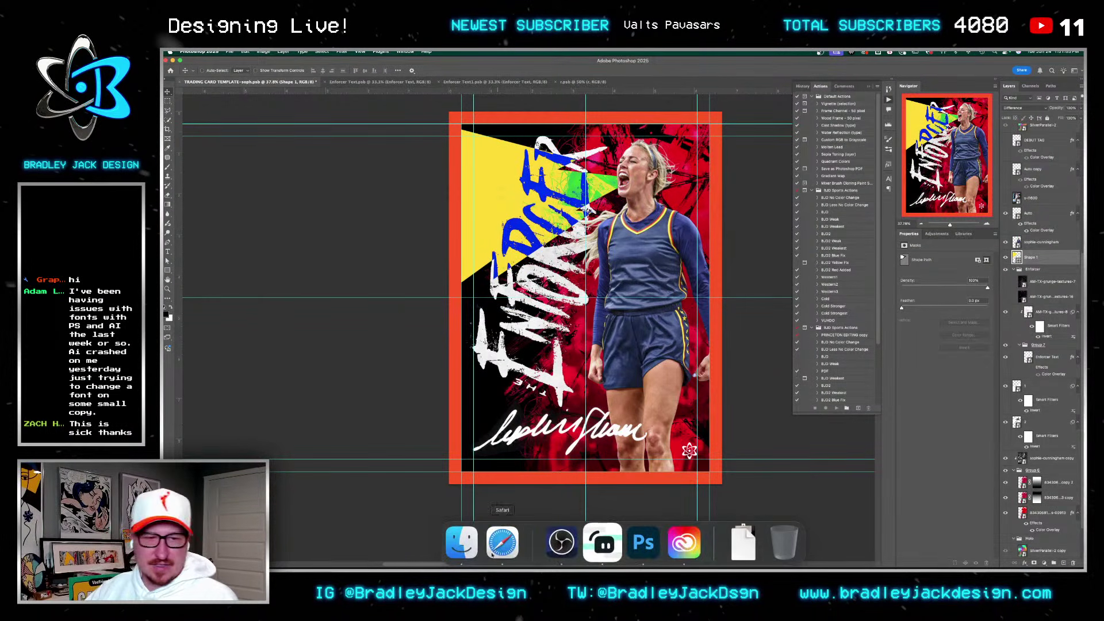
{"action": "left_click", "coordinate": [480, 544]}
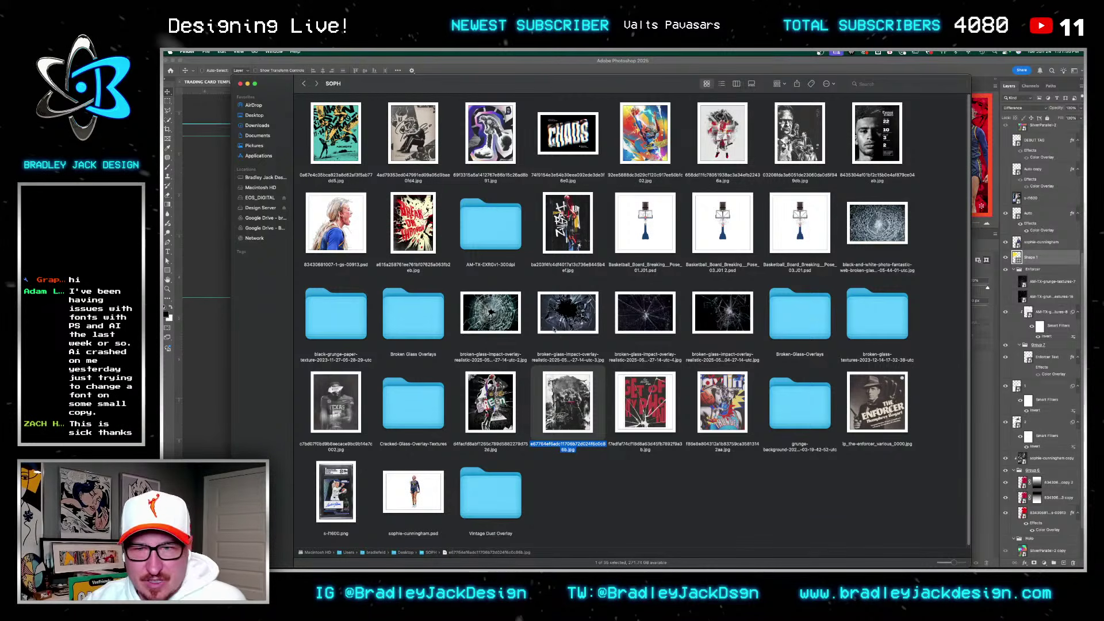
Step: Browse the JPG folder inside Broken-Glass-Overlays and preview the crack images 1.jpg, 2.jpg and 3.jpg
{"action": "double_click", "coordinate": [803, 314]}
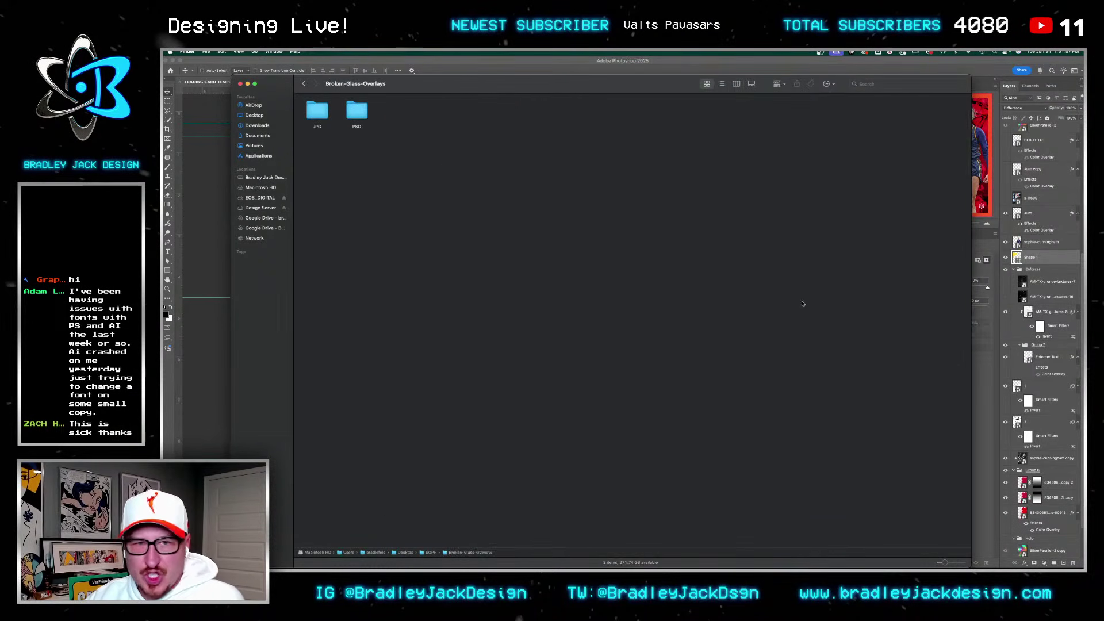
{"action": "double_click", "coordinate": [315, 113]}
{"action": "left_click", "coordinate": [315, 112]}
{"action": "key", "text": "space"}
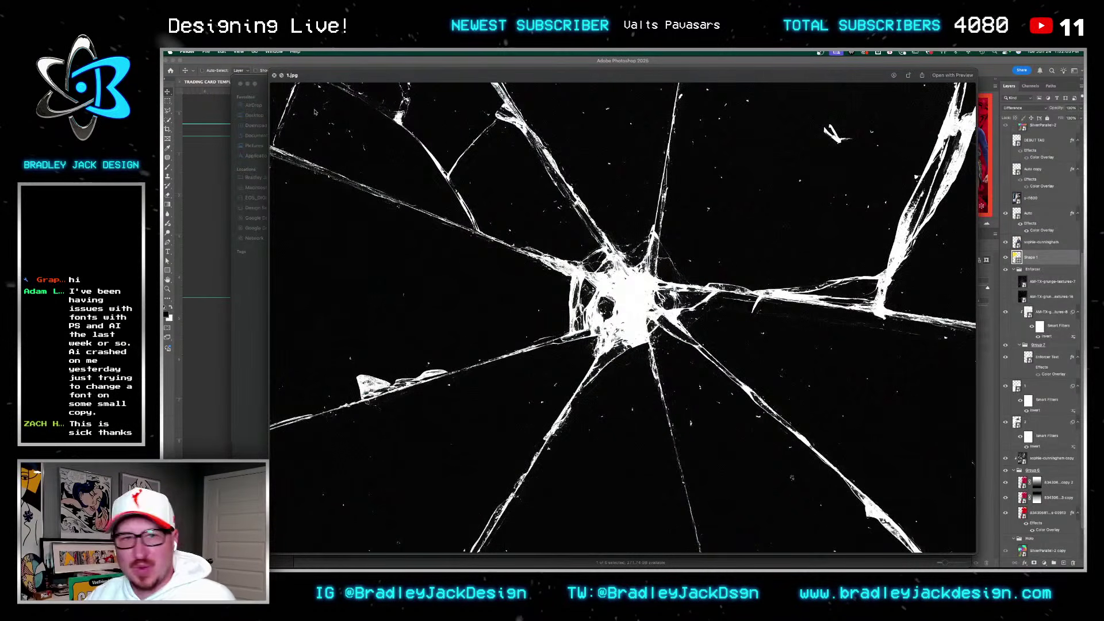
{"action": "key", "text": "space"}
{"action": "left_click", "coordinate": [354, 114]}
{"action": "key", "text": "space"}
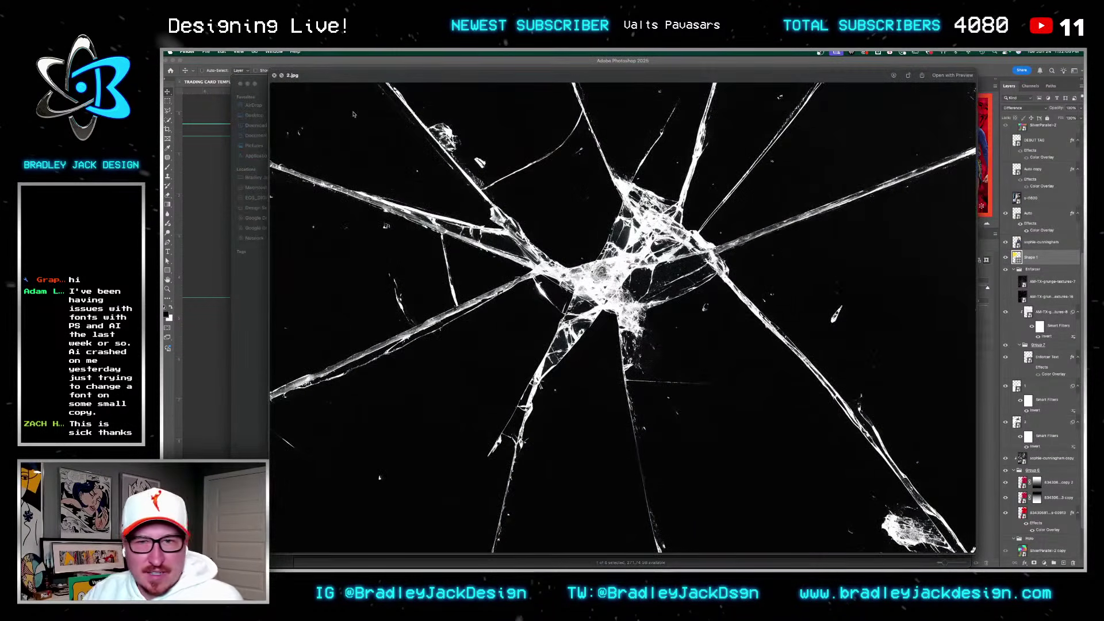
{"action": "key", "text": "Right"}
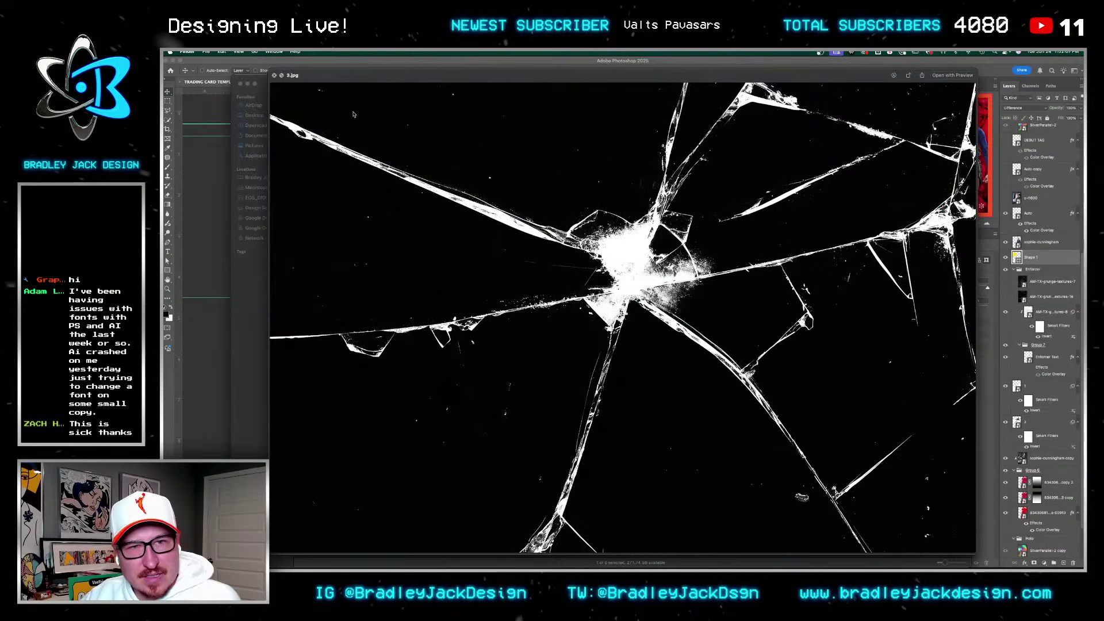
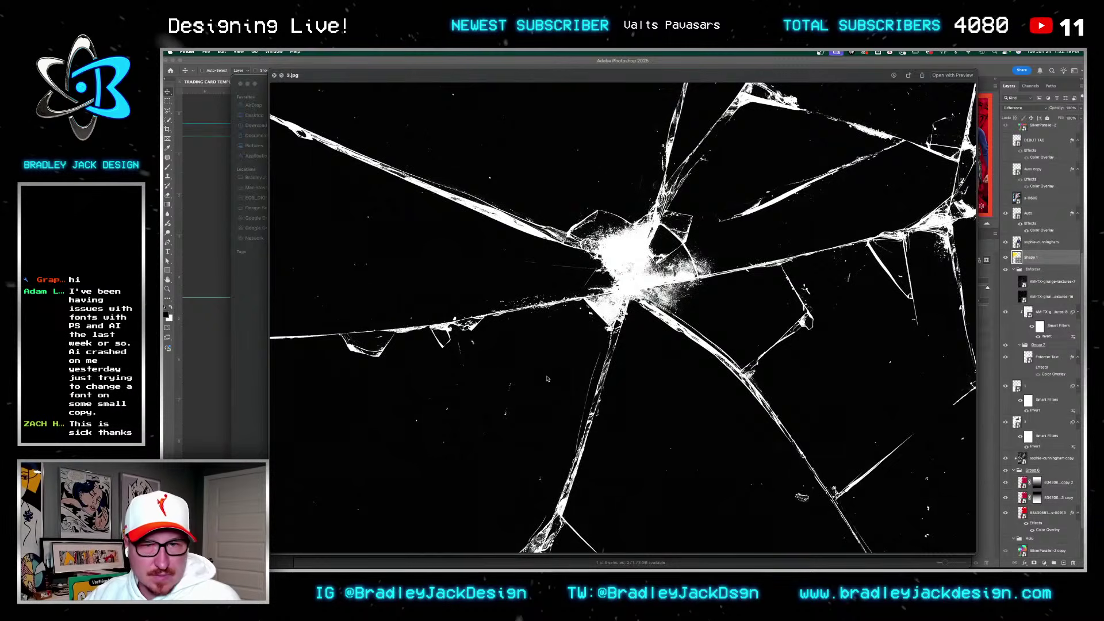
{"action": "key", "text": "space"}
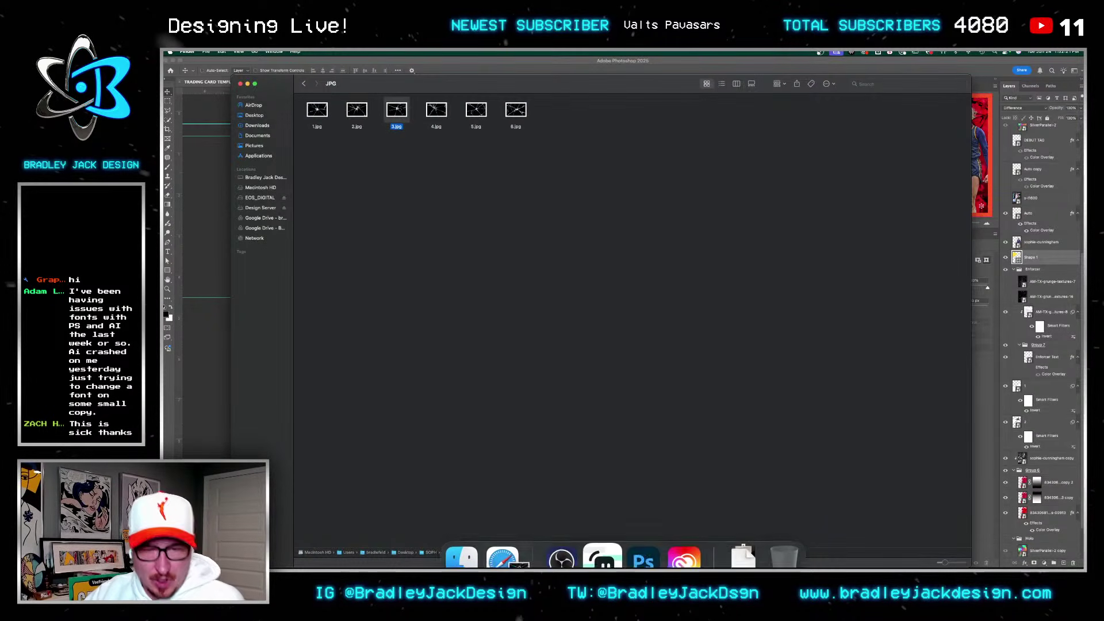
Step: Open 3.jpg in Photoshop and add a new blank layer above the background
{"action": "left_click", "coordinate": [643, 545]}
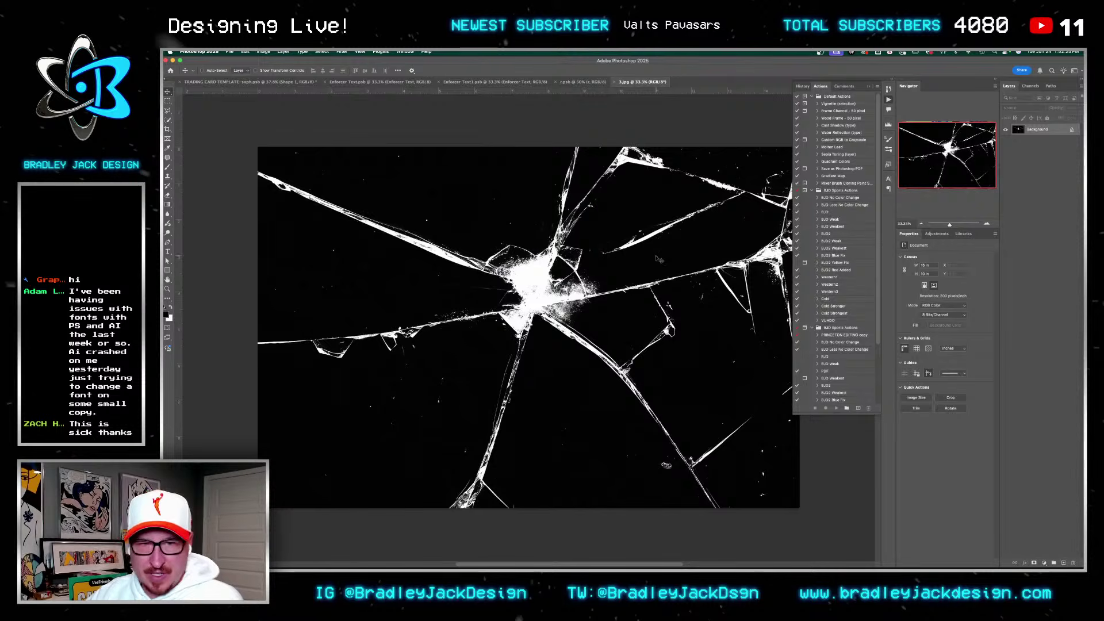
{"action": "key", "text": "super+alt+shift+n"}
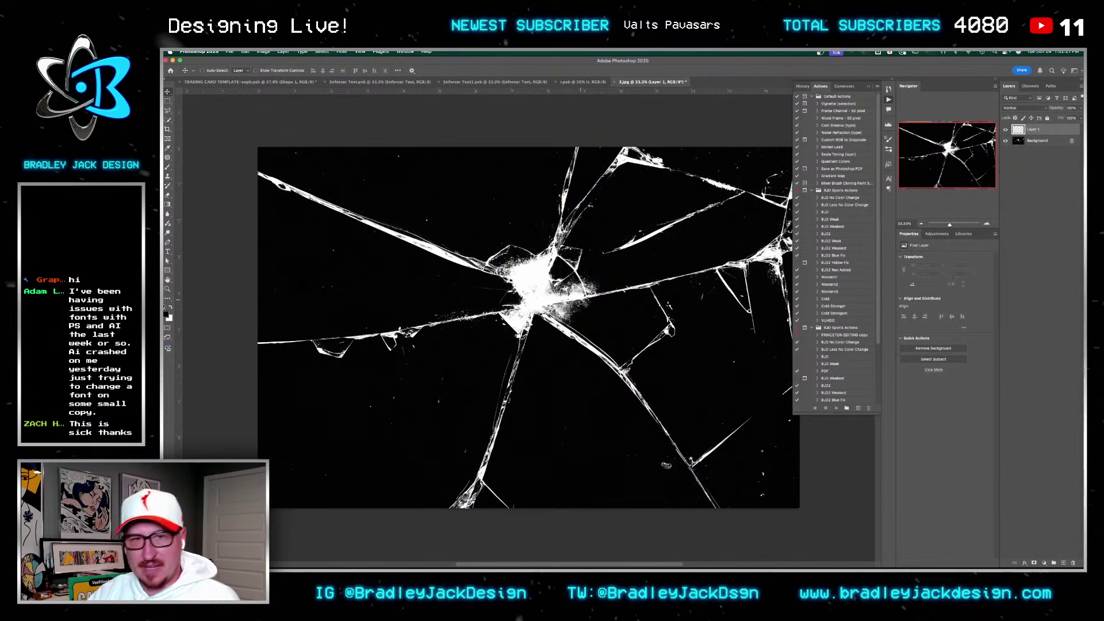
Step: Paint white with a large brush over everything except the lower-left shard of the cracked glass image
{"action": "key", "text": "b"}
{"action": "mouse_move", "coordinate": [518, 184]}
{"action": "left_mouse_down"}
{"action": "mouse_move", "coordinate": [598, 166]}
{"action": "mouse_move", "coordinate": [552, 166]}
{"action": "left_mouse_up"}
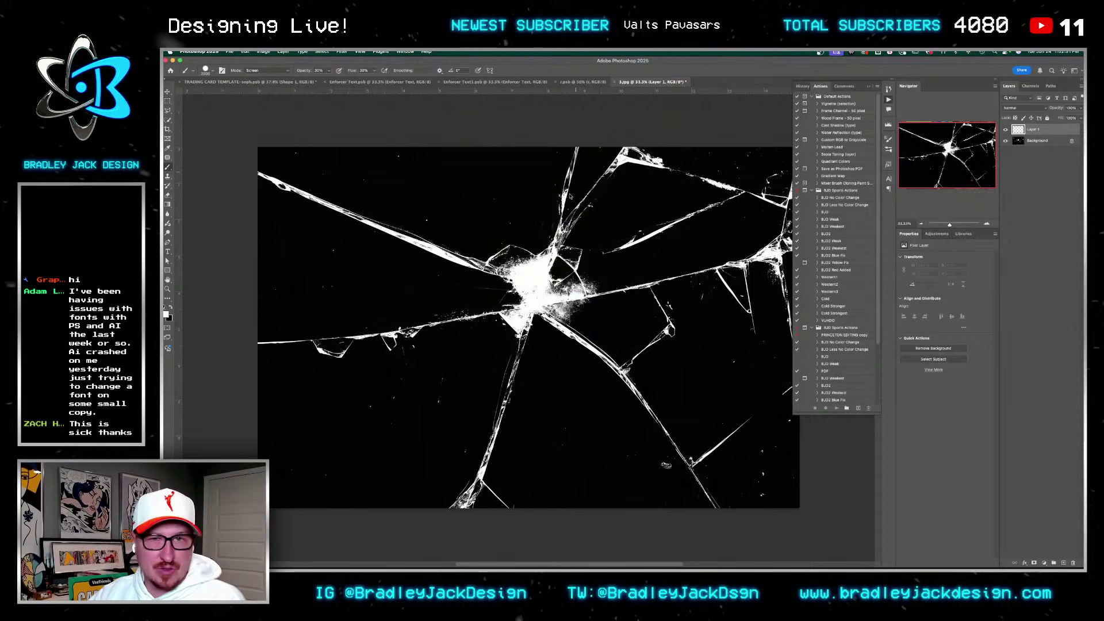
{"action": "key", "text": "bracketleft"}
{"action": "key", "text": "bracketleft"}
{"action": "key", "text": "bracketleft"}
{"action": "key", "text": "bracketleft"}
{"action": "key", "text": "bracketleft"}
{"action": "key", "text": "bracketleft"}
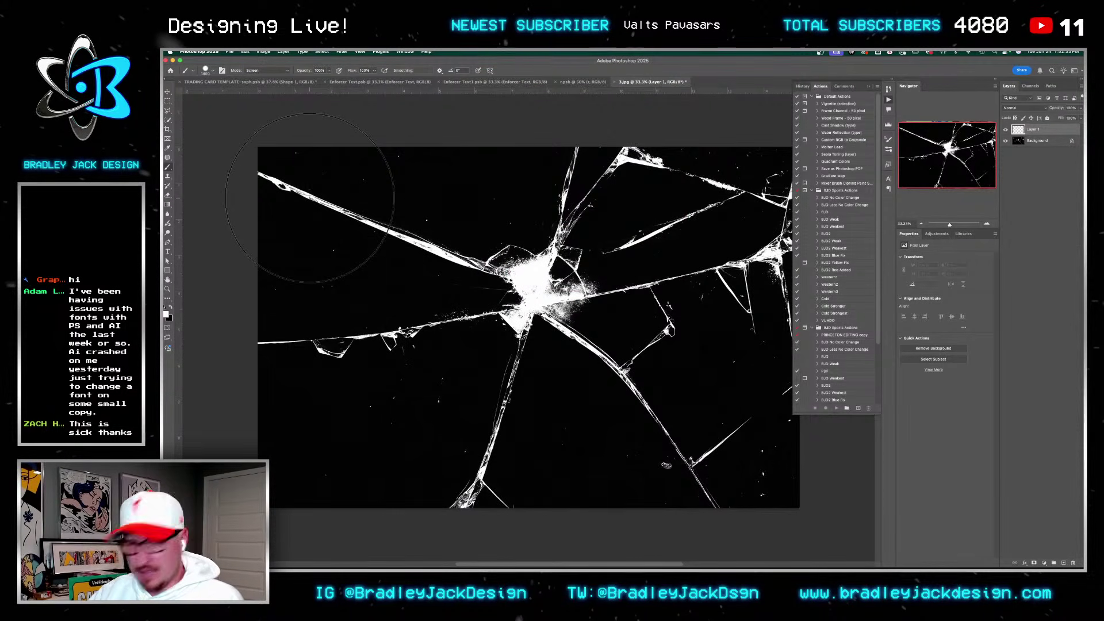
{"action": "key", "text": "bracketleft"}
{"action": "key", "text": "bracketleft"}
{"action": "key", "text": "bracketleft"}
{"action": "mouse_move", "coordinate": [250, 172]}
{"action": "left_mouse_down"}
{"action": "mouse_move", "coordinate": [548, 141]}
{"action": "mouse_move", "coordinate": [790, 144]}
{"action": "left_mouse_up"}
{"action": "left_click_drag", "start_coordinate": [460, 221], "coordinate": [461, 568]}
{"action": "left_click_drag", "start_coordinate": [520, 188], "coordinate": [524, 188]}
{"action": "left_click_drag", "start_coordinate": [565, 155], "coordinate": [568, 506]}
{"action": "mouse_move", "coordinate": [614, 439]}
{"action": "left_mouse_down"}
{"action": "mouse_move", "coordinate": [636, 419]}
{"action": "mouse_move", "coordinate": [674, 158]}
{"action": "mouse_move", "coordinate": [443, 136]}
{"action": "mouse_move", "coordinate": [276, 161]}
{"action": "left_mouse_up"}
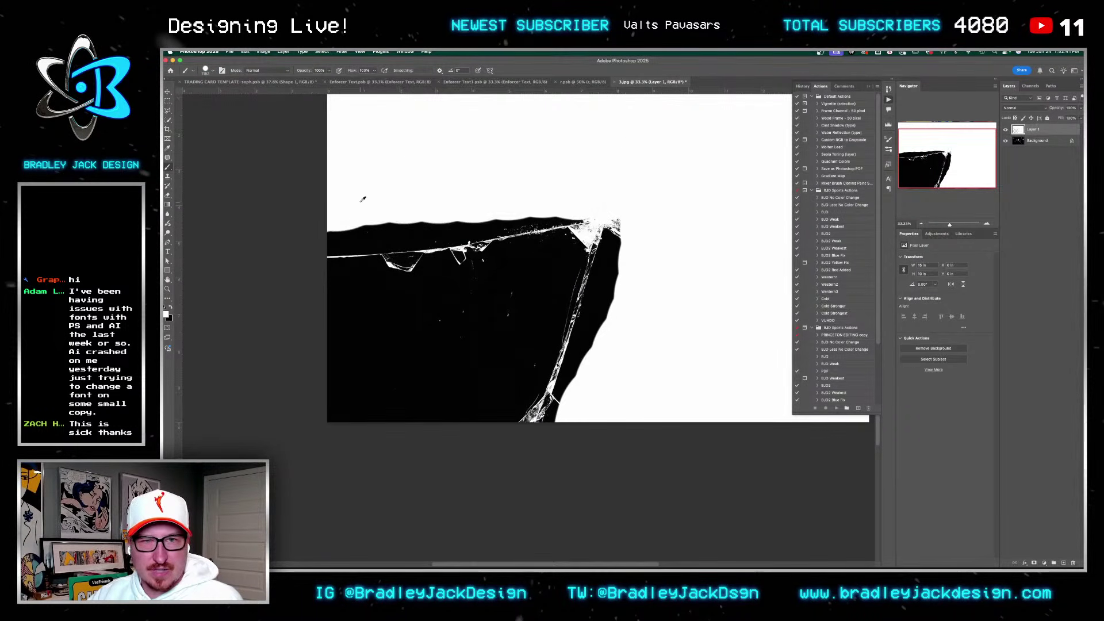
Step: Paint white with a smaller brush along the shard's upper crack line, covering the leftover black above it
{"action": "scroll", "coordinate": [345, 190], "scroll_direction": "up", "scroll_amount": 3}
{"action": "key", "text": "bracketleft"}
{"action": "key", "text": "bracketleft"}
{"action": "key", "text": "bracketleft"}
{"action": "key", "text": "bracketleft"}
{"action": "key", "text": "bracketleft"}
{"action": "key", "text": "bracketleft"}
{"action": "key", "text": "bracketleft"}
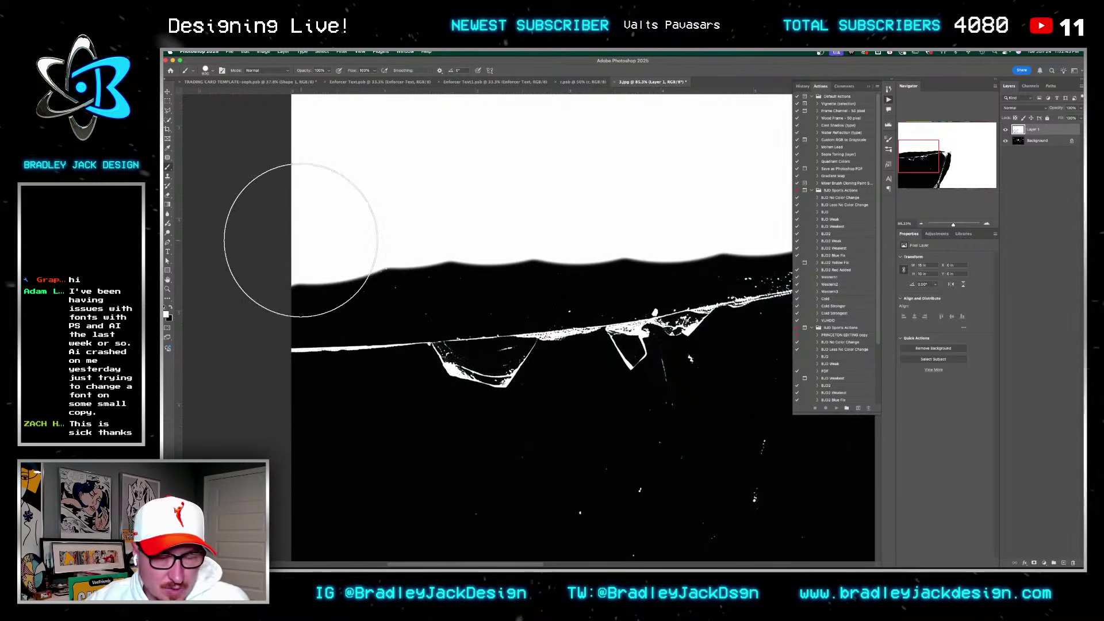
{"action": "left_click_drag", "start_coordinate": [290, 289], "coordinate": [313, 288]}
{"action": "mouse_move", "coordinate": [375, 258]}
{"action": "left_mouse_down"}
{"action": "mouse_move", "coordinate": [385, 347]}
{"action": "mouse_move", "coordinate": [340, 278]}
{"action": "mouse_move", "coordinate": [431, 282]}
{"action": "mouse_move", "coordinate": [688, 247]}
{"action": "mouse_move", "coordinate": [510, 238]}
{"action": "left_mouse_up"}
{"action": "left_click_drag", "start_coordinate": [694, 199], "coordinate": [594, 205]}
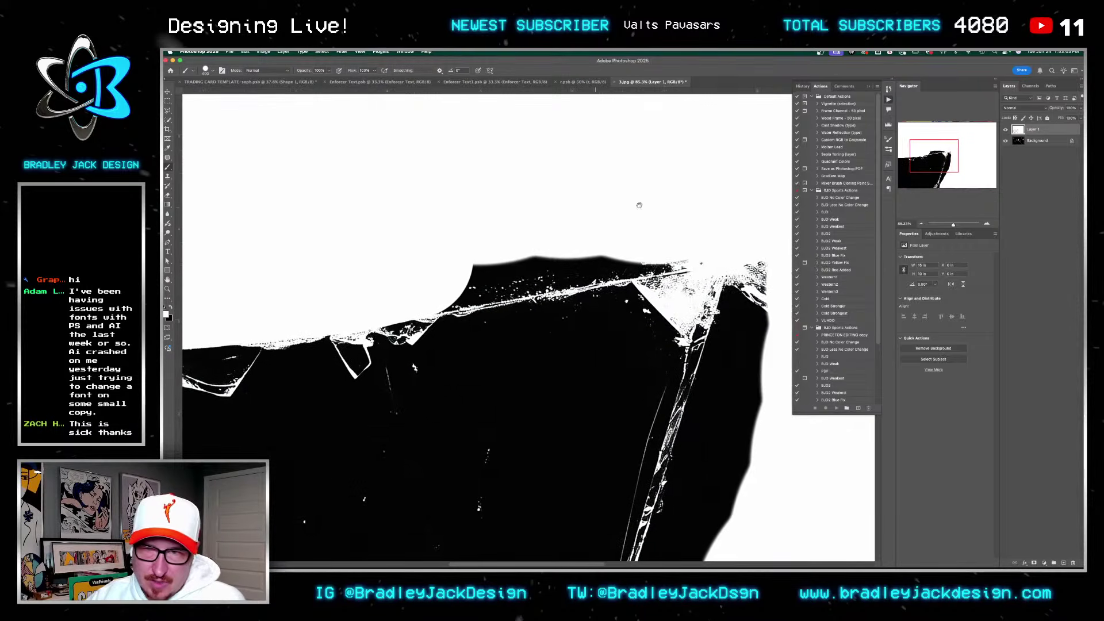
{"action": "left_click_drag", "start_coordinate": [680, 207], "coordinate": [431, 247]}
{"action": "scroll", "coordinate": [524, 259], "scroll_direction": "down", "scroll_amount": 2}
{"action": "scroll", "coordinate": [525, 259], "scroll_direction": "right", "scroll_amount": 5}
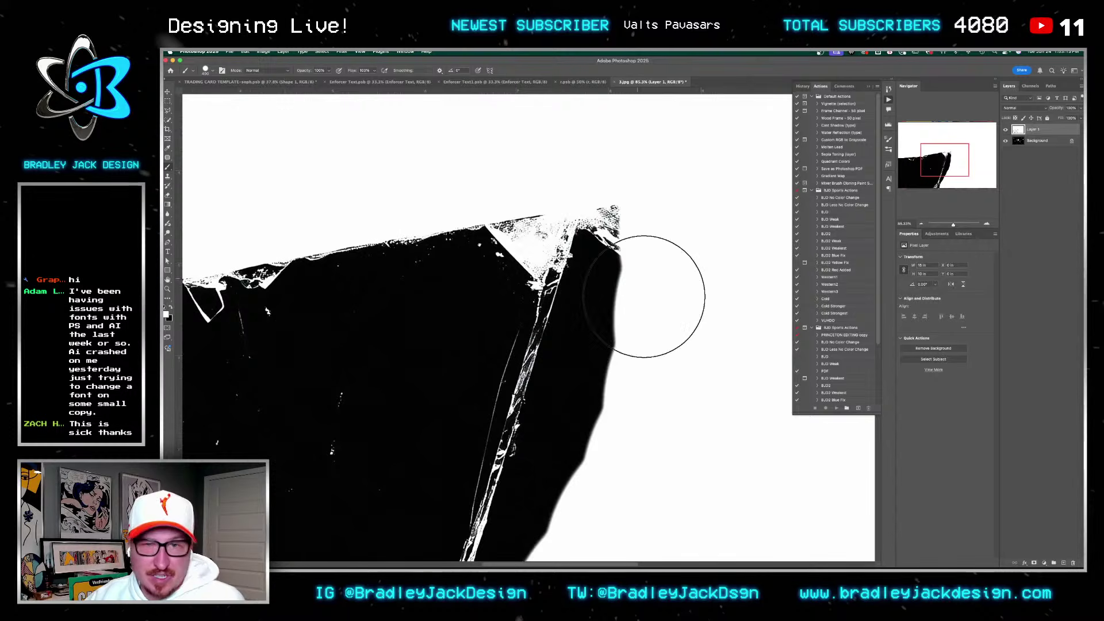
Step: Undo the last stroke and paint white along the shard's right-hand crack from the impact point to the canvas edge
{"action": "key", "text": "super+z"}
{"action": "left_click_drag", "start_coordinate": [611, 319], "coordinate": [633, 202]}
{"action": "scroll", "coordinate": [642, 340], "scroll_direction": "down", "scroll_amount": 3}
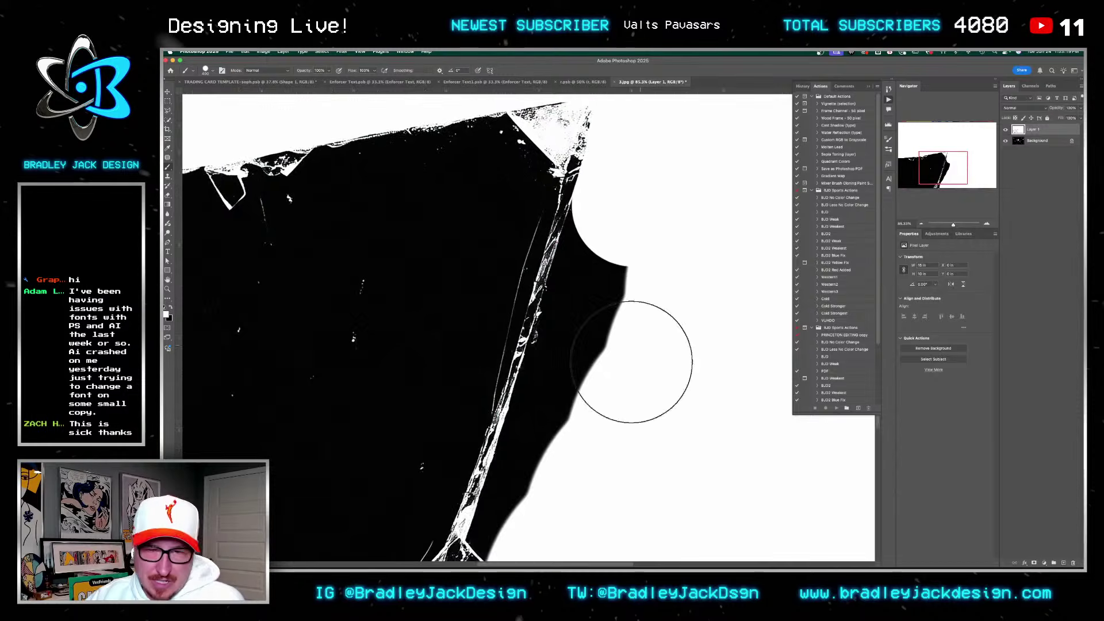
{"action": "scroll", "coordinate": [642, 340], "scroll_direction": "down", "scroll_amount": 5}
{"action": "left_click_drag", "start_coordinate": [547, 377], "coordinate": [544, 380]}
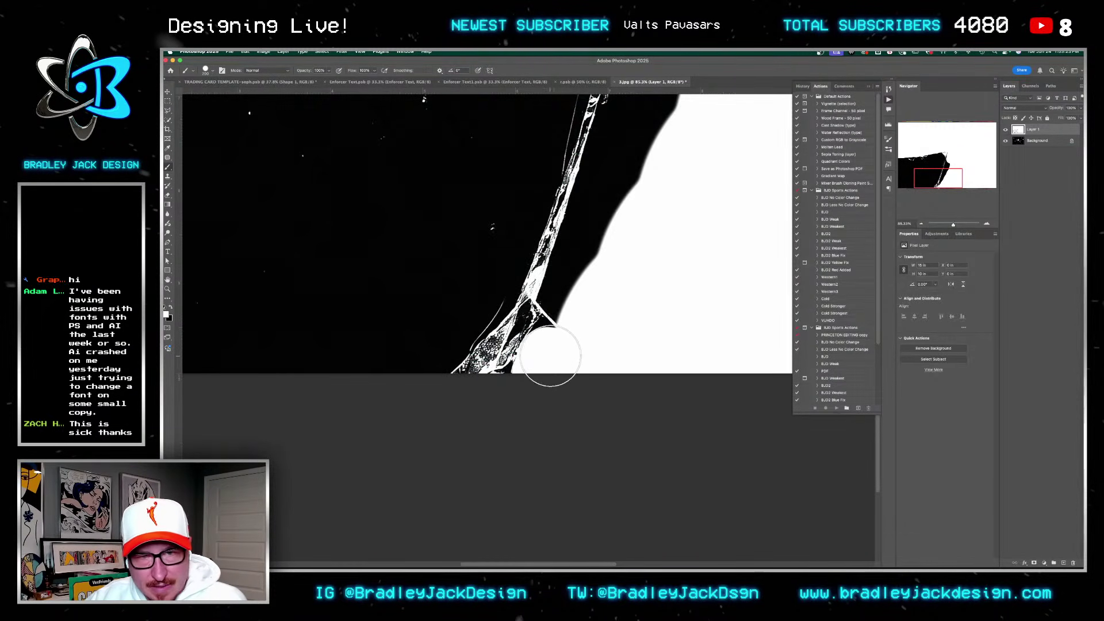
{"action": "left_click_drag", "start_coordinate": [561, 339], "coordinate": [569, 295]}
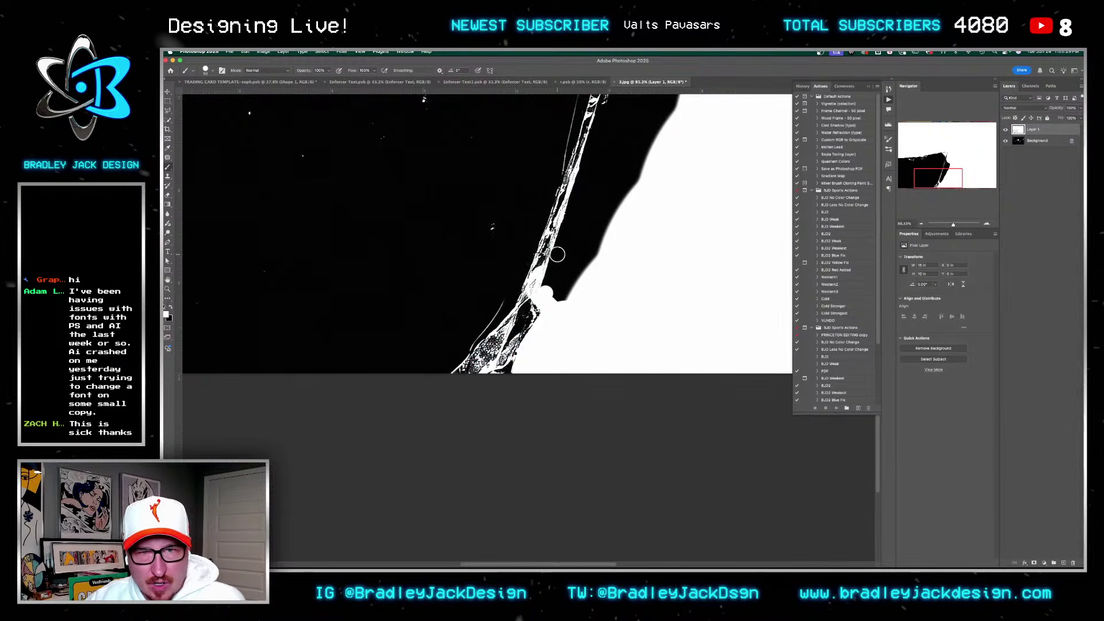
{"action": "mouse_move", "coordinate": [575, 257]}
{"action": "left_mouse_down"}
{"action": "mouse_move", "coordinate": [564, 320]}
{"action": "mouse_move", "coordinate": [579, 365]}
{"action": "mouse_move", "coordinate": [577, 337]}
{"action": "mouse_move", "coordinate": [633, 192]}
{"action": "mouse_move", "coordinate": [624, 306]}
{"action": "left_mouse_up"}
{"action": "mouse_move", "coordinate": [611, 345]}
{"action": "left_mouse_down"}
{"action": "mouse_move", "coordinate": [591, 359]}
{"action": "mouse_move", "coordinate": [641, 202]}
{"action": "left_mouse_up"}
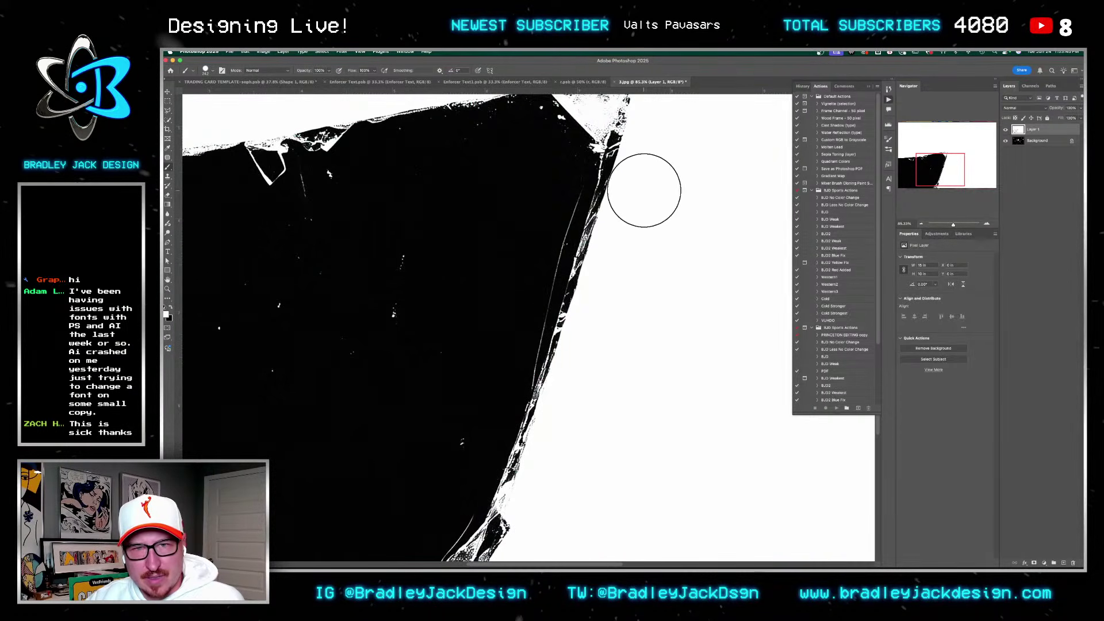
Step: Combine both layers into one smart object and invert its colors so the shard is white on black
{"action": "key", "text": "v"}
{"action": "scroll", "coordinate": [629, 228], "scroll_direction": "down", "scroll_amount": 5}
{"action": "left_click", "coordinate": [1035, 142], "text": "shift"}
{"action": "key", "text": "super+shift+o"}
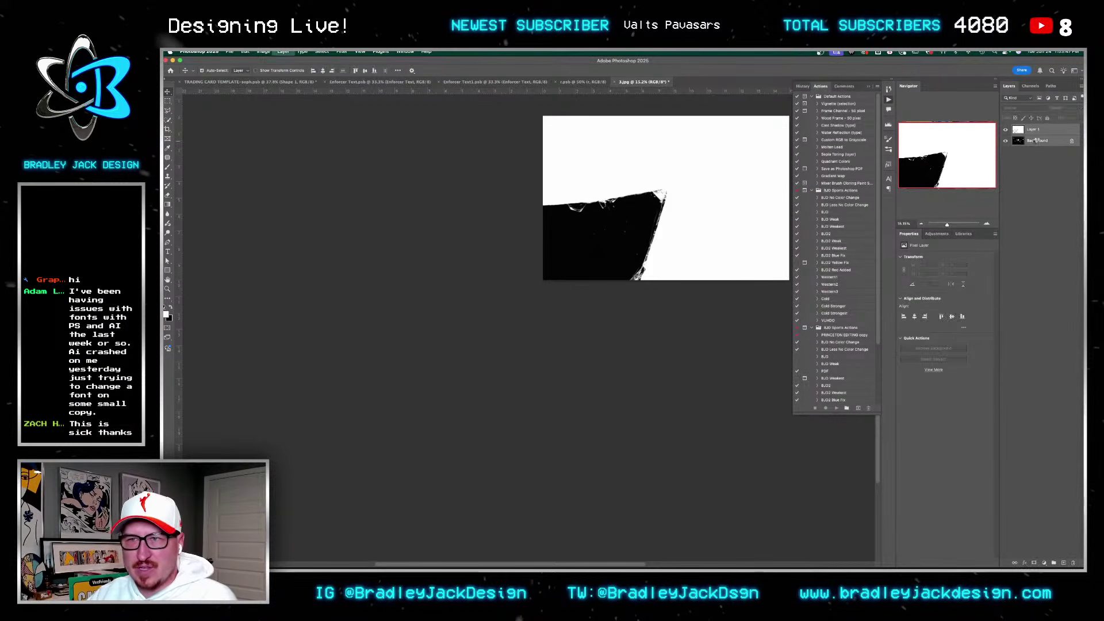
{"action": "key", "text": "super+i"}
{"action": "key", "text": "z"}
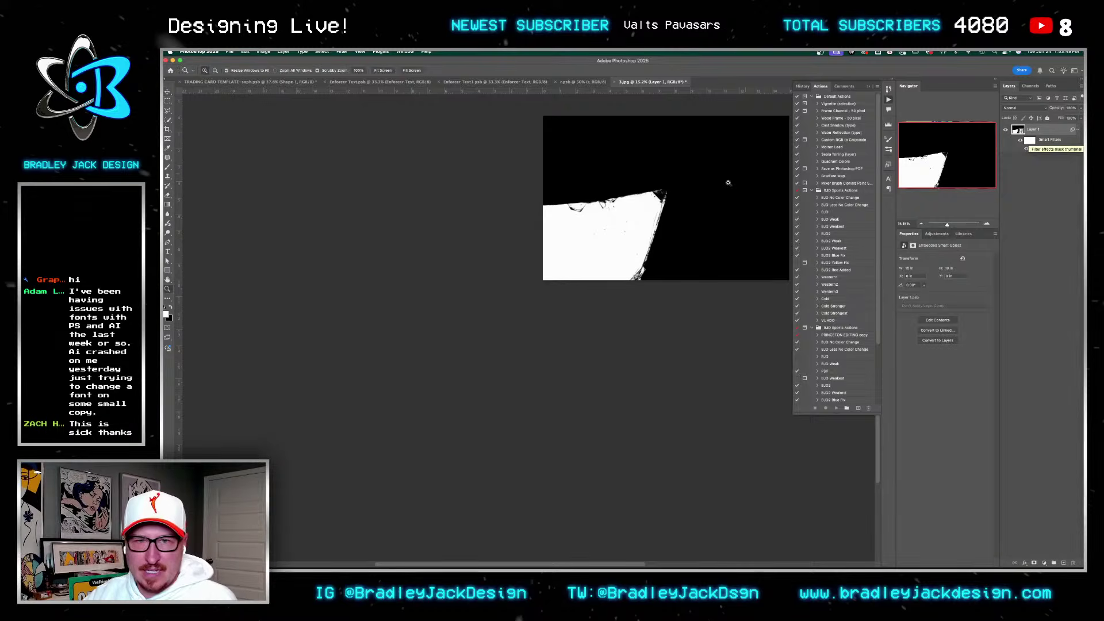
{"action": "scroll", "coordinate": [741, 173], "scroll_direction": "up", "scroll_amount": 2}
{"action": "key", "text": "v"}
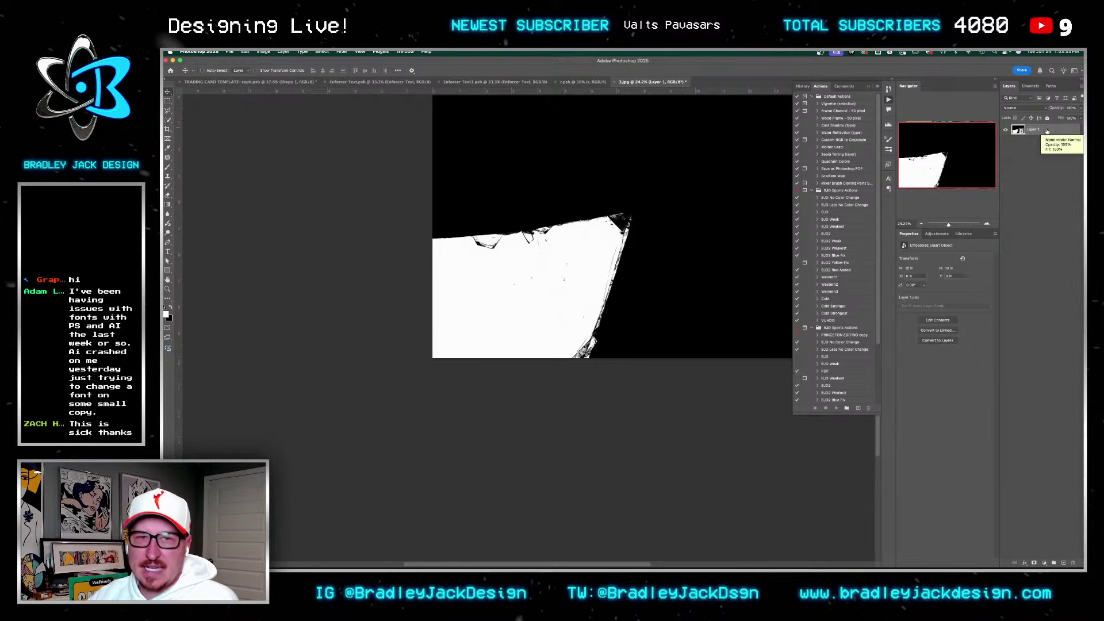
Step: Hide the layer's black areas with the current-layer Blend If range and save the file on the desktop as mouth thing.psd
{"action": "double_click", "coordinate": [1047, 131]}
{"action": "left_click_drag", "start_coordinate": [796, 340], "coordinate": [850, 340]}
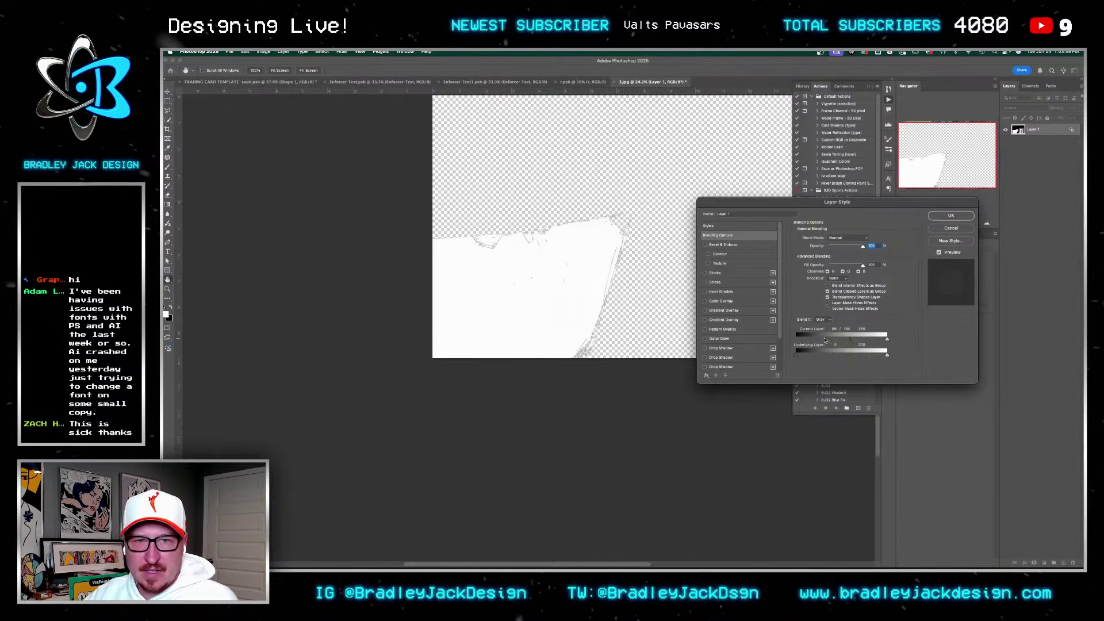
{"action": "key", "text": "Return"}
{"action": "key", "text": "super+shift+s"}
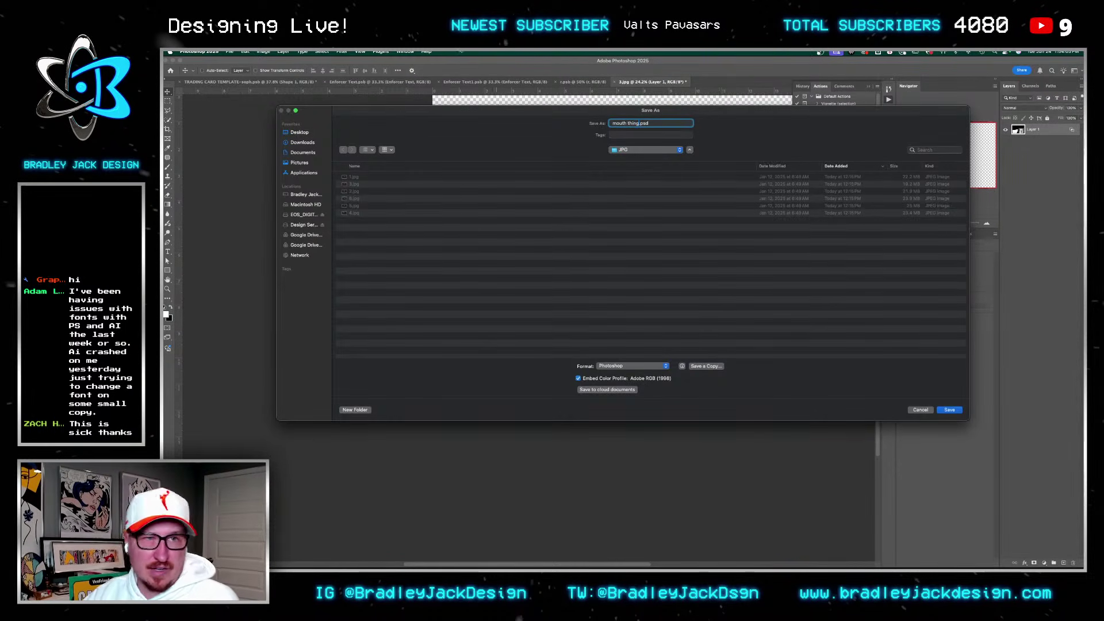
{"action": "key", "text": "Return"}
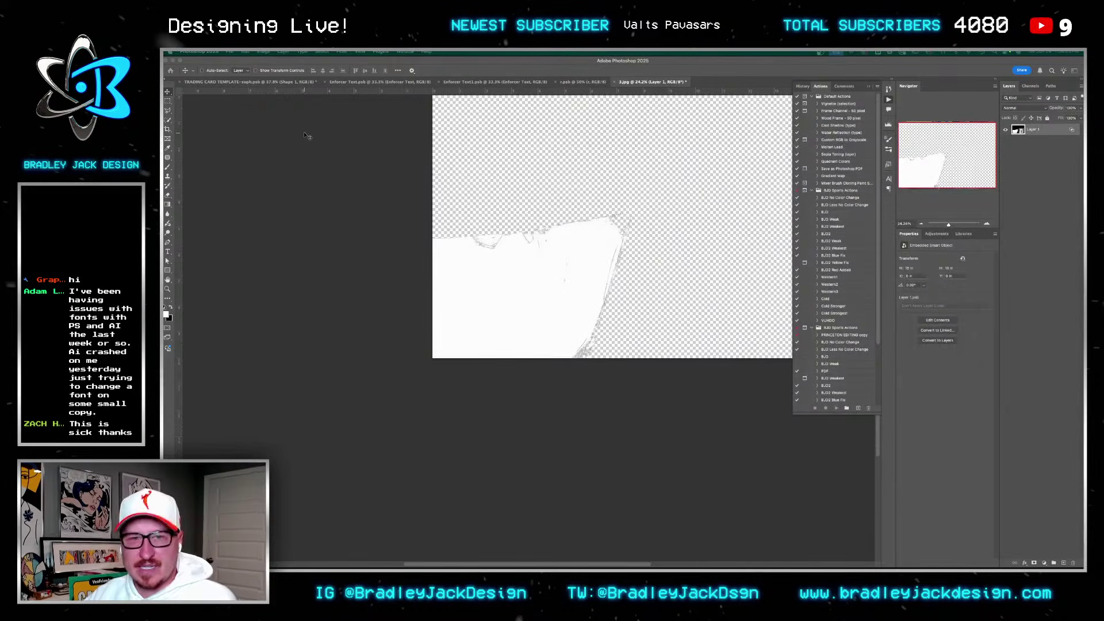
Step: In the trading card document, delete the yellow Shape 1 layer and place mouth thing.psd from the desktop in its position
{"action": "key", "text": "ctrl+Tab"}
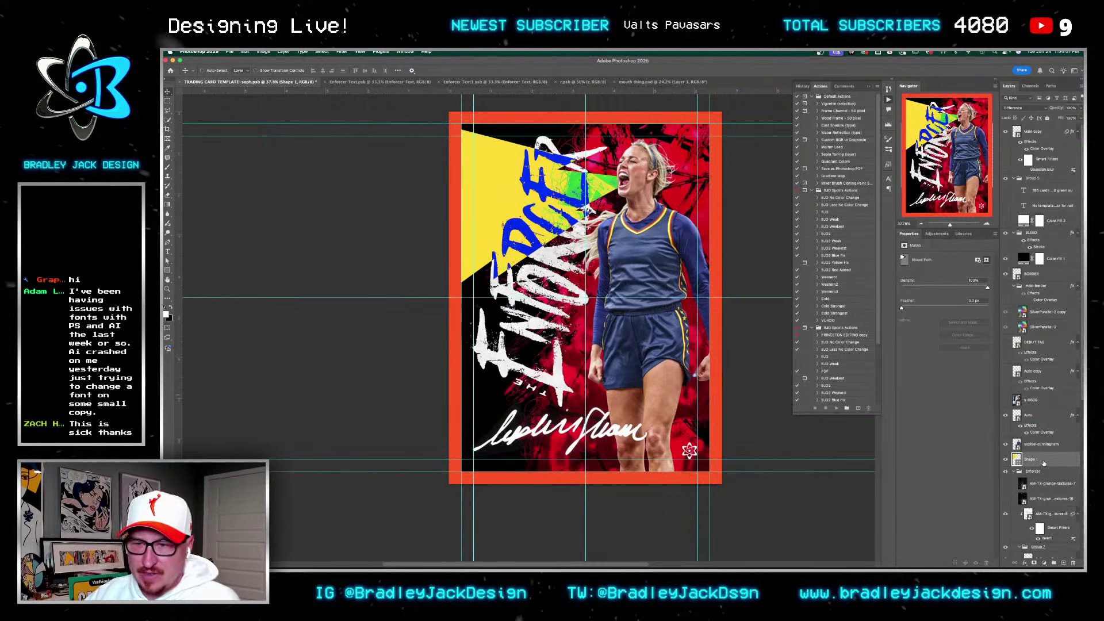
{"action": "key", "text": "Delete"}
{"action": "left_click", "coordinate": [475, 545]}
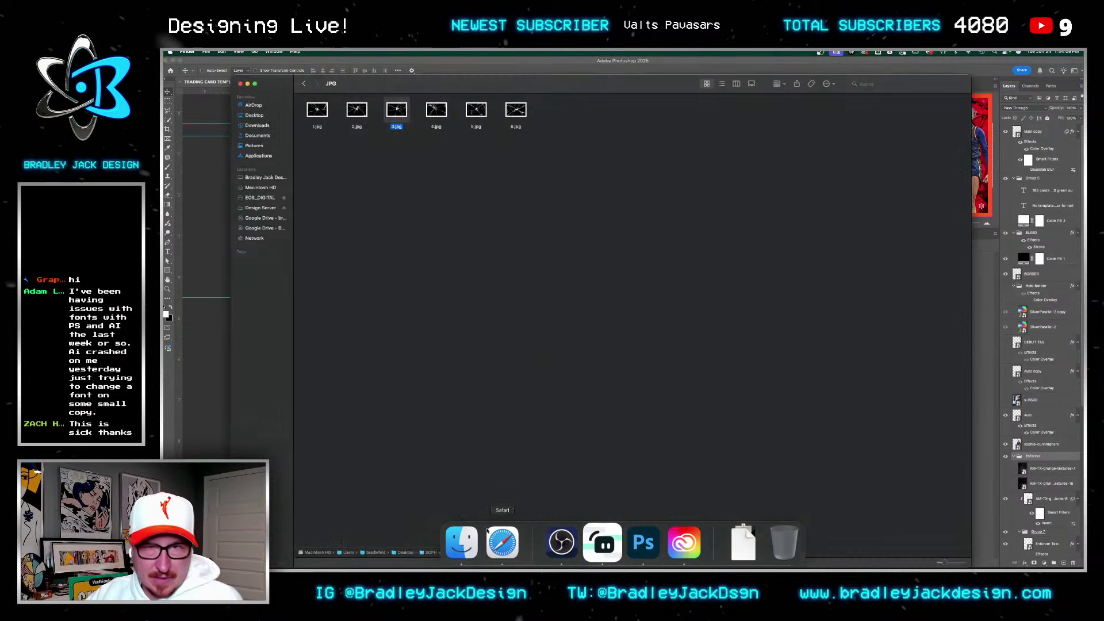
{"action": "left_click", "coordinate": [246, 116]}
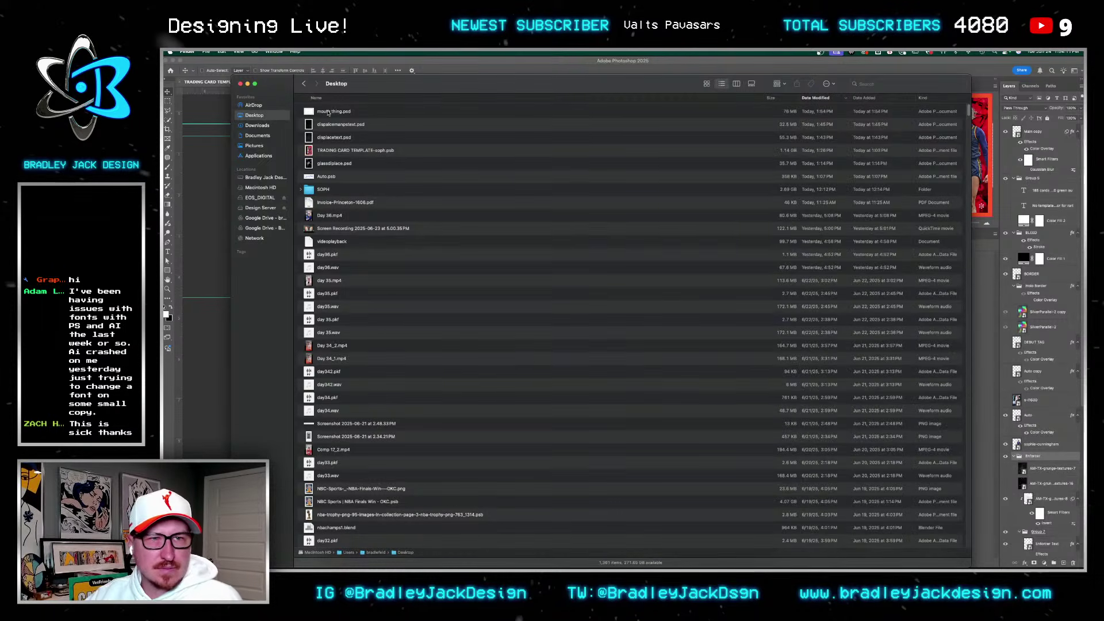
{"action": "left_click_drag", "start_coordinate": [227, 165], "coordinate": [224, 168]}
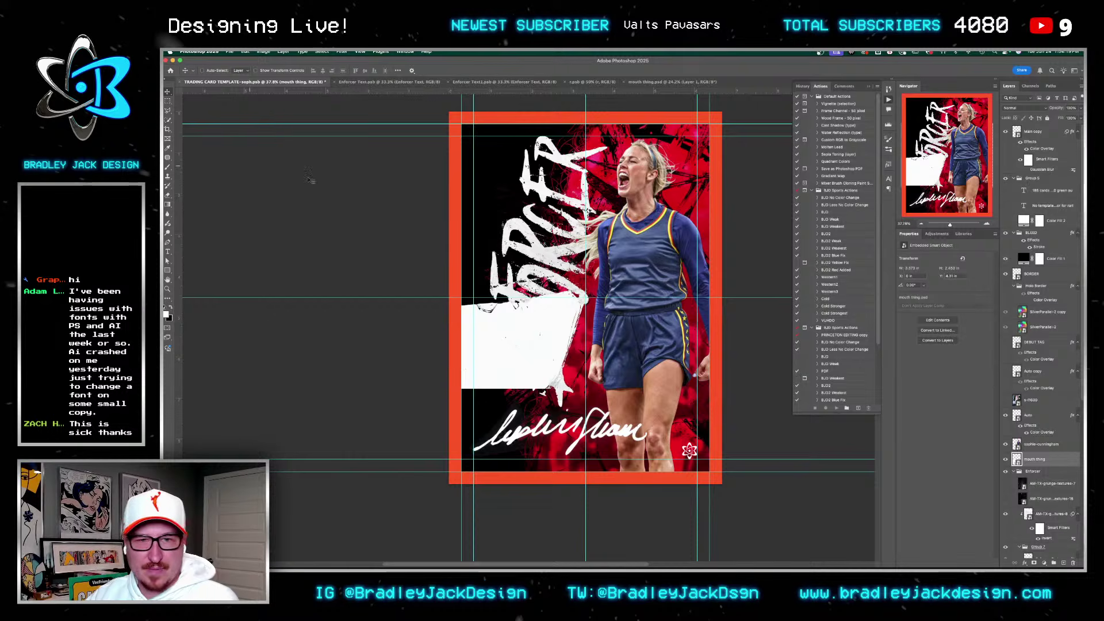
Step: Enlarge, rotate and position the white shard so it widens from the player's open mouth to the card's left edge
{"action": "key", "text": "super+t"}
{"action": "left_click_drag", "start_coordinate": [768, 414], "coordinate": [805, 354]}
{"action": "left_click_drag", "start_coordinate": [690, 345], "coordinate": [644, 282]}
{"action": "mouse_move", "coordinate": [719, 460]}
{"action": "left_mouse_down"}
{"action": "mouse_move", "coordinate": [755, 444]}
{"action": "mouse_move", "coordinate": [677, 413]}
{"action": "mouse_move", "coordinate": [673, 432]}
{"action": "left_mouse_up"}
{"action": "left_click_drag", "start_coordinate": [774, 434], "coordinate": [736, 416]}
{"action": "key", "text": "Return"}
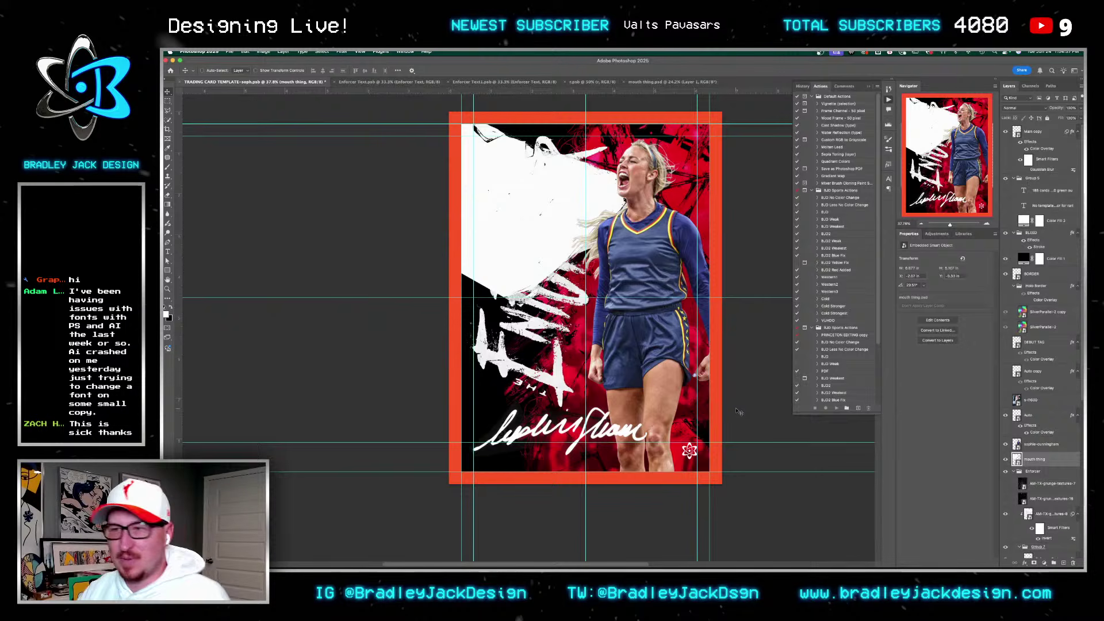
{"action": "key", "text": "shift+Down"}
{"action": "key", "text": "shift+Up"}
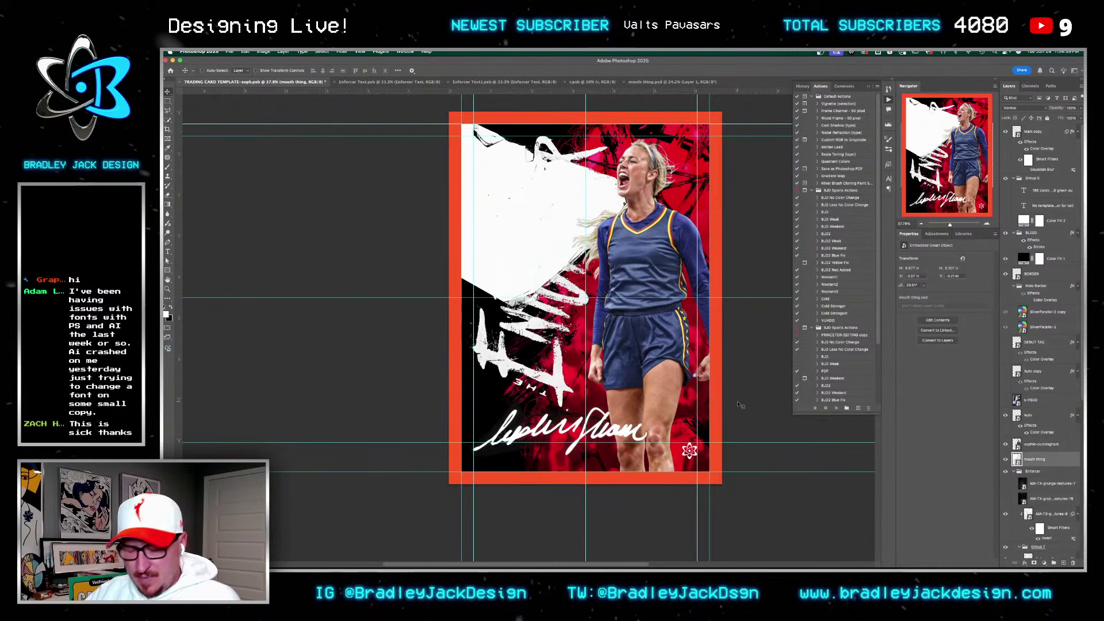
Step: Try the Difference blend mode on the mouth thing layer and set it back to Normal
{"action": "key", "text": "alt+shift+d"}
{"action": "key", "text": "alt+shift+e"}
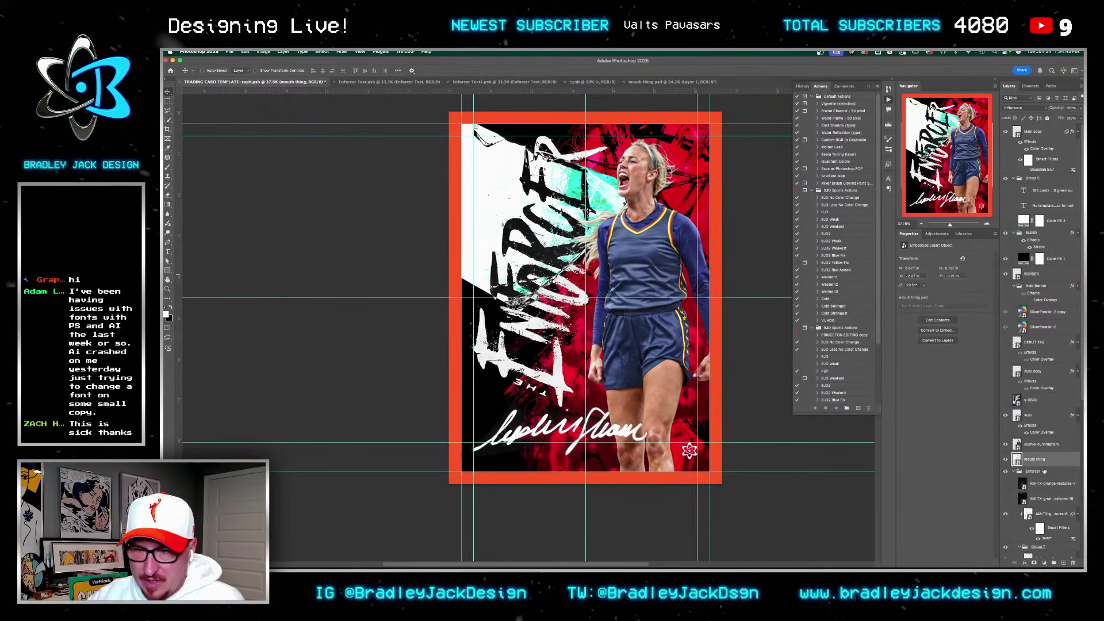
{"action": "key", "text": "super+t"}
{"action": "key", "text": "Return"}
{"action": "key", "text": "alt+shift+n"}
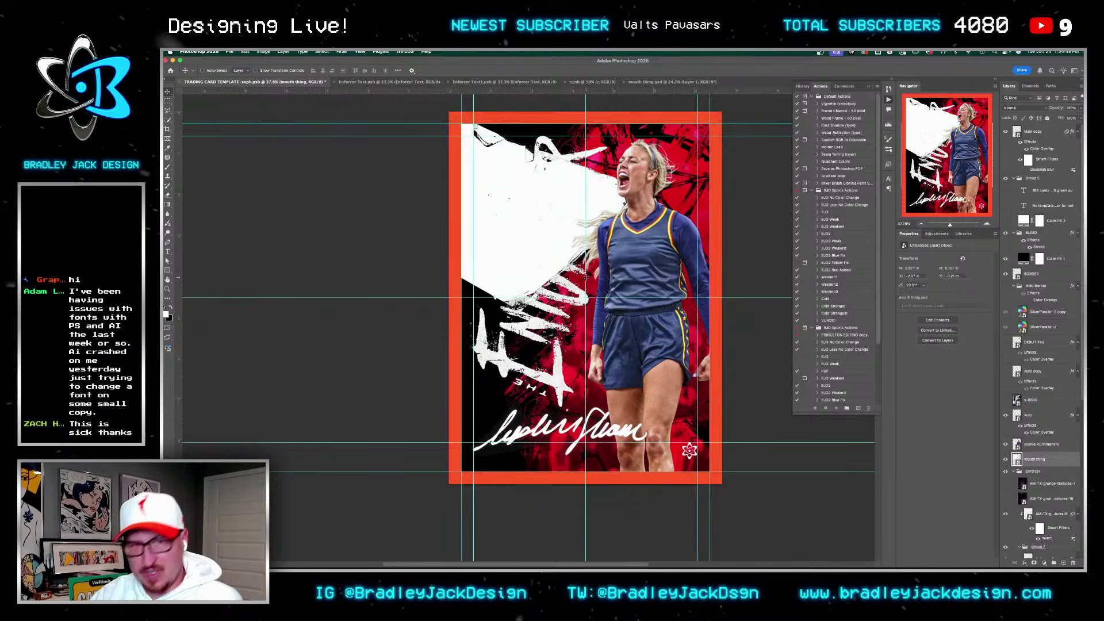
Step: Shift the shard lower on the card, open its smart object contents and move the shard toward the middle of that canvas
{"action": "left_click_drag", "start_coordinate": [567, 245], "coordinate": [759, 399]}
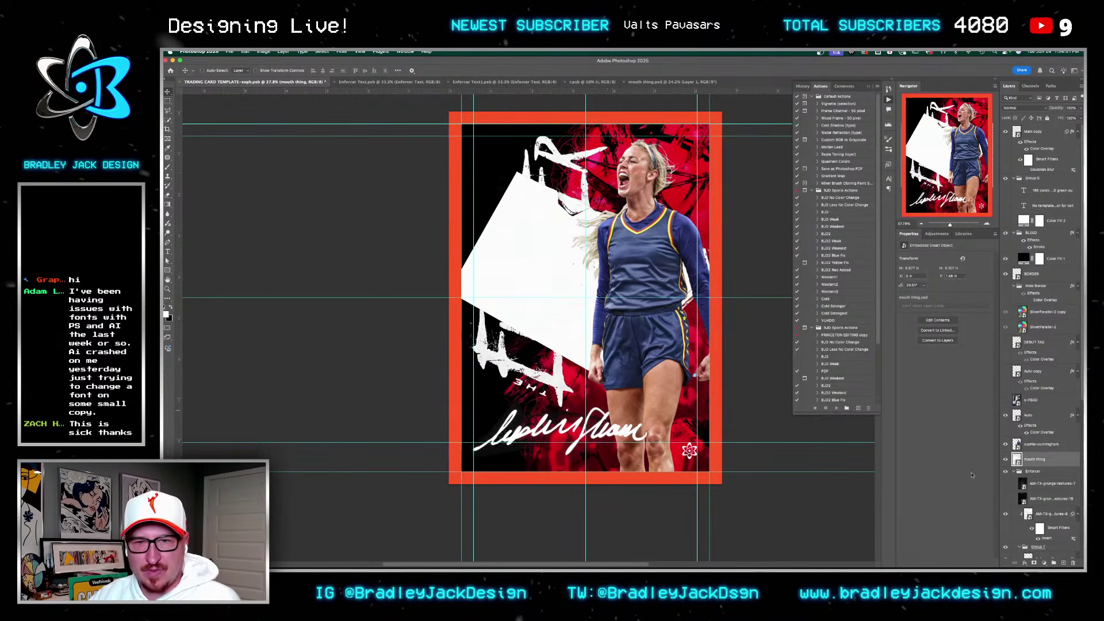
{"action": "double_click", "coordinate": [1017, 459]}
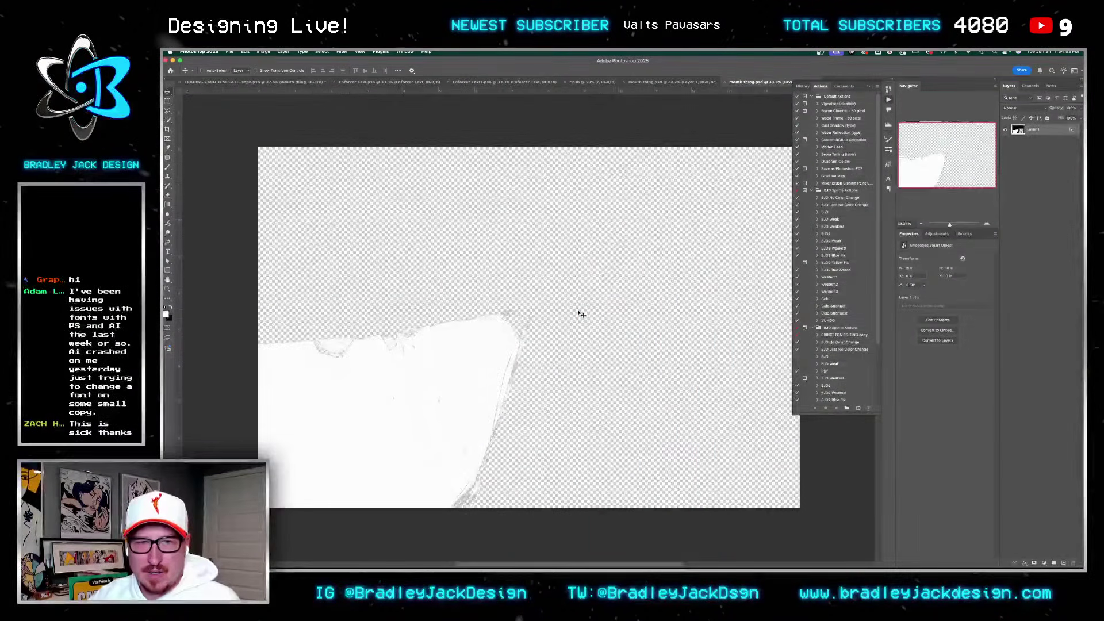
{"action": "left_click_drag", "start_coordinate": [450, 366], "coordinate": [559, 277]}
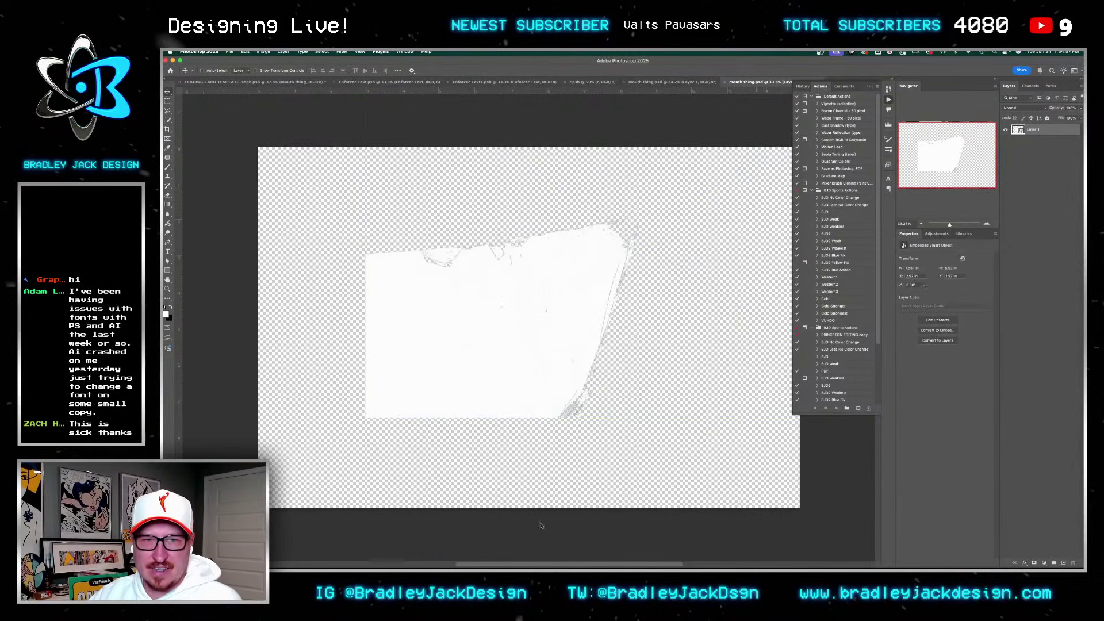
Step: Rotate the white shard about 30 degrees clockwise within the smart object canvas
{"action": "key", "text": "ctrl+t"}
{"action": "left_click_drag", "start_coordinate": [560, 465], "coordinate": [612, 339]}
{"action": "key", "text": "Return"}
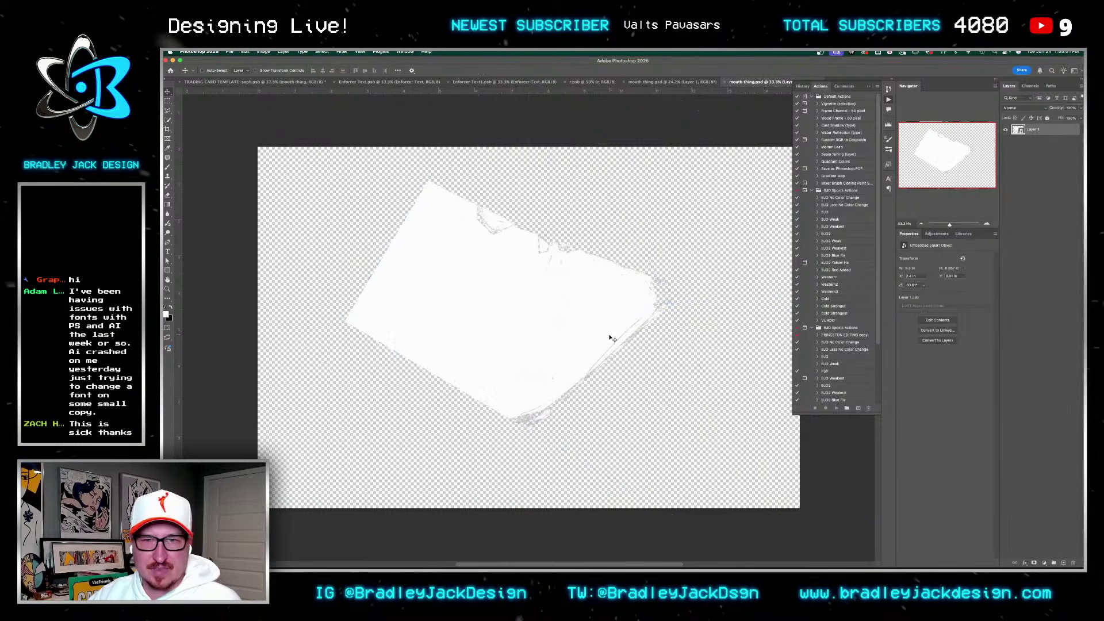
{"action": "key", "text": "ctrl+t"}
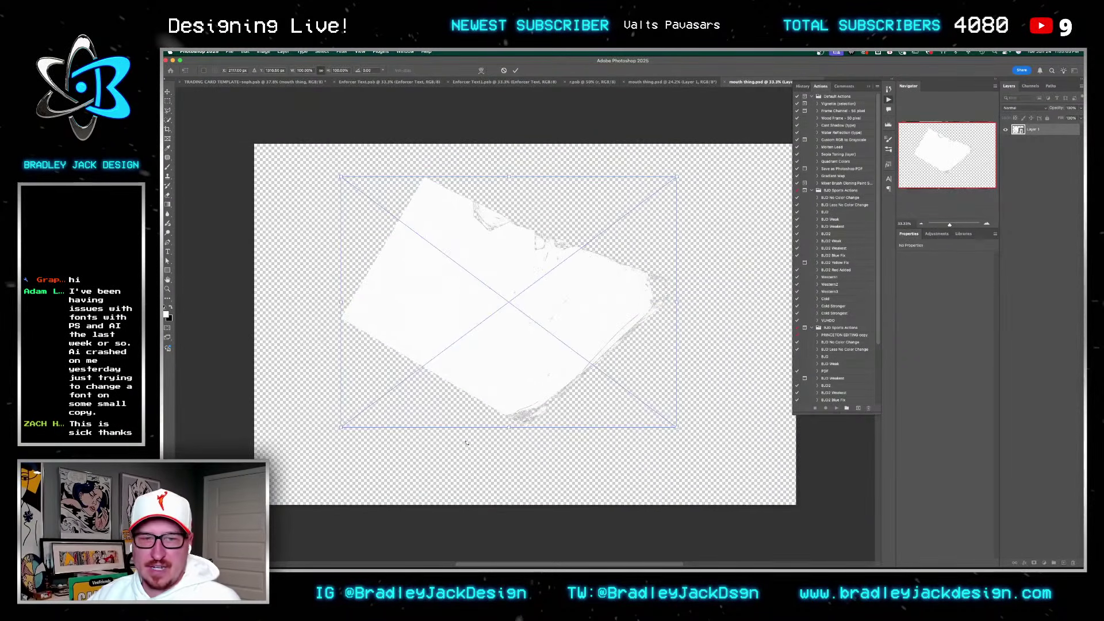
{"action": "left_click_drag", "start_coordinate": [505, 430], "coordinate": [435, 414]}
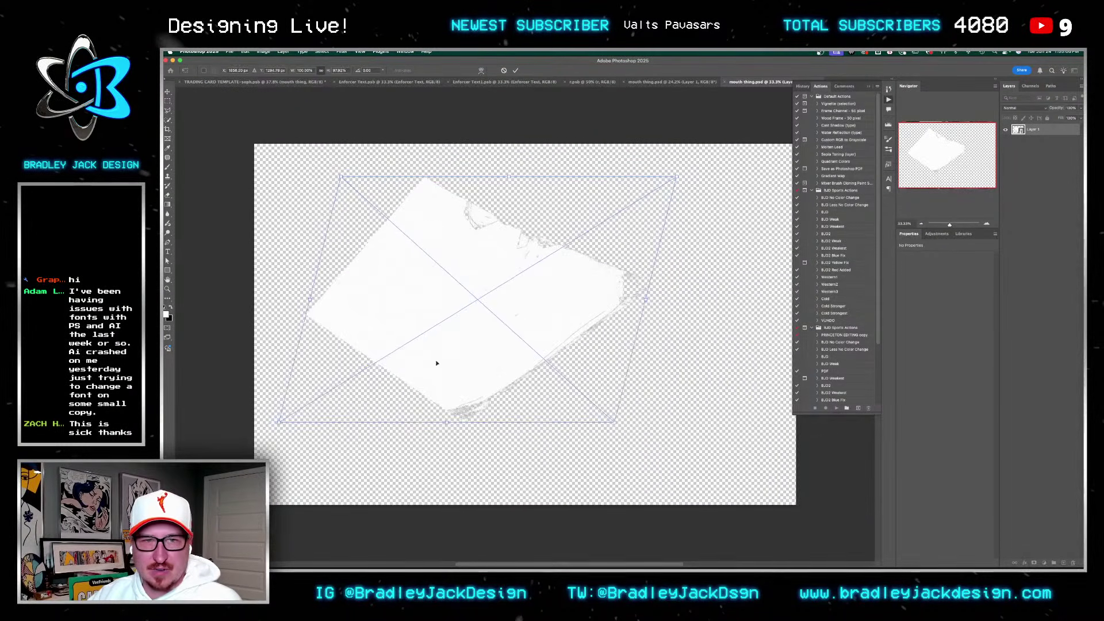
{"action": "key", "text": "Return"}
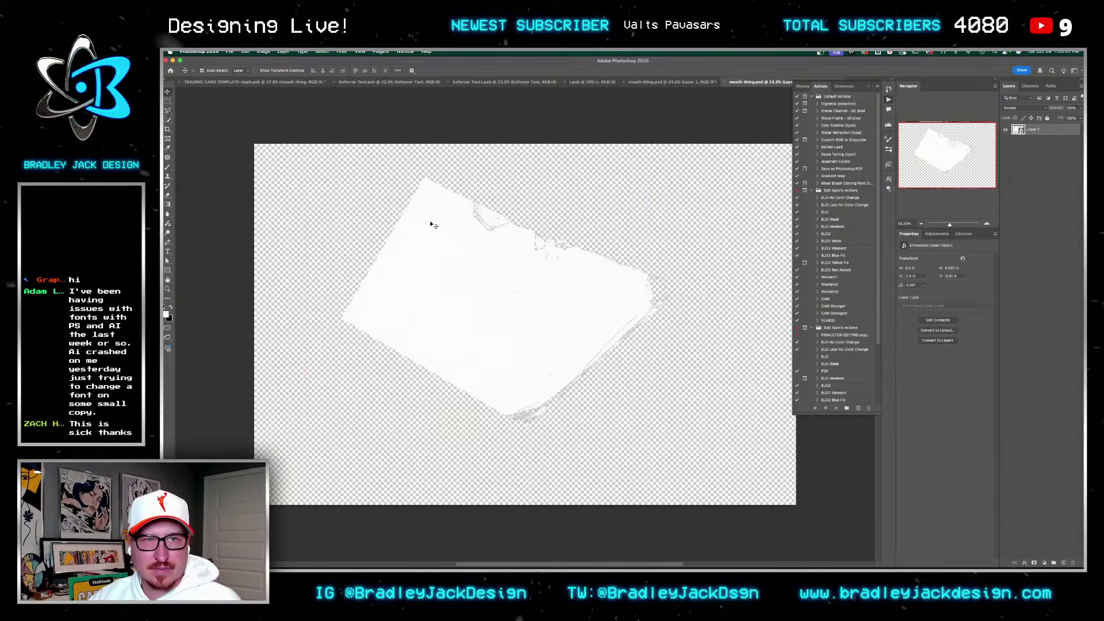
Step: Switch back to the trading card document, then rotate and reposition the shard so it meets the player's mouth
{"action": "key", "text": "ctrl+shift+Tab"}
{"action": "key", "text": "ctrl+shift+Tab"}
{"action": "key", "text": "ctrl+shift+Tab"}
{"action": "key", "text": "ctrl+shift+Tab"}
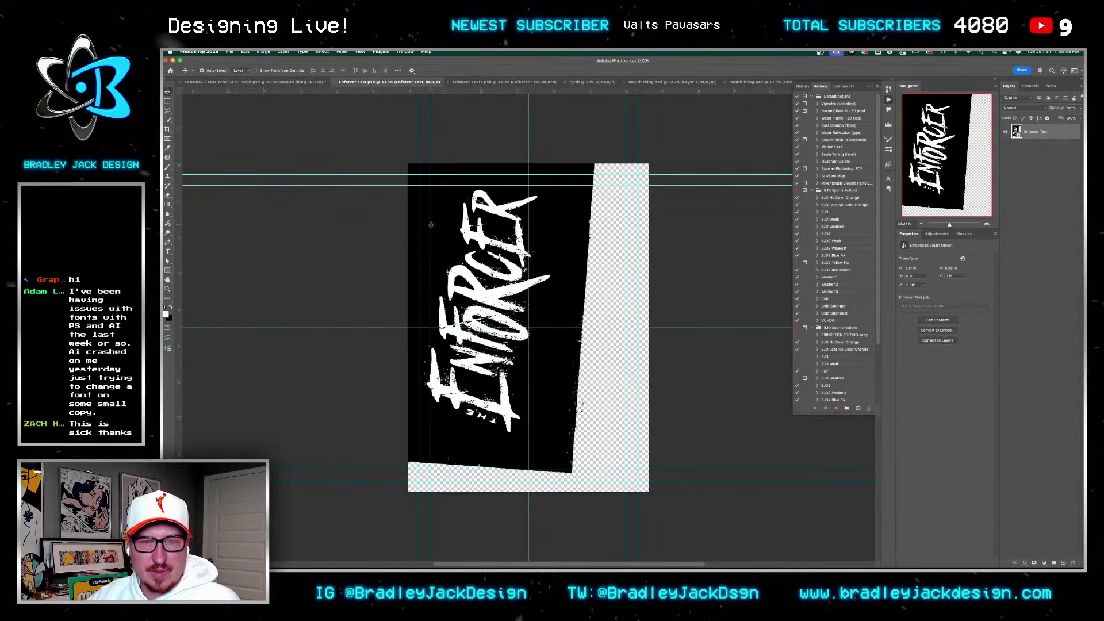
{"action": "key", "text": "ctrl+shift+Tab"}
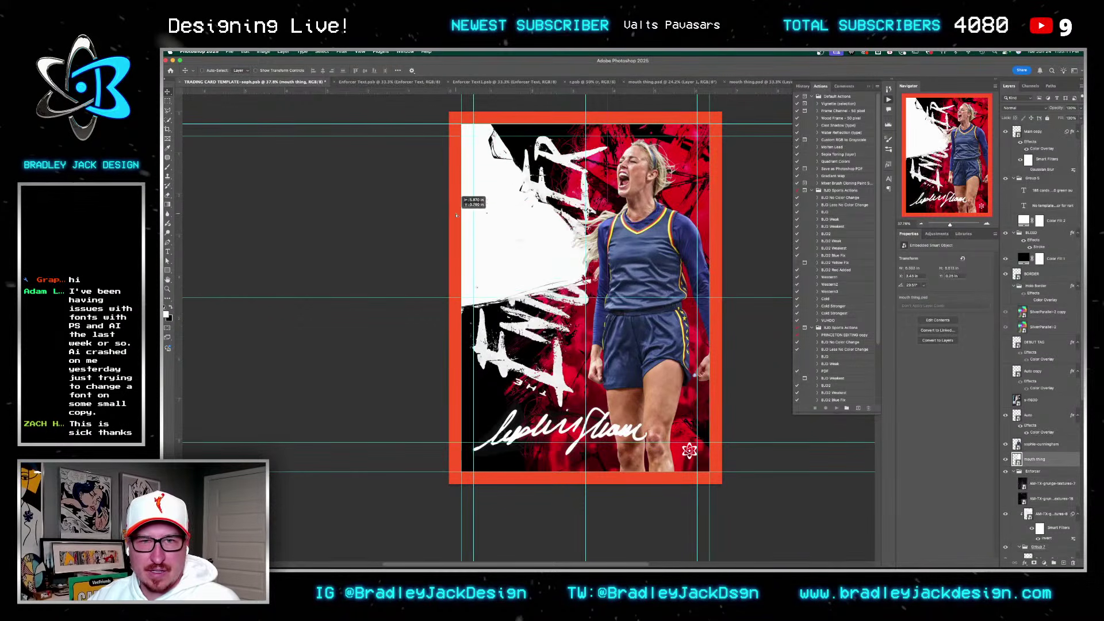
{"action": "key", "text": "ctrl+t"}
{"action": "left_click_drag", "start_coordinate": [667, 419], "coordinate": [708, 351]}
{"action": "left_click_drag", "start_coordinate": [526, 352], "coordinate": [595, 302]}
{"action": "key", "text": "Return"}
Step: Rotate the shard slightly counterclockwise and move it up so its jagged edge spans from the card's top-left area to the mouth
{"action": "key", "text": "ctrl+t"}
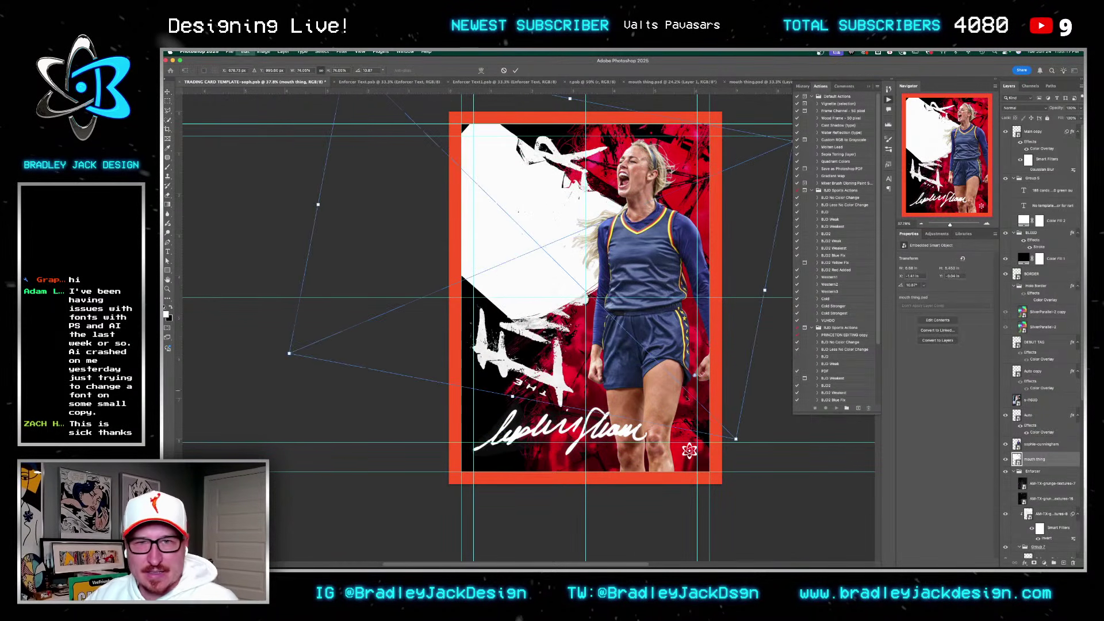
{"action": "left_click_drag", "start_coordinate": [742, 443], "coordinate": [774, 400]}
{"action": "left_click_drag", "start_coordinate": [674, 363], "coordinate": [678, 336]}
{"action": "key", "text": "Return"}
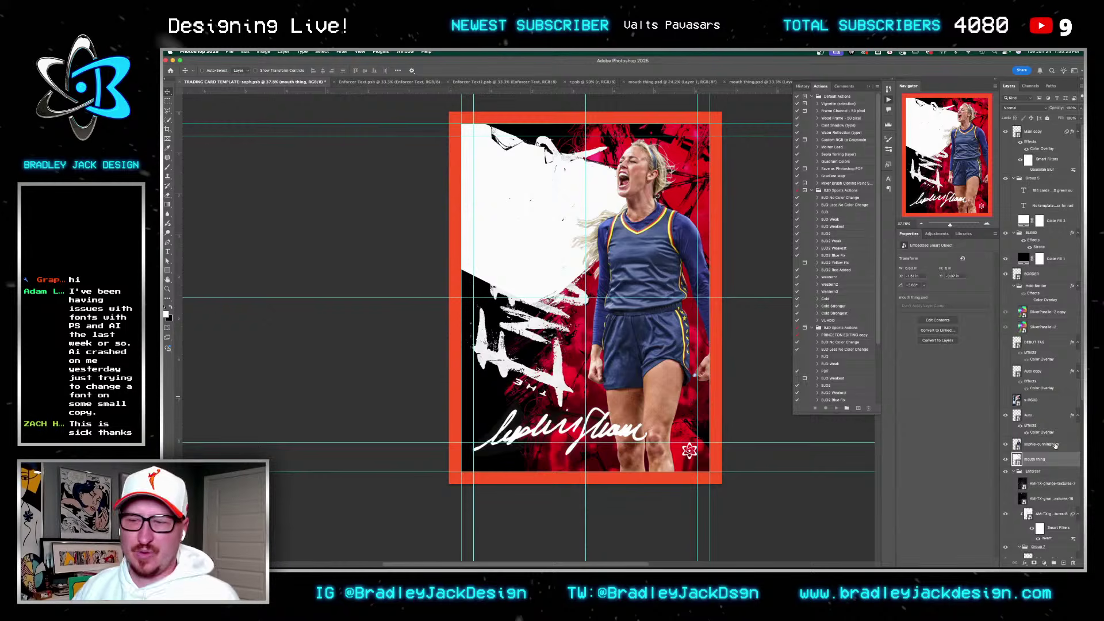
Step: Duplicate the mouth thing layer, hide the original and add a layer mask to the copy
{"action": "key", "text": "super+j"}
{"action": "left_click", "coordinate": [1016, 474]}
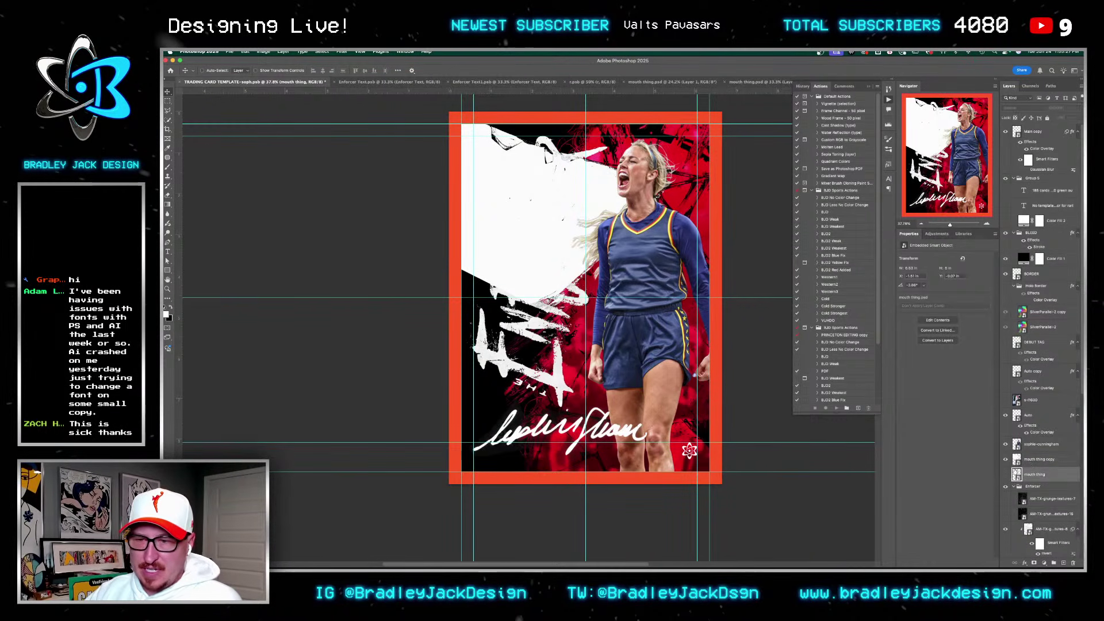
{"action": "left_click", "coordinate": [1028, 460]}
{"action": "left_click", "coordinate": [570, 260], "text": "super"}
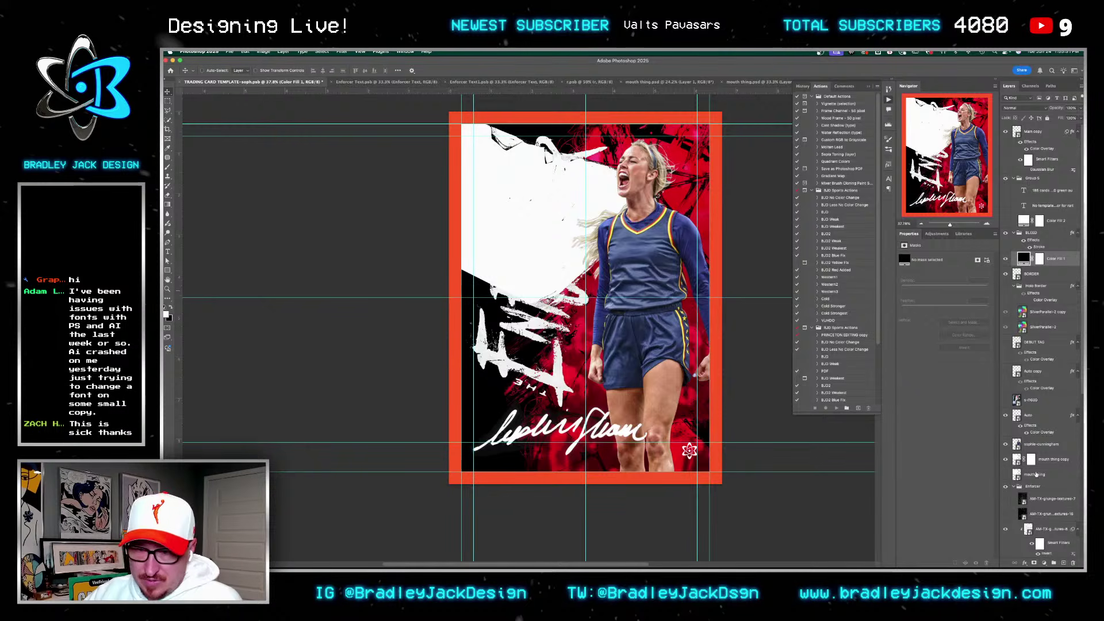
Step: Paint black with a large brush on the mouth thing copy's mask to hide the shard's lower part below the mouth
{"action": "left_click", "coordinate": [1032, 460]}
{"action": "key", "text": "b"}
{"action": "key", "text": "bracketright"}
{"action": "key", "text": "bracketright"}
{"action": "key", "text": "bracketright"}
{"action": "key", "text": "bracketright"}
{"action": "key", "text": "bracketright"}
{"action": "mouse_move", "coordinate": [541, 283]}
{"action": "left_mouse_down"}
{"action": "mouse_move", "coordinate": [505, 287]}
{"action": "mouse_move", "coordinate": [505, 277]}
{"action": "mouse_move", "coordinate": [632, 236]}
{"action": "mouse_move", "coordinate": [505, 235]}
{"action": "left_mouse_up"}
{"action": "left_click", "coordinate": [972, 349]}
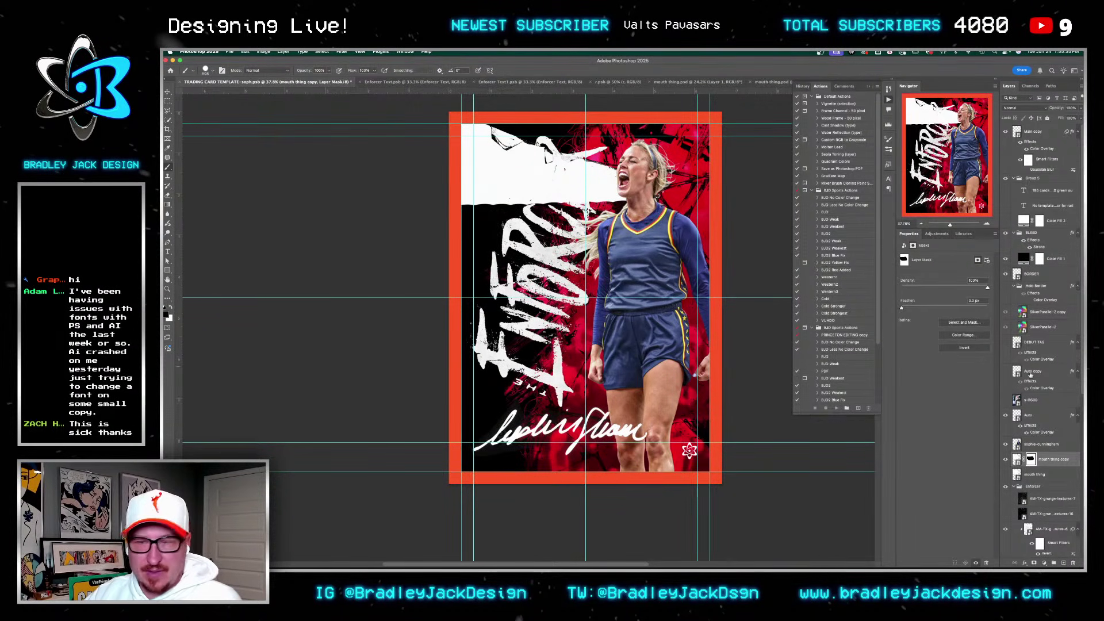
Step: Show the original mouth thing layer, try an inverted duplicate of the copy's mask on it, and delete that mask
{"action": "left_click_drag", "start_coordinate": [1031, 460], "coordinate": [1029, 474]}
{"action": "left_click", "coordinate": [1006, 476]}
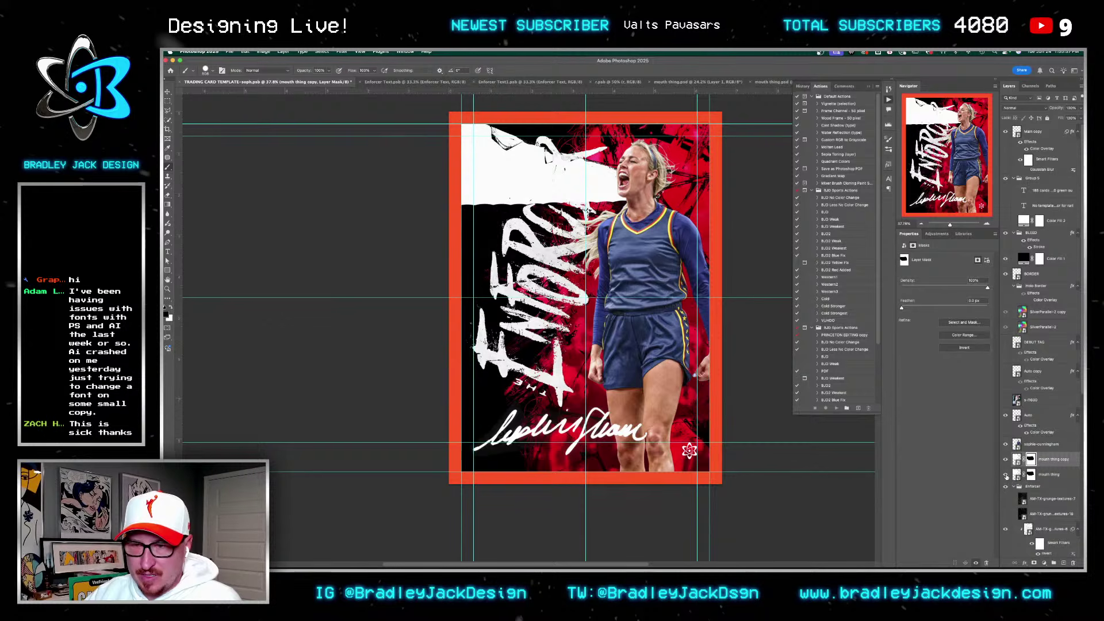
{"action": "left_click", "coordinate": [1026, 474]}
{"action": "key", "text": "v"}
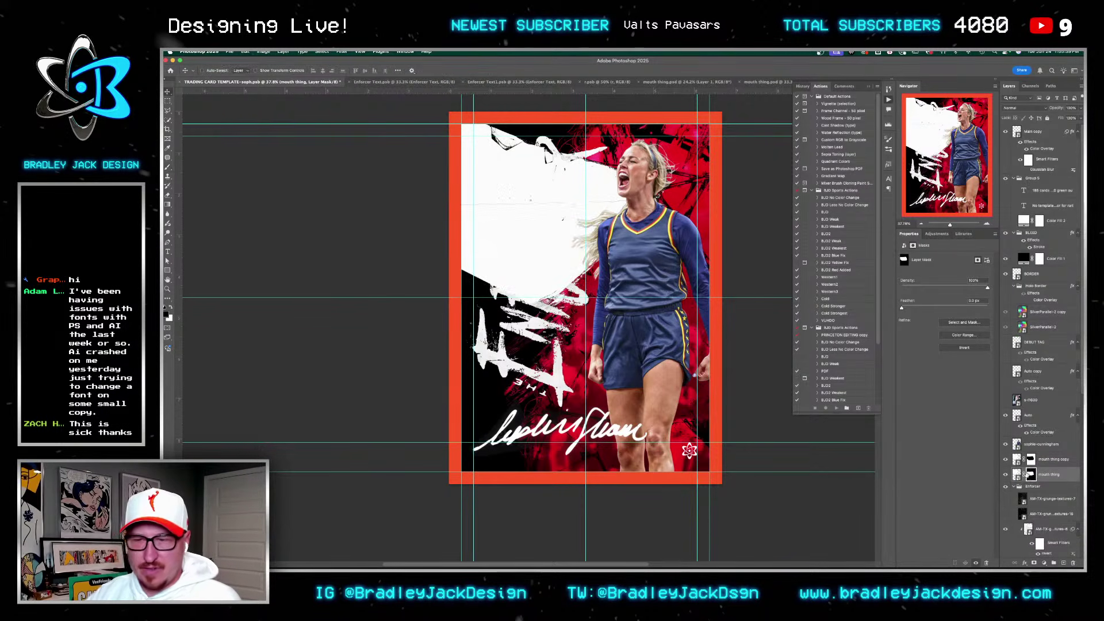
{"action": "right_click", "coordinate": [1030, 475]}
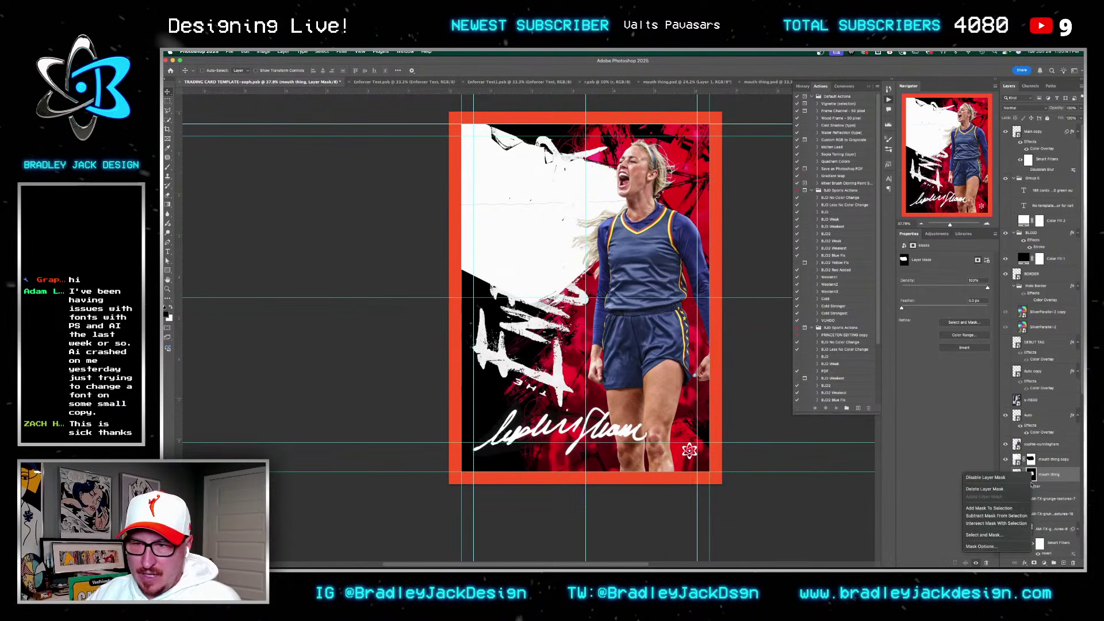
{"action": "left_click", "coordinate": [984, 489]}
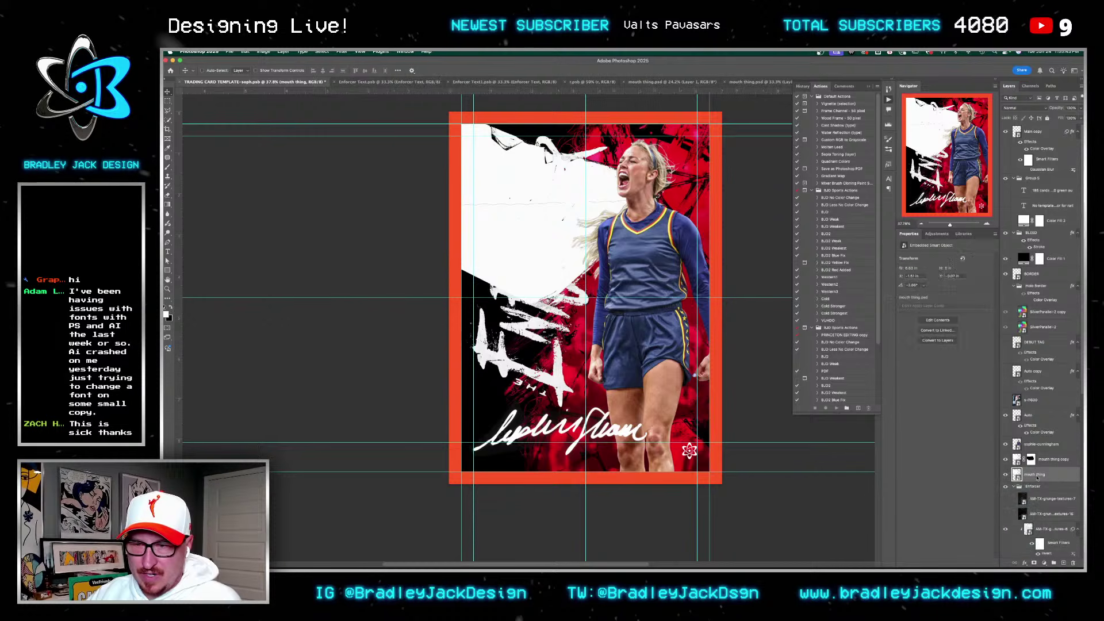
Step: Scale, rotate and move the original mouth thing shard so its lower edge runs from the player's mouth to the card's left edge
{"action": "key", "text": "ctrl+t"}
{"action": "left_click_drag", "start_coordinate": [742, 322], "coordinate": [792, 493]}
{"action": "left_click_drag", "start_coordinate": [796, 443], "coordinate": [746, 481]}
{"action": "left_click_drag", "start_coordinate": [725, 401], "coordinate": [638, 357]}
{"action": "left_click_drag", "start_coordinate": [748, 443], "coordinate": [785, 398]}
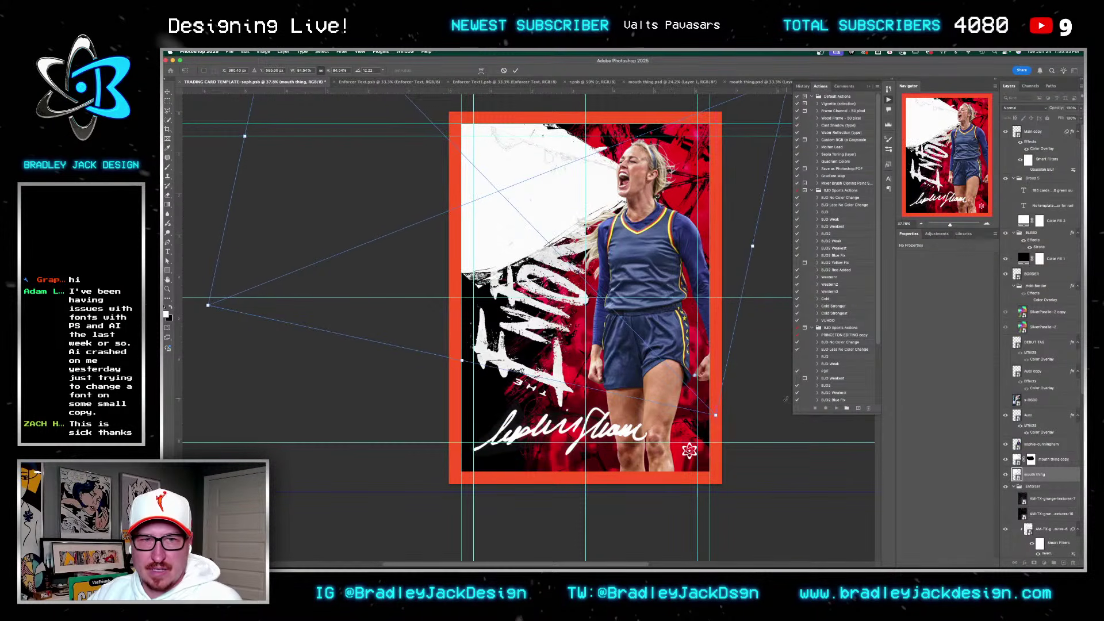
{"action": "left_click_drag", "start_coordinate": [716, 414], "coordinate": [765, 437]}
{"action": "left_click_drag", "start_coordinate": [682, 369], "coordinate": [661, 371]}
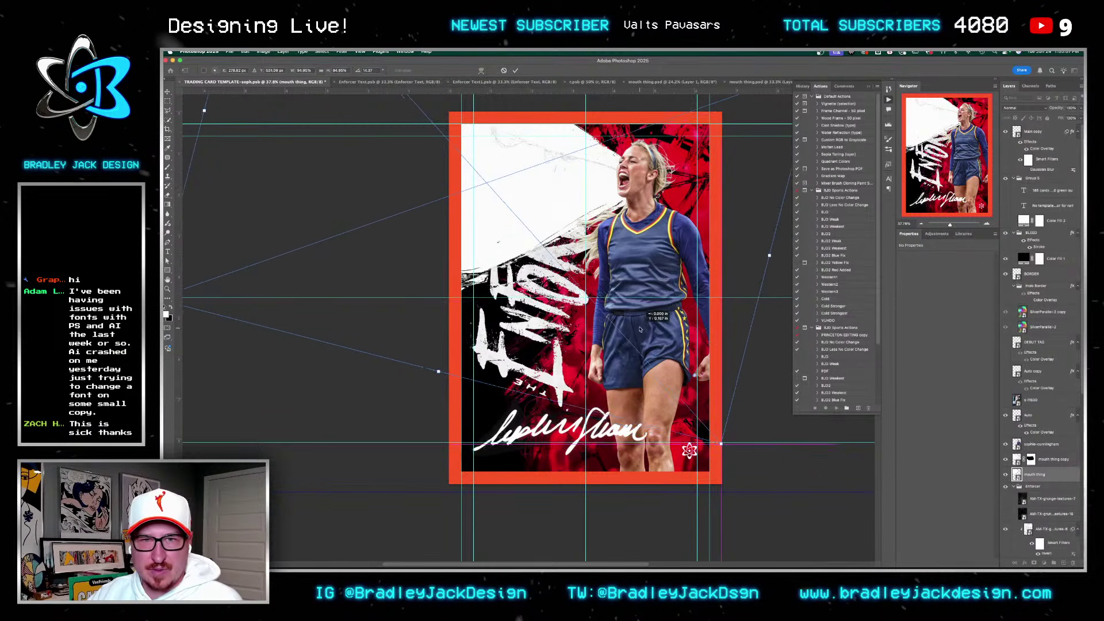
{"action": "key", "text": "c"}
{"action": "key", "text": "Escape"}
{"action": "key", "text": "v"}
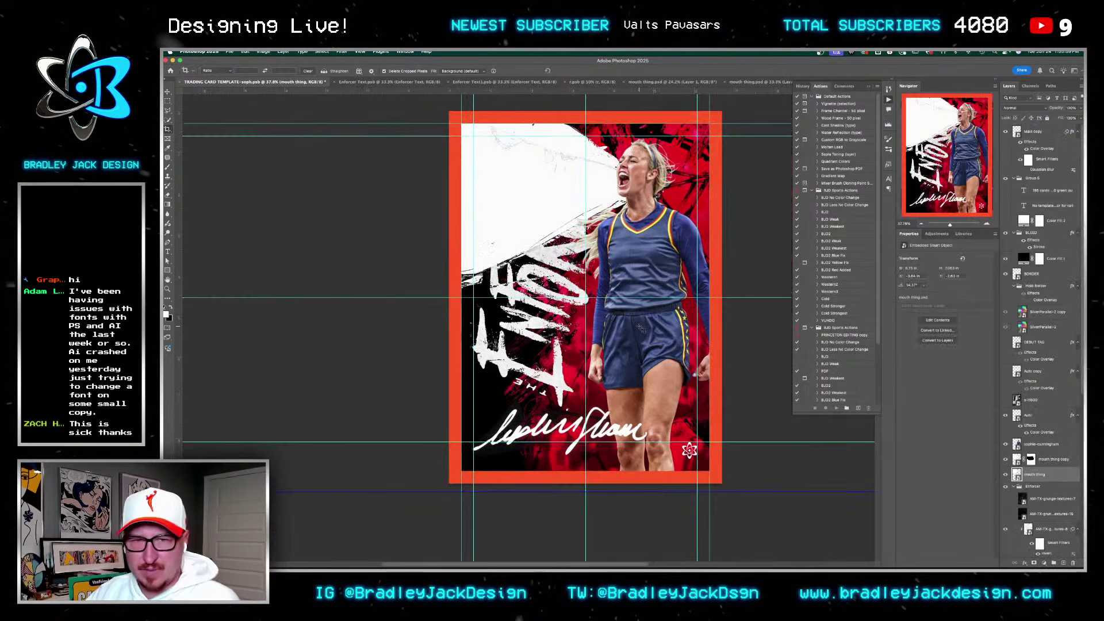
Step: Nudge the mouth thing shard slightly up to align its lower edge with the player's mouth
{"action": "key", "text": "Up"}
{"action": "key", "text": "Up"}
{"action": "key", "text": "Up"}
{"action": "key", "text": "Up"}
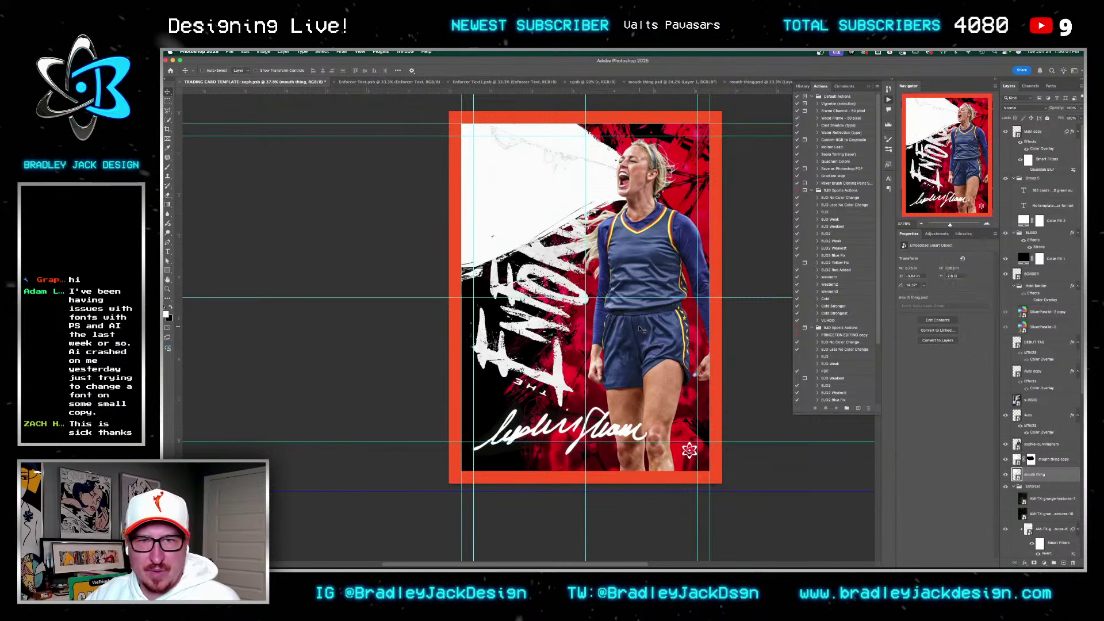
{"action": "key", "text": "Down"}
{"action": "key", "text": "Down"}
{"action": "key", "text": "Down"}
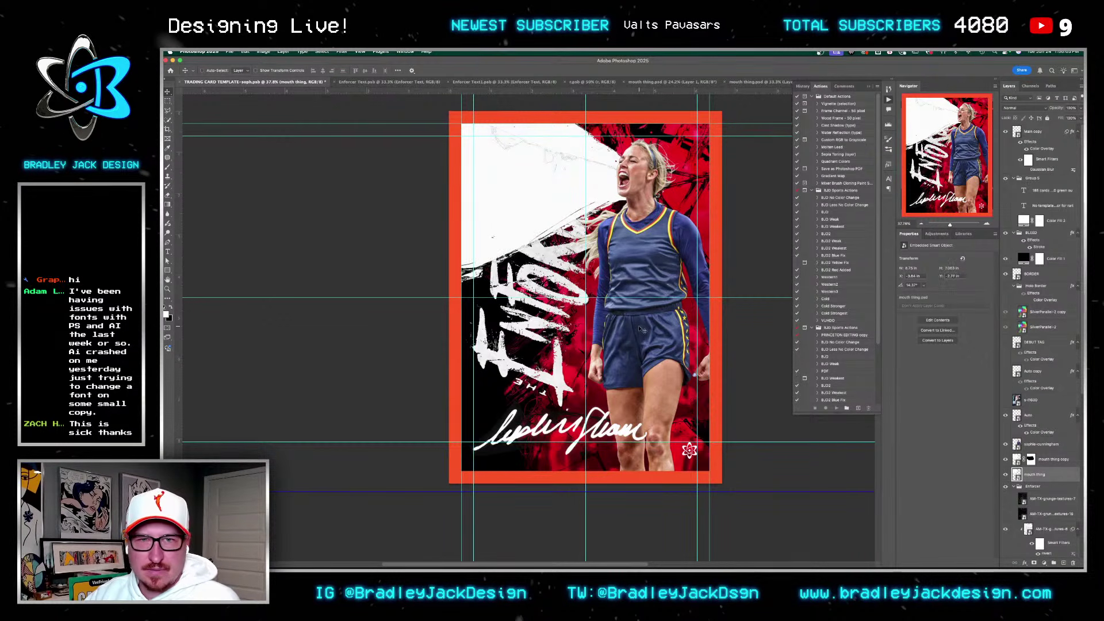
Step: Mask the original mouth thing layer with the inverse of the copy's mask so only its lower part shows
{"action": "left_click", "coordinate": [1030, 459]}
{"action": "key", "text": "b"}
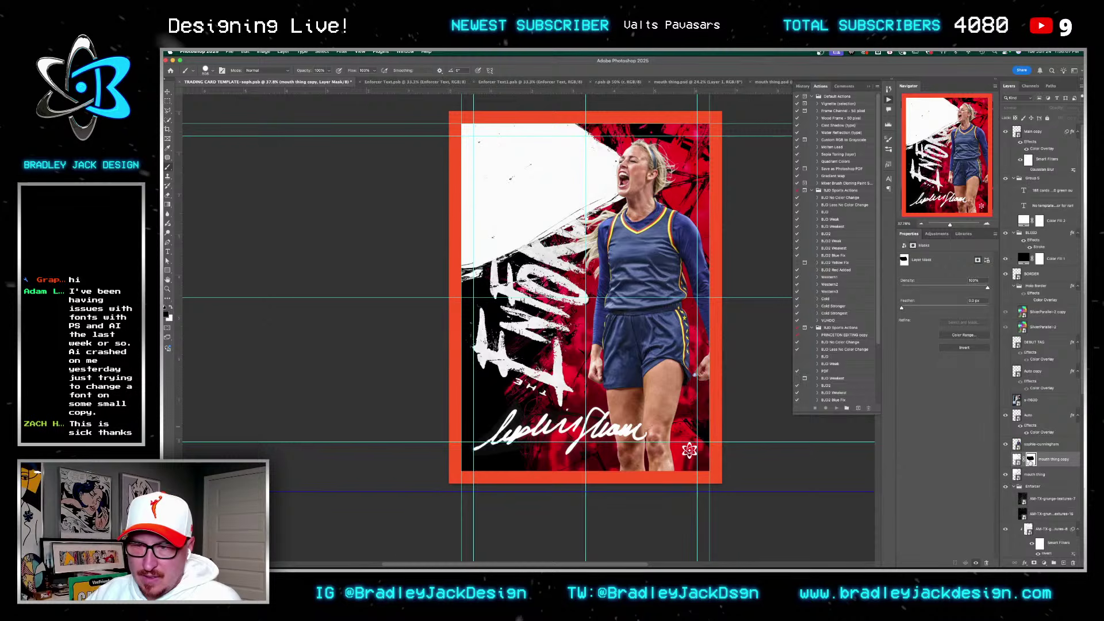
{"action": "left_click", "coordinate": [1030, 469]}
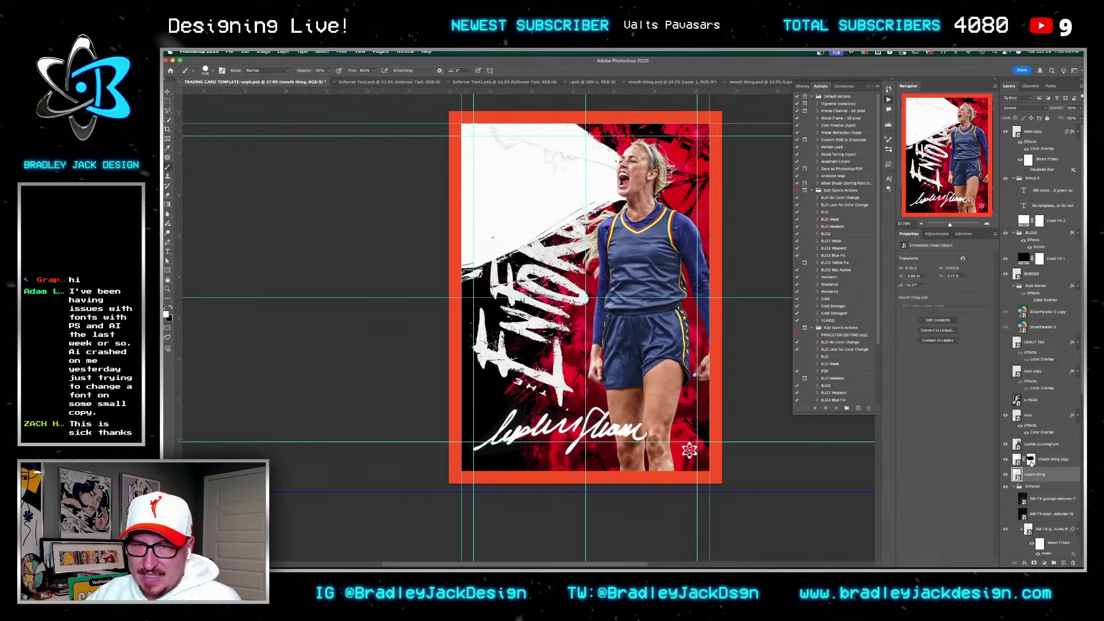
{"action": "left_click", "coordinate": [1030, 460]}
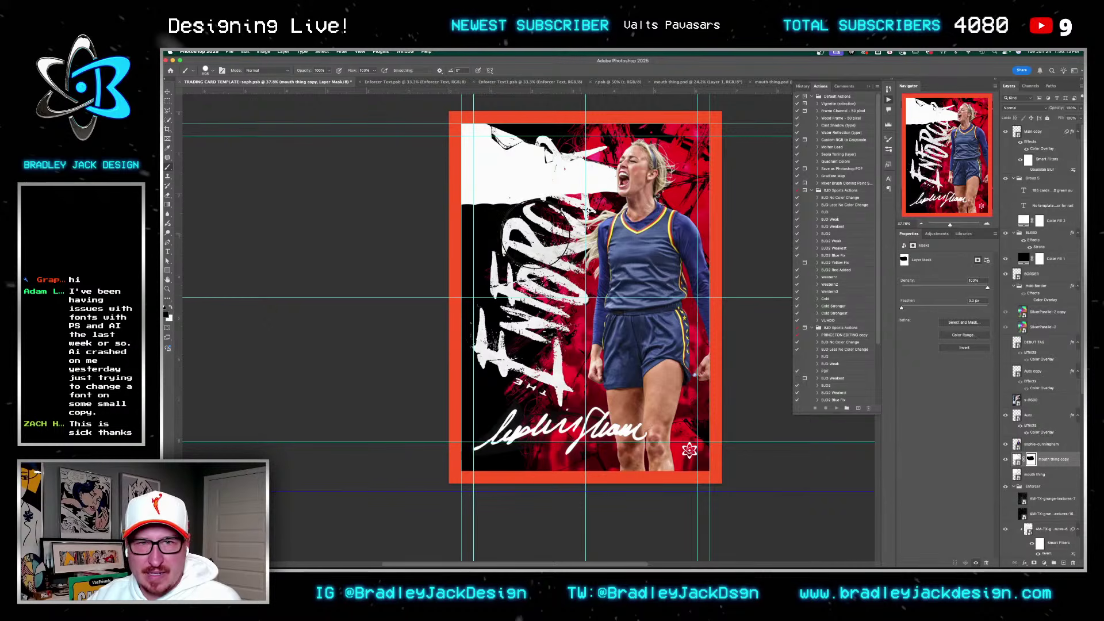
{"action": "left_click", "coordinate": [1032, 477]}
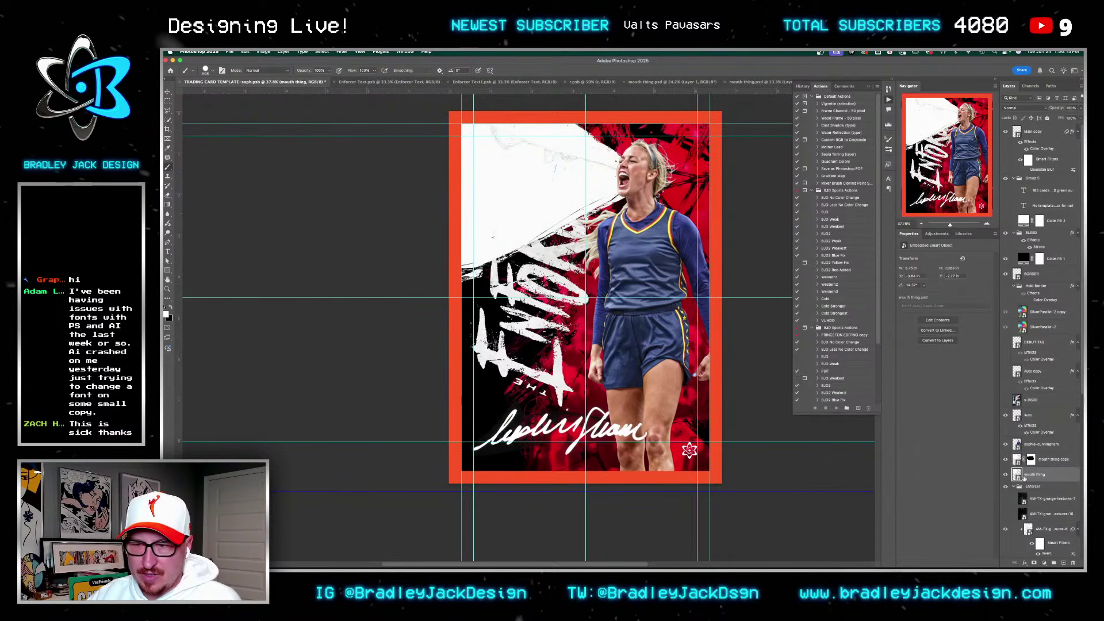
{"action": "left_click", "coordinate": [1030, 460], "text": "ctrl"}
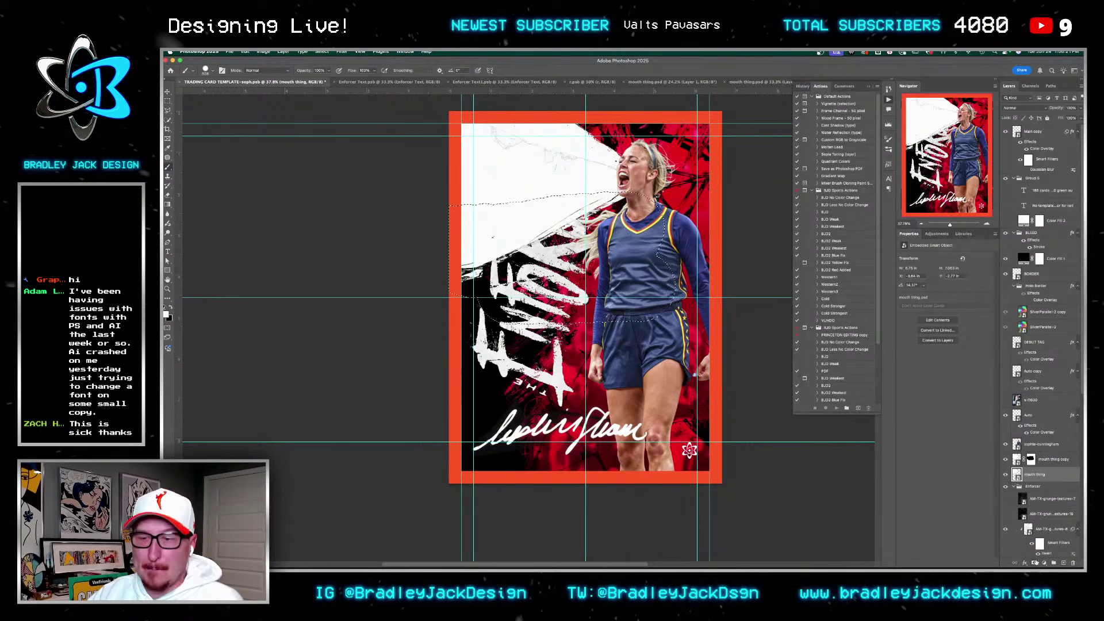
{"action": "left_click", "coordinate": [1034, 562]}
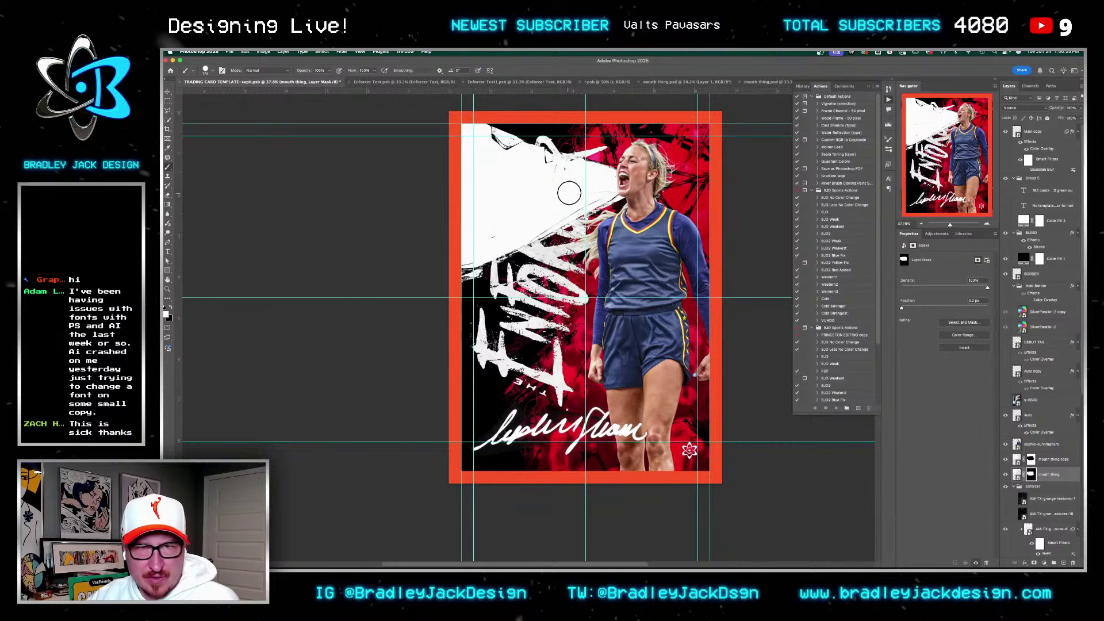
Step: Combine both shard layers into one smart object, try other blend modes such as Screen, and set it to Difference
{"action": "key", "text": "v"}
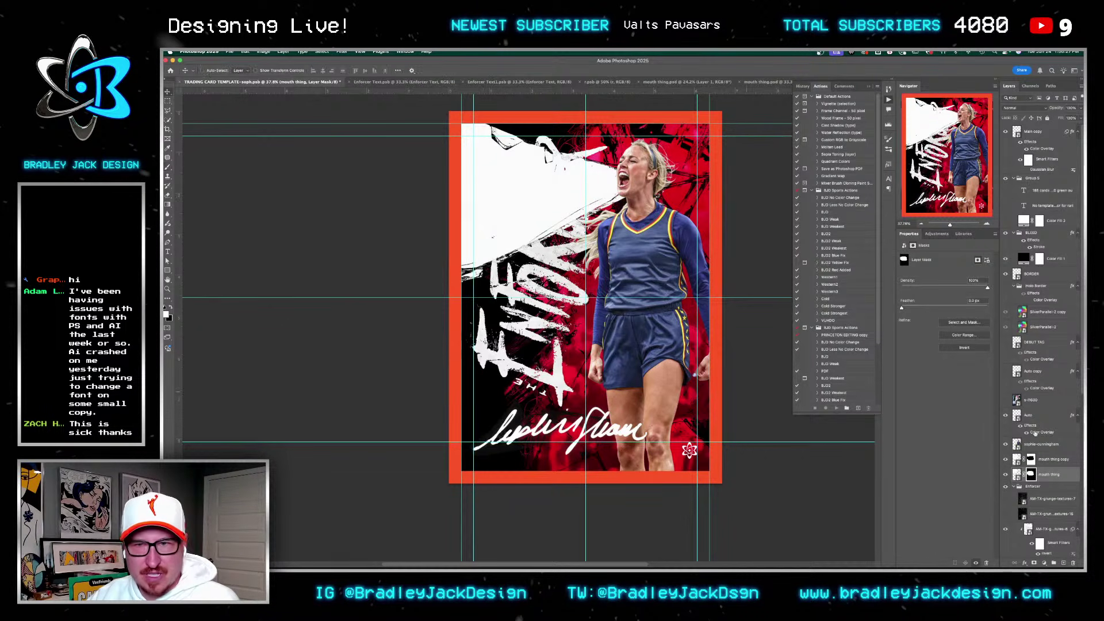
{"action": "key", "text": "Delete"}
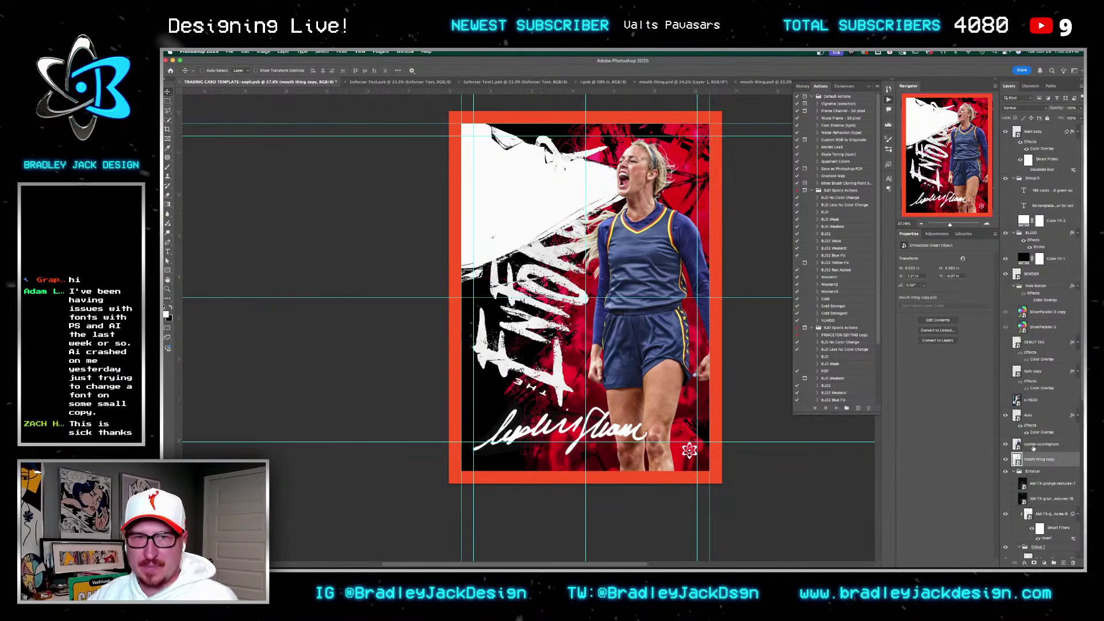
{"action": "key", "text": "alt+shift+m"}
{"action": "key", "text": "alt+shift+s"}
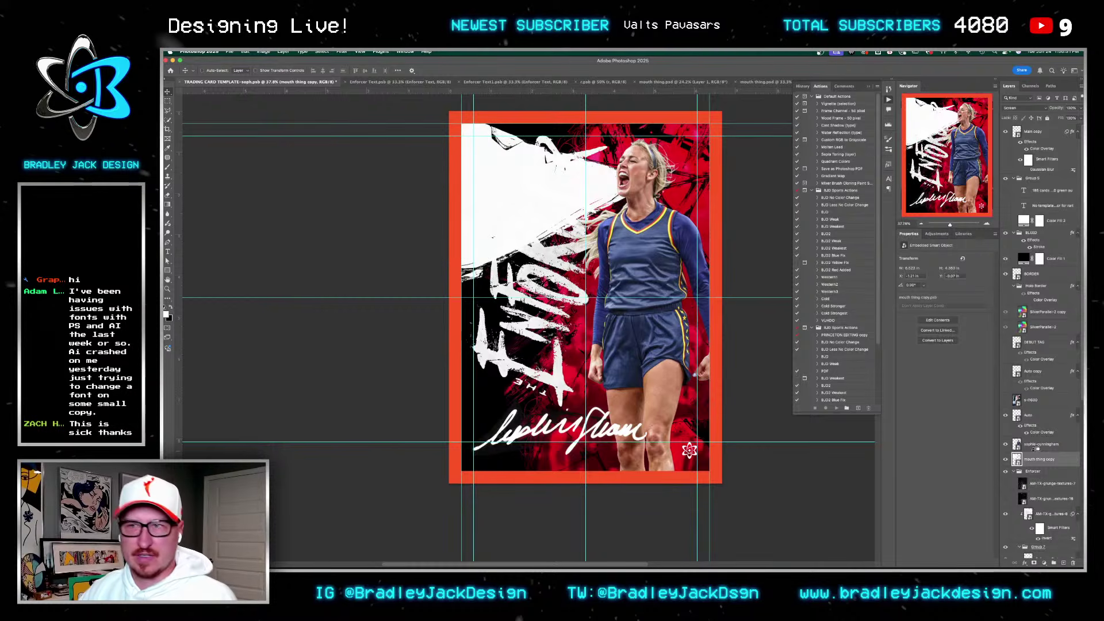
{"action": "key", "text": "alt+shift+e"}
Step: Try placing the Difference shard layer above the player cutout and undo the reordering
{"action": "key", "text": "ctrl+t"}
{"action": "key", "text": "Return"}
{"action": "left_click_drag", "start_coordinate": [1031, 460], "coordinate": [1032, 443]}
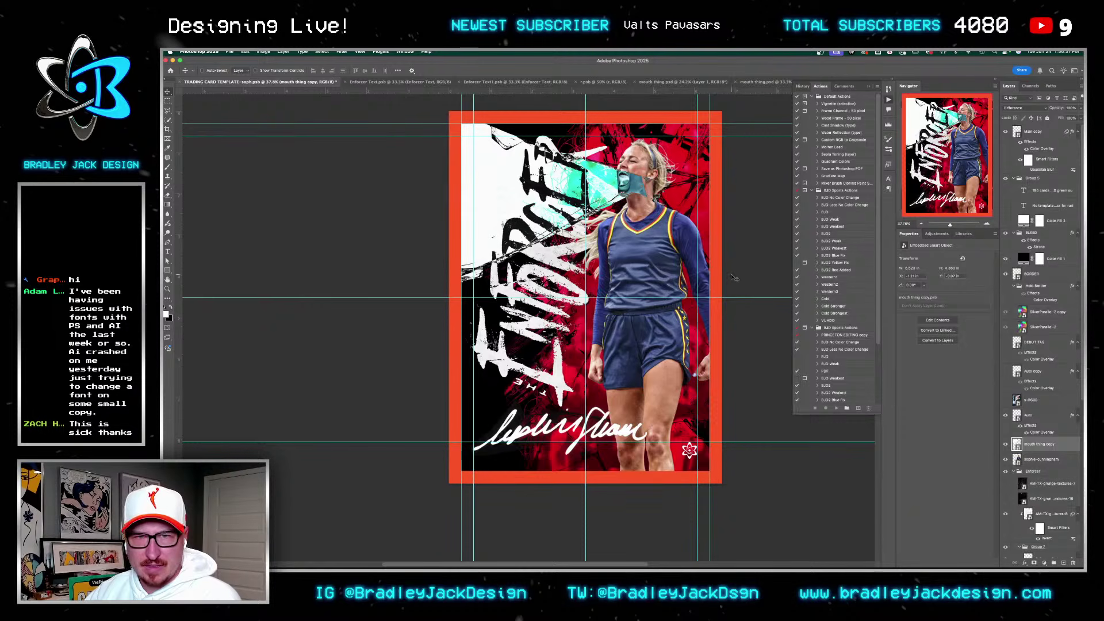
{"action": "key", "text": "ctrl+z"}
Step: Shrink the shard slightly and rotate it about 2 degrees counterclockwise at the player's mouth, then invert its colors
{"action": "key", "text": "ctrl+t"}
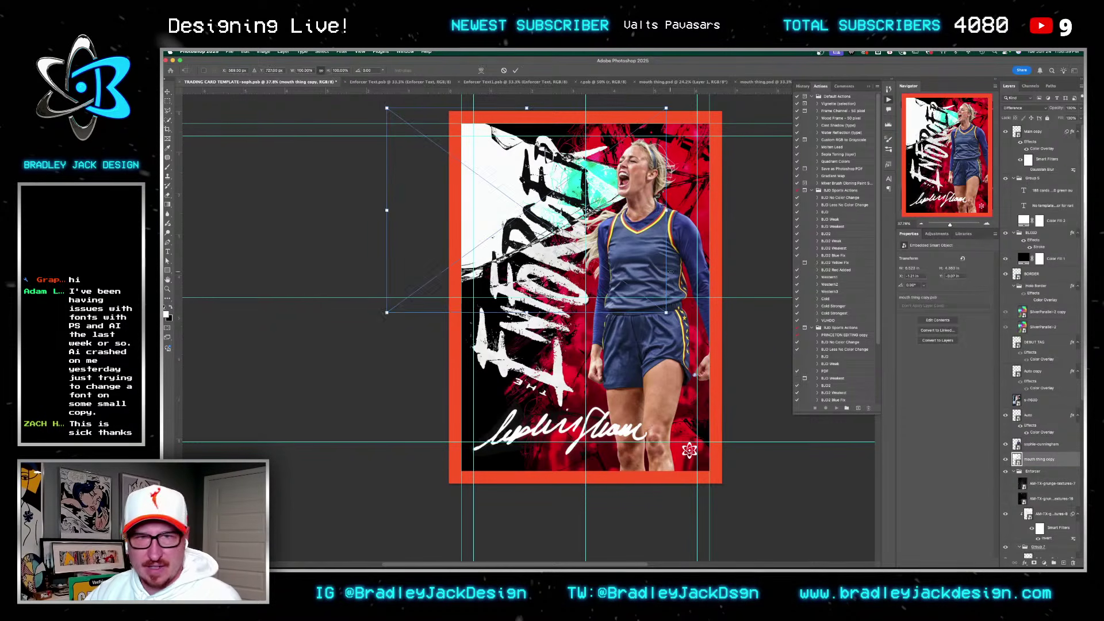
{"action": "left_click_drag", "start_coordinate": [667, 316], "coordinate": [663, 287]}
{"action": "key", "text": "Return"}
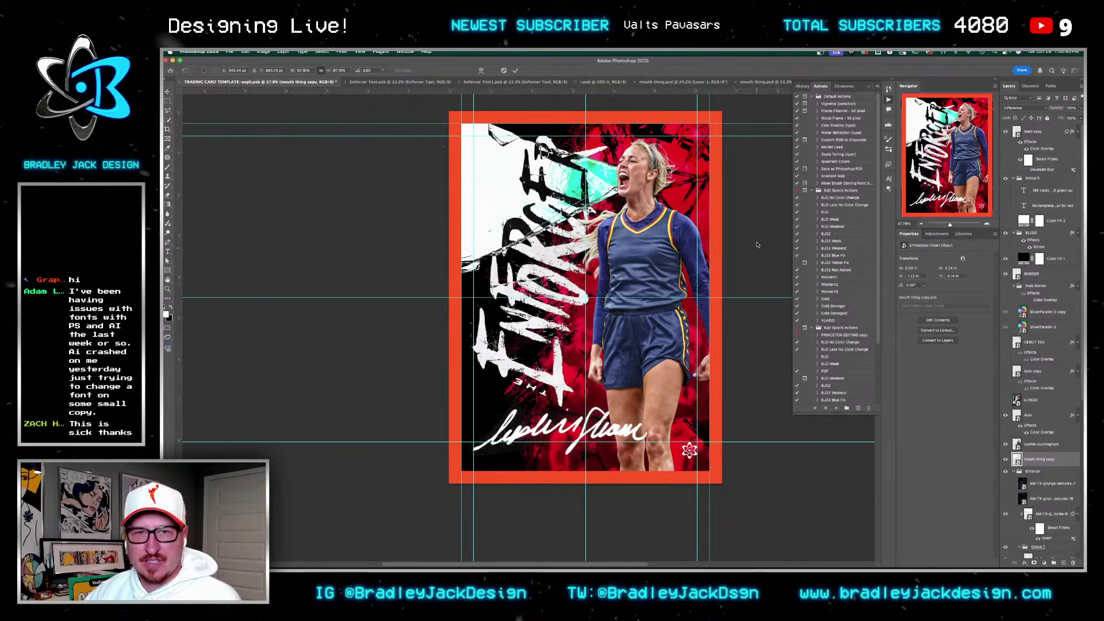
{"action": "key", "text": "ctrl+t"}
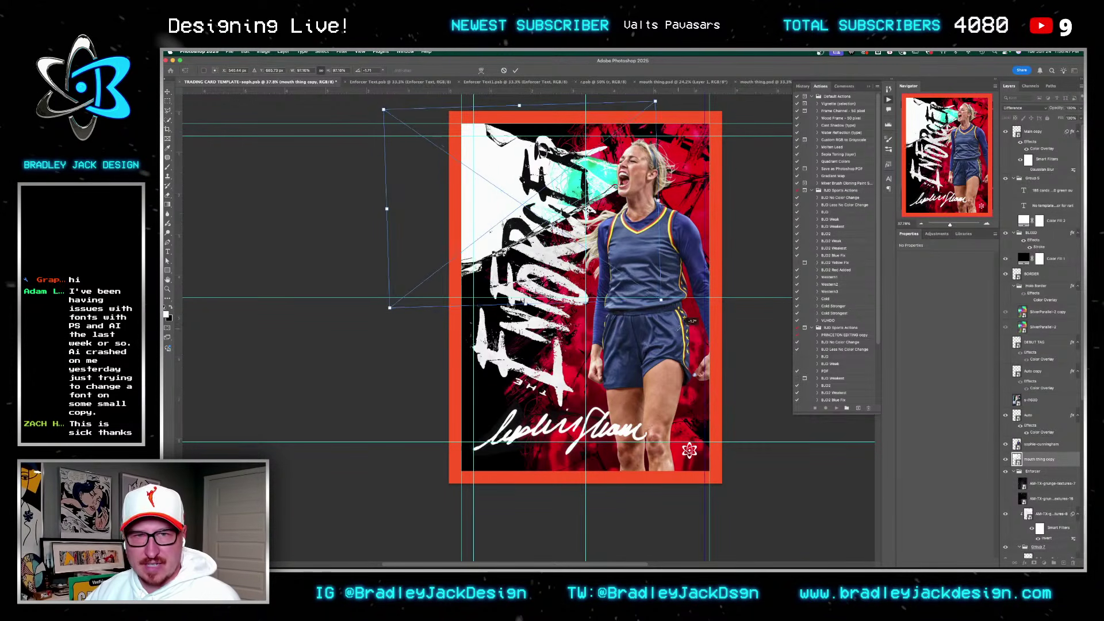
{"action": "key", "text": "Escape"}
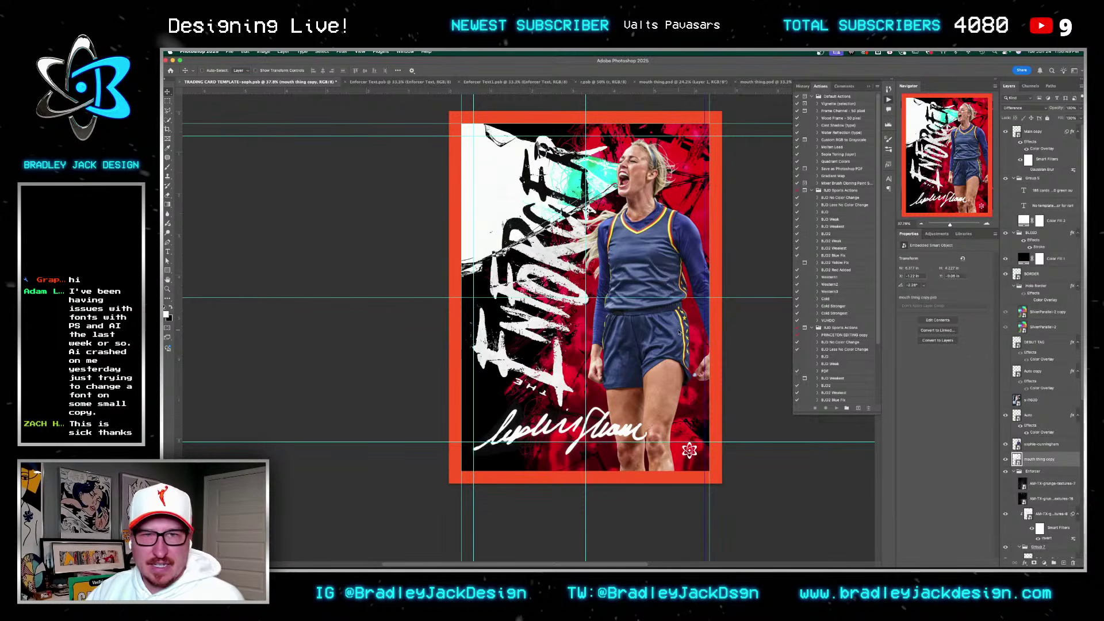
{"action": "key", "text": "ctrl+i"}
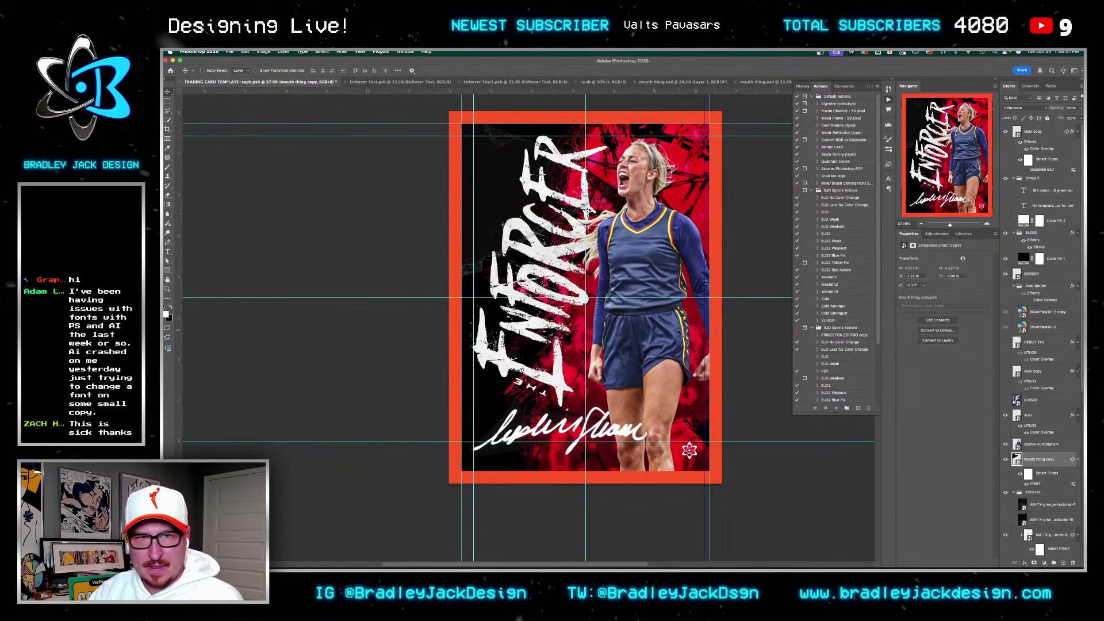
Step: Try the Screen and Overlay blend modes on the inverted shard layer
{"action": "key", "text": "alt+shift+s"}
{"action": "key", "text": "alt+shift+o"}
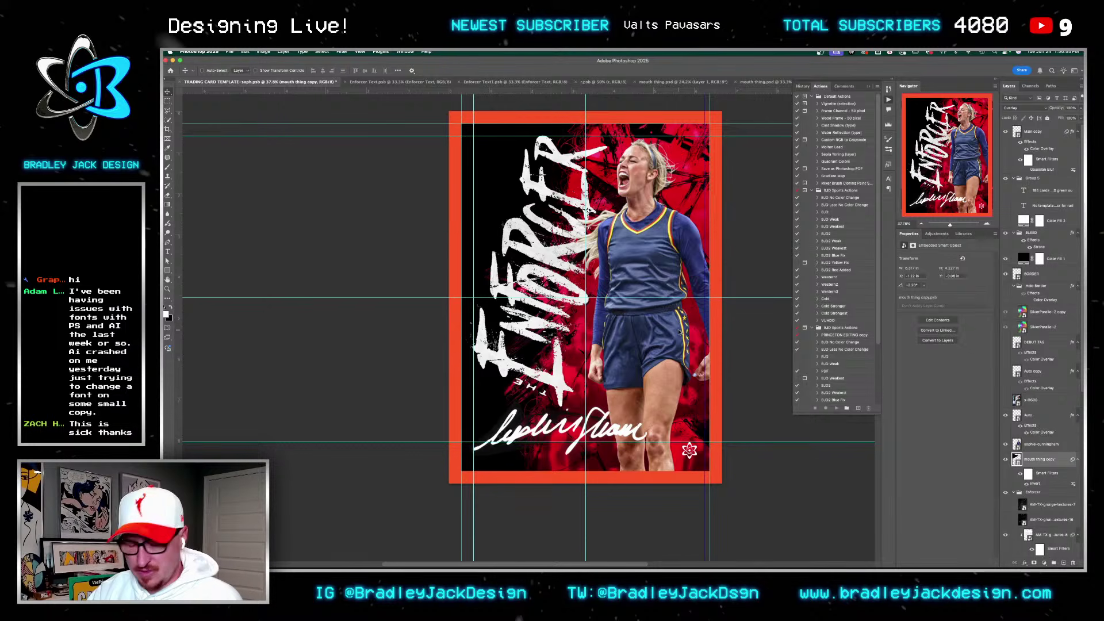
{"action": "key", "text": "super+z"}
{"action": "key", "text": "super+z"}
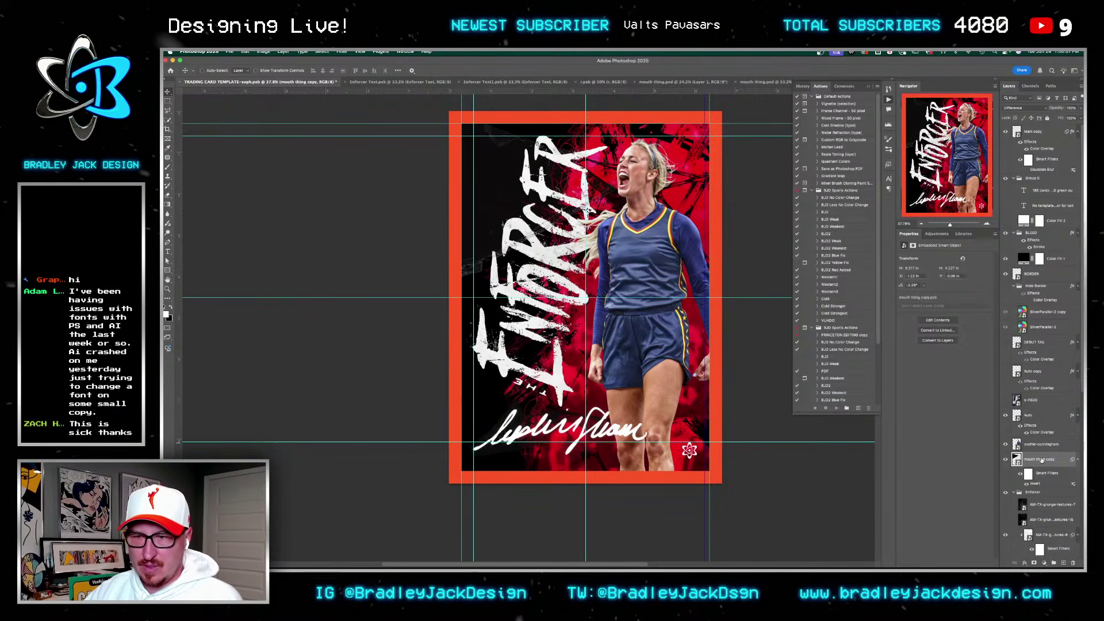
Step: Undo the shard's color inversion and add a yellow Color Overlay to the mouth thing copy layer
{"action": "key", "text": "super+z"}
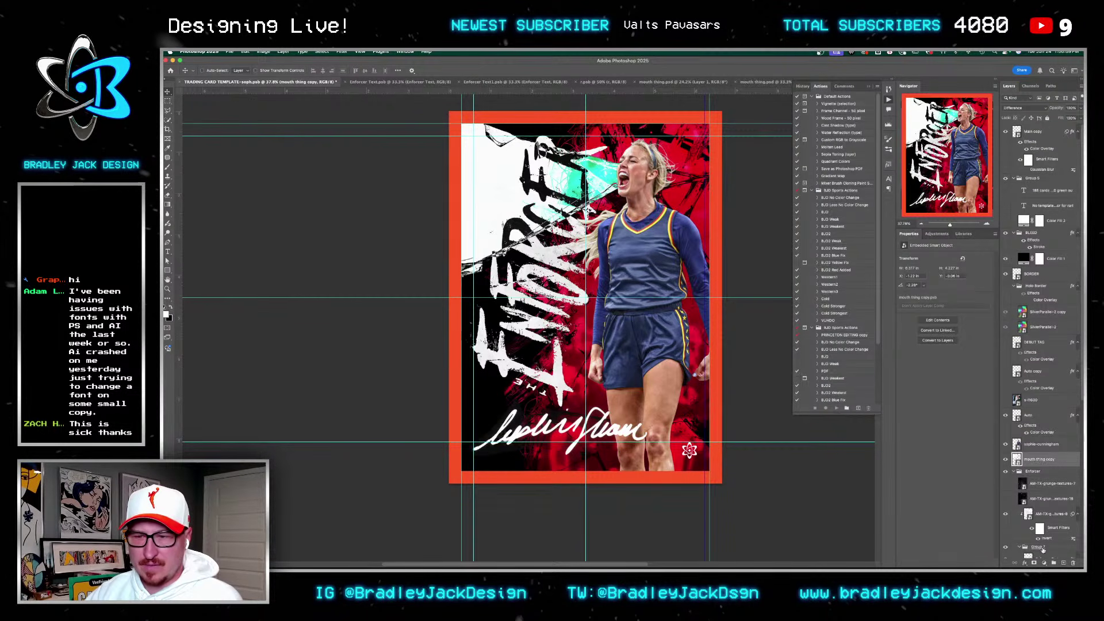
{"action": "left_click", "coordinate": [1027, 563]}
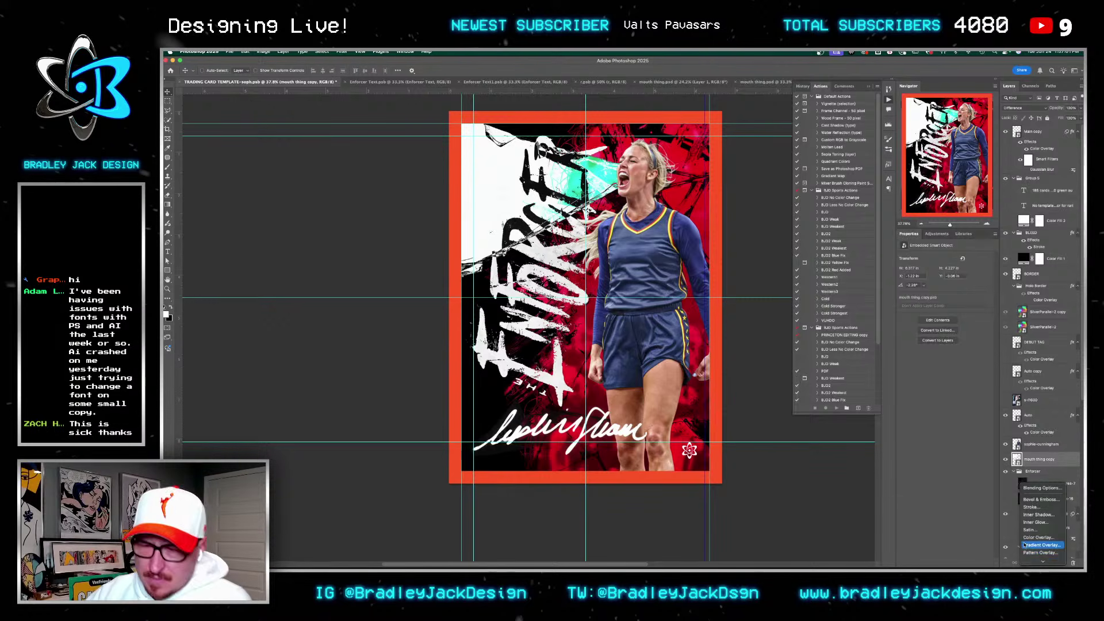
{"action": "left_click", "coordinate": [1038, 537]}
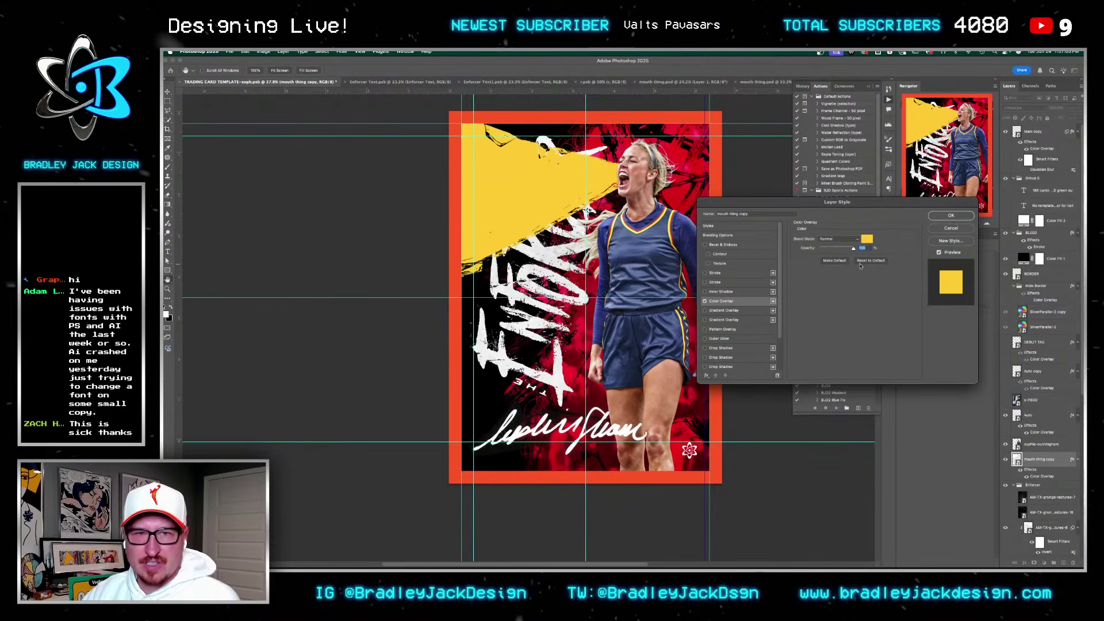
{"action": "key", "text": "Return"}
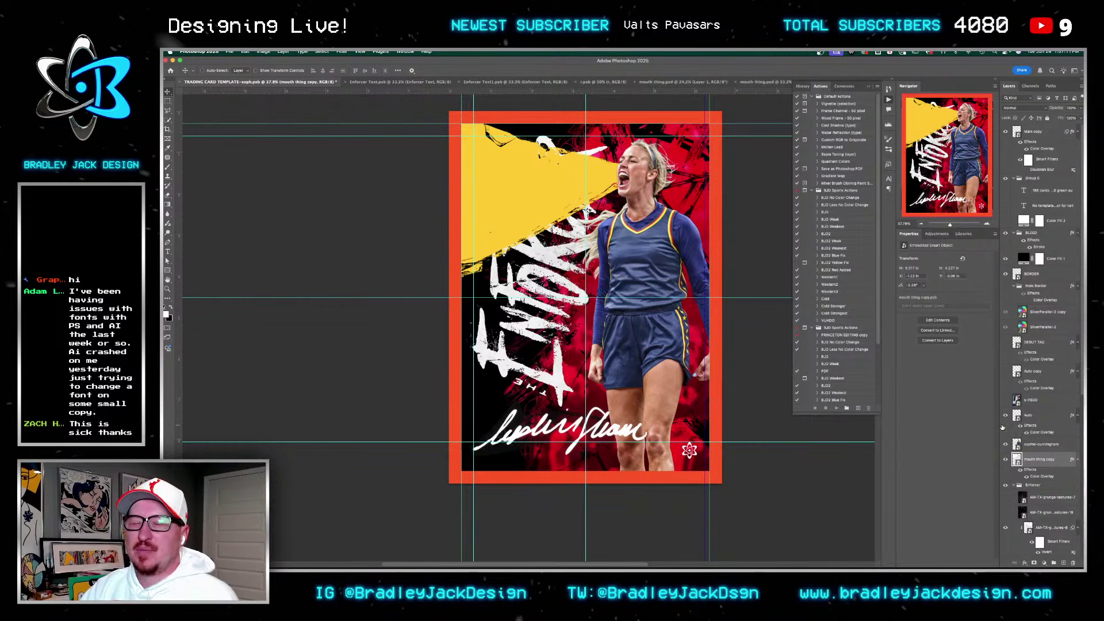
Step: Group the yellow shard layer by itself and set the group's blend mode to Difference
{"action": "key", "text": "super+g"}
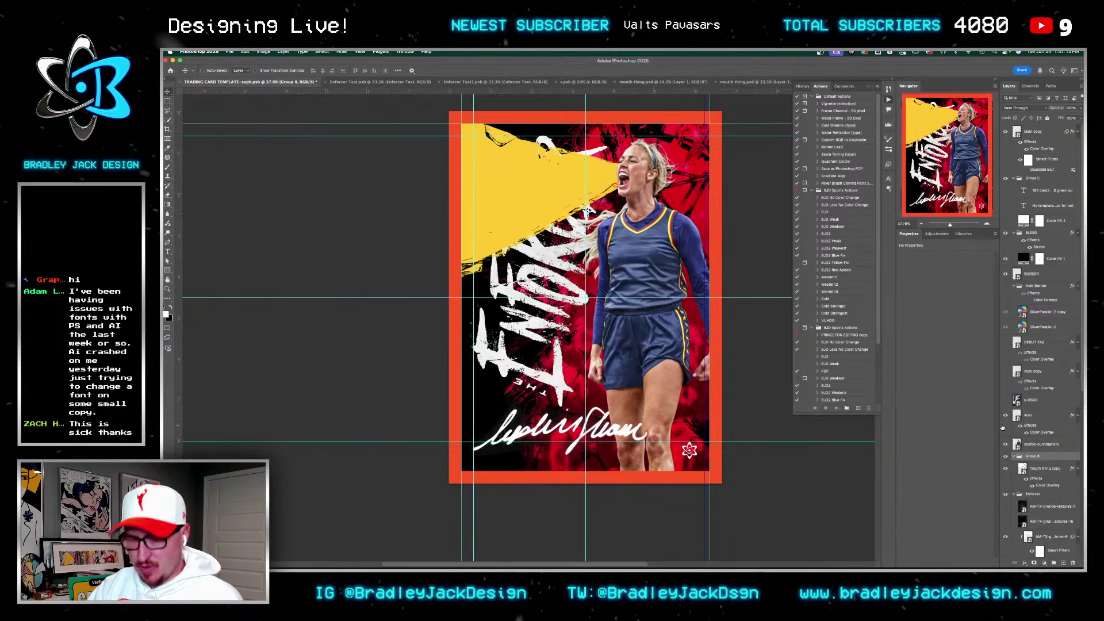
{"action": "key", "text": "alt+shift+e"}
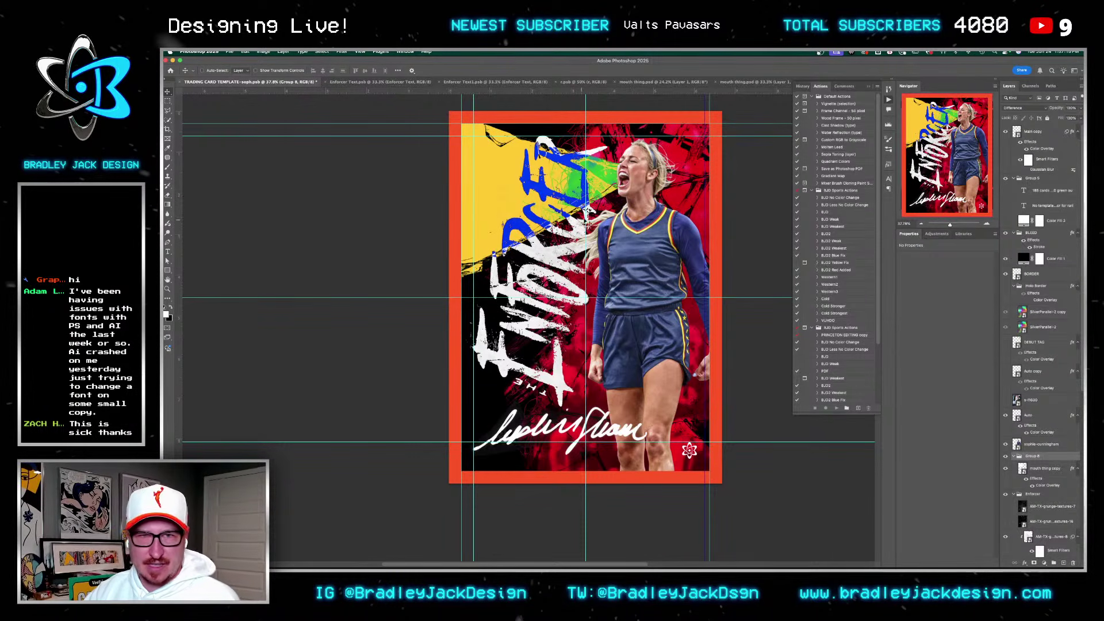
{"action": "key", "text": "super+z"}
{"action": "key", "text": "super+shift+z"}
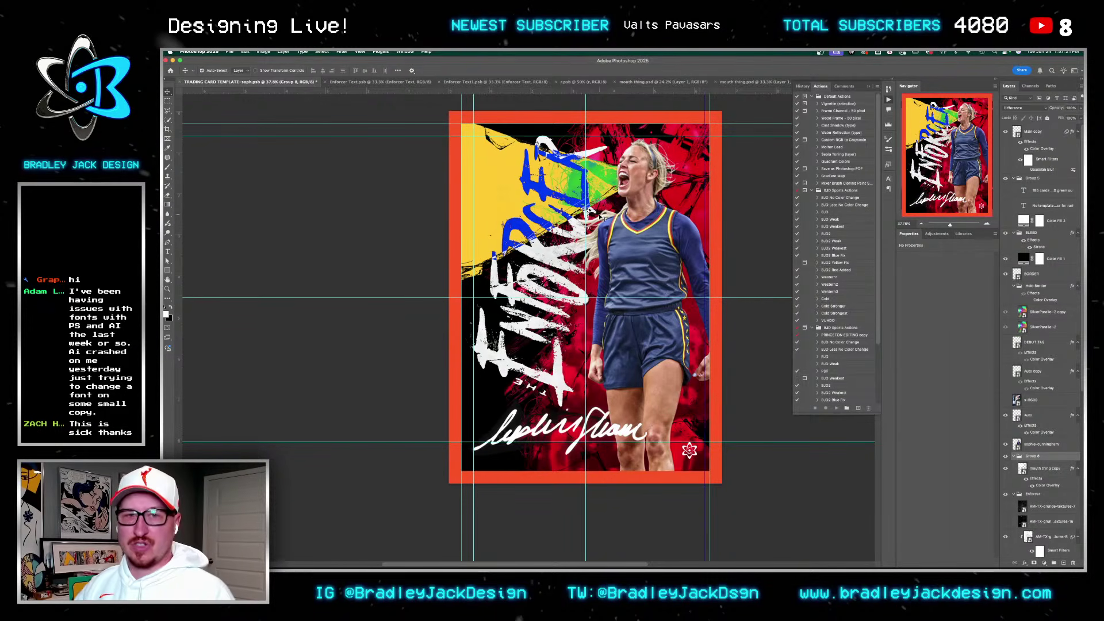
{"action": "key", "text": "super+Tab"}
{"action": "key", "text": "super+Tab"}
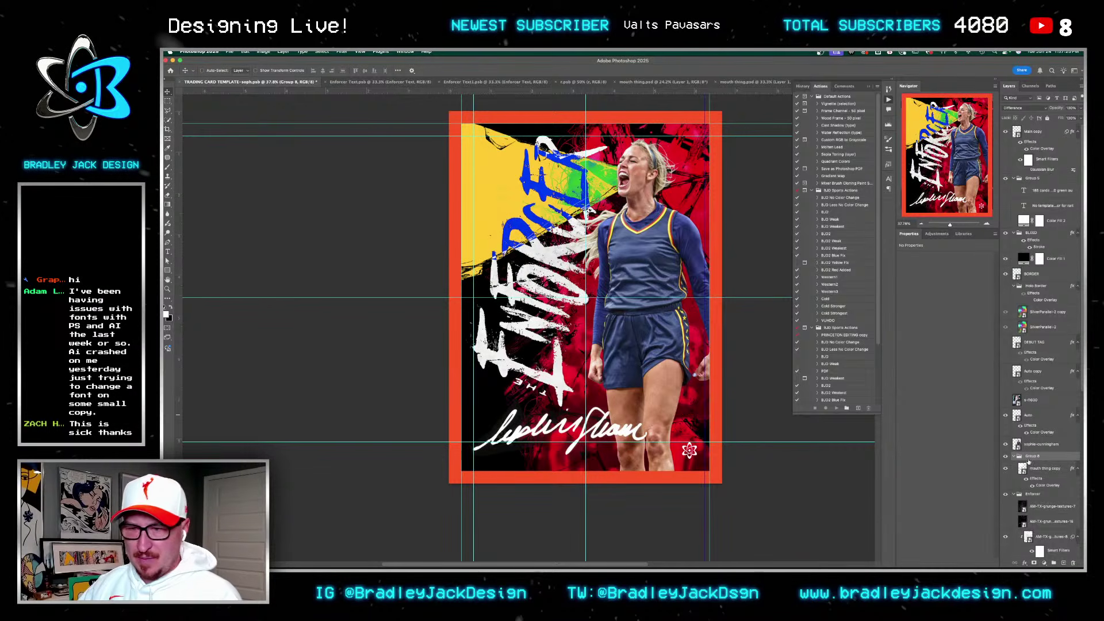
Step: Duplicate the shard group and transform the copy to fill the card's lower edge behind the signature
{"action": "key", "text": "super+j"}
{"action": "key", "text": "super+t"}
{"action": "left_click_drag", "start_coordinate": [403, 103], "coordinate": [202, 303]}
{"action": "left_click_drag", "start_coordinate": [460, 230], "coordinate": [519, 456]}
{"action": "left_click_drag", "start_coordinate": [688, 308], "coordinate": [684, 510]}
{"action": "key", "text": "Return"}
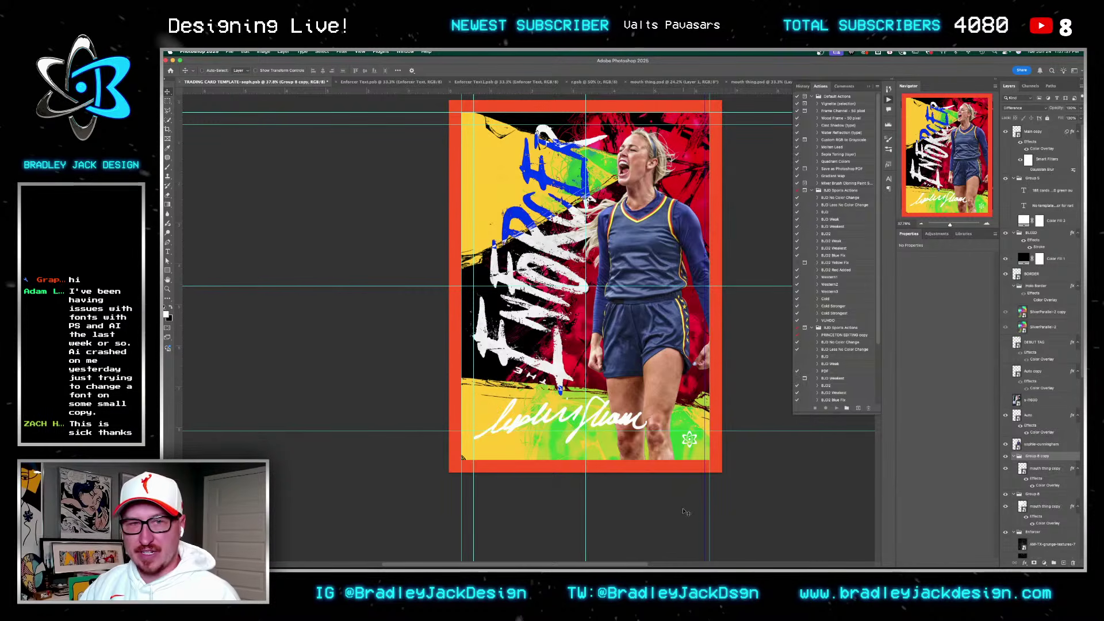
Step: Resize and rotate the Enforcer Text layer slightly, and nudge the title toward the card's left edge
{"action": "scroll", "coordinate": [1042, 396], "scroll_direction": "down", "scroll_amount": 5}
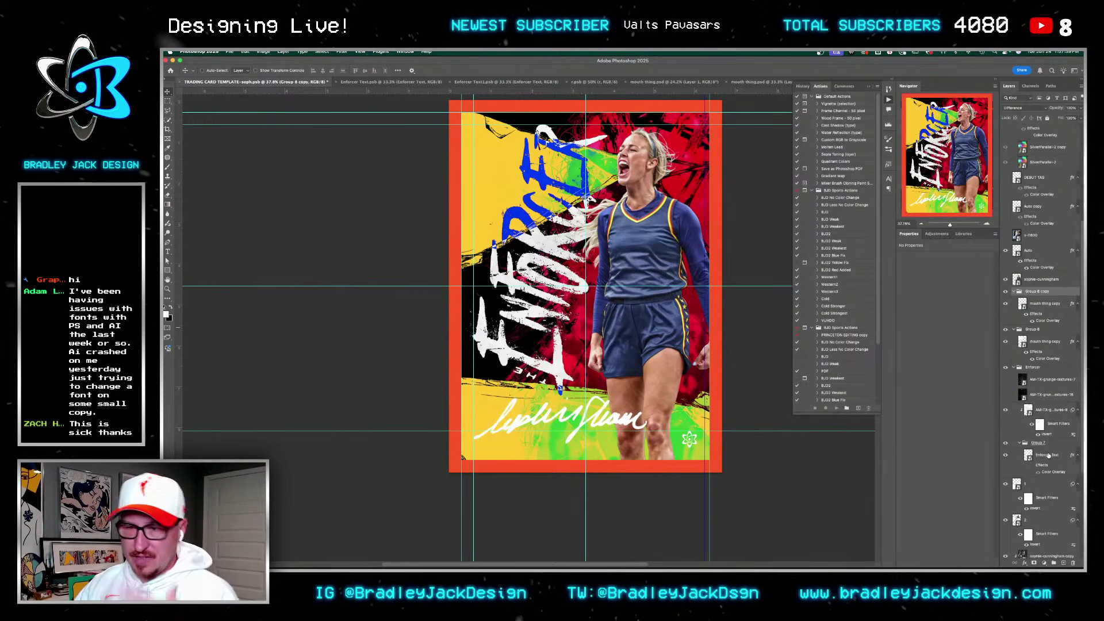
{"action": "left_click", "coordinate": [1035, 368]}
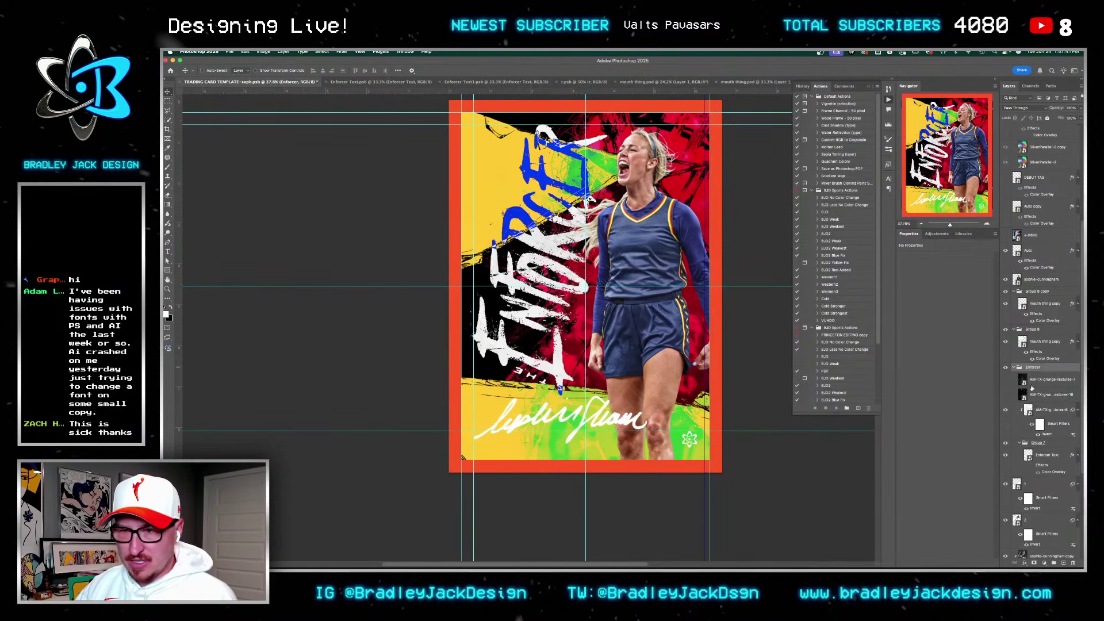
{"action": "scroll", "coordinate": [1030, 378], "scroll_direction": "down", "scroll_amount": 1}
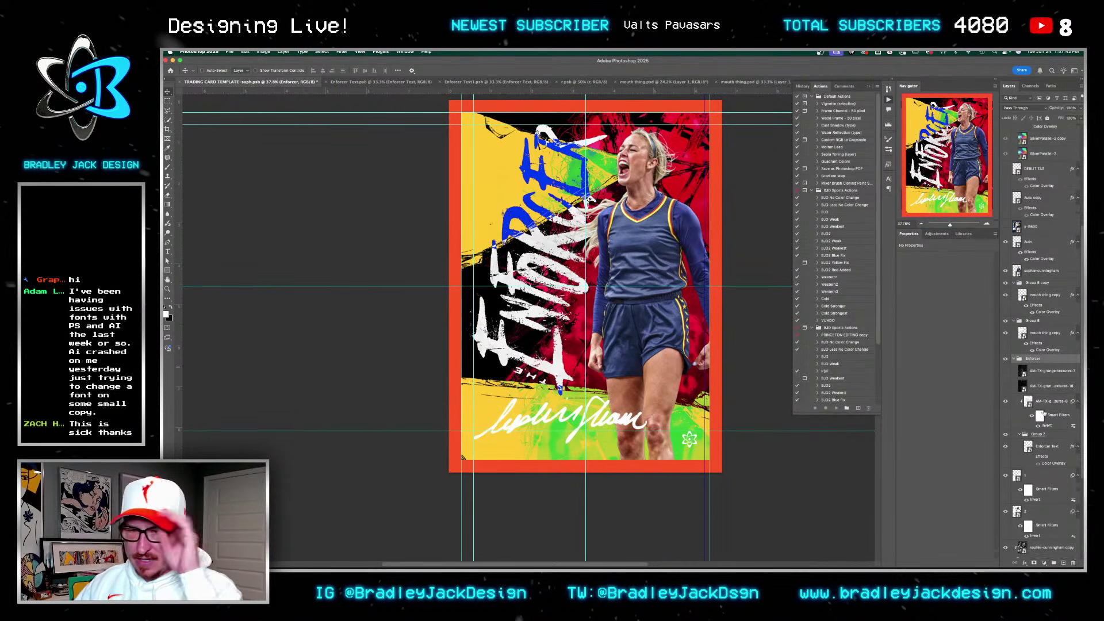
{"action": "left_click", "coordinate": [1047, 444]}
{"action": "key", "text": "ctrl+t"}
{"action": "left_click_drag", "start_coordinate": [651, 439], "coordinate": [710, 393]}
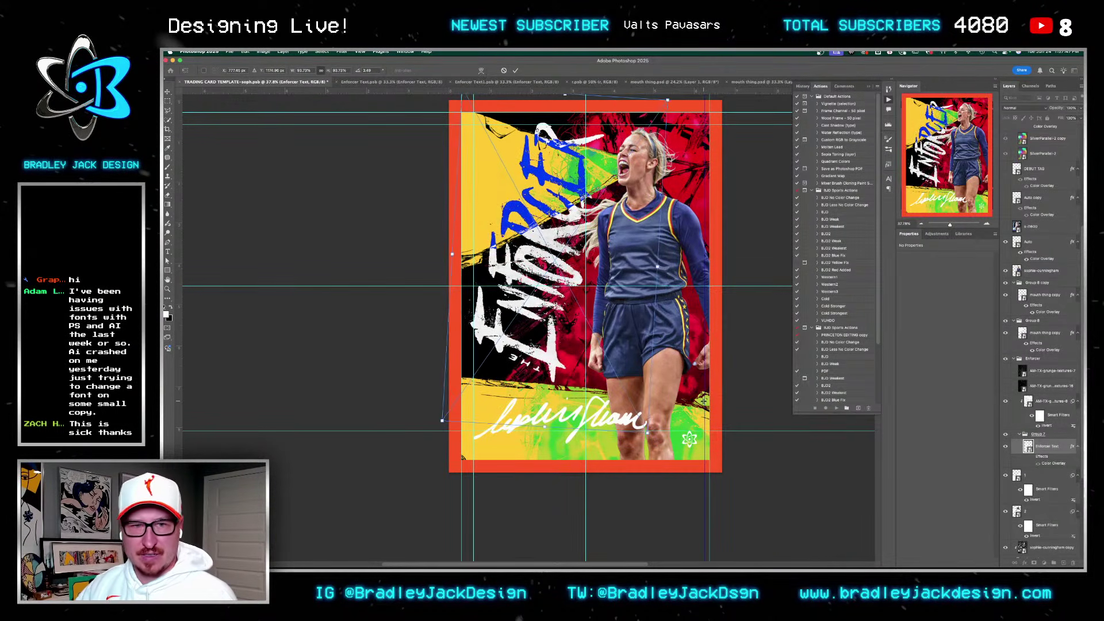
{"action": "key", "text": "Return"}
{"action": "key", "text": "Left"}
{"action": "key", "text": "Left"}
{"action": "key", "text": "Left"}
{"action": "key", "text": "Left"}
{"action": "key", "text": "Left"}
{"action": "key", "text": "Left"}
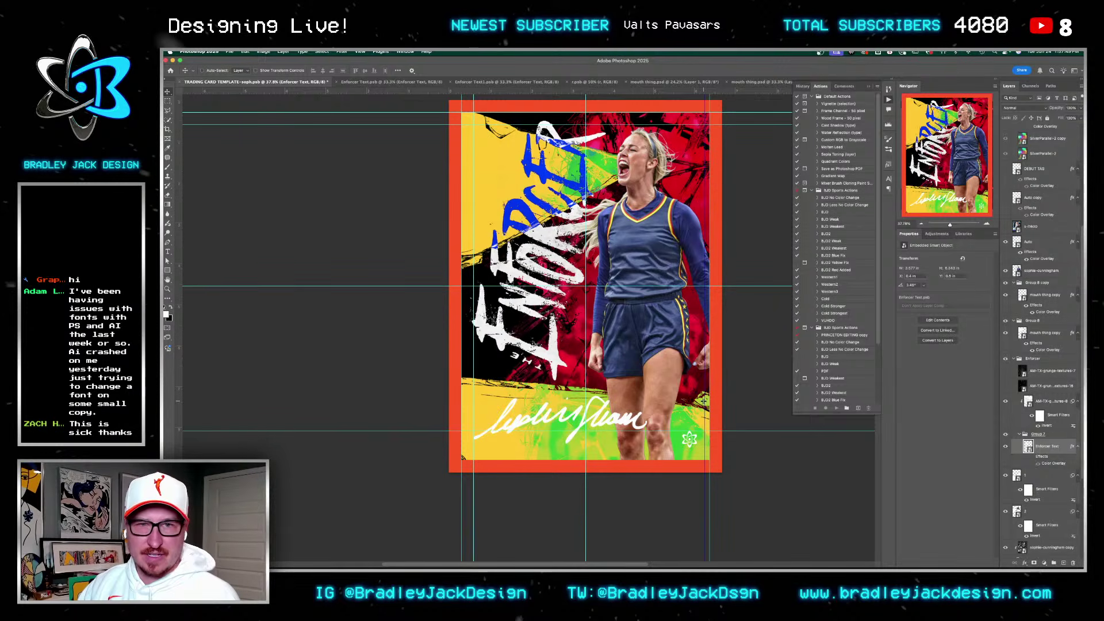
{"action": "key", "text": "Left"}
{"action": "key", "text": "Left"}
{"action": "key", "text": "Left"}
{"action": "key", "text": "Left"}
{"action": "key", "text": "Left"}
{"action": "key", "text": "Left"}
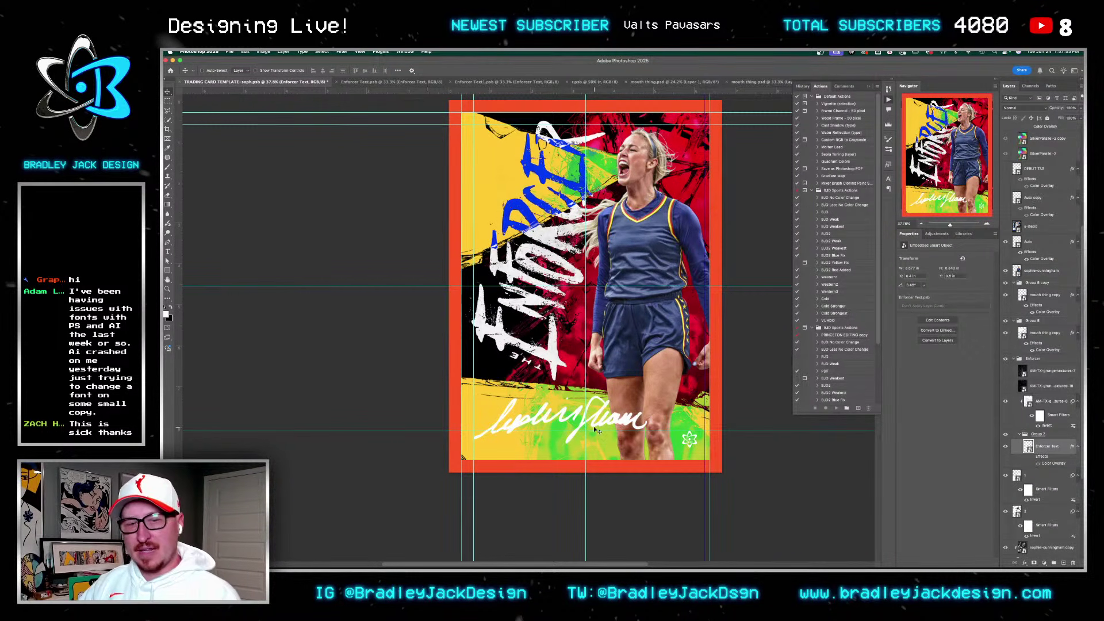
Step: Fine-tune the rotation and position of the duplicated shard group along the card's lower edge
{"action": "left_click", "coordinate": [1038, 282]}
{"action": "key", "text": "ctrl+t"}
{"action": "left_click_drag", "start_coordinate": [751, 353], "coordinate": [771, 309]}
{"action": "key", "text": "Return"}
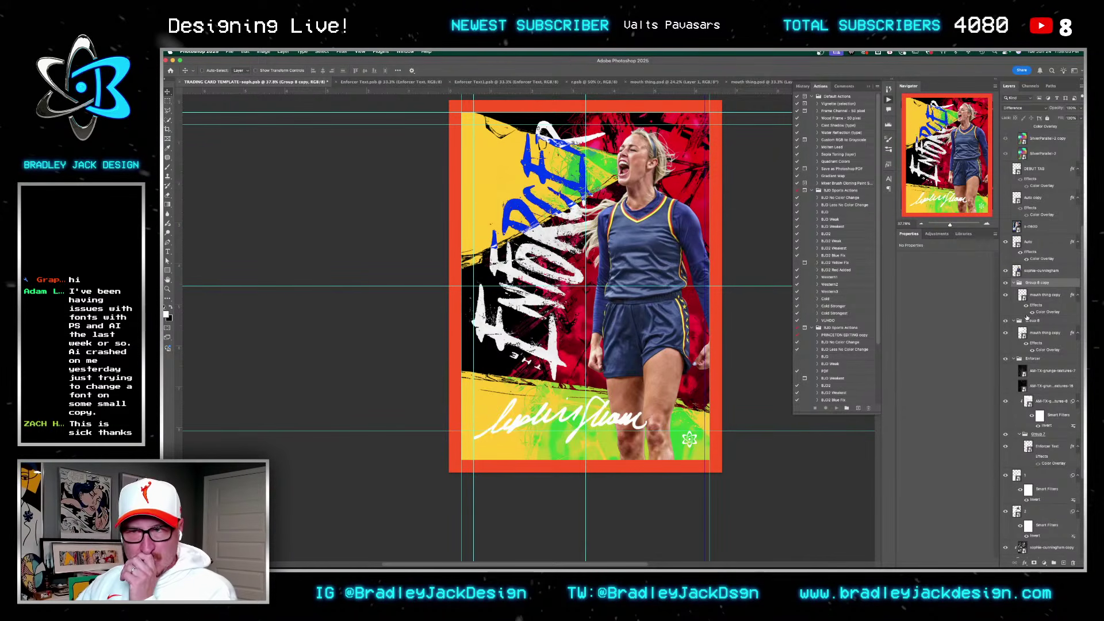
Step: Add a Hue/Saturation adjustment layer above the player and shift the Greens range toward blue
{"action": "left_click", "coordinate": [937, 234]}
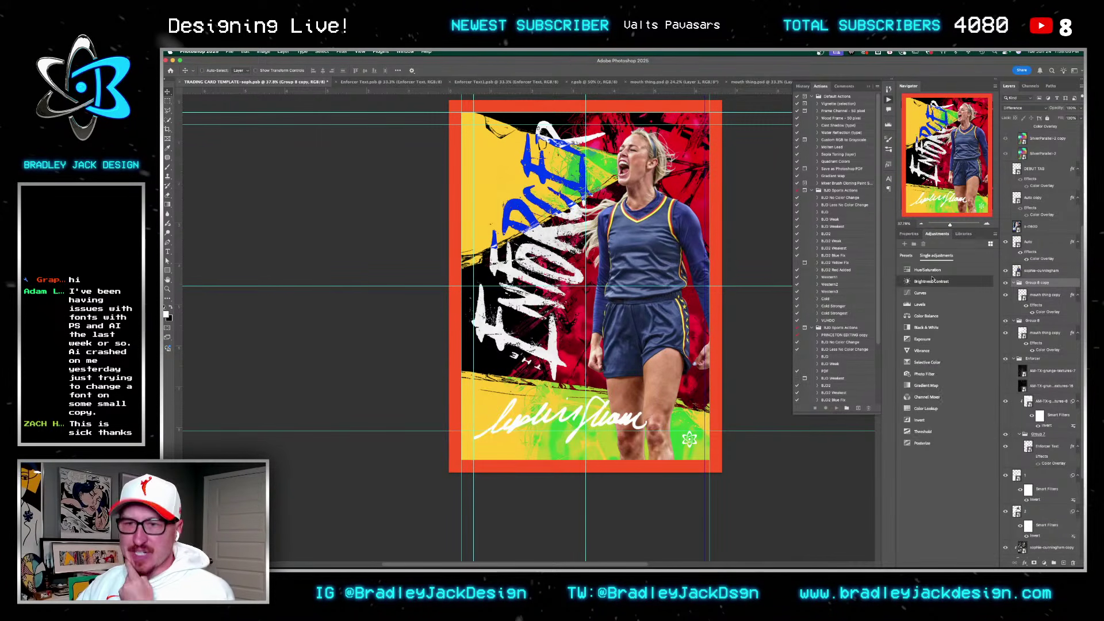
{"action": "left_click", "coordinate": [940, 270]}
{"action": "left_click_drag", "start_coordinate": [1058, 295], "coordinate": [1042, 189]}
{"action": "left_click", "coordinate": [936, 272]}
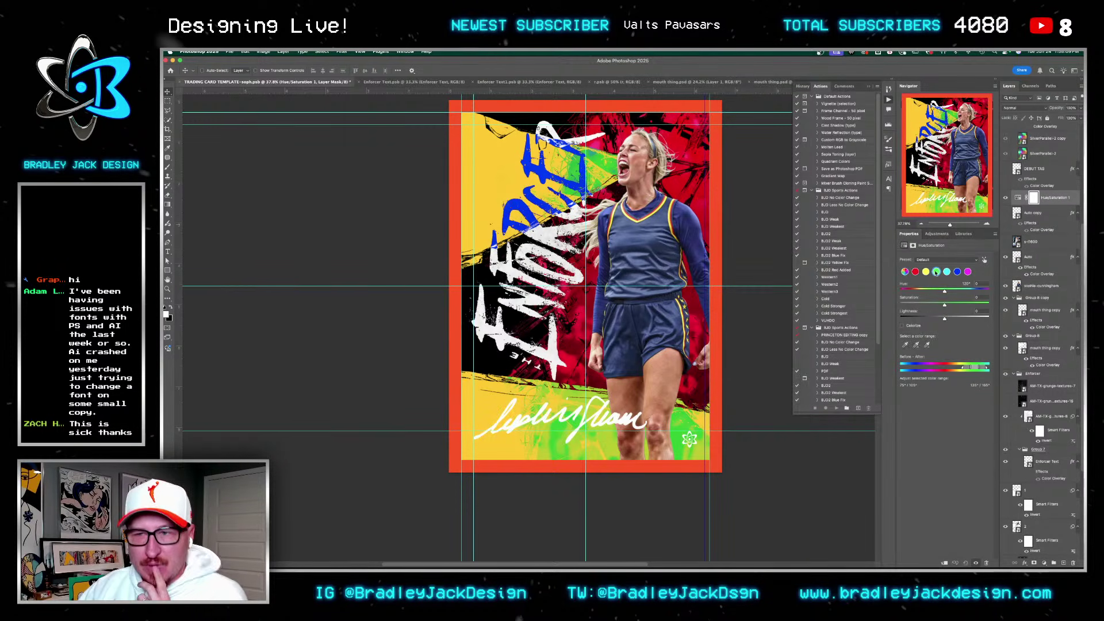
{"action": "left_click_drag", "start_coordinate": [959, 290], "coordinate": [978, 292]}
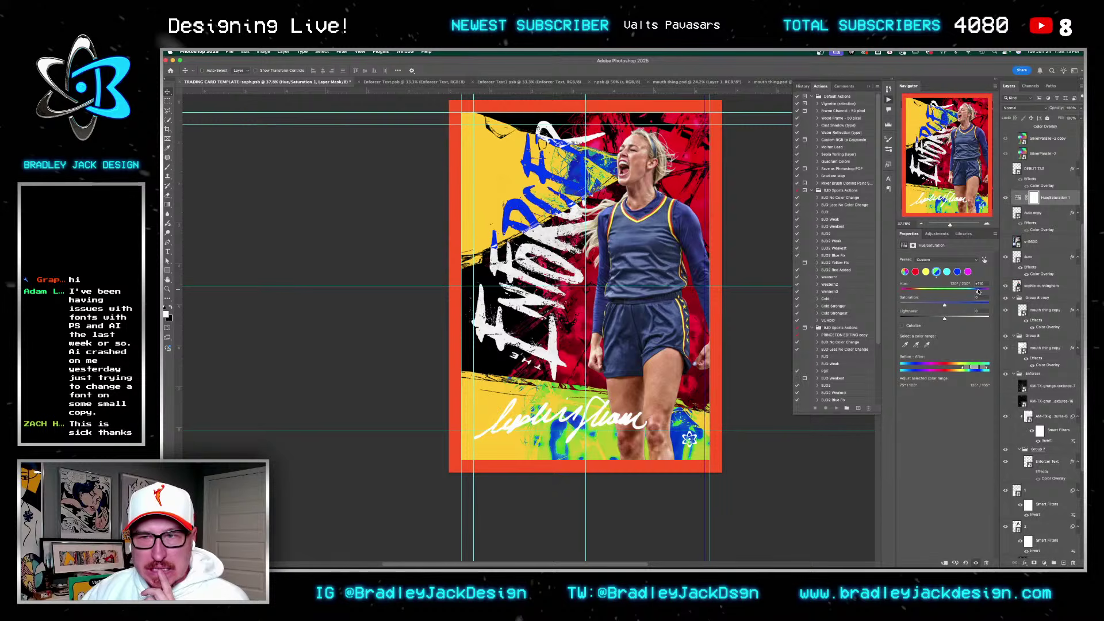
Step: Widen the adjusted green range by sampling the lower shard, fine-tune its hue, and hide the Hue/Saturation layer
{"action": "left_click", "coordinate": [918, 346]}
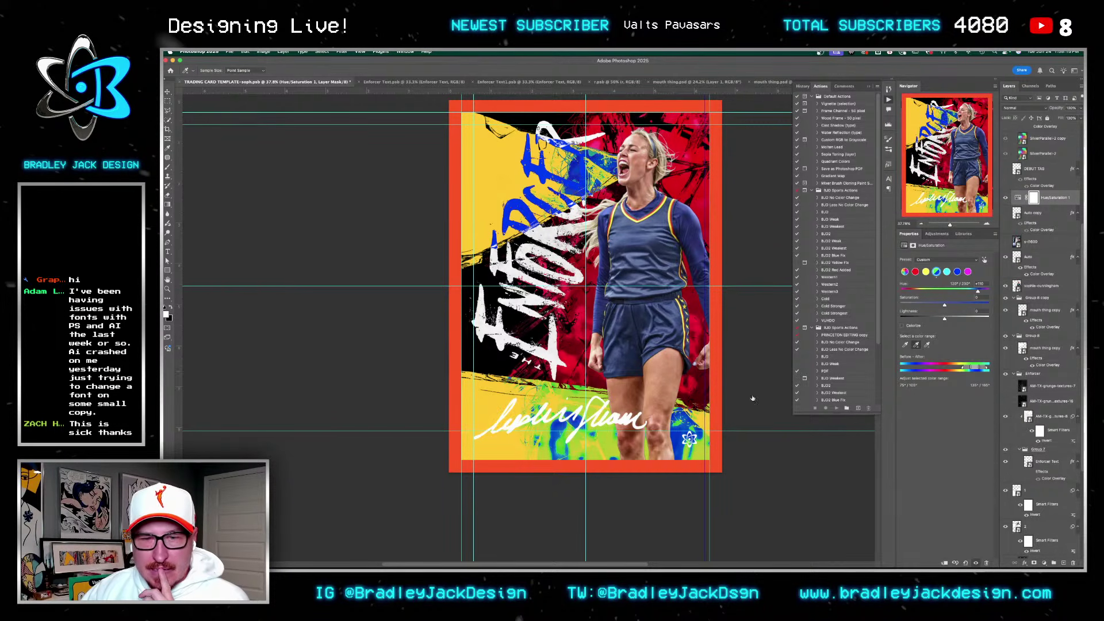
{"action": "left_click", "coordinate": [613, 444]}
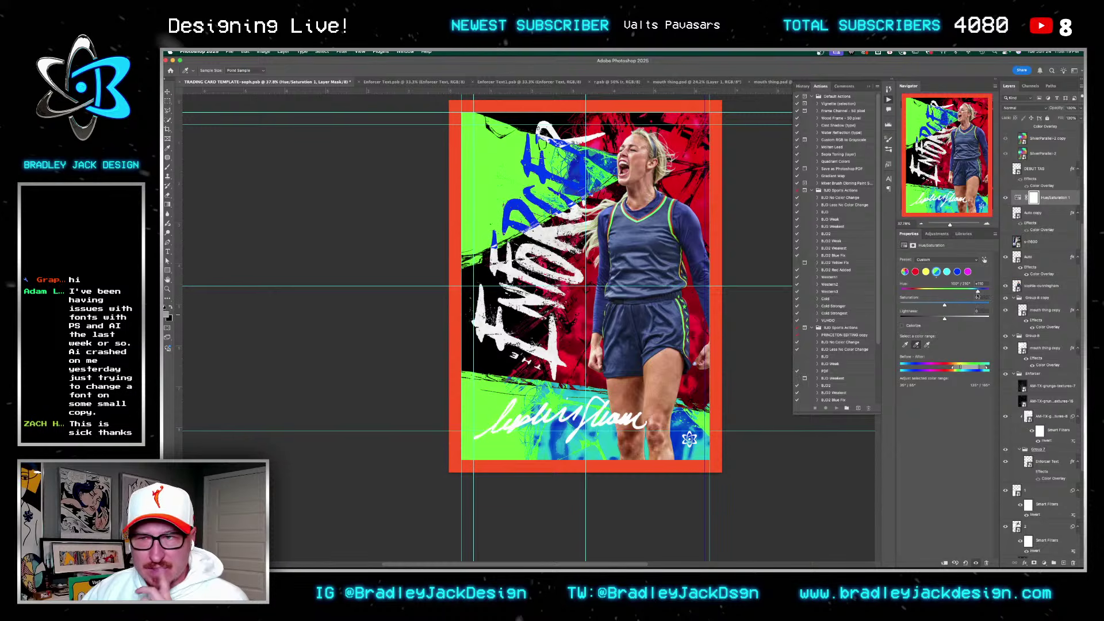
{"action": "mouse_move", "coordinate": [977, 292]}
{"action": "left_mouse_down"}
{"action": "mouse_move", "coordinate": [956, 294]}
{"action": "mouse_move", "coordinate": [980, 290]}
{"action": "left_mouse_up"}
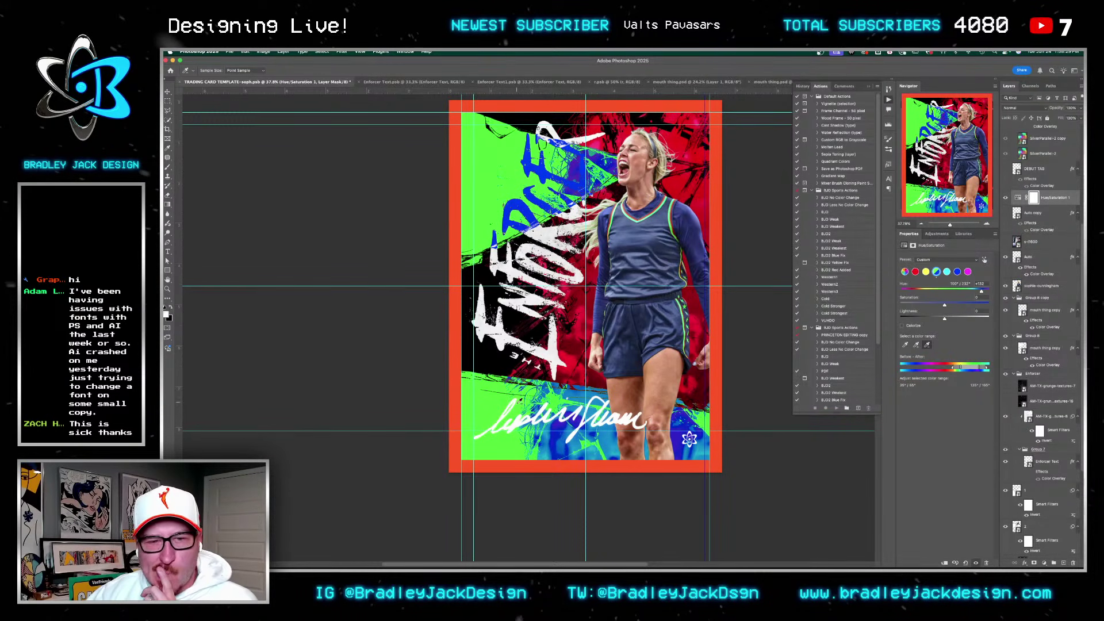
{"action": "key", "text": "v"}
{"action": "left_click", "coordinate": [1005, 198]}
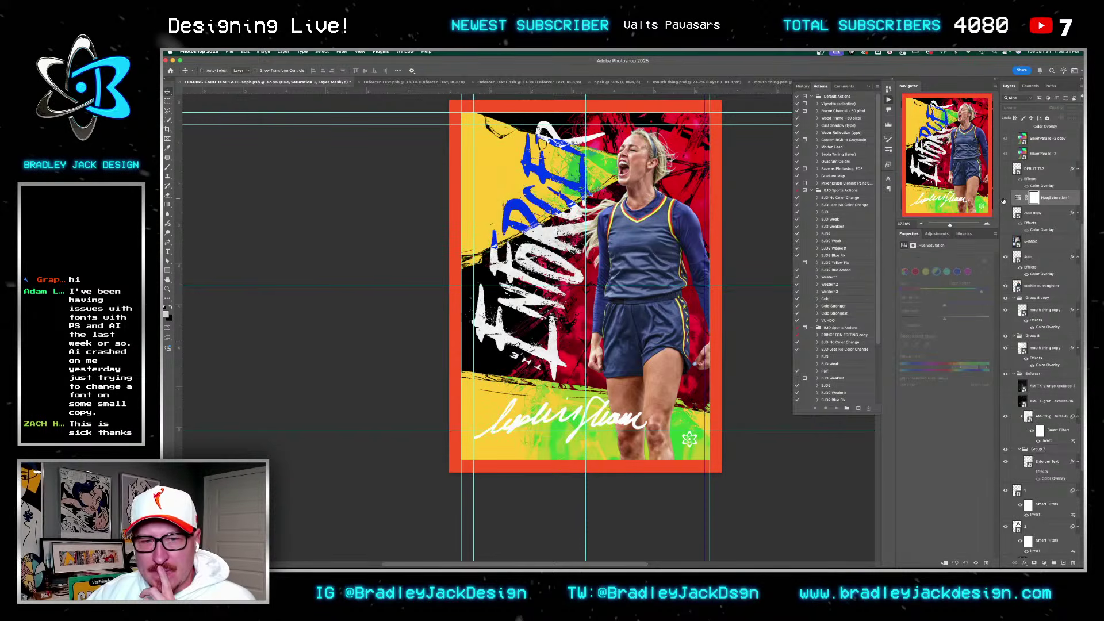
{"action": "left_click", "coordinate": [1005, 198]}
{"action": "left_click", "coordinate": [1005, 198]}
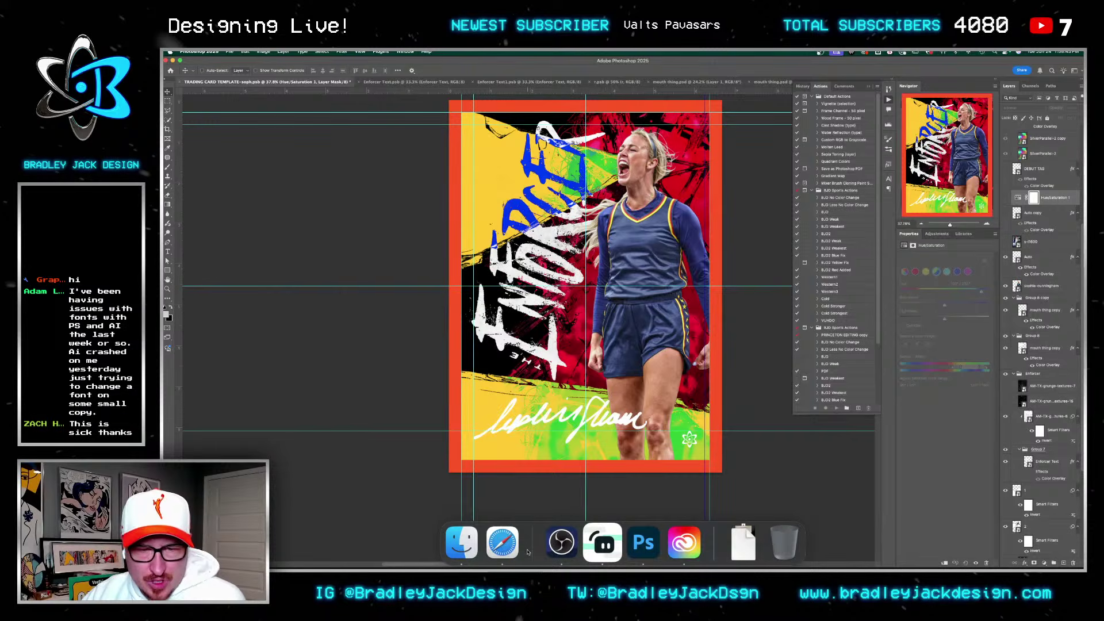
Step: Switch to Safari, copy the Indiana Fever blue hex code 041E42 from the team color page, and return to Photoshop
{"action": "left_click", "coordinate": [502, 542]}
{"action": "left_click", "coordinate": [483, 185]}
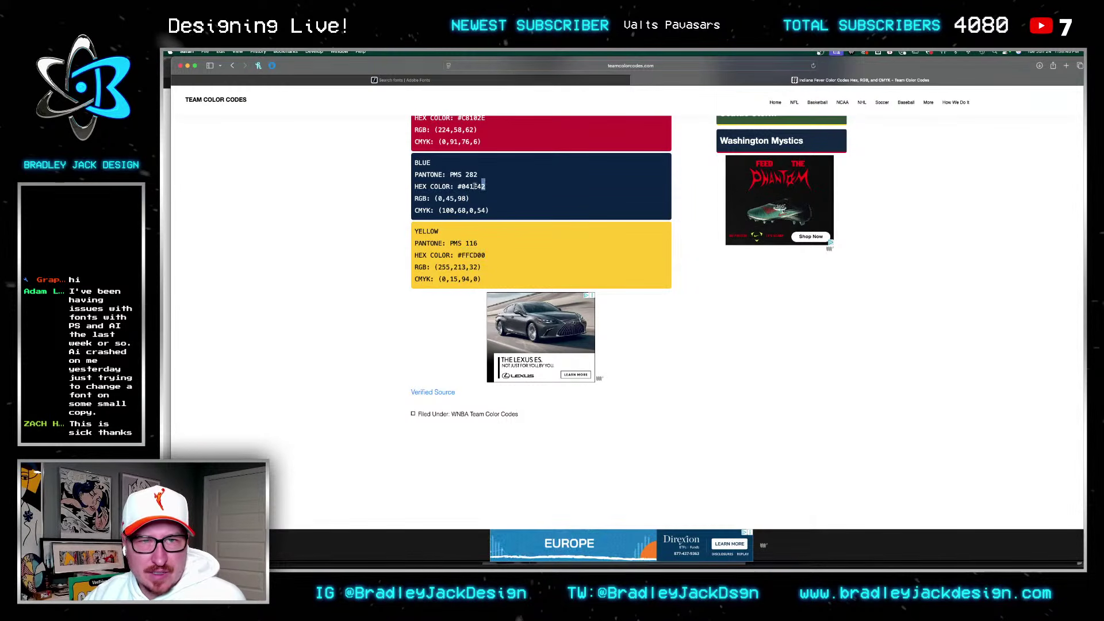
{"action": "mouse_move", "coordinate": [462, 187]}
{"action": "left_mouse_down"}
{"action": "mouse_move", "coordinate": [488, 186]}
{"action": "mouse_move", "coordinate": [478, 186]}
{"action": "left_mouse_up"}
{"action": "left_click", "coordinate": [484, 186]}
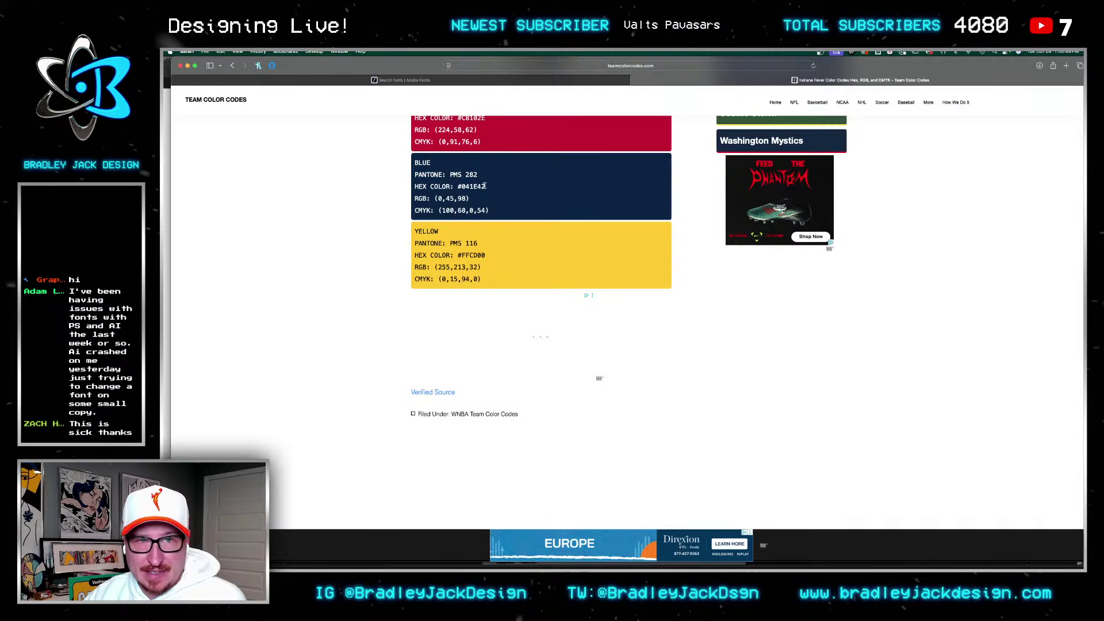
{"action": "double_click", "coordinate": [462, 186]}
{"action": "key", "text": "super+c"}
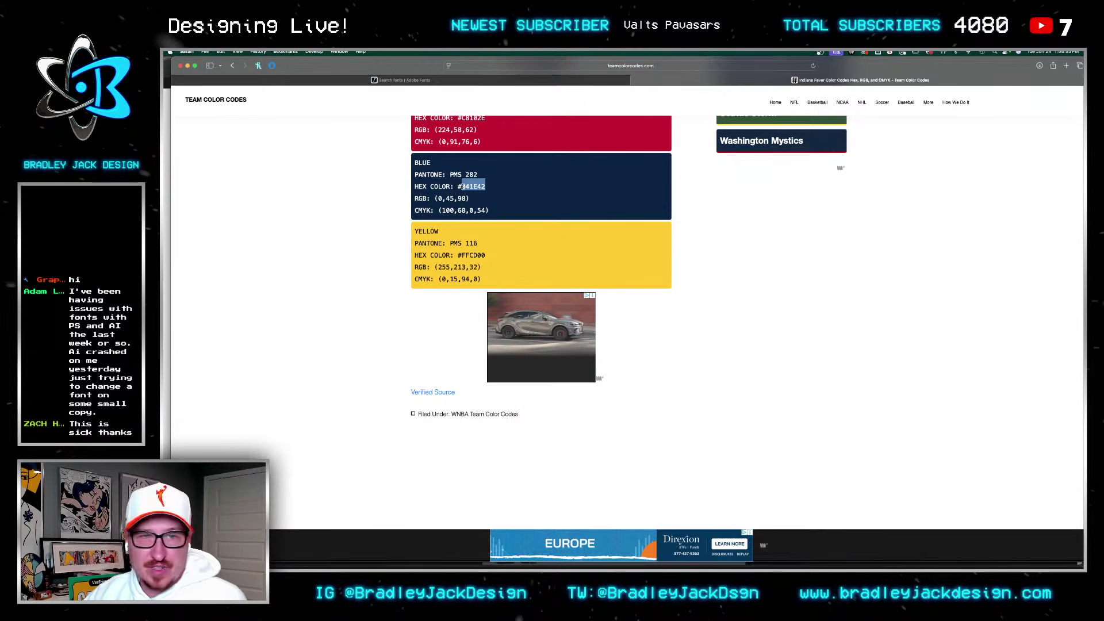
{"action": "key", "text": "super+Tab"}
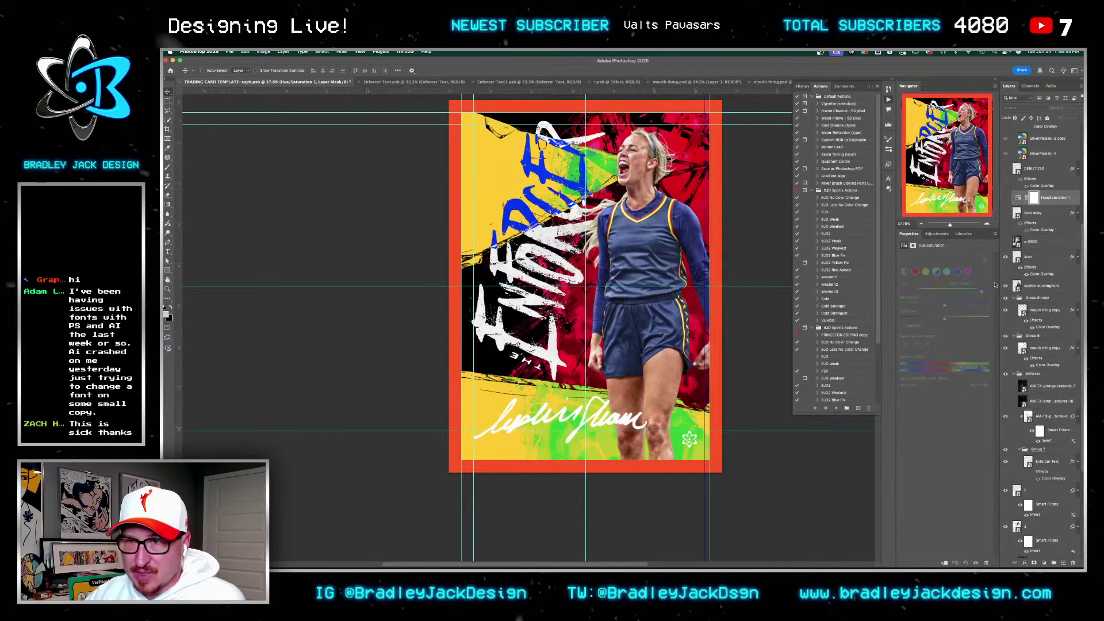
Step: Add a Gradient Map adjustment over the card and insert a navy stop using hex 041E42 near the gradient's dark end
{"action": "left_click", "coordinate": [937, 234]}
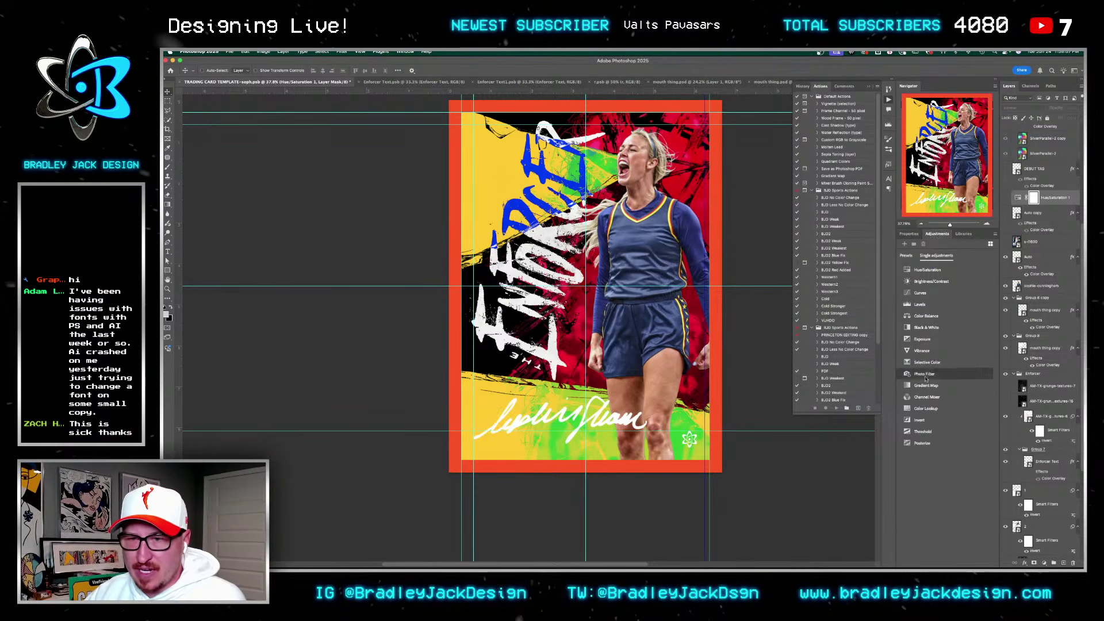
{"action": "left_click", "coordinate": [943, 380]}
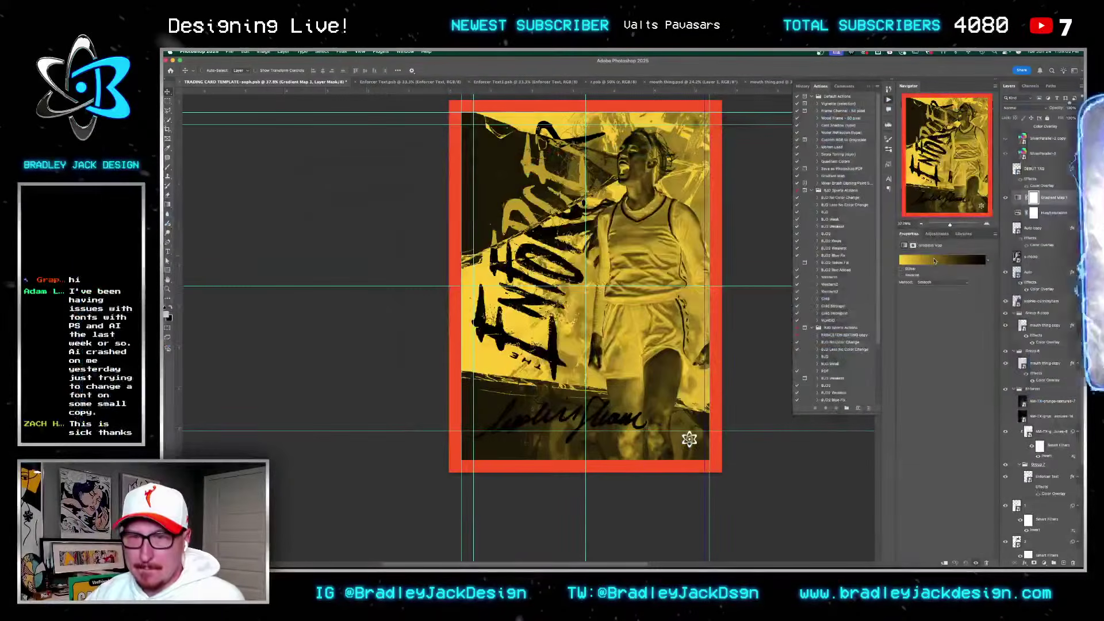
{"action": "left_click", "coordinate": [921, 260]}
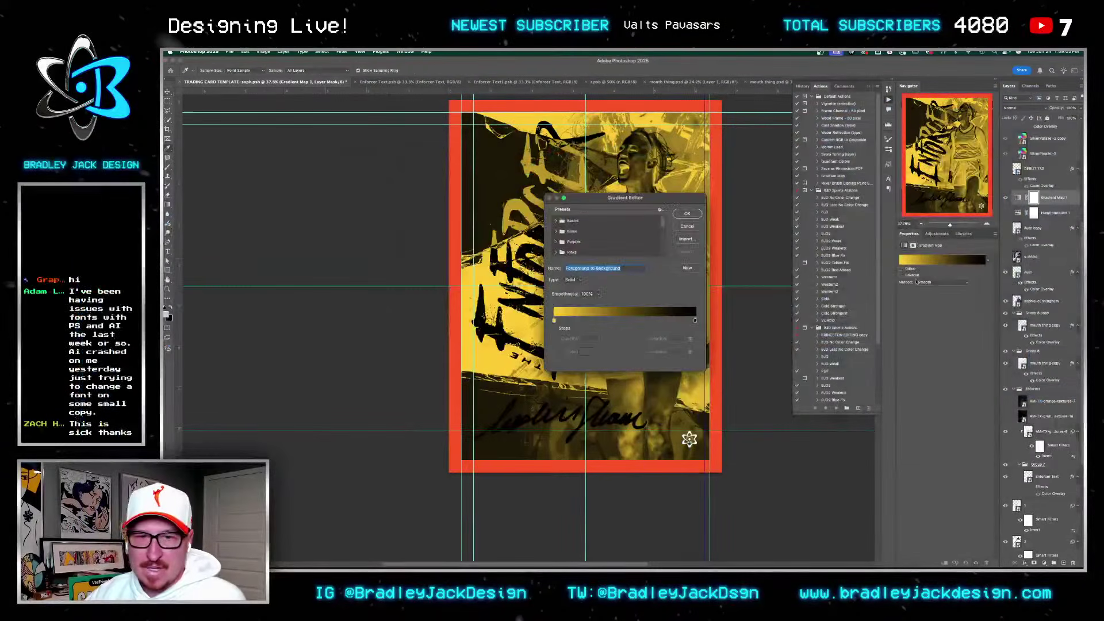
{"action": "left_click", "coordinate": [655, 320]}
{"action": "left_click", "coordinate": [583, 353]}
{"action": "key", "text": "super+v"}
{"action": "key", "text": "Return"}
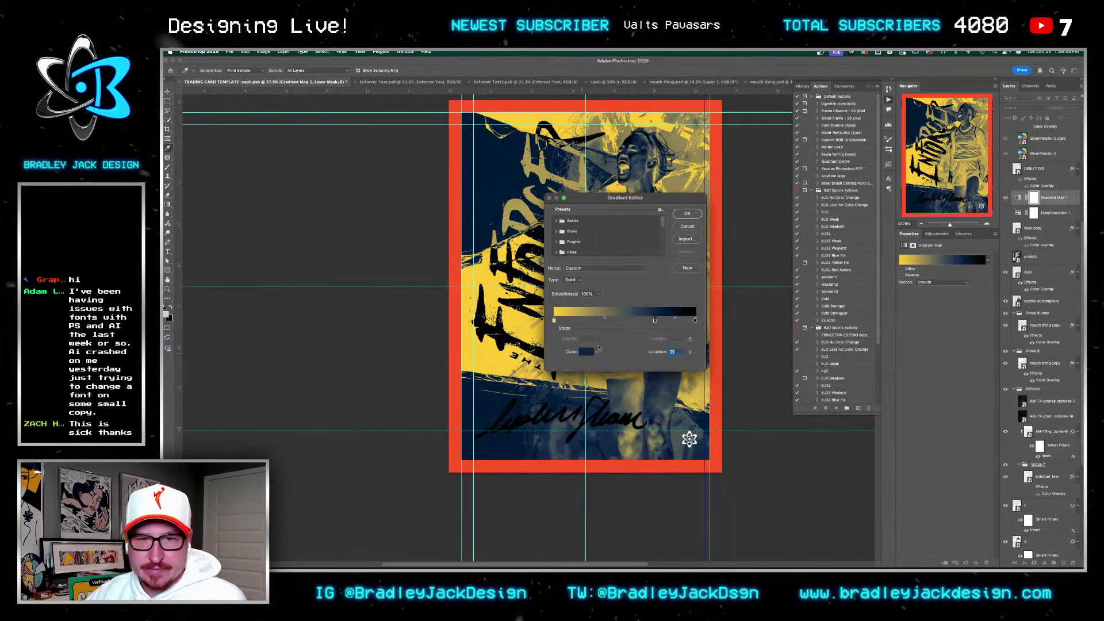
Step: Remove the black stop, shift the navy stop toward the gradient's end, and reverse the Gradient Map
{"action": "mouse_move", "coordinate": [694, 321]}
{"action": "left_mouse_down"}
{"action": "mouse_move", "coordinate": [694, 345]}
{"action": "mouse_move", "coordinate": [696, 320]}
{"action": "left_mouse_up"}
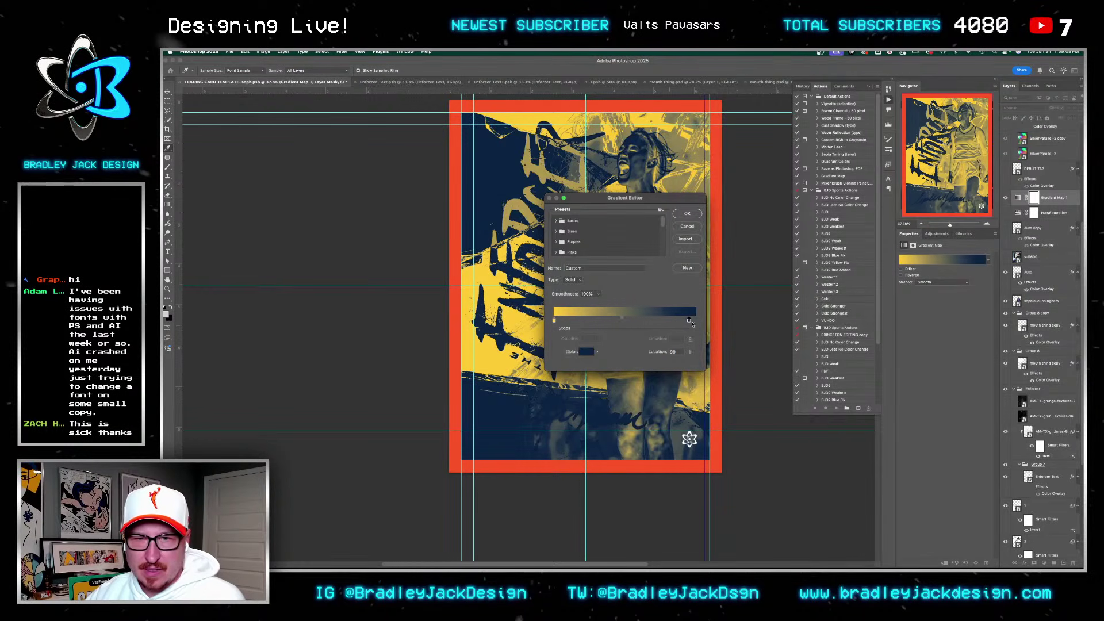
{"action": "left_click", "coordinate": [687, 213]}
{"action": "left_click", "coordinate": [914, 279]}
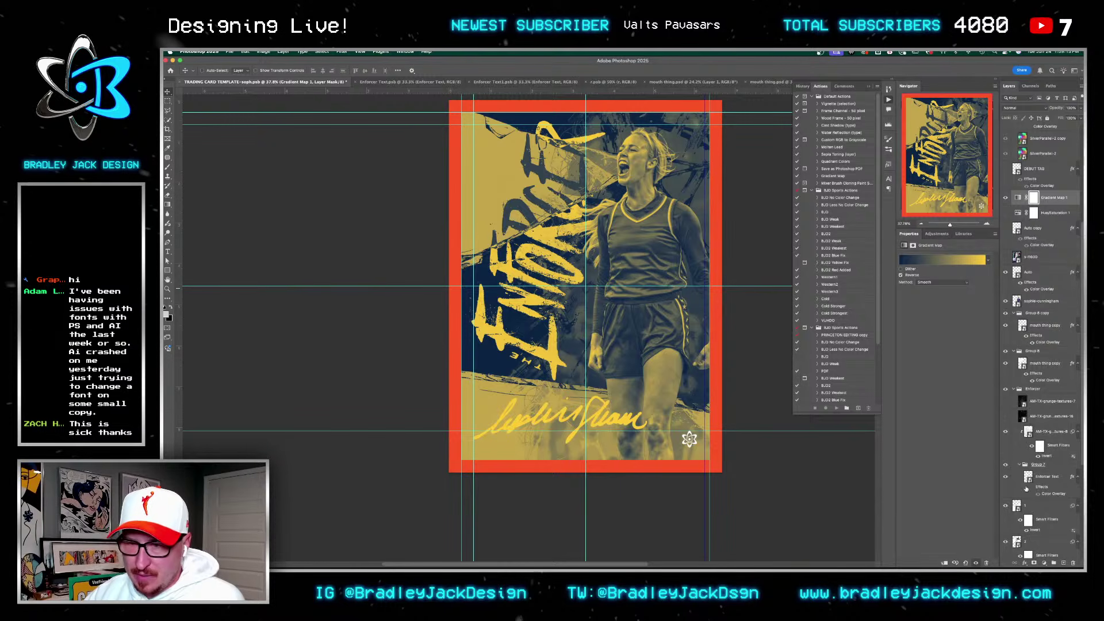
Step: Move the Gradient Map above the card's text and border layers and mask it to the lower shard's shape
{"action": "scroll", "coordinate": [1039, 404], "scroll_direction": "up", "scroll_amount": 10}
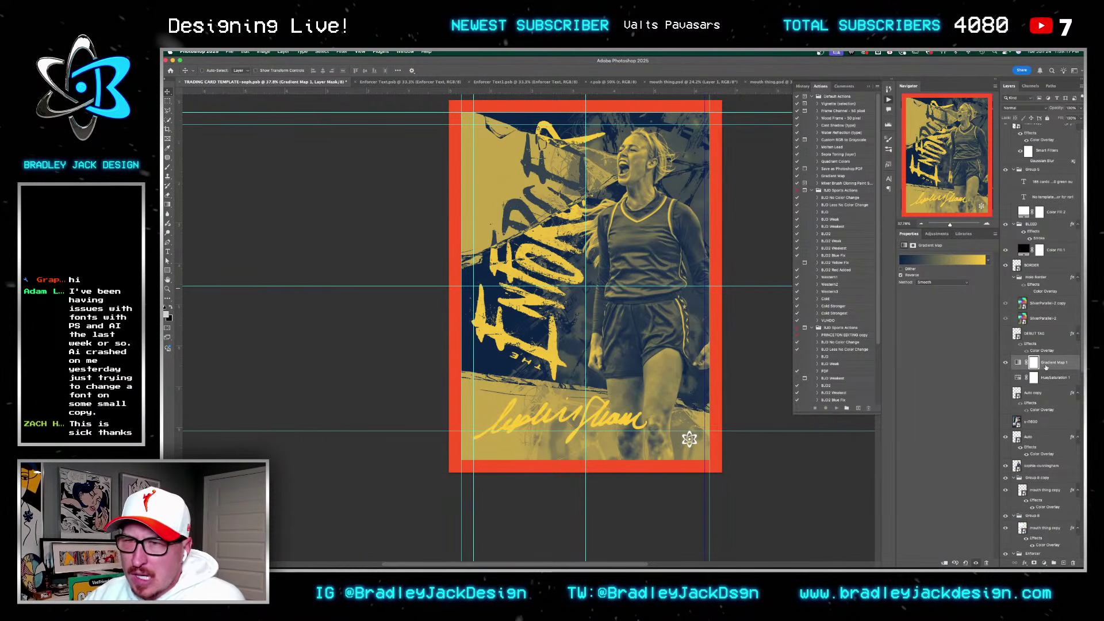
{"action": "left_click_drag", "start_coordinate": [1045, 365], "coordinate": [1066, 173]}
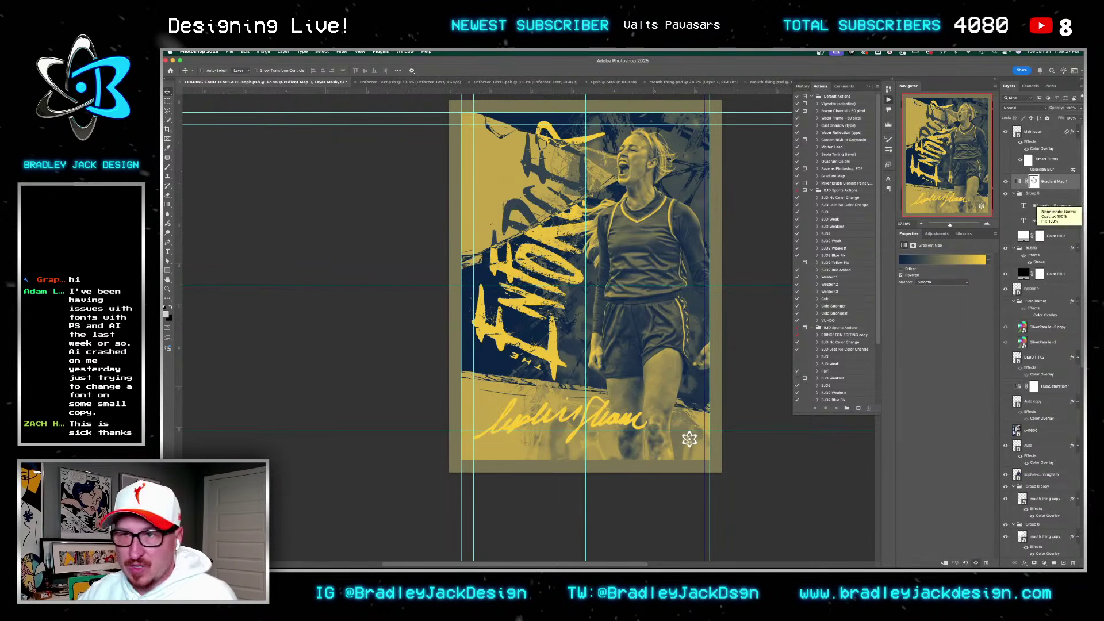
{"action": "scroll", "coordinate": [1050, 345], "scroll_direction": "down", "scroll_amount": 10}
{"action": "scroll", "coordinate": [778, 303], "scroll_direction": "up", "scroll_amount": 10}
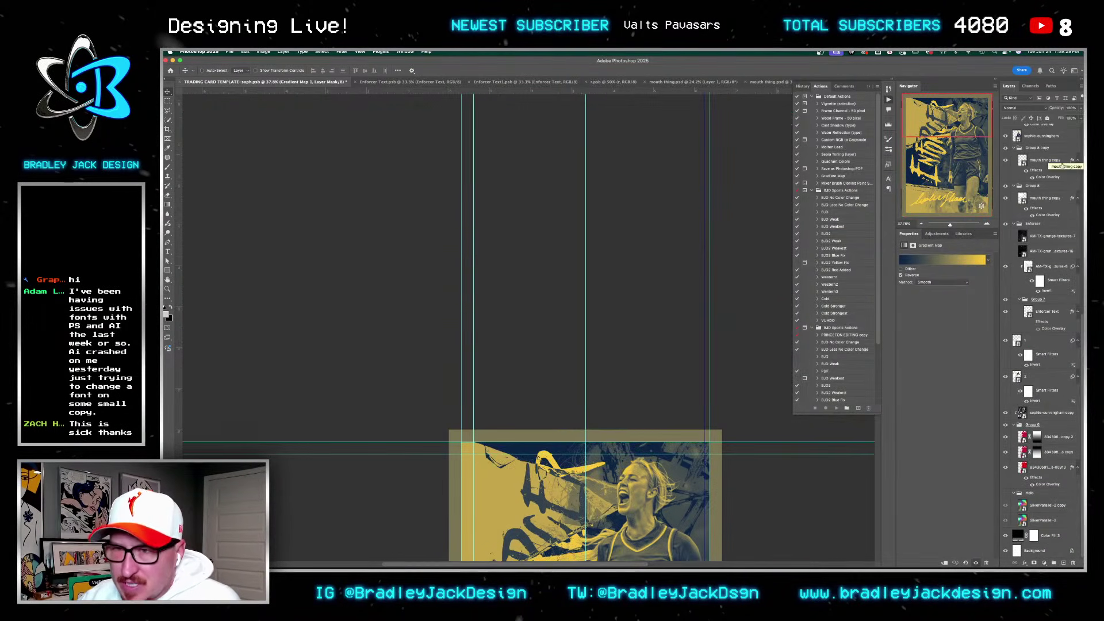
{"action": "scroll", "coordinate": [777, 303], "scroll_direction": "down", "scroll_amount": 10}
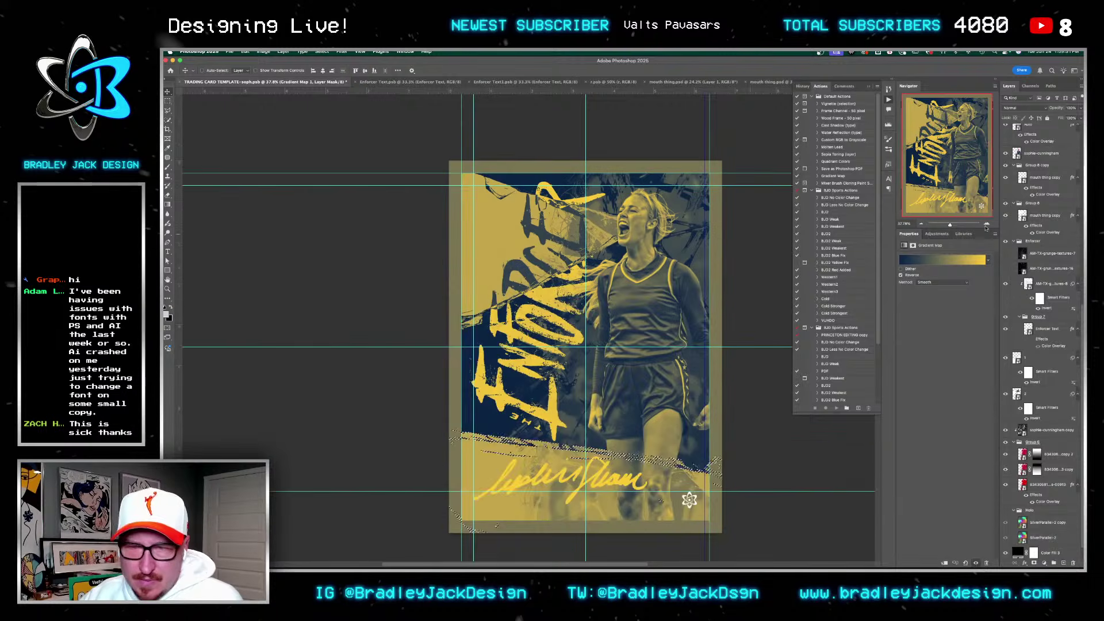
{"action": "left_click", "coordinate": [1044, 178]}
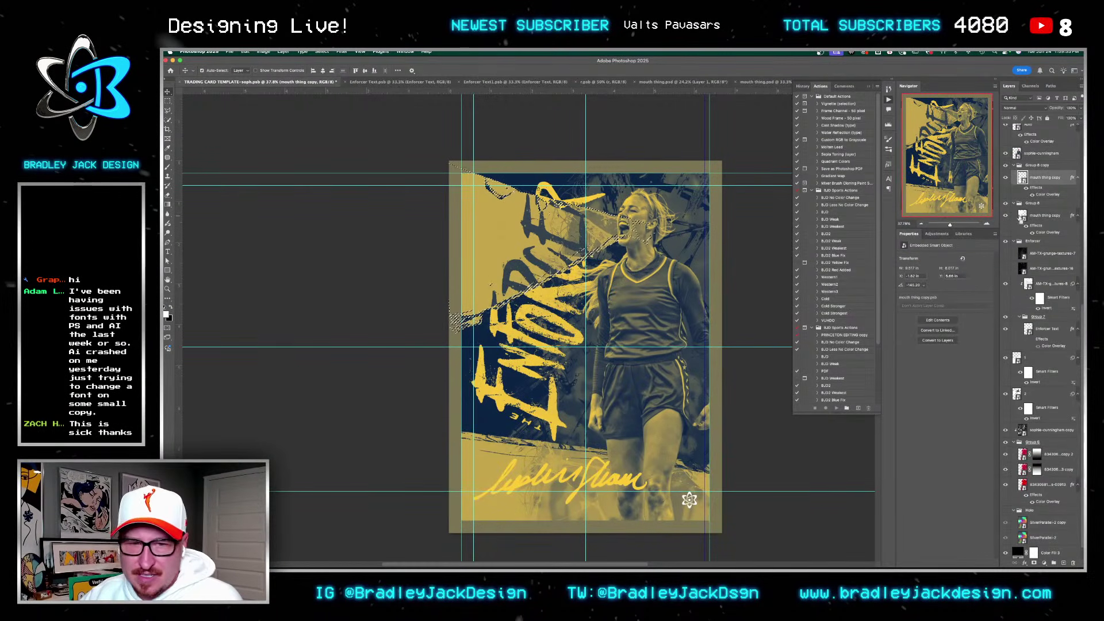
{"action": "scroll", "coordinate": [1023, 181], "scroll_direction": "up", "scroll_amount": 10}
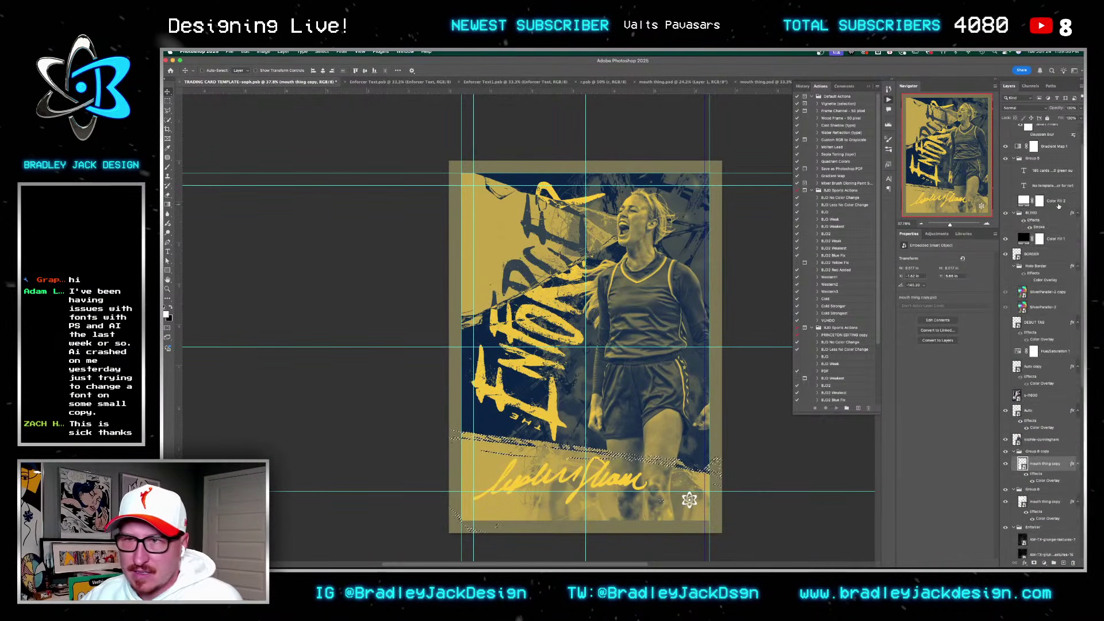
{"action": "right_click", "coordinate": [1033, 182]}
{"action": "key", "text": "Escape"}
{"action": "key", "text": "super+i"}
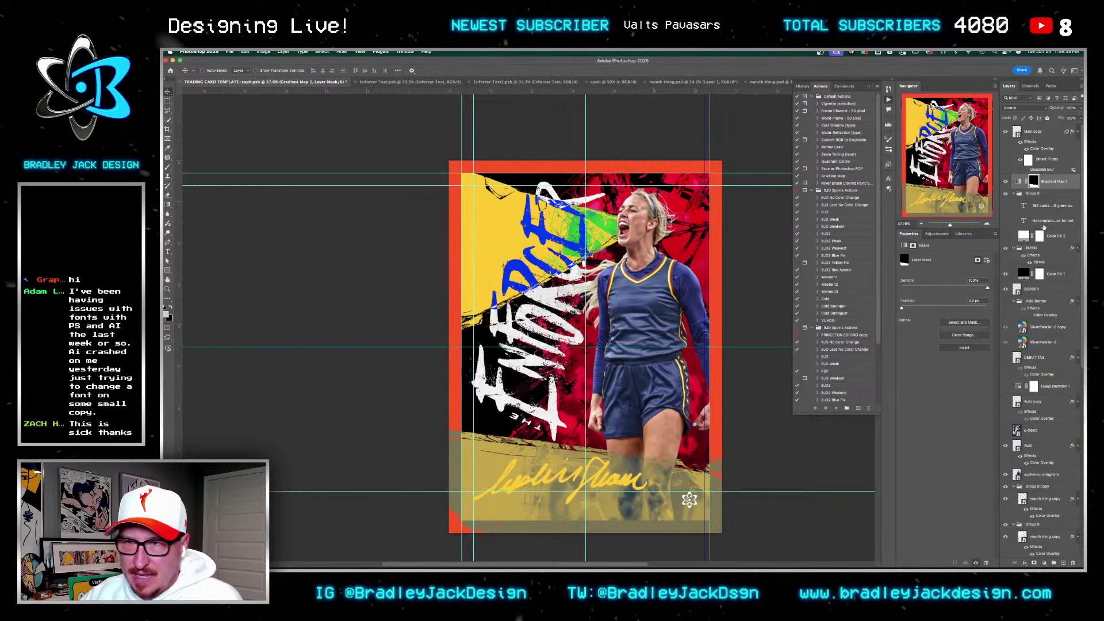
Step: Move the Gradient Map below the Hue/Saturation layer and bring its yellow and navy stops closer together
{"action": "left_click_drag", "start_coordinate": [1052, 385], "coordinate": [1051, 394]}
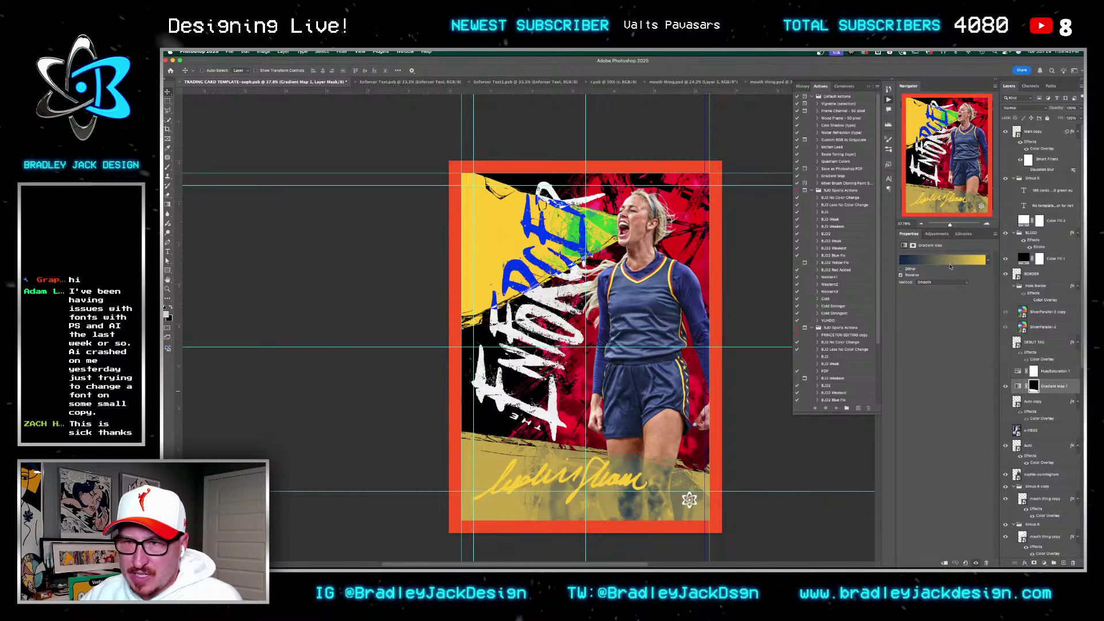
{"action": "left_click", "coordinate": [978, 262]}
{"action": "left_click_drag", "start_coordinate": [553, 320], "coordinate": [598, 321]}
{"action": "left_click_drag", "start_coordinate": [695, 320], "coordinate": [673, 321]}
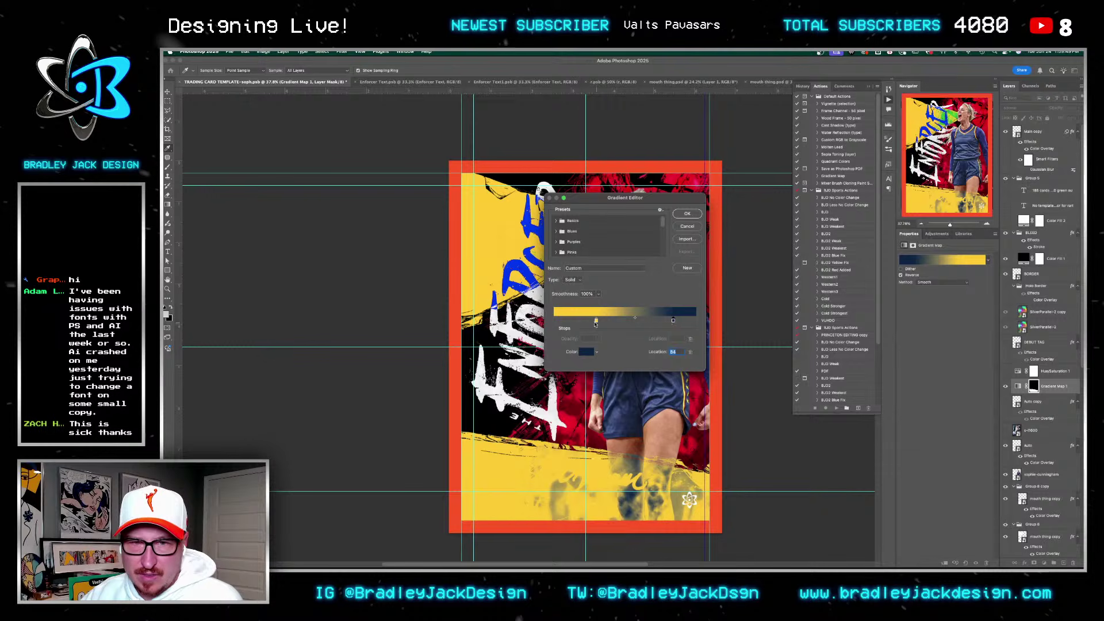
{"action": "left_click_drag", "start_coordinate": [596, 321], "coordinate": [587, 323]}
{"action": "left_click", "coordinate": [671, 322]}
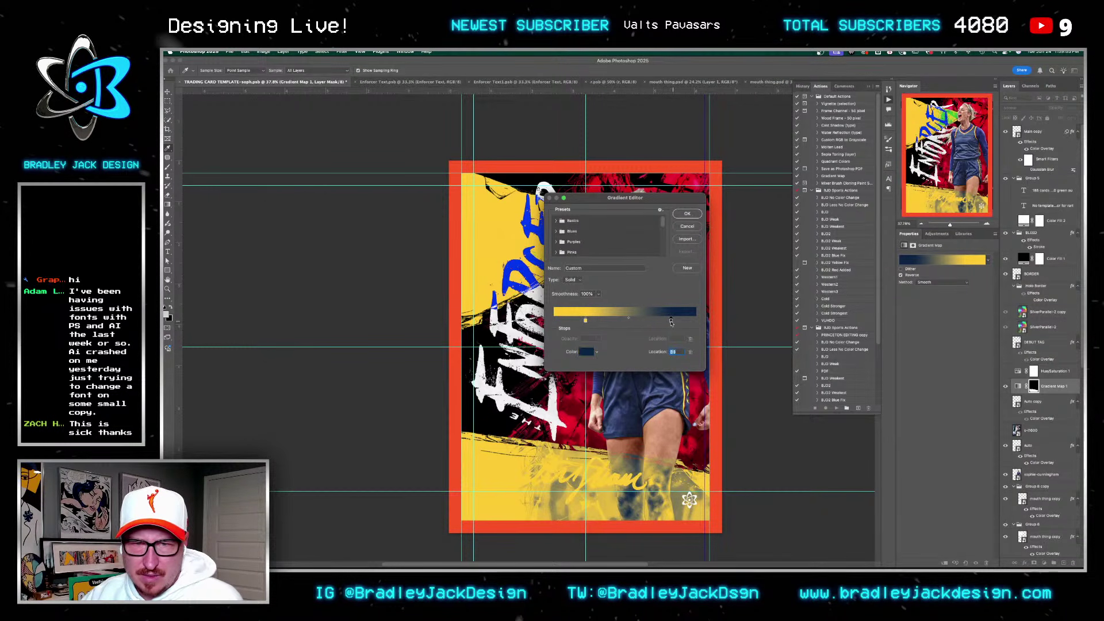
{"action": "key", "text": "Return"}
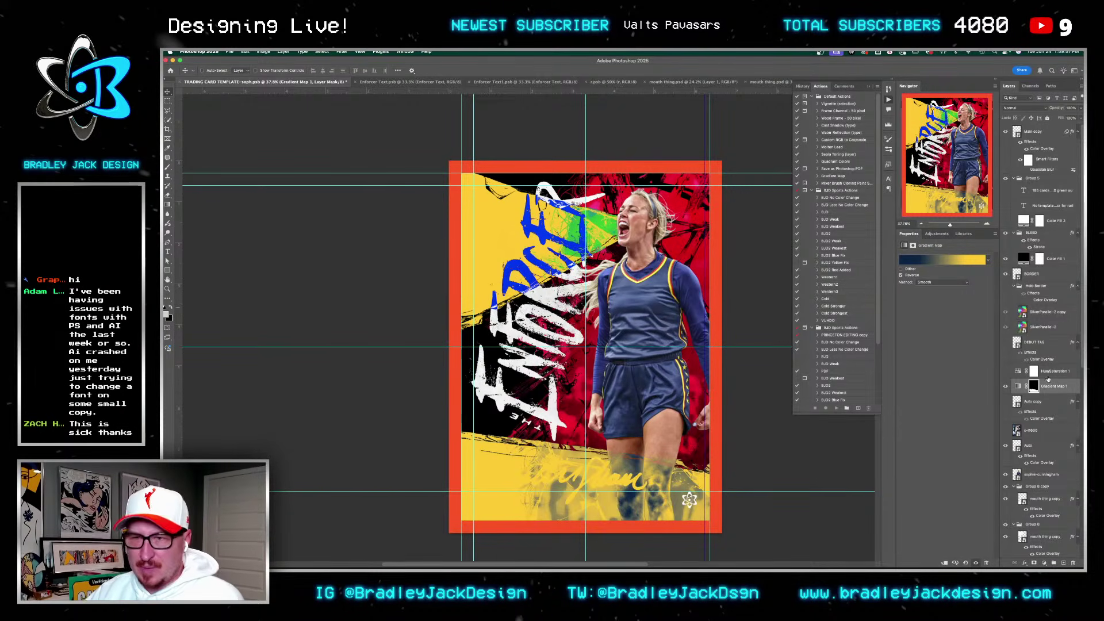
Step: Move the Gradient Map beneath the player cutout so it affects only the lower shard and background
{"action": "scroll", "coordinate": [1010, 290], "scroll_direction": "down", "scroll_amount": 1}
{"action": "left_click_drag", "start_coordinate": [1057, 369], "coordinate": [1061, 460]}
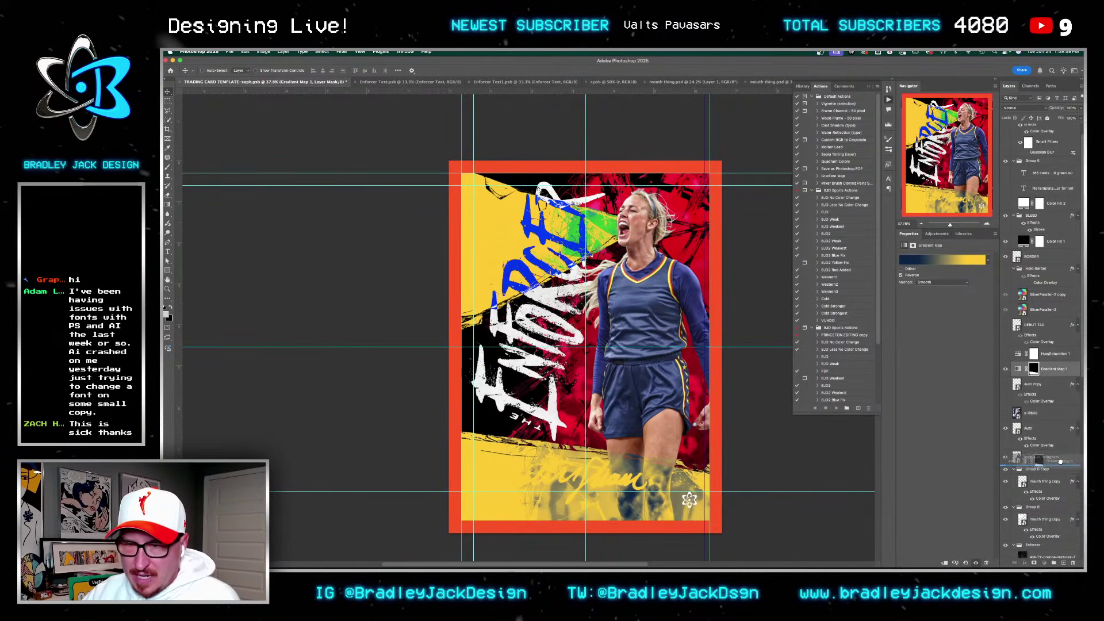
{"action": "left_click", "coordinate": [601, 485]}
{"action": "key", "text": "Escape"}
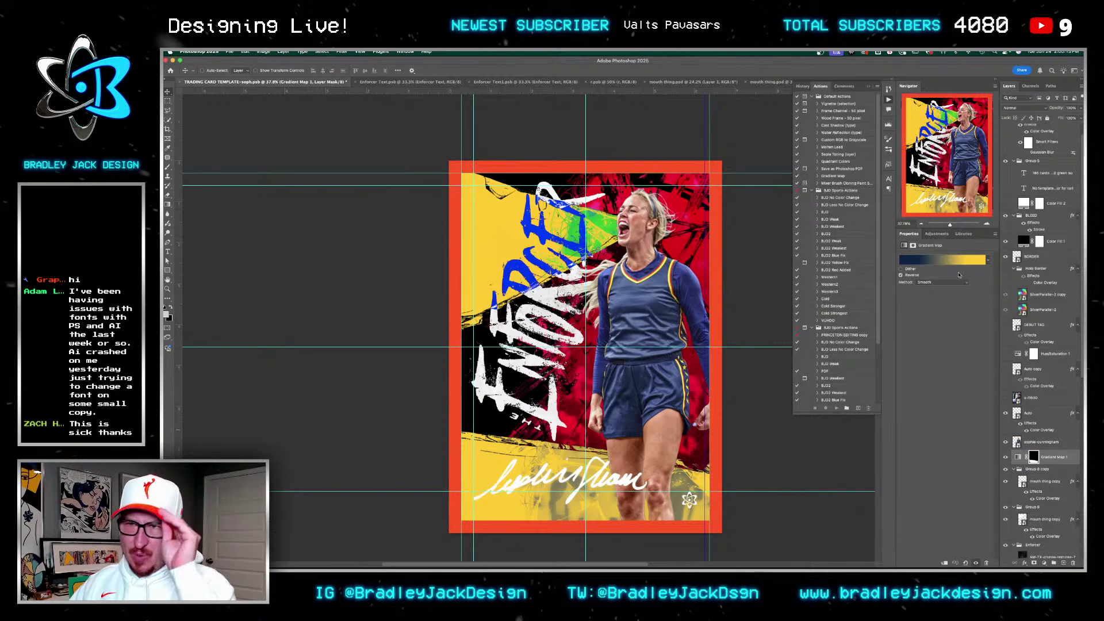
Step: Set the Gradient Map's blend mode to Color and move its navy stop closer to the yellow stop
{"action": "left_click", "coordinate": [1066, 457]}
{"action": "key", "text": "shift+alt+c"}
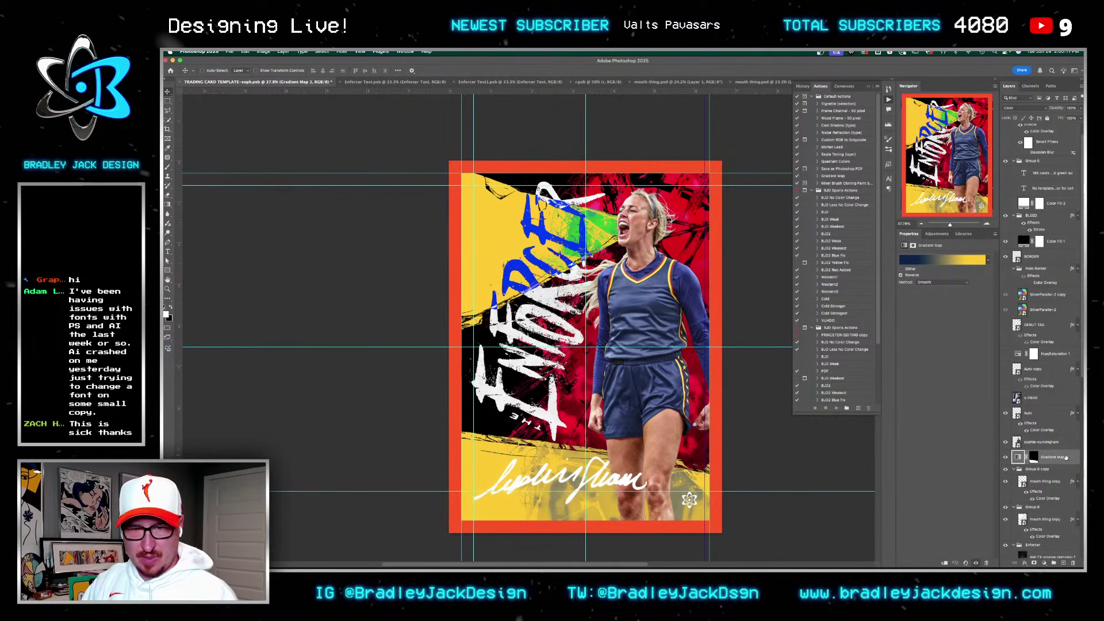
{"action": "left_click", "coordinate": [958, 259]}
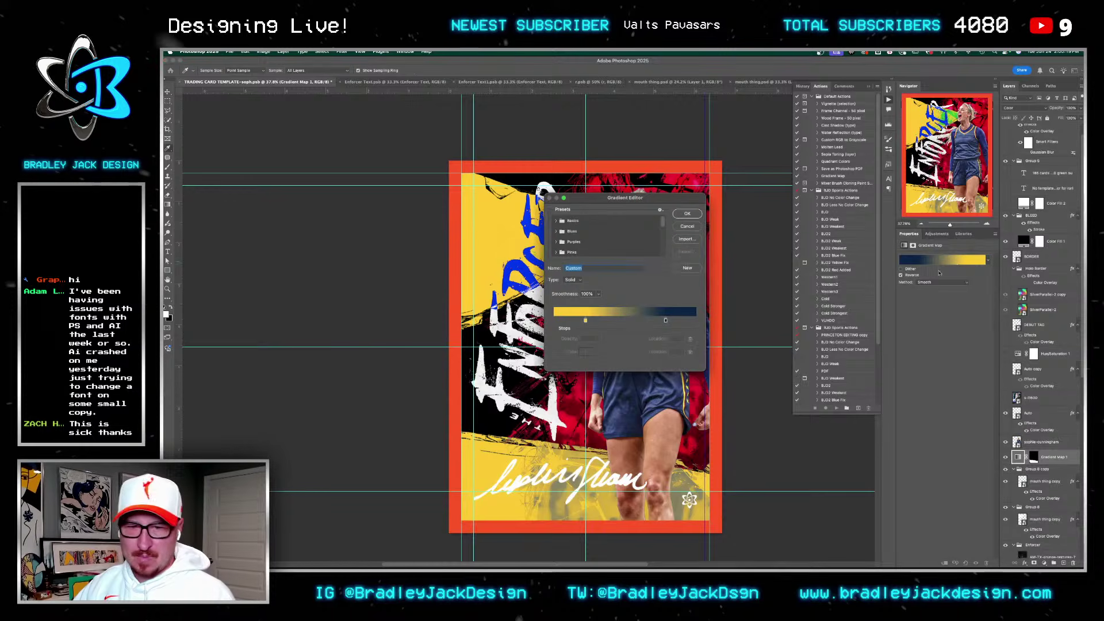
{"action": "left_click", "coordinate": [678, 319]}
{"action": "left_click_drag", "start_coordinate": [678, 319], "coordinate": [586, 321]}
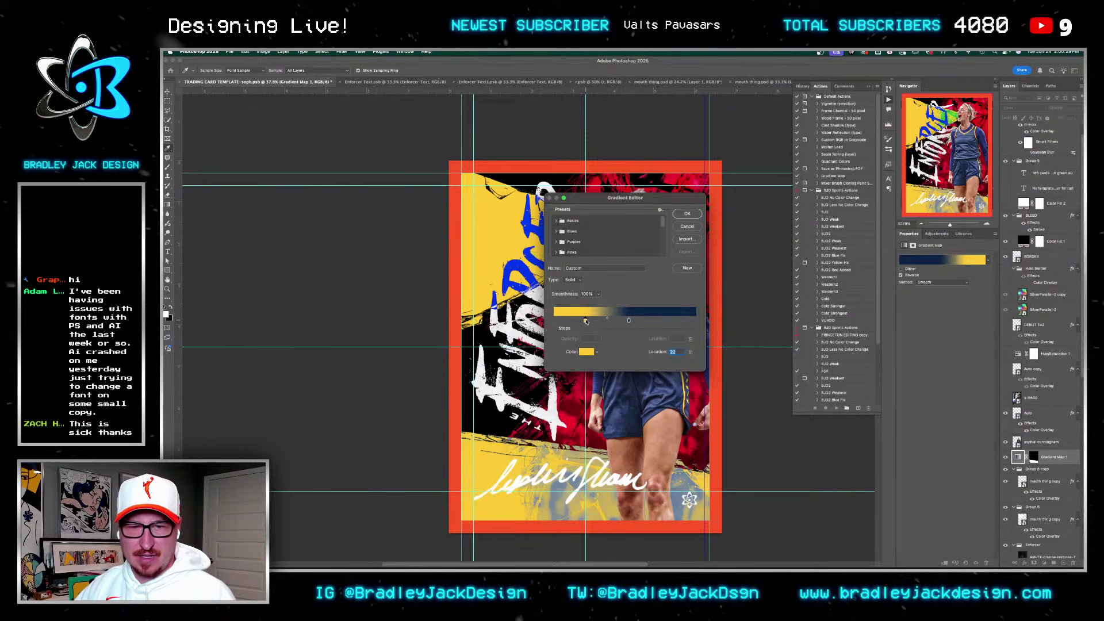
{"action": "key", "text": "Return"}
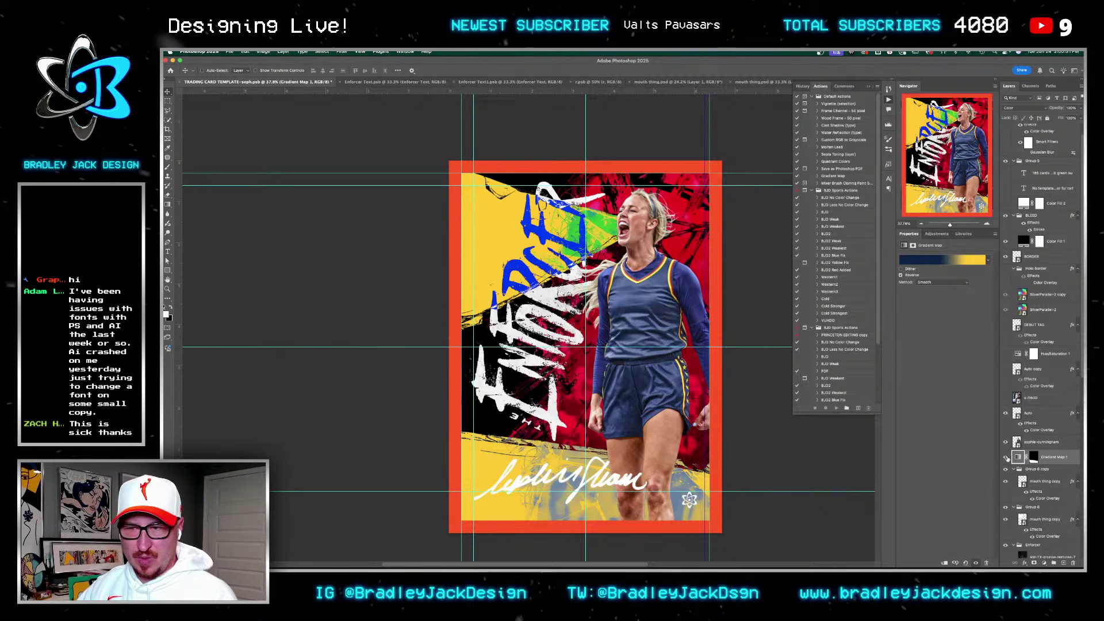
Step: Compare the lower shard with and without the Gradient Map, leave it on, and save the card
{"action": "left_click", "coordinate": [1006, 458]}
{"action": "left_click", "coordinate": [1005, 458]}
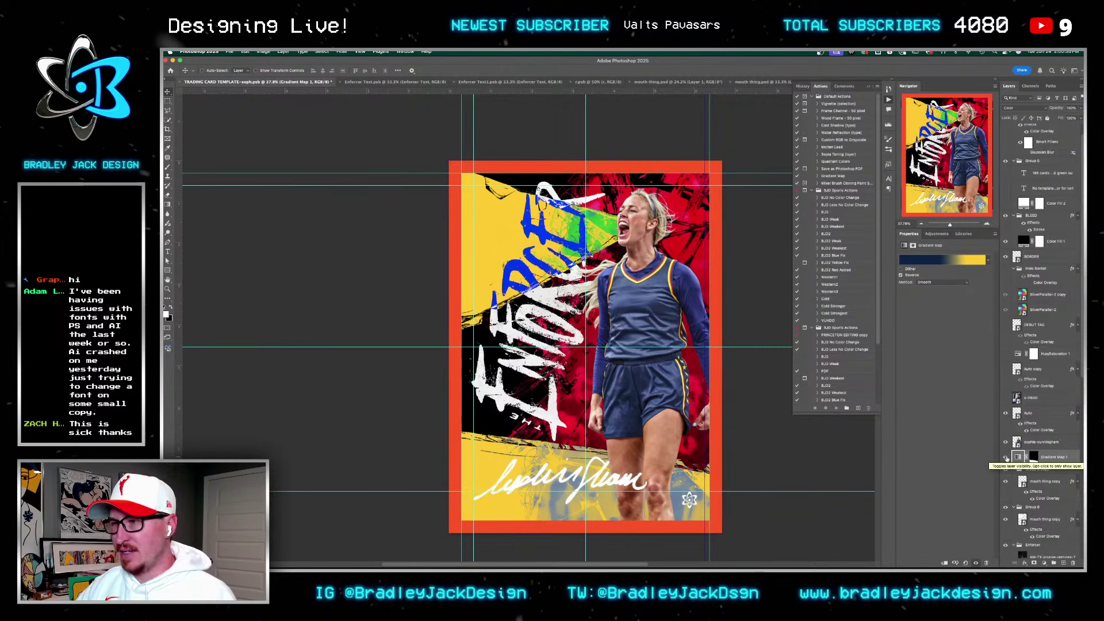
{"action": "key", "text": "super+s"}
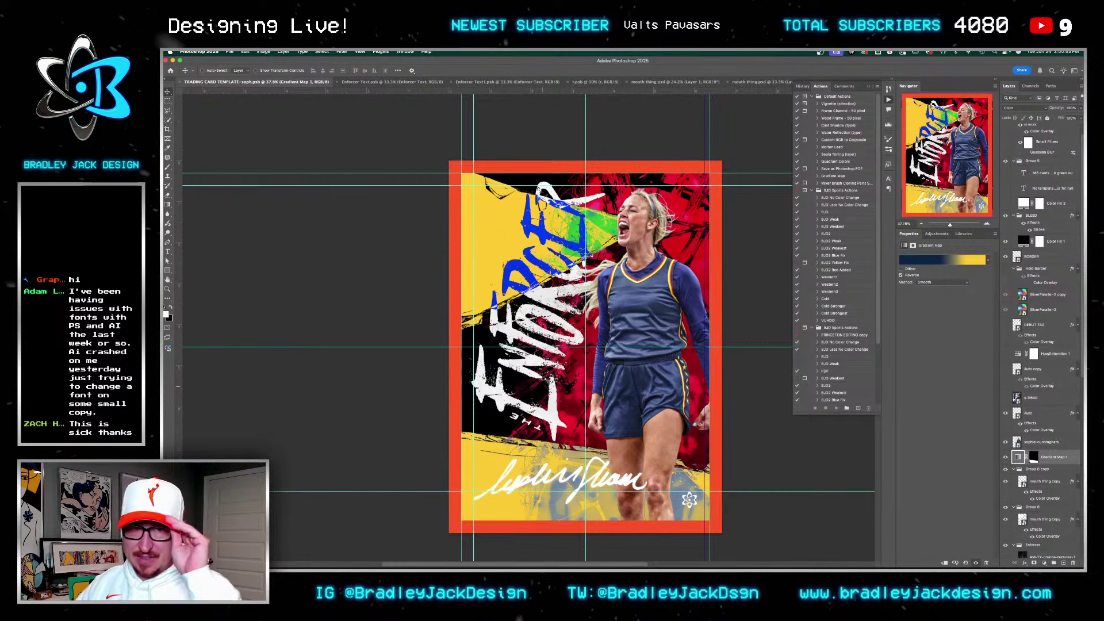
Step: Toggle the upper shard behind the ENFORCER title to compare the design, and leave it hidden
{"action": "left_click", "coordinate": [1035, 369]}
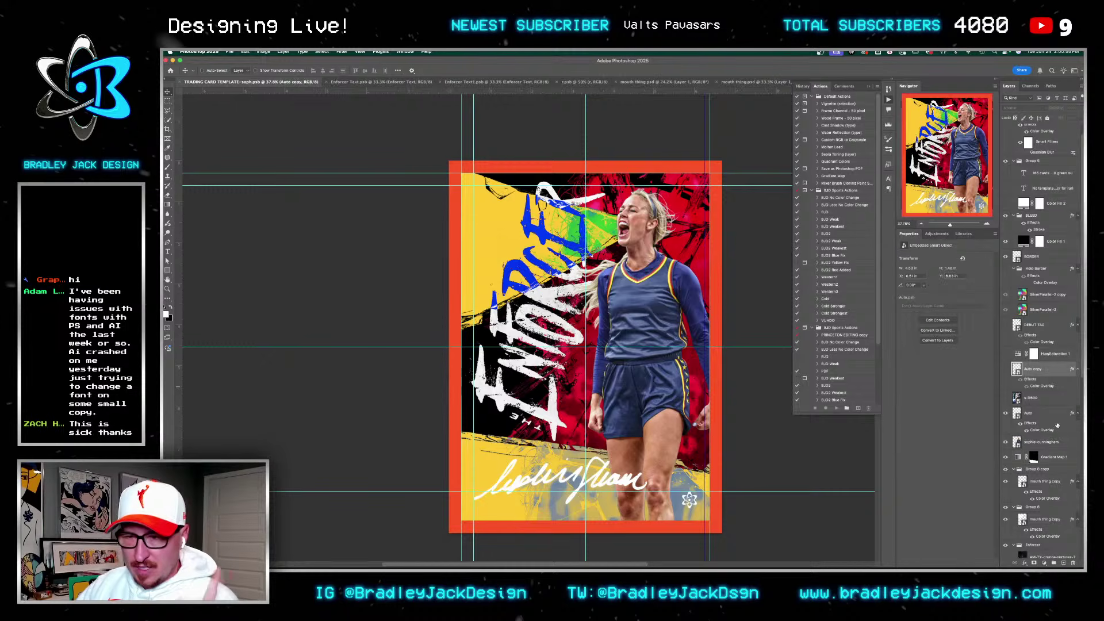
{"action": "left_click", "coordinate": [1045, 416]}
{"action": "scroll", "coordinate": [1041, 414], "scroll_direction": "down", "scroll_amount": 3}
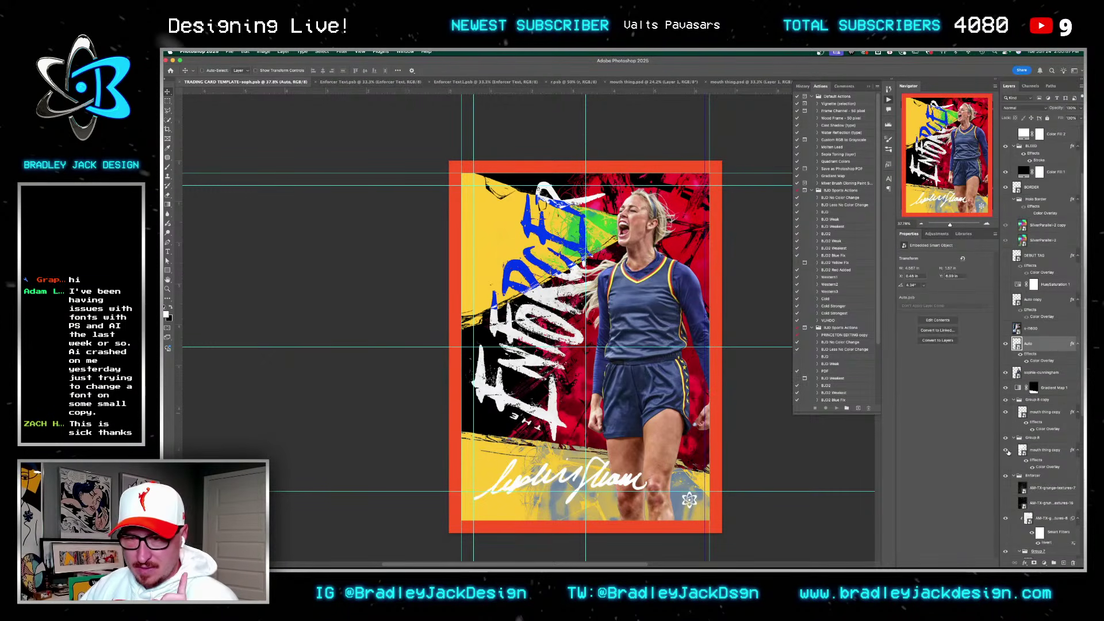
{"action": "left_click", "coordinate": [1008, 452]}
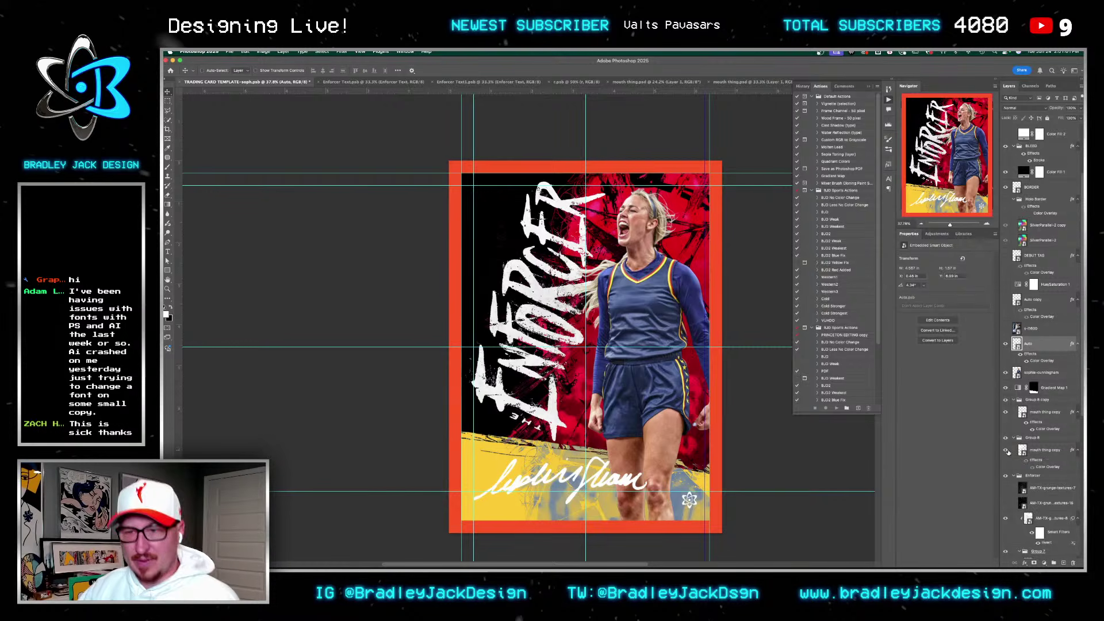
{"action": "left_click", "coordinate": [1008, 451]}
{"action": "left_click", "coordinate": [1007, 451]}
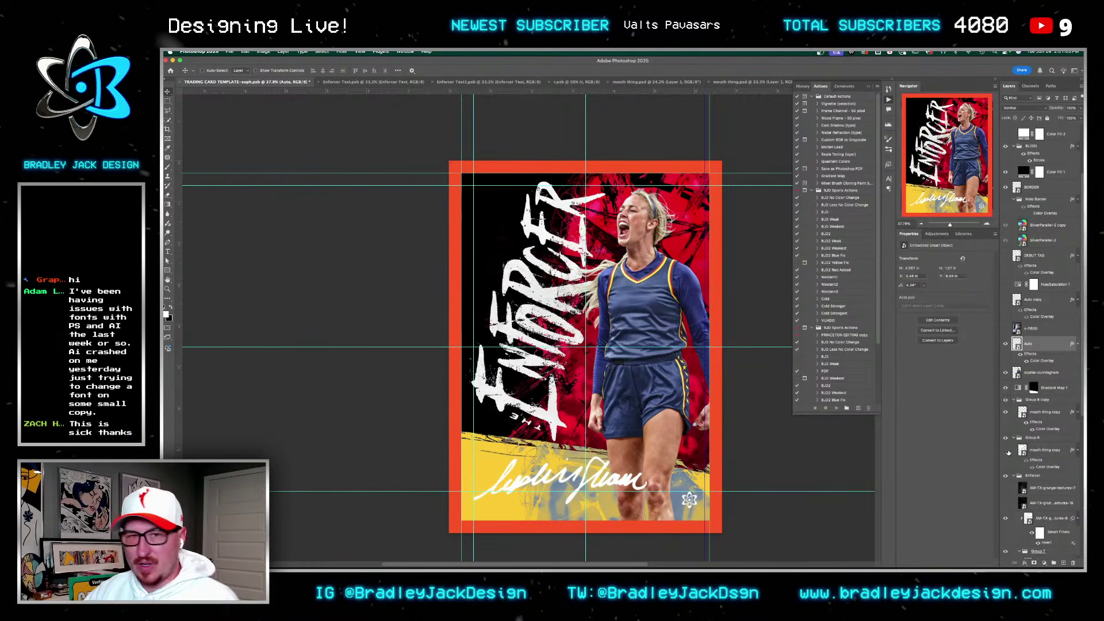
Step: Duplicate the player cutout layer and load the lower copy's outline as a selection
{"action": "left_click", "coordinate": [1030, 374]}
{"action": "key", "text": "z"}
{"action": "left_click_drag", "start_coordinate": [661, 276], "coordinate": [684, 275]}
{"action": "key", "text": "v"}
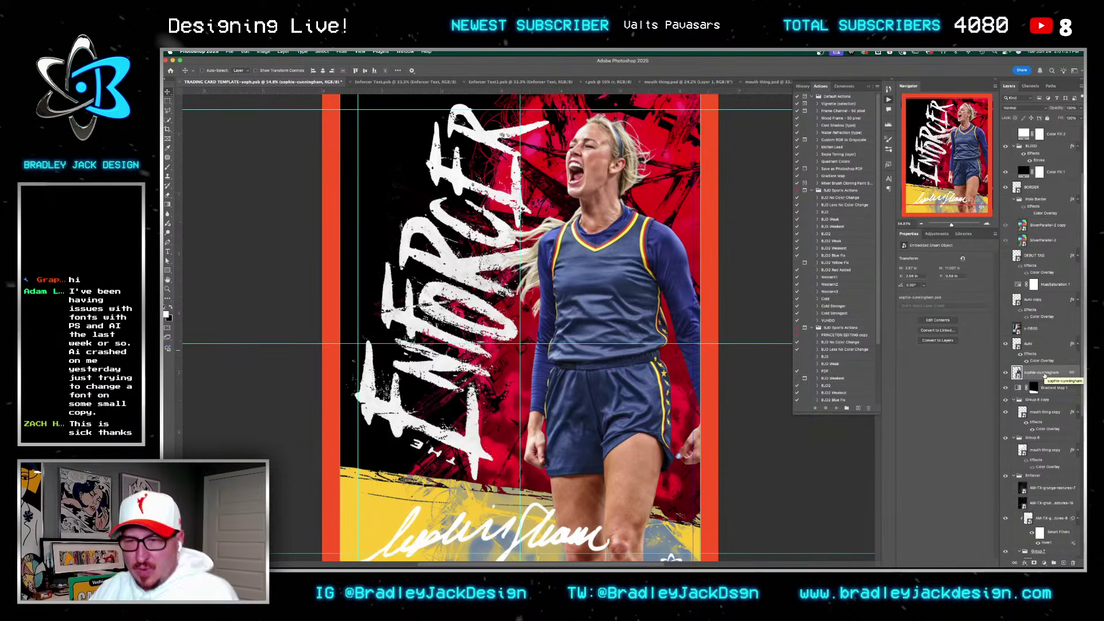
{"action": "key", "text": "super+j"}
{"action": "left_click", "coordinate": [1033, 388]}
{"action": "left_click", "coordinate": [1016, 388], "text": "super"}
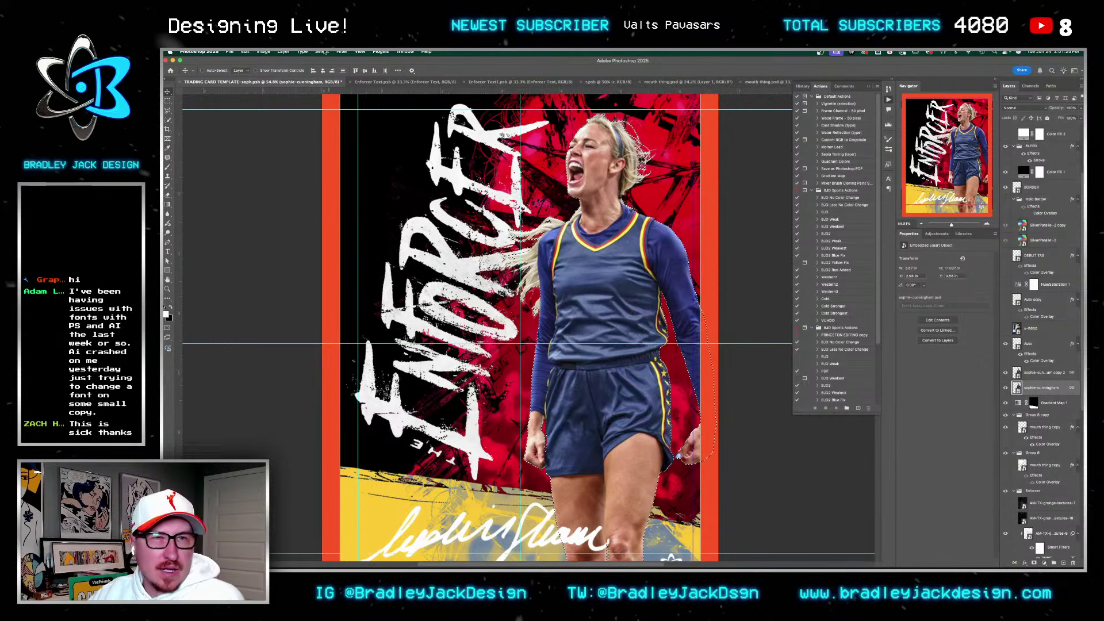
Step: Smooth the player selection and apply it as a layer mask on the lower player copy
{"action": "left_click", "coordinate": [322, 51]}
{"action": "mouse_move", "coordinate": [357, 157]}
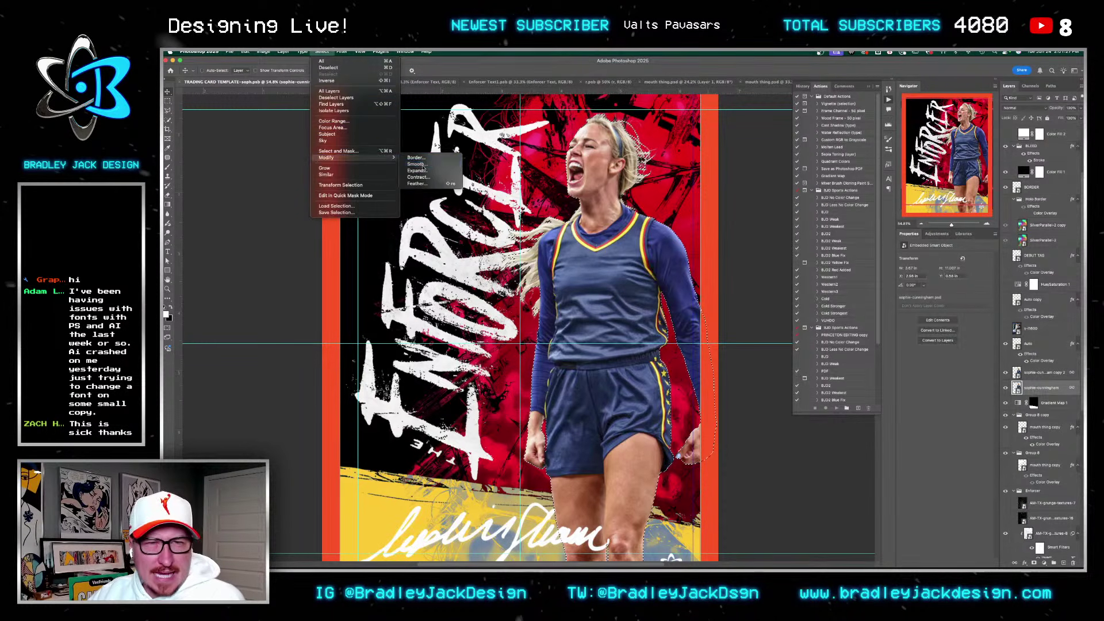
{"action": "left_click", "coordinate": [418, 164]}
{"action": "key", "text": "Return"}
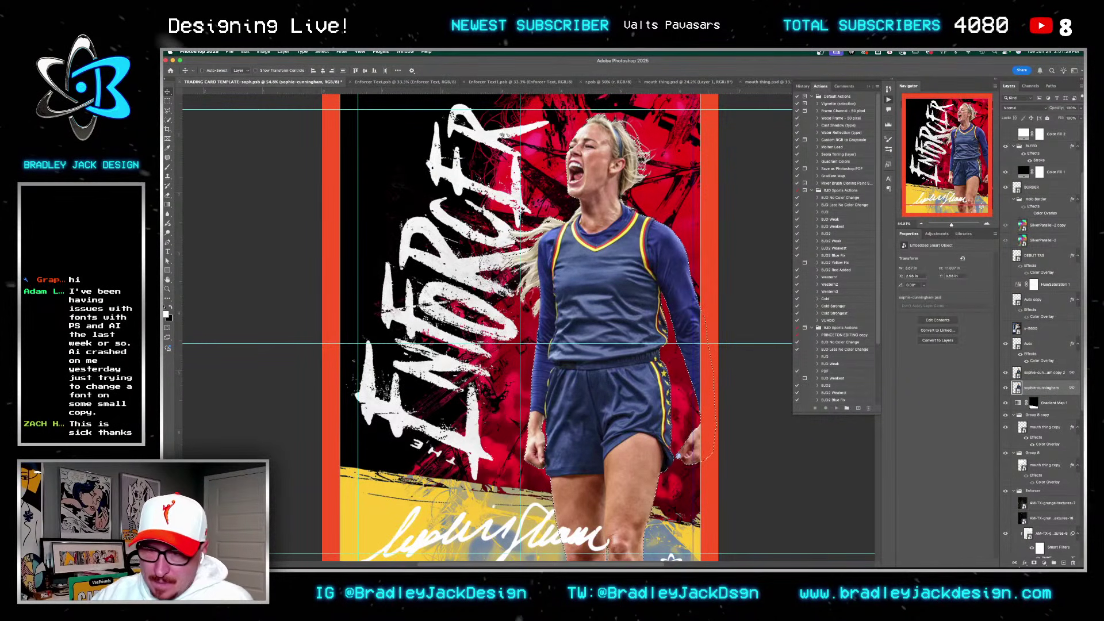
{"action": "left_click", "coordinate": [1034, 563]}
Step: Add a thin black outside stroke to the masked lower player copy
{"action": "left_click", "coordinate": [1024, 563]}
{"action": "left_click", "coordinate": [1031, 500]}
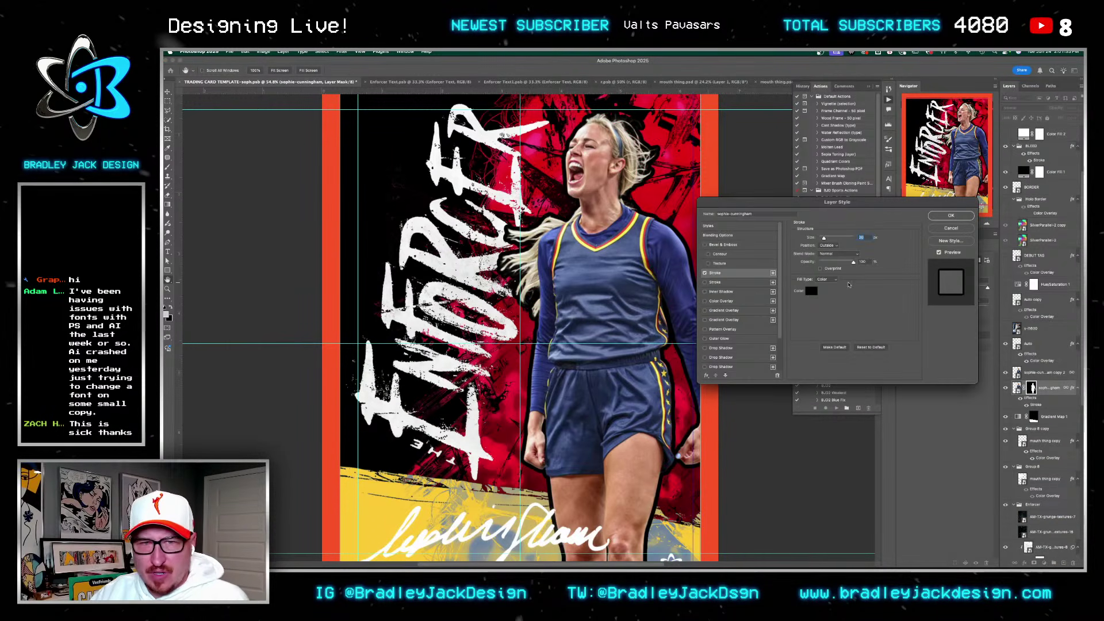
{"action": "type", "text": "5"}
{"action": "key", "text": "Down"}
{"action": "key", "text": "Down"}
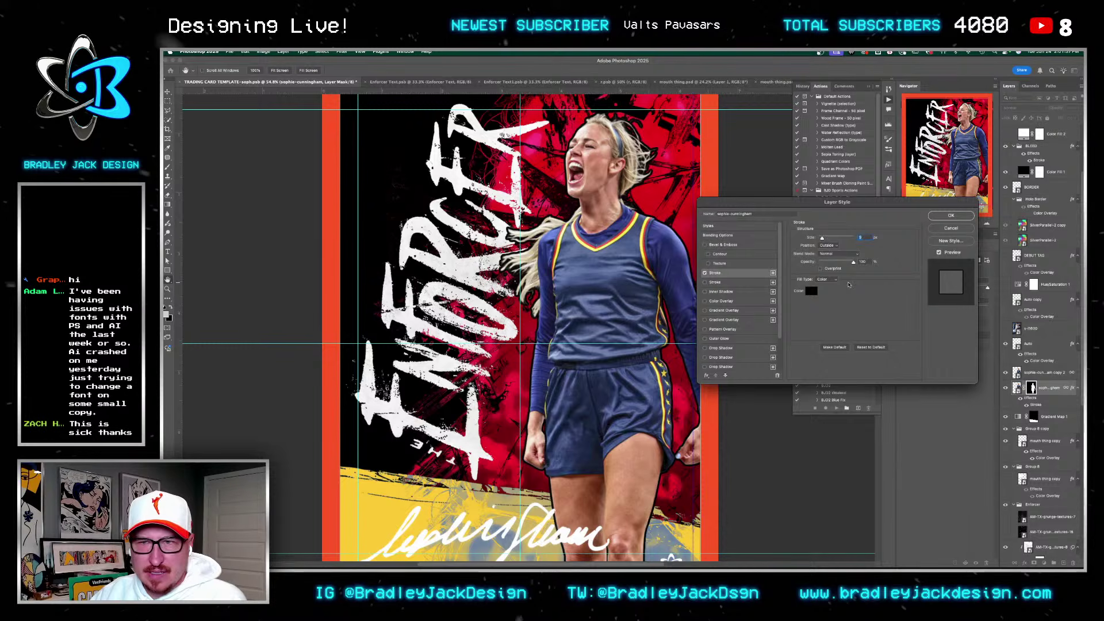
{"action": "key", "text": "Return"}
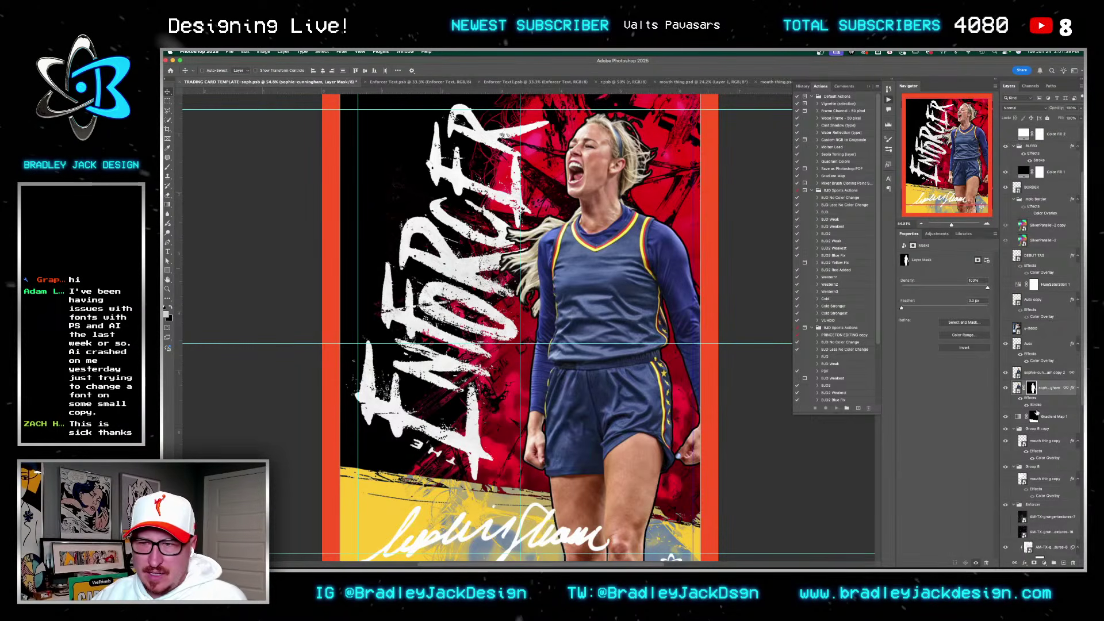
Step: Try adding a second black stroke of 8 px, positioned outside, to the lower player copy
{"action": "double_click", "coordinate": [1035, 404]}
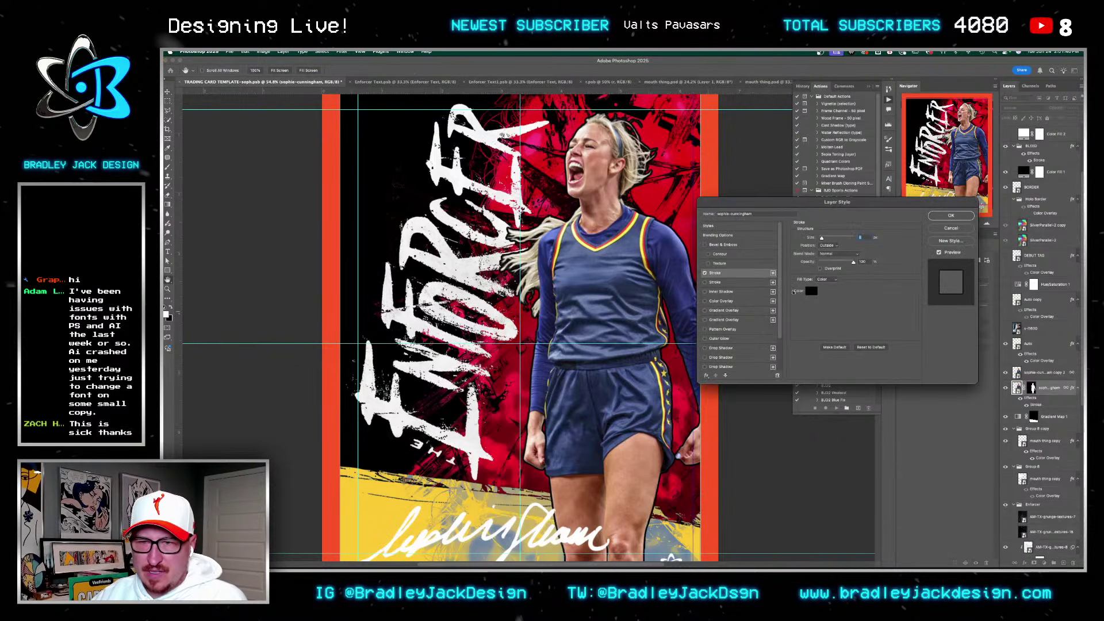
{"action": "left_click", "coordinate": [705, 282]}
{"action": "left_click", "coordinate": [705, 273]}
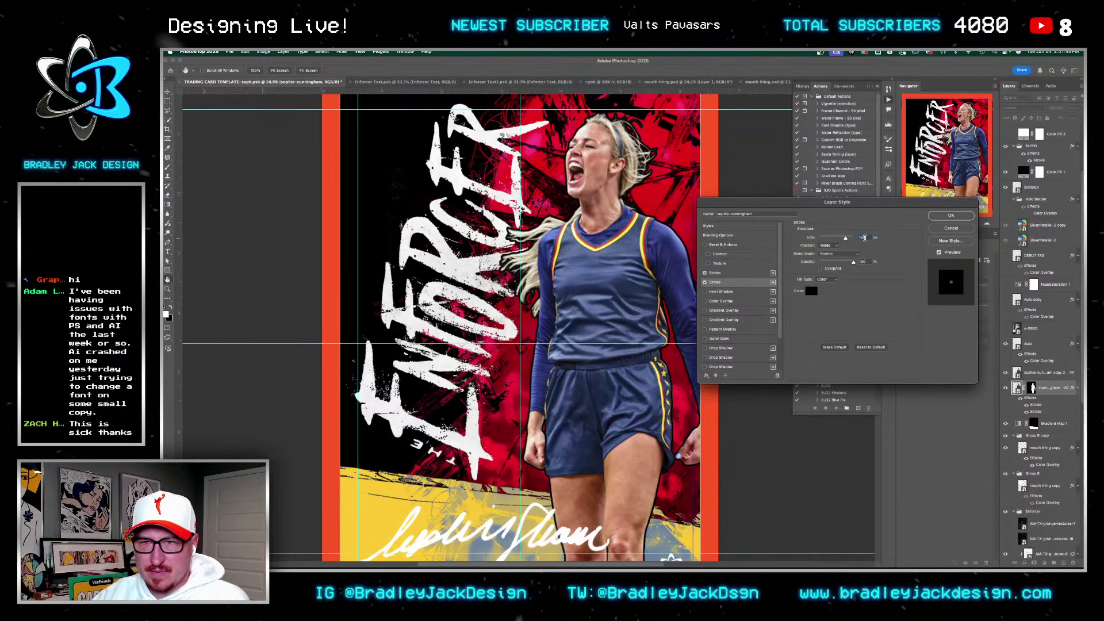
{"action": "type", "text": "8"}
{"action": "left_click", "coordinate": [828, 245]}
{"action": "left_click", "coordinate": [828, 245]}
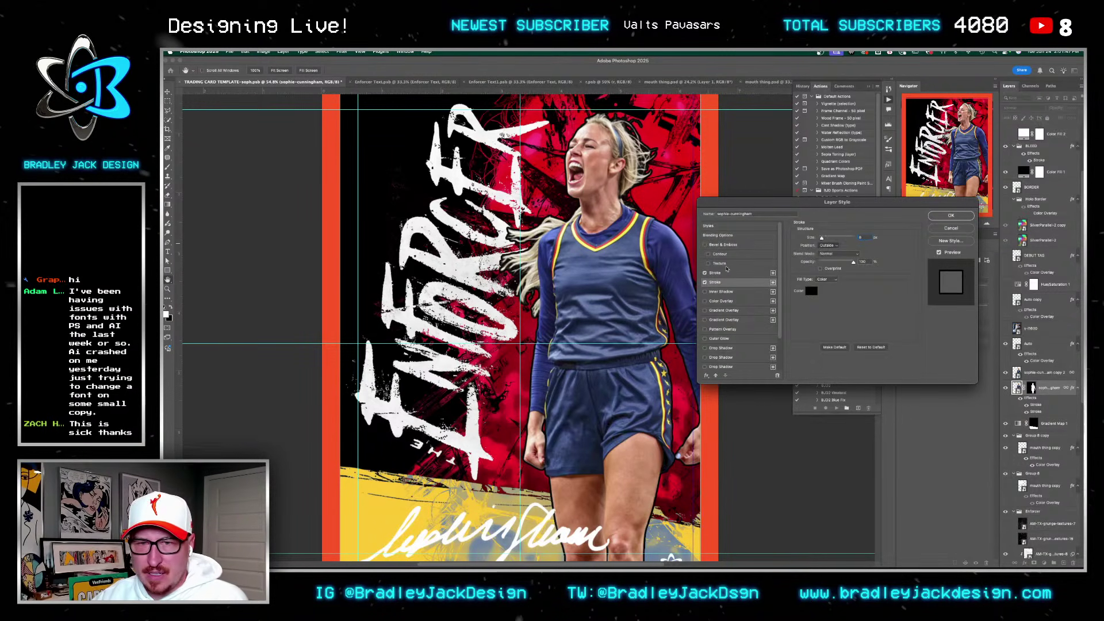
Step: Try a white ffffff color and 3 px size on the first player stroke, followed by navy 041E42
{"action": "left_click", "coordinate": [811, 290]}
{"action": "type", "text": "ffffff"}
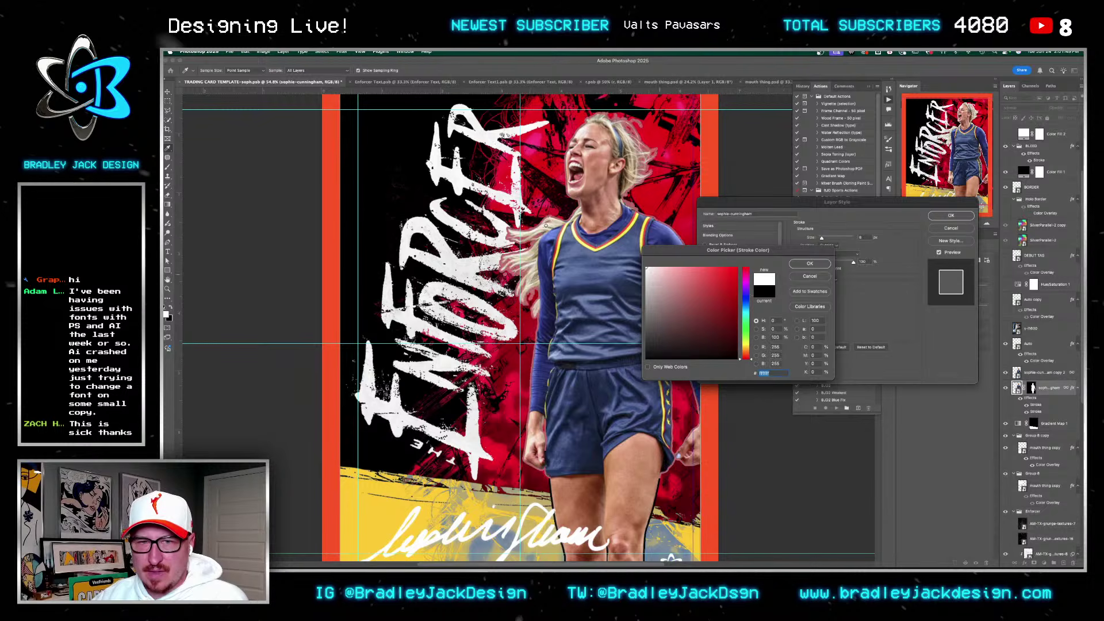
{"action": "key", "text": "Return"}
{"action": "type", "text": "4"}
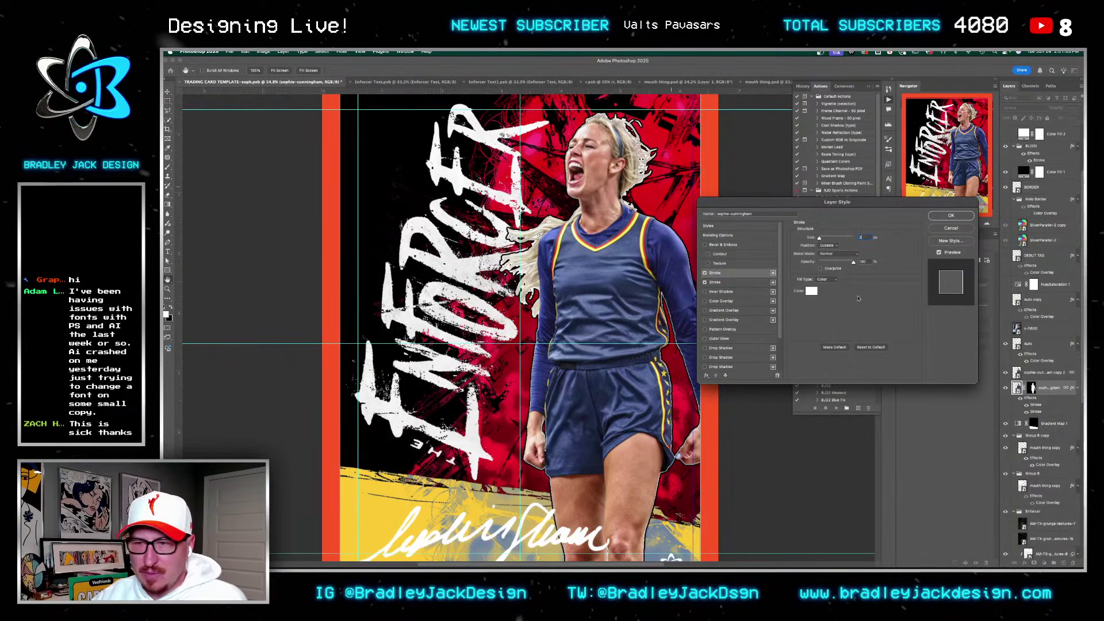
{"action": "type", "text": "3"}
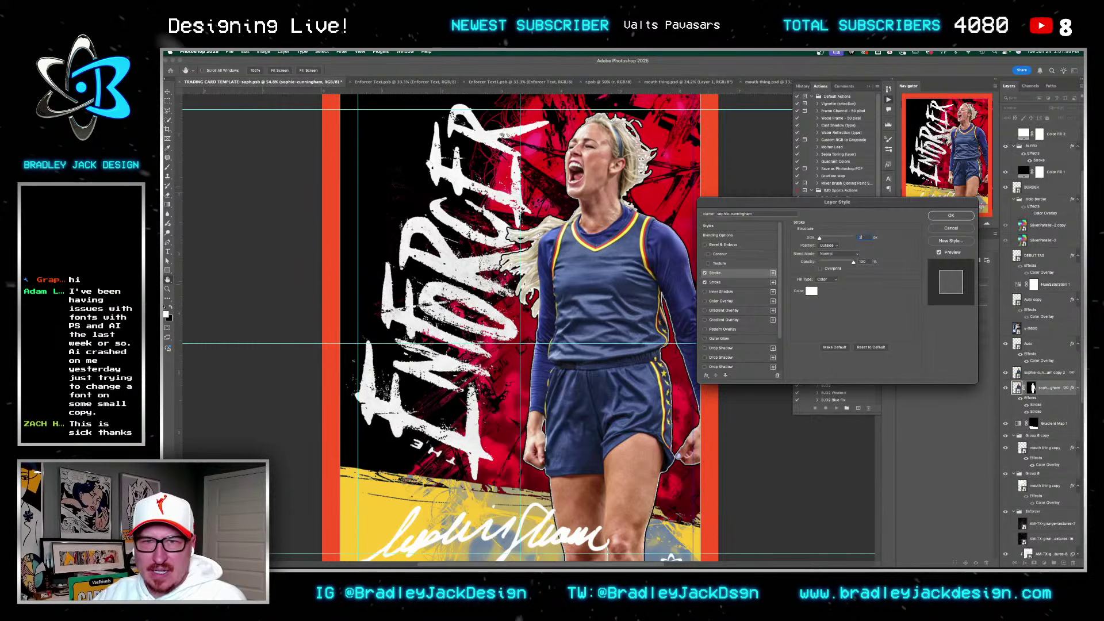
{"action": "left_click", "coordinate": [811, 291]}
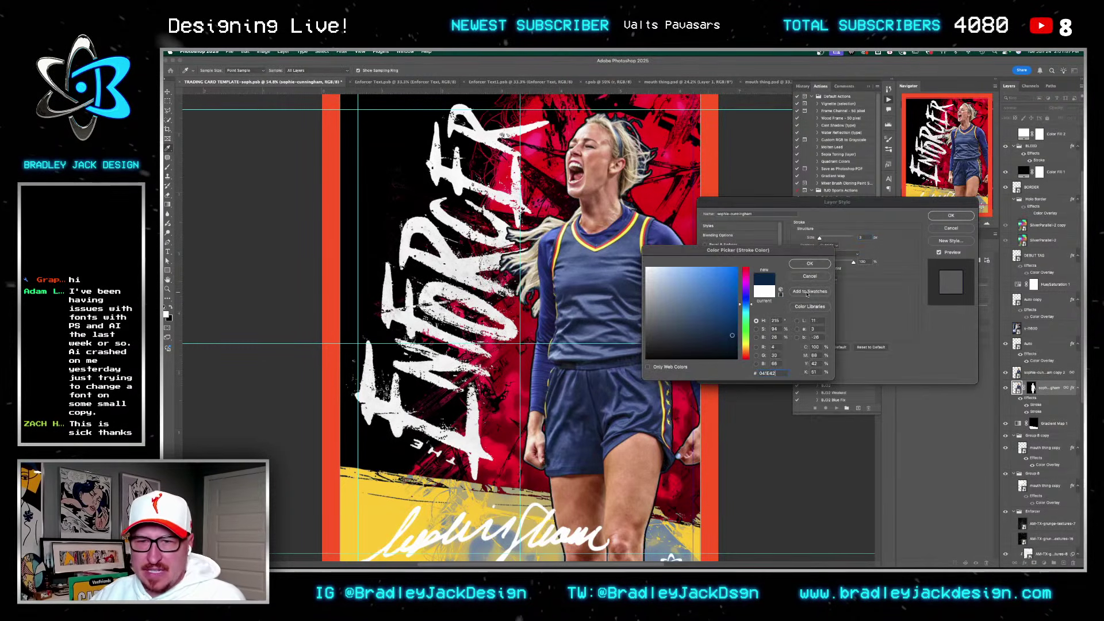
{"action": "key", "text": "Return"}
Step: Copy the yellow hex FFCD00 from the team color codes page in the browser, try it as the stroke color, and discard the style edits
{"action": "key", "text": "super+Tab"}
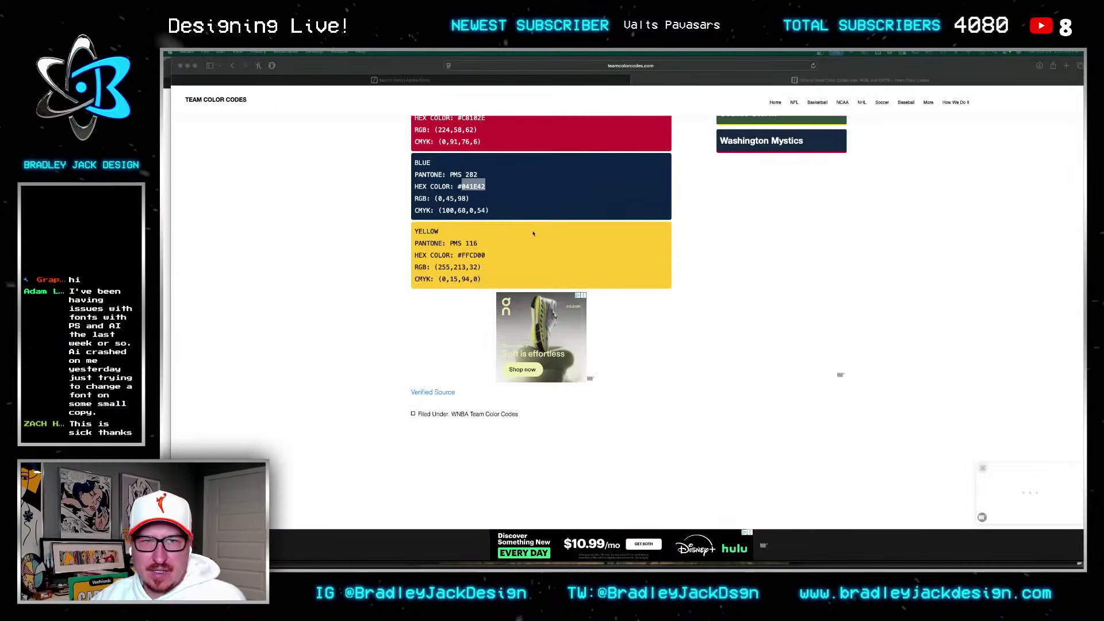
{"action": "double_click", "coordinate": [473, 255]}
{"action": "key", "text": "super+Tab"}
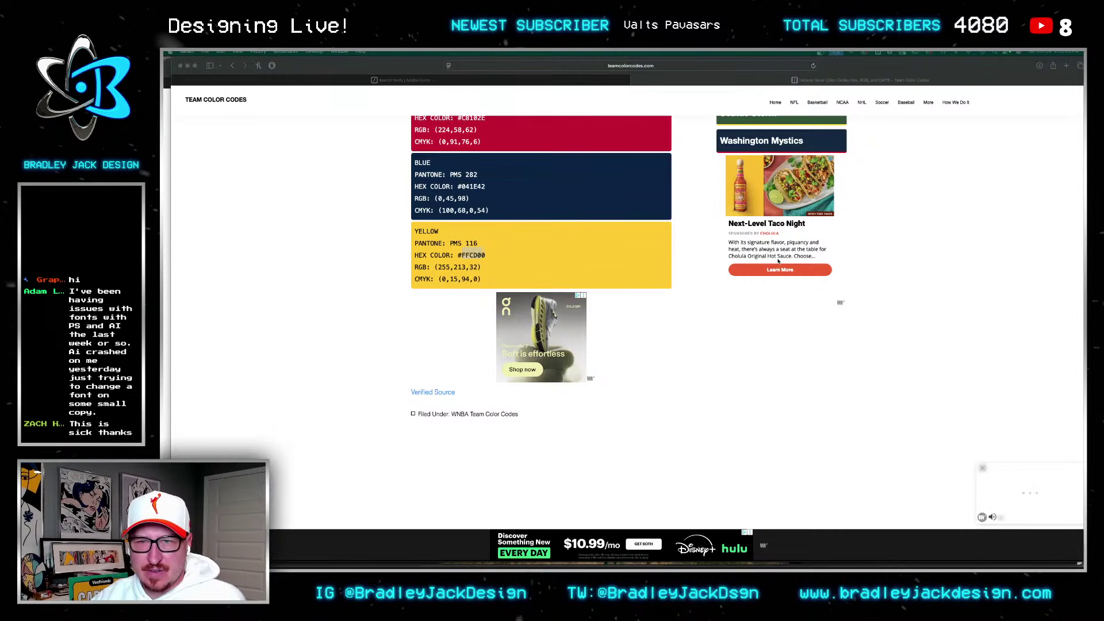
{"action": "mouse_move", "coordinate": [589, 556]}
{"action": "left_click", "coordinate": [643, 542]}
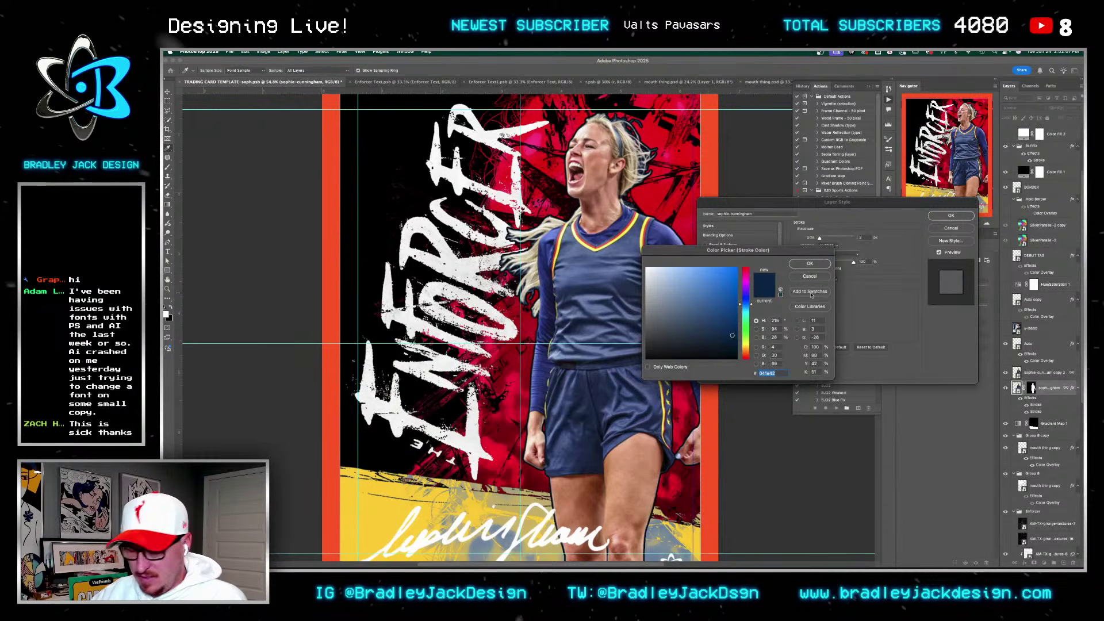
{"action": "left_click", "coordinate": [581, 161]}
{"action": "left_click", "coordinate": [506, 489]}
{"action": "left_click", "coordinate": [809, 264]}
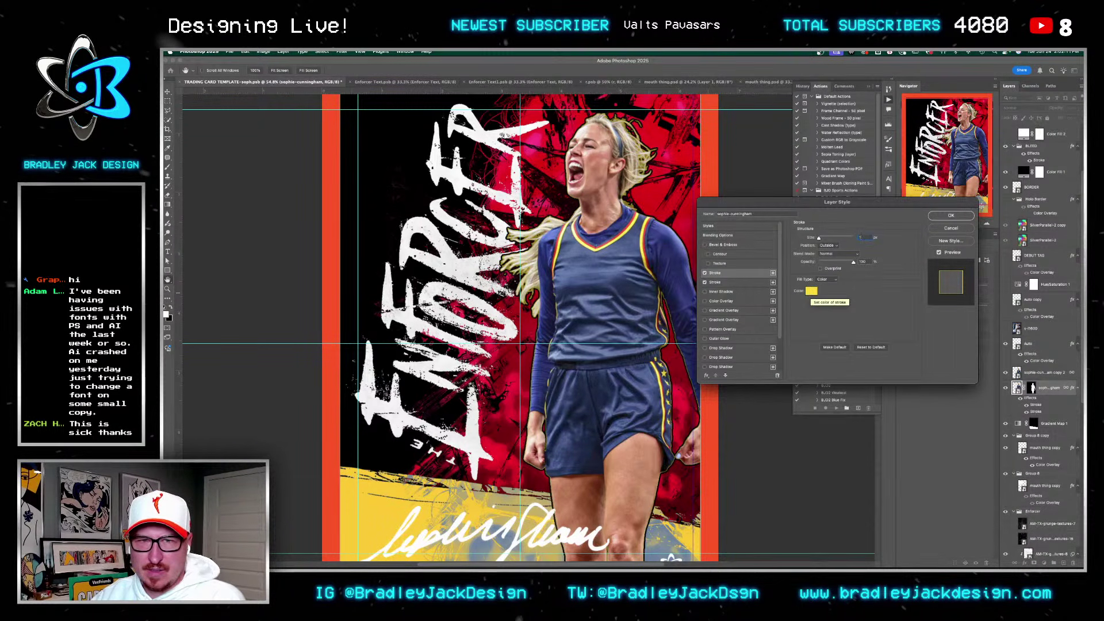
{"action": "key", "text": "Escape"}
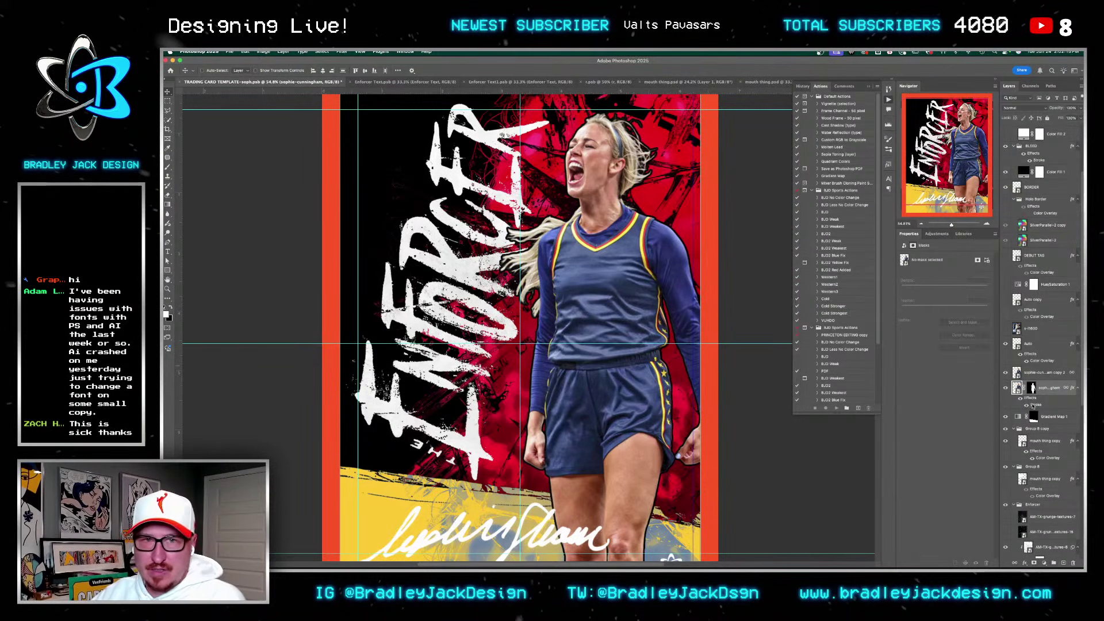
Step: Set the lower player copy's black stroke size to 5 px
{"action": "double_click", "coordinate": [1035, 404]}
{"action": "type", "text": "5"}
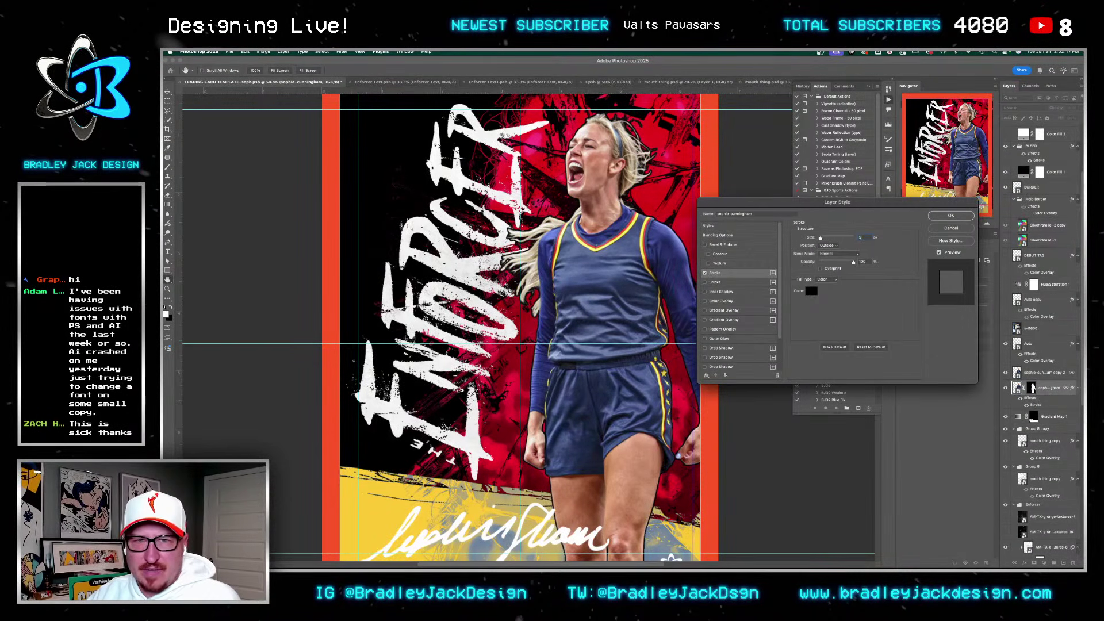
{"action": "key", "text": "Return"}
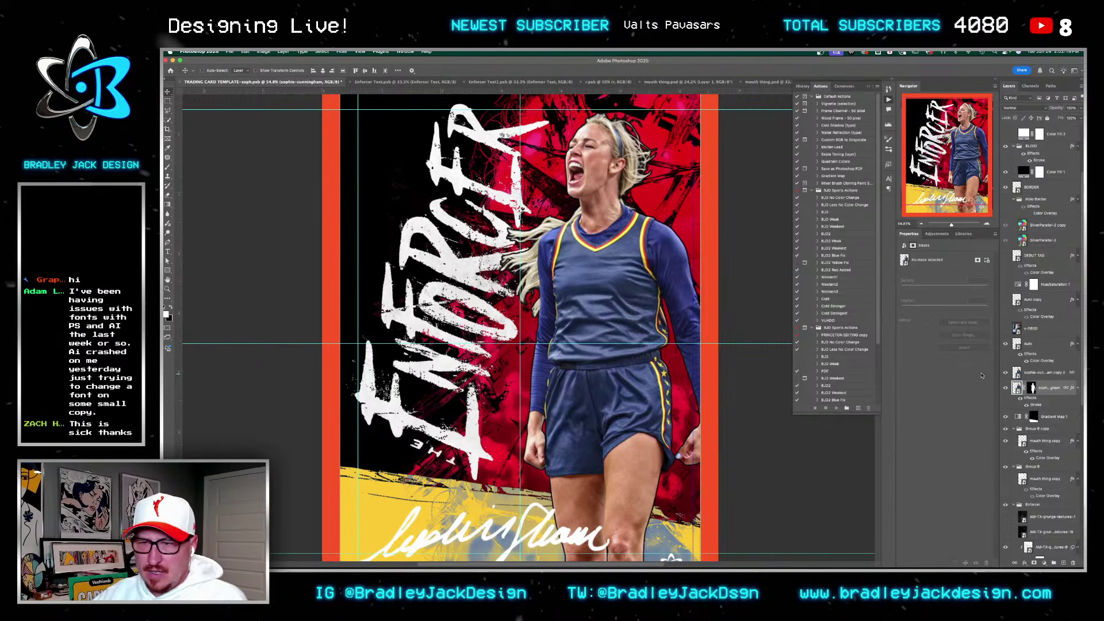
Step: Open the contents of the upper player copy and show the red color fill layer behind the cutout
{"action": "left_click", "coordinate": [1031, 372]}
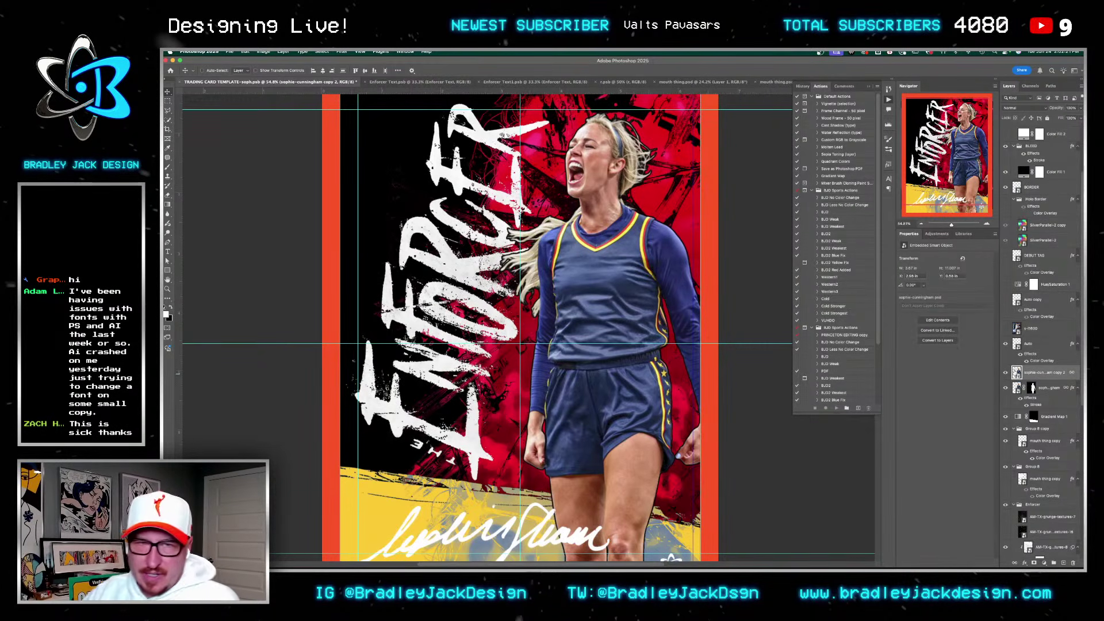
{"action": "left_click", "coordinate": [938, 319]}
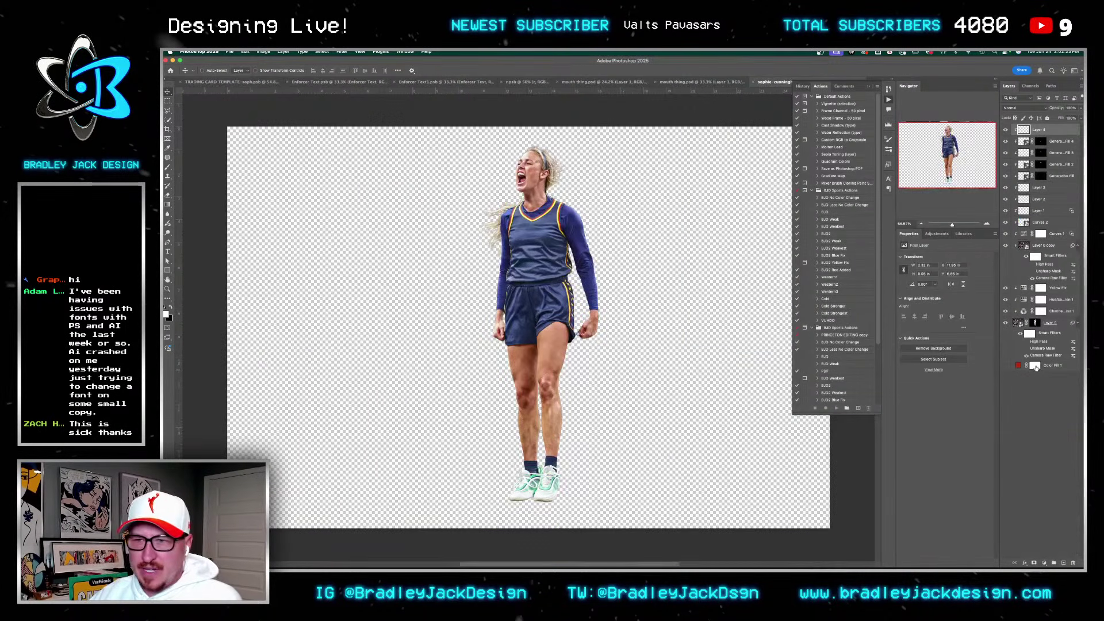
{"action": "left_click", "coordinate": [1006, 366]}
{"action": "key", "text": "z"}
{"action": "left_click", "coordinate": [561, 183]}
{"action": "left_click_drag", "start_coordinate": [561, 182], "coordinate": [568, 188]}
{"action": "key", "text": "ctrl+shift+Tab"}
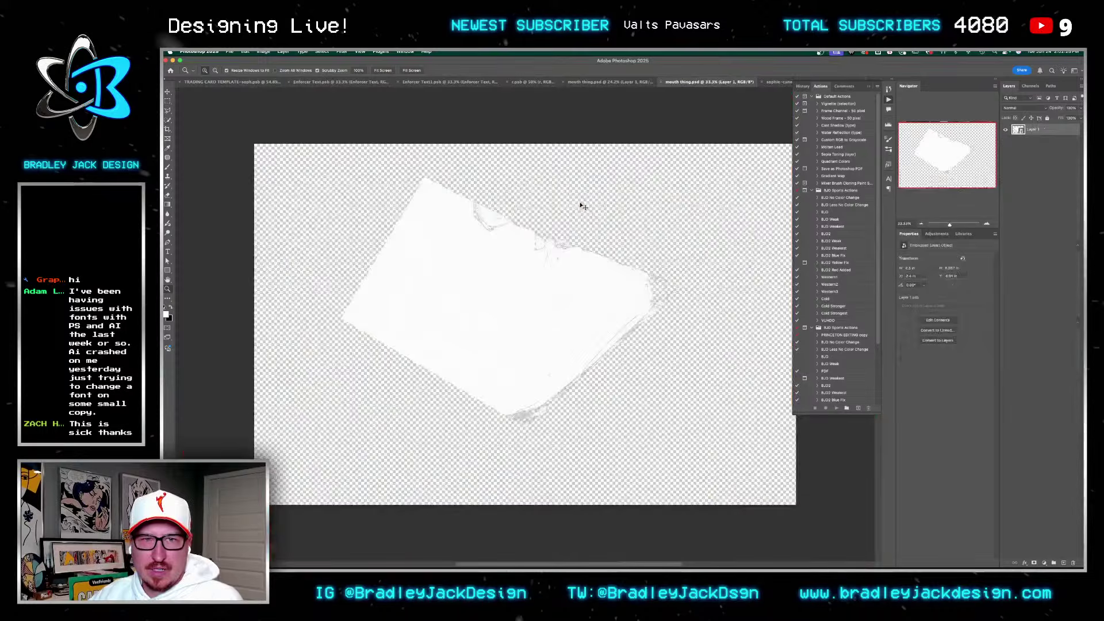
{"action": "key", "text": "ctrl+Tab"}
Step: Recolor the solid color fill behind the player to a cooler crimson red
{"action": "double_click", "coordinate": [1018, 365]}
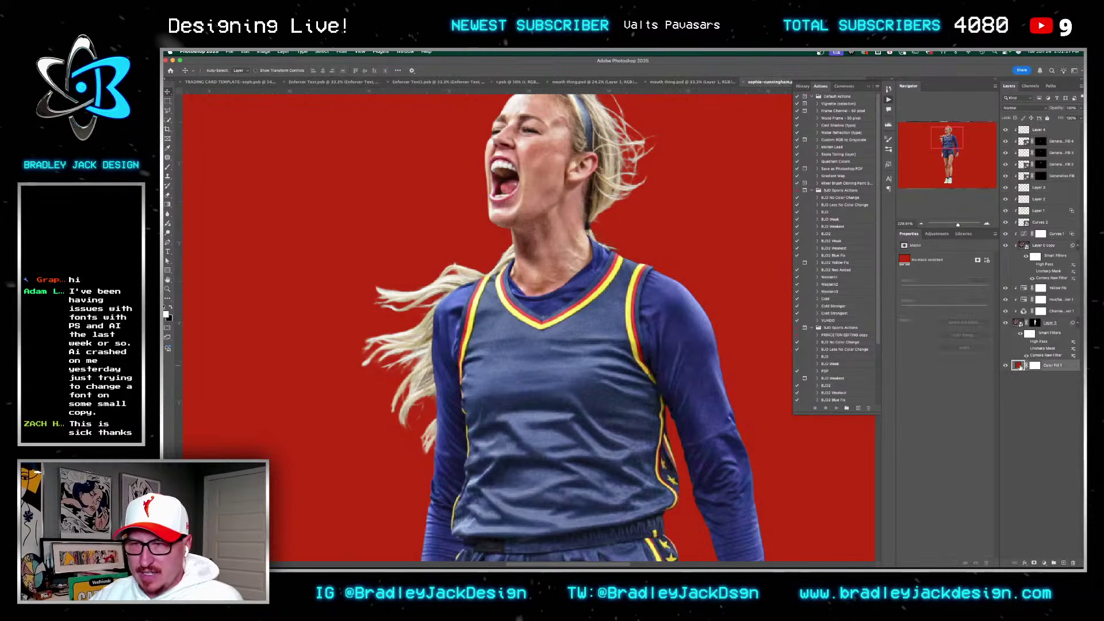
{"action": "left_click_drag", "start_coordinate": [749, 284], "coordinate": [748, 273]}
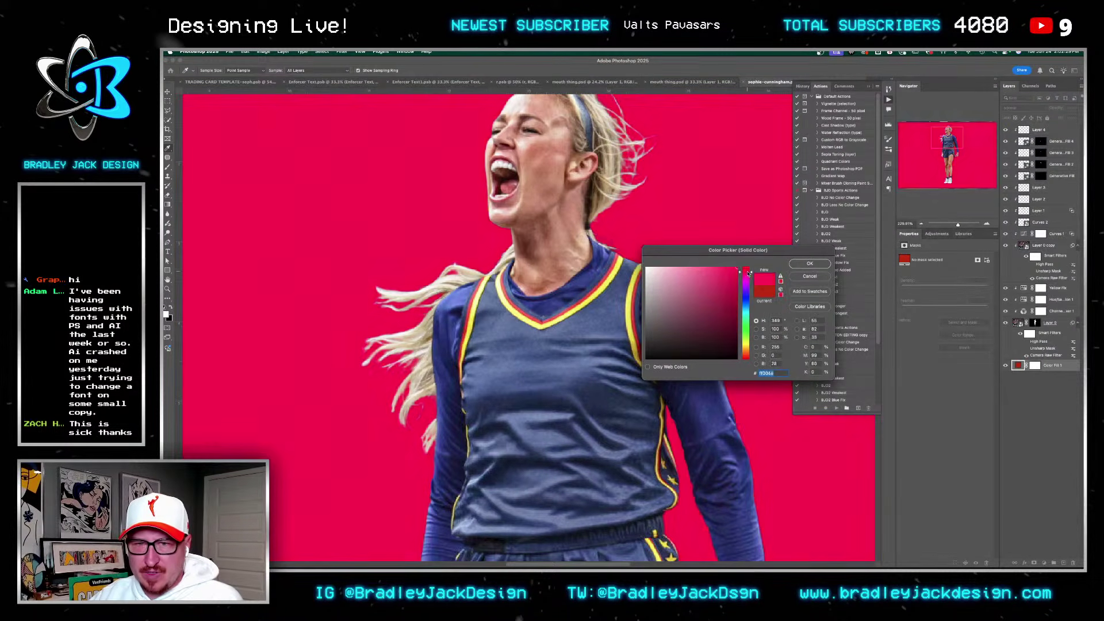
{"action": "left_click", "coordinate": [738, 277]}
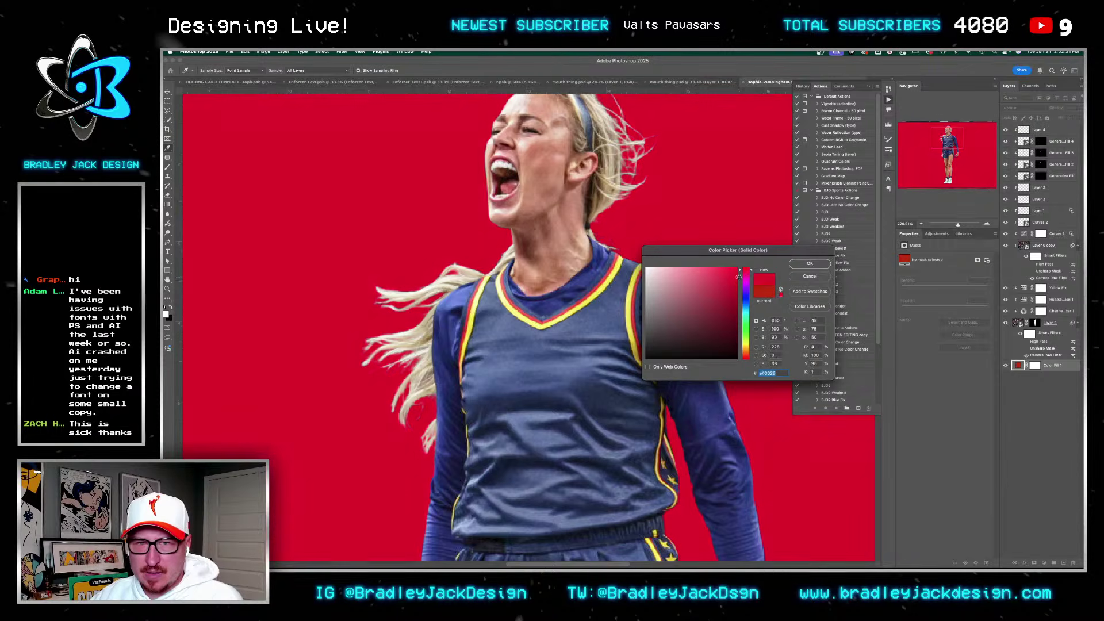
{"action": "key", "text": "Return"}
Step: Convert all player layers above the color fill into one smart object and return to the trading card document
{"action": "key", "text": "v"}
{"action": "scroll", "coordinate": [644, 269], "scroll_direction": "down", "scroll_amount": 3}
{"action": "left_click", "coordinate": [1049, 323]}
{"action": "left_click", "coordinate": [1044, 133], "text": "shift"}
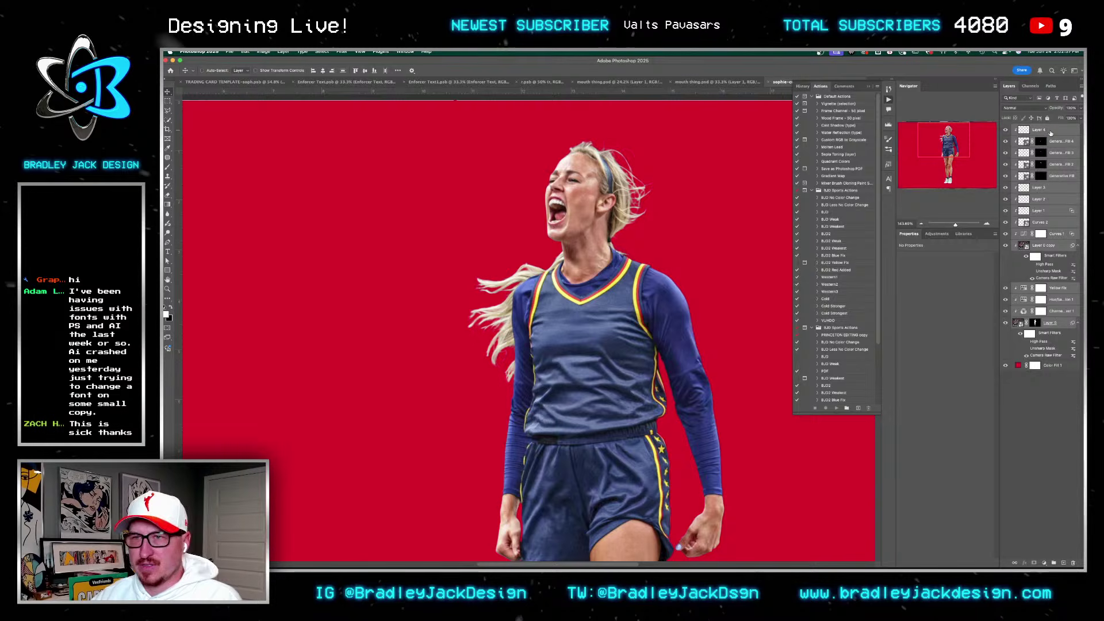
{"action": "left_click", "coordinate": [1050, 133]}
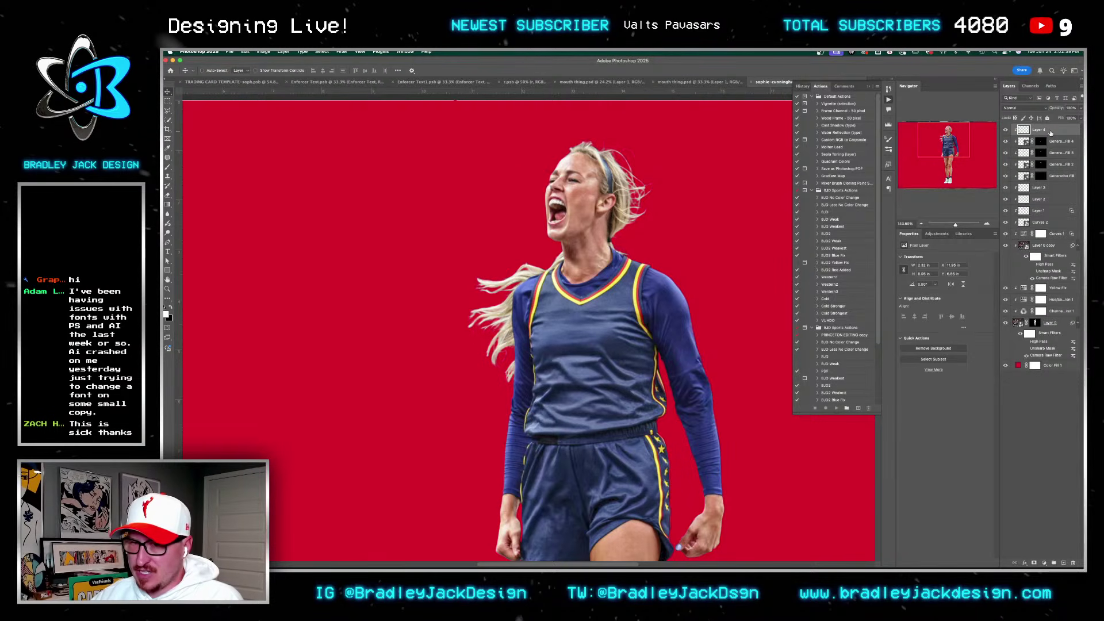
{"action": "left_click", "coordinate": [1060, 324], "text": "shift"}
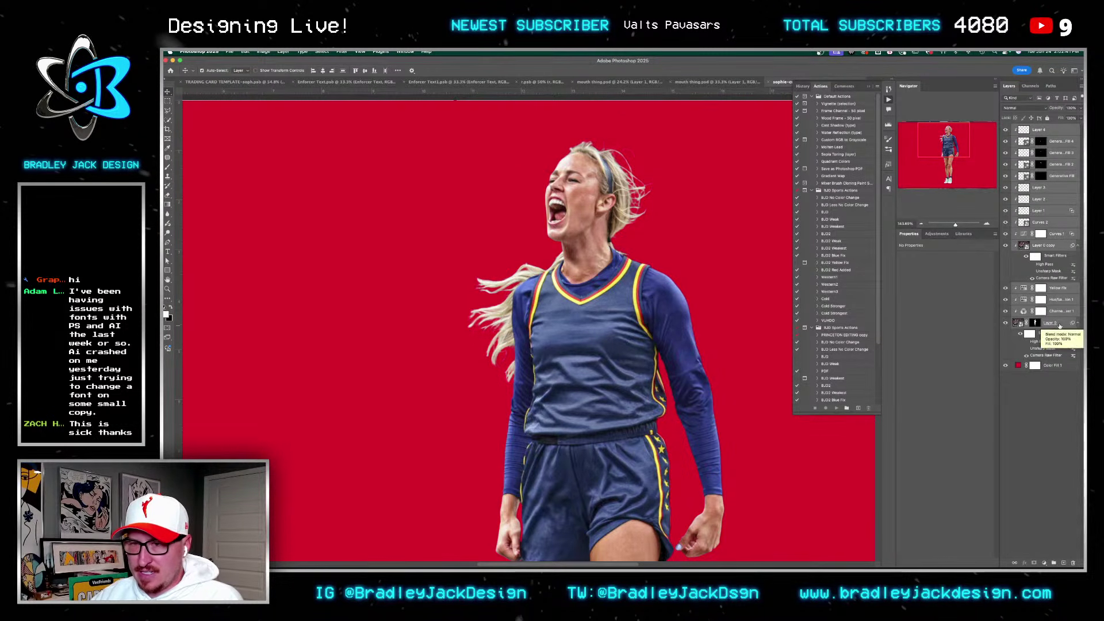
{"action": "right_click", "coordinate": [1059, 324]}
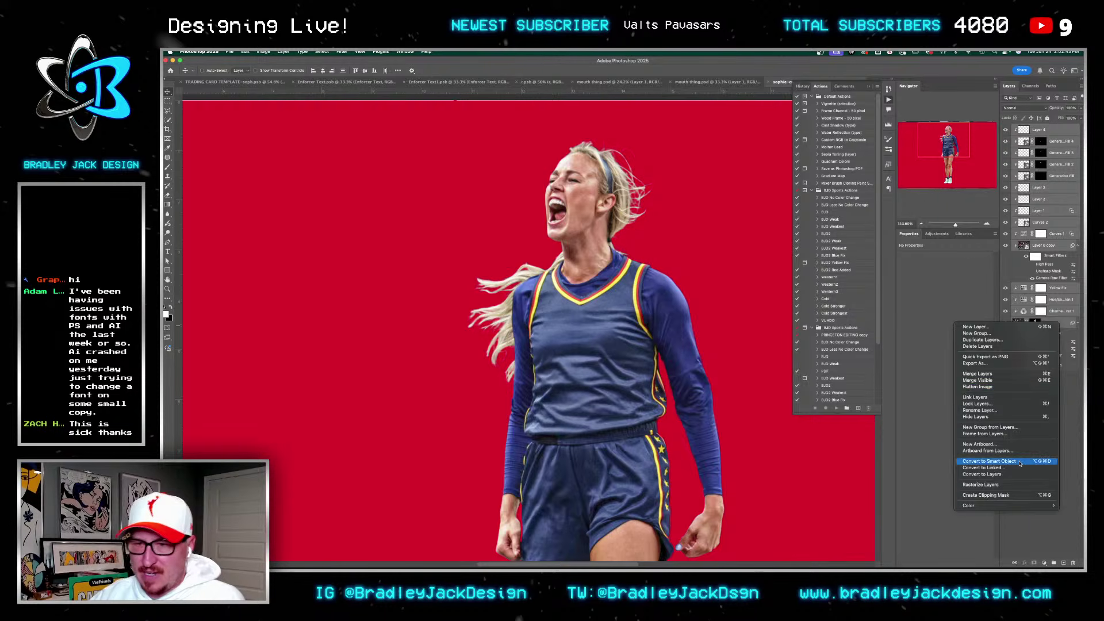
{"action": "left_click", "coordinate": [1012, 461]}
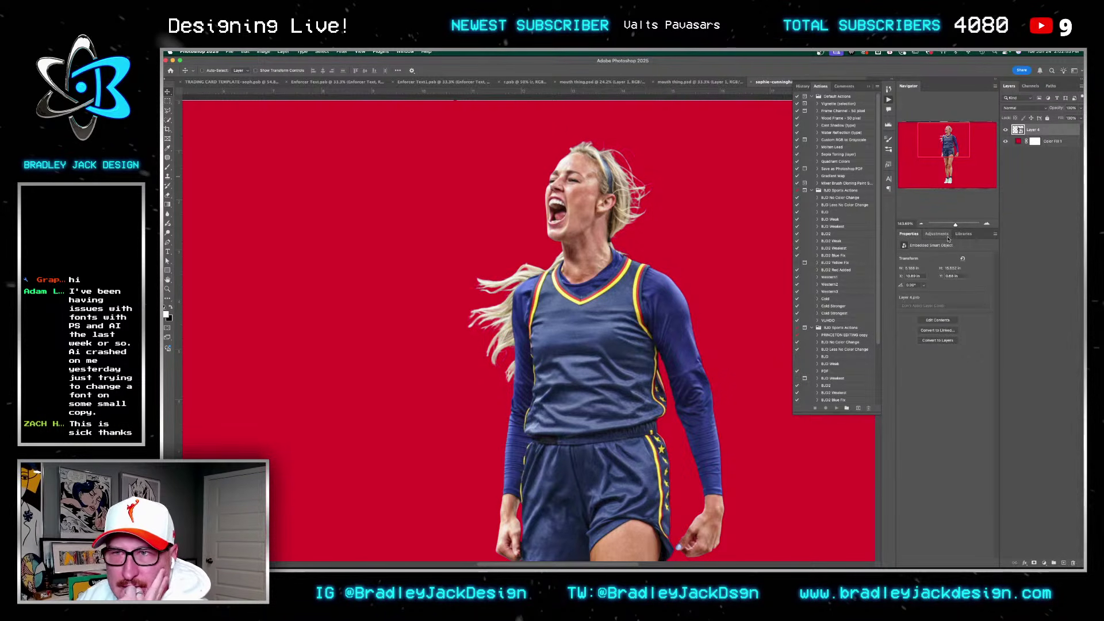
{"action": "key", "text": "super+w"}
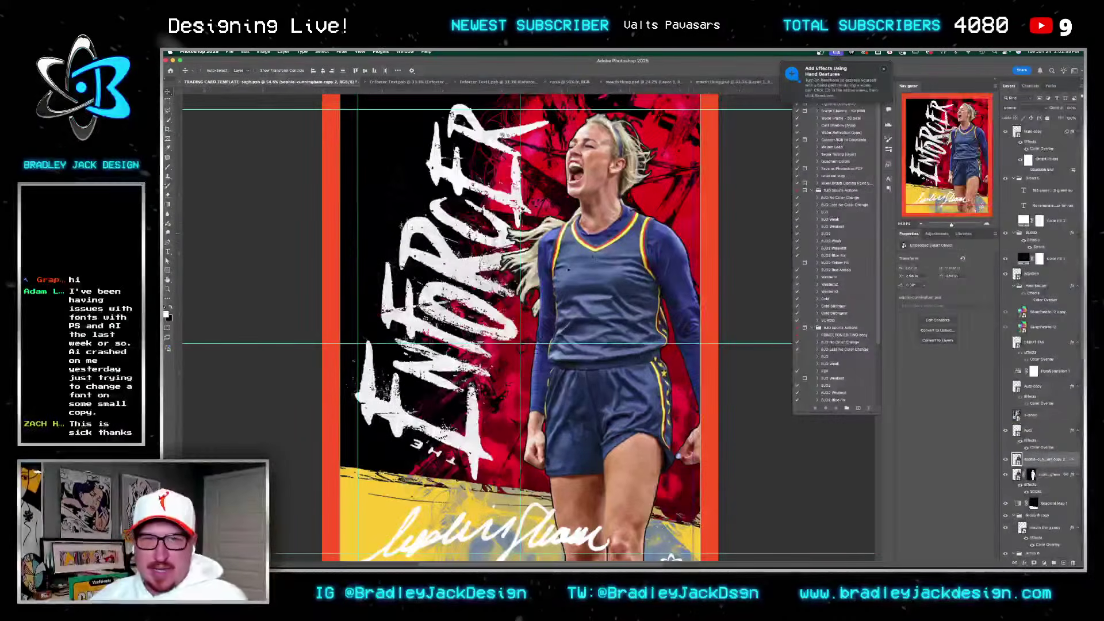
Step: Dismiss the hand gestures notification and open the contents of the Enforcer Text smart object
{"action": "scroll", "coordinate": [1044, 454], "scroll_direction": "down", "scroll_amount": 5}
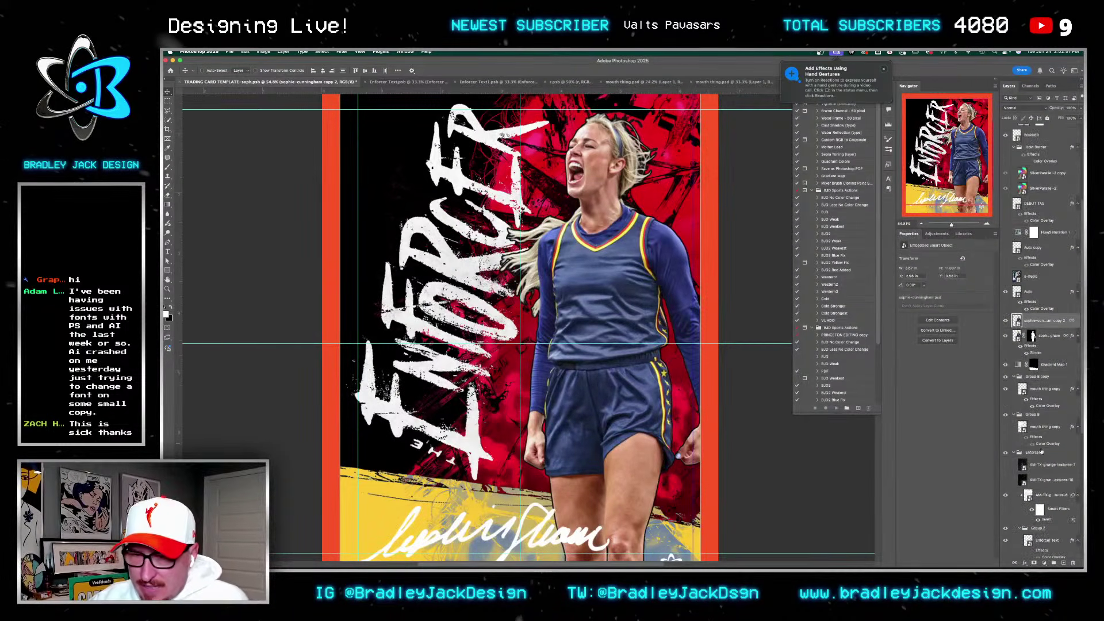
{"action": "left_click", "coordinate": [1038, 389]}
{"action": "left_click", "coordinate": [1038, 247]}
{"action": "scroll", "coordinate": [1033, 207], "scroll_direction": "up", "scroll_amount": 2}
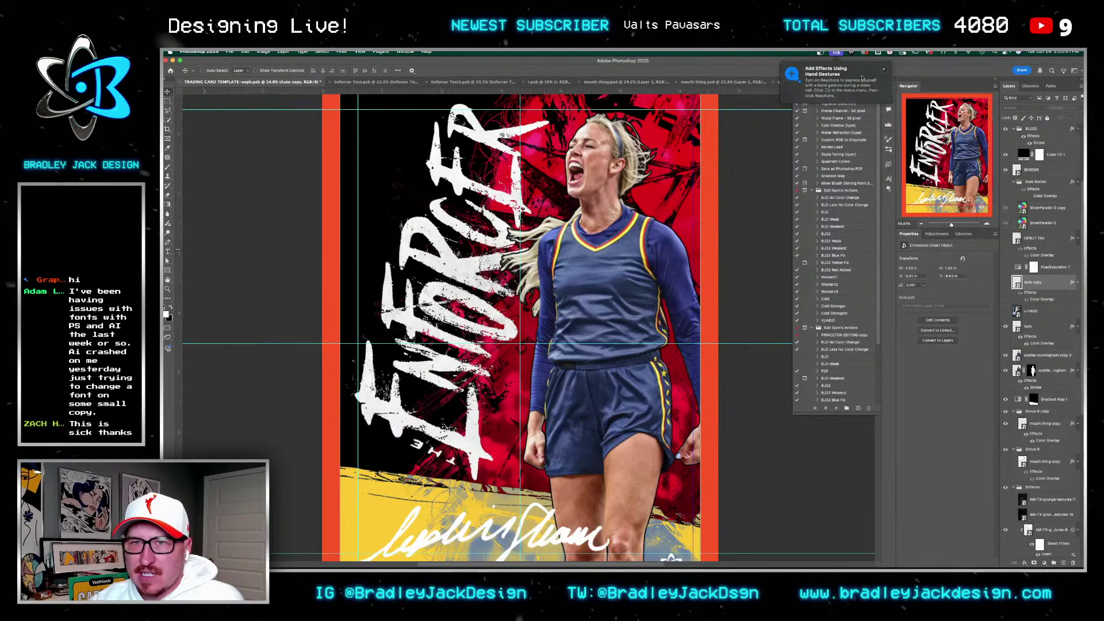
{"action": "left_click", "coordinate": [885, 69]}
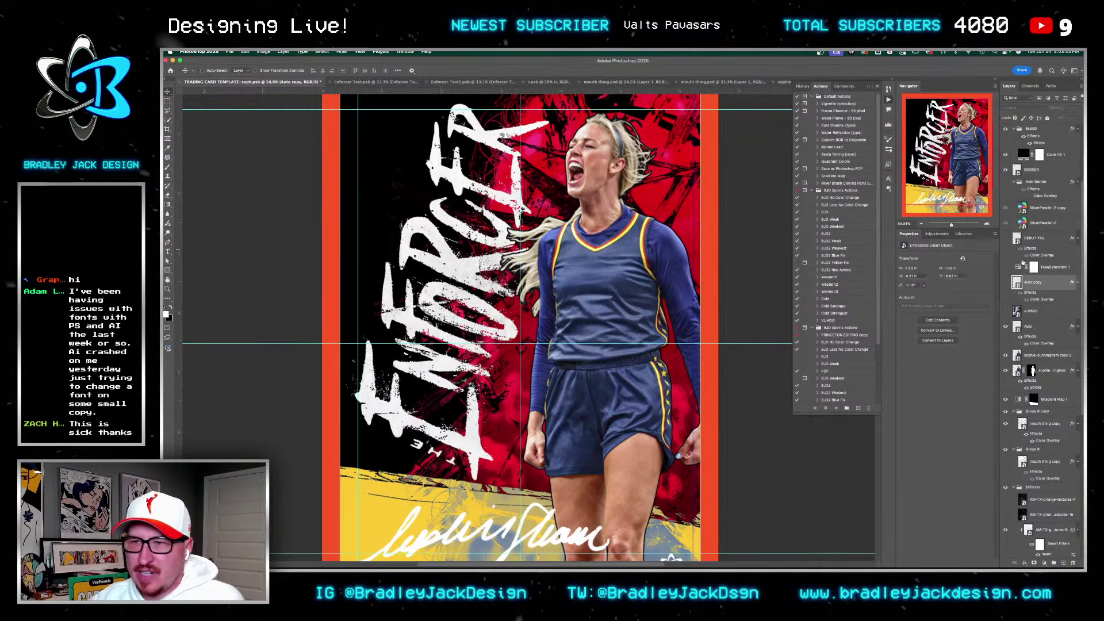
{"action": "scroll", "coordinate": [1030, 334], "scroll_direction": "down", "scroll_amount": 1}
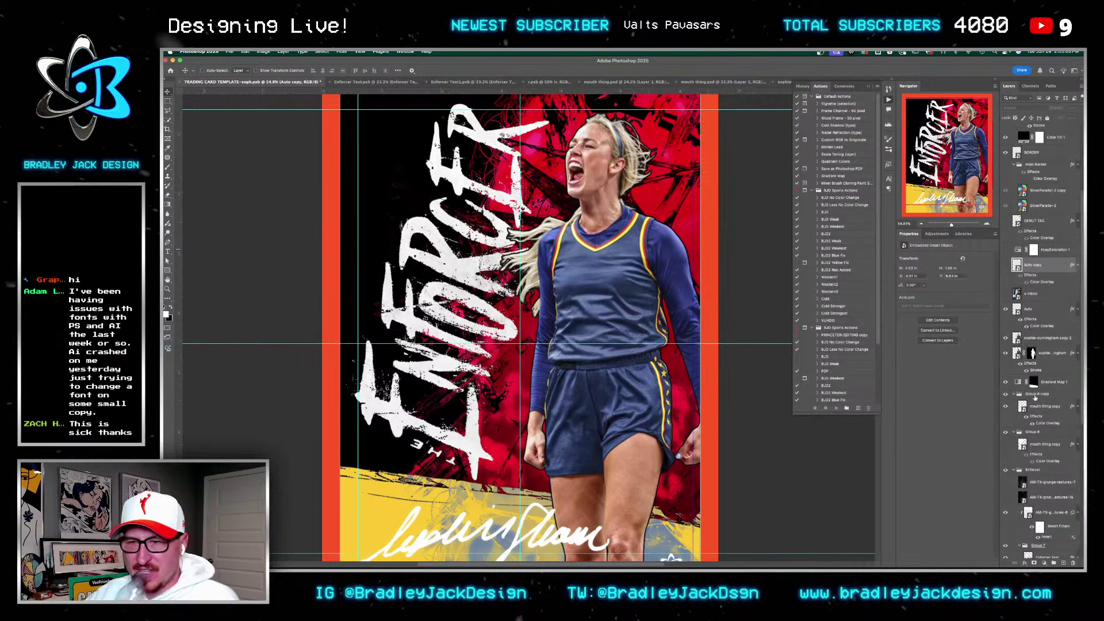
{"action": "scroll", "coordinate": [1030, 404], "scroll_direction": "down", "scroll_amount": 10}
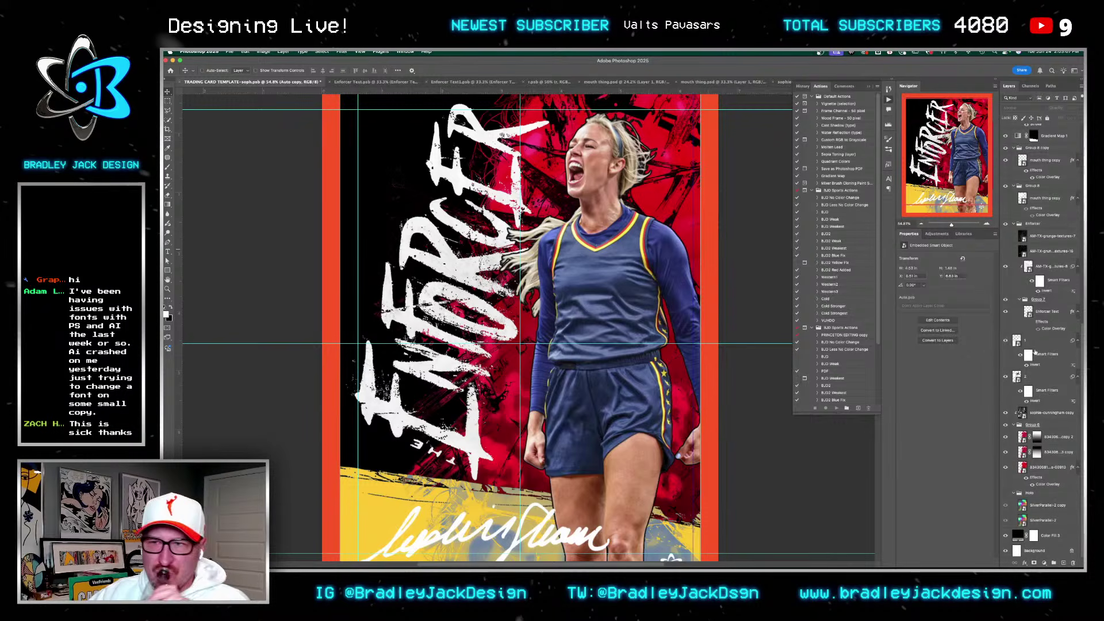
{"action": "double_click", "coordinate": [1028, 312]}
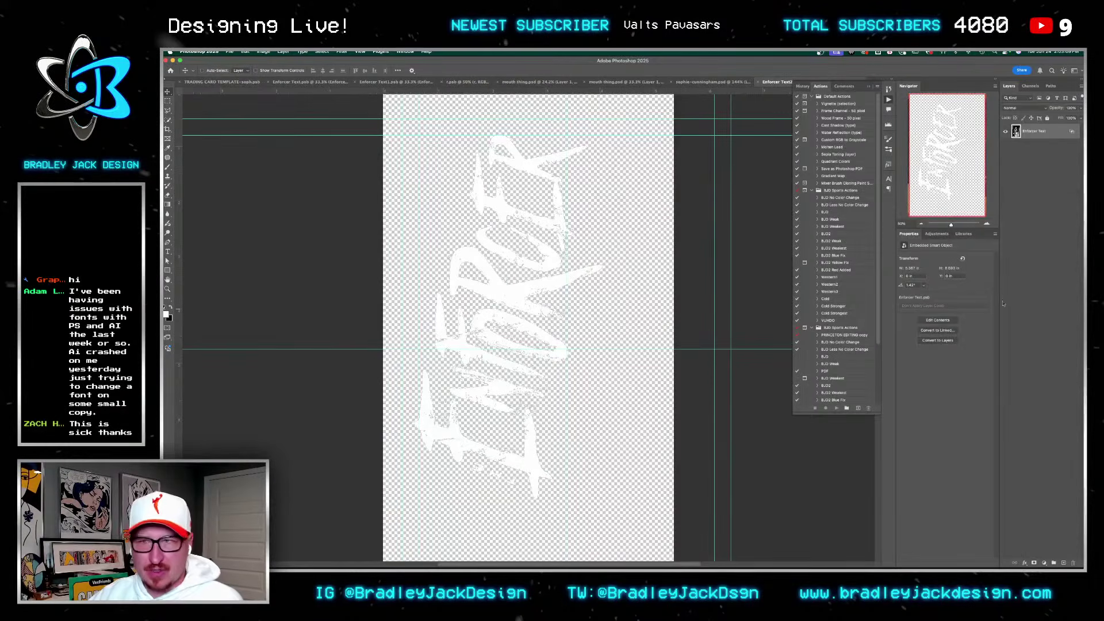
Step: Open the nested Enforcer Text smart object and apply a Crystallize filter with a cell size of 3 to the lettering
{"action": "double_click", "coordinate": [1015, 132]}
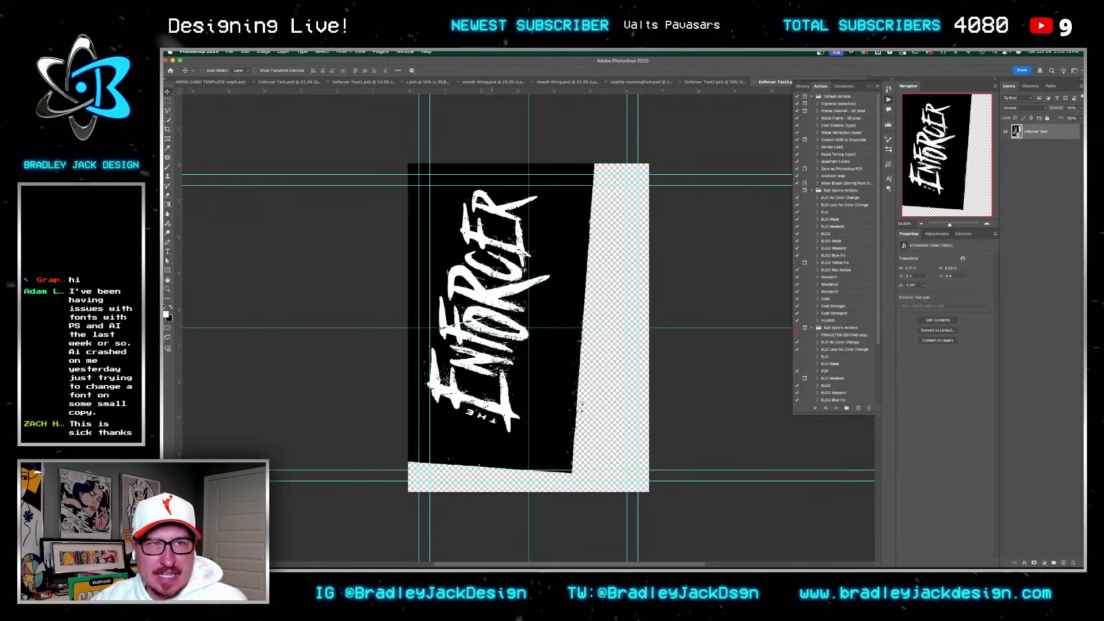
{"action": "left_click", "coordinate": [341, 51]}
{"action": "mouse_move", "coordinate": [378, 164]}
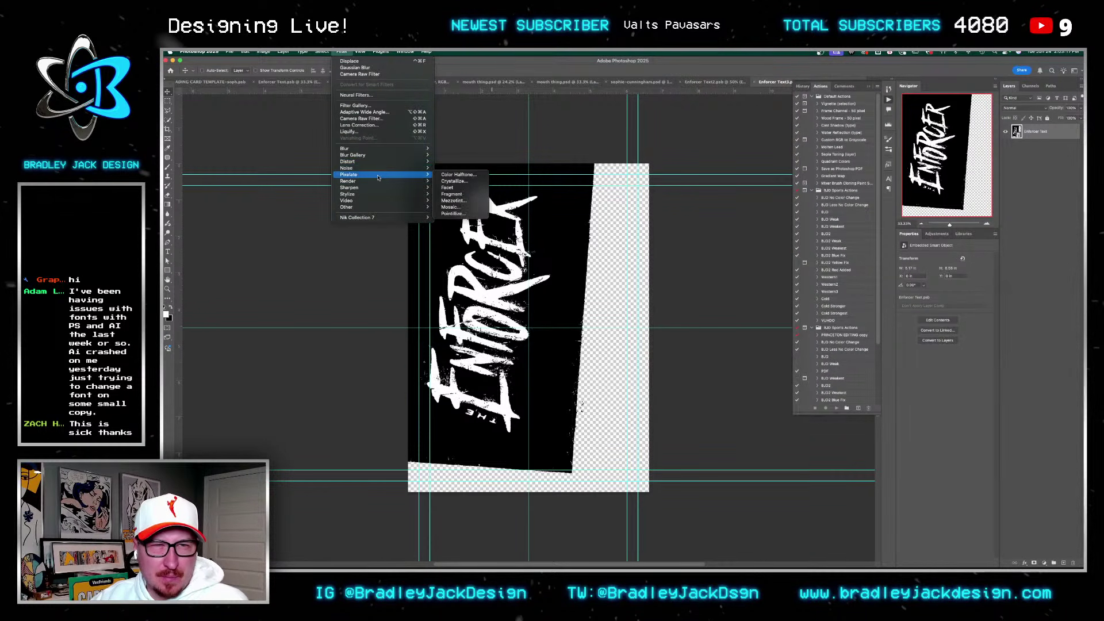
{"action": "mouse_move", "coordinate": [412, 169]}
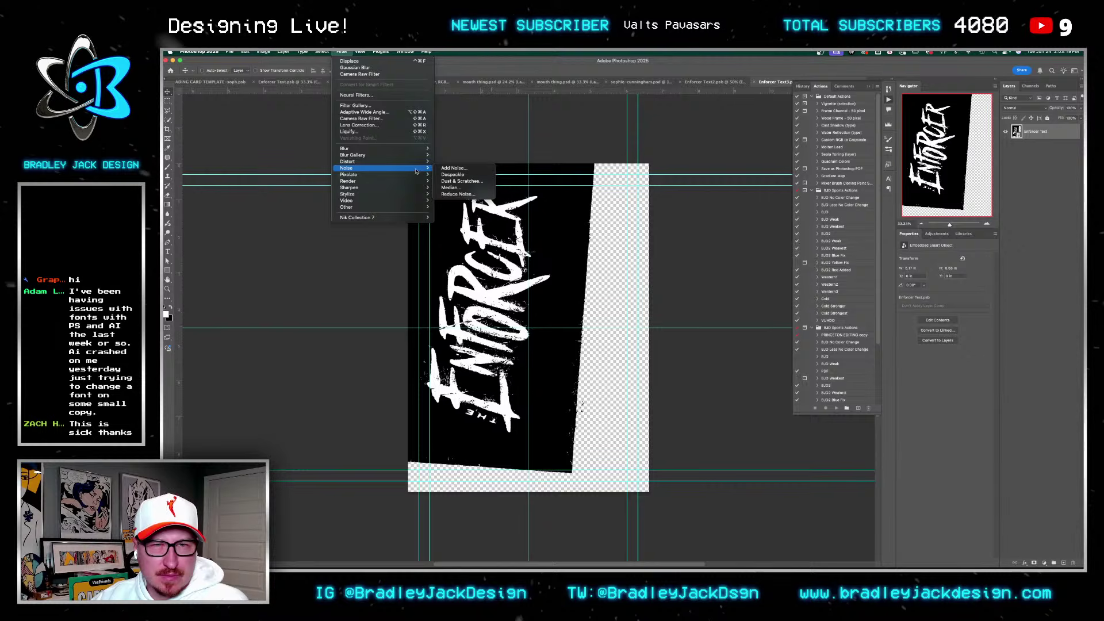
{"action": "key", "text": "Escape"}
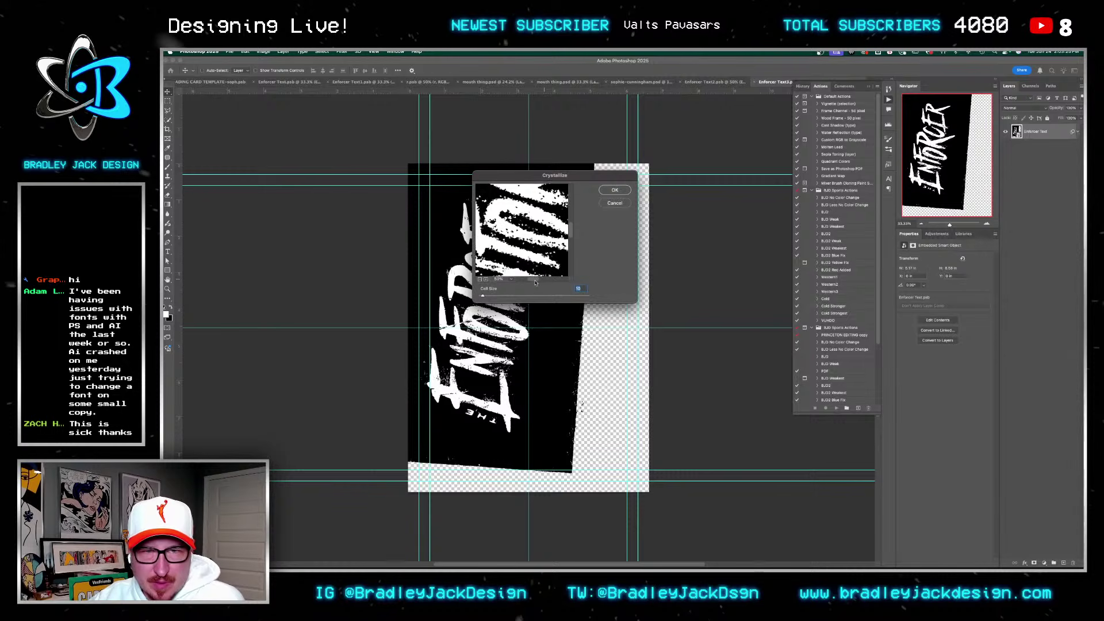
{"action": "type", "text": "3"}
{"action": "key", "text": "Return"}
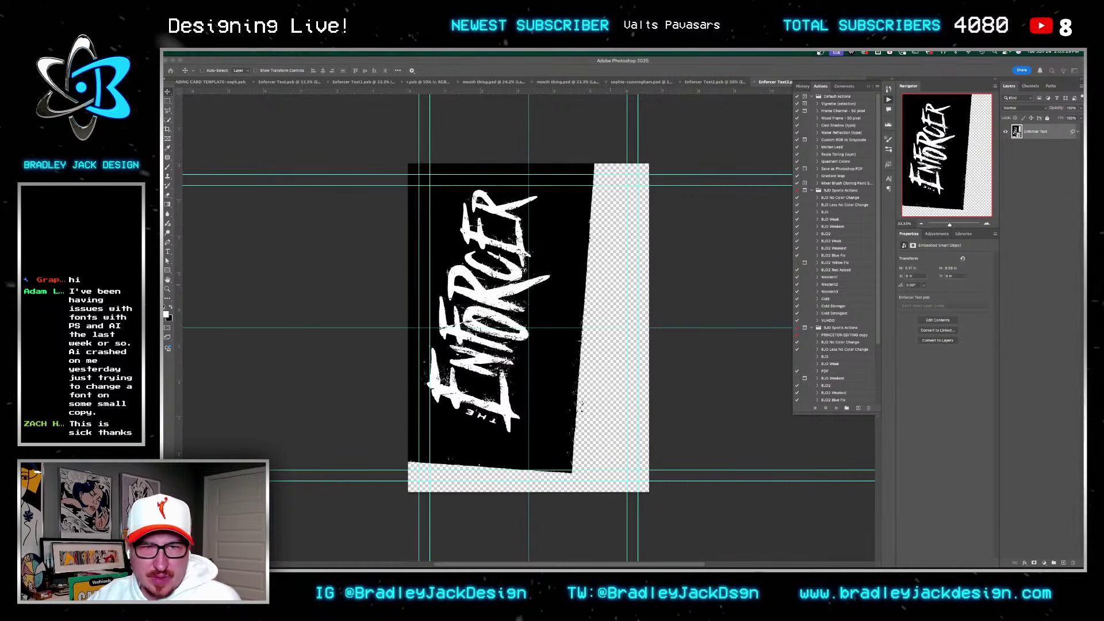
Step: Inspect the crystallized lettering up close, then save and close the nested title files to return to the trading card
{"action": "key", "text": "z"}
{"action": "left_click", "coordinate": [509, 290]}
{"action": "left_click_drag", "start_coordinate": [509, 290], "coordinate": [529, 287]}
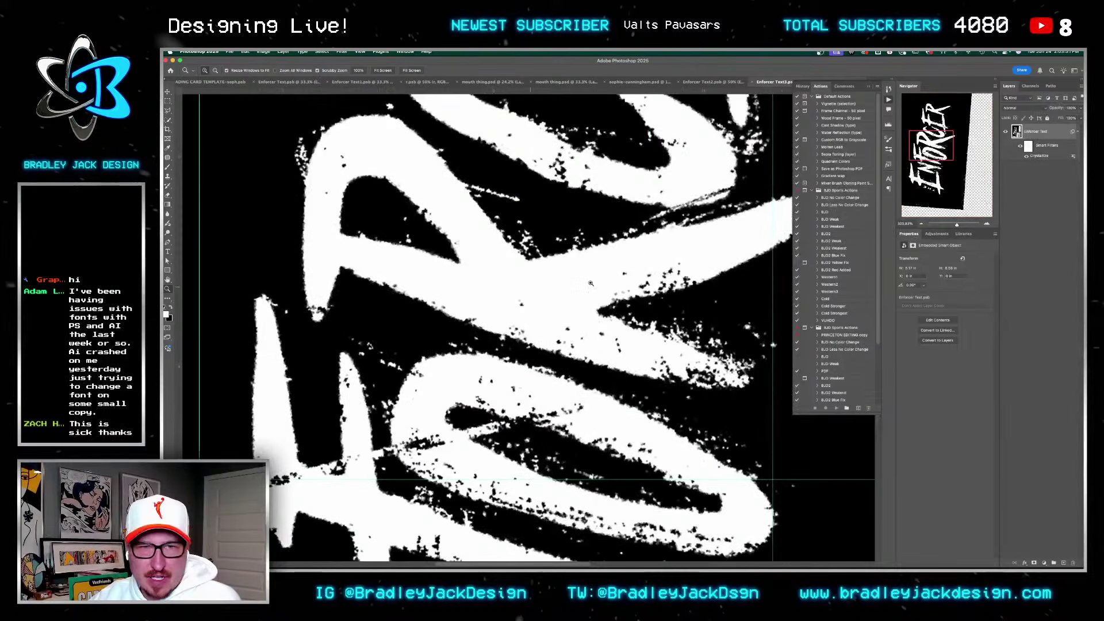
{"action": "left_click", "coordinate": [1026, 157]}
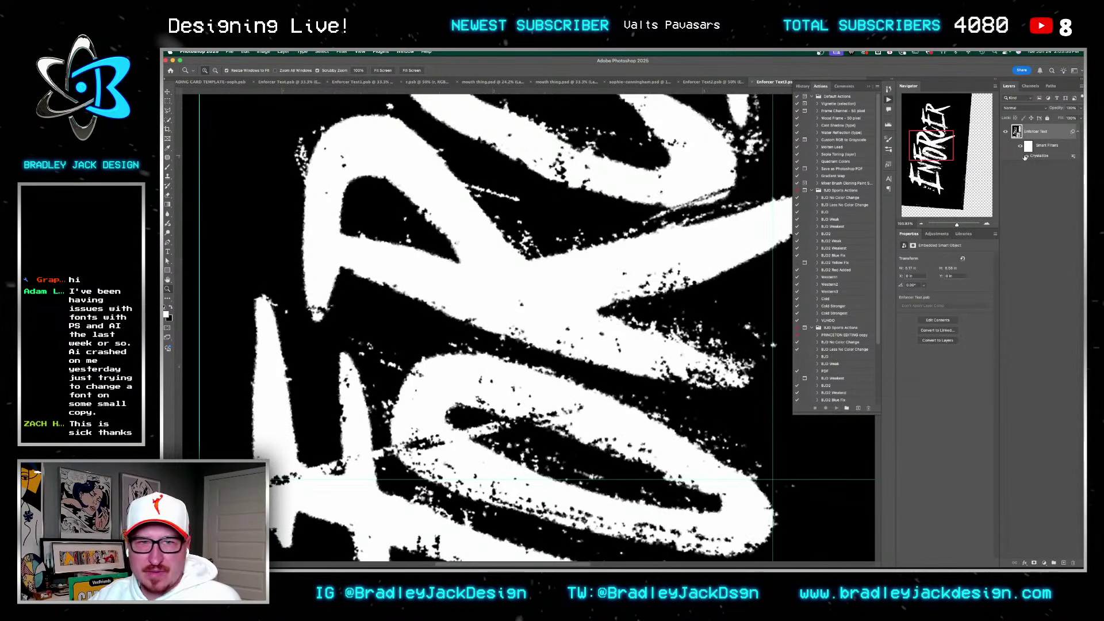
{"action": "key", "text": "super+w"}
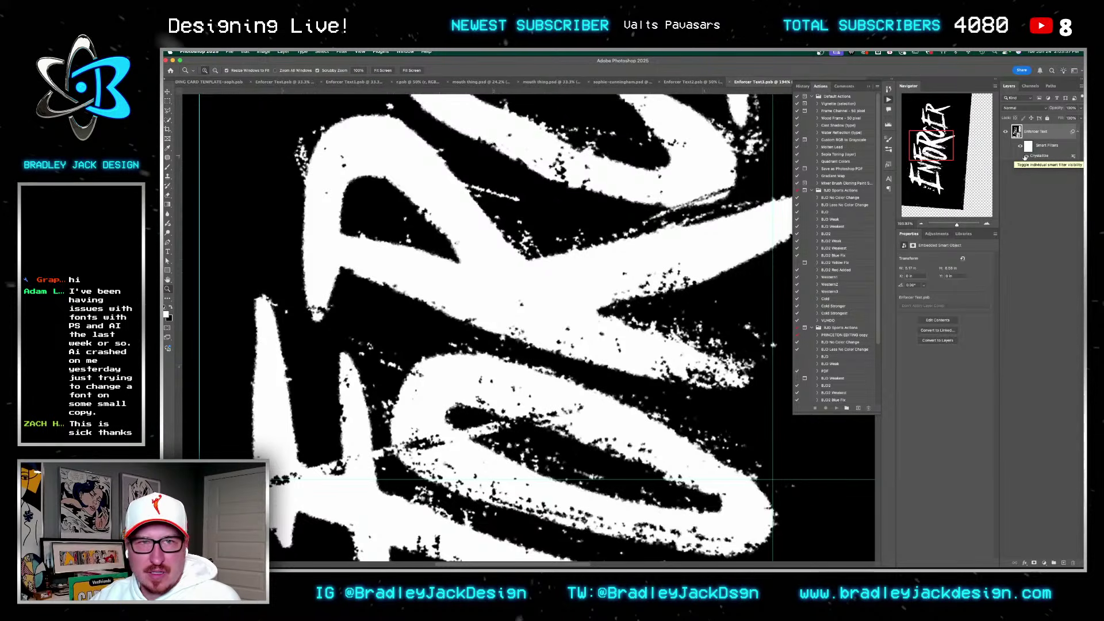
{"action": "key", "text": "super+w"}
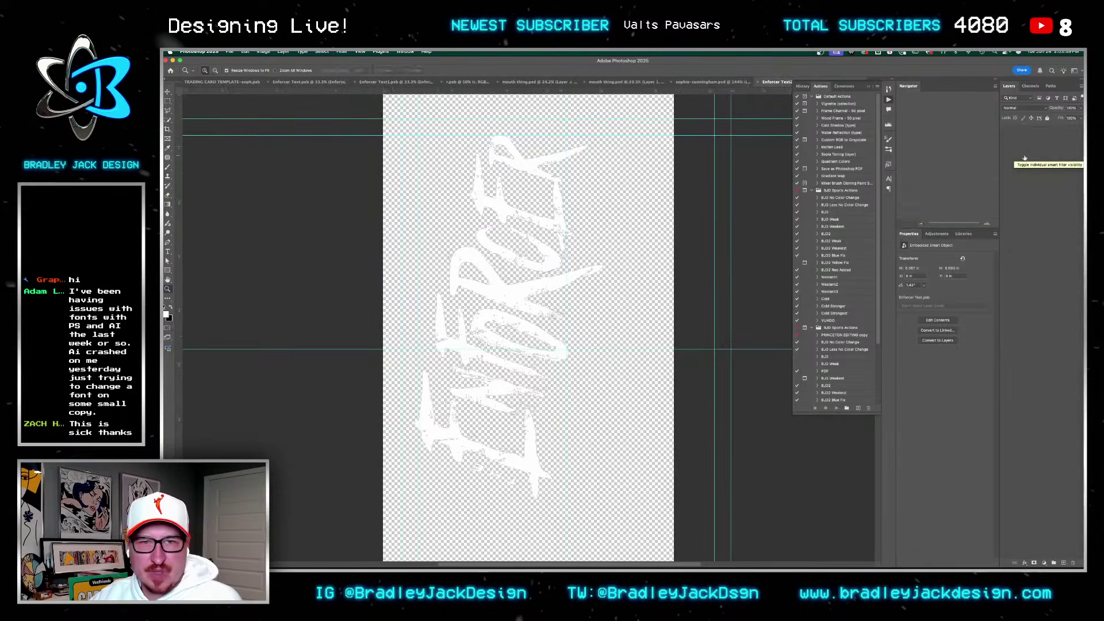
{"action": "key", "text": "super+s"}
{"action": "key", "text": "v"}
{"action": "scroll", "coordinate": [460, 294], "scroll_direction": "down", "scroll_amount": 3}
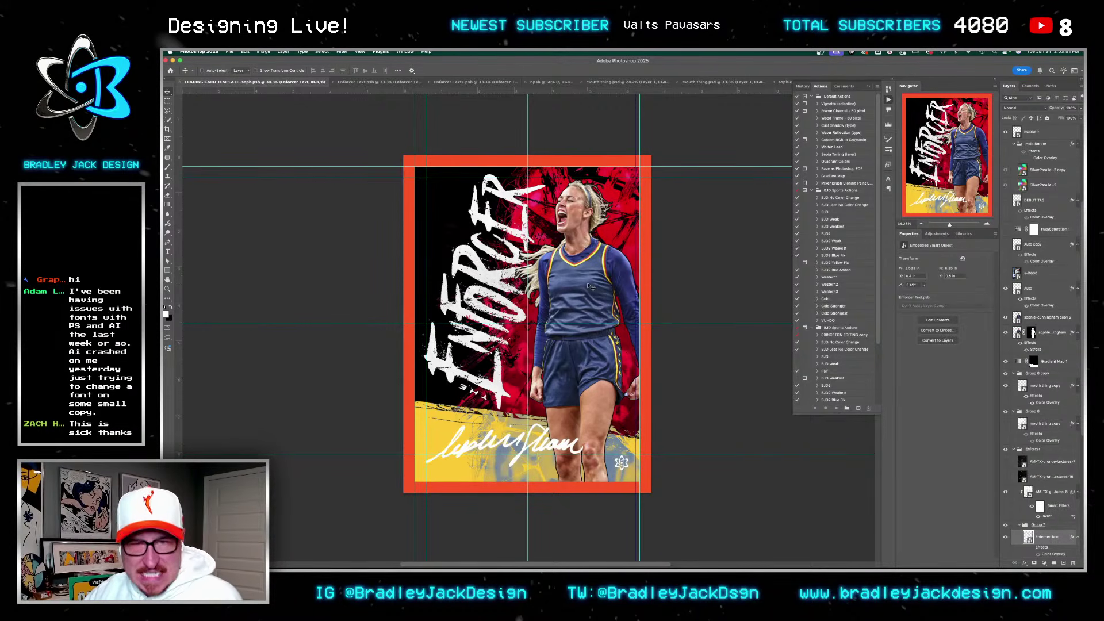
Step: Switch to Finder and navigate back to the SOPH reference folder
{"action": "key", "text": "super+Tab"}
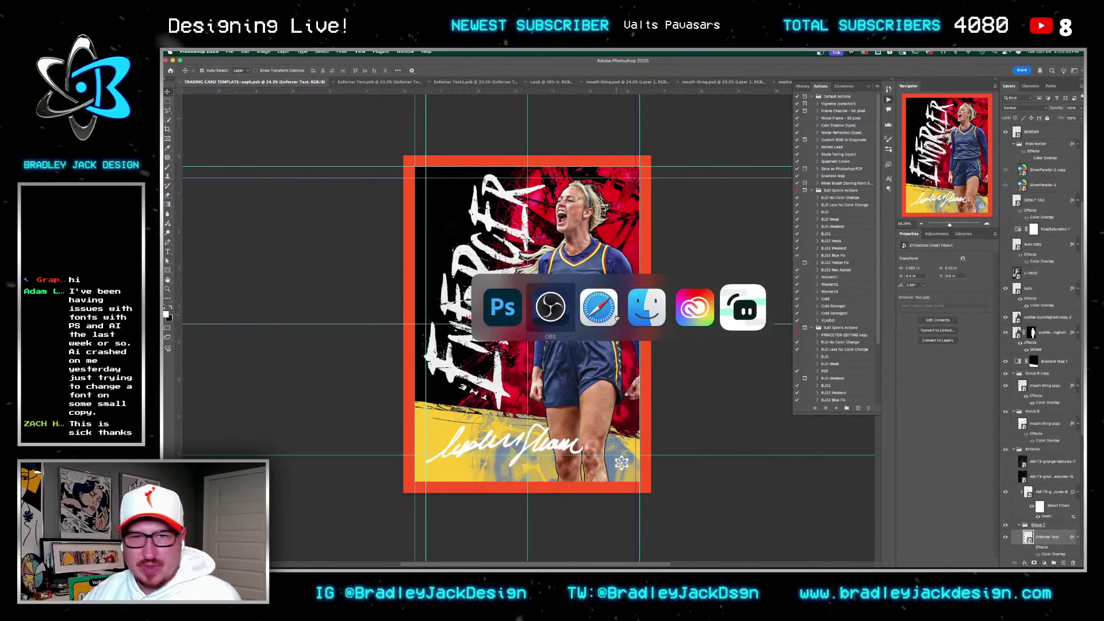
{"action": "left_click", "coordinate": [646, 307]}
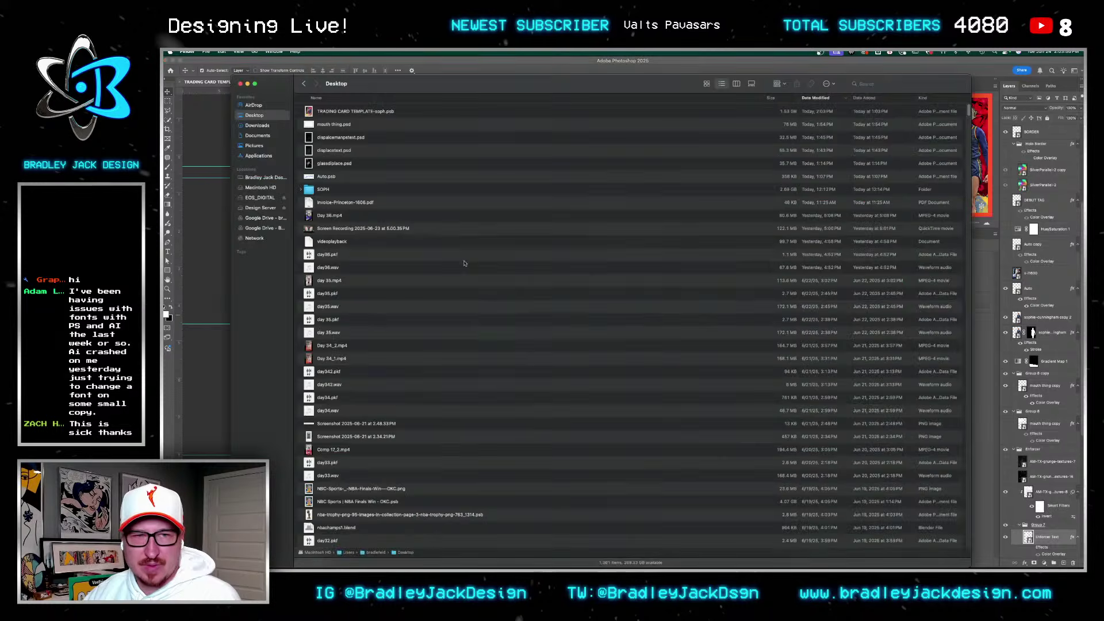
{"action": "left_click", "coordinate": [304, 84]}
{"action": "left_click", "coordinate": [305, 84]}
{"action": "left_click", "coordinate": [305, 85]}
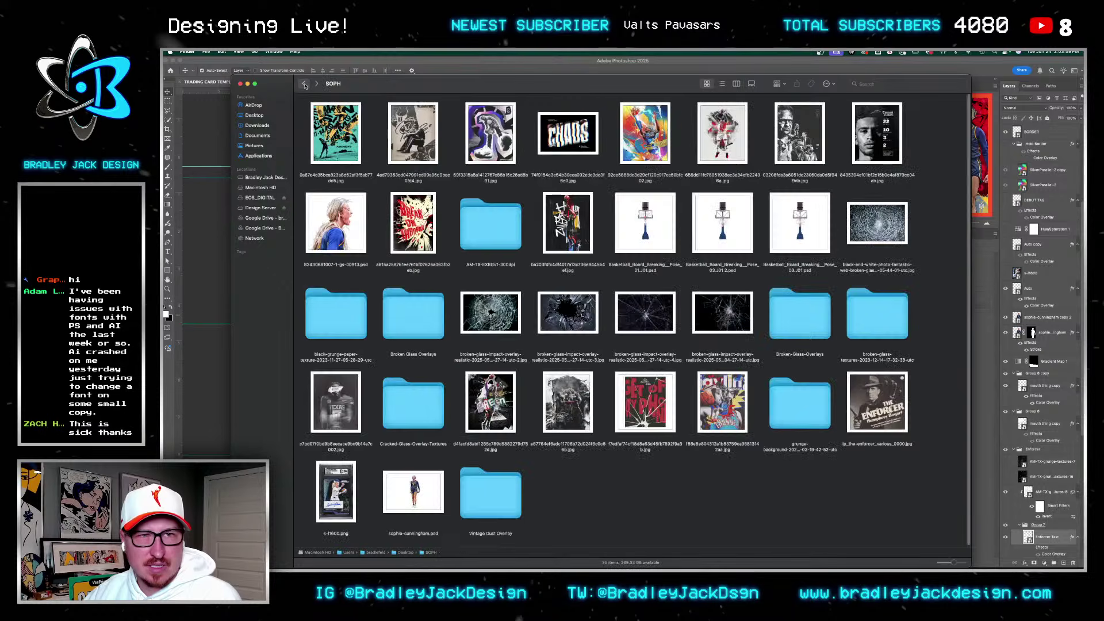
Step: Preview the Augusta, Green, Thunder and red-and-white basketball reference posters, then switch back to Photoshop
{"action": "left_click", "coordinate": [372, 140]}
{"action": "key", "text": "space"}
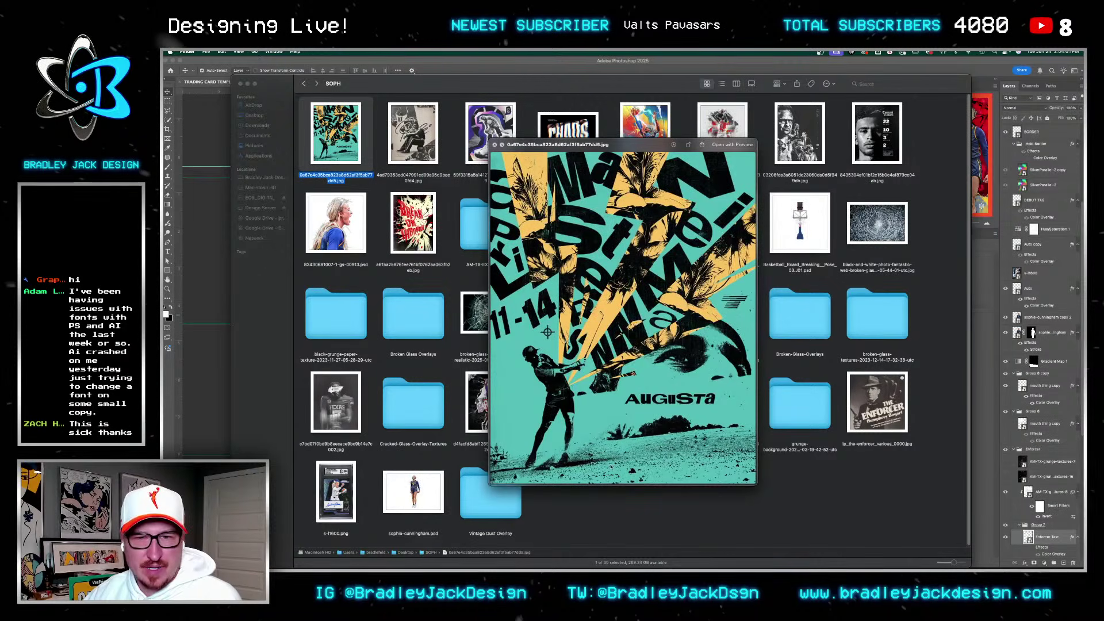
{"action": "left_click", "coordinate": [480, 403]}
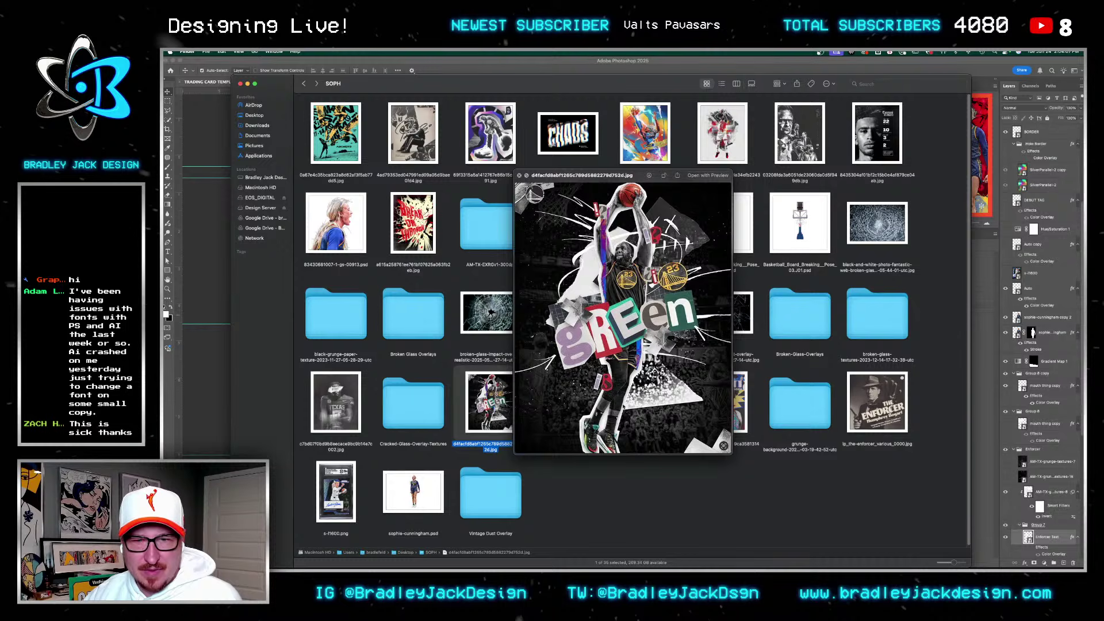
{"action": "key", "text": "space"}
{"action": "left_click", "coordinate": [645, 134]}
{"action": "key", "text": "space"}
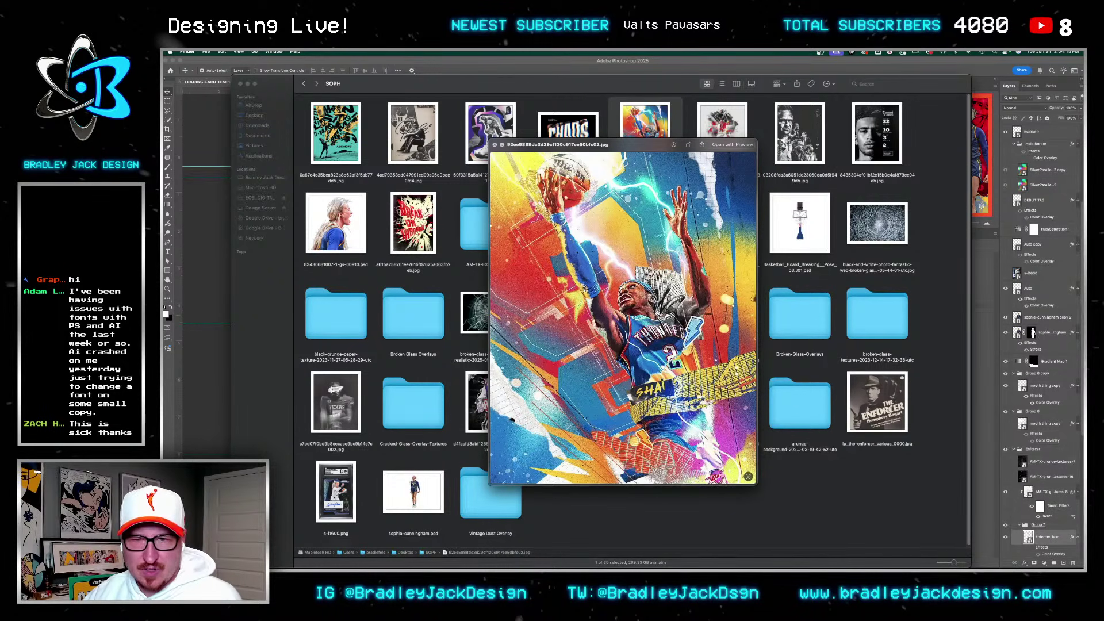
{"action": "key", "text": "super+Tab"}
{"action": "key", "text": "super+Tab"}
{"action": "key", "text": "Right"}
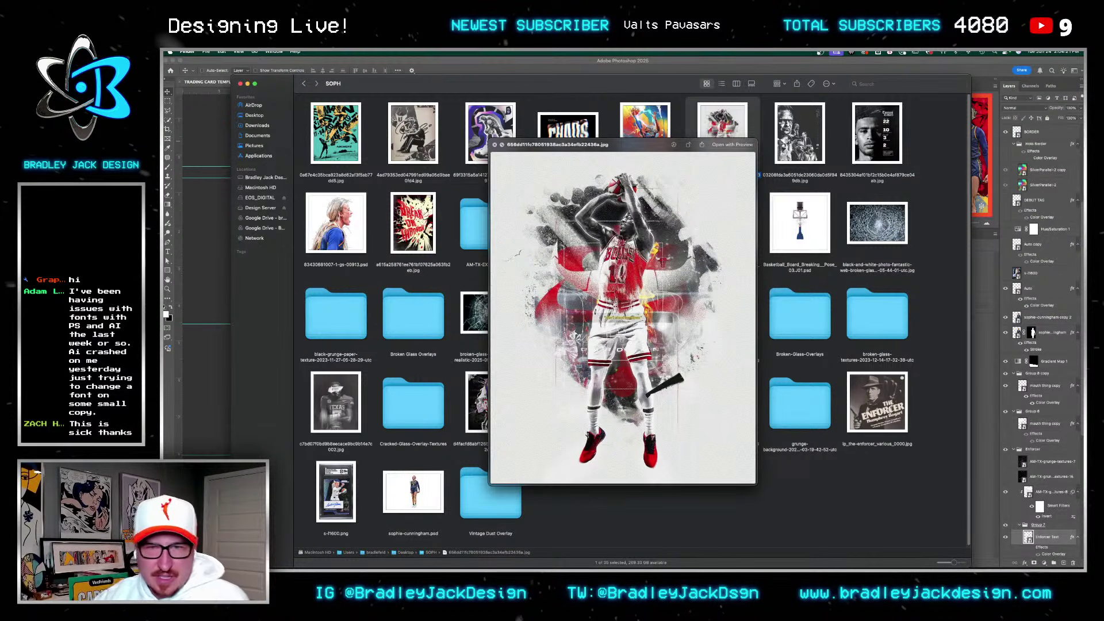
{"action": "key", "text": "super+Tab"}
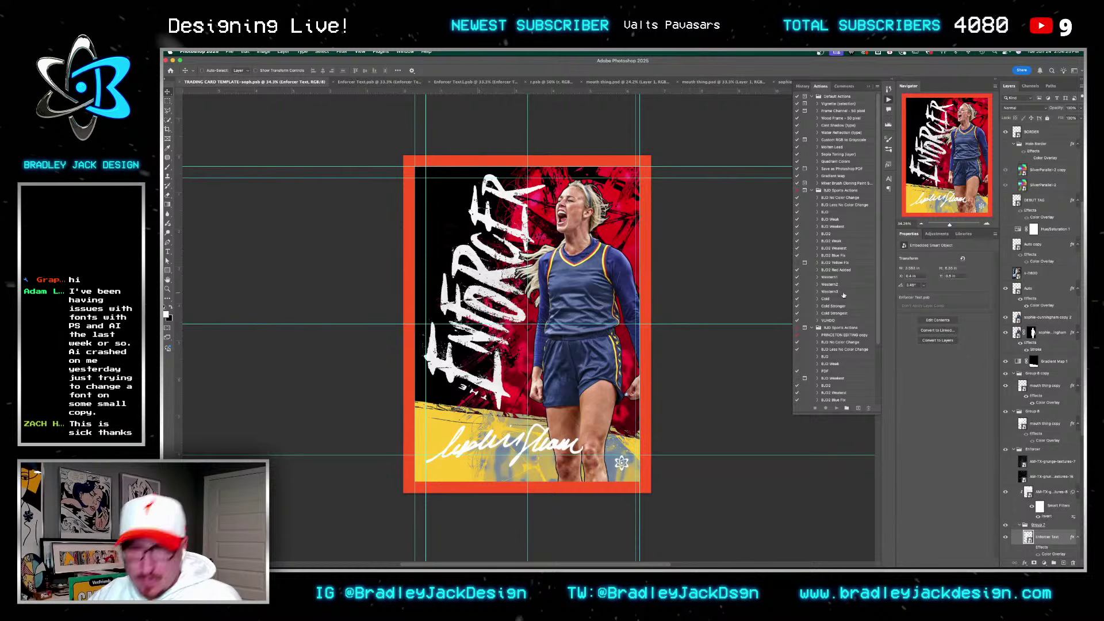
Step: Duplicate the yellow mouth thing texture layer and clip it to the upper player copy
{"action": "left_click", "coordinate": [1042, 494]}
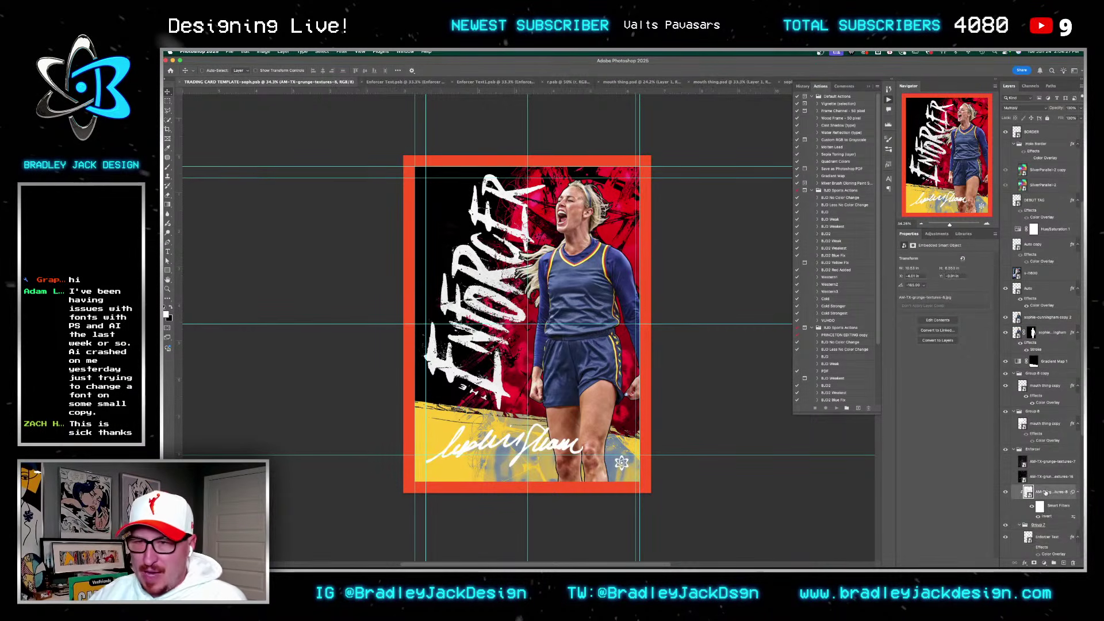
{"action": "scroll", "coordinate": [1062, 347], "scroll_direction": "down", "scroll_amount": 3}
{"action": "scroll", "coordinate": [1062, 347], "scroll_direction": "down", "scroll_amount": 2}
{"action": "left_click", "coordinate": [1052, 324]}
{"action": "left_click_drag", "start_coordinate": [1048, 324], "coordinate": [1018, 222]}
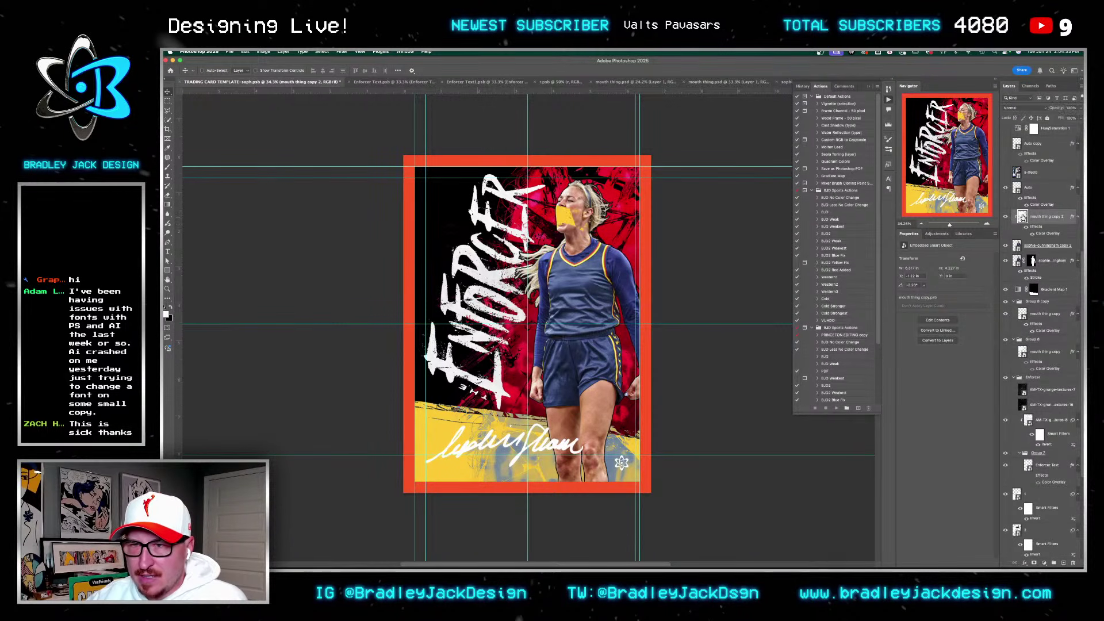
Step: Move and rotate the clipped yellow texture so its torn edge covers the outer part of the player's raised-shoulder sleeve beside the card edge
{"action": "left_click_drag", "start_coordinate": [503, 215], "coordinate": [613, 308]}
{"action": "key", "text": "ctrl+t"}
{"action": "left_click_drag", "start_coordinate": [741, 340], "coordinate": [520, 155]}
{"action": "left_click_drag", "start_coordinate": [585, 350], "coordinate": [700, 398]}
{"action": "key", "text": "Return"}
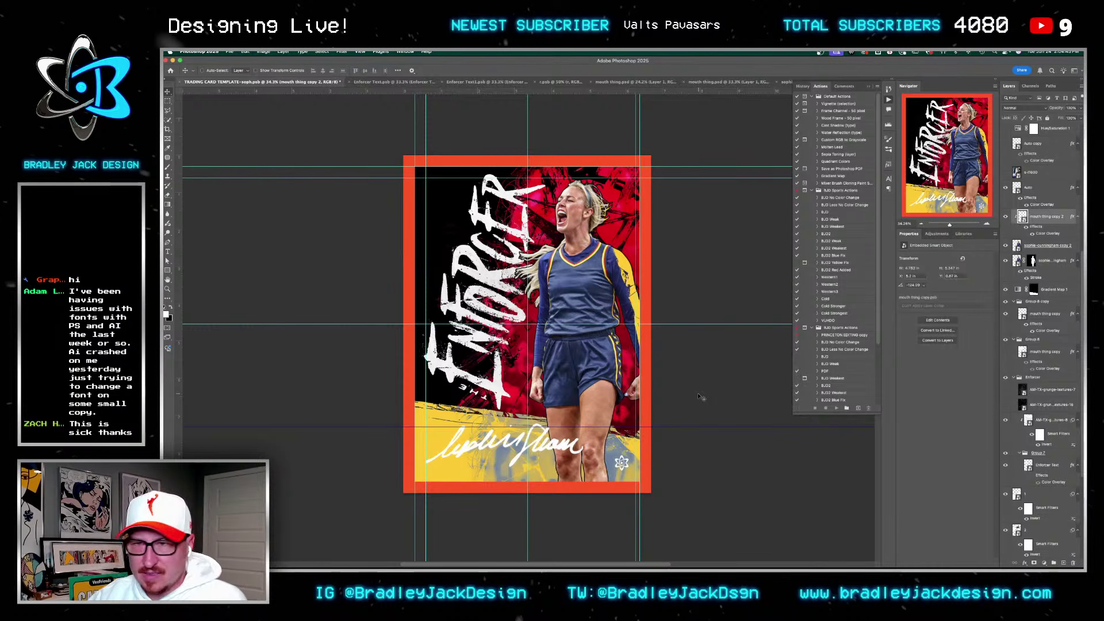
Step: Convert the sleeve texture to a smart object, try Difference blending over the shorts and sleeve, and restore Normal blending
{"action": "left_click", "coordinate": [1035, 221]}
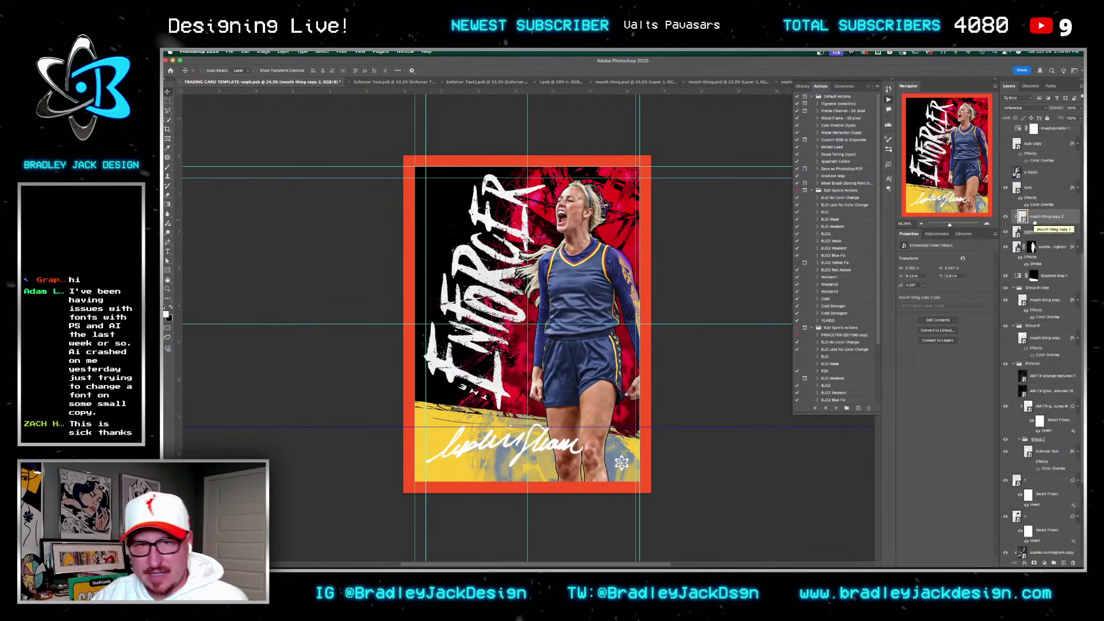
{"action": "left_click_drag", "start_coordinate": [656, 298], "coordinate": [603, 409]}
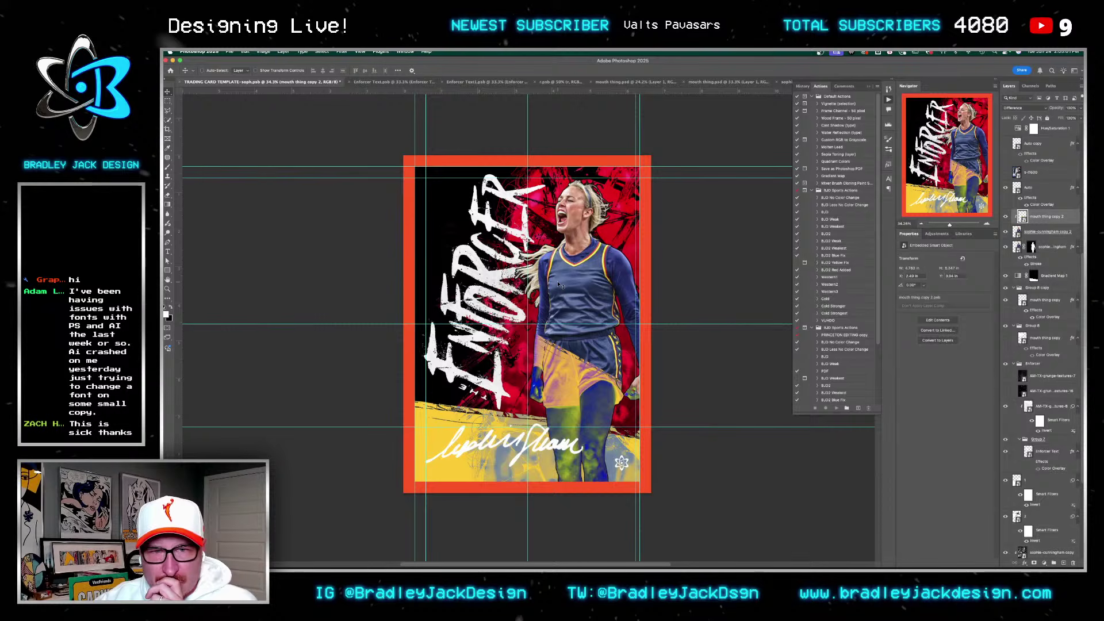
{"action": "left_click_drag", "start_coordinate": [561, 285], "coordinate": [648, 329]}
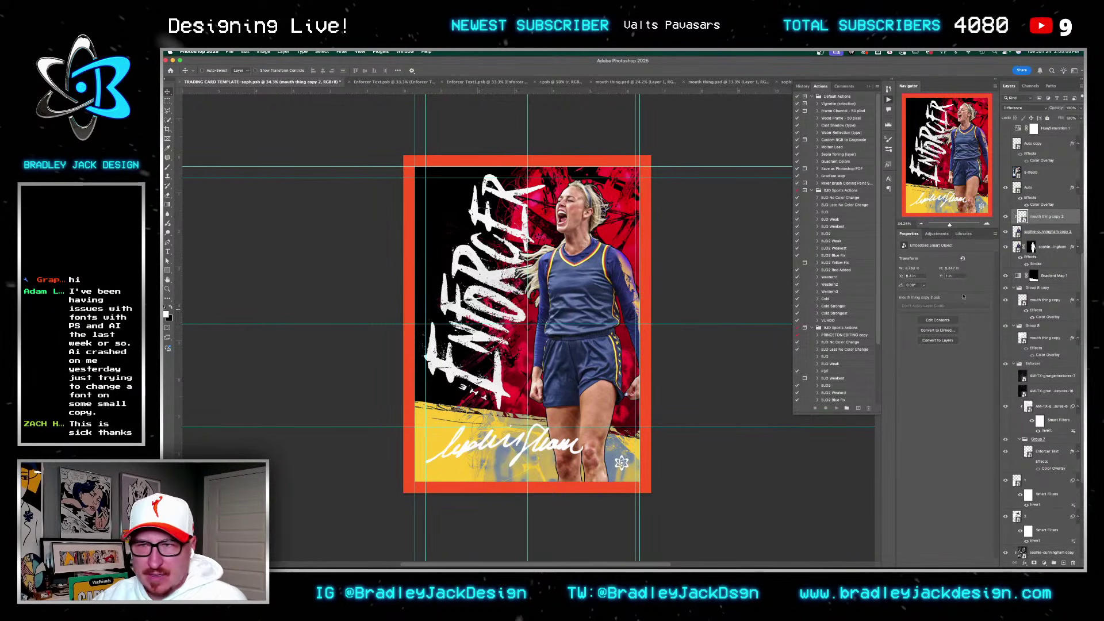
{"action": "key", "text": "shift+alt+n"}
Step: Rotate and reposition the yellow texture to refine how it covers the player's outer sleeve
{"action": "key", "text": "ctrl+t"}
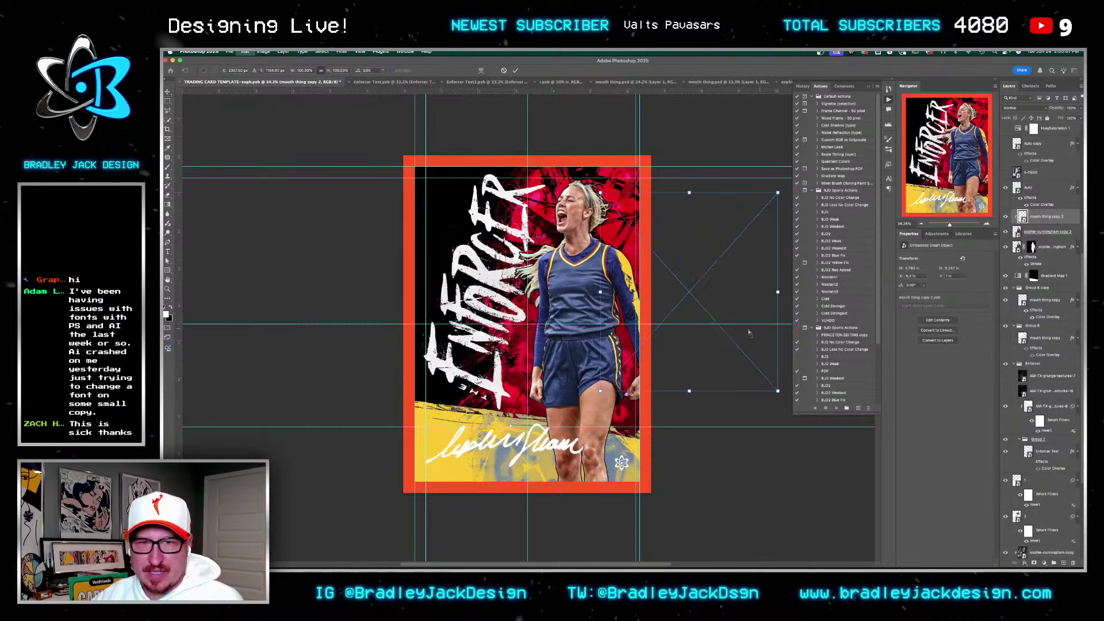
{"action": "left_click_drag", "start_coordinate": [704, 406], "coordinate": [506, 276]}
{"action": "key", "text": "Return"}
Step: Duplicate the sleeve texture, clip the copy to the player, and rotate and move it toward the opposite forearm and leg
{"action": "key", "text": "ctrl+j"}
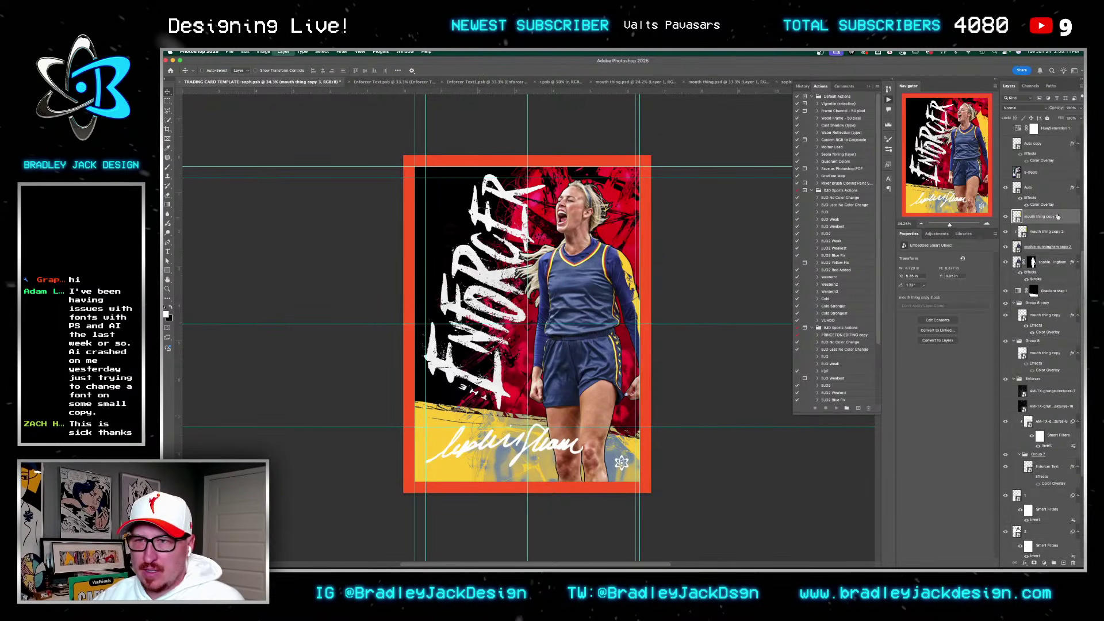
{"action": "key", "text": "ctrl+t"}
{"action": "left_click_drag", "start_coordinate": [672, 382], "coordinate": [665, 389]}
{"action": "key", "text": "Return"}
{"action": "left_click_drag", "start_coordinate": [563, 377], "coordinate": [490, 371]}
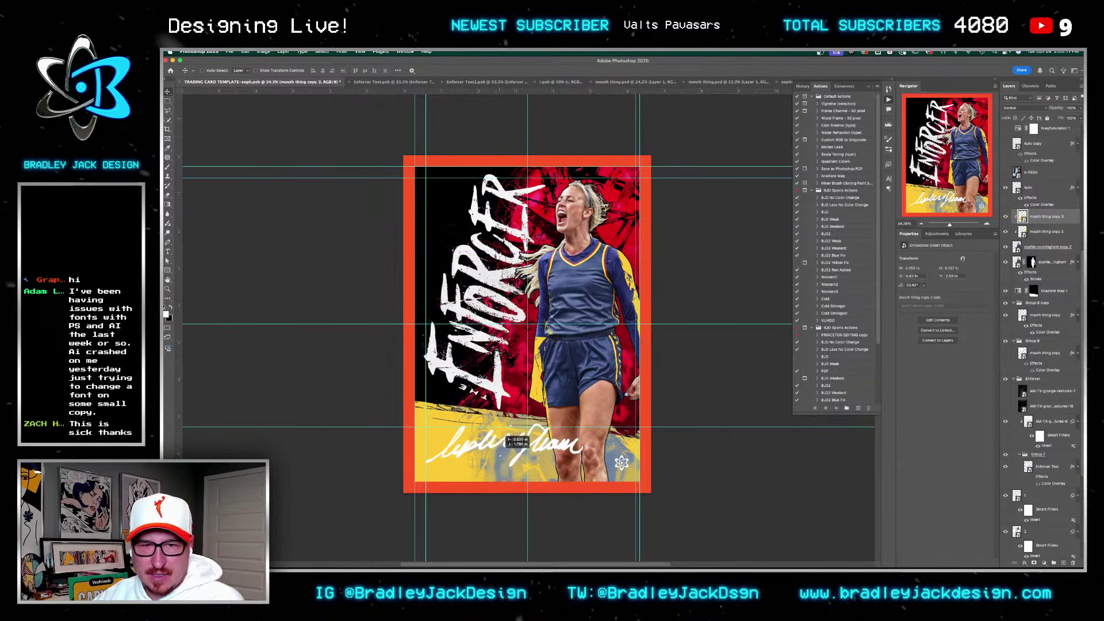
Step: Rotate the second texture copy diagonally and nudge it so yellow runs along the player's forearm and leg edge
{"action": "key", "text": "ctrl+t"}
{"action": "left_click_drag", "start_coordinate": [654, 456], "coordinate": [696, 429]}
{"action": "left_click_drag", "start_coordinate": [547, 426], "coordinate": [557, 445]}
{"action": "left_click_drag", "start_coordinate": [668, 439], "coordinate": [666, 425]}
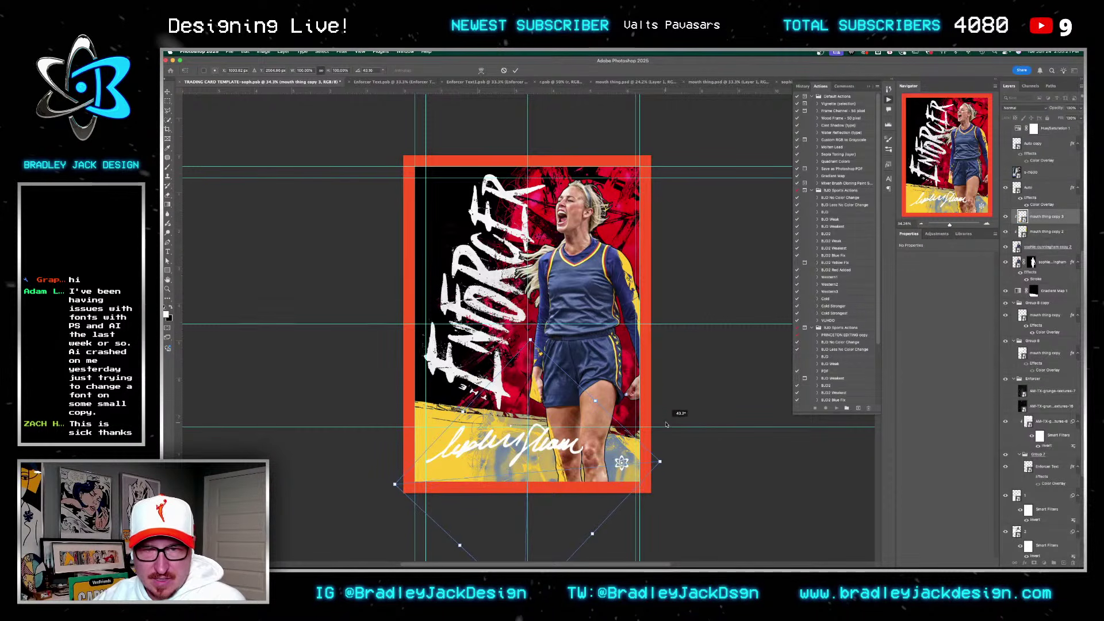
{"action": "key", "text": "Return"}
{"action": "left_click_drag", "start_coordinate": [506, 459], "coordinate": [512, 449]}
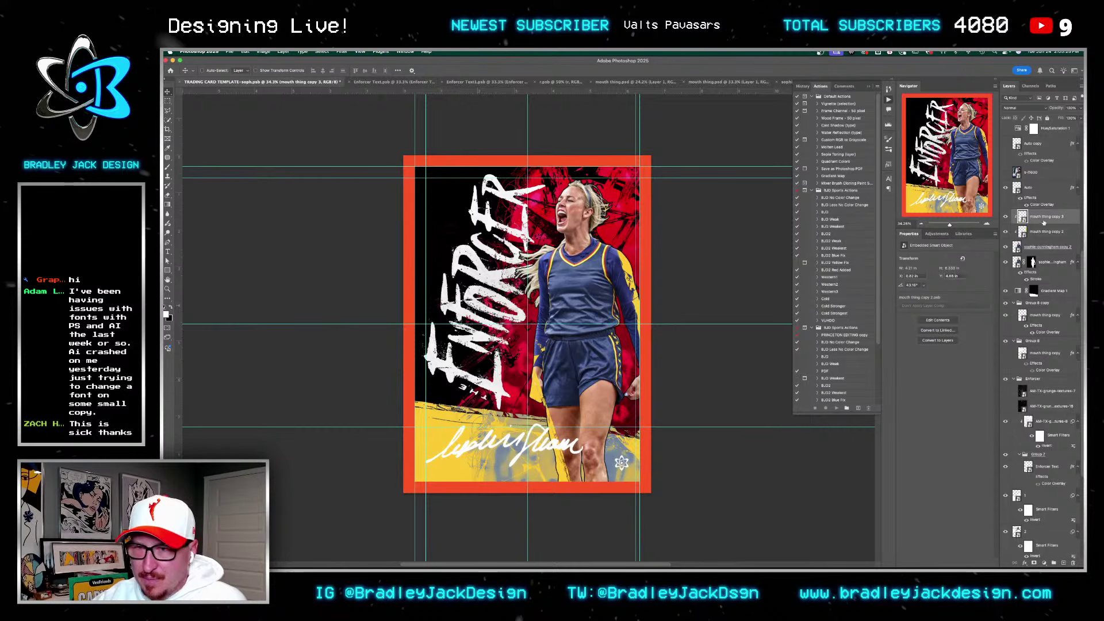
Step: Add a layer mask to the second texture copy and paint out the yellow over the player's forearm and hand
{"action": "left_click", "coordinate": [1033, 564]}
{"action": "key", "text": "b"}
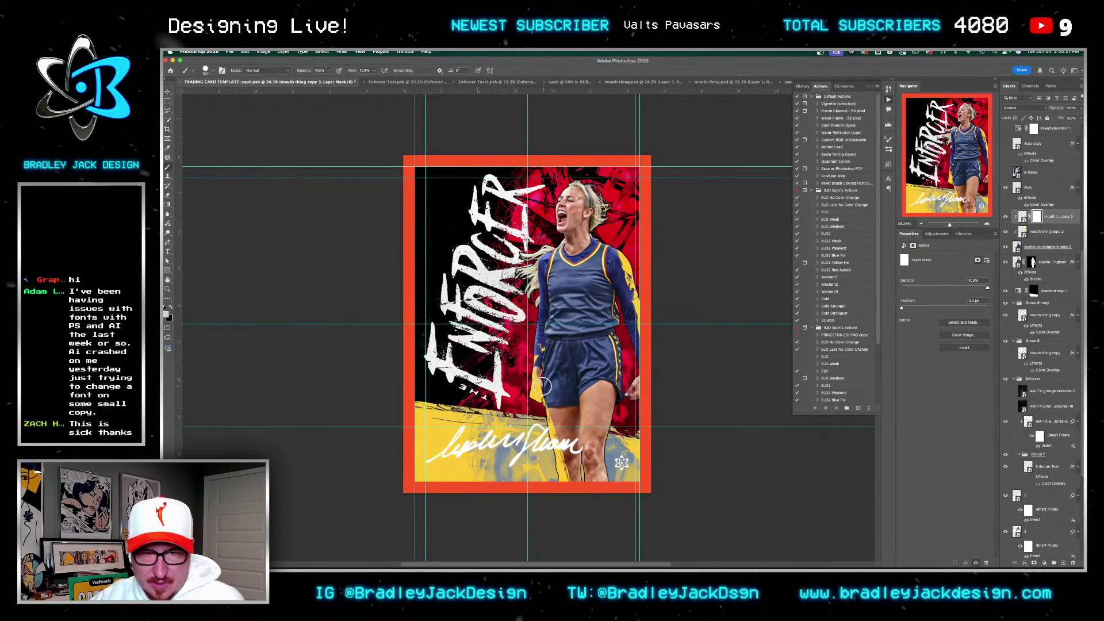
{"action": "left_click_drag", "start_coordinate": [537, 363], "coordinate": [536, 364]}
{"action": "key", "text": "shift+minus"}
{"action": "key", "text": "shift+minus"}
{"action": "key", "text": "shift+minus"}
{"action": "key", "text": "shift+minus"}
{"action": "key", "text": "shift+minus"}
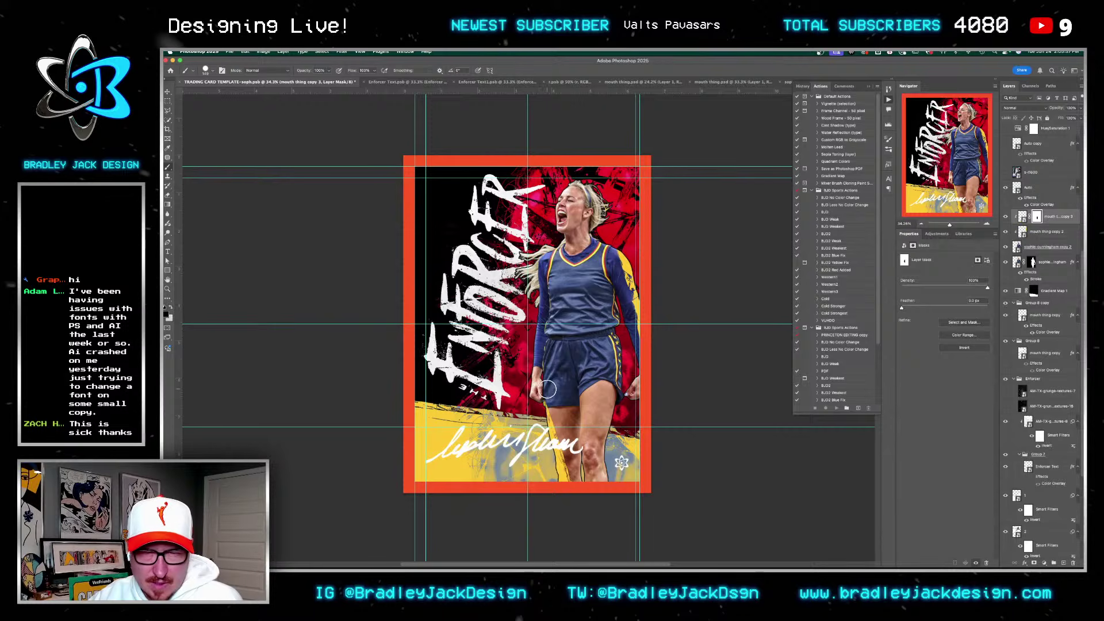
Step: Save the trading card and close the leftover Enforcer Text documents
{"action": "key", "text": "v"}
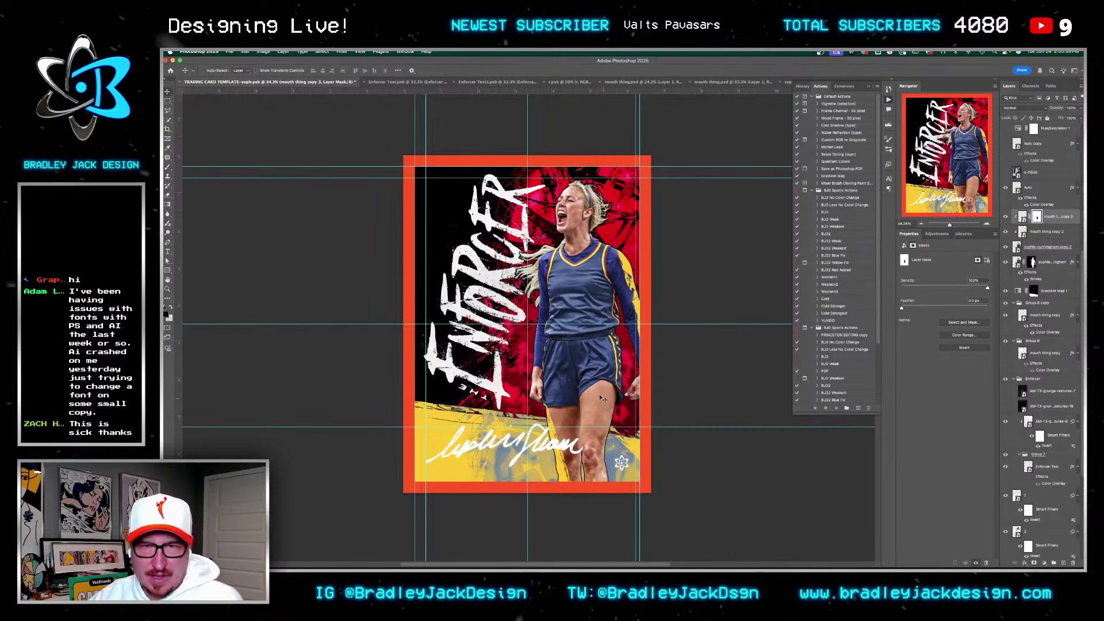
{"action": "key", "text": "super+s"}
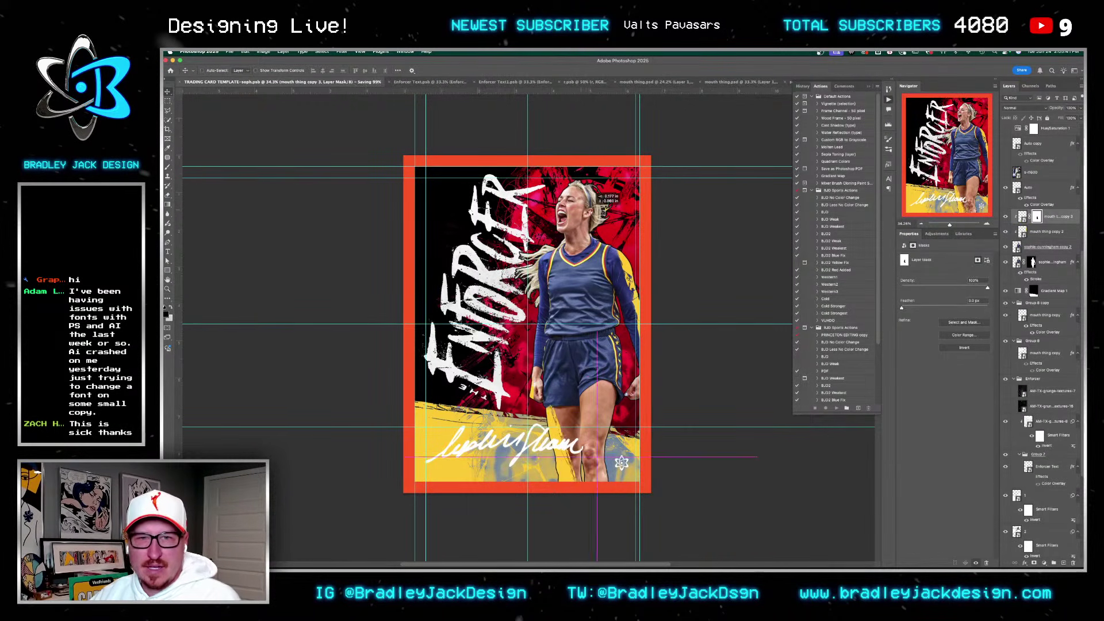
{"action": "key", "text": "z"}
{"action": "left_click", "coordinate": [583, 211]}
{"action": "left_click", "coordinate": [583, 211]}
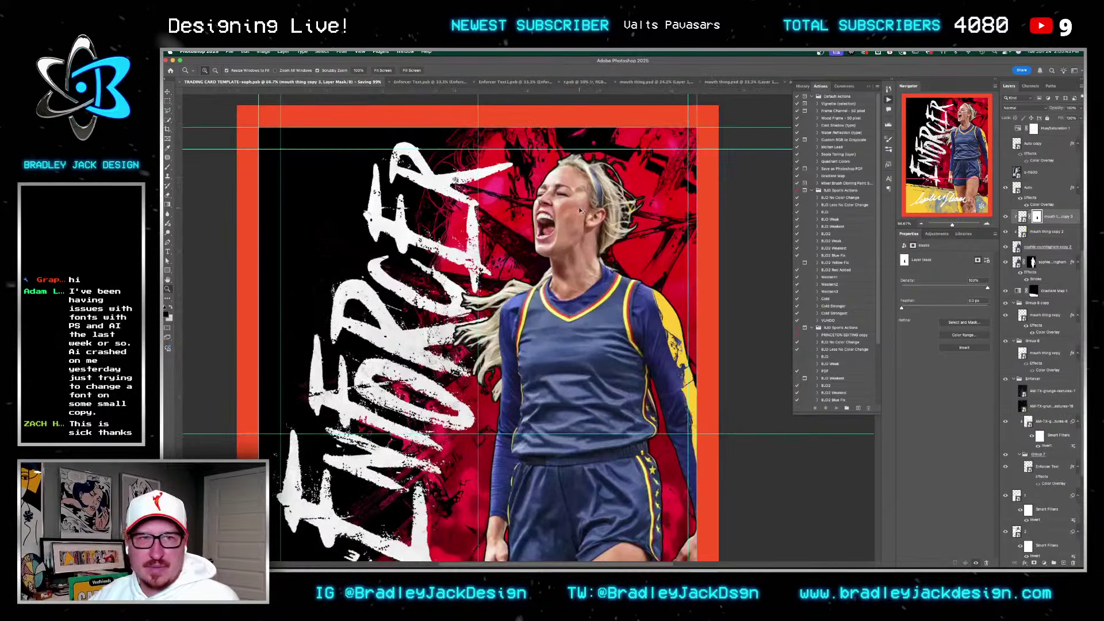
{"action": "key", "text": "ctrl+Tab"}
{"action": "key", "text": "ctrl+w"}
{"action": "key", "text": "ctrl+Tab"}
{"action": "key", "text": "ctrl+w"}
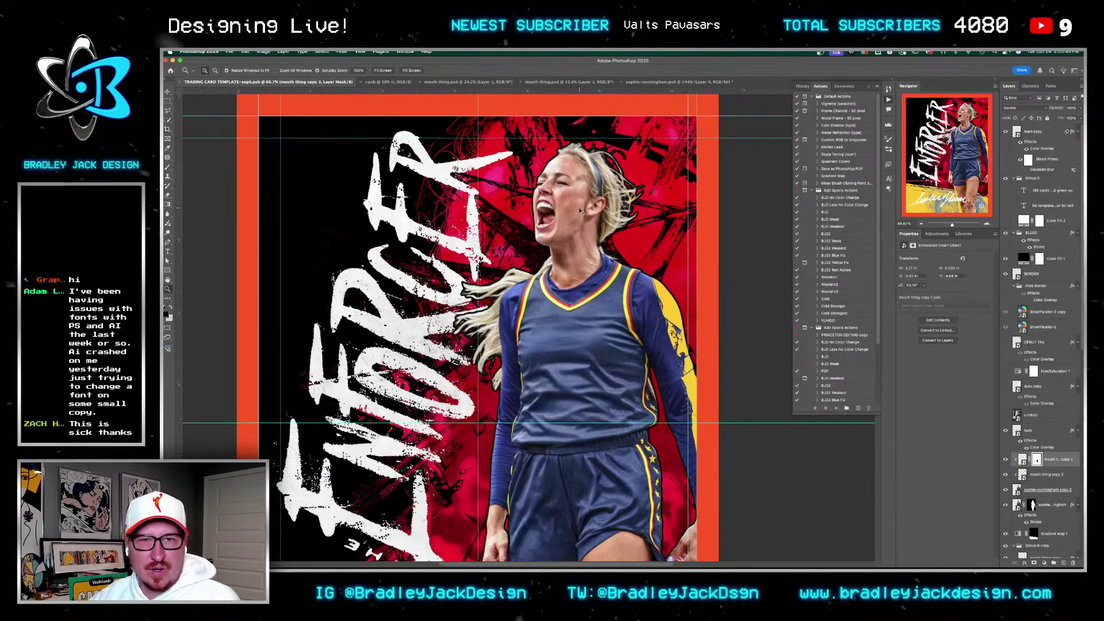
Step: Close the leftover mouth thing documents and bring up the player cutout on its red background
{"action": "key", "text": "ctrl+Tab"}
{"action": "key", "text": "ctrl+w"}
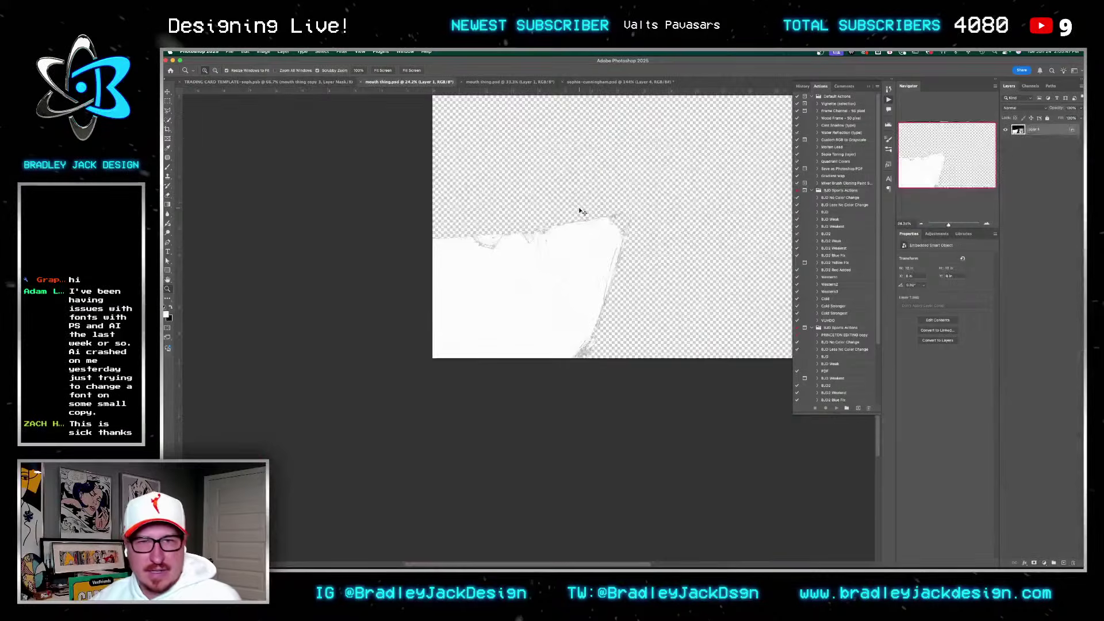
{"action": "key", "text": "ctrl+w"}
{"action": "key", "text": "ctrl+Tab"}
{"action": "key", "text": "ctrl+w"}
{"action": "key", "text": "v"}
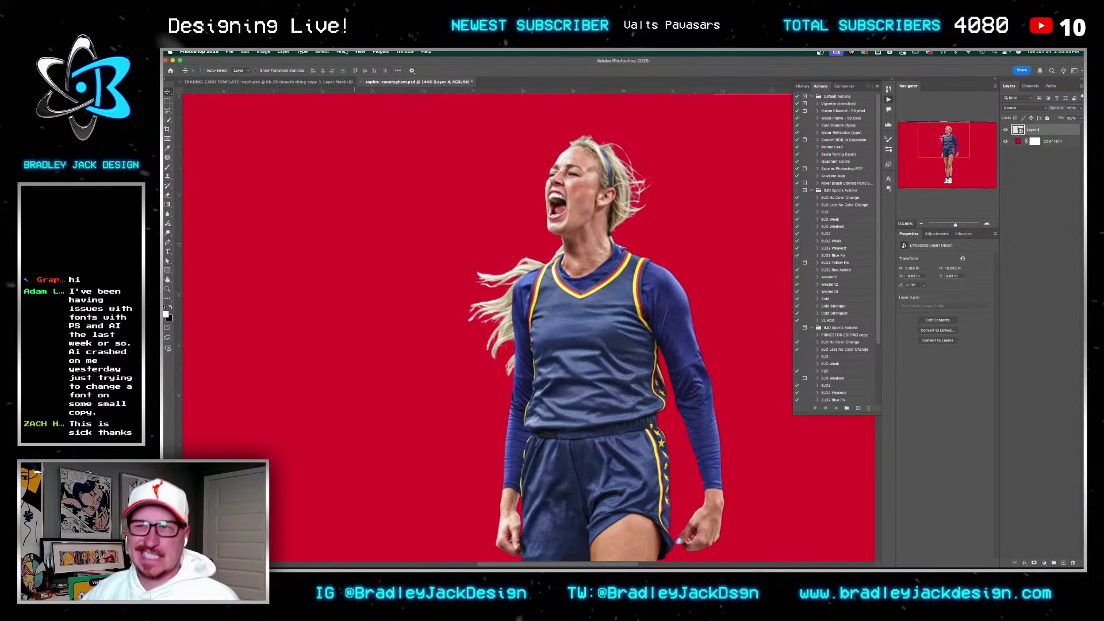
{"action": "left_click", "coordinate": [343, 51]}
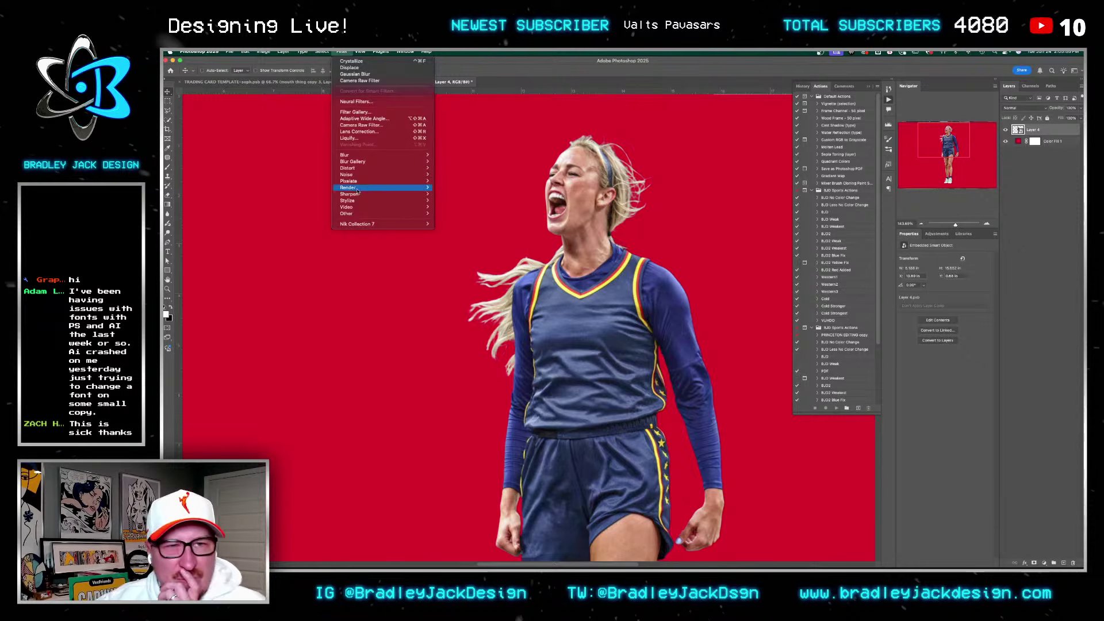
{"action": "mouse_move", "coordinate": [382, 224]}
{"action": "left_click", "coordinate": [486, 249]}
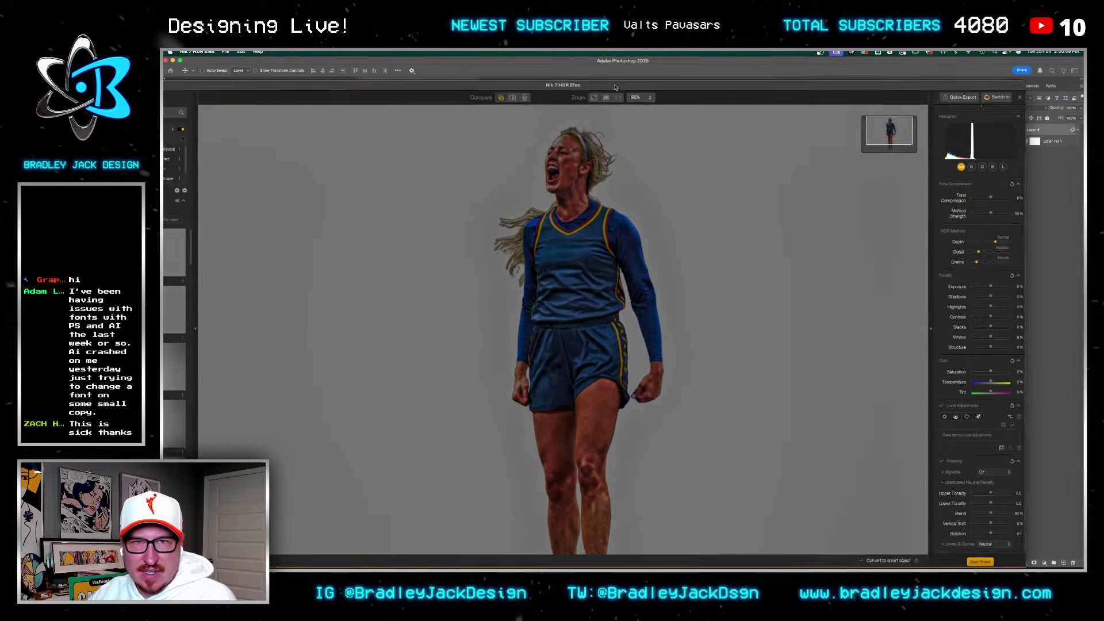
{"action": "left_click_drag", "start_coordinate": [661, 72], "coordinate": [630, 71]}
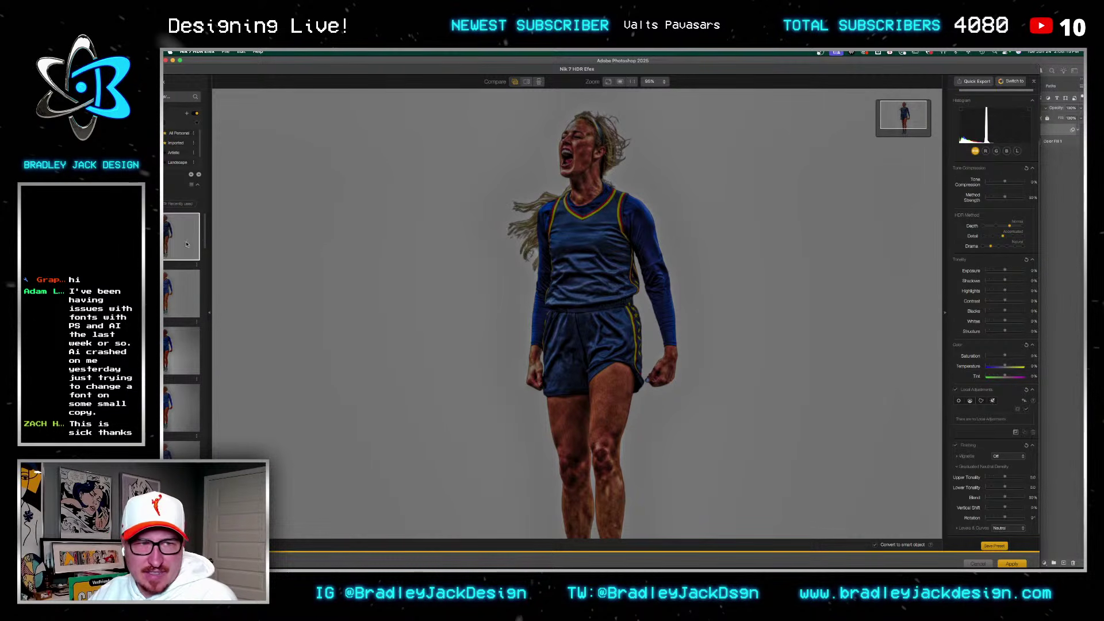
{"action": "left_click", "coordinate": [978, 565]}
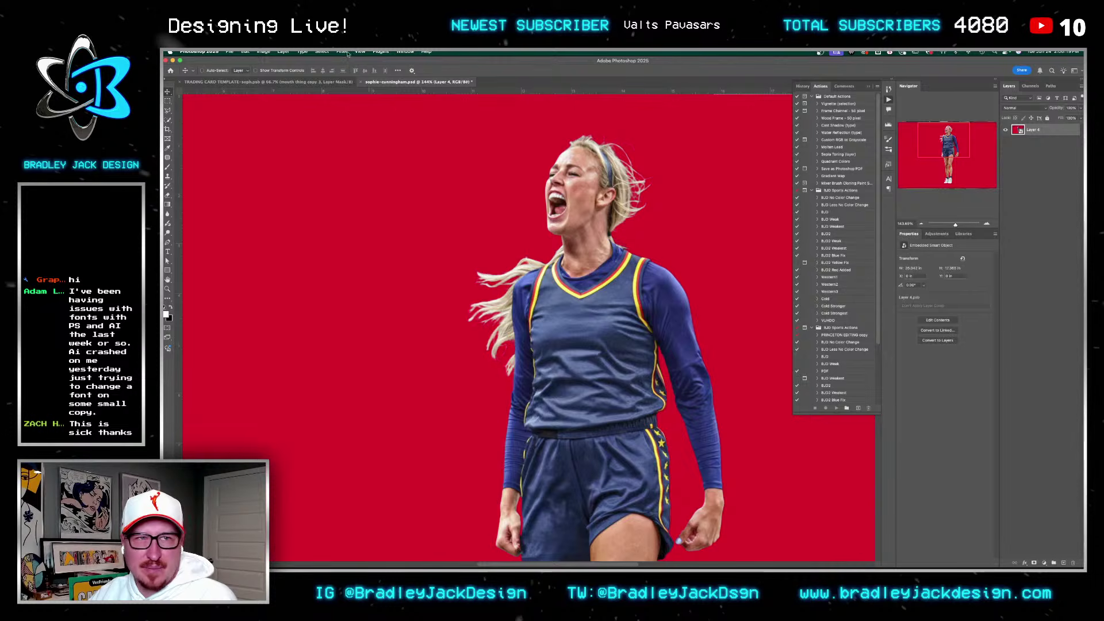
Step: Undo combining the player and red fill, and keep a hidden duplicate of the player layer
{"action": "left_click", "coordinate": [341, 51]}
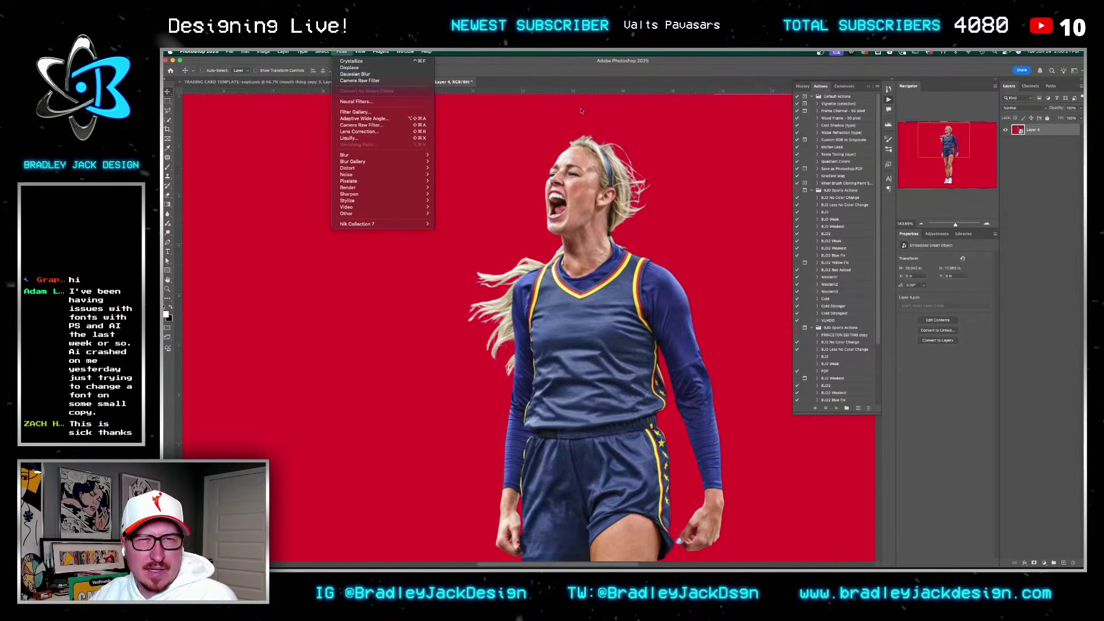
{"action": "key", "text": "Escape"}
{"action": "key", "text": "super+z"}
{"action": "key", "text": "super+z"}
{"action": "key", "text": "super+z"}
{"action": "key", "text": "super+z"}
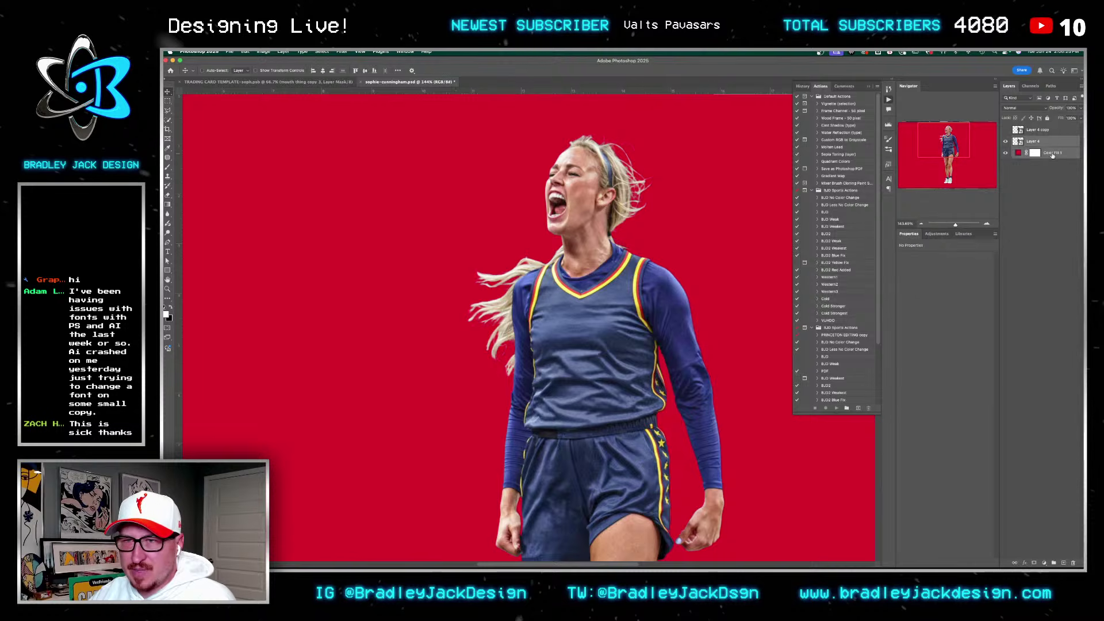
Step: Convert the original player layer and the red color fill into a single smart object
{"action": "right_click", "coordinate": [1052, 150]}
{"action": "key", "text": "Escape"}
{"action": "key", "text": "super+z"}
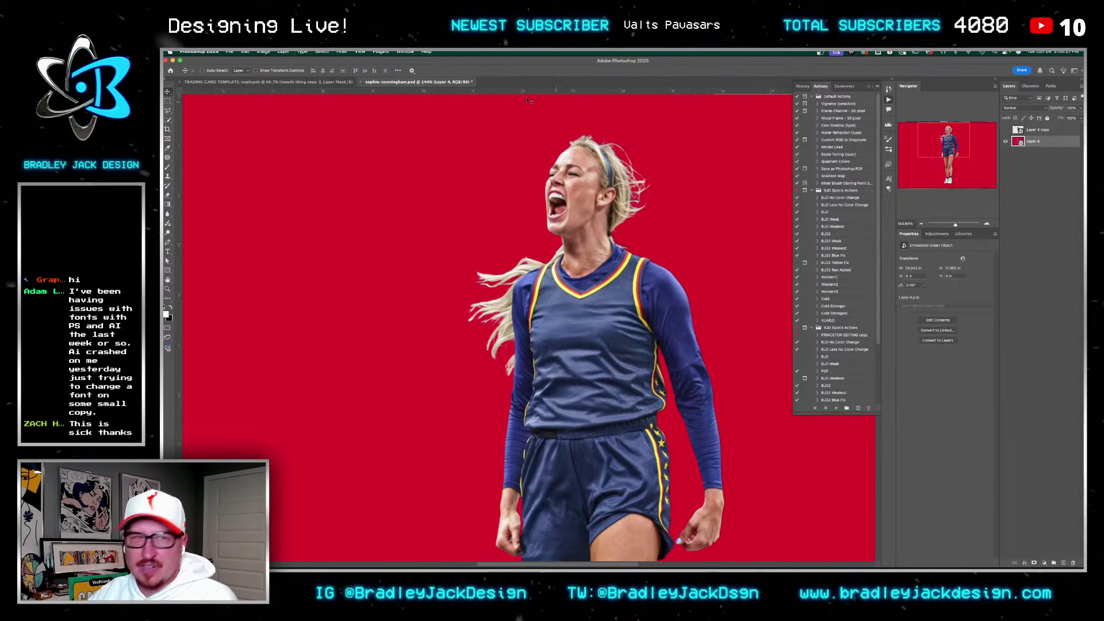
Step: Open the combined smart object in Nik 7 HDR Efex, set Detail to Accentuated, and reduce Saturation to -100%
{"action": "left_click", "coordinate": [341, 51]}
{"action": "mouse_move", "coordinate": [403, 224]}
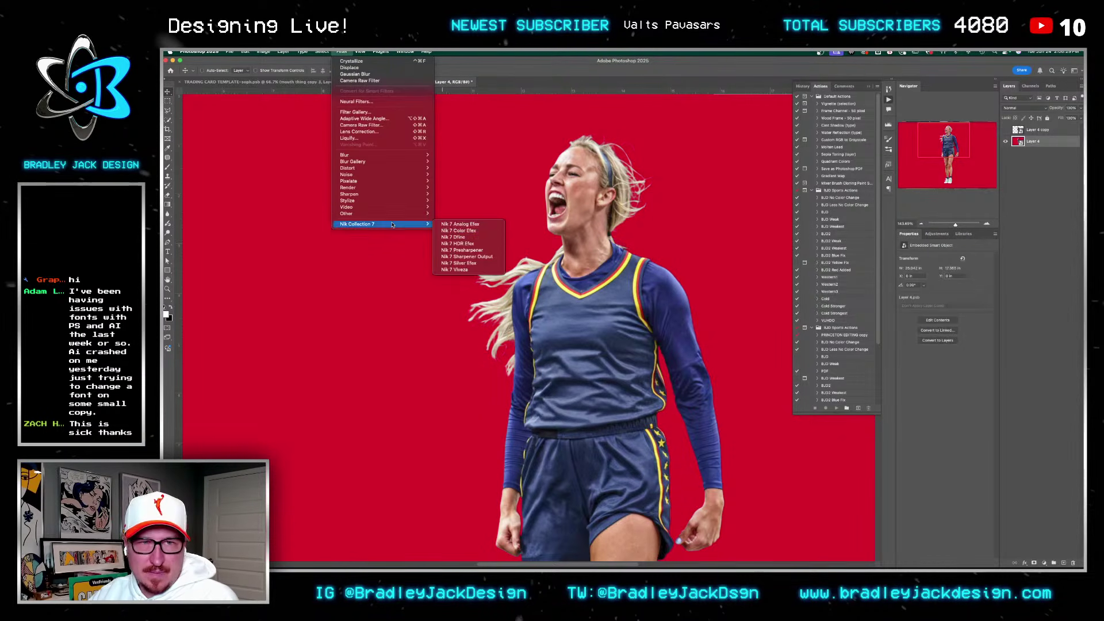
{"action": "left_click", "coordinate": [453, 243]}
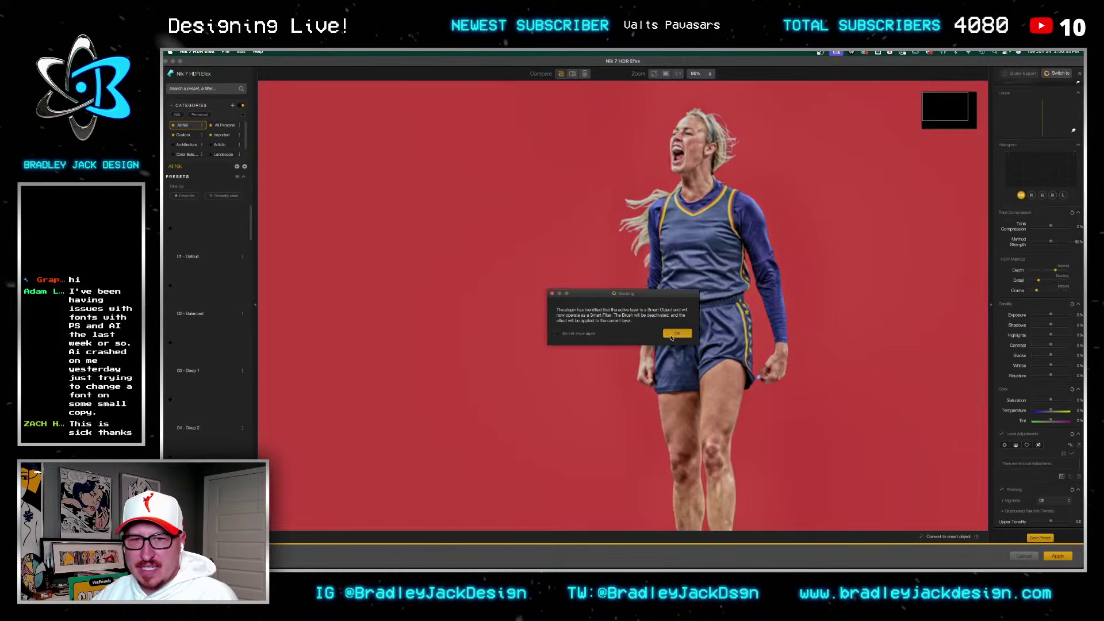
{"action": "left_click", "coordinate": [674, 335]}
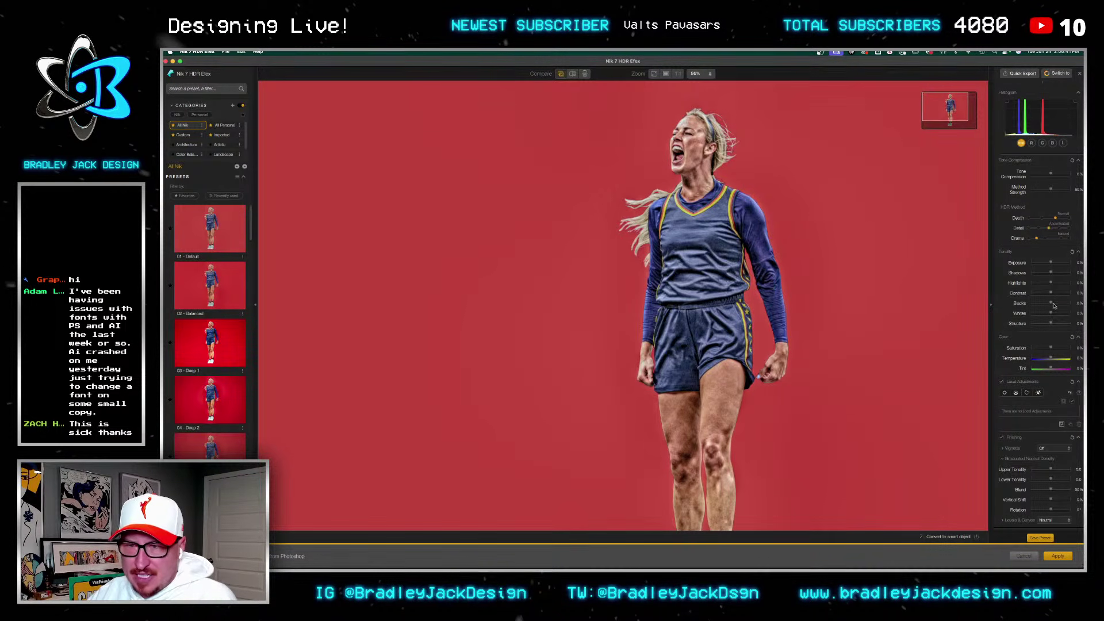
{"action": "left_click_drag", "start_coordinate": [1052, 348], "coordinate": [1030, 349]}
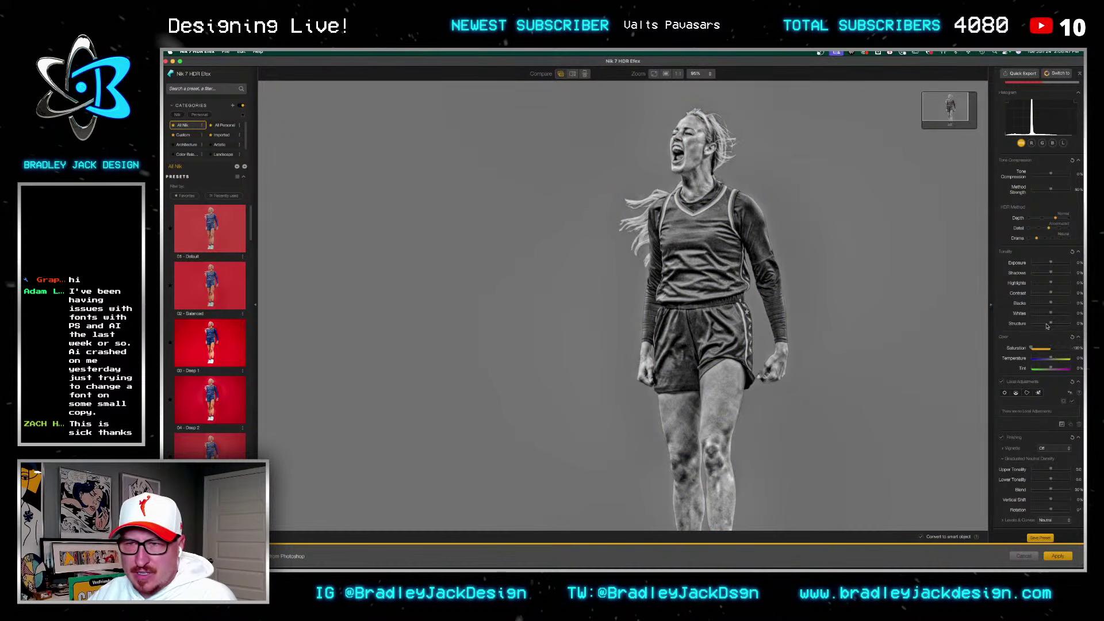
Step: Raise the HDR tonality's blacks, contrast, structure and highlights, and lower its exposure and shadows
{"action": "left_click", "coordinate": [1058, 304]}
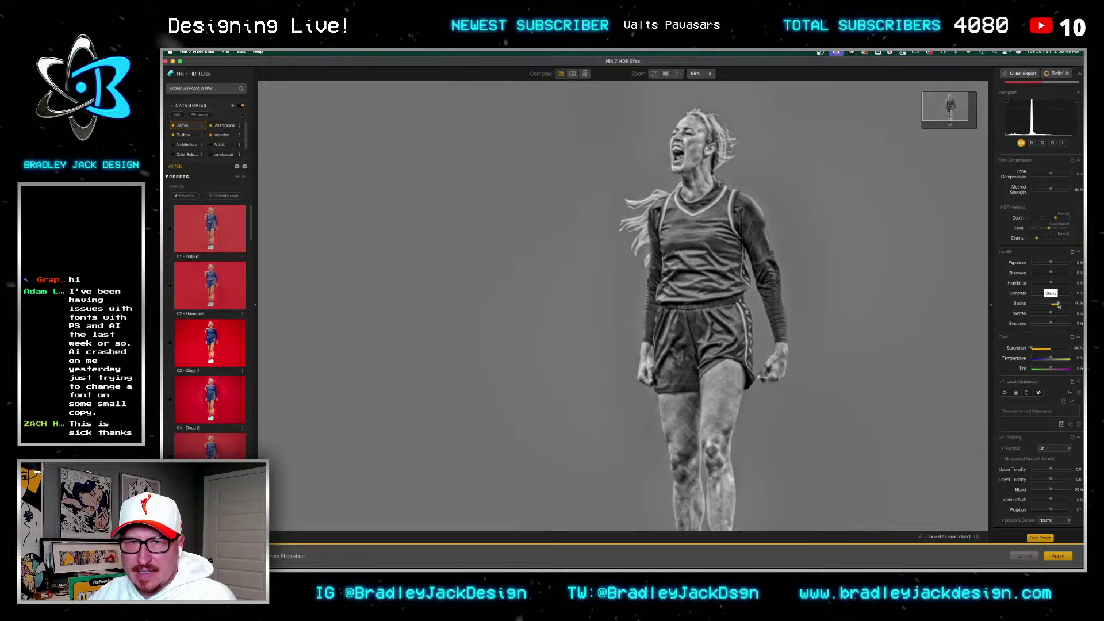
{"action": "left_click_drag", "start_coordinate": [1044, 306], "coordinate": [1053, 303]}
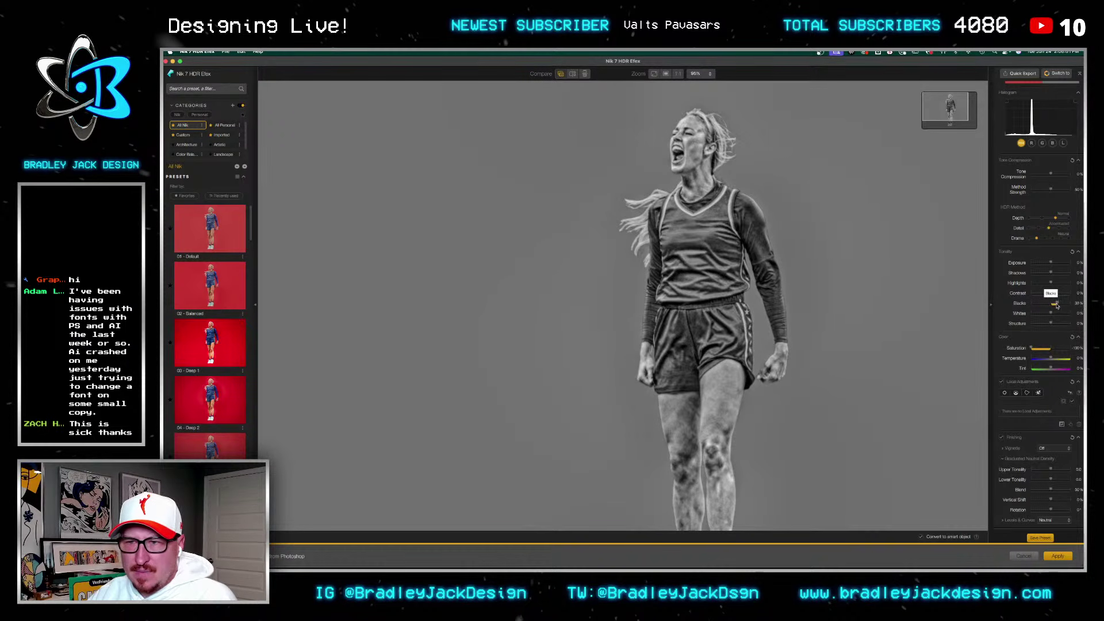
{"action": "left_click", "coordinate": [1054, 294]}
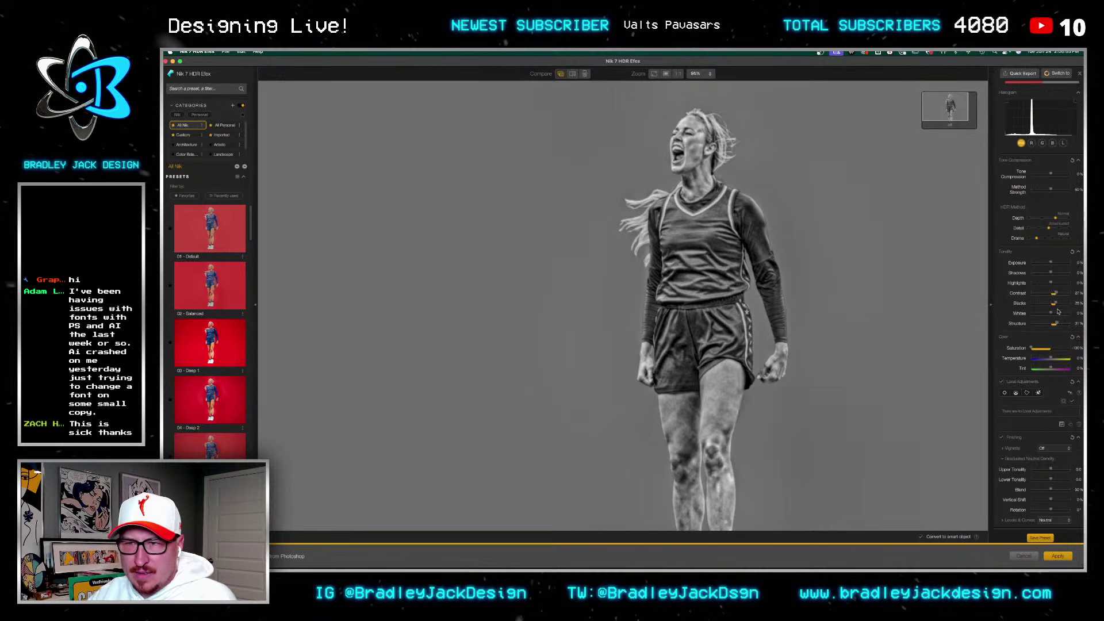
{"action": "mouse_move", "coordinate": [1050, 264]}
{"action": "left_mouse_down"}
{"action": "mouse_move", "coordinate": [1040, 274]}
{"action": "mouse_move", "coordinate": [1056, 283]}
{"action": "left_mouse_up"}
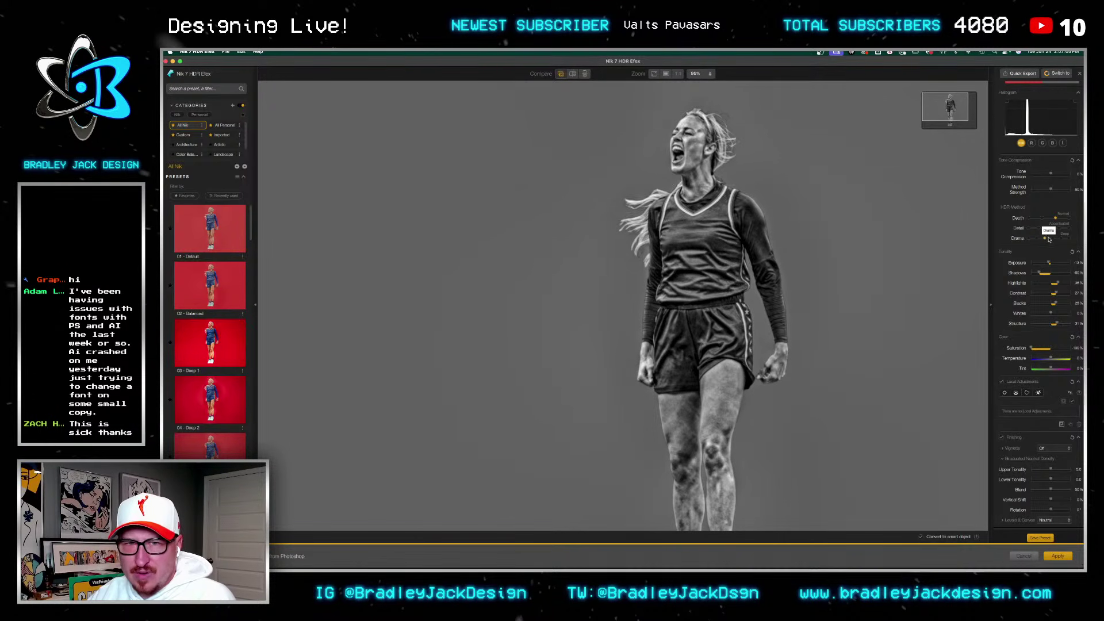
Step: Increase Drama and Upper Tonality slightly, and apply the HDR Efex filter to the smart object
{"action": "left_click", "coordinate": [1050, 239]}
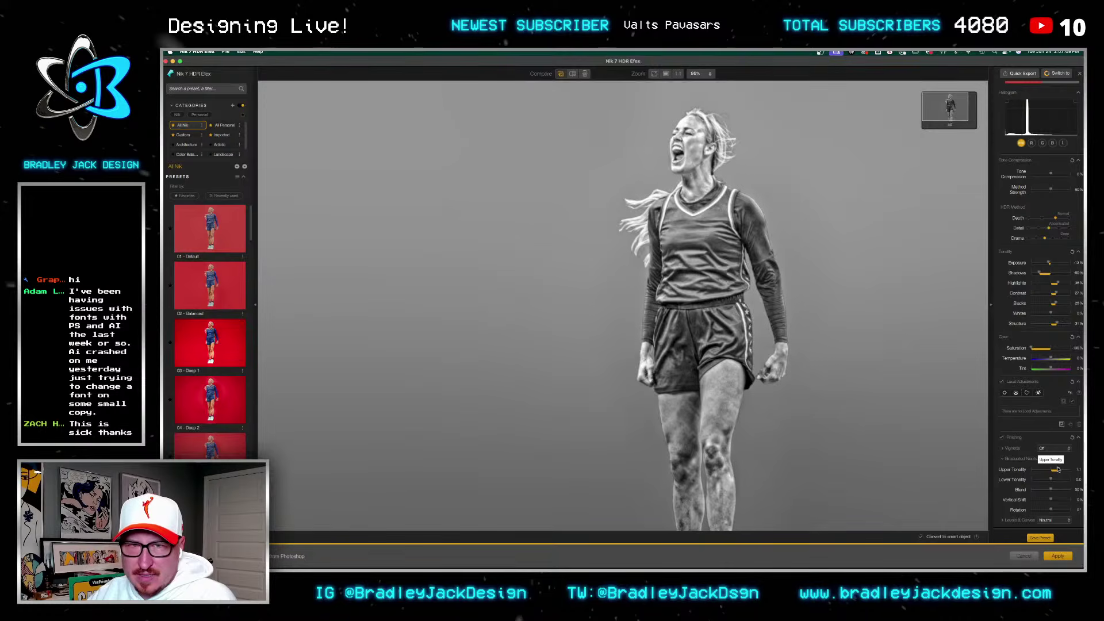
{"action": "mouse_move", "coordinate": [1058, 470]}
{"action": "left_mouse_down"}
{"action": "mouse_move", "coordinate": [1039, 471]}
{"action": "mouse_move", "coordinate": [1055, 470]}
{"action": "left_mouse_up"}
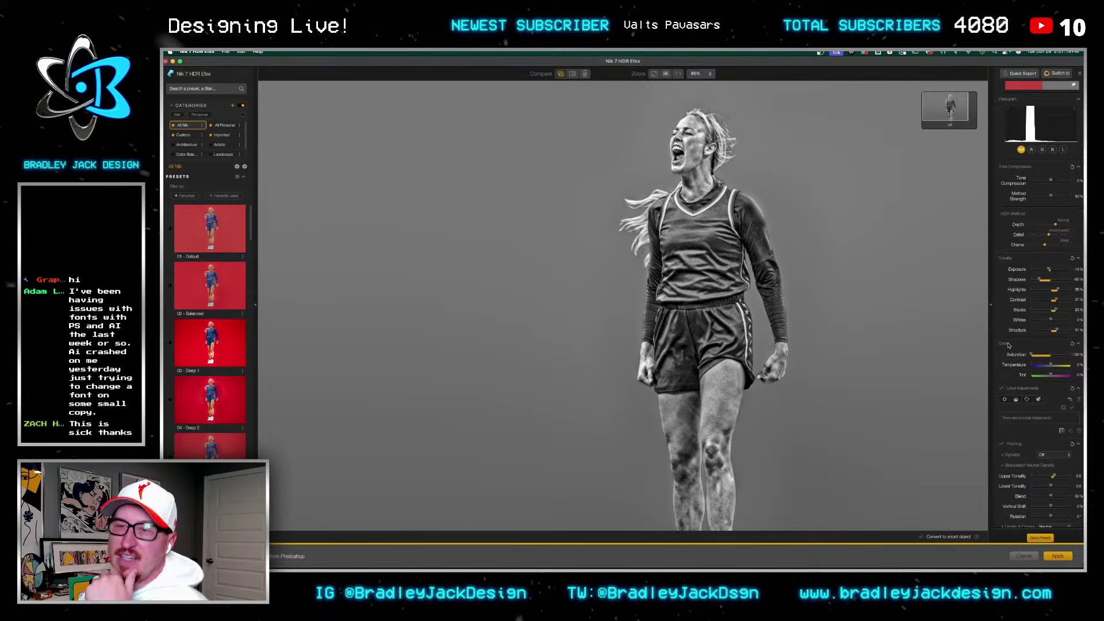
{"action": "left_click", "coordinate": [1056, 556]}
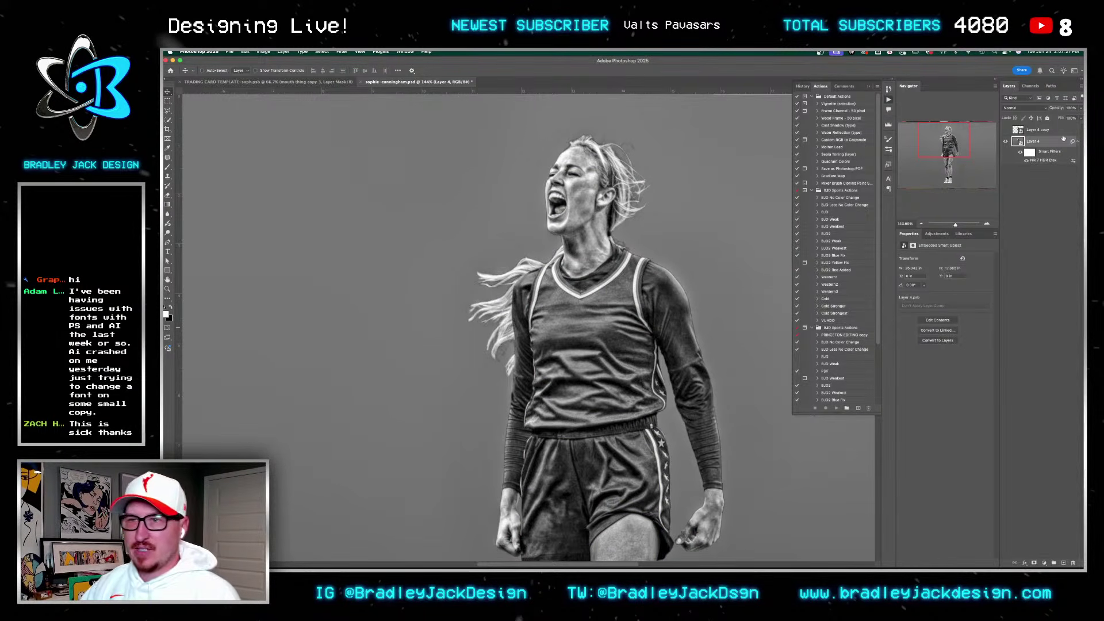
Step: Move the filtered layer above the unhidden player copy, clip it to the copy, and set it to Soft Light at reduced opacity
{"action": "key", "text": "super+bracketright"}
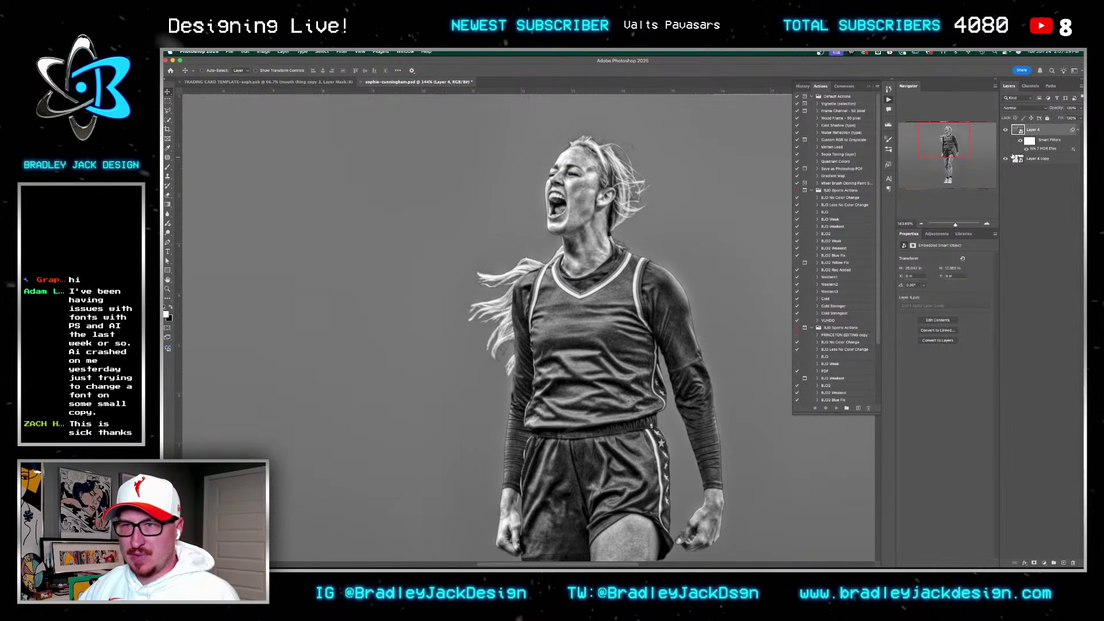
{"action": "left_click", "coordinate": [1013, 154], "text": "alt"}
{"action": "key", "text": "shift+alt+o"}
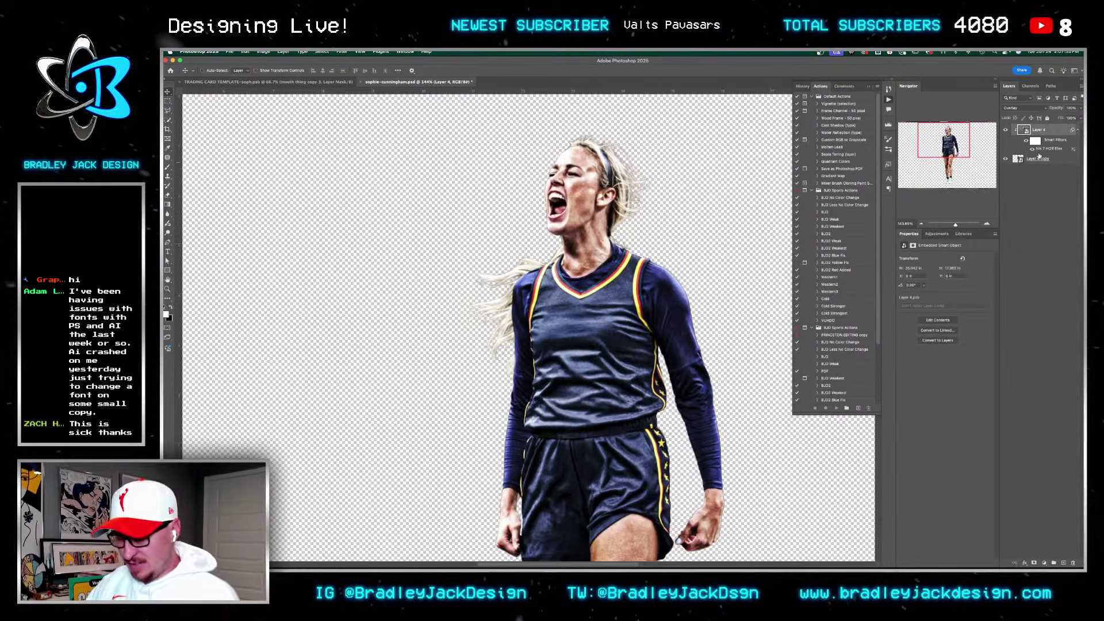
{"action": "key", "text": "5"}
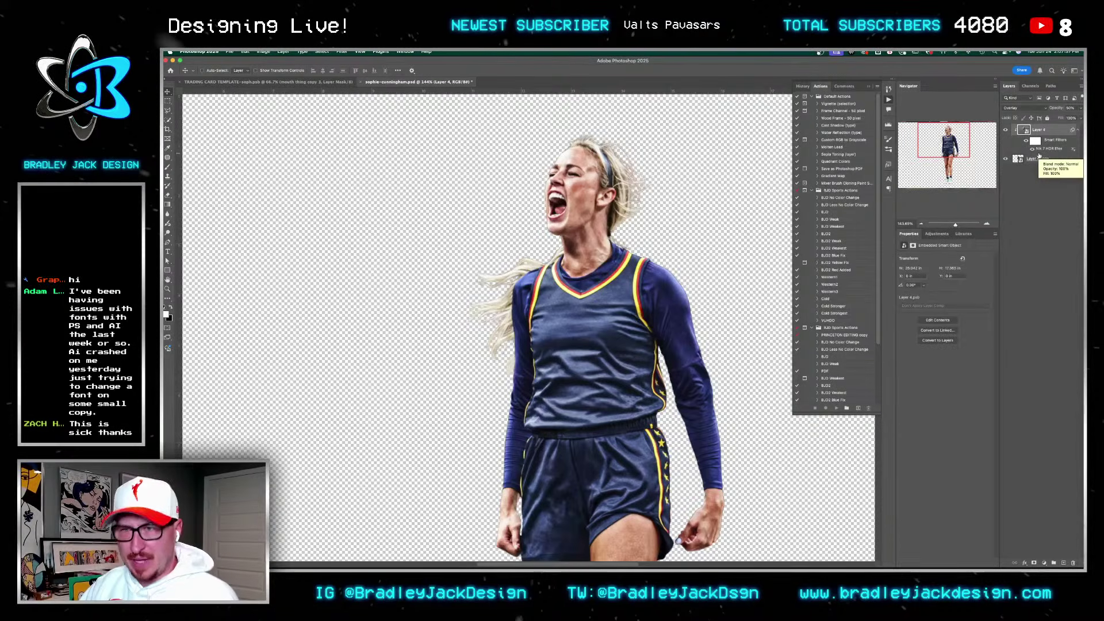
{"action": "key", "text": "shift+plus"}
{"action": "key", "text": "0"}
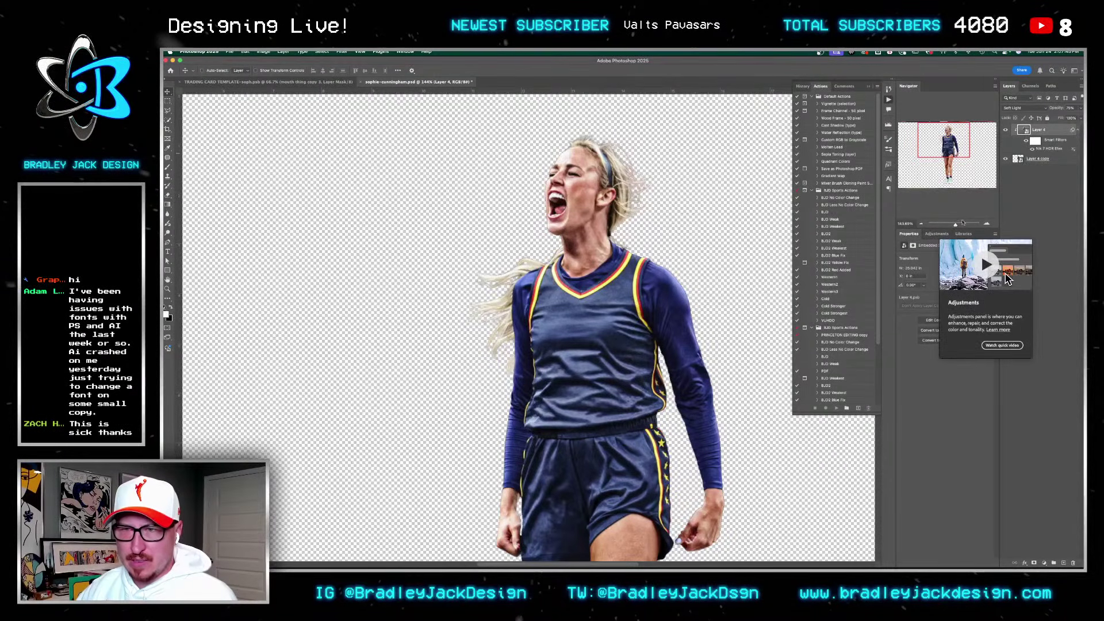
Step: Select the player copy beneath the clipped HDR layer and open it in the Camera Raw Filter
{"action": "key", "text": "alt+bracketleft"}
{"action": "left_click", "coordinate": [344, 52]}
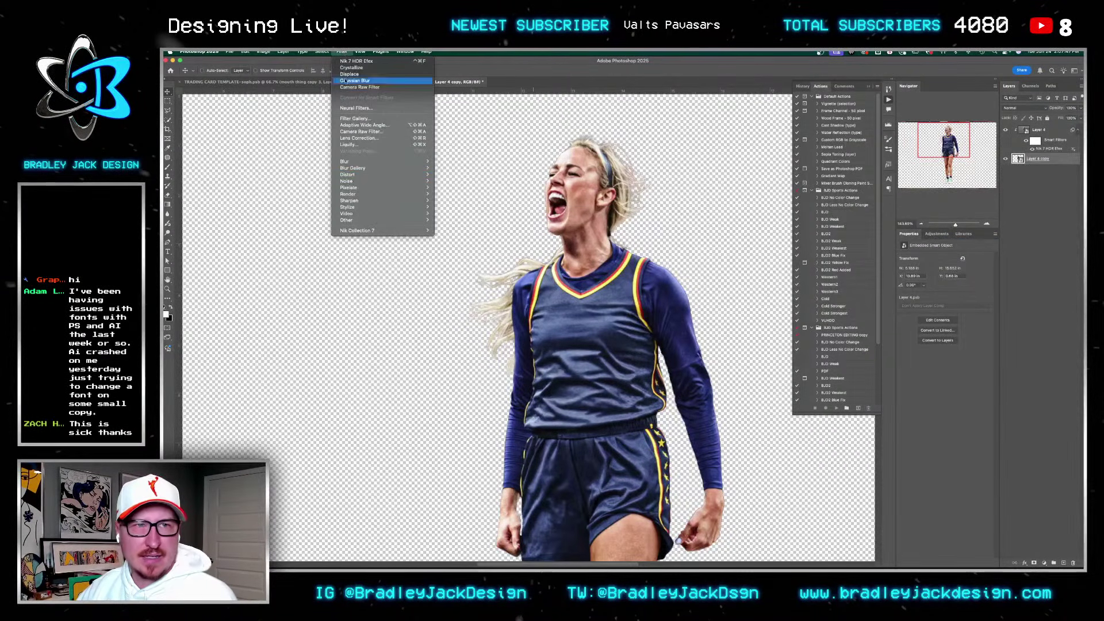
{"action": "mouse_move", "coordinate": [397, 181]}
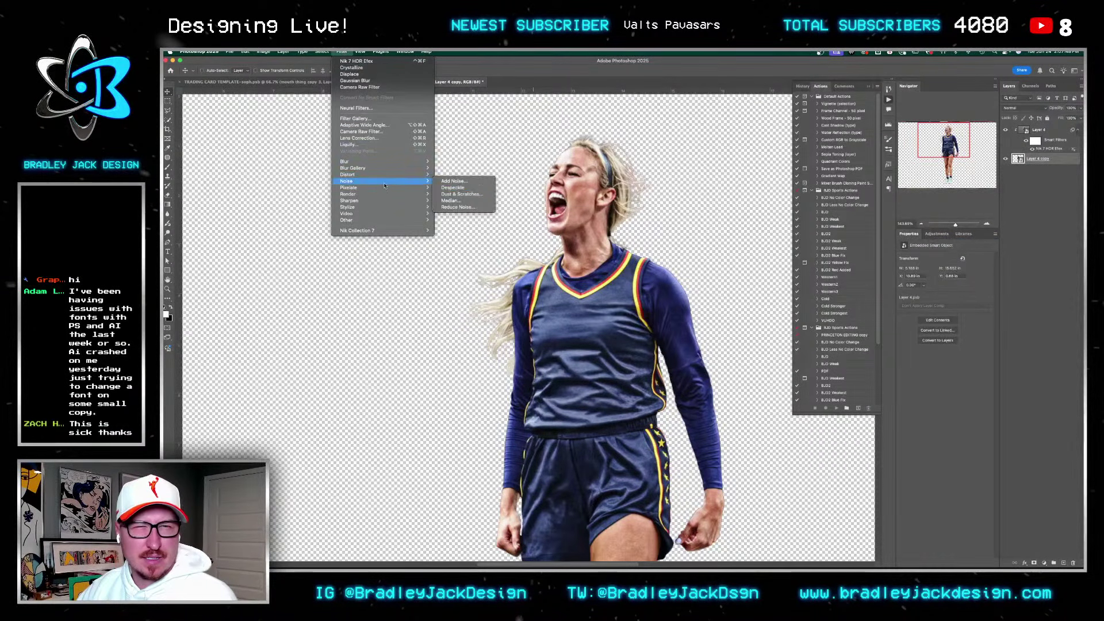
{"action": "left_click", "coordinate": [460, 187]}
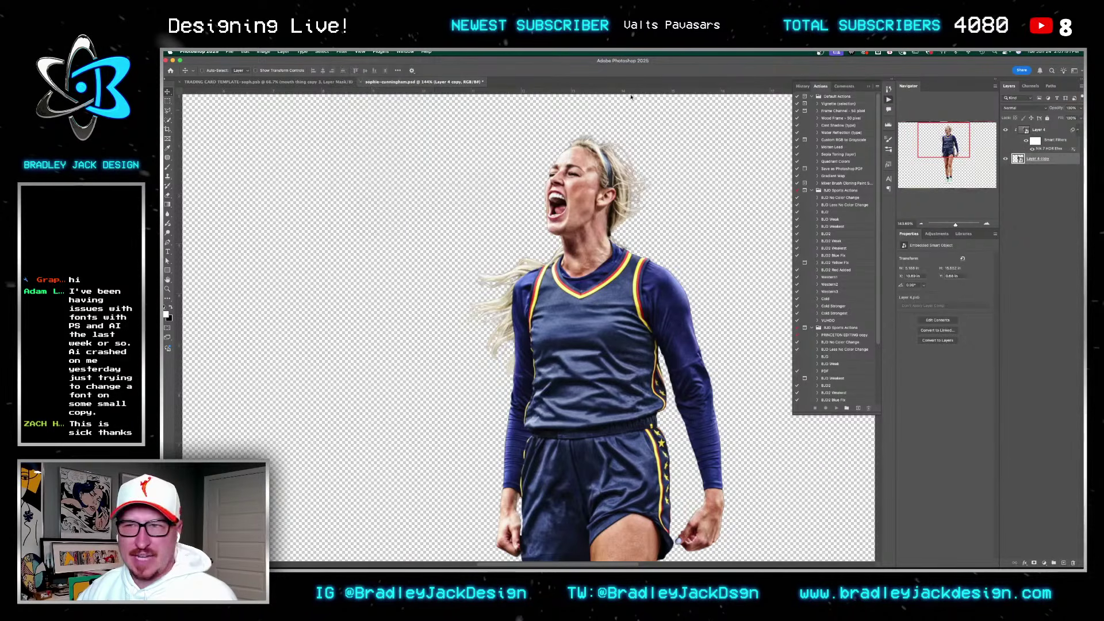
{"action": "left_click", "coordinate": [342, 52]}
{"action": "left_click", "coordinate": [360, 87]}
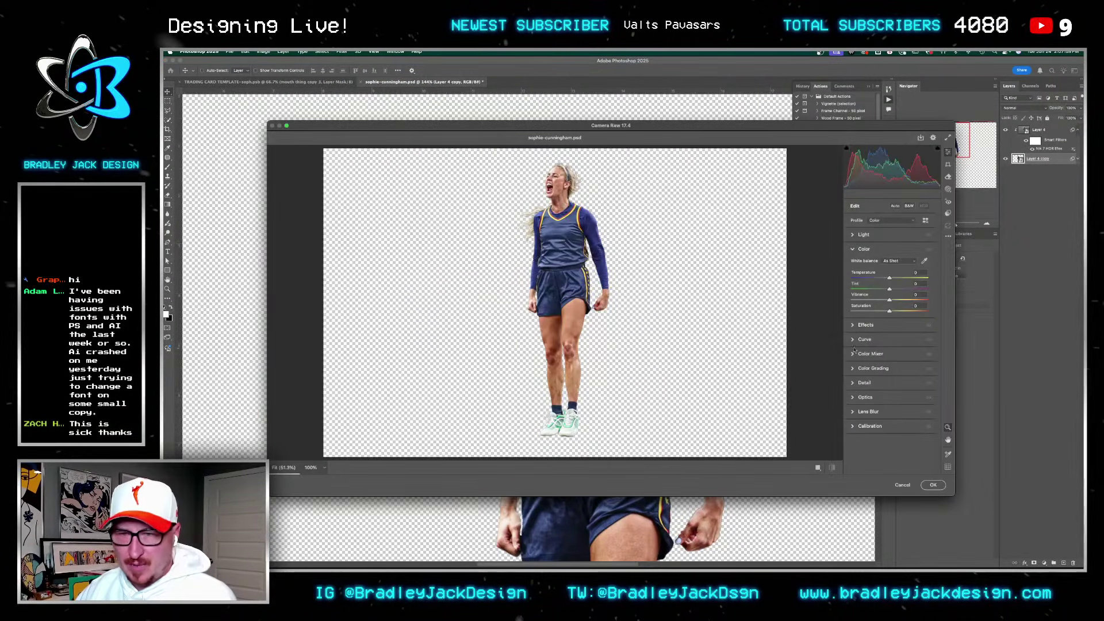
Step: Raise Sharpening in the Camera Raw detail settings and look through the Optics and Calibration options
{"action": "left_click", "coordinate": [865, 383]}
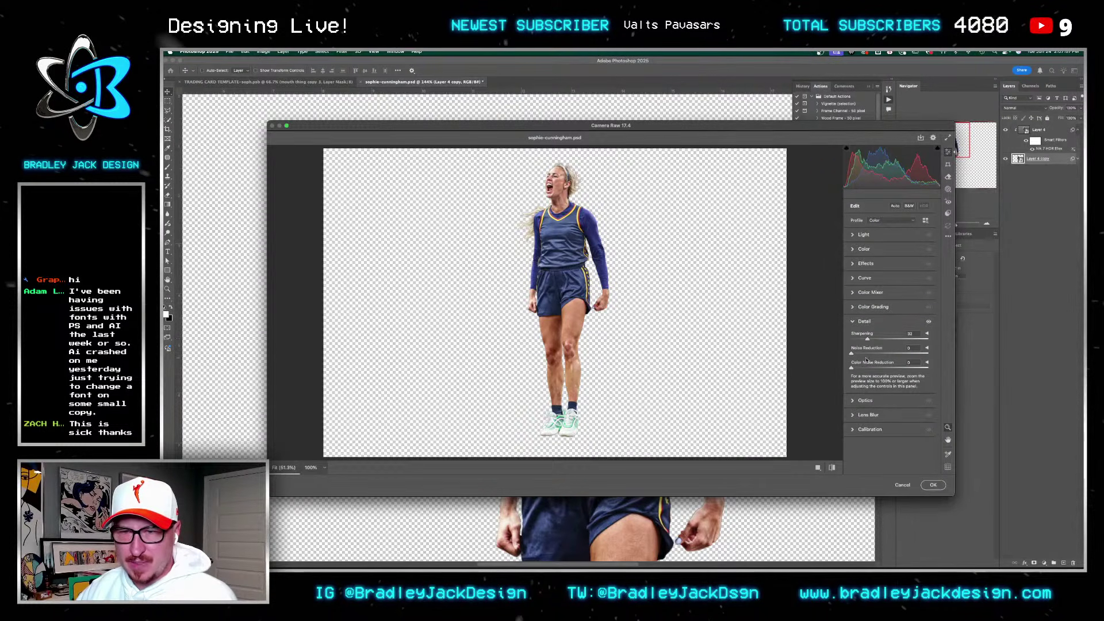
{"action": "left_click", "coordinate": [854, 400]}
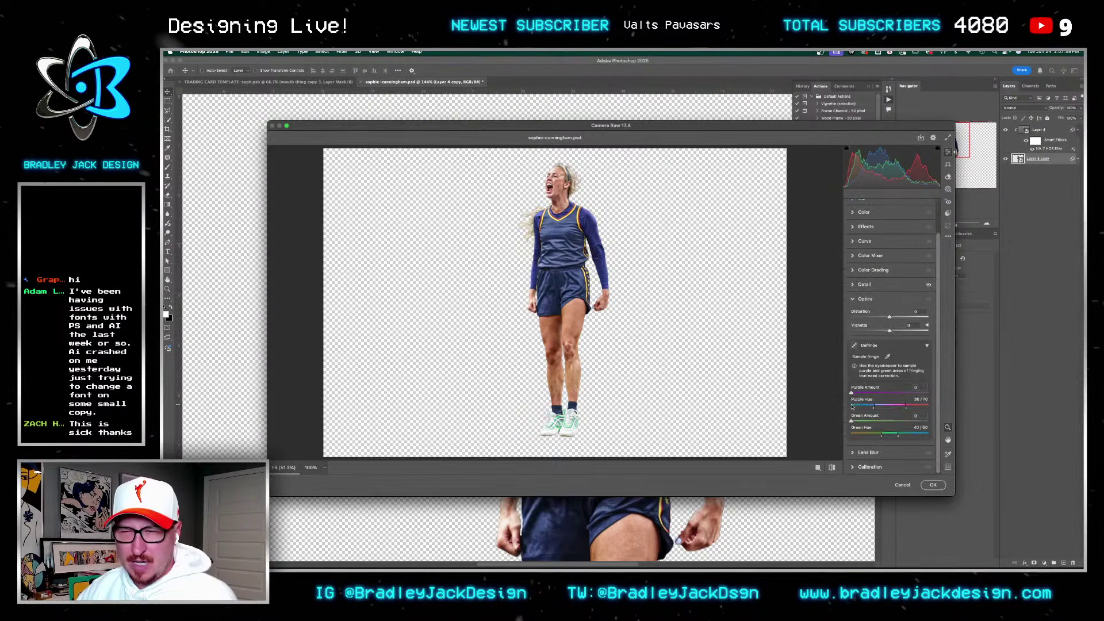
{"action": "left_click", "coordinate": [853, 298]}
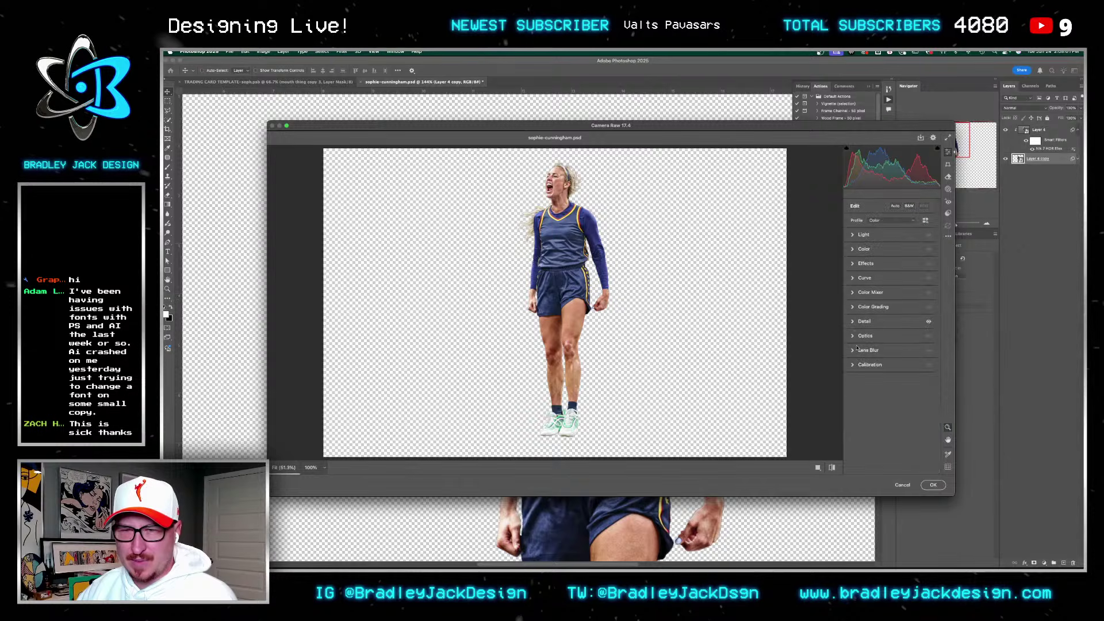
{"action": "left_click", "coordinate": [854, 364]}
{"action": "left_click", "coordinate": [855, 363]}
Step: Set Grain to about 20, raise Dehaze and Clarity slightly, apply the Camera Raw filter, and save the player smart object
{"action": "left_click", "coordinate": [853, 262]}
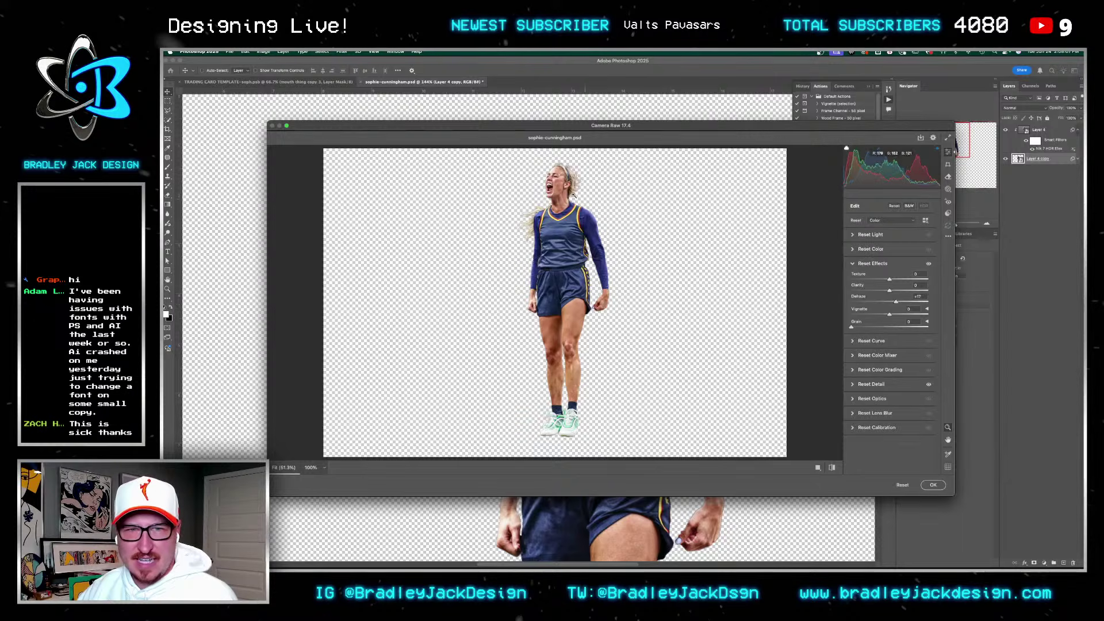
{"action": "scroll", "coordinate": [560, 162], "scroll_direction": "up", "scroll_amount": 3}
{"action": "scroll", "coordinate": [561, 163], "scroll_direction": "up", "scroll_amount": 10}
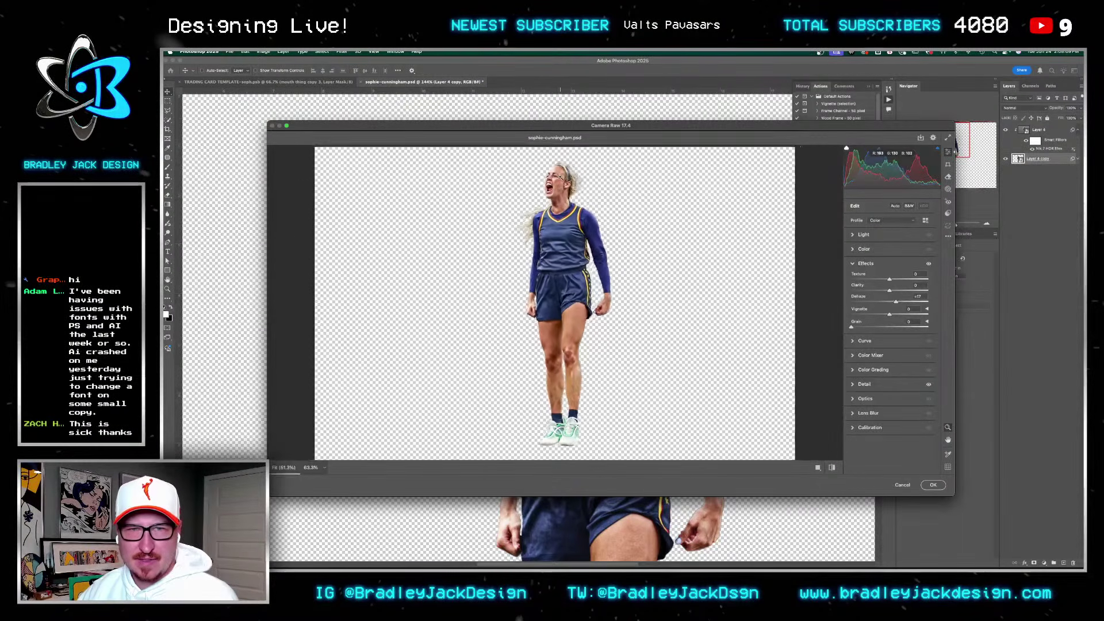
{"action": "scroll", "coordinate": [670, 187], "scroll_direction": "down", "scroll_amount": 4}
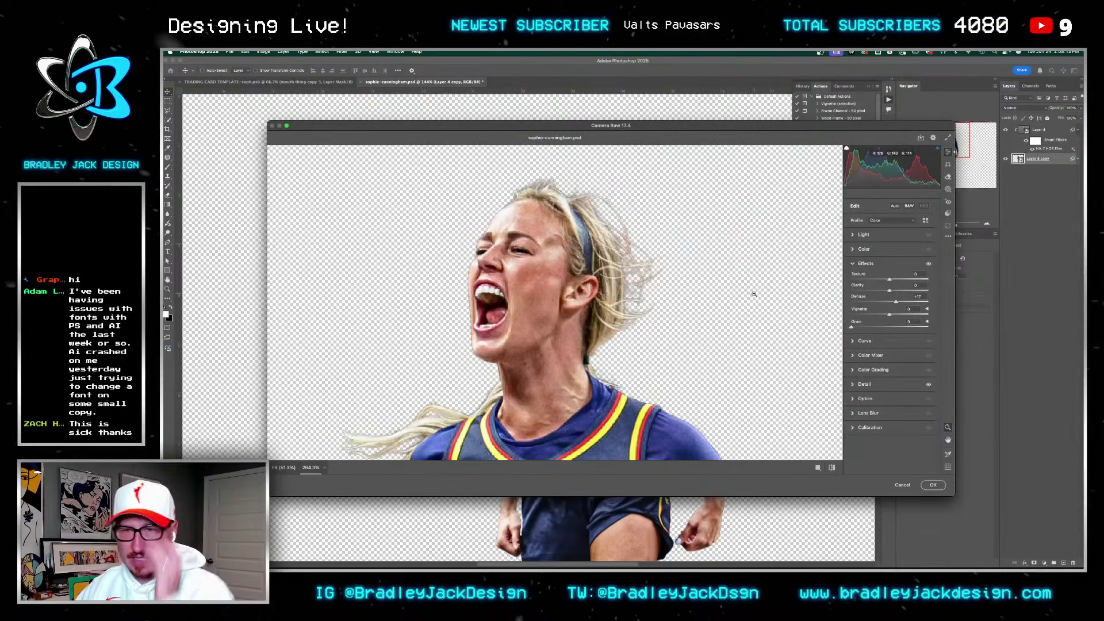
{"action": "left_click_drag", "start_coordinate": [872, 328], "coordinate": [867, 327]}
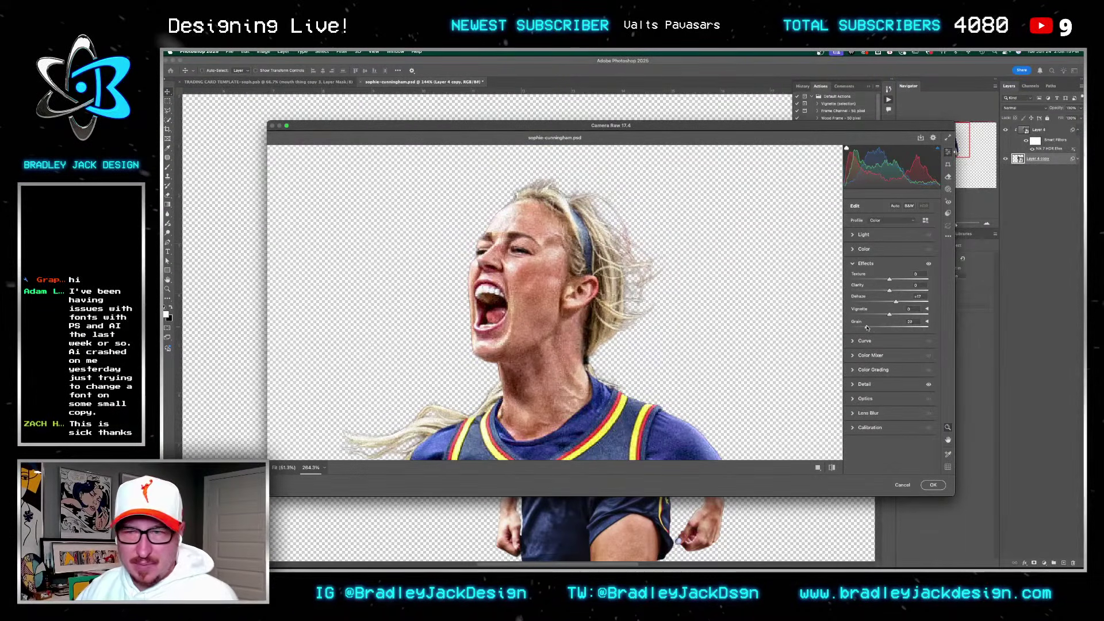
{"action": "mouse_move", "coordinate": [889, 291]}
{"action": "left_mouse_down"}
{"action": "mouse_move", "coordinate": [897, 279]}
{"action": "mouse_move", "coordinate": [892, 292]}
{"action": "left_mouse_up"}
{"action": "key", "text": "Return"}
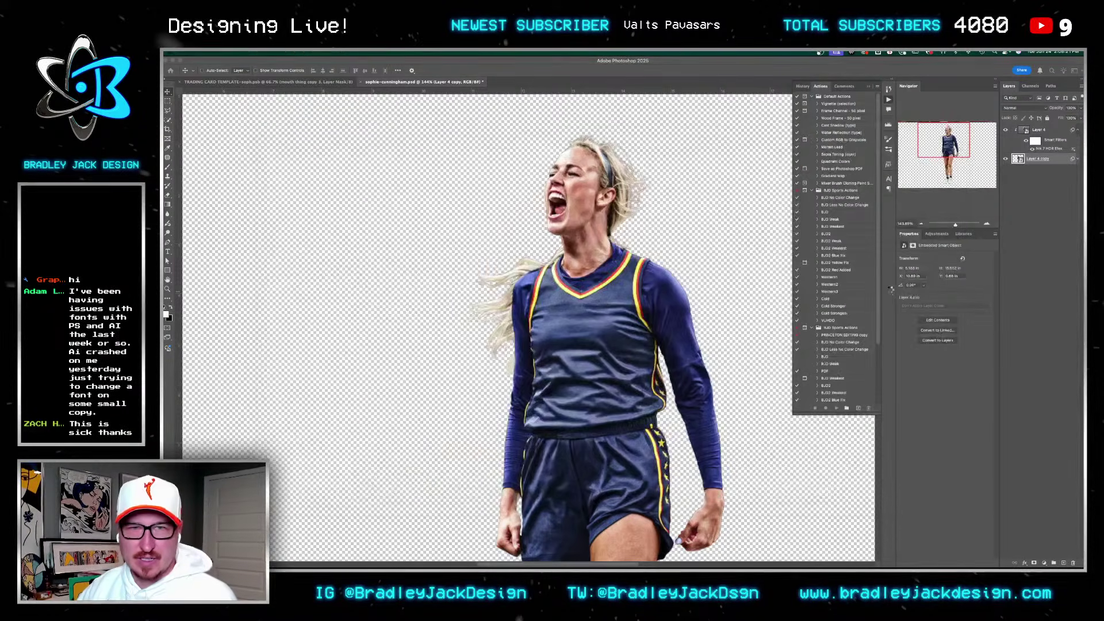
{"action": "key", "text": "ctrl+s"}
{"action": "key", "text": "ctrl+w"}
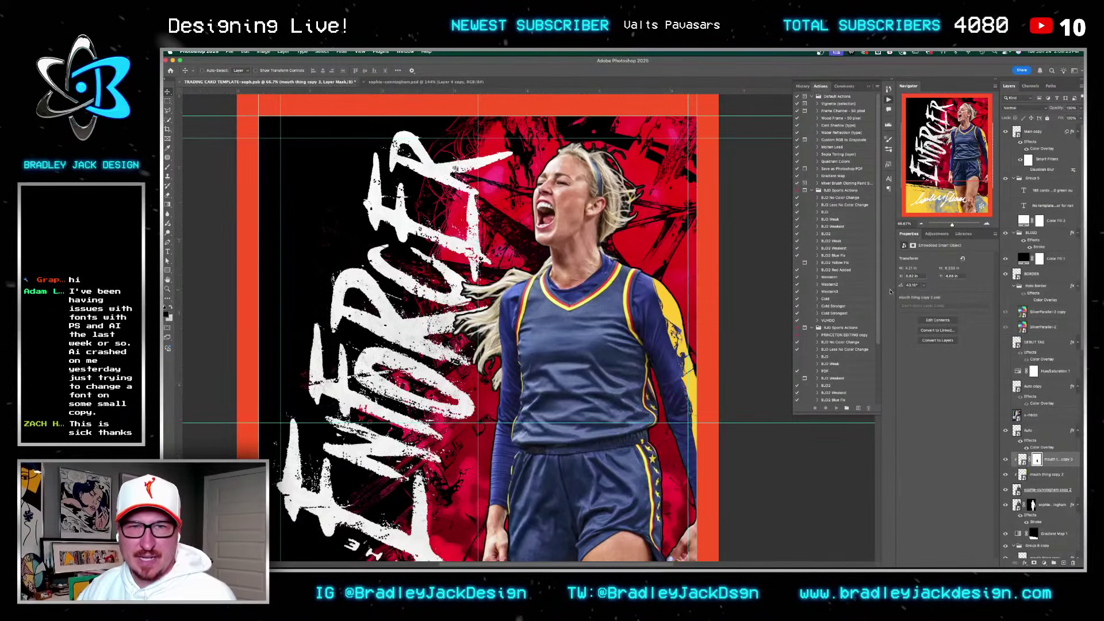
Step: Move Group 7 and its clipped grunge texture out of the Enforcer group to just above the Gradient Map 1 layer
{"action": "scroll", "coordinate": [685, 364], "scroll_direction": "down", "scroll_amount": 3}
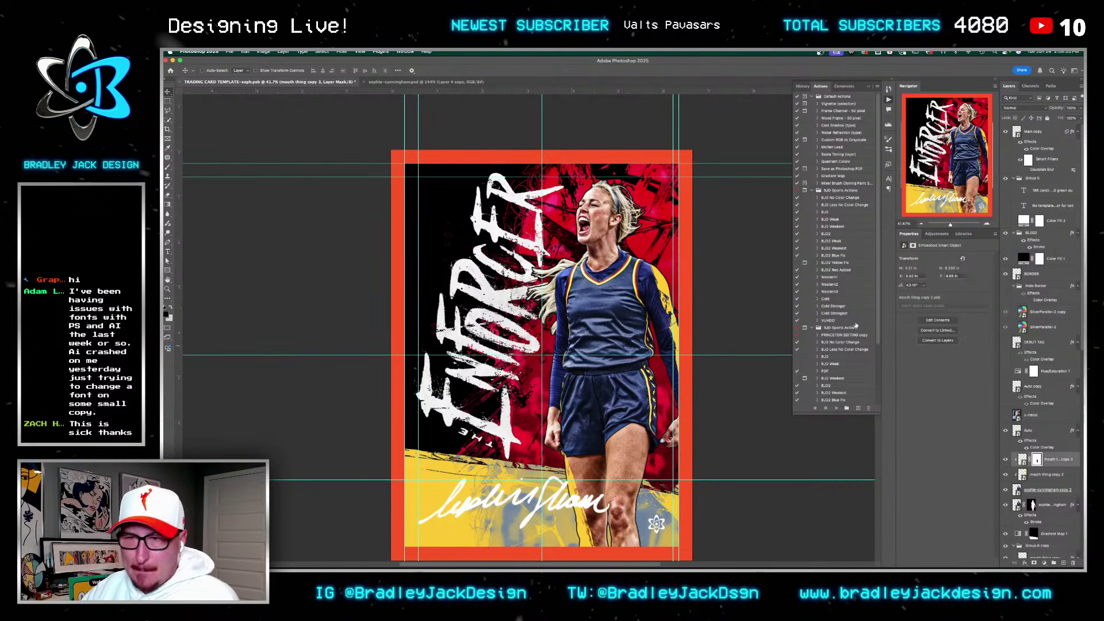
{"action": "scroll", "coordinate": [1043, 319], "scroll_direction": "down", "scroll_amount": 8}
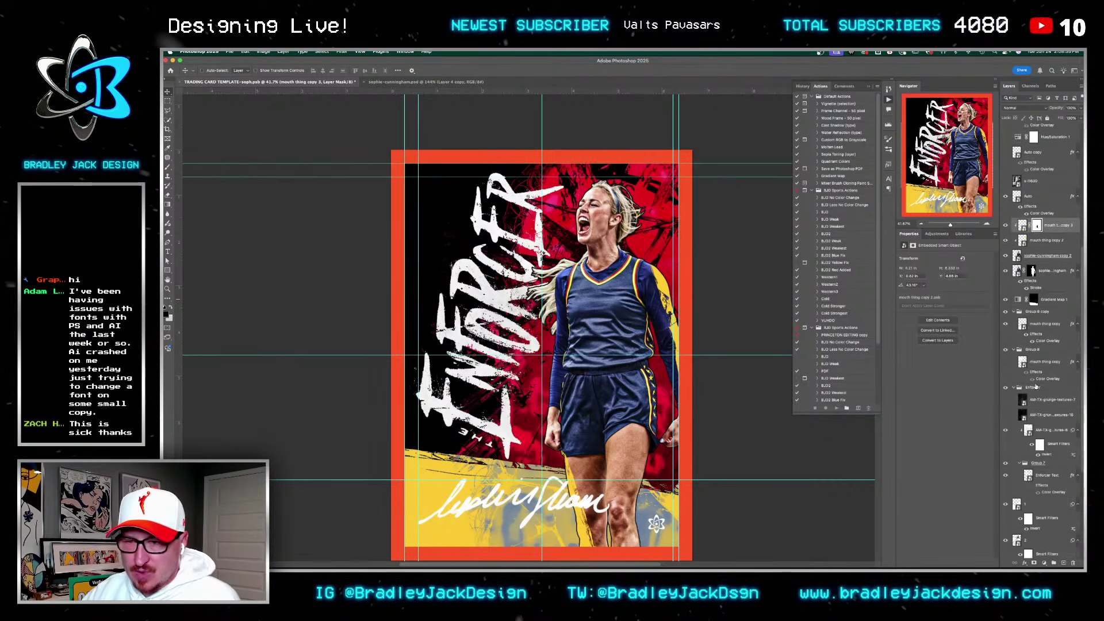
{"action": "left_click", "coordinate": [1035, 381]}
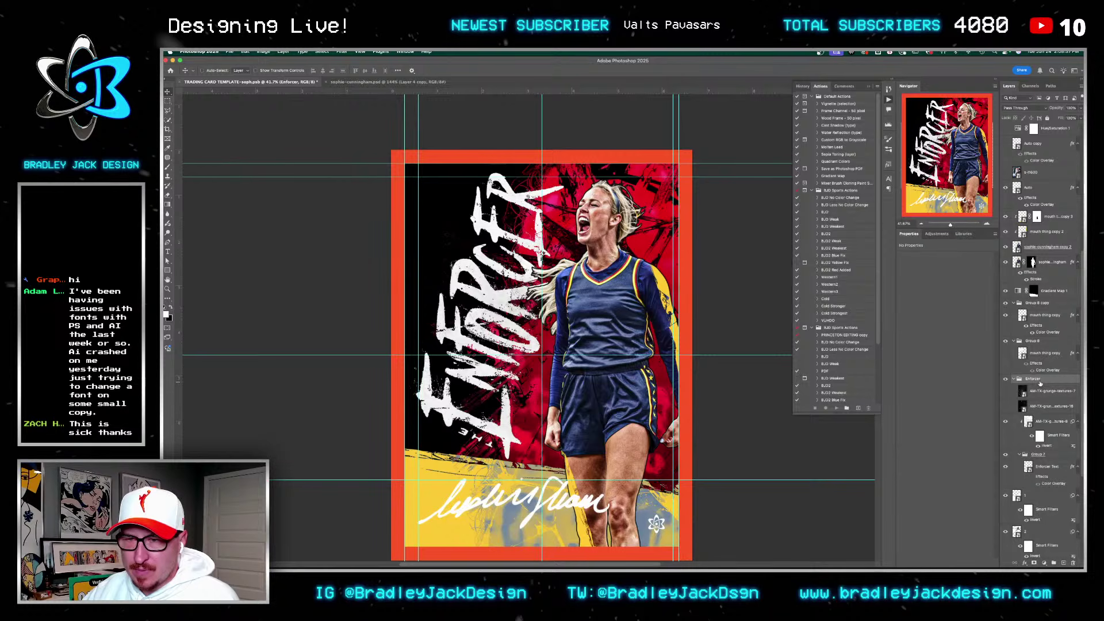
{"action": "left_click", "coordinate": [1042, 455]}
{"action": "left_click_drag", "start_coordinate": [1043, 458], "coordinate": [1041, 280]}
Step: Enlarge, slightly rotate and reposition the ENFORCER lettering together with its grunge texture on the card
{"action": "key", "text": "ctrl+t"}
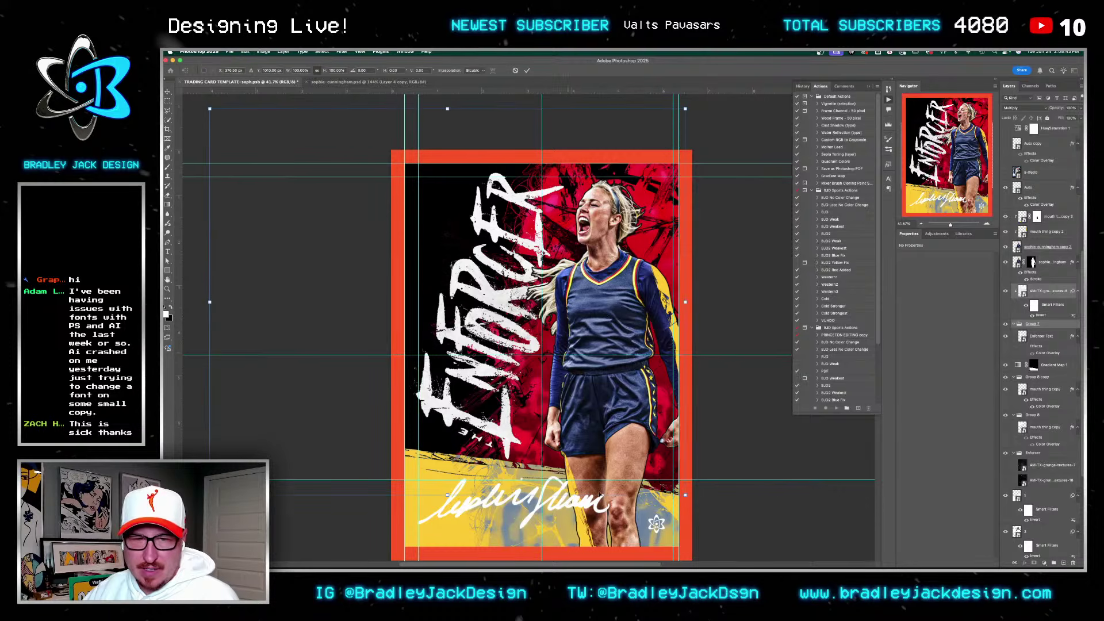
{"action": "left_click_drag", "start_coordinate": [682, 492], "coordinate": [732, 528]}
{"action": "left_click_drag", "start_coordinate": [773, 488], "coordinate": [776, 480]}
{"action": "left_click_drag", "start_coordinate": [678, 449], "coordinate": [660, 448]}
{"action": "key", "text": "Return"}
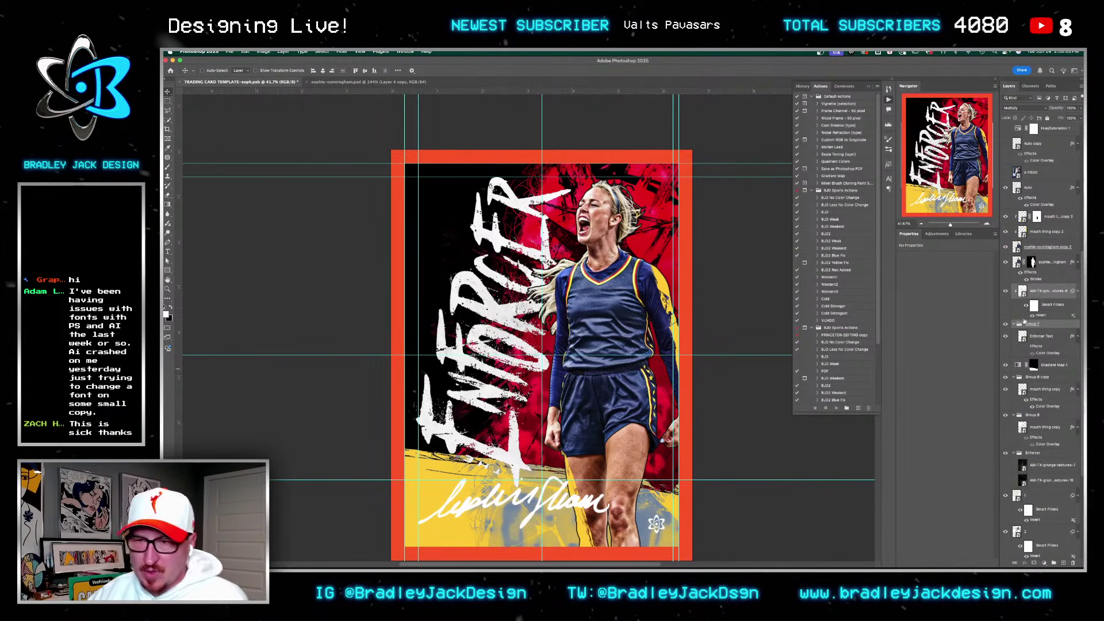
Step: Open the nested Enforcer Text smart objects down to the document with the editable letters
{"action": "double_click", "coordinate": [1019, 338]}
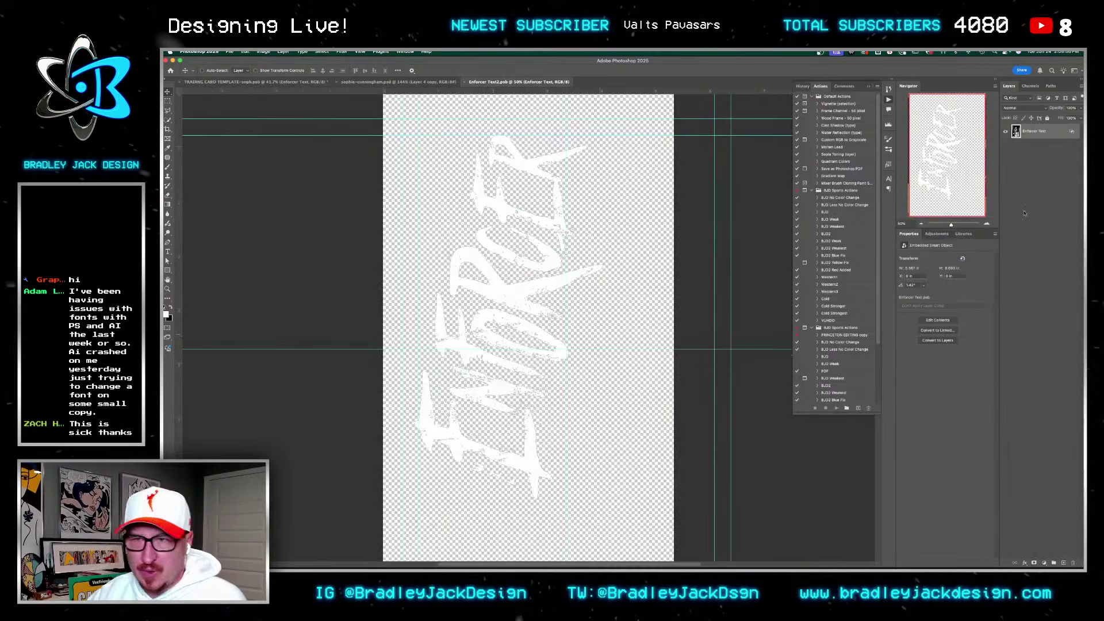
{"action": "double_click", "coordinate": [1015, 131]}
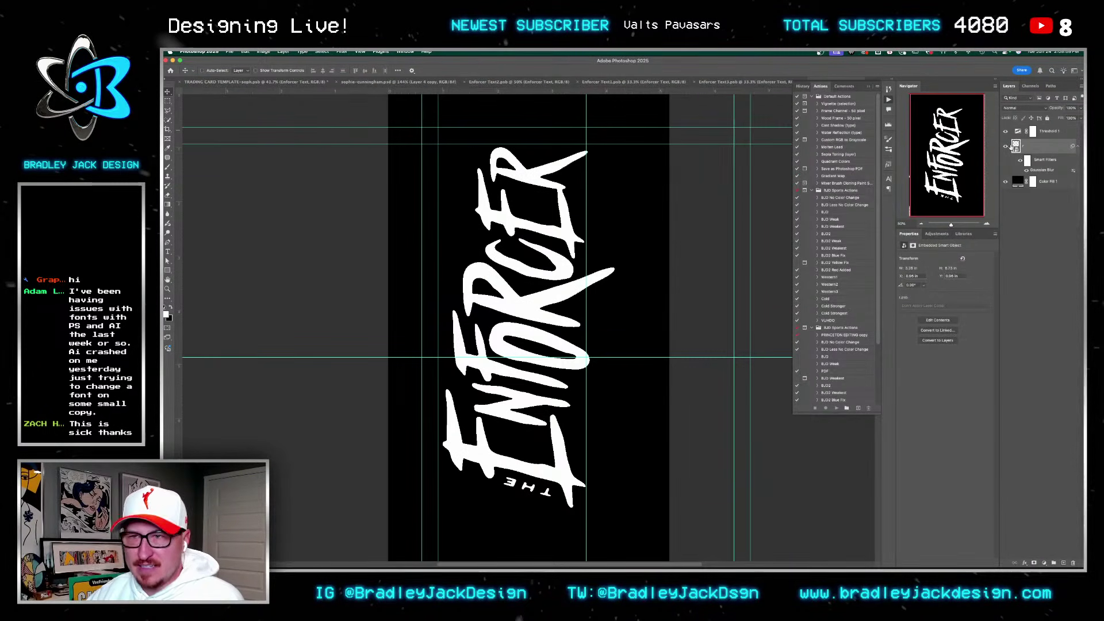
{"action": "double_click", "coordinate": [1016, 146]}
Step: Enlarge the canvas of the letters document to leave room around the ENFORCER text
{"action": "key", "text": "ctrl+t"}
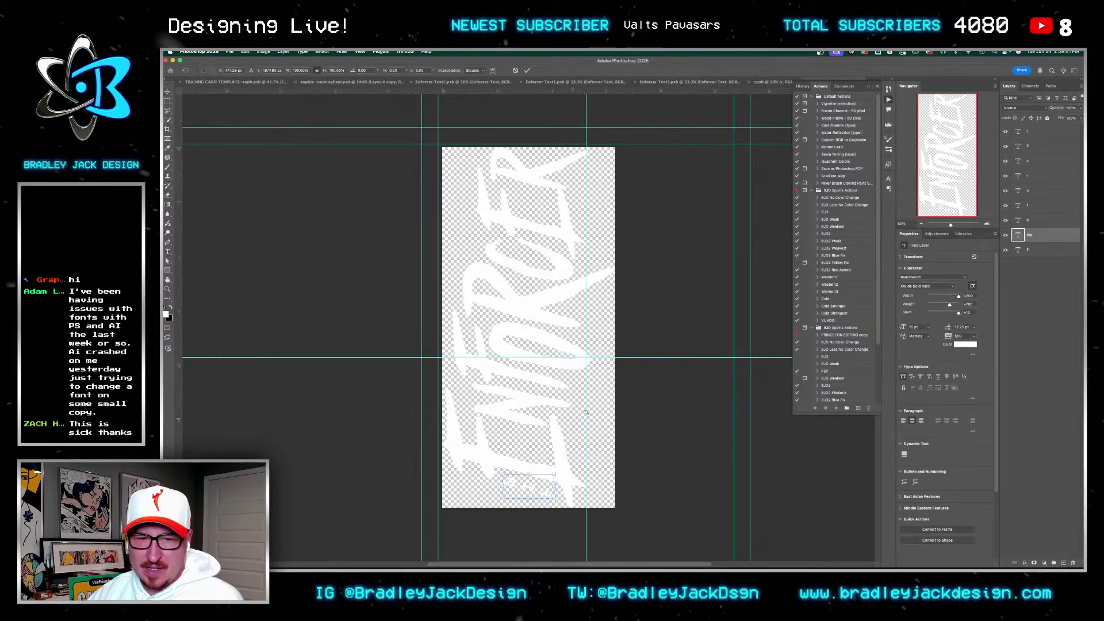
{"action": "key", "text": "Return"}
{"action": "key", "text": "super+alt+c"}
{"action": "key", "text": "Return"}
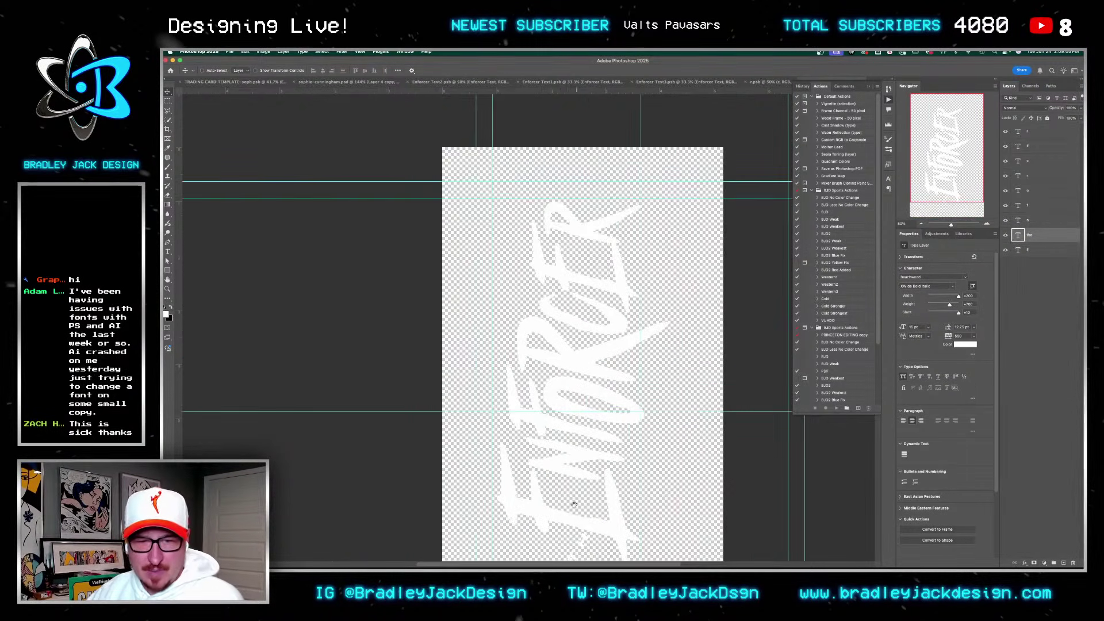
Step: Move the word THE beside the upper edge of the ENFORCER lettering, above its first letters, and rotate it to match
{"action": "left_click_drag", "start_coordinate": [575, 510], "coordinate": [593, 510]}
{"action": "scroll", "coordinate": [511, 410], "scroll_direction": "up", "scroll_amount": 2}
{"action": "key", "text": "super+t"}
{"action": "left_click_drag", "start_coordinate": [530, 387], "coordinate": [552, 378]}
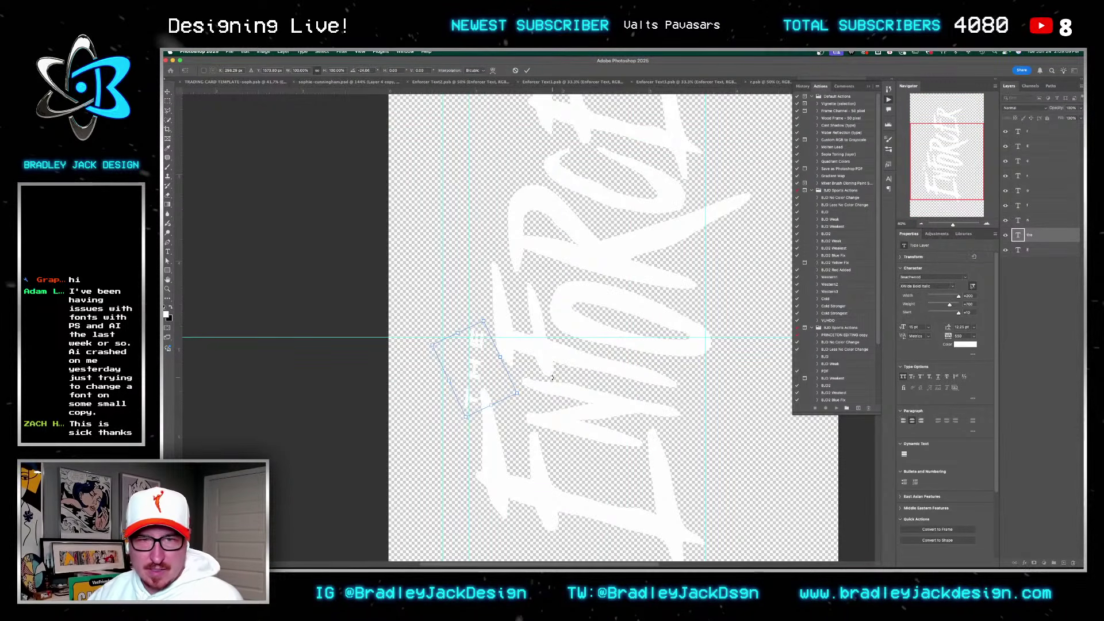
{"action": "key", "text": "Return"}
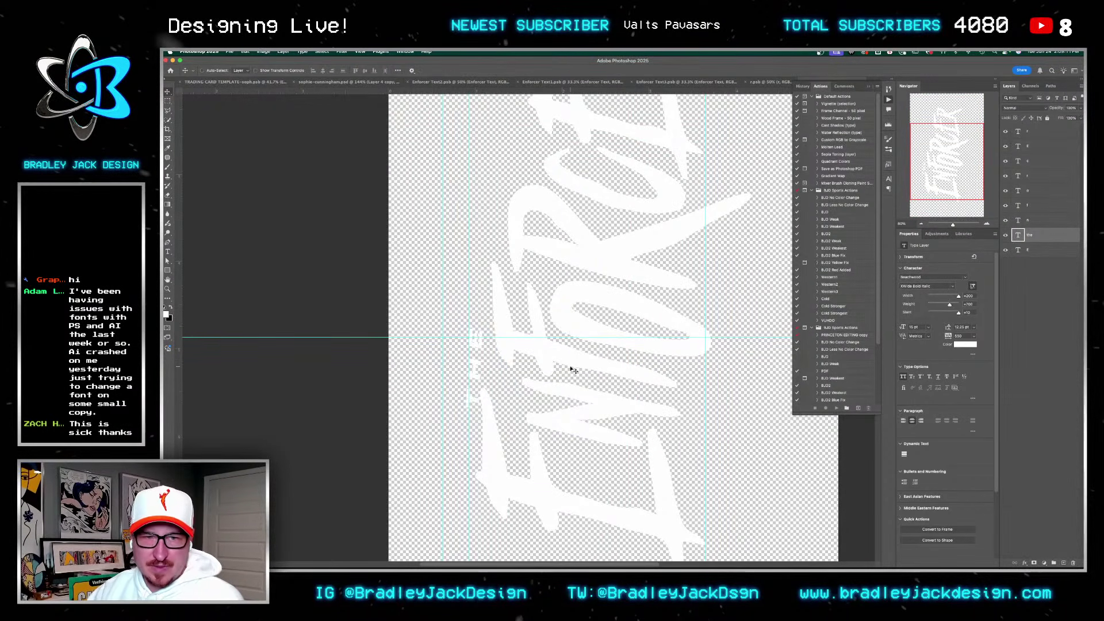
Step: Save the edited lettering through each nested smart object and return to the trading card document
{"action": "key", "text": "super+s"}
{"action": "key", "text": "super+w"}
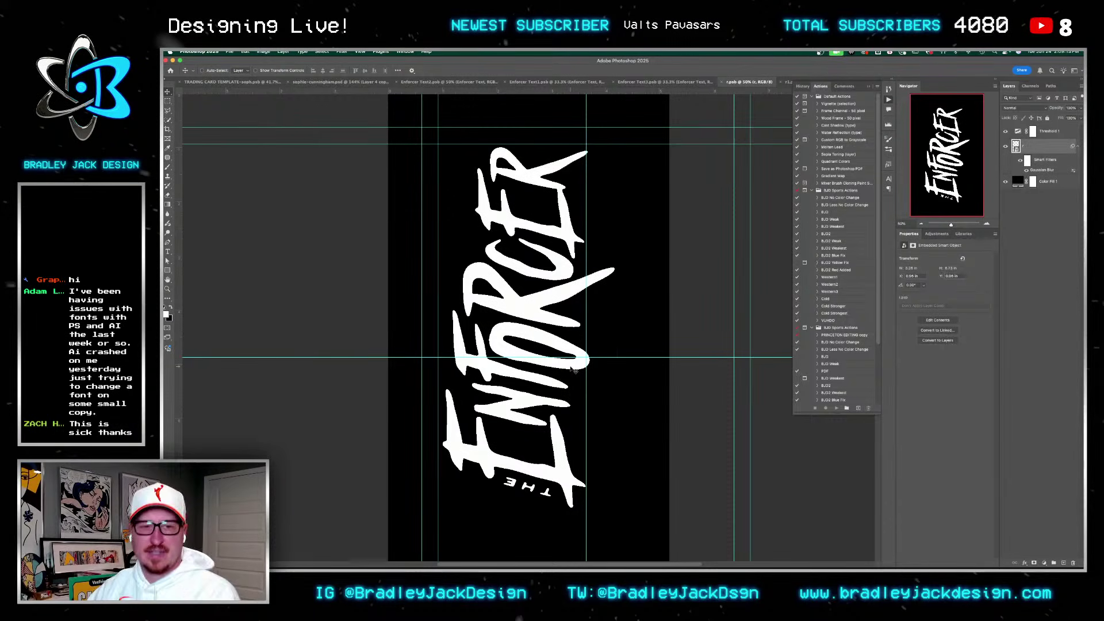
{"action": "key", "text": "super+s"}
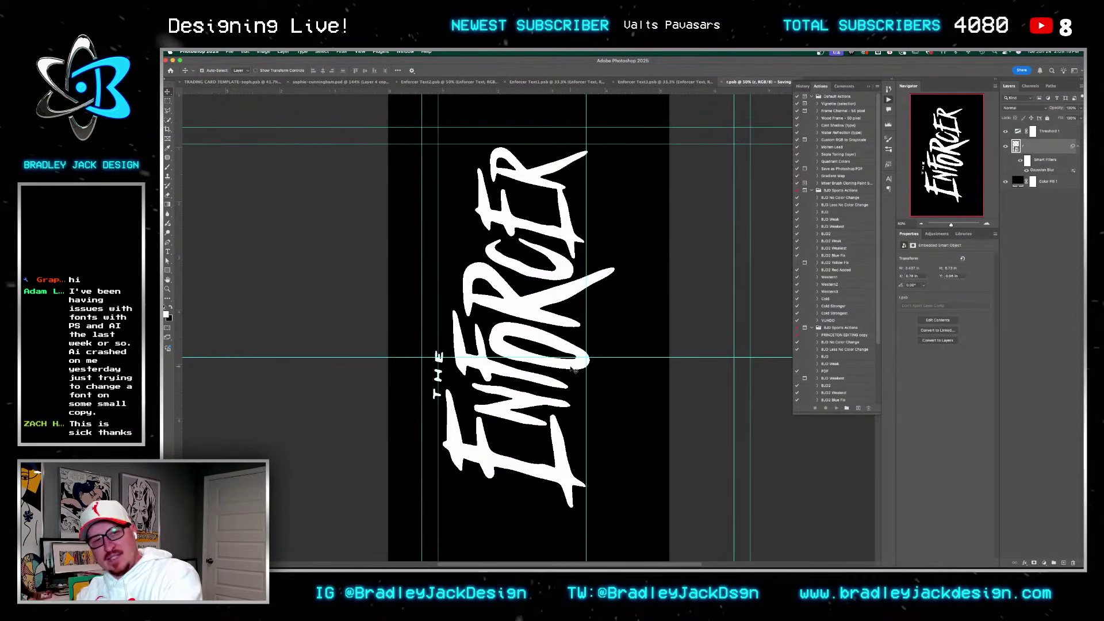
{"action": "key", "text": "super+w"}
{"action": "key", "text": "ctrl+shift+Tab"}
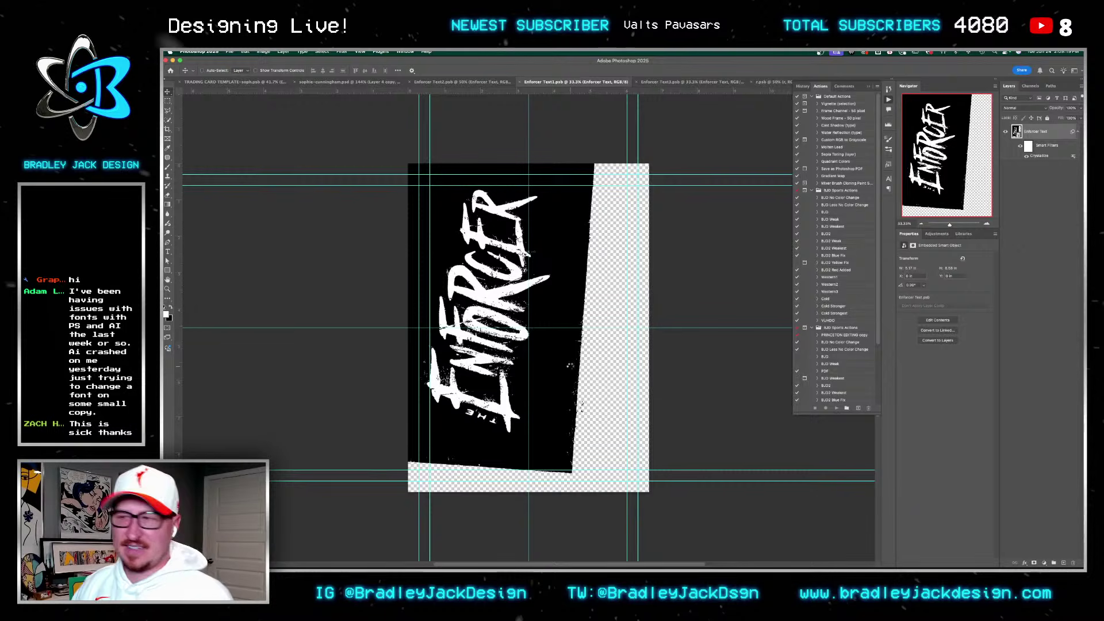
{"action": "key", "text": "ctrl+shift+Tab"}
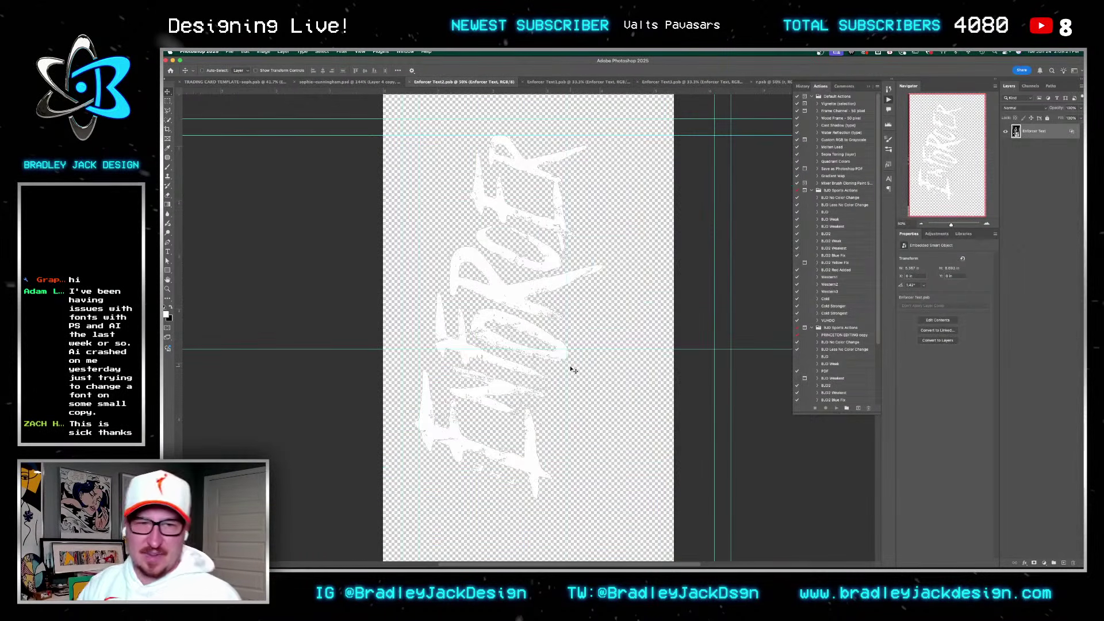
{"action": "key", "text": "ctrl+s"}
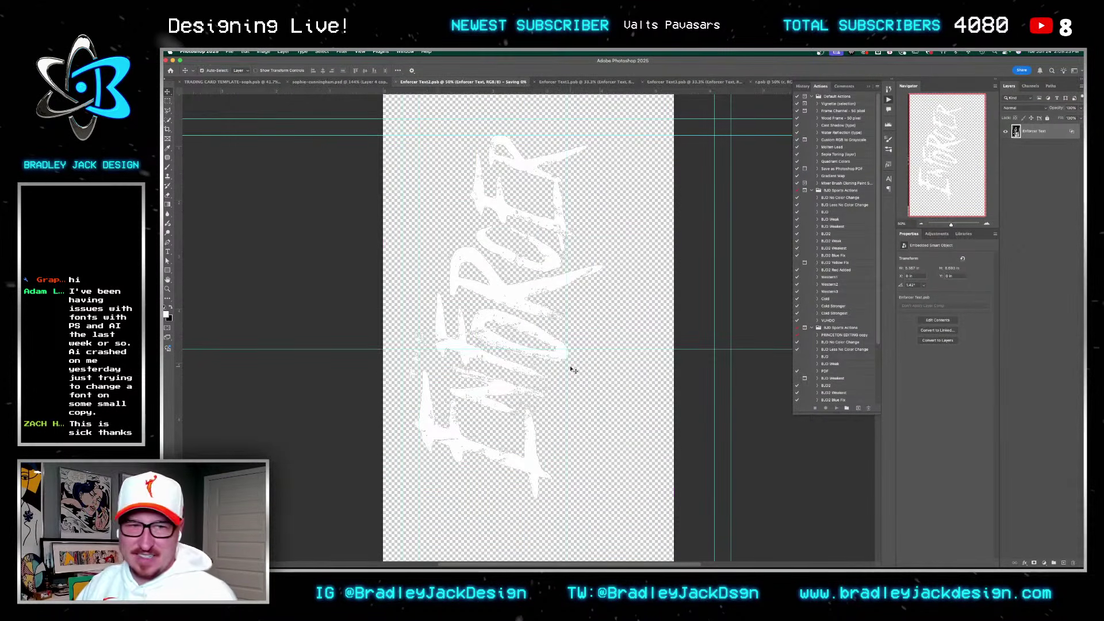
{"action": "key", "text": "ctrl+shift+Tab"}
{"action": "key", "text": "ctrl+shift+Tab"}
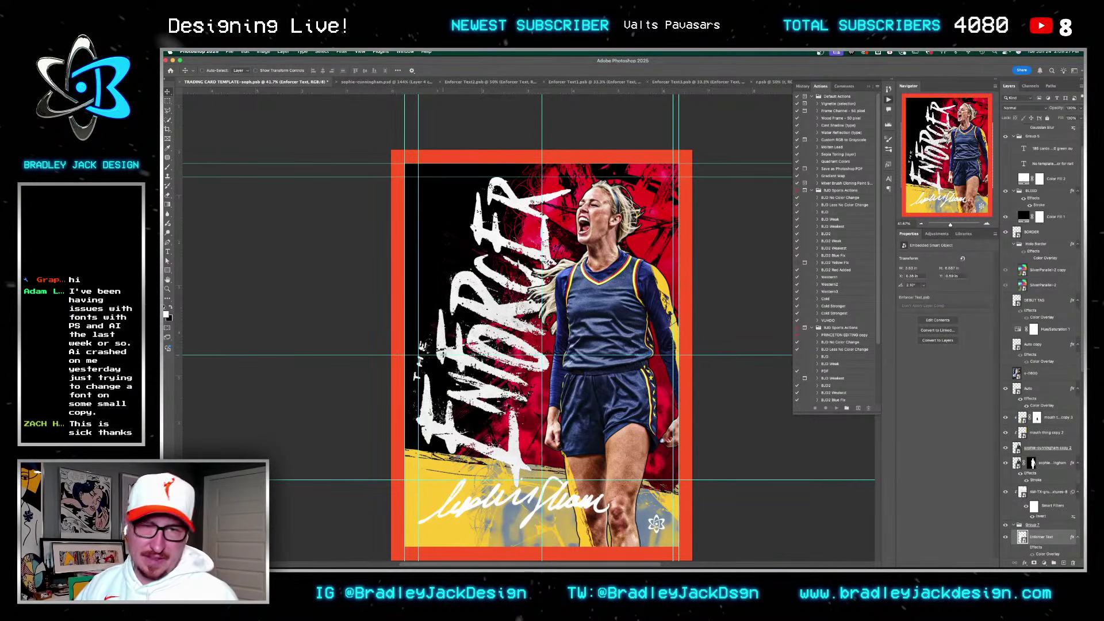
Step: Fine-tune the rotation and position of the Enforcer Text layer on the card
{"action": "key", "text": "super+t"}
{"action": "left_click_drag", "start_coordinate": [694, 391], "coordinate": [694, 387]}
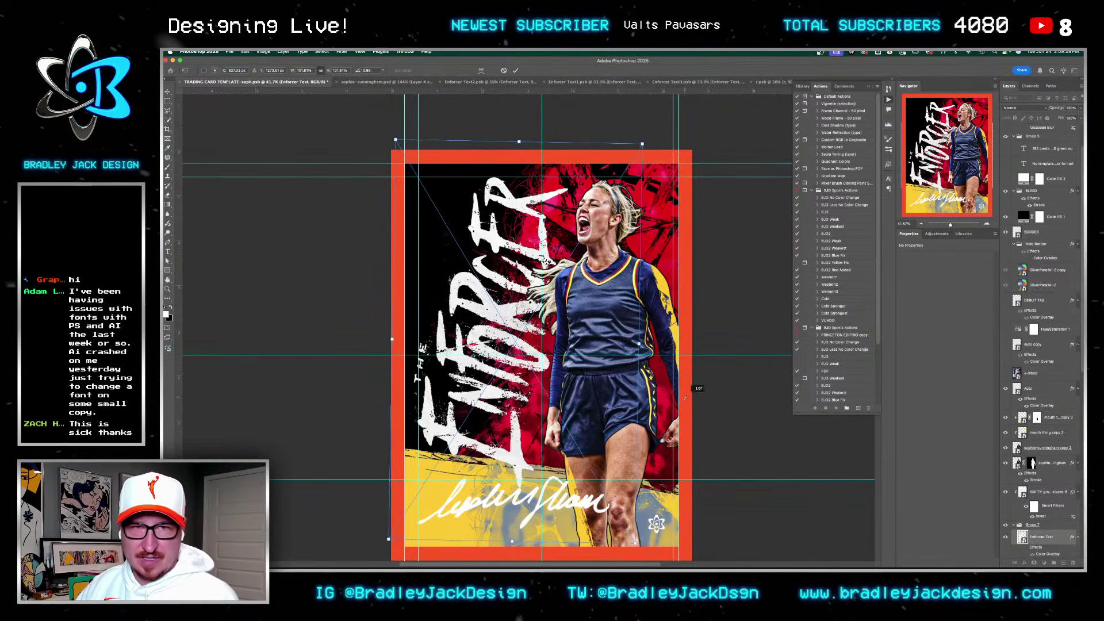
{"action": "key", "text": "Return"}
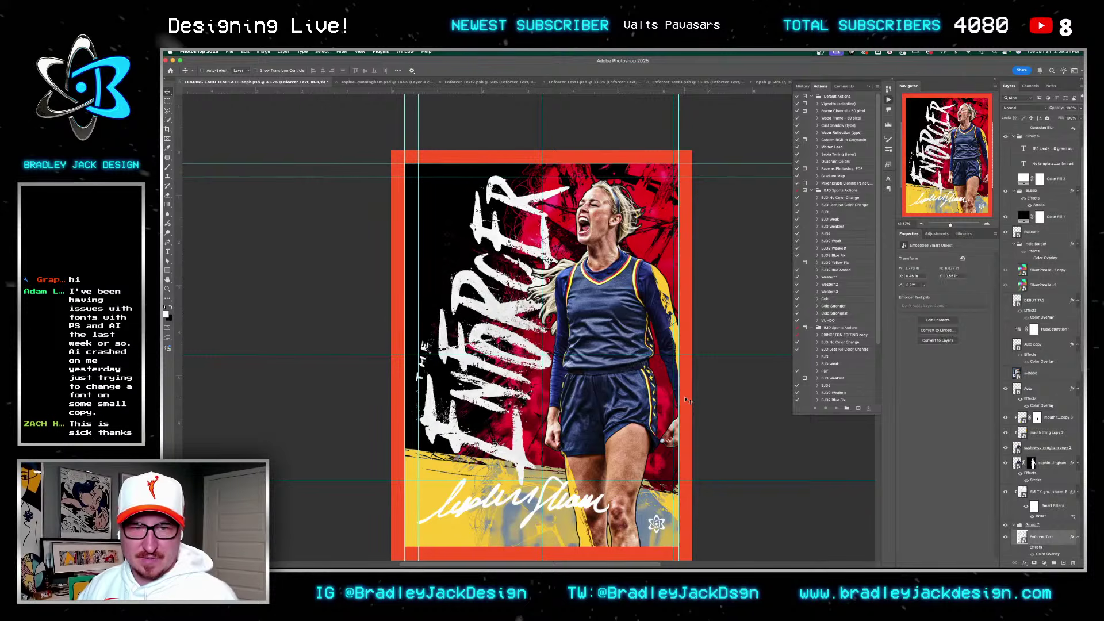
{"action": "key", "text": "shift+Left"}
{"action": "key", "text": "shift+Down"}
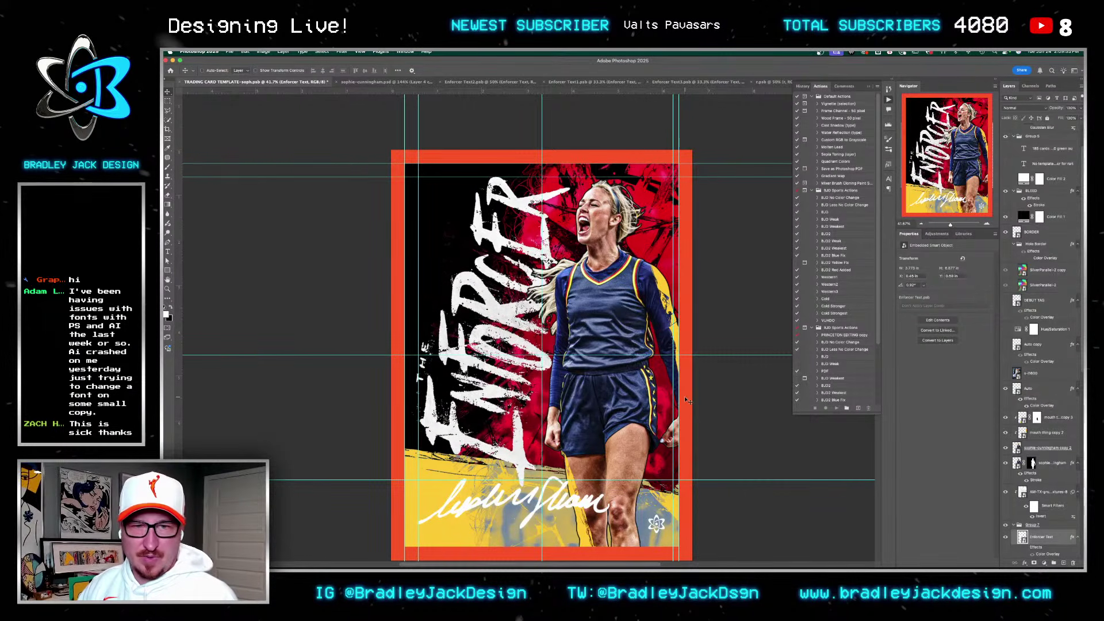
{"action": "key", "text": "super+t"}
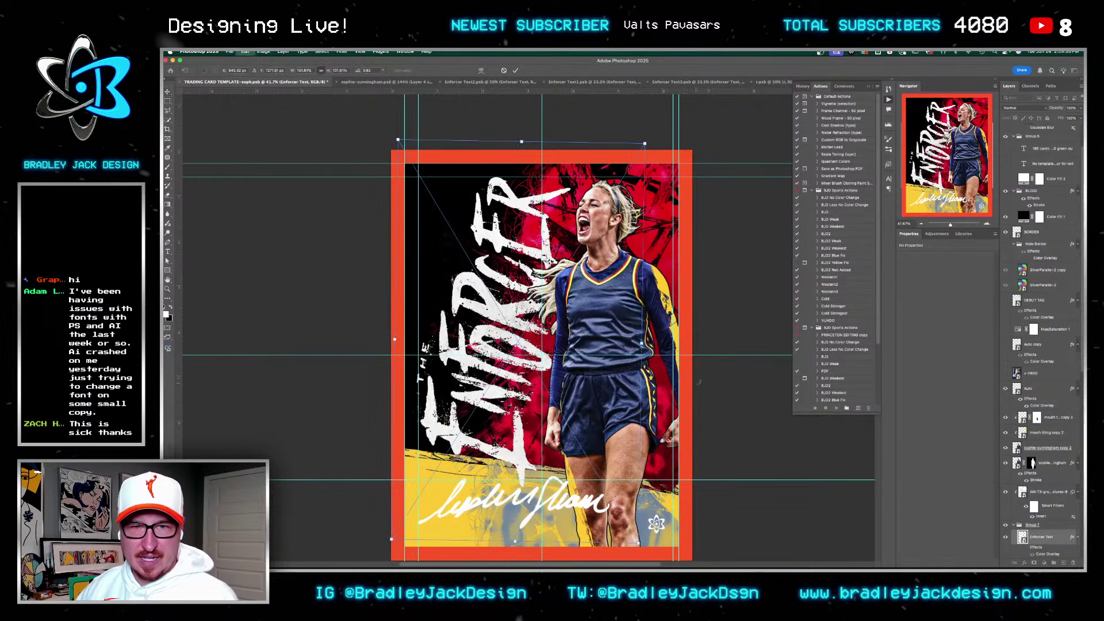
{"action": "key", "text": "Return"}
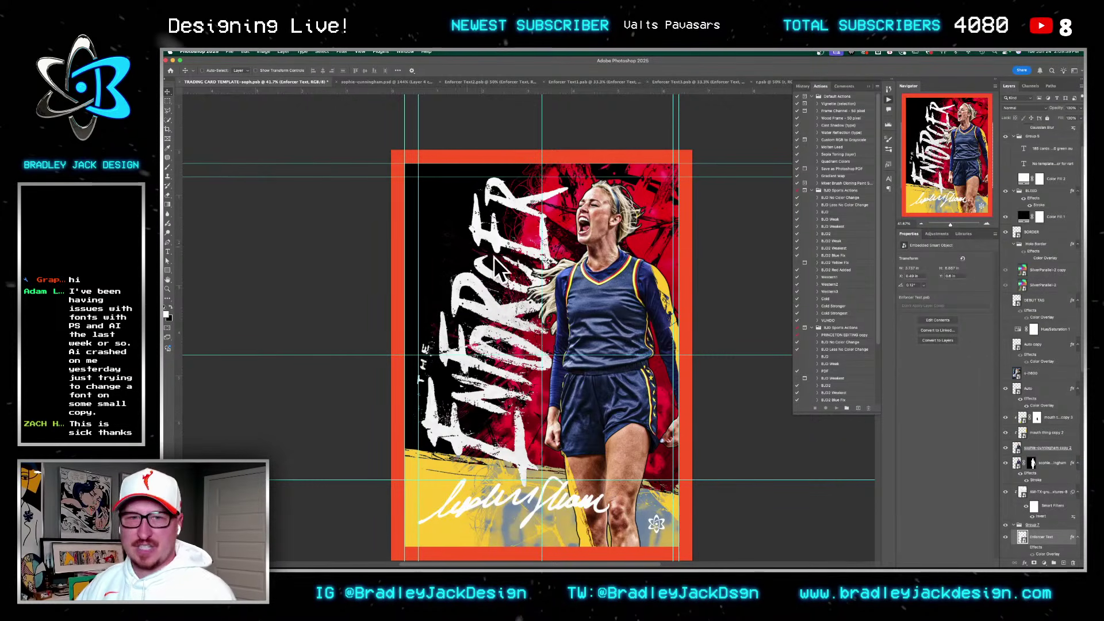
Step: Duplicate the player cutout layer and move the duplicate below the Enforcer group, above the existing background player copy
{"action": "left_click", "coordinate": [1047, 453]}
{"action": "key", "text": "ctrl+j"}
{"action": "left_click", "coordinate": [1048, 467]}
{"action": "left_click_drag", "start_coordinate": [1047, 466], "coordinate": [1047, 414]}
Step: Try enlarging the duplicated player cutout far beyond the card as a background, and undo the scaling
{"action": "key", "text": "ctrl+t"}
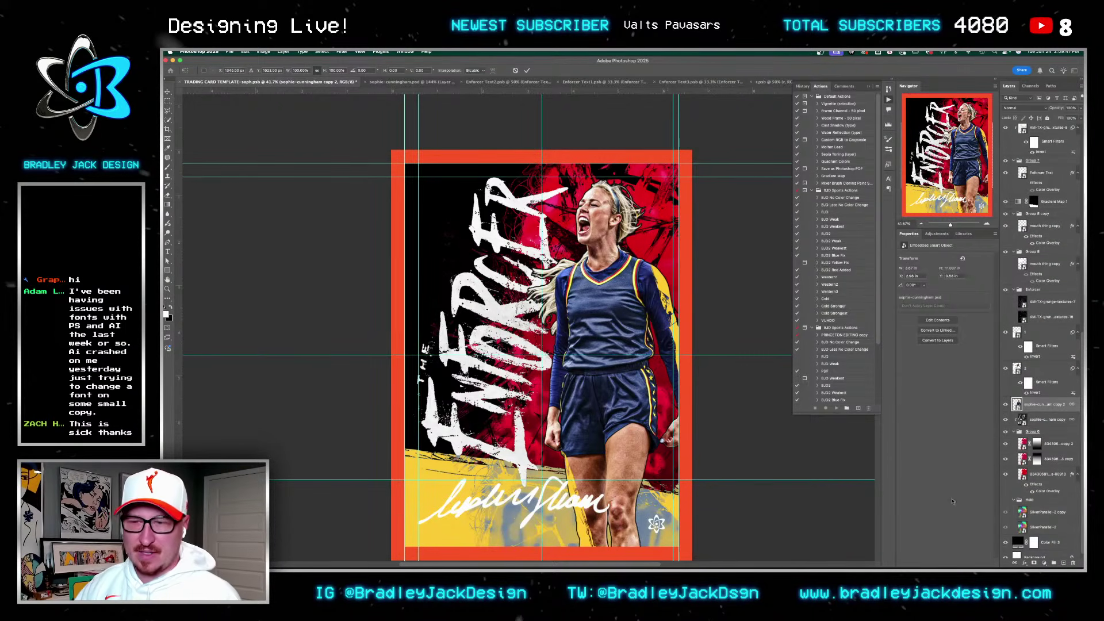
{"action": "scroll", "coordinate": [598, 371], "scroll_direction": "down", "scroll_amount": 10}
{"action": "left_click_drag", "start_coordinate": [576, 364], "coordinate": [735, 449]}
{"action": "key", "text": "Return"}
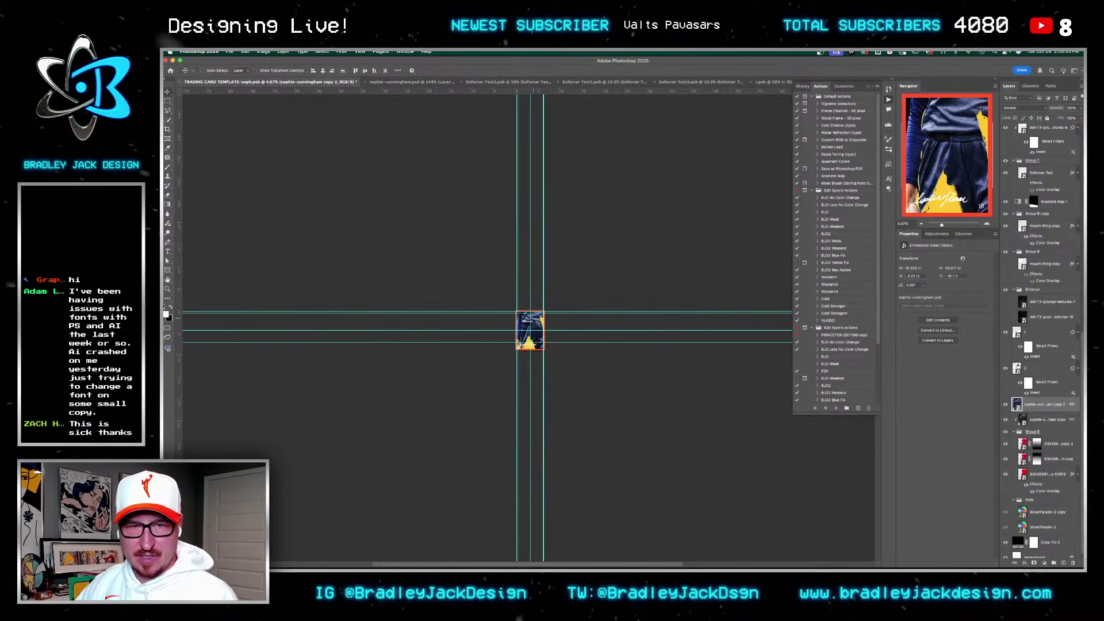
{"action": "scroll", "coordinate": [532, 319], "scroll_direction": "up", "scroll_amount": 15}
{"action": "left_click_drag", "start_coordinate": [532, 320], "coordinate": [466, 355]}
{"action": "scroll", "coordinate": [604, 305], "scroll_direction": "down", "scroll_amount": 10}
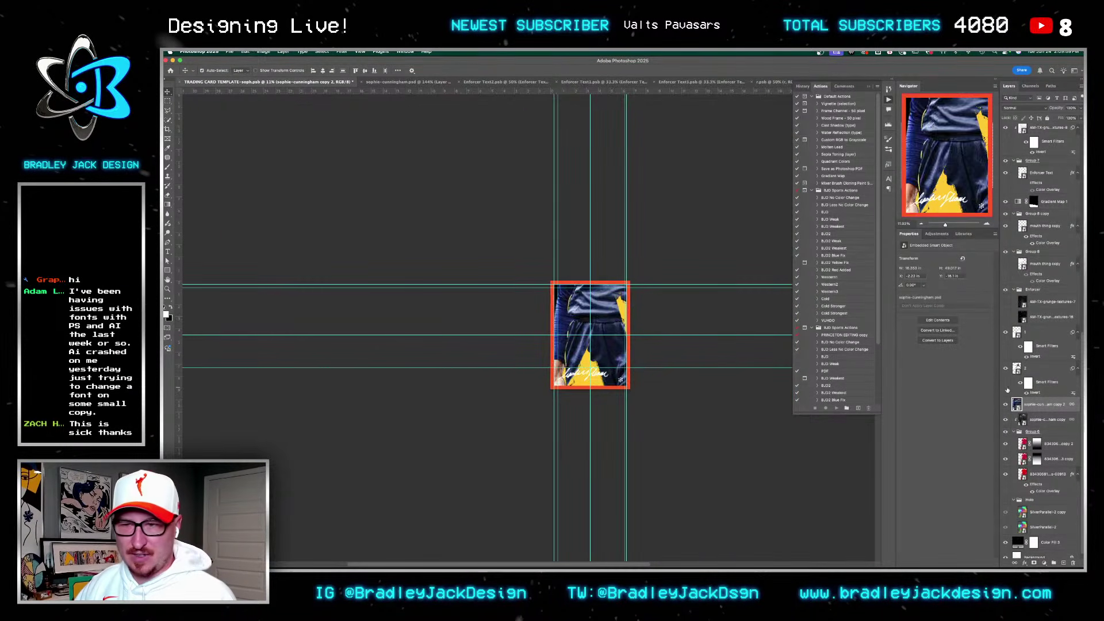
{"action": "key", "text": "ctrl+z"}
Step: Enlarge the duplicated player cutout so the screaming face fills the left side of the card behind the lettering
{"action": "right_click", "coordinate": [1054, 412]}
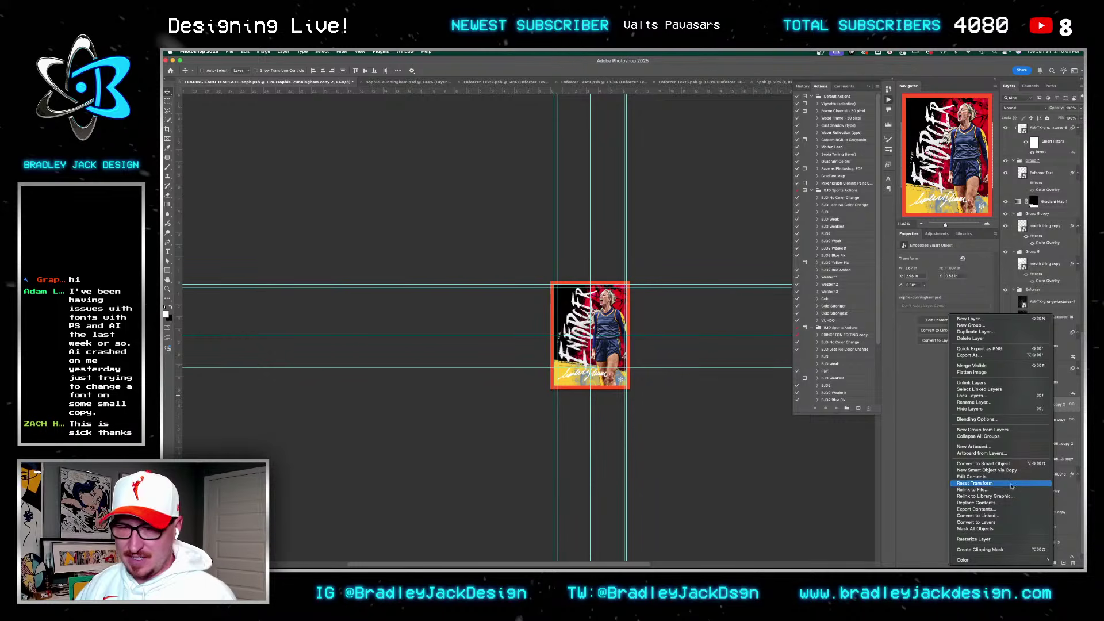
{"action": "left_click", "coordinate": [990, 389]}
{"action": "key", "text": "ctrl+t"}
{"action": "left_click_drag", "start_coordinate": [714, 282], "coordinate": [607, 401]}
{"action": "key", "text": "Return"}
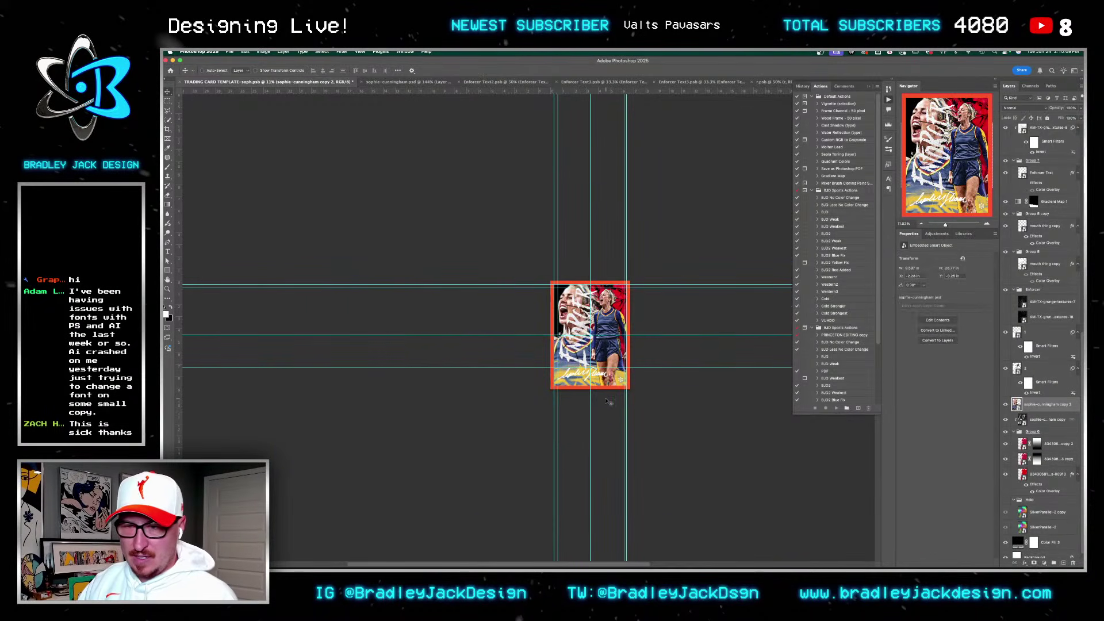
Step: Place the enlarged cutout layer directly above Color Fill 3 with Screen blending, and nudge it into position behind the lettering
{"action": "key", "text": "alt+shift+s"}
{"action": "left_click_drag", "start_coordinate": [571, 301], "coordinate": [597, 318]}
{"action": "scroll", "coordinate": [596, 318], "scroll_direction": "down", "scroll_amount": 5}
{"action": "scroll", "coordinate": [596, 318], "scroll_direction": "right", "scroll_amount": 3}
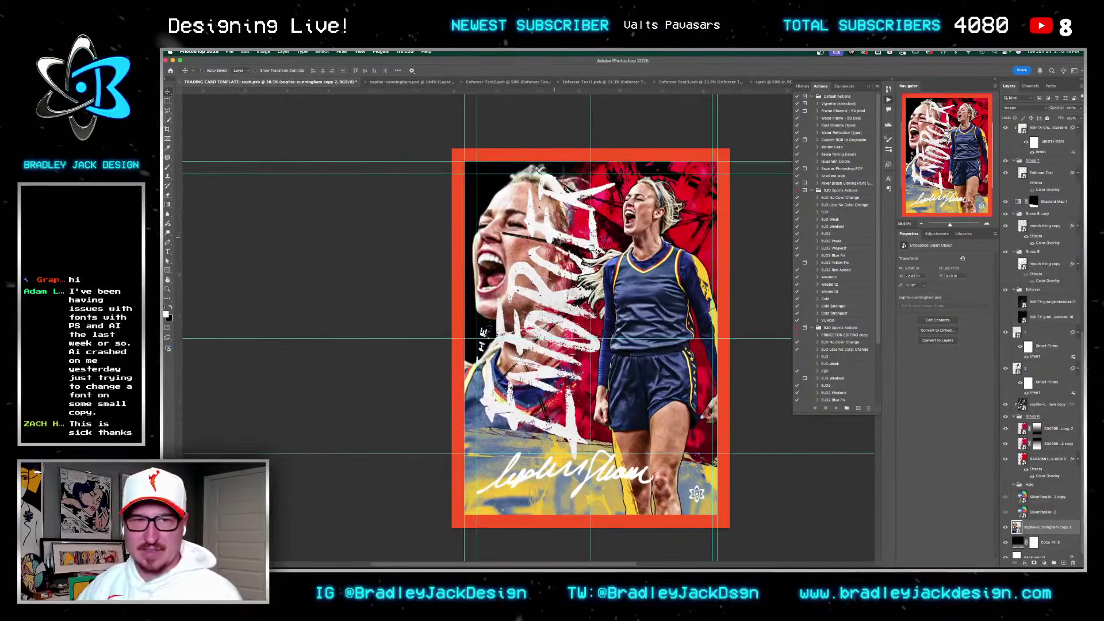
{"action": "key", "text": "shift+Right"}
{"action": "key", "text": "shift+Right"}
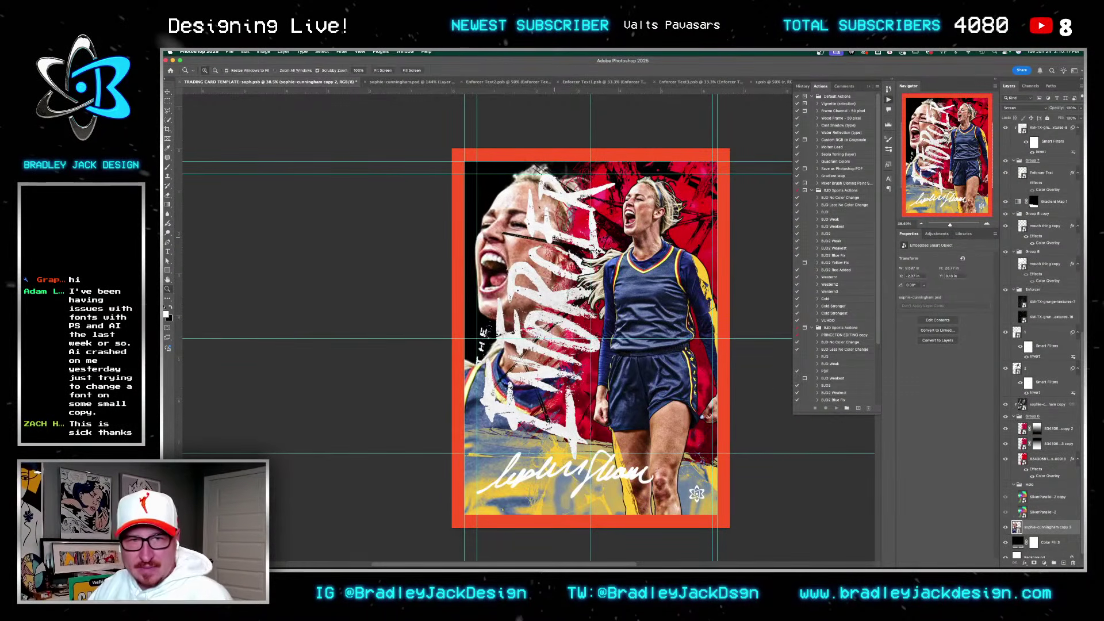
{"action": "key", "text": "Up"}
Step: Try lowering the enlarged cutout's opacity to 10% and then 50%
{"action": "key", "text": "b"}
{"action": "key", "text": "v"}
{"action": "key", "text": "1"}
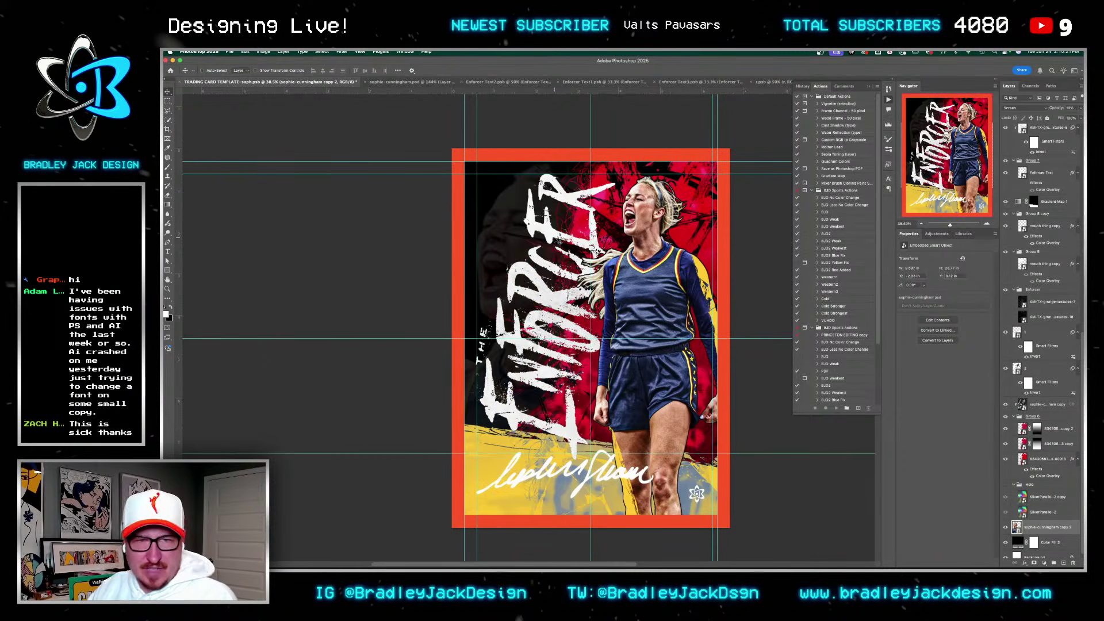
{"action": "key", "text": "5"}
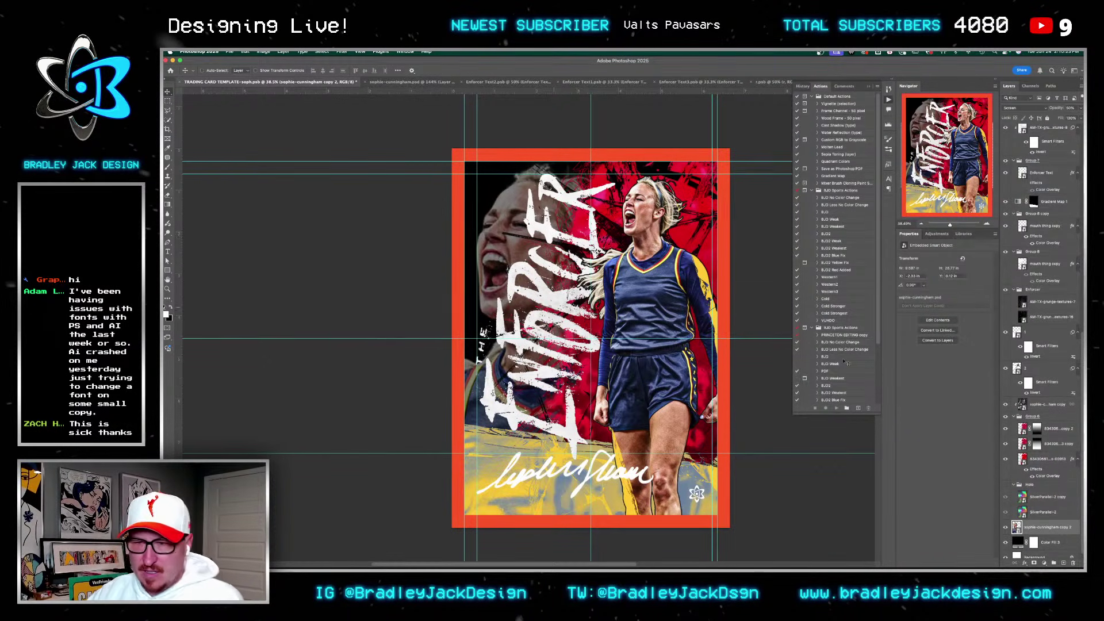
Step: Clip texture layer 2 to the layer beneath it
{"action": "left_click", "coordinate": [1047, 405]}
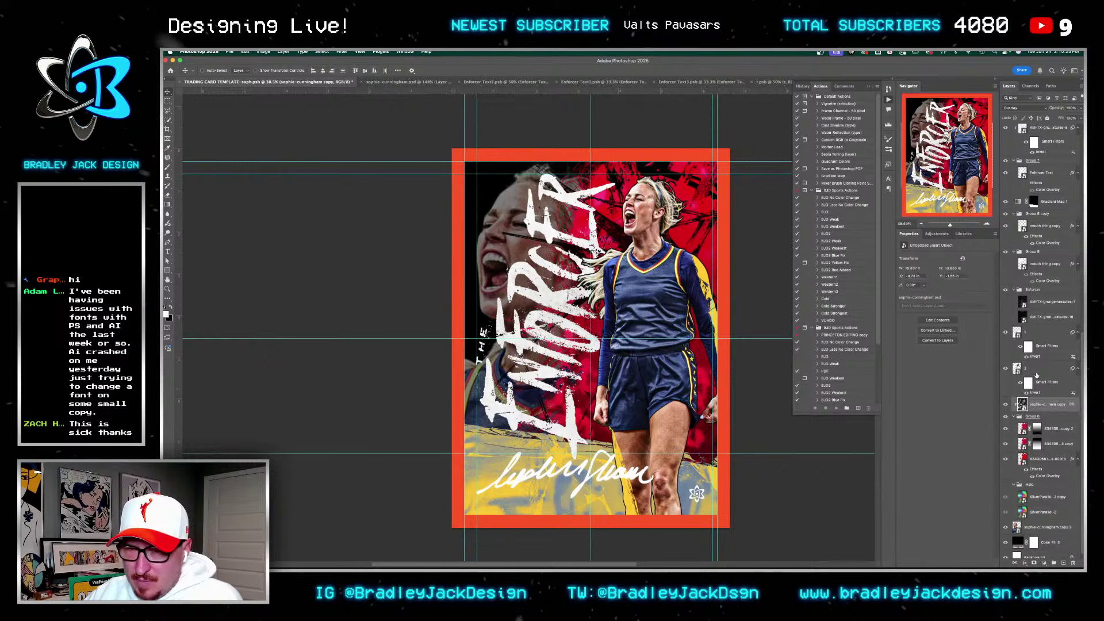
{"action": "left_click", "coordinate": [1037, 369]}
{"action": "left_click", "coordinate": [1044, 396], "text": "alt"}
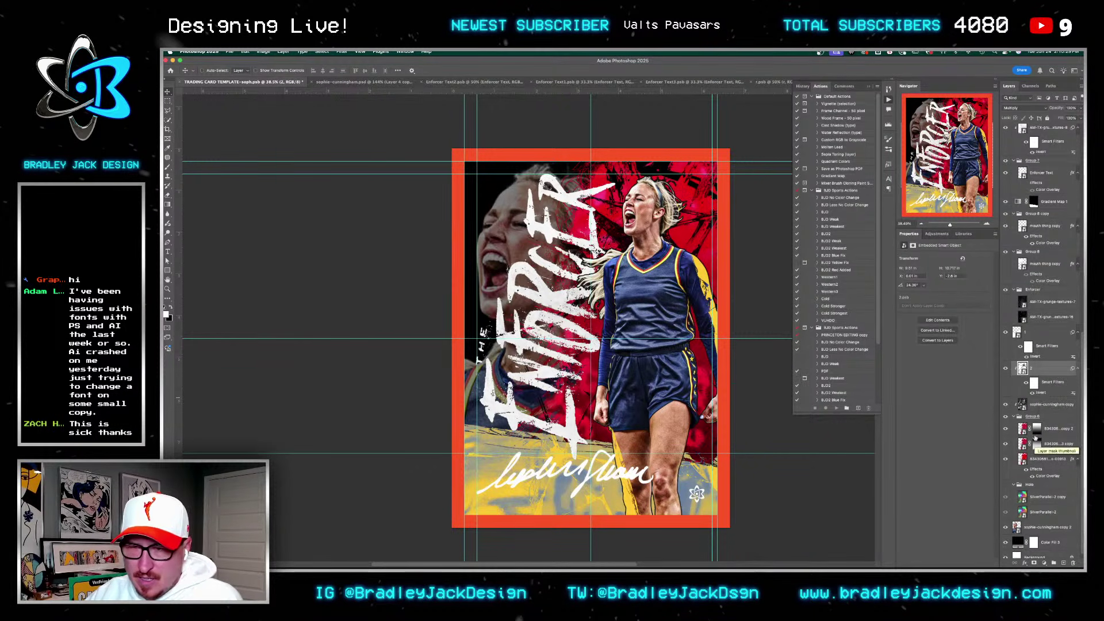
Step: Restore the enlarged cutout to 100% opacity with Normal blending, and add a Posterize adjustment directly above it
{"action": "left_click", "coordinate": [1030, 526]}
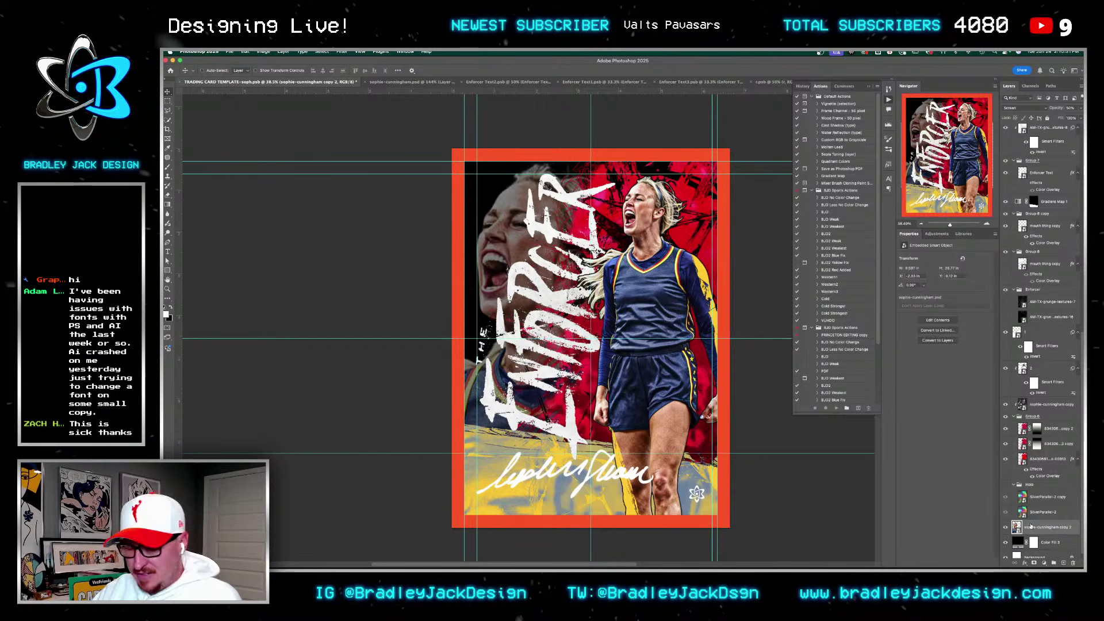
{"action": "key", "text": "0"}
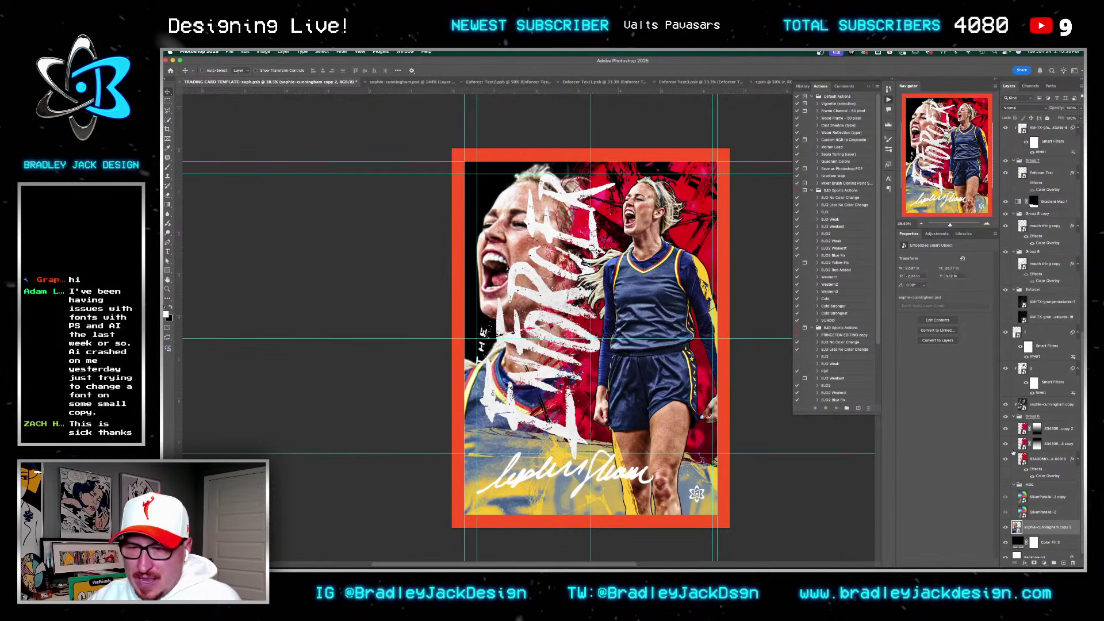
{"action": "left_click", "coordinate": [937, 234]}
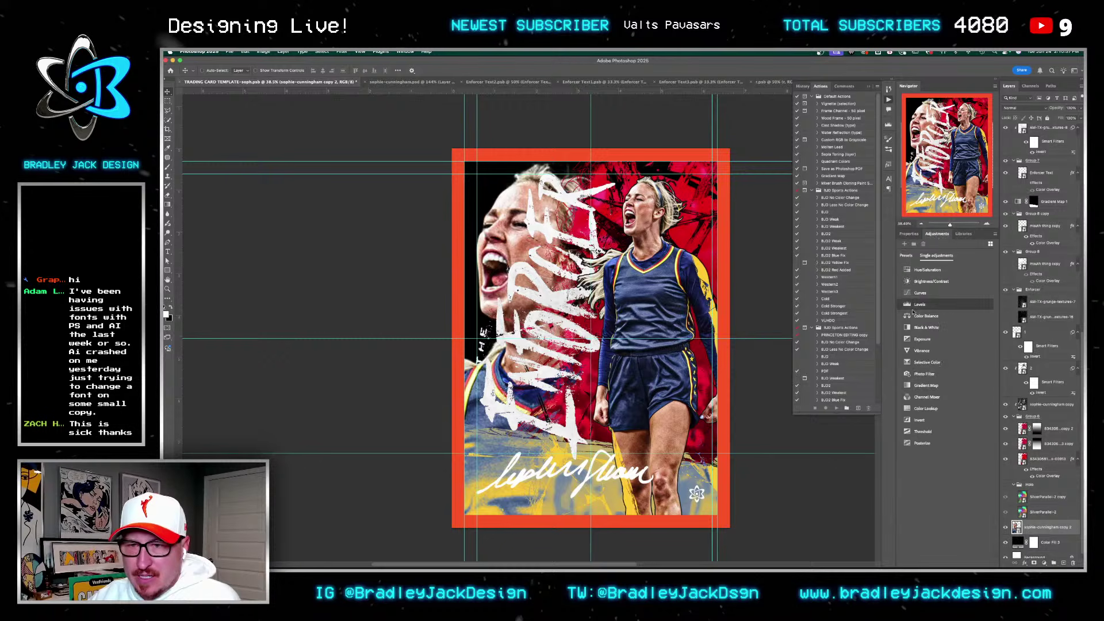
{"action": "left_click", "coordinate": [922, 443]}
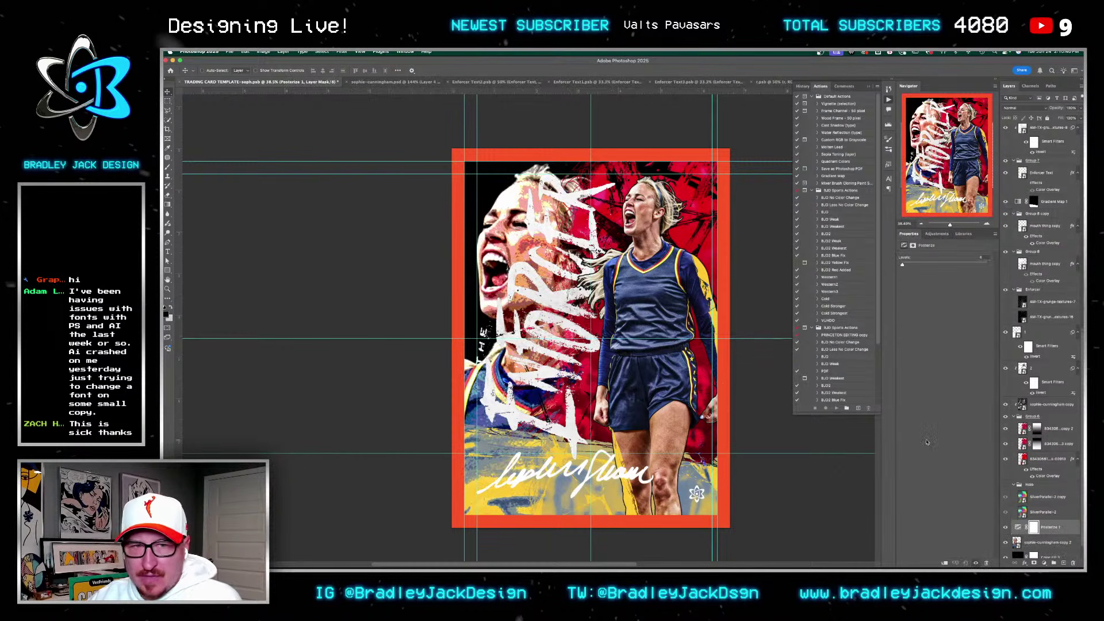
Step: Add a Gradient Map adjustment above the Posterize layer and set its light color stop to white, ffffff
{"action": "left_click", "coordinate": [938, 234]}
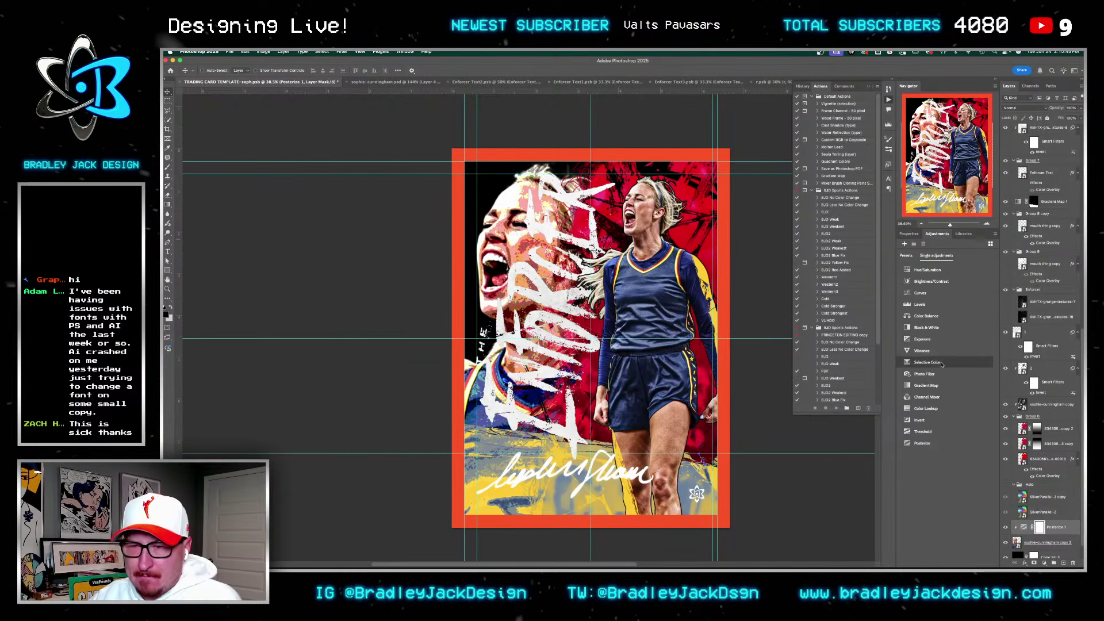
{"action": "left_click", "coordinate": [941, 390]}
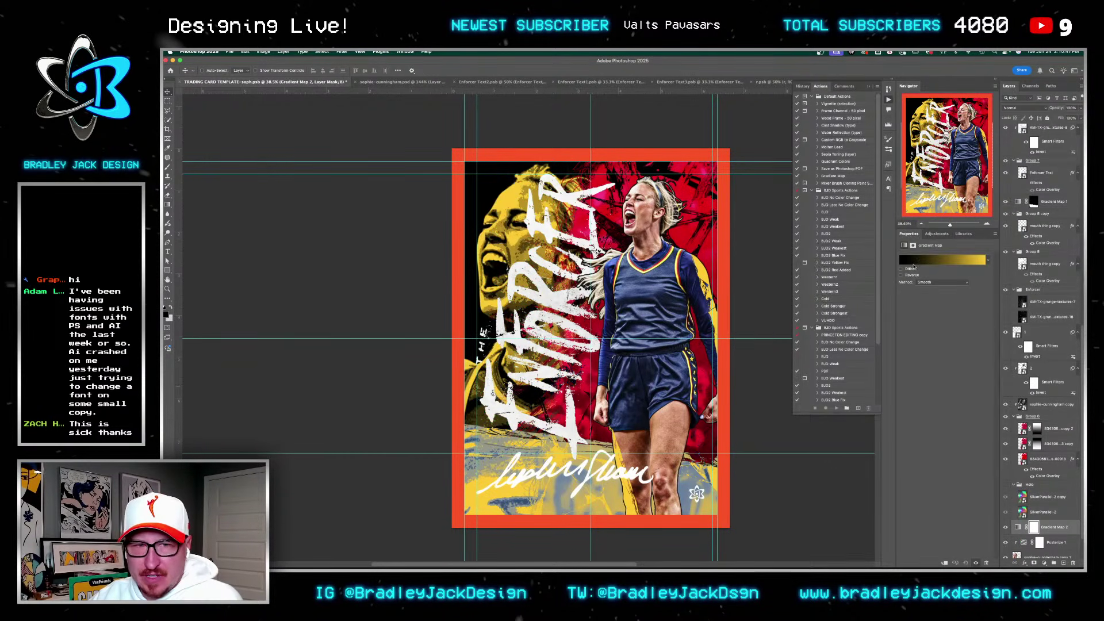
{"action": "left_click", "coordinate": [935, 258]}
{"action": "left_click", "coordinate": [695, 321]}
{"action": "left_click_drag", "start_coordinate": [626, 197], "coordinate": [549, 199]}
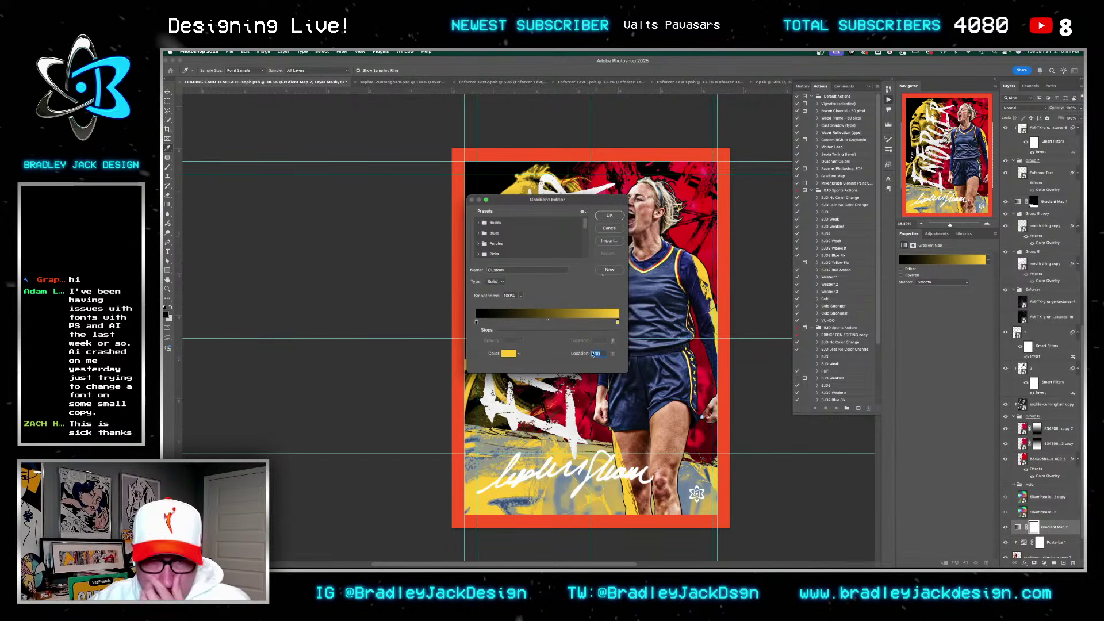
{"action": "double_click", "coordinate": [617, 322]}
{"action": "type", "text": "ffffff"}
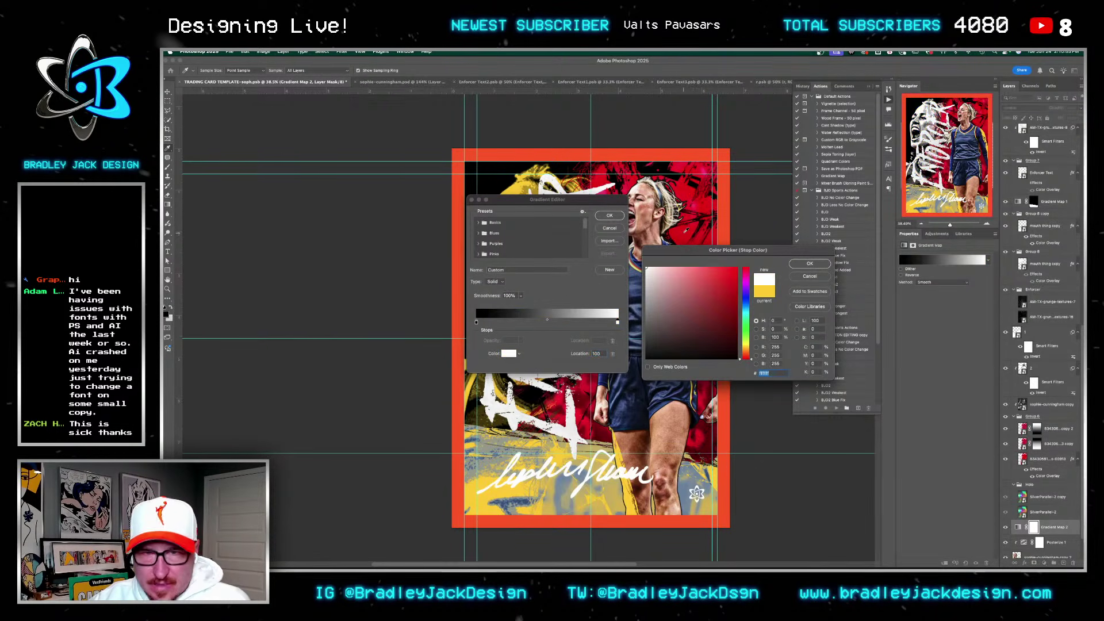
{"action": "key", "text": "Return"}
{"action": "key", "text": "Return"}
Step: Change the gradient map's light color stop to the red sampled from the card background
{"action": "left_click", "coordinate": [1024, 527]}
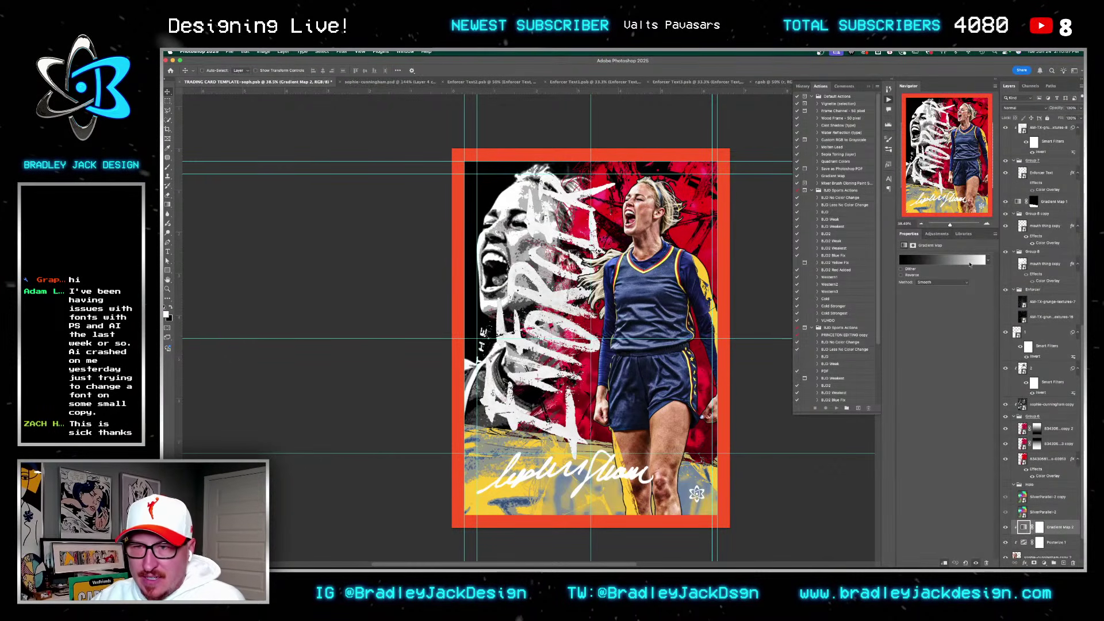
{"action": "left_click", "coordinate": [969, 260]}
{"action": "left_click", "coordinate": [617, 322]}
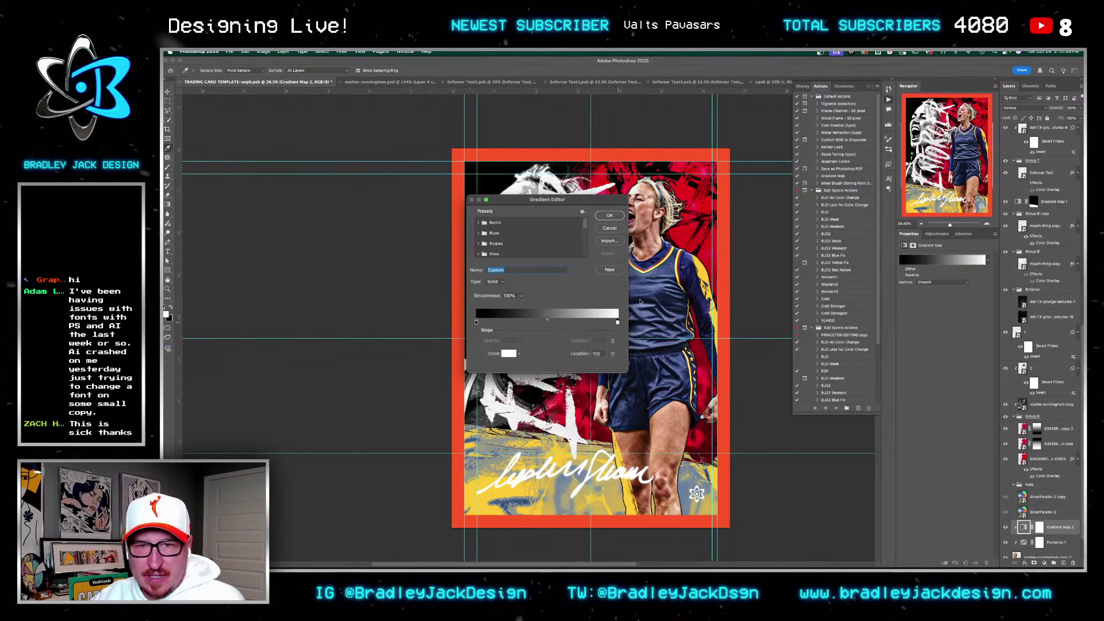
{"action": "left_click", "coordinate": [685, 237]}
{"action": "key", "text": "Return"}
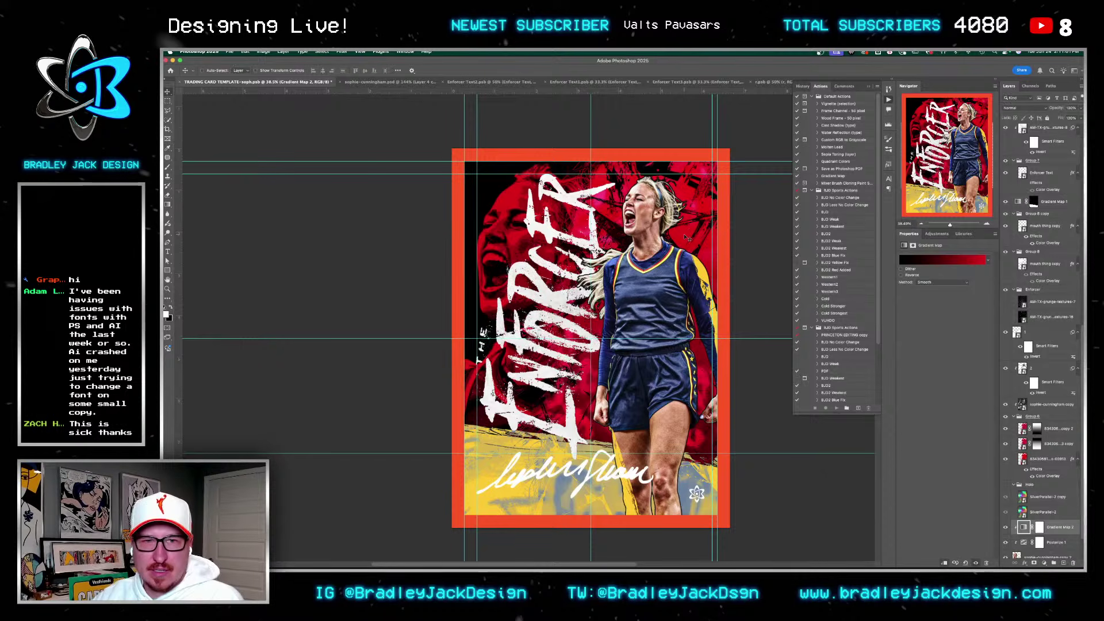
Step: Try a Threshold adjustment at reduced opacity above the Posterize layer, and hide it
{"action": "scroll", "coordinate": [1074, 540], "scroll_direction": "down", "scroll_amount": 1}
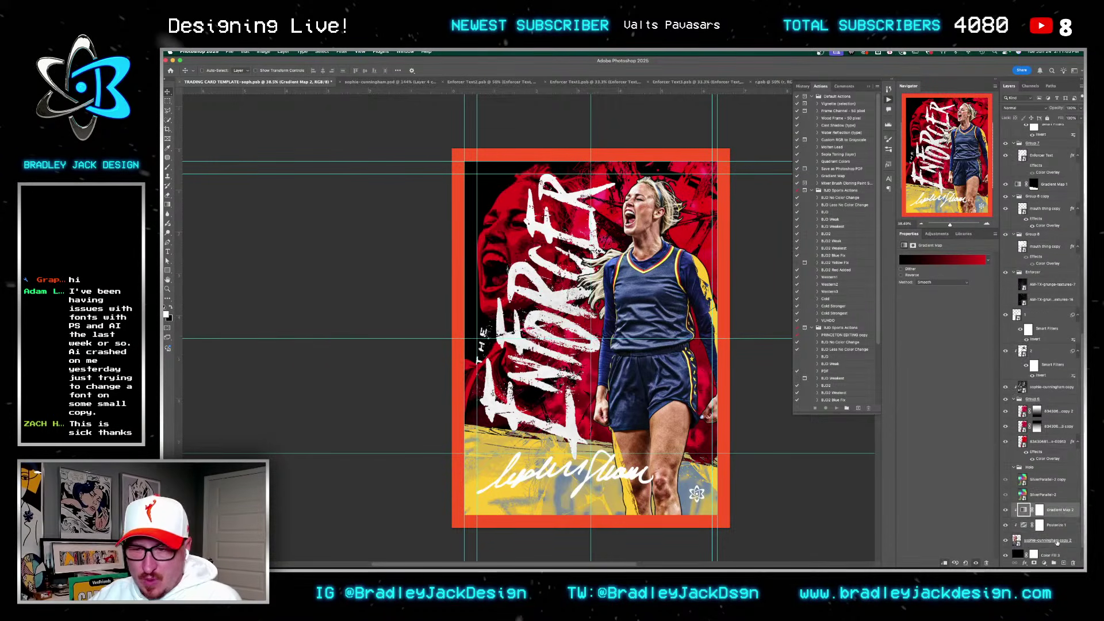
{"action": "left_click", "coordinate": [1057, 541]}
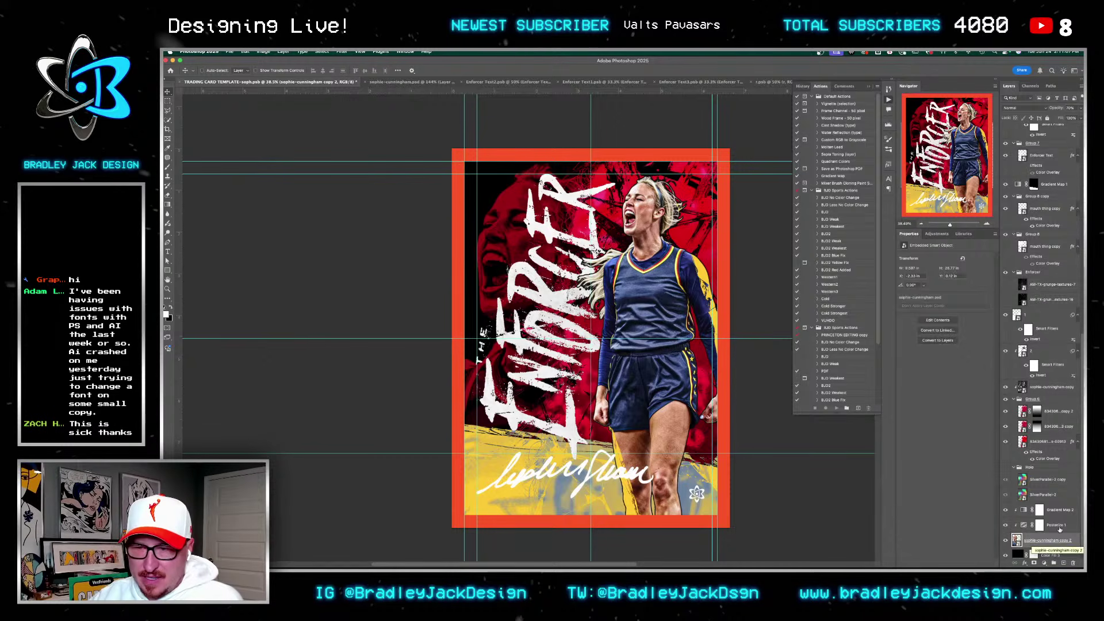
{"action": "left_click", "coordinate": [1056, 524]}
{"action": "left_click", "coordinate": [937, 233]}
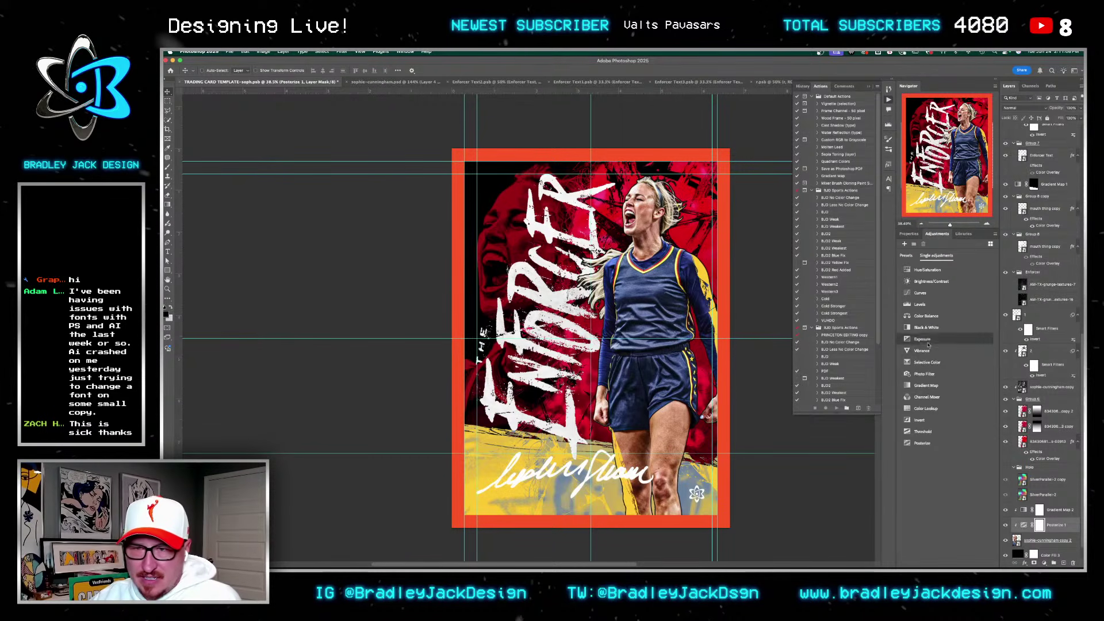
{"action": "left_click", "coordinate": [931, 431]}
{"action": "key", "text": "1"}
{"action": "key", "text": "6"}
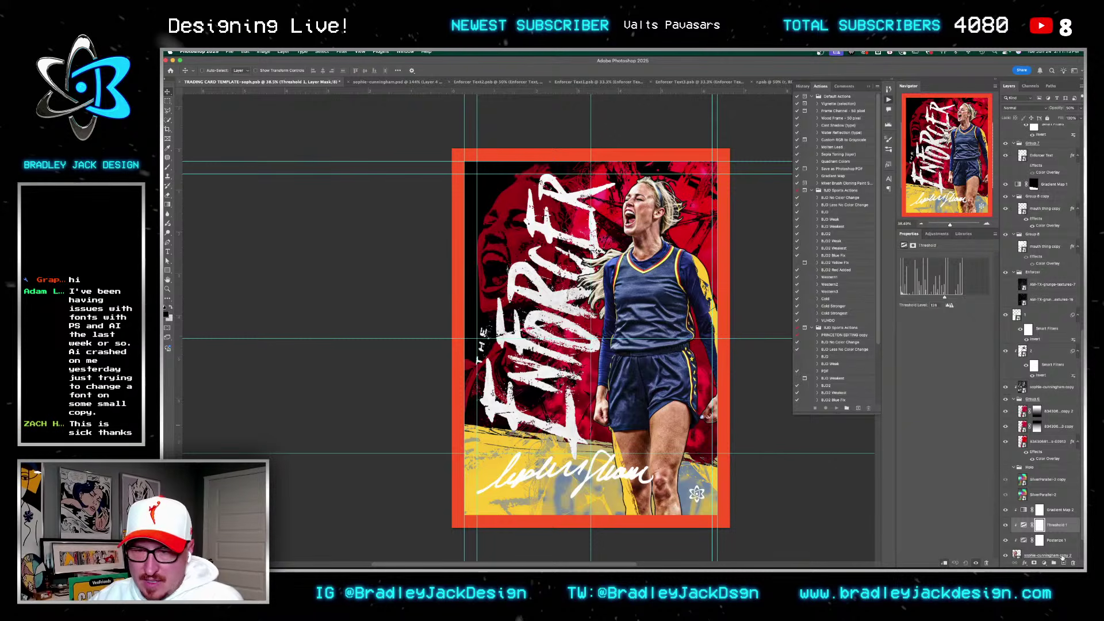
{"action": "left_click", "coordinate": [1056, 540]}
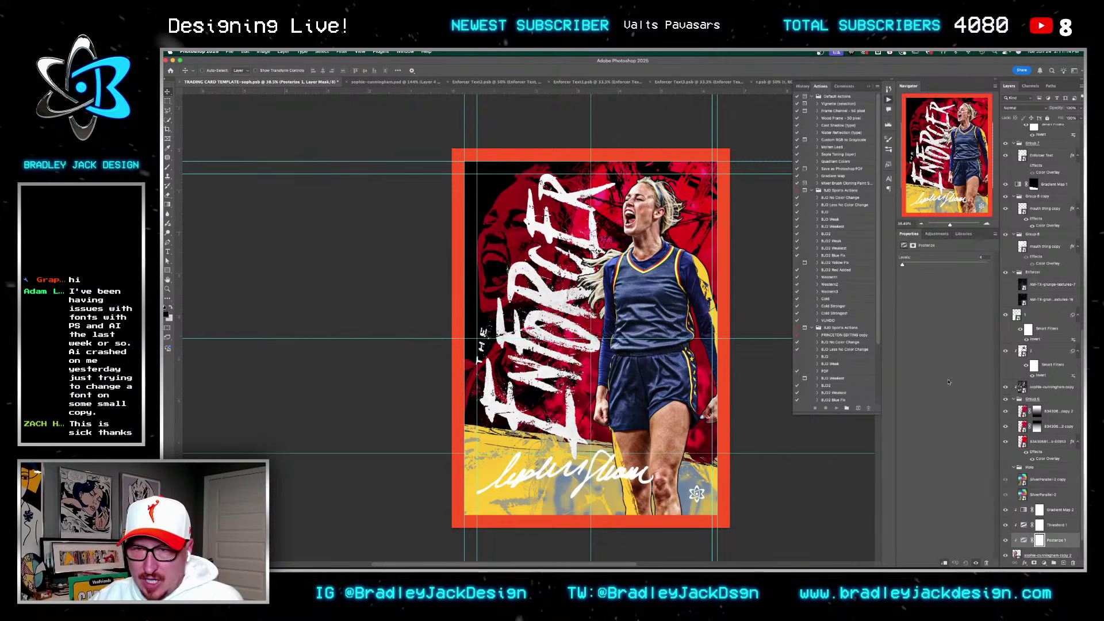
{"action": "double_click", "coordinate": [1056, 525]}
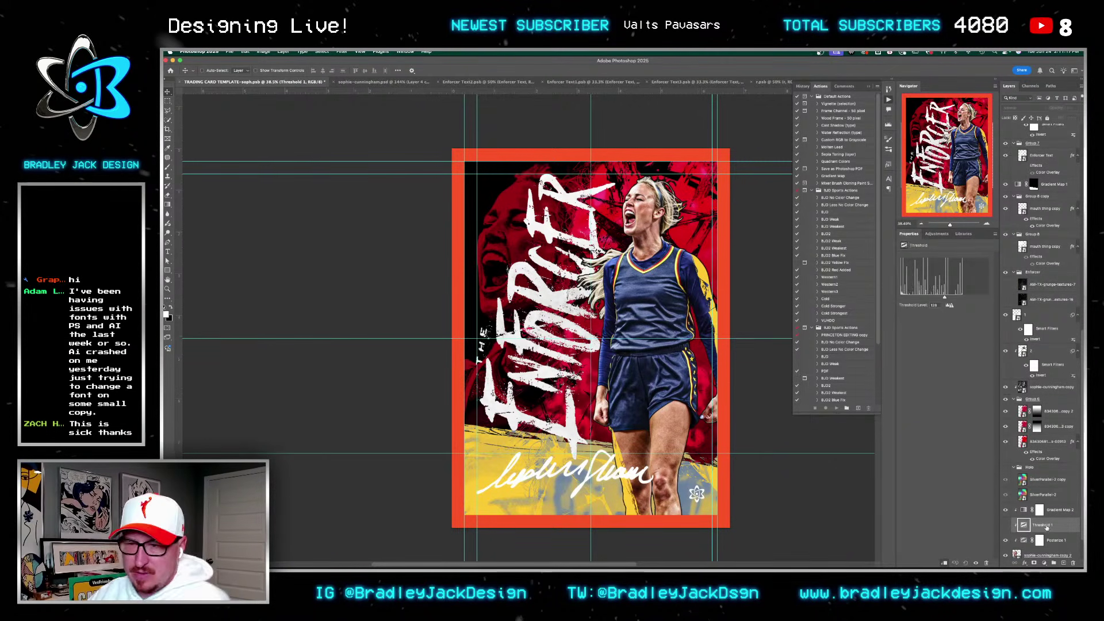
Step: Add a Curves adjustment above the Threshold layer and bend the curve downward to darken the background face
{"action": "left_click", "coordinate": [937, 233]}
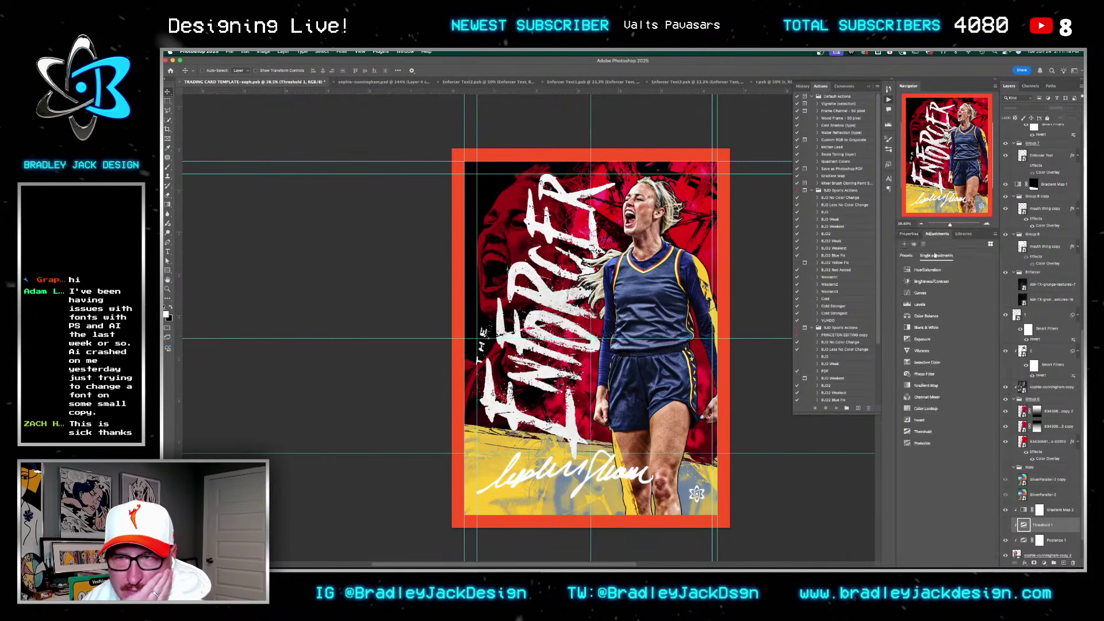
{"action": "left_click", "coordinate": [920, 293]}
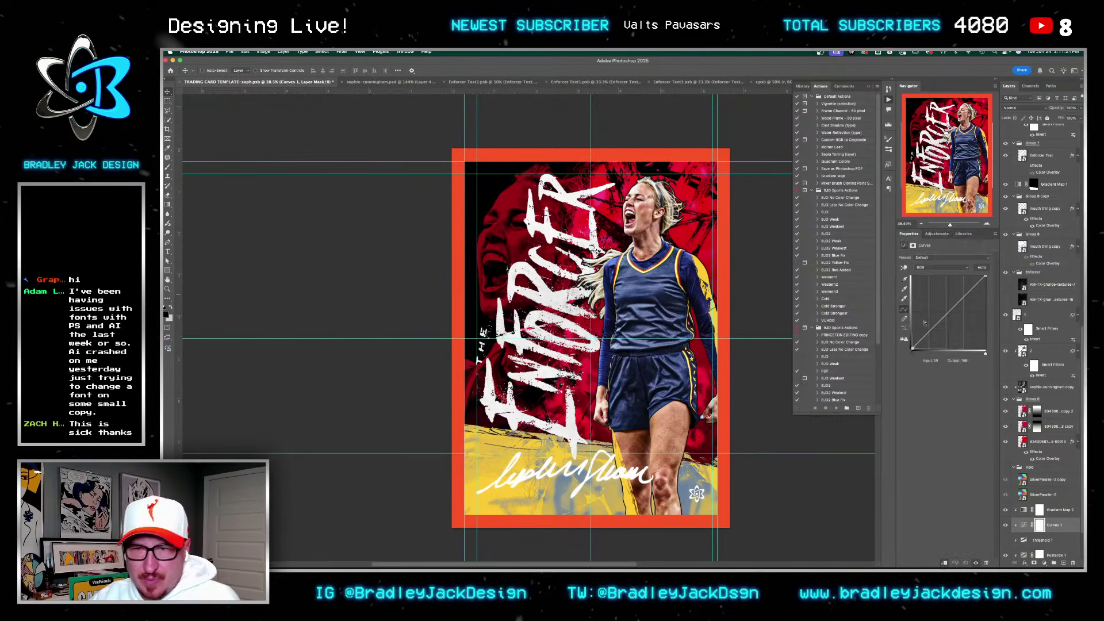
{"action": "left_click_drag", "start_coordinate": [943, 318], "coordinate": [968, 306]}
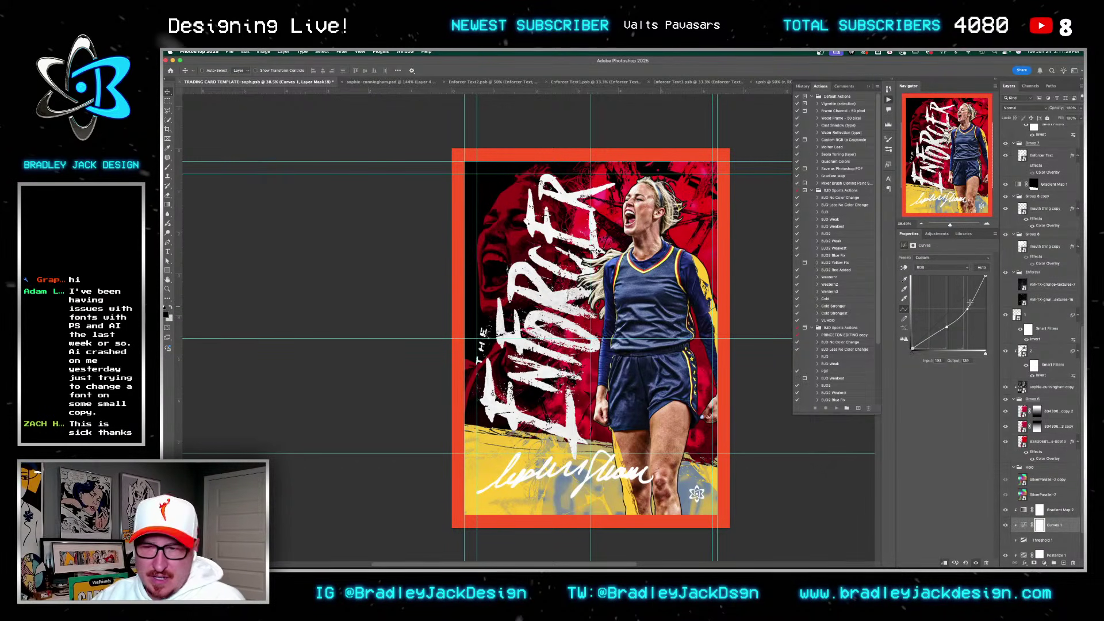
Step: Set the enlarged background cutout's opacity to 50%
{"action": "scroll", "coordinate": [1054, 551], "scroll_direction": "down", "scroll_amount": 1}
{"action": "left_click", "coordinate": [1054, 550]}
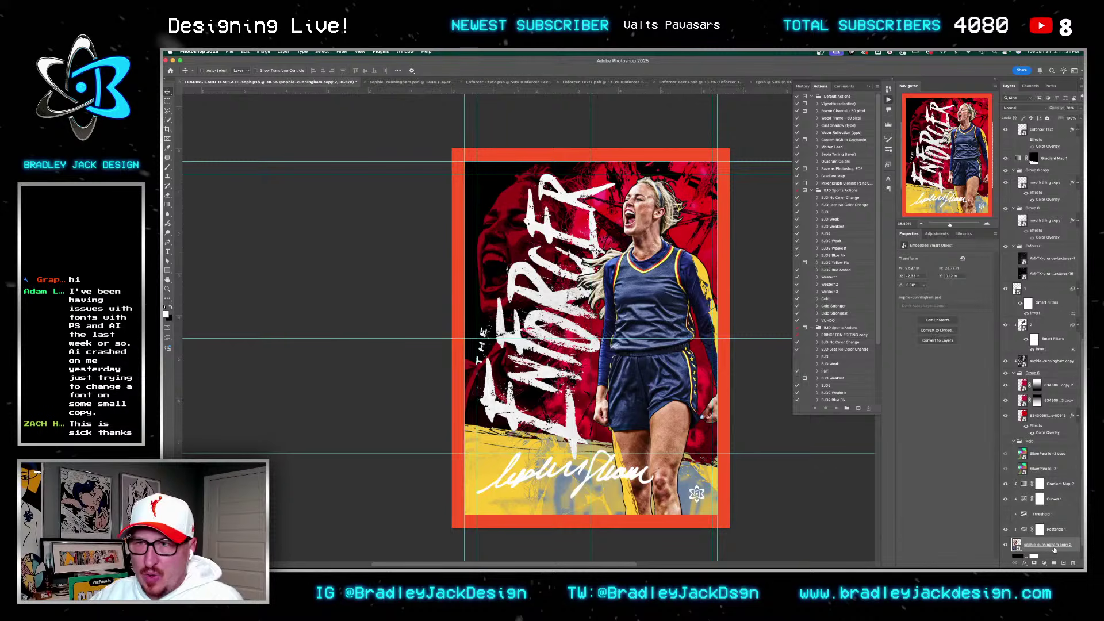
{"action": "key", "text": "5"}
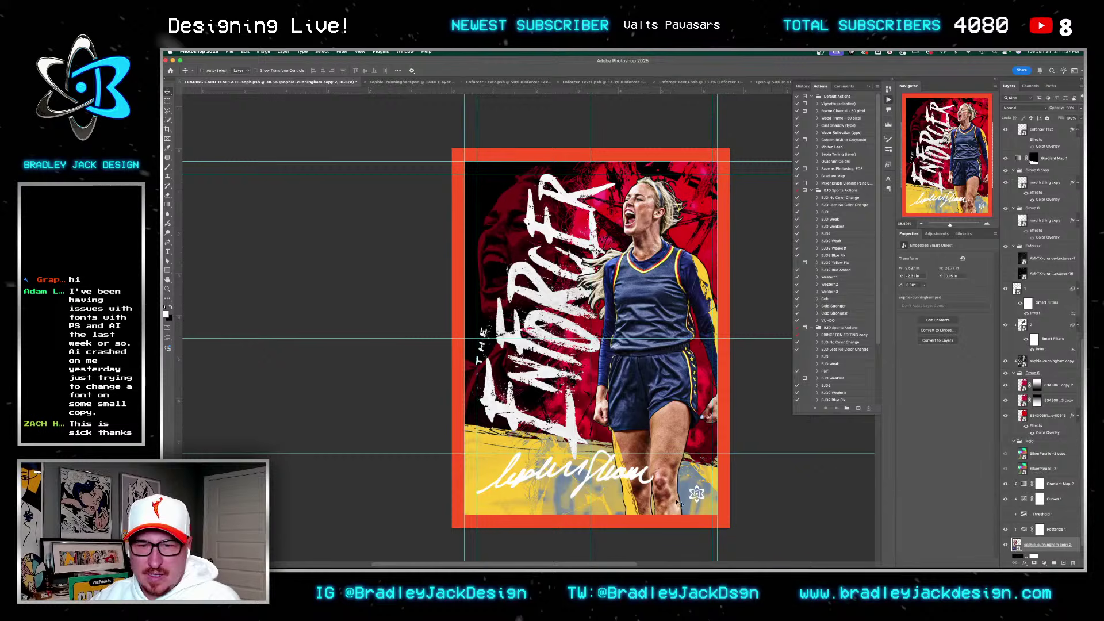
{"action": "scroll", "coordinate": [1040, 455], "scroll_direction": "up", "scroll_amount": 1}
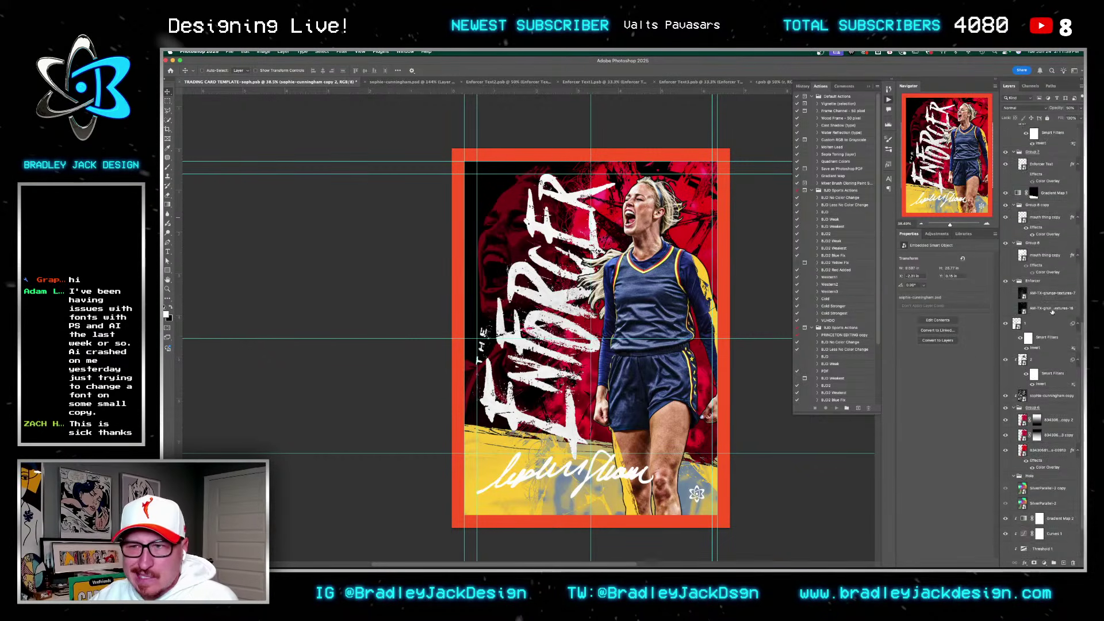
{"action": "scroll", "coordinate": [1039, 454], "scroll_direction": "down", "scroll_amount": 8}
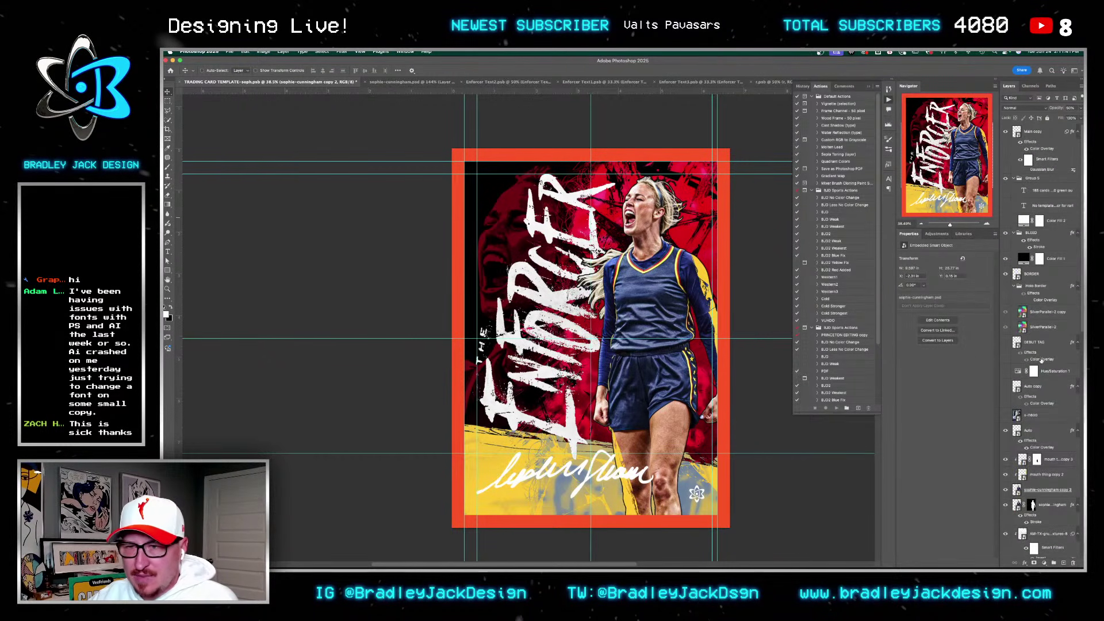
{"action": "scroll", "coordinate": [1044, 353], "scroll_direction": "down", "scroll_amount": 7}
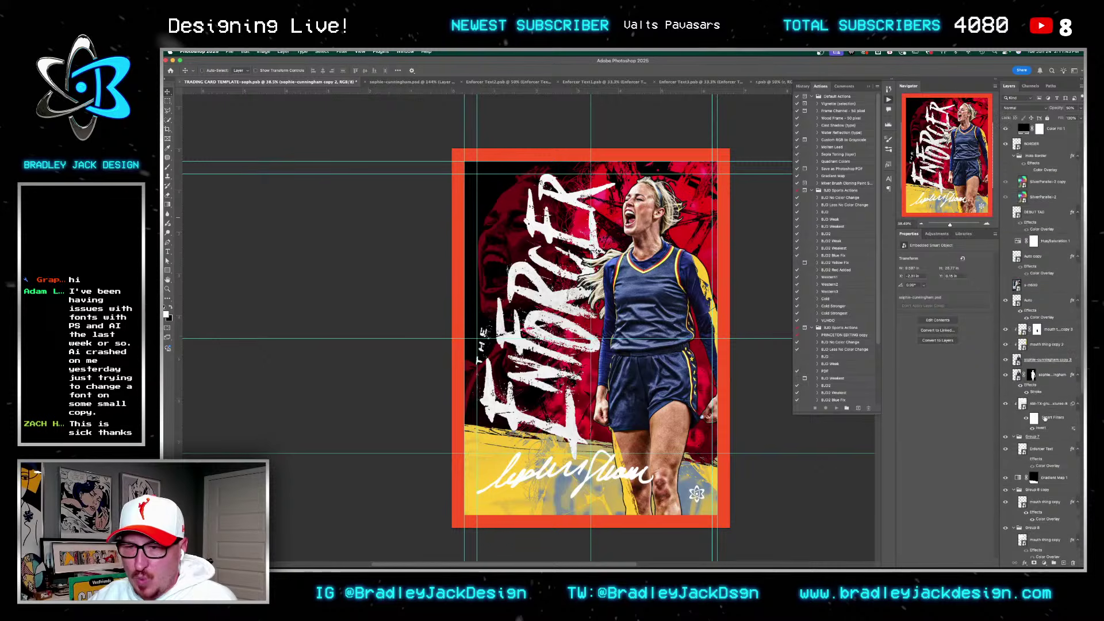
{"action": "scroll", "coordinate": [1045, 418], "scroll_direction": "down", "scroll_amount": 4}
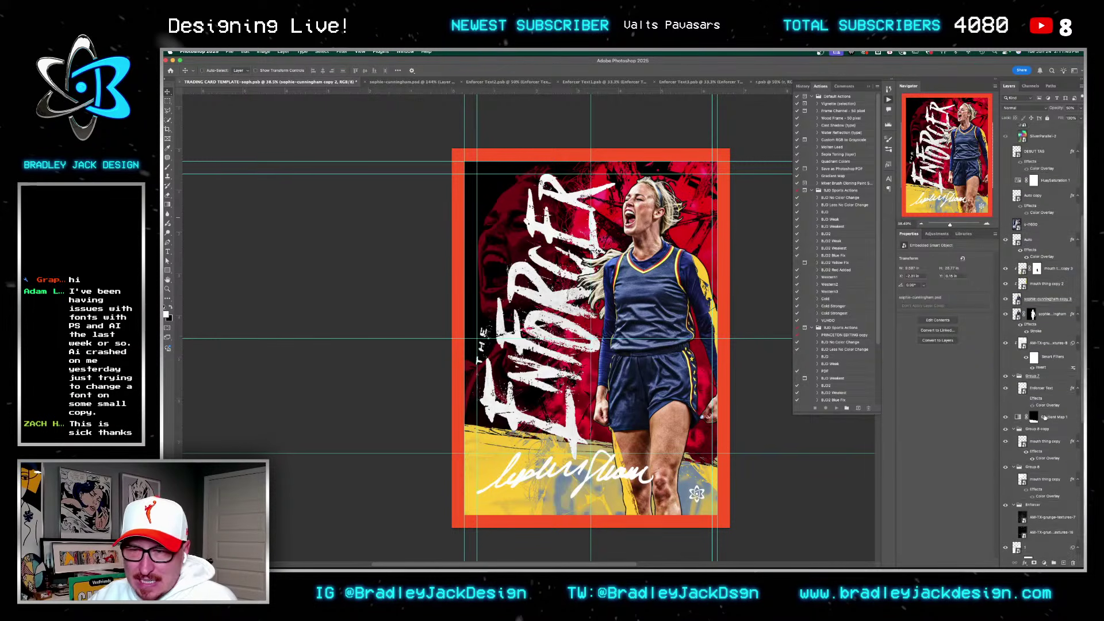
{"action": "scroll", "coordinate": [1045, 418], "scroll_direction": "down", "scroll_amount": 15}
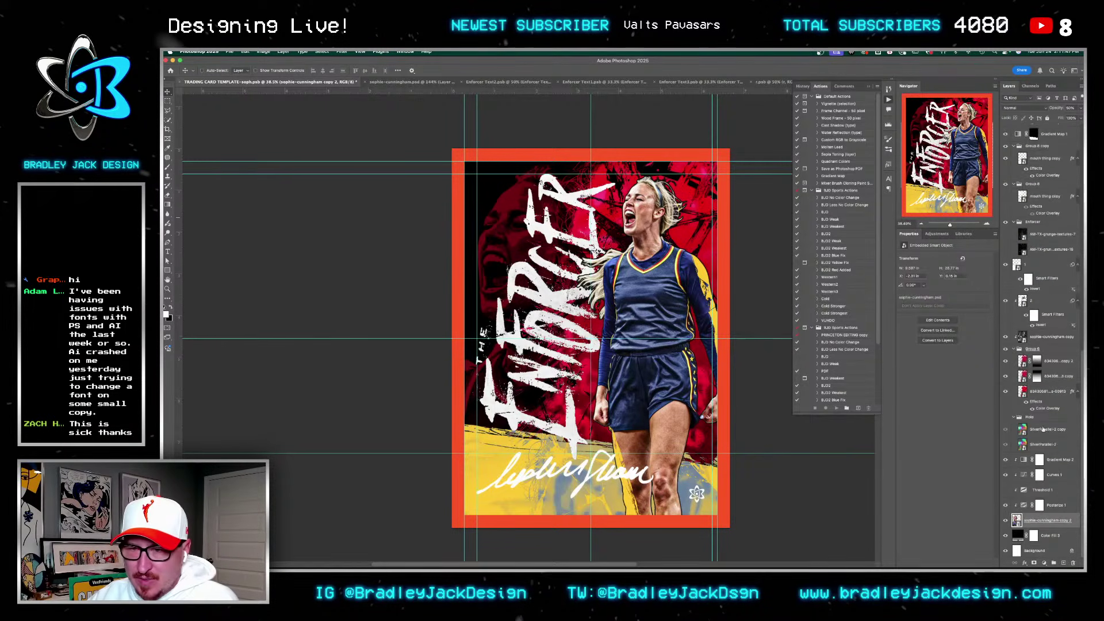
Step: Move the atom logo from the card's lower right corner to its upper left corner and save the document
{"action": "scroll", "coordinate": [1040, 282], "scroll_direction": "up", "scroll_amount": 10}
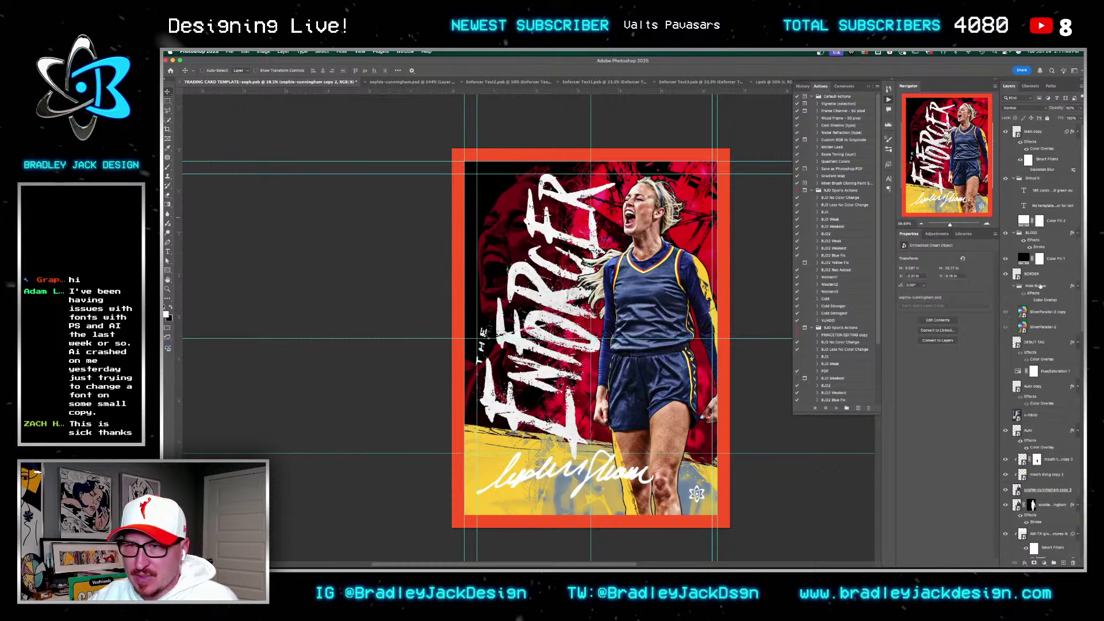
{"action": "left_click", "coordinate": [1052, 150]}
{"action": "left_click_drag", "start_coordinate": [704, 507], "coordinate": [494, 196]}
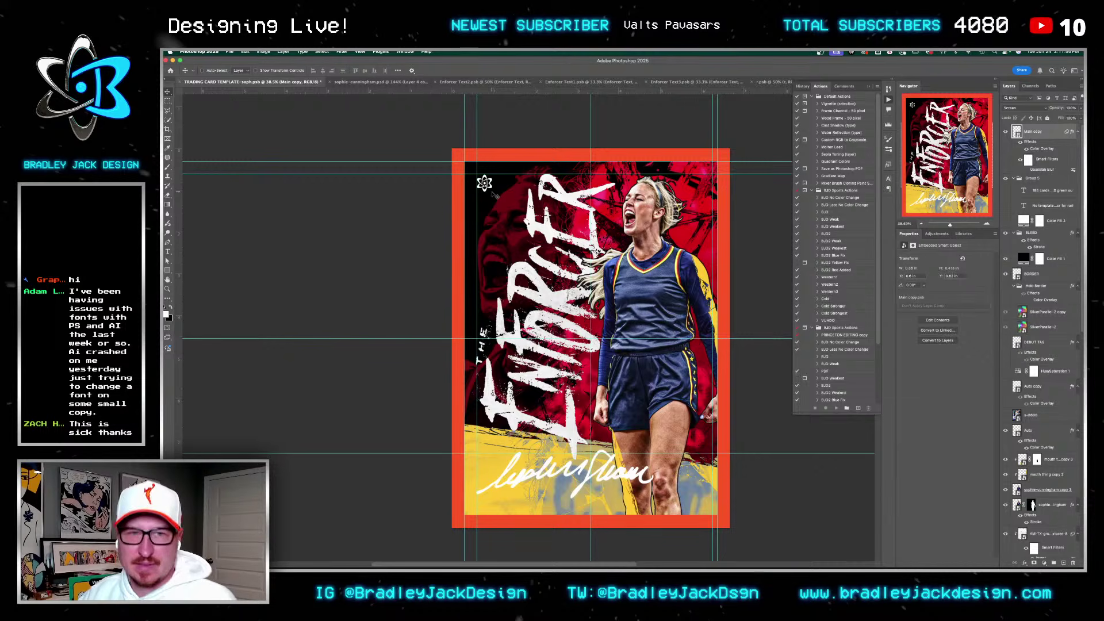
{"action": "key", "text": "ctrl+s"}
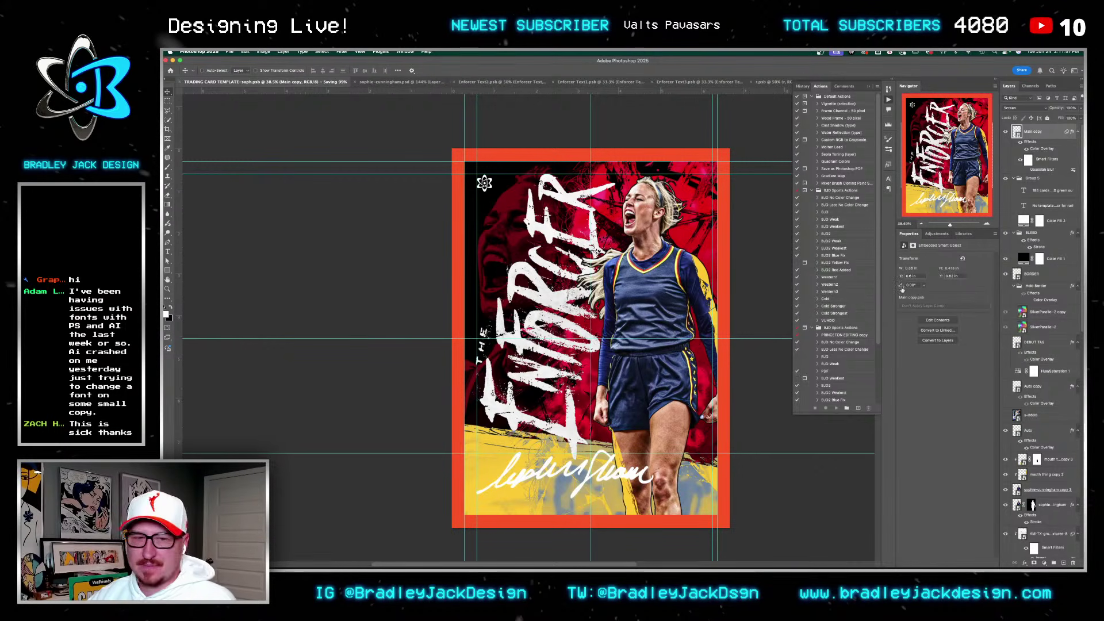
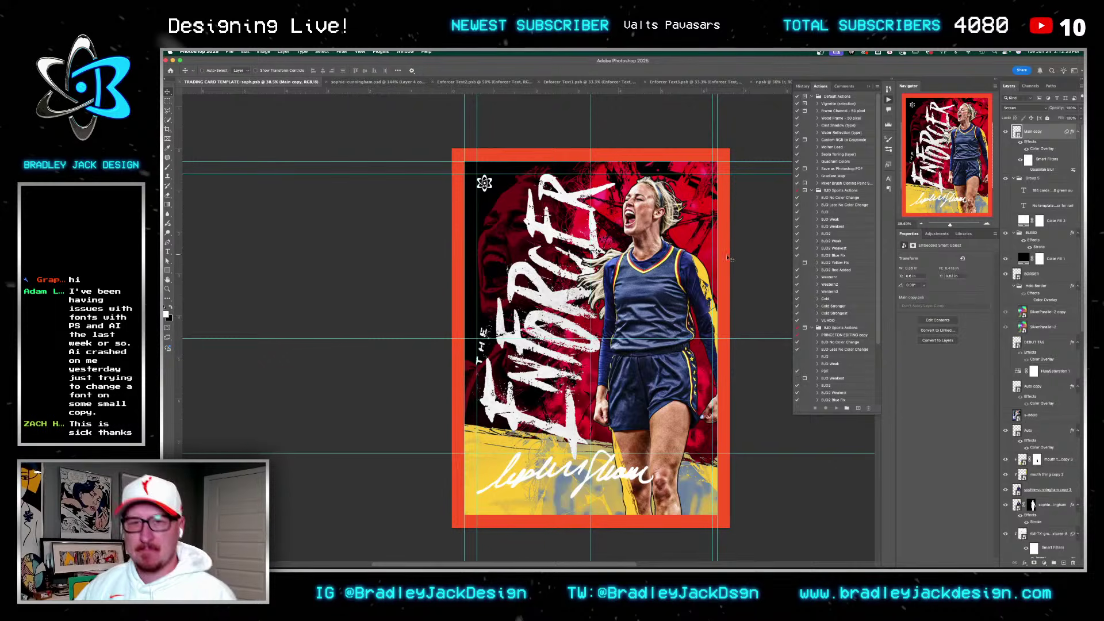
Step: Preview the Bulls player artwork in the project's image folder as a reference, and close the folder
{"action": "left_click", "coordinate": [471, 554]}
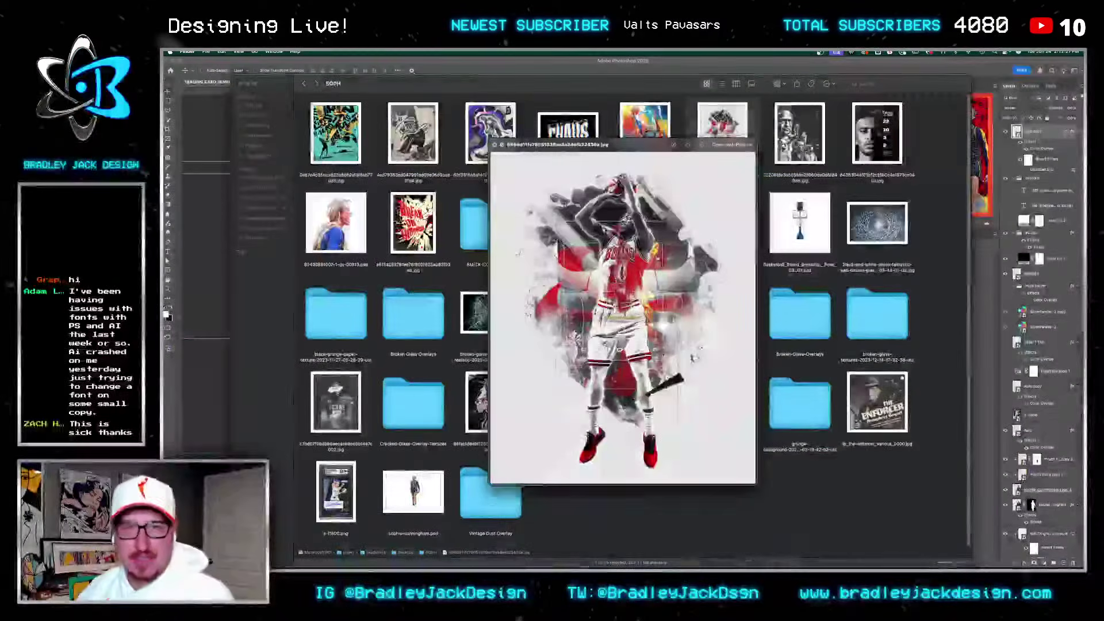
{"action": "key", "text": "space"}
{"action": "key", "text": "super+w"}
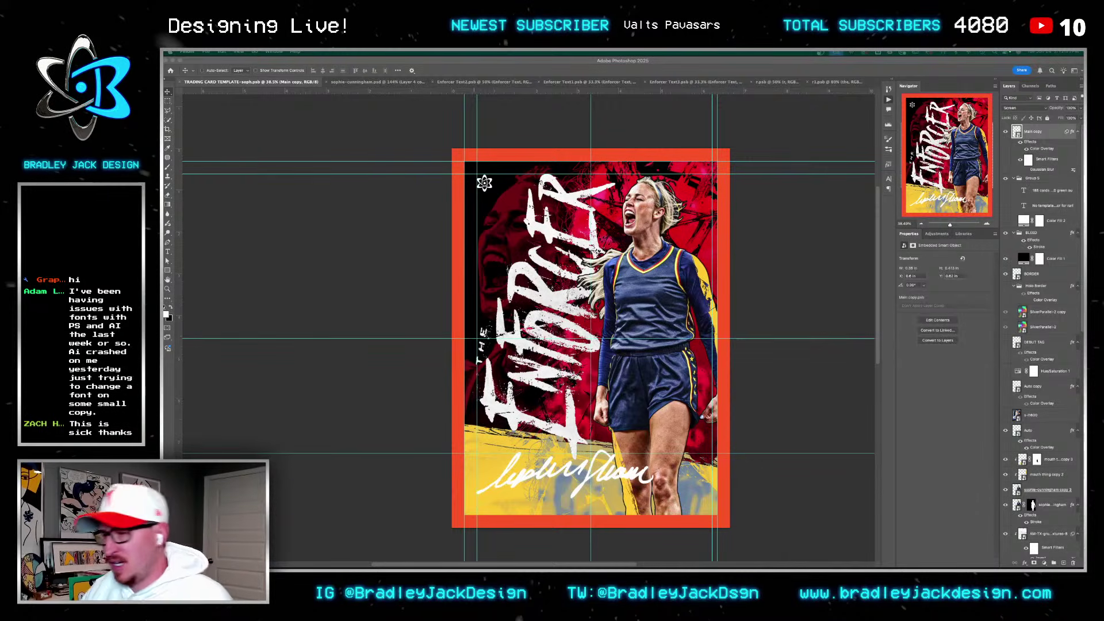
Step: Switch to Safari, load instagram.com in a new tab and bring up the designer's own profile
{"action": "key", "text": "super+Tab"}
{"action": "key", "text": "super+t"}
{"action": "type", "text": "instagram.com"}
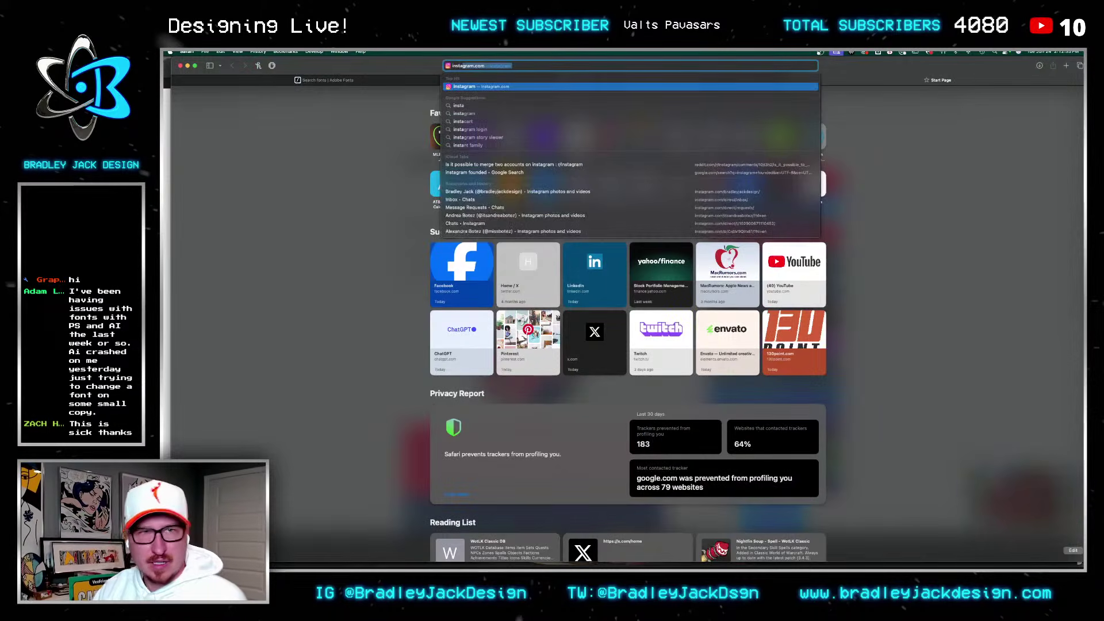
{"action": "key", "text": "Return"}
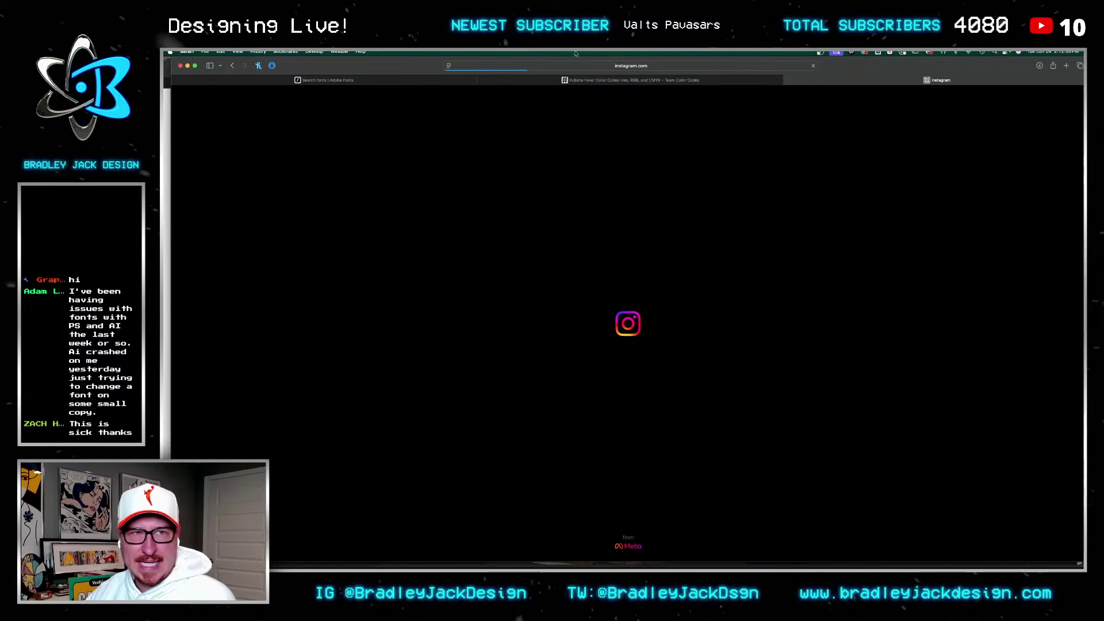
{"action": "left_click_drag", "start_coordinate": [407, 69], "coordinate": [1083, 103]}
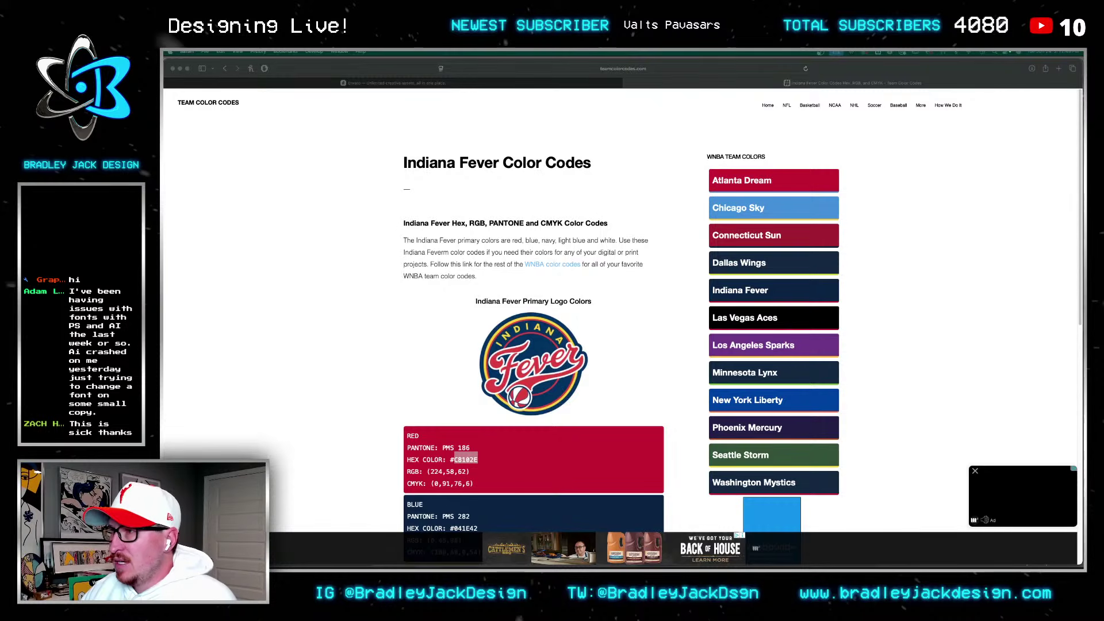
{"action": "key", "text": "super+grave"}
{"action": "double_click", "coordinate": [911, 69]}
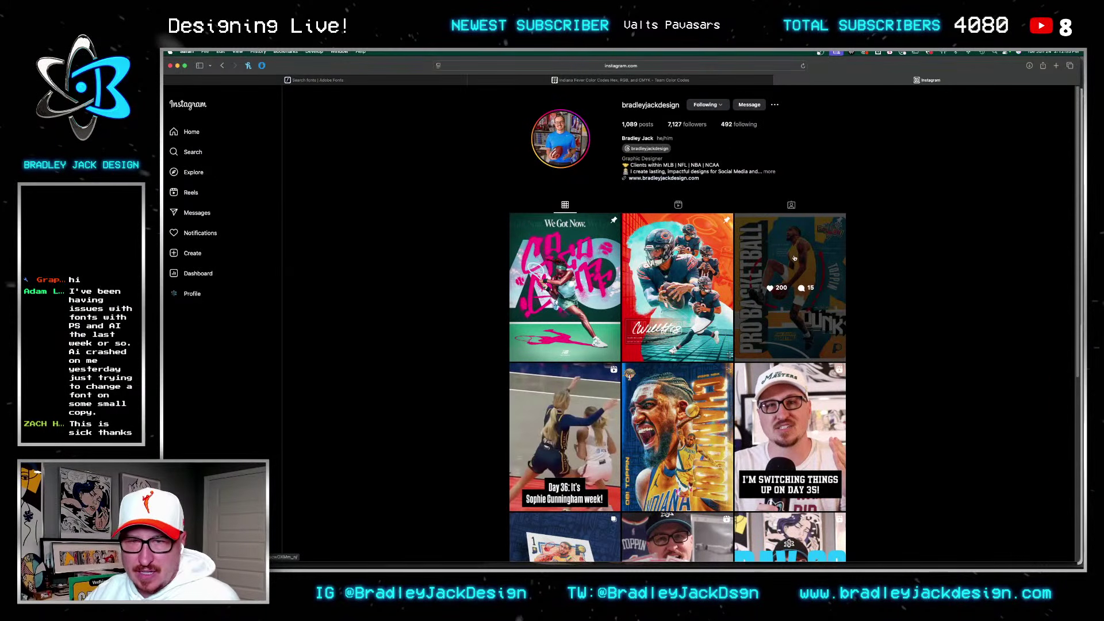
Step: Examine the Pro Basketball dunk poster and the Pacers playing-card posts on the profile, and return to Photoshop
{"action": "left_click", "coordinate": [794, 258]}
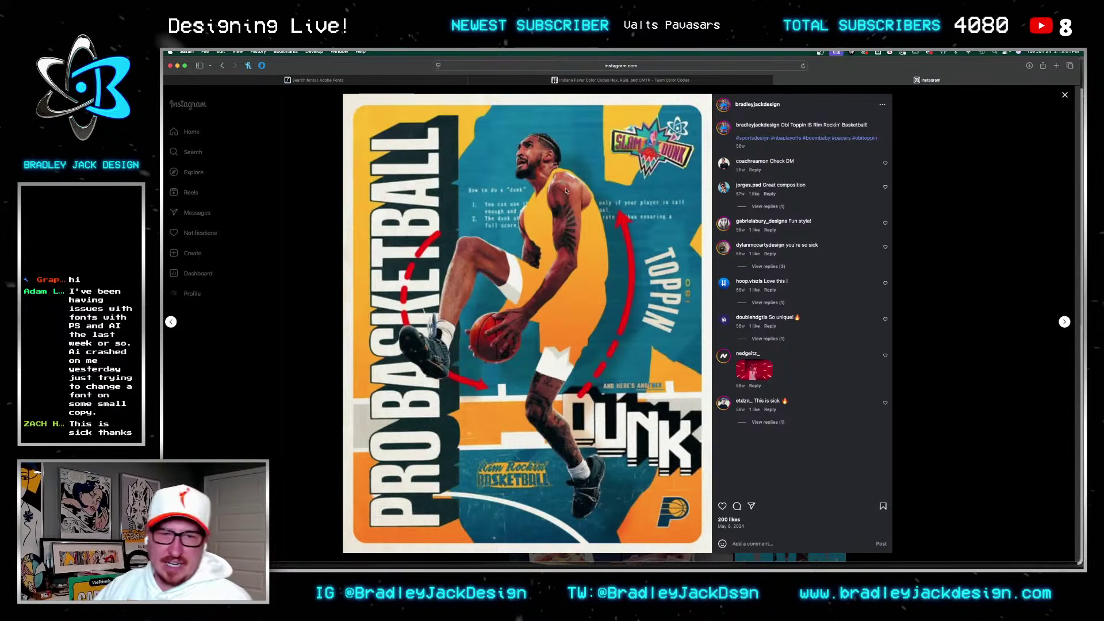
{"action": "key", "text": "Escape"}
{"action": "scroll", "coordinate": [578, 345], "scroll_direction": "down", "scroll_amount": 5}
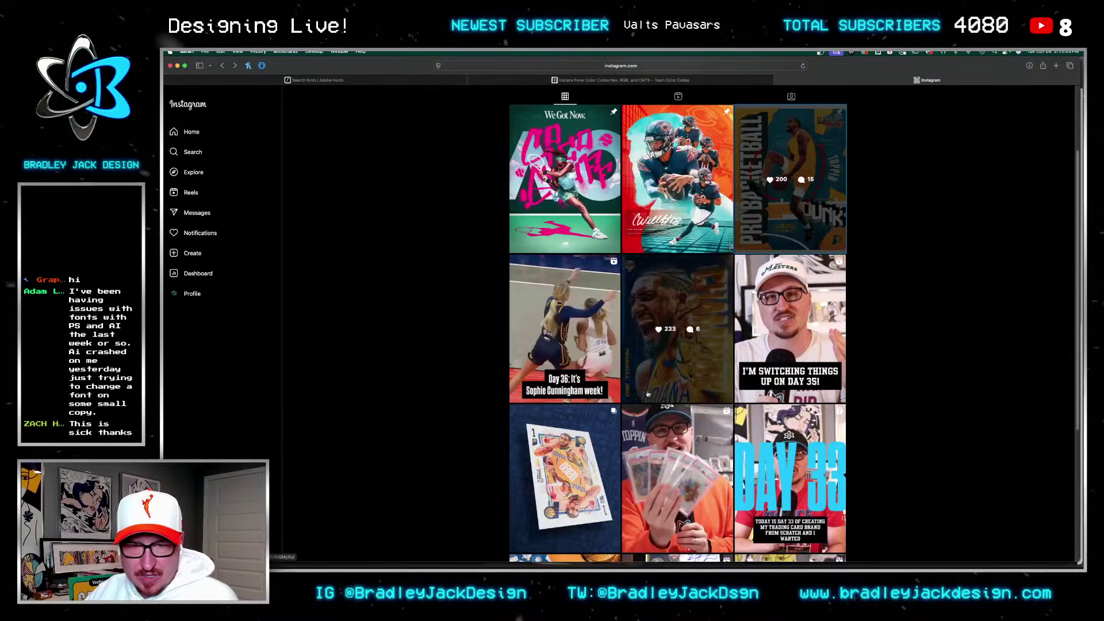
{"action": "left_click", "coordinate": [578, 462]}
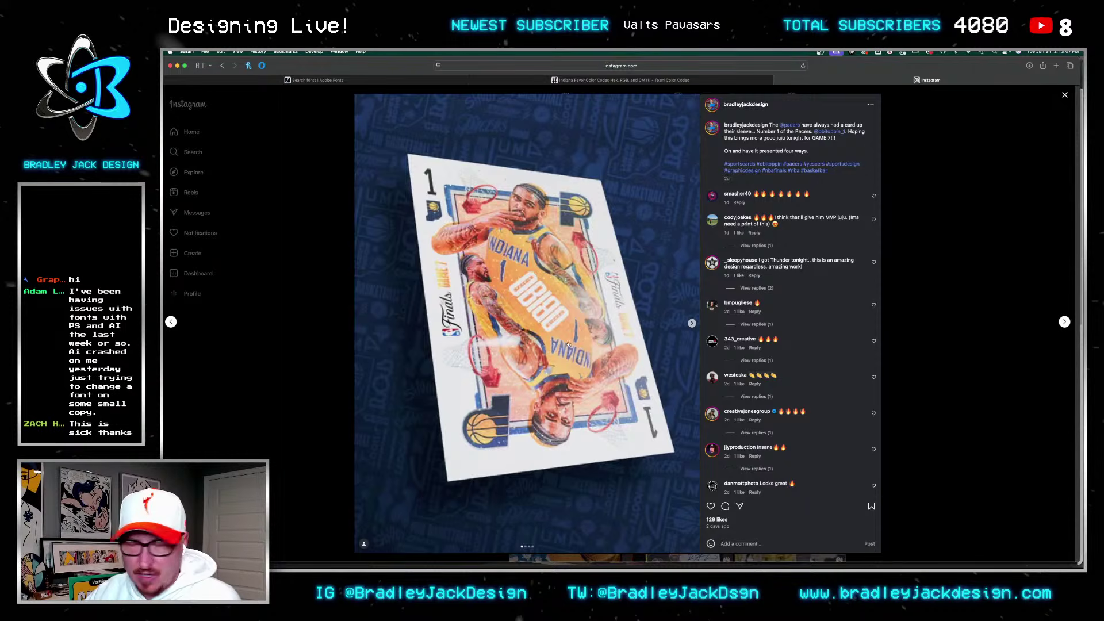
{"action": "key", "text": "Escape"}
{"action": "scroll", "coordinate": [702, 262], "scroll_direction": "down", "scroll_amount": 5}
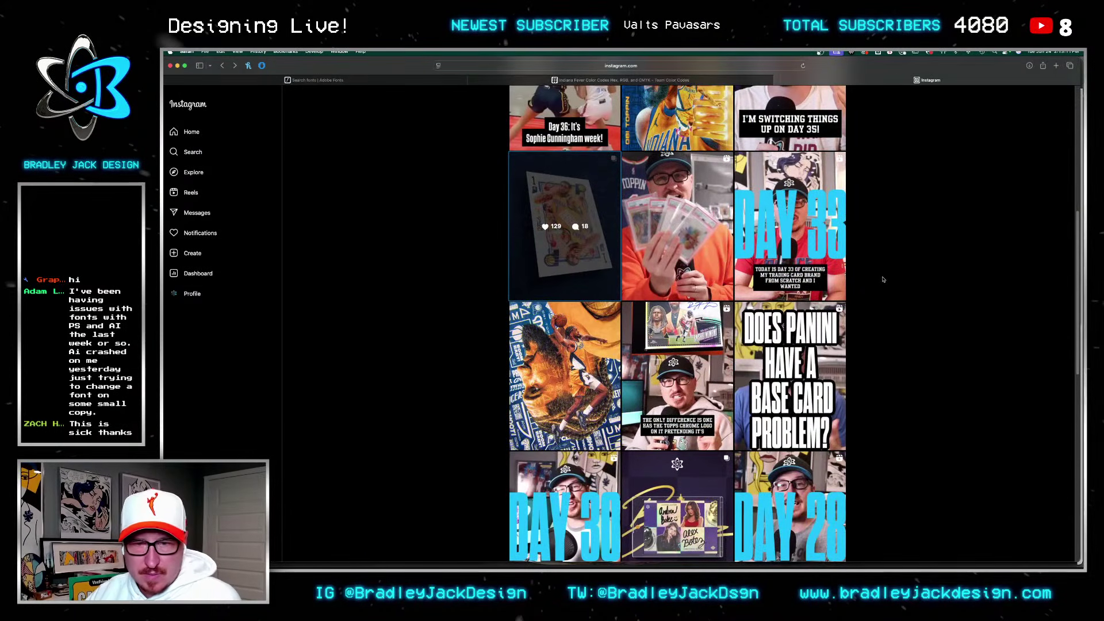
{"action": "key", "text": "super+Tab"}
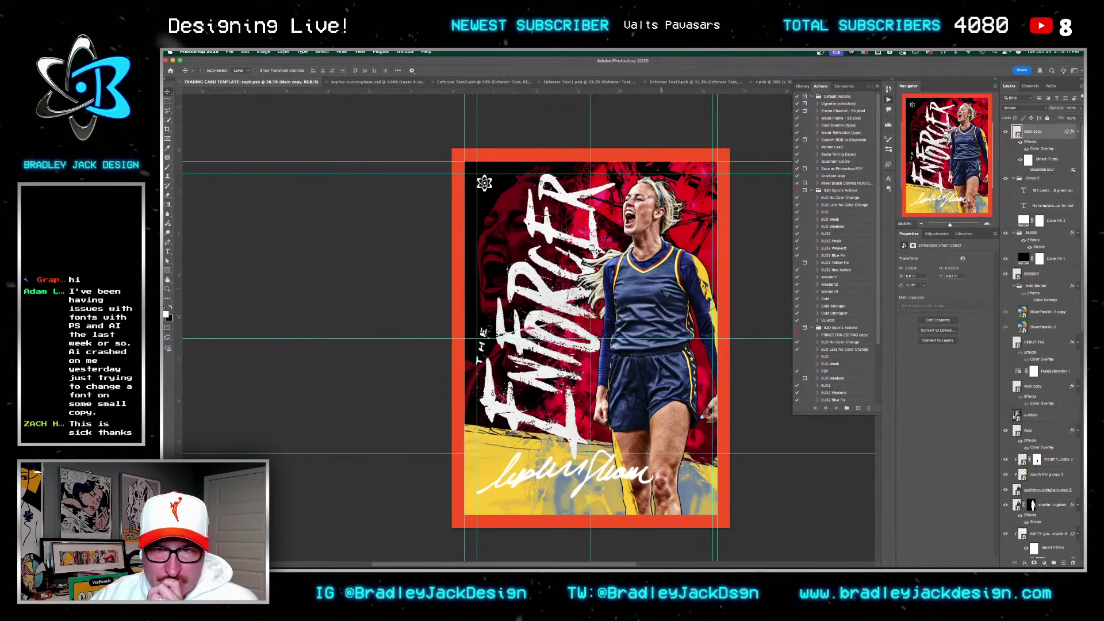
Step: Open the player cutout's smart object contents and combine its two layers into a single smart object
{"action": "left_click", "coordinate": [1026, 493]}
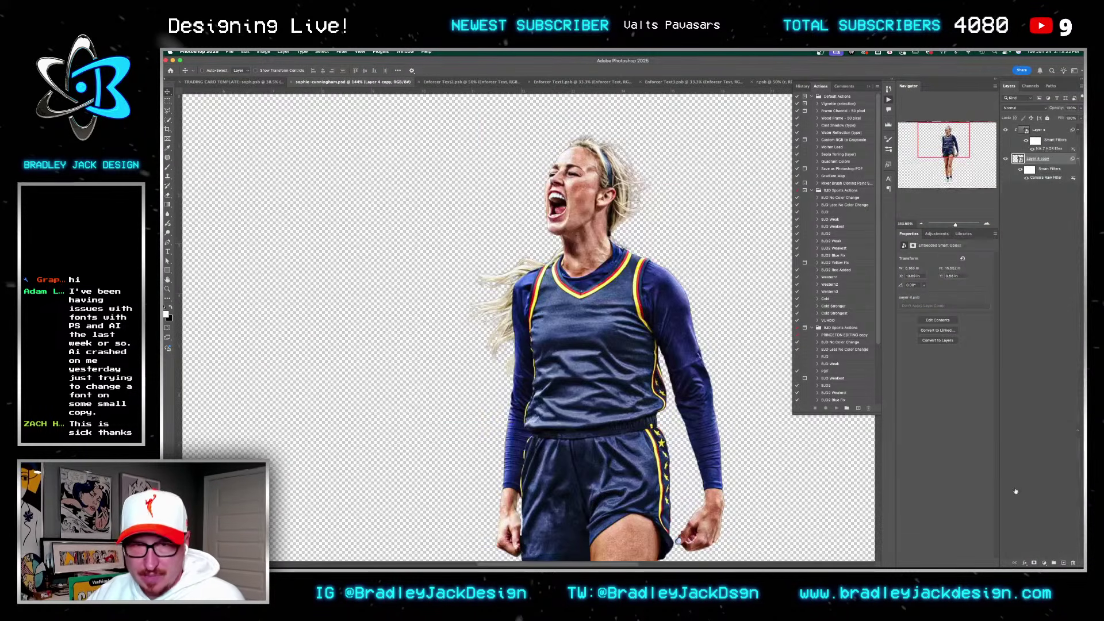
{"action": "double_click", "coordinate": [1016, 489]}
{"action": "left_click", "coordinate": [1055, 132]}
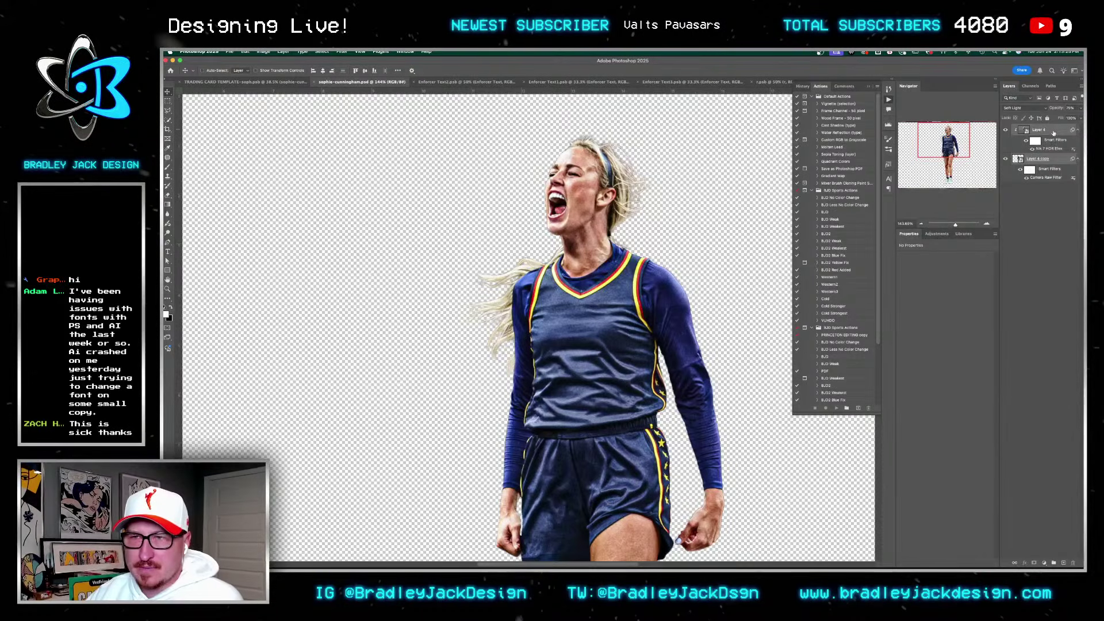
{"action": "key", "text": "super+shift+o"}
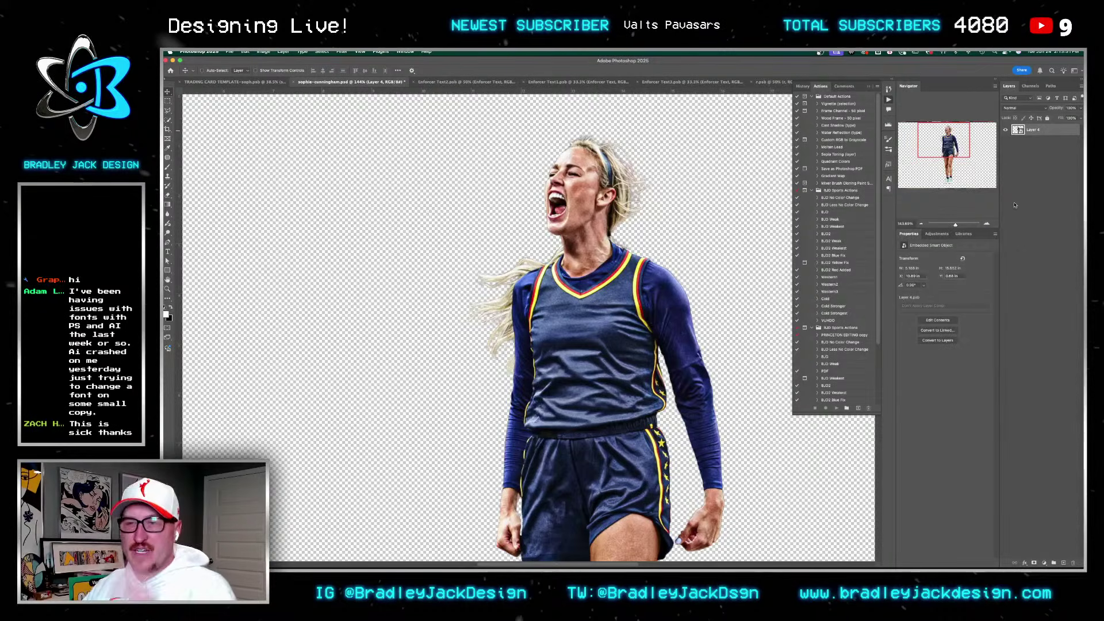
Step: Compare the cutout's red and blue channels, then duplicate the red channel and show only the copy
{"action": "left_click_drag", "start_coordinate": [622, 324], "coordinate": [591, 254]}
{"action": "left_click", "coordinate": [1031, 86]}
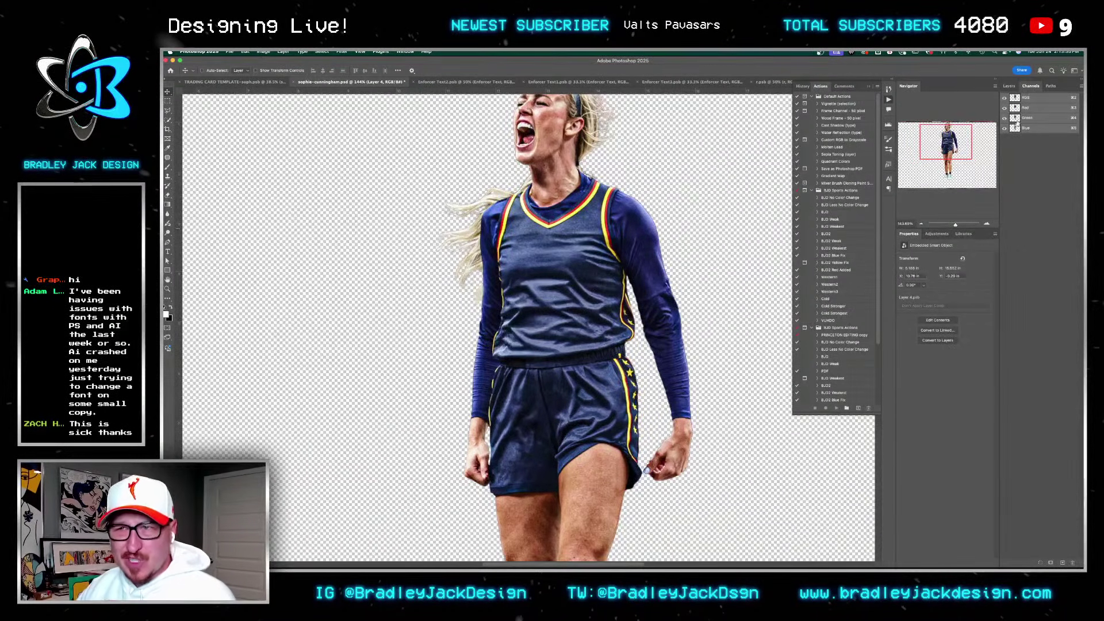
{"action": "left_click", "coordinate": [1018, 128]}
{"action": "left_click", "coordinate": [1021, 107]}
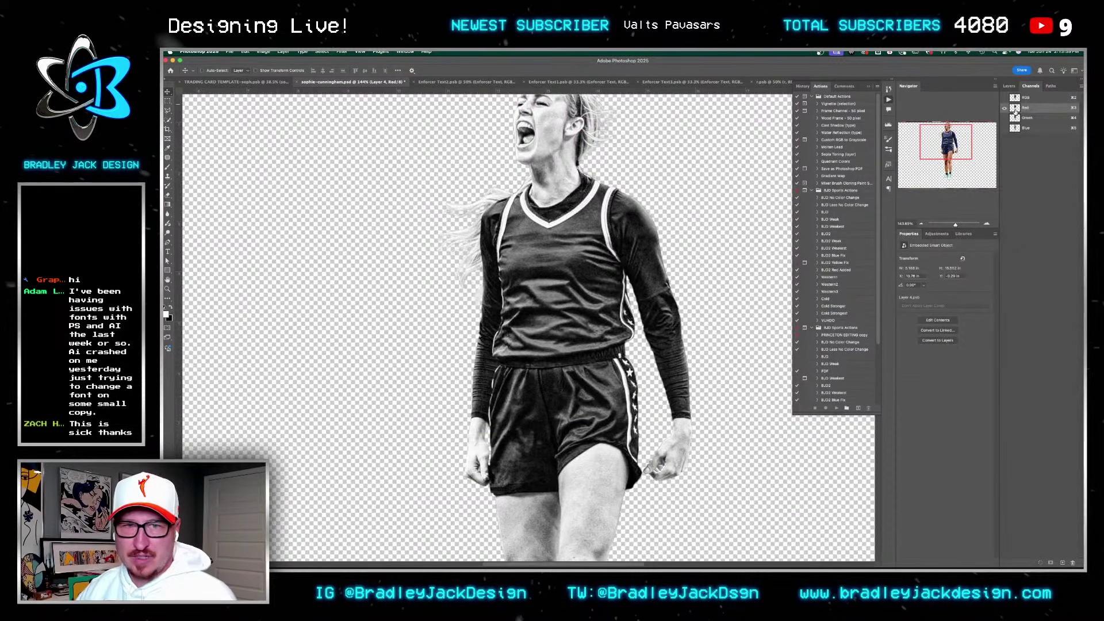
{"action": "left_click", "coordinate": [1017, 128]}
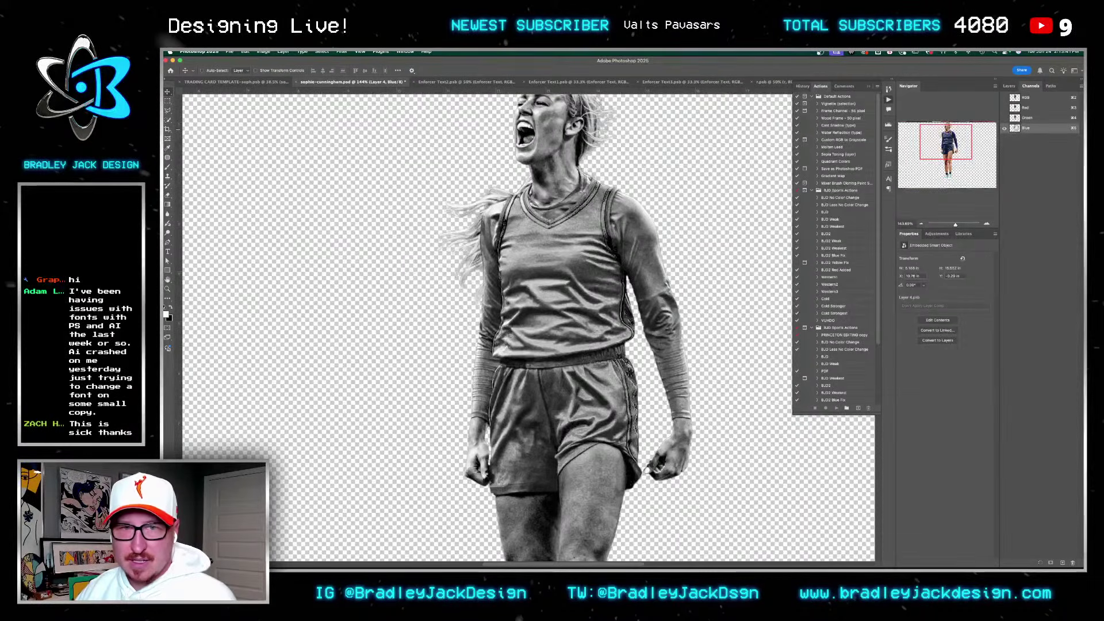
{"action": "left_click", "coordinate": [1027, 109]}
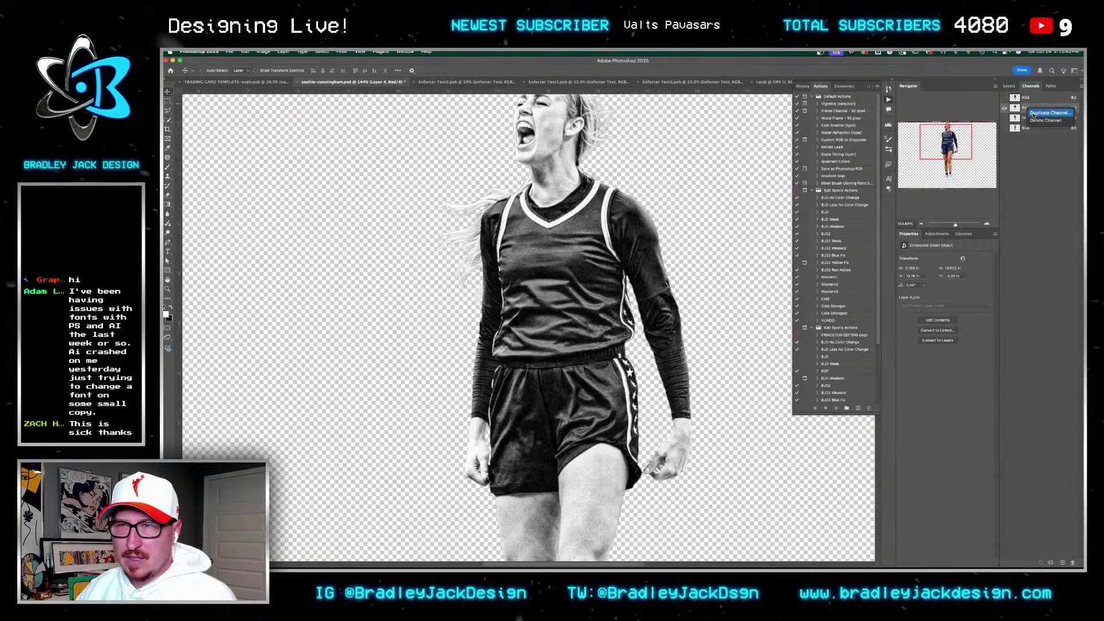
{"action": "key", "text": "Return"}
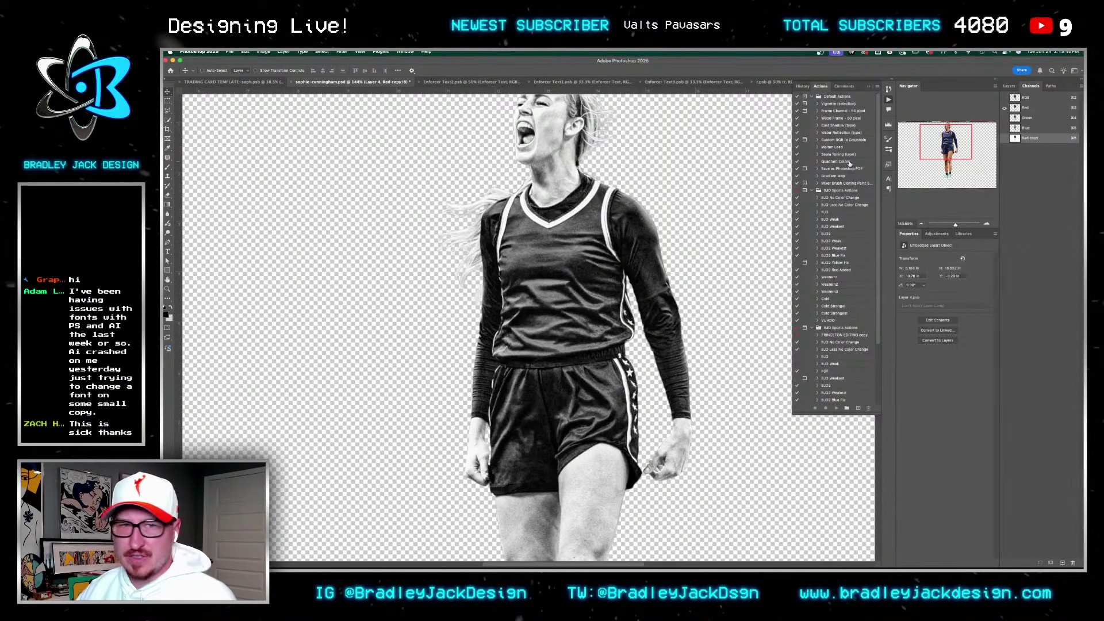
{"action": "left_click", "coordinate": [1004, 138]}
{"action": "left_click", "coordinate": [1004, 108]}
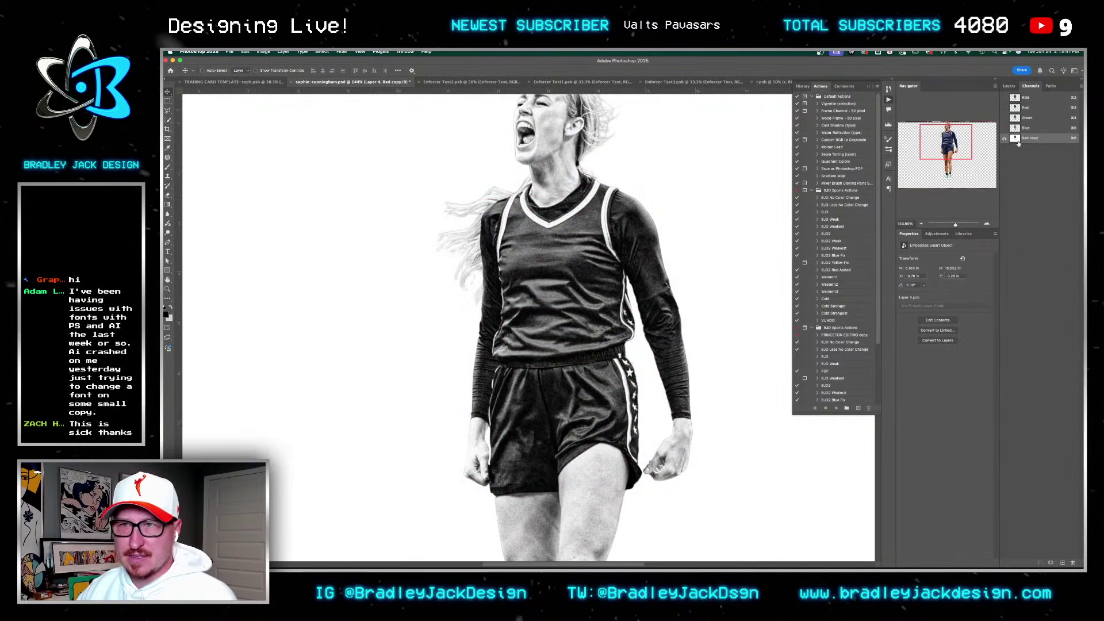
Step: Use Calculations to blend the Red copy channel with itself in Multiply mode into a new channel
{"action": "left_click", "coordinate": [260, 52]}
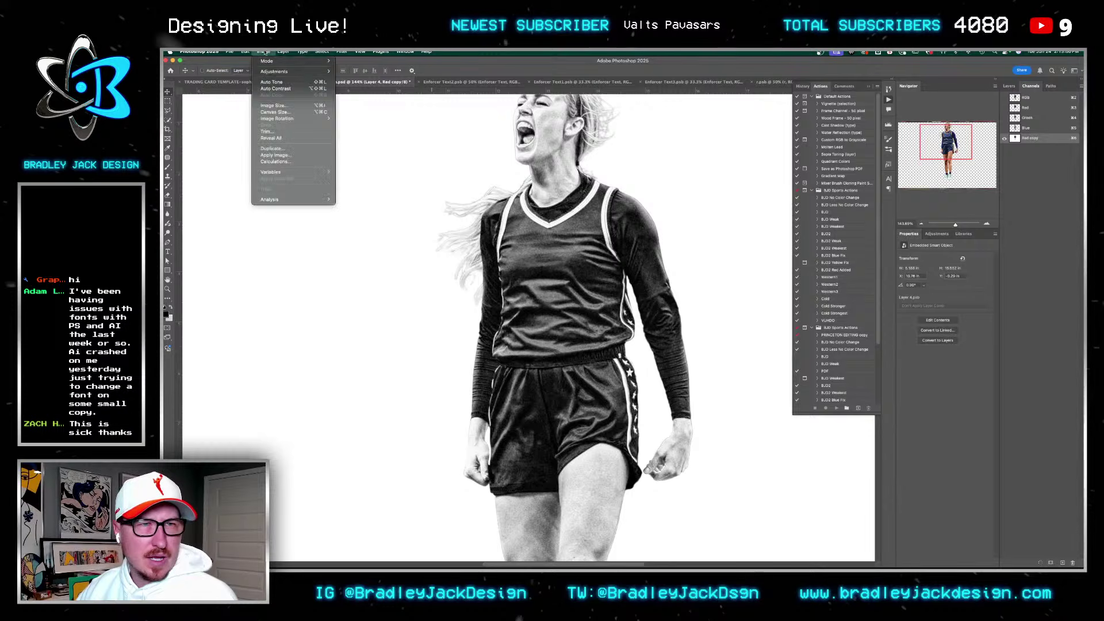
{"action": "left_click", "coordinate": [275, 155]}
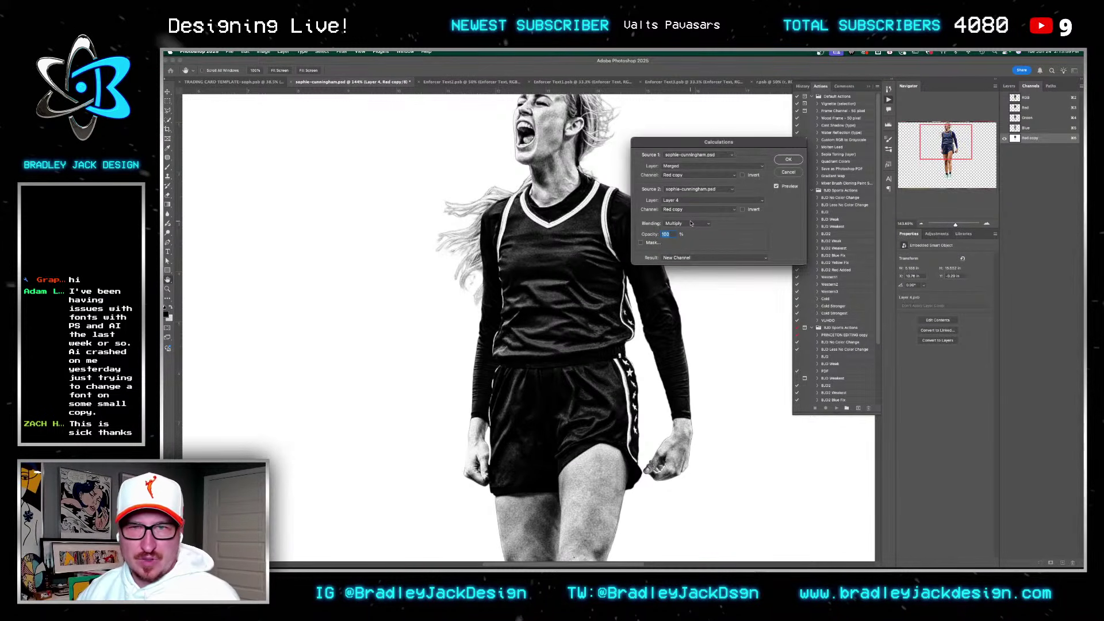
{"action": "key", "text": "Return"}
Step: Run Calculations on the Alpha 1 channel with itself using Overlay blending, outputting a new channel
{"action": "left_click", "coordinate": [264, 52]}
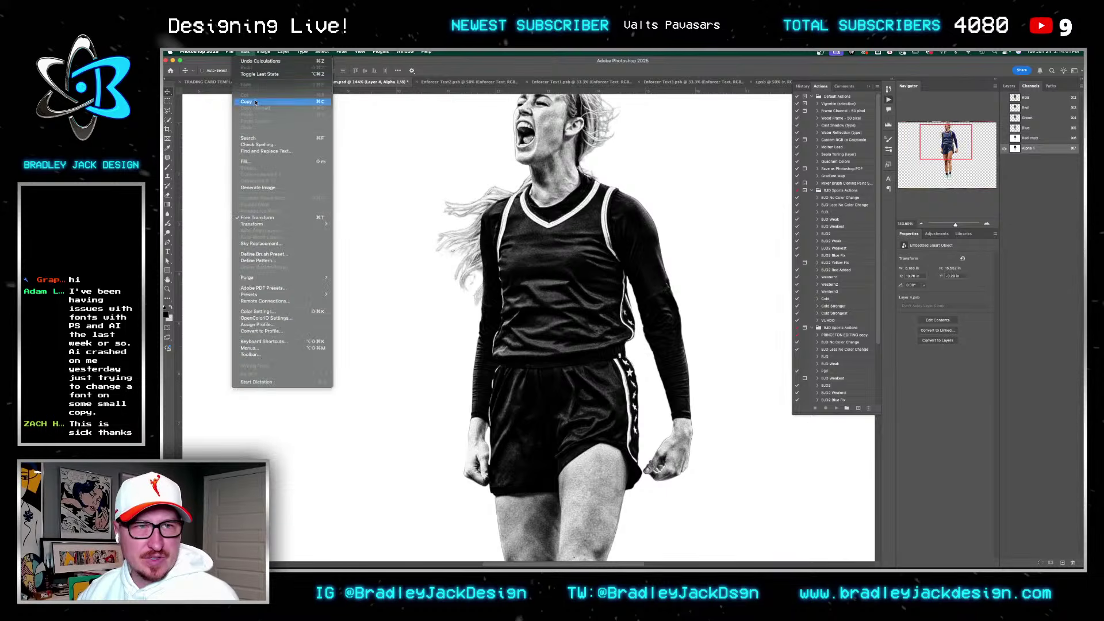
{"action": "left_click", "coordinate": [276, 161]}
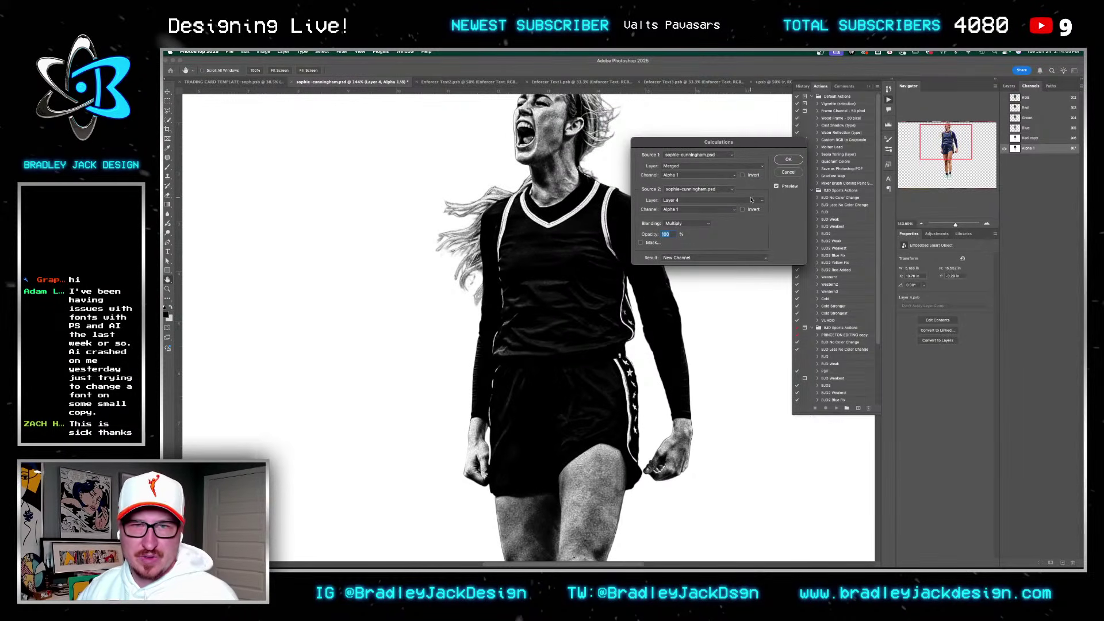
{"action": "left_click", "coordinate": [693, 223]}
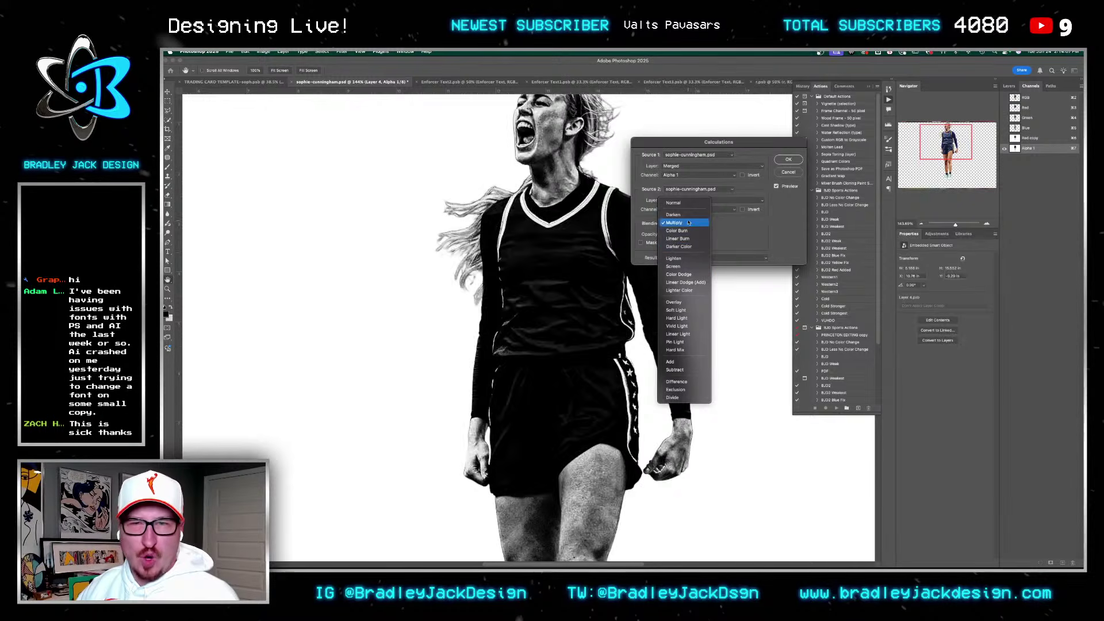
{"action": "left_click", "coordinate": [688, 302]}
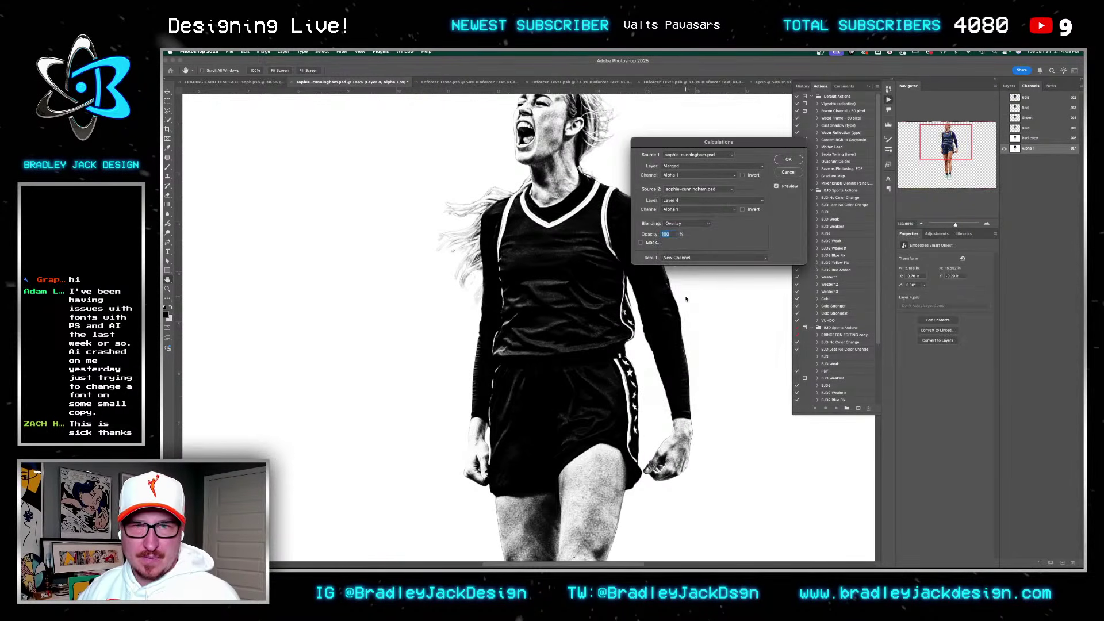
{"action": "key", "text": "Return"}
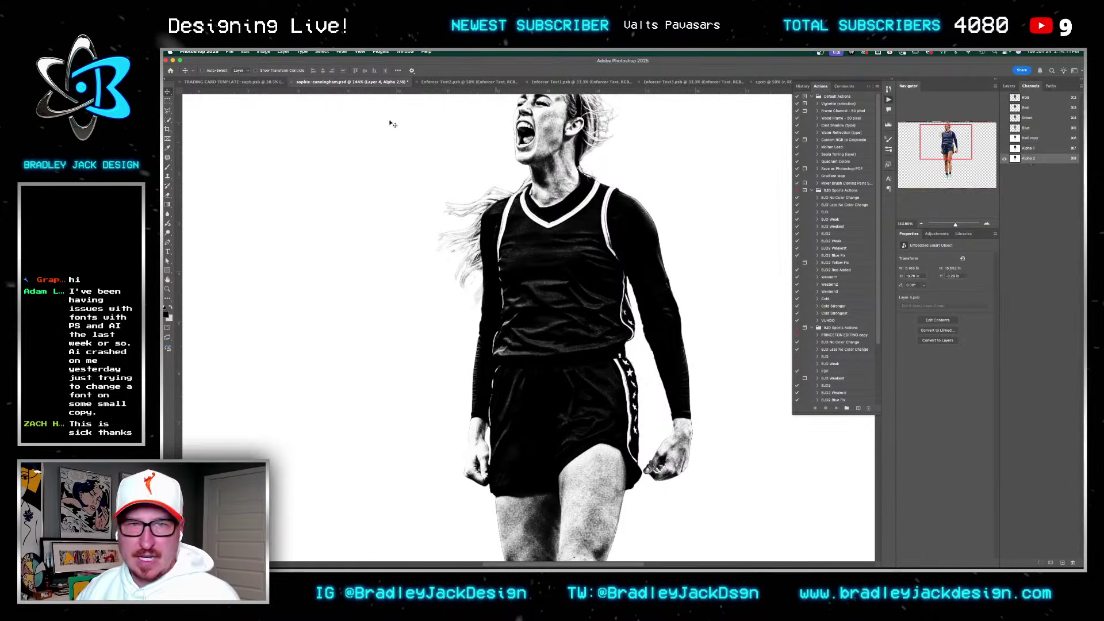
{"action": "left_click", "coordinate": [245, 51]}
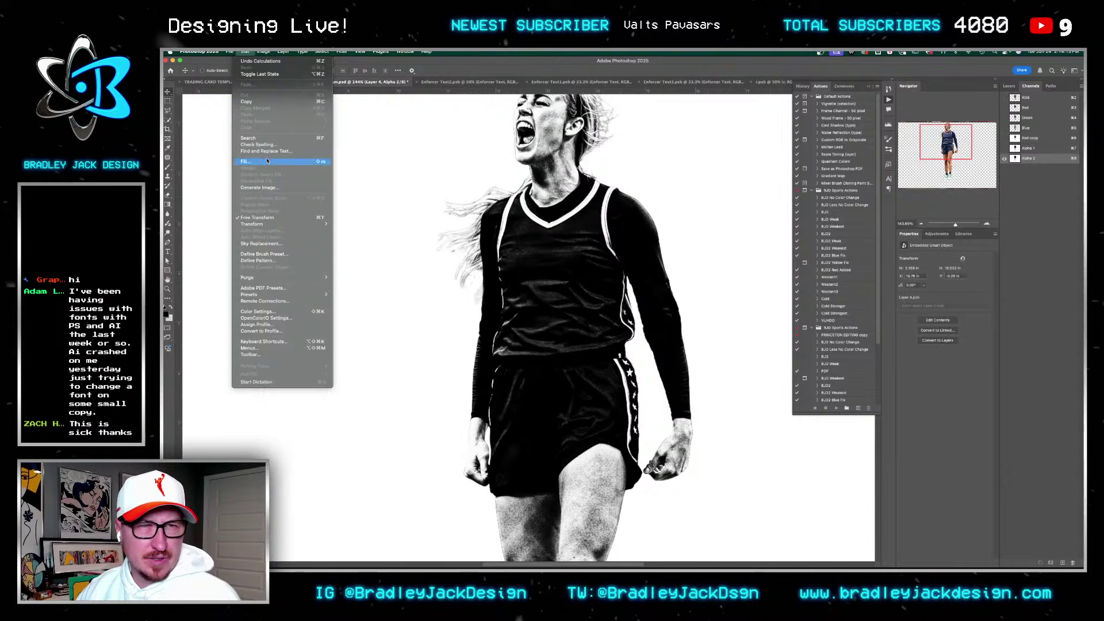
{"action": "mouse_move", "coordinate": [264, 51]}
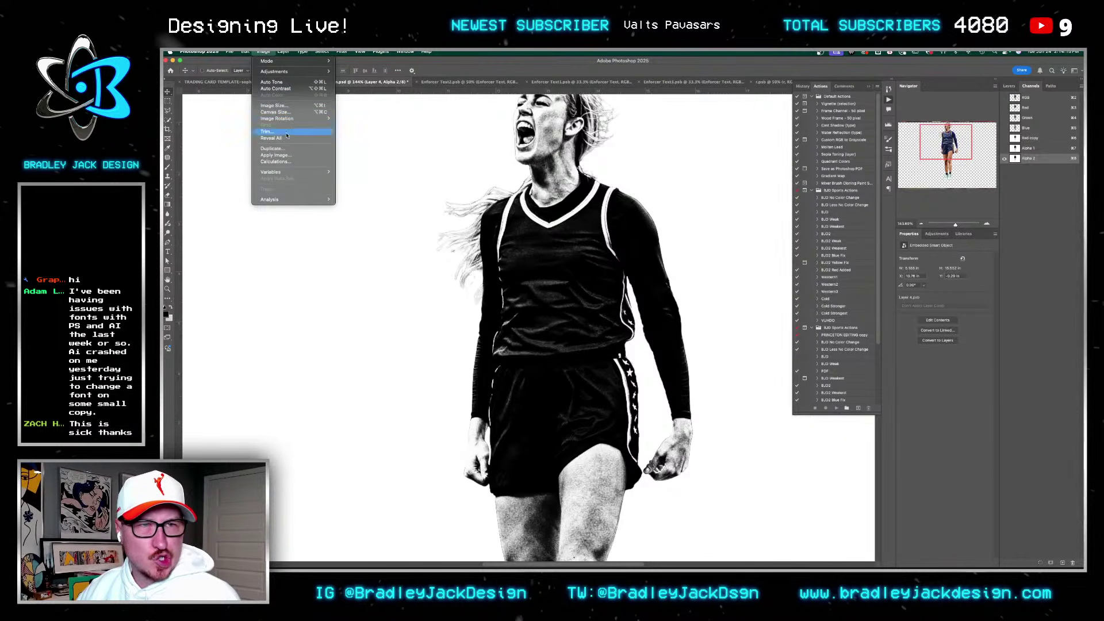
{"action": "mouse_move", "coordinate": [288, 120]}
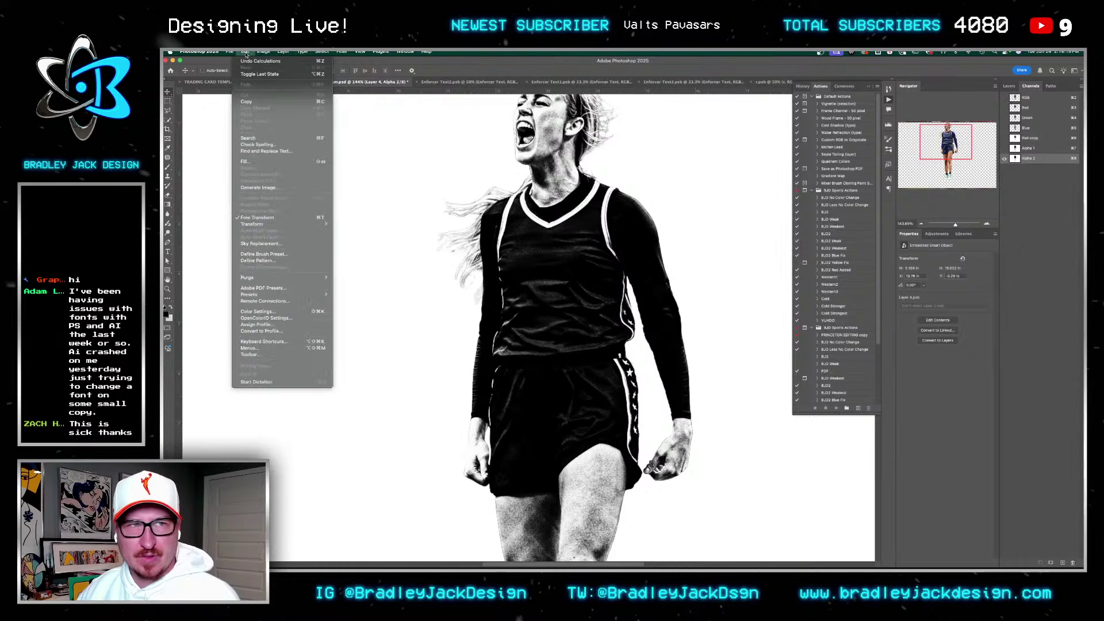
{"action": "mouse_move", "coordinate": [266, 71]}
{"action": "key", "text": "Escape"}
{"action": "key", "text": "i"}
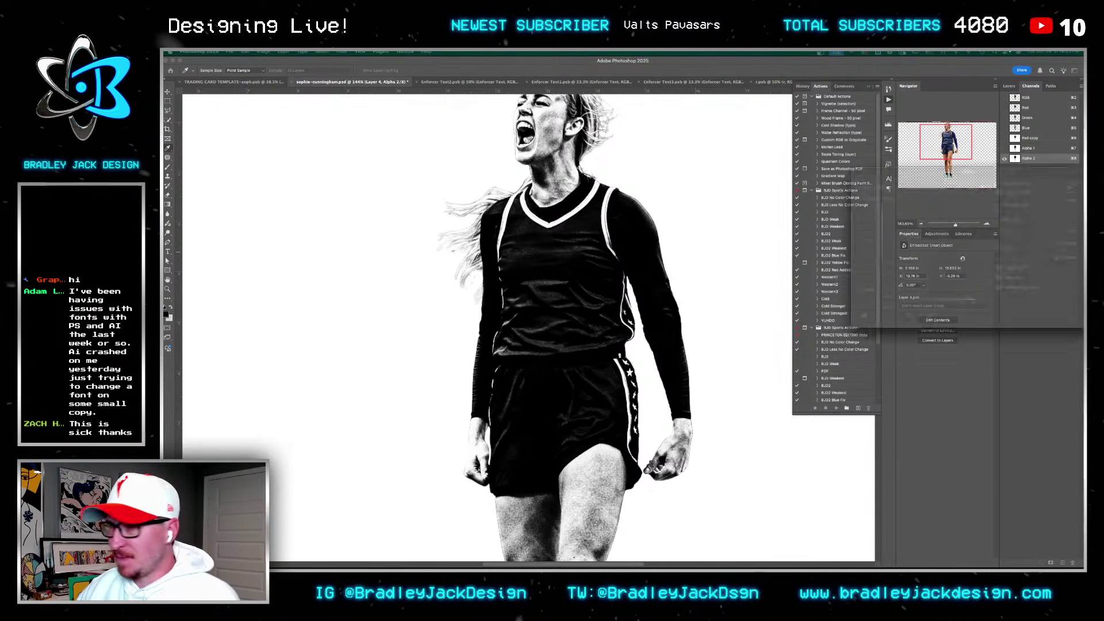
Step: Increase the Alpha 2 channel's contrast with an S-shaped Curves adjustment that darkens the shadows and brightens the highlights
{"action": "key", "text": "ctrl+m"}
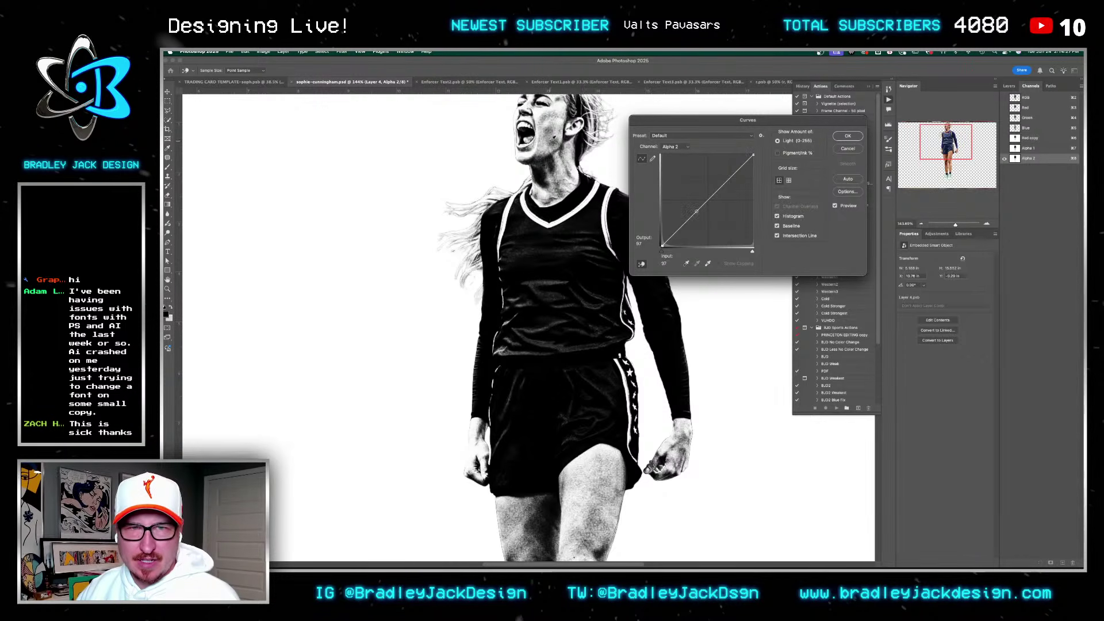
{"action": "mouse_move", "coordinate": [724, 184]}
{"action": "left_mouse_down"}
{"action": "mouse_move", "coordinate": [710, 167]}
{"action": "mouse_move", "coordinate": [726, 185]}
{"action": "left_mouse_up"}
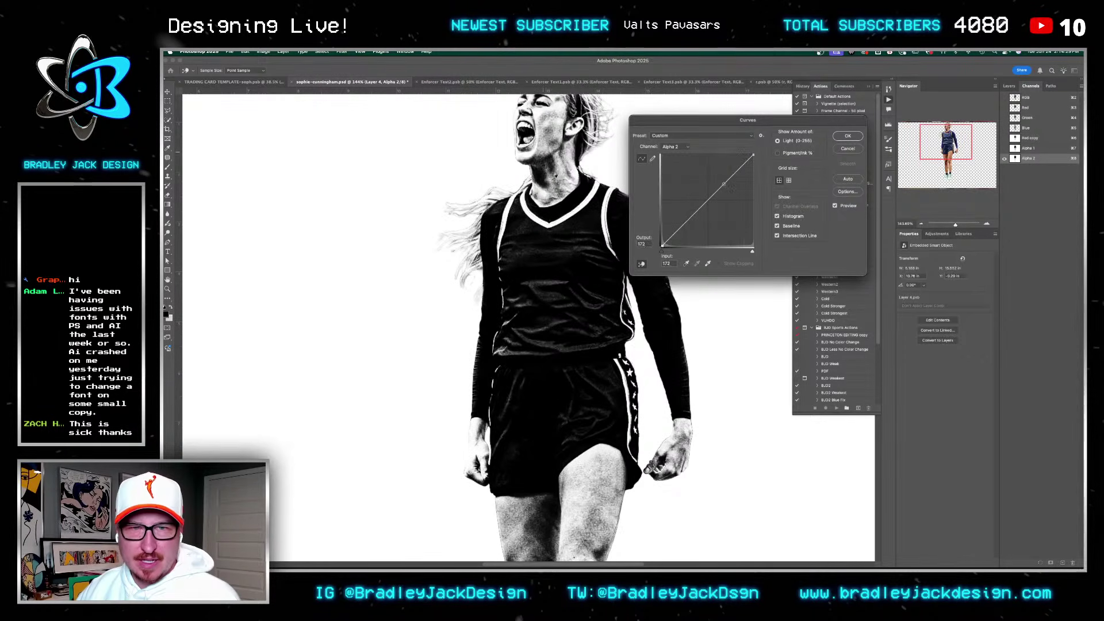
{"action": "left_click_drag", "start_coordinate": [567, 244], "coordinate": [562, 161]}
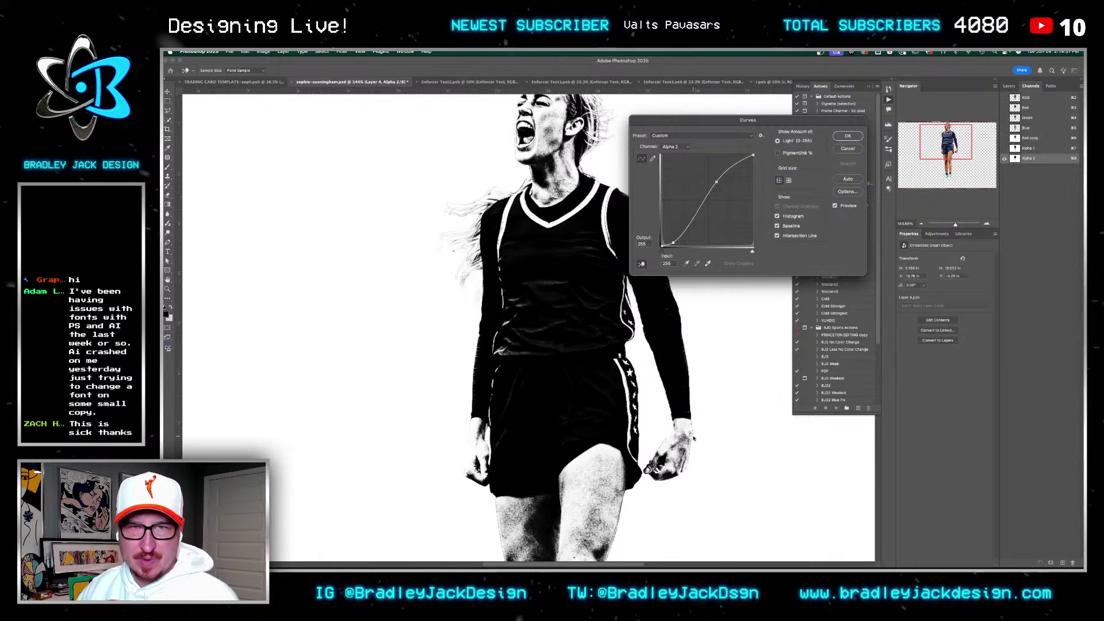
{"action": "key", "text": "Return"}
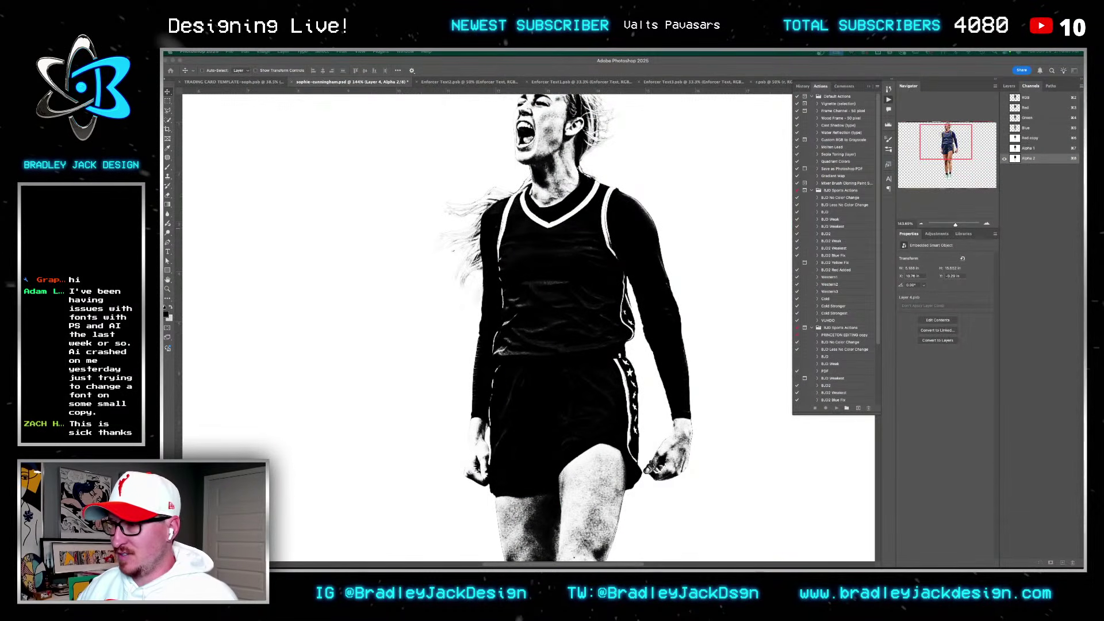
Step: Move the Alpha 2 channel's contents slightly down on the canvas and switch to the Brush tool
{"action": "key", "text": "b"}
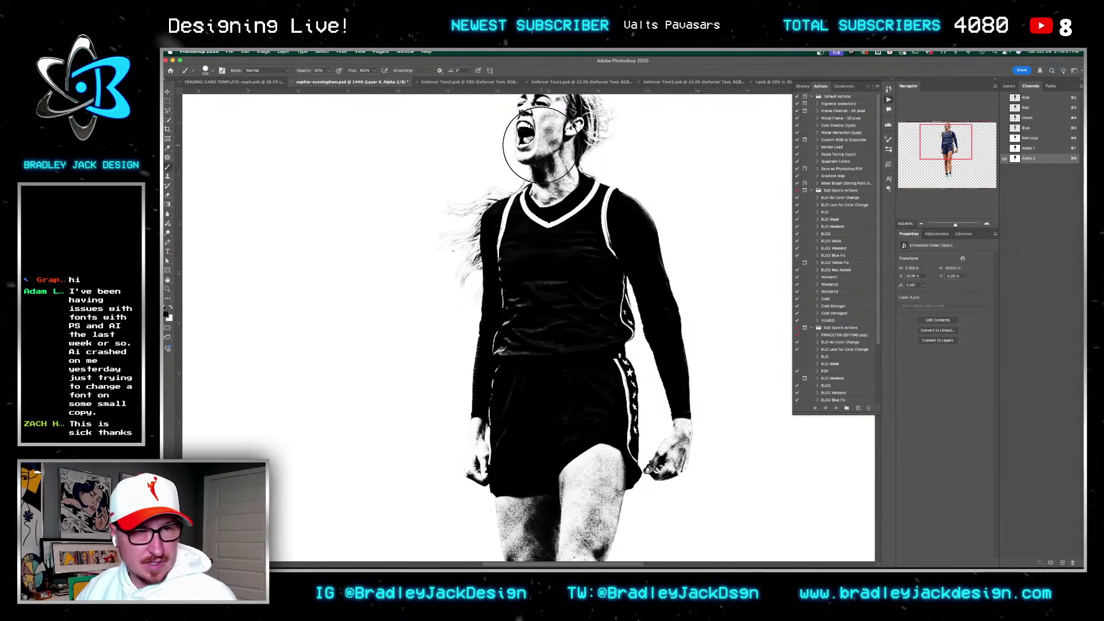
{"action": "scroll", "coordinate": [656, 399], "scroll_direction": "down", "scroll_amount": 5}
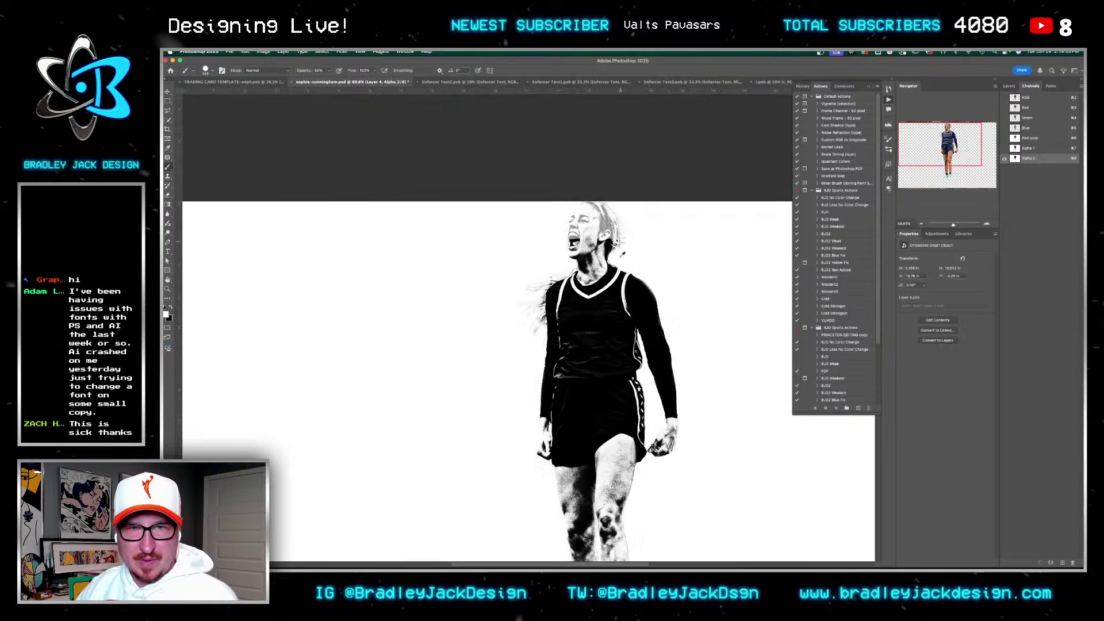
{"action": "scroll", "coordinate": [655, 398], "scroll_direction": "down", "scroll_amount": 6}
{"action": "scroll", "coordinate": [608, 236], "scroll_direction": "down", "scroll_amount": 4}
{"action": "key", "text": "v"}
{"action": "left_click_drag", "start_coordinate": [608, 225], "coordinate": [609, 245]}
{"action": "key", "text": "b"}
Step: Step back through the history to before the extra channels were made, then redo the channel work
{"action": "key", "text": "ctrl+z"}
{"action": "key", "text": "ctrl+z"}
{"action": "key", "text": "ctrl+z"}
{"action": "key", "text": "ctrl+z"}
{"action": "key", "text": "ctrl+z"}
{"action": "key", "text": "ctrl+z"}
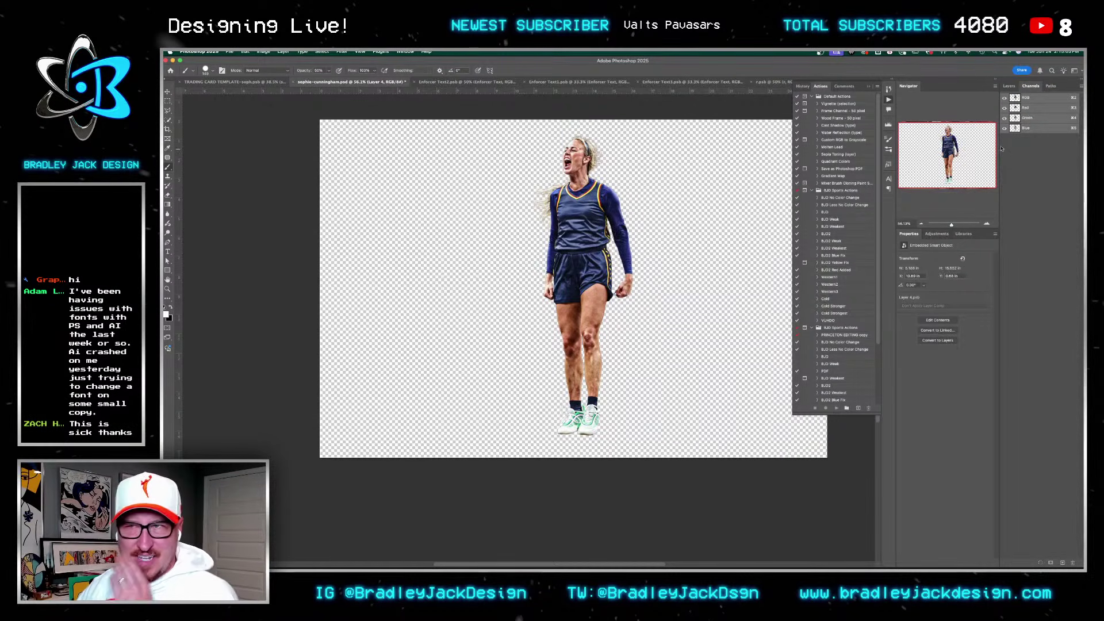
{"action": "key", "text": "ctrl+shift+z"}
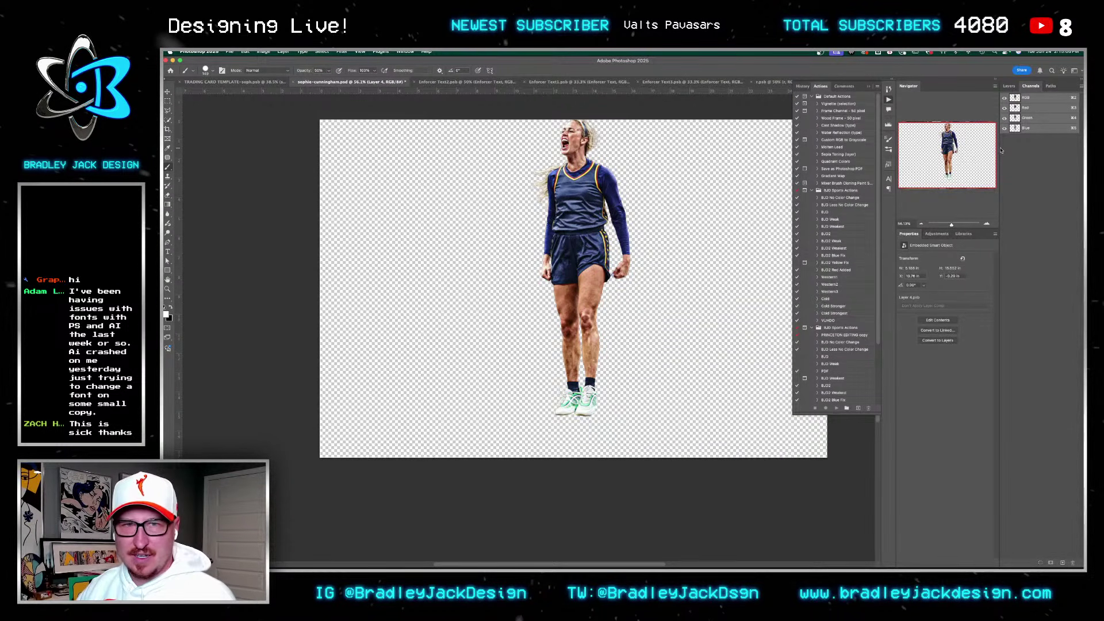
{"action": "key", "text": "ctrl+shift+z"}
{"action": "key", "text": "ctrl+shift+z"}
{"action": "key", "text": "ctrl+shift+z"}
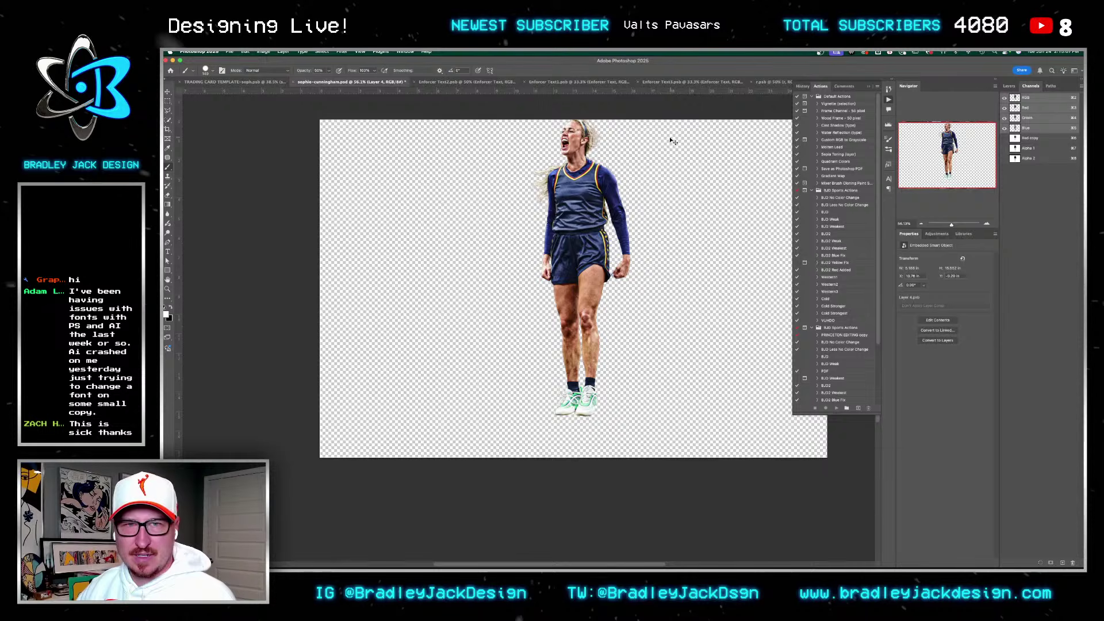
Step: In Alpha 2, paint white over the black top band, upper head and lower legs at full opacity, then invert the channel
{"action": "left_click", "coordinate": [1033, 159]}
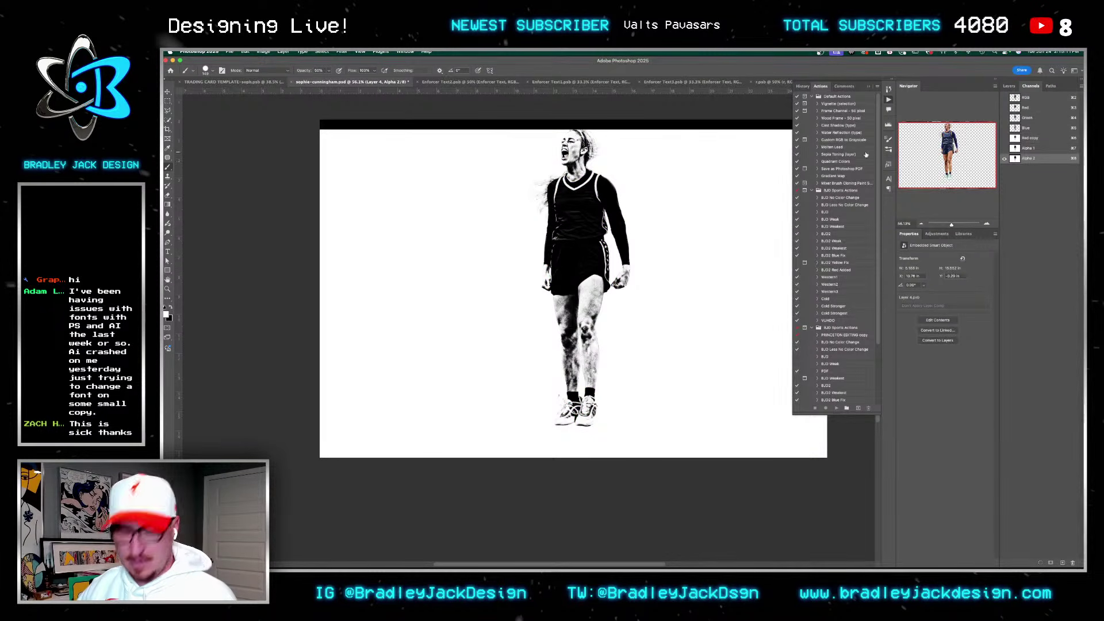
{"action": "mouse_move", "coordinate": [301, 124]}
{"action": "left_mouse_down"}
{"action": "mouse_move", "coordinate": [951, 132]}
{"action": "mouse_move", "coordinate": [278, 144]}
{"action": "mouse_move", "coordinate": [313, 136]}
{"action": "mouse_move", "coordinate": [294, 138]}
{"action": "left_mouse_up"}
{"action": "key", "text": "0"}
{"action": "scroll", "coordinate": [440, 320], "scroll_direction": "left", "scroll_amount": 3}
{"action": "mouse_move", "coordinate": [440, 320]}
{"action": "left_mouse_down"}
{"action": "mouse_move", "coordinate": [421, 392]}
{"action": "mouse_move", "coordinate": [392, 367]}
{"action": "mouse_move", "coordinate": [412, 344]}
{"action": "mouse_move", "coordinate": [387, 323]}
{"action": "mouse_move", "coordinate": [429, 295]}
{"action": "mouse_move", "coordinate": [412, 342]}
{"action": "mouse_move", "coordinate": [428, 298]}
{"action": "mouse_move", "coordinate": [398, 293]}
{"action": "mouse_move", "coordinate": [423, 283]}
{"action": "left_mouse_up"}
{"action": "key", "text": "v"}
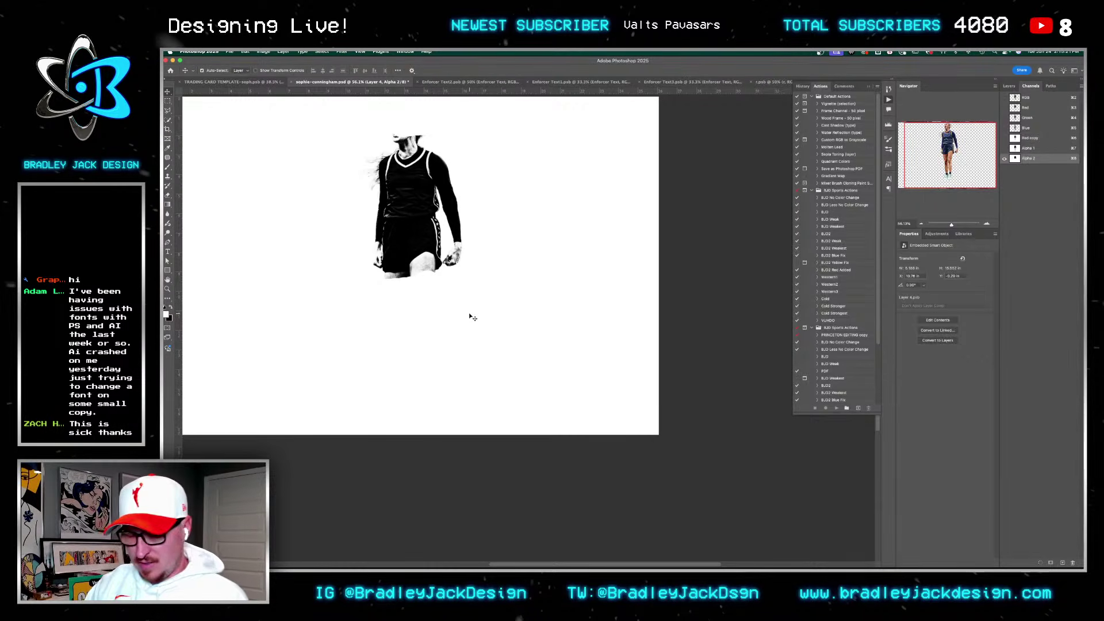
{"action": "key", "text": "ctrl+i"}
Step: Paint black over the thighs and both hands in Alpha 2 with a smaller brush
{"action": "scroll", "coordinate": [406, 176], "scroll_direction": "up", "scroll_amount": 5}
{"action": "scroll", "coordinate": [403, 198], "scroll_direction": "up", "scroll_amount": 2}
{"action": "scroll", "coordinate": [402, 198], "scroll_direction": "left", "scroll_amount": 2}
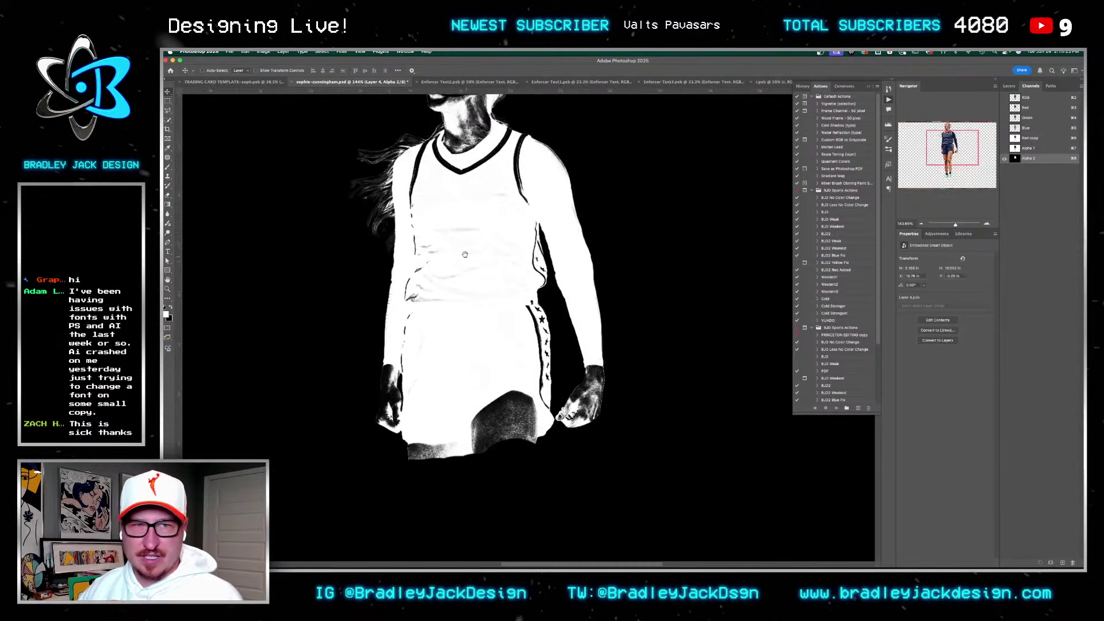
{"action": "key", "text": "b"}
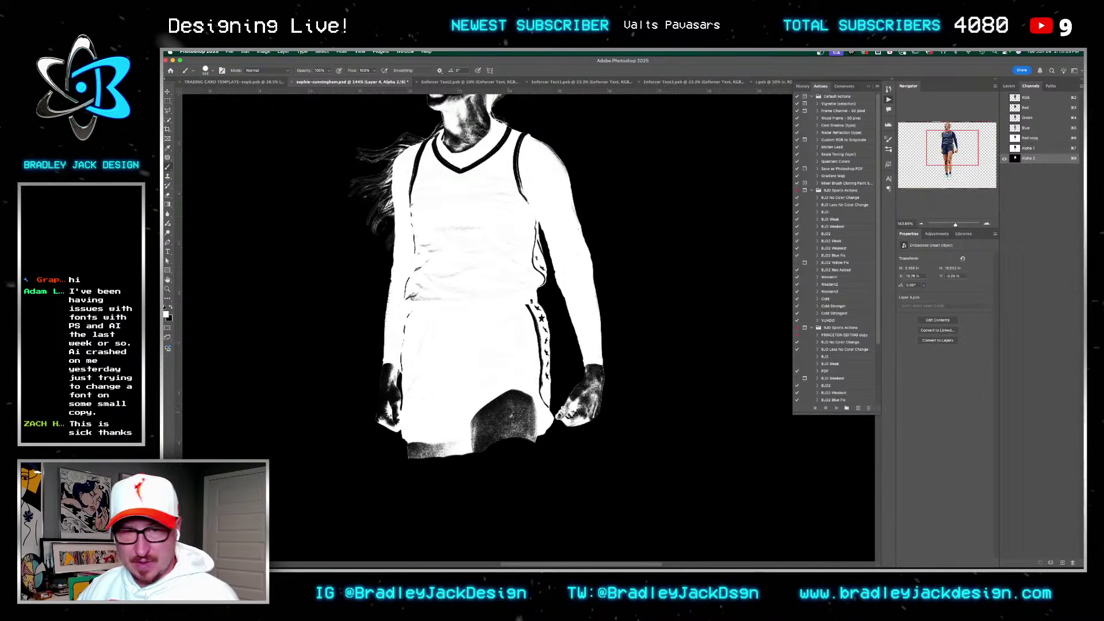
{"action": "scroll", "coordinate": [516, 429], "scroll_direction": "up", "scroll_amount": 3}
{"action": "key", "text": "bracketleft"}
{"action": "key", "text": "bracketleft"}
{"action": "key", "text": "bracketleft"}
{"action": "key", "text": "bracketleft"}
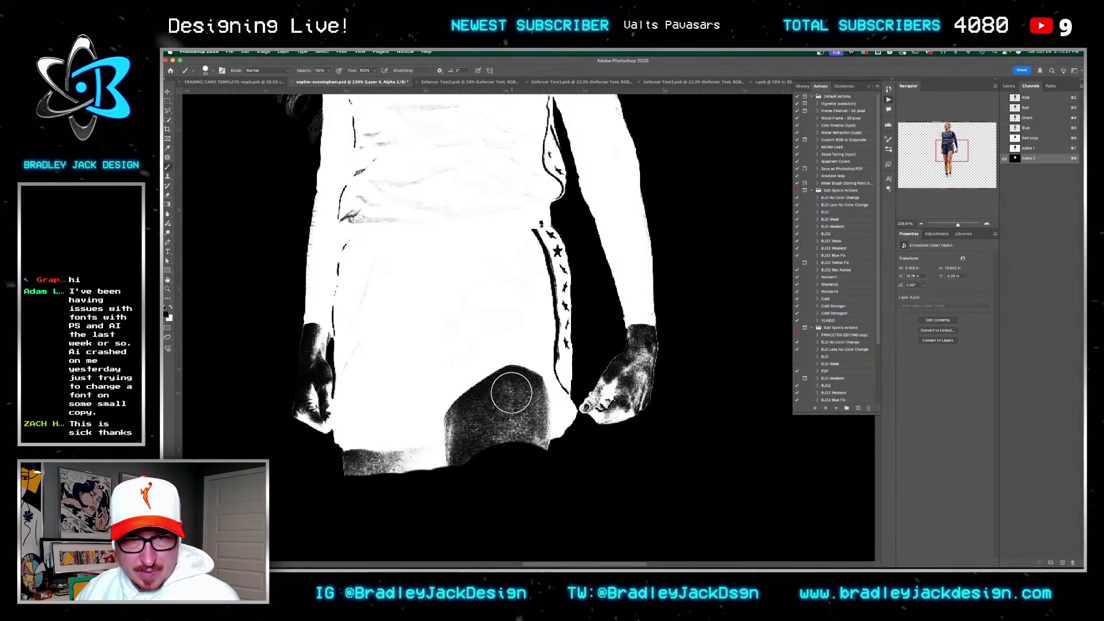
{"action": "mouse_move", "coordinate": [512, 384]}
{"action": "left_mouse_down"}
{"action": "mouse_move", "coordinate": [526, 470]}
{"action": "mouse_move", "coordinate": [499, 406]}
{"action": "mouse_move", "coordinate": [465, 423]}
{"action": "mouse_move", "coordinate": [467, 473]}
{"action": "mouse_move", "coordinate": [485, 455]}
{"action": "mouse_move", "coordinate": [373, 489]}
{"action": "mouse_move", "coordinate": [349, 479]}
{"action": "mouse_move", "coordinate": [460, 467]}
{"action": "mouse_move", "coordinate": [498, 475]}
{"action": "mouse_move", "coordinate": [588, 445]}
{"action": "mouse_move", "coordinate": [608, 407]}
{"action": "left_mouse_up"}
{"action": "mouse_move", "coordinate": [616, 388]}
{"action": "left_mouse_down"}
{"action": "mouse_move", "coordinate": [638, 345]}
{"action": "mouse_move", "coordinate": [640, 382]}
{"action": "left_mouse_up"}
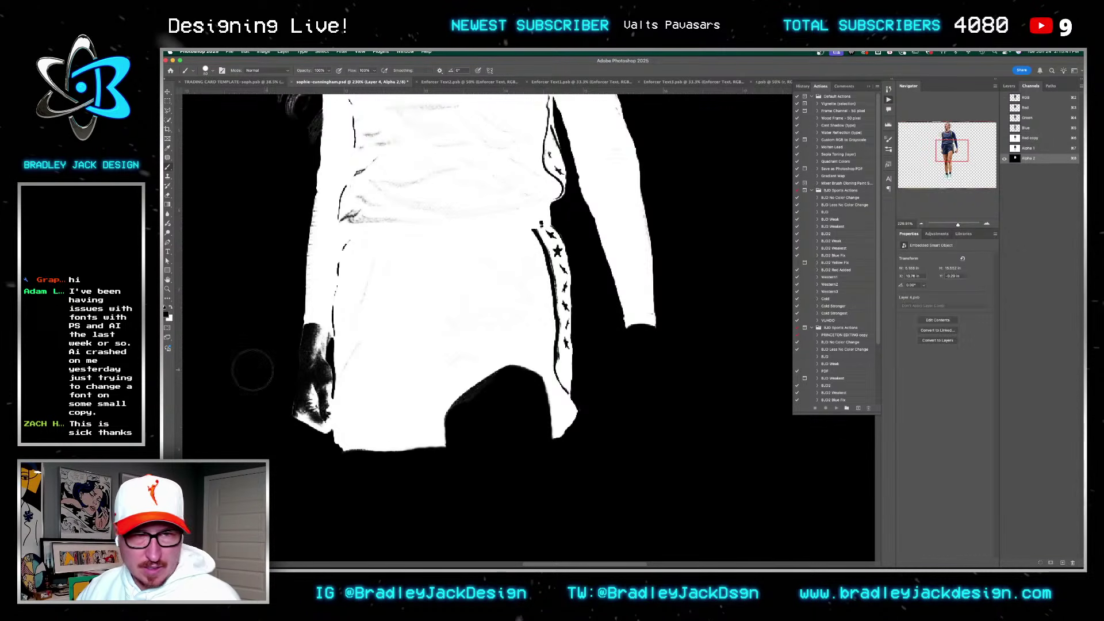
{"action": "mouse_move", "coordinate": [314, 343]}
{"action": "left_mouse_down"}
{"action": "mouse_move", "coordinate": [316, 438]}
{"action": "mouse_move", "coordinate": [291, 382]}
{"action": "left_mouse_up"}
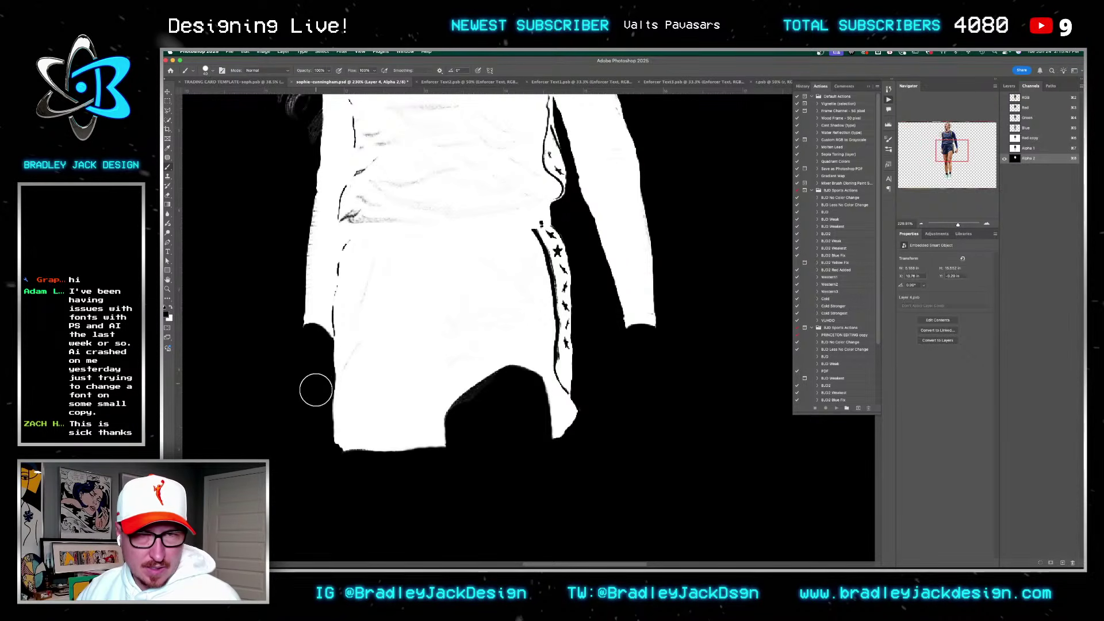
Step: Paint solid white over the grey fabric folds on the jersey in Alpha 2, removing the stray black dab
{"action": "scroll", "coordinate": [315, 382], "scroll_direction": "up", "scroll_amount": 10}
{"action": "left_click", "coordinate": [435, 368]}
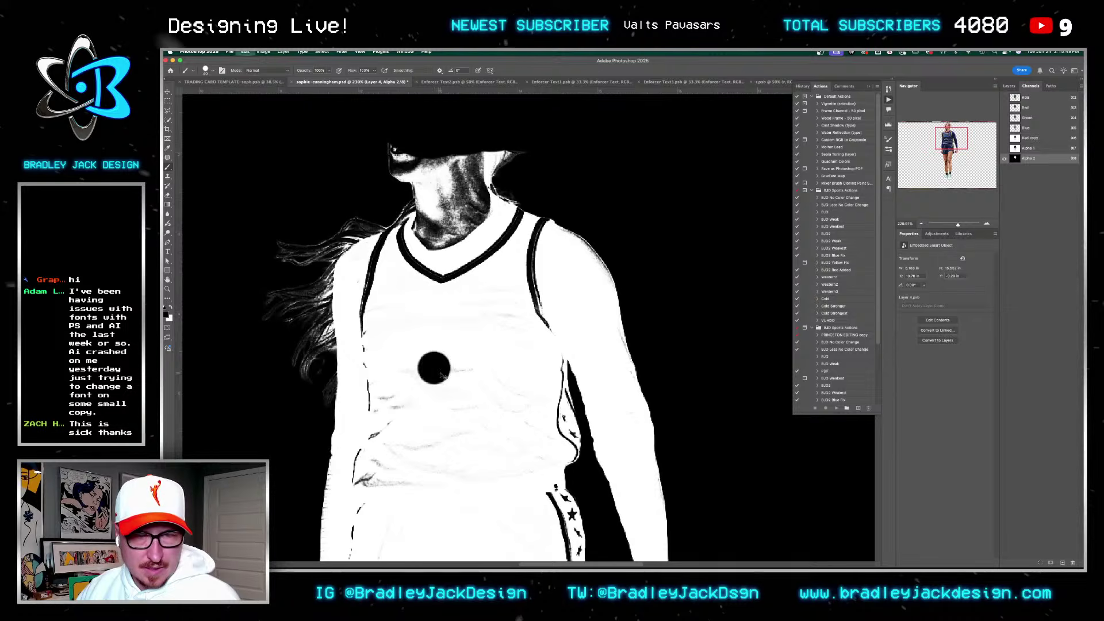
{"action": "key", "text": "x"}
{"action": "left_click", "coordinate": [441, 372]}
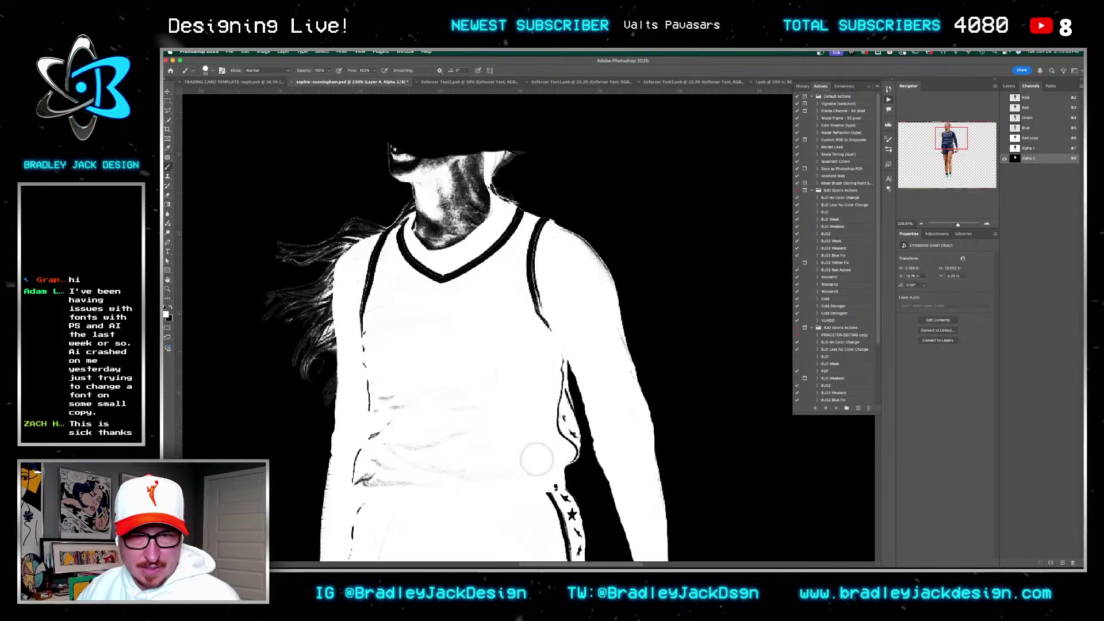
{"action": "mouse_move", "coordinate": [397, 397]}
{"action": "left_mouse_down"}
{"action": "mouse_move", "coordinate": [416, 427]}
{"action": "mouse_move", "coordinate": [369, 480]}
{"action": "left_mouse_up"}
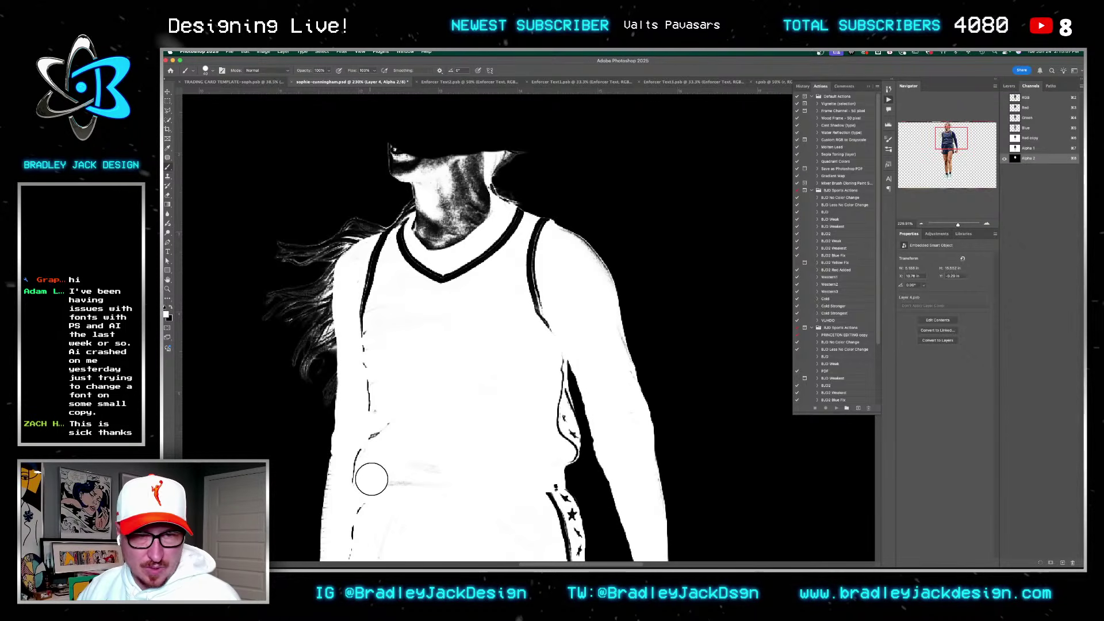
{"action": "mouse_move", "coordinate": [382, 409]}
{"action": "left_mouse_down"}
{"action": "mouse_move", "coordinate": [377, 436]}
{"action": "mouse_move", "coordinate": [422, 354]}
{"action": "mouse_move", "coordinate": [450, 259]}
{"action": "mouse_move", "coordinate": [452, 157]}
{"action": "left_mouse_up"}
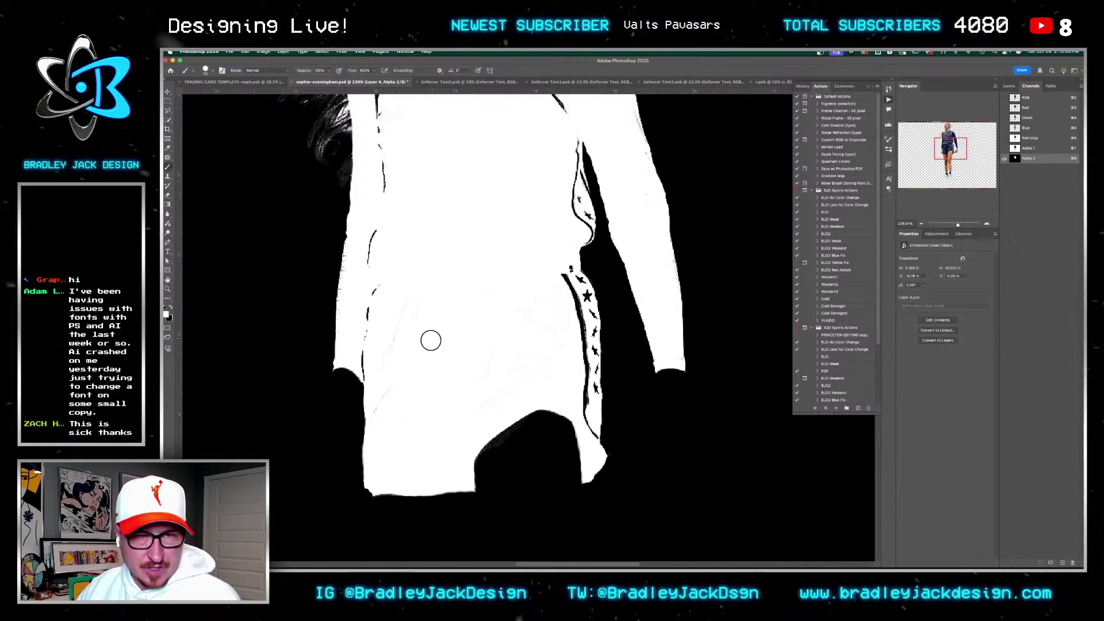
Step: Enlarge the brush and paint solid white over the faint creases in the shorts
{"action": "key", "text": "bracketright"}
{"action": "key", "text": "bracketright"}
{"action": "key", "text": "bracketright"}
{"action": "key", "text": "bracketright"}
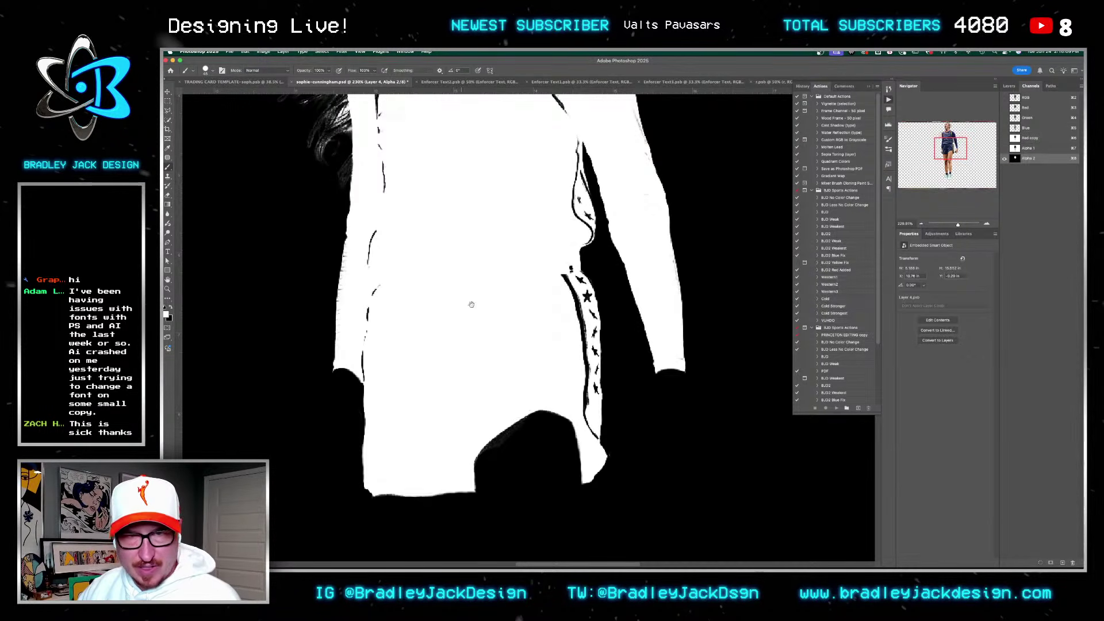
{"action": "left_click_drag", "start_coordinate": [461, 251], "coordinate": [491, 443]}
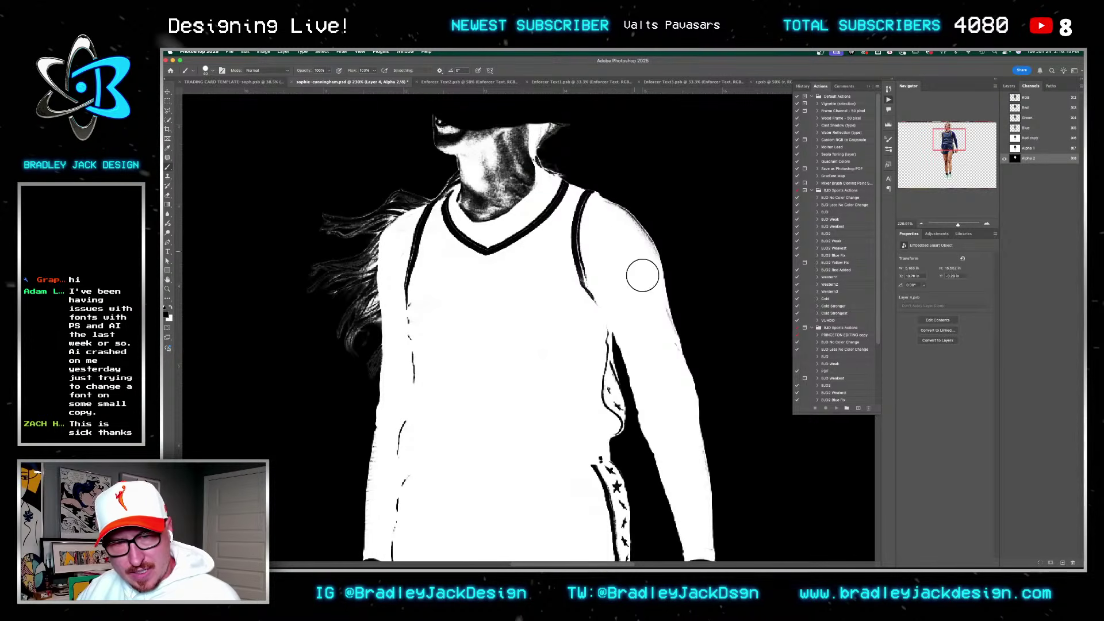
Step: Review the trading card layout among the open documents, then return to the player cutout document
{"action": "scroll", "coordinate": [633, 296], "scroll_direction": "down", "scroll_amount": 3}
{"action": "key", "text": "ctrl+Tab"}
{"action": "key", "text": "ctrl+Tab"}
{"action": "key", "text": "ctrl+Tab"}
{"action": "key", "text": "ctrl+Tab"}
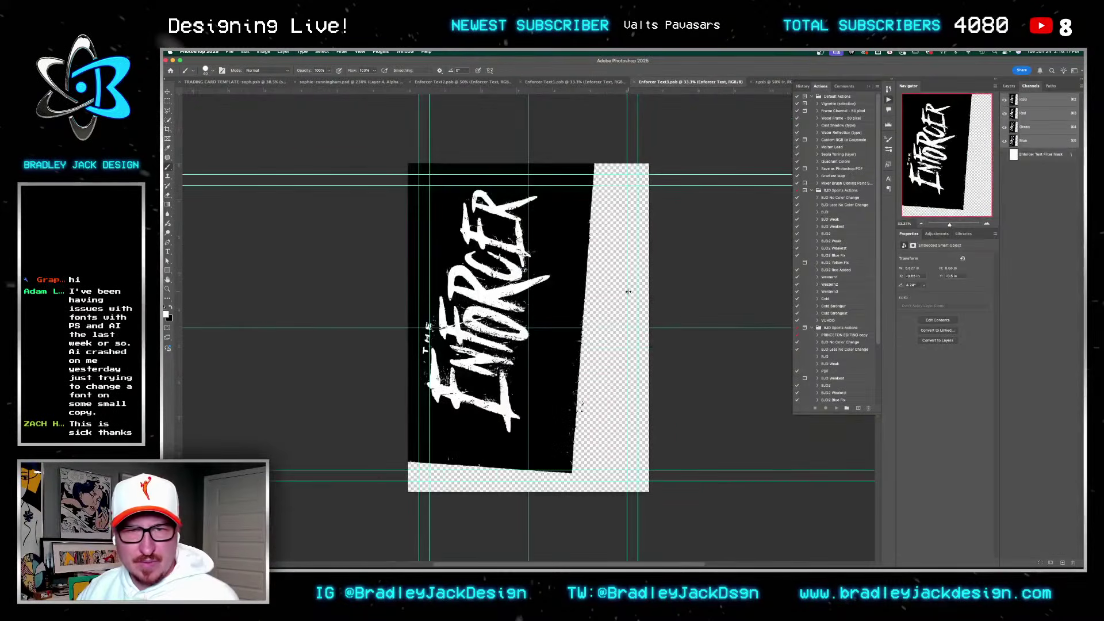
{"action": "key", "text": "ctrl+Tab"}
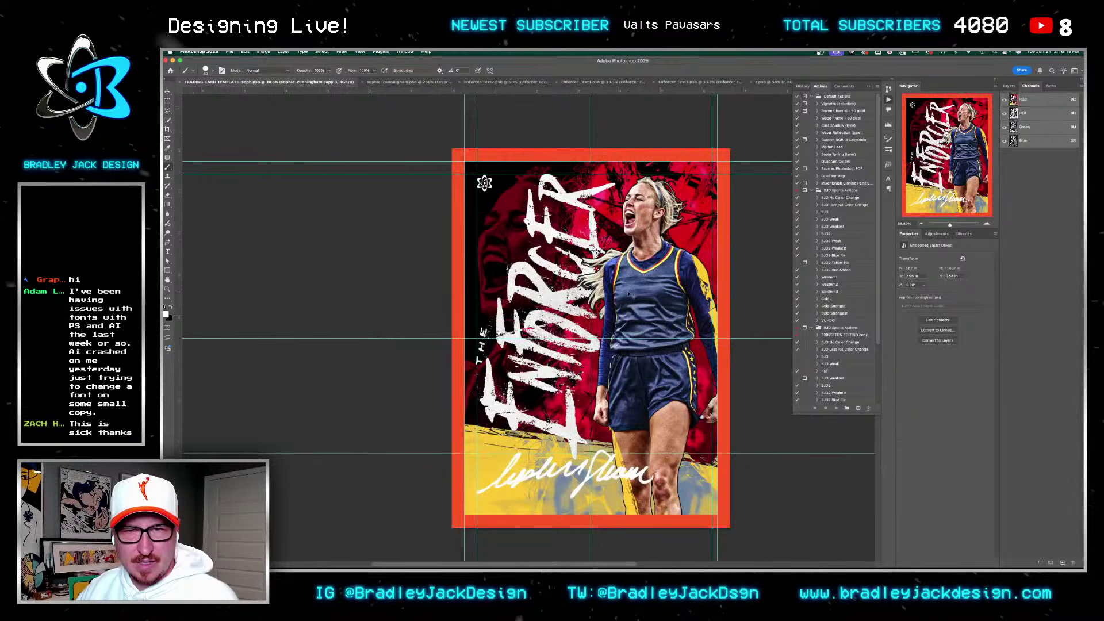
{"action": "key", "text": "ctrl+Tab"}
{"action": "key", "text": "ctrl+Tab"}
{"action": "key", "text": "ctrl+Tab"}
{"action": "key", "text": "ctrl+shift+Tab"}
{"action": "key", "text": "ctrl+shift+Tab"}
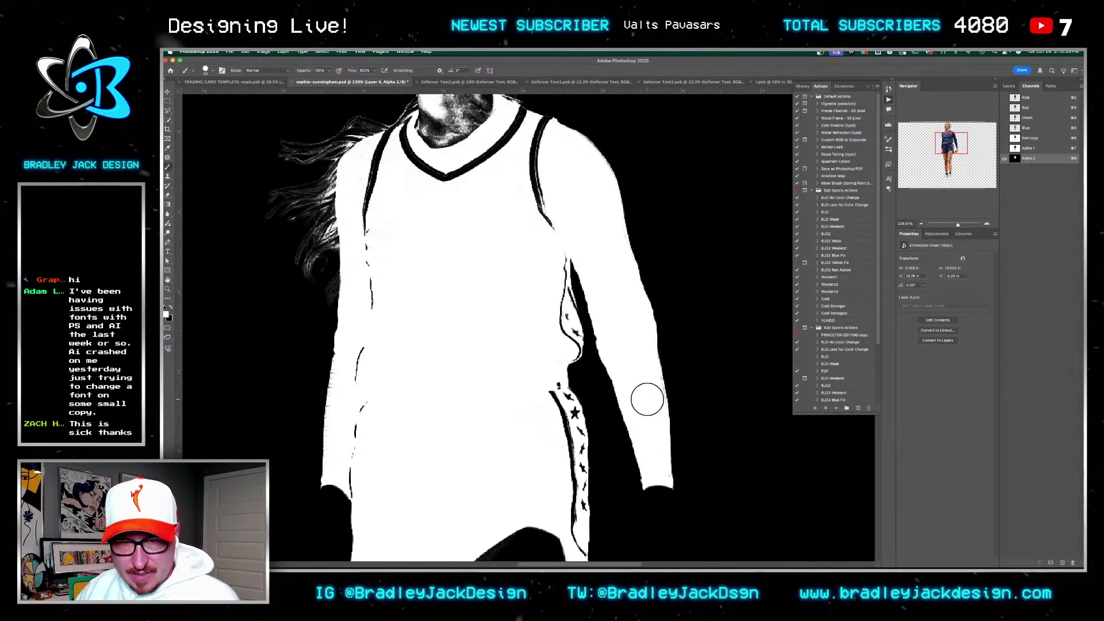
Step: Paint black over the loose hair, neck and jaw in Alpha 2, leaving only the uniform white
{"action": "scroll", "coordinate": [643, 370], "scroll_direction": "up", "scroll_amount": 5}
{"action": "scroll", "coordinate": [644, 370], "scroll_direction": "left", "scroll_amount": 5}
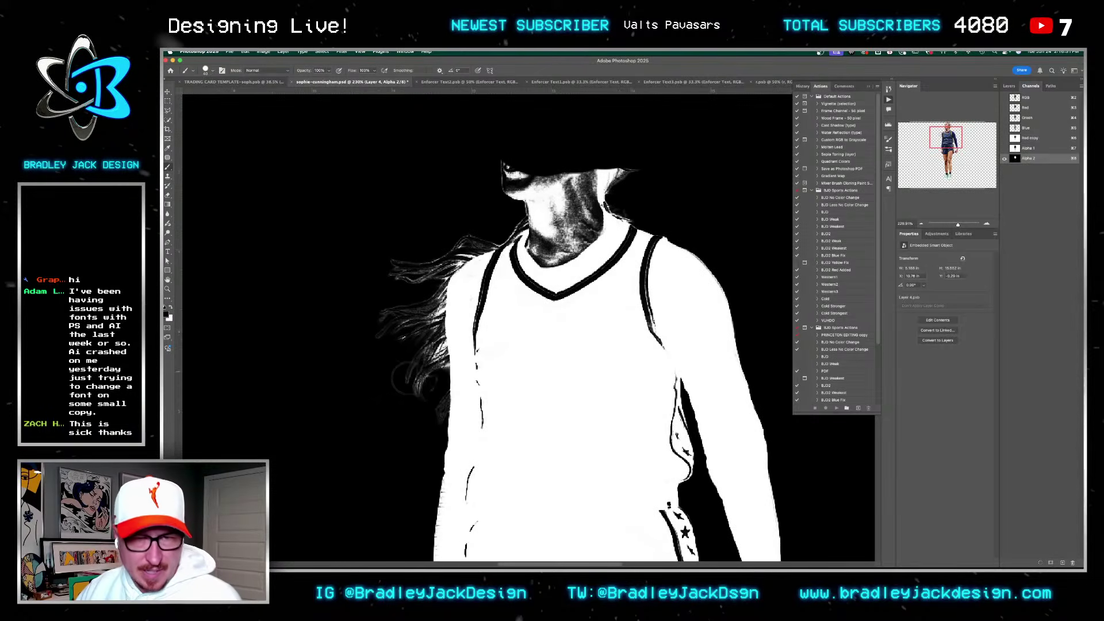
{"action": "mouse_move", "coordinate": [430, 410]}
{"action": "left_mouse_down"}
{"action": "mouse_move", "coordinate": [418, 266]}
{"action": "mouse_move", "coordinate": [399, 326]}
{"action": "mouse_move", "coordinate": [427, 301]}
{"action": "mouse_move", "coordinate": [431, 309]}
{"action": "mouse_move", "coordinate": [450, 247]}
{"action": "mouse_move", "coordinate": [575, 193]}
{"action": "mouse_move", "coordinate": [659, 191]}
{"action": "mouse_move", "coordinate": [550, 179]}
{"action": "mouse_move", "coordinate": [656, 161]}
{"action": "mouse_move", "coordinate": [570, 148]}
{"action": "mouse_move", "coordinate": [484, 177]}
{"action": "mouse_move", "coordinate": [642, 201]}
{"action": "mouse_move", "coordinate": [628, 232]}
{"action": "mouse_move", "coordinate": [549, 192]}
{"action": "mouse_move", "coordinate": [568, 232]}
{"action": "mouse_move", "coordinate": [567, 220]}
{"action": "mouse_move", "coordinate": [567, 256]}
{"action": "mouse_move", "coordinate": [493, 303]}
{"action": "mouse_move", "coordinate": [471, 283]}
{"action": "mouse_move", "coordinate": [466, 228]}
{"action": "mouse_move", "coordinate": [484, 281]}
{"action": "mouse_move", "coordinate": [469, 280]}
{"action": "mouse_move", "coordinate": [482, 285]}
{"action": "mouse_move", "coordinate": [490, 263]}
{"action": "mouse_move", "coordinate": [481, 224]}
{"action": "mouse_move", "coordinate": [483, 241]}
{"action": "mouse_move", "coordinate": [495, 224]}
{"action": "mouse_move", "coordinate": [494, 256]}
{"action": "mouse_move", "coordinate": [508, 272]}
{"action": "mouse_move", "coordinate": [533, 227]}
{"action": "mouse_move", "coordinate": [557, 247]}
{"action": "left_mouse_up"}
{"action": "scroll", "coordinate": [639, 192], "scroll_direction": "up", "scroll_amount": 3}
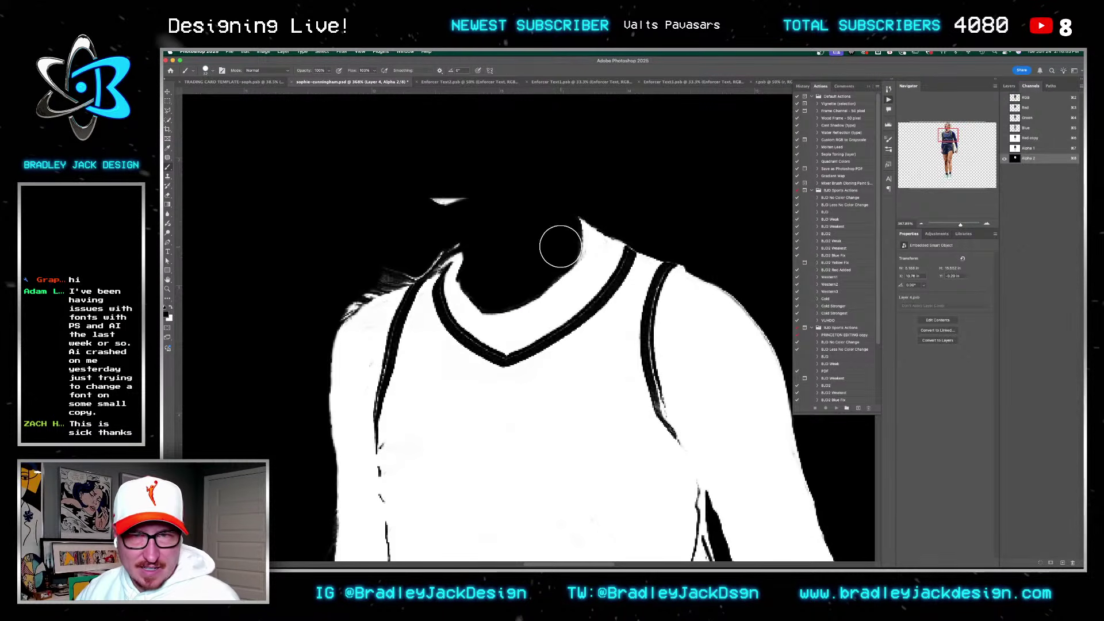
{"action": "mouse_move", "coordinate": [506, 199]}
{"action": "left_mouse_down"}
{"action": "mouse_move", "coordinate": [415, 265]}
{"action": "mouse_move", "coordinate": [336, 307]}
{"action": "mouse_move", "coordinate": [337, 294]}
{"action": "mouse_move", "coordinate": [348, 290]}
{"action": "mouse_move", "coordinate": [337, 310]}
{"action": "mouse_move", "coordinate": [360, 284]}
{"action": "mouse_move", "coordinate": [402, 270]}
{"action": "left_mouse_up"}
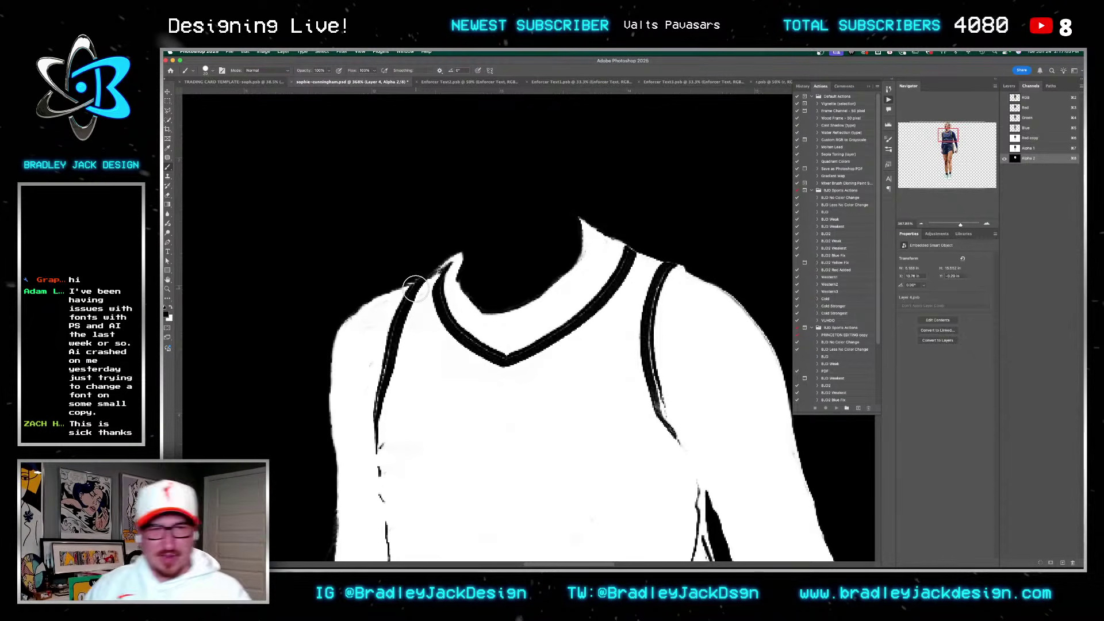
Step: Load the Alpha 2 channel as a selection and make the RGB composite active to check the uniform outline
{"action": "key", "text": "x"}
{"action": "scroll", "coordinate": [598, 255], "scroll_direction": "down", "scroll_amount": 6}
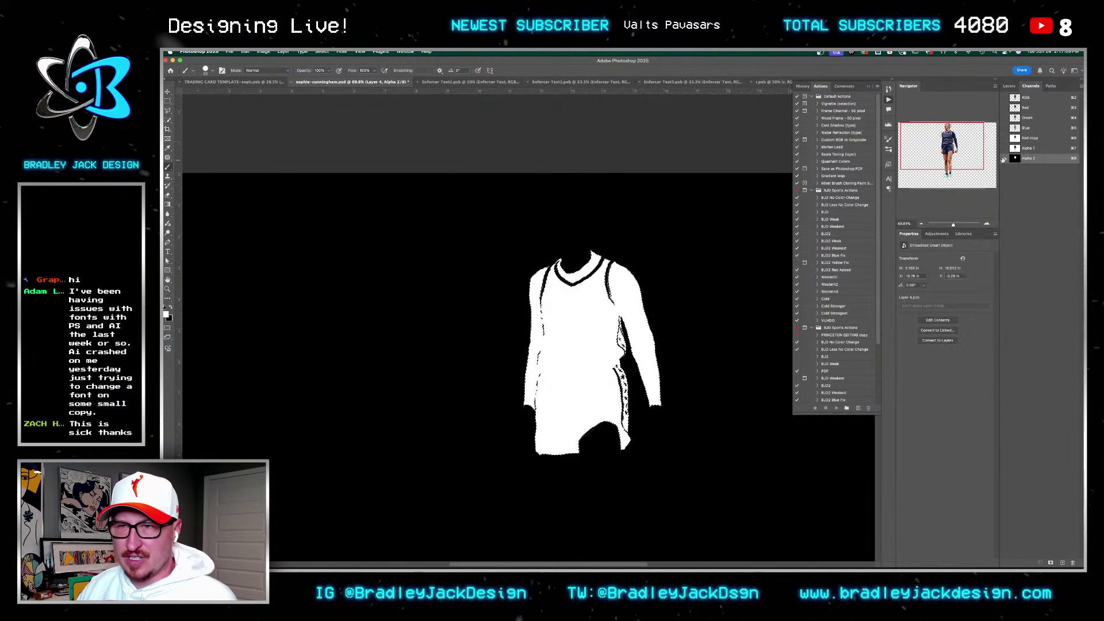
{"action": "left_click", "coordinate": [1005, 98]}
{"action": "left_click", "coordinate": [1024, 97]}
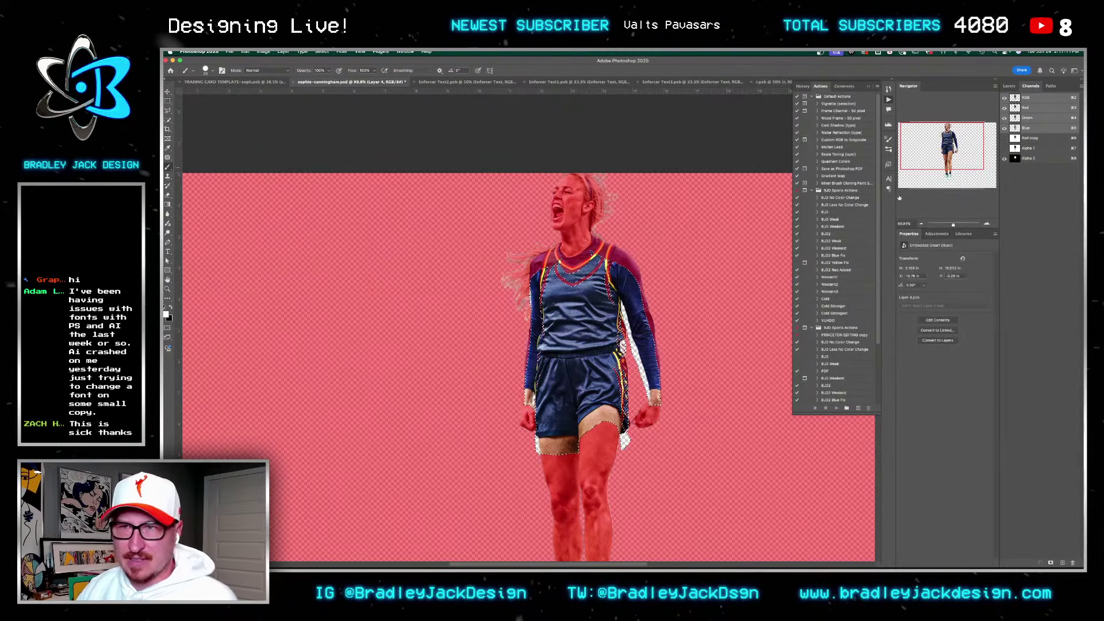
{"action": "scroll", "coordinate": [619, 322], "scroll_direction": "up", "scroll_amount": 3}
{"action": "key", "text": "m"}
{"action": "mouse_move", "coordinate": [598, 309]}
{"action": "left_mouse_down"}
{"action": "mouse_move", "coordinate": [581, 295]}
{"action": "mouse_move", "coordinate": [582, 218]}
{"action": "mouse_move", "coordinate": [617, 225]}
{"action": "mouse_move", "coordinate": [614, 237]}
{"action": "left_mouse_up"}
{"action": "scroll", "coordinate": [582, 218], "scroll_direction": "up", "scroll_amount": 5}
{"action": "scroll", "coordinate": [614, 237], "scroll_direction": "down", "scroll_amount": 5}
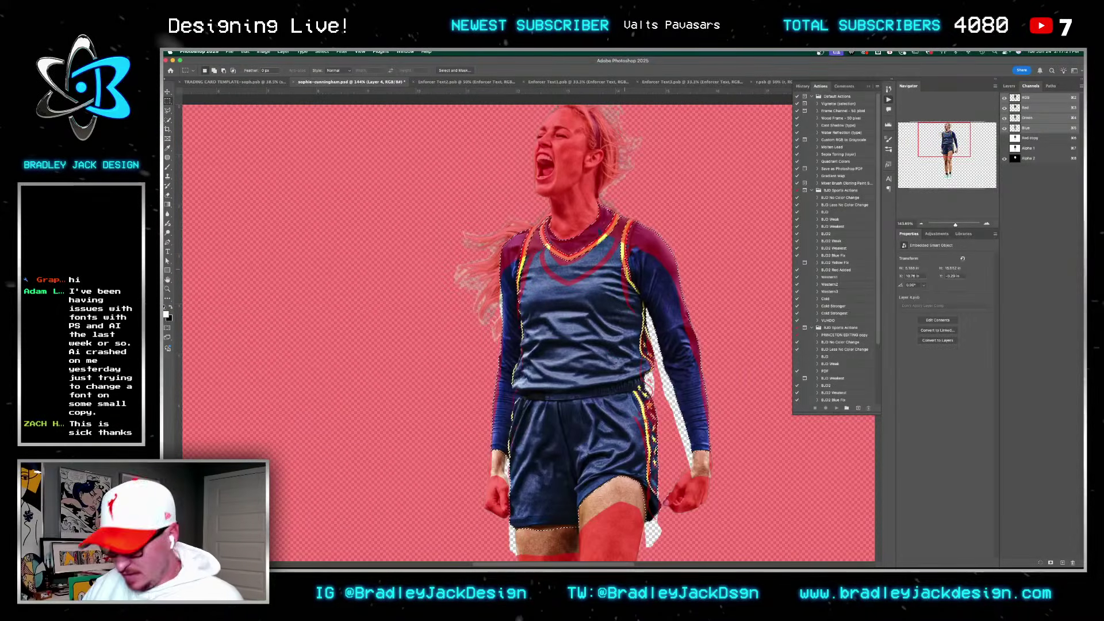
Step: Hide the red channel overlay and add a layer mask to Layer 4 from the uniform selection
{"action": "left_click", "coordinate": [1005, 98]}
{"action": "left_click", "coordinate": [1009, 85]}
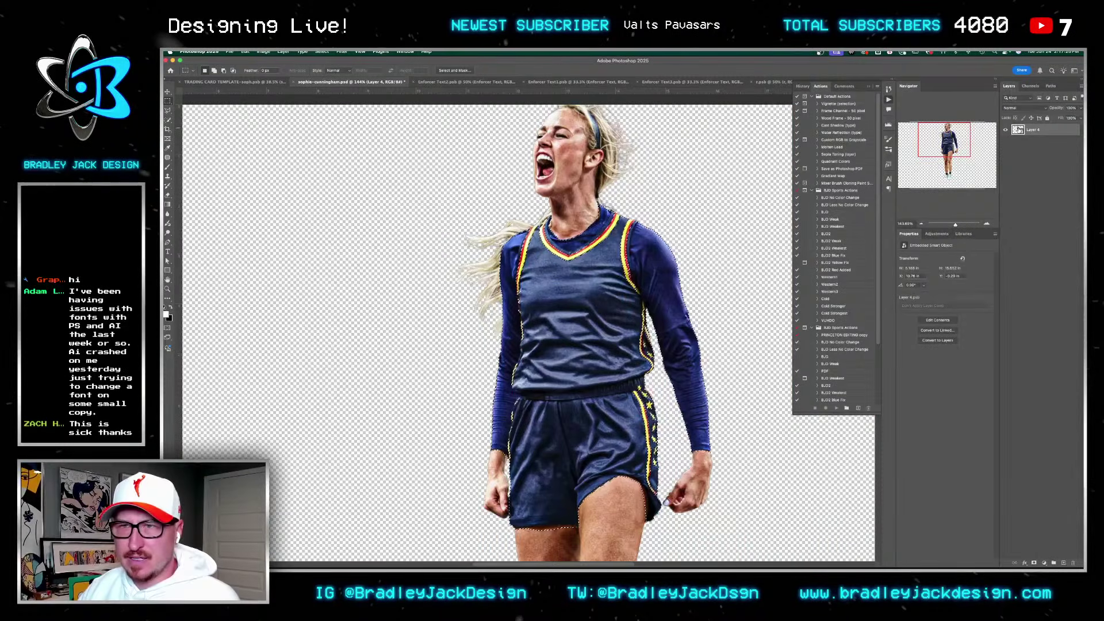
{"action": "left_click", "coordinate": [1033, 562]}
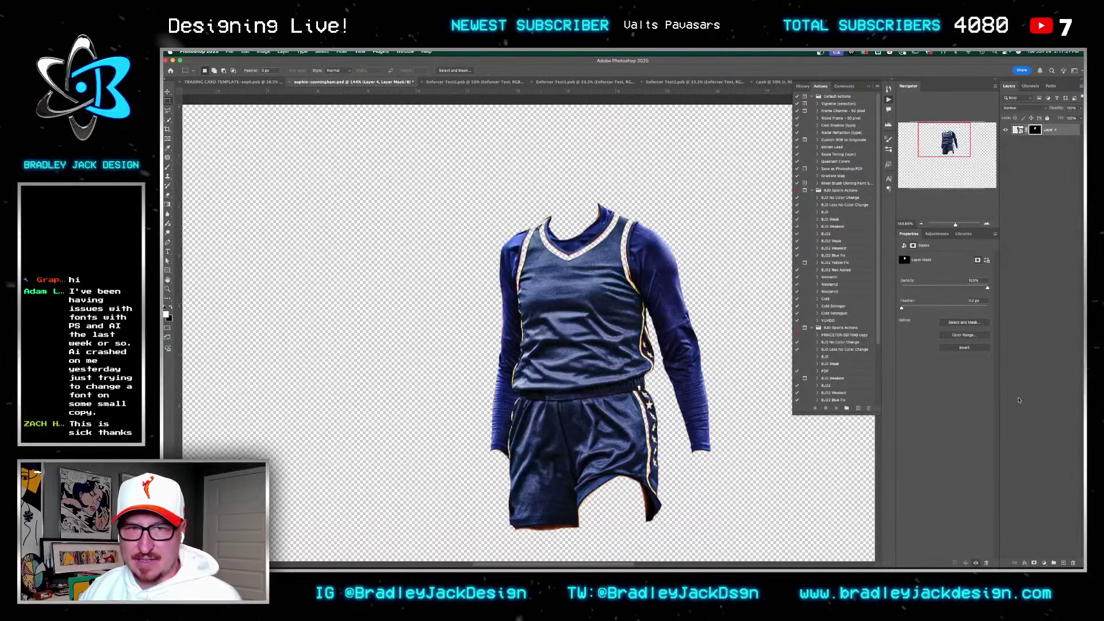
Step: Duplicate the masked Layer 4 and invert the mask on the original beneath it
{"action": "key", "text": "super+2"}
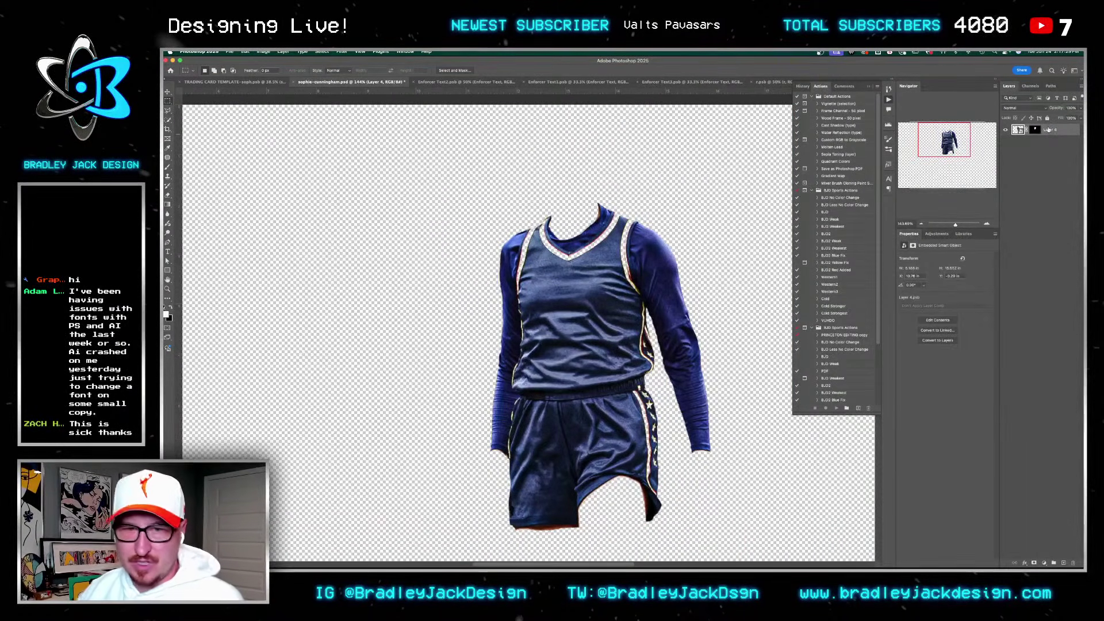
{"action": "key", "text": "super+j"}
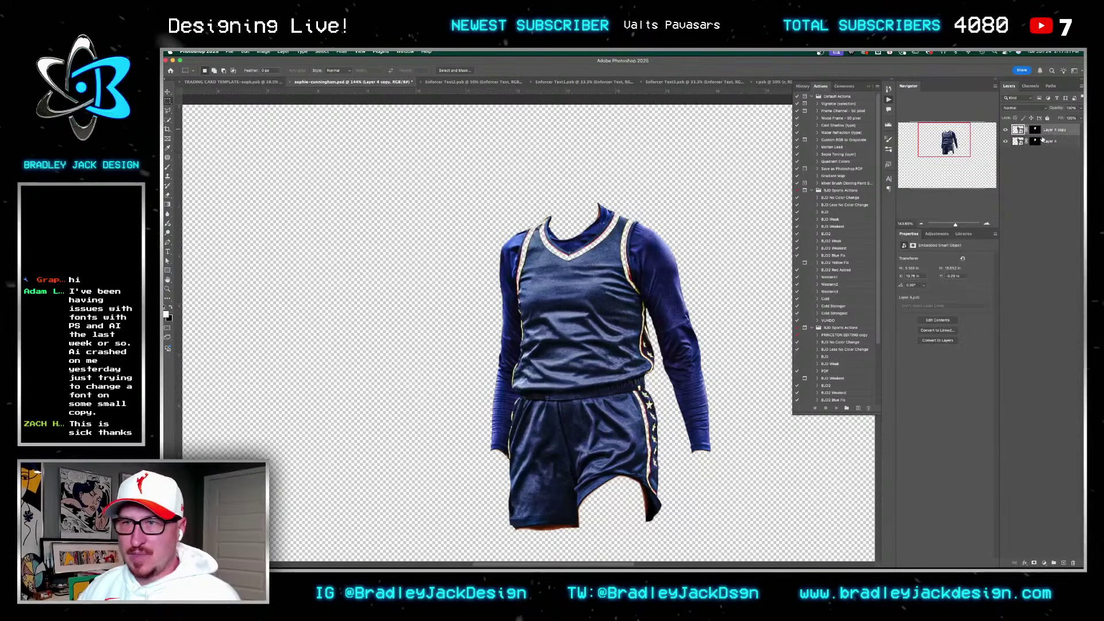
{"action": "left_click", "coordinate": [1035, 140]}
{"action": "right_click", "coordinate": [1035, 141]}
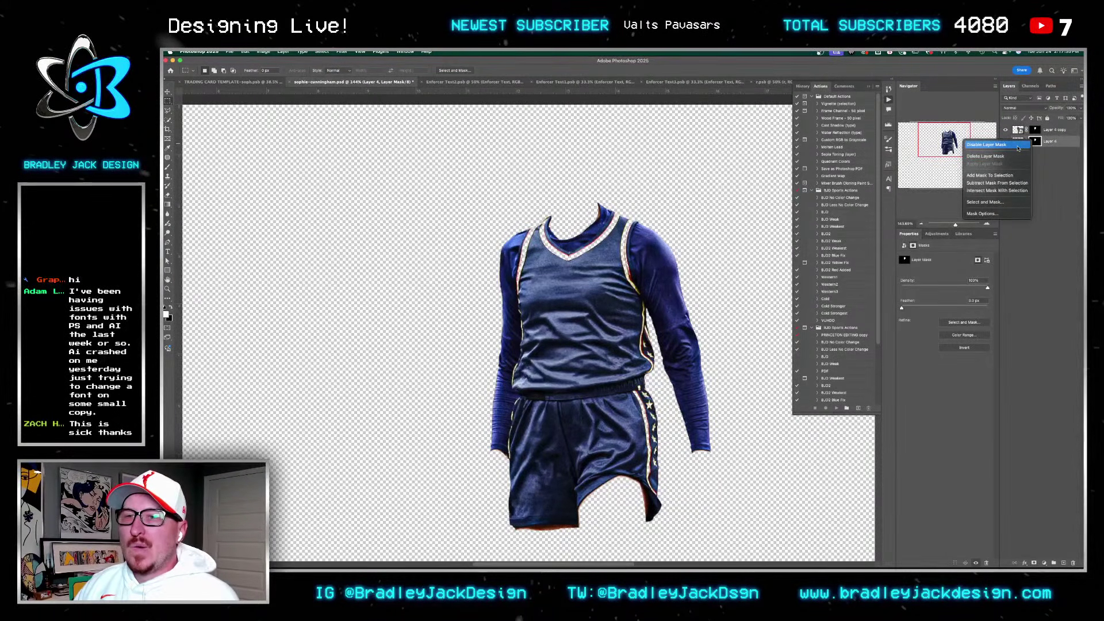
{"action": "left_click", "coordinate": [1042, 141]}
{"action": "key", "text": "v"}
Step: Add a Color Overlay effect to the uniform-only Layer 4 copy and open its overlay color for editing
{"action": "left_click", "coordinate": [1042, 131]}
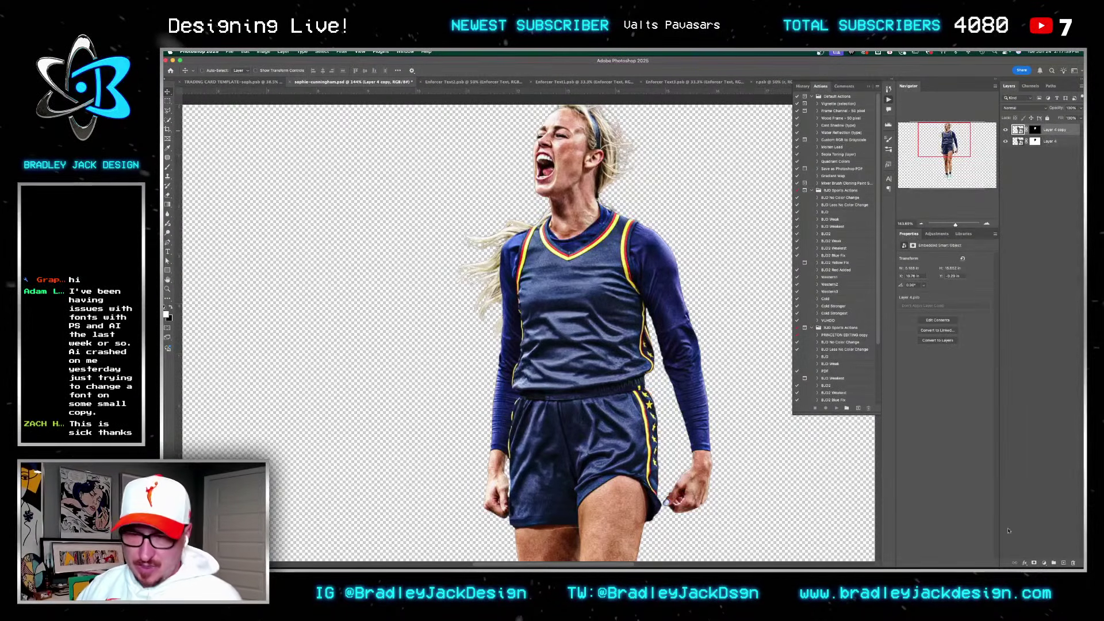
{"action": "left_click", "coordinate": [1024, 563]}
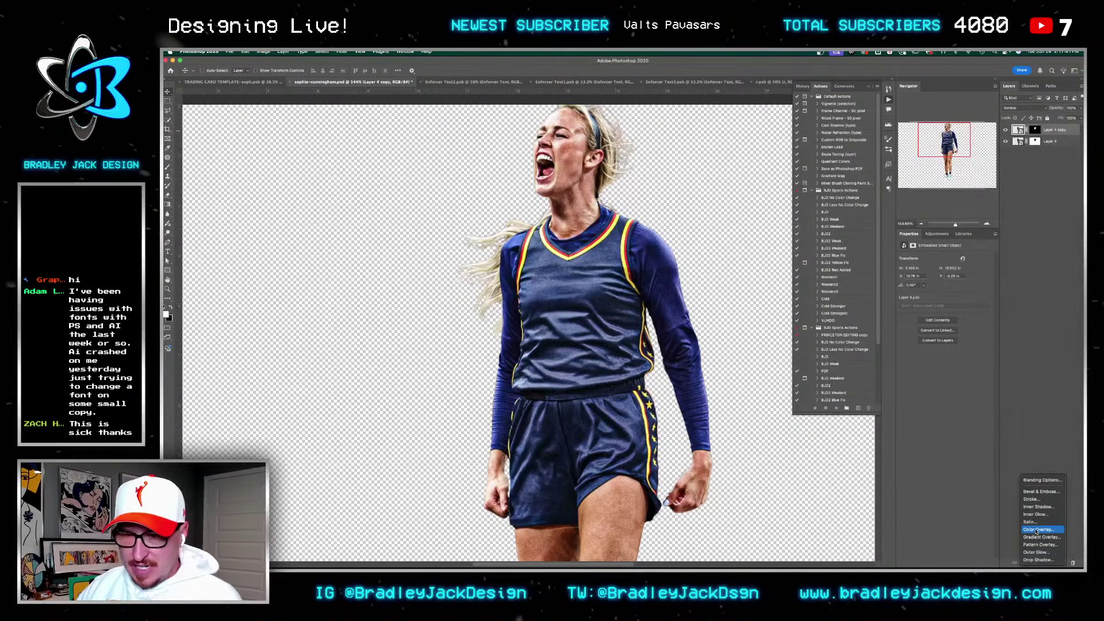
{"action": "left_click", "coordinate": [1037, 530]}
{"action": "left_click", "coordinate": [867, 240]}
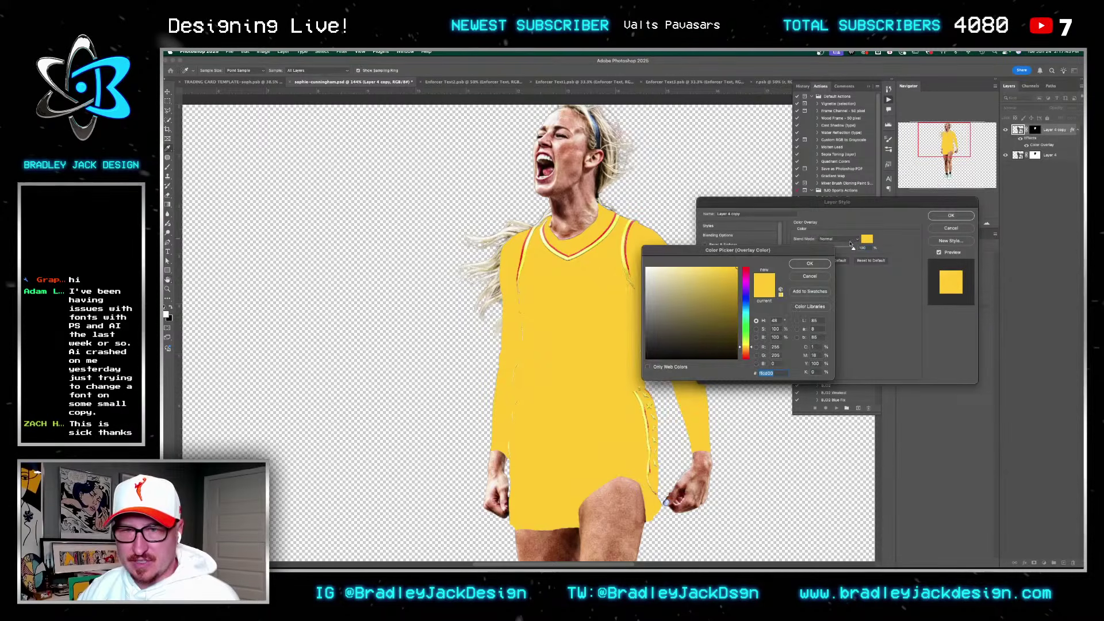
Step: Change the Color Overlay on Layer 4 copy from yellow to a dark blue and apply the layer style
{"action": "mouse_move", "coordinate": [742, 320]}
{"action": "left_mouse_down"}
{"action": "mouse_move", "coordinate": [747, 299]}
{"action": "mouse_move", "coordinate": [747, 329]}
{"action": "mouse_move", "coordinate": [751, 320]}
{"action": "left_mouse_up"}
{"action": "left_click", "coordinate": [752, 301]}
{"action": "left_click", "coordinate": [751, 296]}
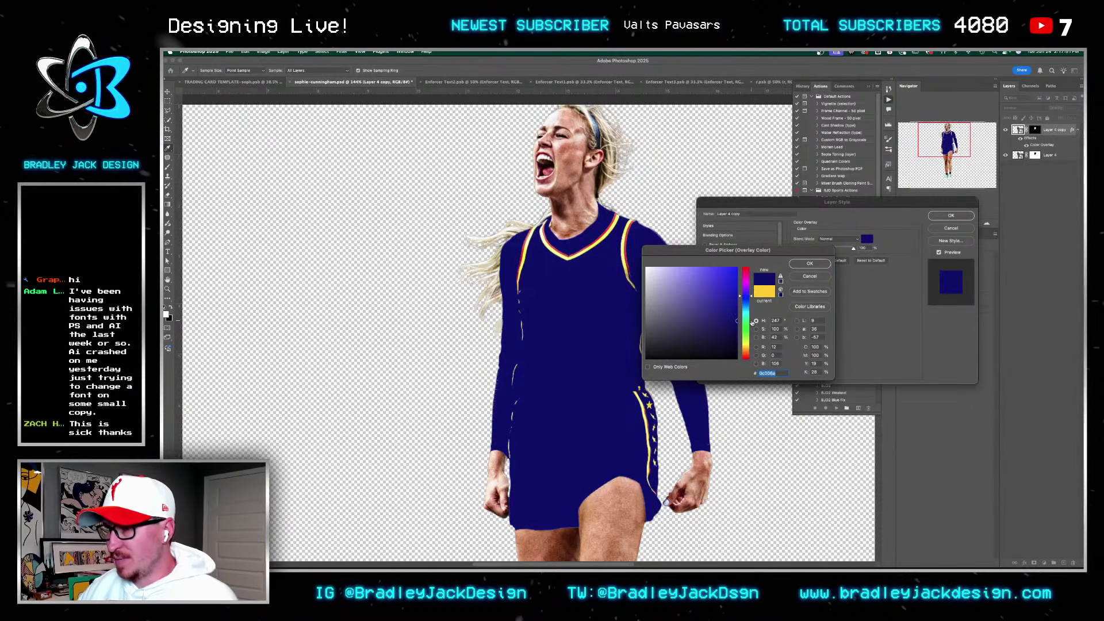
{"action": "key", "text": "super+Tab"}
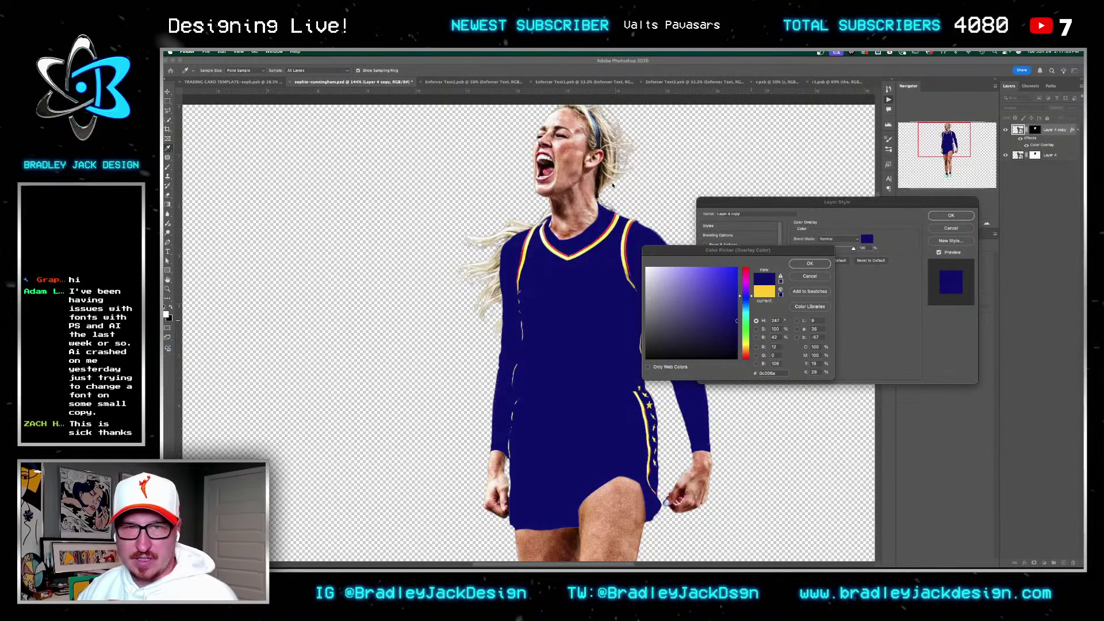
{"action": "left_click", "coordinate": [806, 267]}
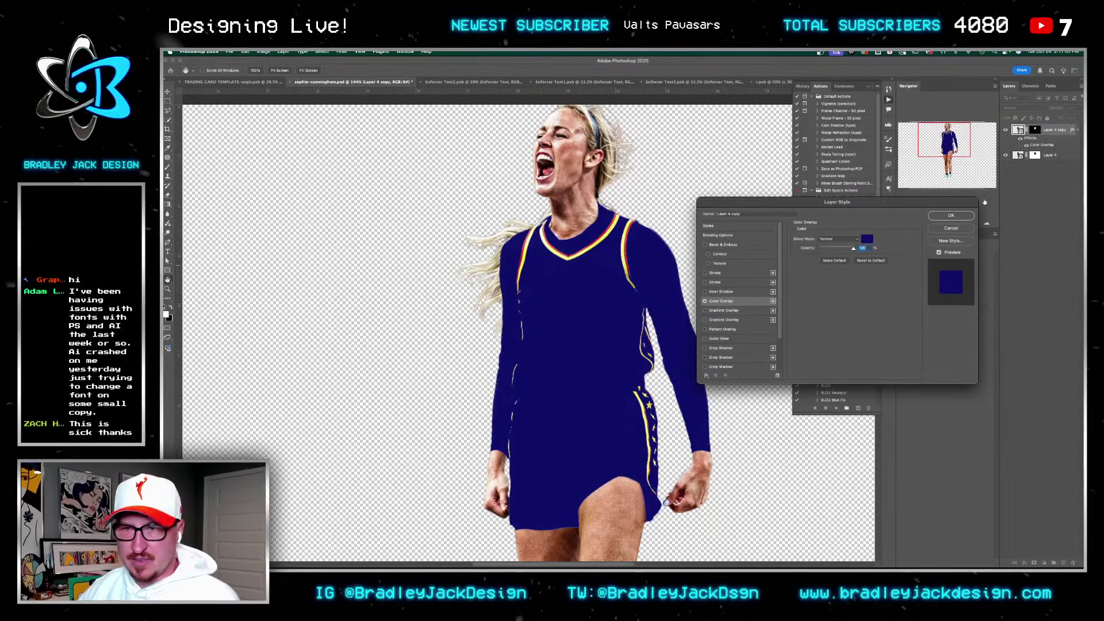
{"action": "left_click", "coordinate": [951, 215]}
Step: Switch to Safari, search for "team color codes fever" and open the Indiana Fever color codes page
{"action": "left_click", "coordinate": [502, 543]}
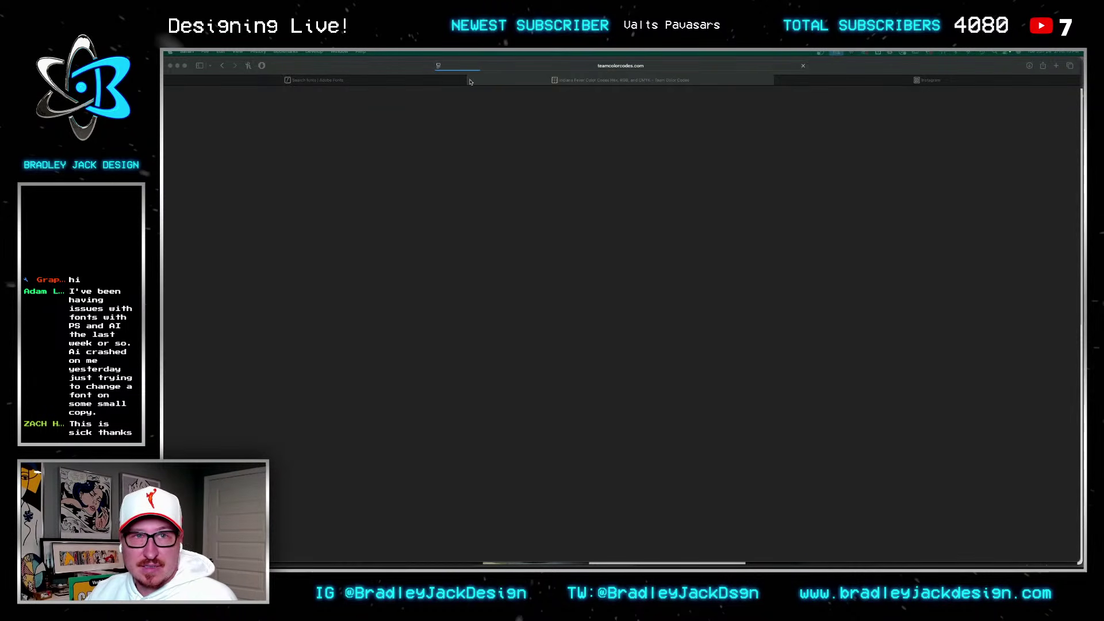
{"action": "key", "text": "super+w"}
{"action": "left_click", "coordinate": [554, 153]}
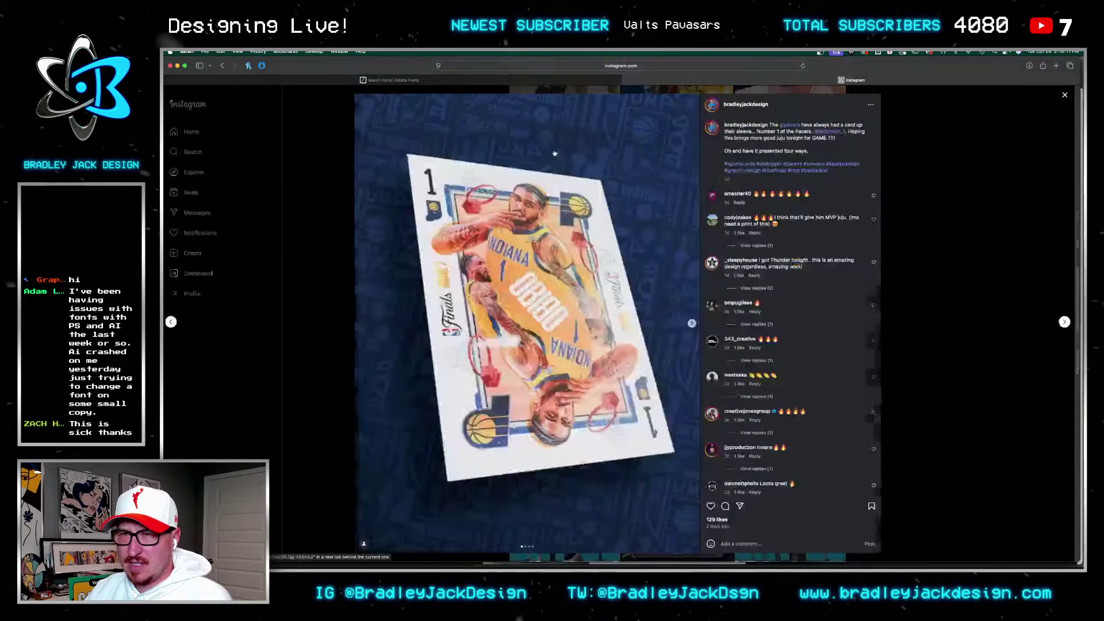
{"action": "key", "text": "super+t"}
{"action": "type", "text": "team color codes"}
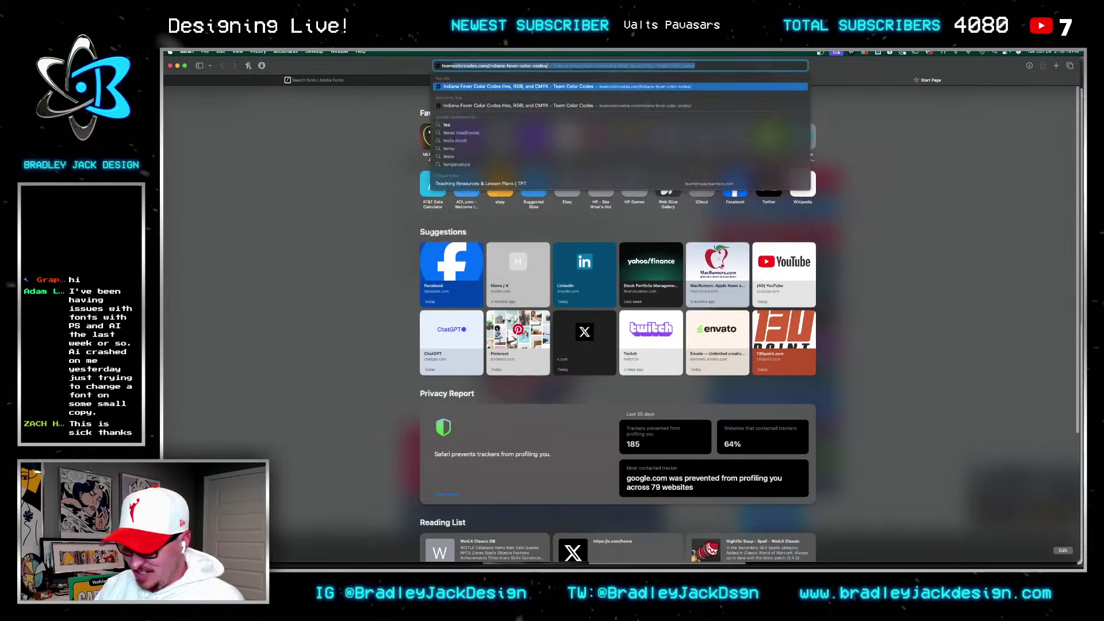
{"action": "type", "text": " fever"}
{"action": "key", "text": "Return"}
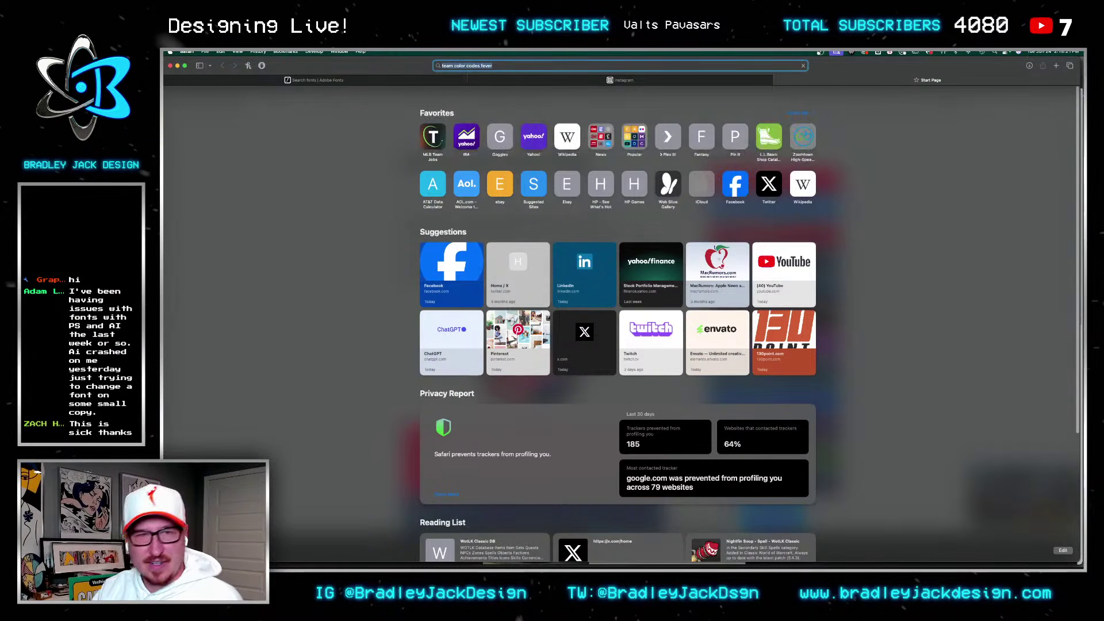
{"action": "left_click", "coordinate": [349, 165]}
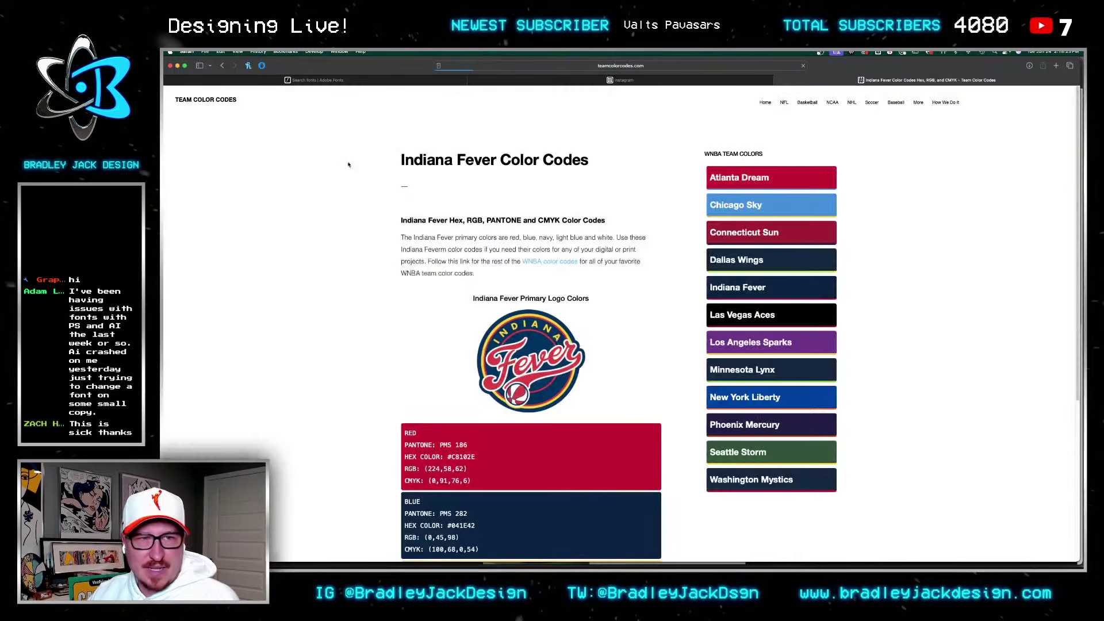
Step: Copy the hex code of the Fever blue, 041E42, and switch back to Photoshop
{"action": "scroll", "coordinate": [476, 507], "scroll_direction": "down", "scroll_amount": 1}
{"action": "left_click_drag", "start_coordinate": [451, 490], "coordinate": [475, 488]}
{"action": "key", "text": "super+Tab"}
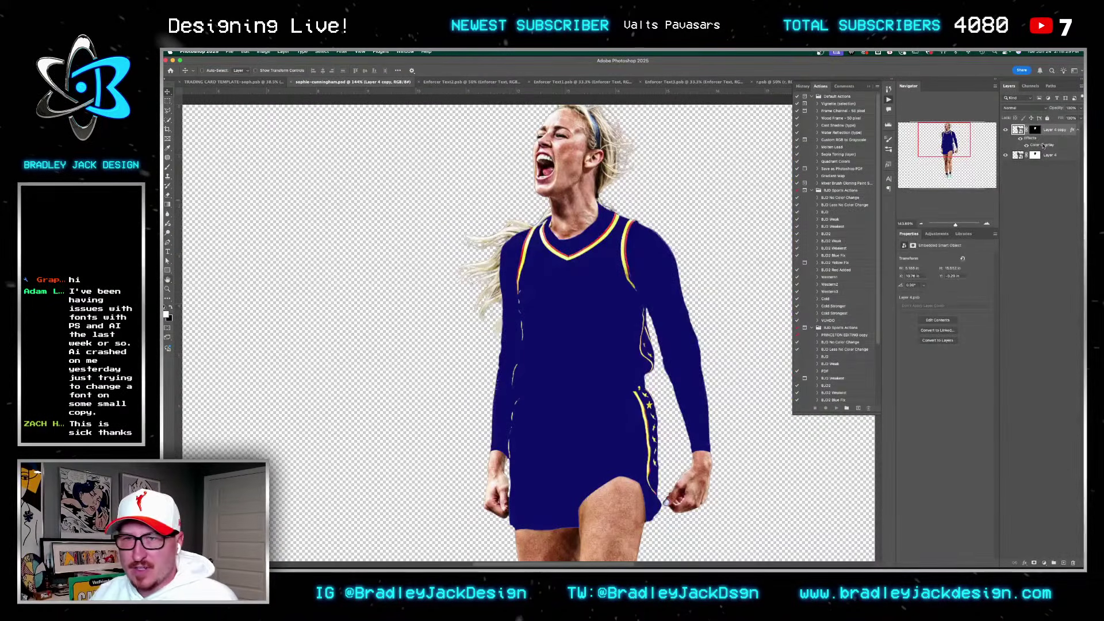
Step: Set the Color Overlay of Layer 4 copy to the copied hex color 041E42 and save the player file
{"action": "double_click", "coordinate": [1043, 145]}
{"action": "key", "text": "Escape"}
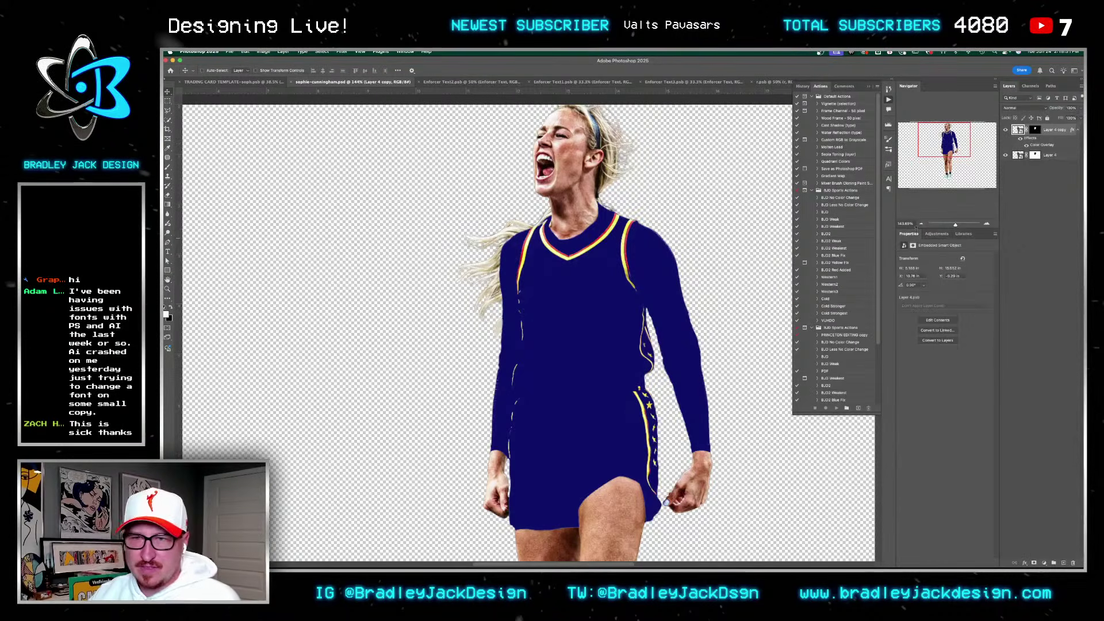
{"action": "double_click", "coordinate": [1037, 146]}
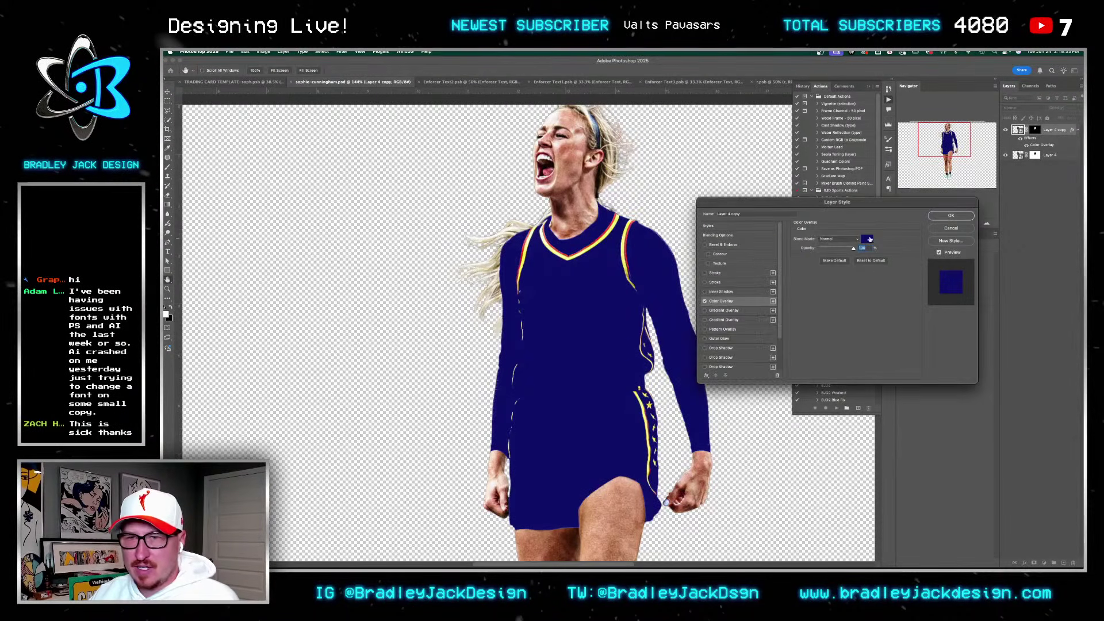
{"action": "left_click", "coordinate": [873, 241]}
{"action": "key", "text": "ctrl+v"}
{"action": "key", "text": "Return"}
{"action": "key", "text": "Return"}
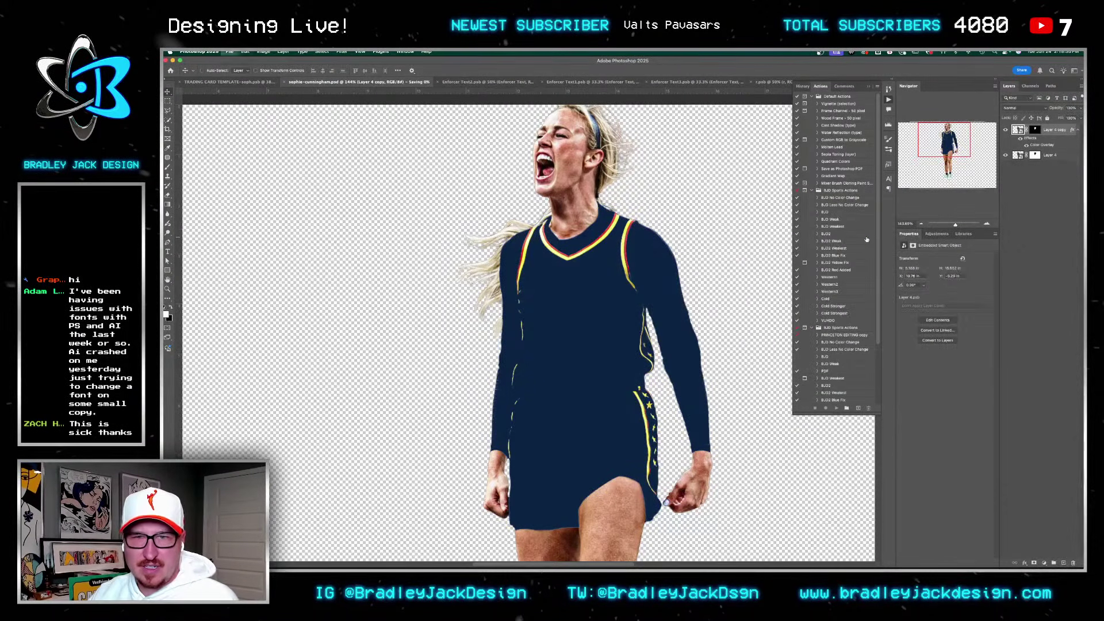
Step: Shift the player down on the trading card, move both layers lower inside the player file and save that file
{"action": "key", "text": "ctrl+shift+Tab"}
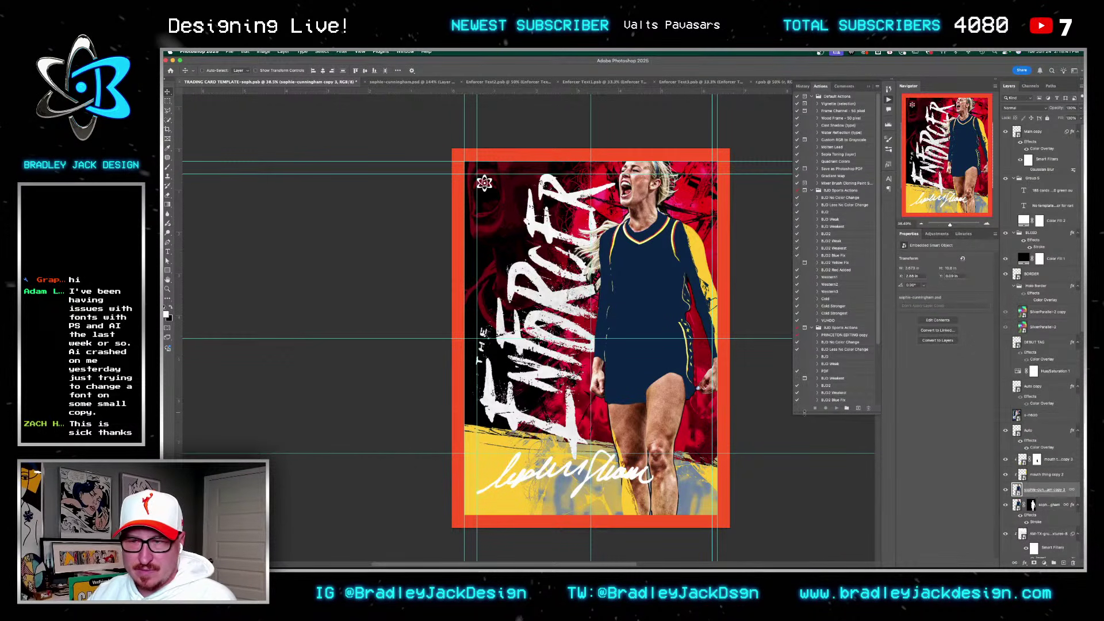
{"action": "left_click_drag", "start_coordinate": [653, 344], "coordinate": [655, 366]}
{"action": "key", "text": "ctrl+Tab"}
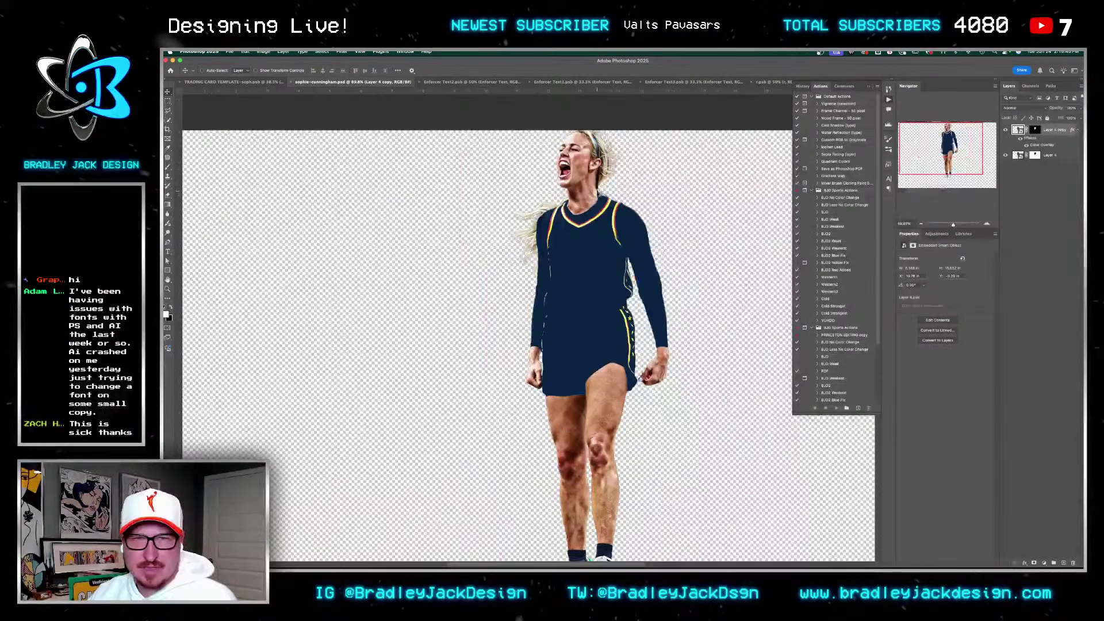
{"action": "scroll", "coordinate": [728, 241], "scroll_direction": "down", "scroll_amount": 3}
{"action": "left_click", "coordinate": [1044, 155], "text": "shift"}
{"action": "left_click_drag", "start_coordinate": [700, 214], "coordinate": [697, 230]}
{"action": "key", "text": "ctrl+s"}
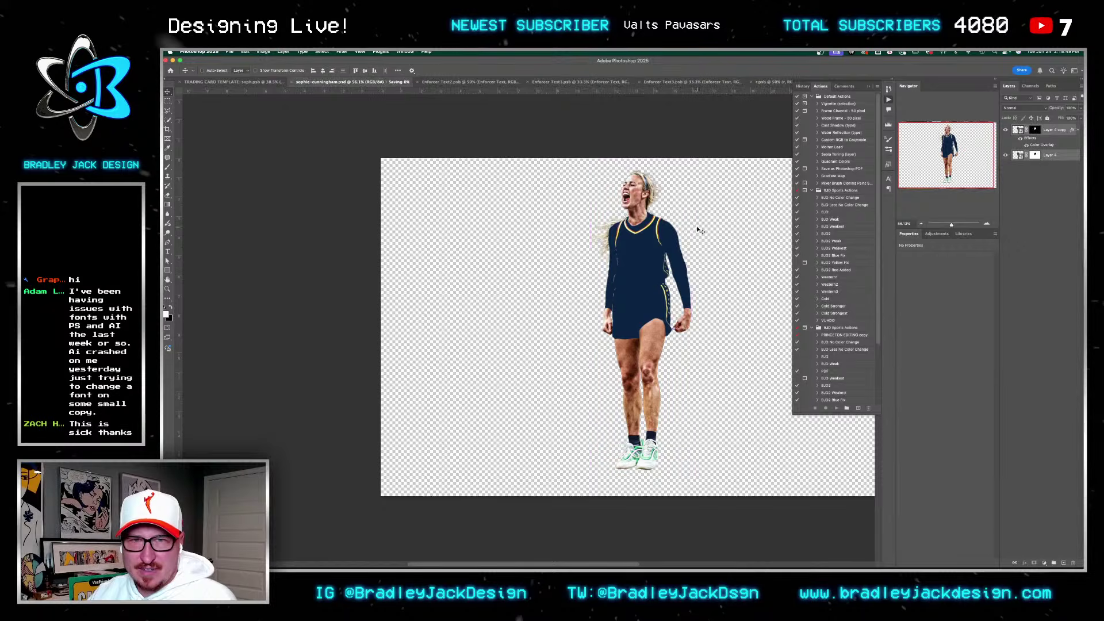
Step: Reposition the player on the trading card with fine nudges, keeping her full head inside the border beside the ENFORCER lettering
{"action": "key", "text": "ctrl+shift+Tab"}
{"action": "left_click_drag", "start_coordinate": [690, 301], "coordinate": [690, 271]}
{"action": "key", "text": "shift+Up"}
{"action": "key", "text": "shift+Up"}
{"action": "key", "text": "shift+Up"}
{"action": "key", "text": "shift+Up"}
{"action": "key", "text": "shift+Up"}
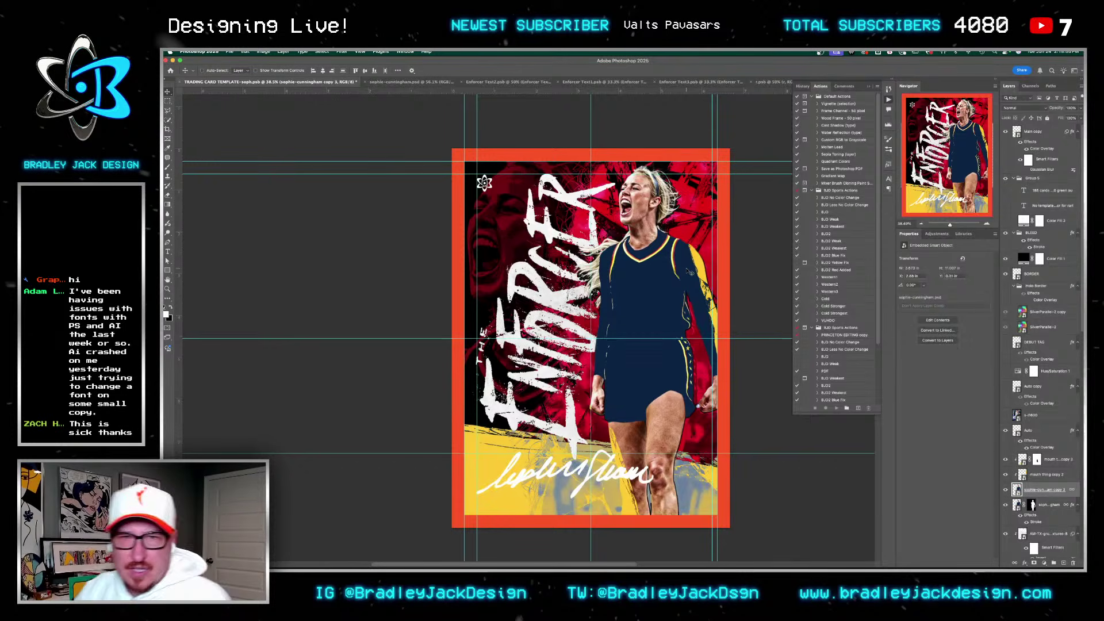
{"action": "key", "text": "shift+Right"}
{"action": "key", "text": "shift+Right"}
{"action": "key", "text": "shift+Right"}
{"action": "key", "text": "shift+Right"}
{"action": "key", "text": "shift+Right"}
{"action": "key", "text": "shift+Right"}
{"action": "key", "text": "shift+Right"}
{"action": "key", "text": "shift+Right"}
{"action": "key", "text": "shift+Down"}
{"action": "key", "text": "shift+Down"}
{"action": "key", "text": "shift+Down"}
{"action": "key", "text": "shift+Down"}
{"action": "key", "text": "shift+Down"}
{"action": "key", "text": "shift+Down"}
{"action": "key", "text": "shift+Down"}
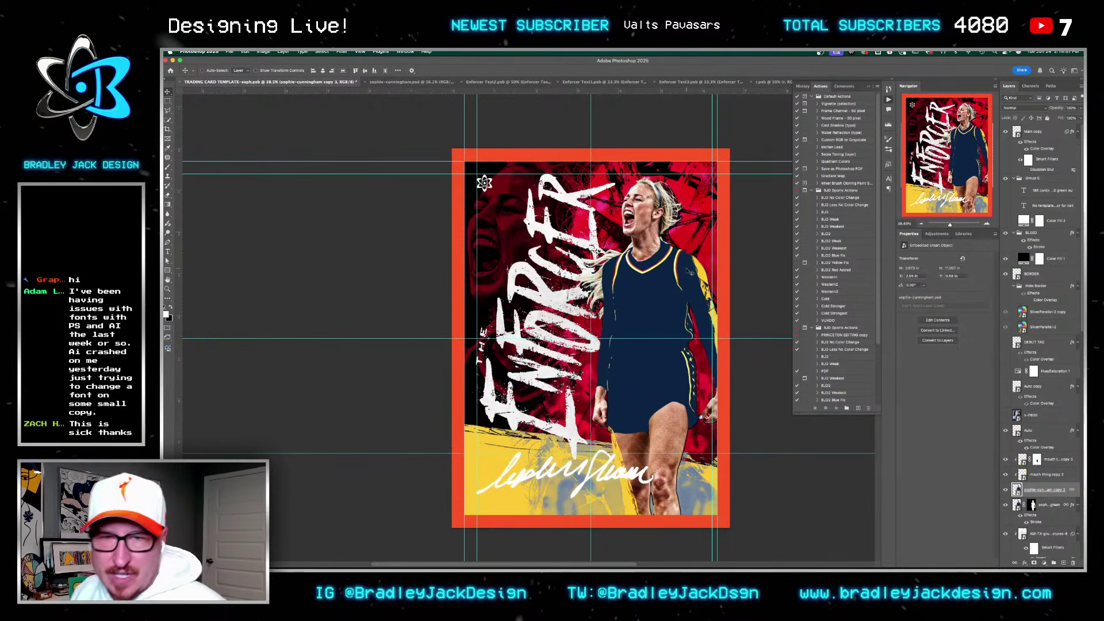
{"action": "key", "text": "Left"}
{"action": "key", "text": "Down"}
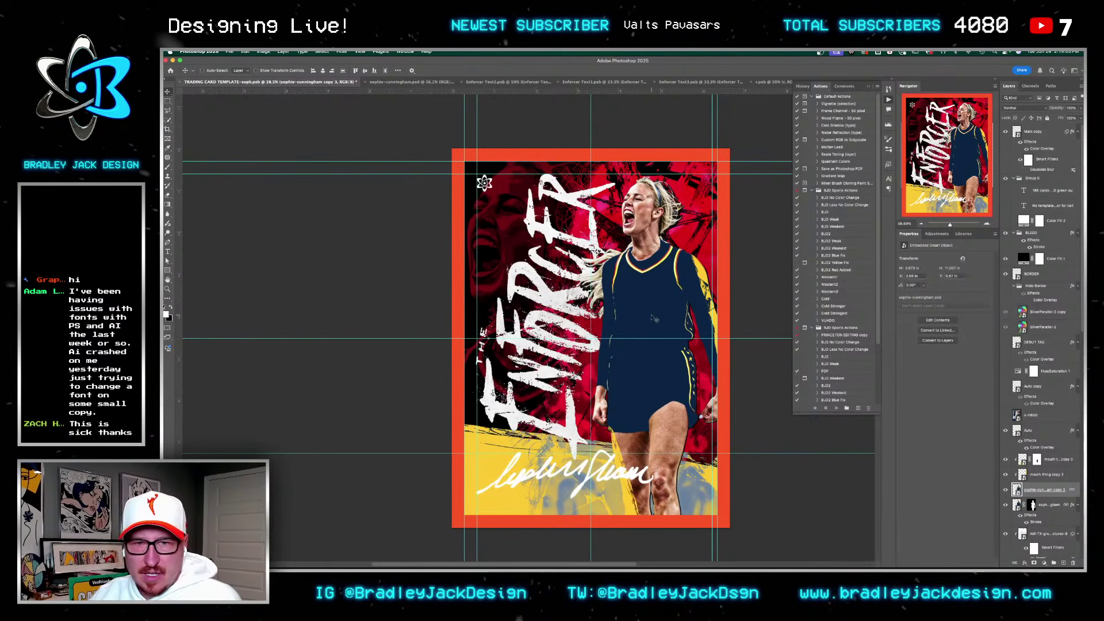
Step: In the player file, duplicate Layer 4, bring the copy to the top of the stack and remove its layer mask
{"action": "key", "text": "ctrl+Tab"}
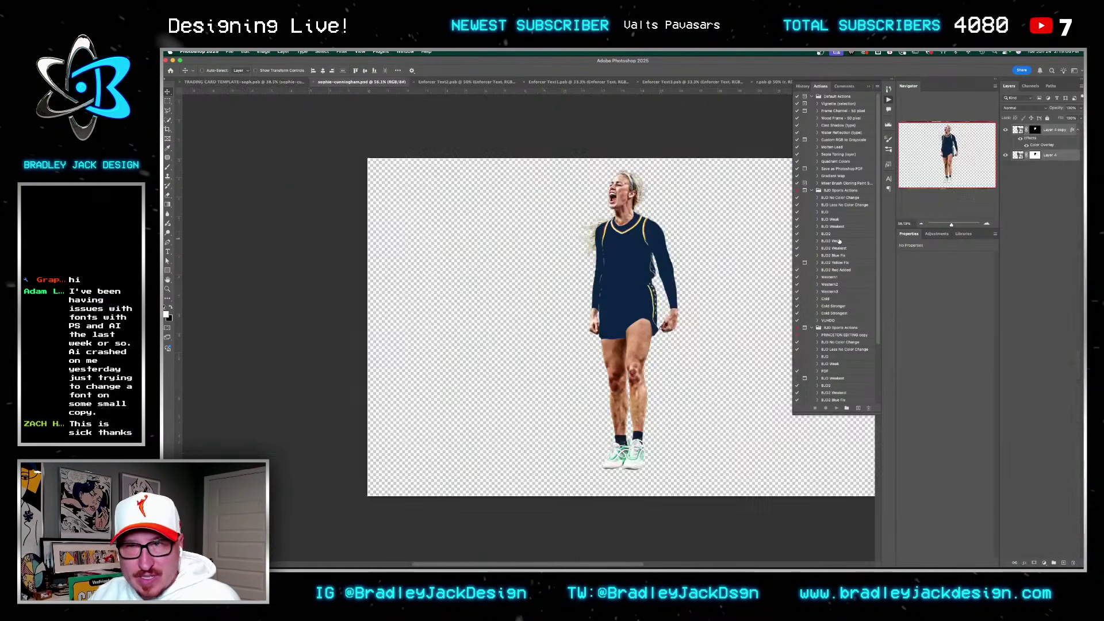
{"action": "left_click", "coordinate": [1054, 153]}
{"action": "key", "text": "ctrl+j"}
{"action": "key", "text": "ctrl+bracketright"}
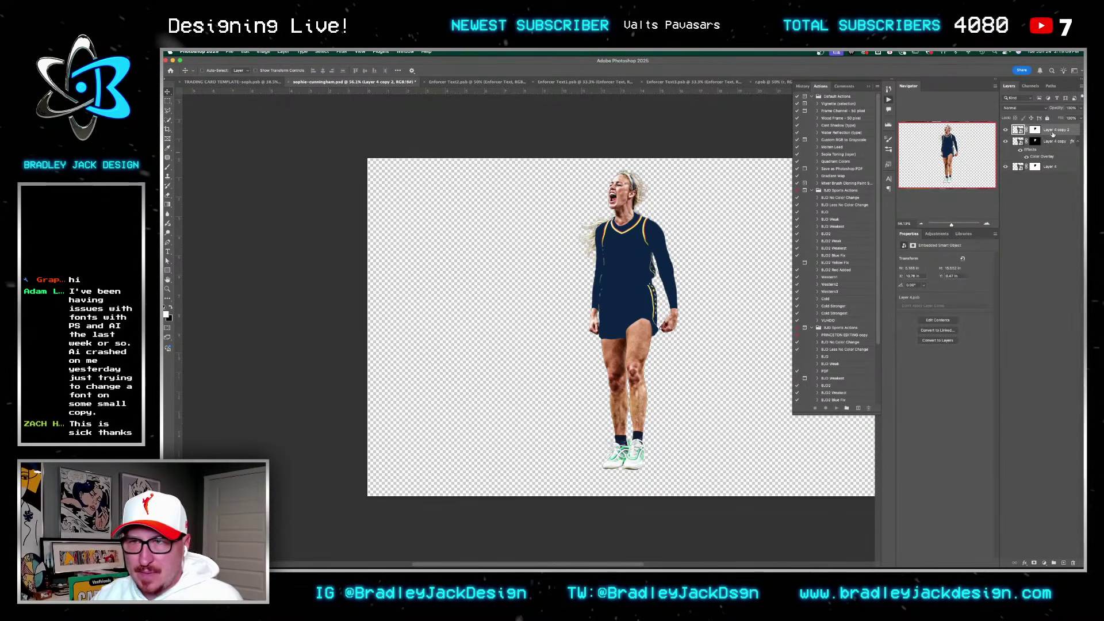
{"action": "right_click", "coordinate": [1042, 130]}
{"action": "left_click", "coordinate": [1000, 139]}
Step: Put Layer 4 copy into its own group and try the Screen blend mode on the player copy above it
{"action": "left_click", "coordinate": [1022, 143]}
{"action": "key", "text": "ctrl+g"}
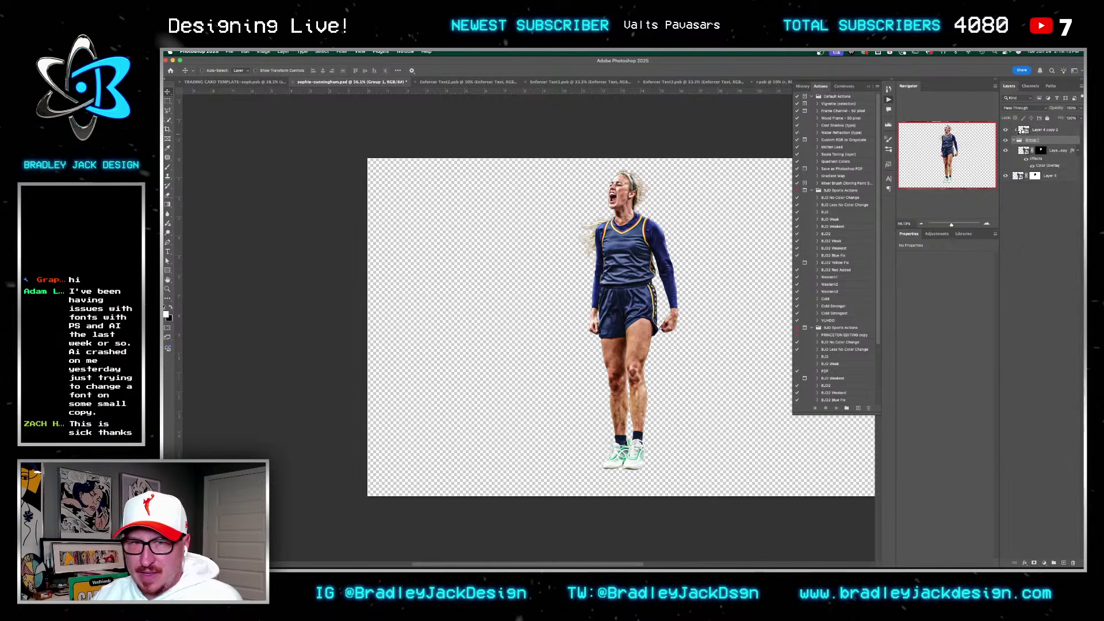
{"action": "left_click", "coordinate": [1049, 132]}
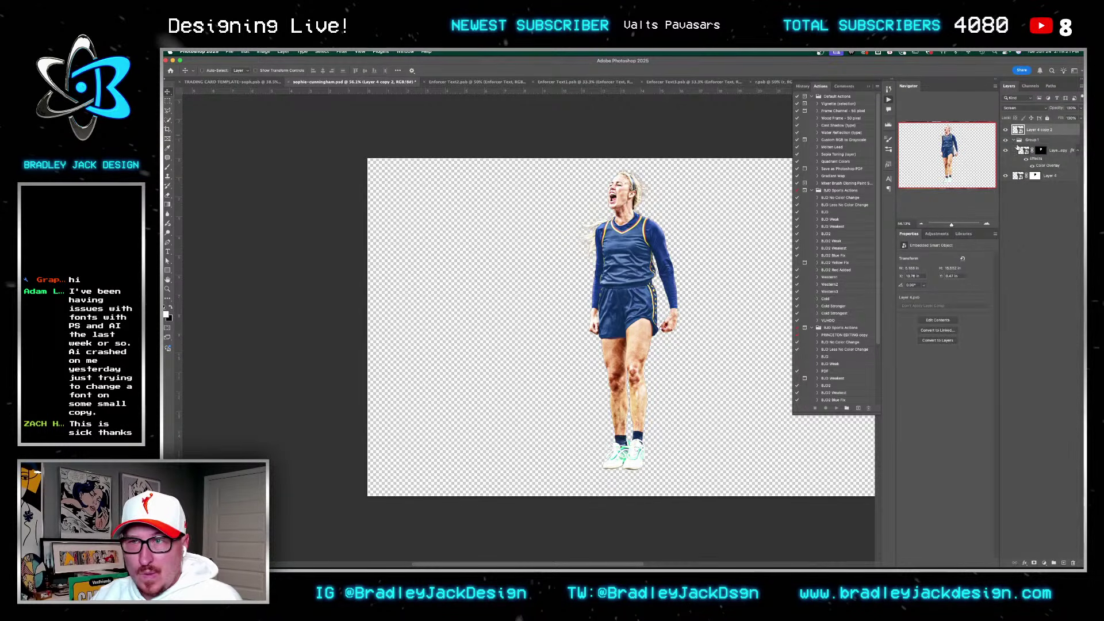
Step: Return Layer 4 copy 2 to Normal blending with the other layers hidden, and clip a reversed Gradient Map to it
{"action": "key", "text": "shift+alt+n"}
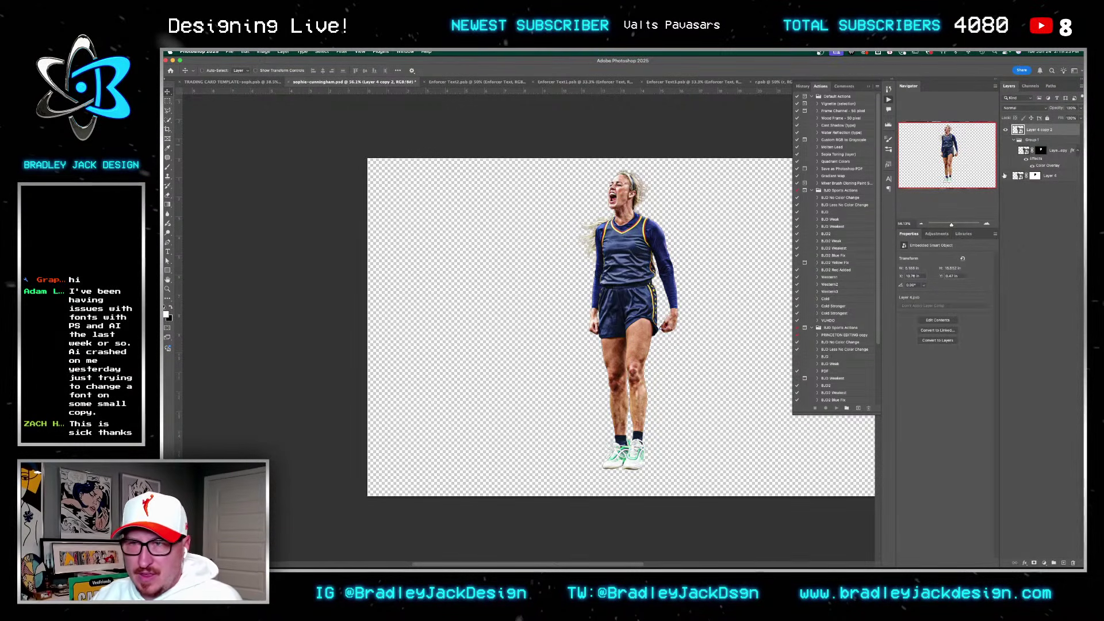
{"action": "left_click", "coordinate": [937, 233]}
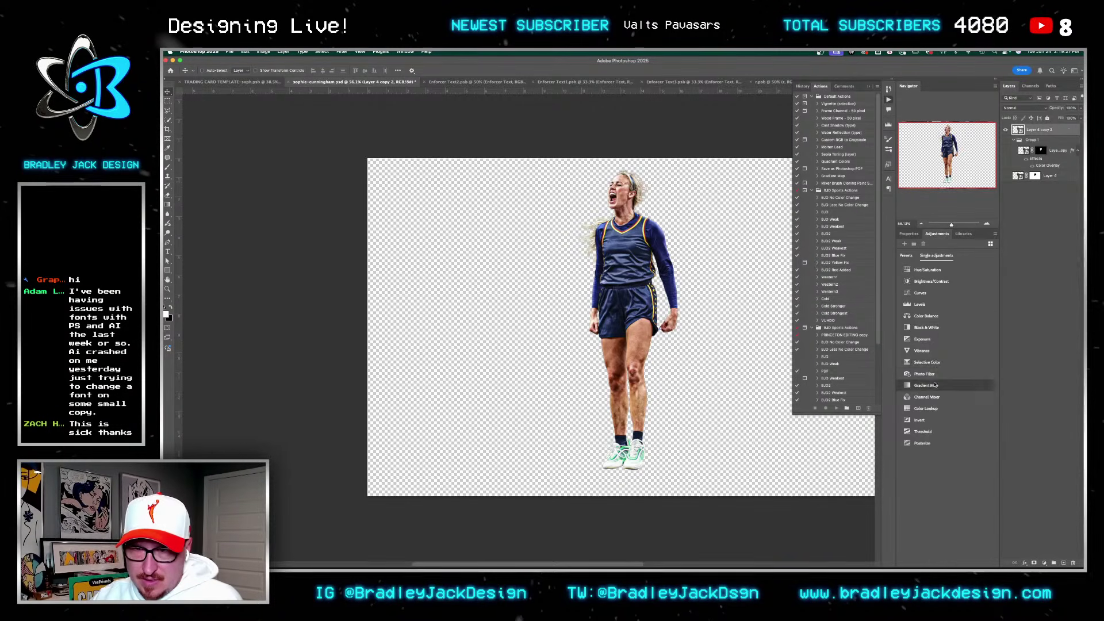
{"action": "left_click", "coordinate": [935, 386]}
{"action": "left_click", "coordinate": [1026, 137], "text": "alt"}
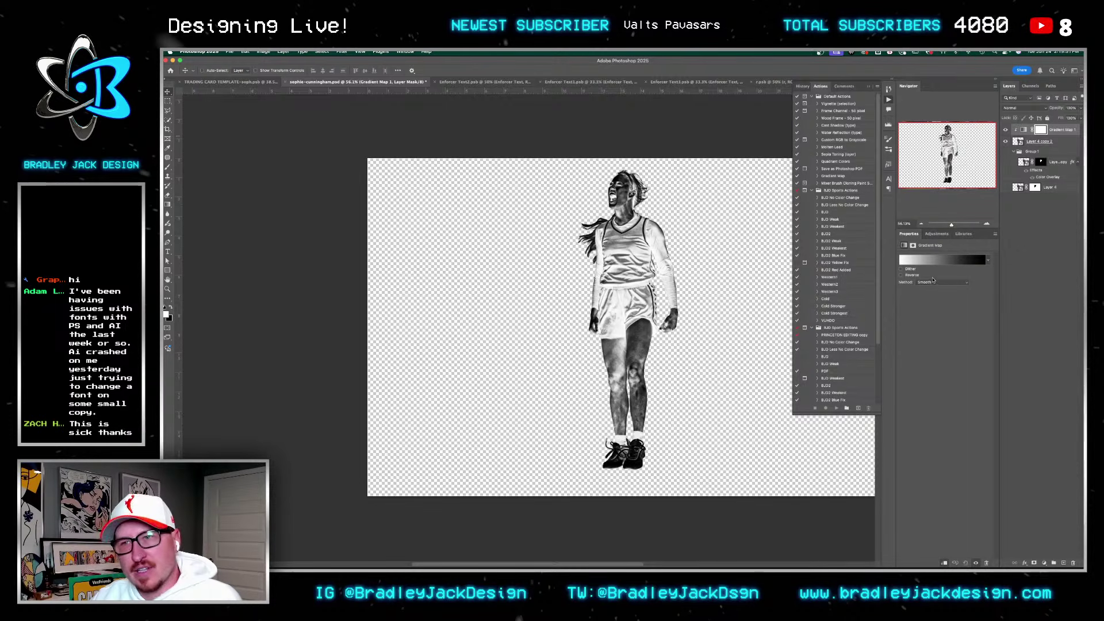
{"action": "left_click", "coordinate": [909, 276]}
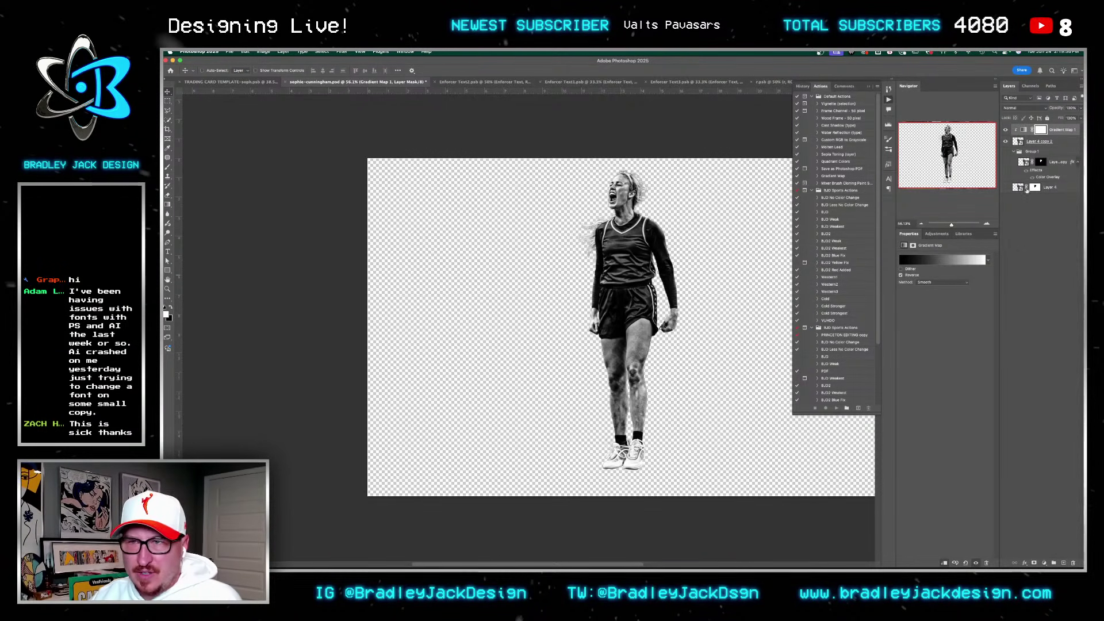
Step: Combine the Gradient Map and Layer 4 copy 2 into a single smart object
{"action": "left_click", "coordinate": [1046, 145]}
{"action": "left_click", "coordinate": [1047, 134], "text": "shift"}
{"action": "key", "text": "F2"}
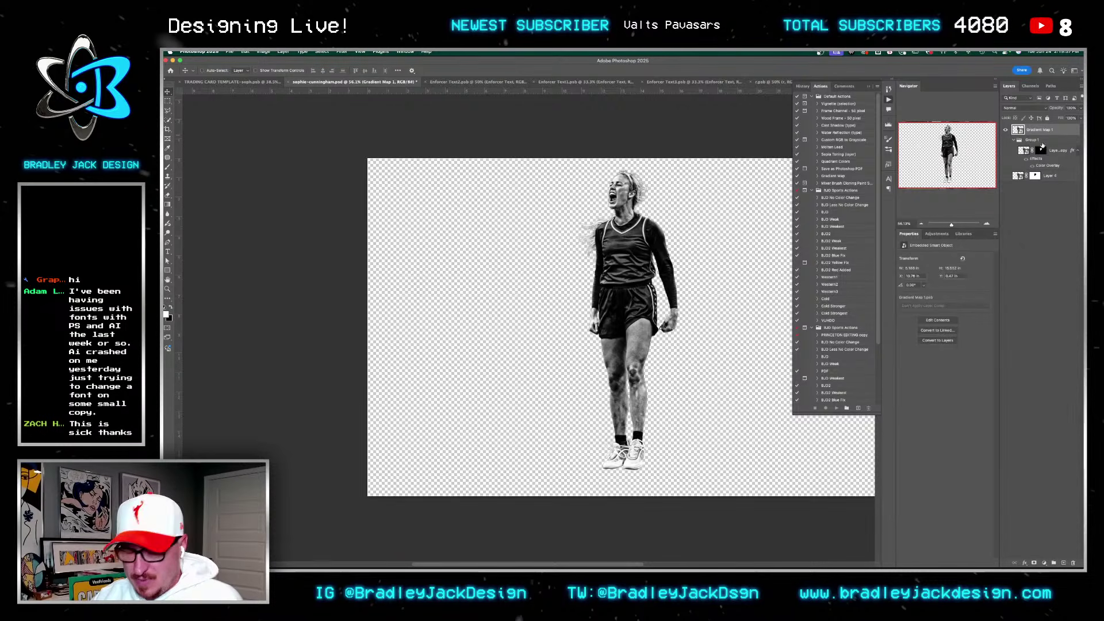
Step: Show the hidden layers, clip the black-and-white smart object to Group 1 in Screen mode, save, and check the trading card
{"action": "left_click", "coordinate": [1005, 151]}
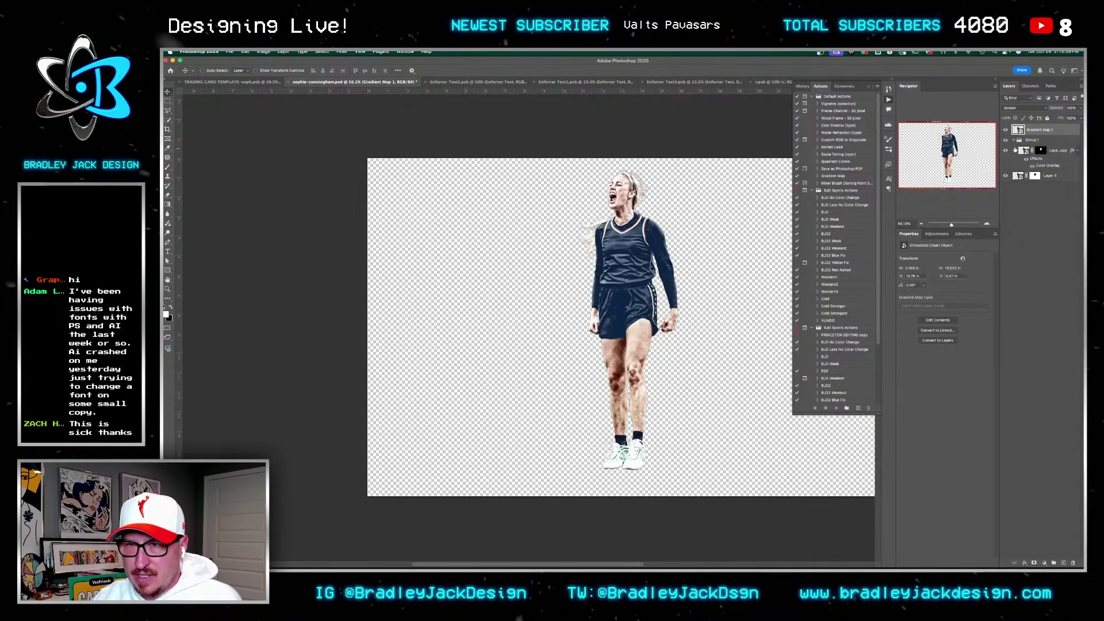
{"action": "key", "text": "ctrl+s"}
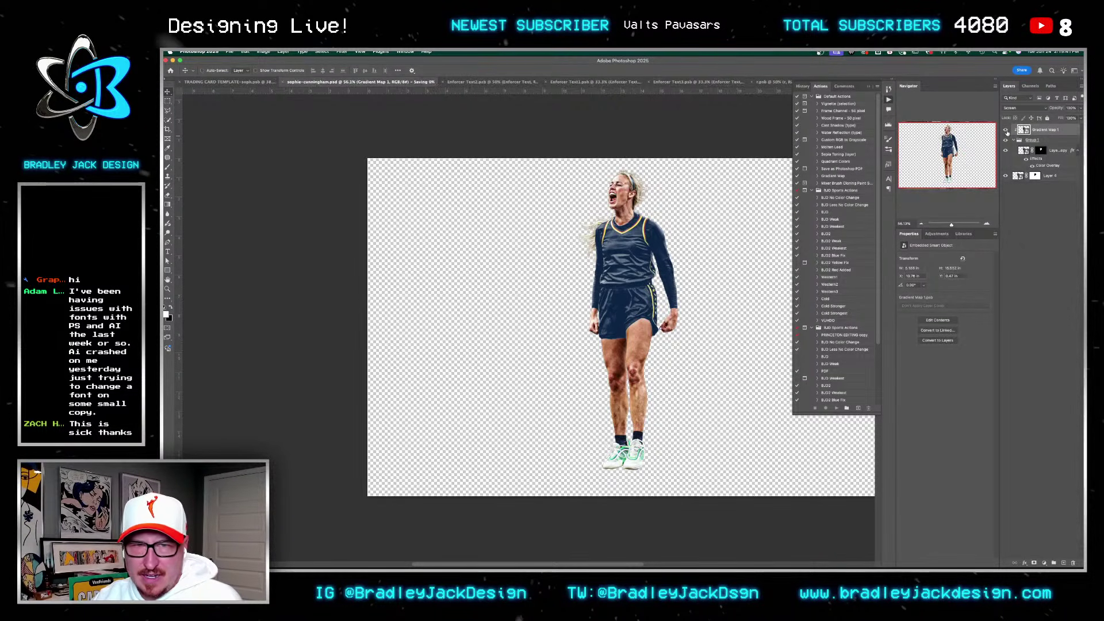
{"action": "key", "text": "ctrl+shift+Tab"}
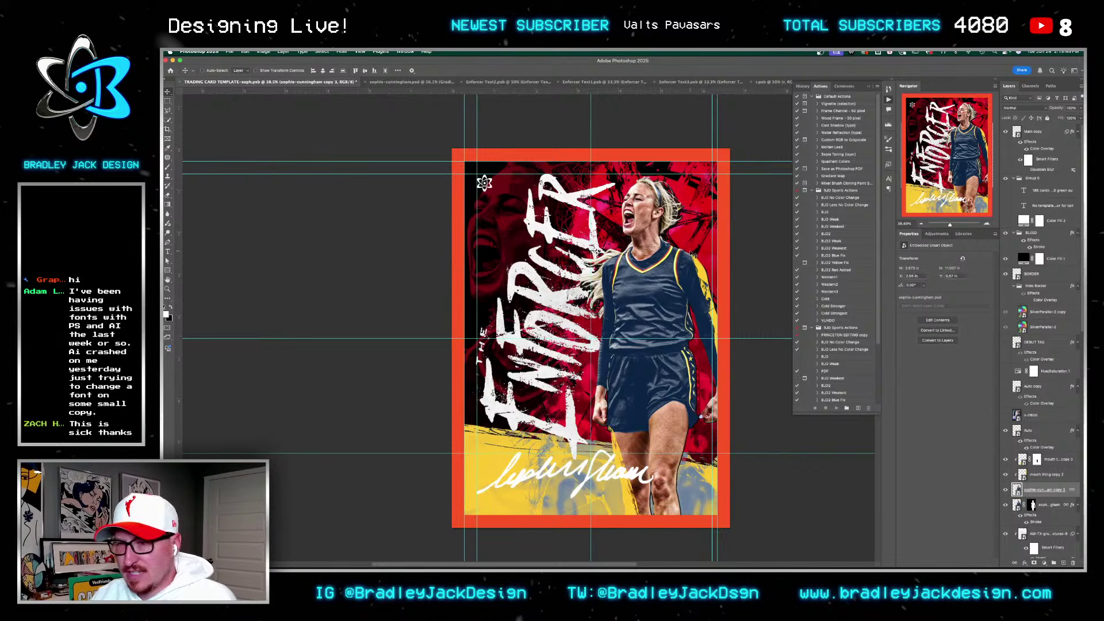
Step: Open the Gradient Map 1 smart object's contents, add a Threshold adjustment above its layers and lower the threshold level
{"action": "key", "text": "ctrl+Tab"}
{"action": "key", "text": "z"}
{"action": "left_click_drag", "start_coordinate": [645, 237], "coordinate": [754, 253]}
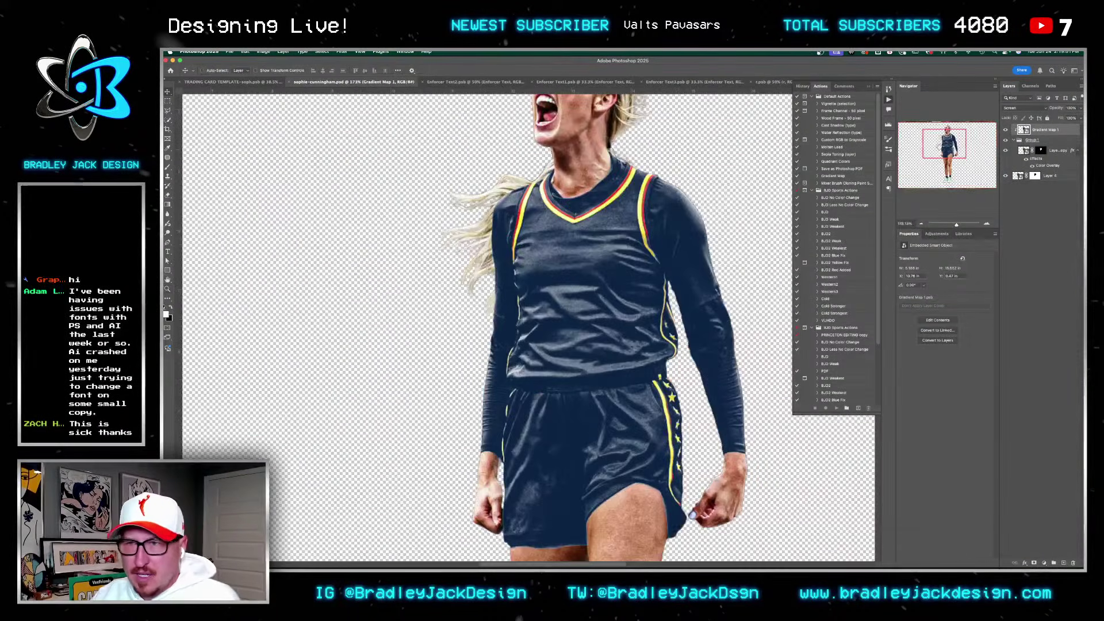
{"action": "double_click", "coordinate": [1022, 133]}
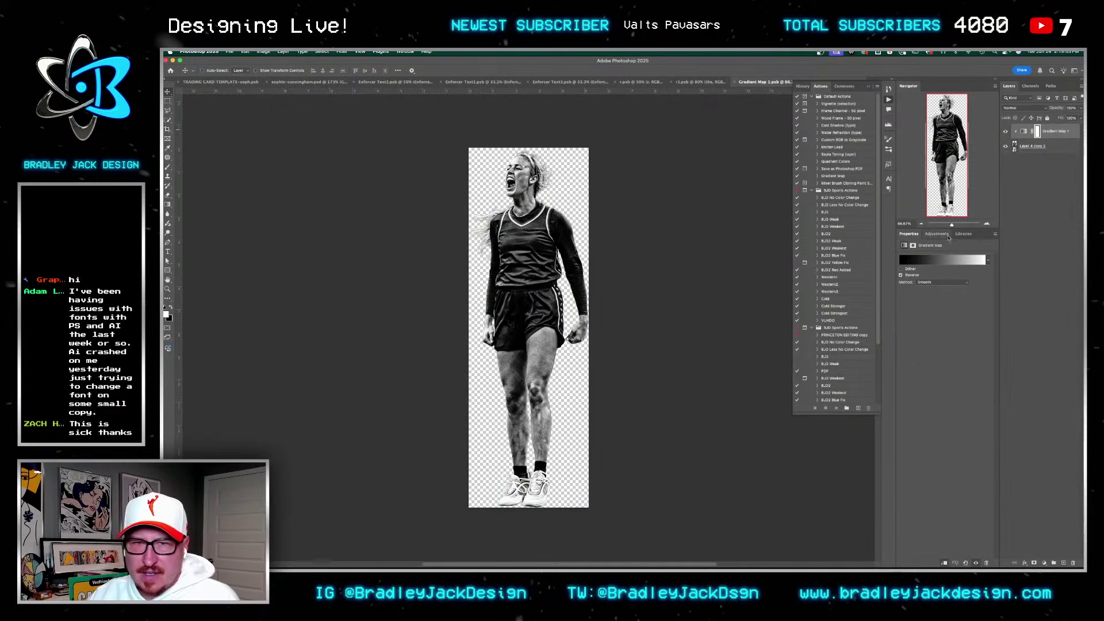
{"action": "left_click", "coordinate": [946, 234]}
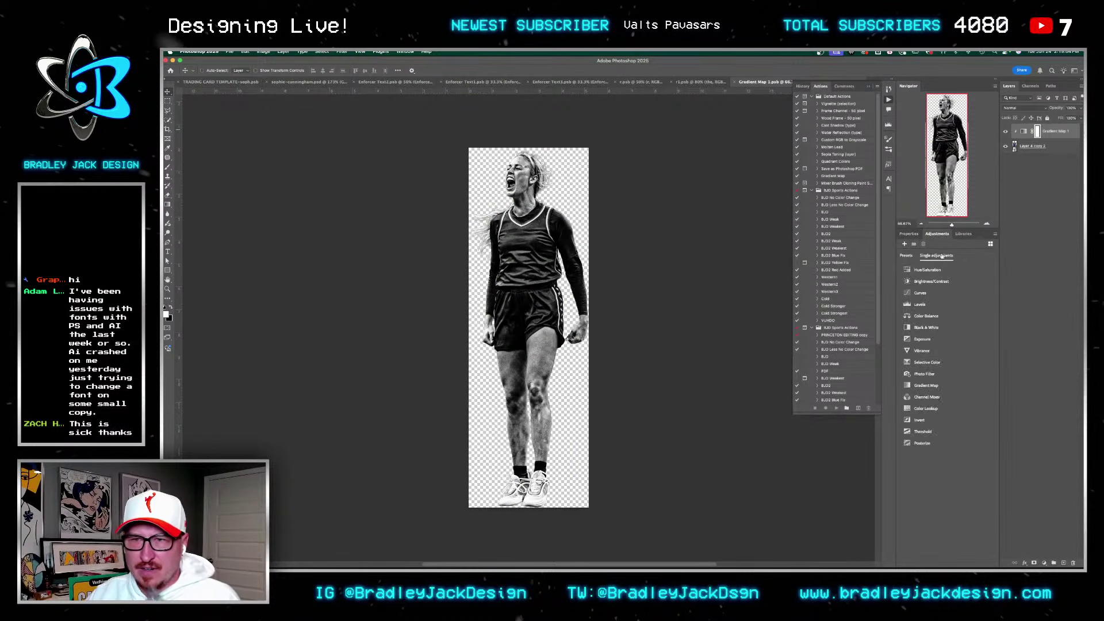
{"action": "left_click", "coordinate": [936, 430]}
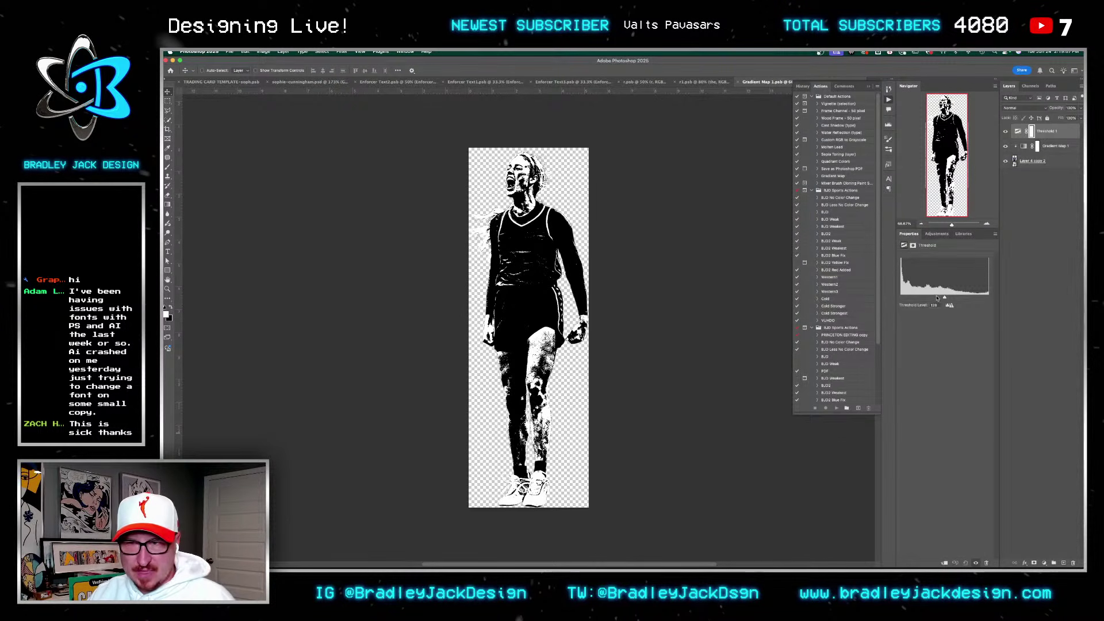
{"action": "left_click_drag", "start_coordinate": [945, 298], "coordinate": [935, 298]}
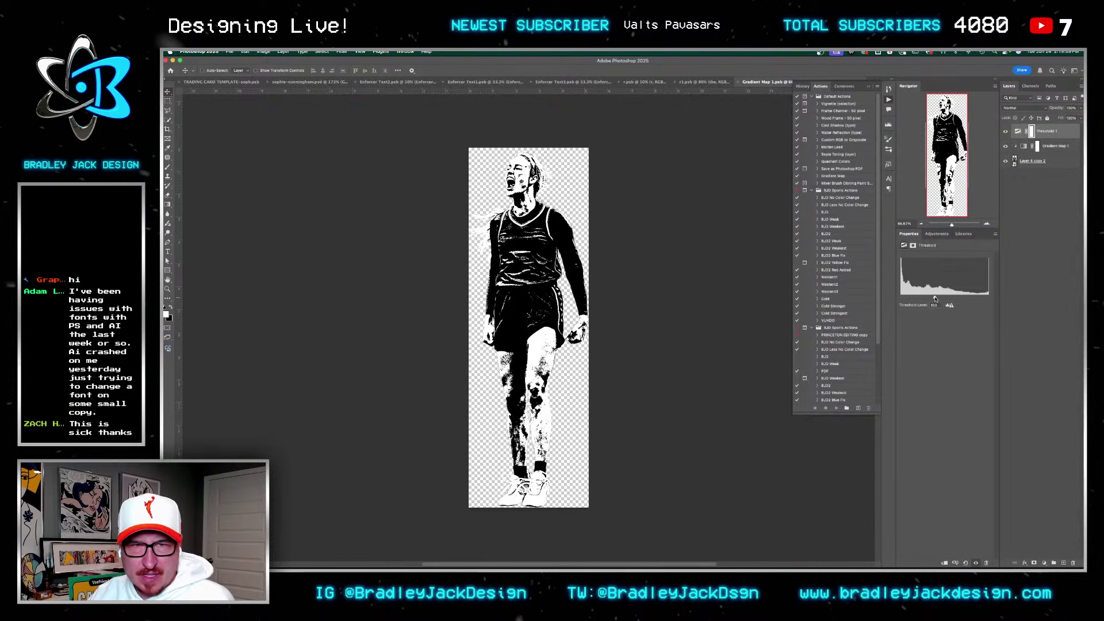
Step: Save and close the Gradient Map 1 contents, save the player file, and check the trading card
{"action": "key", "text": "super+s"}
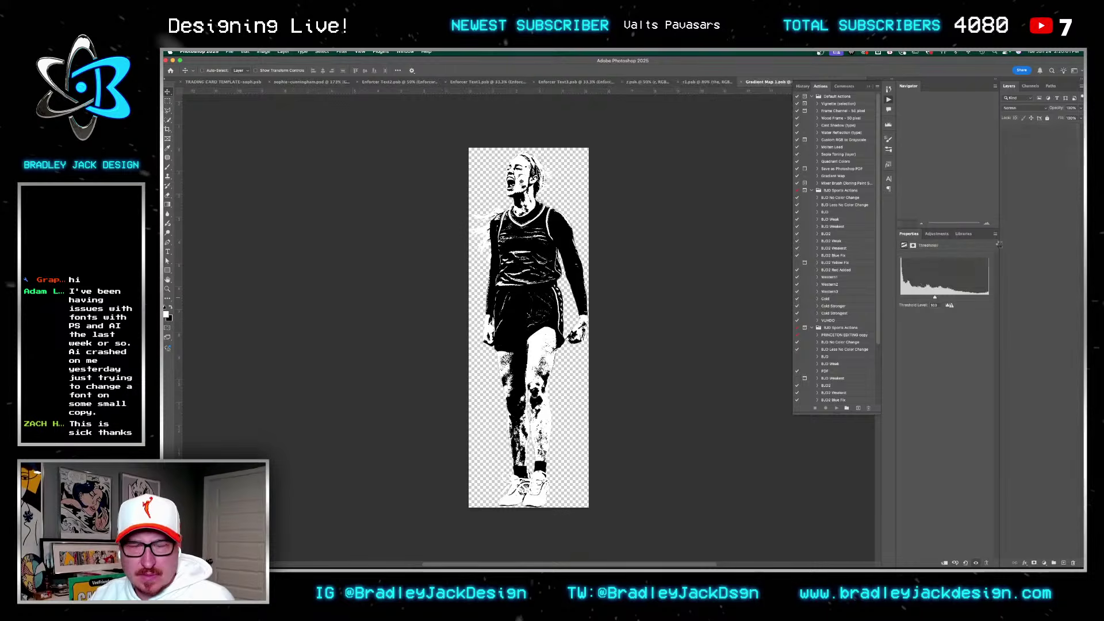
{"action": "key", "text": "super+w"}
{"action": "key", "text": "super+s"}
{"action": "key", "text": "super+w"}
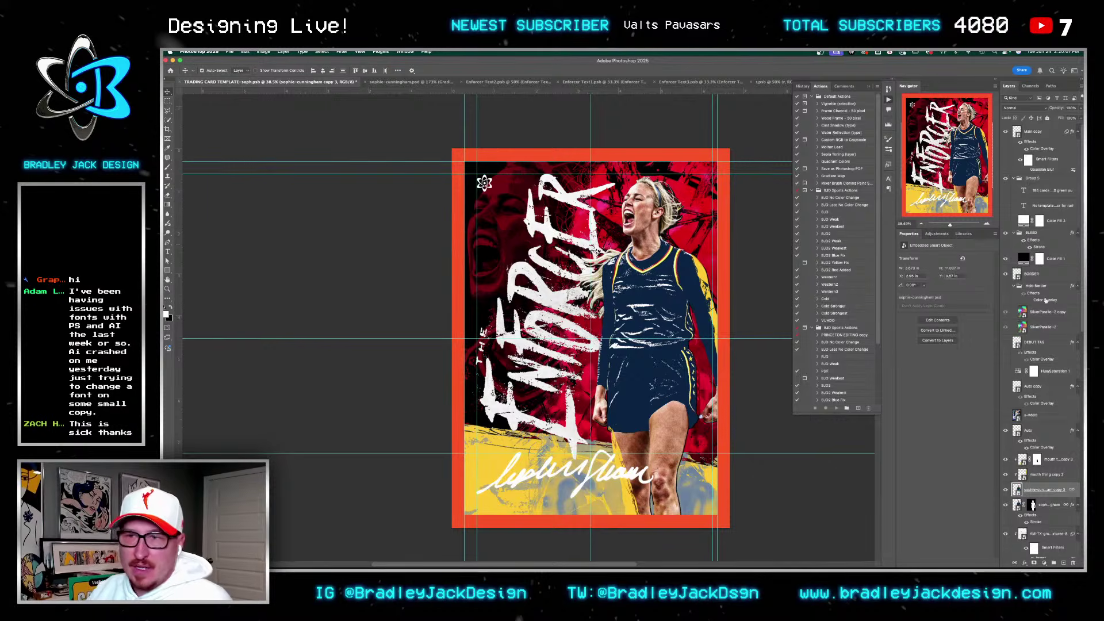
Step: In the player file, unclip Gradient Map 1, return it to Normal blending, and drop out its black areas with Blend If on the current layer
{"action": "key", "text": "ctrl+Tab"}
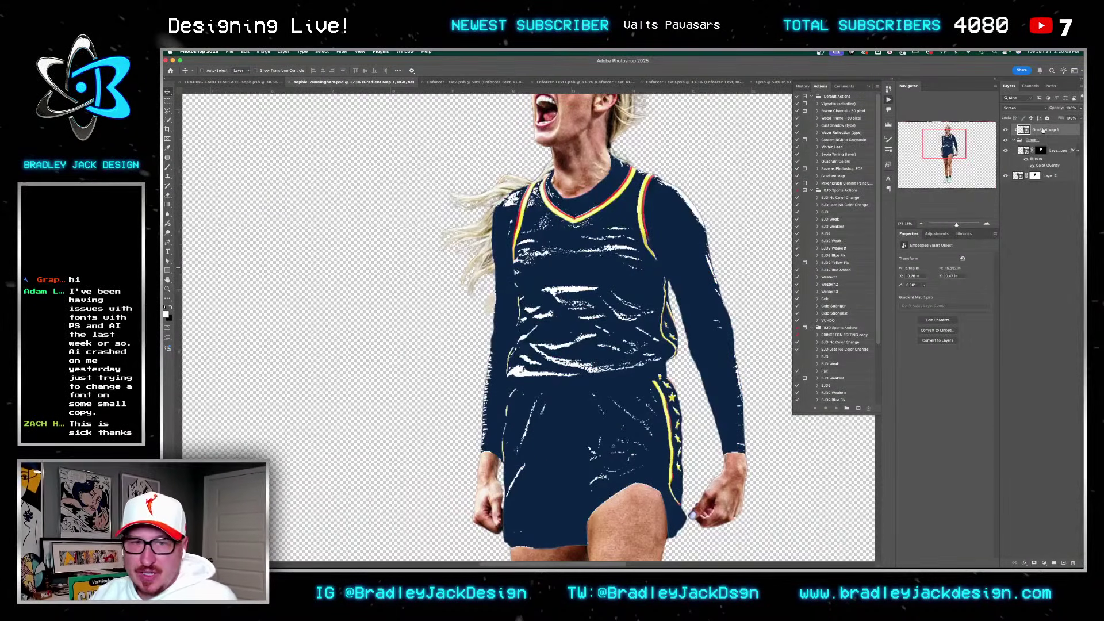
{"action": "key", "text": "alt+super+g"}
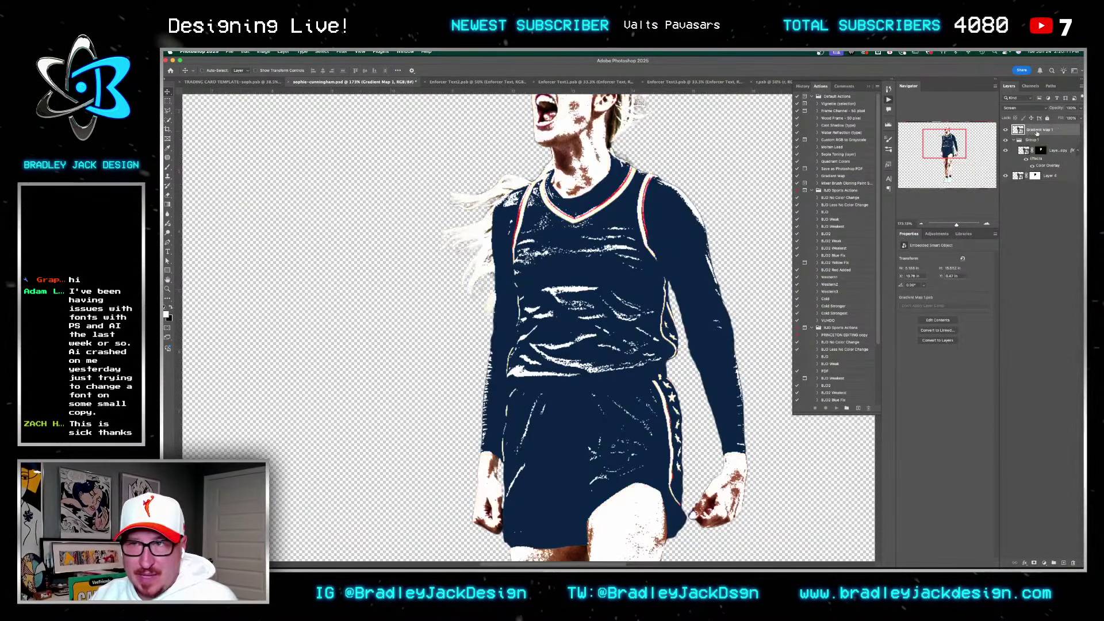
{"action": "key", "text": "shift+alt+n"}
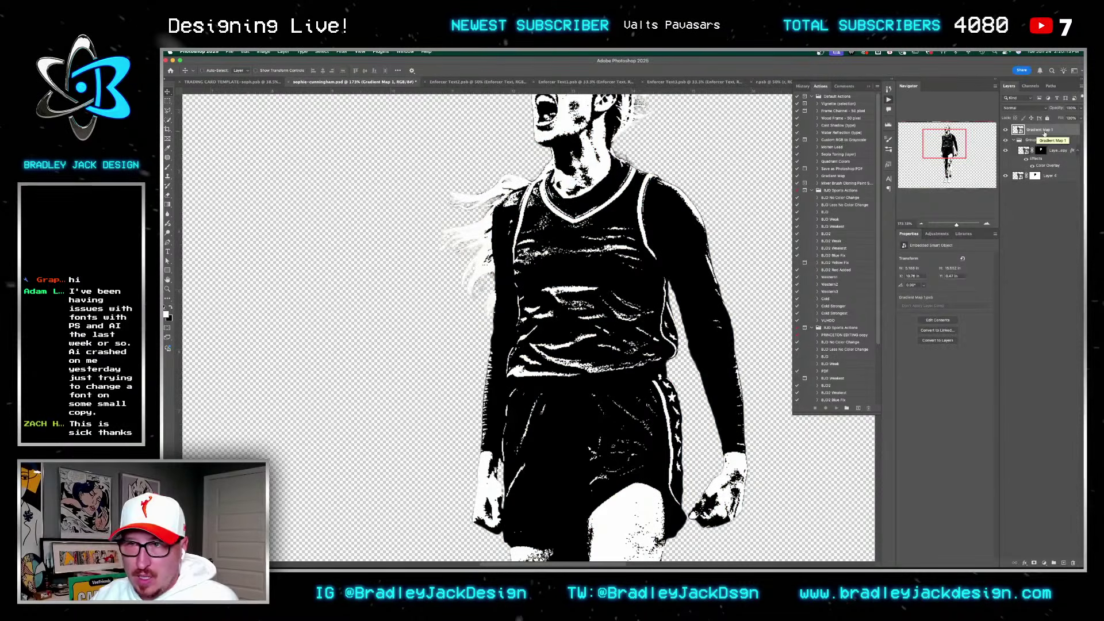
{"action": "double_click", "coordinate": [1061, 135]}
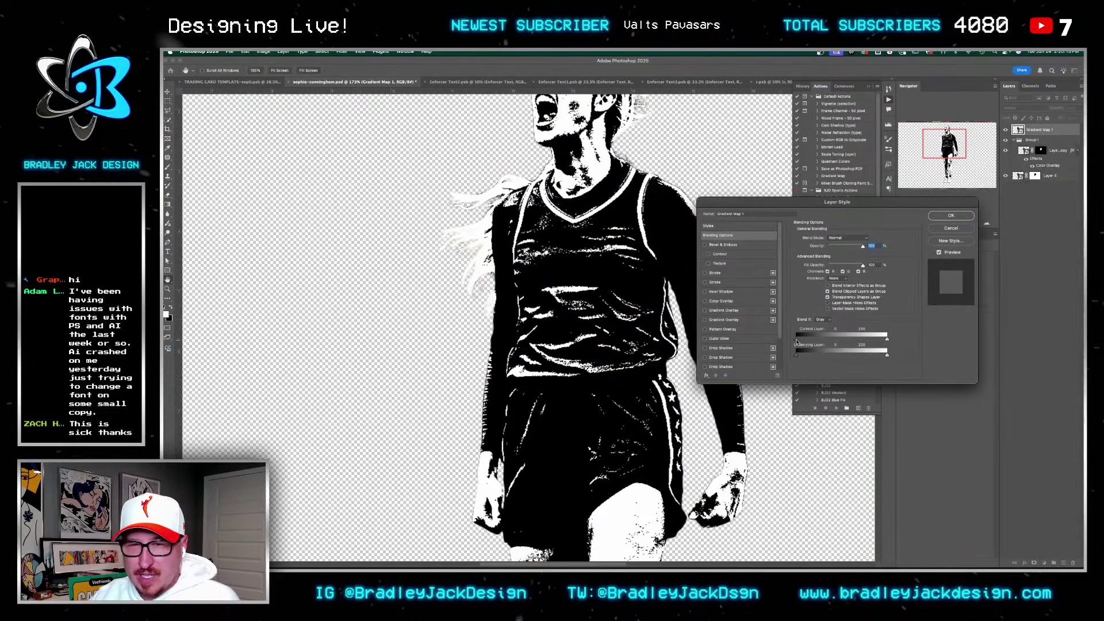
{"action": "left_click_drag", "start_coordinate": [796, 341], "coordinate": [814, 340]}
{"action": "key", "text": "Return"}
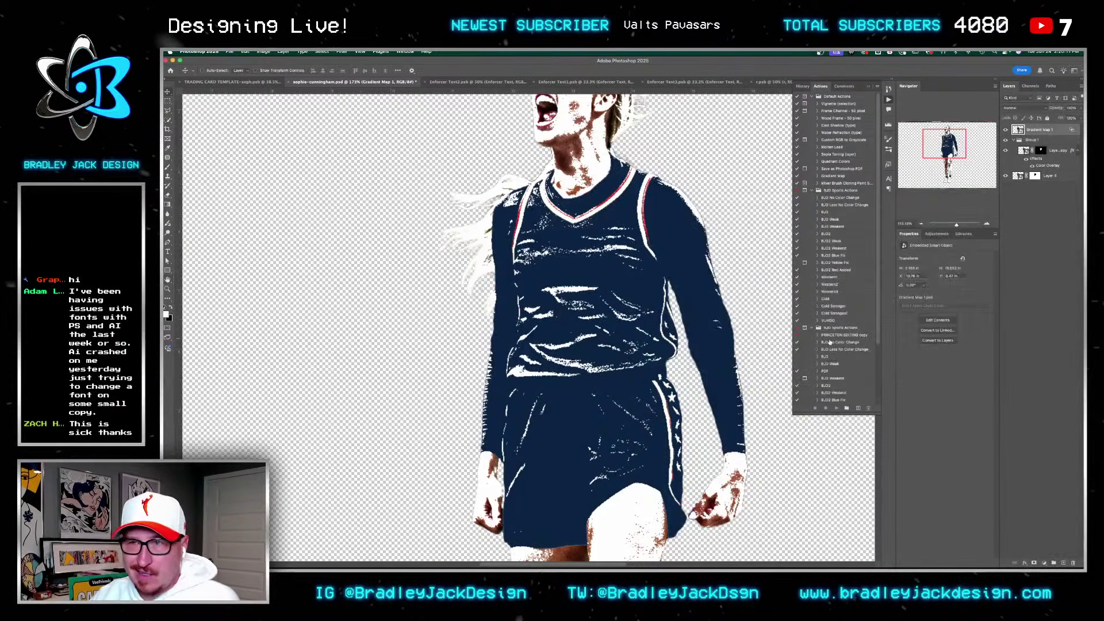
Step: Try a Color Overlay of ffdc00 on the Gradient Map 1 layer and switch the effect off
{"action": "left_click", "coordinate": [1025, 564]}
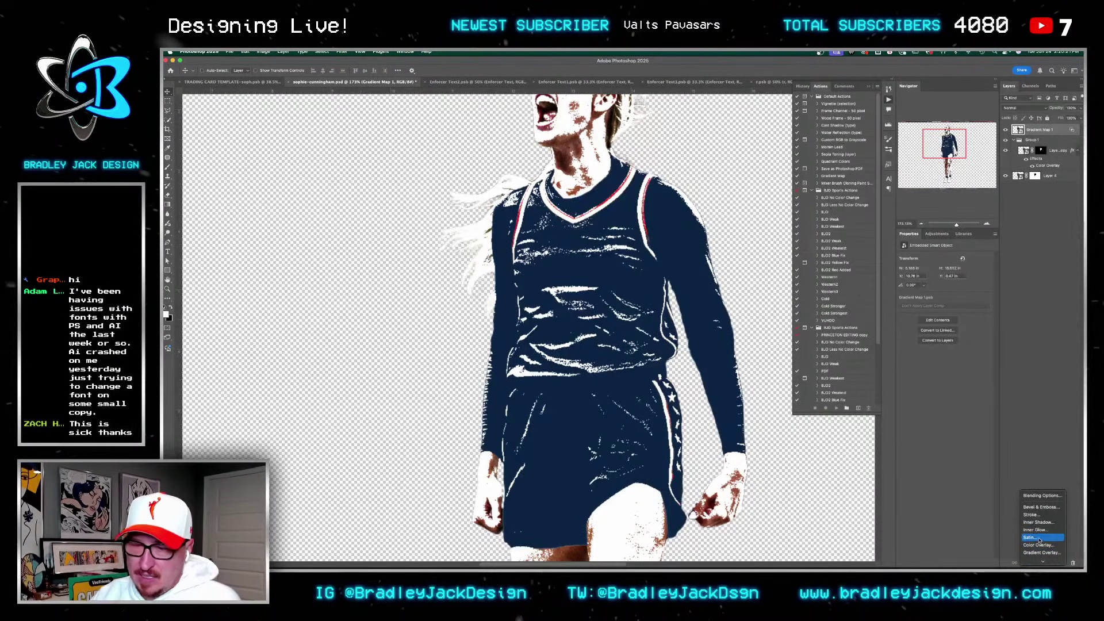
{"action": "left_click", "coordinate": [1038, 545]}
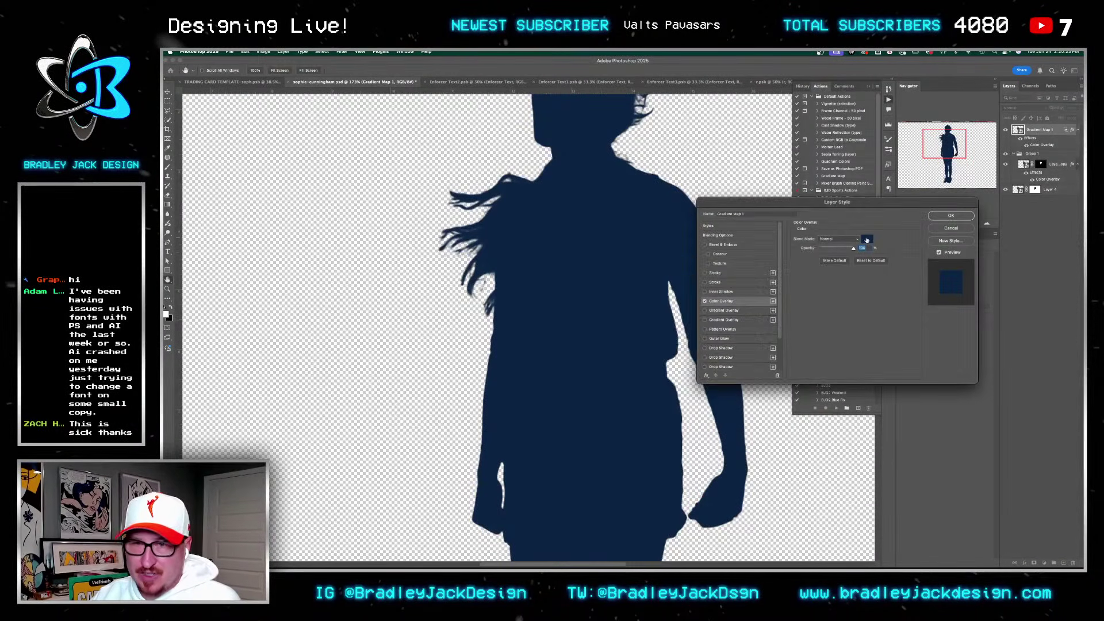
{"action": "left_click", "coordinate": [867, 240]}
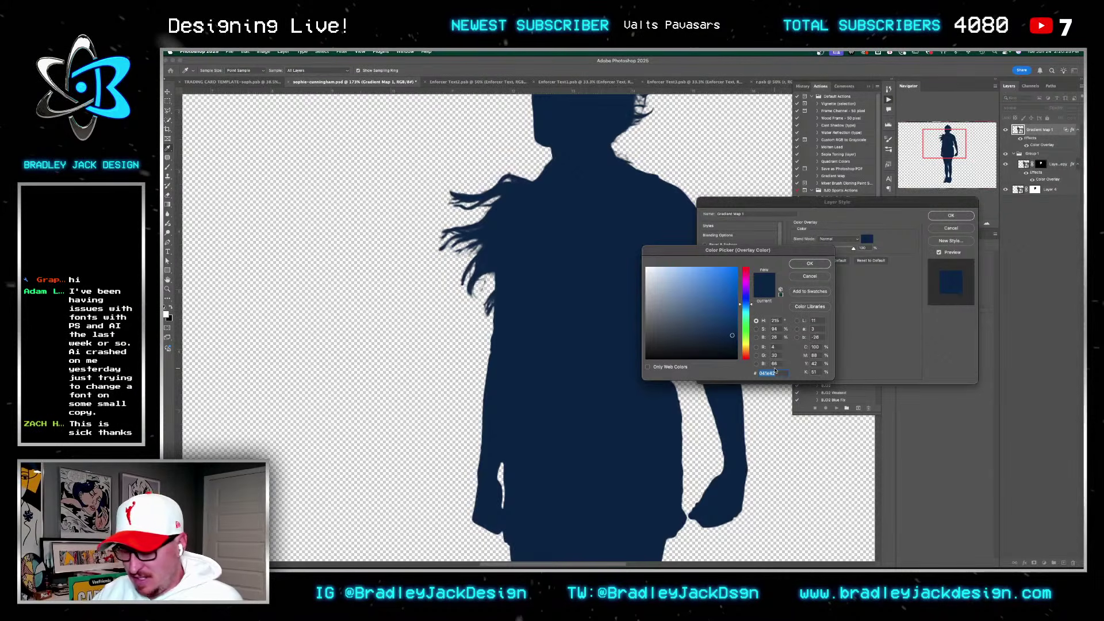
{"action": "type", "text": "ffdc00"}
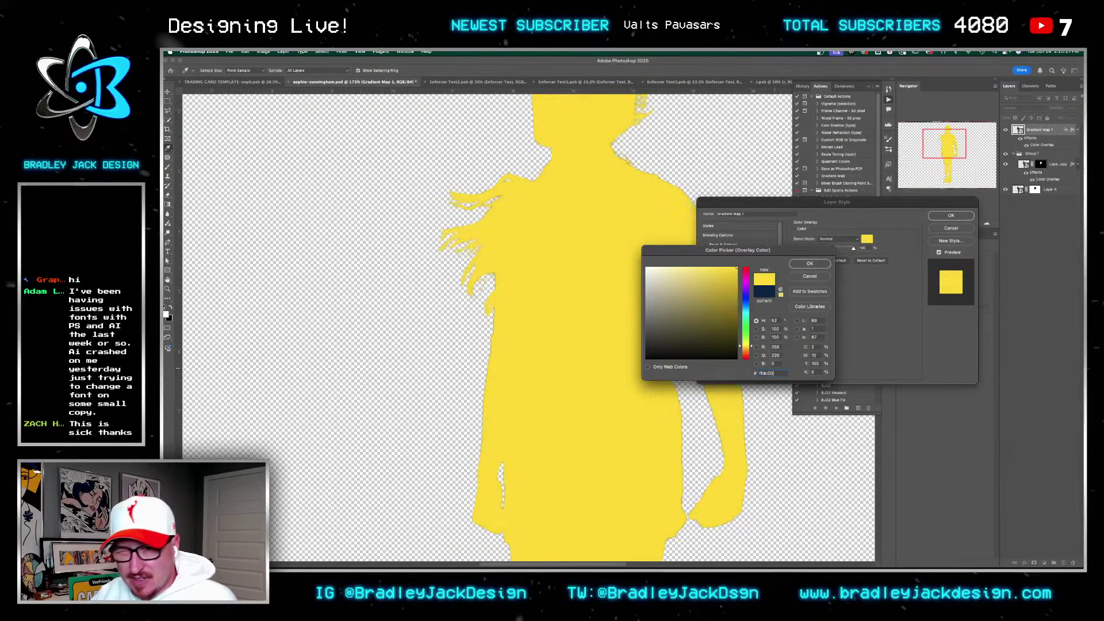
{"action": "key", "text": "Return"}
{"action": "key", "text": "Return"}
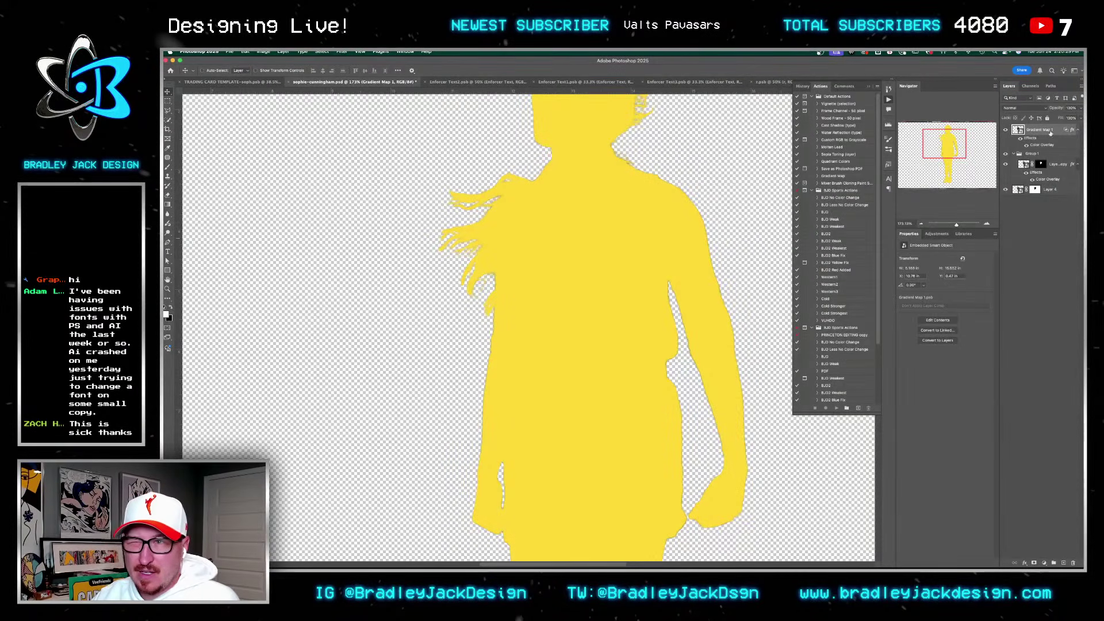
{"action": "left_click", "coordinate": [1028, 145]}
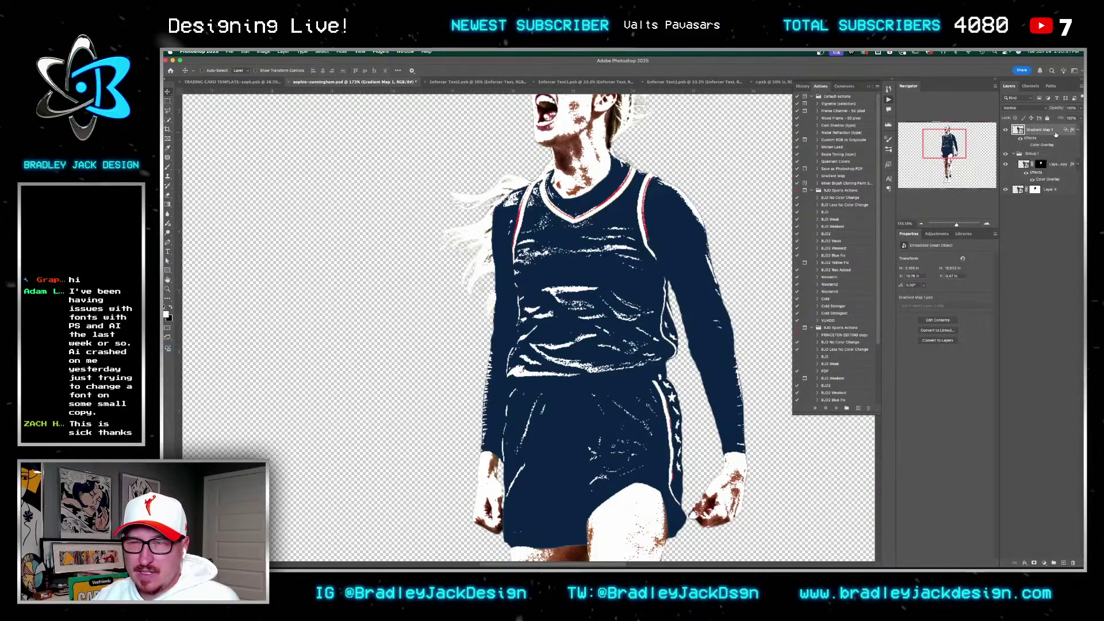
Step: Convert Gradient Map 1 with its Blend If result into a new smart object and apply the yellow Color Overlay
{"action": "key", "text": "F2"}
{"action": "left_click", "coordinate": [1024, 563]}
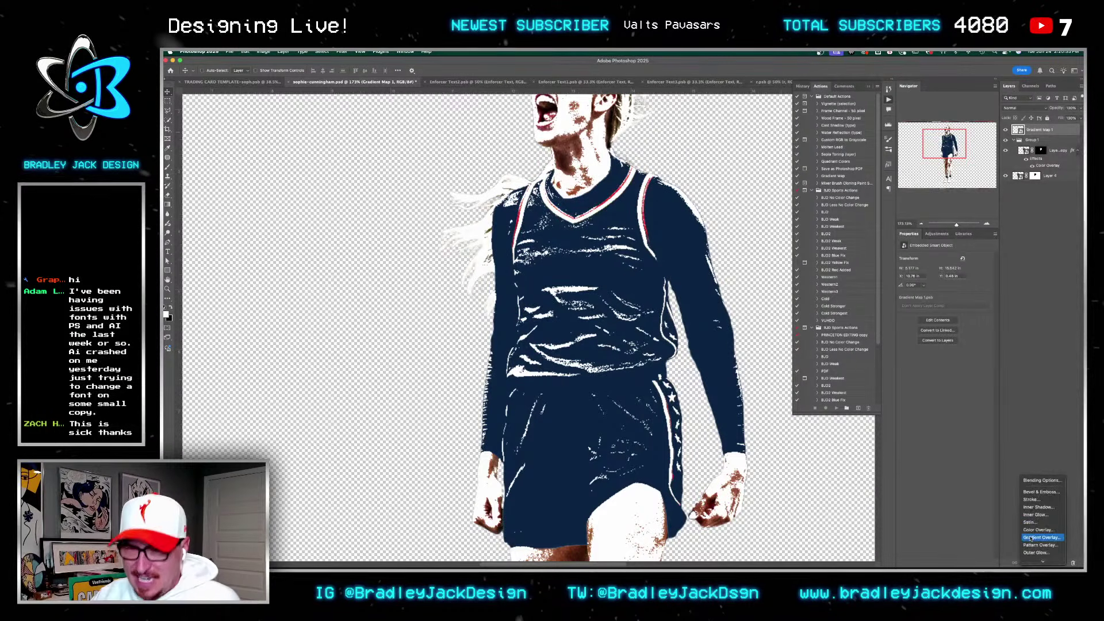
{"action": "left_click", "coordinate": [1038, 529]}
{"action": "key", "text": "Return"}
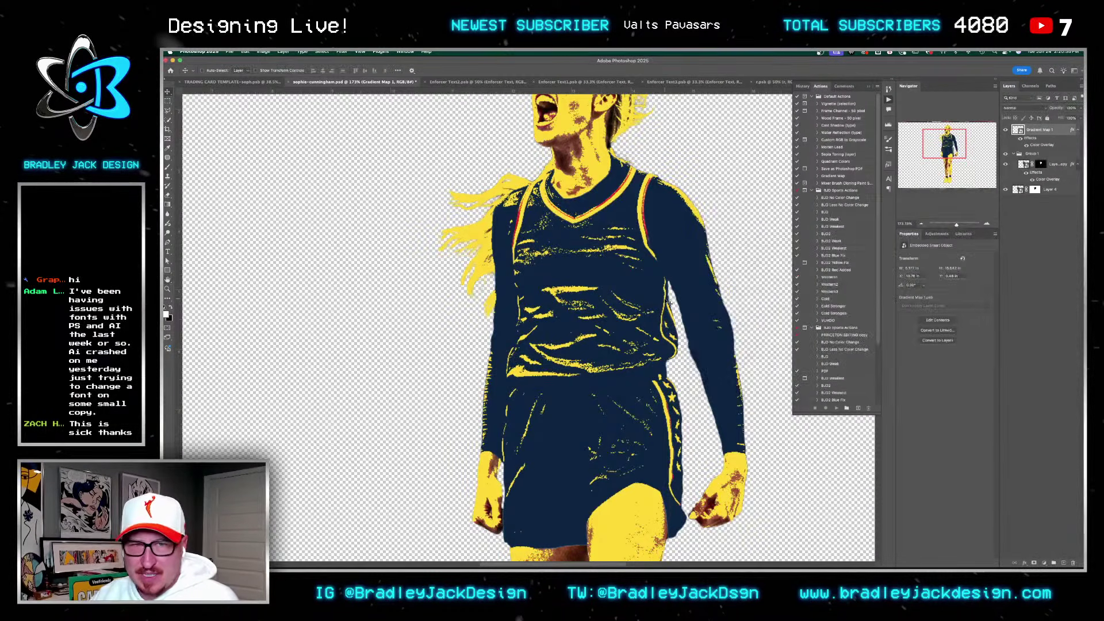
Step: Clip the yellow Gradient Map 1 highlights to Group 1, save the player file, and check the trading card
{"action": "left_click", "coordinate": [1027, 145]}
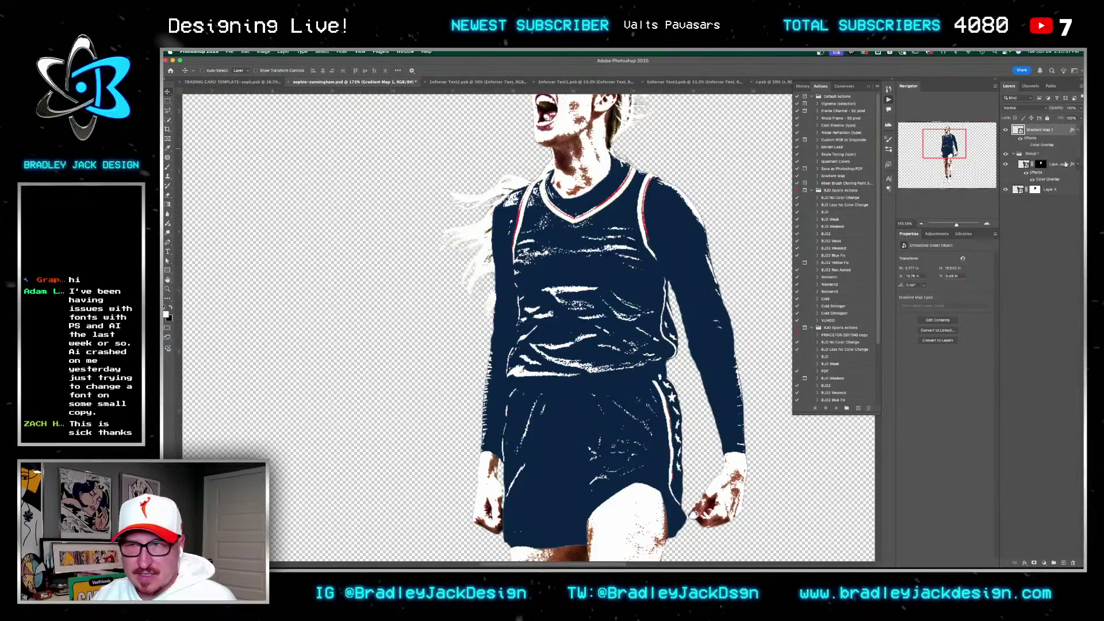
{"action": "left_click", "coordinate": [1032, 150], "text": "alt"}
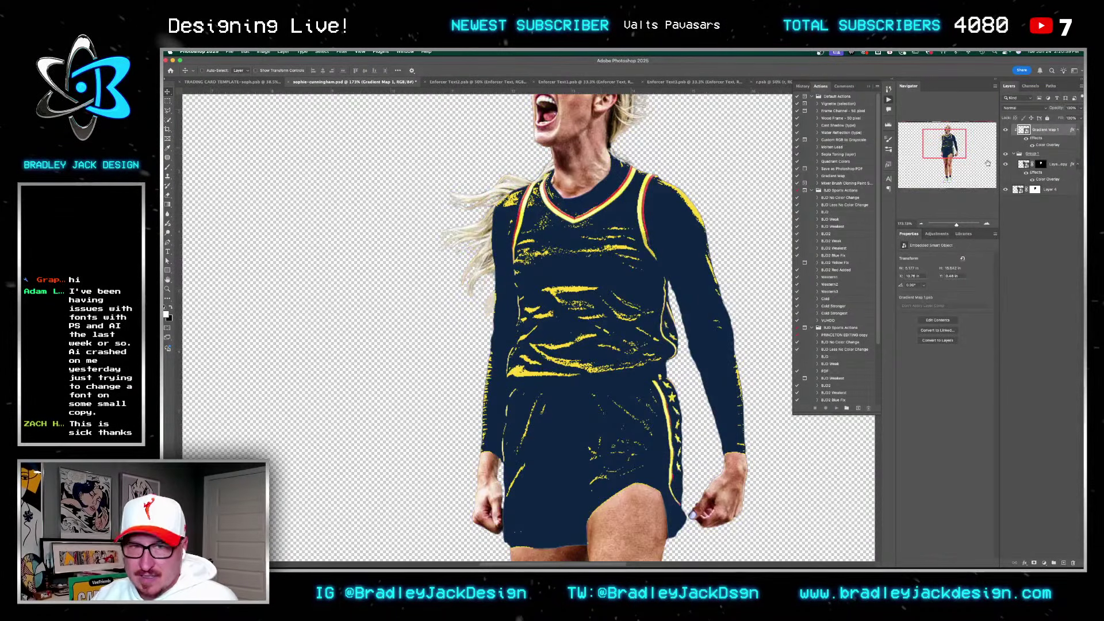
{"action": "key", "text": "ctrl+s"}
{"action": "key", "text": "ctrl+shift+Tab"}
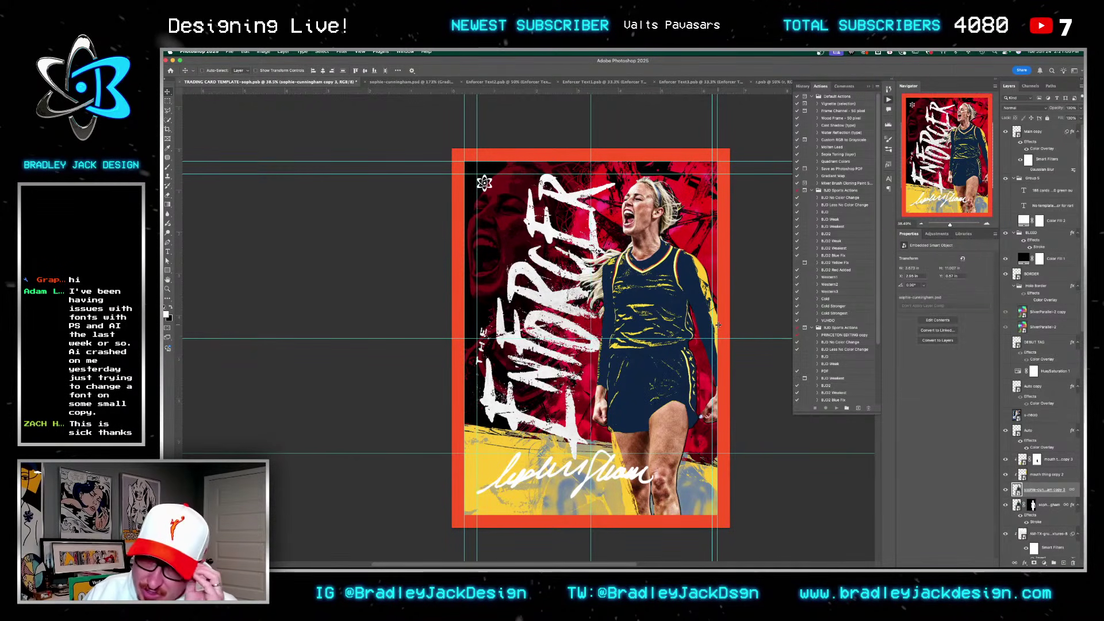
Step: Reopen the Color Overlay settings of Gradient Map 1 in the player file and copy the Indiana Fever red hex code C8102E from Safari
{"action": "left_click", "coordinate": [937, 320]}
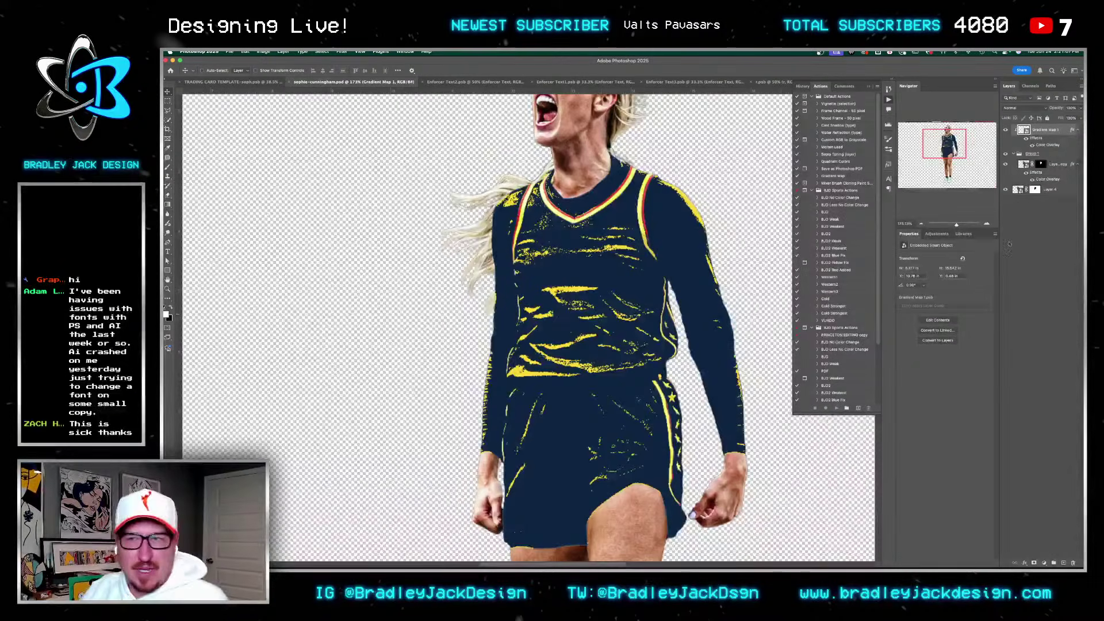
{"action": "double_click", "coordinate": [1044, 147]}
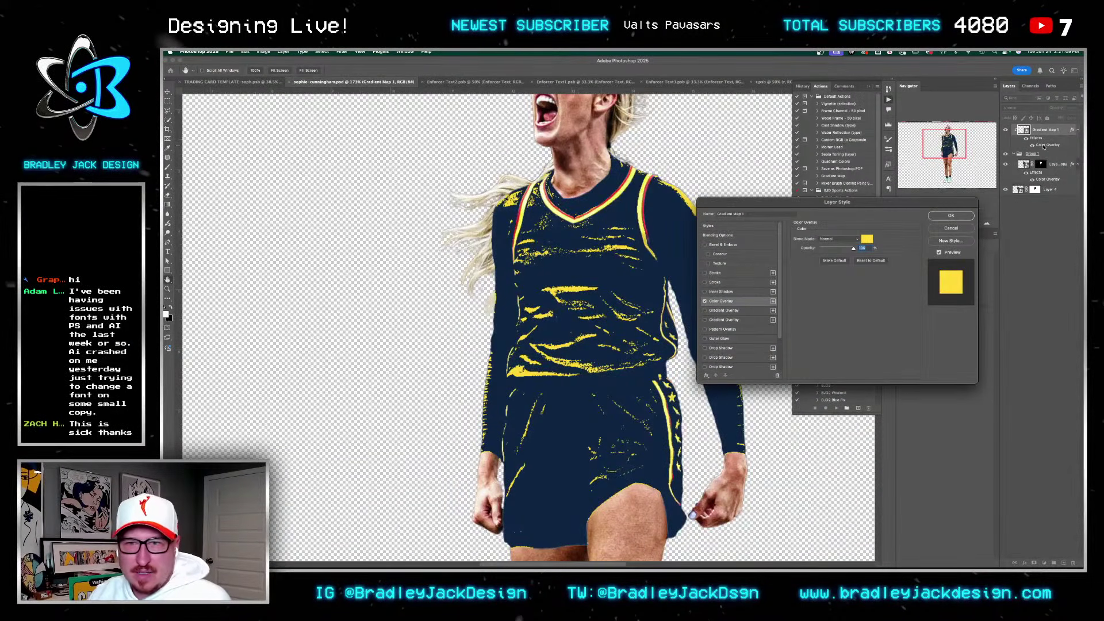
{"action": "key", "text": "super+Tab"}
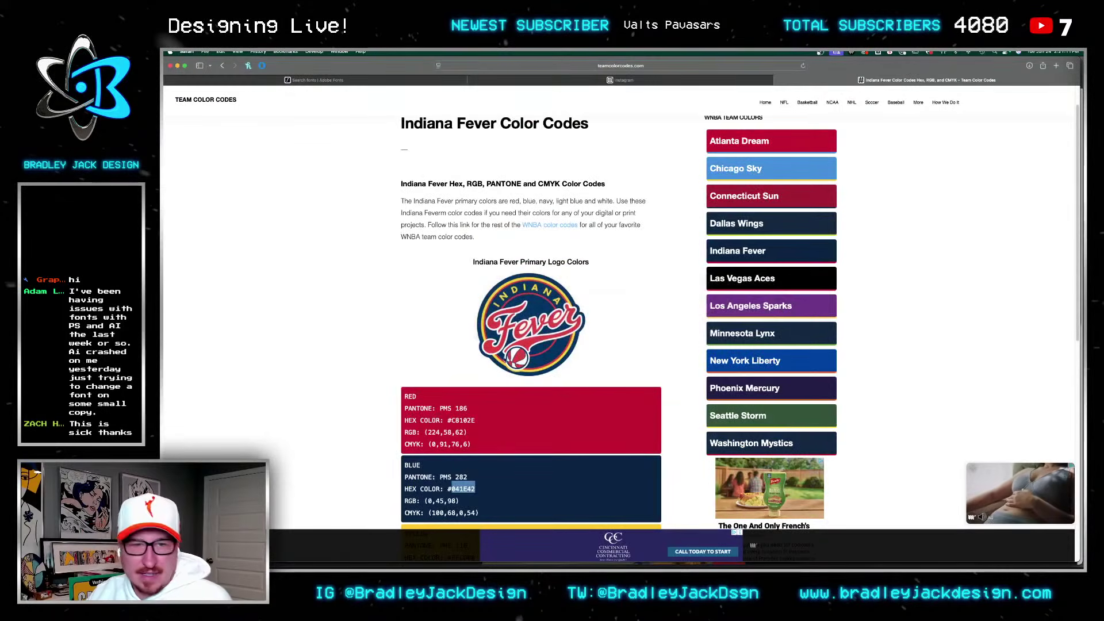
{"action": "left_click_drag", "start_coordinate": [458, 422], "coordinate": [450, 421]}
{"action": "key", "text": "super+c"}
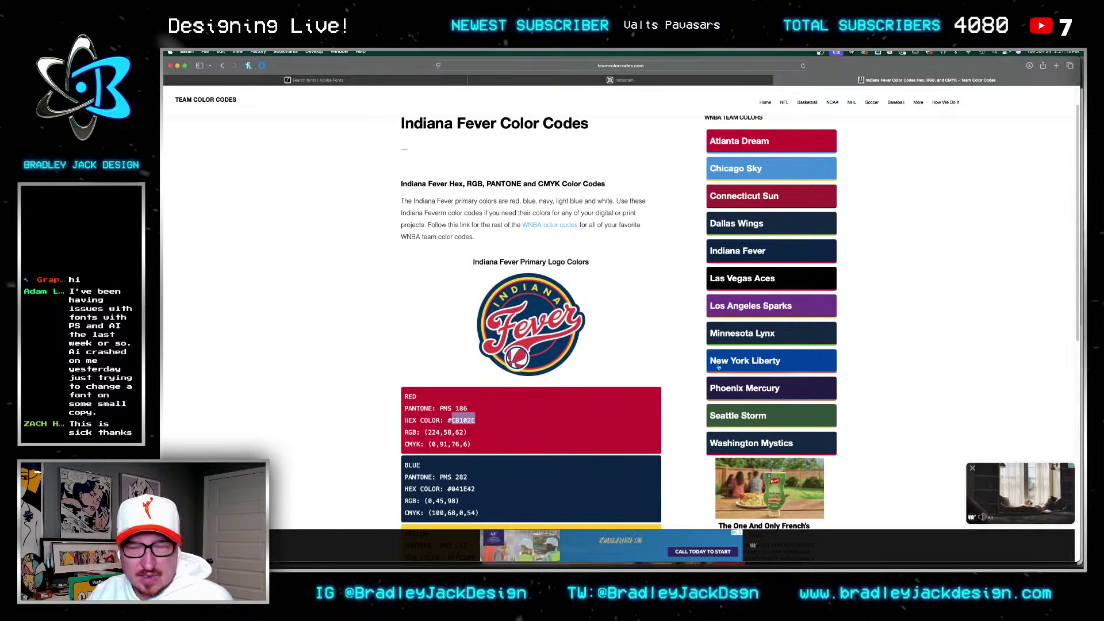
{"action": "key", "text": "super+Tab"}
Step: Set the Gradient Map 1 overlay to red C8102E, then select the upper mouth thing copy layer on the trading card and save
{"action": "left_click", "coordinate": [867, 239]}
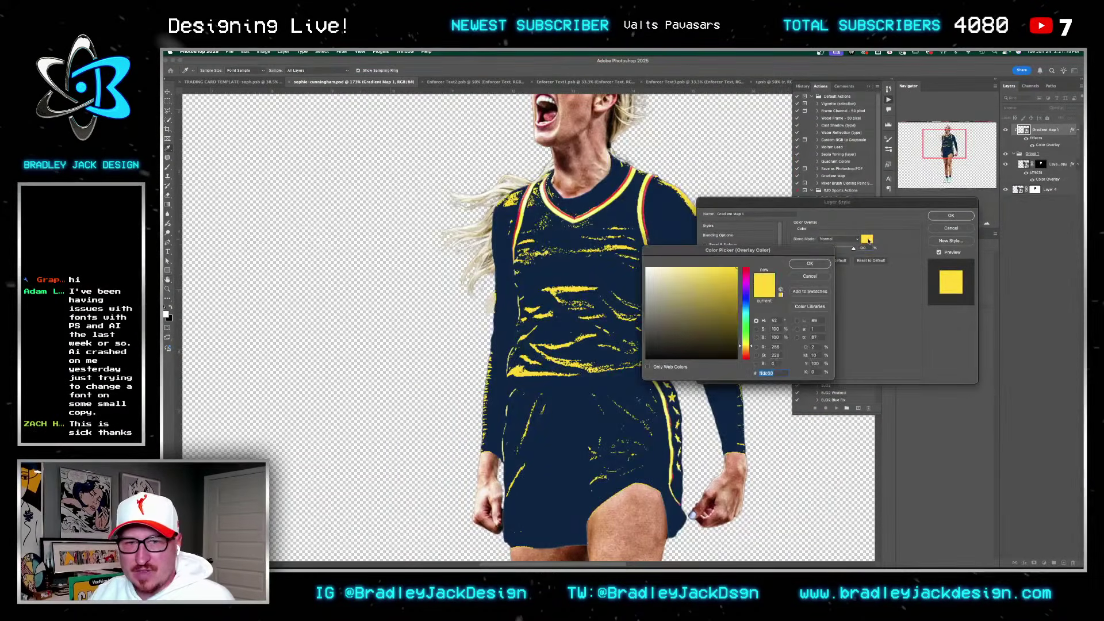
{"action": "key", "text": "super+v"}
{"action": "key", "text": "Return"}
{"action": "key", "text": "Return"}
{"action": "key", "text": "ctrl+shift+Tab"}
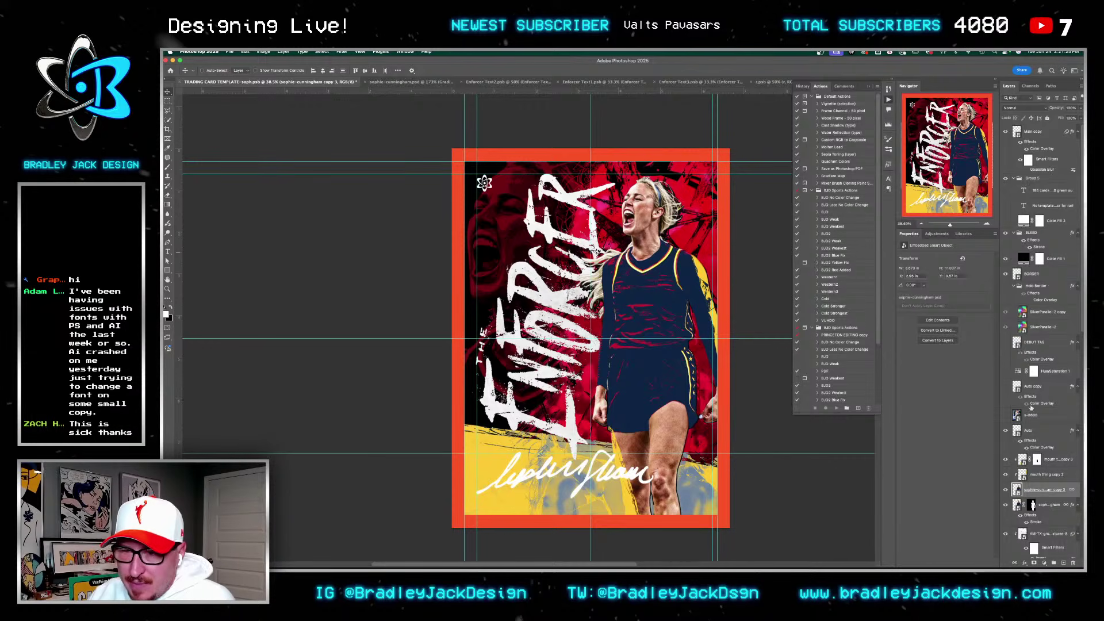
{"action": "left_click", "coordinate": [1051, 460]}
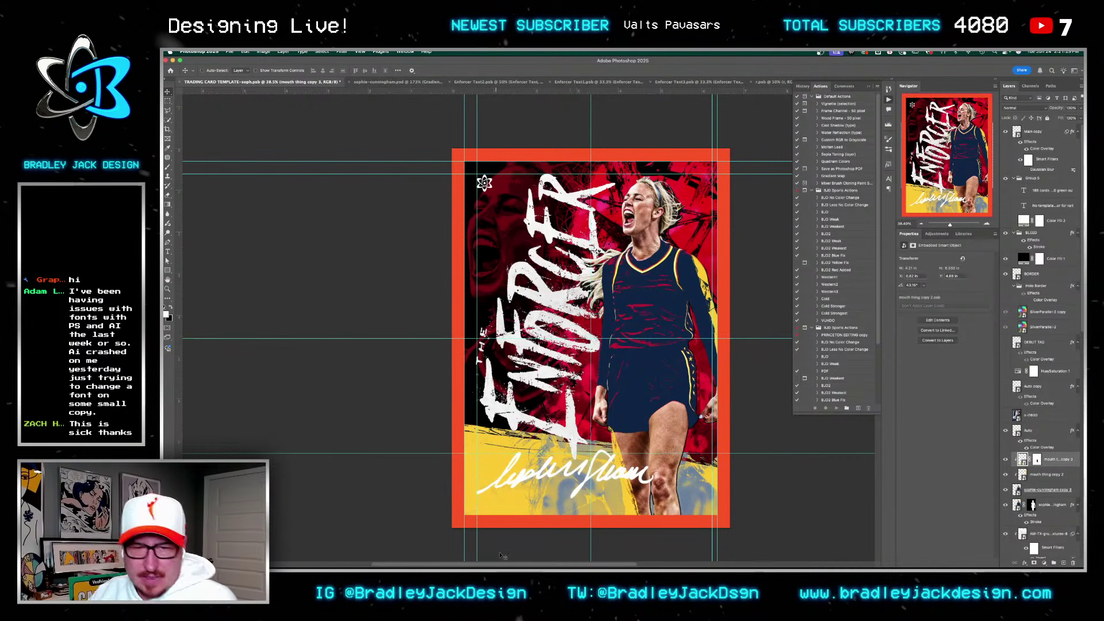
{"action": "key", "text": "super+s"}
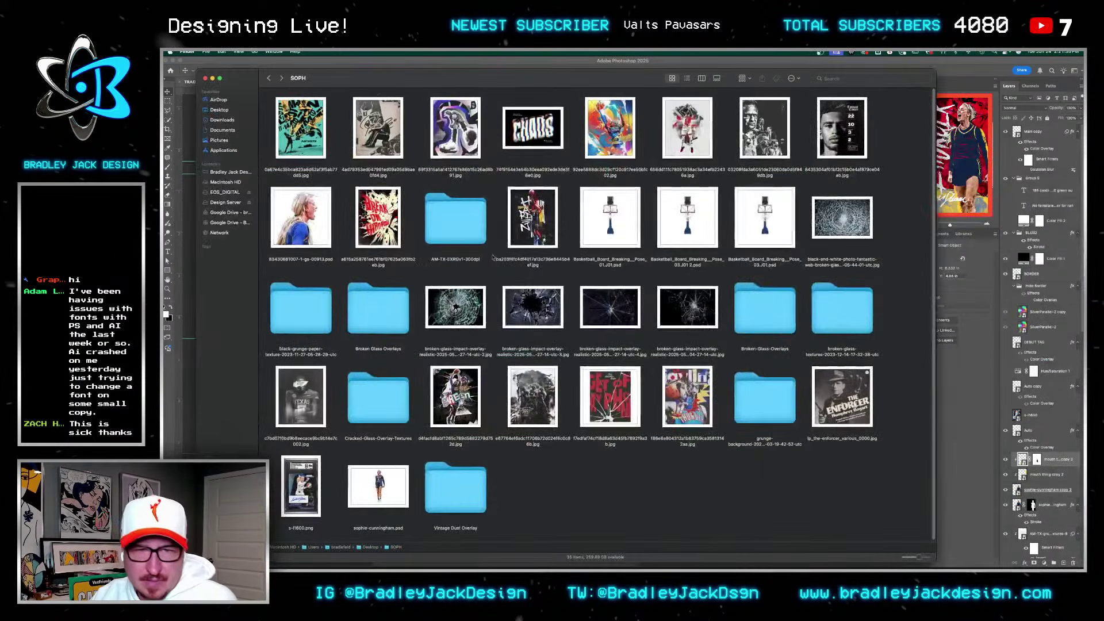
Step: Switch to Finder and preview the broken-glass overlays and the first basketball board image in the SOPH folder
{"action": "left_click", "coordinate": [610, 314]}
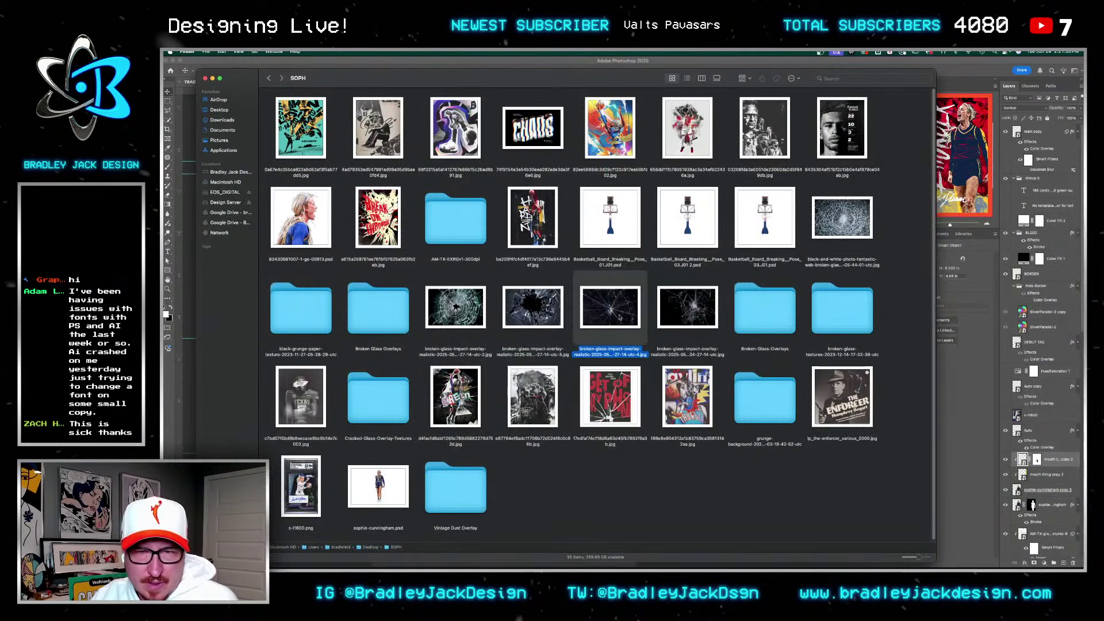
{"action": "key", "text": "space"}
{"action": "key", "text": "space"}
{"action": "key", "text": "Left"}
{"action": "key", "text": "Left"}
{"action": "key", "text": "space"}
{"action": "key", "text": "space"}
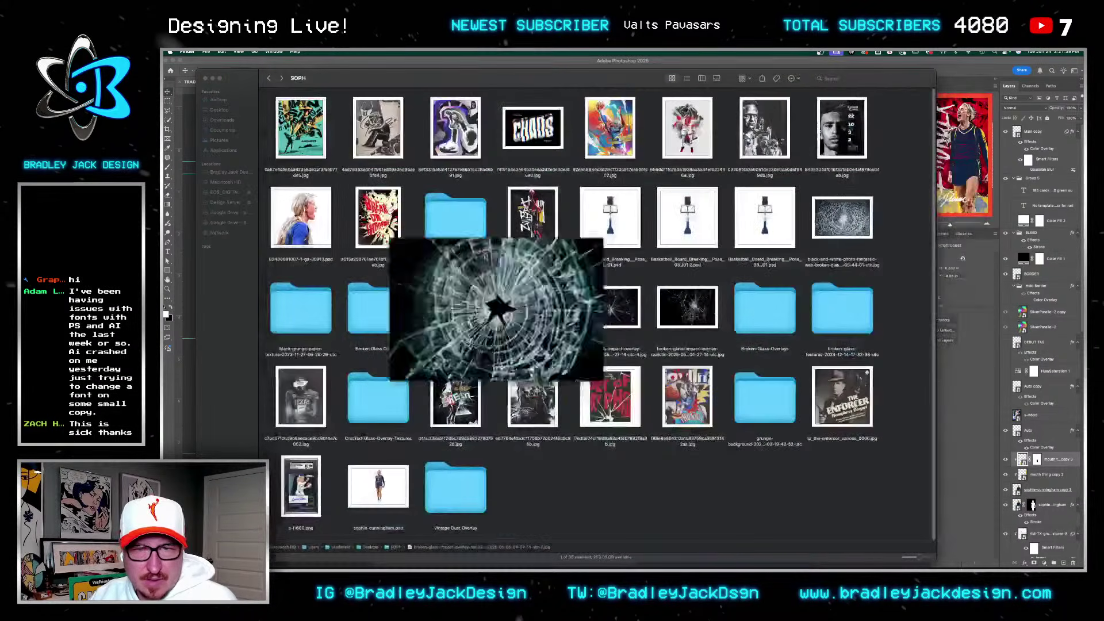
{"action": "key", "text": "Left"}
{"action": "key", "text": "space"}
{"action": "key", "text": "space"}
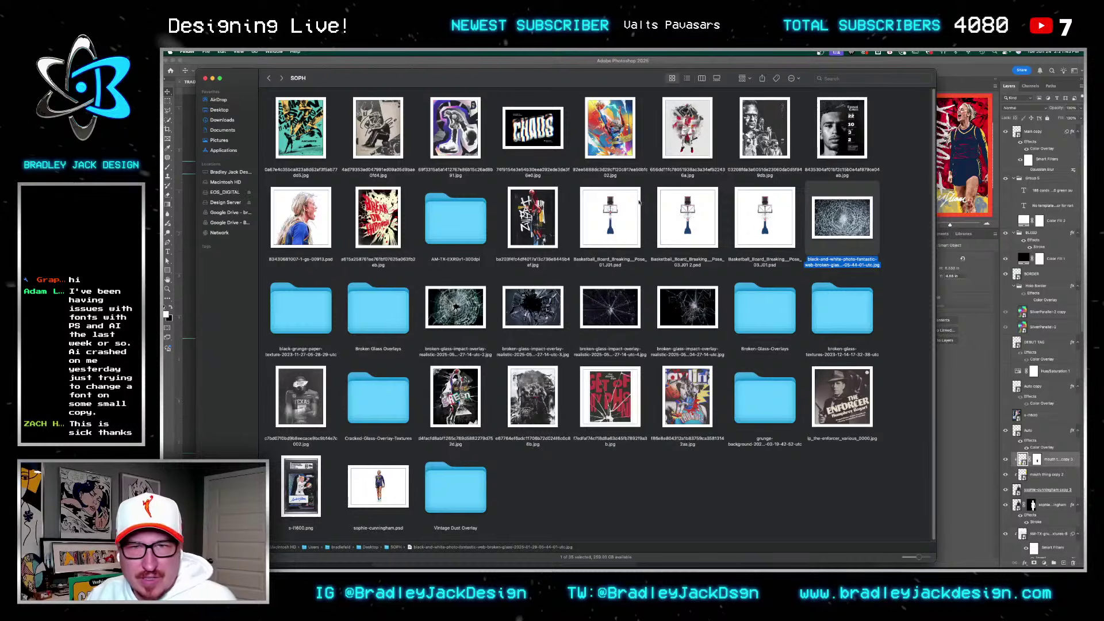
{"action": "left_click", "coordinate": [641, 200]}
{"action": "key", "text": "space"}
{"action": "key", "text": "space"}
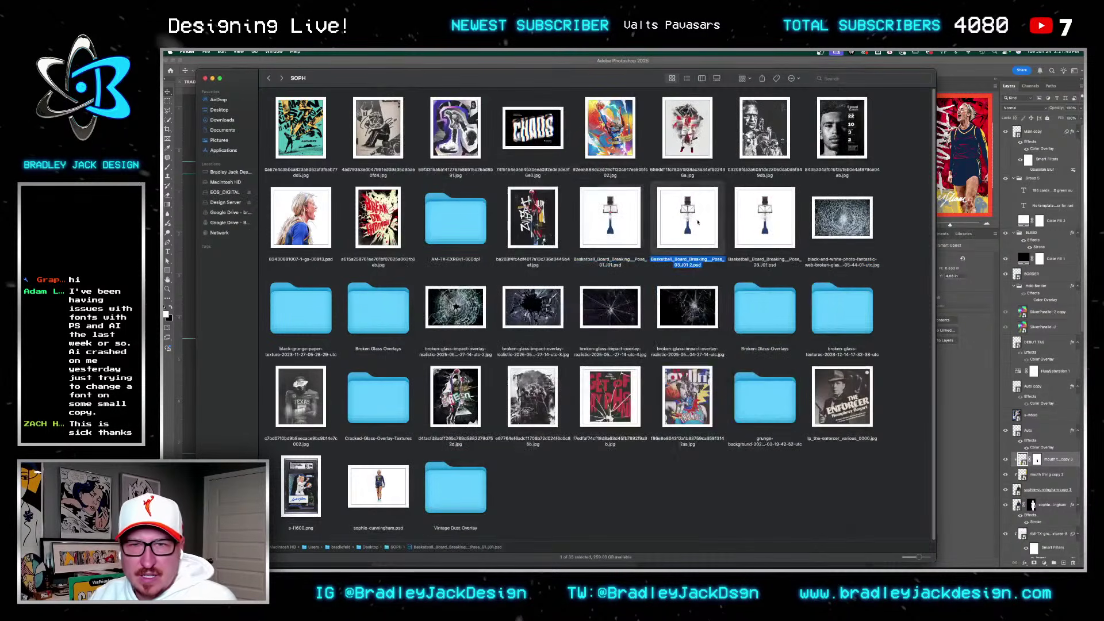
Step: Preview Basketball_Board_Breaking__Pose_03_J01 2.psd and place it into the trading card above the selected mouth thing copy layer
{"action": "left_click", "coordinate": [698, 222]}
{"action": "key", "text": "space"}
{"action": "key", "text": "space"}
{"action": "left_click_drag", "start_coordinate": [698, 223], "coordinate": [441, 305]}
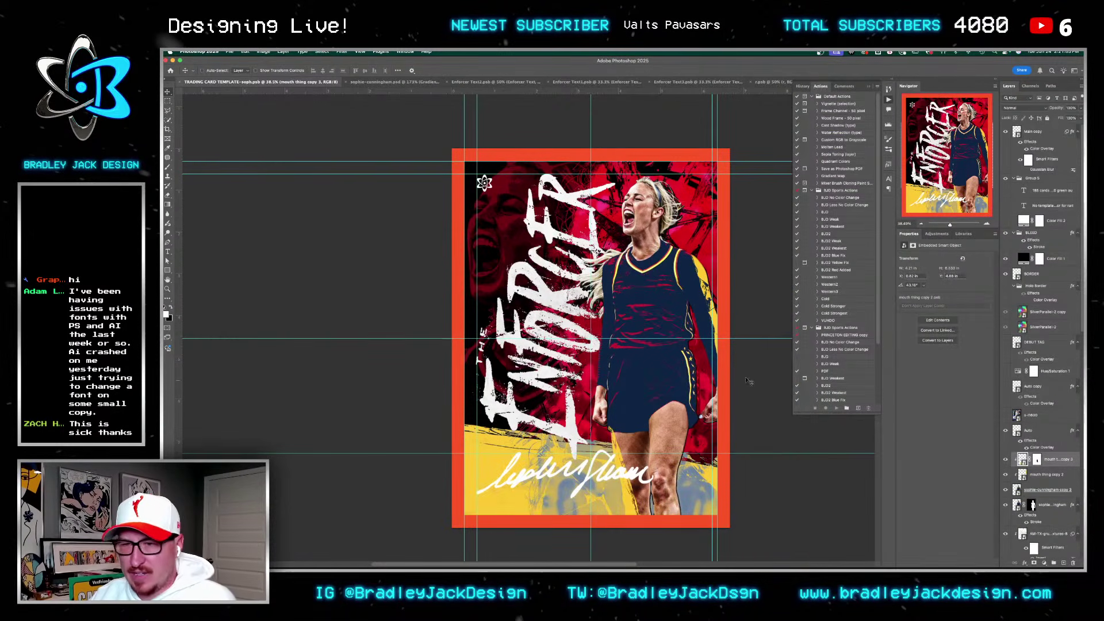
{"action": "key", "text": "super+Tab"}
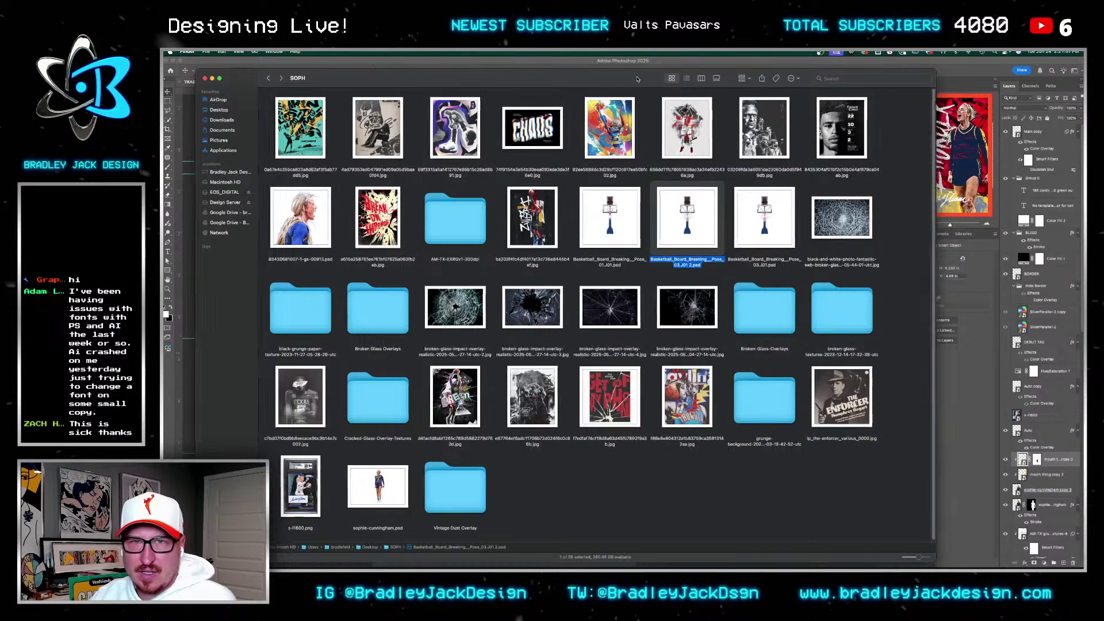
{"action": "left_click_drag", "start_coordinate": [745, 74], "coordinate": [749, 234]}
{"action": "left_click", "coordinate": [602, 185]}
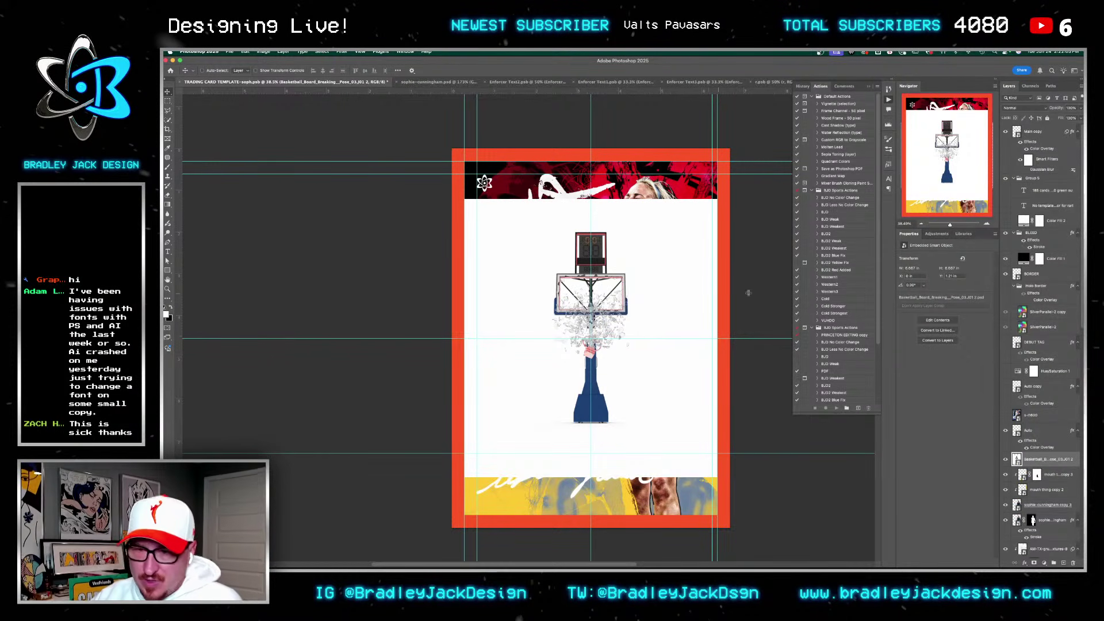
Step: Test clipping the basketball board layer to the layers below it and open its smart object contents
{"action": "left_click", "coordinate": [1031, 466], "text": "alt"}
{"action": "left_click", "coordinate": [1022, 461], "text": "alt"}
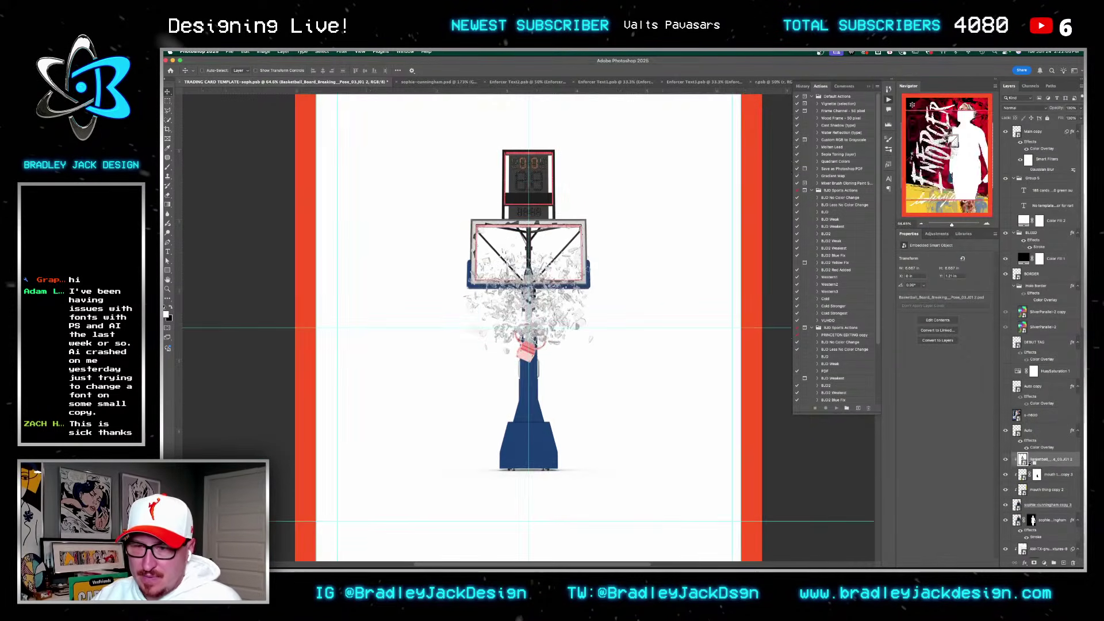
{"action": "double_click", "coordinate": [1022, 458]}
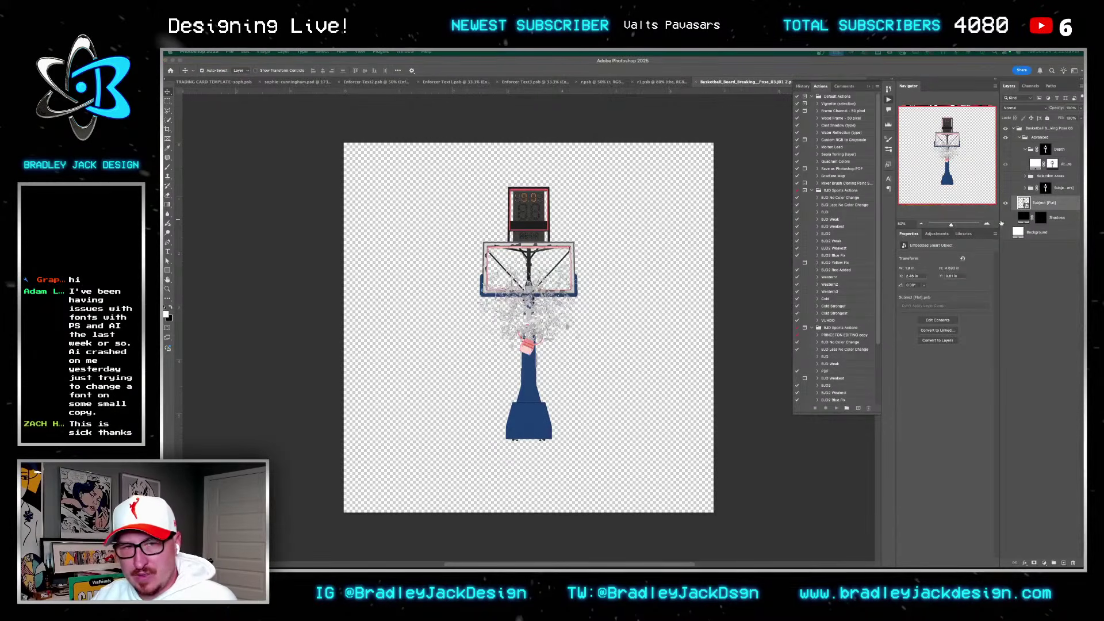
Step: Close the smart object contents, then enlarge the basketball board and turn it sideways over the player on the trading card
{"action": "key", "text": "super+w"}
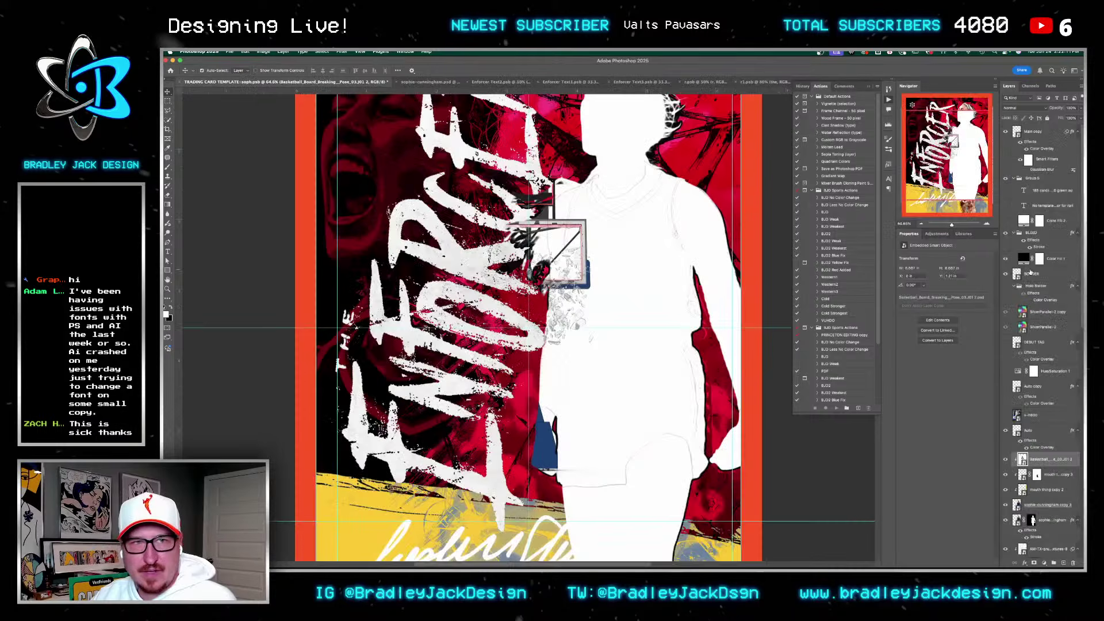
{"action": "scroll", "coordinate": [699, 350], "scroll_direction": "down", "scroll_amount": 5}
{"action": "key", "text": "super+t"}
{"action": "left_click_drag", "start_coordinate": [770, 242], "coordinate": [707, 443]}
{"action": "key", "text": "Return"}
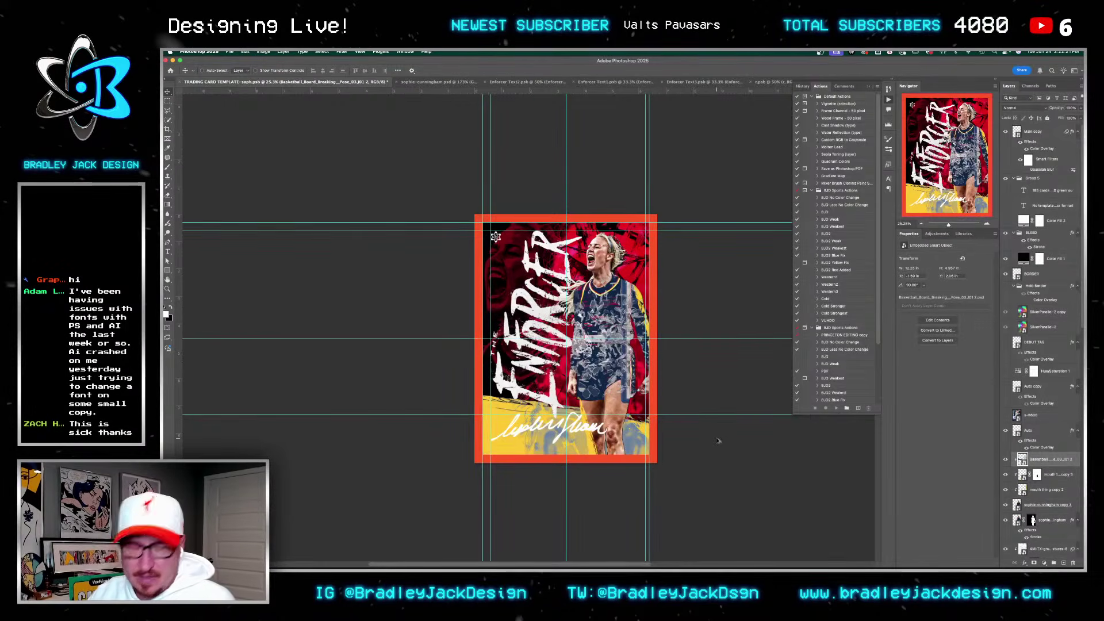
Step: Try several blend modes on the basketball board layer, set it to Color Dodge and reposition it over the uniform
{"action": "key", "text": "shift+plus"}
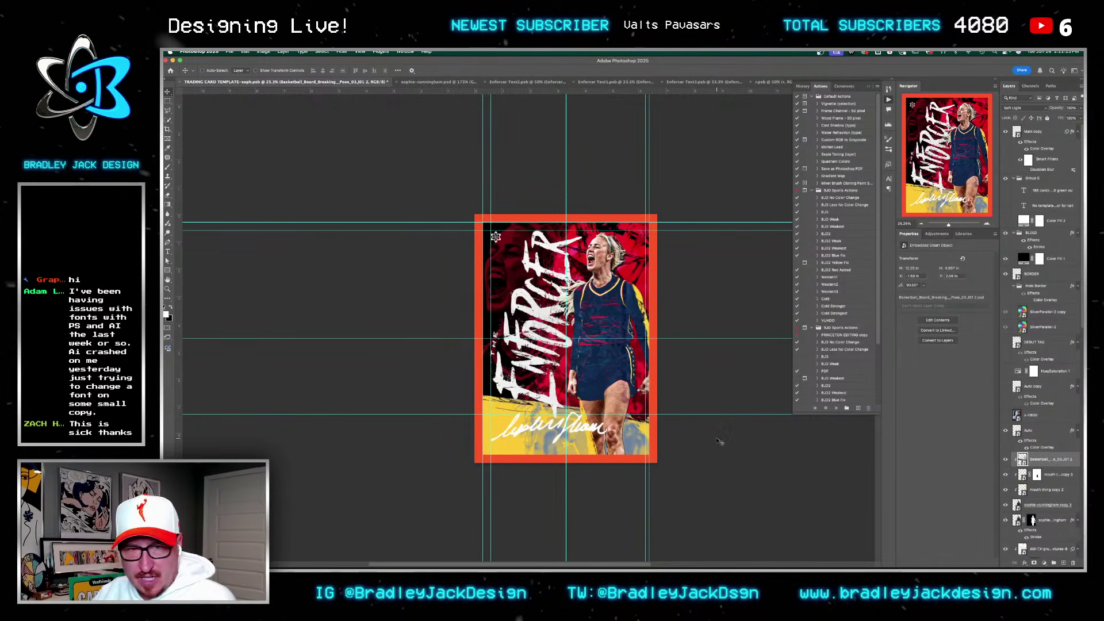
{"action": "key", "text": "z"}
{"action": "key", "text": "shift+minus"}
{"action": "key", "text": "shift+minus"}
{"action": "key", "text": "shift+minus"}
{"action": "key", "text": "shift+minus"}
{"action": "mouse_move", "coordinate": [606, 334]}
{"action": "left_mouse_down"}
{"action": "mouse_move", "coordinate": [644, 332]}
{"action": "mouse_move", "coordinate": [629, 332]}
{"action": "left_mouse_up"}
{"action": "key", "text": "v"}
{"action": "left_click_drag", "start_coordinate": [641, 372], "coordinate": [639, 367]}
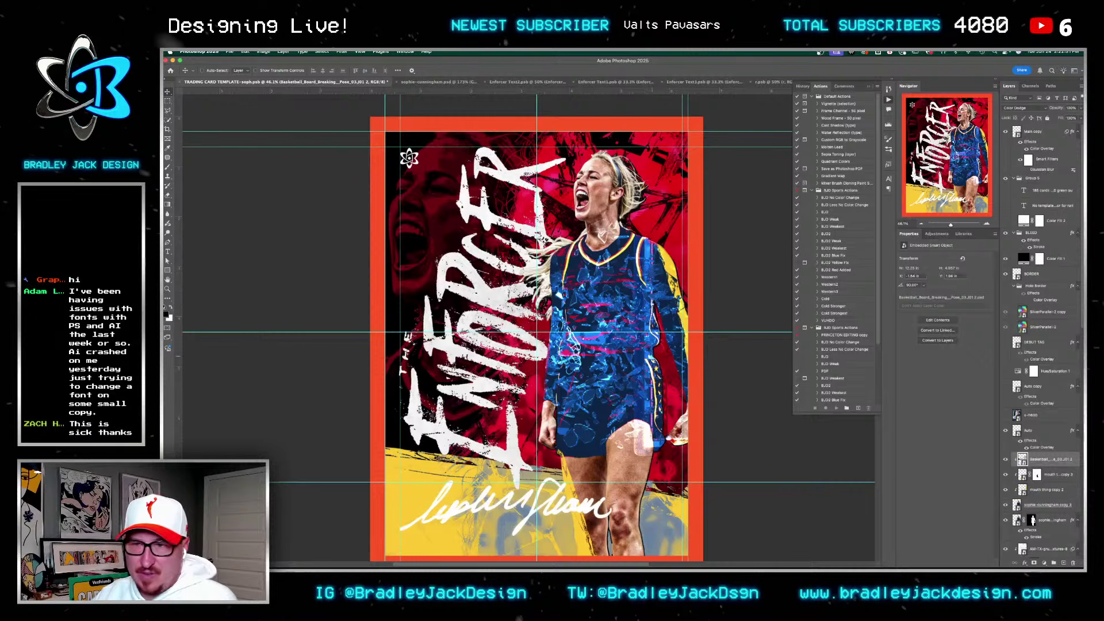
Step: Move the basketball board layer from the trading card into sophie-cunningham.psd, above Gradient Map 1, and resize and position it over the uniform
{"action": "key", "text": "BackSpace"}
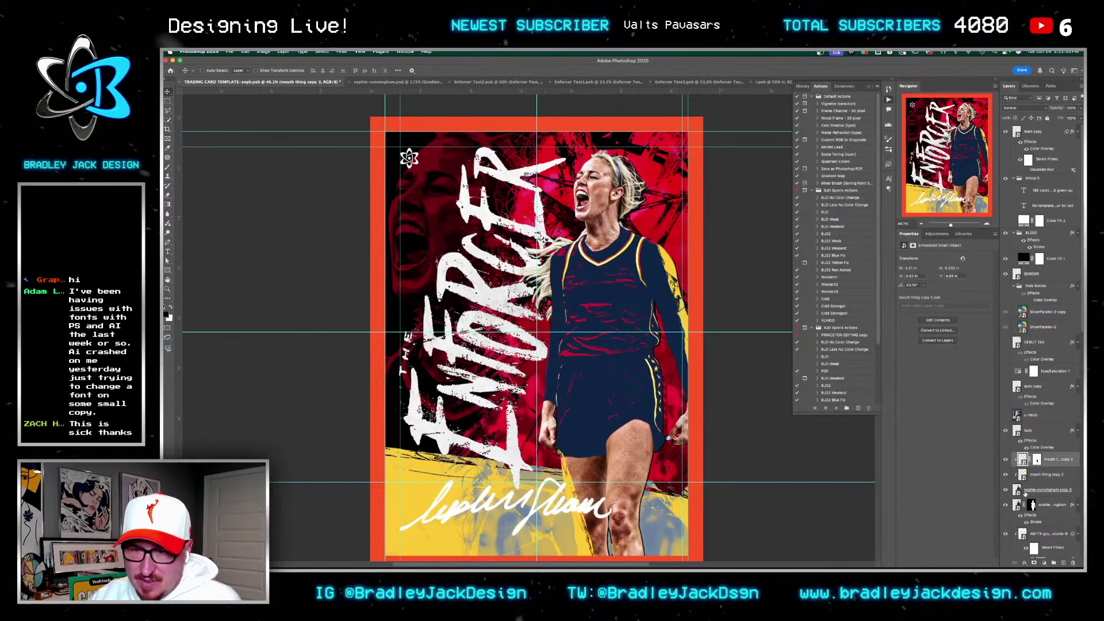
{"action": "key", "text": "ctrl+Tab"}
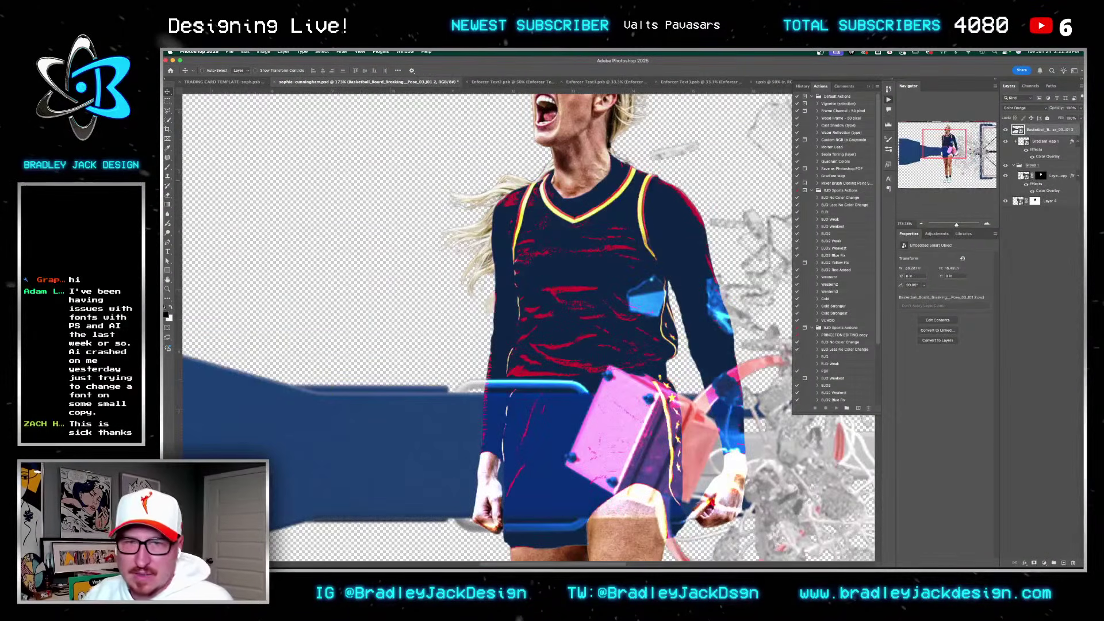
{"action": "key", "text": "super+0"}
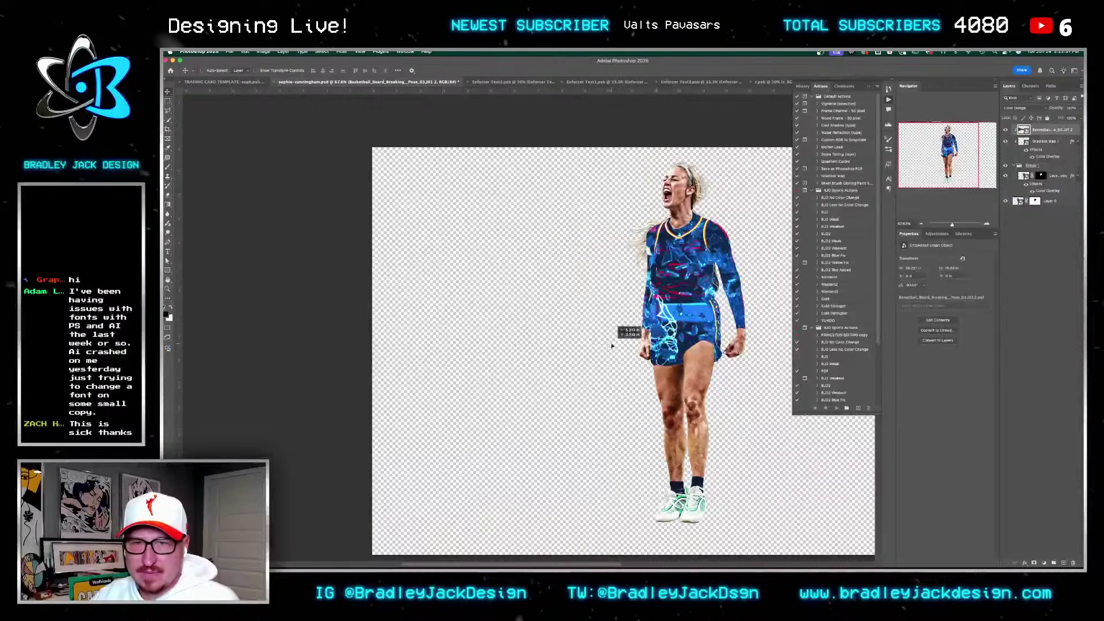
{"action": "key", "text": "super+t"}
{"action": "left_click", "coordinate": [306, 70]}
{"action": "key", "text": "Return"}
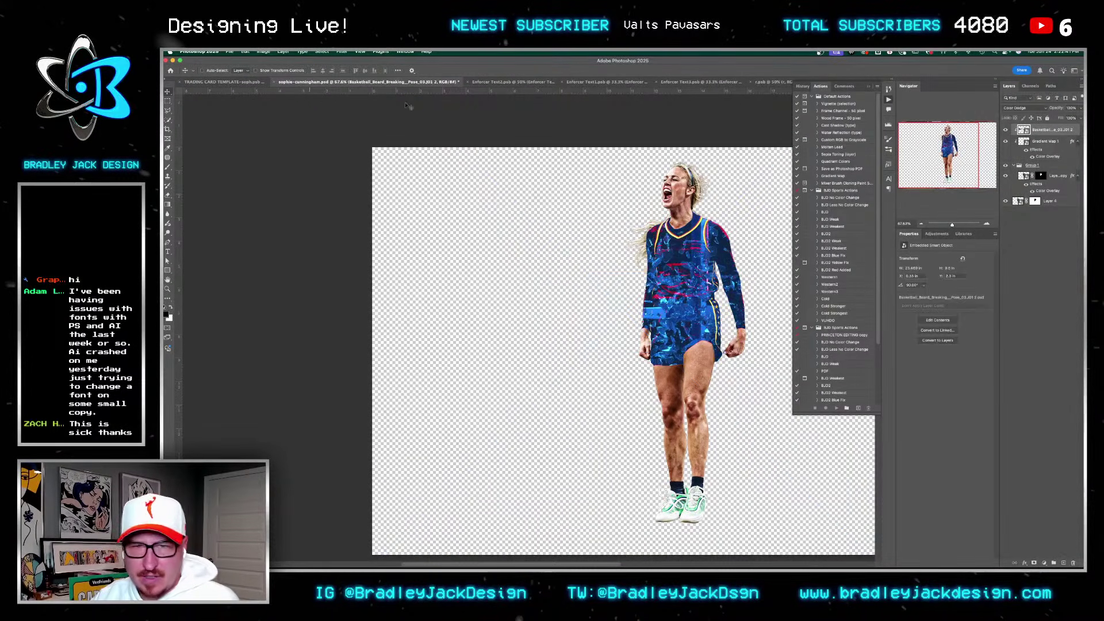
{"action": "left_click_drag", "start_coordinate": [641, 282], "coordinate": [646, 265]}
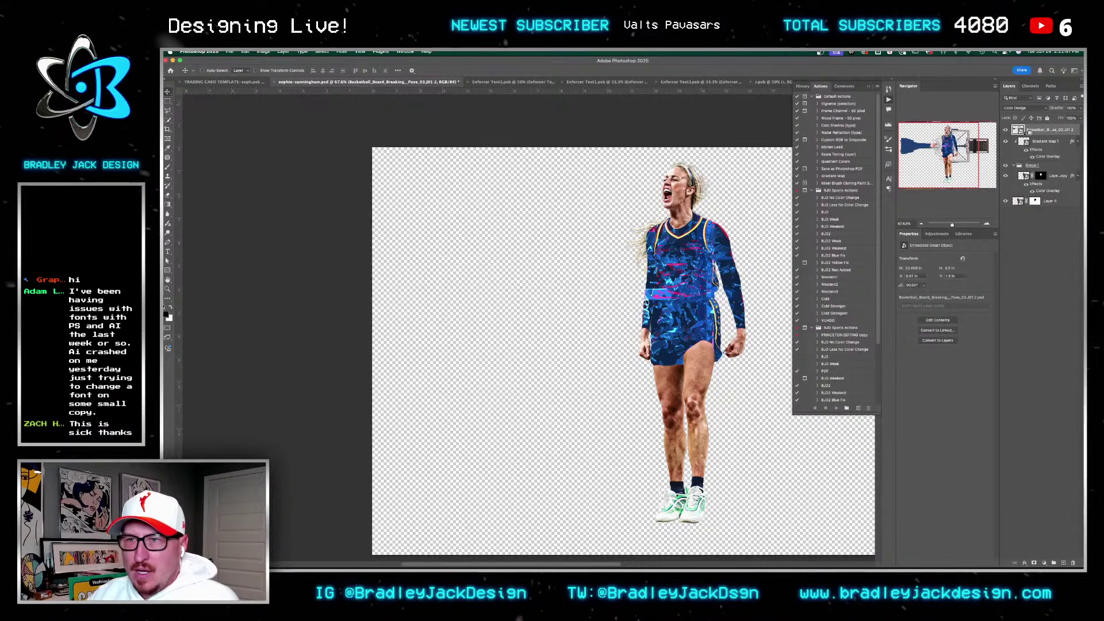
Step: Unclip the basketball board layer and clip a Threshold adjustment to it, raising the threshold level for more black in the shards
{"action": "left_click", "coordinate": [1029, 135], "text": "alt"}
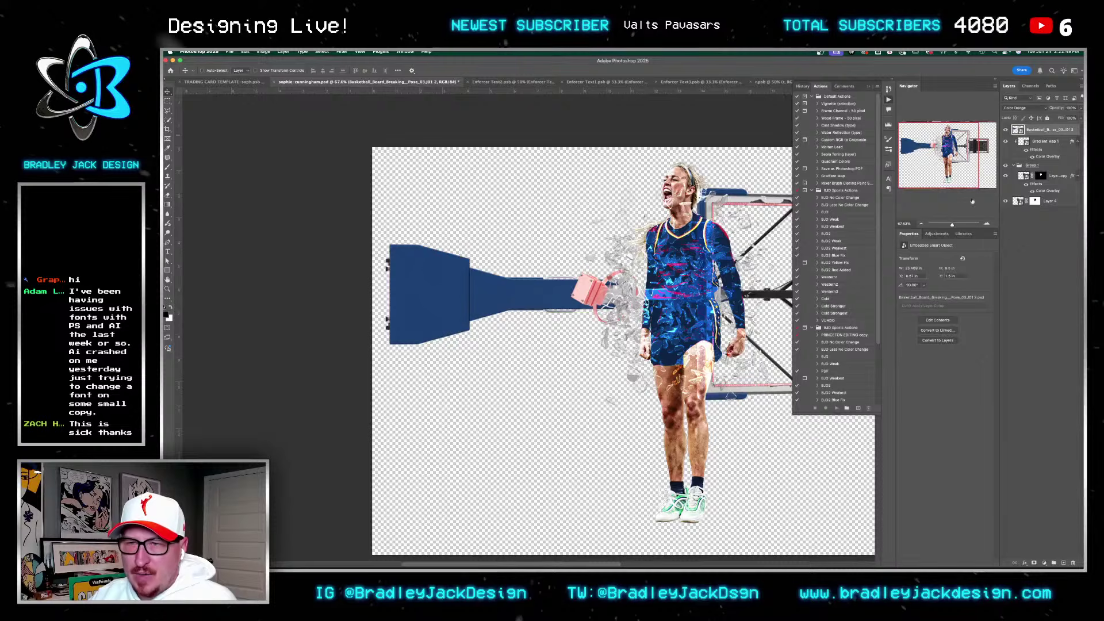
{"action": "left_click", "coordinate": [937, 234]}
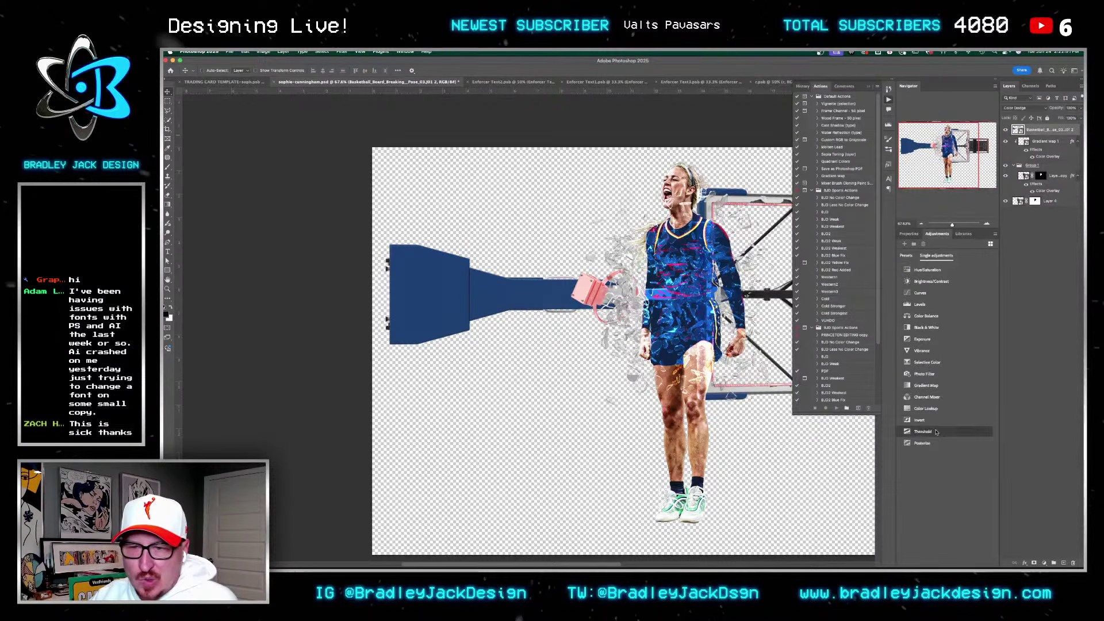
{"action": "left_click", "coordinate": [922, 432]}
{"action": "left_click", "coordinate": [1025, 134], "text": "alt"}
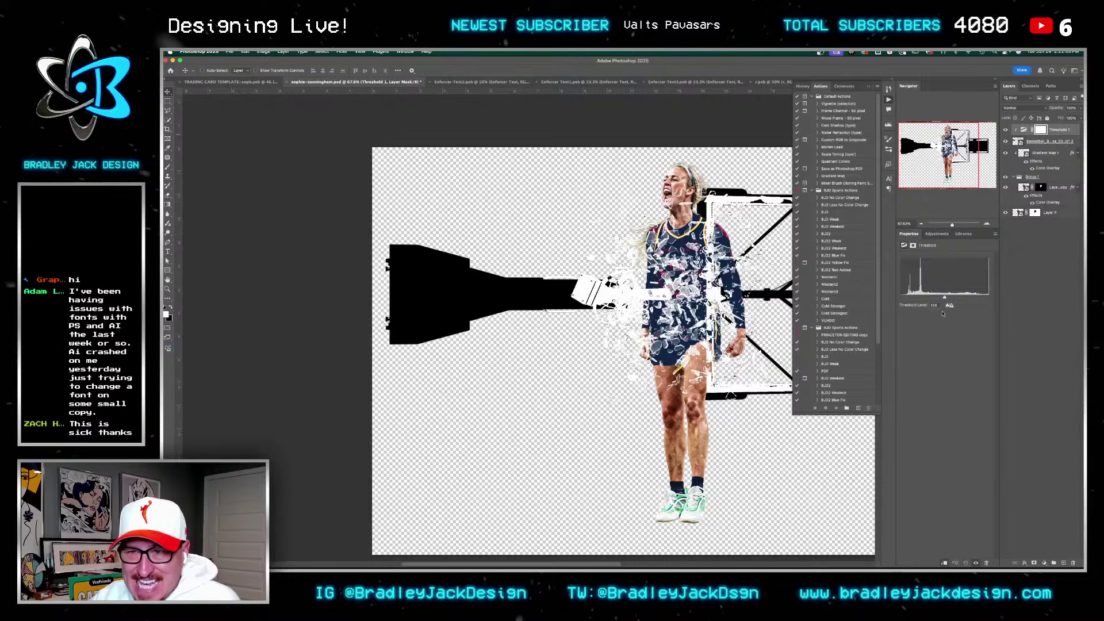
{"action": "left_click_drag", "start_coordinate": [945, 298], "coordinate": [967, 298]}
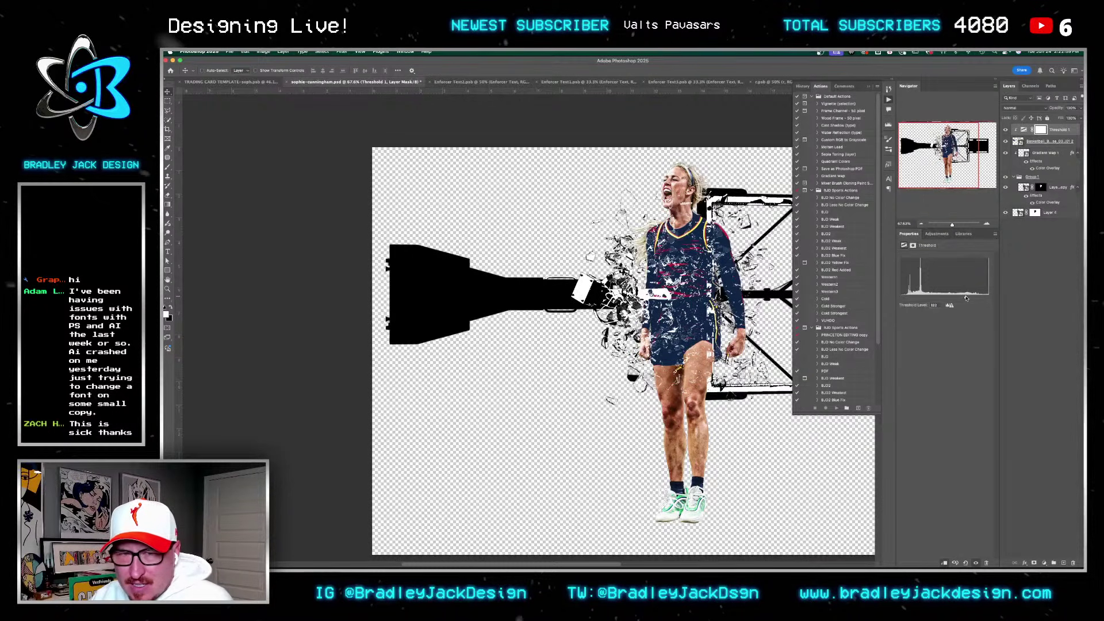
Step: Combine the threshold and board layers into one clipped smart object, set its blend mode to Color Dodge, and check it on the card
{"action": "left_click", "coordinate": [1041, 141], "text": "shift"}
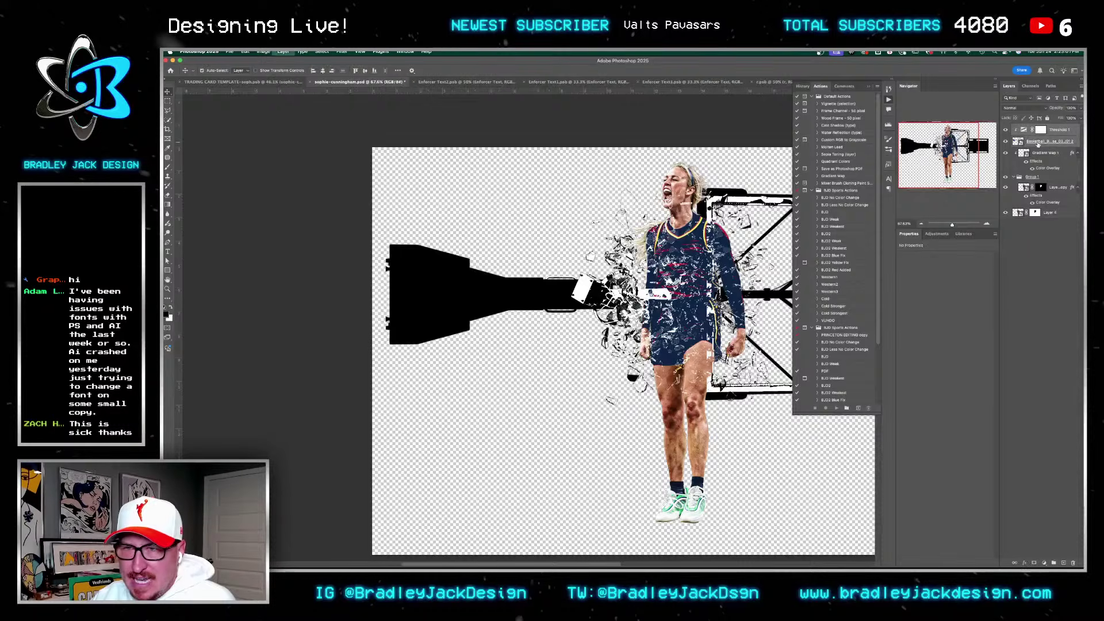
{"action": "key", "text": "F2"}
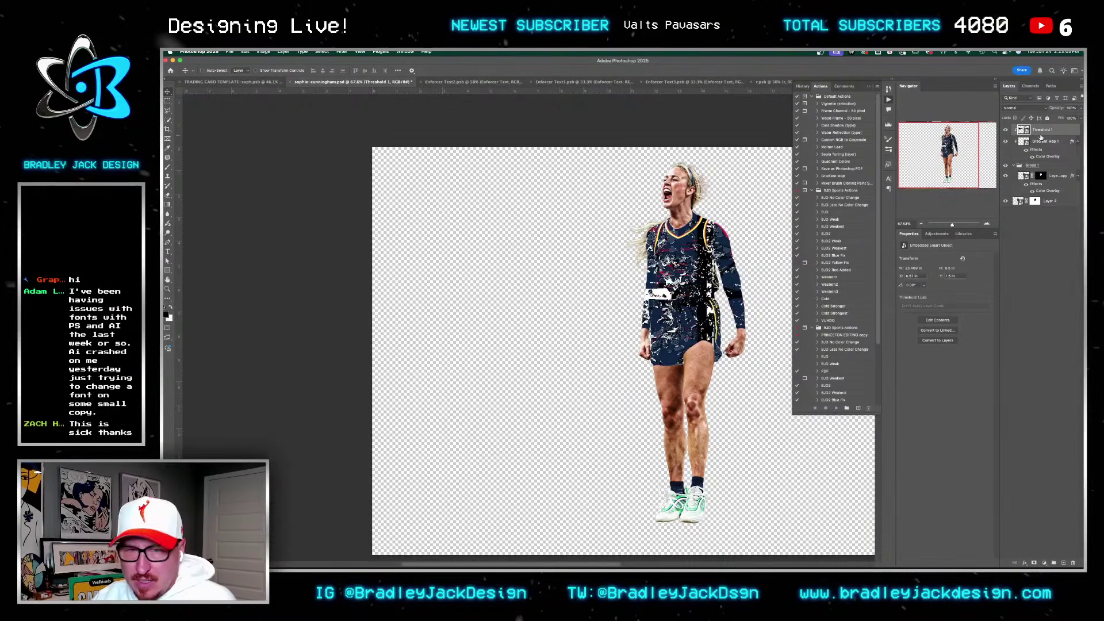
{"action": "key", "text": "alt+shift+o"}
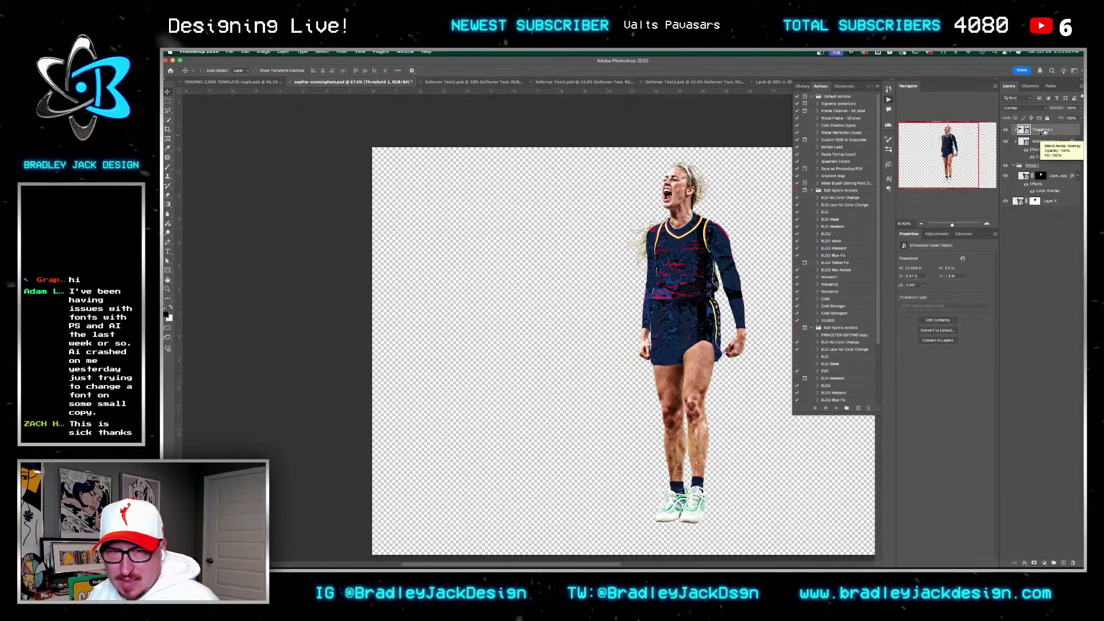
{"action": "key", "text": "alt+shift+d"}
{"action": "key", "text": "alt+shift+e"}
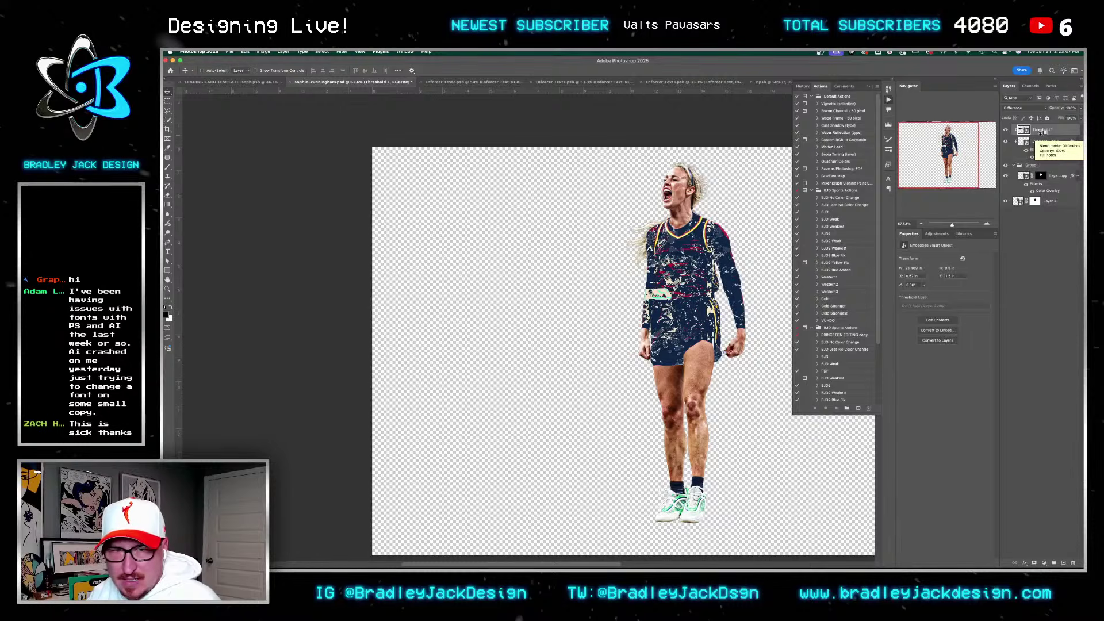
{"action": "key", "text": "alt+shift+o"}
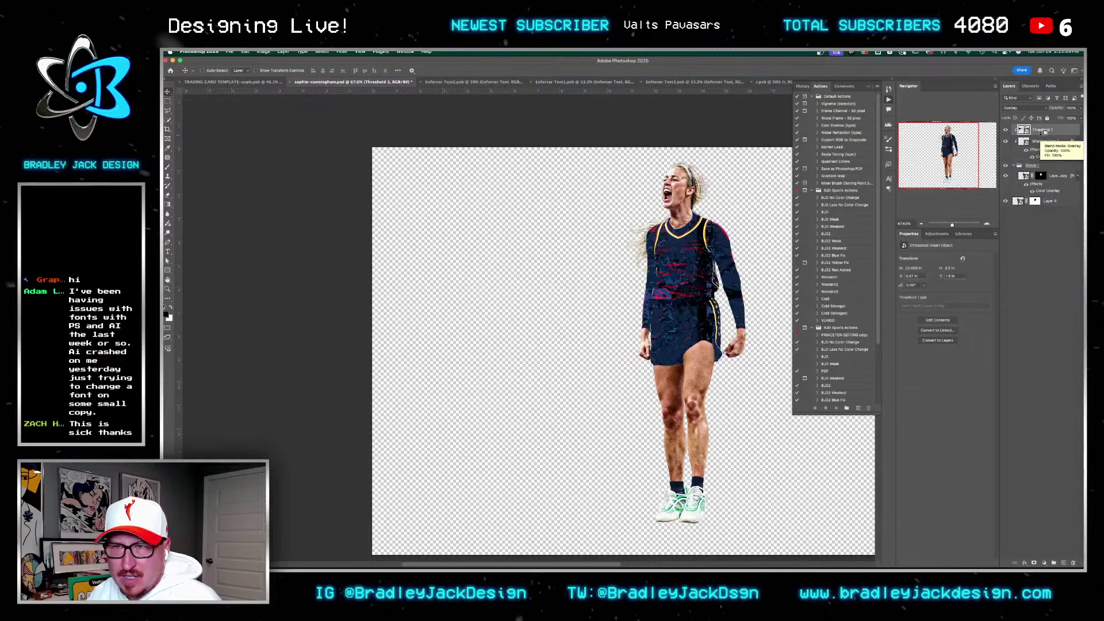
{"action": "key", "text": "alt+shift+g"}
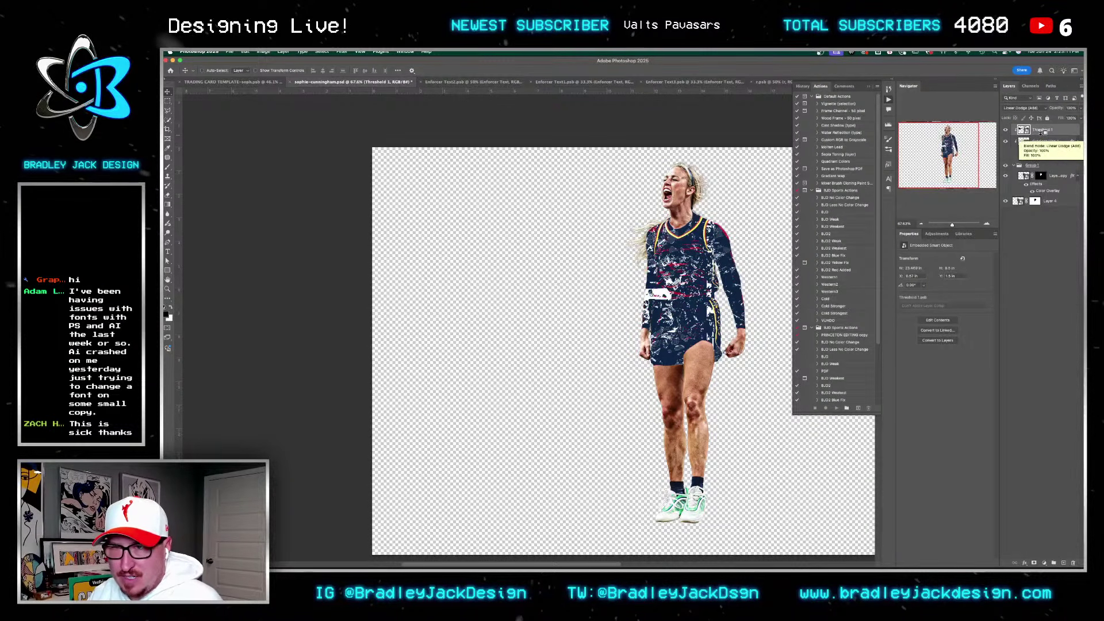
{"action": "key", "text": "alt+shift+f"}
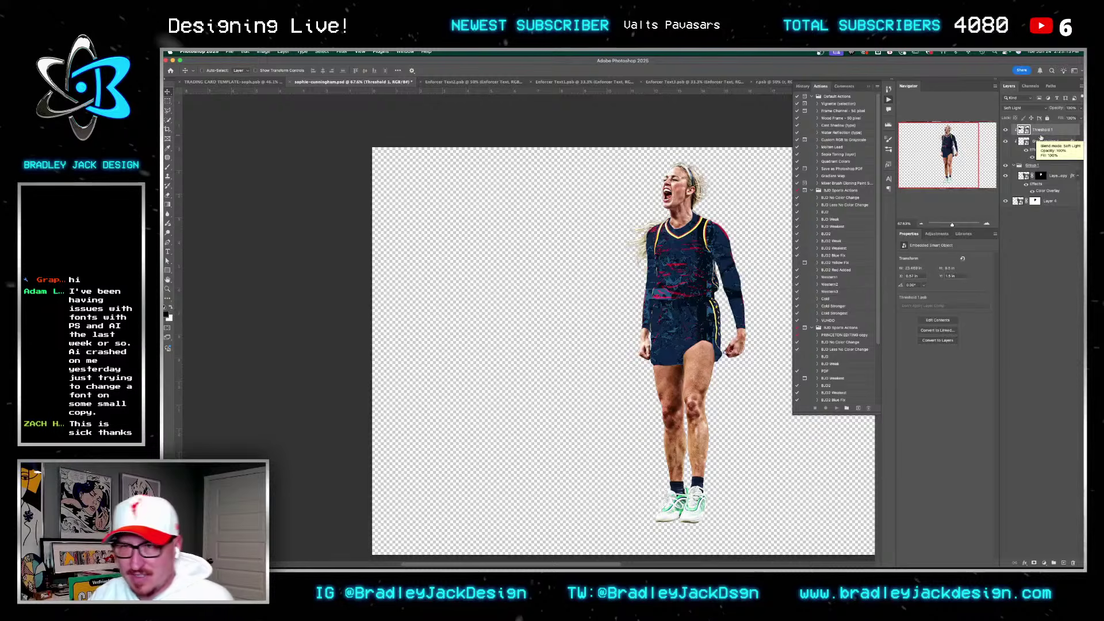
{"action": "left_click", "coordinate": [1032, 108]}
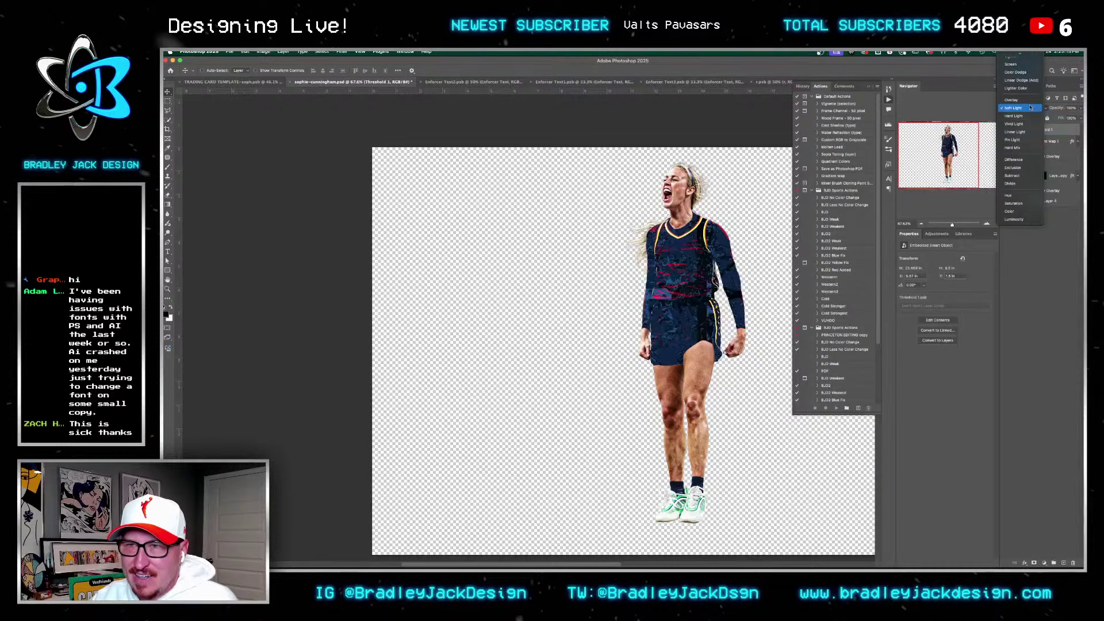
{"action": "left_click", "coordinate": [1016, 88]}
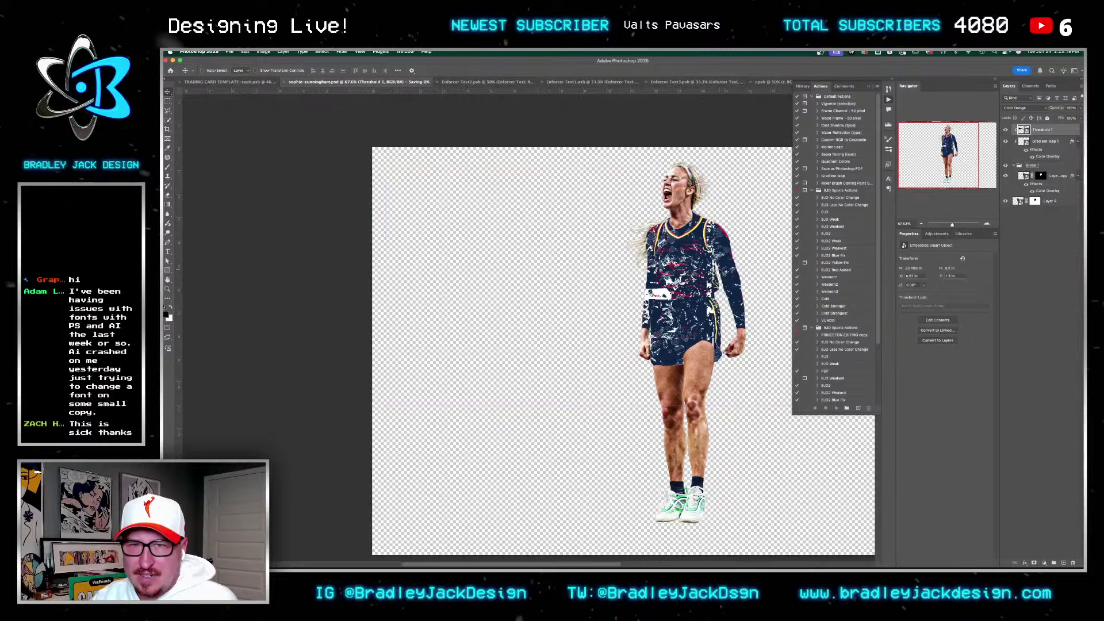
{"action": "key", "text": "ctrl+shift+Tab"}
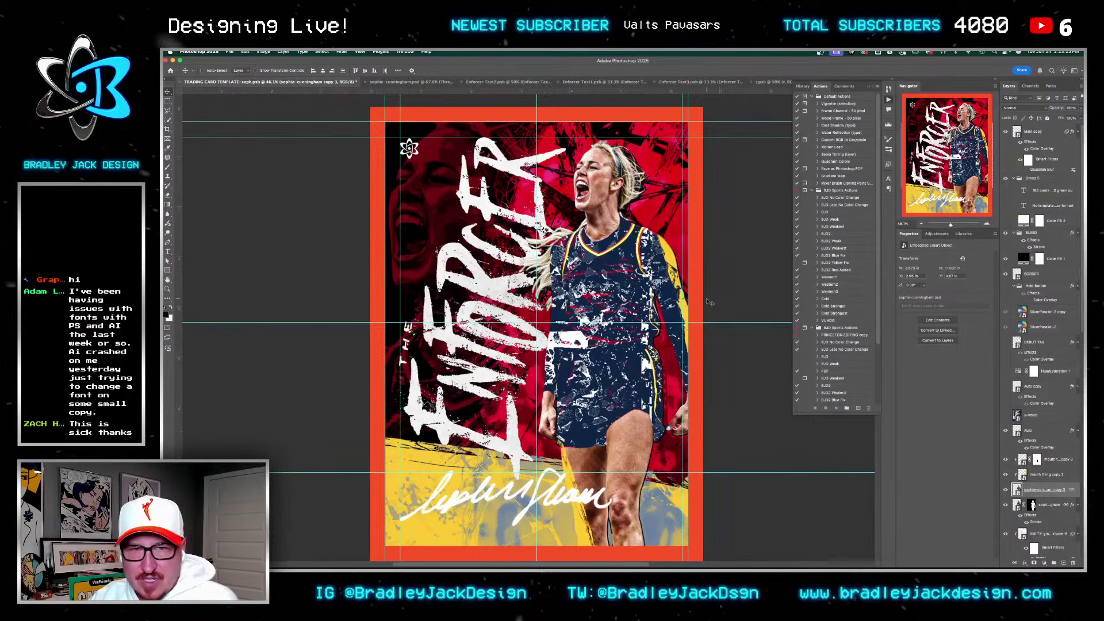
Step: Place the Threshold 1 layer below Gradient Map 1 in the player document and adjust its Blend If range to drop the blacks
{"action": "key", "text": "ctrl+Tab"}
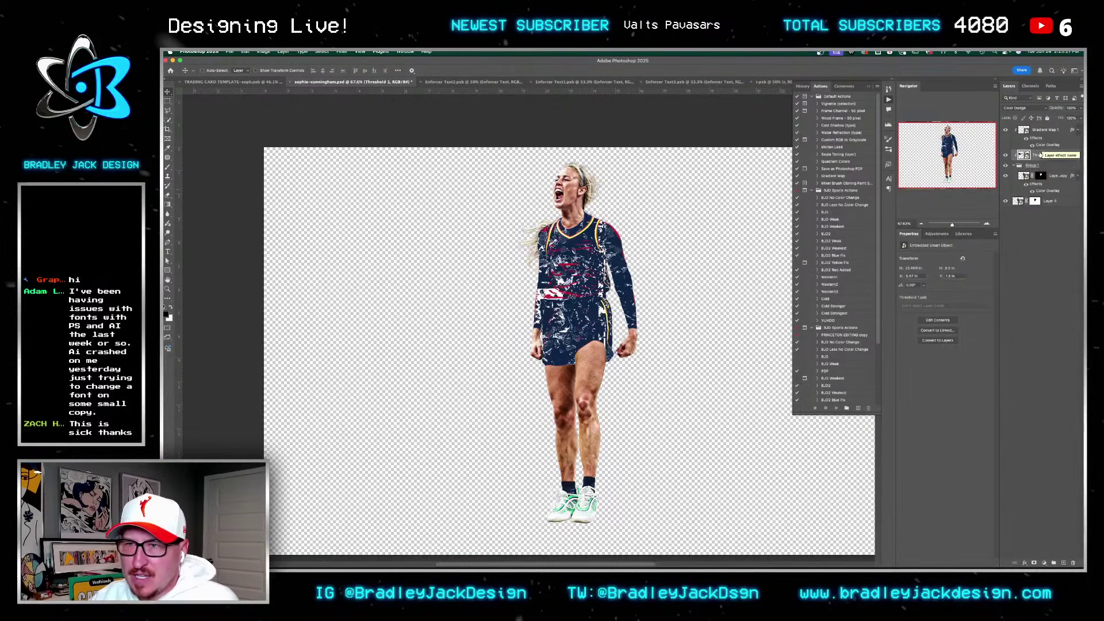
{"action": "double_click", "coordinate": [1064, 160]}
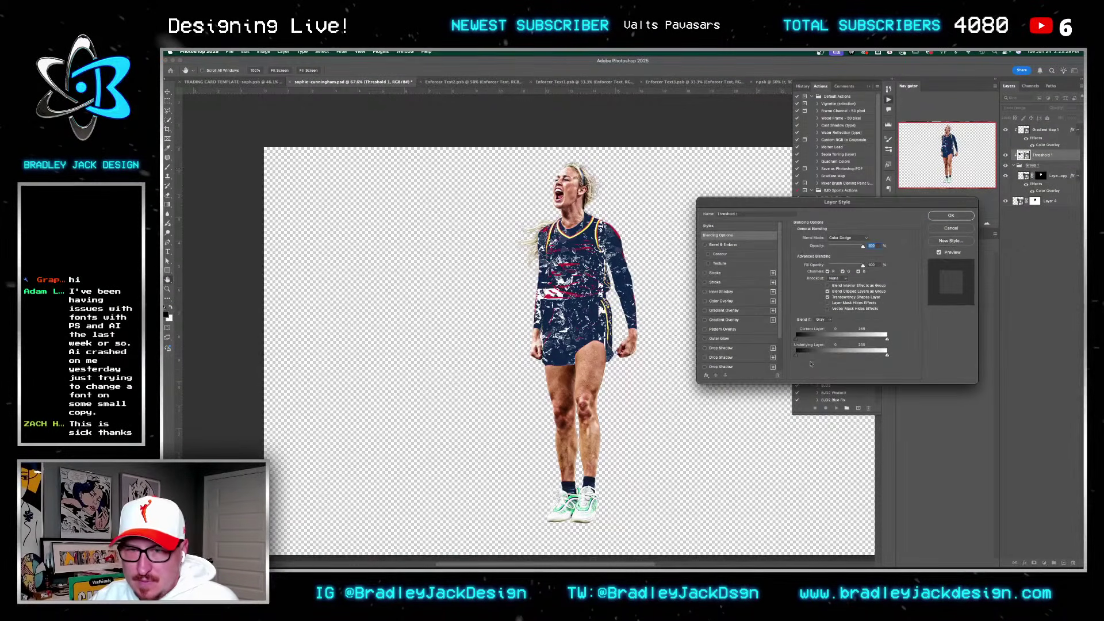
{"action": "mouse_move", "coordinate": [798, 357]}
{"action": "left_mouse_down"}
{"action": "mouse_move", "coordinate": [839, 356]}
{"action": "mouse_move", "coordinate": [797, 356]}
{"action": "left_mouse_up"}
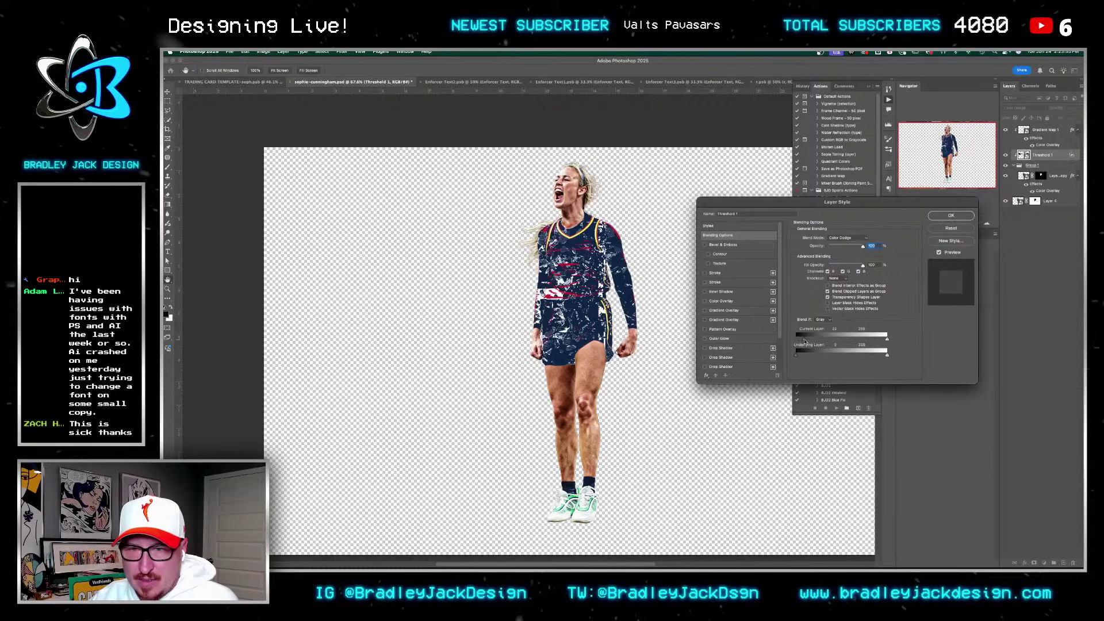
{"action": "left_click", "coordinate": [951, 215]}
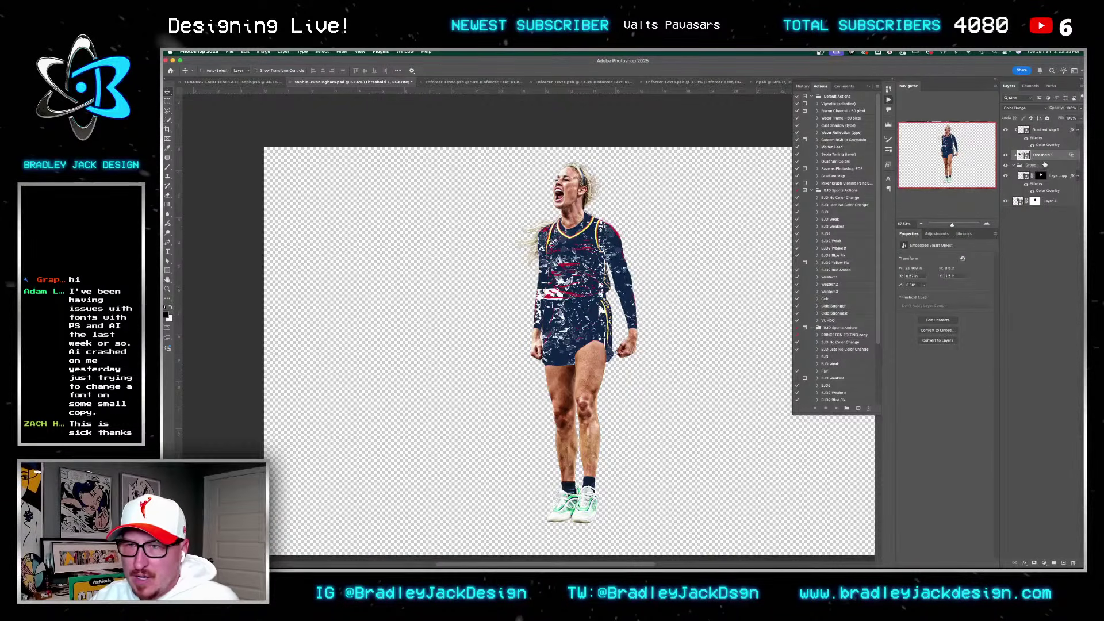
Step: Copy Gradient Map 1's red color overlay to Threshold 1, change Gradient Map 1's own overlay to yellow, and save to update the card
{"action": "left_click_drag", "start_coordinate": [1035, 138], "coordinate": [1040, 154]}
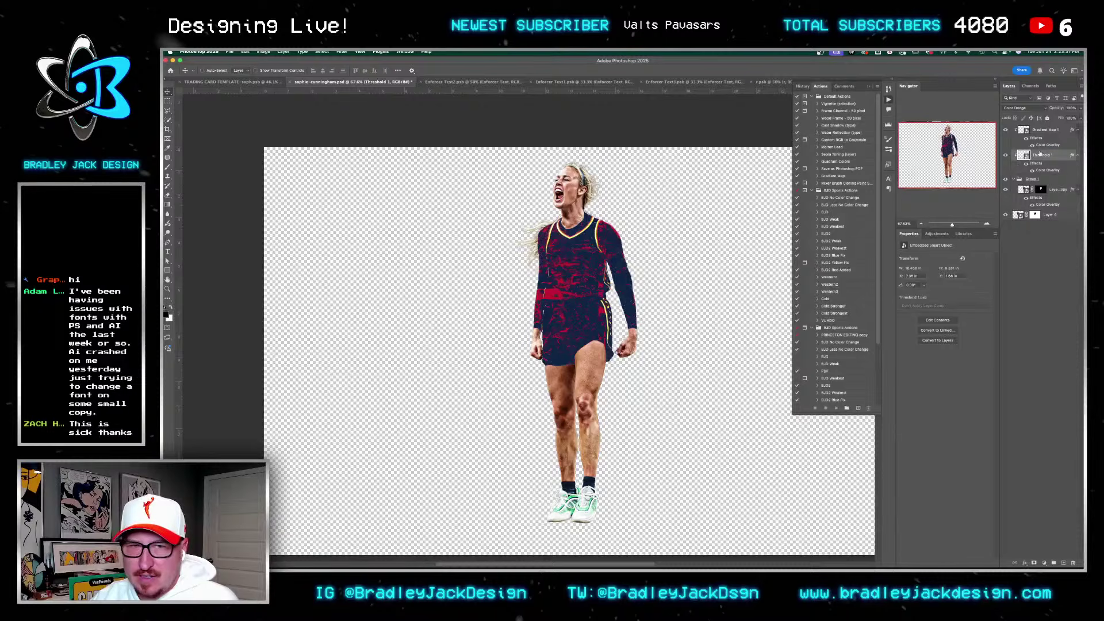
{"action": "double_click", "coordinate": [1042, 146]}
{"action": "left_click", "coordinate": [867, 240]}
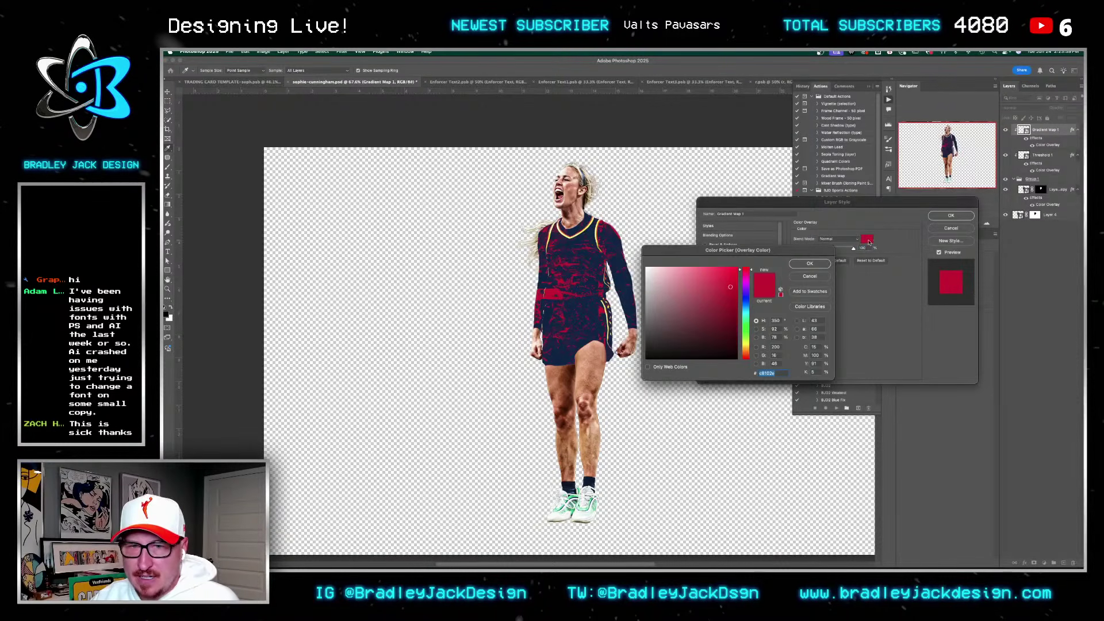
{"action": "left_click_drag", "start_coordinate": [745, 270], "coordinate": [746, 343]}
{"action": "left_click", "coordinate": [809, 264]}
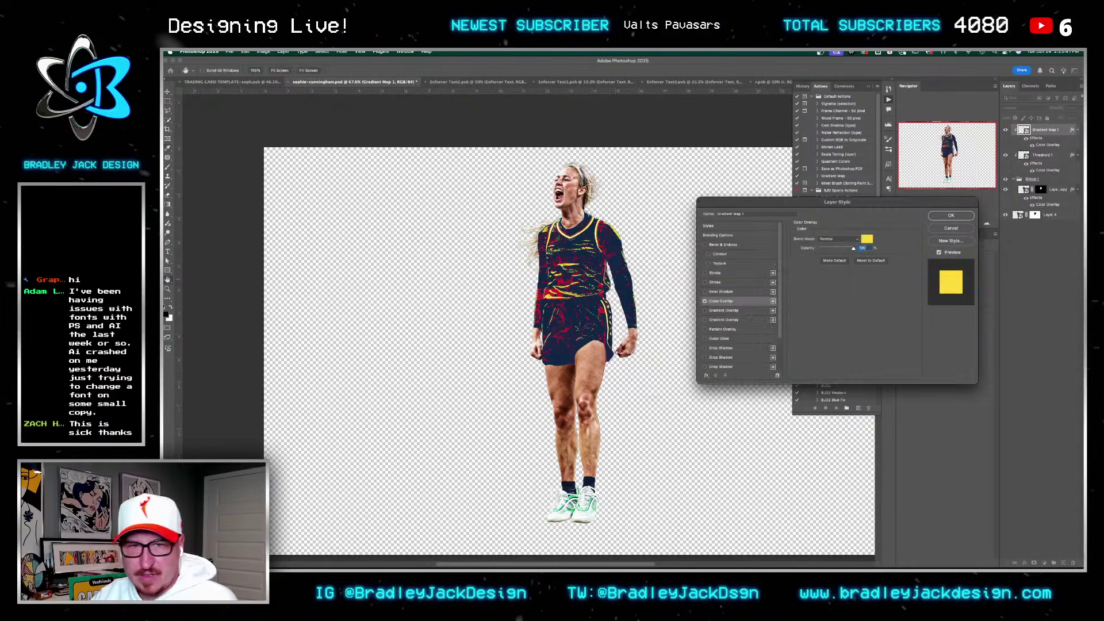
{"action": "left_click", "coordinate": [951, 215]}
{"action": "key", "text": "super+s"}
{"action": "key", "text": "ctrl+shift+Tab"}
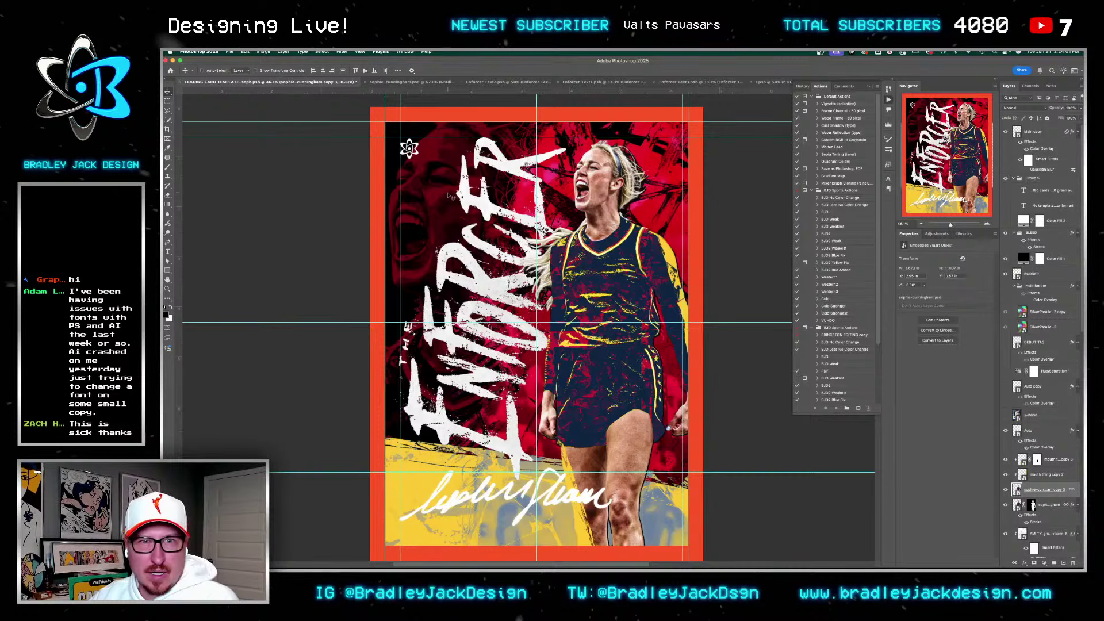
Step: Add a white text line with the player's name and place its layer above the signature's Auto layer
{"action": "key", "text": "t"}
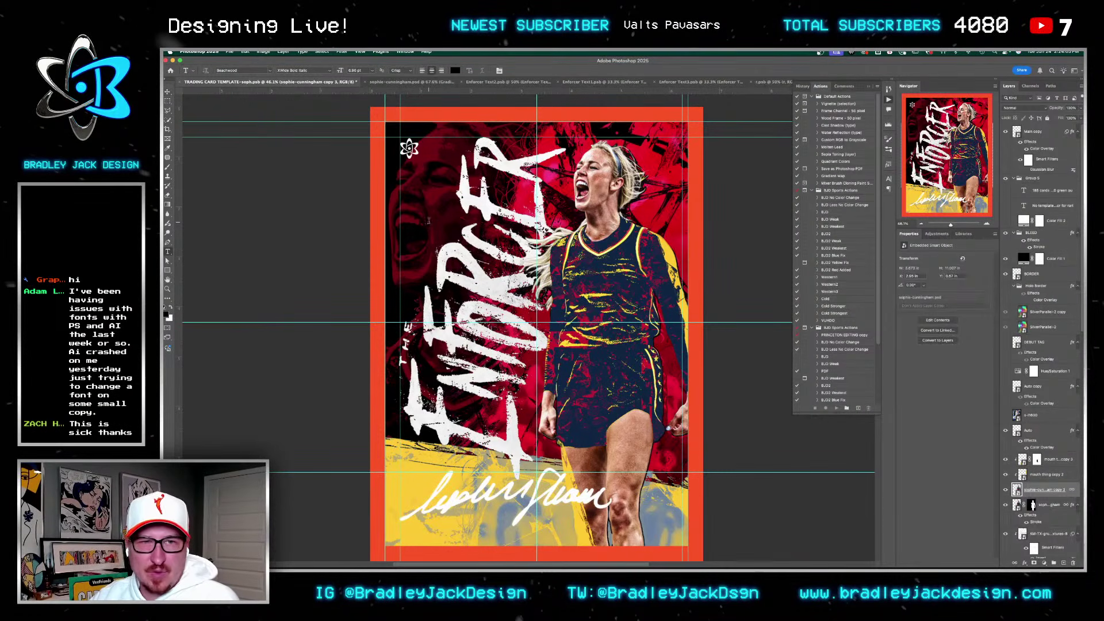
{"action": "left_click", "coordinate": [428, 221]}
{"action": "key", "text": "ctrl+v"}
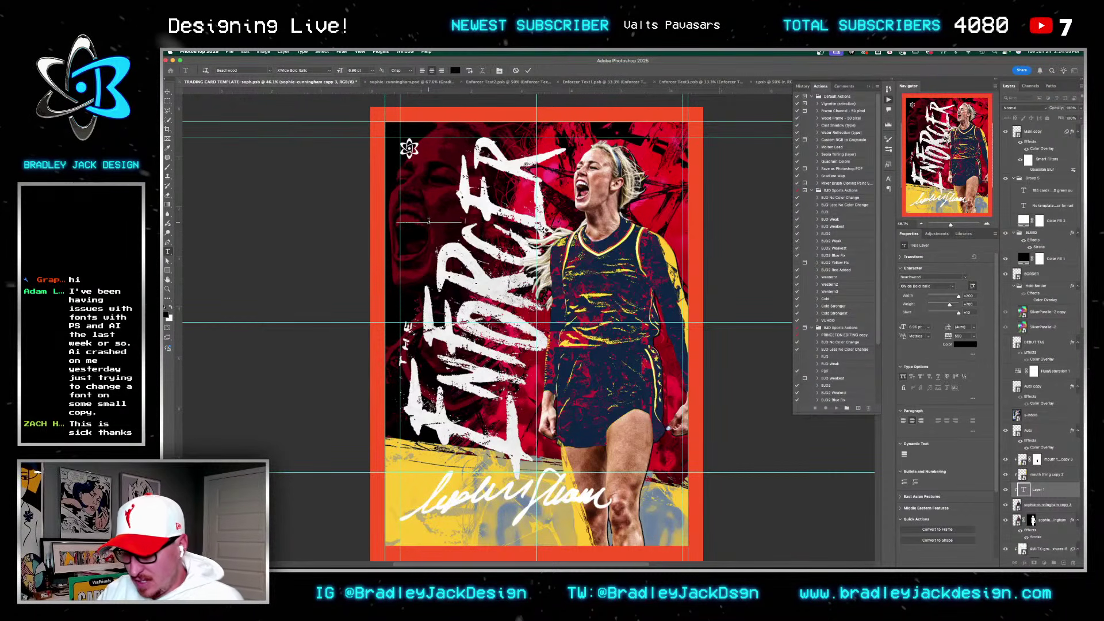
{"action": "key", "text": "ctrl+a"}
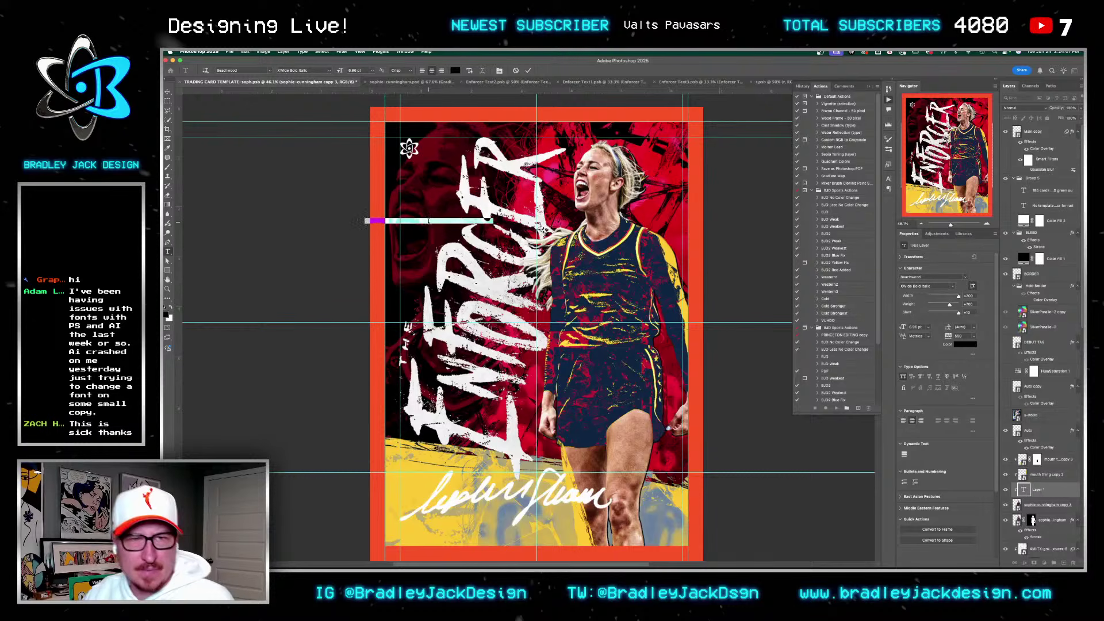
{"action": "left_click", "coordinate": [171, 308]}
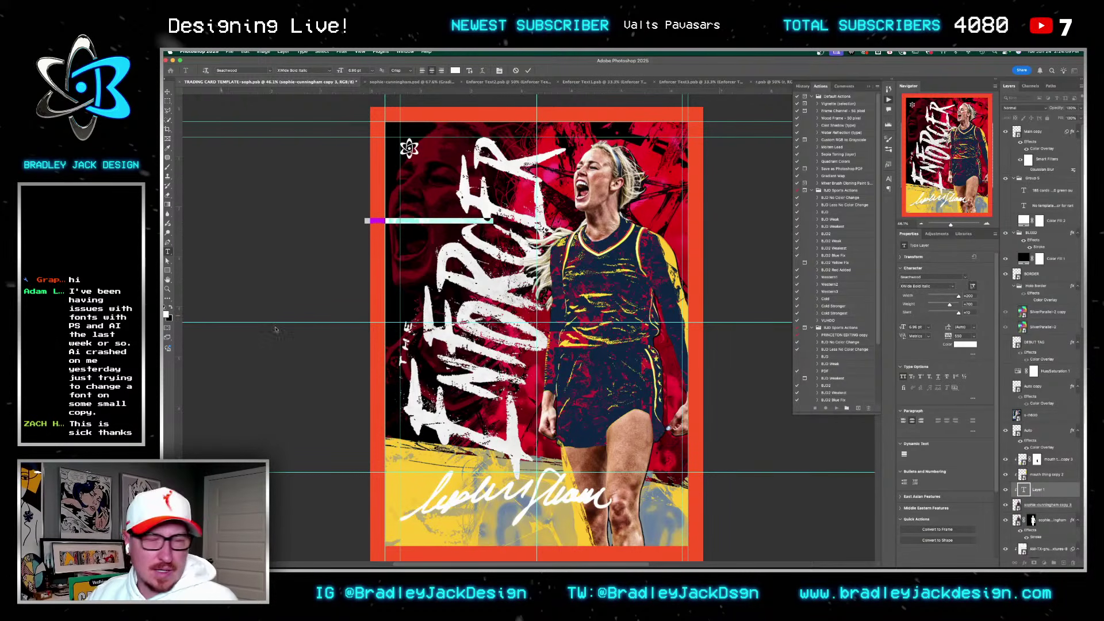
{"action": "left_click_drag", "start_coordinate": [1044, 490], "coordinate": [1045, 430]}
{"action": "key", "text": "v"}
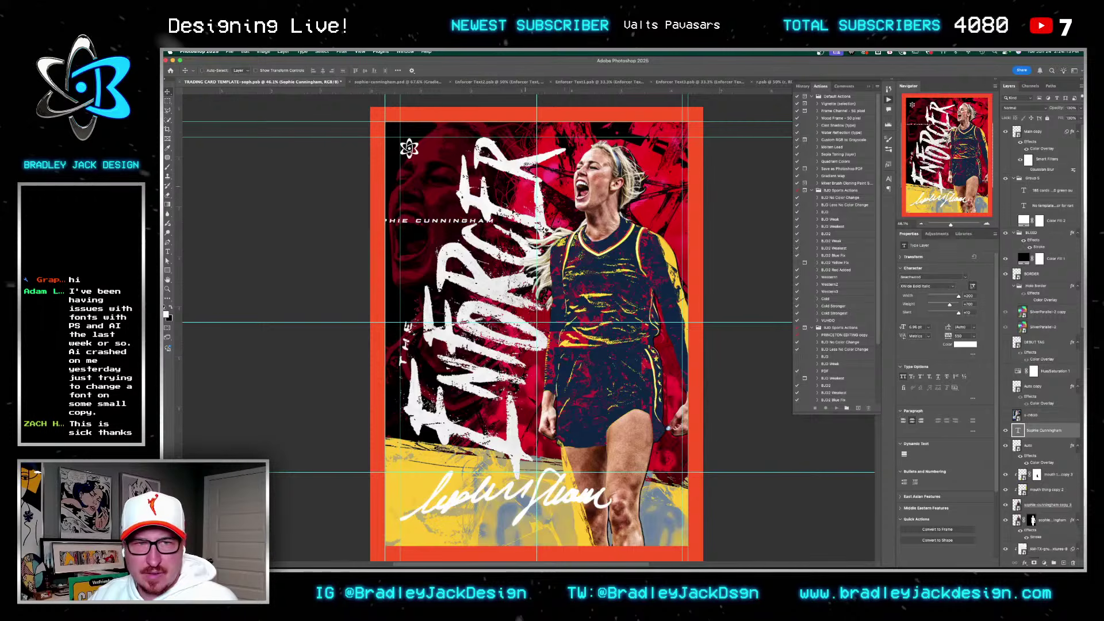
Step: Move the player's name text to the bottom of the card, horizontally beneath the signature
{"action": "key", "text": "ctrl+t"}
{"action": "mouse_move", "coordinate": [464, 230]}
{"action": "left_mouse_down"}
{"action": "mouse_move", "coordinate": [534, 178]}
{"action": "mouse_move", "coordinate": [526, 146]}
{"action": "left_mouse_up"}
{"action": "key", "text": "Return"}
{"action": "left_click_drag", "start_coordinate": [526, 207], "coordinate": [518, 247]}
{"action": "key", "text": "ctrl+t"}
{"action": "key", "text": "Return"}
{"action": "key", "text": "ctrl+z"}
{"action": "left_click_drag", "start_coordinate": [489, 267], "coordinate": [491, 521]}
Step: Make the player's name text black and upright, and set its tracking to 330
{"action": "double_click", "coordinate": [491, 526]}
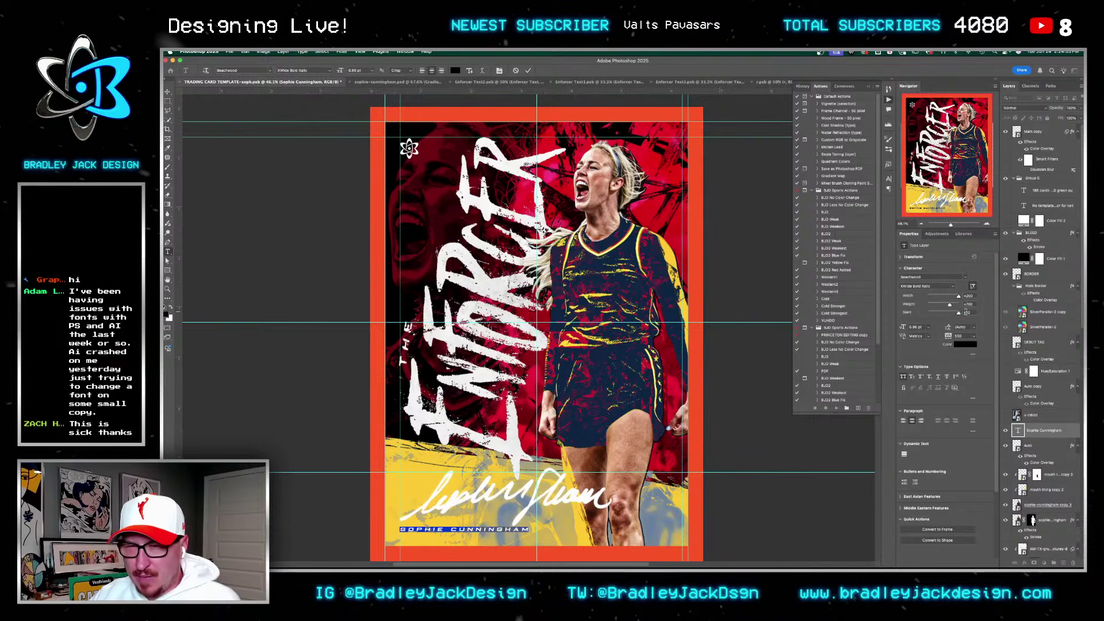
{"action": "key", "text": "shift+Tab"}
{"action": "key", "text": "Tab"}
{"action": "key", "text": "Tab"}
{"action": "key", "text": "Tab"}
{"action": "key", "text": "Tab"}
{"action": "key", "text": "Tab"}
{"action": "key", "text": "Tab"}
{"action": "type", "text": "330"}
Step: Set the name text's size to 9 pt and shift it toward the card's inner margin guide
{"action": "key", "text": "shift+Tab"}
{"action": "key", "text": "shift+Tab"}
{"action": "key", "text": "shift+Tab"}
{"action": "type", "text": "16"}
{"action": "key", "text": "Return"}
{"action": "type", "text": "9"}
{"action": "key", "text": "Return"}
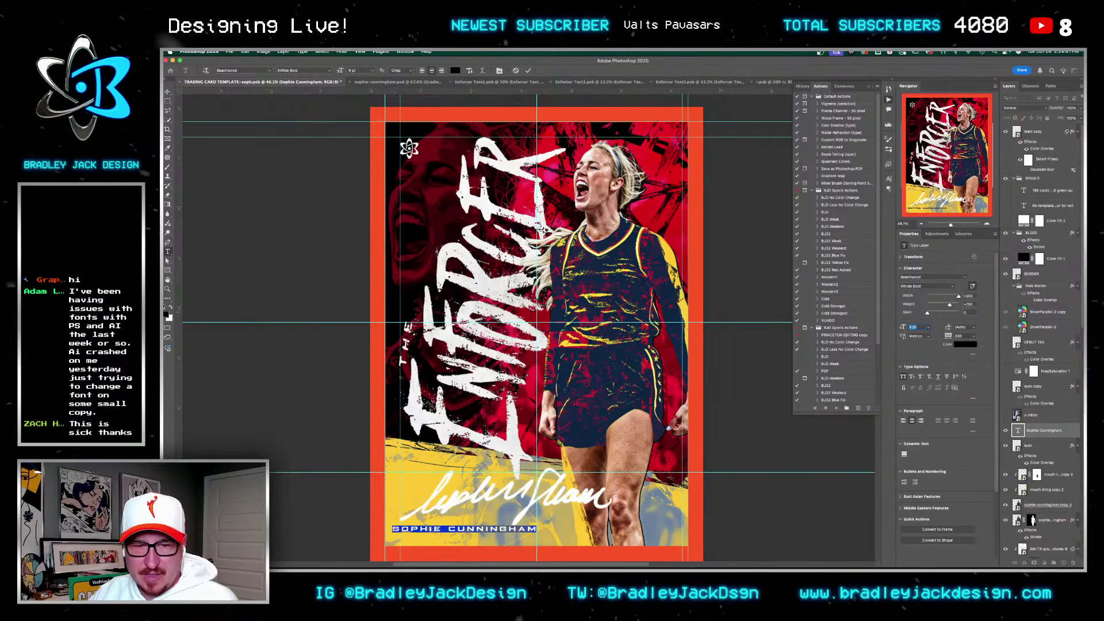
{"action": "key", "text": "ctrl+Return"}
{"action": "left_click_drag", "start_coordinate": [486, 534], "coordinate": [496, 534]}
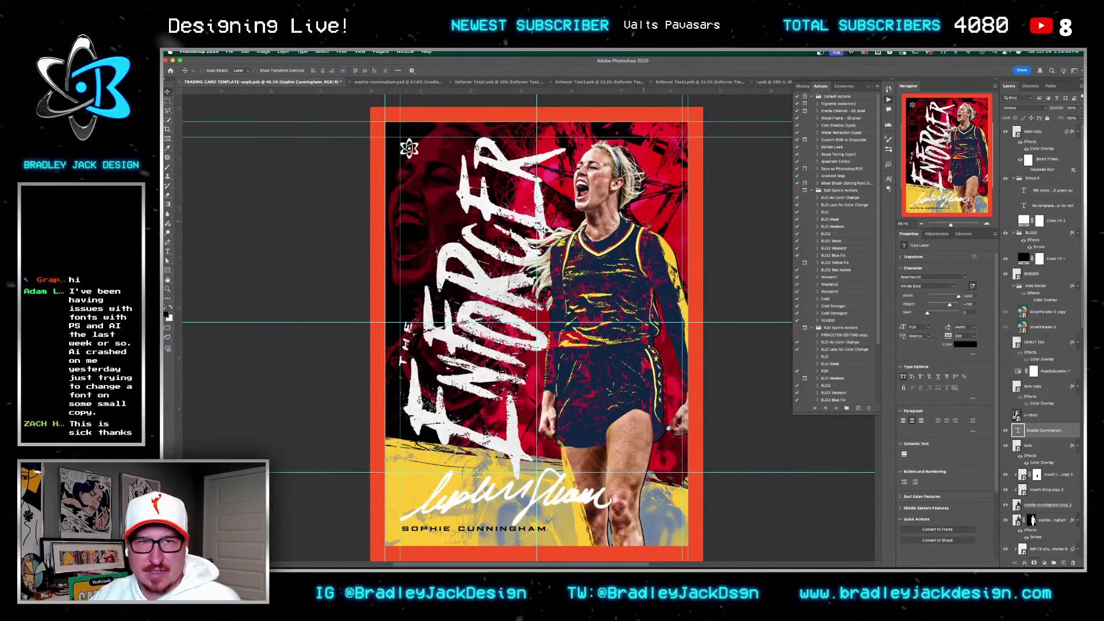
{"action": "left_click", "coordinate": [360, 52]}
{"action": "mouse_move", "coordinate": [397, 235]}
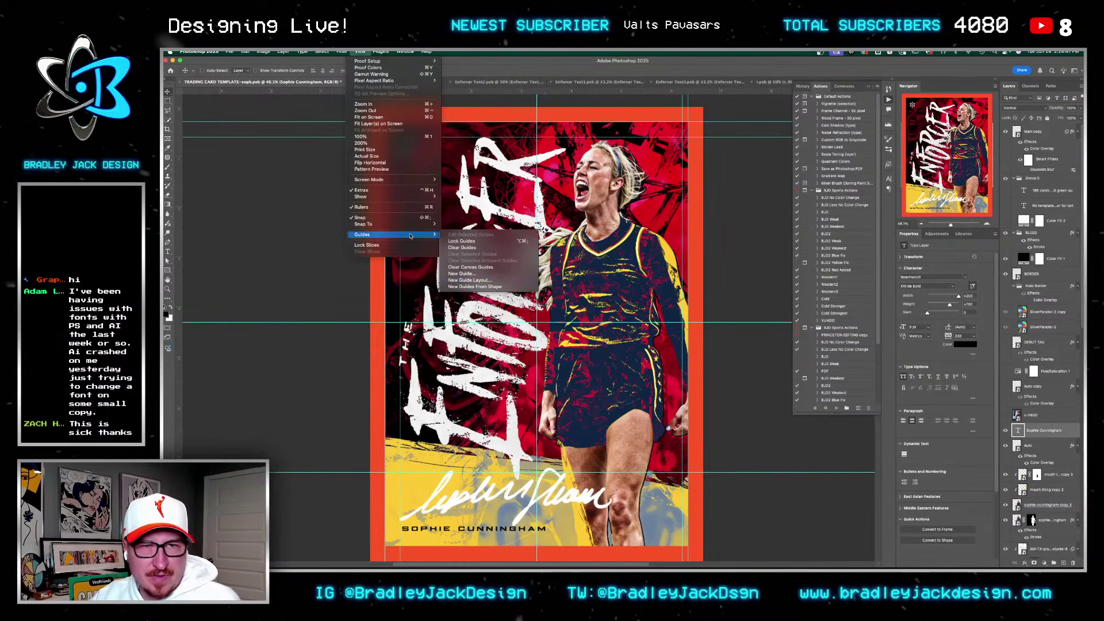
{"action": "left_click", "coordinate": [476, 280]}
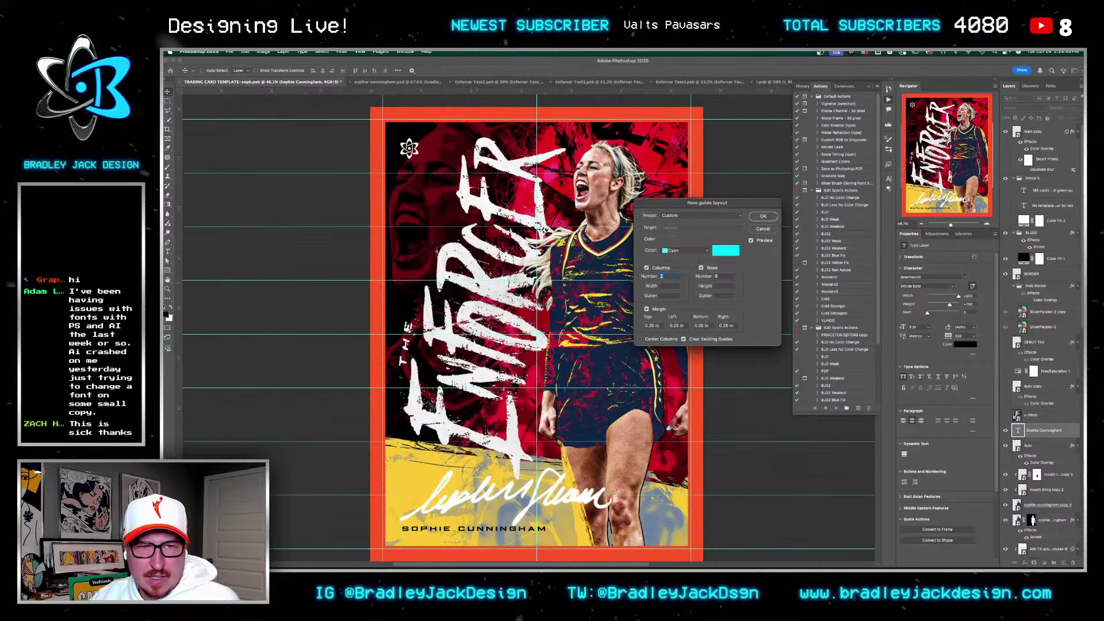
{"action": "key", "text": "Tab"}
{"action": "type", "text": "2"}
{"action": "key", "text": "Tab"}
{"action": "key", "text": "Tab"}
{"action": "key", "text": "Tab"}
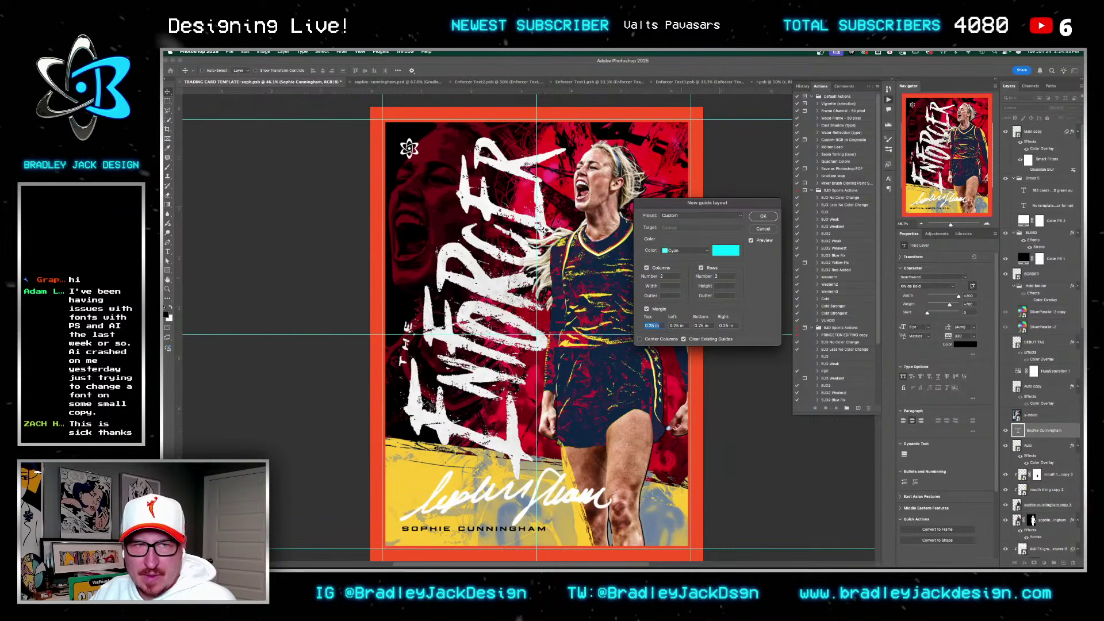
{"action": "key", "text": "Return"}
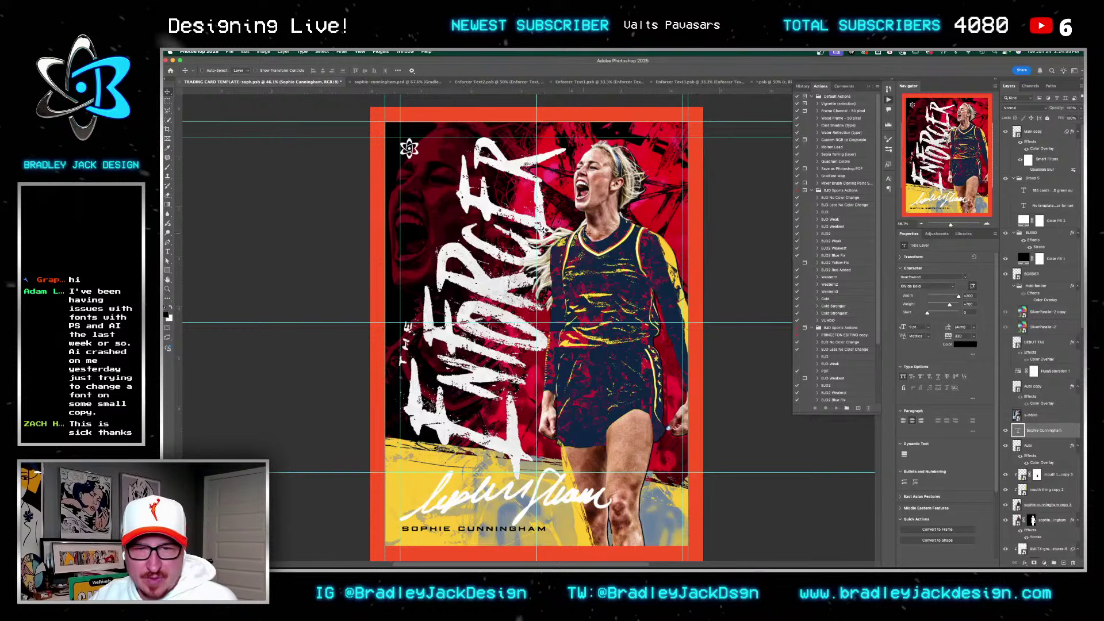
Step: Move the lower horizontal guide down to the name text's baseline and align the name with the inner margin guide
{"action": "left_click_drag", "start_coordinate": [572, 472], "coordinate": [583, 530]}
{"action": "scroll", "coordinate": [388, 538], "scroll_direction": "up", "scroll_amount": 5}
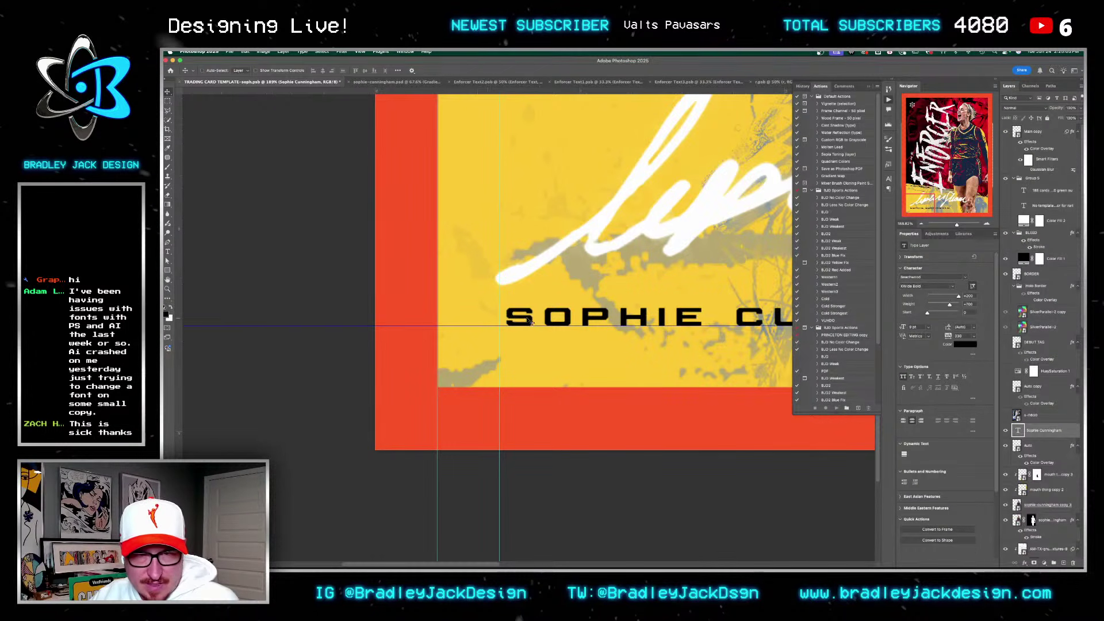
{"action": "left_click_drag", "start_coordinate": [530, 322], "coordinate": [530, 295]}
{"action": "key", "text": "t"}
{"action": "key", "text": "v"}
{"action": "left_click_drag", "start_coordinate": [569, 326], "coordinate": [570, 318]}
{"action": "scroll", "coordinate": [570, 318], "scroll_direction": "down", "scroll_amount": 6}
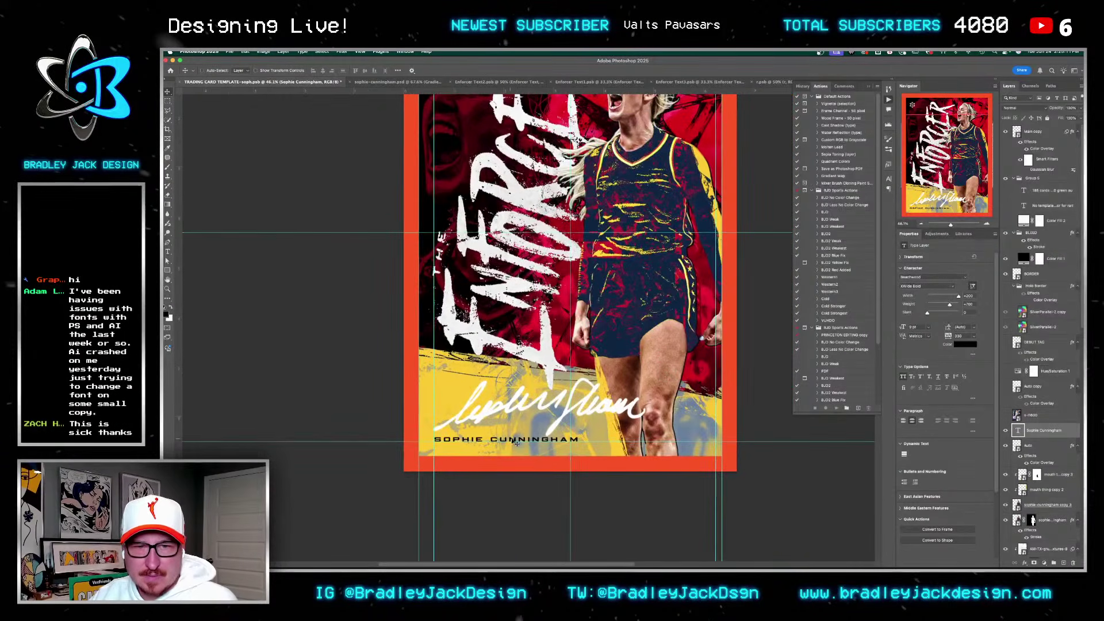
Step: Save the trading card document with the whole card in view
{"action": "scroll", "coordinate": [515, 442], "scroll_direction": "down", "scroll_amount": 3}
{"action": "scroll", "coordinate": [589, 424], "scroll_direction": "up", "scroll_amount": 3}
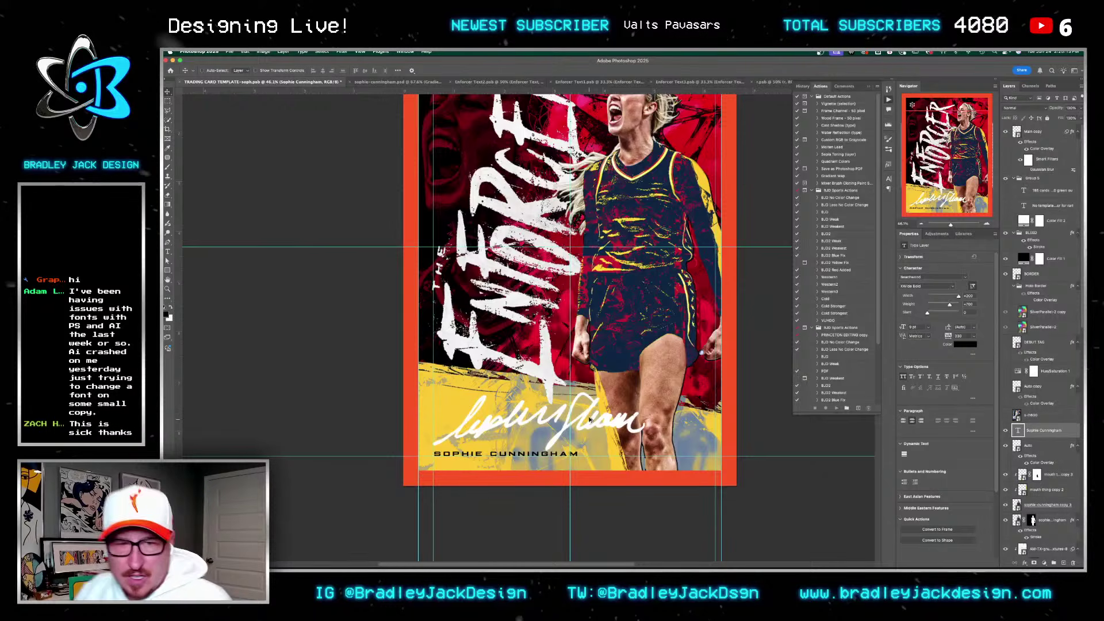
{"action": "scroll", "coordinate": [598, 423], "scroll_direction": "down", "scroll_amount": 3}
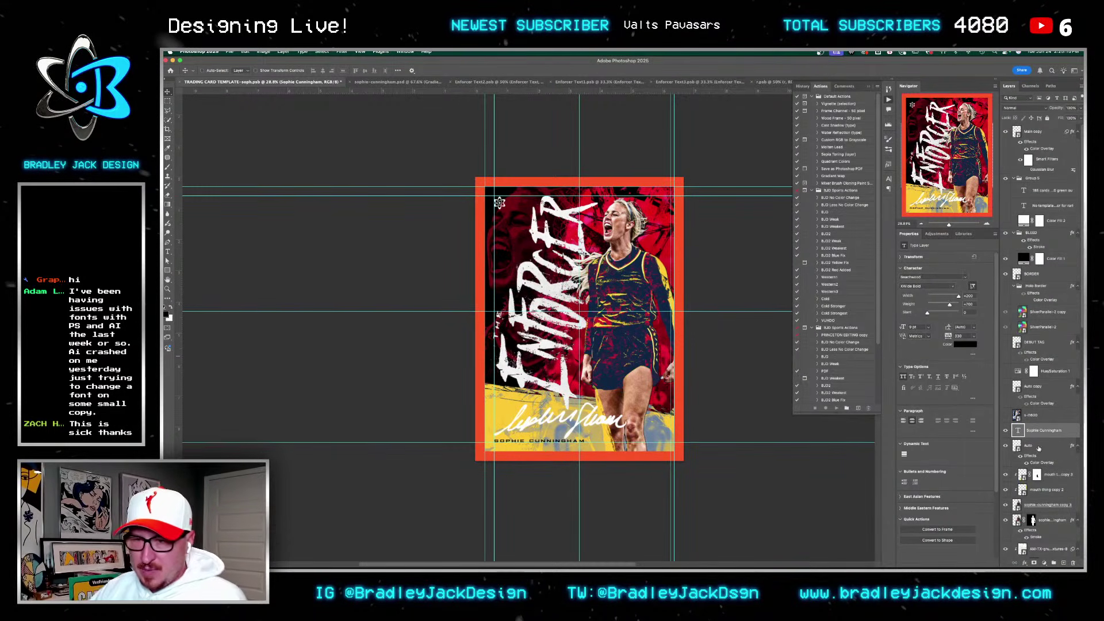
{"action": "key", "text": "ctrl+s"}
Step: Toggle the layer groups below the ENFORCER text to find and select the group holding the yellow paint
{"action": "scroll", "coordinate": [1044, 391], "scroll_direction": "down", "scroll_amount": 4}
{"action": "scroll", "coordinate": [1043, 433], "scroll_direction": "down", "scroll_amount": 5}
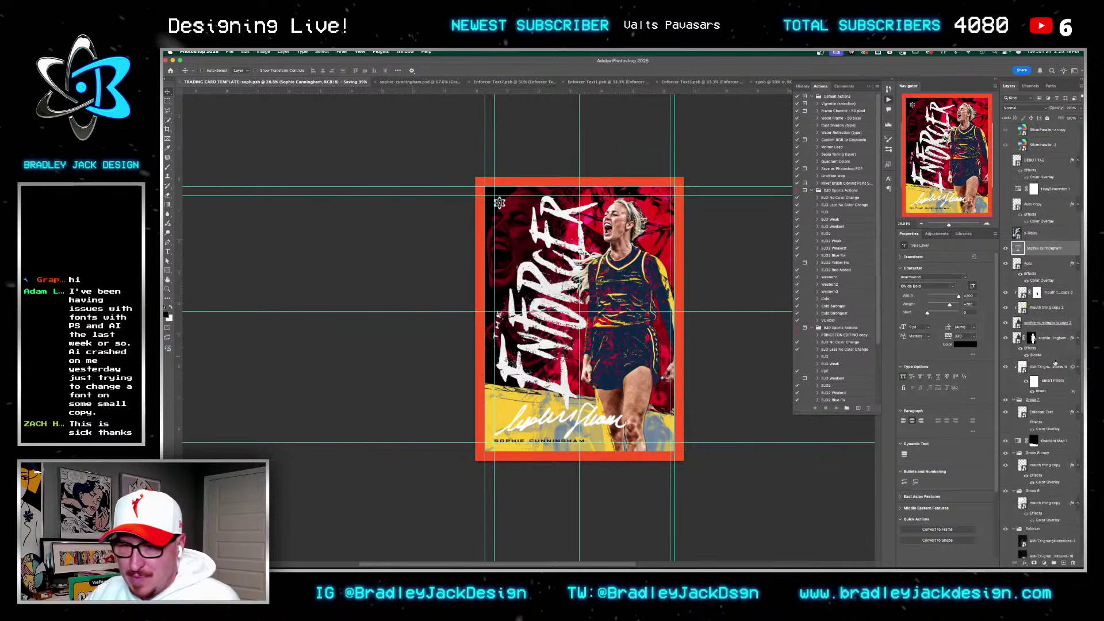
{"action": "left_click", "coordinate": [1006, 405]}
{"action": "left_click", "coordinate": [1006, 405]}
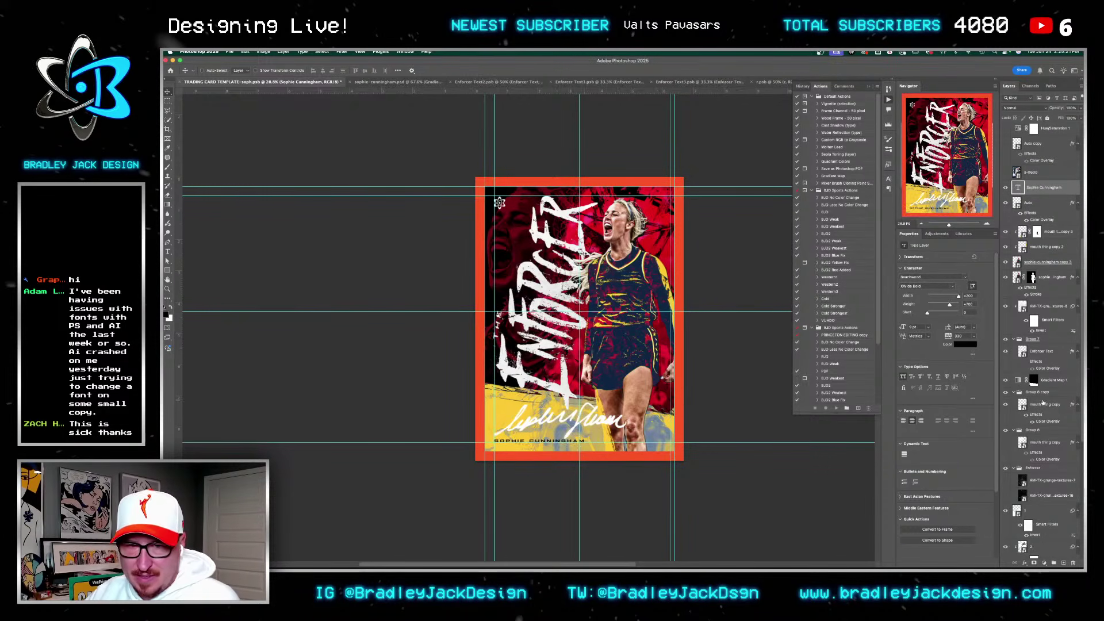
{"action": "left_click", "coordinate": [1005, 394]}
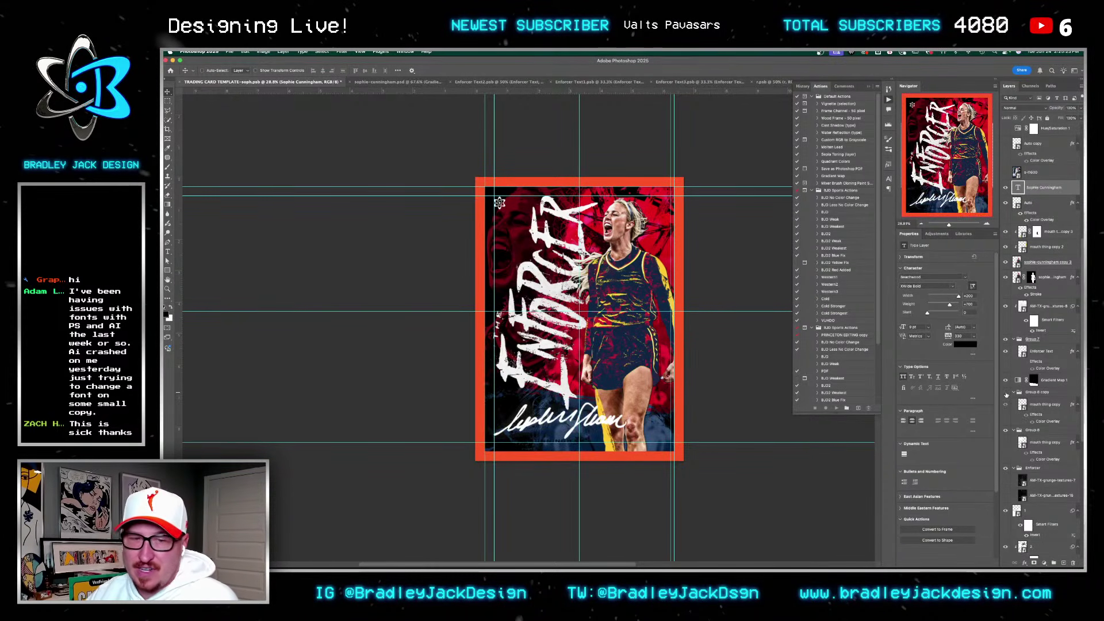
{"action": "left_click", "coordinate": [1007, 394]}
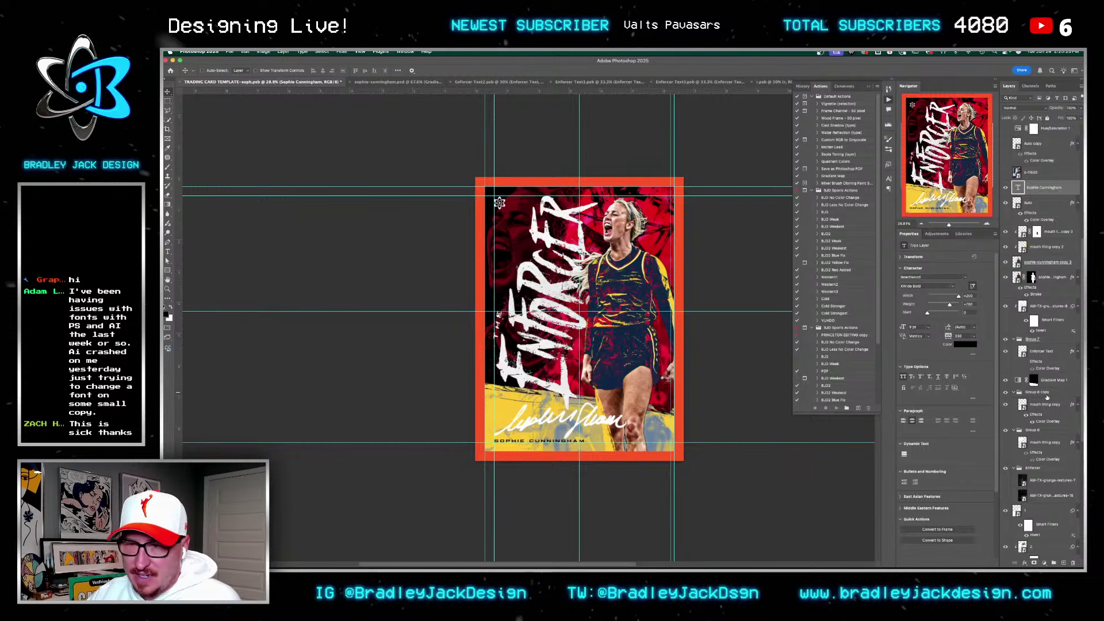
{"action": "left_click", "coordinate": [1045, 393]}
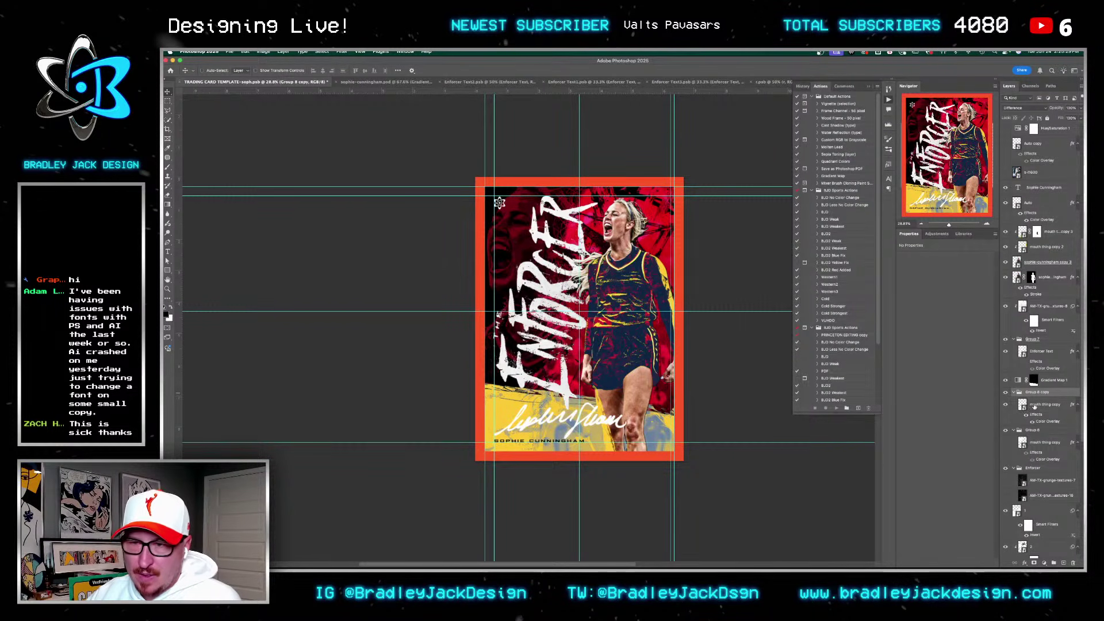
Step: Duplicate the yellow group's mouth thing copy layer, place the duplicate above Gradient Map 1, and rotate it across the card's lower half
{"action": "left_click", "coordinate": [1023, 406]}
{"action": "key", "text": "ctrl+j"}
{"action": "key", "text": "ctrl+t"}
{"action": "left_click_drag", "start_coordinate": [648, 473], "coordinate": [643, 395]}
{"action": "key", "text": "Return"}
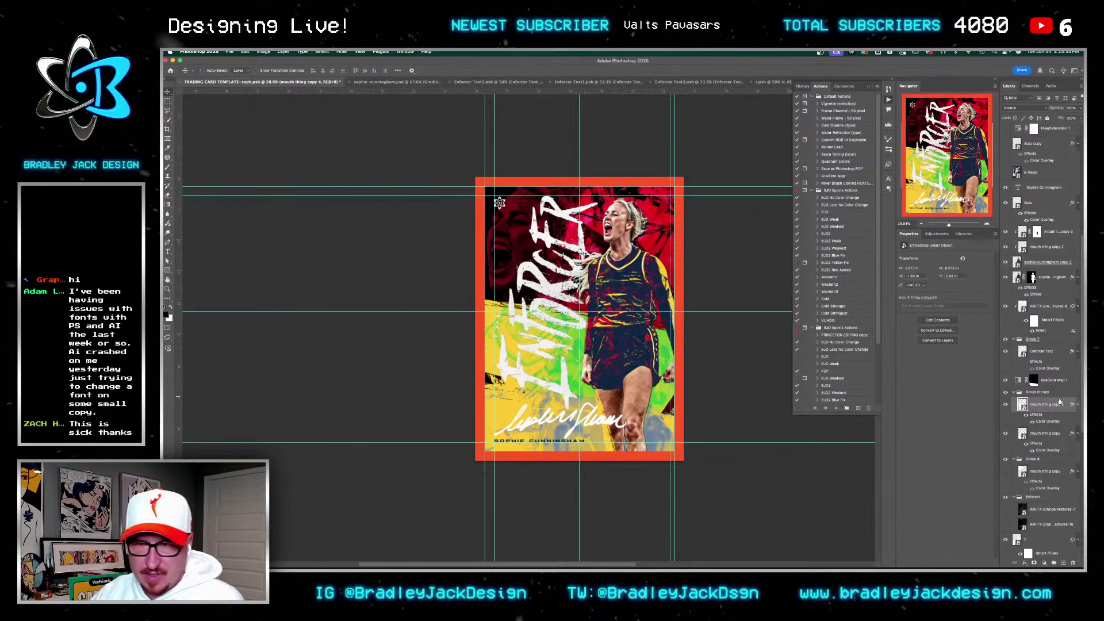
{"action": "left_click_drag", "start_coordinate": [1045, 409], "coordinate": [1035, 375]}
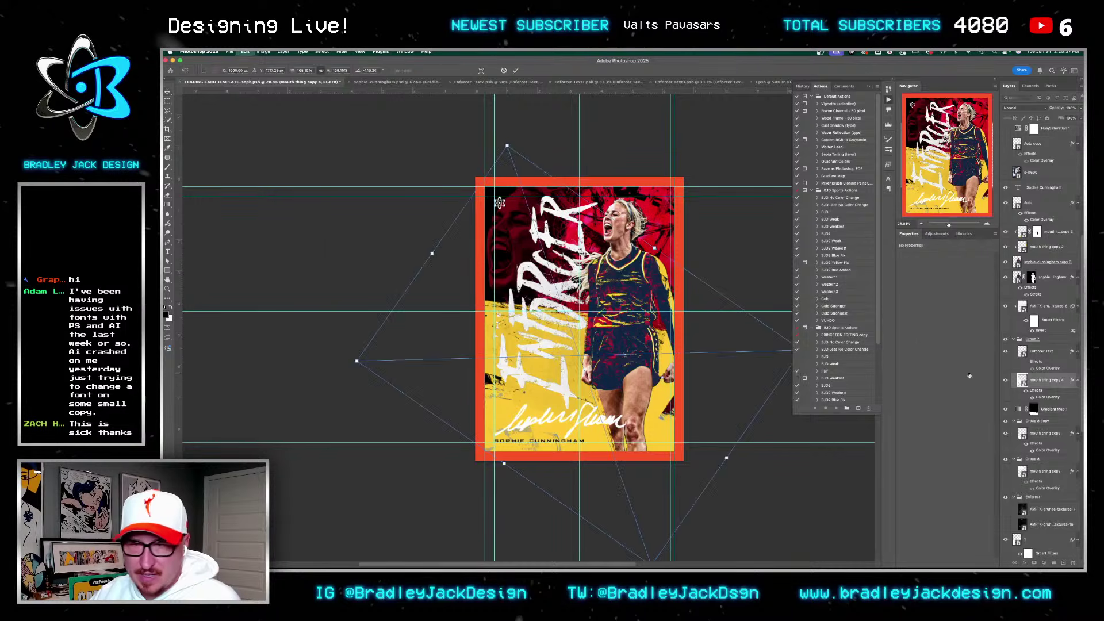
{"action": "left_click_drag", "start_coordinate": [693, 470], "coordinate": [742, 339]}
{"action": "key", "text": "Return"}
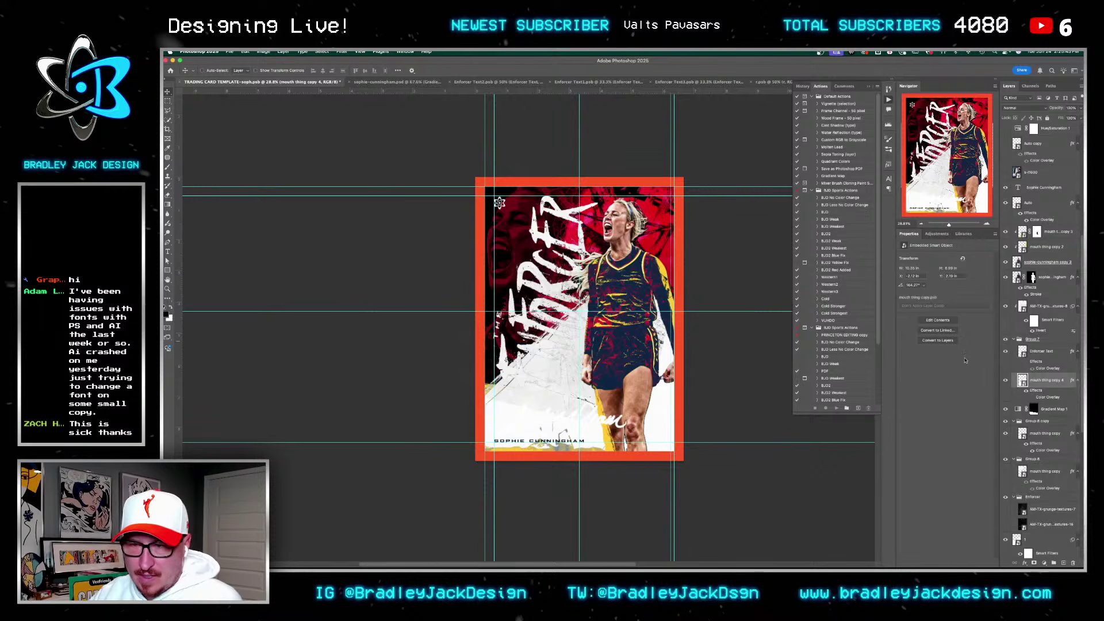
Step: Try masking Gradient Map 1 and the yellow paint layer with the rotated duplicate's outline, hiding the duplicate itself
{"action": "left_click", "coordinate": [1023, 381], "text": "ctrl"}
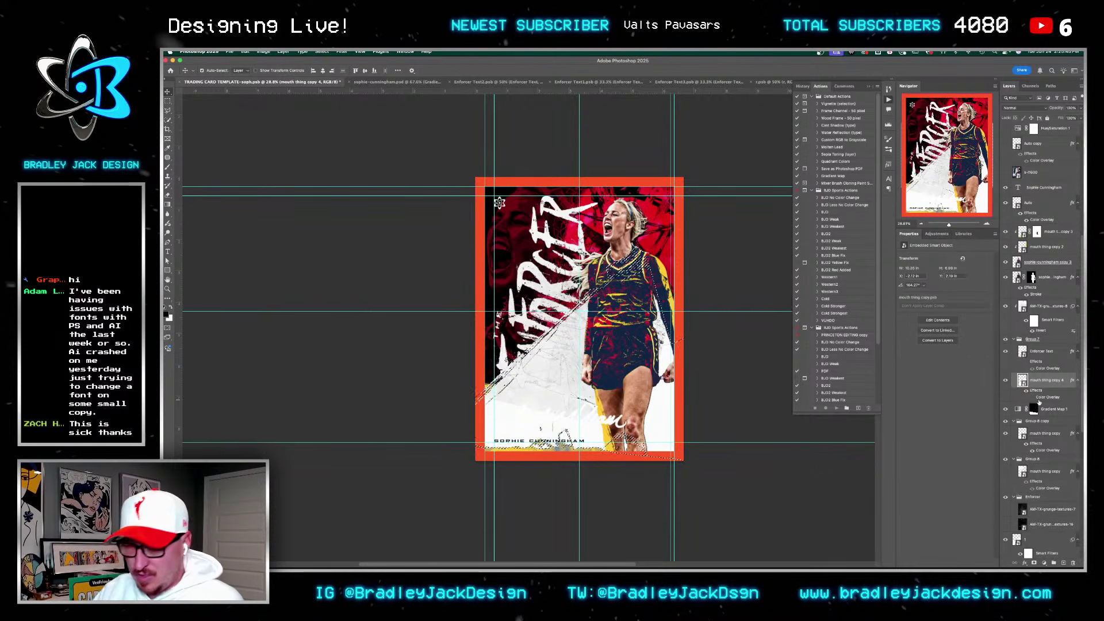
{"action": "left_click", "coordinate": [1034, 410]}
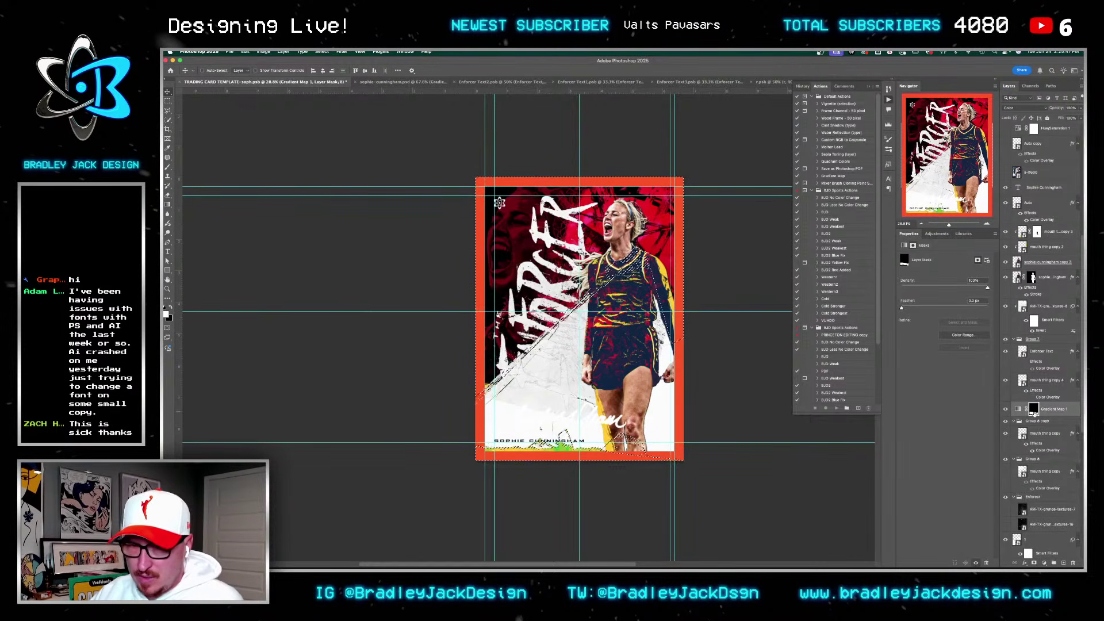
{"action": "left_click", "coordinate": [1006, 381]}
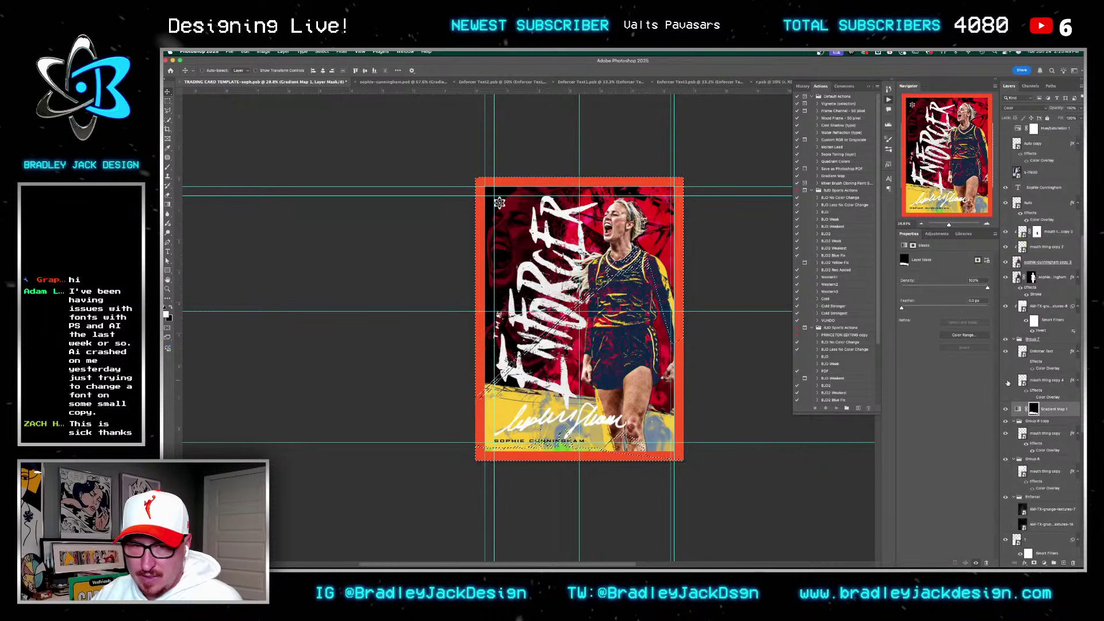
{"action": "left_click_drag", "start_coordinate": [1042, 411], "coordinate": [1037, 436]}
{"action": "key", "text": "super+d"}
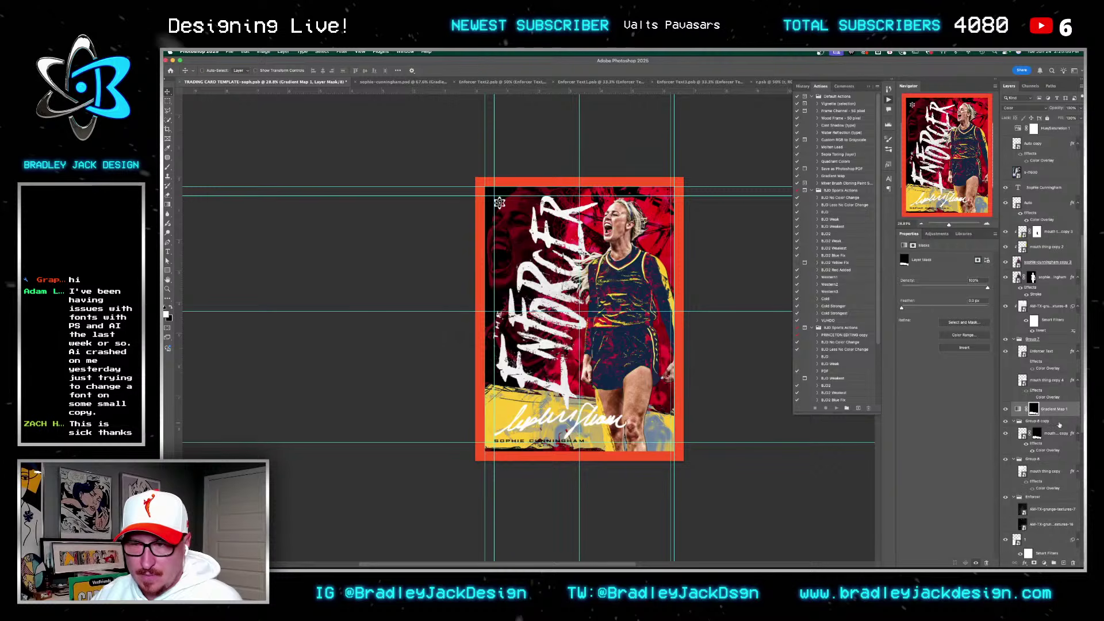
Step: Select Gradient Map 1 together with the masked yellow paint layer and nudge both downward
{"action": "left_click", "coordinate": [1060, 433]}
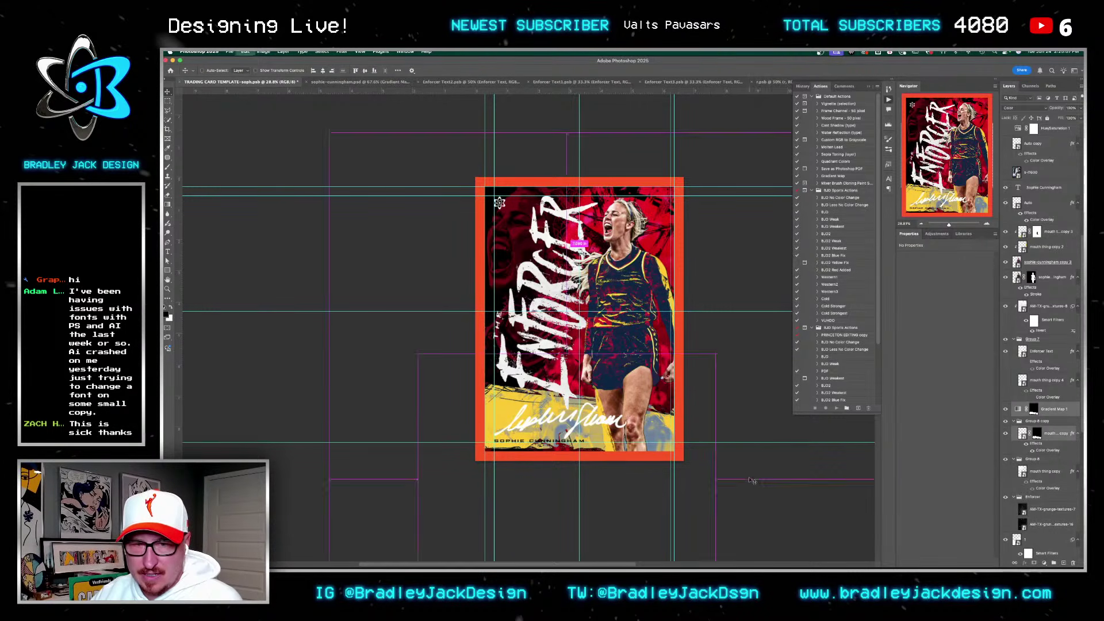
{"action": "key", "text": "Down"}
{"action": "key", "text": "Down"}
{"action": "key", "text": "Down"}
{"action": "key", "text": "Down"}
{"action": "key", "text": "Down"}
{"action": "key", "text": "Down"}
{"action": "key", "text": "Down"}
{"action": "key", "text": "Down"}
{"action": "key", "text": "Down"}
{"action": "key", "text": "Down"}
{"action": "key", "text": "Down"}
{"action": "key", "text": "Down"}
{"action": "key", "text": "Down"}
{"action": "key", "text": "Down"}
{"action": "key", "text": "Down"}
{"action": "key", "text": "Down"}
{"action": "key", "text": "Down"}
{"action": "key", "text": "Down"}
{"action": "key", "text": "Down"}
{"action": "key", "text": "Down"}
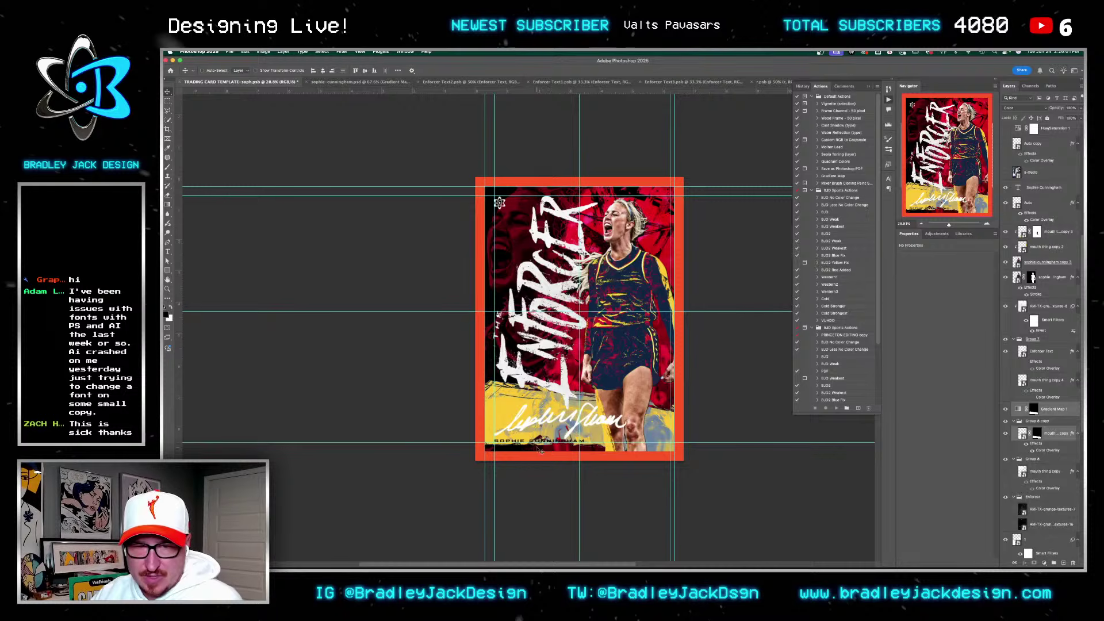
Step: Undo the downward nudges and the masking of the yellow paint and Gradient Map 1
{"action": "key", "text": "super+z"}
{"action": "key", "text": "super+z"}
{"action": "key", "text": "super+z"}
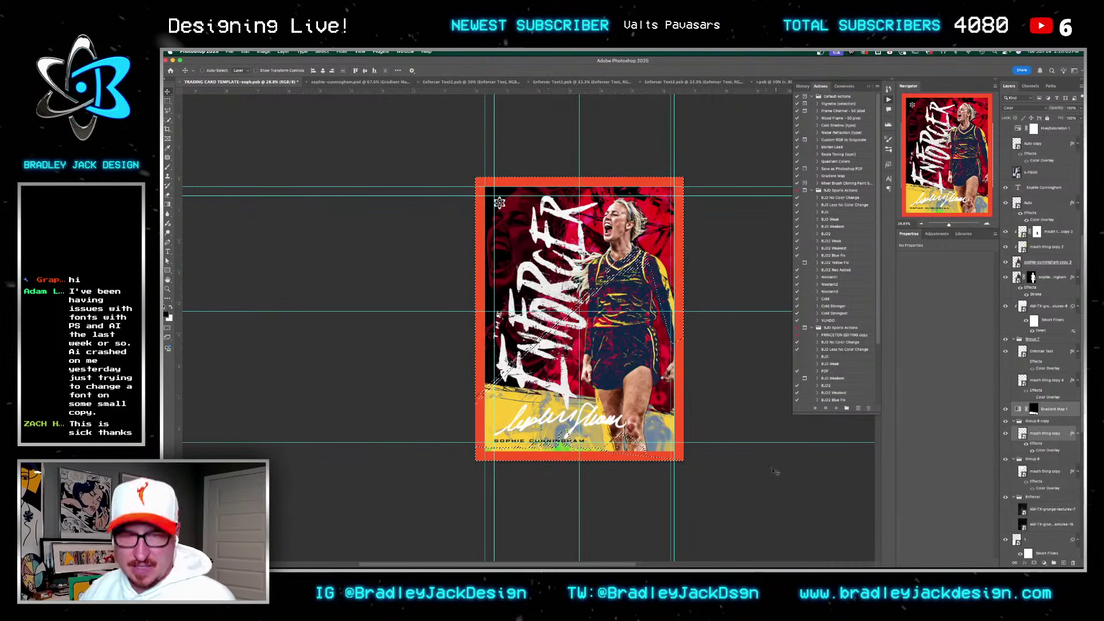
{"action": "key", "text": "super+z"}
{"action": "key", "text": "super+z"}
{"action": "key", "text": "super+z"}
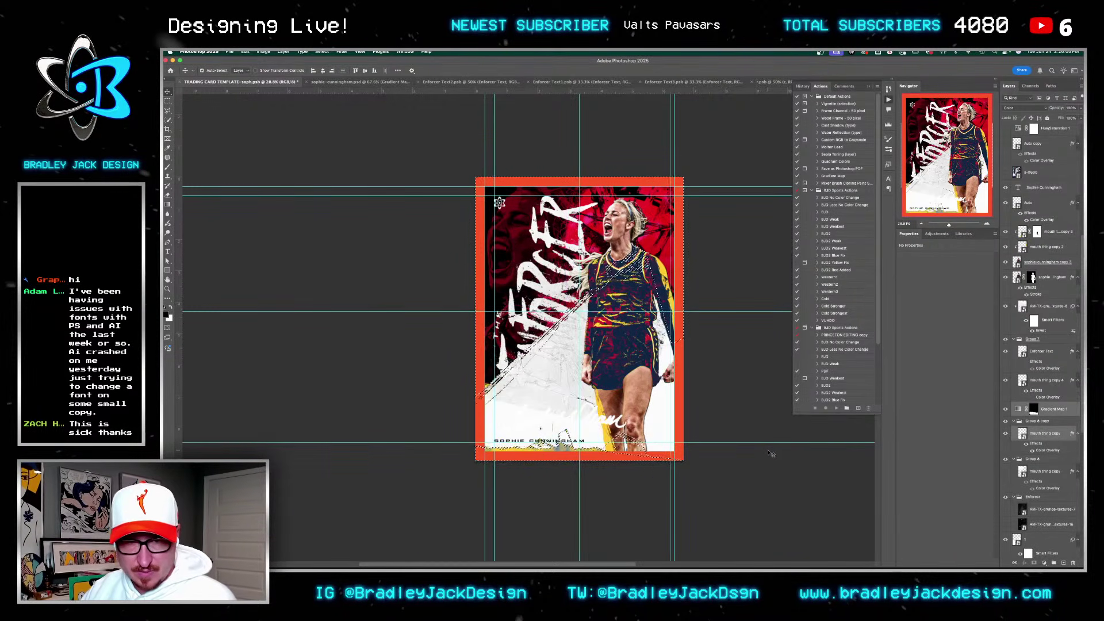
{"action": "key", "text": "super+z"}
{"action": "key", "text": "super+z"}
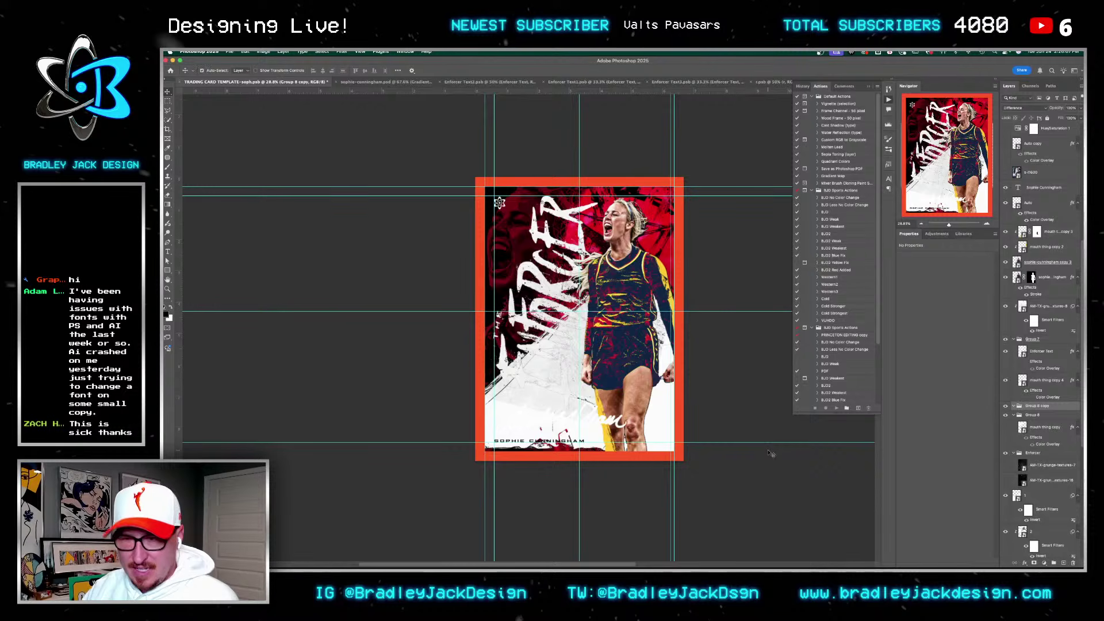
{"action": "key", "text": "super+z"}
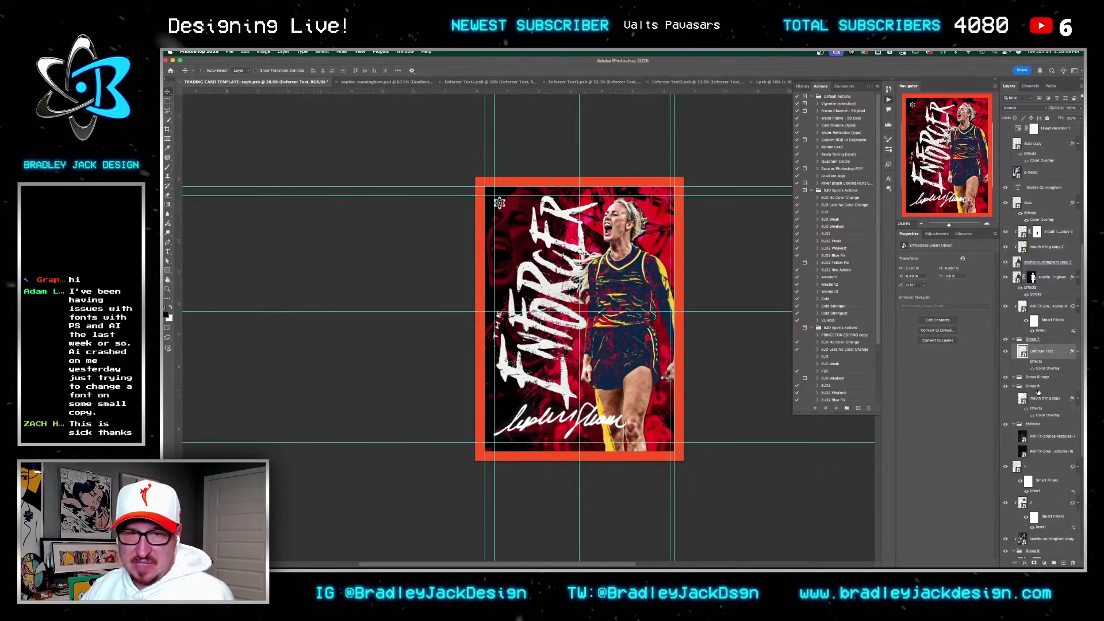
{"action": "key", "text": "super+z"}
{"action": "key", "text": "super+z"}
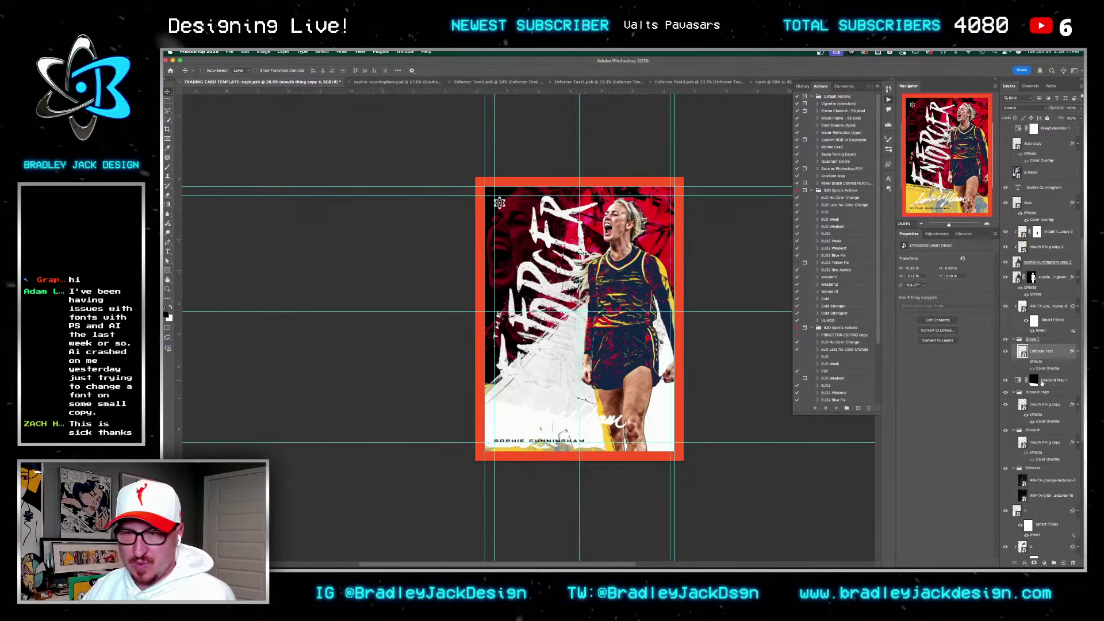
Step: Save the trading card document
{"action": "key", "text": "super+s"}
{"action": "key", "text": "t"}
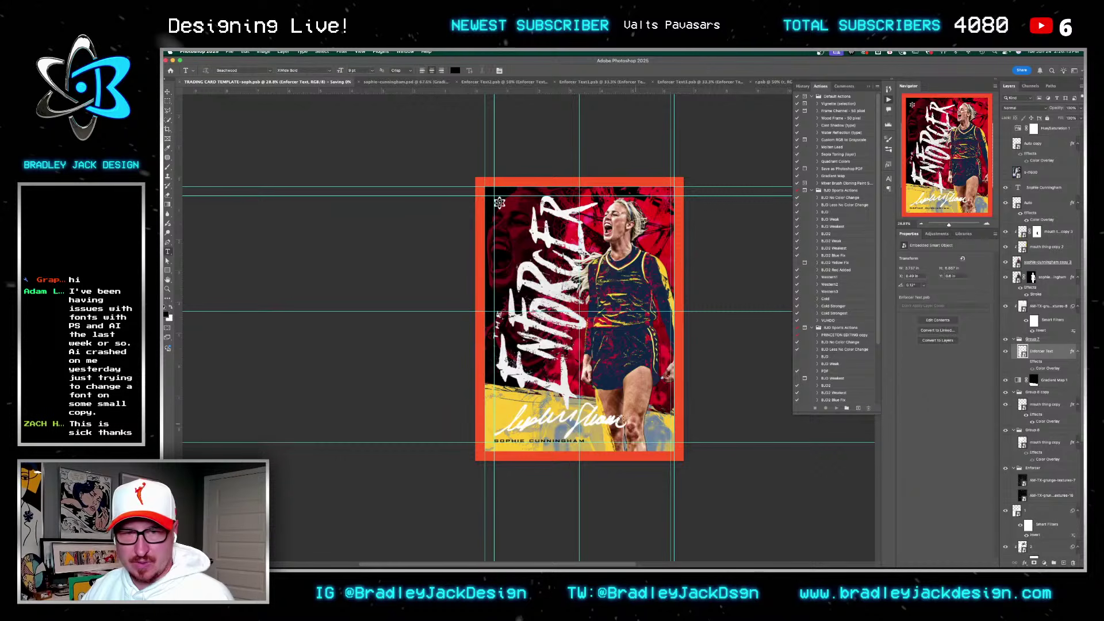
{"action": "left_click", "coordinate": [607, 412]}
{"action": "key", "text": "Escape"}
{"action": "key", "text": "v"}
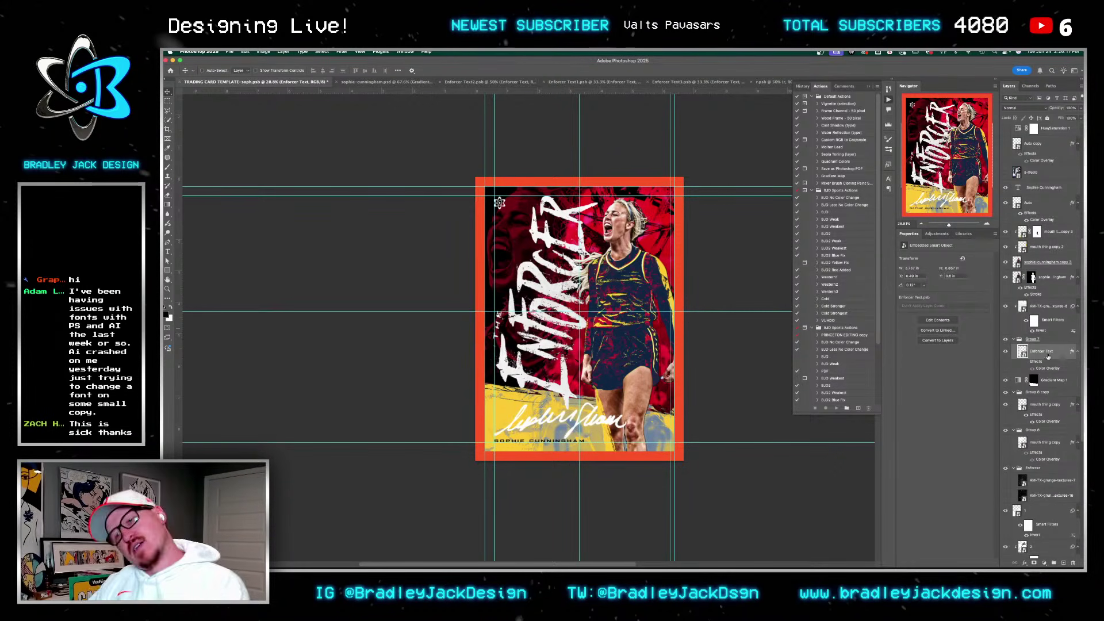
Step: Set the Color Overlay on the signature layer to black
{"action": "left_click", "coordinate": [1034, 221]}
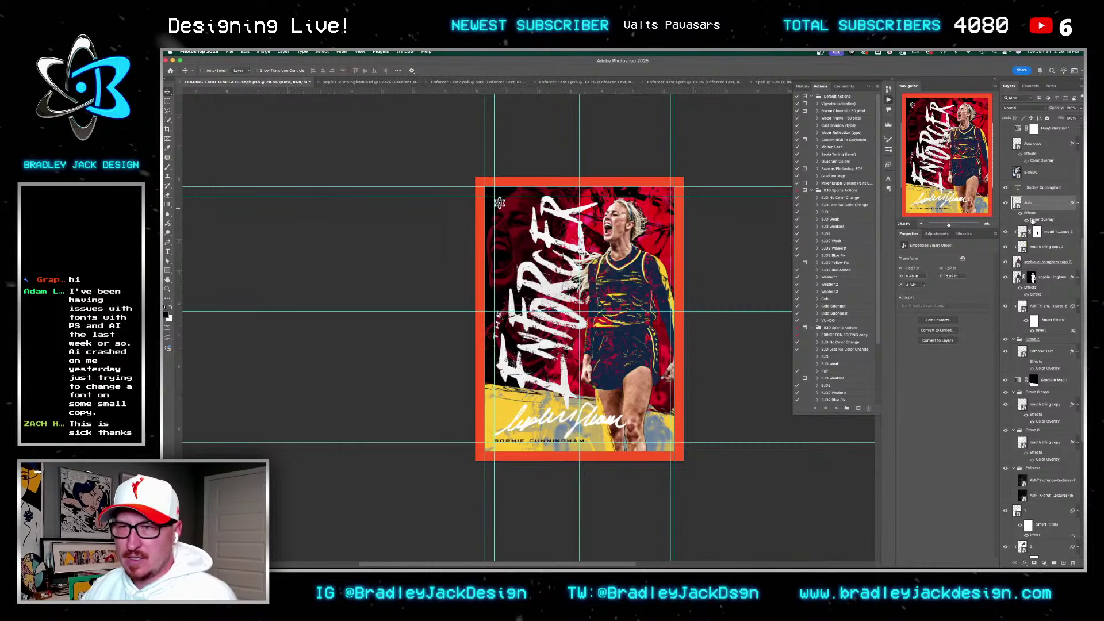
{"action": "double_click", "coordinate": [1035, 221]}
{"action": "left_click", "coordinate": [869, 239]}
{"action": "left_click_drag", "start_coordinate": [718, 327], "coordinate": [843, 437]}
{"action": "key", "text": "Return"}
{"action": "key", "text": "Return"}
Step: Slightly enlarge and rotate the signature across the card's lower part and nudge it downward
{"action": "key", "text": "ctrl+t"}
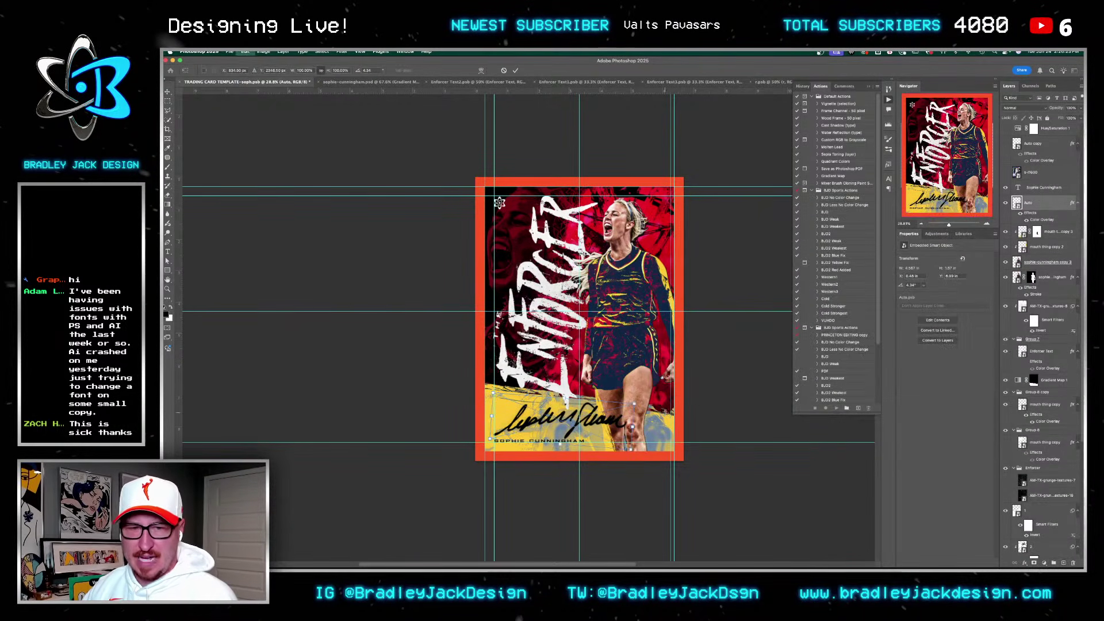
{"action": "left_click_drag", "start_coordinate": [644, 400], "coordinate": [641, 406]}
{"action": "key", "text": "Return"}
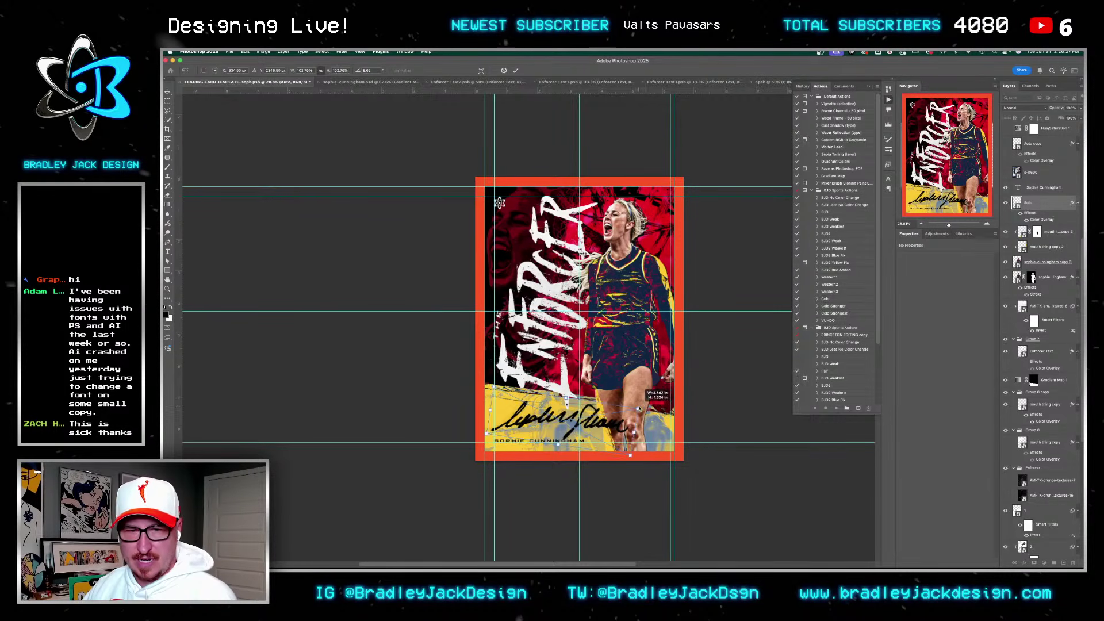
{"action": "key", "text": "Down"}
{"action": "key", "text": "Down"}
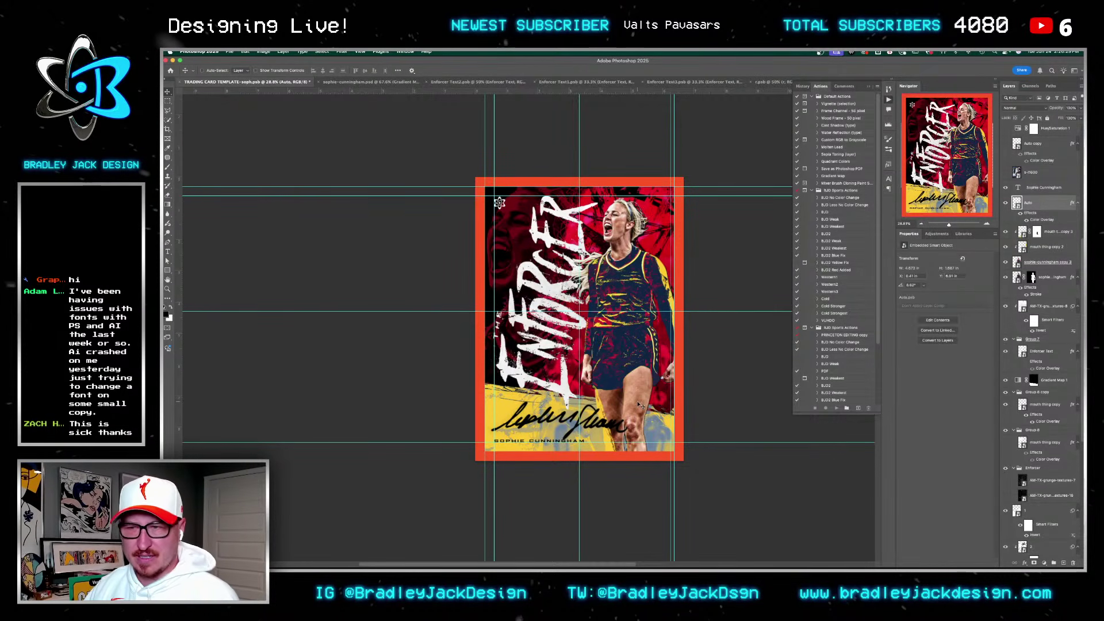
Step: Switch to Safari, open tysonbeck.com in a new tab, and examine how the autographs look on its trading cards
{"action": "left_click", "coordinate": [502, 540]}
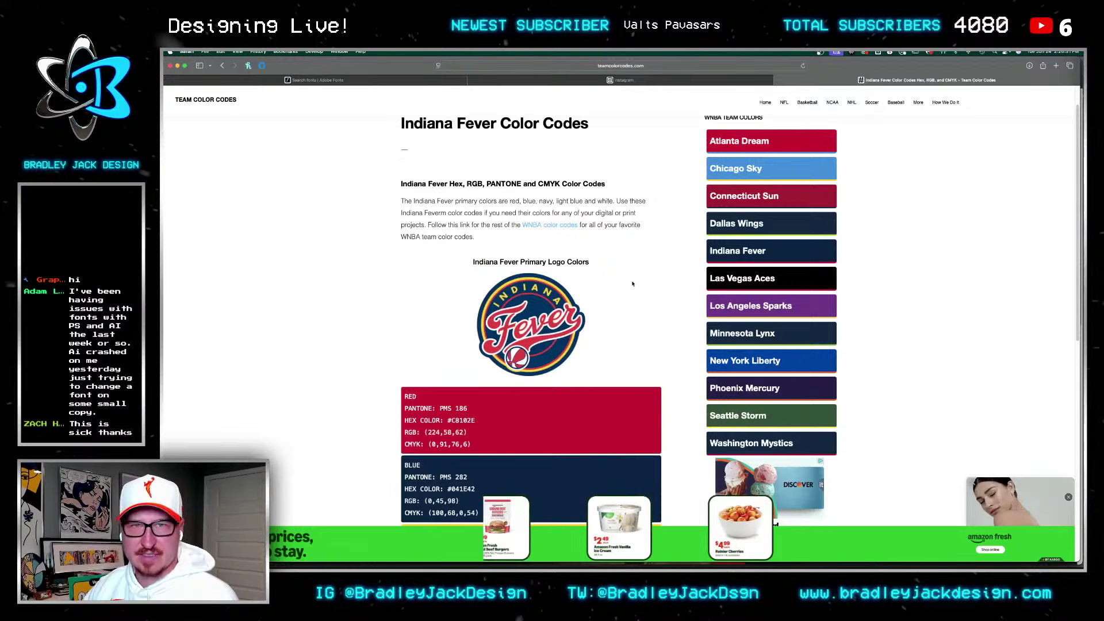
{"action": "key", "text": "super+t"}
{"action": "type", "text": "tysonbeck.com"}
{"action": "key", "text": "Return"}
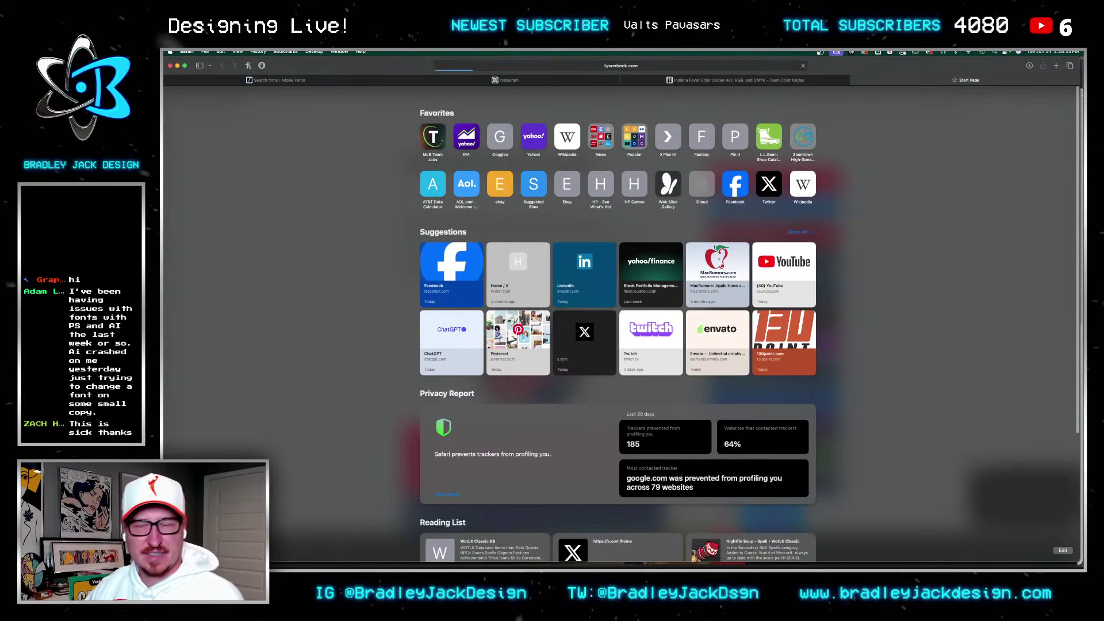
{"action": "scroll", "coordinate": [604, 241], "scroll_direction": "down", "scroll_amount": 5}
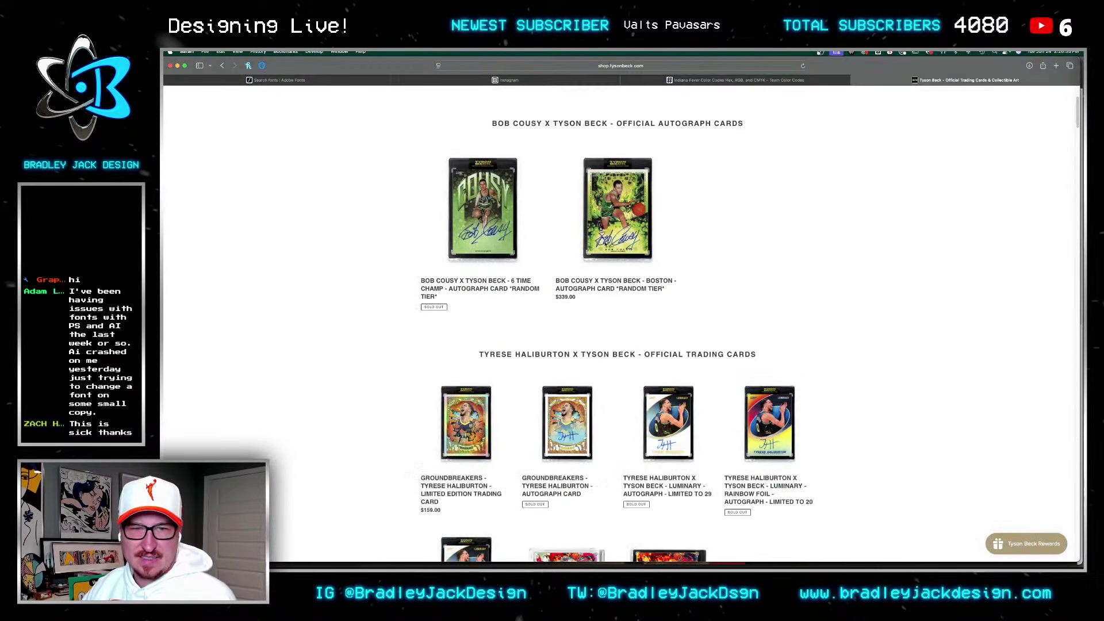
{"action": "scroll", "coordinate": [601, 242], "scroll_direction": "down", "scroll_amount": 2}
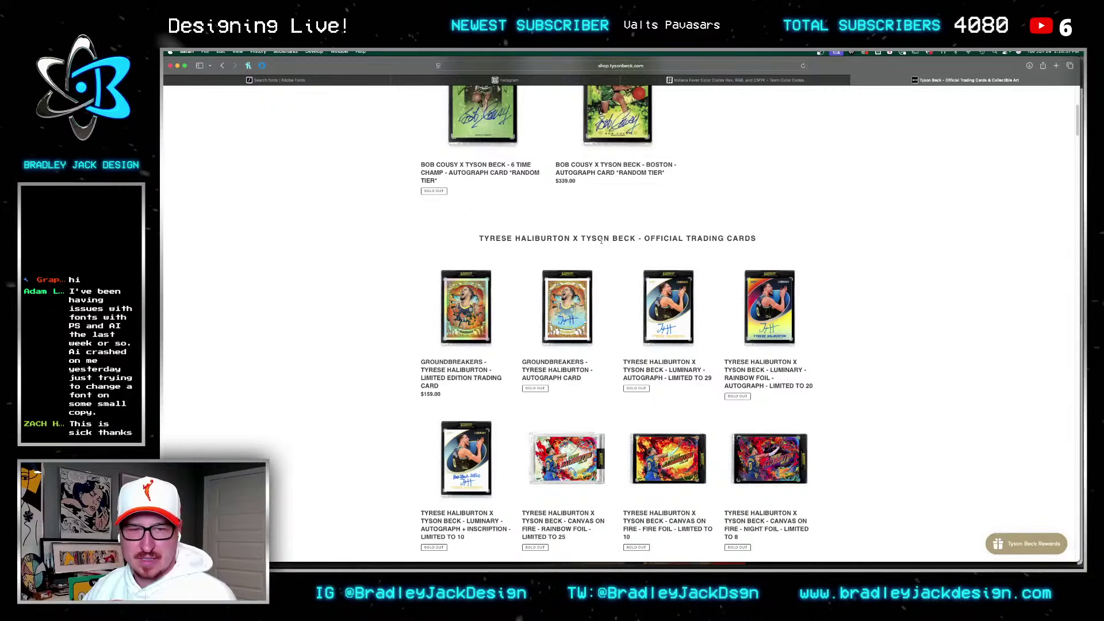
Step: Switch back to Photoshop and turn off the signature layer's Color Overlay
{"action": "key", "text": "super+Tab"}
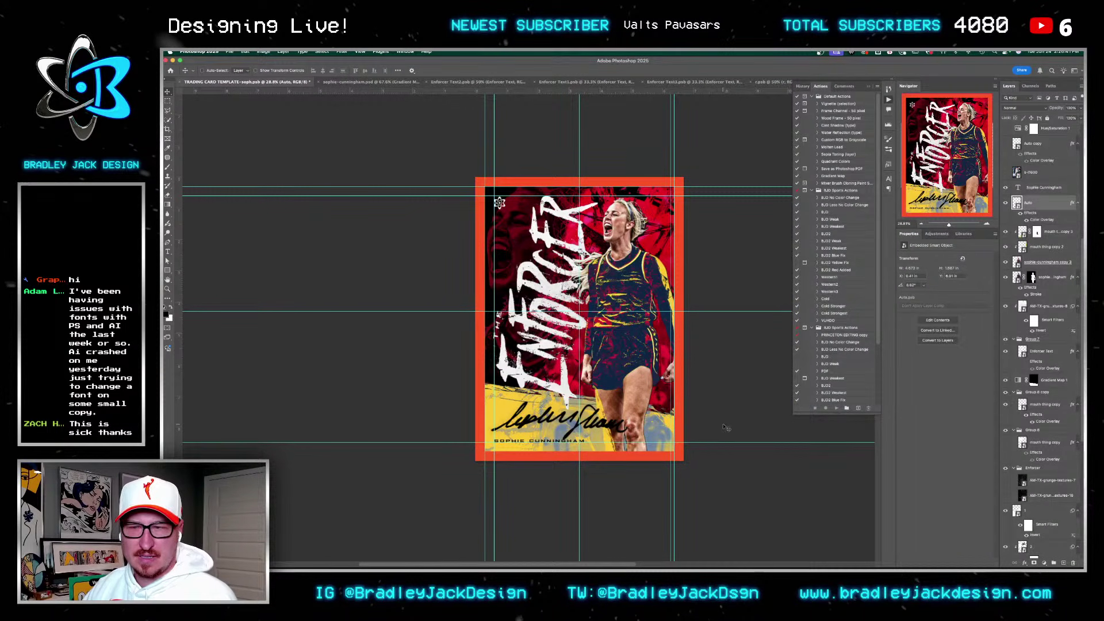
{"action": "left_click", "coordinate": [1026, 221]}
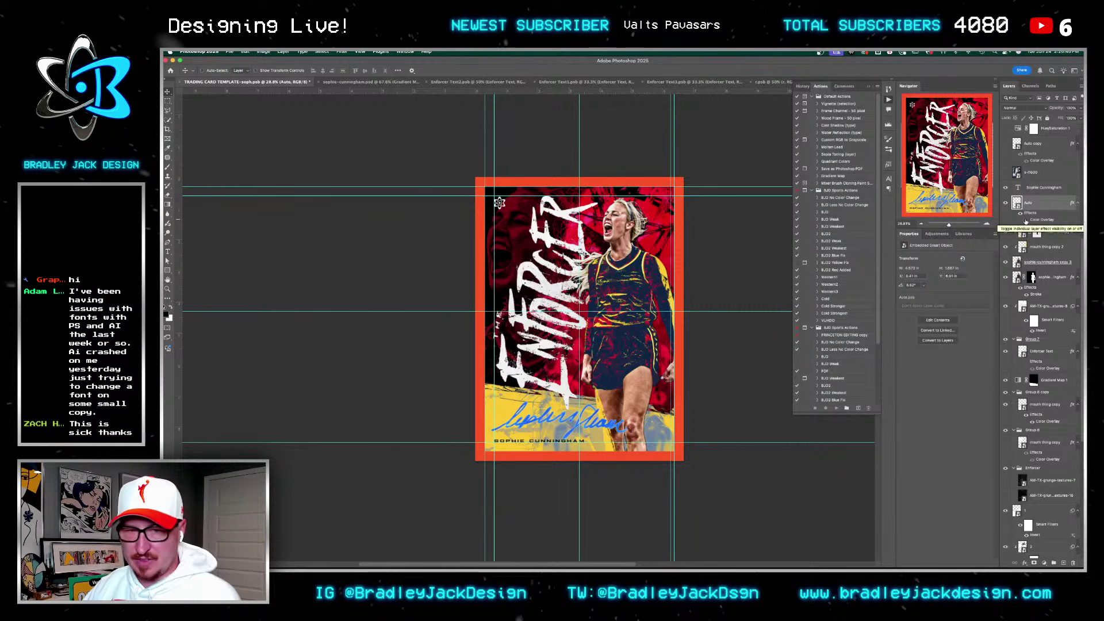
Step: Try recoloring Gradient Map 1's yellow stop to white and moving both of its stops toward the navy end
{"action": "left_click", "coordinate": [1033, 380]}
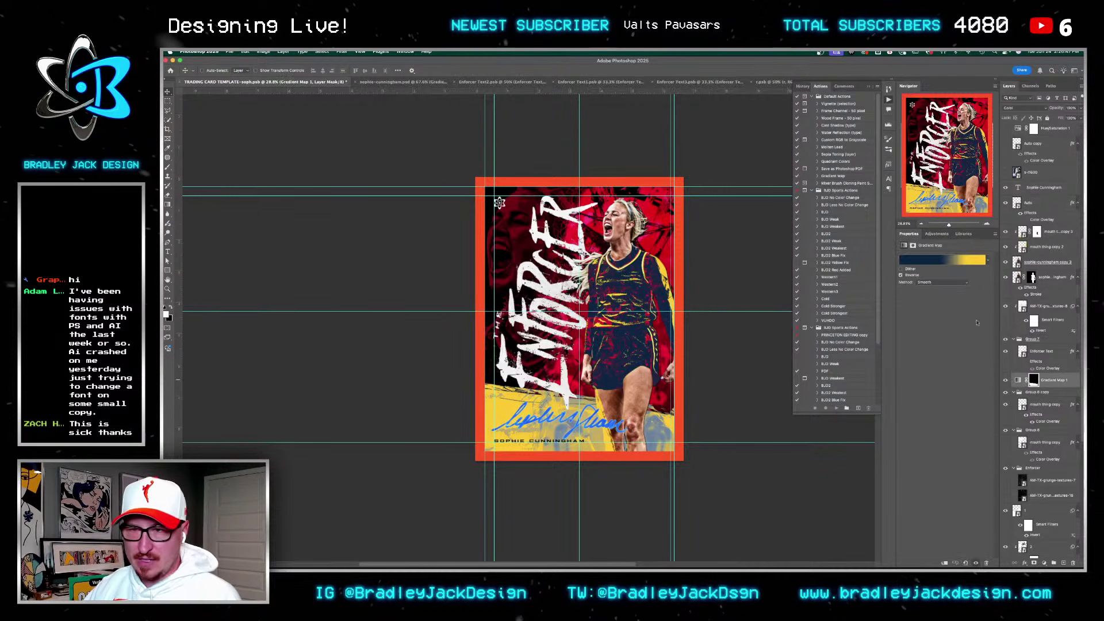
{"action": "left_click", "coordinate": [964, 265]}
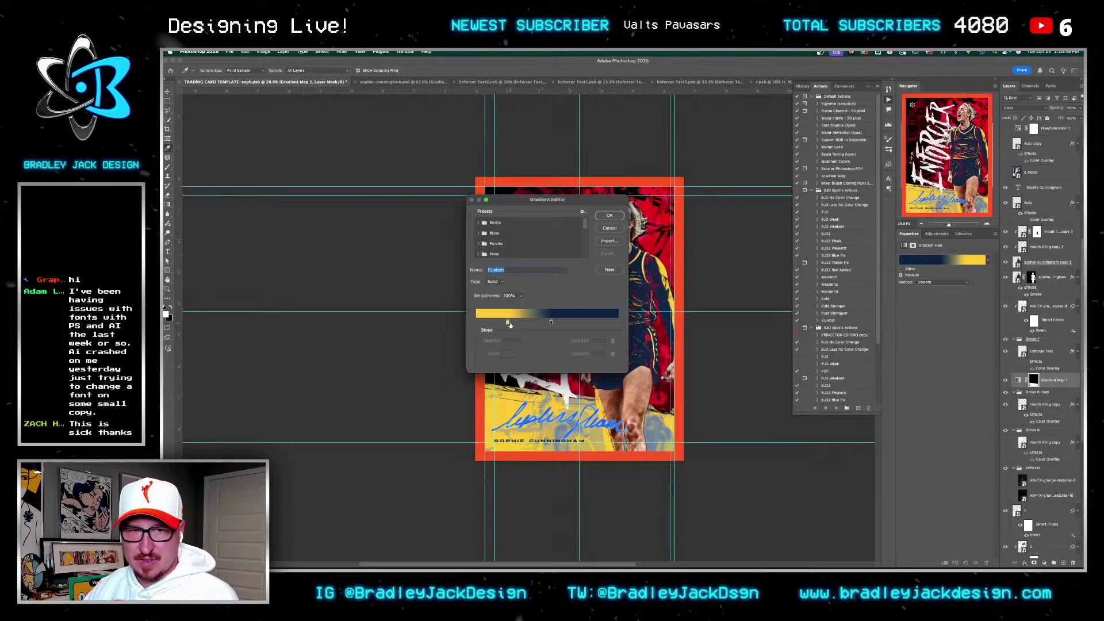
{"action": "double_click", "coordinate": [508, 323]}
{"action": "left_click_drag", "start_coordinate": [661, 282], "coordinate": [556, 214]}
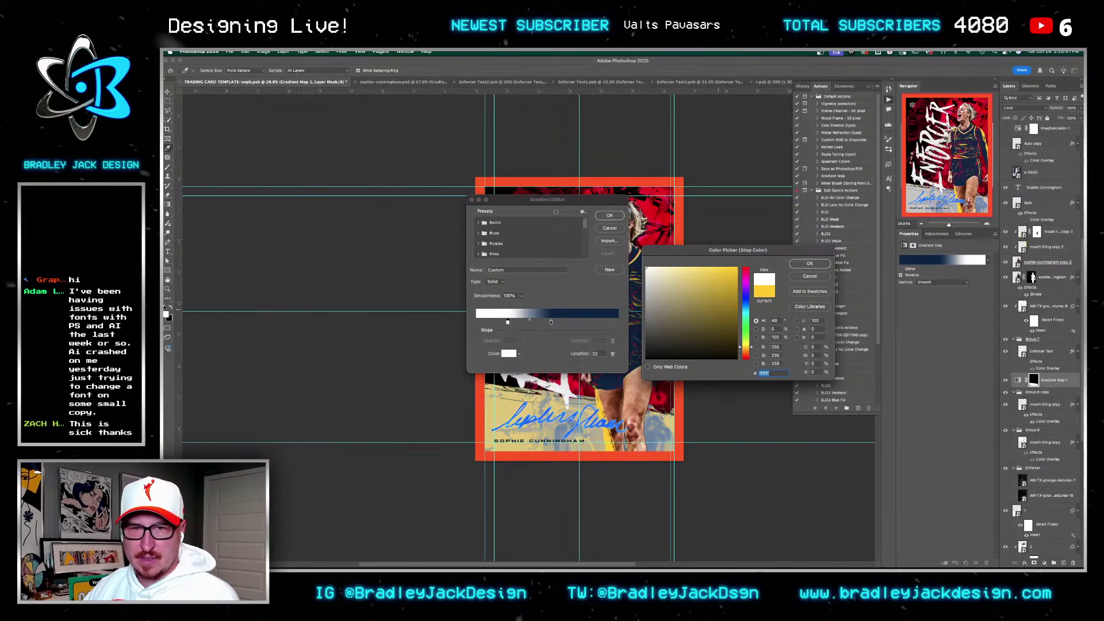
{"action": "key", "text": "Return"}
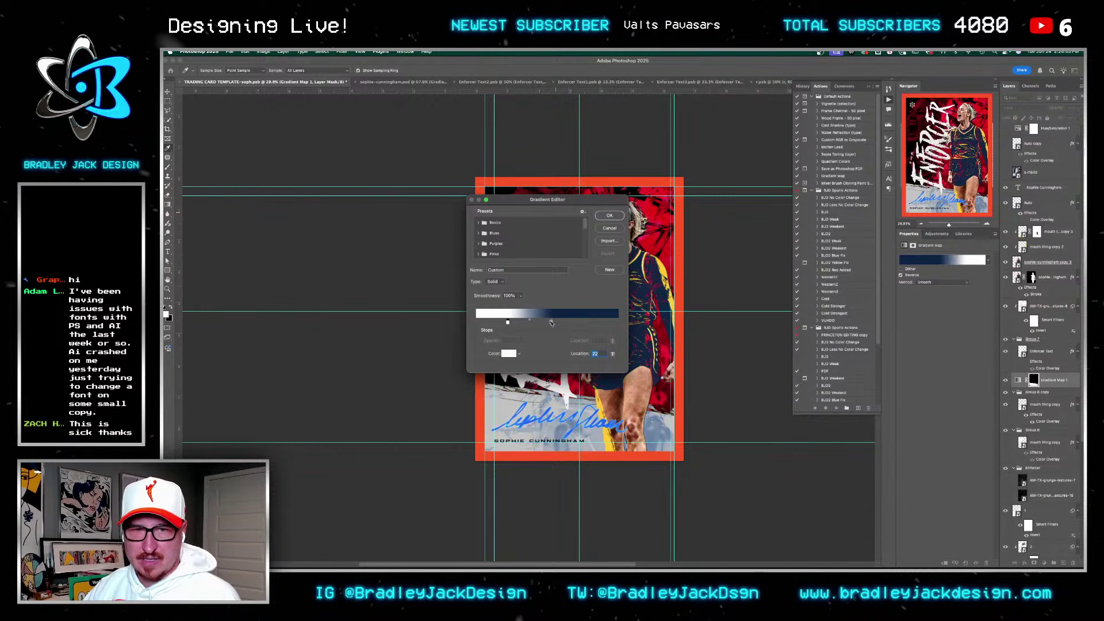
{"action": "left_click_drag", "start_coordinate": [551, 323], "coordinate": [592, 321]}
{"action": "left_click_drag", "start_coordinate": [515, 323], "coordinate": [552, 323]}
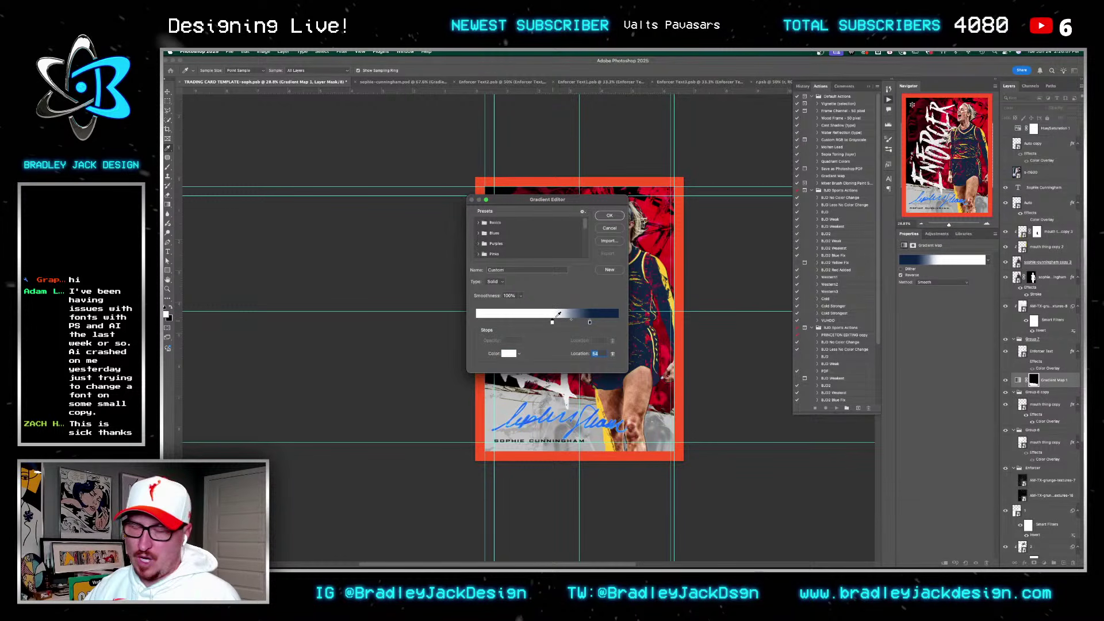
{"action": "key", "text": "Return"}
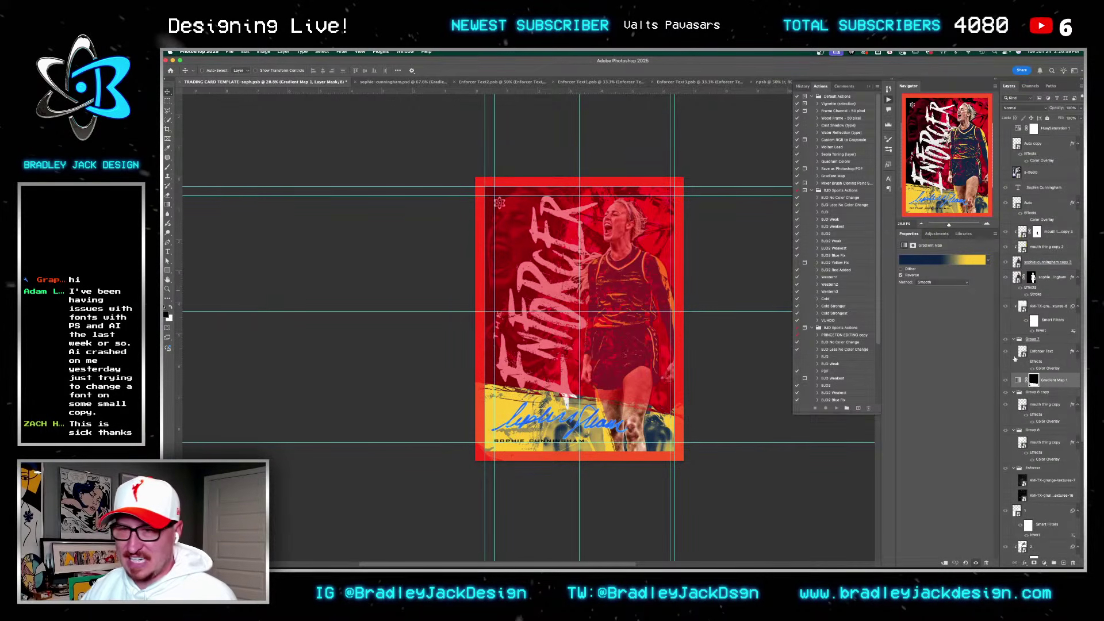
{"action": "key", "text": "backslash"}
Step: Recolor Gradient Map 1's yellow stop to white, set the navy stop's location to 100, and shift the white stop toward it
{"action": "left_click", "coordinate": [1017, 380]}
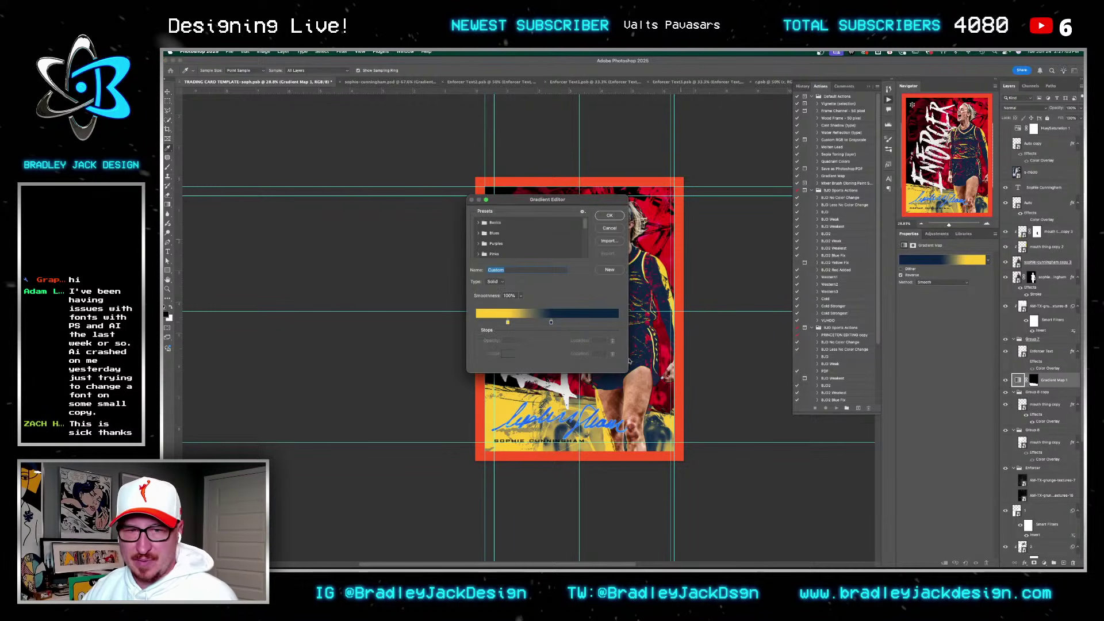
{"action": "left_click", "coordinate": [508, 322]}
{"action": "left_click", "coordinate": [508, 353]}
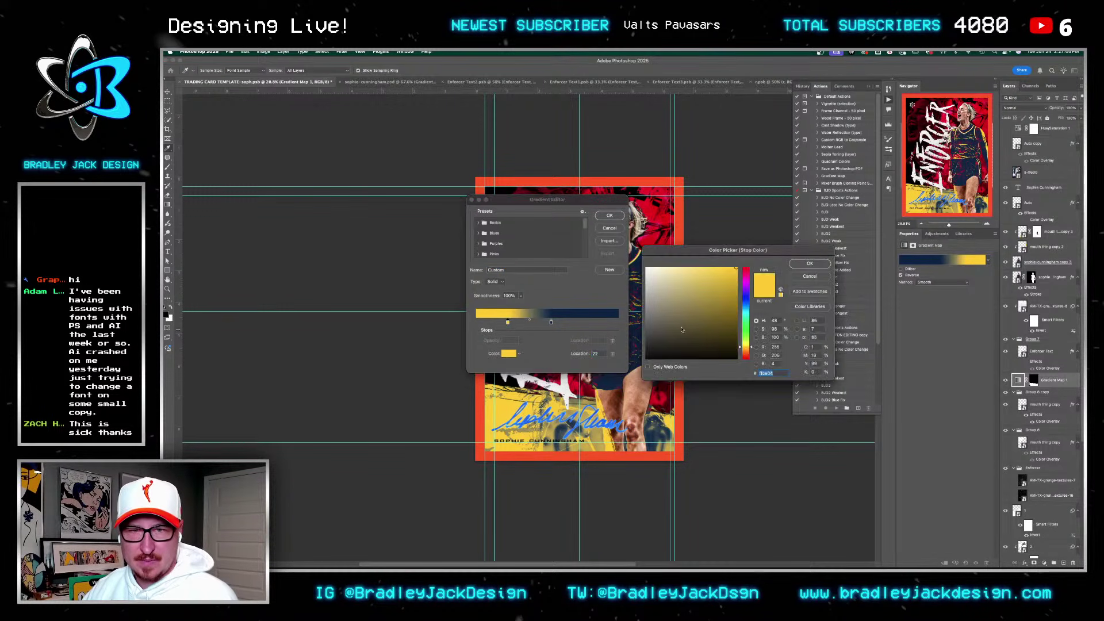
{"action": "left_click", "coordinate": [647, 268]}
{"action": "key", "text": "Return"}
{"action": "left_click", "coordinate": [551, 323]}
{"action": "type", "text": "100"}
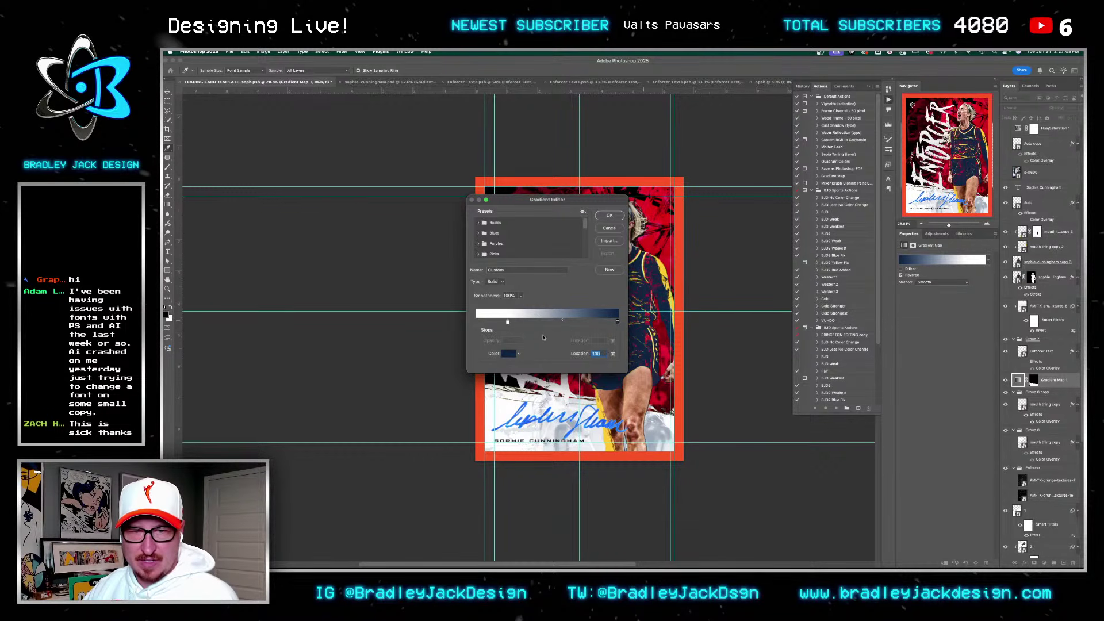
{"action": "left_click_drag", "start_coordinate": [508, 323], "coordinate": [527, 322]}
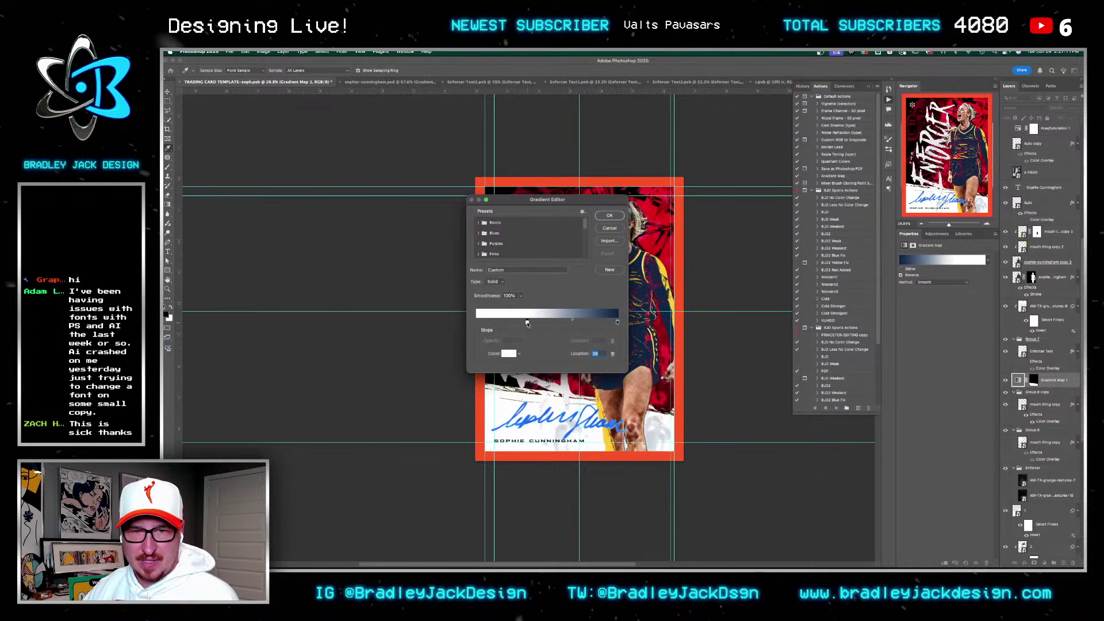
{"action": "key", "text": "Return"}
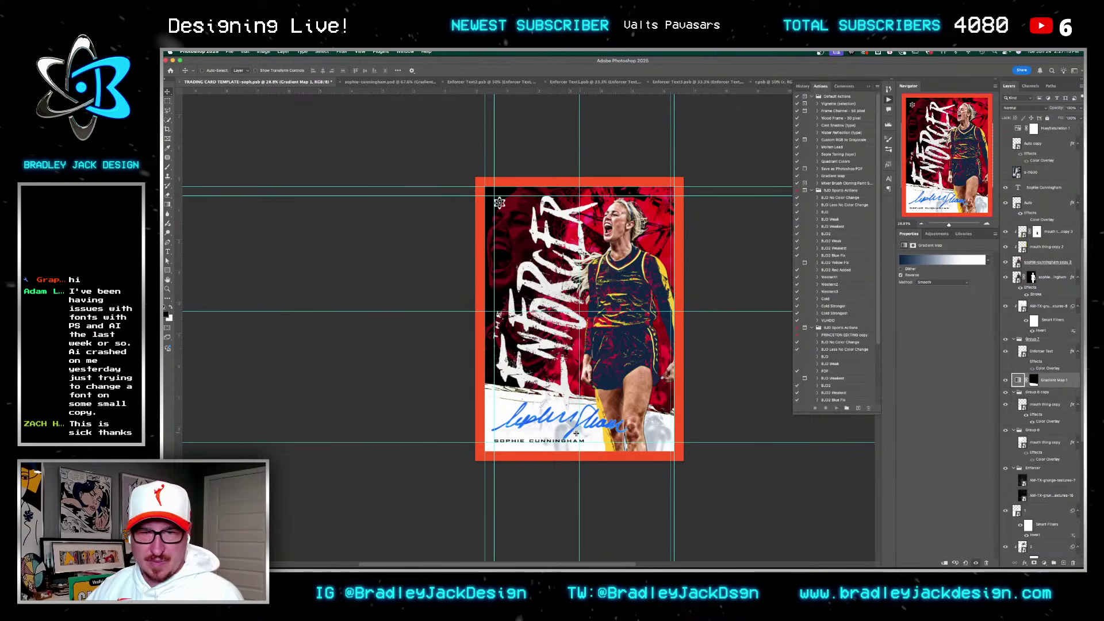
Step: Set the signature layer's blend mode to Multiply and rotate the signature slightly counterclockwise
{"action": "key", "text": "z"}
{"action": "left_click", "coordinate": [598, 426]}
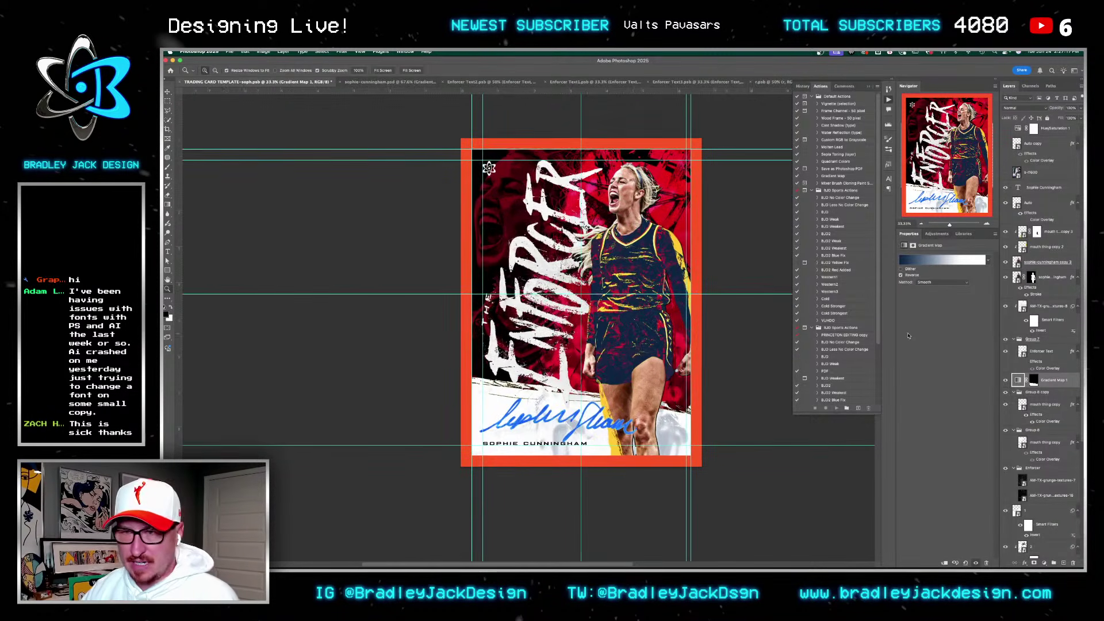
{"action": "left_click", "coordinate": [702, 372]}
{"action": "key", "text": "v"}
{"action": "left_click", "coordinate": [1056, 206]}
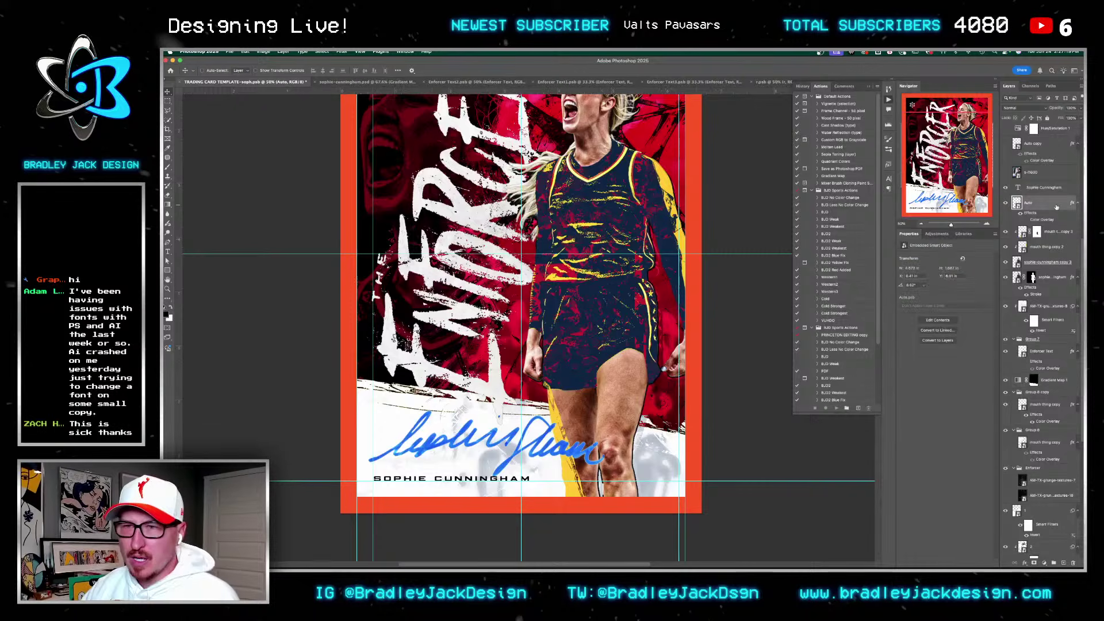
{"action": "key", "text": "shift+alt+m"}
{"action": "key", "text": "ctrl+t"}
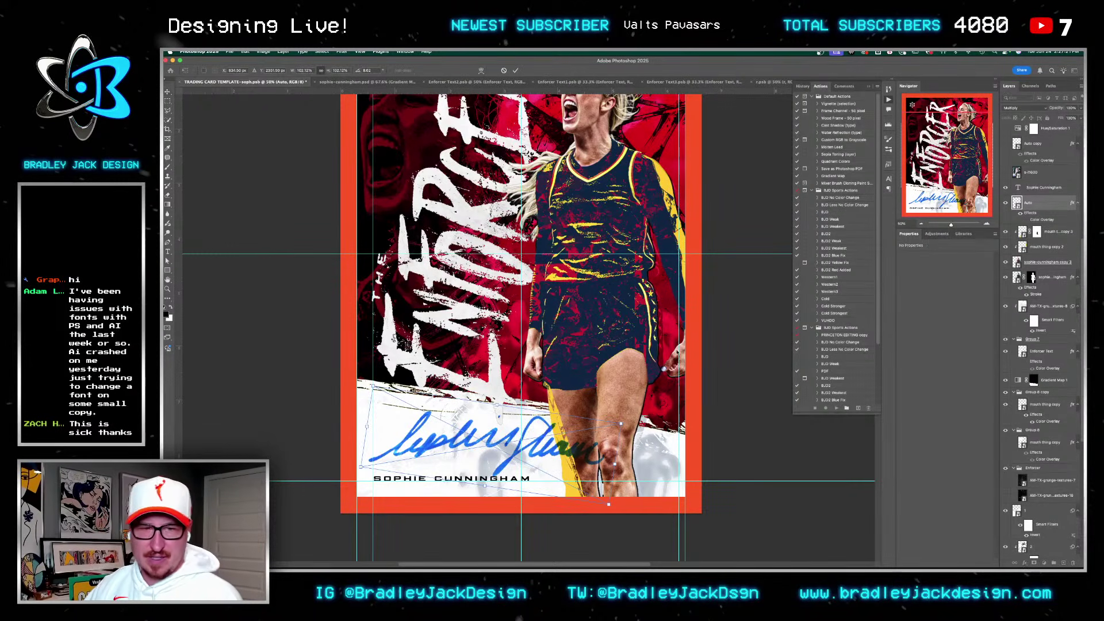
{"action": "left_click_drag", "start_coordinate": [692, 424], "coordinate": [693, 420]}
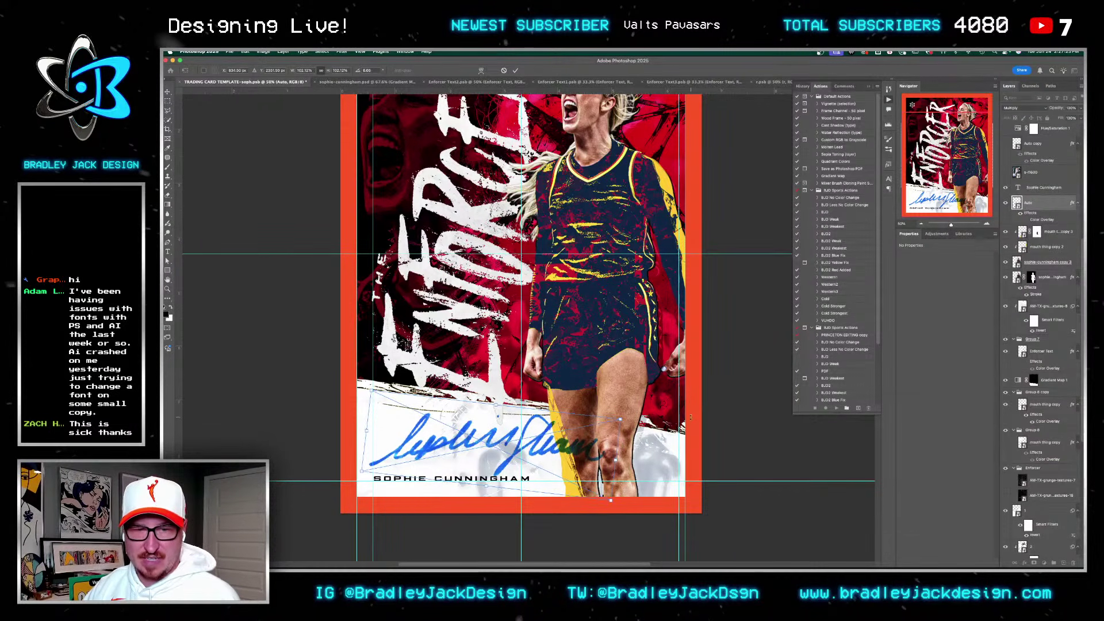
{"action": "key", "text": "Return"}
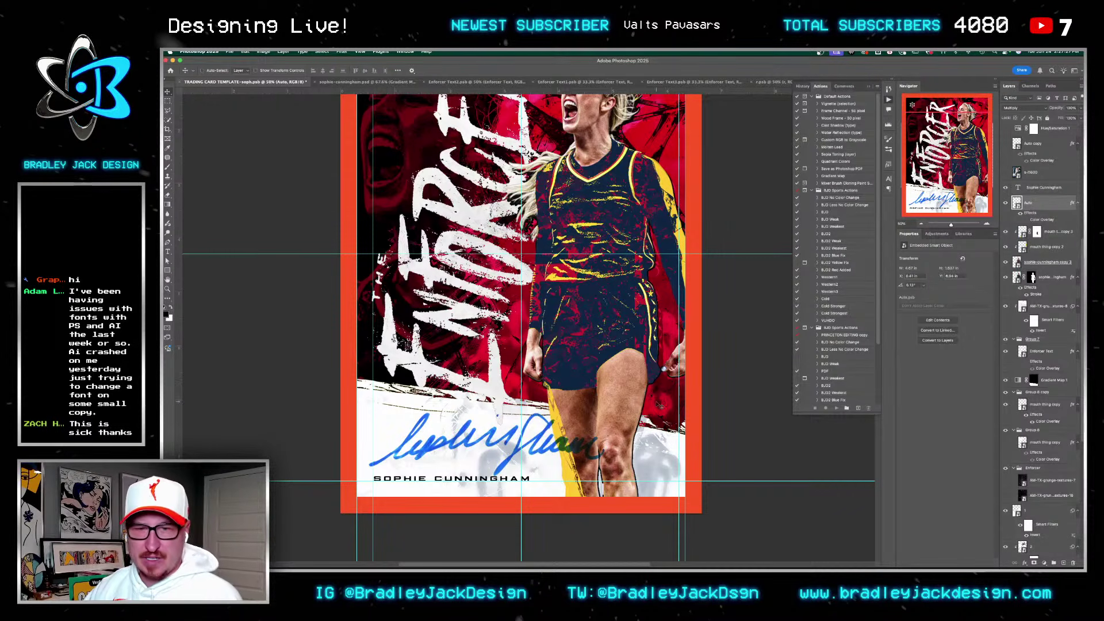
Step: Group the player layers with a mask from the paint's outline that hides the lower legs over the white area, and save the document
{"action": "left_click", "coordinate": [1045, 230]}
{"action": "left_click", "coordinate": [1046, 278], "text": "shift"}
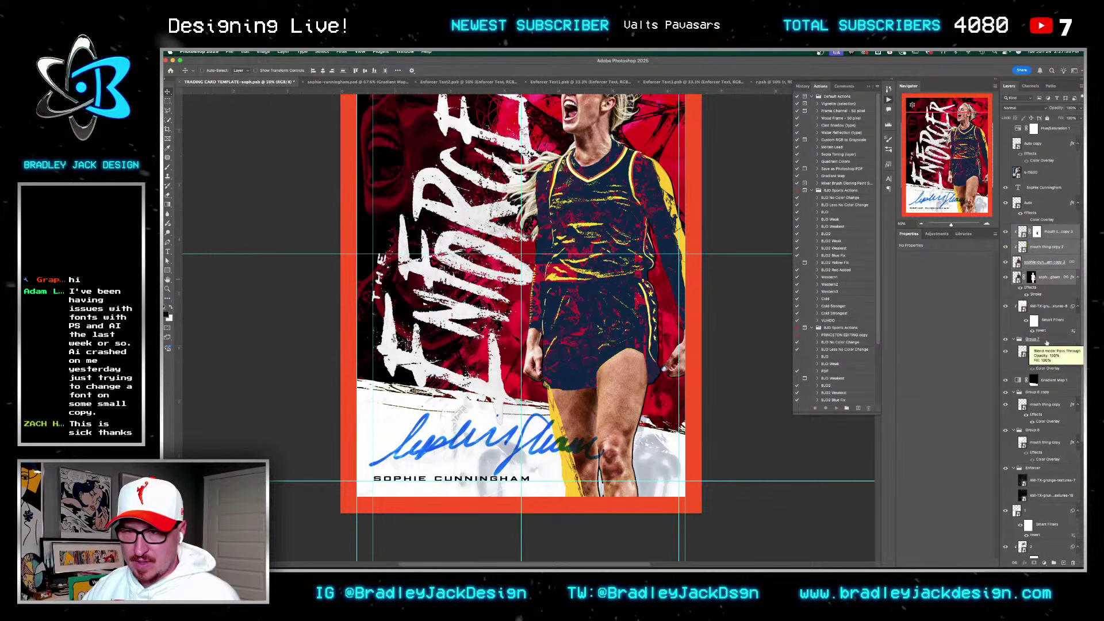
{"action": "left_click", "coordinate": [1048, 280]}
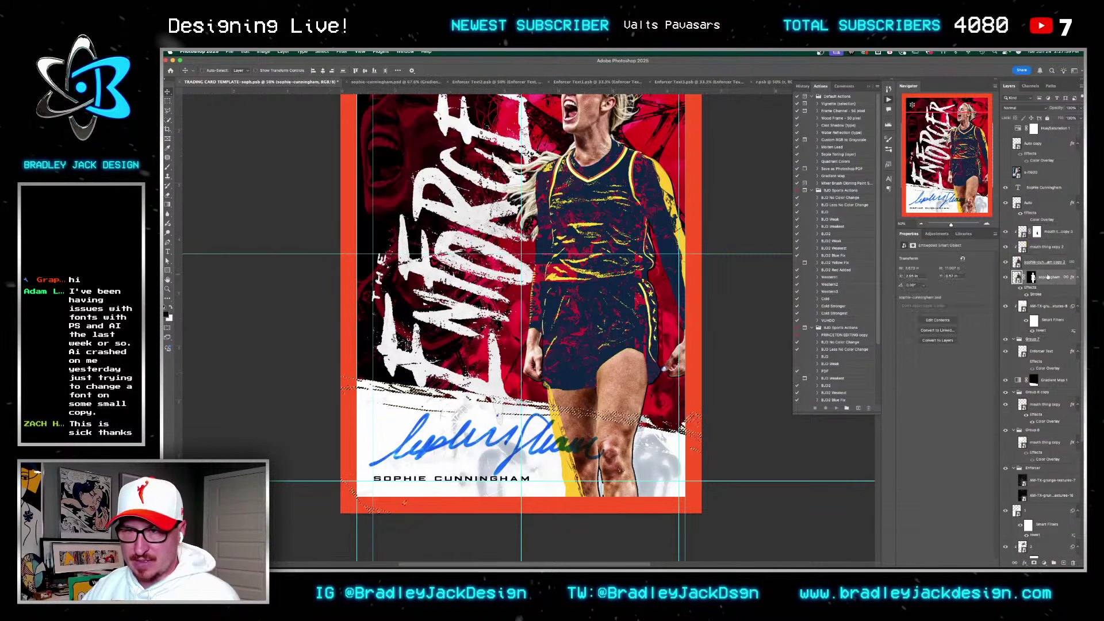
{"action": "left_click", "coordinate": [1052, 233], "text": "shift"}
{"action": "key", "text": "ctrl+g"}
{"action": "key", "text": "ctrl+i"}
{"action": "key", "text": "ctrl+i"}
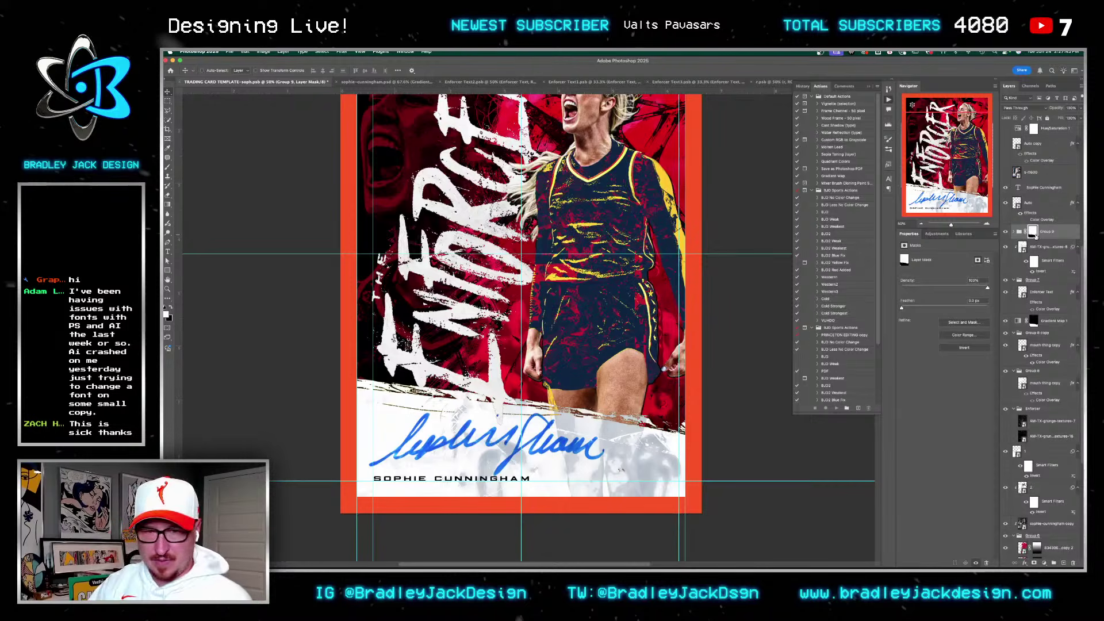
{"action": "key", "text": "super+0"}
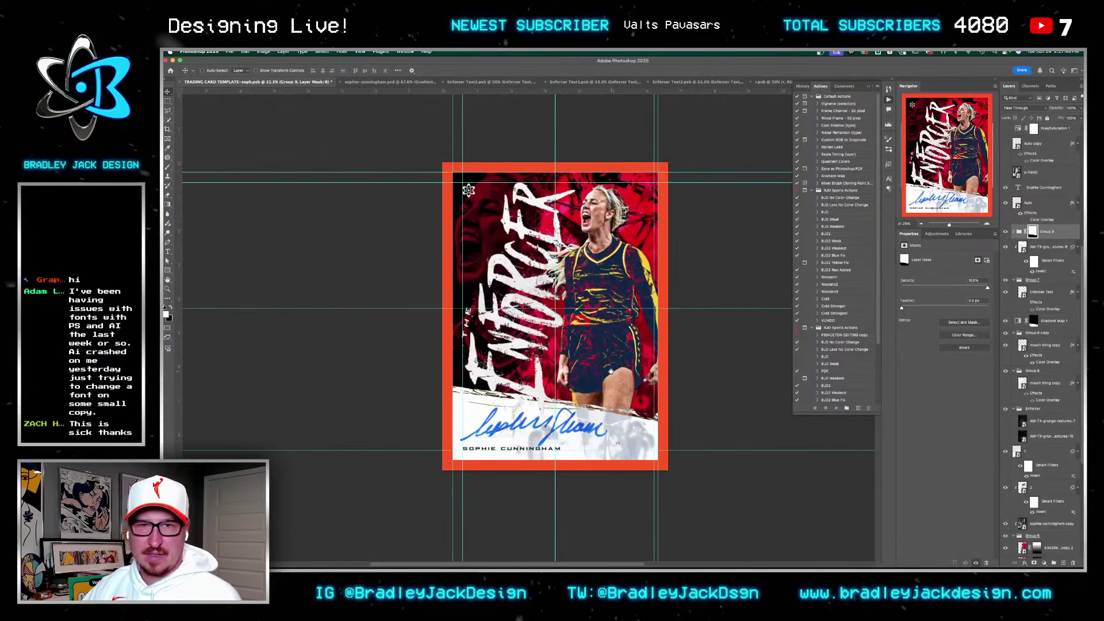
{"action": "key", "text": "super+s"}
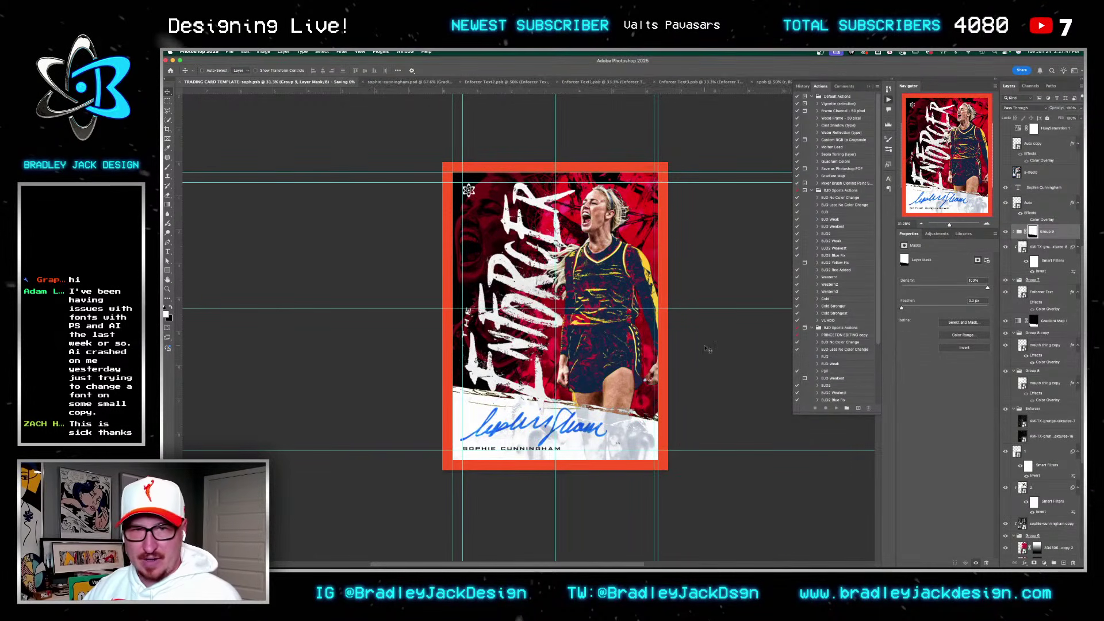
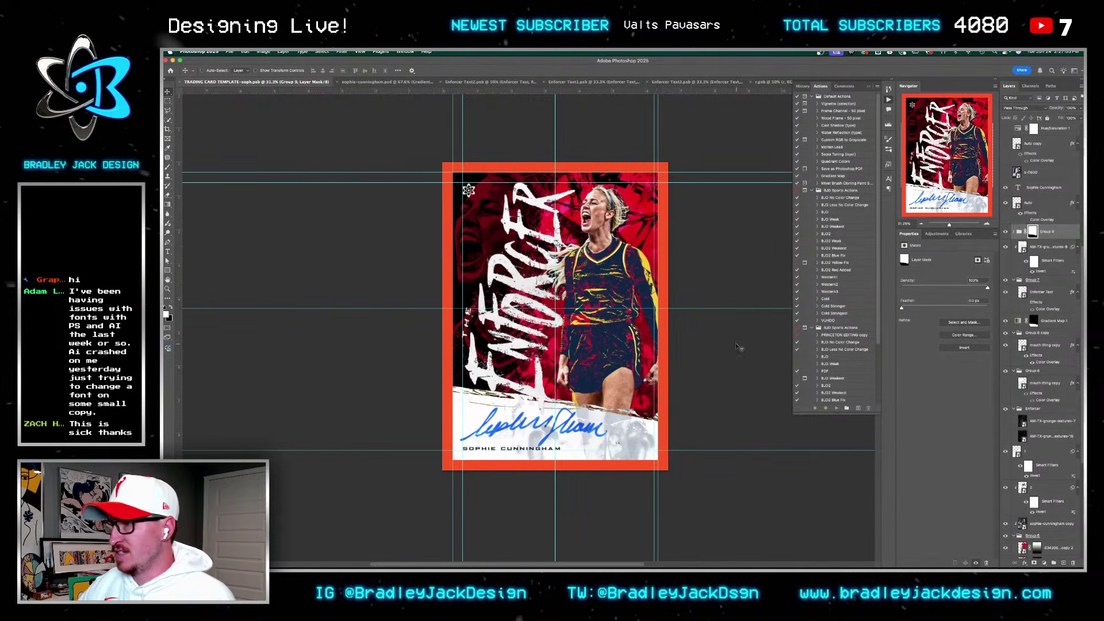
Step: Enlarge the blue signature so it extends further across the white paint area
{"action": "left_click", "coordinate": [1029, 209]}
{"action": "key", "text": "ctrl+t"}
{"action": "left_click_drag", "start_coordinate": [610, 406], "coordinate": [632, 409]}
{"action": "key", "text": "Return"}
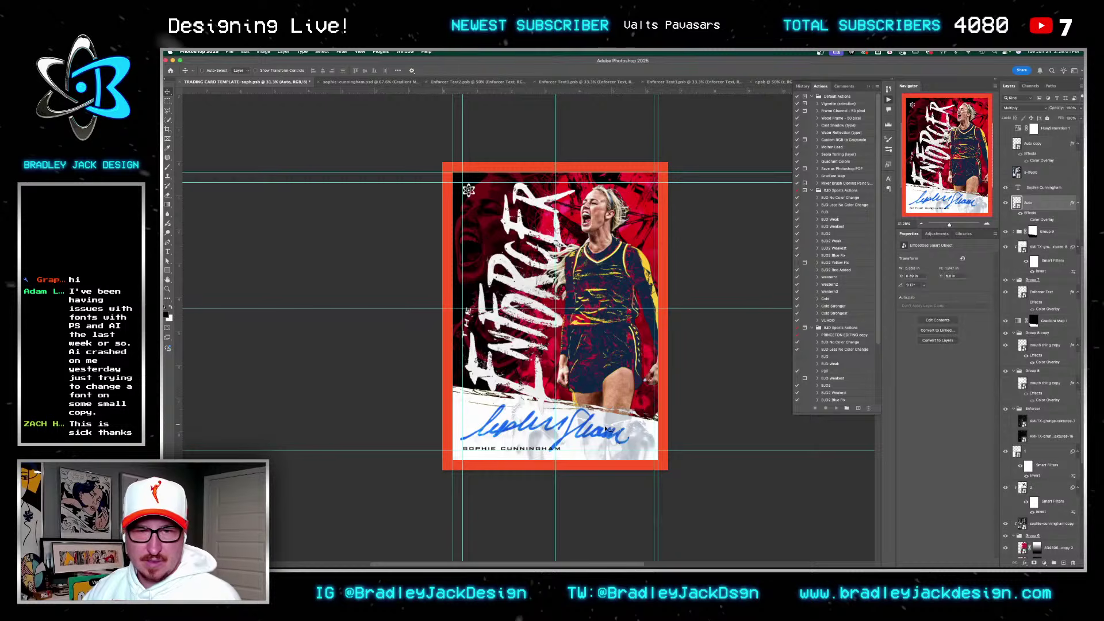
Step: Center the black player-name text horizontally, aligned to the canvas, below the blue signature
{"action": "left_click", "coordinate": [525, 449], "text": "super"}
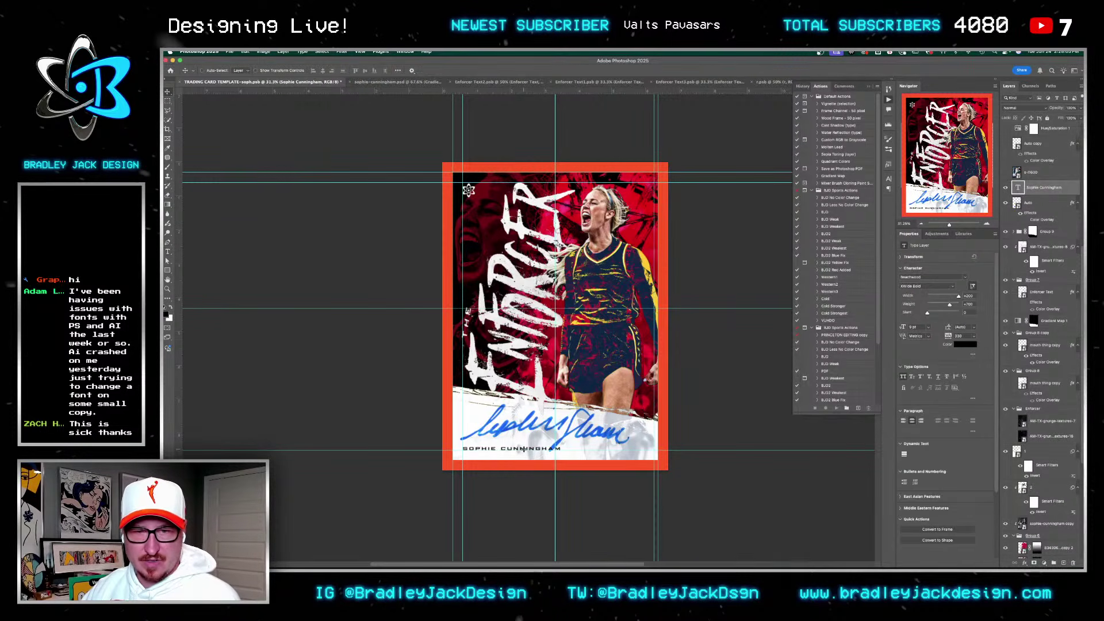
{"action": "double_click", "coordinate": [524, 449]}
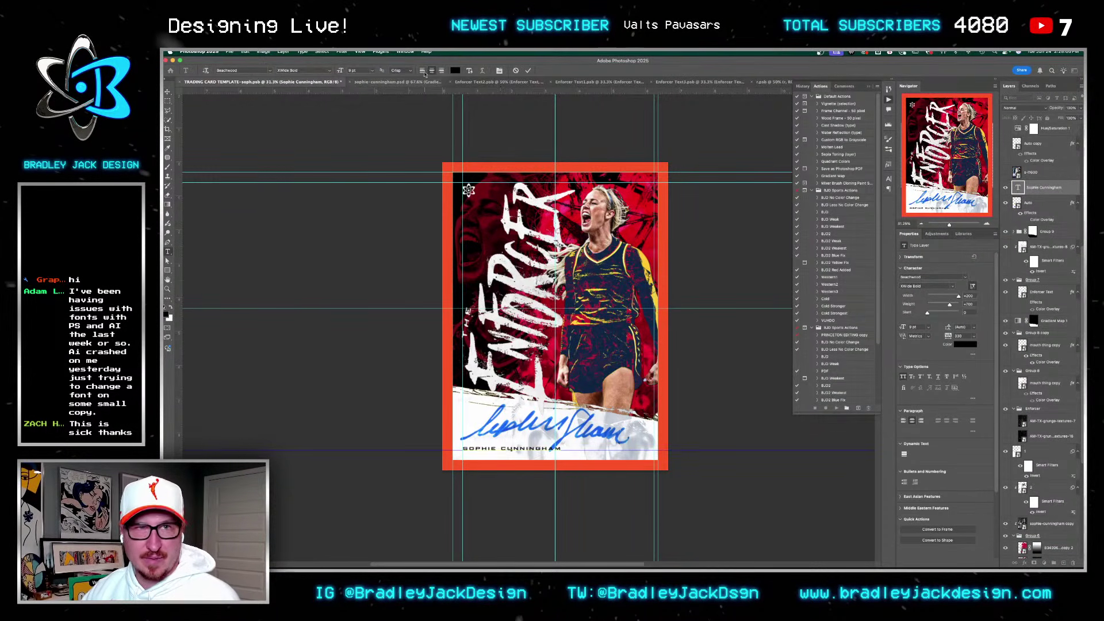
{"action": "key", "text": "Escape"}
{"action": "key", "text": "v"}
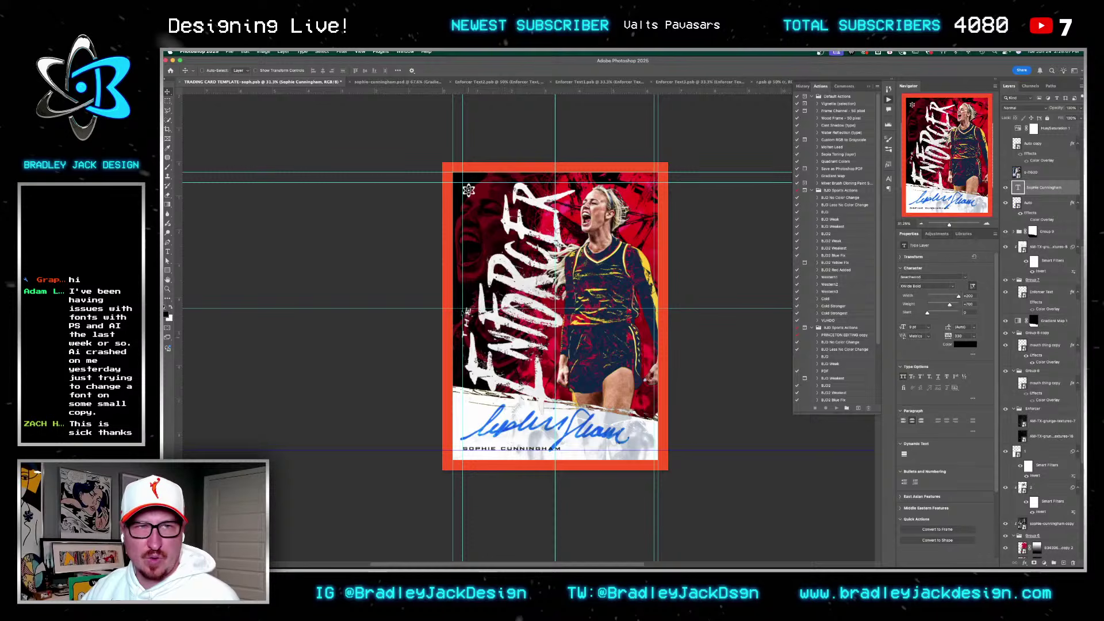
{"action": "key", "text": "t"}
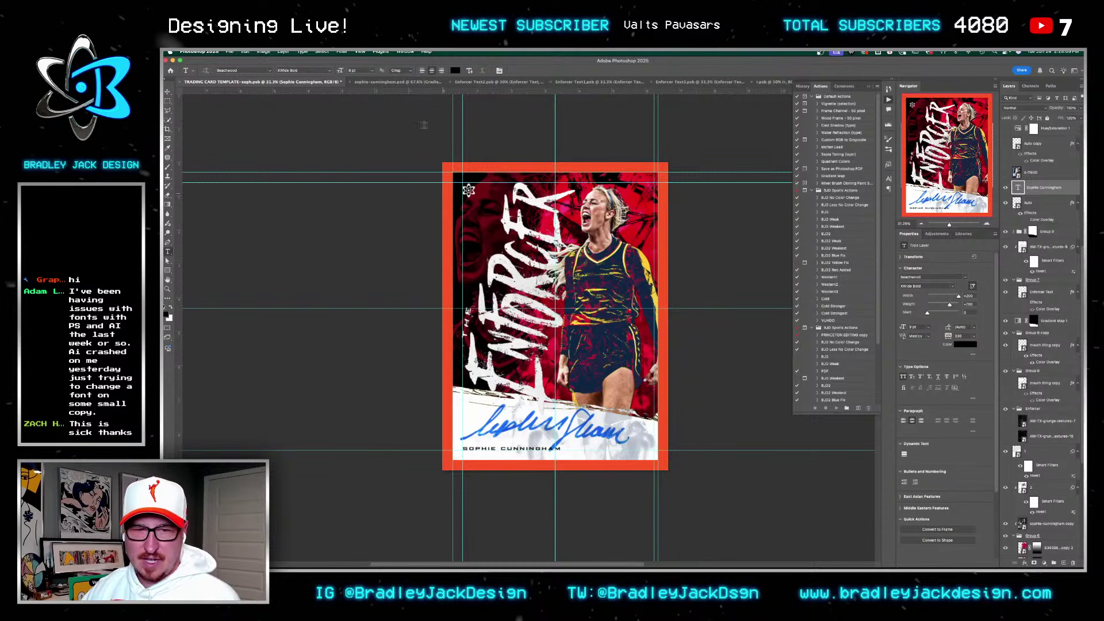
{"action": "key", "text": "v"}
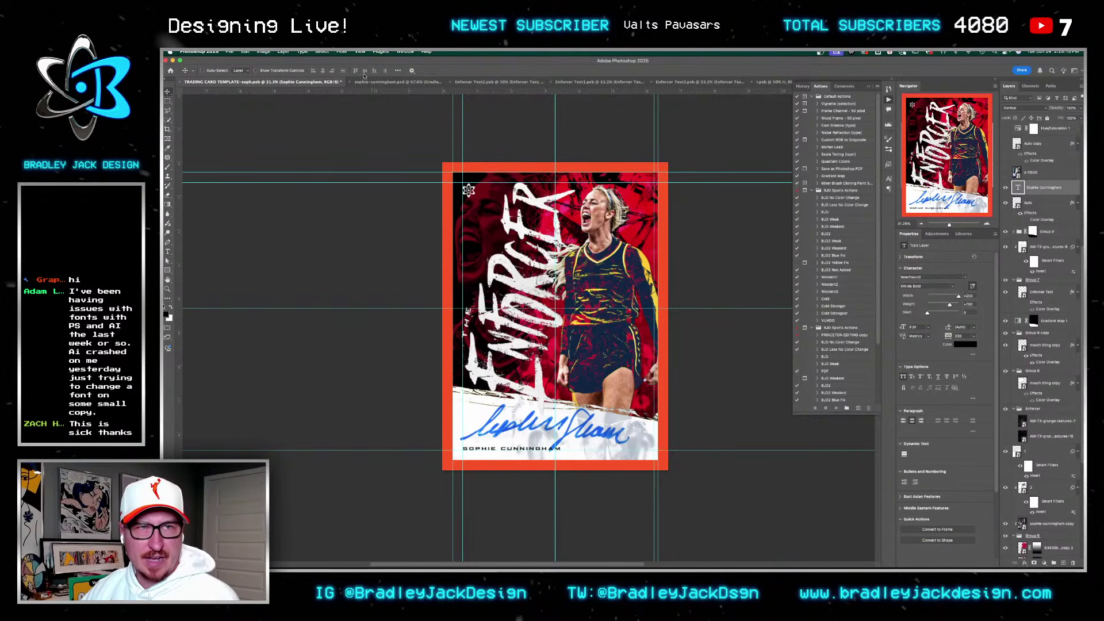
{"action": "left_click", "coordinate": [398, 70]}
{"action": "left_click", "coordinate": [415, 136]}
{"action": "left_click", "coordinate": [415, 148]}
{"action": "left_click", "coordinate": [376, 91]}
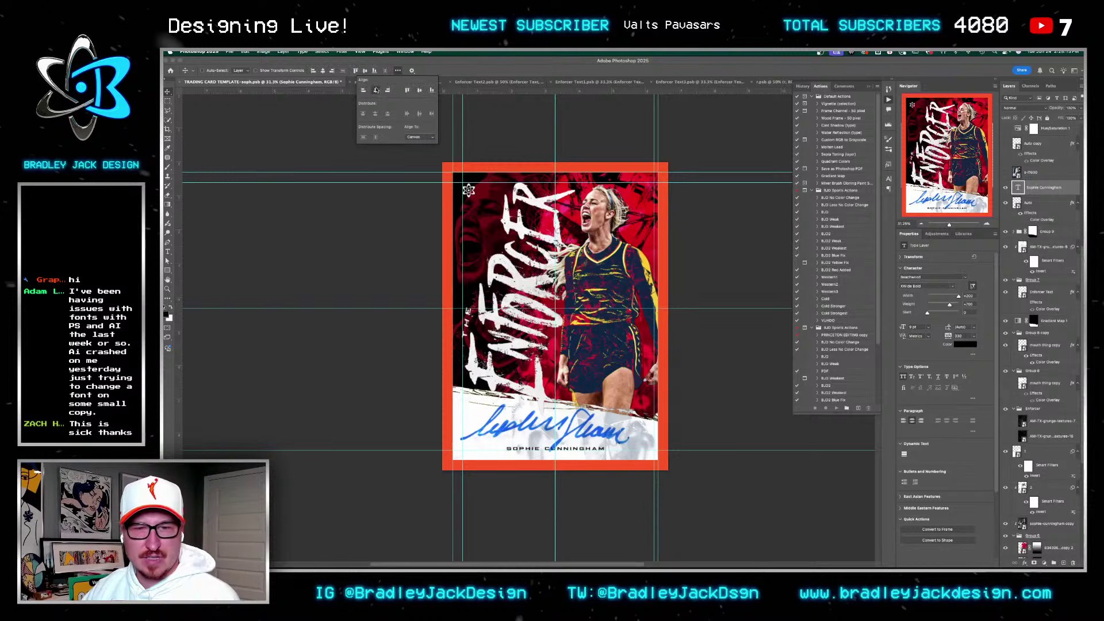
{"action": "left_click", "coordinate": [705, 408]}
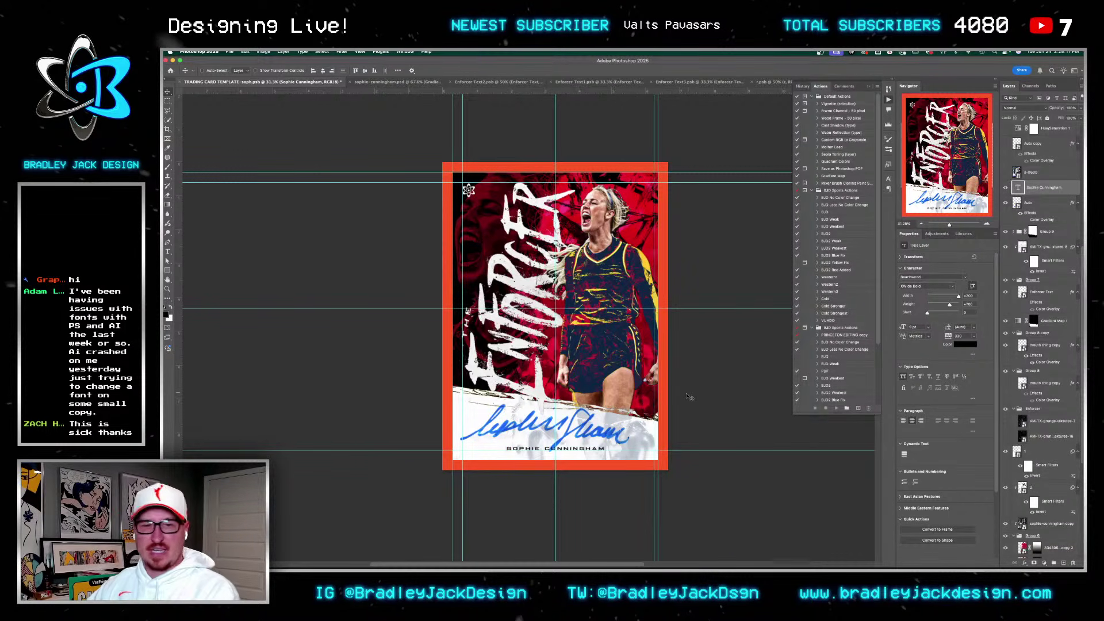
Step: Move the white paint area up together with Gradient Map 1, and add a new layer directly above the paint layer
{"action": "left_click", "coordinate": [1054, 322]}
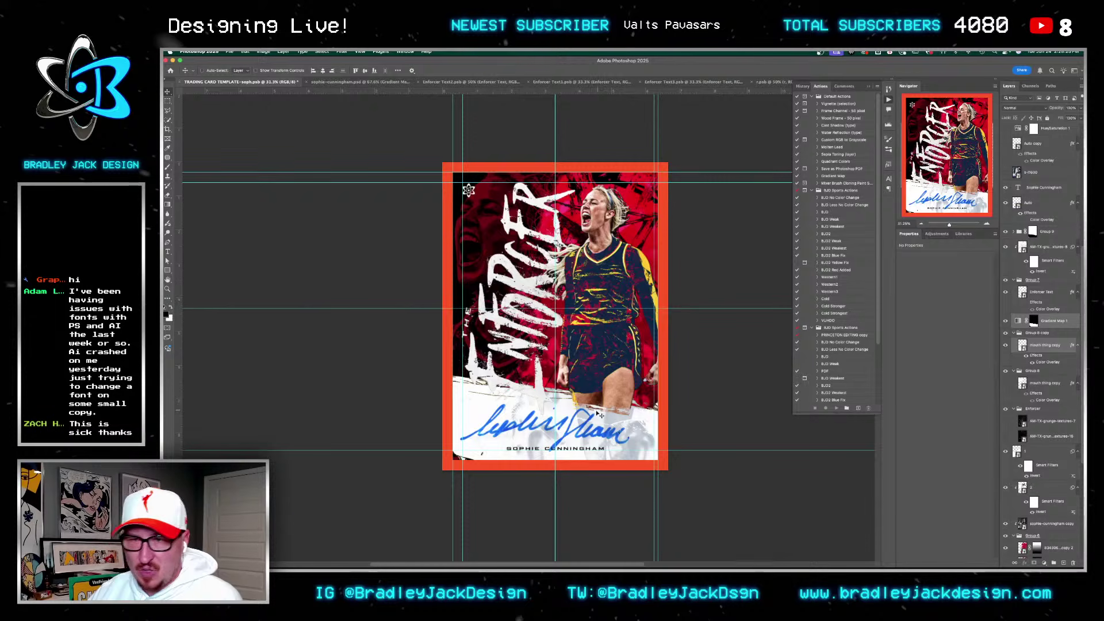
{"action": "left_click", "coordinate": [1057, 346]}
{"action": "key", "text": "super+shift+alt+n"}
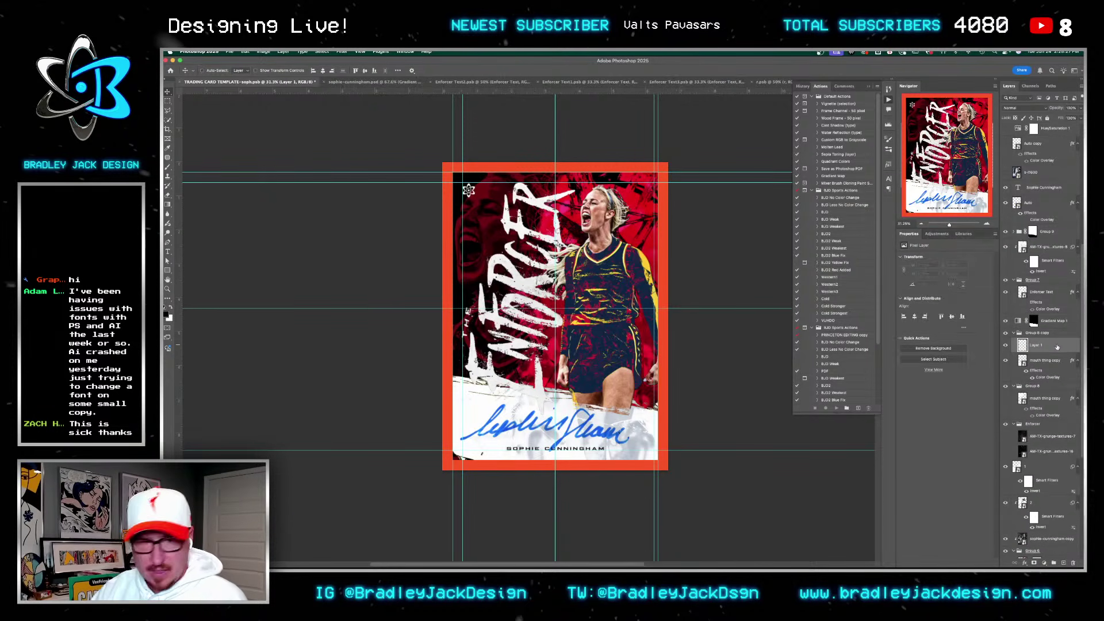
{"action": "key", "text": "b"}
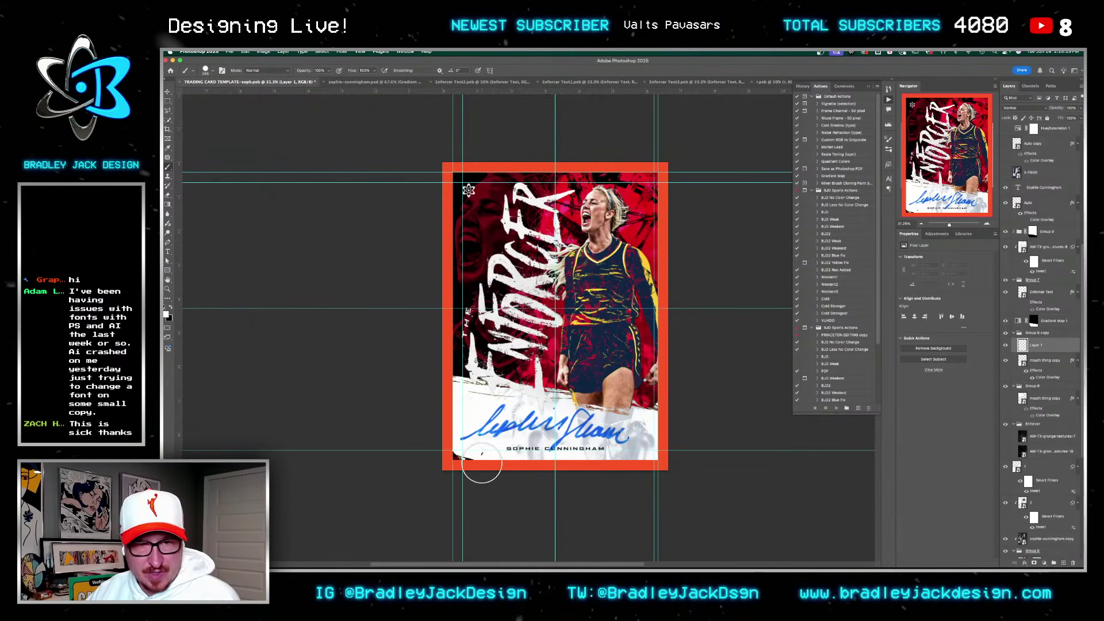
{"action": "left_click_drag", "start_coordinate": [490, 467], "coordinate": [578, 480]}
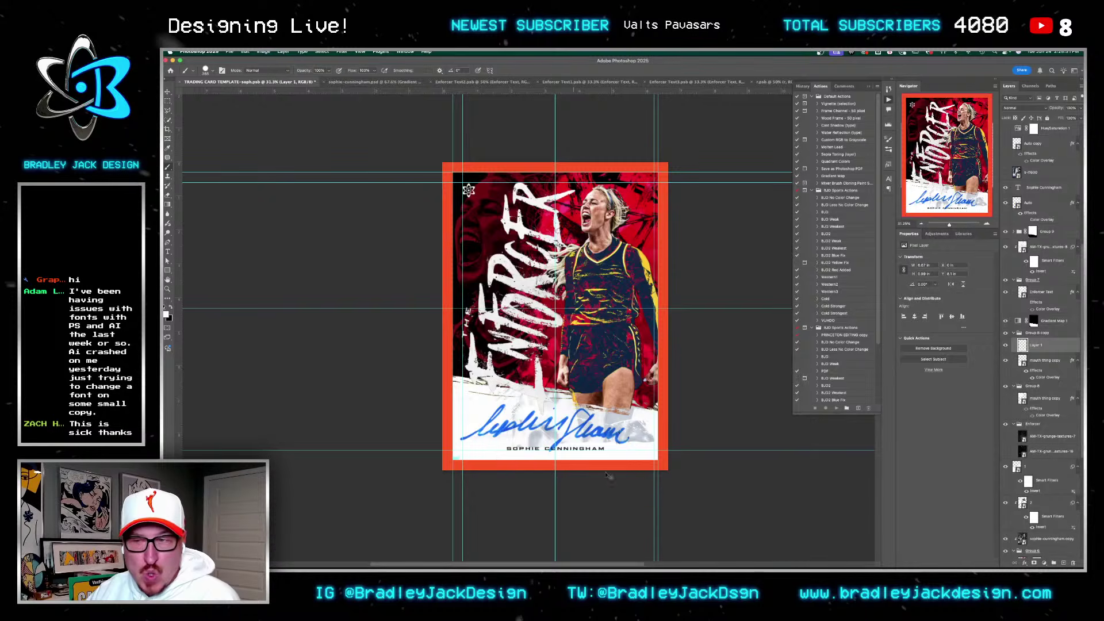
{"action": "key", "text": "super+z"}
Step: Place the new layer beneath the paint layer, brush white over the dark gap in the card's lower-left corner, and save the document
{"action": "double_click", "coordinate": [1023, 362]}
{"action": "key", "text": "super+w"}
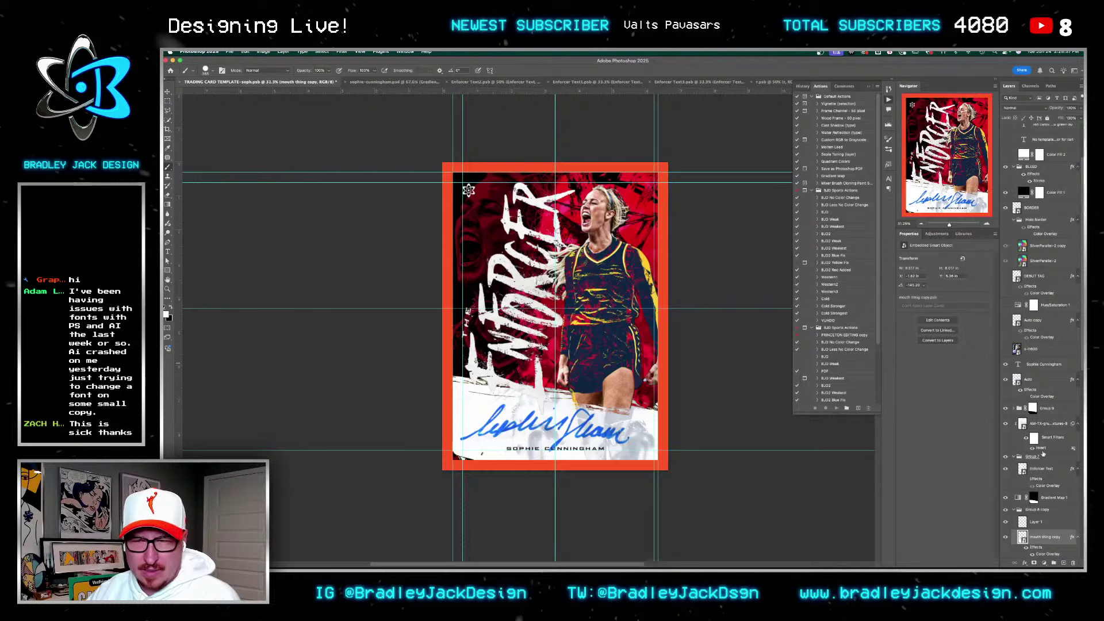
{"action": "left_click_drag", "start_coordinate": [1041, 537], "coordinate": [1040, 509]}
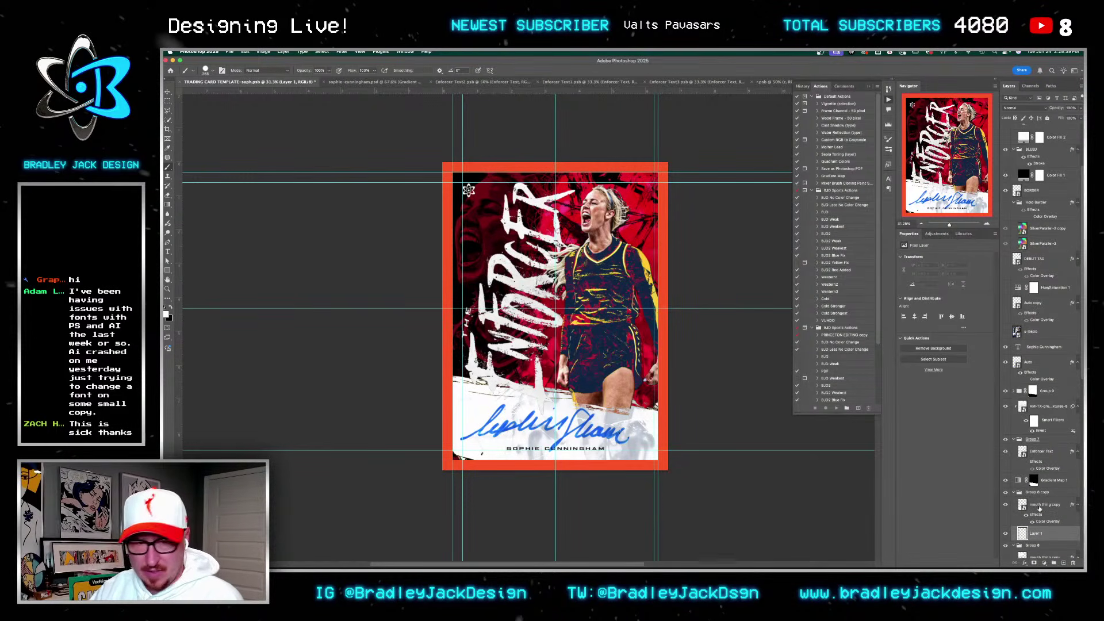
{"action": "scroll", "coordinate": [1040, 509], "scroll_direction": "down", "scroll_amount": 1}
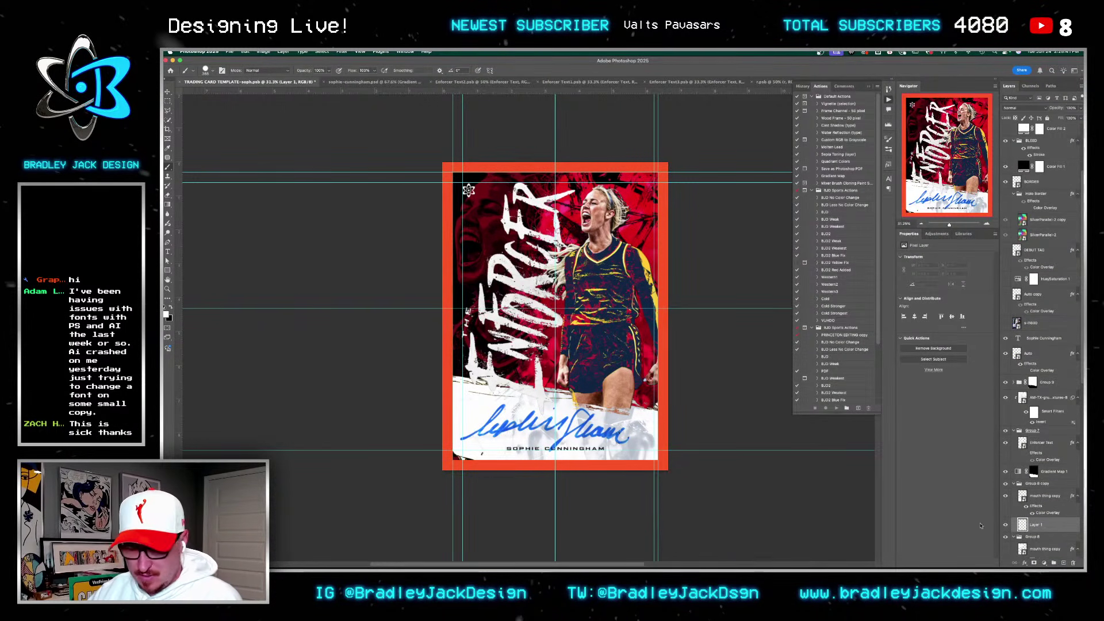
{"action": "left_click_drag", "start_coordinate": [483, 476], "coordinate": [458, 468]}
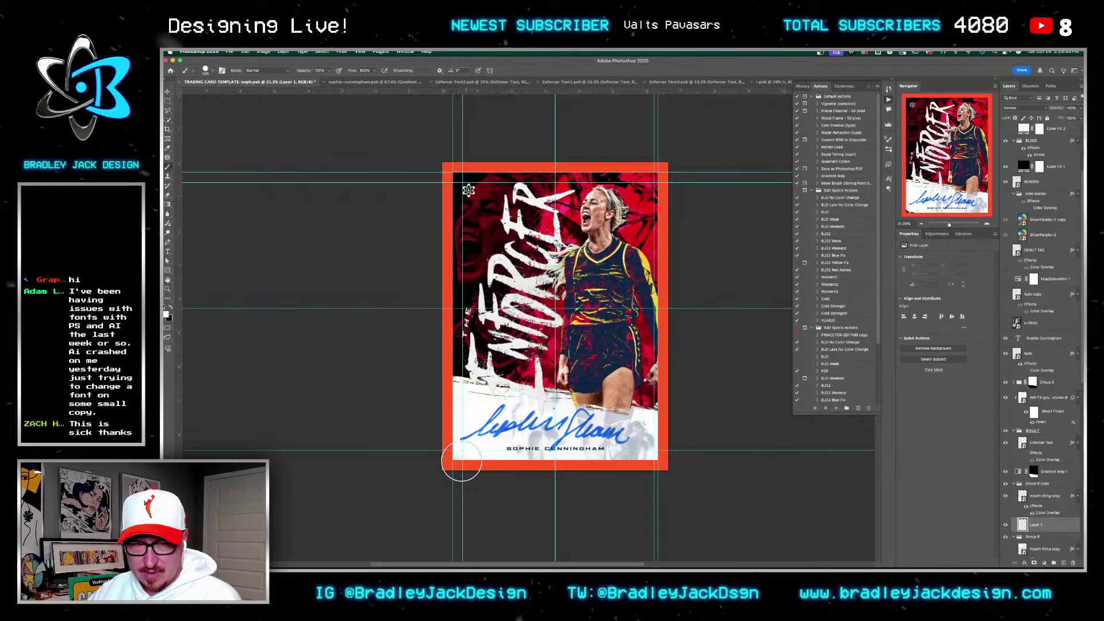
{"action": "left_click", "coordinate": [1033, 472]}
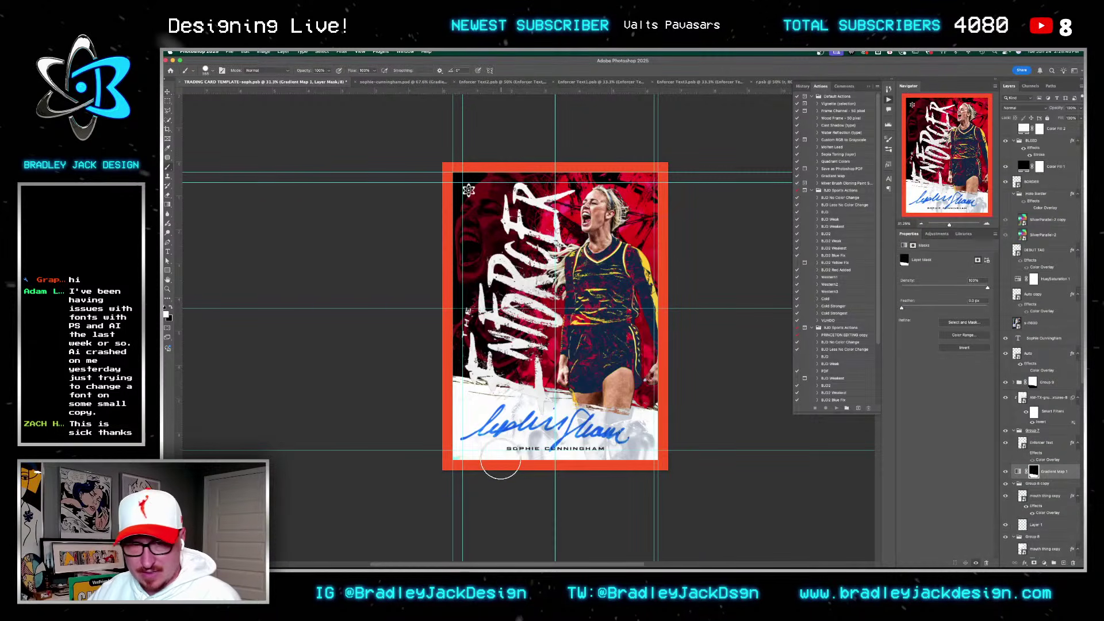
{"action": "key", "text": "v"}
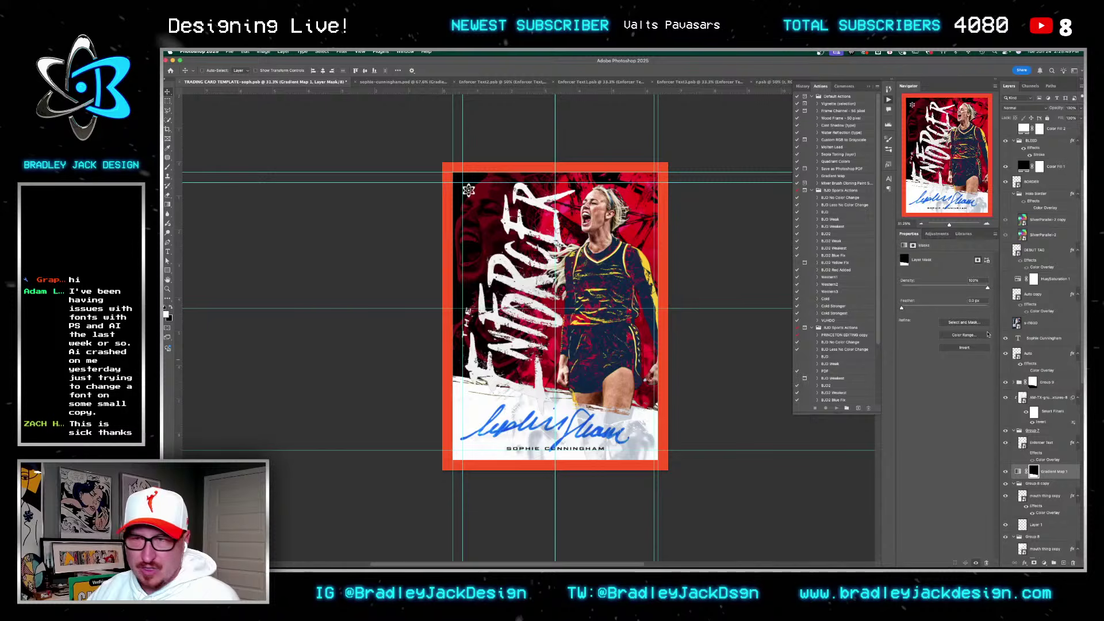
{"action": "key", "text": "super+s"}
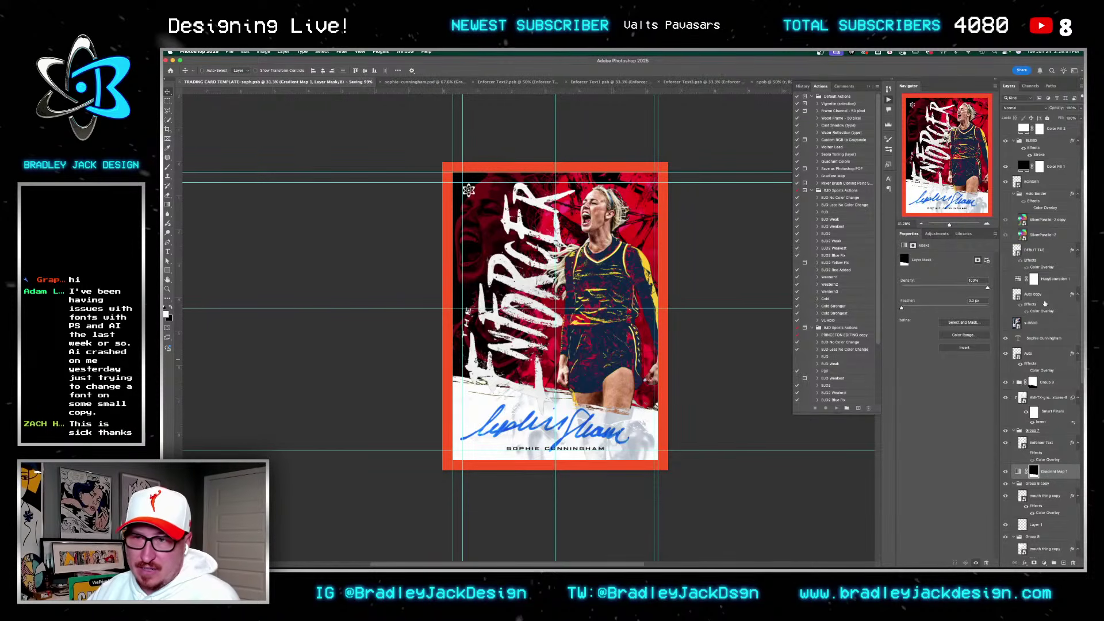
Step: Rotate the blue signature slightly counterclockwise and shift it a little to the right
{"action": "left_click", "coordinate": [1042, 359]}
{"action": "key", "text": "super+t"}
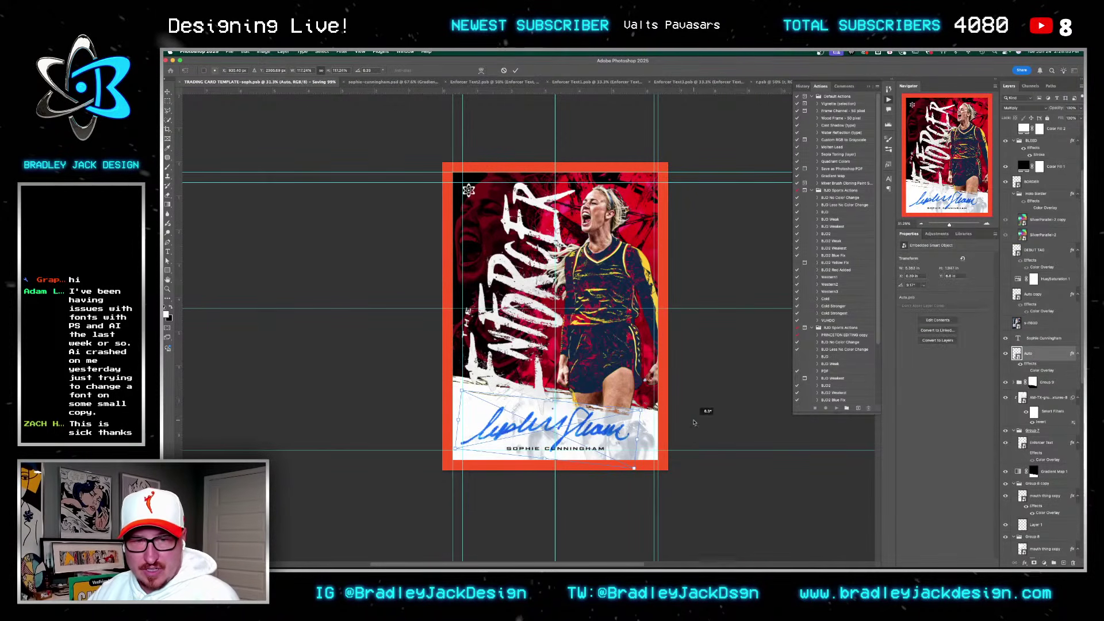
{"action": "key", "text": "Return"}
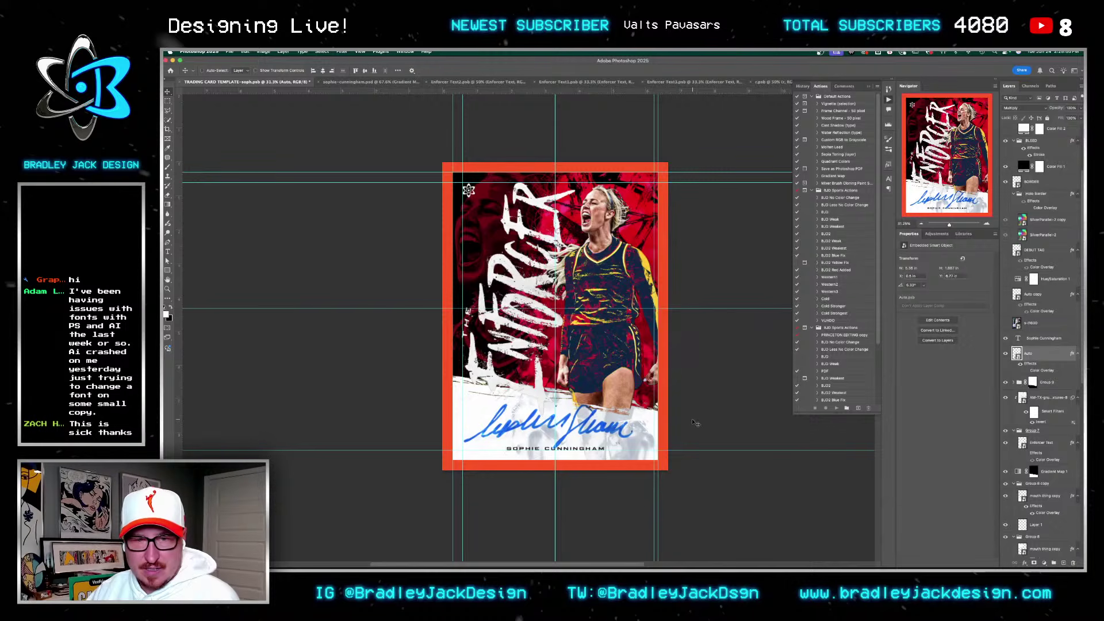
{"action": "key", "text": "t"}
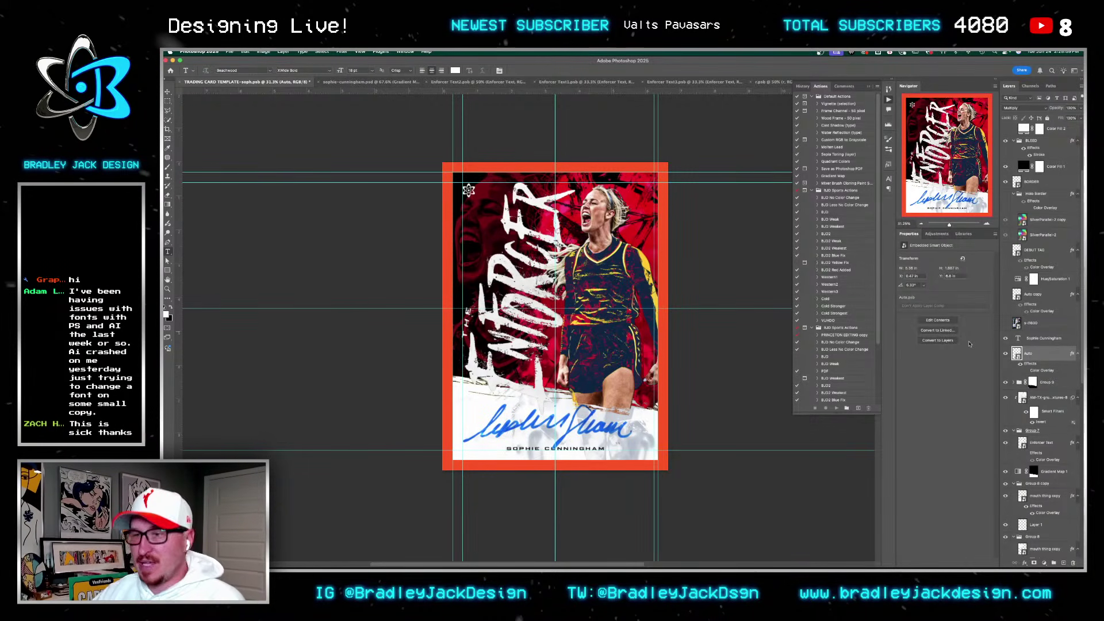
Step: Shrink the ENFORCER title so it sits above the white paint area, and nudge it right and slightly up
{"action": "scroll", "coordinate": [1006, 362], "scroll_direction": "down", "scroll_amount": 4}
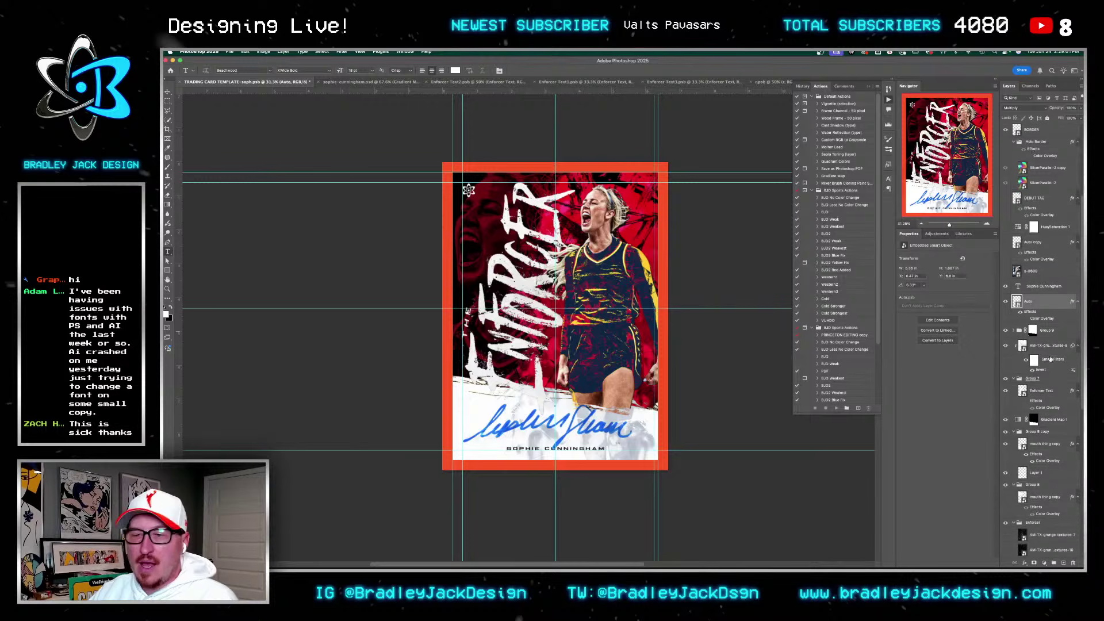
{"action": "left_click", "coordinate": [1041, 391]}
{"action": "key", "text": "ctrl+t"}
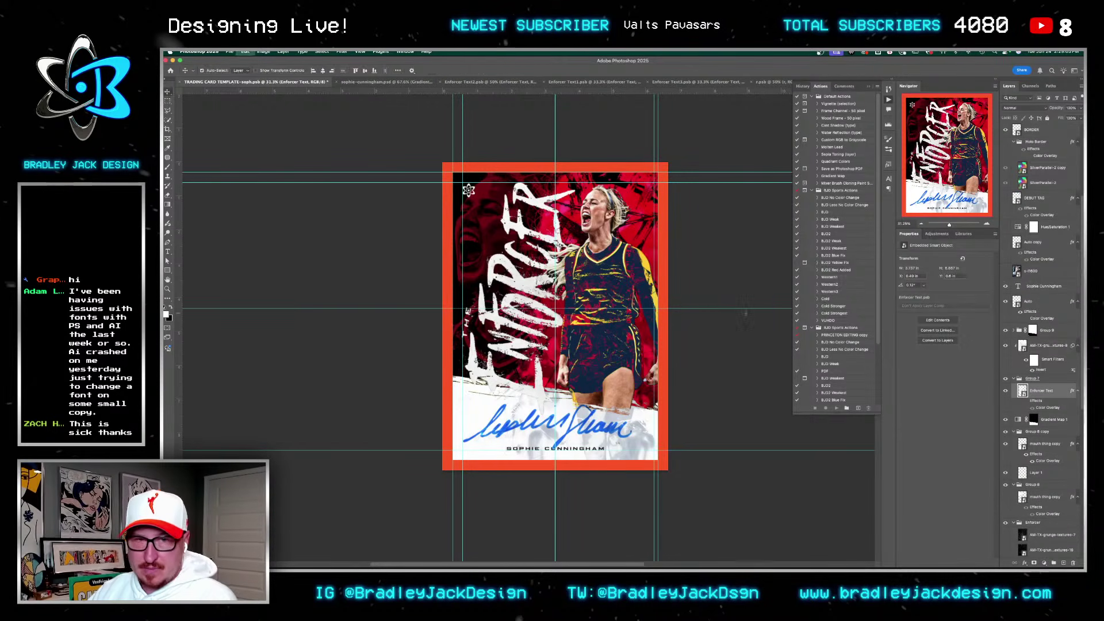
{"action": "left_click_drag", "start_coordinate": [660, 185], "coordinate": [662, 189]}
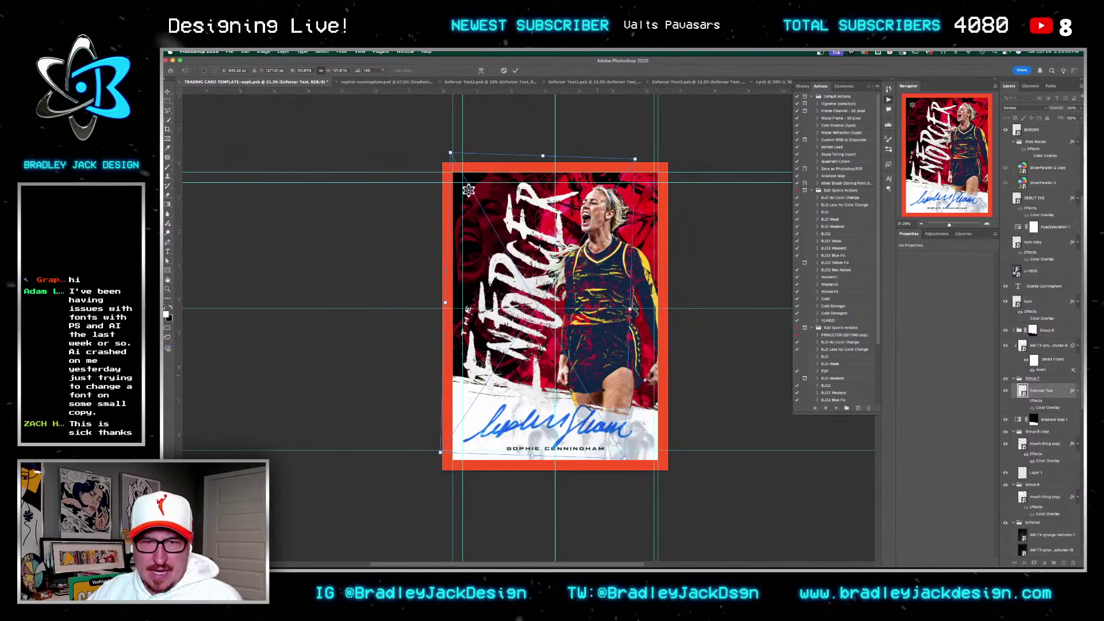
{"action": "left_click_drag", "start_coordinate": [622, 458], "coordinate": [609, 432]}
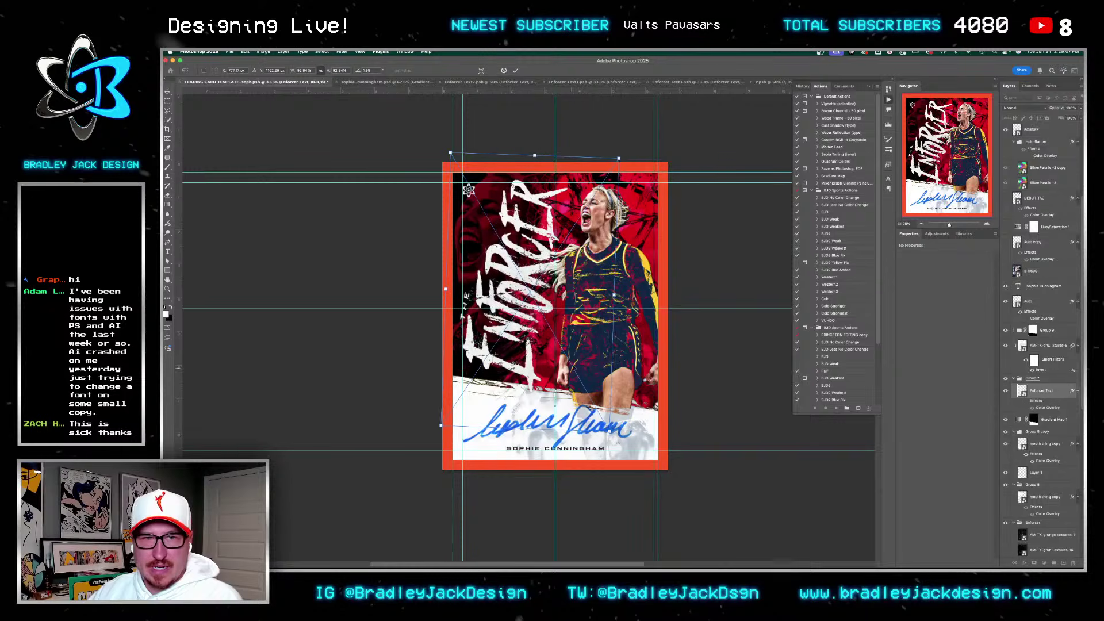
{"action": "key", "text": "Return"}
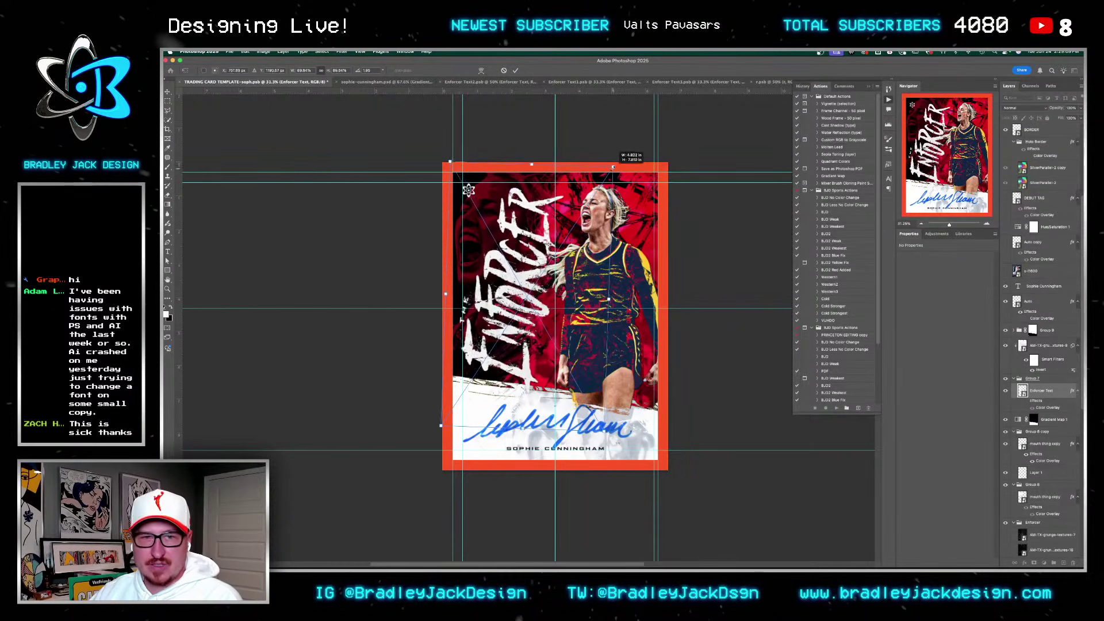
{"action": "key", "text": "shift+Right"}
{"action": "key", "text": "shift+Right"}
{"action": "key", "text": "shift+Right"}
{"action": "key", "text": "shift+Up"}
{"action": "key", "text": "shift+Up"}
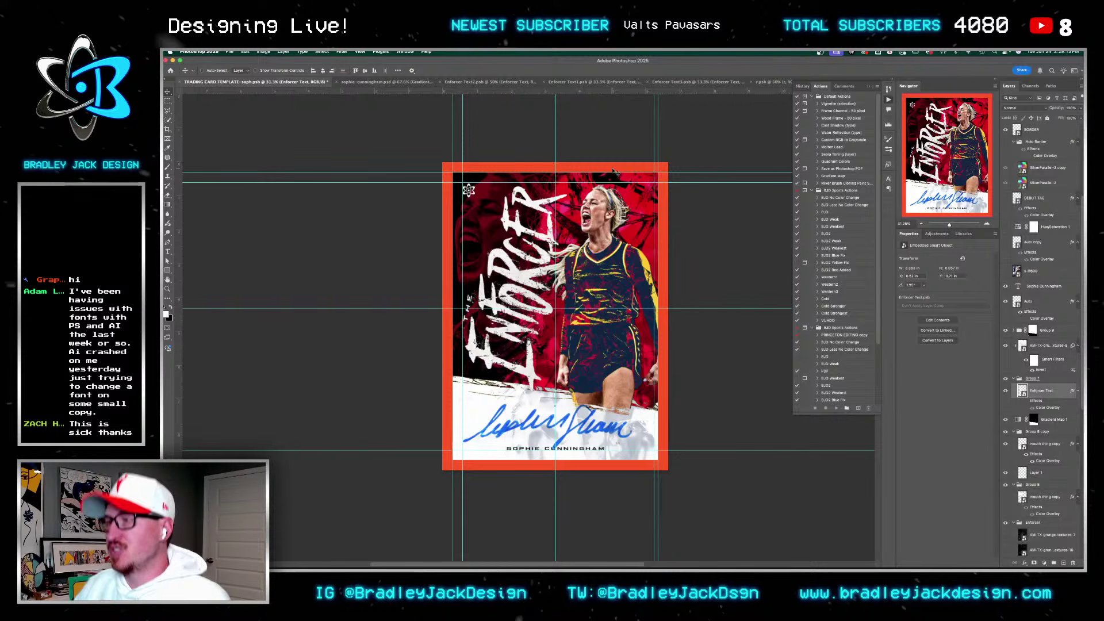
Step: Scale the ENFORCER title down slightly, rotate it a little counterclockwise so it stands more upright, and nudge it into place
{"action": "key", "text": "super+t"}
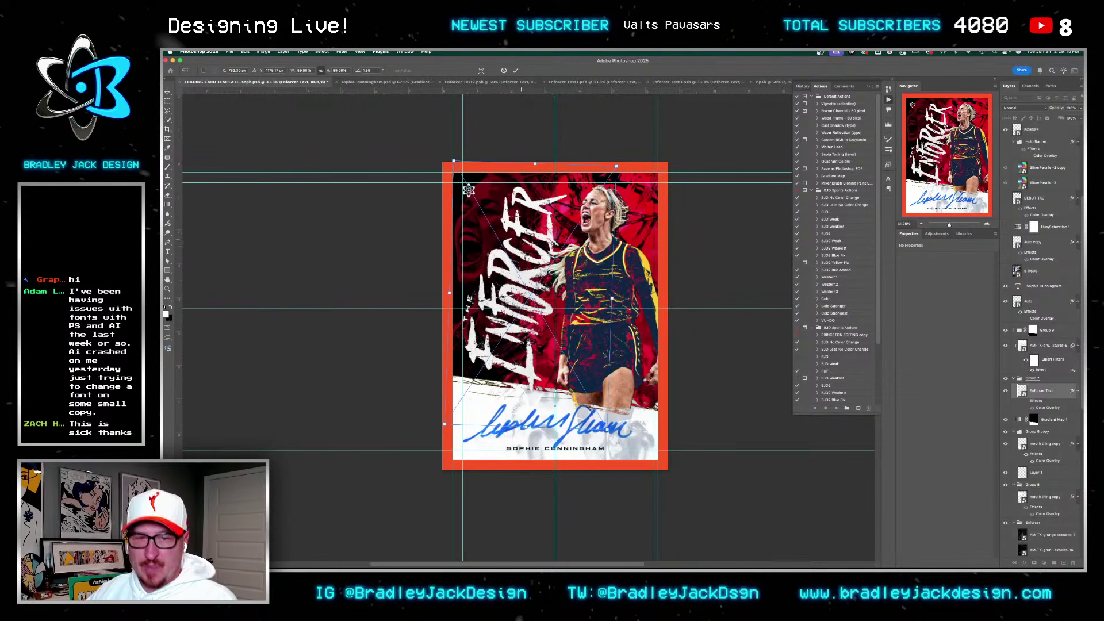
{"action": "left_click_drag", "start_coordinate": [616, 166], "coordinate": [610, 164]}
{"action": "left_click_drag", "start_coordinate": [676, 173], "coordinate": [675, 209]}
{"action": "key", "text": "Return"}
{"action": "key", "text": "Right"}
{"action": "key", "text": "Right"}
{"action": "key", "text": "Up"}
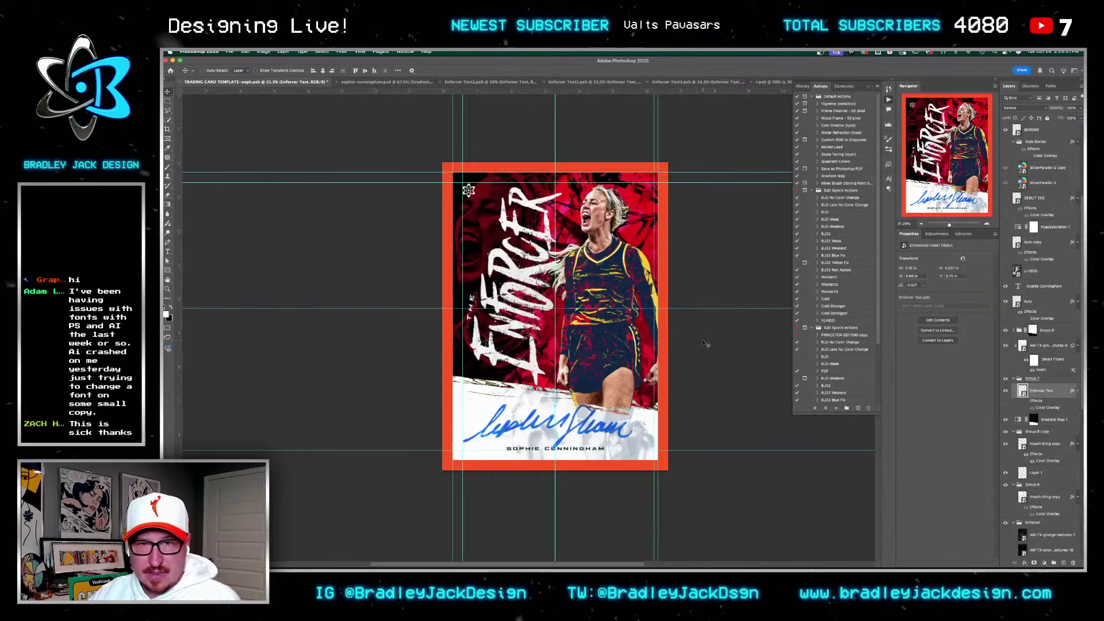
Step: Reduce the ENFORCER title once more so it clears the player and paint edge, and nudge it right
{"action": "key", "text": "ctrl+t"}
{"action": "key", "text": "Return"}
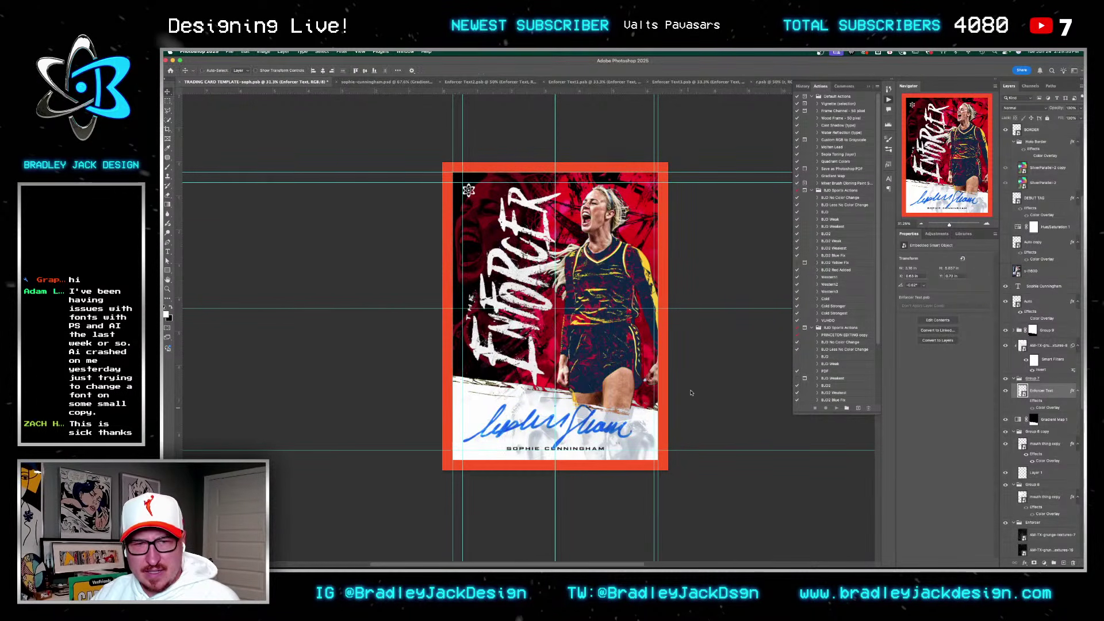
{"action": "key", "text": "ctrl+t"}
{"action": "left_click_drag", "start_coordinate": [661, 444], "coordinate": [664, 433]}
{"action": "key", "text": "Return"}
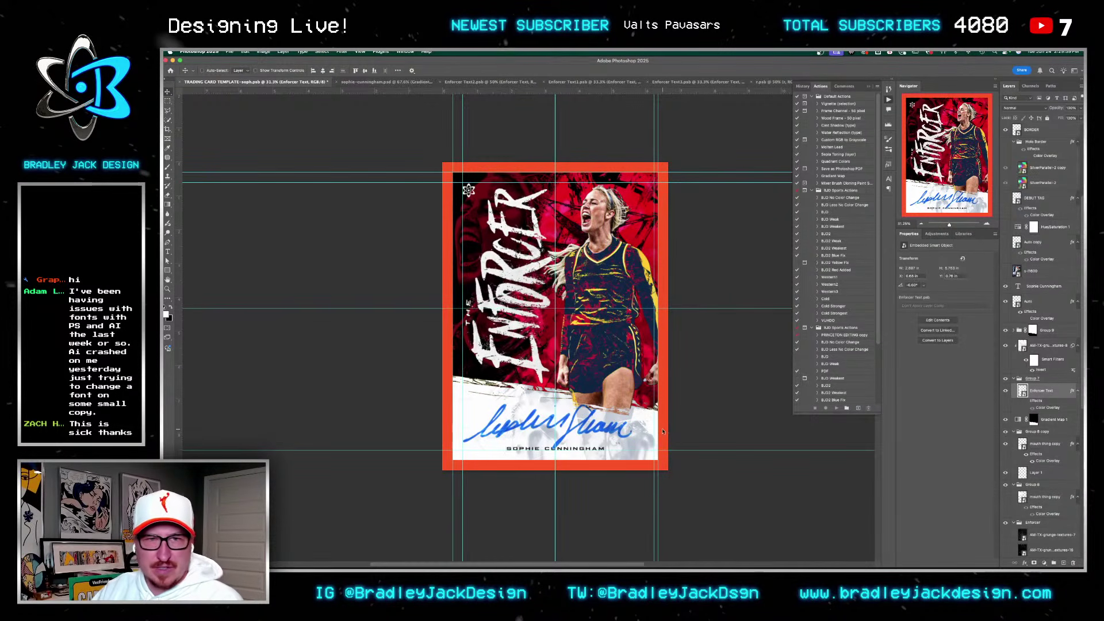
{"action": "key", "text": "Right"}
{"action": "key", "text": "Right"}
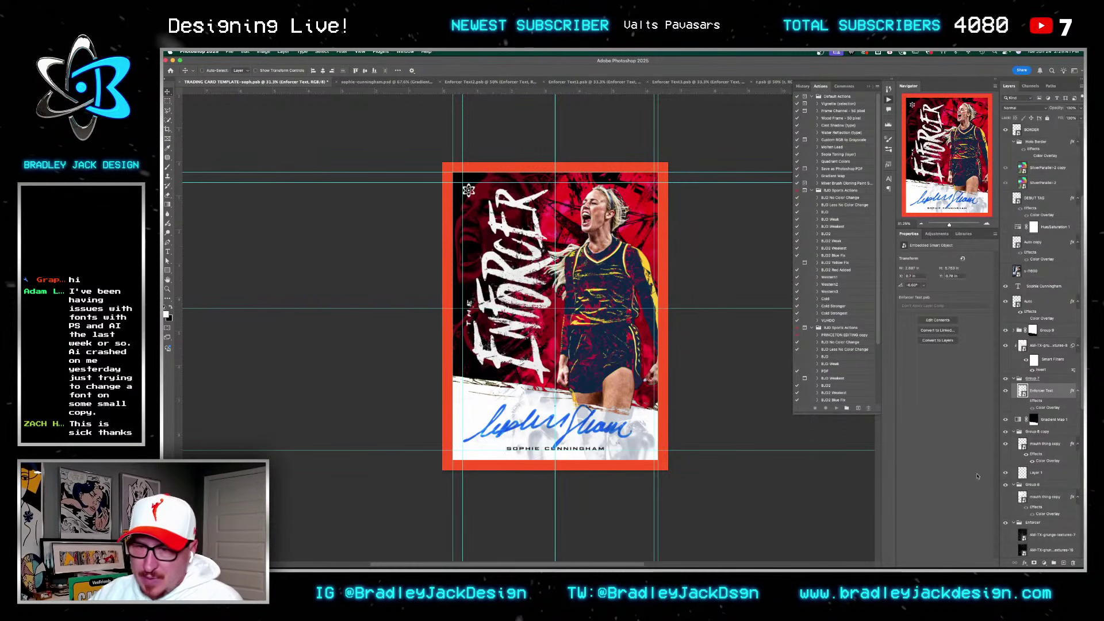
Step: Save the trading card document with the adjusted title
{"action": "scroll", "coordinate": [1038, 437], "scroll_direction": "down", "scroll_amount": 1}
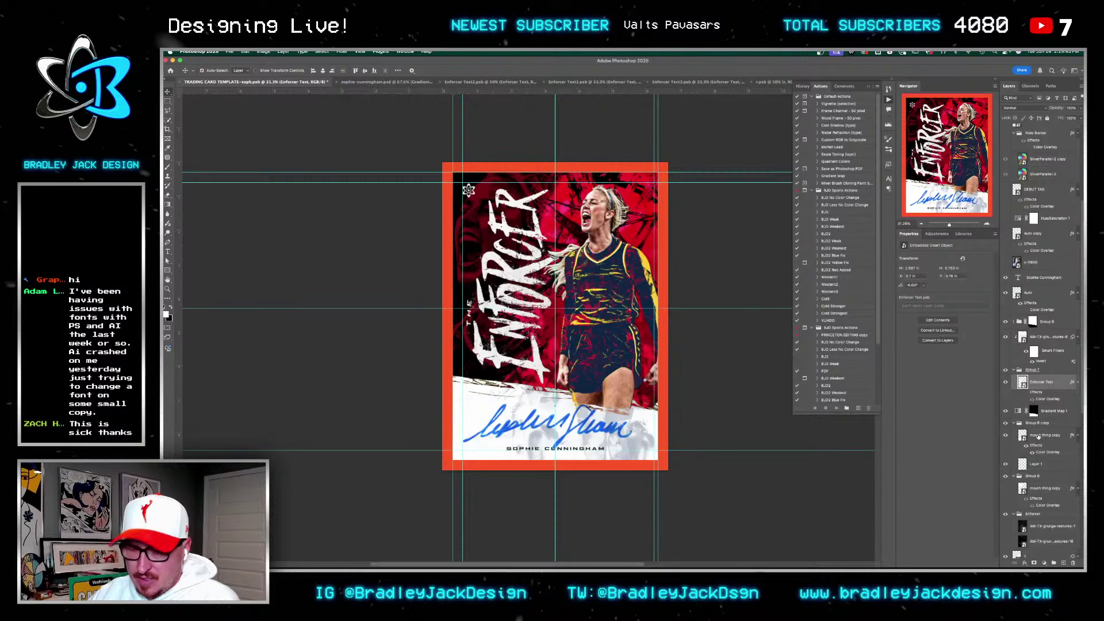
{"action": "key", "text": "ctrl+s"}
{"action": "scroll", "coordinate": [1035, 438], "scroll_direction": "down", "scroll_amount": 5}
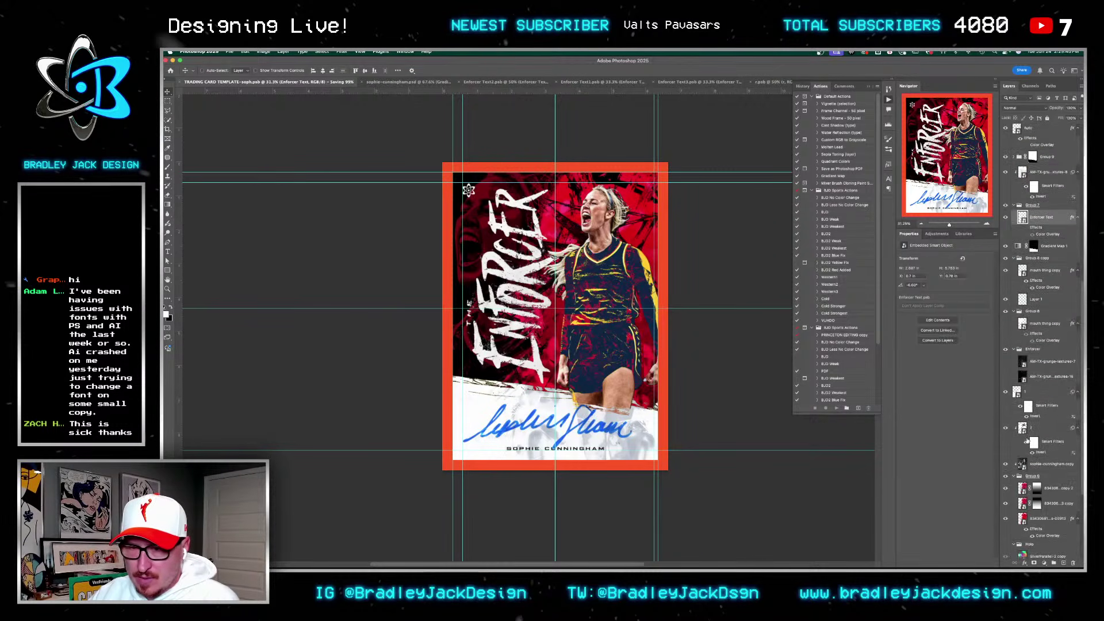
{"action": "scroll", "coordinate": [1032, 428], "scroll_direction": "up", "scroll_amount": 8}
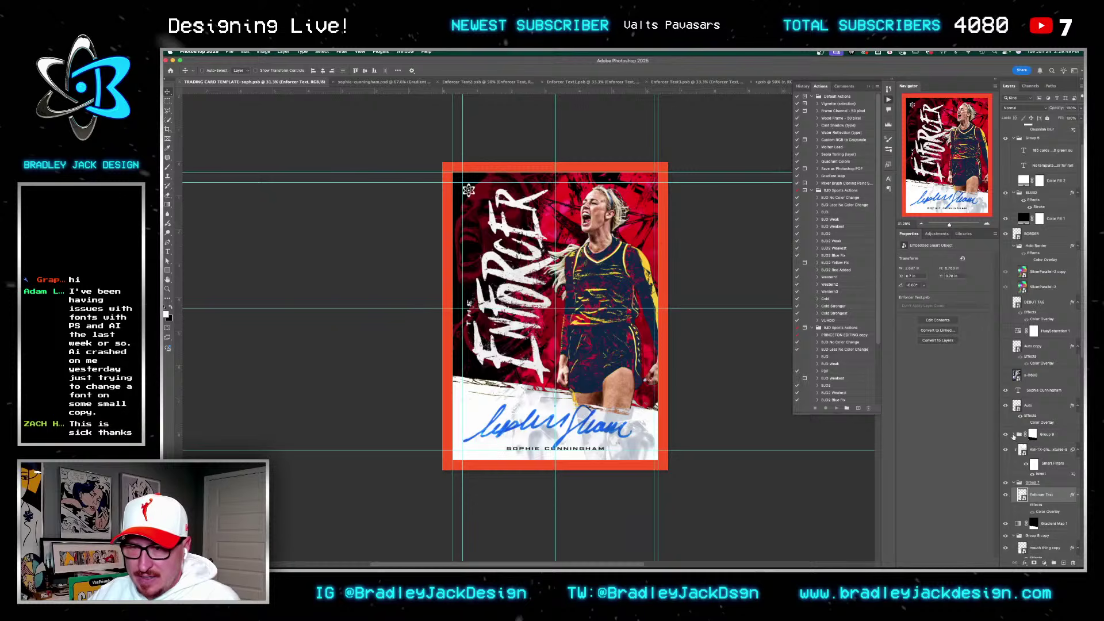
Step: Select all layers inside the player group, enlarge them together slightly, and reposition the player lower on the card
{"action": "left_click", "coordinate": [1014, 434]}
{"action": "left_click", "coordinate": [1052, 449]}
{"action": "left_click", "coordinate": [1052, 495], "text": "shift"}
{"action": "key", "text": "ctrl+t"}
{"action": "left_click_drag", "start_coordinate": [284, 114], "coordinate": [243, 84]}
{"action": "left_click_drag", "start_coordinate": [621, 245], "coordinate": [613, 266]}
{"action": "key", "text": "Return"}
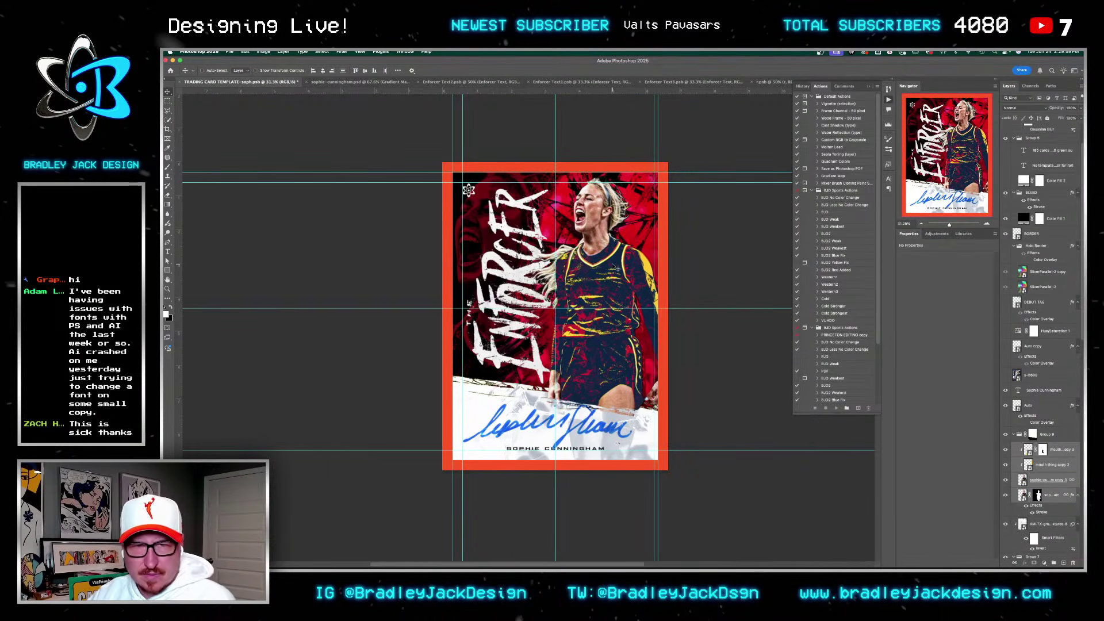
Step: Review the layer stack from the player cutout down to the sophie-cunningham copy 2 background photo
{"action": "left_click", "coordinate": [1035, 495]}
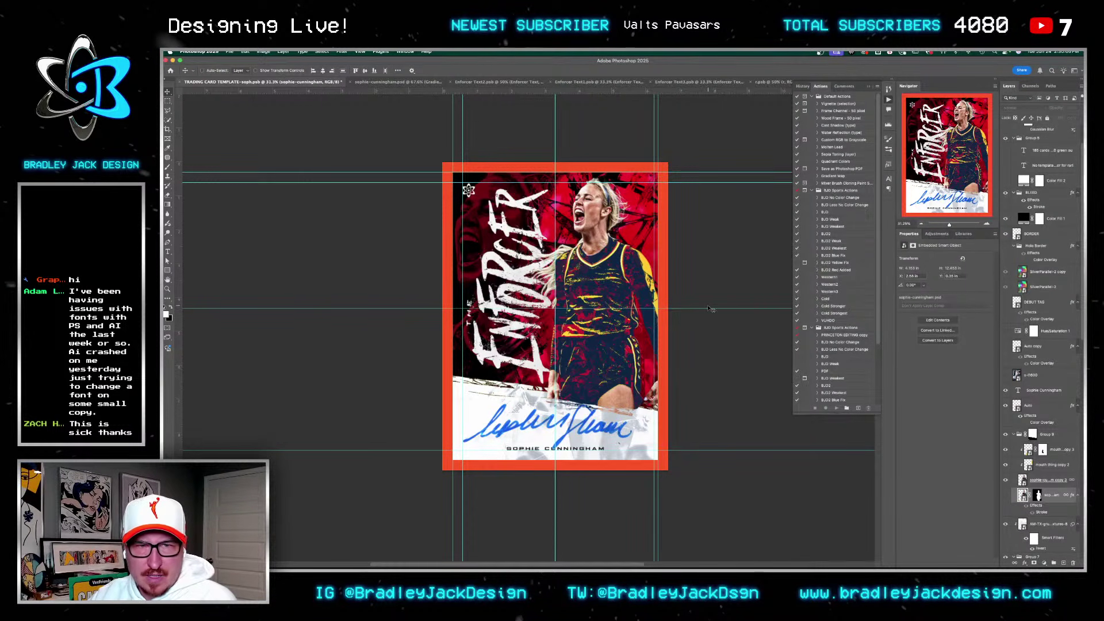
{"action": "scroll", "coordinate": [1053, 488], "scroll_direction": "down", "scroll_amount": 10}
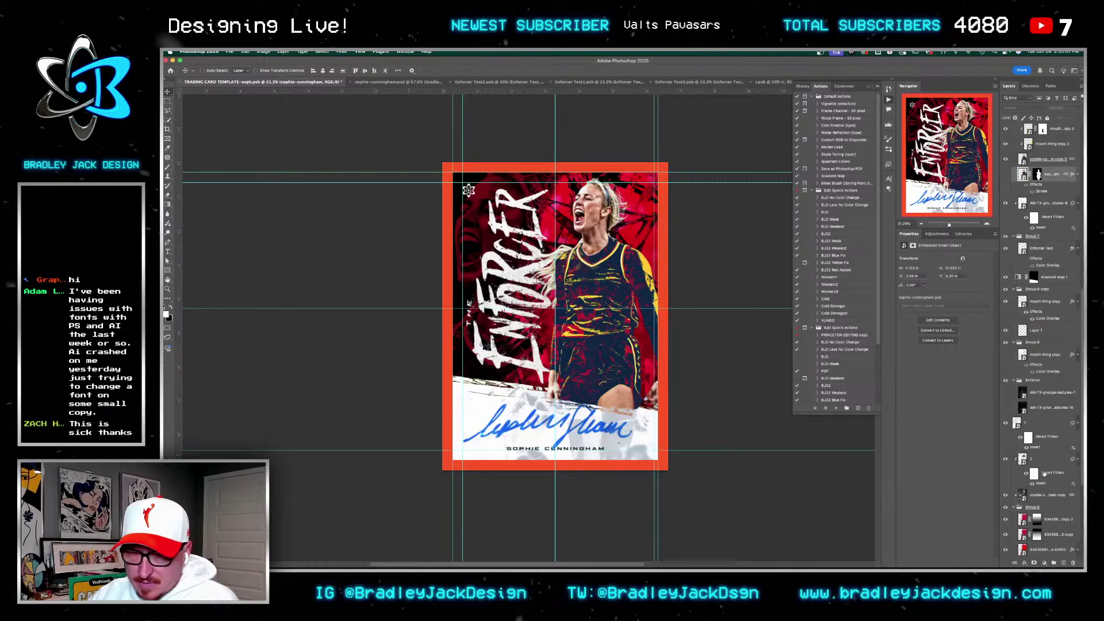
{"action": "scroll", "coordinate": [1044, 463], "scroll_direction": "down", "scroll_amount": 1}
{"action": "scroll", "coordinate": [1038, 457], "scroll_direction": "down", "scroll_amount": 1}
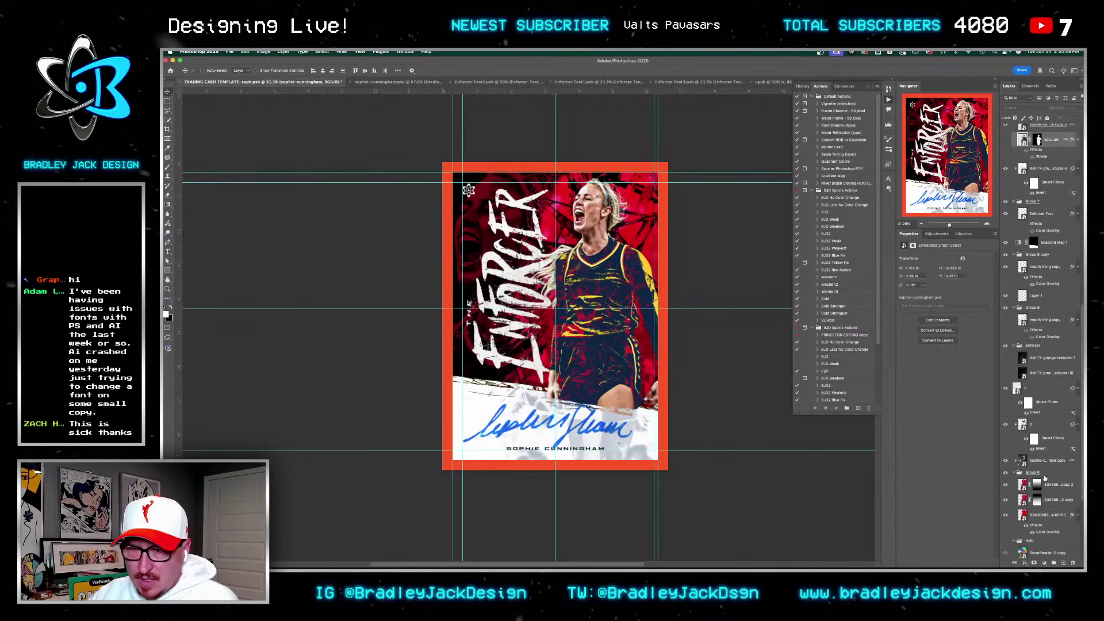
{"action": "scroll", "coordinate": [1038, 454], "scroll_direction": "down", "scroll_amount": 4}
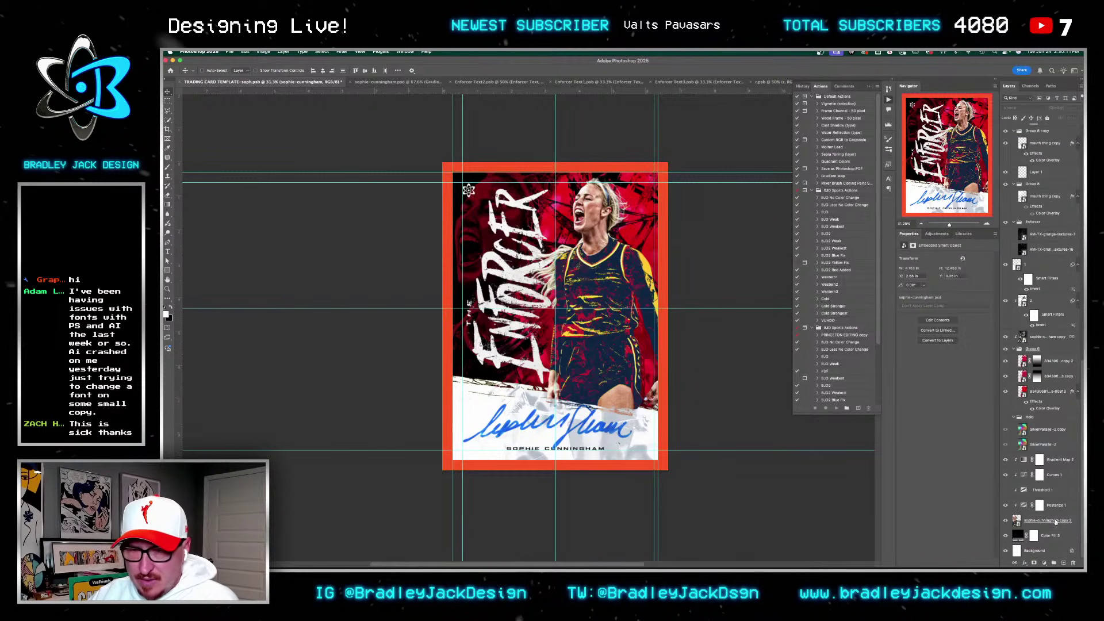
{"action": "left_click", "coordinate": [1056, 521]}
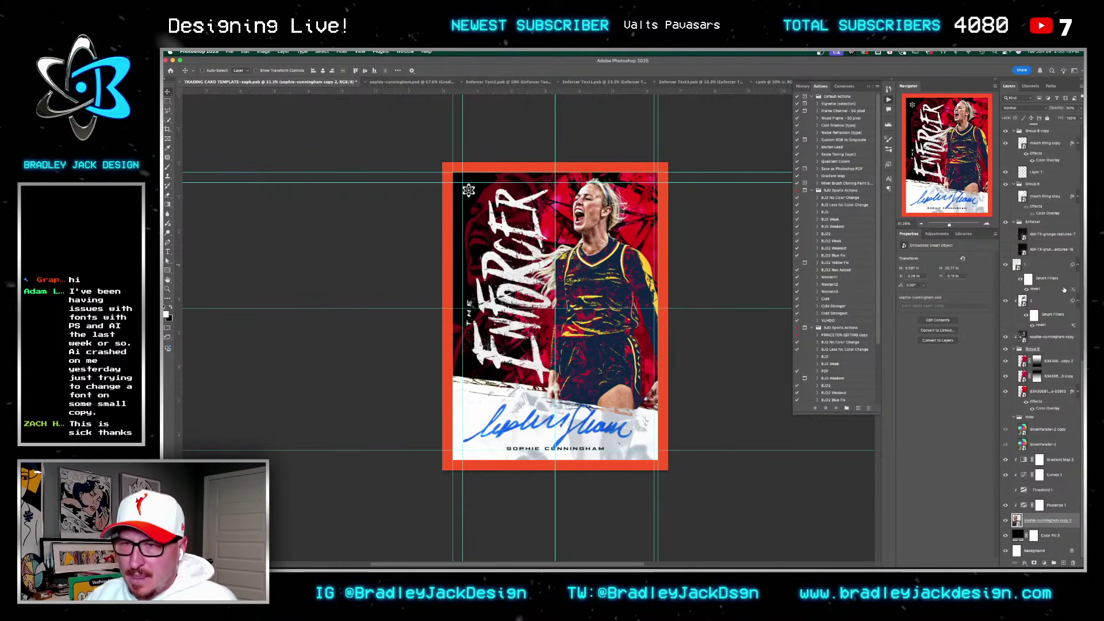
{"action": "scroll", "coordinate": [1063, 289], "scroll_direction": "up", "scroll_amount": 7}
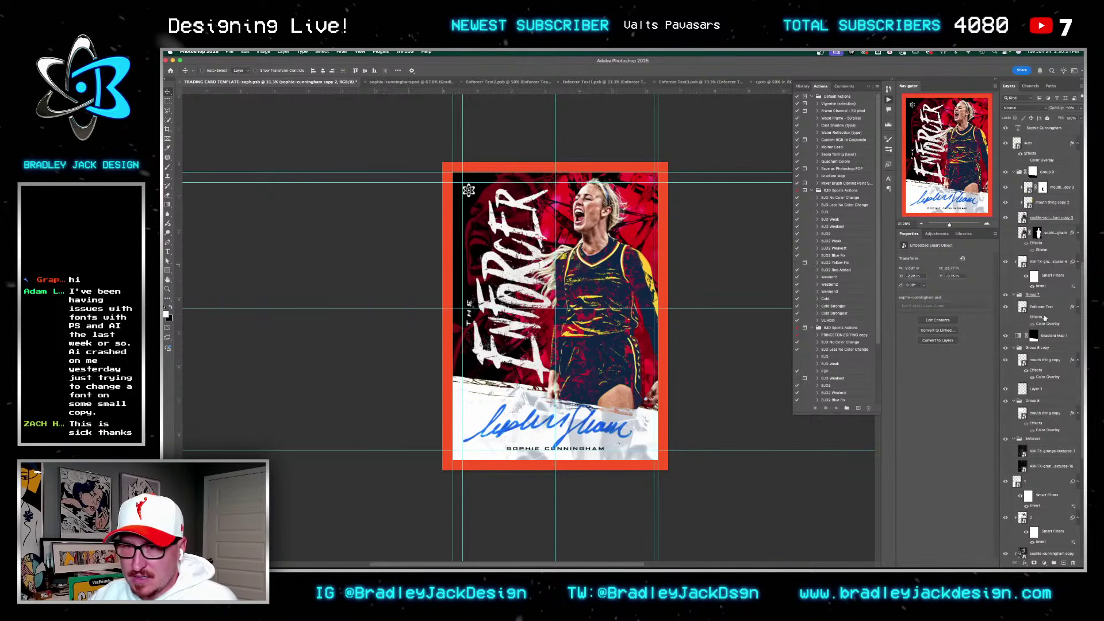
Step: Move the ENFORCER title group and its grunge texture above the player group, and rotate them slightly clockwise
{"action": "left_click", "coordinate": [1040, 296]}
{"action": "left_click_drag", "start_coordinate": [1047, 262], "coordinate": [1036, 161]}
{"action": "key", "text": "ctrl+t"}
{"action": "left_click_drag", "start_coordinate": [716, 210], "coordinate": [715, 219]}
{"action": "key", "text": "Return"}
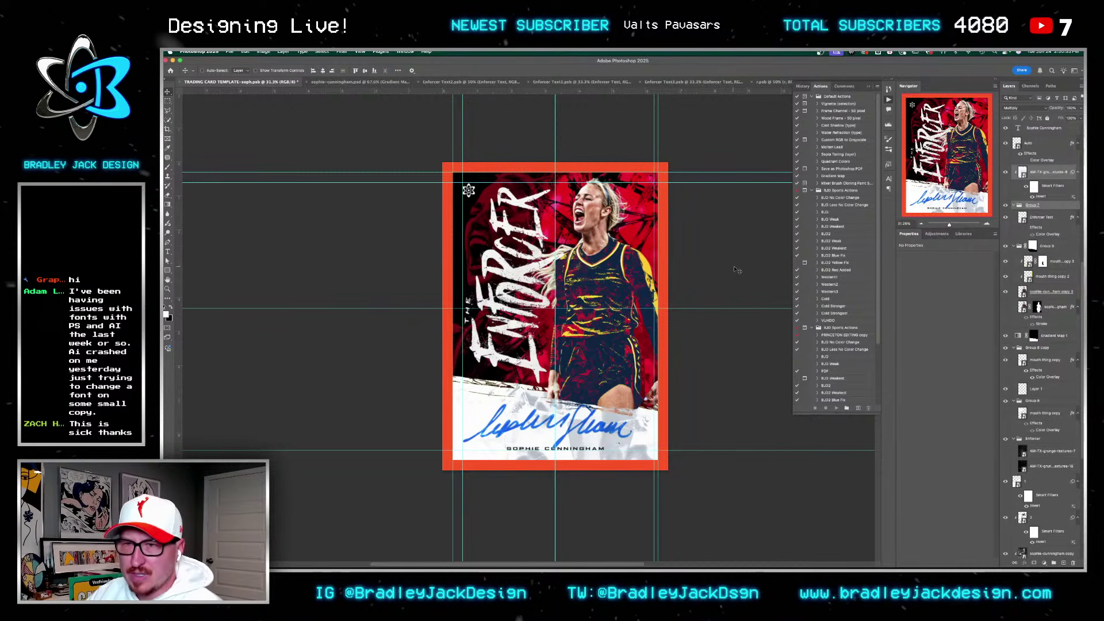
Step: Turn on the ENFORCER title's yellow color overlay and adjust the title's rotation slightly beside the player
{"action": "left_click", "coordinate": [1038, 218]}
{"action": "left_click", "coordinate": [1027, 227]}
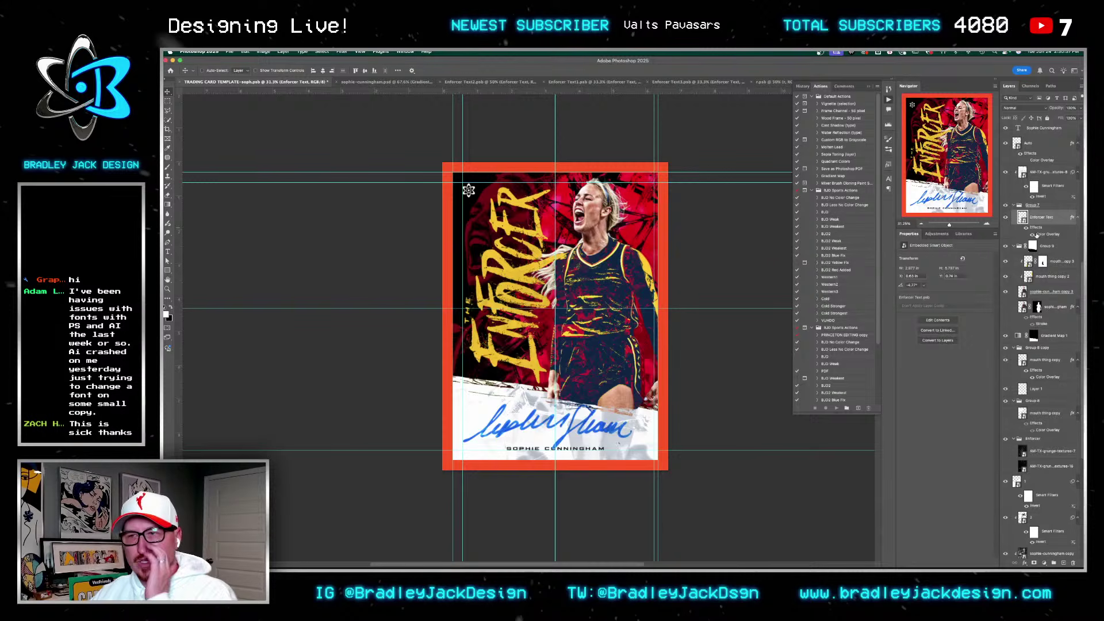
{"action": "key", "text": "ctrl+t"}
{"action": "left_click_drag", "start_coordinate": [620, 209], "coordinate": [612, 177]}
{"action": "key", "text": "Return"}
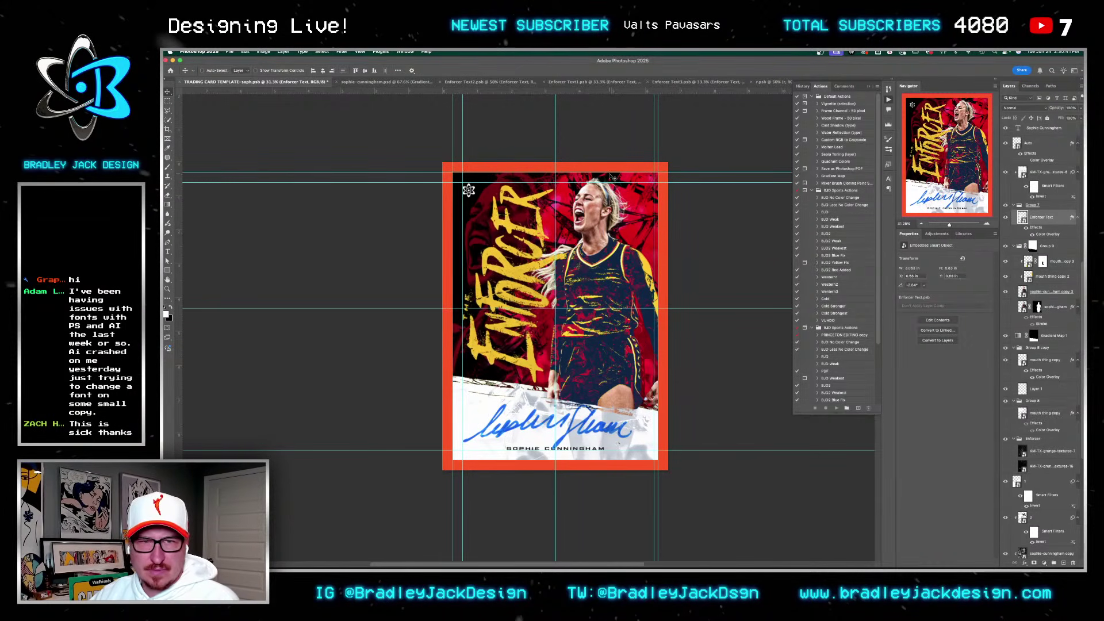
Step: Inspect the yellow overlay color of the ENFORCER title in the layer style's color picker
{"action": "key", "text": "z"}
{"action": "left_click", "coordinate": [527, 240]}
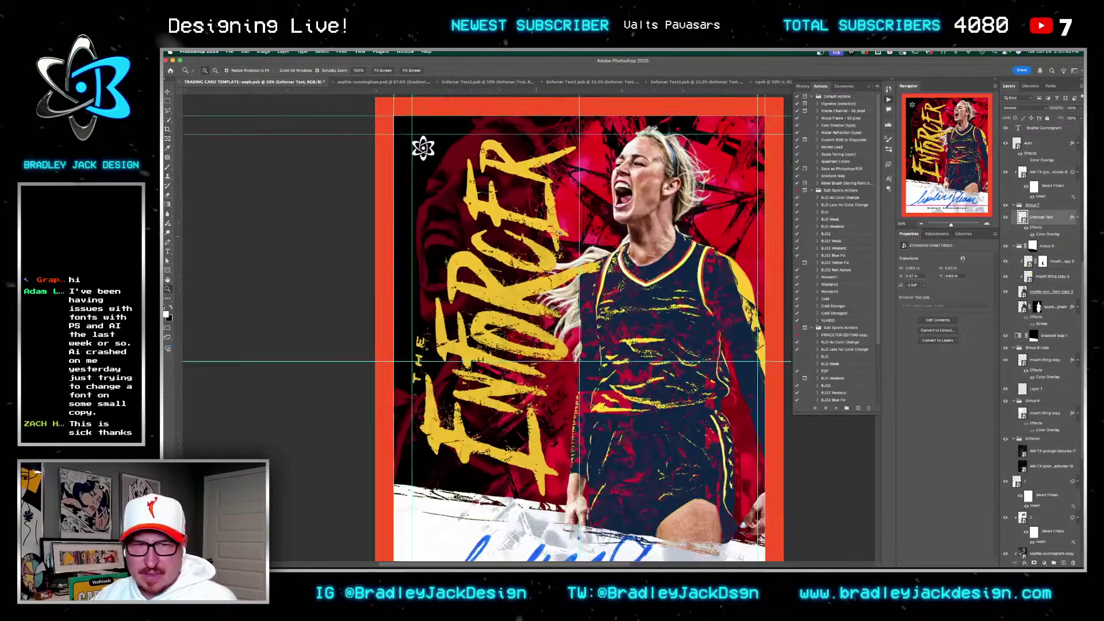
{"action": "double_click", "coordinate": [1041, 234]}
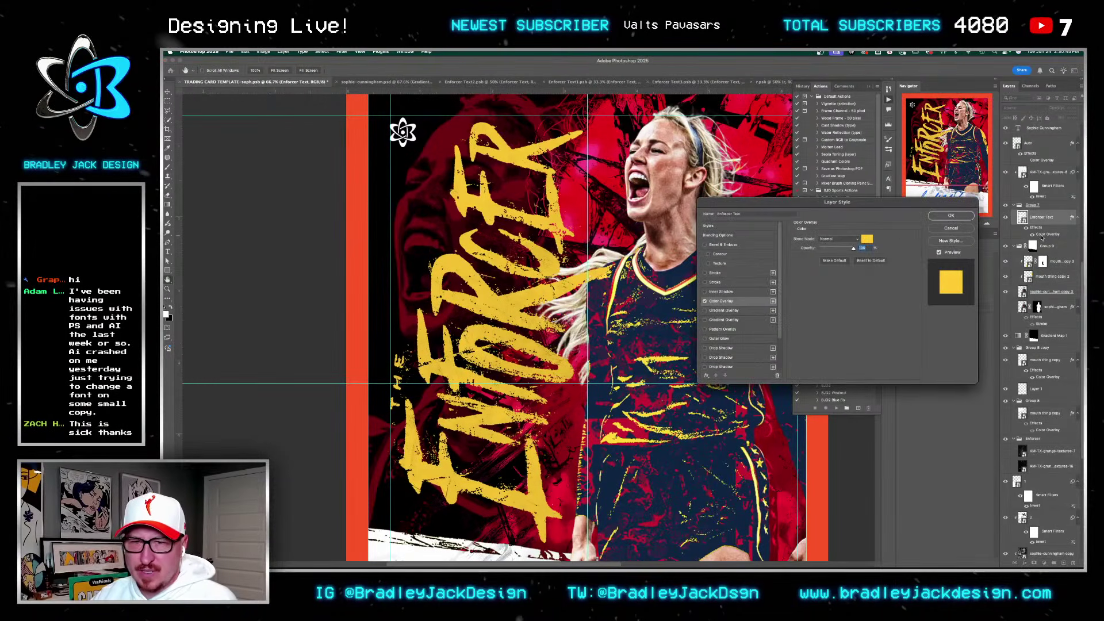
{"action": "left_click", "coordinate": [866, 238]}
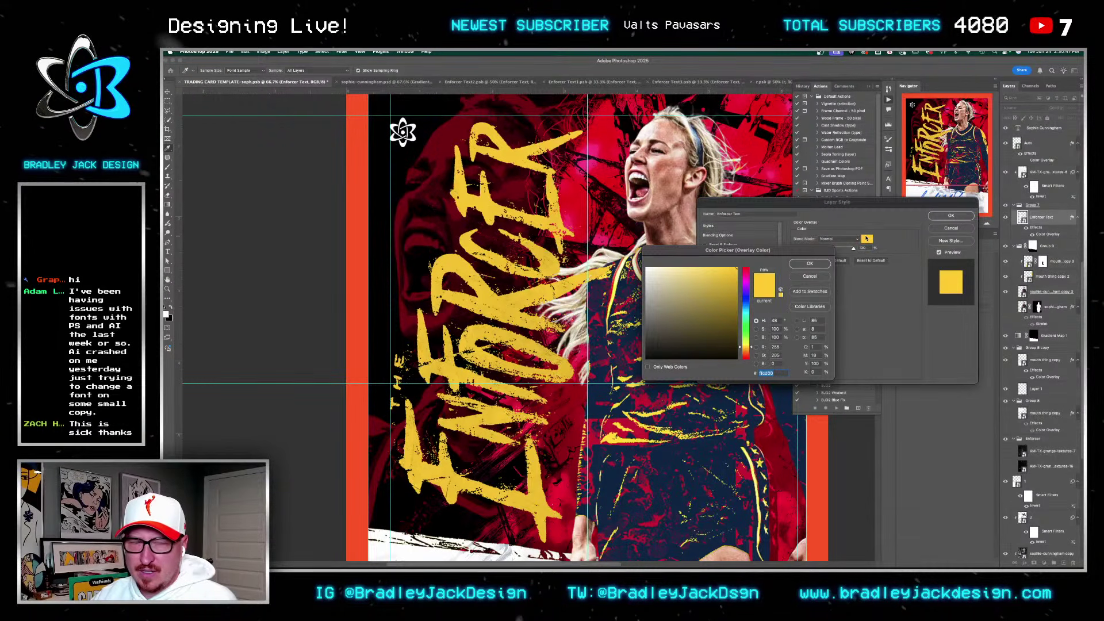
{"action": "key", "text": "Return"}
{"action": "key", "text": "Return"}
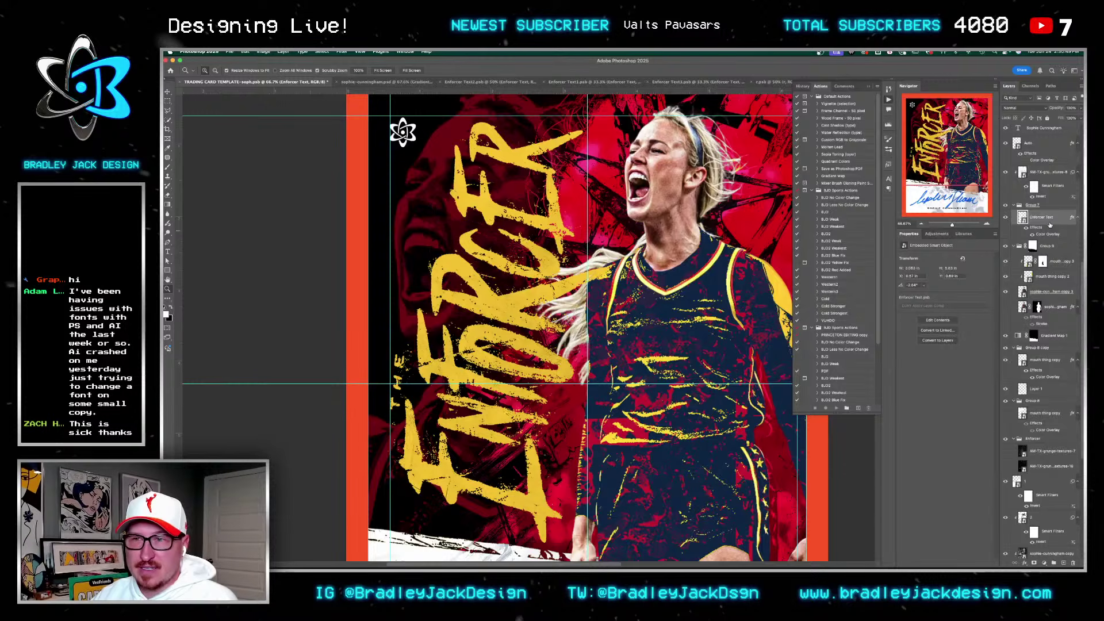
Step: Duplicate the yellow ENFORCER title, bake the overlay into the copy, and set it to Screen blending at 30% opacity
{"action": "key", "text": "super+j"}
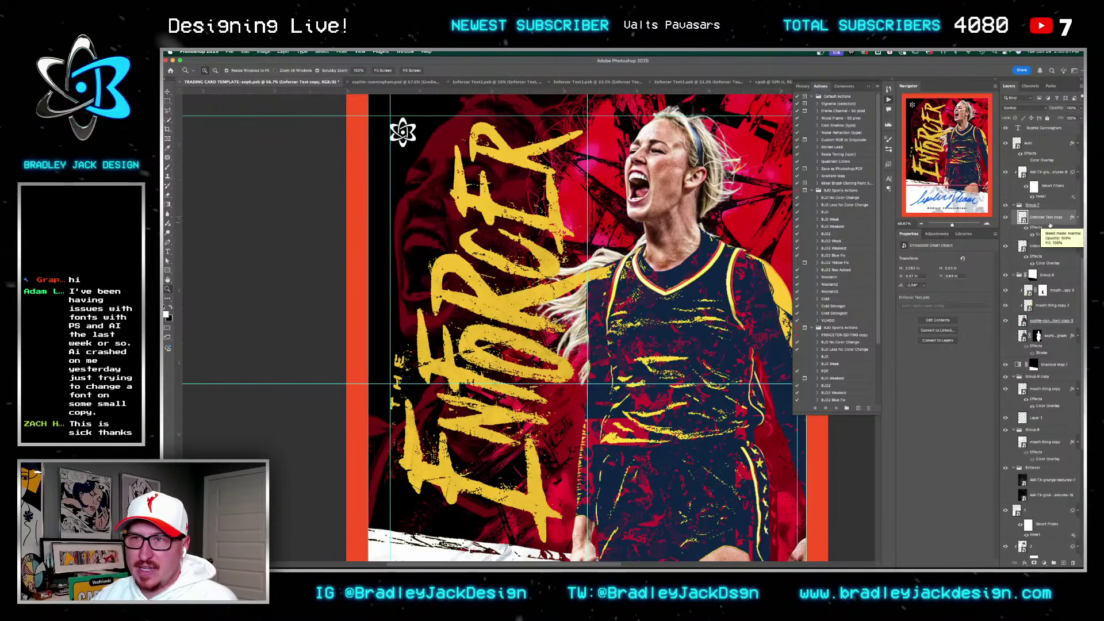
{"action": "left_click", "coordinate": [1033, 234]}
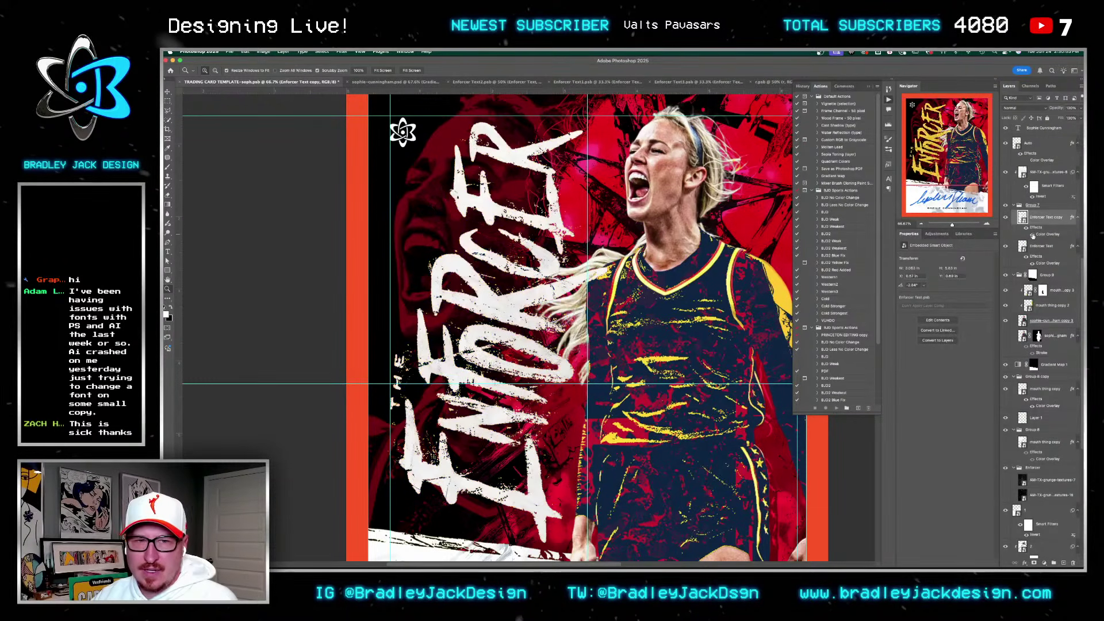
{"action": "left_click", "coordinate": [1032, 235]}
{"action": "key", "text": "v"}
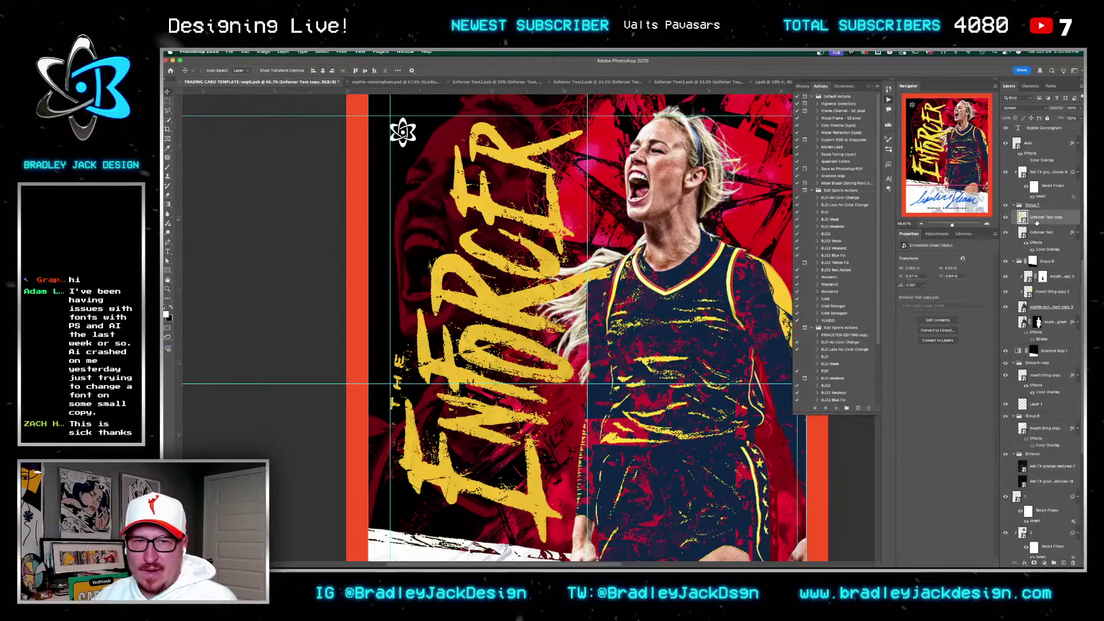
{"action": "key", "text": "shift+alt+s"}
{"action": "key", "text": "5"}
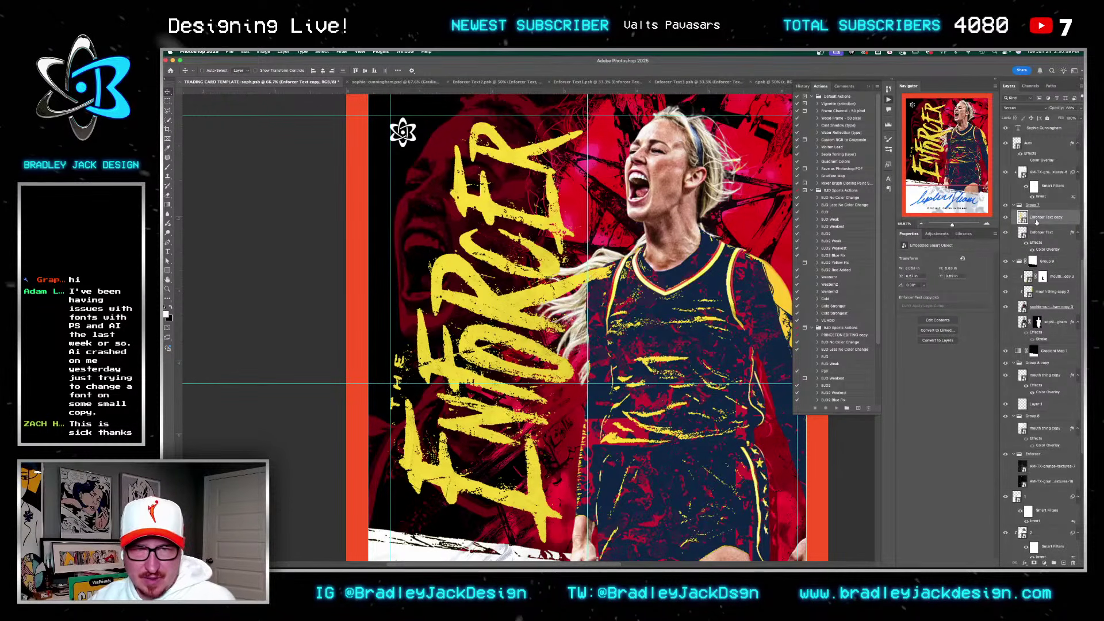
{"action": "key", "text": "3"}
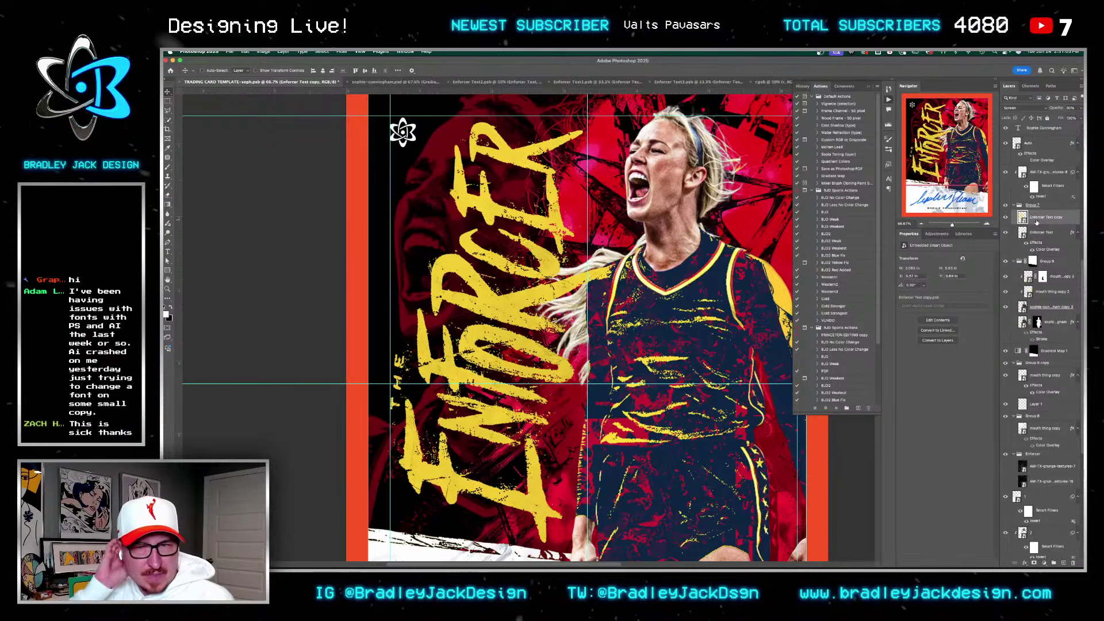
Step: Set the tracking of the player name below the signature to 440 and save the document
{"action": "scroll", "coordinate": [631, 328], "scroll_direction": "down", "scroll_amount": 2}
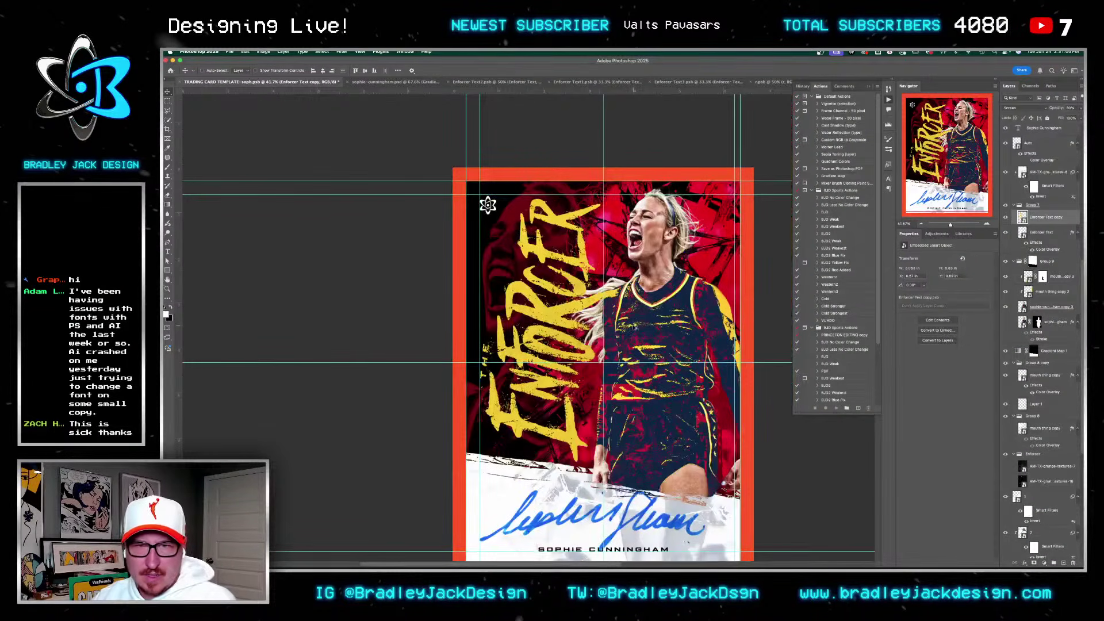
{"action": "scroll", "coordinate": [637, 329], "scroll_direction": "down", "scroll_amount": 2}
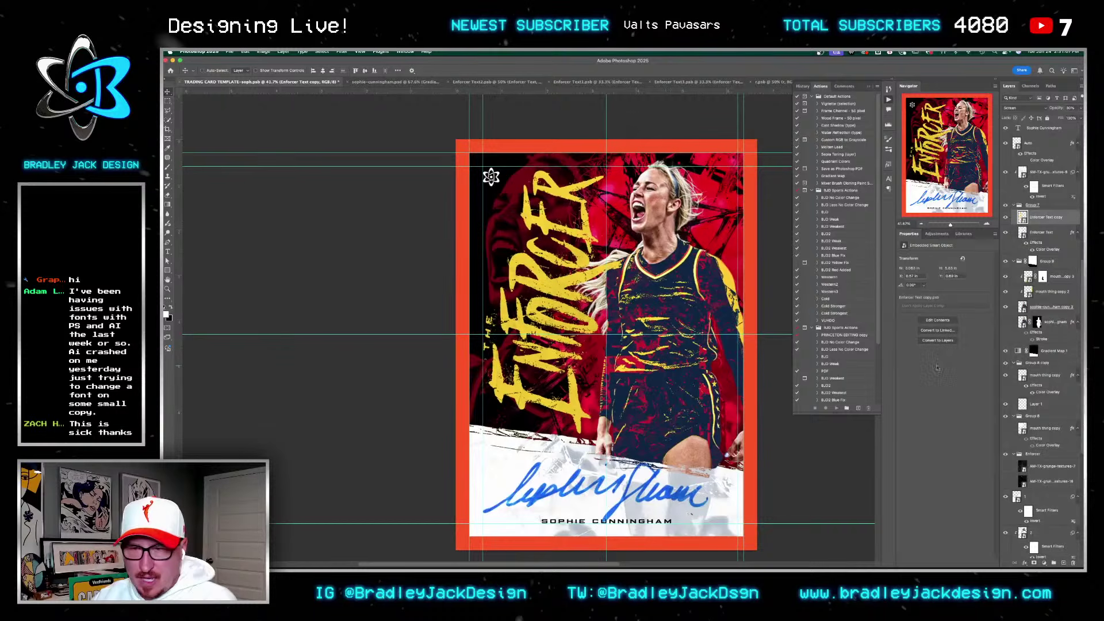
{"action": "left_click", "coordinate": [1032, 261]}
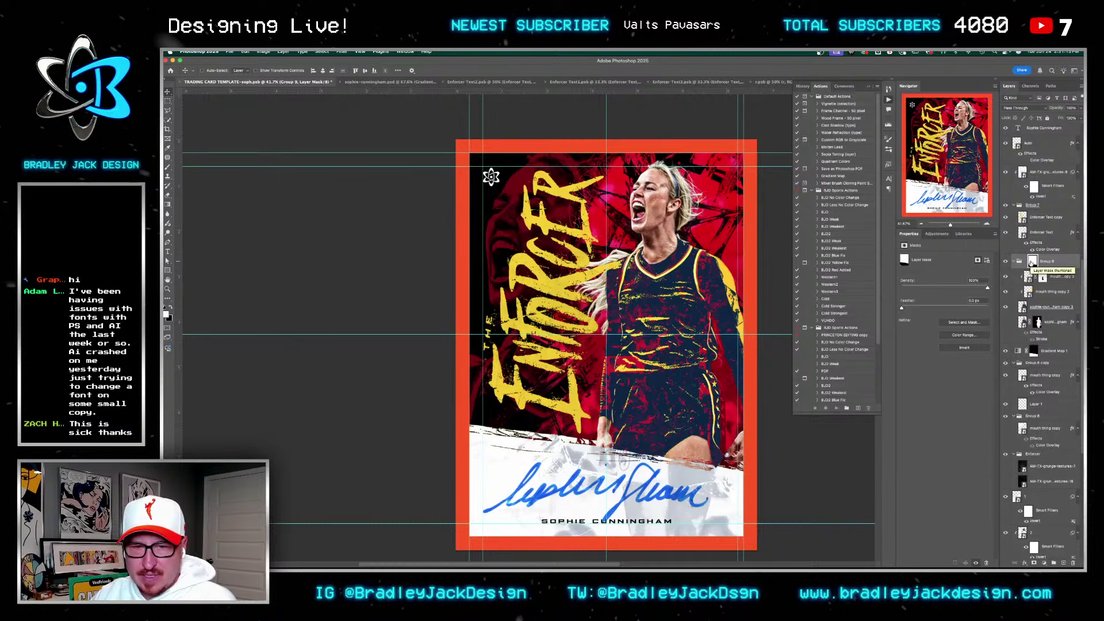
{"action": "double_click", "coordinate": [643, 524]}
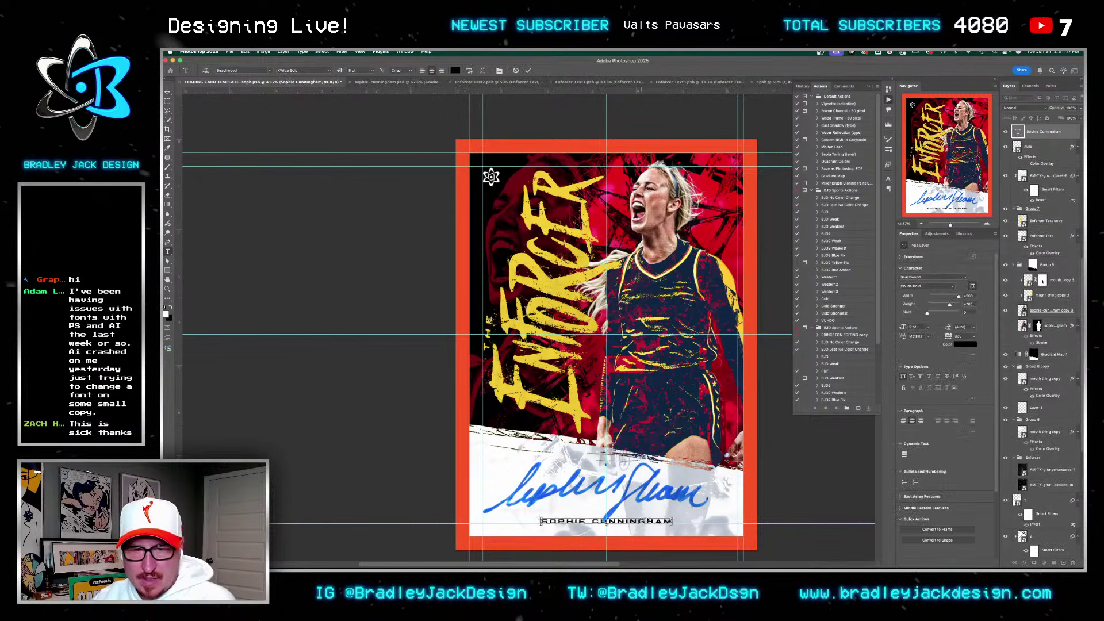
{"action": "type", "text": "440"}
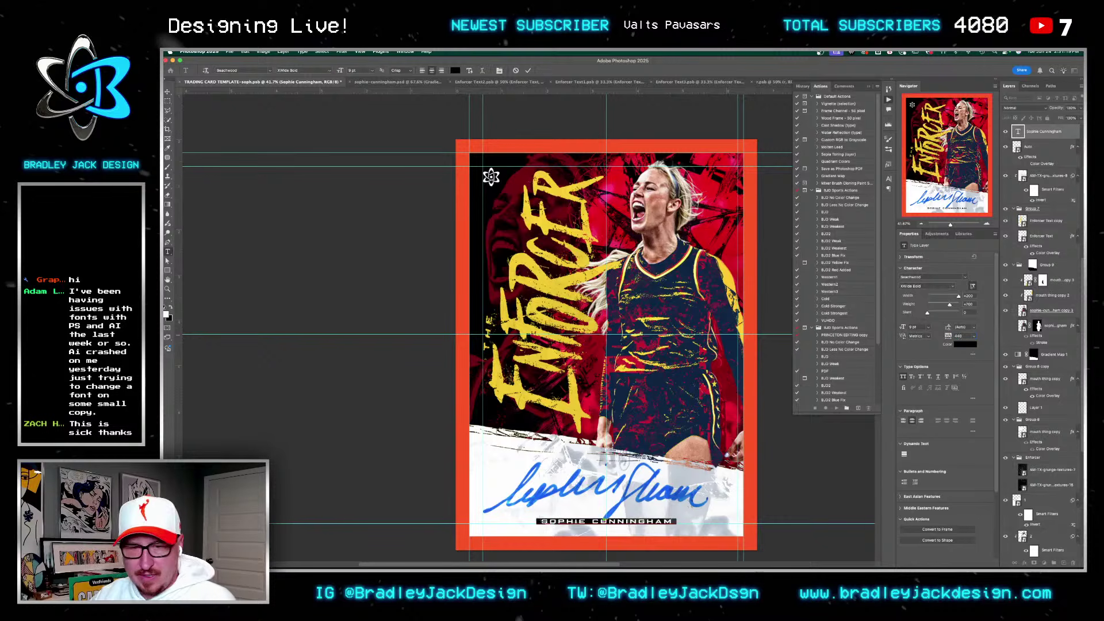
{"action": "left_click", "coordinate": [661, 519]}
{"action": "key", "text": "v"}
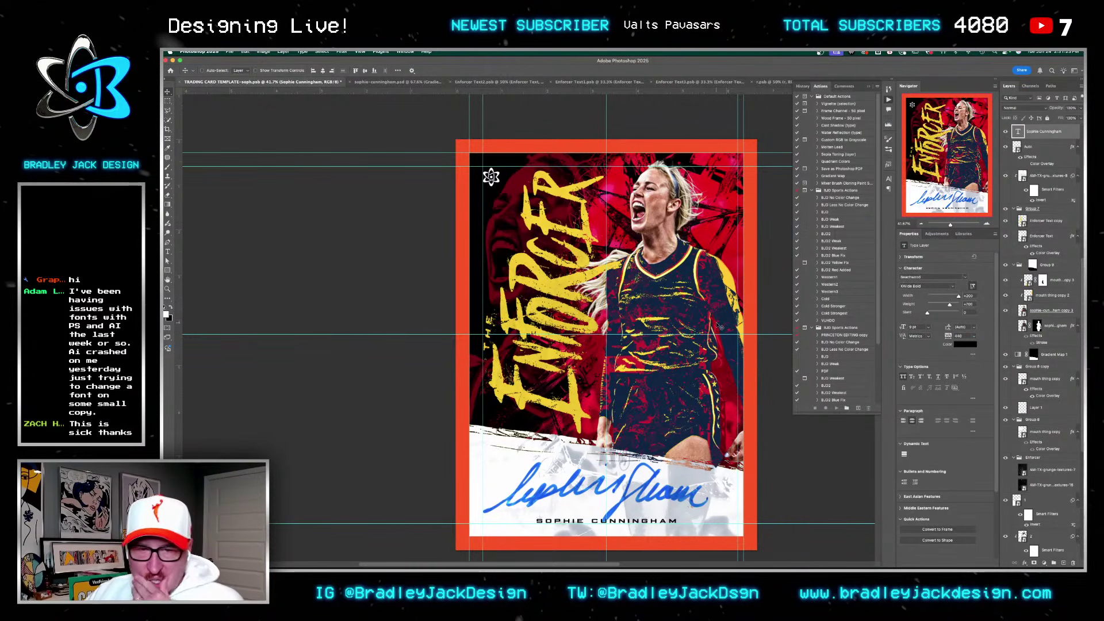
{"action": "key", "text": "ctrl+s"}
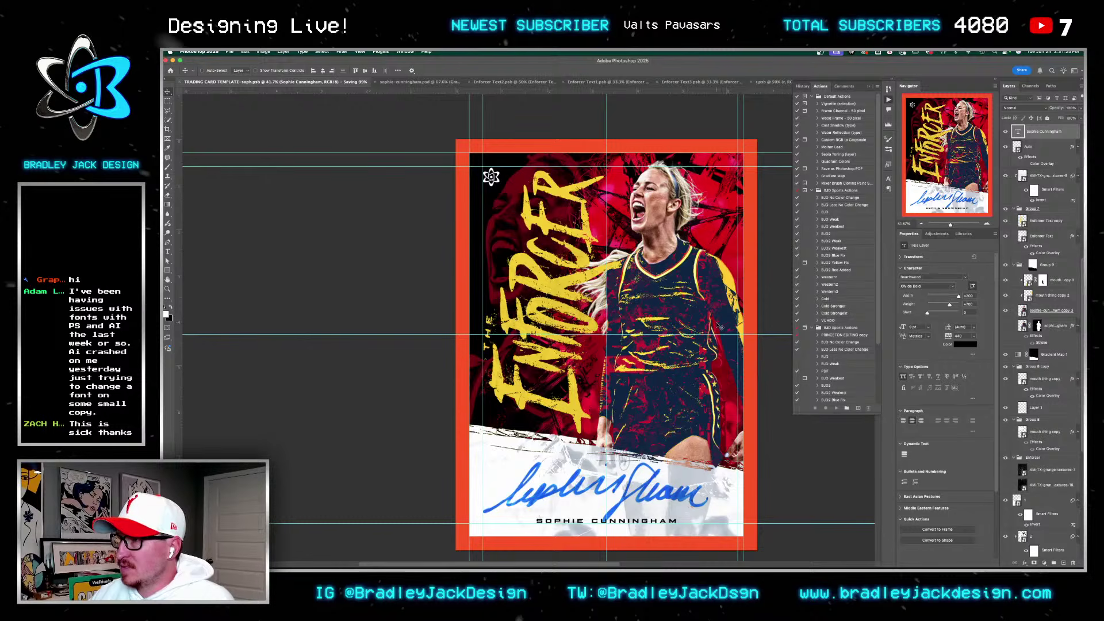
Step: Switch to Finder, search the Mac for "static front", and sort the results by size
{"action": "mouse_move", "coordinate": [516, 564]}
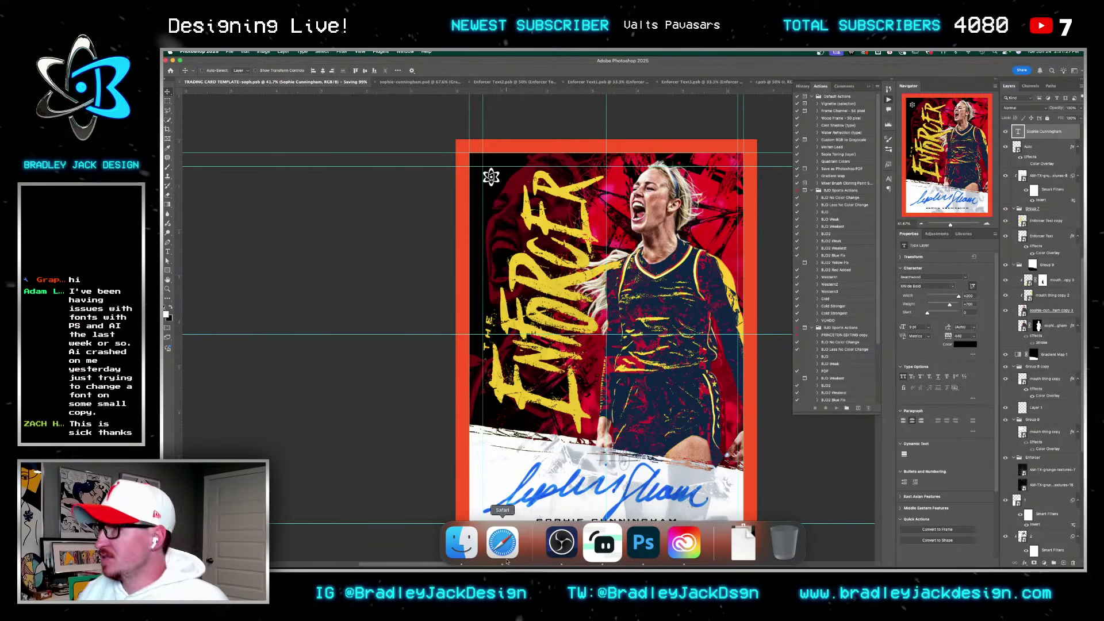
{"action": "left_click", "coordinate": [461, 544]}
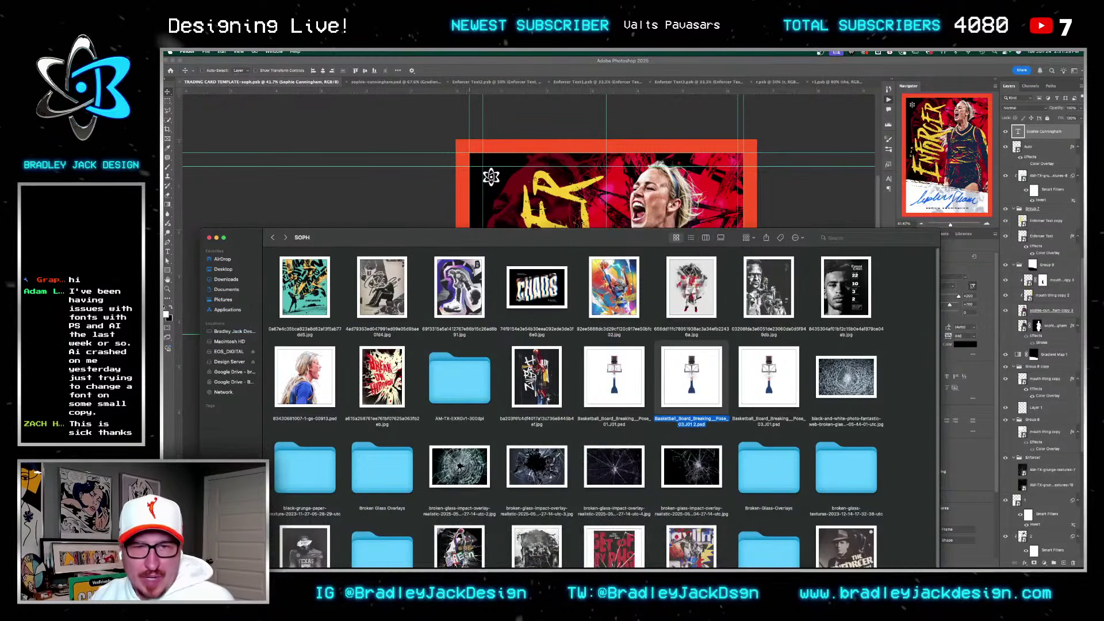
{"action": "left_click_drag", "start_coordinate": [495, 238], "coordinate": [504, 181]}
{"action": "left_click", "coordinate": [852, 181]}
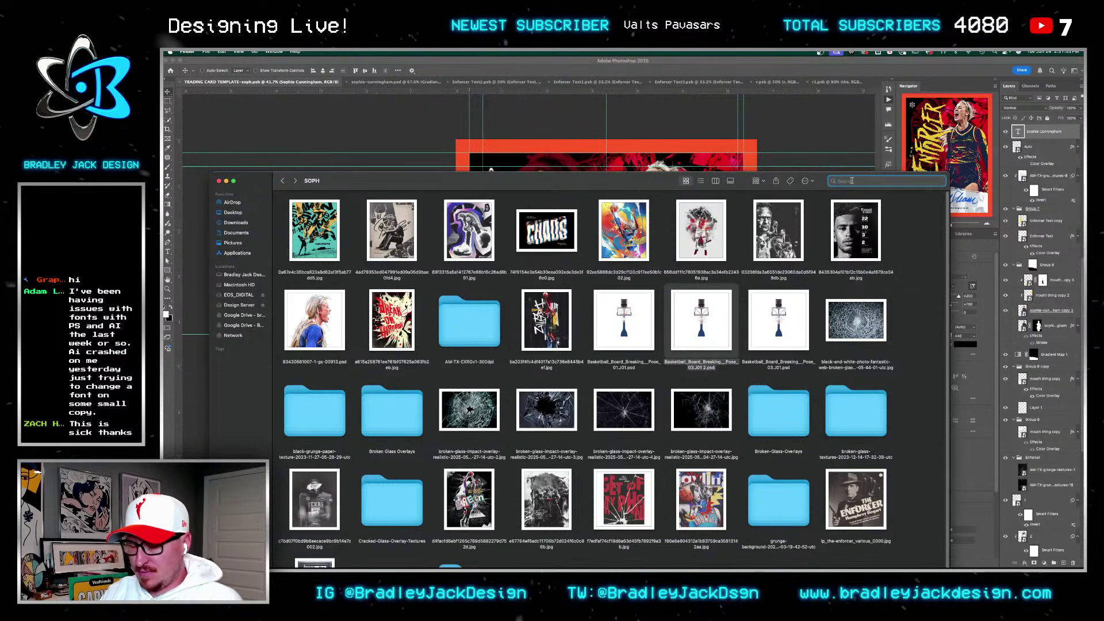
{"action": "type", "text": "static front"}
{"action": "key", "text": "Return"}
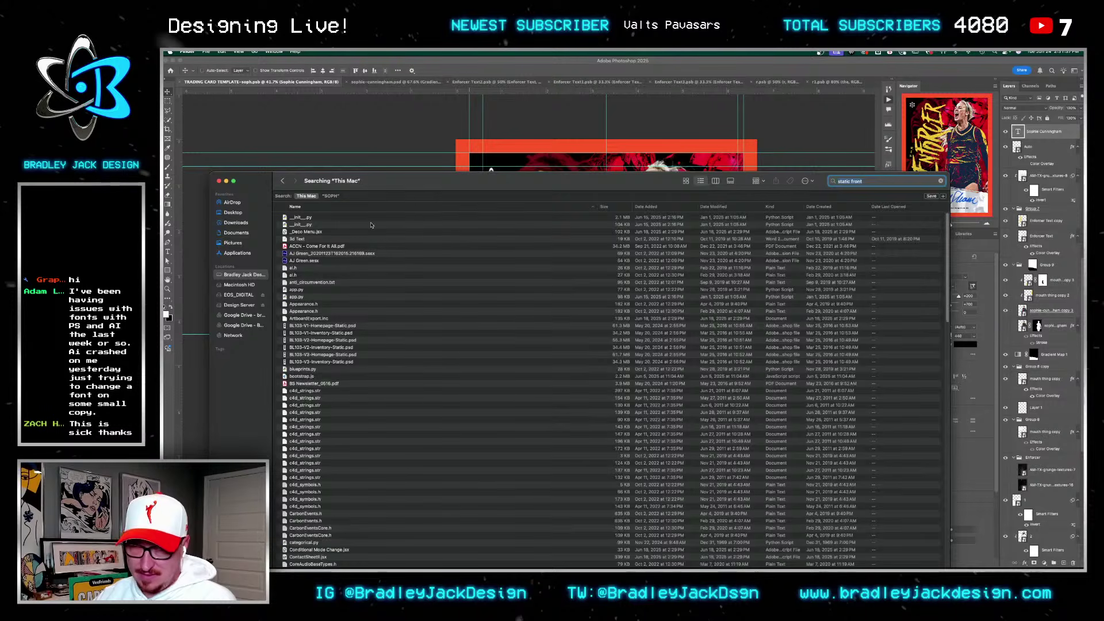
{"action": "left_click", "coordinate": [605, 207]}
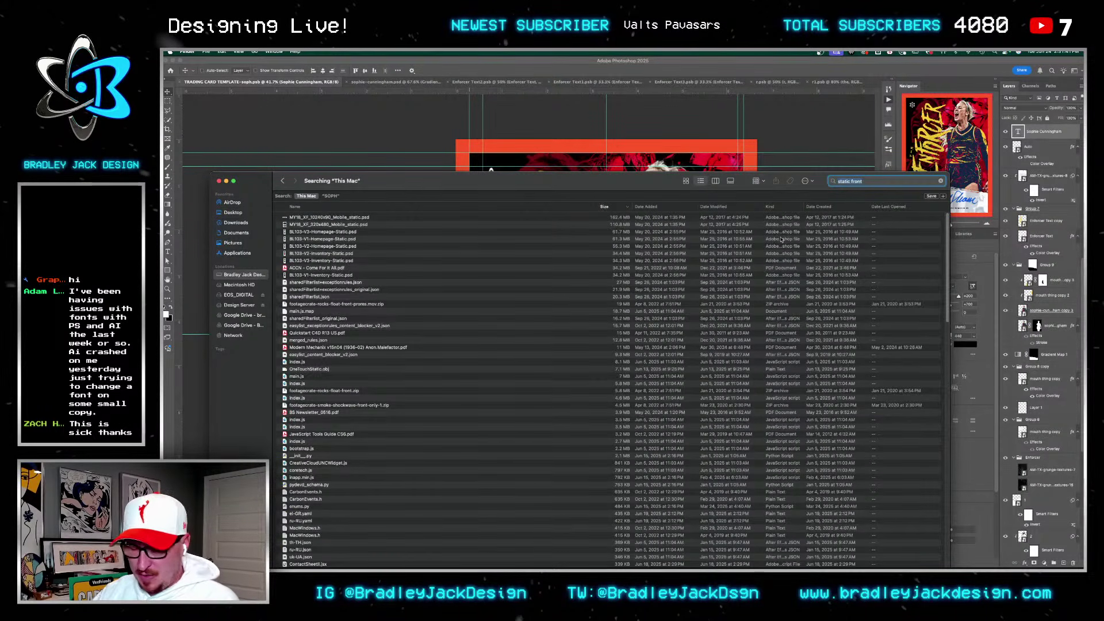
Step: Search for "vert front" and open the BJD-StaticTemplates-2.0 folder that contains Vert-TwoCards.psd
{"action": "key", "text": "super+a"}
{"action": "type", "text": "vert front"}
{"action": "key", "text": "Return"}
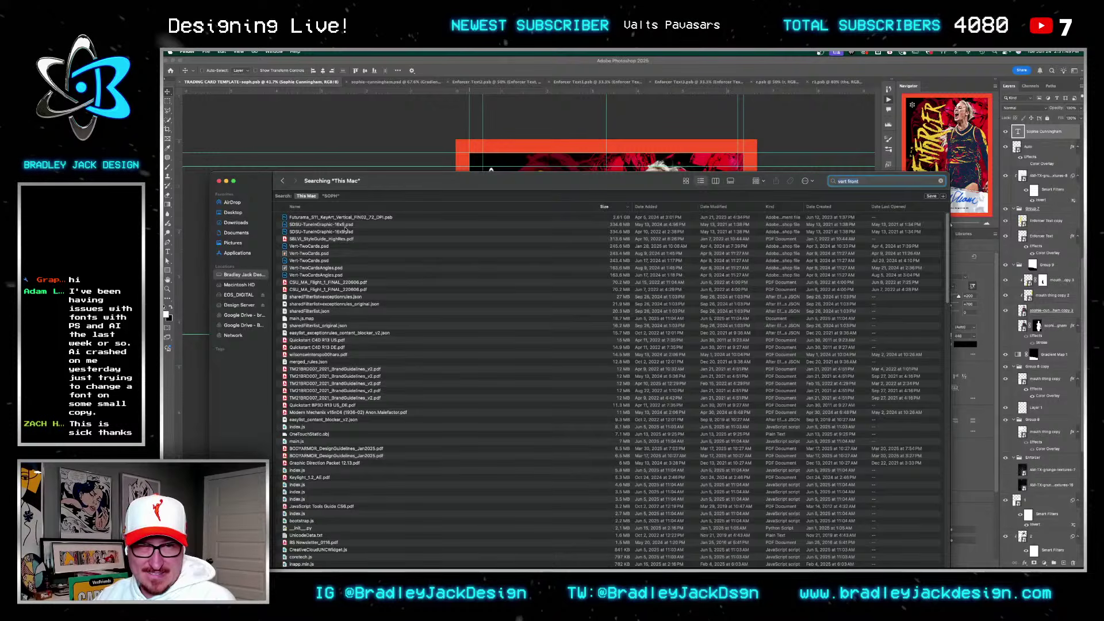
{"action": "left_click", "coordinate": [322, 253]}
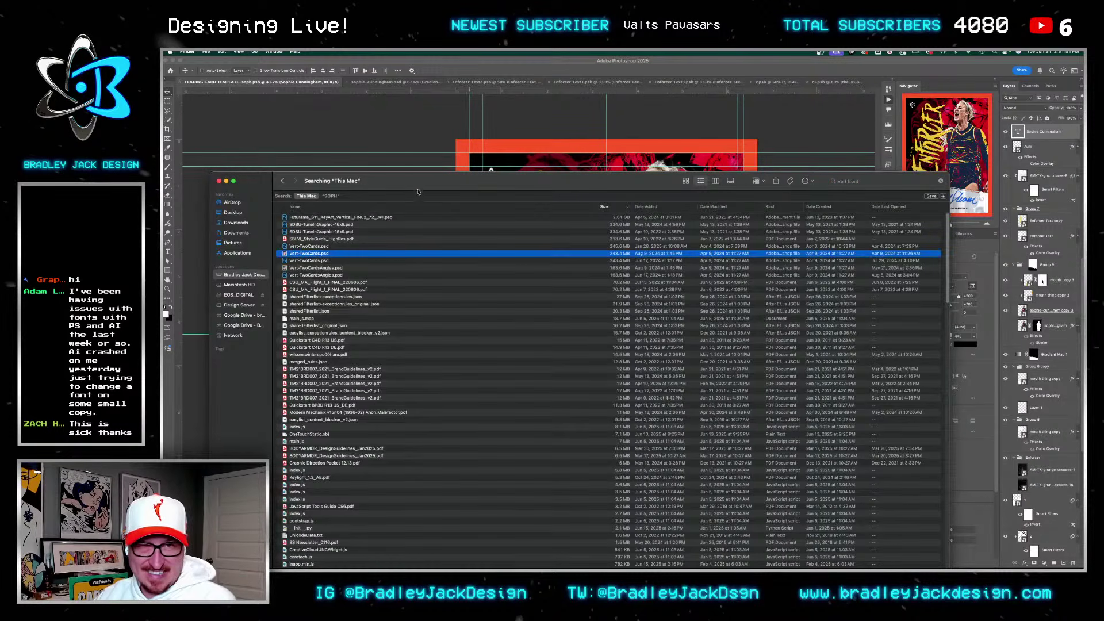
{"action": "left_click_drag", "start_coordinate": [417, 183], "coordinate": [405, 88]}
{"action": "scroll", "coordinate": [402, 461], "scroll_direction": "down", "scroll_amount": 5}
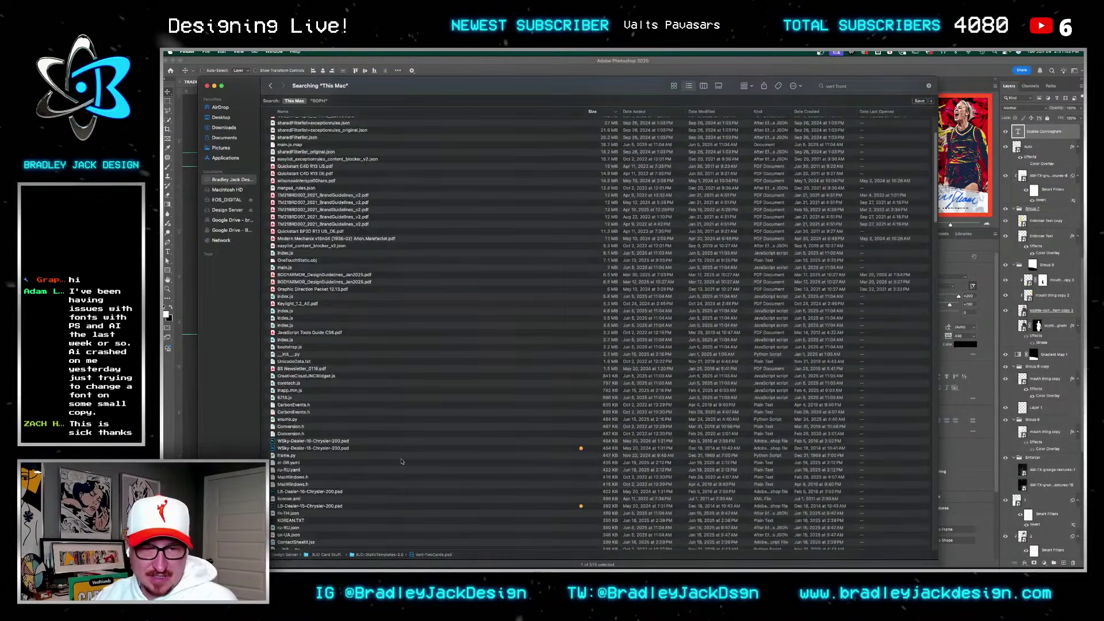
{"action": "double_click", "coordinate": [379, 555]}
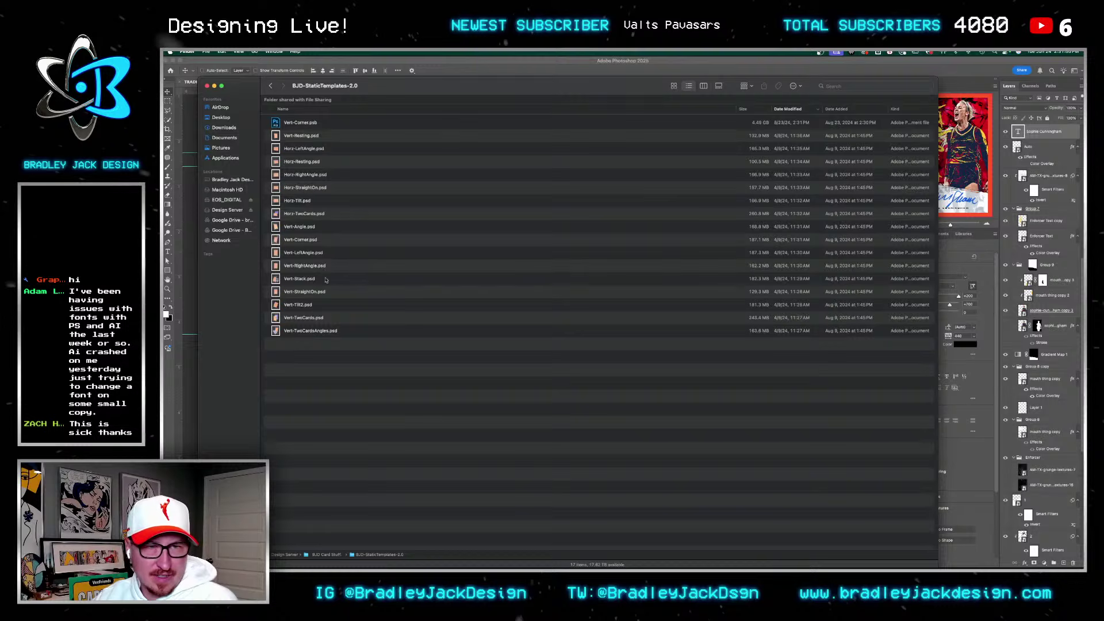
Step: Browse the card mockups in the BJD-StaticTemplates-2.0 folder and open Vert-StraightOn.psd in Photoshop
{"action": "left_click", "coordinate": [314, 188]}
{"action": "key", "text": "Down"}
{"action": "key", "text": "Down"}
{"action": "key", "text": "Down"}
{"action": "key", "text": "Down"}
{"action": "key", "text": "Down"}
{"action": "key", "text": "Down"}
{"action": "key", "text": "Down"}
{"action": "key", "text": "Down"}
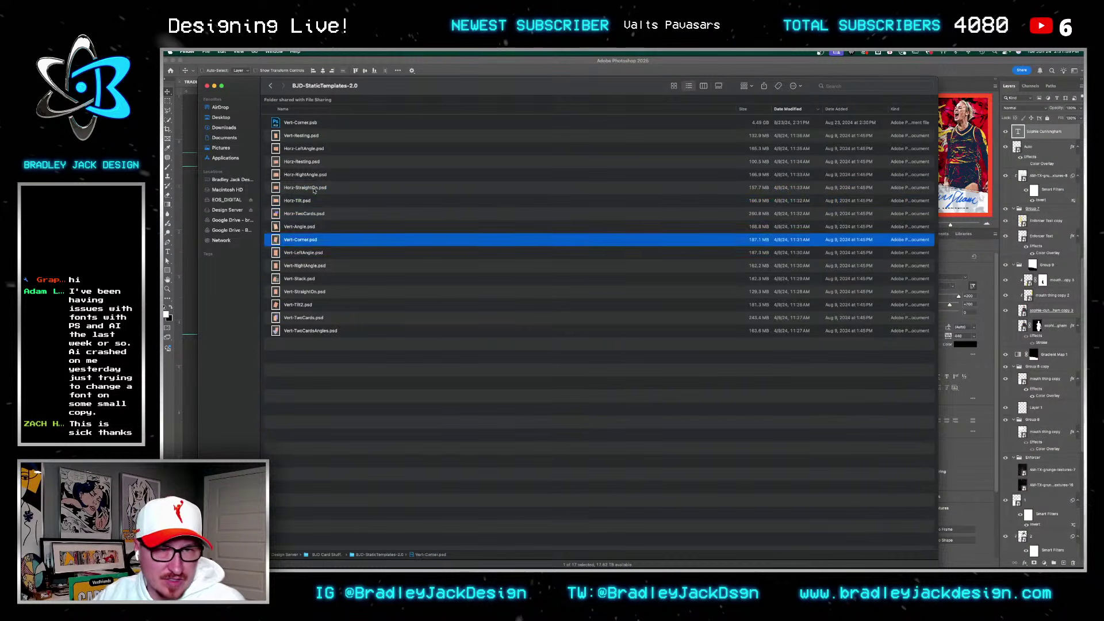
{"action": "key", "text": "super+o"}
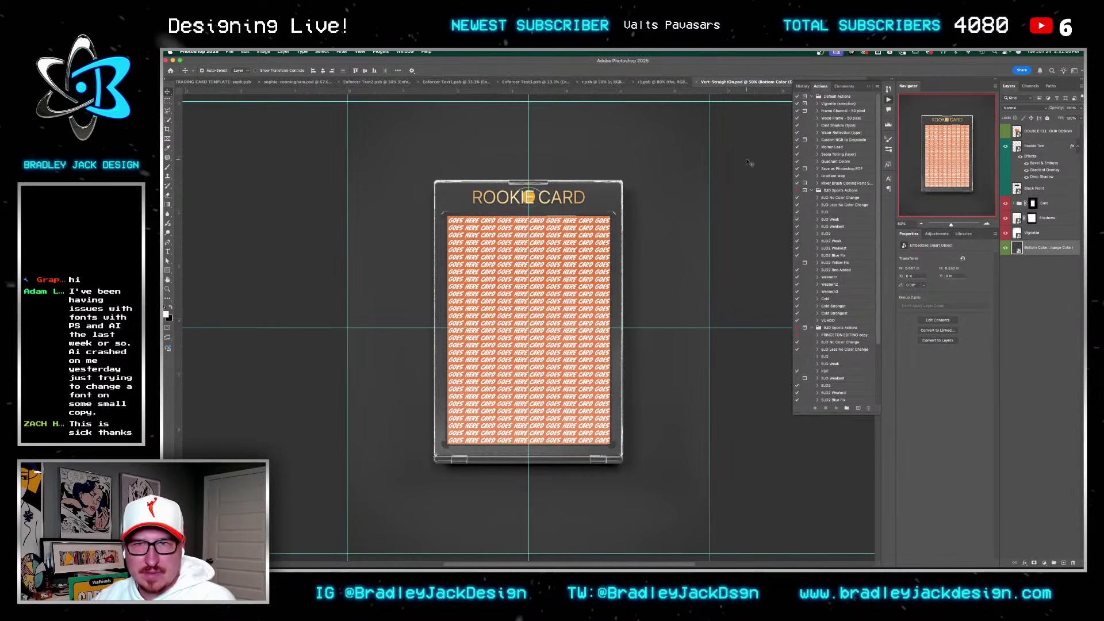
Step: Hide the Rookie Text layer in the mockup and open the contents of the card design smart object
{"action": "key", "text": "ctrl+Tab"}
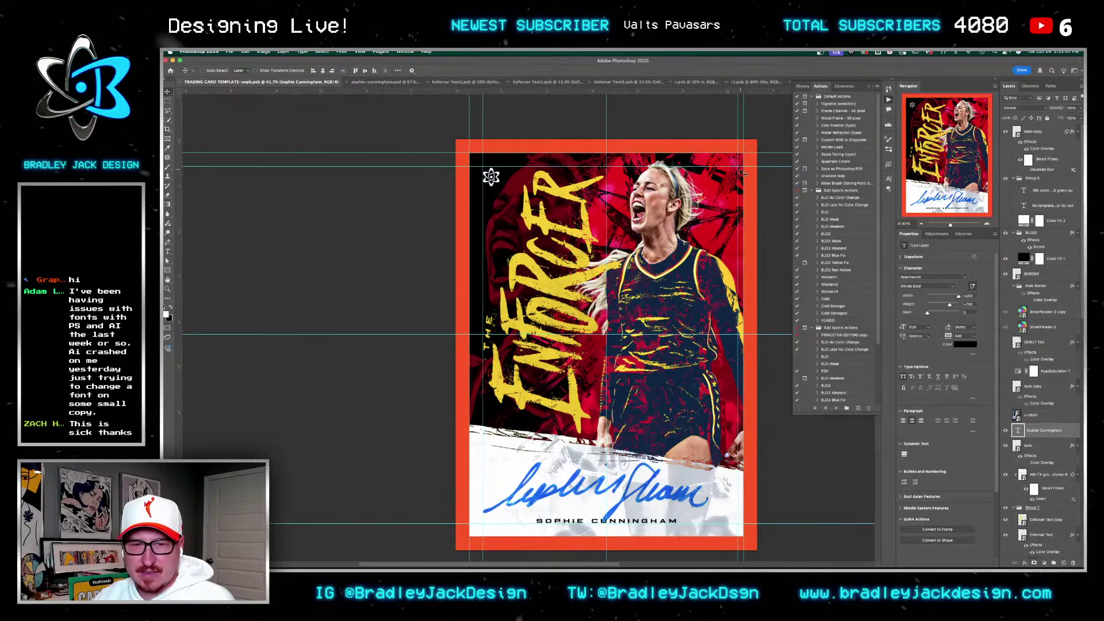
{"action": "key", "text": "ctrl+shift+Tab"}
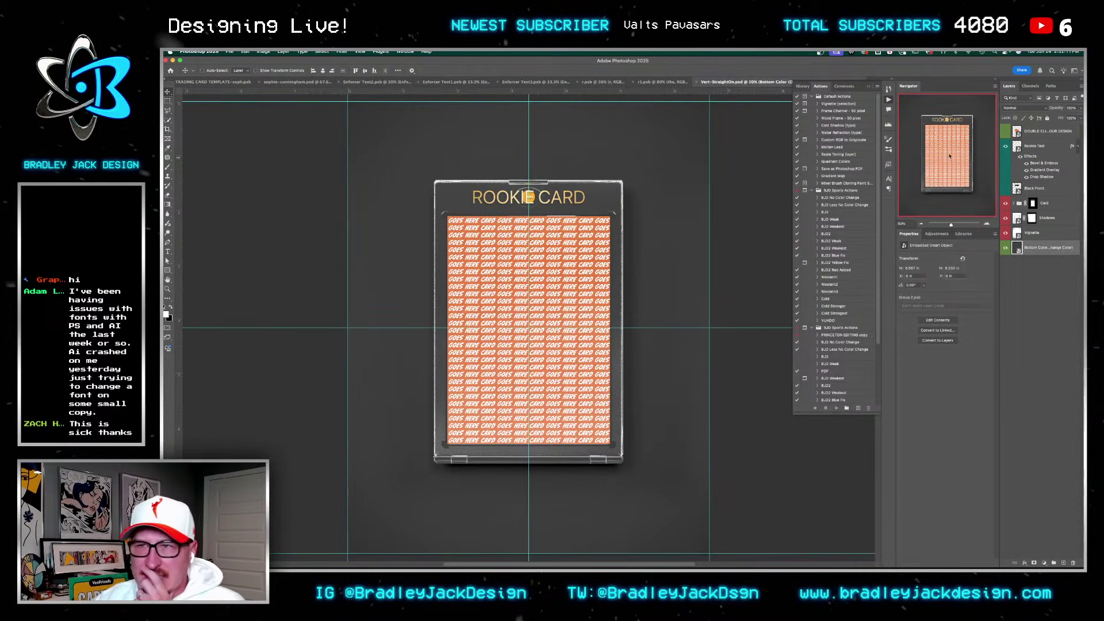
{"action": "left_click", "coordinate": [1006, 148]}
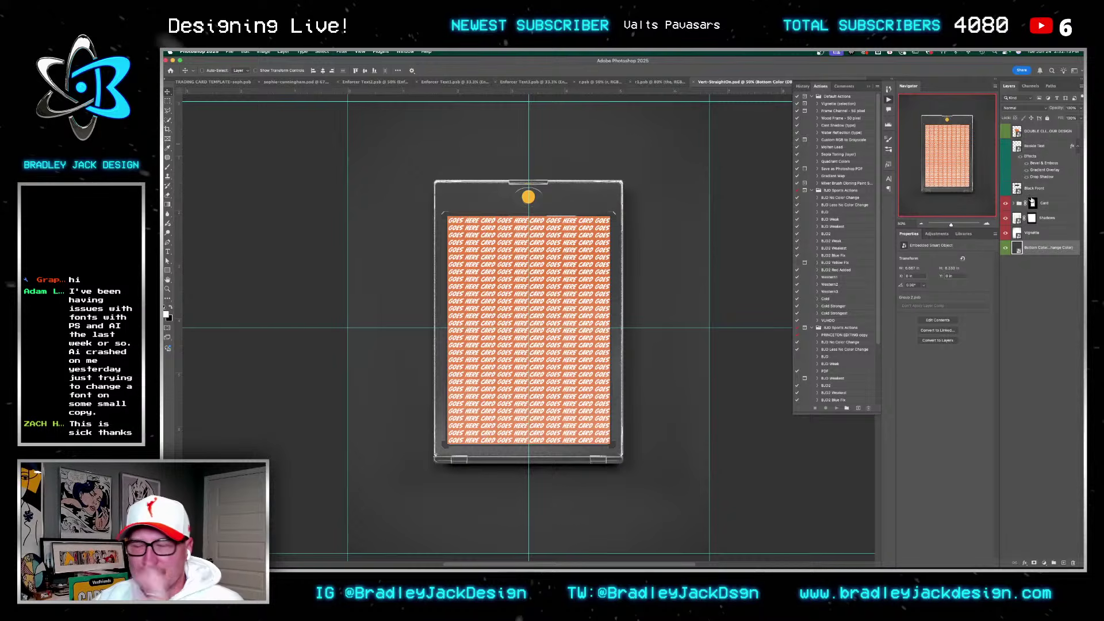
{"action": "double_click", "coordinate": [1018, 133]}
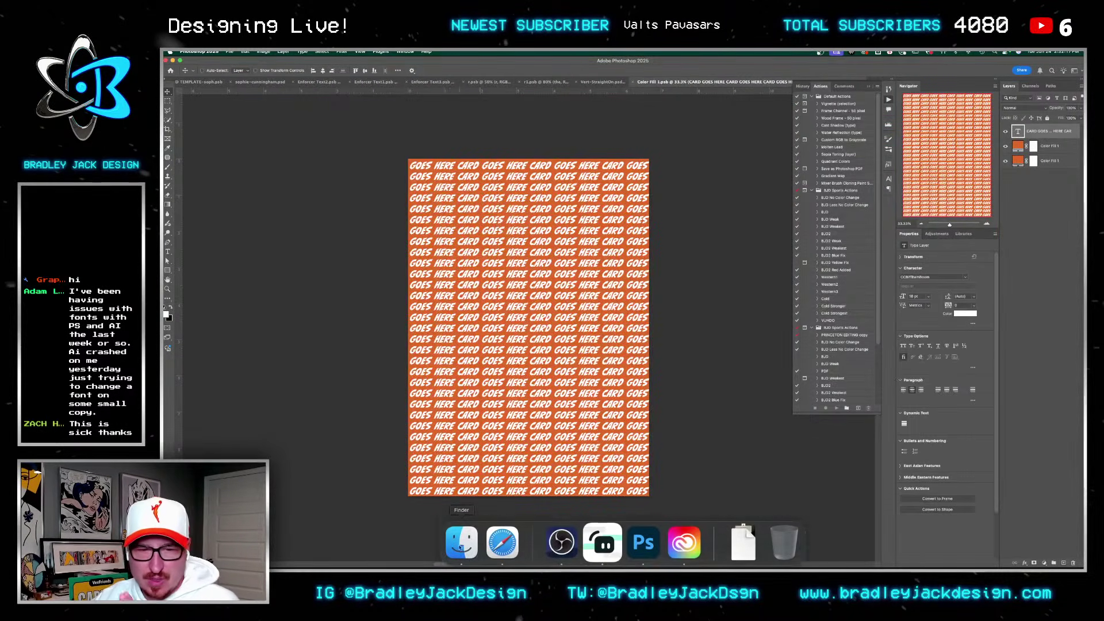
Step: Place the TRADING CARD TEMPLATE-soph file from the Desktop into the card design document above the placeholder text
{"action": "left_click", "coordinate": [462, 547]}
{"action": "left_click", "coordinate": [221, 118]}
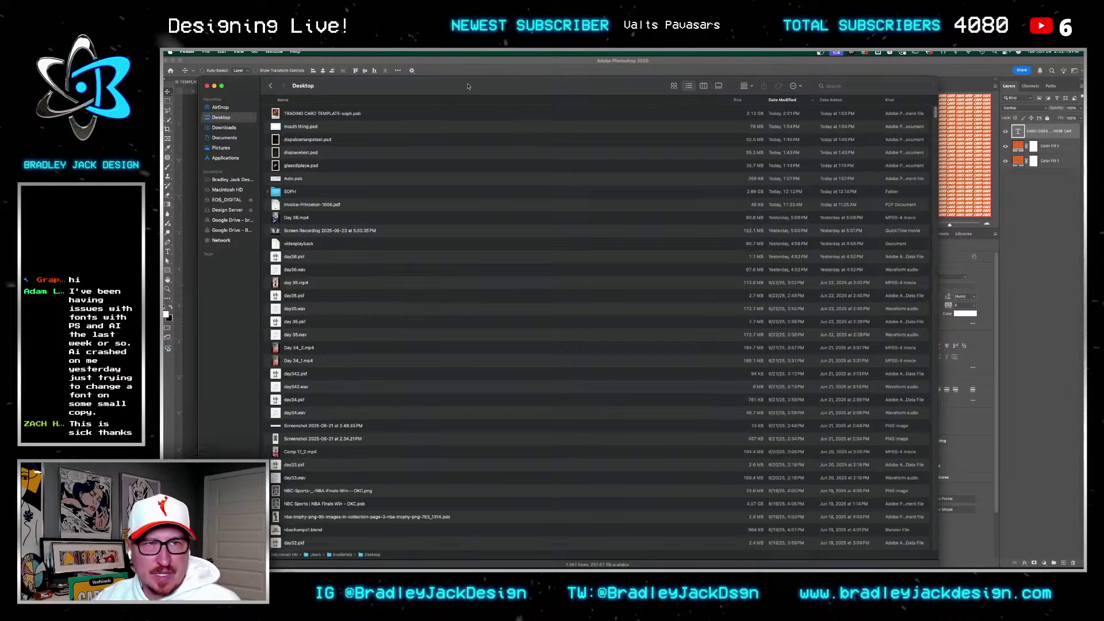
{"action": "left_click_drag", "start_coordinate": [375, 105], "coordinate": [565, 114]}
{"action": "left_click", "coordinate": [362, 199]}
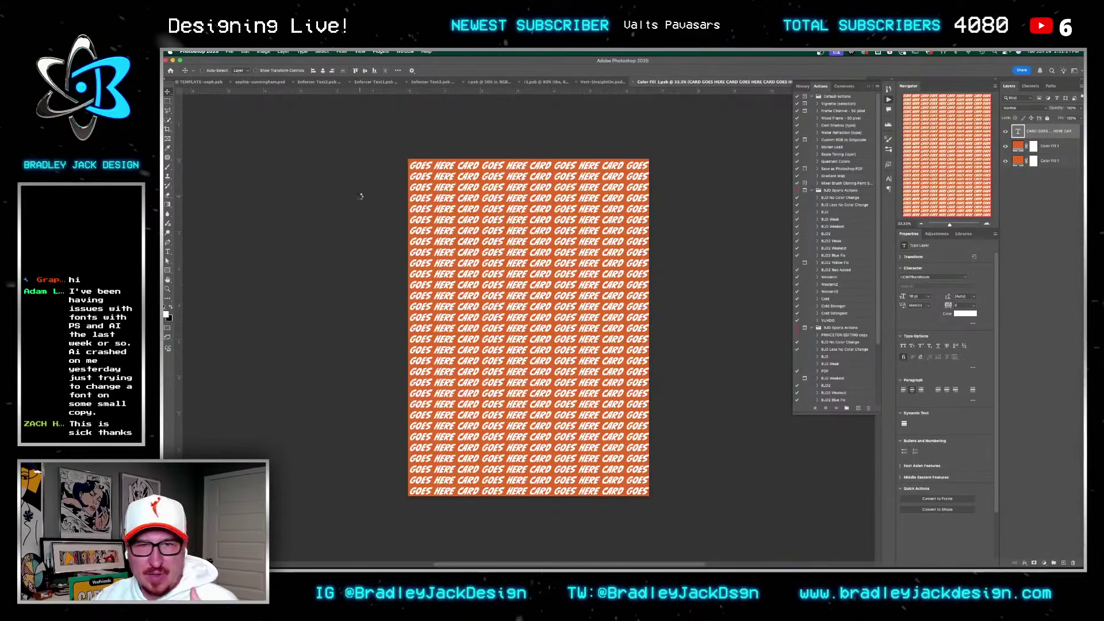
{"action": "left_click_drag", "start_coordinate": [503, 241], "coordinate": [504, 242]}
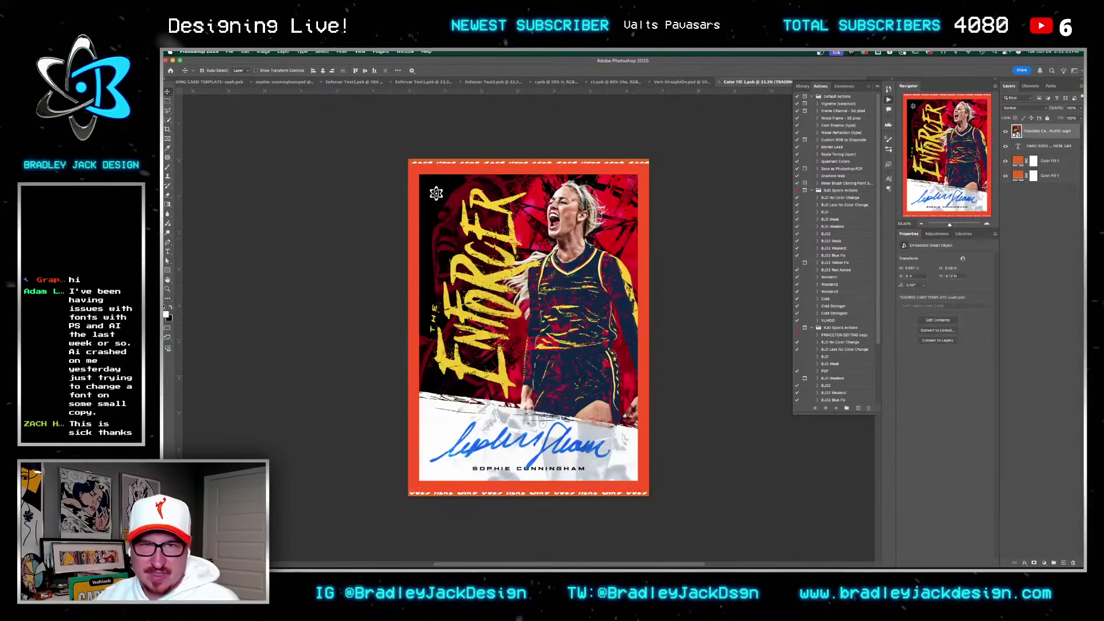
Step: Enlarge the placed card until its orange border falls outside the canvas, then save and return to the mockup
{"action": "left_click_drag", "start_coordinate": [648, 162], "coordinate": [665, 151]}
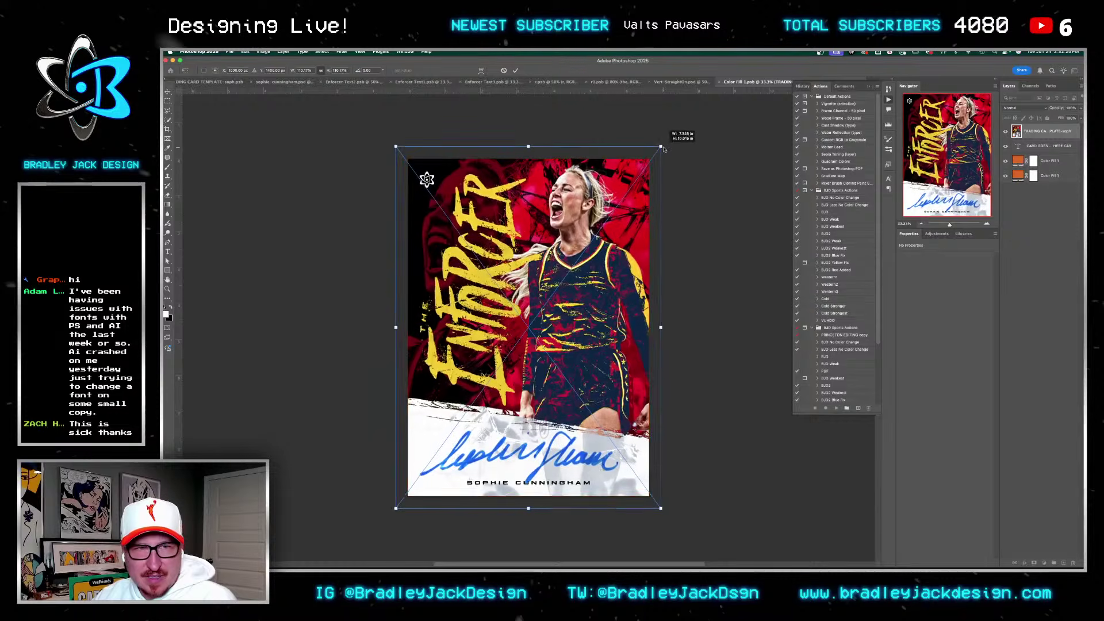
{"action": "key", "text": "Return"}
{"action": "key", "text": "super+s"}
{"action": "key", "text": "super+w"}
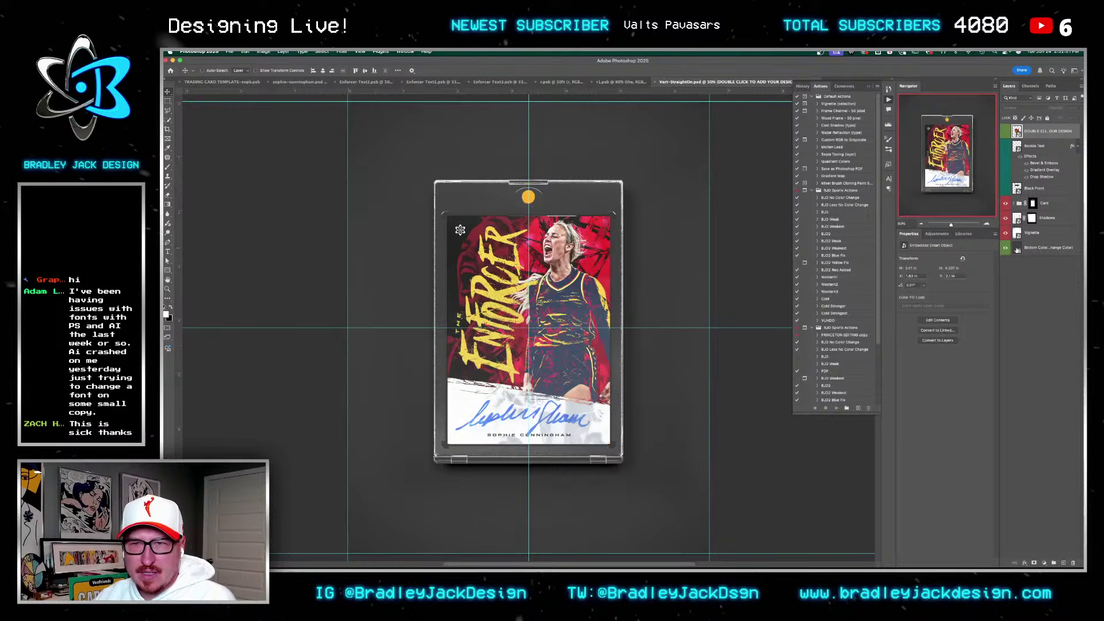
Step: Copy the black splatter texture, the player photo copy and the red texture group from the trading card into the mockup's Bottom Color smart object
{"action": "key", "text": "ctrl+Tab"}
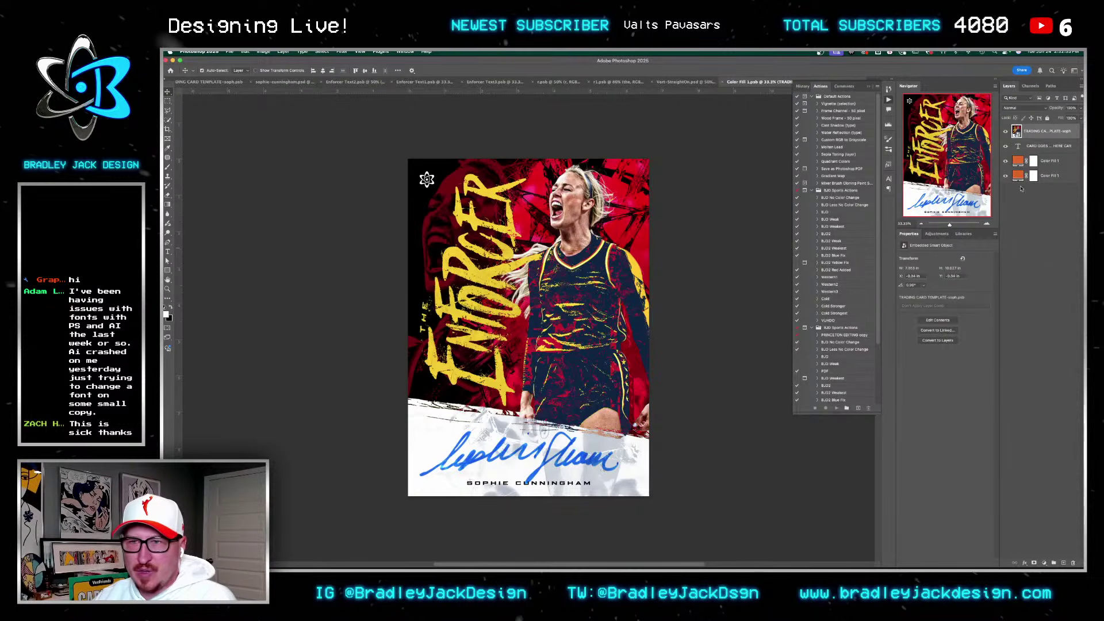
{"action": "scroll", "coordinate": [1018, 435], "scroll_direction": "down", "scroll_amount": 10}
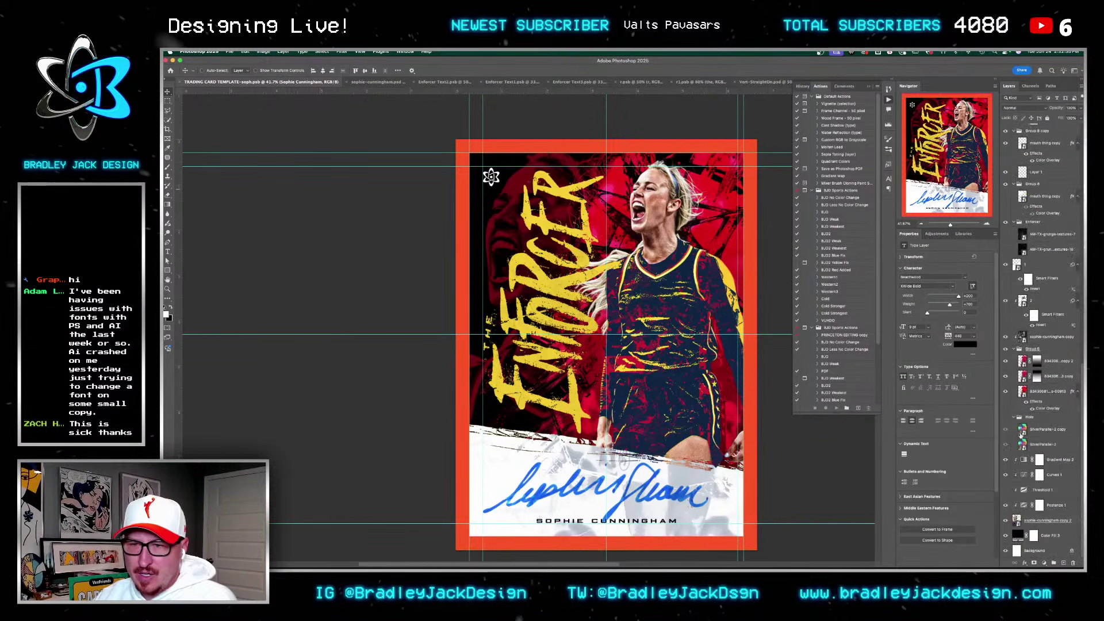
{"action": "left_click", "coordinate": [1043, 336]}
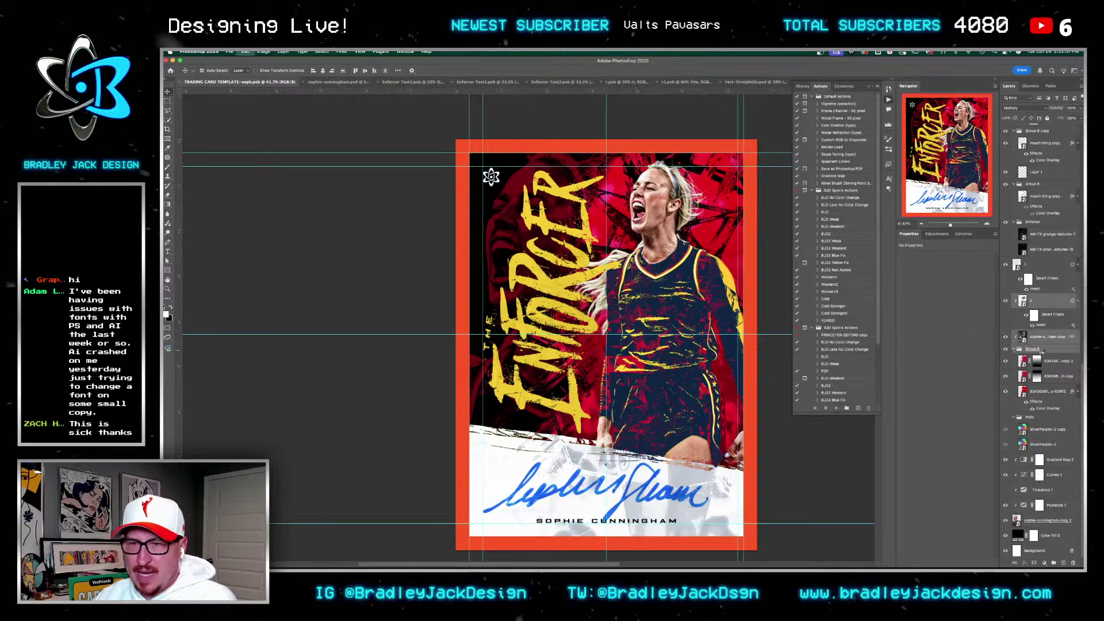
{"action": "key", "text": "ctrl+Tab"}
{"action": "key", "text": "ctrl+Tab"}
{"action": "key", "text": "ctrl+Tab"}
{"action": "key", "text": "ctrl+Tab"}
{"action": "key", "text": "ctrl+Tab"}
{"action": "key", "text": "ctrl+Tab"}
{"action": "key", "text": "ctrl+Tab"}
{"action": "key", "text": "ctrl+Tab"}
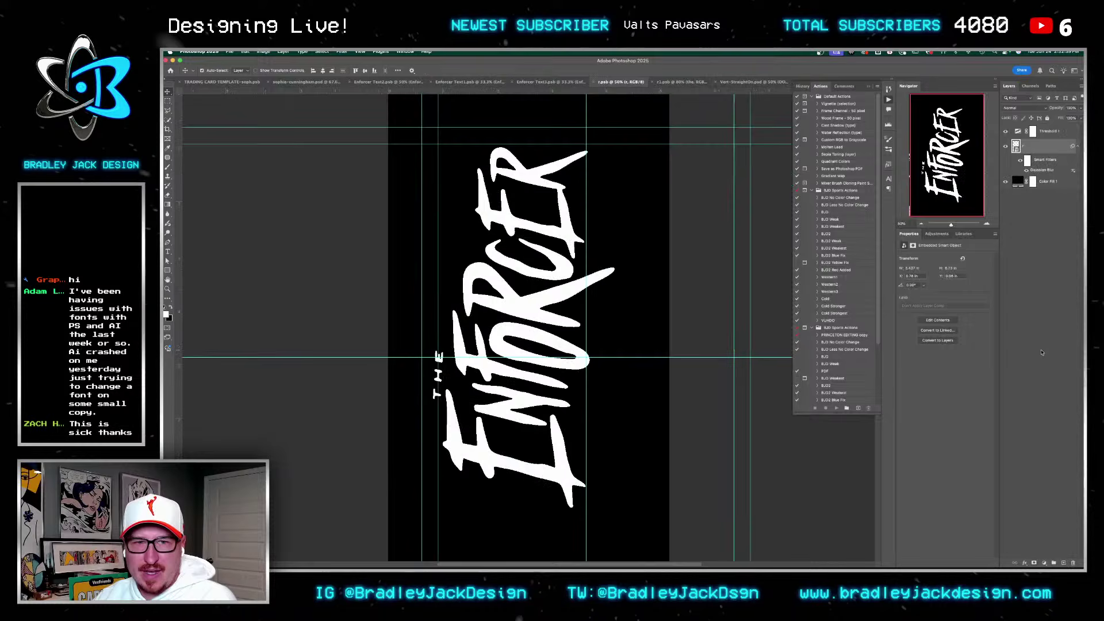
{"action": "key", "text": "ctrl+Tab"}
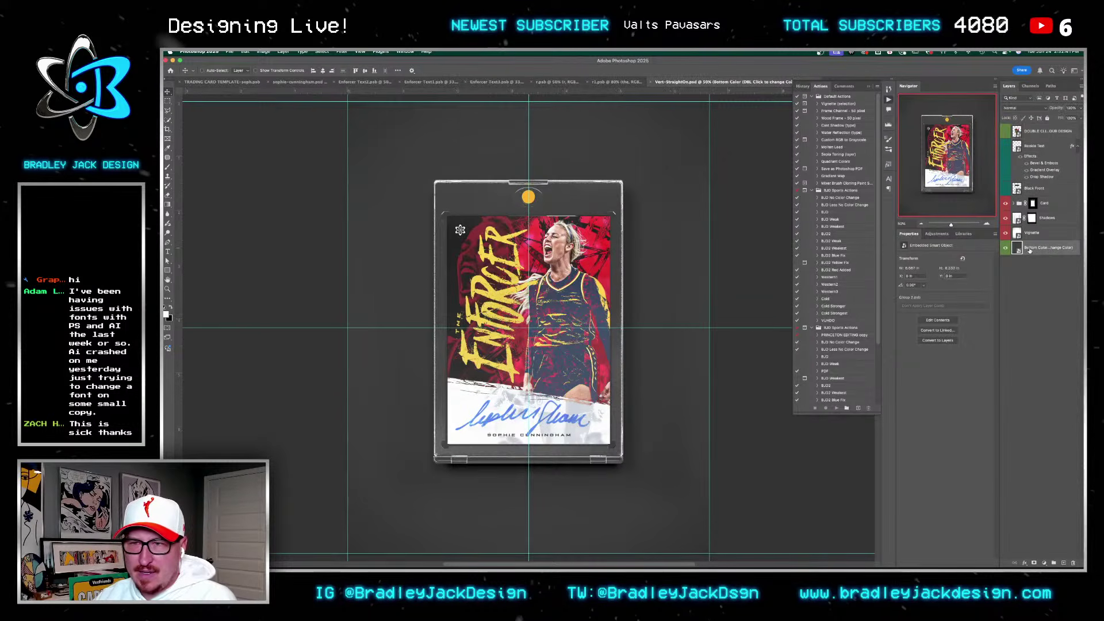
{"action": "key", "text": "ctrl+Tab"}
{"action": "left_click_drag", "start_coordinate": [1017, 248], "coordinate": [617, 218]}
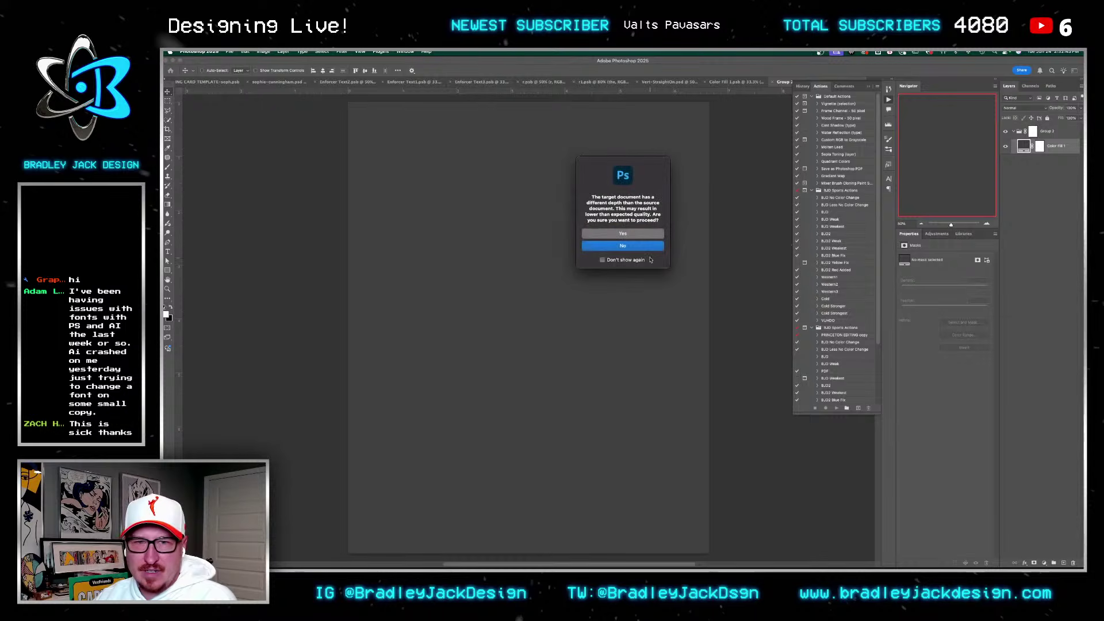
{"action": "left_click", "coordinate": [623, 233]}
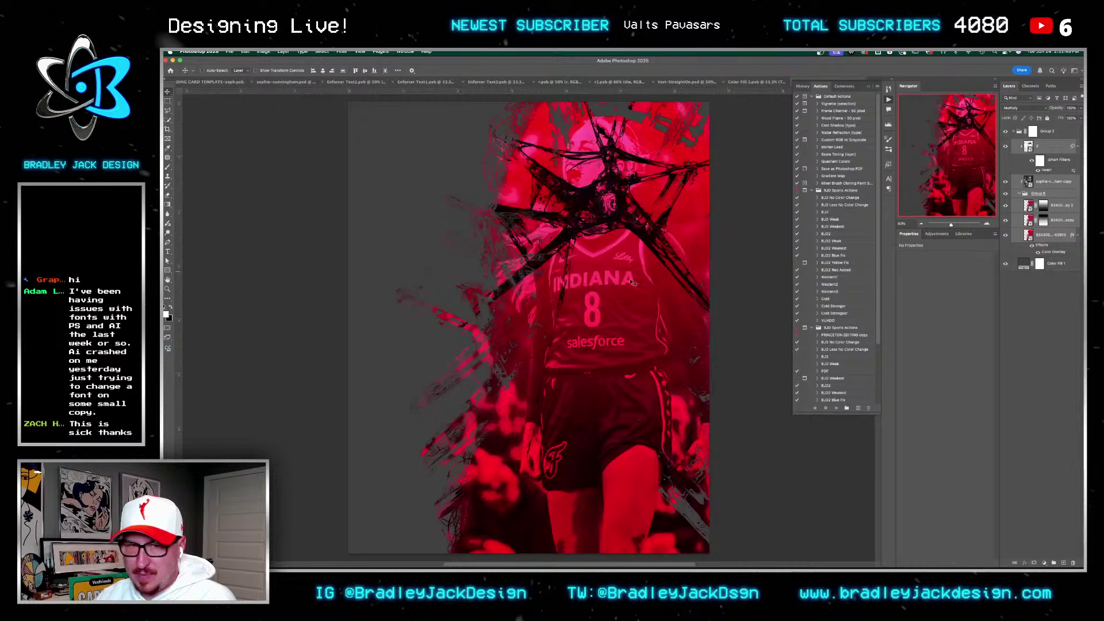
Step: Hide the player photo copy in the background document and set the Color Fill 1 layer to black
{"action": "scroll", "coordinate": [587, 299], "scroll_direction": "down", "scroll_amount": 3}
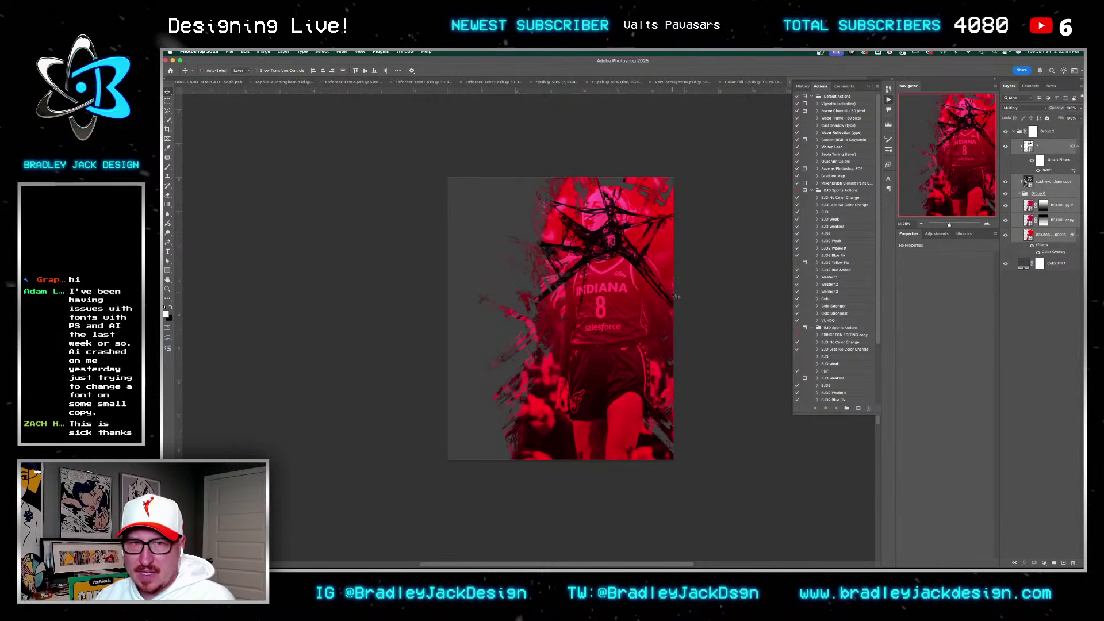
{"action": "left_click", "coordinate": [1005, 182]}
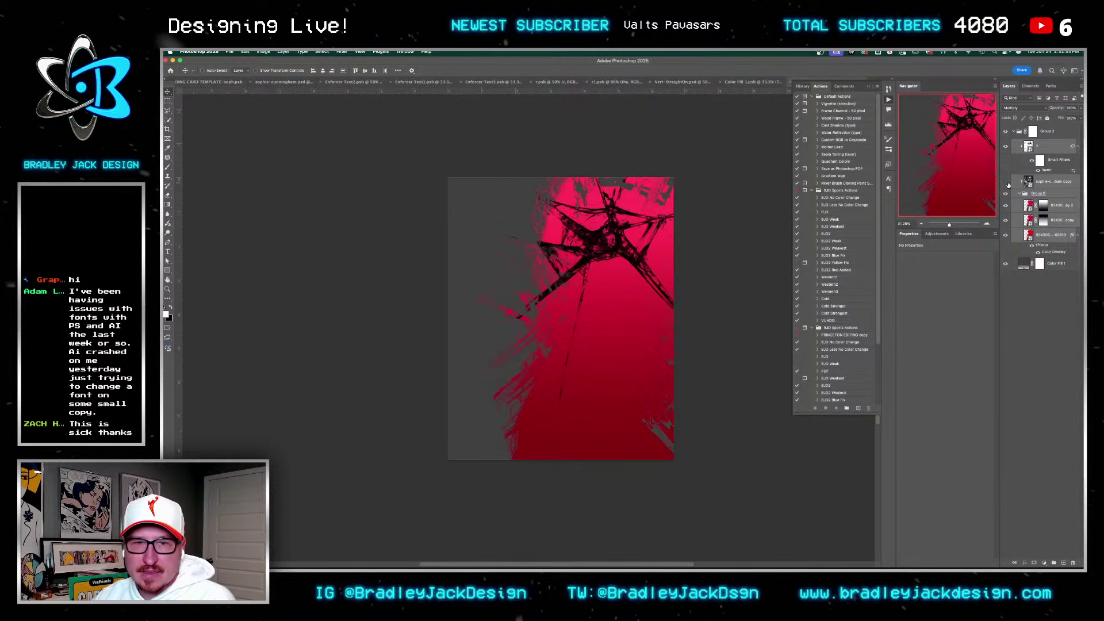
{"action": "double_click", "coordinate": [1024, 262]}
{"action": "left_click", "coordinate": [690, 371]}
{"action": "left_click", "coordinate": [828, 258]}
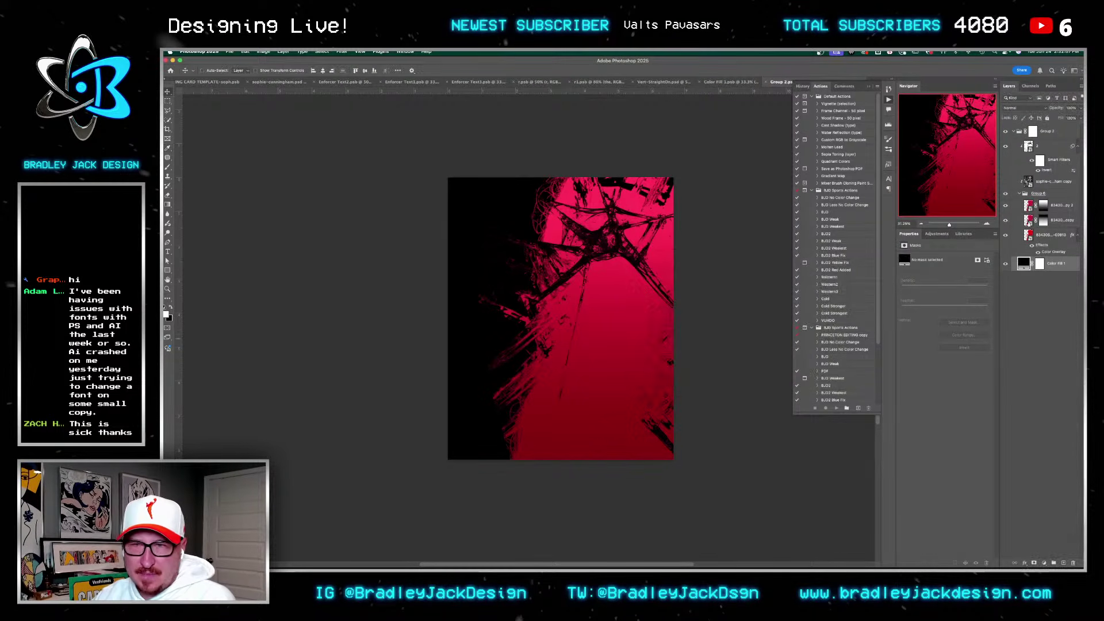
Step: Scale up, shift and slightly rotate the splatter and the three red texture layers together so they cover the whole canvas
{"action": "left_click", "coordinate": [1053, 201]}
{"action": "left_click", "coordinate": [1053, 235], "text": "shift"}
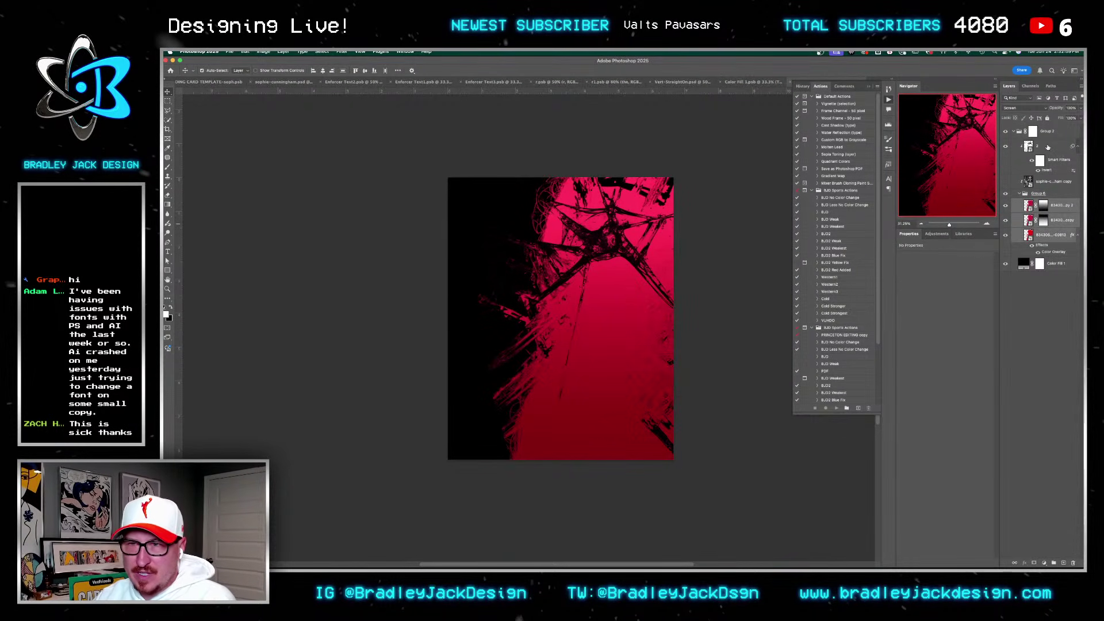
{"action": "left_click", "coordinate": [1048, 149]}
{"action": "key", "text": "ctrl+t"}
{"action": "left_click_drag", "start_coordinate": [740, 340], "coordinate": [729, 370]}
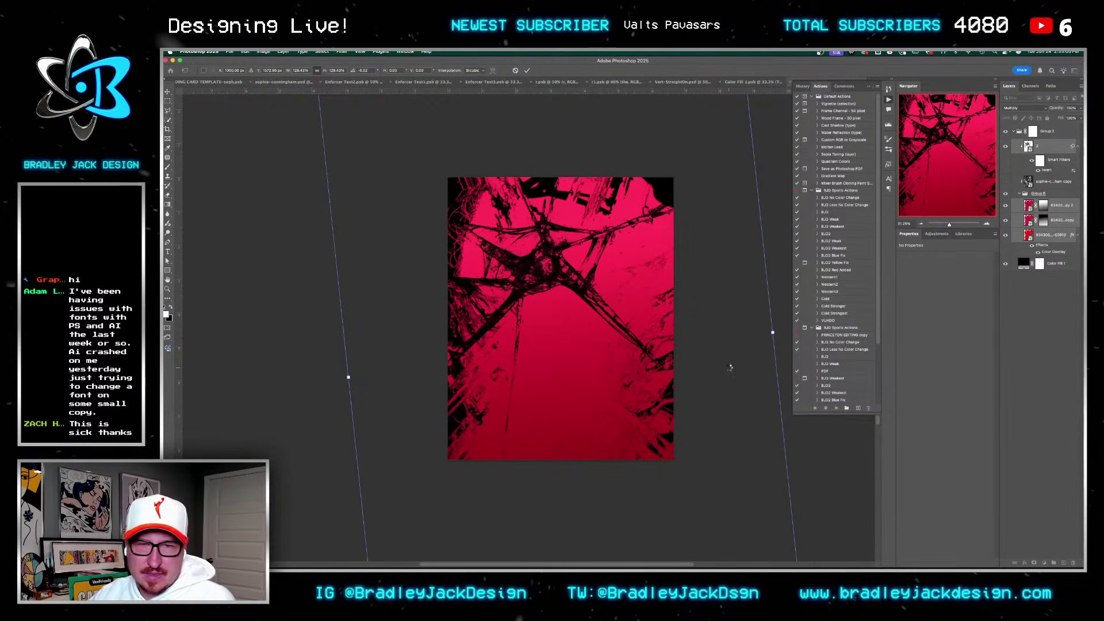
{"action": "key", "text": "Return"}
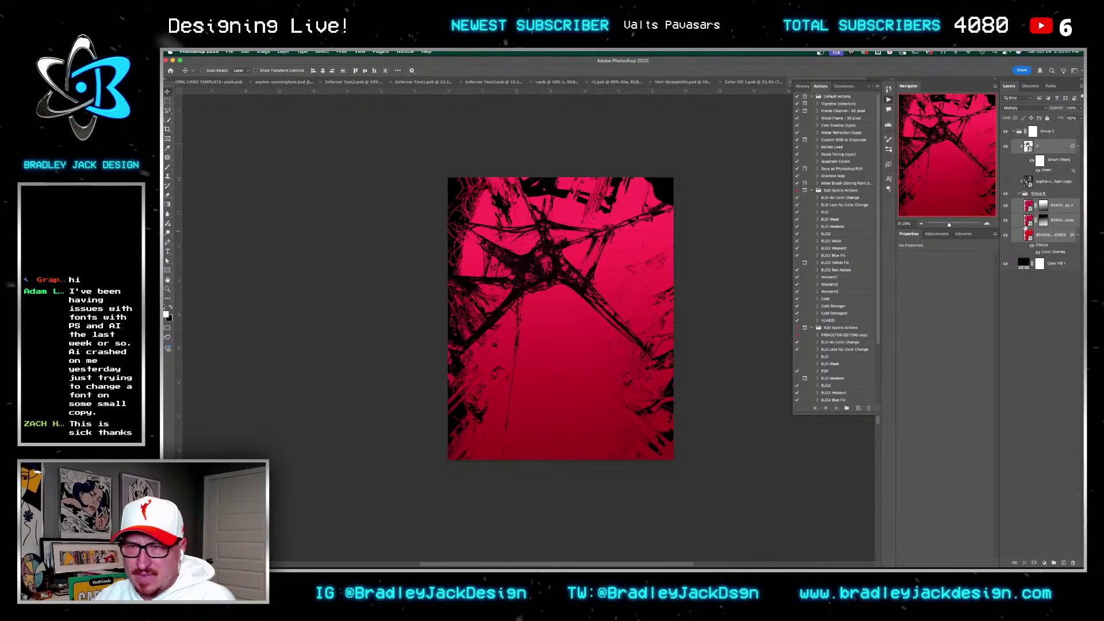
Step: Remove the Color Overlay from the base red texture and clip the two masked copies above to it
{"action": "left_click", "coordinate": [1006, 206]}
{"action": "left_click", "coordinate": [1006, 206]}
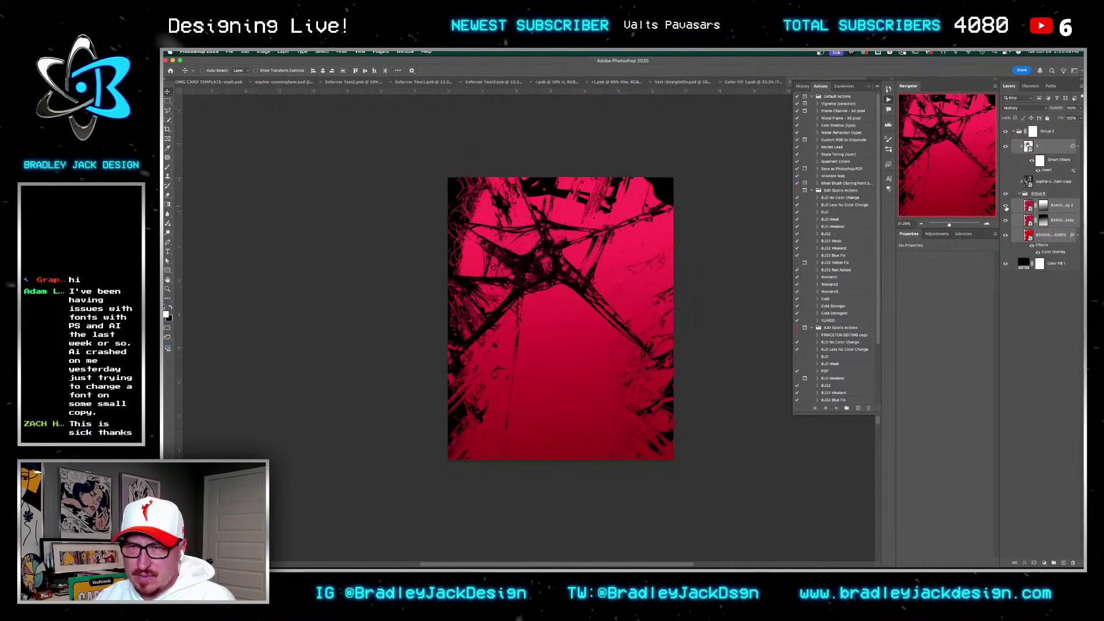
{"action": "left_click", "coordinate": [1010, 211], "text": "alt"}
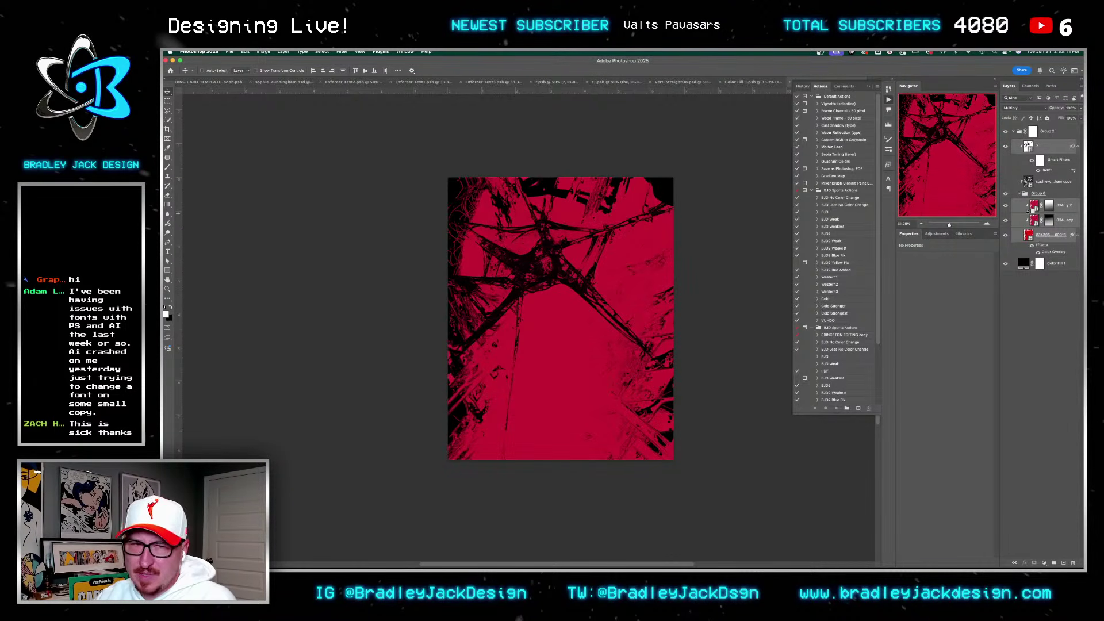
{"action": "left_click", "coordinate": [1021, 225], "text": "alt"}
{"action": "left_click", "coordinate": [1043, 236]}
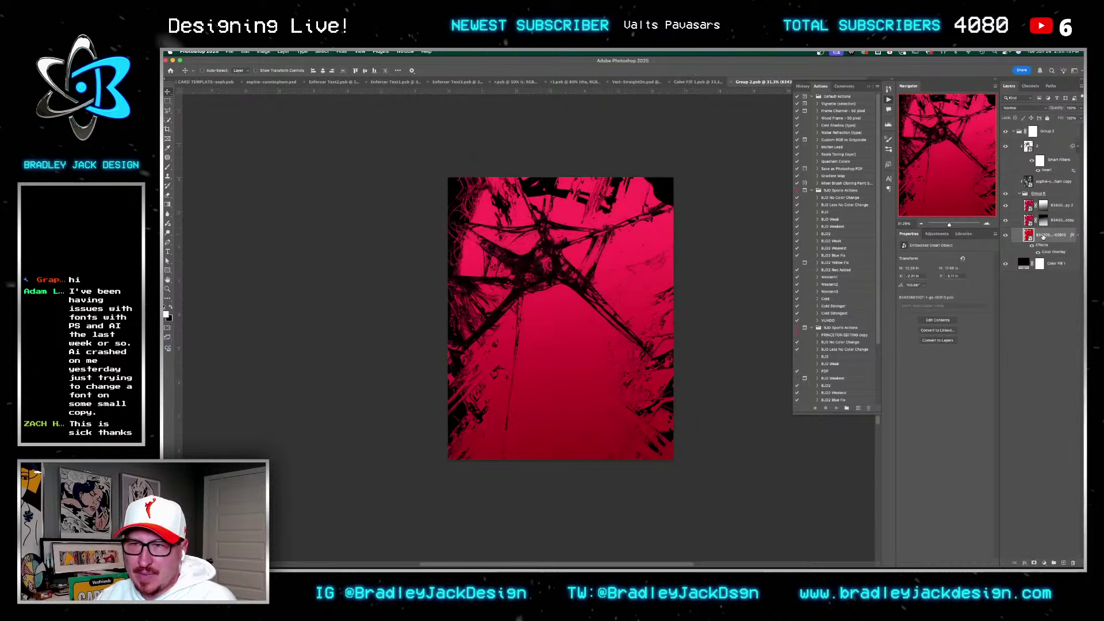
{"action": "left_click", "coordinate": [1078, 235]}
{"action": "left_click", "coordinate": [1031, 213], "text": "alt"}
{"action": "left_click", "coordinate": [1031, 212], "text": "alt"}
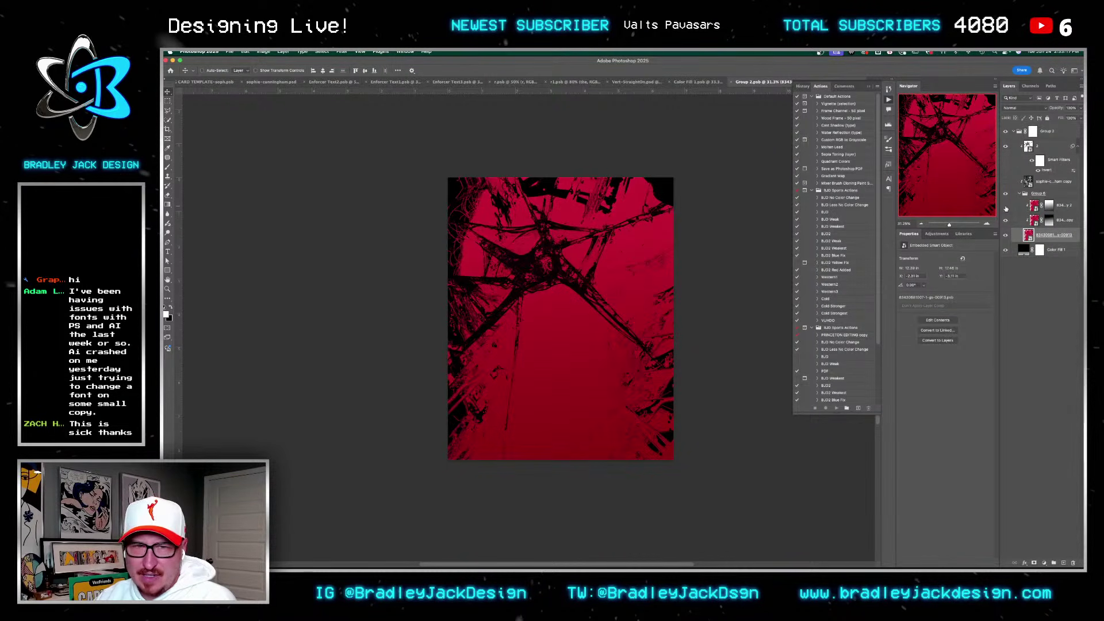
{"action": "left_click", "coordinate": [1064, 223]}
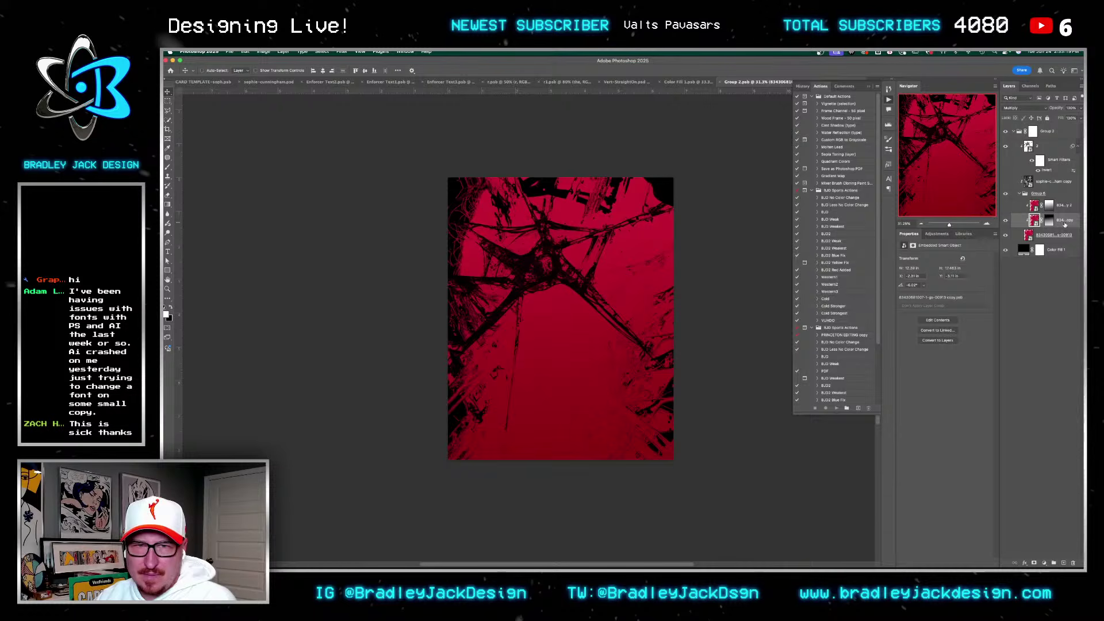
Step: Duplicate the black splatter texture and rotate the copy nearly upside down over the lower part of the canvas
{"action": "left_click", "coordinate": [1052, 146]}
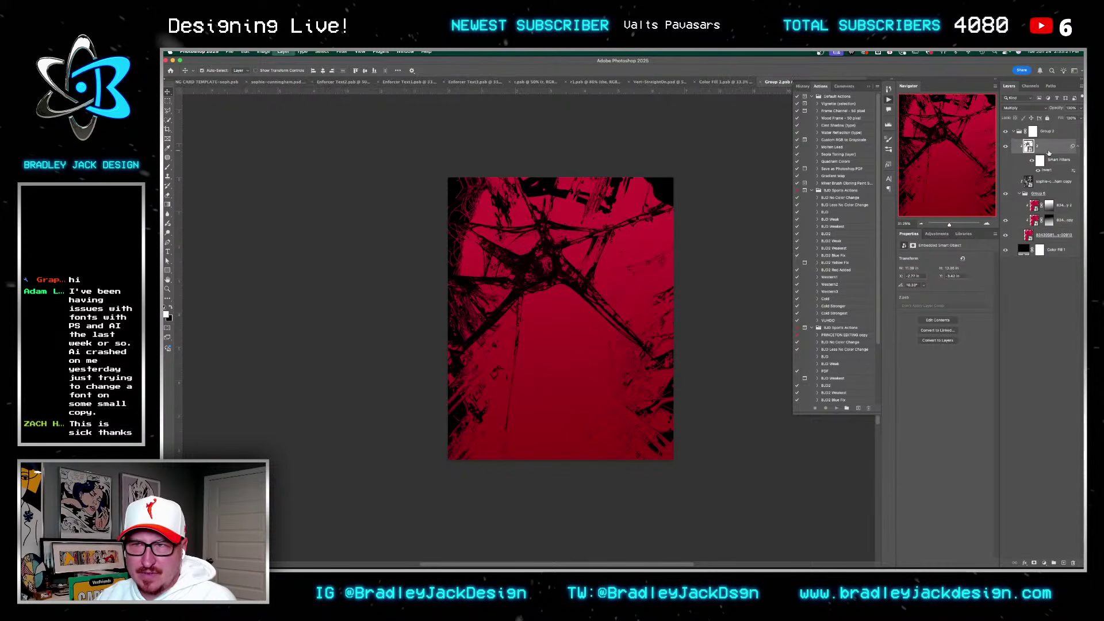
{"action": "key", "text": "super+j"}
{"action": "key", "text": "super+t"}
{"action": "left_click_drag", "start_coordinate": [747, 150], "coordinate": [516, 446]}
{"action": "key", "text": "Return"}
Step: Save the red splatter background and return to the Vert-StraightOn mockup to update it
{"action": "key", "text": "super+s"}
{"action": "key", "text": "Return"}
{"action": "key", "text": "super+s"}
{"action": "key", "text": "Return"}
{"action": "key", "text": "super+w"}
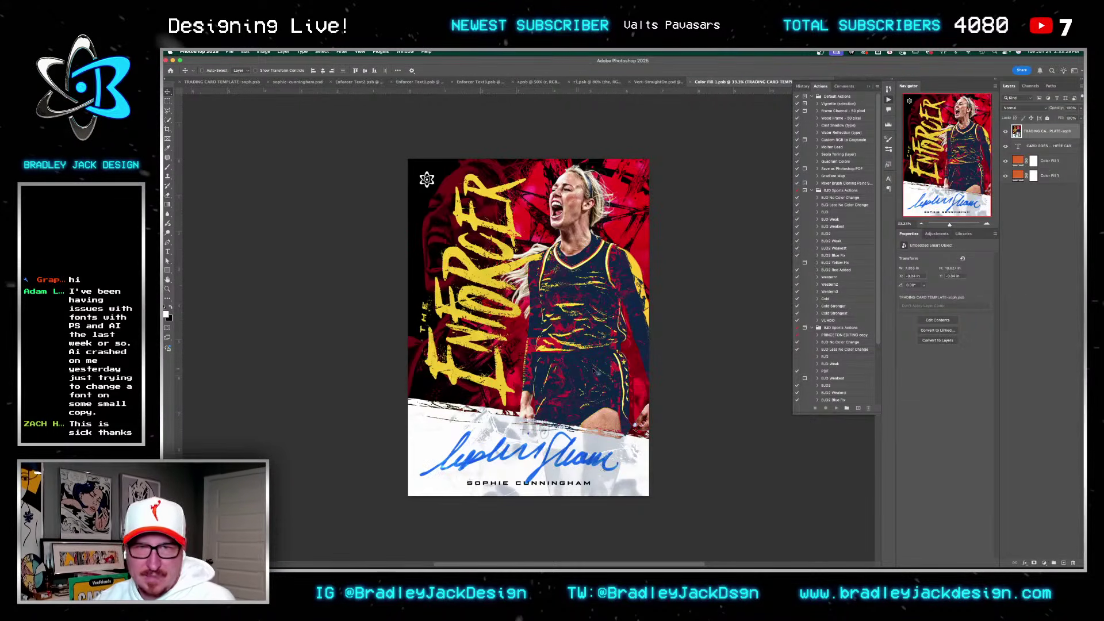
{"action": "key", "text": "super+w"}
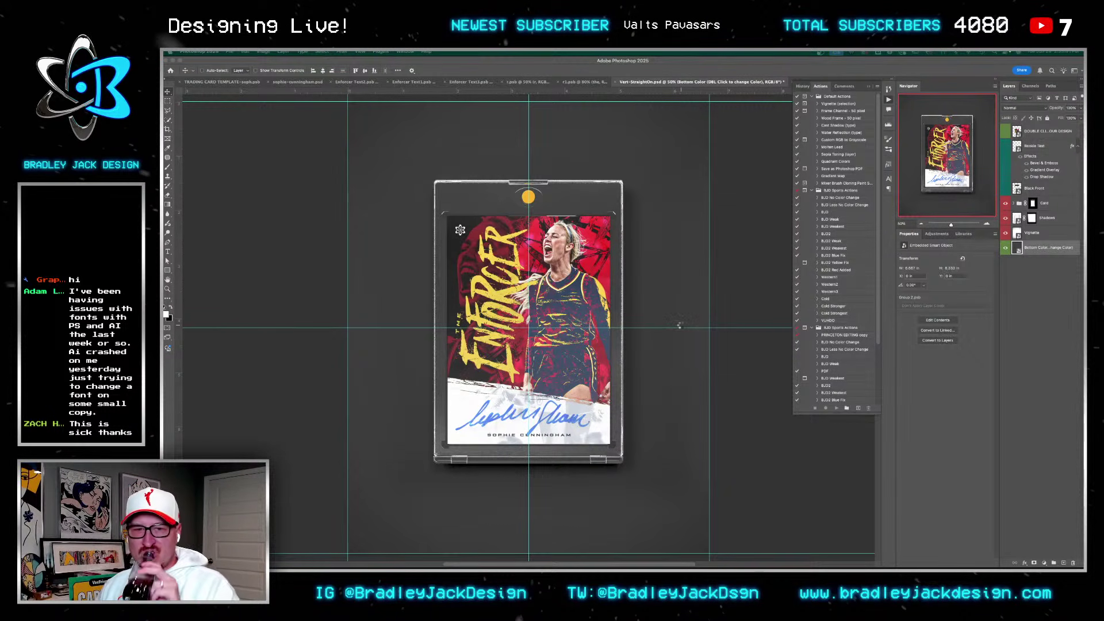
{"action": "key", "text": "Return"}
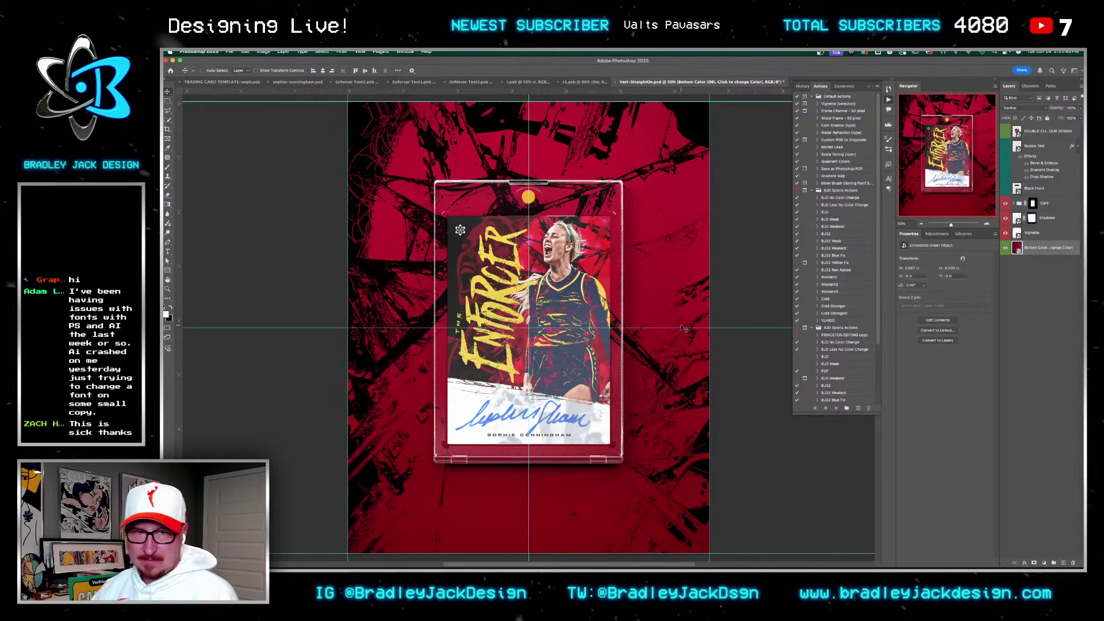
Step: Reopen the Bottom Color smart object and set its Color Fill 1 layer to the dark red sampled from the artwork
{"action": "double_click", "coordinate": [1017, 248]}
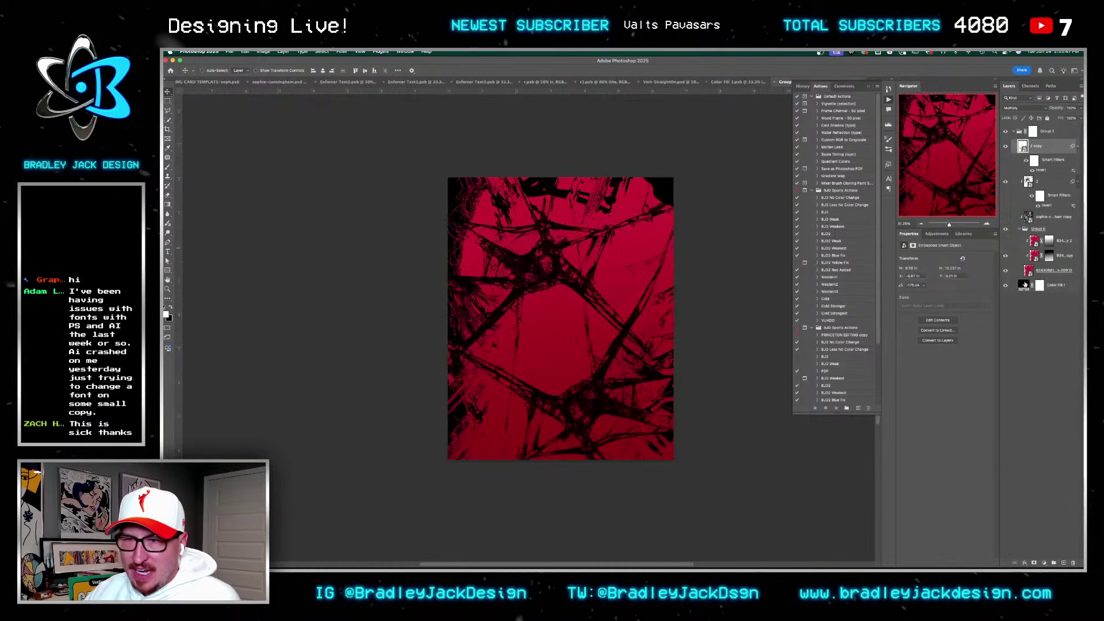
{"action": "double_click", "coordinate": [1025, 284]}
{"action": "left_click", "coordinate": [548, 322]}
{"action": "key", "text": "Return"}
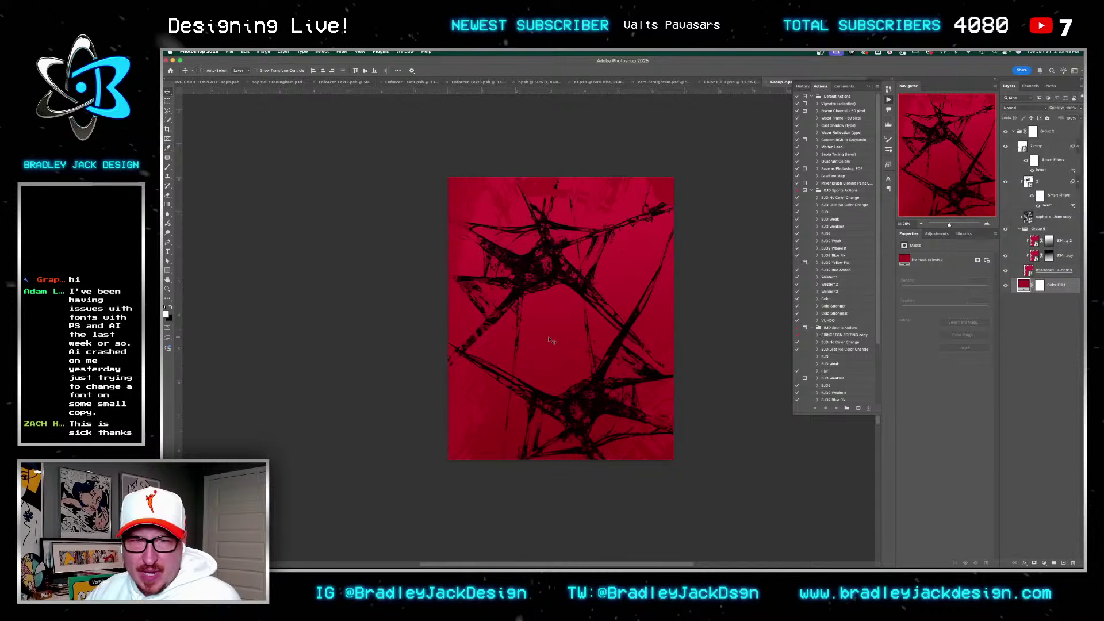
Step: Combine the two black splatter layers into a single smart object and add a blank layer directly beneath it
{"action": "left_click", "coordinate": [1038, 181]}
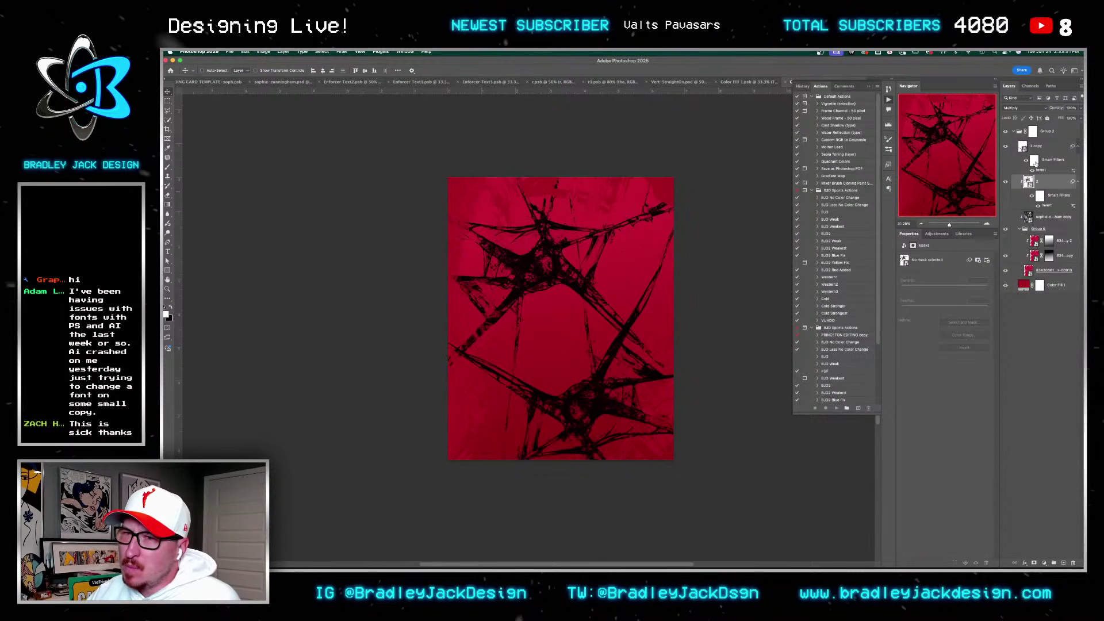
{"action": "left_click", "coordinate": [1044, 222]}
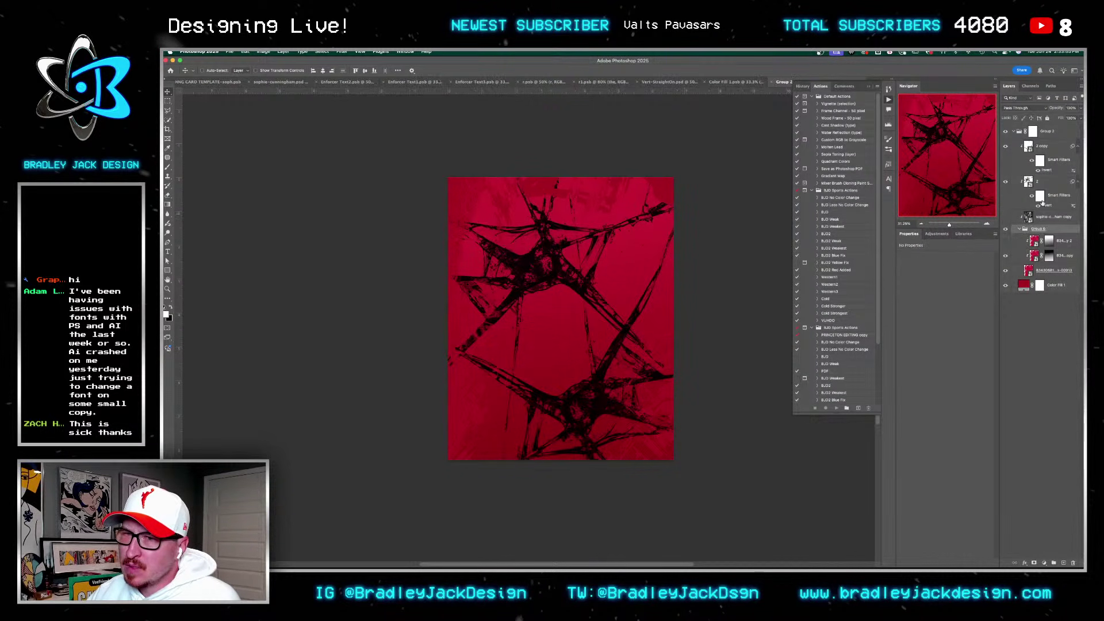
{"action": "left_click", "coordinate": [1040, 159], "text": "shift"}
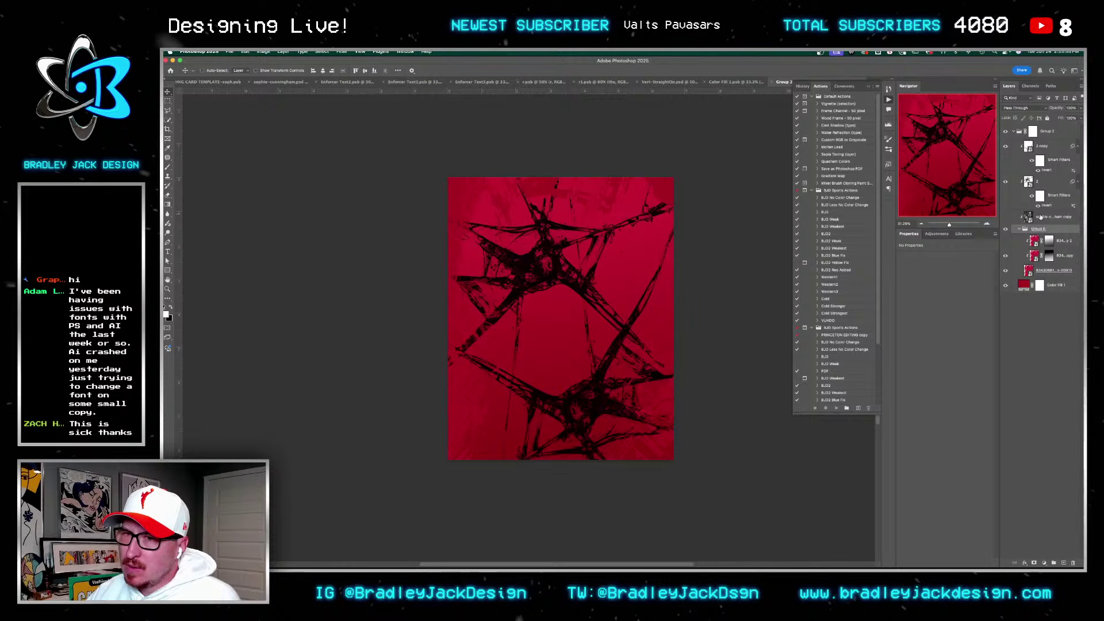
{"action": "left_click", "coordinate": [1044, 148]}
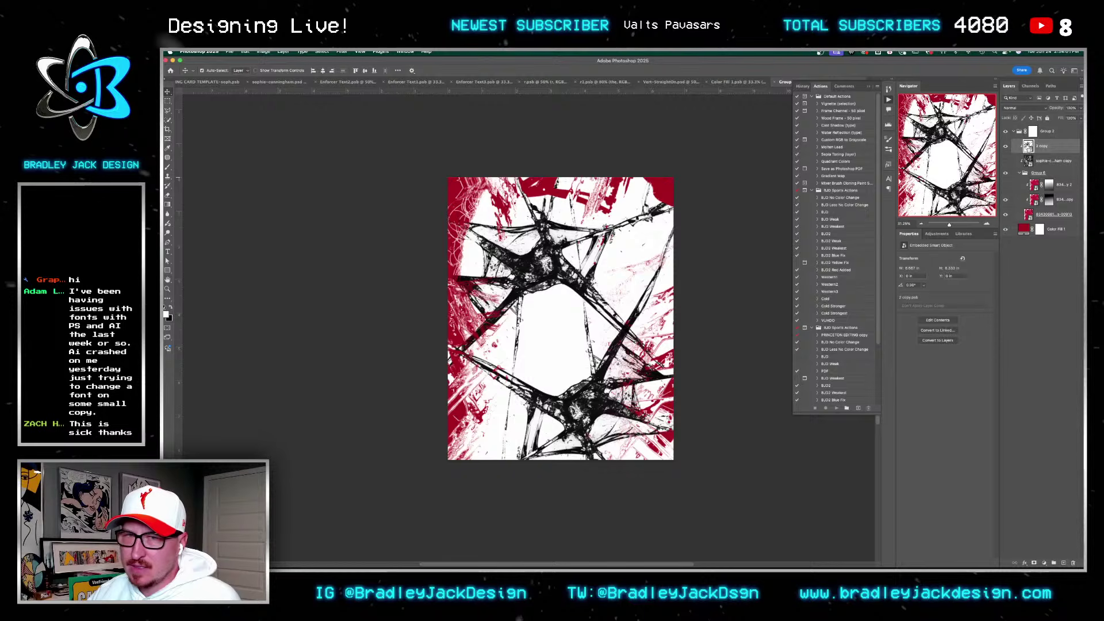
{"action": "left_click", "coordinate": [1049, 161]}
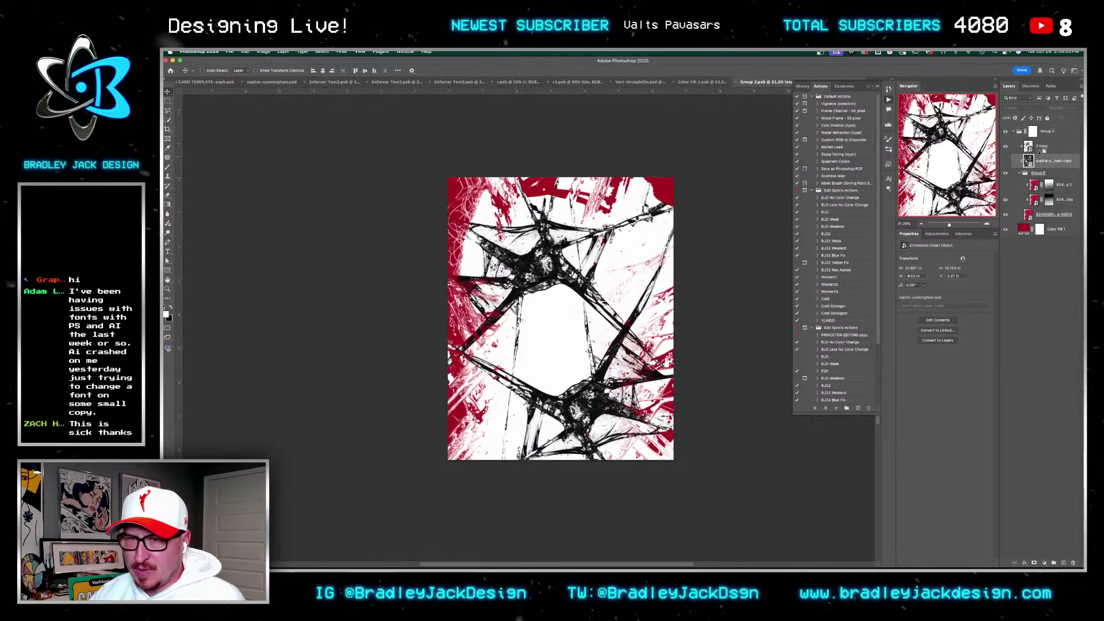
{"action": "key", "text": "super+shift+alt+n"}
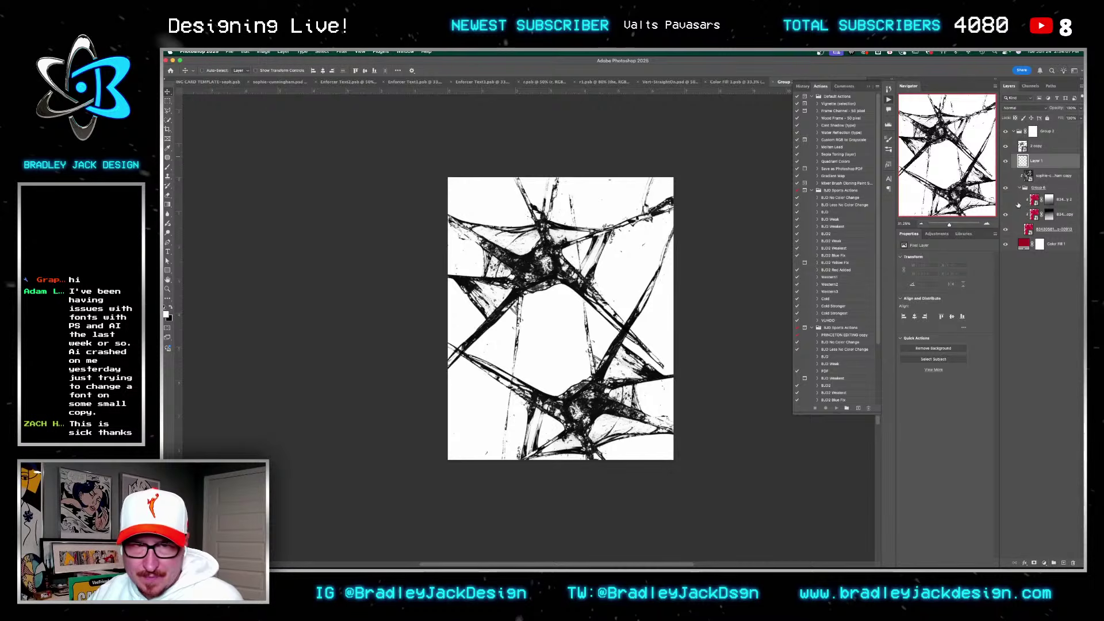
Step: Load the black-and-white splatter as a selection from the Red channel, hide its layer, and mask the red texture group with it
{"action": "left_click", "coordinate": [1035, 147]}
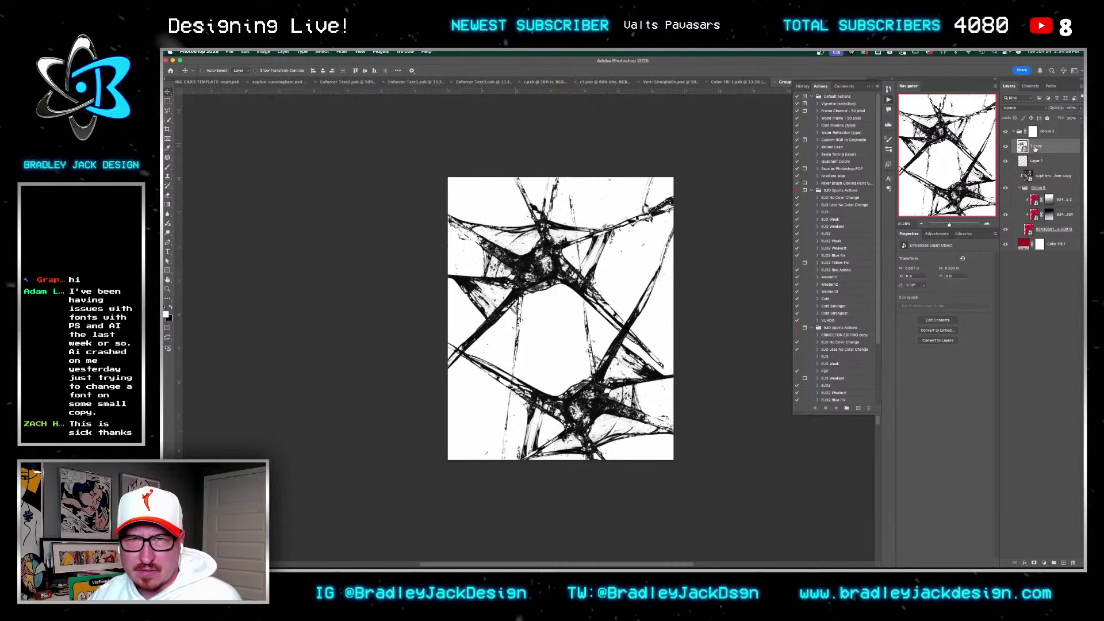
{"action": "left_click", "coordinate": [1030, 86]}
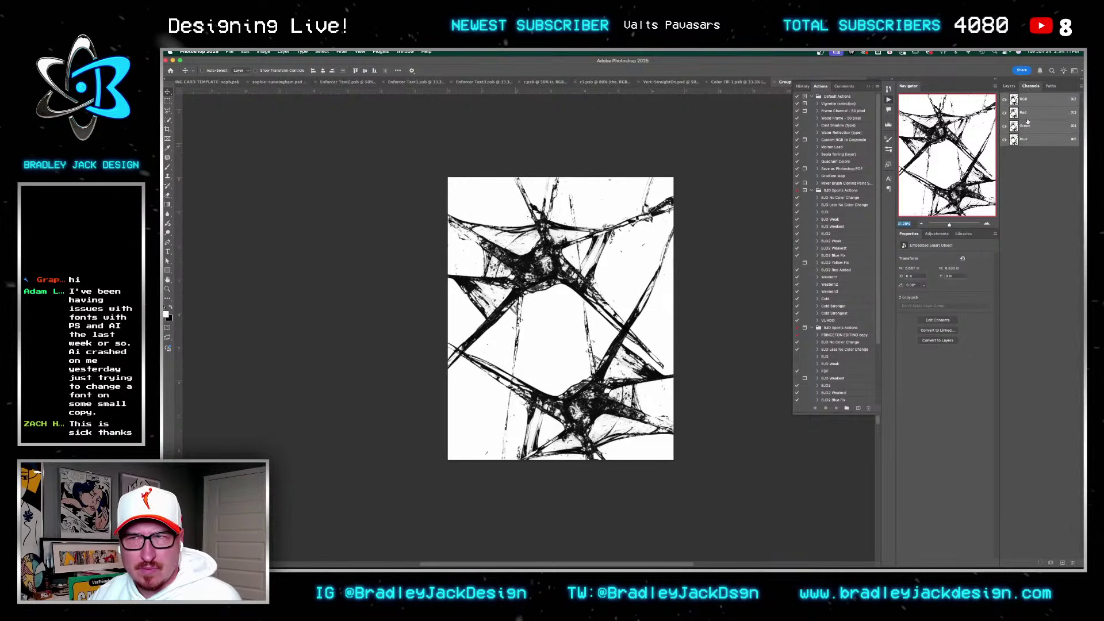
{"action": "left_click", "coordinate": [1014, 113], "text": "ctrl"}
{"action": "left_click", "coordinate": [1010, 86]}
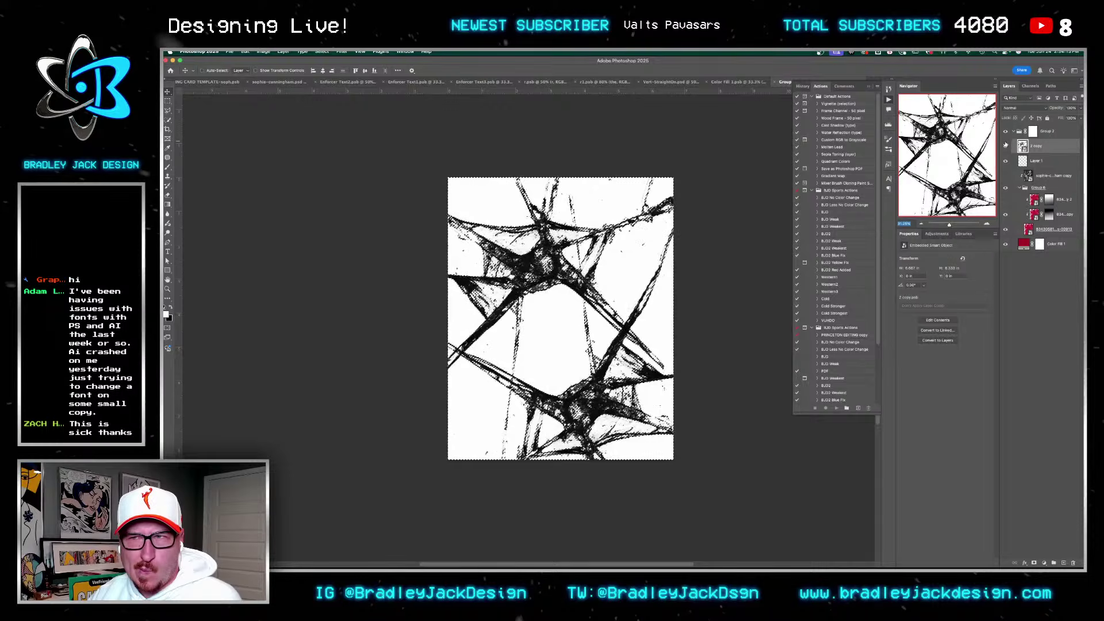
{"action": "key", "text": "ctrl+2"}
{"action": "left_click", "coordinate": [1039, 188]}
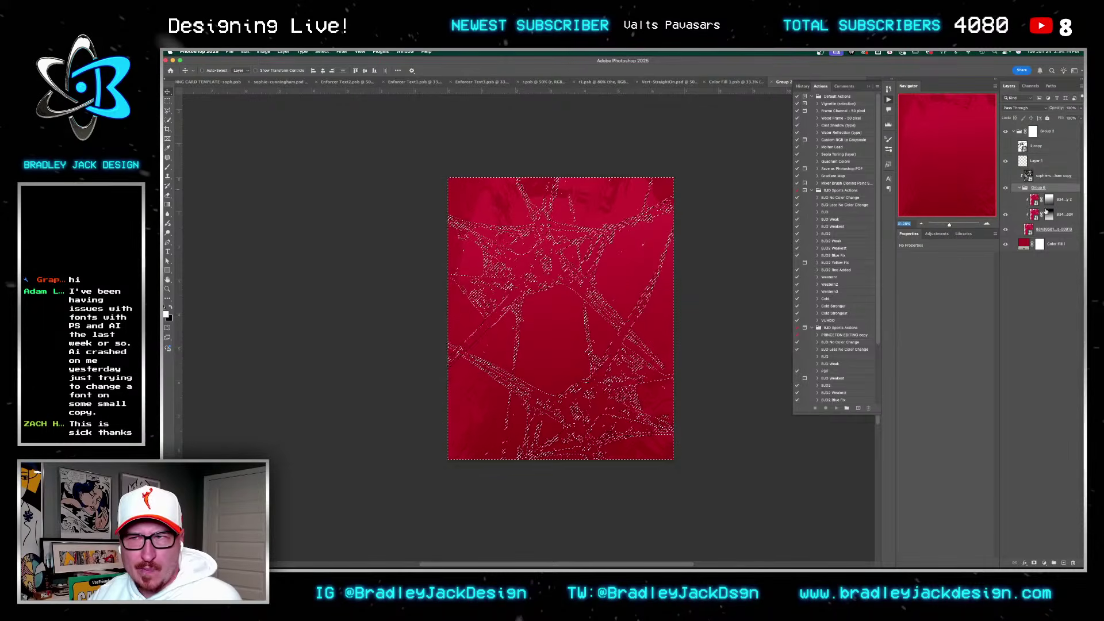
{"action": "left_click", "coordinate": [1034, 562]}
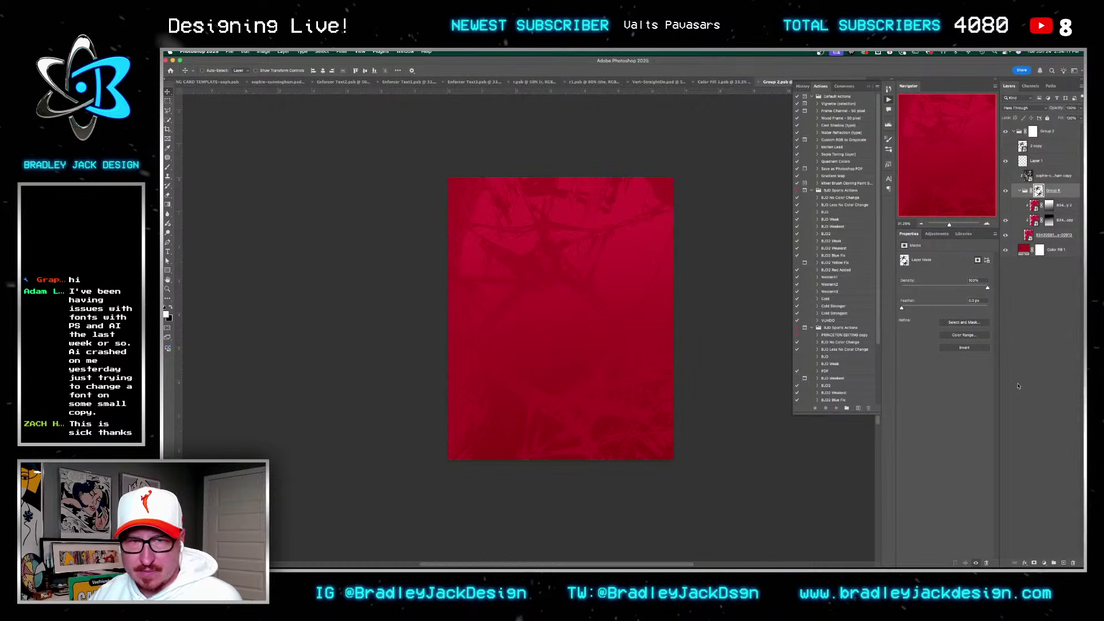
Step: Save the splatter background smart object, close the open smart object documents, and return to the Vert-StraightOn mockup
{"action": "key", "text": "ctrl+s"}
{"action": "key", "text": "ctrl+w"}
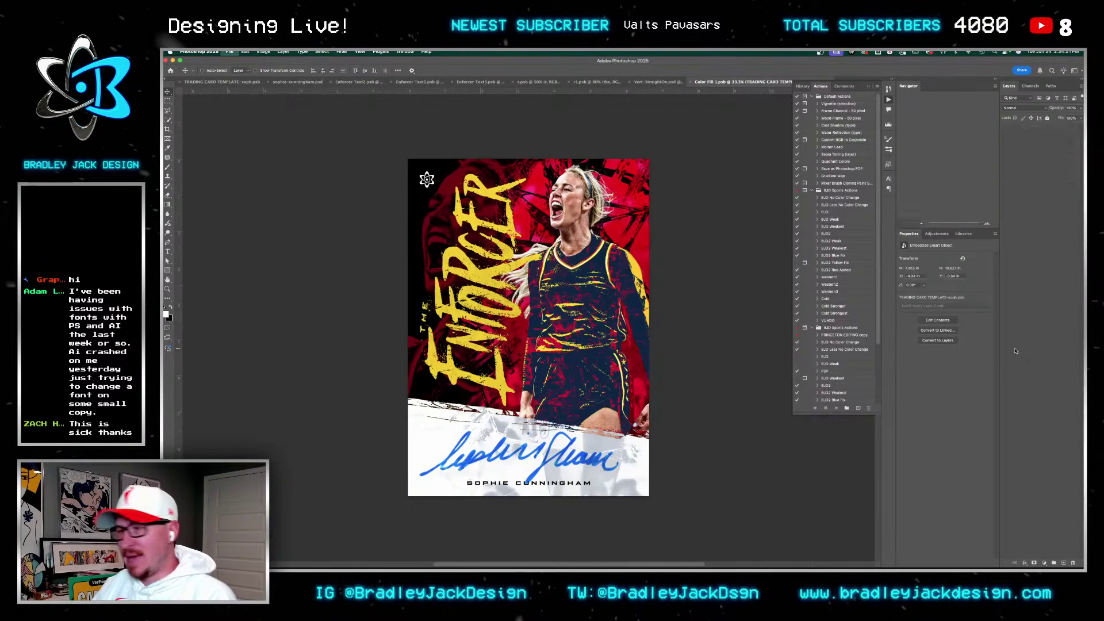
{"action": "key", "text": "ctrl+w"}
{"action": "key", "text": "ctrl+w"}
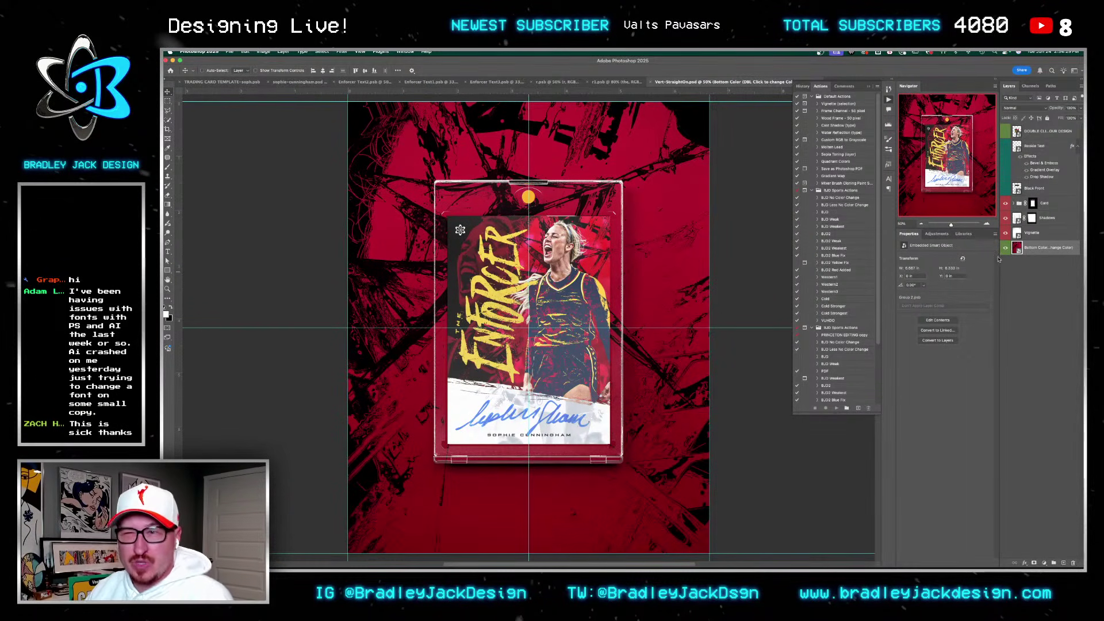
Step: Expand the Card group and disable its layer mask
{"action": "left_click", "coordinate": [1014, 204]}
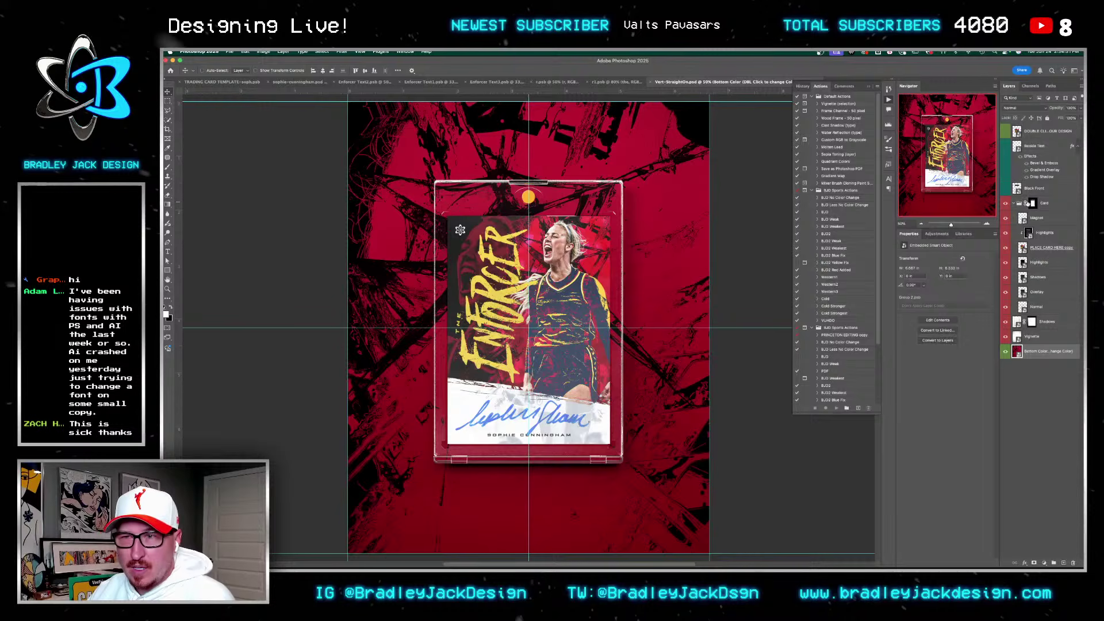
{"action": "left_click", "coordinate": [1027, 204]}
{"action": "right_click", "coordinate": [1029, 203]}
{"action": "left_click", "coordinate": [1018, 207]}
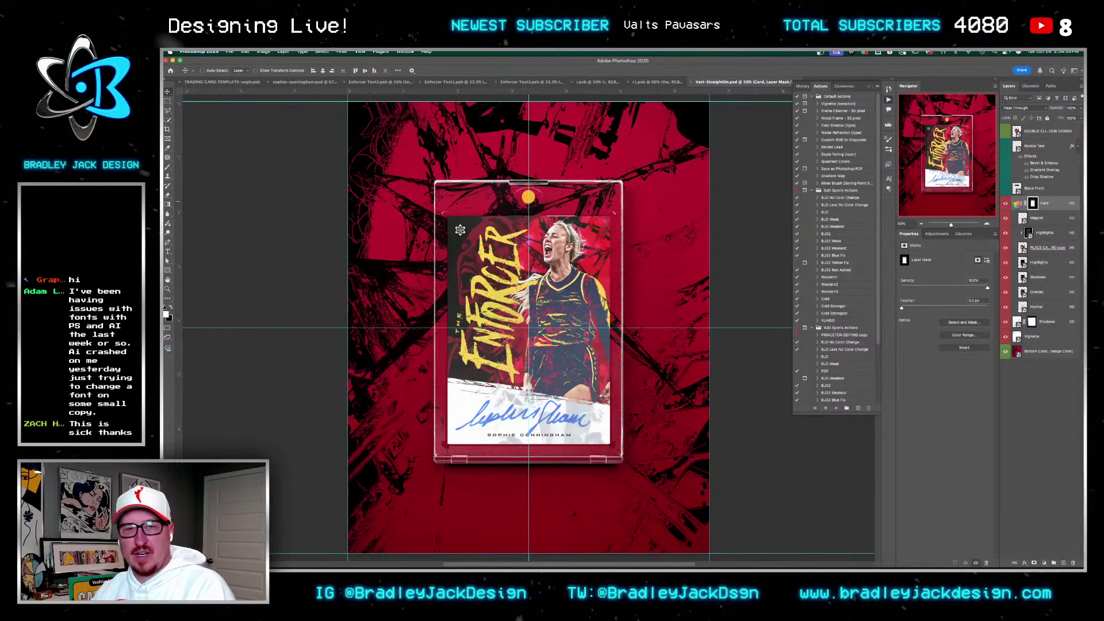
{"action": "left_click", "coordinate": [1031, 204], "text": "shift"}
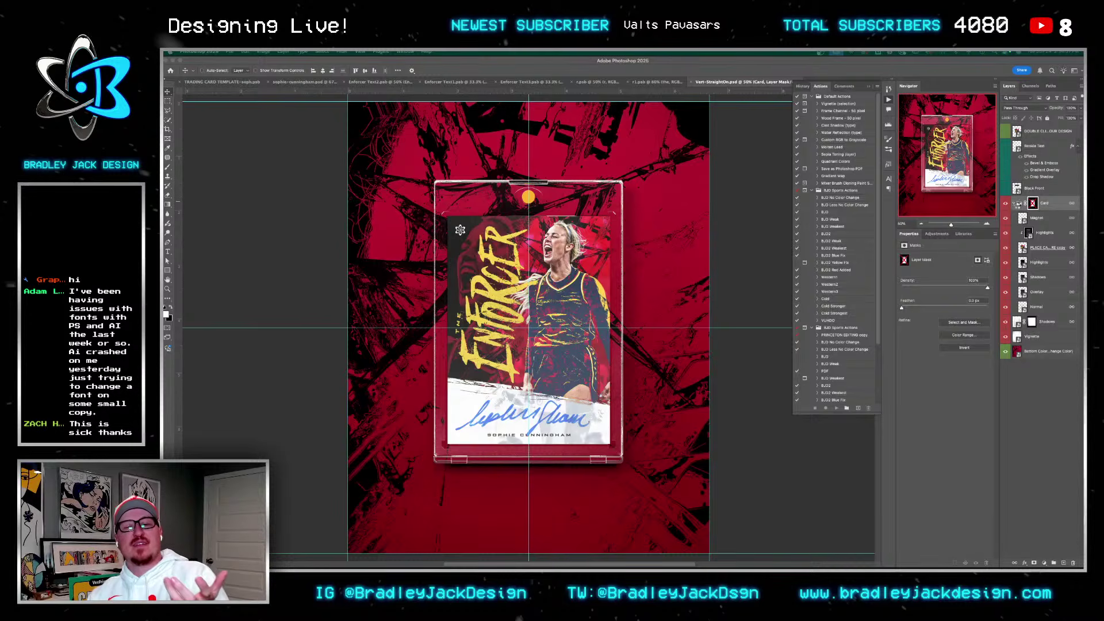
{"action": "left_click", "coordinate": [1018, 206]}
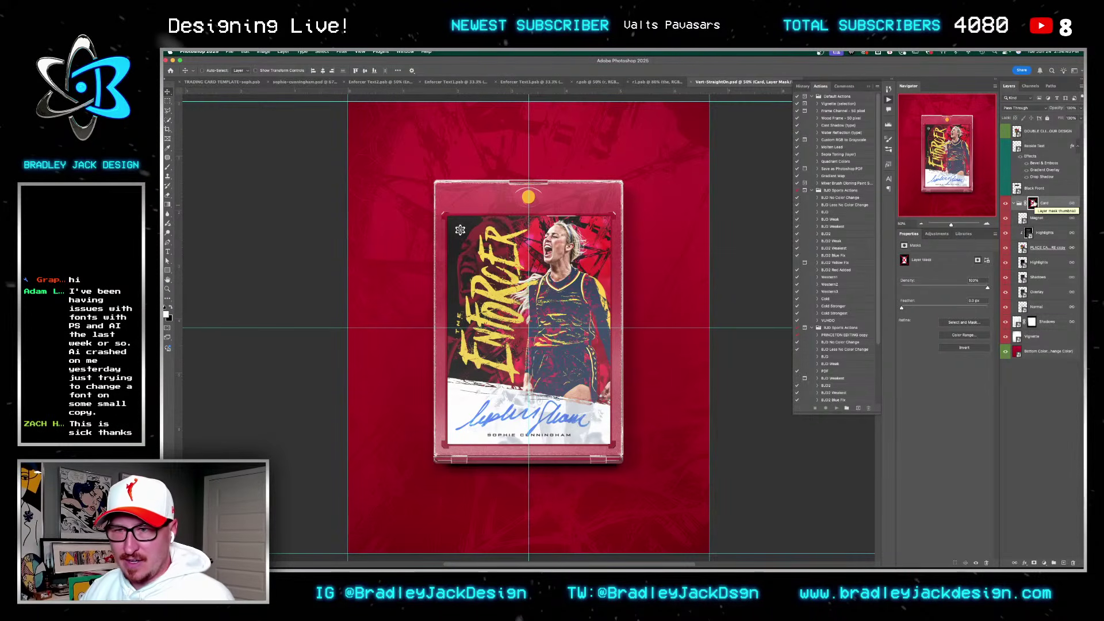
Step: Apply the Filter Gallery's Glass filter to the Bottom Color layer with a Frosted texture, low smoothness and 50% scaling
{"action": "left_click", "coordinate": [1035, 354]}
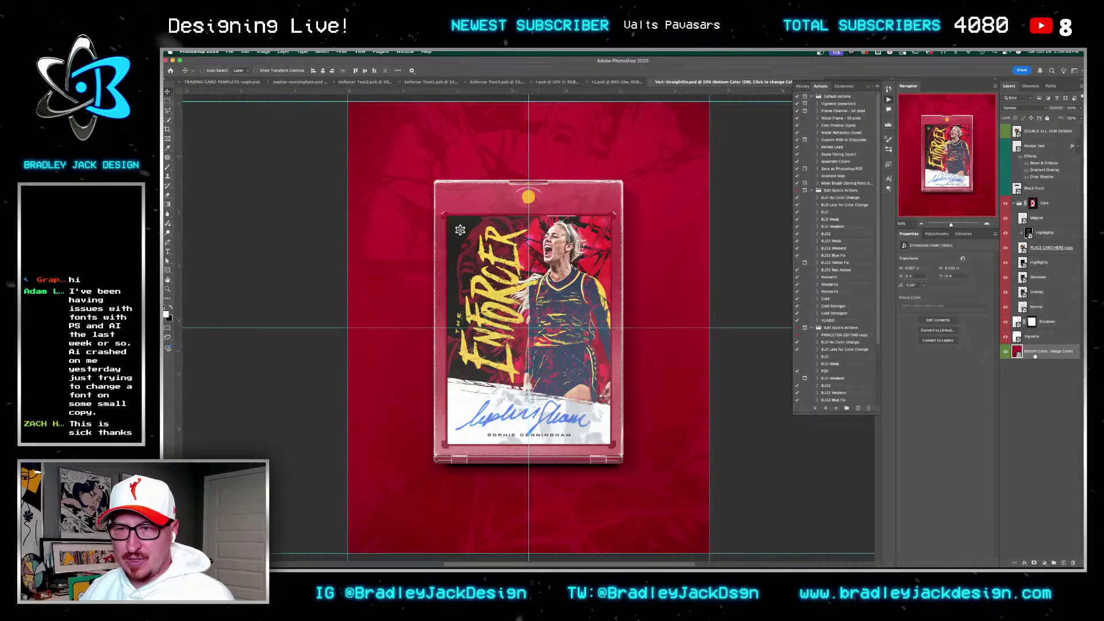
{"action": "left_click", "coordinate": [342, 51]}
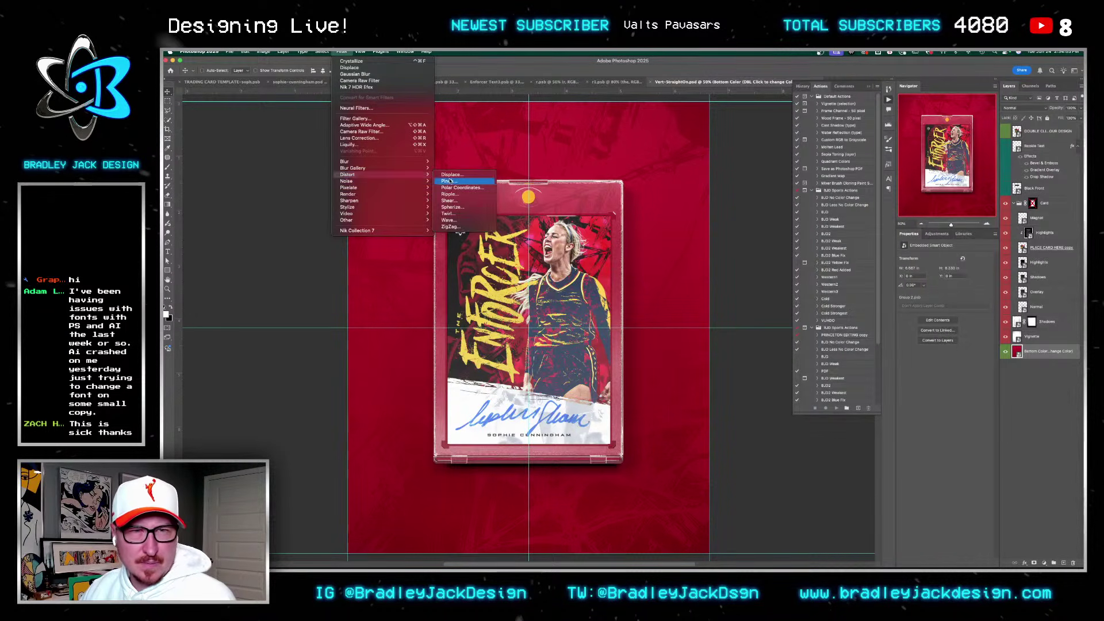
{"action": "mouse_move", "coordinate": [412, 181]}
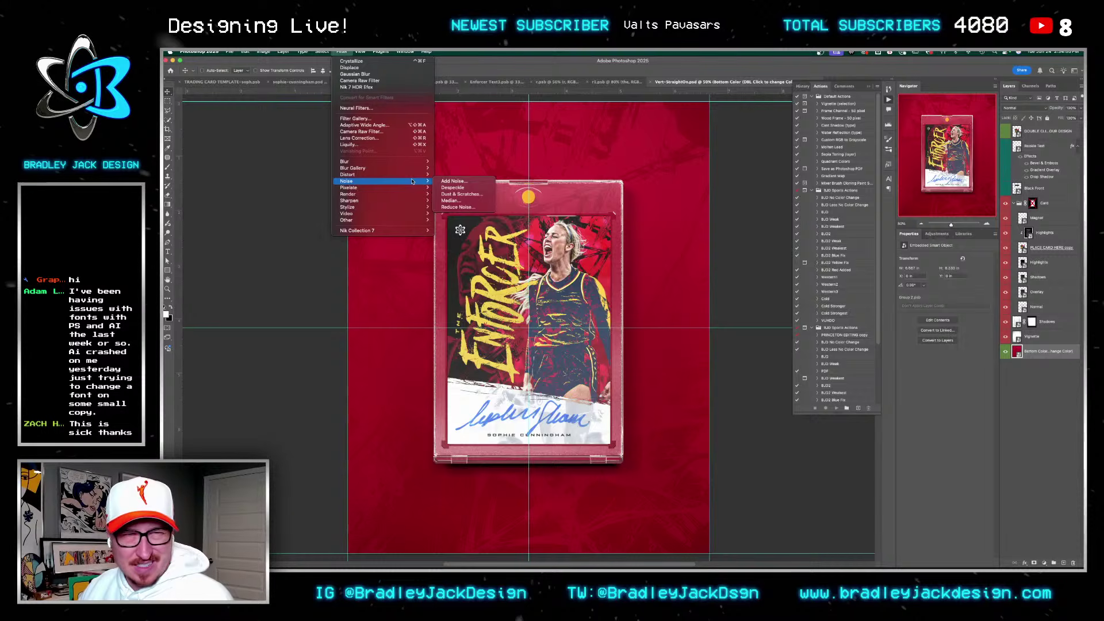
{"action": "left_click", "coordinate": [379, 119]}
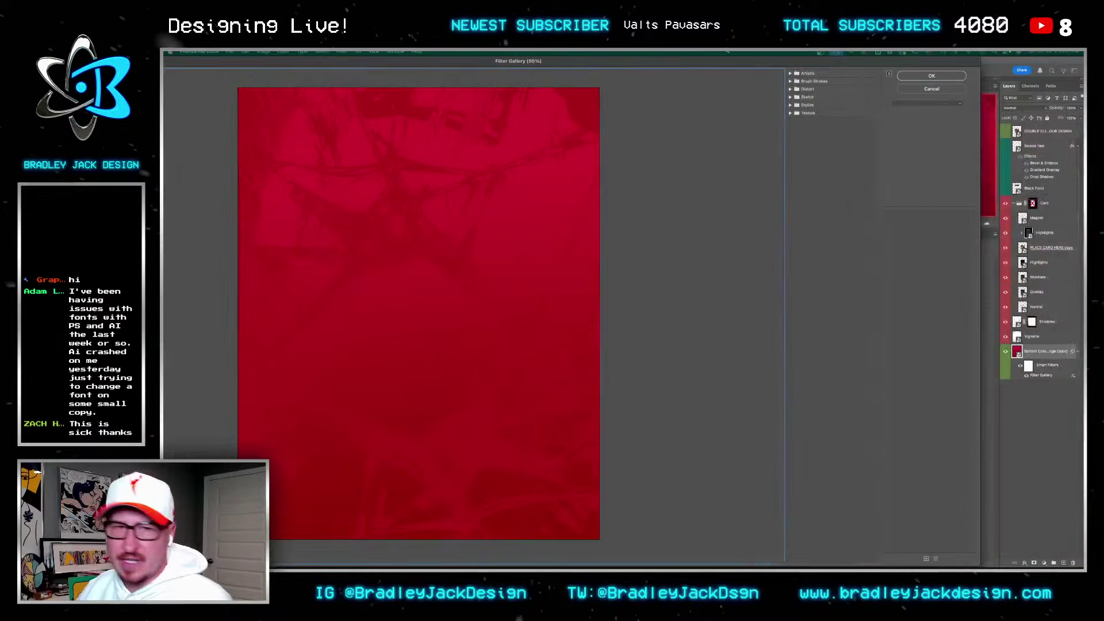
{"action": "left_click", "coordinate": [813, 89]}
{"action": "left_click", "coordinate": [848, 104]}
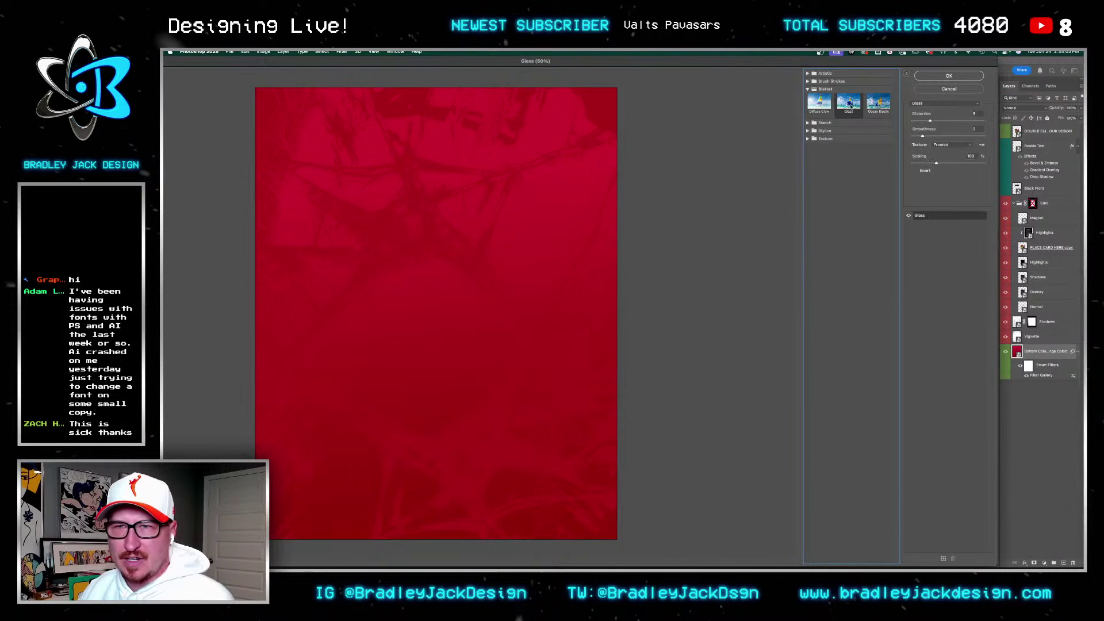
{"action": "left_click", "coordinate": [922, 123]}
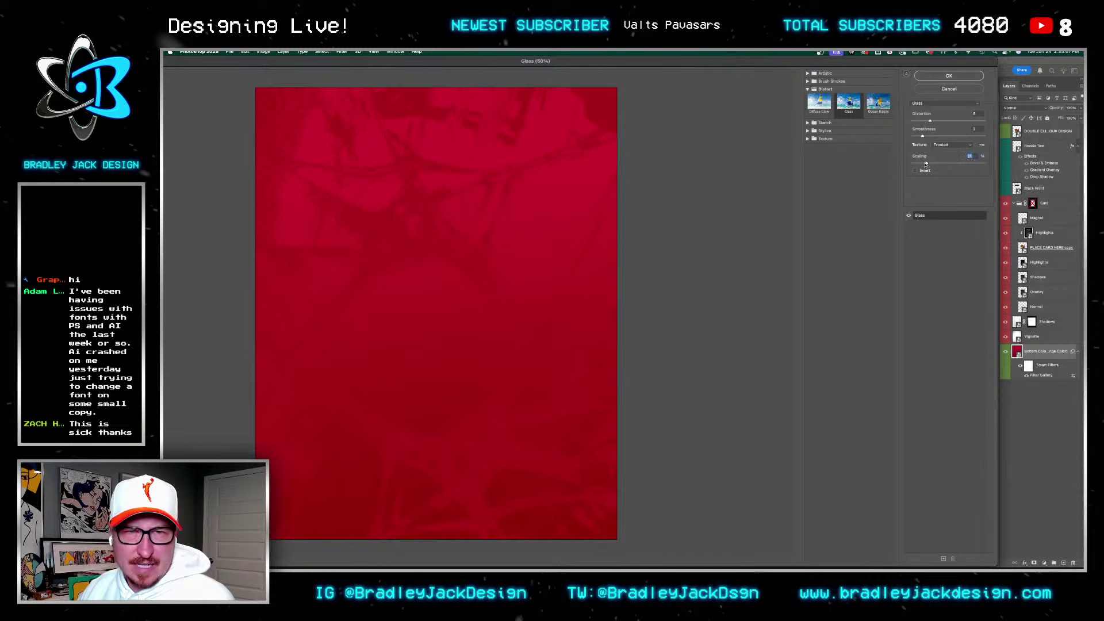
{"action": "left_click_drag", "start_coordinate": [912, 164], "coordinate": [963, 166]}
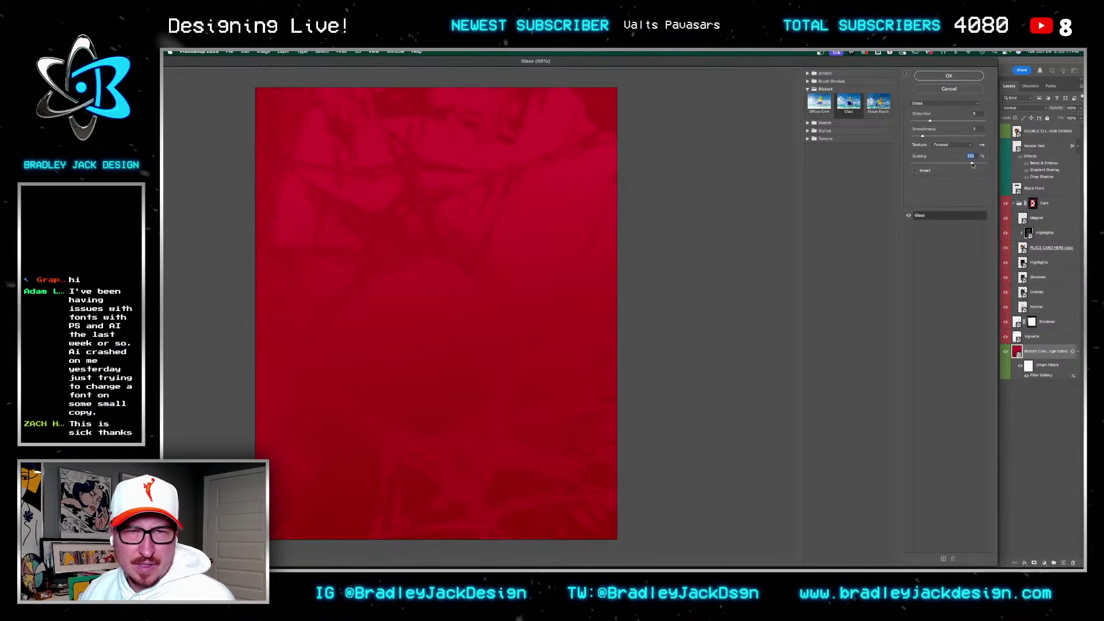
{"action": "left_click", "coordinate": [914, 137]}
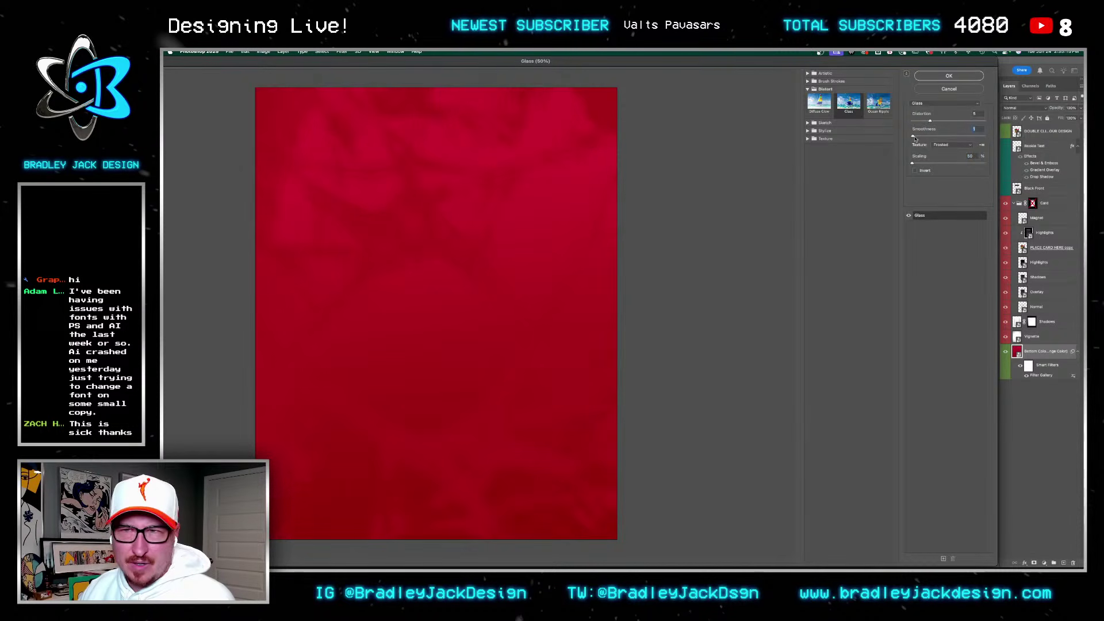
{"action": "key", "text": "Up"}
{"action": "key", "text": "Return"}
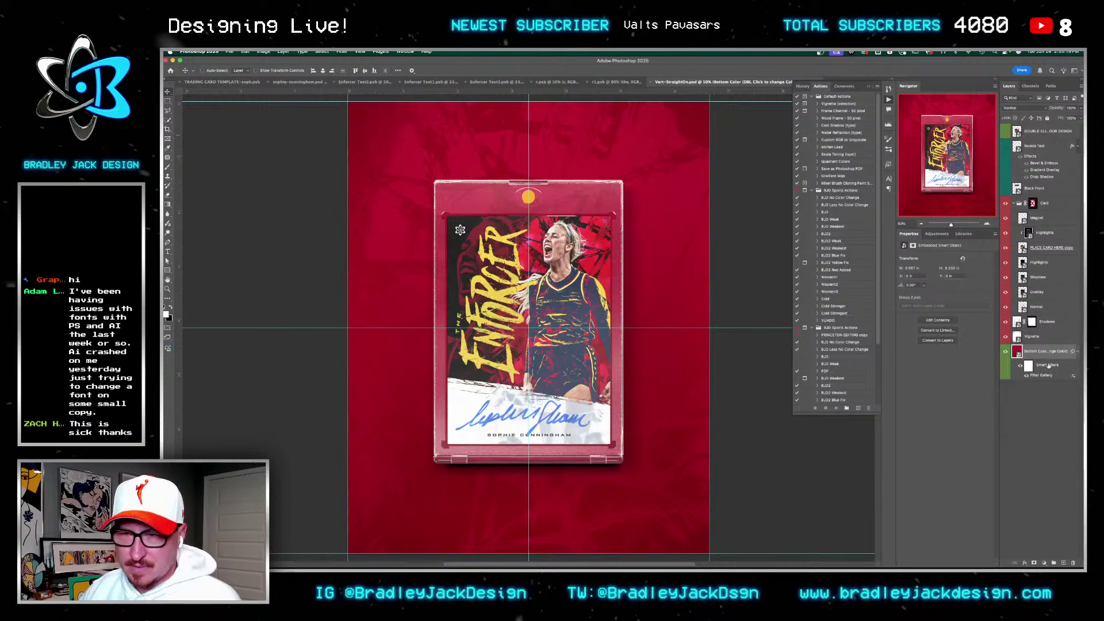
Step: Restrict the Bottom Color layer's Glass effect to the card holder area by masking out everything around the holder
{"action": "left_click", "coordinate": [1029, 366]}
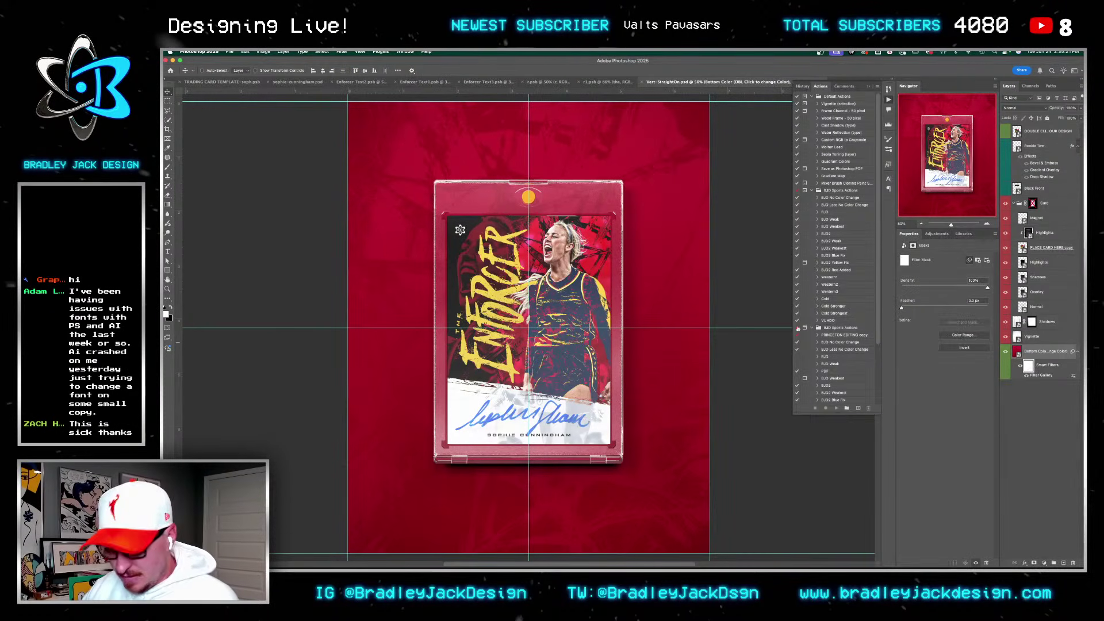
{"action": "key", "text": "m"}
{"action": "left_click_drag", "start_coordinate": [435, 182], "coordinate": [621, 464]}
{"action": "key", "text": "ctrl+shift+i"}
{"action": "key", "text": "BackSpace"}
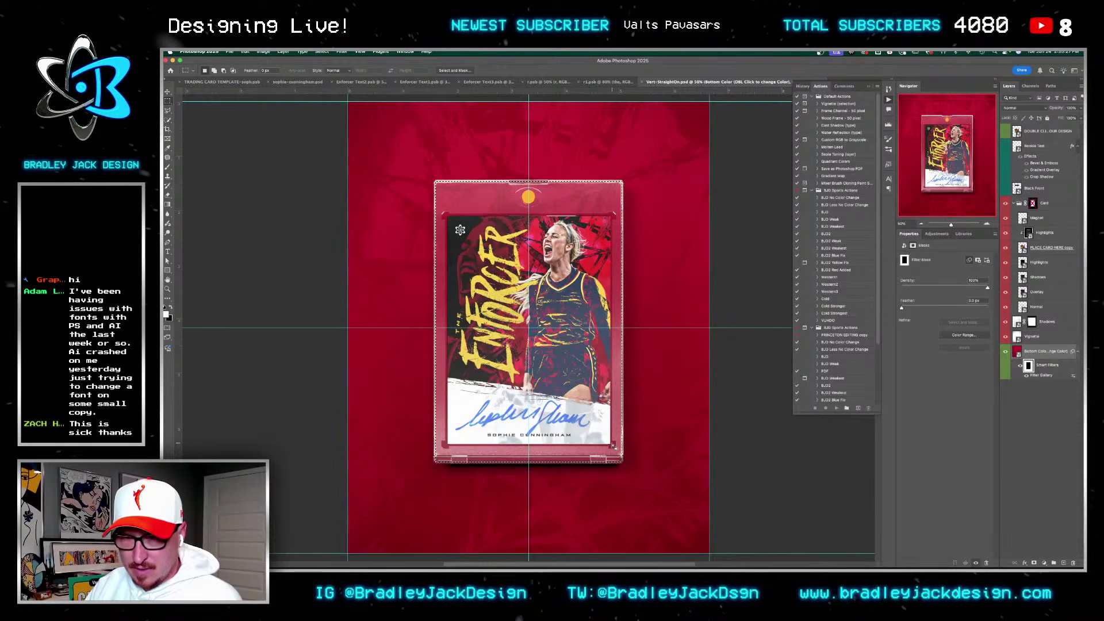
{"action": "key", "text": "z"}
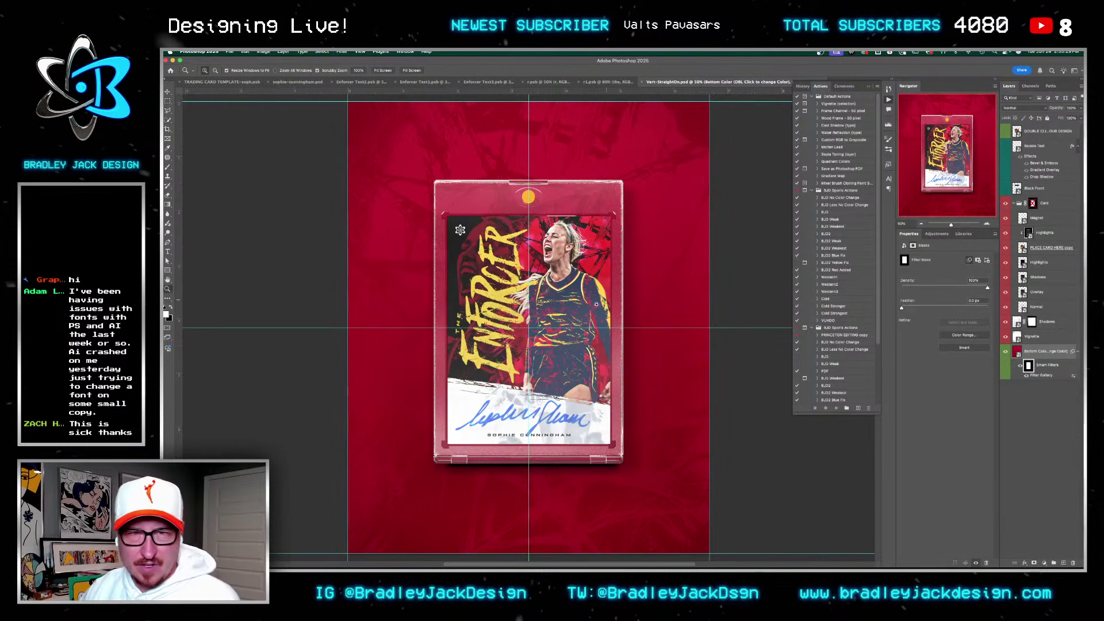
{"action": "left_click_drag", "start_coordinate": [455, 187], "coordinate": [680, 234]}
{"action": "key", "text": "v"}
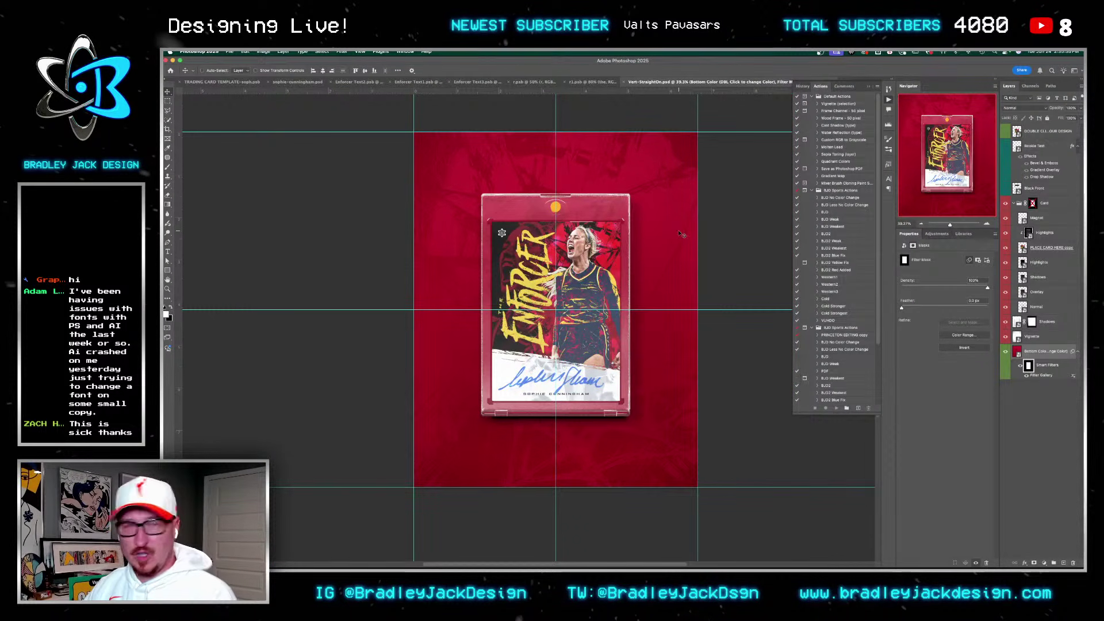
Step: Save the mockup under the new name Vert-StraightOn-soph.psd in the BJD-StaticTemplates-2.0 folder
{"action": "key", "text": "super+shift+s"}
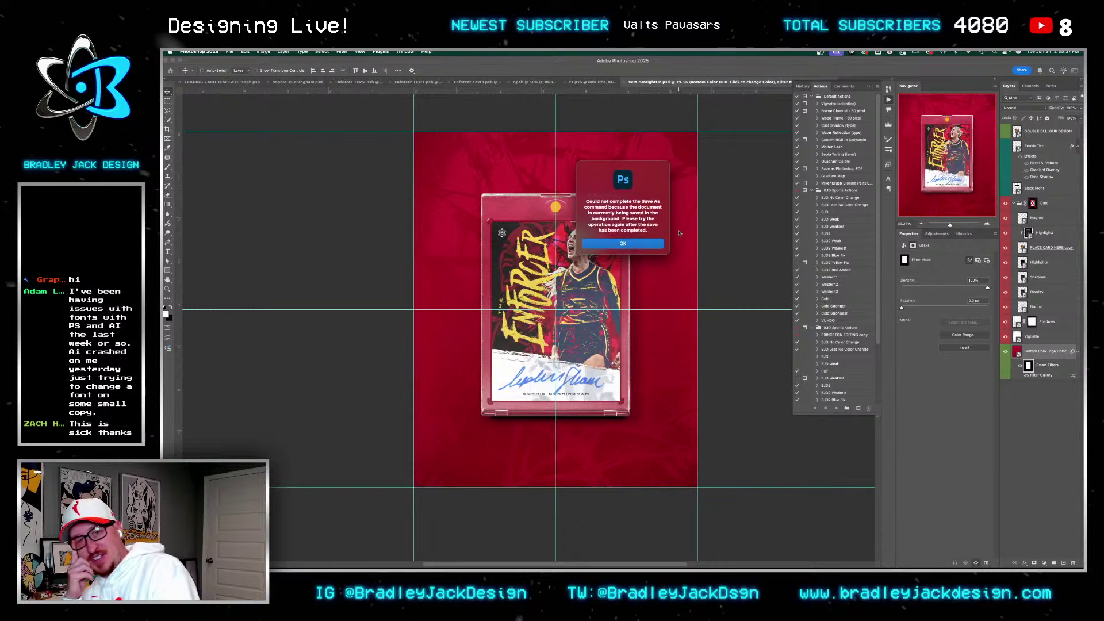
{"action": "key", "text": "Return"}
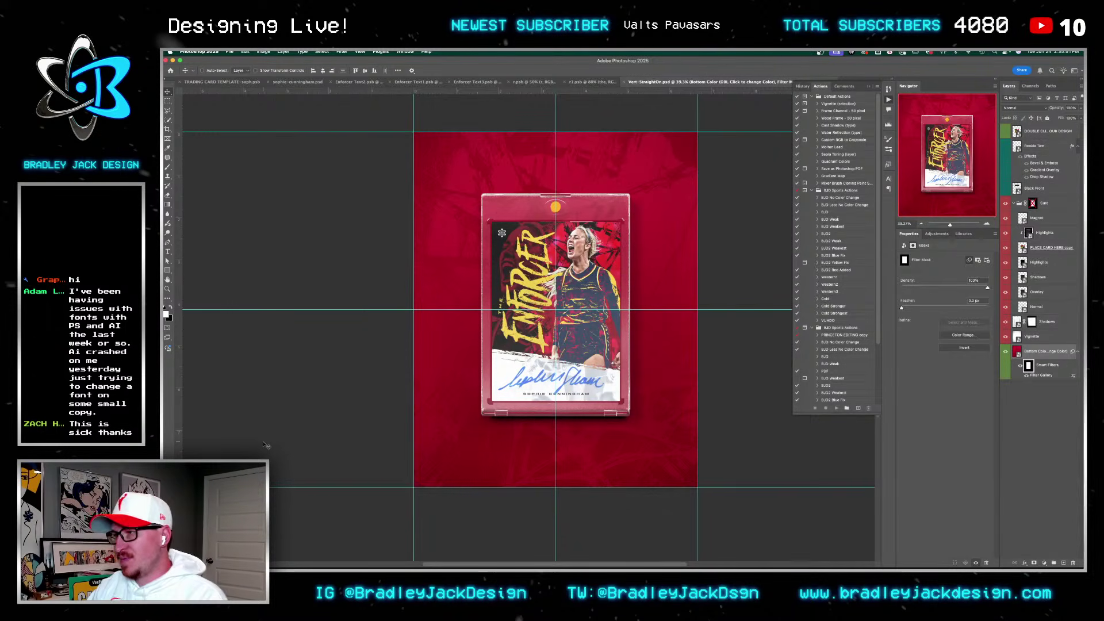
{"action": "key", "text": "super+s"}
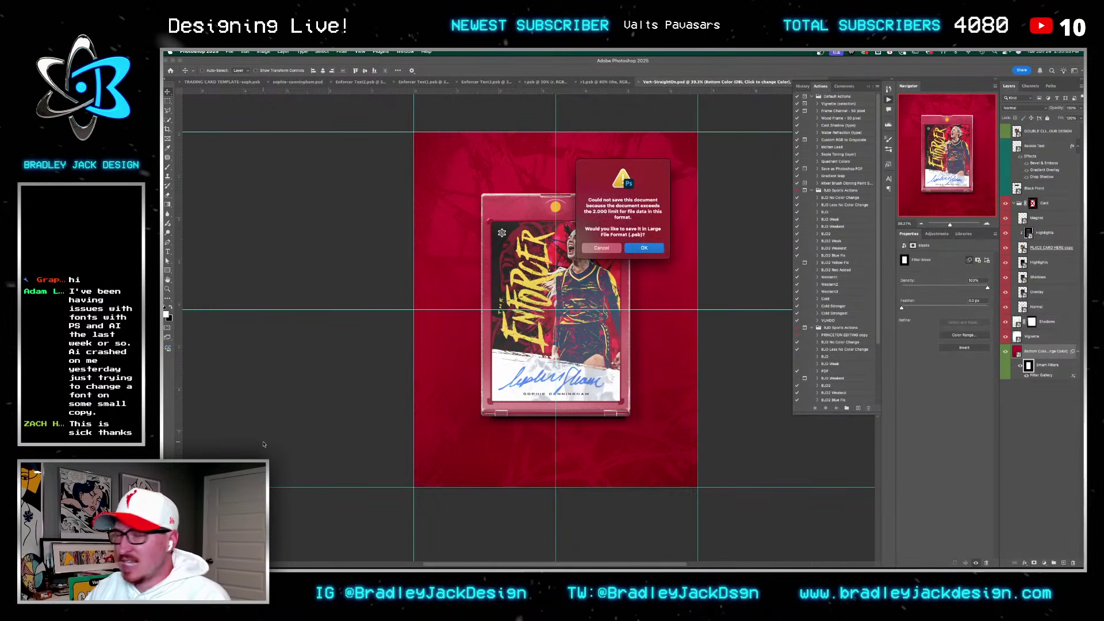
{"action": "left_click", "coordinate": [644, 247]}
{"action": "left_click", "coordinate": [639, 253]}
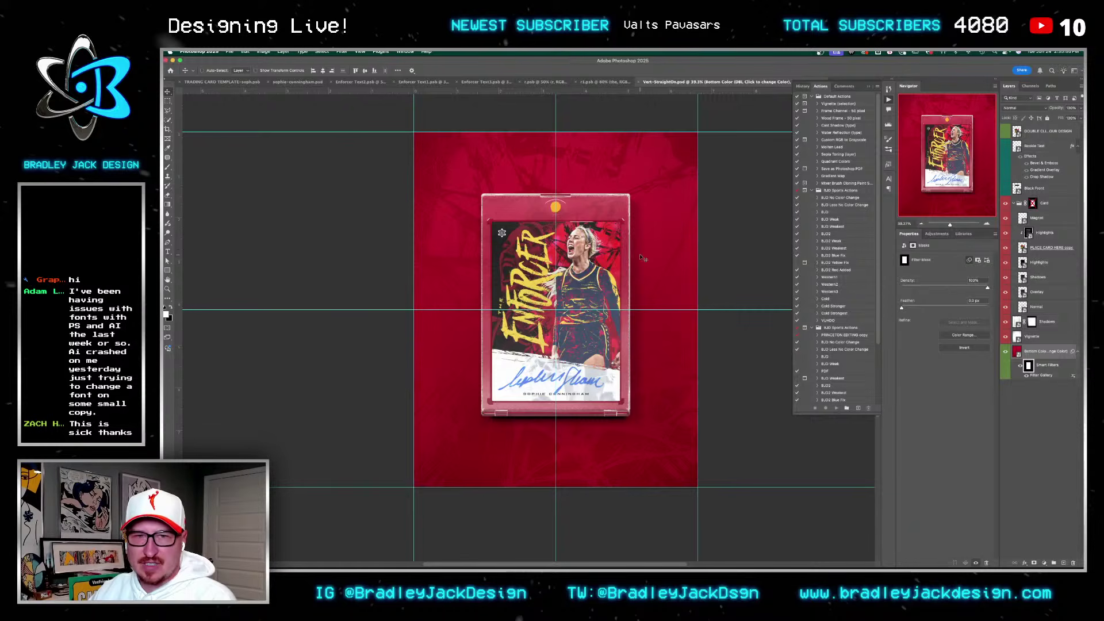
{"action": "key", "text": "Right"}
{"action": "type", "text": "-soph"}
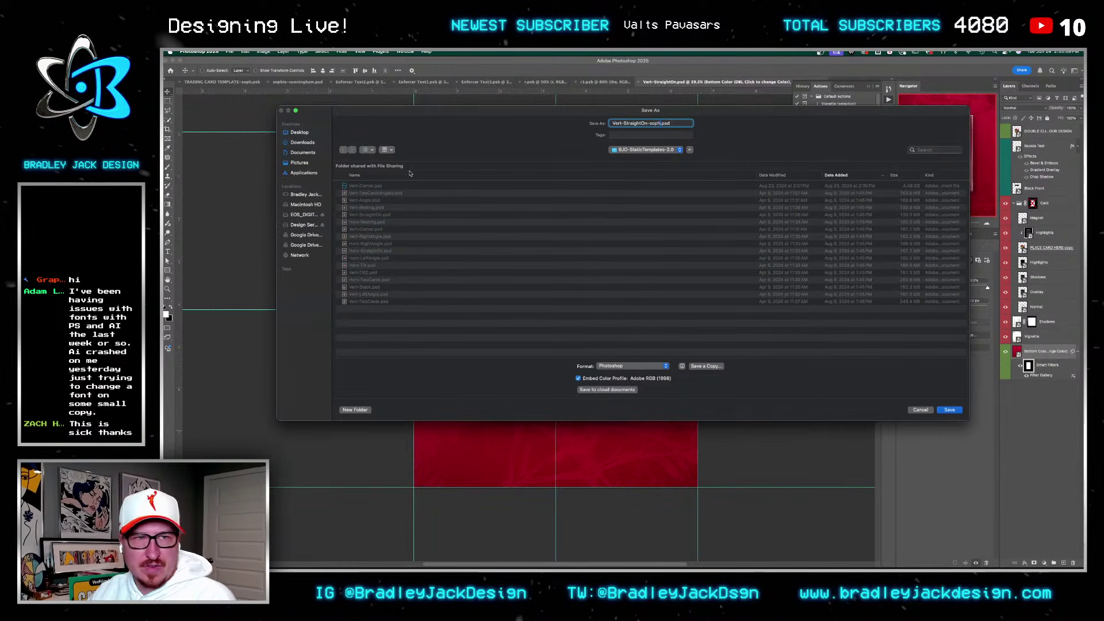
{"action": "key", "text": "Return"}
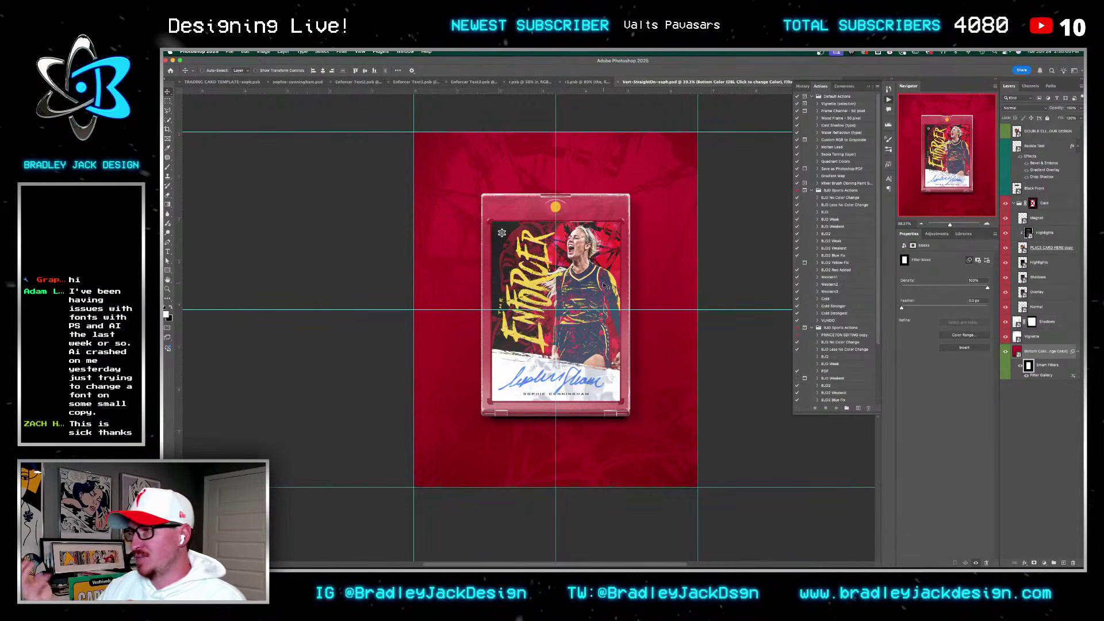
{"action": "key", "text": "ctrl+Tab"}
{"action": "key", "text": "ctrl+Tab"}
{"action": "key", "text": "ctrl+shift+Tab"}
{"action": "key", "text": "ctrl+shift+Tab"}
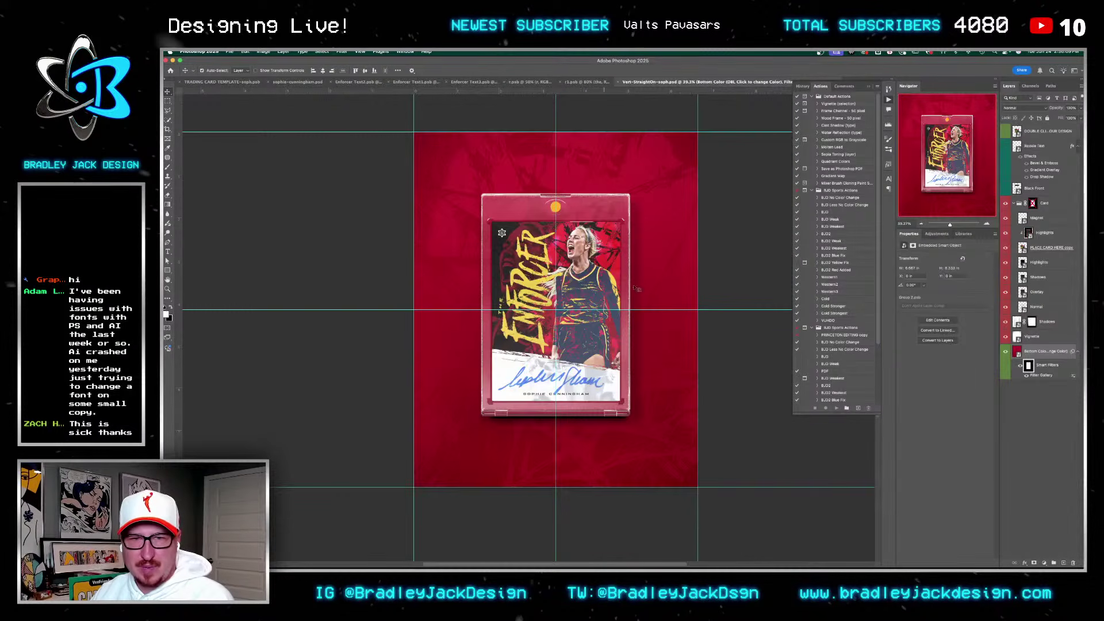
{"action": "left_click", "coordinate": [1006, 238]}
{"action": "left_click", "coordinate": [1005, 219]}
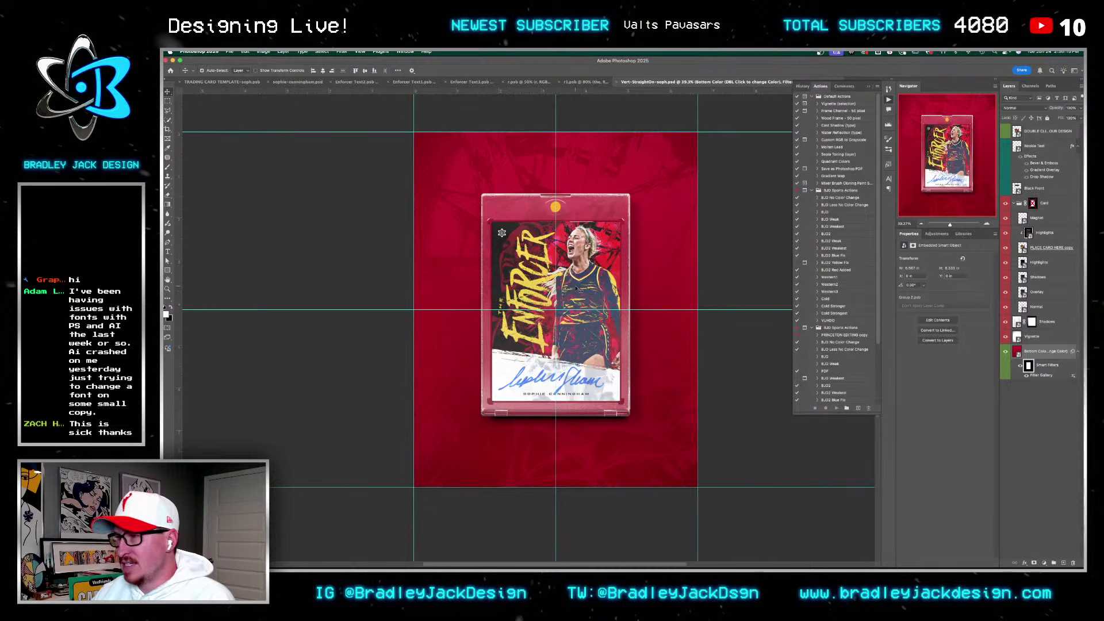
Step: Return to the trading card template document and save the mockup to the Desktop in Large Document Format
{"action": "key", "text": "ctrl+Tab"}
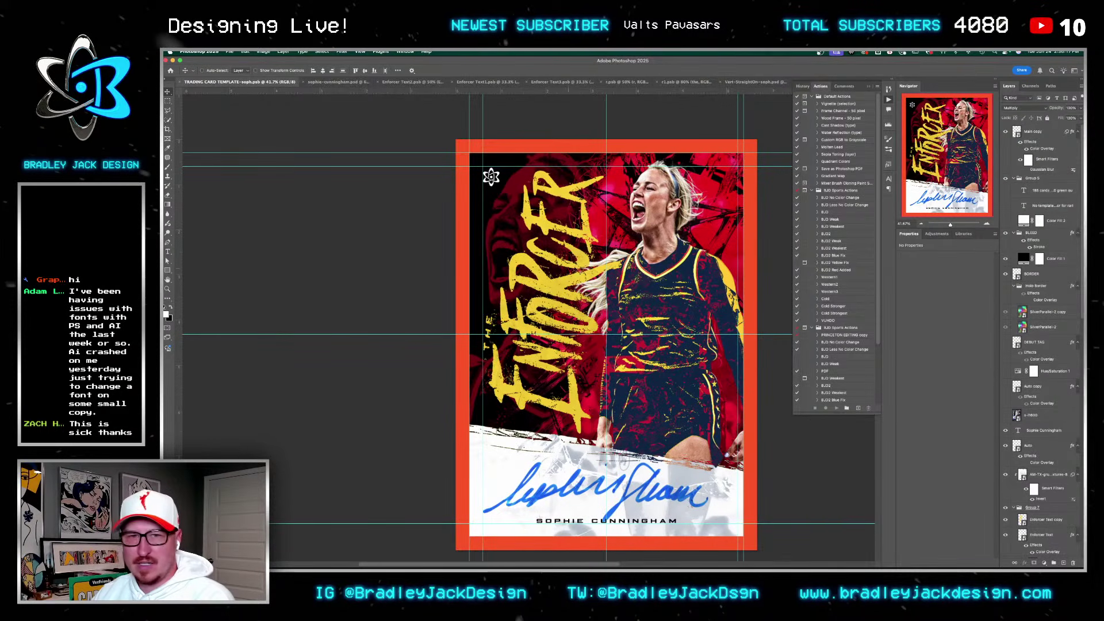
{"action": "scroll", "coordinate": [567, 273], "scroll_direction": "right", "scroll_amount": 5}
{"action": "scroll", "coordinate": [568, 272], "scroll_direction": "down", "scroll_amount": 1}
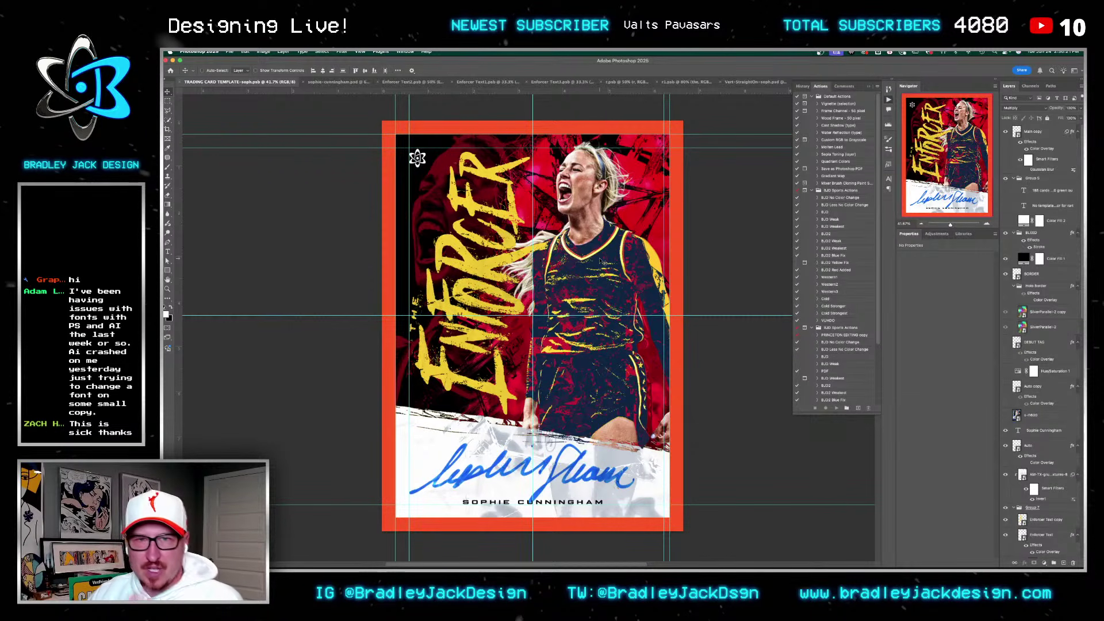
{"action": "key", "text": "ctrl+s"}
{"action": "key", "text": "Return"}
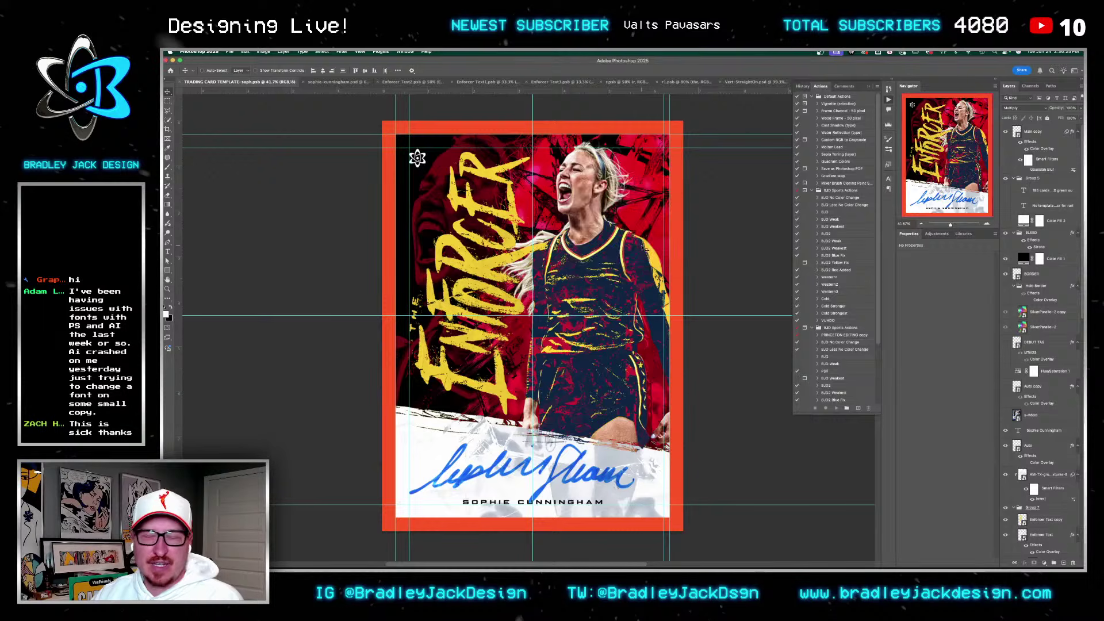
{"action": "left_click", "coordinate": [299, 132]}
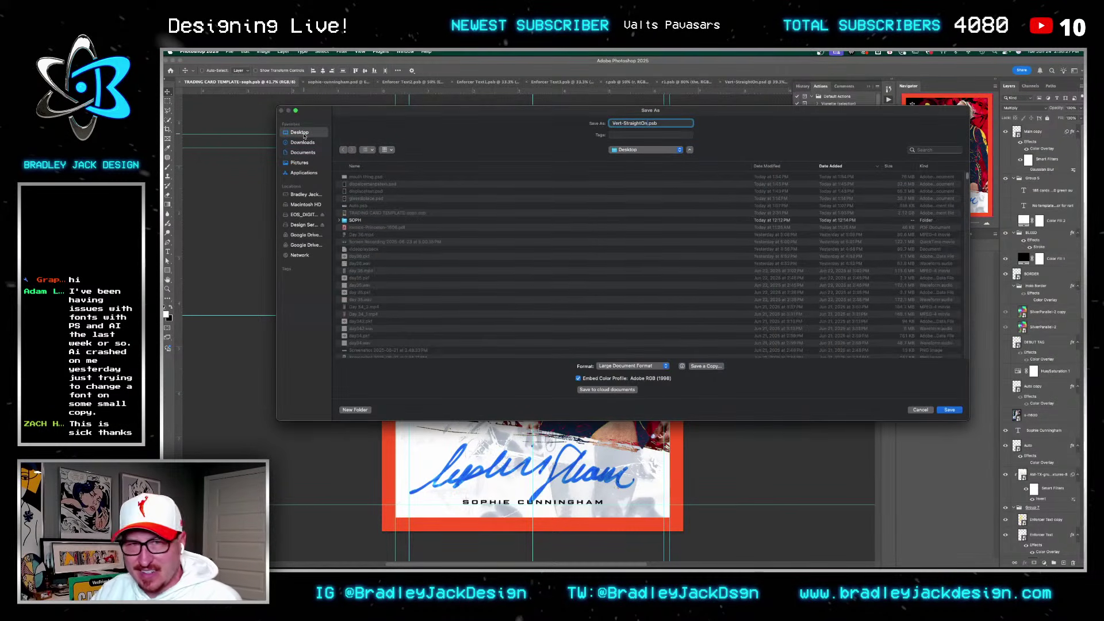
{"action": "key", "text": "Return"}
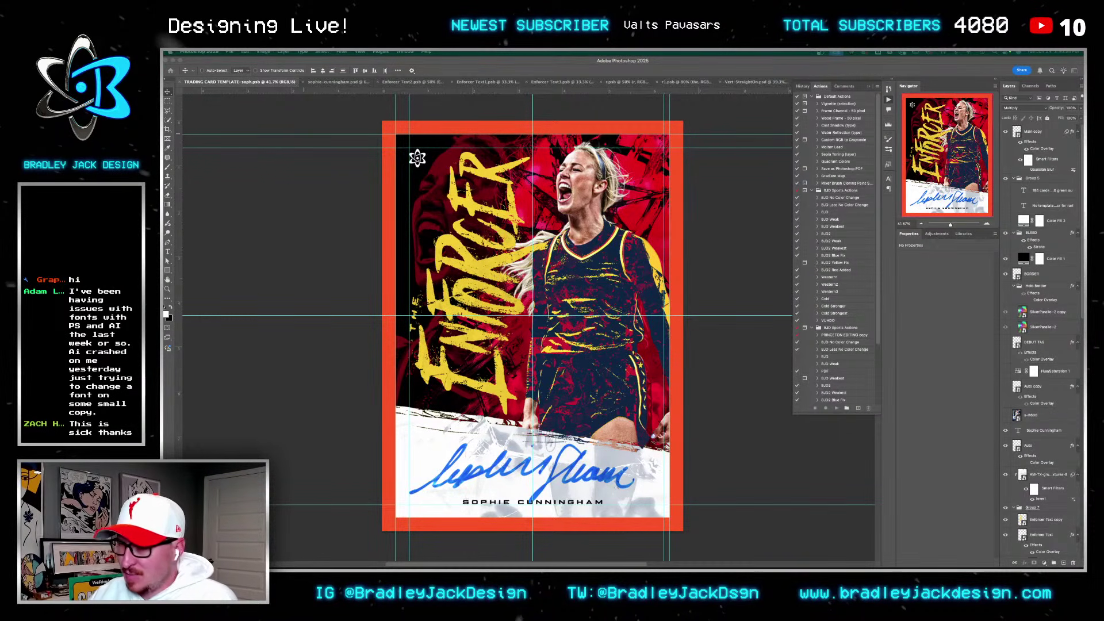
Step: Inspect the Gradient Map 1 and Threshold 1 contents inside the player smart object, closing each document to return to the card
{"action": "scroll", "coordinate": [1043, 286], "scroll_direction": "down", "scroll_amount": 10}
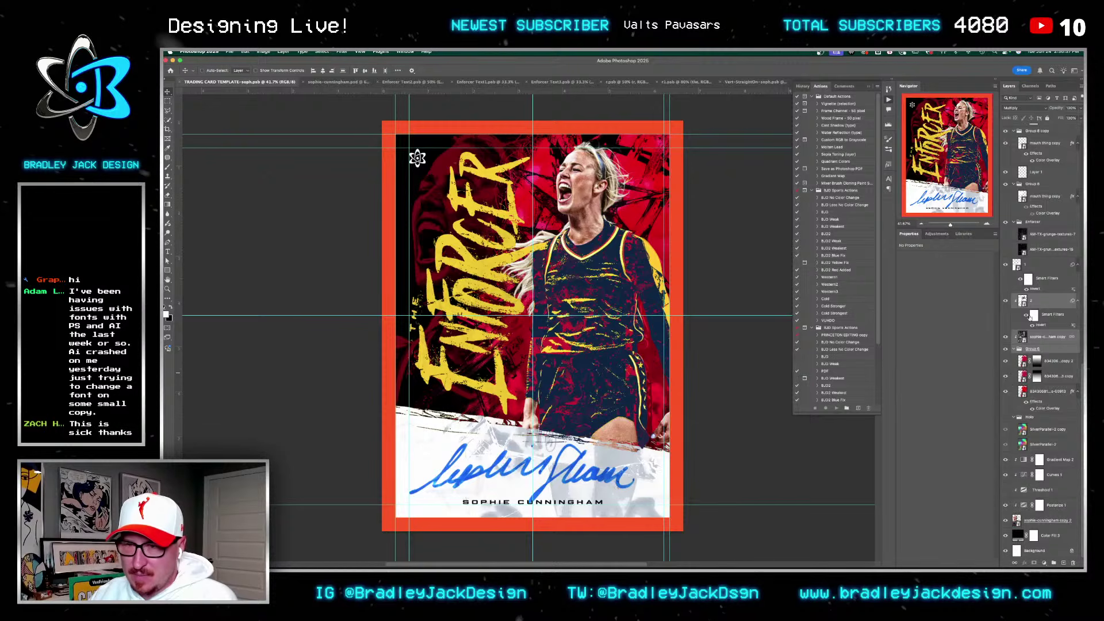
{"action": "scroll", "coordinate": [1024, 300], "scroll_direction": "up", "scroll_amount": 5}
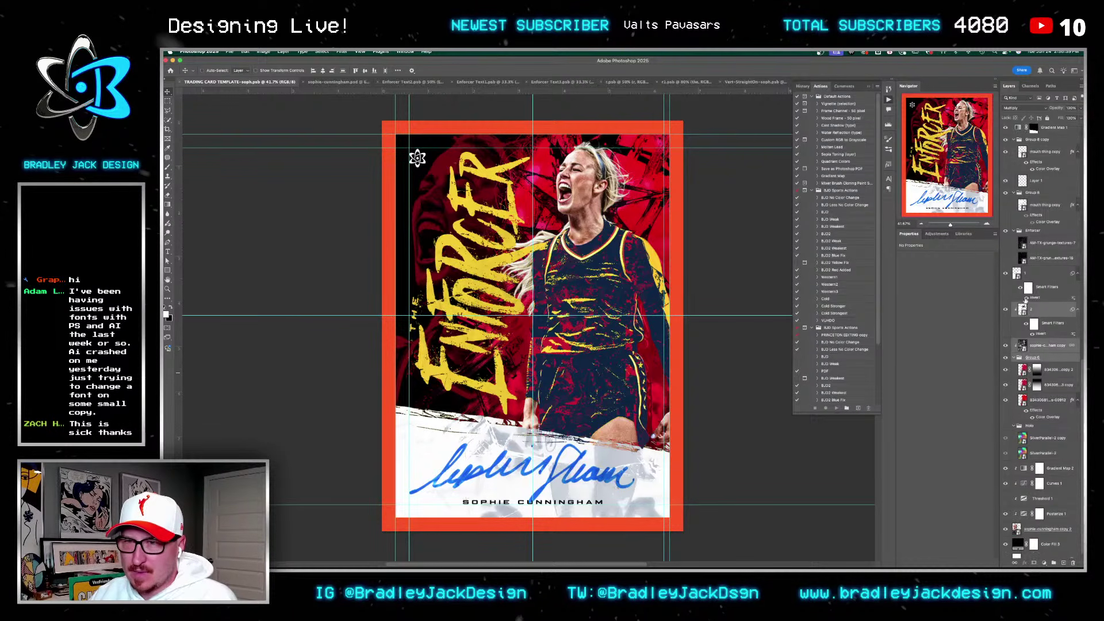
{"action": "double_click", "coordinate": [1022, 171]}
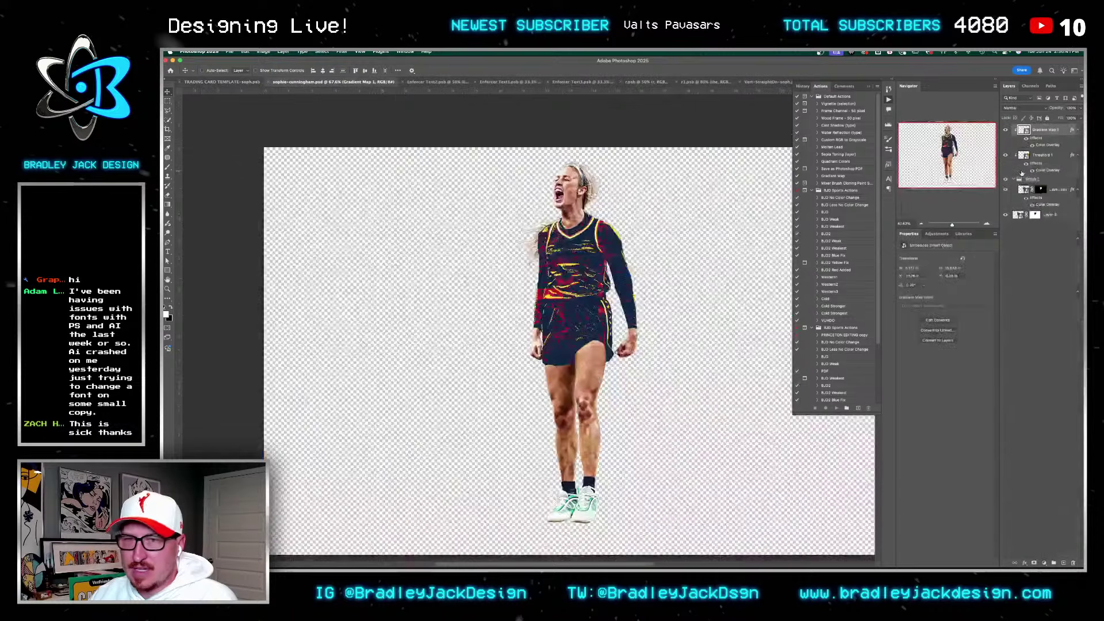
{"action": "double_click", "coordinate": [1023, 131]}
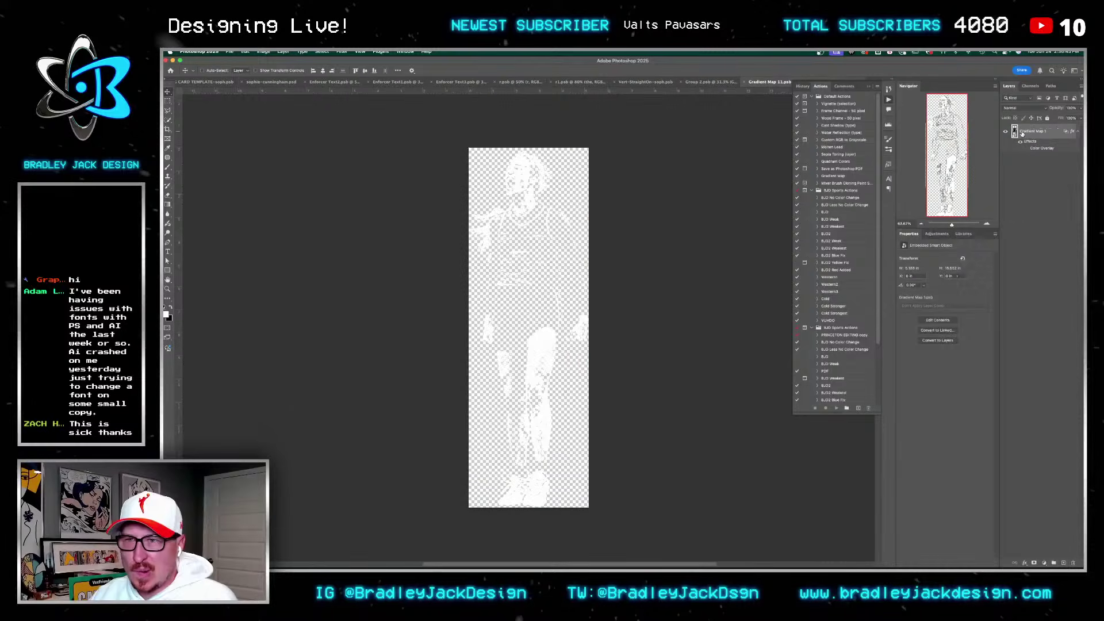
{"action": "key", "text": "ctrl+w"}
{"action": "double_click", "coordinate": [1022, 155]}
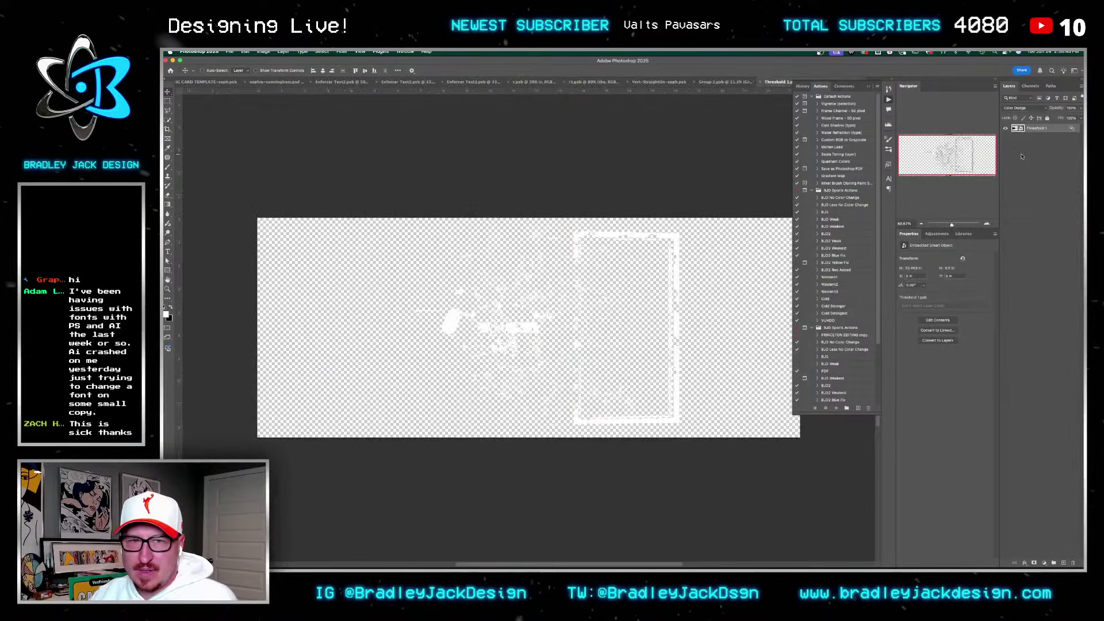
{"action": "key", "text": "ctrl+w"}
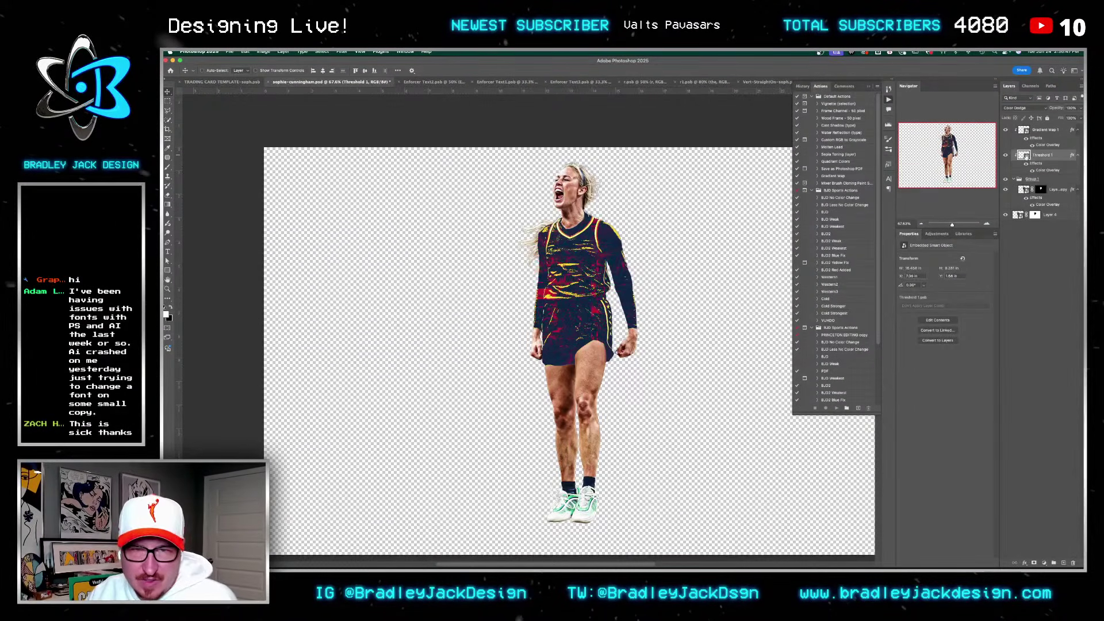
{"action": "key", "text": "ctrl+w"}
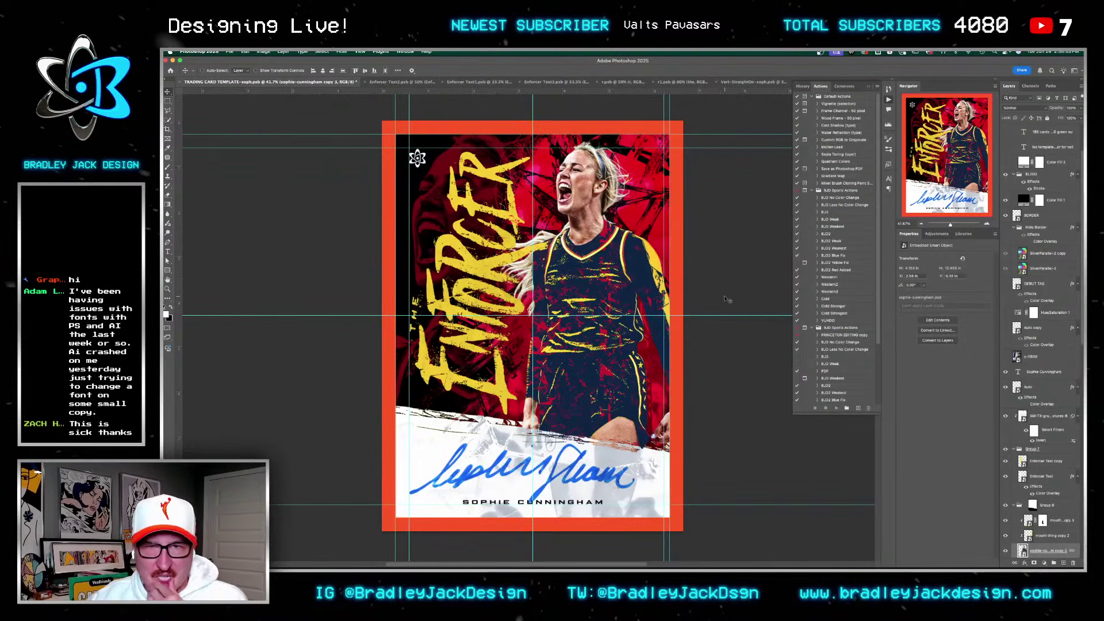
Step: Try shifting the lower player copy slightly to the right behind the main player
{"action": "scroll", "coordinate": [1055, 475], "scroll_direction": "down", "scroll_amount": 5}
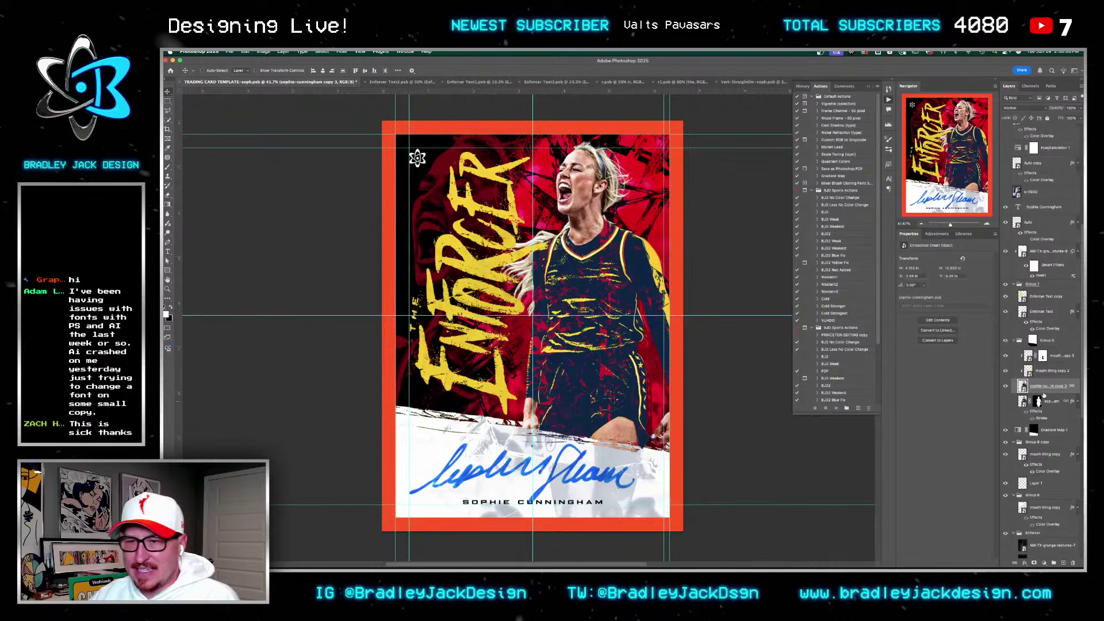
{"action": "left_click", "coordinate": [1036, 402]}
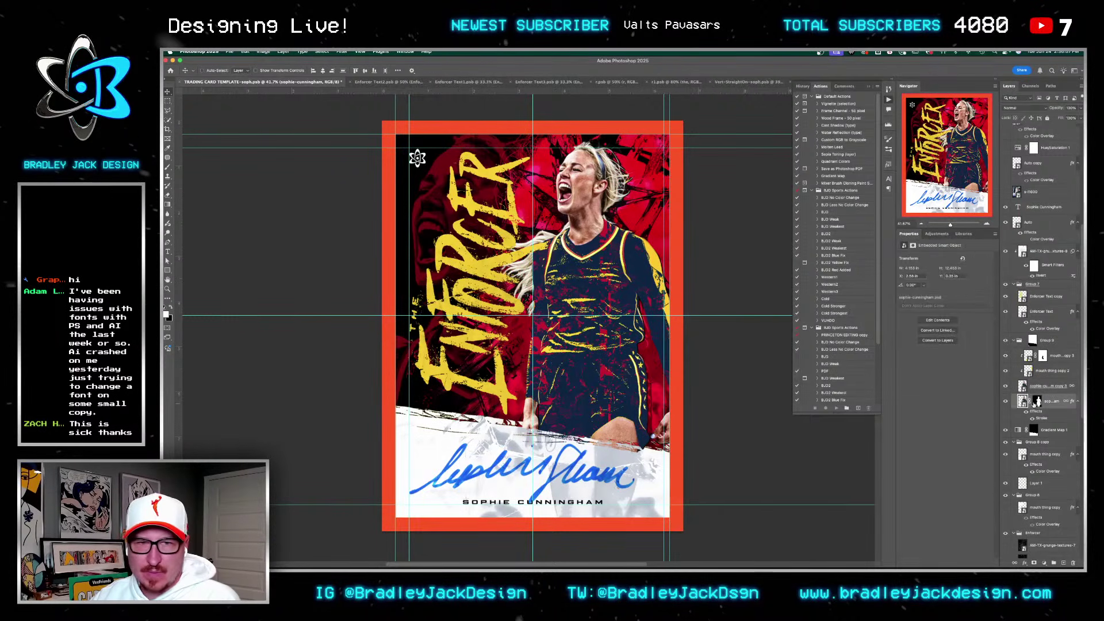
{"action": "left_click", "coordinate": [1023, 401]}
{"action": "key", "text": "shift+Right"}
{"action": "key", "text": "shift+Right"}
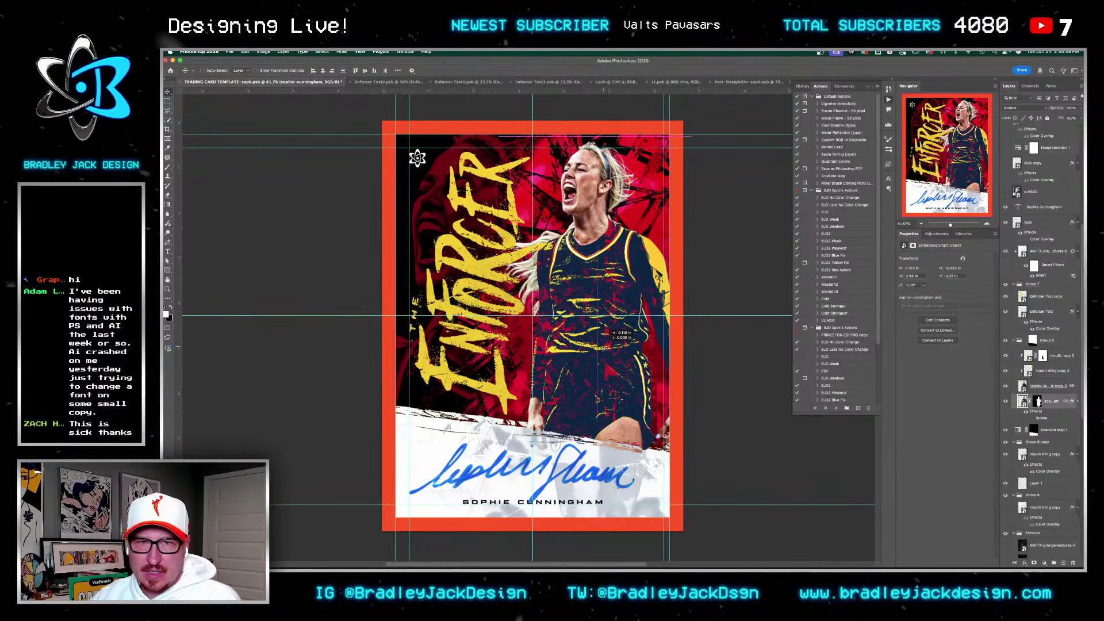
{"action": "key", "text": "shift+Left"}
{"action": "key", "text": "shift+Left"}
Step: Unlink the lower player copy and remove its layer mask and Stroke effect
{"action": "right_click", "coordinate": [1056, 402]}
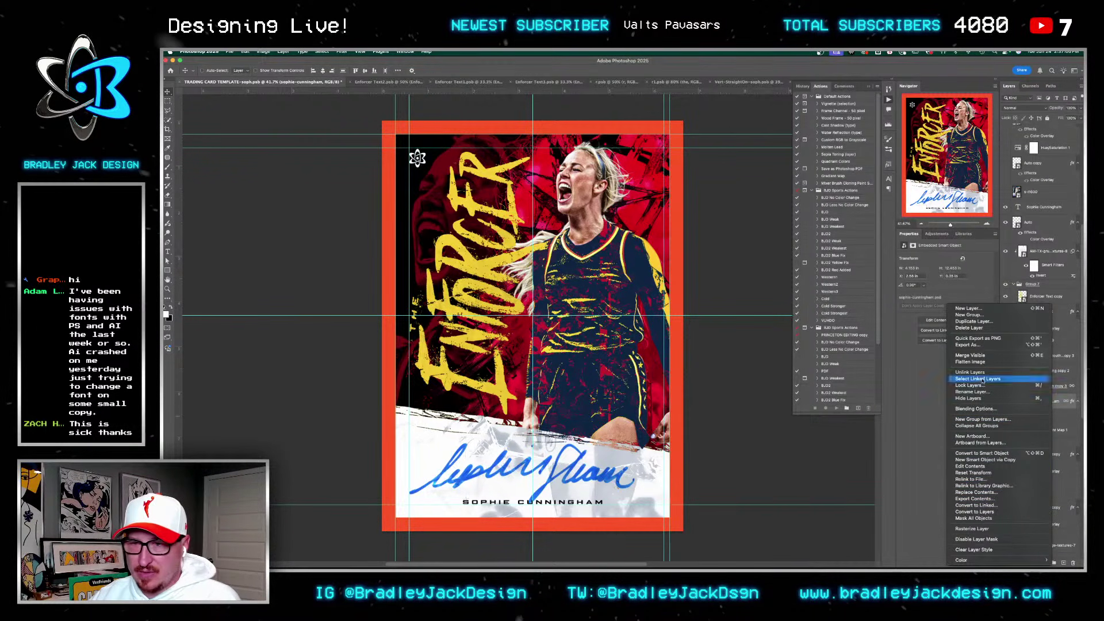
{"action": "left_click", "coordinate": [1054, 403]}
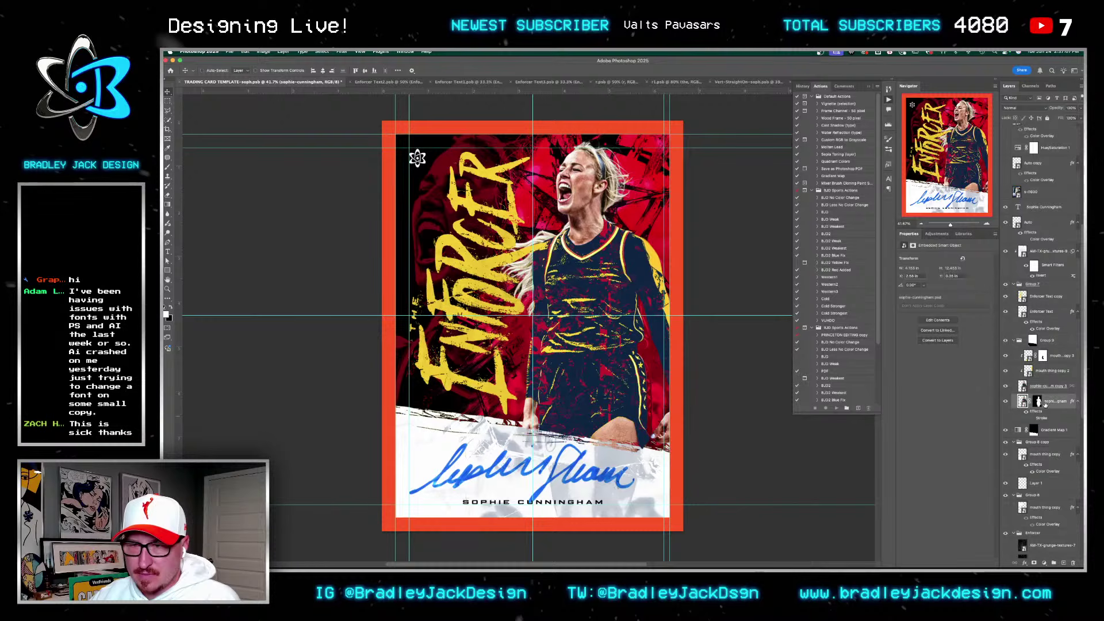
{"action": "right_click", "coordinate": [1042, 402]}
{"action": "left_click", "coordinate": [1043, 406]}
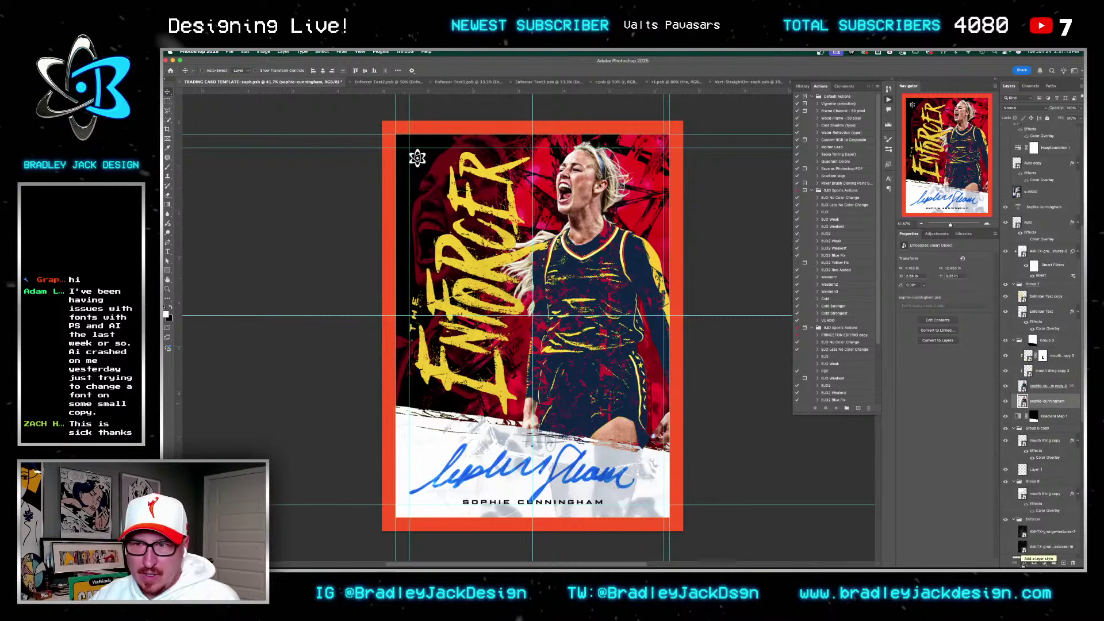
Step: Apply a yellow Color Overlay to the lower player copy and nudge it right and slightly up to form an offset edge
{"action": "left_click", "coordinate": [1024, 563]}
{"action": "left_click", "coordinate": [1042, 530]}
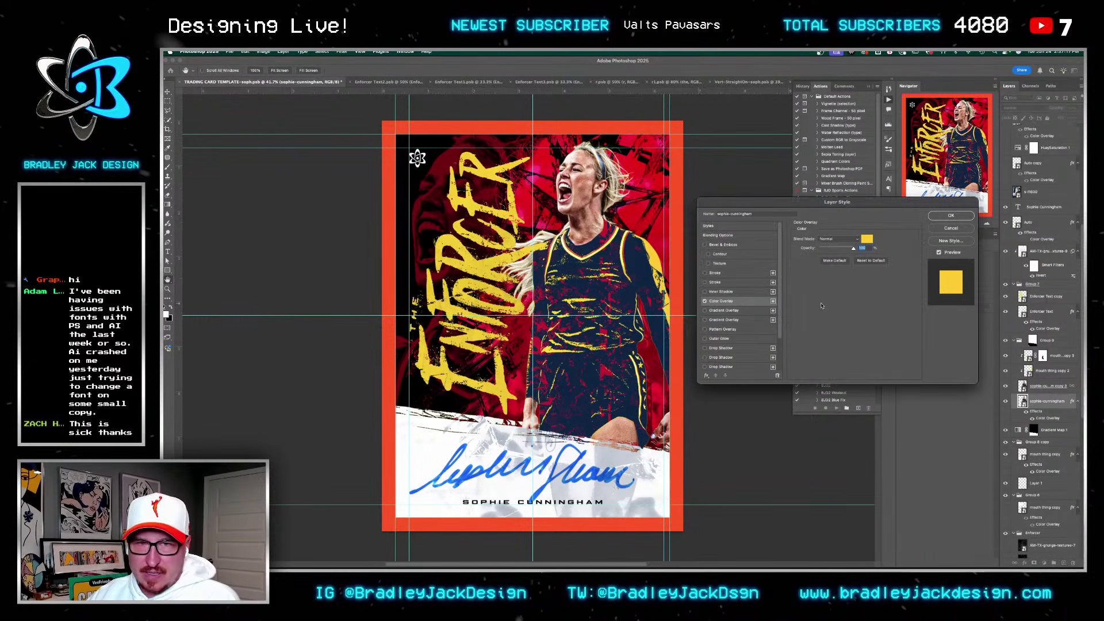
{"action": "key", "text": "Return"}
{"action": "key", "text": "Right"}
{"action": "key", "text": "Right"}
{"action": "key", "text": "Down"}
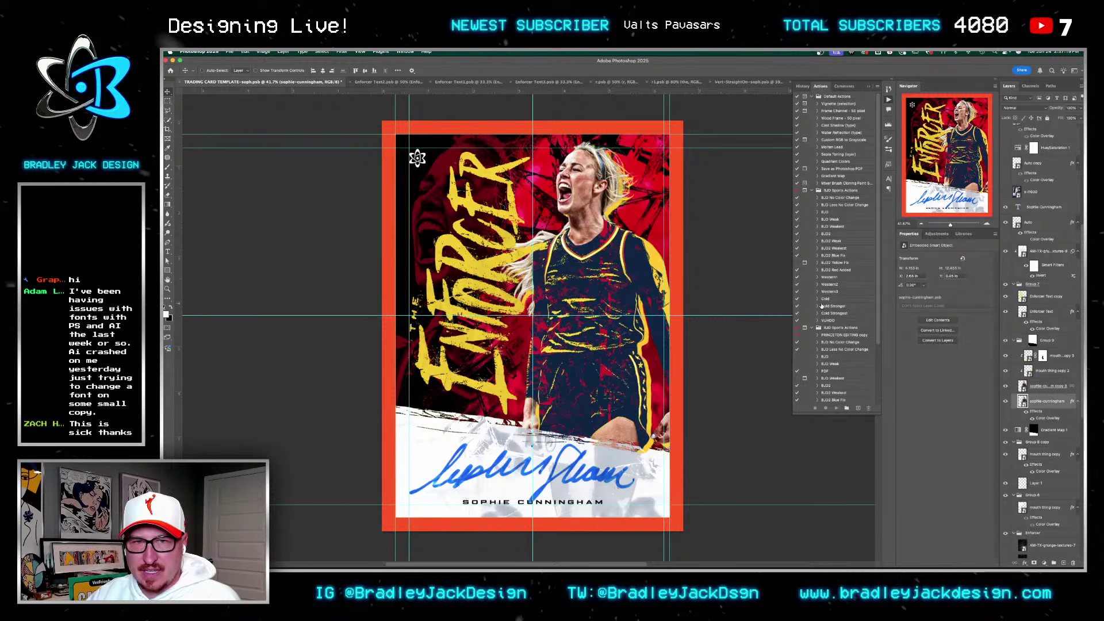
{"action": "key", "text": "Up"}
{"action": "key", "text": "Up"}
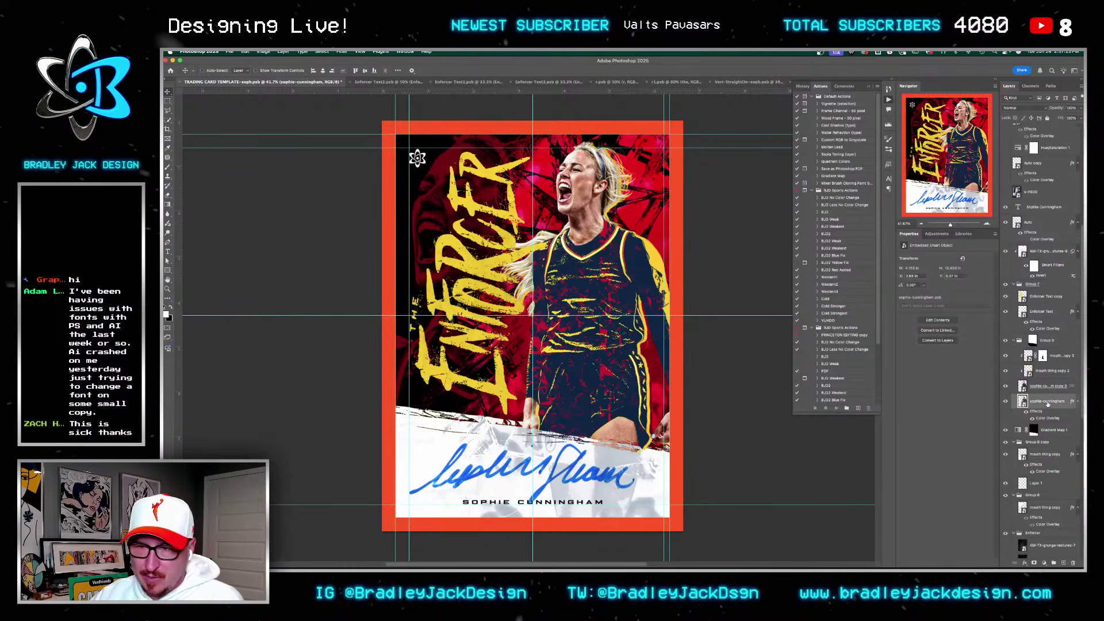
Step: Convert the yellow lower player copy and its Color Overlay into a smart object
{"action": "left_click", "coordinate": [1040, 405]}
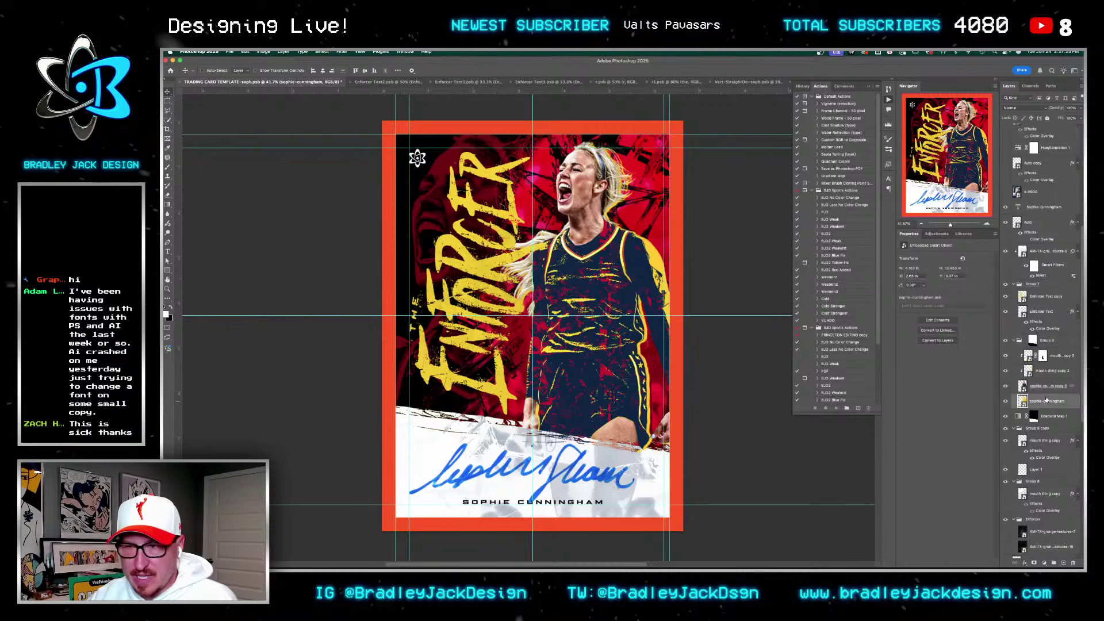
{"action": "left_click", "coordinate": [263, 51]}
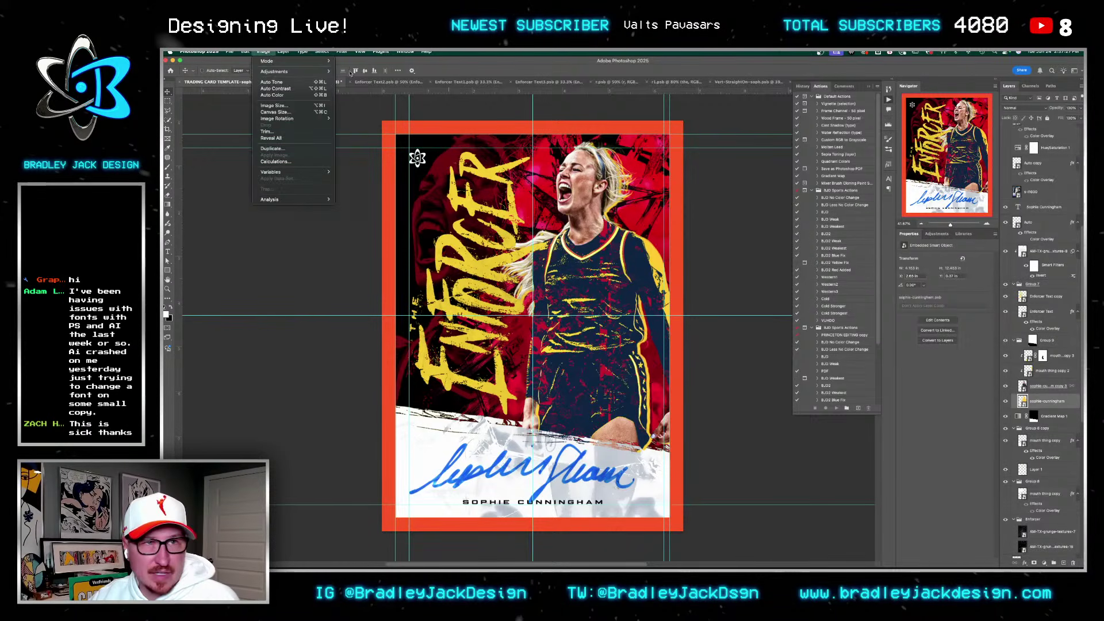
{"action": "left_click", "coordinate": [1021, 332]}
{"action": "scroll", "coordinate": [1047, 369], "scroll_direction": "down", "scroll_amount": 5}
{"action": "scroll", "coordinate": [1054, 375], "scroll_direction": "down", "scroll_amount": 10}
{"action": "scroll", "coordinate": [1045, 377], "scroll_direction": "up", "scroll_amount": 20}
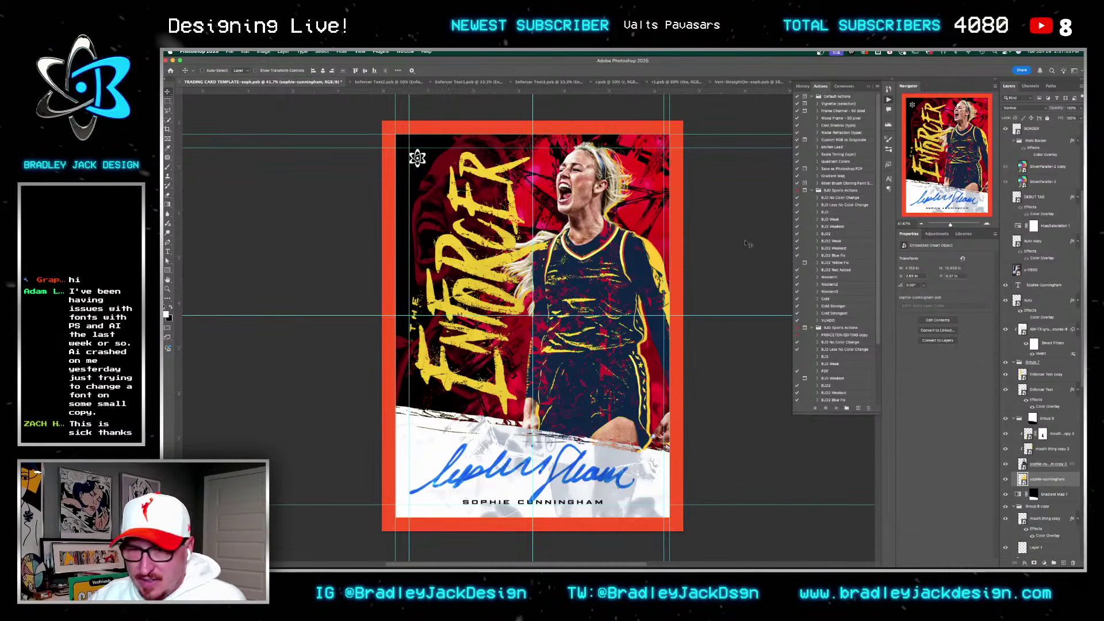
Step: Apply a Displace filter to the yellow player copy using a displacement map PSD from the Desktop
{"action": "left_click", "coordinate": [264, 51]}
{"action": "mouse_move", "coordinate": [341, 51]}
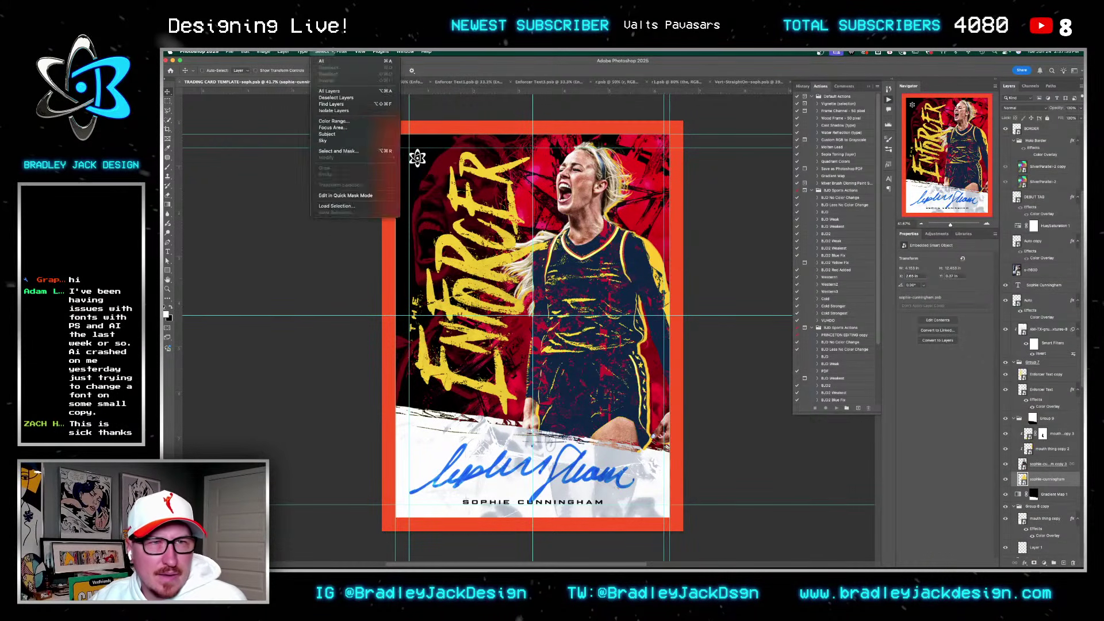
{"action": "left_click", "coordinate": [349, 74]}
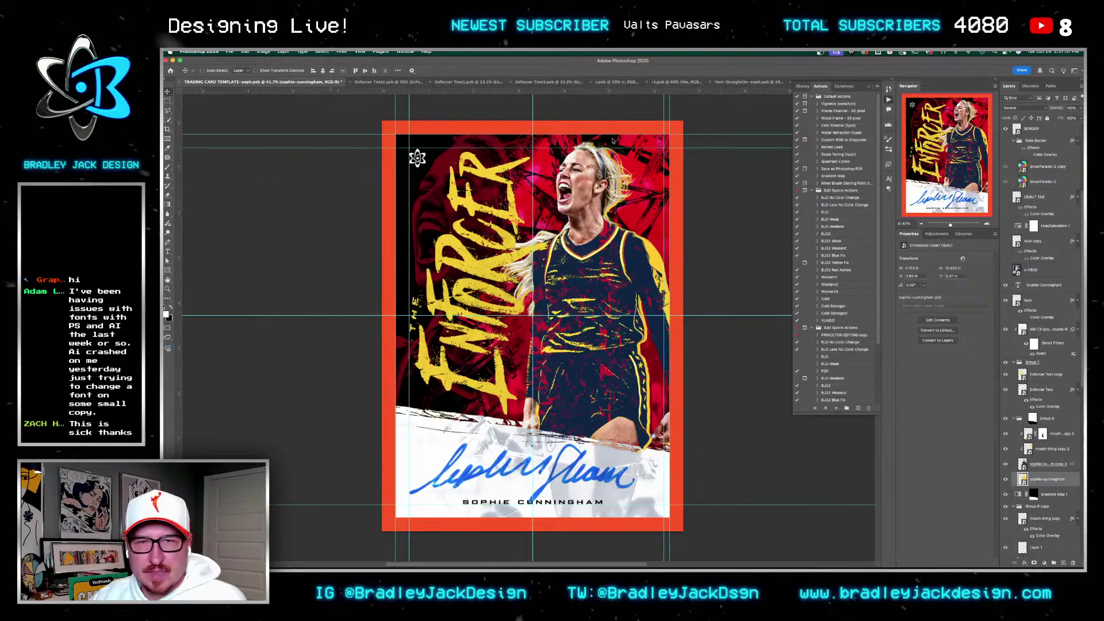
{"action": "left_click", "coordinate": [737, 226]}
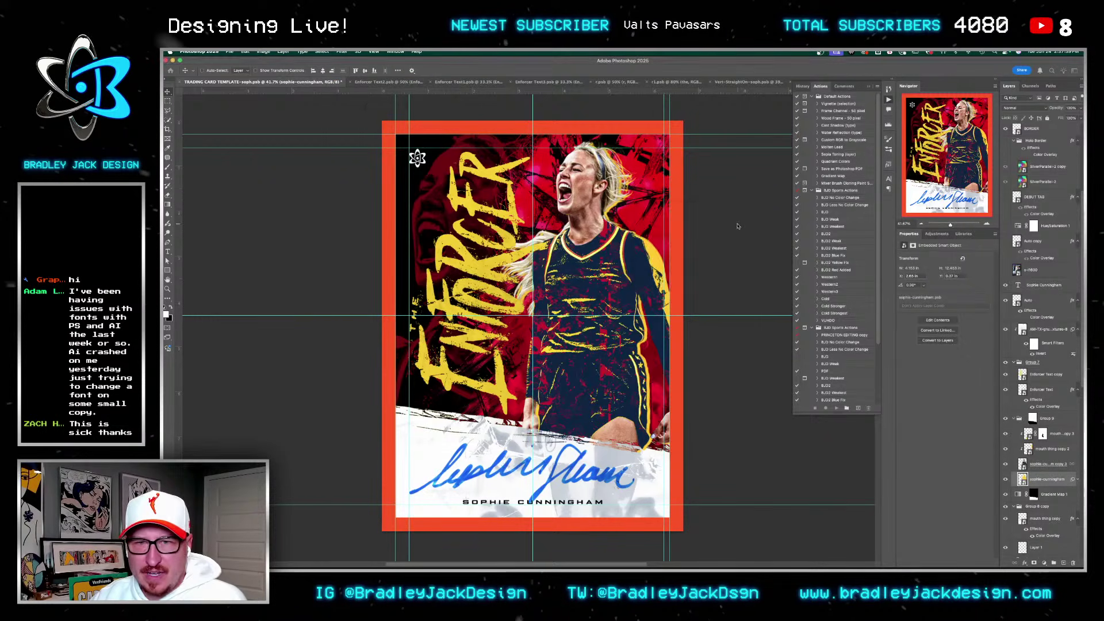
{"action": "double_click", "coordinate": [473, 164]}
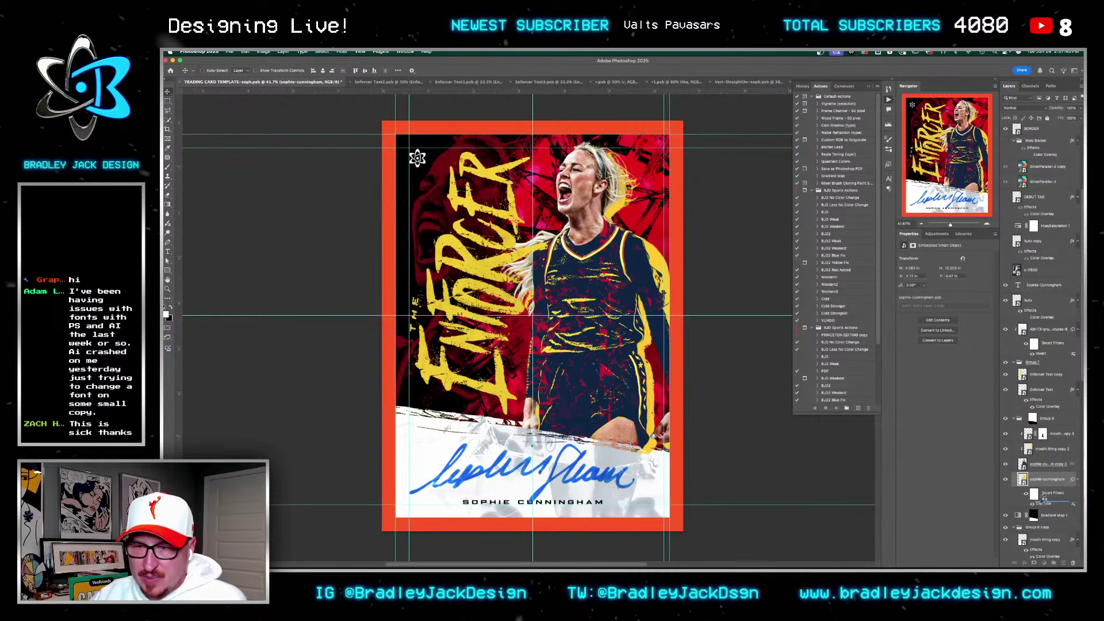
Step: Add a second Displace filter to the yellow copy with horizontal and vertical scales of -100 and another displacement map from the Desktop
{"action": "key", "text": "ctrl+super+f"}
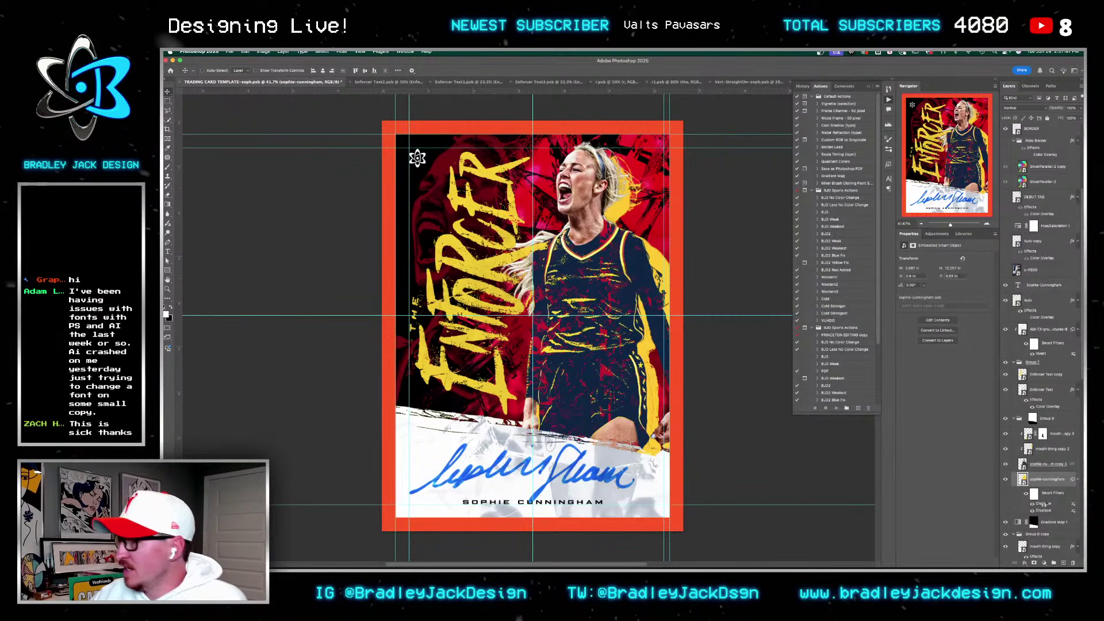
{"action": "double_click", "coordinate": [1042, 504]}
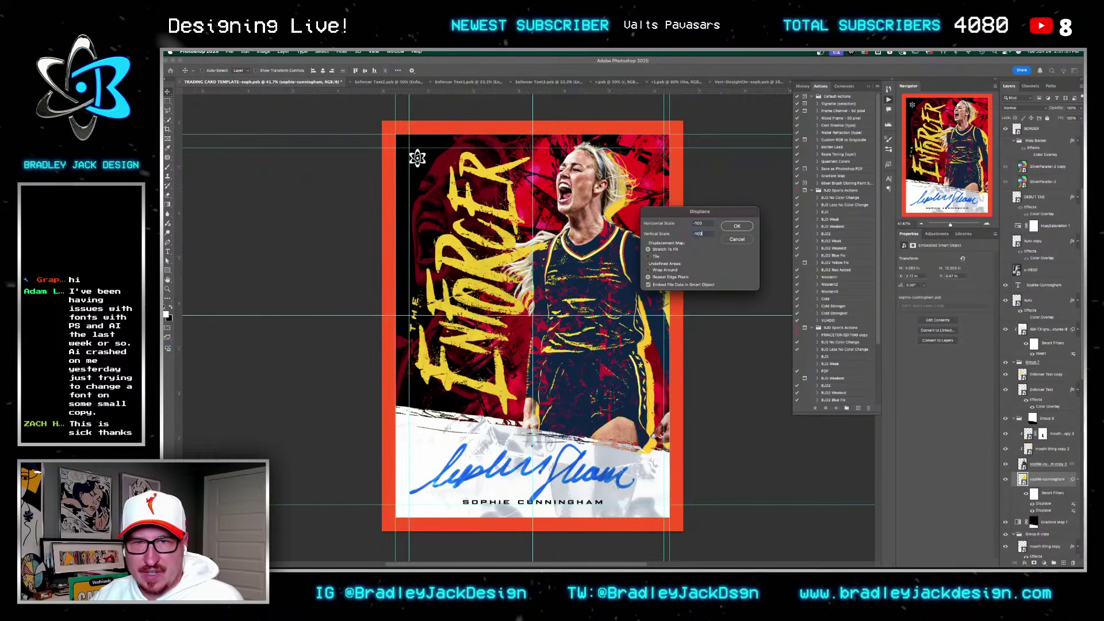
{"action": "key", "text": "Return"}
{"action": "double_click", "coordinate": [463, 156]}
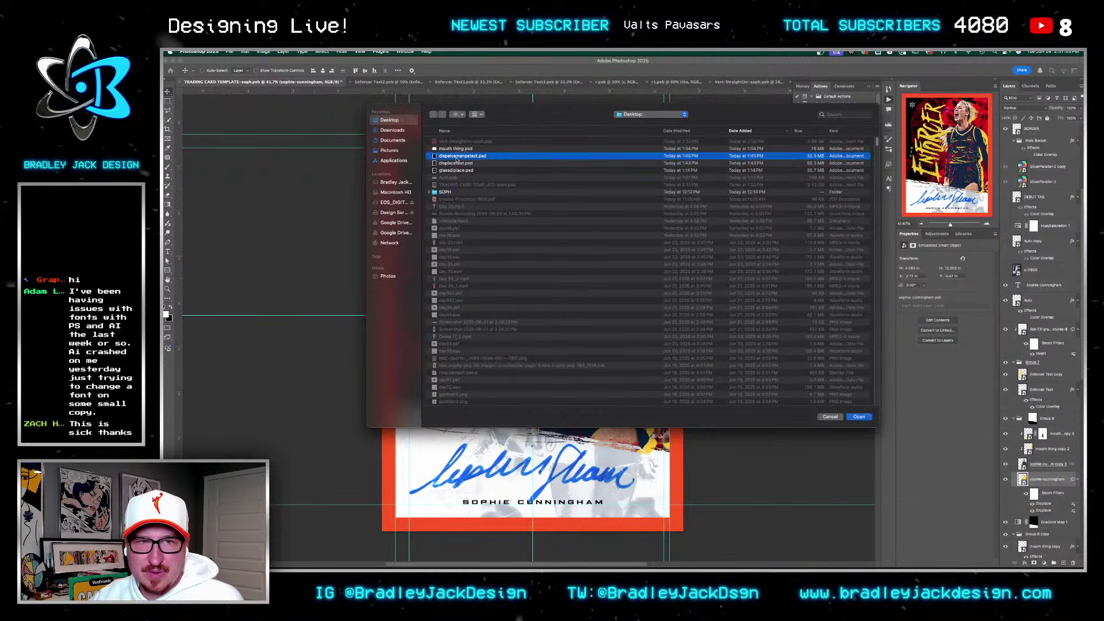
{"action": "left_click_drag", "start_coordinate": [598, 256], "coordinate": [491, 262]}
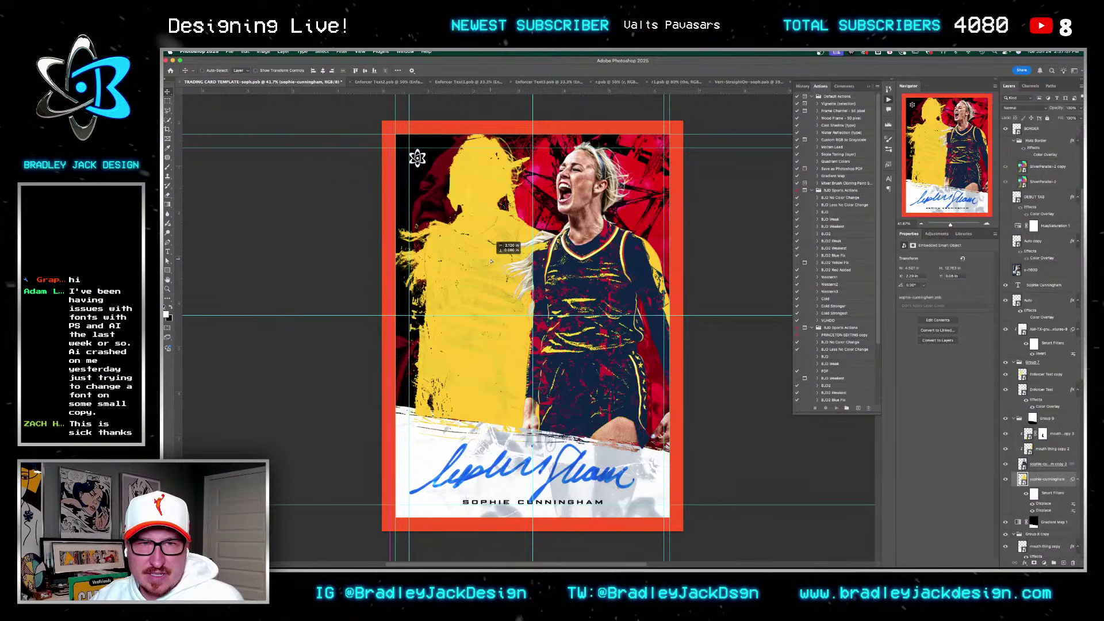
{"action": "key", "text": "super+z"}
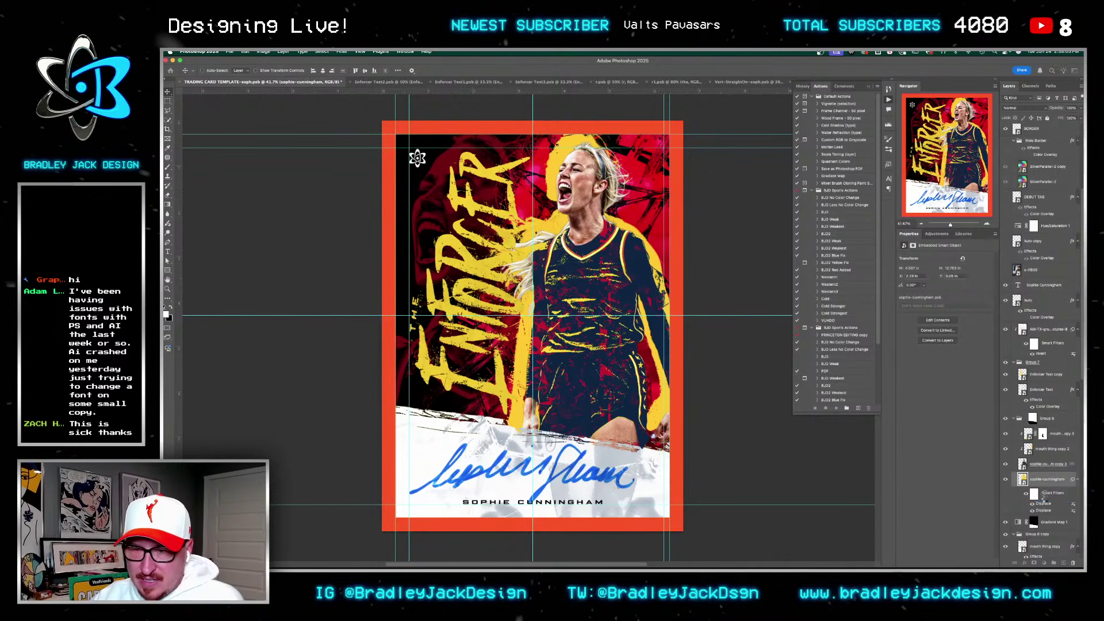
Step: Add a third Displace filter with a horizontal scale of -75 and a different map, and reposition the yellow copy behind the player's arm
{"action": "key", "text": "ctrl+super+f"}
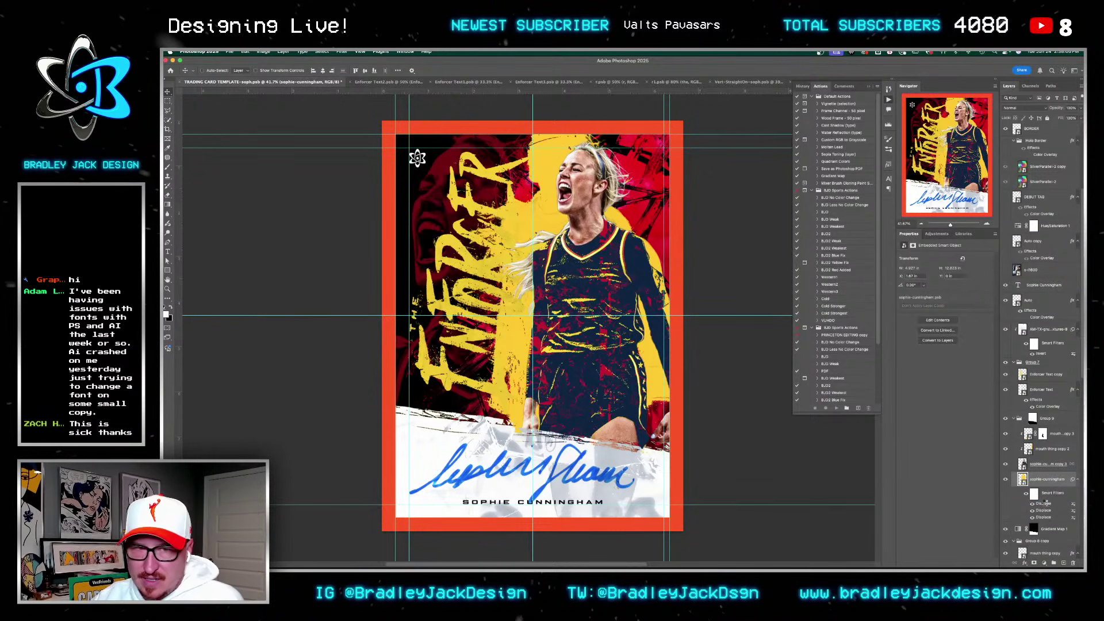
{"action": "double_click", "coordinate": [1044, 503]}
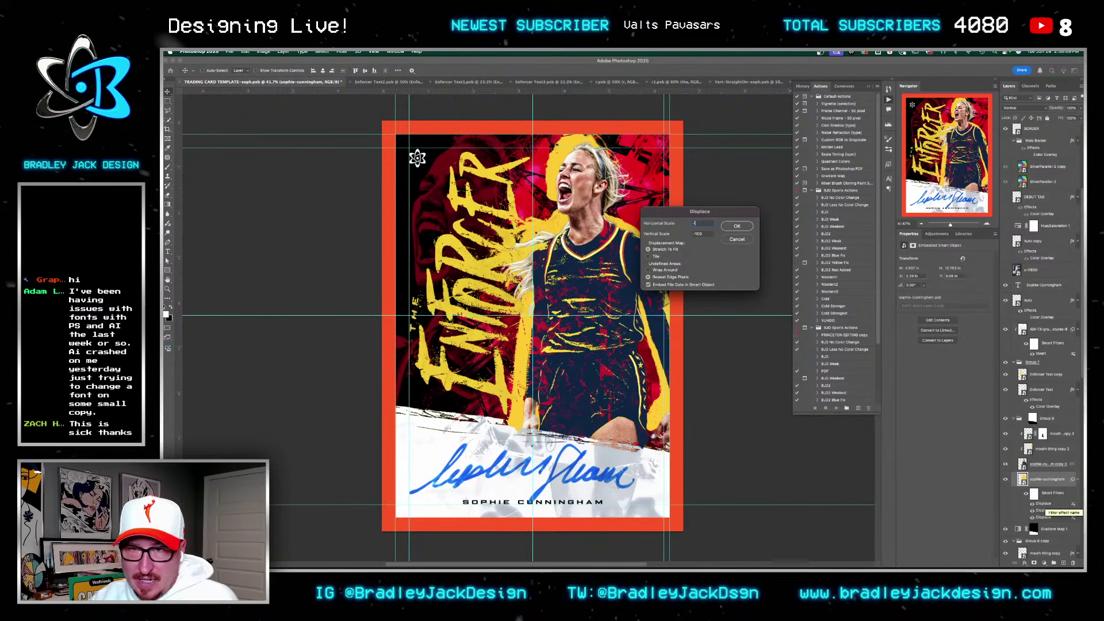
{"action": "type", "text": "-75"}
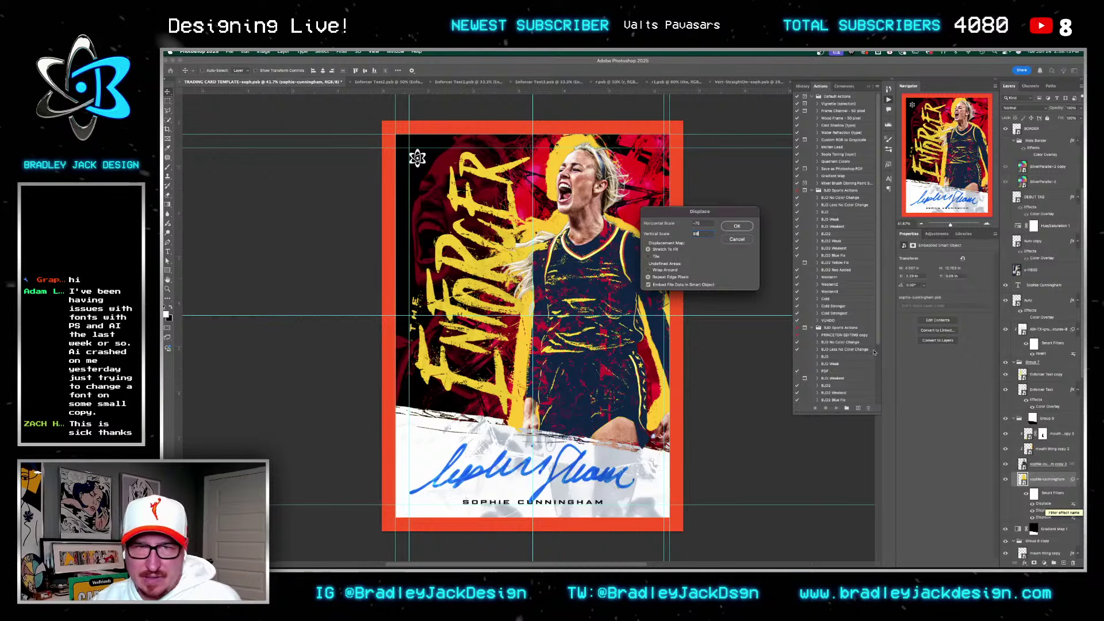
{"action": "key", "text": "Return"}
{"action": "double_click", "coordinate": [492, 171]}
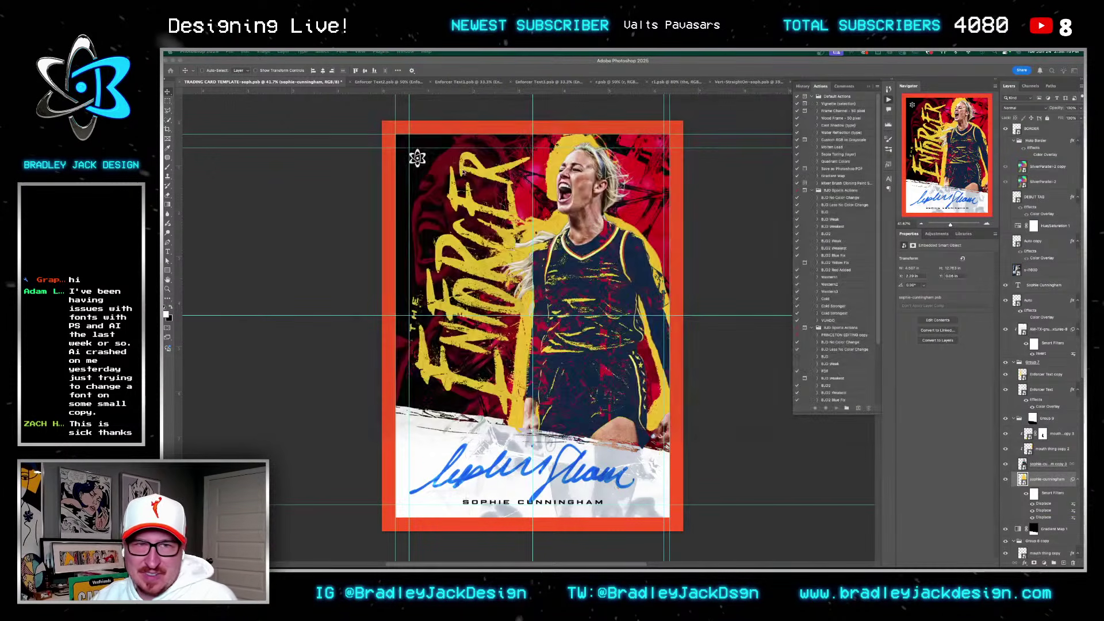
{"action": "left_click_drag", "start_coordinate": [611, 314], "coordinate": [600, 341]}
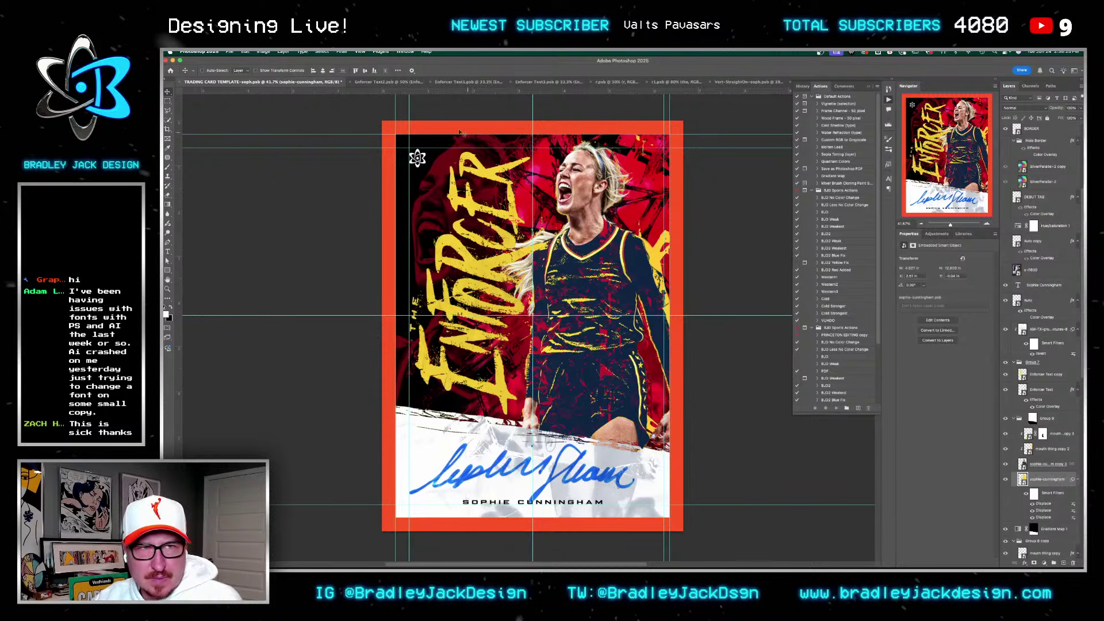
Step: Apply a Crystallize filter to the displaced yellow player copy
{"action": "left_click", "coordinate": [340, 52]}
{"action": "mouse_move", "coordinate": [377, 178]}
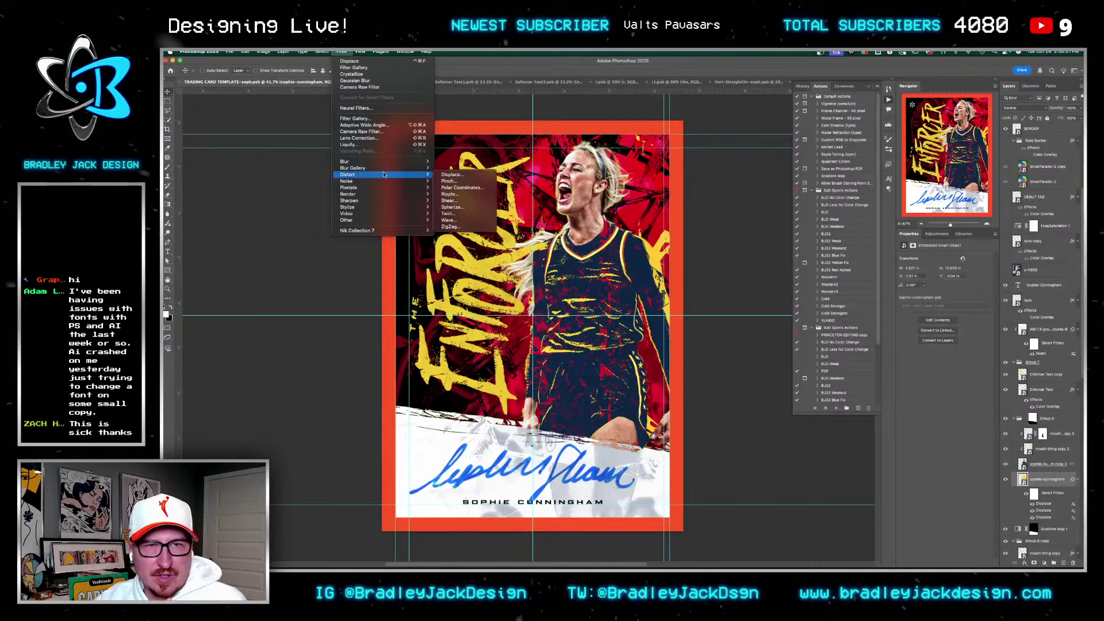
{"action": "left_click", "coordinate": [456, 194]}
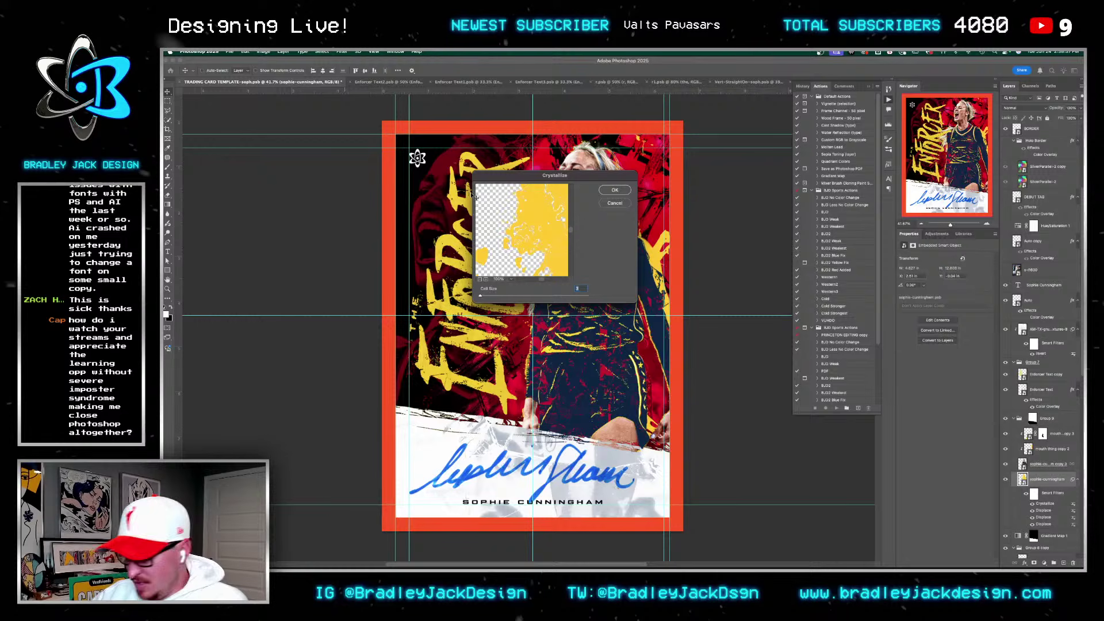
{"action": "key", "text": "Return"}
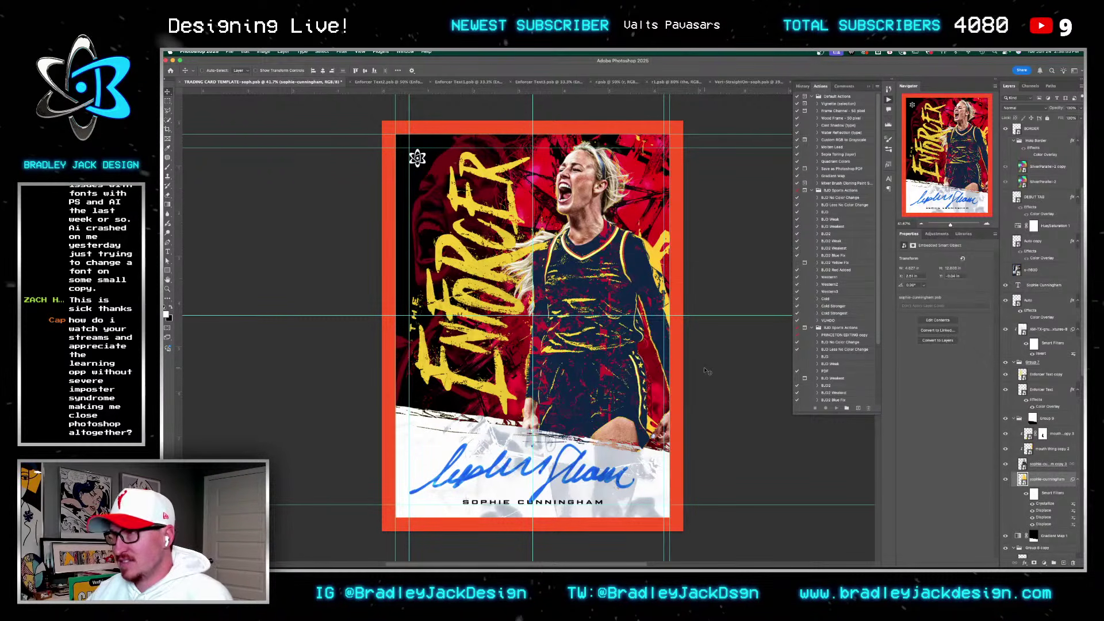
Step: Unlink the Overlay-blended player copy just above the red texture group from its linked layers
{"action": "key", "text": "z"}
{"action": "left_click_drag", "start_coordinate": [663, 389], "coordinate": [700, 379]}
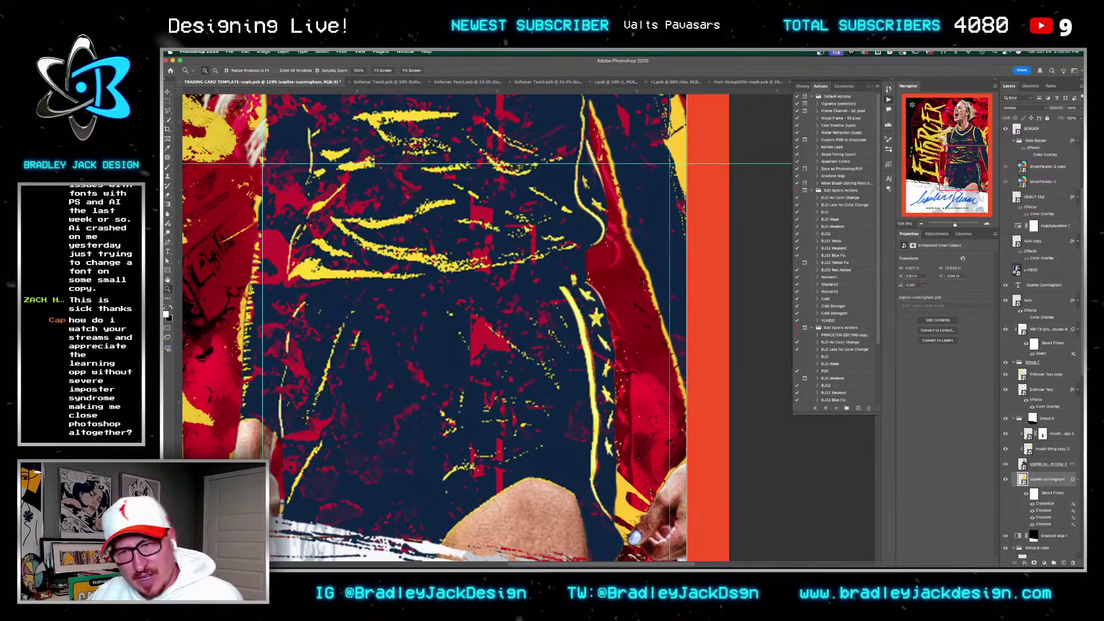
{"action": "scroll", "coordinate": [1044, 459], "scroll_direction": "down", "scroll_amount": 5}
{"action": "scroll", "coordinate": [1029, 532], "scroll_direction": "down", "scroll_amount": 5}
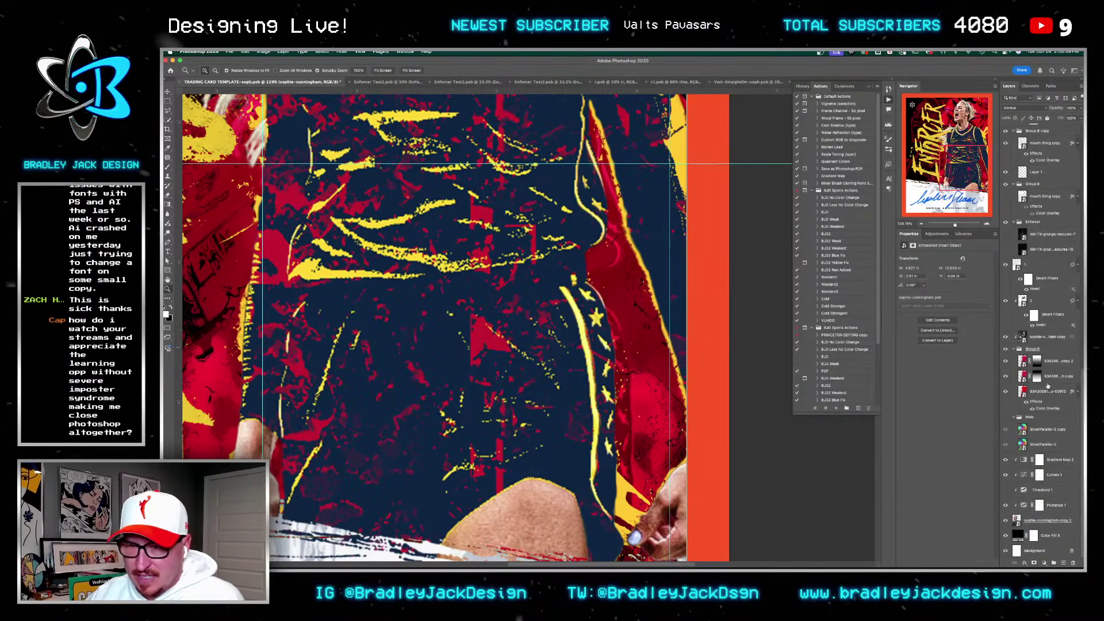
{"action": "left_click", "coordinate": [1047, 337]}
{"action": "right_click", "coordinate": [1047, 337]}
{"action": "left_click", "coordinate": [1063, 424]}
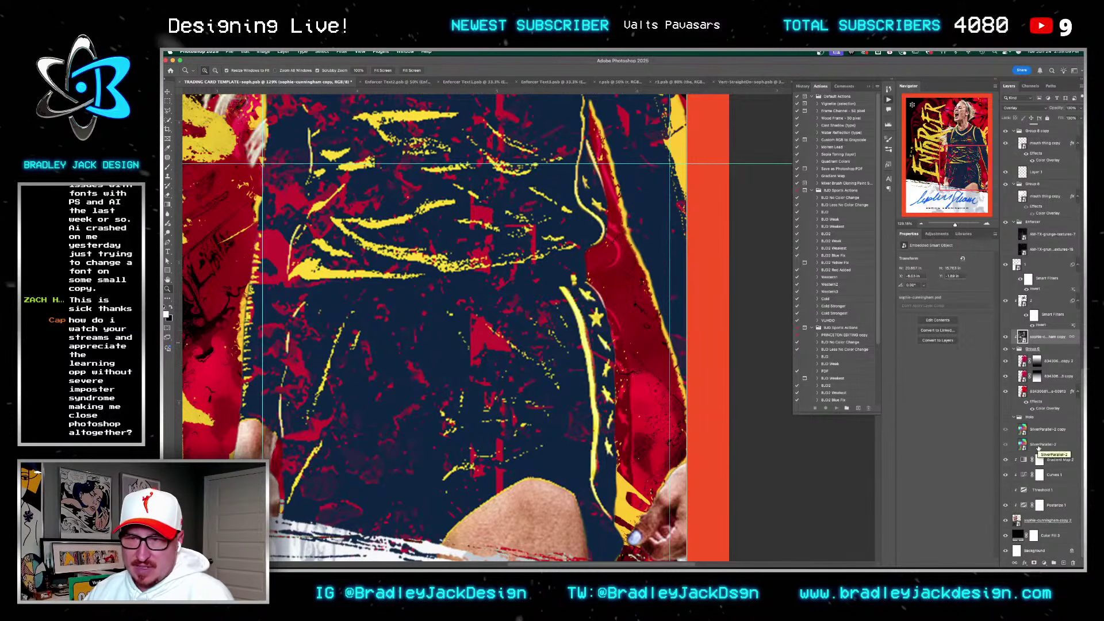
{"action": "scroll", "coordinate": [1051, 472], "scroll_direction": "down", "scroll_amount": 1}
{"action": "left_click", "coordinate": [1049, 520]}
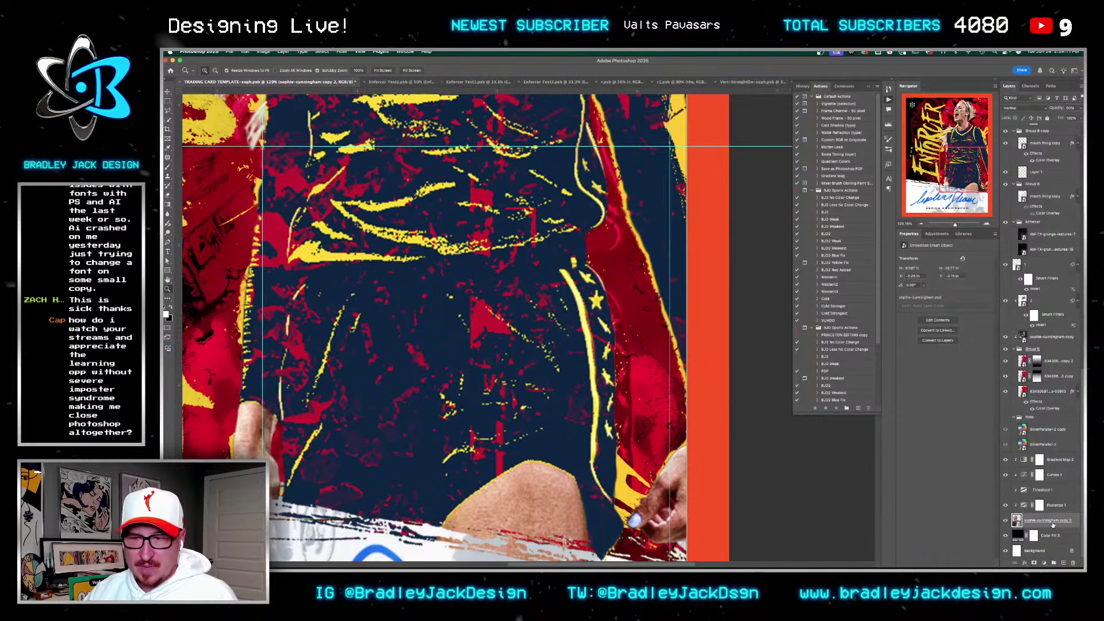
{"action": "left_click", "coordinate": [1050, 339]}
{"action": "right_click", "coordinate": [1050, 338]}
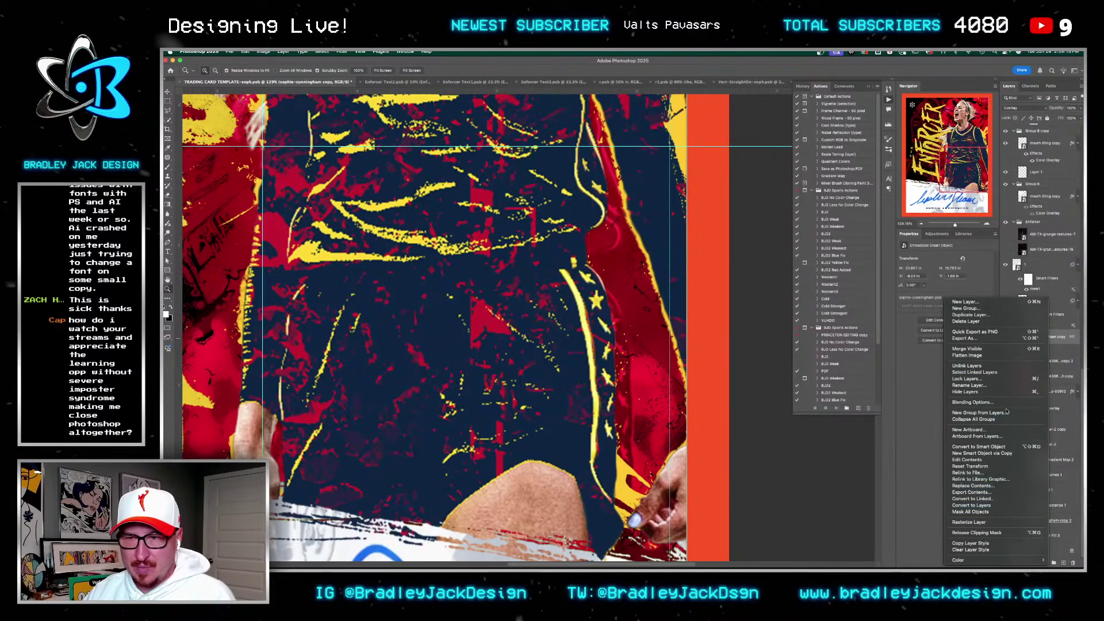
{"action": "left_click", "coordinate": [1001, 370]}
Step: Nudge the unlinked Overlay player copy left and up in the background
{"action": "key", "text": "v"}
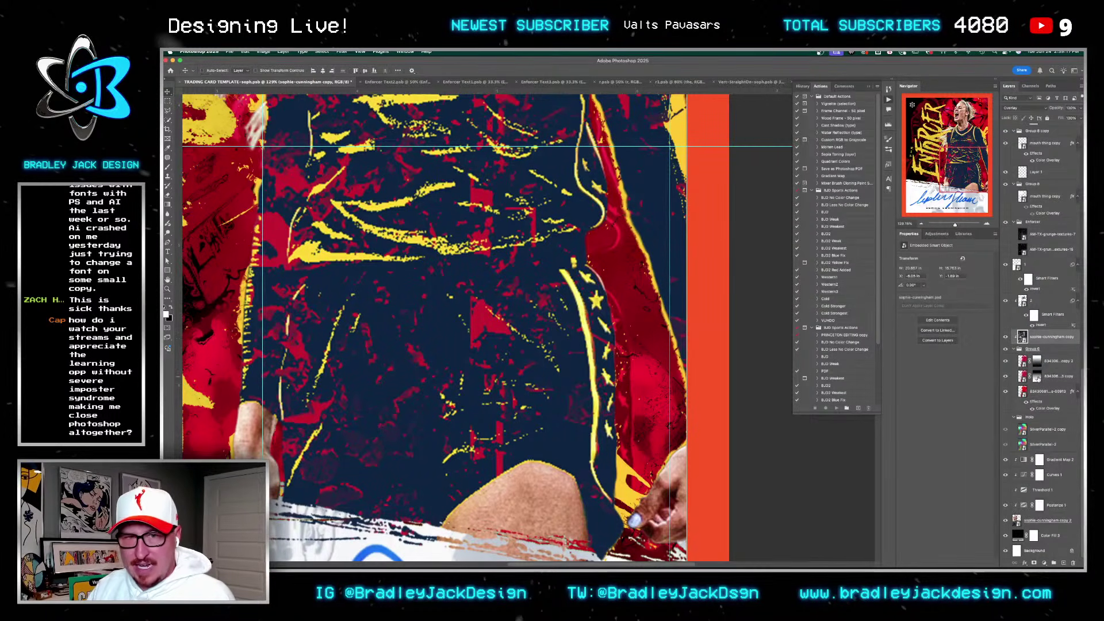
{"action": "key", "text": "shift+Left"}
{"action": "key", "text": "shift+Up"}
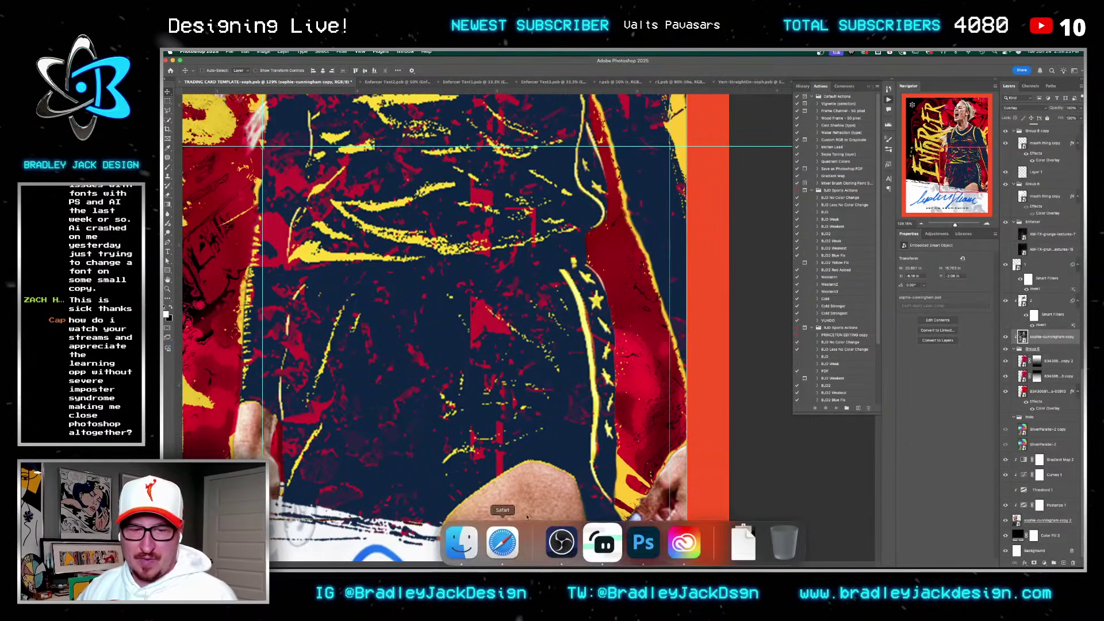
Step: Switch to Safari and search for a sports designer's handle in a new tab
{"action": "left_click", "coordinate": [461, 543]}
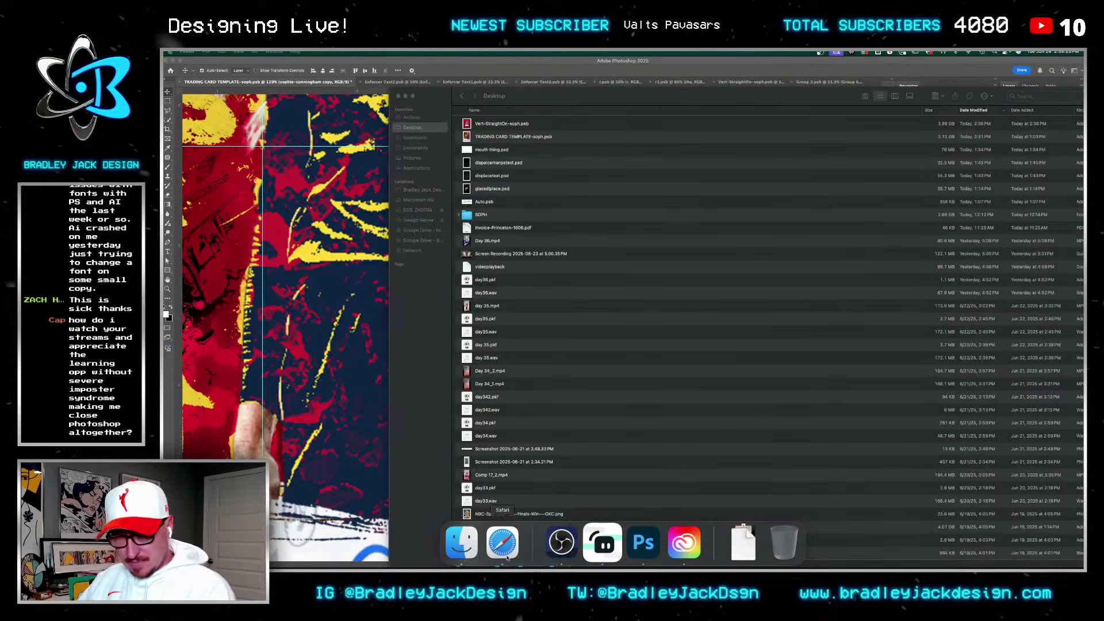
{"action": "left_click", "coordinate": [503, 544]}
{"action": "key", "text": "super+t"}
{"action": "type", "text": "desingnbyujohnny"}
{"action": "key", "text": "Return"}
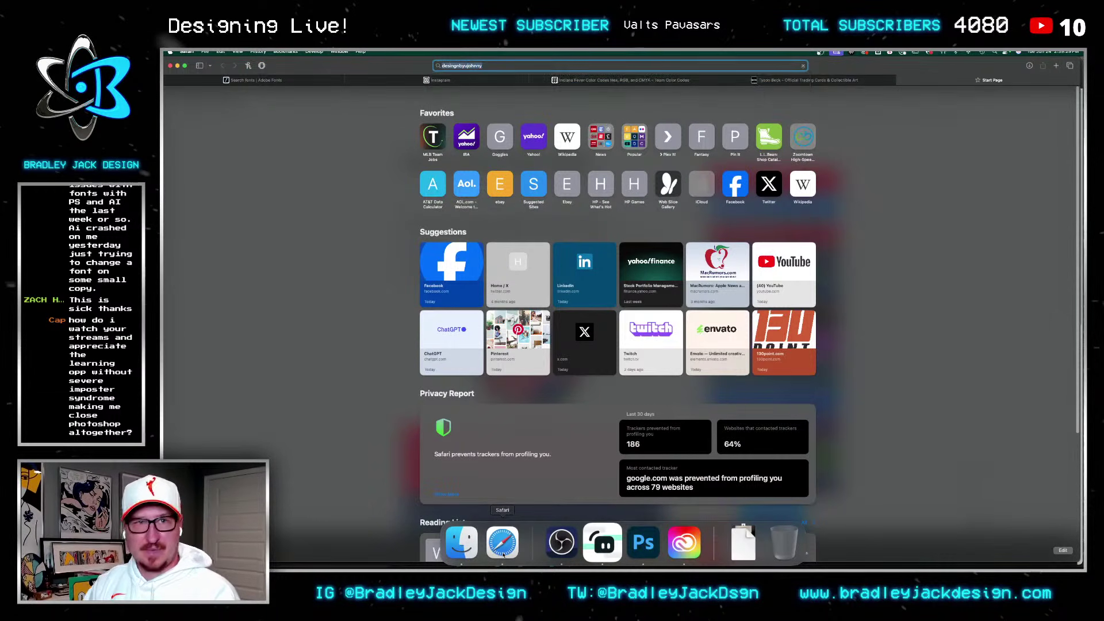
Step: Examine the "Champ" and "For Tampa Bay" posters on the designer's Instagram profile, close the tab and return to Photoshop
{"action": "left_click", "coordinate": [294, 191]}
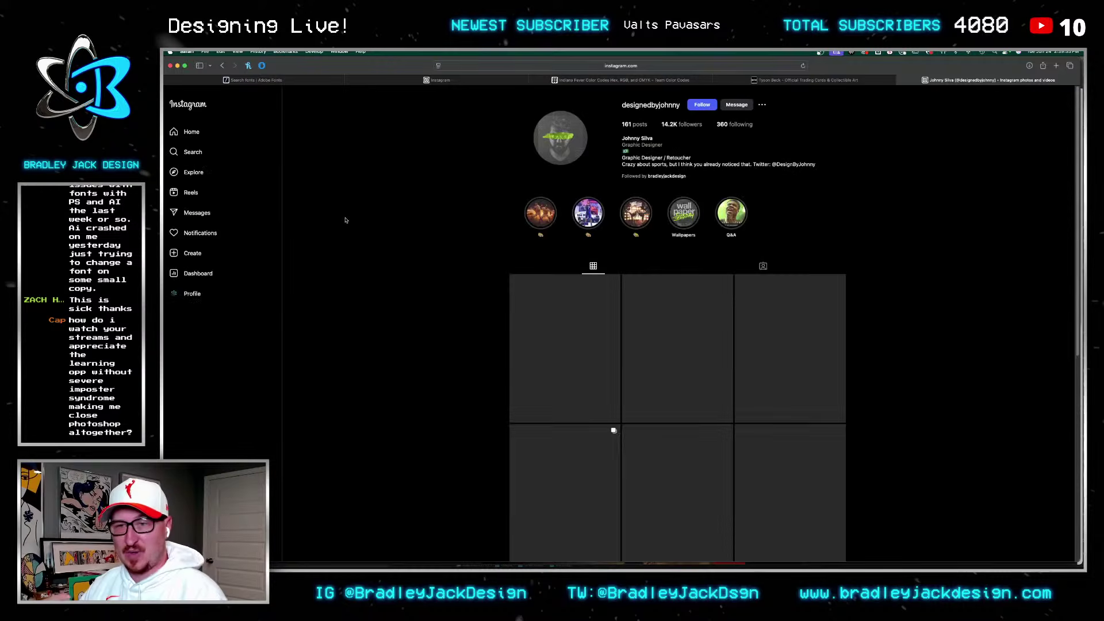
{"action": "scroll", "coordinate": [437, 300], "scroll_direction": "down", "scroll_amount": 3}
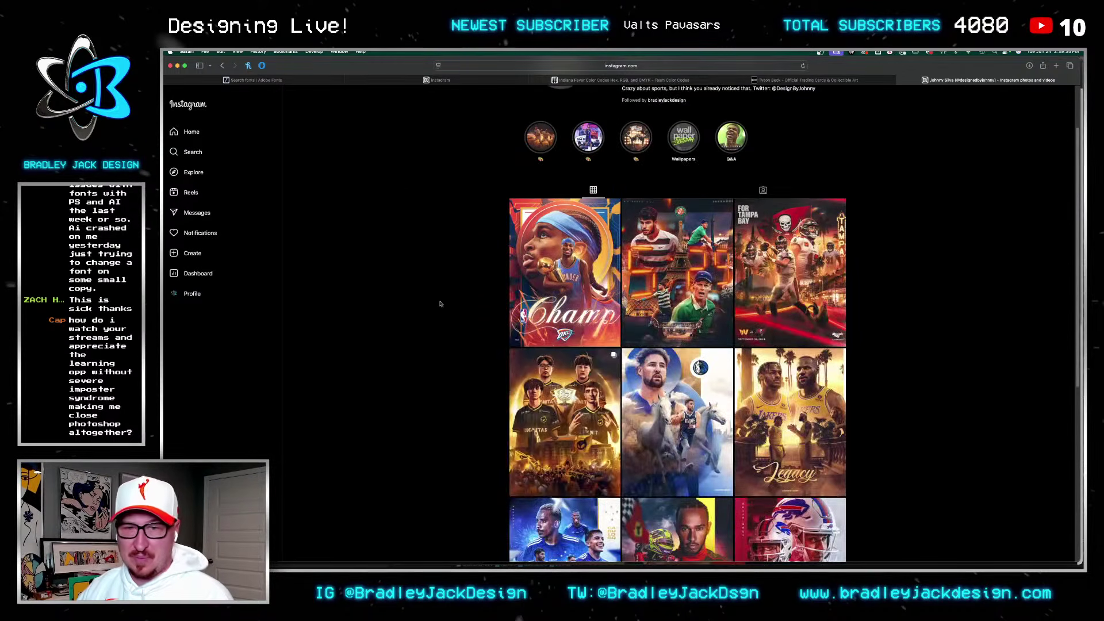
{"action": "left_click", "coordinate": [553, 259]}
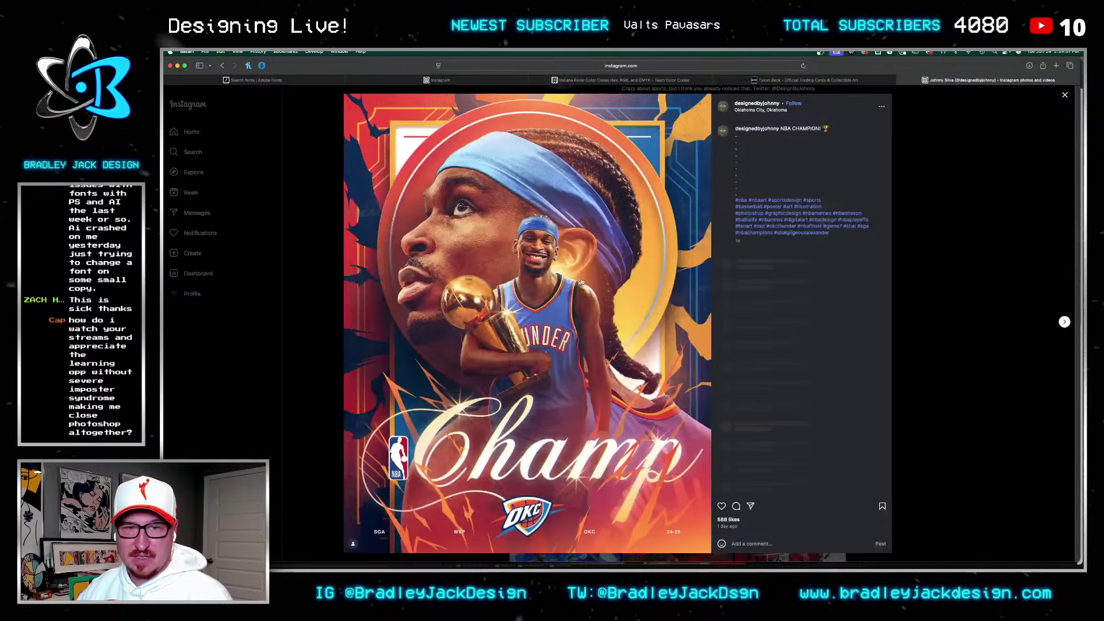
{"action": "key", "text": "Escape"}
{"action": "left_click", "coordinate": [787, 281]}
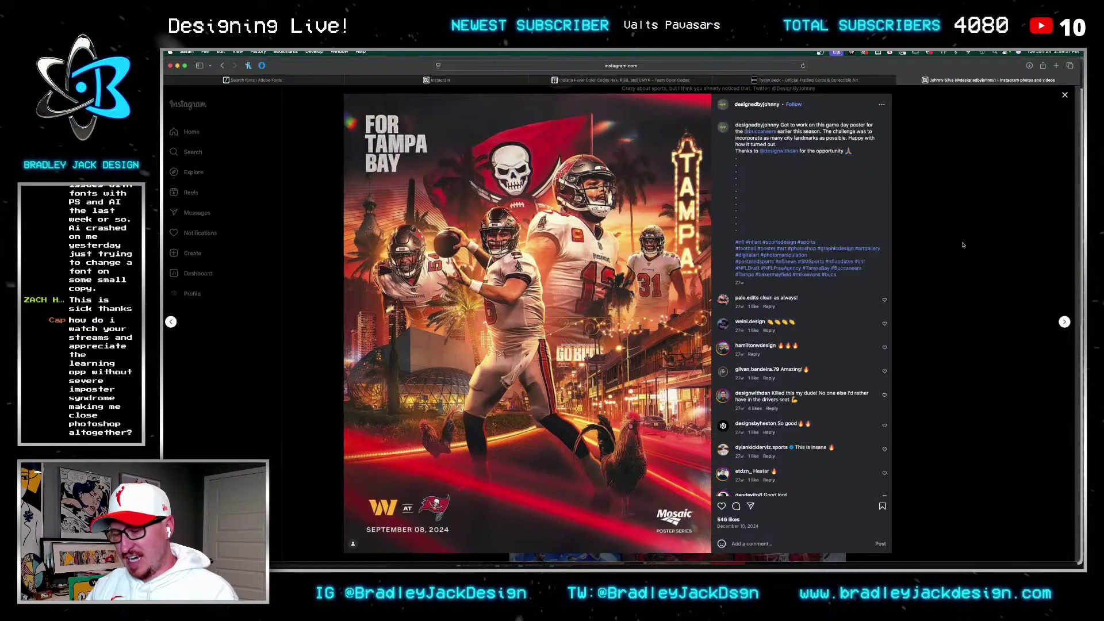
{"action": "key", "text": "super+w"}
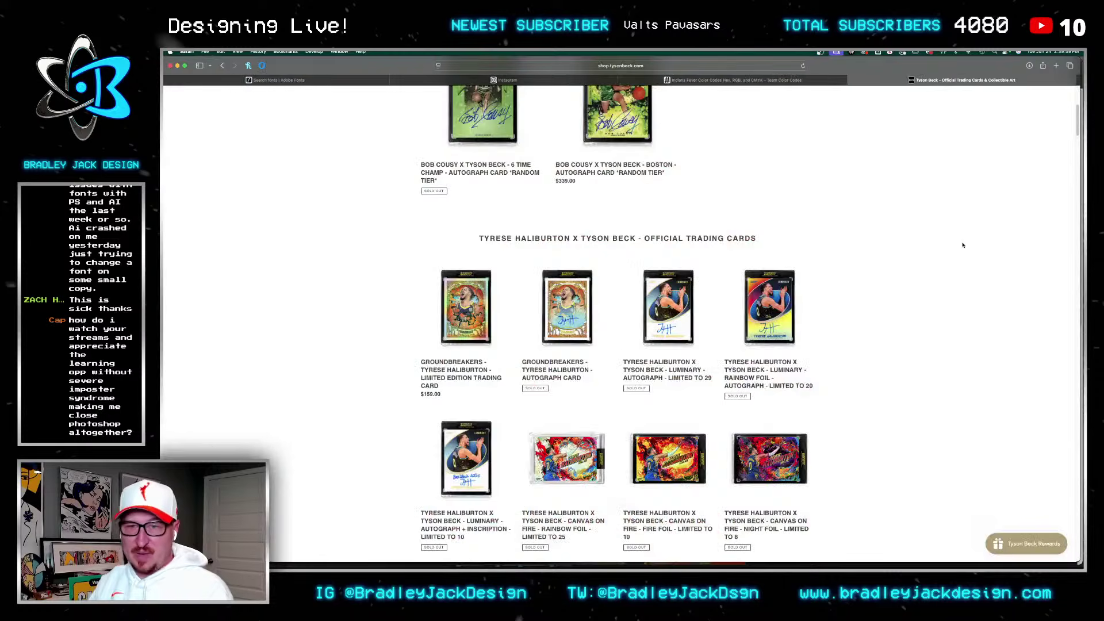
{"action": "key", "text": "super+Tab"}
{"action": "key", "text": "super+Tab"}
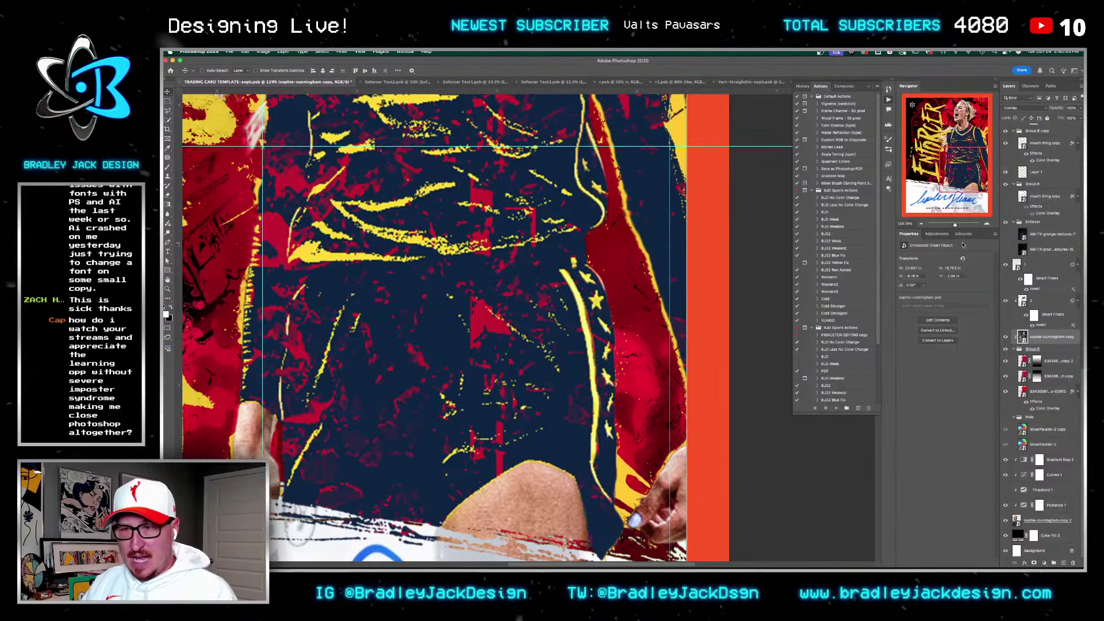
Step: Review the full card composition and the player layers in the stack
{"action": "mouse_move", "coordinate": [509, 257]}
{"action": "left_mouse_down"}
{"action": "mouse_move", "coordinate": [463, 199]}
{"action": "mouse_move", "coordinate": [509, 259]}
{"action": "left_mouse_up"}
{"action": "left_click", "coordinate": [509, 258], "text": "super"}
{"action": "key", "text": "v"}
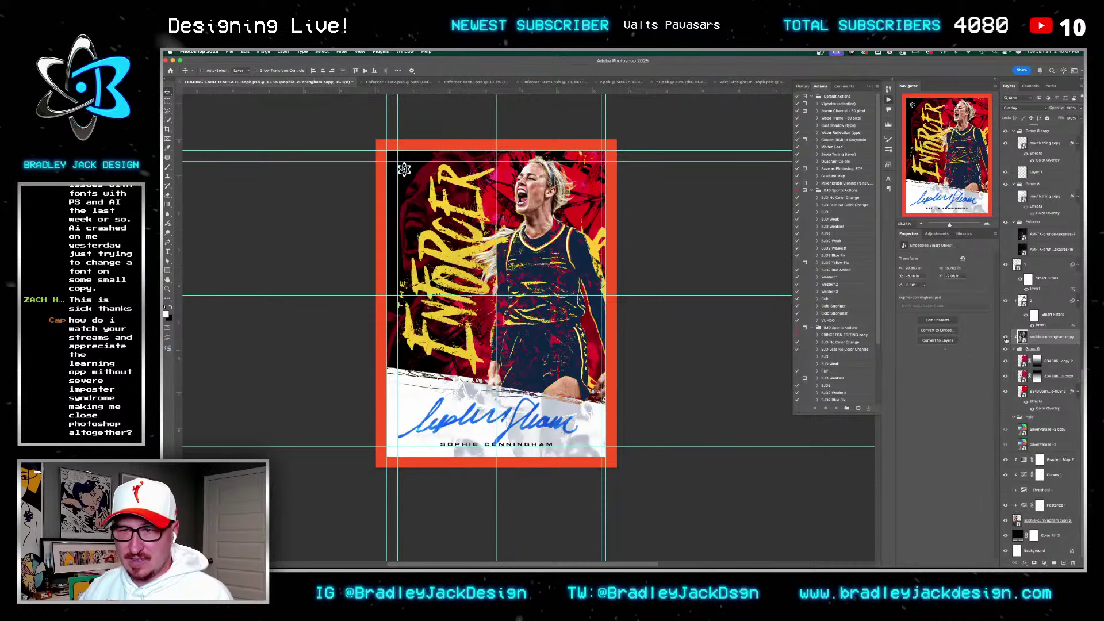
{"action": "scroll", "coordinate": [1047, 259], "scroll_direction": "up", "scroll_amount": 5}
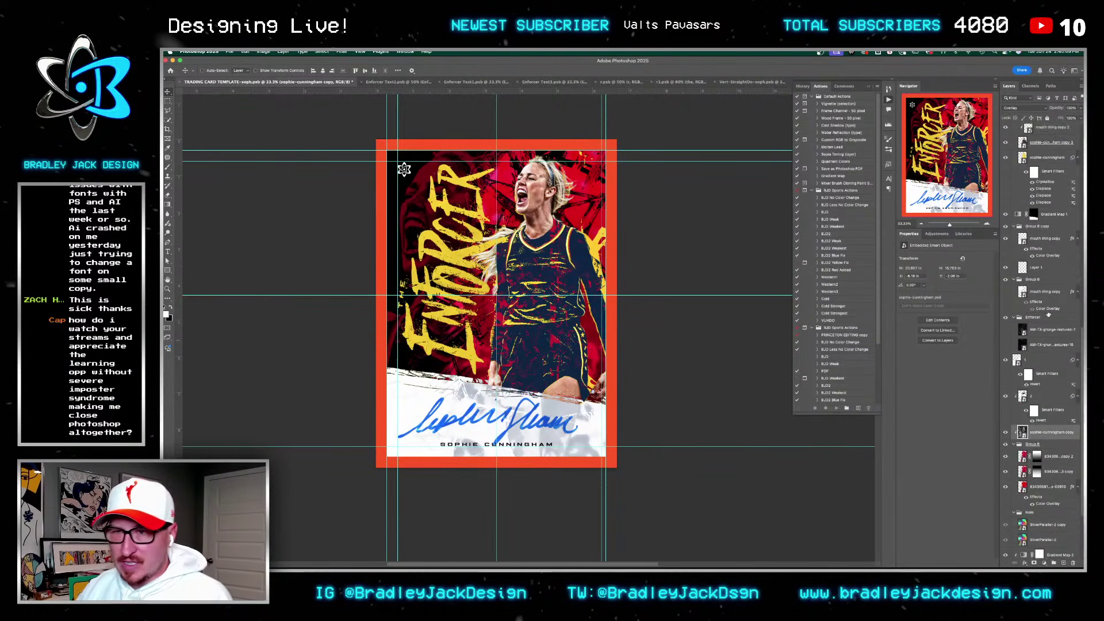
{"action": "scroll", "coordinate": [1044, 213], "scroll_direction": "up", "scroll_amount": 2}
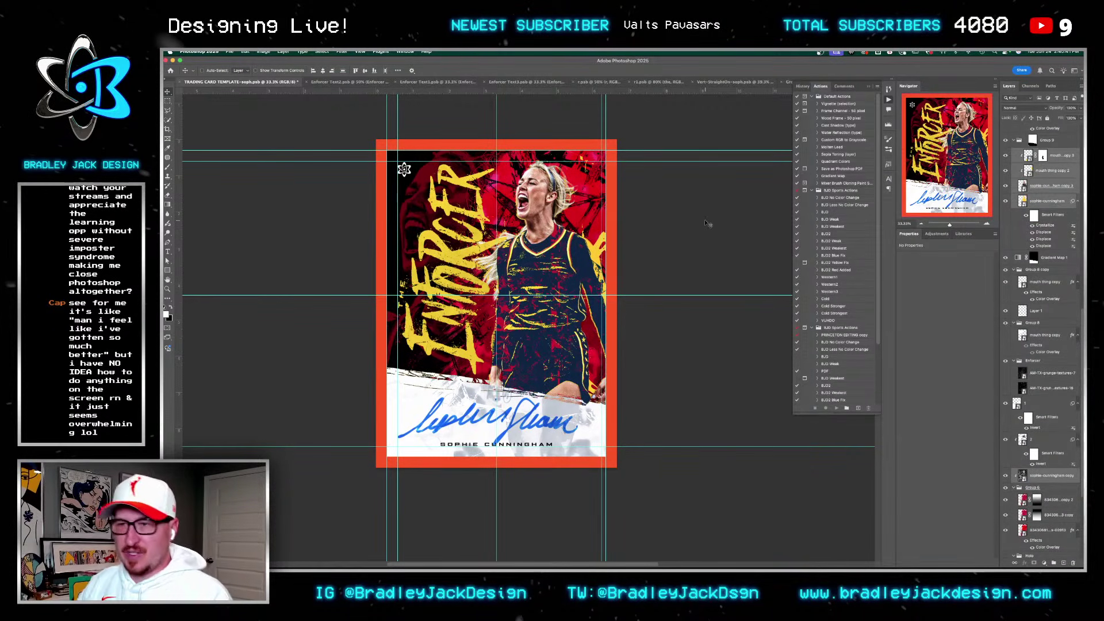
Step: Save the trading card template document
{"action": "key", "text": "super+s"}
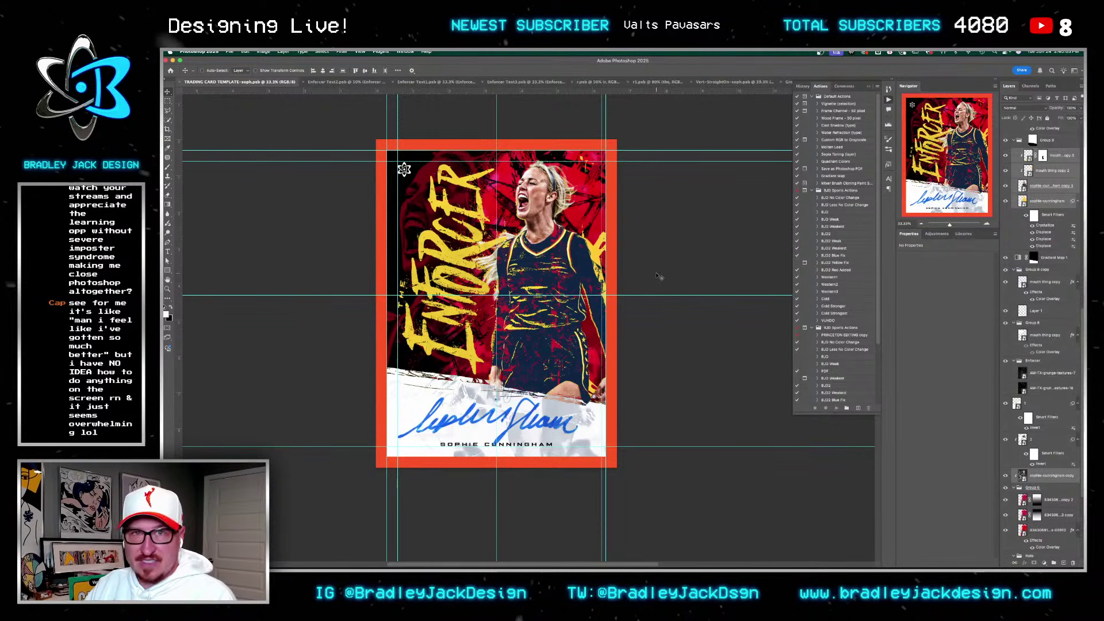
{"action": "scroll", "coordinate": [659, 276], "scroll_direction": "up", "scroll_amount": 1}
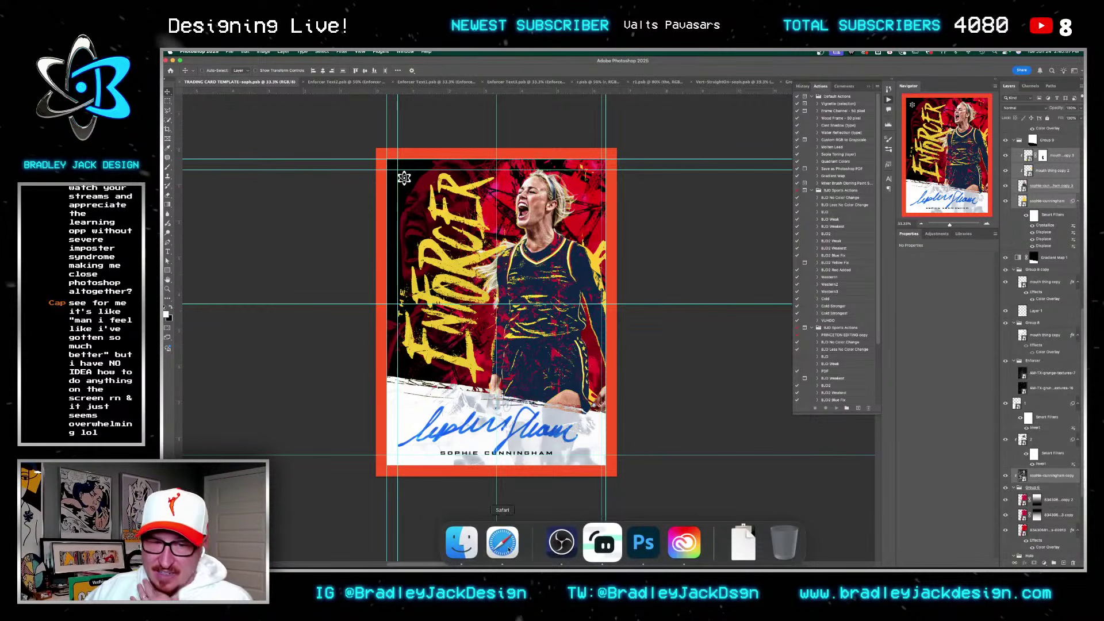
Step: Switch to Safari, load bradleyjackdesign.com in a new tab and go to its 365 Project page
{"action": "left_click", "coordinate": [504, 543]}
{"action": "key", "text": "super+t"}
{"action": "type", "text": "bradleyjackdesign.com"}
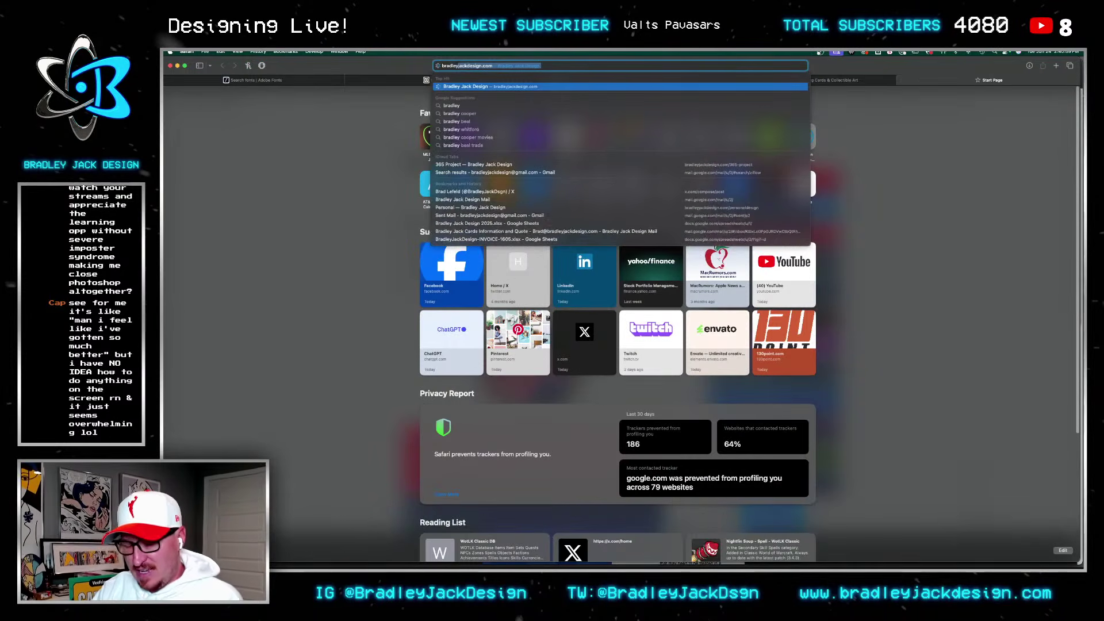
{"action": "key", "text": "Return"}
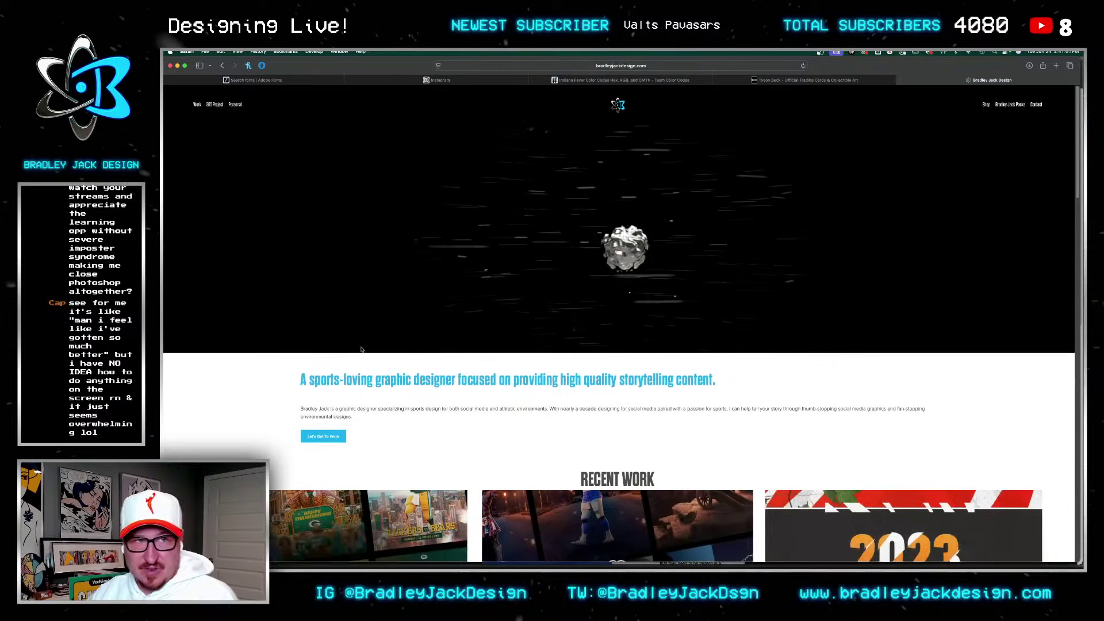
{"action": "left_click", "coordinate": [214, 104]}
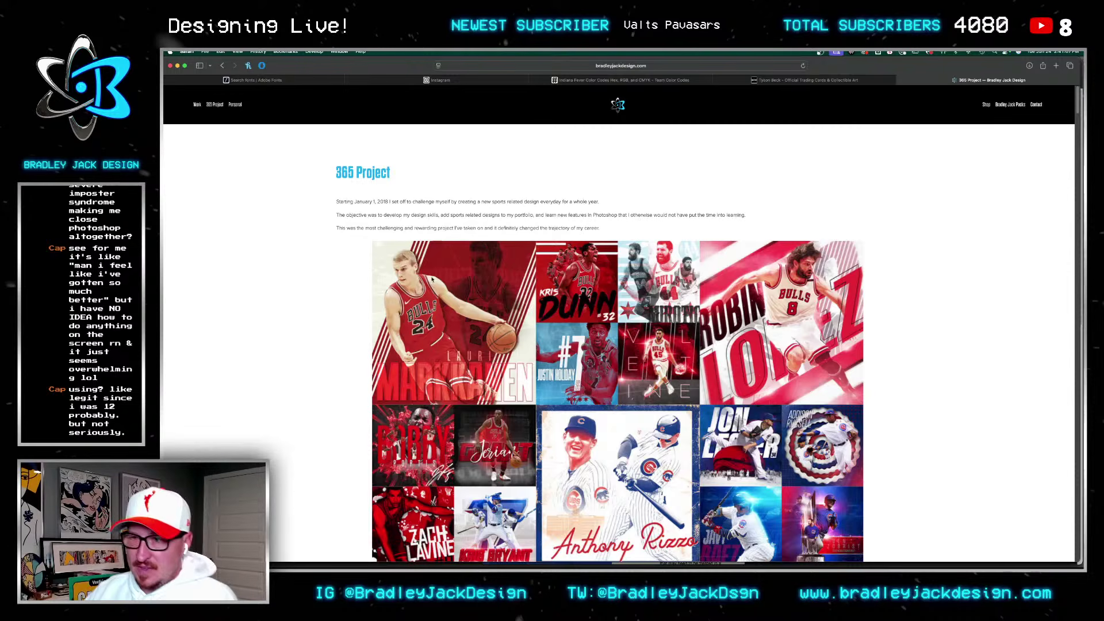
Step: Examine the sports designs throughout the 365 Project gallery, comparing the early pieces with the later ones
{"action": "scroll", "coordinate": [298, 298], "scroll_direction": "down", "scroll_amount": 3}
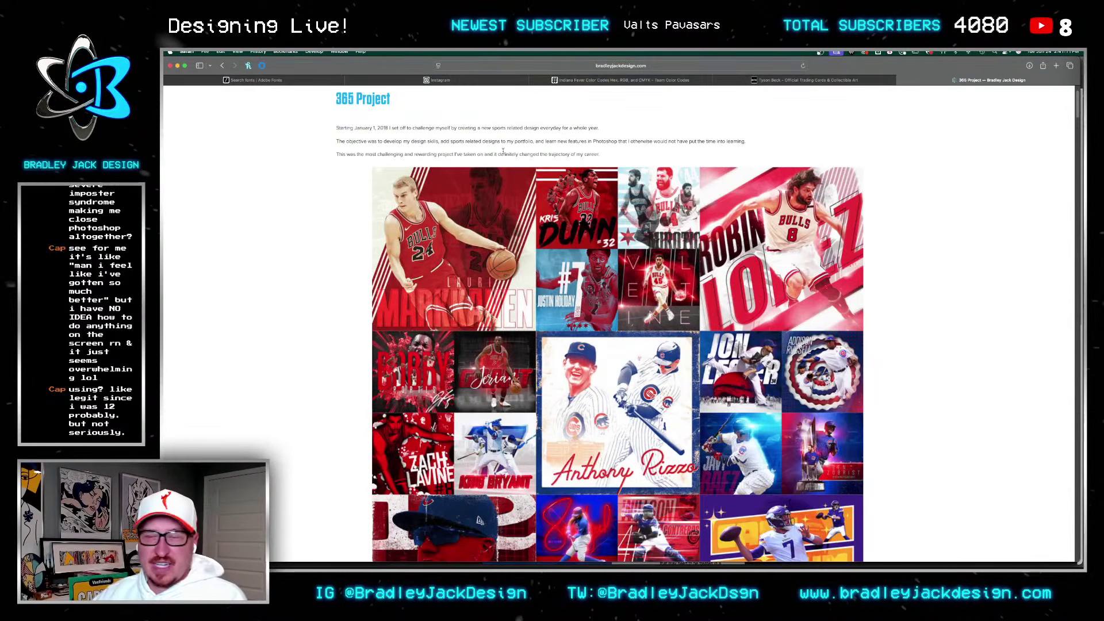
{"action": "scroll", "coordinate": [640, 286], "scroll_direction": "down", "scroll_amount": 1}
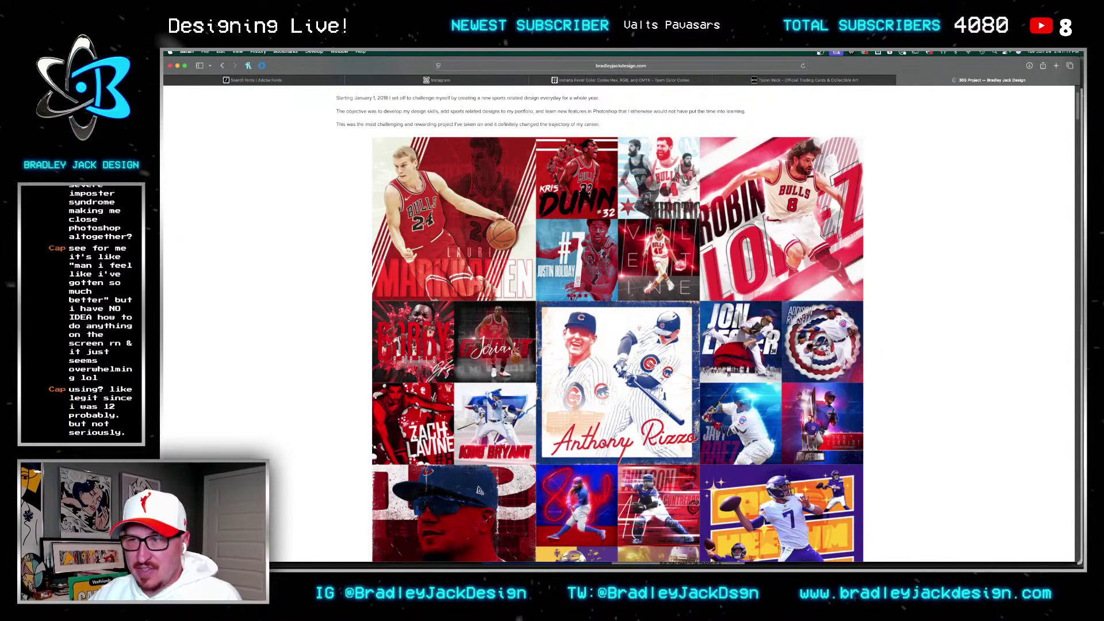
{"action": "scroll", "coordinate": [657, 312], "scroll_direction": "down", "scroll_amount": 10}
{"action": "scroll", "coordinate": [611, 289], "scroll_direction": "down", "scroll_amount": 10}
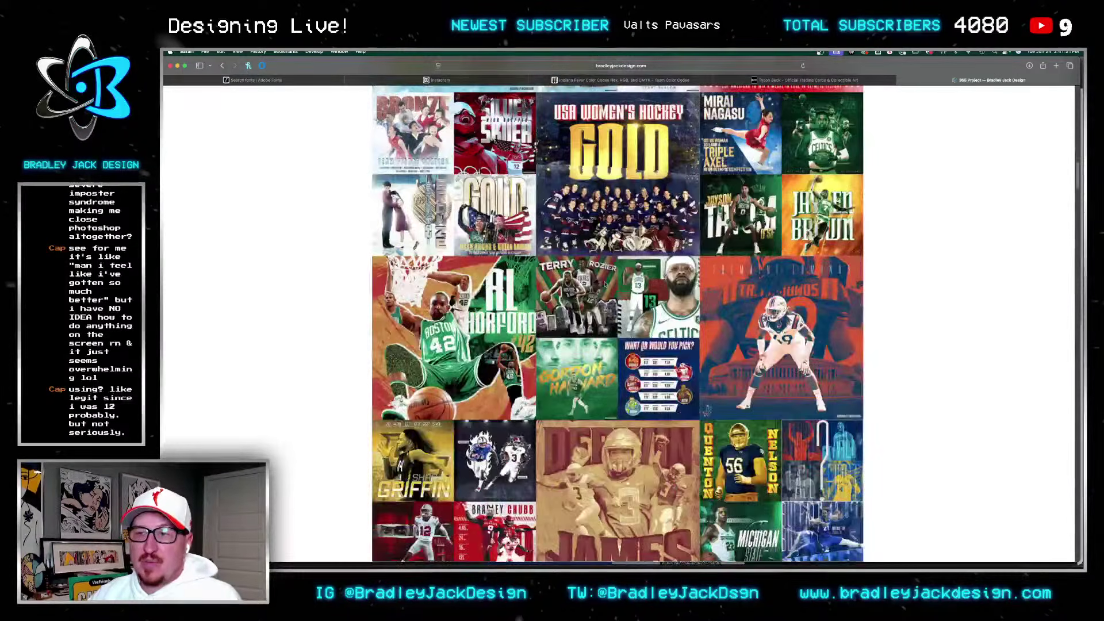
{"action": "scroll", "coordinate": [603, 284], "scroll_direction": "down", "scroll_amount": 10}
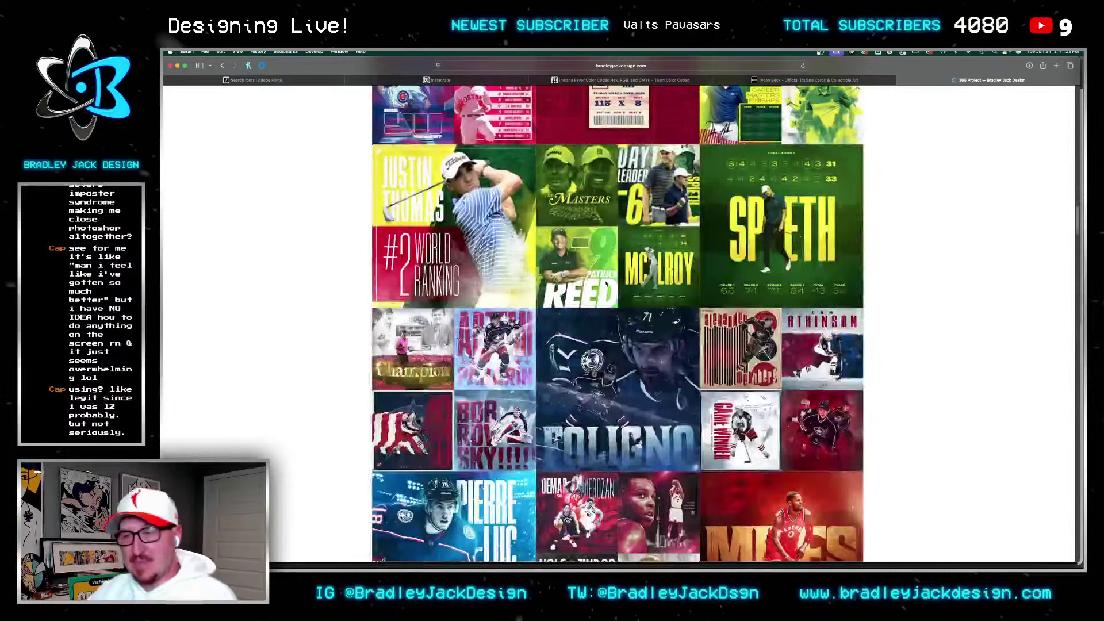
{"action": "scroll", "coordinate": [606, 284], "scroll_direction": "down", "scroll_amount": 10}
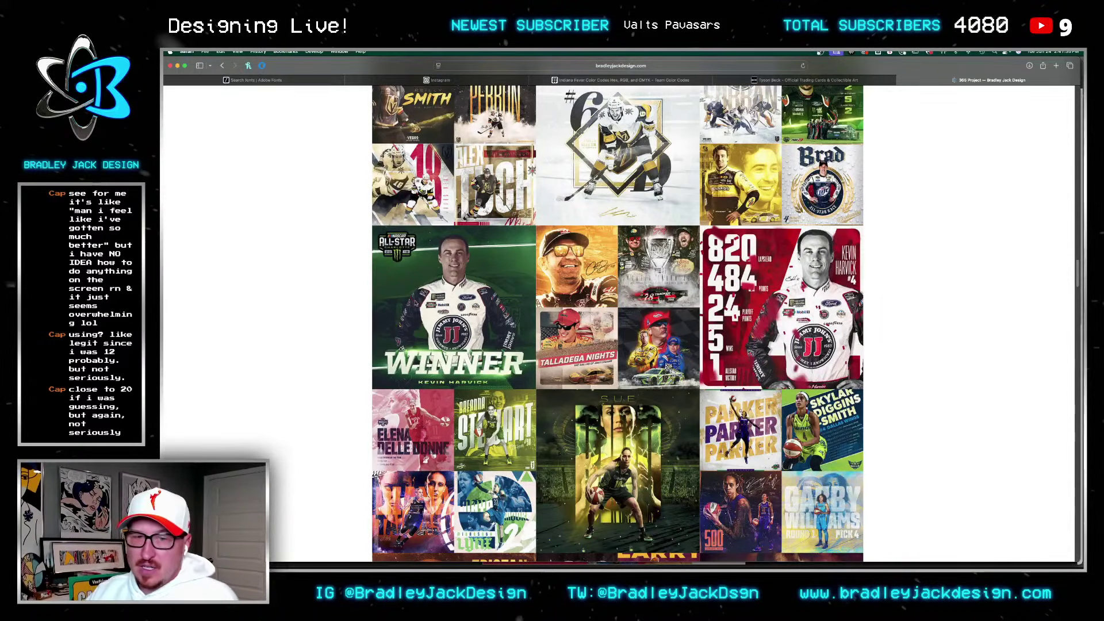
{"action": "scroll", "coordinate": [535, 318], "scroll_direction": "down", "scroll_amount": 6}
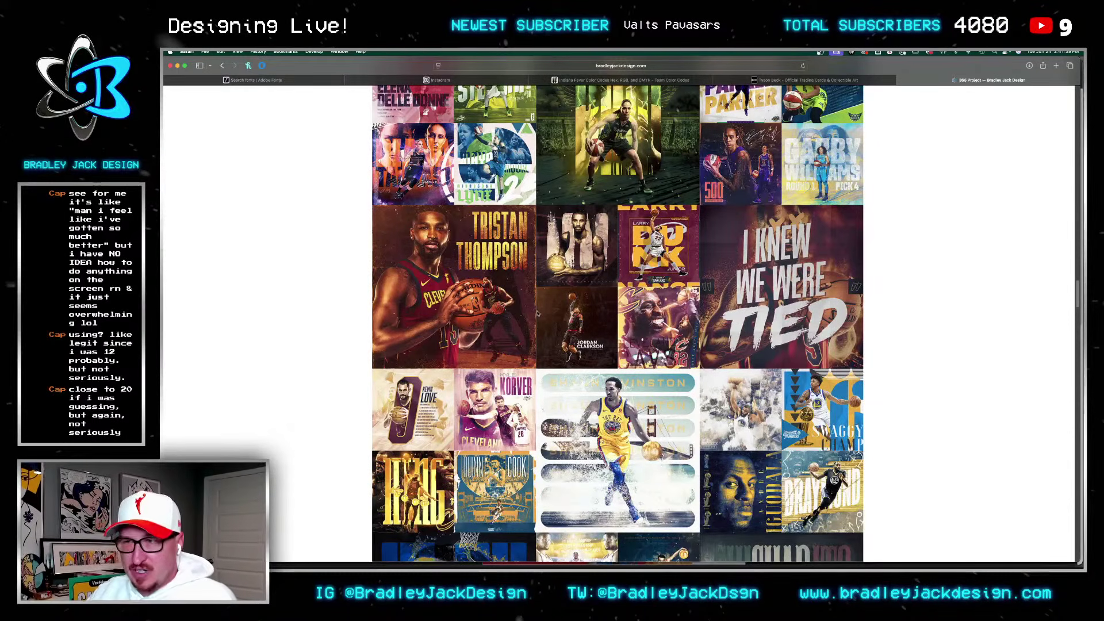
{"action": "key", "text": "super+Tab"}
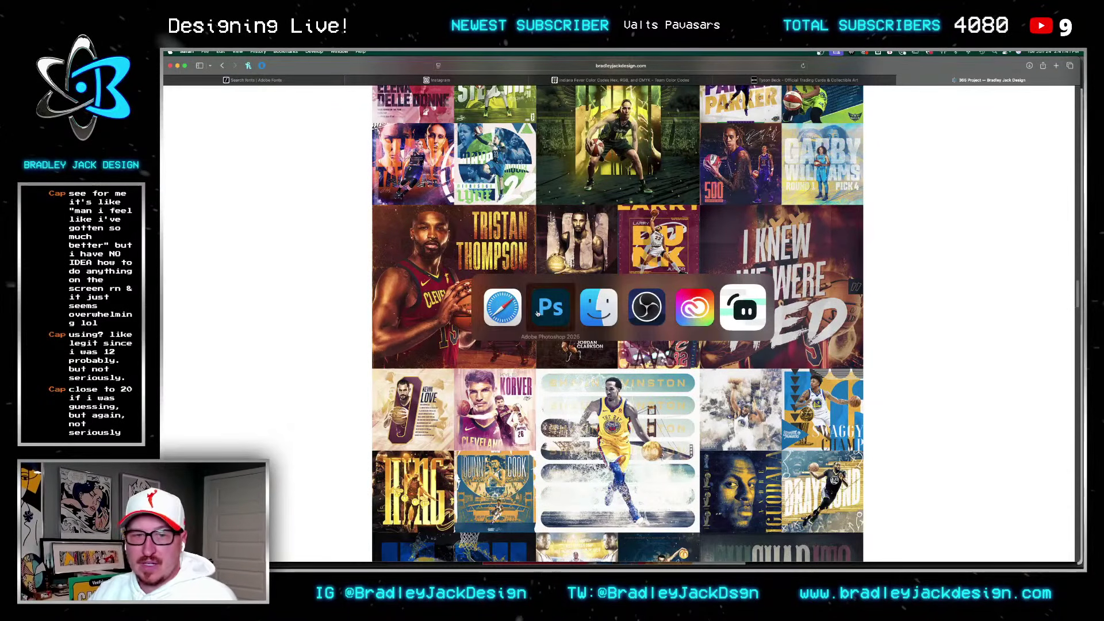
{"action": "key", "text": "Escape"}
{"action": "scroll", "coordinate": [334, 260], "scroll_direction": "down", "scroll_amount": 5}
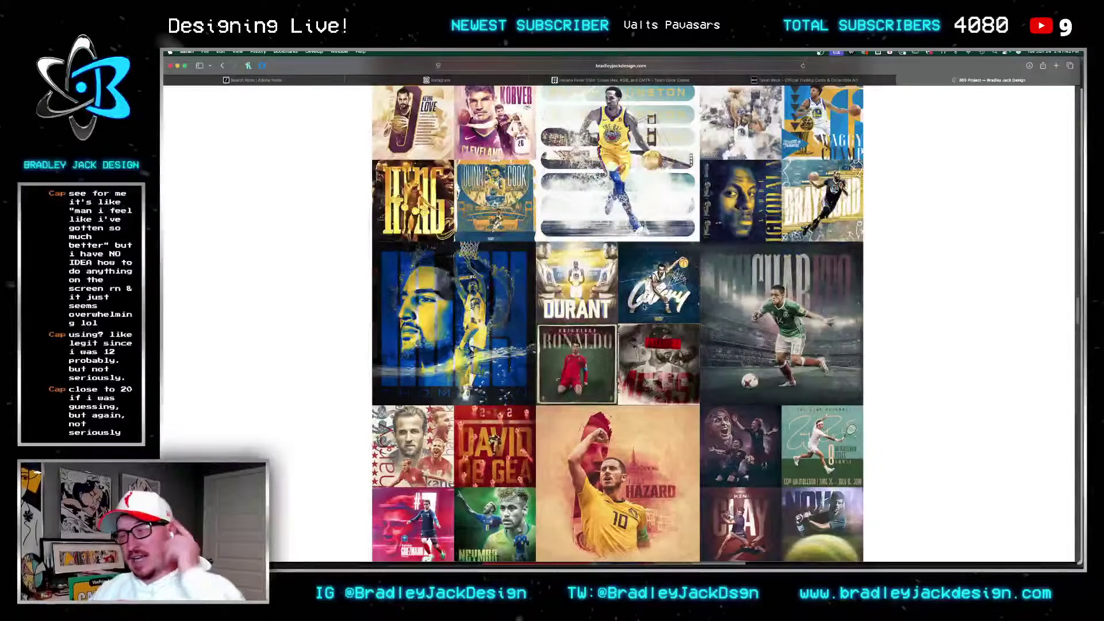
{"action": "scroll", "coordinate": [667, 330], "scroll_direction": "down", "scroll_amount": 7}
{"action": "scroll", "coordinate": [651, 338], "scroll_direction": "down", "scroll_amount": 15}
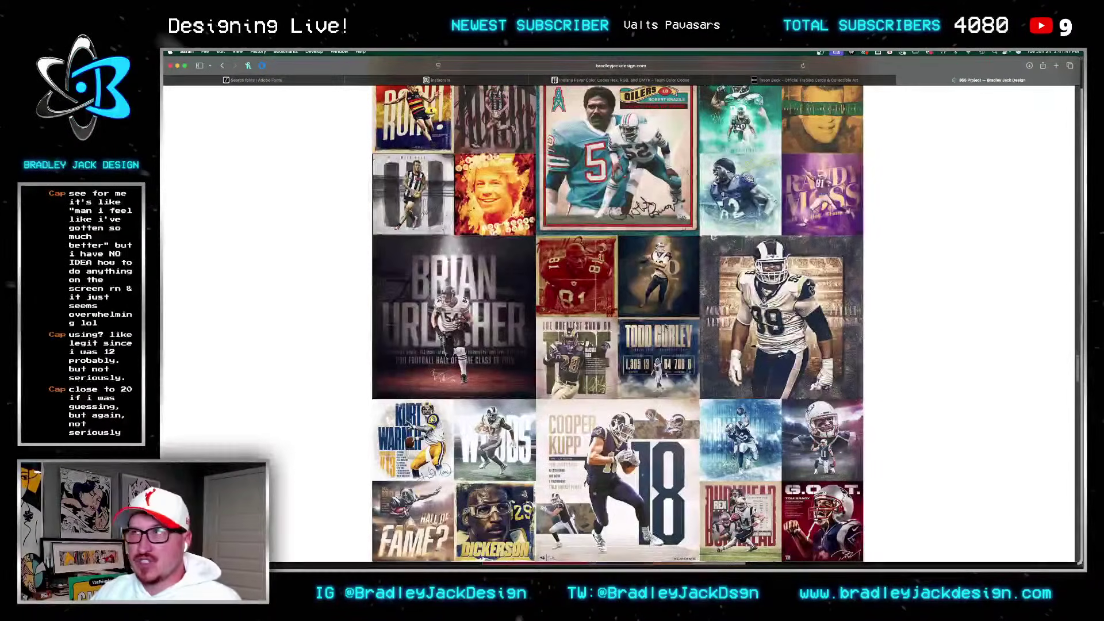
{"action": "scroll", "coordinate": [666, 326], "scroll_direction": "up", "scroll_amount": 8}
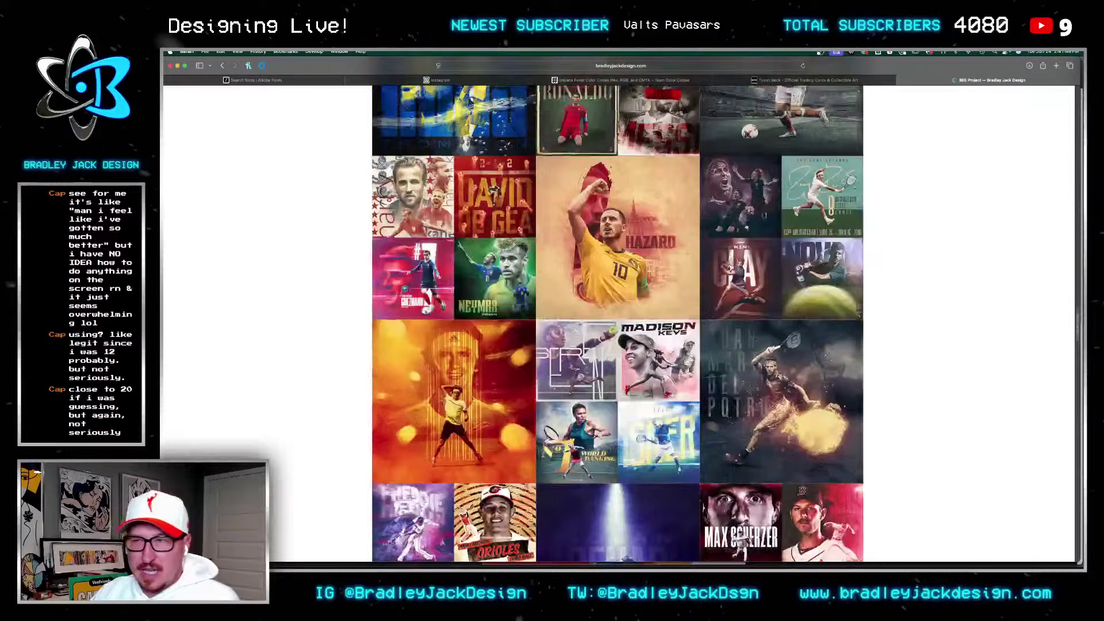
{"action": "scroll", "coordinate": [676, 323], "scroll_direction": "up", "scroll_amount": 12}
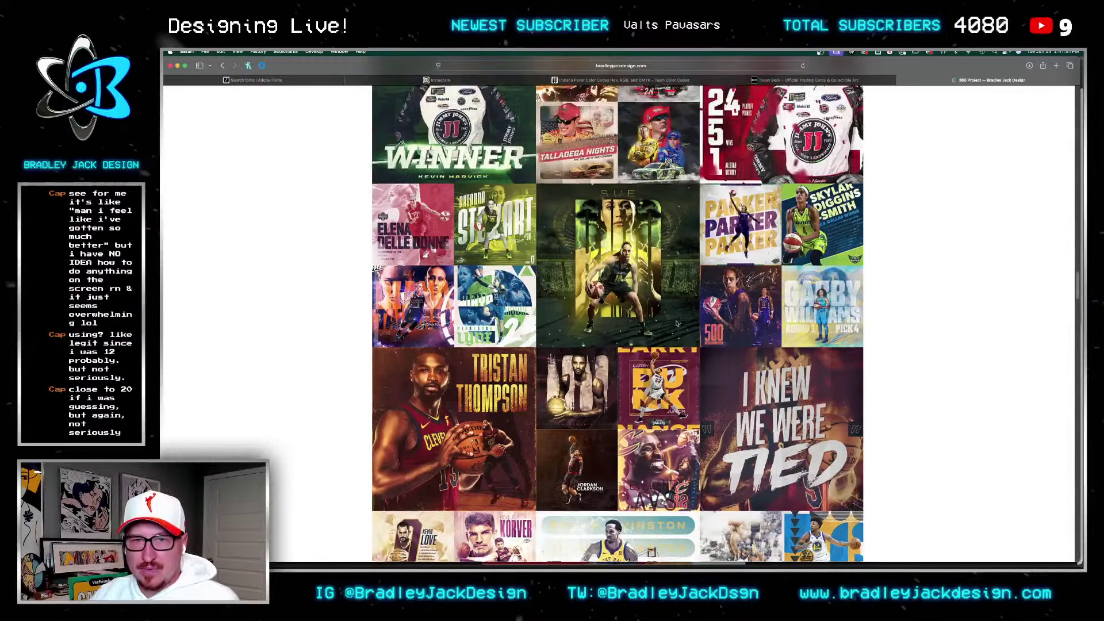
{"action": "scroll", "coordinate": [677, 324], "scroll_direction": "up", "scroll_amount": 15}
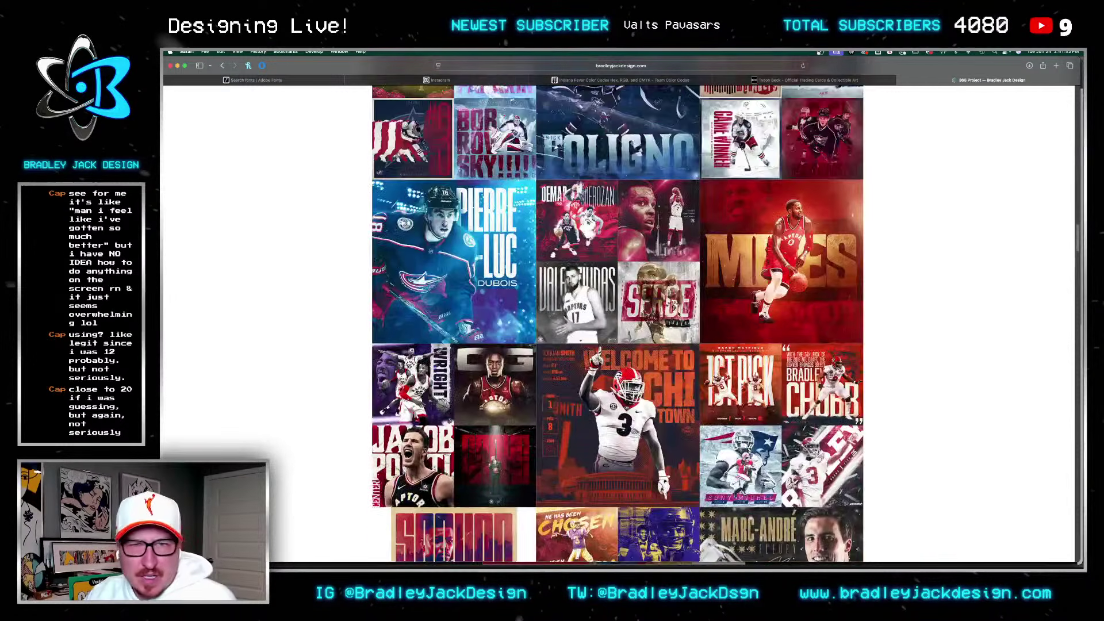
{"action": "scroll", "coordinate": [673, 308], "scroll_direction": "up", "scroll_amount": 3}
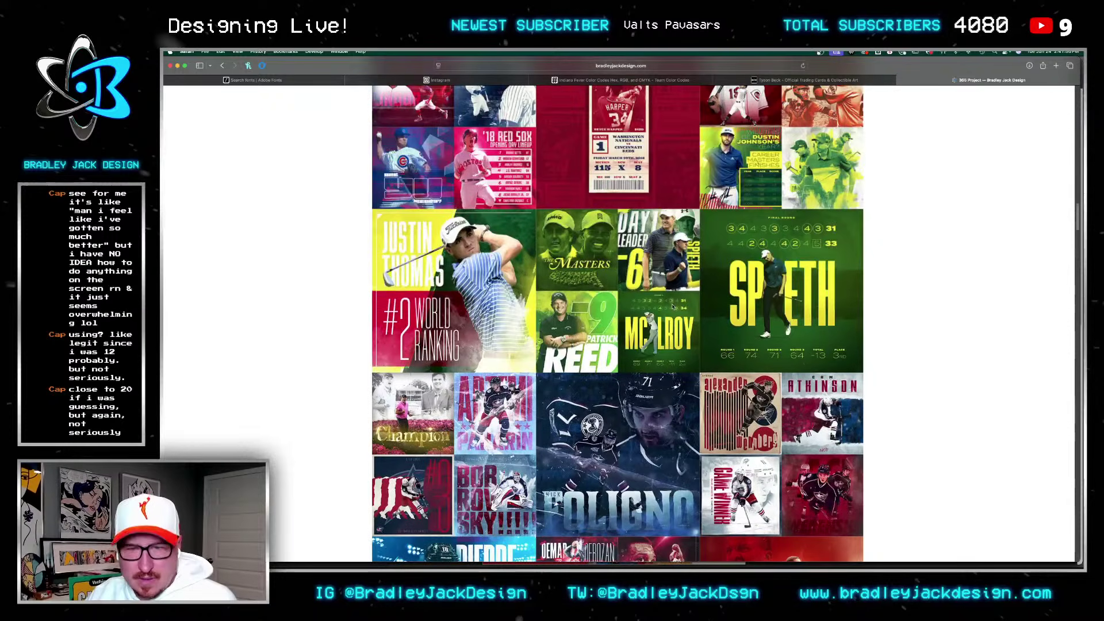
{"action": "scroll", "coordinate": [673, 306], "scroll_direction": "up", "scroll_amount": 5}
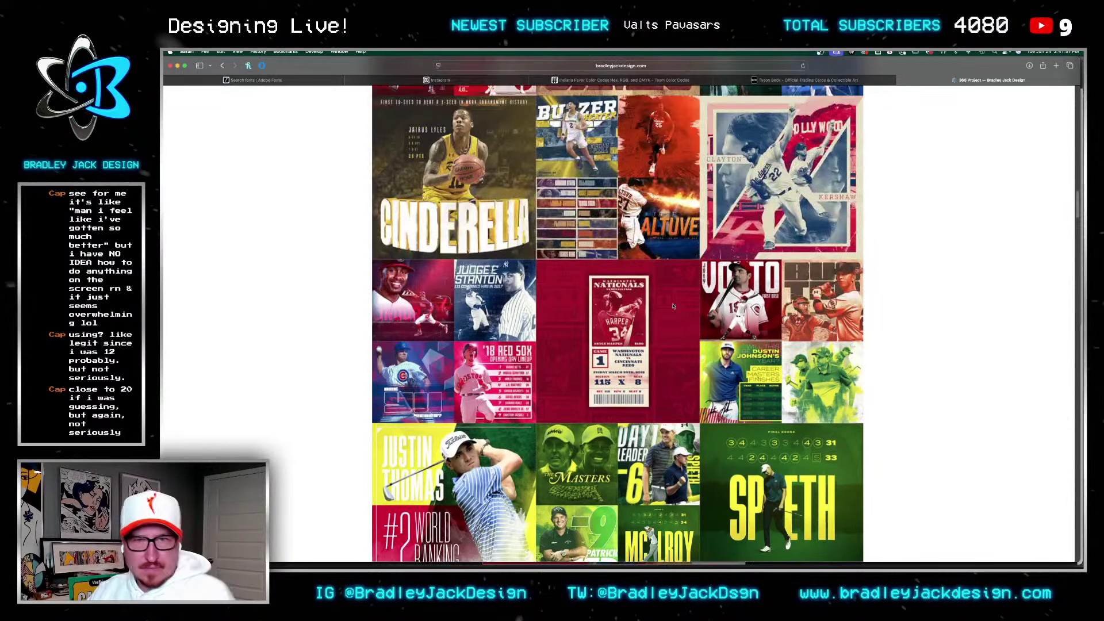
{"action": "scroll", "coordinate": [671, 297], "scroll_direction": "down", "scroll_amount": 5}
{"action": "scroll", "coordinate": [670, 297], "scroll_direction": "up", "scroll_amount": 15}
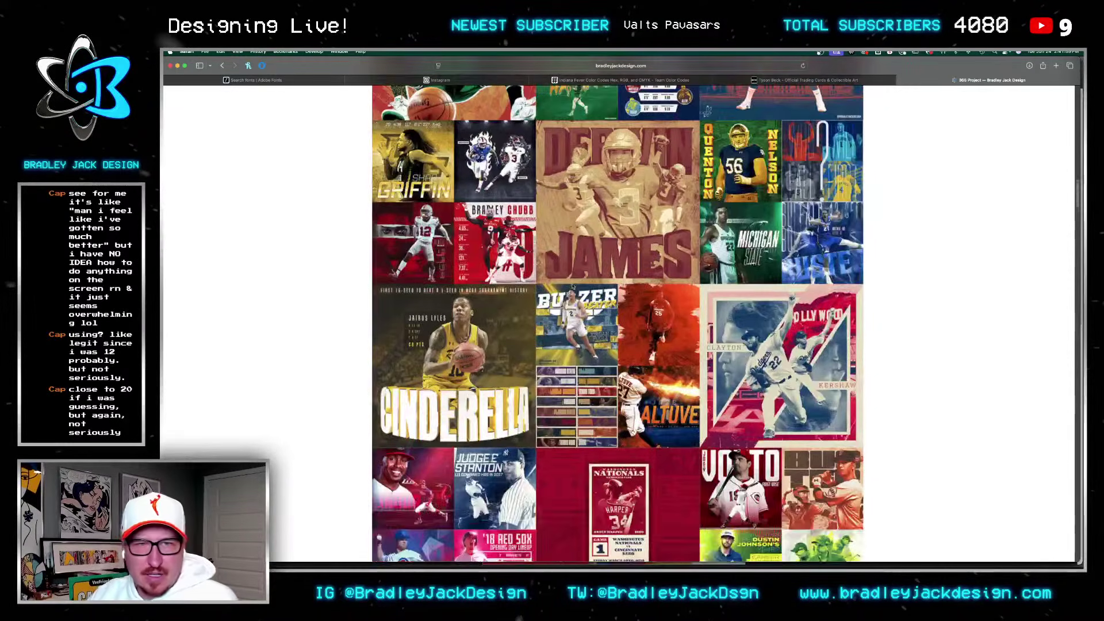
{"action": "scroll", "coordinate": [577, 291], "scroll_direction": "up", "scroll_amount": 10}
{"action": "scroll", "coordinate": [578, 291], "scroll_direction": "down", "scroll_amount": 6}
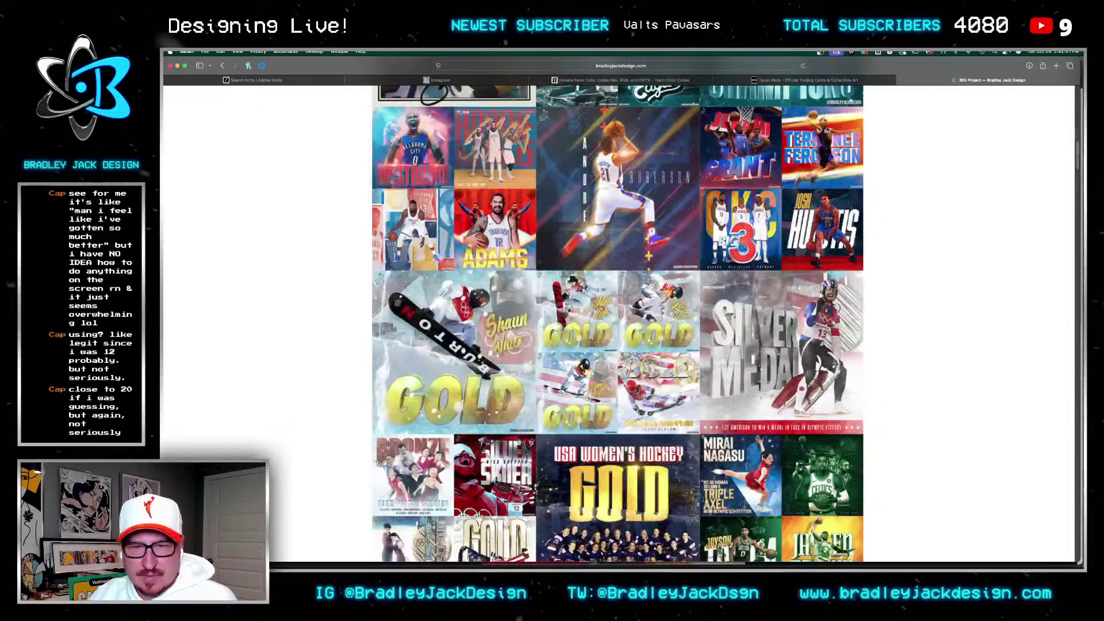
{"action": "scroll", "coordinate": [629, 295], "scroll_direction": "down", "scroll_amount": 1}
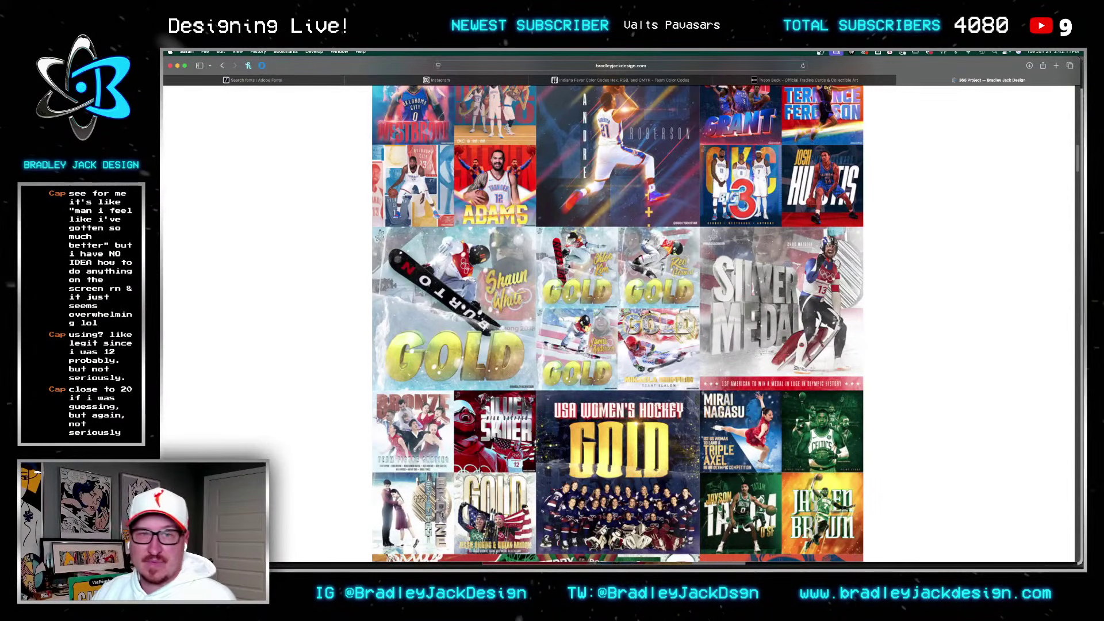
{"action": "scroll", "coordinate": [653, 312], "scroll_direction": "up", "scroll_amount": 5}
{"action": "scroll", "coordinate": [552, 305], "scroll_direction": "up", "scroll_amount": 15}
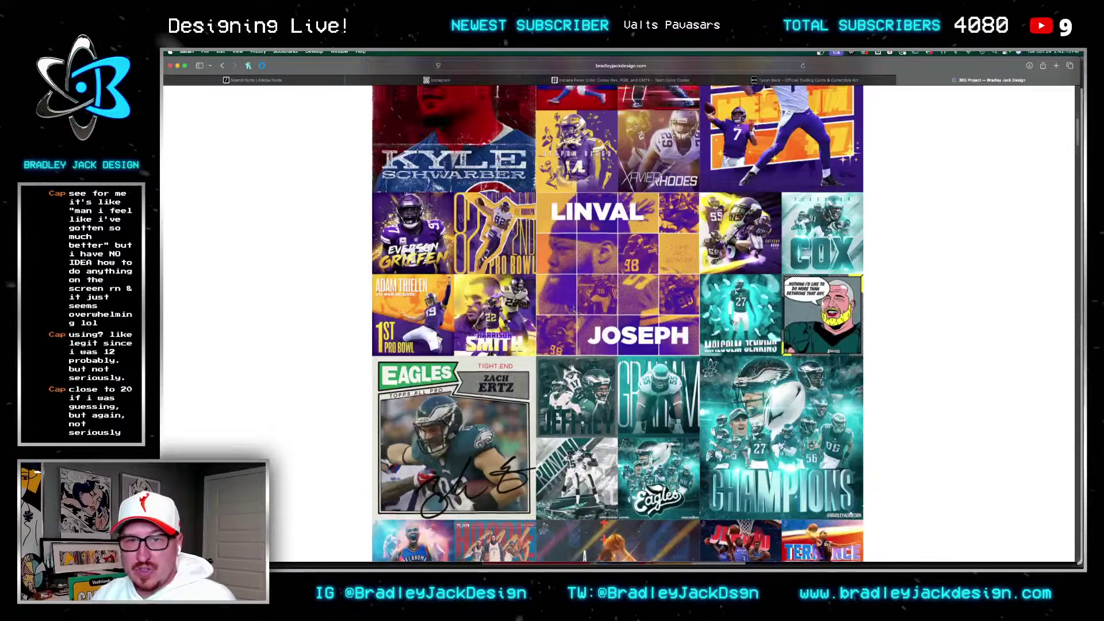
{"action": "scroll", "coordinate": [572, 324], "scroll_direction": "down", "scroll_amount": 12}
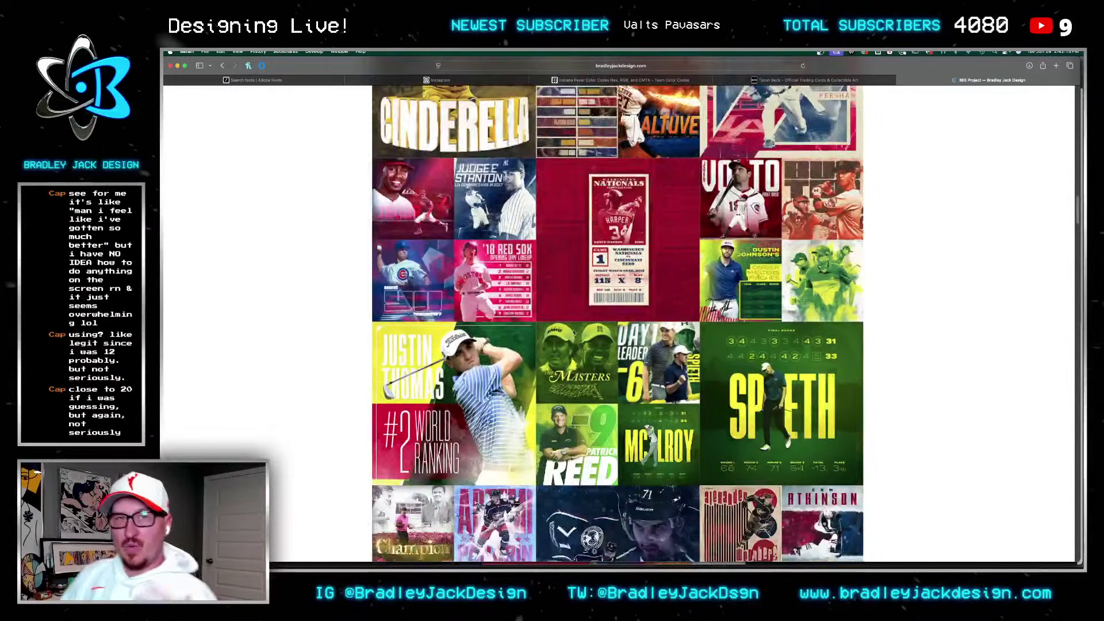
{"action": "scroll", "coordinate": [576, 327], "scroll_direction": "down", "scroll_amount": 1}
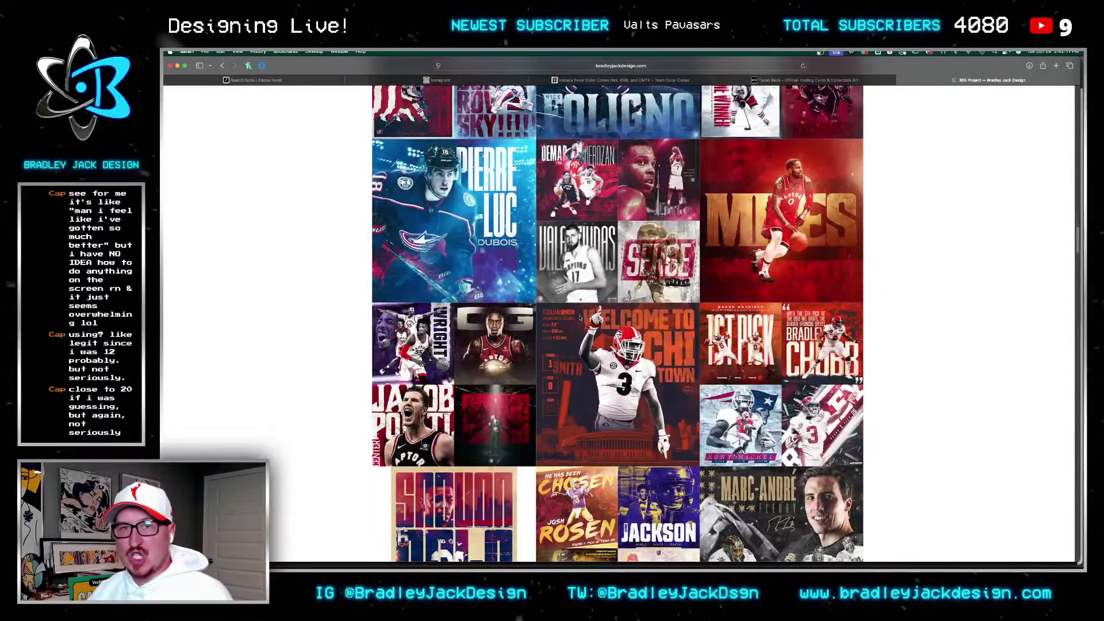
{"action": "scroll", "coordinate": [583, 296], "scroll_direction": "down", "scroll_amount": 10}
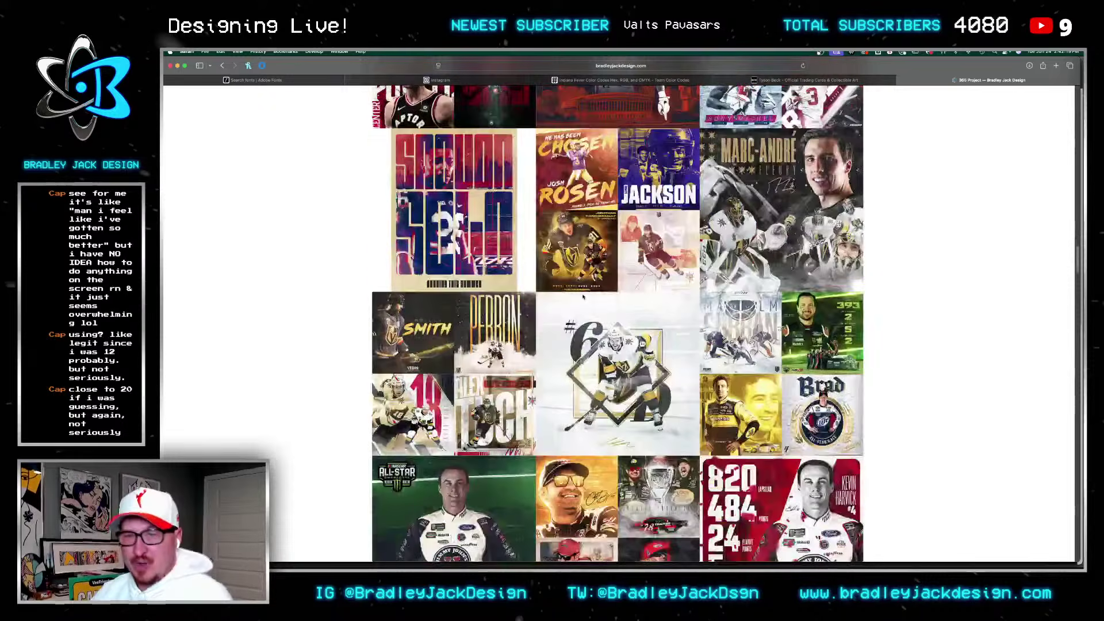
{"action": "scroll", "coordinate": [583, 295], "scroll_direction": "down", "scroll_amount": 9}
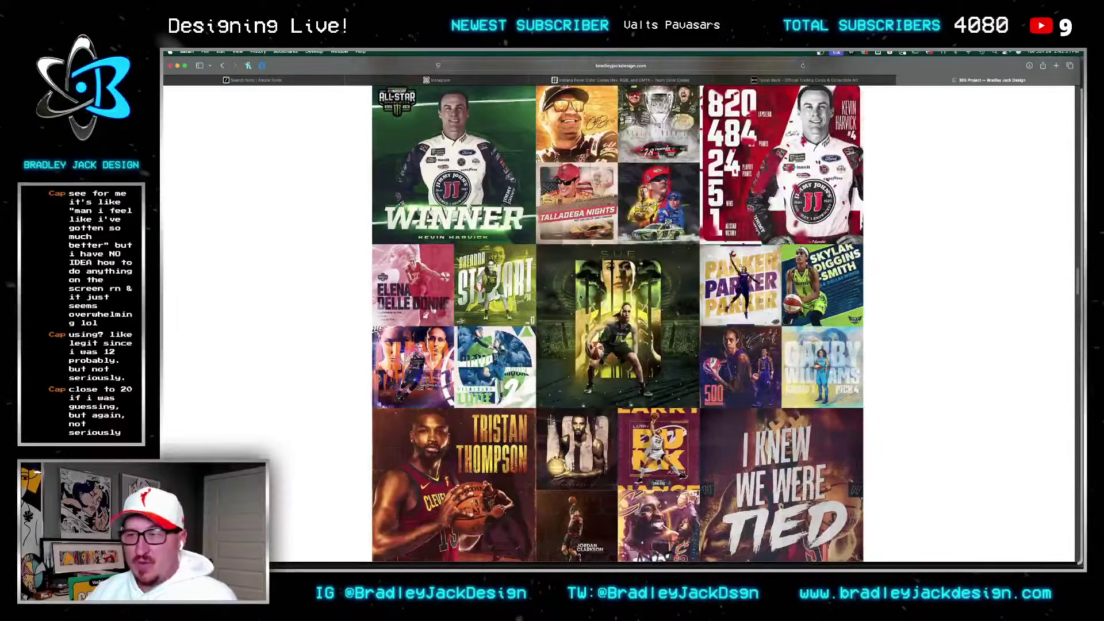
{"action": "scroll", "coordinate": [594, 287], "scroll_direction": "down", "scroll_amount": 10}
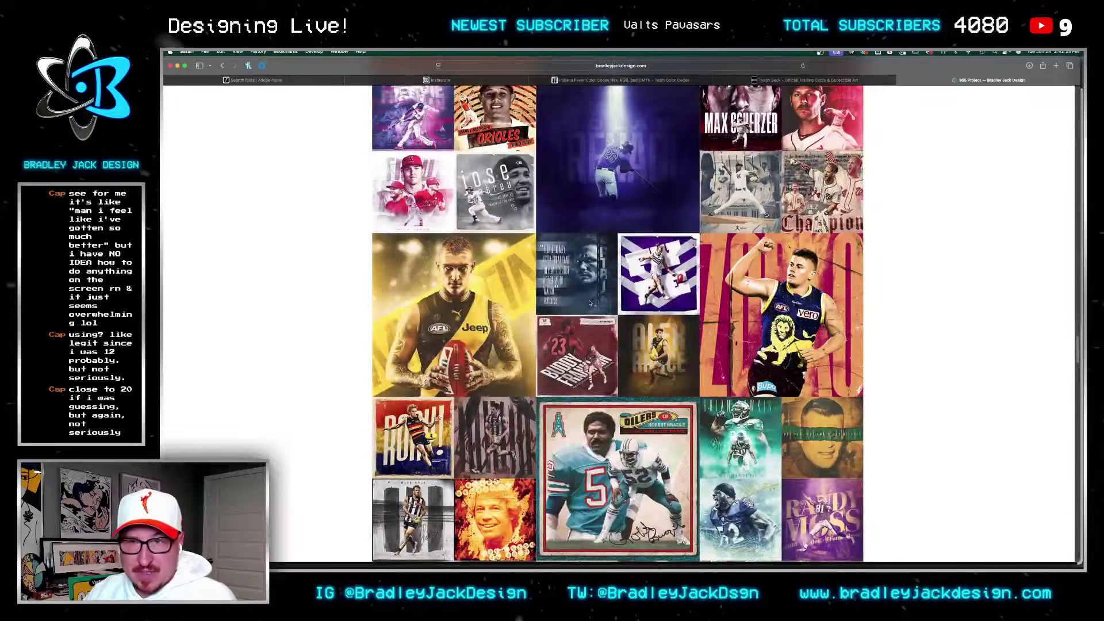
{"action": "scroll", "coordinate": [589, 303], "scroll_direction": "down", "scroll_amount": 11}
{"action": "scroll", "coordinate": [616, 310], "scroll_direction": "down", "scroll_amount": 2}
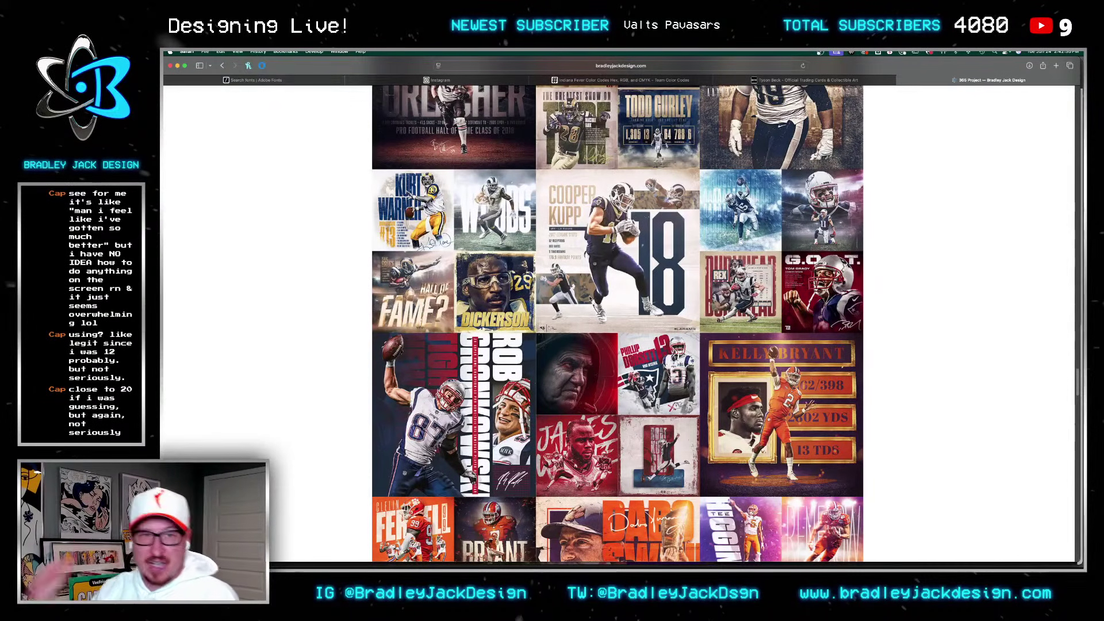
{"action": "scroll", "coordinate": [588, 363], "scroll_direction": "down", "scroll_amount": 9}
{"action": "scroll", "coordinate": [589, 363], "scroll_direction": "down", "scroll_amount": 14}
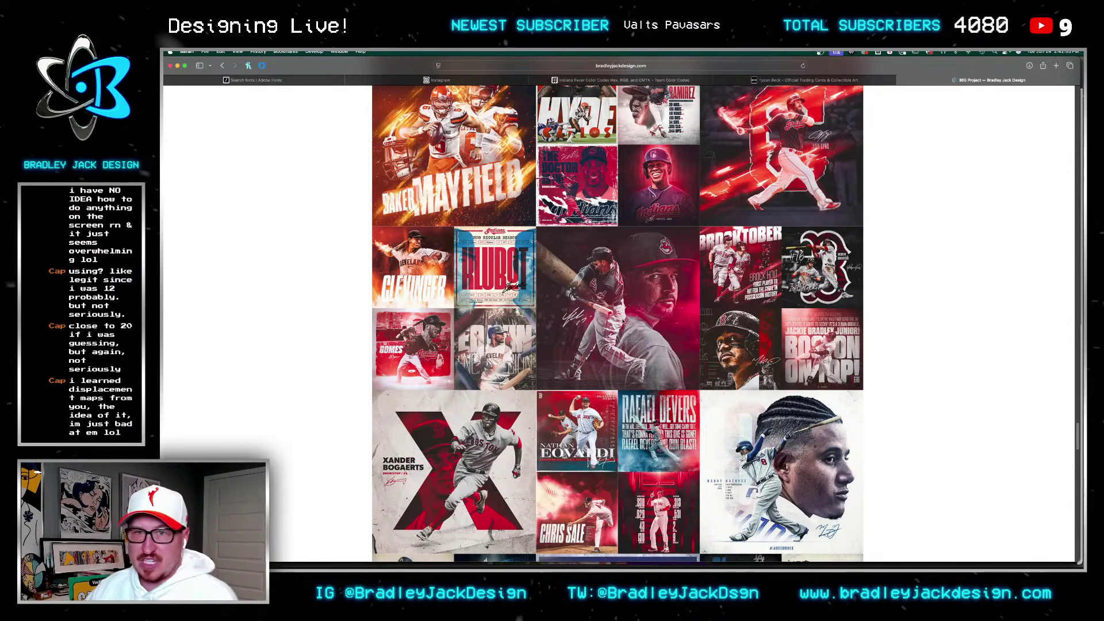
{"action": "scroll", "coordinate": [617, 322], "scroll_direction": "up", "scroll_amount": 3}
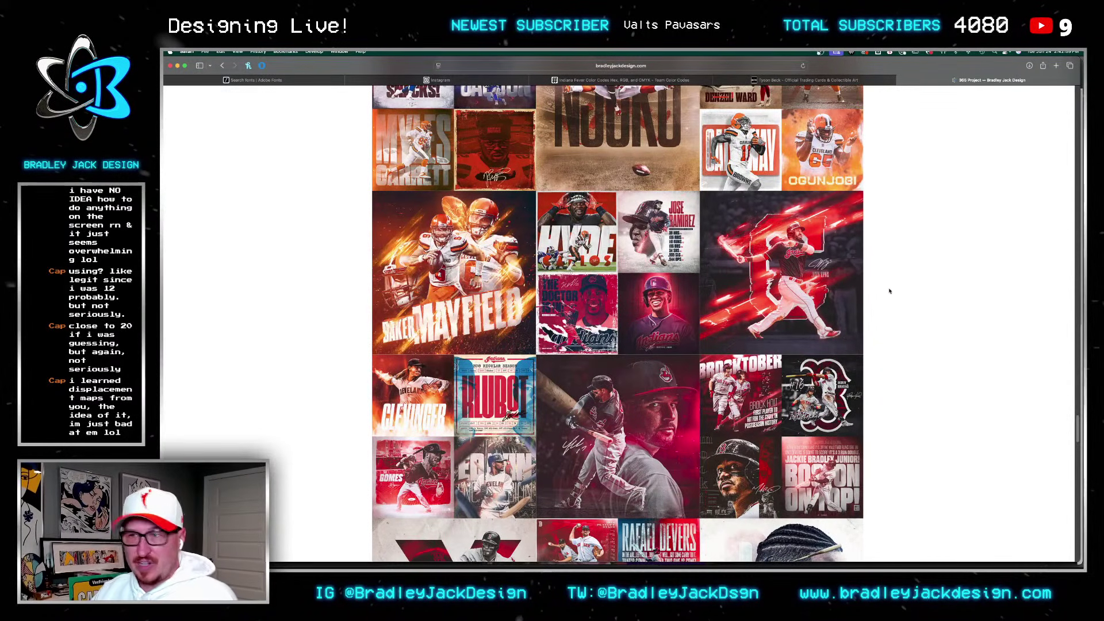
{"action": "key", "text": "super+Tab"}
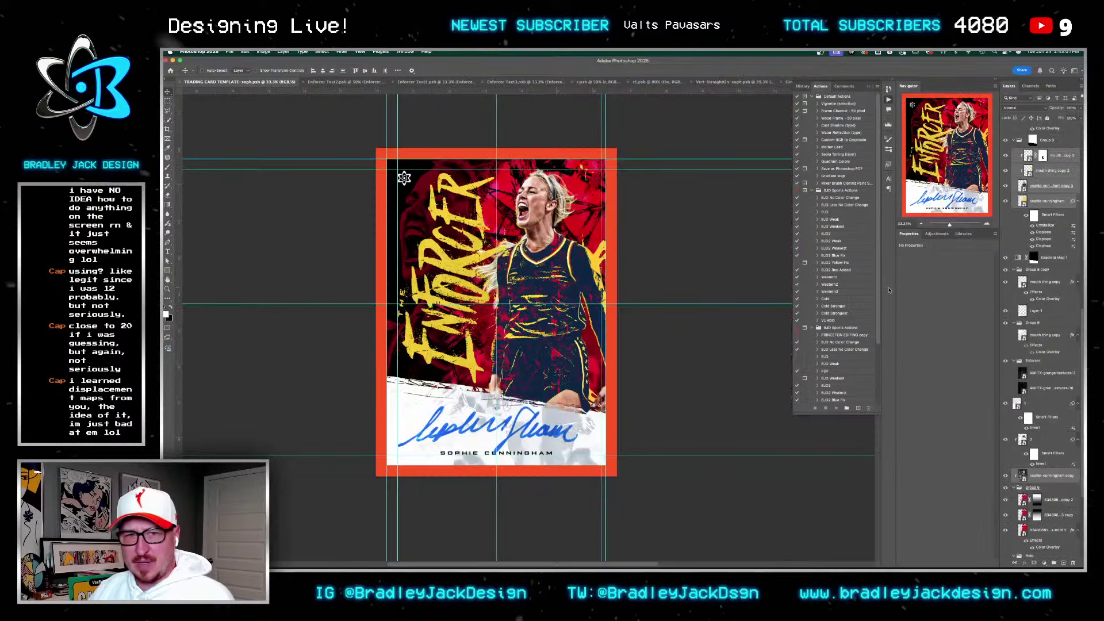
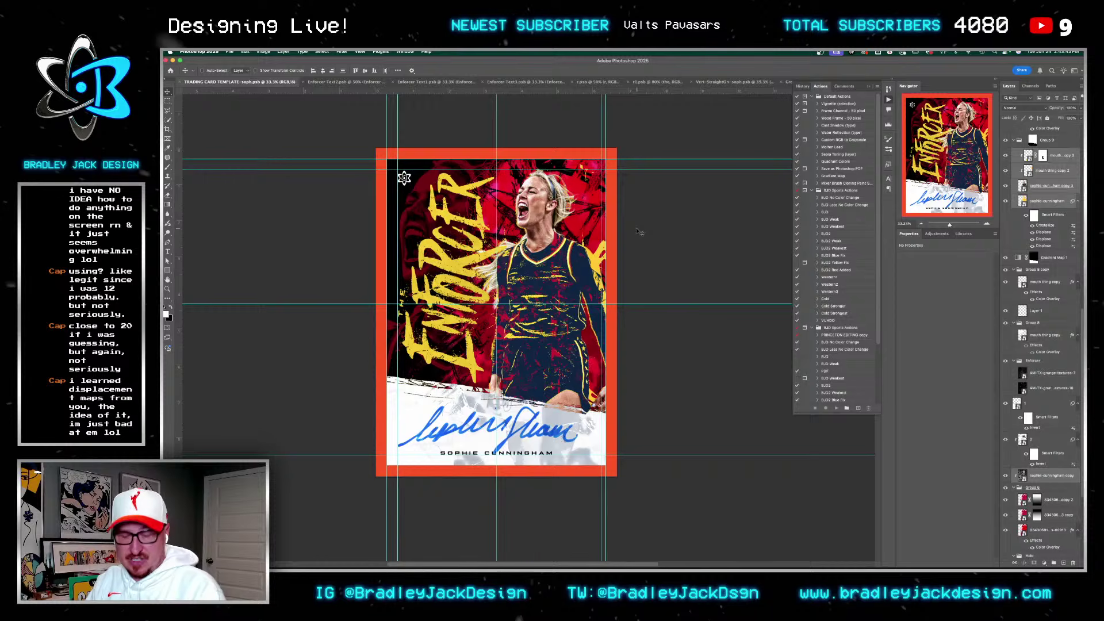
{"action": "key", "text": "super+Tab"}
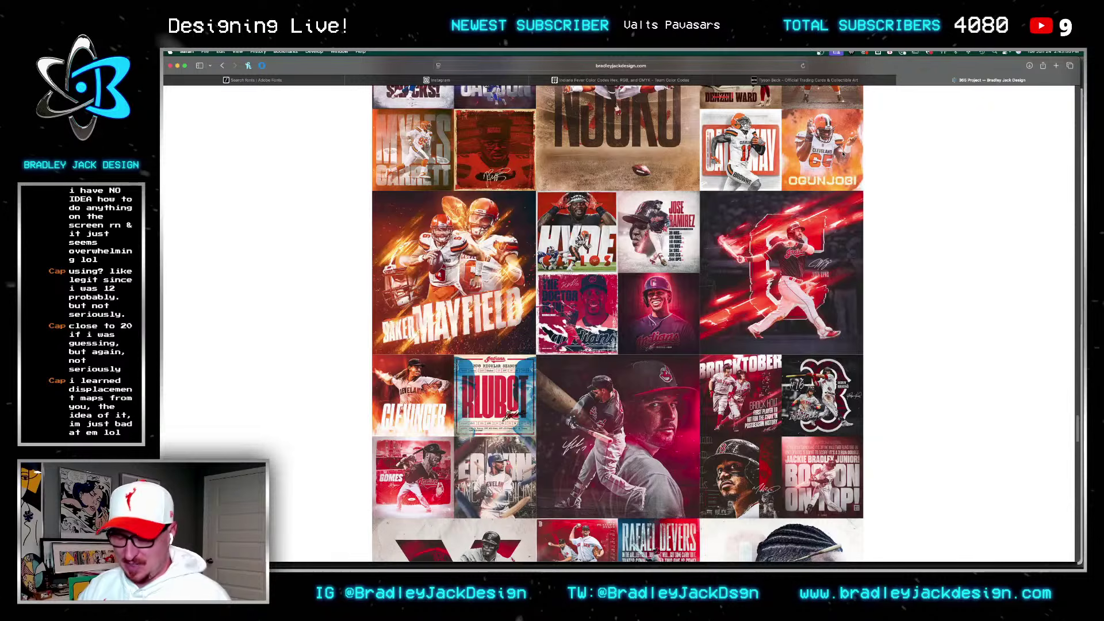
{"action": "key", "text": "super+Tab"}
{"action": "key", "text": "super+Tab"}
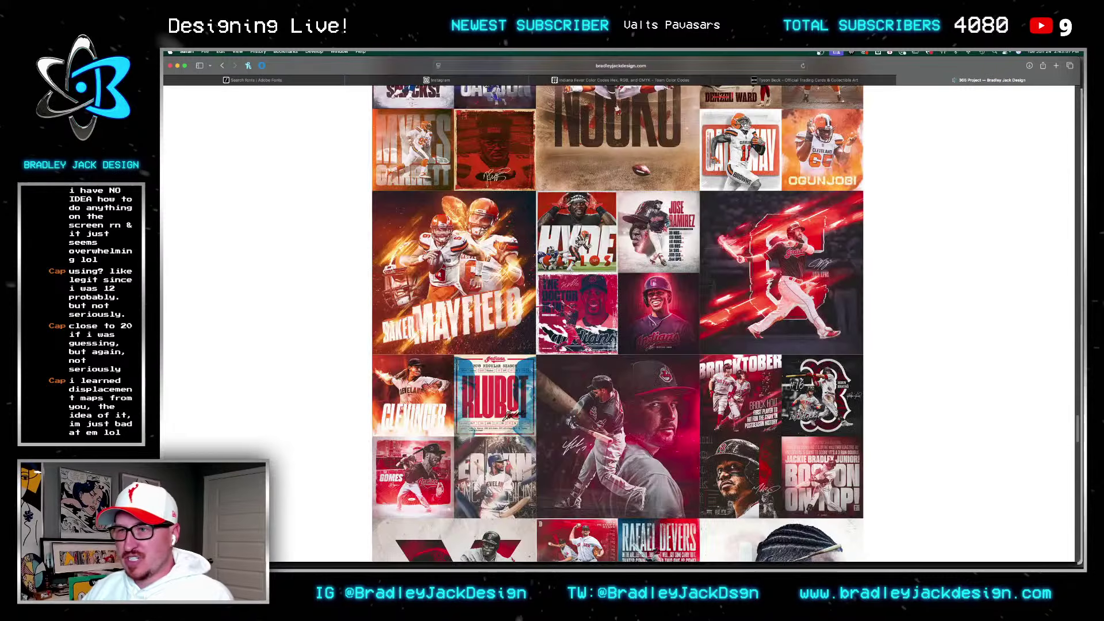
Step: Switch to Photoshop and rotate the selected player layers on the Enforcer card slightly clockwise
{"action": "left_click", "coordinate": [177, 66]}
{"action": "key", "text": "super+Tab"}
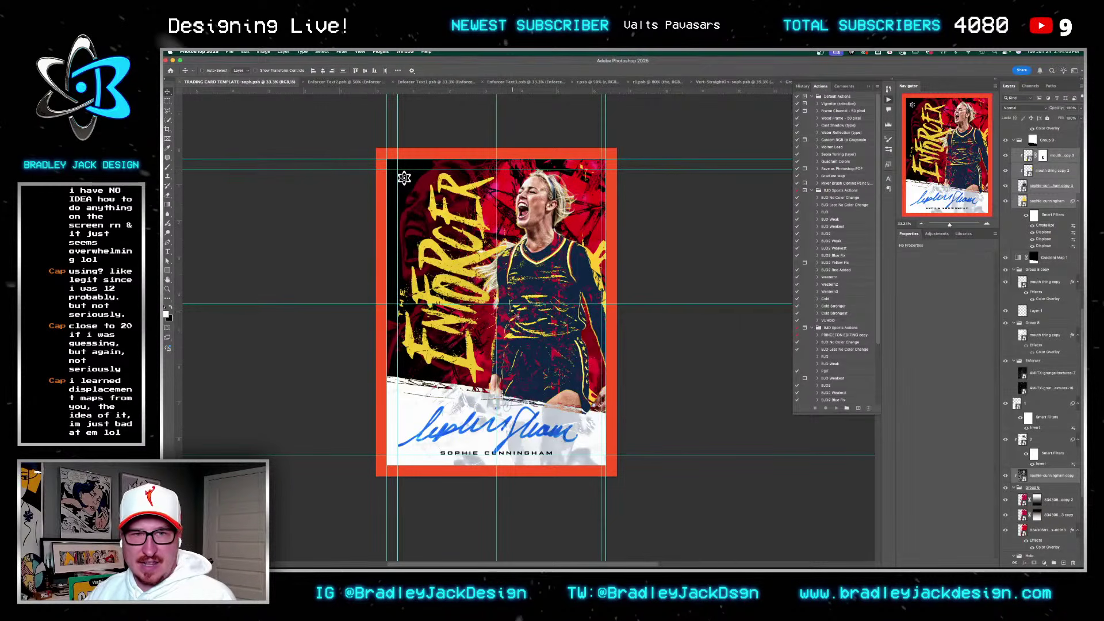
{"action": "scroll", "coordinate": [484, 347], "scroll_direction": "left", "scroll_amount": 2}
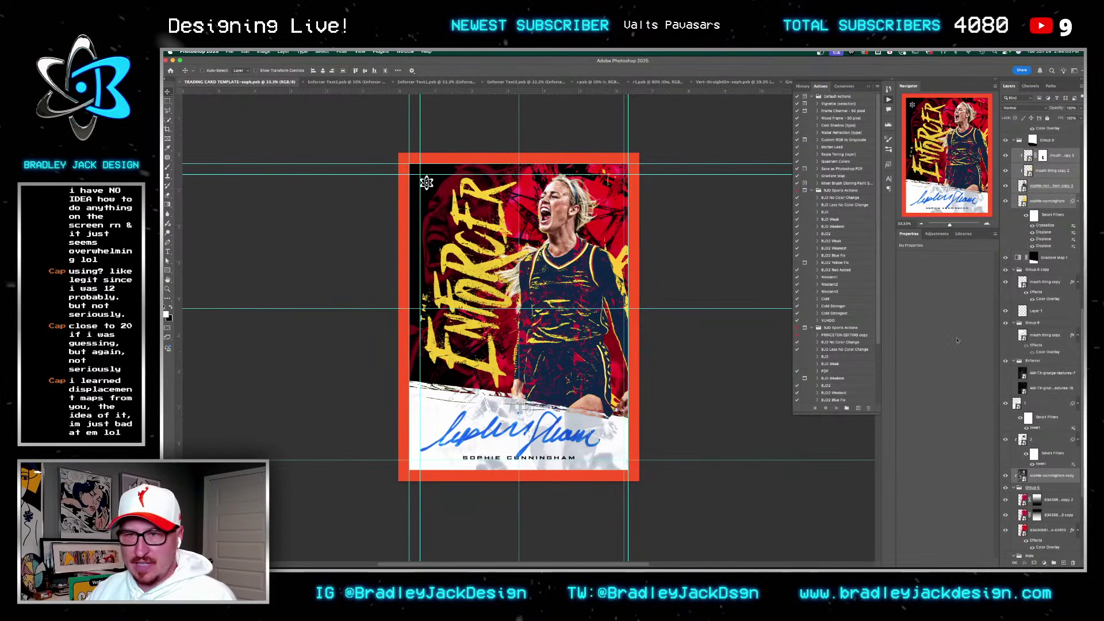
{"action": "key", "text": "super+t"}
{"action": "scroll", "coordinate": [627, 171], "scroll_direction": "down", "scroll_amount": 5}
{"action": "mouse_move", "coordinate": [630, 115]}
{"action": "left_mouse_down"}
{"action": "mouse_move", "coordinate": [648, 104]}
{"action": "mouse_move", "coordinate": [640, 115]}
{"action": "left_mouse_up"}
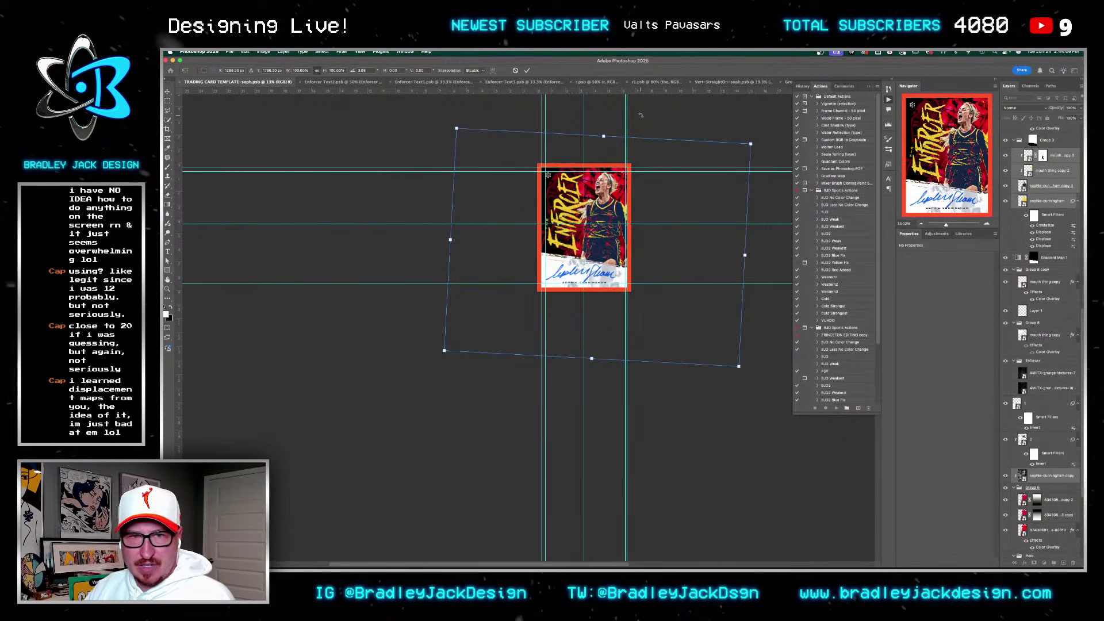
{"action": "key", "text": "Return"}
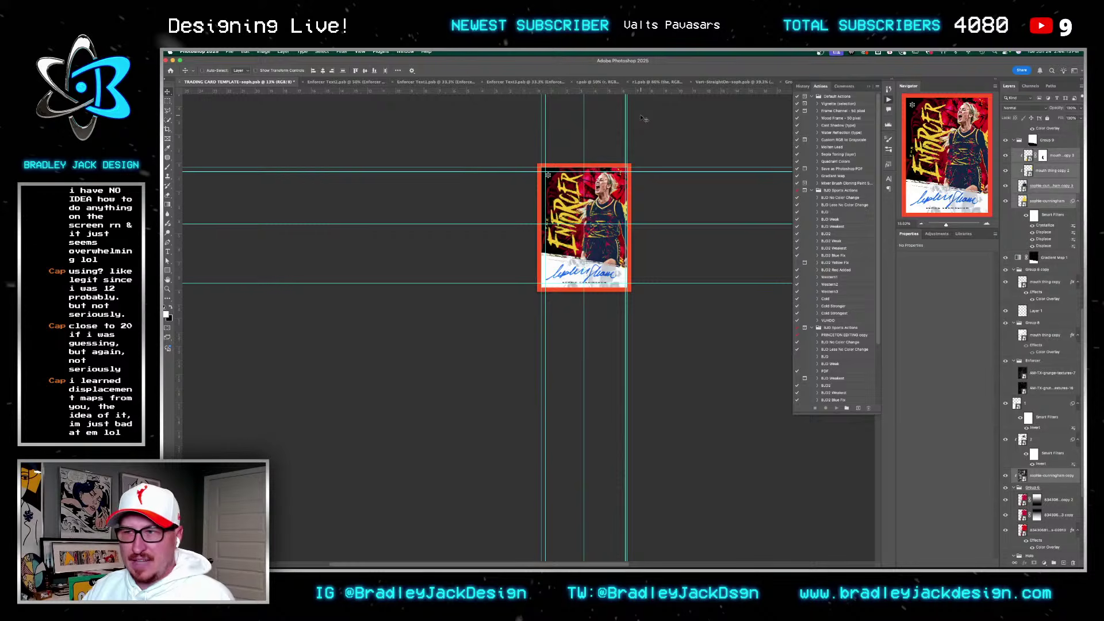
Step: Check the lowest Displace filter's settings on the yellow sophie-cunningham smart object and apply the last filter to that layer again
{"action": "key", "text": "z"}
{"action": "left_click", "coordinate": [598, 187]}
{"action": "left_click", "coordinate": [598, 188]}
{"action": "key", "text": "v"}
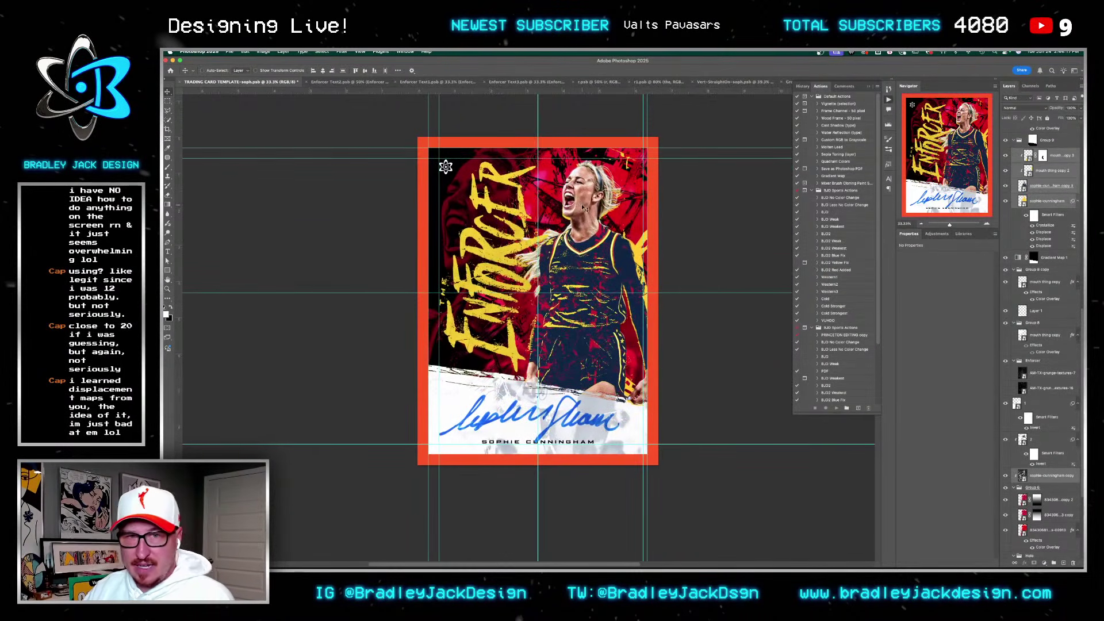
{"action": "scroll", "coordinate": [753, 349], "scroll_direction": "up", "scroll_amount": 2}
{"action": "scroll", "coordinate": [669, 304], "scroll_direction": "down", "scroll_amount": 2}
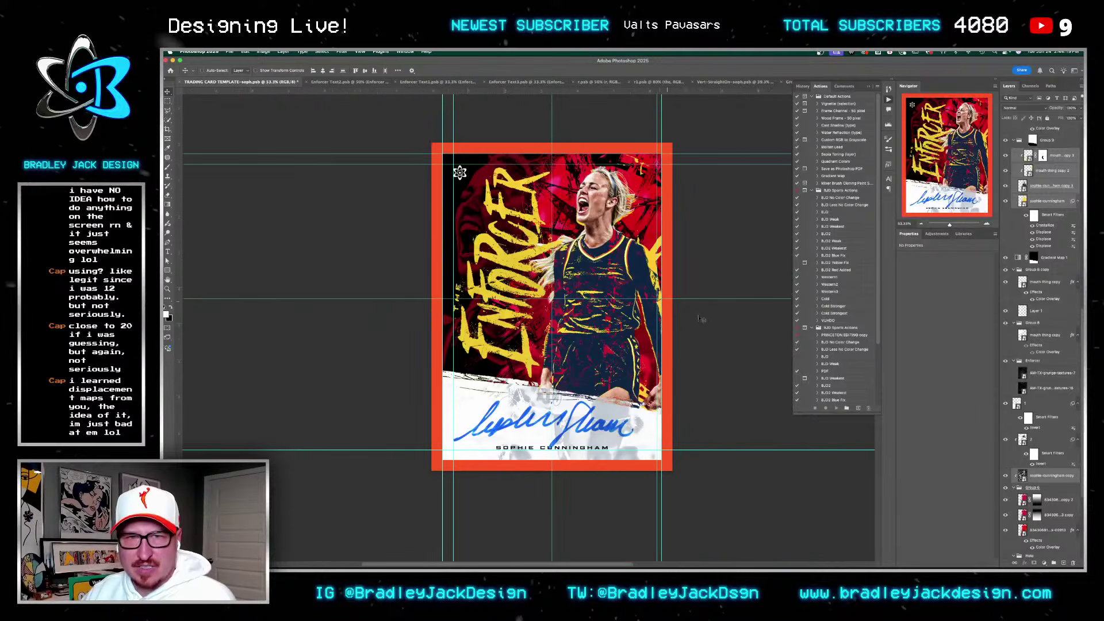
{"action": "left_click", "coordinate": [1047, 439]}
{"action": "left_click", "coordinate": [1046, 403]}
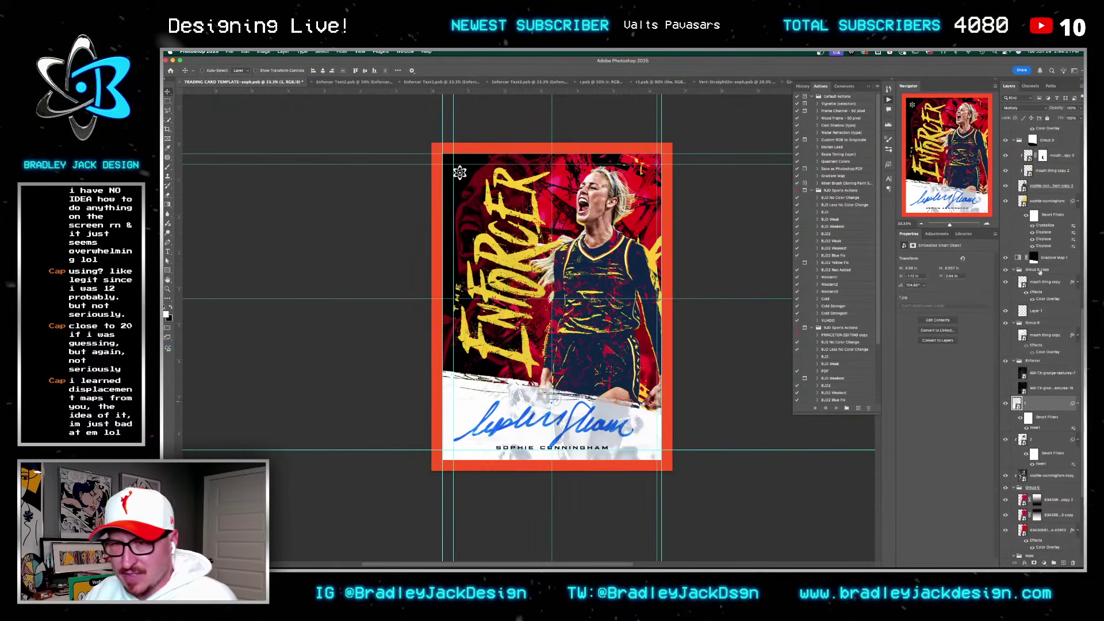
{"action": "left_click", "coordinate": [1046, 202]}
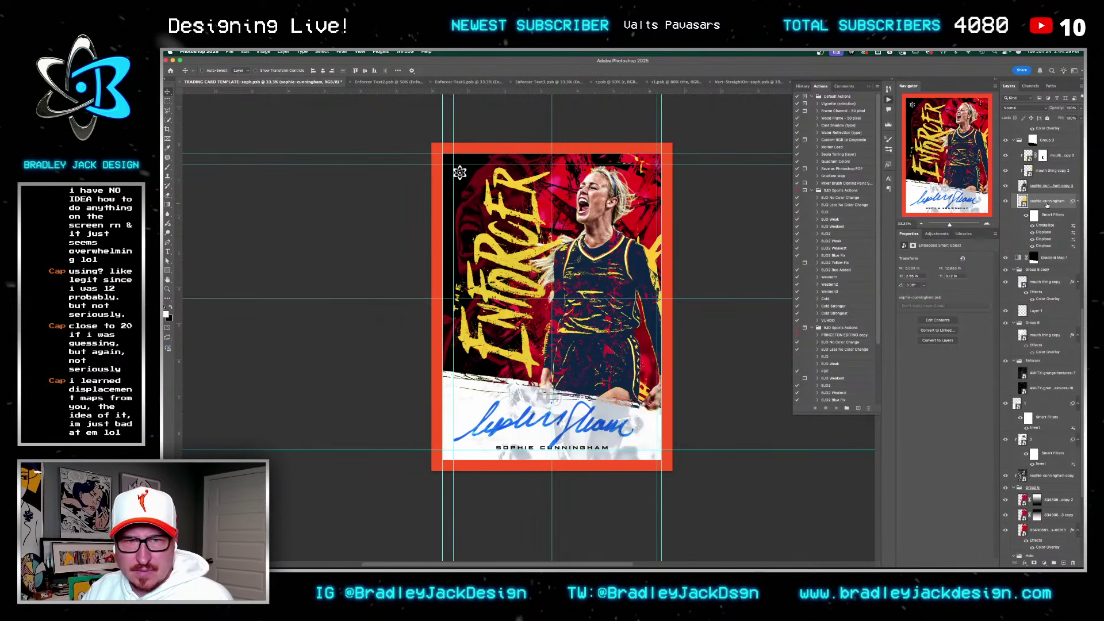
{"action": "double_click", "coordinate": [1040, 245]}
{"action": "key", "text": "Return"}
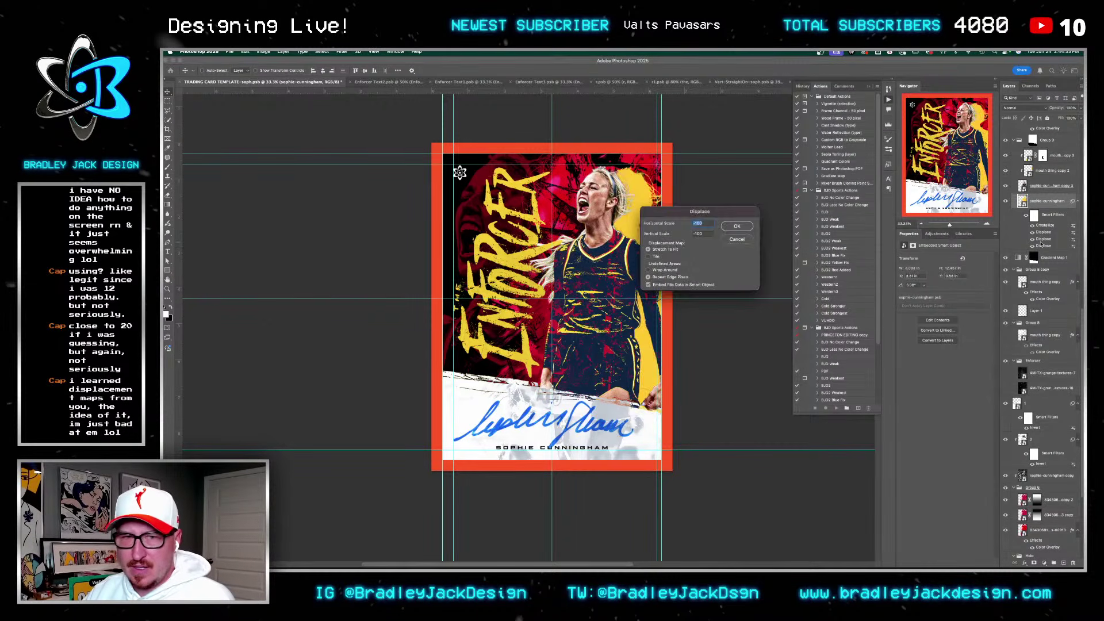
{"action": "key", "text": "Escape"}
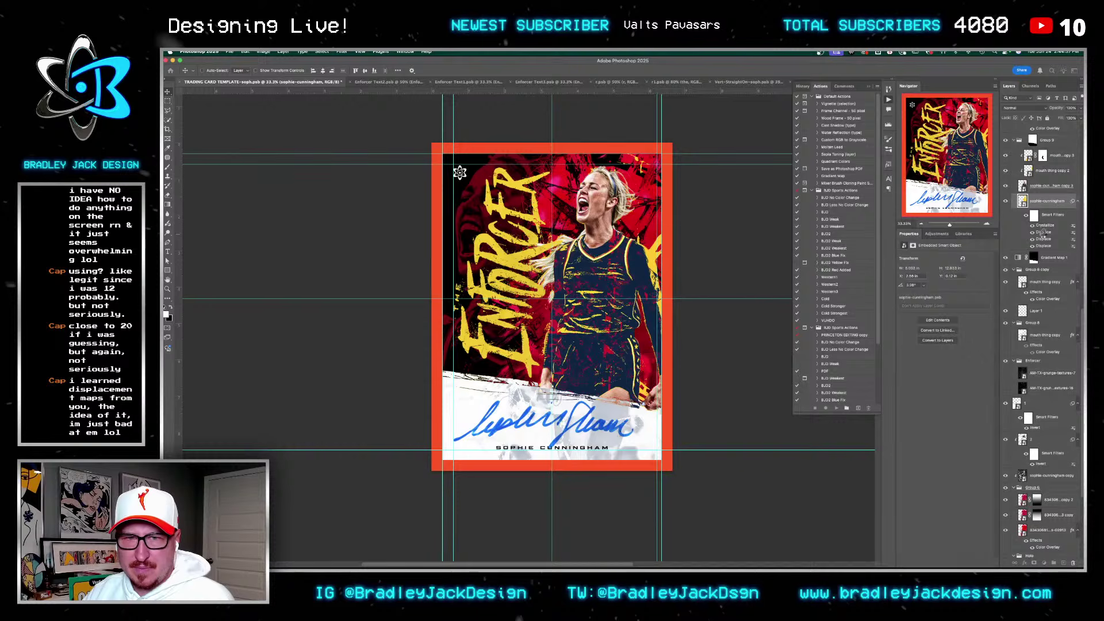
{"action": "key", "text": "ctrl+super+f"}
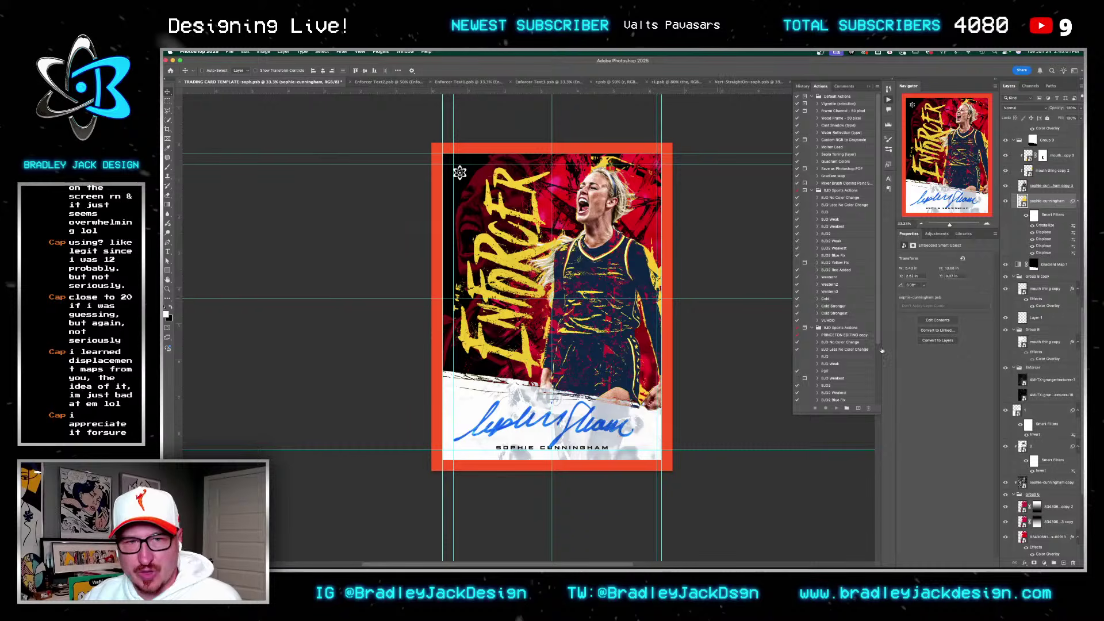
Step: Lighten the black colour fill above the Background to a grey of 37% brightness (5e5e5e)
{"action": "scroll", "coordinate": [1041, 345], "scroll_direction": "down", "scroll_amount": 5}
{"action": "left_click", "coordinate": [1019, 534]}
{"action": "double_click", "coordinate": [1019, 533]}
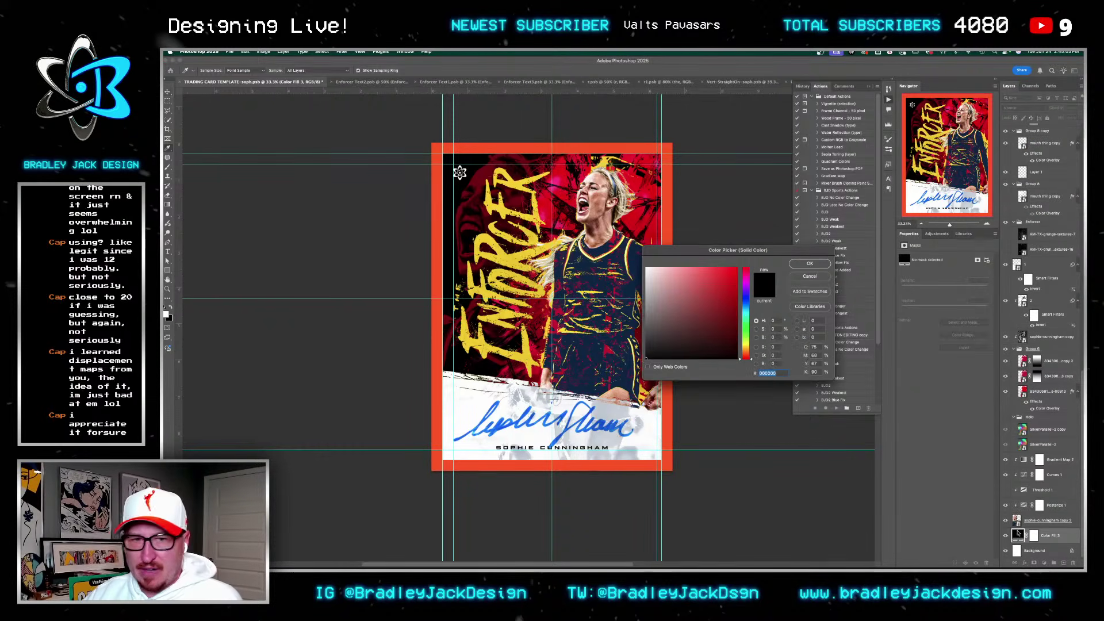
{"action": "left_click", "coordinate": [774, 337]}
{"action": "type", "text": "40"}
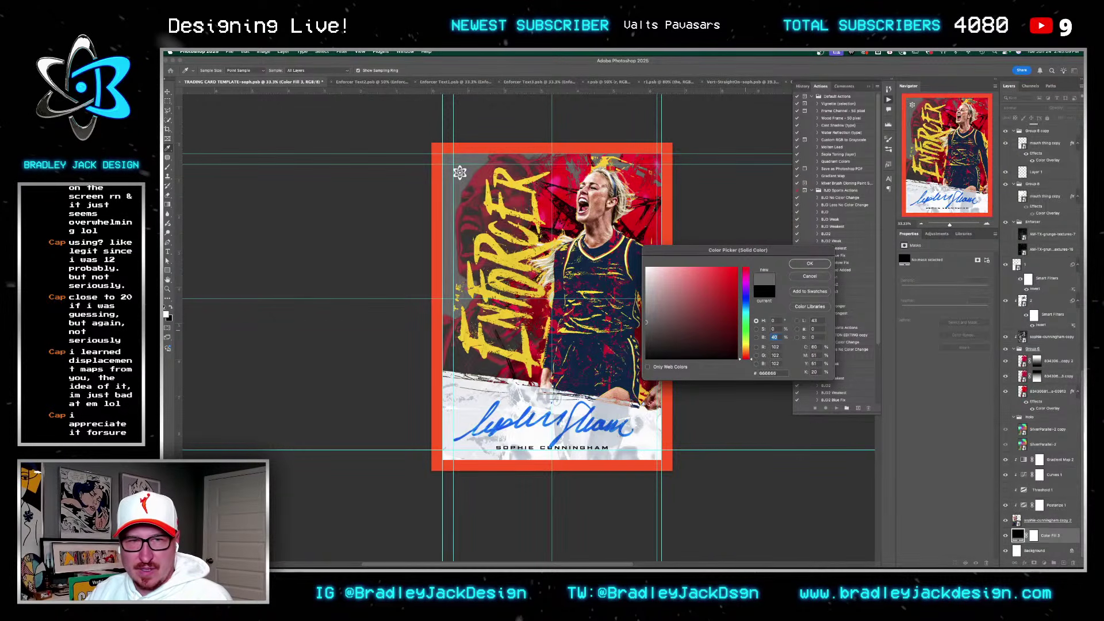
{"action": "key", "text": "Return"}
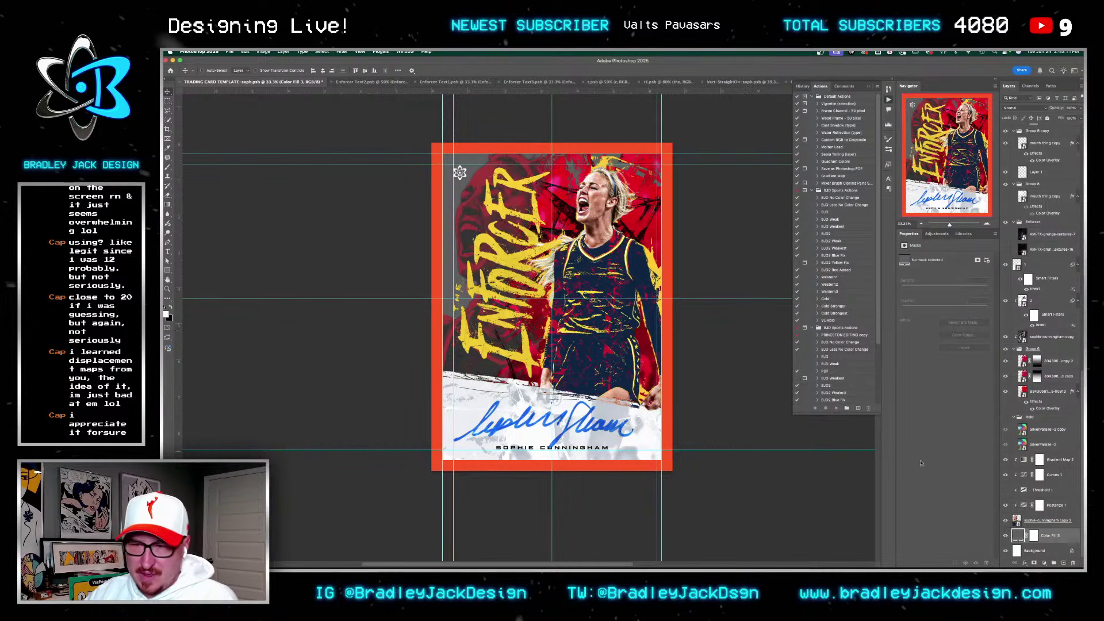
{"action": "left_click", "coordinate": [1050, 520]}
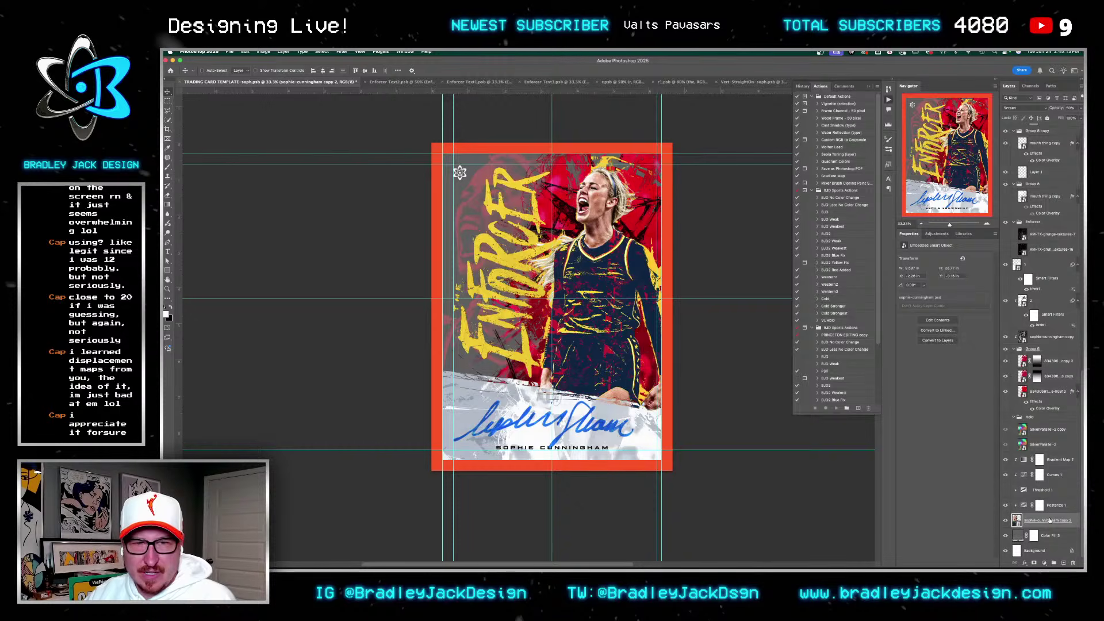
{"action": "double_click", "coordinate": [1019, 535]}
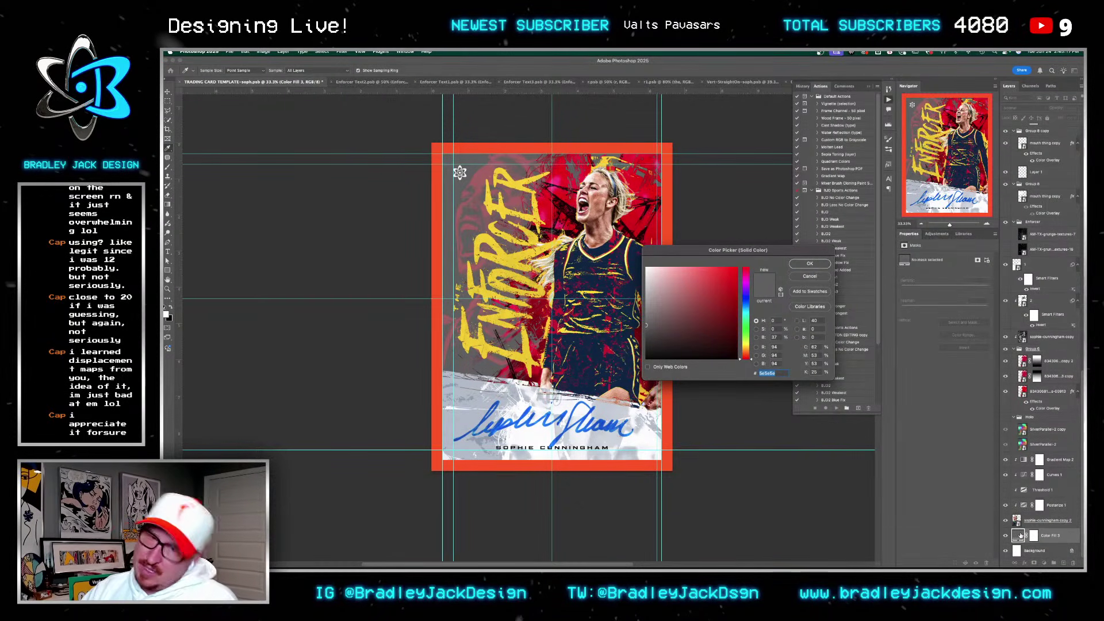
{"action": "key", "text": "Escape"}
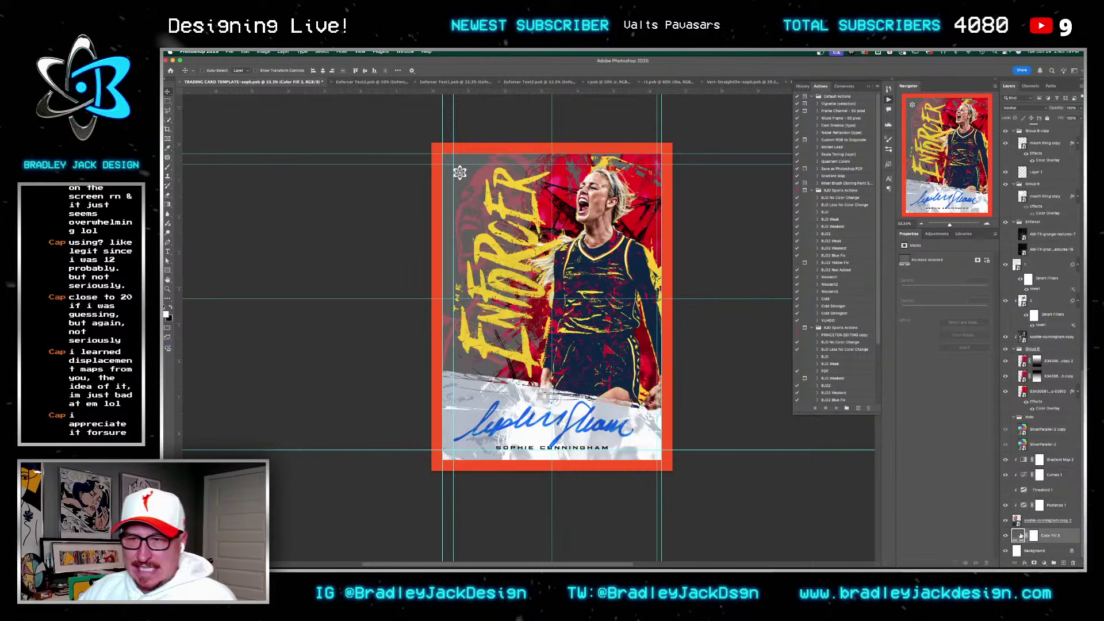
Step: Set the lower shattered-glass texture layer's blend mode to Normal and add a blank layer directly beneath it
{"action": "left_click", "coordinate": [1032, 301]}
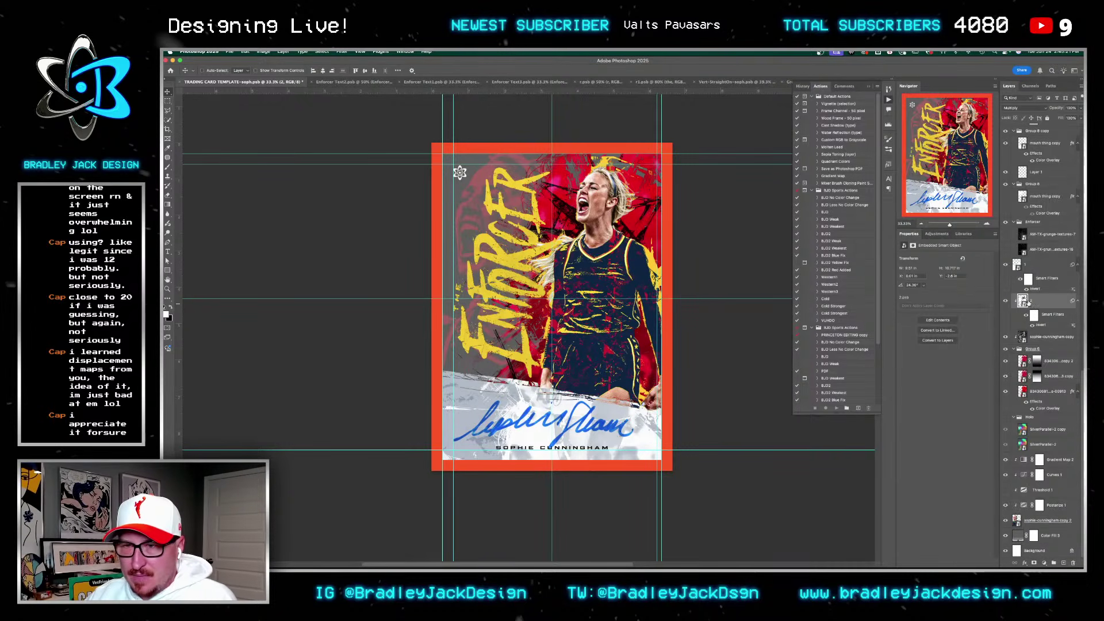
{"action": "key", "text": "ctrl+0"}
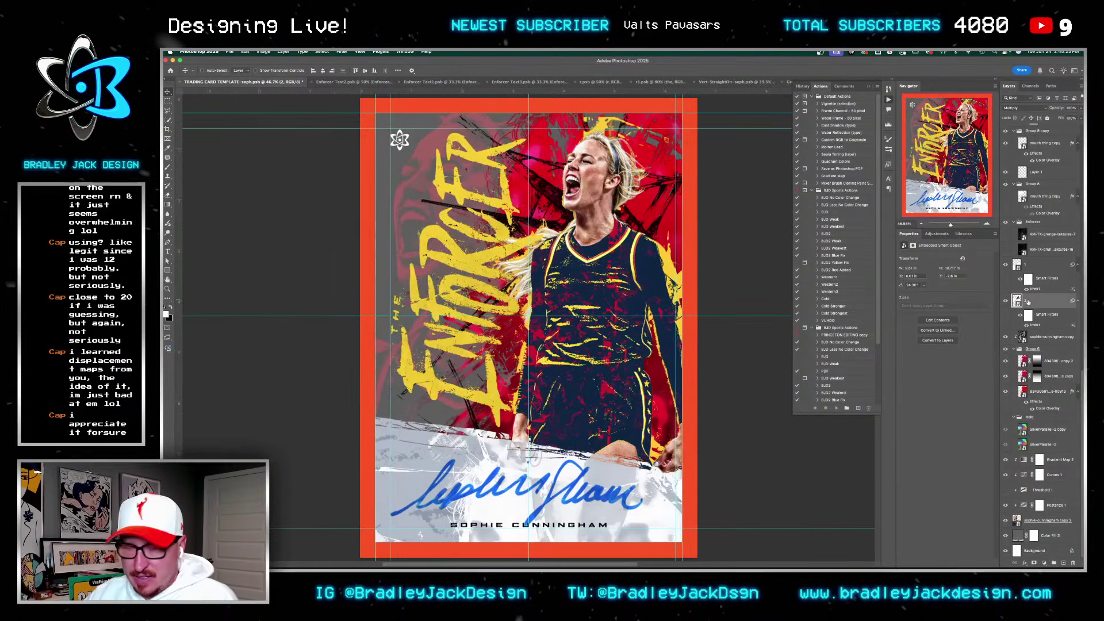
{"action": "key", "text": "shift+alt+n"}
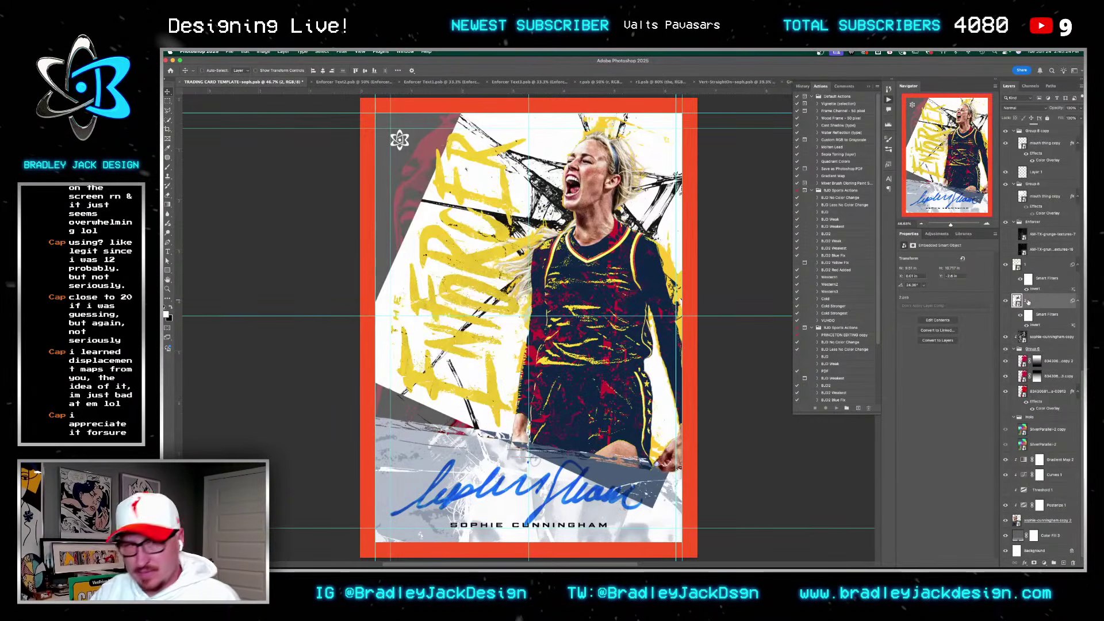
{"action": "left_click", "coordinate": [1035, 336]}
{"action": "key", "text": "ctrl+shift+alt+n"}
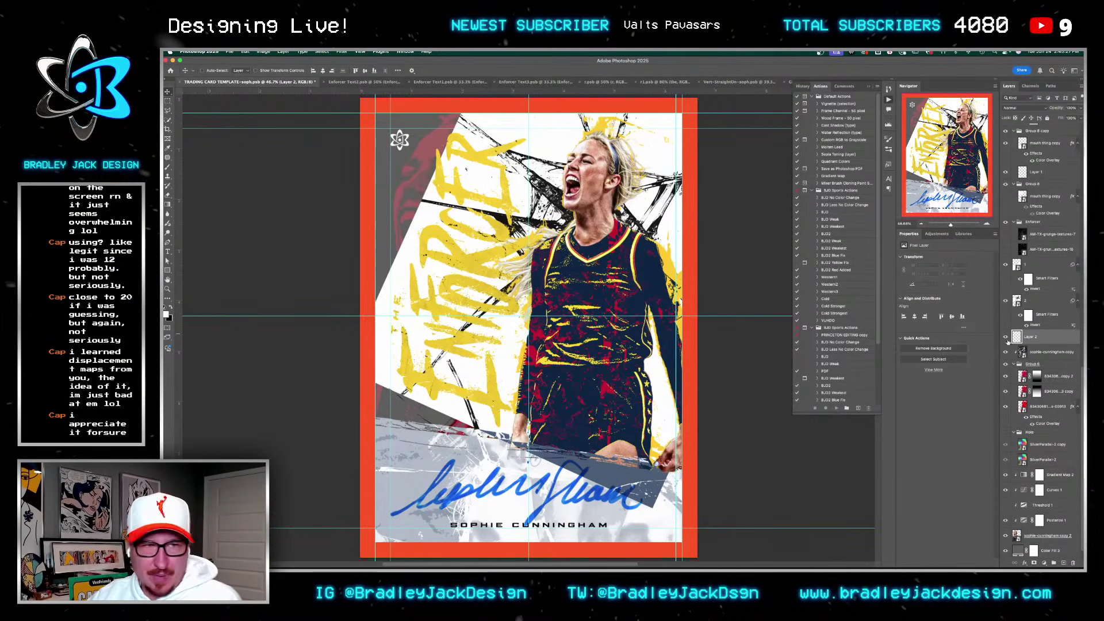
Step: Paint white on the blank layer around the shattered-glass texture and merge both into one smart object
{"action": "key", "text": "b"}
{"action": "left_click_drag", "start_coordinate": [414, 439], "coordinate": [598, 466]}
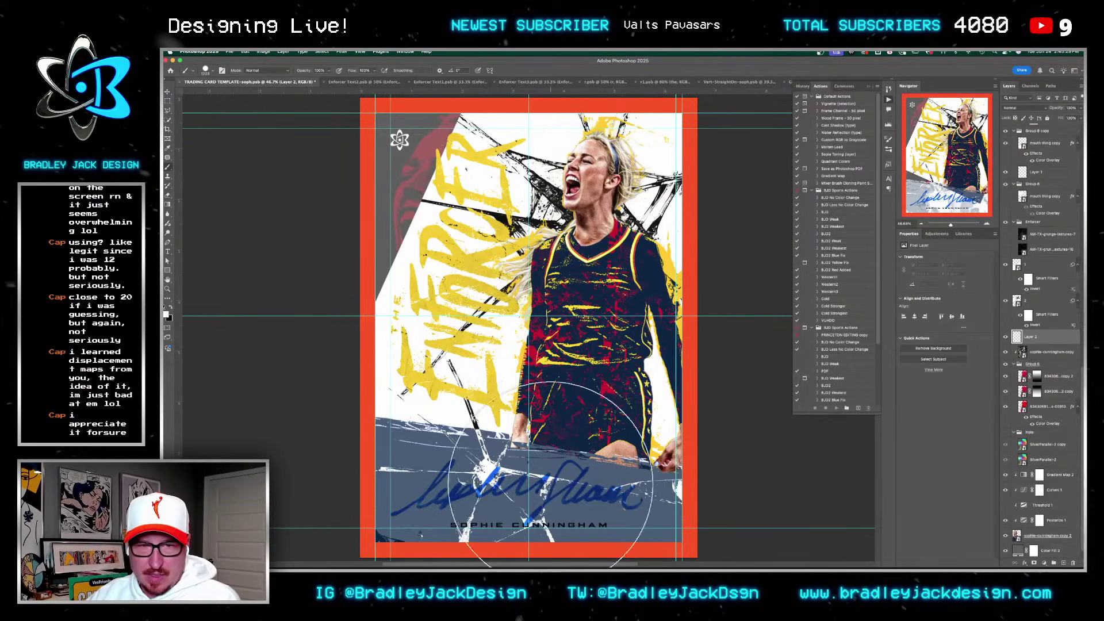
{"action": "left_click_drag", "start_coordinate": [333, 221], "coordinate": [402, 201]}
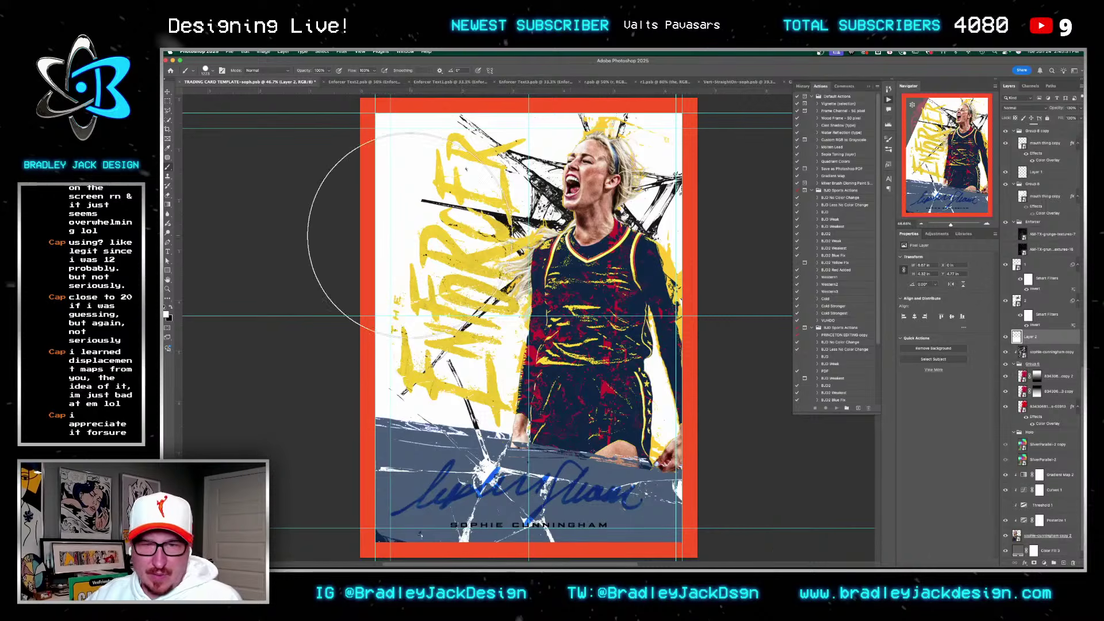
{"action": "left_click", "coordinate": [1035, 302]}
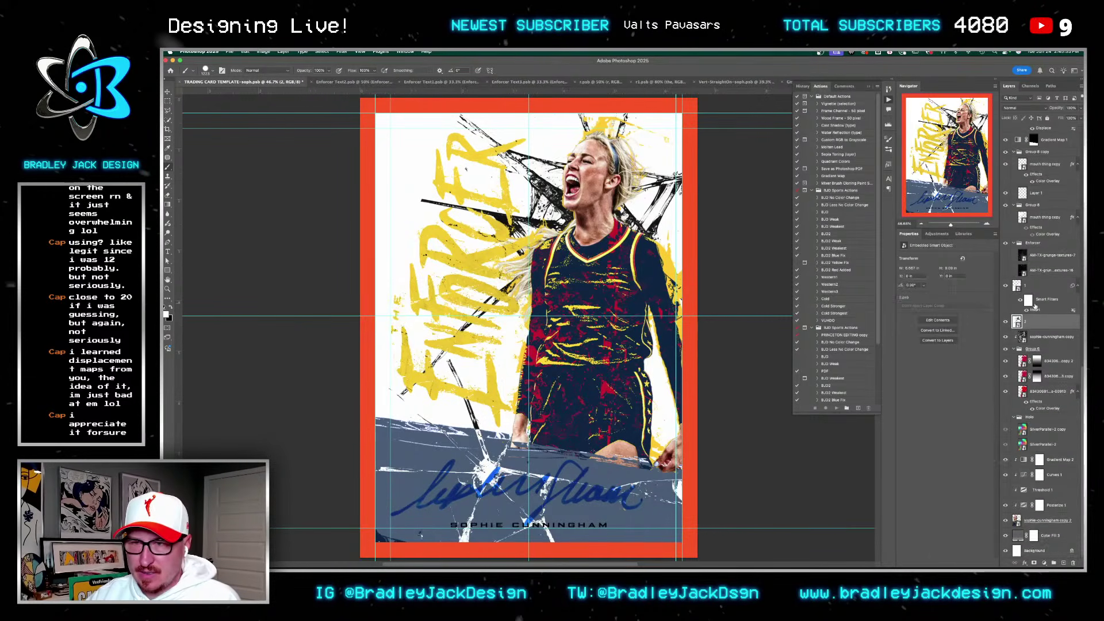
Step: Isolate the merged shattered-glass texture and load its light areas as a selection from the channels
{"action": "left_click", "coordinate": [1006, 321], "text": "alt"}
{"action": "key", "text": "v"}
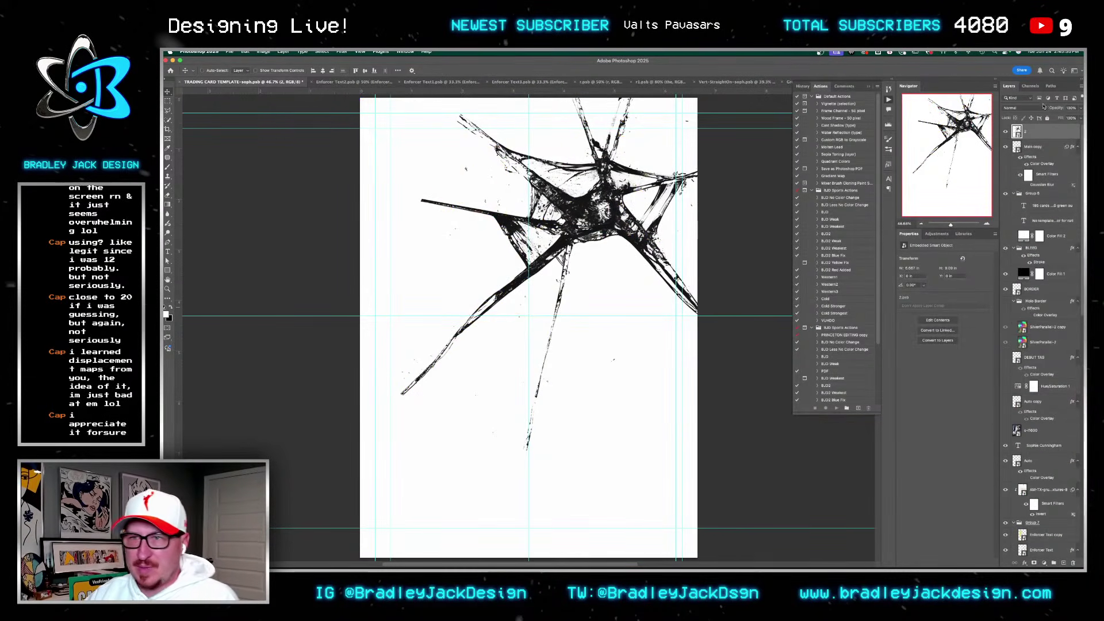
{"action": "left_click", "coordinate": [1031, 86]}
{"action": "left_click", "coordinate": [1009, 86]}
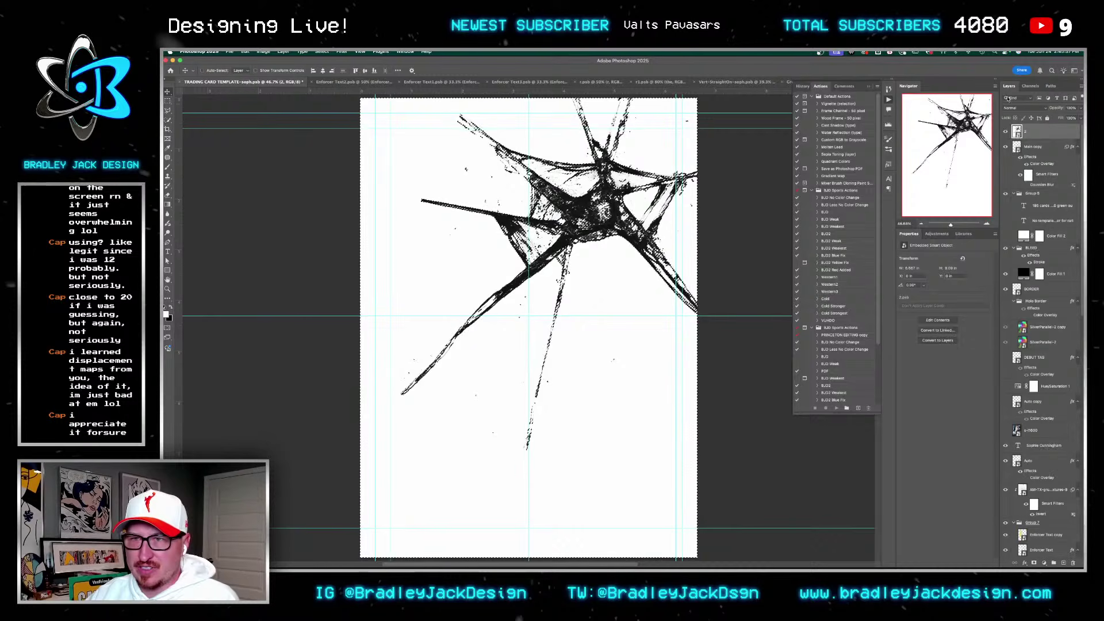
Step: Restore the other layers, delete the merged texture layer and mask the red background group with the selection
{"action": "left_click", "coordinate": [1005, 132], "text": "alt"}
{"action": "left_click", "coordinate": [1036, 349]}
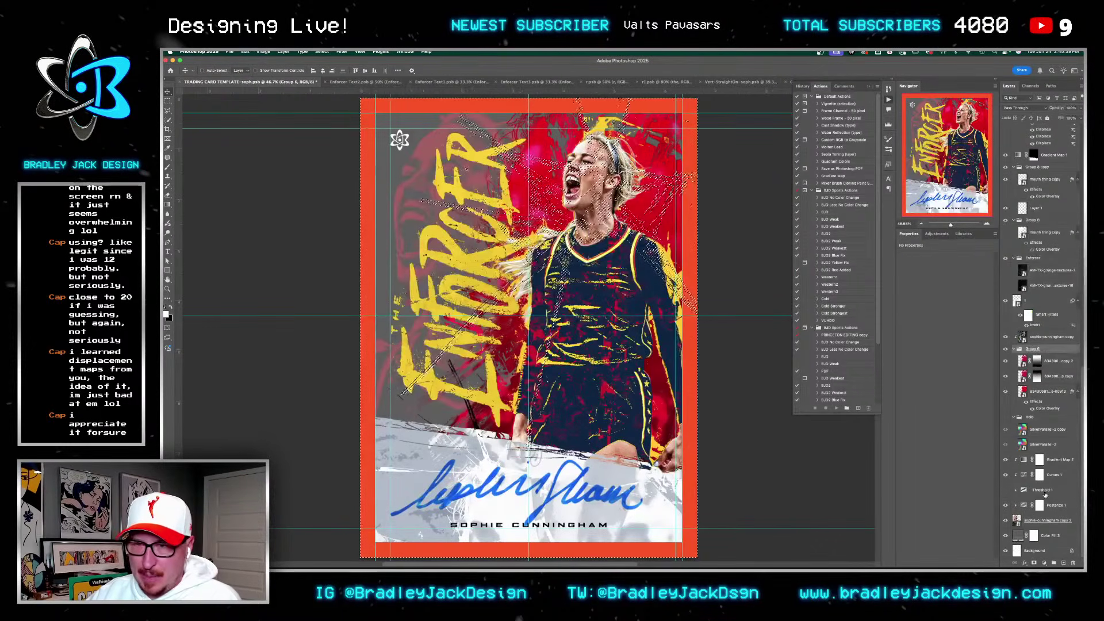
{"action": "left_click", "coordinate": [1034, 563]}
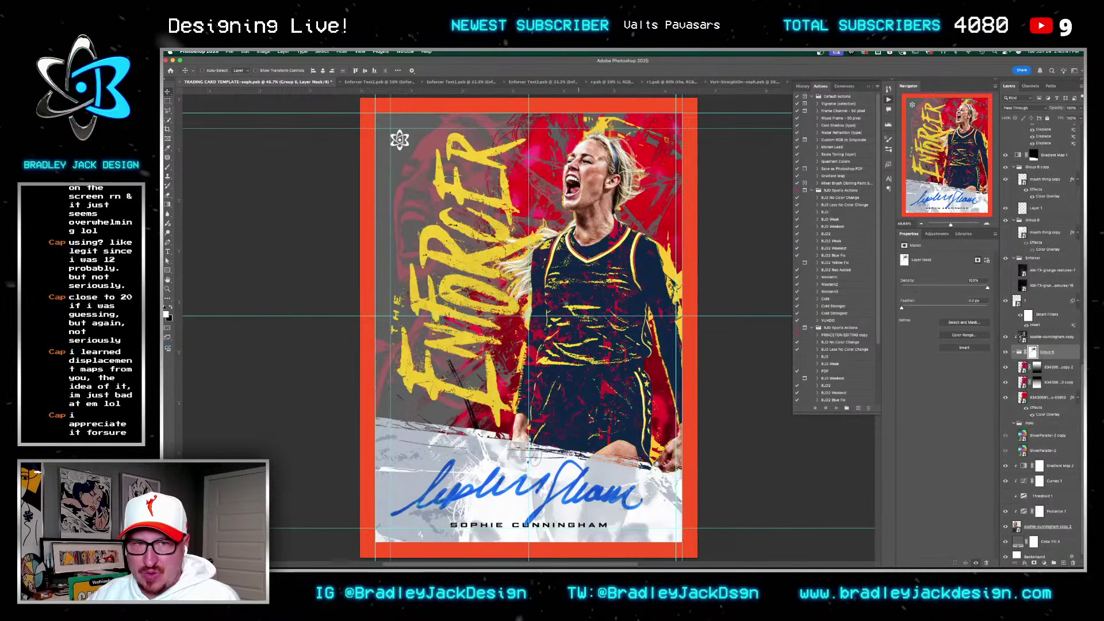
Step: Set the grey colour fill above the Background to 20% brightness (333333) and save the document
{"action": "scroll", "coordinate": [1017, 492], "scroll_direction": "down", "scroll_amount": 1}
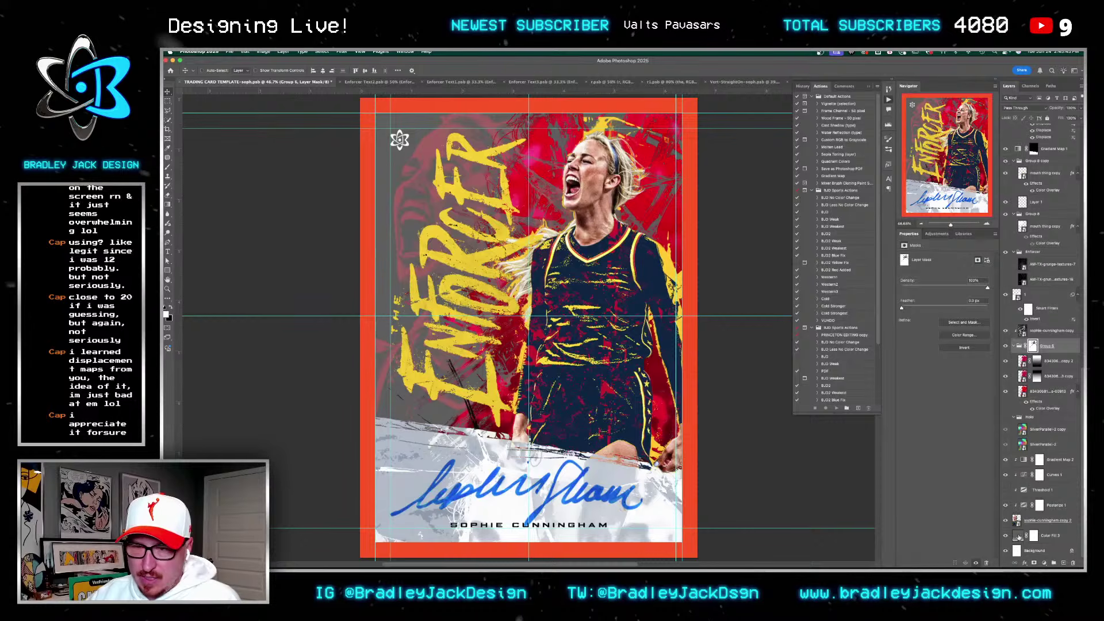
{"action": "double_click", "coordinate": [1019, 537]}
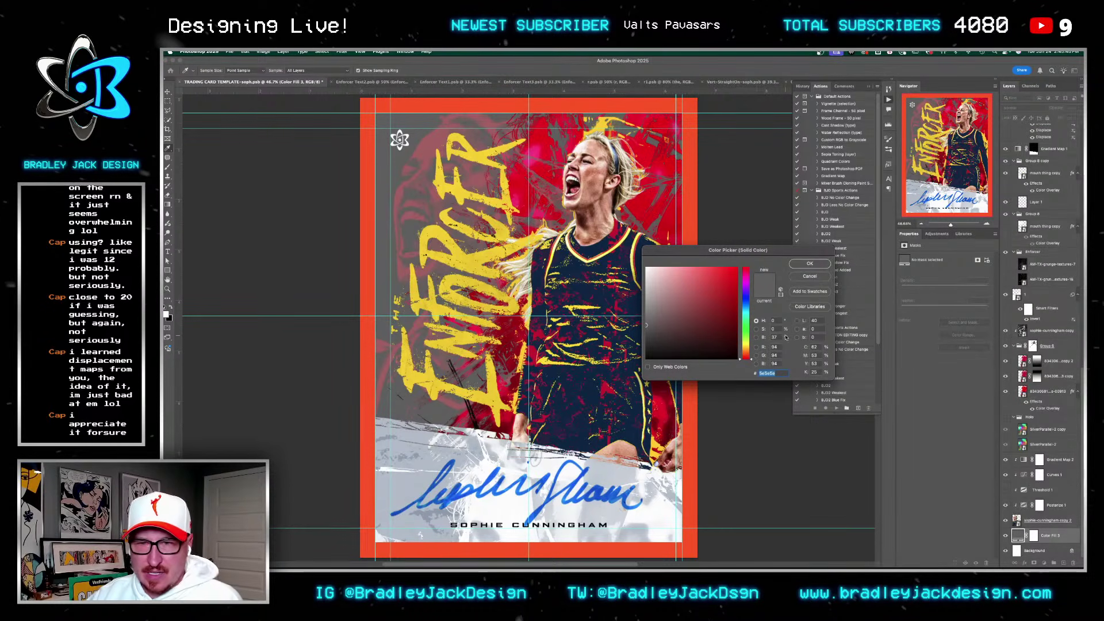
{"action": "left_click", "coordinate": [755, 339]}
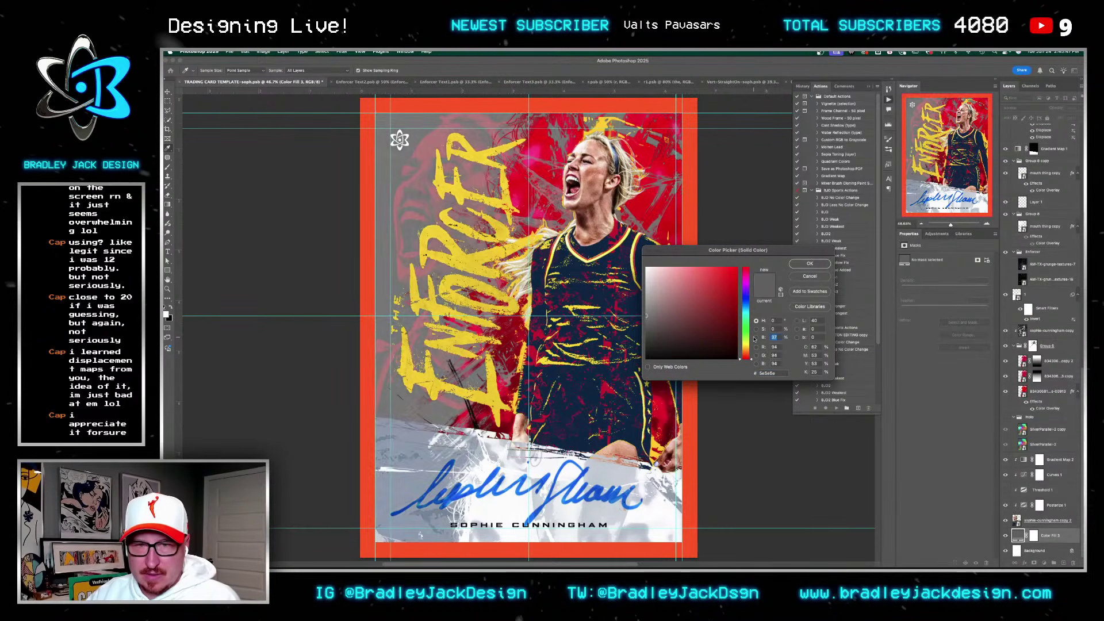
{"action": "key", "text": "Down"}
{"action": "key", "text": "Down"}
{"action": "key", "text": "Down"}
{"action": "key", "text": "Down"}
{"action": "key", "text": "Down"}
{"action": "key", "text": "Down"}
{"action": "key", "text": "Down"}
{"action": "key", "text": "Down"}
{"action": "key", "text": "Down"}
{"action": "key", "text": "Down"}
{"action": "key", "text": "Down"}
{"action": "key", "text": "Down"}
{"action": "key", "text": "Down"}
{"action": "key", "text": "Down"}
{"action": "key", "text": "Down"}
{"action": "key", "text": "Down"}
{"action": "key", "text": "Down"}
{"action": "key", "text": "Down"}
{"action": "key", "text": "Down"}
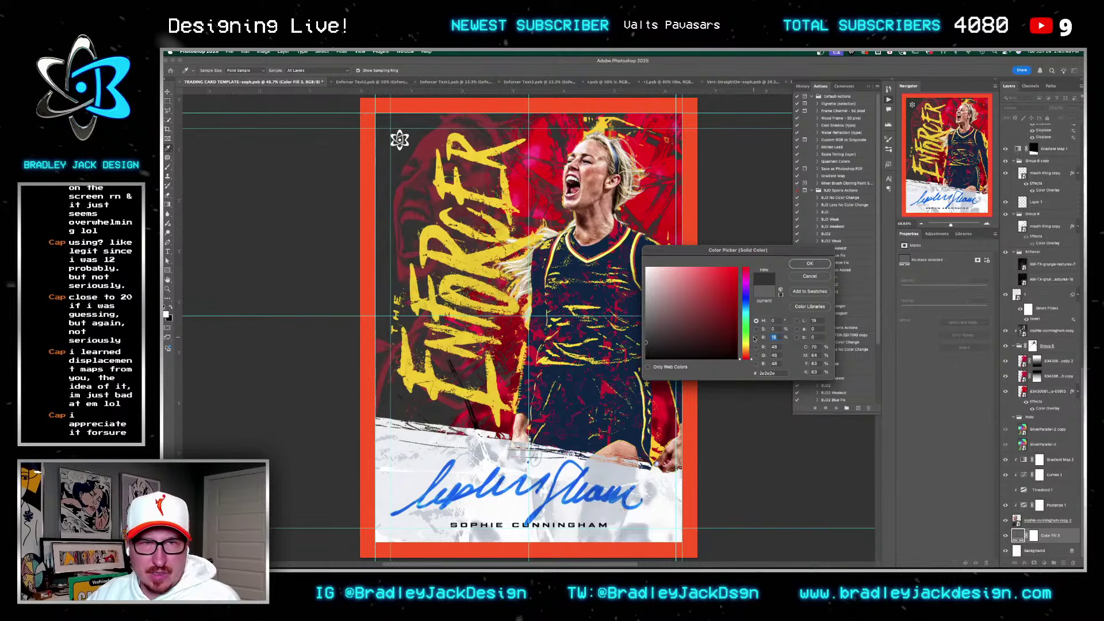
{"action": "key", "text": "Down"}
{"action": "key", "text": "Down"}
{"action": "key", "text": "Down"}
{"action": "key", "text": "Down"}
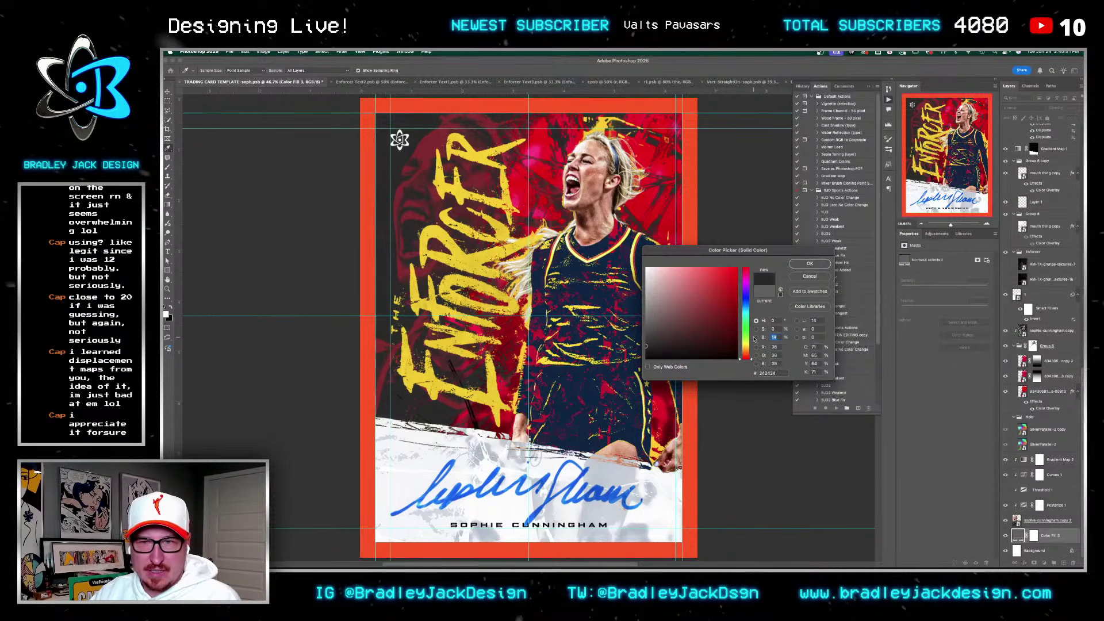
{"action": "key", "text": "Up"}
{"action": "key", "text": "Up"}
{"action": "key", "text": "Up"}
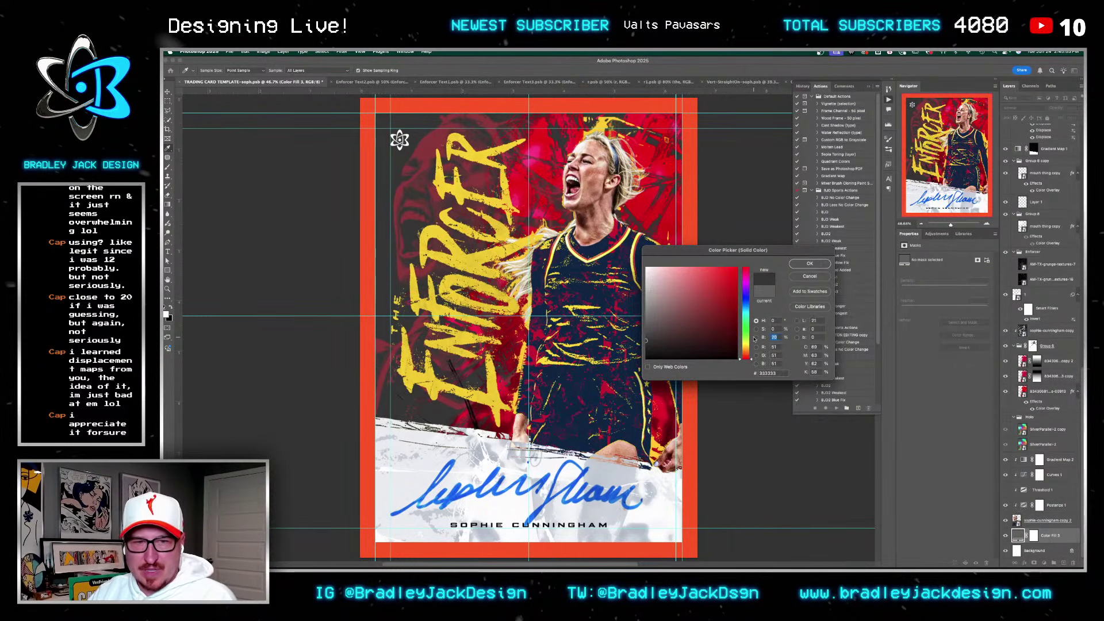
{"action": "key", "text": "Return"}
{"action": "key", "text": "ctrl+s"}
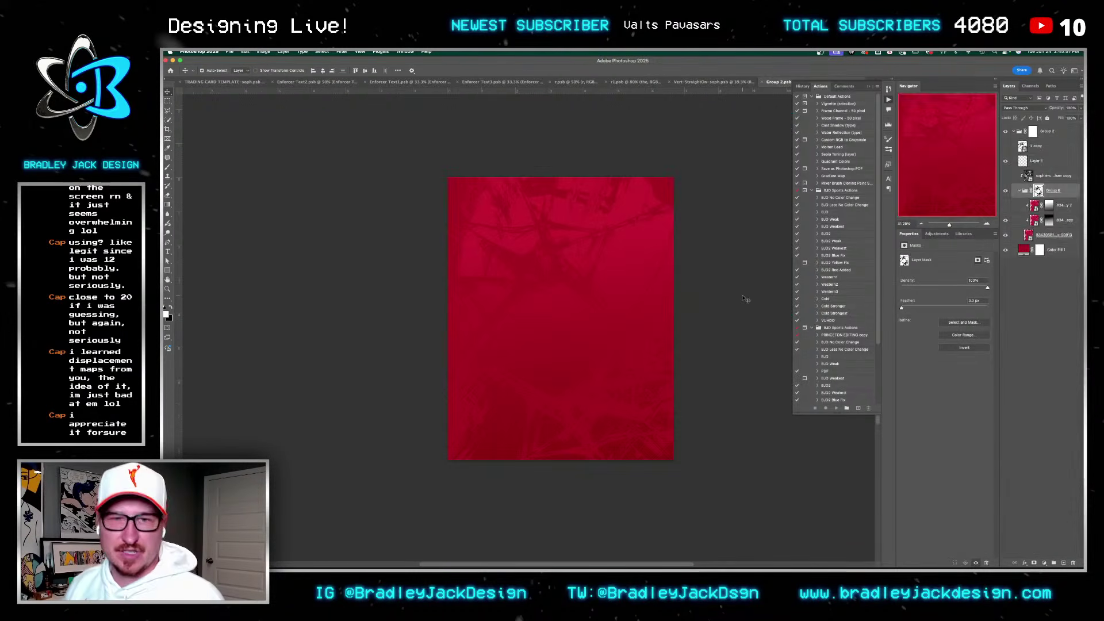
Step: Close the red background document and open the mockup's smart object for adding the card design
{"action": "key", "text": "ctrl+w"}
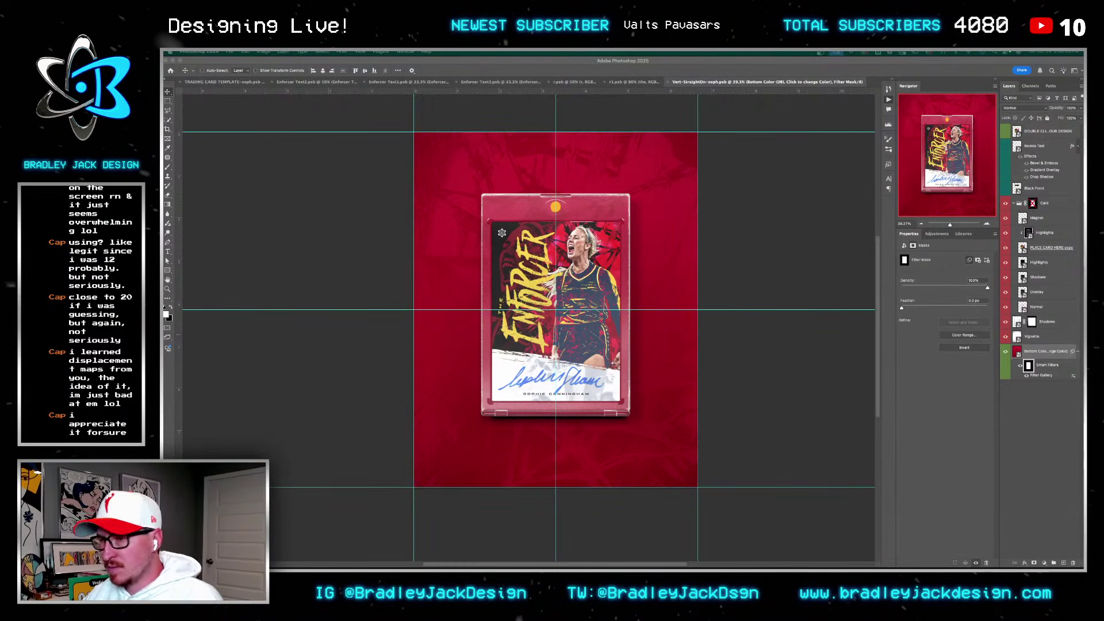
{"action": "key", "text": "super+Tab"}
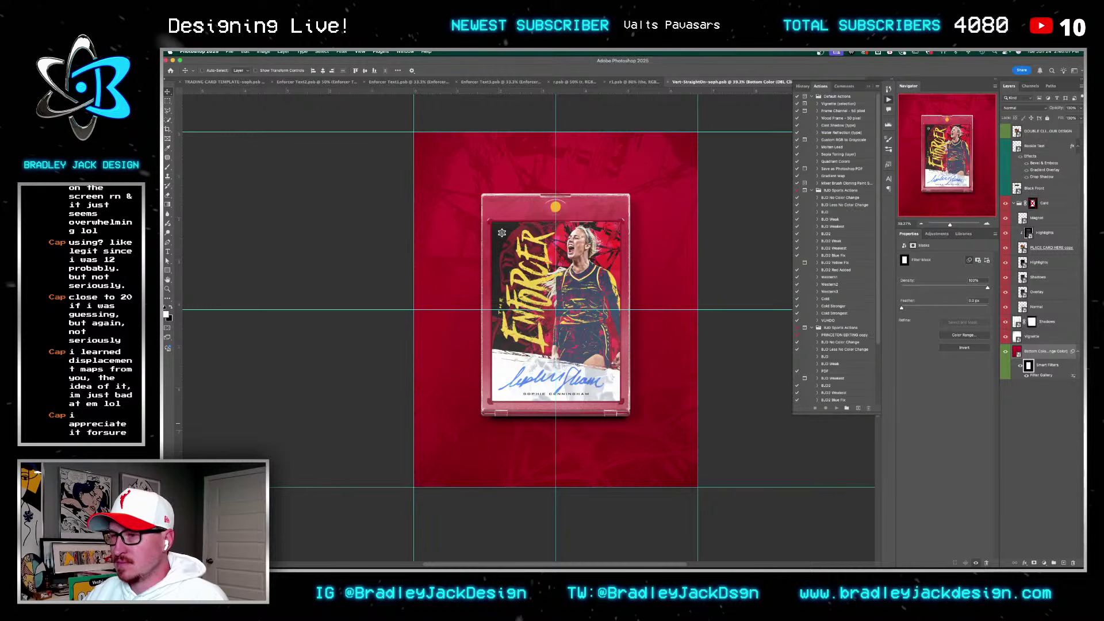
{"action": "key", "text": "super+Tab"}
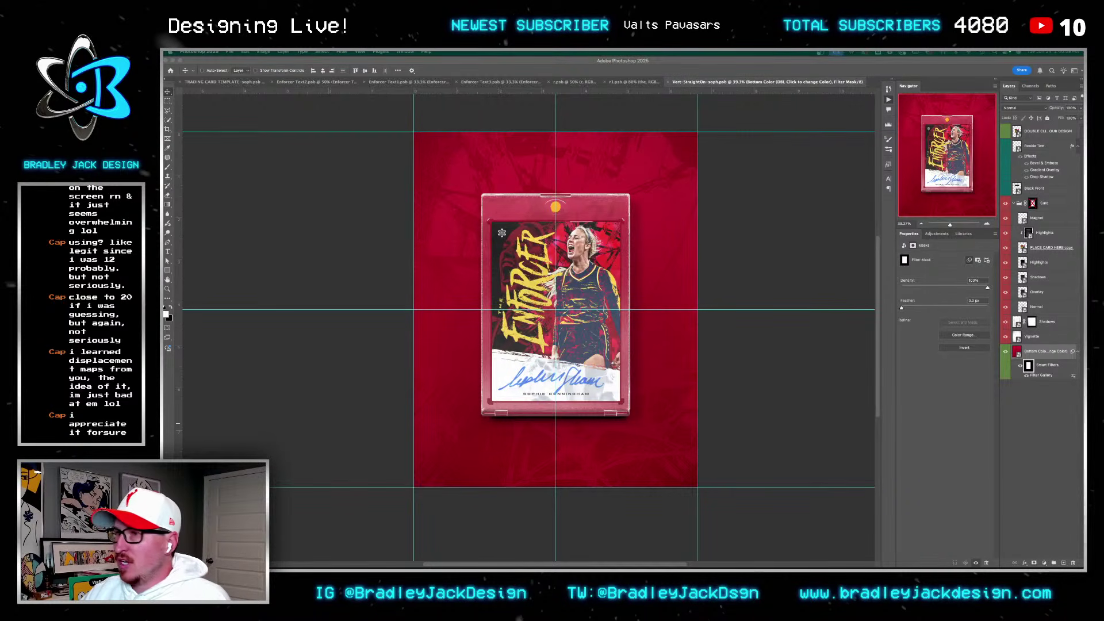
{"action": "key", "text": "super+Tab"}
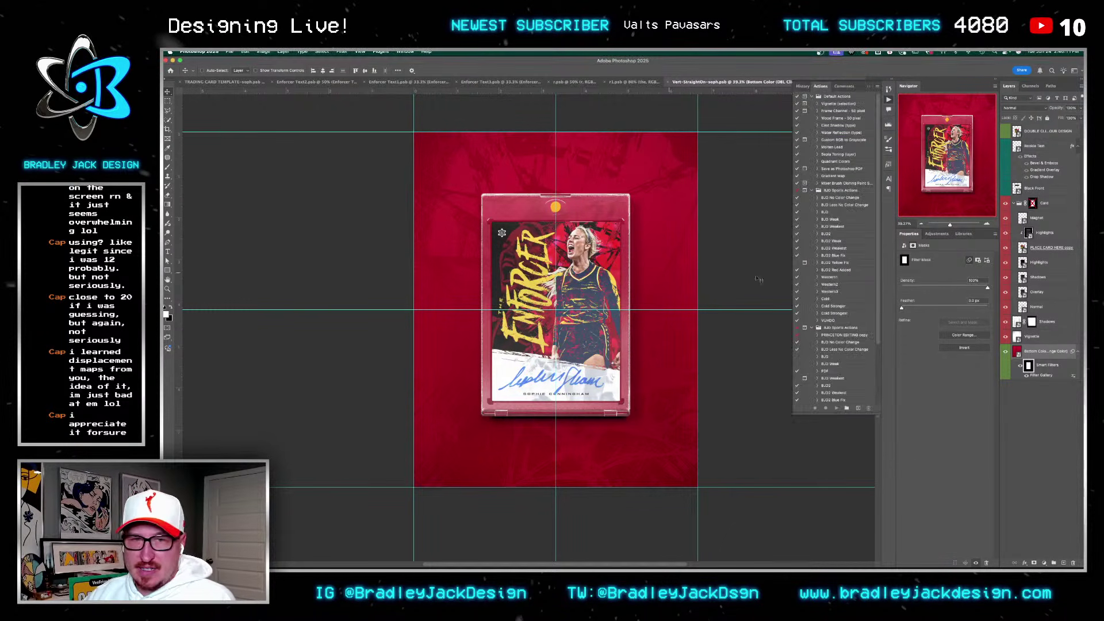
{"action": "left_click", "coordinate": [1044, 132]}
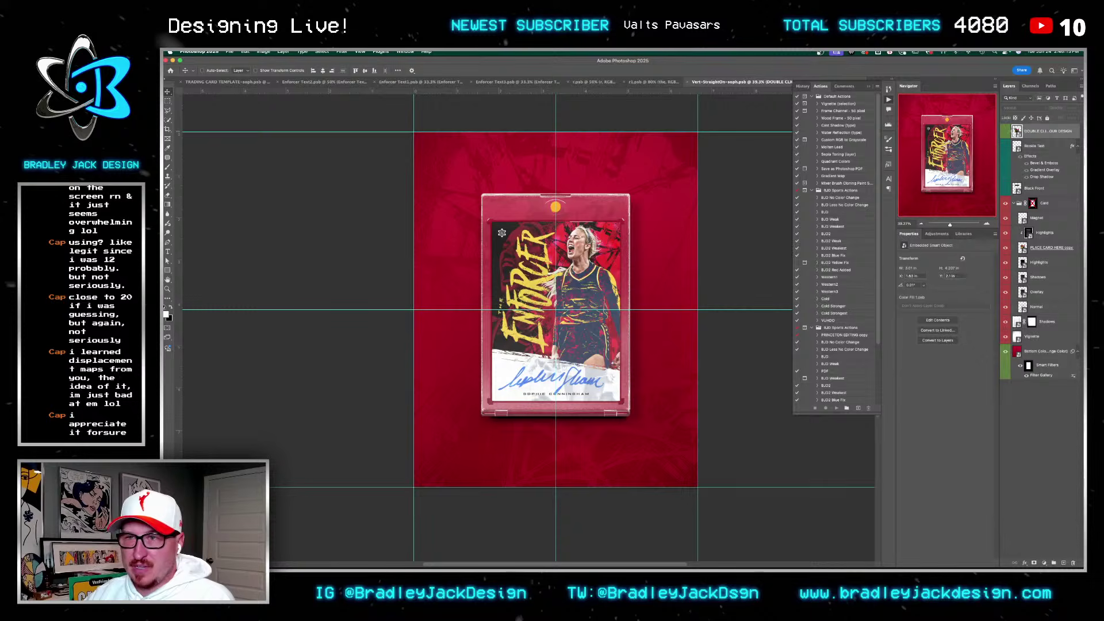
{"action": "double_click", "coordinate": [1016, 131]}
{"action": "right_click", "coordinate": [1041, 132]}
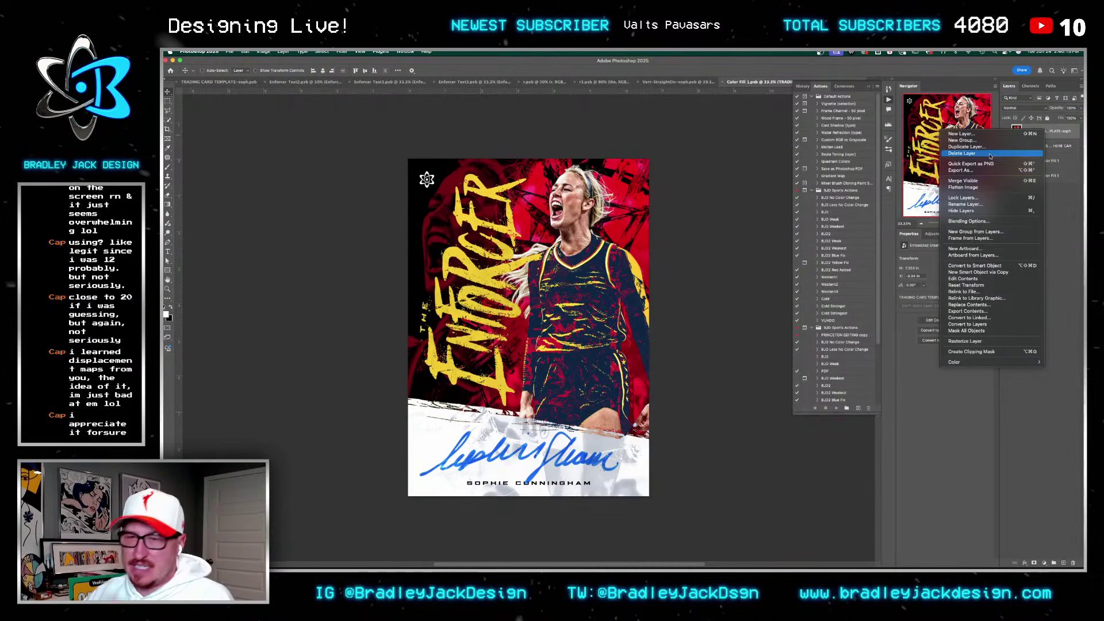
{"action": "left_click", "coordinate": [965, 306]}
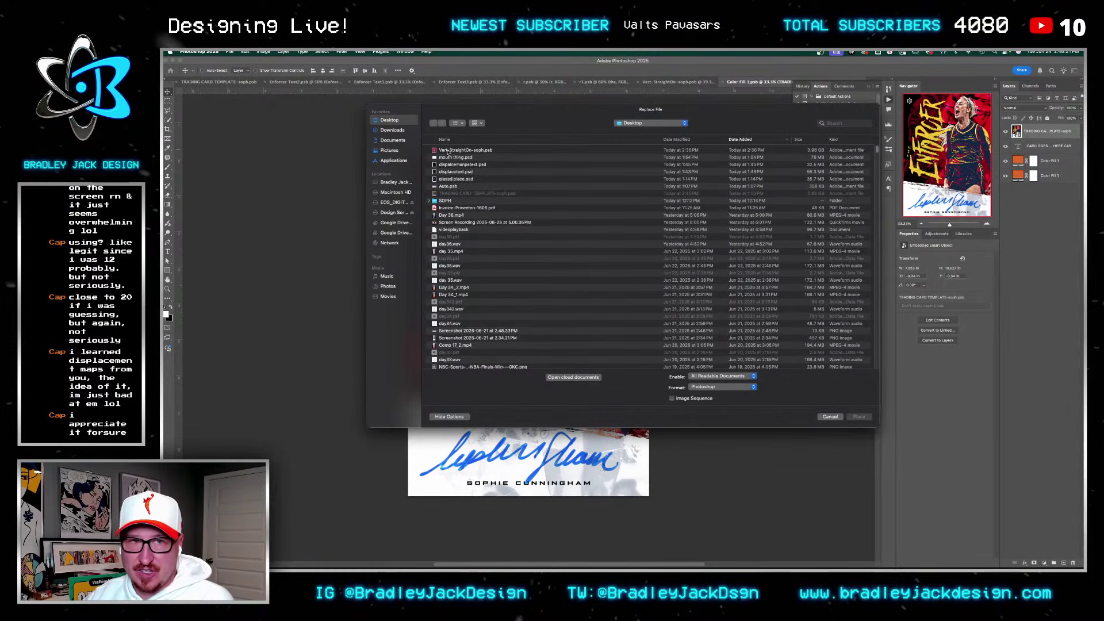
{"action": "left_click", "coordinate": [388, 129]}
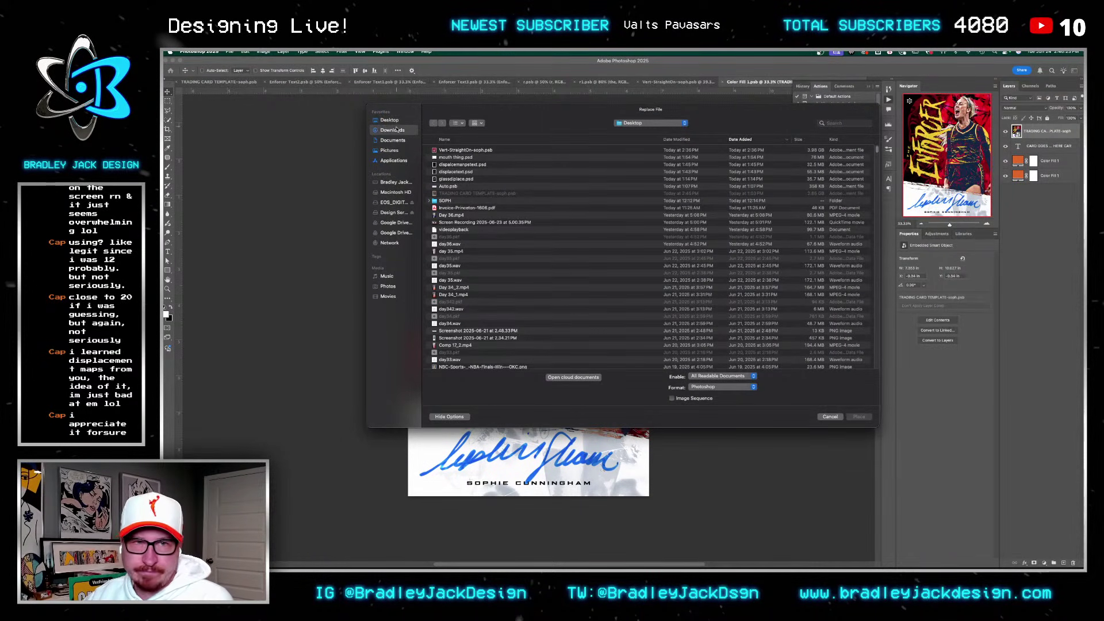
{"action": "left_click", "coordinate": [390, 120]}
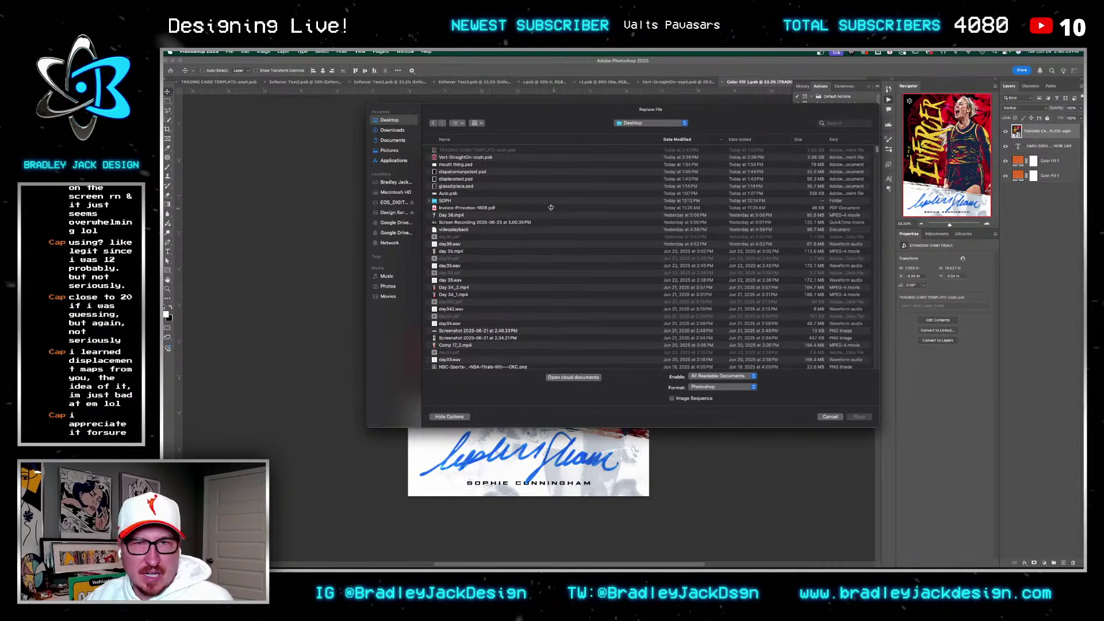
{"action": "key", "text": "Escape"}
{"action": "left_click", "coordinate": [228, 87]}
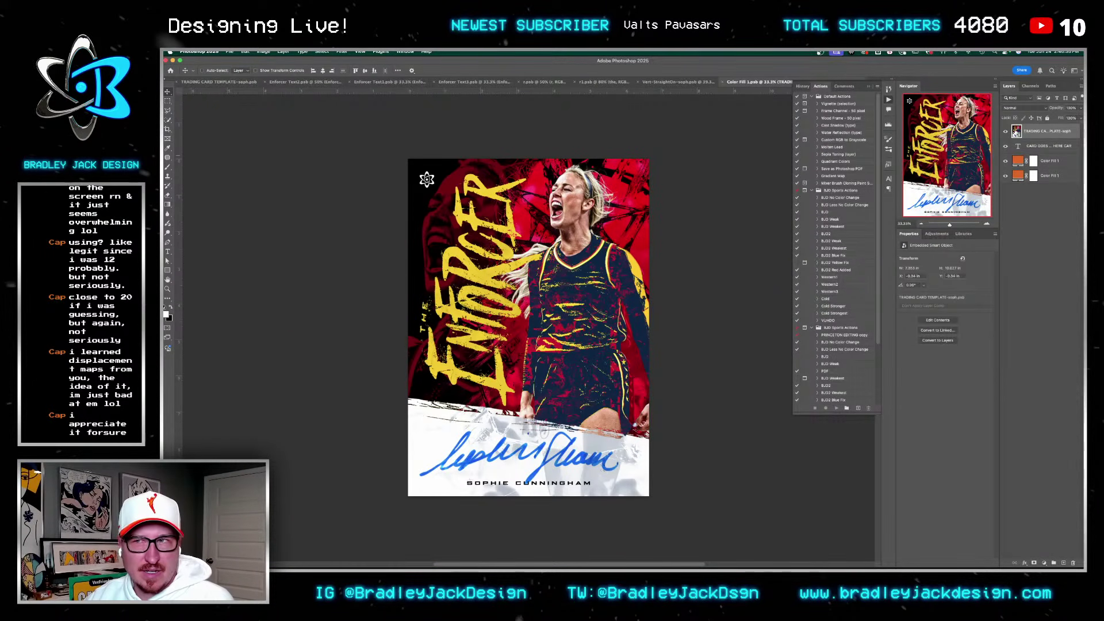
Step: Replace the contents of the card artwork smart object with the trading card template file and save
{"action": "right_click", "coordinate": [1016, 132]}
{"action": "left_click", "coordinate": [1001, 304]}
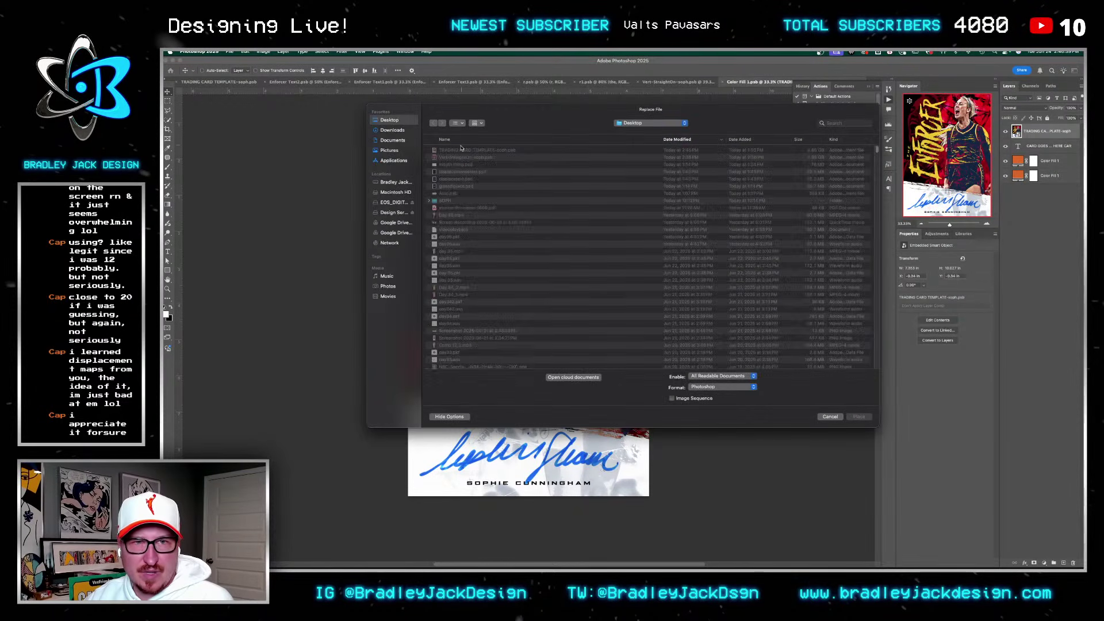
{"action": "double_click", "coordinate": [459, 151]}
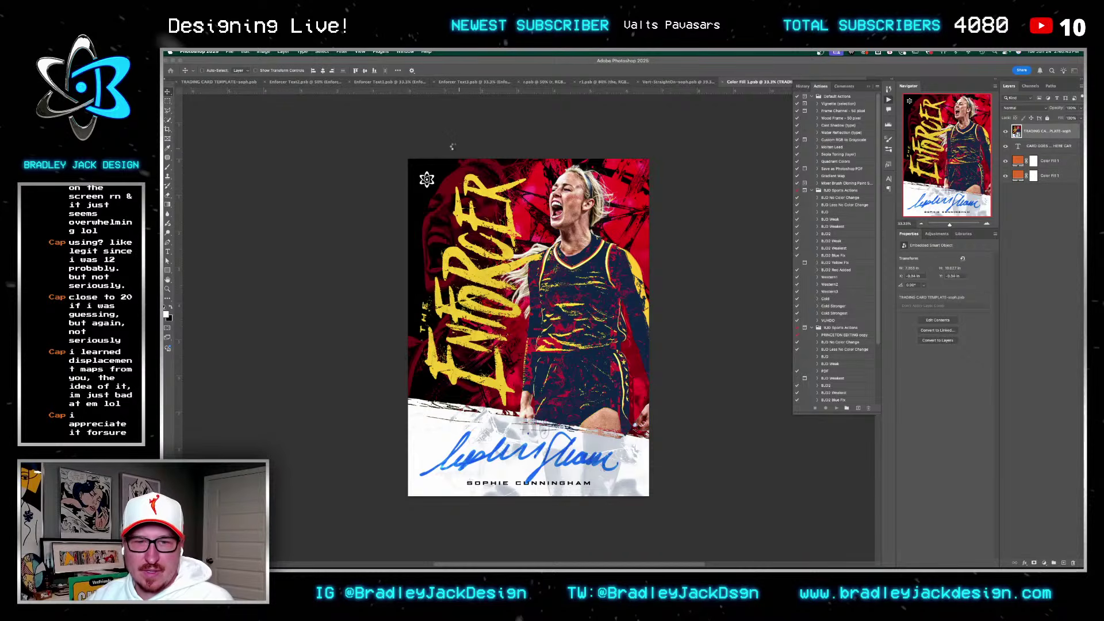
{"action": "key", "text": "super+s"}
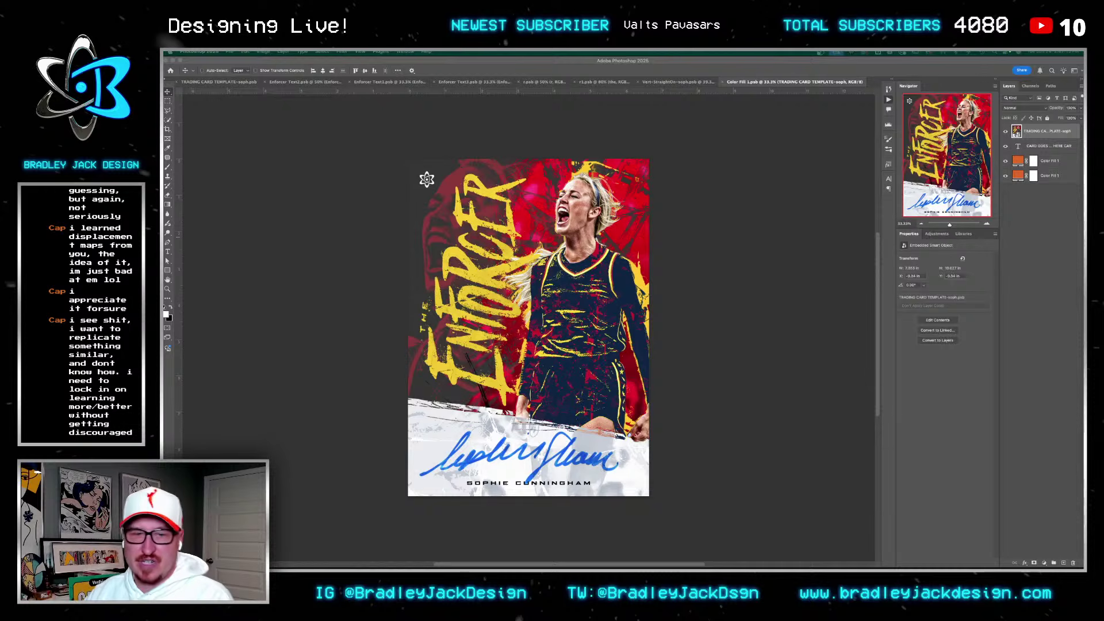
Step: Open the embedded trading card template and delete its blue signature layer, Auto
{"action": "key", "text": "alt+F9"}
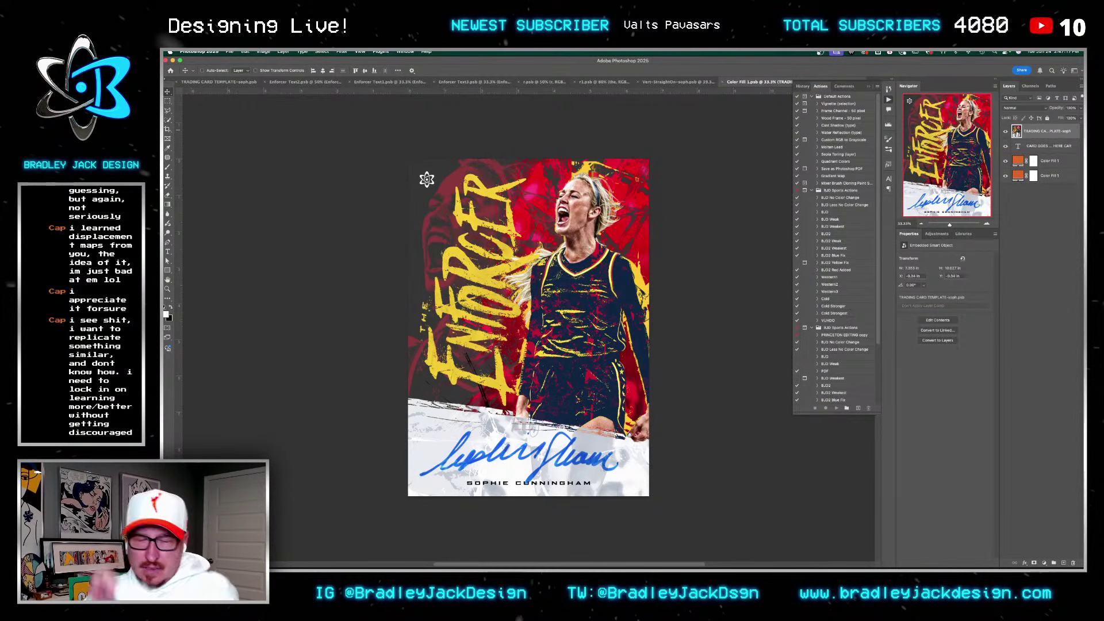
{"action": "key", "text": "ctrl+Tab"}
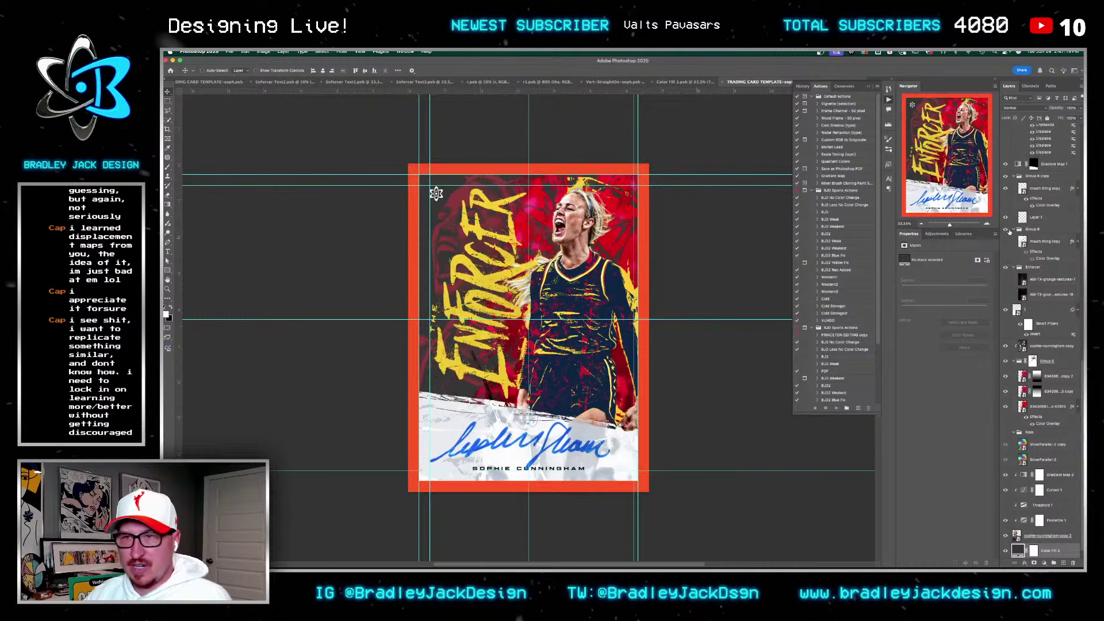
{"action": "scroll", "coordinate": [1040, 259], "scroll_direction": "up", "scroll_amount": 5}
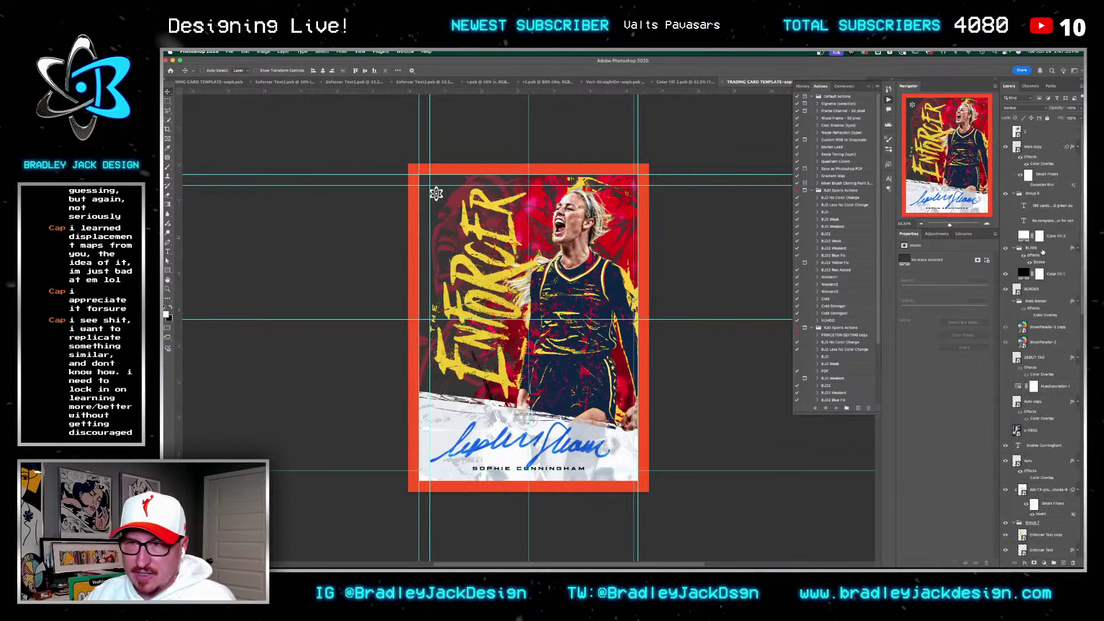
{"action": "left_click", "coordinate": [1035, 147]}
{"action": "left_click", "coordinate": [1041, 459]}
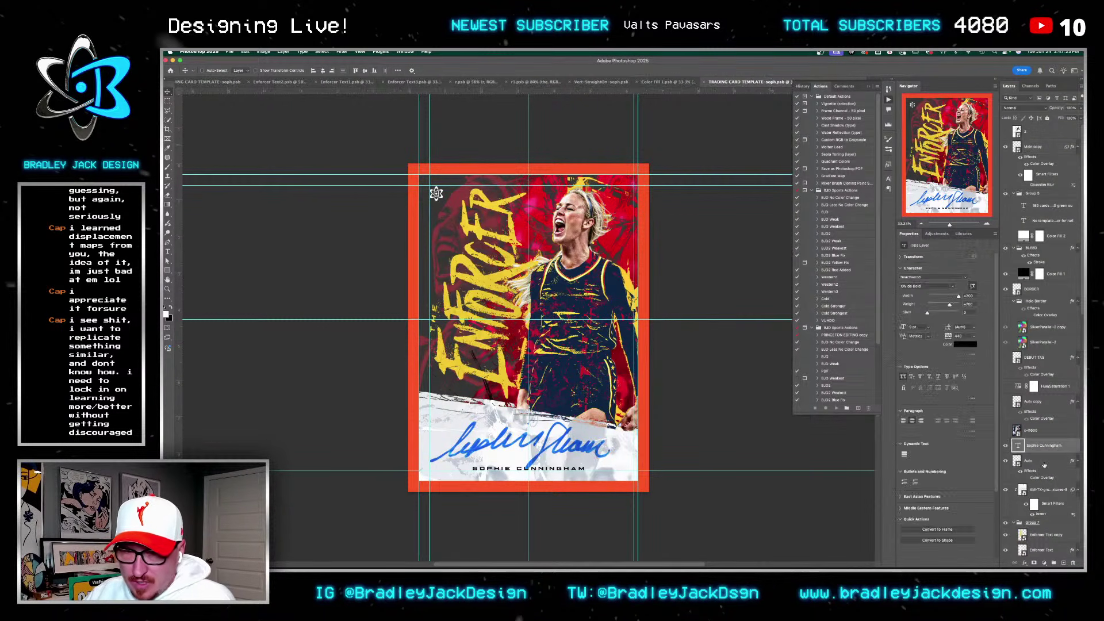
{"action": "key", "text": "Delete"}
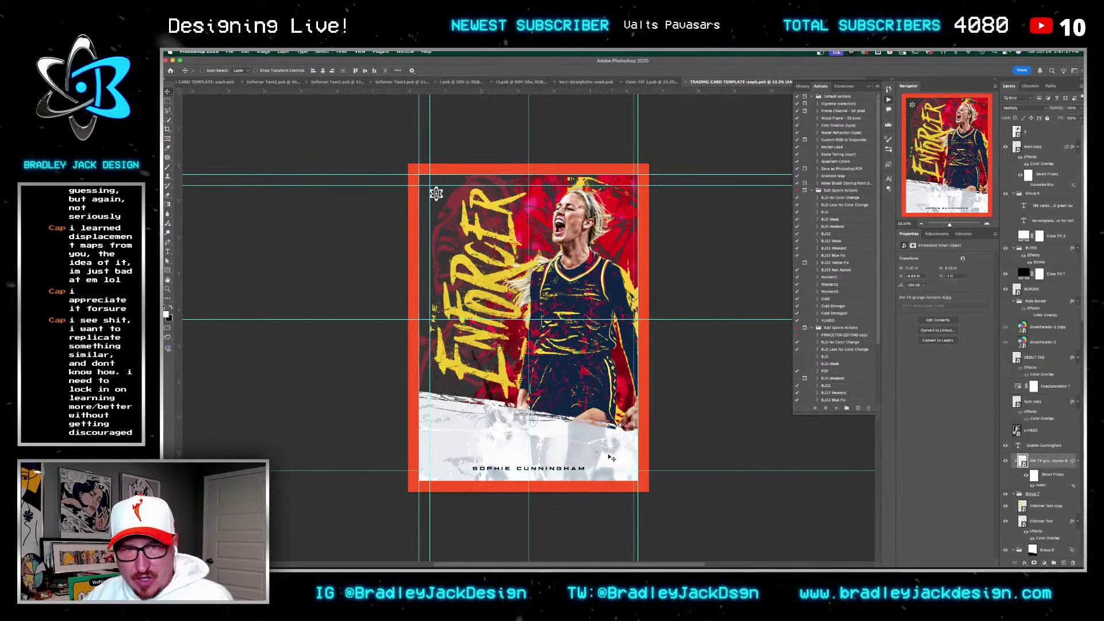
{"action": "key", "text": "super+w"}
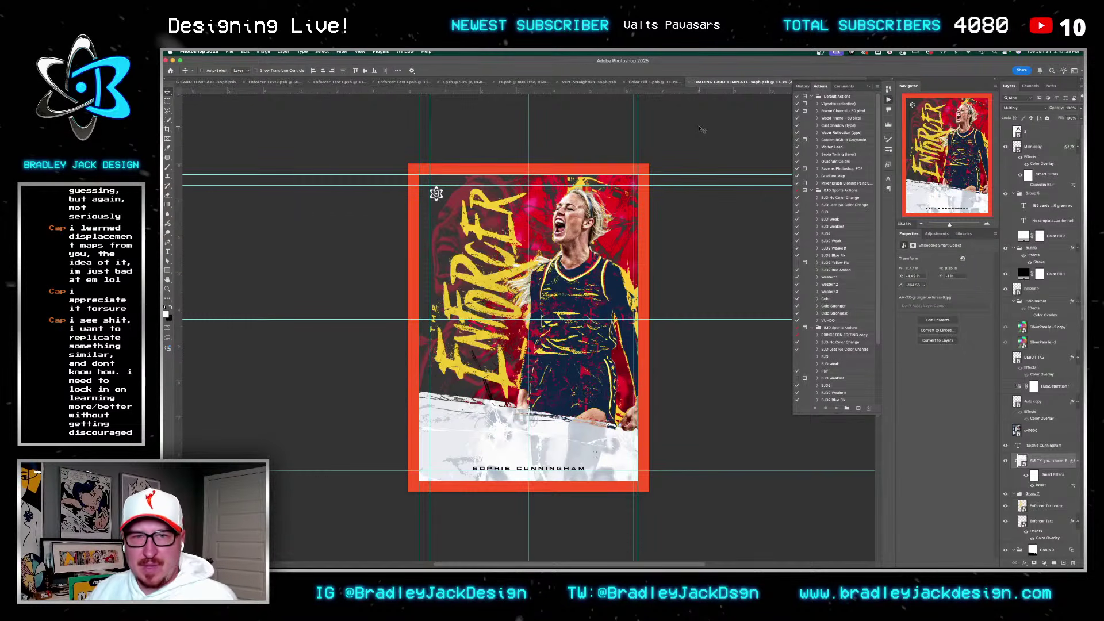
Step: Set the atom logo's colour overlay to yellow (ffd700) and save the template and the card document
{"action": "double_click", "coordinate": [1042, 165]}
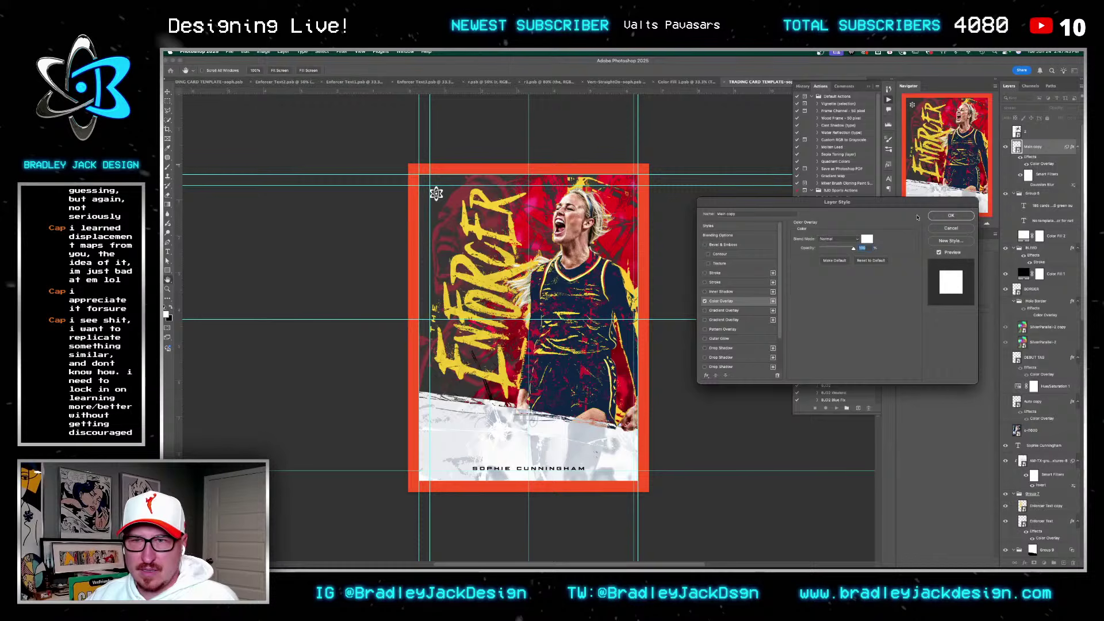
{"action": "left_click", "coordinate": [866, 239]}
{"action": "type", "text": "ff"}
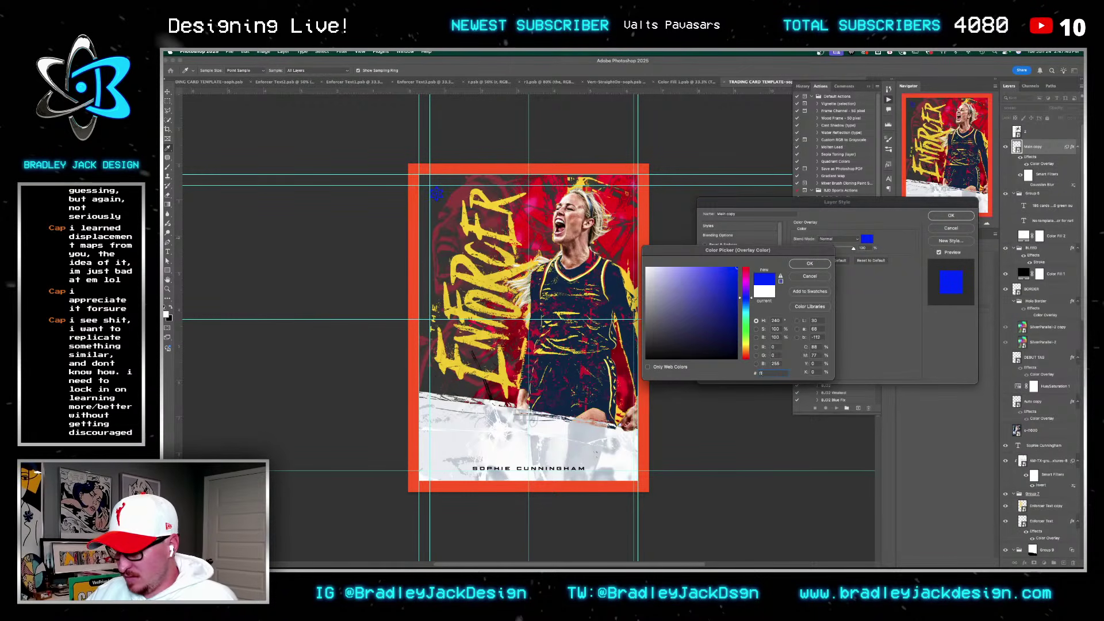
{"action": "type", "text": "d700"}
{"action": "key", "text": "Return"}
{"action": "key", "text": "Return"}
{"action": "key", "text": "super+s"}
{"action": "key", "text": "super+q"}
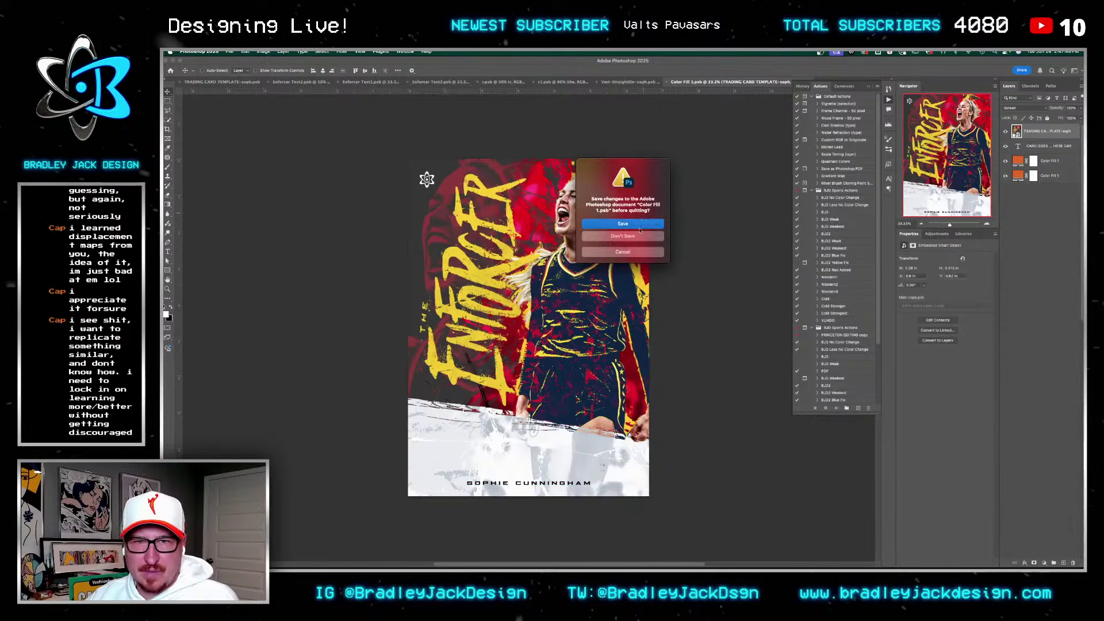
{"action": "left_click", "coordinate": [641, 225]}
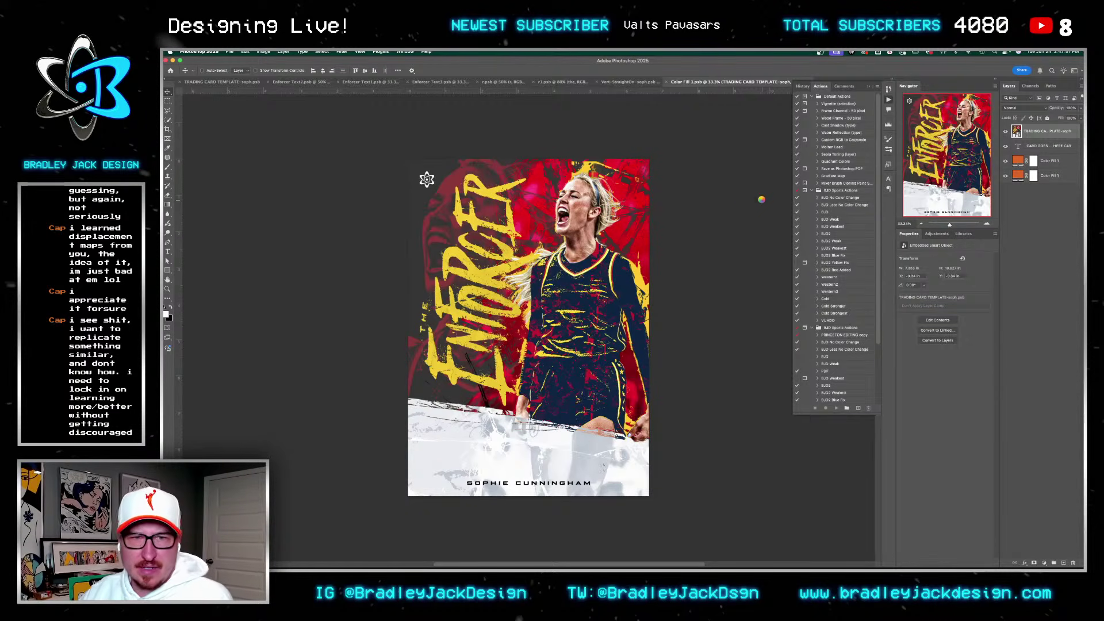
Step: Add the blue signature layer above the card artwork and rotate it slightly
{"action": "key", "text": "ctrl+w"}
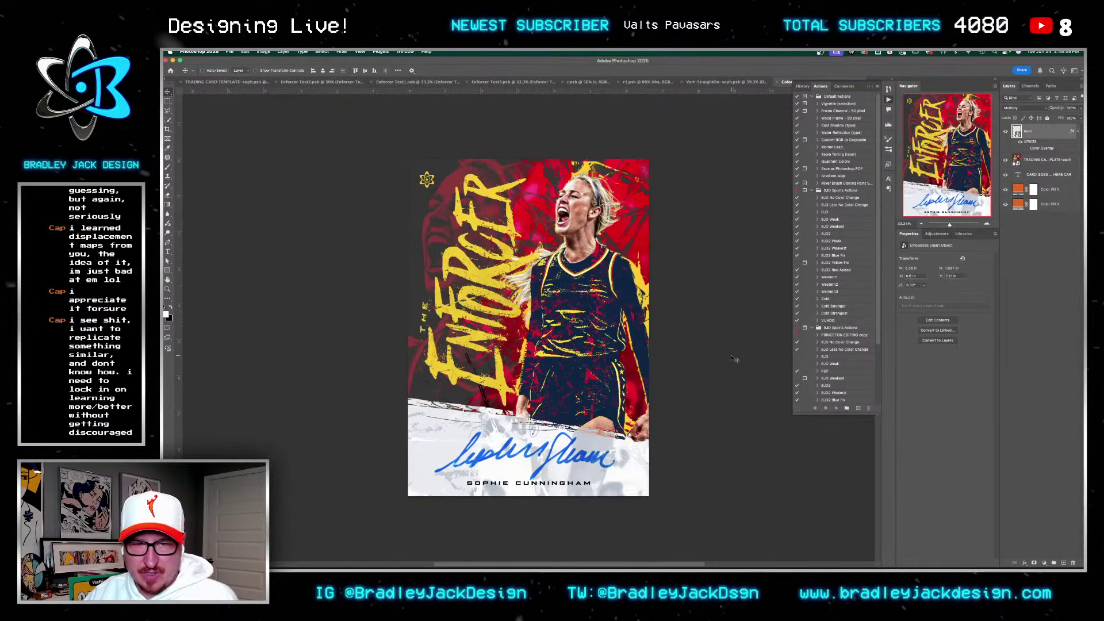
{"action": "key", "text": "ctrl+t"}
{"action": "left_click_drag", "start_coordinate": [687, 363], "coordinate": [681, 380]}
{"action": "key", "text": "Return"}
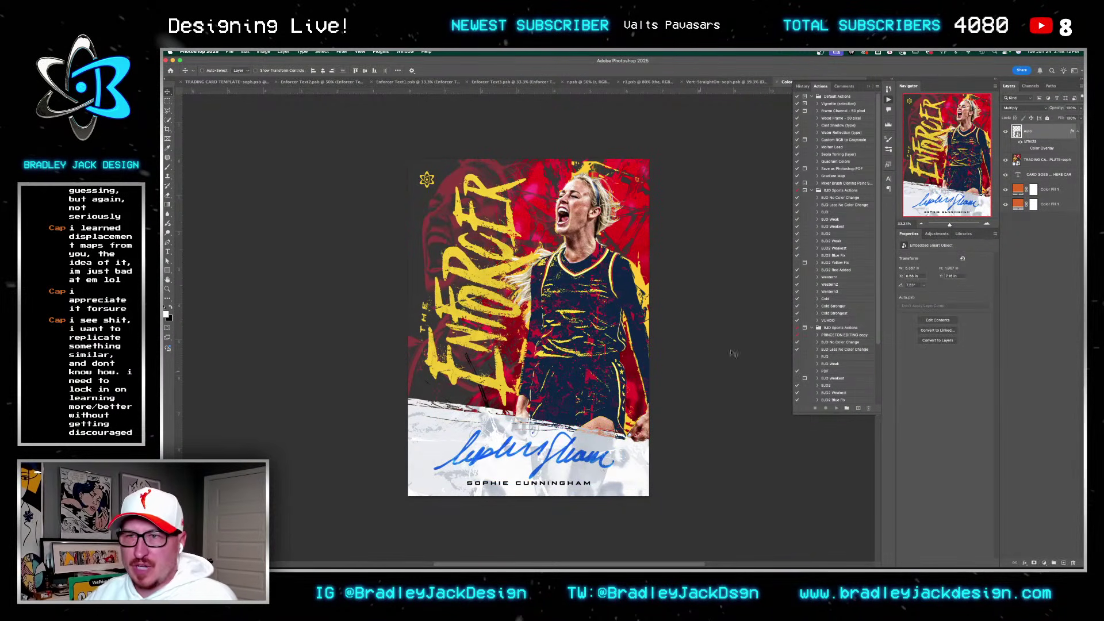
Step: Delete the placeholder text layer and both orange colour fills beneath the card artwork
{"action": "left_click", "coordinate": [1035, 167]}
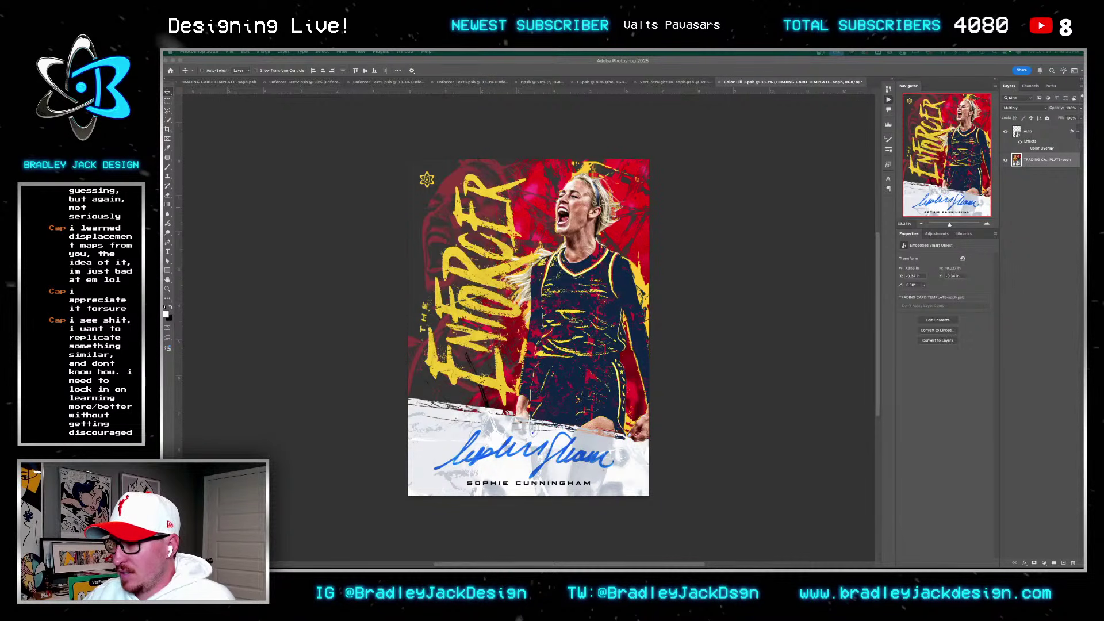
{"action": "key", "text": "alt+F9"}
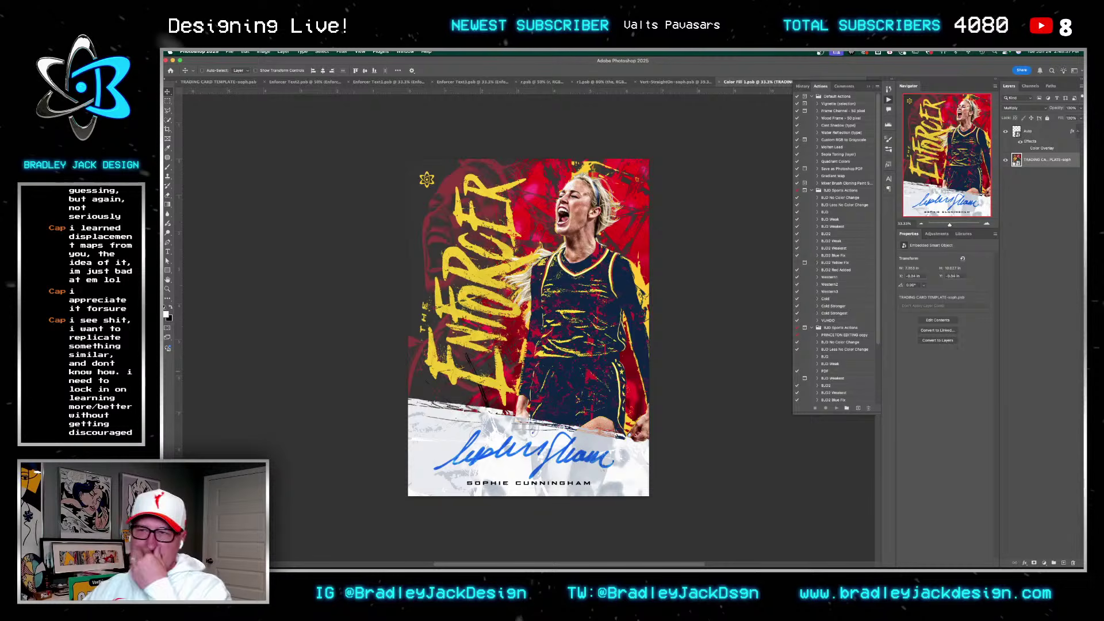
Step: Switch to the Botez card mockup and open its card artwork smart object
{"action": "key", "text": "ctrl+Tab"}
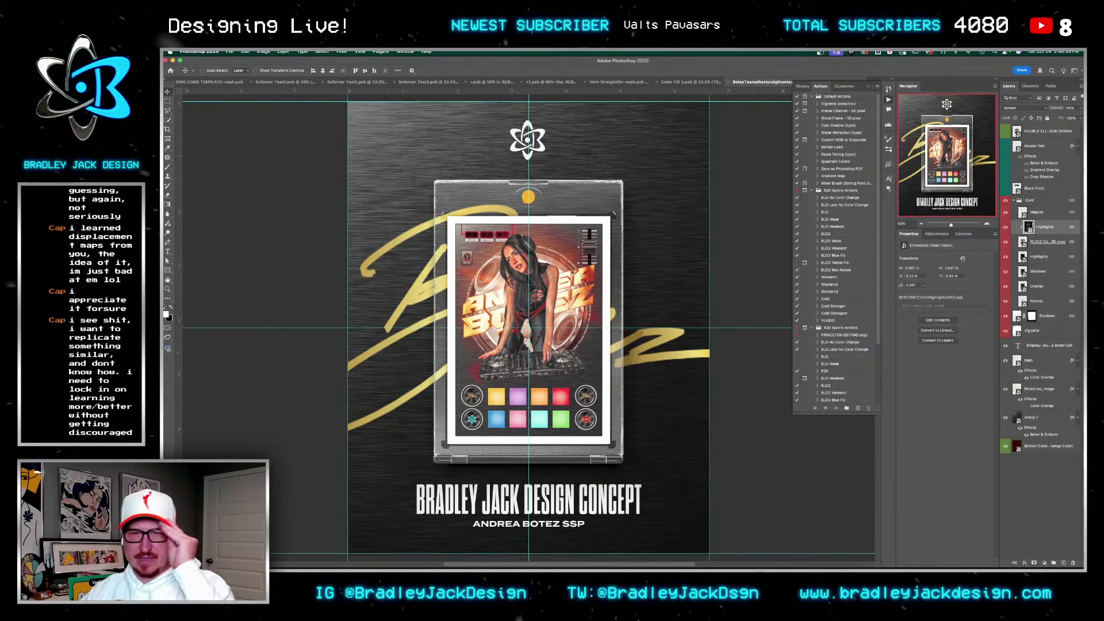
{"action": "left_click", "coordinate": [1023, 242]}
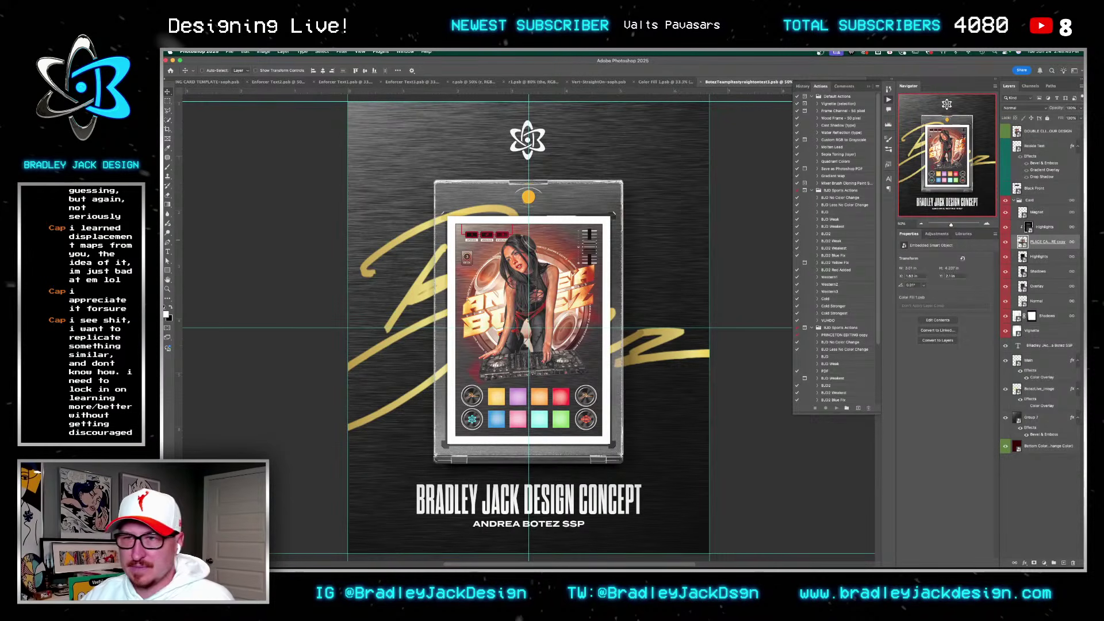
{"action": "double_click", "coordinate": [1023, 242]}
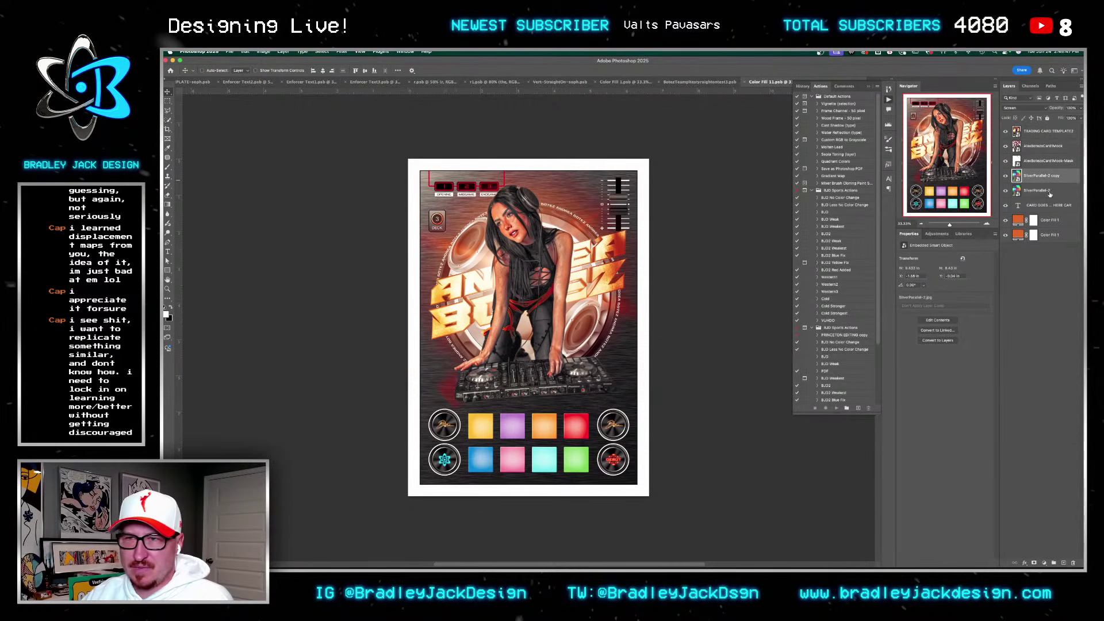
Step: Bring the two SilverParallel-2 texture layers from the Botez card into the Enforcer card document, below the card artwork
{"action": "key", "text": "ctrl+w"}
{"action": "key", "text": "ctrl+shift+Tab"}
{"action": "key", "text": "ctrl+shift+Tab"}
{"action": "key", "text": "ctrl+shift+Tab"}
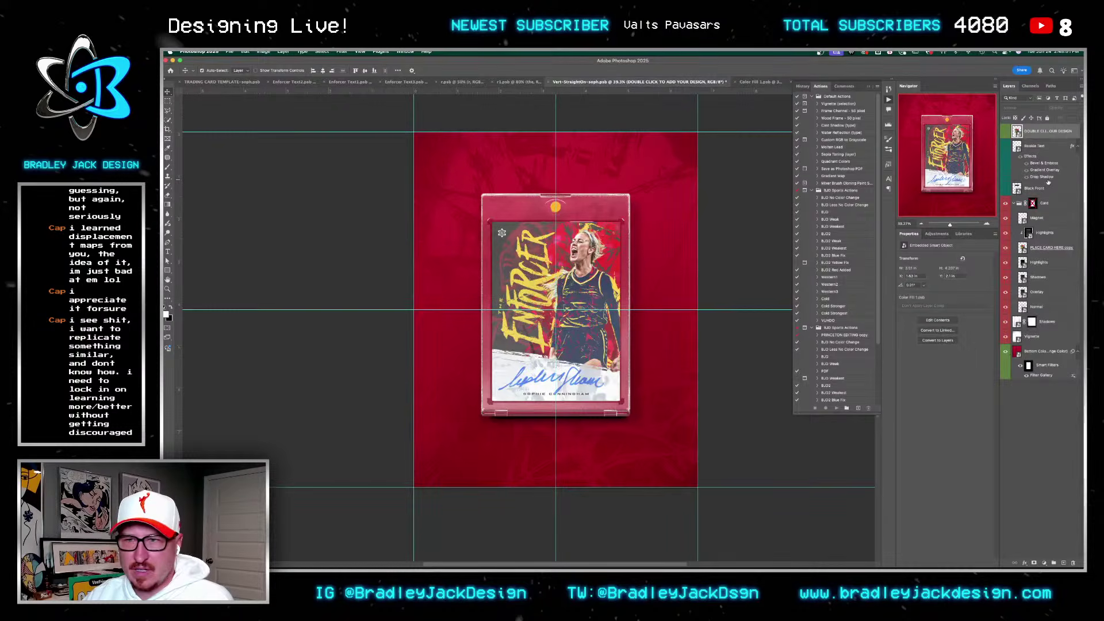
{"action": "key", "text": "ctrl+Tab"}
{"action": "key", "text": "ctrl+Tab"}
{"action": "key", "text": "ctrl+shift+Tab"}
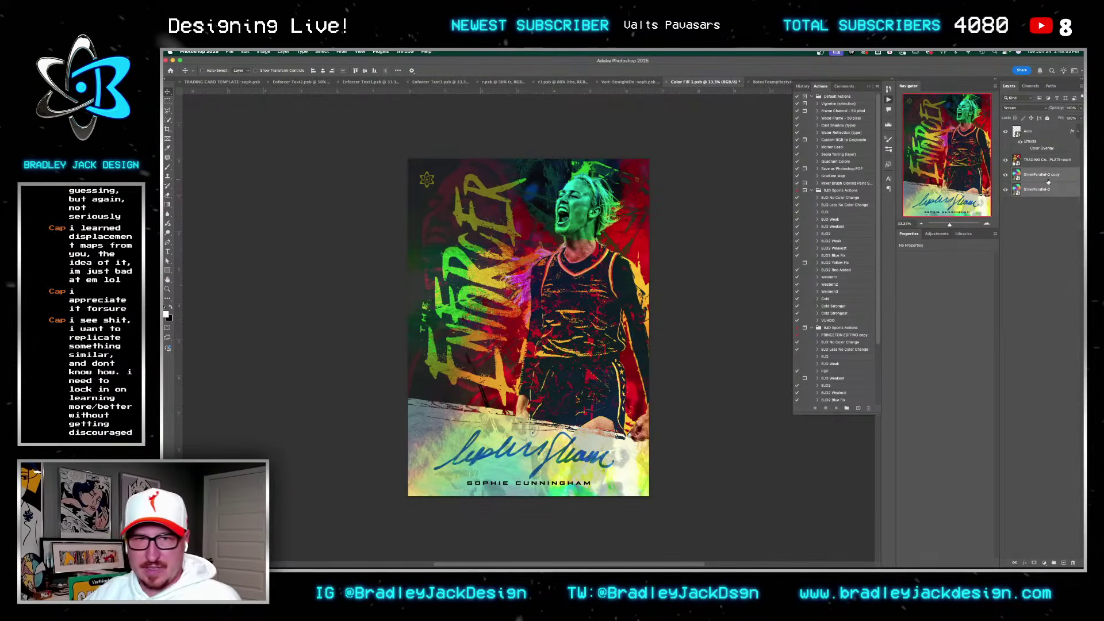
Step: Hide the signature and card artwork layers, and replace the contents of the SilverParallel-2 texture layers with the cracked ice texture
{"action": "left_click", "coordinate": [1020, 233]}
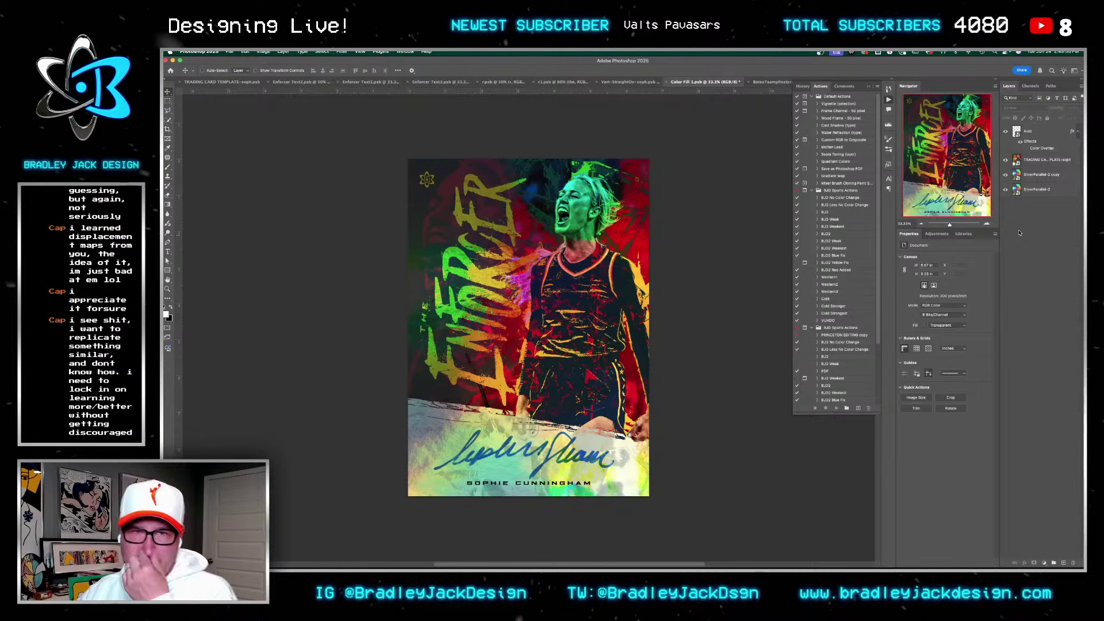
{"action": "left_click_drag", "start_coordinate": [1005, 160], "coordinate": [1008, 123]}
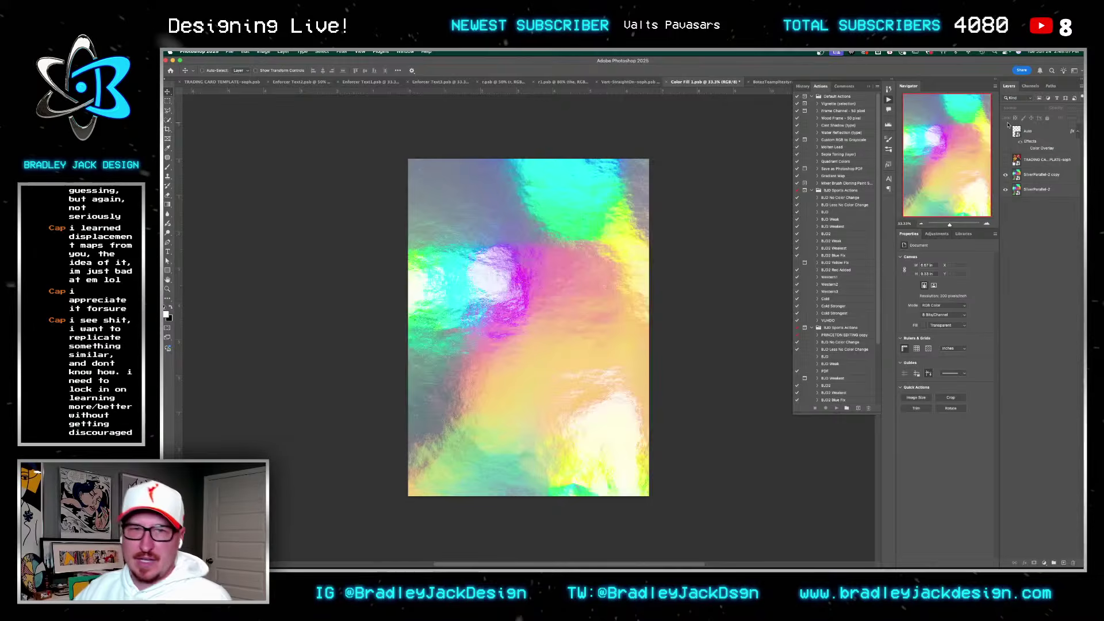
{"action": "left_click", "coordinate": [1032, 179]}
{"action": "right_click", "coordinate": [1035, 181]}
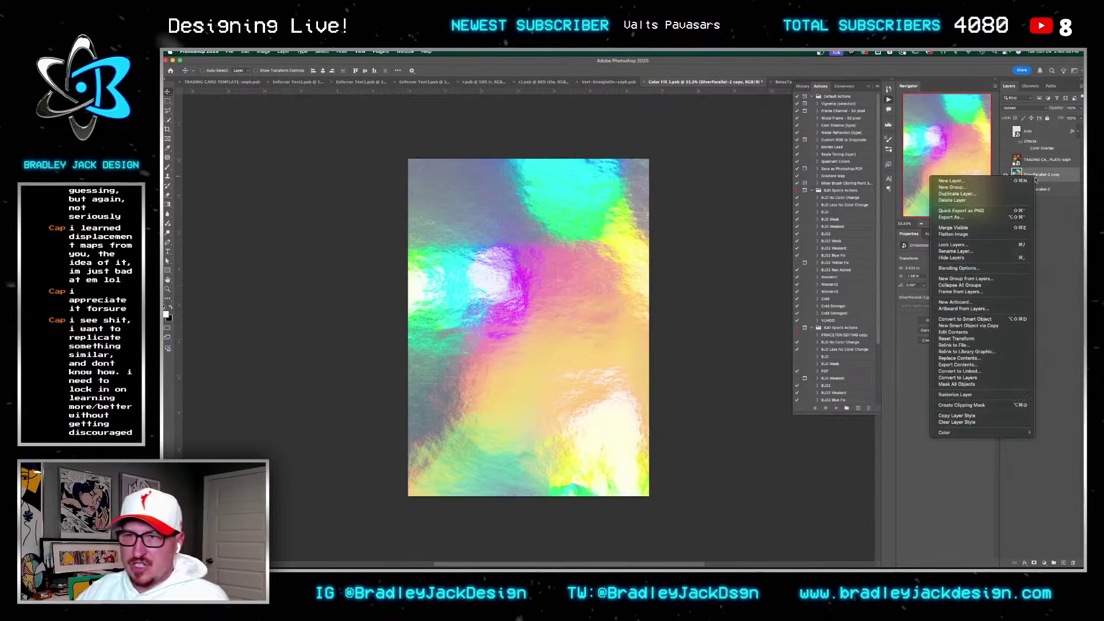
{"action": "left_click", "coordinate": [1025, 362]}
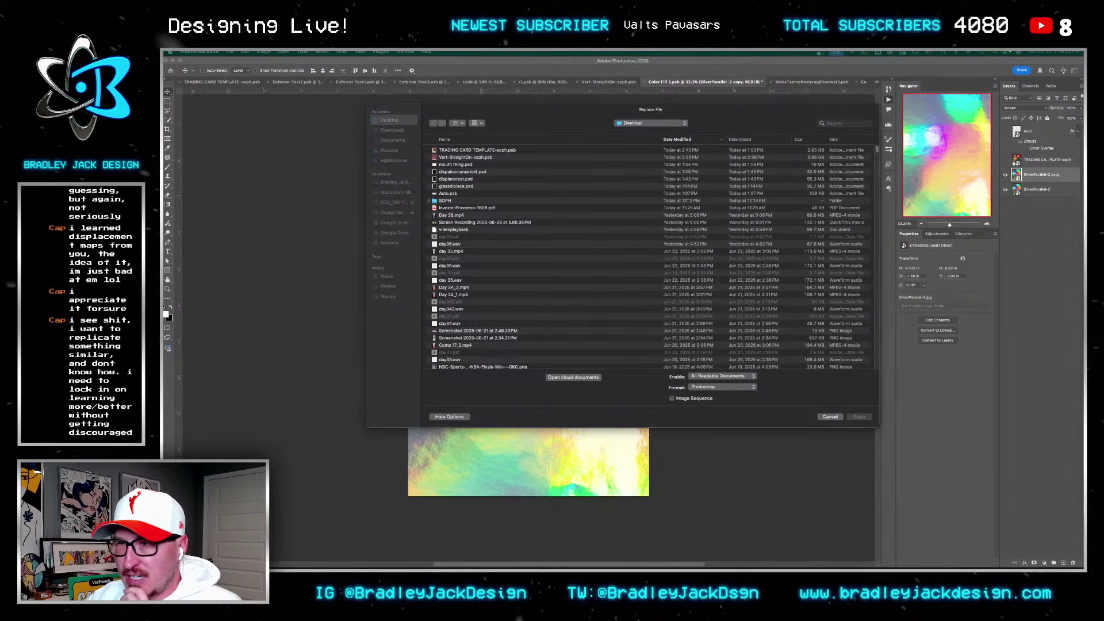
{"action": "left_click", "coordinate": [560, 252]}
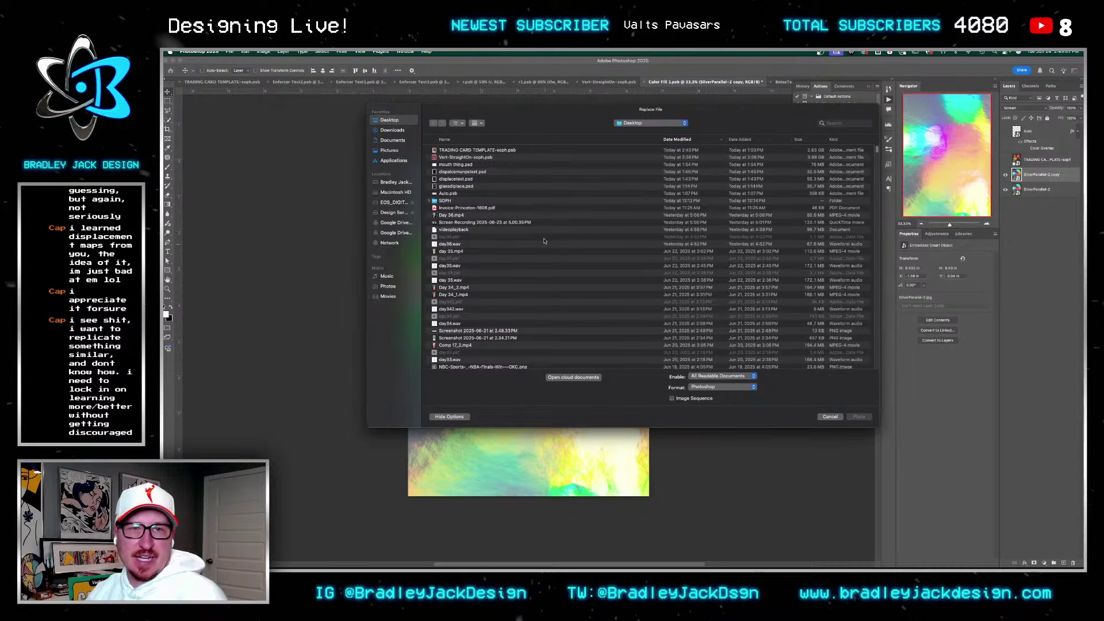
{"action": "left_click", "coordinate": [405, 211]}
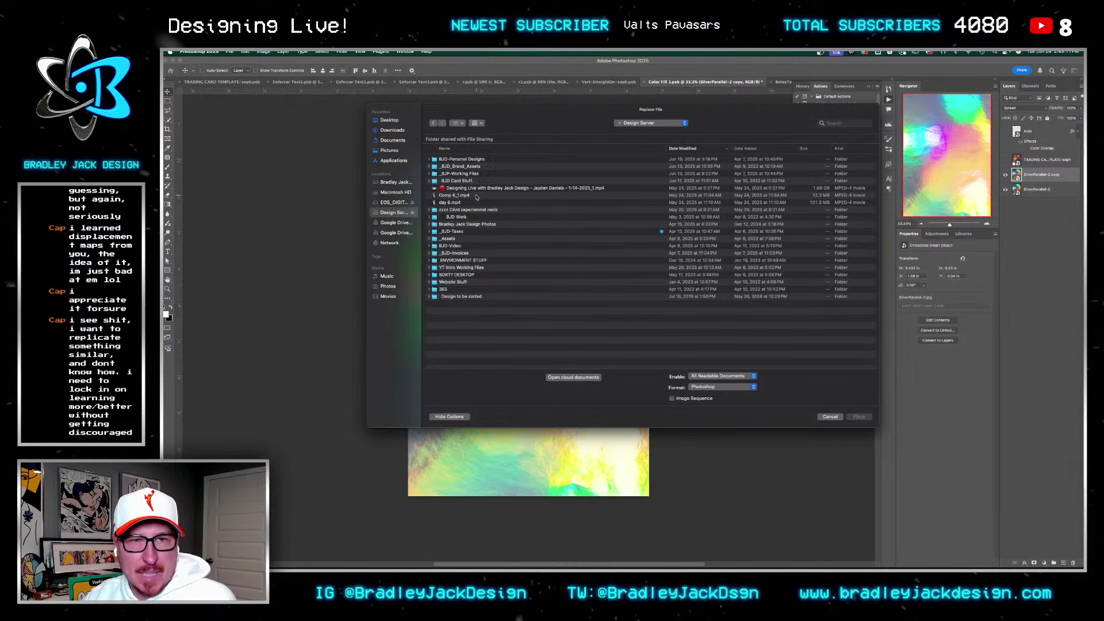
{"action": "left_click", "coordinate": [463, 181]}
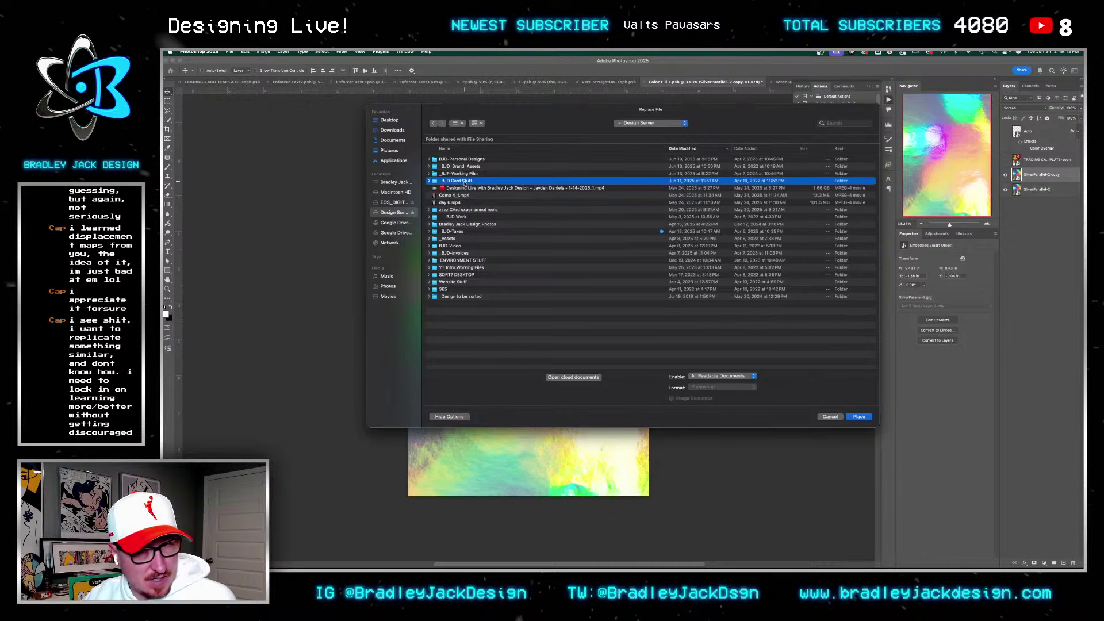
{"action": "key", "text": "Escape"}
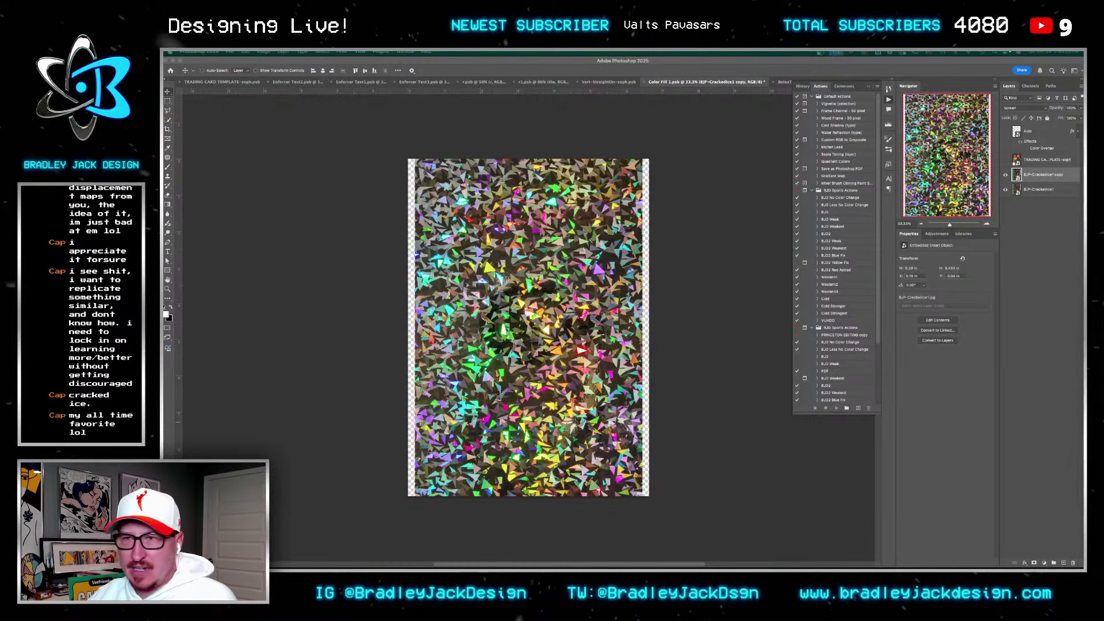
Step: Enlarge both cracked ice texture layers together so they cover the full width and height of the card
{"action": "left_click", "coordinate": [1041, 189], "text": "shift"}
{"action": "key", "text": "super+t"}
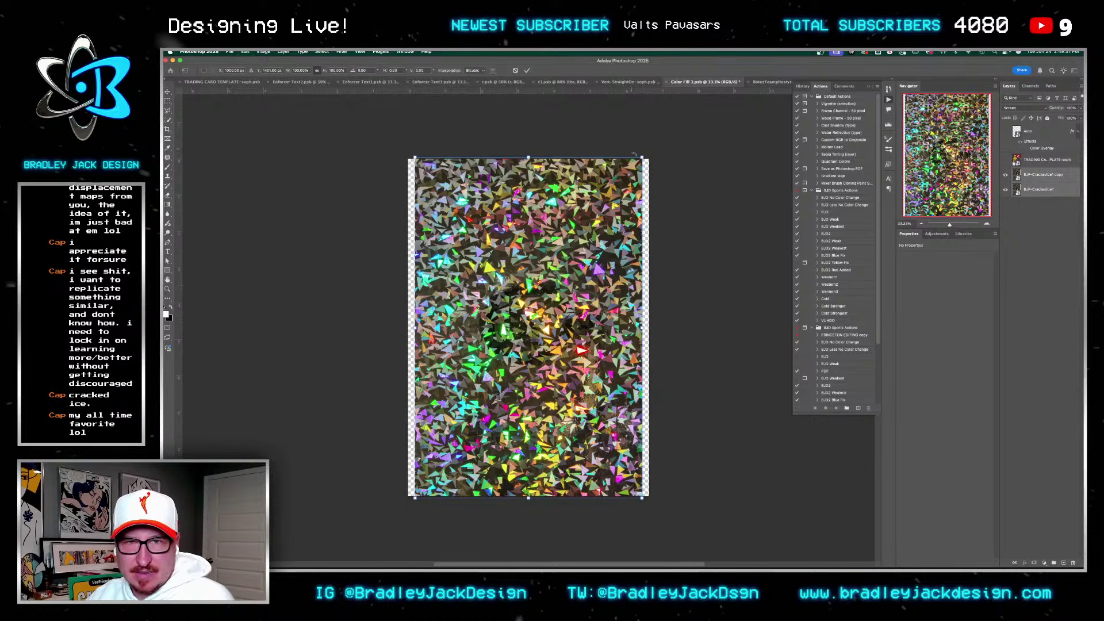
{"action": "left_click_drag", "start_coordinate": [642, 154], "coordinate": [675, 124]}
{"action": "key", "text": "Return"}
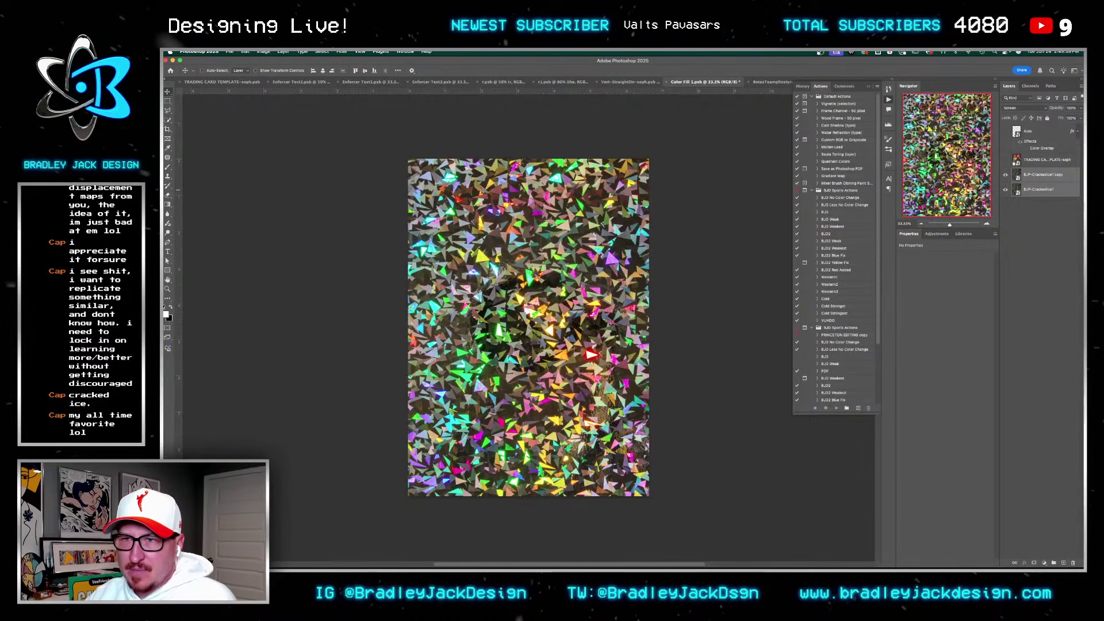
Step: Brighten the cracked ice texture with a Curves adjustment layer above it, and show the card artwork and signature layers again
{"action": "left_click", "coordinate": [1041, 180]}
{"action": "left_click", "coordinate": [937, 234]}
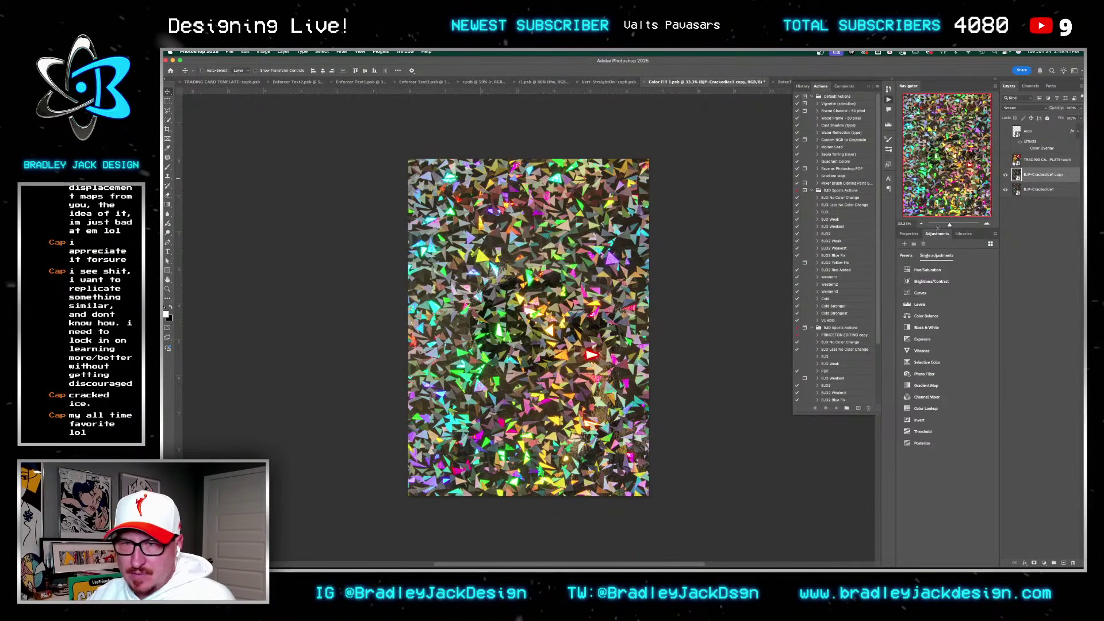
{"action": "left_click", "coordinate": [922, 293]}
{"action": "left_click_drag", "start_coordinate": [947, 314], "coordinate": [938, 303]}
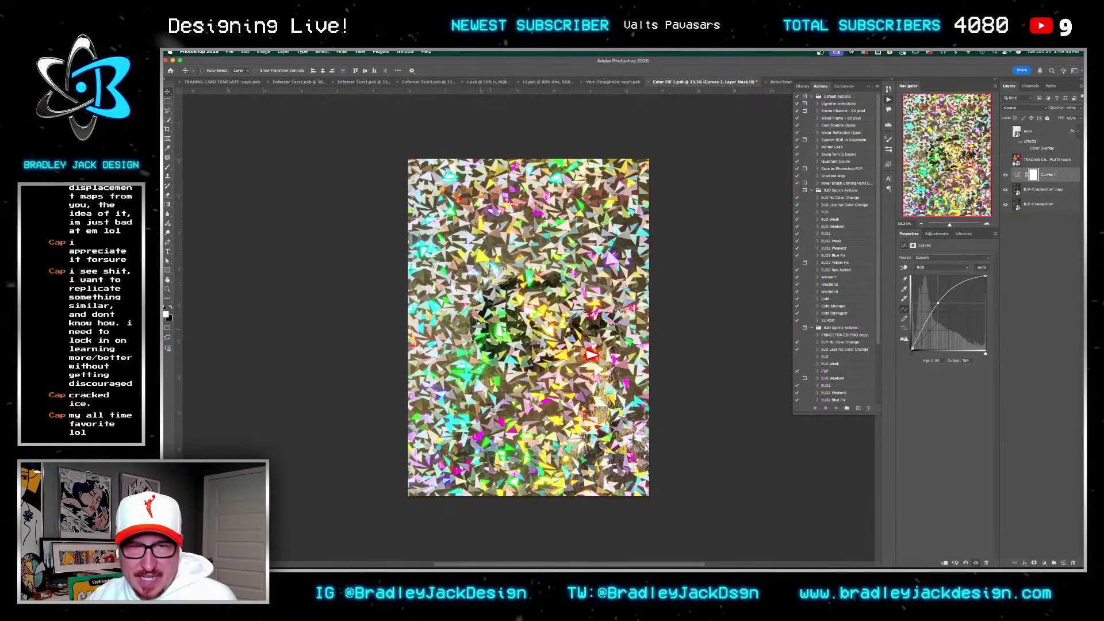
{"action": "left_click_drag", "start_coordinate": [938, 303], "coordinate": [934, 303]}
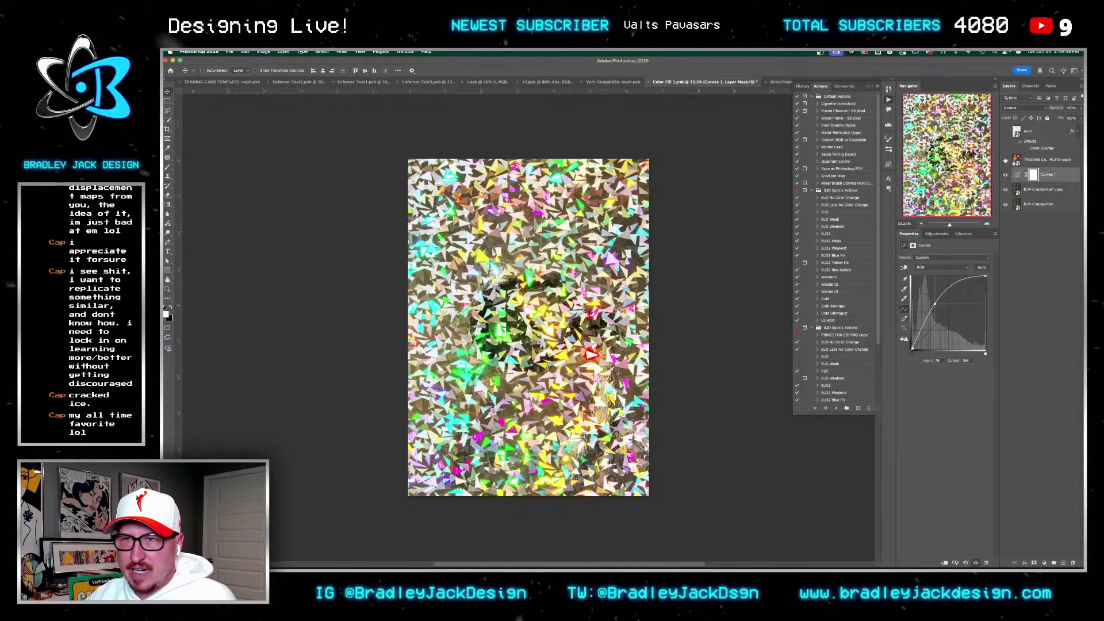
{"action": "left_click_drag", "start_coordinate": [1005, 161], "coordinate": [1001, 127]}
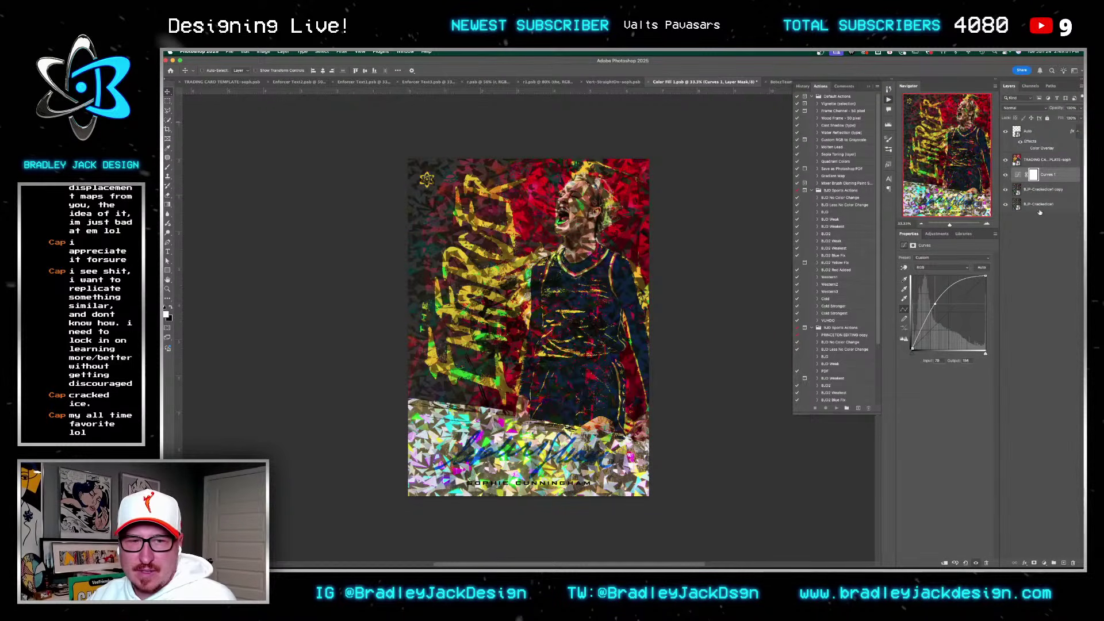
Step: Scale both cracked ice texture layers up further beneath the card artwork for larger foil shards
{"action": "left_click", "coordinate": [1030, 191]}
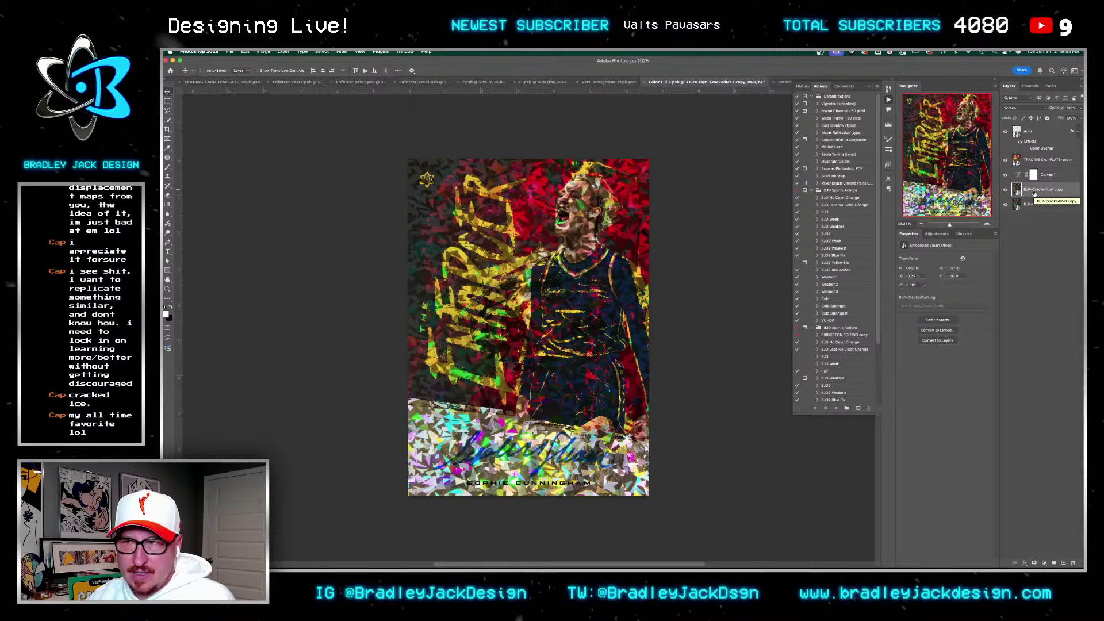
{"action": "left_click", "coordinate": [1035, 204], "text": "shift"}
{"action": "key", "text": "ctrl+t"}
{"action": "left_click_drag", "start_coordinate": [663, 125], "coordinate": [776, 99]}
{"action": "key", "text": "Return"}
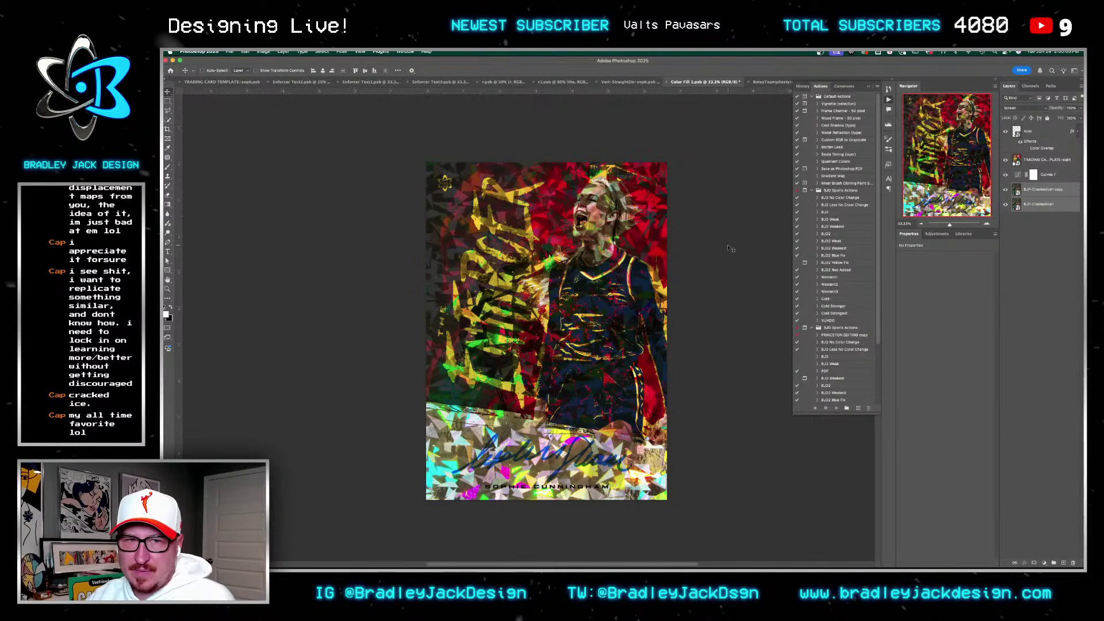
Step: Save the card artwork document, view the cracked ice card in the display mockup, and return to the card document
{"action": "left_click", "coordinate": [1035, 162]}
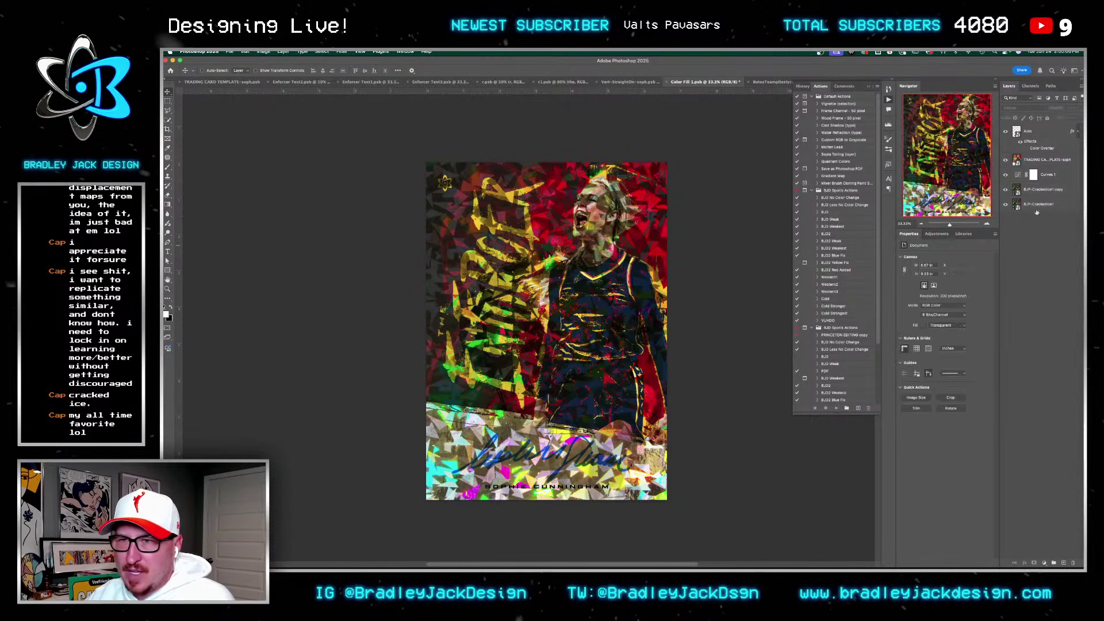
{"action": "right_click", "coordinate": [1035, 164]}
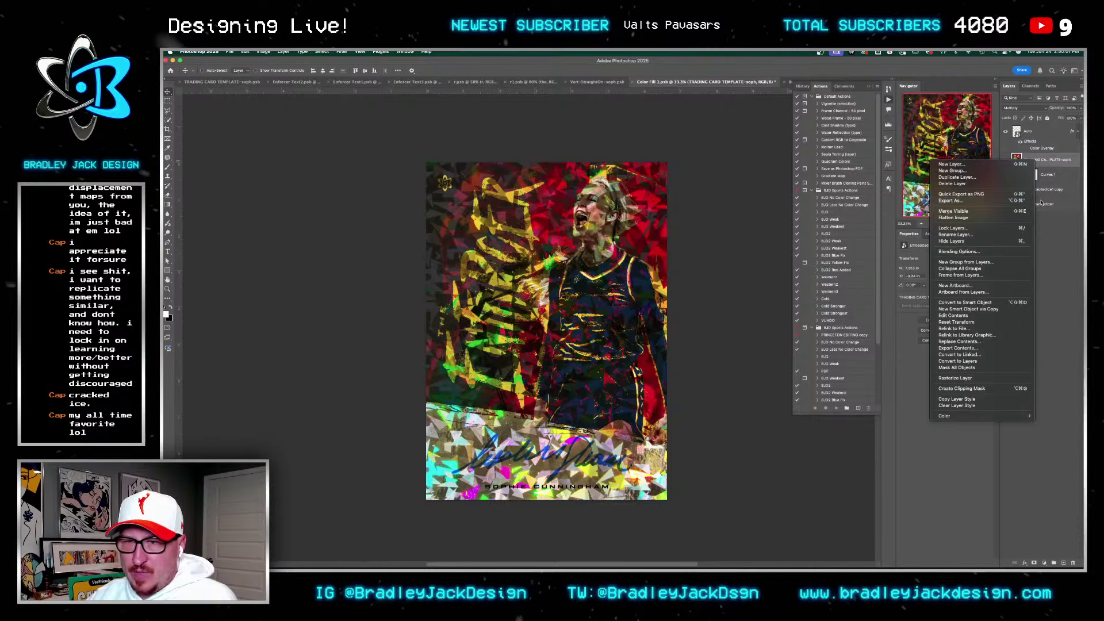
{"action": "key", "text": "Escape"}
{"action": "key", "text": "ctrl+shift+Tab"}
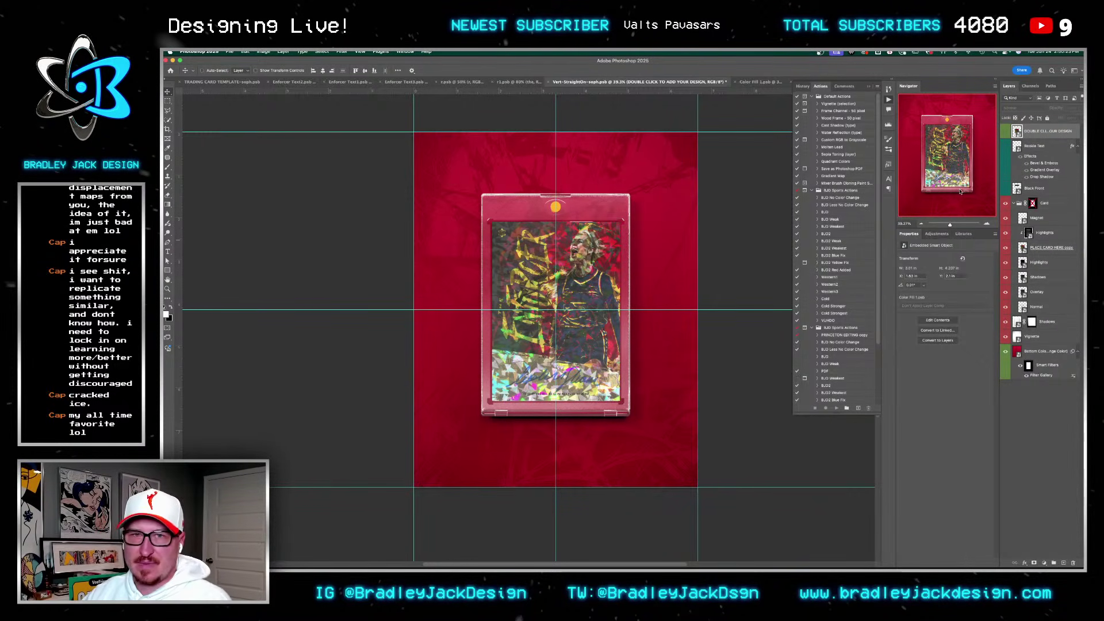
{"action": "key", "text": "ctrl+Tab"}
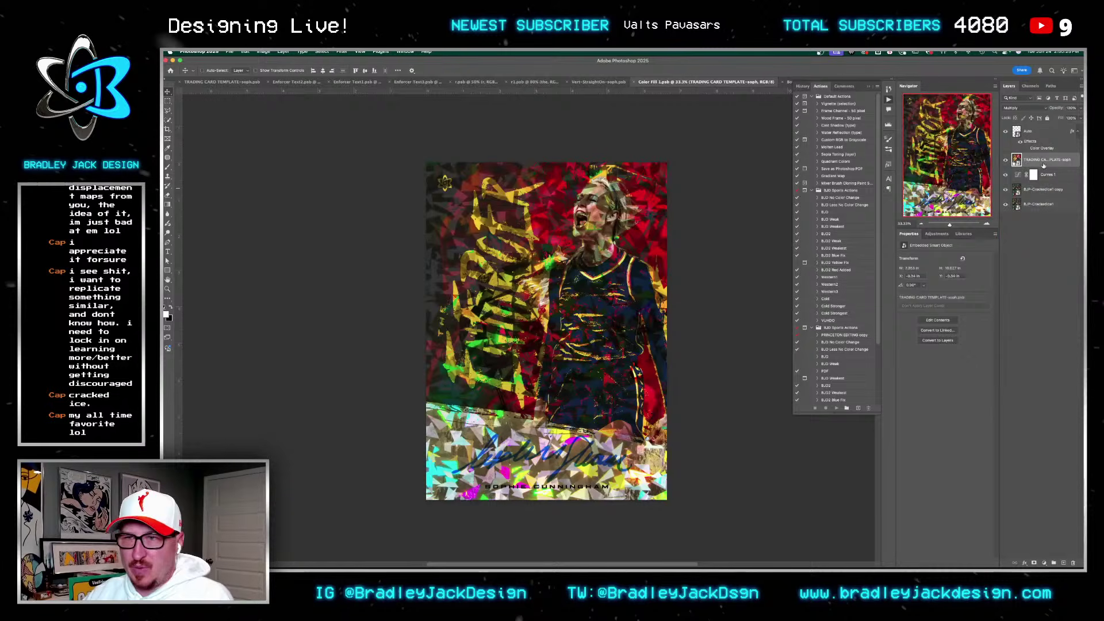
Step: Create an independent smart object copy of the card artwork layer, place it beneath the original and name it WHITE MASK
{"action": "right_click", "coordinate": [1042, 165]}
{"action": "left_click", "coordinate": [989, 314]}
{"action": "left_click_drag", "start_coordinate": [1029, 168], "coordinate": [1032, 179]}
{"action": "type", "text": "WHITE MASK"}
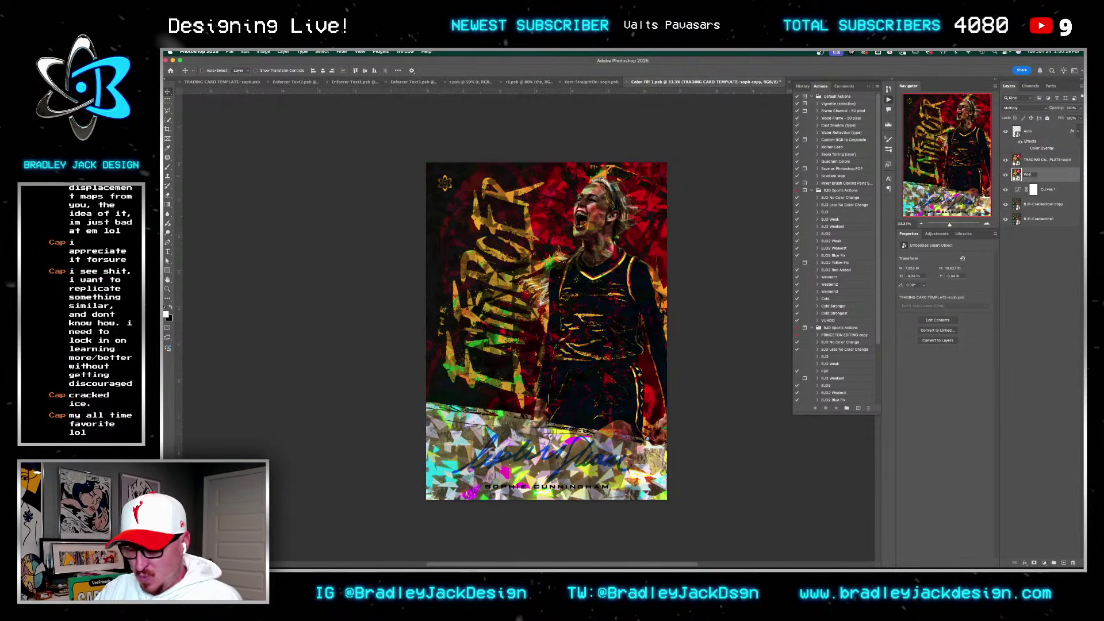
{"action": "key", "text": "Return"}
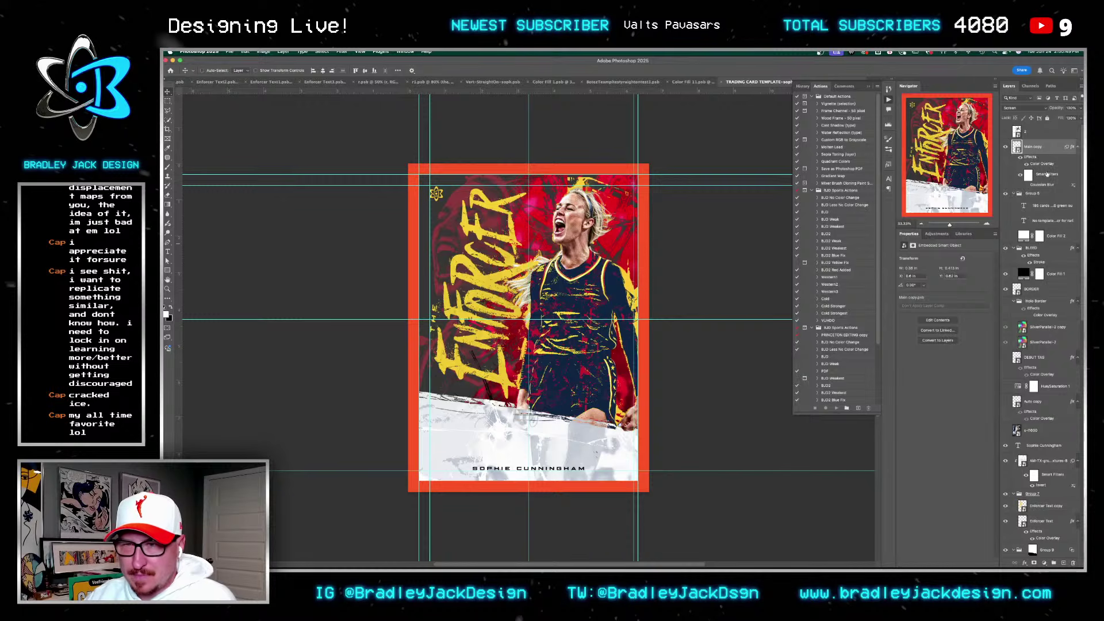
Step: In the contents of the white mask smart object, group the card layers from Main copy down to just above the background
{"action": "scroll", "coordinate": [1044, 248], "scroll_direction": "down", "scroll_amount": 10}
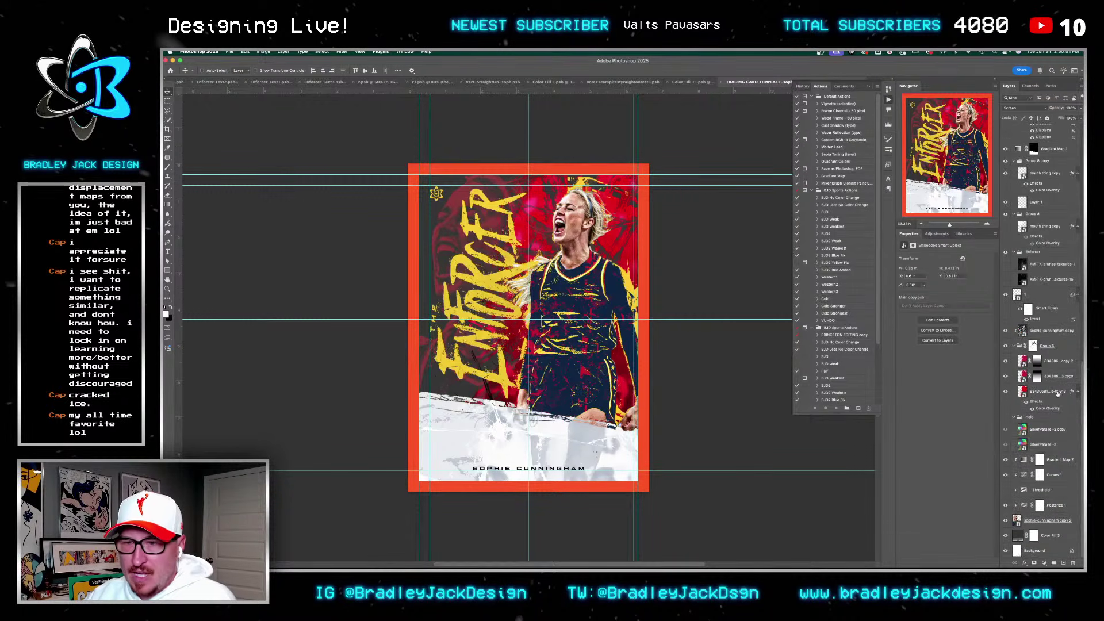
{"action": "left_click", "coordinate": [1054, 539], "text": "shift"}
{"action": "key", "text": "ctrl+g"}
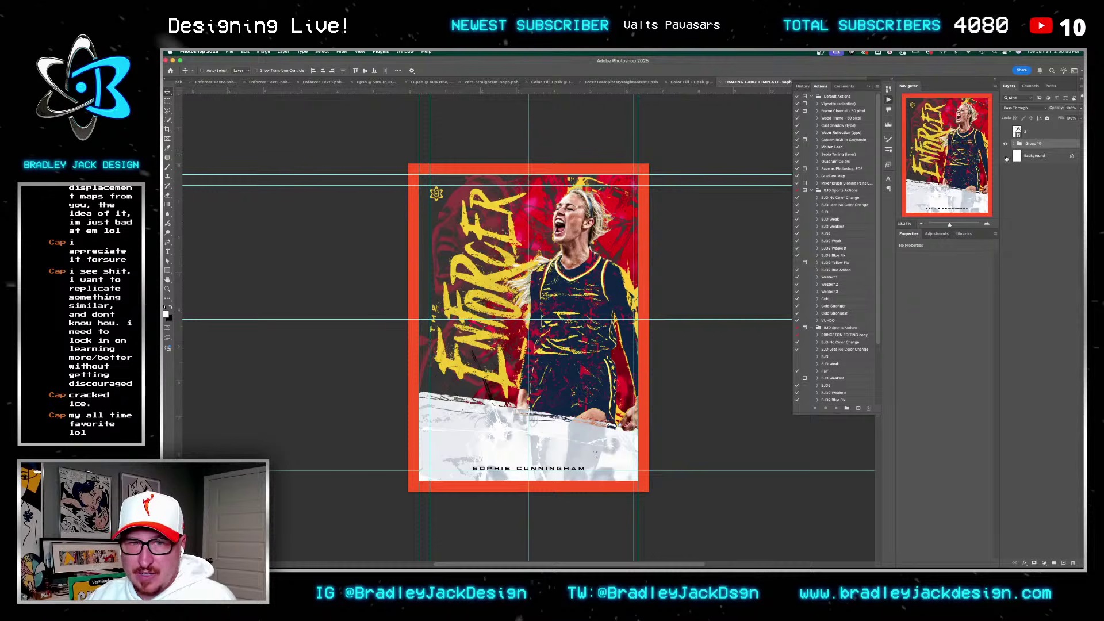
{"action": "left_click", "coordinate": [1025, 562]}
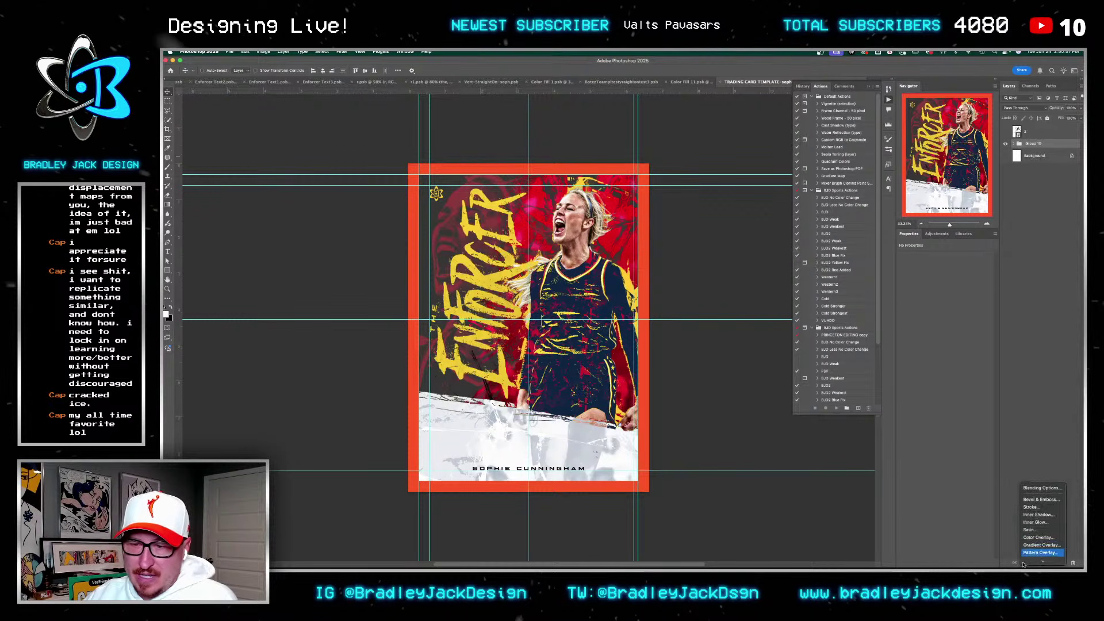
{"action": "left_click", "coordinate": [1037, 529]}
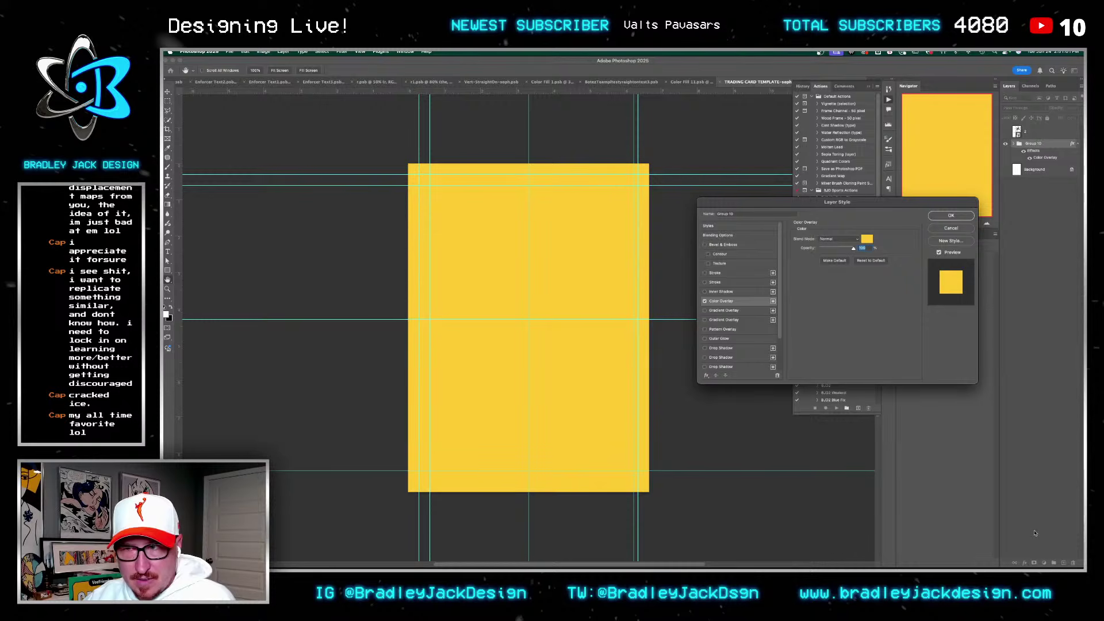
{"action": "key", "text": "Escape"}
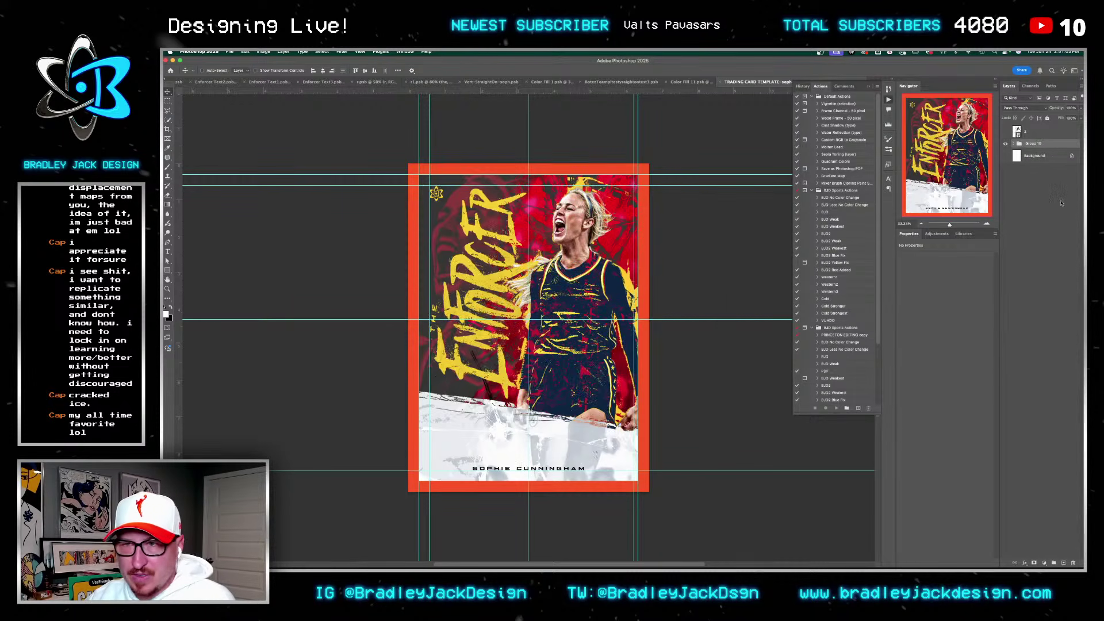
Step: Set the torn white paper group, Group 8 copy, to Difference and duplicate it to the top of the layer stack inside a new group
{"action": "left_click", "coordinate": [1014, 144]}
{"action": "scroll", "coordinate": [1060, 346], "scroll_direction": "down", "scroll_amount": 10}
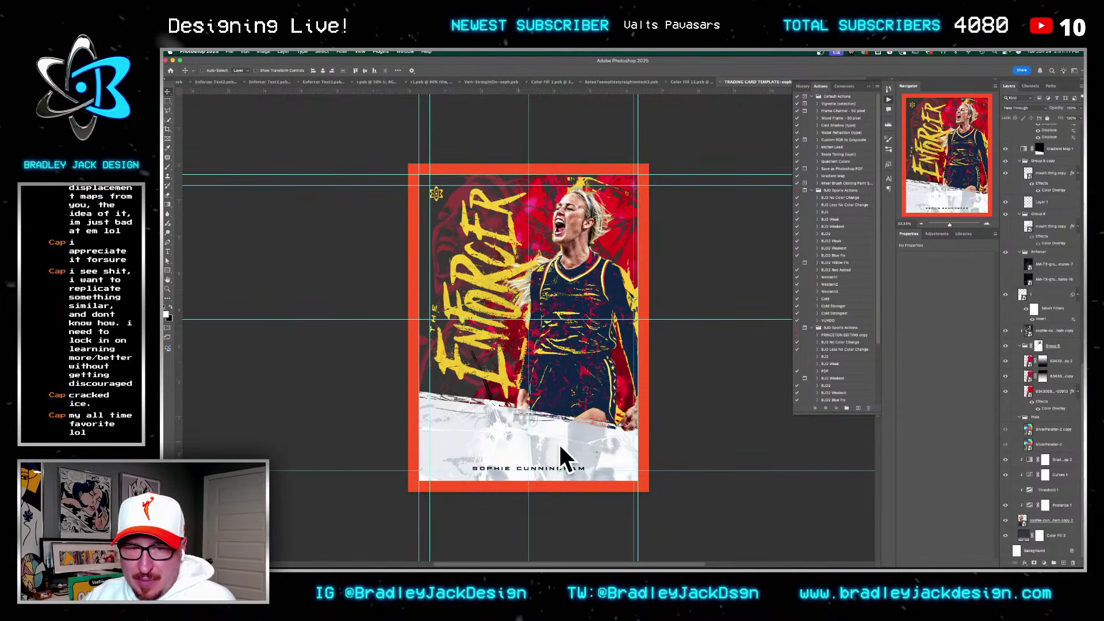
{"action": "left_click", "coordinate": [1041, 161]}
{"action": "key", "text": "alt+shift+e"}
{"action": "left_click", "coordinate": [1005, 161]}
{"action": "left_click", "coordinate": [1005, 161]}
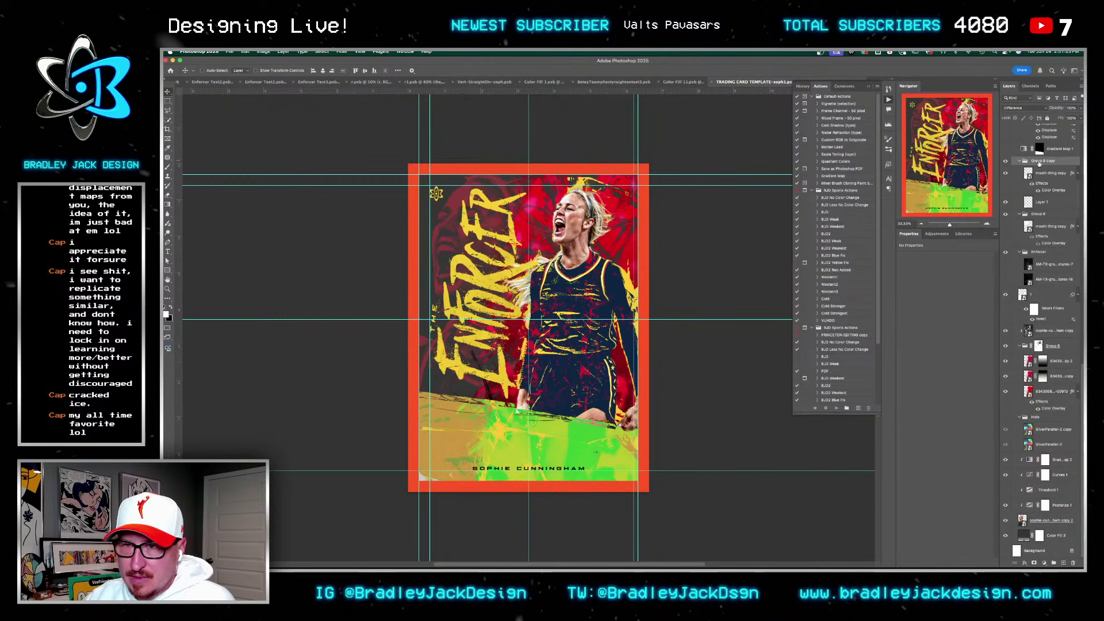
{"action": "key", "text": "ctrl+j"}
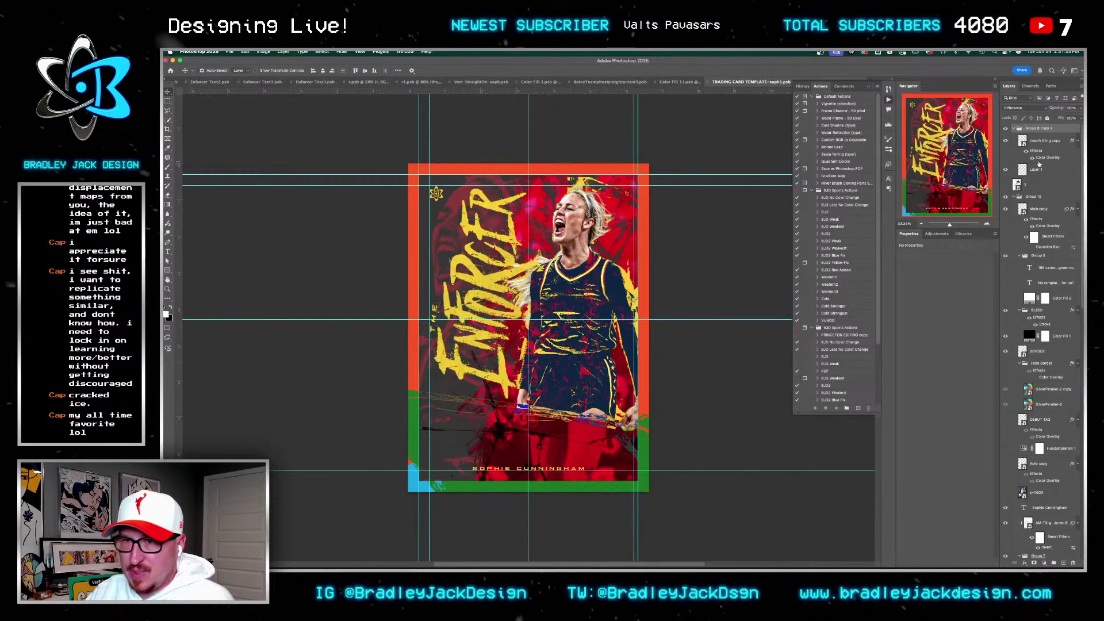
{"action": "key", "text": "ctrl+g"}
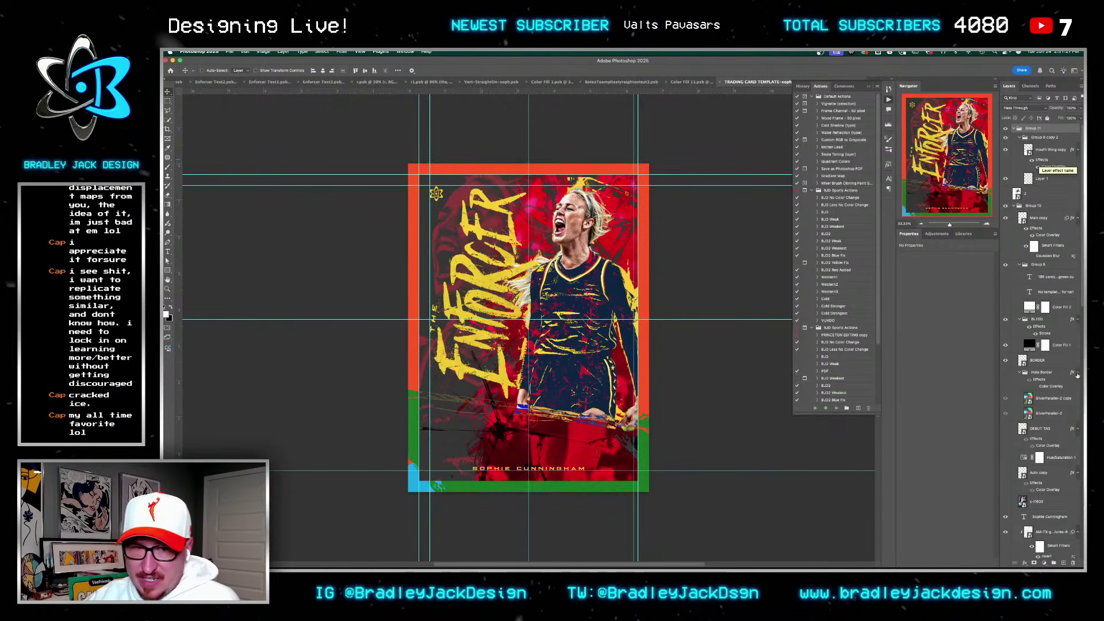
Step: Apply a white Color Overlay to the new group that holds the torn paper copy
{"action": "left_click", "coordinate": [1025, 563]}
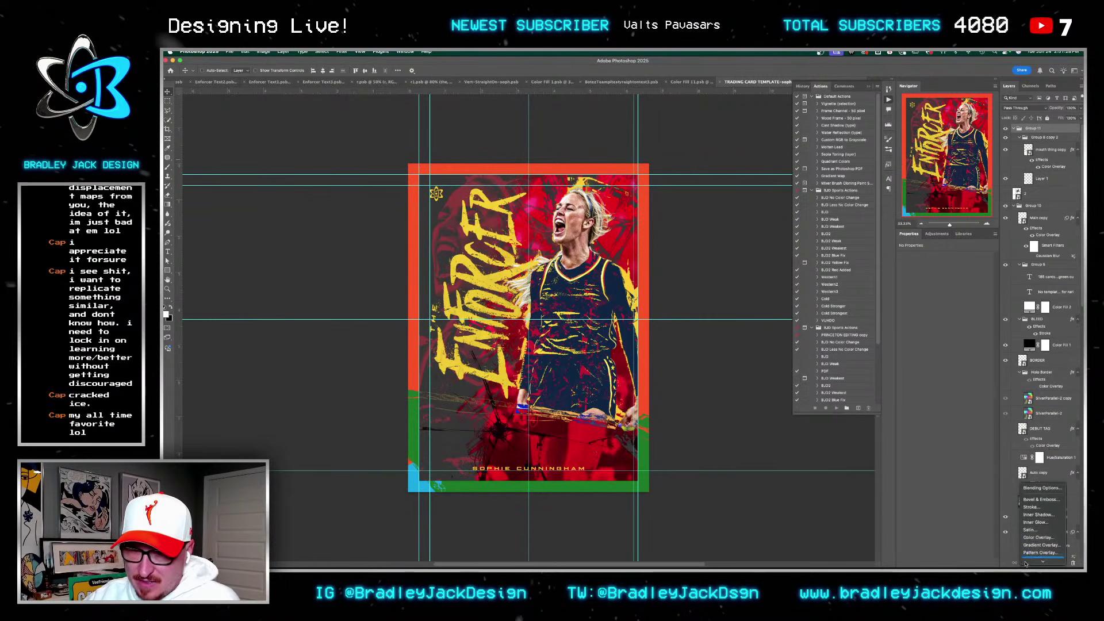
{"action": "left_click", "coordinate": [1042, 530]}
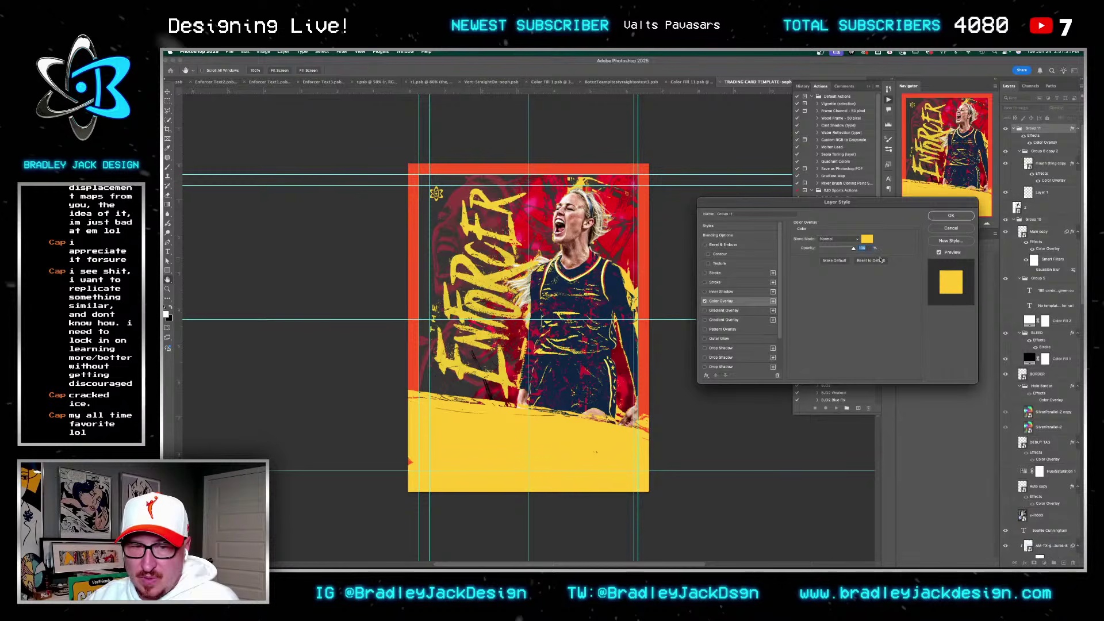
{"action": "left_click", "coordinate": [866, 238]}
{"action": "left_click_drag", "start_coordinate": [679, 282], "coordinate": [534, 209]}
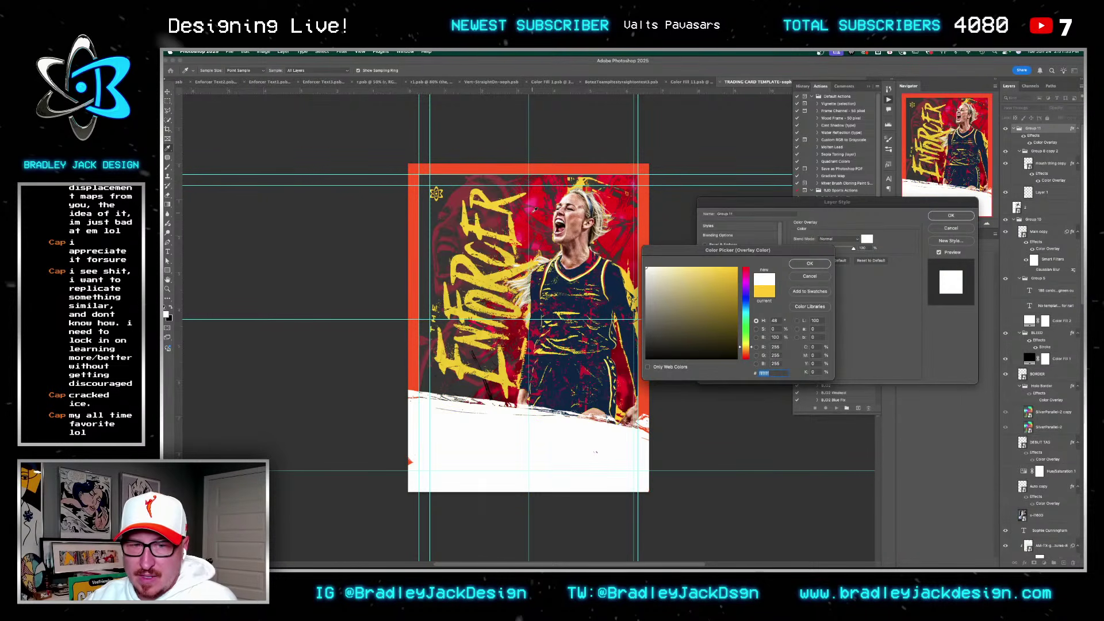
{"action": "left_click", "coordinate": [810, 263]}
{"action": "left_click", "coordinate": [951, 215]}
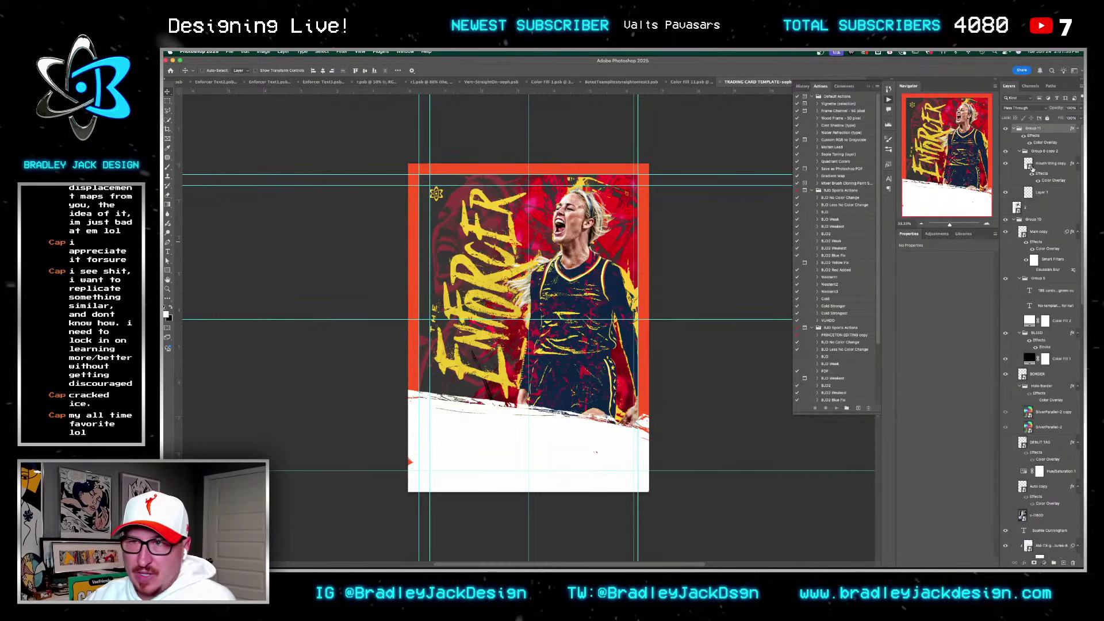
Step: Paint white over the red gap at the card's lower-left edge on Layer 1 beneath the torn paper copy
{"action": "left_click", "coordinate": [1033, 167]}
{"action": "key", "text": "b"}
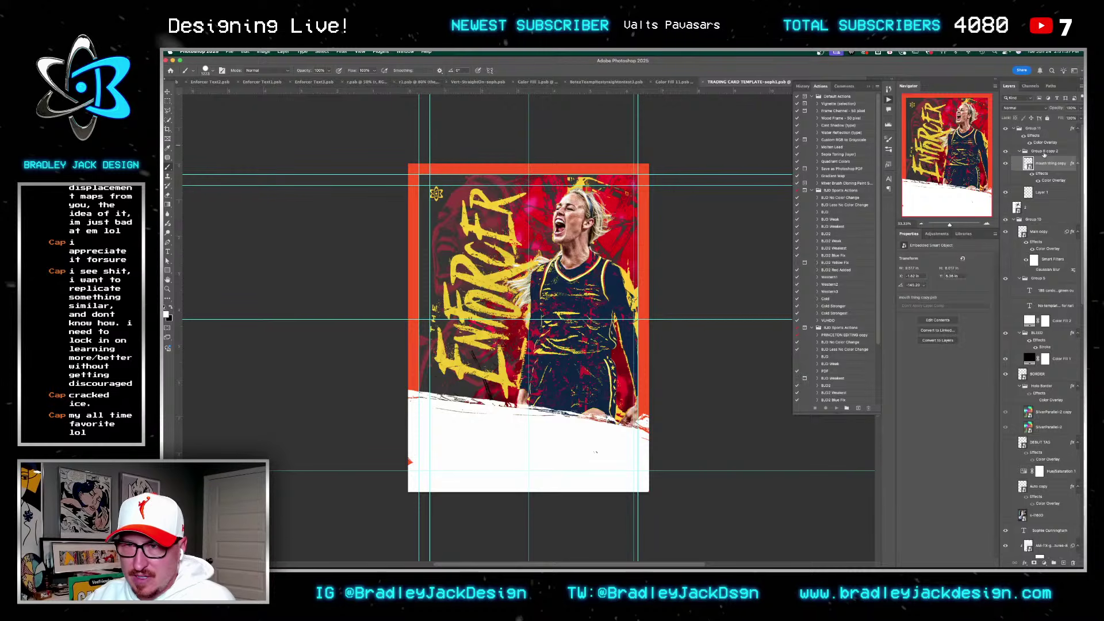
{"action": "left_click", "coordinate": [1040, 194]}
{"action": "left_click_drag", "start_coordinate": [464, 428], "coordinate": [448, 474]}
{"action": "key", "text": "super+z"}
{"action": "key", "text": "bracketleft"}
{"action": "key", "text": "bracketleft"}
{"action": "key", "text": "bracketleft"}
{"action": "key", "text": "bracketleft"}
{"action": "key", "text": "bracketleft"}
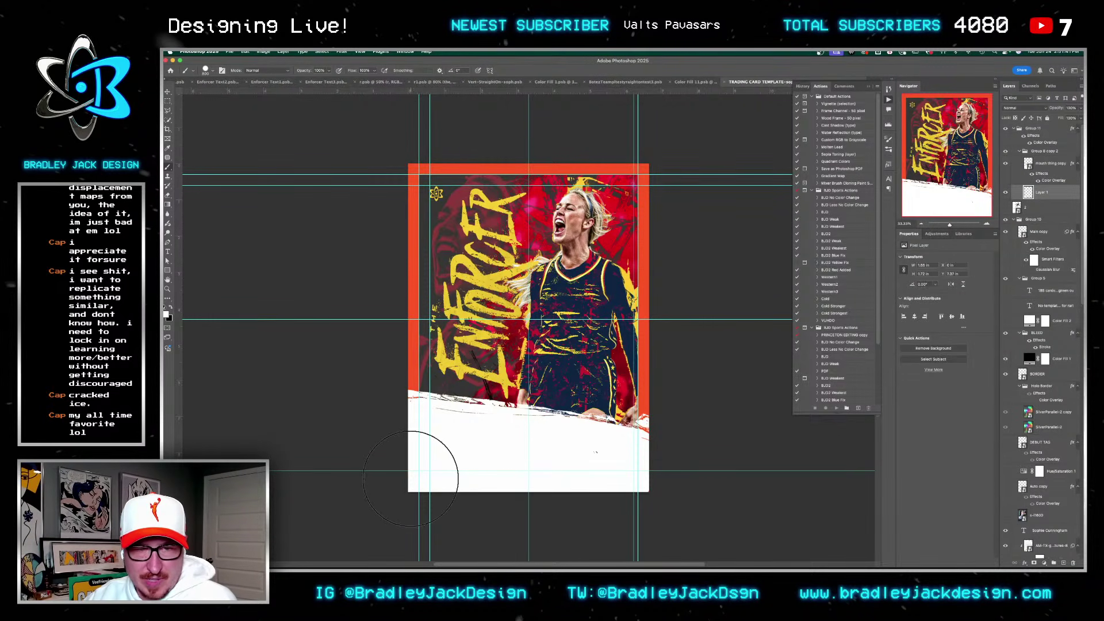
{"action": "key", "text": "v"}
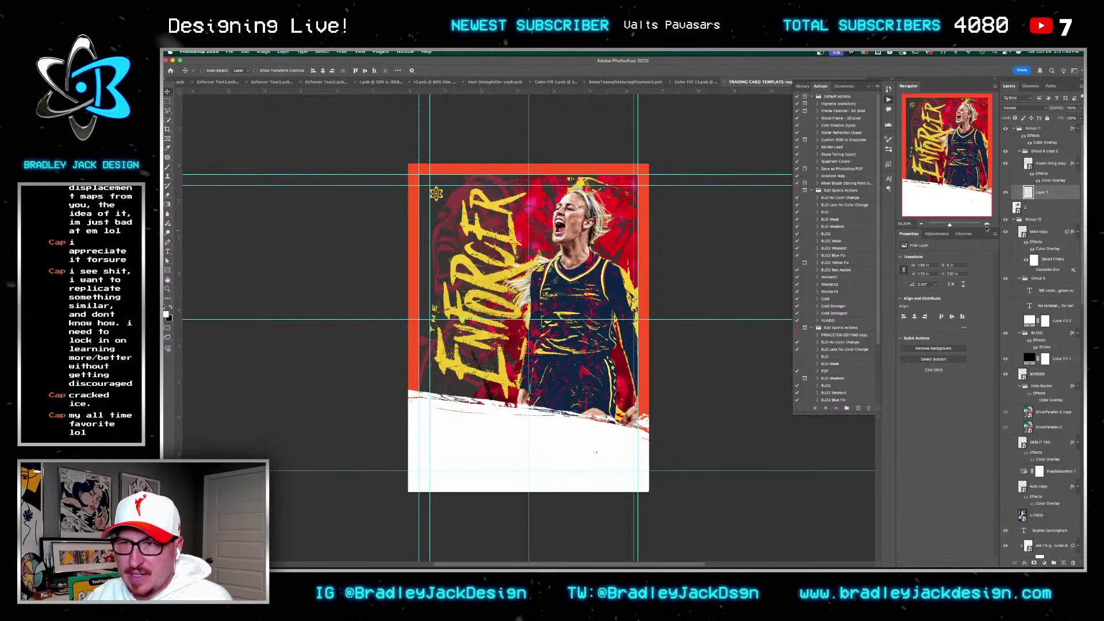
Step: Change the Color Overlay of the Main copy logo layer from its current yellow to white
{"action": "left_click", "coordinate": [1033, 233]}
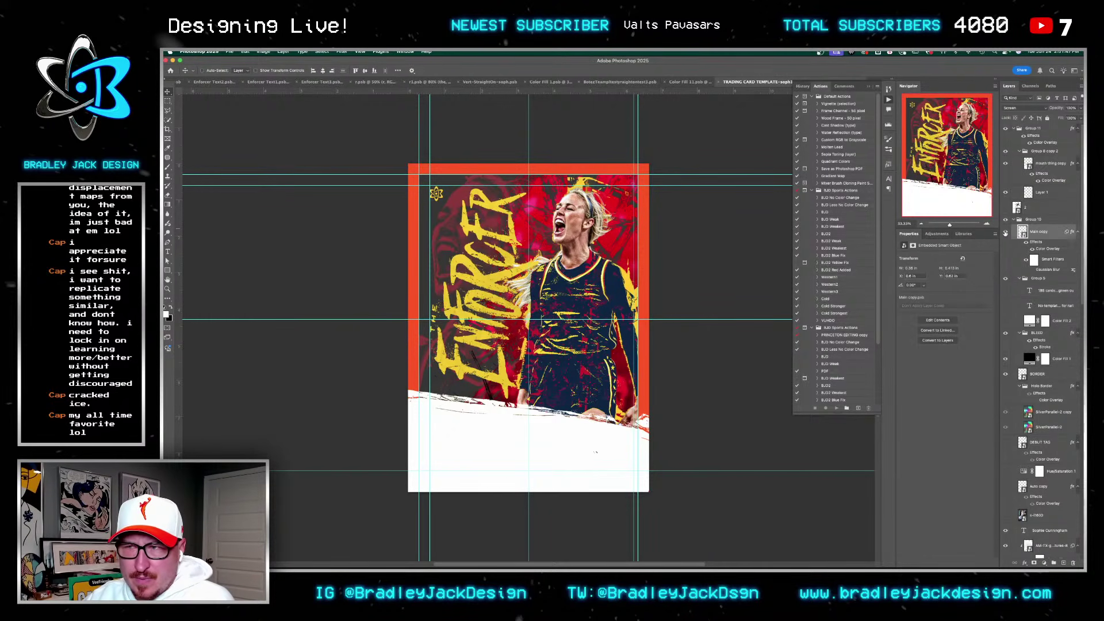
{"action": "double_click", "coordinate": [1041, 250]}
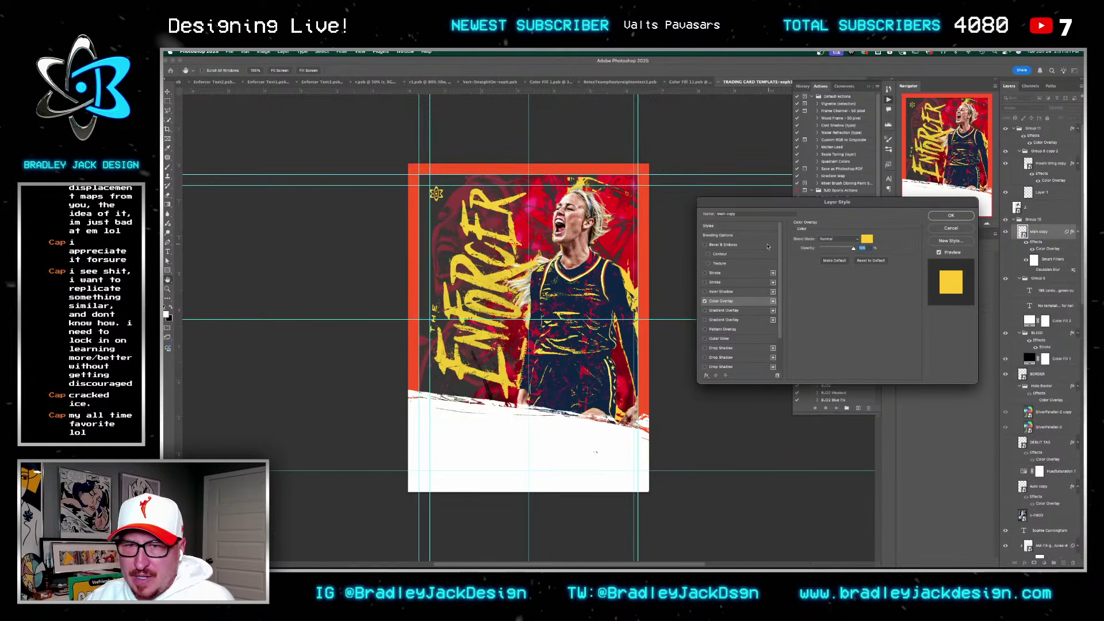
{"action": "left_click", "coordinate": [867, 239]}
{"action": "left_click", "coordinate": [647, 268]}
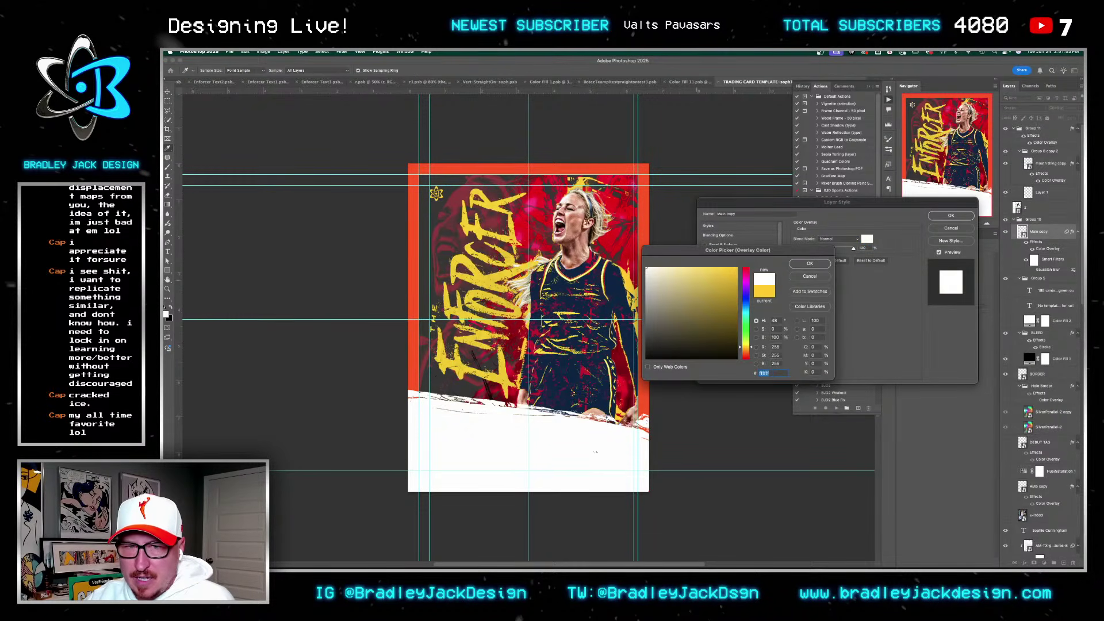
{"action": "key", "text": "Return"}
{"action": "key", "text": "Return"}
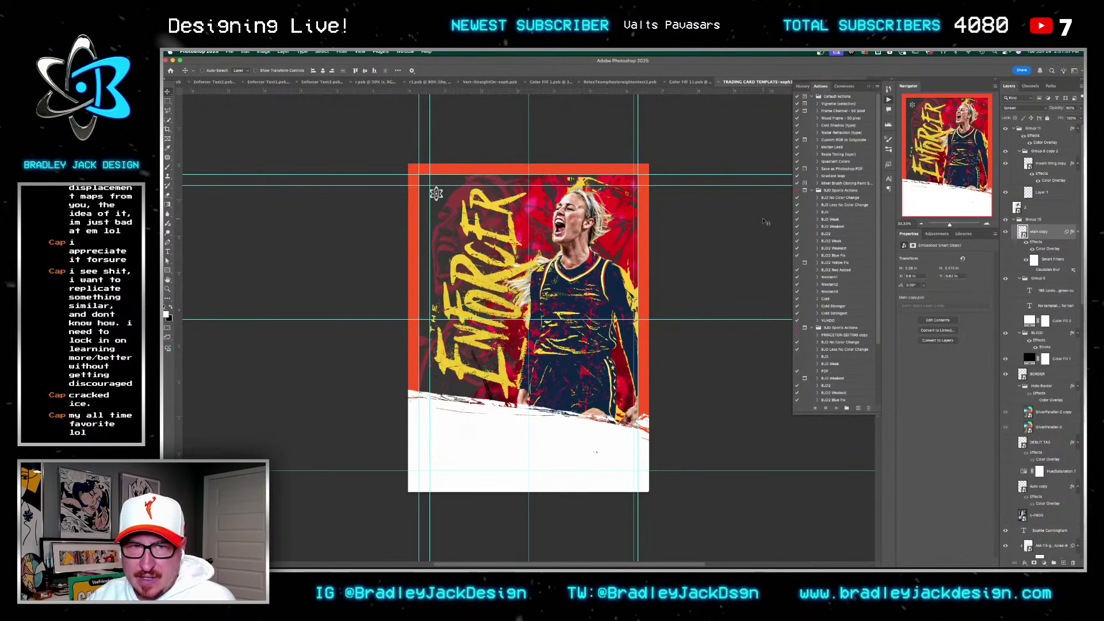
Step: Recolor the Color Fill layer just above the background to white, ffffff
{"action": "key", "text": "t"}
{"action": "key", "text": "v"}
{"action": "scroll", "coordinate": [1038, 403], "scroll_direction": "down", "scroll_amount": 5}
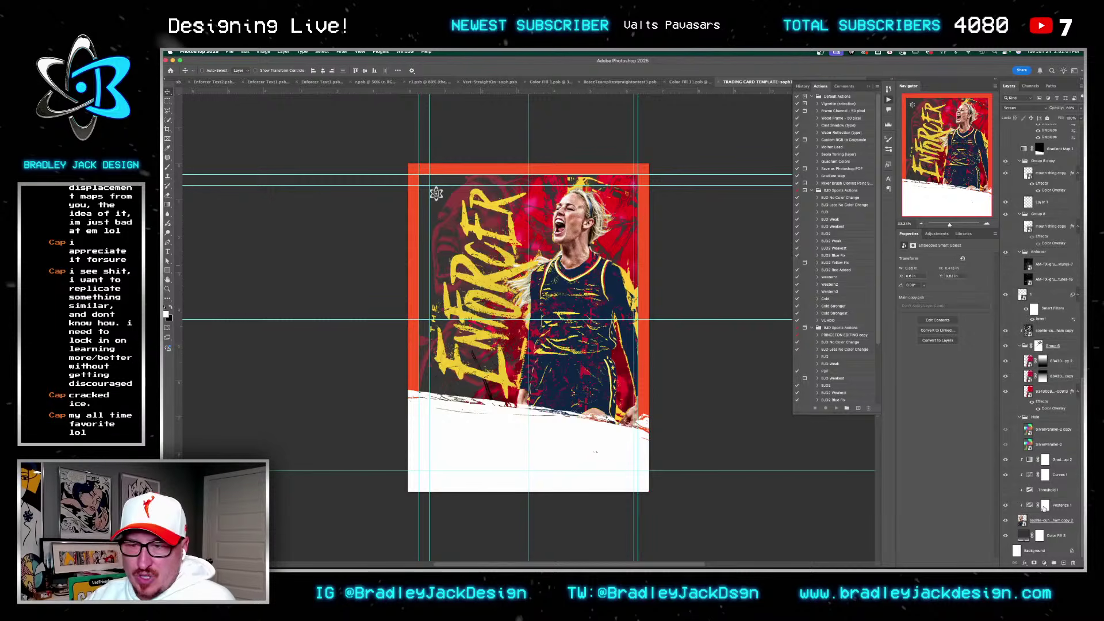
{"action": "double_click", "coordinate": [1024, 536]}
{"action": "type", "text": "ffffff"}
{"action": "key", "text": "Return"}
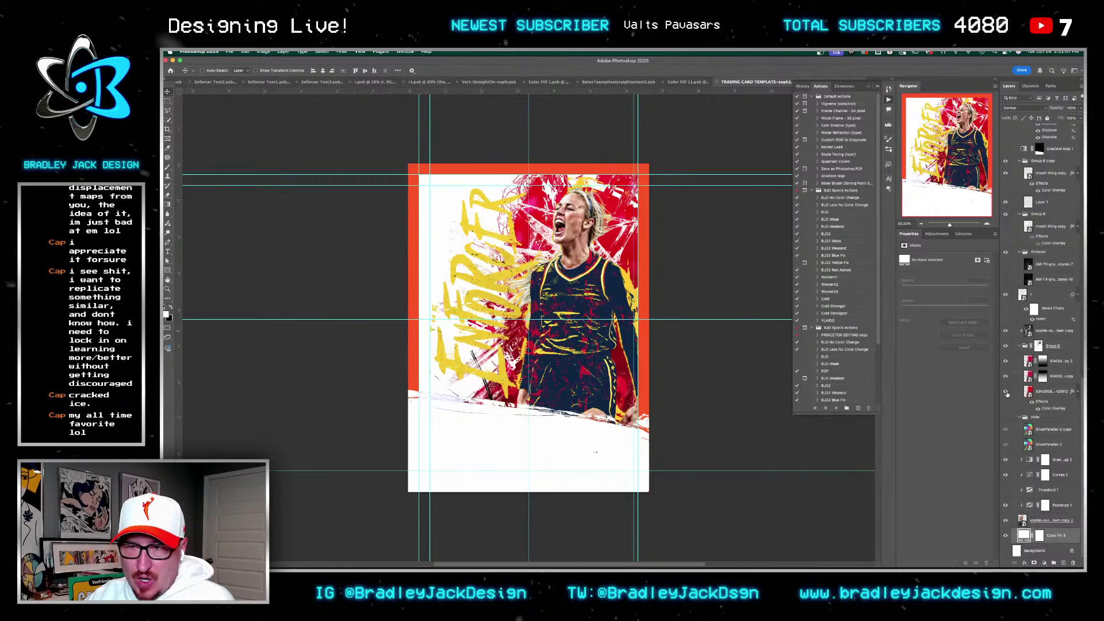
Step: Hide the red texture group and the lowest player photo copy, and set the white Color Fill layer to 50% opacity
{"action": "left_click", "coordinate": [1005, 345]}
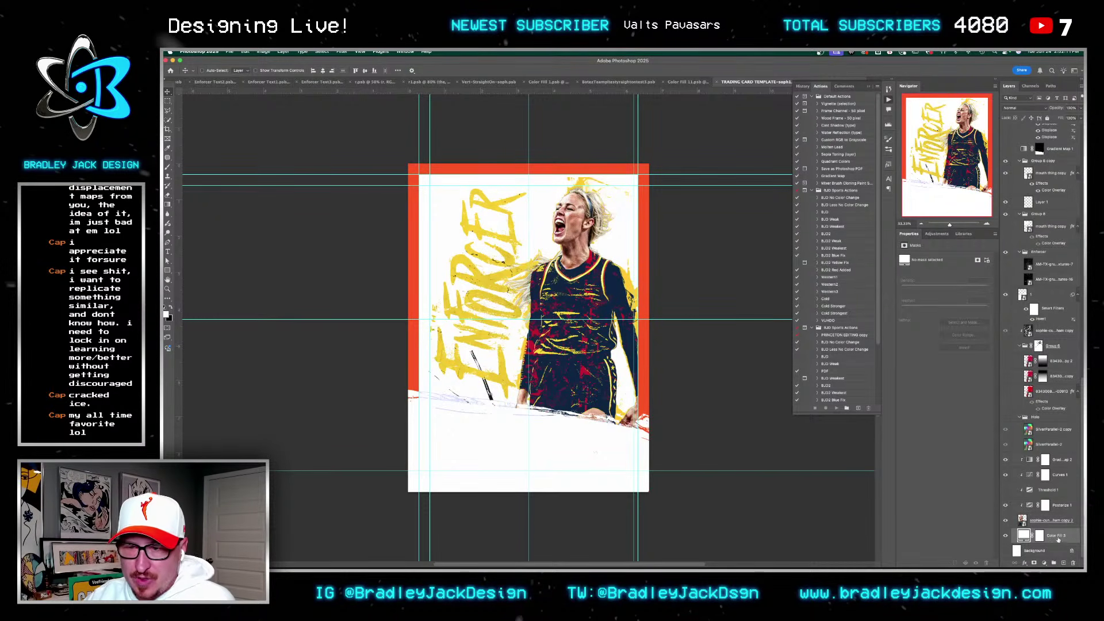
{"action": "key", "text": "5"}
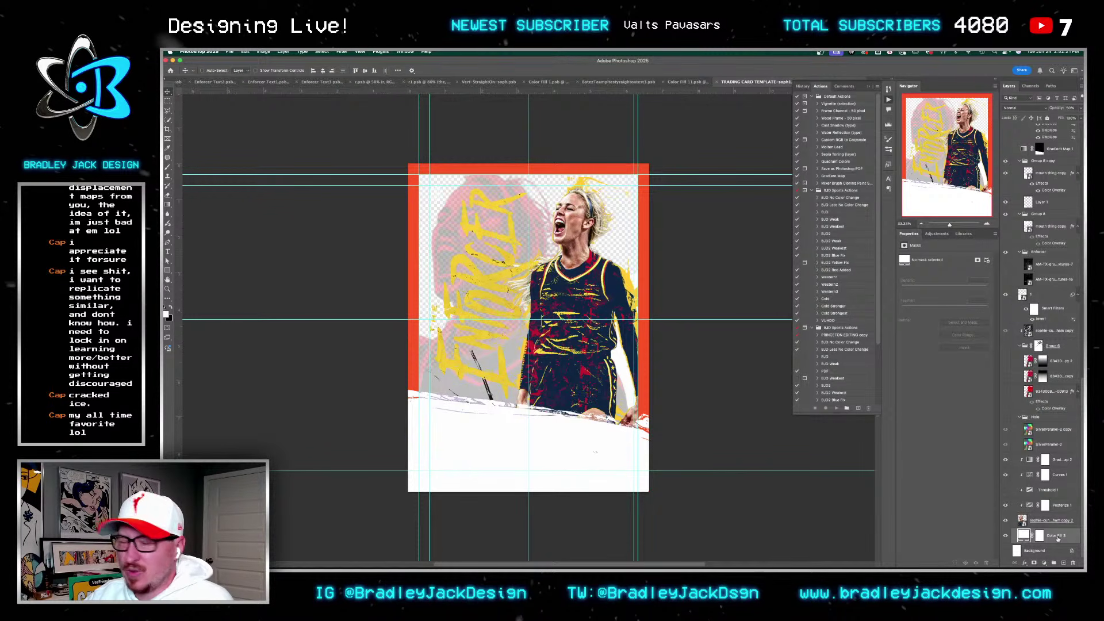
{"action": "left_click", "coordinate": [1006, 521]}
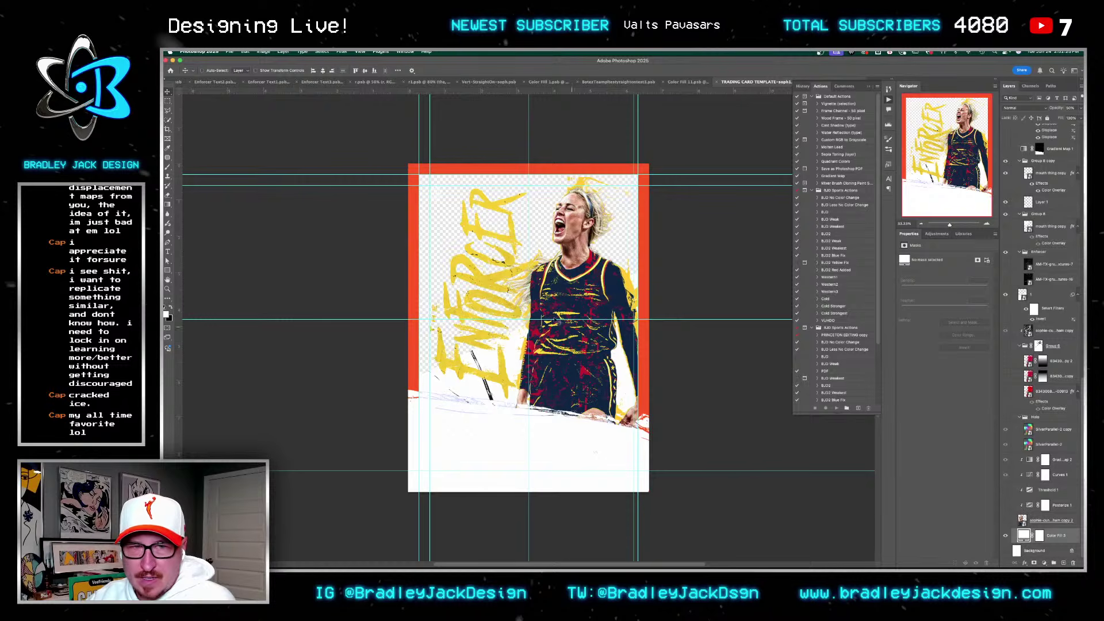
Step: Hide the Enforcer Text copy and Enforcer Text layers, keeping the lettering's outline loaded as a selection
{"action": "left_click", "coordinate": [1040, 254]}
{"action": "scroll", "coordinate": [1039, 224], "scroll_direction": "up", "scroll_amount": 10}
{"action": "left_click", "coordinate": [1044, 283]}
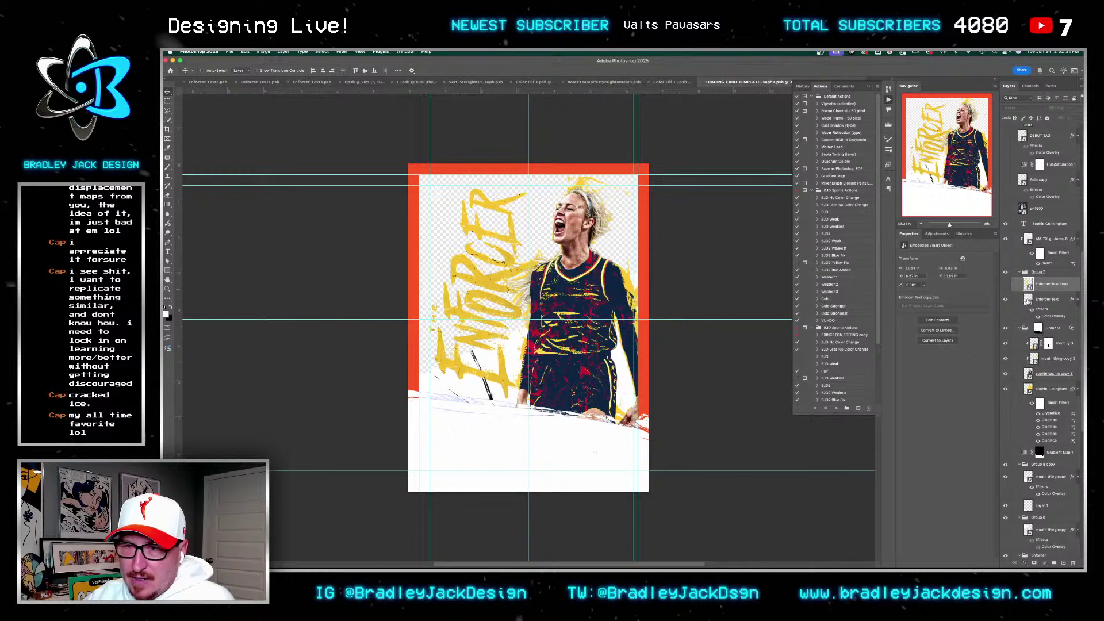
{"action": "left_click", "coordinate": [1027, 301]}
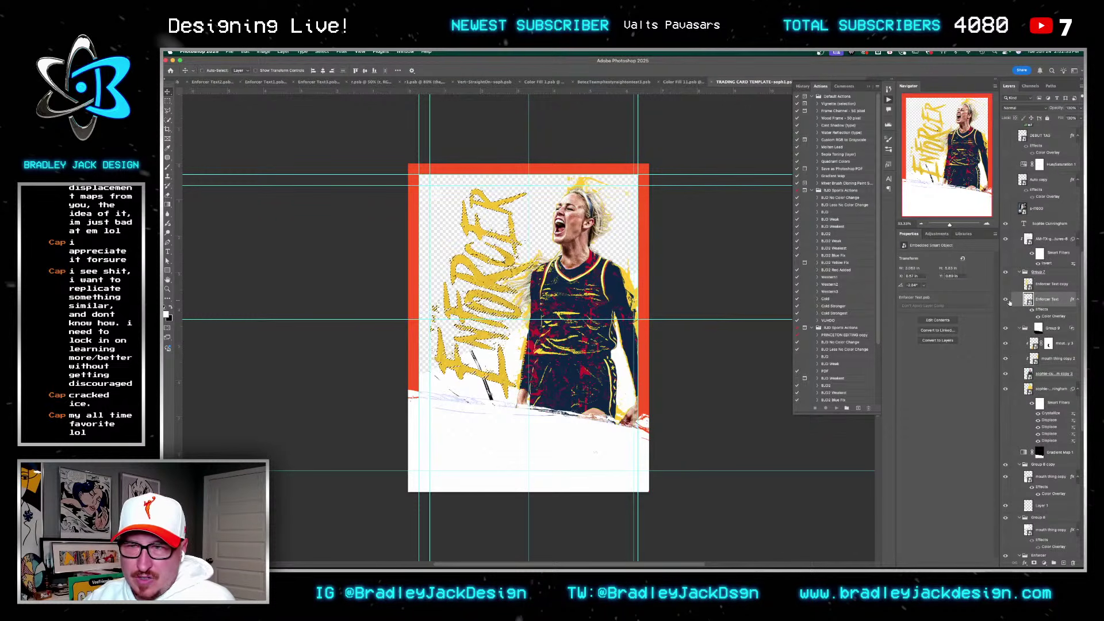
{"action": "left_click", "coordinate": [1006, 300]}
Step: Group the white Color Fill layer and mask the group so the Enforcer lettering is cut out of it
{"action": "scroll", "coordinate": [1052, 537], "scroll_direction": "down", "scroll_amount": 10}
{"action": "left_click", "coordinate": [1052, 538]}
{"action": "key", "text": "super+g"}
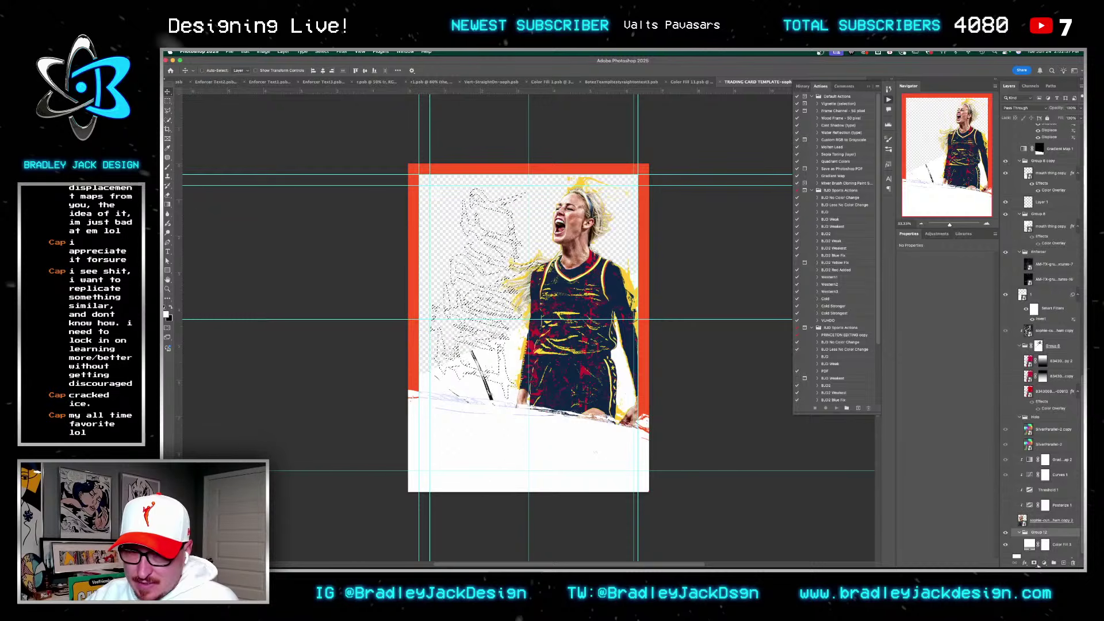
{"action": "left_click", "coordinate": [1034, 563]}
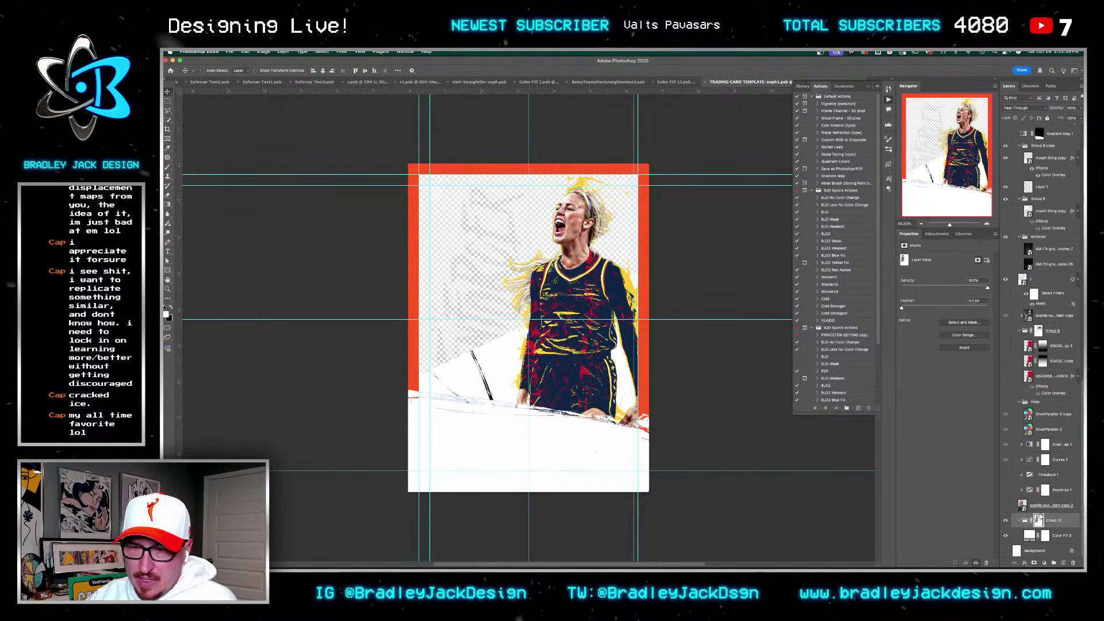
Step: Show the Holo group and move it to the bottom of the stack, just above the background
{"action": "left_click", "coordinate": [1005, 402]}
{"action": "left_click", "coordinate": [1039, 403]}
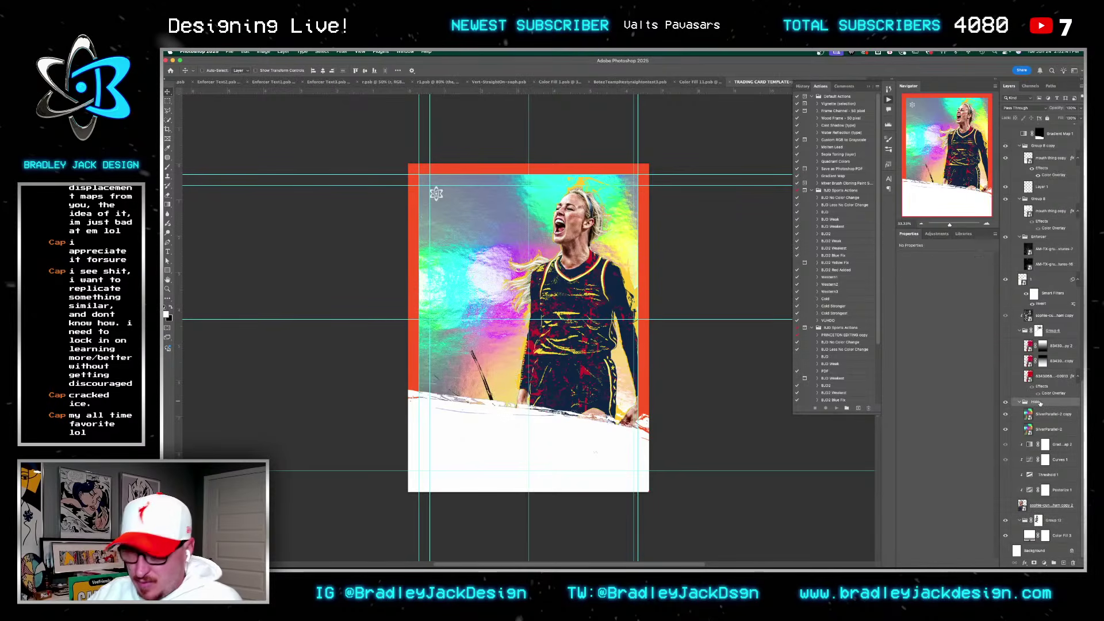
{"action": "key", "text": "super+shift+bracketleft"}
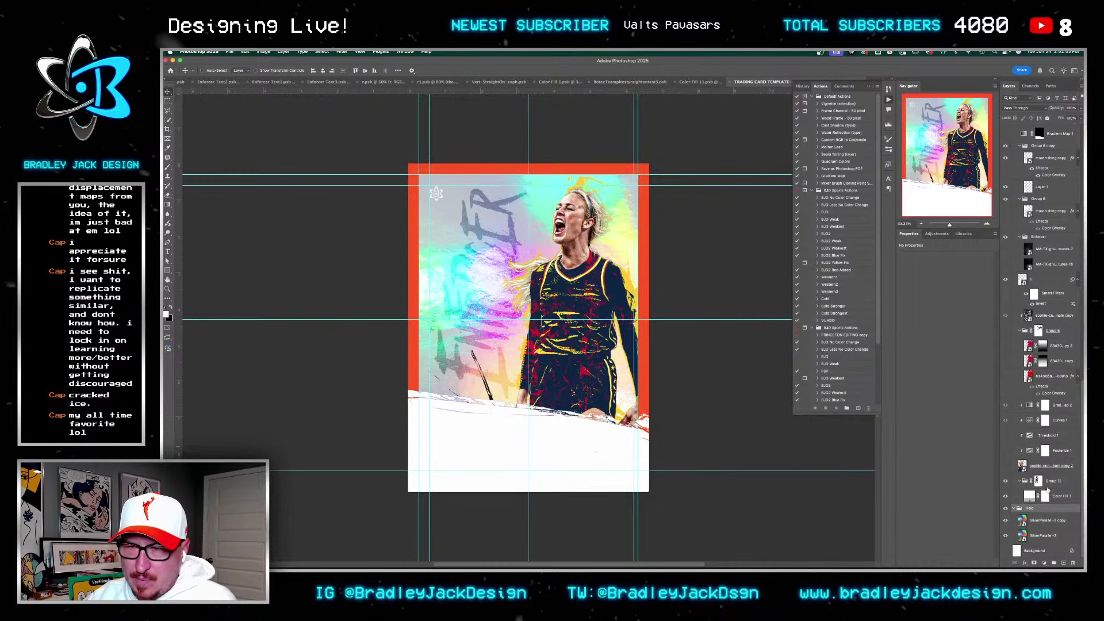
Step: Compare the card with and without the masked white Color Fill group over the holographic layers
{"action": "scroll", "coordinate": [1031, 350], "scroll_direction": "up", "scroll_amount": 5}
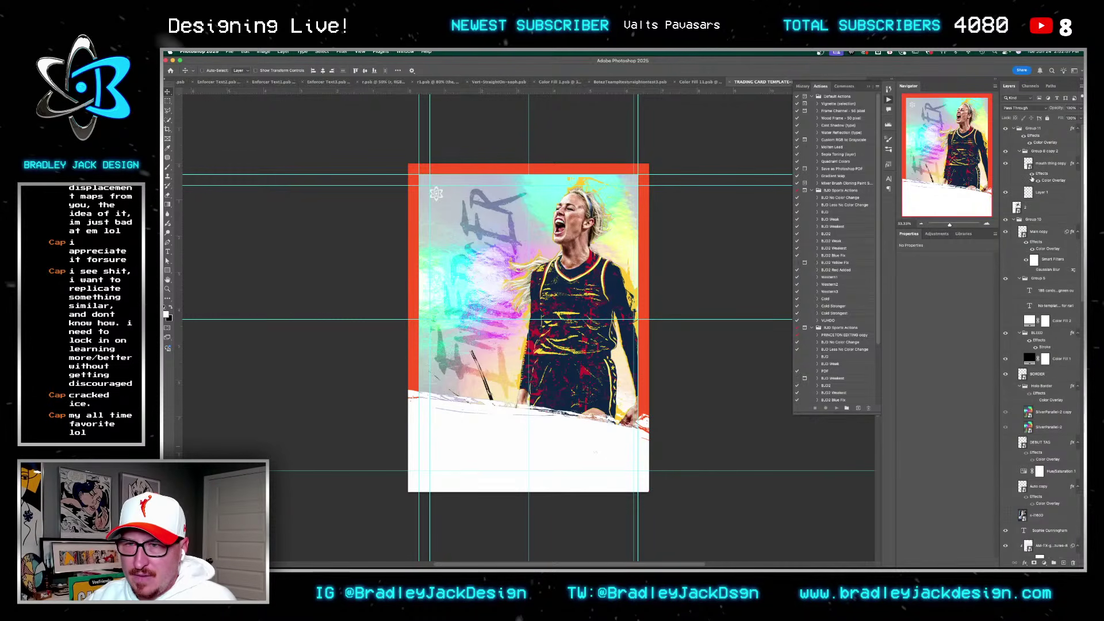
{"action": "left_click", "coordinate": [1015, 232]}
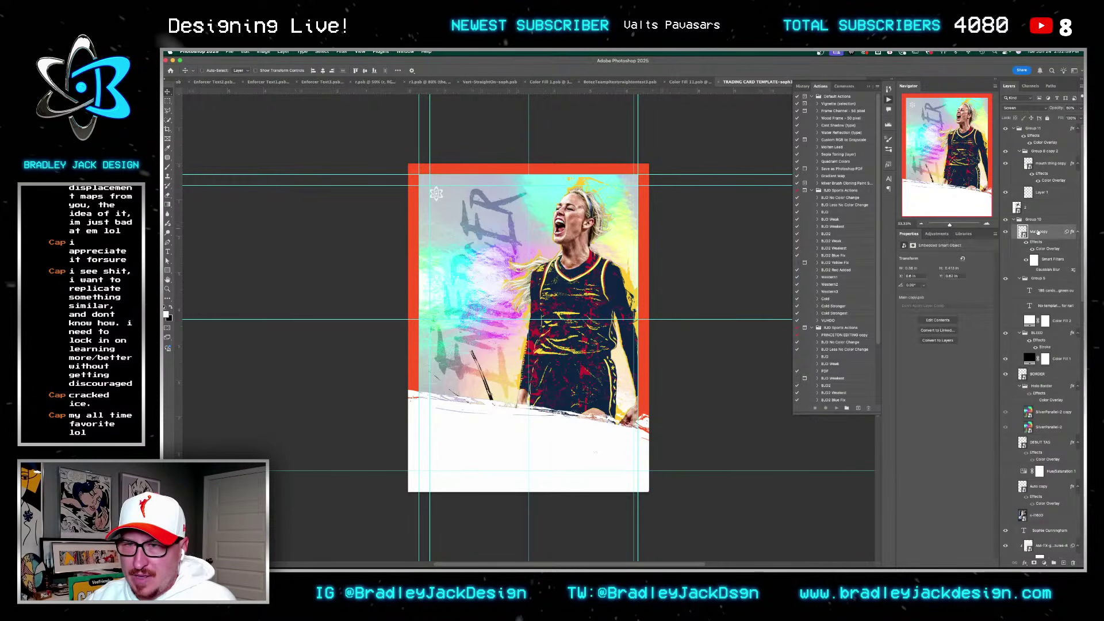
{"action": "scroll", "coordinate": [1006, 345], "scroll_direction": "down", "scroll_amount": 10}
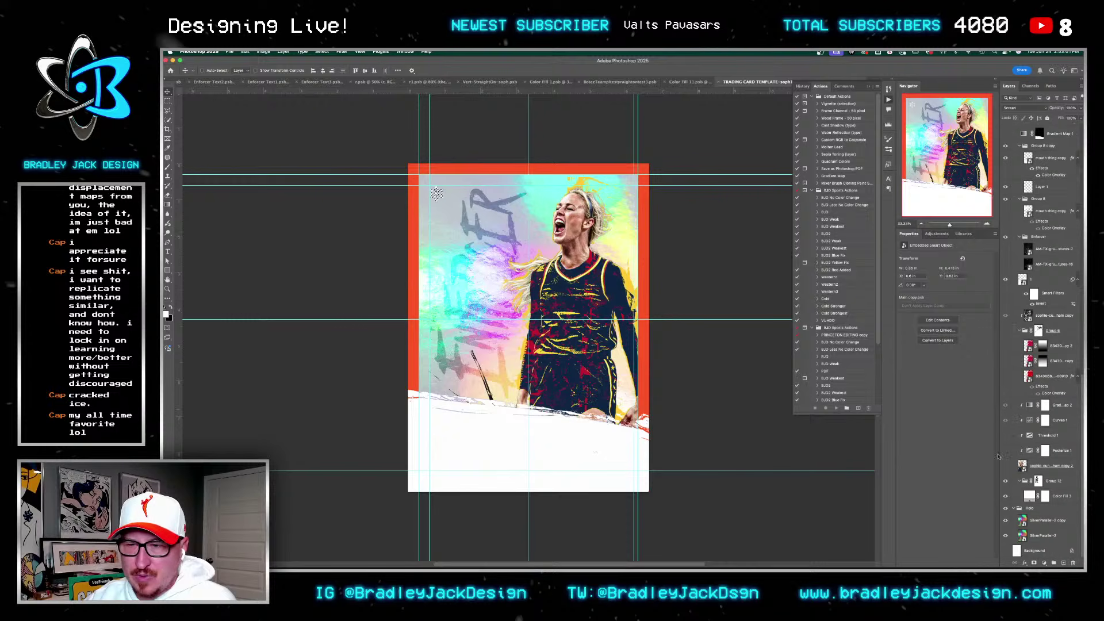
{"action": "left_click", "coordinate": [1037, 481]}
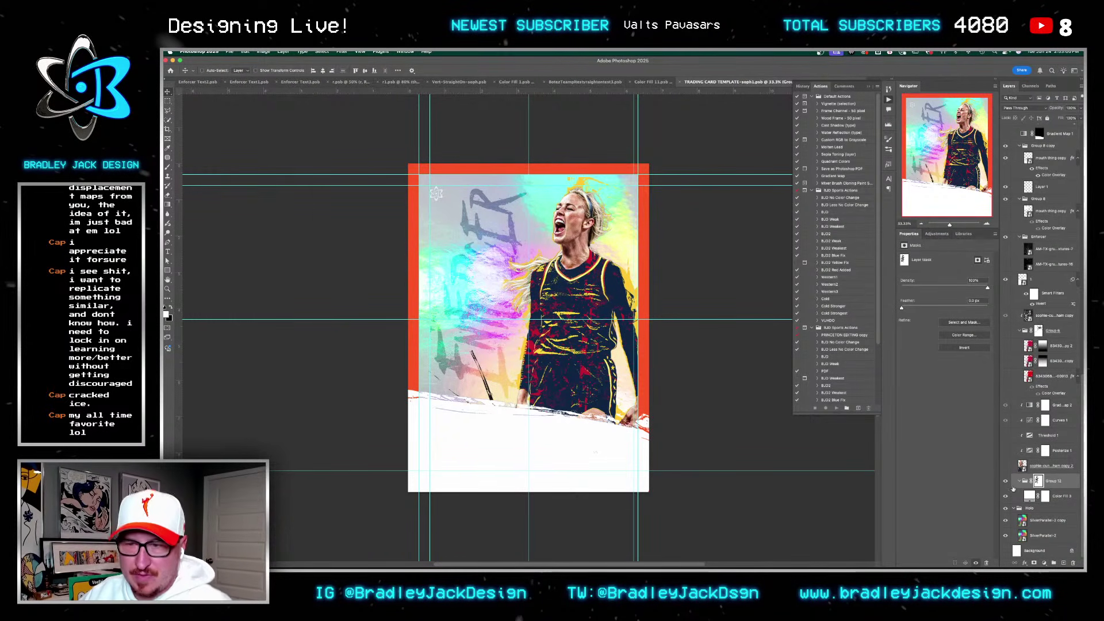
{"action": "left_click", "coordinate": [1006, 480]}
{"action": "left_click", "coordinate": [1006, 480]}
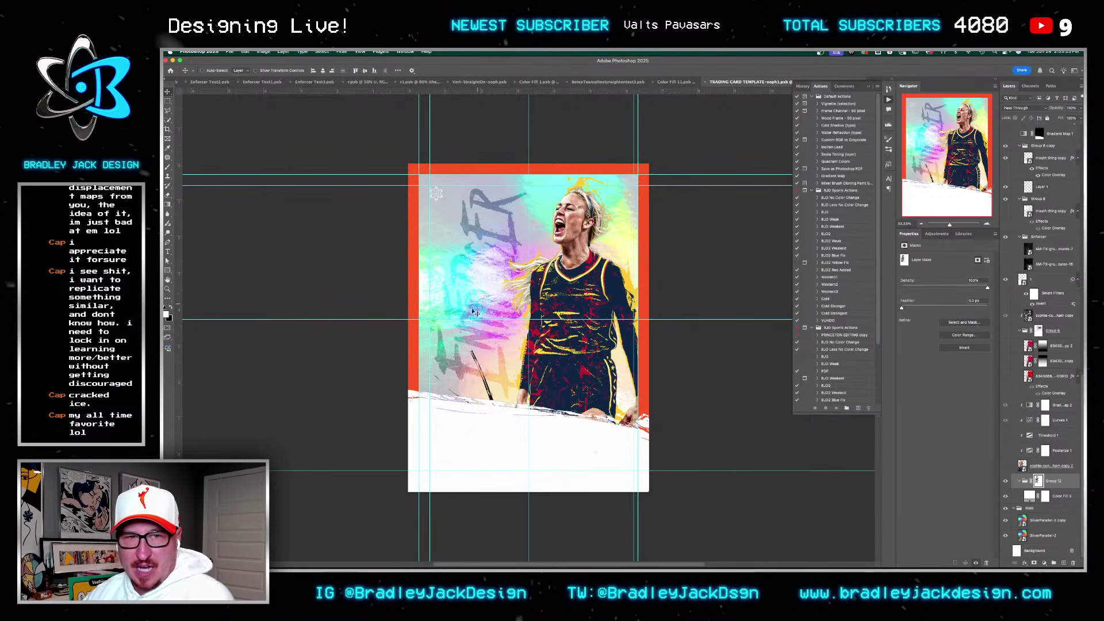
Step: Strip the layer effects and smart filters from the Main copy logo layer and set its opacity to 75%
{"action": "scroll", "coordinate": [1042, 302], "scroll_direction": "up", "scroll_amount": 5}
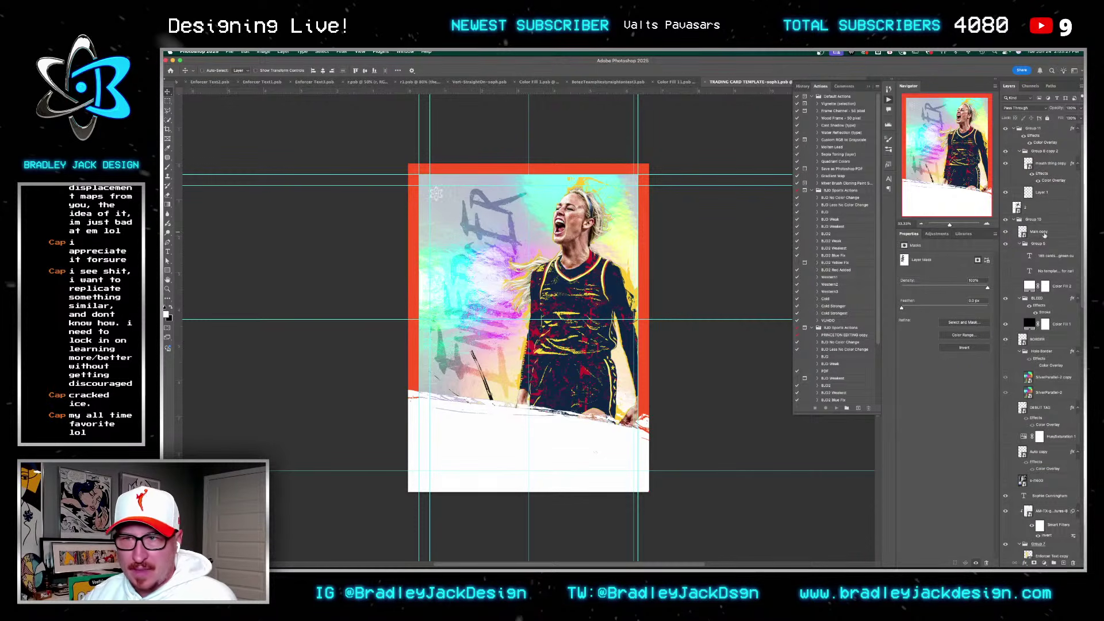
{"action": "left_click", "coordinate": [1043, 231]}
{"action": "key", "text": "5"}
{"action": "key", "text": "7"}
{"action": "key", "text": "5"}
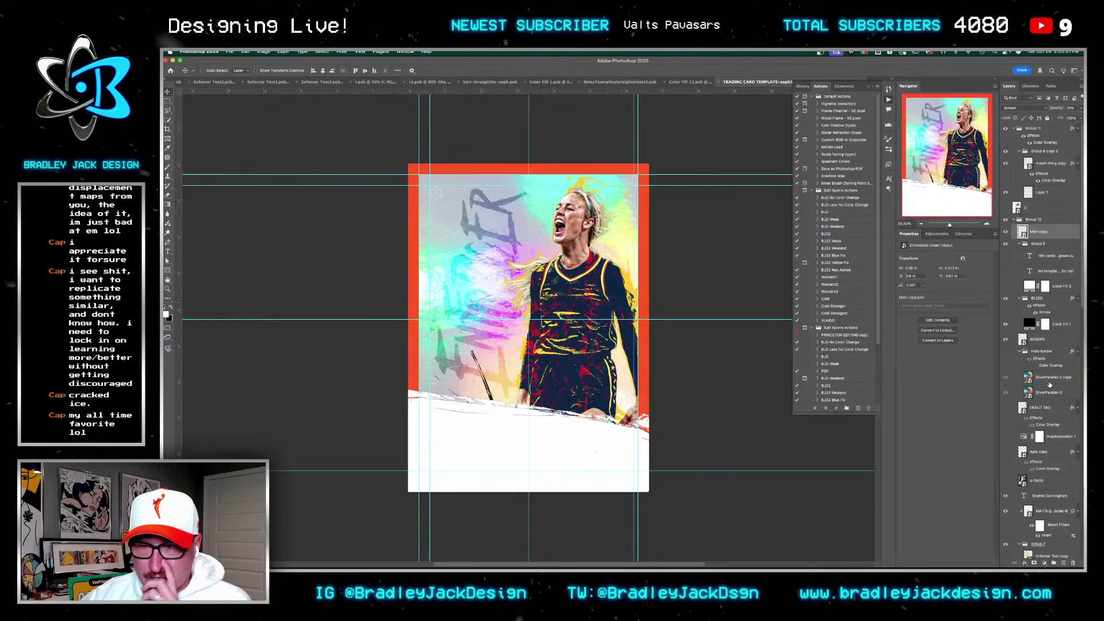
Step: Remove the smart filters from the yellow player silhouette layer, load its outline as a selection and hide the layer
{"action": "scroll", "coordinate": [1050, 417], "scroll_direction": "down", "scroll_amount": 10}
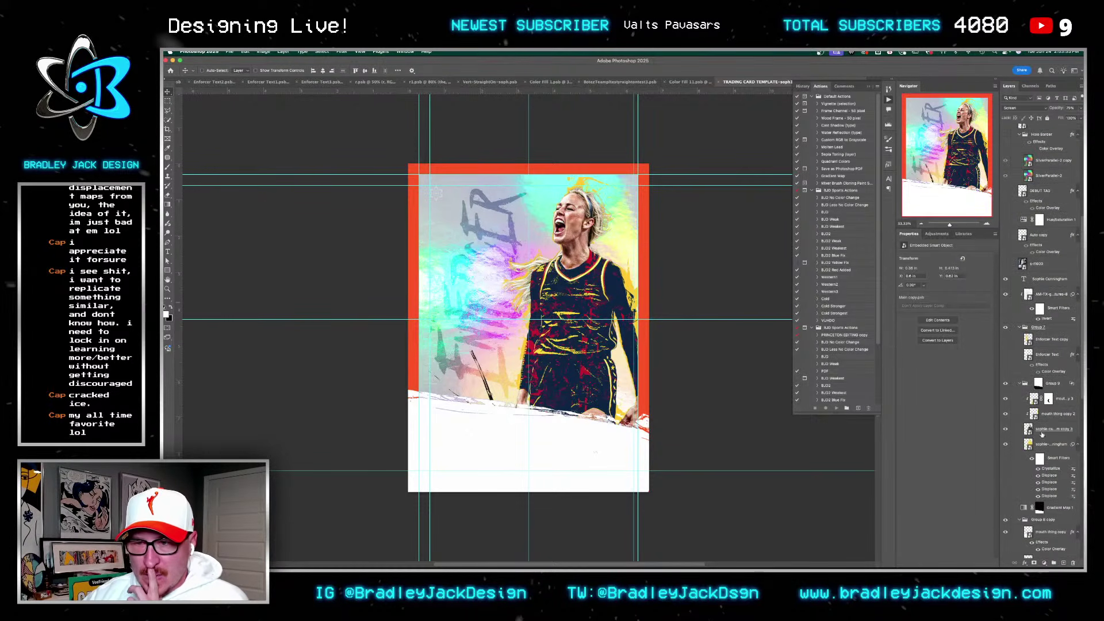
{"action": "left_click", "coordinate": [1027, 445]}
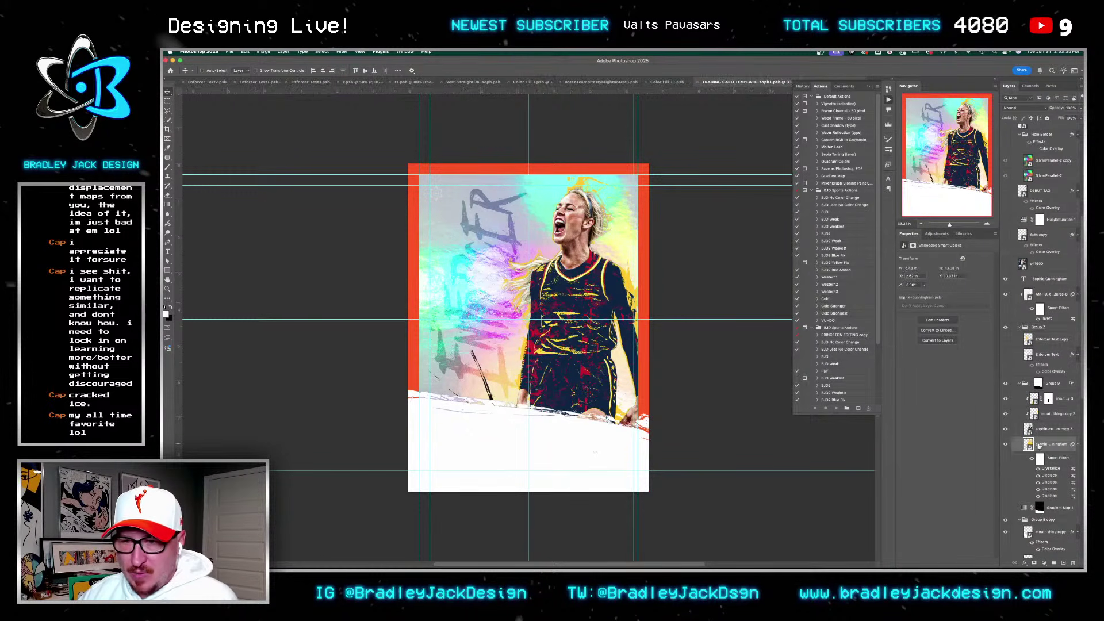
{"action": "left_click", "coordinate": [1024, 445]}
{"action": "left_click", "coordinate": [1028, 444], "text": "super"}
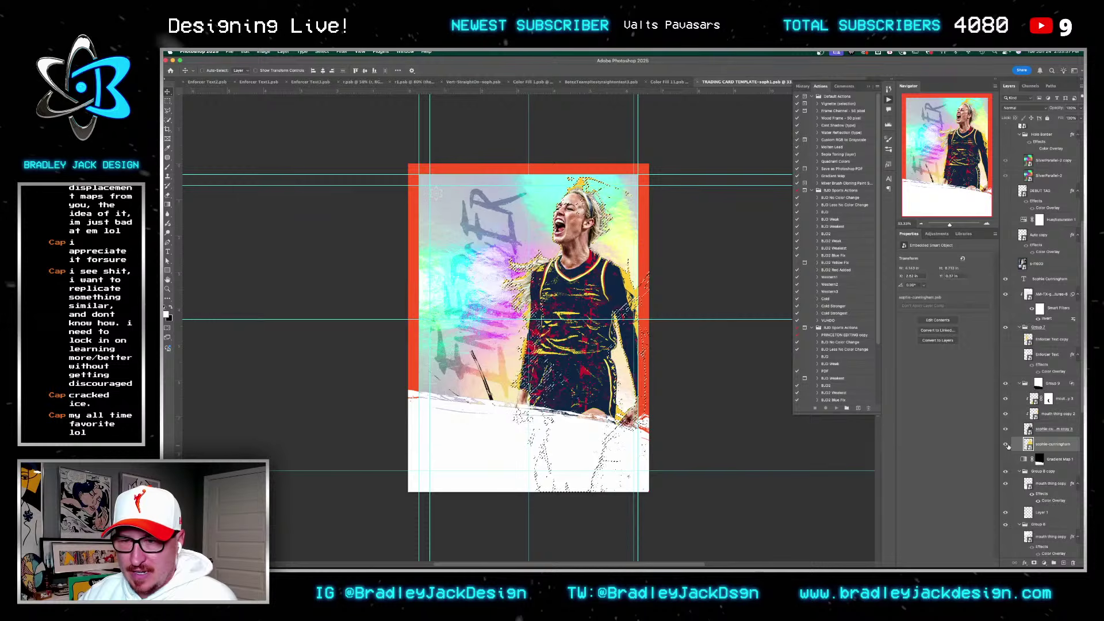
Step: Apply the player selection to the mask of the group holding the white Color Fill, cutting out the silhouette
{"action": "scroll", "coordinate": [1029, 507], "scroll_direction": "down", "scroll_amount": 15}
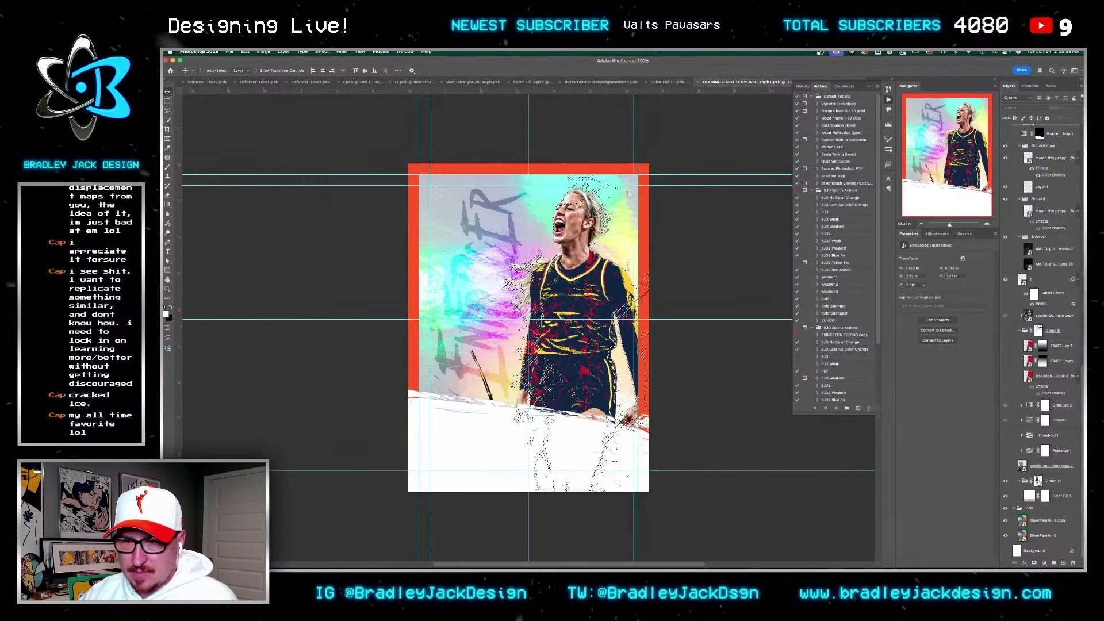
{"action": "left_click", "coordinate": [1052, 481]}
{"action": "left_click", "coordinate": [1033, 563]}
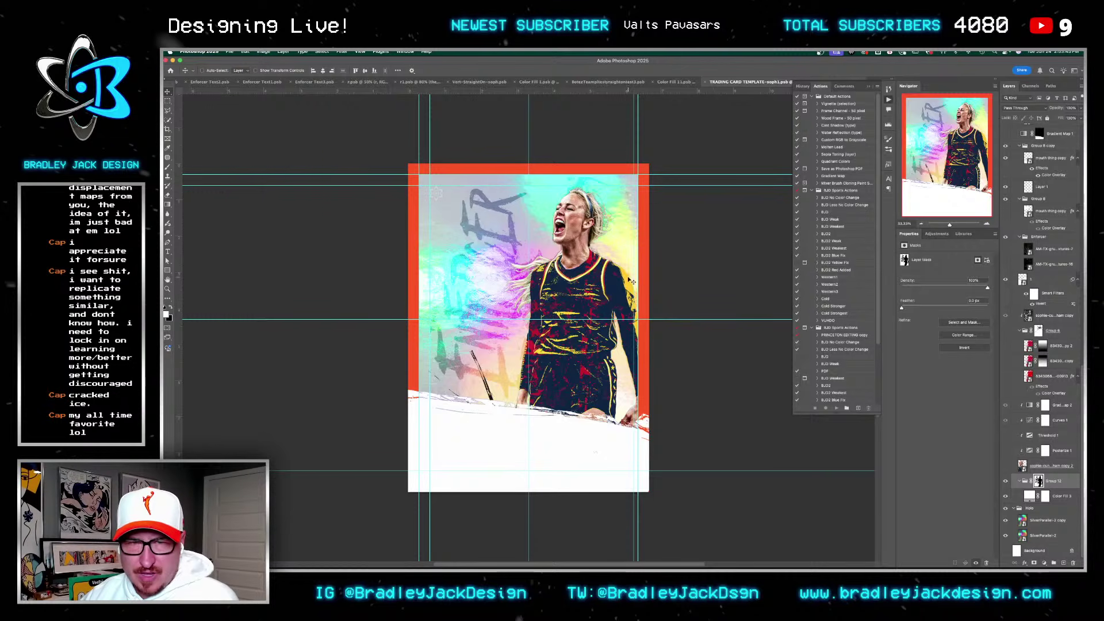
Step: Hide the lower of the two texture layers clipped to the player photo
{"action": "scroll", "coordinate": [616, 257], "scroll_direction": "up", "scroll_amount": 2}
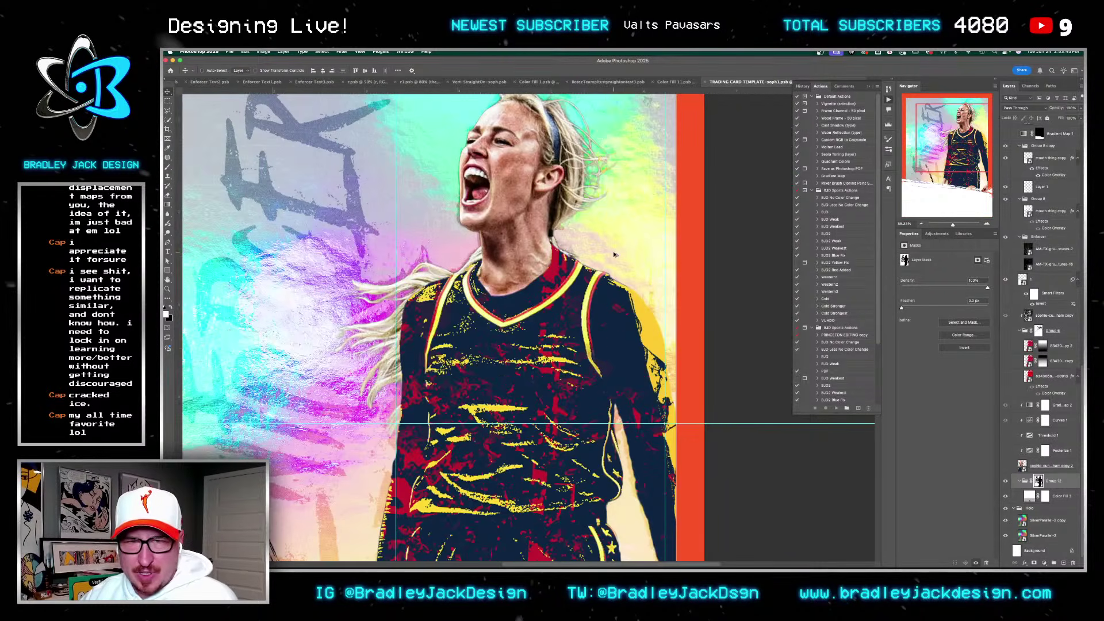
{"action": "scroll", "coordinate": [695, 325], "scroll_direction": "down", "scroll_amount": 3}
{"action": "scroll", "coordinate": [641, 333], "scroll_direction": "up", "scroll_amount": 2}
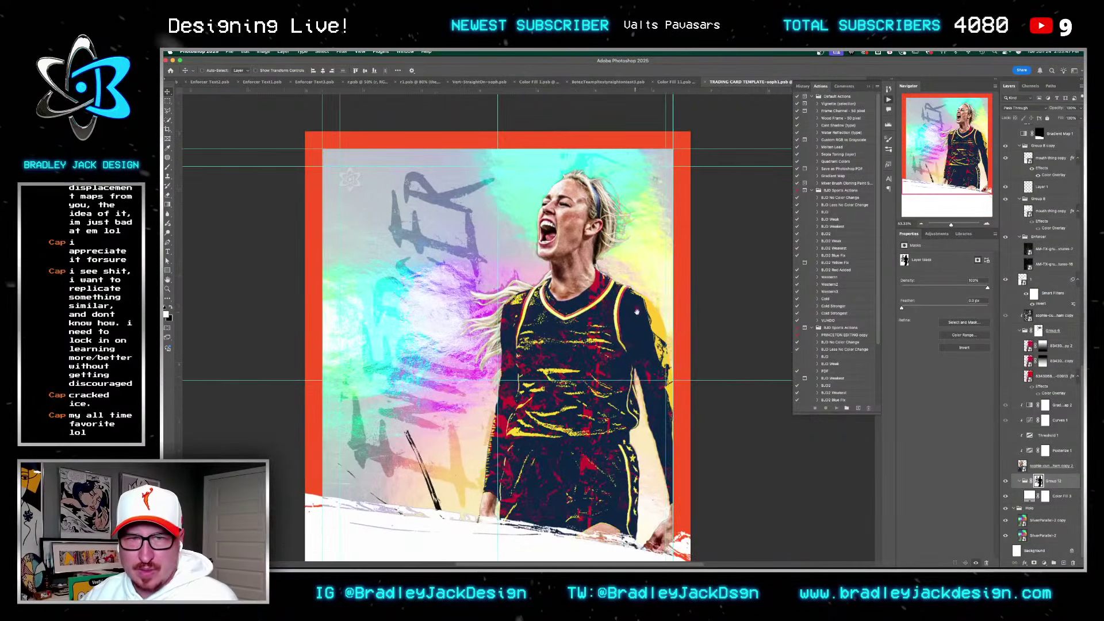
{"action": "scroll", "coordinate": [642, 334], "scroll_direction": "down", "scroll_amount": 2}
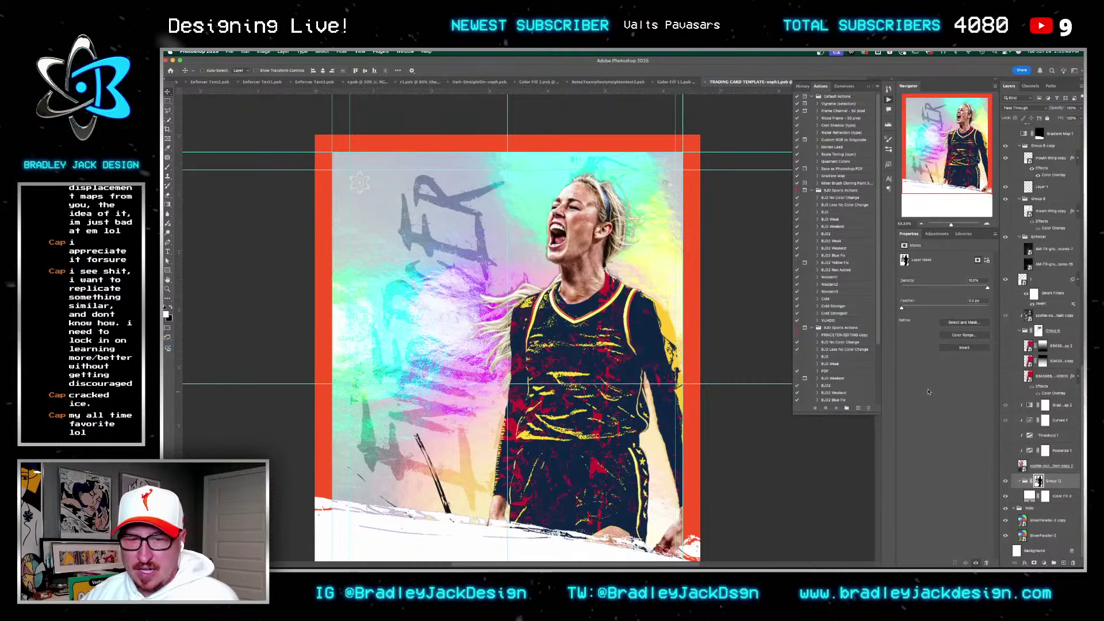
{"action": "scroll", "coordinate": [1003, 377], "scroll_direction": "up", "scroll_amount": 6}
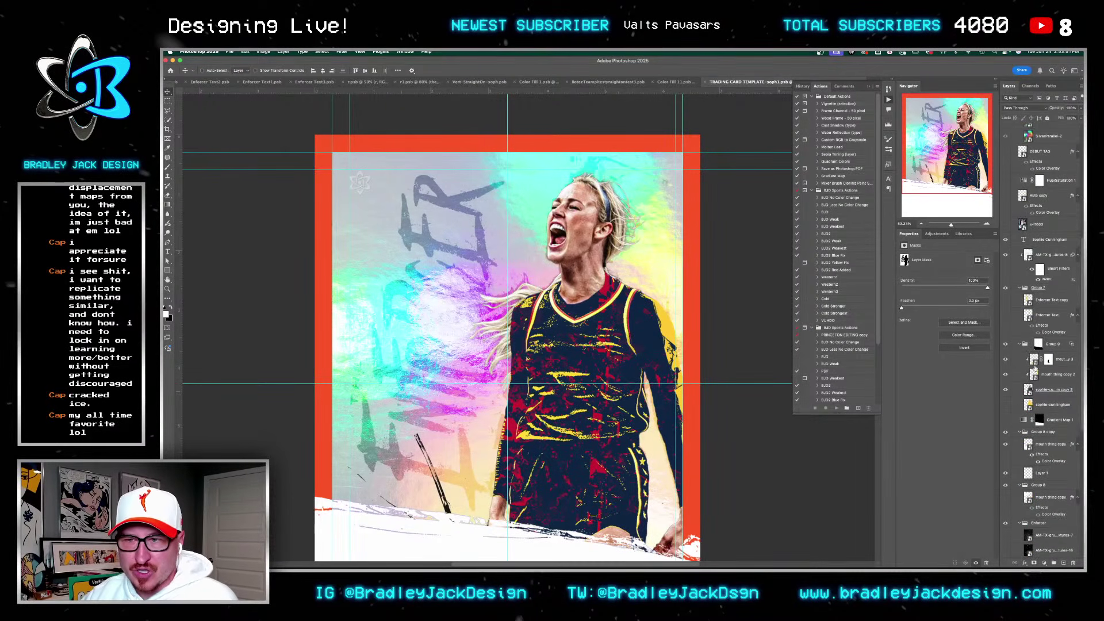
{"action": "left_click", "coordinate": [1004, 374]}
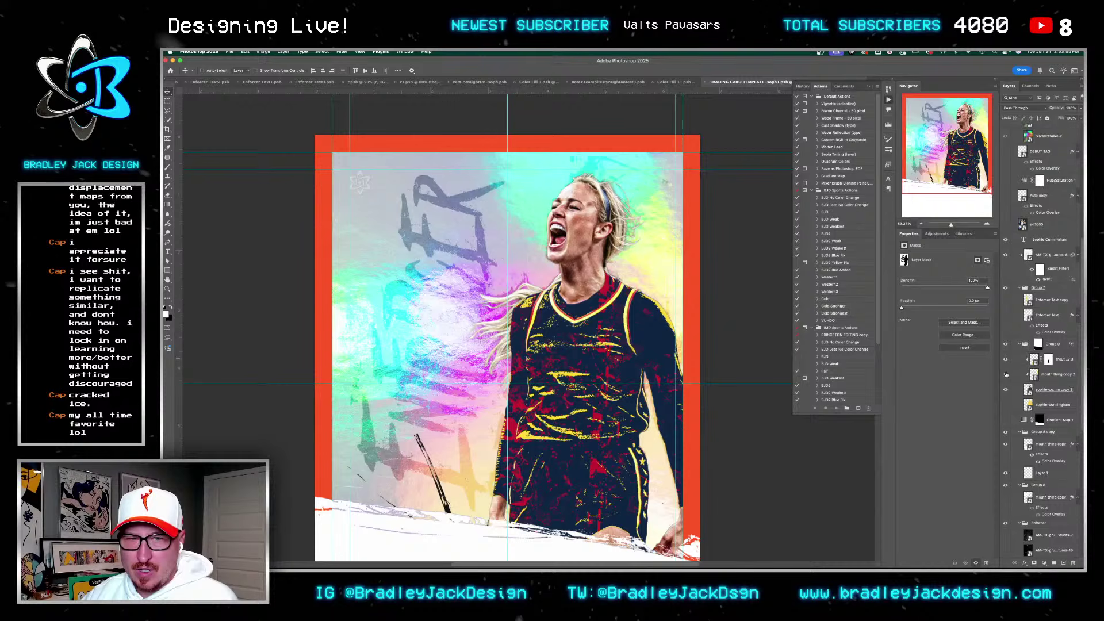
Step: Hide the textures clipped to the player photo, and hide the jersey layers inside the photo's smart object
{"action": "left_click", "coordinate": [1006, 375]}
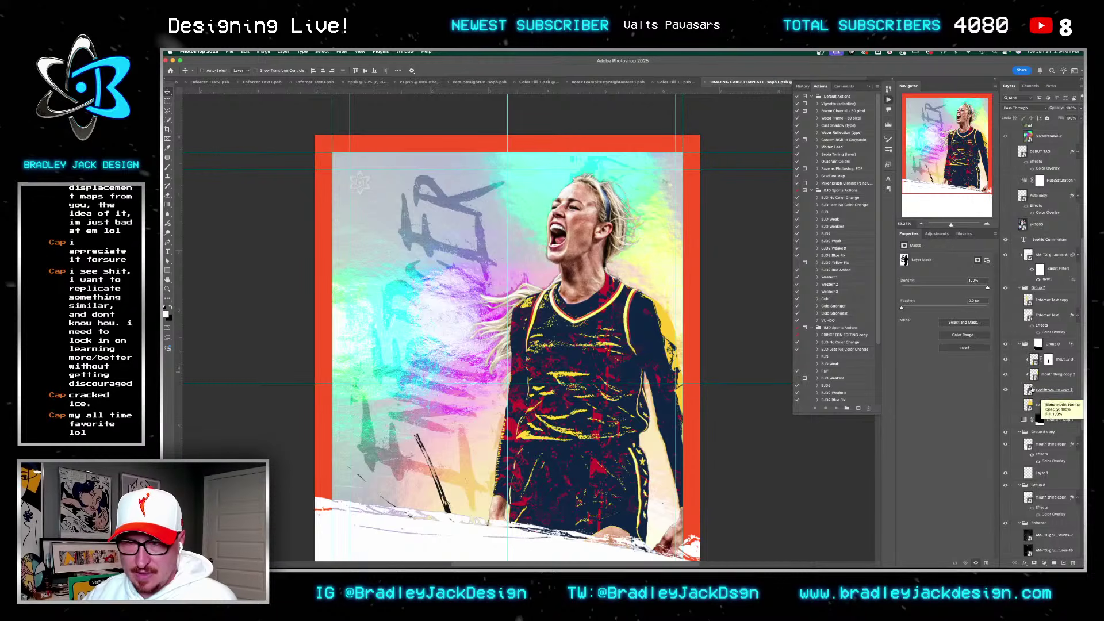
{"action": "left_click_drag", "start_coordinate": [1005, 359], "coordinate": [1005, 374]}
{"action": "double_click", "coordinate": [1028, 390]}
{"action": "left_click", "coordinate": [1006, 189]}
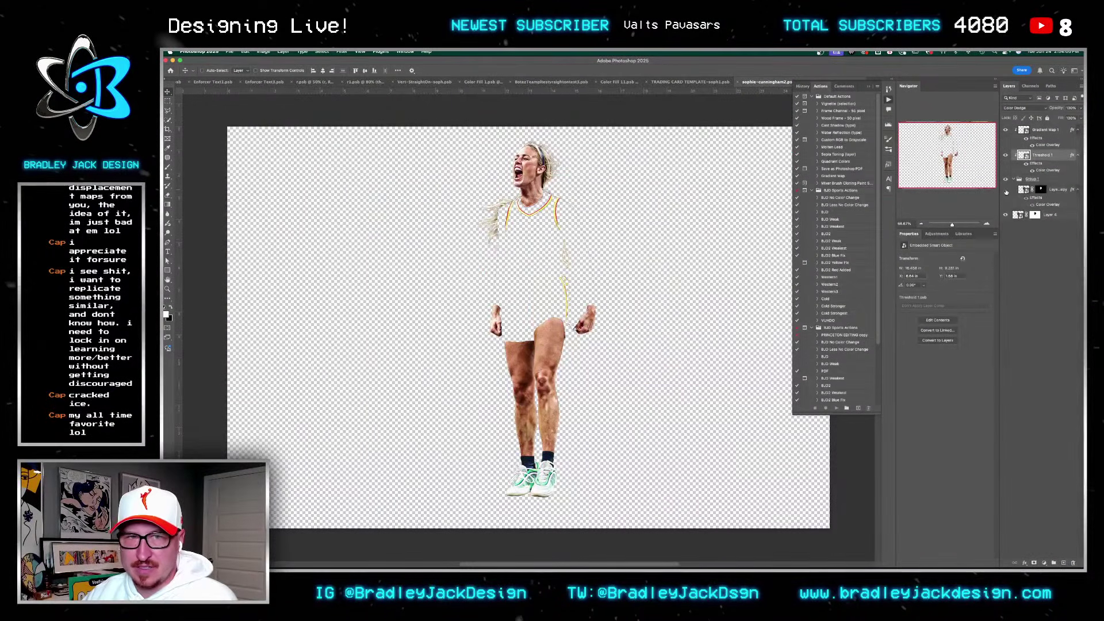
{"action": "left_click", "coordinate": [1007, 190]}
{"action": "left_click", "coordinate": [1007, 191]}
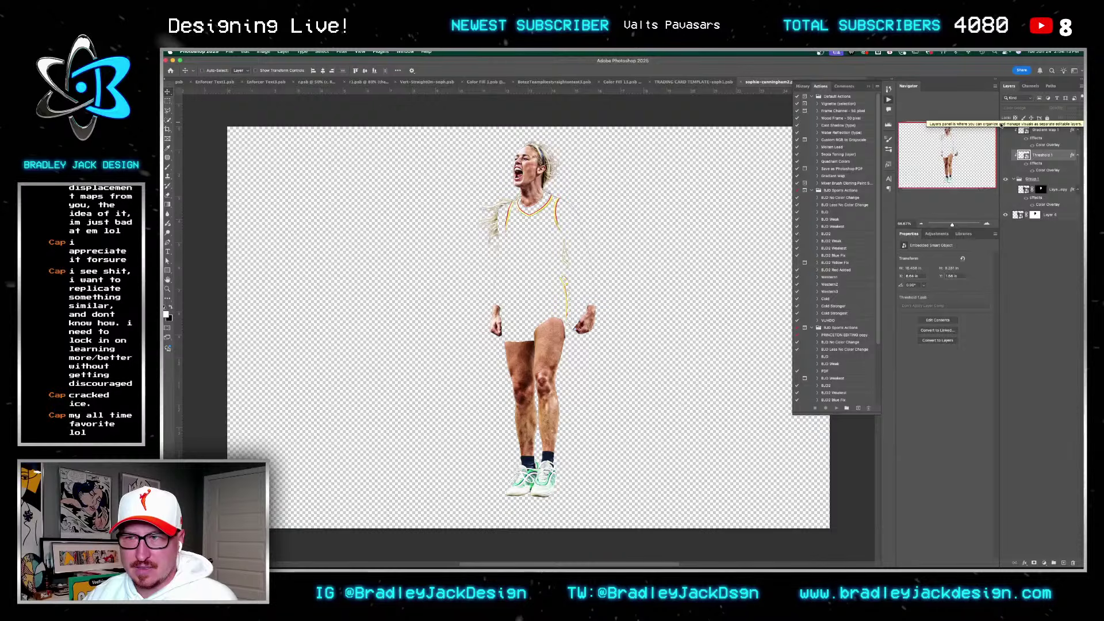
{"action": "key", "text": "ctrl+w"}
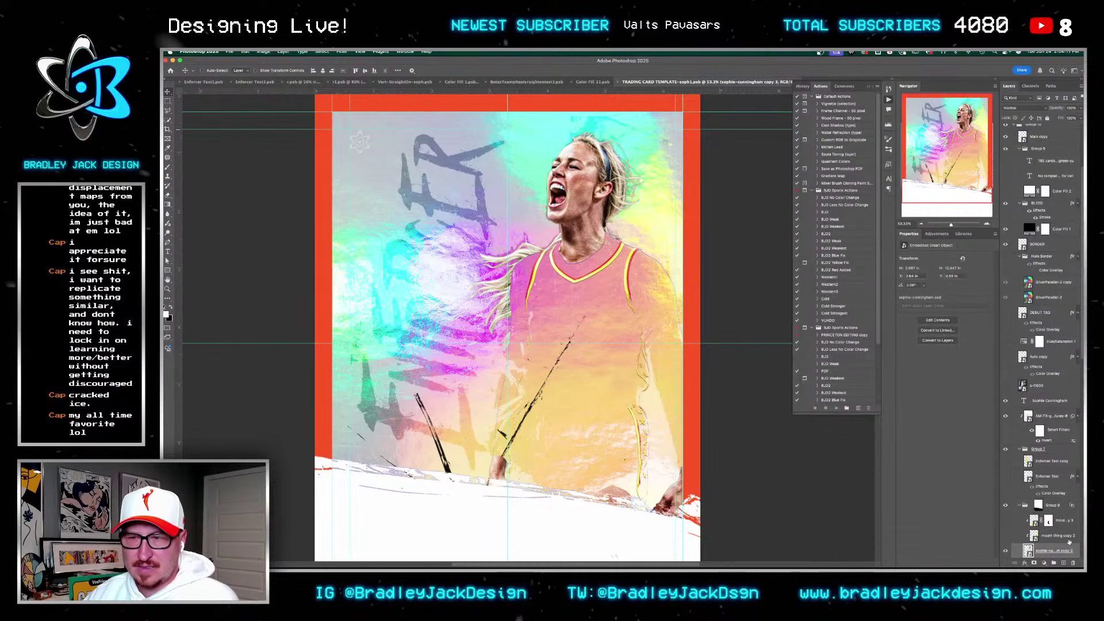
Step: Apply a white Color Overlay to the player photo layer and hide the lower splatter layer that carries the Invert filter
{"action": "left_click", "coordinate": [1025, 565]}
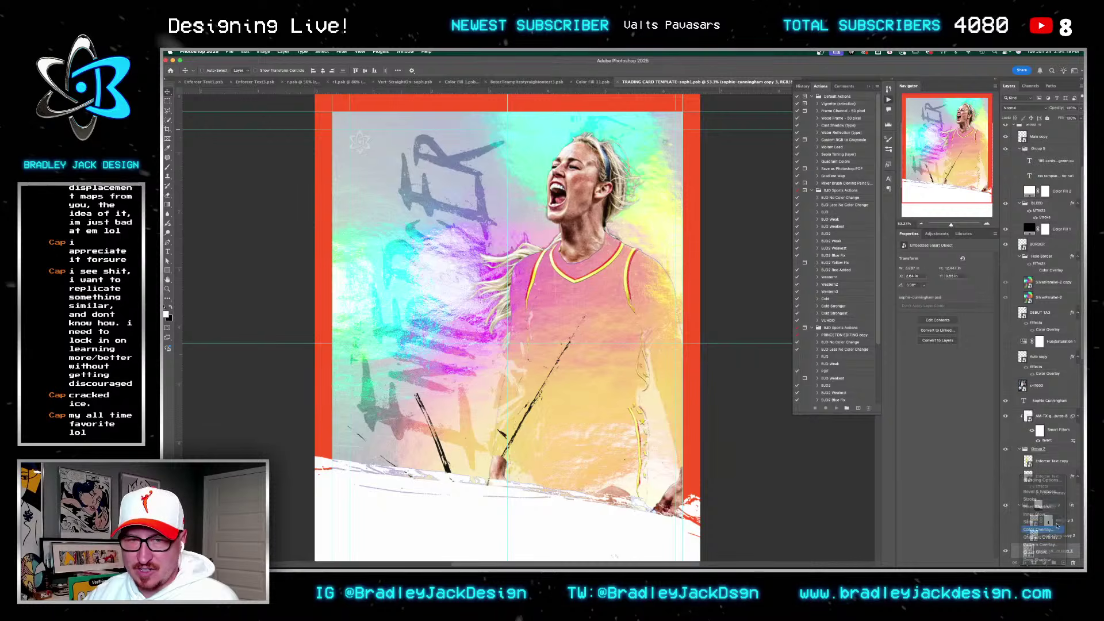
{"action": "left_click", "coordinate": [1038, 528]}
{"action": "key", "text": "Return"}
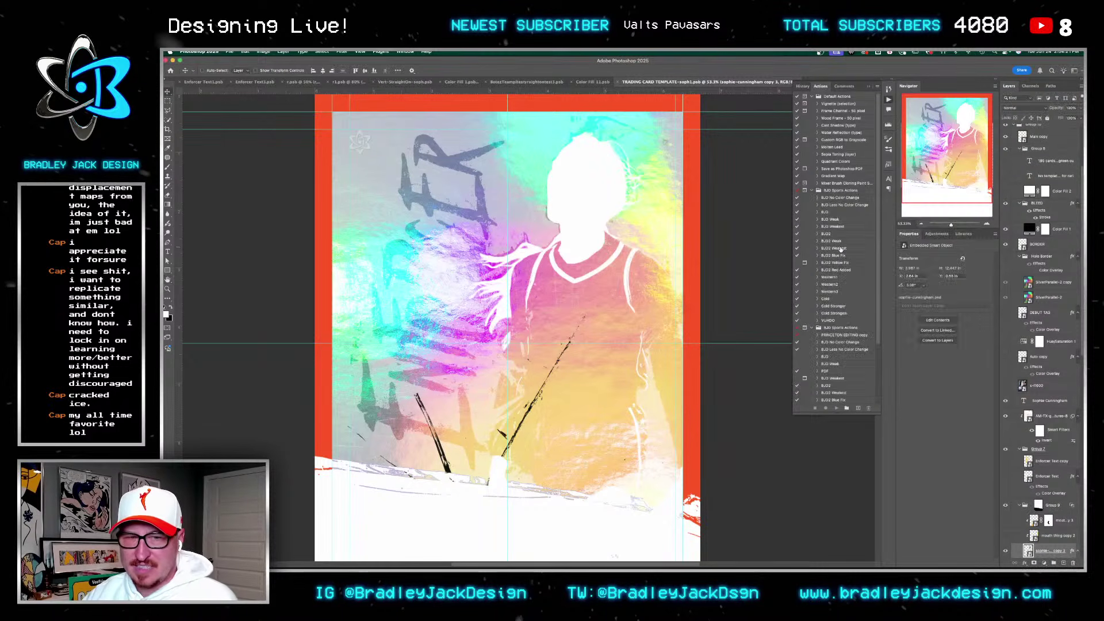
{"action": "scroll", "coordinate": [1035, 311], "scroll_direction": "down", "scroll_amount": 10}
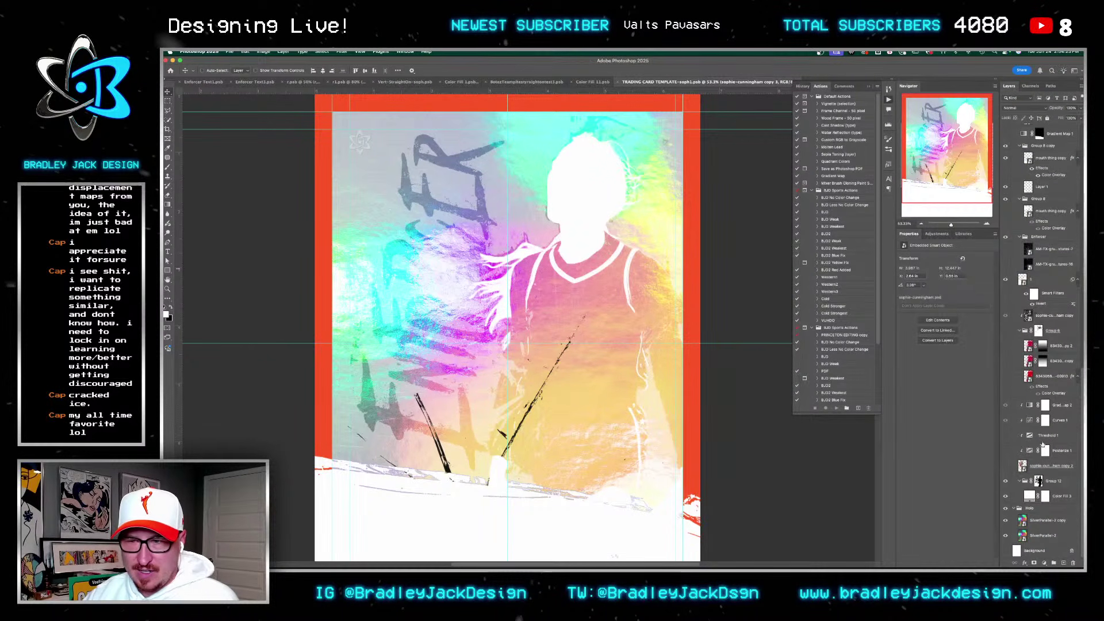
{"action": "left_click", "coordinate": [1005, 280]}
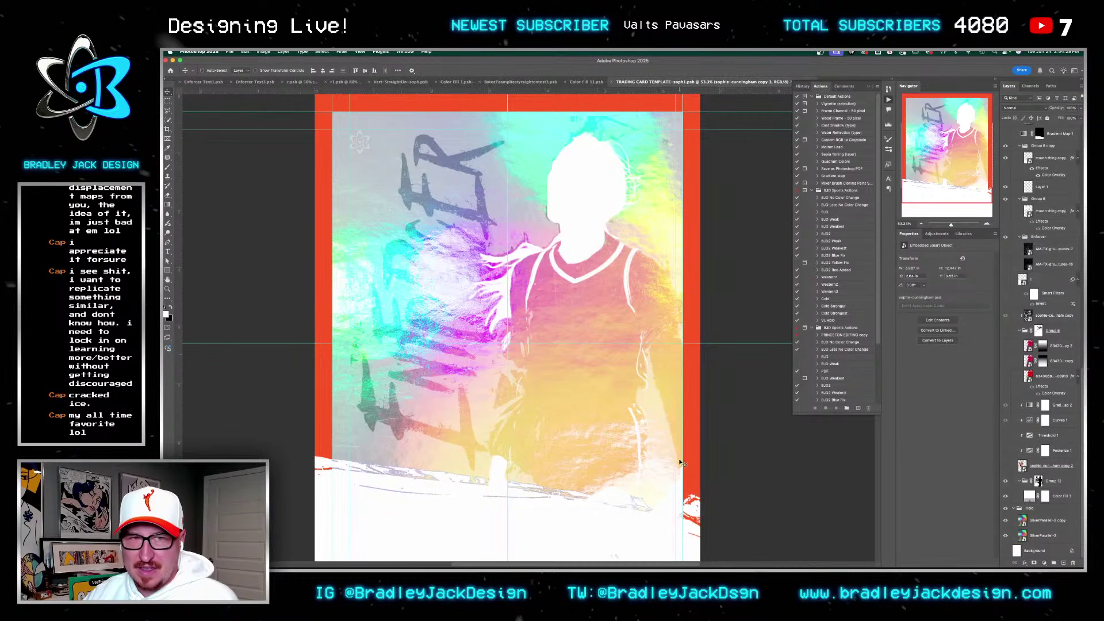
Step: Close the Andrea Botez card and mockup documents and bring up the cracked ice Enforcer card
{"action": "key", "text": "ctrl+shift+Tab"}
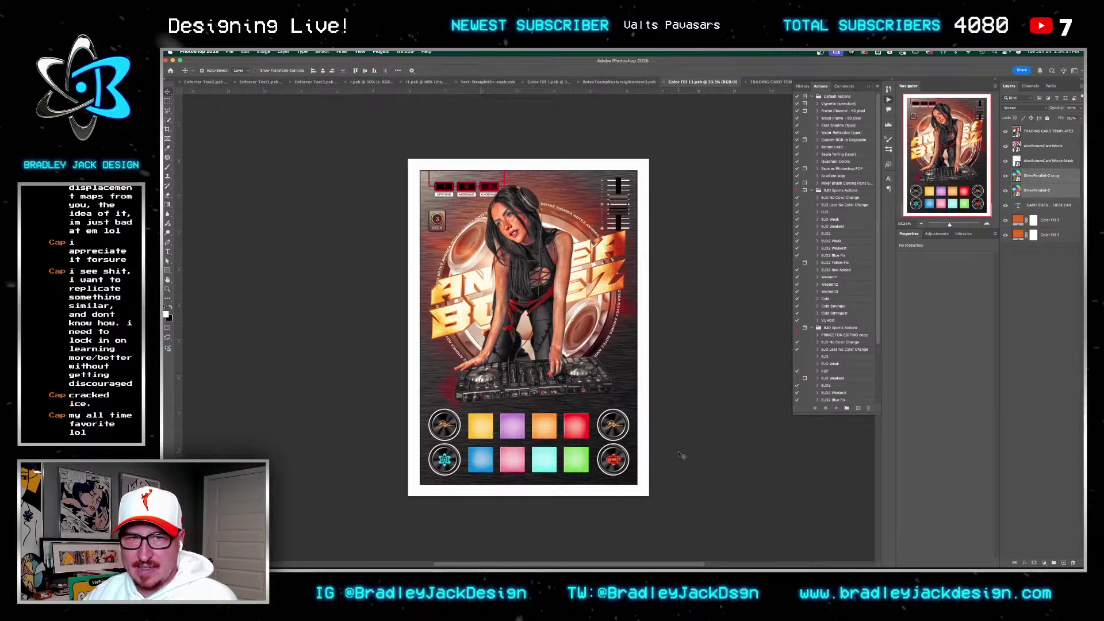
{"action": "key", "text": "ctrl+w"}
{"action": "key", "text": "ctrl"}
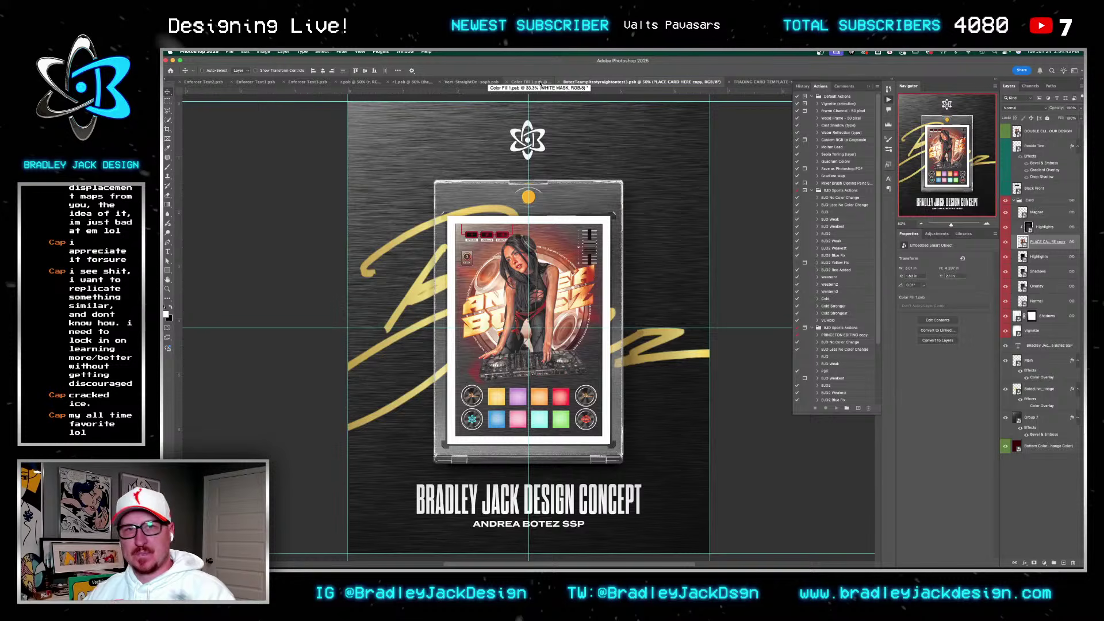
{"action": "left_click", "coordinate": [558, 84]}
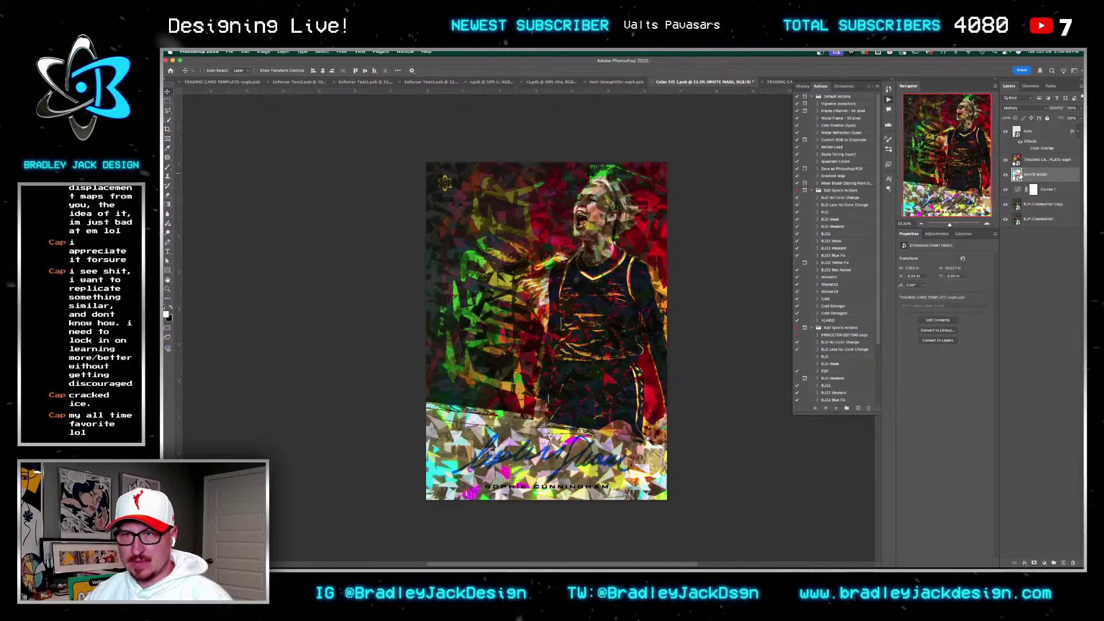
Step: Hide the holographic foil layers and the BLEED group in the white mask document
{"action": "key", "text": "ctrl+Tab"}
{"action": "left_click", "coordinate": [1006, 535]}
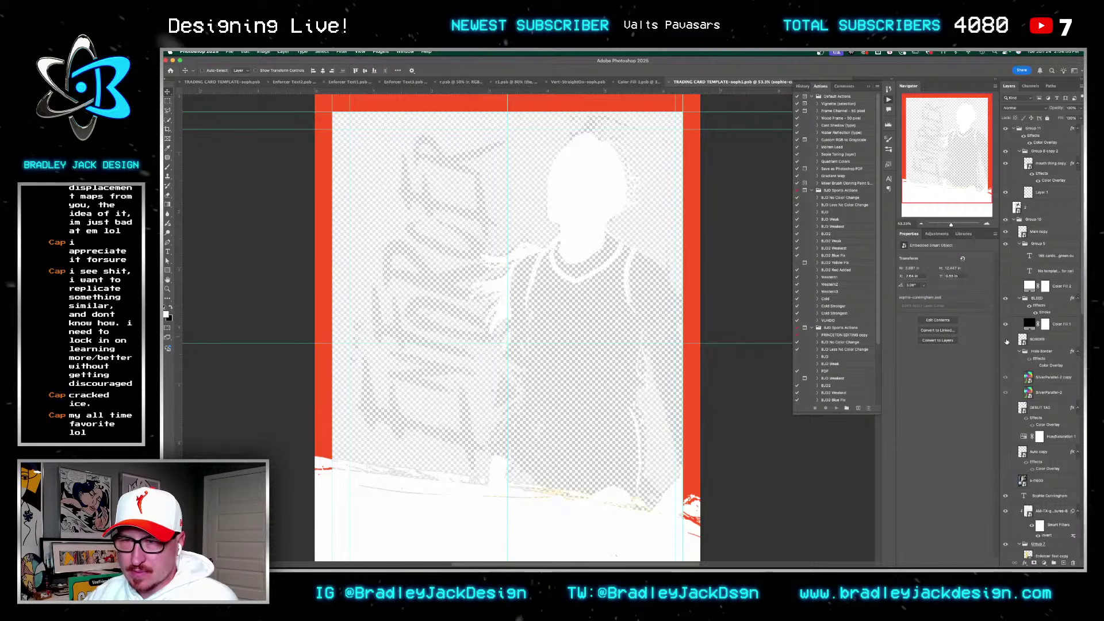
{"action": "left_click", "coordinate": [1005, 299]}
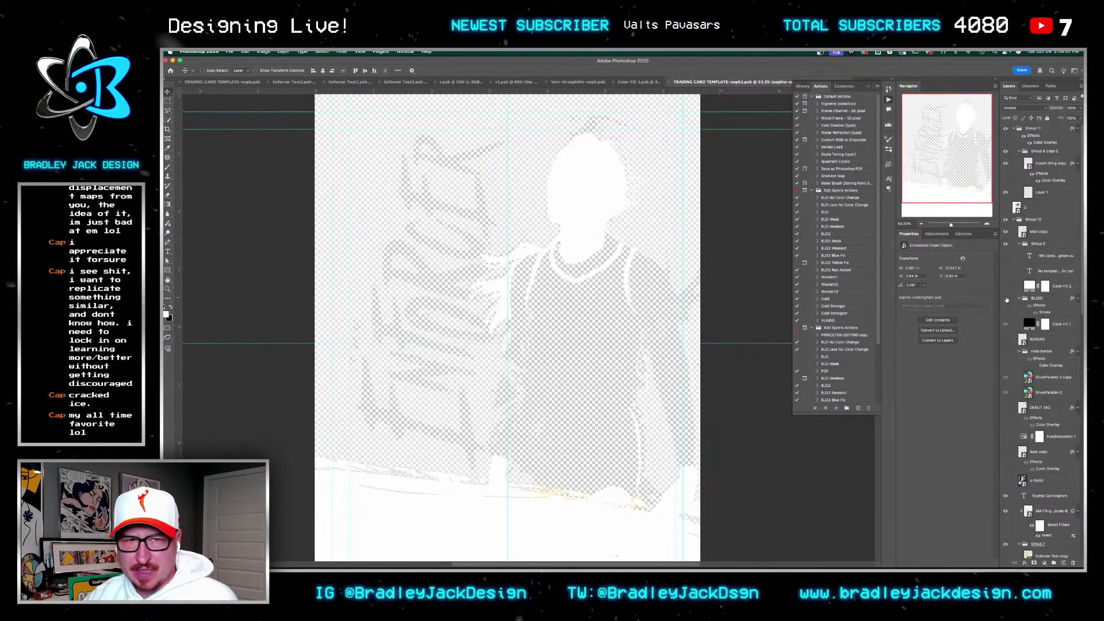
Step: Select the mouth thing copy layer along the torn bottom area and toggle its visibility to check what it covers
{"action": "scroll", "coordinate": [1021, 478], "scroll_direction": "down", "scroll_amount": 10}
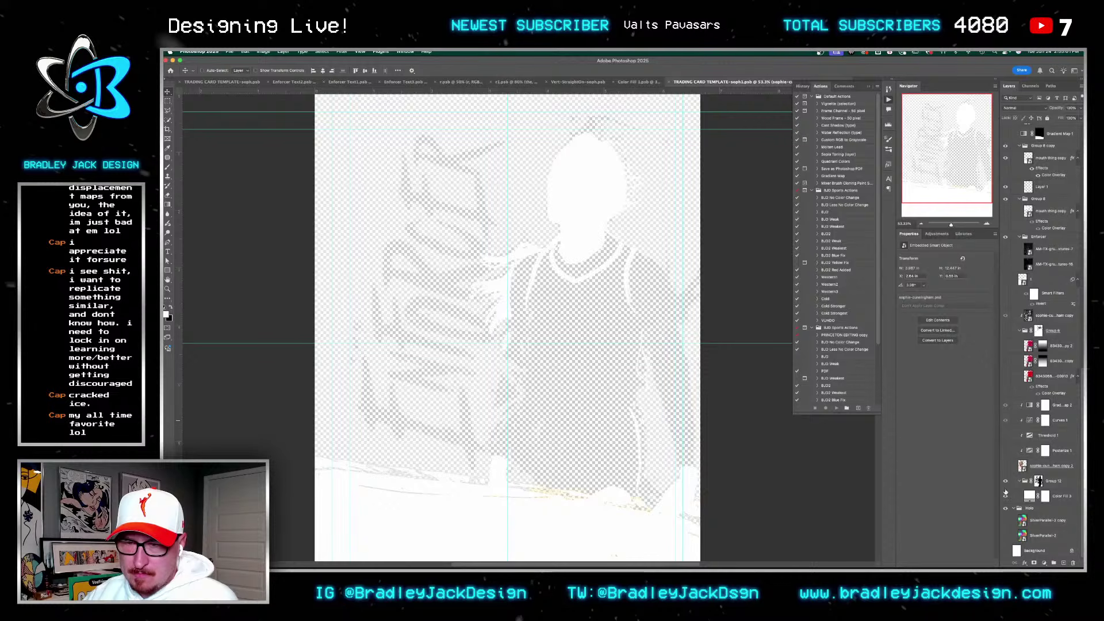
{"action": "right_click", "coordinate": [545, 536]}
{"action": "left_click", "coordinate": [593, 516]}
{"action": "left_click", "coordinate": [1005, 132]}
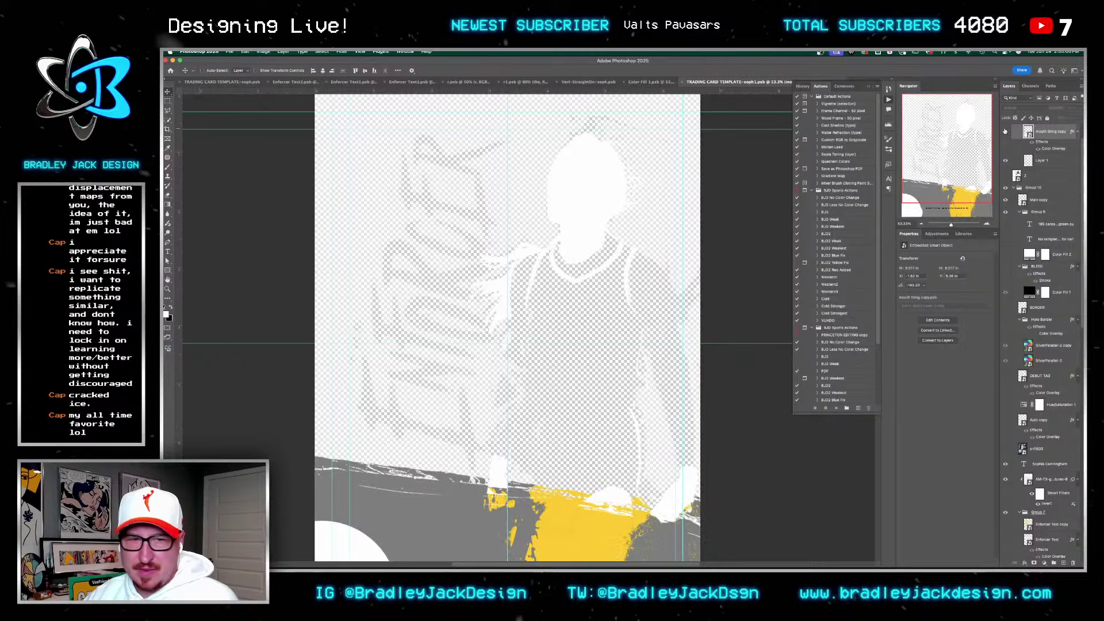
{"action": "left_click", "coordinate": [1005, 133]}
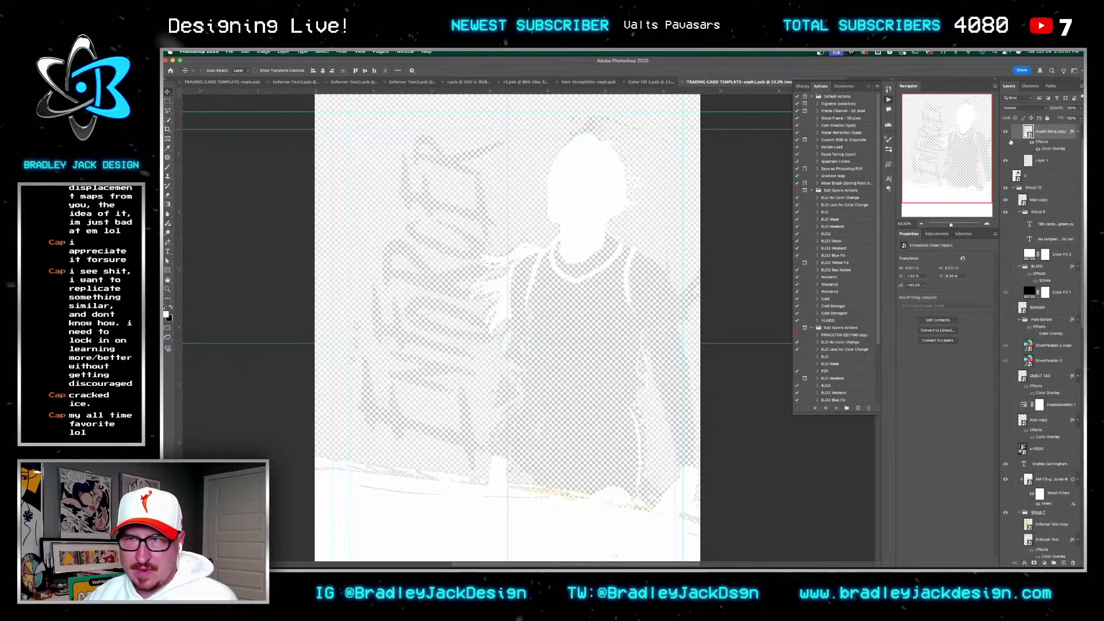
Step: Toggle the inverted texture above Group 7 to check its effect, and hide the Group 8 copy group
{"action": "scroll", "coordinate": [1027, 290], "scroll_direction": "down", "scroll_amount": 5}
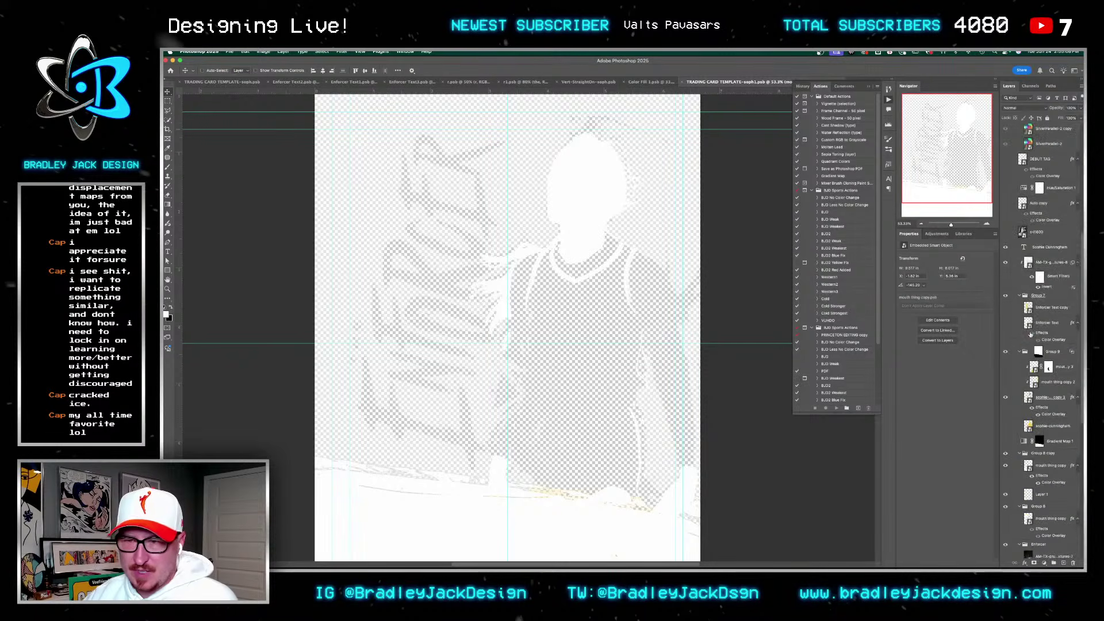
{"action": "left_click", "coordinate": [1009, 263]}
{"action": "left_click", "coordinate": [1007, 262]}
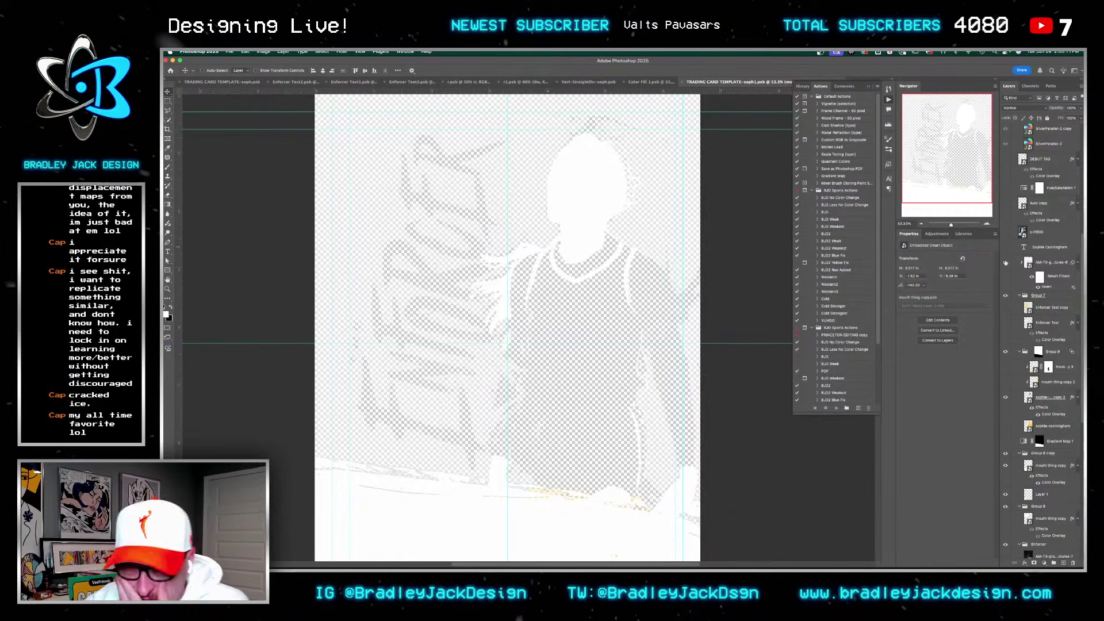
{"action": "scroll", "coordinate": [1006, 405], "scroll_direction": "down", "scroll_amount": 1}
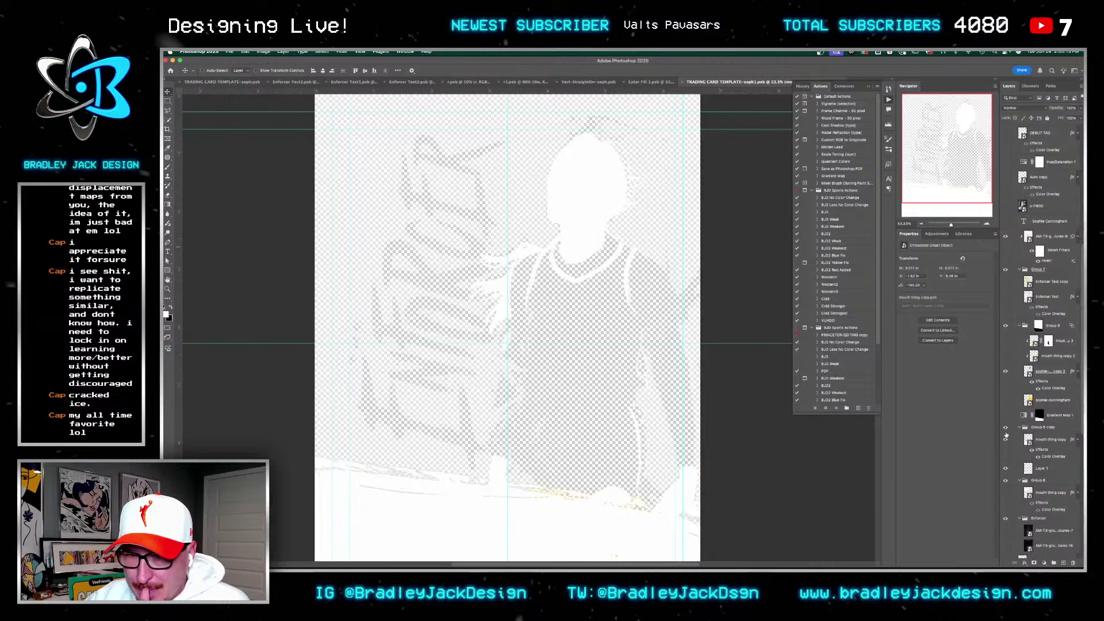
Step: Set the blend mode of the WHITE MASK layer in the cracked ice document to Normal
{"action": "key", "text": "ctrl+shift+Tab"}
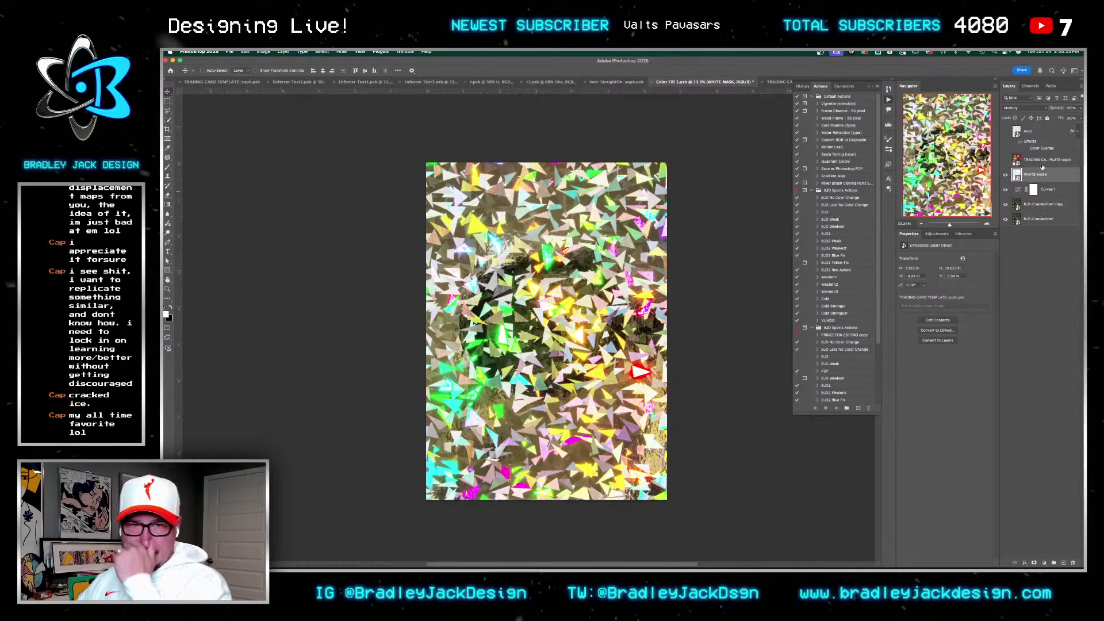
{"action": "left_click", "coordinate": [1055, 204]}
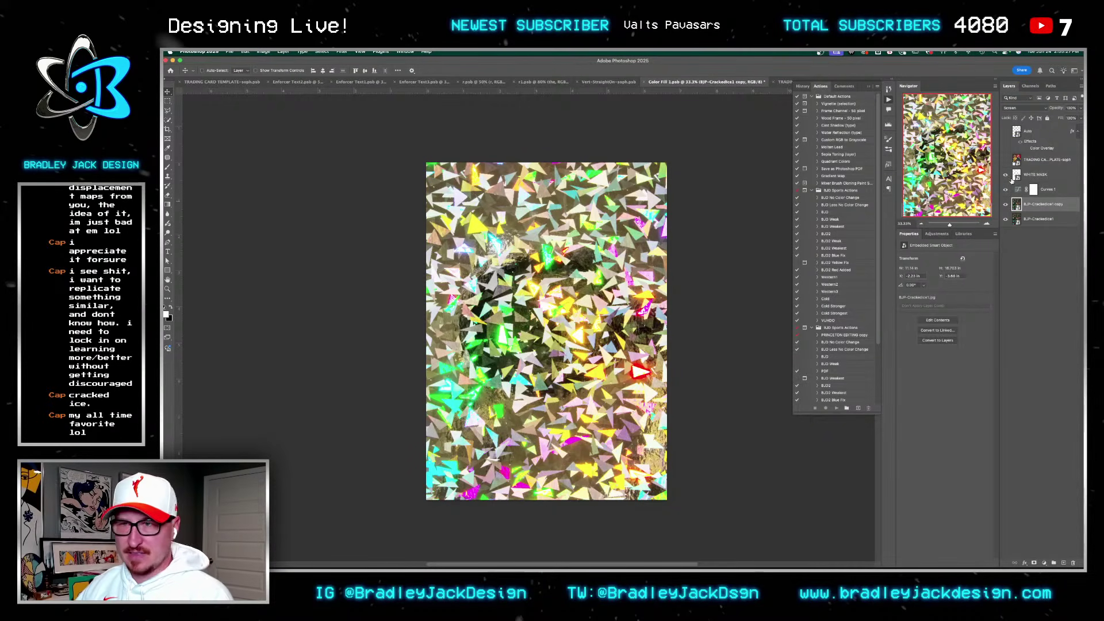
{"action": "left_click", "coordinate": [1058, 174]}
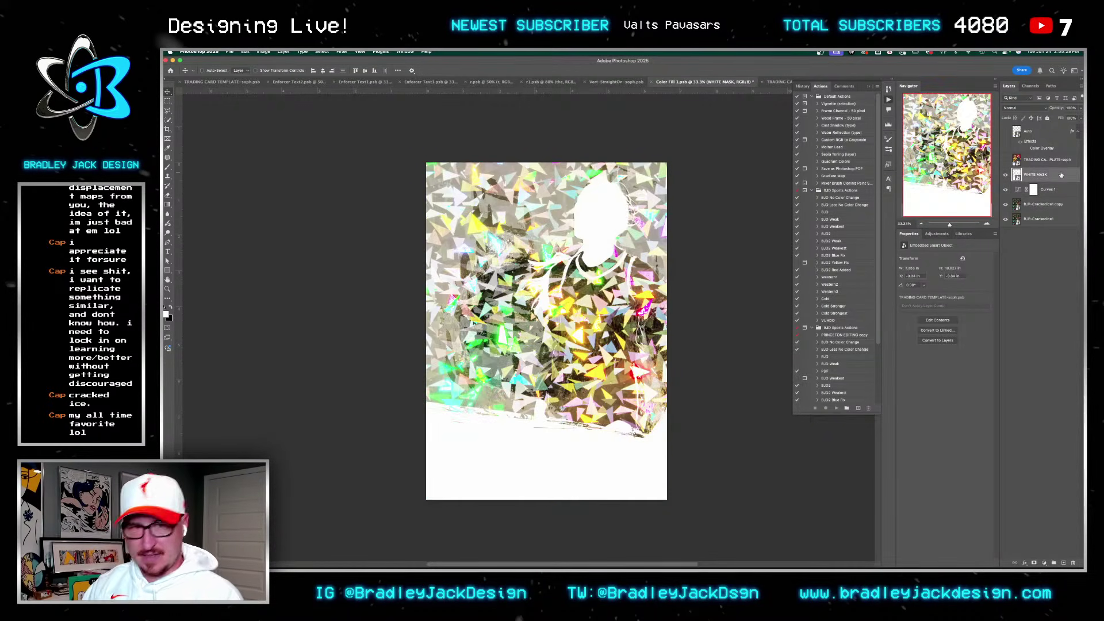
Step: Show the card artwork and autograph layers above the white mask and save the document
{"action": "left_click", "coordinate": [1006, 160]}
{"action": "left_click", "coordinate": [1027, 161]}
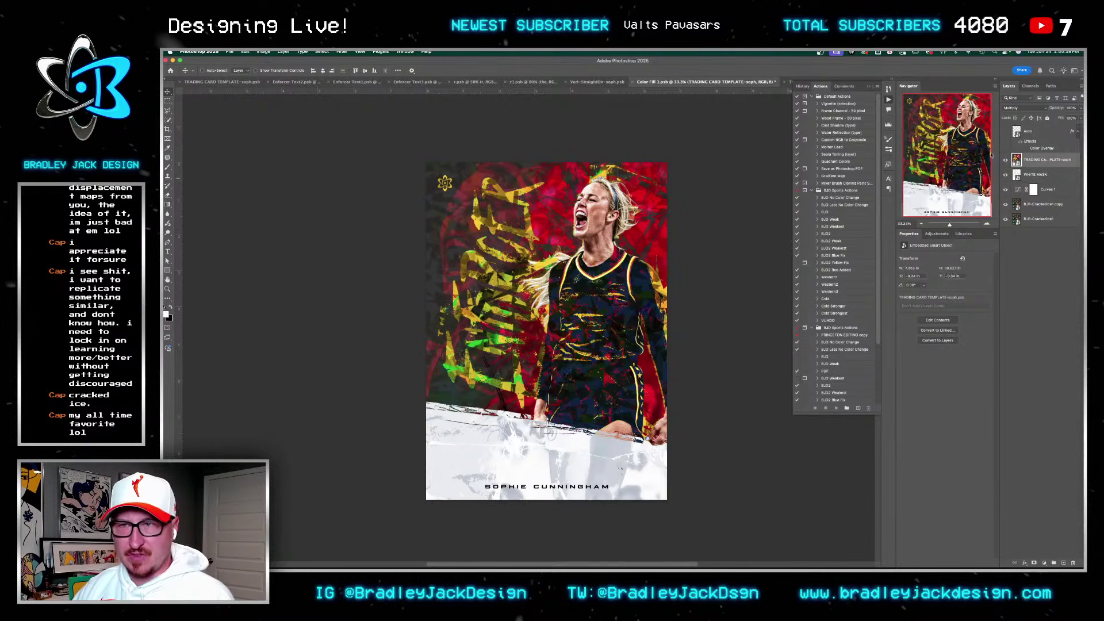
{"action": "left_click", "coordinate": [1006, 132]}
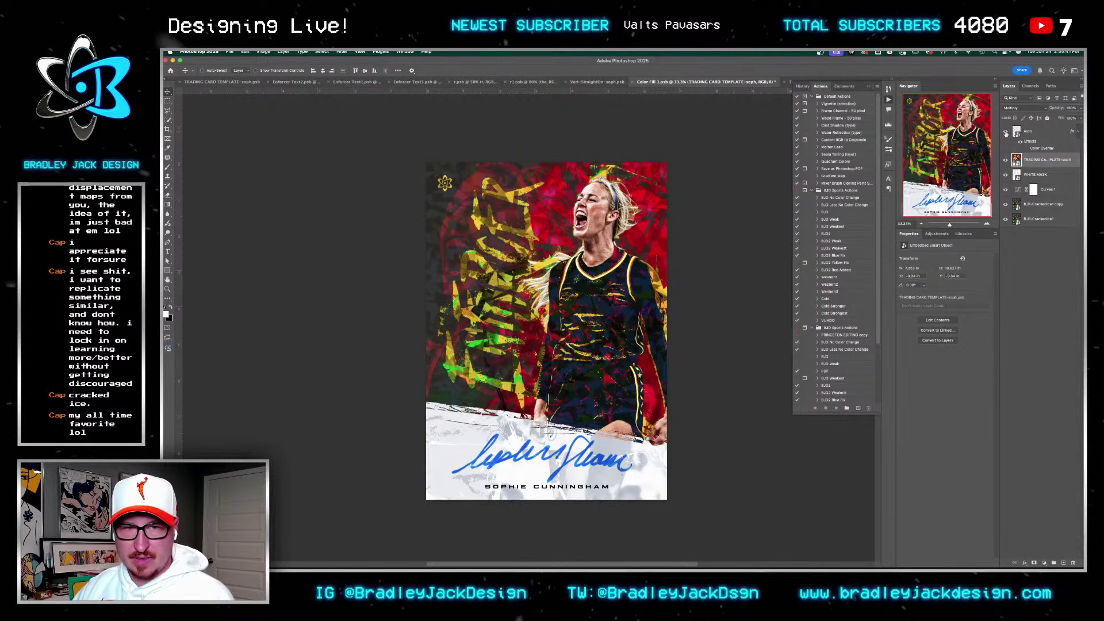
{"action": "key", "text": "super+s"}
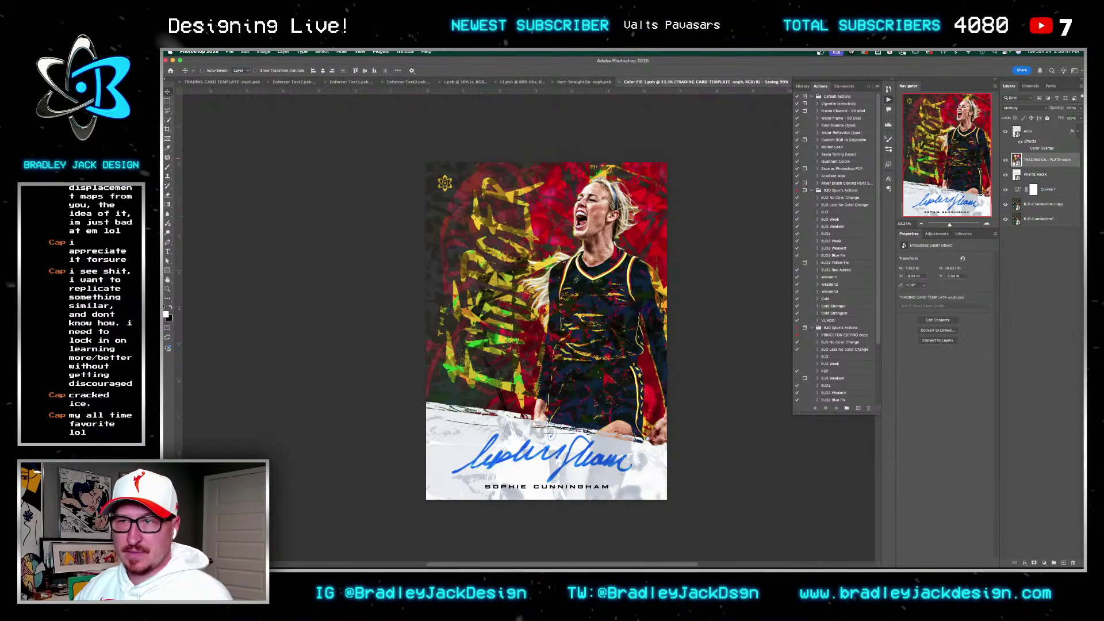
Step: Open the card artwork's smart object and compare the original card with the cracked ice composite
{"action": "double_click", "coordinate": [1017, 161]}
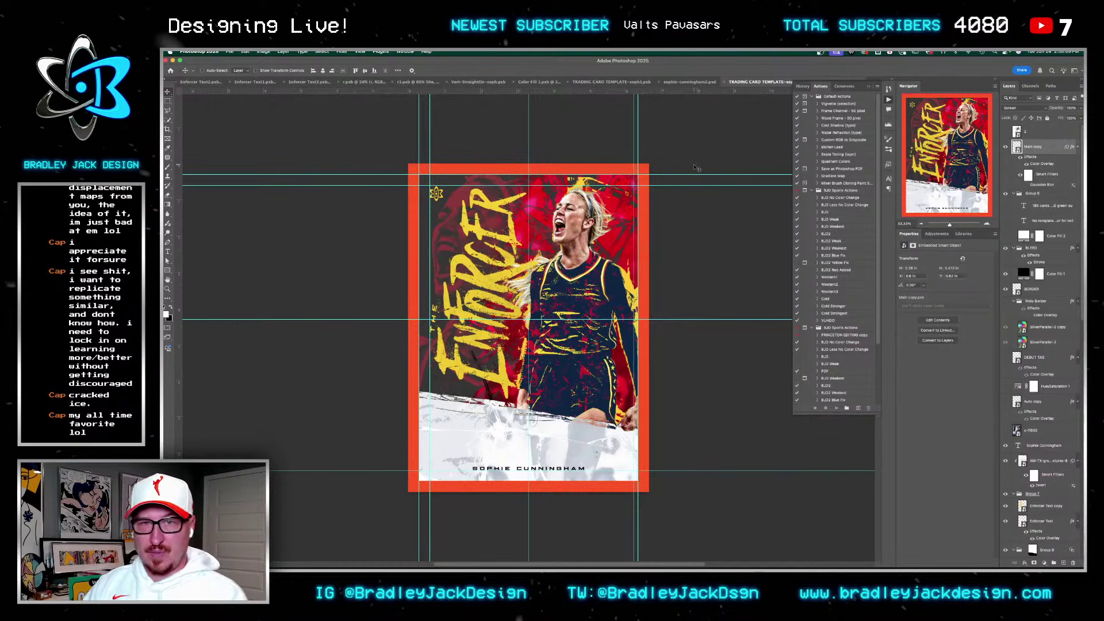
{"action": "key", "text": "ctrl+shift+Tab"}
{"action": "key", "text": "ctrl+shift+Tab"}
{"action": "key", "text": "ctrl+shift+Tab"}
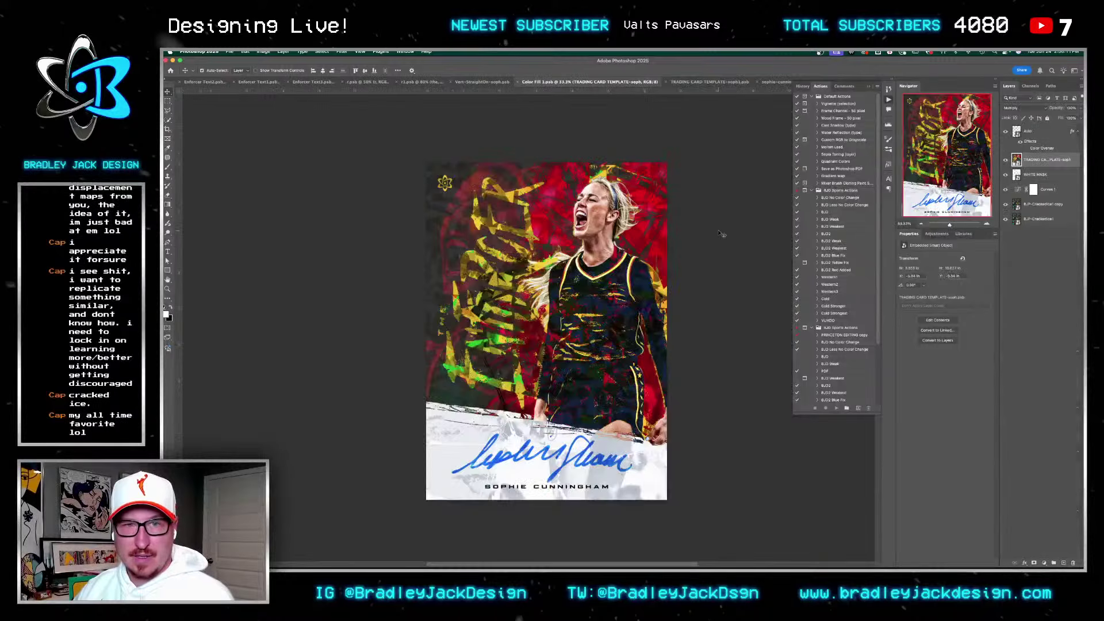
{"action": "key", "text": "ctrl+shift+Tab"}
{"action": "key", "text": "ctrl+Tab"}
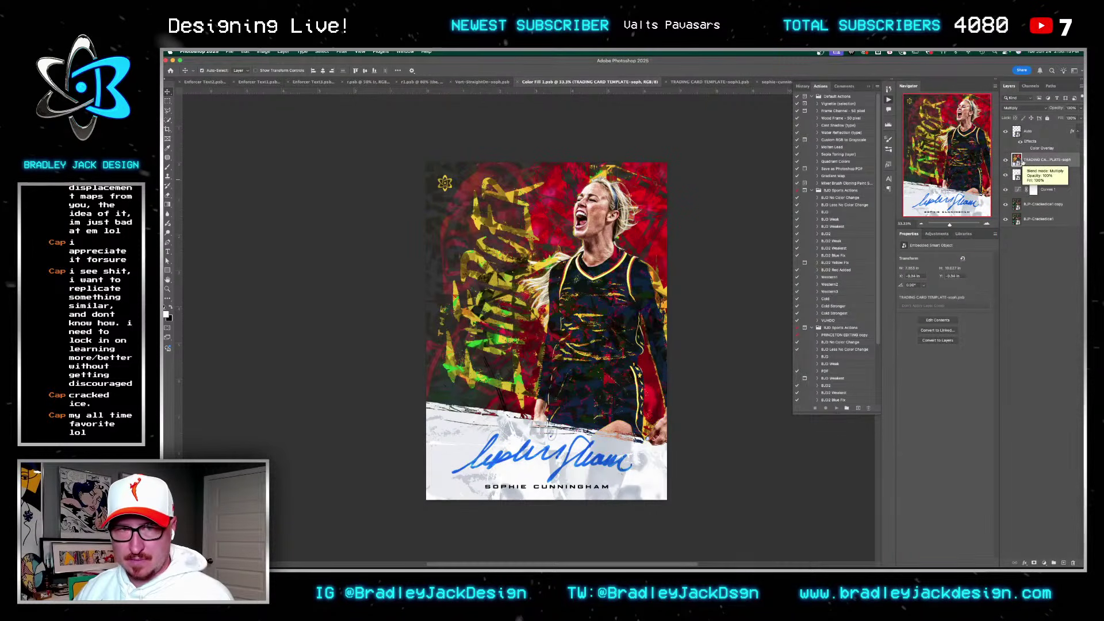
Step: Open the white mask's contents, show the Enforcer Text layer and make its gold lettering white
{"action": "double_click", "coordinate": [1016, 160]}
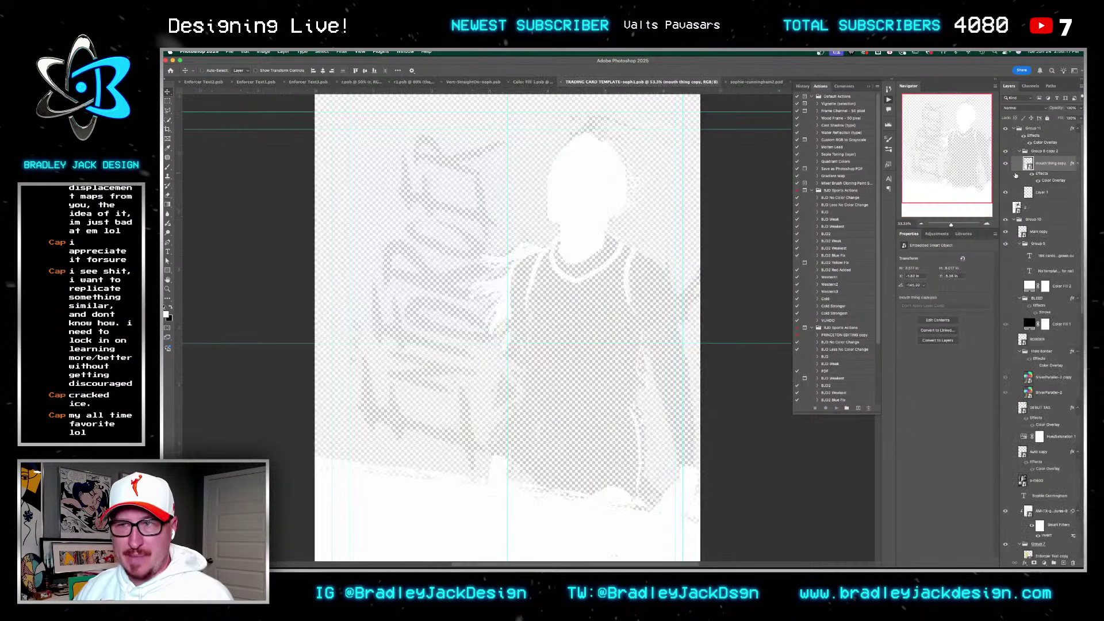
{"action": "scroll", "coordinate": [1026, 395], "scroll_direction": "down", "scroll_amount": 9}
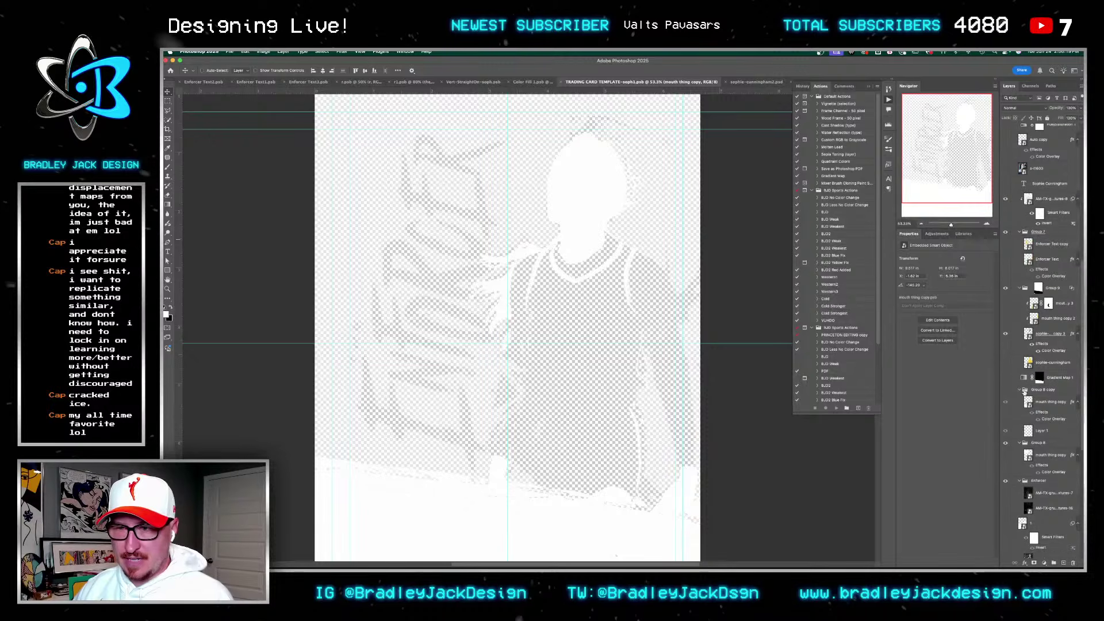
{"action": "left_click", "coordinate": [1006, 260]}
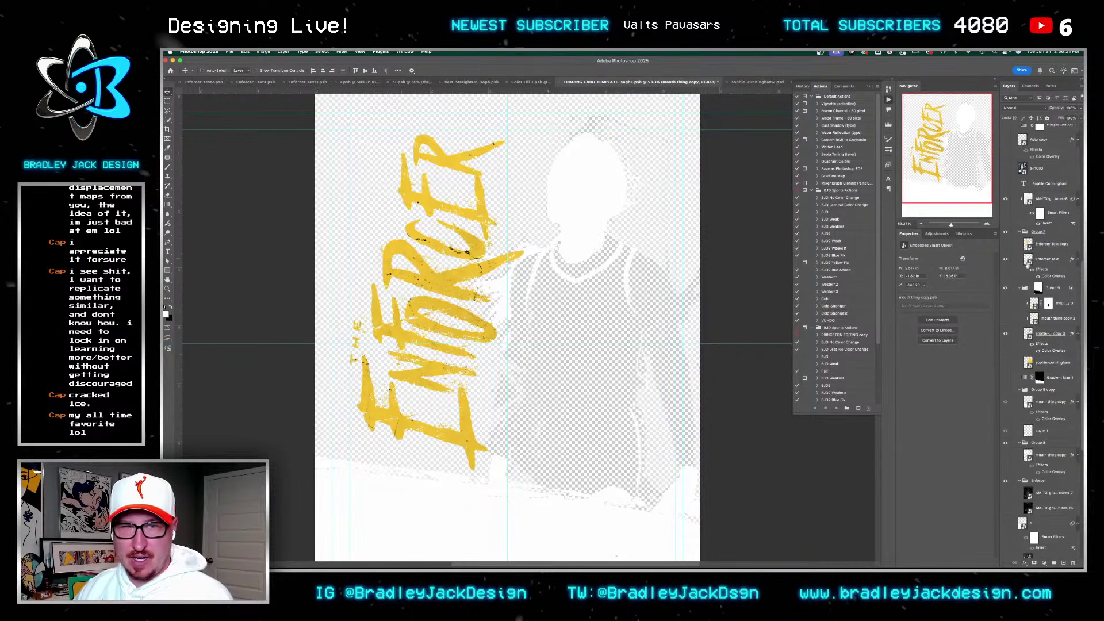
{"action": "left_click", "coordinate": [1041, 270]}
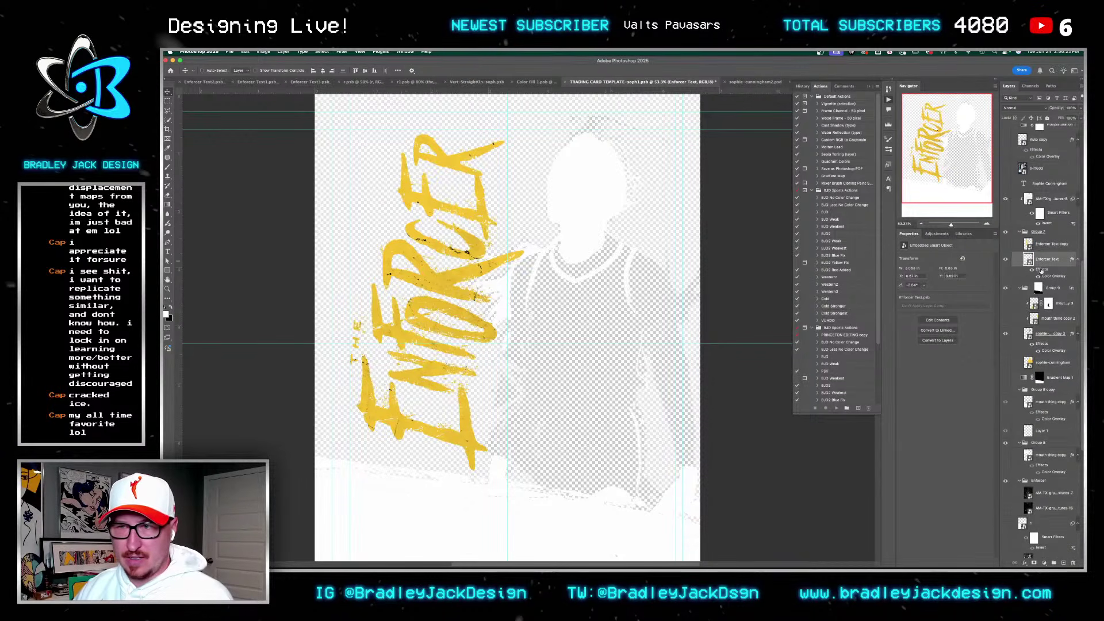
{"action": "left_click", "coordinate": [1038, 277]}
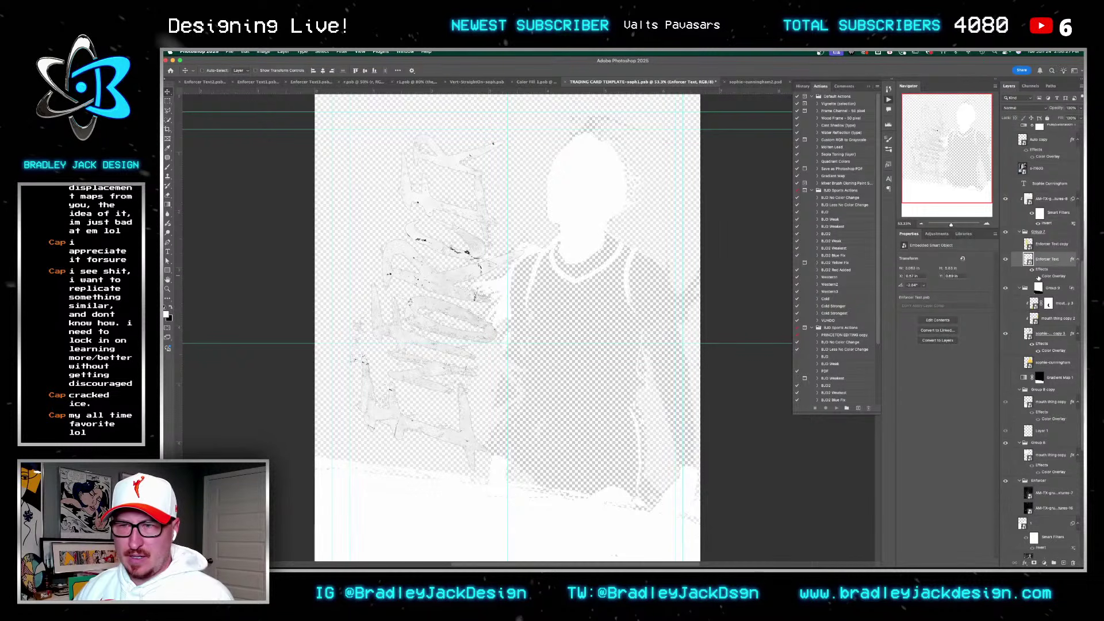
Step: Hide the inverted texture clipped above the Enforcer lettering and check the result on the cracked ice card
{"action": "left_click", "coordinate": [1006, 199]}
{"action": "key", "text": "ctrl+shift+Tab"}
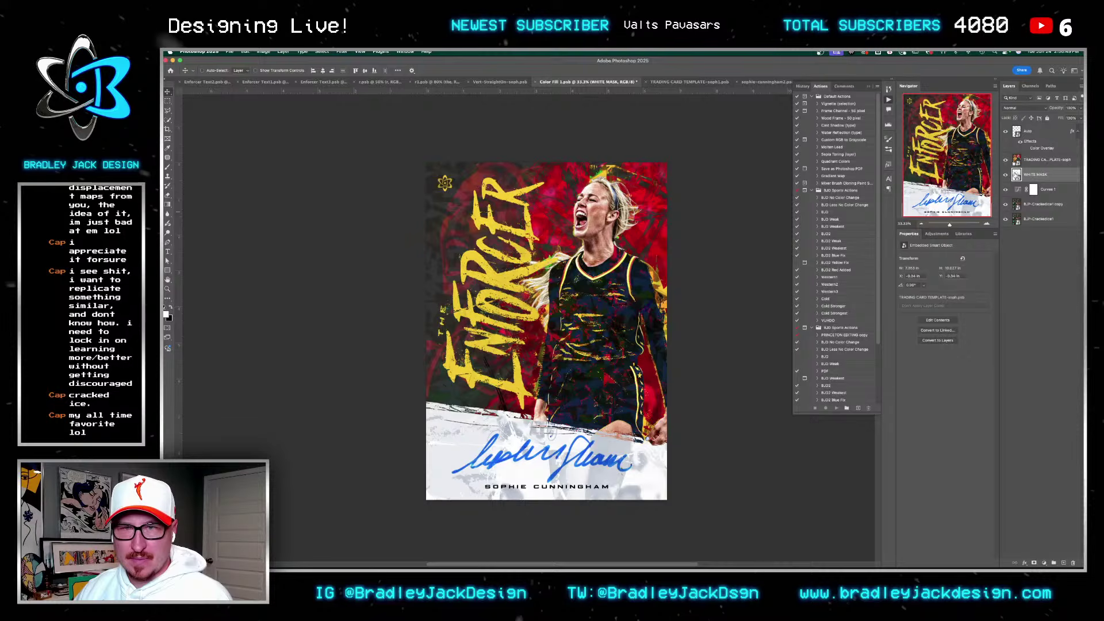
{"action": "key", "text": "ctrl+Tab"}
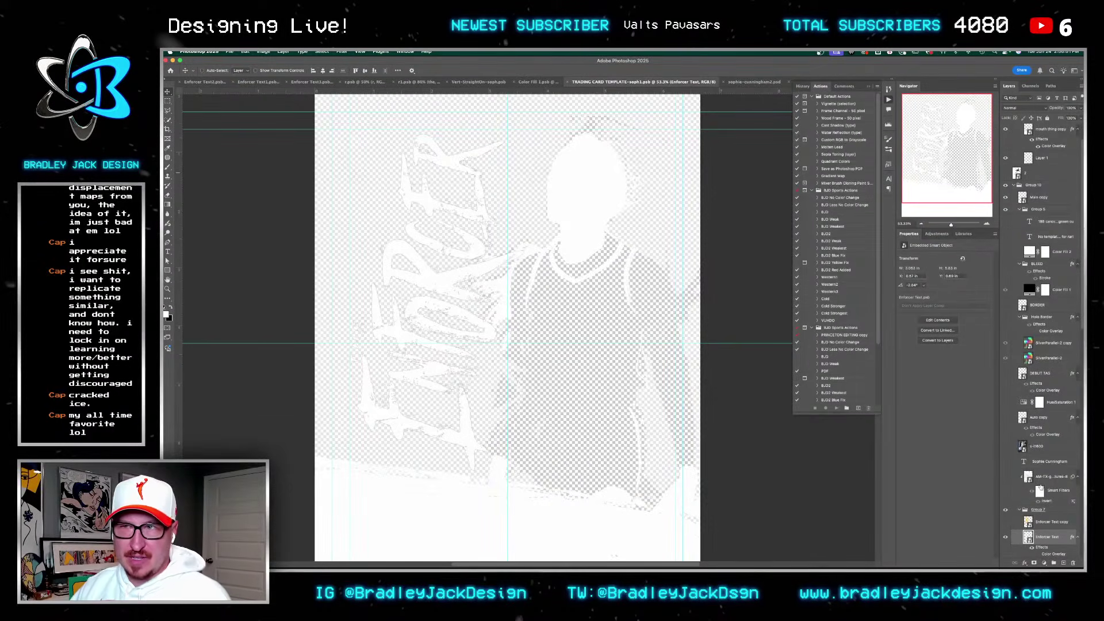
Step: Set the Enforcer Text layer's opacity to 70%, hide the layer and save the white mask
{"action": "key", "text": "7"}
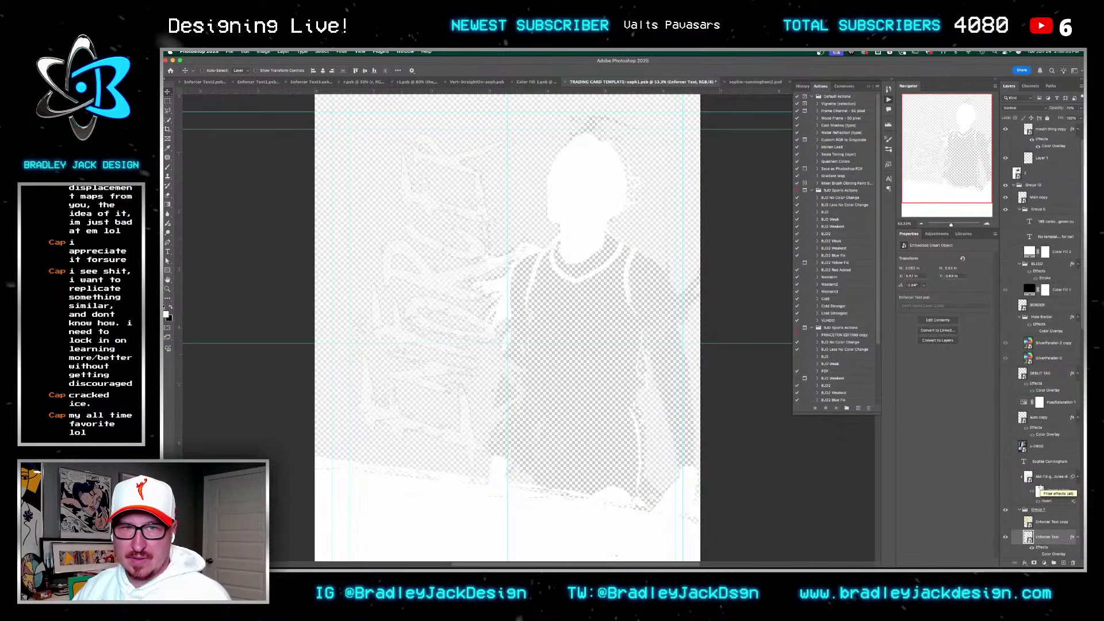
{"action": "left_click", "coordinate": [1006, 536]}
{"action": "key", "text": "super+s"}
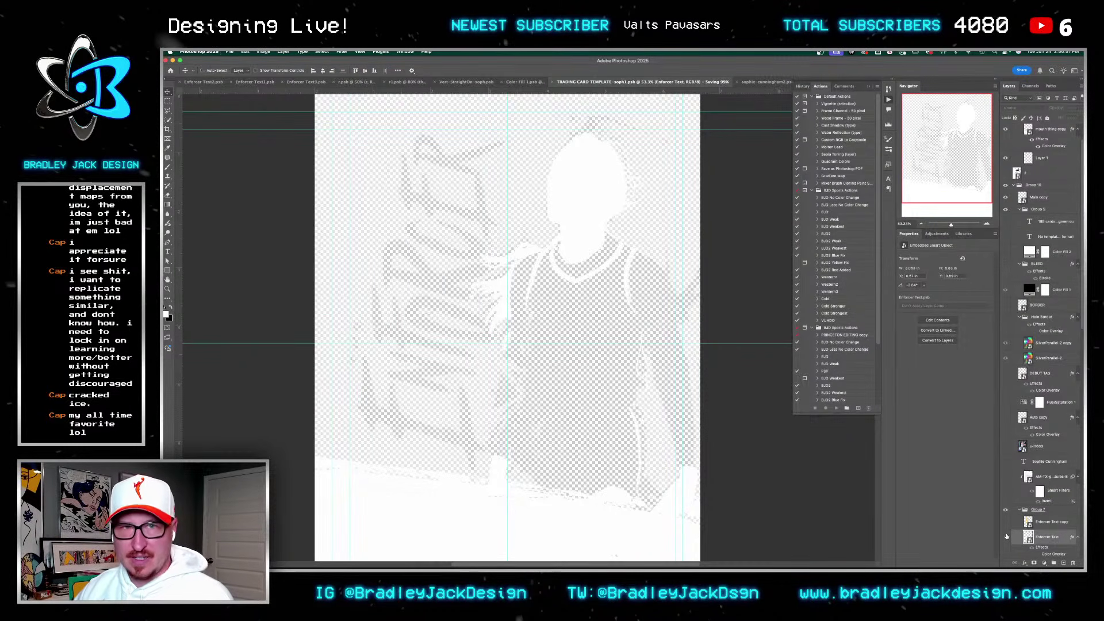
Step: Return to the Color Fill composite, reopen the white mask's contents to update it and save the composite
{"action": "key", "text": "ctrl+shift+Tab"}
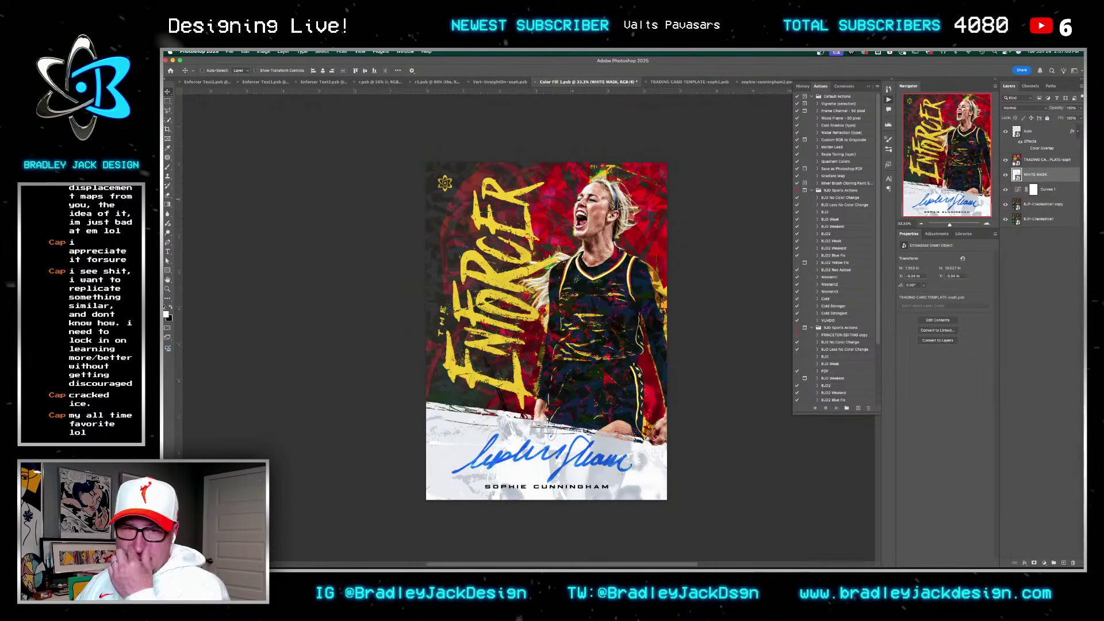
{"action": "double_click", "coordinate": [1016, 174]}
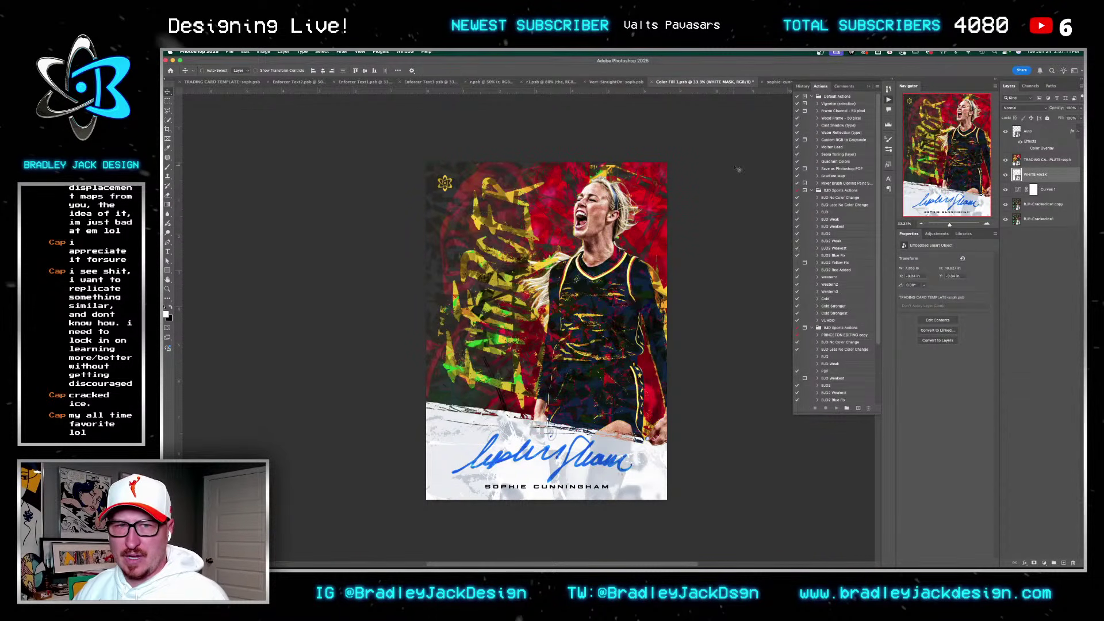
{"action": "key", "text": "super+s"}
{"action": "key", "text": "super+Tab"}
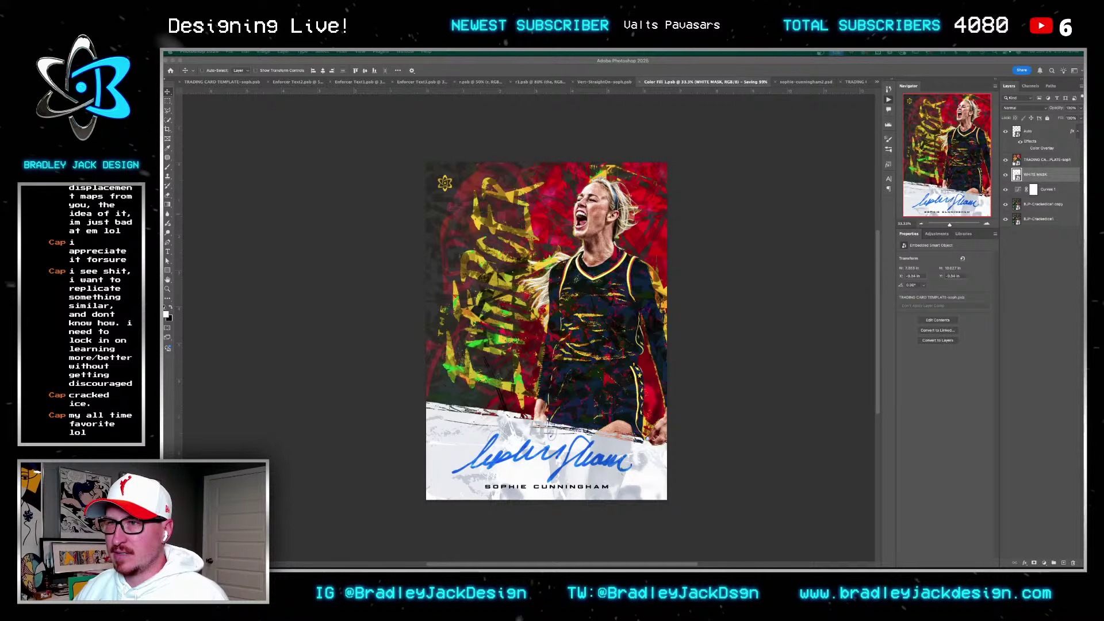
{"action": "left_click", "coordinate": [620, 251]}
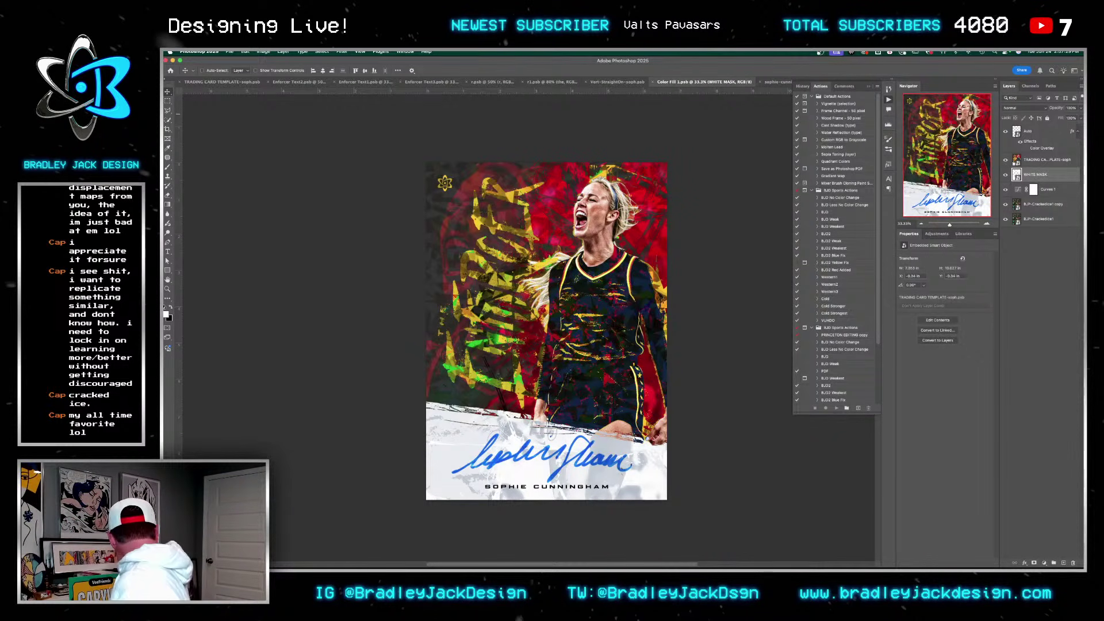
Step: Inspect the updated cracked ice card up close in the card holder mockup
{"action": "key", "text": "super"}
{"action": "key", "text": "ctrl+shift+Tab"}
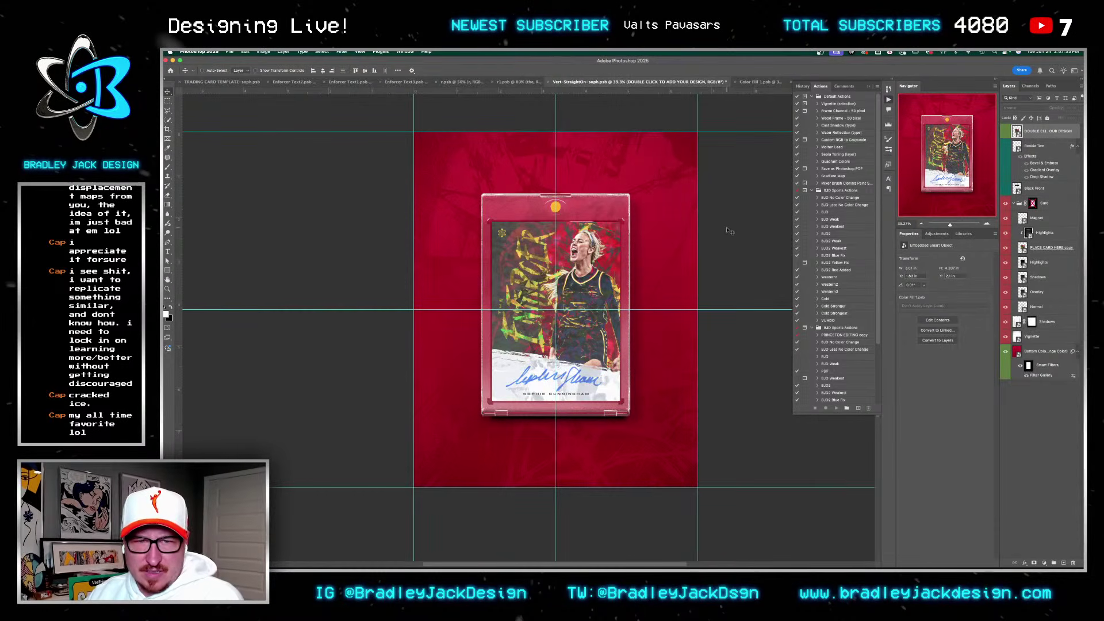
{"action": "key", "text": "z"}
{"action": "left_click", "coordinate": [574, 270]}
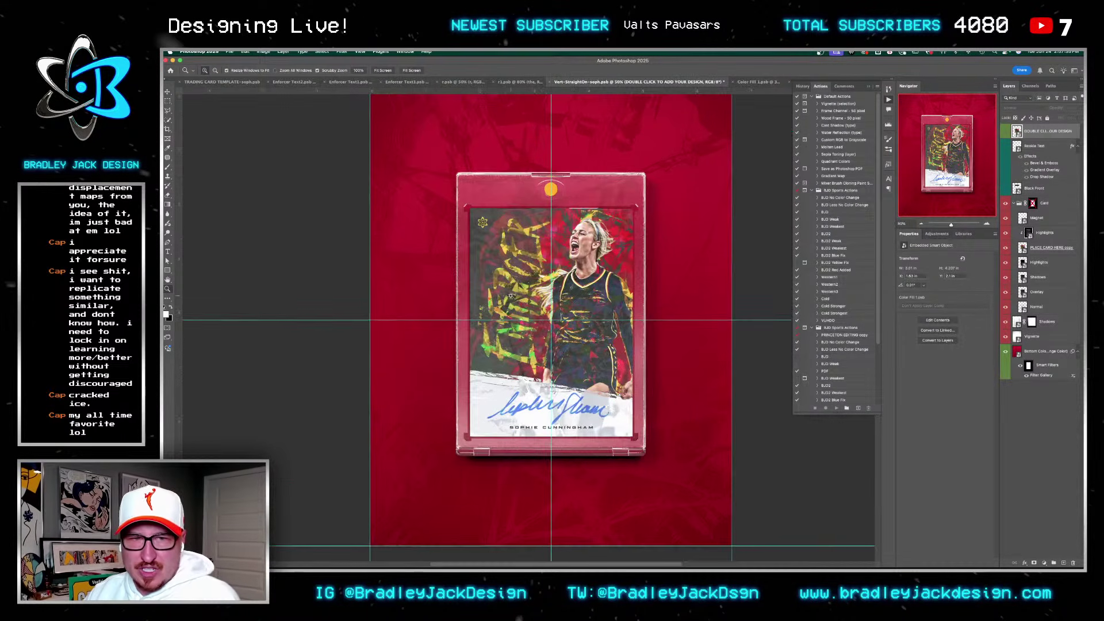
{"action": "key", "text": "v"}
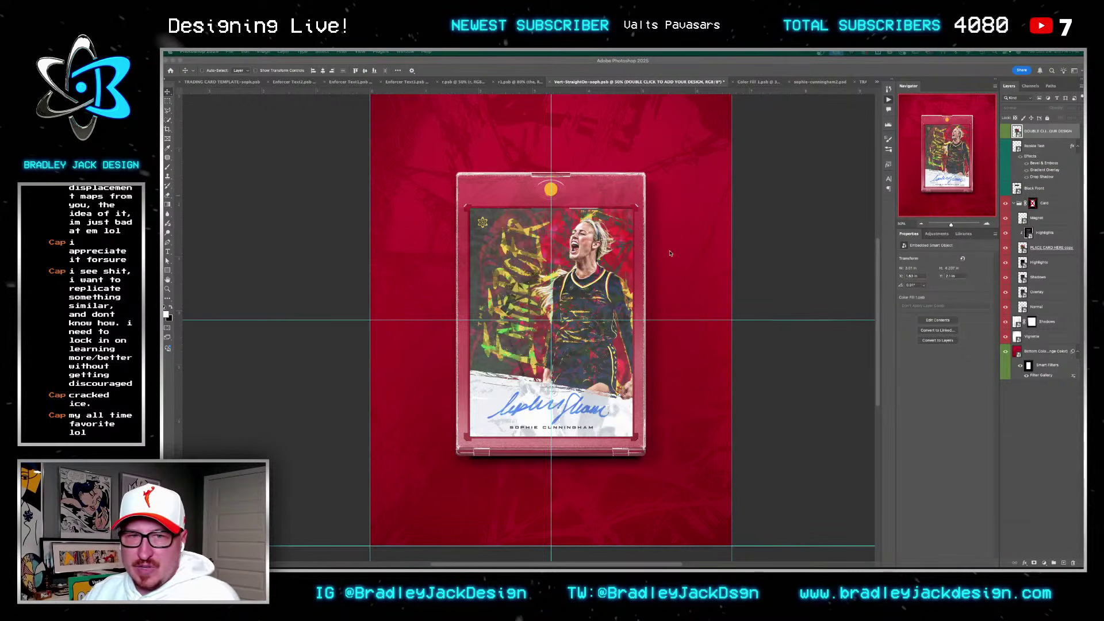
{"action": "key", "text": "super+Tab"}
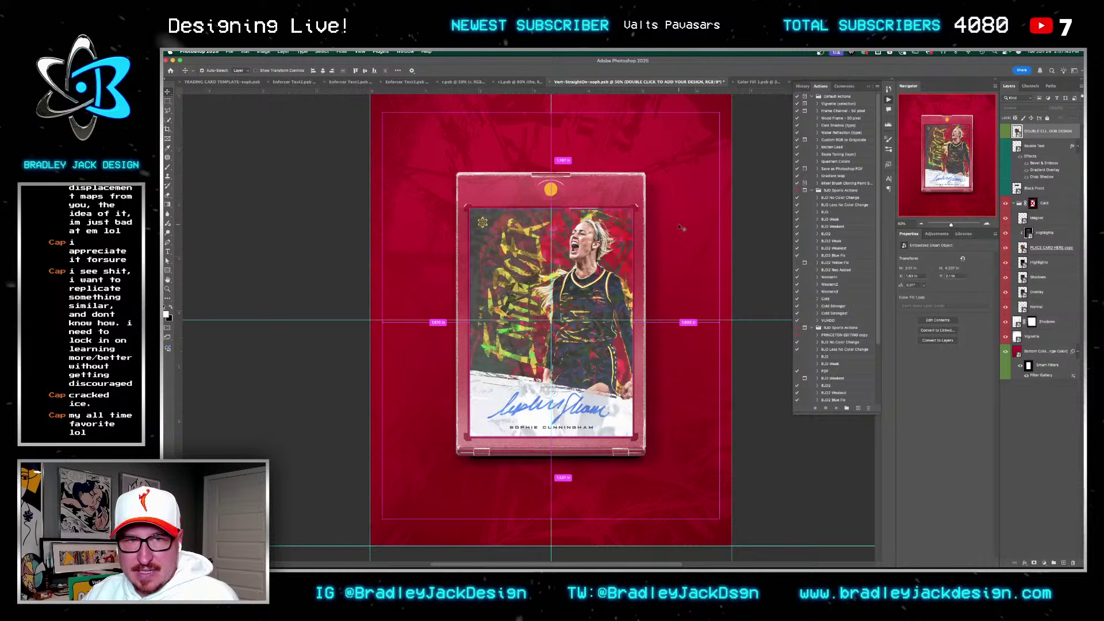
Step: Change the corner logo's color overlay to white inside the card artwork, update the composite and close the player cutout document
{"action": "left_click", "coordinate": [755, 82]}
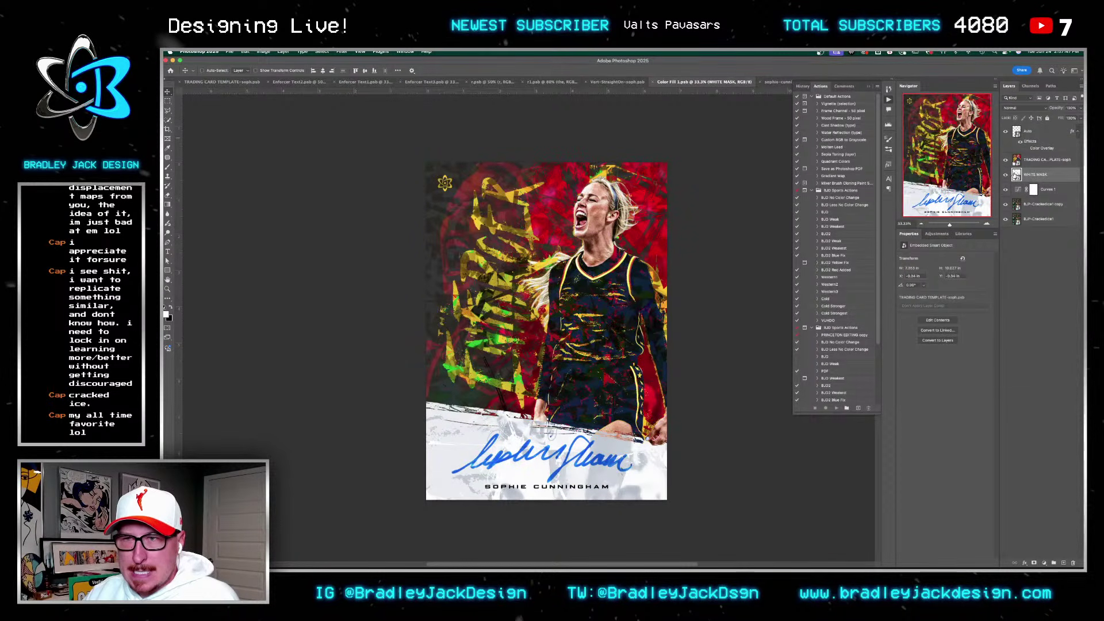
{"action": "double_click", "coordinate": [1016, 161]}
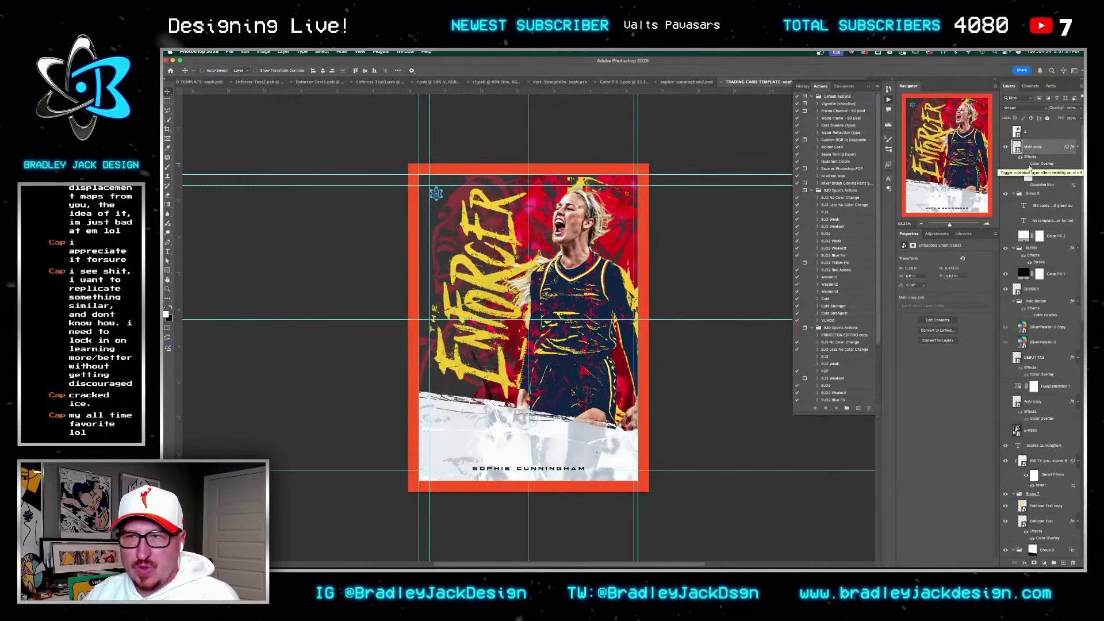
{"action": "double_click", "coordinate": [1027, 164]}
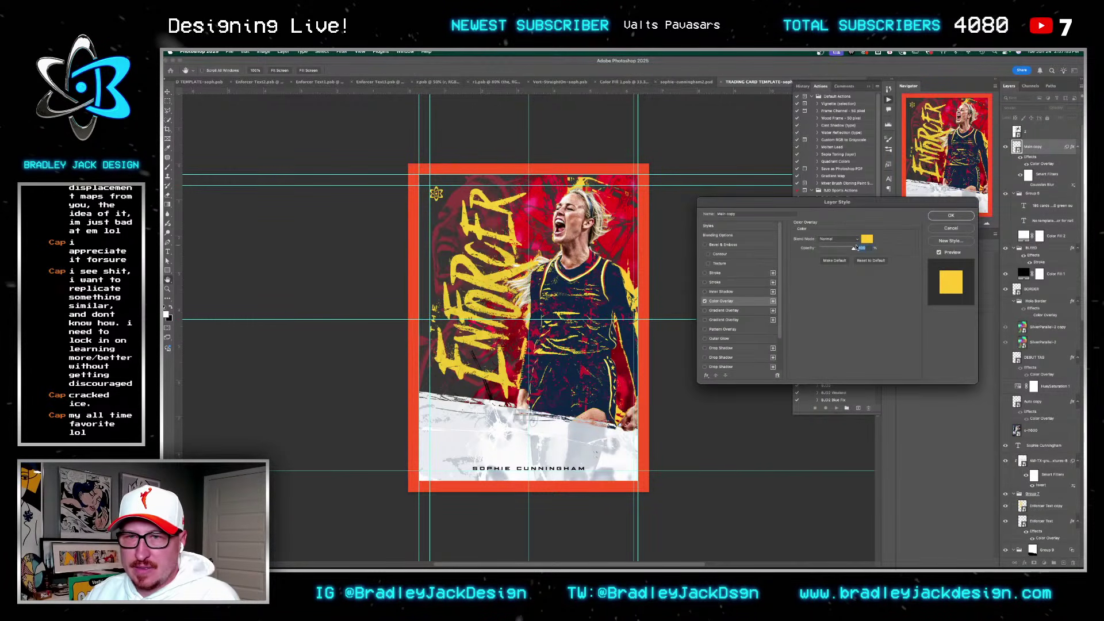
{"action": "left_click", "coordinate": [867, 239]}
{"action": "key", "text": "Return"}
{"action": "key", "text": "Return"}
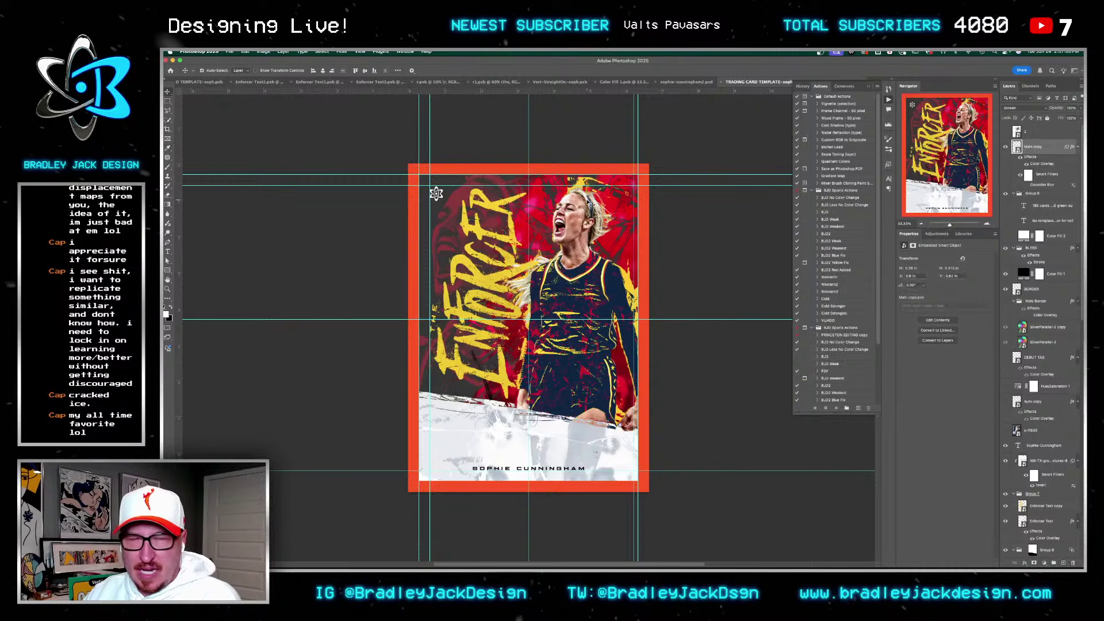
{"action": "key", "text": "super+w"}
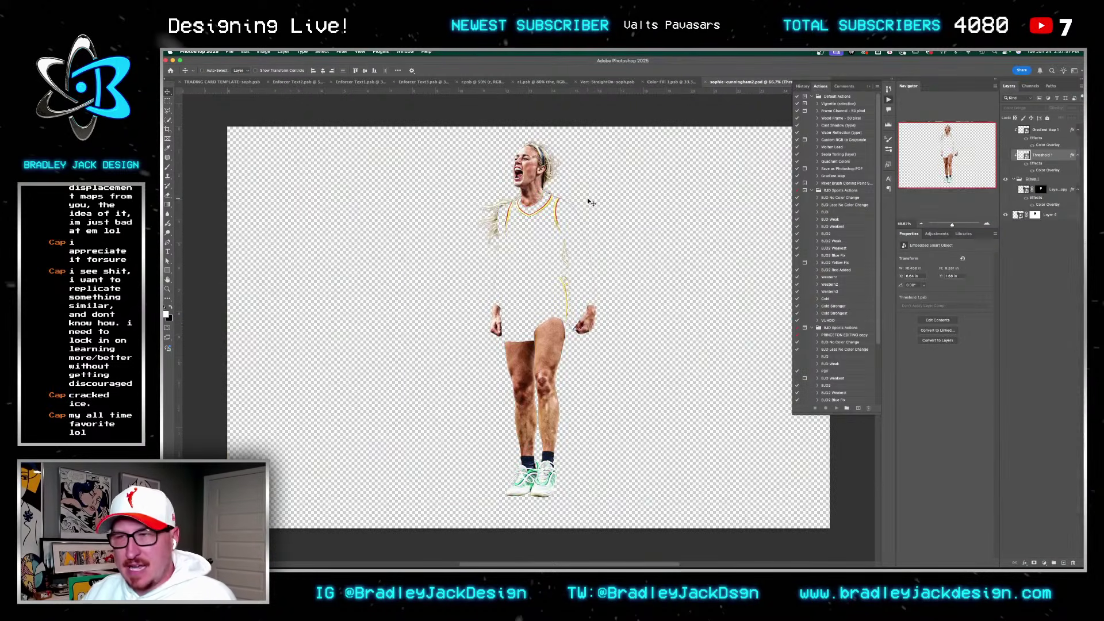
{"action": "key", "text": "super+w"}
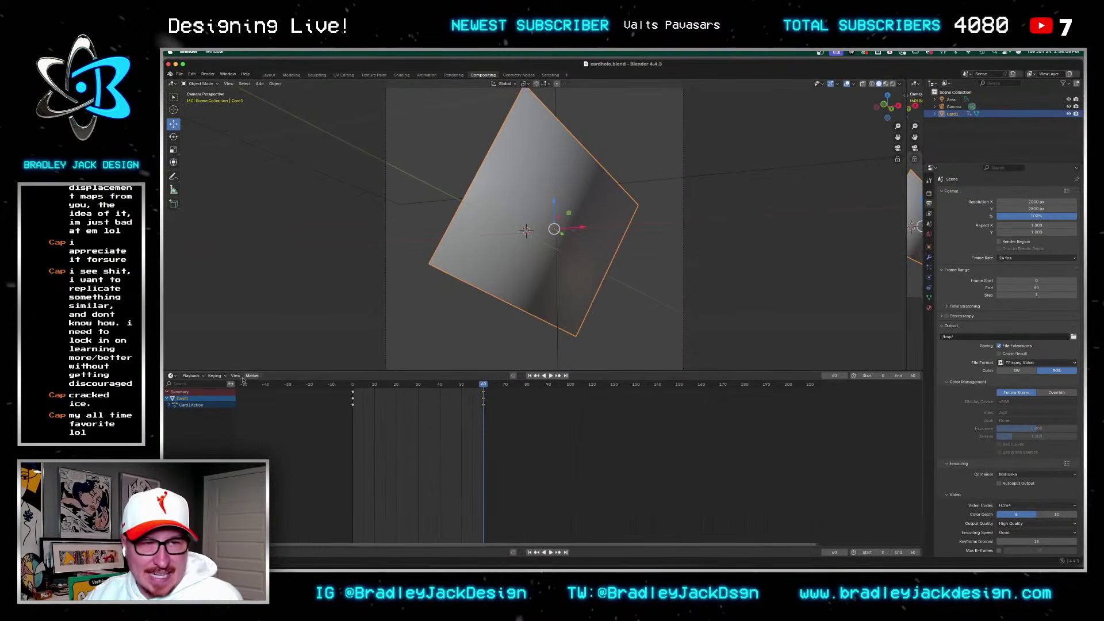
Step: In Blender, turn the lower area into a Shader Editor and enlarge the timeline beneath it
{"action": "left_click", "coordinate": [192, 376]}
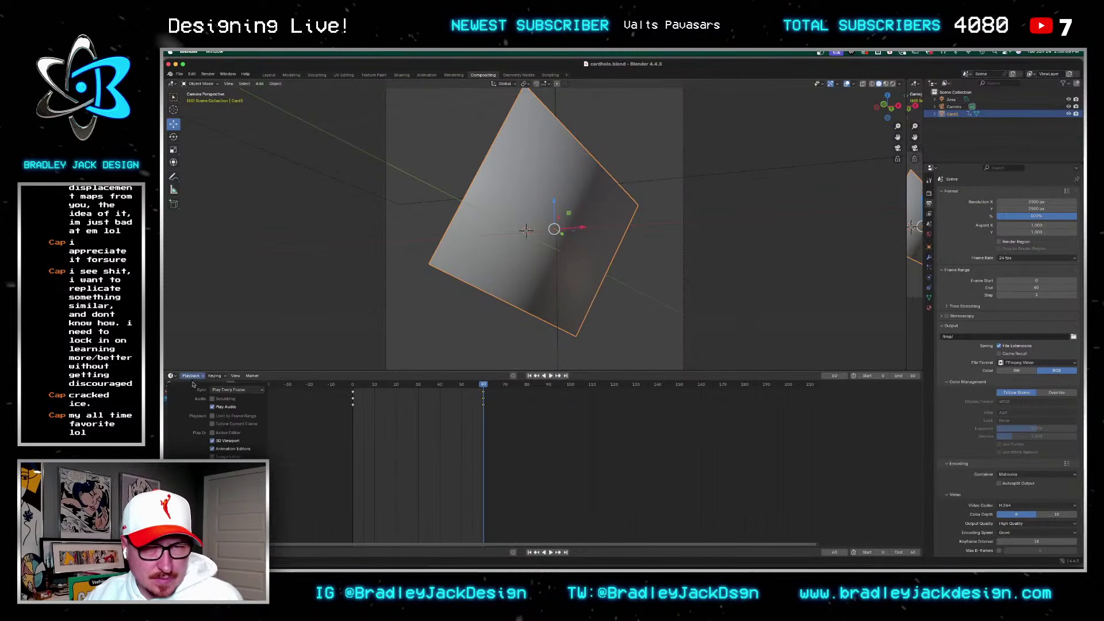
{"action": "mouse_move", "coordinate": [171, 376]}
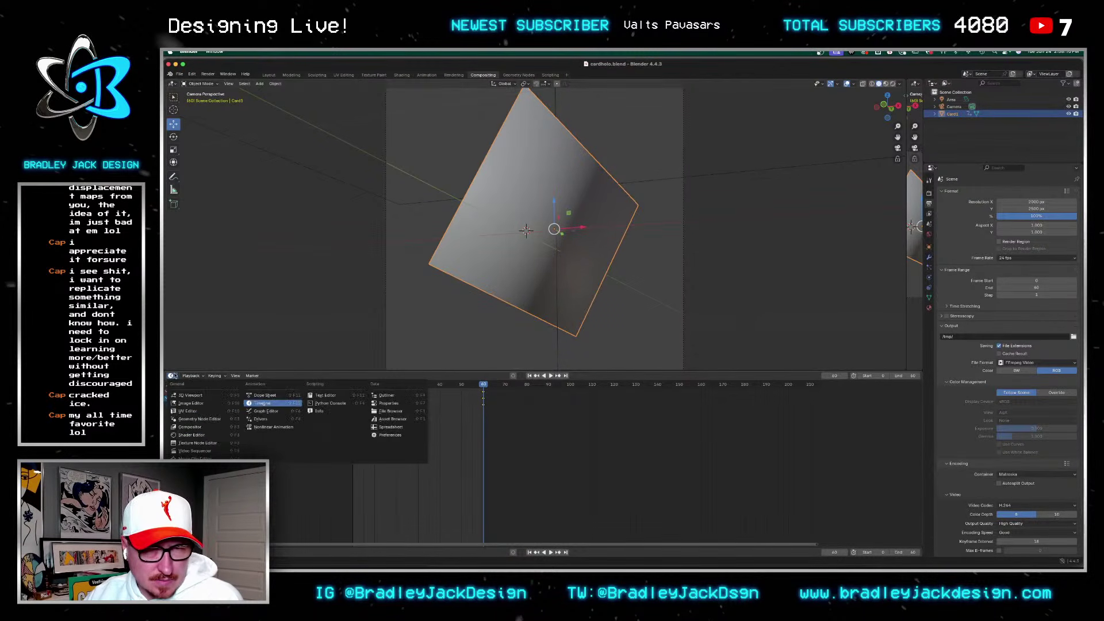
{"action": "left_click", "coordinate": [193, 435]}
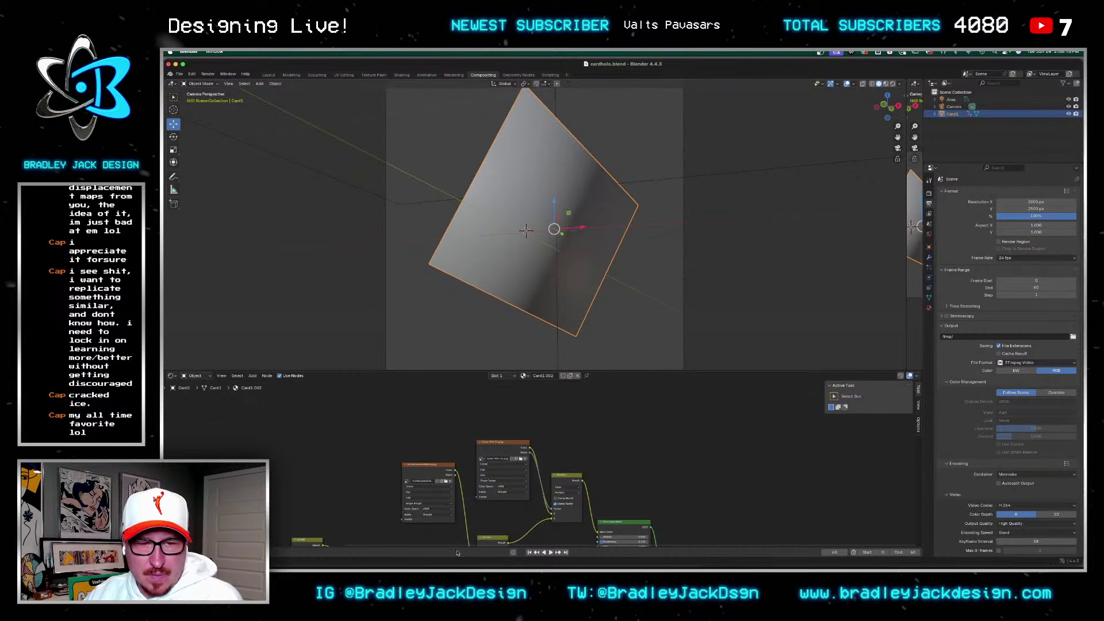
{"action": "left_click_drag", "start_coordinate": [456, 548], "coordinate": [456, 437]}
Step: Play the card's animation and show the viewport in Rendered shading
{"action": "key", "text": "space"}
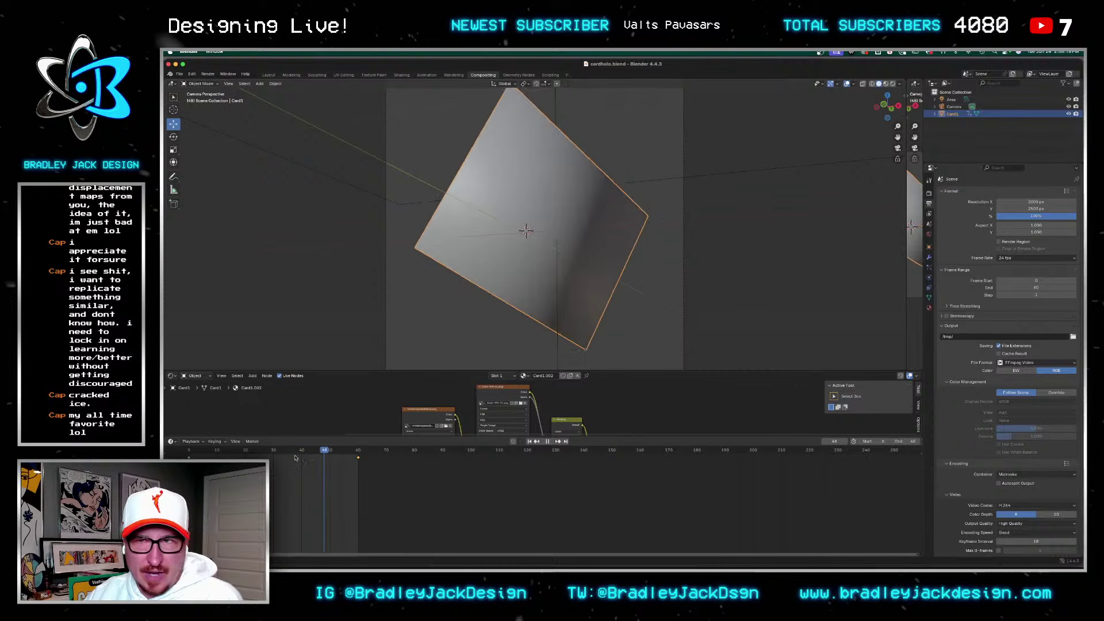
{"action": "key", "text": "space"}
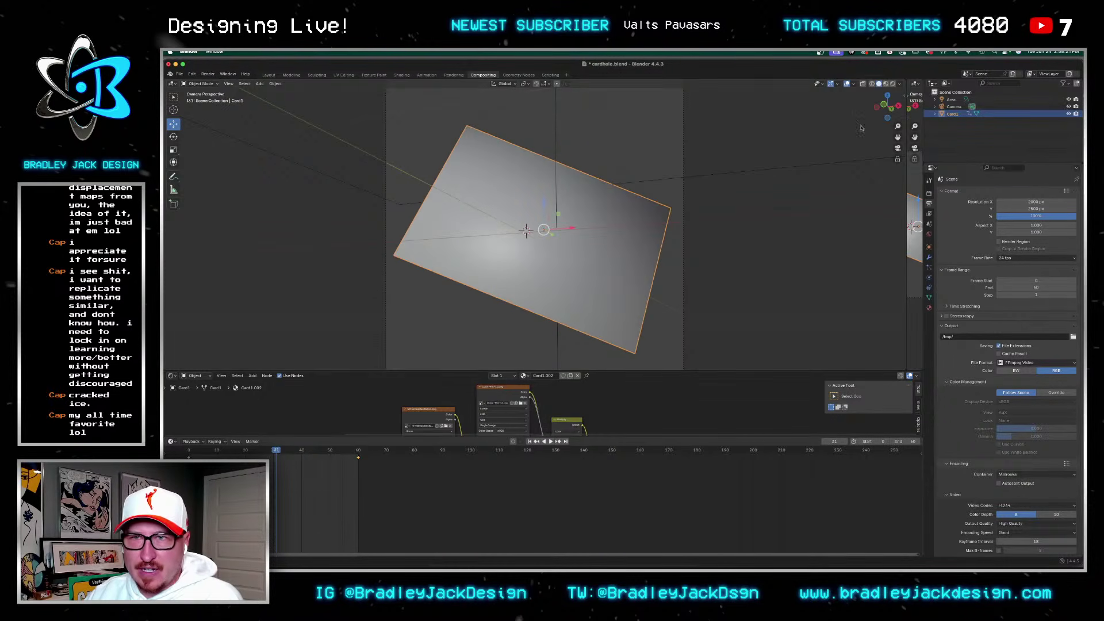
{"action": "left_click", "coordinate": [892, 83]}
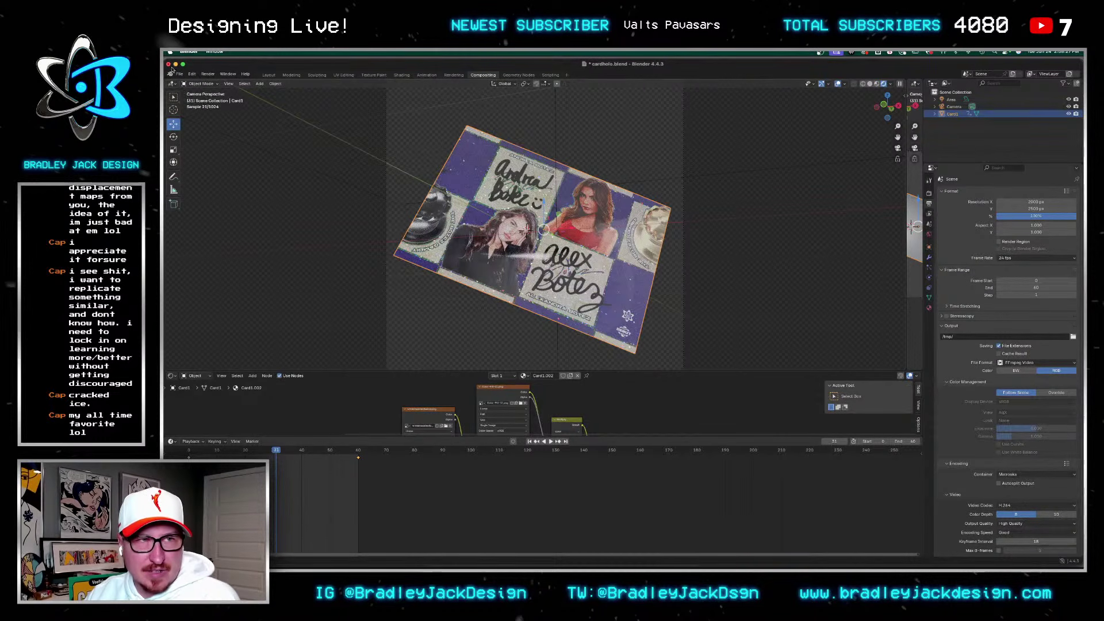
Step: Switch back to Photoshop and hide every layer of the composite except WHITE MASK
{"action": "left_click", "coordinate": [175, 63]}
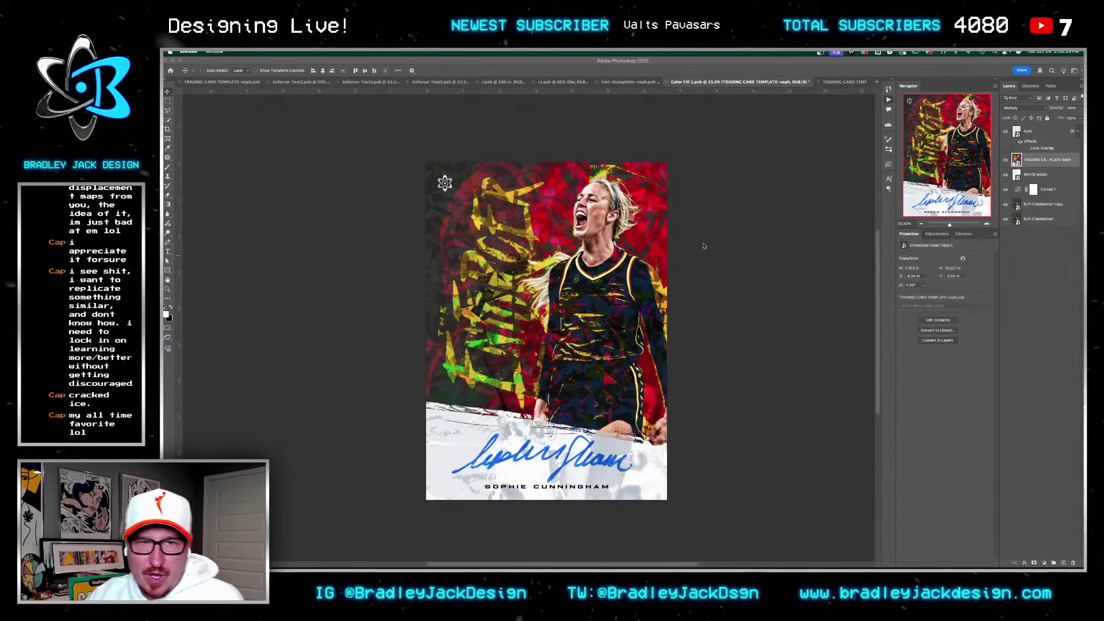
{"action": "left_click", "coordinate": [759, 224]}
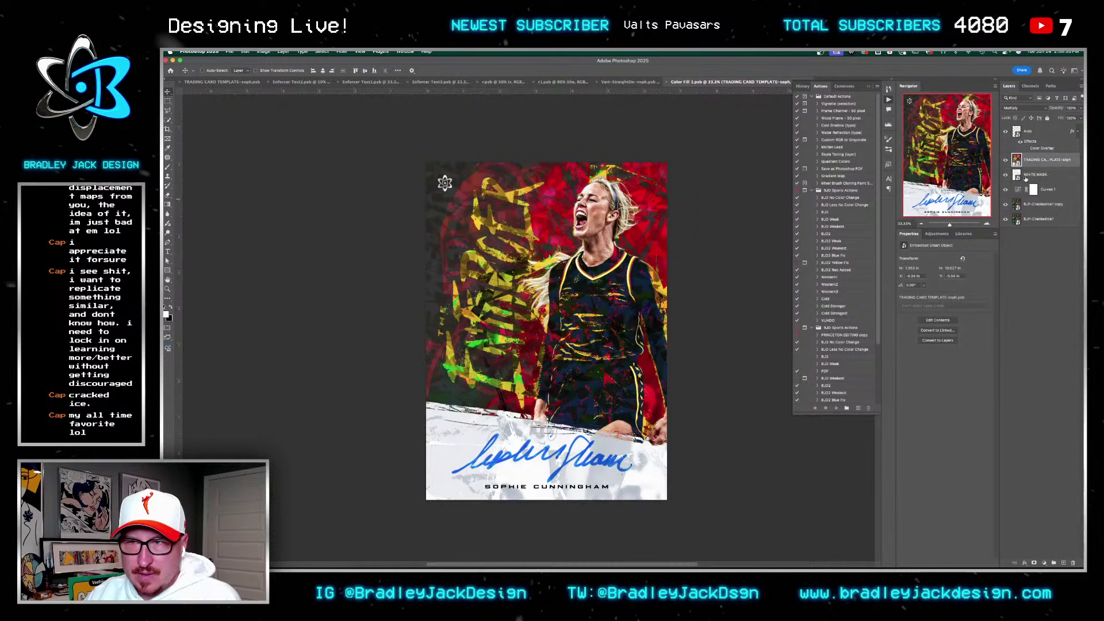
{"action": "left_click", "coordinate": [1010, 224]}
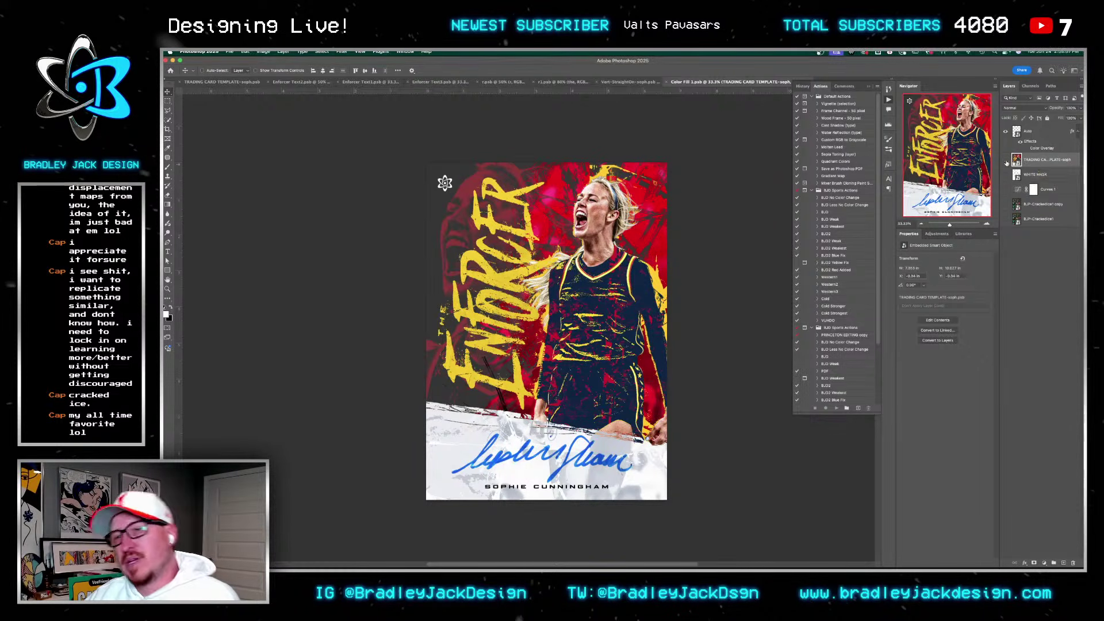
{"action": "left_click", "coordinate": [1006, 132], "text": "alt"}
{"action": "left_click", "coordinate": [1006, 132]}
{"action": "left_click", "coordinate": [1039, 178]}
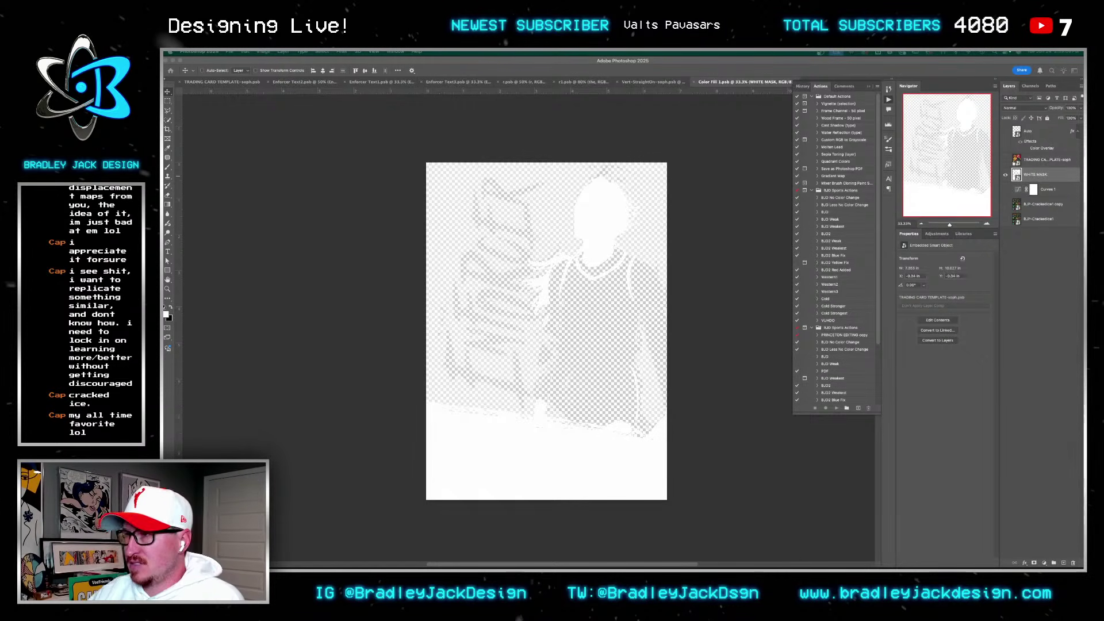
Step: Switch to Blender, delete the card's animation keyframes and return to the first frame
{"action": "left_click", "coordinate": [644, 543]}
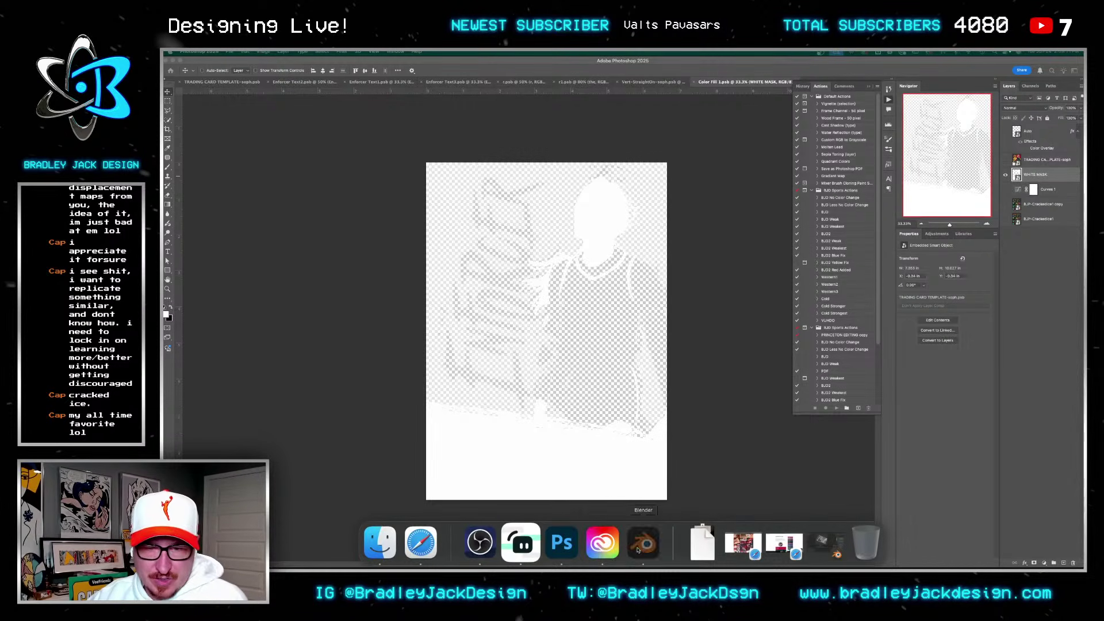
{"action": "key", "text": "super+Tab"}
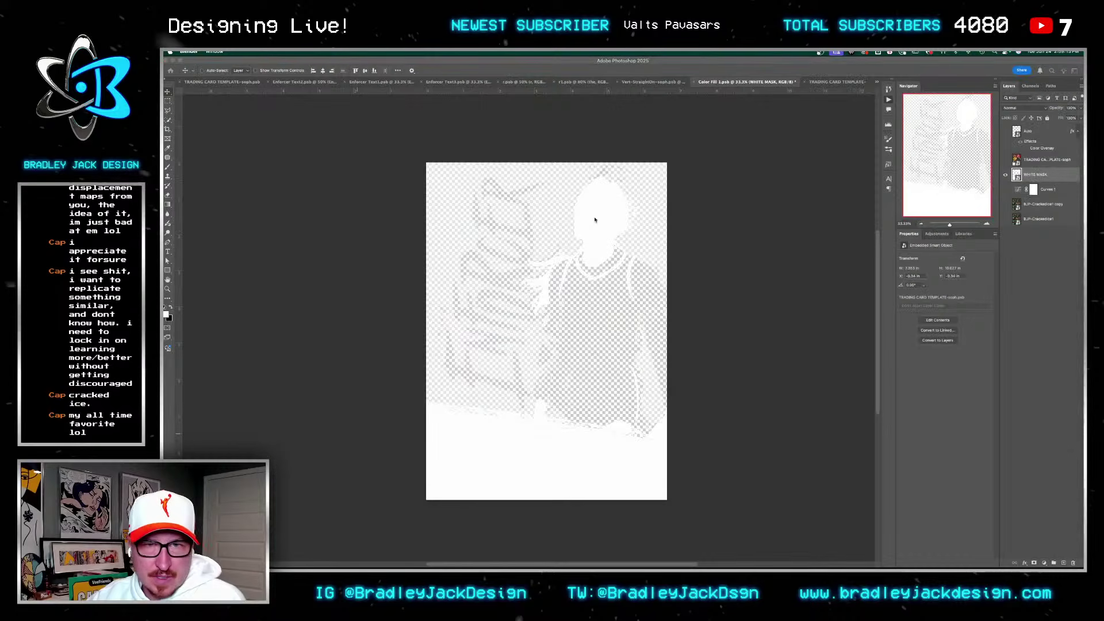
{"action": "key", "text": "super+Tab"}
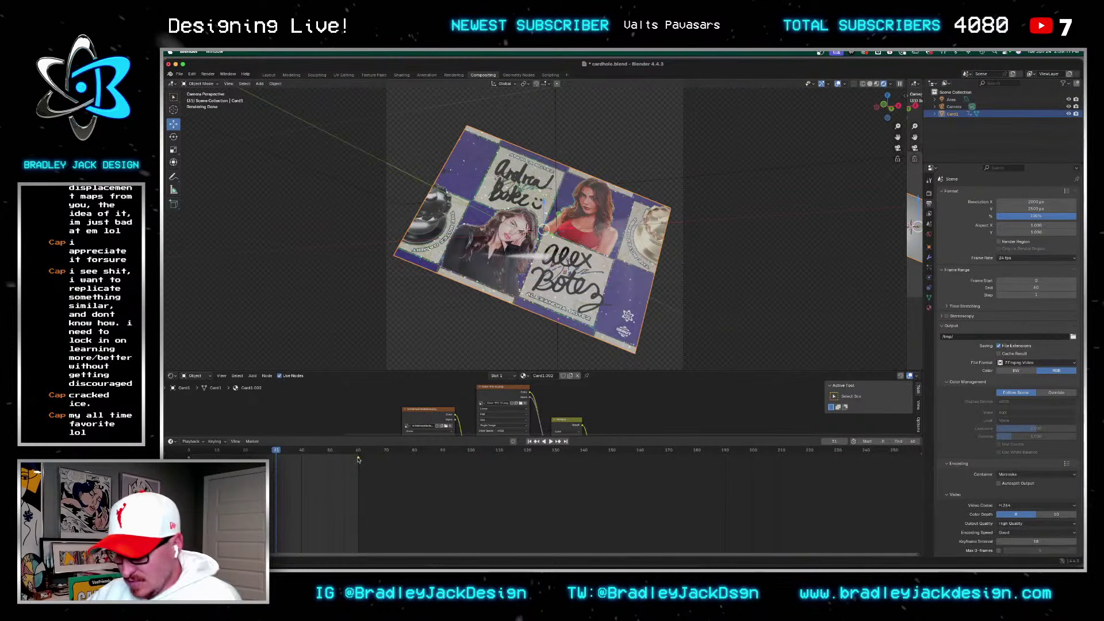
{"action": "key", "text": "x"}
{"action": "left_click", "coordinate": [334, 457]}
{"action": "key", "text": "shift+Left"}
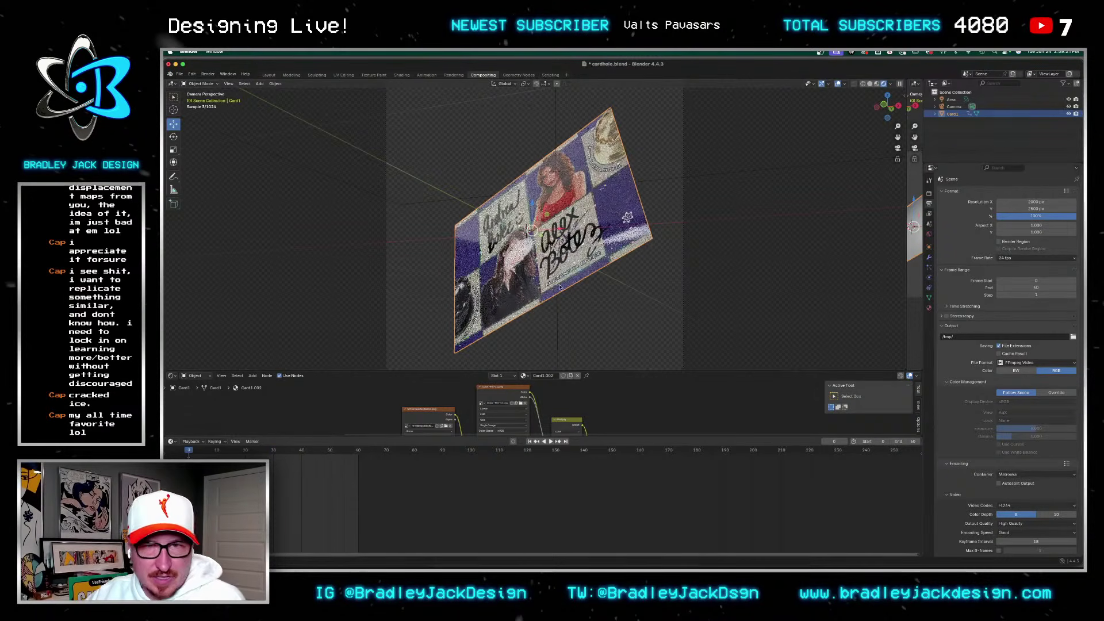
Step: Enlarge the Shader Editor and load sophfront.png from the Desktop into the leftmost visible Image Texture node
{"action": "left_click_drag", "start_coordinate": [484, 370], "coordinate": [482, 325]}
{"action": "scroll", "coordinate": [462, 387], "scroll_direction": "up", "scroll_amount": 1}
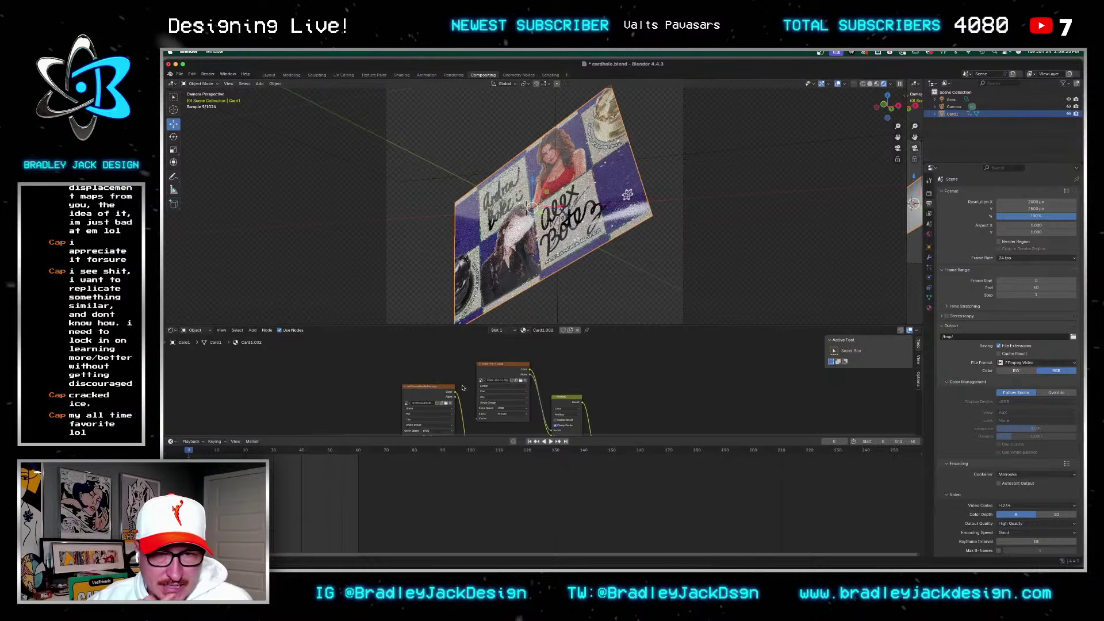
{"action": "left_click", "coordinate": [445, 404]}
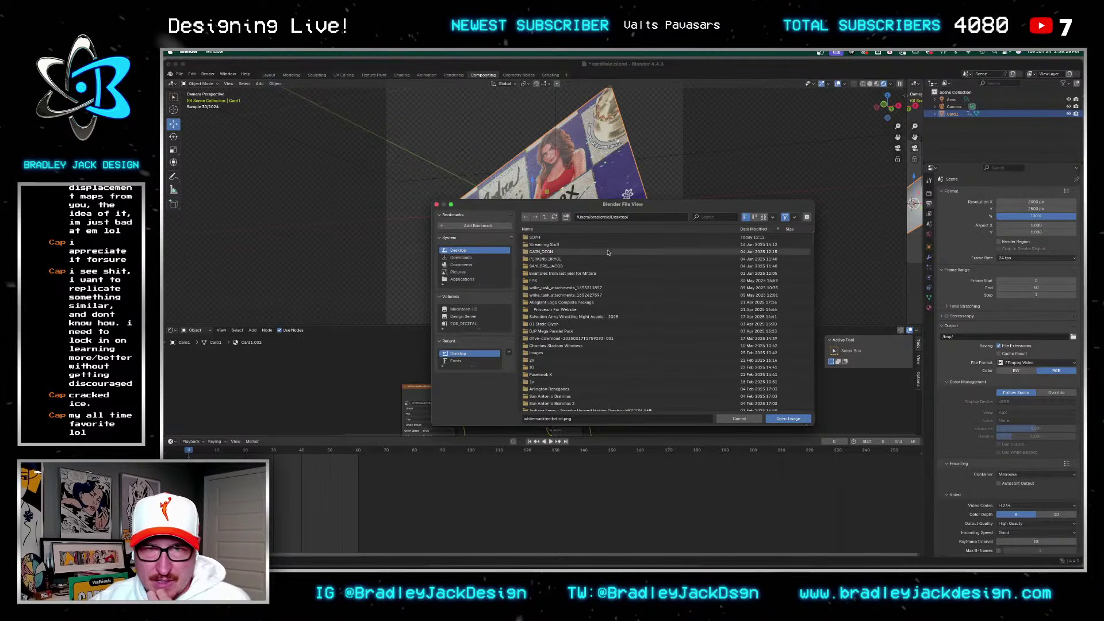
{"action": "scroll", "coordinate": [587, 264], "scroll_direction": "down", "scroll_amount": 10}
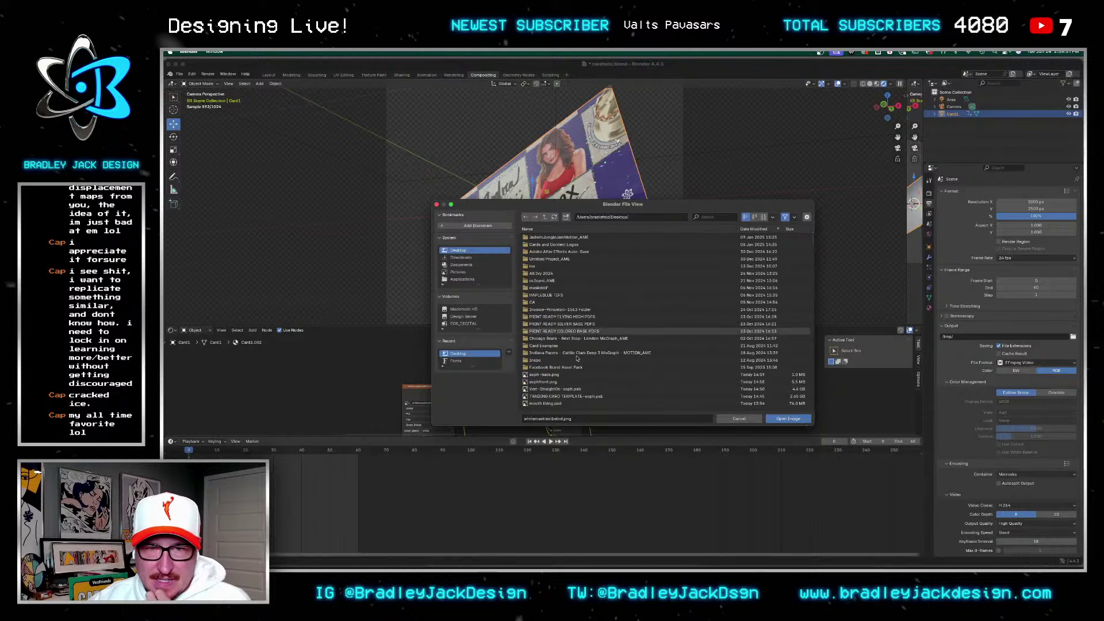
{"action": "left_click", "coordinate": [557, 383]}
{"action": "double_click", "coordinate": [556, 383]}
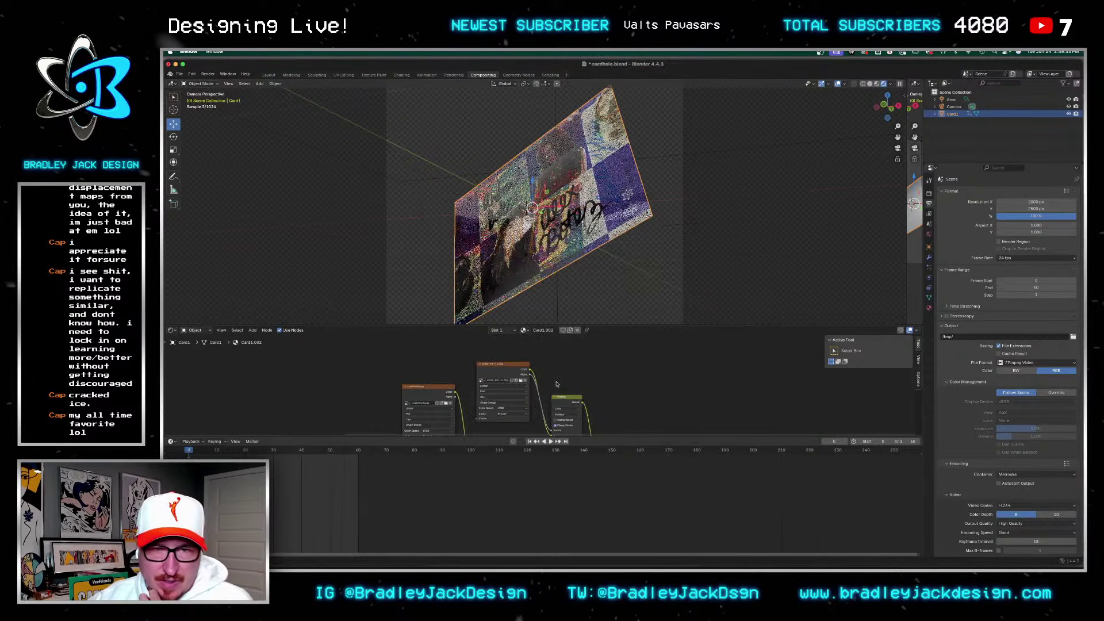
Step: Load soph-back.png from the Desktop into the second Image Texture node
{"action": "left_click", "coordinate": [520, 382]}
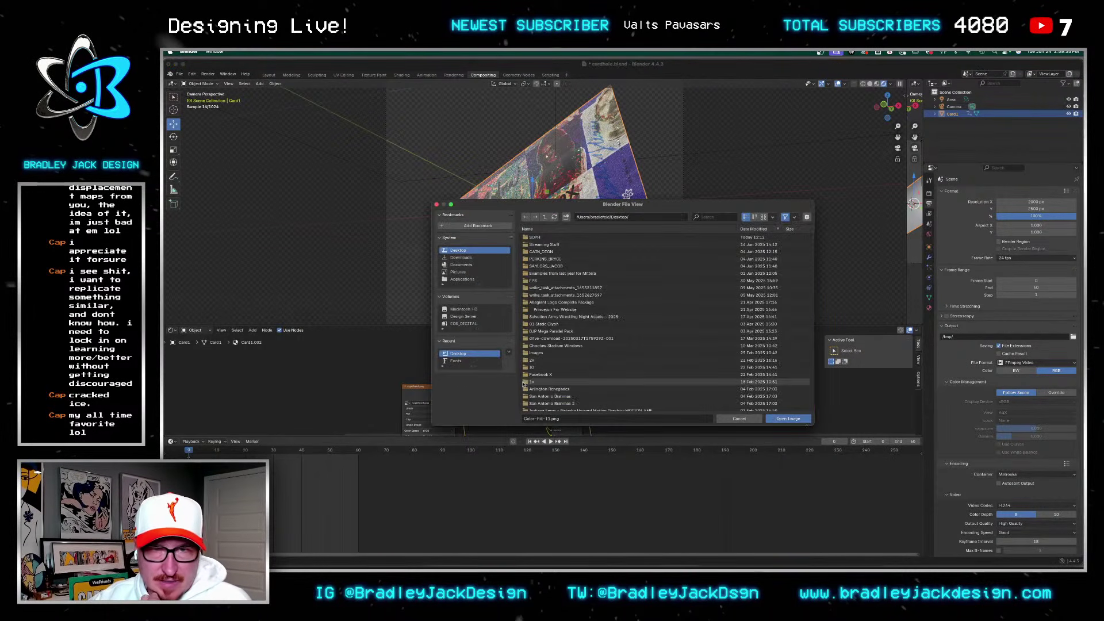
{"action": "scroll", "coordinate": [557, 363], "scroll_direction": "down", "scroll_amount": 2}
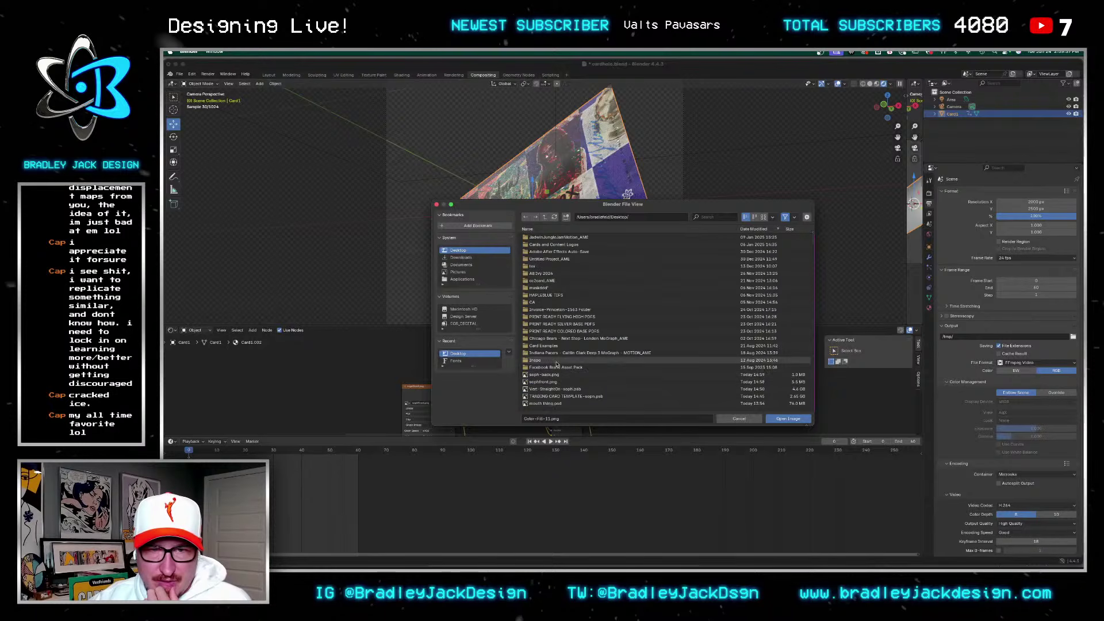
{"action": "double_click", "coordinate": [555, 377]}
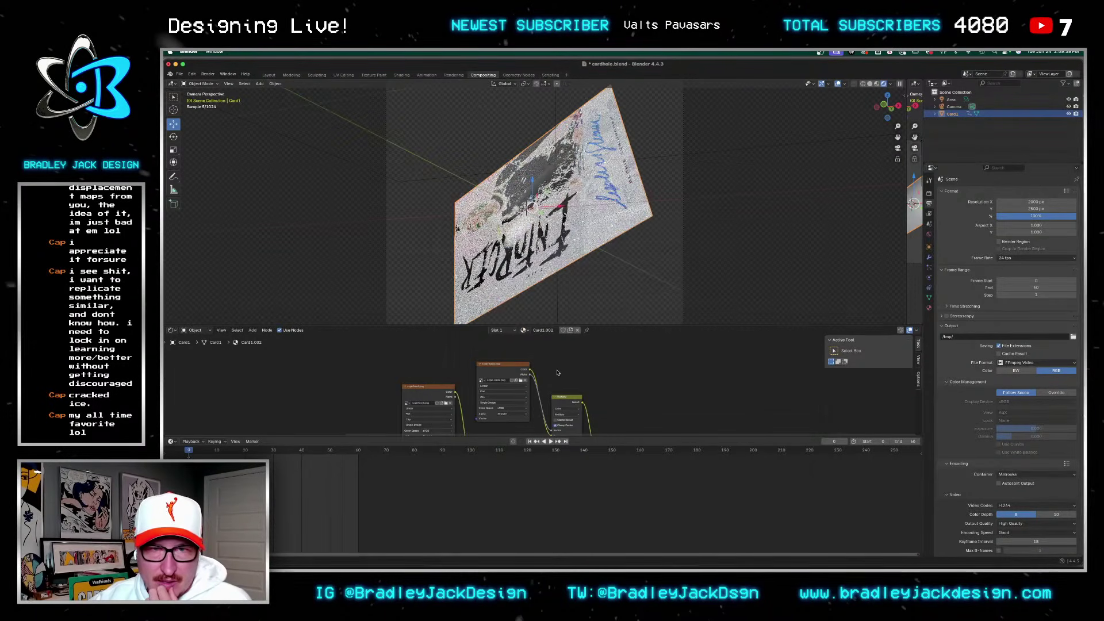
Step: Load sophfront.png from the Desktop into the second Image Texture node
{"action": "scroll", "coordinate": [558, 374], "scroll_direction": "down", "scroll_amount": 1}
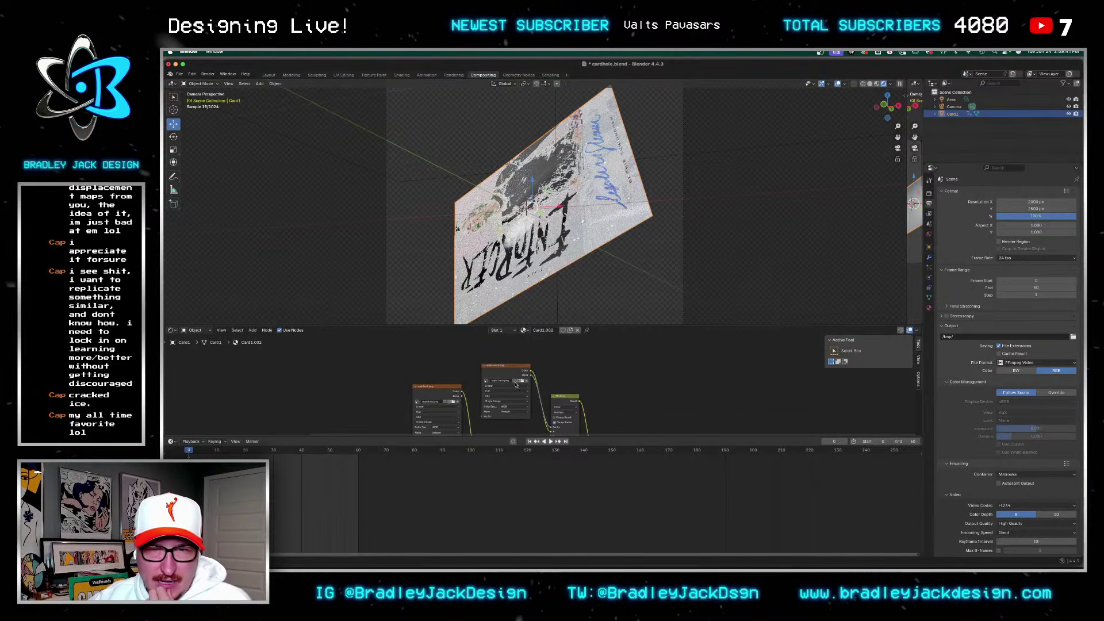
{"action": "left_click", "coordinate": [524, 383]}
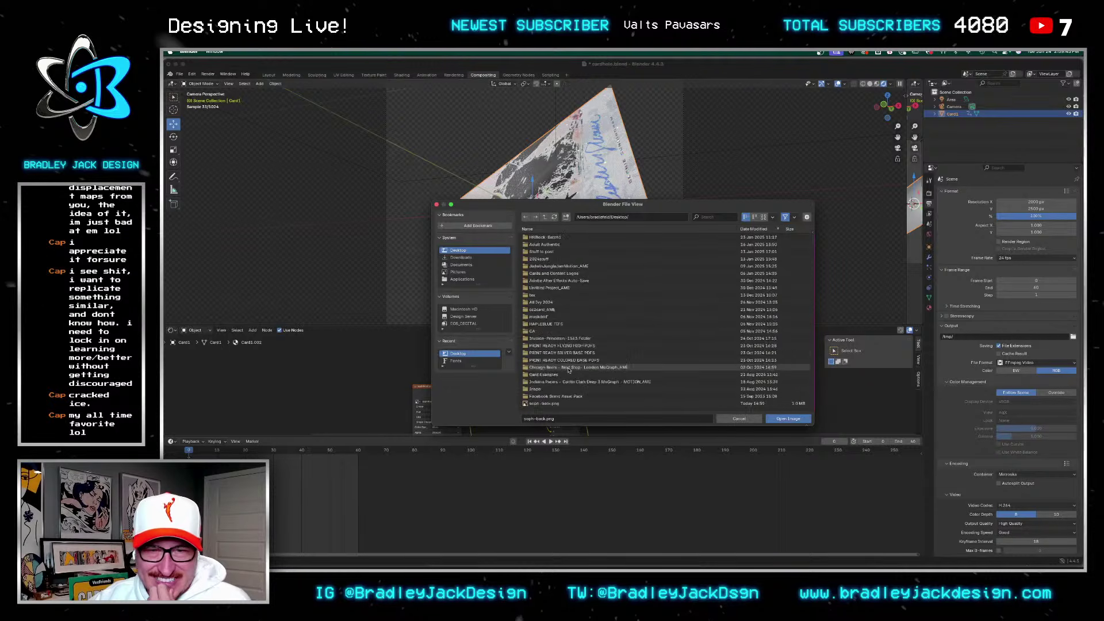
{"action": "scroll", "coordinate": [568, 369], "scroll_direction": "down", "scroll_amount": 3}
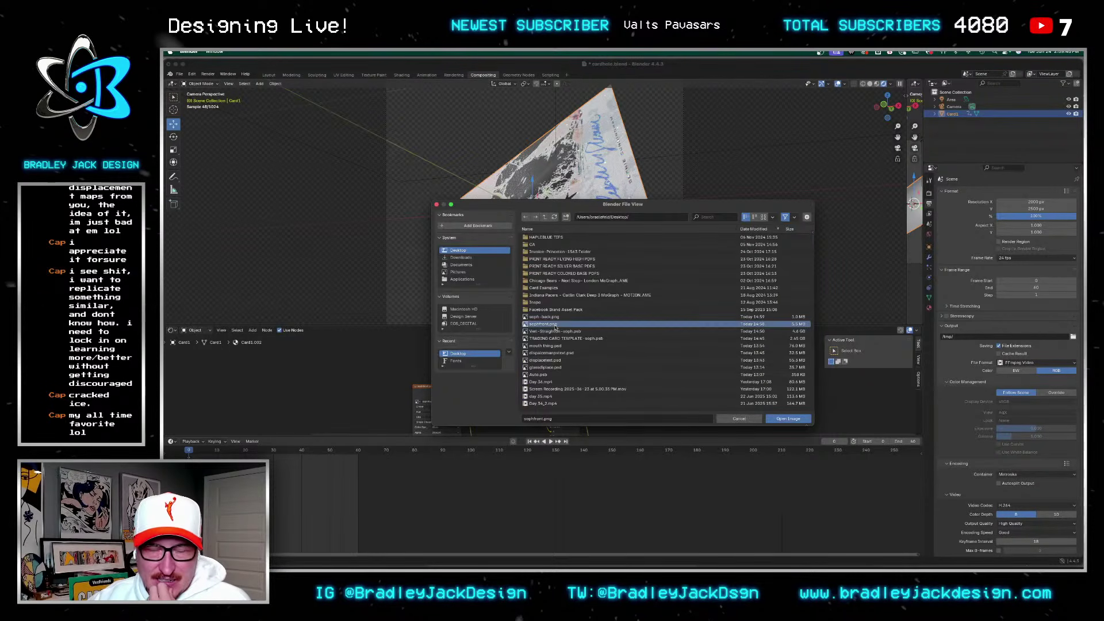
{"action": "double_click", "coordinate": [542, 324]}
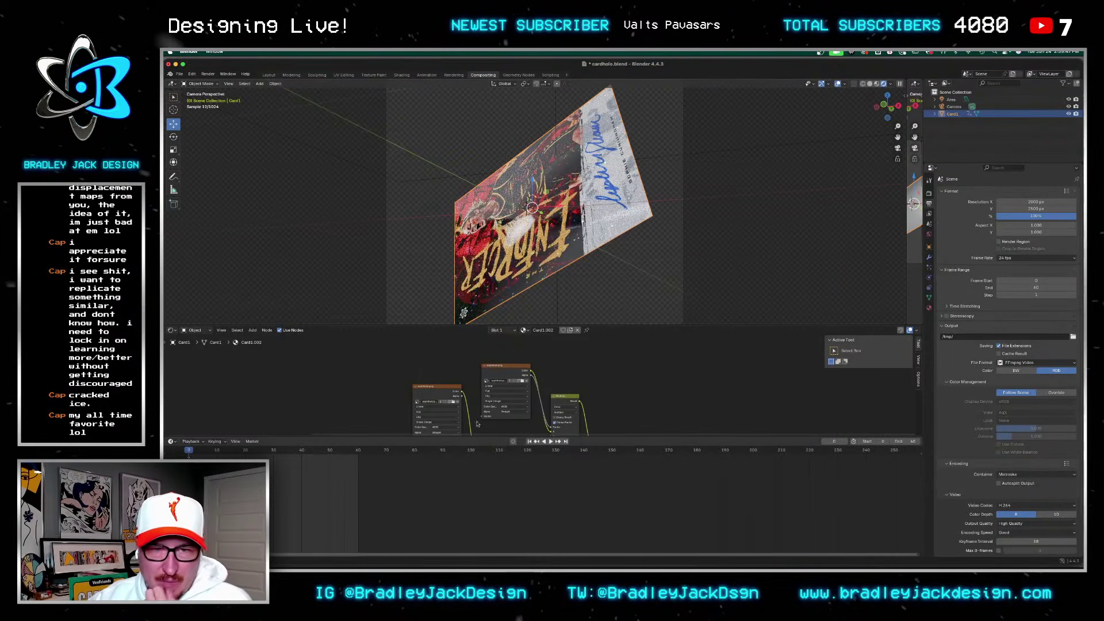
Step: Load the white mask image from the Desktop into the leftmost Image Texture node
{"action": "scroll", "coordinate": [482, 420], "scroll_direction": "up", "scroll_amount": 2}
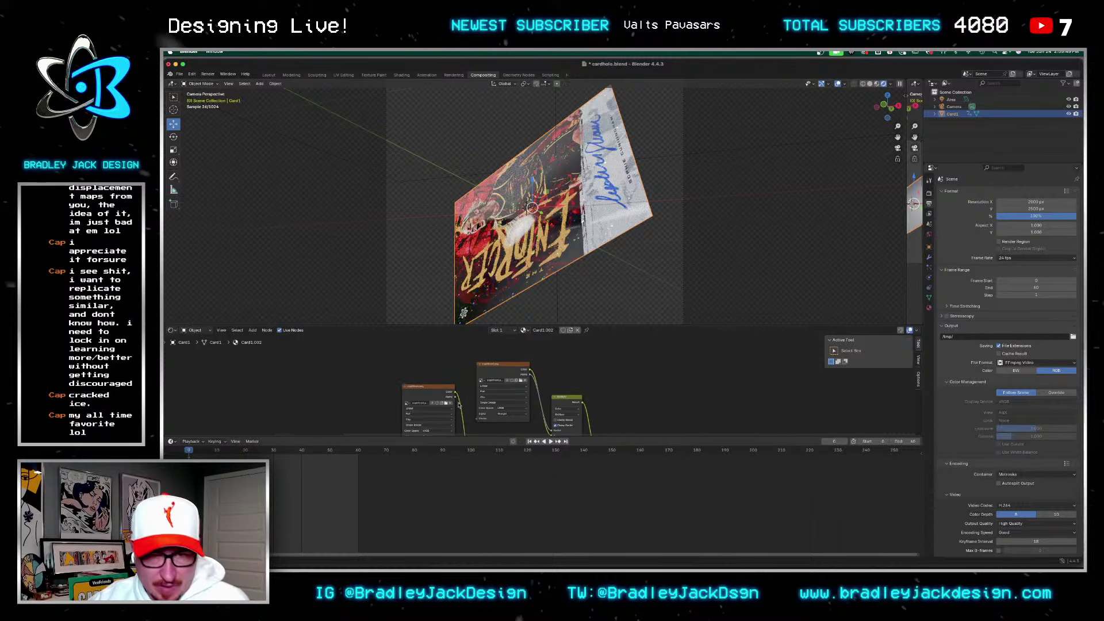
{"action": "left_click", "coordinate": [446, 405]}
{"action": "scroll", "coordinate": [538, 322], "scroll_direction": "down", "scroll_amount": 2}
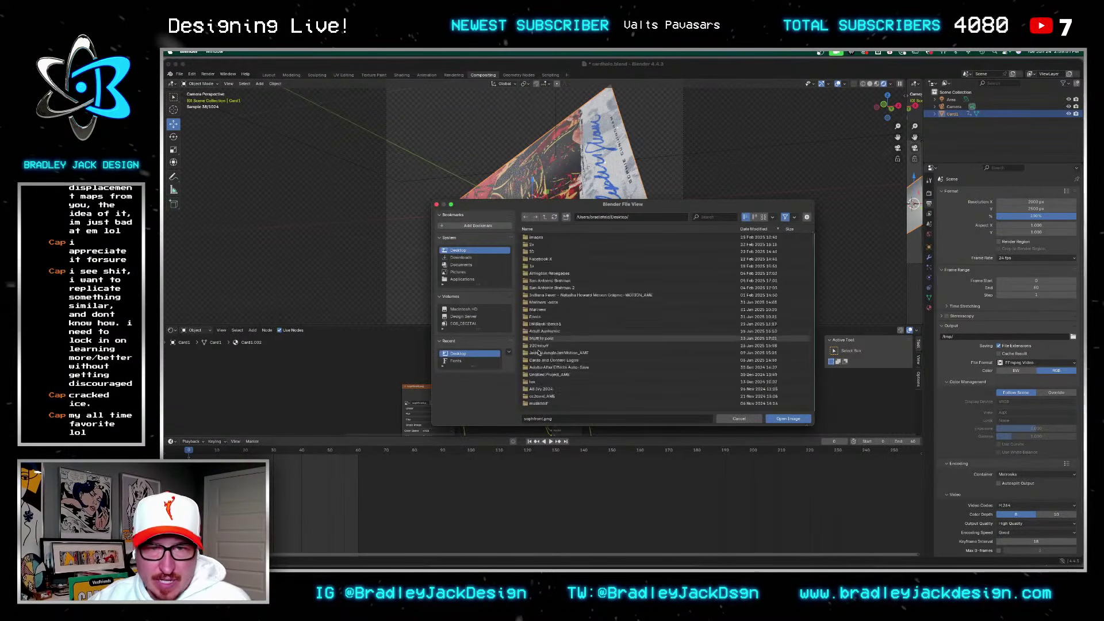
{"action": "scroll", "coordinate": [539, 353], "scroll_direction": "down", "scroll_amount": 3}
{"action": "double_click", "coordinate": [547, 334]}
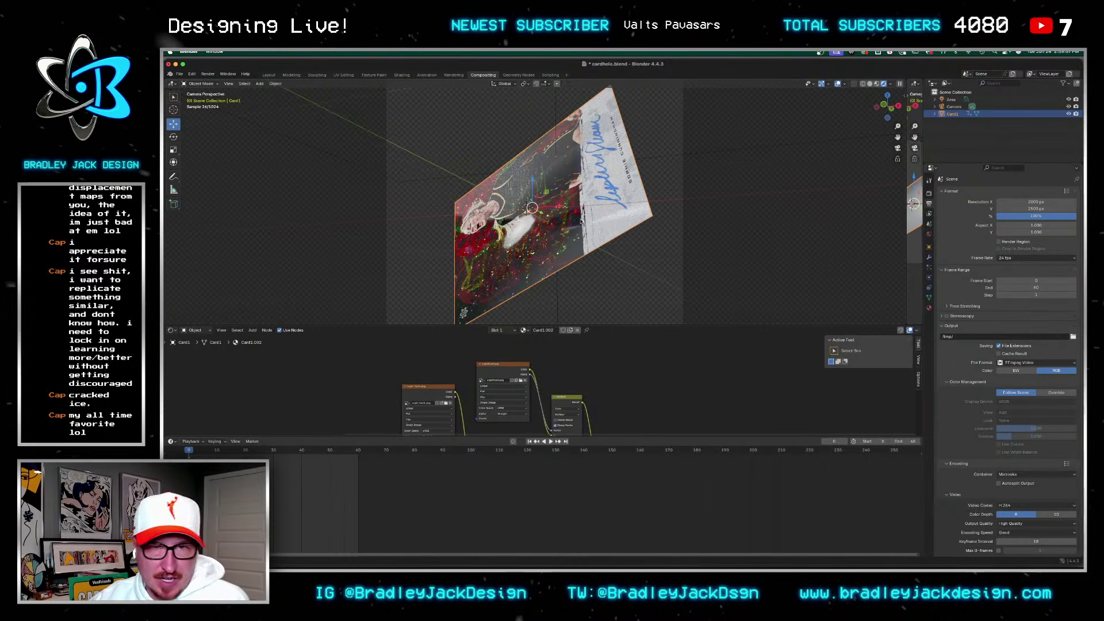
Step: Rotate the card upright so its front faces the camera, render a still image to examine it, and close the render
{"action": "left_click", "coordinate": [173, 136]}
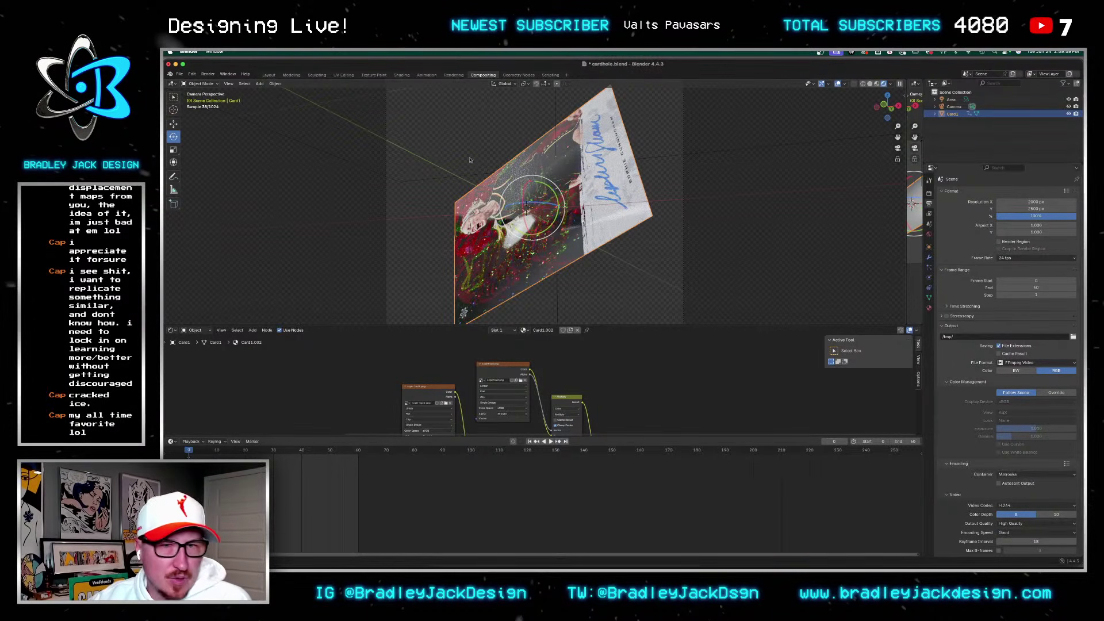
{"action": "left_click_drag", "start_coordinate": [553, 193], "coordinate": [647, 208]}
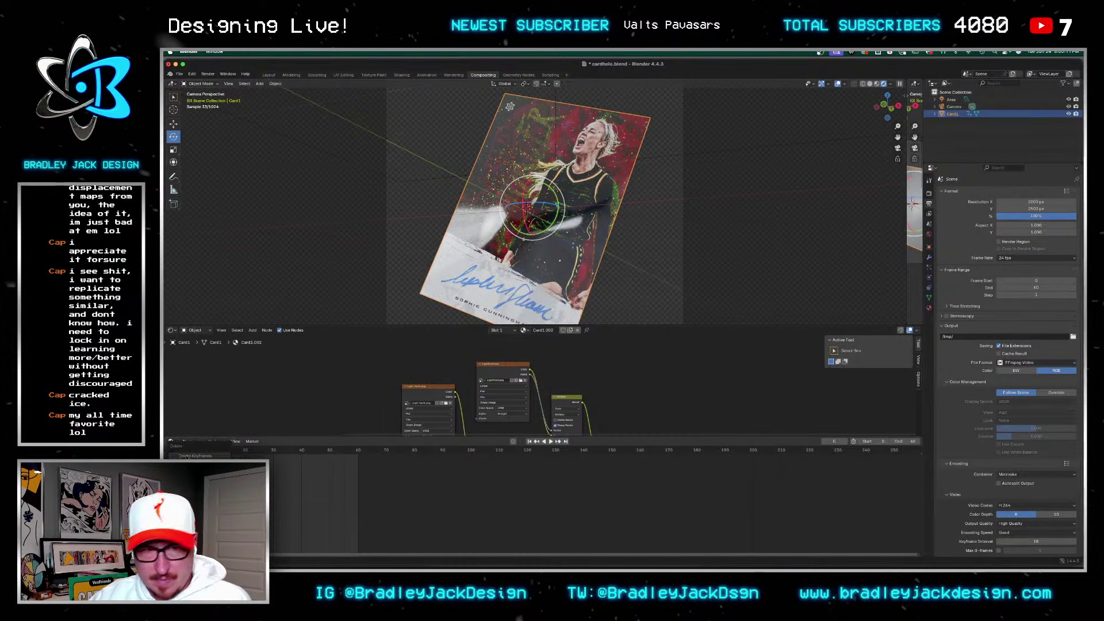
{"action": "left_click", "coordinate": [206, 75]}
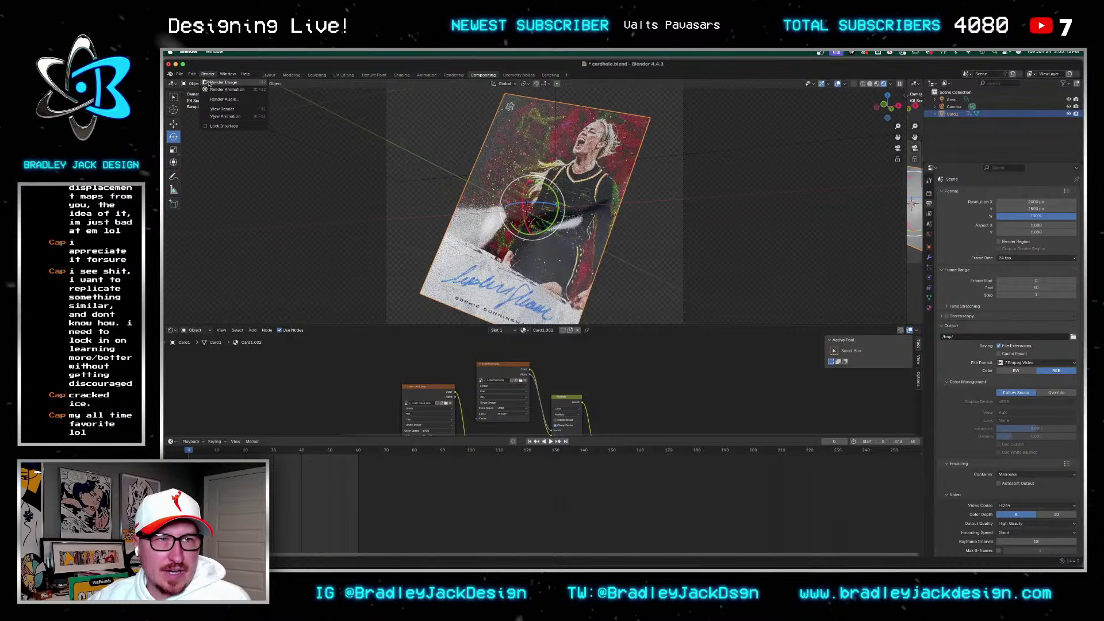
{"action": "left_click", "coordinate": [221, 92]}
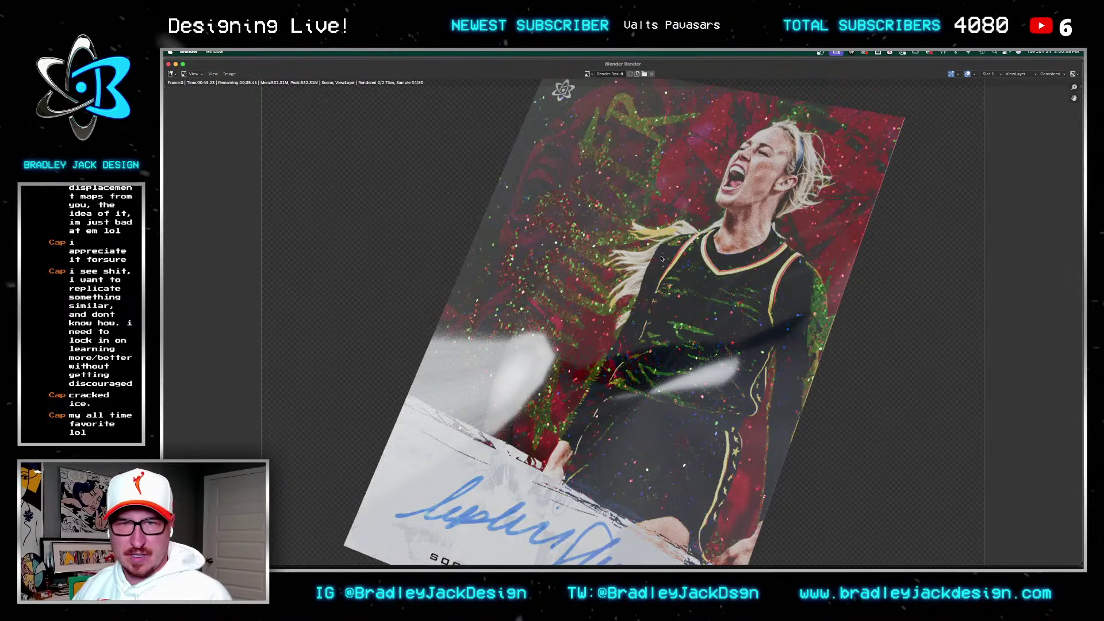
{"action": "scroll", "coordinate": [697, 334], "scroll_direction": "down", "scroll_amount": 2}
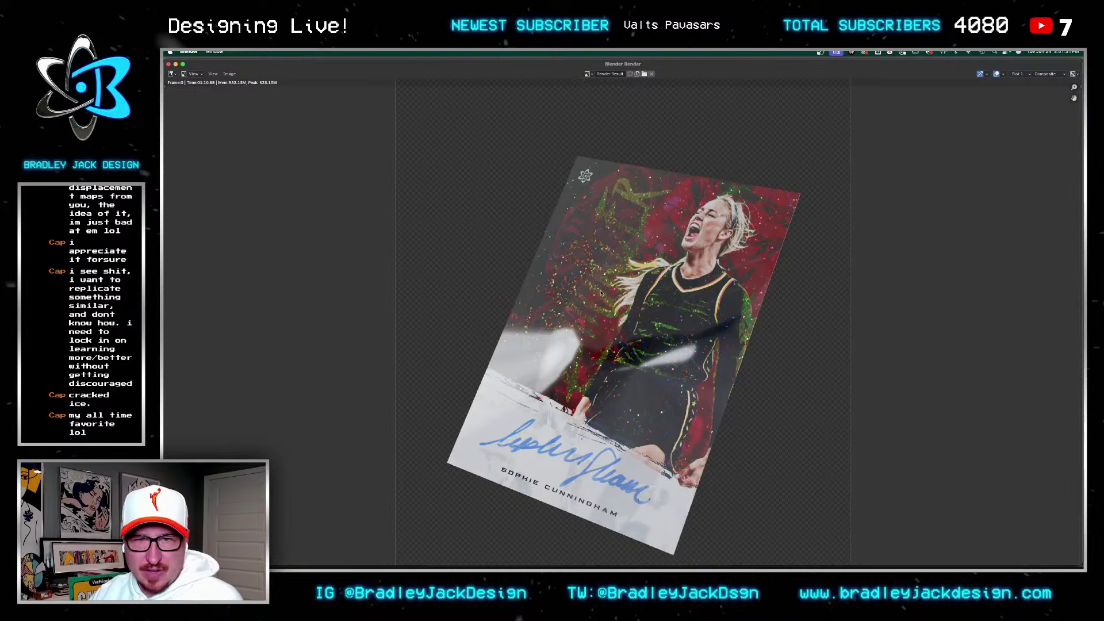
{"action": "left_click", "coordinate": [168, 63]}
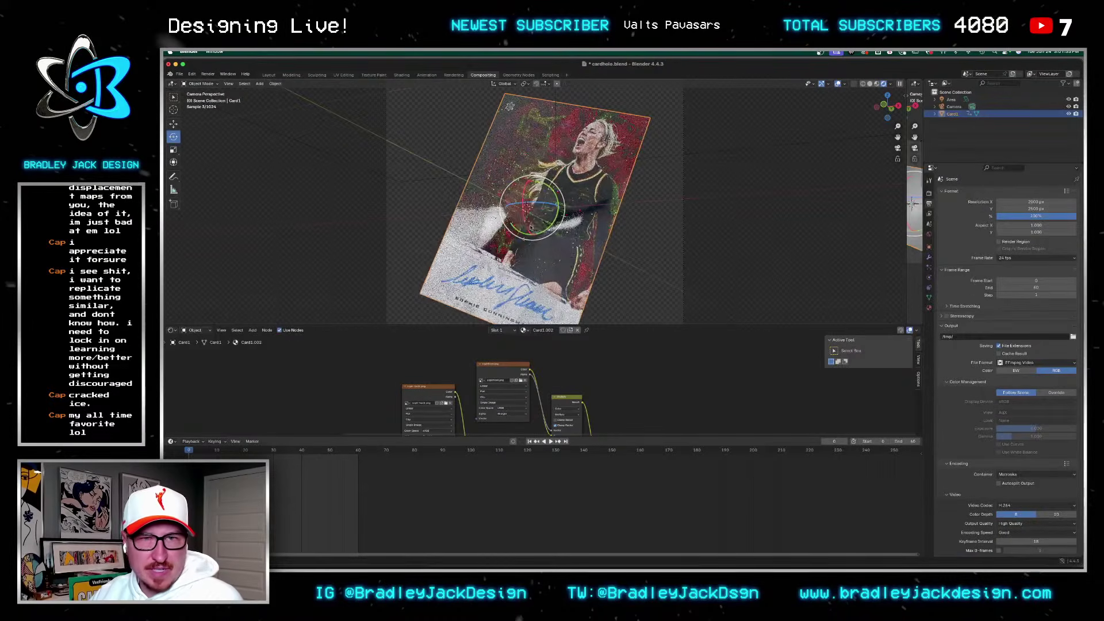
Step: Rotate the card around the vertical axis so it leans the opposite way in the camera view
{"action": "mouse_move", "coordinate": [527, 207]}
{"action": "left_mouse_down"}
{"action": "mouse_move", "coordinate": [552, 206]}
{"action": "mouse_move", "coordinate": [539, 176]}
{"action": "mouse_move", "coordinate": [525, 206]}
{"action": "left_mouse_up"}
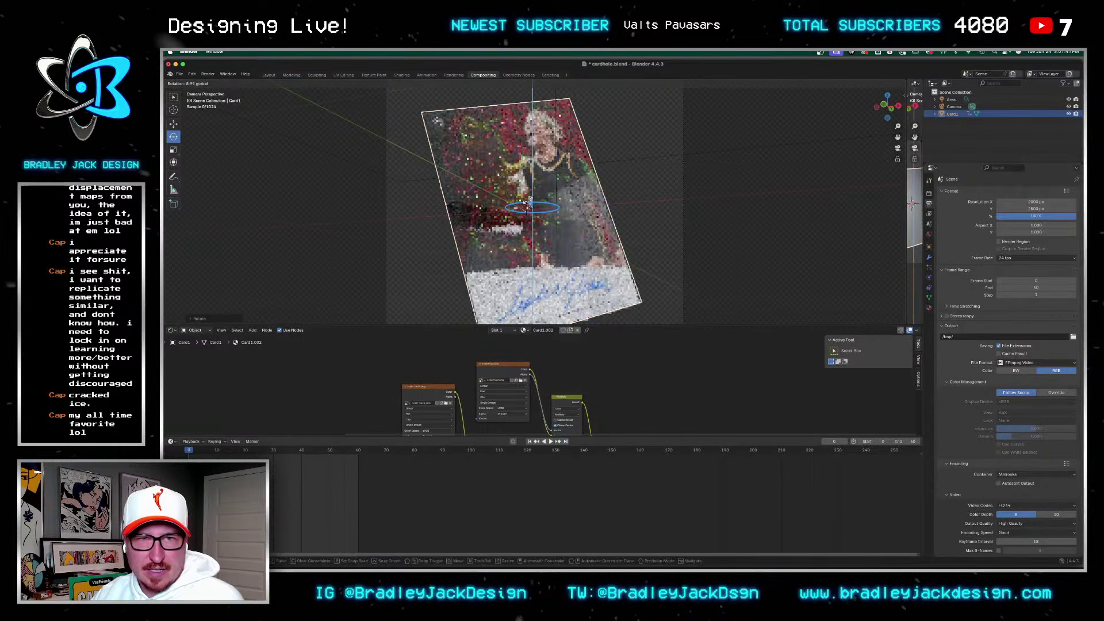
Step: Try deleting both Image Texture nodes from the card's material
{"action": "scroll", "coordinate": [502, 372], "scroll_direction": "down", "scroll_amount": 1}
{"action": "left_click", "coordinate": [443, 390], "text": "shift"}
{"action": "key", "text": "x"}
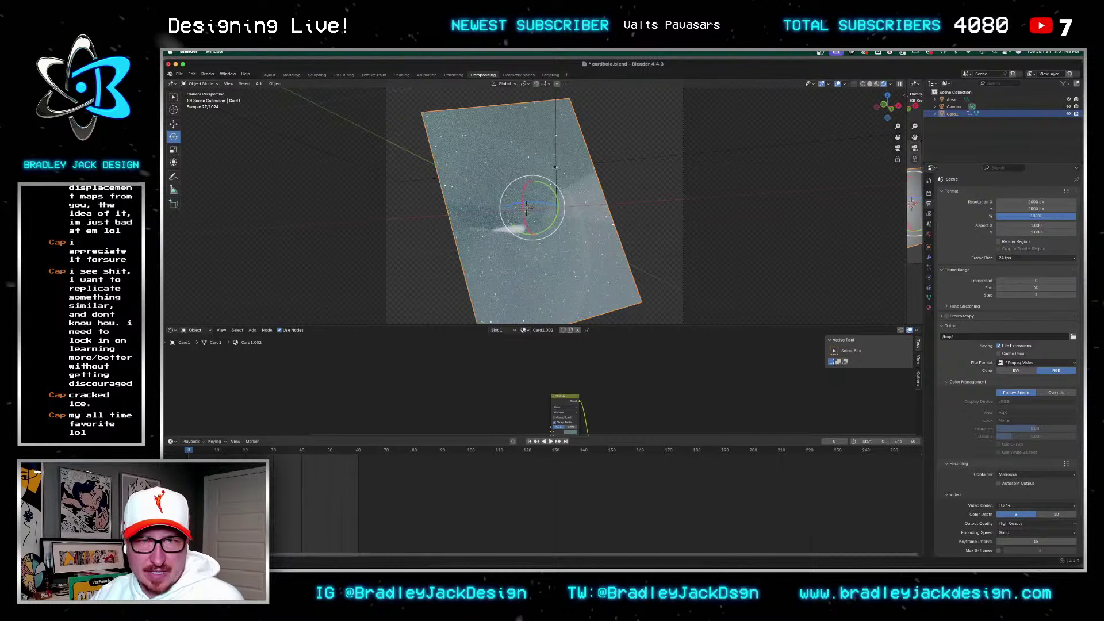
{"action": "left_click_drag", "start_coordinate": [547, 206], "coordinate": [546, 202]}
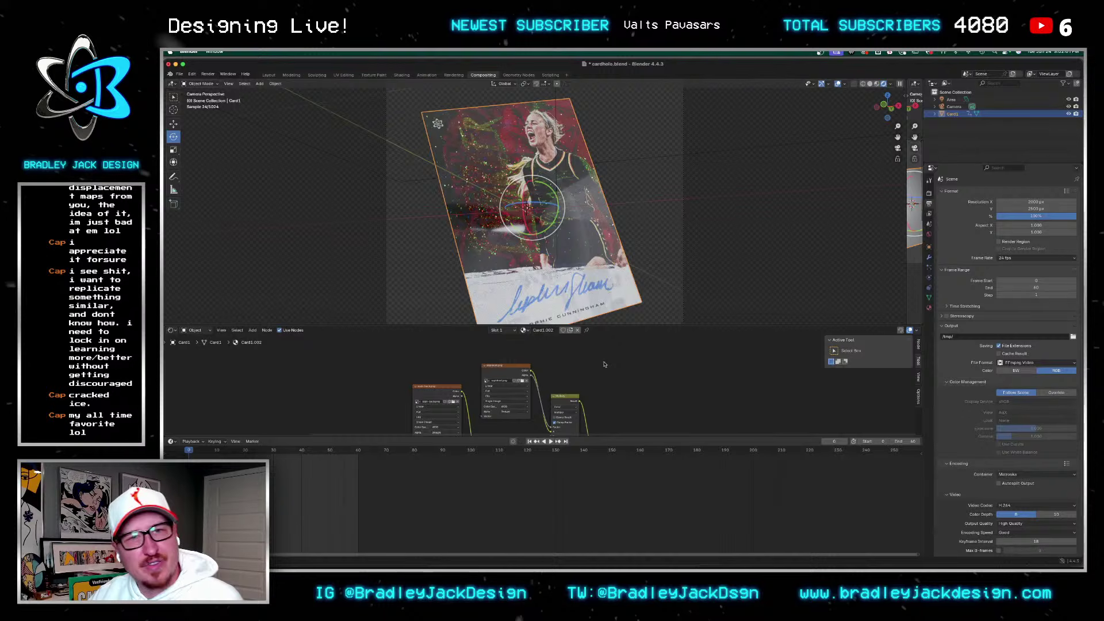
Step: Switch to Photoshop and bring up the TRADING CARD TEMPLATE document
{"action": "key", "text": "super+Tab"}
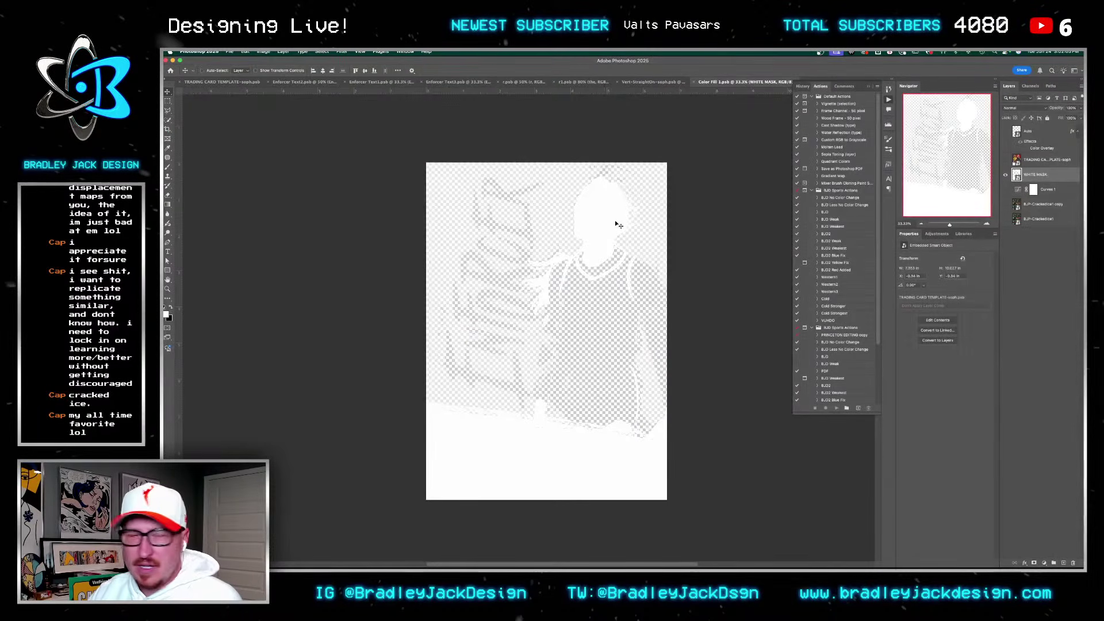
{"action": "key", "text": "ctrl+shift+Tab"}
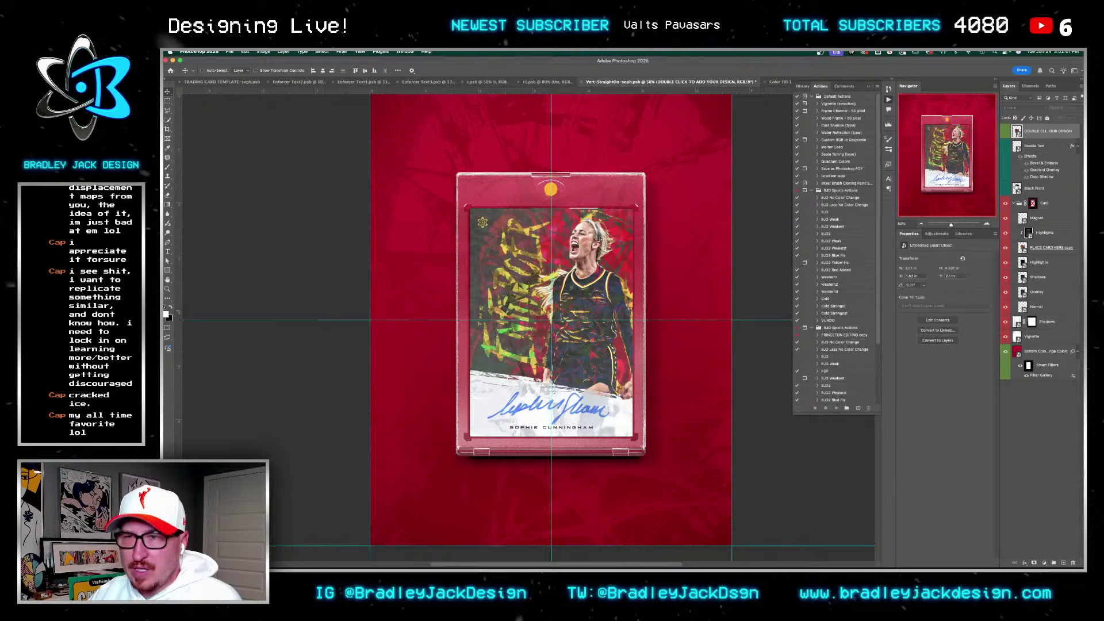
{"action": "key", "text": "ctrl+Tab"}
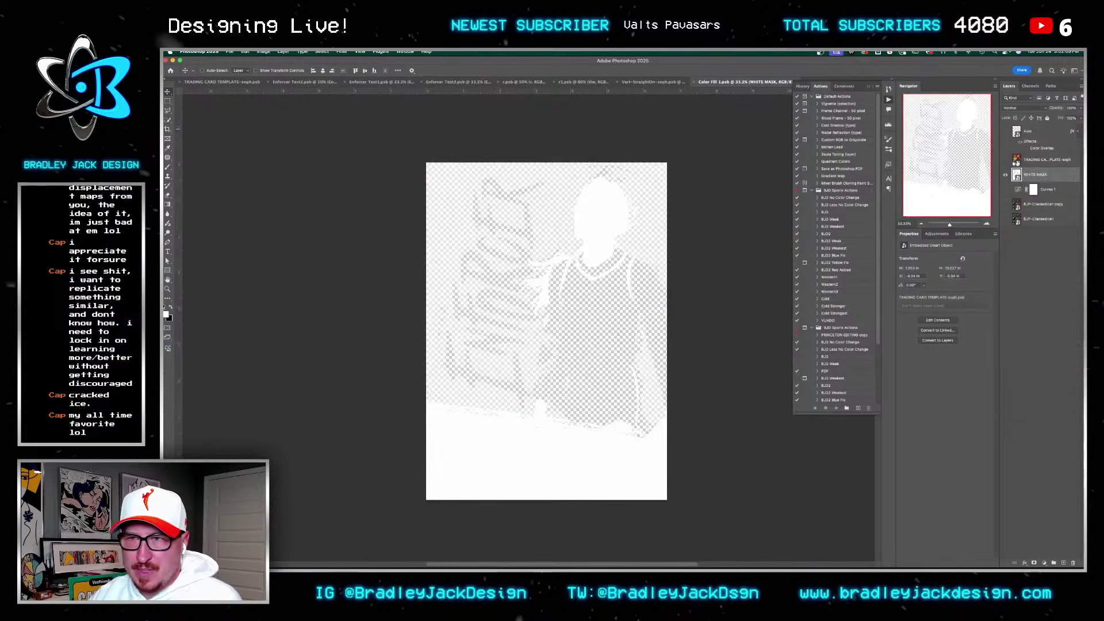
{"action": "key", "text": "ctrl+Tab"}
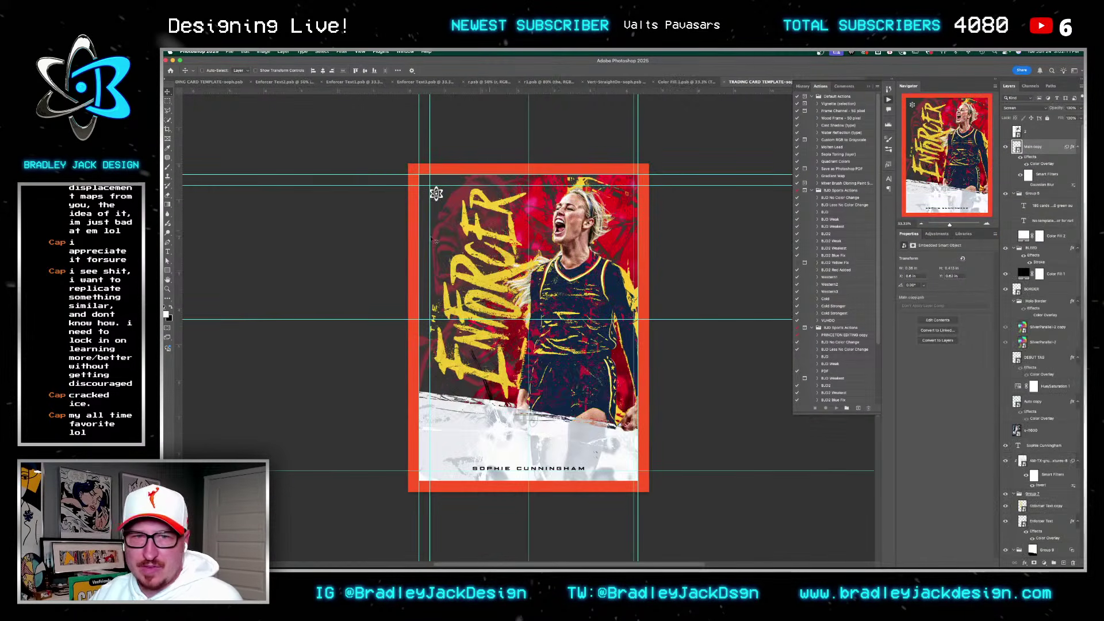
Step: Copy the Enforcer Text lettering onto a new layer above it, keeping the original layer for editing
{"action": "scroll", "coordinate": [1035, 500], "scroll_direction": "down", "scroll_amount": 2}
{"action": "left_click", "coordinate": [1023, 503]}
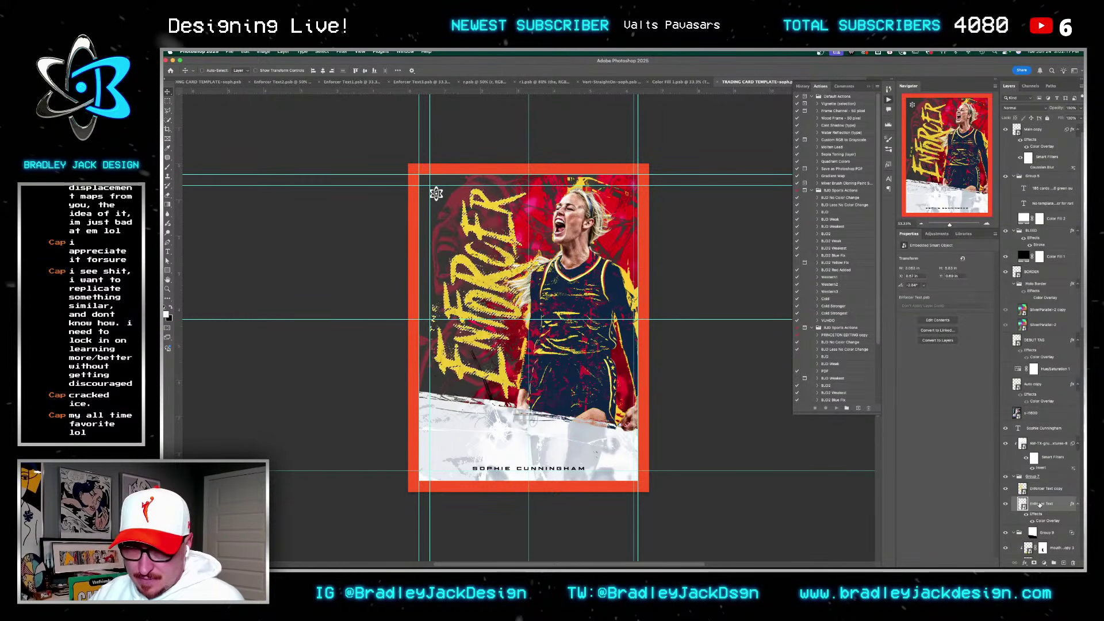
{"action": "key", "text": "super+j"}
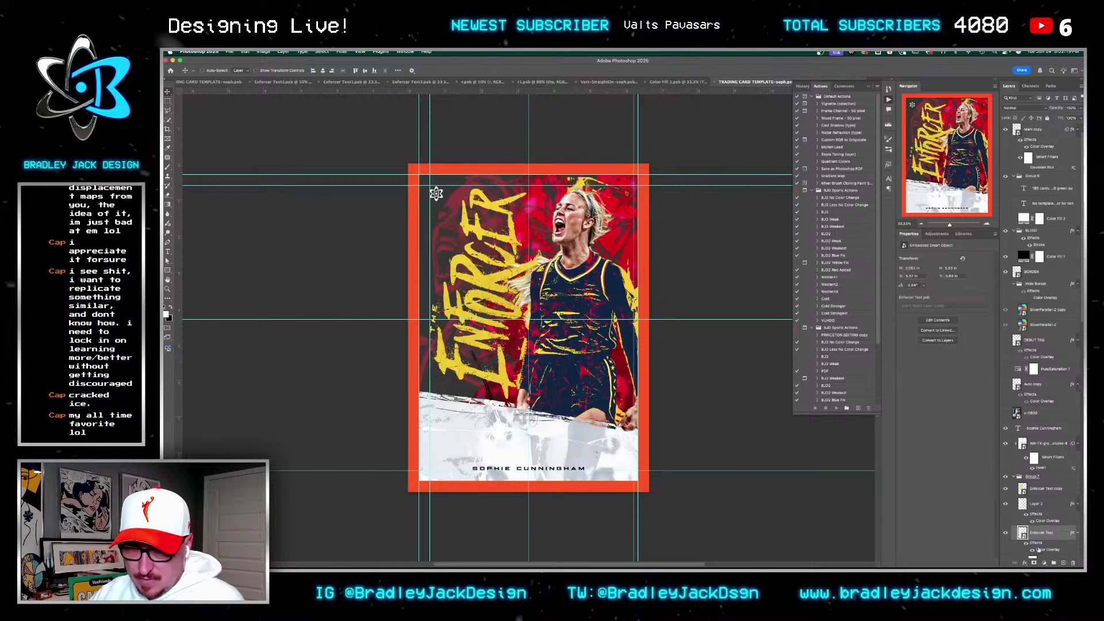
Step: Add an outside Stroke effect to the Enforcer Text layer and reduce its size
{"action": "left_click", "coordinate": [1025, 564]}
{"action": "left_click", "coordinate": [1035, 502]}
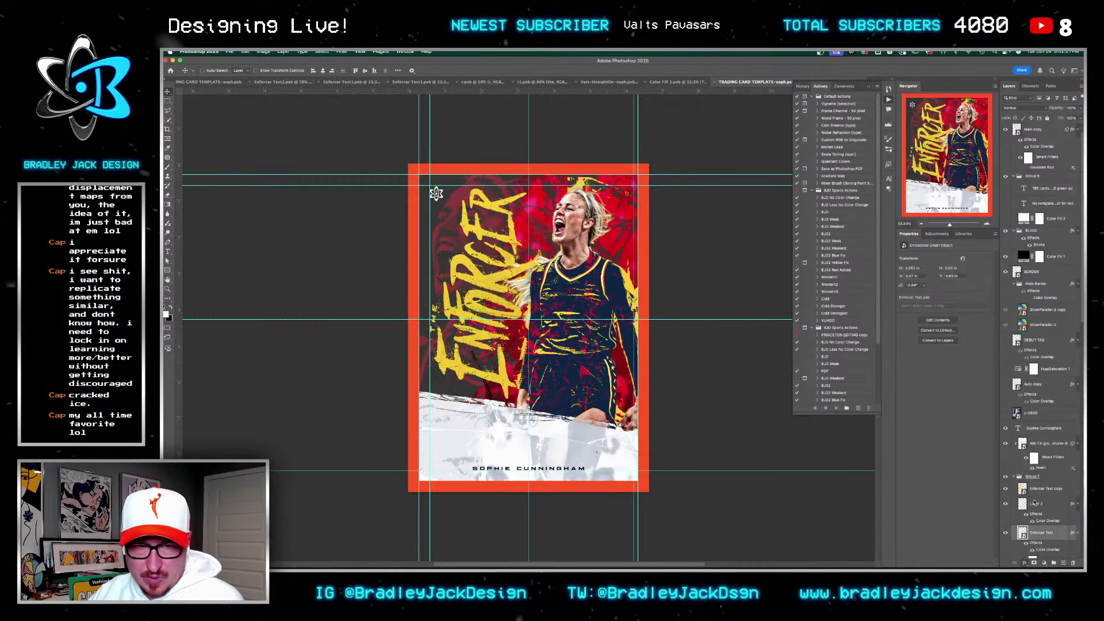
{"action": "key", "text": "Down"}
{"action": "key", "text": "Down"}
{"action": "key", "text": "Down"}
{"action": "key", "text": "Down"}
{"action": "key", "text": "Down"}
{"action": "key", "text": "Down"}
{"action": "key", "text": "Down"}
{"action": "key", "text": "Down"}
{"action": "key", "text": "Down"}
{"action": "key", "text": "Down"}
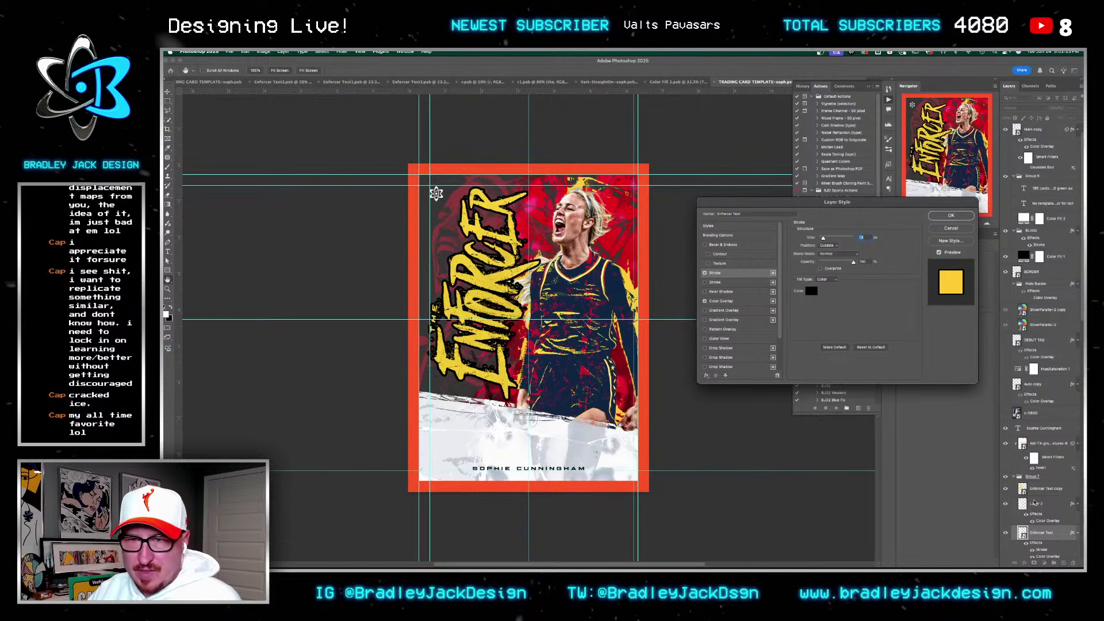
Step: Set the Enforcer Text stroke colour to white, make the stroke thinner, and apply the layer style
{"action": "left_click", "coordinate": [812, 291]}
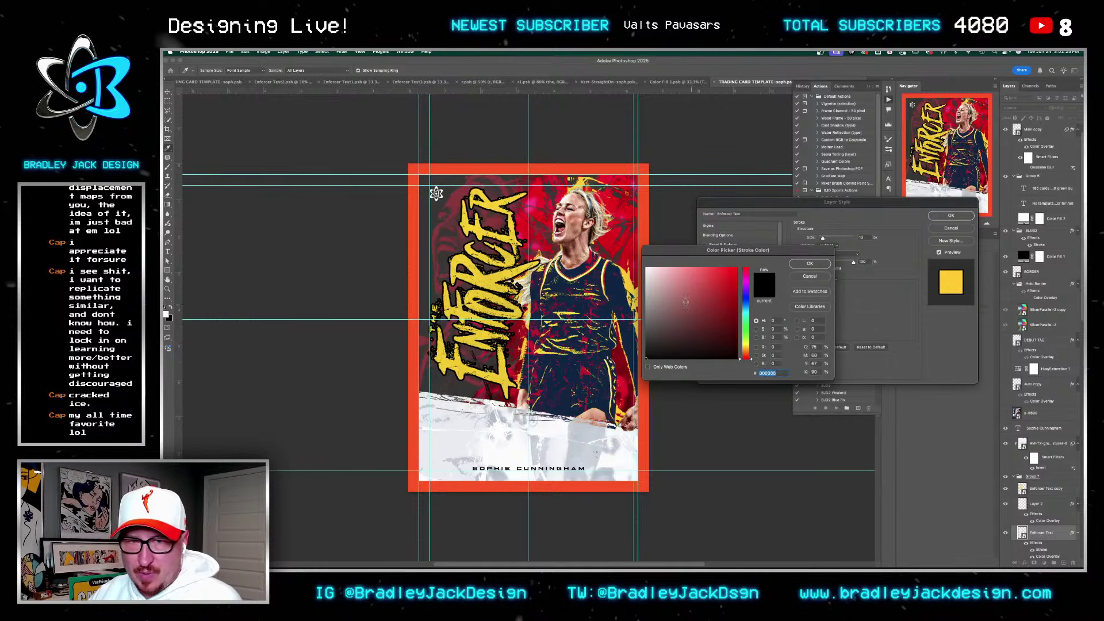
{"action": "left_click", "coordinate": [655, 257]}
{"action": "key", "text": "Return"}
{"action": "key", "text": "Down"}
{"action": "key", "text": "Down"}
{"action": "key", "text": "Down"}
{"action": "key", "text": "Down"}
{"action": "key", "text": "Down"}
{"action": "key", "text": "Down"}
{"action": "key", "text": "Down"}
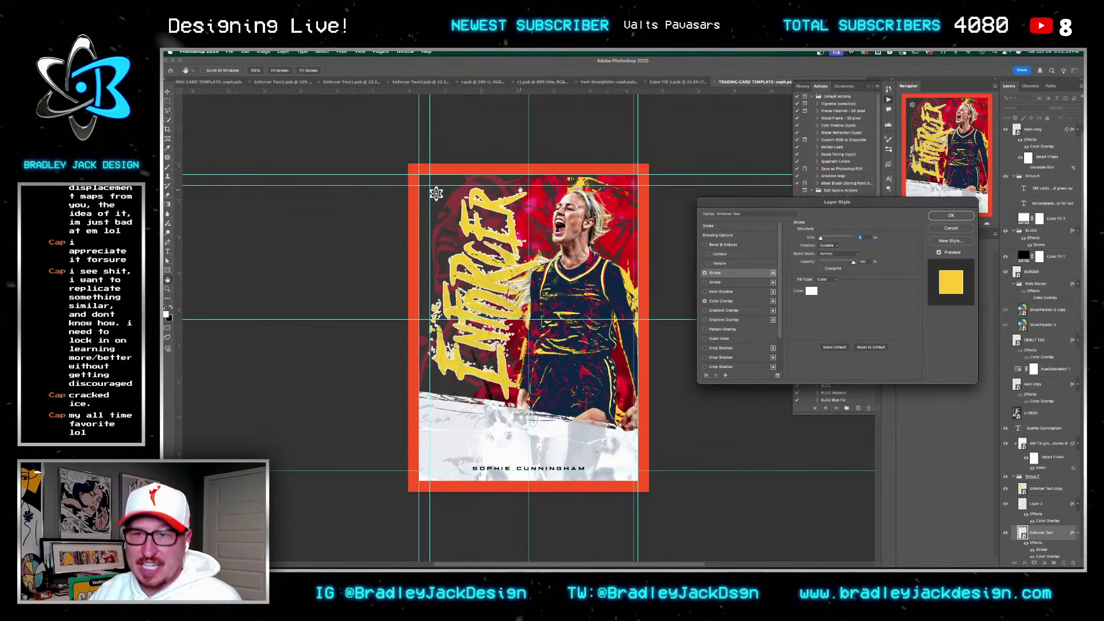
{"action": "key", "text": "Return"}
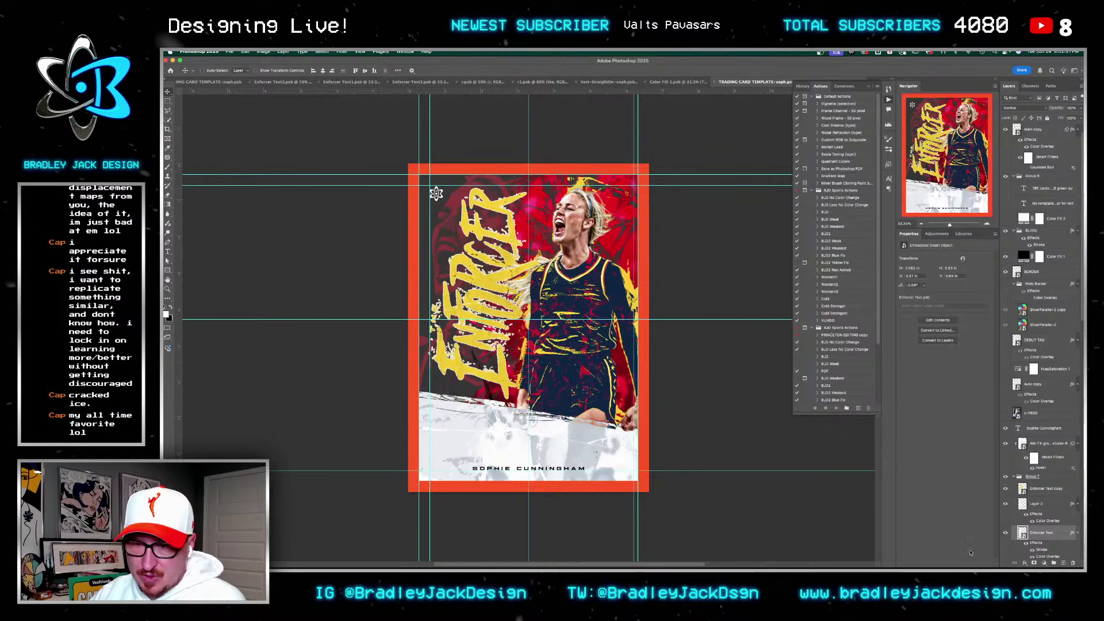
Step: Load the outline of the Enforcer Text lettering as a selection, keeping the Enforcer Text layer active
{"action": "left_click", "coordinate": [1019, 532], "text": "super"}
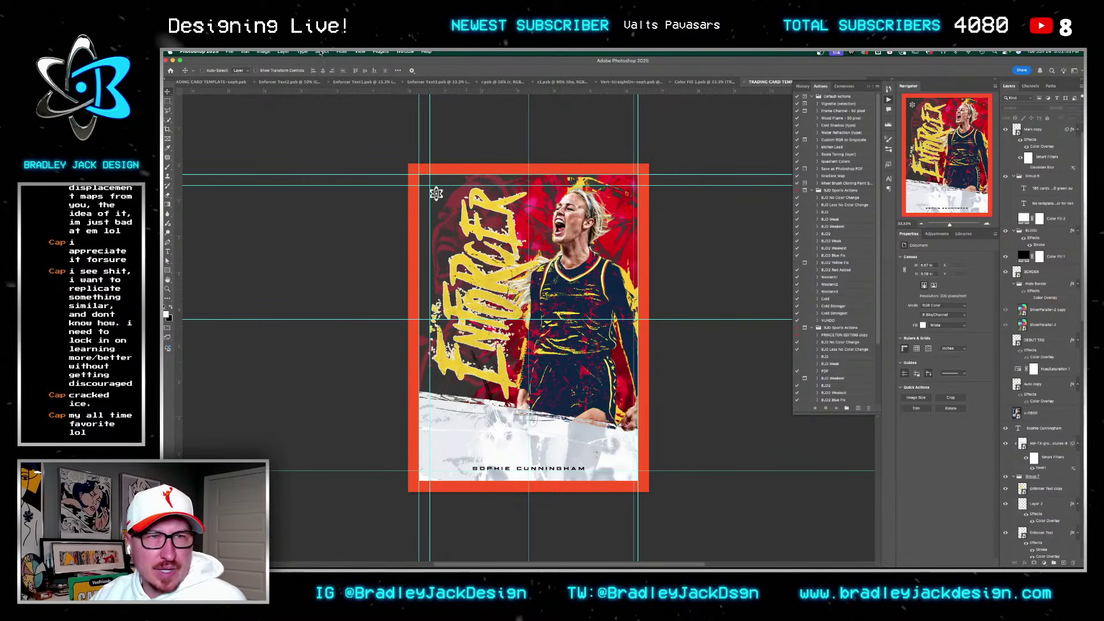
{"action": "left_click", "coordinate": [322, 51]}
{"action": "key", "text": "Escape"}
{"action": "left_click", "coordinate": [1027, 504]}
{"action": "scroll", "coordinate": [1022, 521], "scroll_direction": "down", "scroll_amount": 1}
{"action": "double_click", "coordinate": [471, 233]}
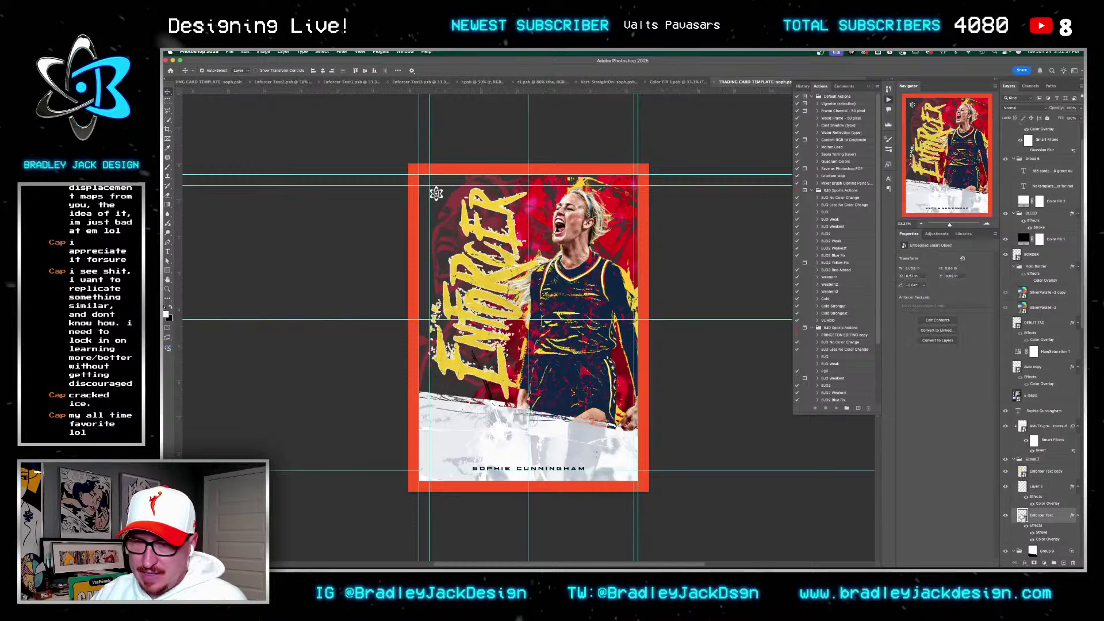
{"action": "key", "text": "super+w"}
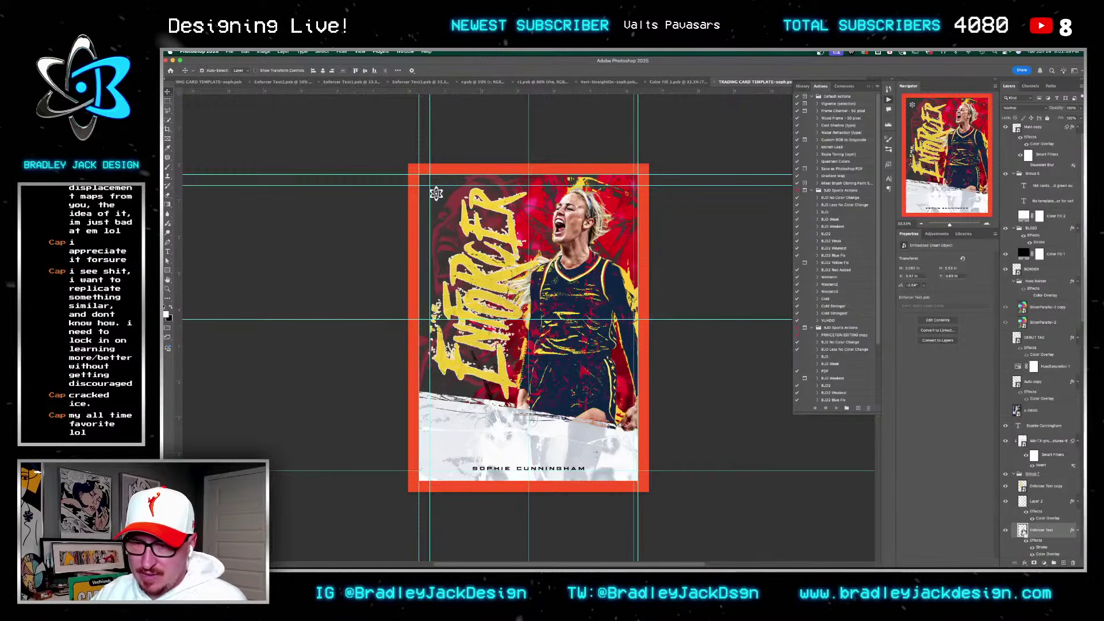
Step: Smooth the lettering selection and apply it as a layer mask on the Enforcer Text layer
{"action": "left_click", "coordinate": [322, 51]}
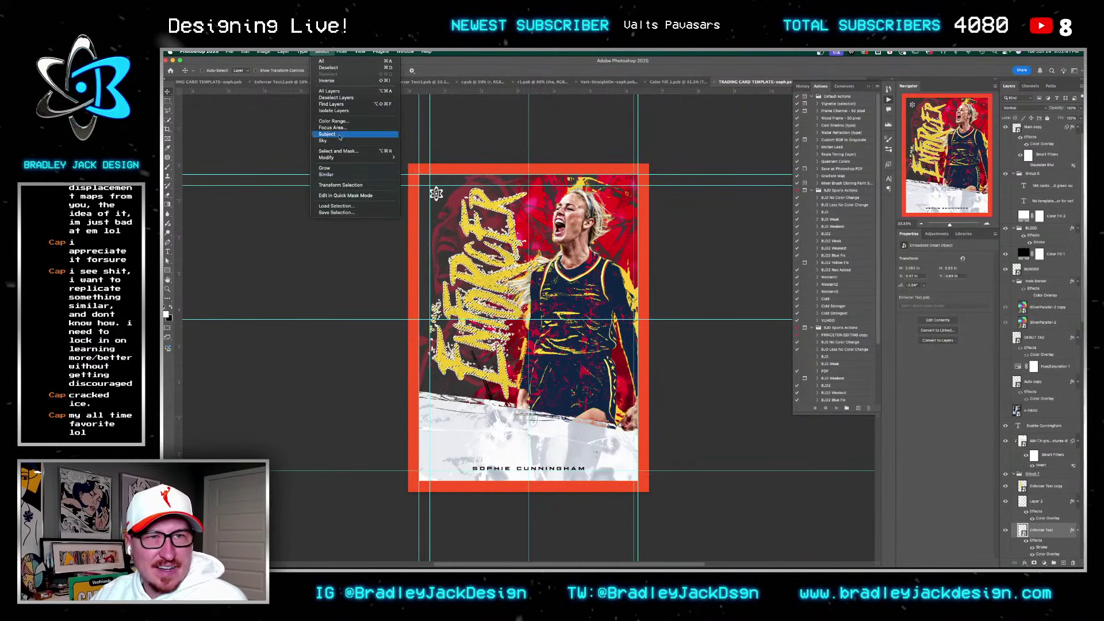
{"action": "mouse_move", "coordinate": [357, 157]}
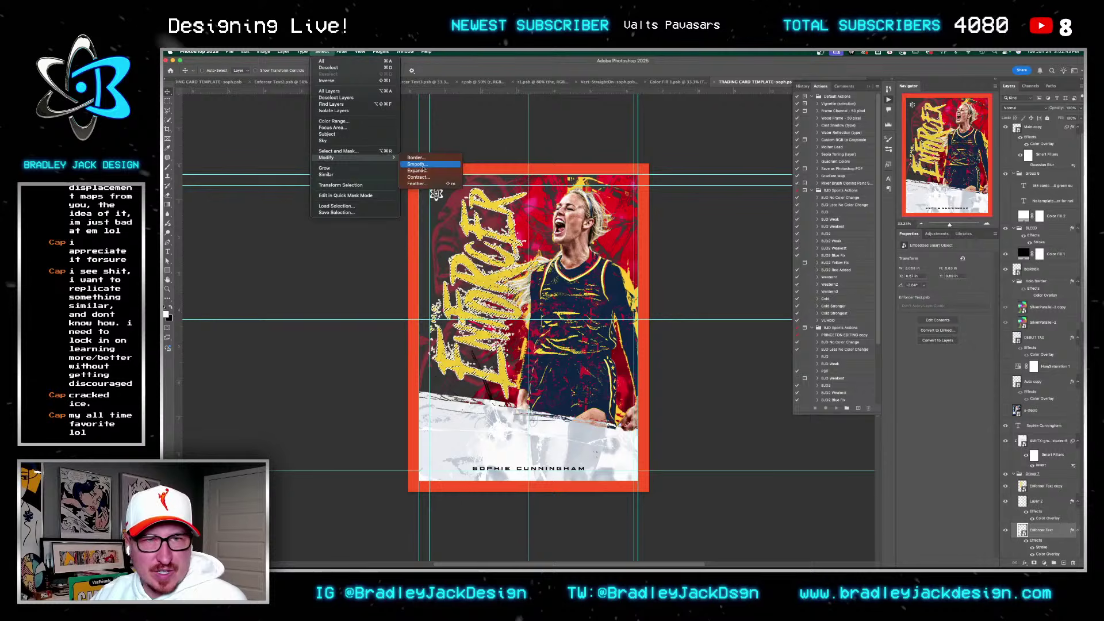
{"action": "left_click", "coordinate": [419, 164]}
{"action": "key", "text": "Return"}
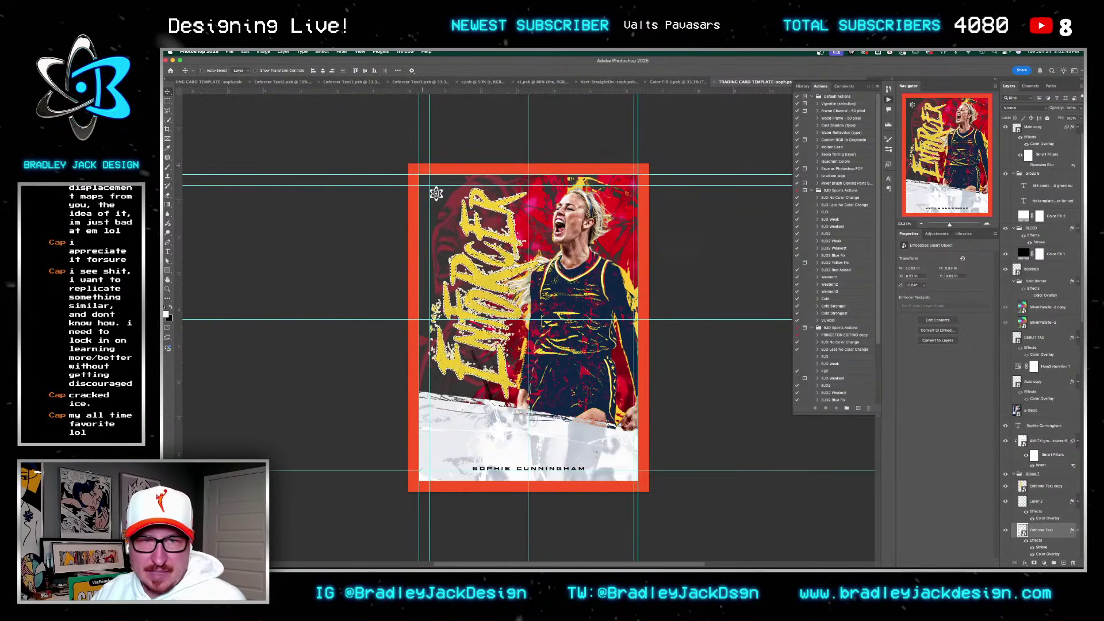
{"action": "left_click", "coordinate": [1034, 563]}
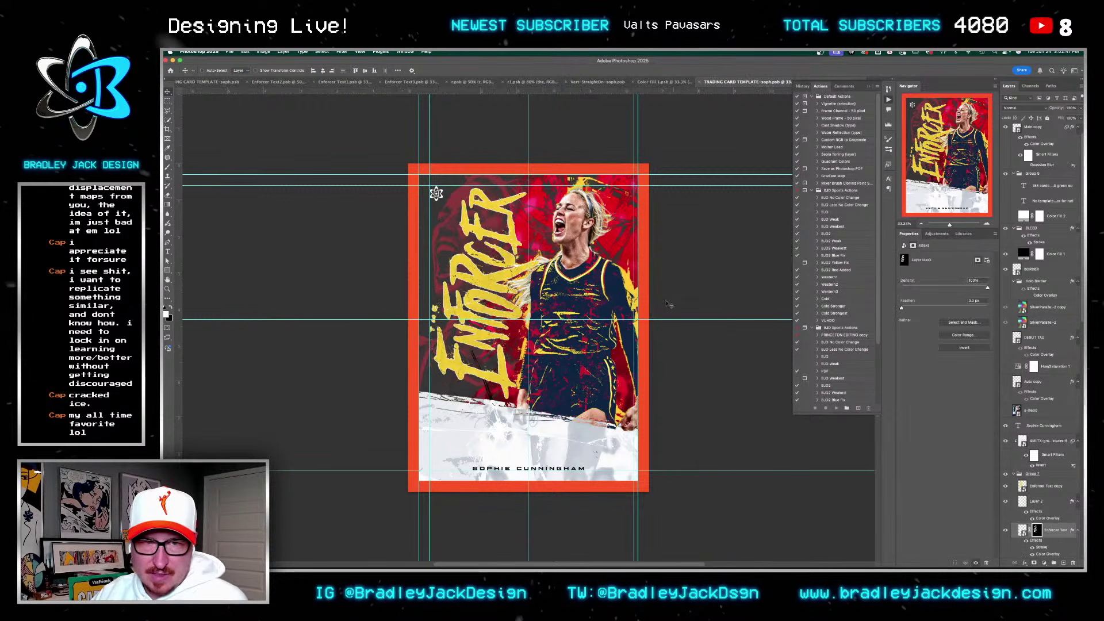
Step: Adjust the size of the white Stroke on the masked Enforcer Text layer and apply the layer style
{"action": "double_click", "coordinate": [1042, 548]}
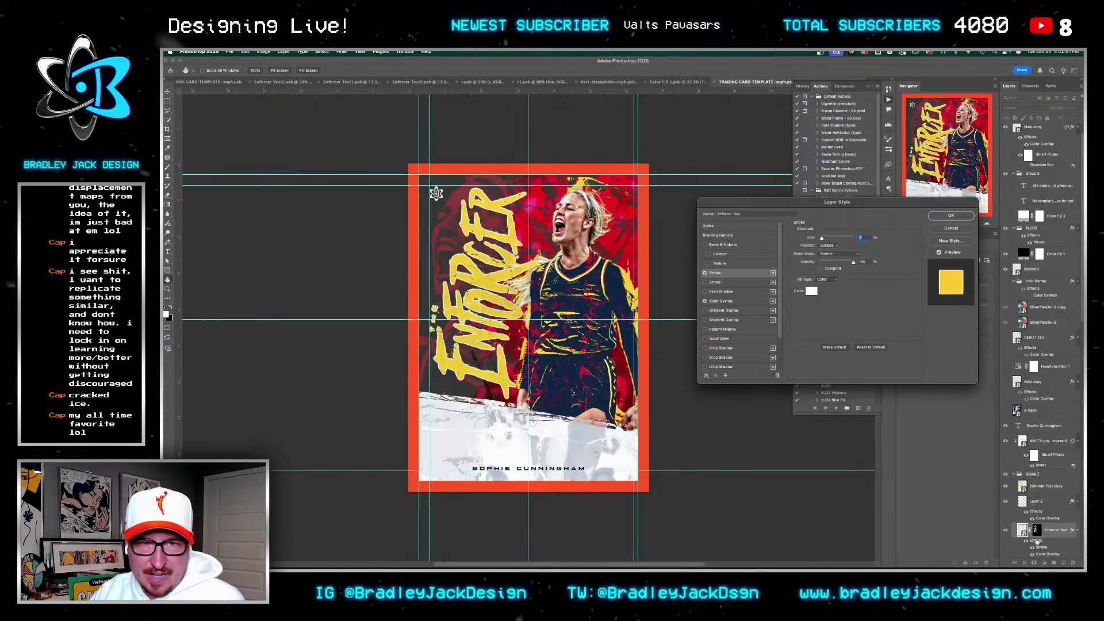
{"action": "key", "text": "Return"}
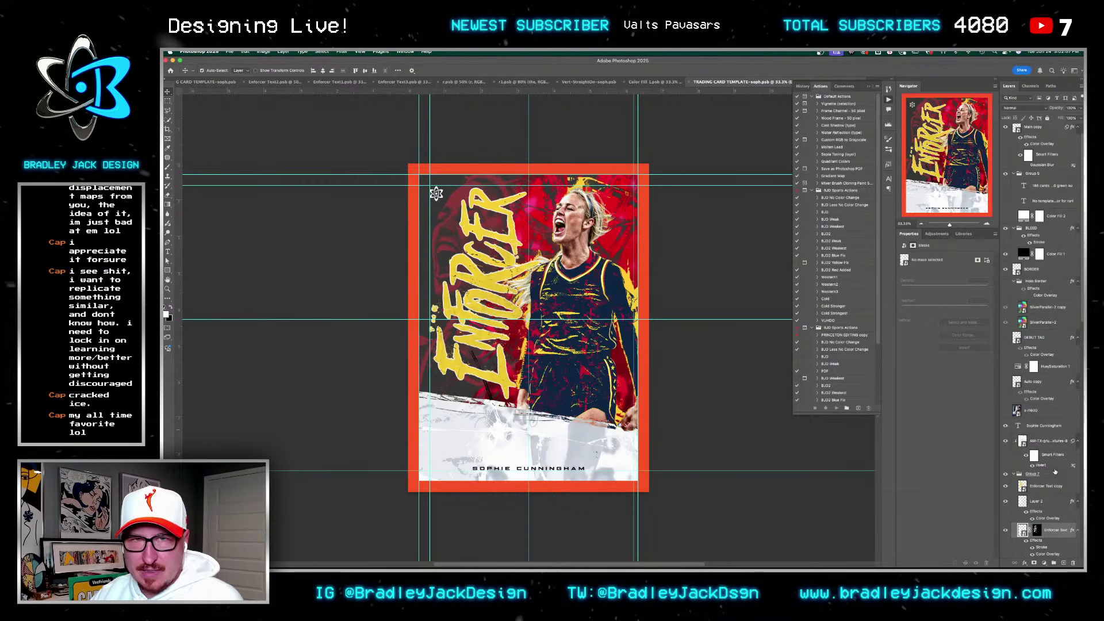
Step: Close the spare document with the white Enforcer lettering and open the WHITE MASK smart object from the Color Fill 1 document
{"action": "key", "text": "ctrl+Tab"}
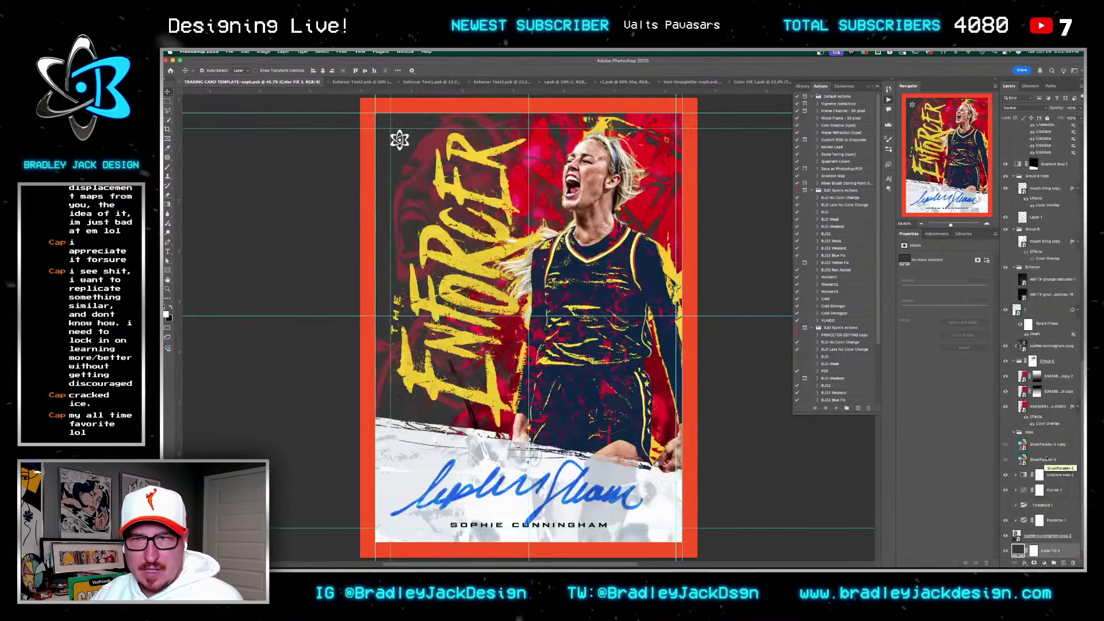
{"action": "key", "text": "ctrl+Tab"}
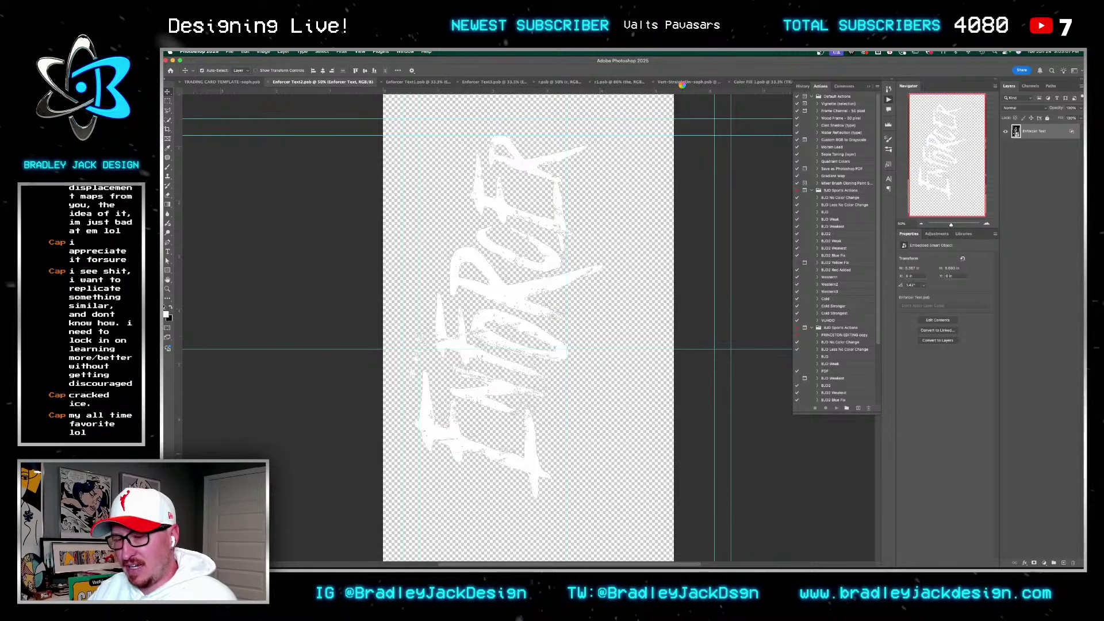
{"action": "key", "text": "super+w"}
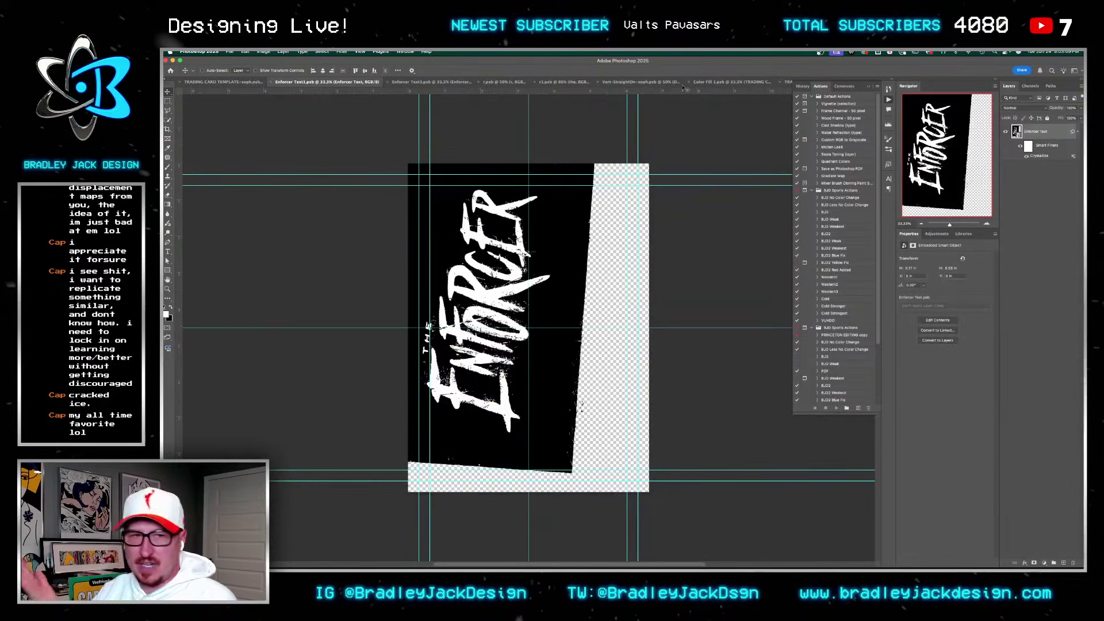
{"action": "key", "text": "ctrl+shift+Tab"}
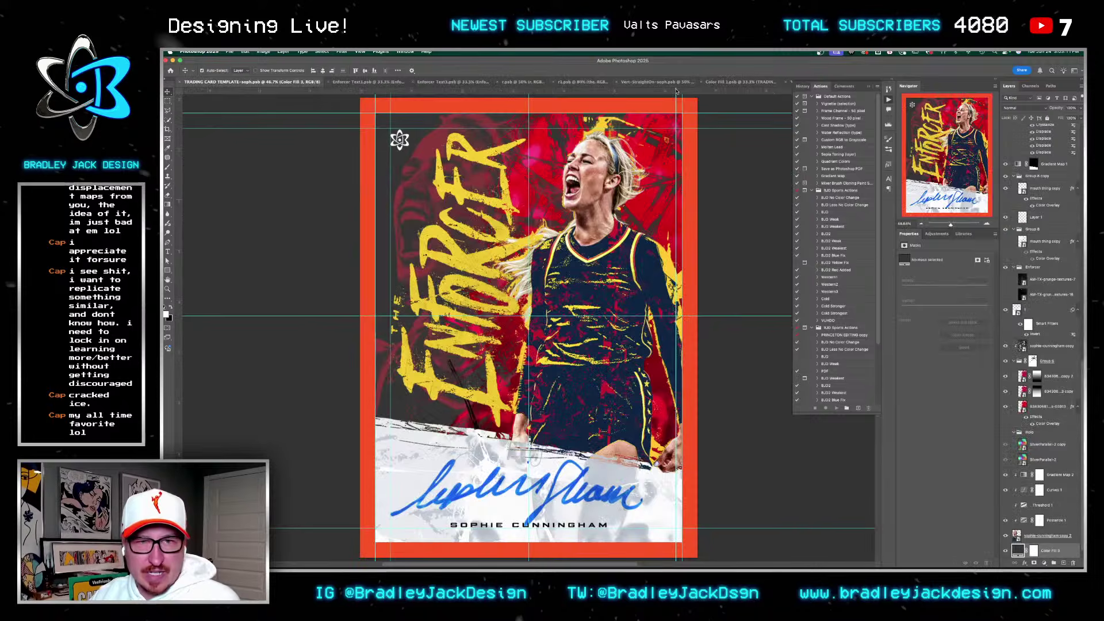
{"action": "key", "text": "ctrl+shift+Tab"}
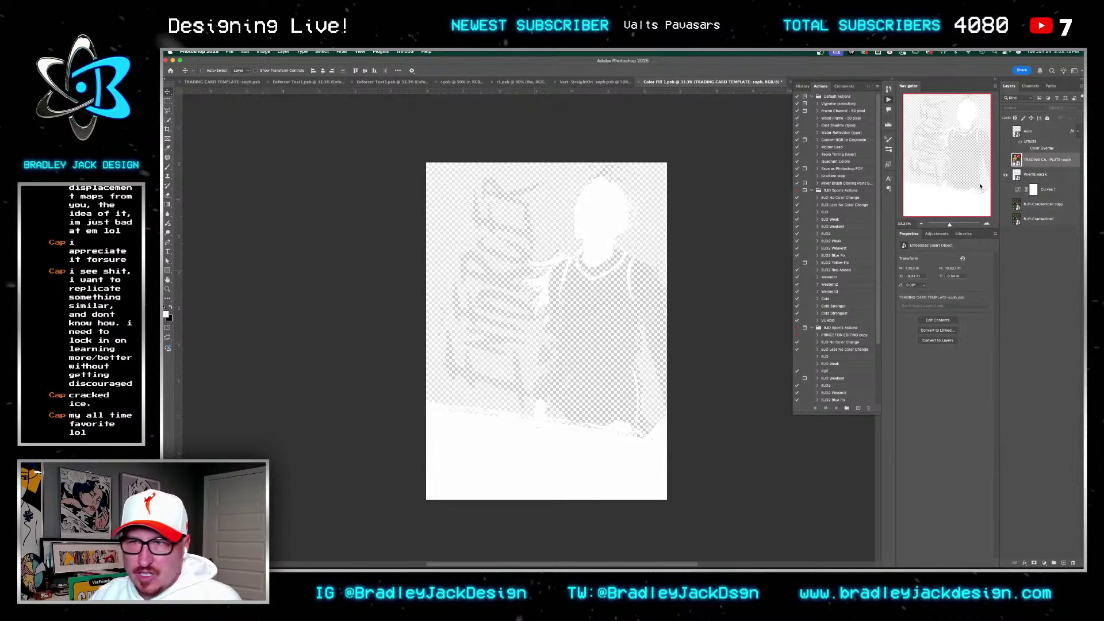
{"action": "left_click", "coordinate": [1016, 174]}
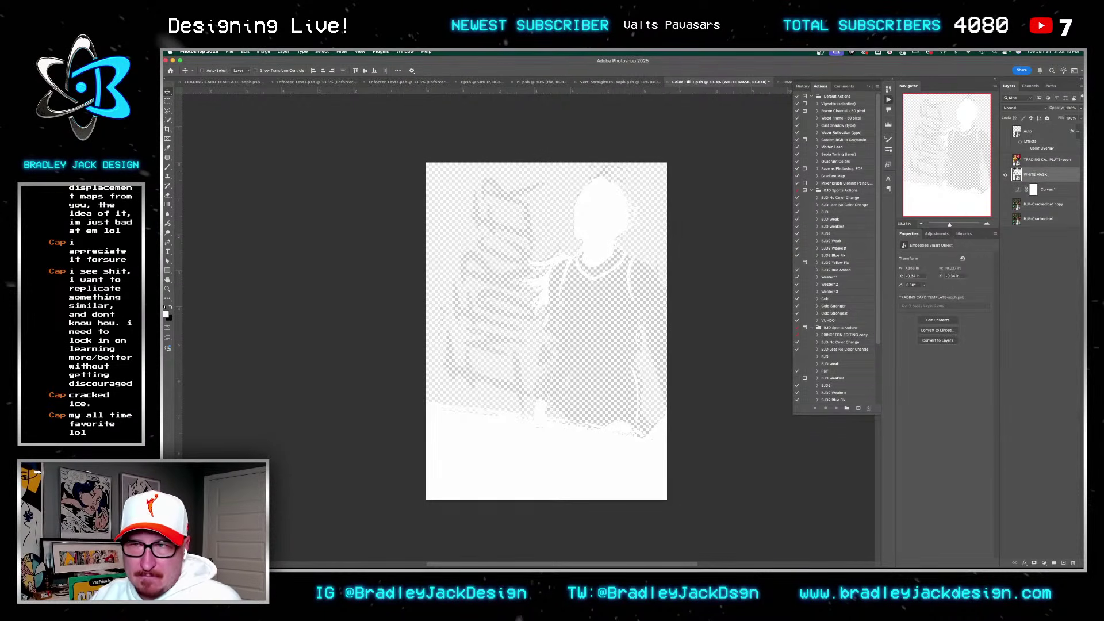
{"action": "double_click", "coordinate": [1016, 174]}
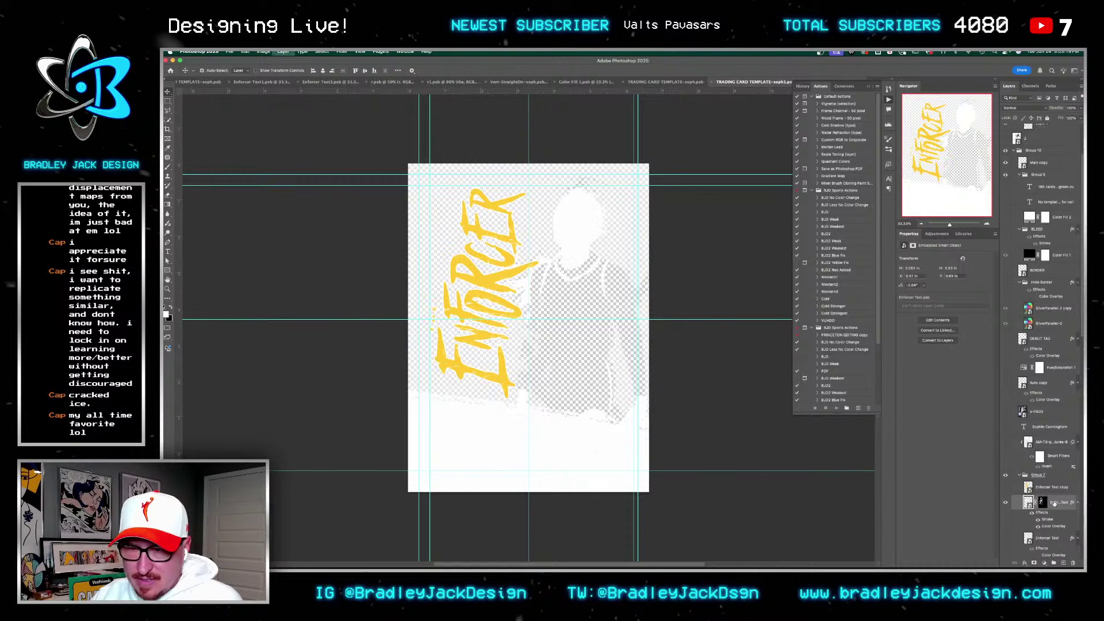
Step: Turn the masked Enforcer Text copy into a hidden smart object below the original, and set the original Enforcer Text layer to 50% opacity
{"action": "key", "text": "Delete"}
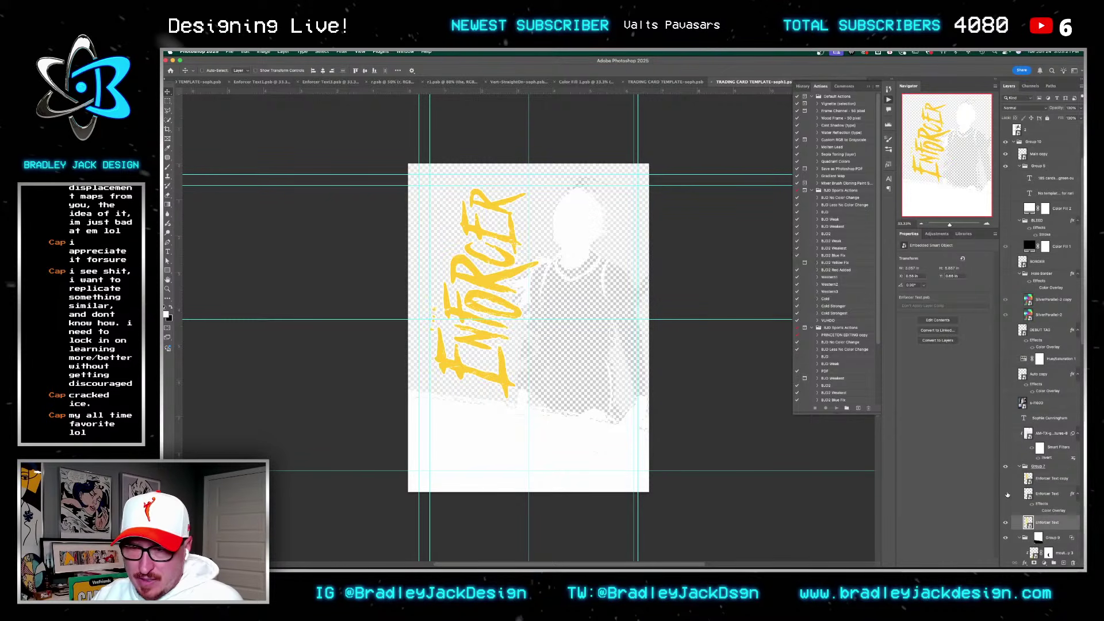
{"action": "left_click", "coordinate": [1006, 494]}
{"action": "left_click", "coordinate": [1014, 509]}
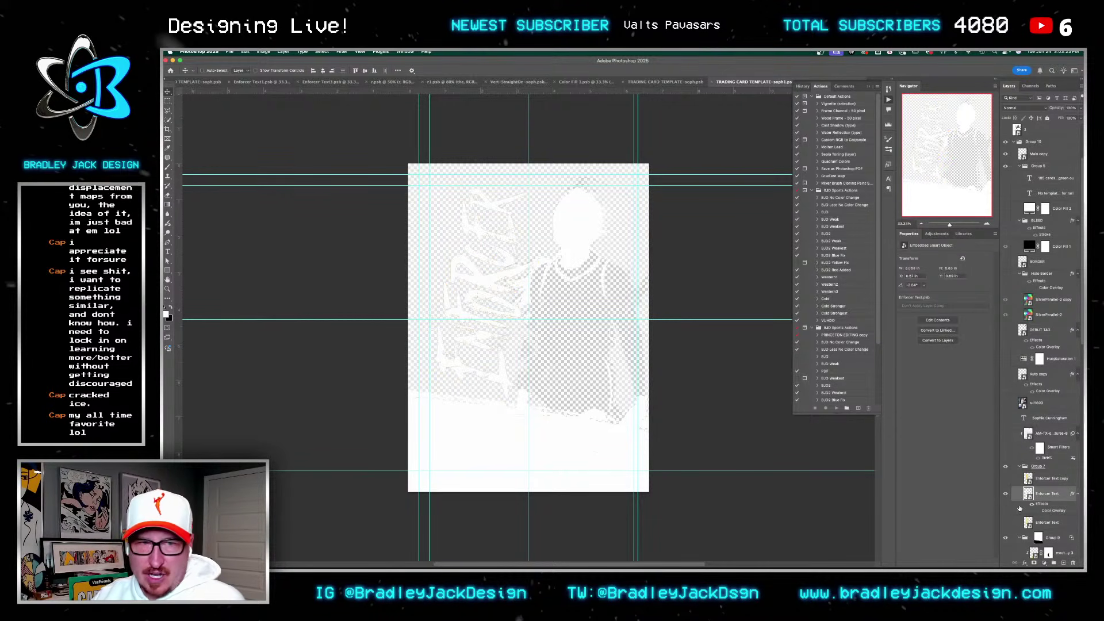
{"action": "key", "text": "5"}
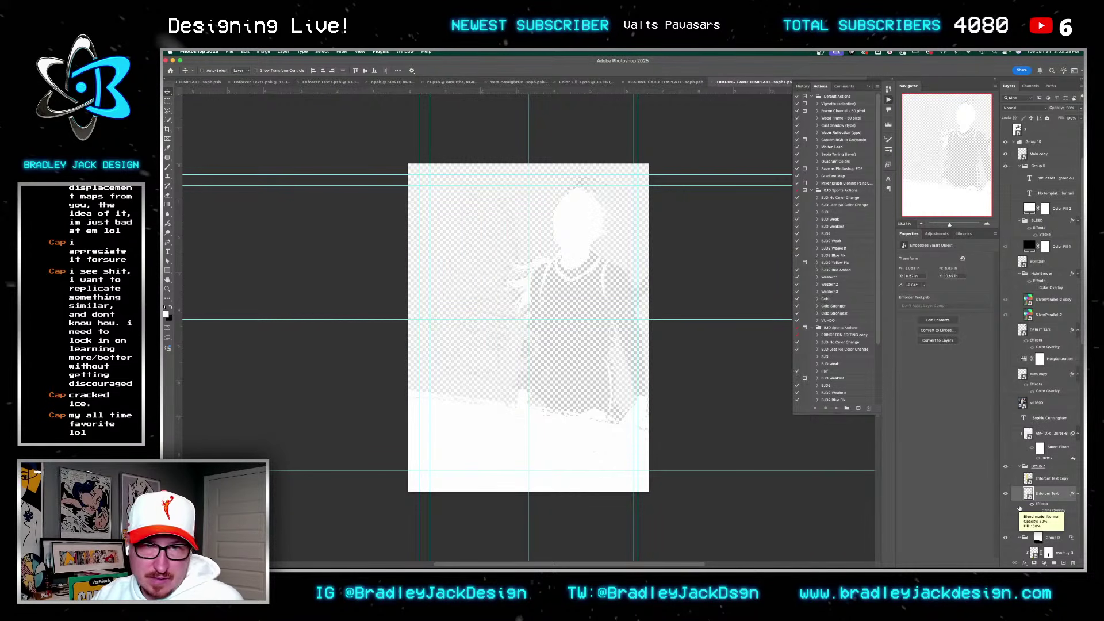
Step: Load the hidden Enforcer Text lettering as a selection on the Group 12 mask, inspect its edges up close, and deselect
{"action": "scroll", "coordinate": [1020, 508], "scroll_direction": "down", "scroll_amount": 1}
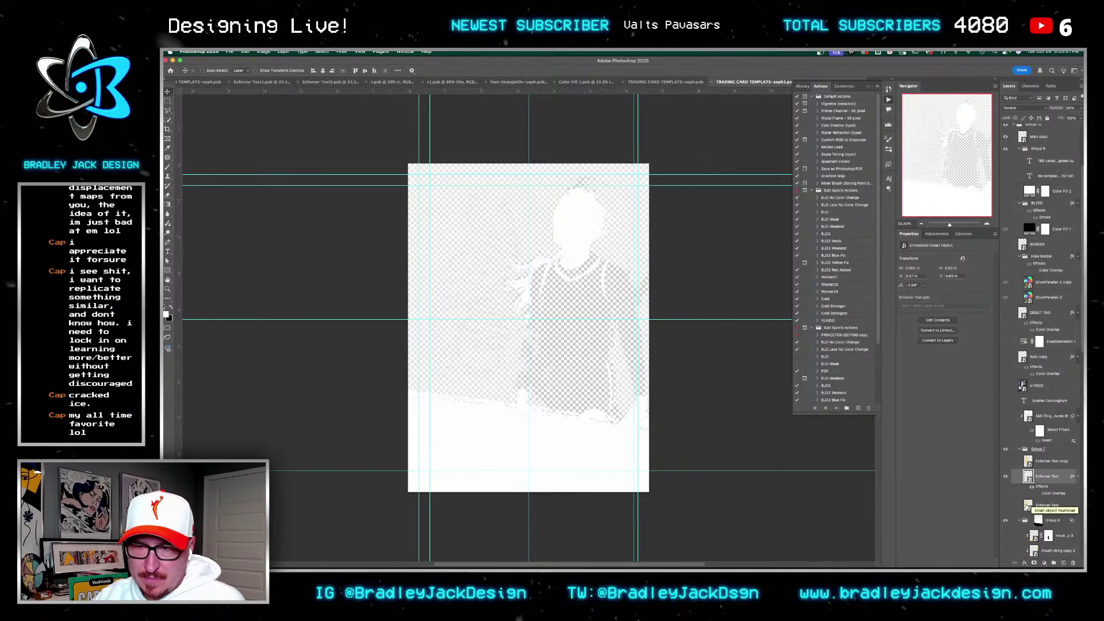
{"action": "left_click", "coordinate": [1028, 506], "text": "super"}
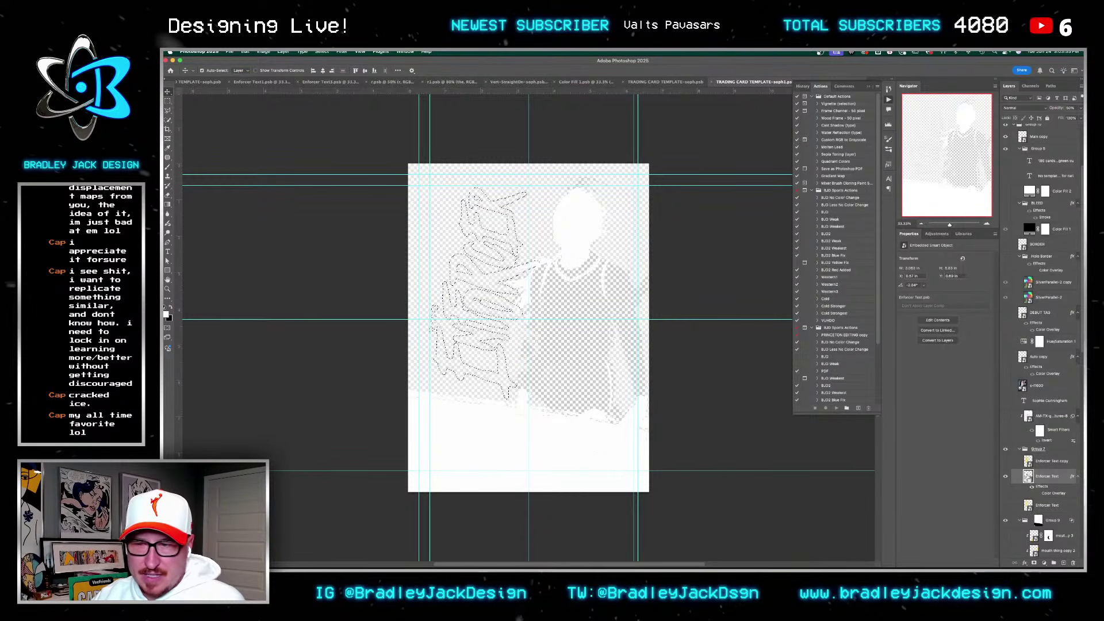
{"action": "scroll", "coordinate": [1030, 478], "scroll_direction": "down", "scroll_amount": 5}
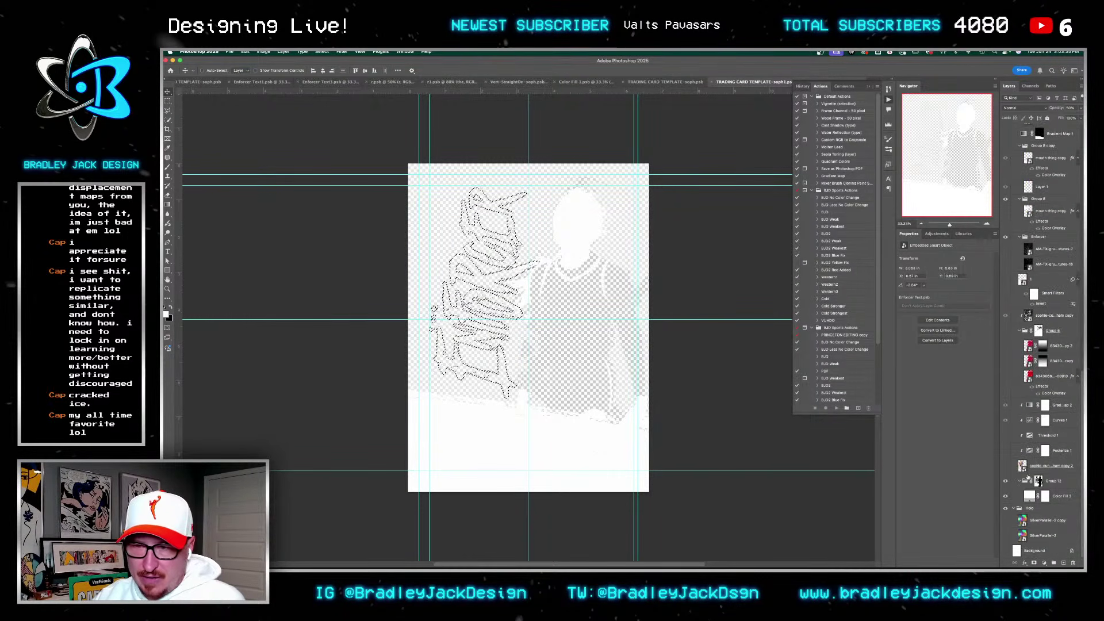
{"action": "left_click", "coordinate": [1038, 482]}
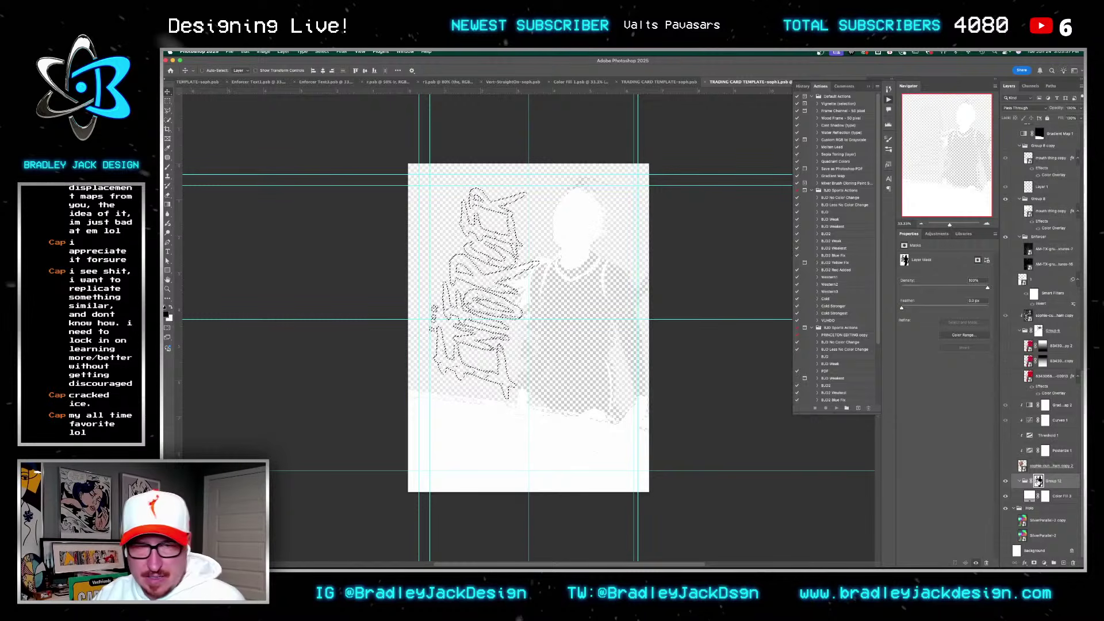
{"action": "scroll", "coordinate": [487, 293], "scroll_direction": "up", "scroll_amount": 5}
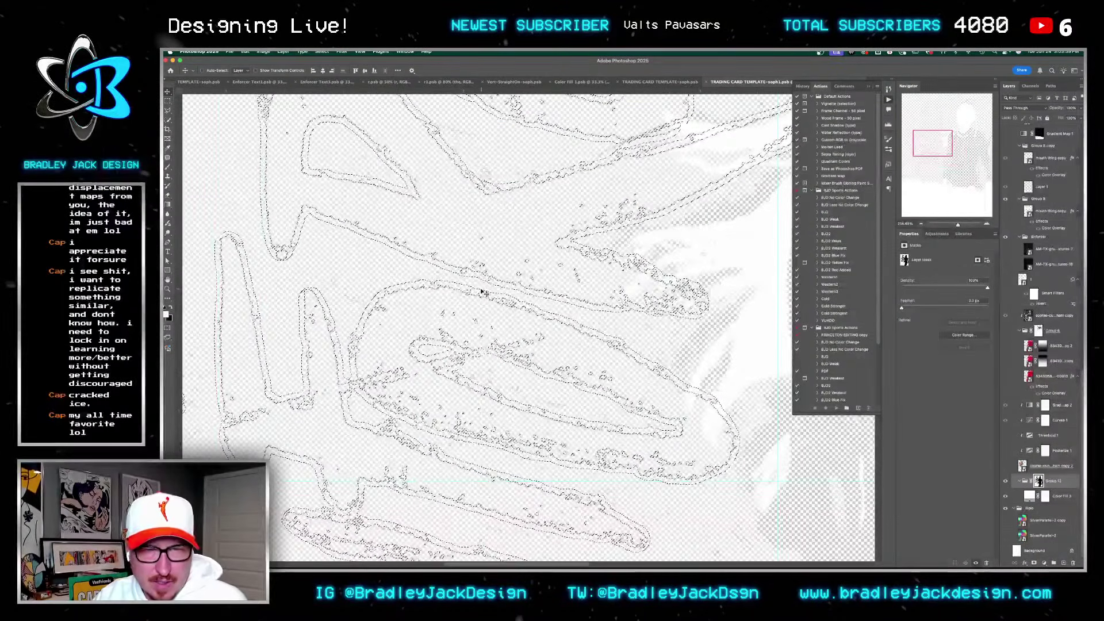
{"action": "key", "text": "ctrl+d"}
{"action": "scroll", "coordinate": [582, 286], "scroll_direction": "down", "scroll_amount": 8}
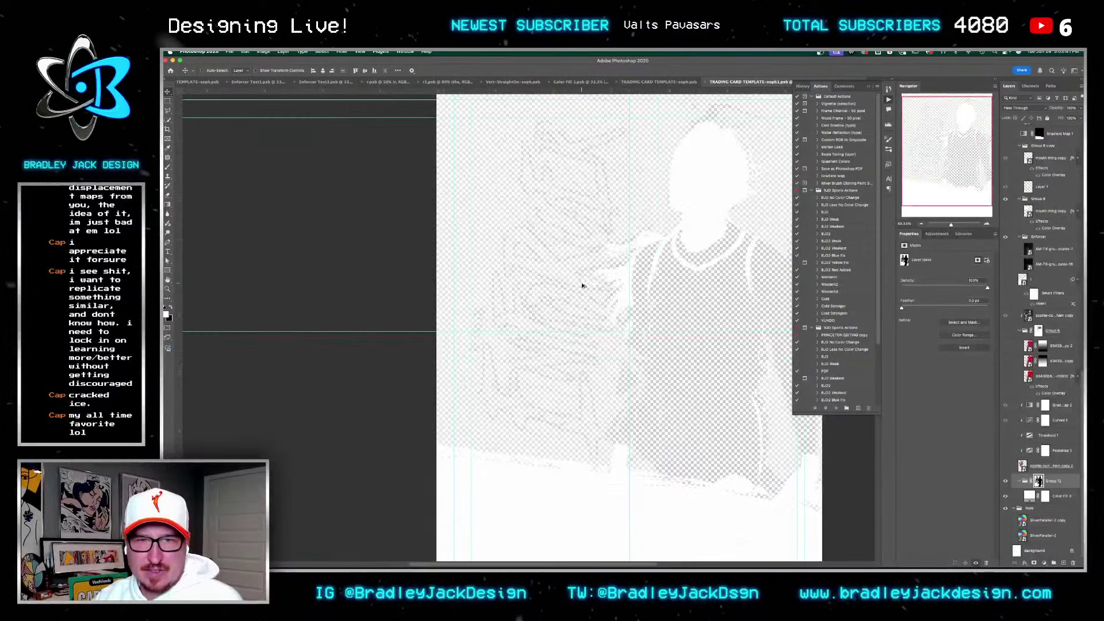
Step: Show the hidden yellow Enforcer Text smart object in the white mask's lettering group again
{"action": "scroll", "coordinate": [584, 289], "scroll_direction": "up", "scroll_amount": 2}
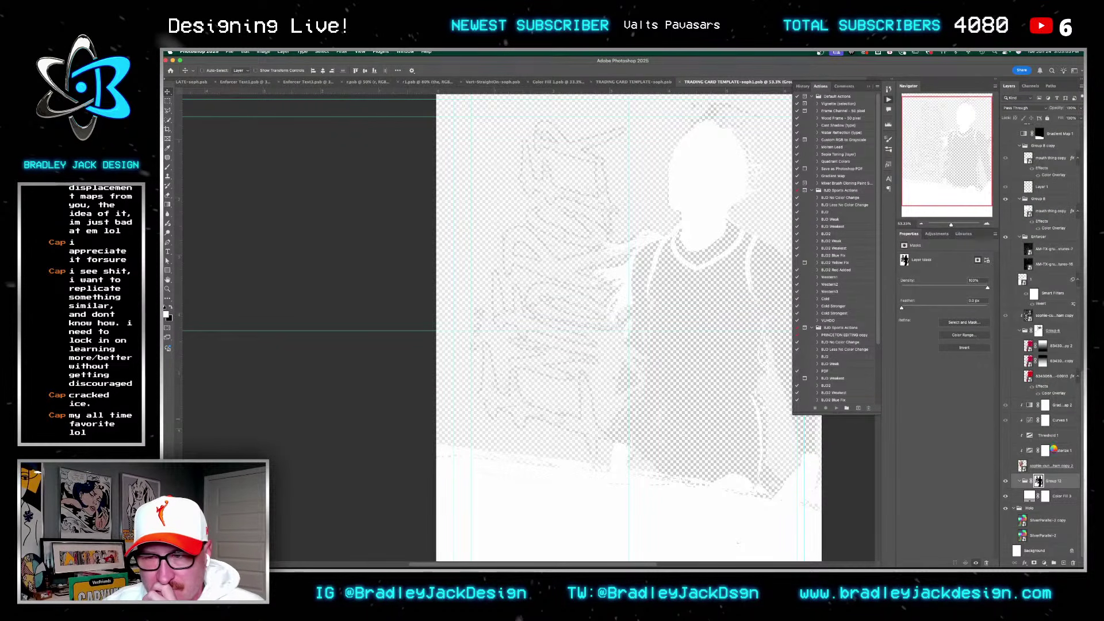
{"action": "scroll", "coordinate": [1048, 461], "scroll_direction": "up", "scroll_amount": 1}
{"action": "scroll", "coordinate": [1049, 461], "scroll_direction": "up", "scroll_amount": 10}
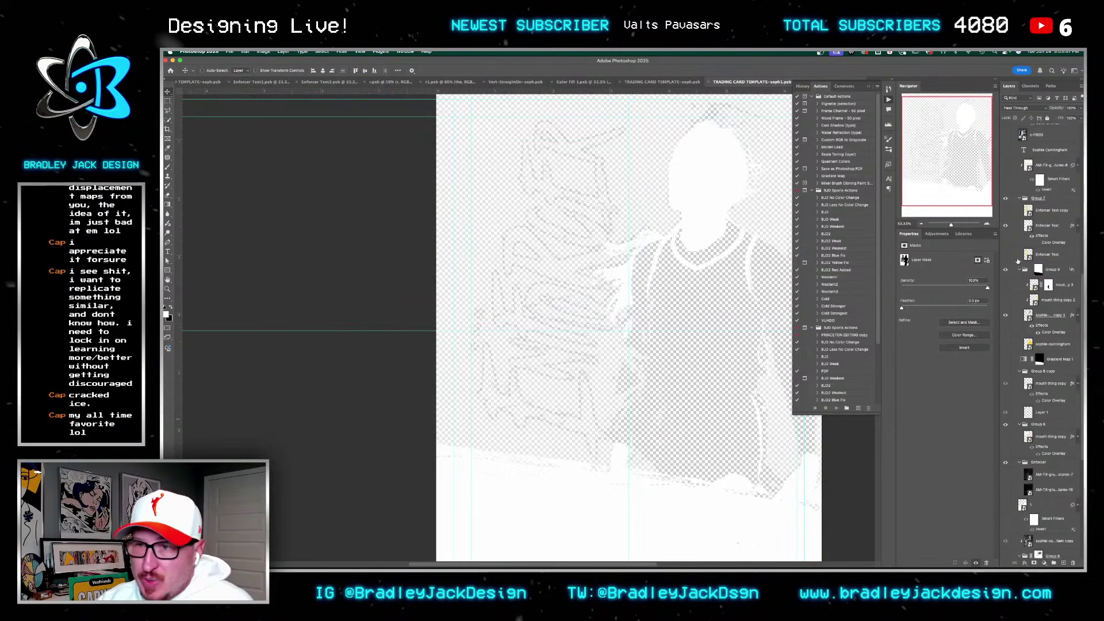
{"action": "scroll", "coordinate": [1019, 261], "scroll_direction": "up", "scroll_amount": 1}
{"action": "left_click", "coordinate": [1047, 235]}
{"action": "left_click", "coordinate": [1006, 264]}
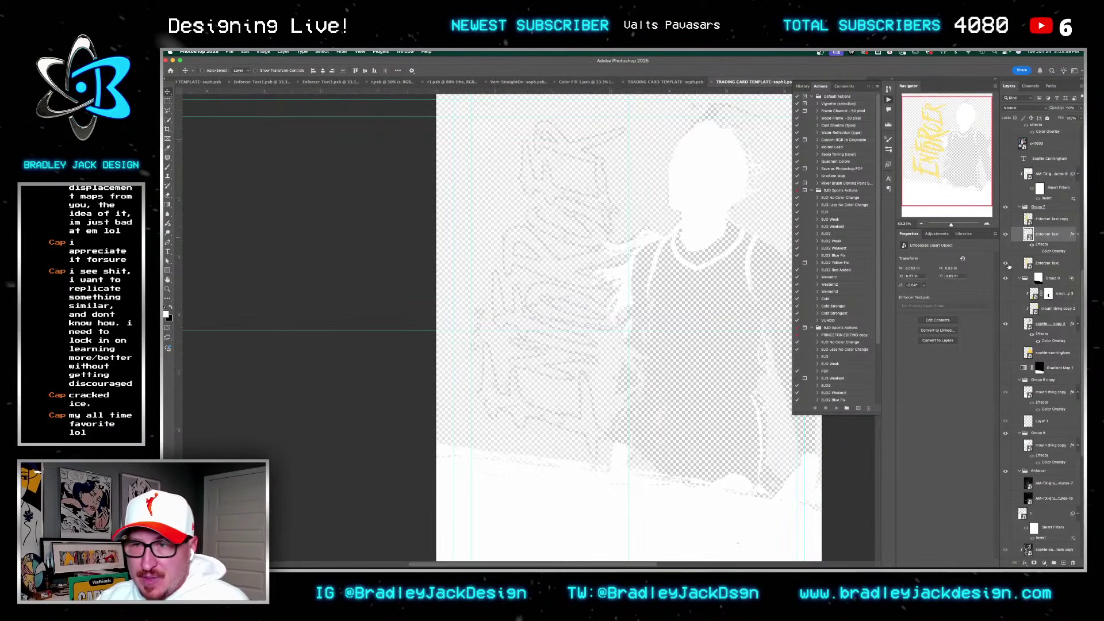
Step: Try to open the contents of the yellow Enforcer Text smart object, updating from the changed disk copy, and close the older Enforcer document
{"action": "left_click", "coordinate": [1033, 264]}
{"action": "double_click", "coordinate": [1028, 263]}
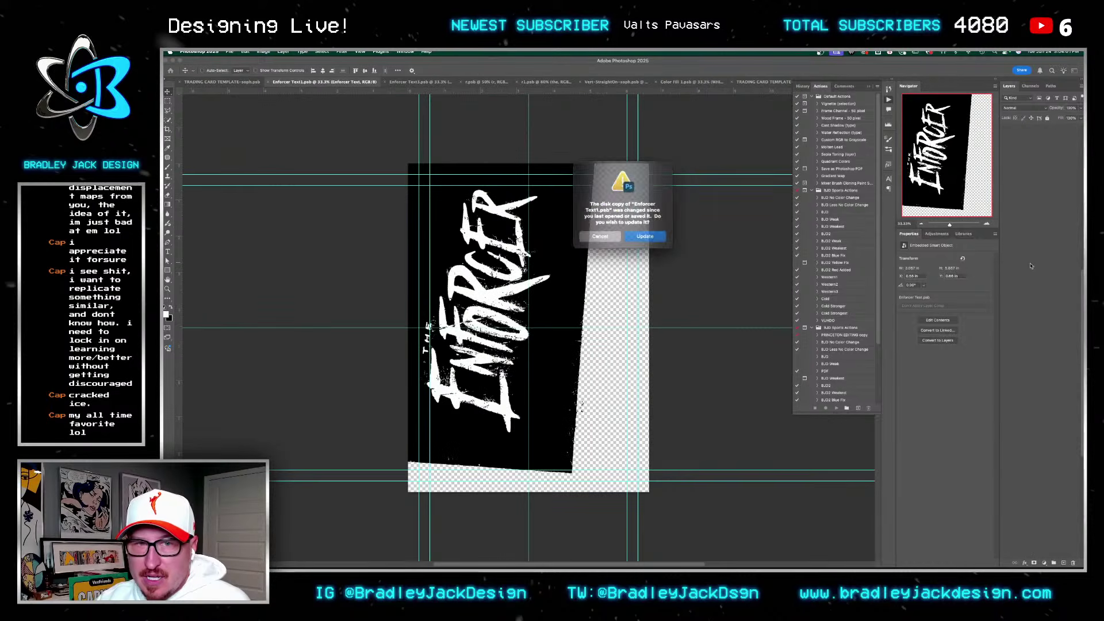
{"action": "left_click", "coordinate": [644, 235]}
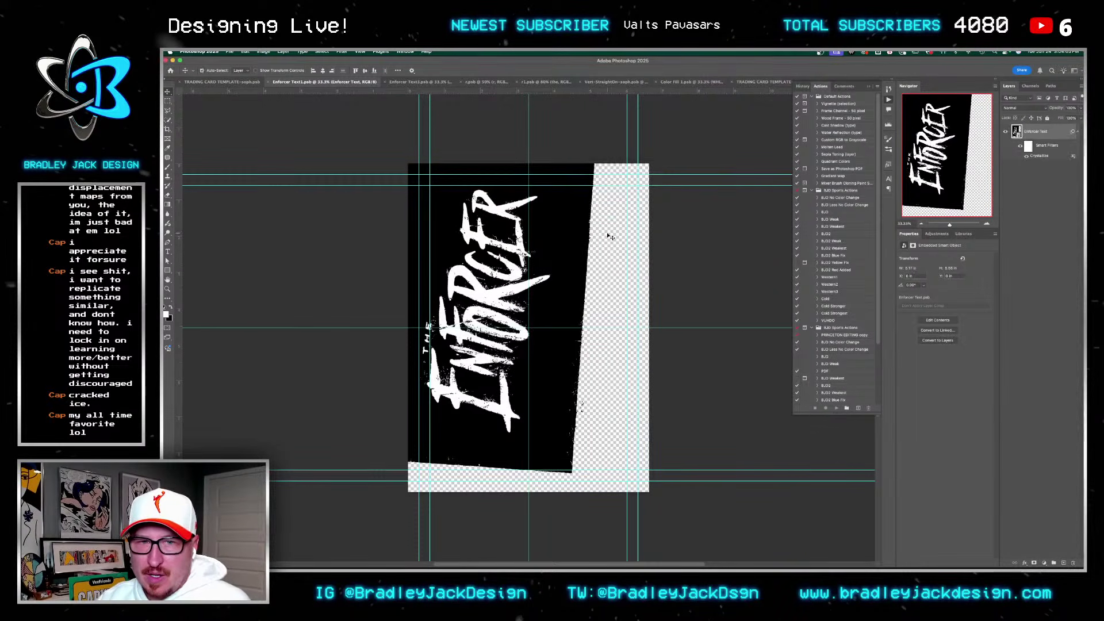
{"action": "key", "text": "super+w"}
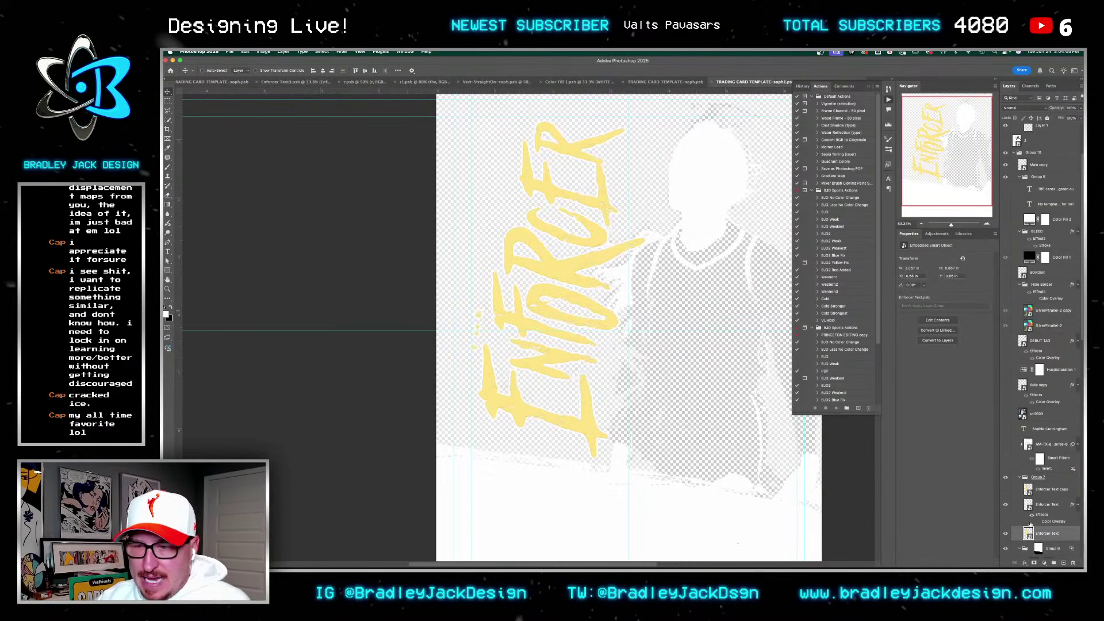
Step: Open the yellow Enforcer Text smart object's contents, check its Stroke settings, and close it to return to the white mask
{"action": "double_click", "coordinate": [1028, 533]}
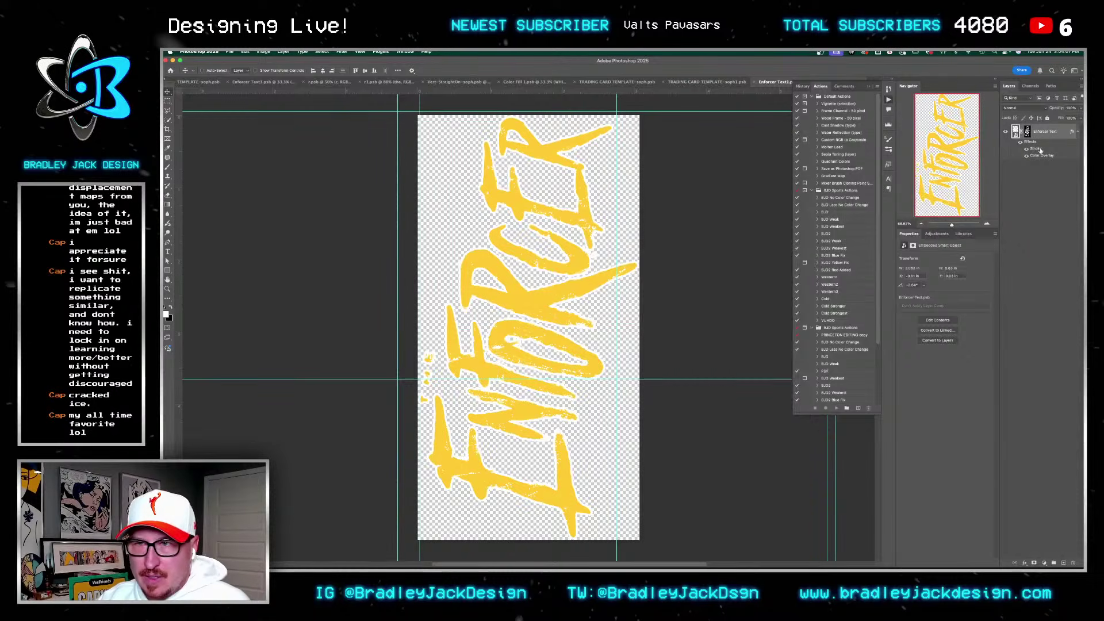
{"action": "double_click", "coordinate": [1037, 149]}
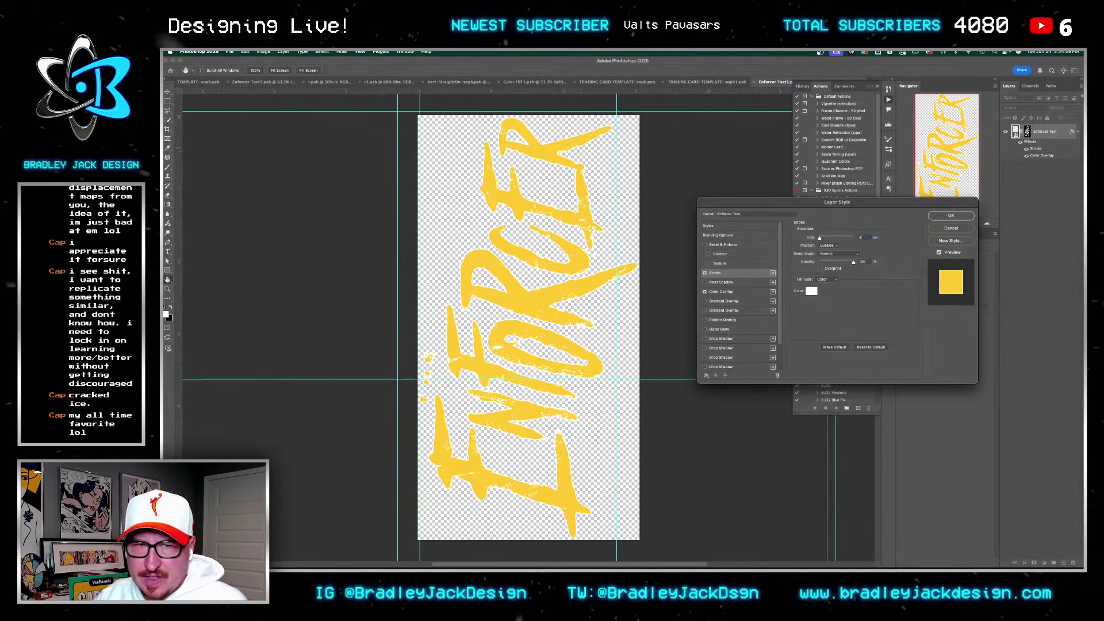
{"action": "key", "text": "Escape"}
{"action": "key", "text": "super+w"}
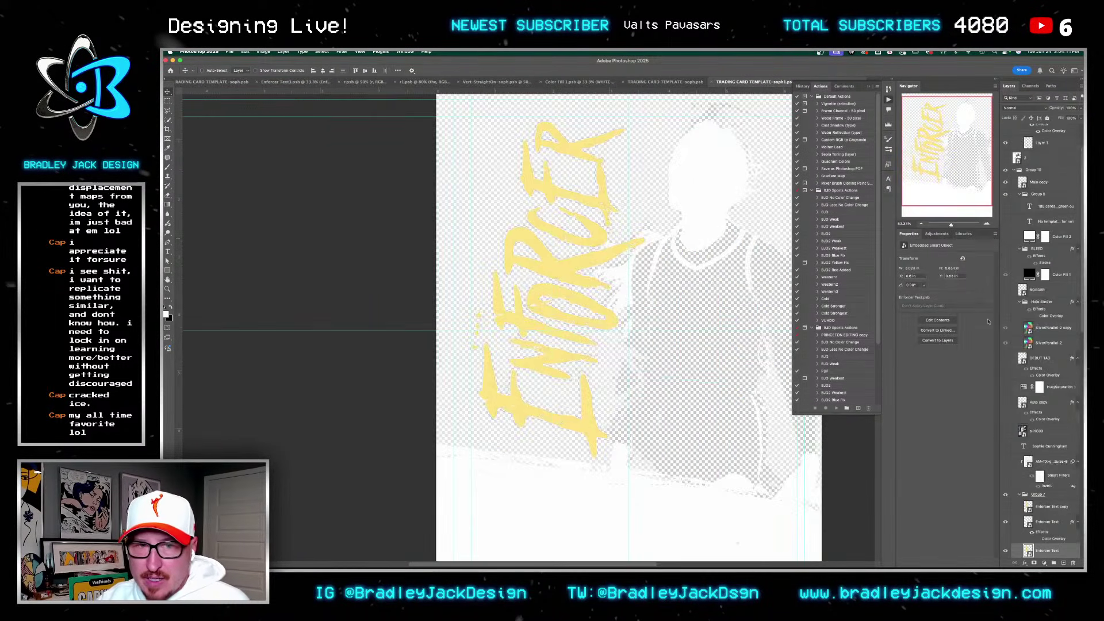
{"action": "scroll", "coordinate": [1038, 544], "scroll_direction": "down", "scroll_amount": 1}
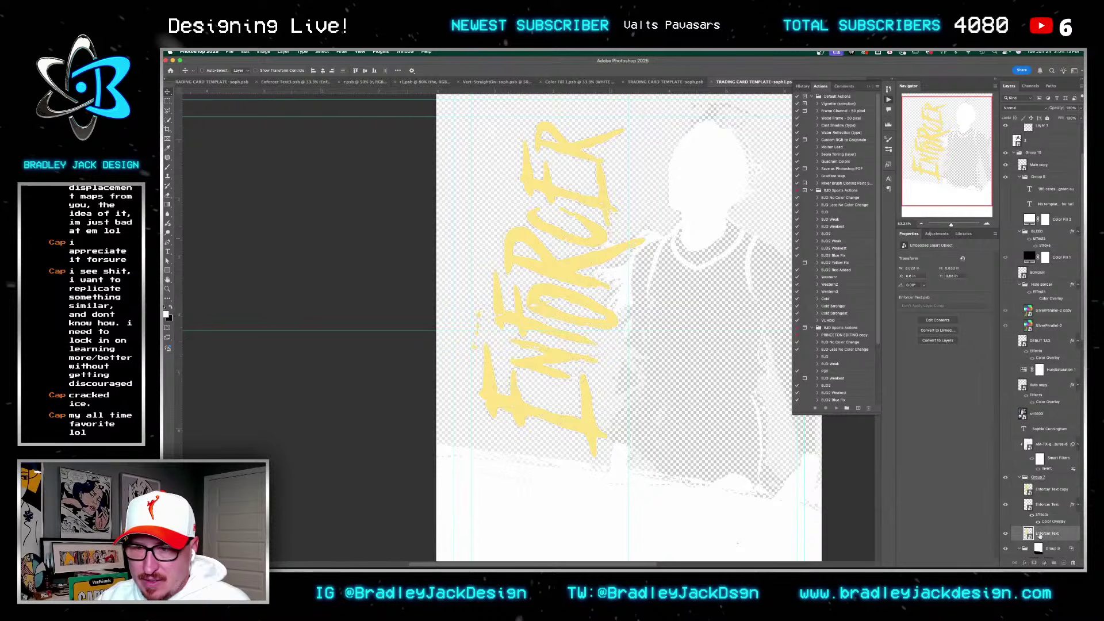
Step: Move the Color Overlay effect onto the lower Enforcer Text smart object and set its overlay color to white
{"action": "left_click_drag", "start_coordinate": [1049, 522], "coordinate": [1047, 536]}
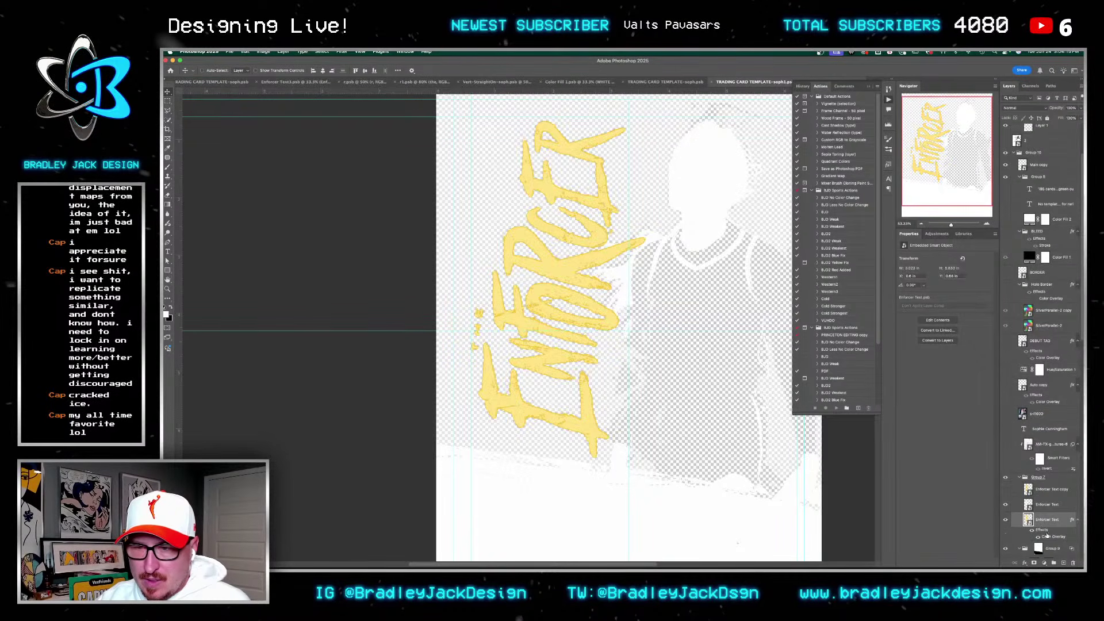
{"action": "double_click", "coordinate": [1042, 536]}
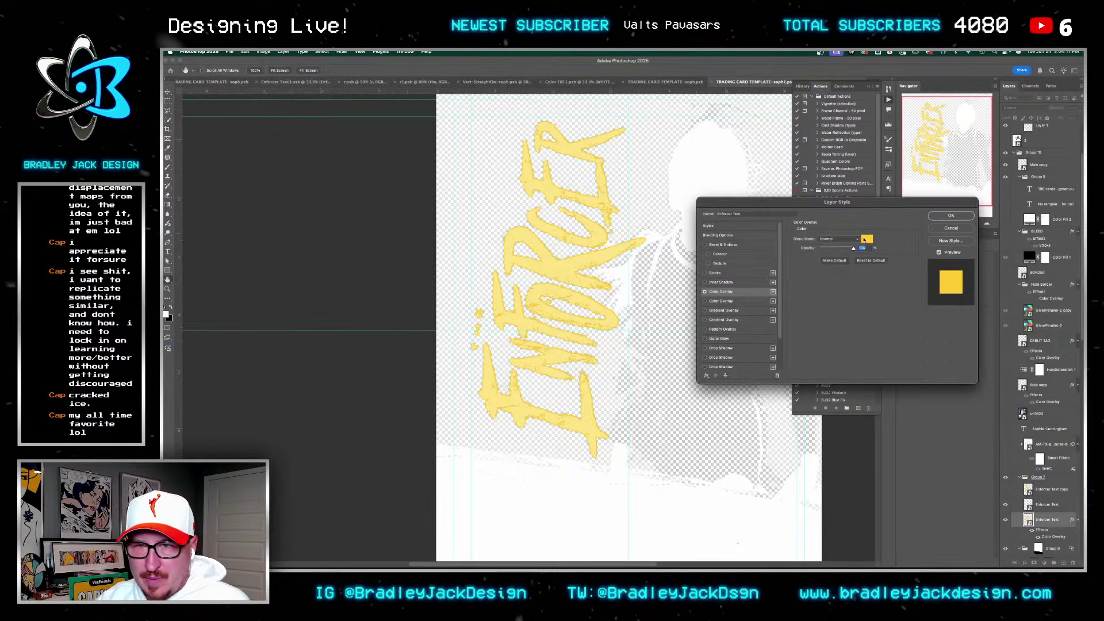
{"action": "left_click", "coordinate": [866, 238]}
{"action": "left_click", "coordinate": [647, 255]}
{"action": "key", "text": "Return"}
{"action": "key", "text": "Return"}
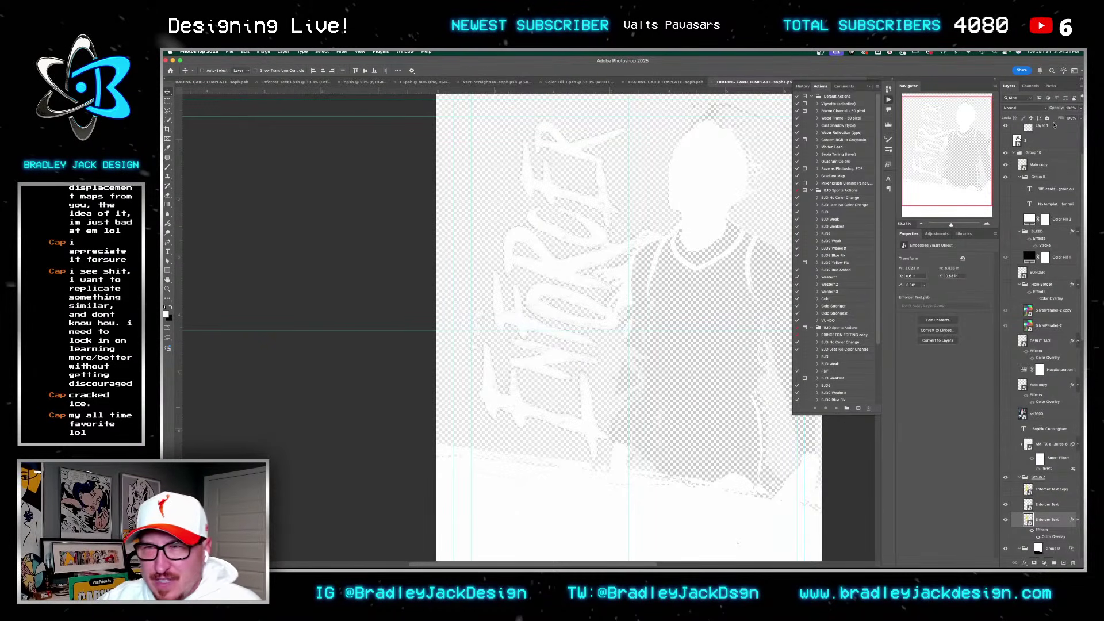
Step: Set the lower Enforcer Text layer's Fill to 0%, then open its smart object contents for a check and close them
{"action": "left_click_drag", "start_coordinate": [1068, 118], "coordinate": [1029, 118]}
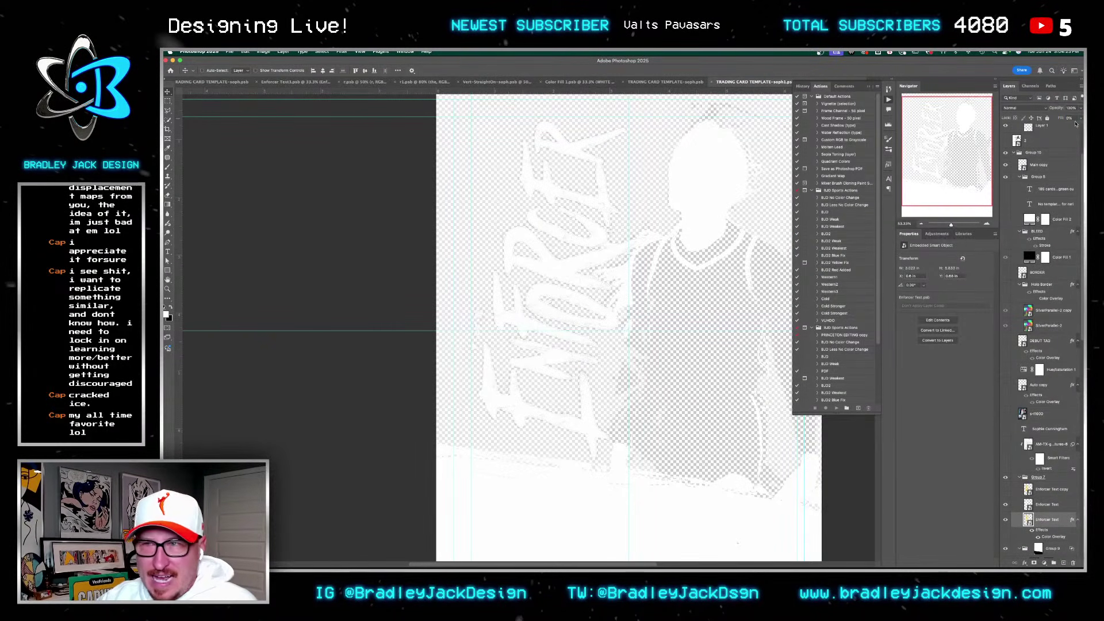
{"action": "double_click", "coordinate": [1028, 519]}
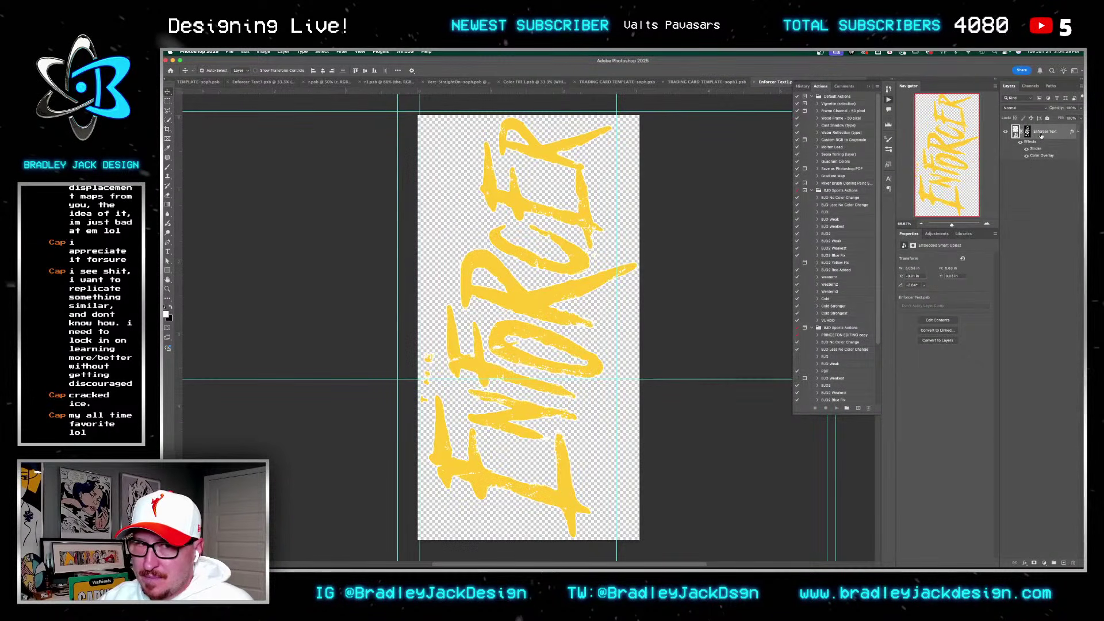
{"action": "key", "text": "super+w"}
Step: Add a layer mask to the lower Enforcer Text from its own outline, invert that mask, and close the white mask document
{"action": "left_click", "coordinate": [1028, 537], "text": "super"}
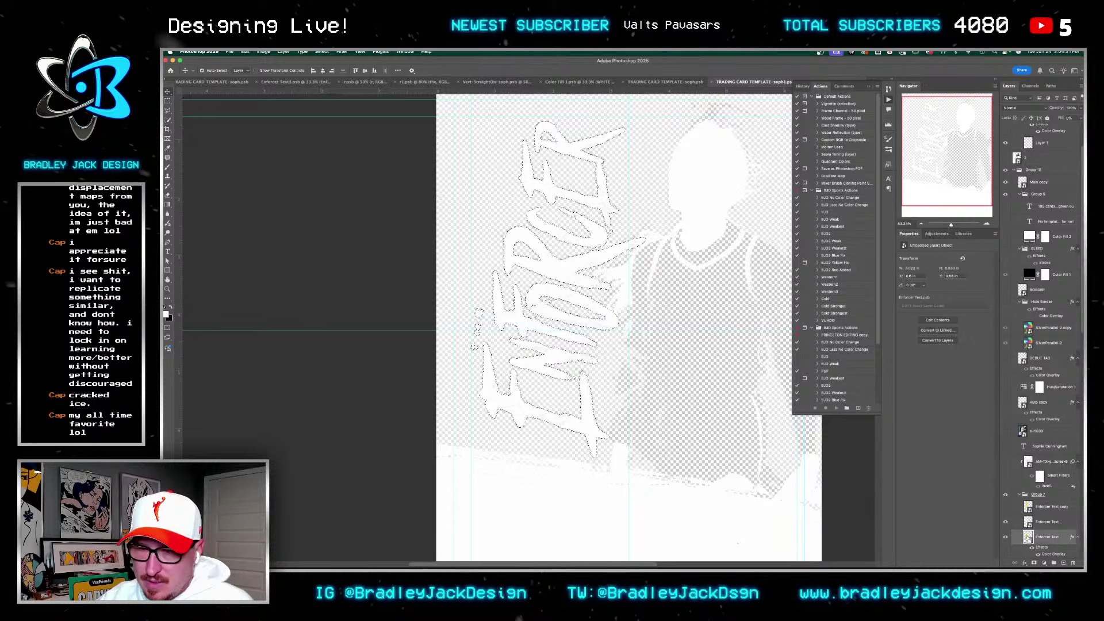
{"action": "left_click", "coordinate": [1034, 563]}
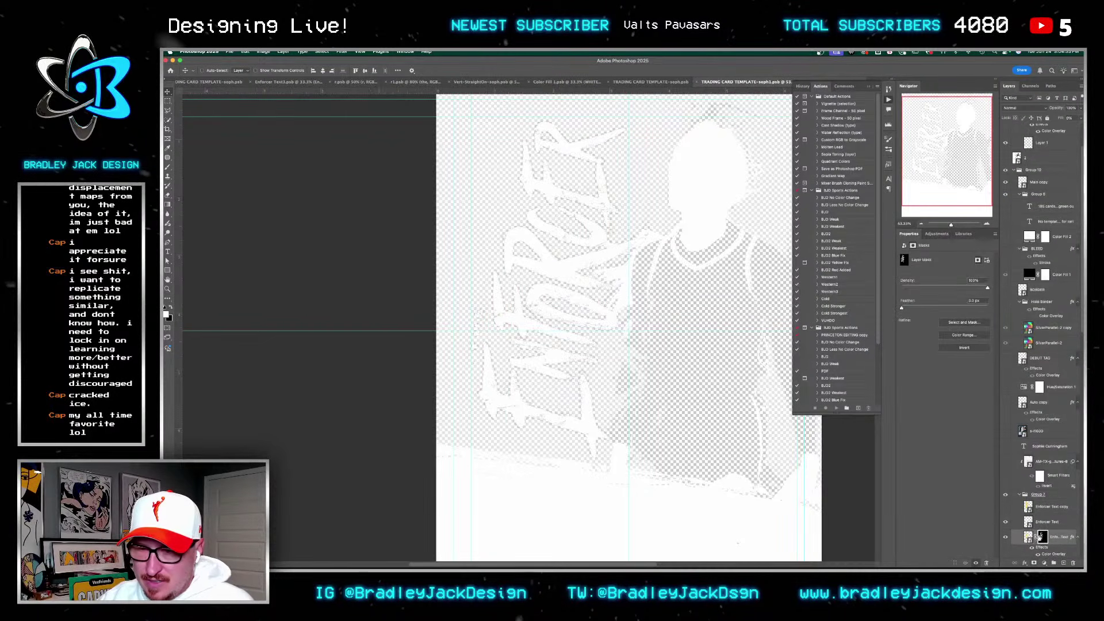
{"action": "key", "text": "z"}
{"action": "mouse_move", "coordinate": [618, 298]}
{"action": "left_mouse_down"}
{"action": "mouse_move", "coordinate": [658, 285]}
{"action": "mouse_move", "coordinate": [616, 301]}
{"action": "left_mouse_up"}
{"action": "key", "text": "super+minus"}
{"action": "key", "text": "super+minus"}
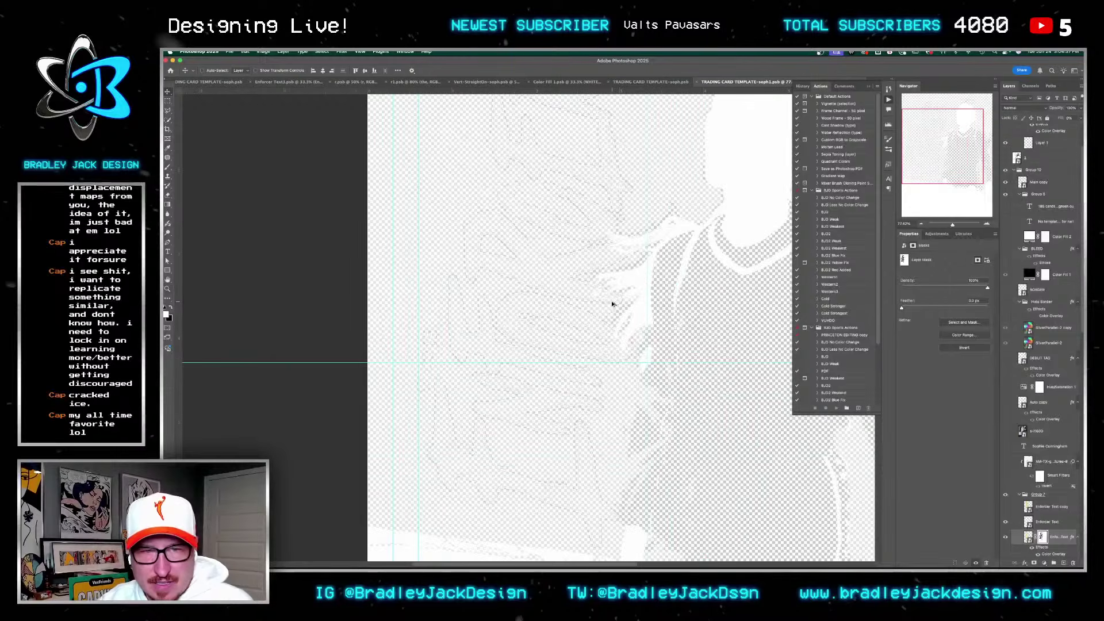
{"action": "key", "text": "super"}
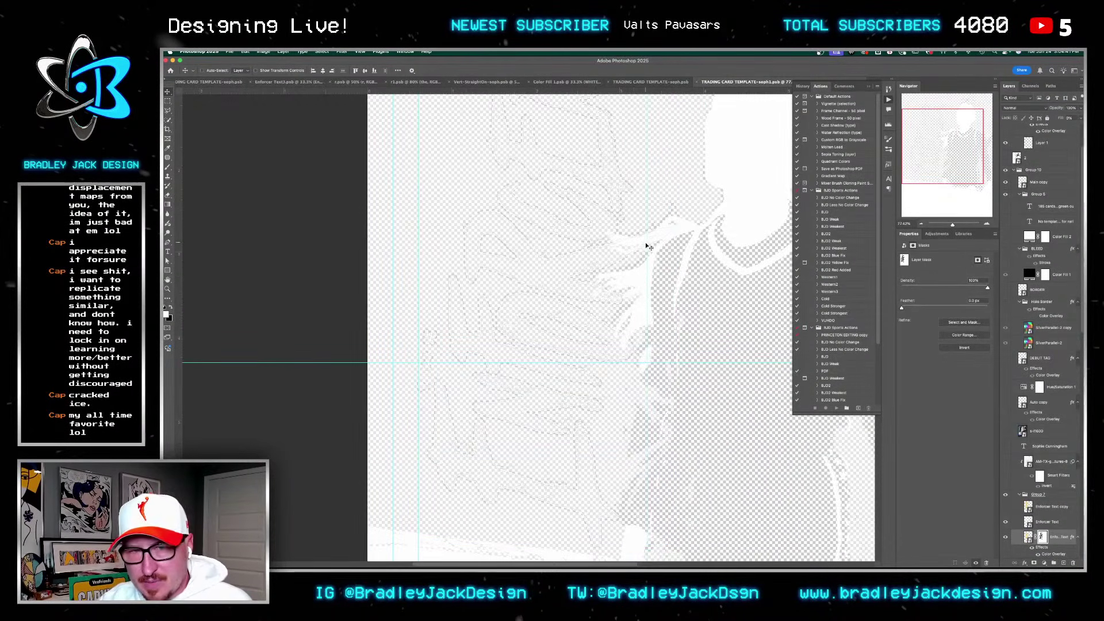
{"action": "key", "text": "super+w"}
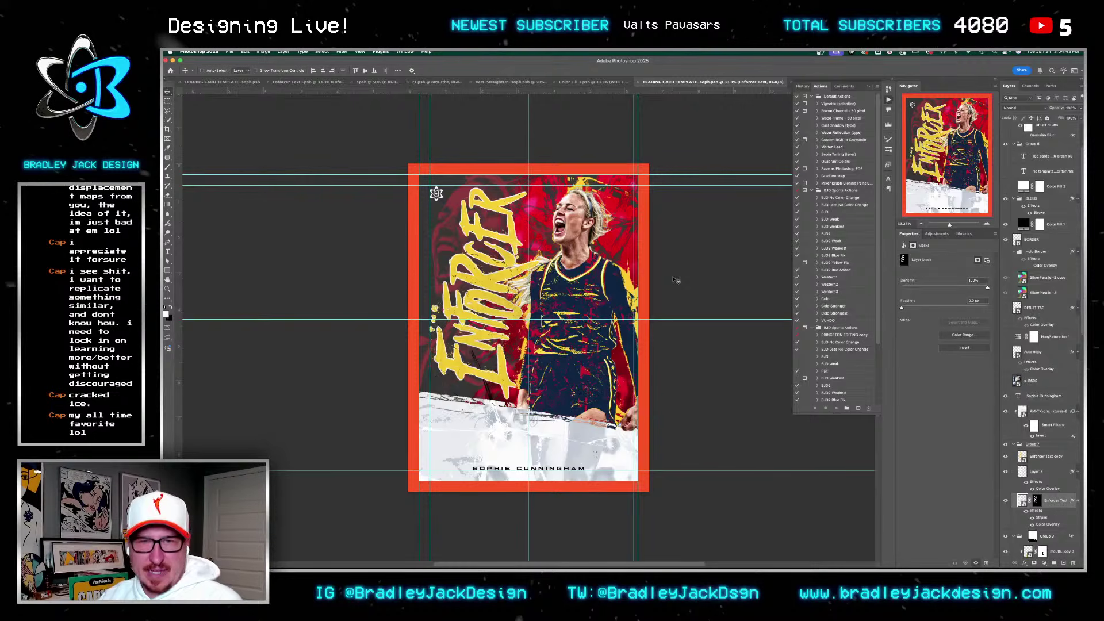
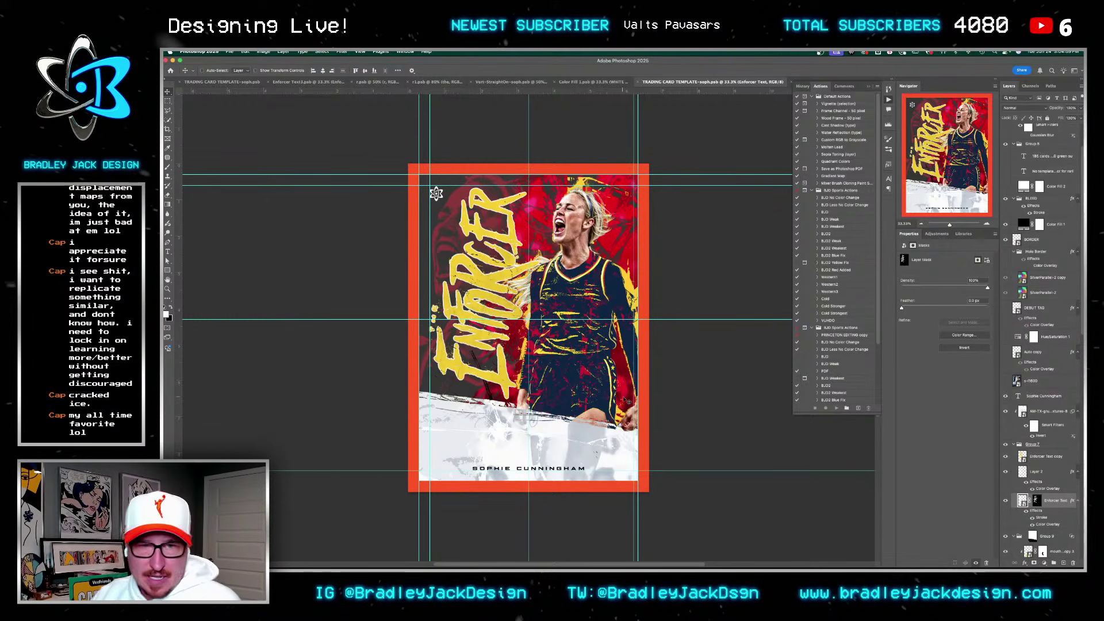
Step: Return to the Color Fill 1 document, show all its layers again, and inspect the Enforcer lettering up close
{"action": "scroll", "coordinate": [1041, 436], "scroll_direction": "down", "scroll_amount": 6}
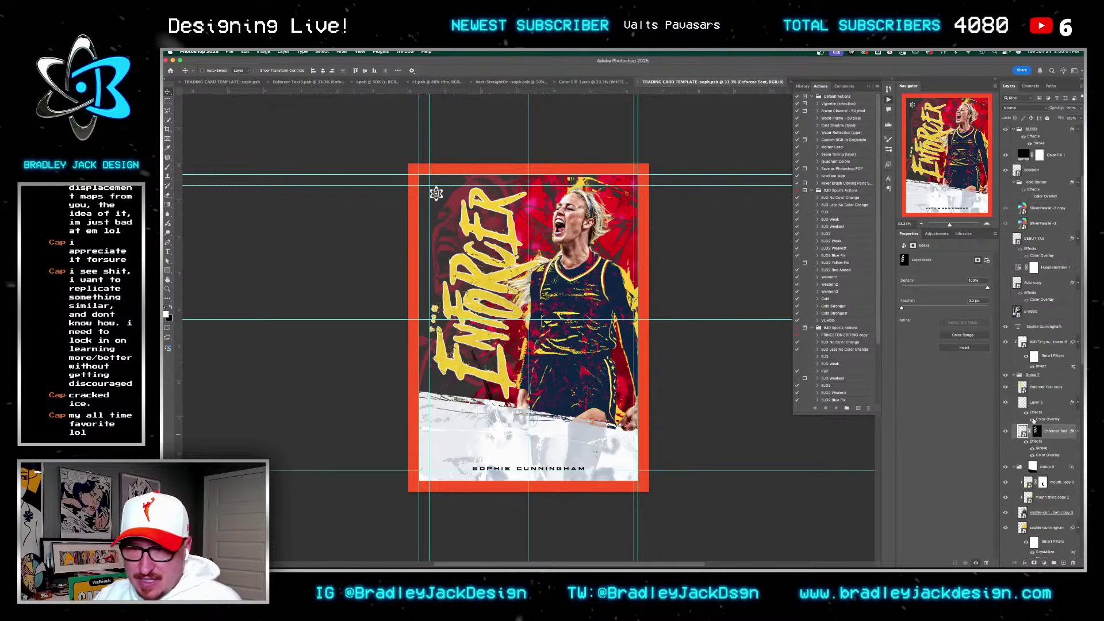
{"action": "key", "text": "shift+super+grave"}
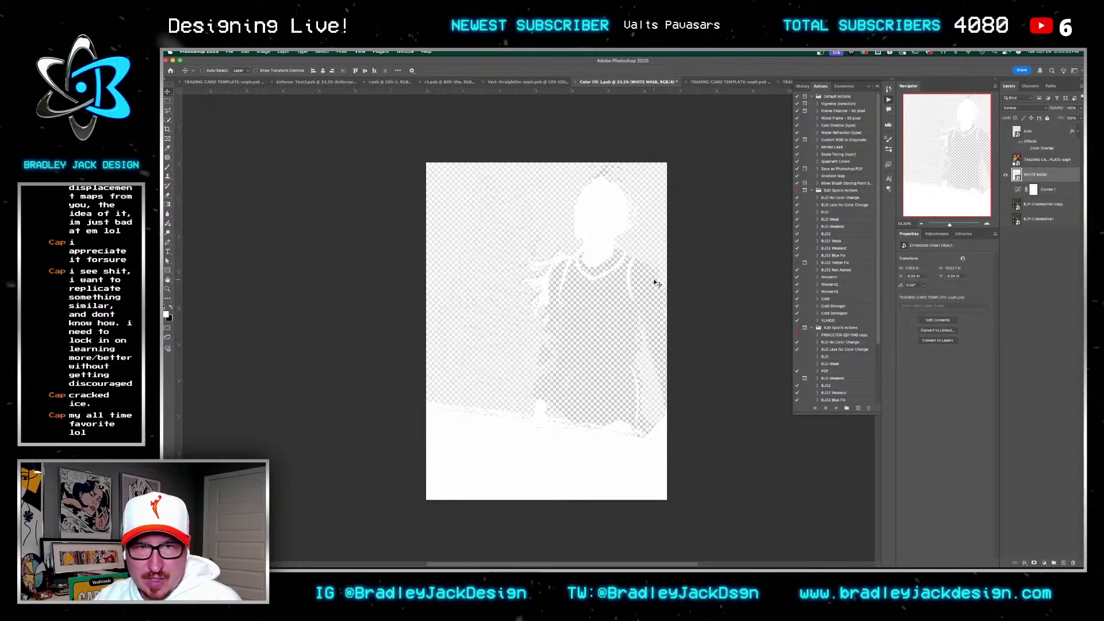
{"action": "key", "text": "shift+super+grave"}
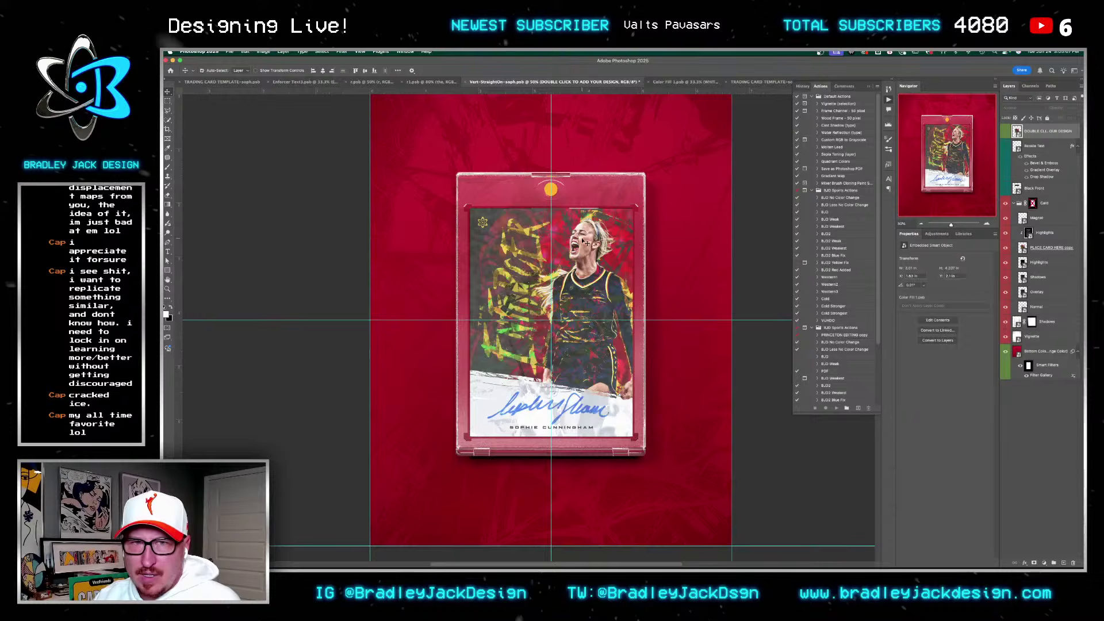
{"action": "key", "text": "super+grave"}
{"action": "left_click", "coordinate": [1006, 175], "text": "alt"}
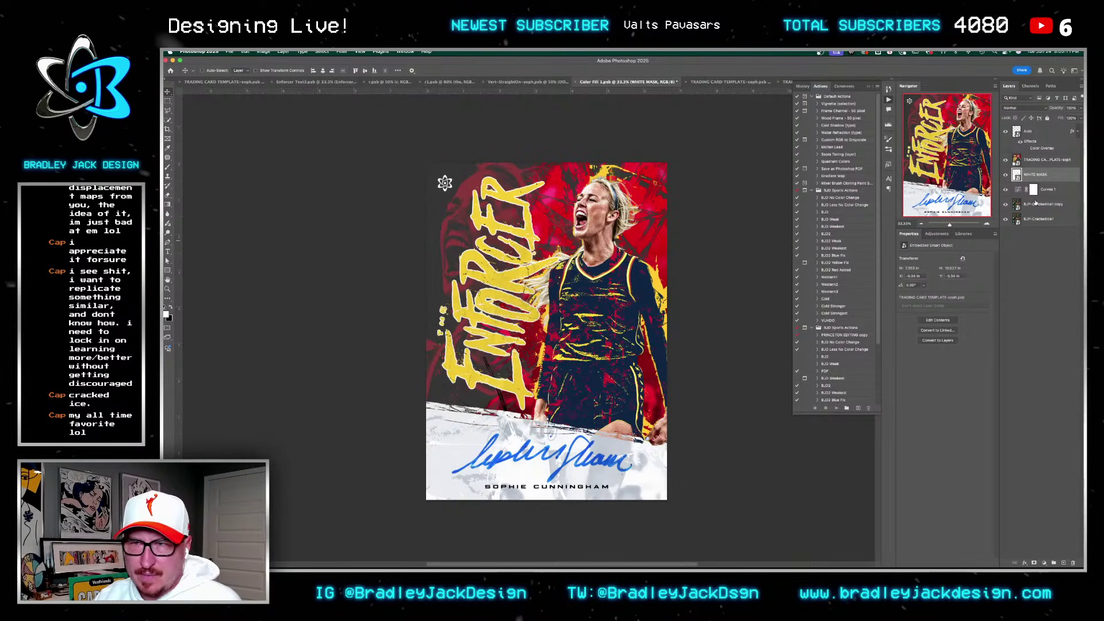
{"action": "left_click_drag", "start_coordinate": [484, 278], "coordinate": [586, 278]}
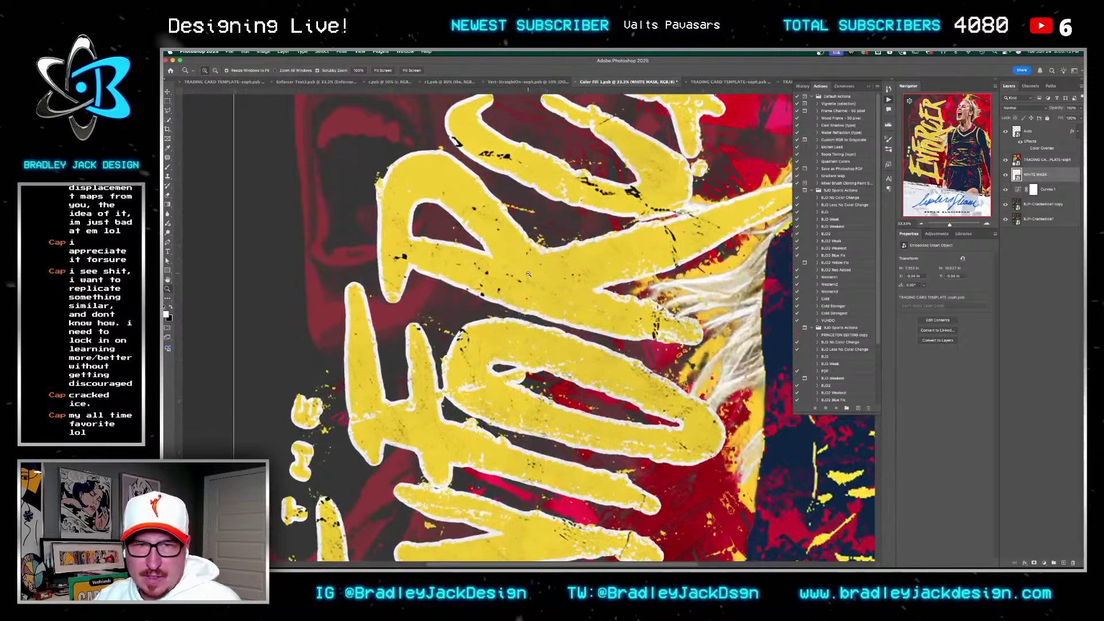
Step: Set the trading card template layer's blend mode to Multiply over the white mask and cracked ice layers
{"action": "left_click", "coordinate": [1027, 161]}
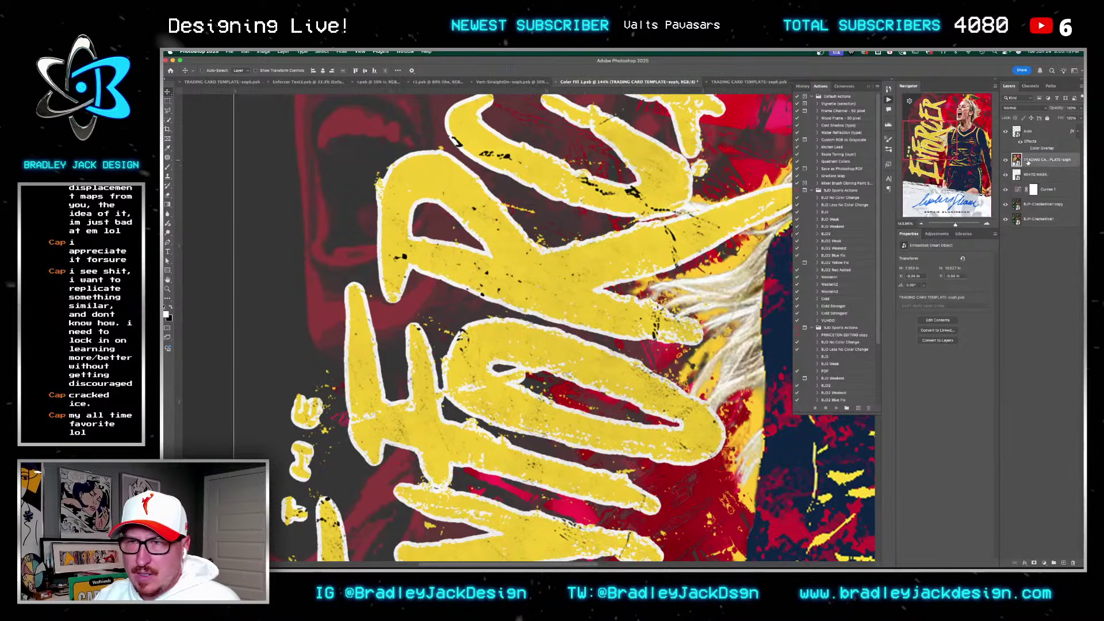
{"action": "key", "text": "alt+shift+m"}
{"action": "scroll", "coordinate": [740, 320], "scroll_direction": "down", "scroll_amount": 5}
{"action": "left_click_drag", "start_coordinate": [740, 319], "coordinate": [588, 314]}
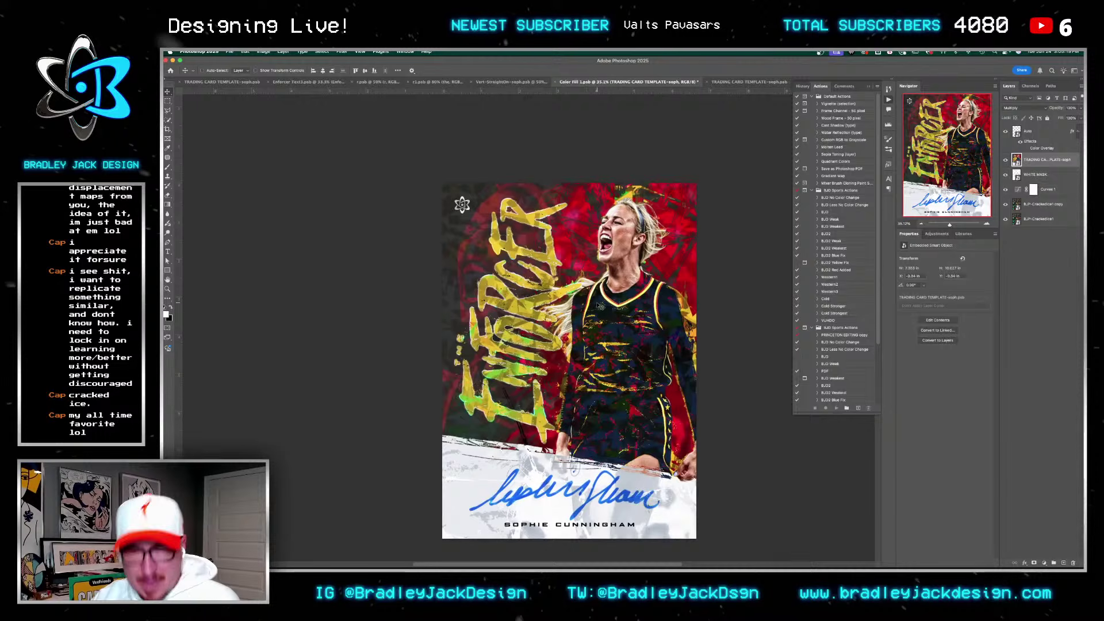
Step: Open the white mask's contents, show the solid white Enforcer lettering again, and close the document
{"action": "double_click", "coordinate": [600, 305]}
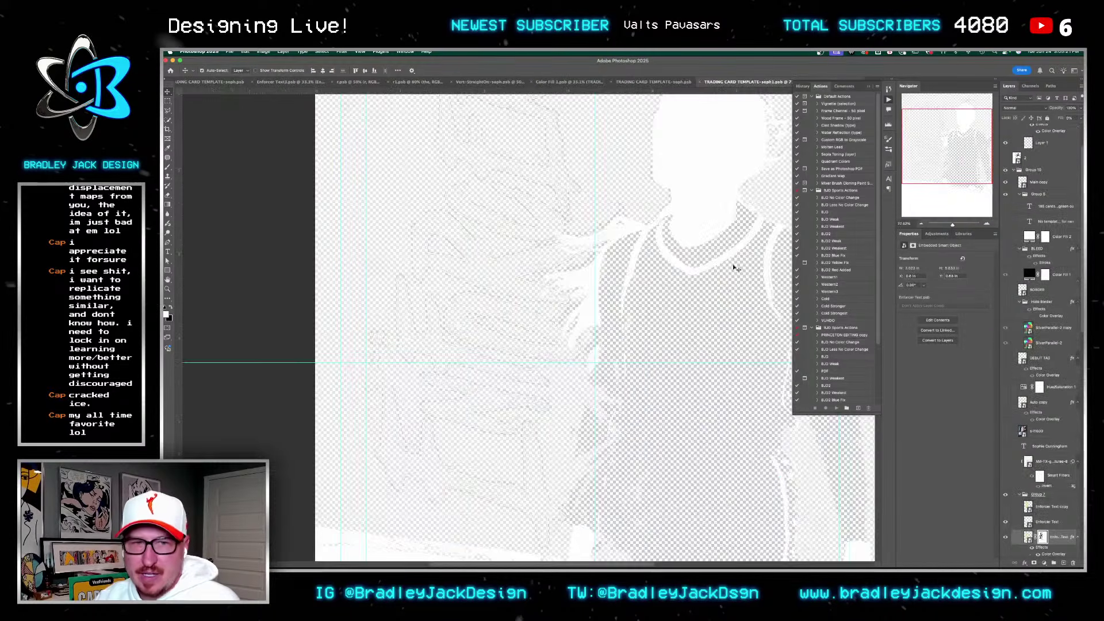
{"action": "scroll", "coordinate": [1034, 456], "scroll_direction": "down", "scroll_amount": 1}
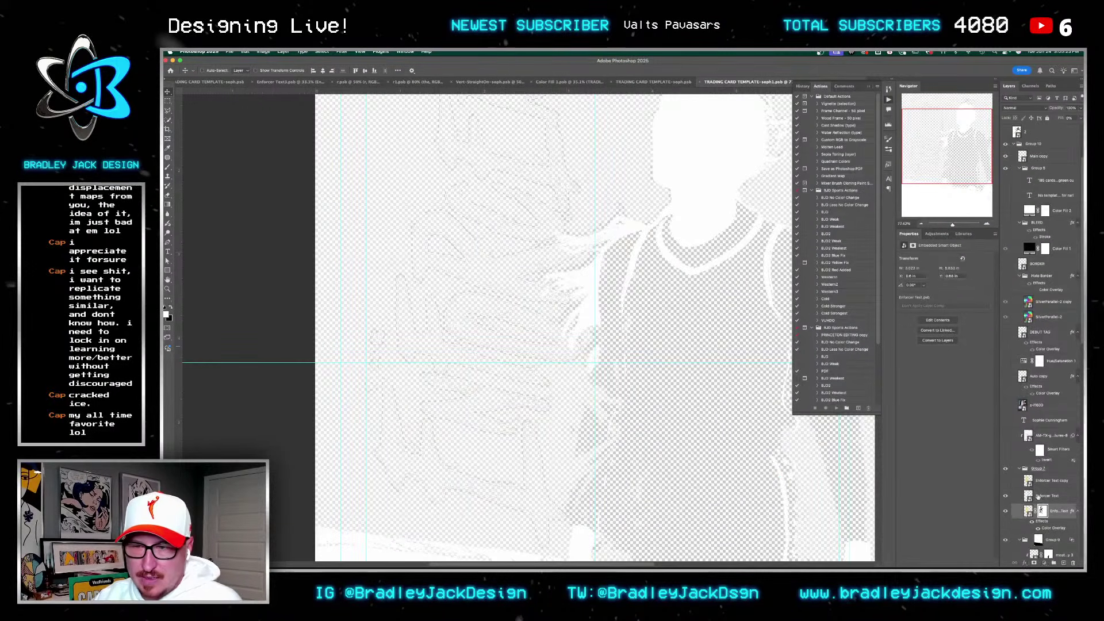
{"action": "left_click", "coordinate": [1039, 496]}
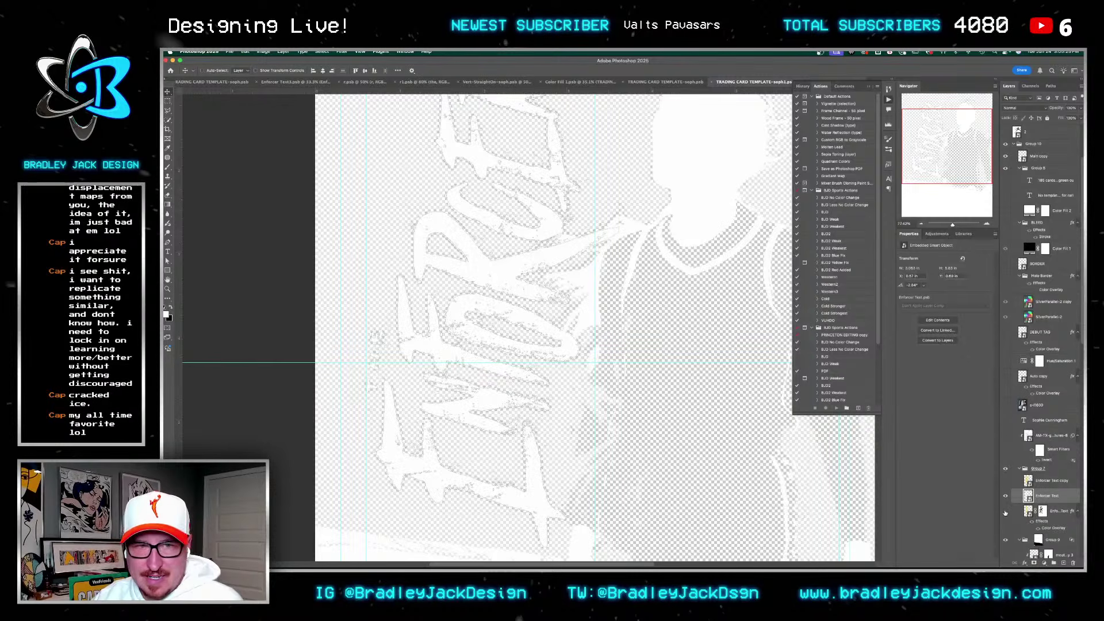
{"action": "key", "text": "super+w"}
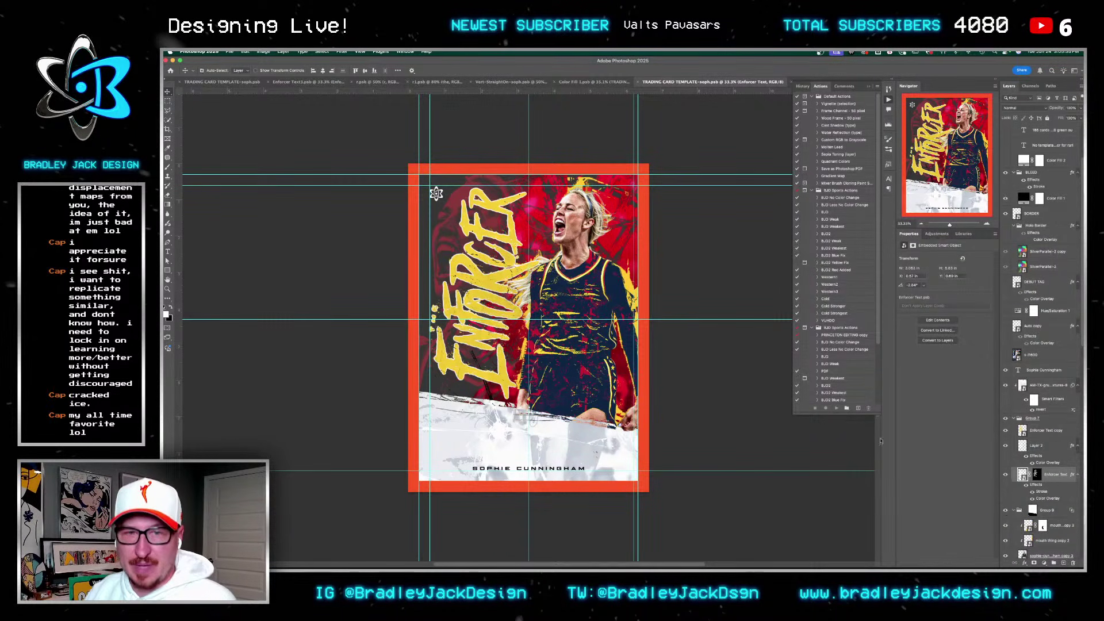
Step: Examine the cracked ice effect on the Color Fill 1 composite and compare it with the original card artwork document
{"action": "key", "text": "ctrl+shift+Tab"}
{"action": "mouse_move", "coordinate": [563, 306]}
{"action": "left_mouse_down"}
{"action": "mouse_move", "coordinate": [599, 302]}
{"action": "mouse_move", "coordinate": [565, 299]}
{"action": "left_mouse_up"}
{"action": "scroll", "coordinate": [558, 299], "scroll_direction": "down", "scroll_amount": 2}
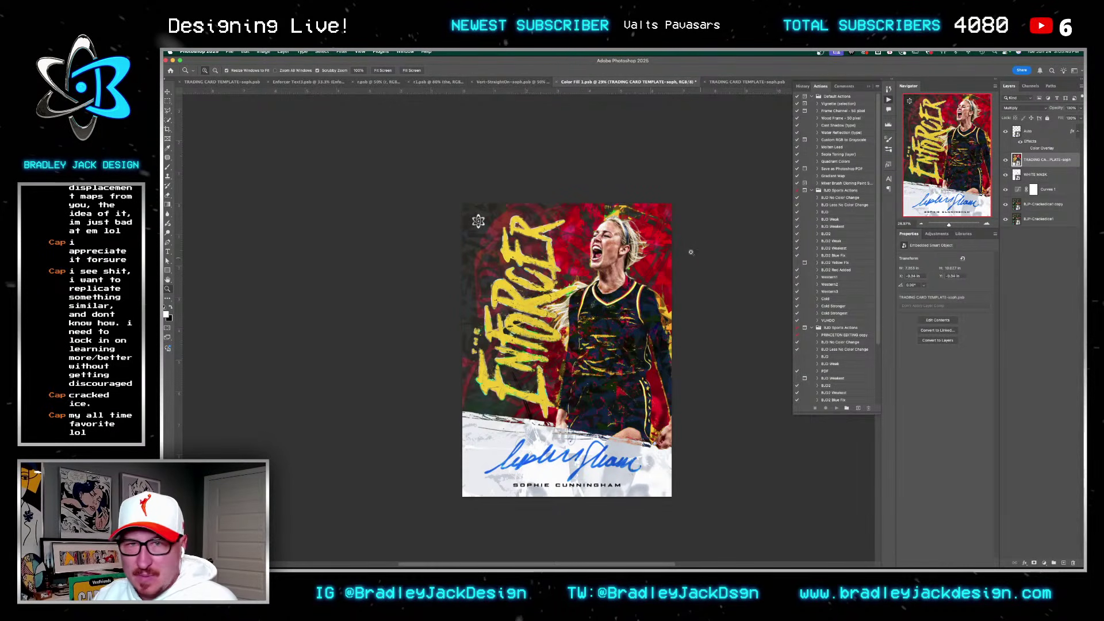
{"action": "mouse_move", "coordinate": [480, 222]}
{"action": "left_mouse_down"}
{"action": "mouse_move", "coordinate": [527, 208]}
{"action": "mouse_move", "coordinate": [490, 215]}
{"action": "left_mouse_up"}
{"action": "key", "text": "ctrl+Tab"}
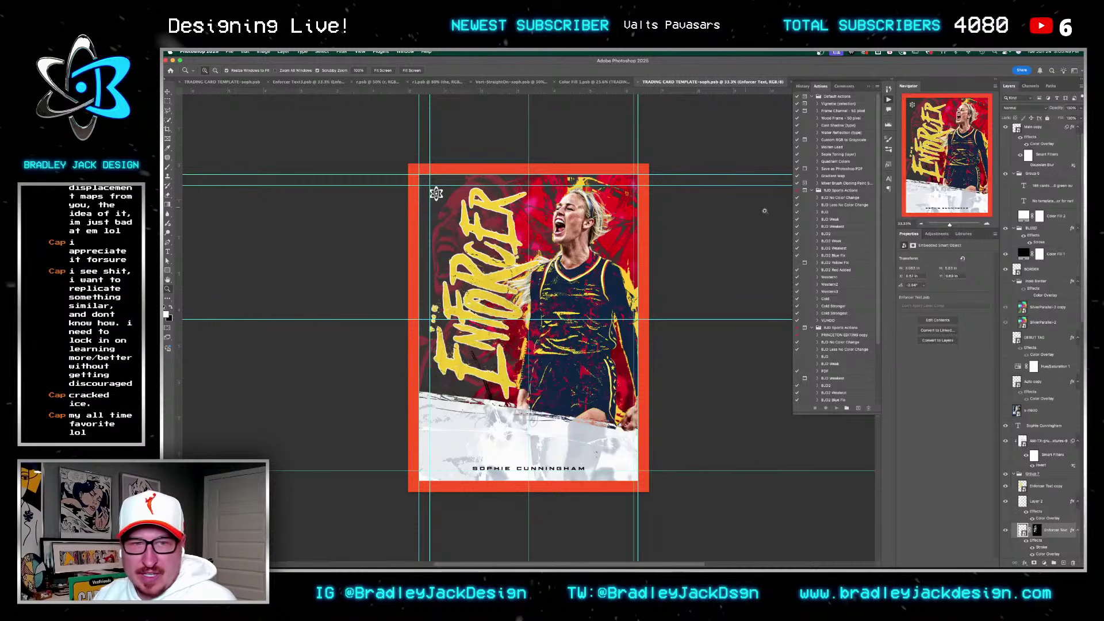
{"action": "key", "text": "ctrl+Tab"}
{"action": "key", "text": "ctrl+shift+Tab"}
{"action": "key", "text": "ctrl+shift+Tab"}
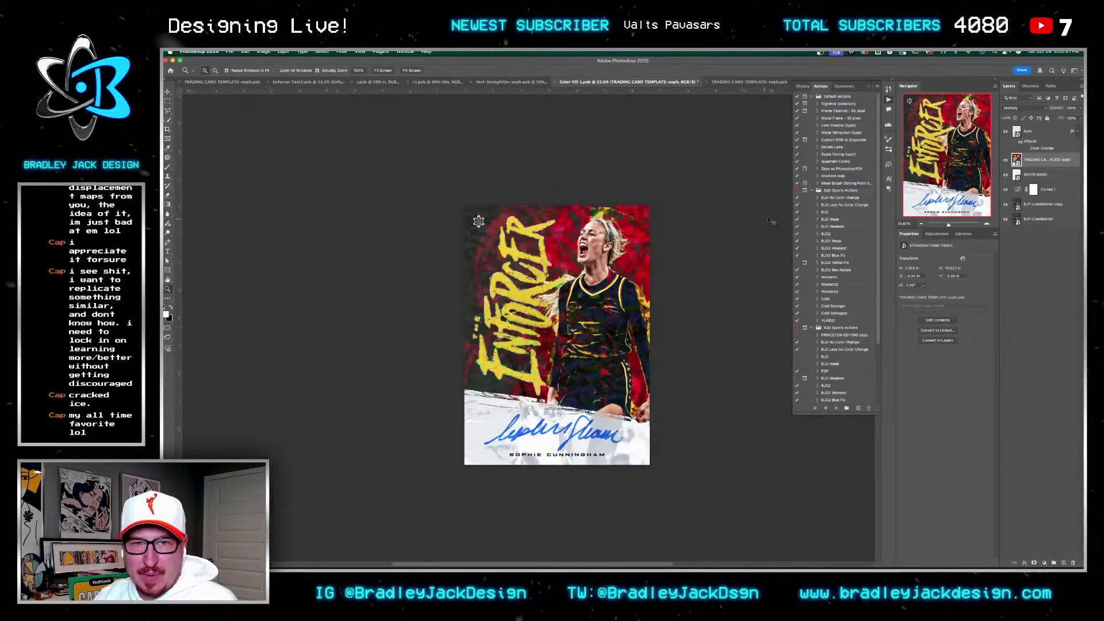
Step: Hide the white mask, Curves 1 and both cracked ice layers so only the card artwork and signature show
{"action": "left_click", "coordinate": [1005, 131]}
{"action": "left_click", "coordinate": [1005, 131]}
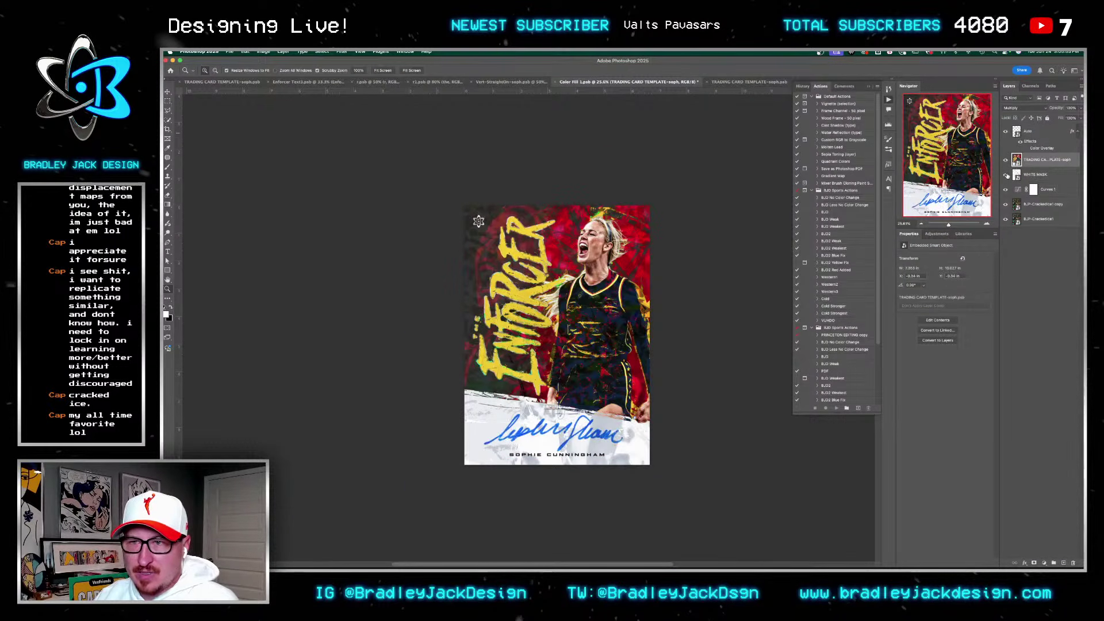
{"action": "key", "text": "v"}
{"action": "key", "text": "c"}
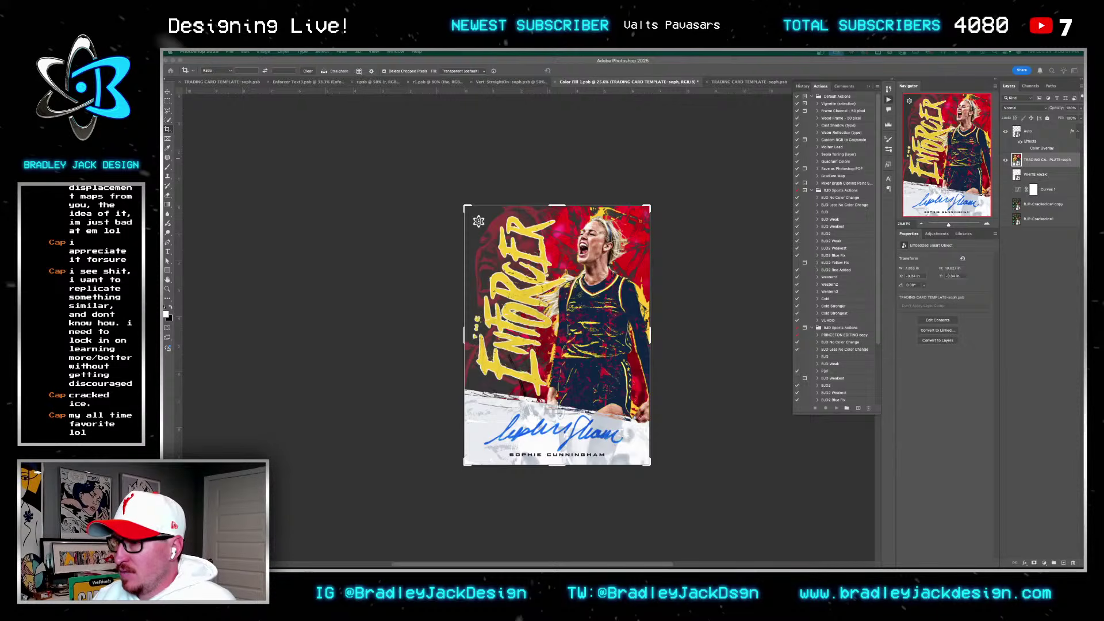
Step: Switch to Blender and load sophfront.png from the Desktop into the card material's lower image texture node
{"action": "key", "text": "super+Tab"}
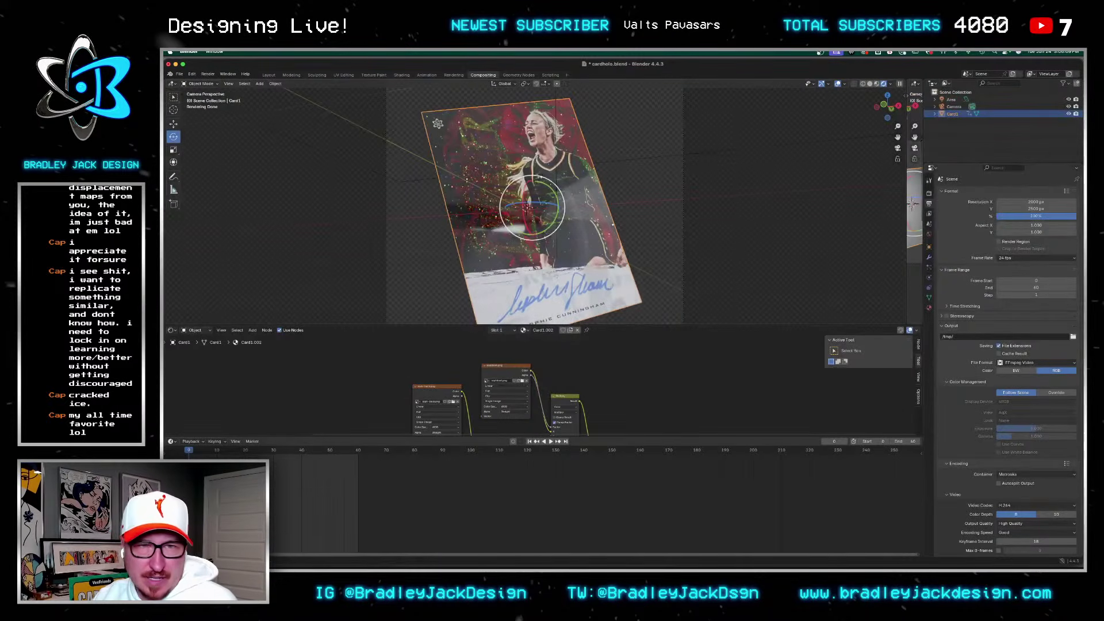
{"action": "left_click", "coordinate": [454, 401]}
{"action": "scroll", "coordinate": [534, 271], "scroll_direction": "down", "scroll_amount": 1}
{"action": "key", "text": "super+Tab"}
{"action": "key", "text": "super+Tab"}
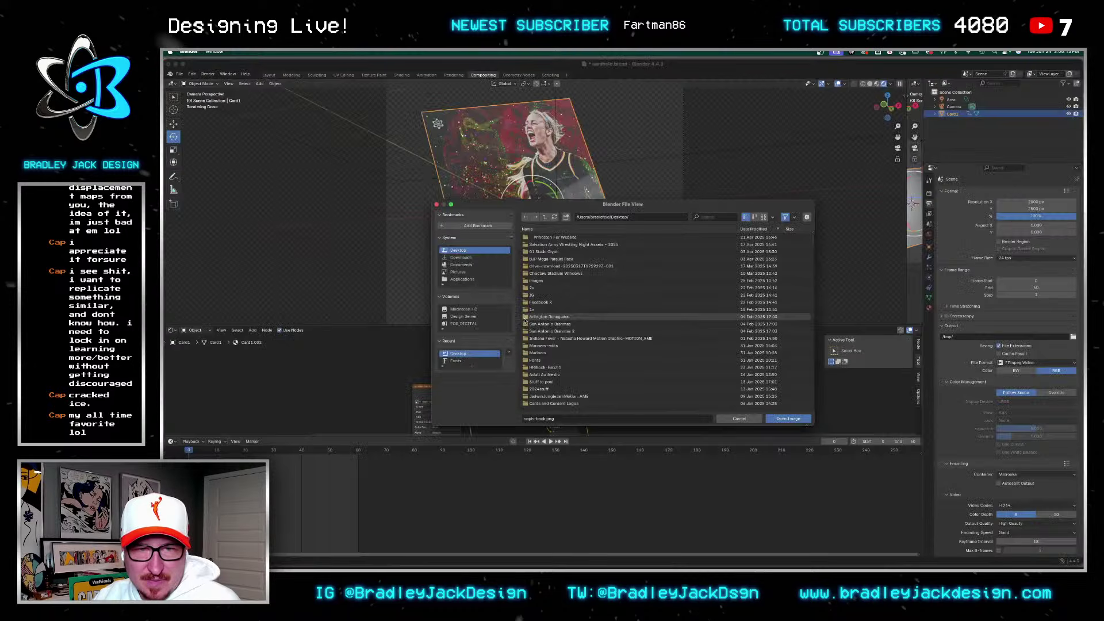
{"action": "scroll", "coordinate": [547, 313], "scroll_direction": "down", "scroll_amount": 3}
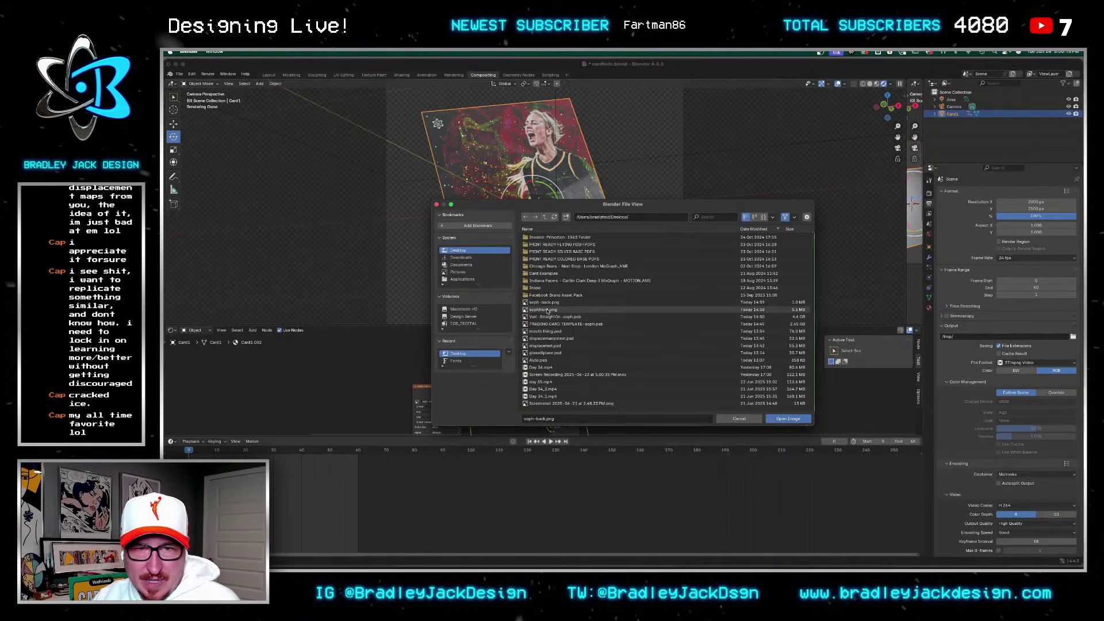
{"action": "left_click", "coordinate": [545, 311]}
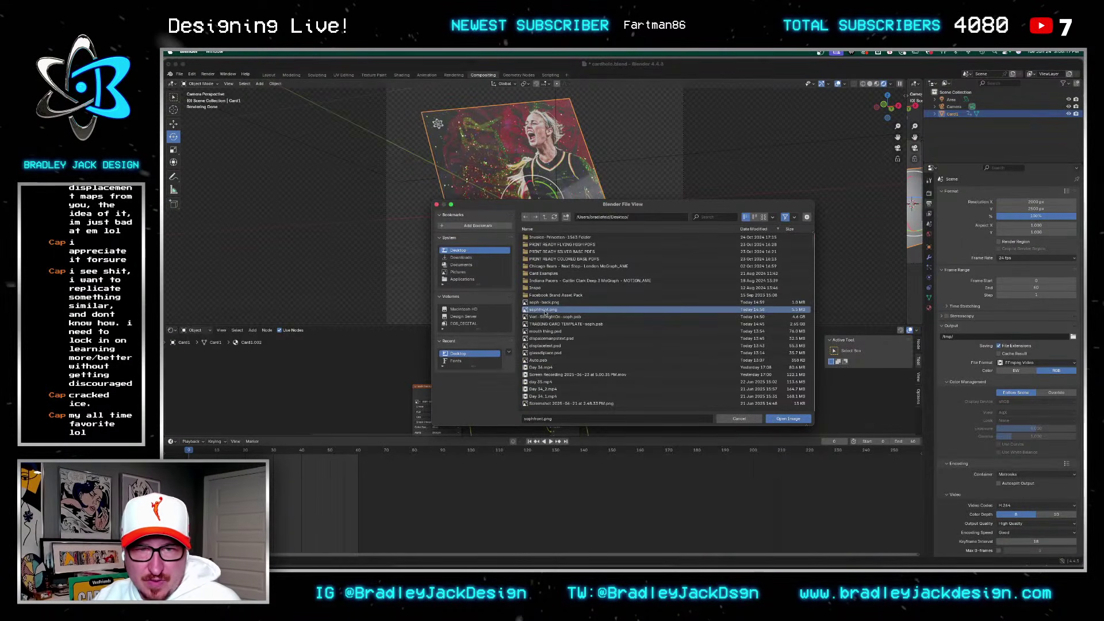
{"action": "double_click", "coordinate": [545, 310]}
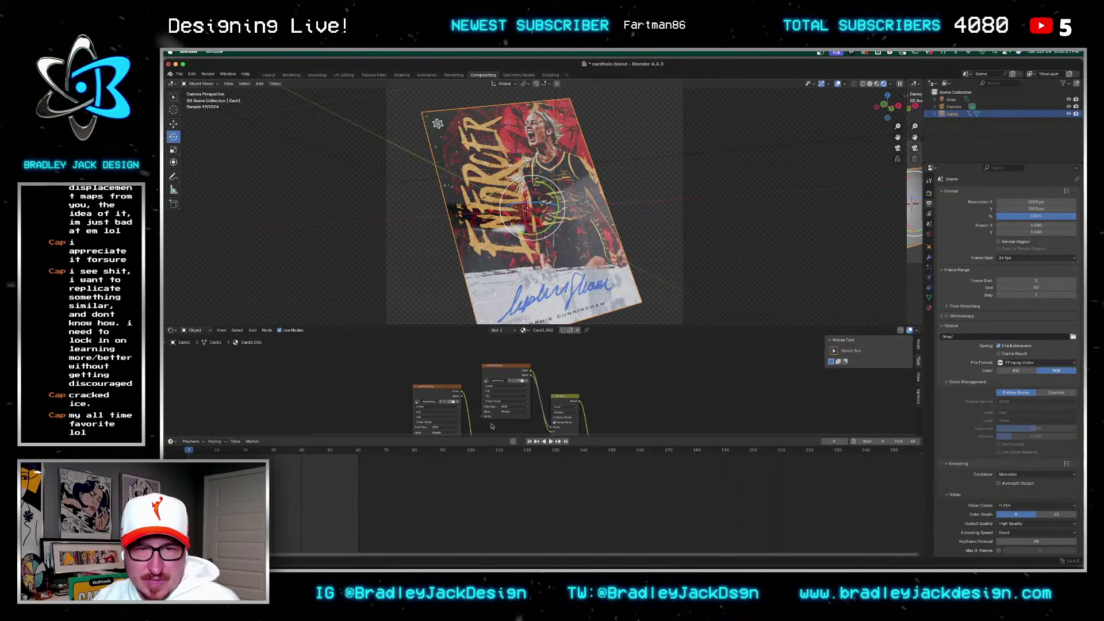
Step: Undo the image replacement in the lower image texture node
{"action": "left_click", "coordinate": [509, 373]}
{"action": "key", "text": "super+z"}
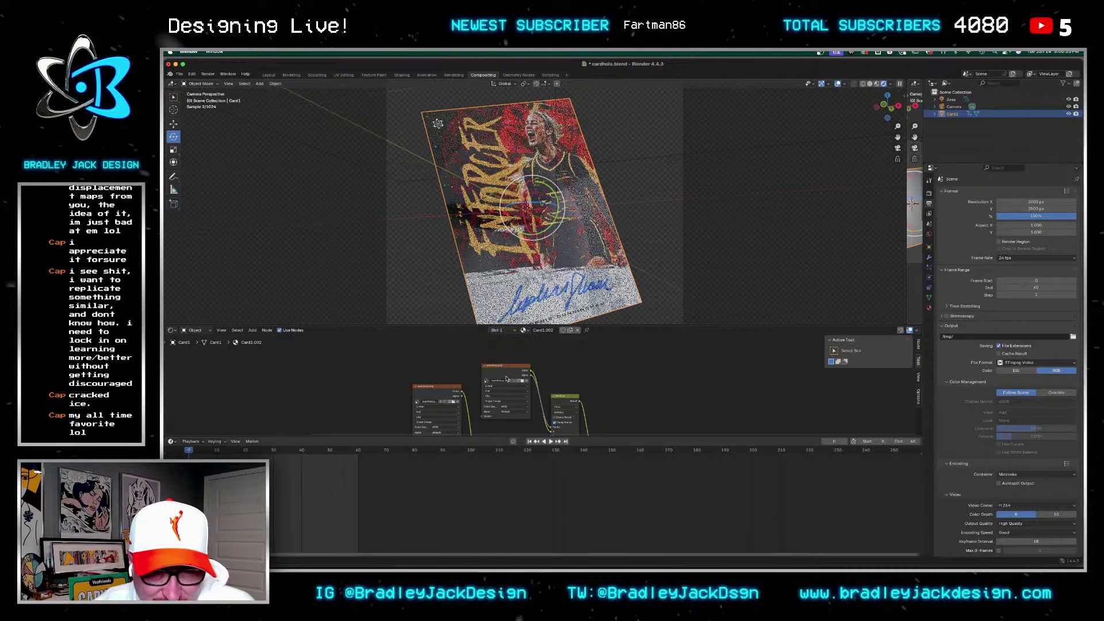
{"action": "key", "text": "super+z"}
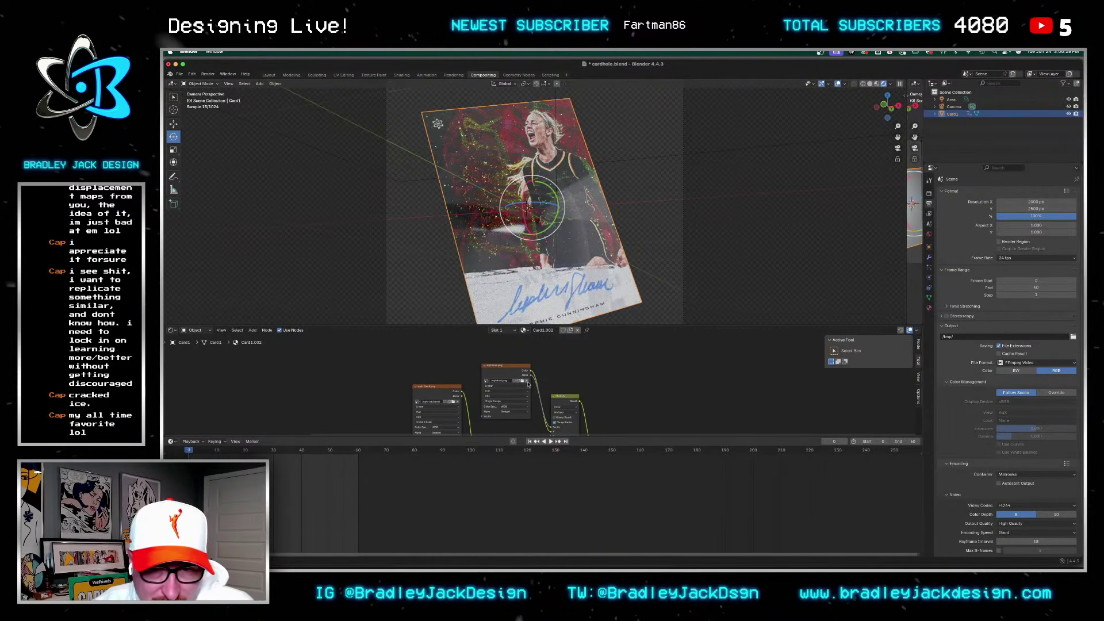
Step: Load sophfront.png from the Desktop into the card material's upper image texture node
{"action": "left_click", "coordinate": [528, 381]}
{"action": "scroll", "coordinate": [554, 352], "scroll_direction": "down", "scroll_amount": 5}
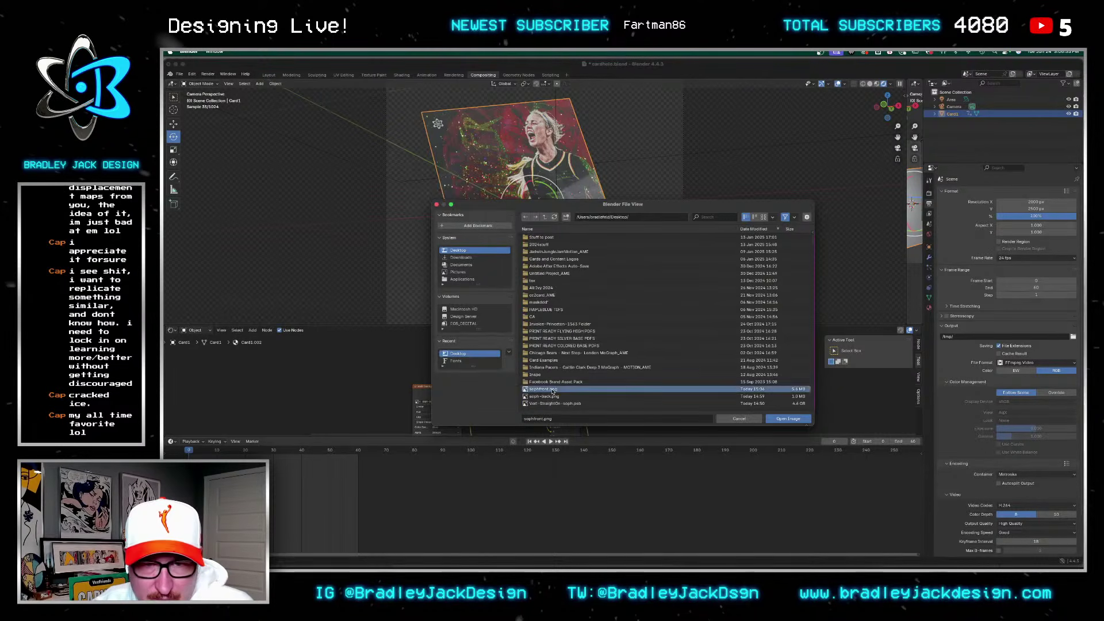
{"action": "double_click", "coordinate": [553, 391]}
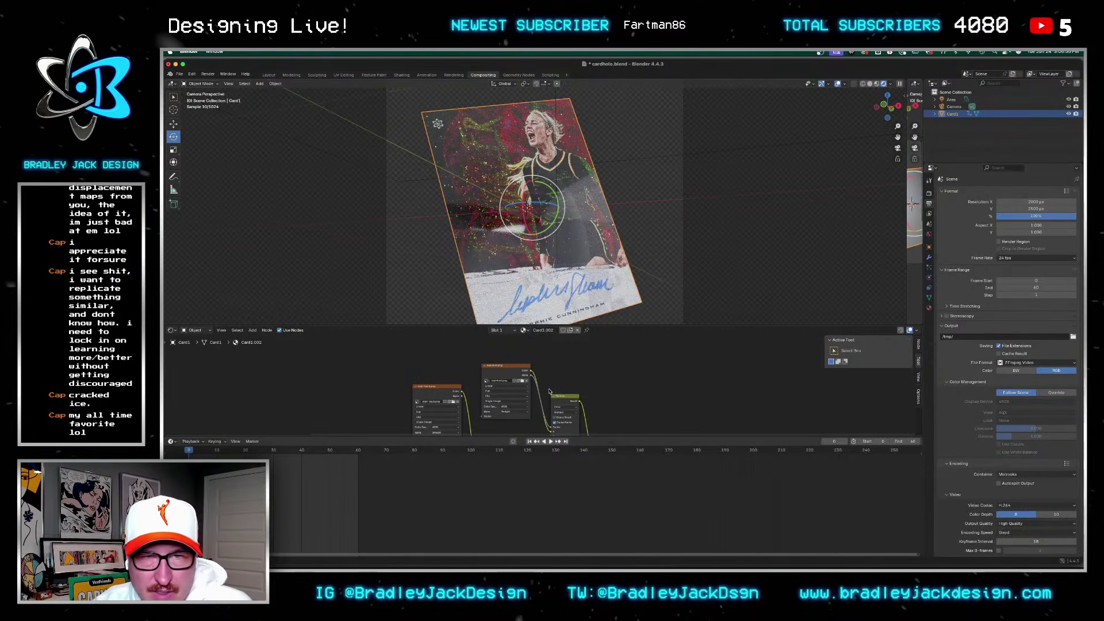
Step: Switch to Photoshop, hide the card artwork and signature layers, show only the white mask, and save it
{"action": "key", "text": "super+Tab"}
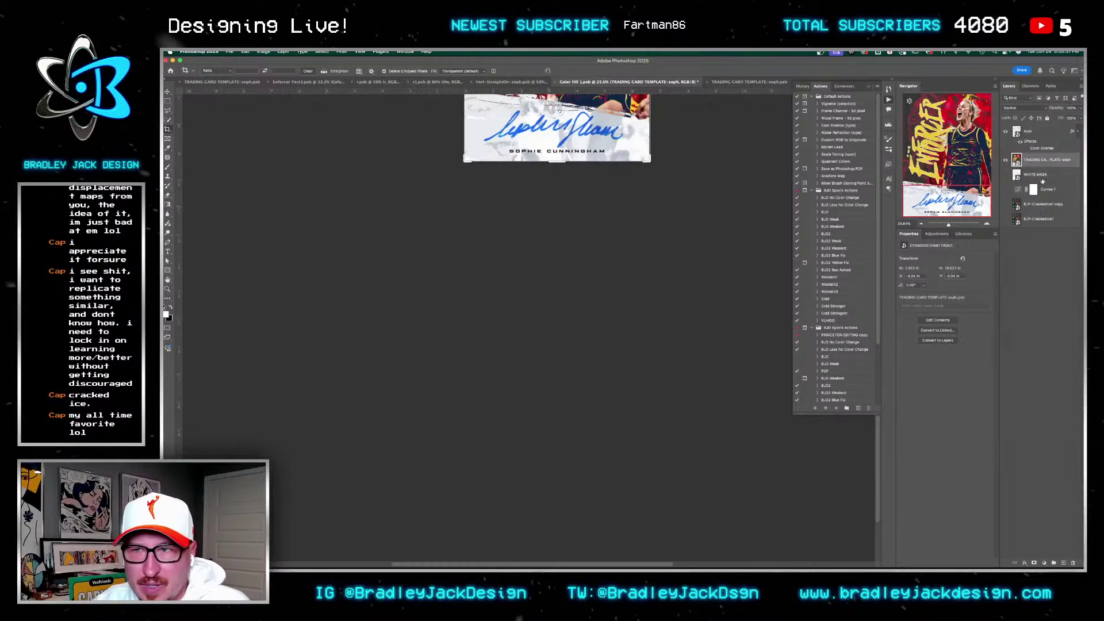
{"action": "left_click", "coordinate": [1005, 160]}
{"action": "left_click", "coordinate": [1006, 175]}
{"action": "left_click", "coordinate": [1006, 132]}
{"action": "key", "text": "v"}
{"action": "key", "text": "super+s"}
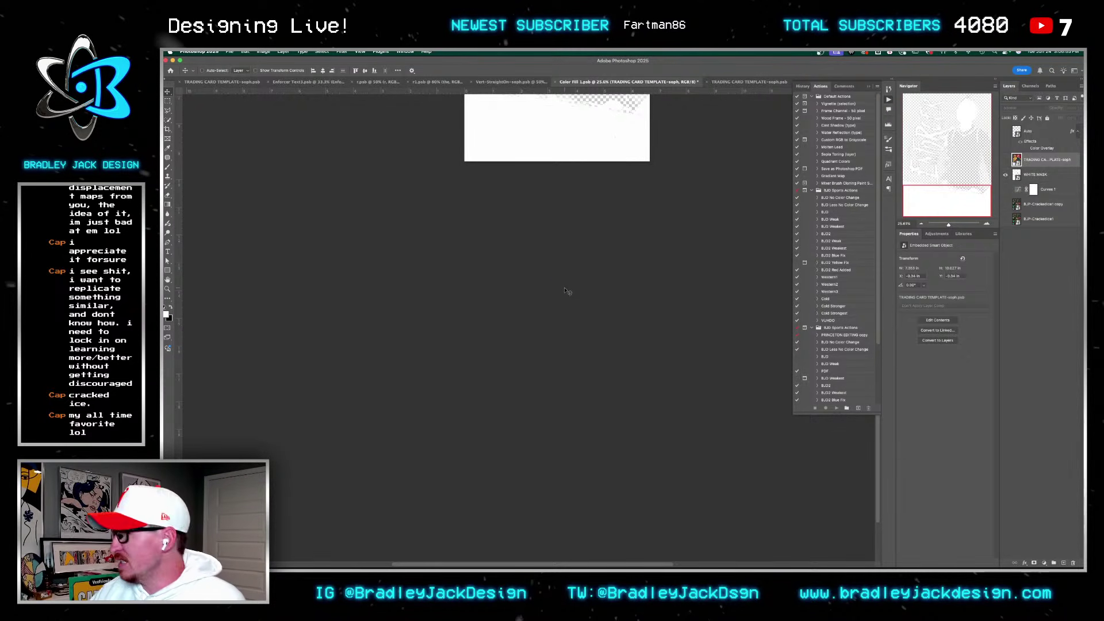
Step: Switch to Blender and load sophfront.png from the Desktop into the lower image texture node
{"action": "key", "text": "super+Tab"}
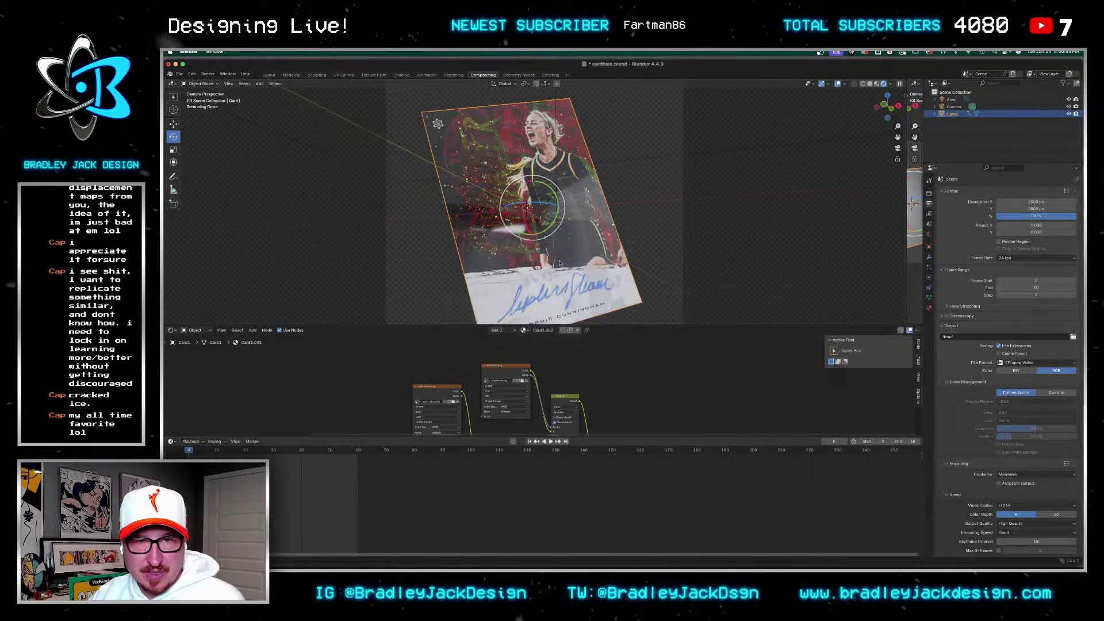
{"action": "left_click", "coordinate": [453, 401]}
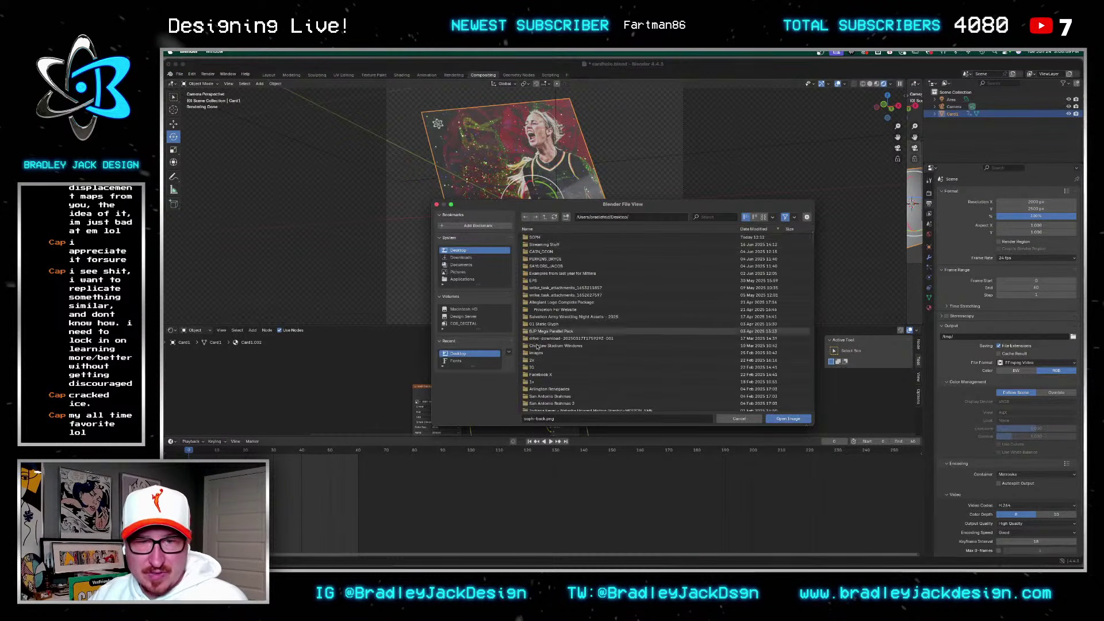
{"action": "scroll", "coordinate": [537, 345], "scroll_direction": "down", "scroll_amount": 10}
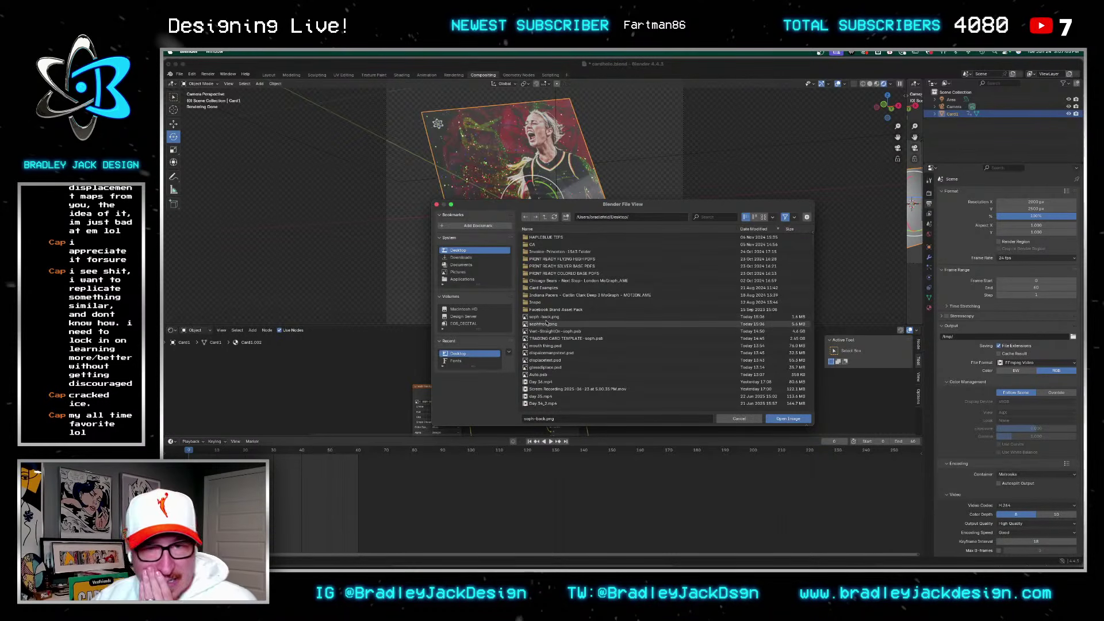
{"action": "mouse_move", "coordinate": [547, 326]}
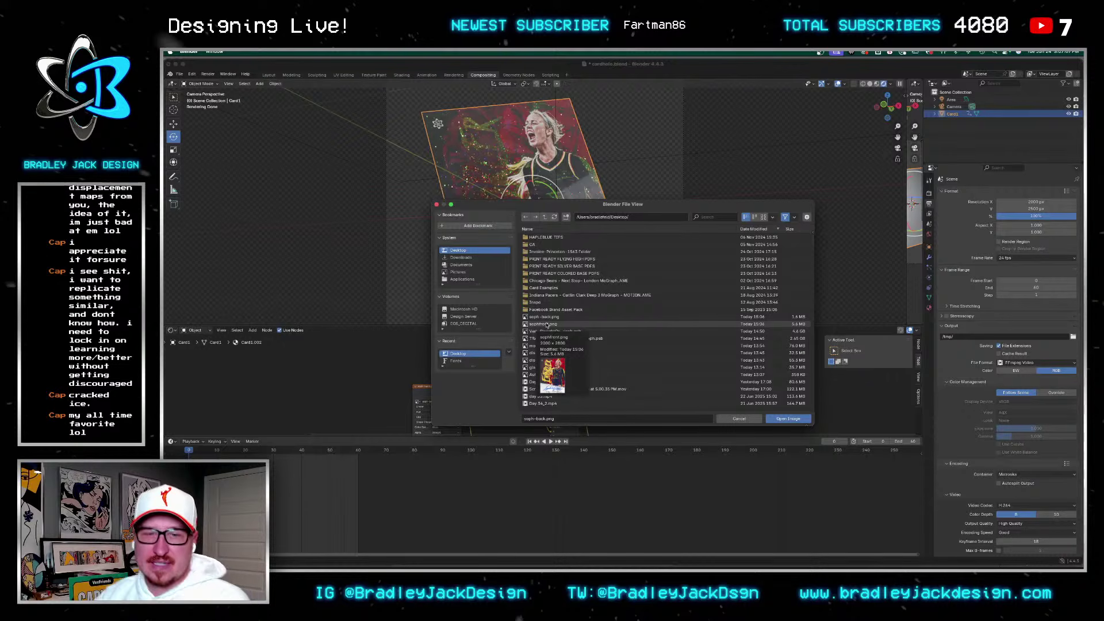
{"action": "double_click", "coordinate": [547, 324]}
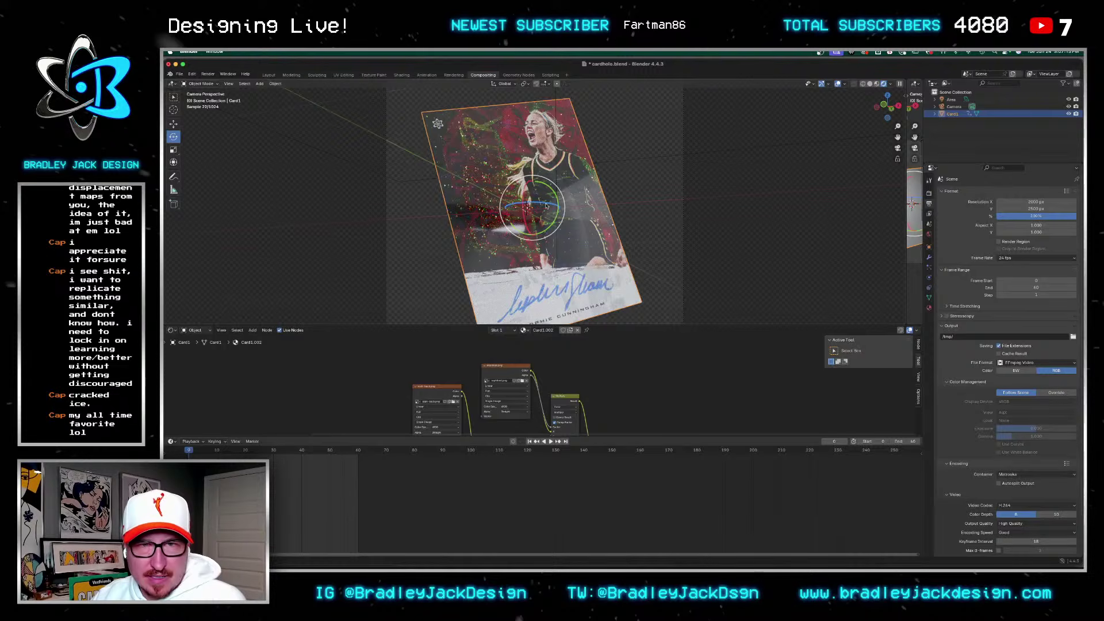
Step: Switch to Photoshop to check the full white mask on the card, and return to Blender
{"action": "key", "text": "super+Tab"}
{"action": "scroll", "coordinate": [593, 249], "scroll_direction": "up", "scroll_amount": 5}
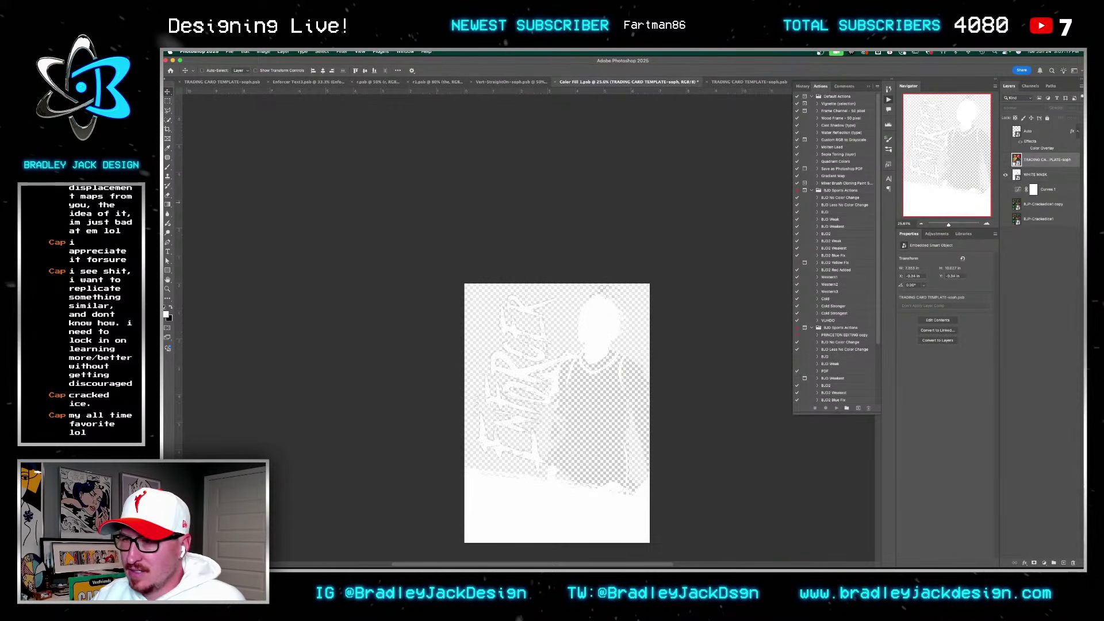
{"action": "key", "text": "super+Tab"}
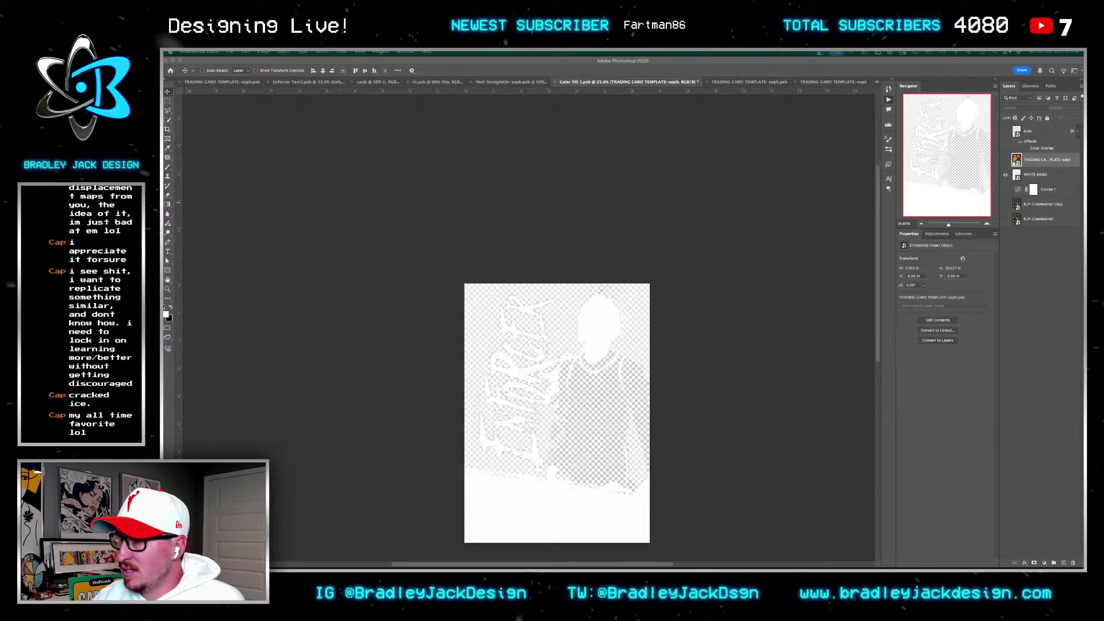
{"action": "key", "text": "super+Tab"}
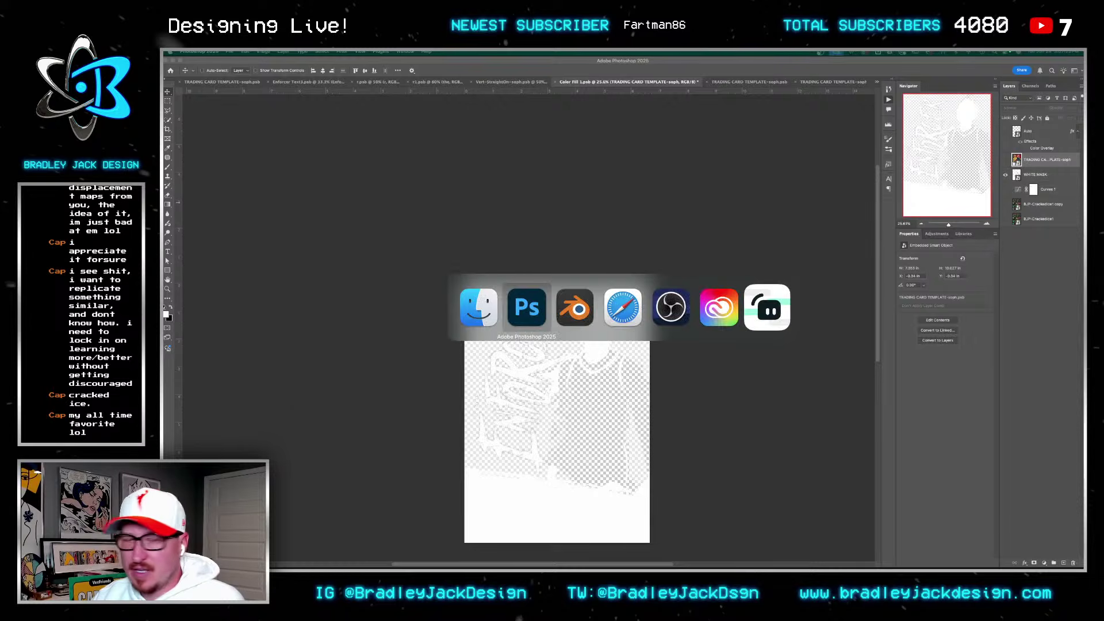
{"action": "key", "text": "super+Tab"}
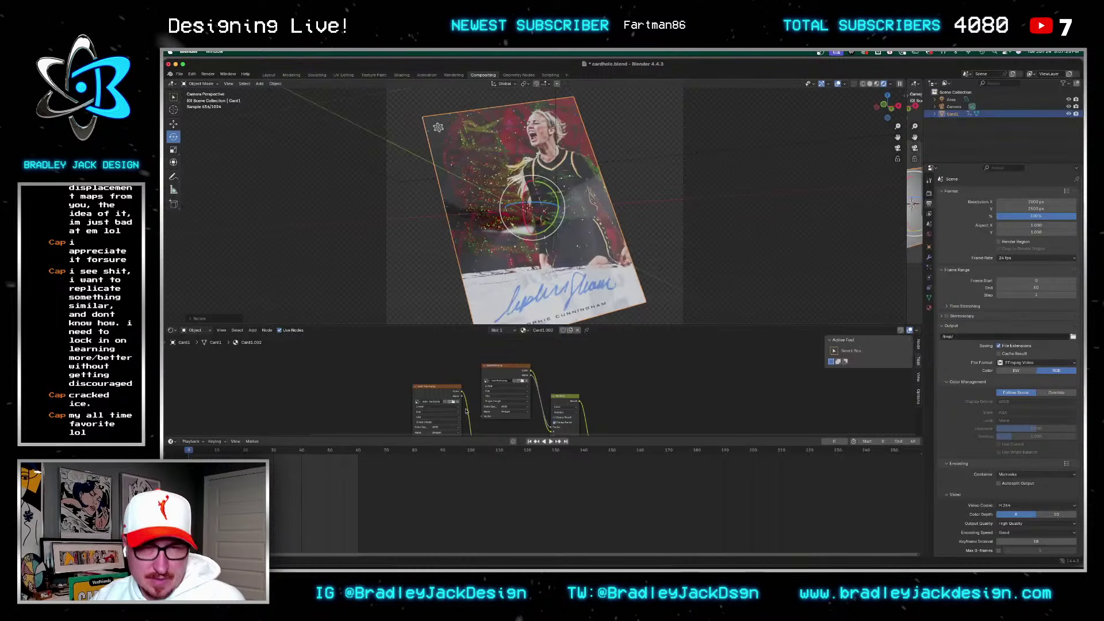
Step: Load soph-back.png from the Desktop into the card material's lower image texture node
{"action": "scroll", "coordinate": [472, 415], "scroll_direction": "down", "scroll_amount": 2}
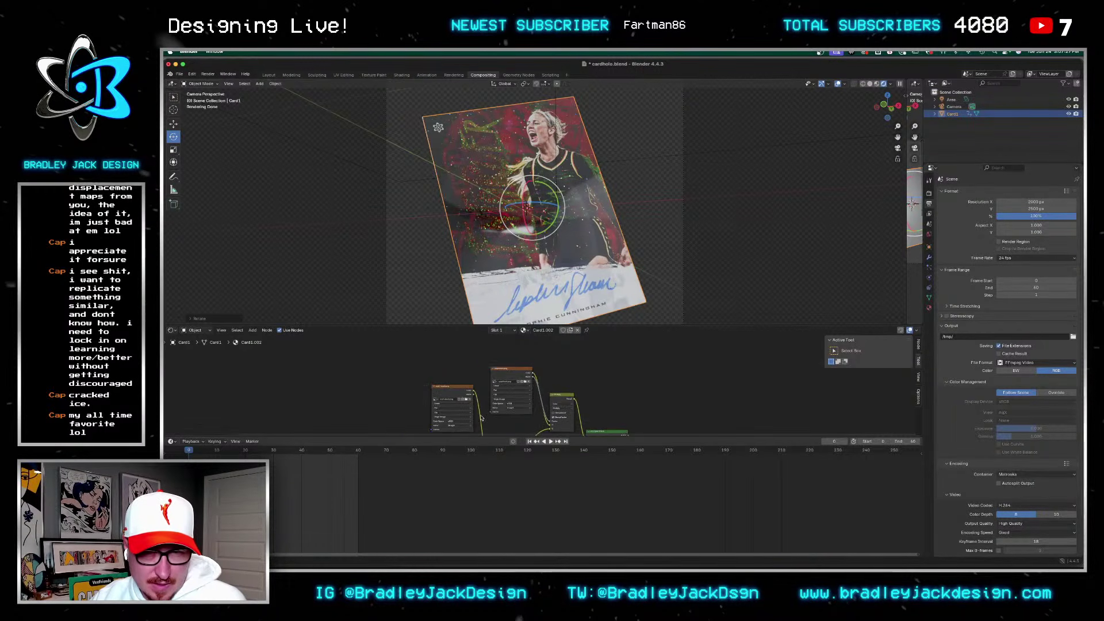
{"action": "scroll", "coordinate": [481, 418], "scroll_direction": "up", "scroll_amount": 2}
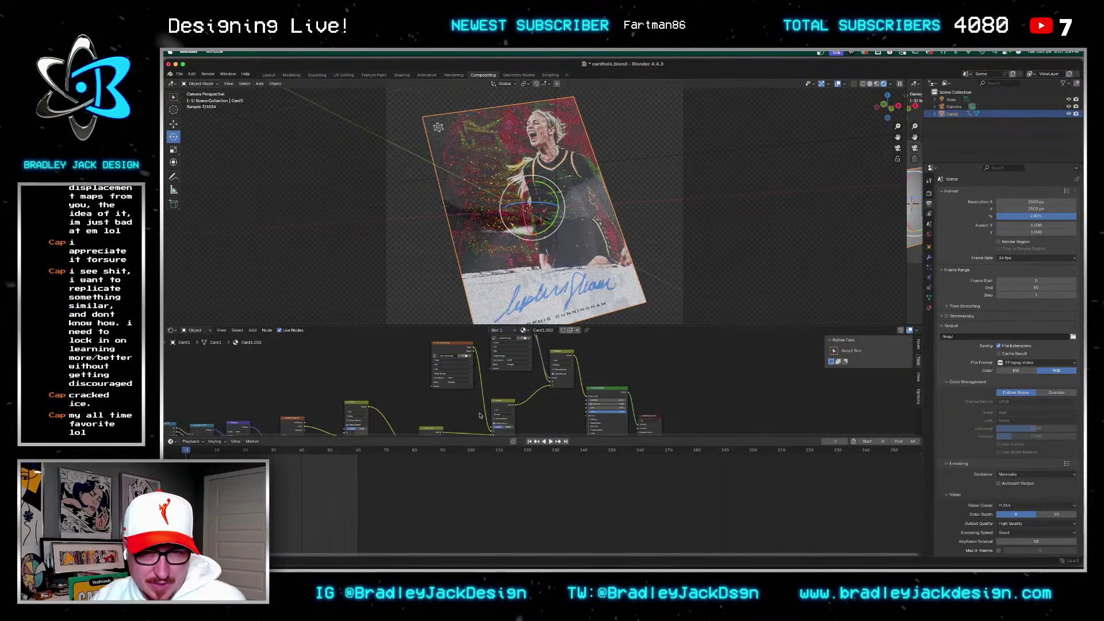
{"action": "left_click", "coordinate": [465, 356]}
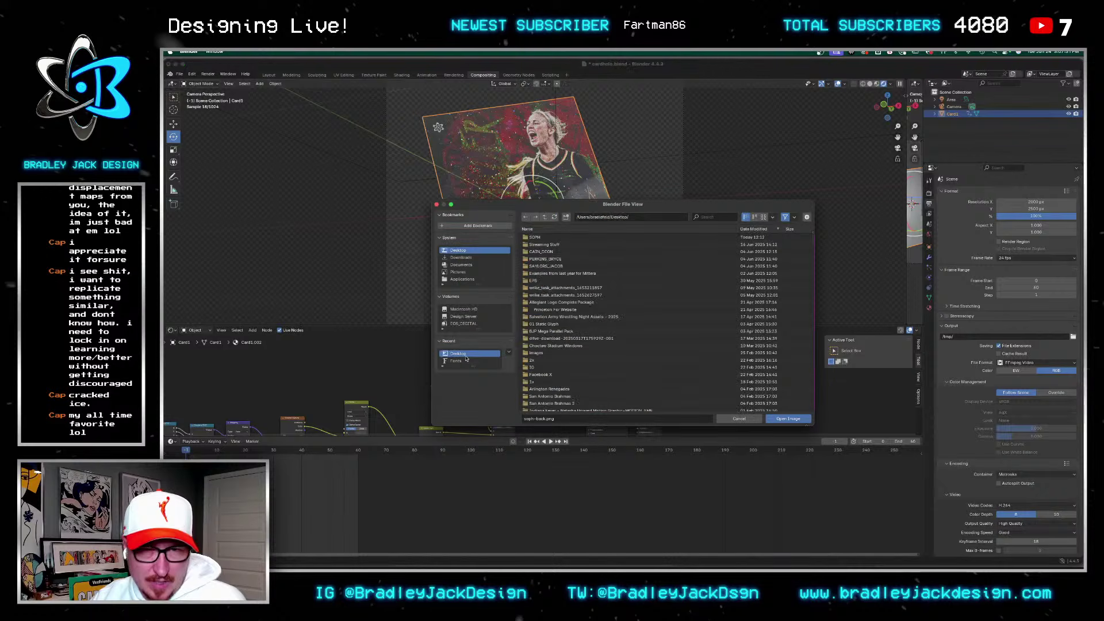
{"action": "scroll", "coordinate": [560, 346], "scroll_direction": "down", "scroll_amount": 3}
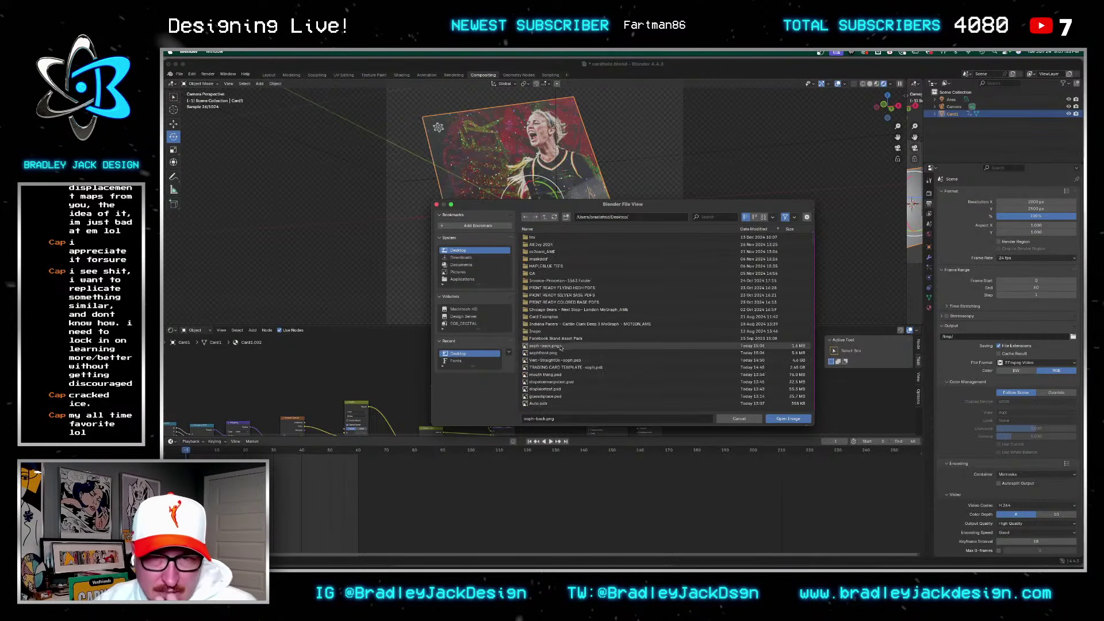
{"action": "left_click", "coordinate": [561, 345]}
{"action": "left_click", "coordinate": [793, 419]}
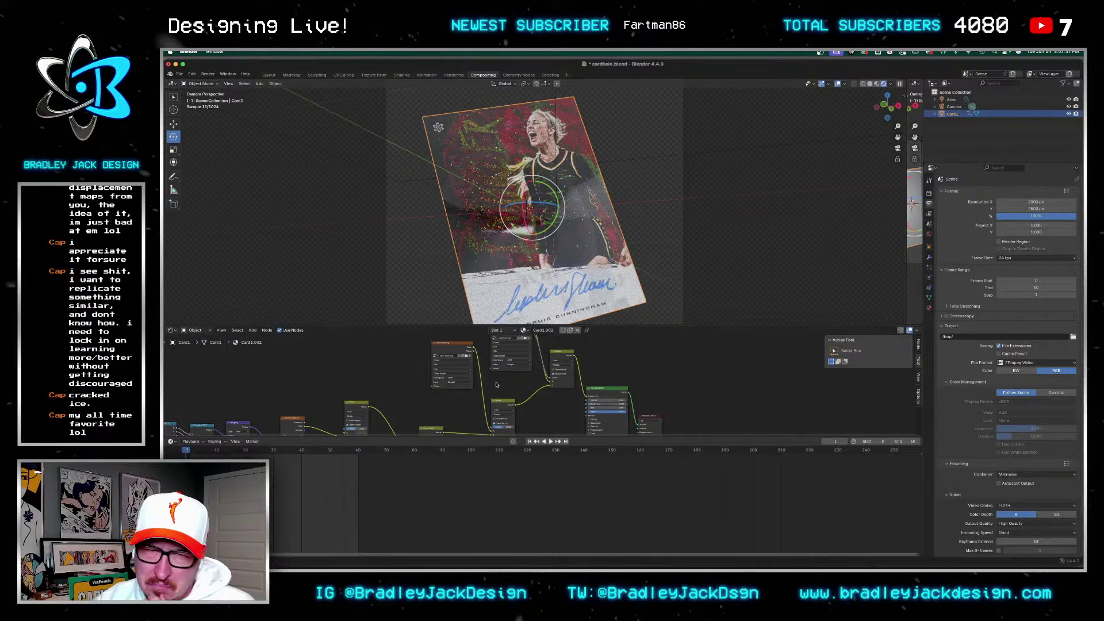
Step: Delete the upper image texture node from the card material and undo the deletion
{"action": "scroll", "coordinate": [498, 384], "scroll_direction": "down", "scroll_amount": 2}
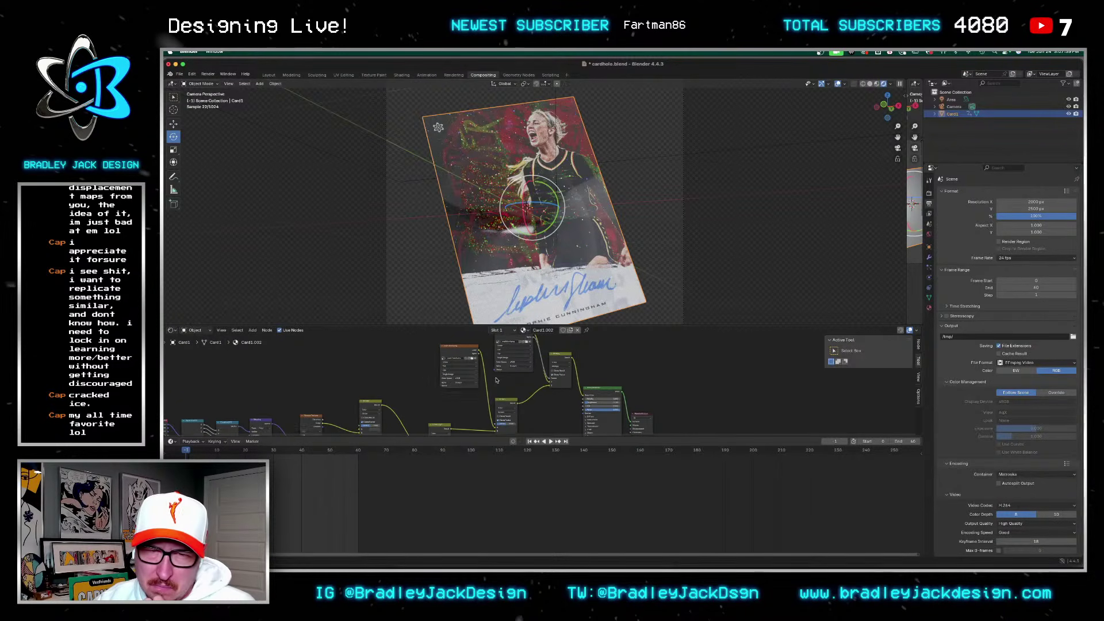
{"action": "left_click", "coordinate": [514, 343]}
{"action": "key", "text": "x"}
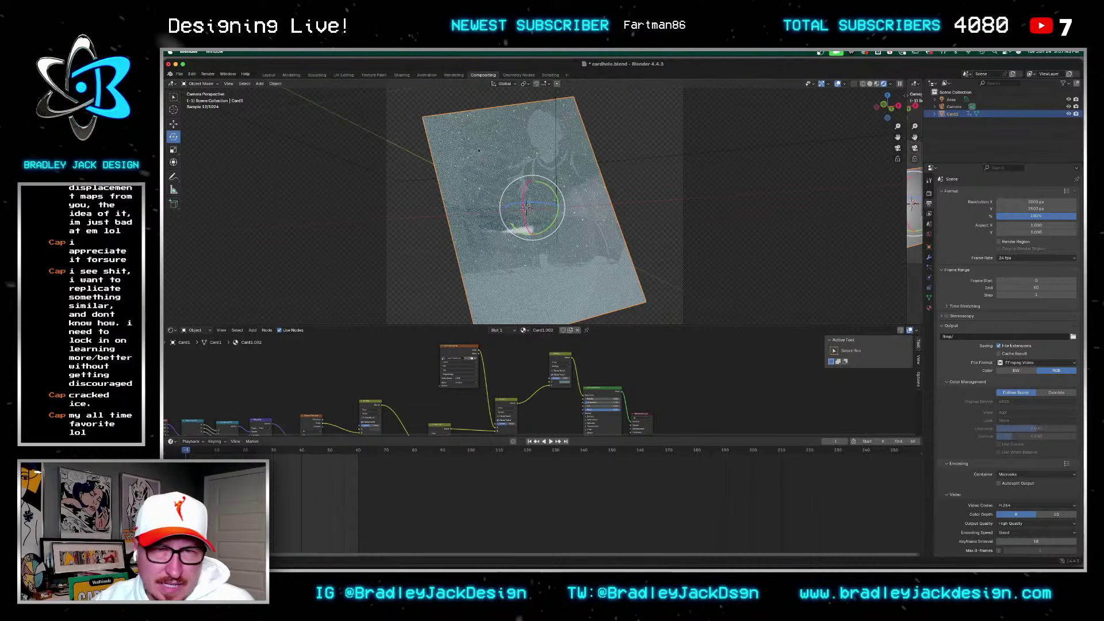
{"action": "key", "text": "ctrl+z"}
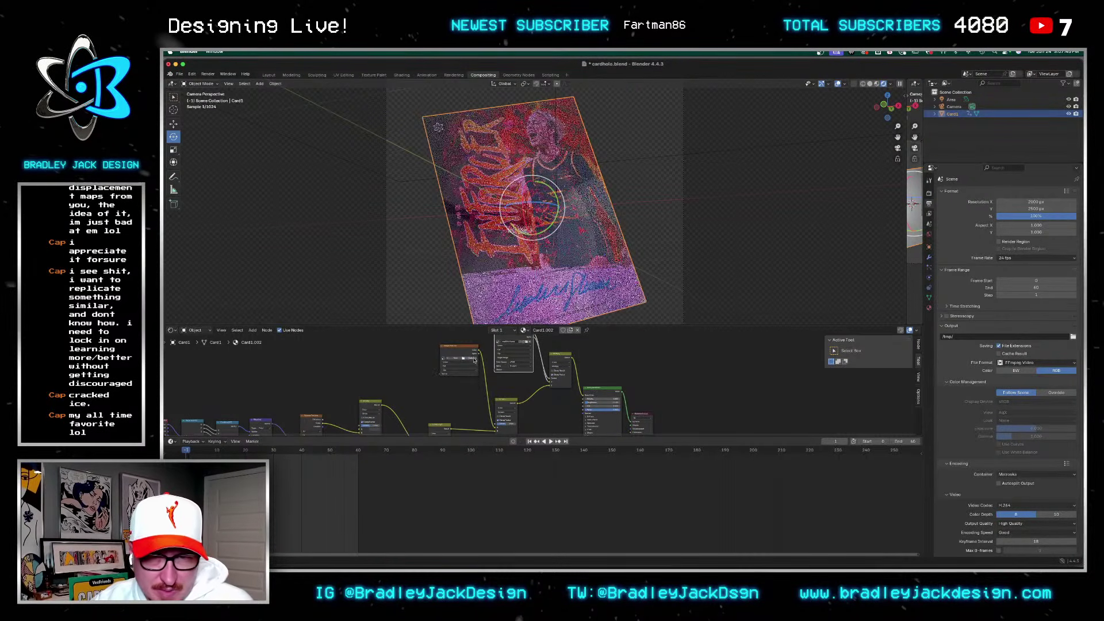
Step: Reload the white mask image soph-back.png from the Desktop into the lower image texture node
{"action": "left_click", "coordinate": [475, 359]}
{"action": "scroll", "coordinate": [546, 345], "scroll_direction": "down", "scroll_amount": 3}
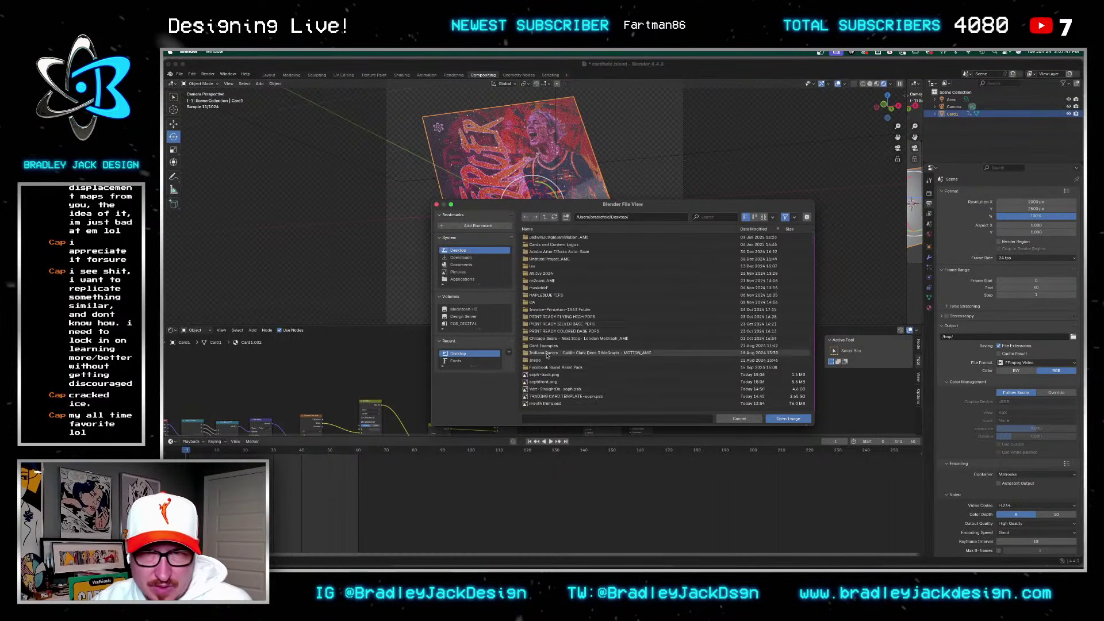
{"action": "scroll", "coordinate": [547, 355], "scroll_direction": "down", "scroll_amount": 5}
{"action": "left_click", "coordinate": [781, 288]}
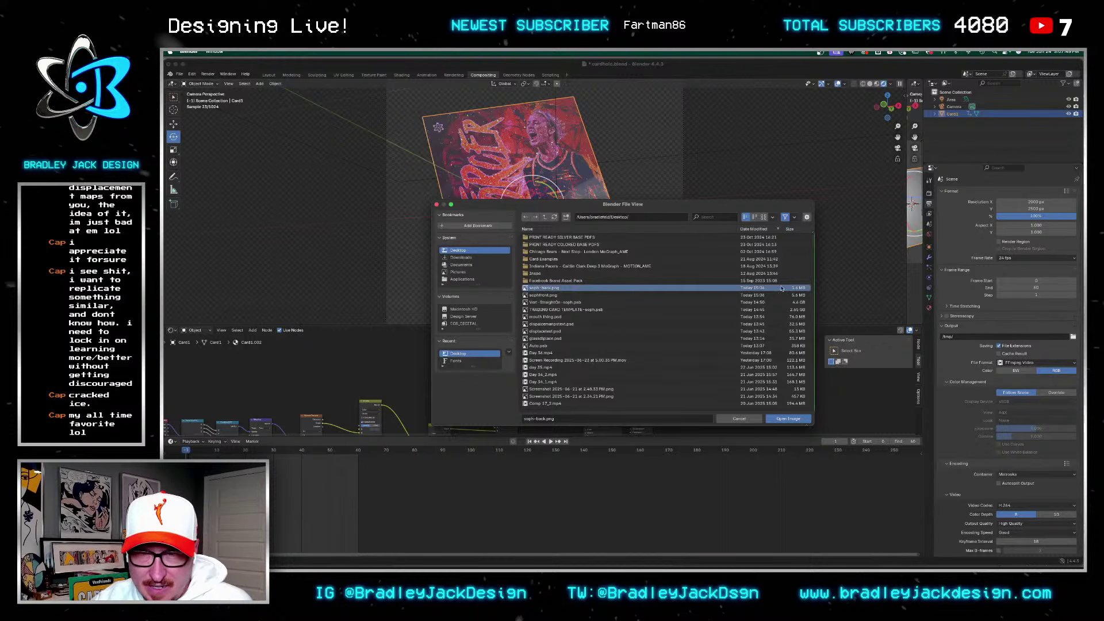
{"action": "left_click", "coordinate": [769, 415]}
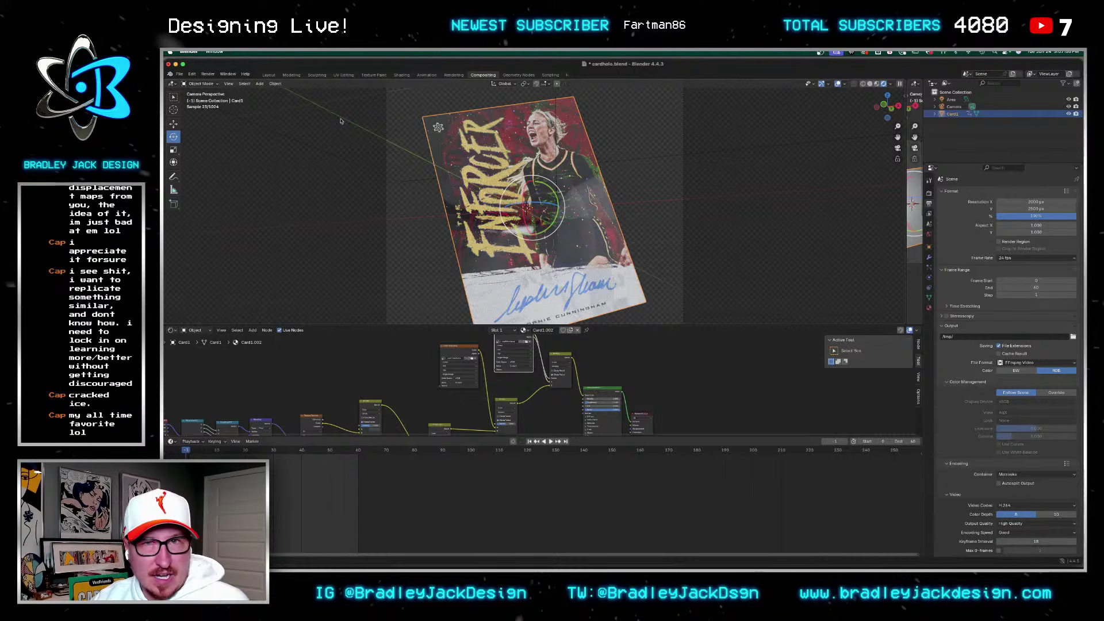
Step: Save the scene as a new file named cardholo-soph.blend on the Desktop
{"action": "key", "text": "super+shift+s"}
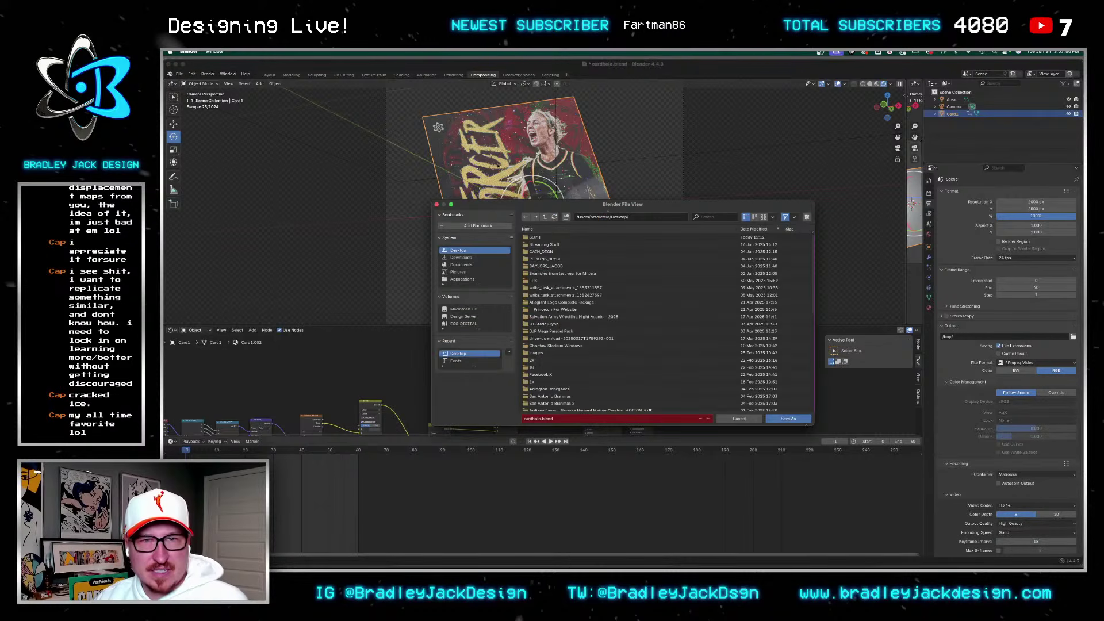
{"action": "left_click", "coordinate": [540, 420]}
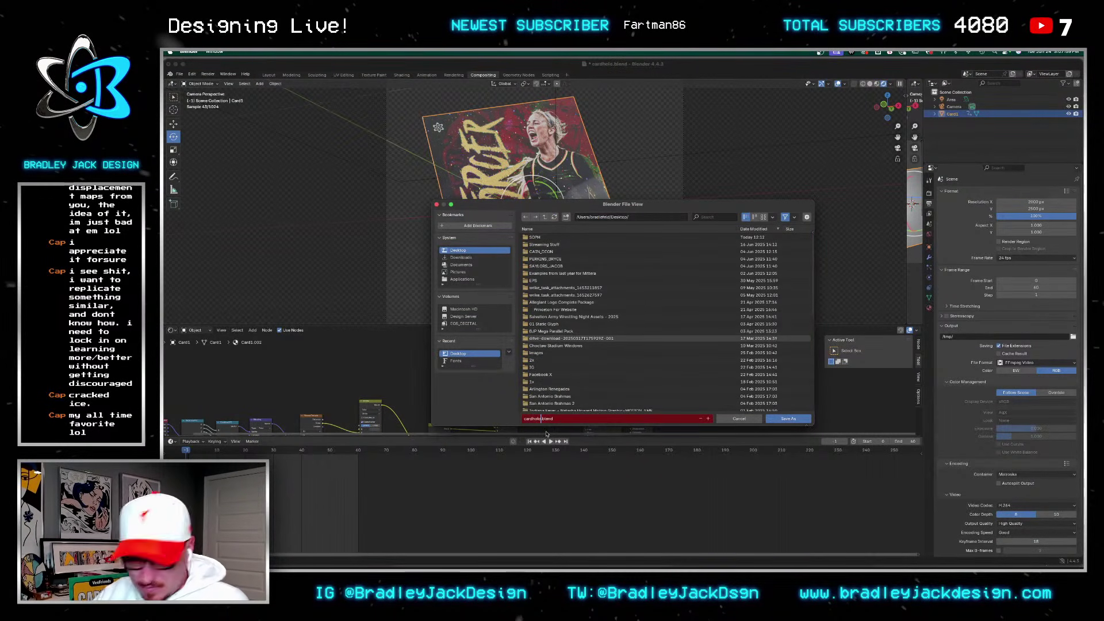
{"action": "type", "text": "-soph"}
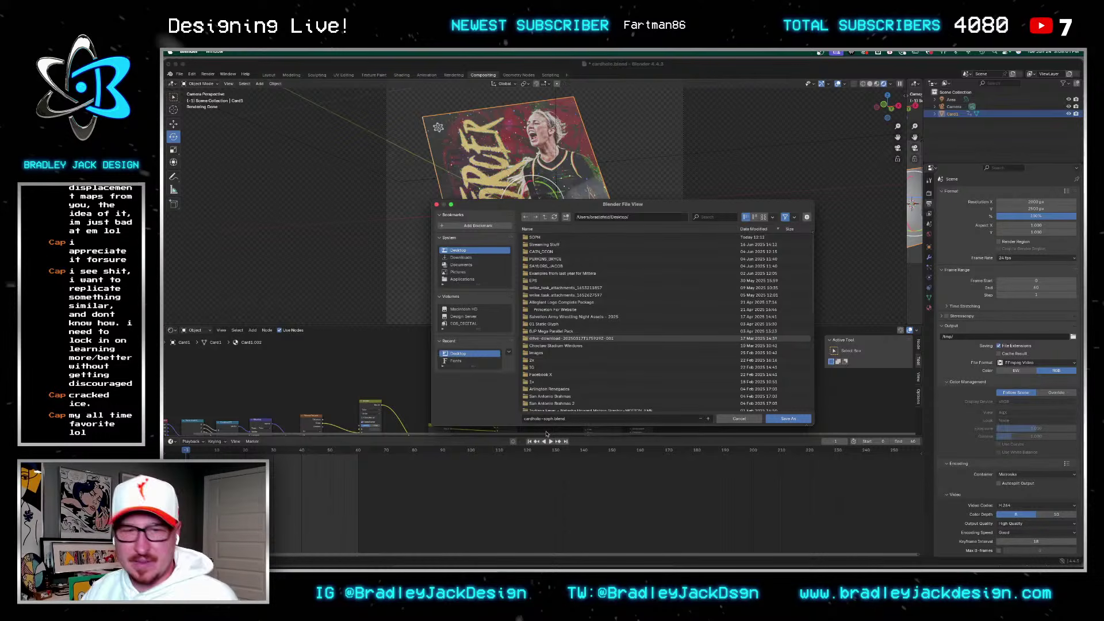
{"action": "key", "text": "Return"}
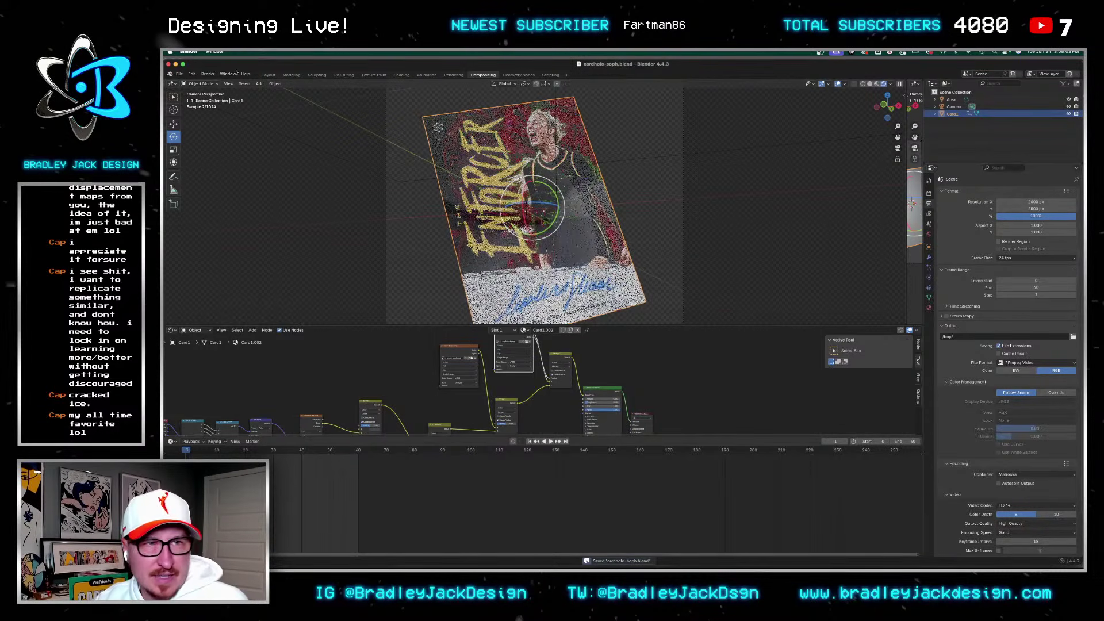
Step: Render a still image of the card, inspect the whole result, and close the render window
{"action": "left_click", "coordinate": [209, 74]}
{"action": "left_click", "coordinate": [216, 82]}
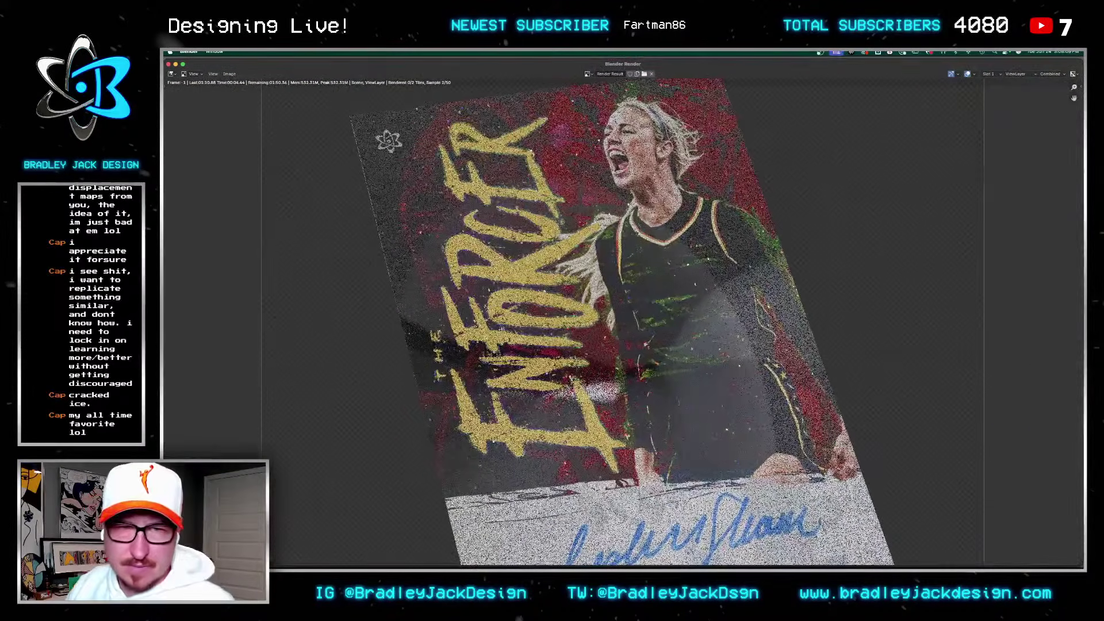
{"action": "scroll", "coordinate": [615, 310], "scroll_direction": "down", "scroll_amount": 6}
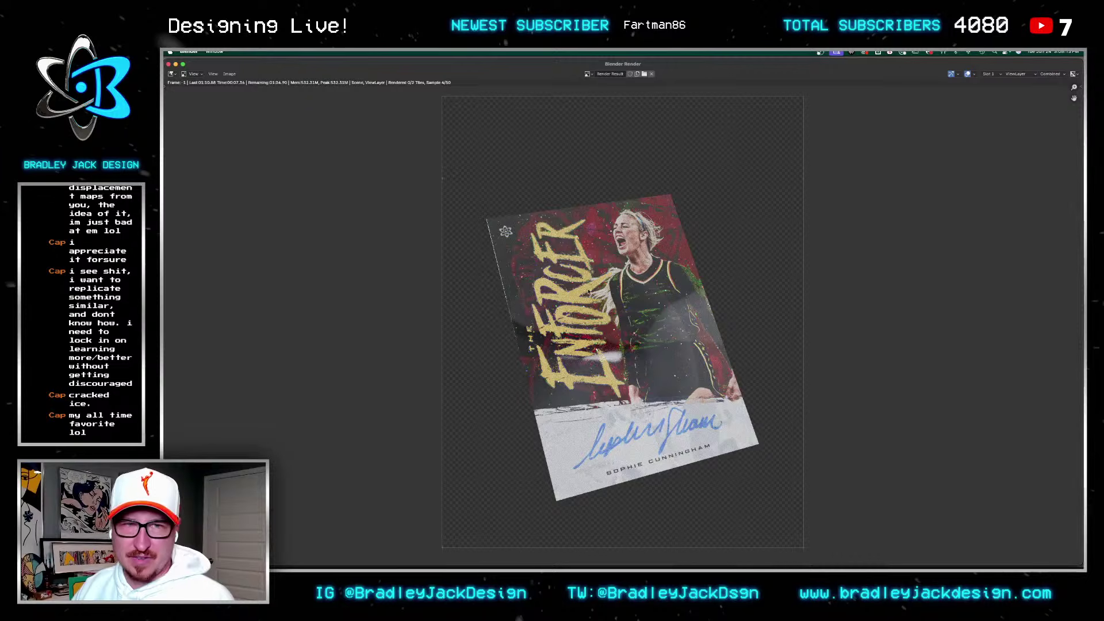
{"action": "scroll", "coordinate": [597, 345], "scroll_direction": "up", "scroll_amount": 1}
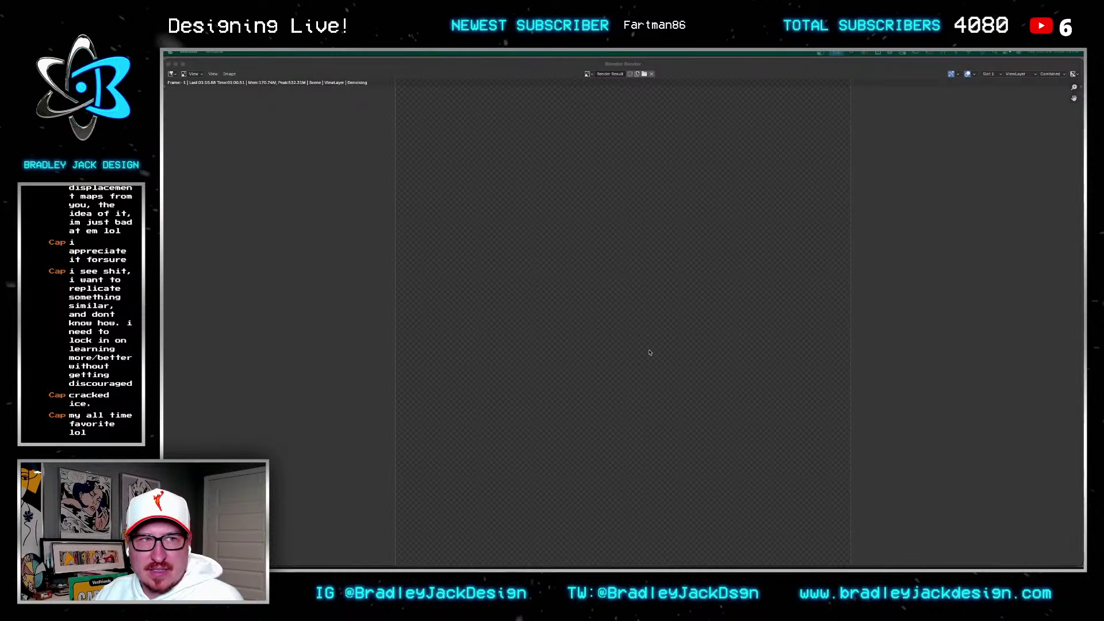
{"action": "key", "text": "super+Tab"}
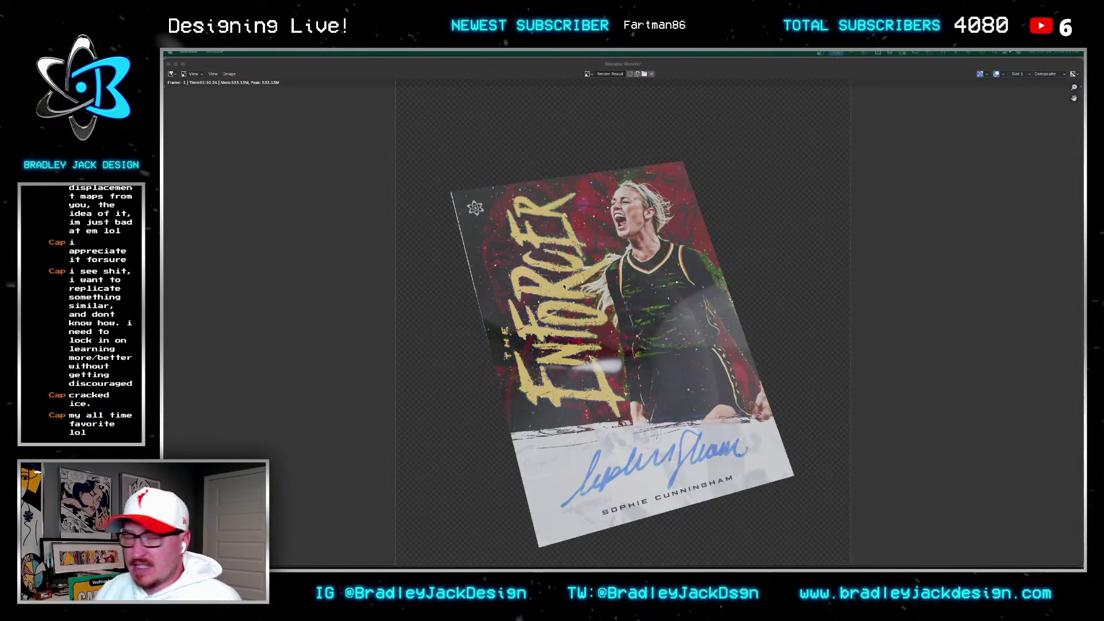
{"action": "left_click", "coordinate": [369, 72]}
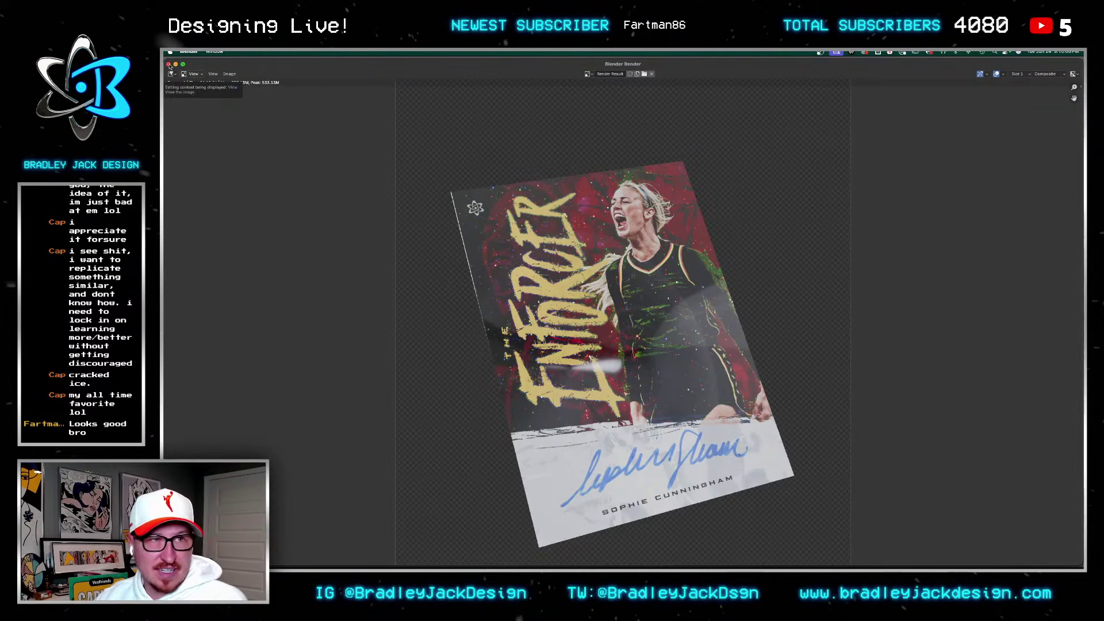
{"action": "key", "text": "Escape"}
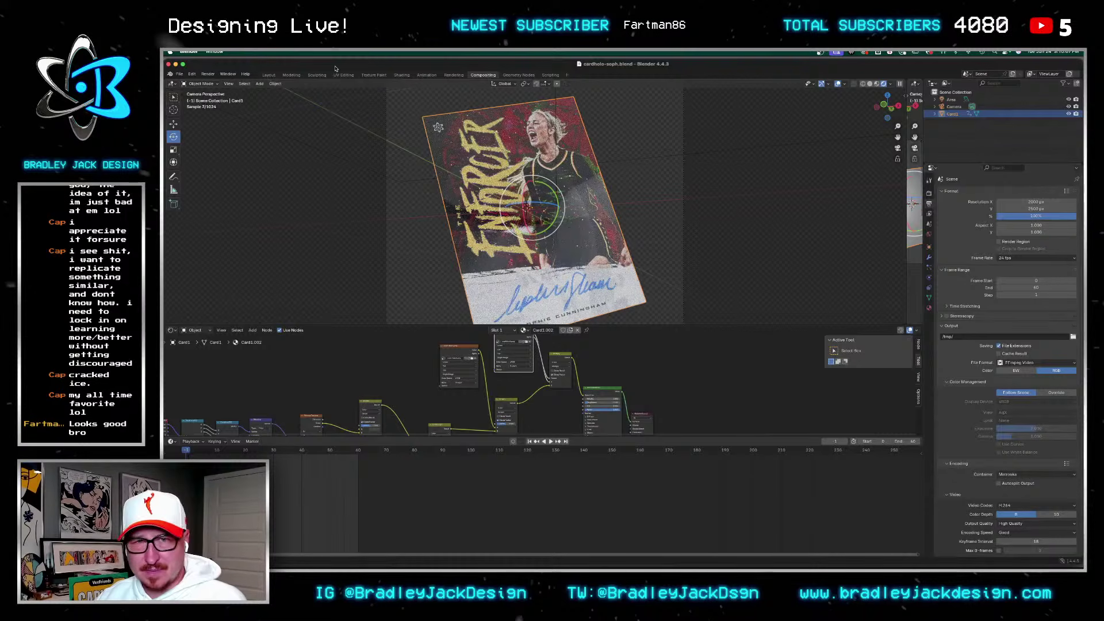